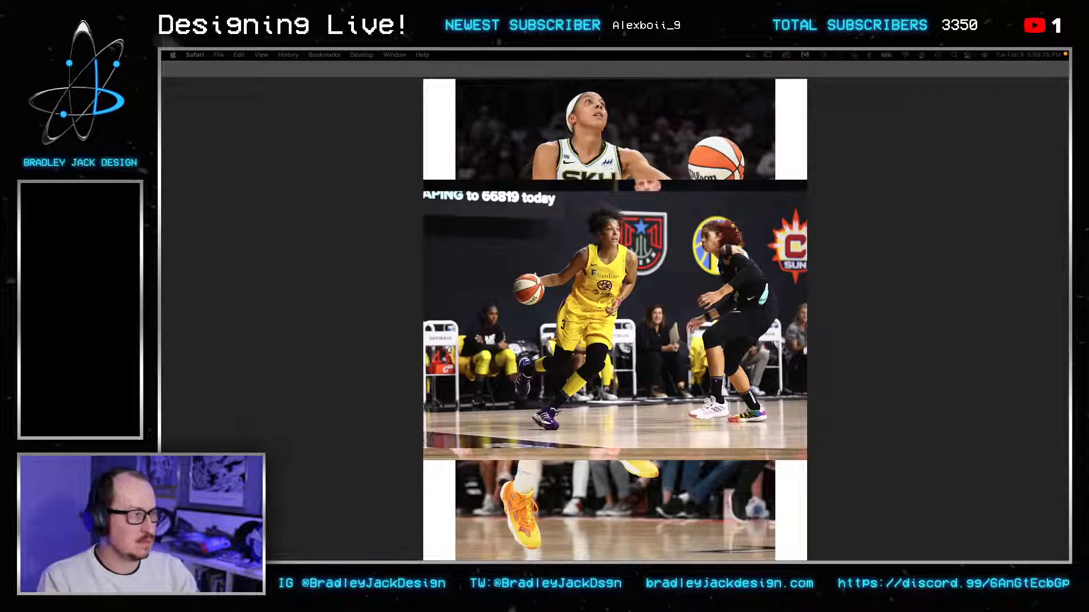
Step: Display the hidden workspace panels and compare the basketball photos by switching the upper photo layers' visibility
{"action": "left_click", "coordinate": [986, 310]}
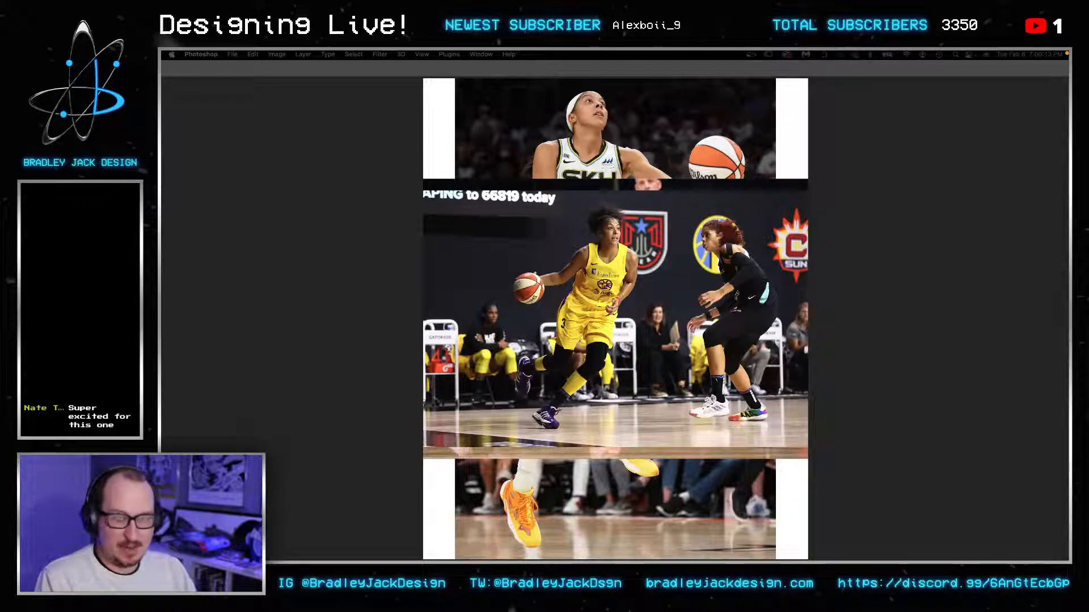
{"action": "key", "text": "Tab"}
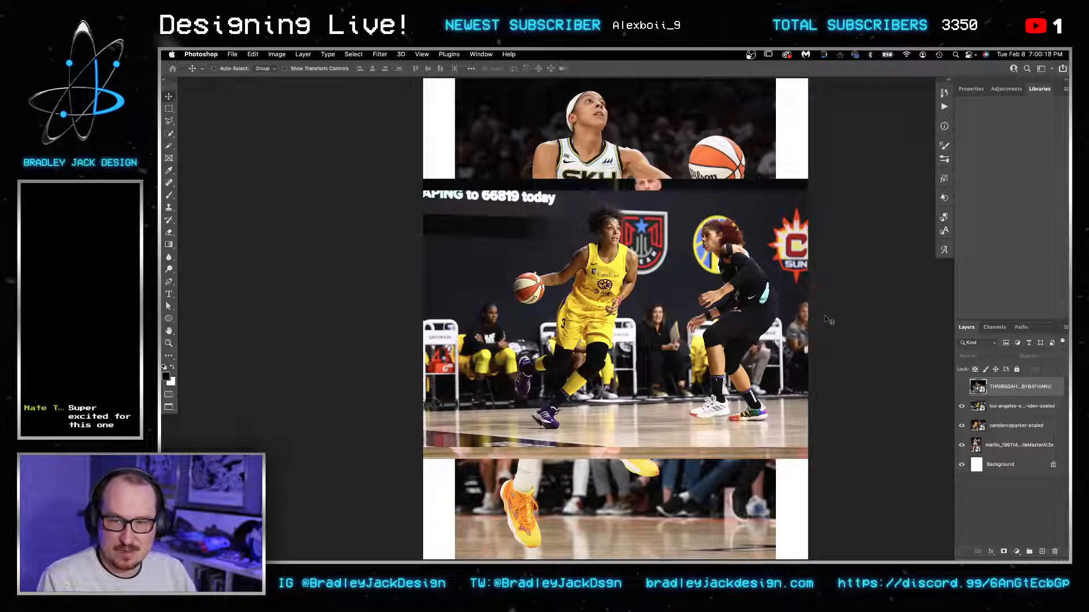
{"action": "left_click", "coordinate": [962, 407]}
{"action": "left_click", "coordinate": [961, 425]}
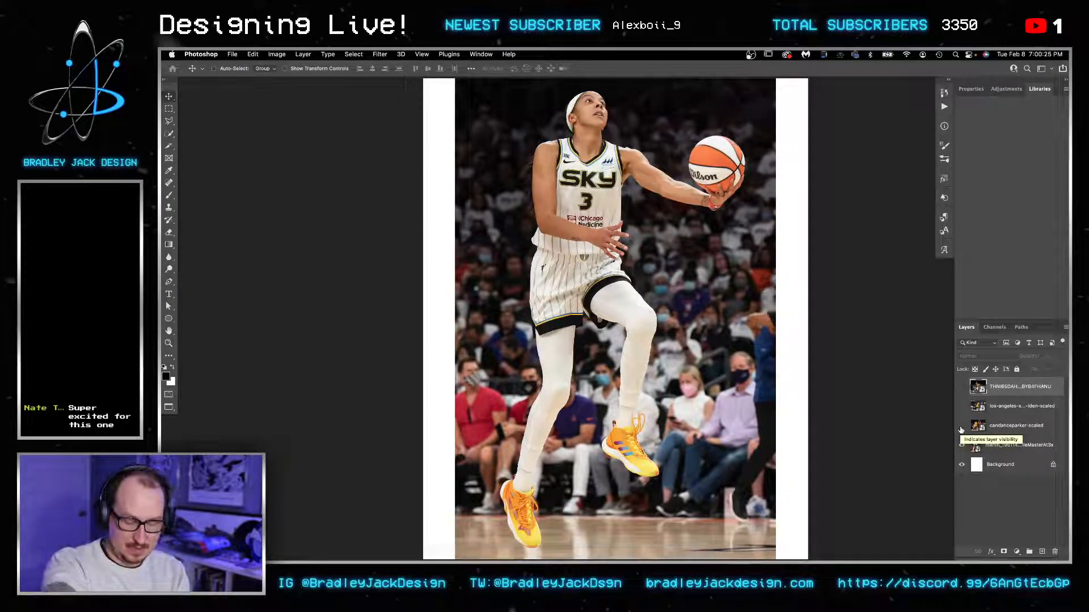
{"action": "left_click", "coordinate": [961, 426]}
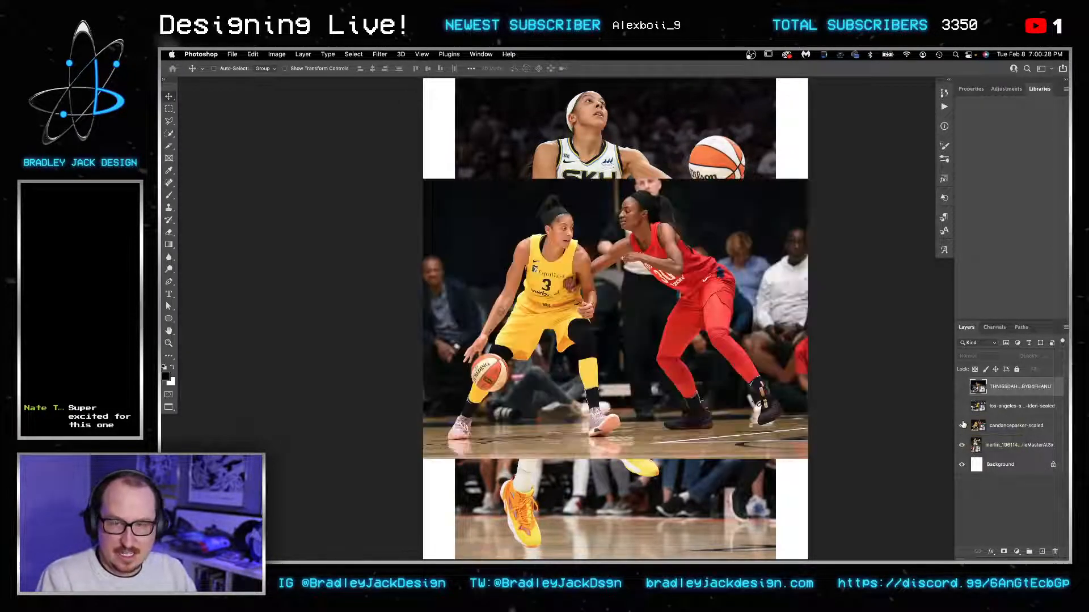
{"action": "left_click", "coordinate": [962, 424]}
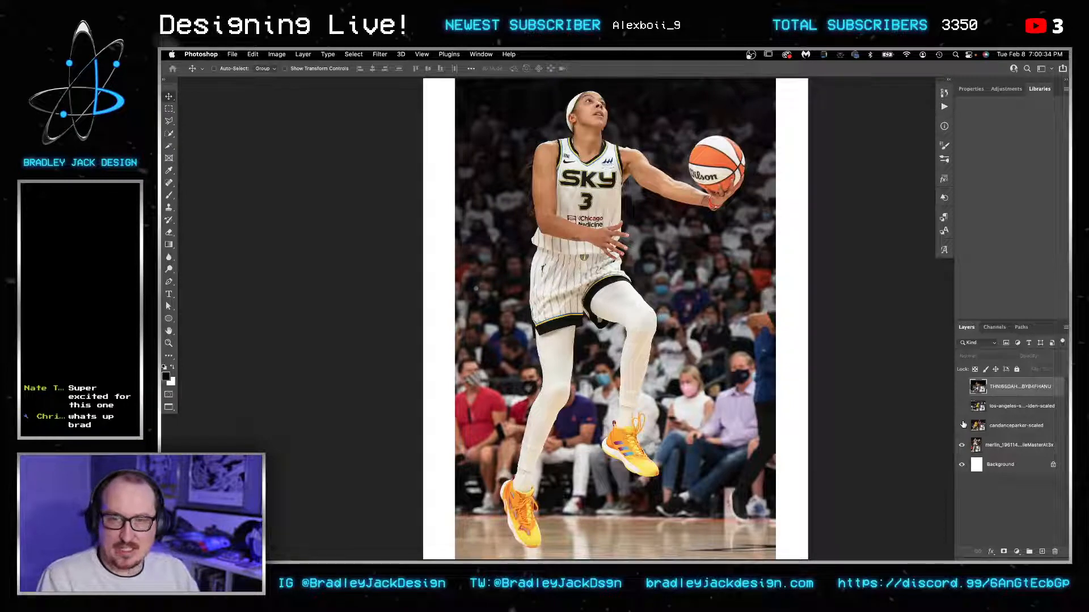
{"action": "left_click", "coordinate": [962, 426]}
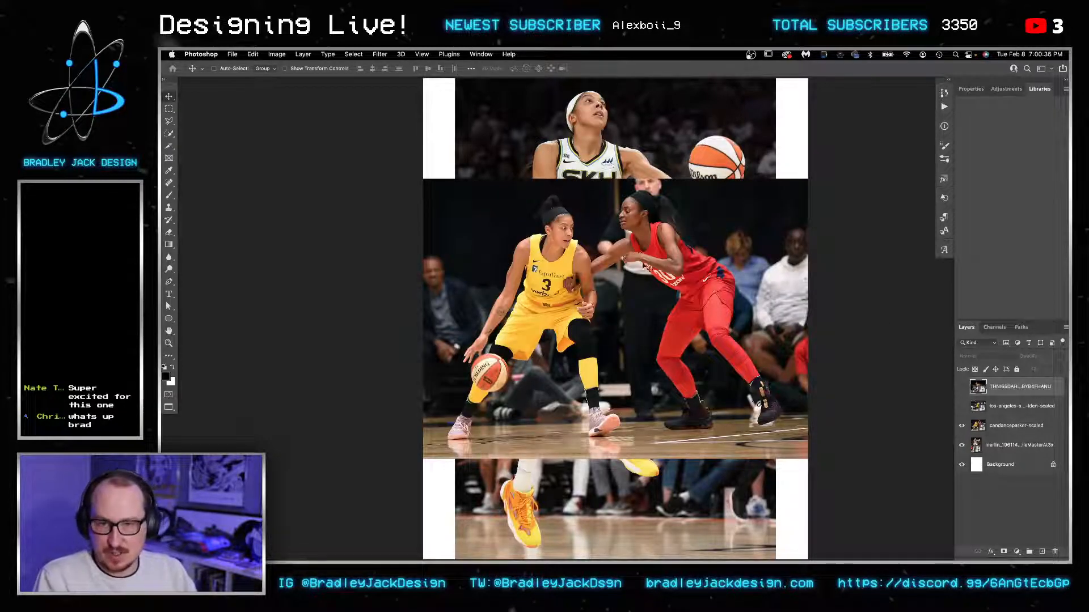
{"action": "left_click", "coordinate": [962, 406]}
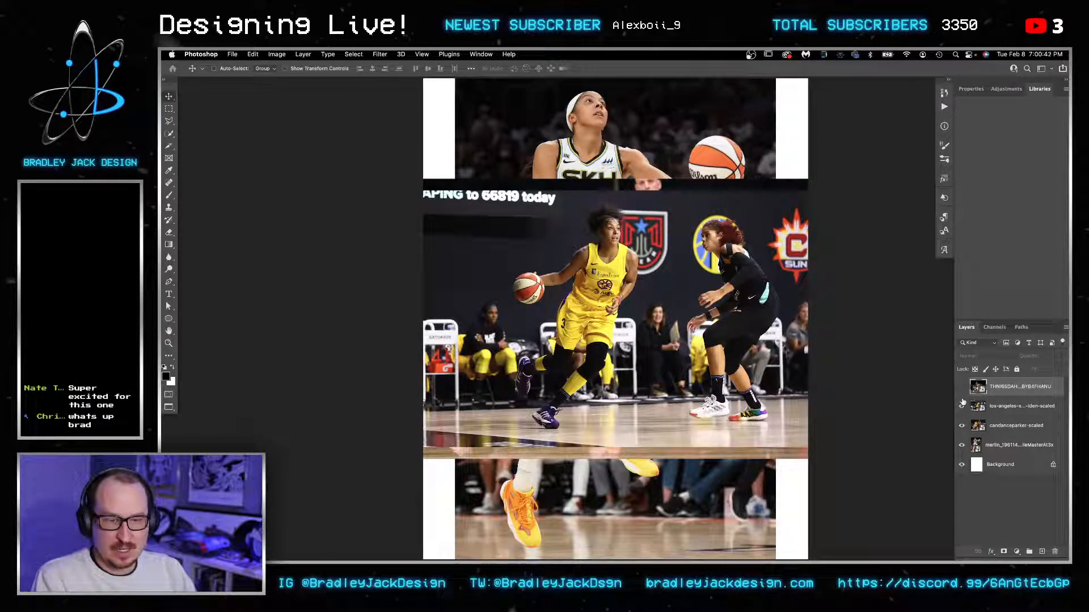
Step: Hide the los-angeles and Chicago Sky photo layers and show the photo of the two male players
{"action": "left_click", "coordinate": [962, 406]}
{"action": "left_click", "coordinate": [962, 445]}
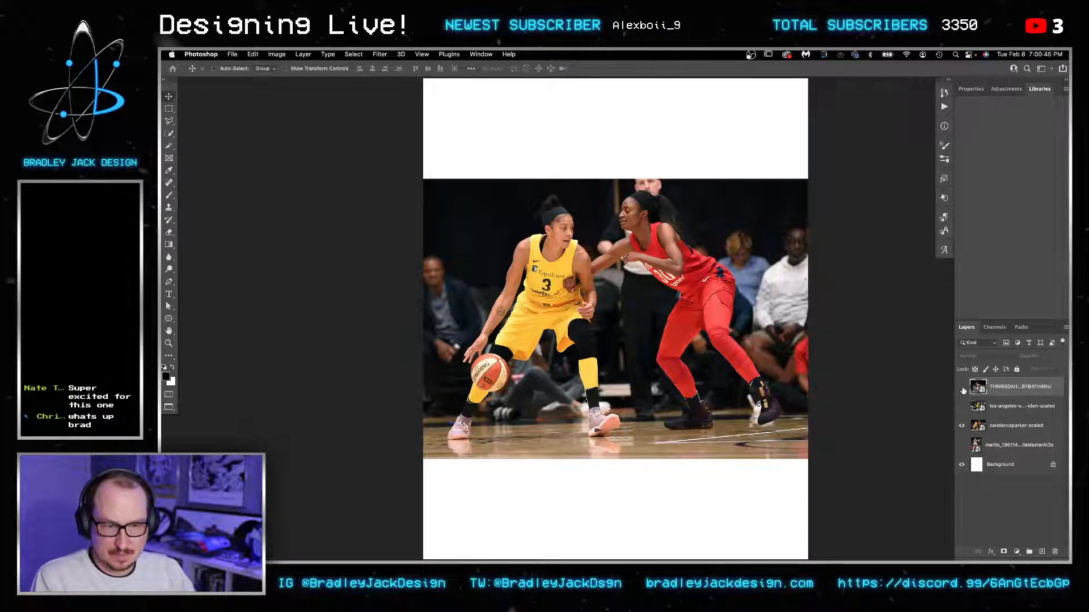
{"action": "left_click", "coordinate": [962, 388]}
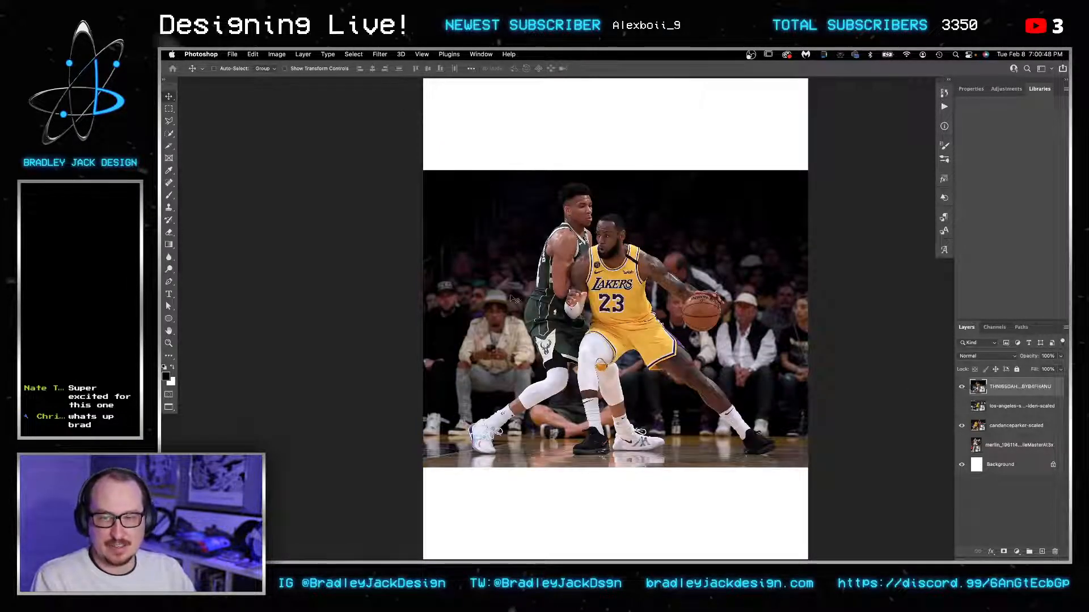
Step: Flip the Lakers 23 photo horizontally and move its layer one position down, below the los-angeles layer
{"action": "key", "text": "super+t"}
{"action": "left_click", "coordinate": [347, 69]}
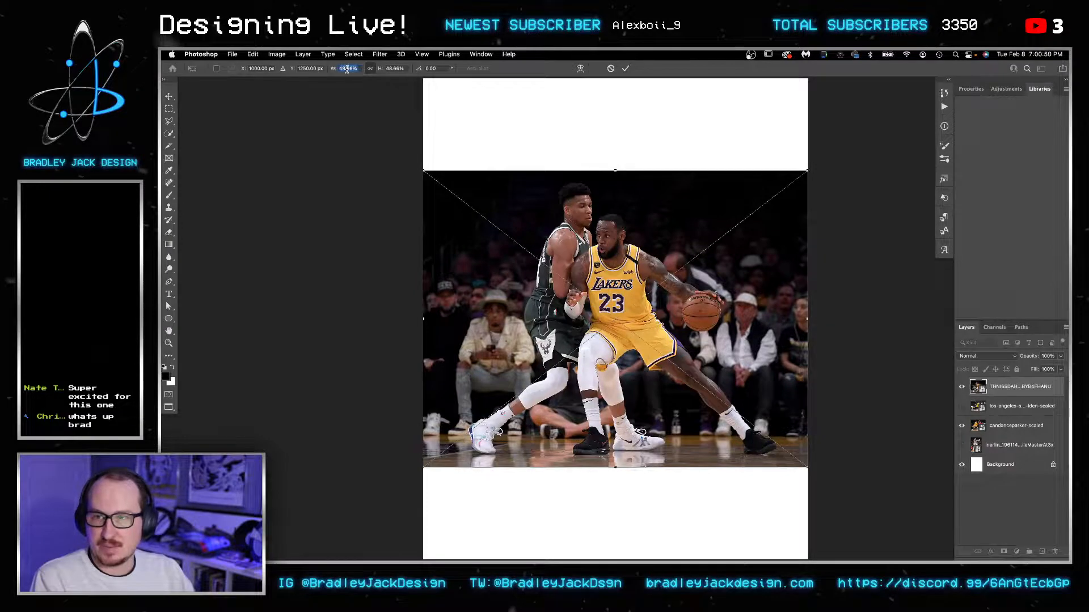
{"action": "type", "text": "-"}
{"action": "key", "text": "Return"}
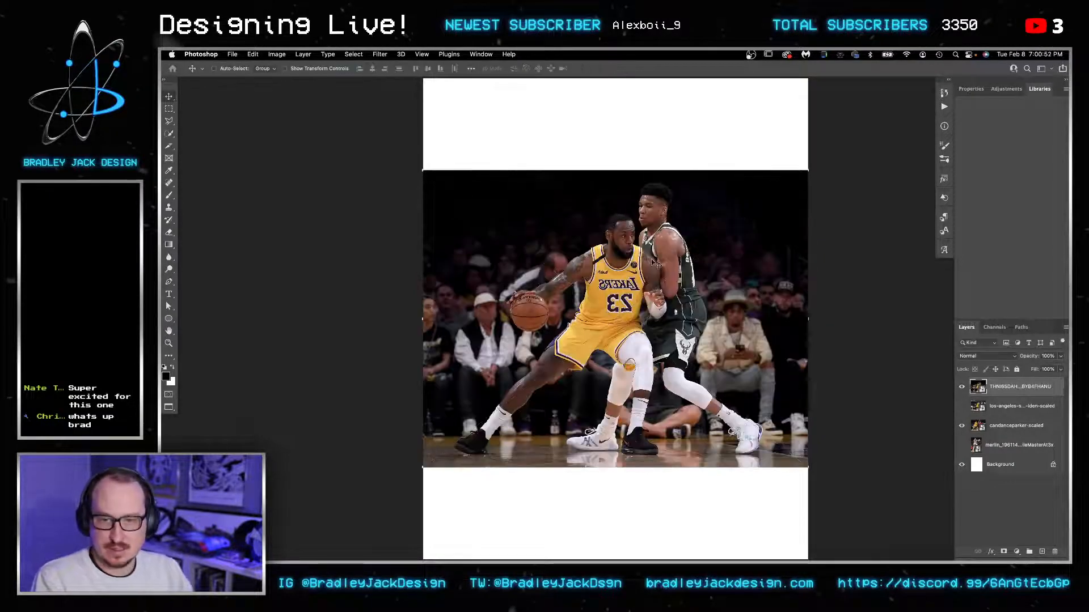
{"action": "key", "text": "super+["}
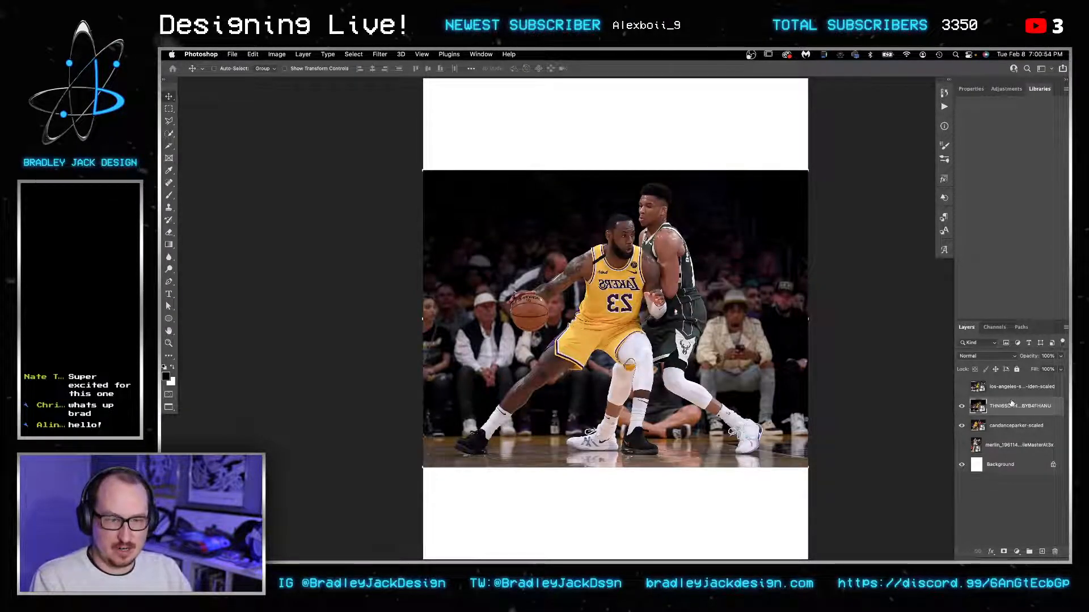
Step: Add a layer mask to the flipped Lakers photo and paint out the player in yellow with a large black brush
{"action": "left_click", "coordinate": [1004, 551]}
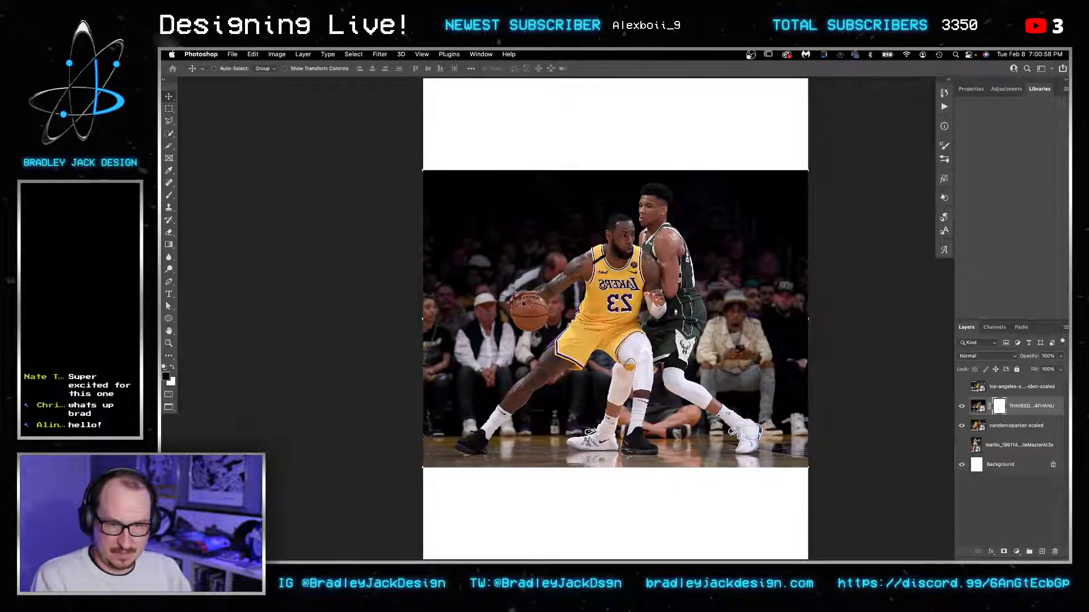
{"action": "key", "text": "b"}
{"action": "left_click_drag", "start_coordinate": [555, 308], "coordinate": [569, 308]}
{"action": "left_click_drag", "start_coordinate": [642, 308], "coordinate": [393, 305]}
{"action": "key", "text": "bracketleft"}
{"action": "key", "text": "bracketleft"}
{"action": "key", "text": "bracketleft"}
{"action": "key", "text": "bracketleft"}
{"action": "key", "text": "bracketleft"}
{"action": "key", "text": "bracketleft"}
{"action": "key", "text": "bracketleft"}
{"action": "key", "text": "bracketleft"}
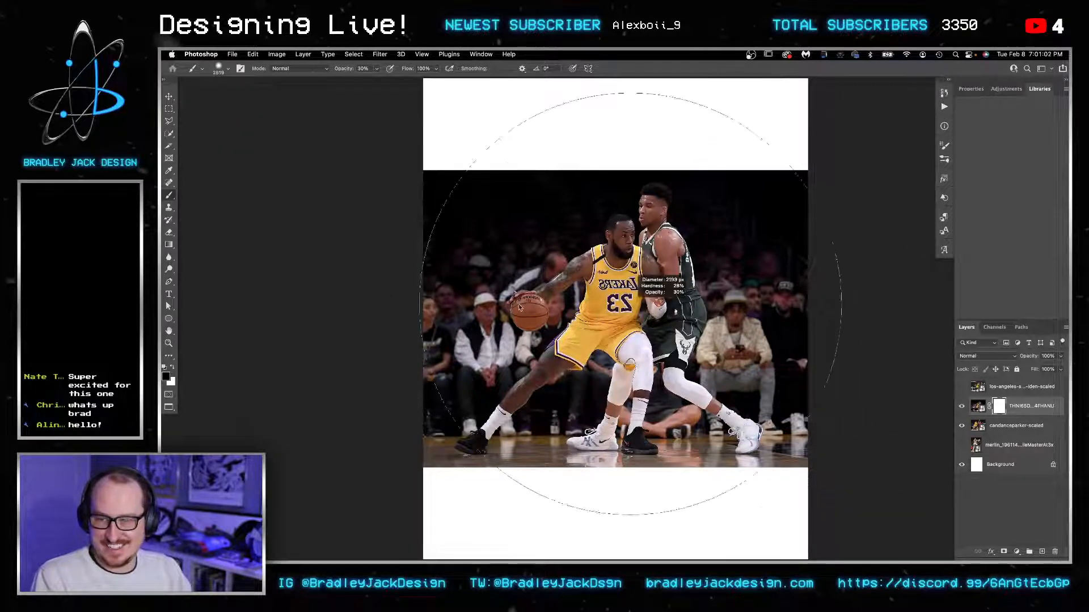
{"action": "left_click_drag", "start_coordinate": [630, 278], "coordinate": [465, 279]}
{"action": "mouse_move", "coordinate": [560, 233]}
{"action": "left_mouse_down"}
{"action": "mouse_move", "coordinate": [574, 421]}
{"action": "mouse_move", "coordinate": [568, 409]}
{"action": "left_mouse_up"}
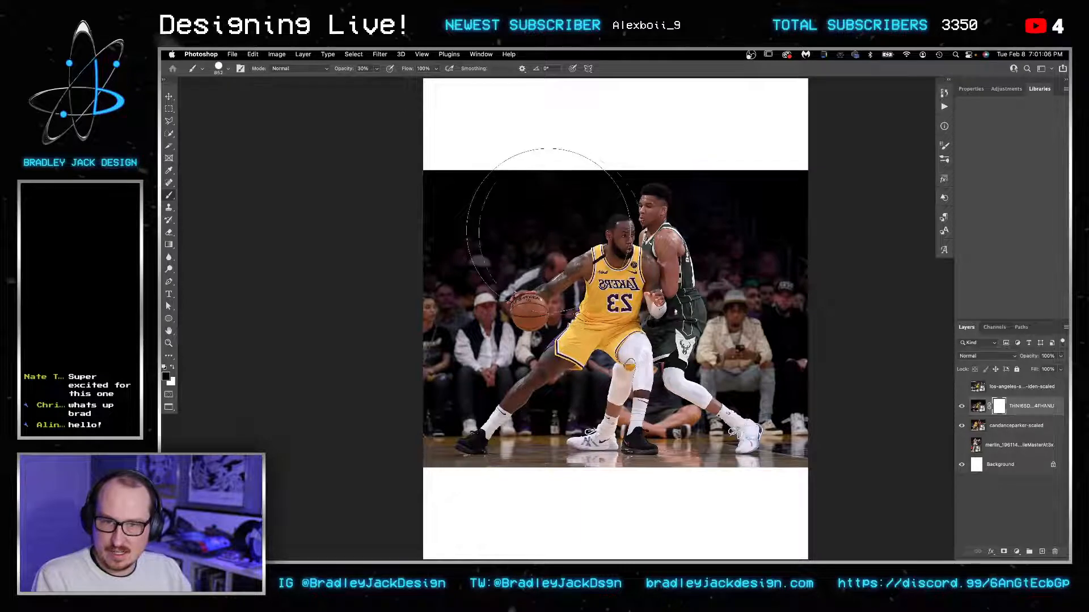
{"action": "mouse_move", "coordinate": [544, 231]}
{"action": "left_mouse_down"}
{"action": "mouse_move", "coordinate": [519, 355]}
{"action": "mouse_move", "coordinate": [468, 200]}
{"action": "mouse_move", "coordinate": [546, 343]}
{"action": "mouse_move", "coordinate": [541, 366]}
{"action": "mouse_move", "coordinate": [524, 278]}
{"action": "left_mouse_up"}
{"action": "left_click", "coordinate": [547, 235]}
{"action": "key", "text": "0"}
{"action": "key", "text": "v"}
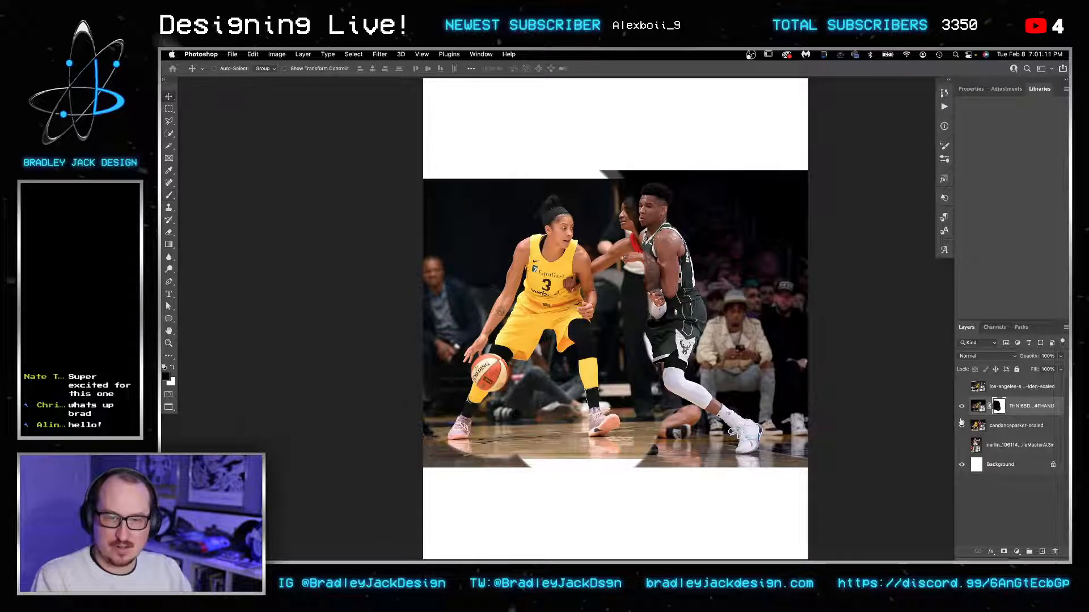
Step: Move the candanceparker-scaled photo sideways so the player in yellow stands against the defender in the dark uniform, and compare it switched off and on
{"action": "left_click", "coordinate": [991, 432]}
{"action": "left_click_drag", "start_coordinate": [648, 367], "coordinate": [704, 366]}
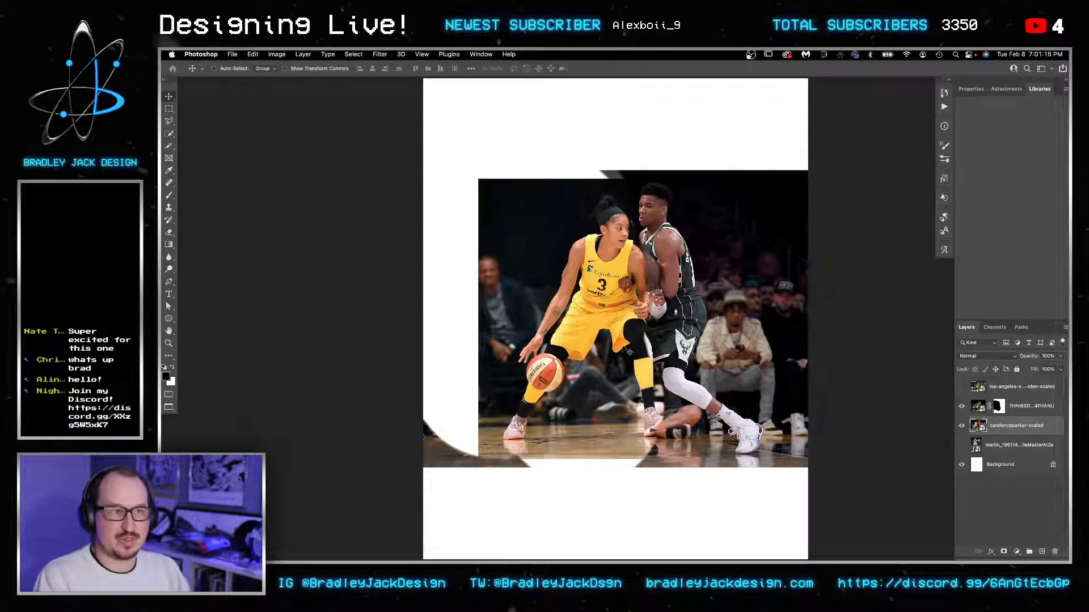
{"action": "left_click", "coordinate": [961, 425]}
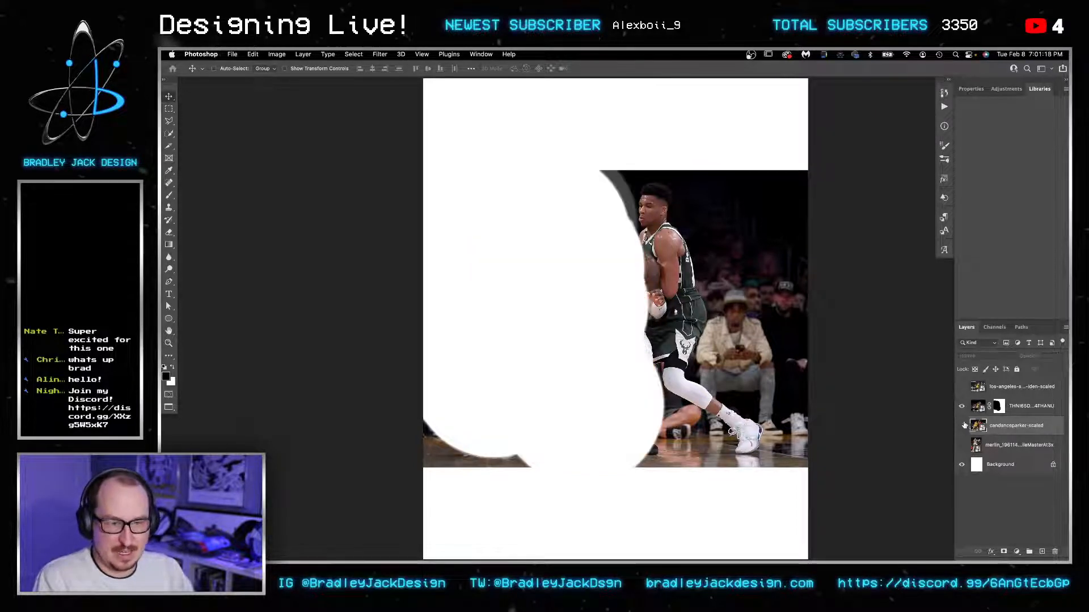
{"action": "left_click", "coordinate": [961, 426]}
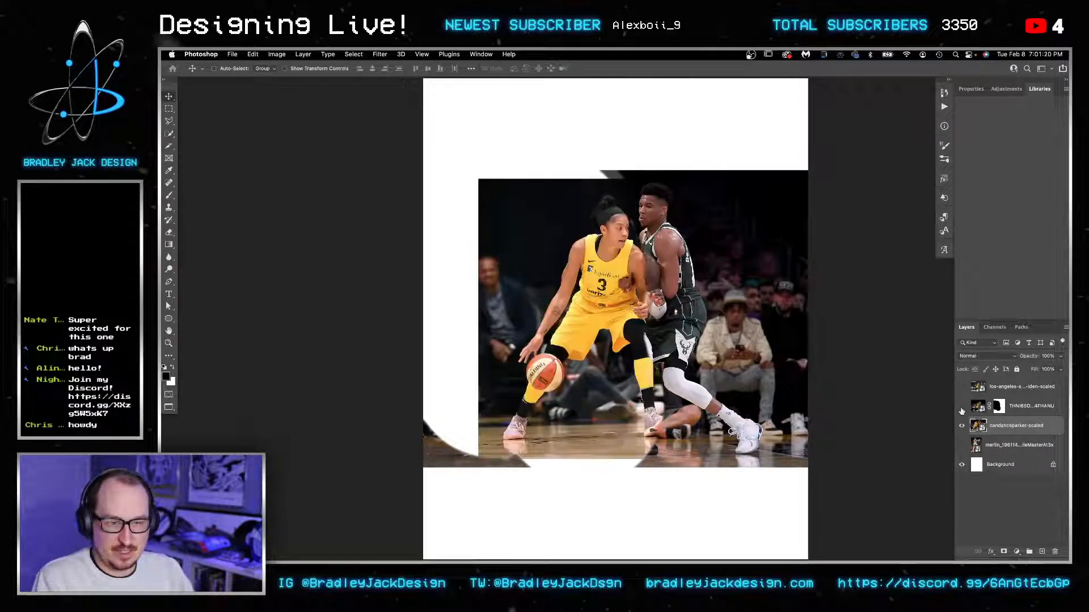
Step: Hide the masked Lakers photo layer and compare the other photos, leaving only candanceparker-scaled visible over the background
{"action": "left_click", "coordinate": [961, 406]}
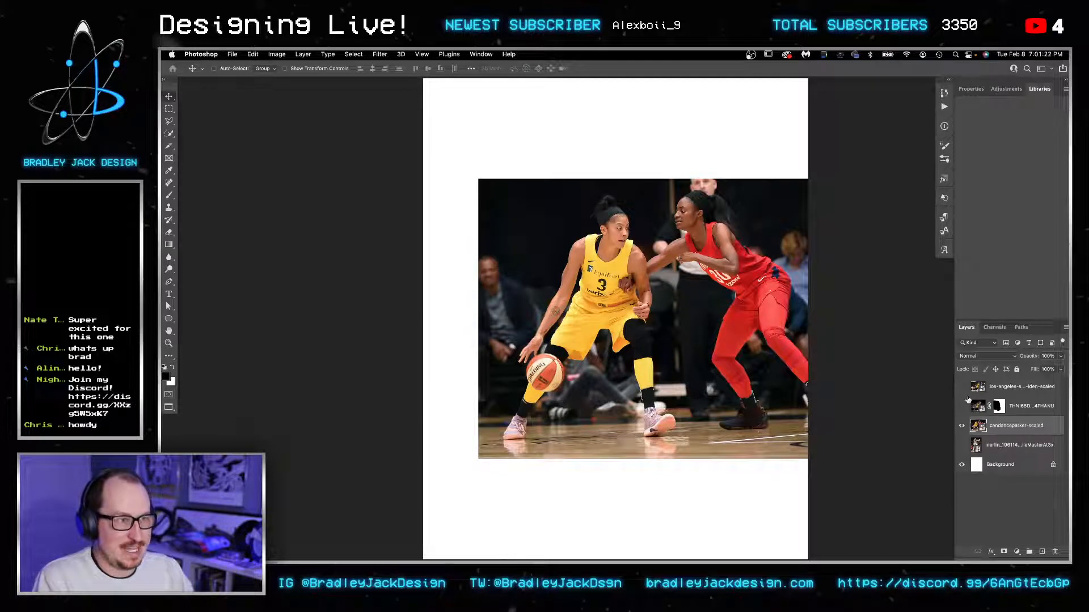
{"action": "left_click", "coordinate": [962, 388]}
{"action": "left_click", "coordinate": [961, 386]}
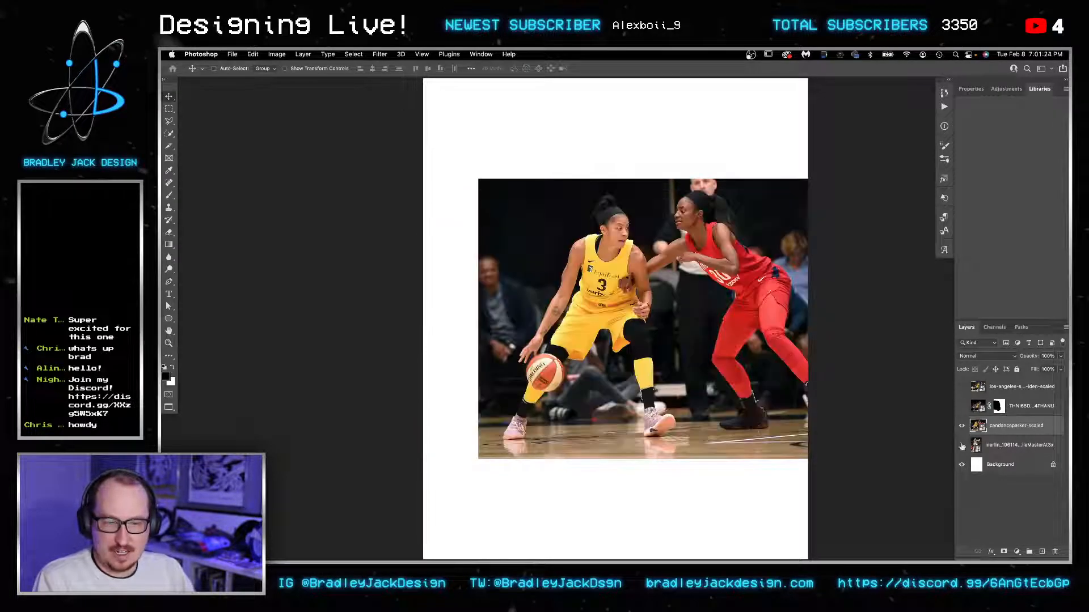
{"action": "left_click", "coordinate": [961, 445]}
{"action": "left_click", "coordinate": [961, 425]}
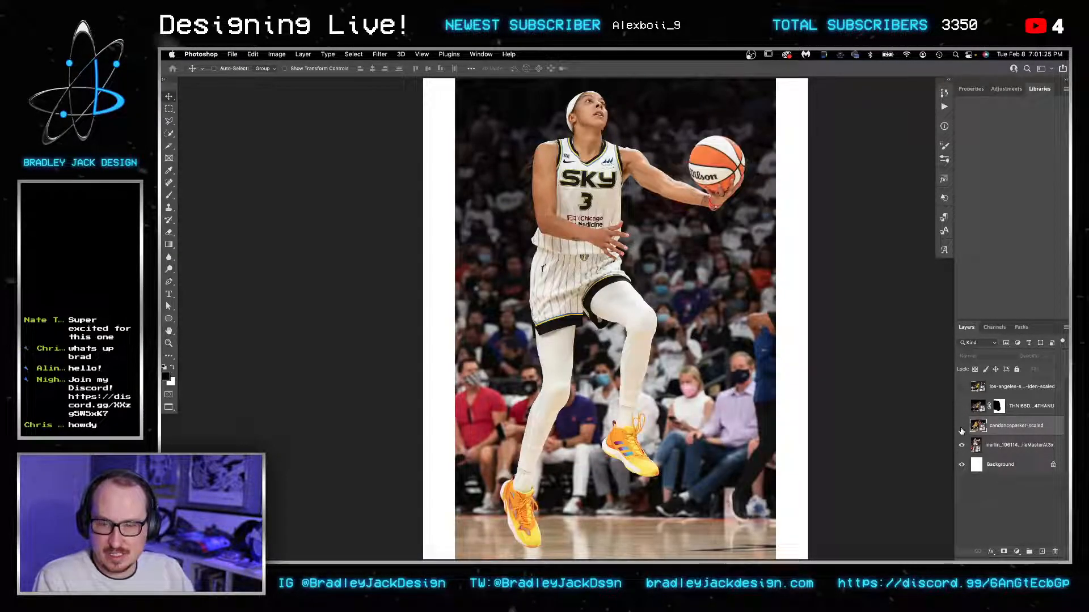
{"action": "left_click", "coordinate": [962, 429]}
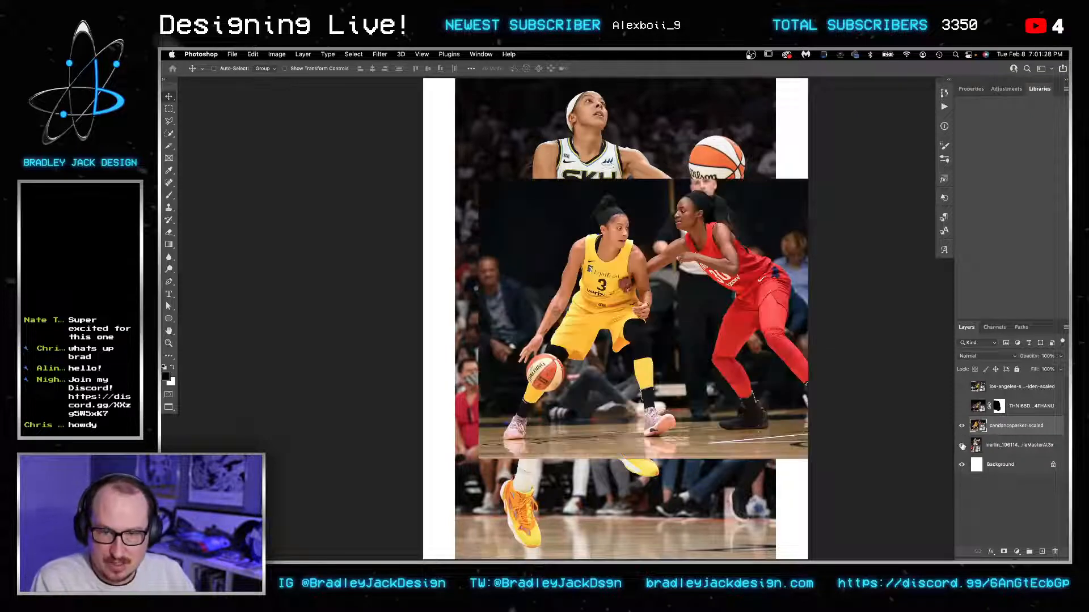
{"action": "left_click", "coordinate": [961, 446]}
Step: Open the contents of the candanceparker-scaled smart object and examine the player in yellow
{"action": "double_click", "coordinate": [976, 425]}
{"action": "key", "text": "z"}
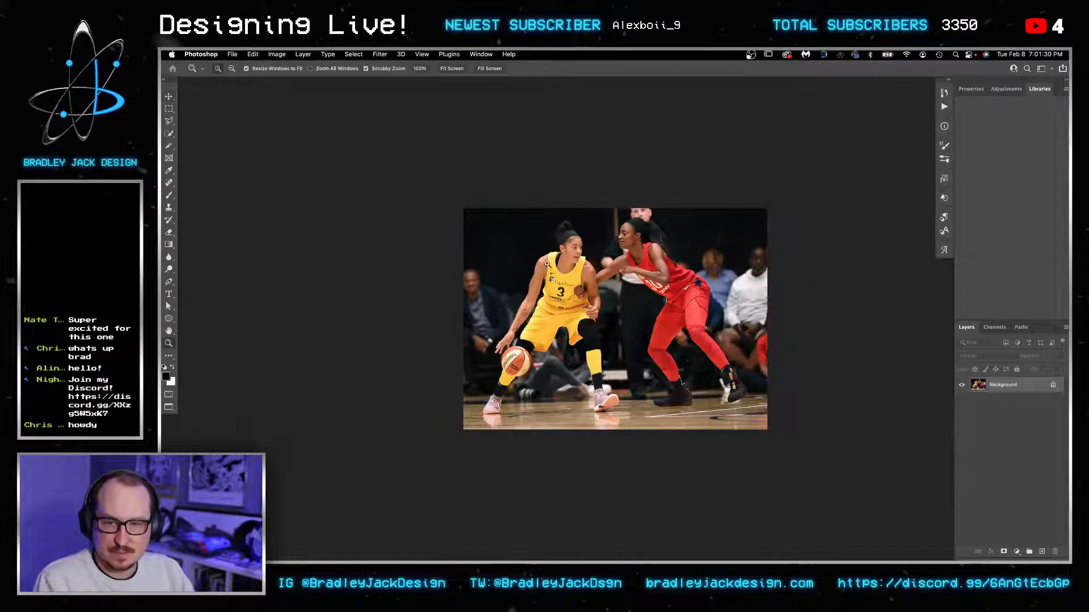
{"action": "left_click_drag", "start_coordinate": [547, 265], "coordinate": [590, 263]}
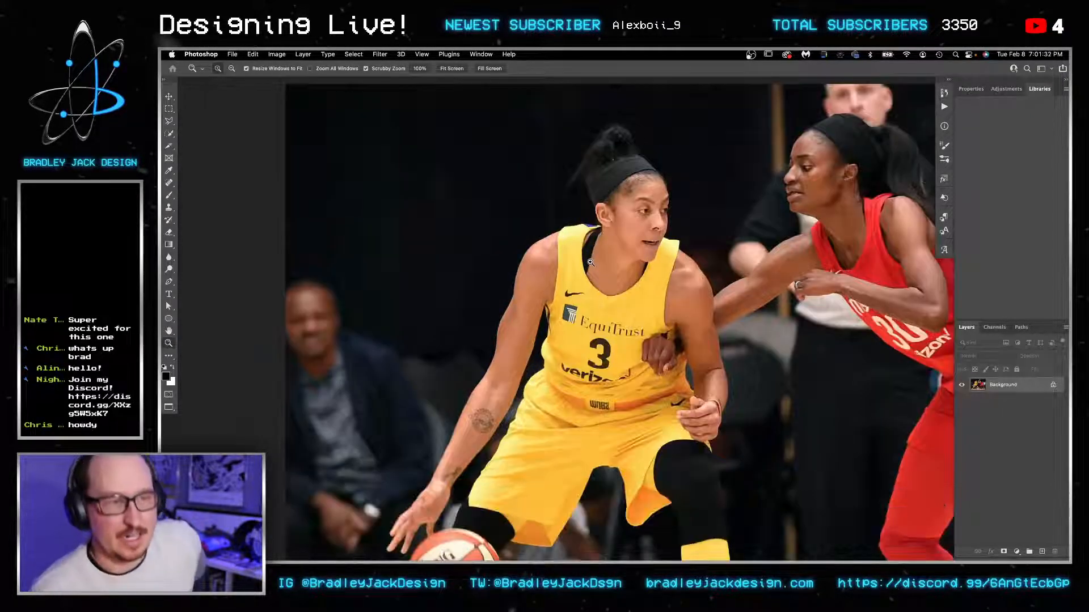
{"action": "scroll", "coordinate": [639, 250], "scroll_direction": "down", "scroll_amount": 3}
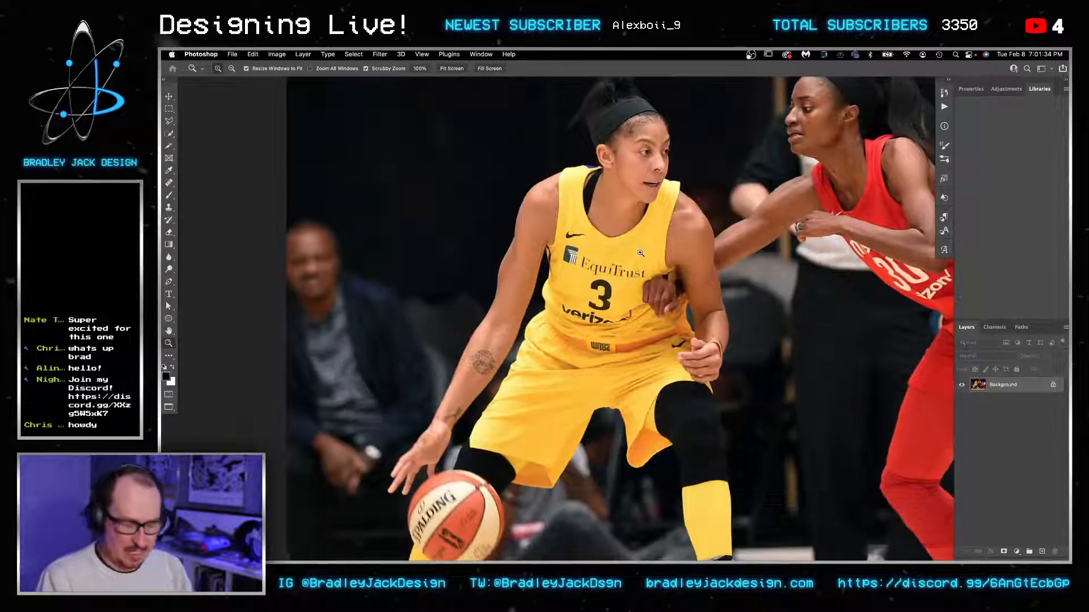
{"action": "key", "text": "s"}
{"action": "key", "text": "z"}
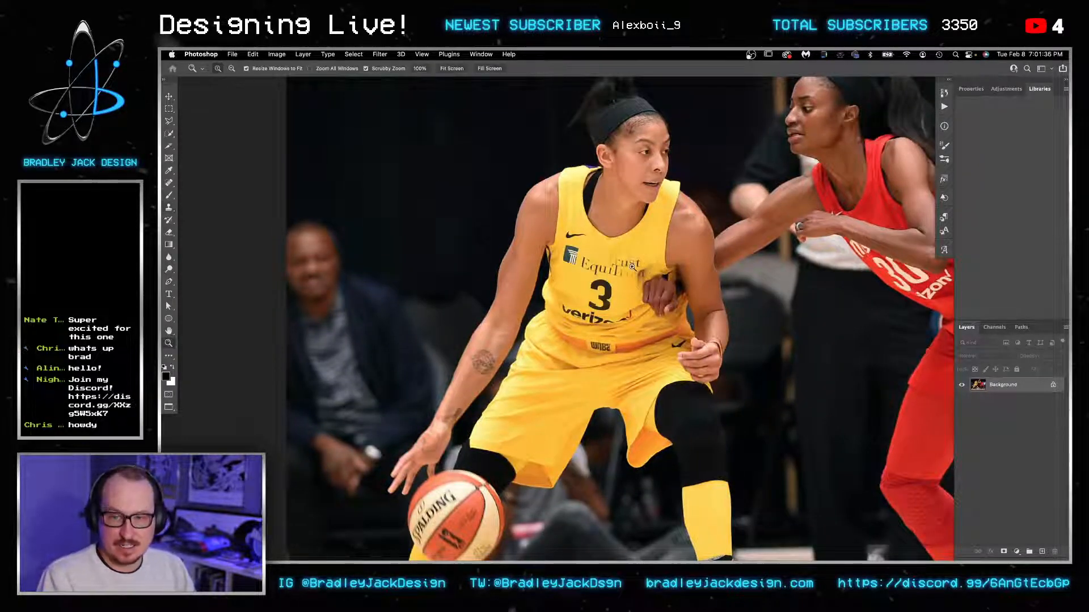
{"action": "left_click_drag", "start_coordinate": [631, 268], "coordinate": [594, 268]}
{"action": "mouse_move", "coordinate": [681, 296]}
{"action": "left_mouse_down"}
{"action": "mouse_move", "coordinate": [662, 271]}
{"action": "mouse_move", "coordinate": [658, 281]}
{"action": "left_mouse_up"}
{"action": "key", "text": "v"}
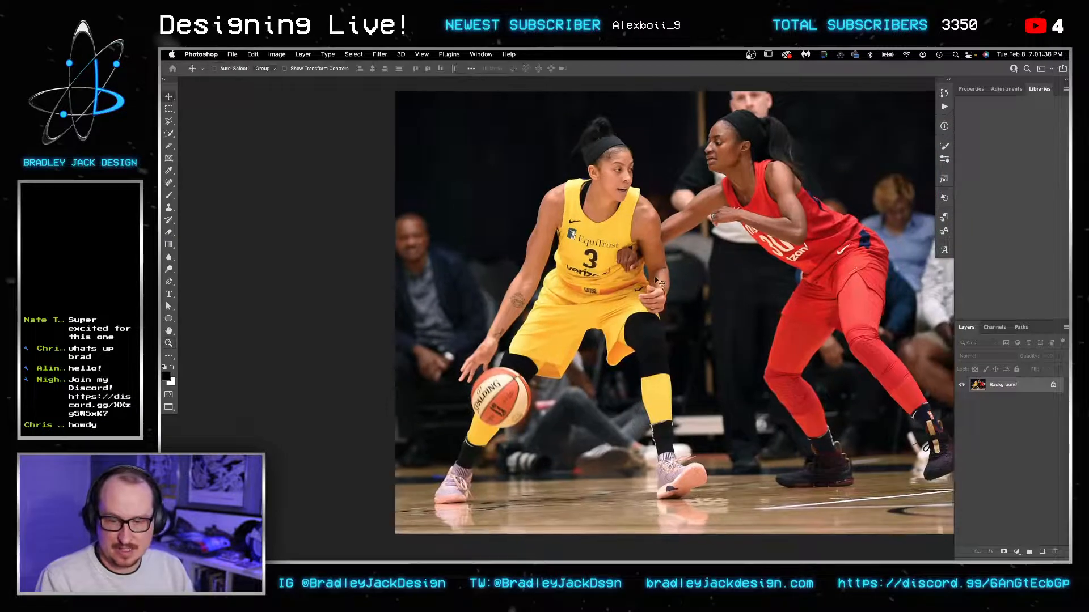
Step: Select the people in the photo automatically with Select Subject
{"action": "key", "text": "w"}
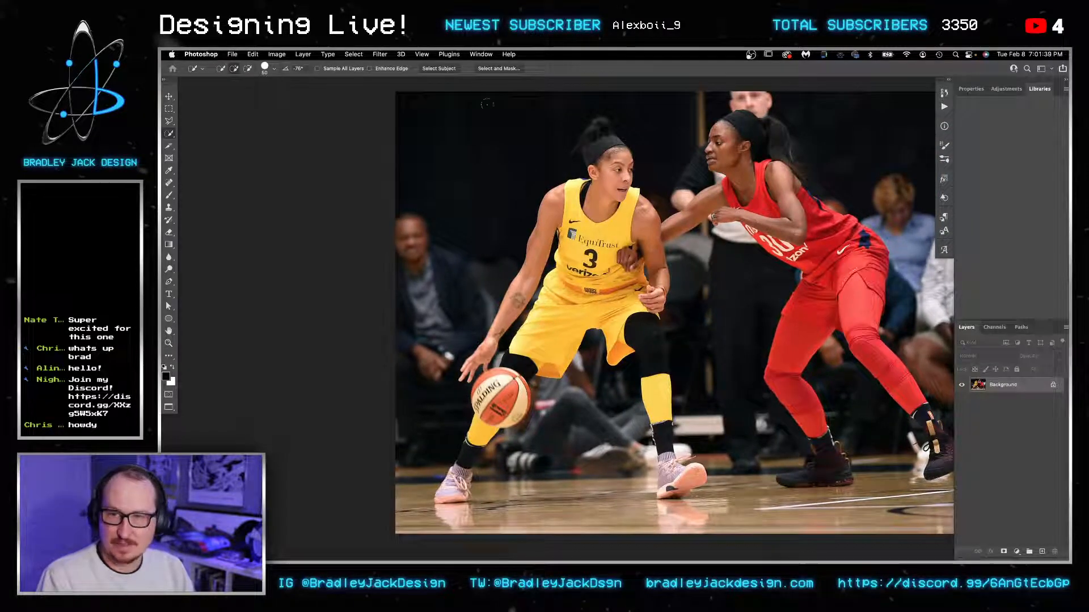
{"action": "left_click", "coordinate": [483, 69]}
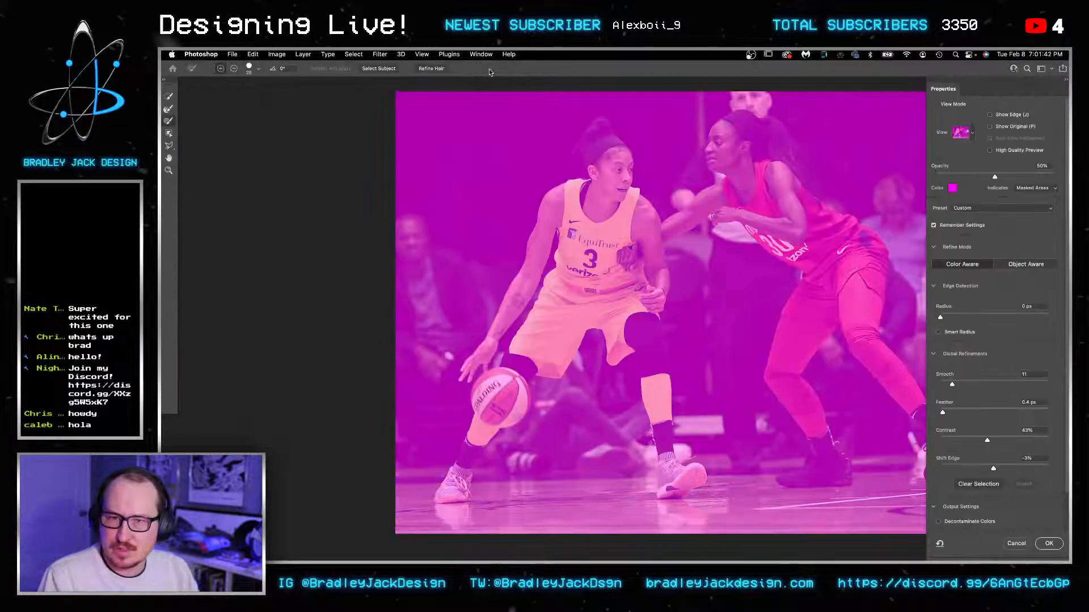
{"action": "key", "text": "Escape"}
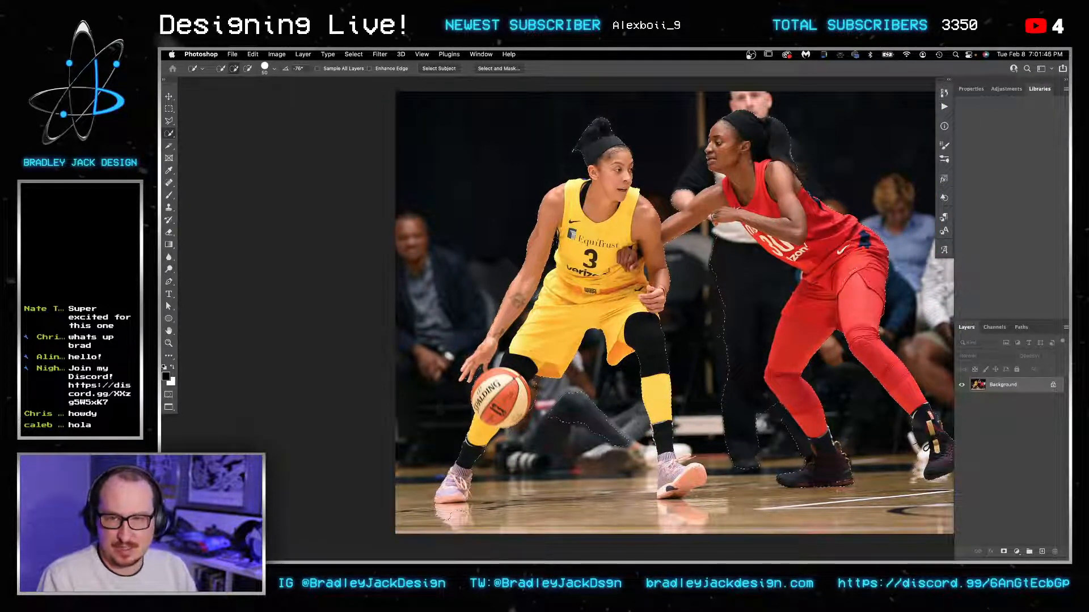
Step: Subtract the referee and the player in red from the selection with the Quick Selection tool
{"action": "key", "text": "alt"}
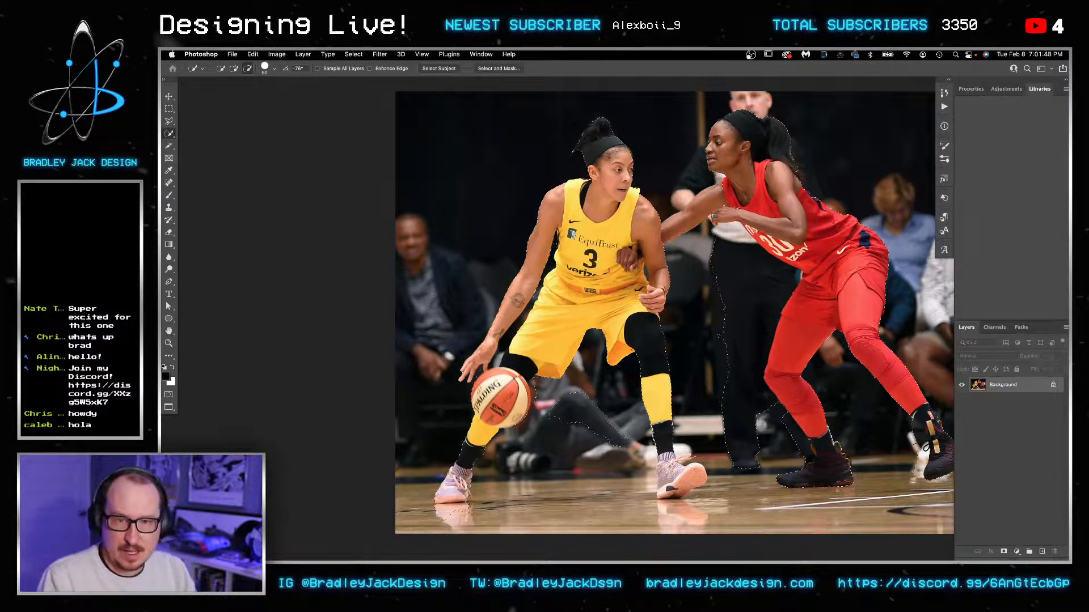
{"action": "left_click_drag", "start_coordinate": [742, 273], "coordinate": [742, 442]}
{"action": "key", "text": "bracketright"}
{"action": "key", "text": "bracketright"}
{"action": "key", "text": "bracketright"}
{"action": "key", "text": "bracketright"}
{"action": "key", "text": "bracketright"}
{"action": "key", "text": "alt"}
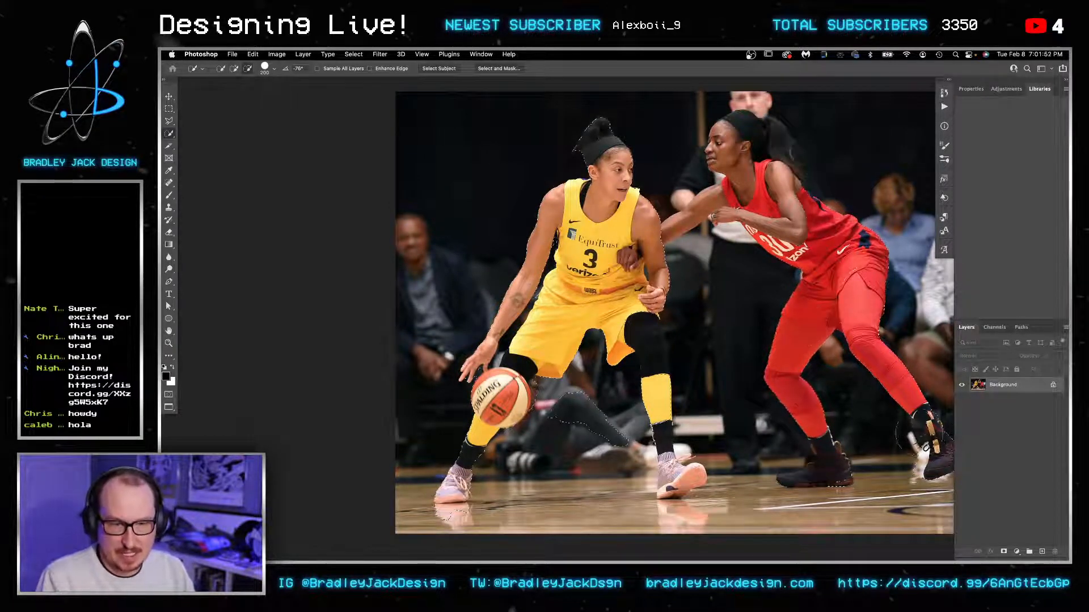
Step: Subtract the person sitting on the floor behind the yellow player's legs from the selection using a smaller Quick Selection brush
{"action": "left_click_drag", "start_coordinate": [879, 396], "coordinate": [772, 369]}
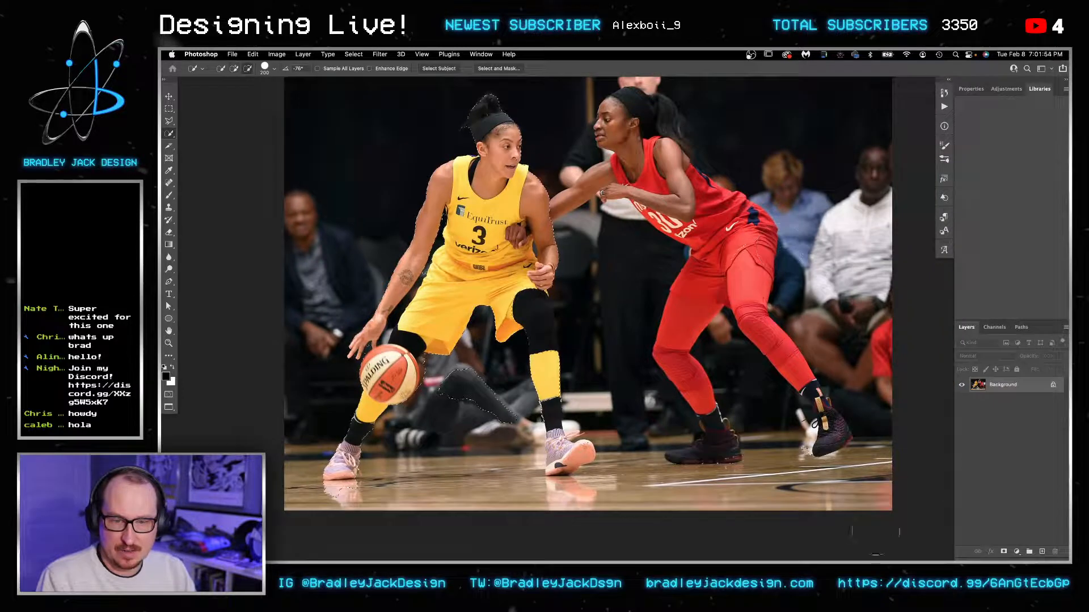
{"action": "key", "text": "bracketleft"}
{"action": "key", "text": "bracketleft"}
{"action": "key", "text": "bracketleft"}
{"action": "key", "text": "bracketleft"}
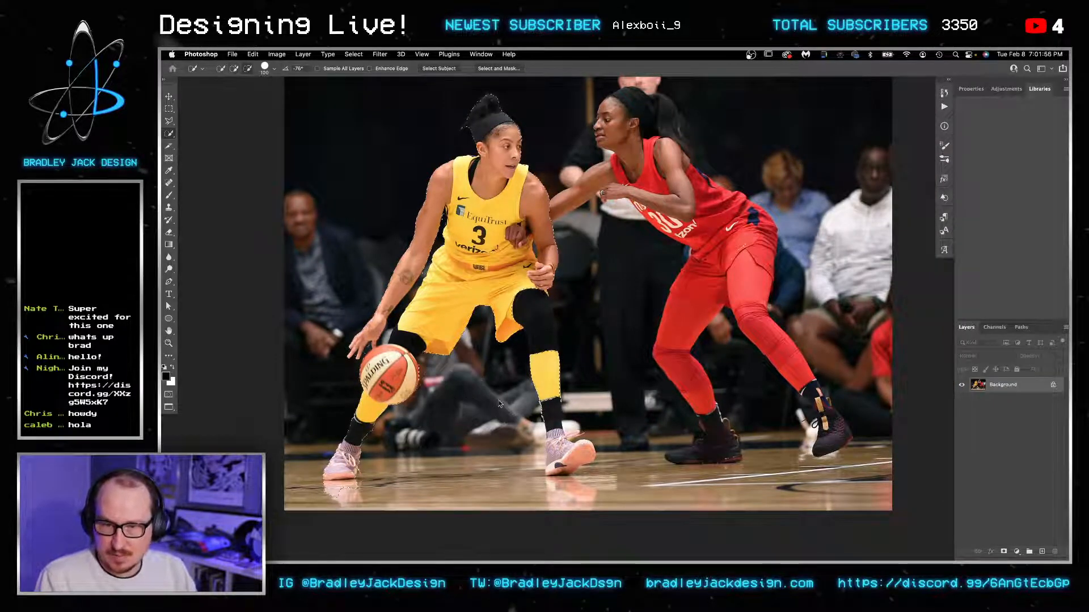
Step: Switch to Safari and save the photo of two Bulls players in red from the Zach Lavine image results to Downloads
{"action": "key", "text": "bracketleft"}
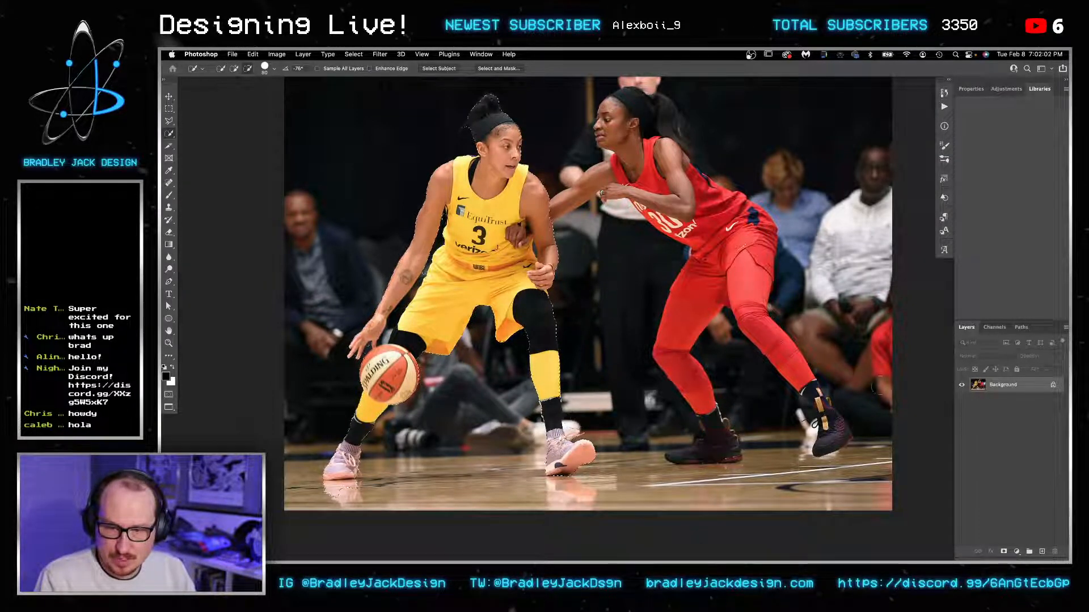
{"action": "key", "text": "Tab"}
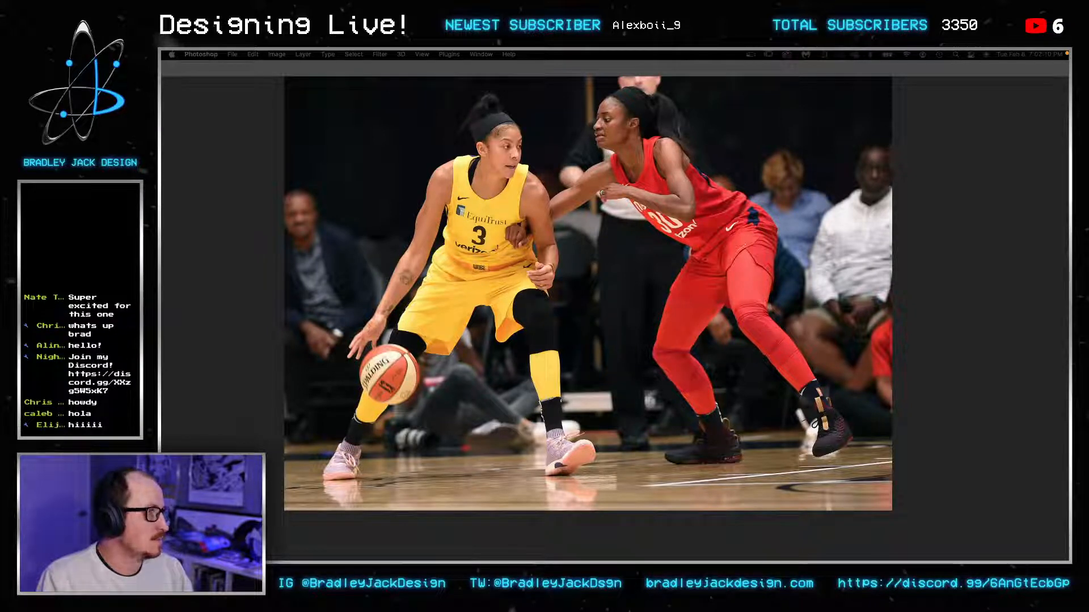
{"action": "key", "text": "super+Tab"}
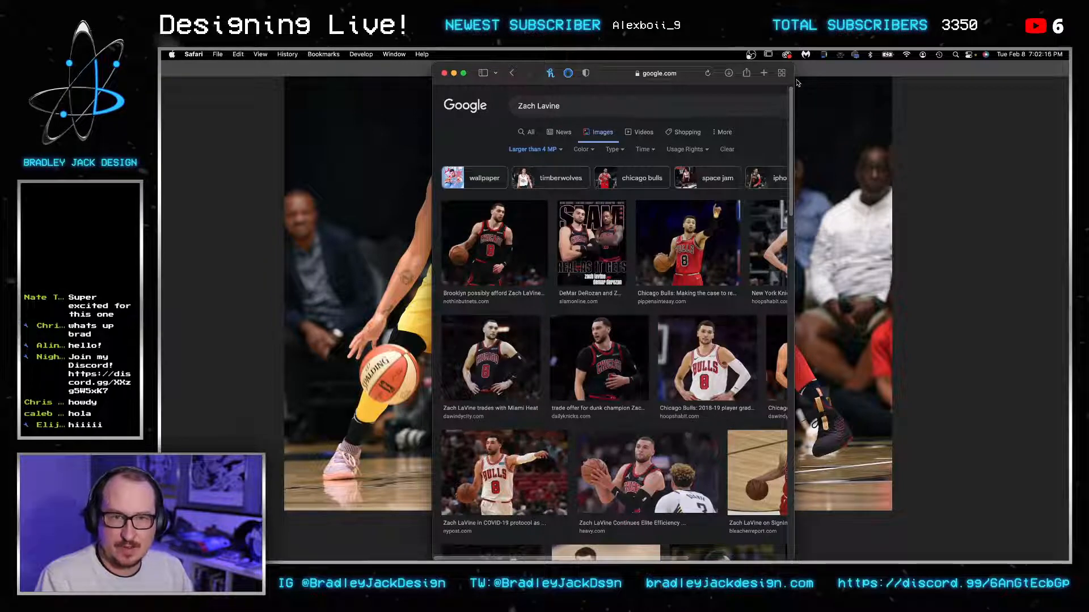
{"action": "left_click_drag", "start_coordinate": [796, 82], "coordinate": [989, 83]}
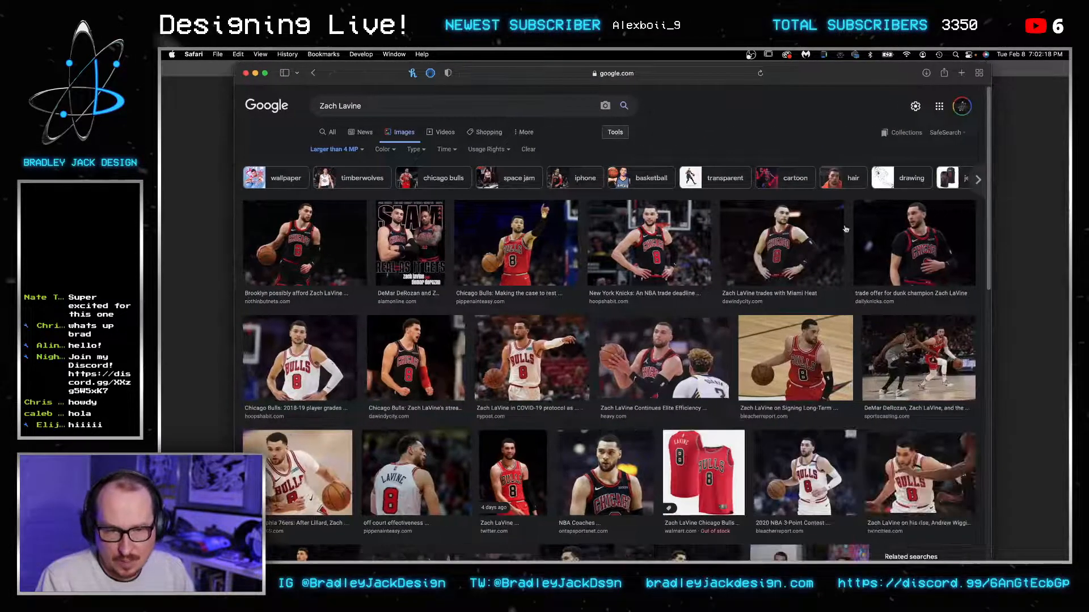
{"action": "scroll", "coordinate": [581, 309], "scroll_direction": "down", "scroll_amount": 5}
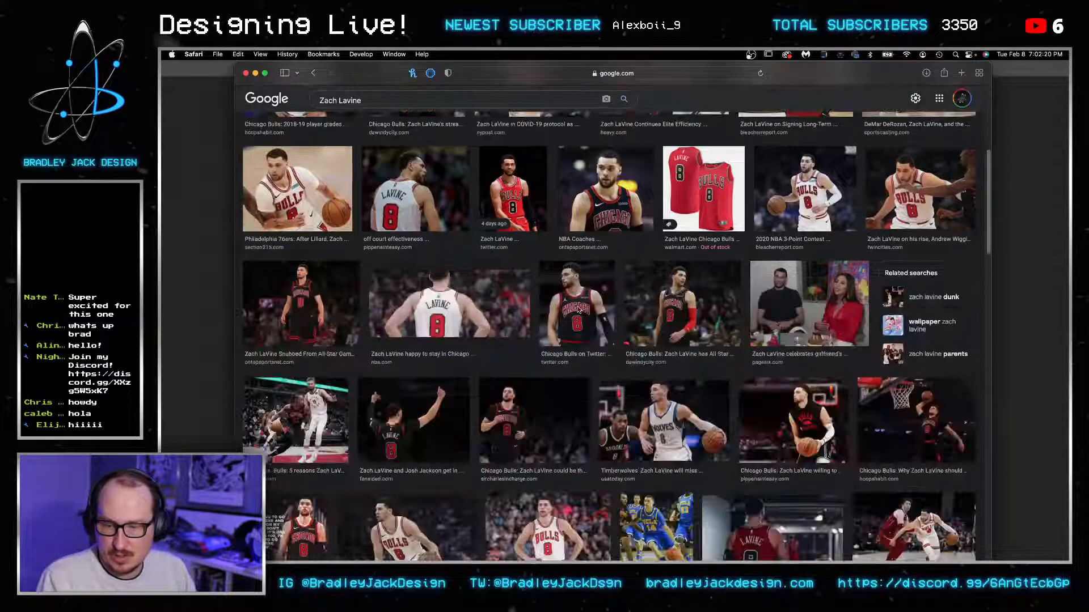
{"action": "scroll", "coordinate": [580, 306], "scroll_direction": "down", "scroll_amount": 7}
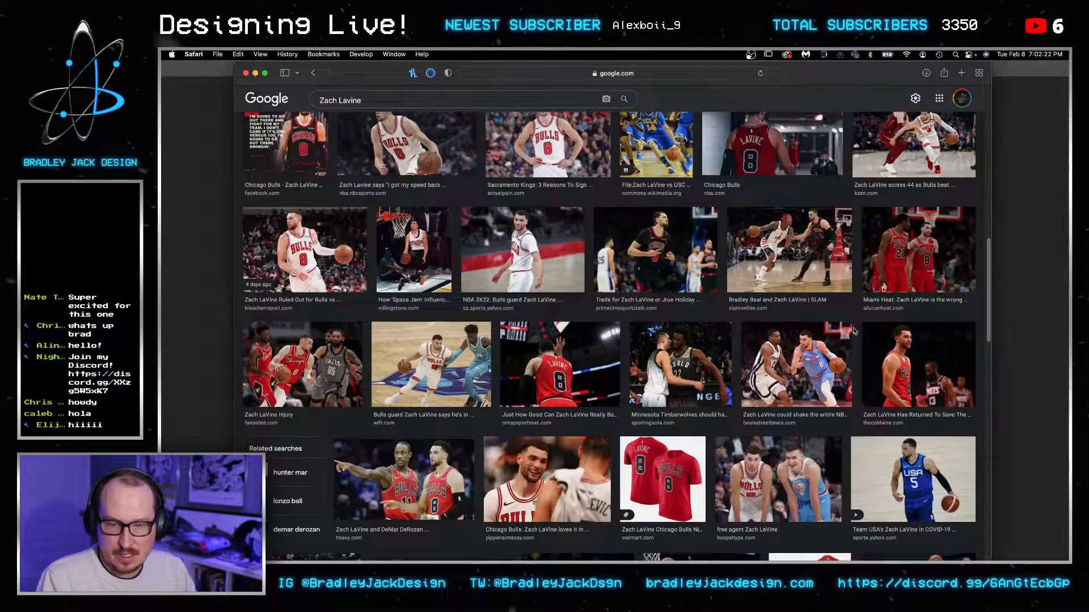
{"action": "left_click", "coordinate": [919, 267]}
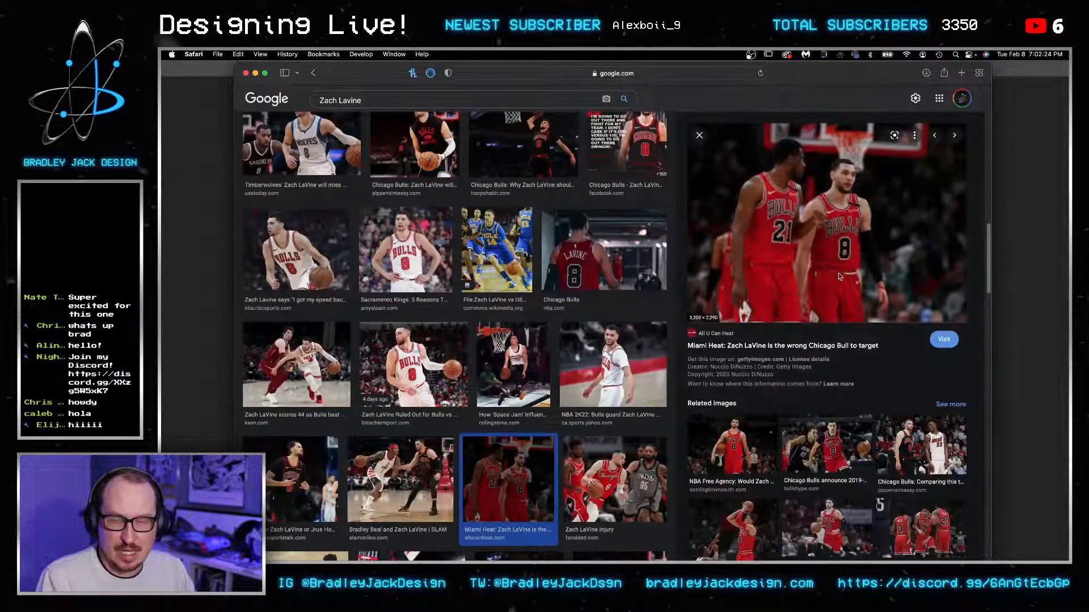
{"action": "right_click", "coordinate": [808, 231]}
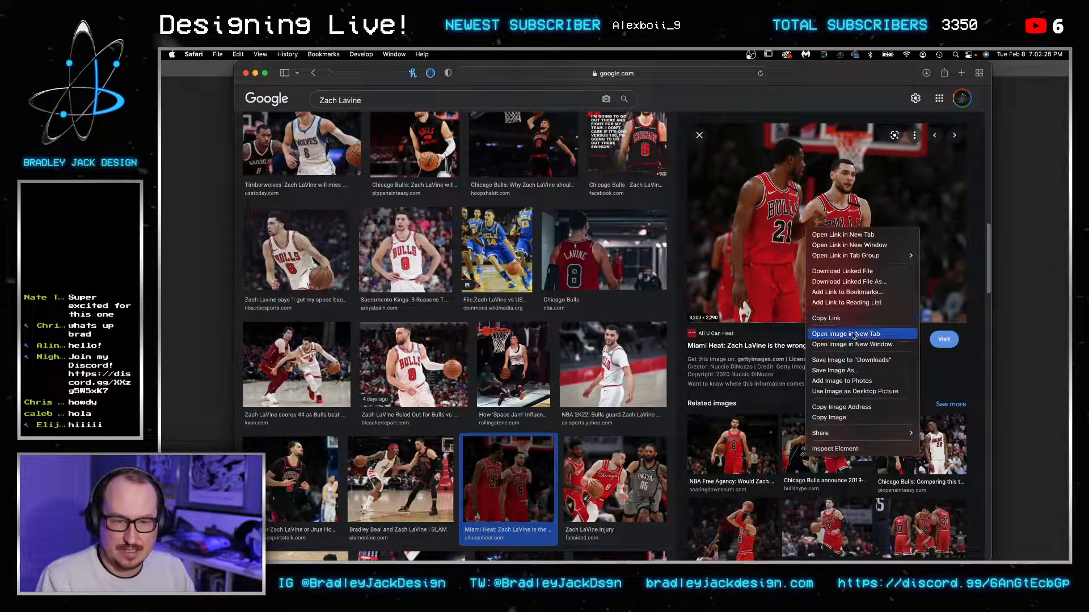
{"action": "left_click", "coordinate": [859, 360]}
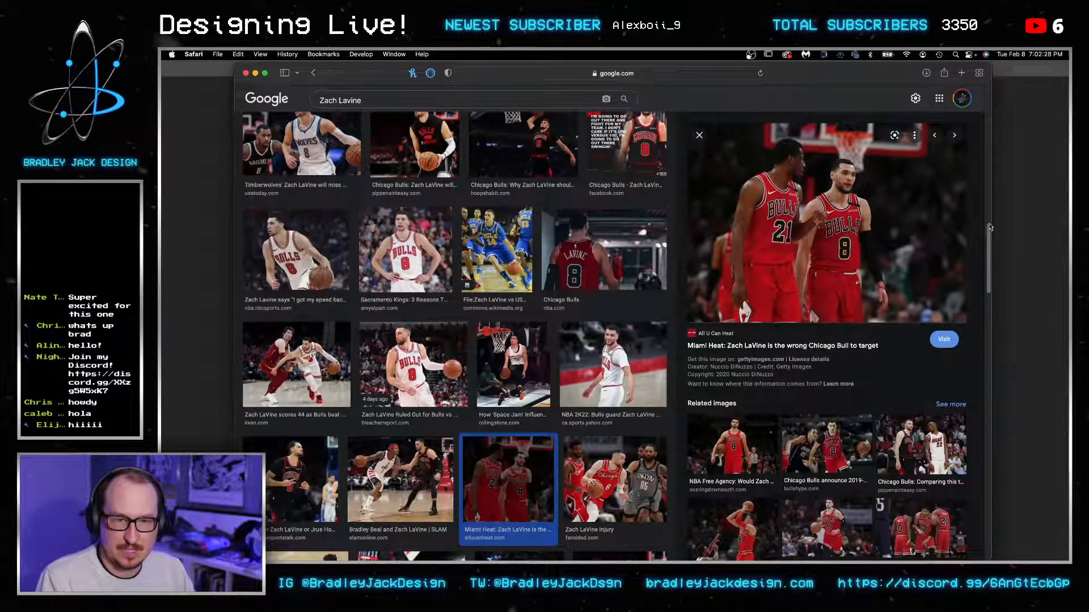
Step: Return to Photoshop and correct the selection at the black sock of the leg away from the ball, using a smaller Quick Selection brush
{"action": "key", "text": "super+Tab"}
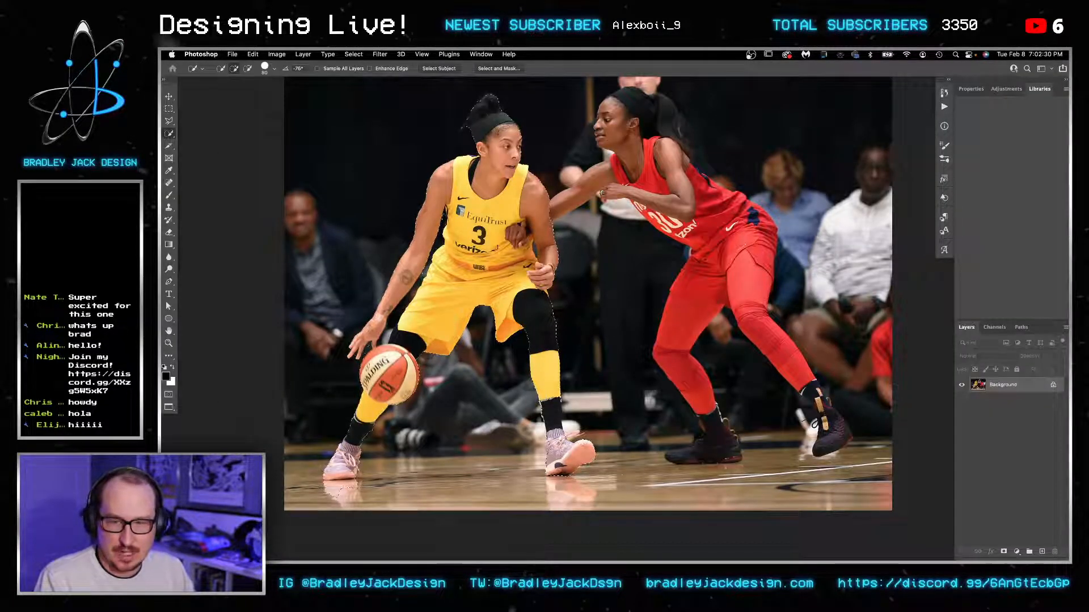
{"action": "key", "text": "alt"}
{"action": "scroll", "coordinate": [426, 272], "scroll_direction": "up", "scroll_amount": 4}
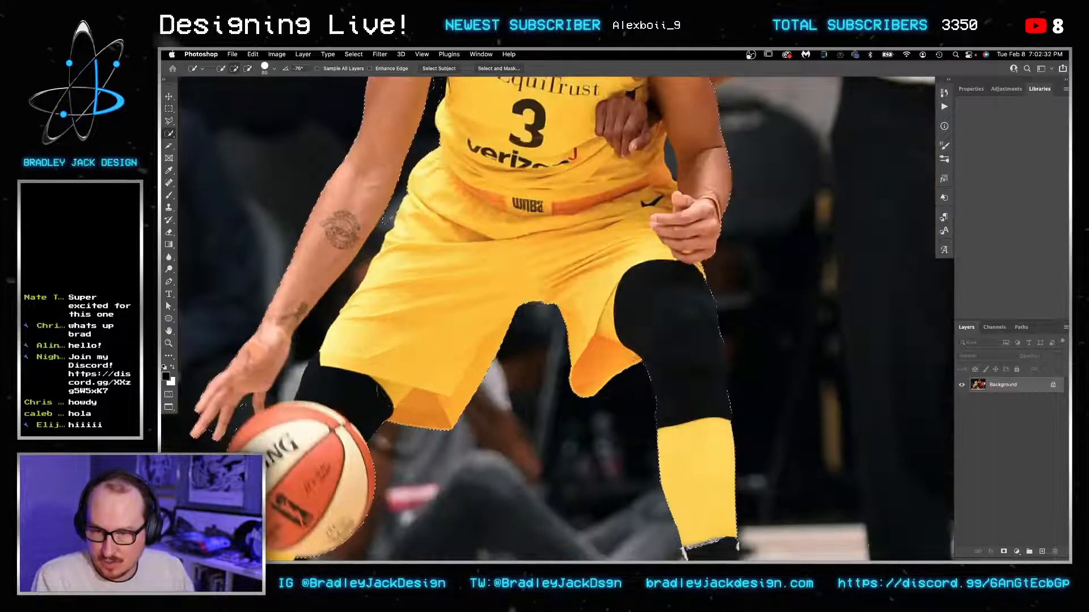
{"action": "key", "text": "bracketleft"}
{"action": "key", "text": "bracketleft"}
{"action": "key", "text": "bracketleft"}
{"action": "key", "text": "bracketleft"}
{"action": "key", "text": "bracketleft"}
{"action": "key", "text": "bracketleft"}
{"action": "key", "text": "bracketleft"}
{"action": "key", "text": "bracketleft"}
{"action": "key", "text": "alt"}
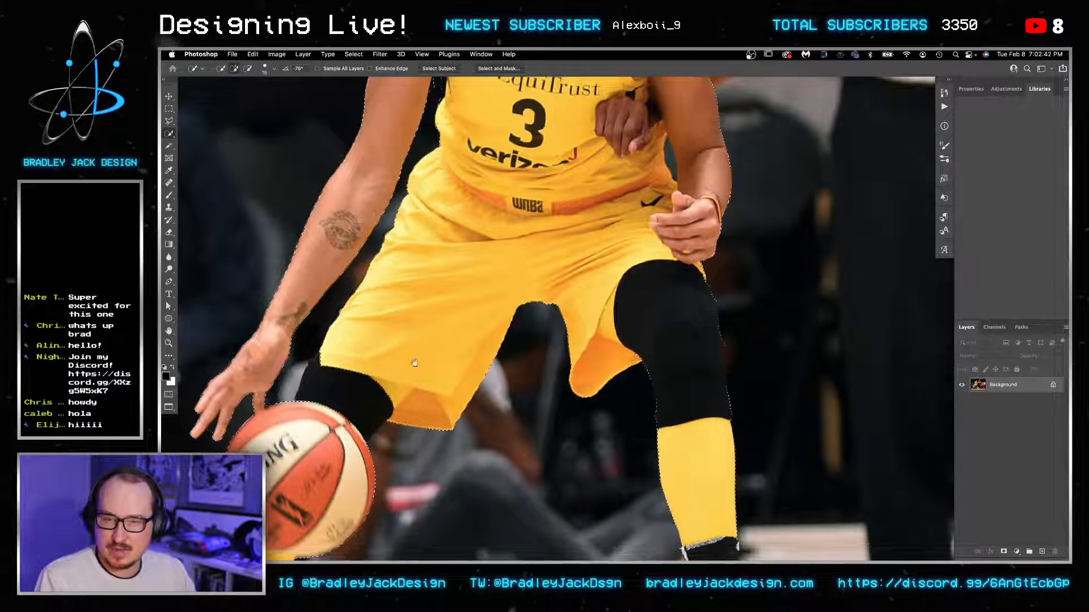
{"action": "left_click_drag", "start_coordinate": [415, 362], "coordinate": [495, 231]}
{"action": "left_click_drag", "start_coordinate": [446, 372], "coordinate": [492, 237]}
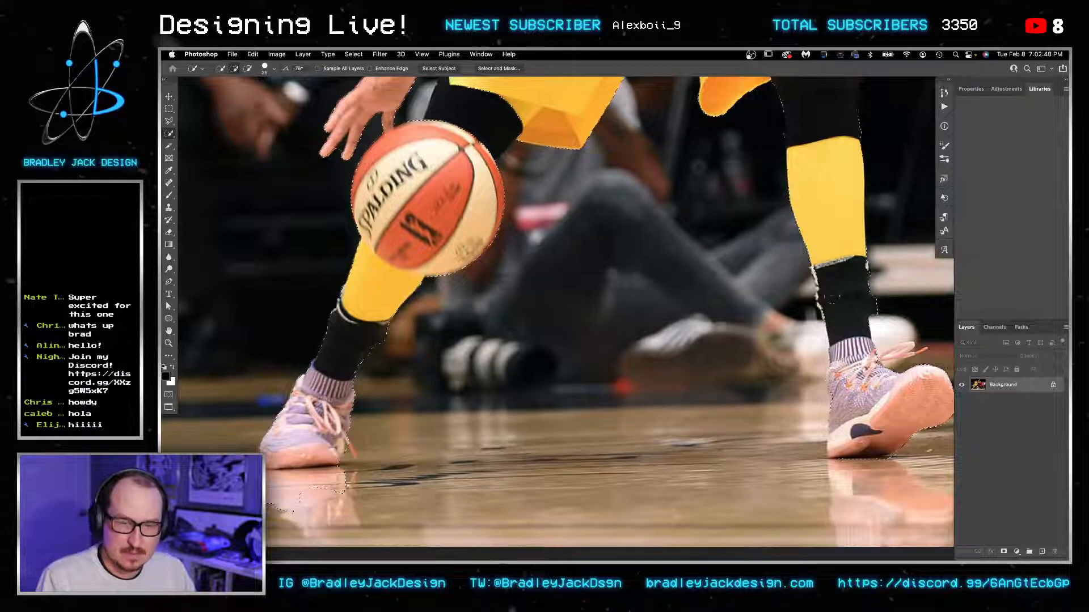
{"action": "left_click_drag", "start_coordinate": [866, 281], "coordinate": [860, 266]}
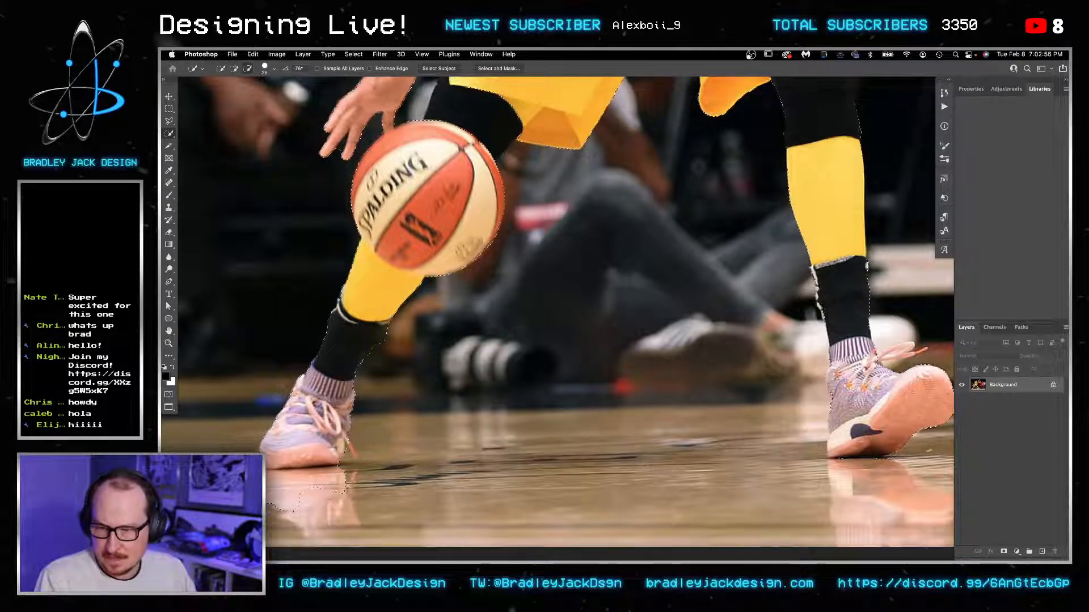
Step: Add the shoe sole and black sock of the foot below the ball to the selection and subtract the background spill beside the sock
{"action": "key", "text": "alt+super+z"}
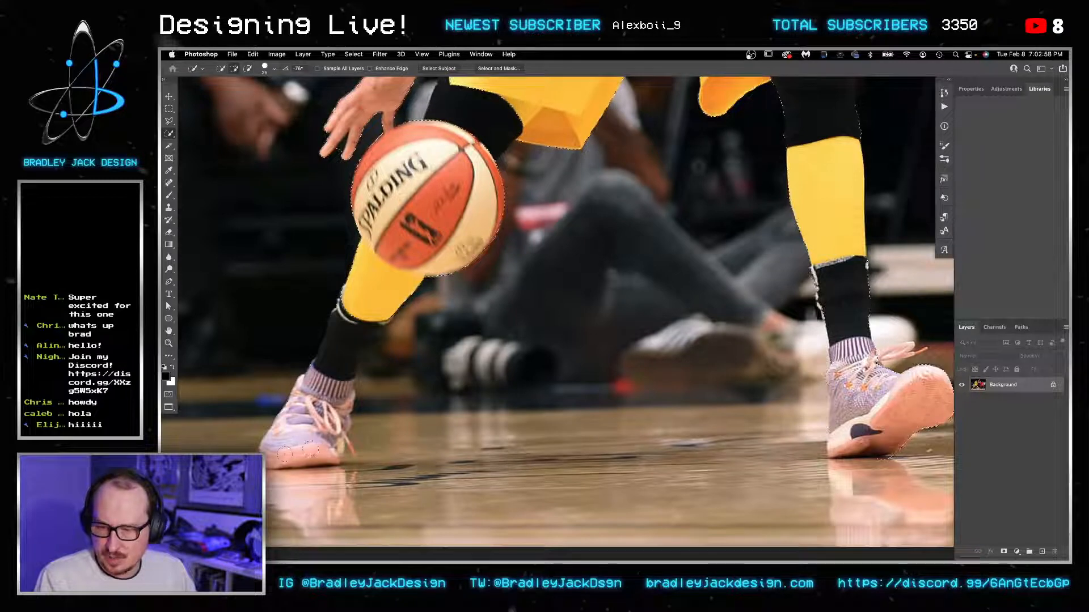
{"action": "left_click_drag", "start_coordinate": [309, 449], "coordinate": [285, 459]}
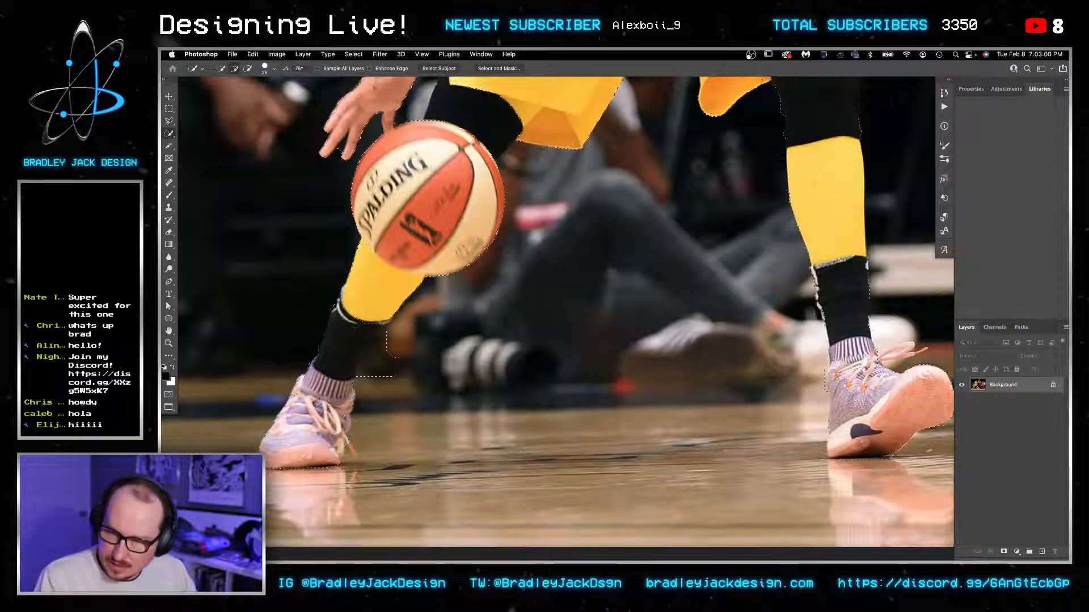
{"action": "left_click_drag", "start_coordinate": [350, 323], "coordinate": [341, 361]}
{"action": "left_click", "coordinate": [377, 367], "text": "alt"}
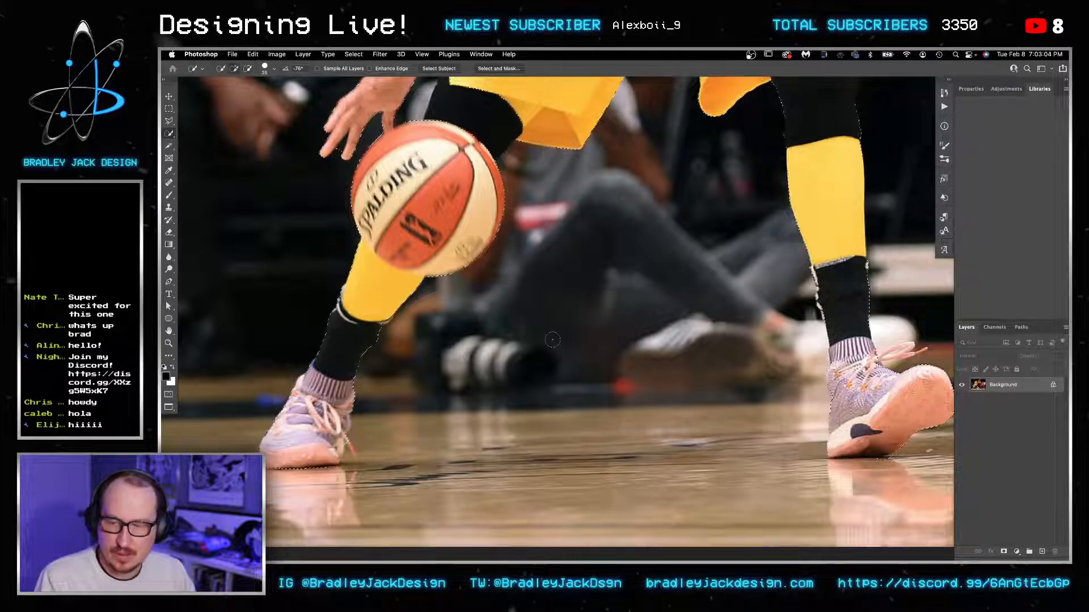
Step: Open the selection in Select and Mask and refine the edge of the player's hair with the Refine Edge Brush
{"action": "scroll", "coordinate": [445, 244], "scroll_direction": "up", "scroll_amount": 5}
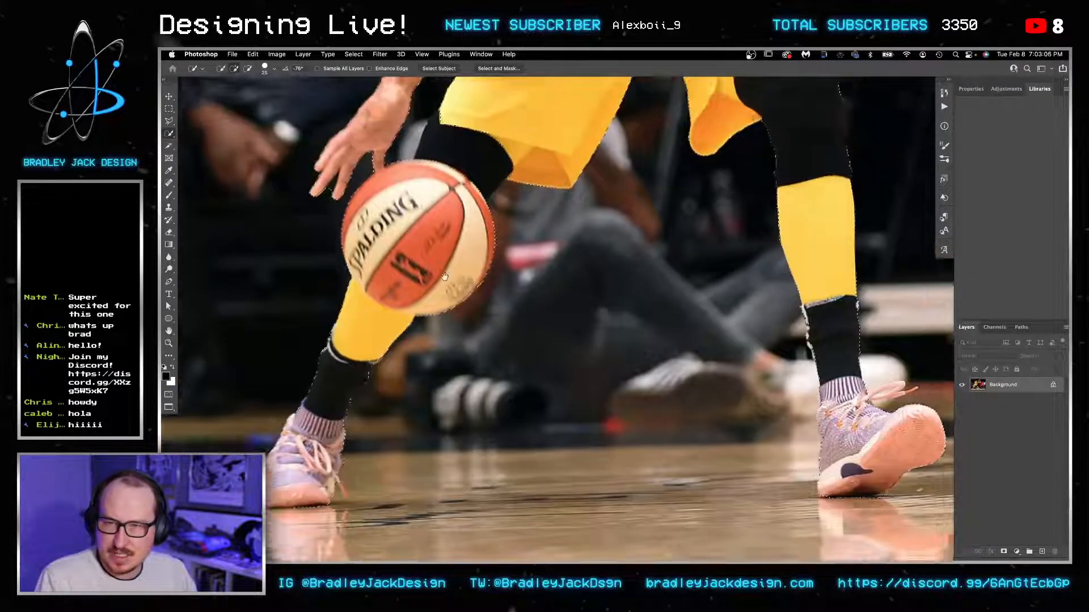
{"action": "key", "text": "bracketright"}
{"action": "key", "text": "bracketright"}
{"action": "key", "text": "bracketright"}
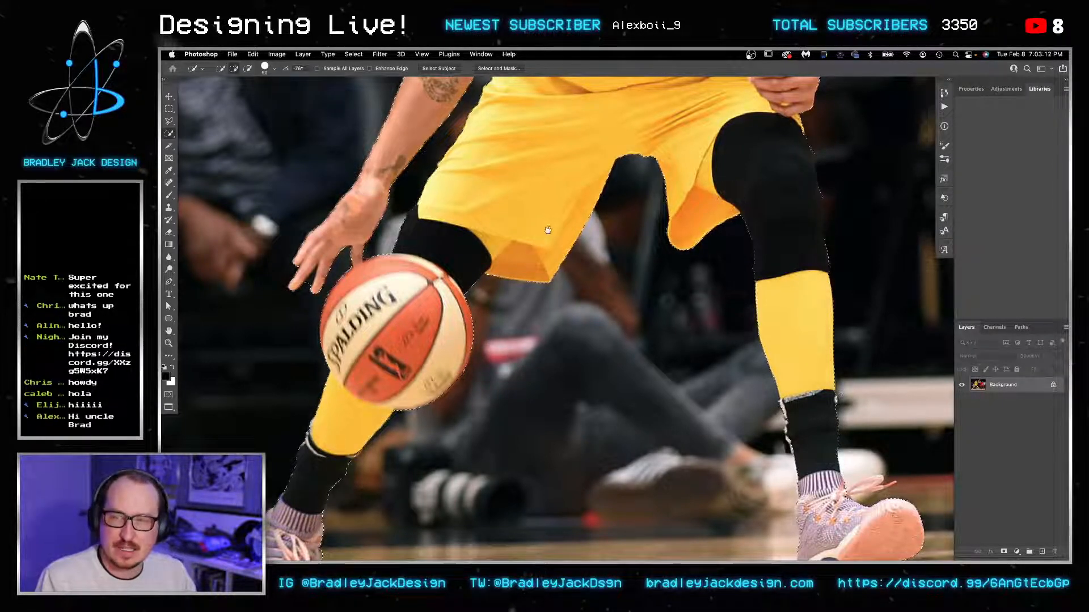
{"action": "scroll", "coordinate": [536, 182], "scroll_direction": "up", "scroll_amount": 9}
{"action": "left_click_drag", "start_coordinate": [641, 163], "coordinate": [541, 402]}
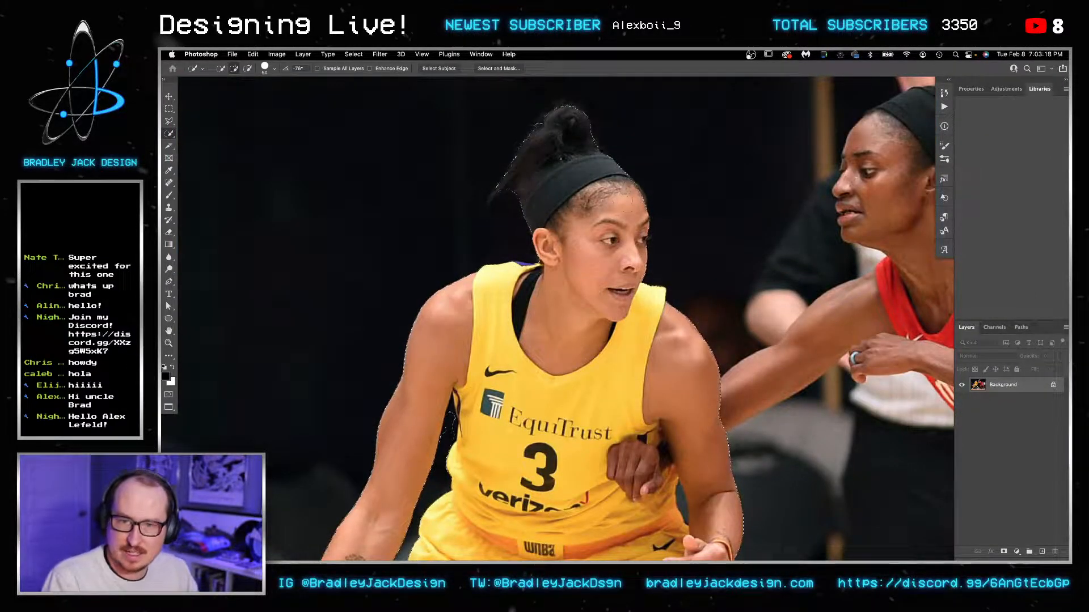
{"action": "left_click", "coordinate": [499, 68]}
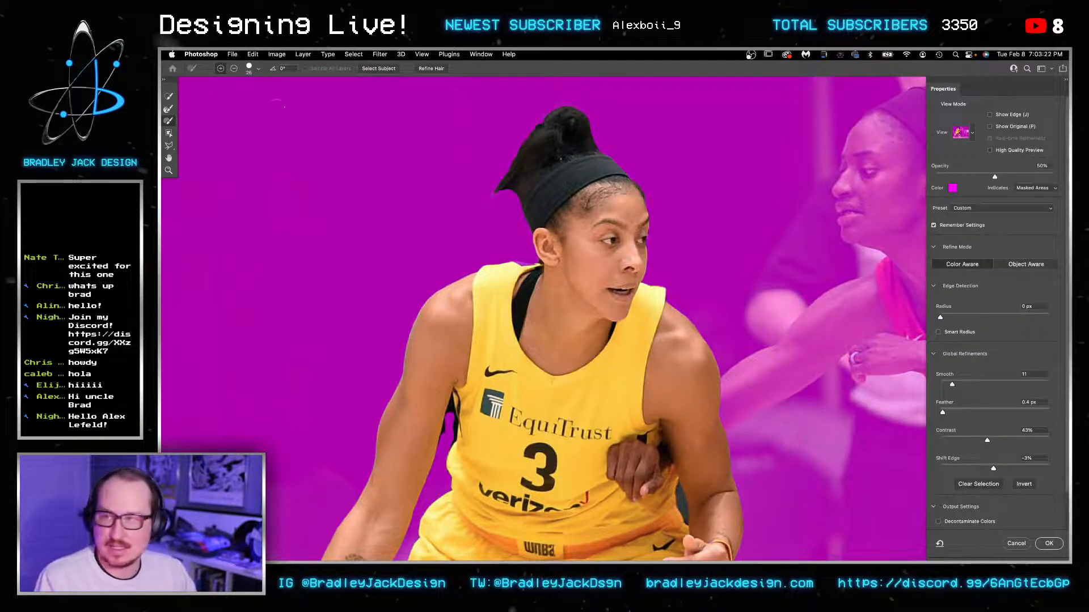
{"action": "left_click", "coordinate": [169, 109]}
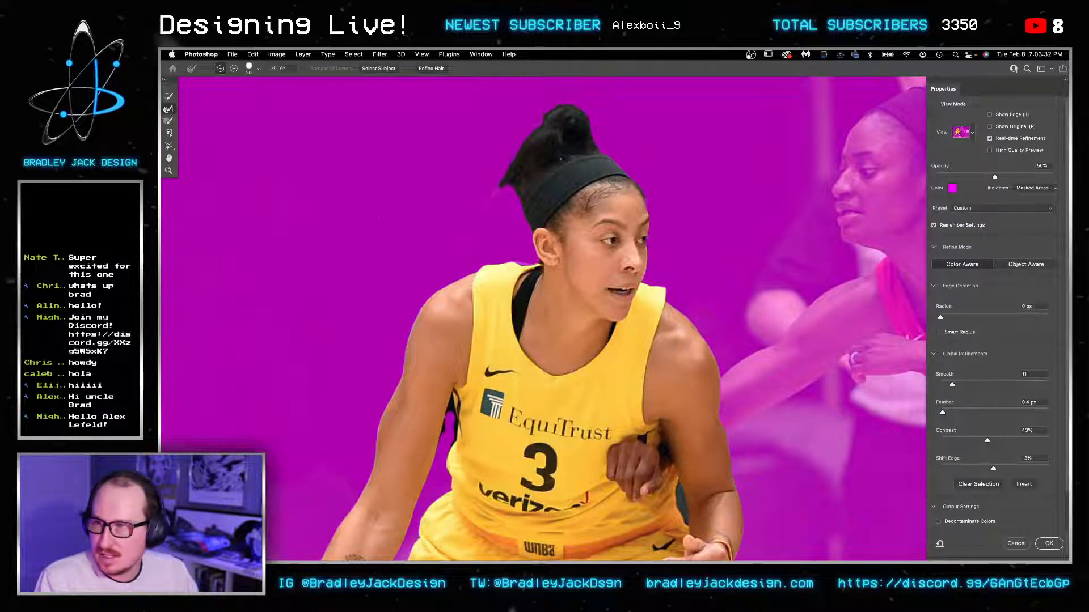
Step: Paint the jersey shoulder and black undershirt strap beside the player's neck fully into the mask with a larger brush
{"action": "scroll", "coordinate": [506, 274], "scroll_direction": "up", "scroll_amount": 3}
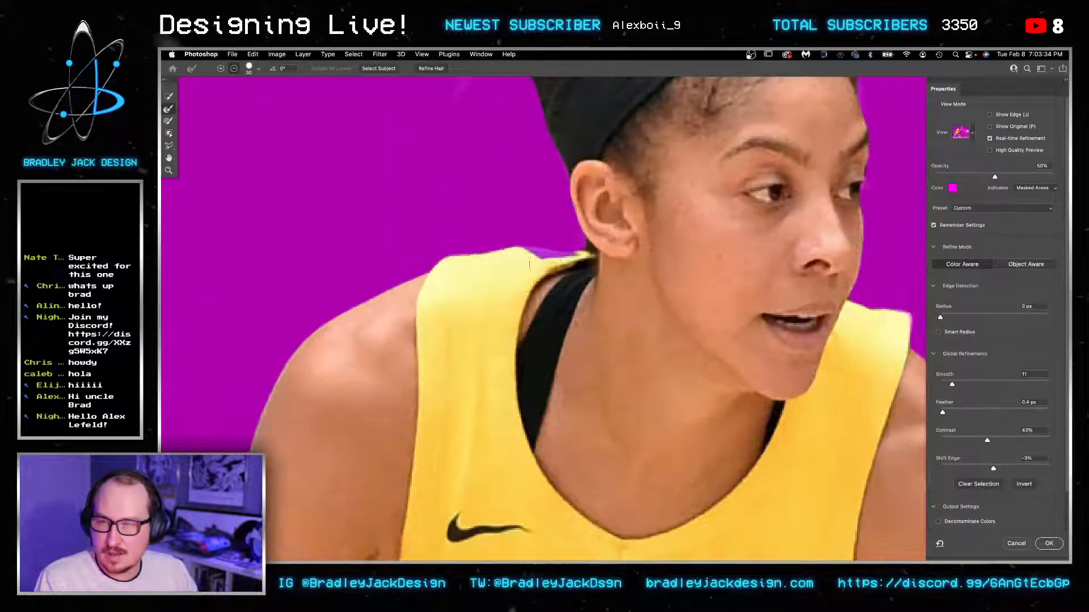
{"action": "key", "text": "b"}
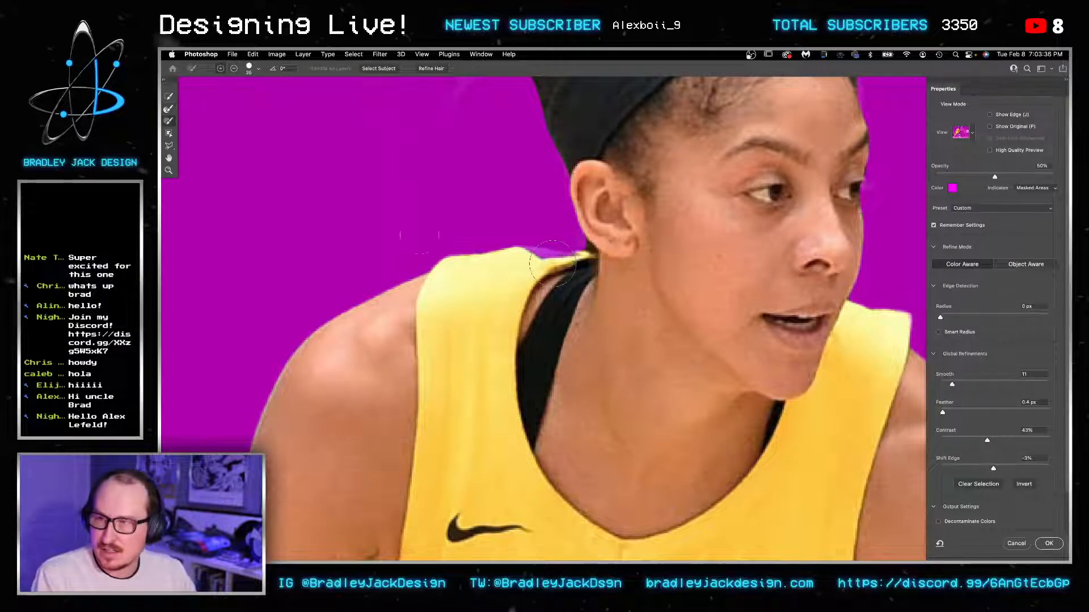
{"action": "left_click_drag", "start_coordinate": [520, 311], "coordinate": [551, 319]}
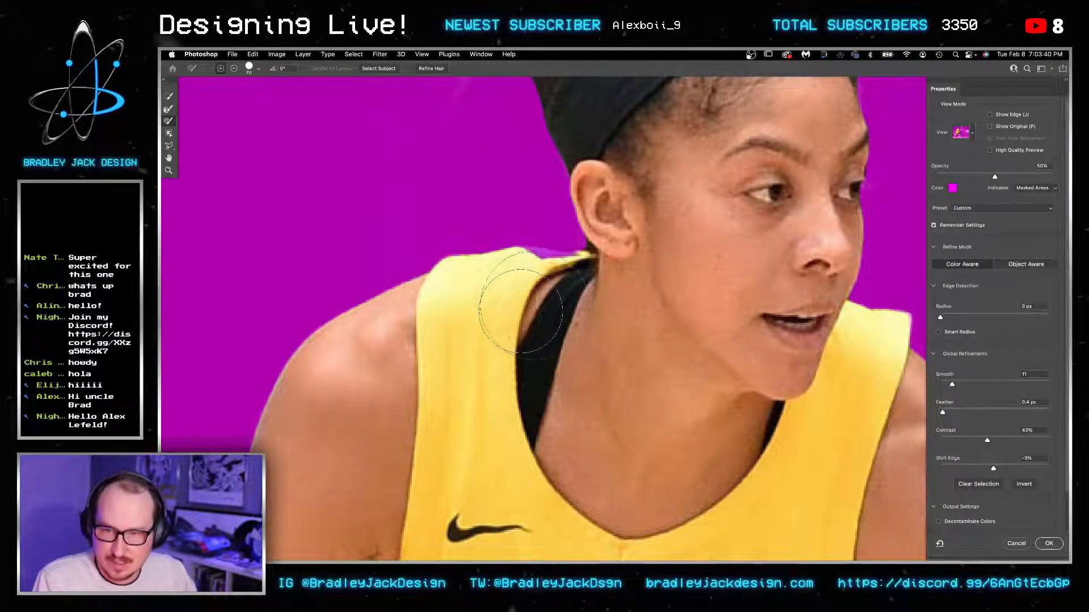
{"action": "left_click", "coordinate": [556, 290]}
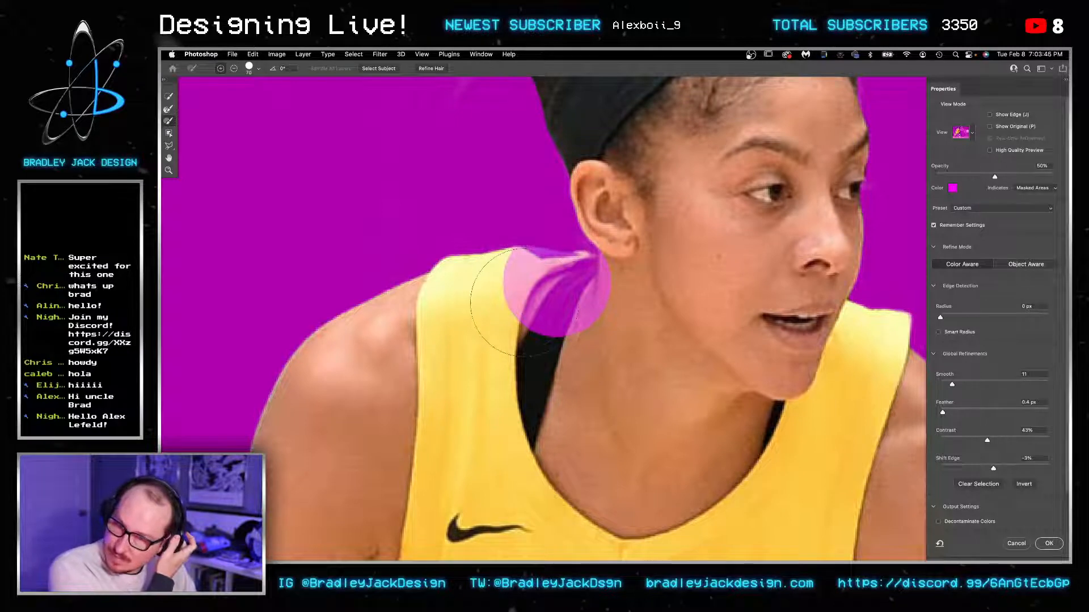
{"action": "key", "text": "Tab"}
{"action": "key", "text": "Tab"}
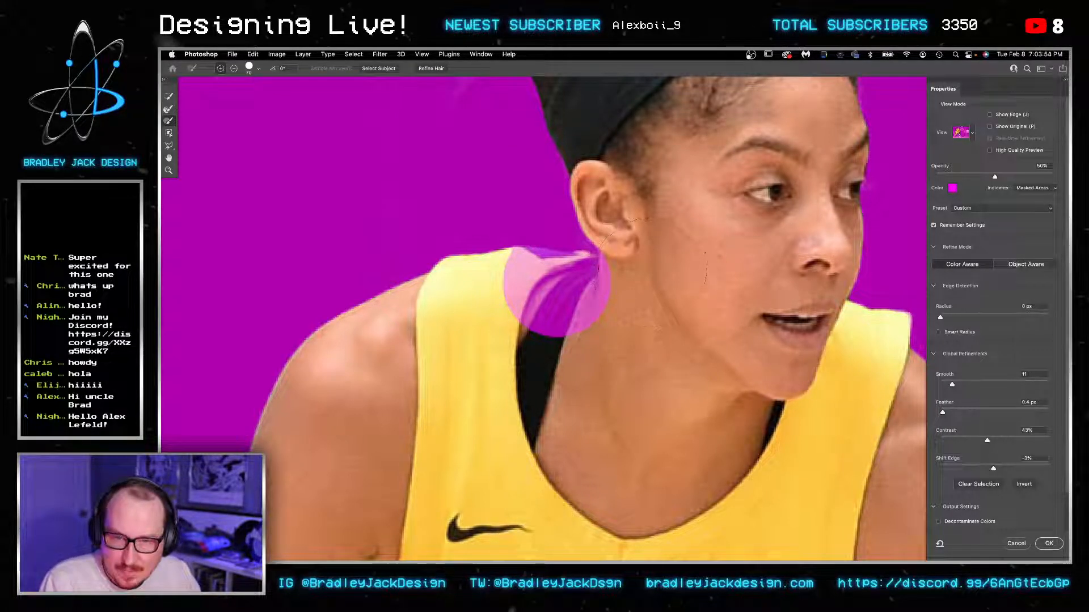
{"action": "left_click_drag", "start_coordinate": [651, 274], "coordinate": [630, 316]}
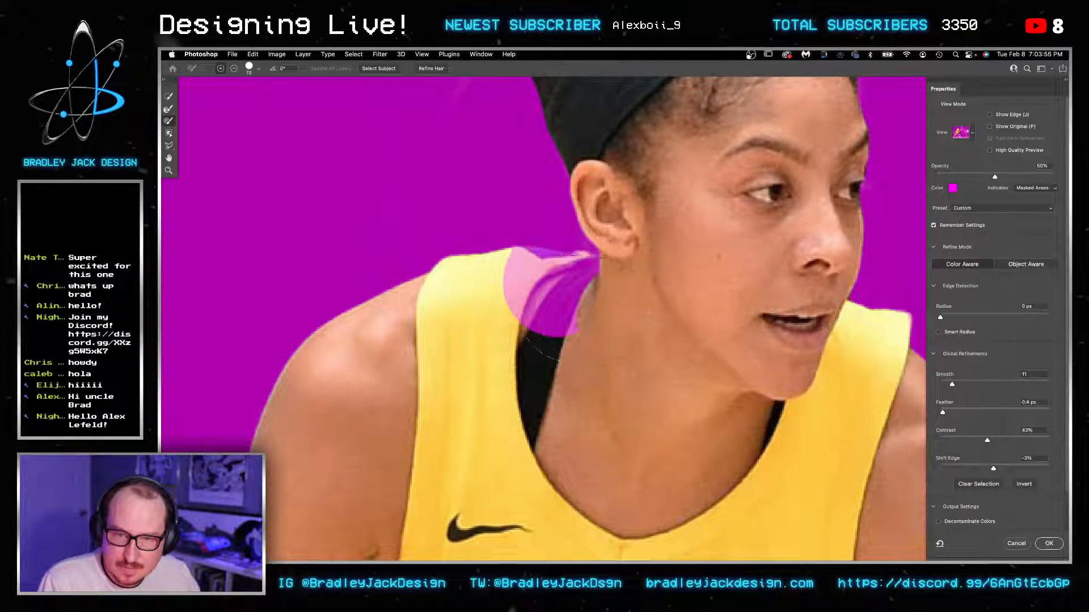
{"action": "left_click", "coordinate": [575, 308]}
{"action": "left_click", "coordinate": [555, 308]}
{"action": "left_click", "coordinate": [532, 305]}
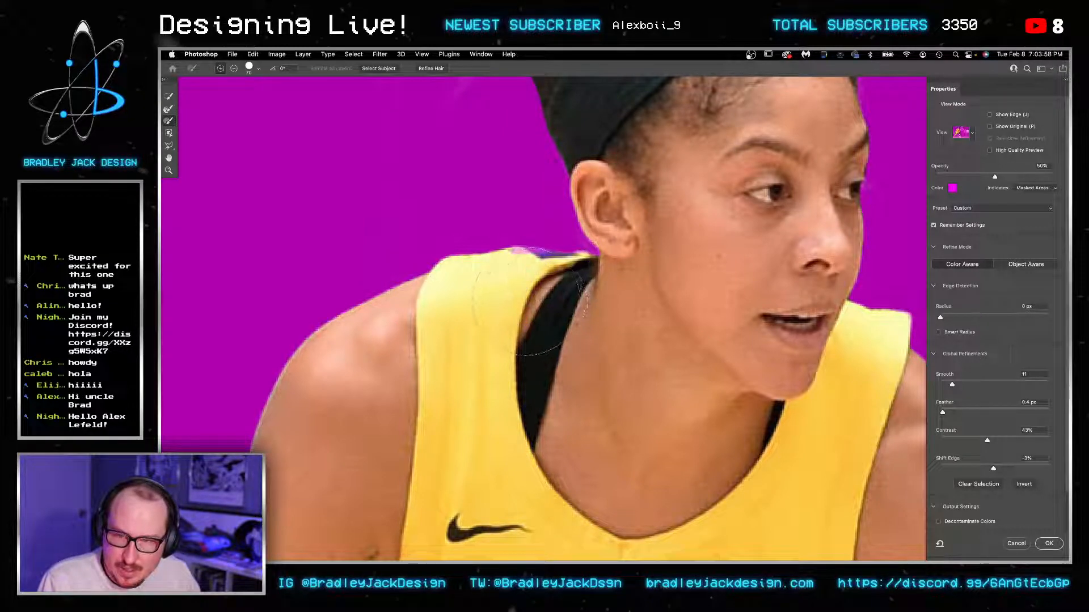
{"action": "left_click", "coordinate": [525, 299]}
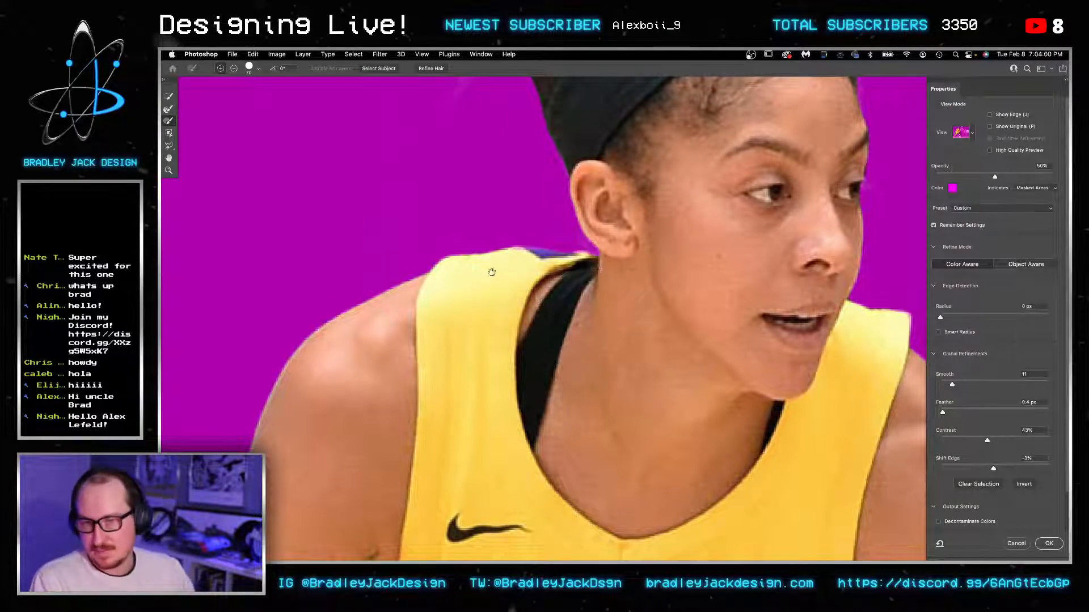
Step: Refine the mask in the gap between the upper arm and the jersey below the armpit with a smaller Refine Edge Brush
{"action": "left_click_drag", "start_coordinate": [492, 272], "coordinate": [598, 106]}
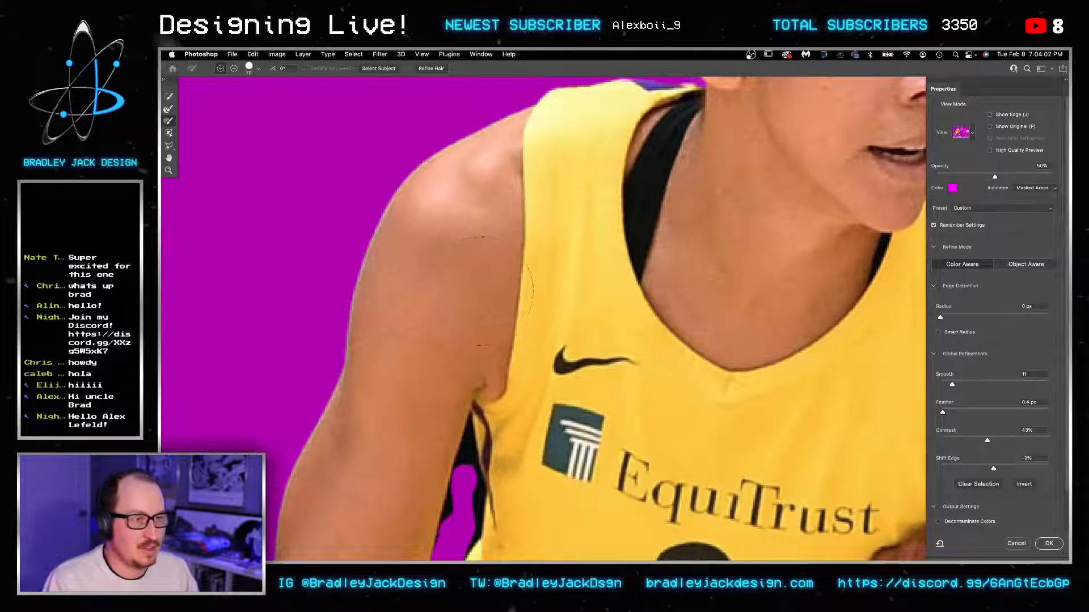
{"action": "left_click_drag", "start_coordinate": [423, 411], "coordinate": [449, 318]}
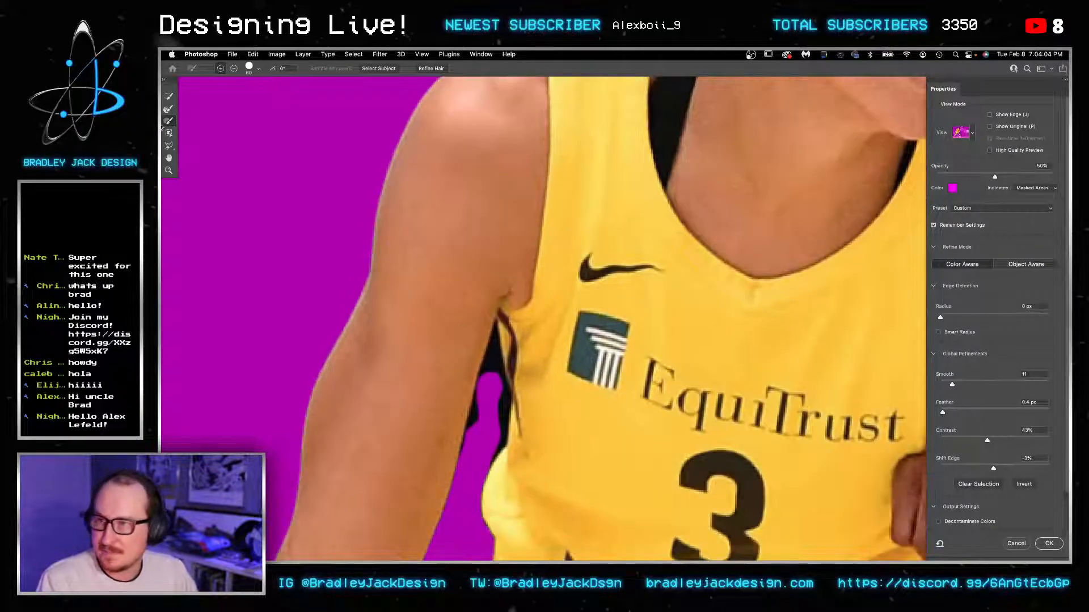
{"action": "left_click", "coordinate": [168, 109]}
{"action": "left_click_drag", "start_coordinate": [523, 359], "coordinate": [521, 254]}
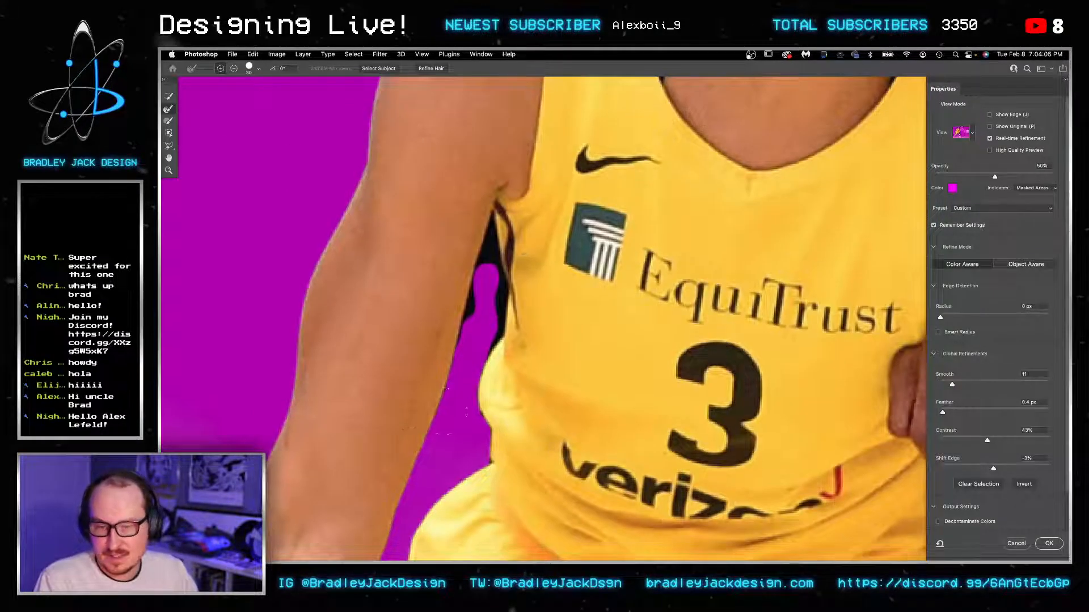
{"action": "key", "text": "bracketleft"}
{"action": "key", "text": "bracketleft"}
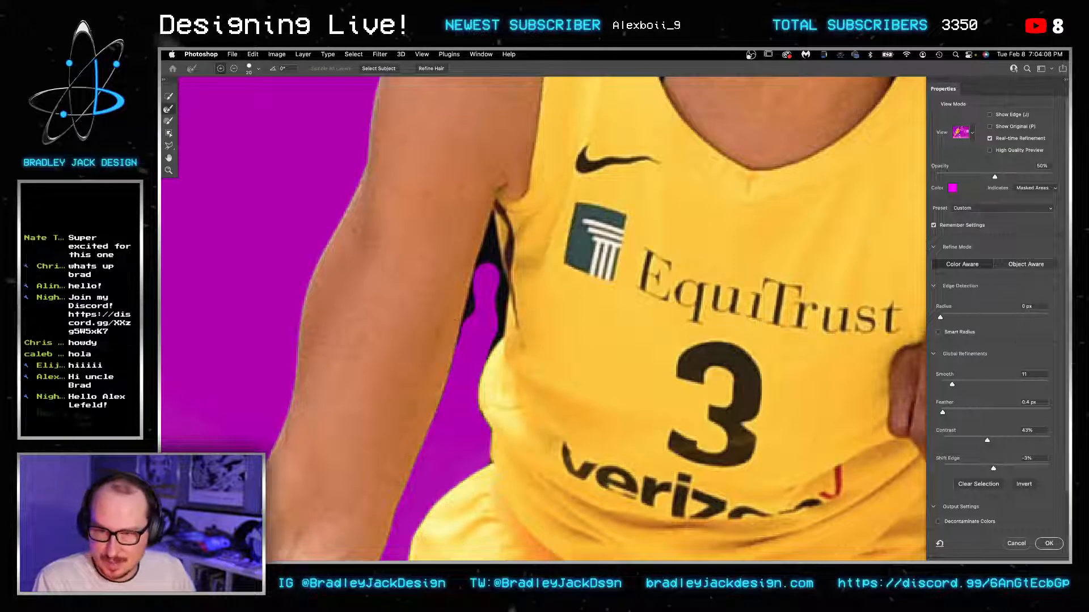
{"action": "left_click_drag", "start_coordinate": [487, 275], "coordinate": [490, 247]}
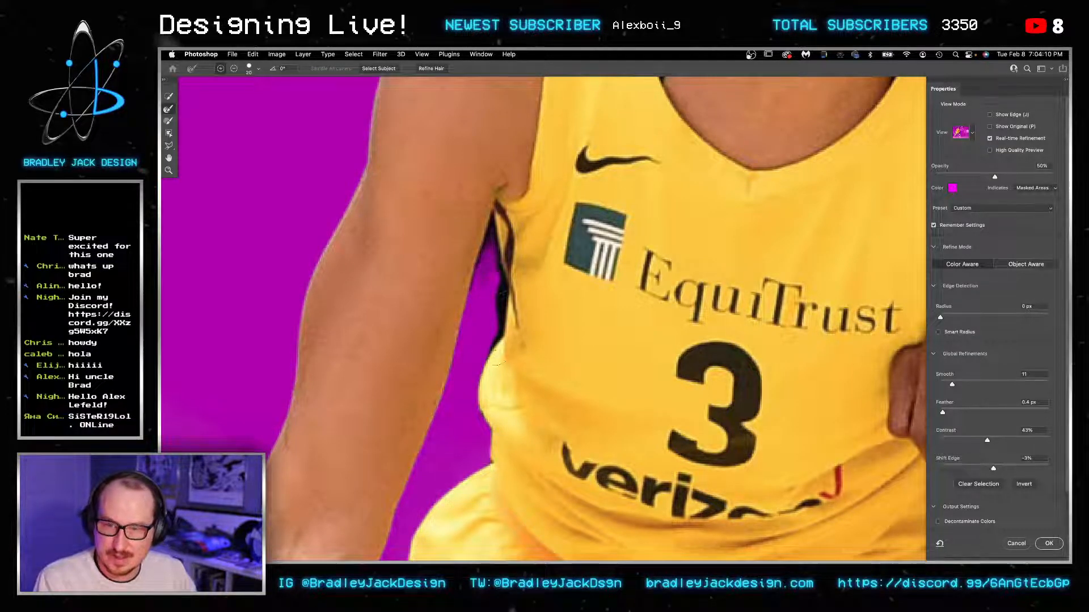
{"action": "left_click_drag", "start_coordinate": [503, 294], "coordinate": [499, 344]}
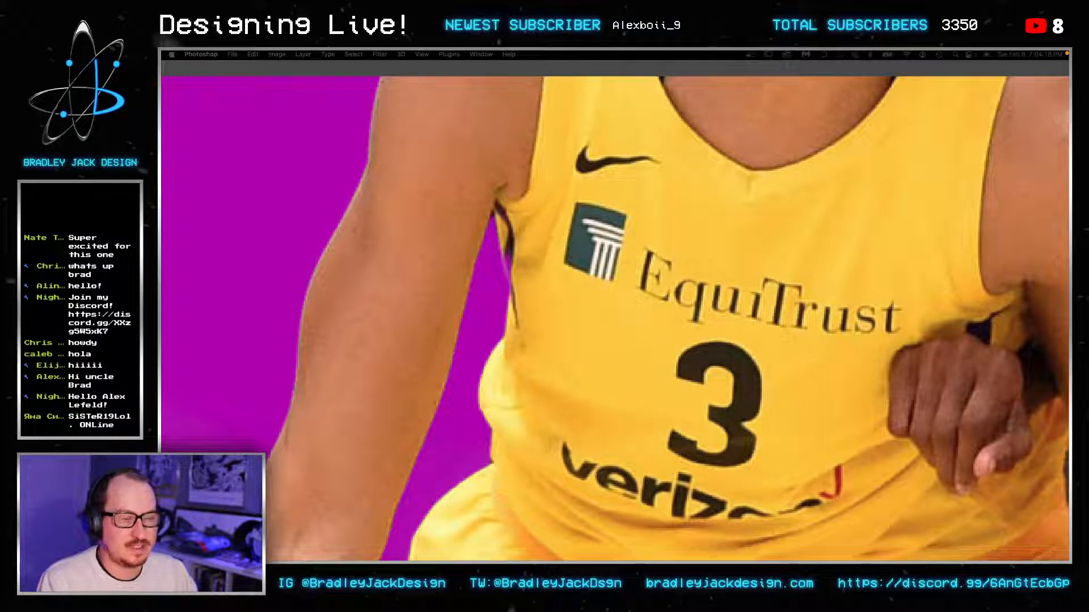
{"action": "left_click", "coordinate": [632, 360]}
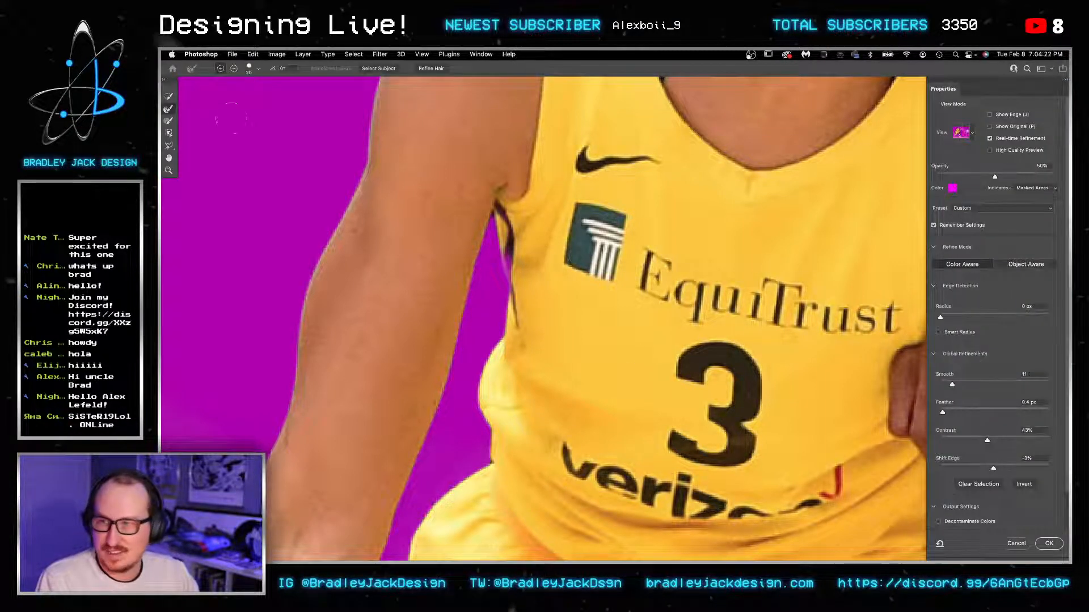
Step: Touch up the mask along the jersey edge below the armpit with a smaller Brush, restoring the yellow fabric there
{"action": "left_click", "coordinate": [170, 121]}
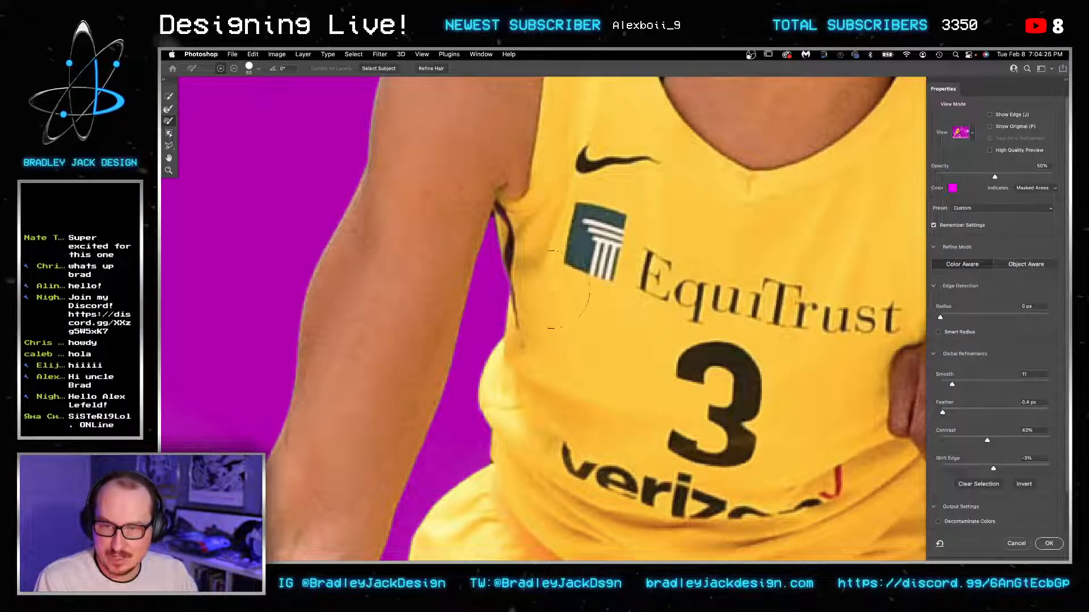
{"action": "key", "text": "bracketleft"}
{"action": "key", "text": "bracketleft"}
{"action": "key", "text": "bracketleft"}
{"action": "key", "text": "bracketleft"}
{"action": "key", "text": "bracketleft"}
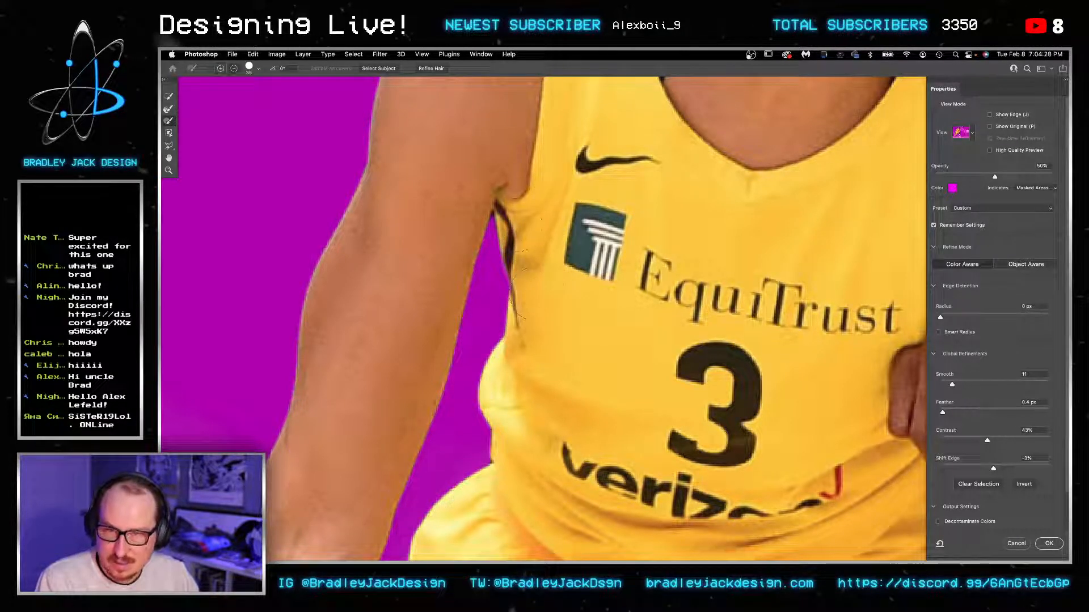
{"action": "left_click", "coordinate": [515, 223], "text": "alt"}
{"action": "left_click", "coordinate": [520, 208]}
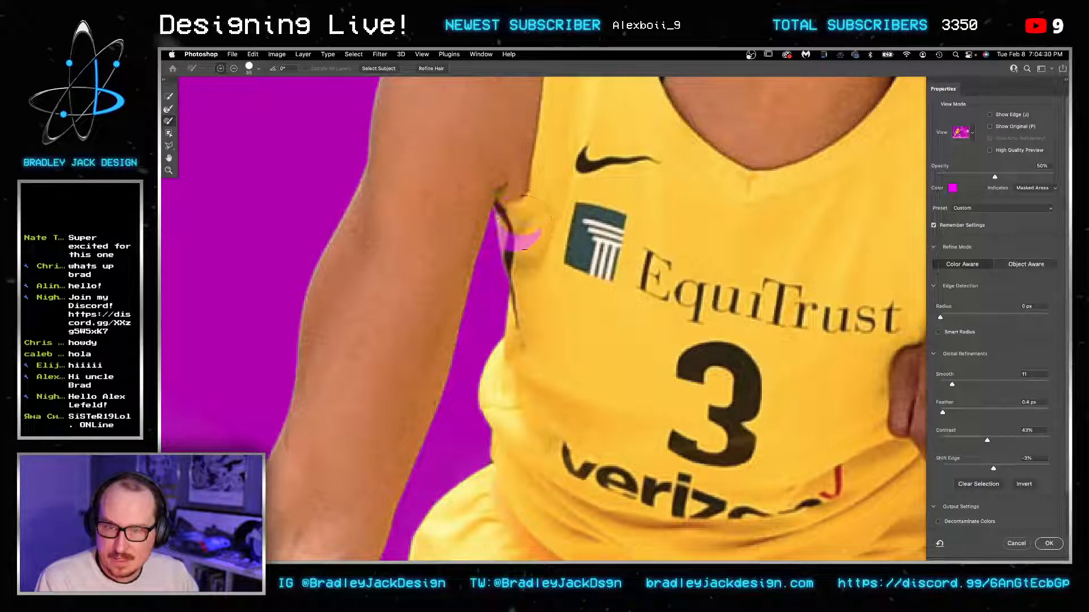
{"action": "left_click", "coordinate": [526, 236]}
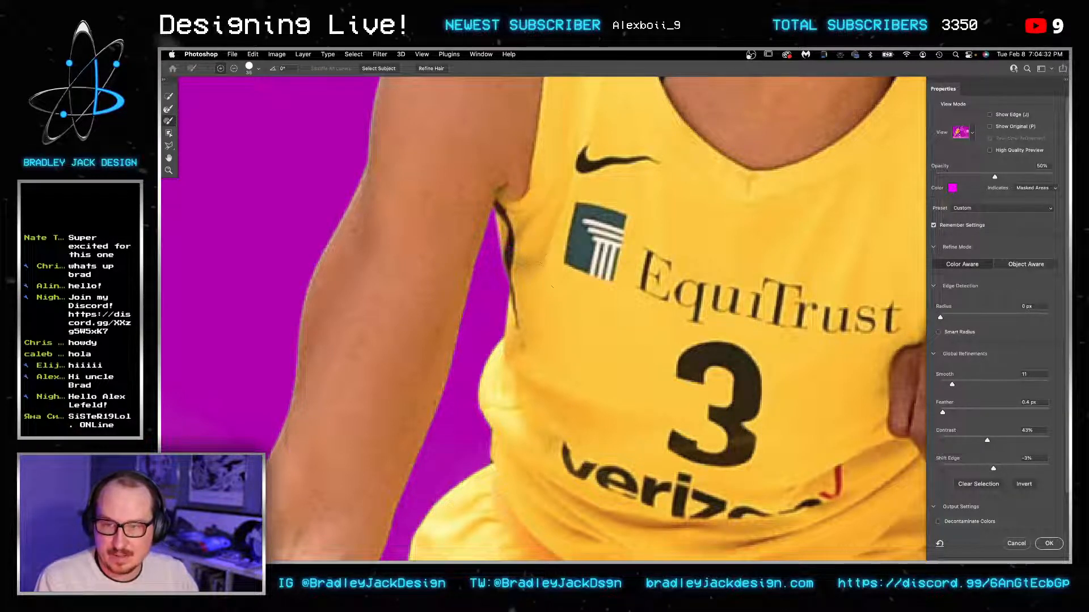
{"action": "key", "text": "bracketleft"}
{"action": "key", "text": "bracketleft"}
{"action": "key", "text": "bracketleft"}
{"action": "key", "text": "bracketleft"}
{"action": "mouse_move", "coordinate": [508, 481]}
{"action": "left_mouse_down"}
{"action": "mouse_move", "coordinate": [540, 404]}
{"action": "mouse_move", "coordinate": [521, 394]}
{"action": "mouse_move", "coordinate": [650, 167]}
{"action": "left_mouse_up"}
{"action": "key", "text": "super+z"}
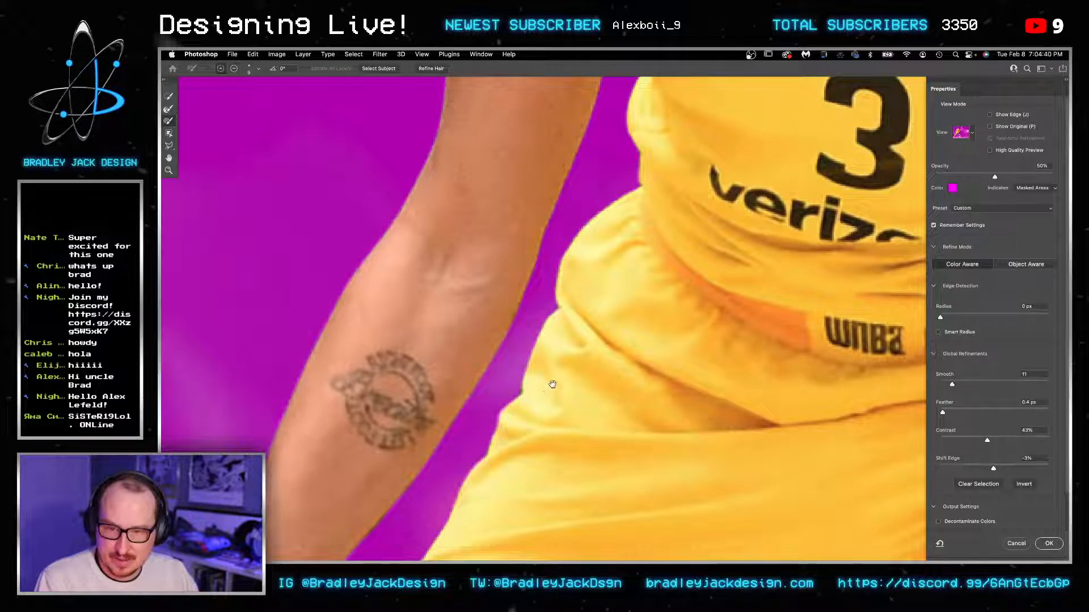
Step: Clear the dark background patch between the fingers of the dribbling hand with the Refine Edge Brush
{"action": "left_click_drag", "start_coordinate": [554, 381], "coordinate": [591, 265]}
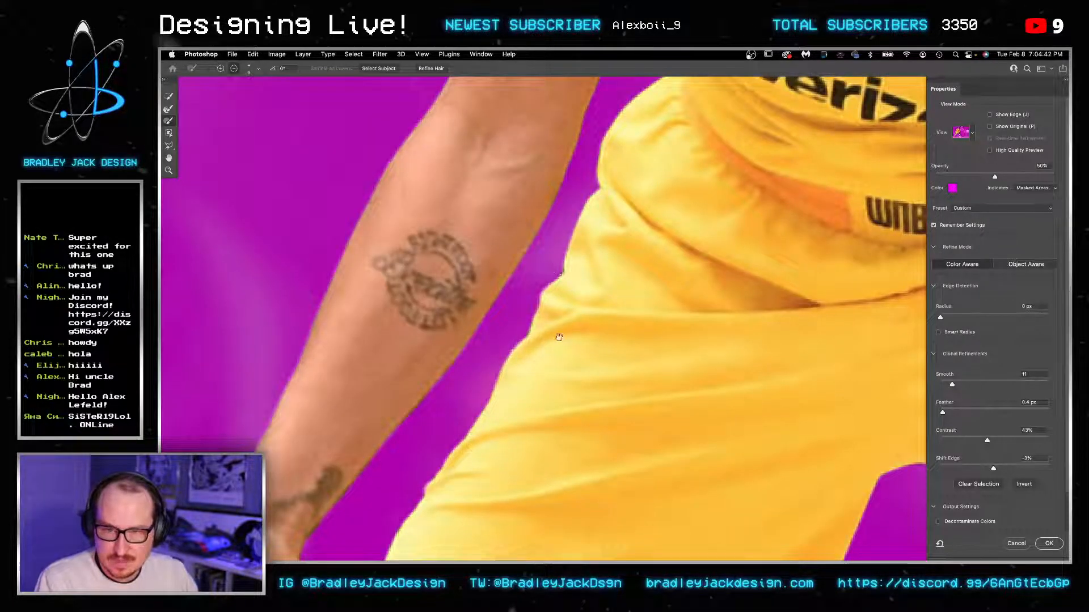
{"action": "left_click_drag", "start_coordinate": [557, 338], "coordinate": [594, 310]}
{"action": "left_click_drag", "start_coordinate": [460, 325], "coordinate": [481, 309]}
{"action": "left_click", "coordinate": [168, 110]}
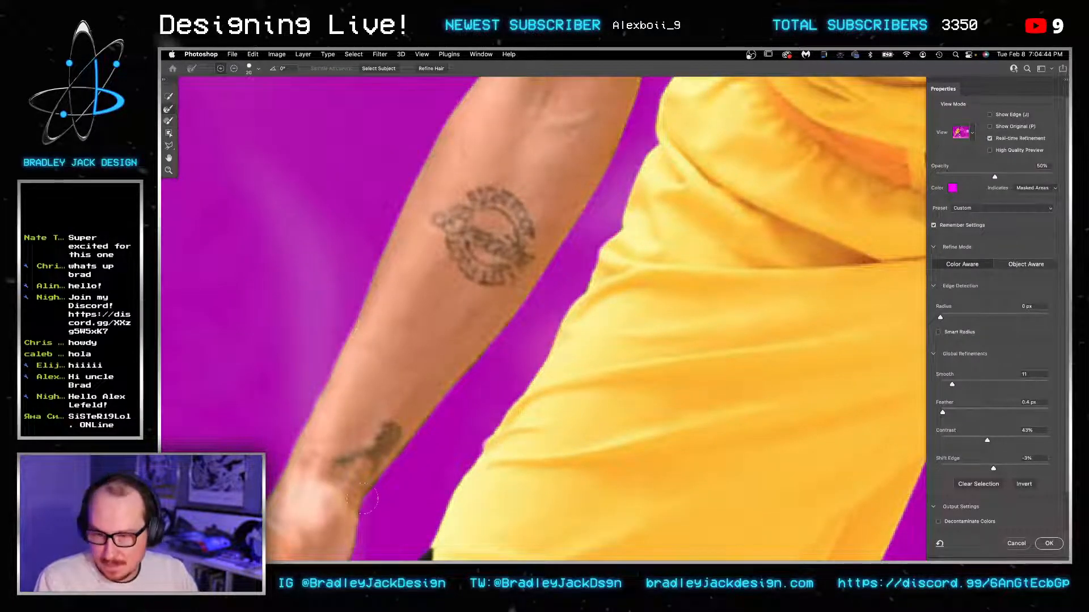
{"action": "key", "text": "bracketleft"}
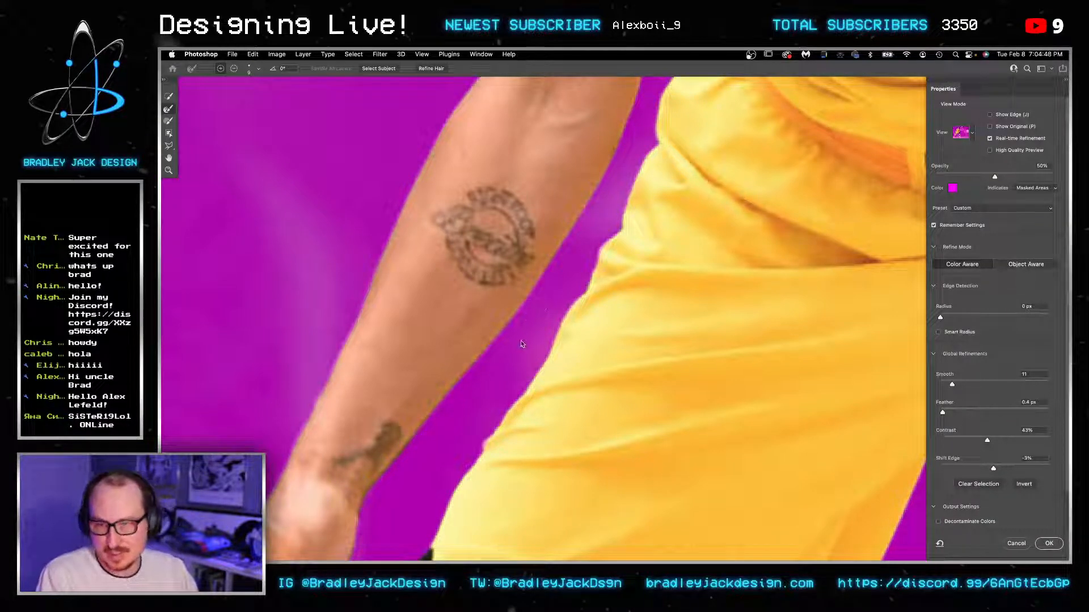
{"action": "scroll", "coordinate": [522, 345], "scroll_direction": "down", "scroll_amount": 2}
{"action": "left_click_drag", "start_coordinate": [525, 314], "coordinate": [619, 164]}
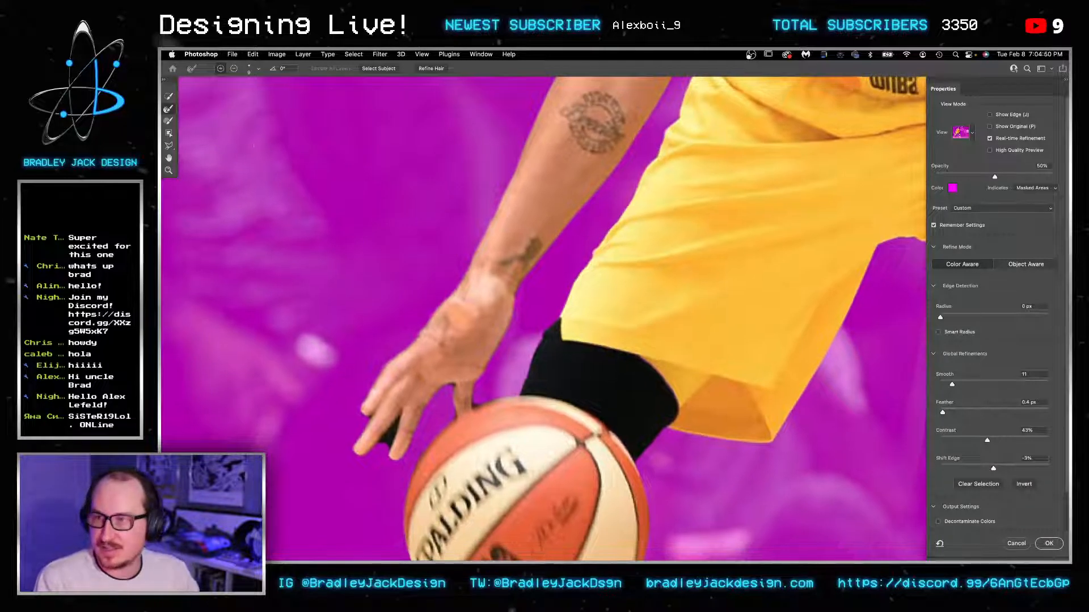
{"action": "key", "text": "bracketright"}
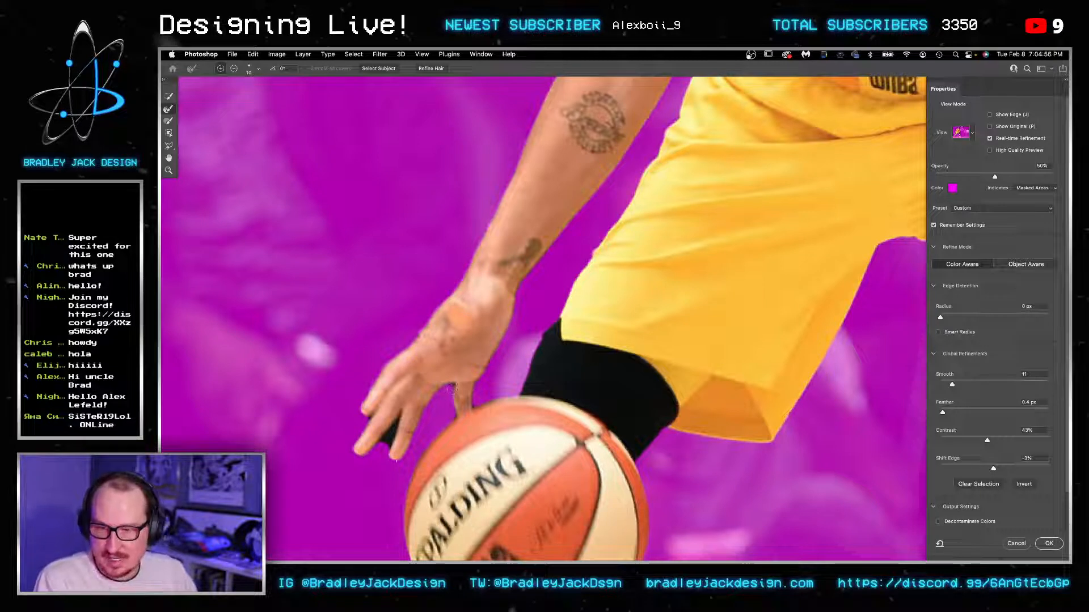
{"action": "left_click_drag", "start_coordinate": [386, 455], "coordinate": [393, 423]}
{"action": "key", "text": "bracketright"}
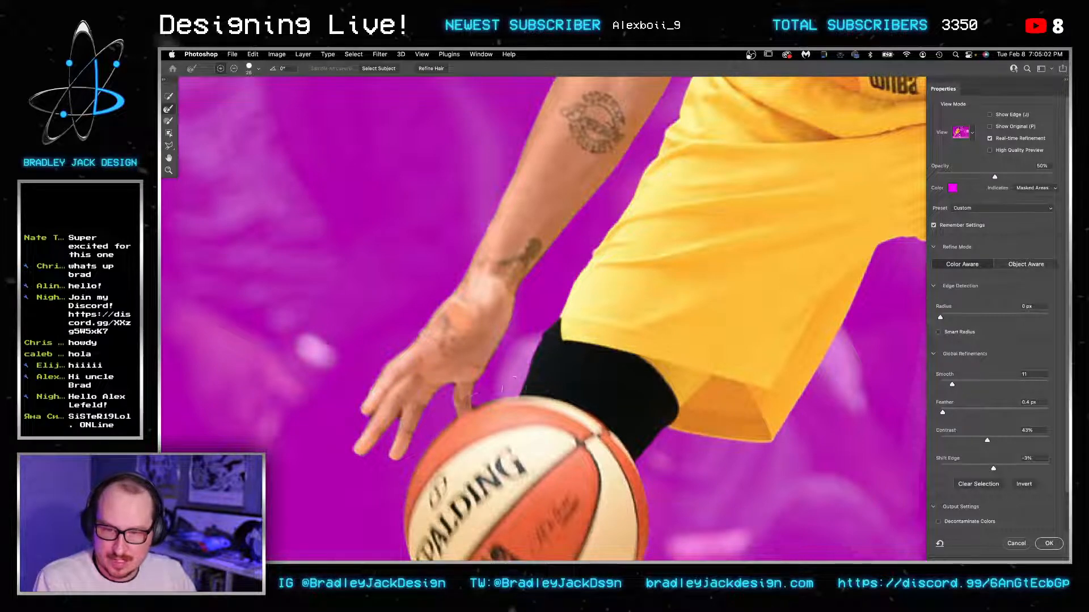
Step: Subtract leftover background beside the thumb where it meets the ball and between the fingertips, using a small Brush
{"action": "left_click", "coordinate": [169, 120]}
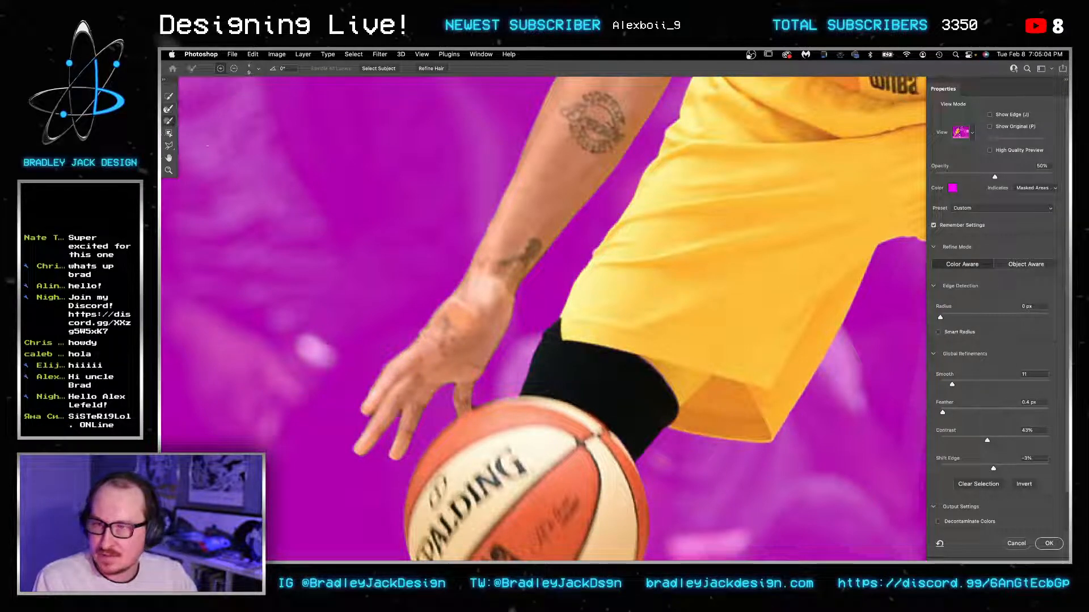
{"action": "scroll", "coordinate": [524, 303], "scroll_direction": "up", "scroll_amount": 3}
{"action": "left_click_drag", "start_coordinate": [536, 289], "coordinate": [563, 288]}
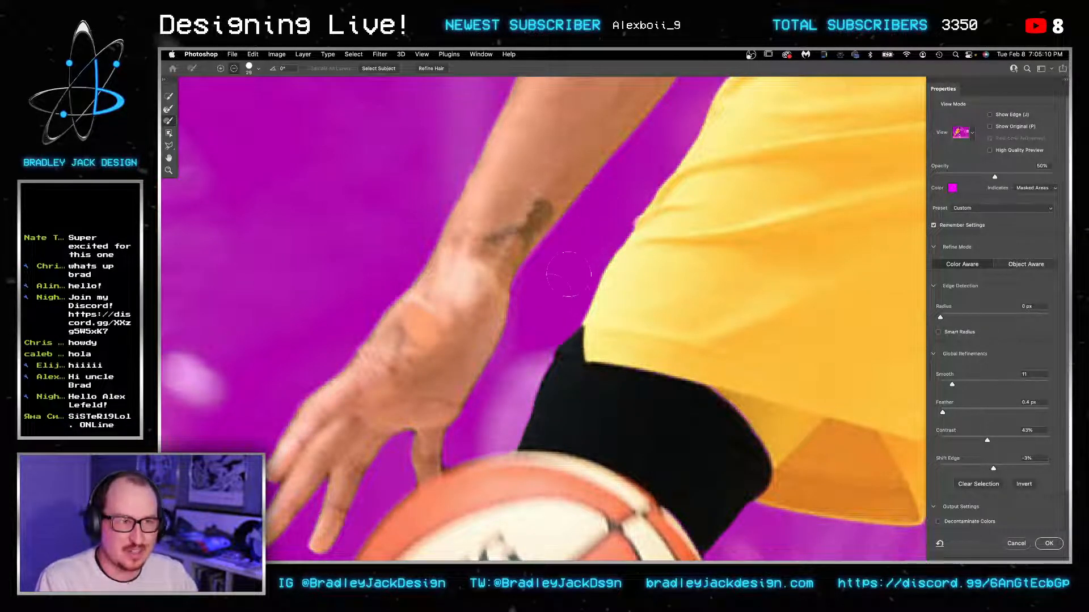
{"action": "left_click_drag", "start_coordinate": [550, 285], "coordinate": [611, 197]}
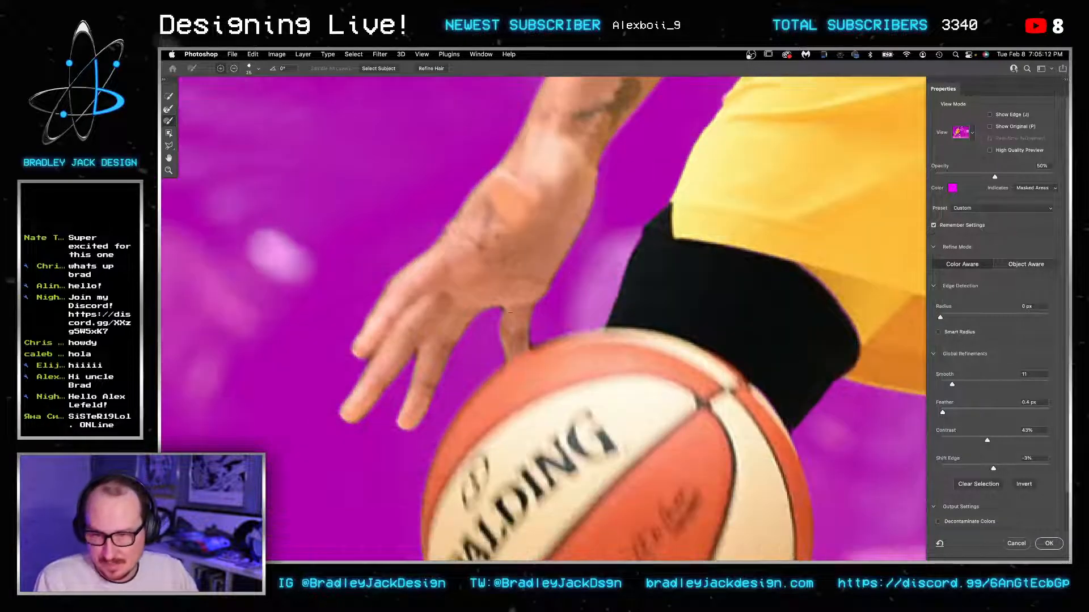
{"action": "key", "text": "bracketleft"}
{"action": "key", "text": "bracketleft"}
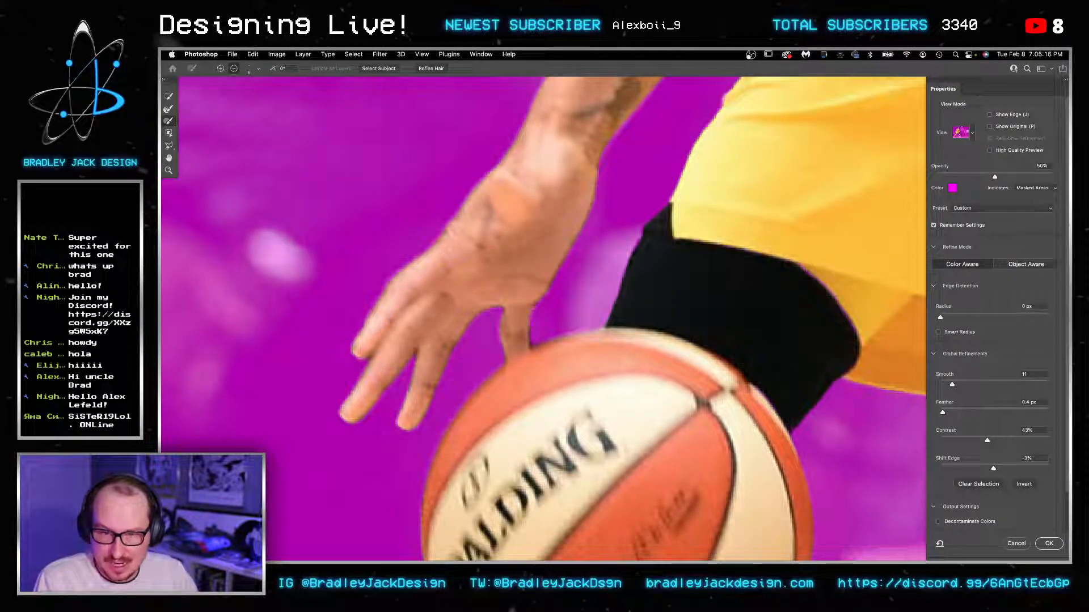
{"action": "key", "text": "bracketleft"}
{"action": "left_click", "coordinate": [533, 352], "text": "alt"}
{"action": "key", "text": "bracketright"}
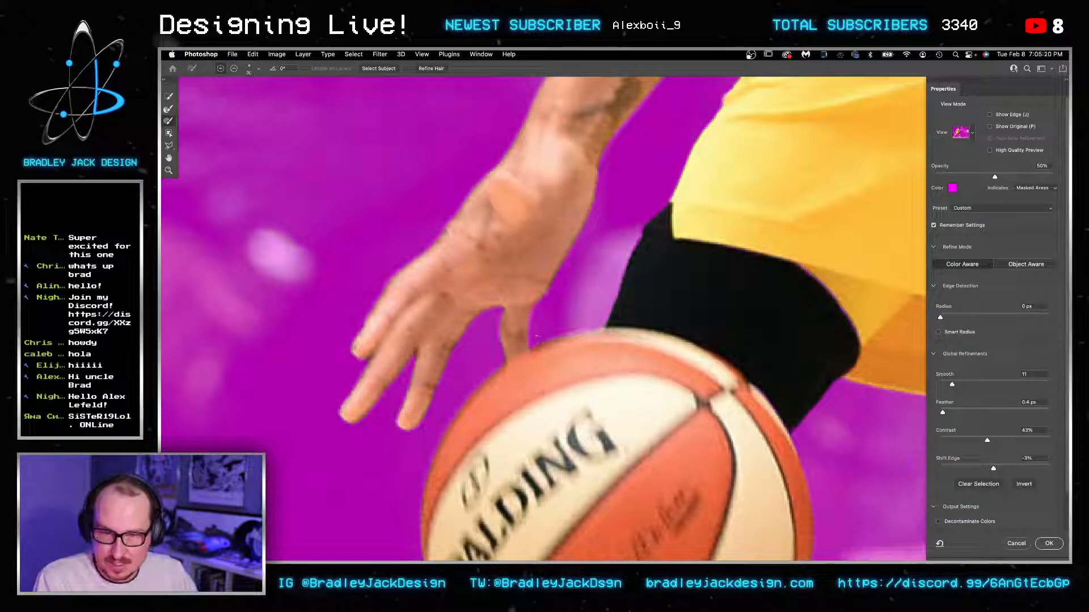
{"action": "key", "text": "alt"}
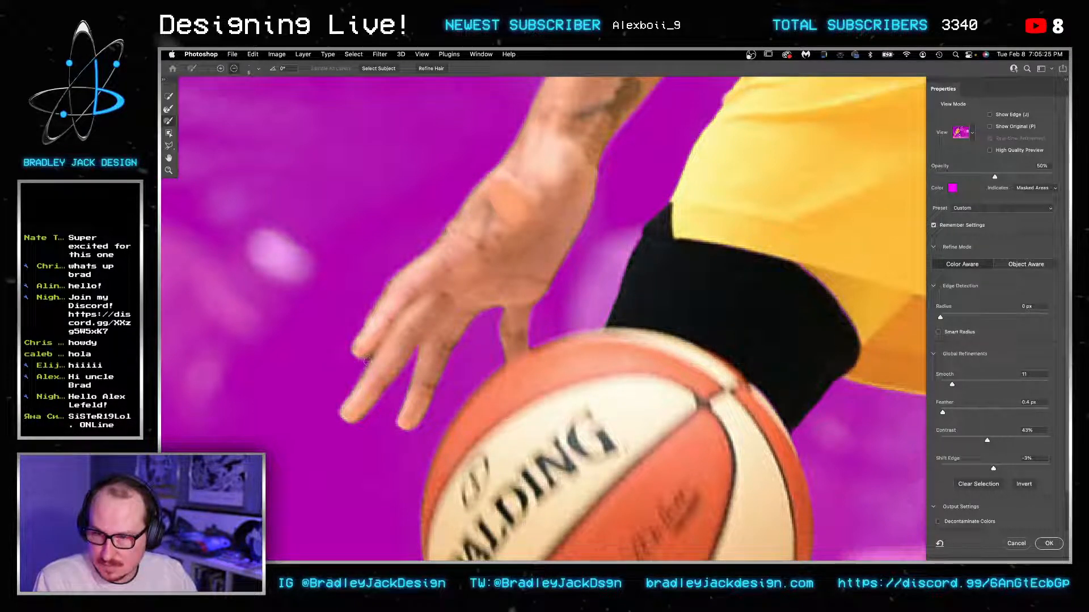
{"action": "left_click", "coordinate": [377, 355], "text": "alt"}
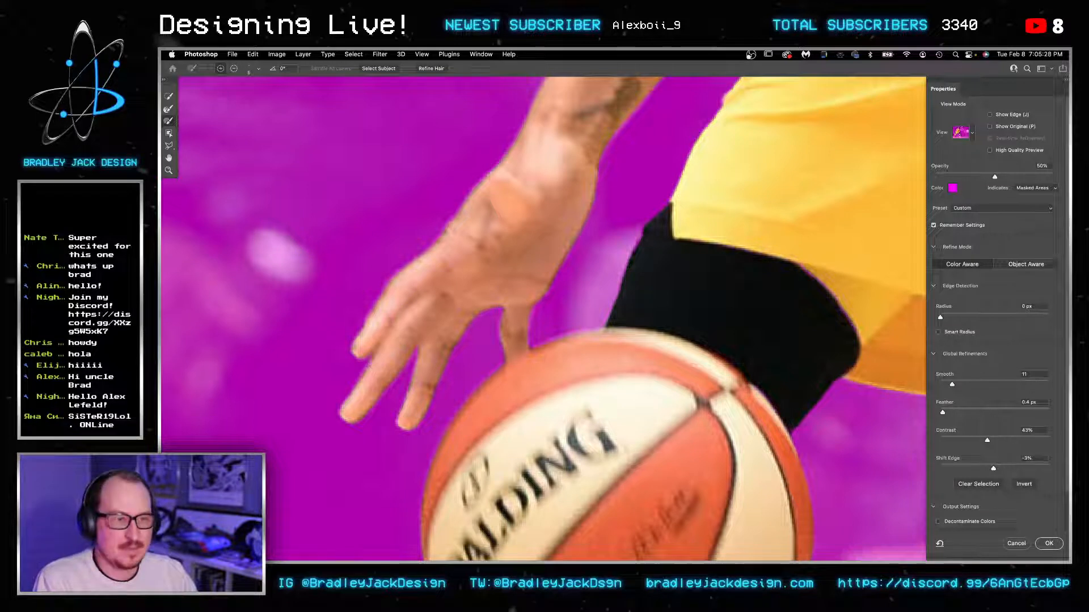
Step: Clean up the mask edge where the ball overlaps the yellow leg sleeve, using a smaller Brush in subtract mode
{"action": "key", "text": "super+Tab"}
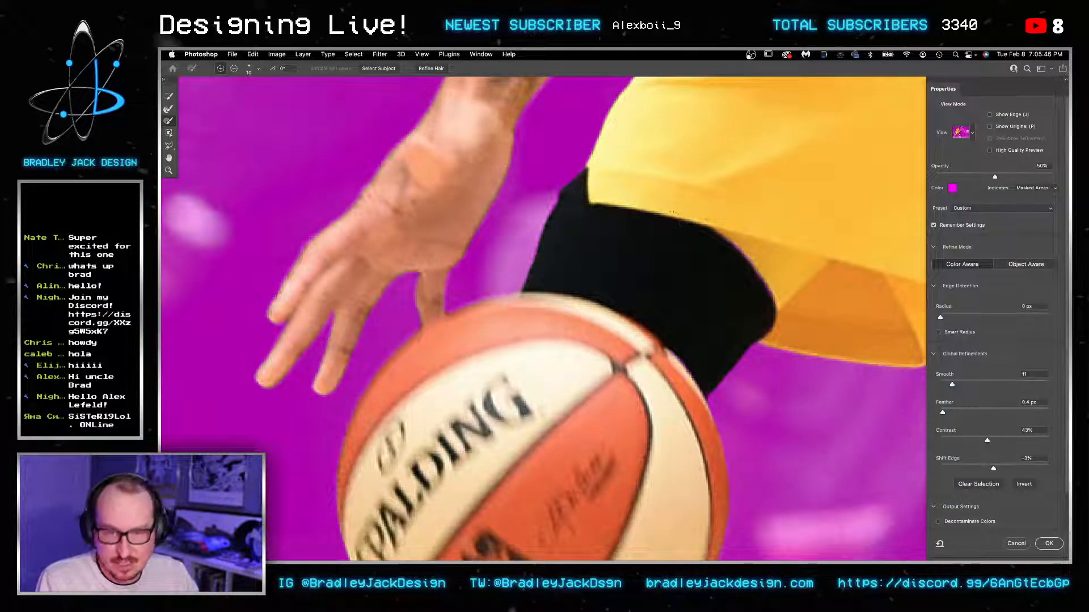
{"action": "key", "text": "bracketright"}
{"action": "key", "text": "bracketright"}
{"action": "key", "text": "bracketright"}
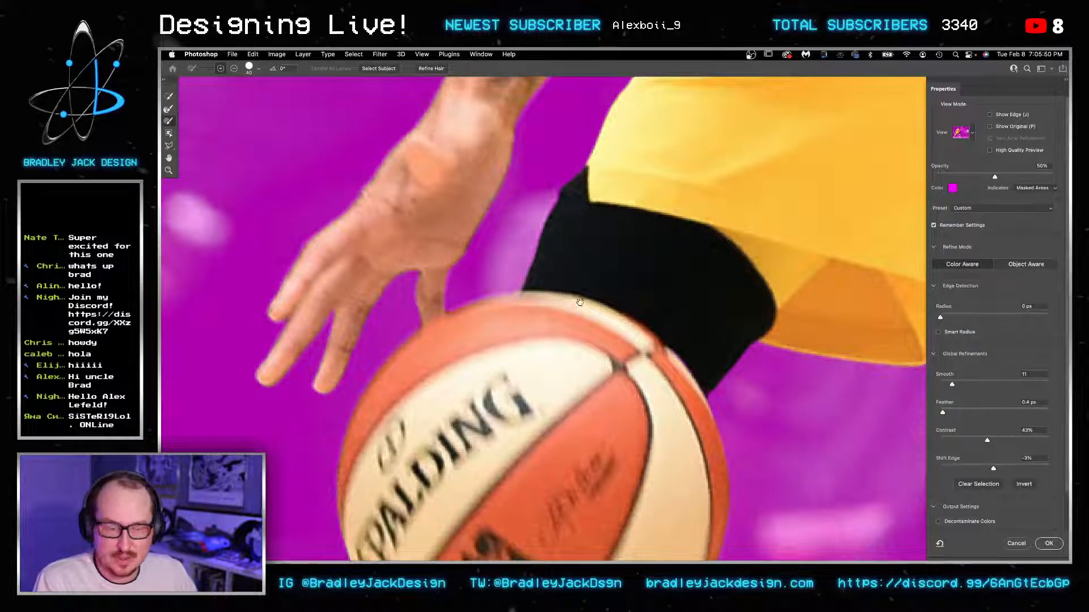
{"action": "scroll", "coordinate": [614, 286], "scroll_direction": "down", "scroll_amount": 4}
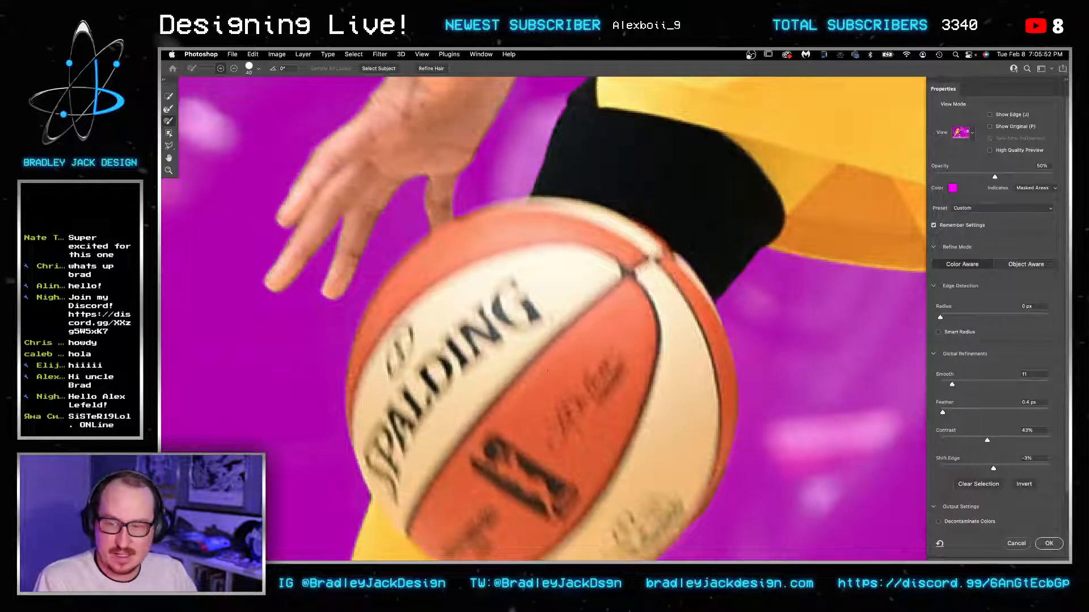
{"action": "scroll", "coordinate": [453, 368], "scroll_direction": "down", "scroll_amount": 5}
{"action": "scroll", "coordinate": [453, 369], "scroll_direction": "left", "scroll_amount": 4}
{"action": "key", "text": "bracketleft"}
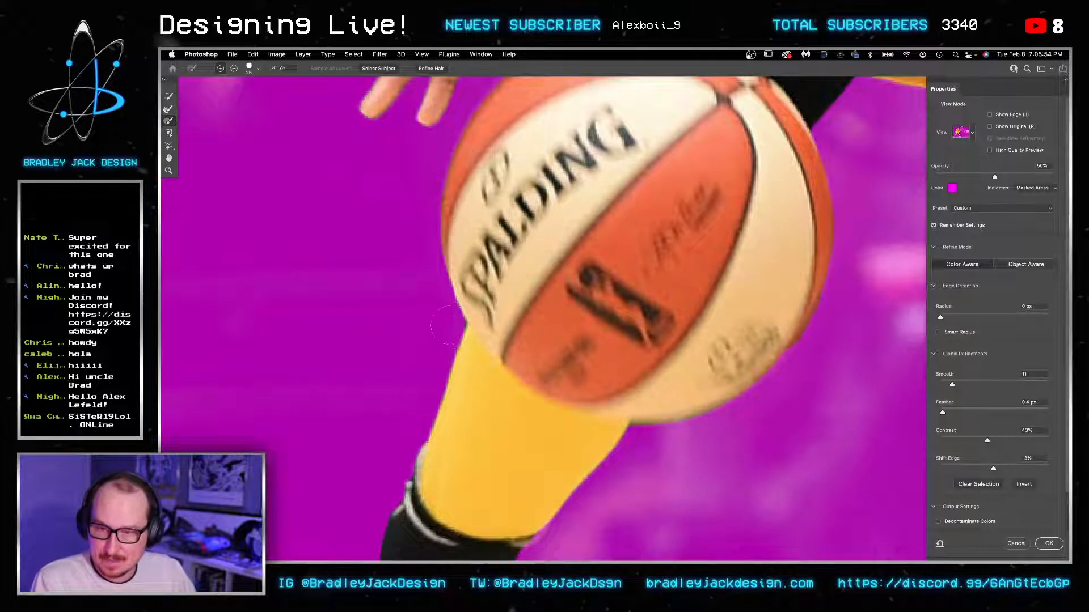
{"action": "key", "text": "bracketleft"}
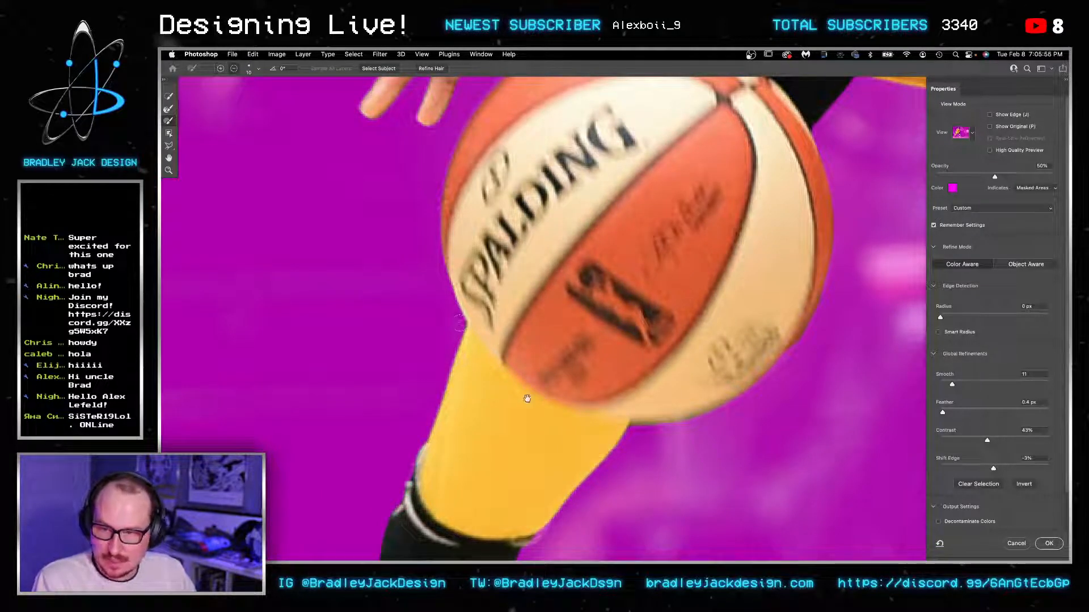
{"action": "left_click_drag", "start_coordinate": [527, 399], "coordinate": [561, 277]}
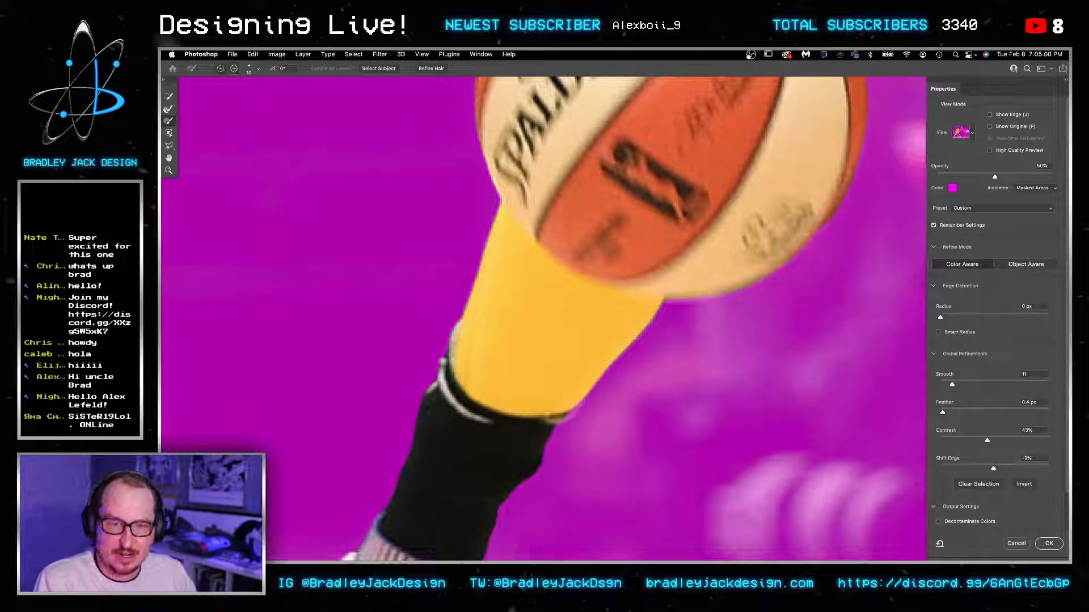
Step: Restore the loose lace tip beside the shoe below the ball, using a very small Brush in add mode
{"action": "scroll", "coordinate": [548, 250], "scroll_direction": "down", "scroll_amount": 4}
{"action": "scroll", "coordinate": [548, 250], "scroll_direction": "left", "scroll_amount": 2}
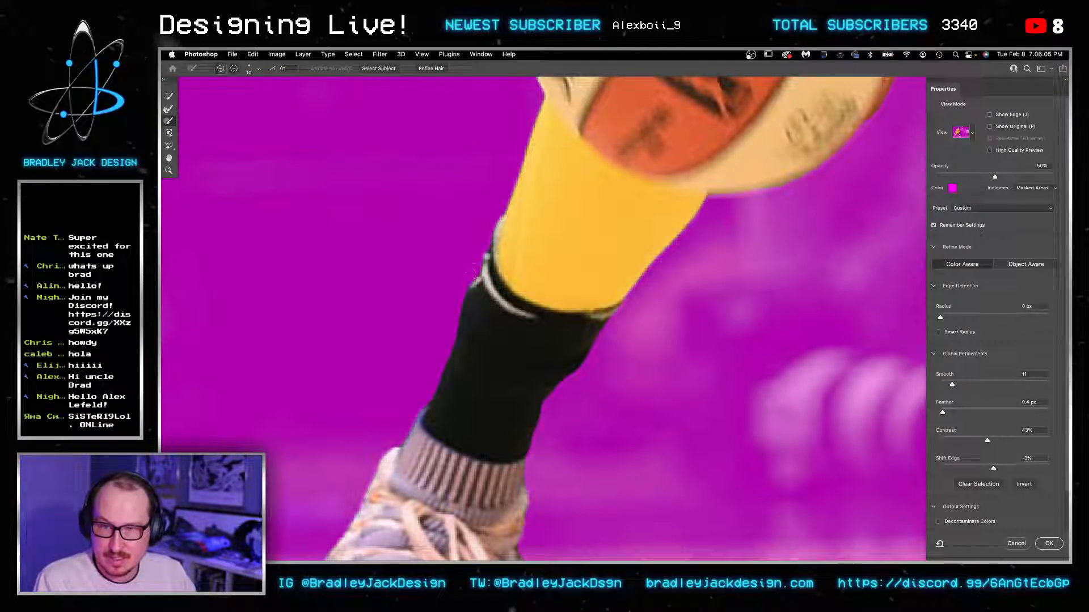
{"action": "left_click_drag", "start_coordinate": [477, 356], "coordinate": [535, 231]}
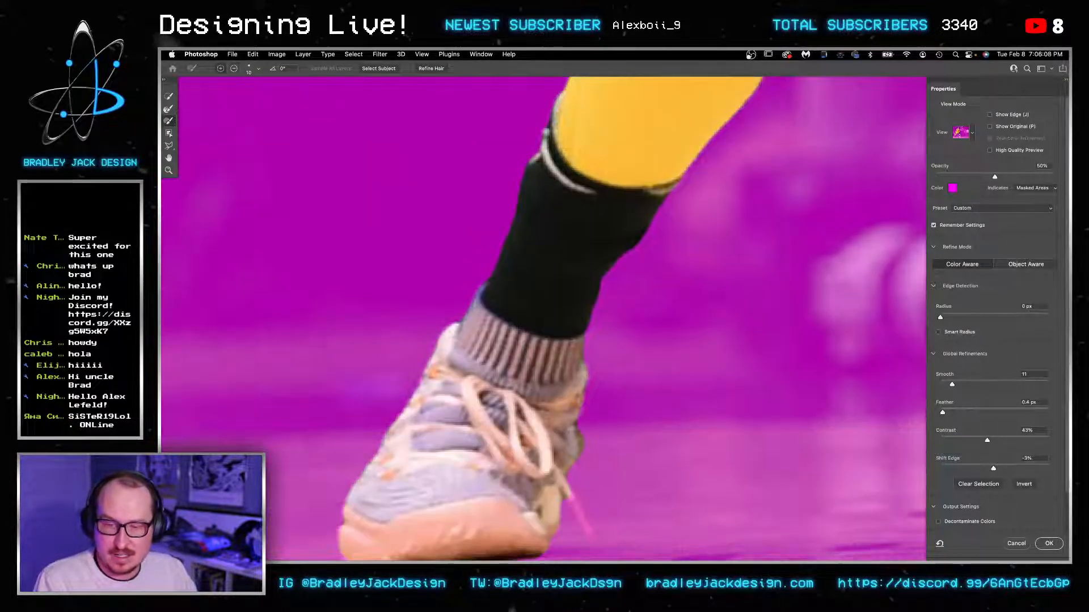
{"action": "left_click_drag", "start_coordinate": [539, 313], "coordinate": [519, 260]}
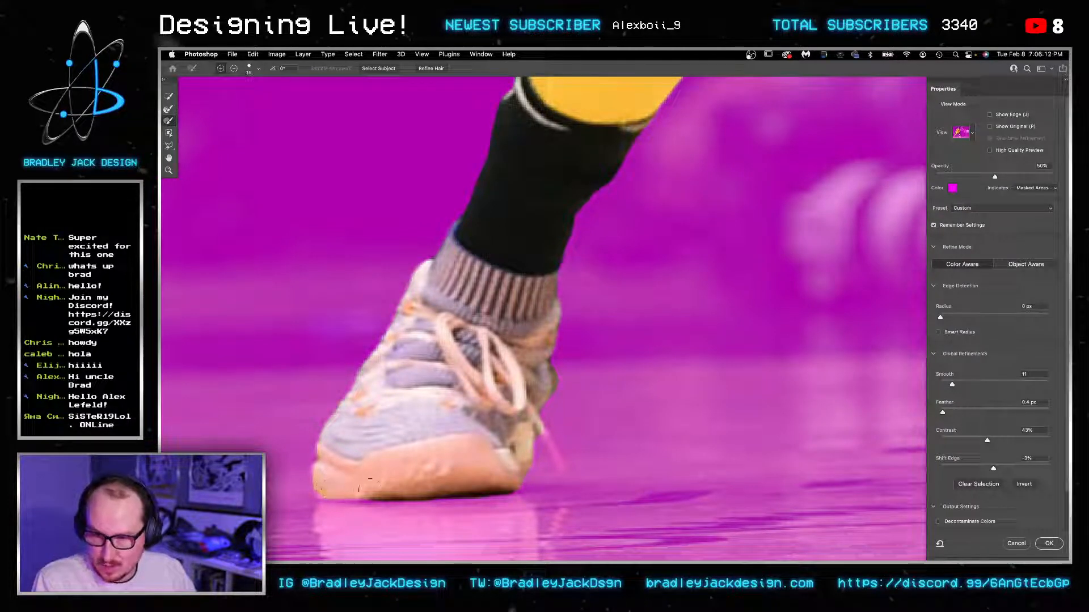
{"action": "key", "text": "bracketleft"}
{"action": "key", "text": "bracketleft"}
{"action": "key", "text": "bracketleft"}
{"action": "key", "text": "bracketleft"}
{"action": "key", "text": "bracketleft"}
{"action": "key", "text": "bracketleft"}
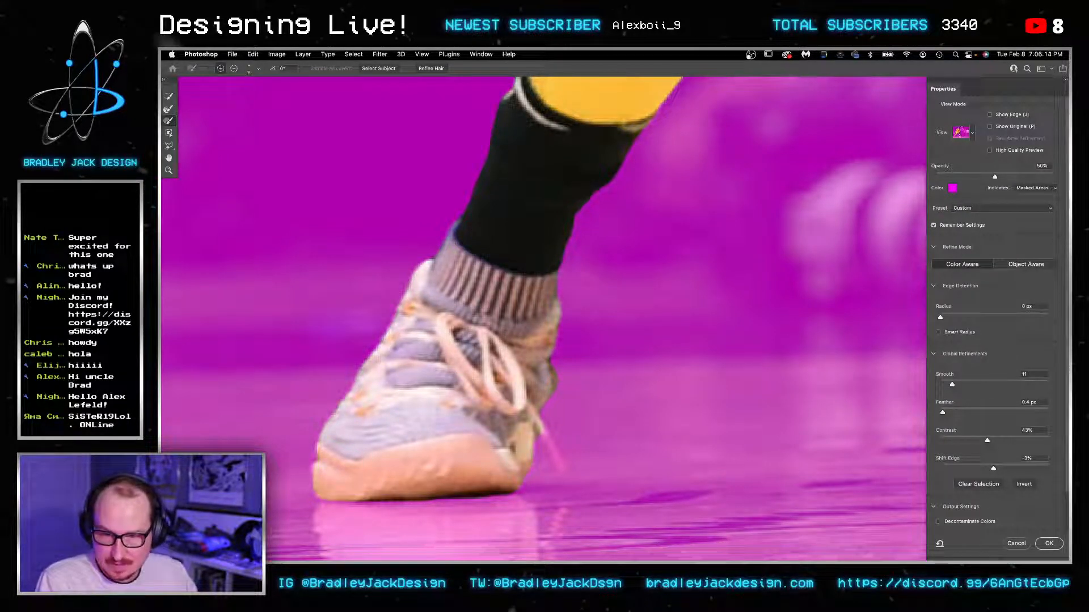
{"action": "left_click_drag", "start_coordinate": [536, 419], "coordinate": [543, 433]}
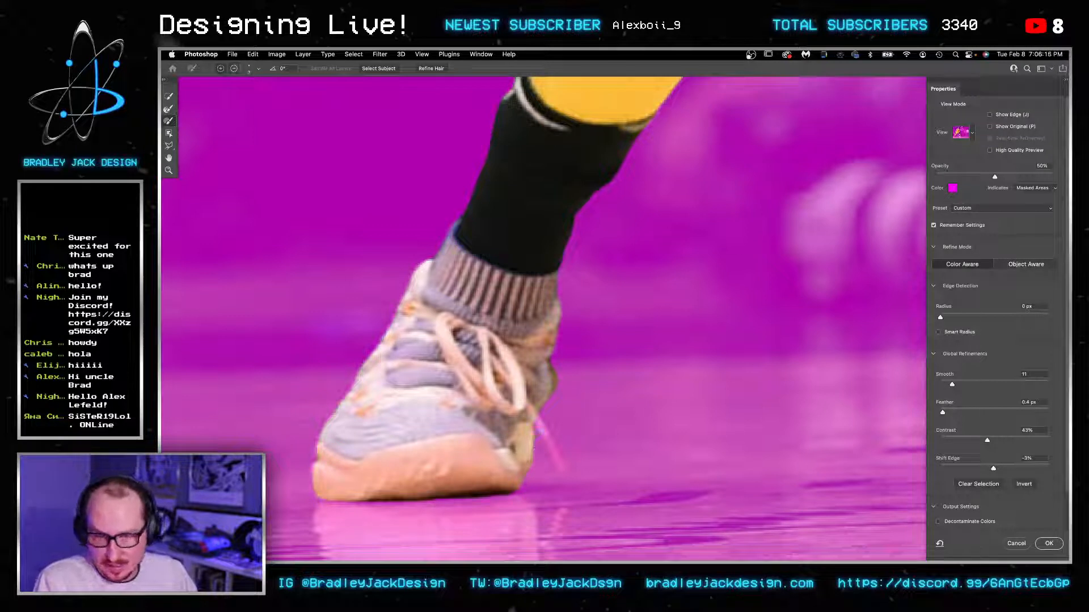
{"action": "key", "text": "bracketright"}
{"action": "key", "text": "bracketright"}
{"action": "left_click_drag", "start_coordinate": [538, 423], "coordinate": [542, 432]}
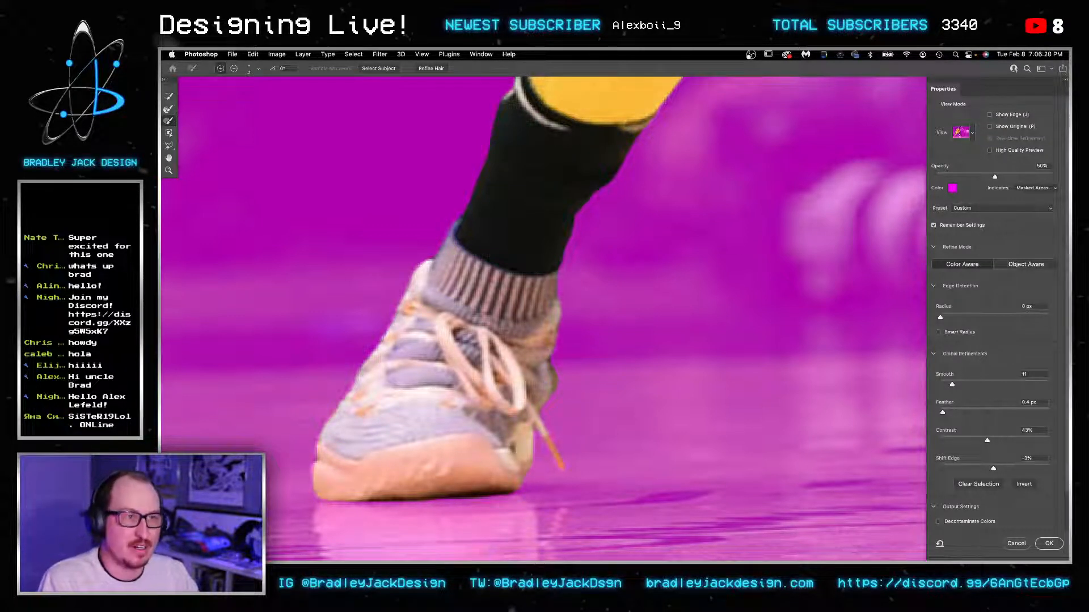
{"action": "key", "text": "bracketright"}
{"action": "key", "text": "bracketright"}
{"action": "key", "text": "bracketright"}
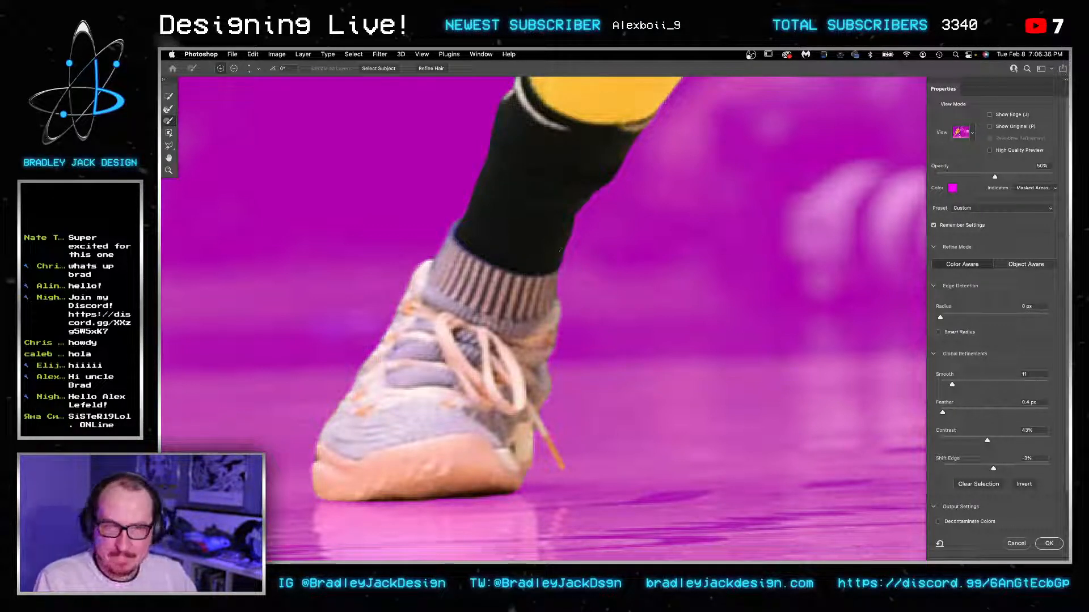
Step: Restore the ragged edge of the black ankle sleeve on the other leg, using the Brush in add mode
{"action": "left_click_drag", "start_coordinate": [685, 267], "coordinate": [509, 383]}
{"action": "scroll", "coordinate": [611, 270], "scroll_direction": "down", "scroll_amount": 3}
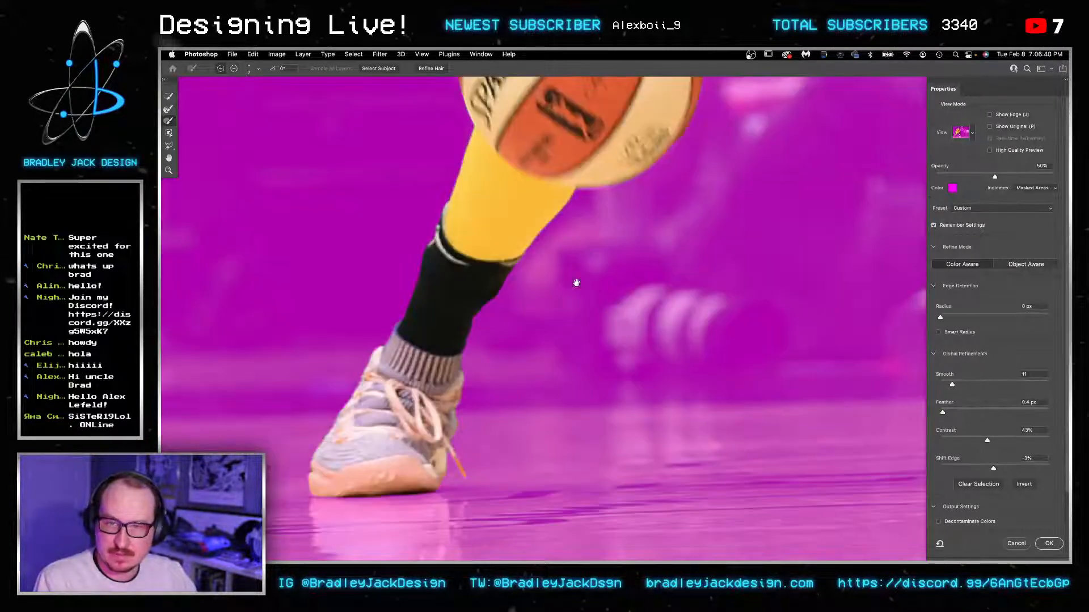
{"action": "left_click_drag", "start_coordinate": [576, 284], "coordinate": [464, 370]}
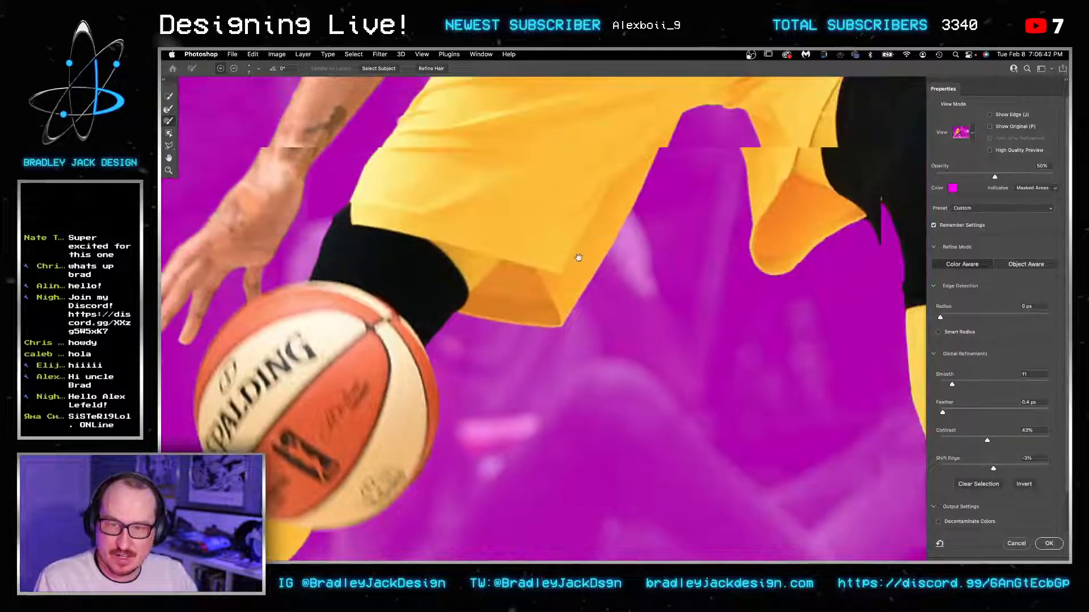
{"action": "mouse_move", "coordinate": [684, 176]}
{"action": "left_mouse_down"}
{"action": "mouse_move", "coordinate": [528, 324]}
{"action": "mouse_move", "coordinate": [454, 275]}
{"action": "left_mouse_up"}
{"action": "scroll", "coordinate": [640, 309], "scroll_direction": "up", "scroll_amount": 5}
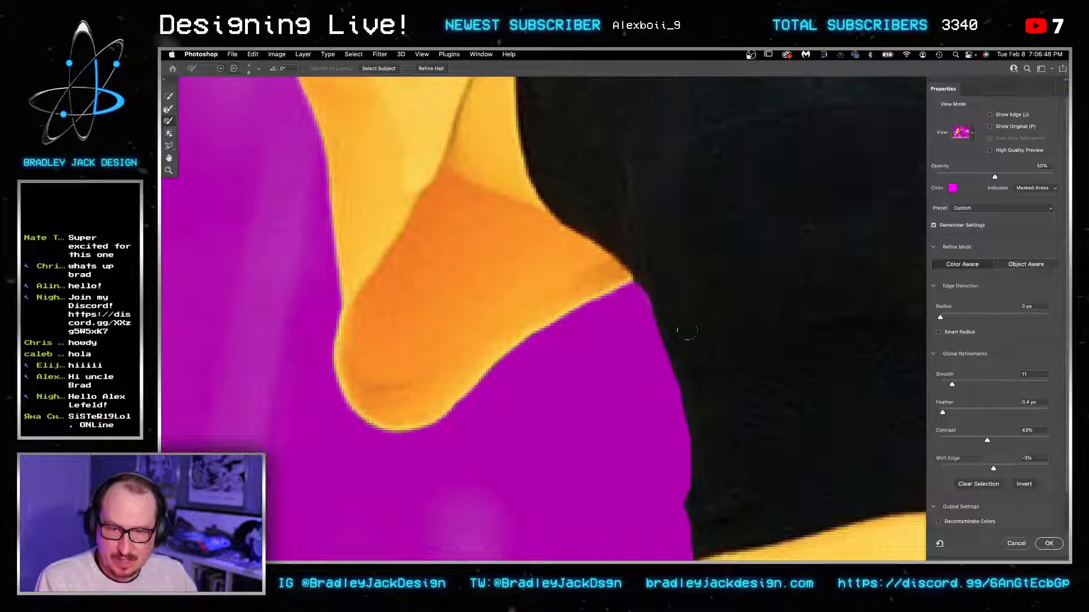
{"action": "left_click_drag", "start_coordinate": [686, 342], "coordinate": [624, 269]}
{"action": "left_click_drag", "start_coordinate": [822, 527], "coordinate": [606, 339]}
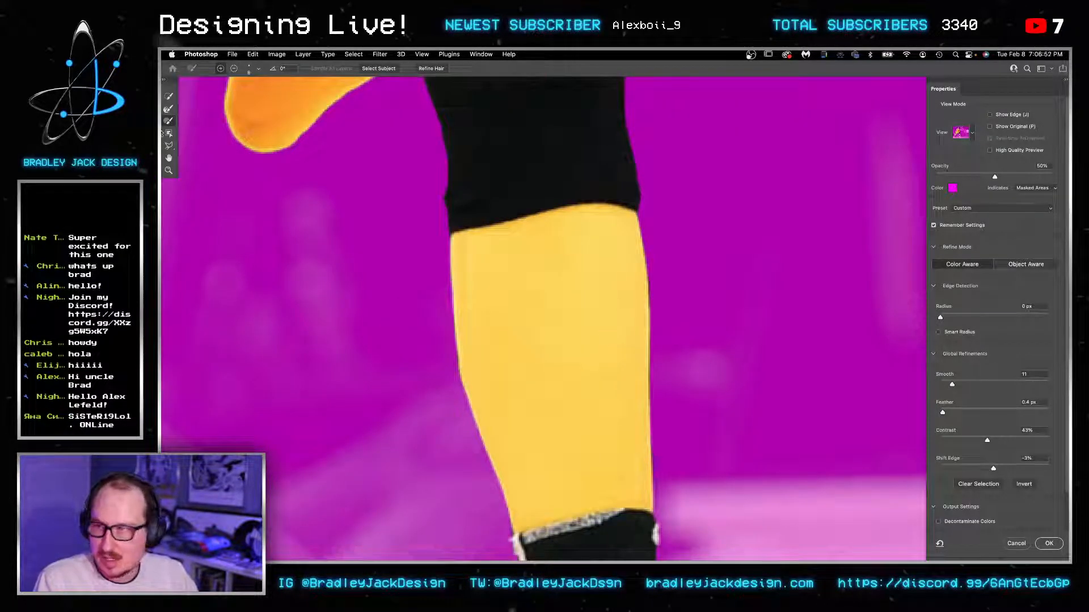
{"action": "left_click", "coordinate": [169, 110]}
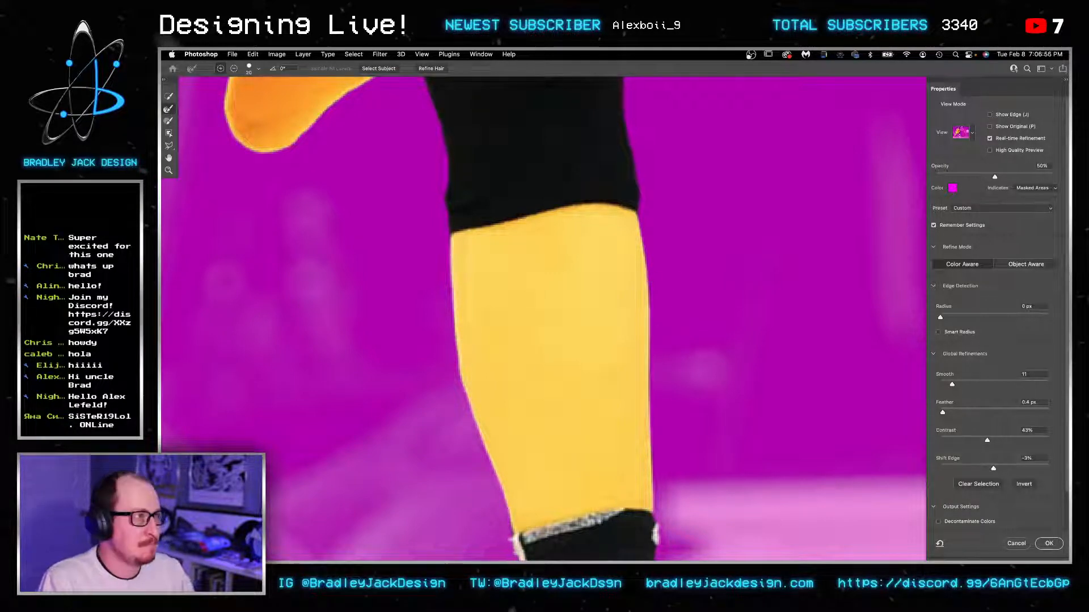
{"action": "left_click_drag", "start_coordinate": [579, 412], "coordinate": [576, 270]}
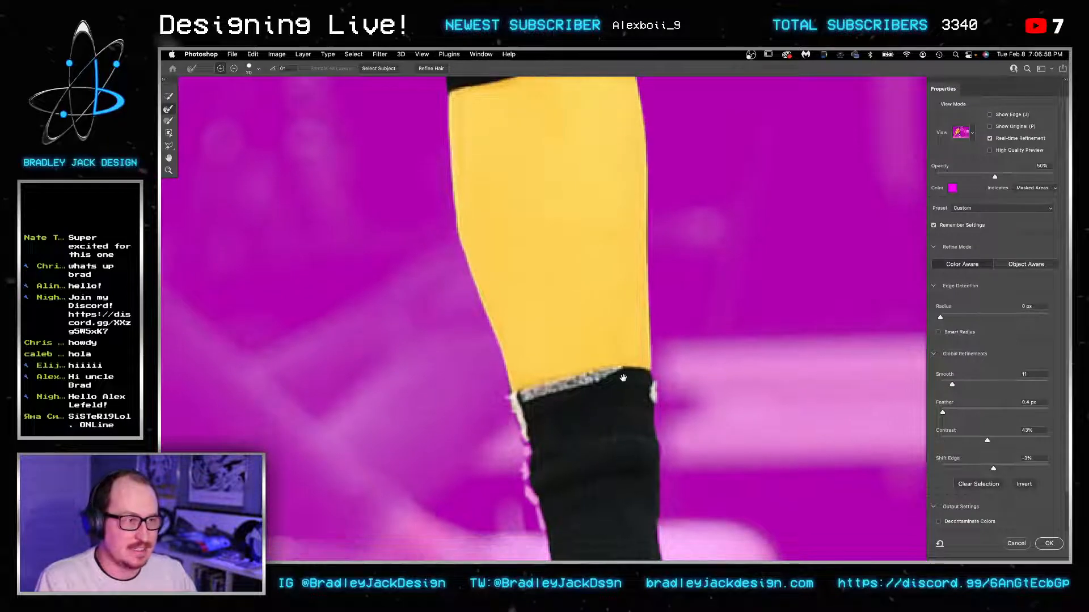
{"action": "left_click_drag", "start_coordinate": [622, 378], "coordinate": [625, 310]}
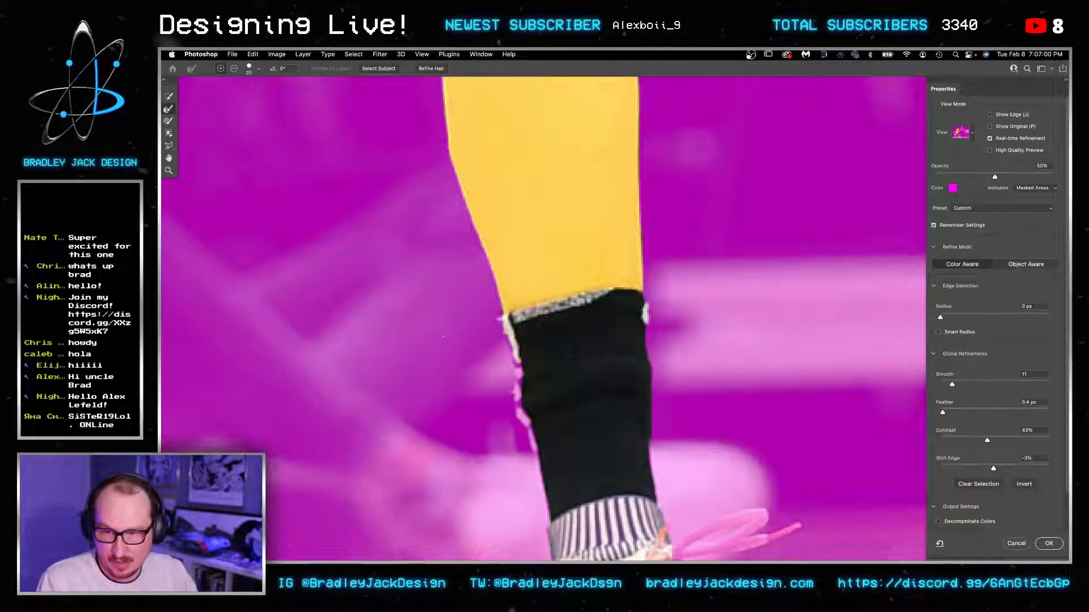
{"action": "left_click", "coordinate": [169, 121]}
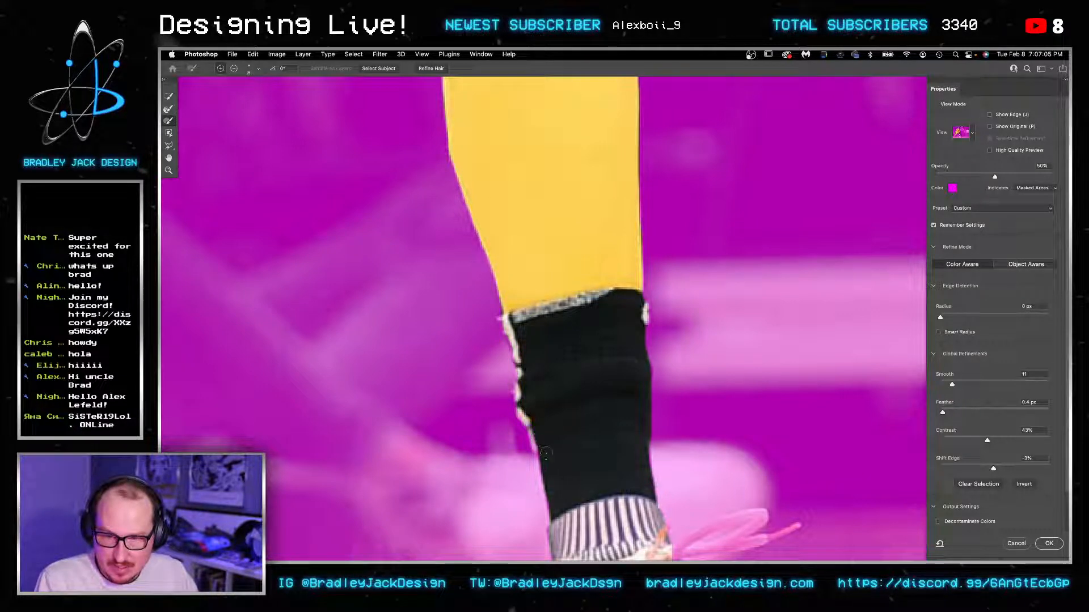
Step: Clean up the mask edge beneath the sole of the shoe with the raised toe, subtracting the excess floor with a resized Brush
{"action": "left_click_drag", "start_coordinate": [586, 408], "coordinate": [547, 214]}
{"action": "left_click_drag", "start_coordinate": [577, 388], "coordinate": [563, 255]}
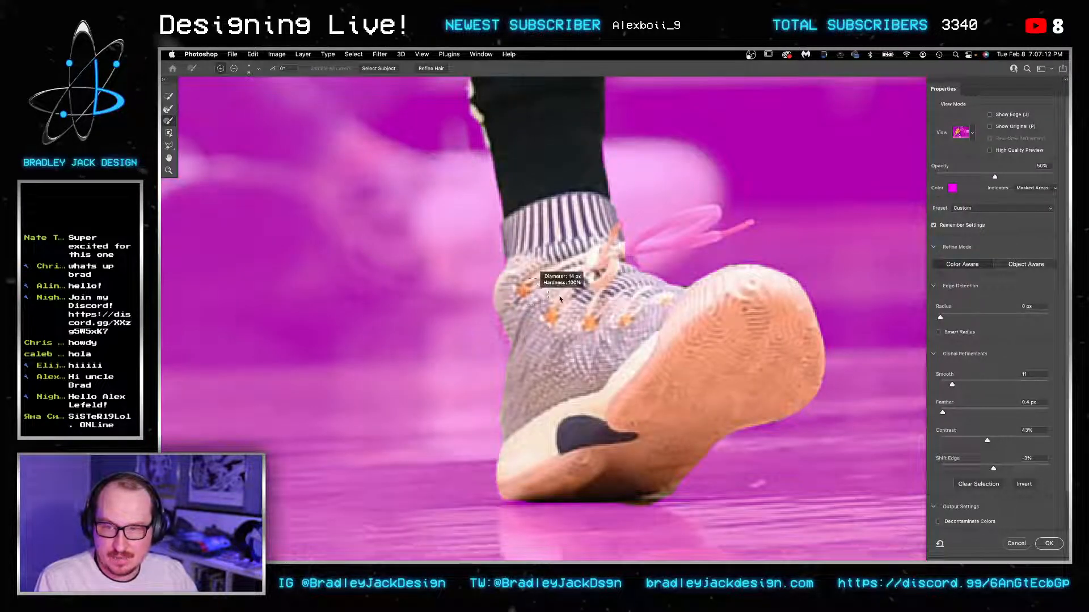
{"action": "left_click_drag", "start_coordinate": [560, 299], "coordinate": [573, 299]}
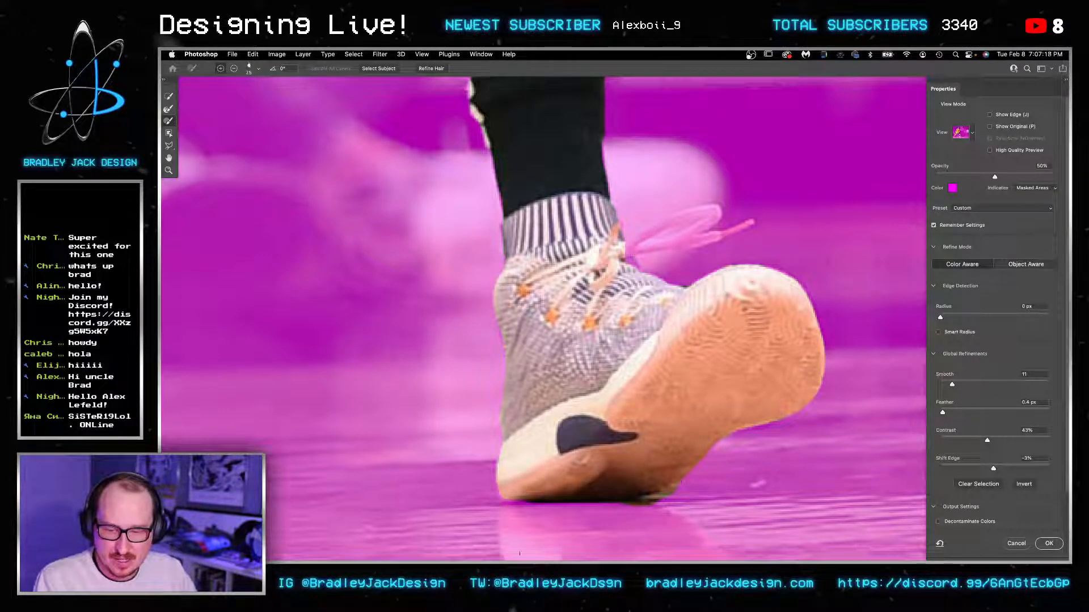
{"action": "key", "text": "bracketleft"}
{"action": "key", "text": "bracketleft"}
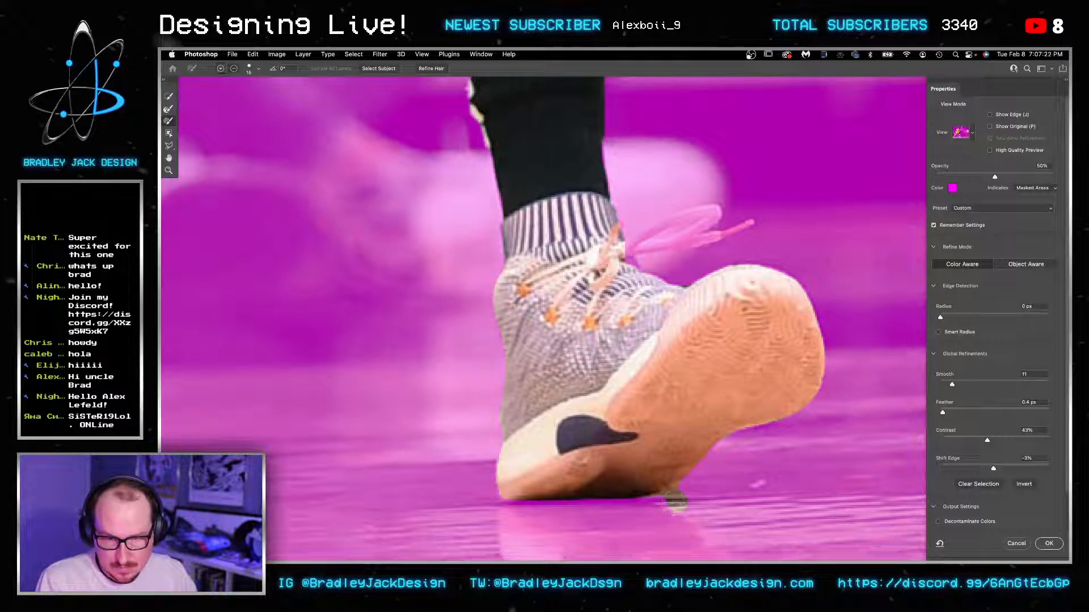
{"action": "left_click_drag", "start_coordinate": [675, 503], "coordinate": [701, 486]}
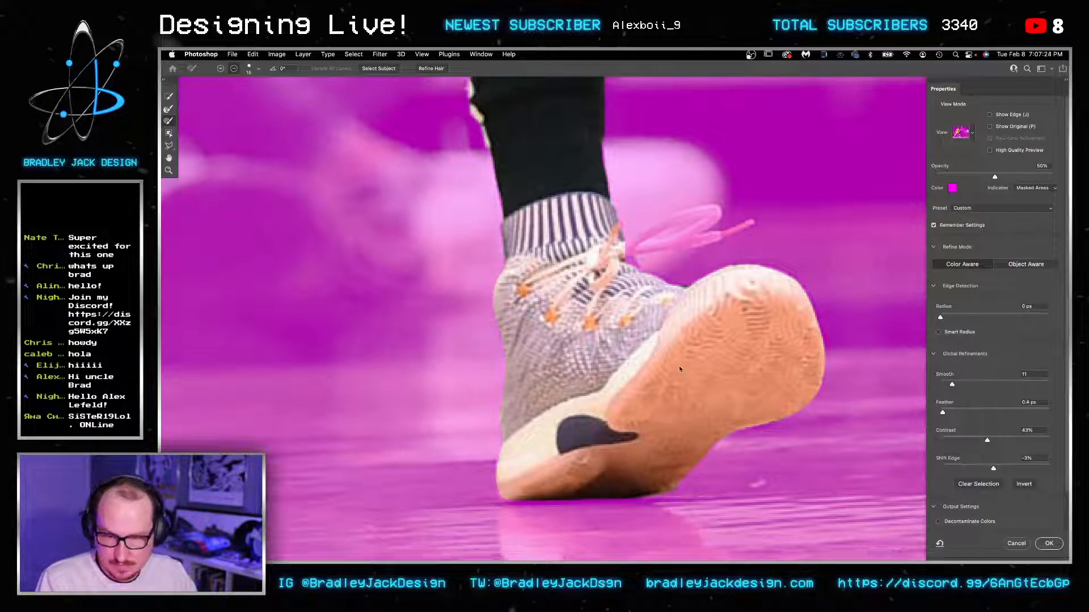
Step: Paint the loose lace end and its orange tip back into the mask above the raised toe with a small Brush in add mode
{"action": "key", "text": "bracketleft"}
{"action": "key", "text": "bracketleft"}
{"action": "key", "text": "bracketleft"}
{"action": "key", "text": "bracketleft"}
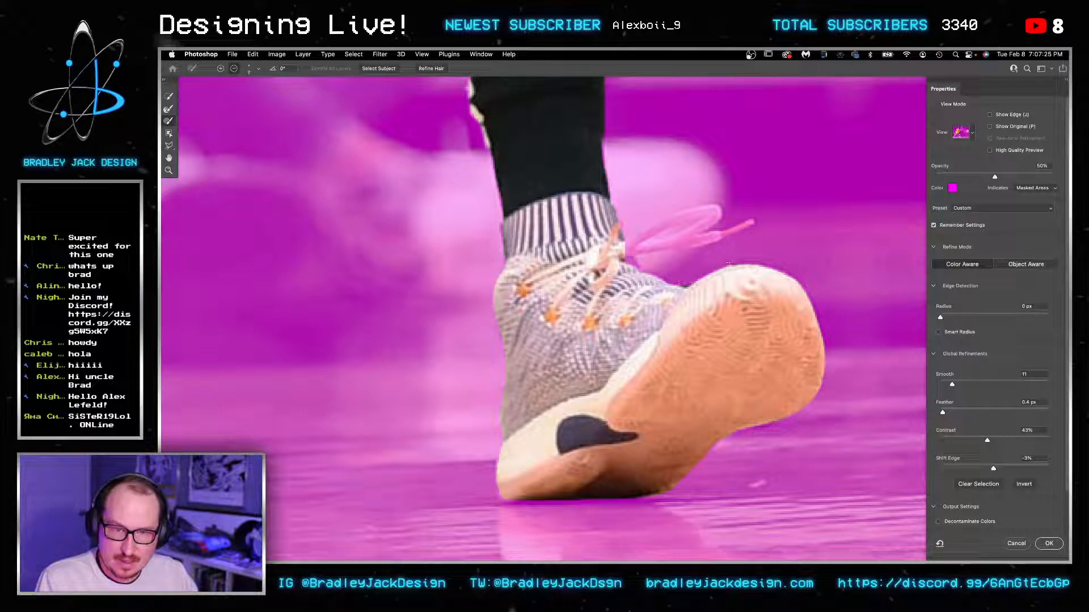
{"action": "scroll", "coordinate": [748, 223], "scroll_direction": "up", "scroll_amount": 10}
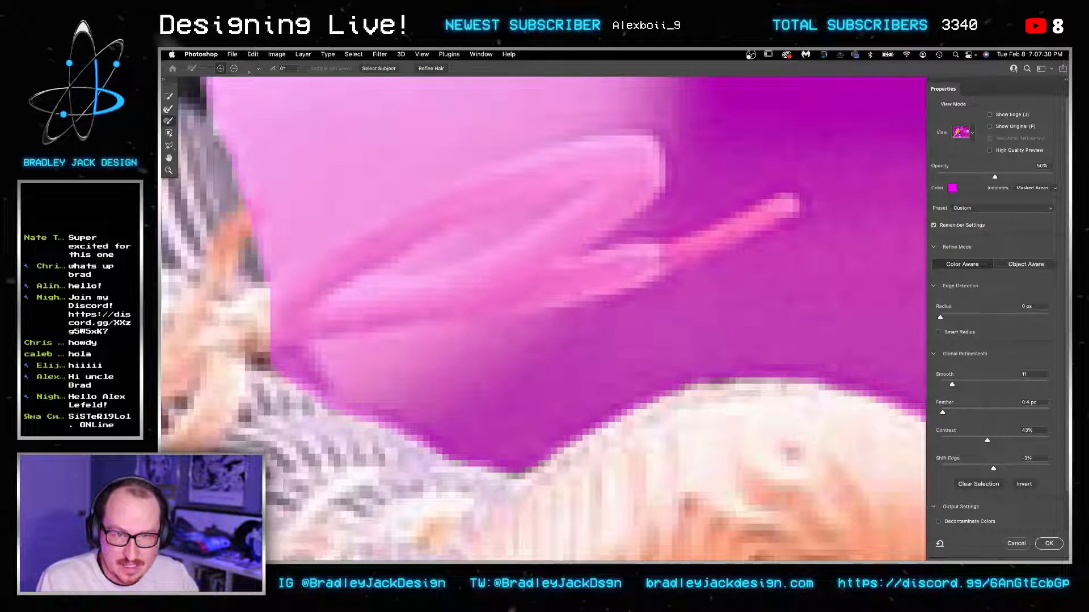
{"action": "left_click_drag", "start_coordinate": [661, 262], "coordinate": [630, 264]}
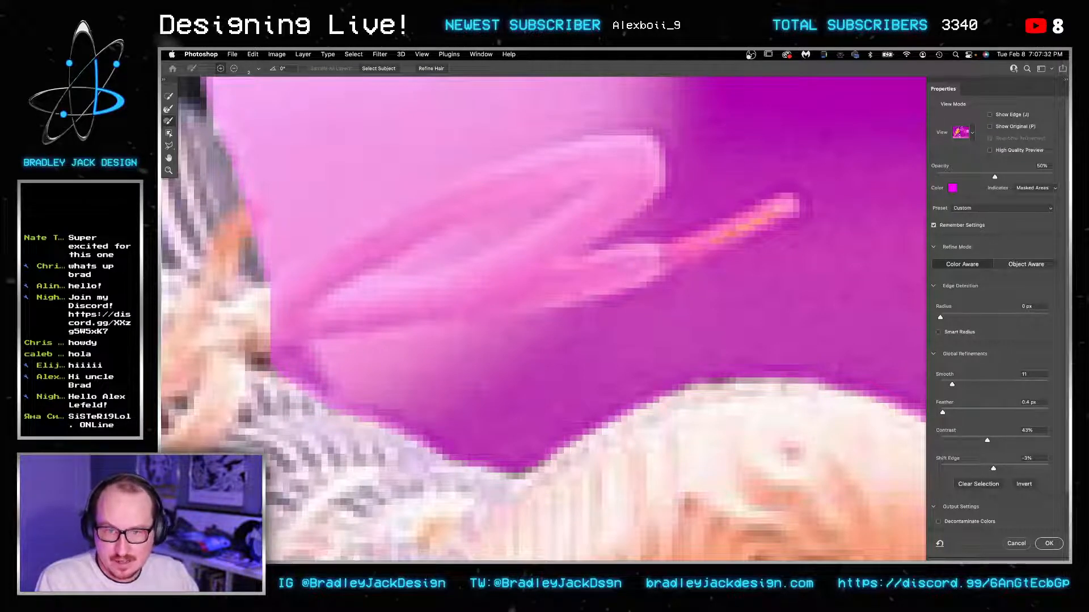
{"action": "key", "text": "bracketright"}
{"action": "key", "text": "bracketright"}
{"action": "key", "text": "bracketright"}
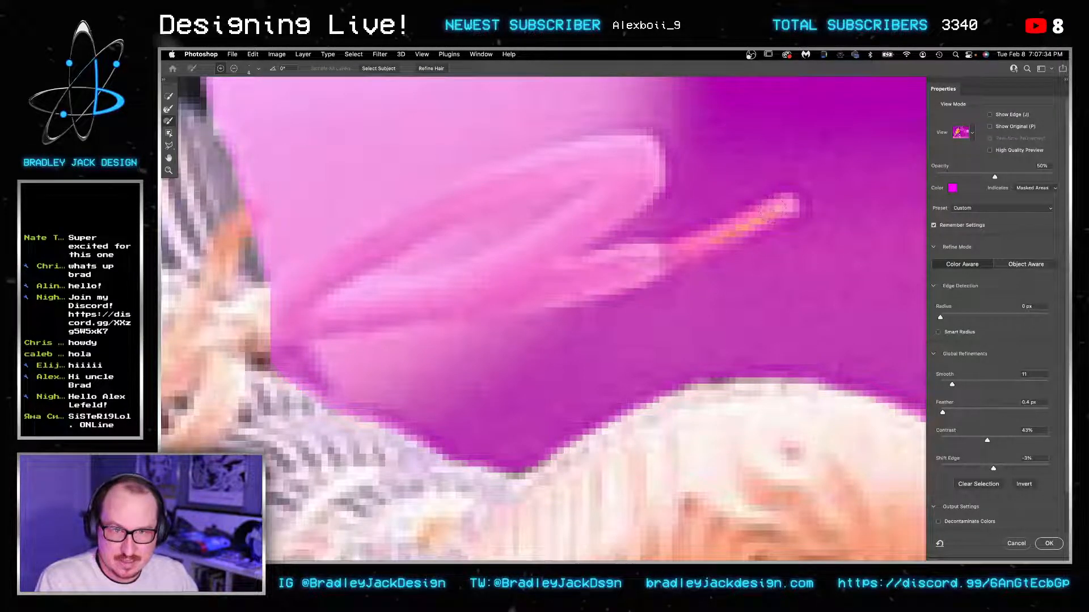
{"action": "mouse_move", "coordinate": [777, 210]}
{"action": "left_mouse_down"}
{"action": "mouse_move", "coordinate": [607, 279]}
{"action": "mouse_move", "coordinate": [635, 266]}
{"action": "mouse_move", "coordinate": [502, 300]}
{"action": "left_mouse_up"}
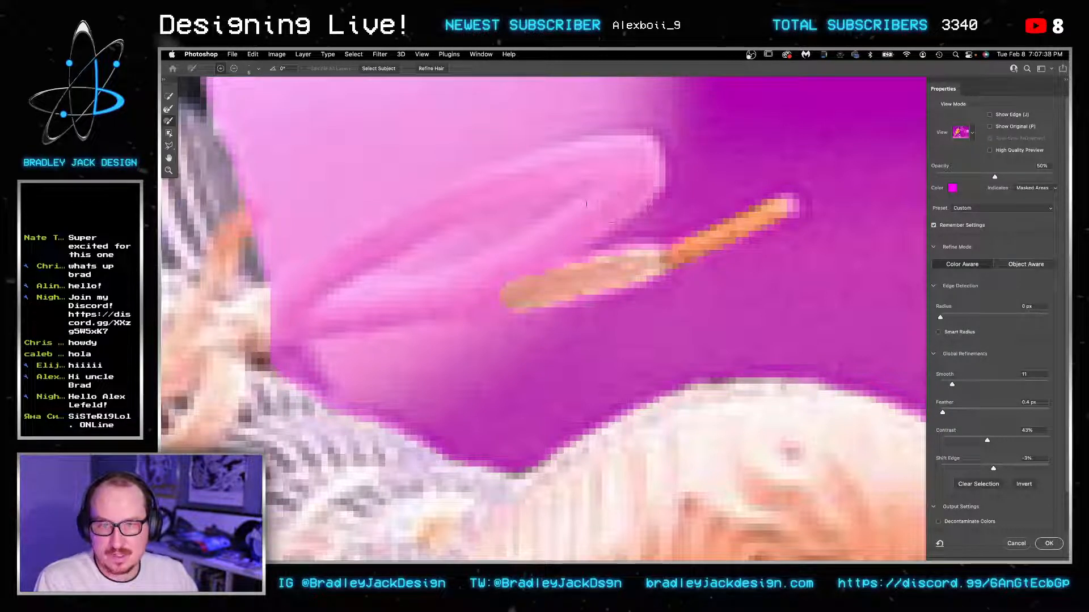
Step: Restore the lace loop and the strands joining it to the shoe by painting over them with the small Brush
{"action": "mouse_move", "coordinate": [624, 184]}
{"action": "left_mouse_down"}
{"action": "mouse_move", "coordinate": [548, 243]}
{"action": "mouse_move", "coordinate": [451, 290]}
{"action": "mouse_move", "coordinate": [319, 309]}
{"action": "left_mouse_up"}
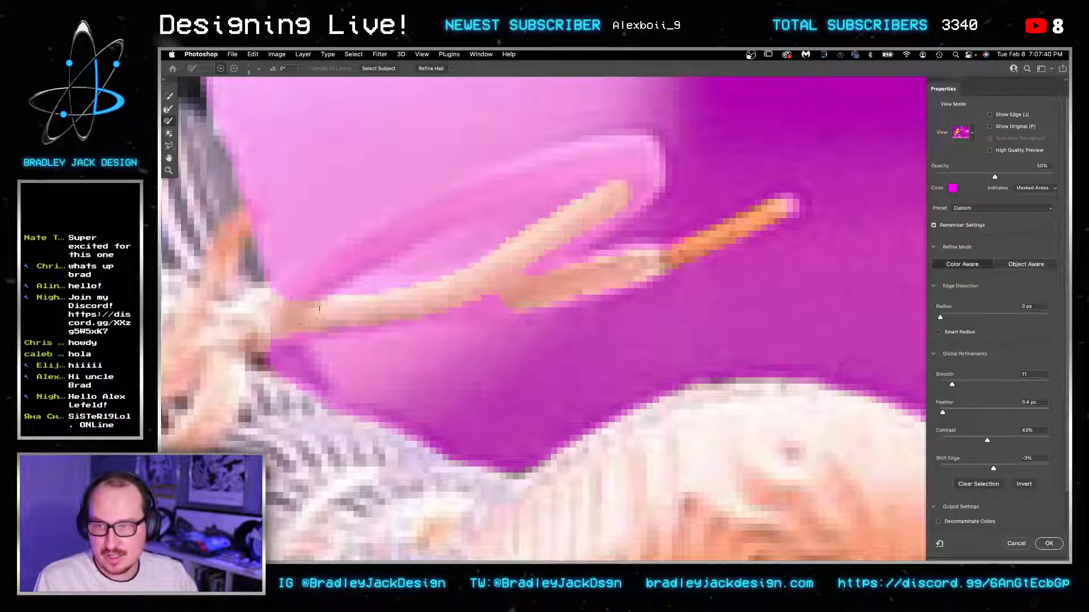
{"action": "mouse_move", "coordinate": [530, 262]}
{"action": "left_mouse_down"}
{"action": "mouse_move", "coordinate": [485, 291]}
{"action": "mouse_move", "coordinate": [616, 205]}
{"action": "mouse_move", "coordinate": [630, 153]}
{"action": "left_mouse_up"}
{"action": "mouse_move", "coordinate": [482, 172]}
{"action": "left_mouse_down"}
{"action": "mouse_move", "coordinate": [272, 306]}
{"action": "mouse_move", "coordinate": [356, 248]}
{"action": "mouse_move", "coordinate": [325, 346]}
{"action": "mouse_move", "coordinate": [261, 359]}
{"action": "mouse_move", "coordinate": [314, 422]}
{"action": "mouse_move", "coordinate": [346, 423]}
{"action": "left_mouse_up"}
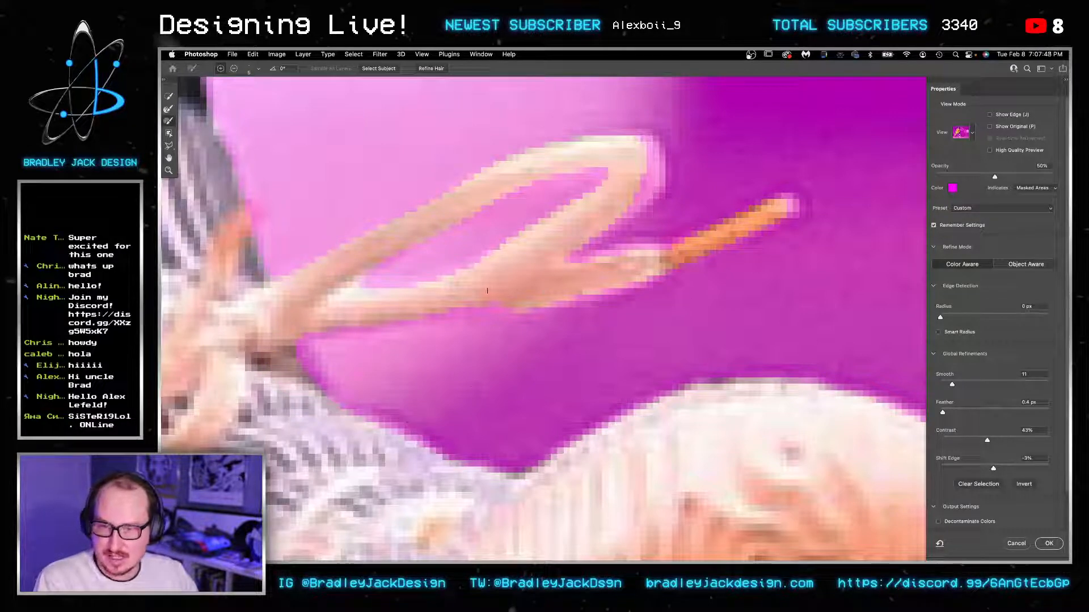
{"action": "scroll", "coordinate": [482, 298], "scroll_direction": "down", "scroll_amount": 5}
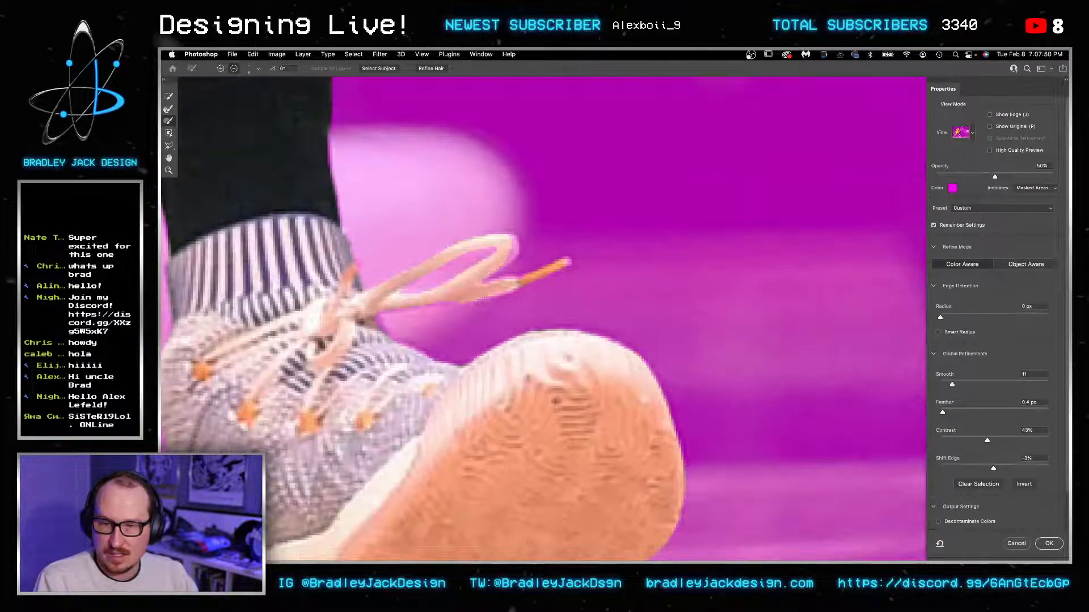
Step: Trim the excess along the outer edge of the black knee sleeve with an enlarged Brush in subtract mode
{"action": "scroll", "coordinate": [481, 298], "scroll_direction": "down", "scroll_amount": 3}
{"action": "scroll", "coordinate": [262, 147], "scroll_direction": "up", "scroll_amount": 4}
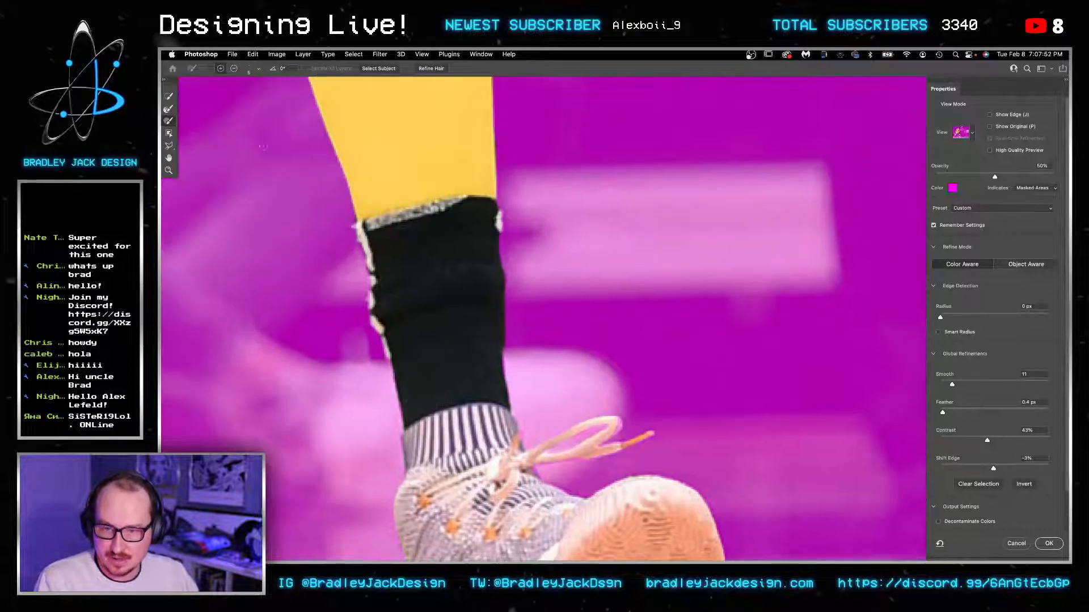
{"action": "left_click_drag", "start_coordinate": [575, 361], "coordinate": [643, 359]}
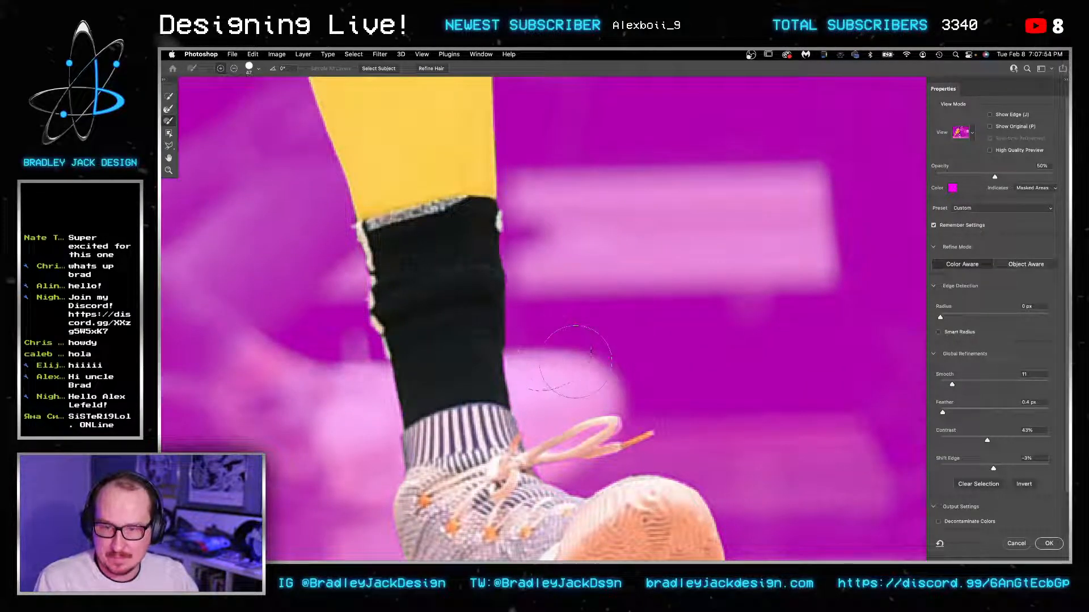
{"action": "scroll", "coordinate": [639, 360], "scroll_direction": "up", "scroll_amount": 5}
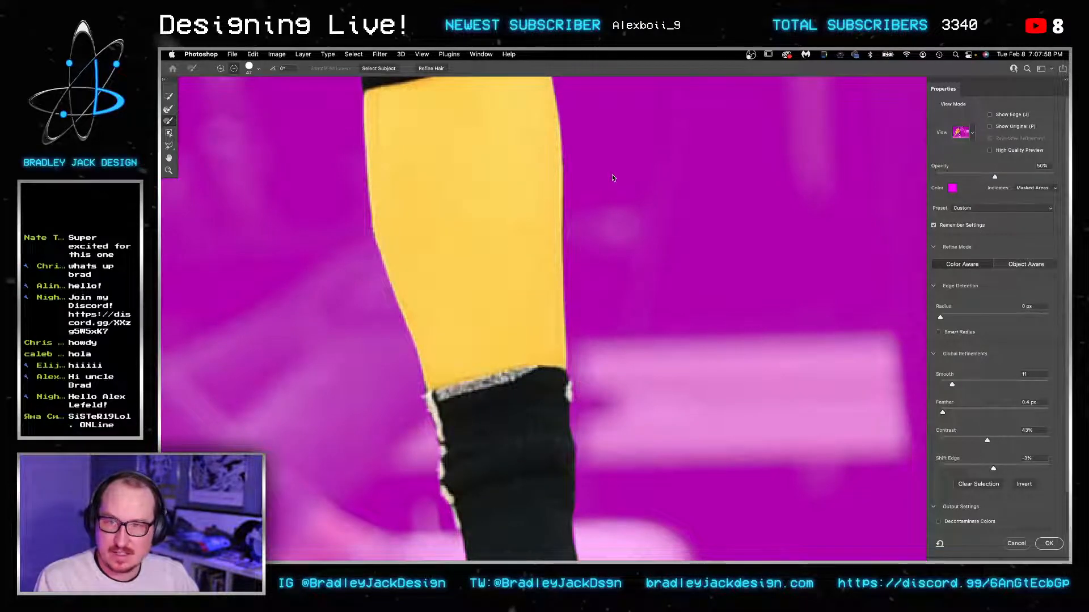
{"action": "scroll", "coordinate": [651, 352], "scroll_direction": "up", "scroll_amount": 10}
{"action": "scroll", "coordinate": [607, 281], "scroll_direction": "up", "scroll_amount": 10}
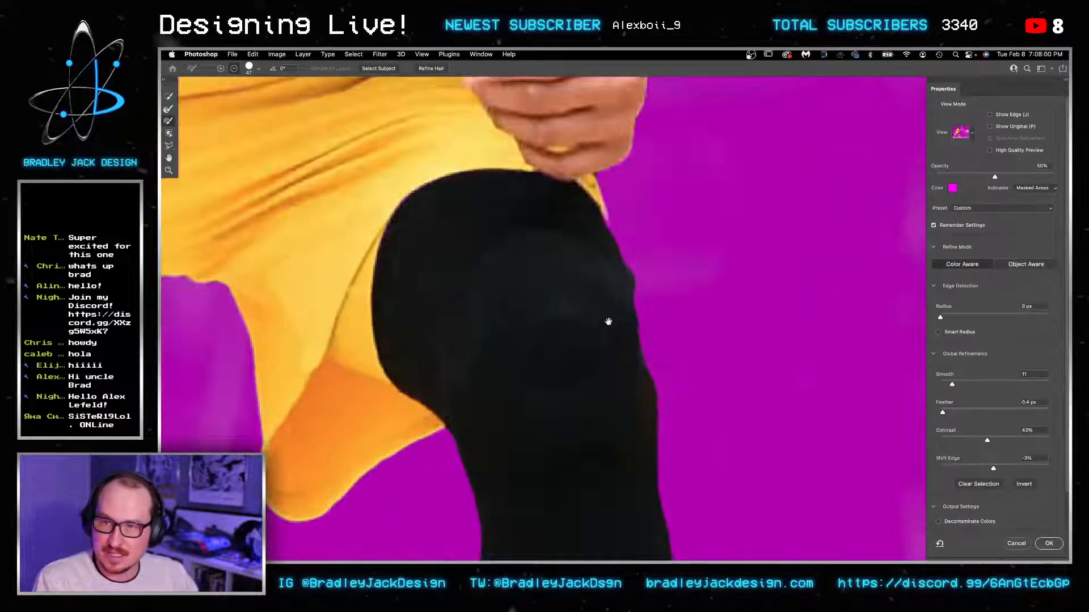
{"action": "left_click_drag", "start_coordinate": [584, 303], "coordinate": [560, 283]}
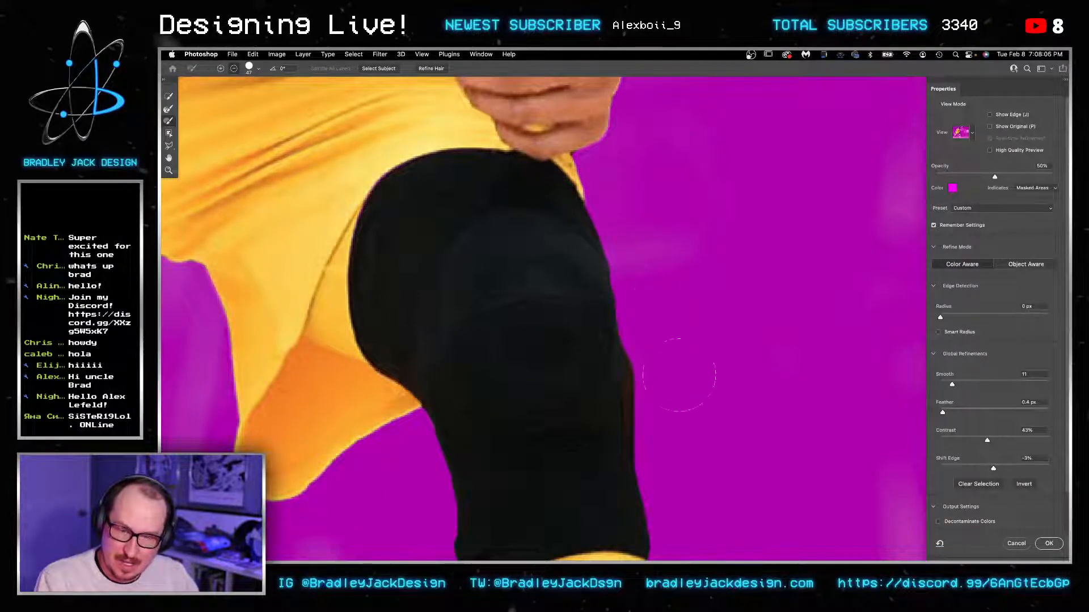
{"action": "left_click_drag", "start_coordinate": [679, 376], "coordinate": [666, 345]}
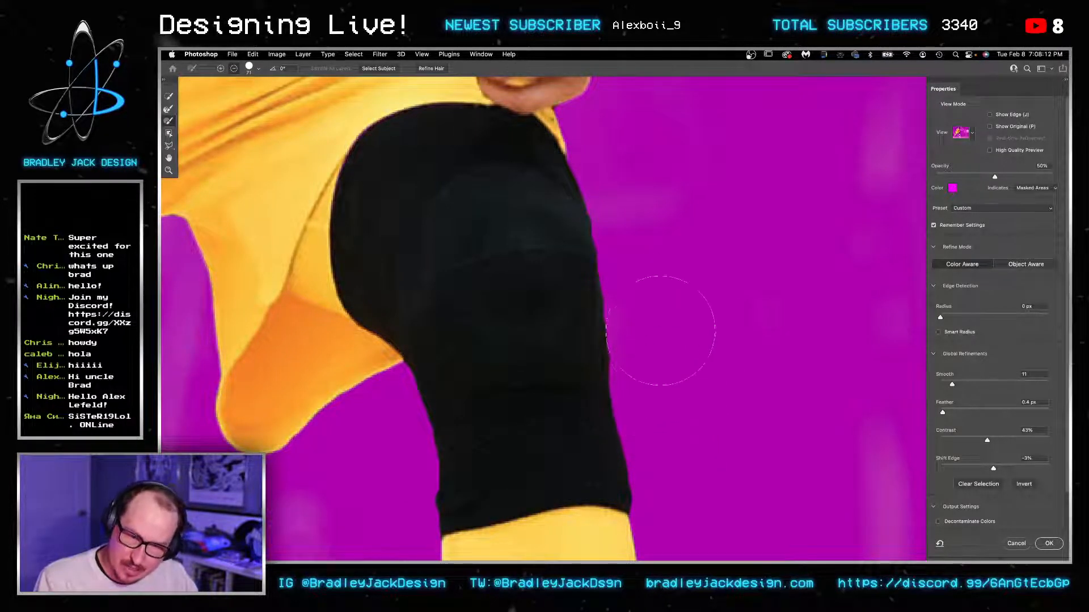
Step: Touch up the mask edge where the shorts meet the lower hand and knee sleeve, using a smaller Brush in add mode
{"action": "scroll", "coordinate": [454, 170], "scroll_direction": "up", "scroll_amount": 5}
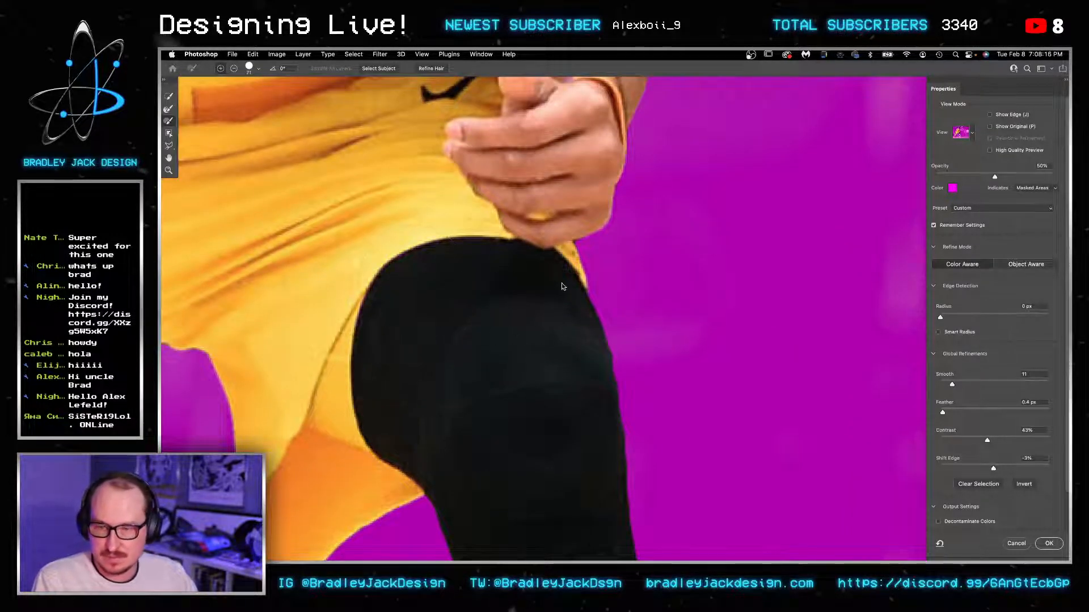
{"action": "key", "text": "bracketright"}
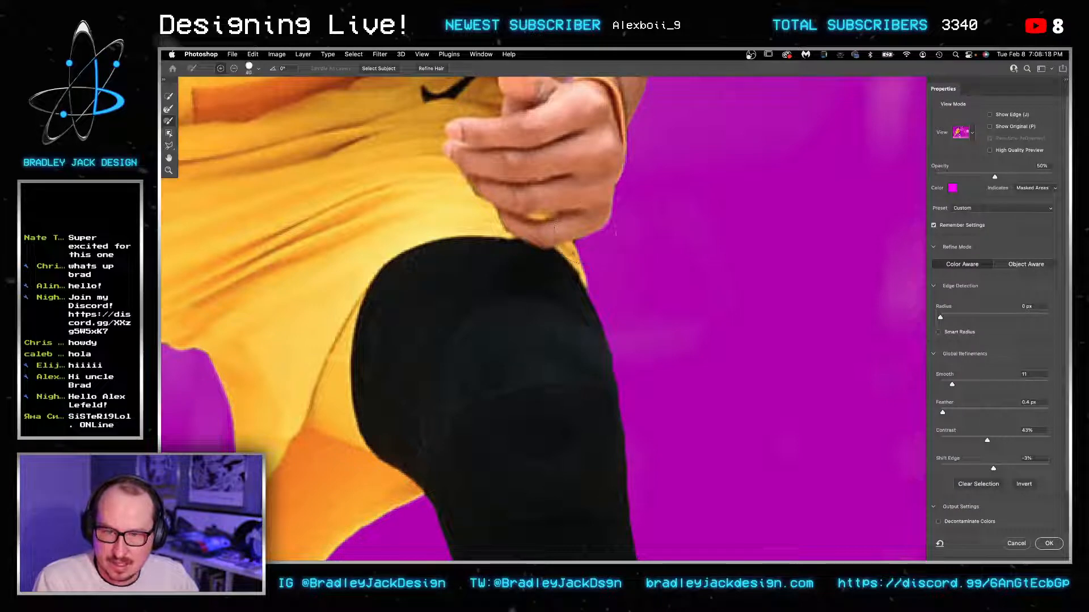
{"action": "key", "text": "bracketleft"}
{"action": "key", "text": "bracketleft"}
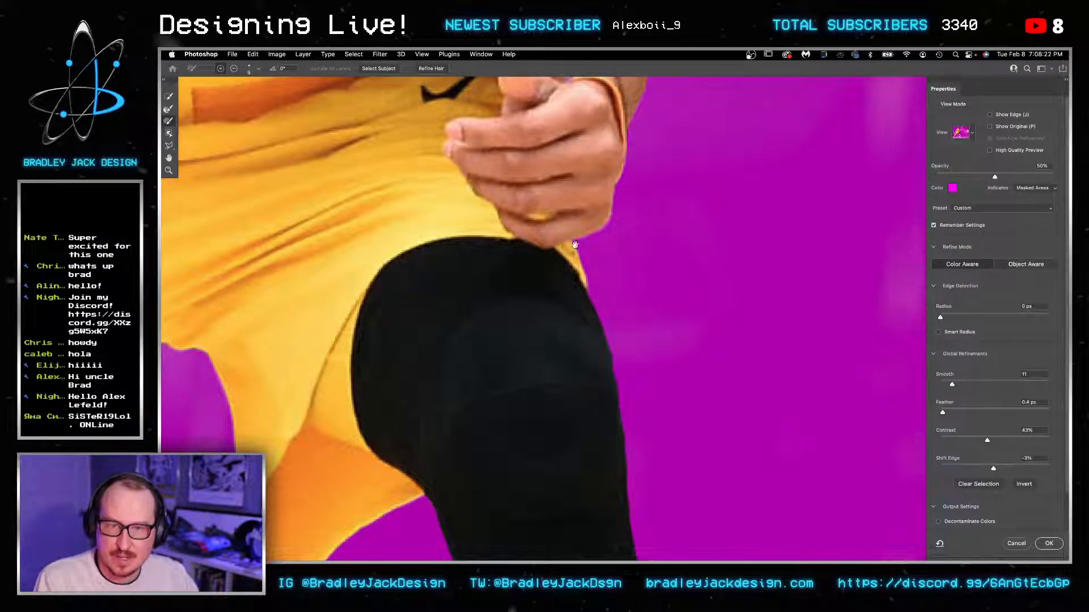
Step: Remove the background showing in the gap between the torso and the bent arm, following the jersey and forearm edges with the subtract Brush
{"action": "scroll", "coordinate": [595, 198], "scroll_direction": "up", "scroll_amount": 5}
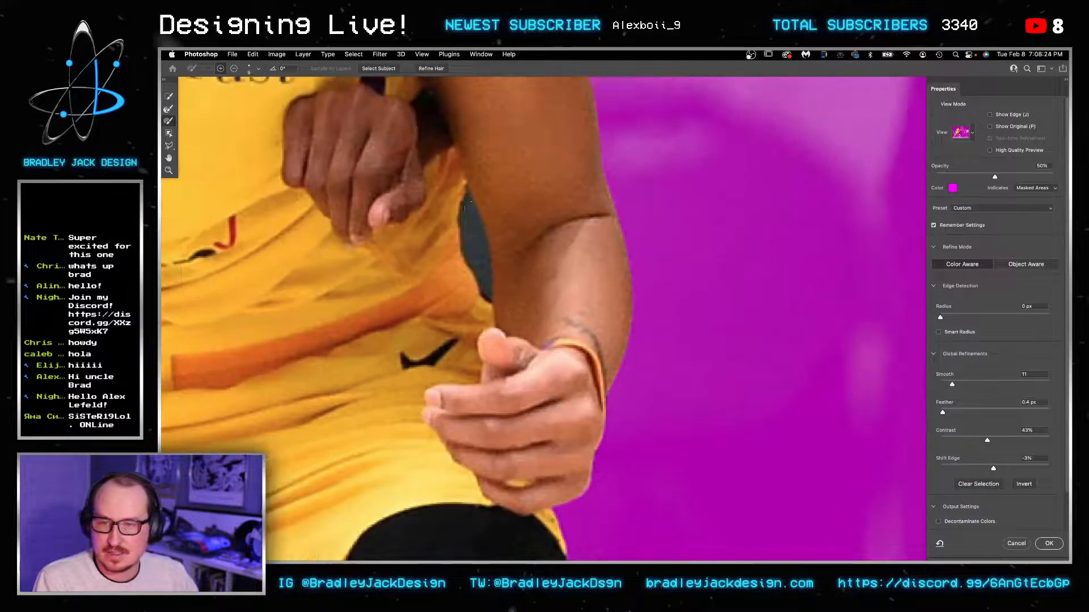
{"action": "key", "text": "alt"}
{"action": "mouse_move", "coordinate": [464, 222]}
{"action": "left_mouse_down"}
{"action": "mouse_move", "coordinate": [471, 193]}
{"action": "mouse_move", "coordinate": [473, 255]}
{"action": "mouse_move", "coordinate": [494, 300]}
{"action": "mouse_move", "coordinate": [473, 215]}
{"action": "left_mouse_up"}
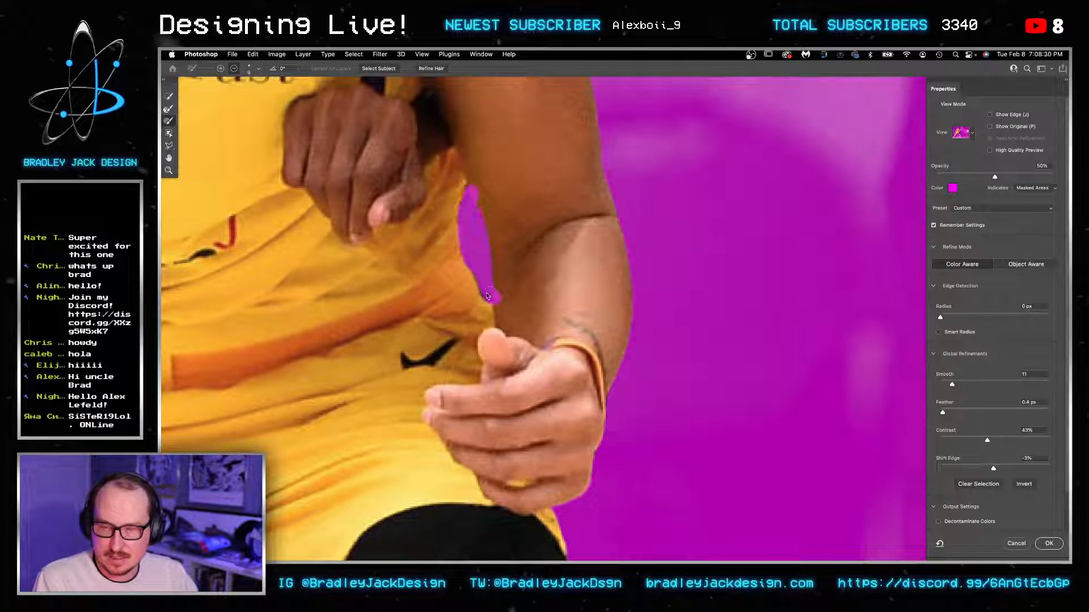
{"action": "left_click_drag", "start_coordinate": [487, 290], "coordinate": [477, 255]}
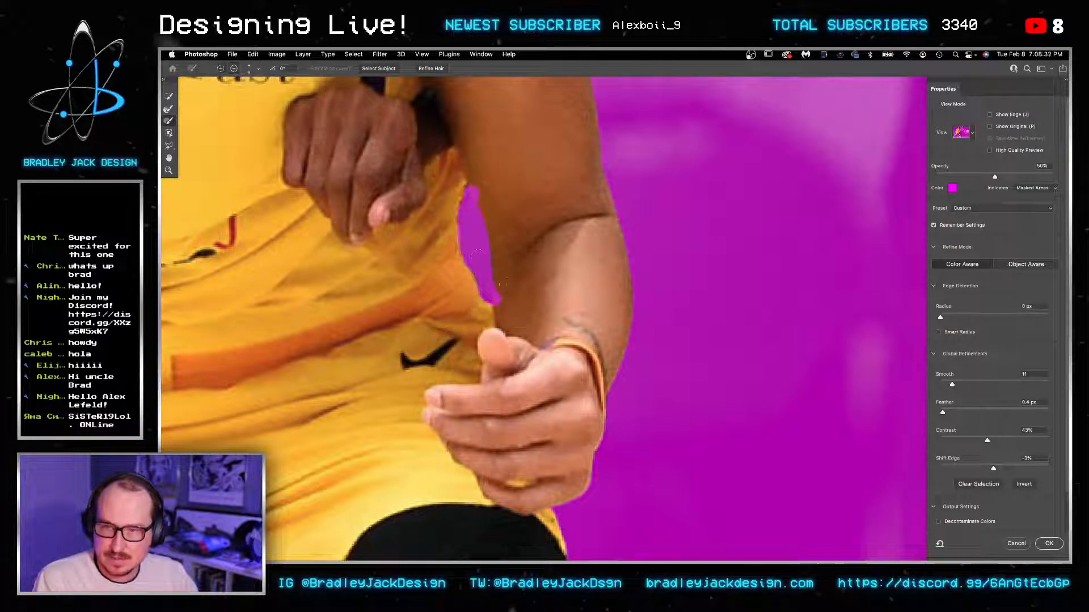
{"action": "left_click_drag", "start_coordinate": [479, 189], "coordinate": [507, 324]}
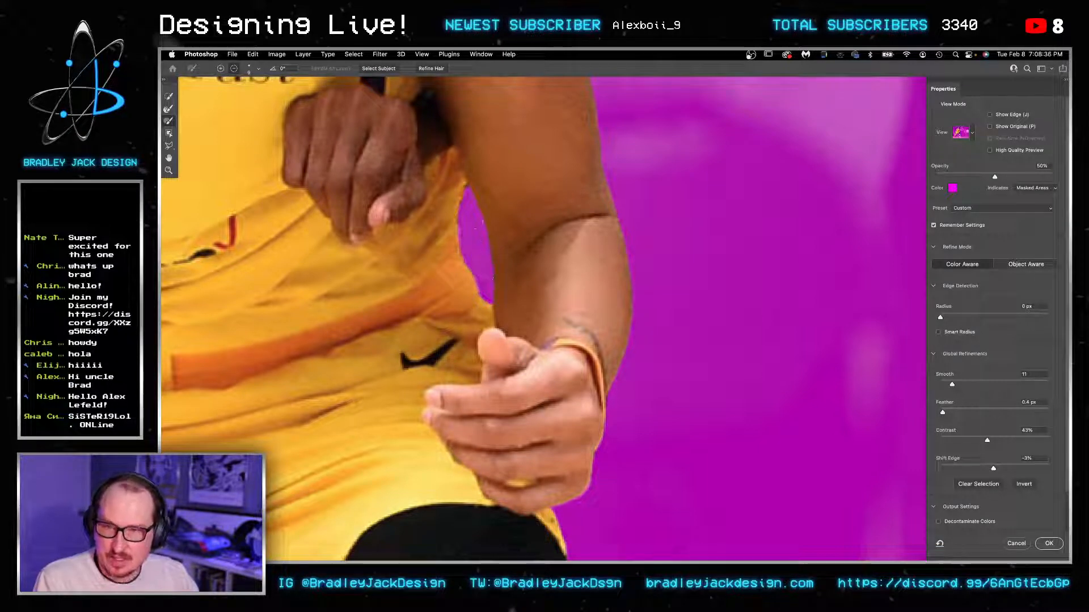
{"action": "left_click_drag", "start_coordinate": [536, 210], "coordinate": [494, 388]}
{"action": "left_click_drag", "start_coordinate": [473, 190], "coordinate": [530, 357]}
{"action": "left_click_drag", "start_coordinate": [483, 224], "coordinate": [495, 318]}
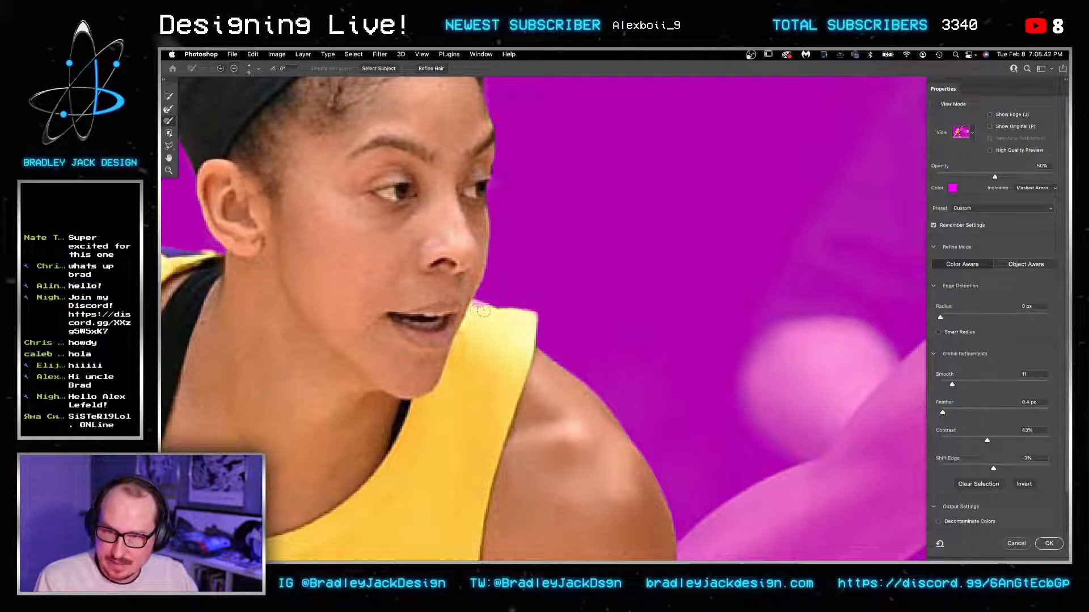
Step: Accept the Select and Mask refinement and apply the resulting selection as a layer mask on the player photo
{"action": "left_click_drag", "start_coordinate": [458, 233], "coordinate": [563, 406]}
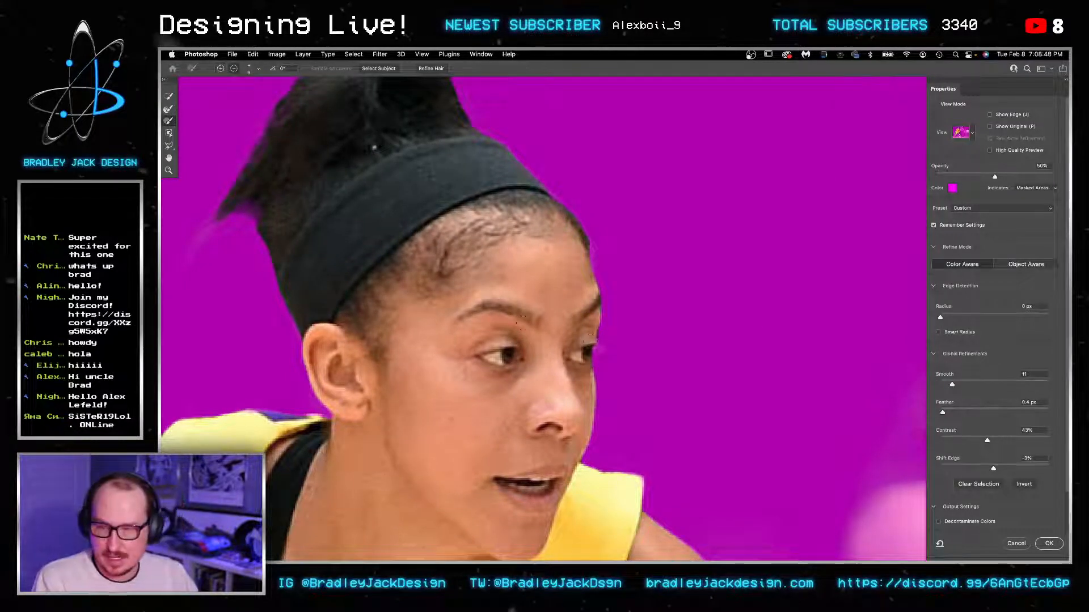
{"action": "scroll", "coordinate": [497, 351], "scroll_direction": "down", "scroll_amount": 5}
{"action": "scroll", "coordinate": [497, 350], "scroll_direction": "down", "scroll_amount": 3}
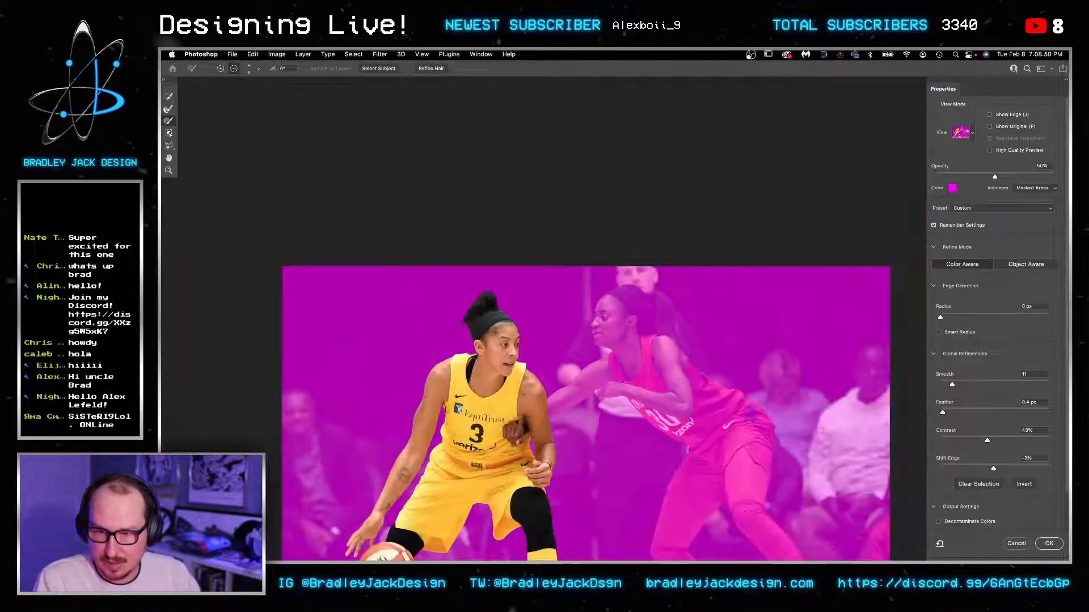
{"action": "key", "text": "Return"}
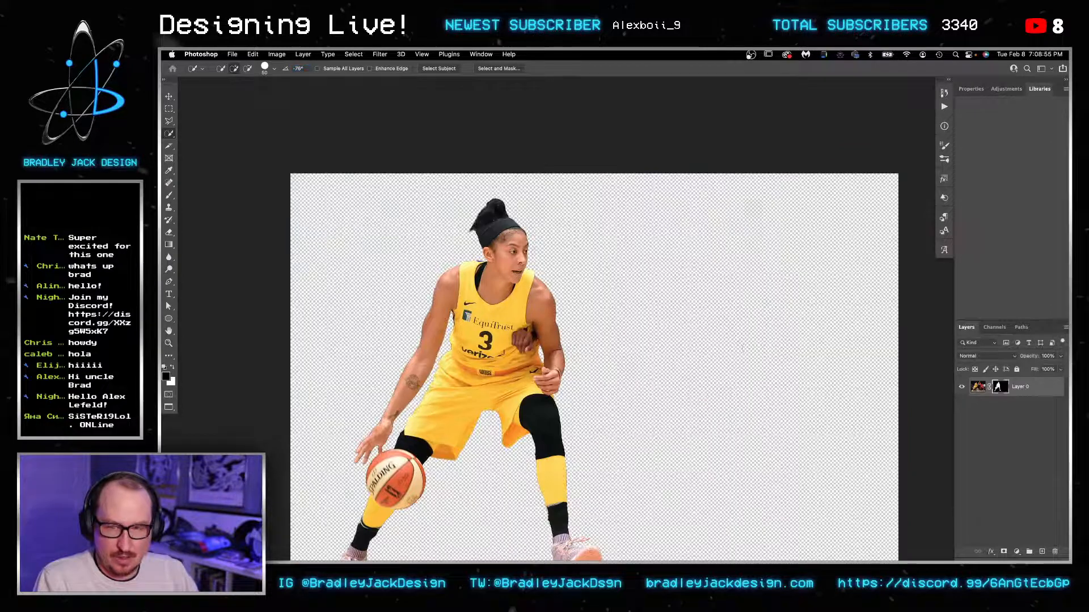
{"action": "left_click", "coordinate": [1003, 551]}
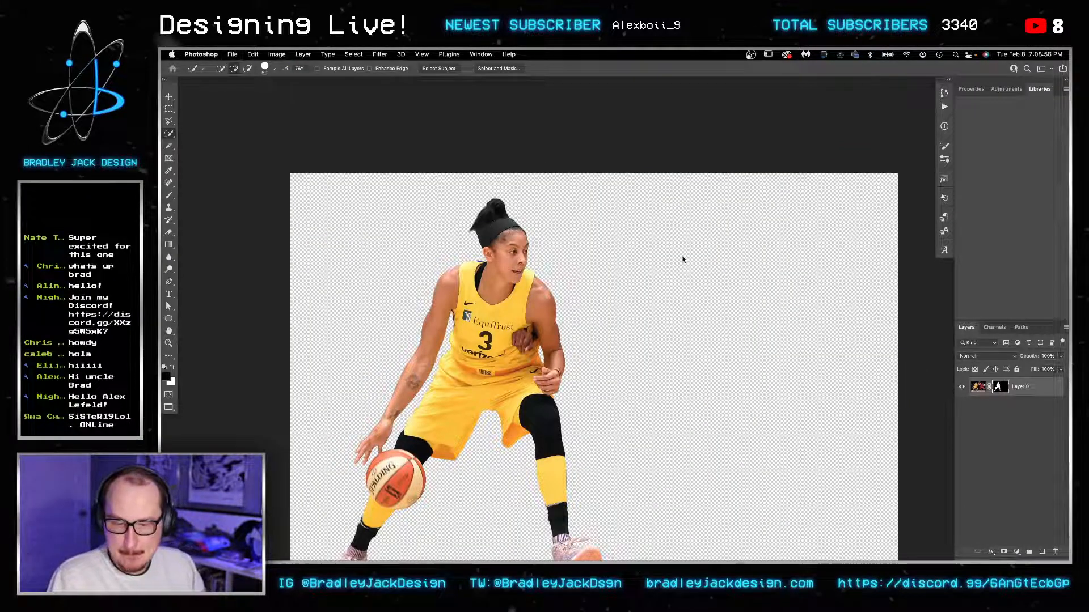
Step: Save the masked player as candanceparker-scaled.psd on the Desktop and close the document
{"action": "key", "text": "super+shift+s"}
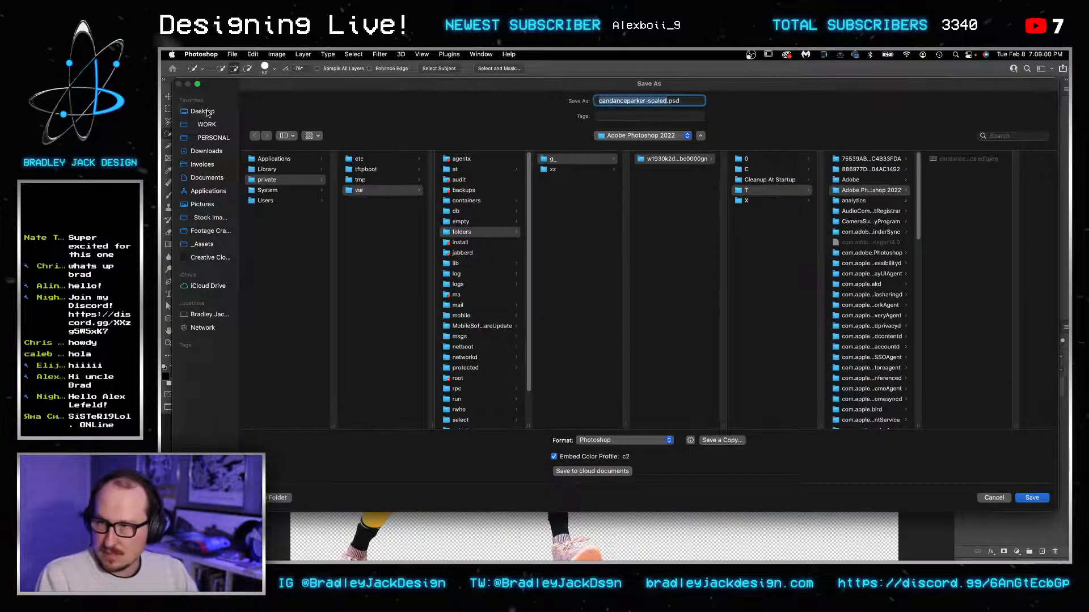
{"action": "left_click", "coordinate": [207, 114]}
{"action": "key", "text": "Return"}
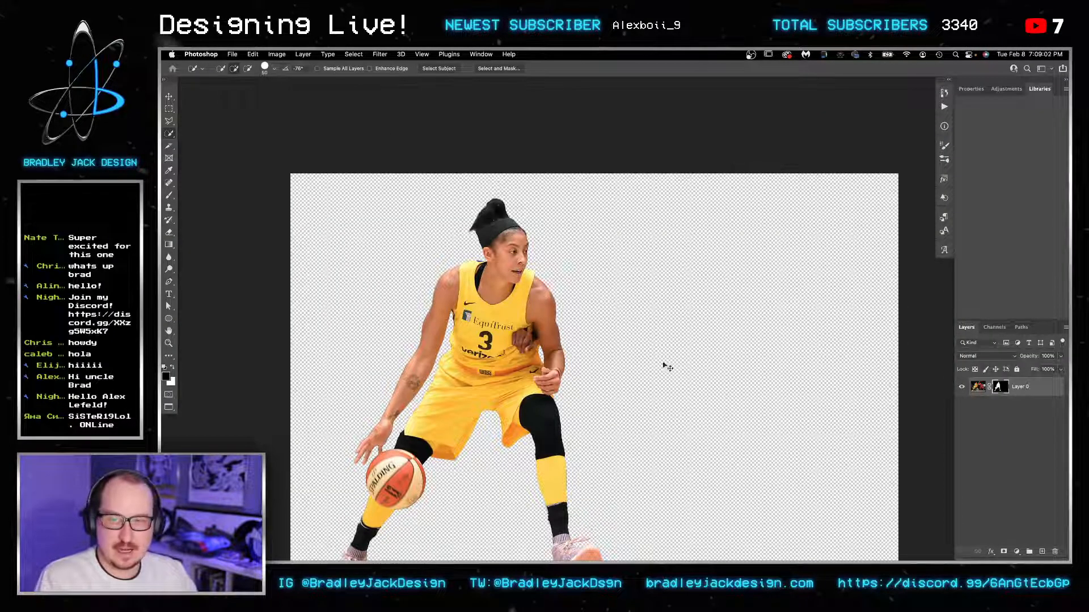
{"action": "key", "text": "v"}
{"action": "key", "text": "super+w"}
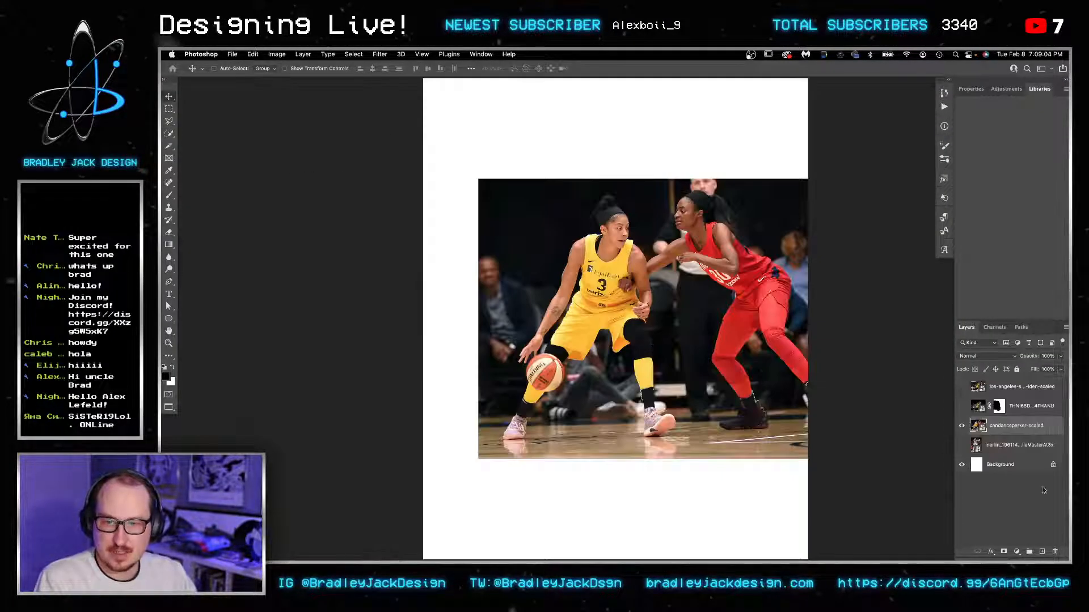
Step: Replace the candanceparker-scaled smart object's contents with candanceparker-scaled.psd from the Desktop and move the cutout lower on the canvas
{"action": "right_click", "coordinate": [993, 426]}
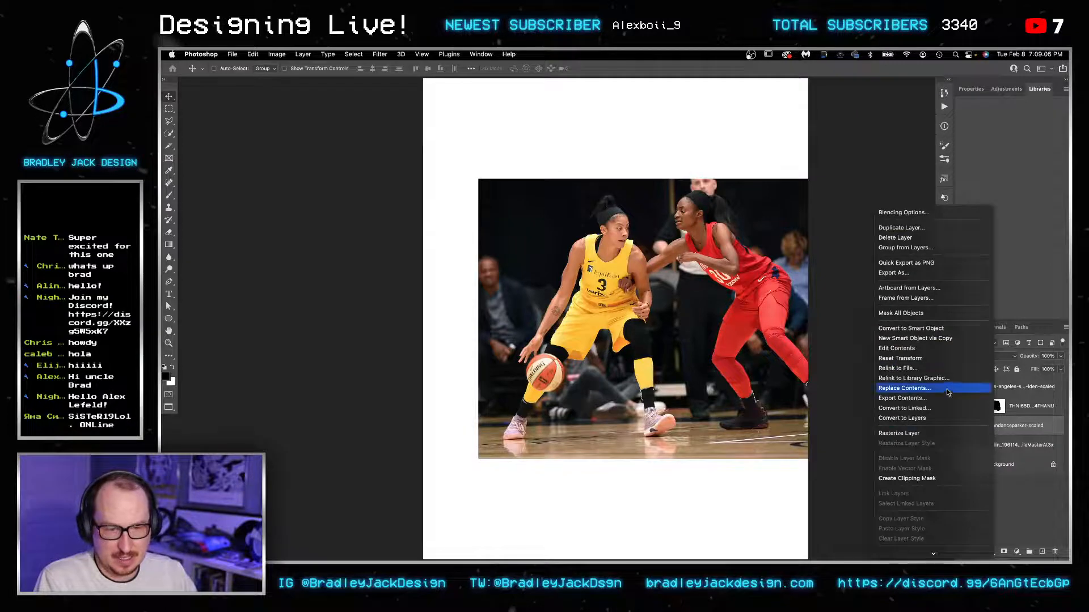
{"action": "left_click", "coordinate": [947, 390]}
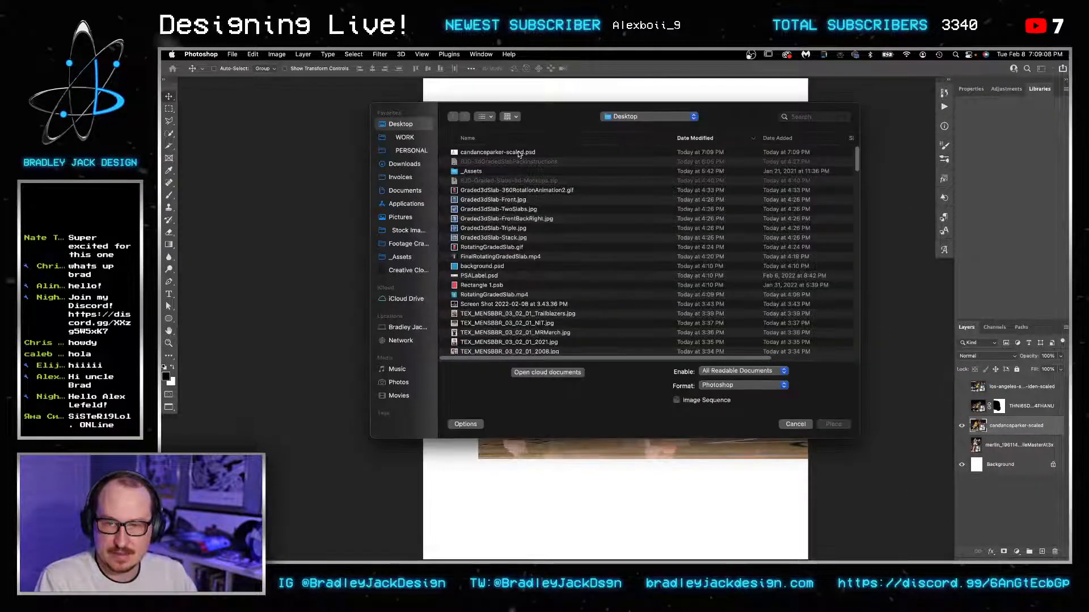
{"action": "double_click", "coordinate": [518, 153]}
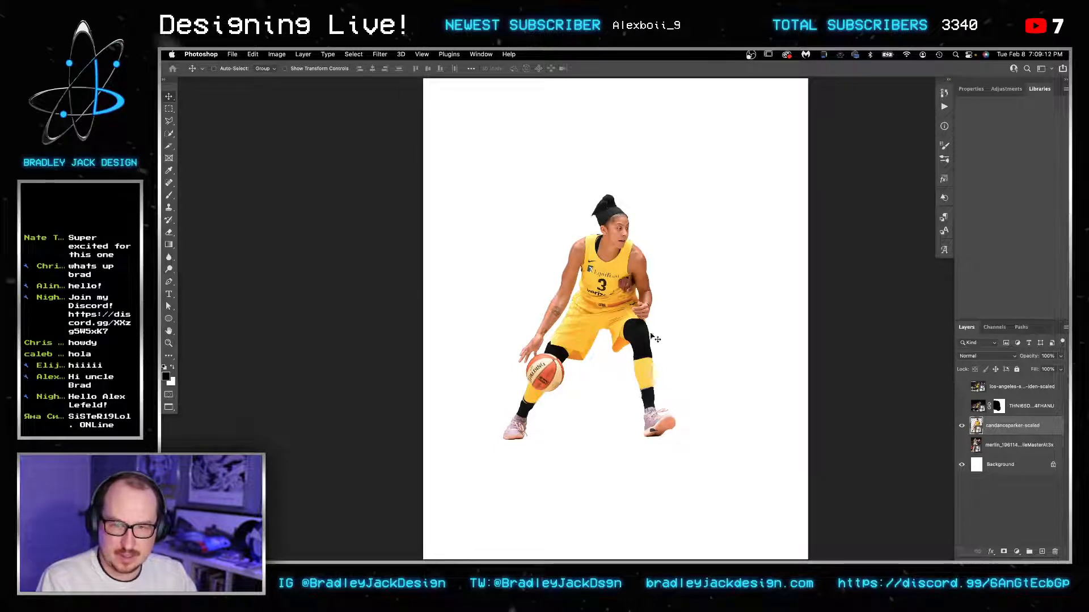
{"action": "left_click_drag", "start_coordinate": [622, 360], "coordinate": [614, 403]}
Step: Show the Lakers and Bucks players photo, delete its layer mask, place it just above the Background layer and shift it slightly down
{"action": "left_click", "coordinate": [960, 409]}
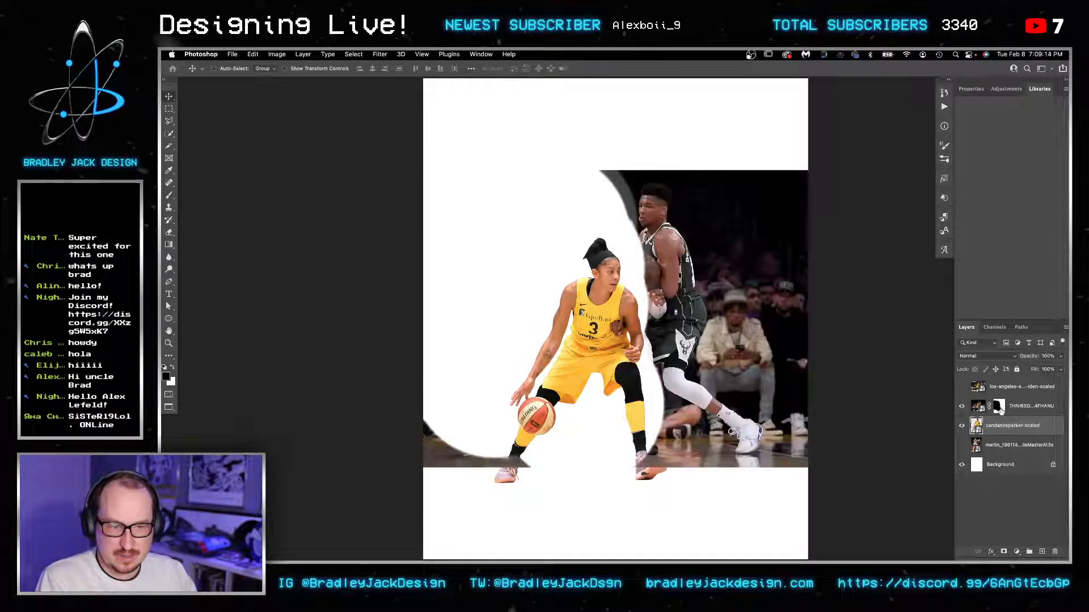
{"action": "right_click", "coordinate": [1000, 408]}
{"action": "left_click", "coordinate": [1028, 407]}
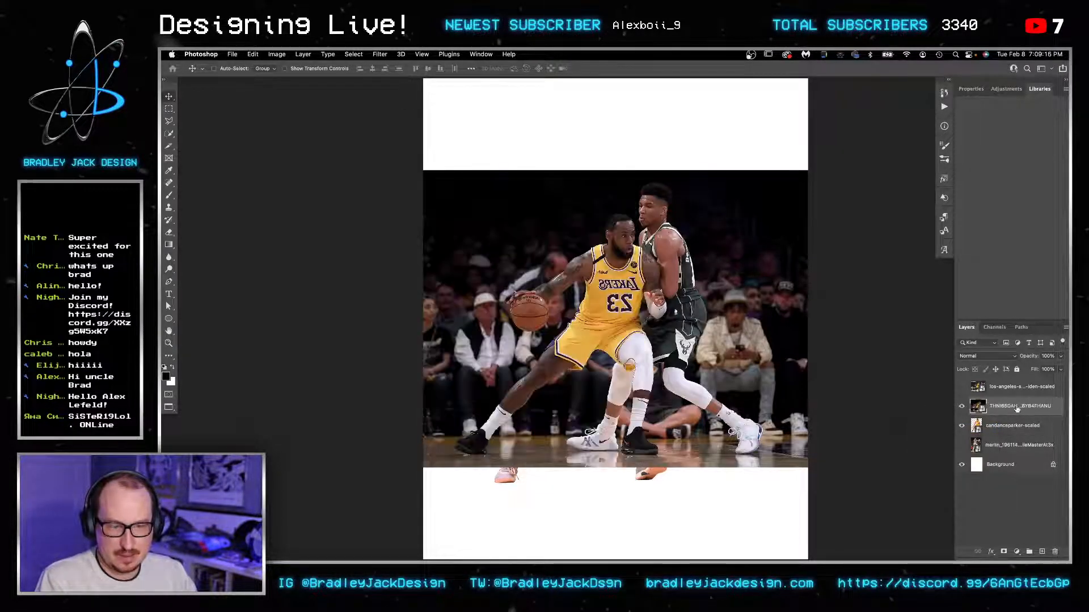
{"action": "left_click_drag", "start_coordinate": [970, 414], "coordinate": [973, 453]}
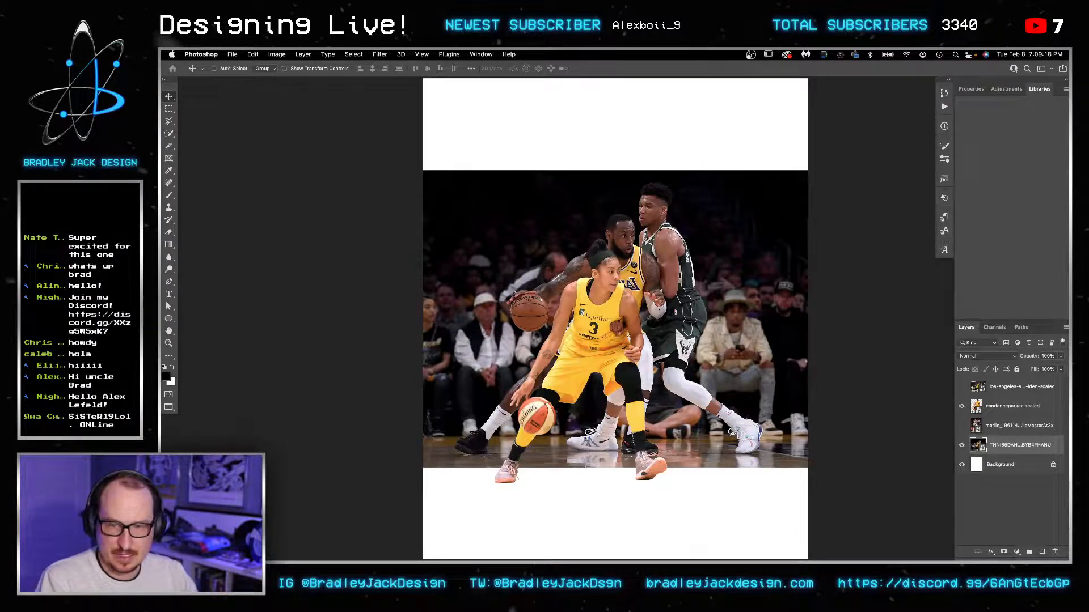
{"action": "left_click_drag", "start_coordinate": [693, 306], "coordinate": [694, 344]}
Step: Try extending the canvas to a wide landscape format and enlarging the cutout and court photo together
{"action": "scroll", "coordinate": [694, 344], "scroll_direction": "down", "scroll_amount": 3}
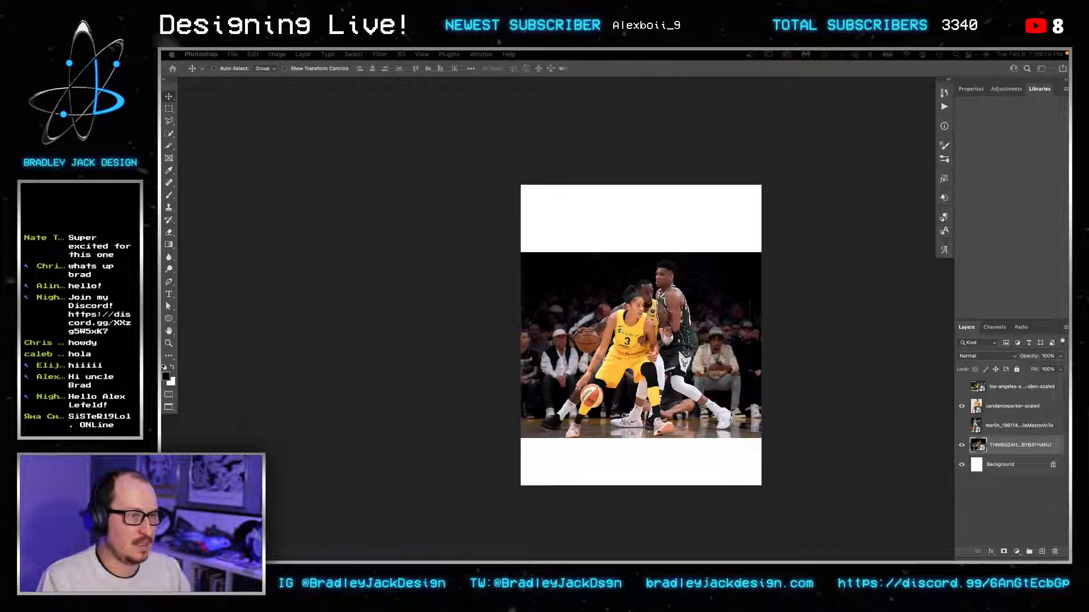
{"action": "key", "text": "Return"}
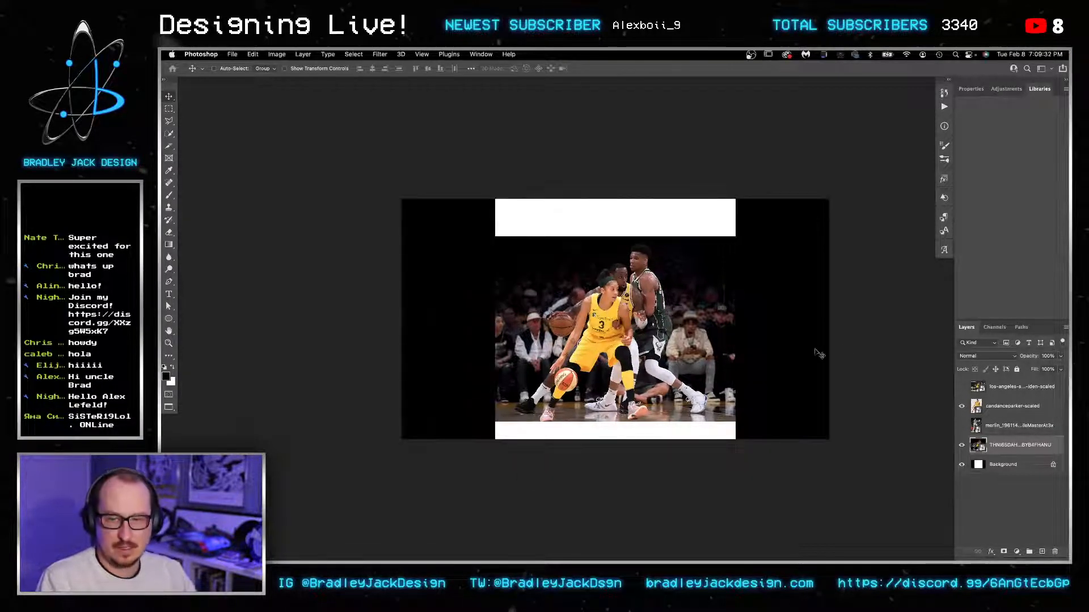
{"action": "left_click", "coordinate": [1005, 406]}
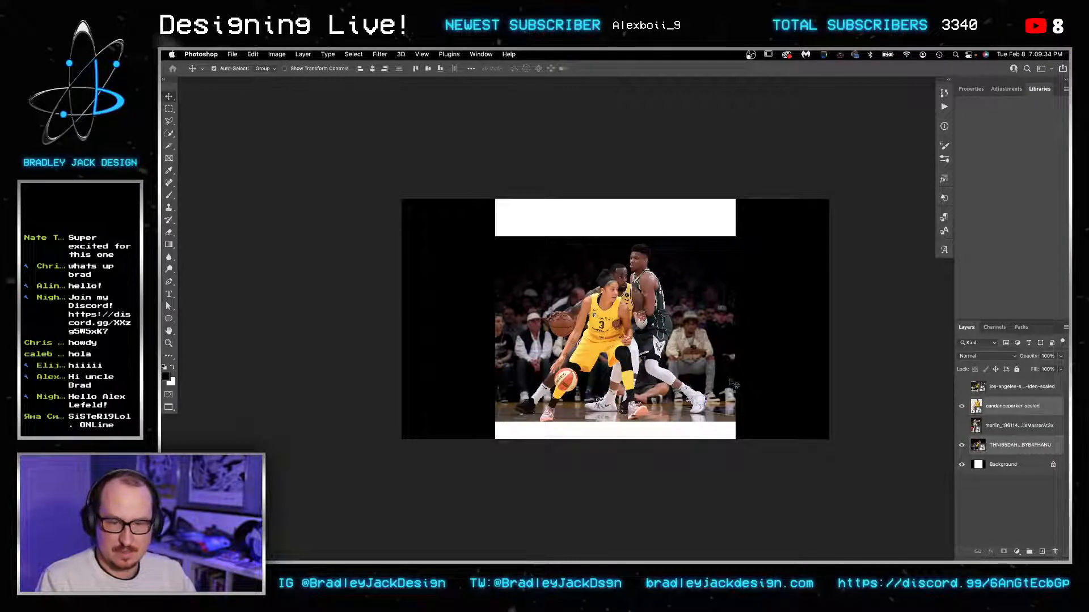
{"action": "key", "text": "super+t"}
{"action": "left_click_drag", "start_coordinate": [736, 423], "coordinate": [770, 439]}
{"action": "key", "text": "Return"}
Step: Resize the canvas to a landscape format only a little wider than it is tall
{"action": "key", "text": "super+Tab"}
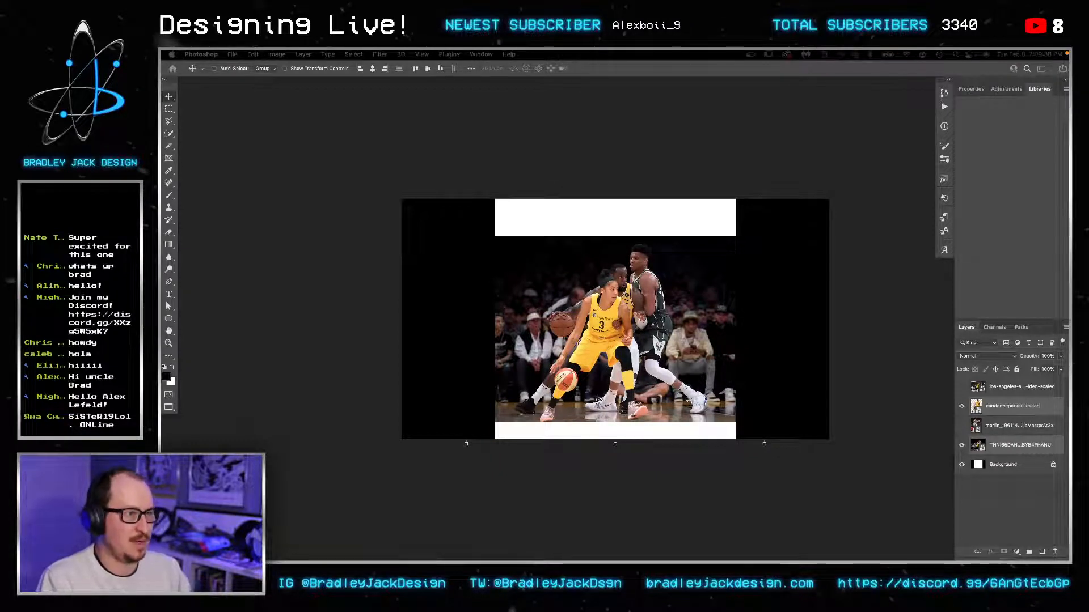
{"action": "key", "text": "Return"}
Step: Transform the player cutout and court photo layers together, moving them up about 120 px and scaling them to about 130%
{"action": "left_click", "coordinate": [987, 430]}
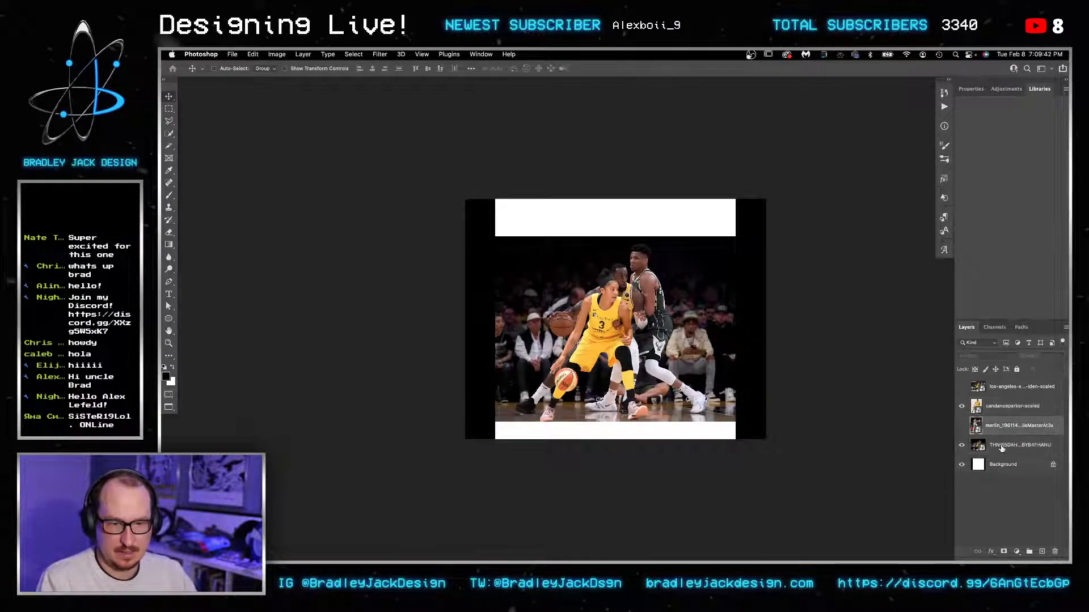
{"action": "left_click", "coordinate": [1012, 406]}
{"action": "key", "text": "super+t"}
{"action": "left_click_drag", "start_coordinate": [651, 332], "coordinate": [651, 318]}
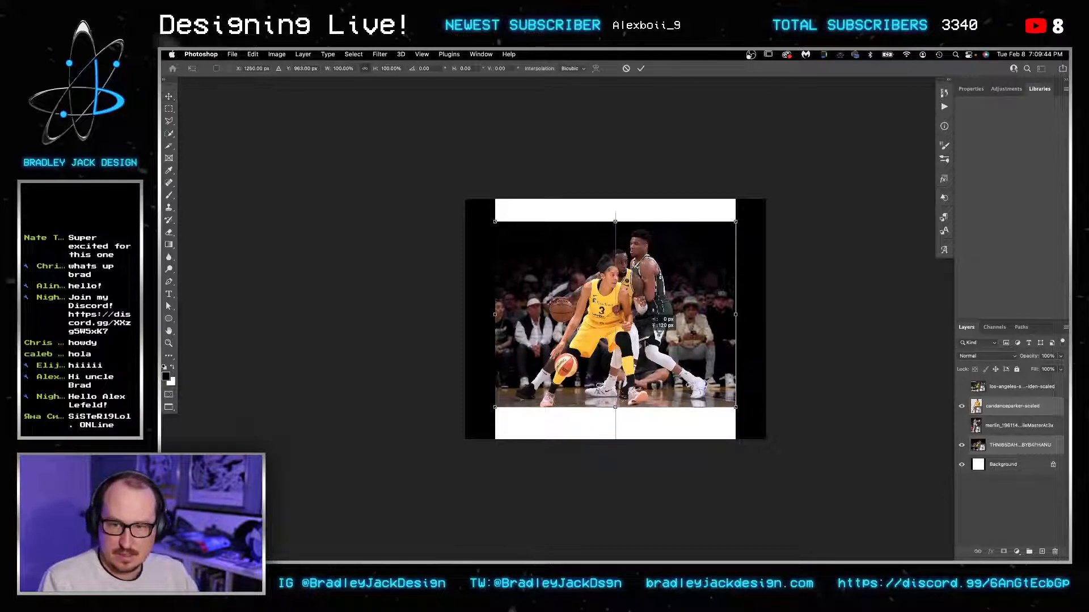
{"action": "left_click_drag", "start_coordinate": [761, 419], "coordinate": [775, 428]}
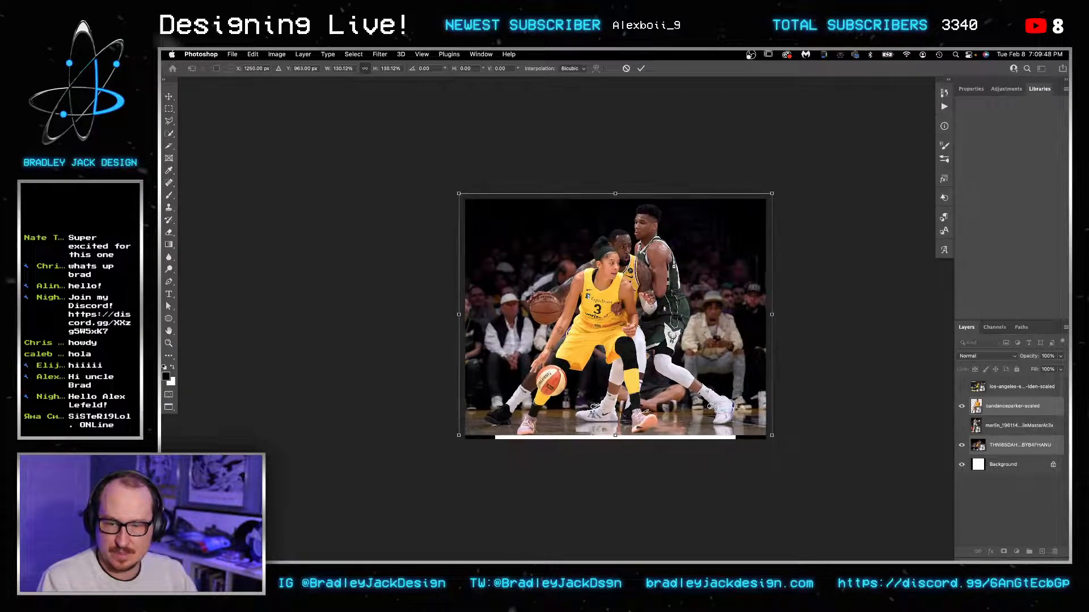
{"action": "key", "text": "Return"}
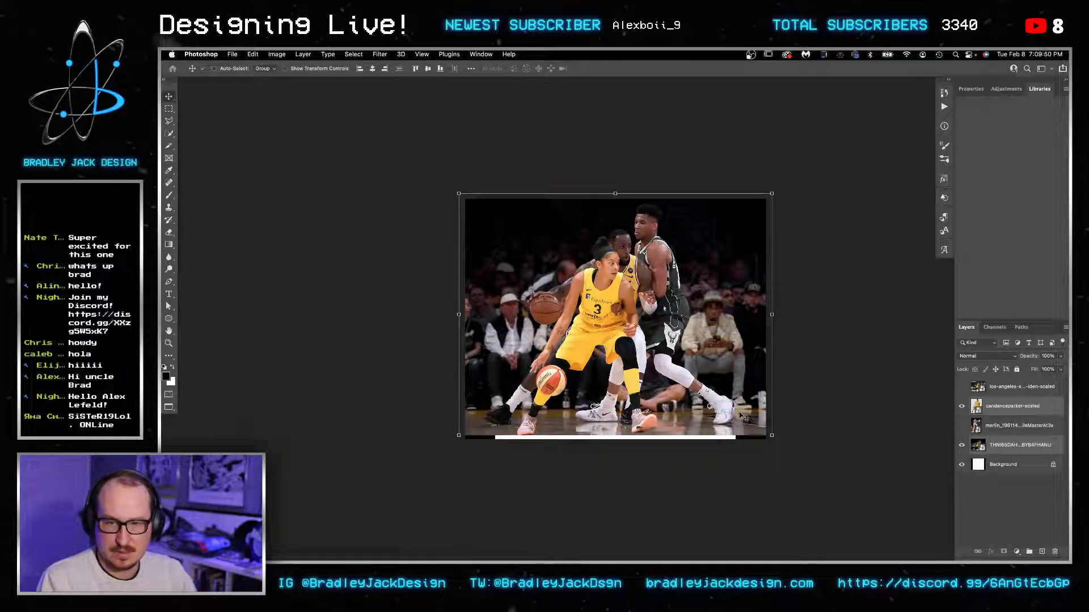
Step: Hide the court photo and open the contents of the yellow-uniform player's smart object
{"action": "left_click", "coordinate": [1006, 428]}
{"action": "left_click", "coordinate": [1004, 446]}
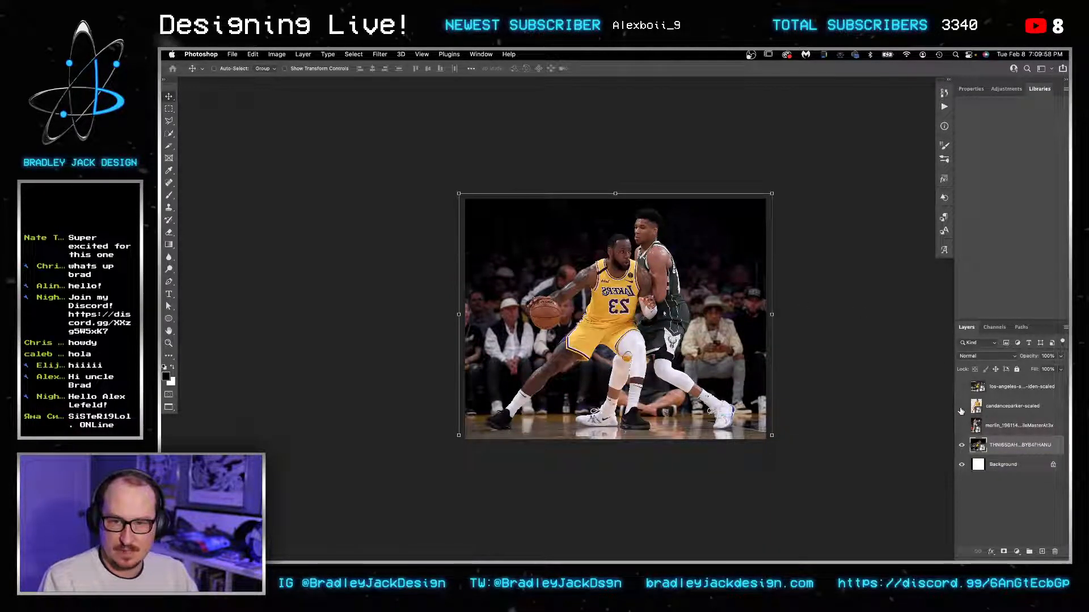
{"action": "left_click", "coordinate": [961, 410]}
{"action": "left_click", "coordinate": [963, 444]}
{"action": "left_click", "coordinate": [976, 407]}
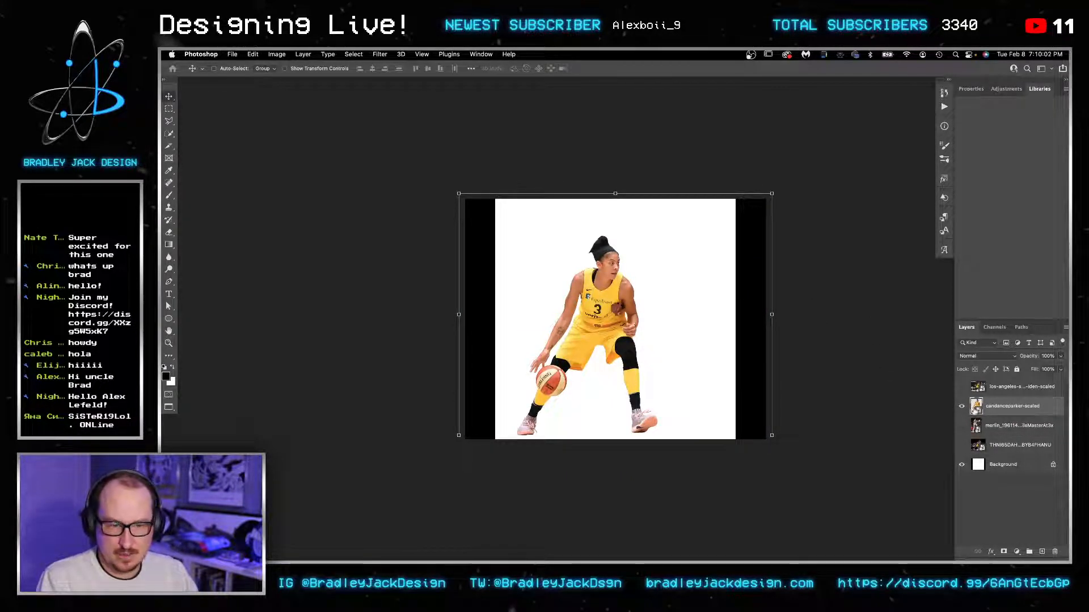
{"action": "double_click", "coordinate": [975, 405]}
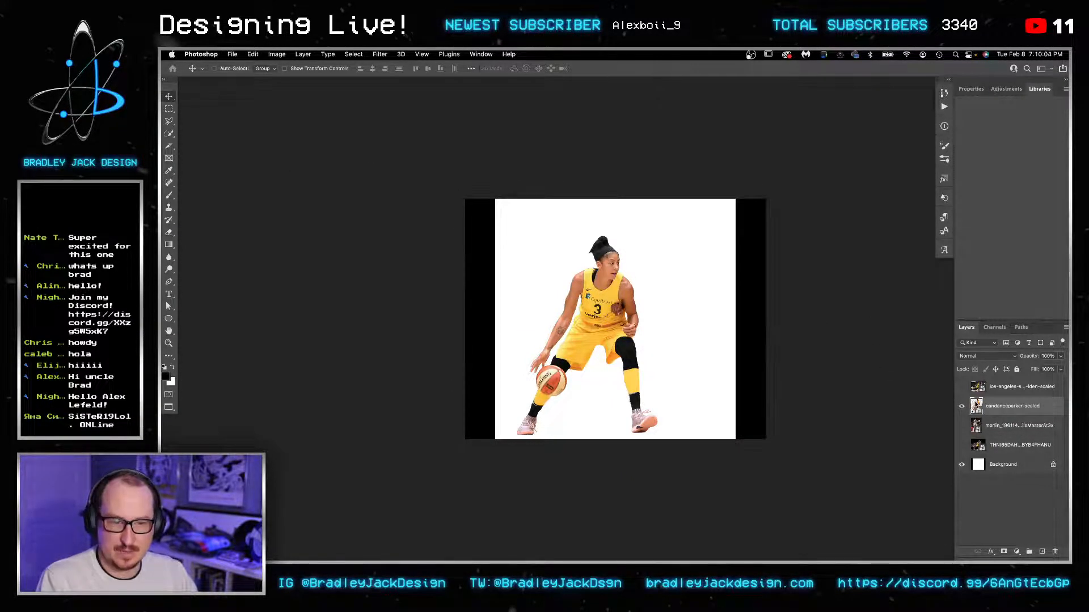
{"action": "left_click_drag", "start_coordinate": [542, 258], "coordinate": [707, 294]}
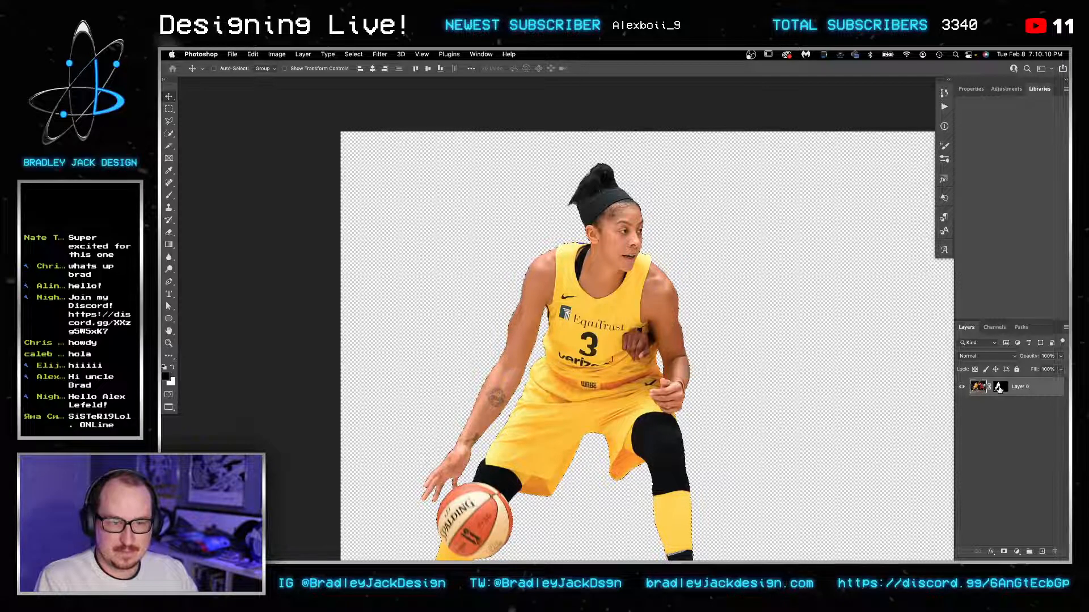
Step: Contract the selection made from the player's mask, delete the old layer mask and add a new mask from the tightened selection
{"action": "left_click", "coordinate": [354, 55]}
{"action": "mouse_move", "coordinate": [383, 194]}
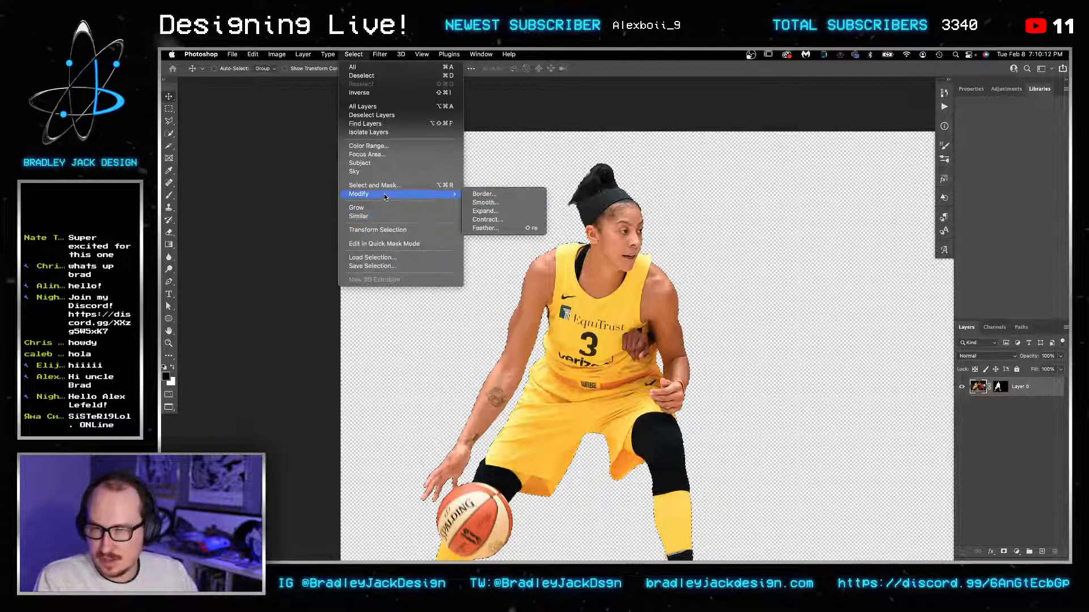
{"action": "left_click", "coordinate": [495, 222]}
{"action": "key", "text": "Return"}
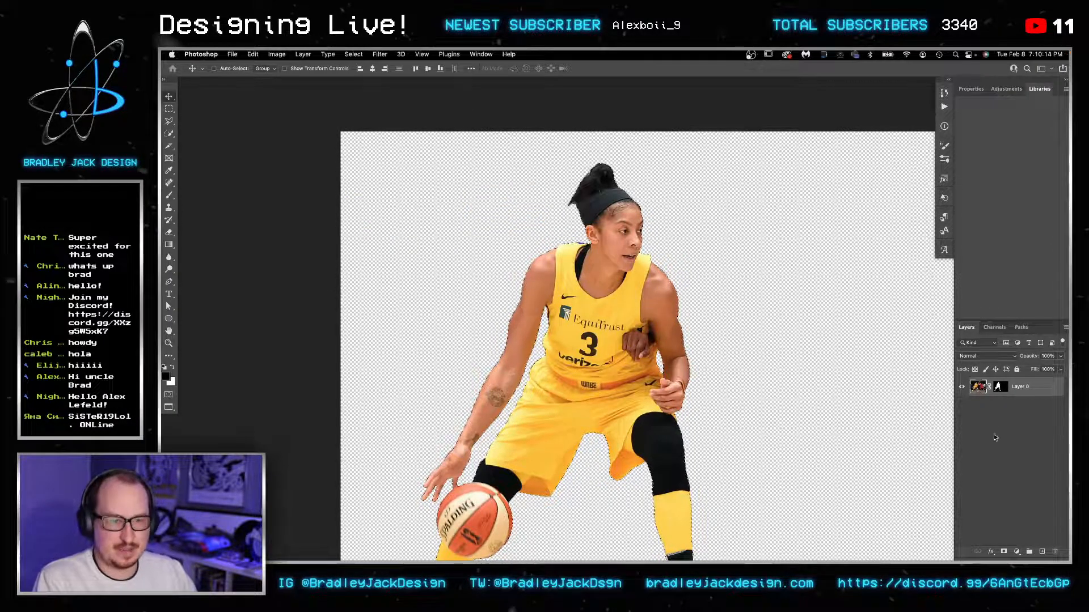
{"action": "right_click", "coordinate": [1001, 395]}
{"action": "left_click", "coordinate": [942, 408]}
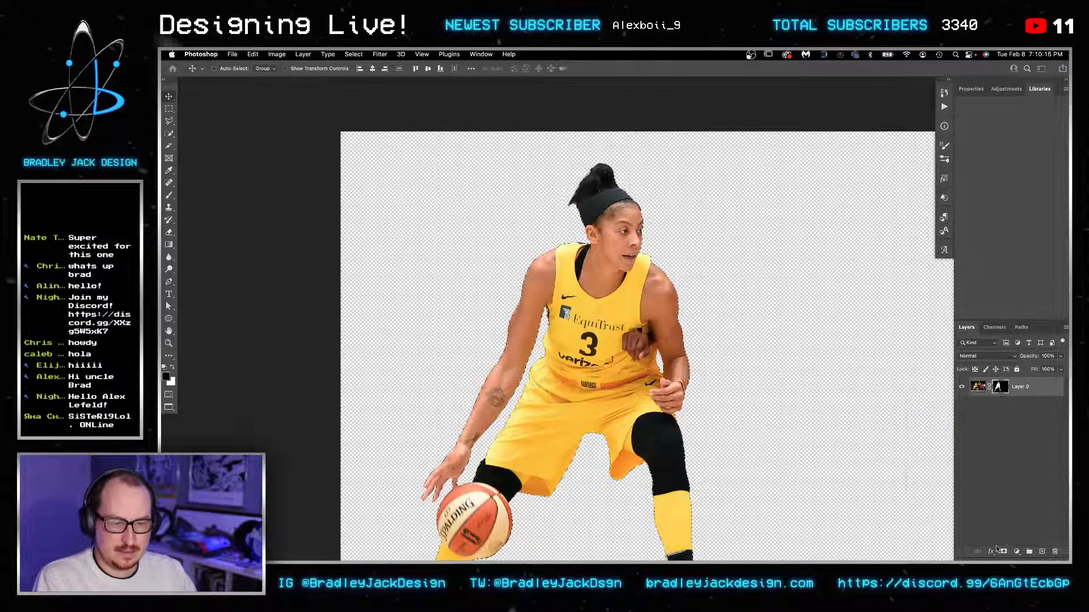
{"action": "left_click", "coordinate": [1003, 552]}
{"action": "key", "text": "space"}
{"action": "left_click_drag", "start_coordinate": [641, 331], "coordinate": [650, 295]}
{"action": "key", "text": "super+space"}
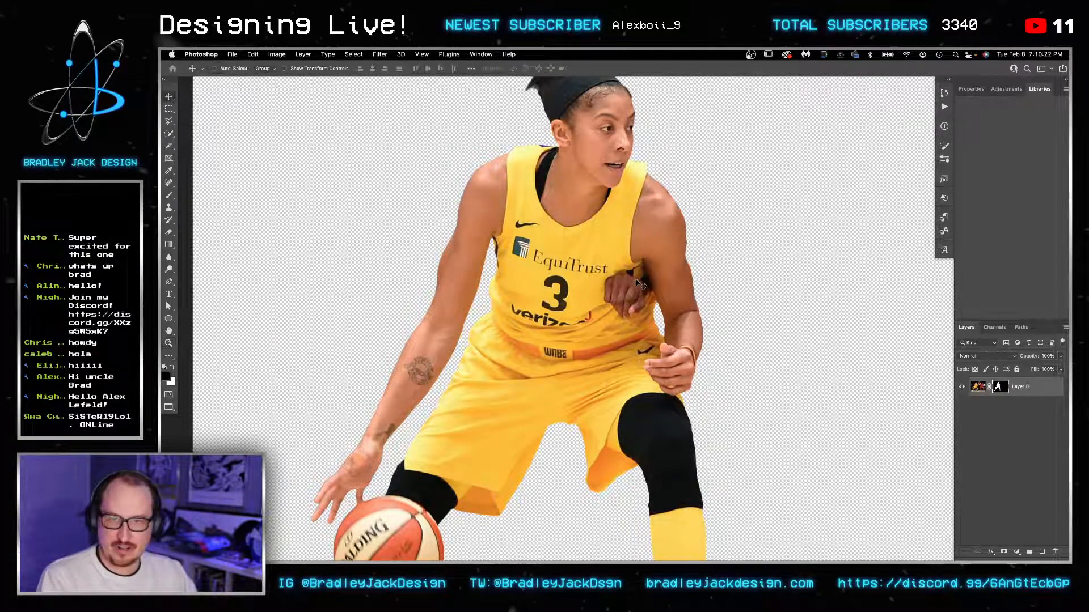
Step: Return to the composite document, show the court photo again and compare it with the player cutout hidden and shown
{"action": "key", "text": "super+w"}
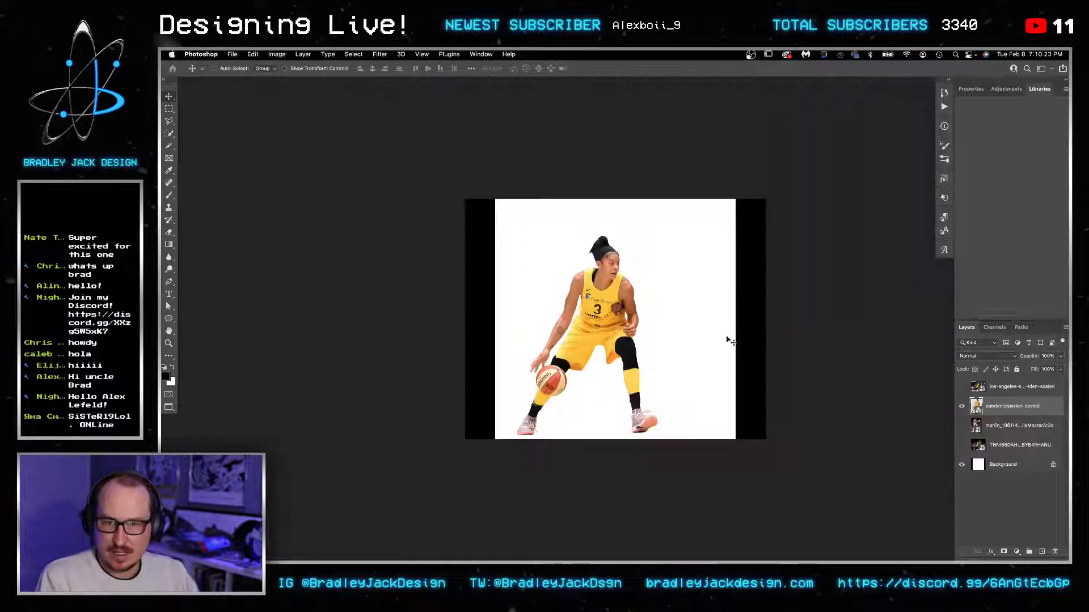
{"action": "left_click", "coordinate": [961, 425]}
{"action": "left_click", "coordinate": [961, 425]}
{"action": "left_click", "coordinate": [961, 445]}
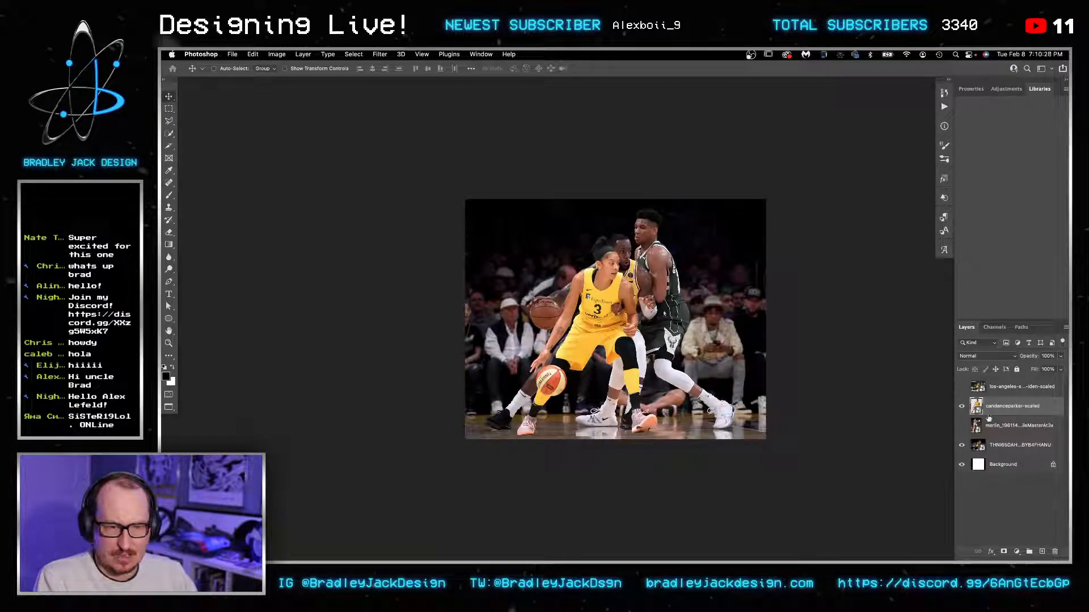
{"action": "left_click", "coordinate": [961, 407]}
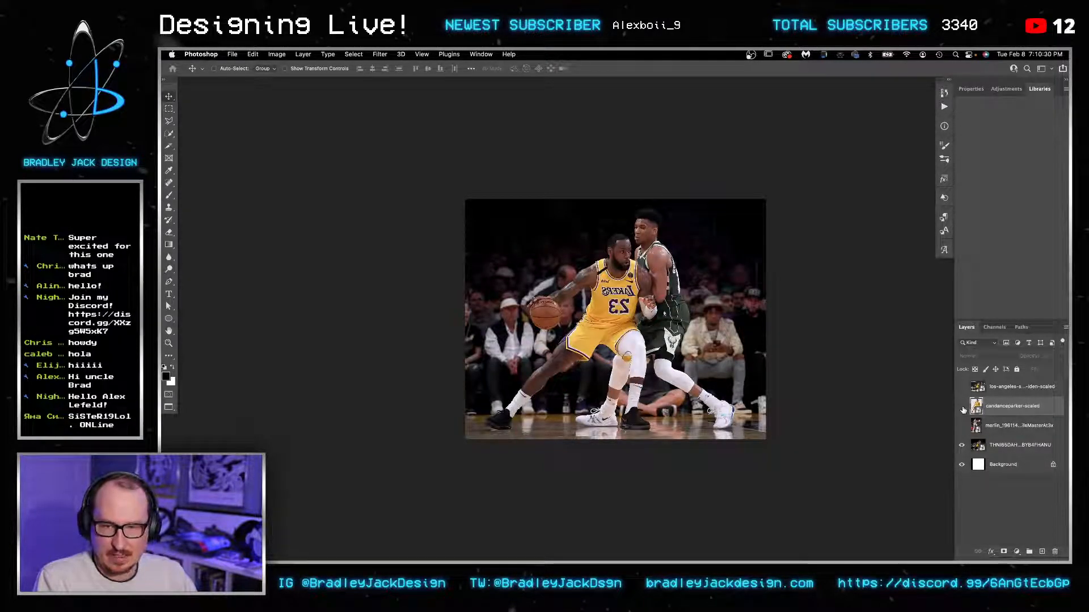
{"action": "left_click", "coordinate": [962, 407]}
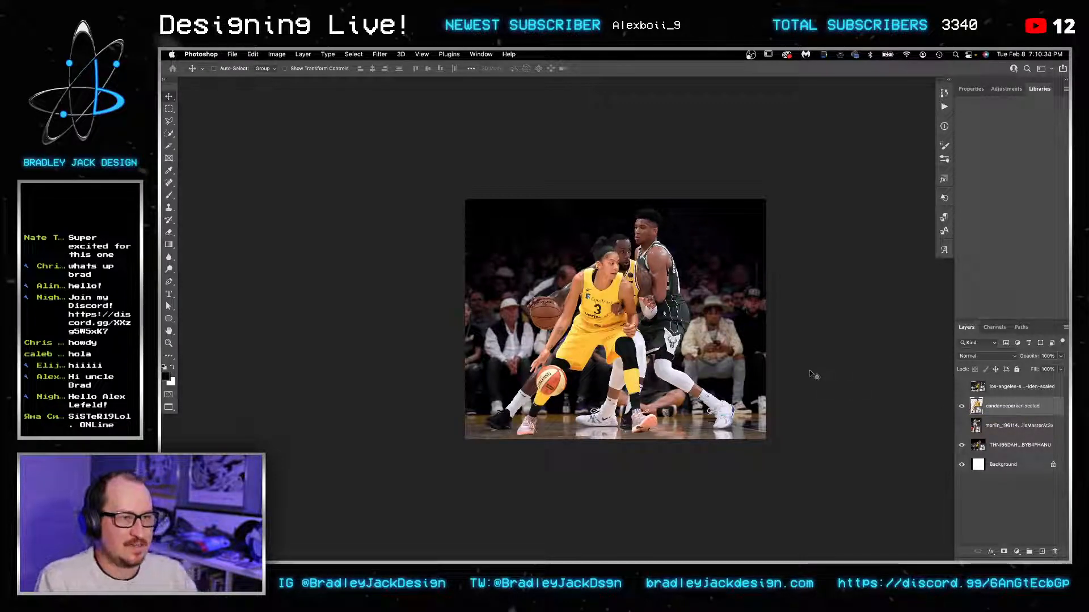
Step: Go back to the player's smart object document and convert the masked Layer 0 to a smart object
{"action": "key", "text": "super"}
{"action": "key", "text": "super+grave"}
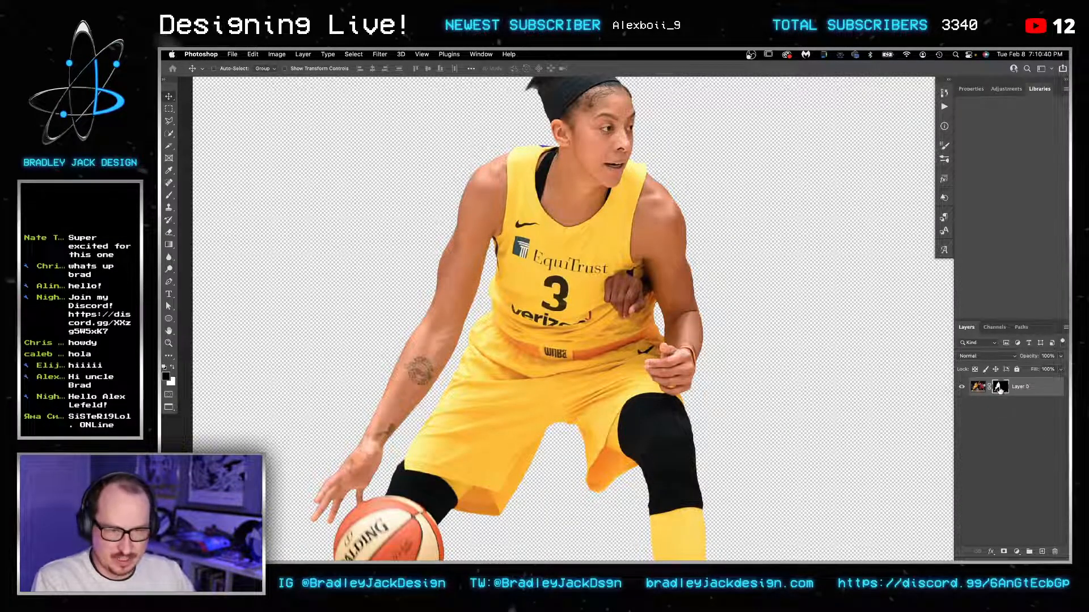
{"action": "right_click", "coordinate": [1024, 387]}
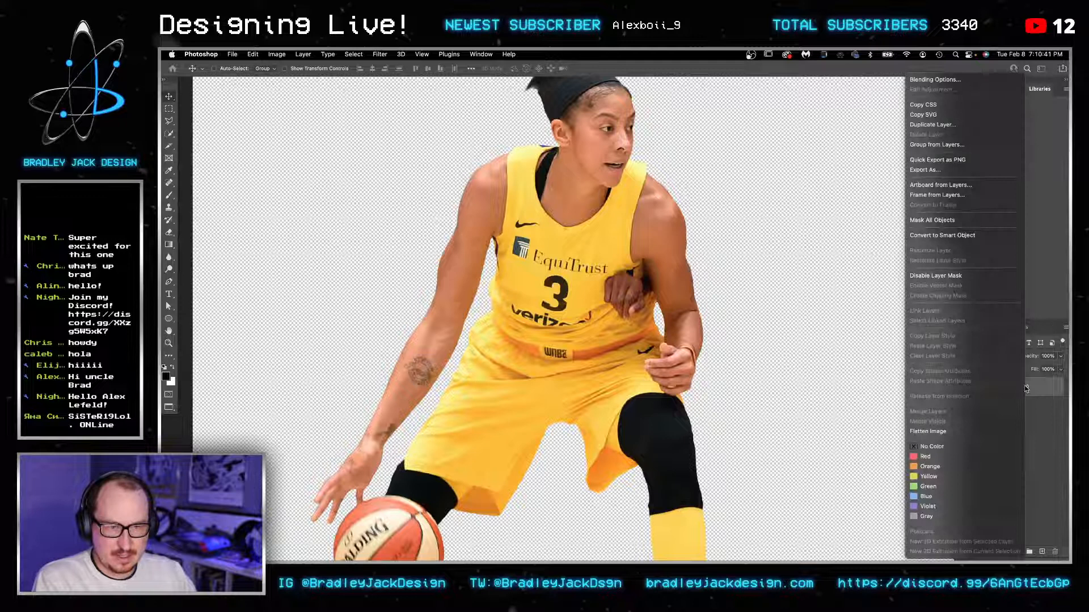
{"action": "left_click", "coordinate": [945, 235]}
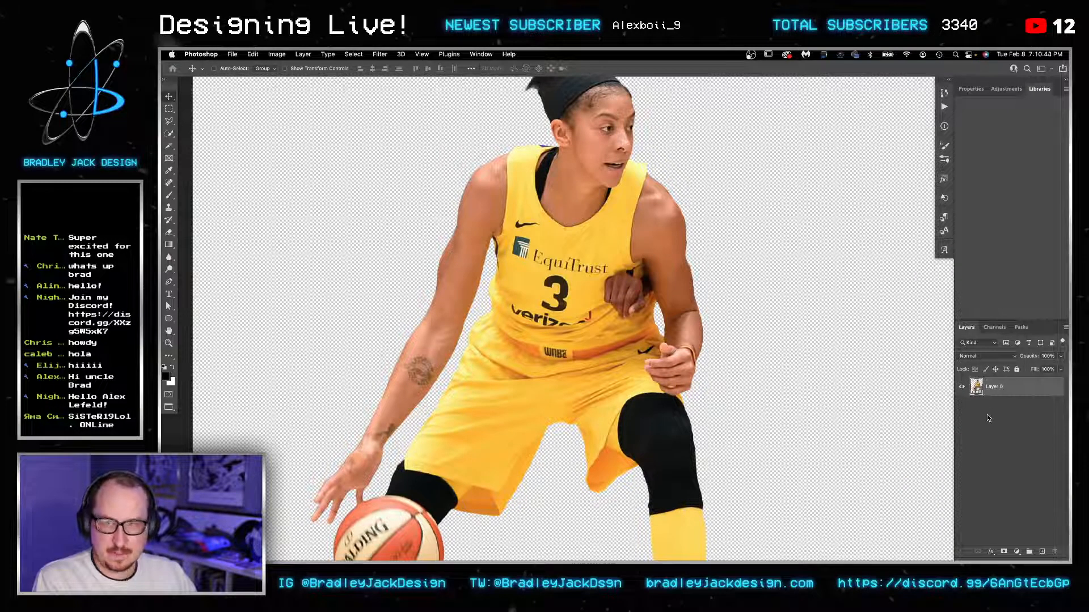
{"action": "scroll", "coordinate": [842, 397], "scroll_direction": "down", "scroll_amount": 2}
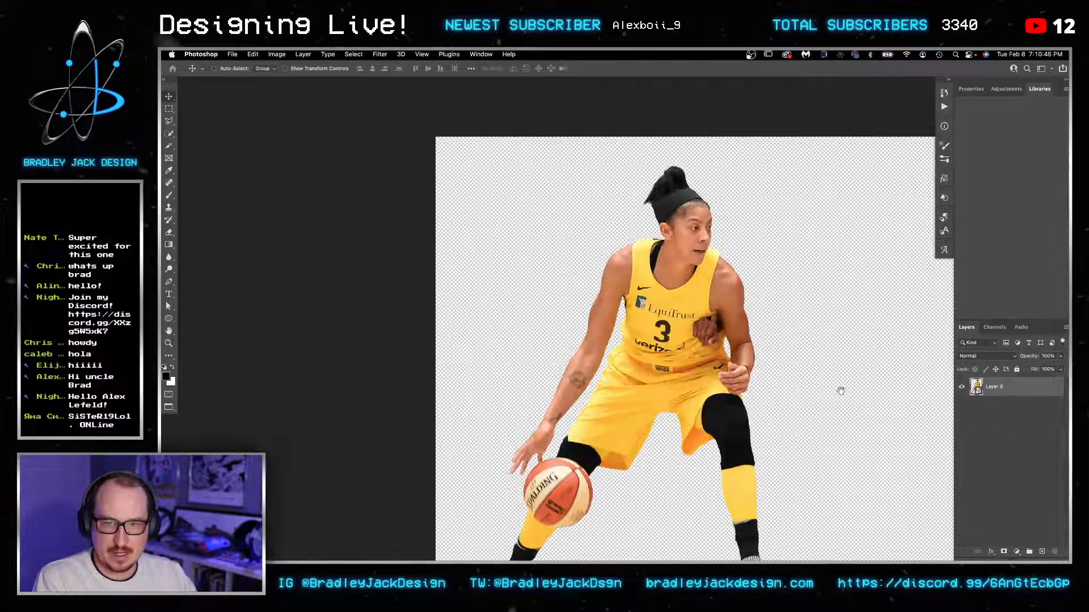
{"action": "left_click_drag", "start_coordinate": [839, 384], "coordinate": [783, 323]}
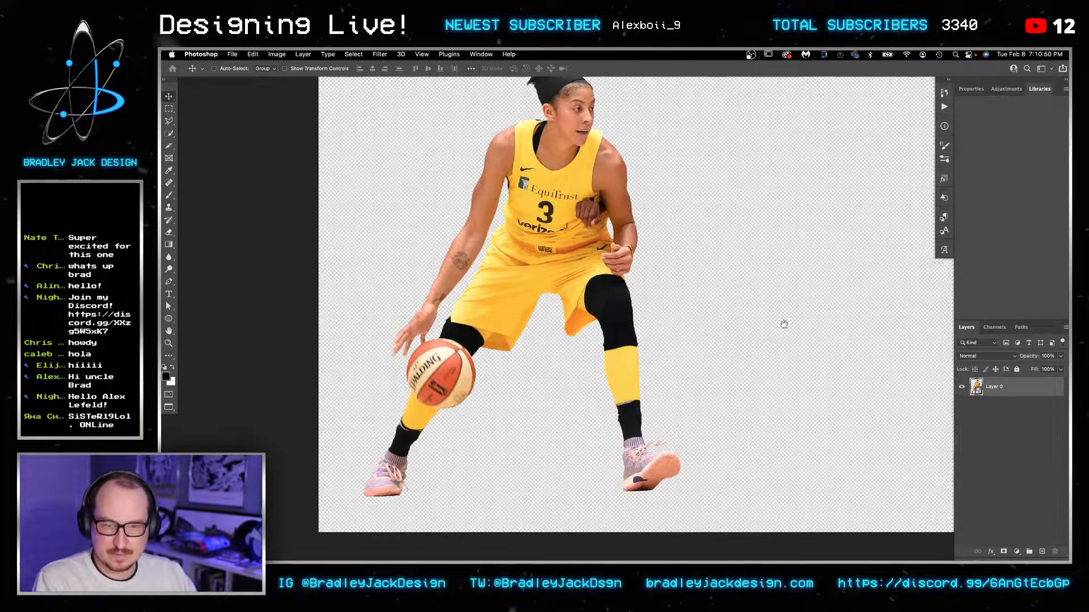
{"action": "left_click_drag", "start_coordinate": [588, 301], "coordinate": [646, 357]}
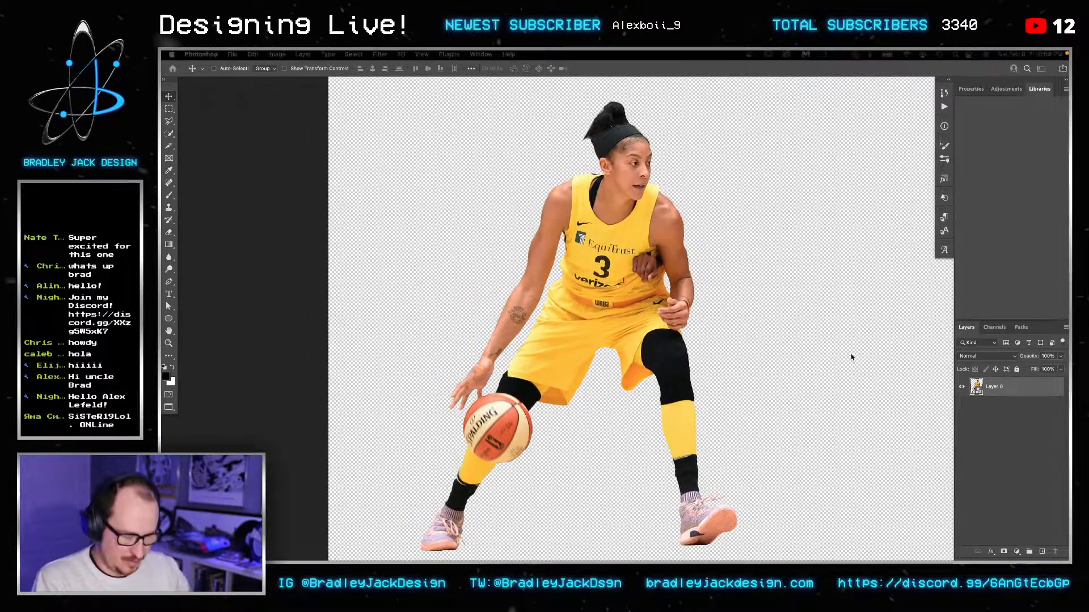
Step: Add a new layer clipped to the player and set up the Clone Stamp with a smaller brush over the jersey
{"action": "key", "text": "super+alt+shift+n"}
{"action": "key", "text": "z"}
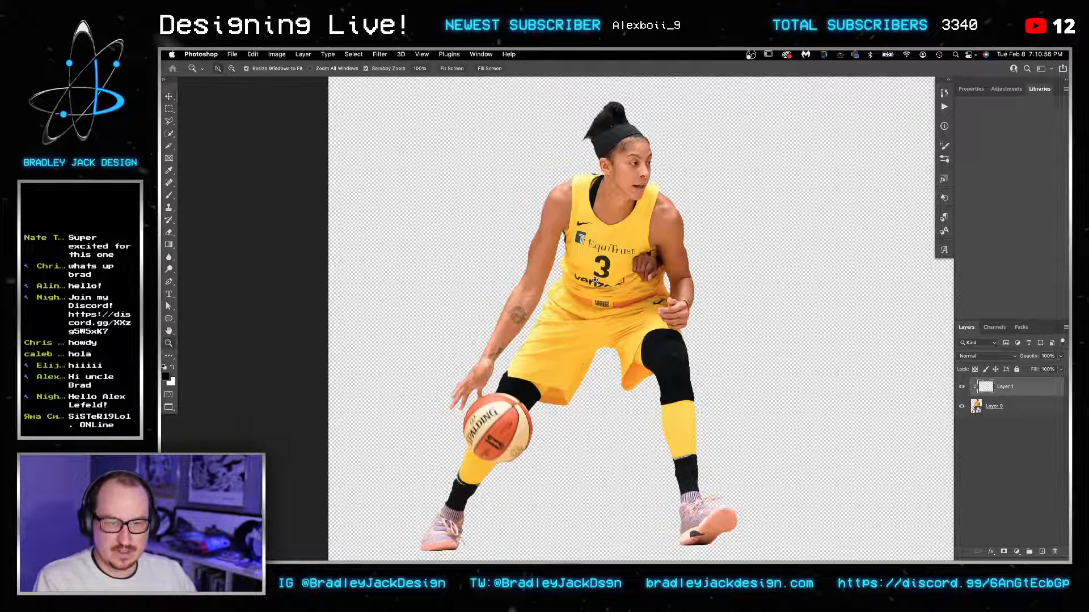
{"action": "left_click_drag", "start_coordinate": [592, 264], "coordinate": [675, 257]}
{"action": "key", "text": "s"}
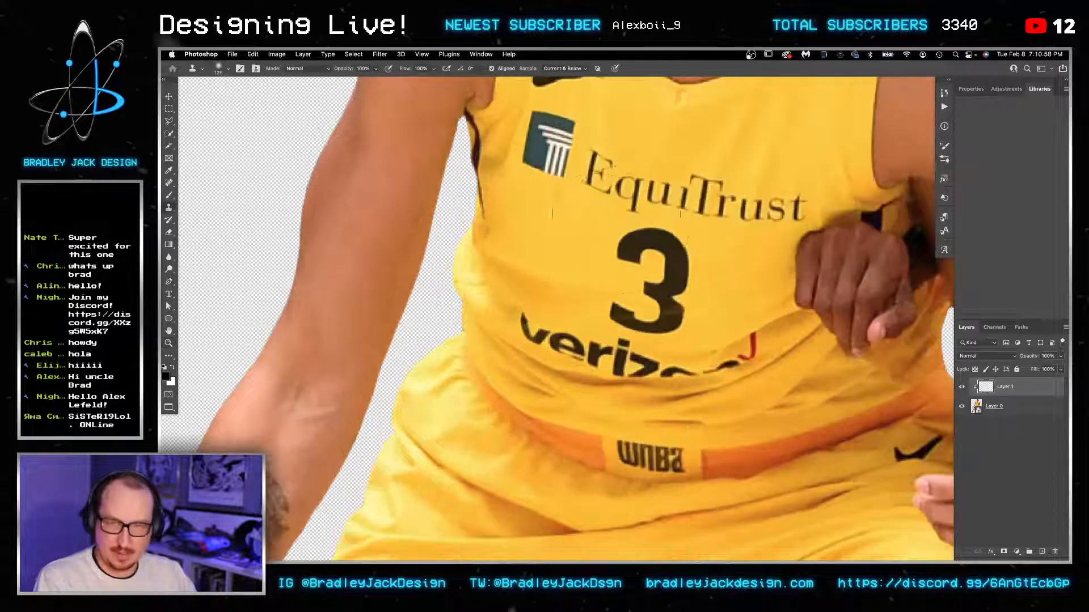
{"action": "key", "text": "bracketleft"}
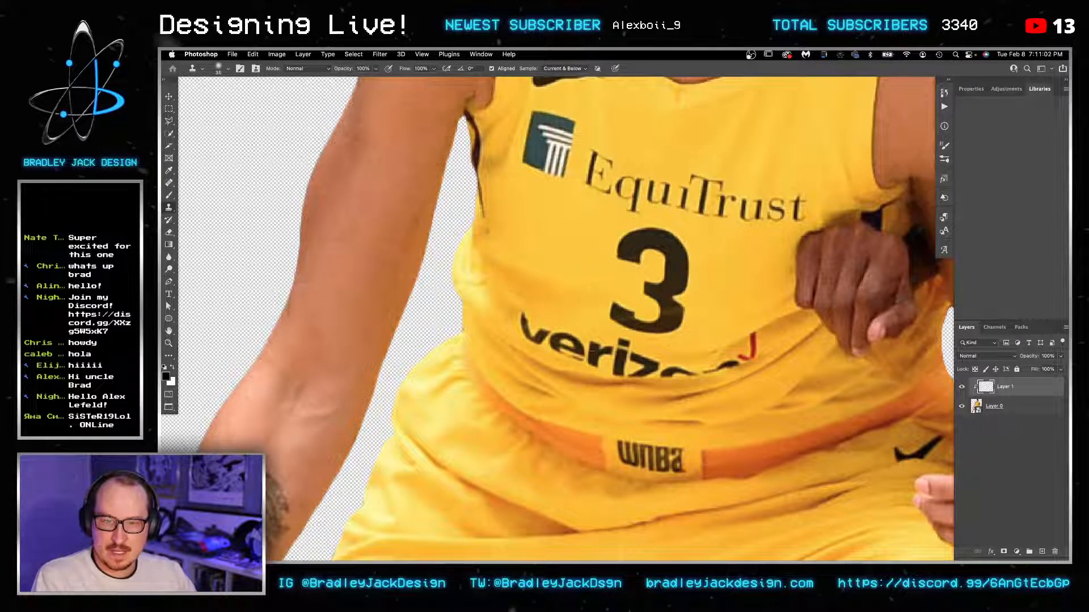
{"action": "left_click_drag", "start_coordinate": [556, 143], "coordinate": [524, 213]}
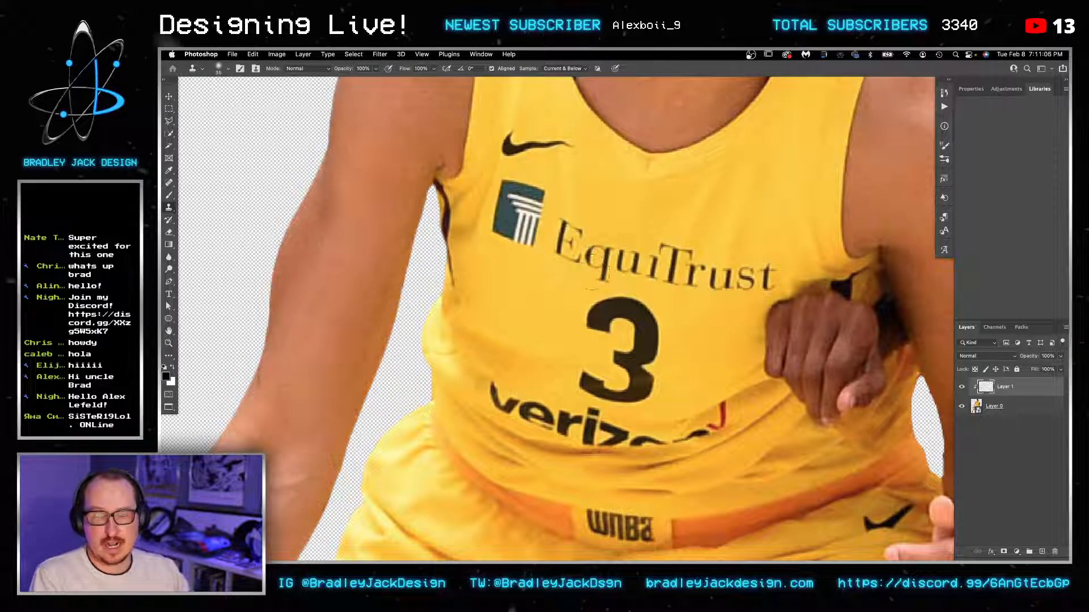
{"action": "key", "text": "bracketleft"}
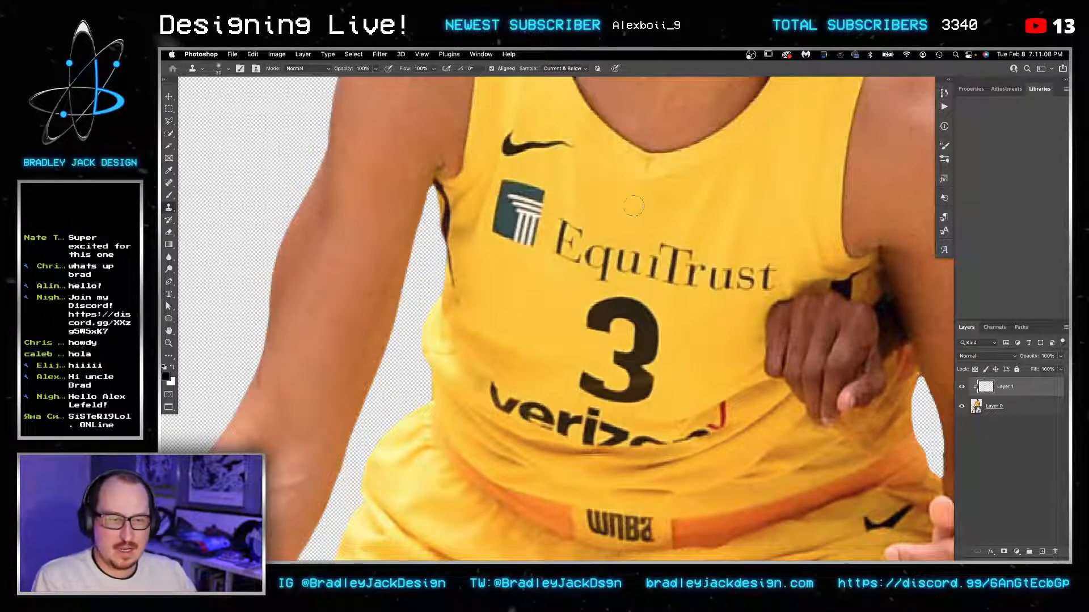
{"action": "key", "text": "bracketleft"}
{"action": "key", "text": "bracketleft"}
Step: Switch to Preview to view the Bulls jersey reference photo 1197748011.jpeg, move its window aside and return to Photoshop
{"action": "mouse_move", "coordinate": [685, 542]}
{"action": "left_click", "coordinate": [756, 532]}
{"action": "left_click", "coordinate": [569, 173]}
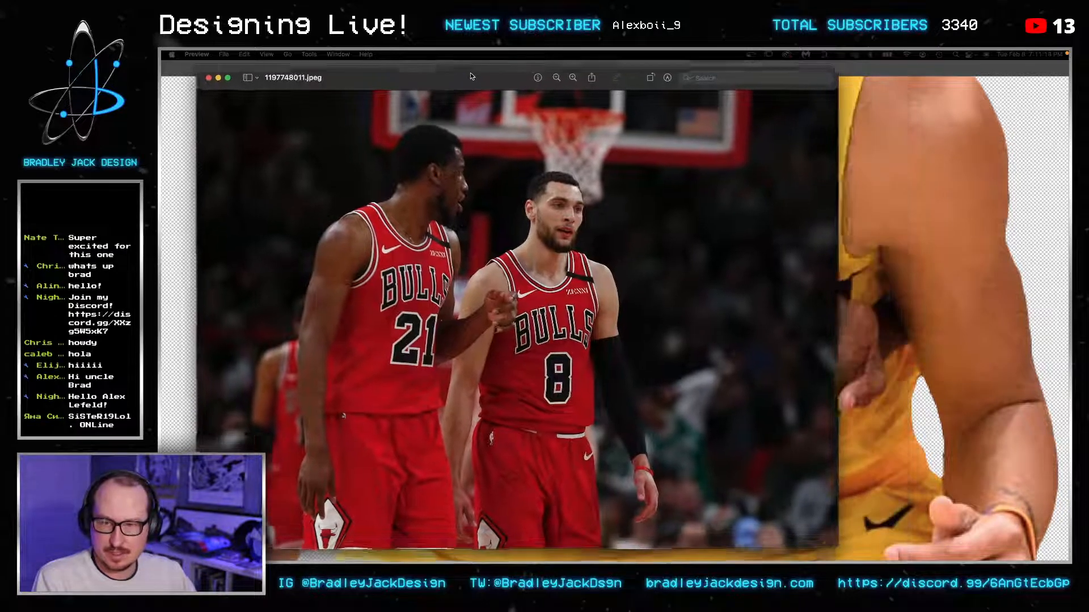
{"action": "left_click_drag", "start_coordinate": [471, 76], "coordinate": [522, 509]}
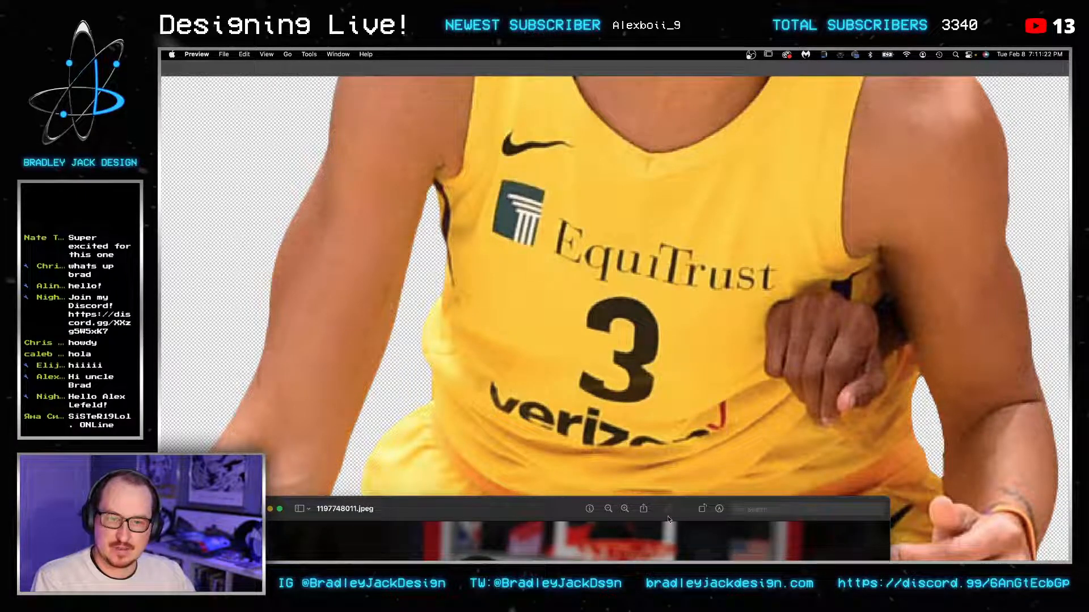
{"action": "left_click", "coordinate": [607, 430]}
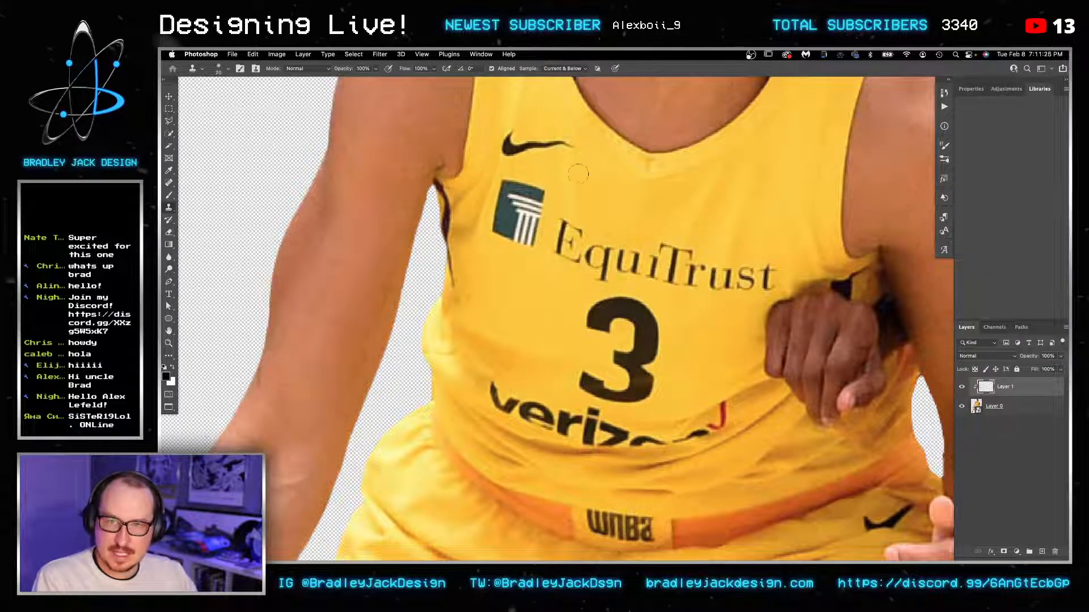
Step: Clone clean yellow fabric over the Nike swoosh on the jersey's chest, including its leftover traces
{"action": "scroll", "coordinate": [578, 174], "scroll_direction": "up", "scroll_amount": 4}
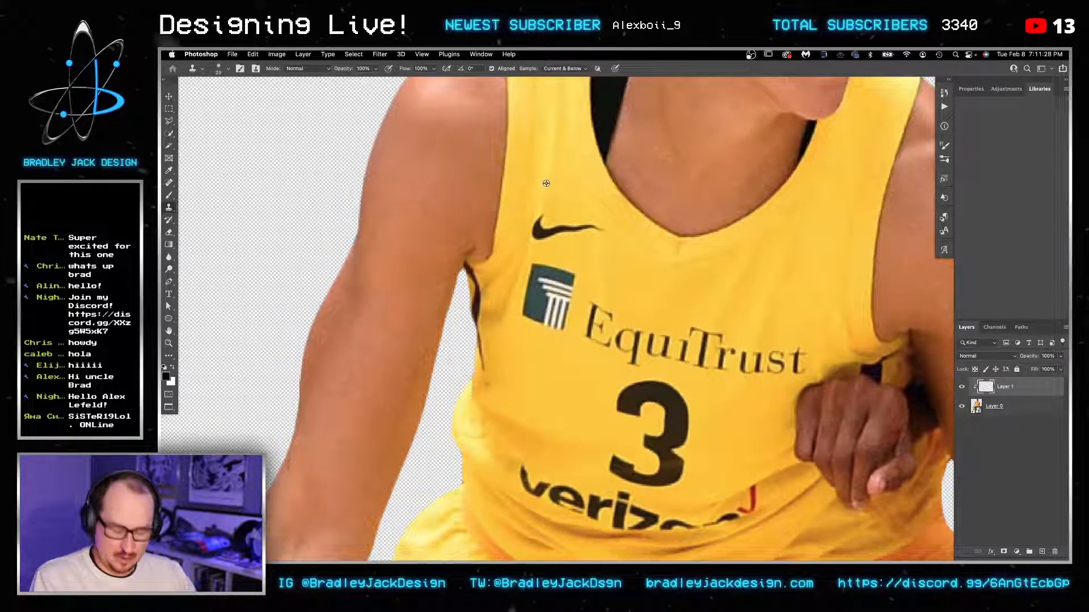
{"action": "mouse_move", "coordinate": [541, 212]}
{"action": "left_mouse_down"}
{"action": "mouse_move", "coordinate": [565, 225]}
{"action": "mouse_move", "coordinate": [563, 237]}
{"action": "mouse_move", "coordinate": [578, 211]}
{"action": "mouse_move", "coordinate": [593, 240]}
{"action": "left_mouse_up"}
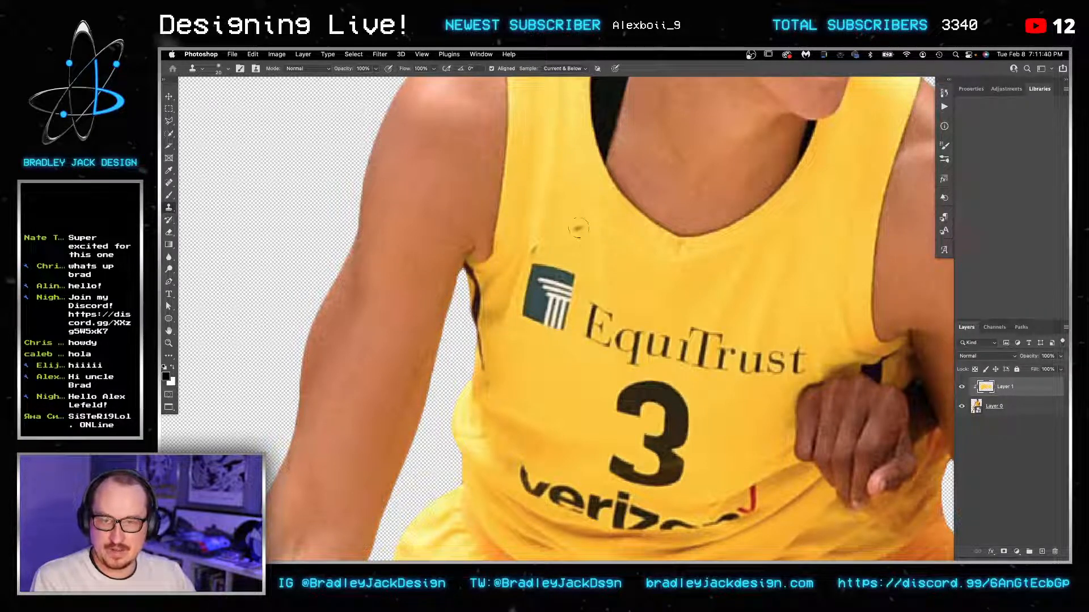
{"action": "left_click", "coordinate": [544, 228], "text": "alt"}
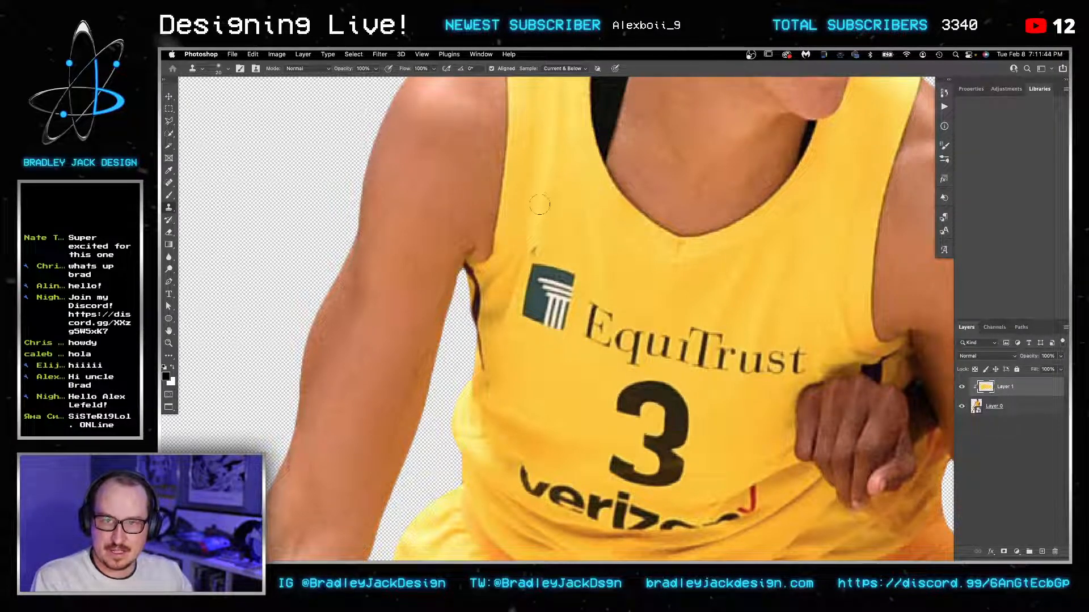
{"action": "left_click", "coordinate": [537, 228], "text": "alt"}
{"action": "left_click_drag", "start_coordinate": [534, 248], "coordinate": [533, 256]}
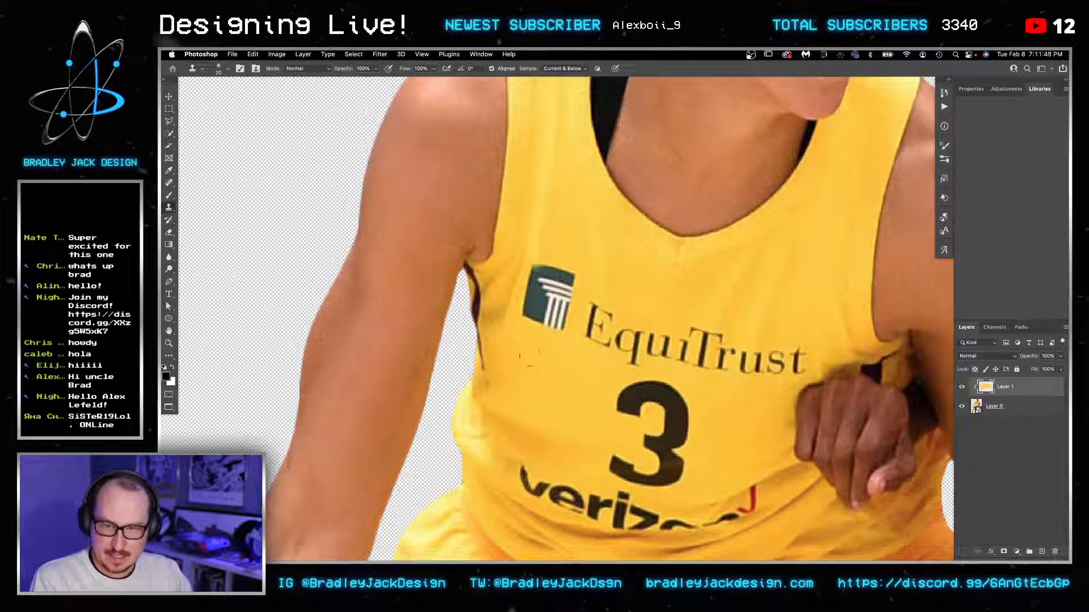
Step: Clone clean yellow fabric over the lower half of the green emblem beside the EquiTrust lettering
{"action": "left_click_drag", "start_coordinate": [550, 373], "coordinate": [550, 373]}
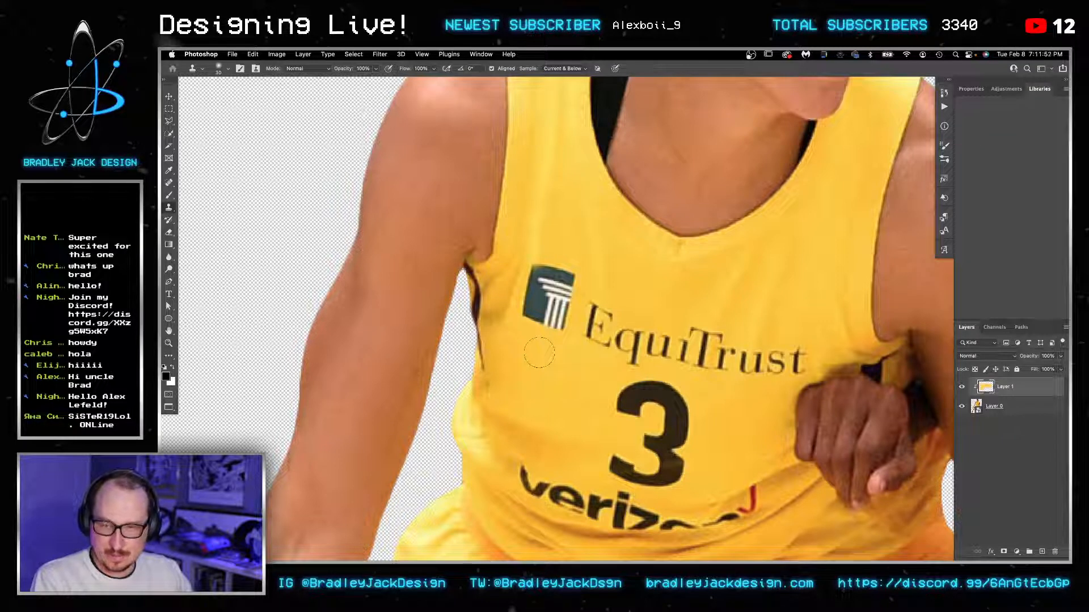
{"action": "right_click", "coordinate": [539, 353]}
{"action": "key", "text": "Escape"}
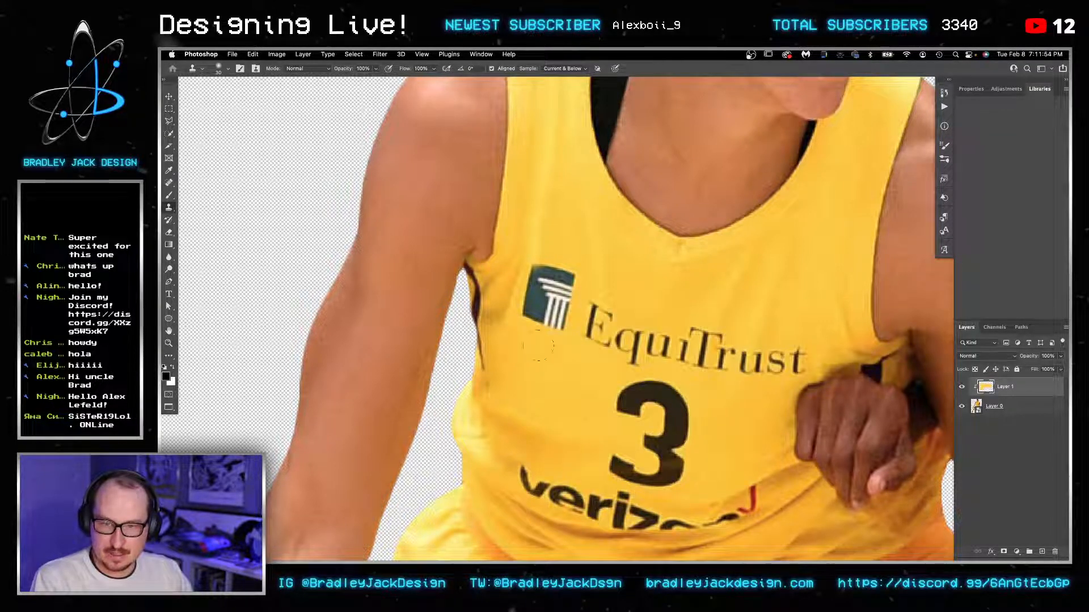
{"action": "left_click", "coordinate": [538, 345], "text": "alt"}
{"action": "left_click_drag", "start_coordinate": [560, 326], "coordinate": [551, 322]}
{"action": "left_click", "coordinate": [549, 315]}
{"action": "left_click", "coordinate": [537, 313]}
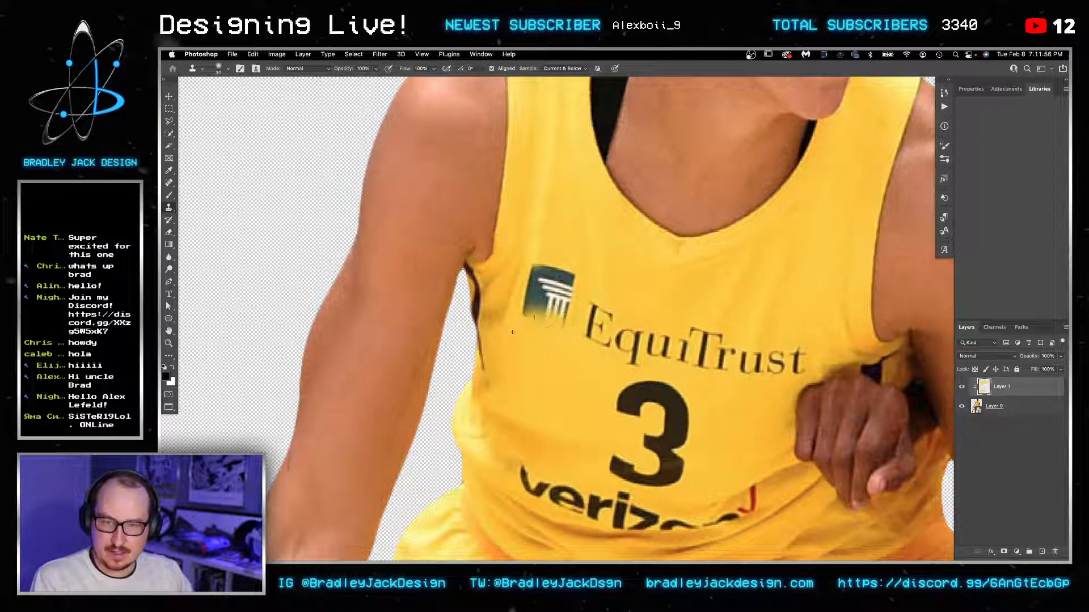
{"action": "left_click", "coordinate": [538, 309]}
{"action": "left_click", "coordinate": [534, 304]}
{"action": "left_click", "coordinate": [541, 299]}
{"action": "left_click", "coordinate": [562, 312]}
{"action": "left_click", "coordinate": [558, 304]}
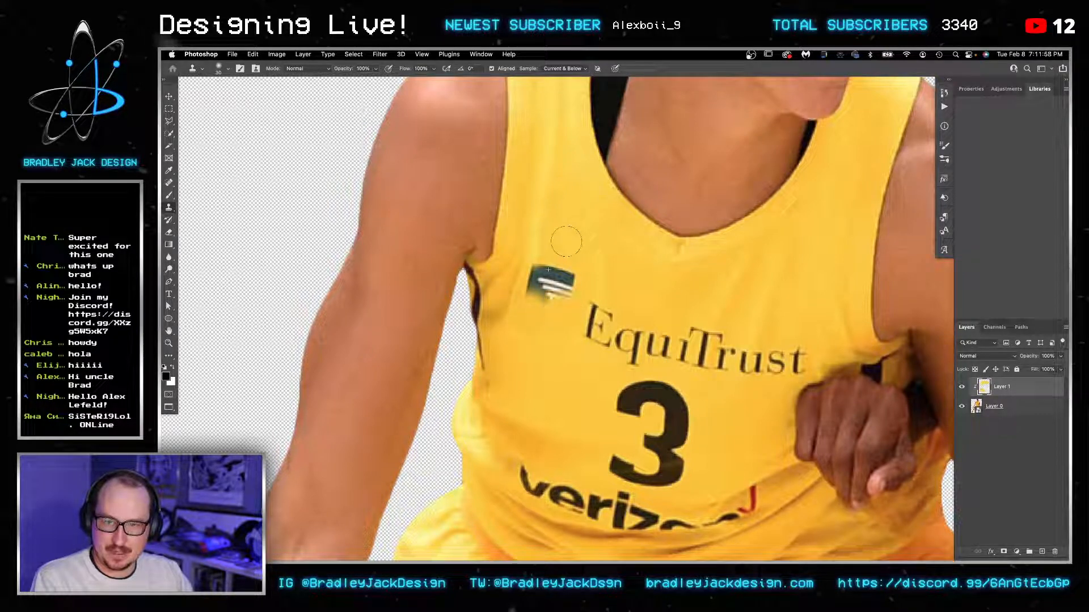
Step: Sample fabric above and below the emblem and clone over its upper half and remaining dark traces
{"action": "left_click", "coordinate": [565, 242], "text": "alt"}
{"action": "left_click", "coordinate": [570, 278]}
{"action": "left_click", "coordinate": [568, 283]}
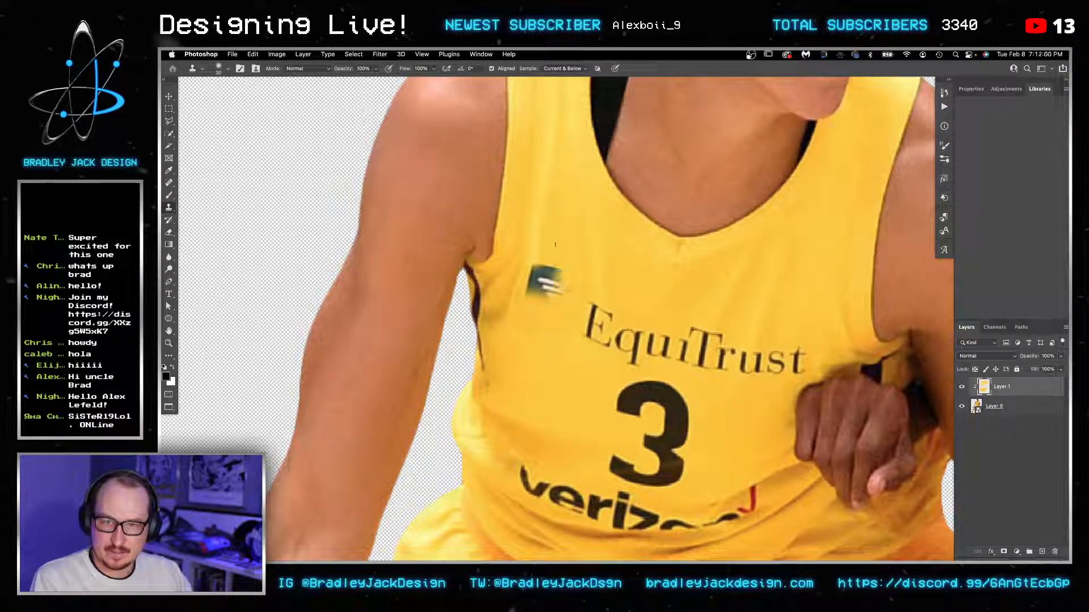
{"action": "left_click", "coordinate": [555, 281]}
{"action": "left_click", "coordinate": [541, 369], "text": "alt"}
{"action": "left_click", "coordinate": [552, 278]}
{"action": "left_click", "coordinate": [554, 301]}
{"action": "left_click", "coordinate": [545, 295]}
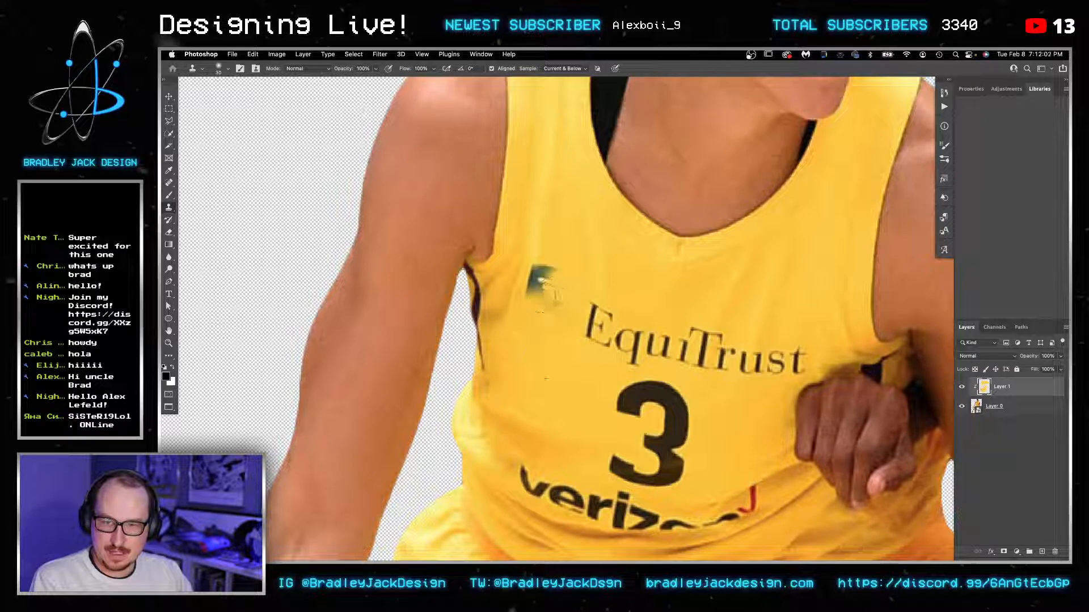
{"action": "left_click", "coordinate": [539, 282]}
{"action": "left_click", "coordinate": [544, 273]}
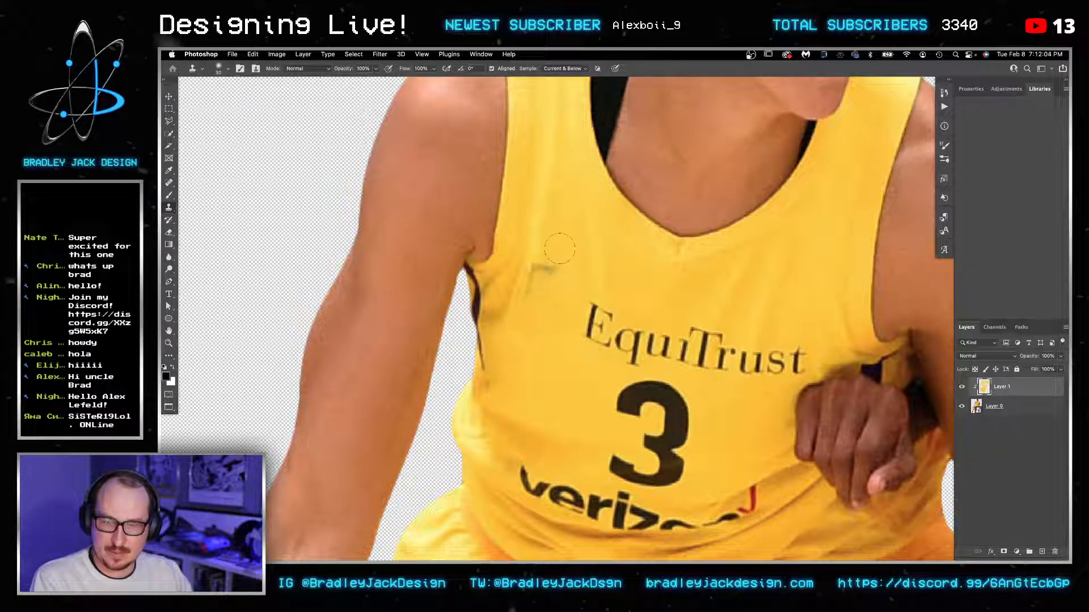
{"action": "left_click", "coordinate": [549, 268]}
{"action": "left_click", "coordinate": [538, 284]}
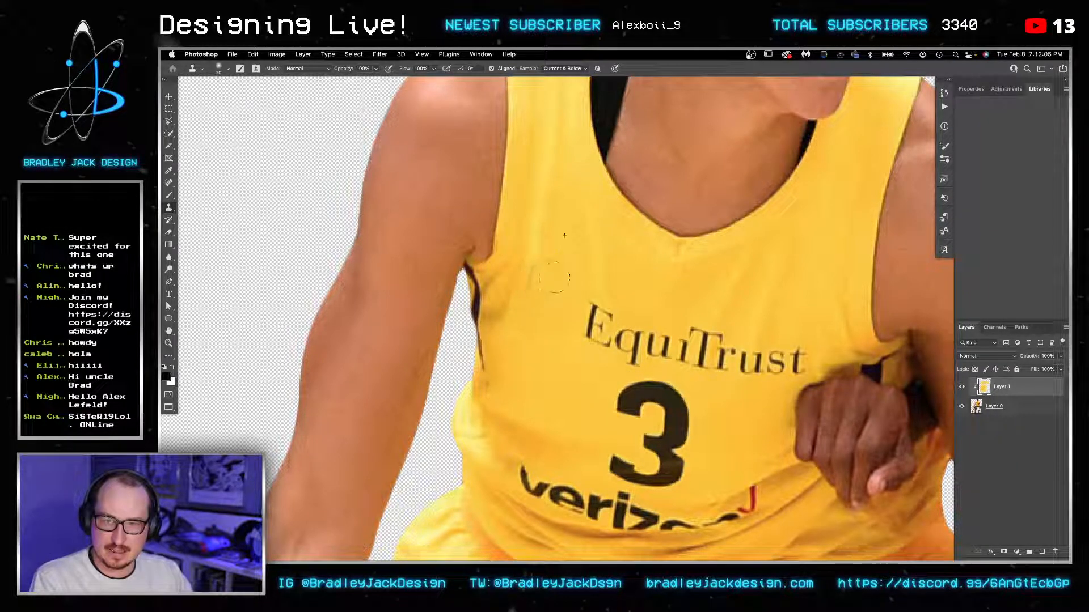
{"action": "left_click", "coordinate": [537, 294]}
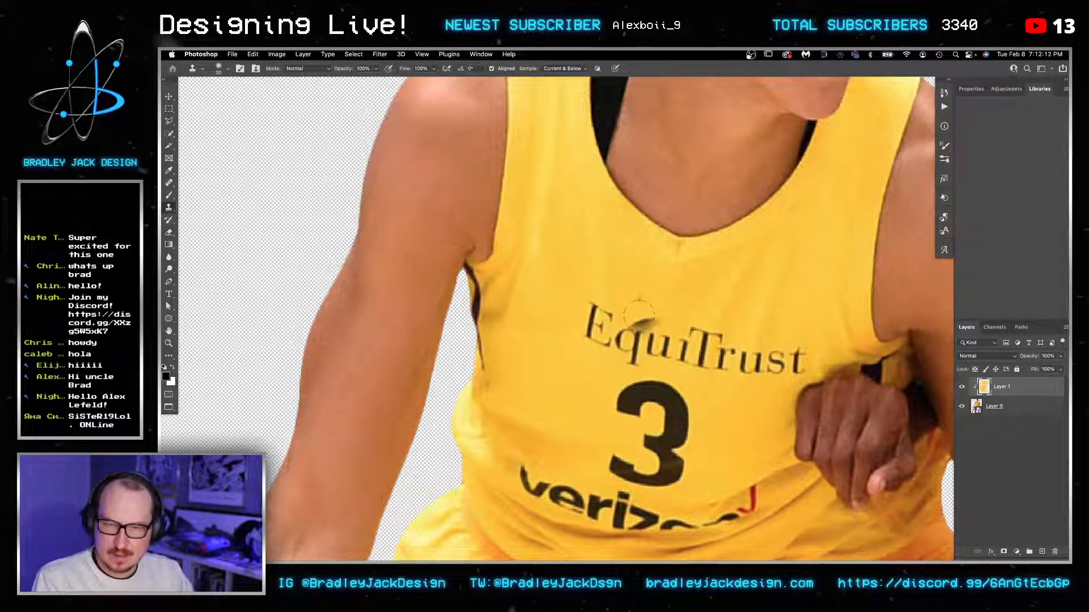
Step: Clone yellow fabric over the first letters of EquiTrust, and blend the patched area with the Clone Stamp at 30% opacity
{"action": "mouse_move", "coordinate": [642, 336]}
{"action": "left_mouse_down"}
{"action": "mouse_move", "coordinate": [632, 339]}
{"action": "mouse_move", "coordinate": [684, 333]}
{"action": "mouse_move", "coordinate": [624, 330]}
{"action": "mouse_move", "coordinate": [681, 340]}
{"action": "left_mouse_up"}
{"action": "mouse_move", "coordinate": [598, 293]}
{"action": "left_mouse_down"}
{"action": "mouse_move", "coordinate": [606, 343]}
{"action": "mouse_move", "coordinate": [622, 313]}
{"action": "mouse_move", "coordinate": [640, 310]}
{"action": "mouse_move", "coordinate": [555, 362]}
{"action": "mouse_move", "coordinate": [626, 345]}
{"action": "mouse_move", "coordinate": [593, 332]}
{"action": "left_mouse_up"}
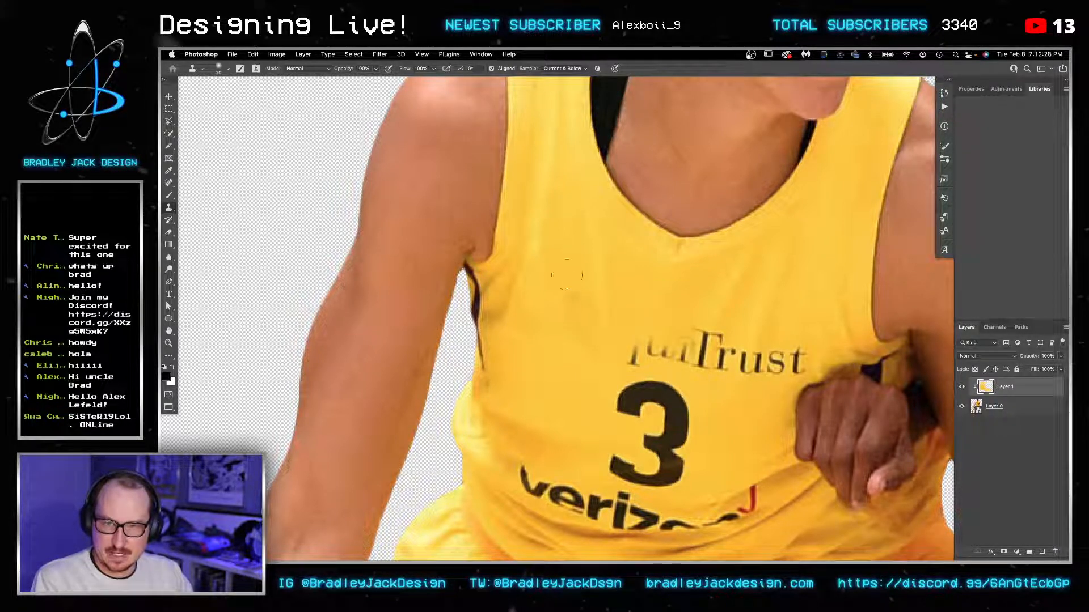
{"action": "key", "text": "3"}
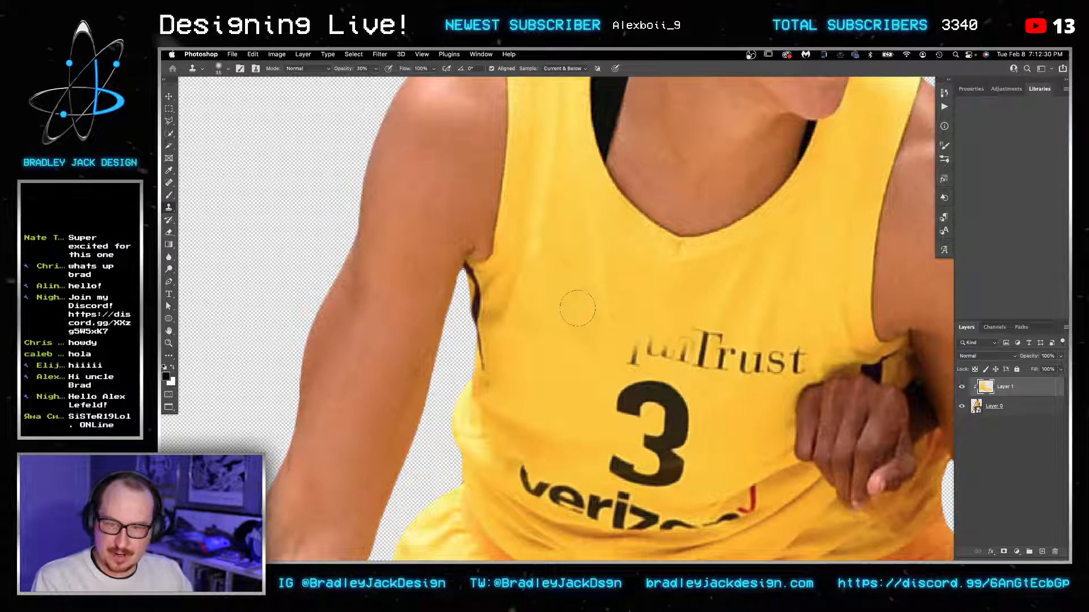
{"action": "left_click_drag", "start_coordinate": [576, 309], "coordinate": [574, 303]}
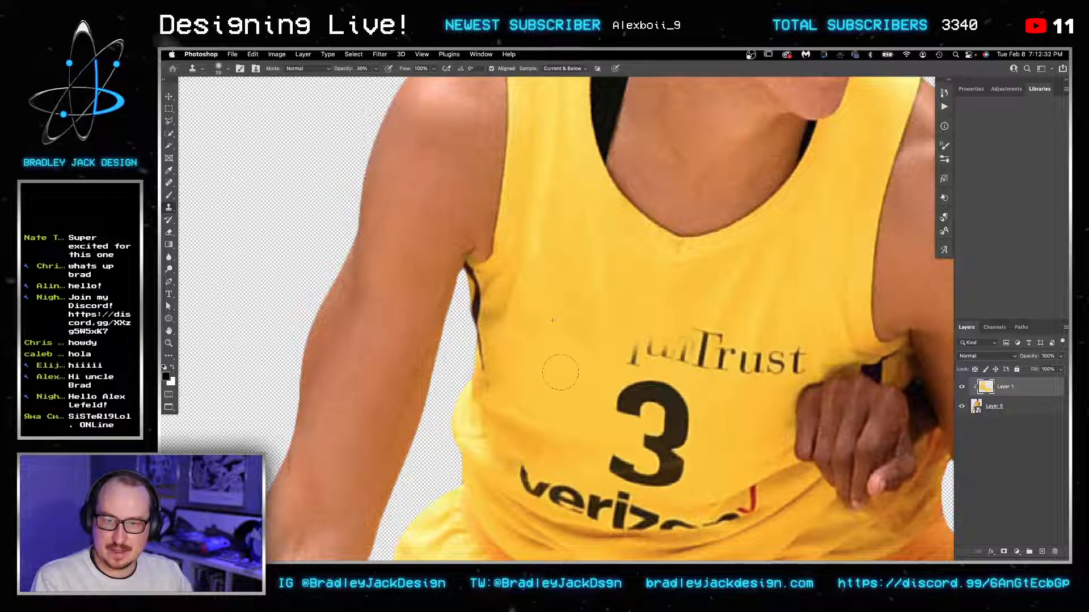
{"action": "left_click_drag", "start_coordinate": [560, 373], "coordinate": [590, 351]}
{"action": "left_click", "coordinate": [551, 375], "text": "alt"}
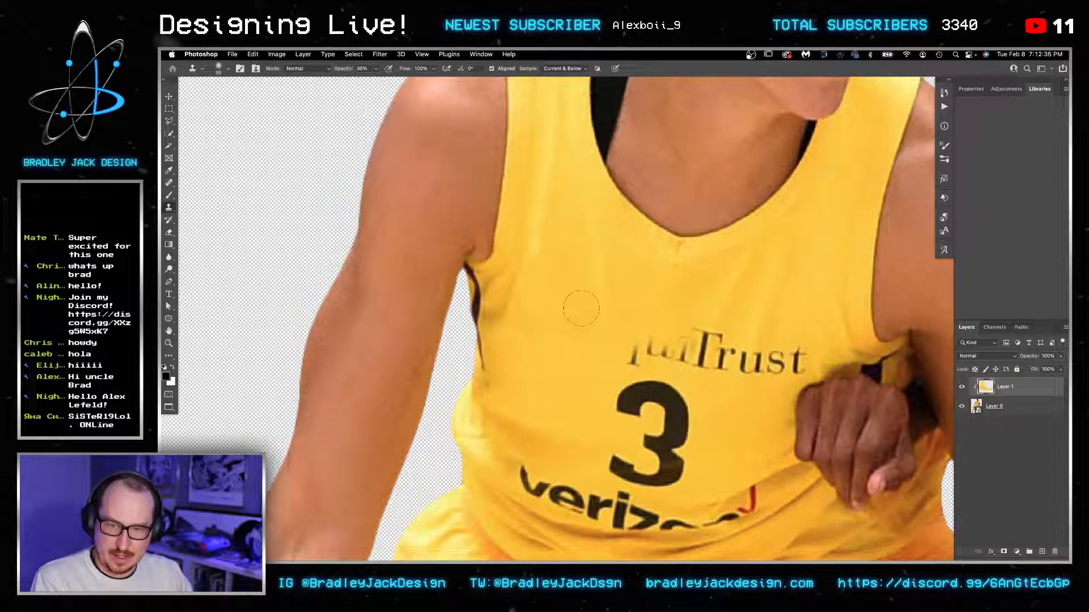
{"action": "left_click_drag", "start_coordinate": [581, 309], "coordinate": [572, 305]}
{"action": "left_click", "coordinate": [630, 308], "text": "alt"}
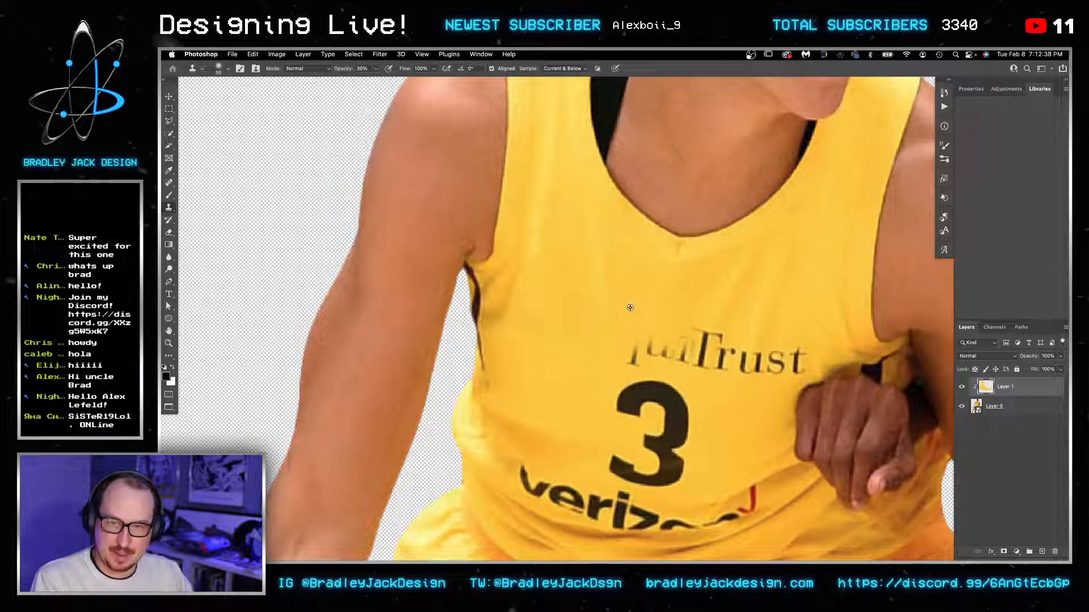
{"action": "left_click_drag", "start_coordinate": [619, 318], "coordinate": [616, 318]}
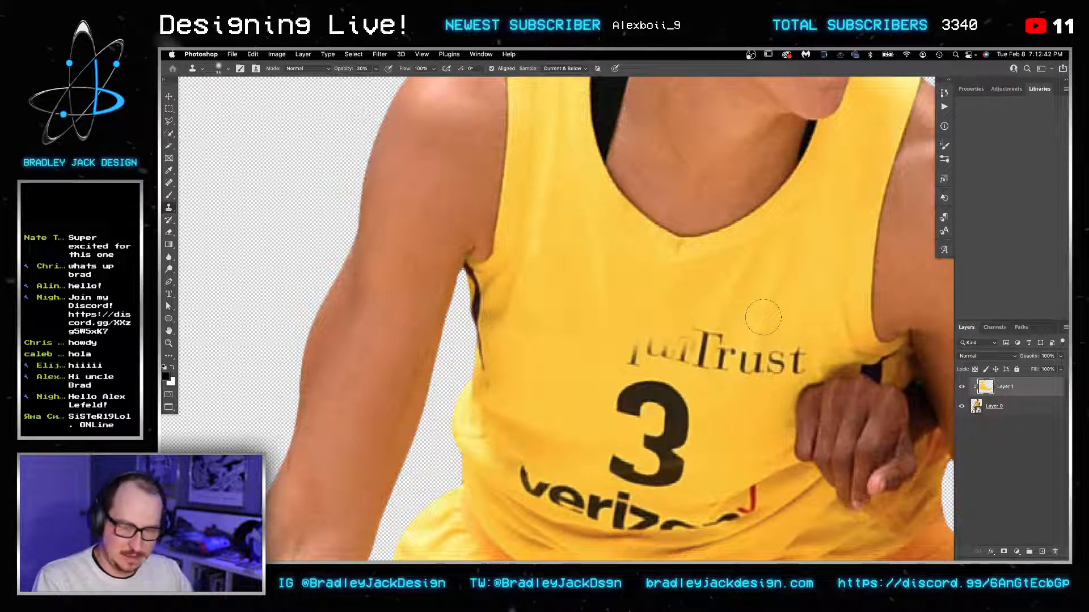
Step: Set the Clone Stamp opacity to 50% and clone yellow fabric over the letters "rust" at the end of EquiTrust
{"action": "key", "text": "0"}
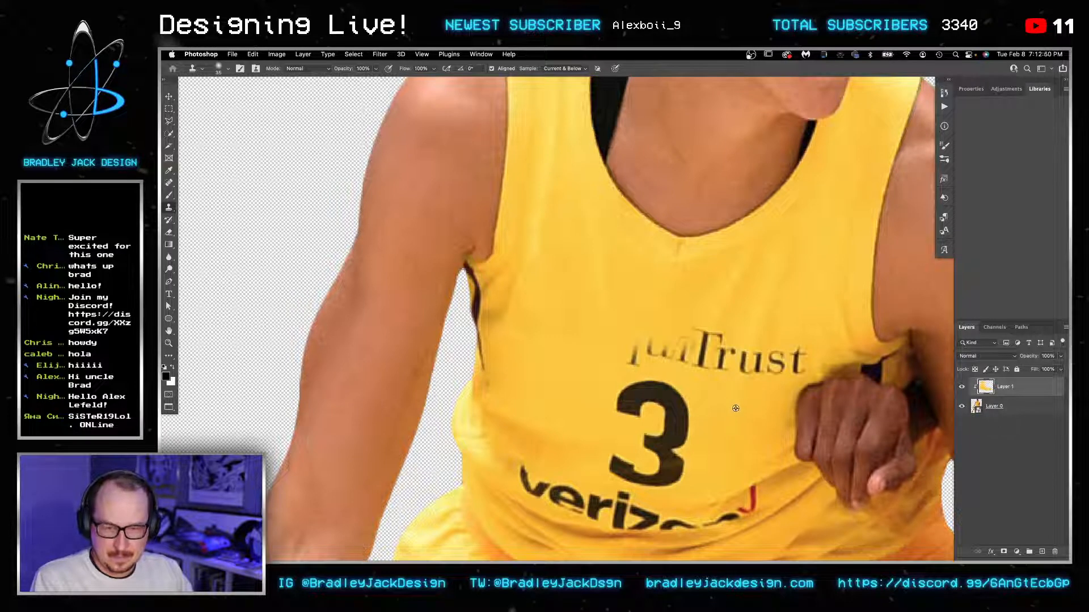
{"action": "key", "text": "5"}
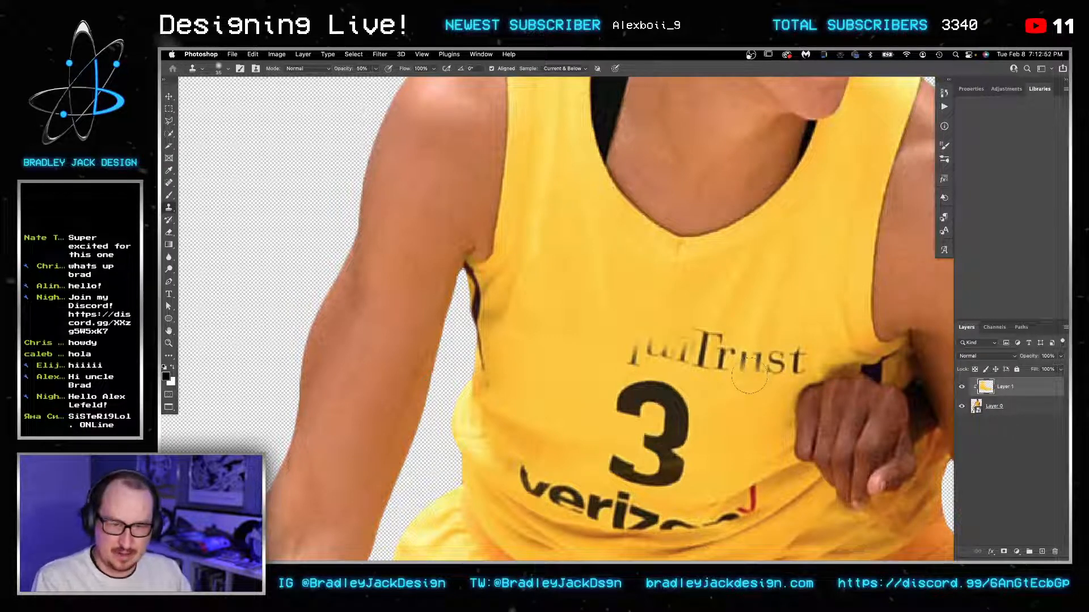
{"action": "left_click", "coordinate": [754, 370]}
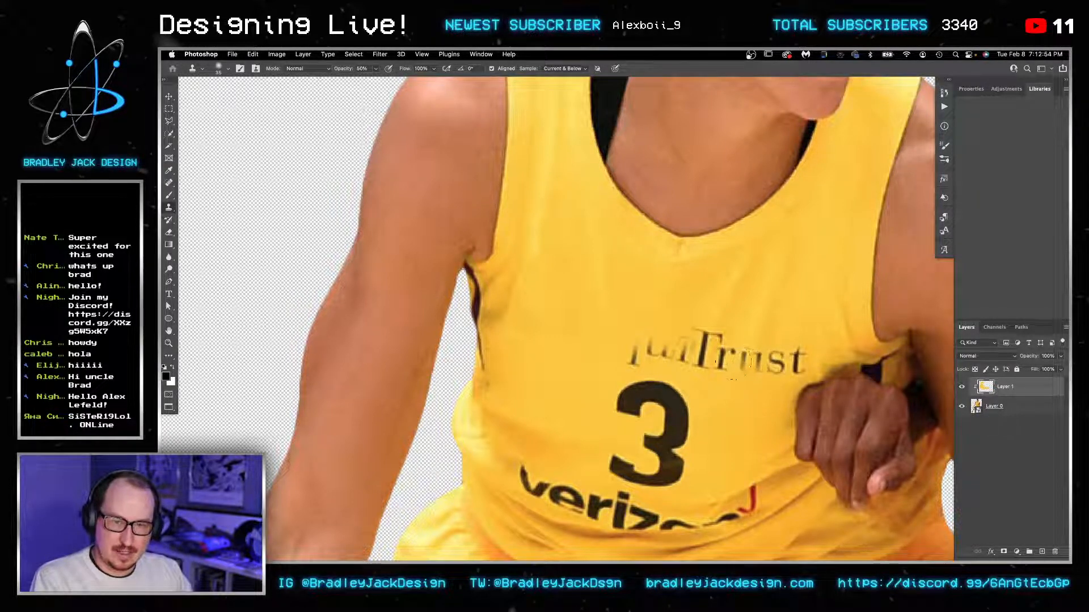
{"action": "left_click", "coordinate": [753, 363]}
{"action": "left_click", "coordinate": [747, 363]}
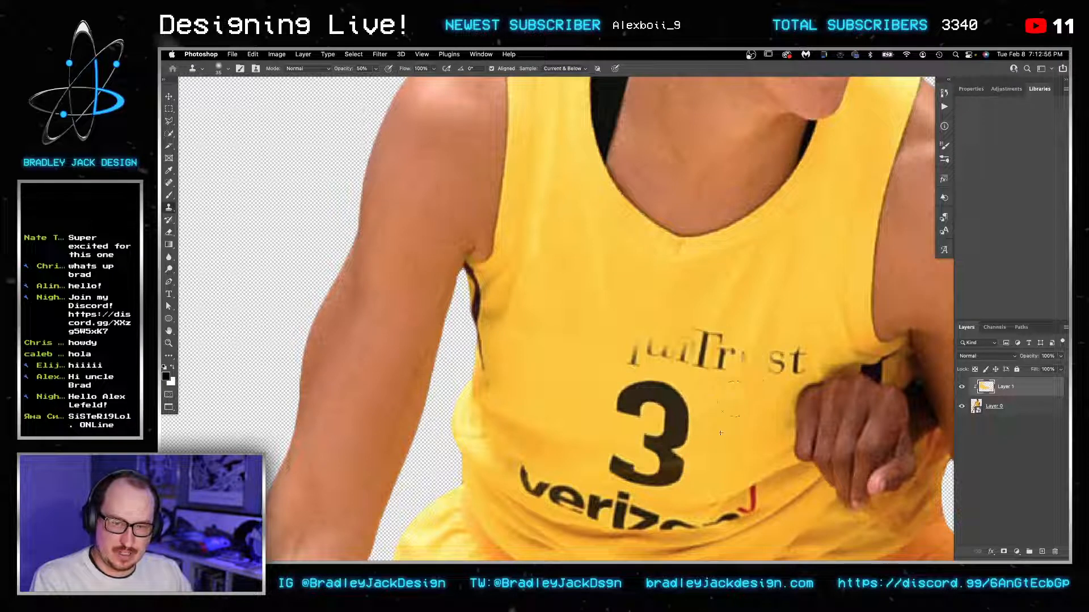
{"action": "left_click", "coordinate": [728, 361]}
{"action": "left_click", "coordinate": [726, 360]}
{"action": "left_click", "coordinate": [722, 363]}
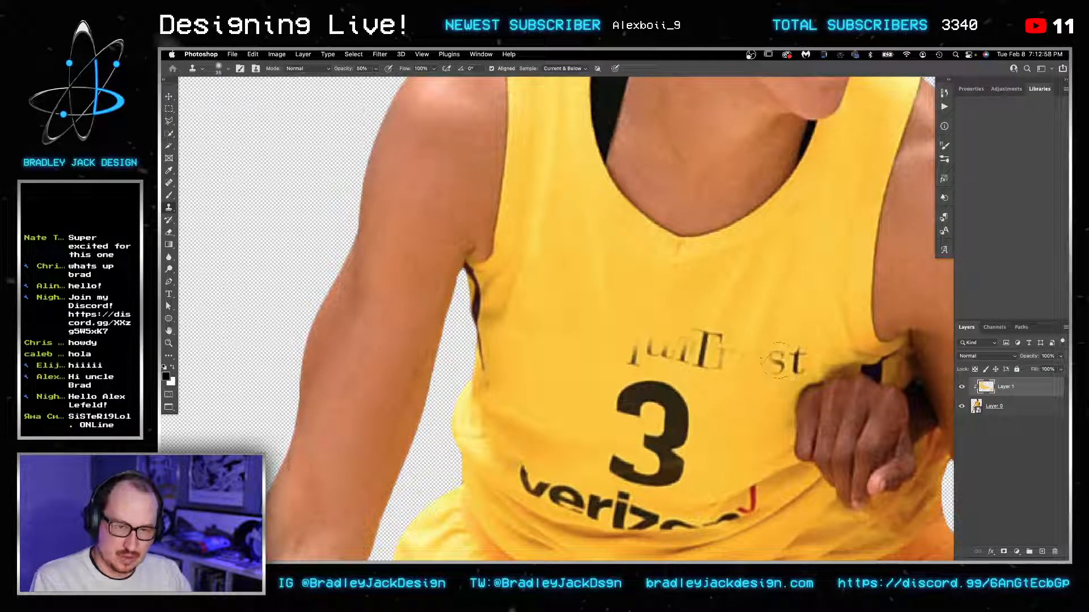
{"action": "left_click", "coordinate": [777, 361]}
{"action": "left_click", "coordinate": [780, 363]}
{"action": "left_click", "coordinate": [786, 363]}
{"action": "left_click", "coordinate": [788, 363]}
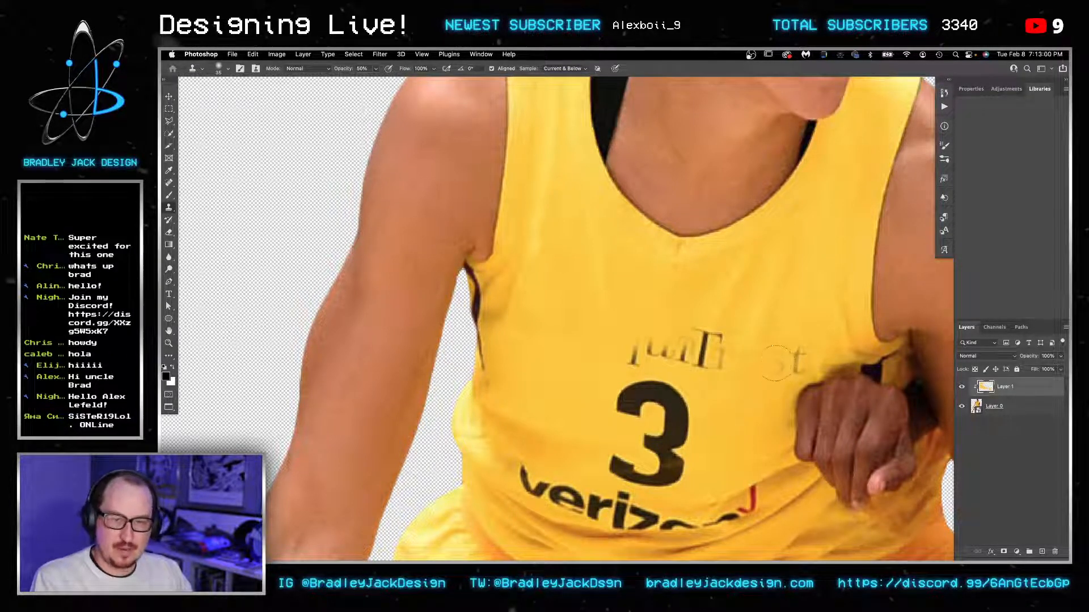
{"action": "left_click", "coordinate": [785, 362]}
{"action": "left_click", "coordinate": [787, 359]}
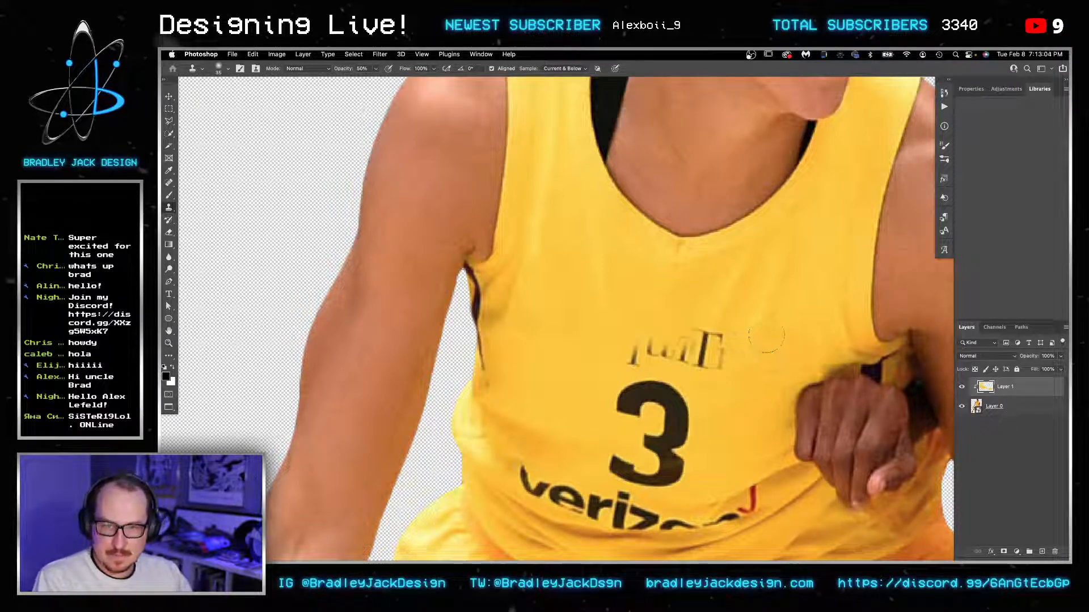
Step: Clone yellow fabric over the remaining middle letters of EquiTrust, including the T and the faint marks around it
{"action": "scroll", "coordinate": [778, 333], "scroll_direction": "up", "scroll_amount": 2}
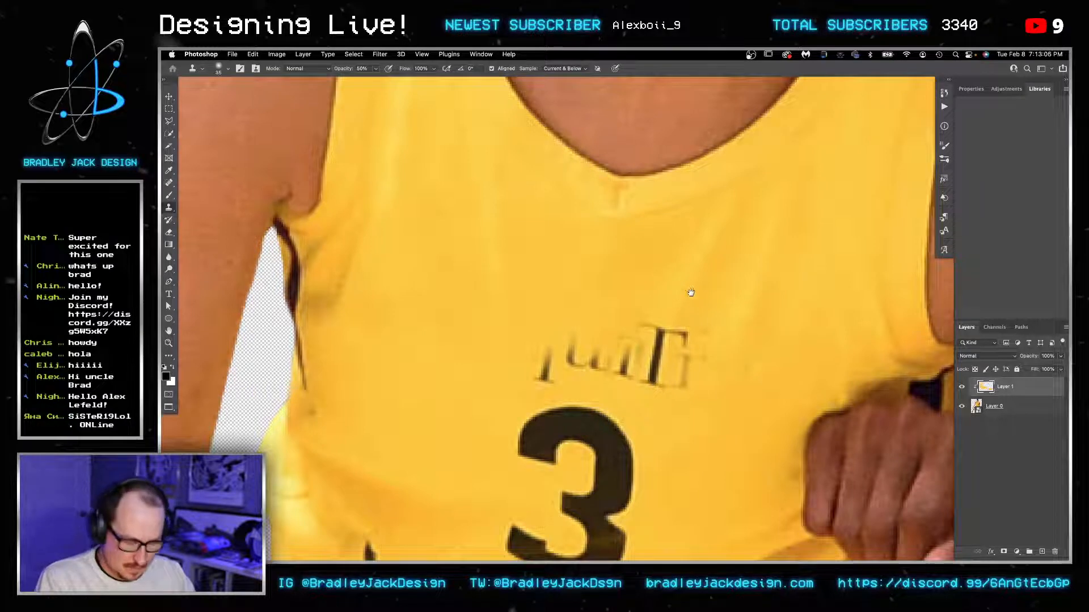
{"action": "left_click_drag", "start_coordinate": [691, 293], "coordinate": [594, 231]}
{"action": "left_click", "coordinate": [702, 250], "text": "alt"}
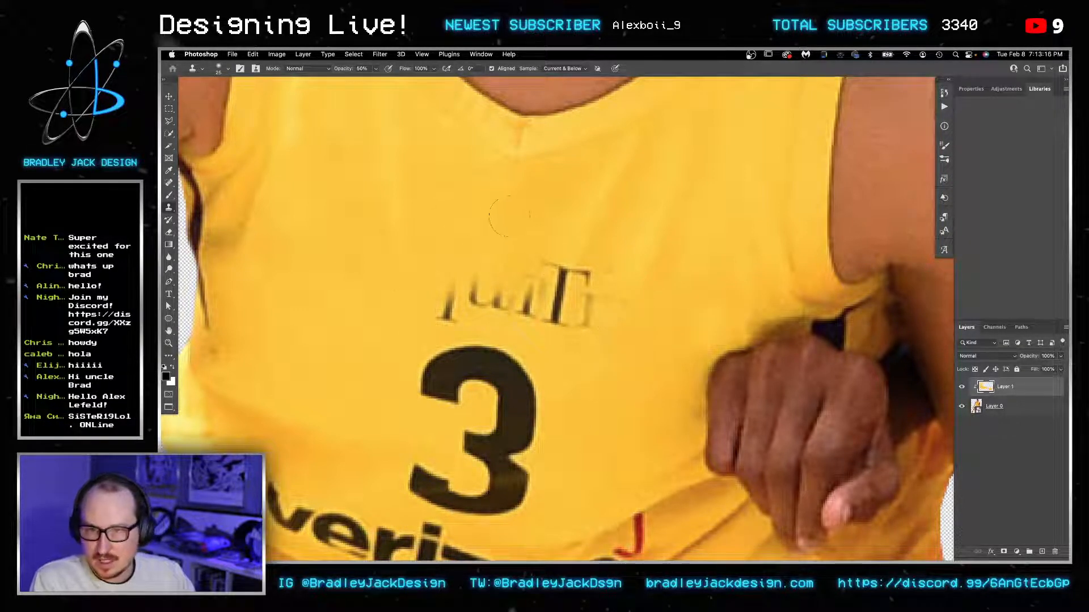
{"action": "mouse_move", "coordinate": [518, 303]}
{"action": "left_mouse_down"}
{"action": "mouse_move", "coordinate": [455, 280]}
{"action": "mouse_move", "coordinate": [442, 307]}
{"action": "mouse_move", "coordinate": [515, 299]}
{"action": "mouse_move", "coordinate": [449, 309]}
{"action": "mouse_move", "coordinate": [492, 307]}
{"action": "mouse_move", "coordinate": [523, 292]}
{"action": "mouse_move", "coordinate": [479, 292]}
{"action": "mouse_move", "coordinate": [457, 307]}
{"action": "mouse_move", "coordinate": [482, 289]}
{"action": "mouse_move", "coordinate": [500, 304]}
{"action": "mouse_move", "coordinate": [531, 298]}
{"action": "left_mouse_up"}
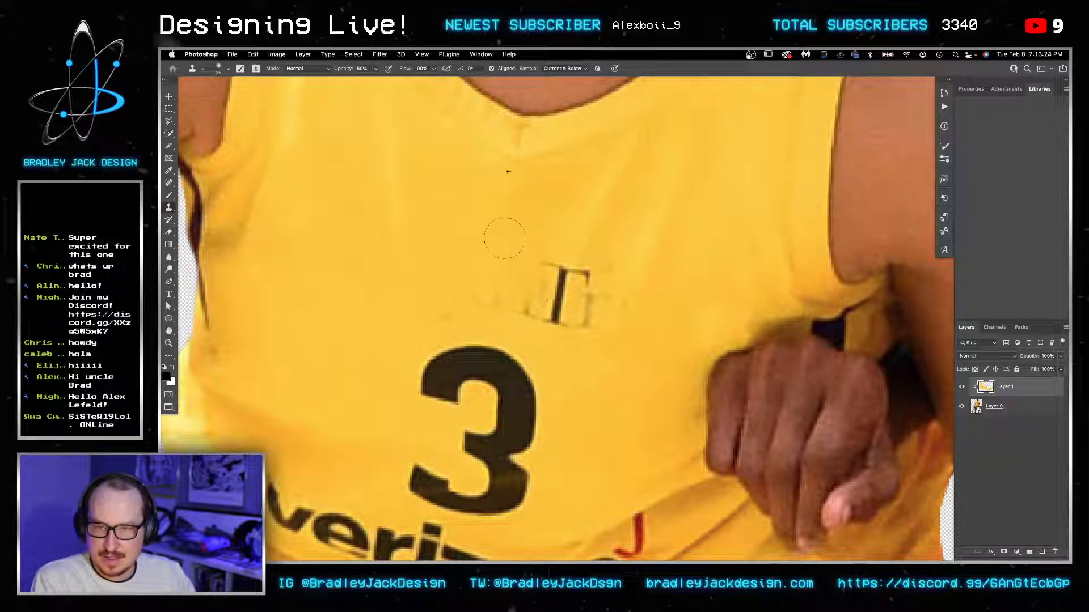
{"action": "left_click_drag", "start_coordinate": [505, 239], "coordinate": [498, 238]}
{"action": "left_click", "coordinate": [501, 295], "text": "alt"}
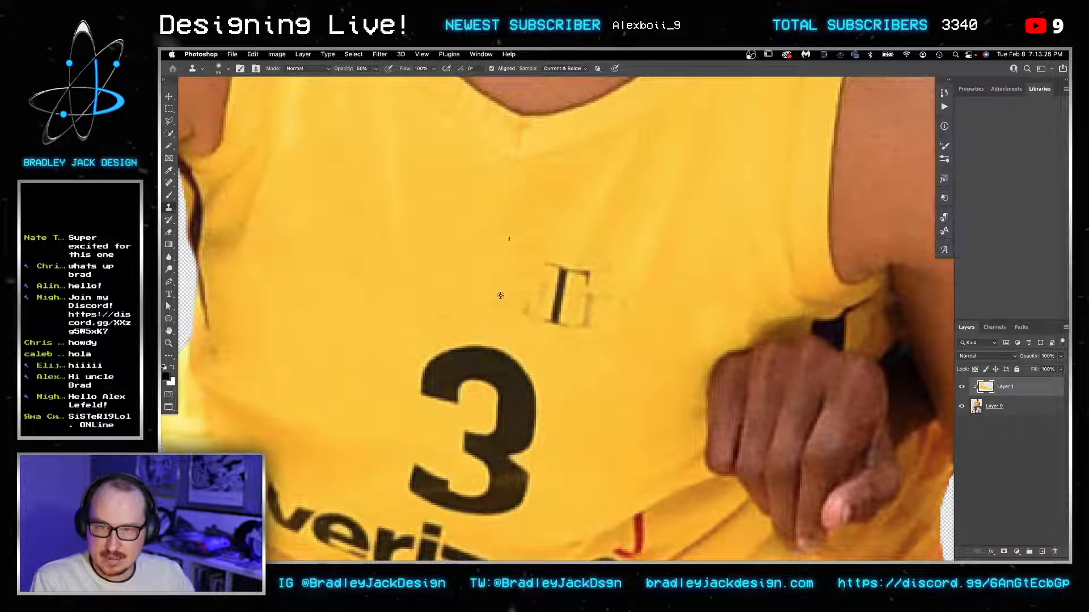
{"action": "left_click_drag", "start_coordinate": [548, 271], "coordinate": [538, 300]}
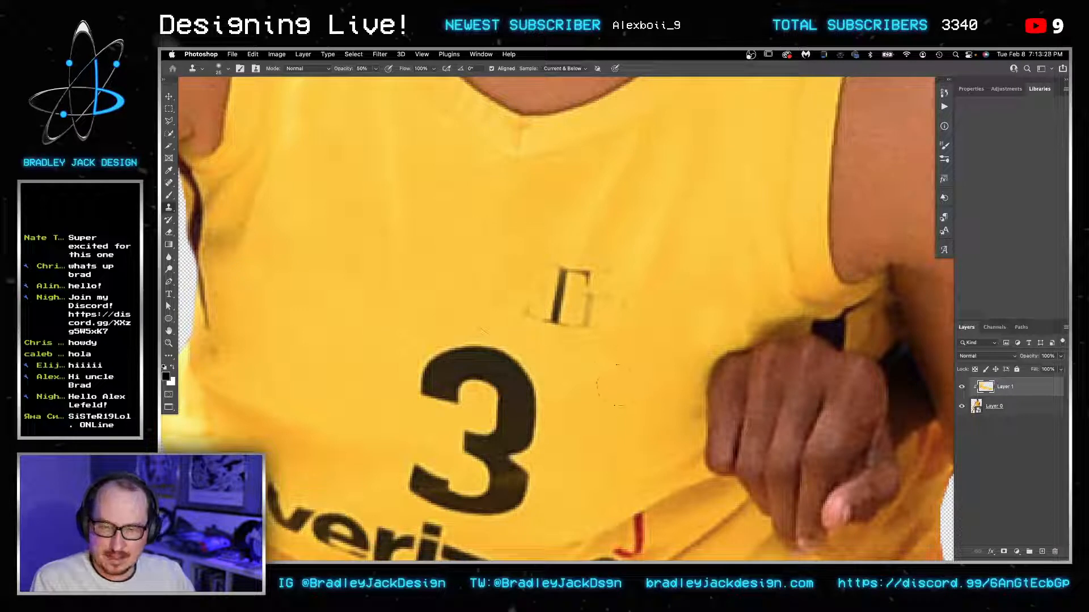
{"action": "left_click", "coordinate": [617, 385]}
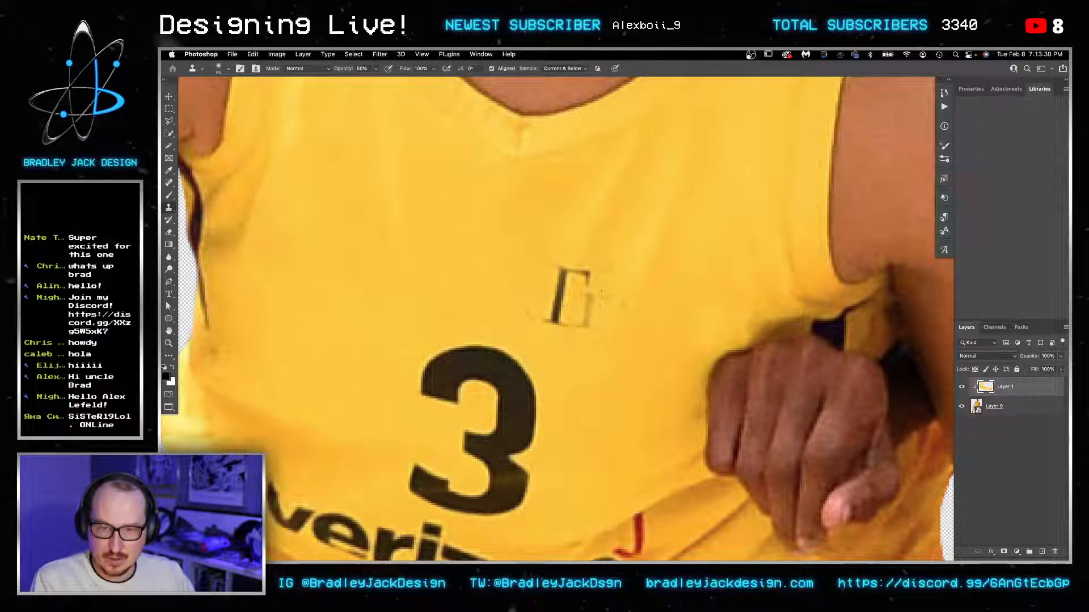
{"action": "mouse_move", "coordinate": [584, 277]}
{"action": "left_mouse_down"}
{"action": "mouse_move", "coordinate": [553, 312]}
{"action": "mouse_move", "coordinate": [558, 279]}
{"action": "mouse_move", "coordinate": [548, 312]}
{"action": "mouse_move", "coordinate": [617, 306]}
{"action": "mouse_move", "coordinate": [566, 279]}
{"action": "mouse_move", "coordinate": [575, 300]}
{"action": "mouse_move", "coordinate": [579, 278]}
{"action": "mouse_move", "coordinate": [562, 270]}
{"action": "mouse_move", "coordinate": [582, 310]}
{"action": "left_mouse_up"}
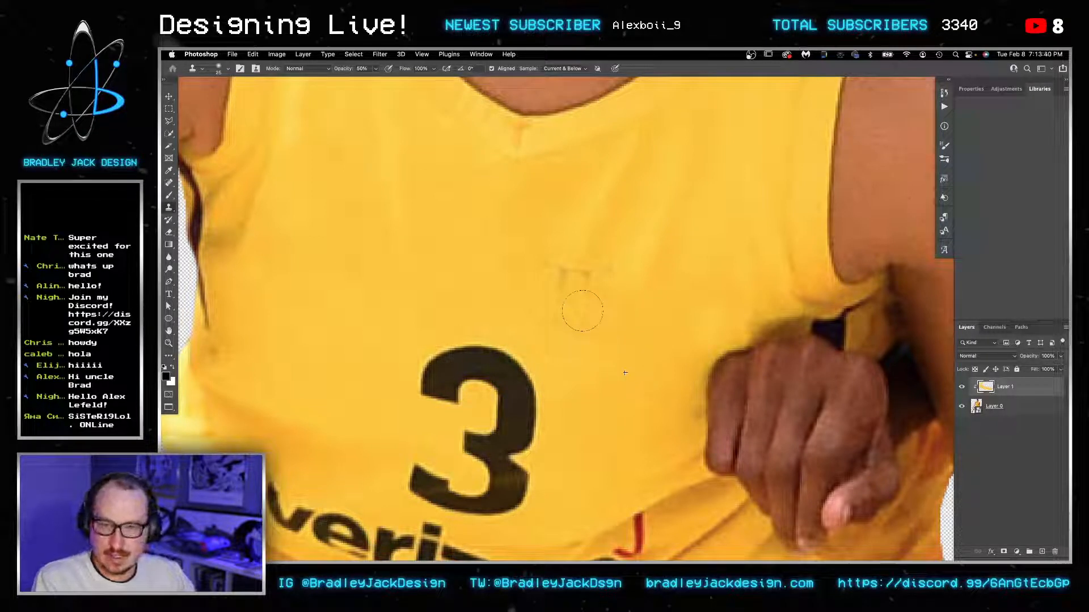
{"action": "left_click", "coordinate": [583, 311]}
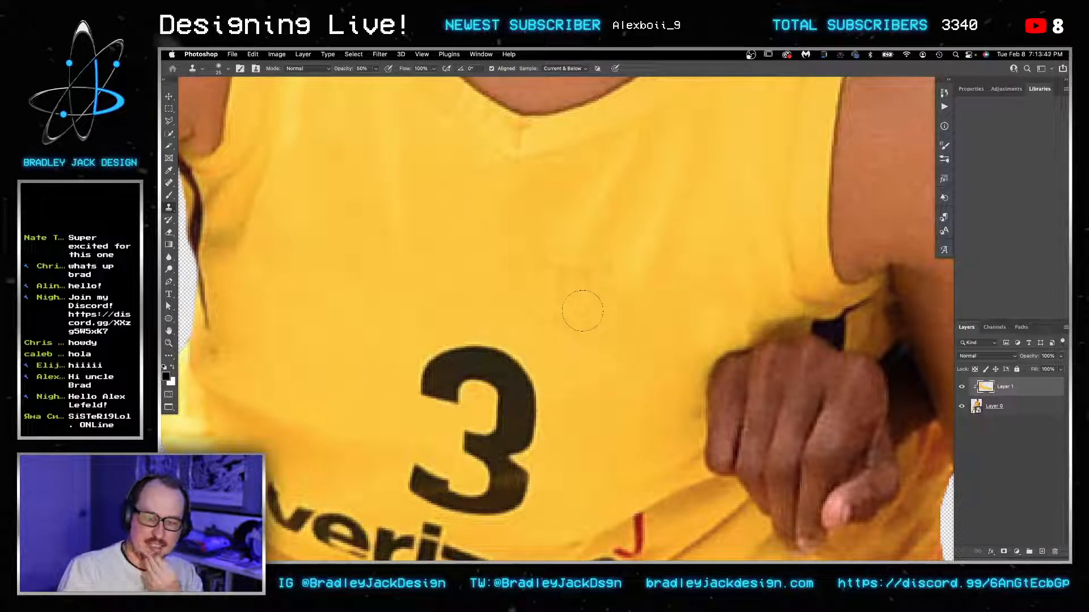
Step: Set the Clone Stamp opacity to 100% and clone yellow fabric over the upper part of the number 3 and the stray dark smudge beside it
{"action": "key", "text": "0"}
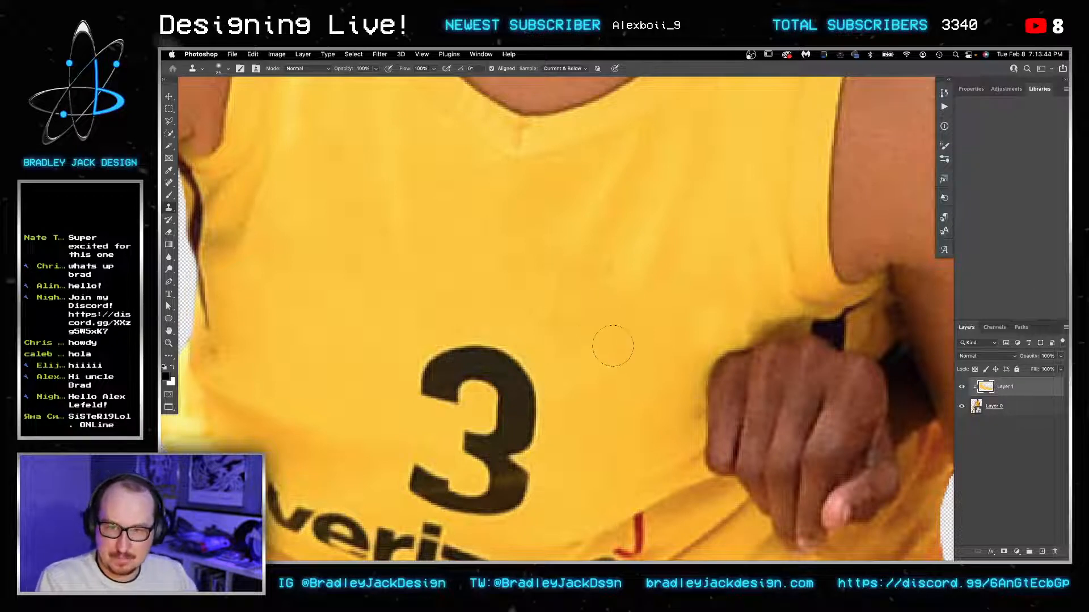
{"action": "left_click", "coordinate": [605, 359], "text": "alt"}
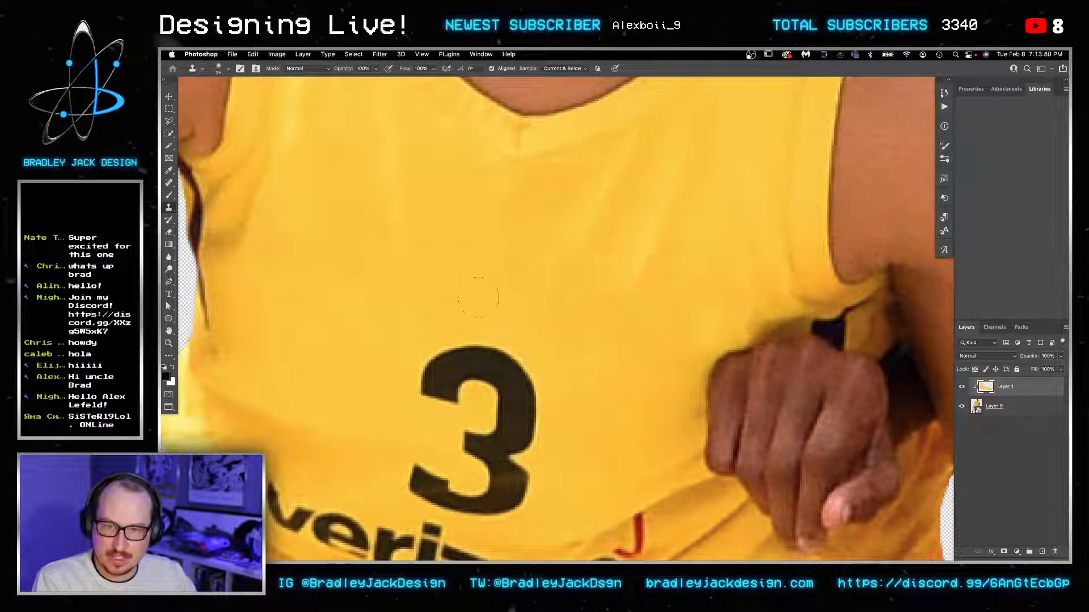
{"action": "left_click", "coordinate": [585, 332]}
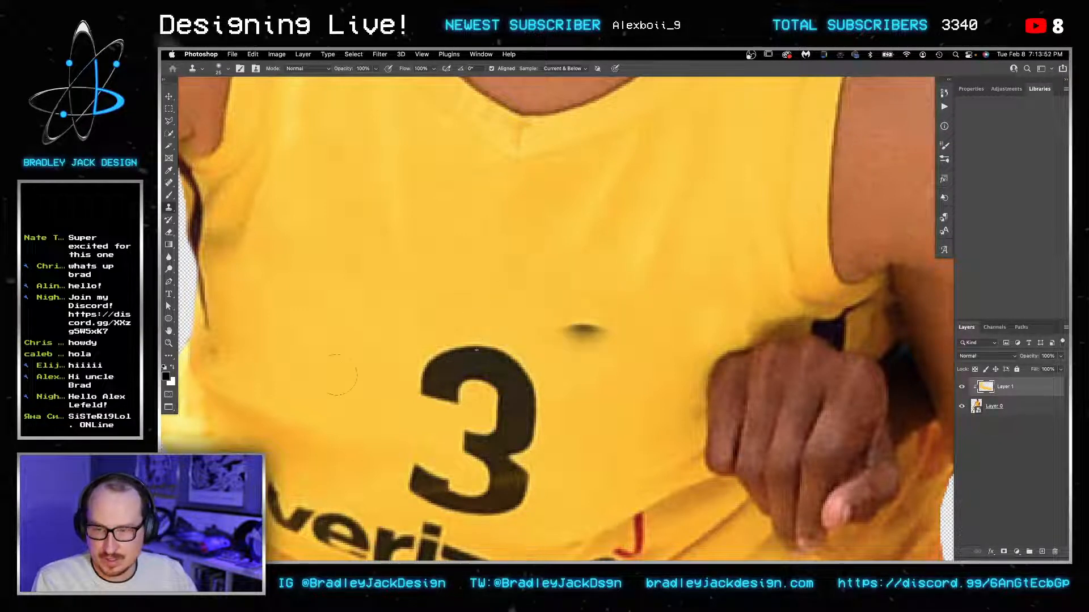
{"action": "left_click", "coordinate": [371, 355], "text": "alt"}
{"action": "mouse_move", "coordinate": [410, 371]}
{"action": "left_mouse_down"}
{"action": "mouse_move", "coordinate": [488, 352]}
{"action": "mouse_move", "coordinate": [429, 381]}
{"action": "mouse_move", "coordinate": [482, 386]}
{"action": "left_mouse_up"}
{"action": "left_click", "coordinate": [442, 318], "text": "alt"}
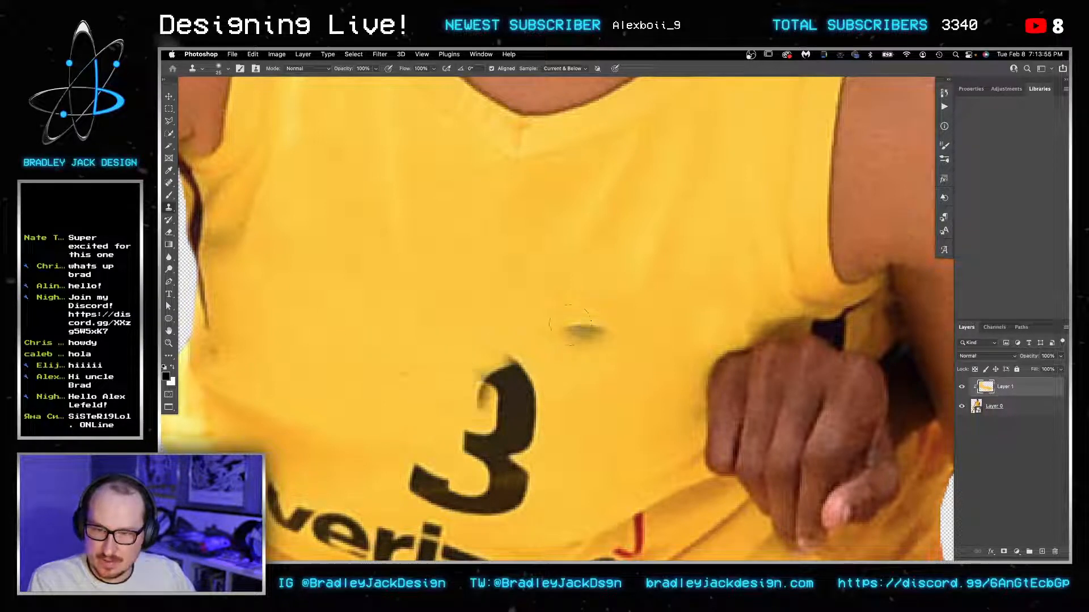
{"action": "left_click_drag", "start_coordinate": [581, 331], "coordinate": [602, 326]}
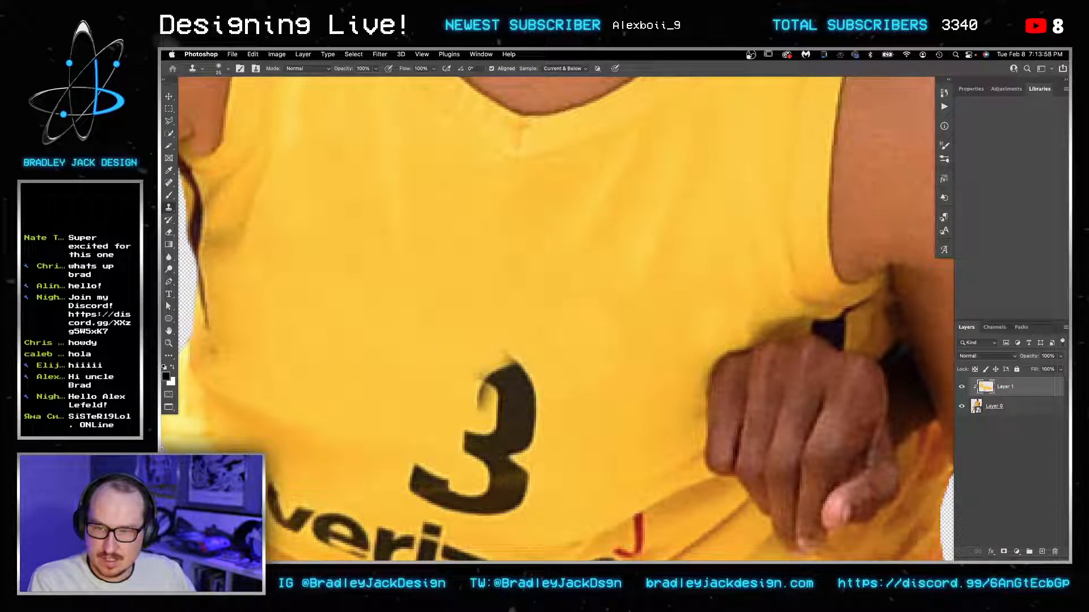
{"action": "mouse_move", "coordinate": [504, 357]}
{"action": "left_mouse_down"}
{"action": "mouse_move", "coordinate": [510, 443]}
{"action": "mouse_move", "coordinate": [488, 461]}
{"action": "left_mouse_up"}
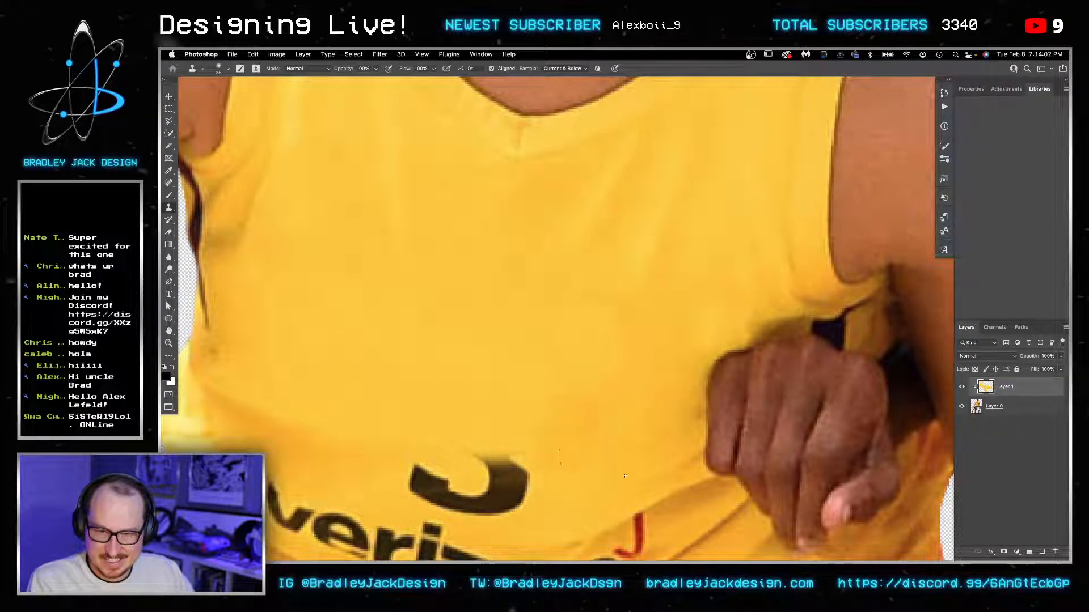
Step: Blend the patched fabric across the middle of the jersey using a larger Clone Stamp brush at 30% opacity
{"action": "left_click_drag", "start_coordinate": [623, 433], "coordinate": [623, 316]}
{"action": "scroll", "coordinate": [624, 320], "scroll_direction": "down", "scroll_amount": 5}
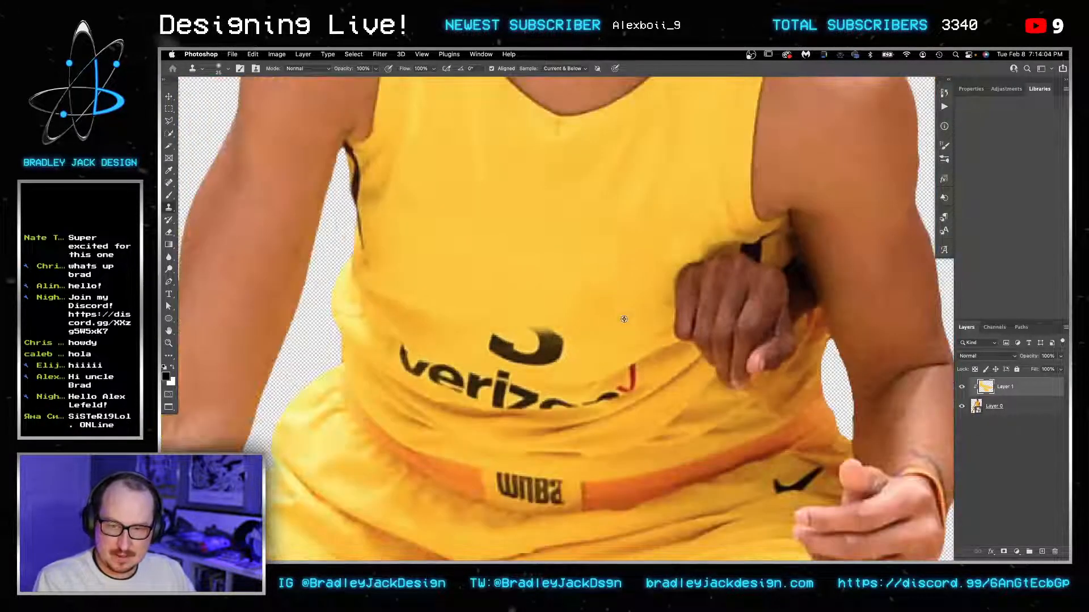
{"action": "scroll", "coordinate": [624, 319], "scroll_direction": "up", "scroll_amount": 2}
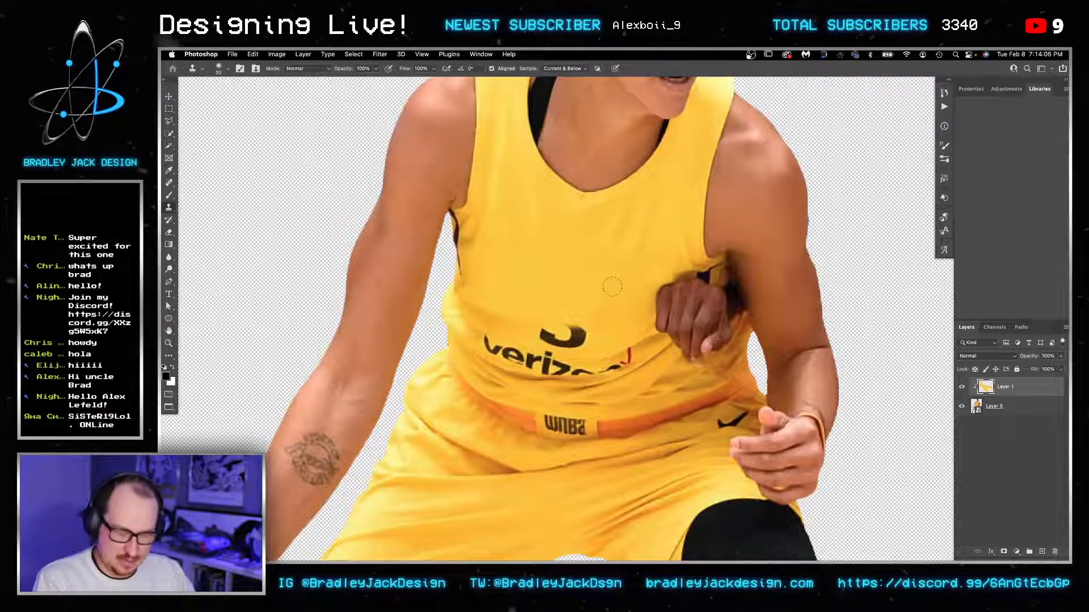
{"action": "key", "text": "bracketright"}
{"action": "key", "text": "bracketright"}
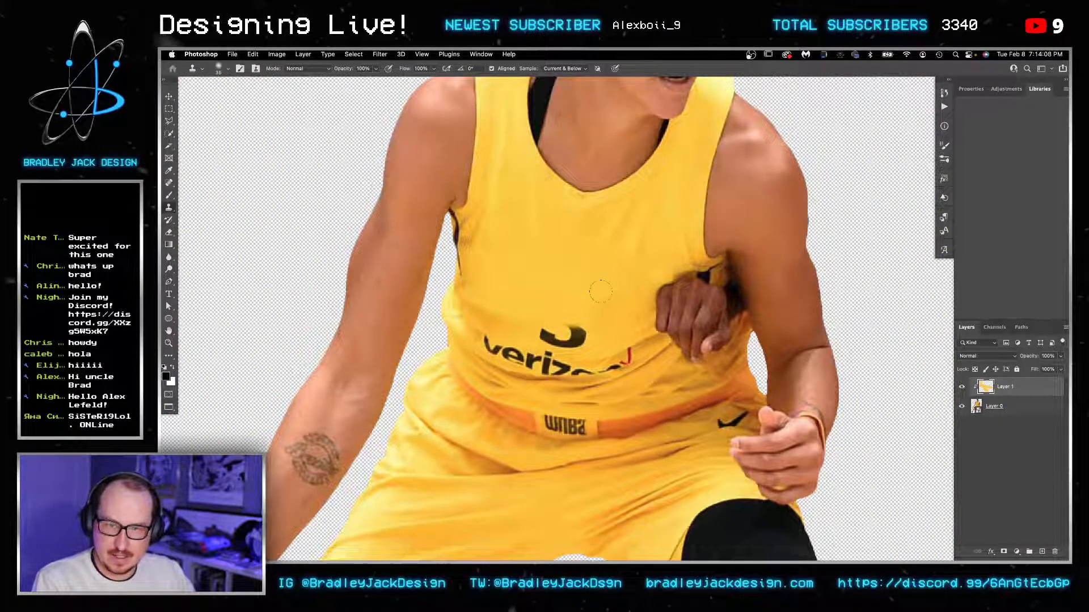
{"action": "key", "text": "3"}
{"action": "key", "text": "bracketright"}
{"action": "mouse_move", "coordinate": [598, 306]}
{"action": "left_mouse_down"}
{"action": "mouse_move", "coordinate": [568, 294]}
{"action": "mouse_move", "coordinate": [593, 319]}
{"action": "mouse_move", "coordinate": [566, 297]}
{"action": "mouse_move", "coordinate": [619, 286]}
{"action": "mouse_move", "coordinate": [548, 287]}
{"action": "left_mouse_up"}
{"action": "left_click", "coordinate": [566, 299], "text": "alt"}
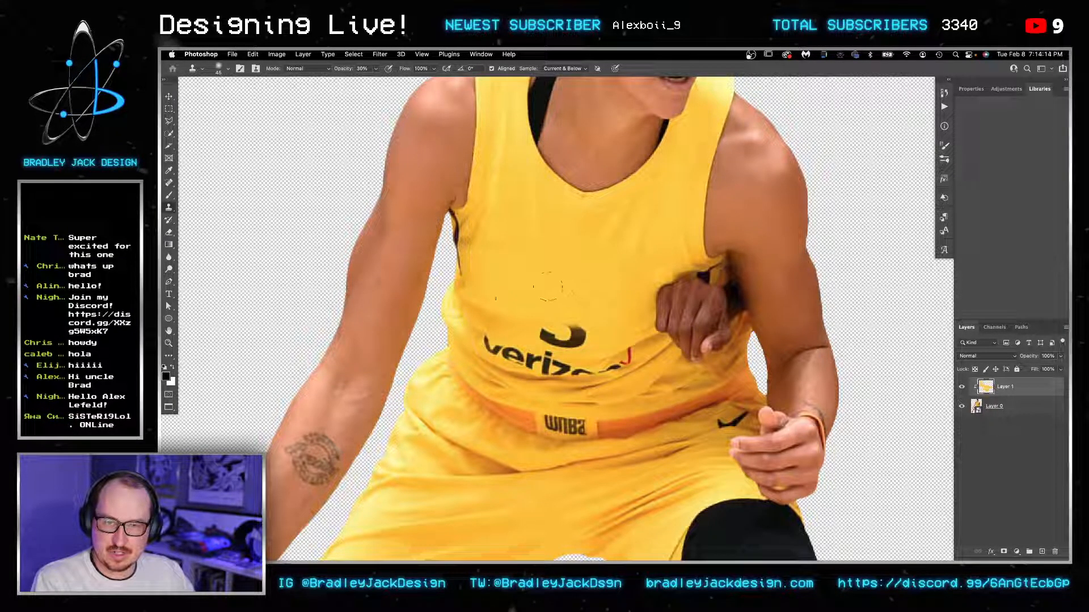
{"action": "left_click", "coordinate": [548, 286], "text": "alt"}
{"action": "left_click_drag", "start_coordinate": [631, 290], "coordinate": [626, 289]}
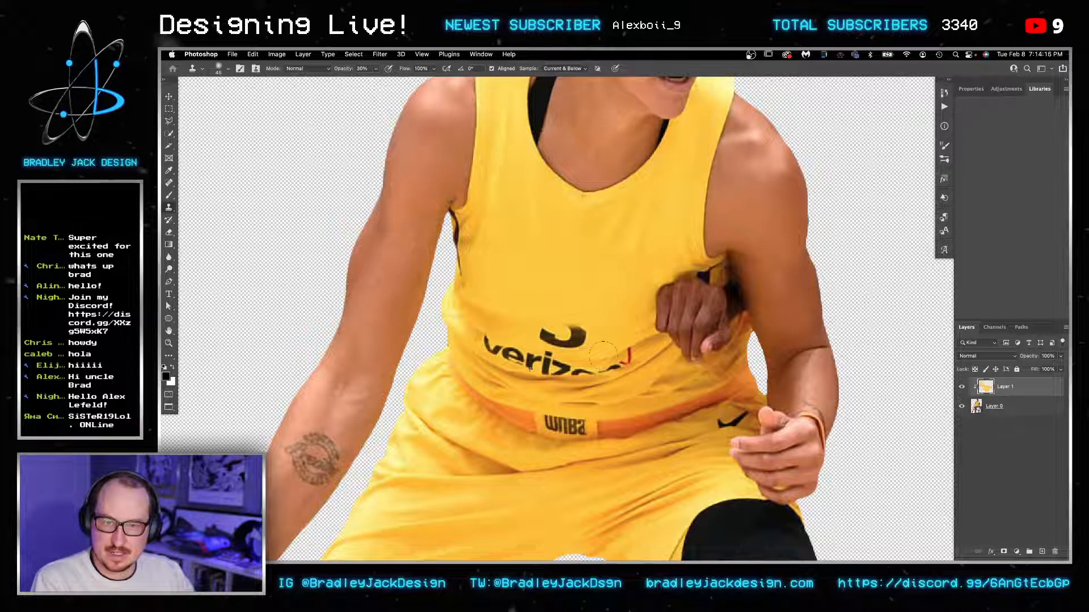
Step: Use a smaller Clone Stamp brush at 50% opacity to clone yellow fabric over most of the remaining lower curve of the number 3
{"action": "scroll", "coordinate": [558, 336], "scroll_direction": "up", "scroll_amount": 2}
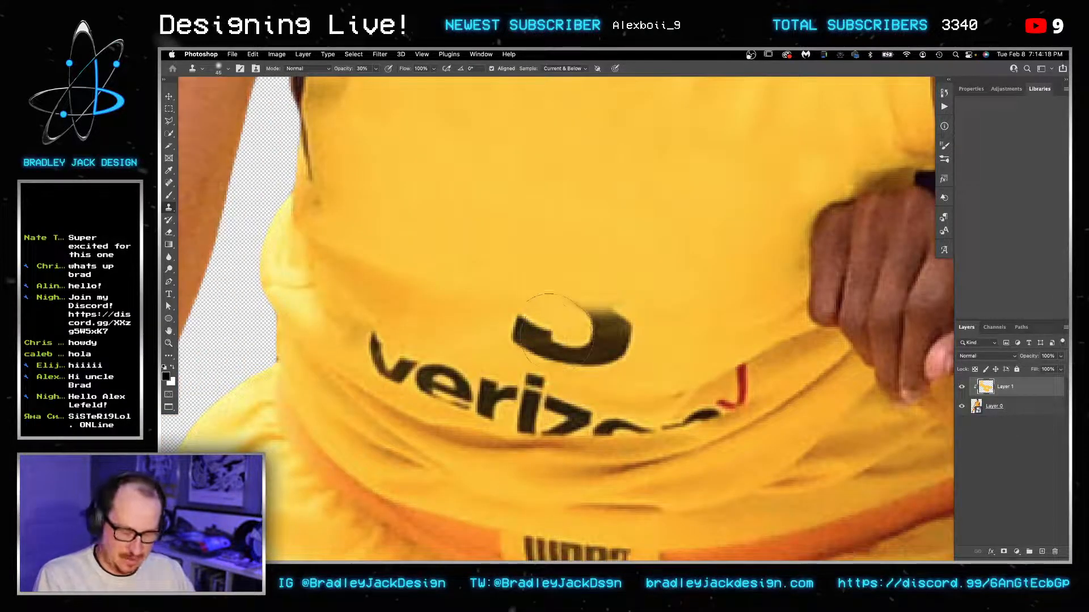
{"action": "key", "text": "bracketleft"}
{"action": "key", "text": "bracketleft"}
{"action": "key", "text": "bracketleft"}
{"action": "key", "text": "bracketleft"}
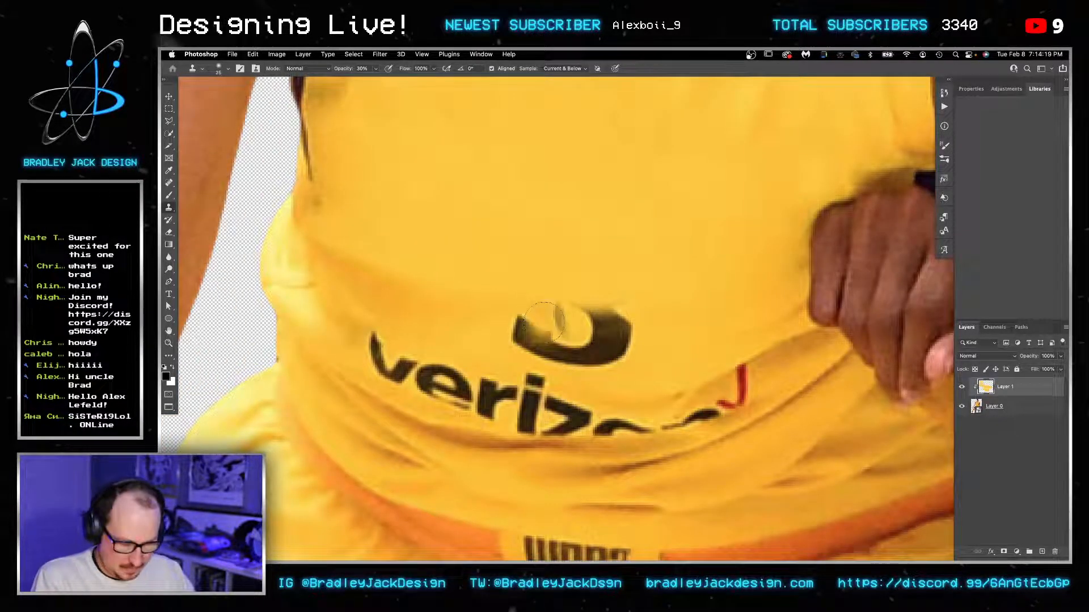
{"action": "left_click", "coordinate": [450, 305], "text": "alt"}
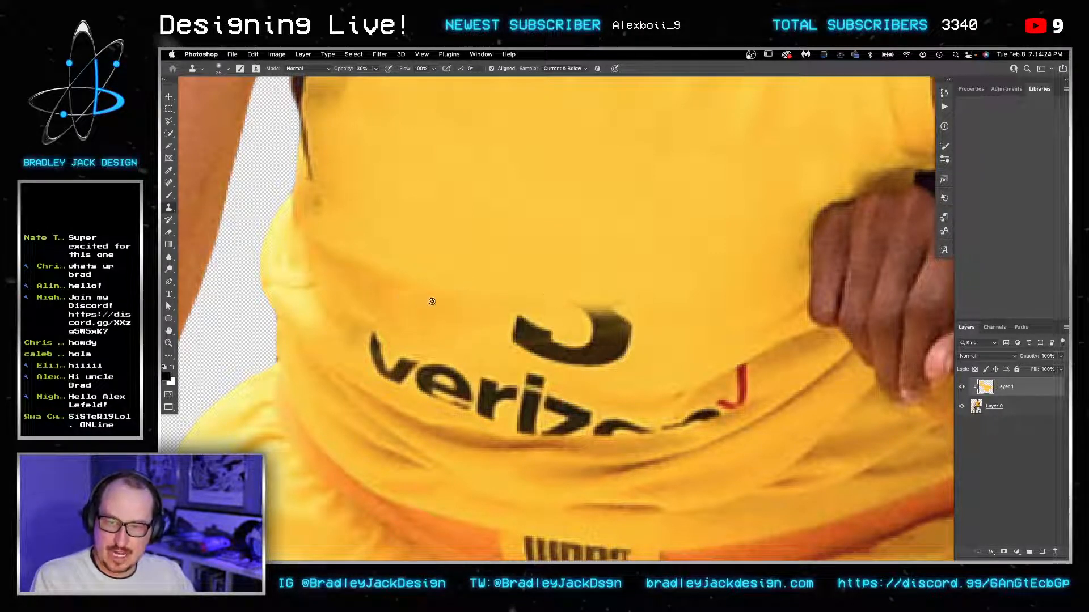
{"action": "key", "text": "5"}
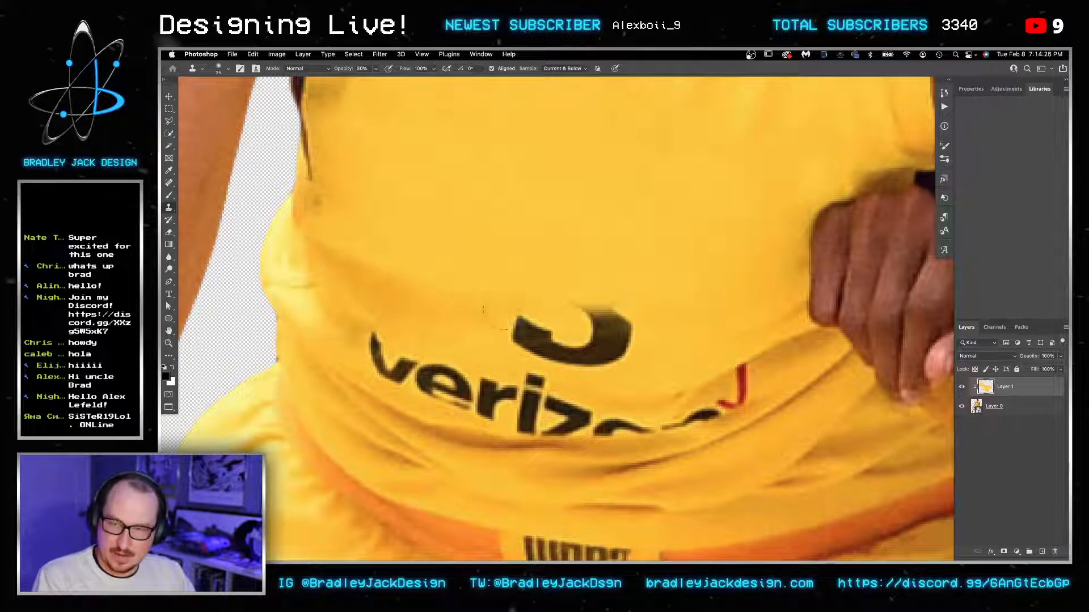
{"action": "mouse_move", "coordinate": [501, 312]}
{"action": "left_mouse_down"}
{"action": "mouse_move", "coordinate": [621, 313]}
{"action": "mouse_move", "coordinate": [491, 307]}
{"action": "mouse_move", "coordinate": [644, 321]}
{"action": "mouse_move", "coordinate": [471, 311]}
{"action": "mouse_move", "coordinate": [648, 330]}
{"action": "left_mouse_up"}
{"action": "mouse_move", "coordinate": [502, 331]}
{"action": "left_mouse_down"}
{"action": "mouse_move", "coordinate": [649, 341]}
{"action": "mouse_move", "coordinate": [595, 347]}
{"action": "left_mouse_up"}
{"action": "mouse_move", "coordinate": [511, 334]}
{"action": "left_mouse_down"}
{"action": "mouse_move", "coordinate": [574, 345]}
{"action": "mouse_move", "coordinate": [510, 333]}
{"action": "mouse_move", "coordinate": [571, 337]}
{"action": "mouse_move", "coordinate": [520, 344]}
{"action": "mouse_move", "coordinate": [603, 350]}
{"action": "left_mouse_up"}
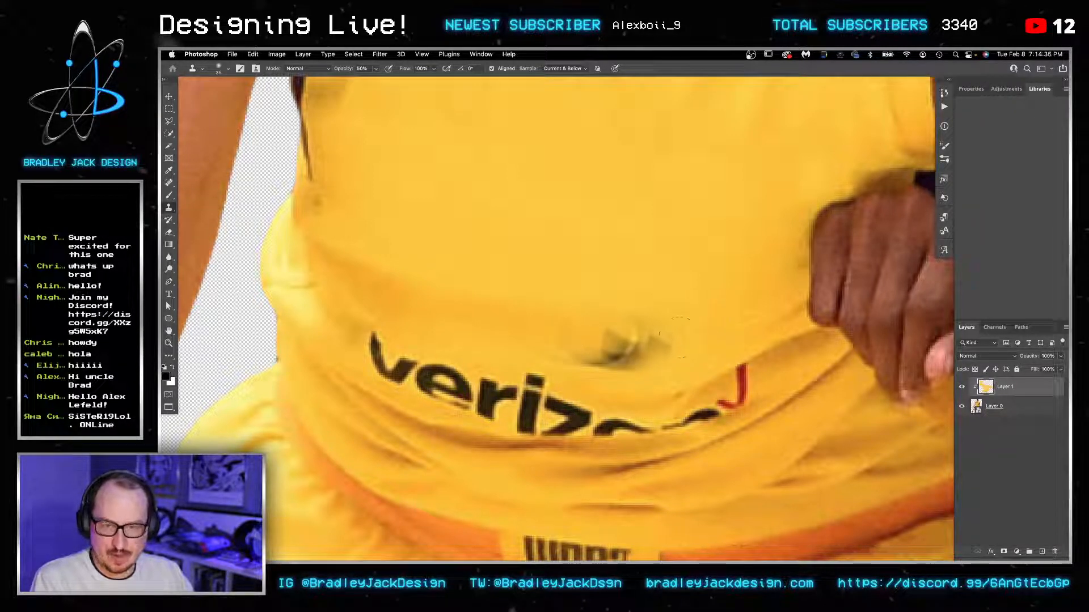
Step: Sample nearby fabric and clone away the last dark traces of the number 3 above the verizon lettering
{"action": "mouse_move", "coordinate": [677, 337]}
{"action": "left_mouse_down"}
{"action": "mouse_move", "coordinate": [634, 334]}
{"action": "mouse_move", "coordinate": [618, 358]}
{"action": "left_mouse_up"}
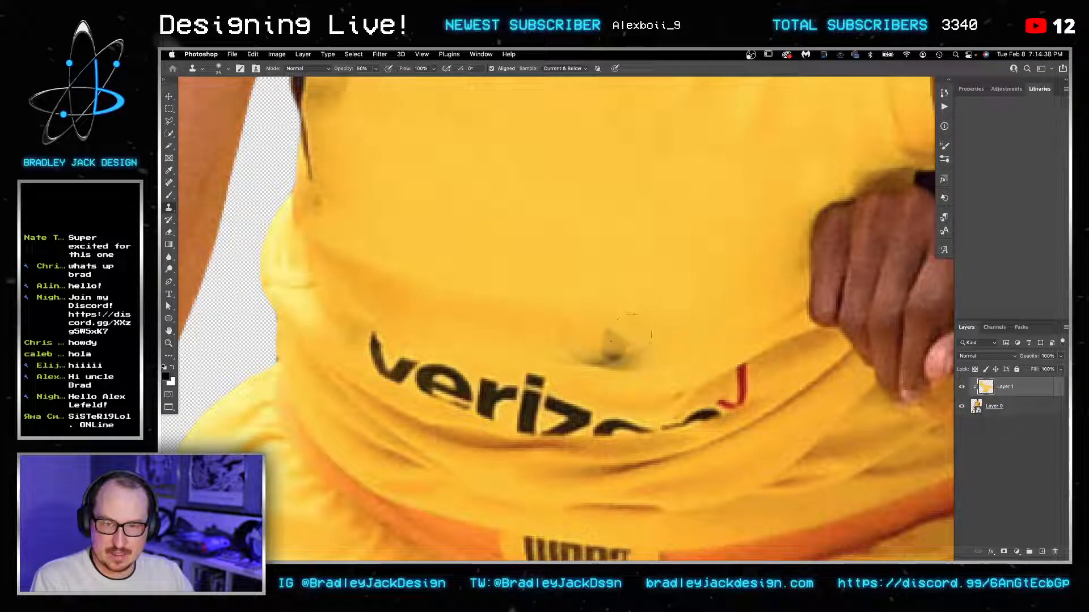
{"action": "left_click", "coordinate": [615, 357]}
{"action": "mouse_move", "coordinate": [643, 354]}
{"action": "left_mouse_down"}
{"action": "mouse_move", "coordinate": [614, 355]}
{"action": "mouse_move", "coordinate": [696, 346]}
{"action": "mouse_move", "coordinate": [663, 352]}
{"action": "mouse_move", "coordinate": [622, 330]}
{"action": "mouse_move", "coordinate": [667, 352]}
{"action": "mouse_move", "coordinate": [567, 345]}
{"action": "left_mouse_up"}
{"action": "left_click", "coordinate": [643, 340], "text": "alt"}
{"action": "left_click", "coordinate": [478, 334], "text": "alt"}
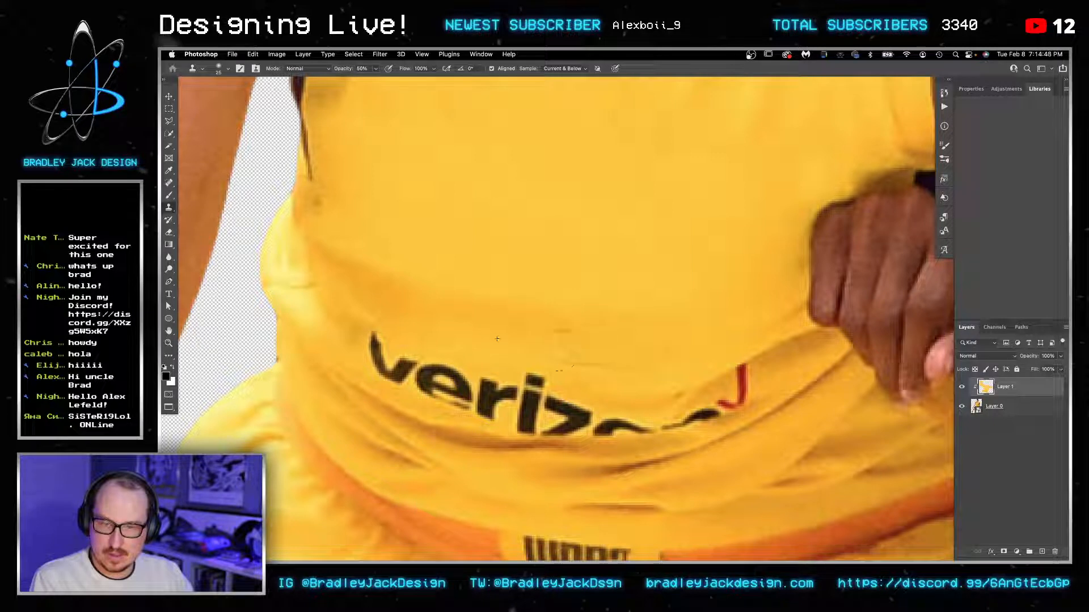
{"action": "left_click_drag", "start_coordinate": [602, 357], "coordinate": [603, 356]}
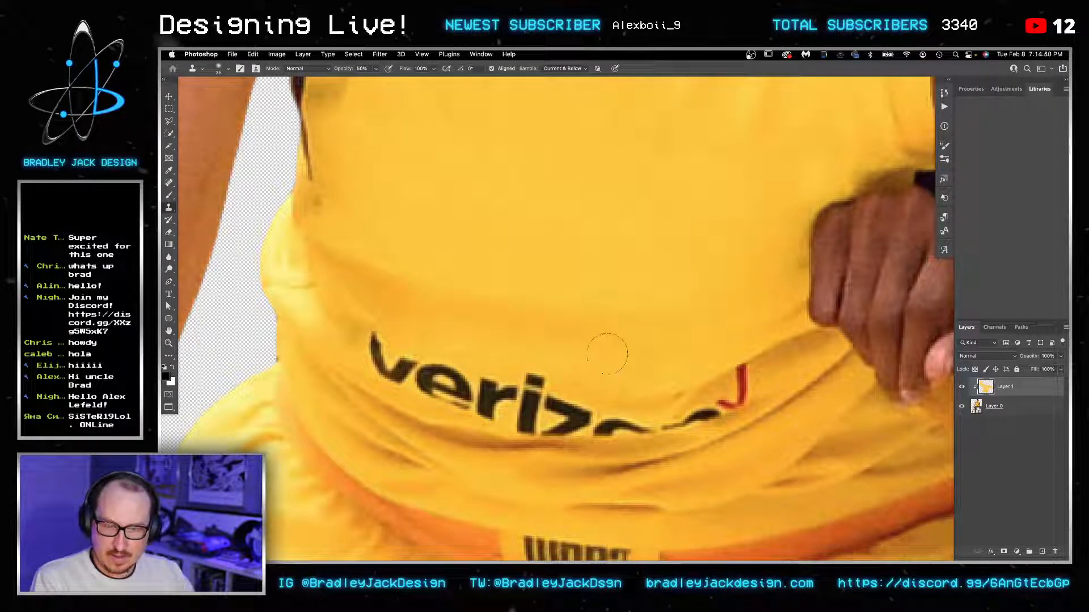
{"action": "key", "text": "bracketleft"}
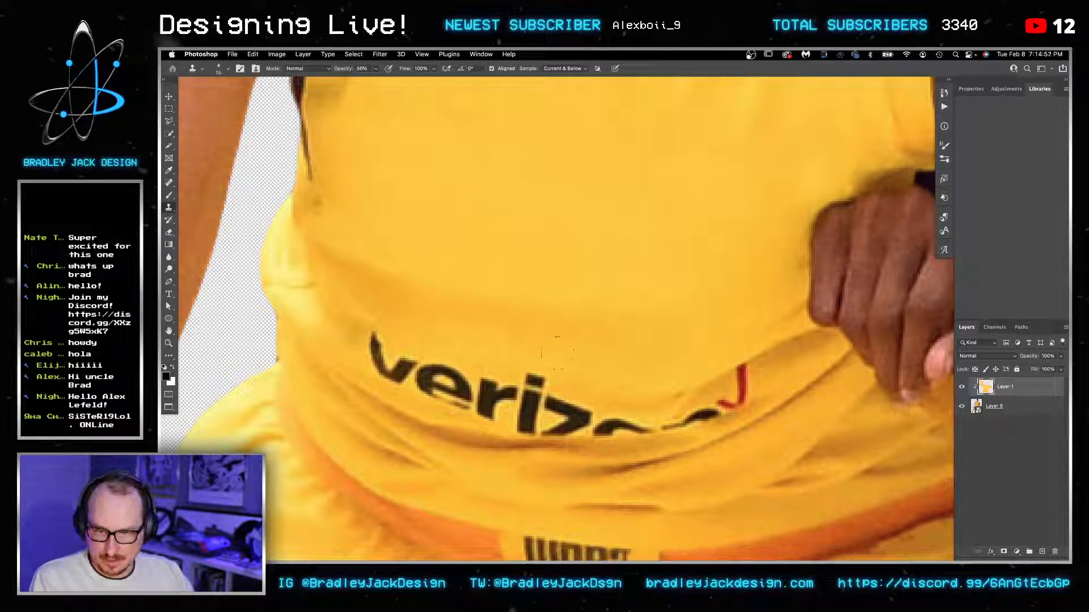
{"action": "key", "text": "bracketright"}
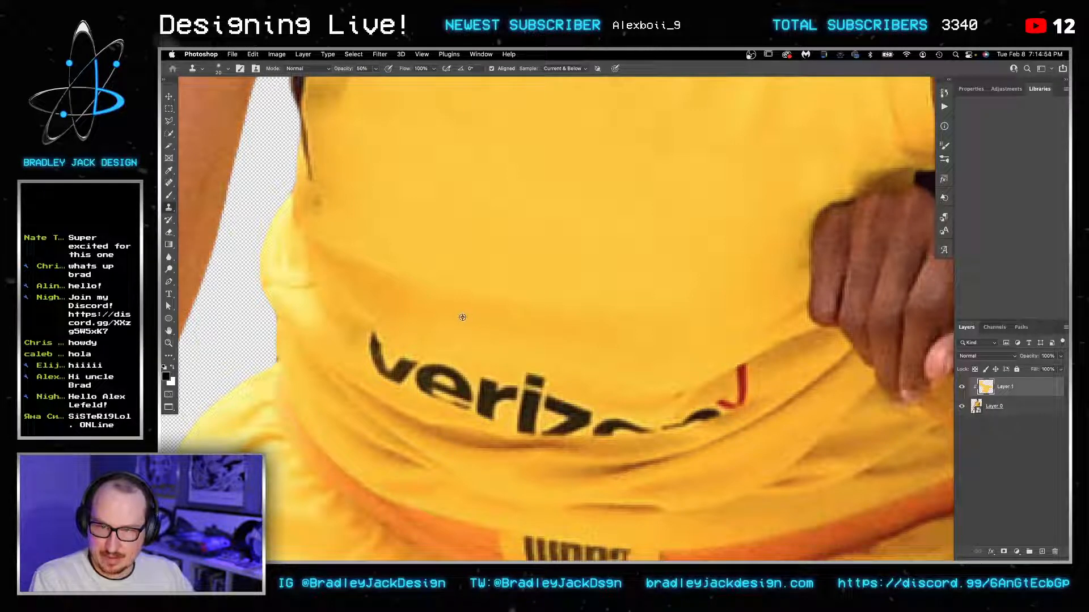
Step: Shrink the Clone Stamp brush and clone fold fabric over the upper tip of the red verizon checkmark
{"action": "key", "text": "bracketleft"}
{"action": "key", "text": "bracketleft"}
{"action": "key", "text": "bracketleft"}
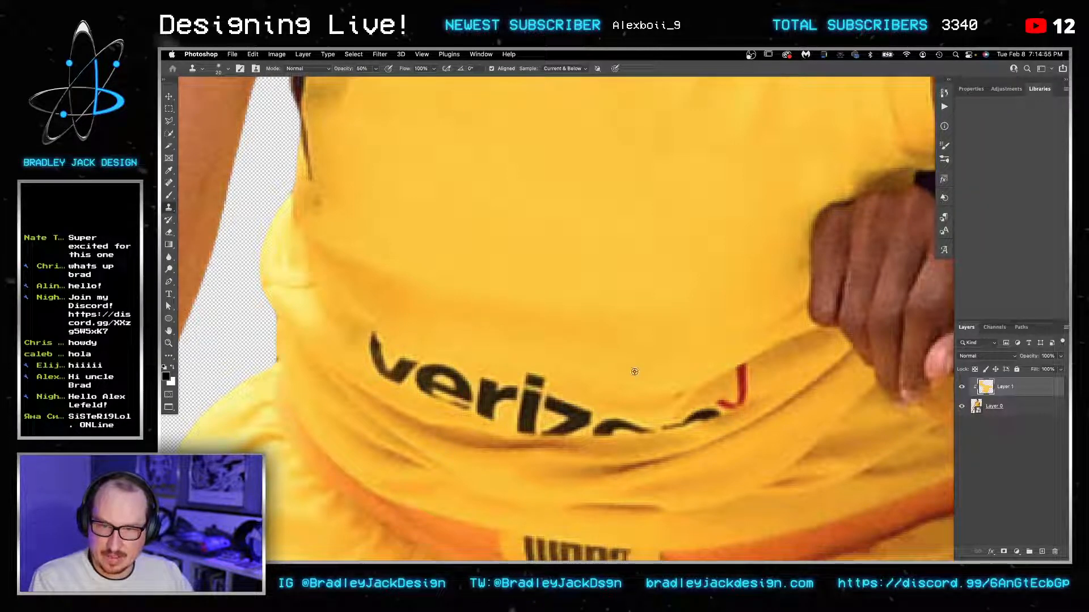
{"action": "scroll", "coordinate": [764, 368], "scroll_direction": "up", "scroll_amount": 2}
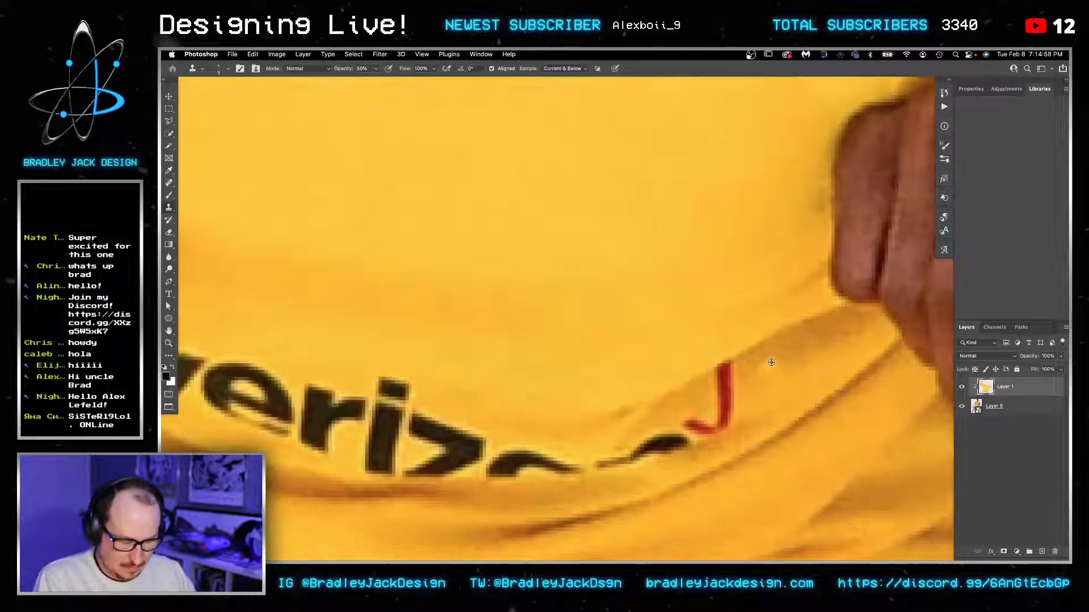
{"action": "left_click", "coordinate": [769, 354], "text": "alt"}
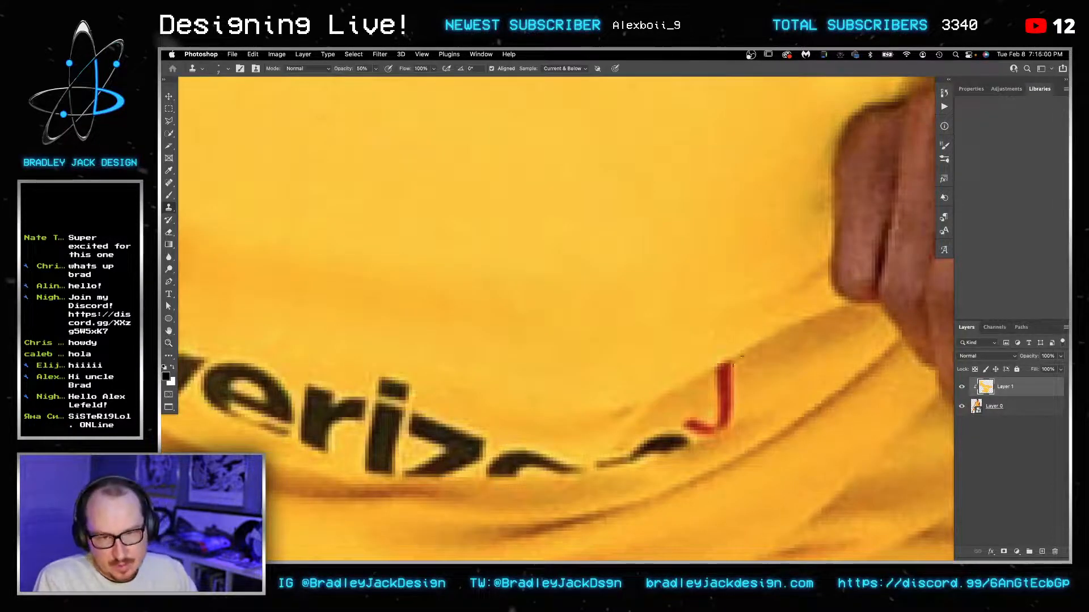
{"action": "key", "text": "bracketleft"}
{"action": "key", "text": "bracketleft"}
{"action": "left_click_drag", "start_coordinate": [728, 367], "coordinate": [722, 384]}
{"action": "left_click", "coordinate": [791, 338], "text": "alt"}
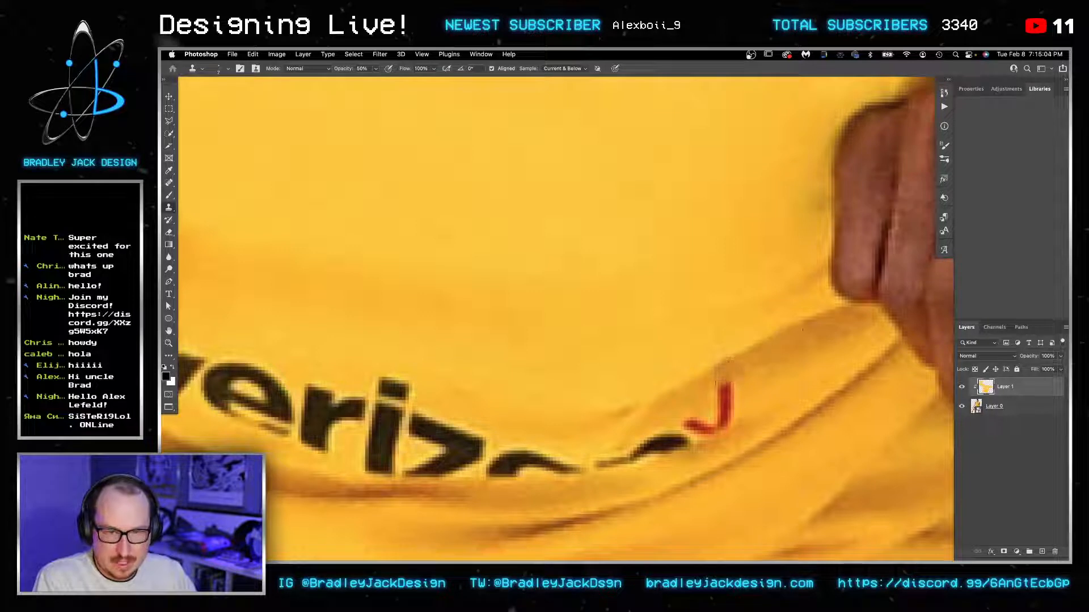
Step: Resample the fold beside the hand and clone it over the rest of the red checkmark's long stroke with a larger brush
{"action": "left_click", "coordinate": [815, 327], "text": "alt"}
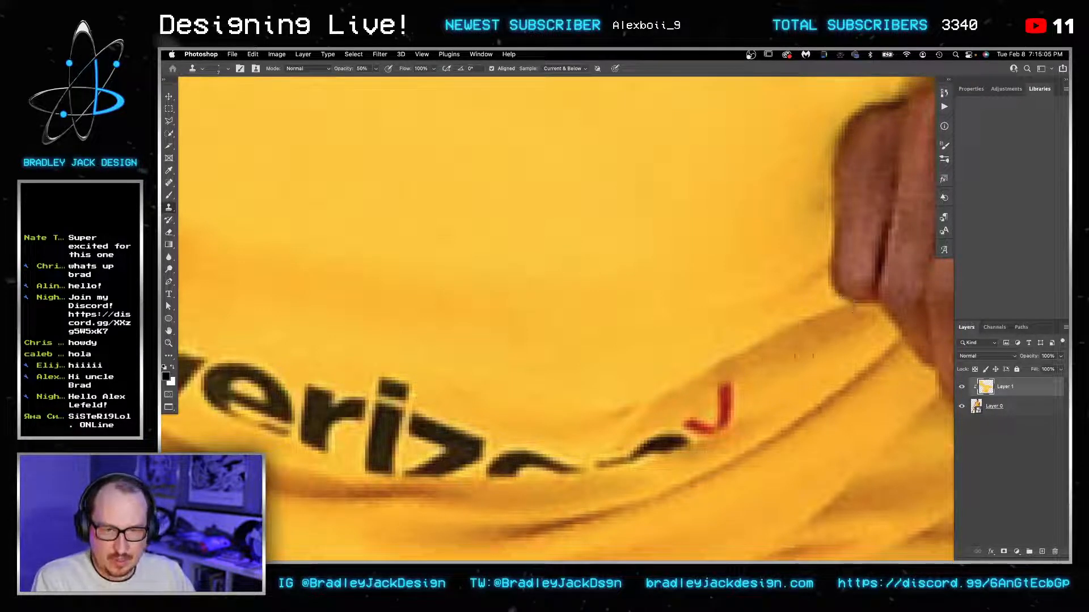
{"action": "left_click", "coordinate": [813, 349], "text": "alt"}
{"action": "key", "text": "]"}
{"action": "key", "text": "]"}
{"action": "key", "text": "]"}
{"action": "key", "text": "]"}
{"action": "key", "text": "]"}
{"action": "mouse_move", "coordinate": [733, 396]}
{"action": "left_mouse_down"}
{"action": "mouse_move", "coordinate": [720, 393]}
{"action": "mouse_move", "coordinate": [699, 426]}
{"action": "mouse_move", "coordinate": [724, 427]}
{"action": "left_mouse_up"}
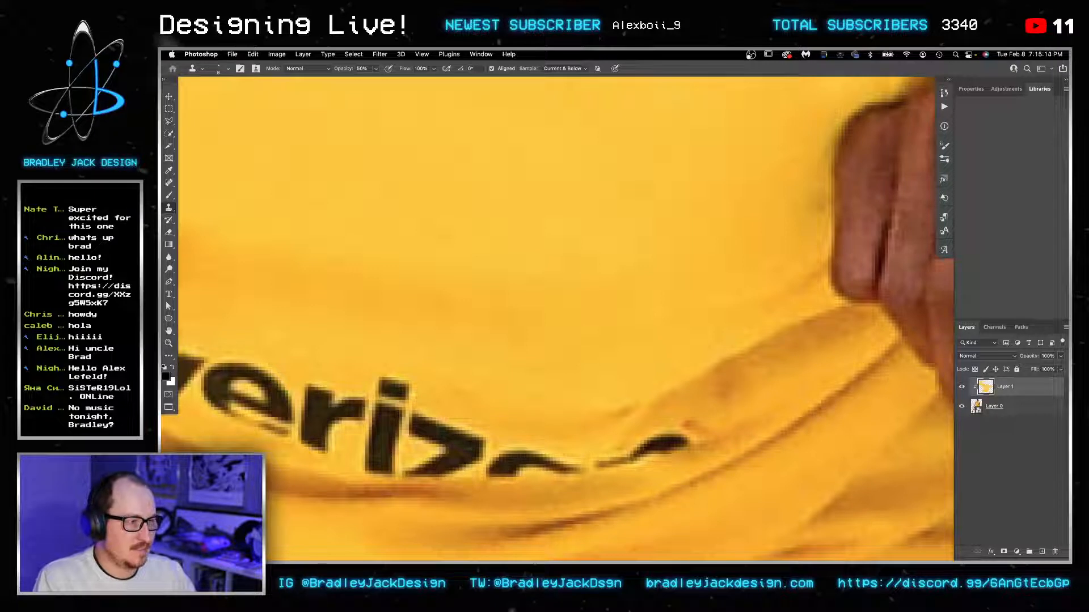
{"action": "key", "text": "Tab"}
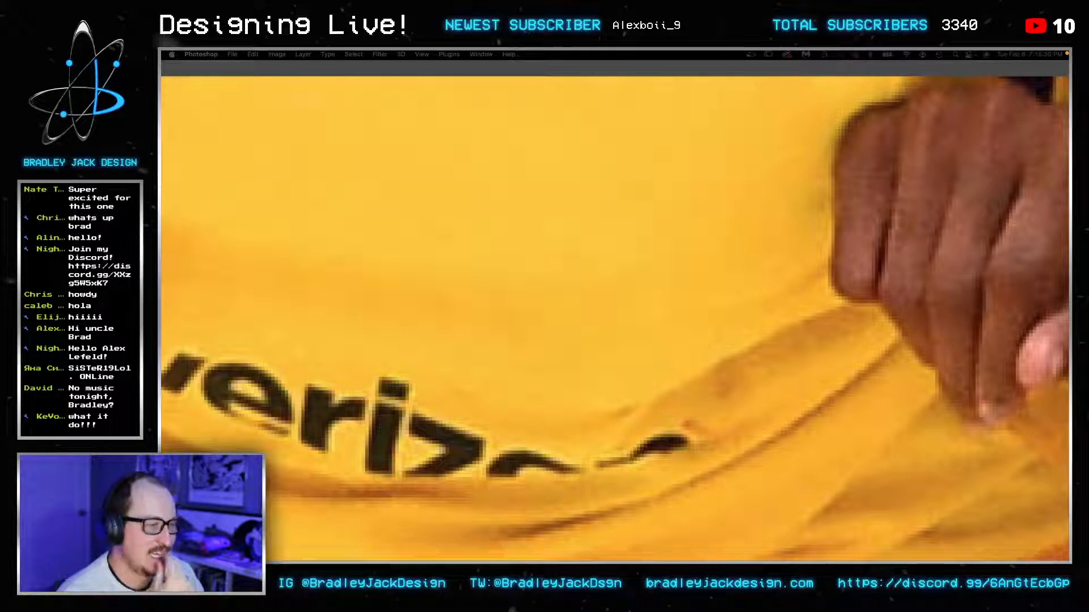
{"action": "key", "text": "Tab"}
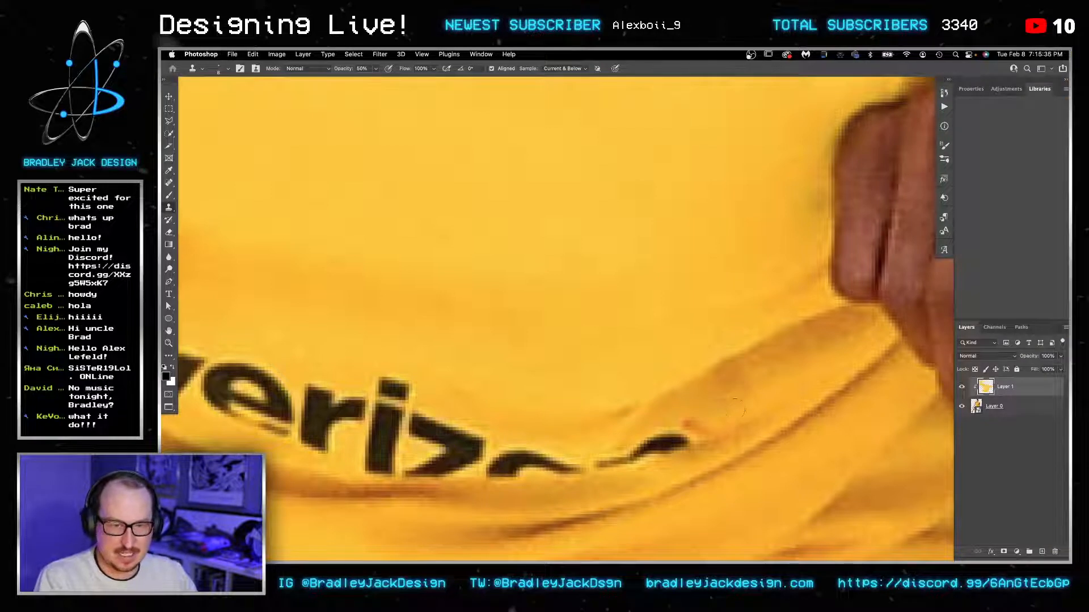
Step: Enlarge the Clone Stamp brush and clone fold fabric over the leftover red mark beside the final letter of verizon
{"action": "left_click_drag", "start_coordinate": [735, 410], "coordinate": [765, 382]}
{"action": "key", "text": "bracketright"}
{"action": "key", "text": "bracketright"}
{"action": "key", "text": "bracketright"}
{"action": "key", "text": "bracketright"}
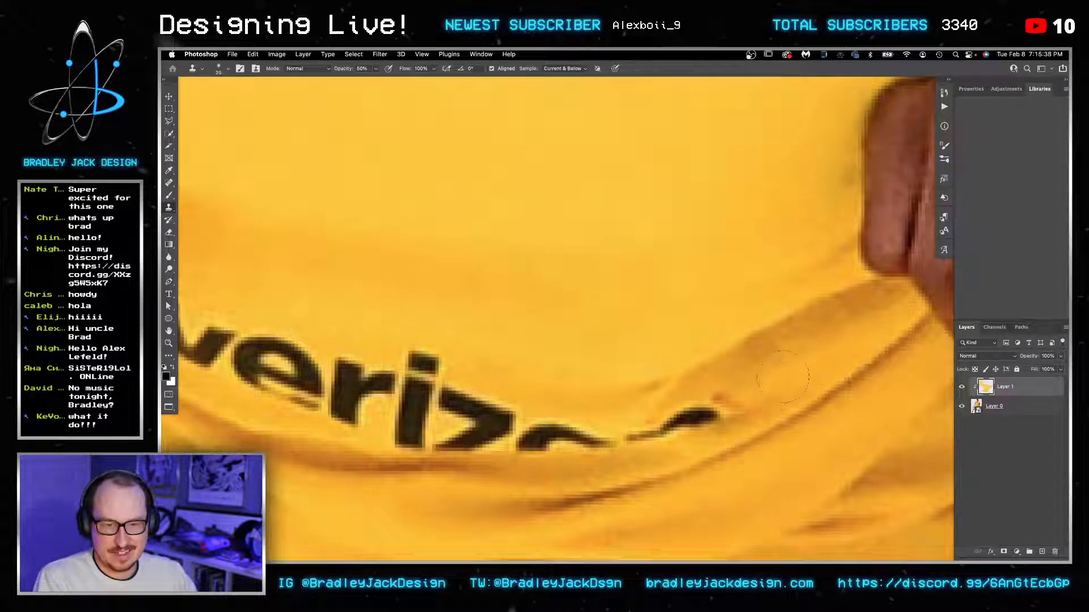
{"action": "left_click", "coordinate": [791, 373], "text": "alt"}
{"action": "left_click", "coordinate": [726, 406]}
{"action": "left_click", "coordinate": [724, 409]}
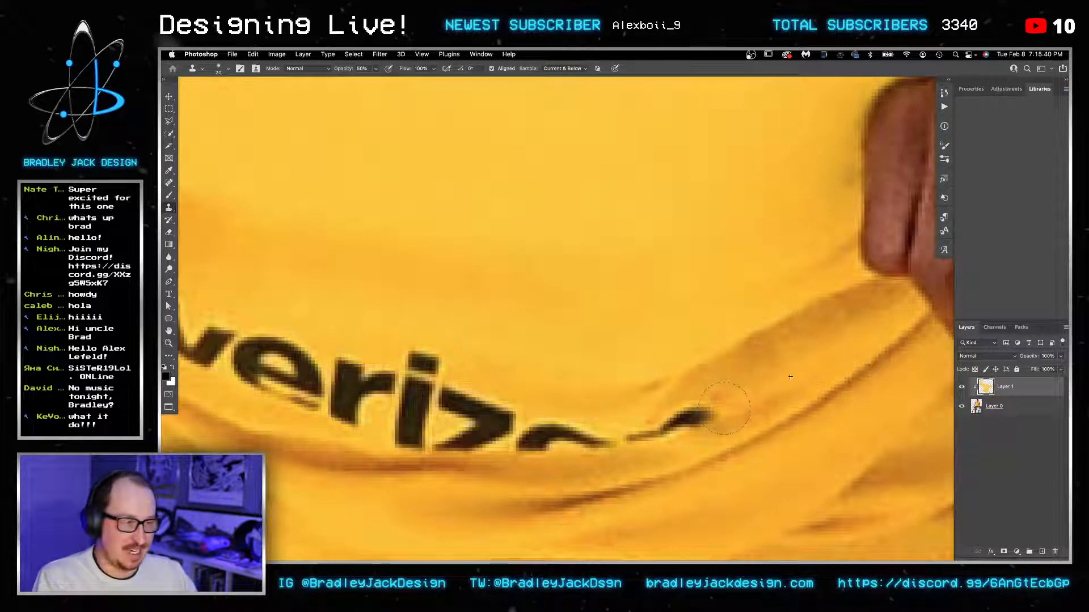
{"action": "left_click", "coordinate": [724, 409]}
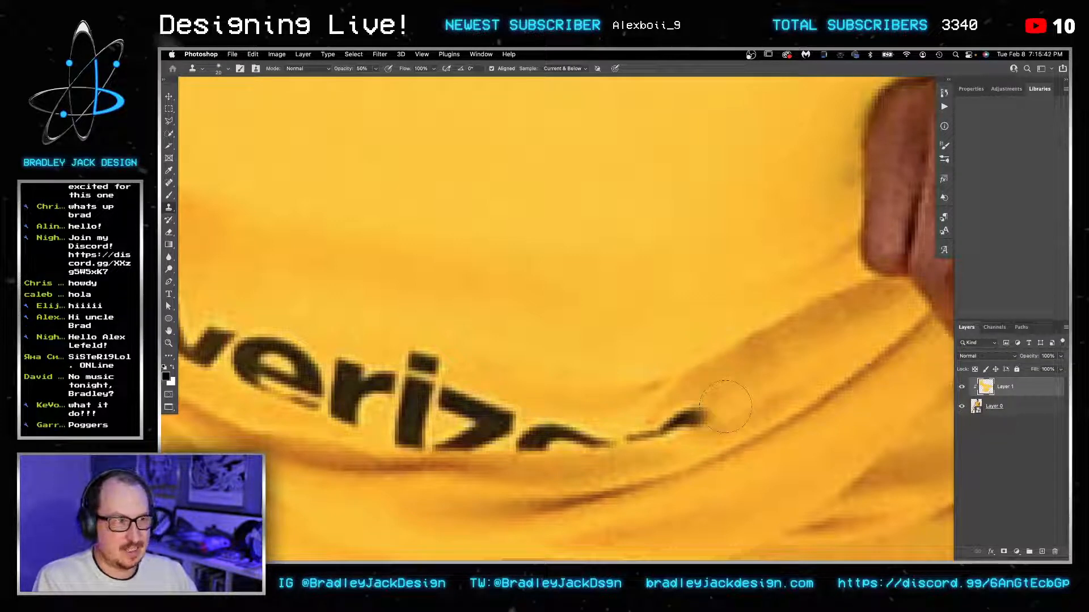
Step: Clone yellow fabric over the letter v at the start of verizon
{"action": "left_click_drag", "start_coordinate": [591, 419], "coordinate": [683, 399]}
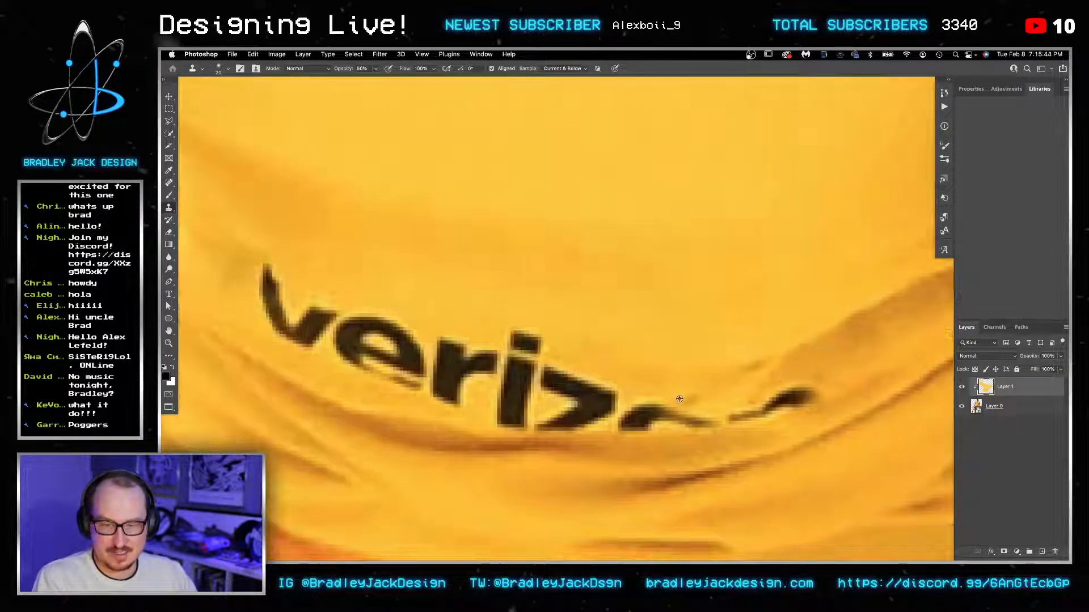
{"action": "scroll", "coordinate": [681, 399], "scroll_direction": "down", "scroll_amount": 3}
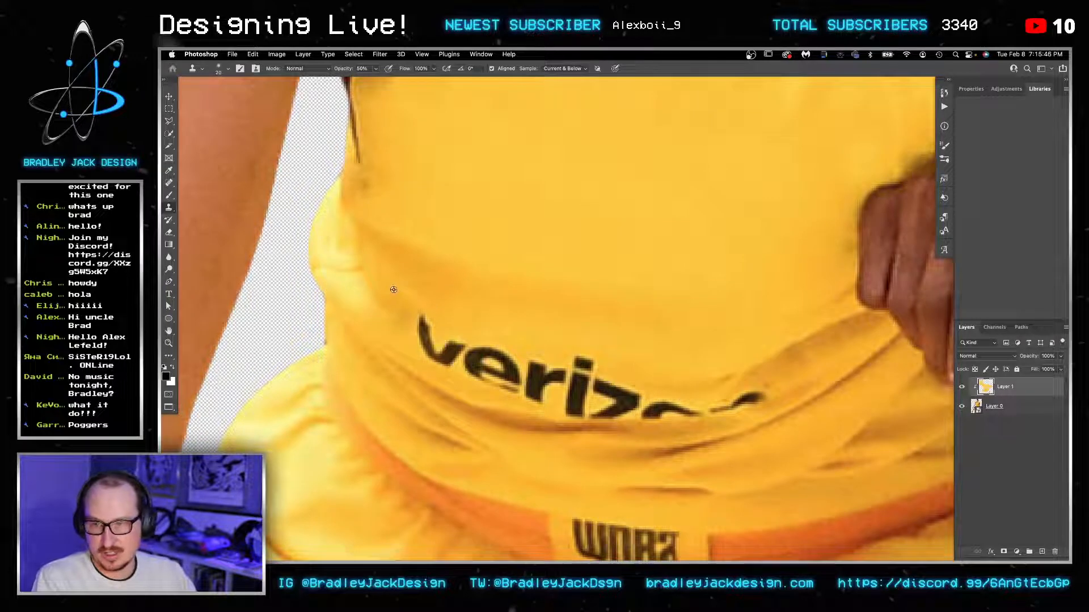
{"action": "mouse_move", "coordinate": [421, 328]}
{"action": "left_mouse_down"}
{"action": "mouse_move", "coordinate": [439, 353]}
{"action": "mouse_move", "coordinate": [424, 332]}
{"action": "mouse_move", "coordinate": [457, 353]}
{"action": "mouse_move", "coordinate": [435, 343]}
{"action": "mouse_move", "coordinate": [452, 361]}
{"action": "left_mouse_up"}
{"action": "left_click", "coordinate": [425, 328]}
{"action": "left_click", "coordinate": [401, 310], "text": "alt"}
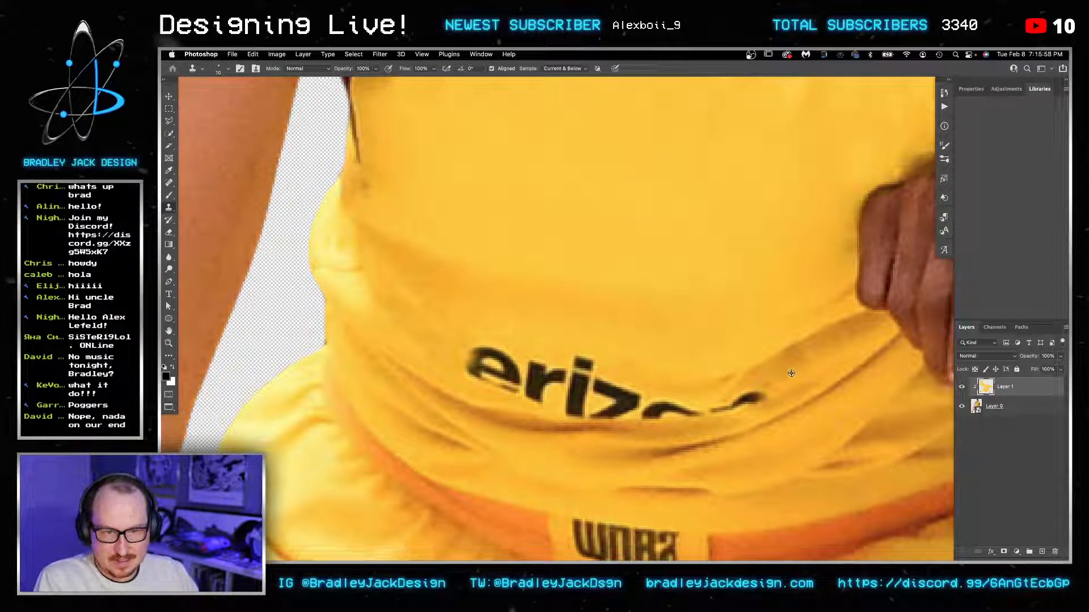
Step: Clone yellow fabric over the letter n at the end of verizon
{"action": "mouse_move", "coordinate": [761, 394]}
{"action": "left_mouse_down"}
{"action": "mouse_move", "coordinate": [737, 404]}
{"action": "mouse_move", "coordinate": [759, 404]}
{"action": "left_mouse_up"}
{"action": "key", "text": "Tab"}
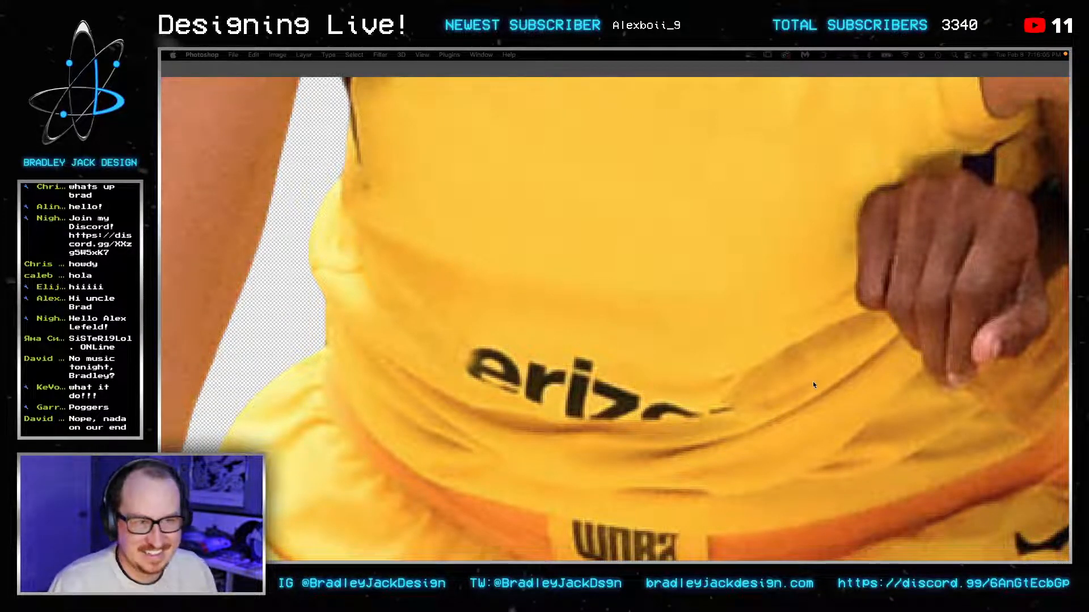
{"action": "key", "text": "Tab"}
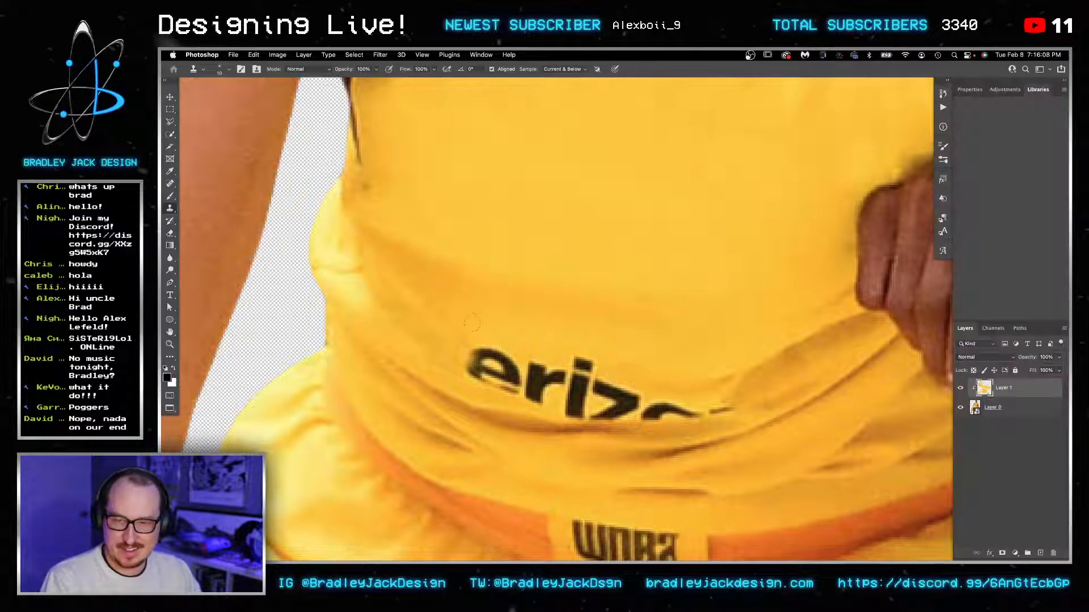
Step: Undo the last stroke, enlarge the Clone Stamp brush and clone yellow fabric over the letters e, r and i of verizon
{"action": "key", "text": "super+z"}
{"action": "key", "text": "]"}
{"action": "mouse_move", "coordinate": [483, 352]}
{"action": "left_mouse_down"}
{"action": "mouse_move", "coordinate": [503, 359]}
{"action": "mouse_move", "coordinate": [507, 369]}
{"action": "mouse_move", "coordinate": [493, 370]}
{"action": "mouse_move", "coordinate": [504, 385]}
{"action": "mouse_move", "coordinate": [557, 361]}
{"action": "mouse_move", "coordinate": [583, 365]}
{"action": "left_mouse_up"}
{"action": "left_click", "coordinate": [440, 342], "text": "alt"}
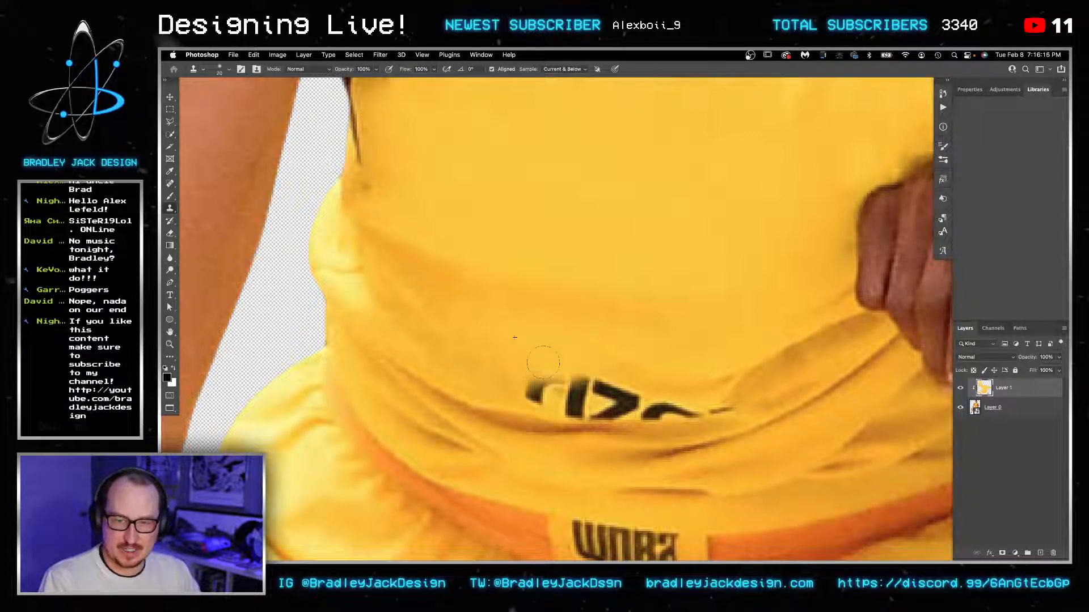
{"action": "mouse_move", "coordinate": [528, 388]}
{"action": "left_mouse_down"}
{"action": "mouse_move", "coordinate": [559, 400]}
{"action": "mouse_move", "coordinate": [534, 390]}
{"action": "mouse_move", "coordinate": [564, 383]}
{"action": "mouse_move", "coordinate": [558, 373]}
{"action": "mouse_move", "coordinate": [529, 359]}
{"action": "mouse_move", "coordinate": [586, 403]}
{"action": "mouse_move", "coordinate": [567, 408]}
{"action": "mouse_move", "coordinate": [603, 412]}
{"action": "left_mouse_up"}
{"action": "left_click", "coordinate": [573, 412]}
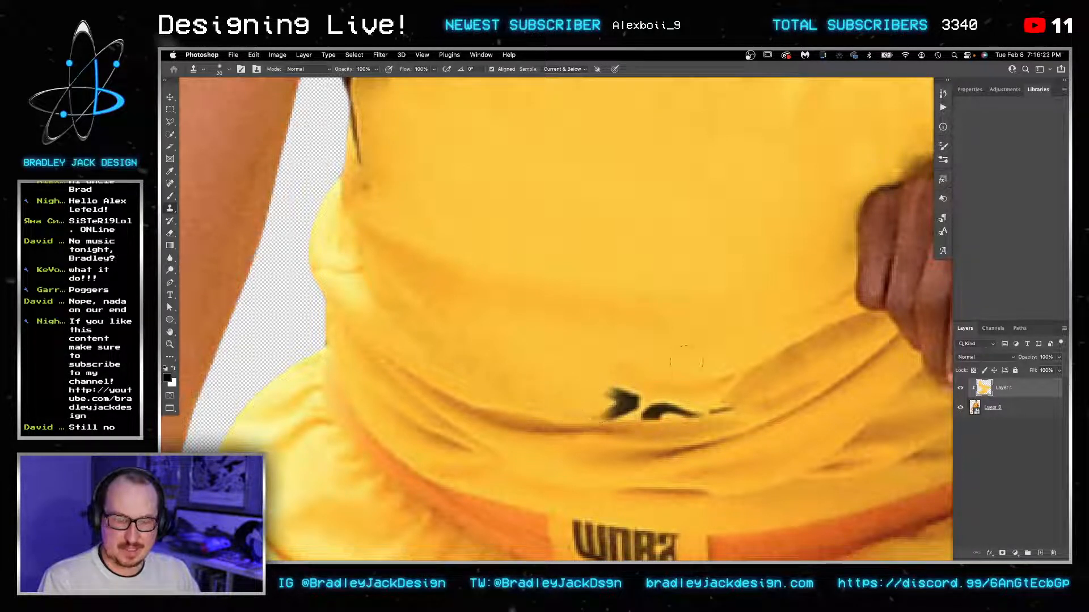
Step: Open System Preferences, move its window off the canvas and return to Photoshop
{"action": "key", "text": "super+space"}
{"action": "type", "text": "system pref"}
{"action": "key", "text": "Return"}
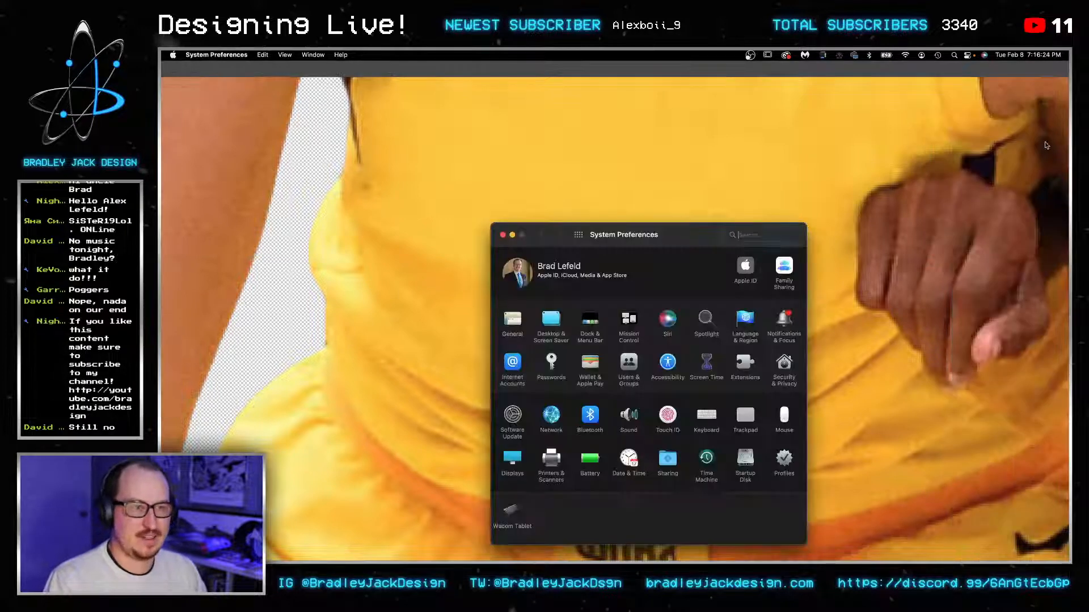
{"action": "left_click_drag", "start_coordinate": [683, 234], "coordinate": [165, 239]}
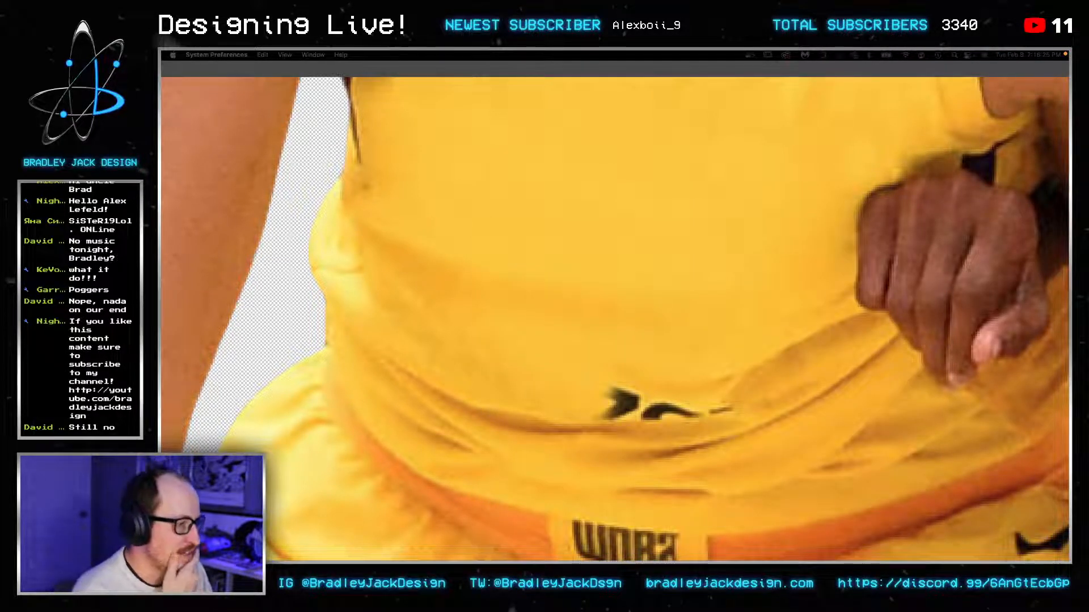
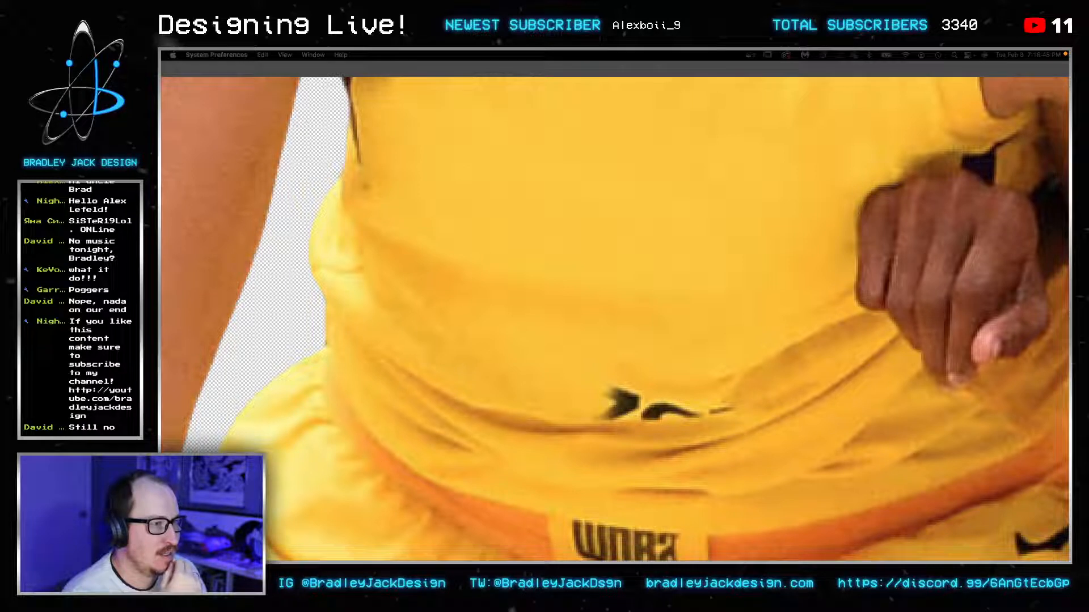
{"action": "key", "text": "super+Tab"}
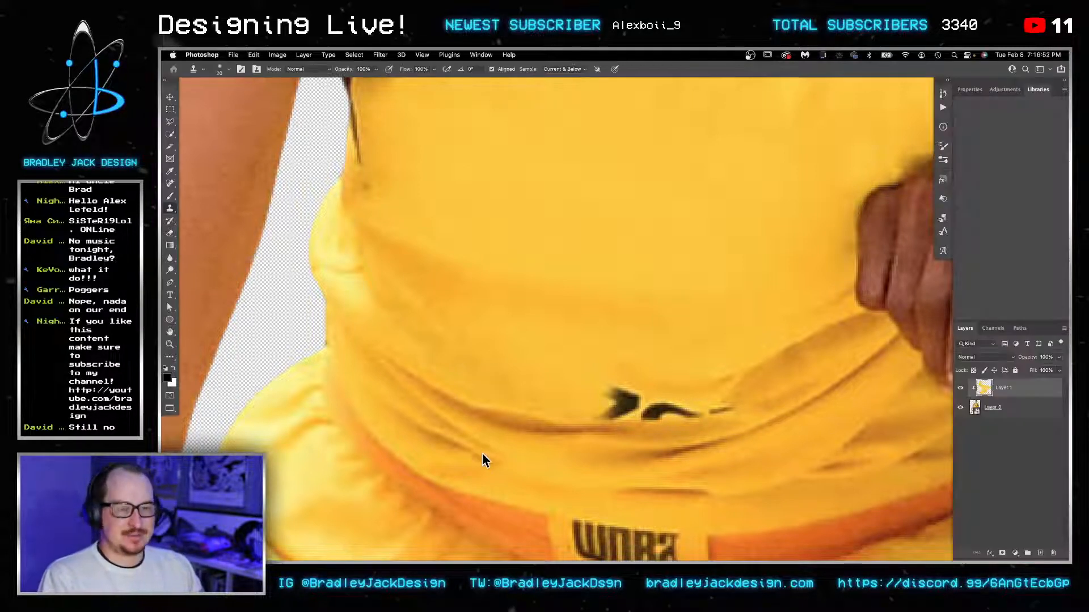
Step: Clone fabric over the letters z and o of verizon and over the leftover dark dash, using 30% opacity for the dash
{"action": "left_click", "coordinate": [530, 372], "text": "alt"}
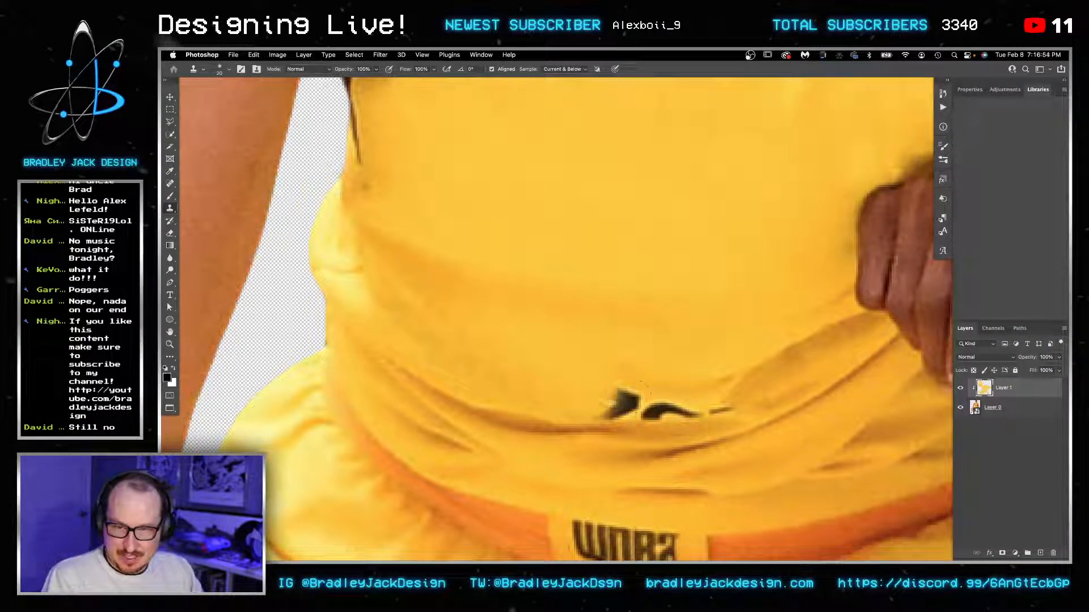
{"action": "mouse_move", "coordinate": [619, 389]}
{"action": "left_mouse_down"}
{"action": "mouse_move", "coordinate": [630, 399]}
{"action": "mouse_move", "coordinate": [607, 415]}
{"action": "mouse_move", "coordinate": [698, 412]}
{"action": "left_mouse_up"}
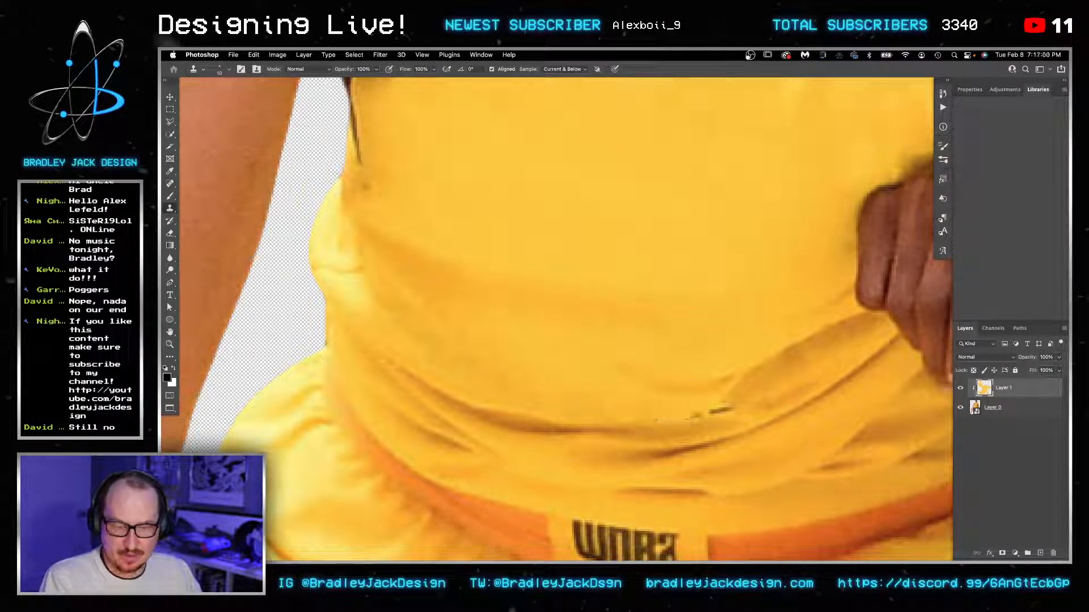
{"action": "key", "text": "bracketright"}
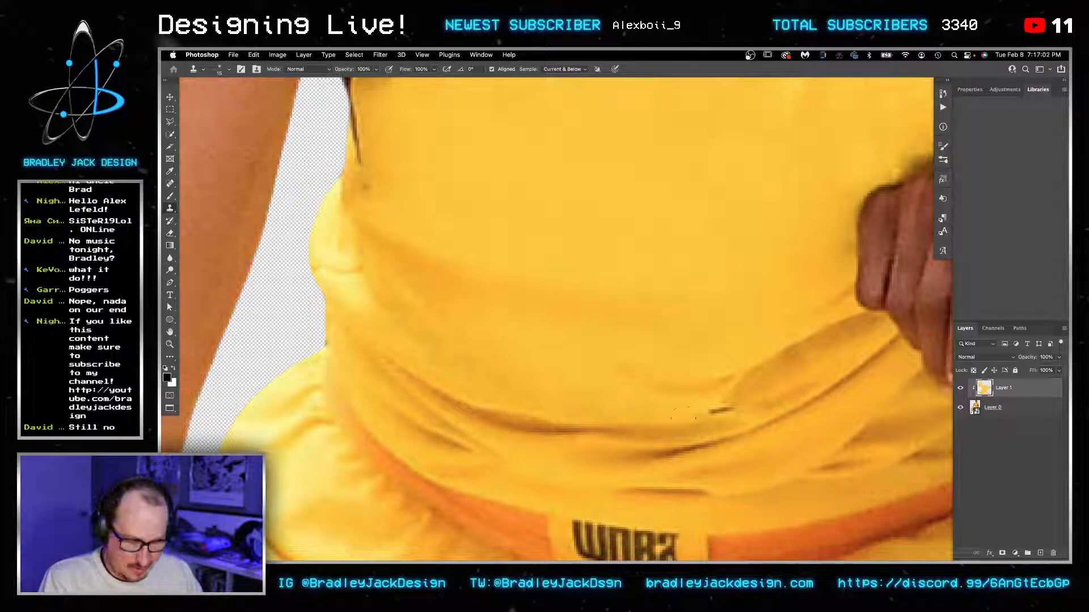
{"action": "key", "text": "3"}
{"action": "left_click_drag", "start_coordinate": [739, 403], "coordinate": [718, 407]}
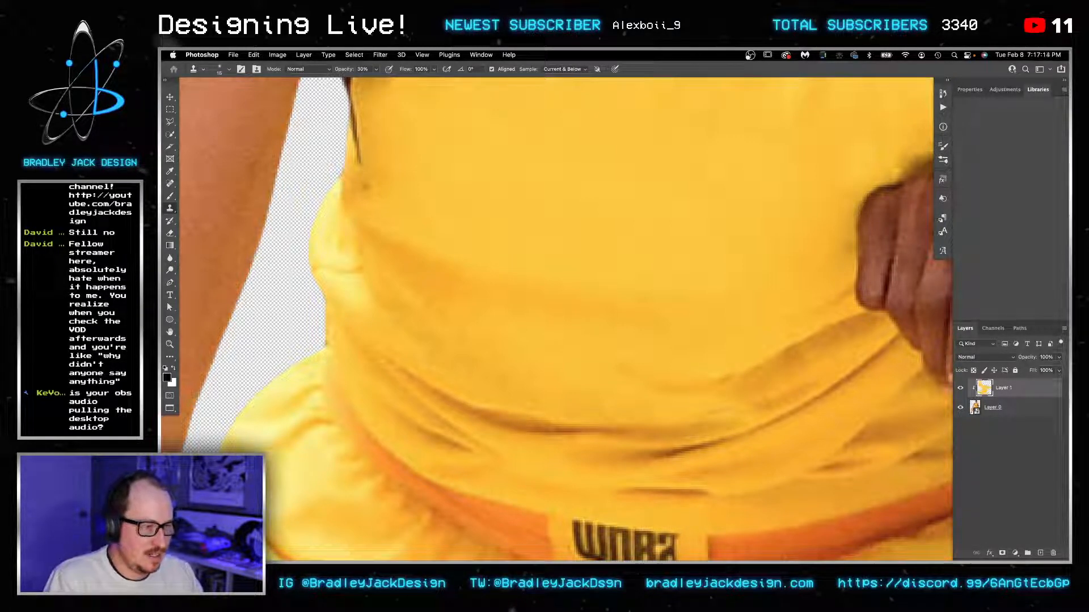
{"action": "key", "text": "super+Tab"}
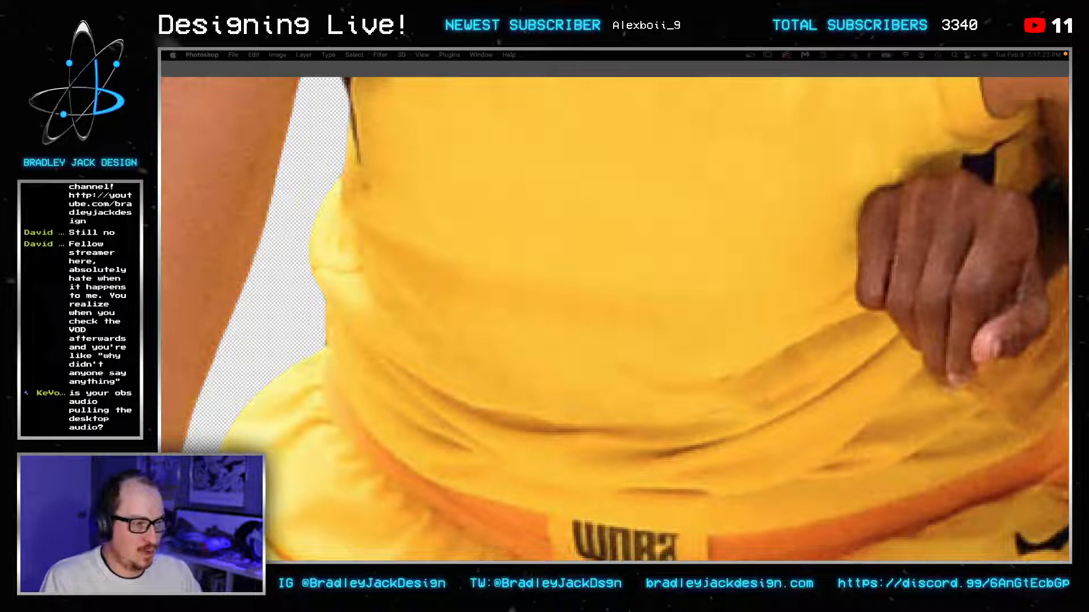
{"action": "key", "text": "Tab"}
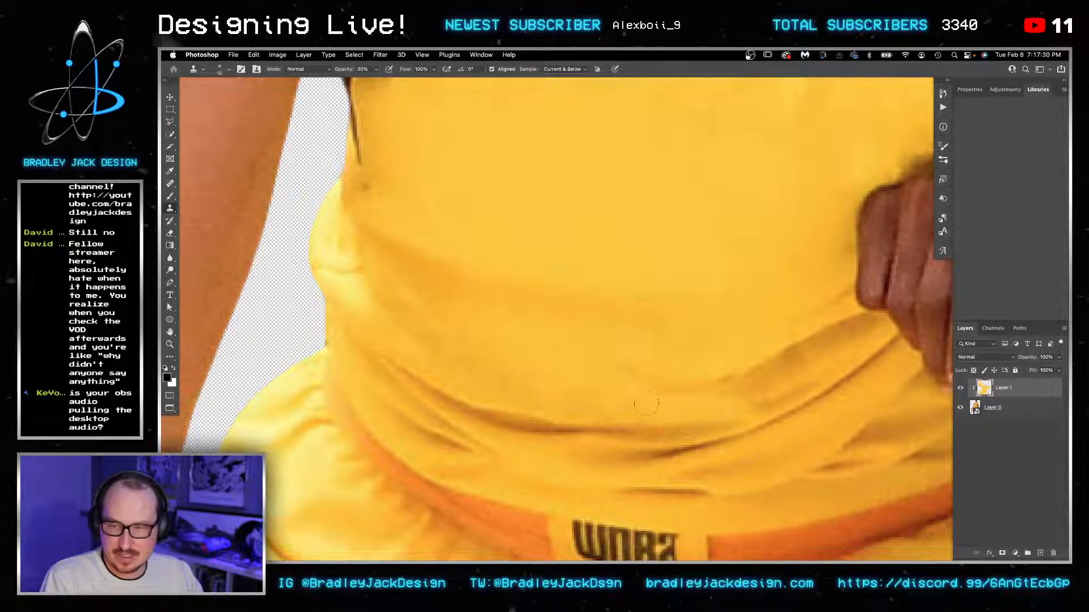
Step: Shrink the Clone Stamp brush and clone waistband fabric over the upper outer edge of the letter A in WNBA
{"action": "scroll", "coordinate": [639, 291], "scroll_direction": "down", "scroll_amount": 5}
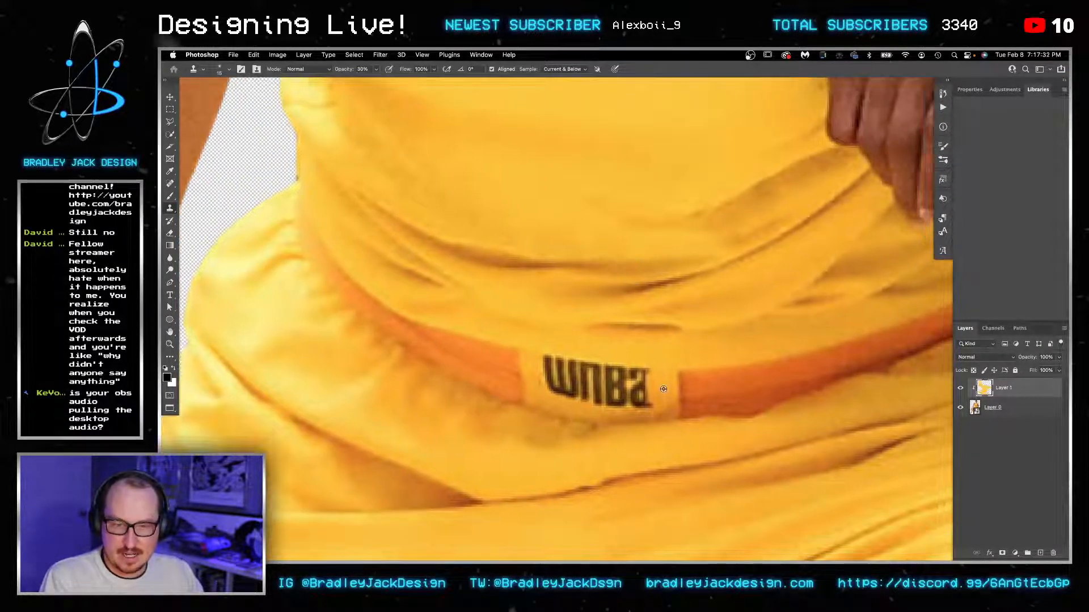
{"action": "scroll", "coordinate": [665, 394], "scroll_direction": "up", "scroll_amount": 2}
{"action": "key", "text": "bracketleft"}
{"action": "key", "text": "bracketleft"}
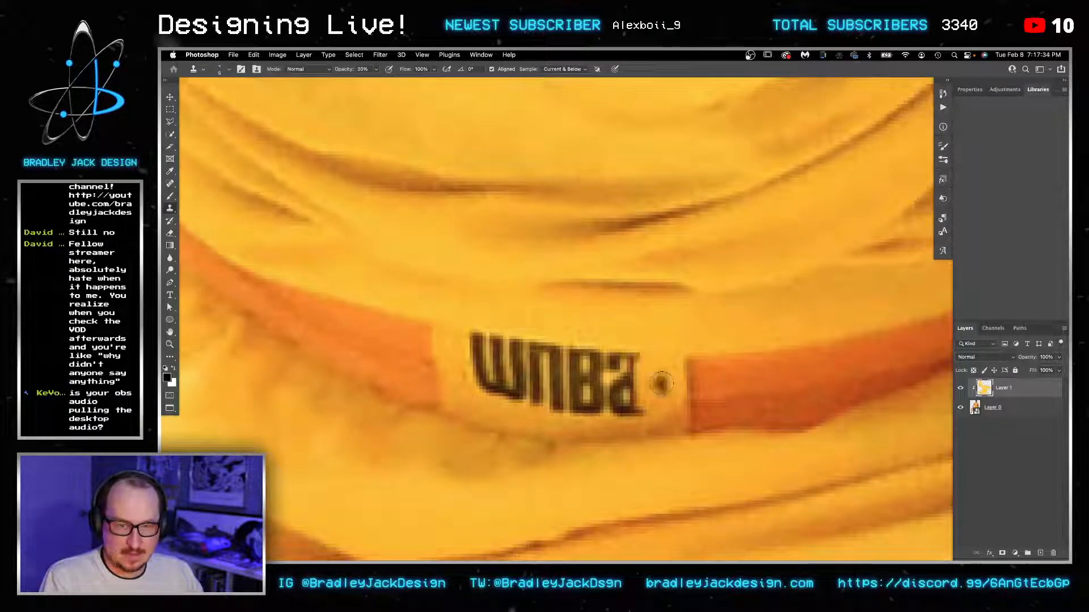
{"action": "left_click", "coordinate": [629, 381]}
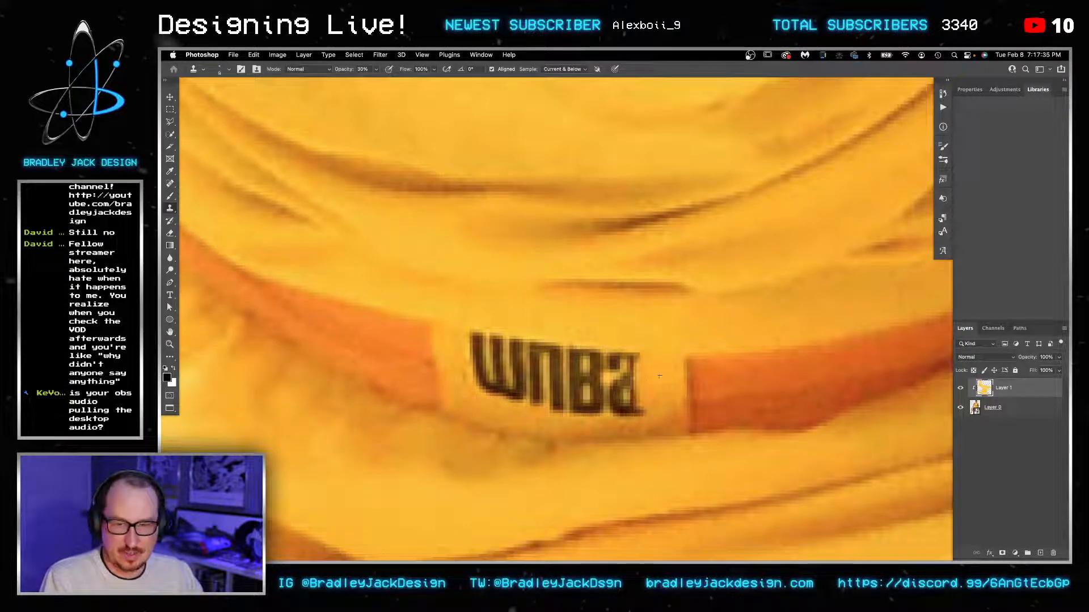
{"action": "left_click", "coordinate": [631, 381]}
{"action": "left_click", "coordinate": [630, 372]}
{"action": "left_click", "coordinate": [632, 365]}
{"action": "left_click", "coordinate": [658, 366], "text": "alt"}
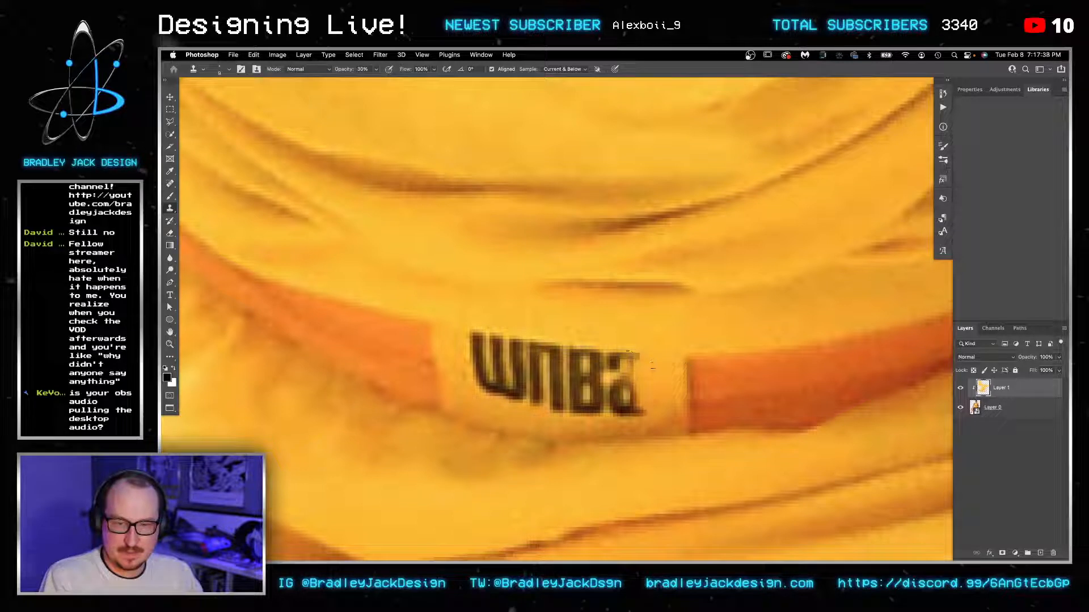
{"action": "left_click_drag", "start_coordinate": [633, 361], "coordinate": [616, 368]}
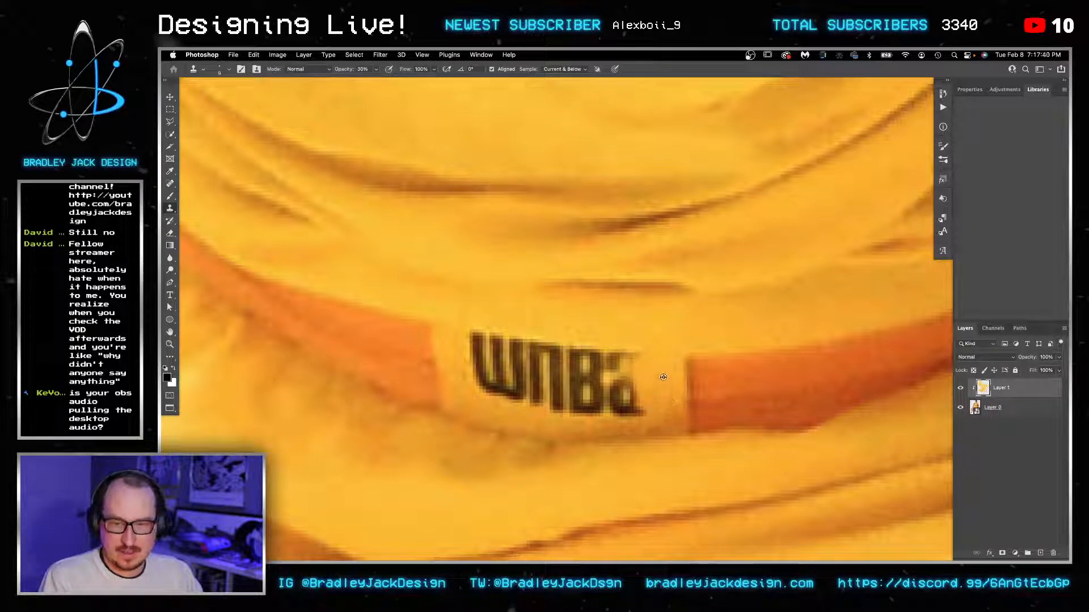
Step: Resample the blank waistband patch beside the A and clone it over the letter's foot and middle, enlarging the brush for the middle
{"action": "left_click", "coordinate": [662, 376], "text": "alt"}
{"action": "left_click", "coordinate": [641, 408]}
{"action": "left_click_drag", "start_coordinate": [641, 412], "coordinate": [622, 408]}
{"action": "left_click", "coordinate": [631, 405]}
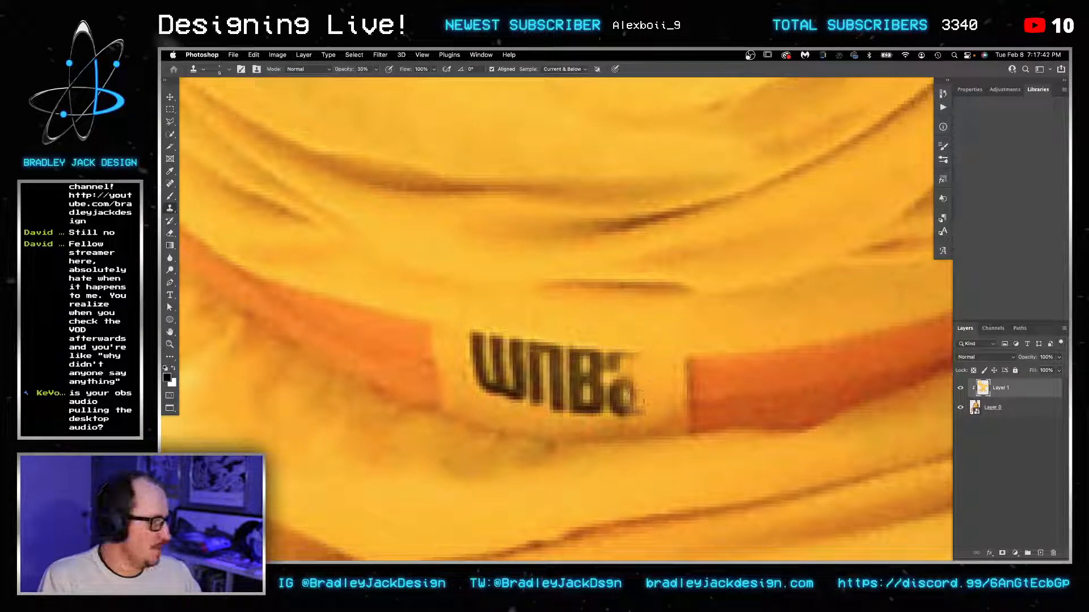
{"action": "left_click", "coordinate": [633, 399]}
{"action": "key", "text": "]"}
{"action": "left_click", "coordinate": [653, 376], "text": "alt"}
{"action": "left_click", "coordinate": [624, 389]}
{"action": "left_click", "coordinate": [622, 387]}
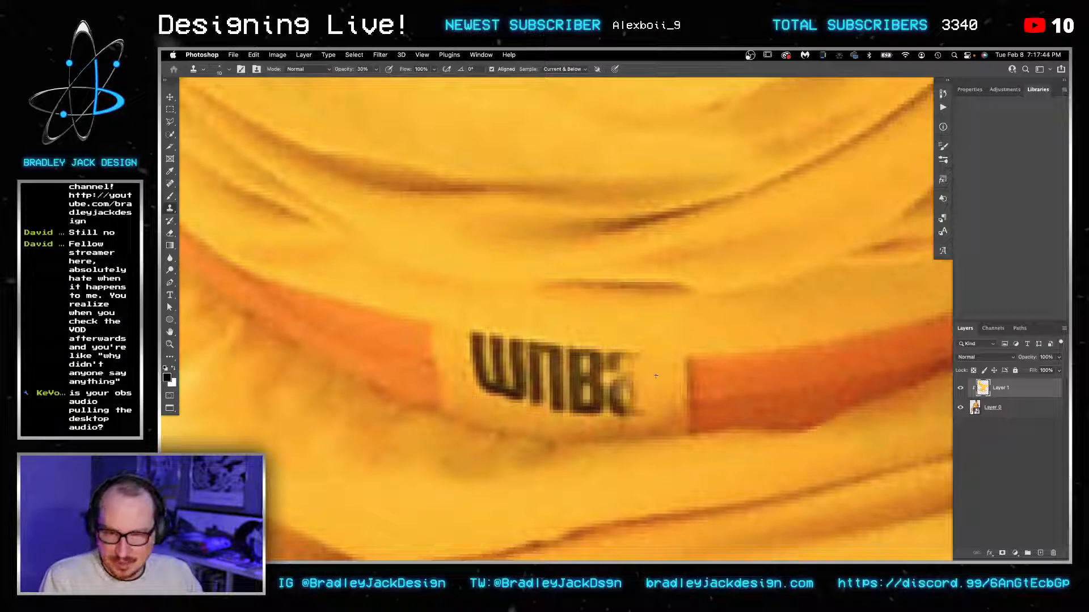
{"action": "left_click", "coordinate": [624, 388]}
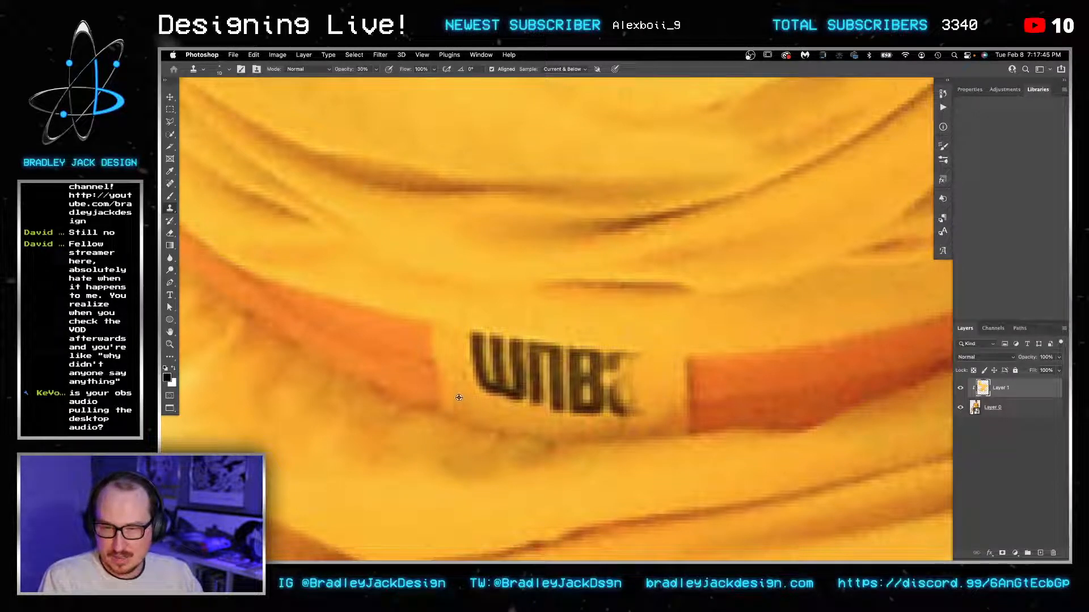
Step: Clone waistband fabric over the lower ends of the W and N, and resample to cover the lower part of the A
{"action": "left_click_drag", "start_coordinate": [484, 381], "coordinate": [538, 400]}
{"action": "left_click", "coordinate": [537, 401]}
{"action": "left_click", "coordinate": [660, 376], "text": "alt"}
{"action": "left_click_drag", "start_coordinate": [641, 413], "coordinate": [620, 408]}
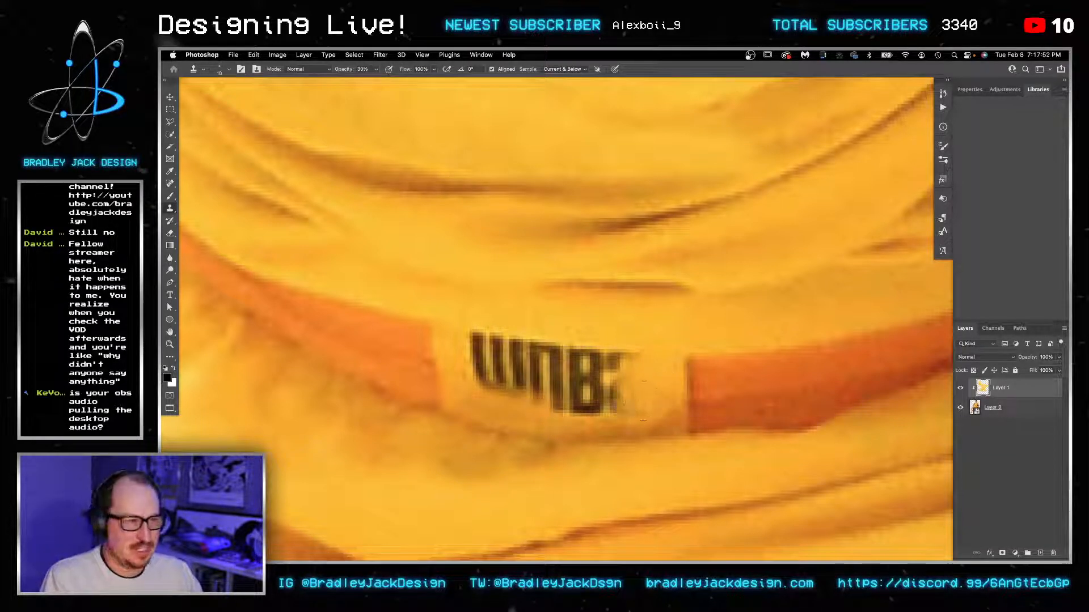
Step: Dab cloned waistband fabric over the remaining traces of the letter A in WNBA
{"action": "key", "text": "bracketleft"}
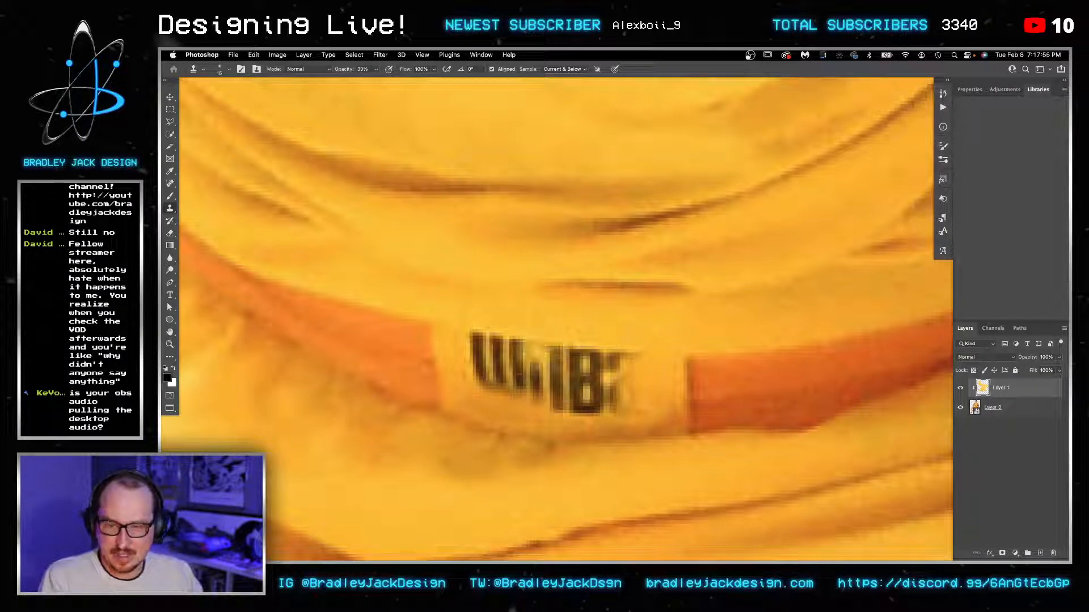
{"action": "left_click", "coordinate": [619, 368]}
{"action": "left_click", "coordinate": [621, 367]}
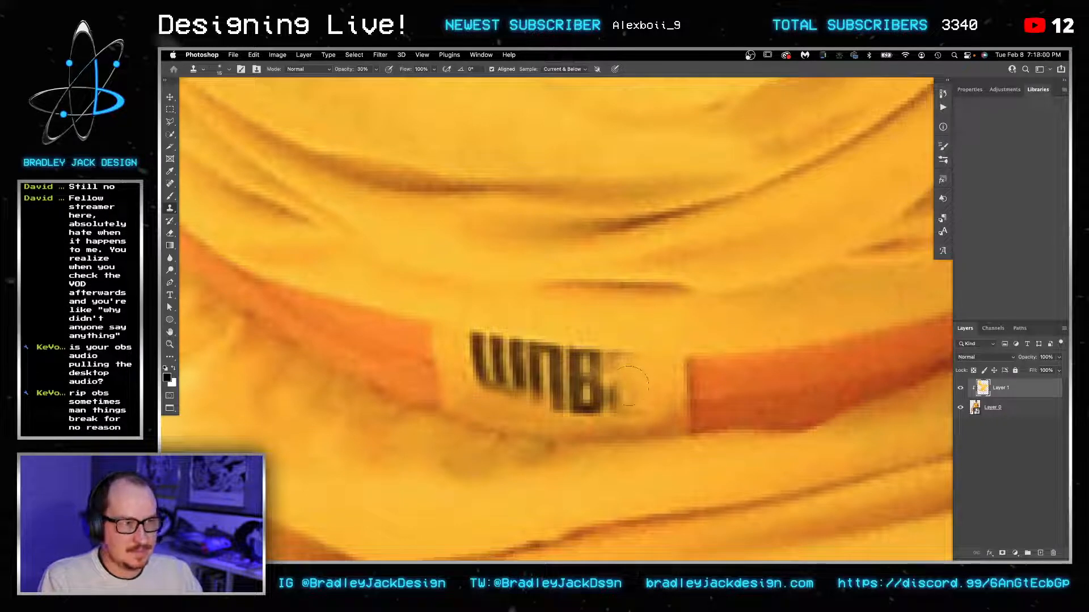
{"action": "left_click", "coordinate": [630, 387]}
{"action": "left_click", "coordinate": [626, 402]}
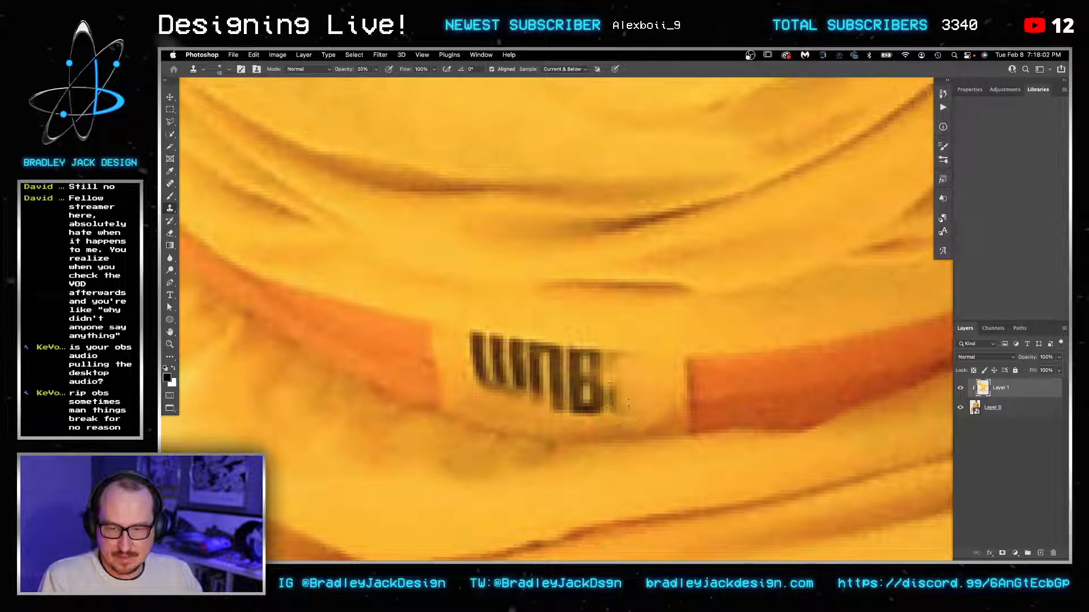
{"action": "left_click", "coordinate": [615, 404]}
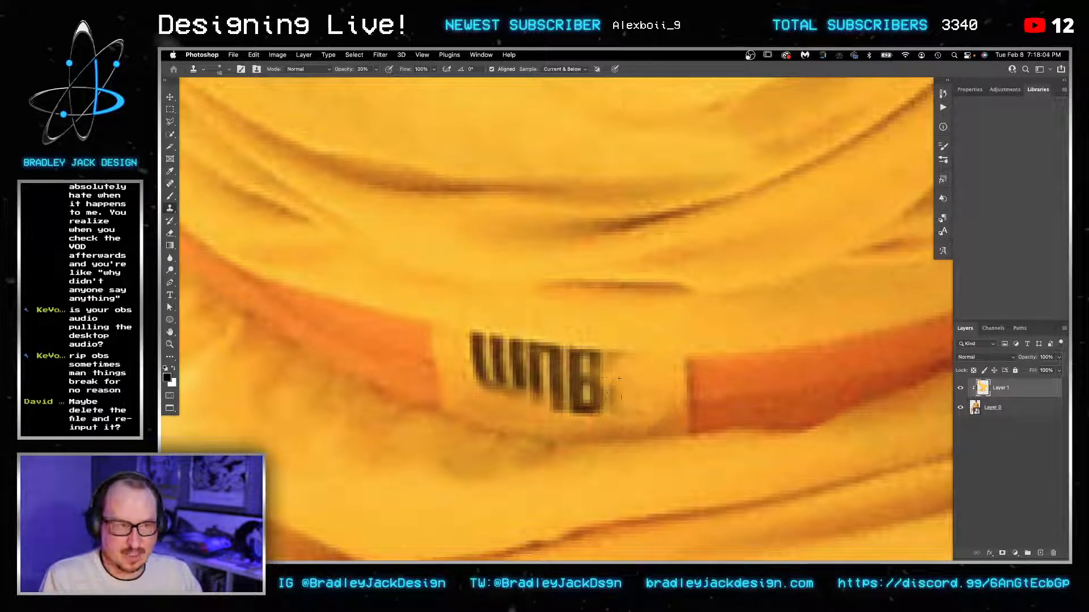
{"action": "left_click", "coordinate": [615, 399]}
{"action": "left_click", "coordinate": [613, 397]}
{"action": "left_click", "coordinate": [610, 397]}
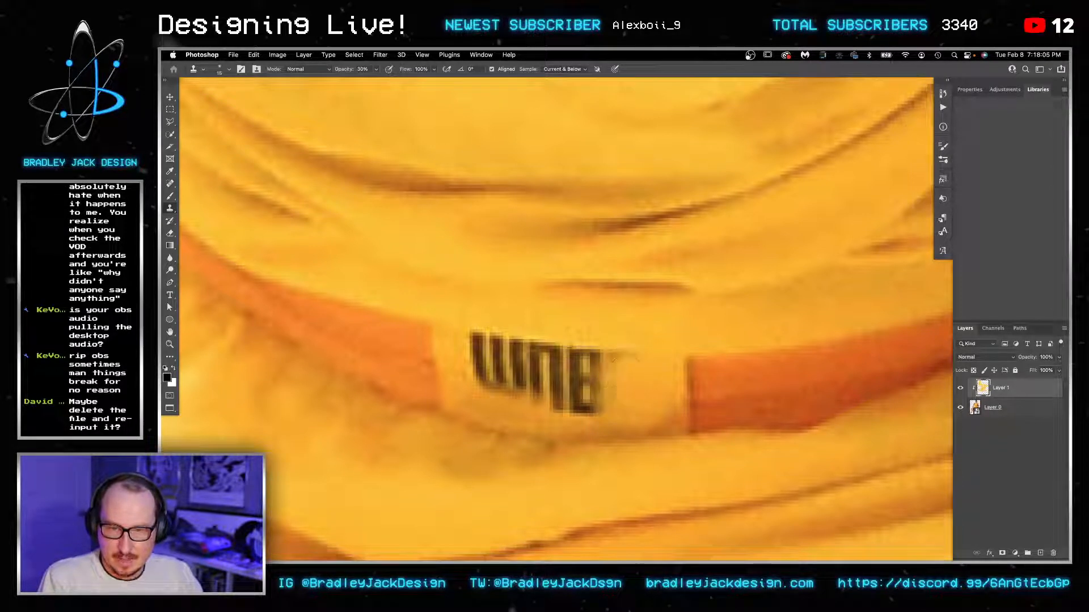
Step: Dab cloned waistband fabric over the letter B in WNBA to fade it
{"action": "left_click", "coordinate": [587, 369]}
{"action": "left_click", "coordinate": [585, 364]}
{"action": "left_click", "coordinate": [595, 388]}
{"action": "left_click", "coordinate": [584, 396]}
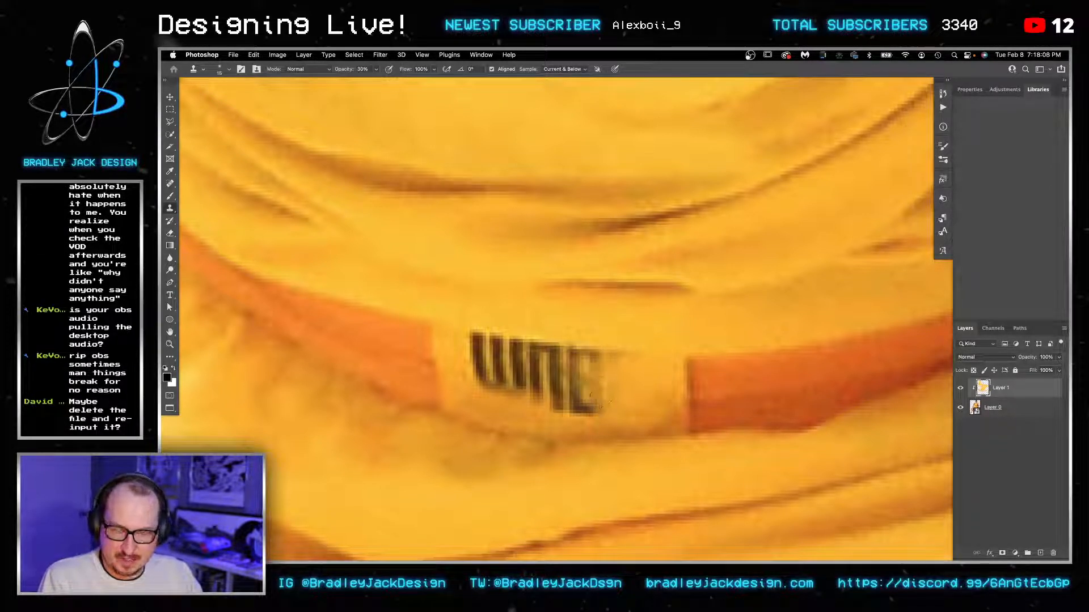
{"action": "left_click", "coordinate": [587, 397]}
{"action": "left_click", "coordinate": [587, 395]}
Step: Shrink the Clone Stamp brush, sample the blank patch before the W and clone it over the letter's first stem
{"action": "left_click", "coordinate": [528, 295], "text": "alt"}
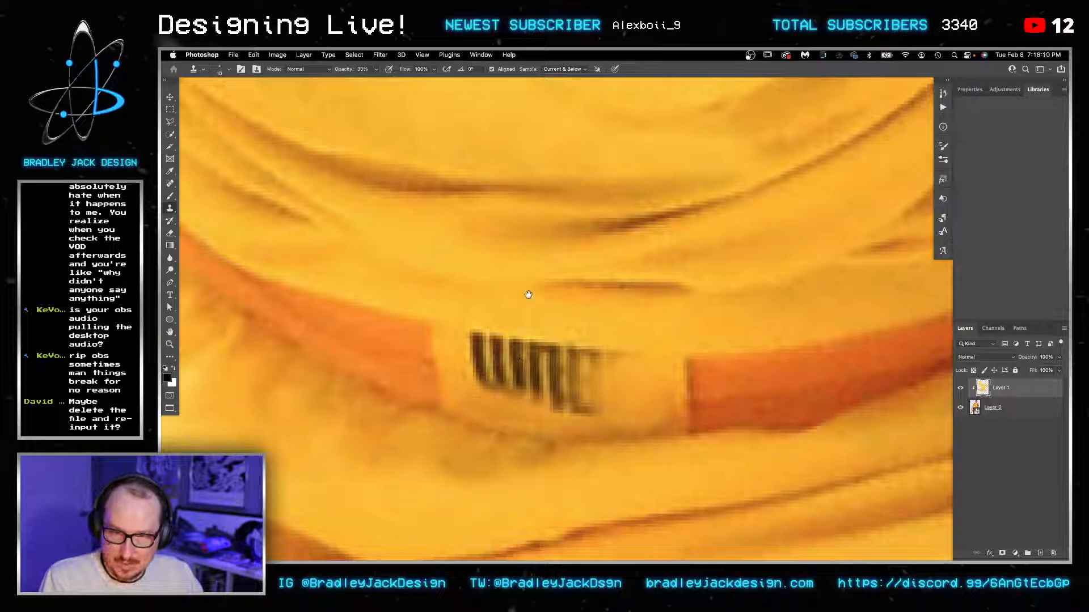
{"action": "key", "text": "["}
{"action": "left_click", "coordinate": [451, 348], "text": "alt"}
{"action": "left_click", "coordinate": [457, 356]}
{"action": "left_click", "coordinate": [475, 344]}
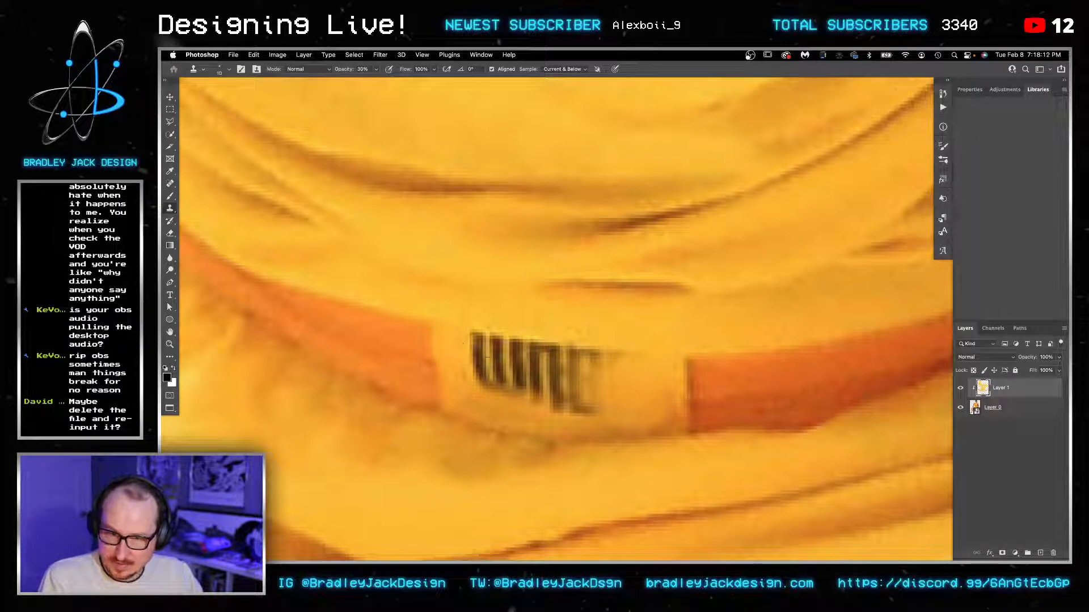
{"action": "left_click", "coordinate": [485, 345]}
{"action": "left_click_drag", "start_coordinate": [478, 345], "coordinate": [483, 376]}
{"action": "left_click", "coordinate": [480, 348]}
{"action": "left_click", "coordinate": [455, 344], "text": "alt"}
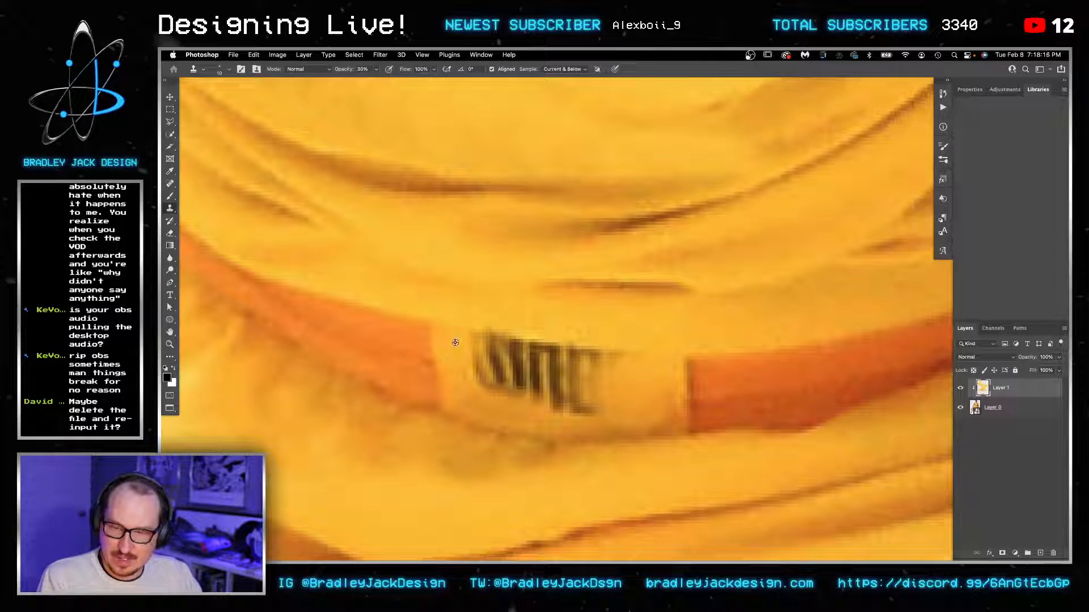
{"action": "mouse_move", "coordinate": [475, 337]}
{"action": "left_mouse_down"}
{"action": "mouse_move", "coordinate": [468, 389]}
{"action": "mouse_move", "coordinate": [451, 339]}
{"action": "mouse_move", "coordinate": [484, 367]}
{"action": "left_mouse_up"}
{"action": "left_click", "coordinate": [482, 373]}
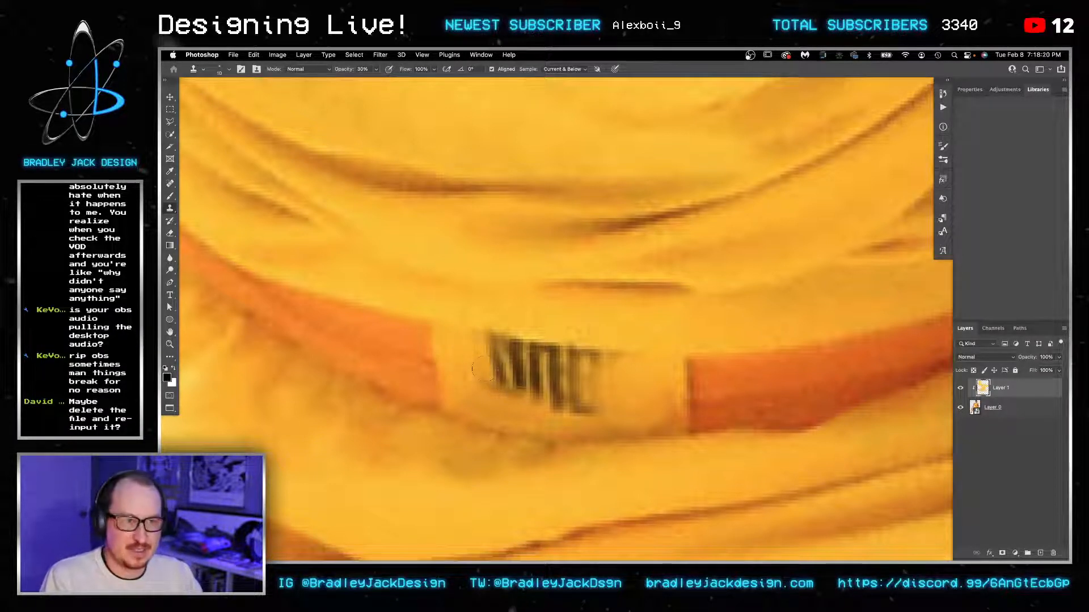
Step: Set the Clone Stamp opacity to 50% and clone plain fabric over the remaining WNBA letters on the waistband patch
{"action": "key", "text": "5"}
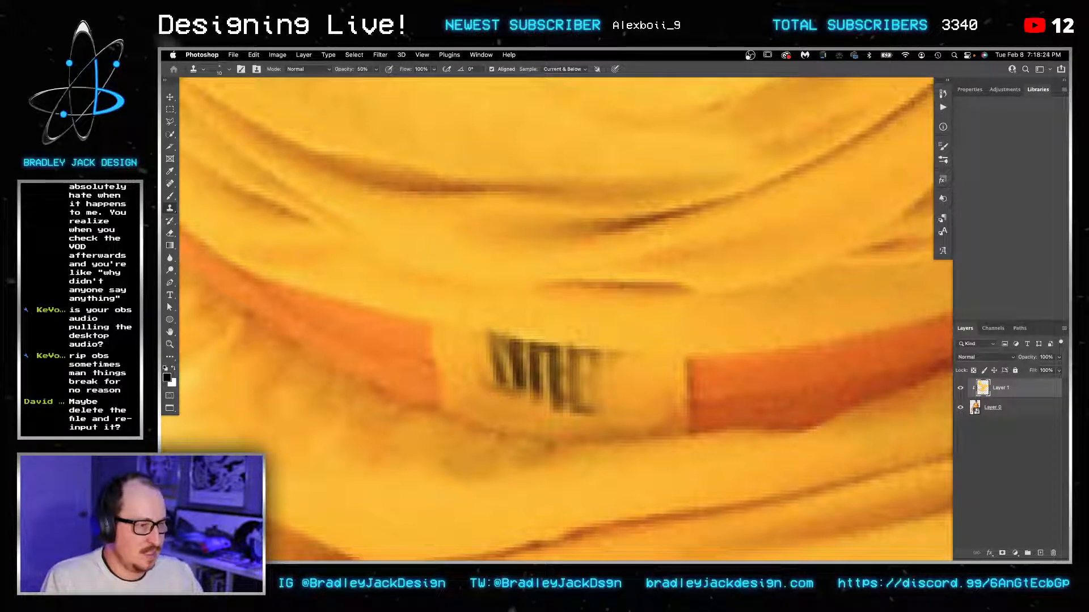
{"action": "key", "text": "Tab"}
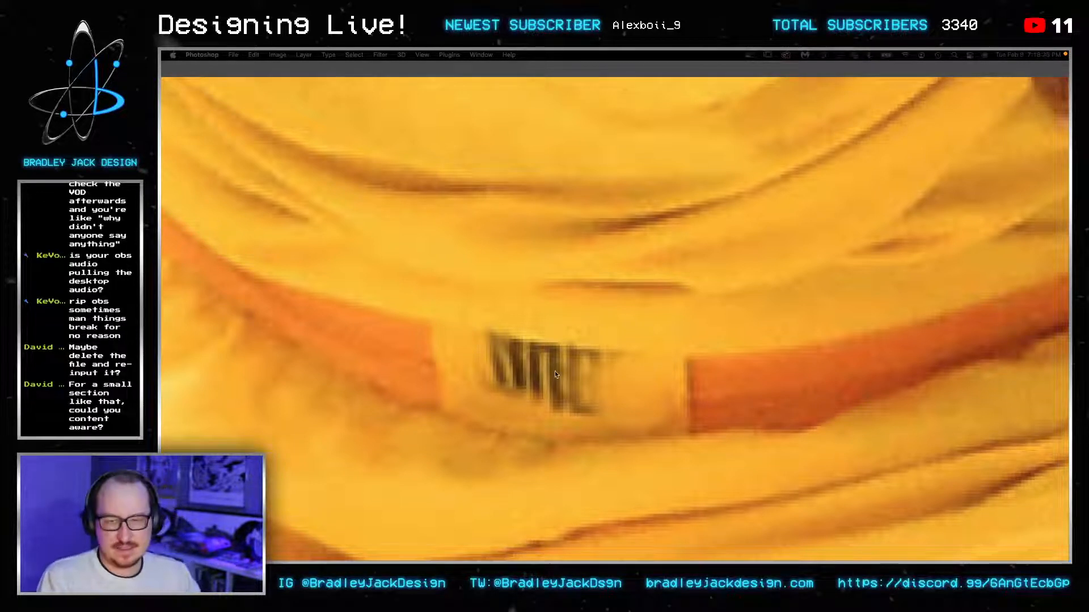
{"action": "left_click", "coordinate": [647, 390]}
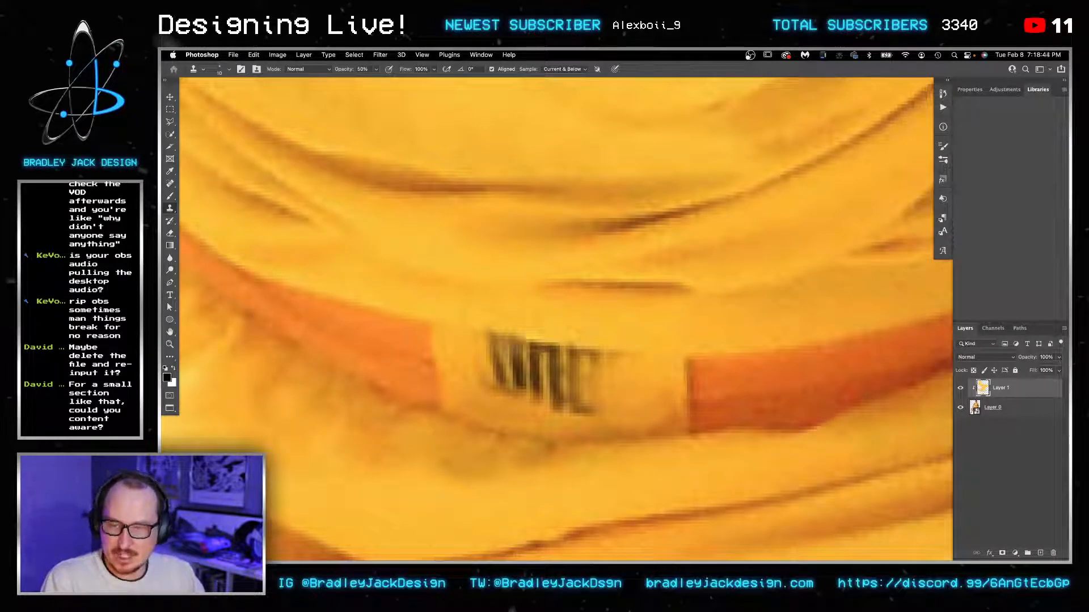
{"action": "scroll", "coordinate": [530, 347], "scroll_direction": "down", "scroll_amount": 5}
{"action": "scroll", "coordinate": [530, 347], "scroll_direction": "up", "scroll_amount": 2}
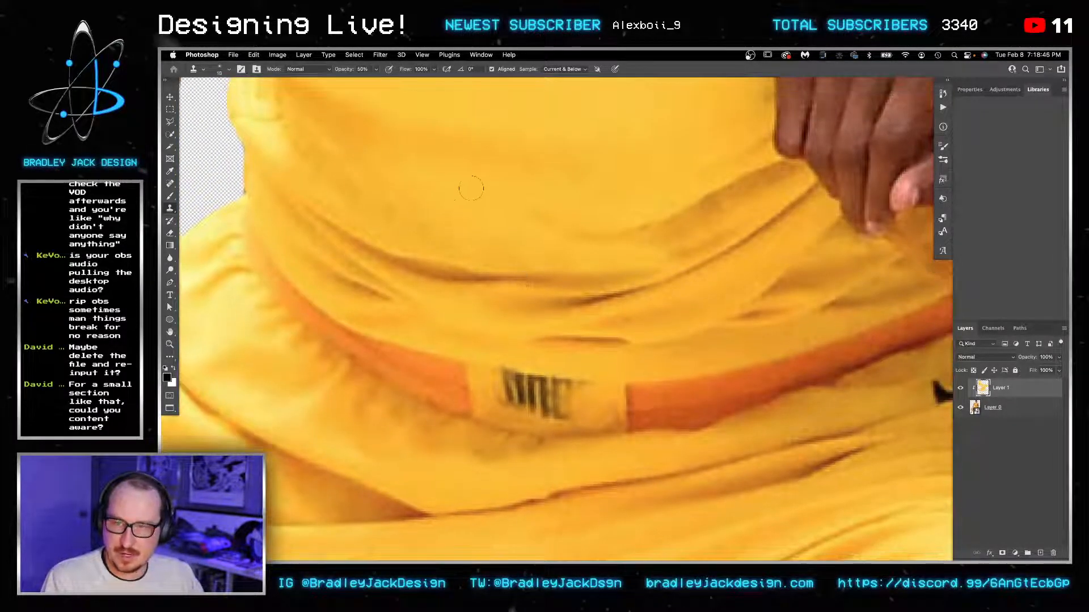
{"action": "mouse_move", "coordinate": [504, 385]}
{"action": "left_mouse_down"}
{"action": "mouse_move", "coordinate": [589, 390]}
{"action": "mouse_move", "coordinate": [530, 412]}
{"action": "mouse_move", "coordinate": [569, 399]}
{"action": "mouse_move", "coordinate": [491, 401]}
{"action": "mouse_move", "coordinate": [558, 414]}
{"action": "left_mouse_up"}
{"action": "key", "text": "bracketright"}
{"action": "left_click", "coordinate": [560, 414]}
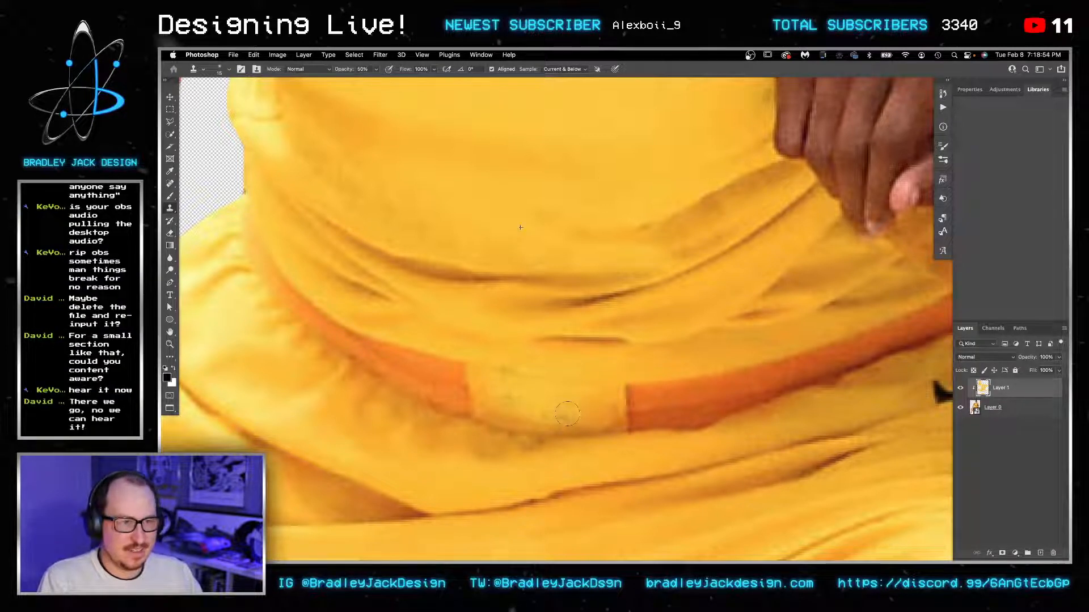
Step: Smooth the leftover smudges on the yellow waistband patch by cloning clean fabric over its edge and centre
{"action": "key", "text": "bracketright"}
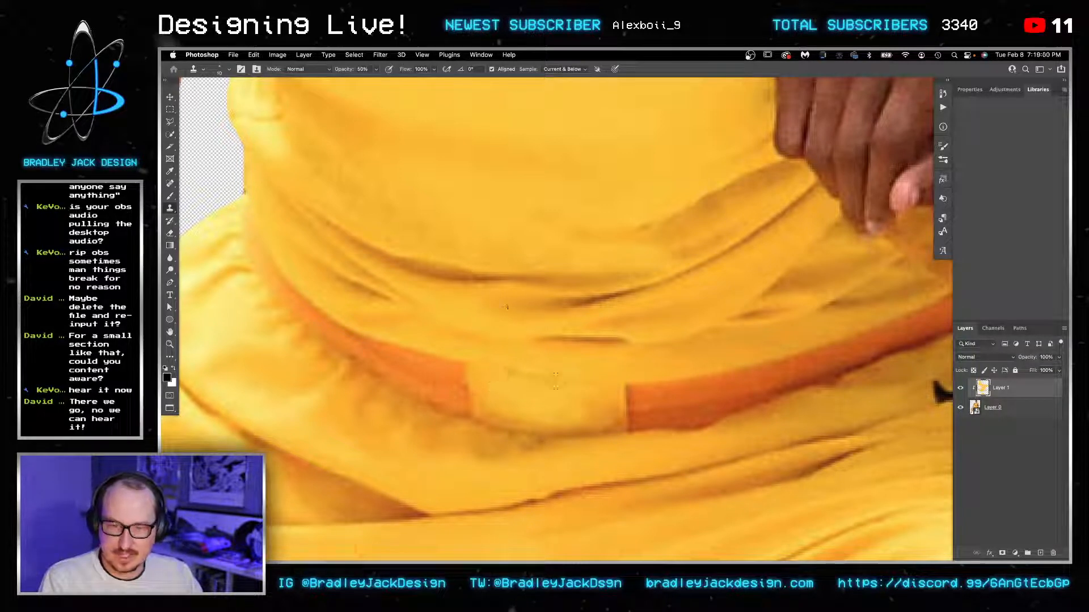
{"action": "left_click_drag", "start_coordinate": [608, 390], "coordinate": [613, 405]}
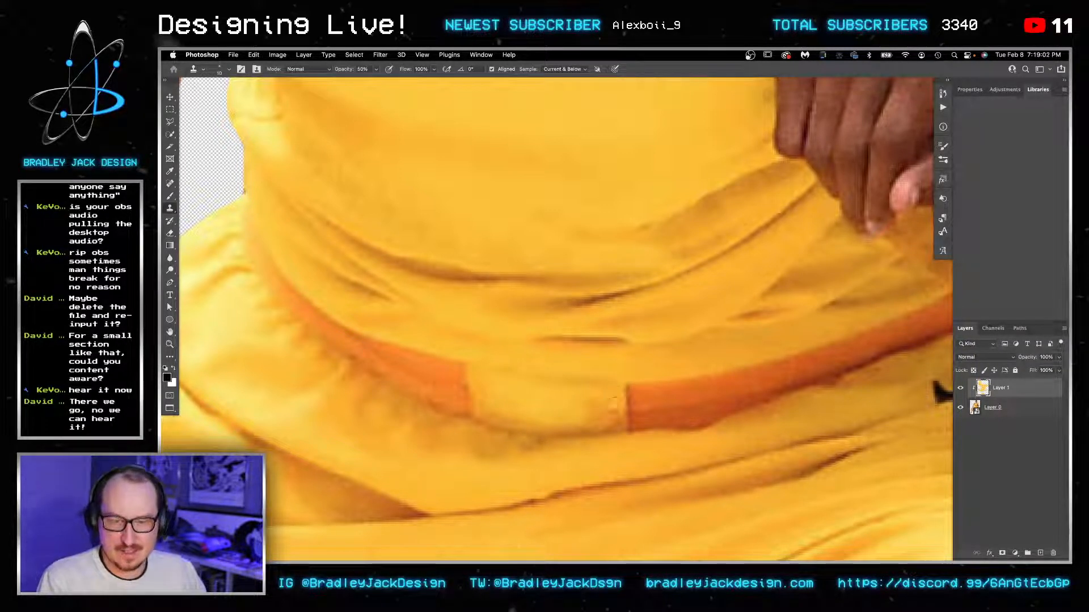
{"action": "key", "text": "bracketright"}
{"action": "left_click", "coordinate": [600, 412], "text": "alt"}
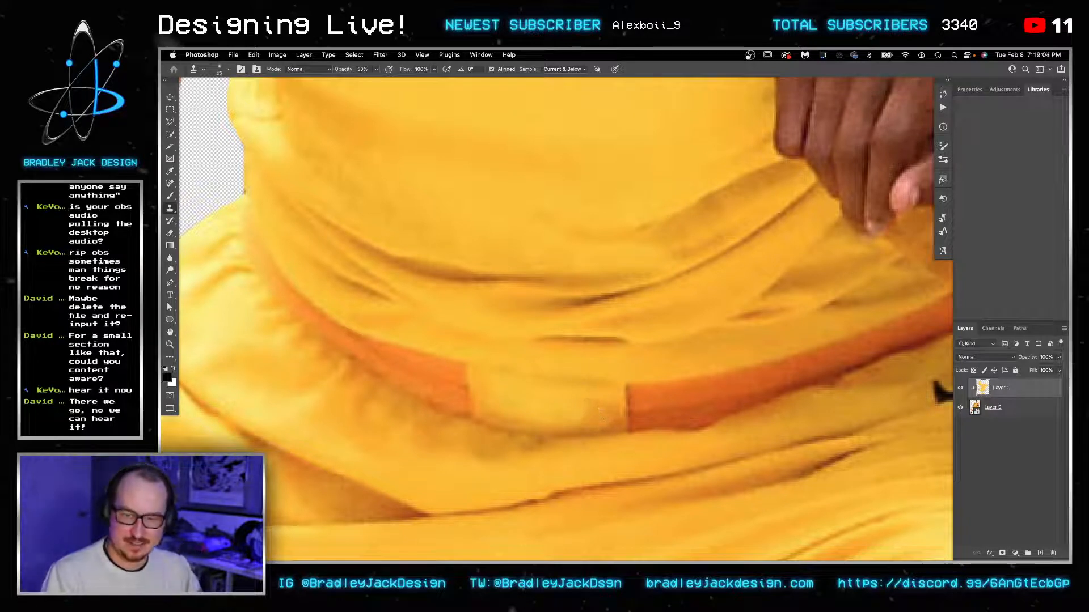
{"action": "key", "text": "bracketright"}
{"action": "left_click_drag", "start_coordinate": [577, 412], "coordinate": [550, 402]}
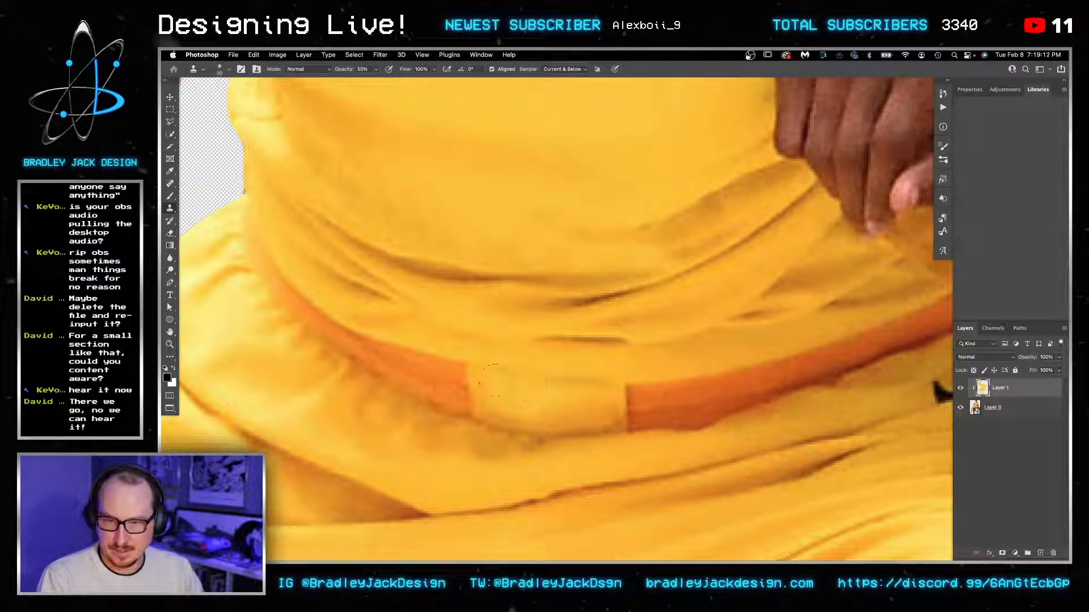
Step: Clone surrounding yellow fabric over the black swoosh on the shorts beside the player's hand
{"action": "scroll", "coordinate": [573, 364], "scroll_direction": "down", "scroll_amount": 10}
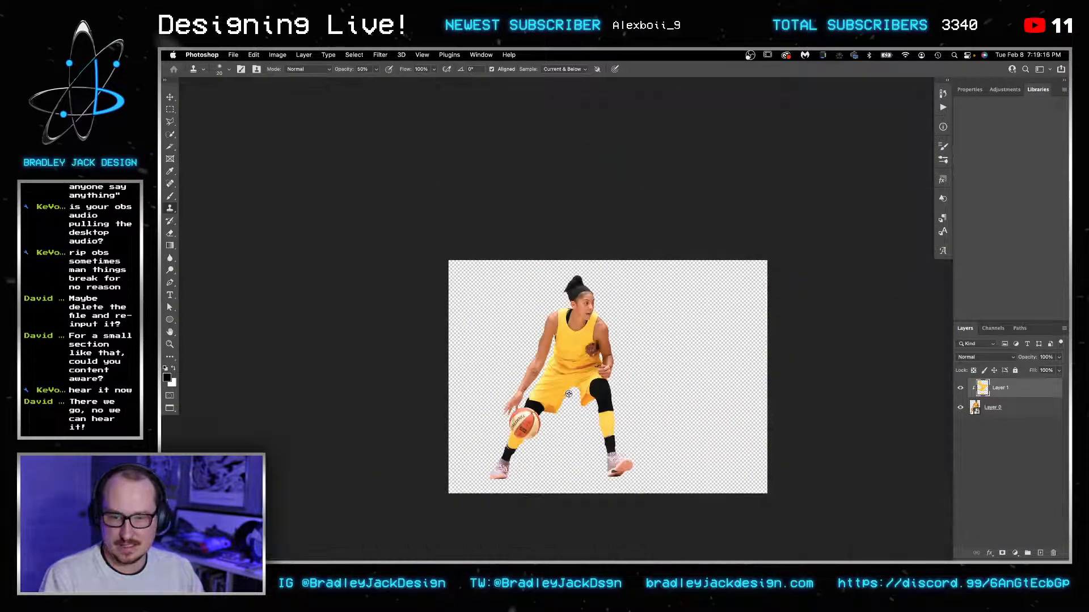
{"action": "scroll", "coordinate": [568, 393], "scroll_direction": "up", "scroll_amount": 8}
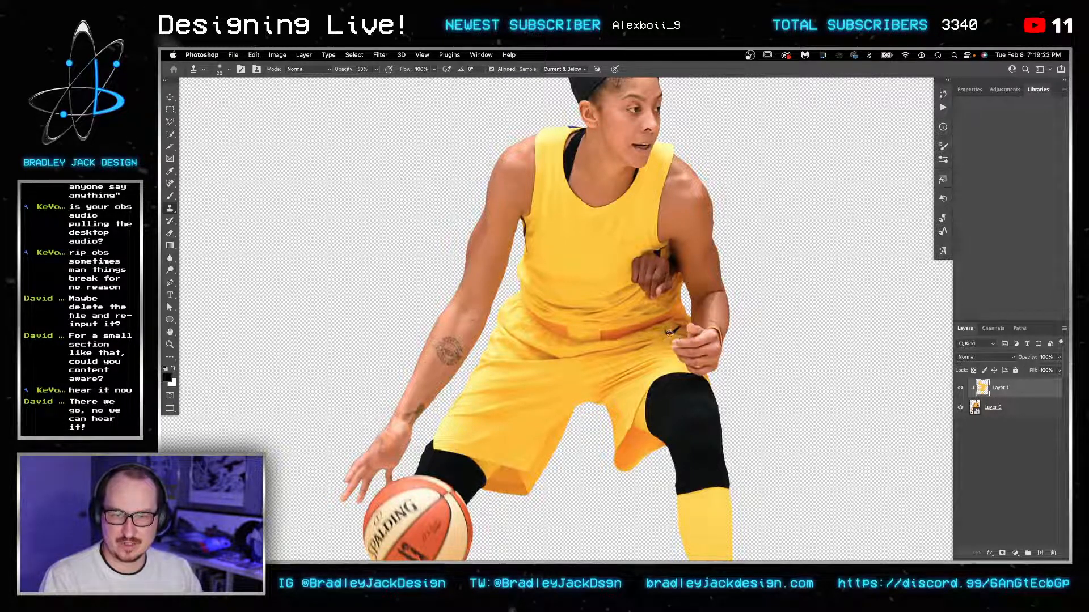
{"action": "scroll", "coordinate": [670, 334], "scroll_direction": "up", "scroll_amount": 5}
{"action": "scroll", "coordinate": [670, 333], "scroll_direction": "up", "scroll_amount": 2}
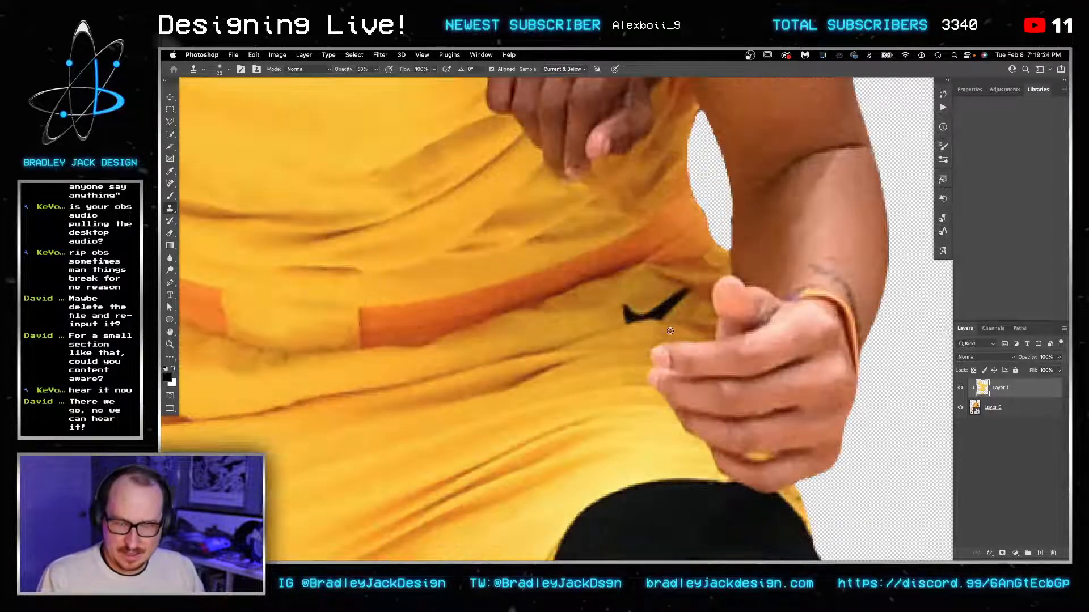
{"action": "scroll", "coordinate": [670, 333], "scroll_direction": "up", "scroll_amount": 4}
{"action": "key", "text": "bracketleft"}
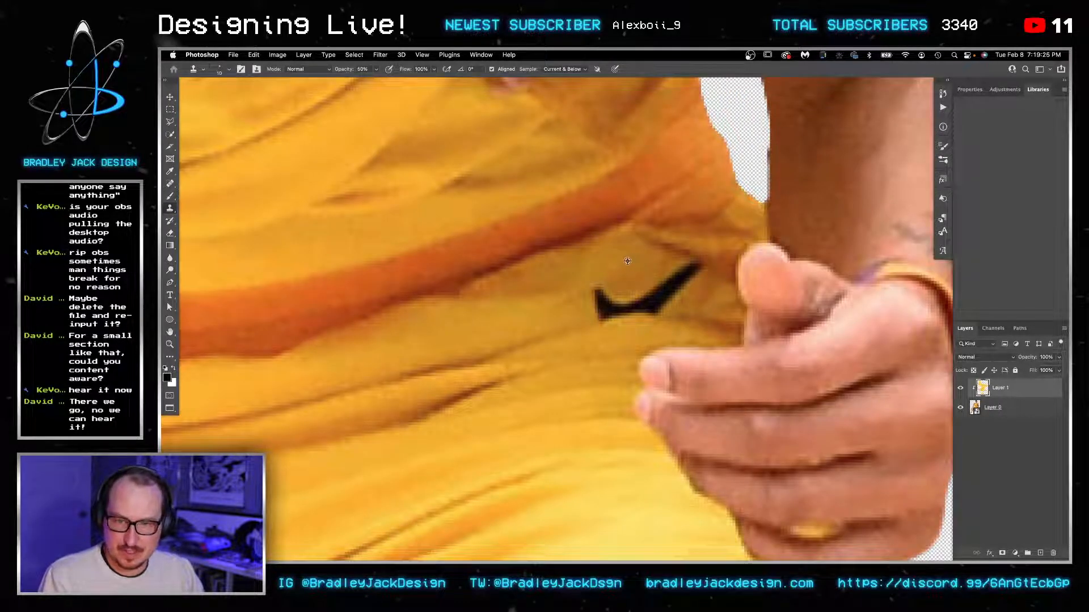
{"action": "left_click_drag", "start_coordinate": [671, 285], "coordinate": [695, 266]}
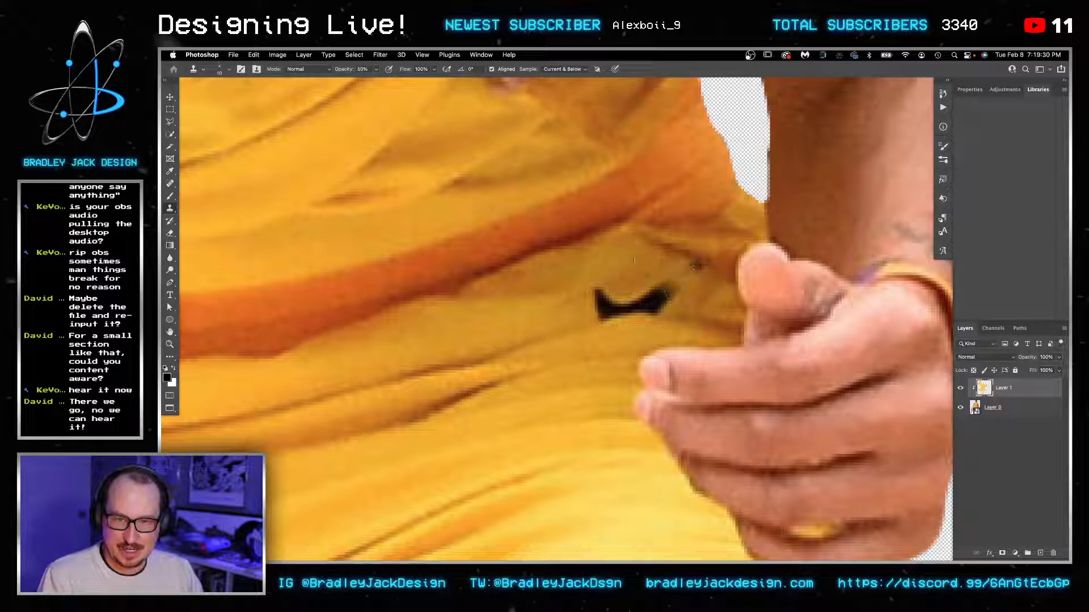
{"action": "mouse_move", "coordinate": [620, 265]}
{"action": "left_mouse_down"}
{"action": "mouse_move", "coordinate": [667, 291]}
{"action": "mouse_move", "coordinate": [610, 303]}
{"action": "mouse_move", "coordinate": [662, 306]}
{"action": "mouse_move", "coordinate": [598, 301]}
{"action": "mouse_move", "coordinate": [673, 301]}
{"action": "left_mouse_up"}
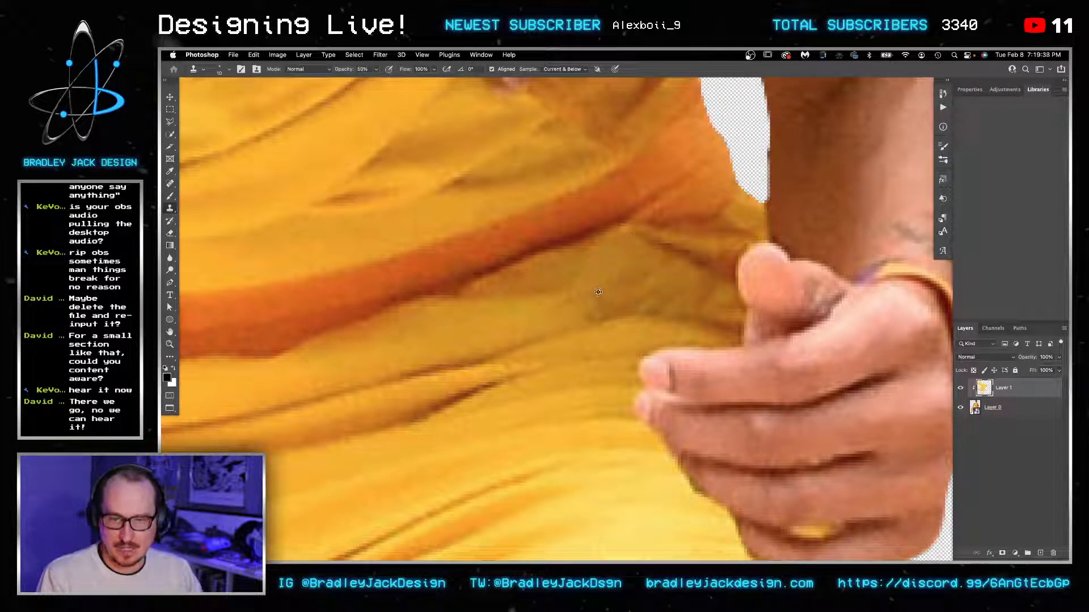
{"action": "left_click_drag", "start_coordinate": [599, 294], "coordinate": [595, 314]}
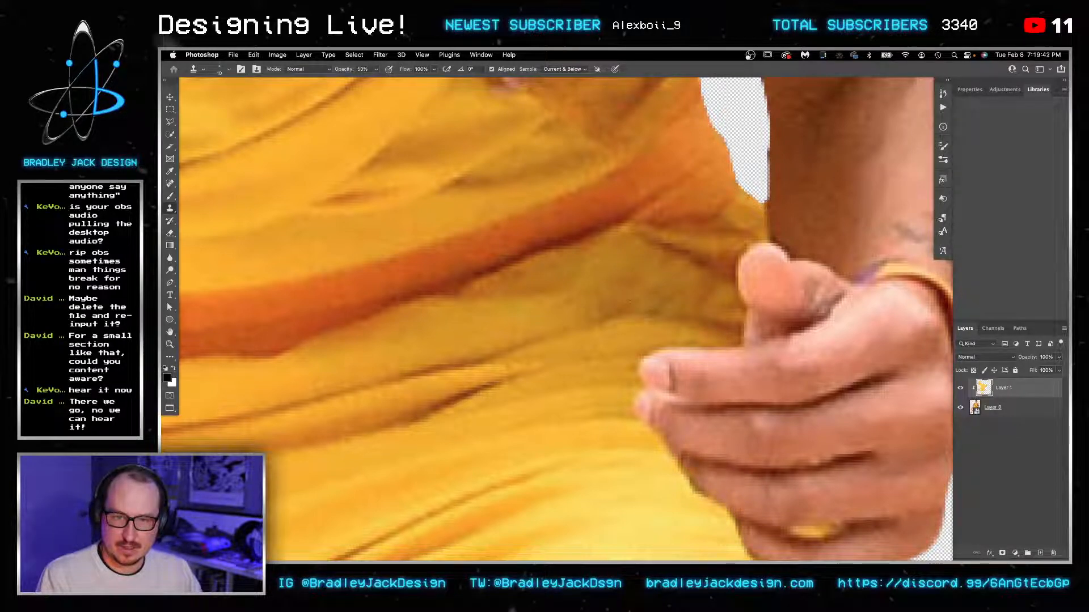
Step: Add a new layer above the existing retouching layer and clip it to the player
{"action": "scroll", "coordinate": [638, 287], "scroll_direction": "down", "scroll_amount": 5}
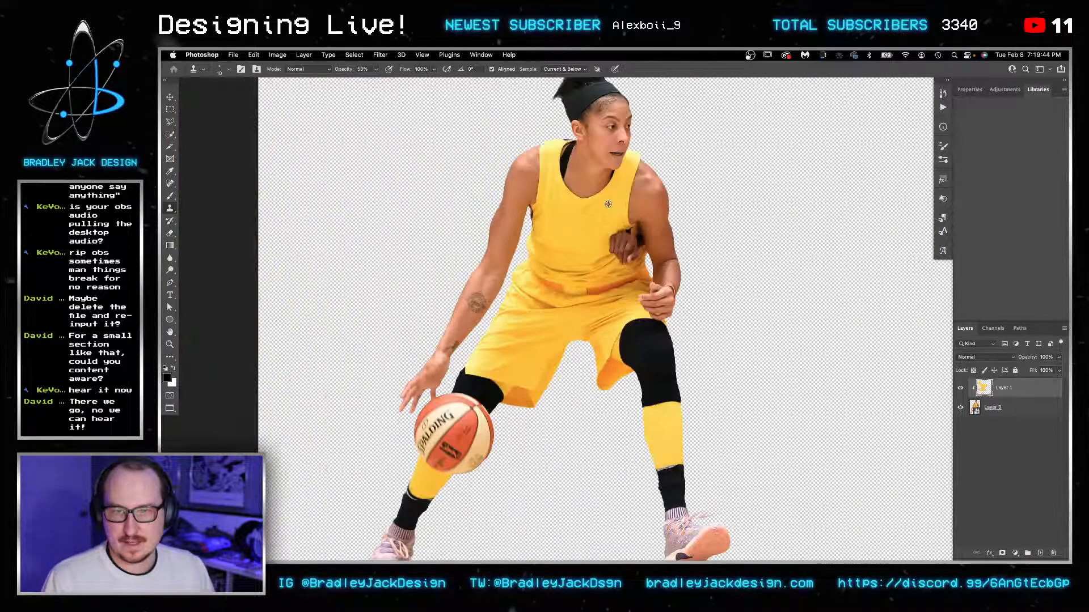
{"action": "scroll", "coordinate": [613, 208], "scroll_direction": "up", "scroll_amount": 2}
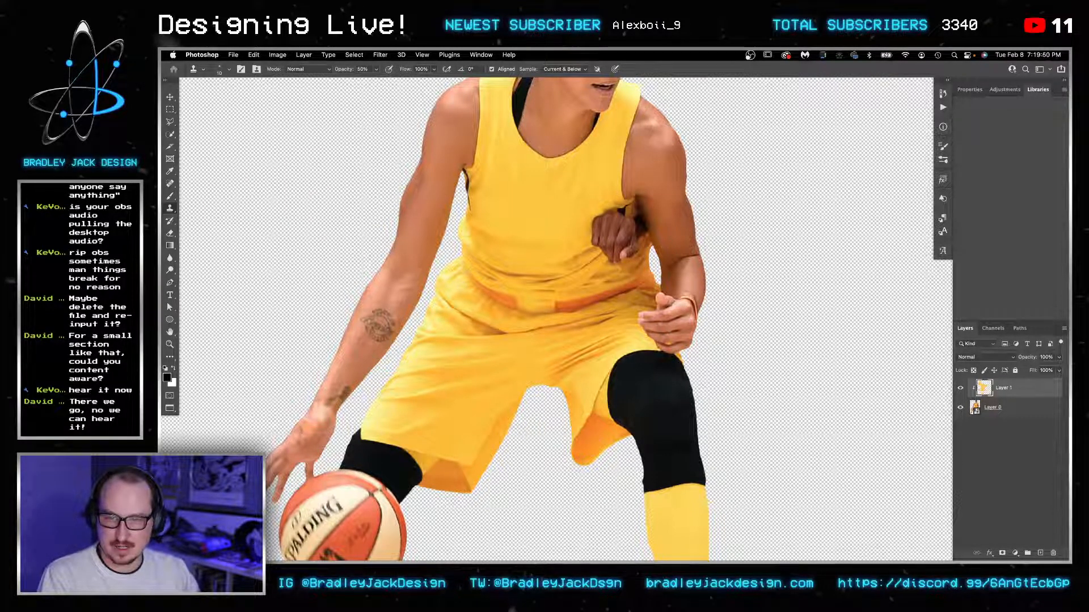
{"action": "scroll", "coordinate": [520, 334], "scroll_direction": "up", "scroll_amount": 5}
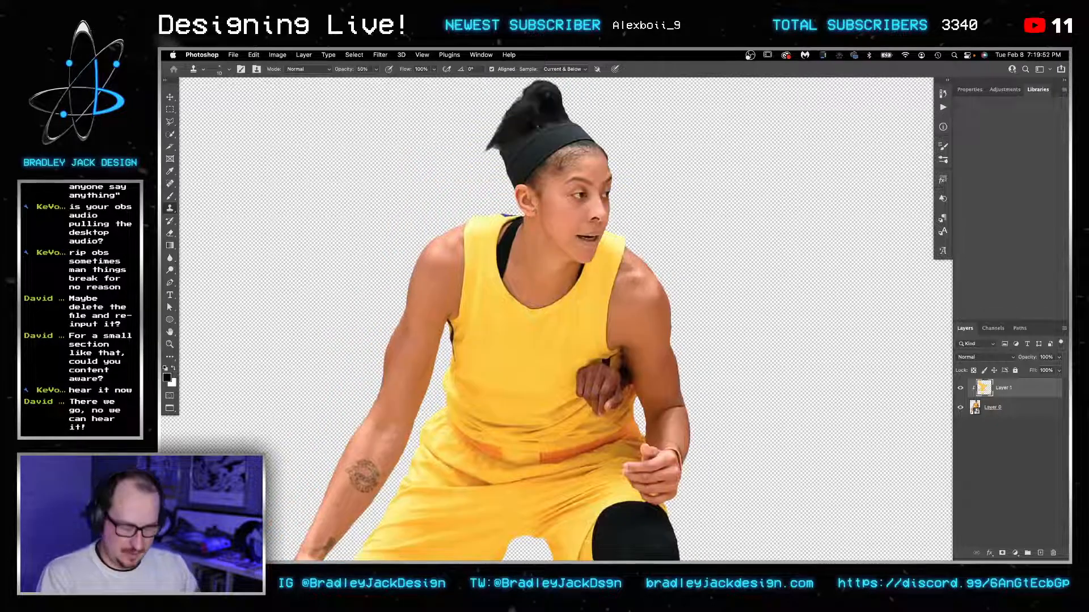
{"action": "key", "text": "super+shift+alt+n"}
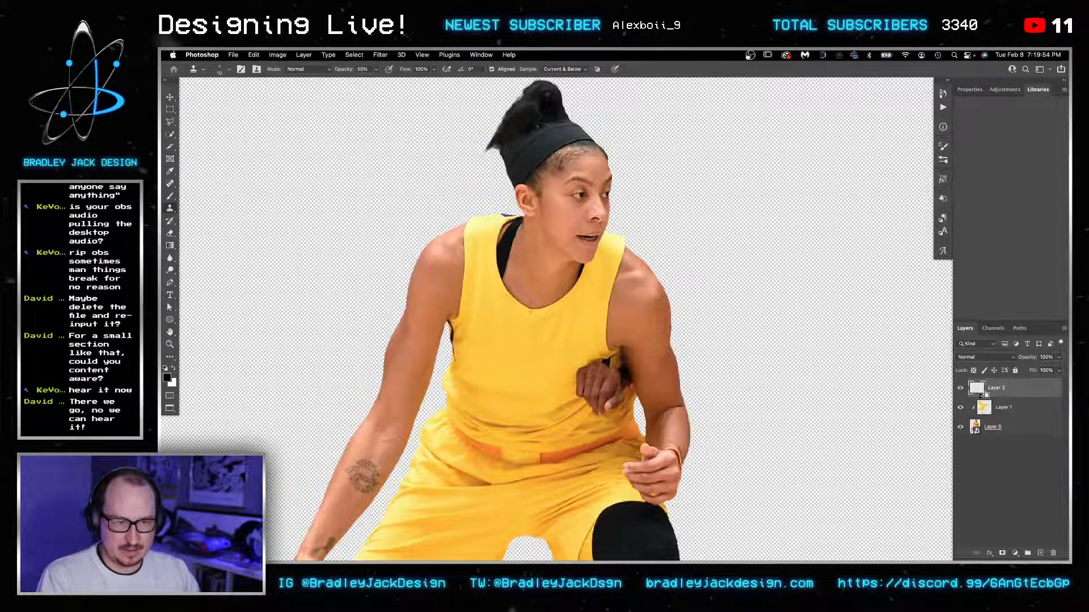
{"action": "left_click", "coordinate": [982, 397], "text": "alt"}
Step: Clone yellow jersey fabric over the purple sliver on the shoulder strap near the neck, raising the Clone Stamp opacity to 100%
{"action": "key", "text": "z"}
{"action": "left_click_drag", "start_coordinate": [490, 215], "coordinate": [692, 253]}
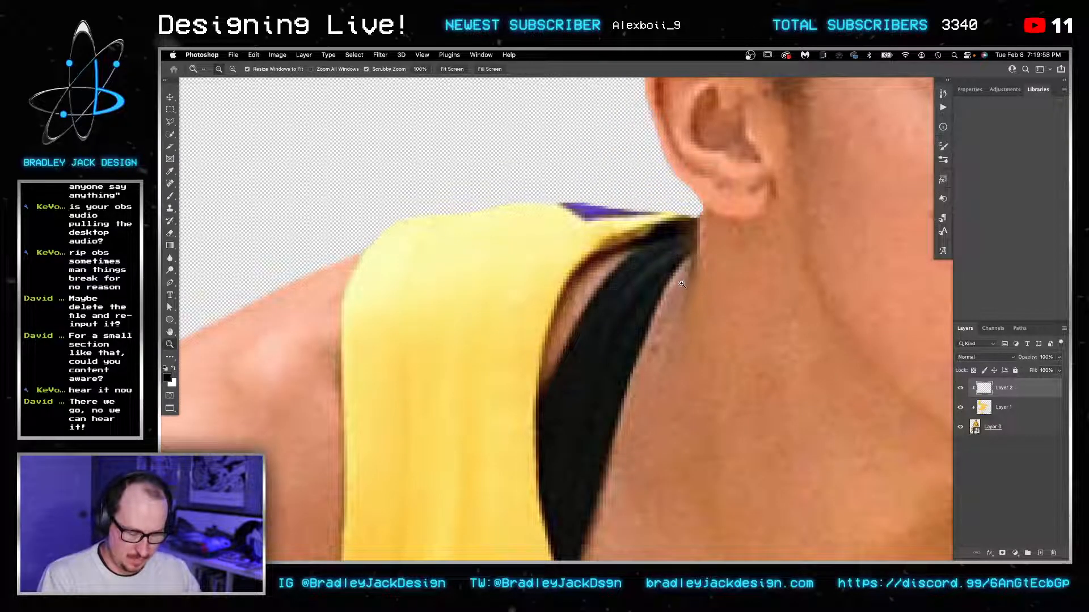
{"action": "key", "text": "s"}
{"action": "key", "text": "bracketright"}
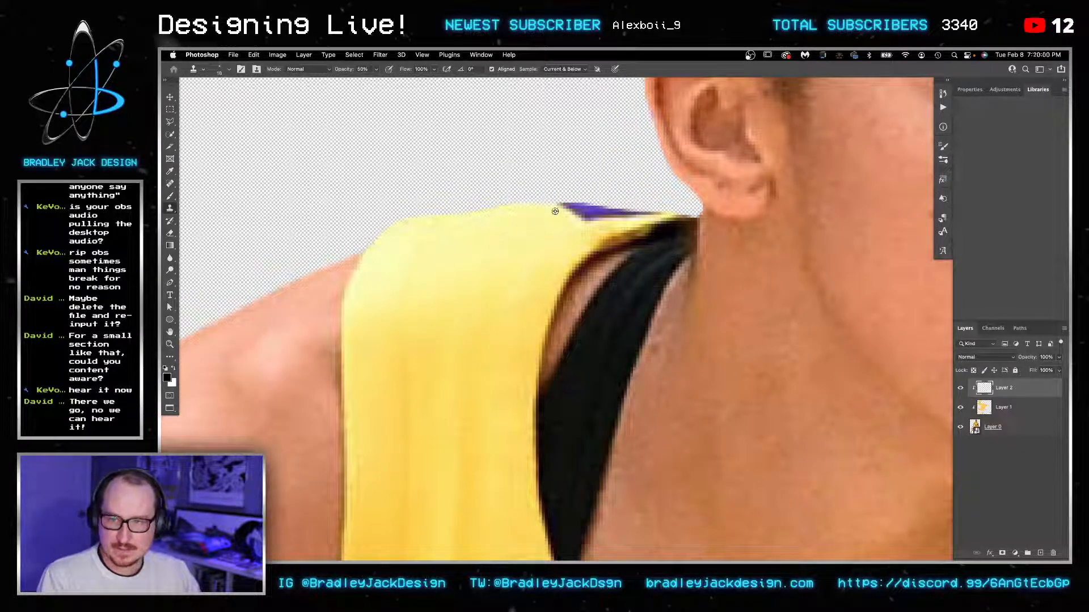
{"action": "left_click_drag", "start_coordinate": [570, 211], "coordinate": [635, 213]}
{"action": "left_click", "coordinate": [590, 214]}
{"action": "key", "text": "0"}
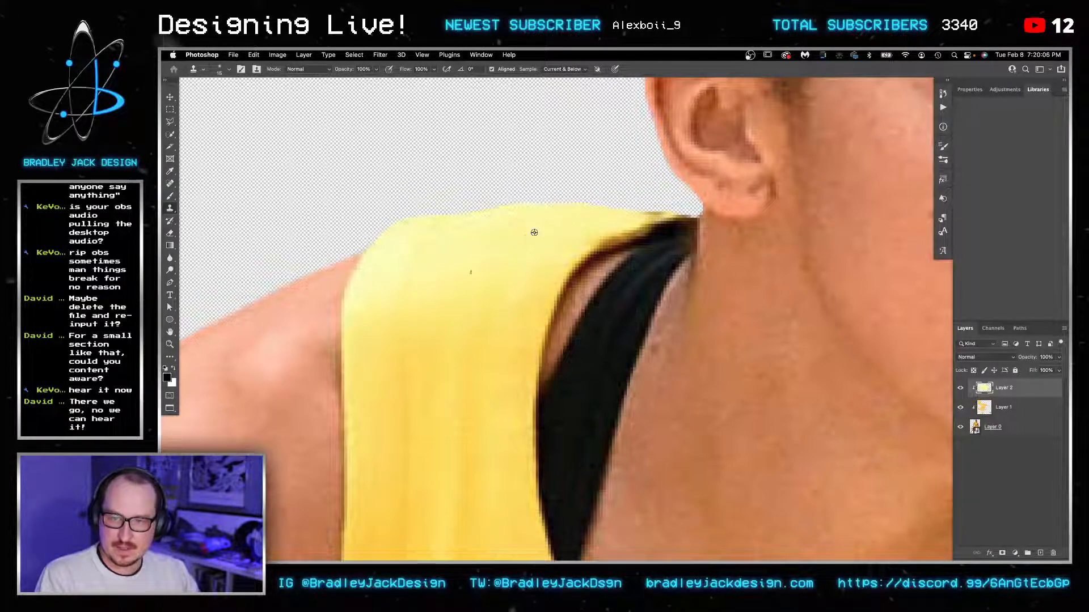
Step: Switch to Safari, save the Bleacher Report photo of Zach LaVine dribbling in white to Downloads, and return to Photoshop
{"action": "scroll", "coordinate": [510, 261], "scroll_direction": "down", "scroll_amount": 4}
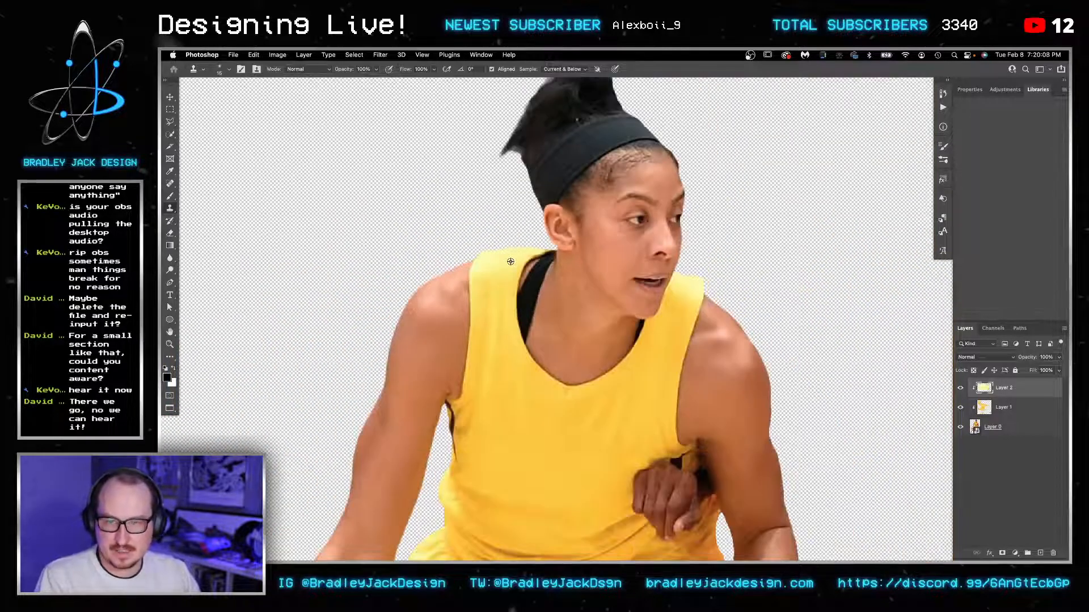
{"action": "scroll", "coordinate": [512, 290], "scroll_direction": "down", "scroll_amount": 1}
{"action": "scroll", "coordinate": [554, 333], "scroll_direction": "down", "scroll_amount": 5}
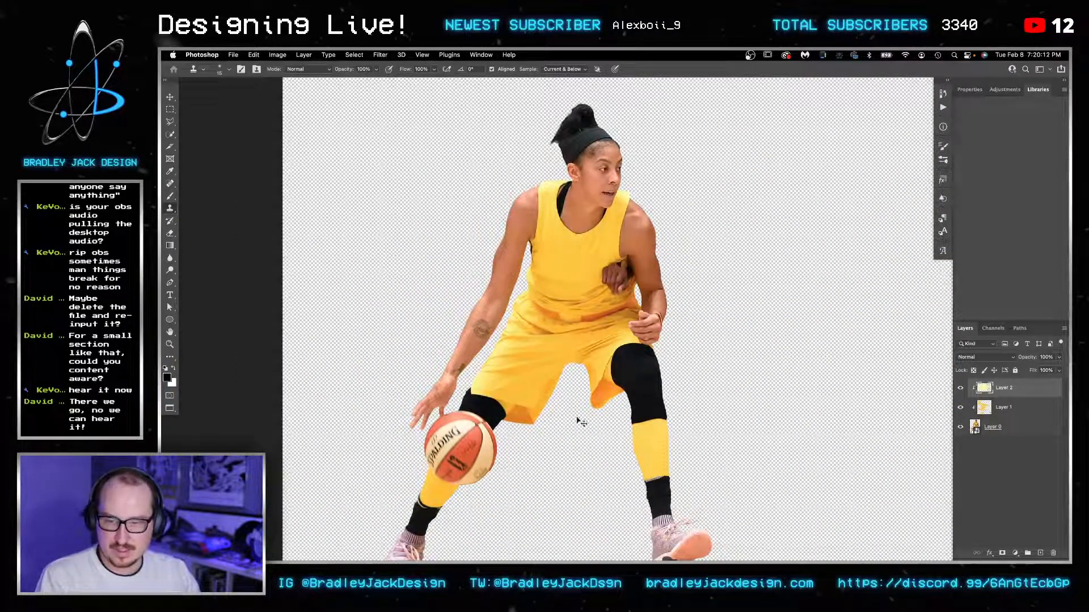
{"action": "key", "text": "Tab"}
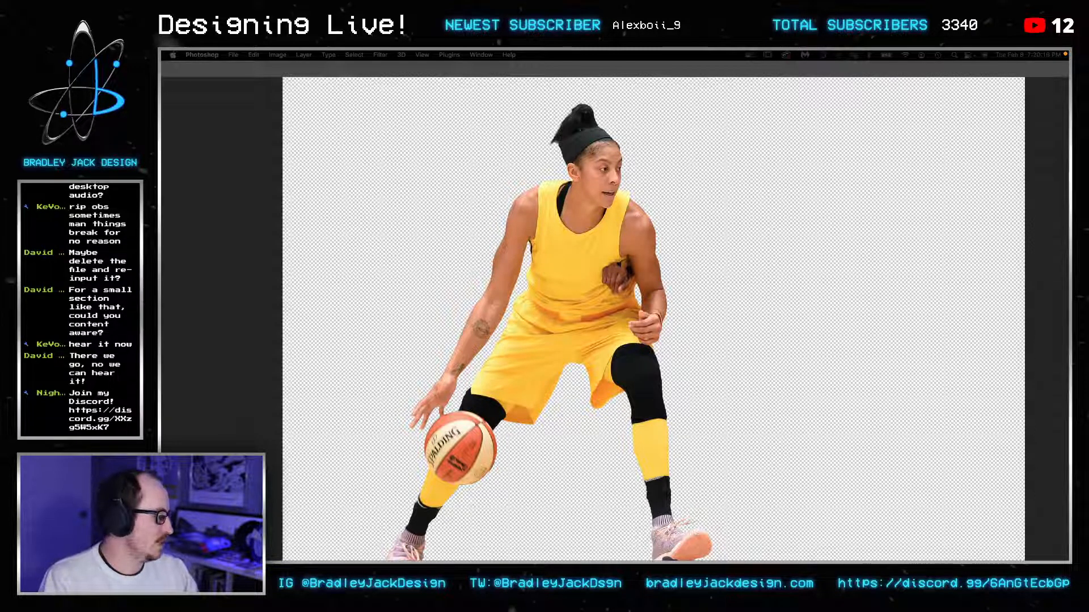
{"action": "key", "text": "super+Tab"}
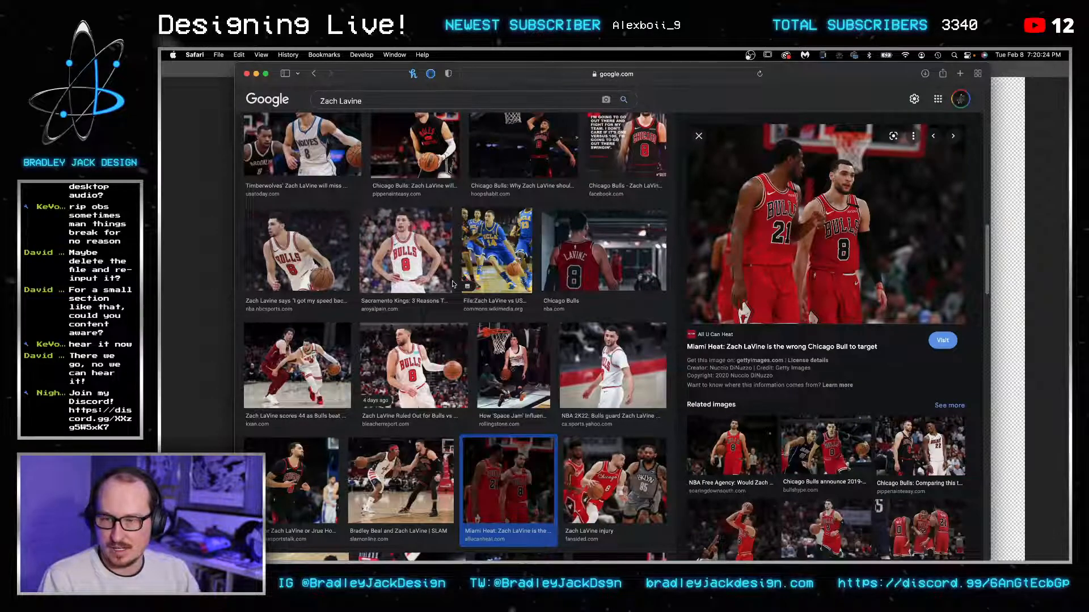
{"action": "key", "text": "super+Tab"}
{"action": "key", "text": "super+Tab"}
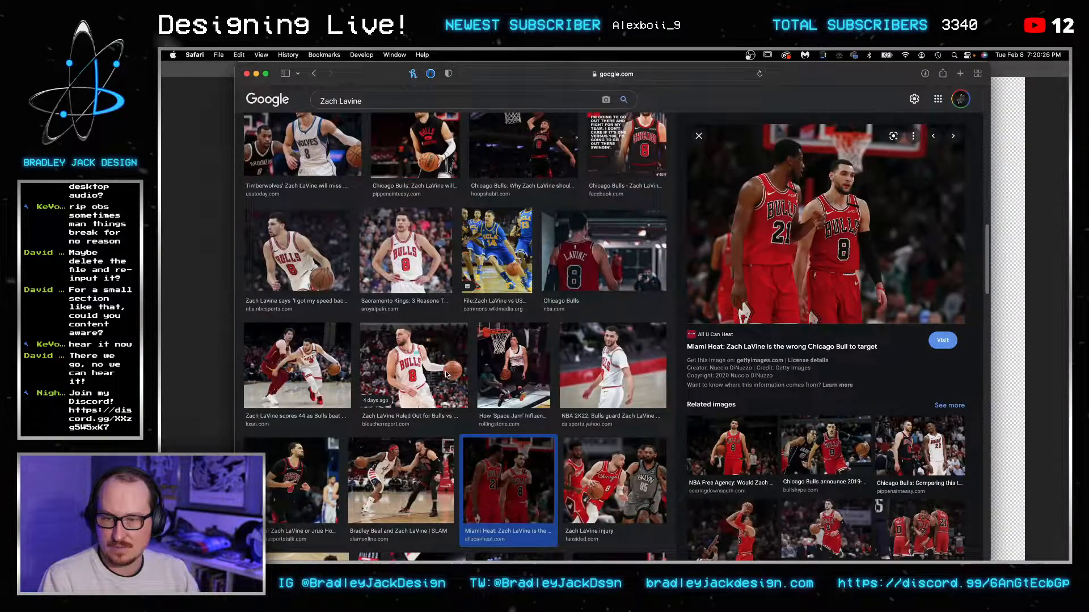
{"action": "left_click", "coordinate": [445, 371]}
{"action": "right_click", "coordinate": [907, 233]}
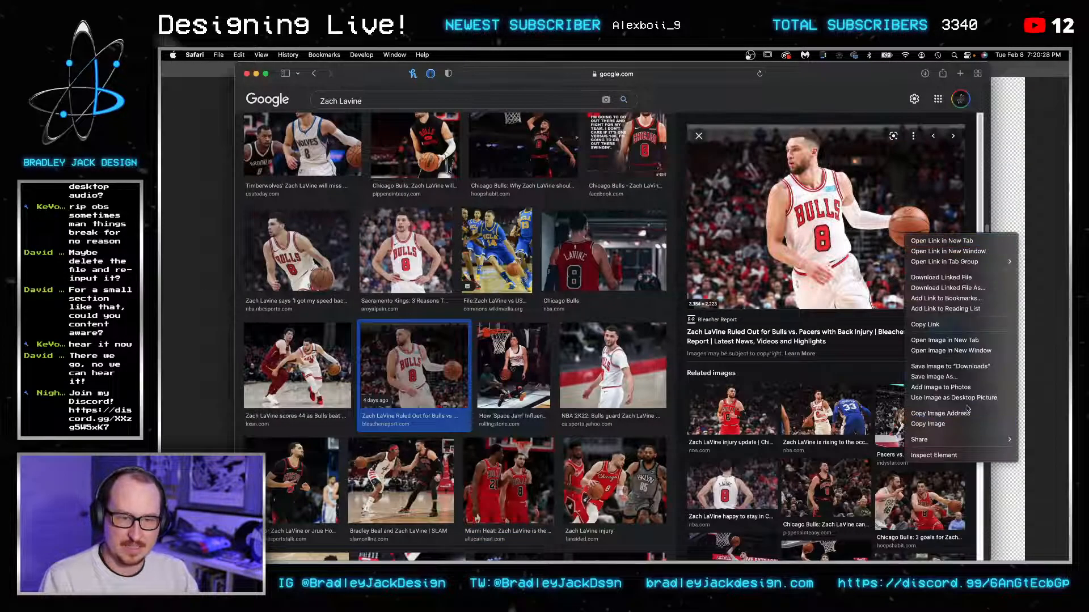
{"action": "left_click", "coordinate": [948, 370]}
{"action": "key", "text": "super+Tab"}
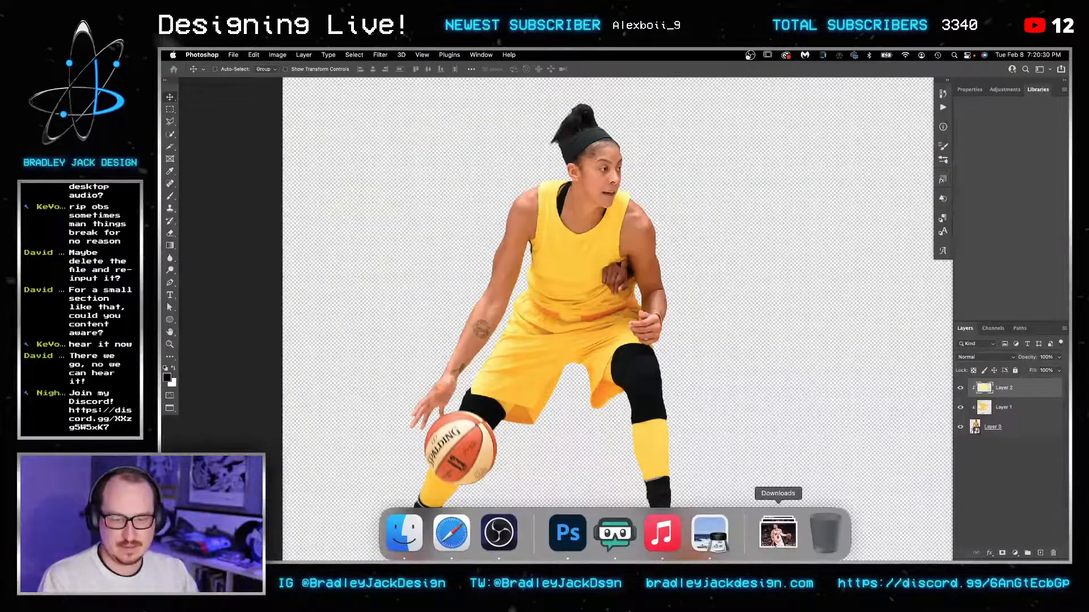
Step: Place the downloaded Zach LaVine photo in the document and scale it up to about 213%
{"action": "left_click", "coordinate": [778, 533]}
{"action": "left_click", "coordinate": [568, 156]}
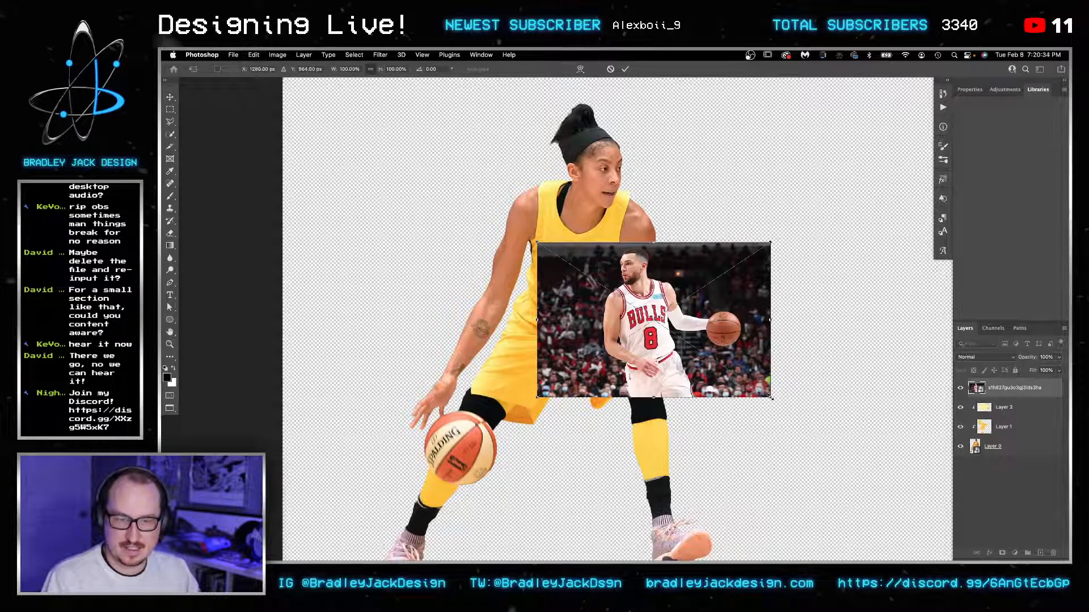
{"action": "left_click_drag", "start_coordinate": [771, 398], "coordinate": [904, 484]}
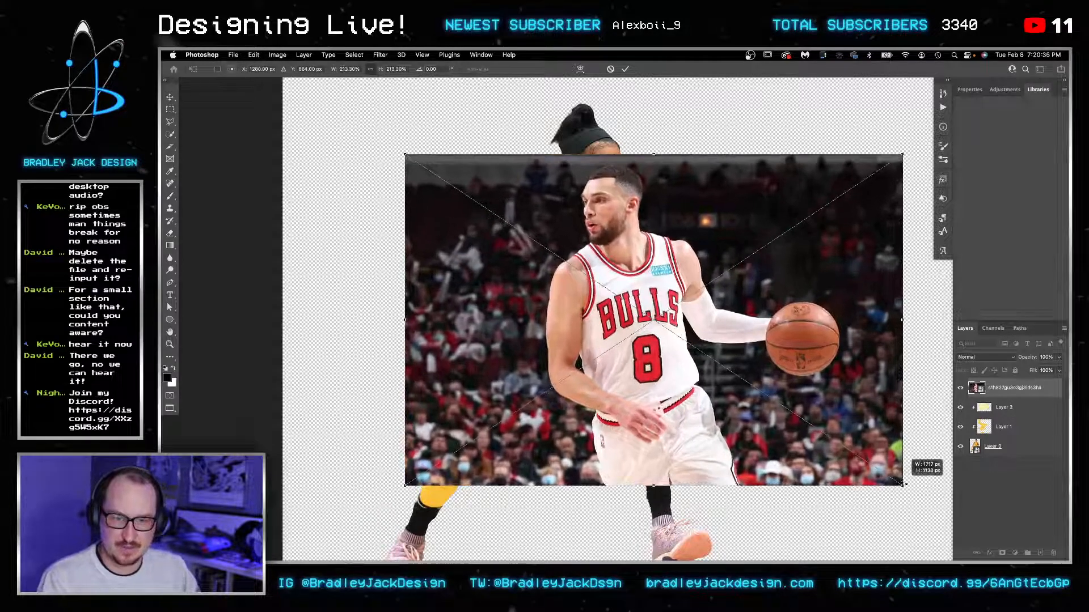
{"action": "key", "text": "Return"}
Step: Select the basketball in the placed photo with the Elliptical Marquee tool and mask the layer to that selection
{"action": "left_click", "coordinate": [173, 111]}
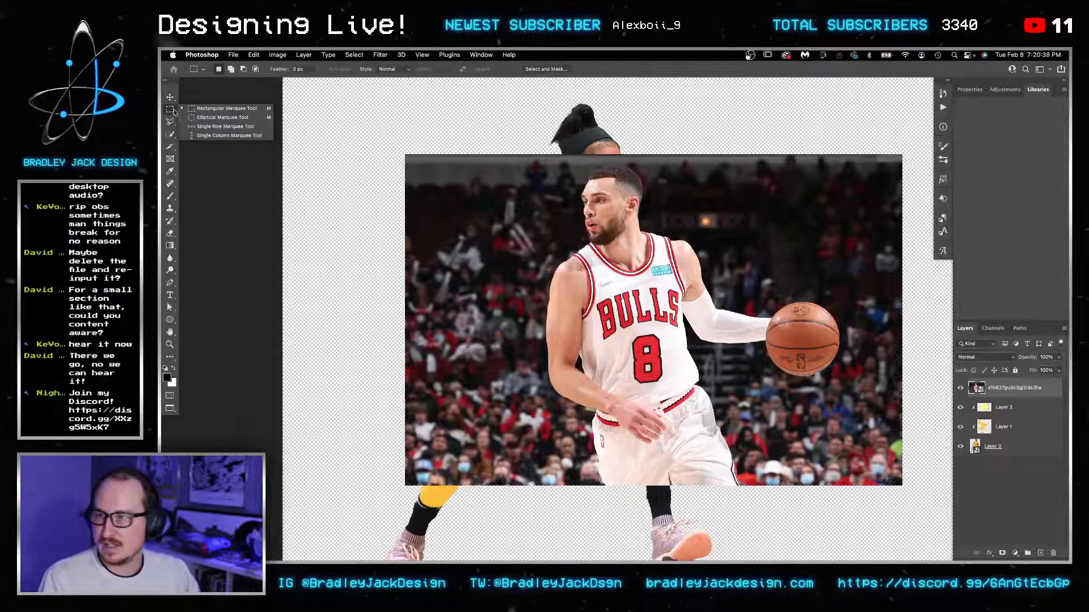
{"action": "left_click", "coordinate": [222, 118]}
{"action": "left_click_drag", "start_coordinate": [765, 301], "coordinate": [846, 376]}
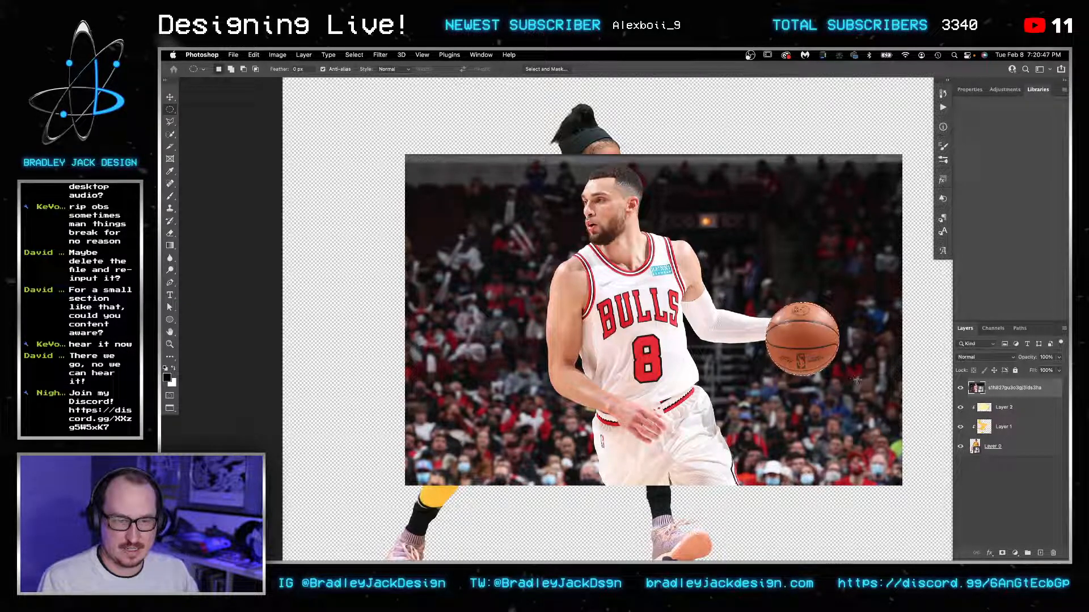
{"action": "left_click", "coordinate": [1002, 553]}
{"action": "key", "text": "v"}
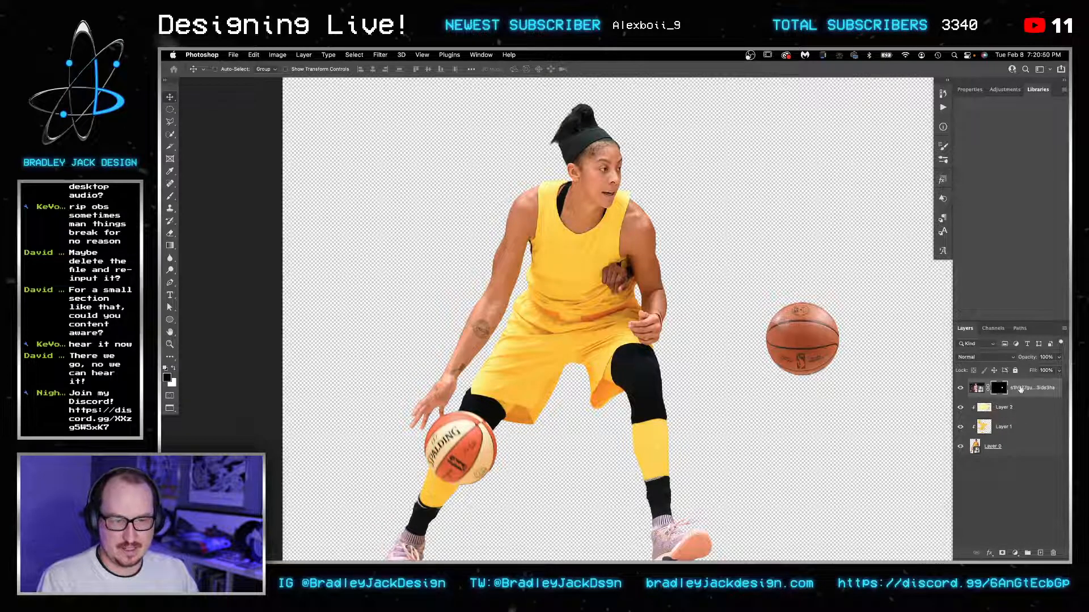
Step: Move the cut-out basketball over the player's original Spalding ball
{"action": "left_click_drag", "start_coordinate": [776, 326], "coordinate": [475, 440]}
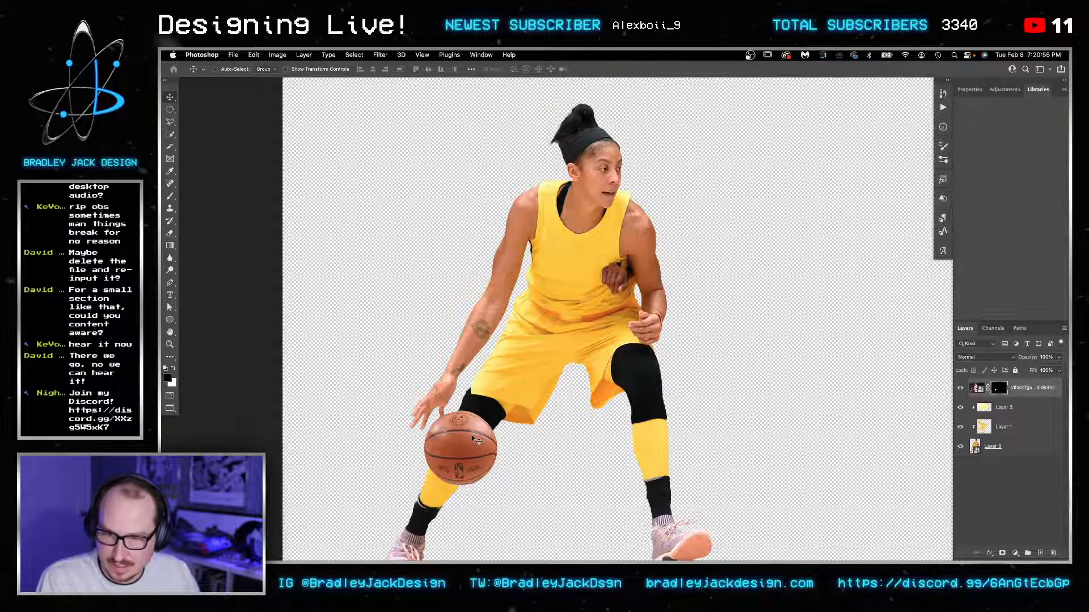
{"action": "key", "text": "super+t"}
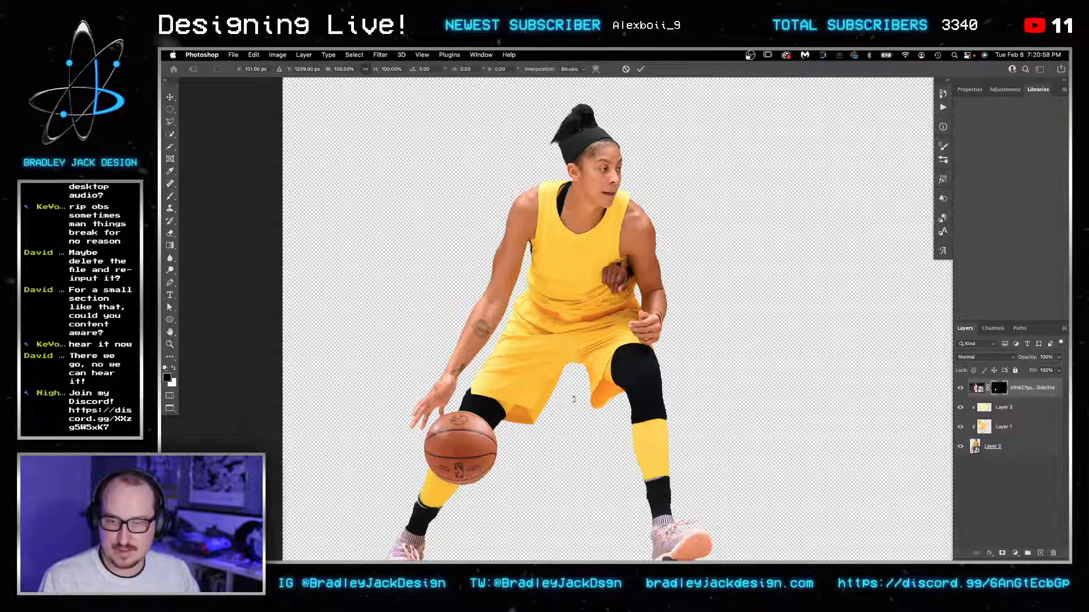
{"action": "left_click_drag", "start_coordinate": [558, 426], "coordinate": [532, 389]}
{"action": "key", "text": "super+z"}
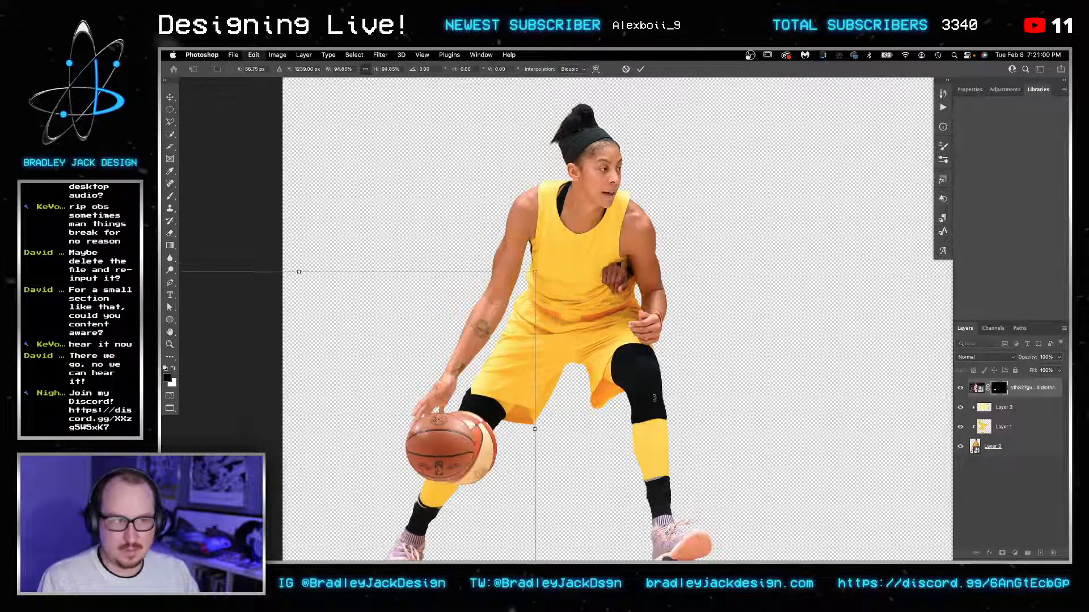
{"action": "key", "text": "Escape"}
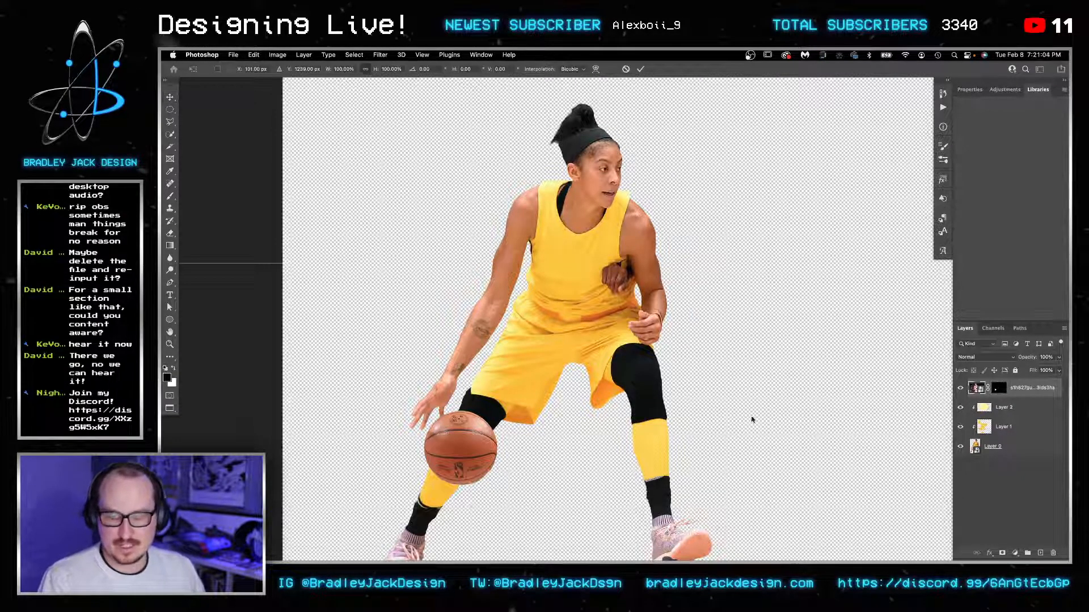
Step: Convert the masked basketball layer to a Smart Object and scale it up slightly to cover the original ball
{"action": "right_click", "coordinate": [1031, 387]}
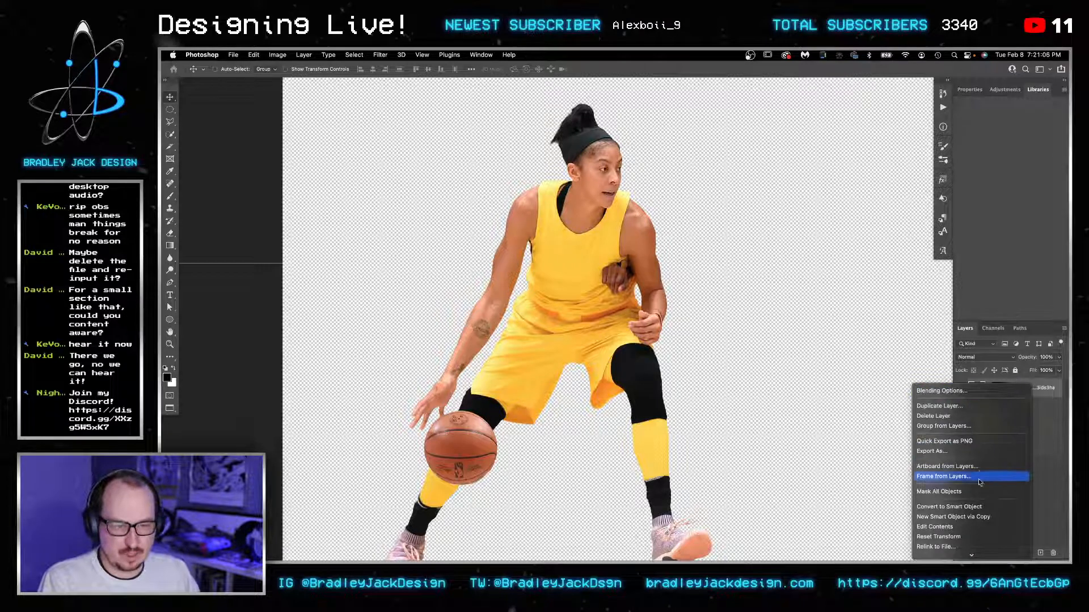
{"action": "left_click", "coordinate": [984, 513]}
{"action": "key", "text": "z"}
{"action": "left_click_drag", "start_coordinate": [456, 434], "coordinate": [522, 434]}
{"action": "left_click", "coordinate": [522, 435], "text": "alt"}
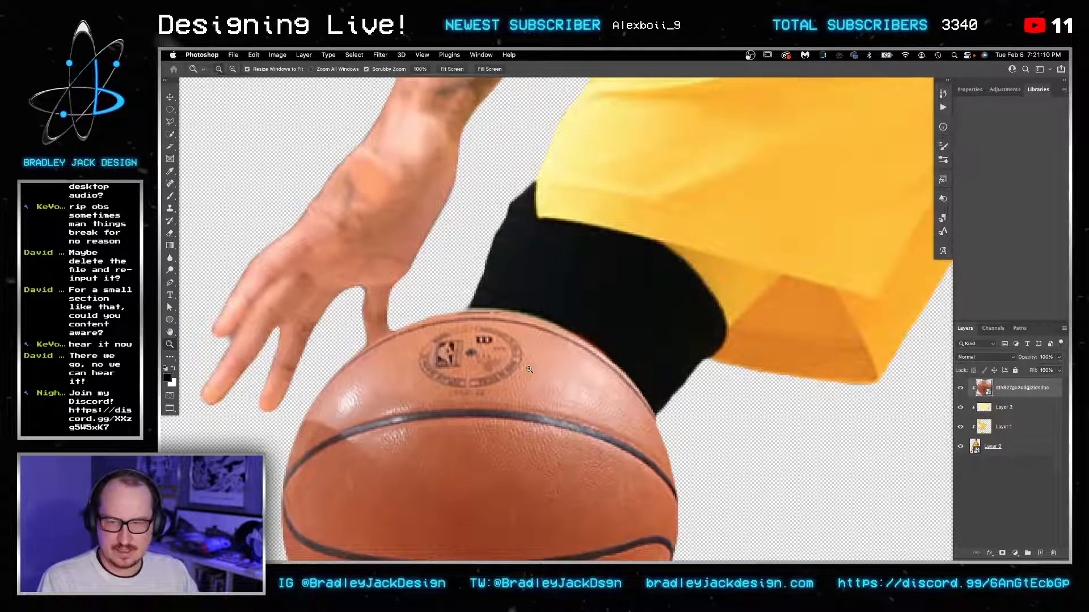
{"action": "scroll", "coordinate": [522, 359], "scroll_direction": "down", "scroll_amount": 3}
{"action": "key", "text": "v"}
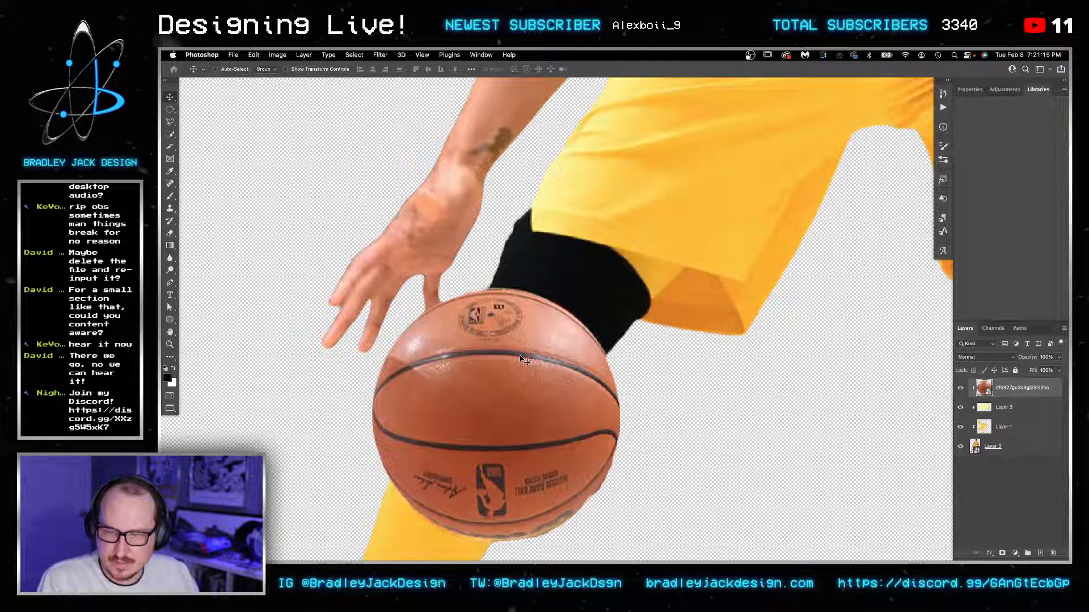
{"action": "key", "text": "super+t"}
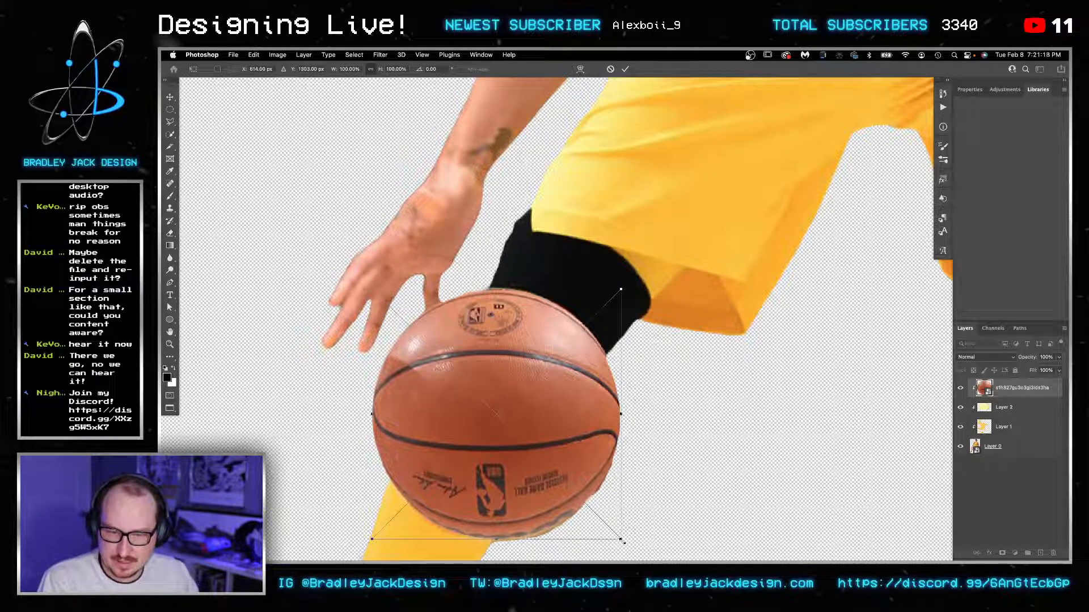
{"action": "left_click_drag", "start_coordinate": [624, 543], "coordinate": [627, 543]}
{"action": "key", "text": "Return"}
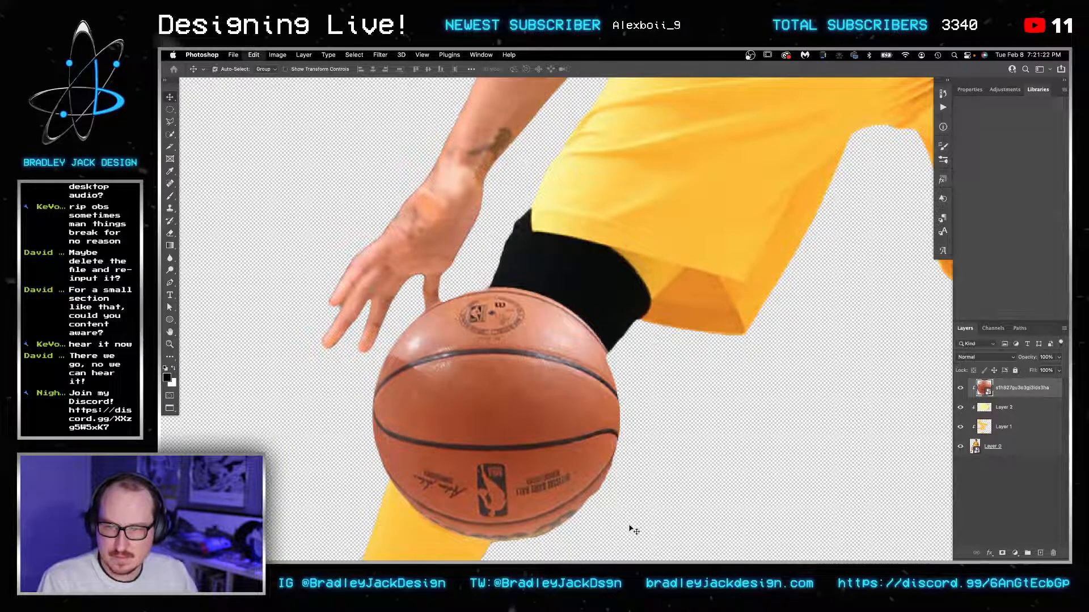
{"action": "key", "text": "ctrl+t"}
{"action": "key", "text": "Return"}
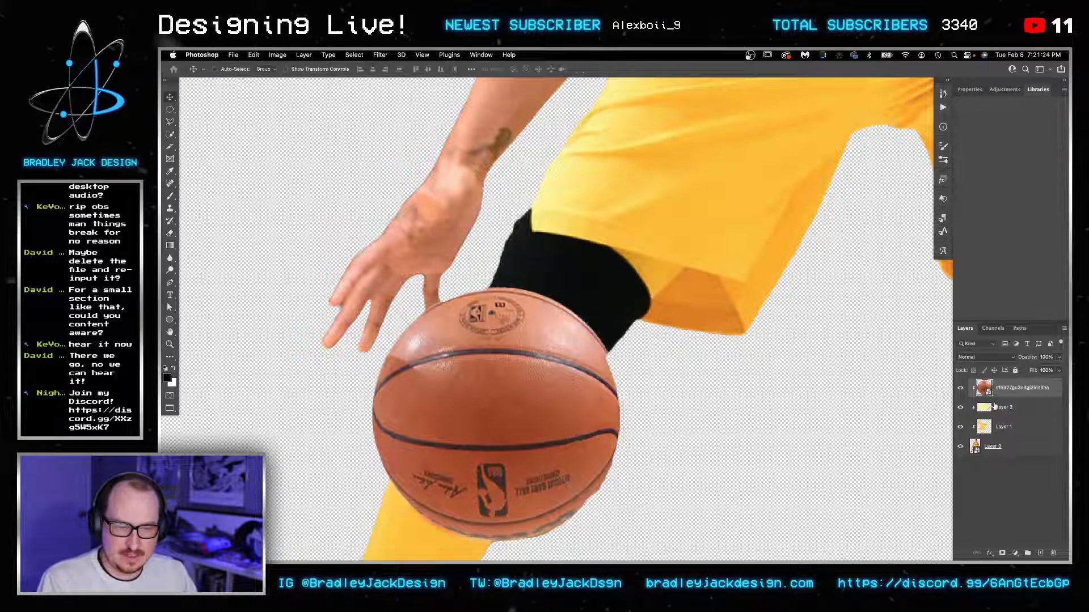
Step: Release the basketball layer from the clipping group and rotate the ball slightly counterclockwise
{"action": "left_click", "coordinate": [991, 397], "text": "alt"}
{"action": "key", "text": "super+t"}
{"action": "left_click_drag", "start_coordinate": [658, 443], "coordinate": [671, 386]}
{"action": "key", "text": "Return"}
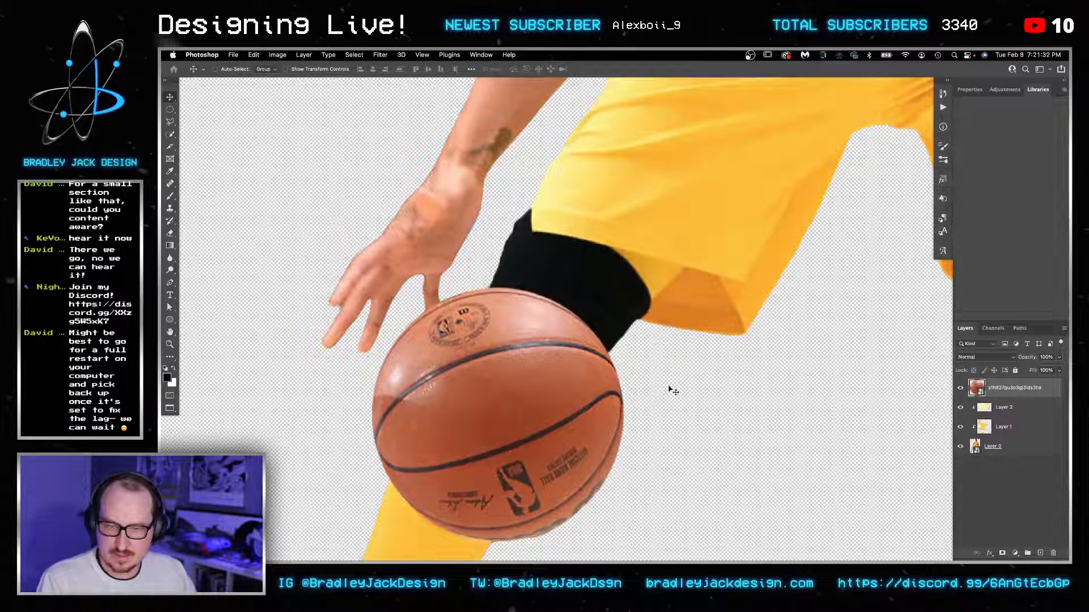
Step: Add a layer mask to the player's base layer, Layer 0
{"action": "scroll", "coordinate": [668, 338], "scroll_direction": "down", "scroll_amount": 3}
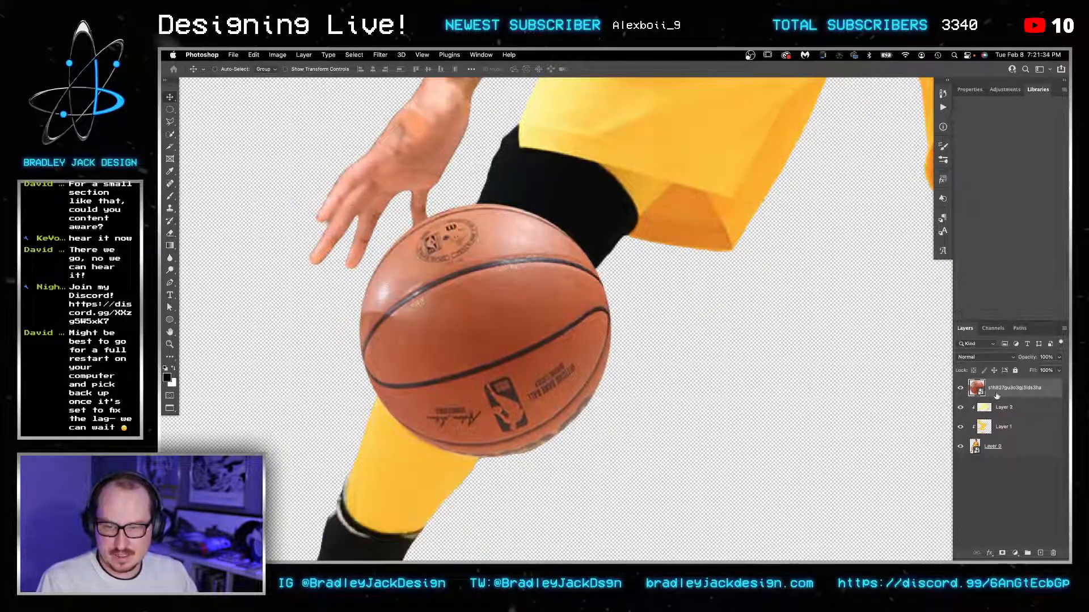
{"action": "left_click", "coordinate": [1019, 409]}
{"action": "left_click", "coordinate": [1016, 447]}
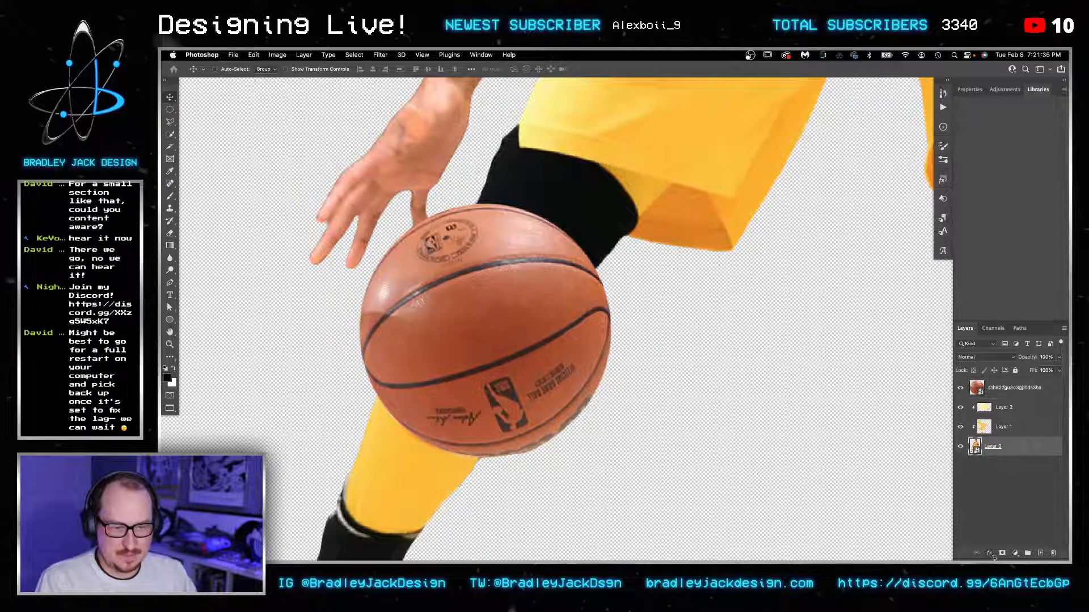
{"action": "left_click", "coordinate": [1002, 554]}
Step: Activate the Brush tool and adjust its tip size for painting on the Layer 0 mask
{"action": "key", "text": "b"}
{"action": "mouse_move", "coordinate": [696, 432]}
{"action": "left_mouse_down"}
{"action": "mouse_move", "coordinate": [692, 350]}
{"action": "mouse_move", "coordinate": [722, 527]}
{"action": "left_mouse_up"}
{"action": "left_click_drag", "start_coordinate": [763, 317], "coordinate": [493, 321]}
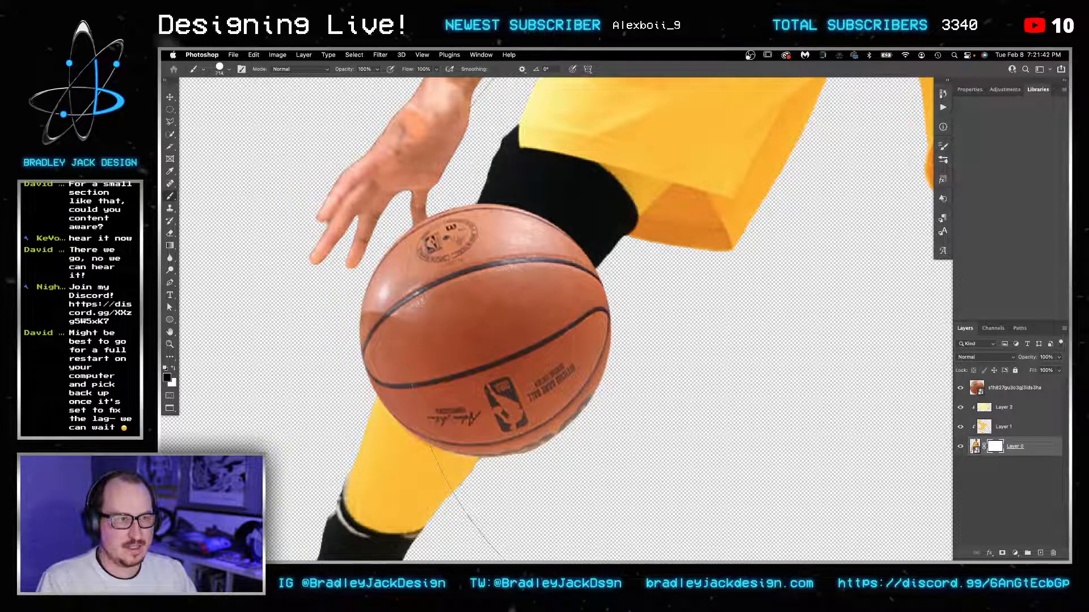
{"action": "key", "text": "Tab"}
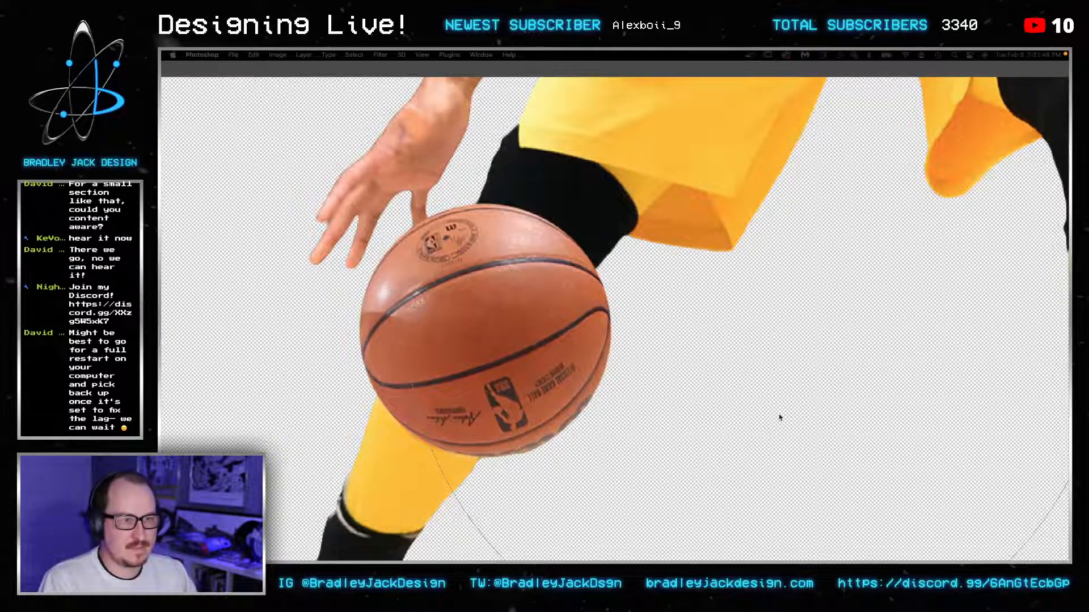
{"action": "key", "text": "Tab"}
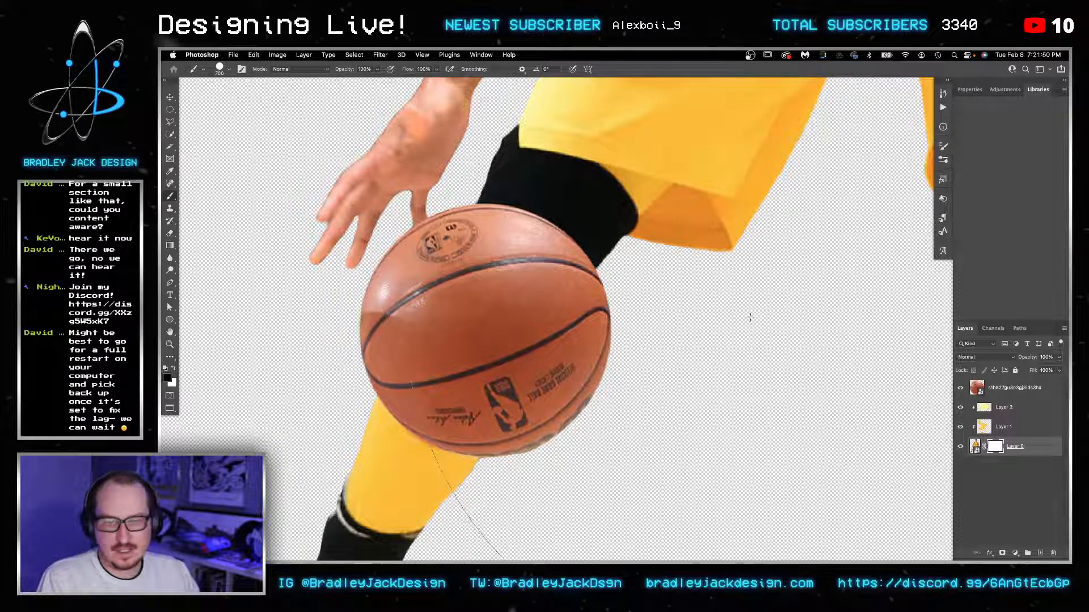
{"action": "left_click_drag", "start_coordinate": [707, 321], "coordinate": [647, 321]}
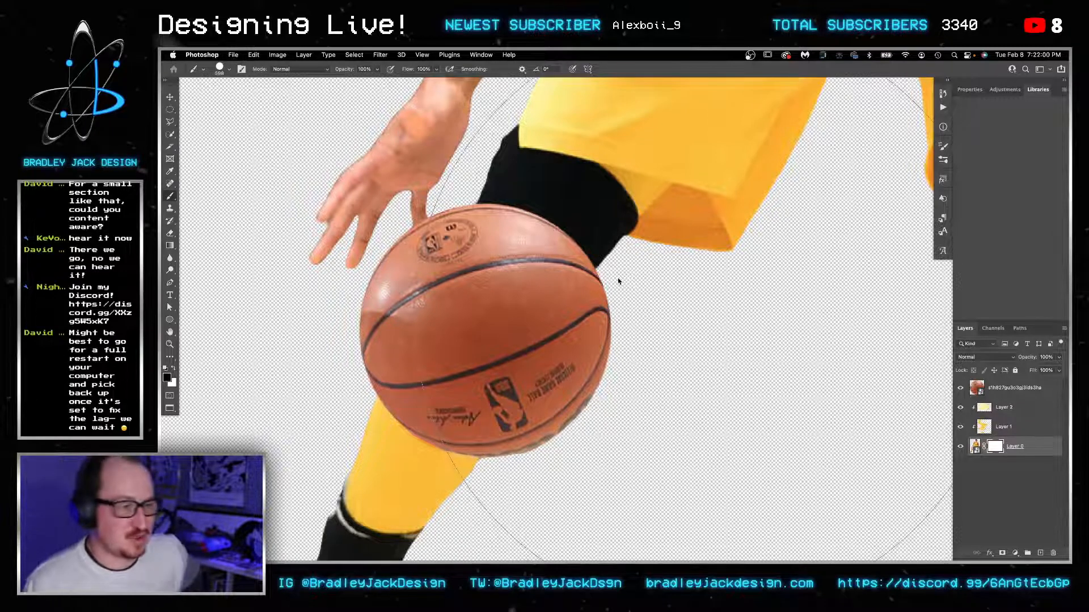
Step: Save the document as candanceparker-scaled.psd in Photoshop format on the Desktop, replacing the existing file
{"action": "key", "text": "super+shift+s"}
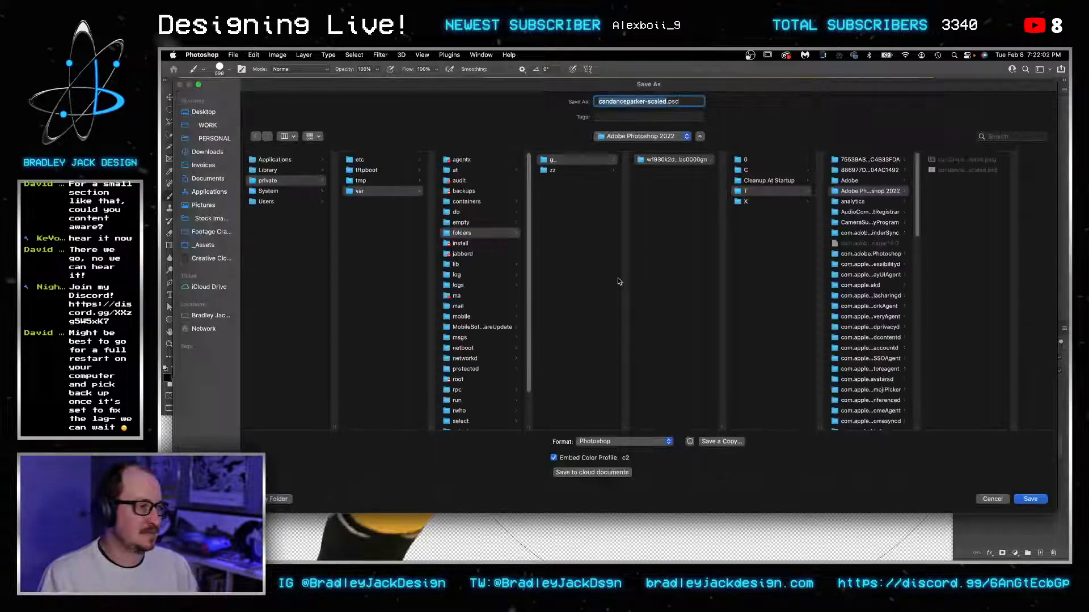
{"action": "left_click", "coordinate": [215, 113]}
{"action": "key", "text": "Return"}
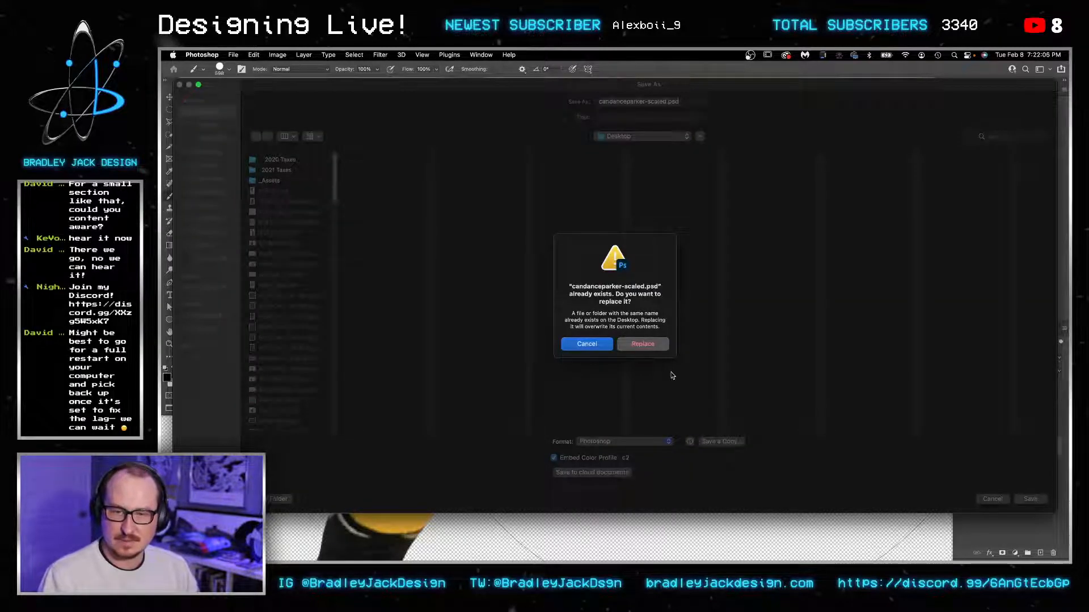
{"action": "left_click", "coordinate": [644, 343]}
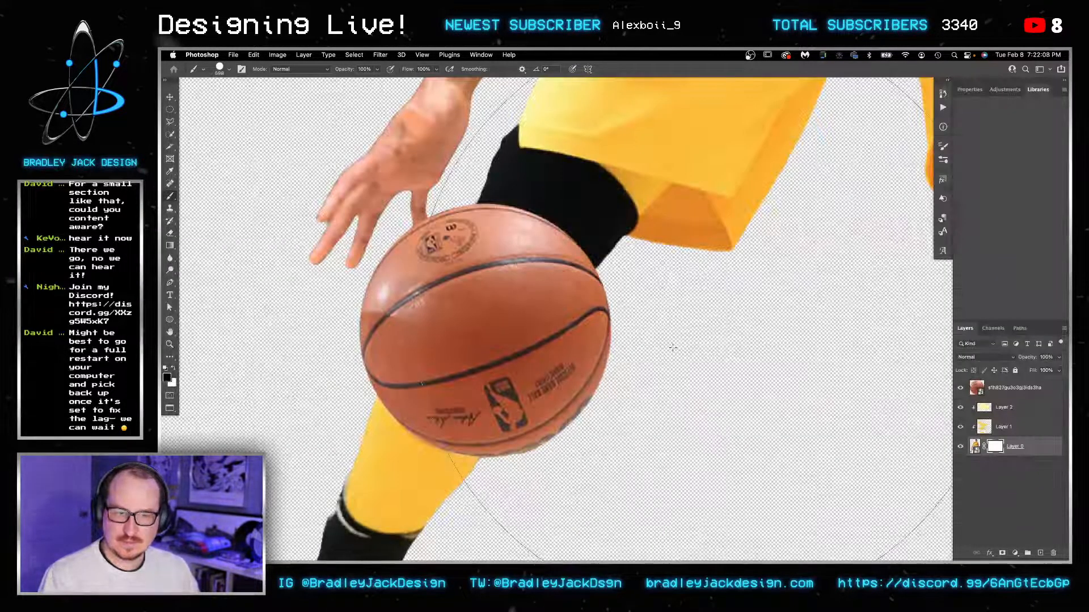
Step: Quit Photoshop and switch to the Music app
{"action": "key", "text": "super+q"}
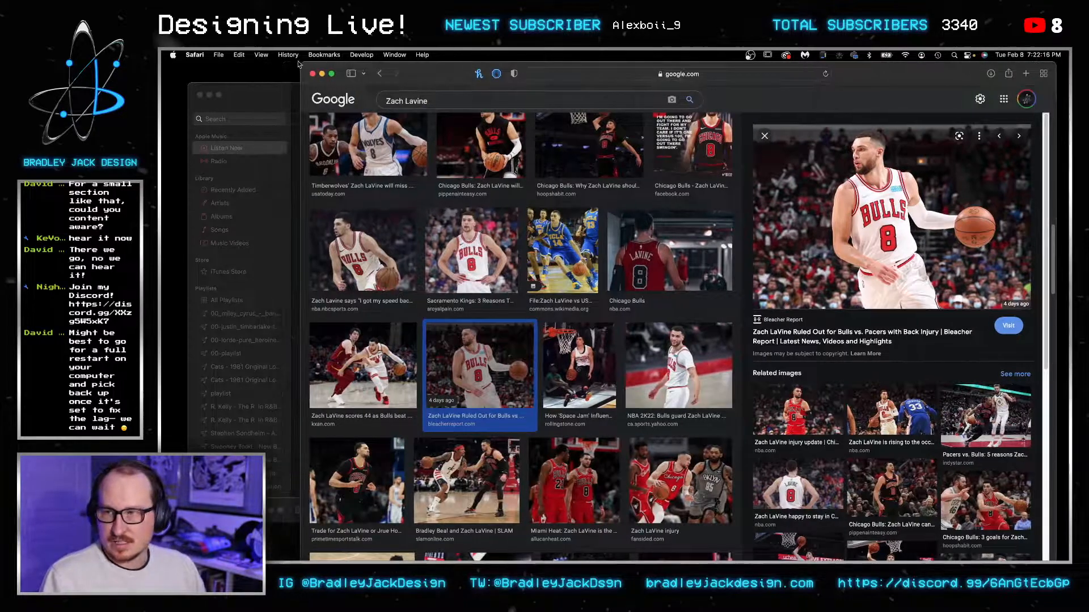
{"action": "left_click", "coordinate": [249, 94]}
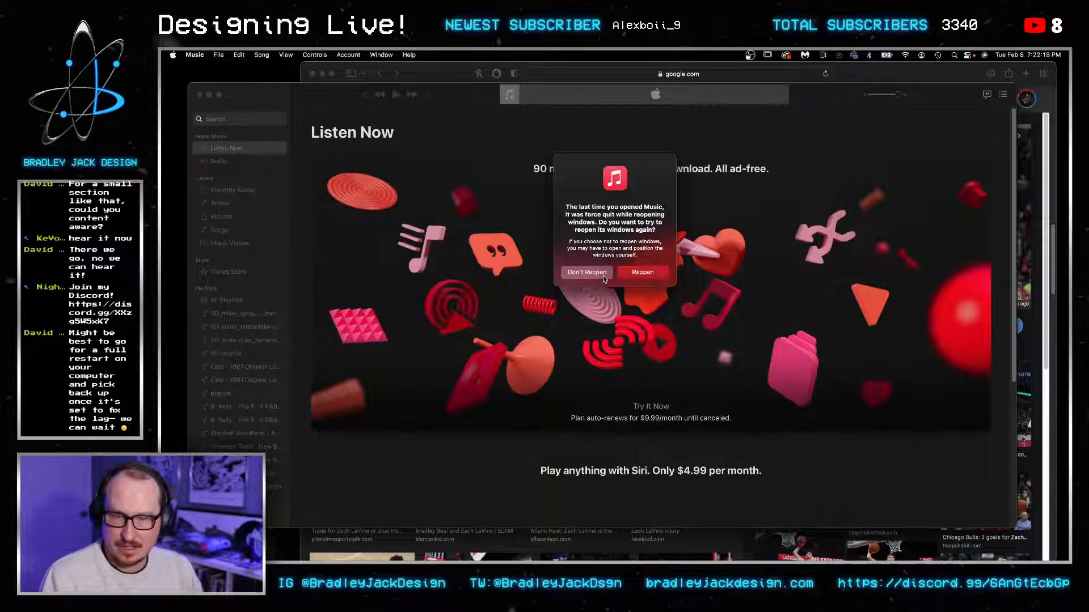
Step: Force quit the Music application and close the Force Quit Applications window
{"action": "key", "text": "super+alt+Escape"}
{"action": "key", "text": "Return"}
{"action": "key", "text": "Return"}
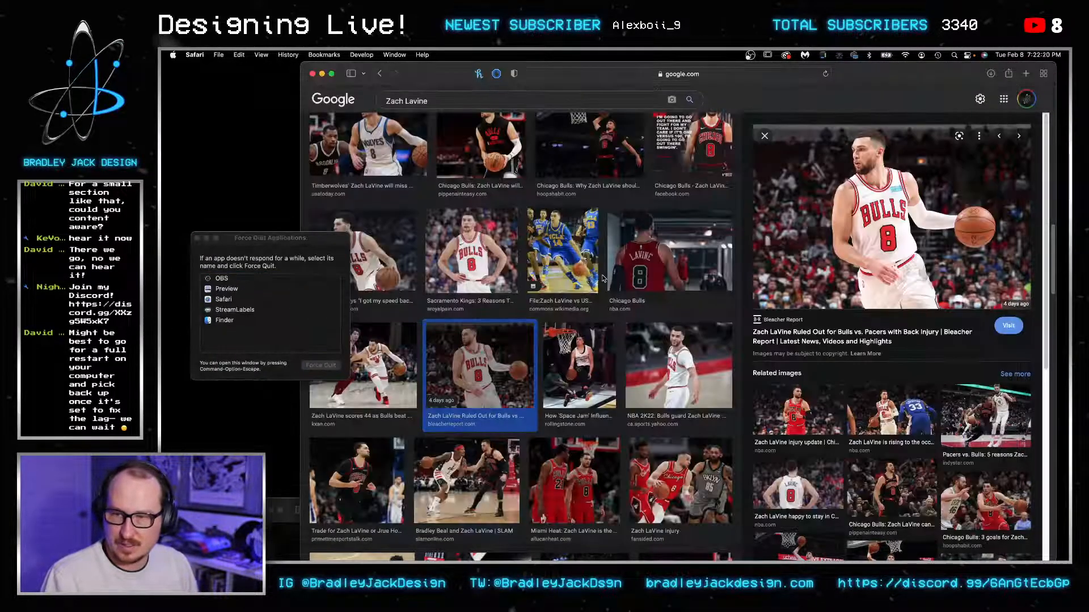
{"action": "left_click", "coordinate": [196, 240]}
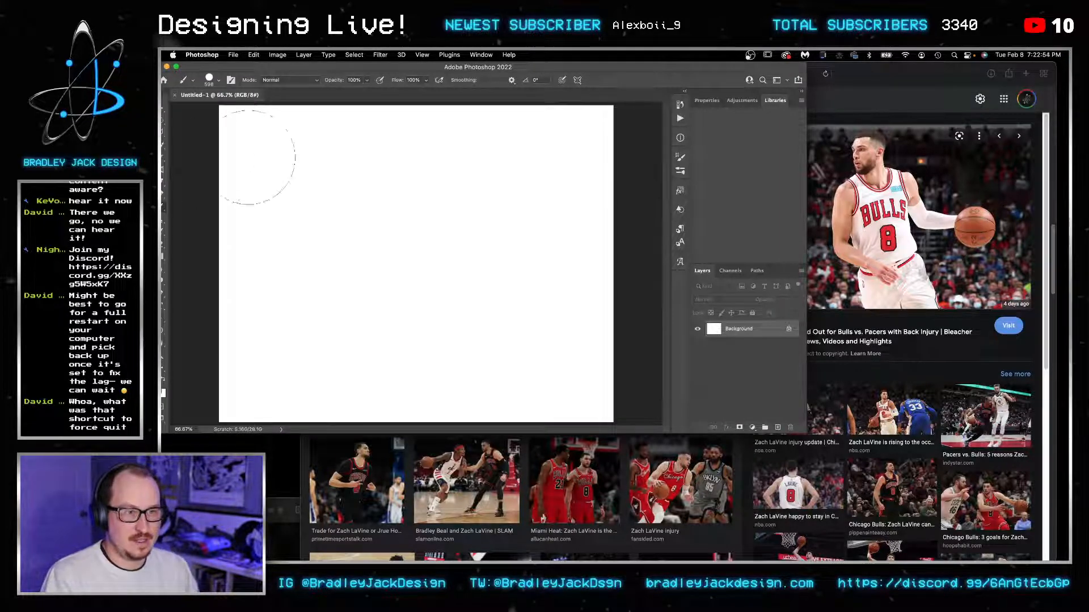
Step: Display the blank Photoshop document in full-screen mode, and open and dismiss the Force Quit Applications window
{"action": "key", "text": "f"}
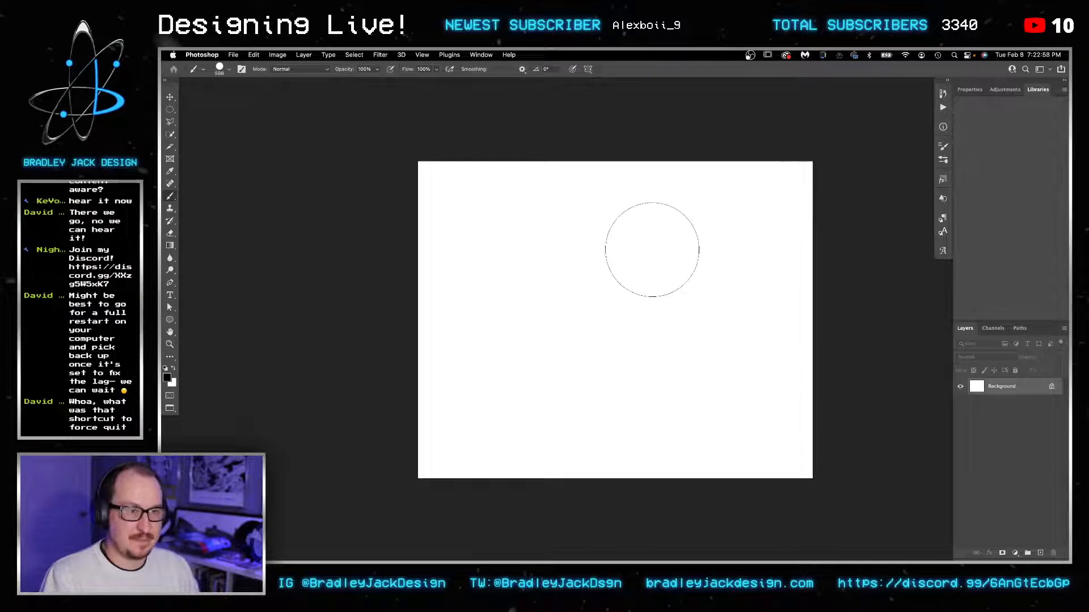
{"action": "key", "text": "alt+super+Escape"}
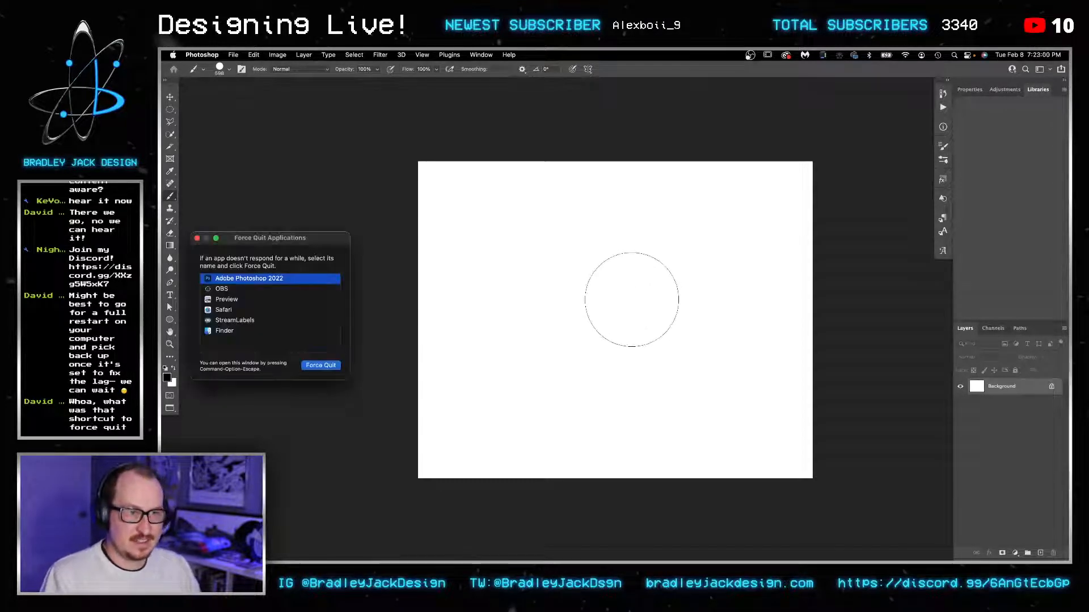
{"action": "key", "text": "Escape"}
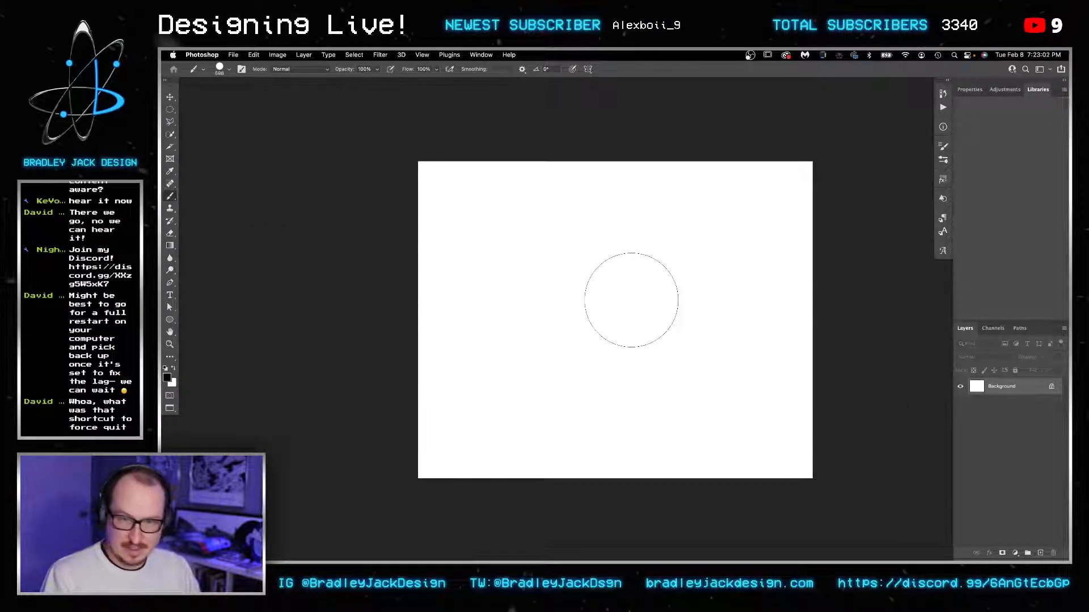
Step: Place the candanceparker-scaled cutout from the Desktop folder into the blank document as a new layer
{"action": "key", "text": "v"}
{"action": "left_click", "coordinate": [755, 545]}
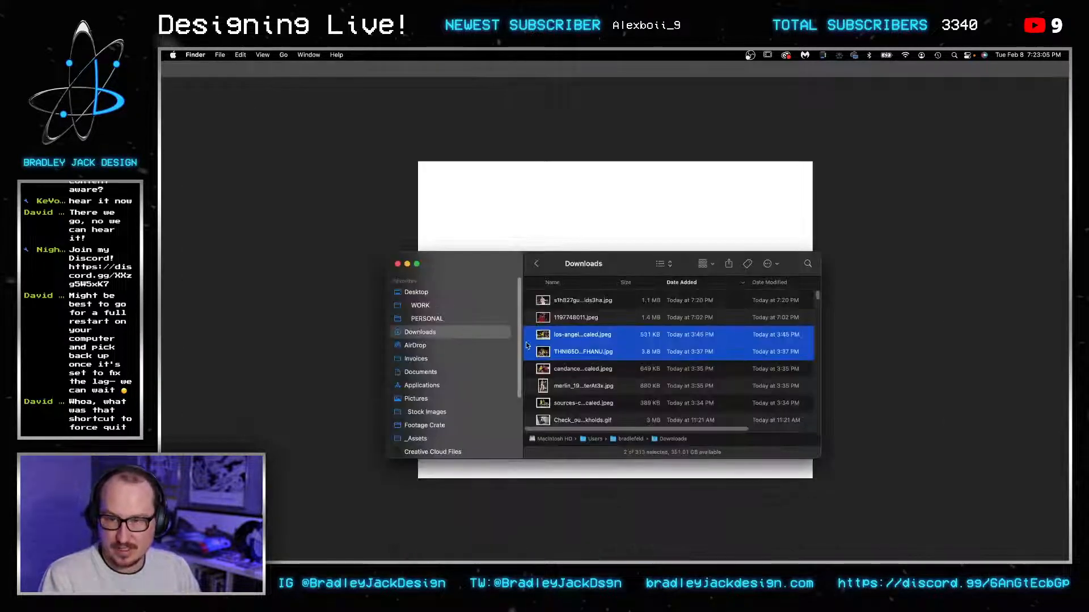
{"action": "left_click", "coordinate": [476, 292]}
{"action": "left_click_drag", "start_coordinate": [589, 300], "coordinate": [603, 216]}
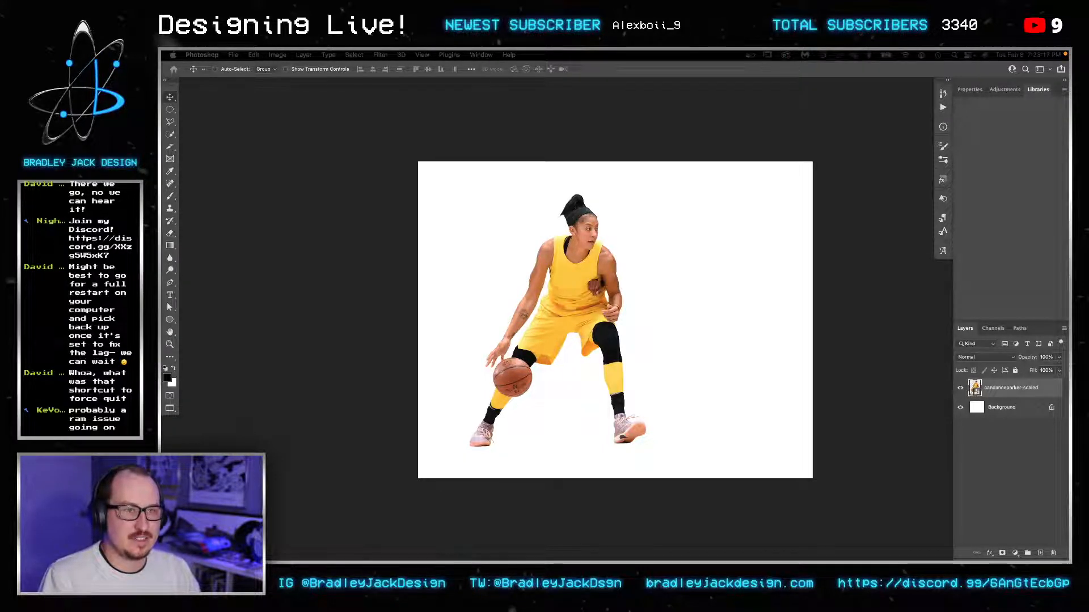
{"action": "key", "text": "Tab"}
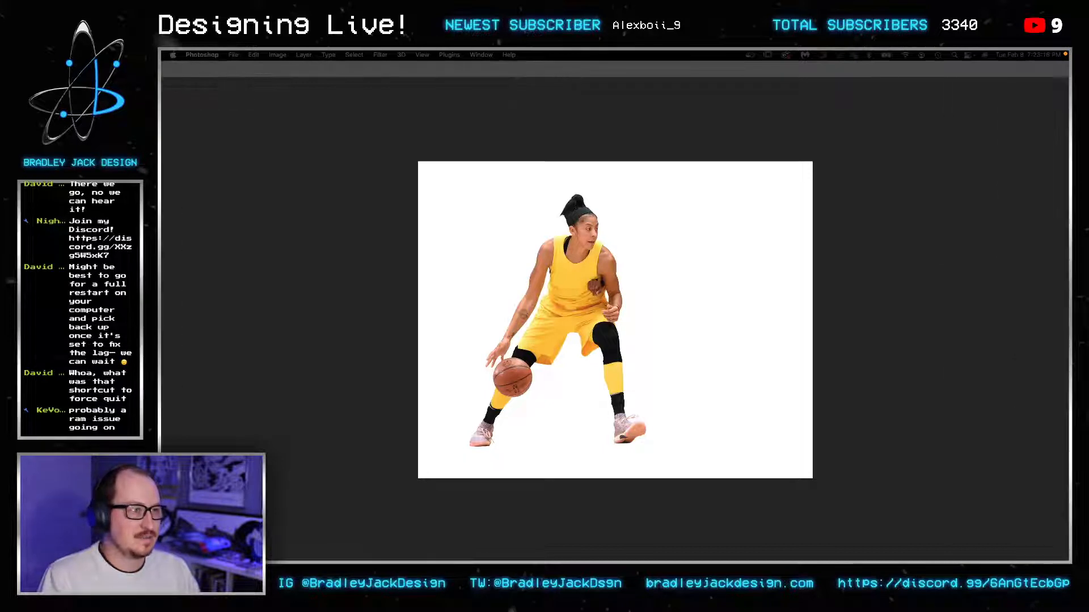
{"action": "key", "text": "Tab"}
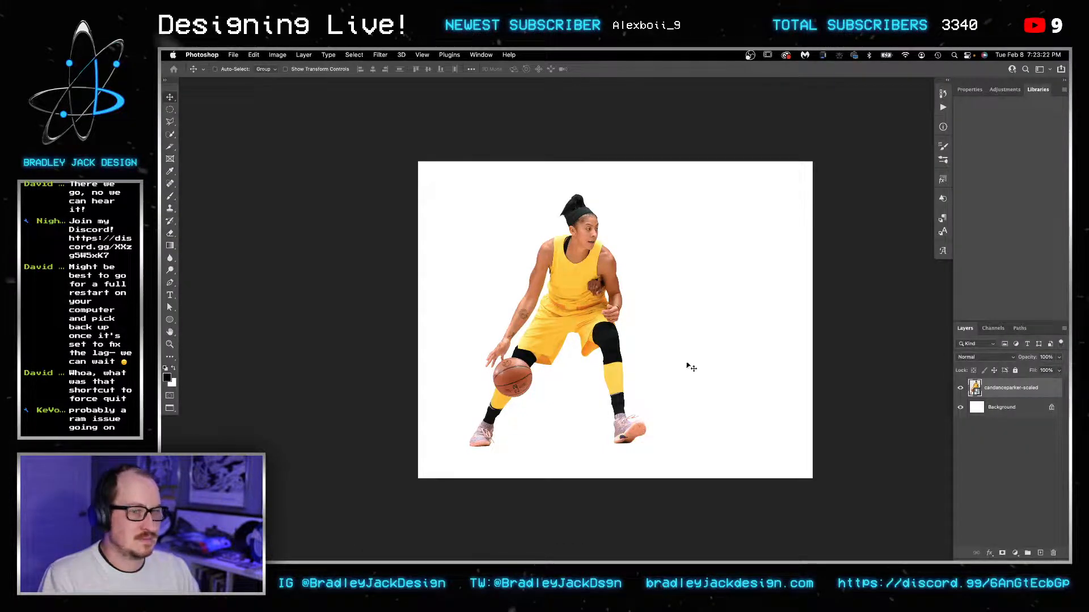
Step: Move the placed player image about 237 px to the right using Free Transform
{"action": "key", "text": "super+t"}
{"action": "left_click_drag", "start_coordinate": [576, 380], "coordinate": [611, 378]}
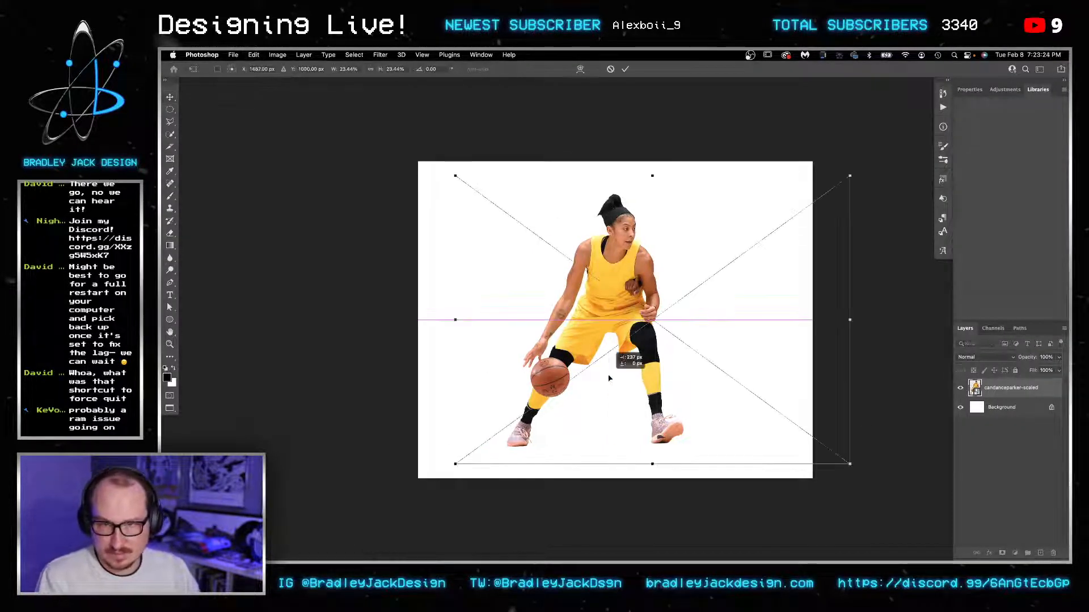
{"action": "key", "text": "Return"}
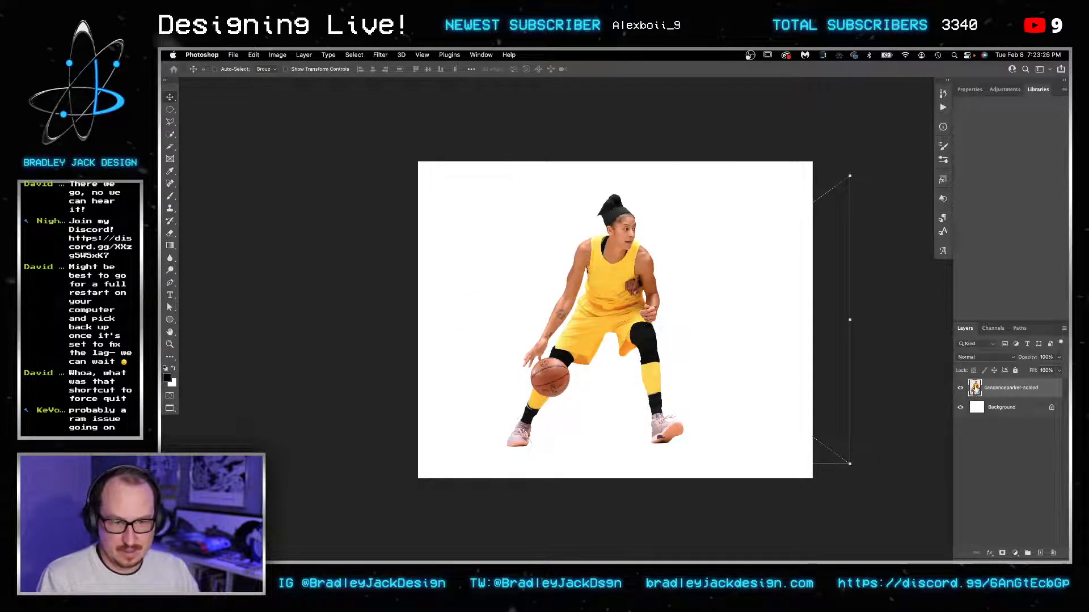
Step: Open the player's smart object contents and magnify the grainy edge above the black sock
{"action": "double_click", "coordinate": [976, 391]}
{"action": "key", "text": "z"}
{"action": "left_click", "coordinate": [999, 390]}
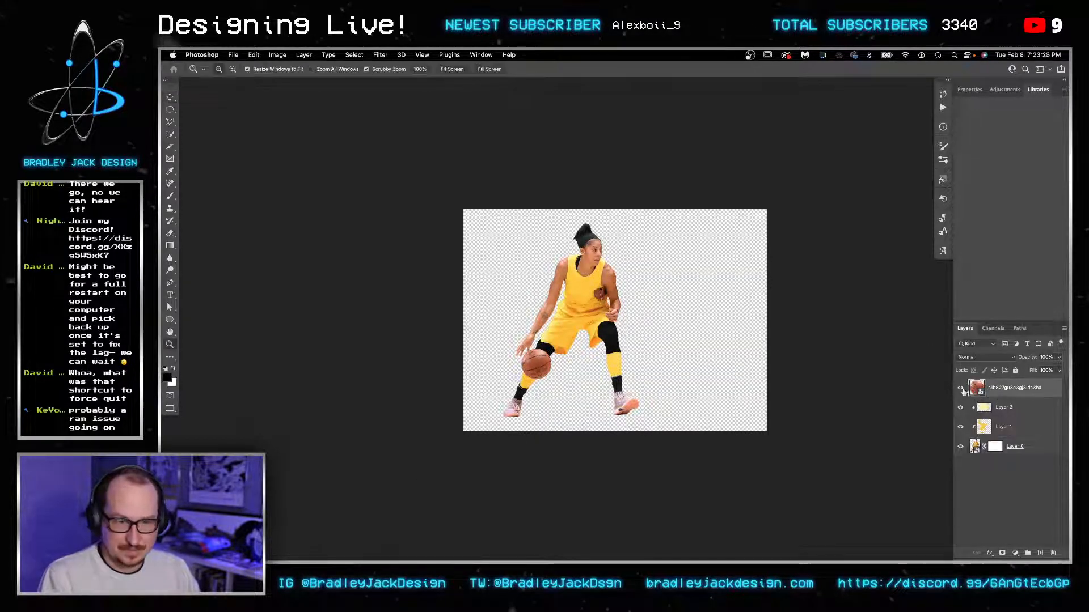
{"action": "left_click_drag", "start_coordinate": [509, 299], "coordinate": [697, 325]}
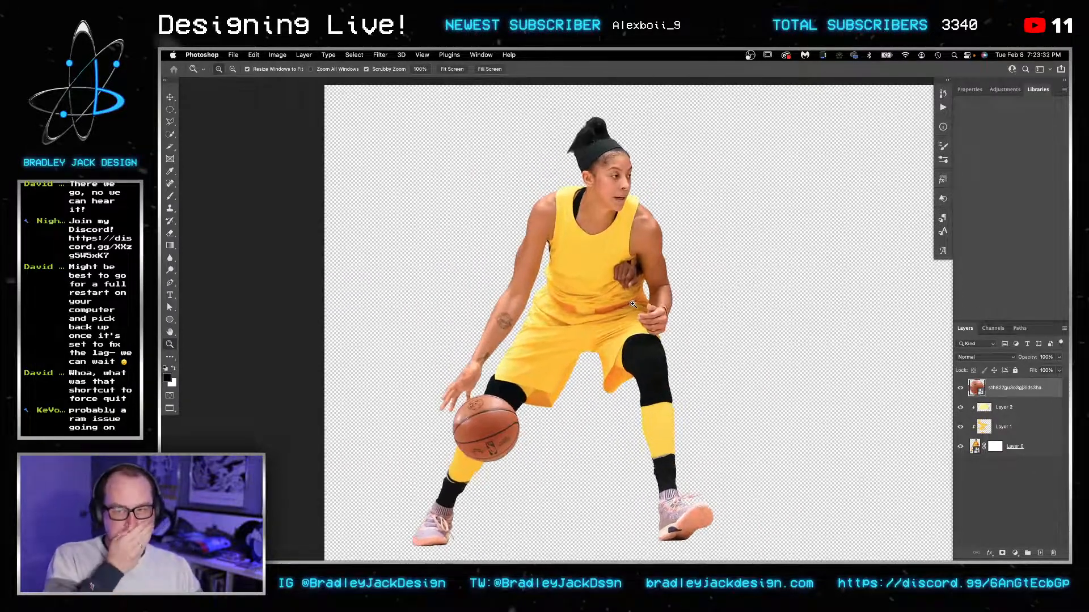
{"action": "left_click_drag", "start_coordinate": [665, 458], "coordinate": [748, 445]}
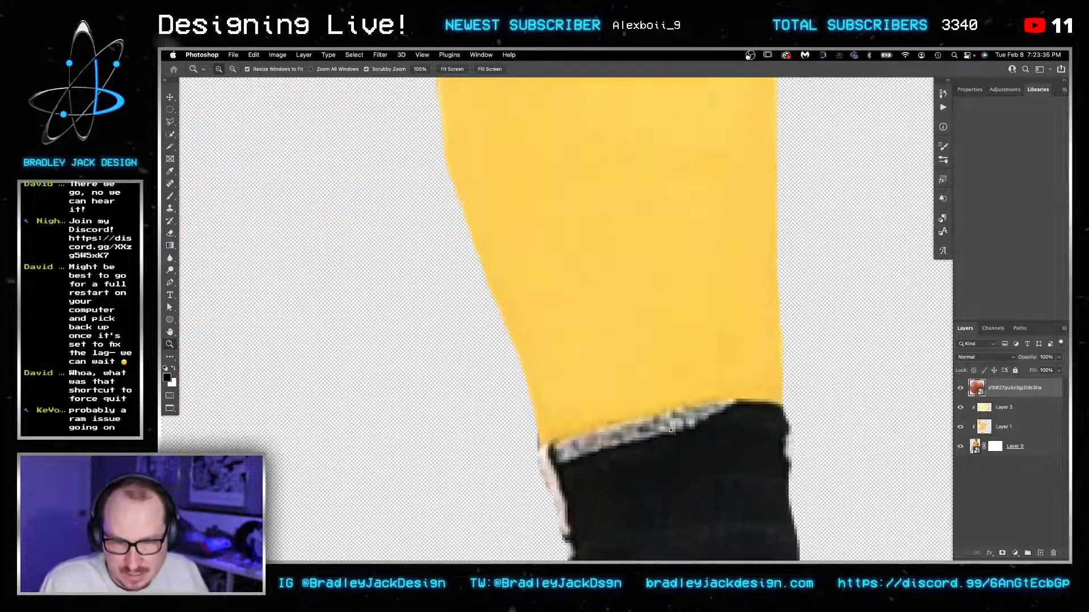
Step: Open Layer 0's nested smart object, open its mask in Select and Mask, and accept the selection
{"action": "double_click", "coordinate": [976, 446]}
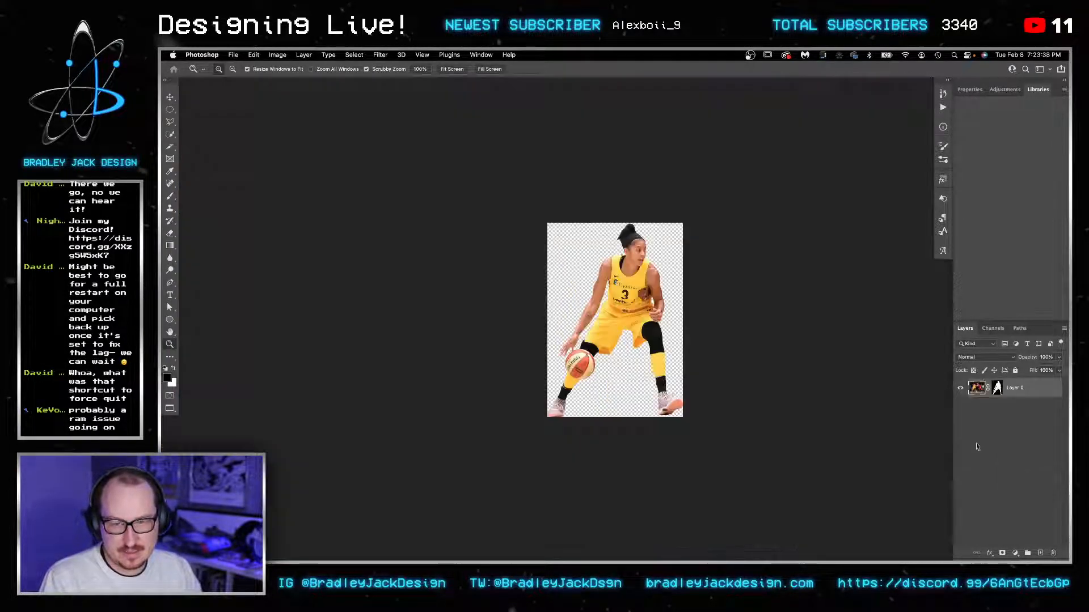
{"action": "left_click_drag", "start_coordinate": [668, 377], "coordinate": [763, 370]}
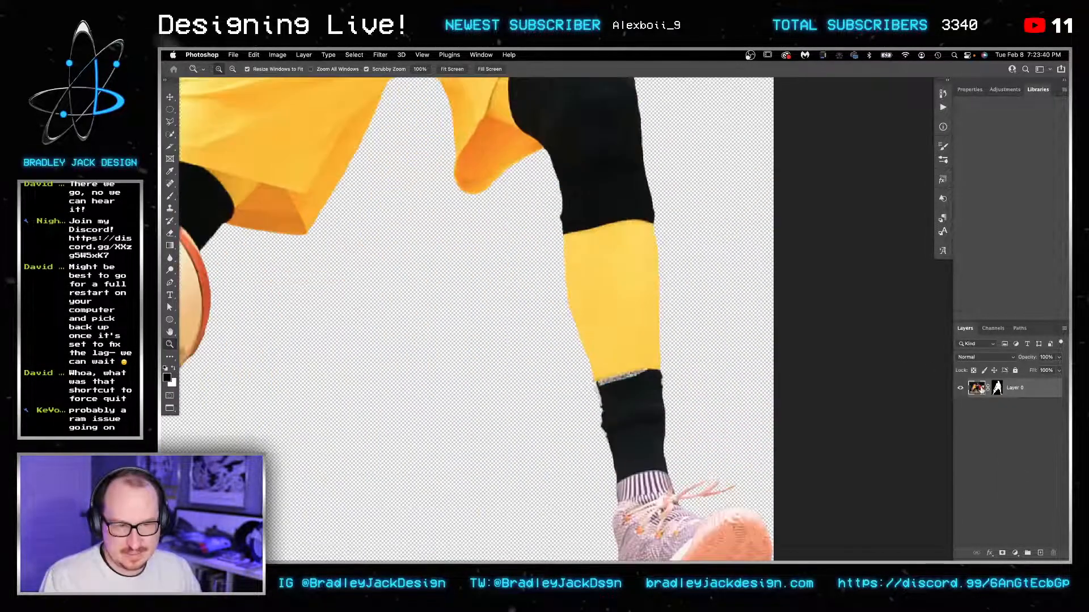
{"action": "double_click", "coordinate": [997, 390]}
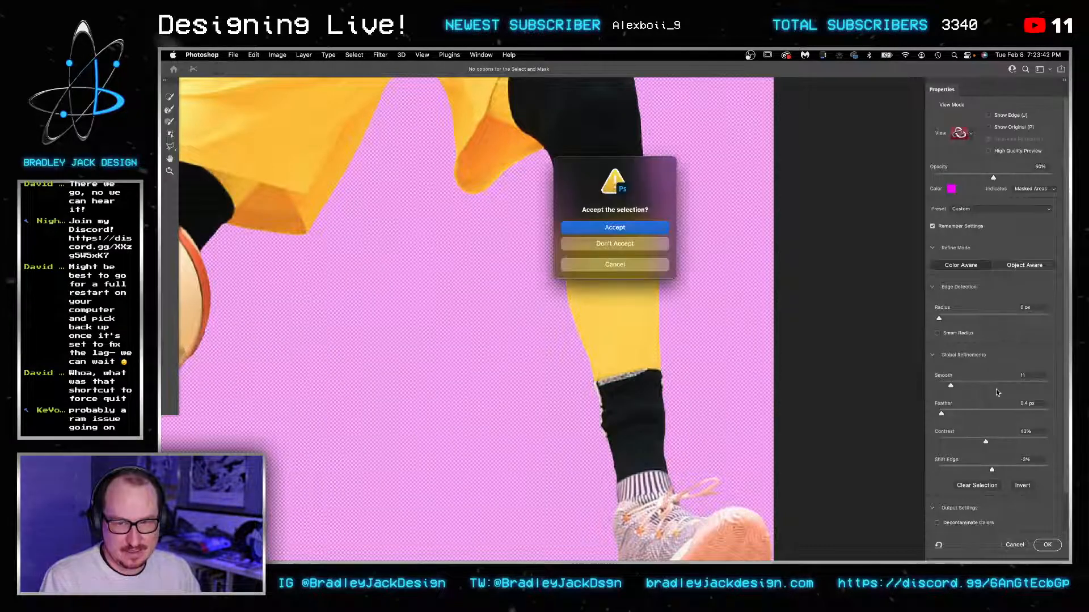
{"action": "key", "text": "Return"}
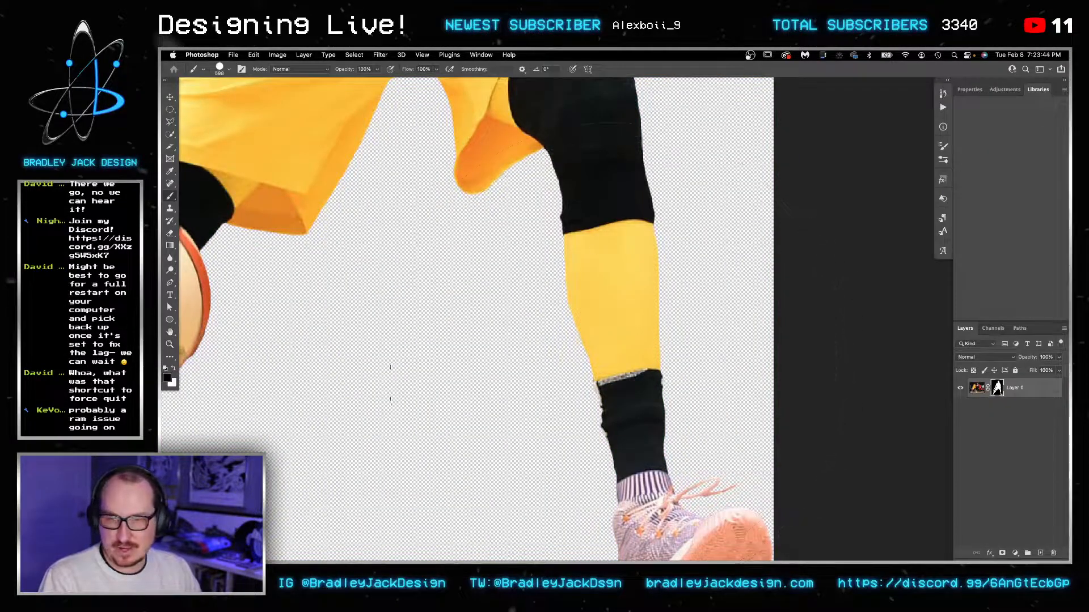
Step: Try painting on Layer 0's mask at the top of the black sock with a smaller brush, and undo it
{"action": "left_click_drag", "start_coordinate": [589, 249], "coordinate": [625, 293]}
{"action": "key", "text": "bracketleft"}
{"action": "key", "text": "bracketleft"}
{"action": "key", "text": "bracketleft"}
{"action": "key", "text": "bracketleft"}
{"action": "key", "text": "bracketleft"}
{"action": "key", "text": "bracketleft"}
{"action": "key", "text": "bracketleft"}
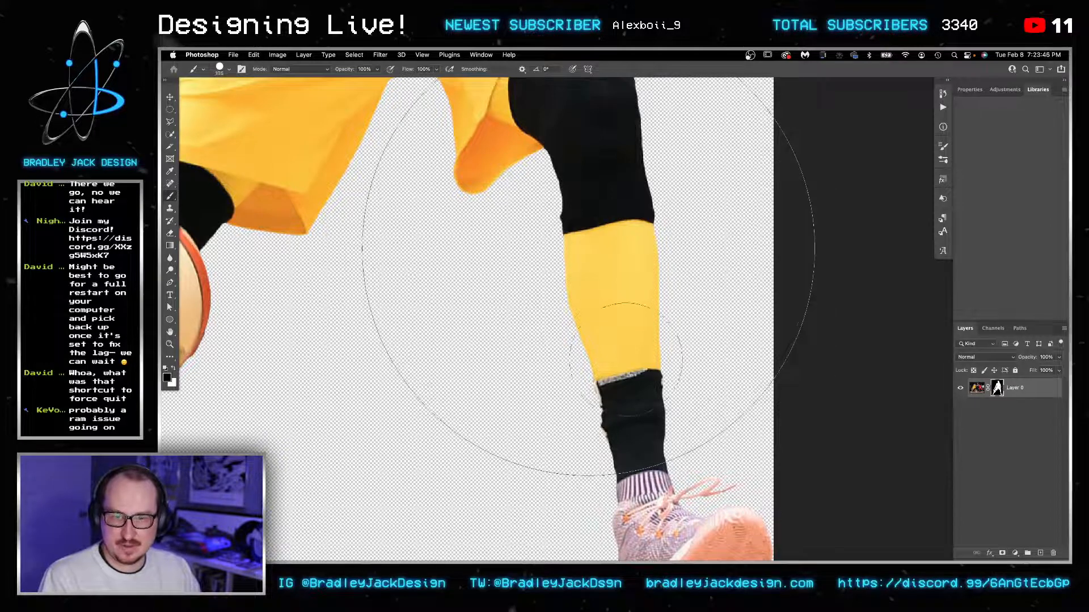
{"action": "left_click", "coordinate": [630, 374]}
{"action": "key", "text": "super+z"}
Step: Reduce the brush size further, swap the foreground and background colours, and close the nested smart object
{"action": "key", "text": "bracketleft"}
{"action": "key", "text": "bracketleft"}
{"action": "key", "text": "bracketleft"}
{"action": "key", "text": "bracketleft"}
{"action": "key", "text": "bracketleft"}
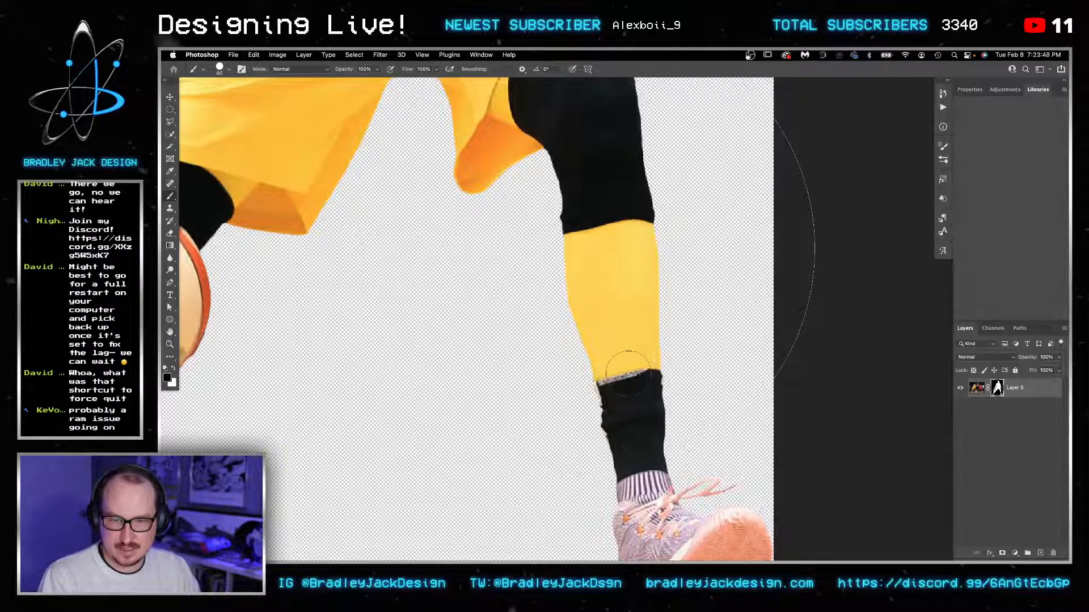
{"action": "key", "text": "x"}
{"action": "key", "text": "super+w"}
{"action": "key", "text": "Return"}
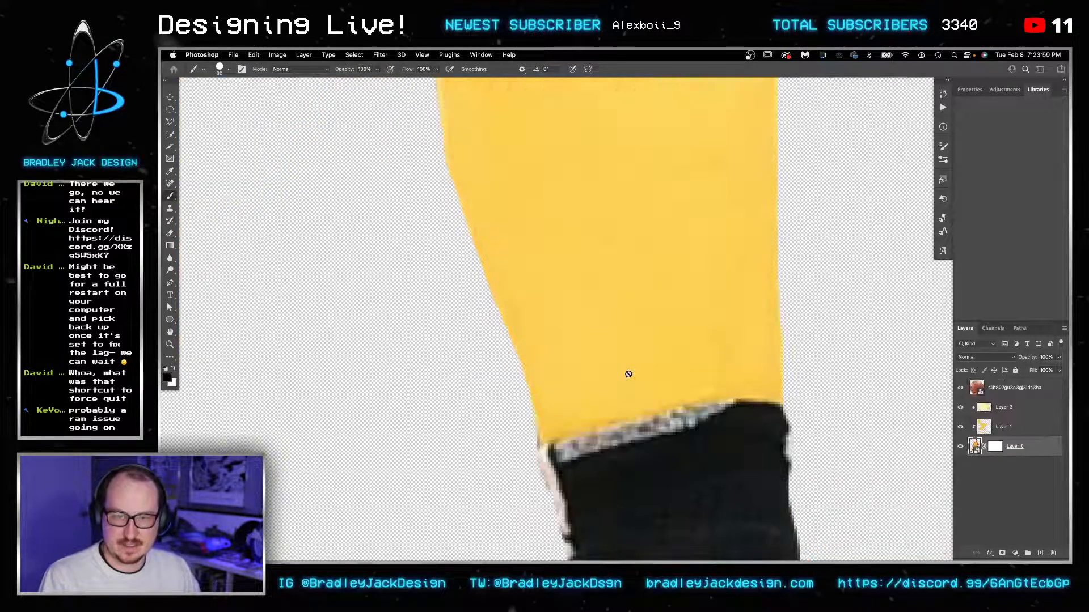
{"action": "key", "text": "z"}
{"action": "left_click", "coordinate": [616, 377], "text": "alt"}
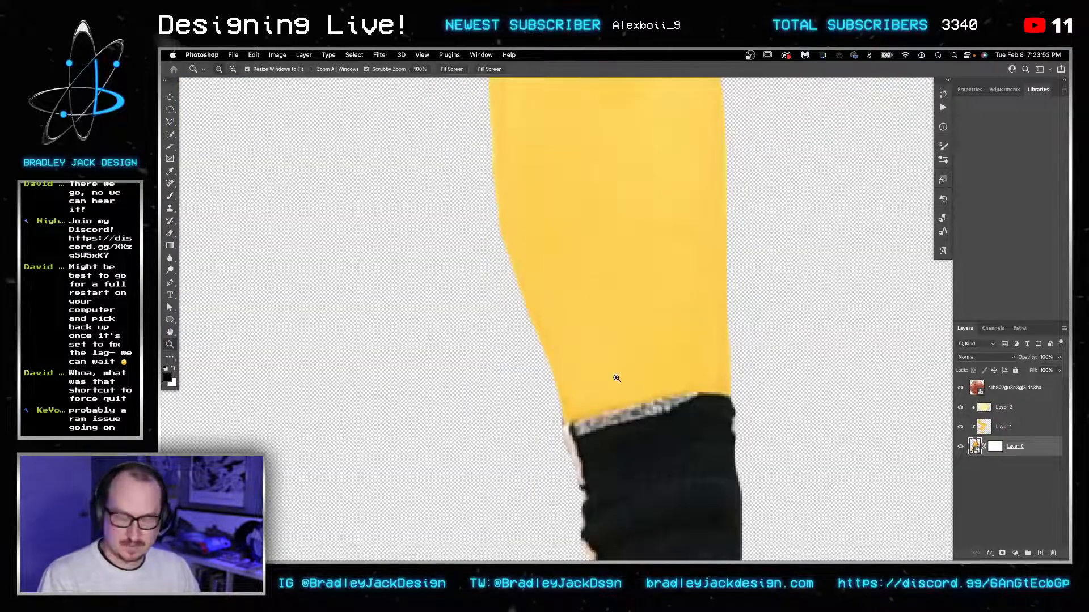
{"action": "key", "text": "super+0"}
{"action": "key", "text": "v"}
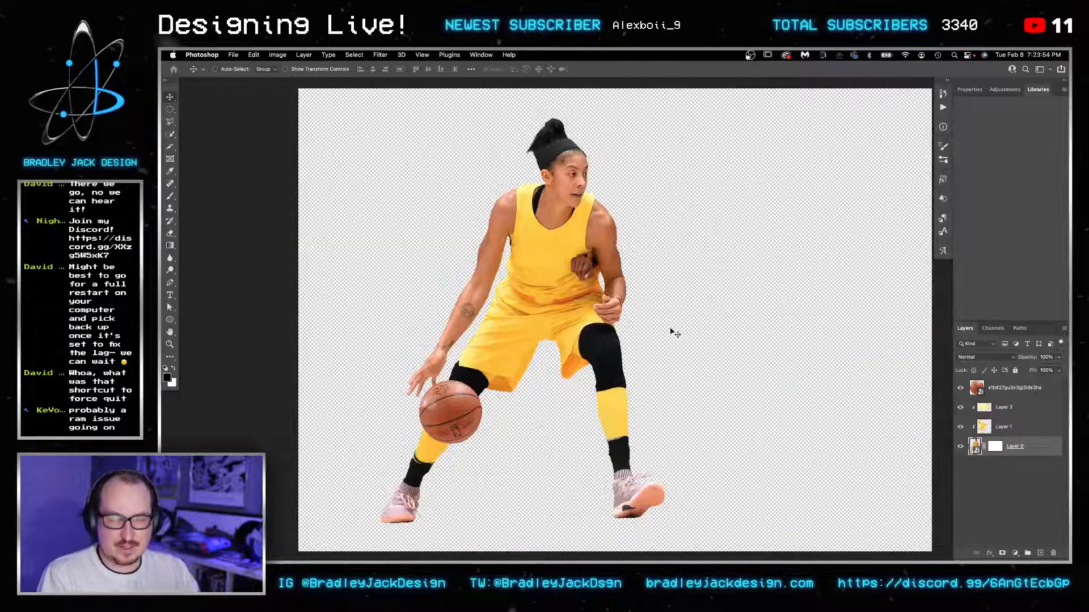
{"action": "left_click", "coordinate": [751, 544]}
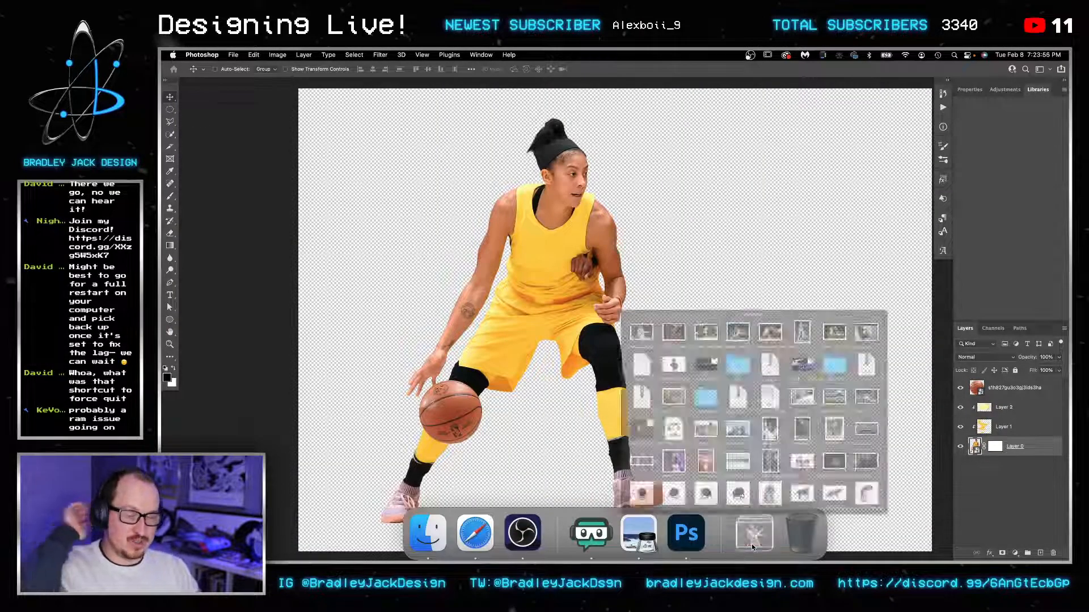
{"action": "left_click", "coordinate": [757, 259]}
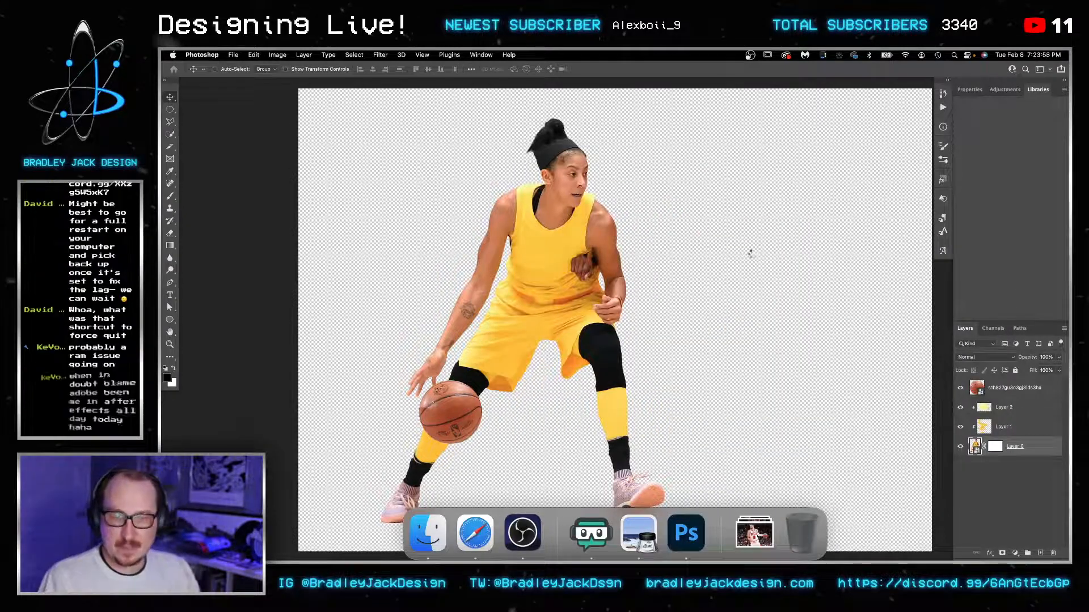
Step: Enlarge the placed Bulls photo and move it beside the player's upper body
{"action": "key", "text": "super+t"}
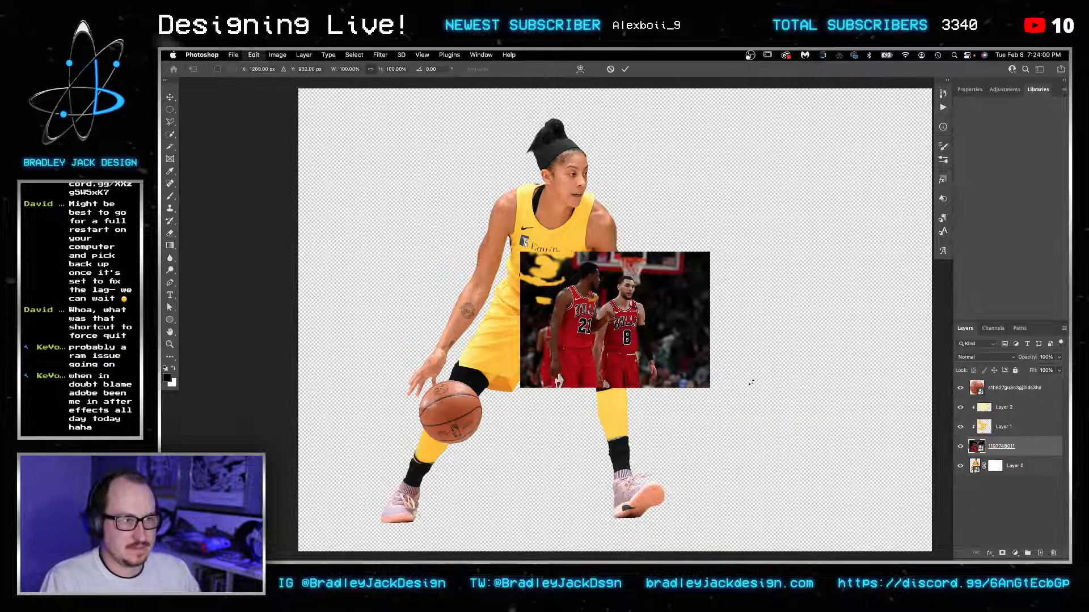
{"action": "left_click_drag", "start_coordinate": [706, 386], "coordinate": [792, 437]}
{"action": "key", "text": "Return"}
{"action": "left_click_drag", "start_coordinate": [637, 384], "coordinate": [805, 351]}
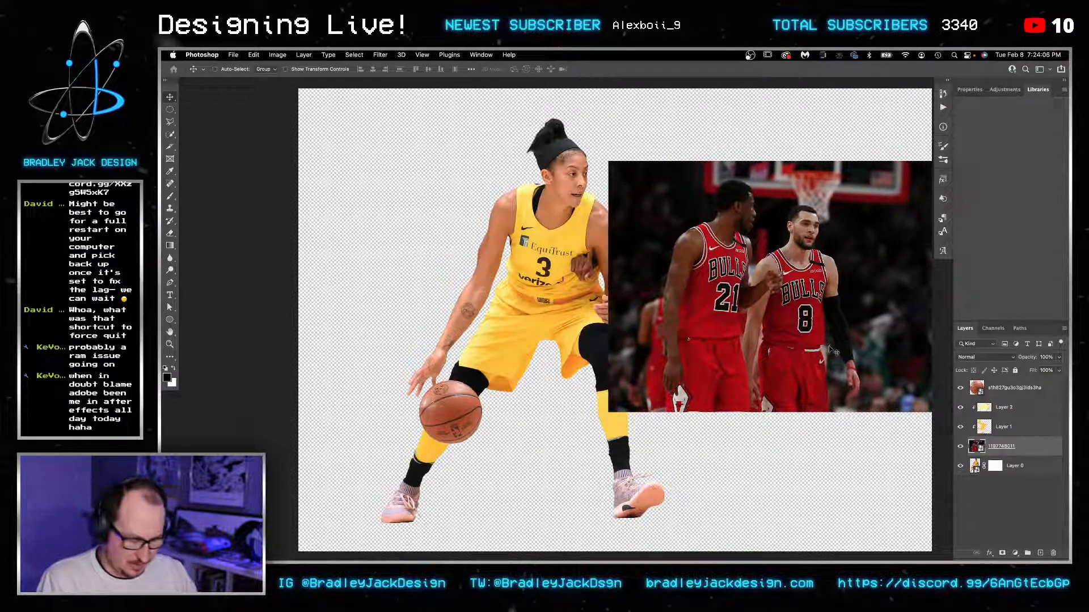
Step: Mask the Bulls photo to an elliptical selection around the number 21 jersey and shorts
{"action": "key", "text": "m"}
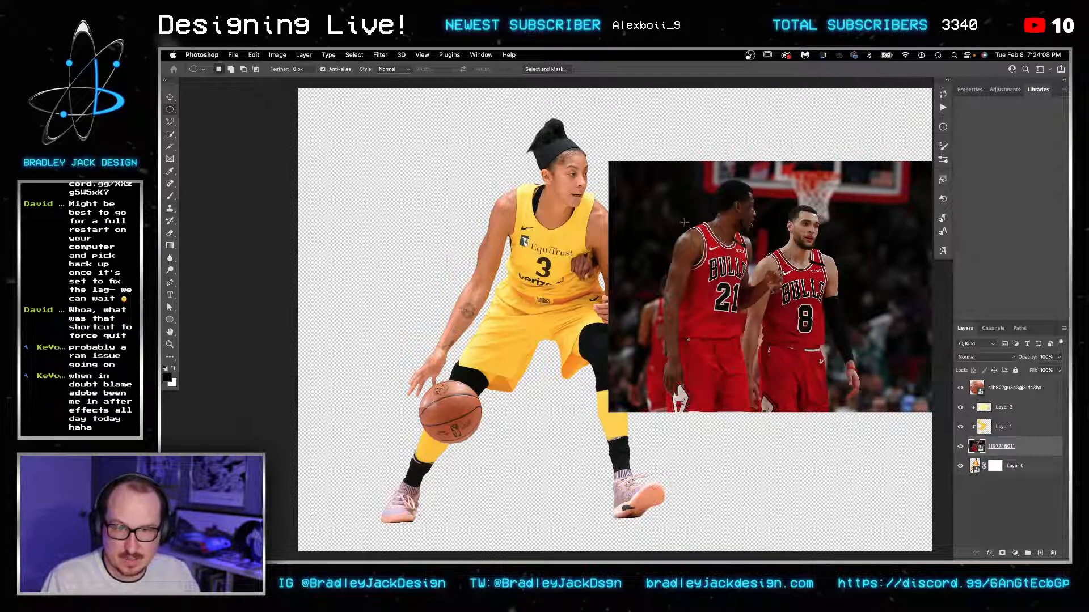
{"action": "mouse_move", "coordinate": [684, 222]}
{"action": "left_mouse_down"}
{"action": "mouse_move", "coordinate": [755, 380]}
{"action": "mouse_move", "coordinate": [741, 384]}
{"action": "left_mouse_up"}
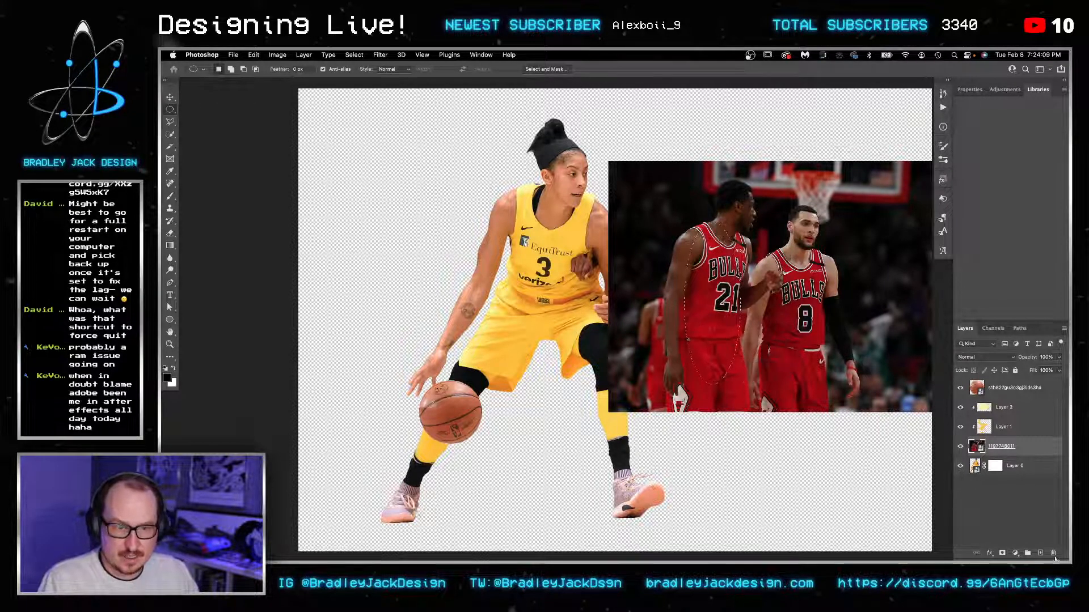
{"action": "left_click", "coordinate": [1003, 554]}
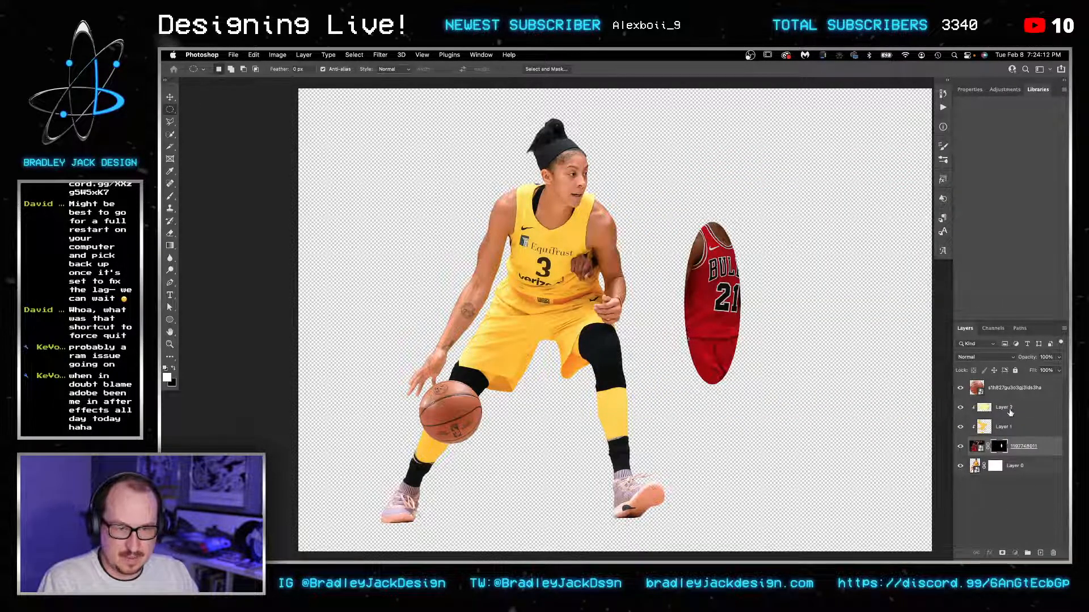
Step: Bring the masked Bulls photo to the top of the layer stack and clip Layer 1 and Layer 2 to Layer 0 again
{"action": "key", "text": "shift+super+["}
{"action": "key", "text": "shift+super+]"}
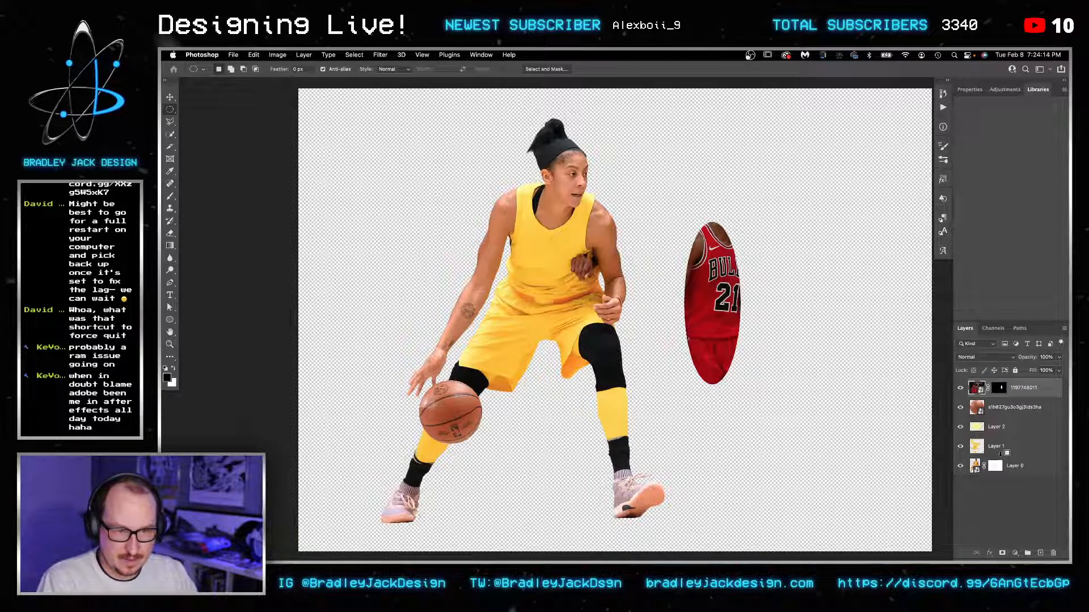
{"action": "left_click", "coordinate": [1001, 454], "text": "alt"}
{"action": "left_click", "coordinate": [999, 436], "text": "alt"}
Step: Move the masked red jersey sample about 108 px left, closer to the player
{"action": "key", "text": "z"}
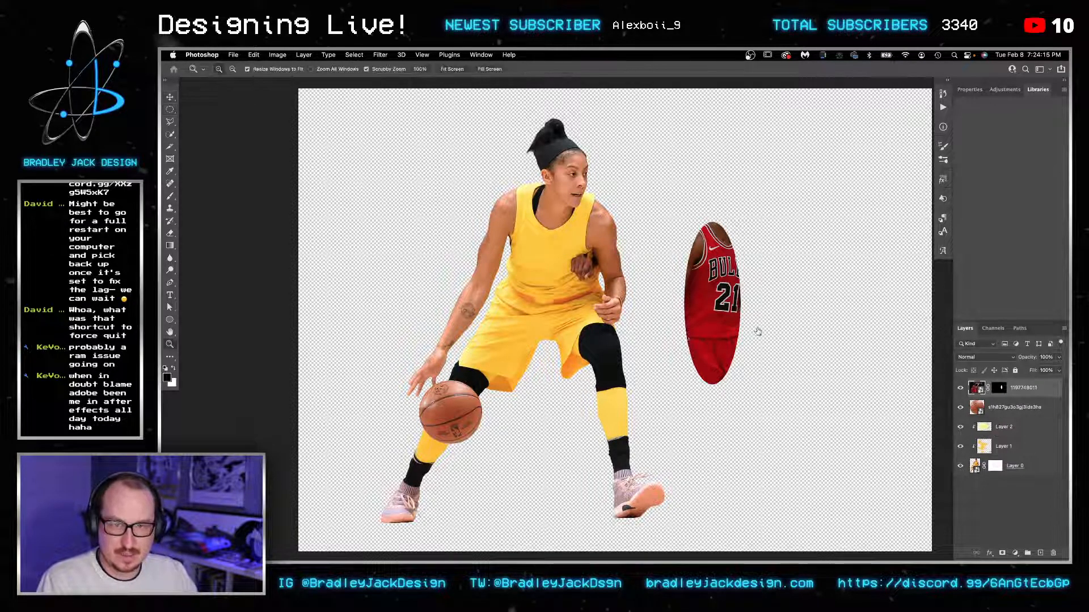
{"action": "left_click", "coordinate": [705, 290]}
{"action": "key", "text": "v"}
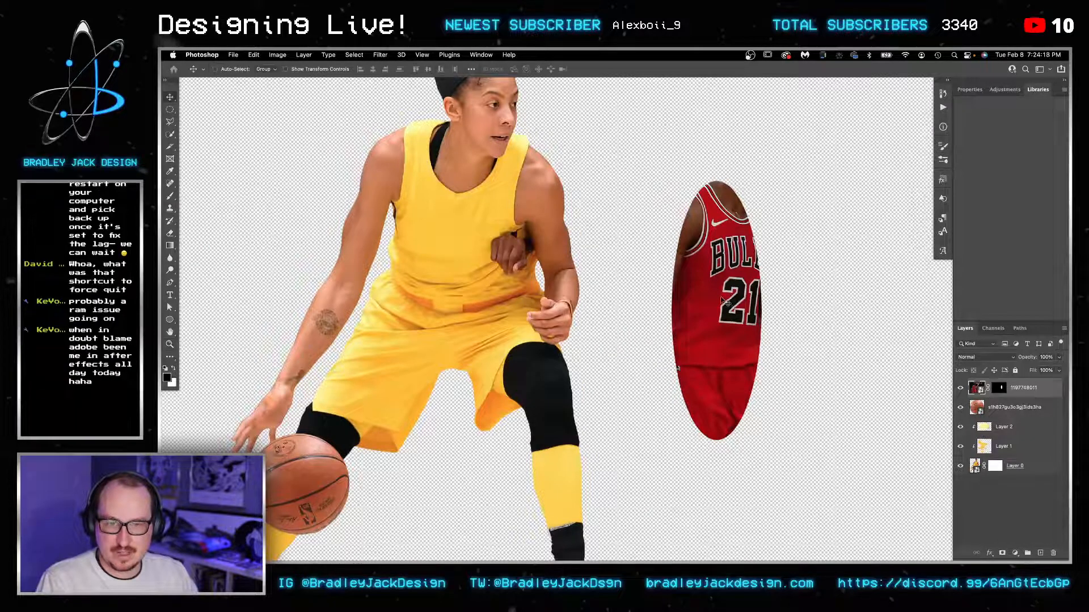
{"action": "left_click_drag", "start_coordinate": [690, 300], "coordinate": [648, 300]}
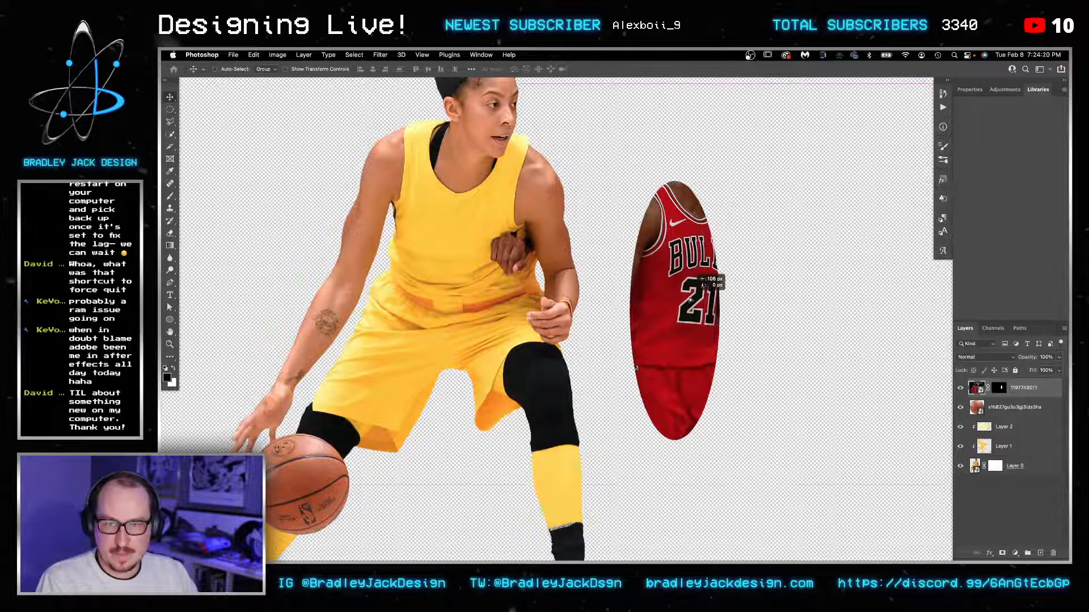
Step: Try to recolor the yellow uniform red with a Hue/Saturation adjustment on the Yellows range above Layer 2, and delete that adjustment layer
{"action": "left_click", "coordinate": [1012, 429]}
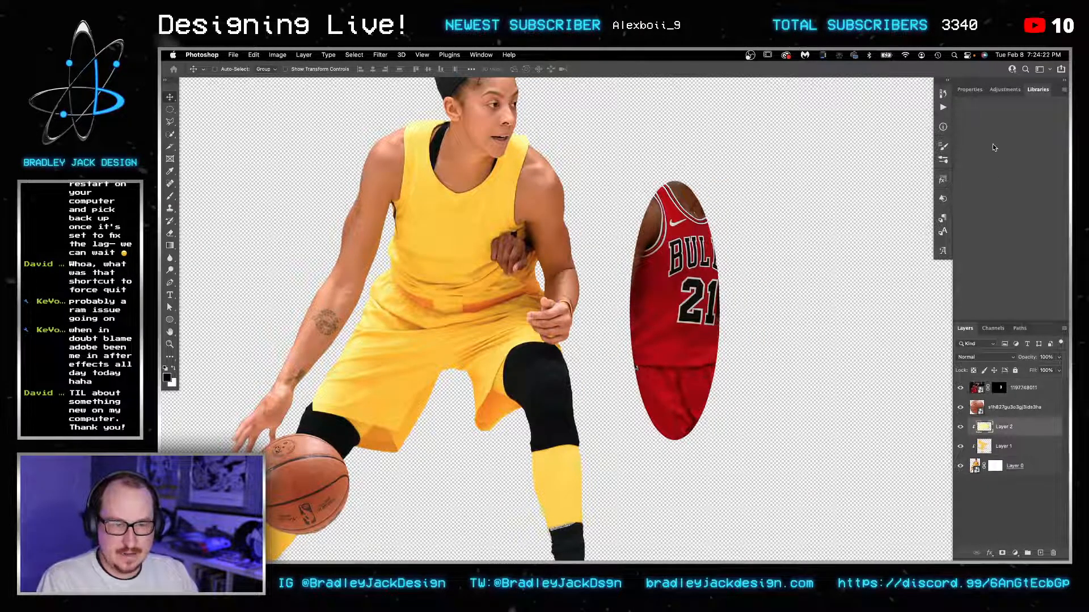
{"action": "left_click", "coordinate": [1006, 90]}
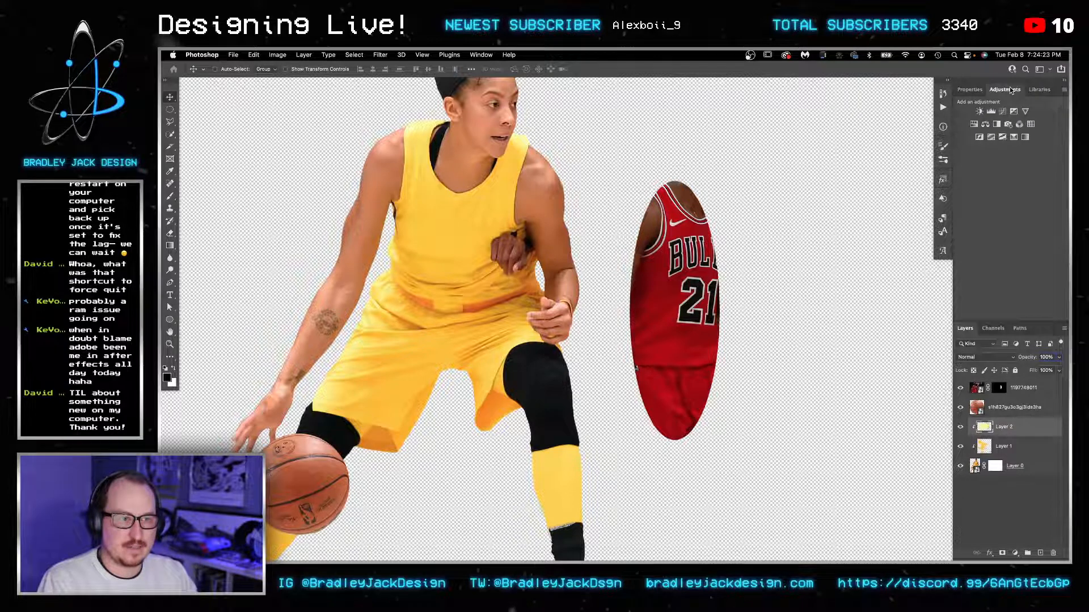
{"action": "left_click", "coordinate": [974, 124]}
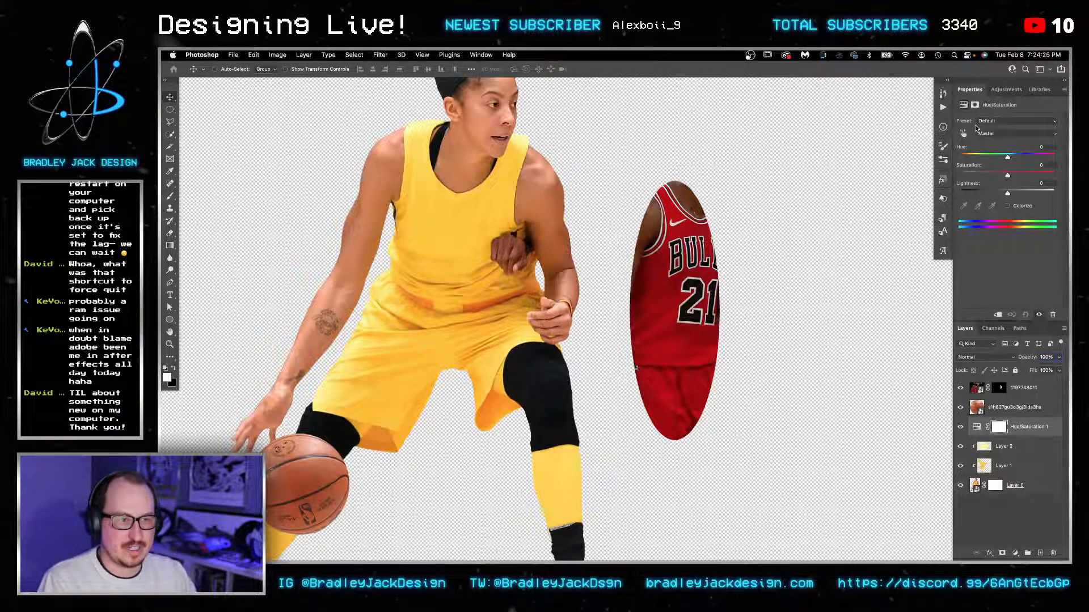
{"action": "left_click", "coordinate": [1014, 134]}
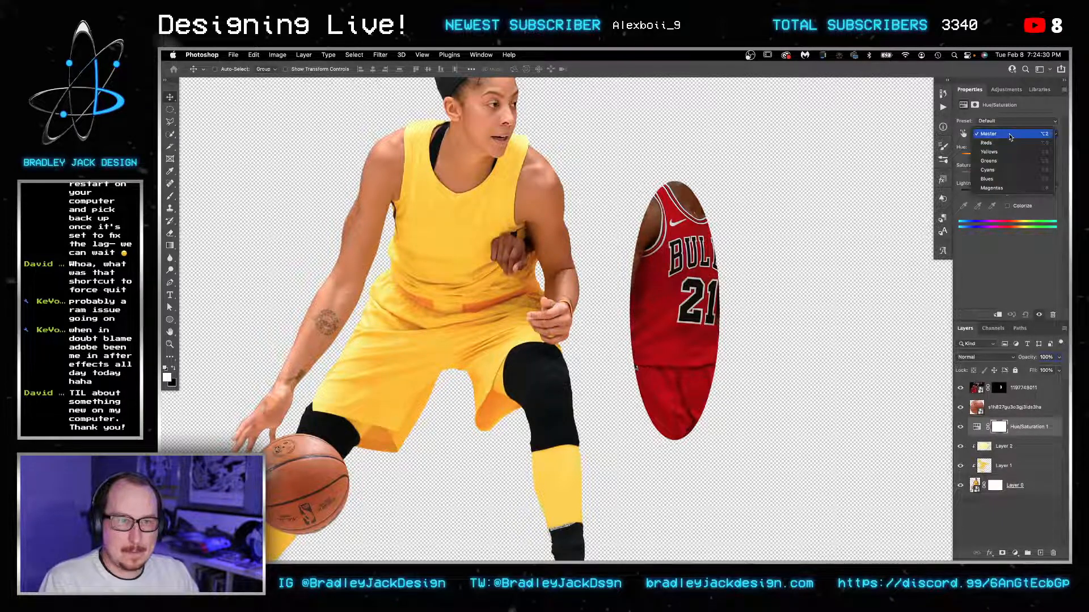
{"action": "left_click", "coordinate": [989, 152]}
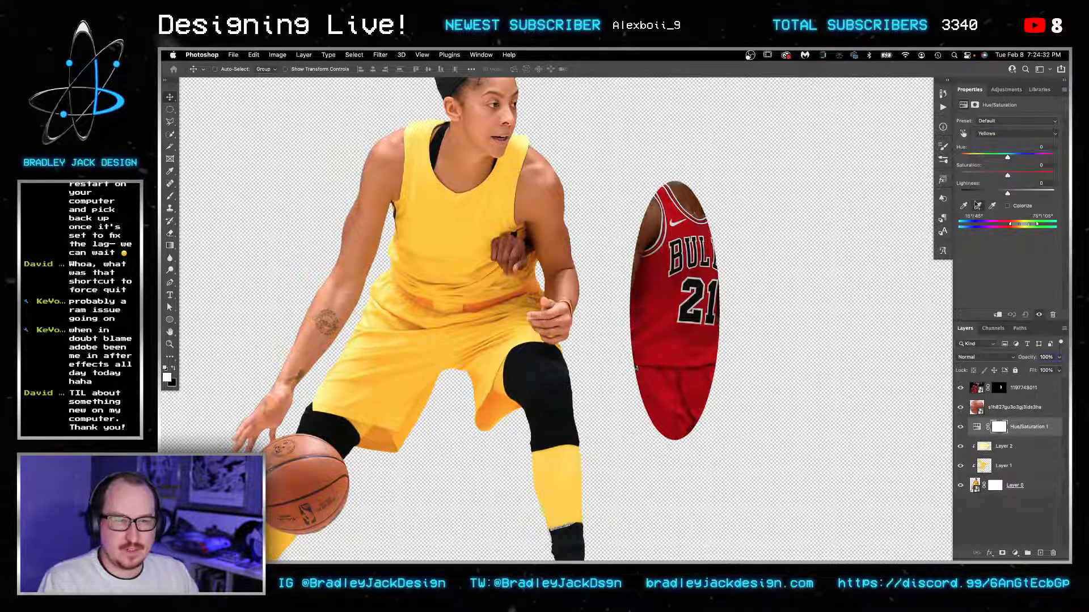
{"action": "left_click", "coordinate": [978, 205]}
{"action": "left_click", "coordinate": [474, 306]}
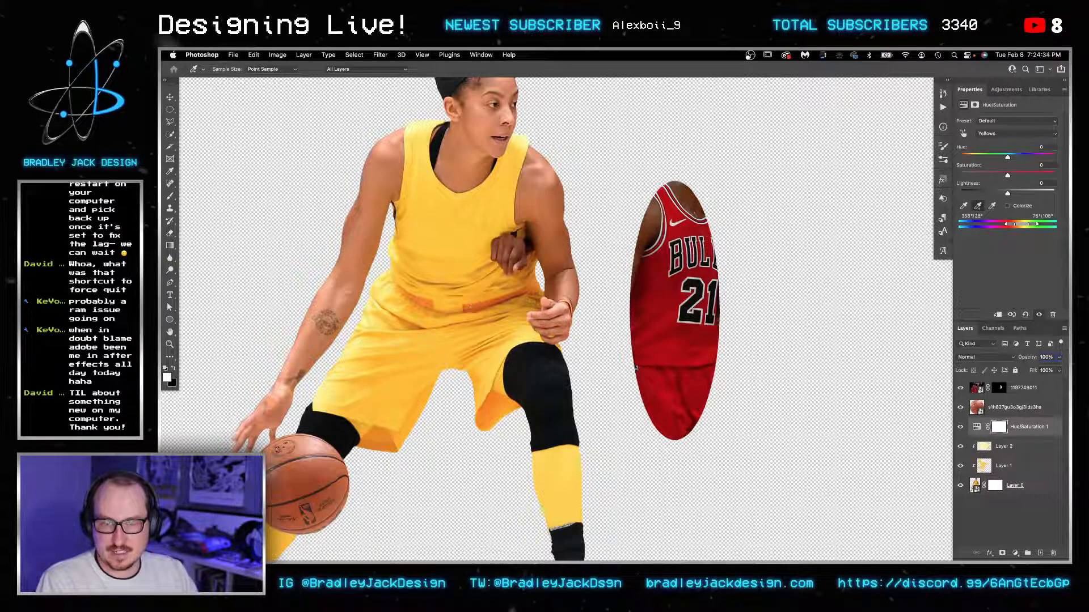
{"action": "left_click_drag", "start_coordinate": [1002, 160], "coordinate": [990, 194]}
{"action": "left_click", "coordinate": [1030, 432]}
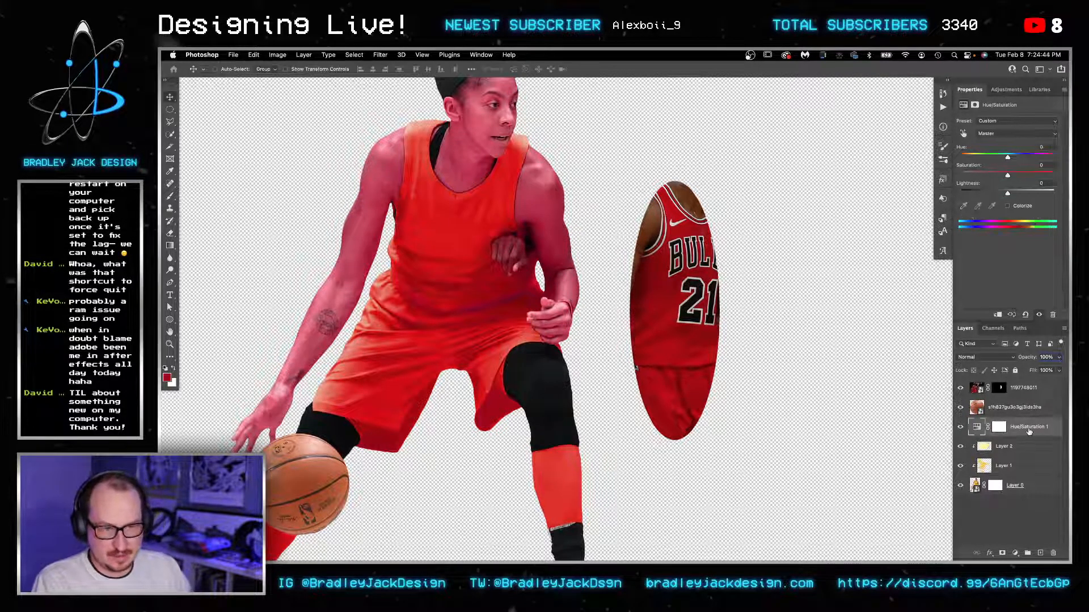
{"action": "key", "text": "Delete"}
Step: Add a Gradient Map adjustment above Layer 2 and put it in a group masked to the player's silhouette
{"action": "left_click", "coordinate": [992, 89]}
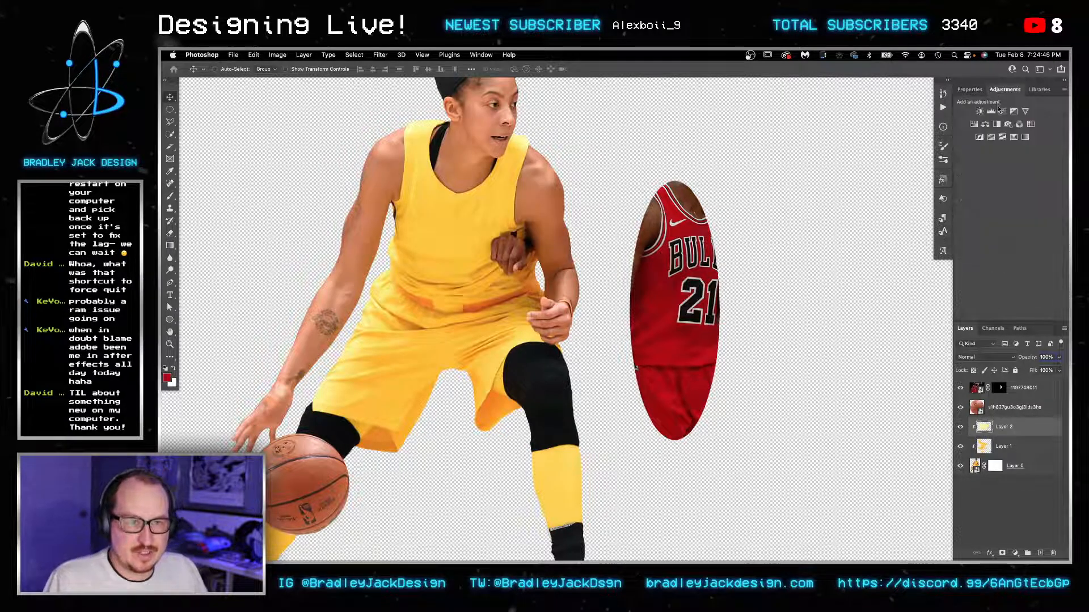
{"action": "left_click", "coordinate": [1025, 138]}
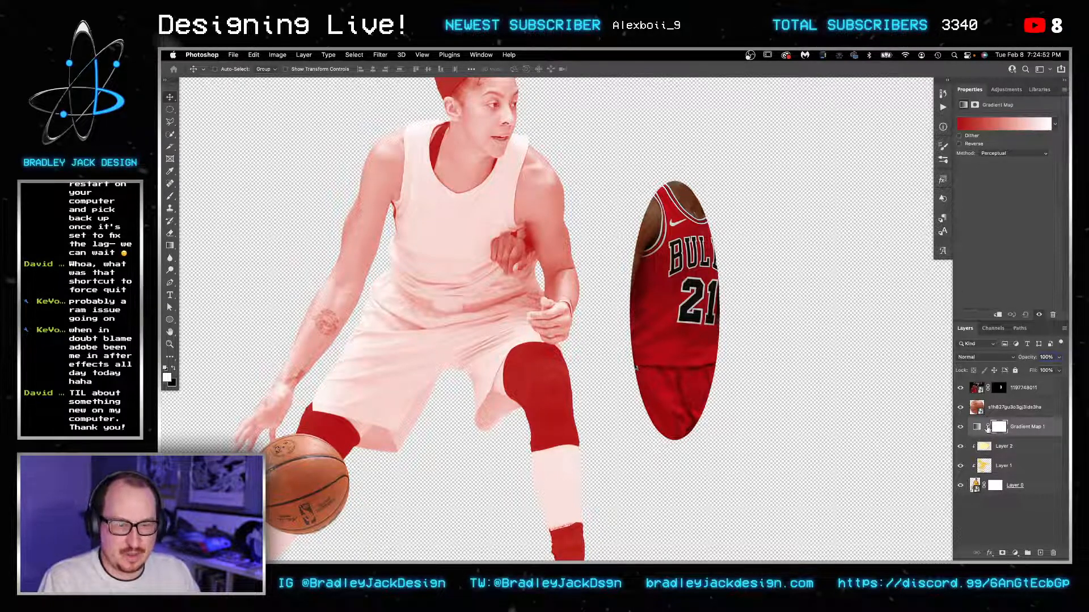
{"action": "key", "text": "ctrl+g"}
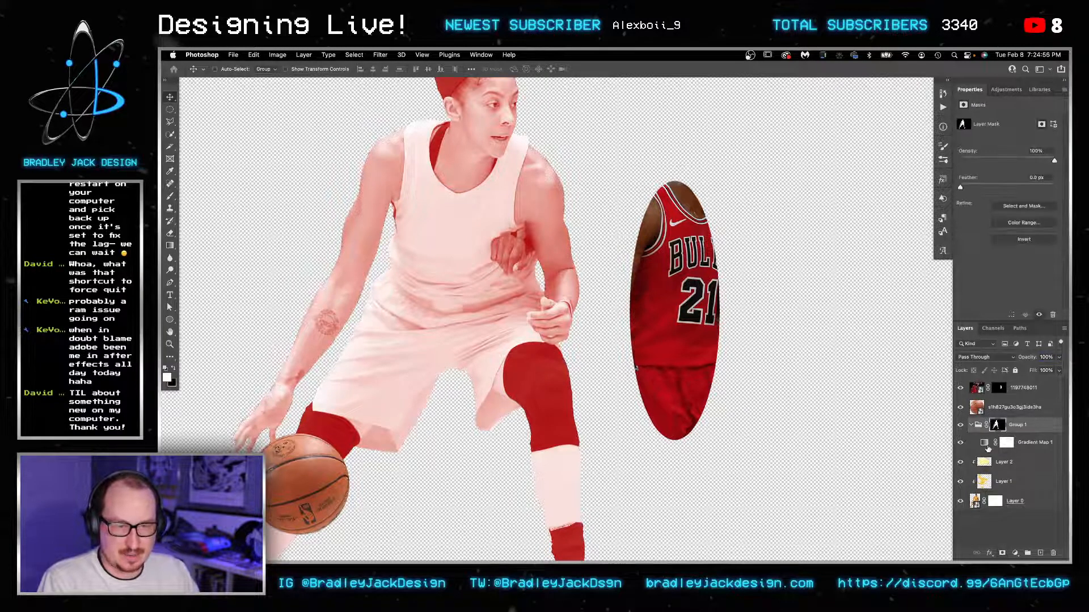
{"action": "left_click", "coordinate": [986, 446]}
{"action": "left_click", "coordinate": [994, 126]}
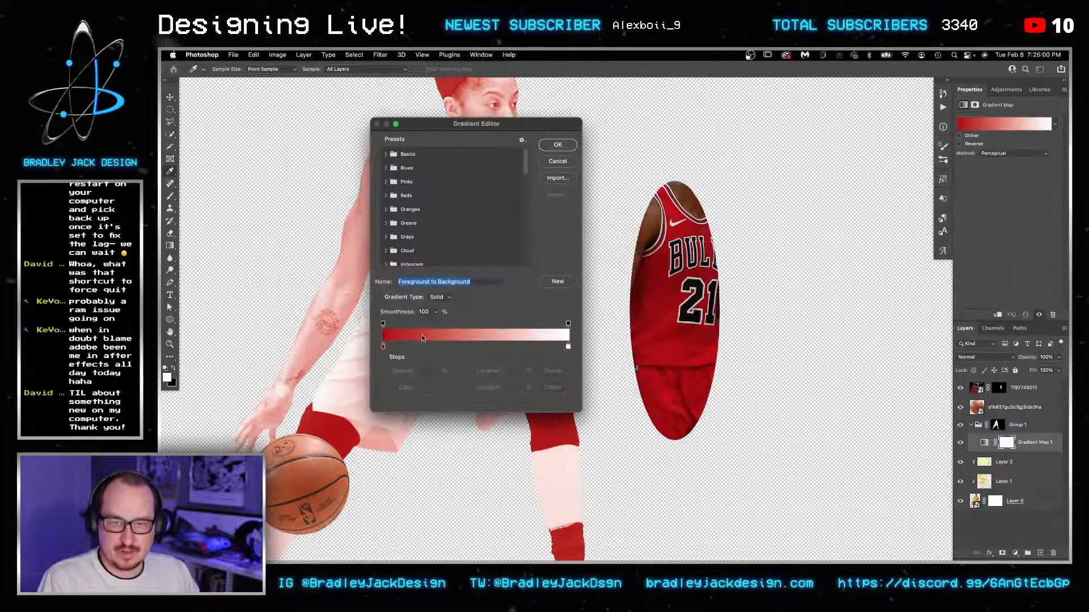
{"action": "left_click_drag", "start_coordinate": [385, 350], "coordinate": [455, 351]}
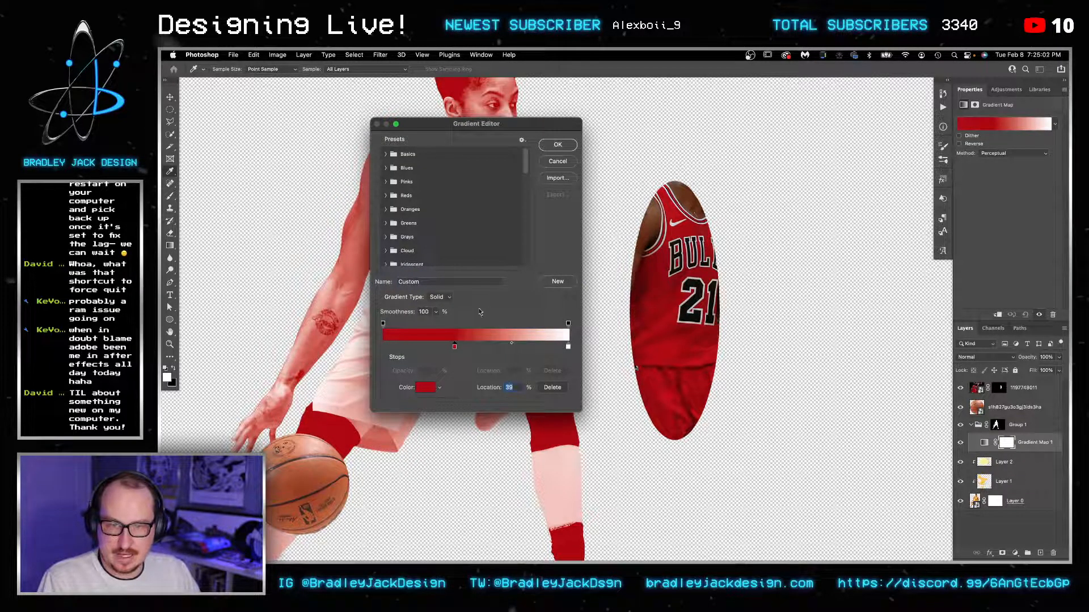
{"action": "left_click", "coordinate": [384, 347]}
{"action": "left_click", "coordinate": [426, 388]}
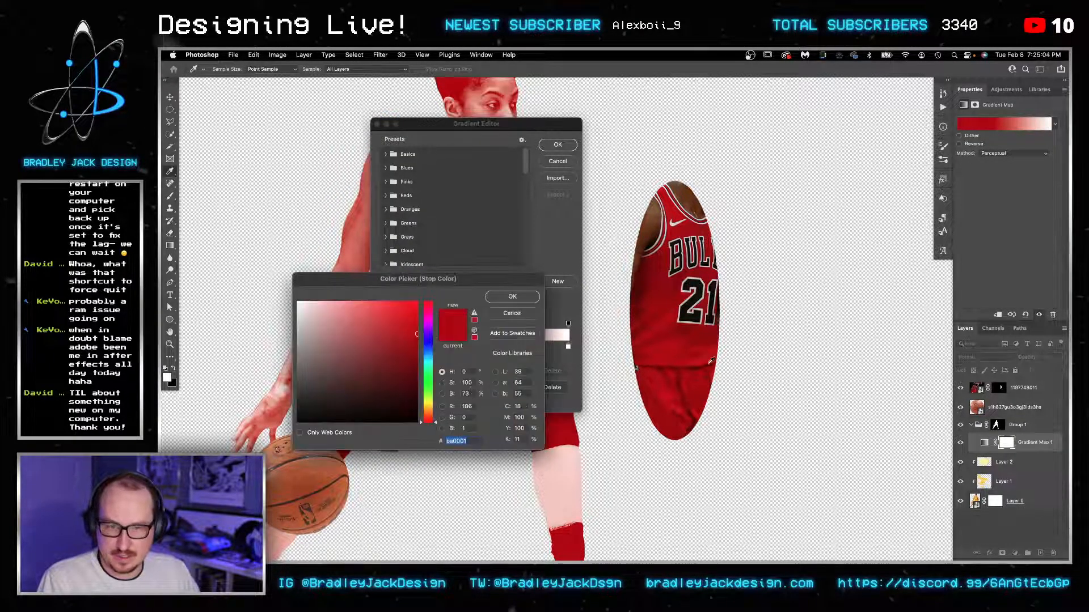
{"action": "scroll", "coordinate": [681, 366], "scroll_direction": "up", "scroll_amount": 3}
{"action": "scroll", "coordinate": [677, 365], "scroll_direction": "up", "scroll_amount": 3}
{"action": "scroll", "coordinate": [656, 363], "scroll_direction": "up", "scroll_amount": 2}
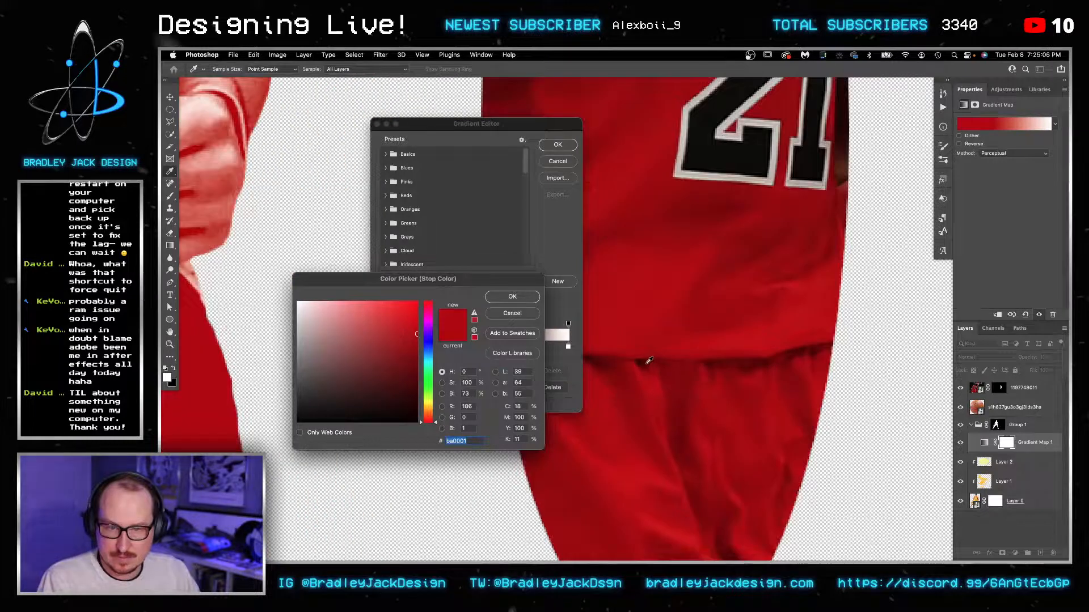
{"action": "left_click", "coordinate": [640, 361]}
{"action": "key", "text": "Escape"}
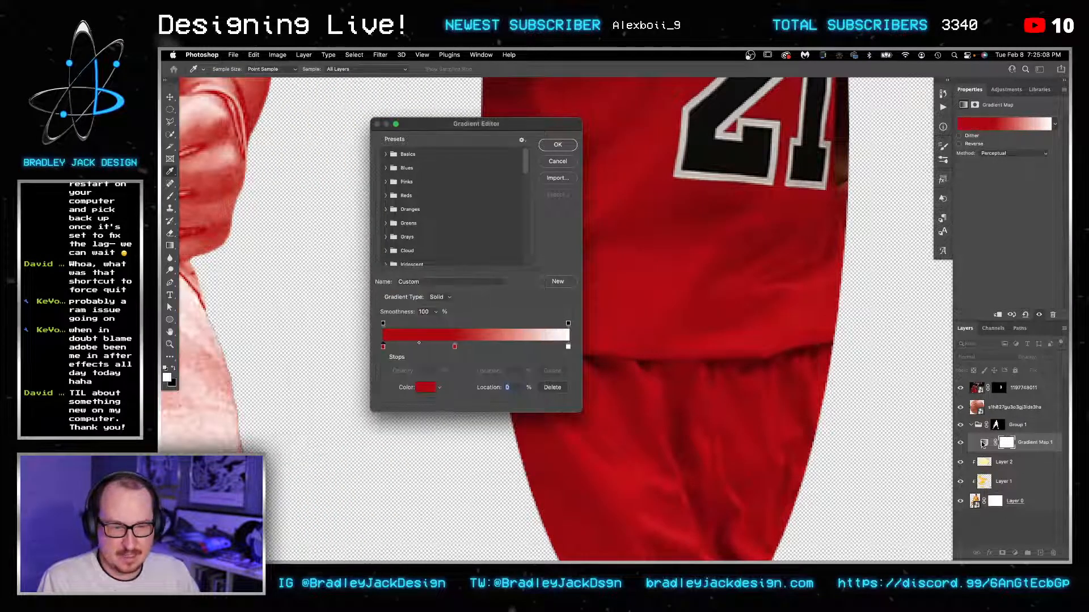
{"action": "key", "text": "Return"}
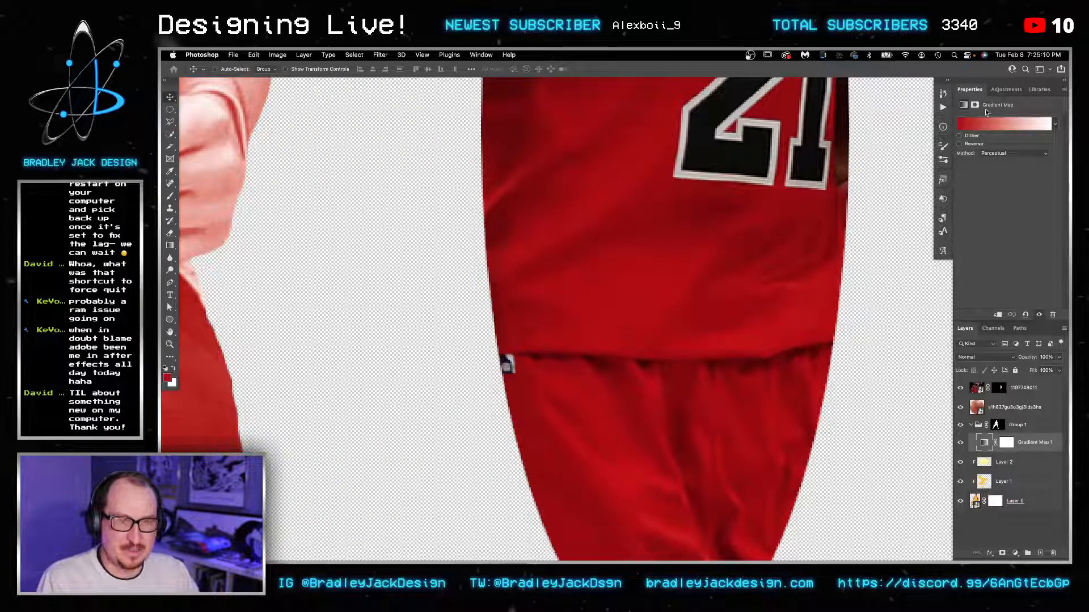
Step: Set the Gradient Map's starting color to the dark red of the Bulls waistband shadow and add a jersey-red stop at 39%
{"action": "left_click", "coordinate": [988, 125]}
{"action": "left_click", "coordinate": [383, 347]}
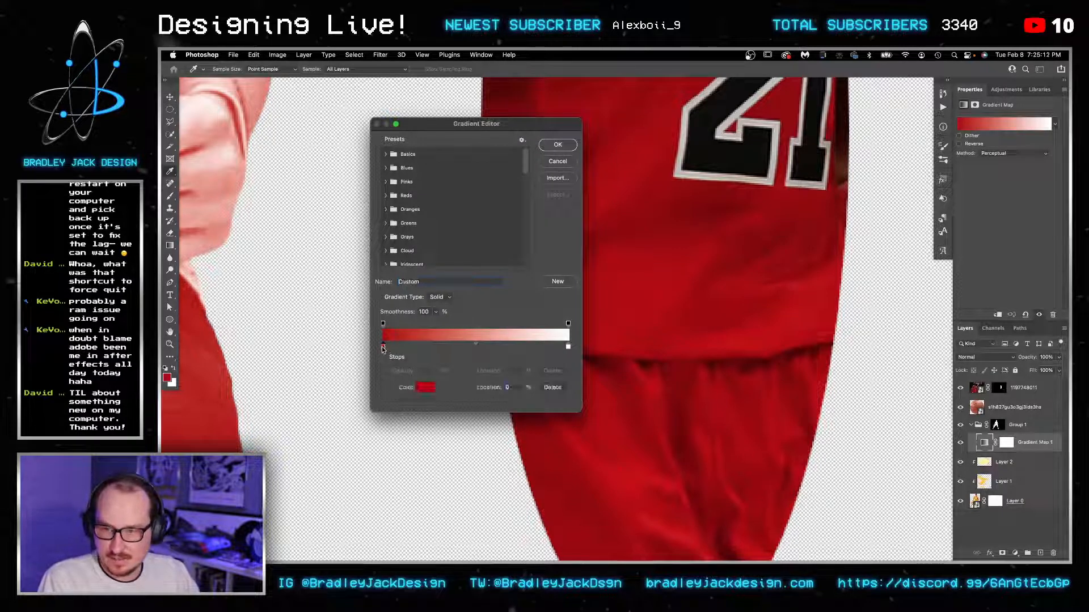
{"action": "left_click", "coordinate": [424, 388]}
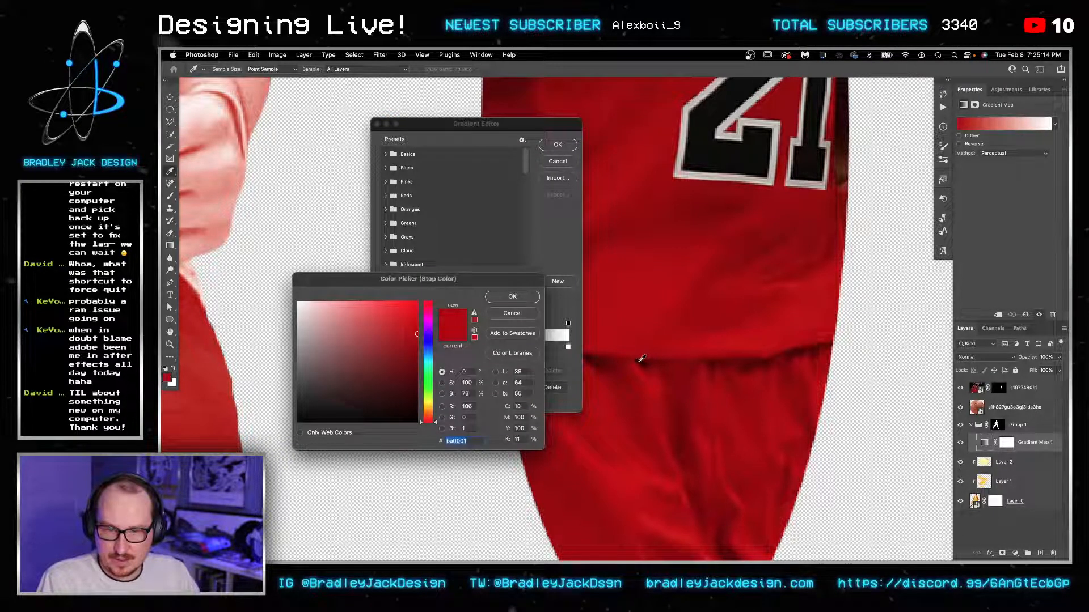
{"action": "left_click", "coordinate": [641, 360]}
{"action": "key", "text": "Return"}
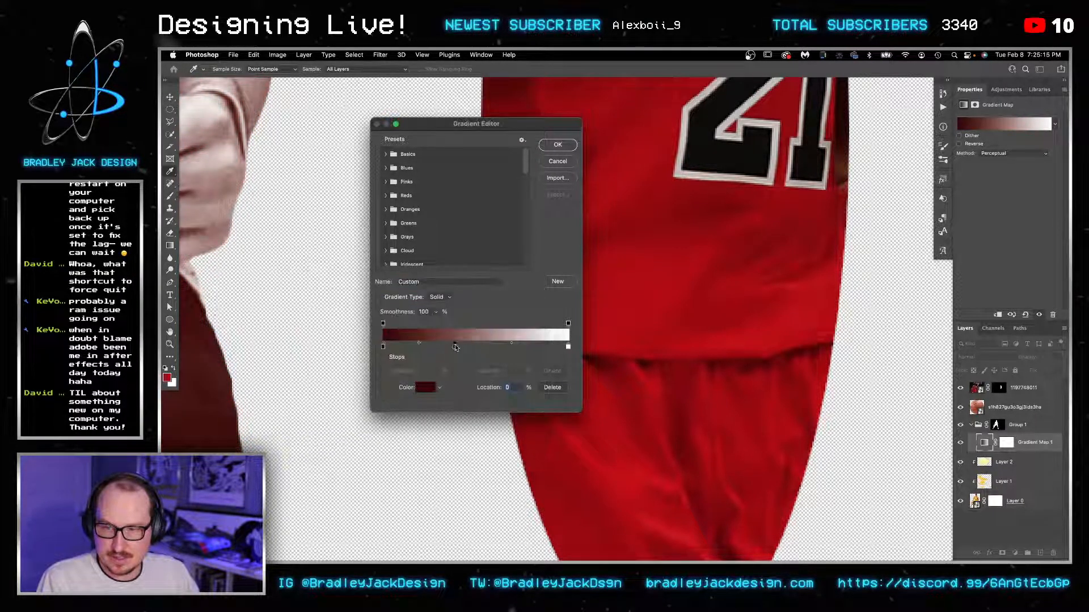
{"action": "left_click", "coordinate": [455, 347]}
{"action": "left_click", "coordinate": [635, 287]}
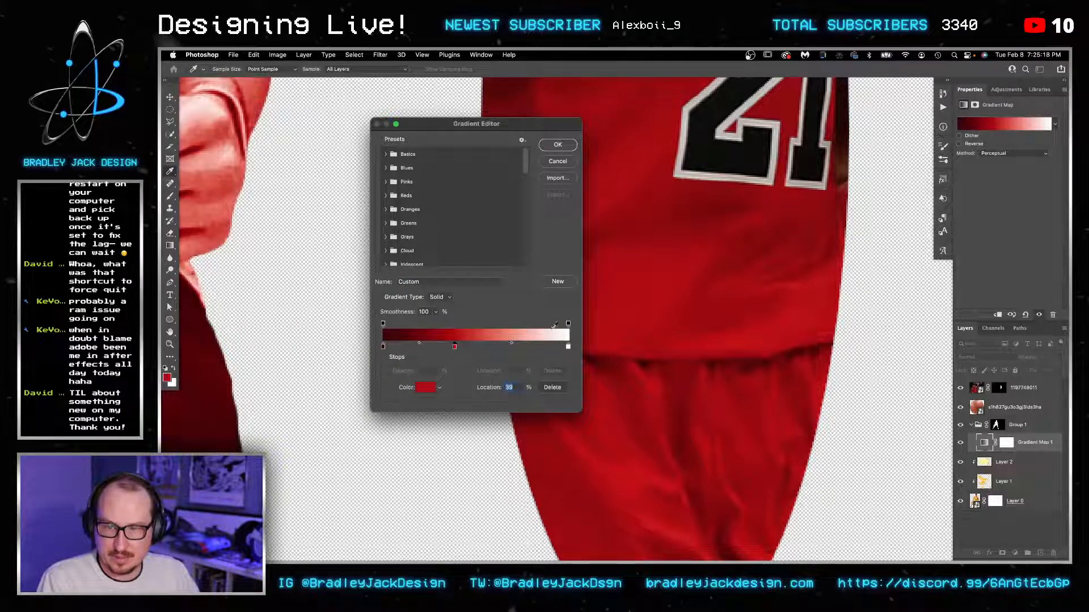
Step: Set the gradient's 100% stop to a red sampled from the Bulls jersey and remove the middle stop at 39%
{"action": "left_click", "coordinate": [568, 347]}
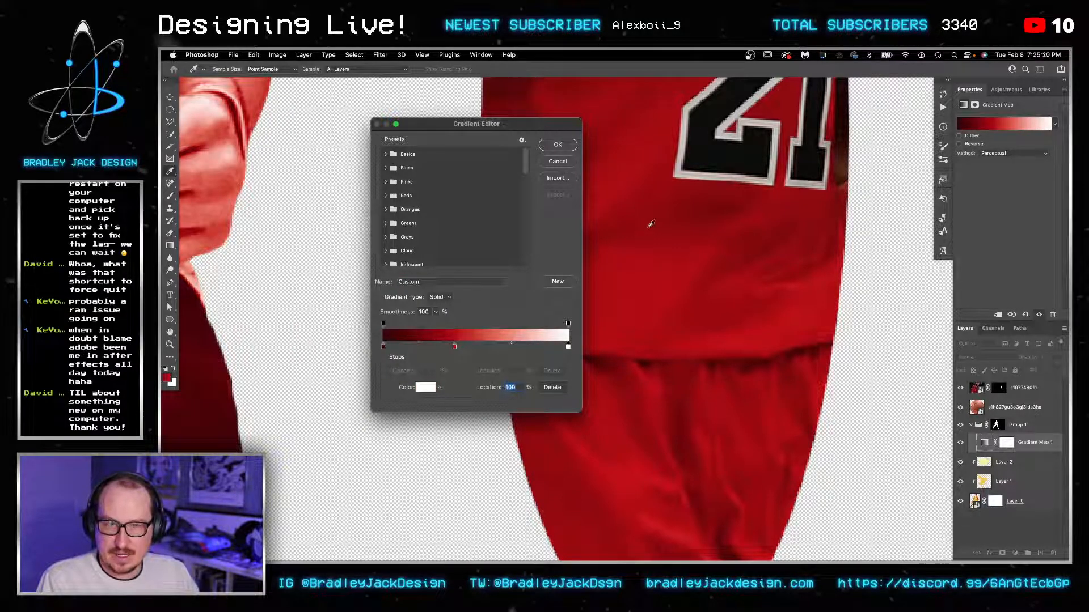
{"action": "scroll", "coordinate": [651, 224], "scroll_direction": "up", "scroll_amount": 10}
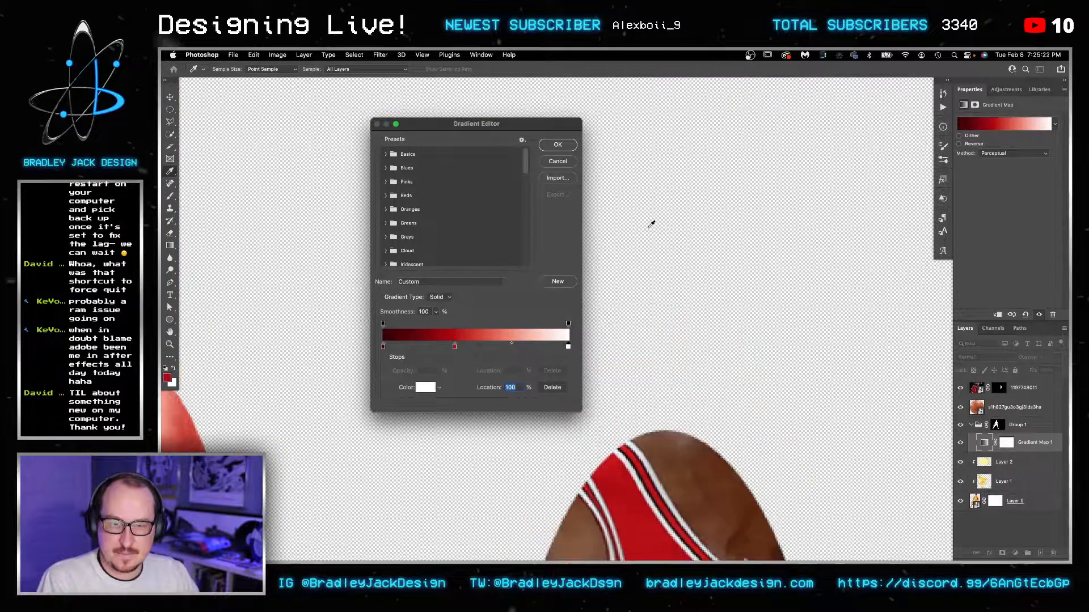
{"action": "scroll", "coordinate": [651, 224], "scroll_direction": "down", "scroll_amount": 10}
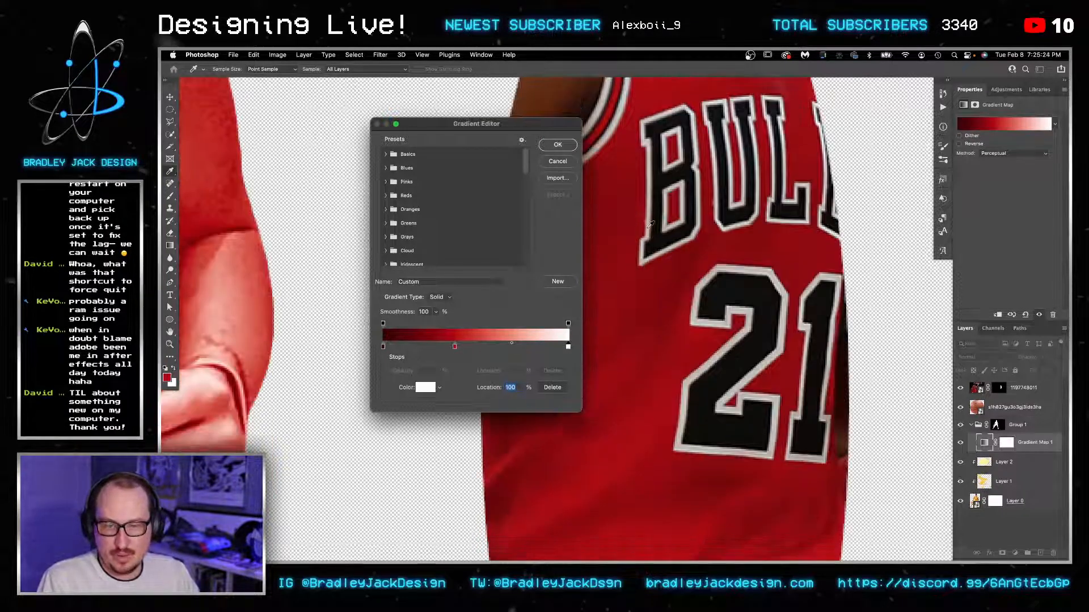
{"action": "scroll", "coordinate": [651, 224], "scroll_direction": "down", "scroll_amount": 3}
{"action": "scroll", "coordinate": [648, 249], "scroll_direction": "down", "scroll_amount": 2}
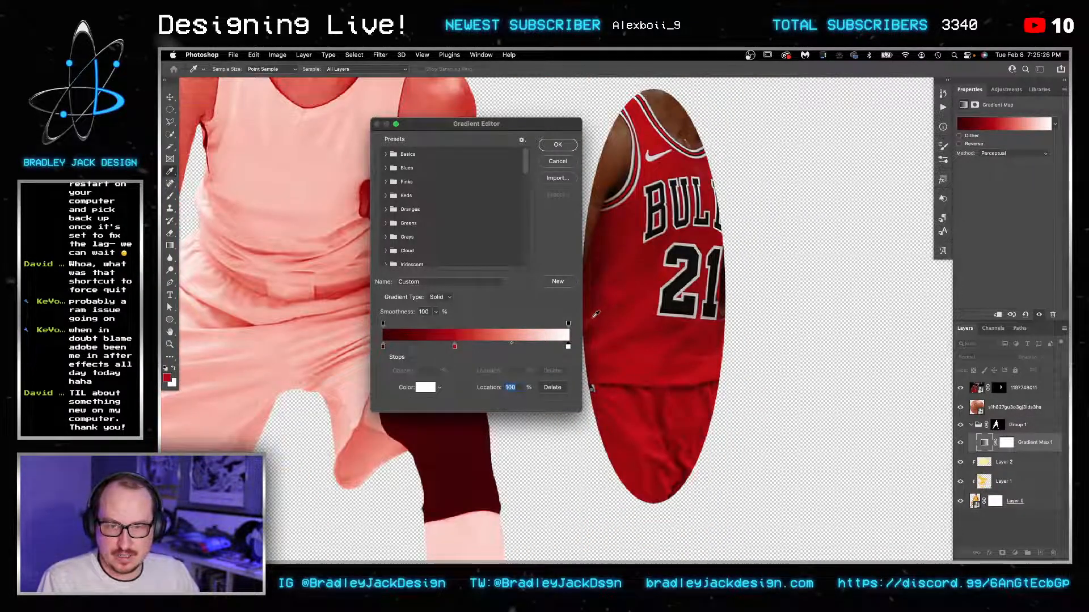
{"action": "left_click", "coordinate": [598, 315]}
{"action": "left_click_drag", "start_coordinate": [600, 314], "coordinate": [758, 285]}
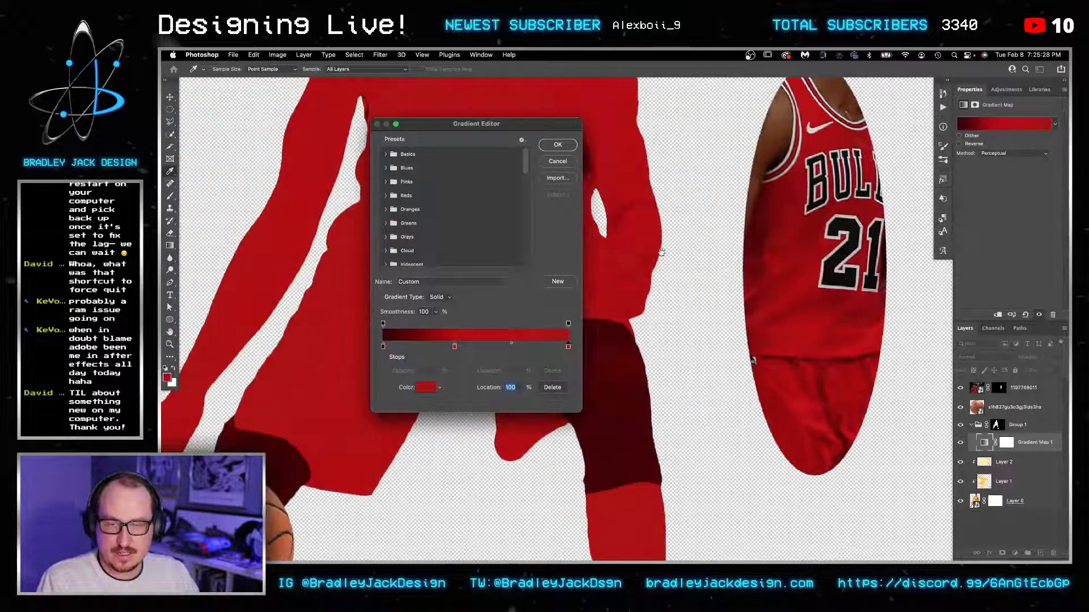
{"action": "left_click_drag", "start_coordinate": [454, 346], "coordinate": [454, 355]}
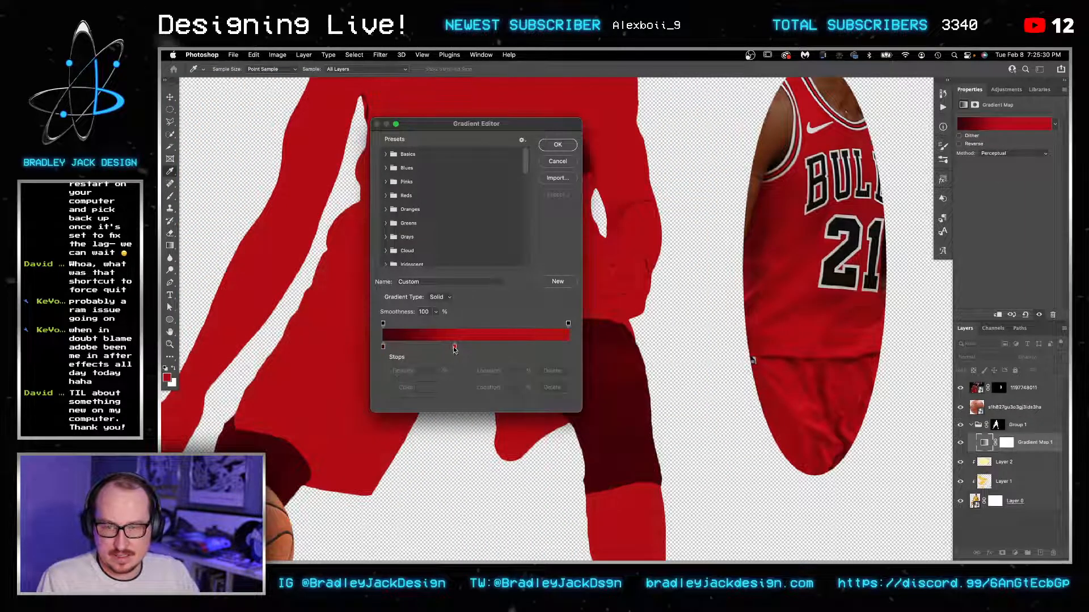
{"action": "left_click", "coordinate": [568, 347]}
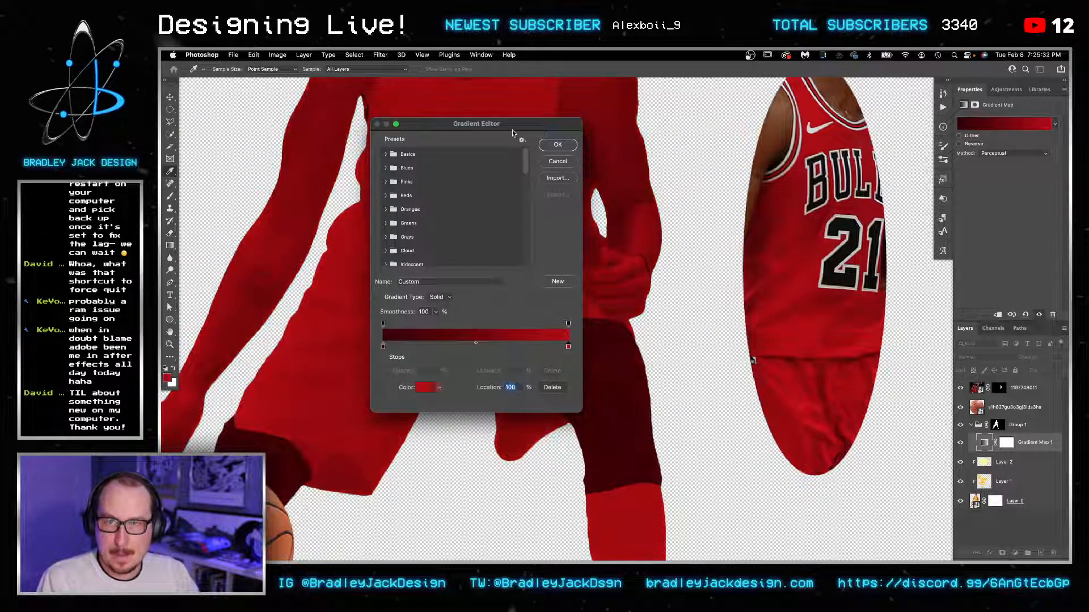
Step: Duplicate the gradient's dark red starting stop to 37% and set the 0% stop to black
{"action": "left_click_drag", "start_coordinate": [512, 133], "coordinate": [646, 213]}
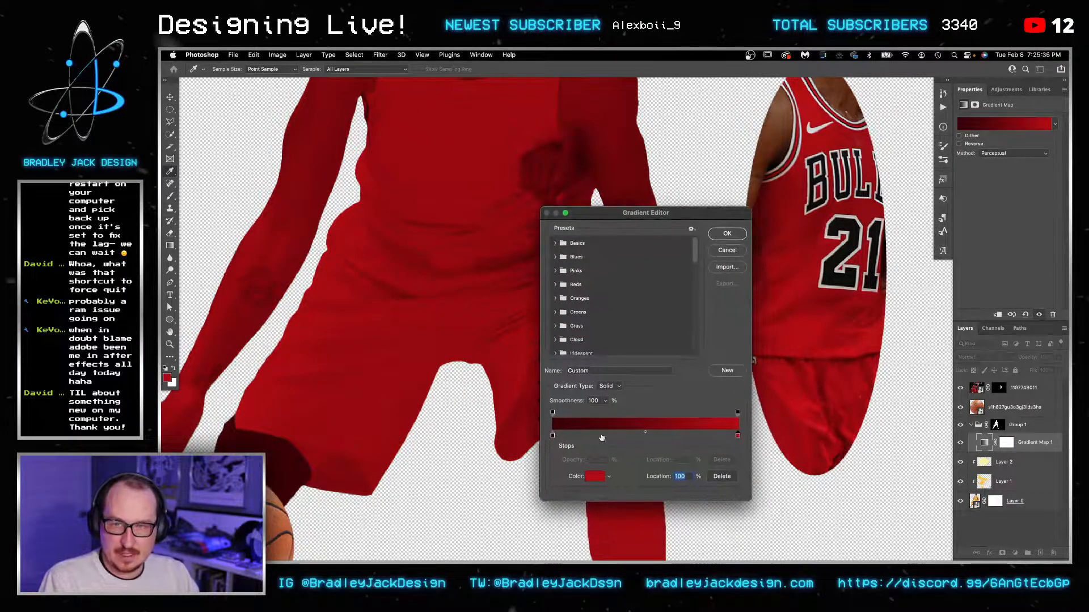
{"action": "left_click_drag", "start_coordinate": [553, 436], "coordinate": [562, 437]}
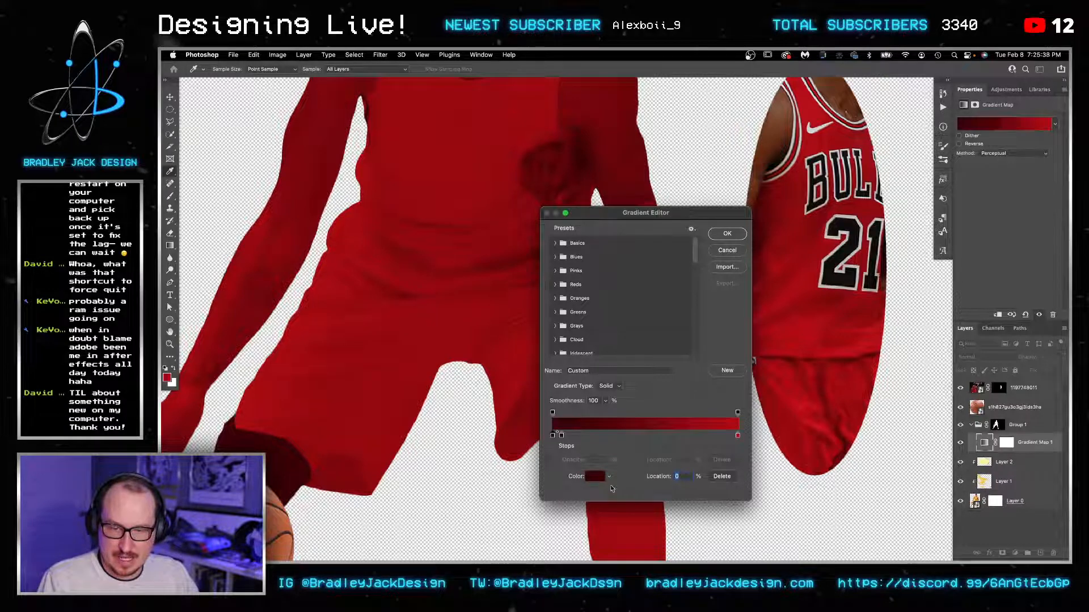
{"action": "left_click", "coordinate": [594, 476]}
{"action": "left_click_drag", "start_coordinate": [338, 403], "coordinate": [361, 443]}
{"action": "left_click", "coordinate": [502, 300]}
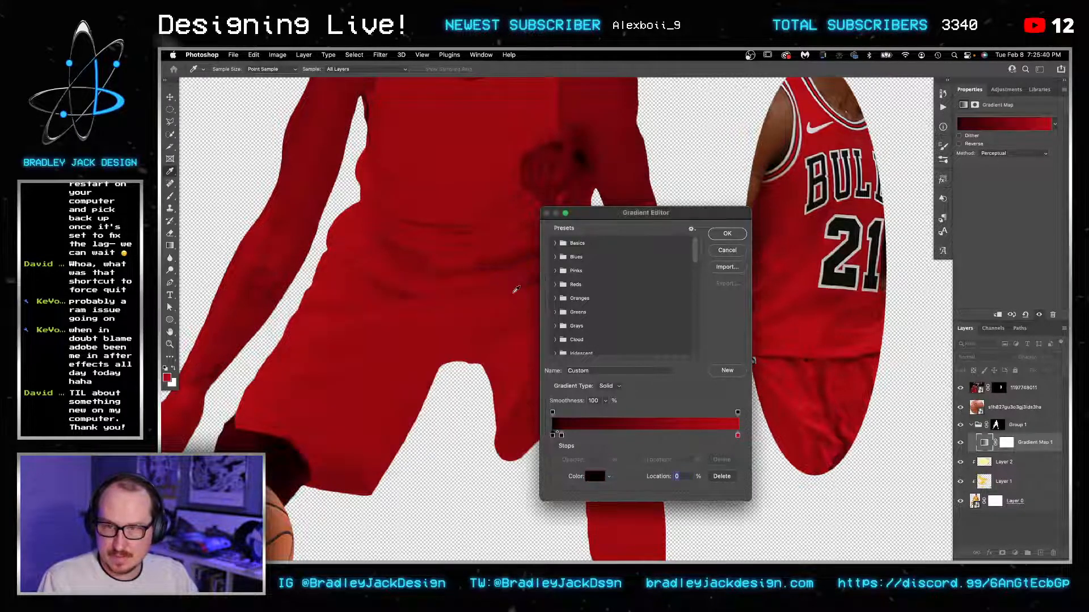
{"action": "left_click_drag", "start_coordinate": [562, 437], "coordinate": [591, 437]}
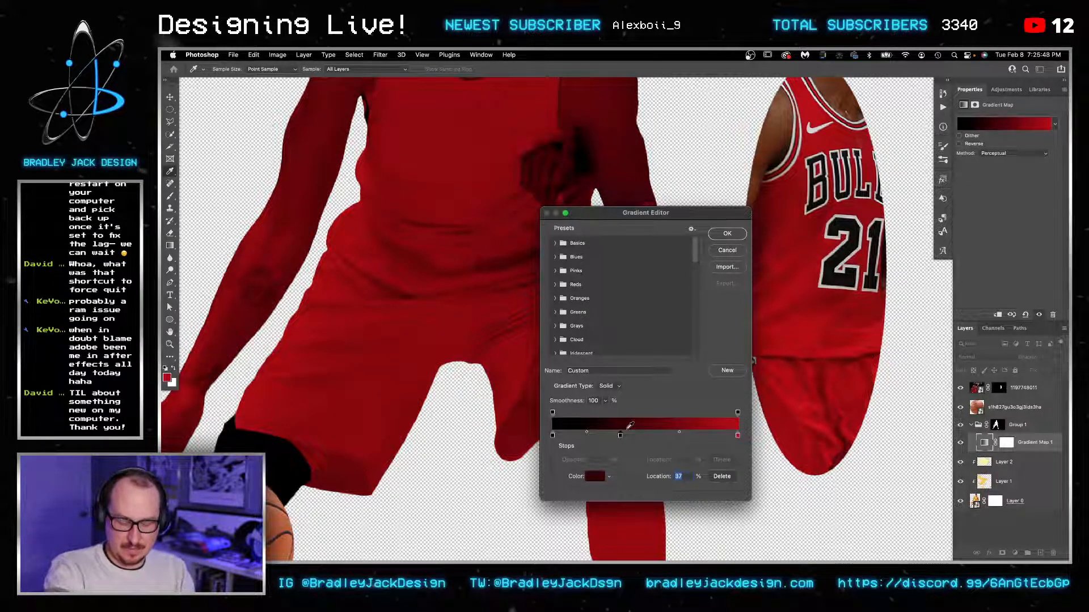
Step: Duplicate the gradient's end red stop to about 90% and set the 100% stop to the brighter red d70200
{"action": "left_click_drag", "start_coordinate": [738, 435], "coordinate": [723, 436]}
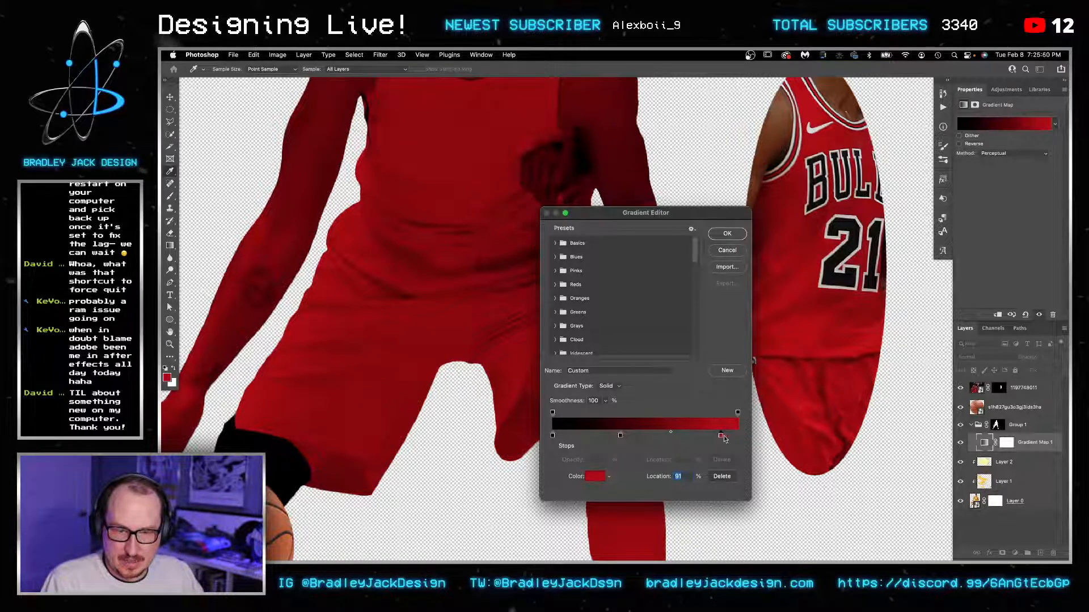
{"action": "left_click", "coordinate": [594, 477]}
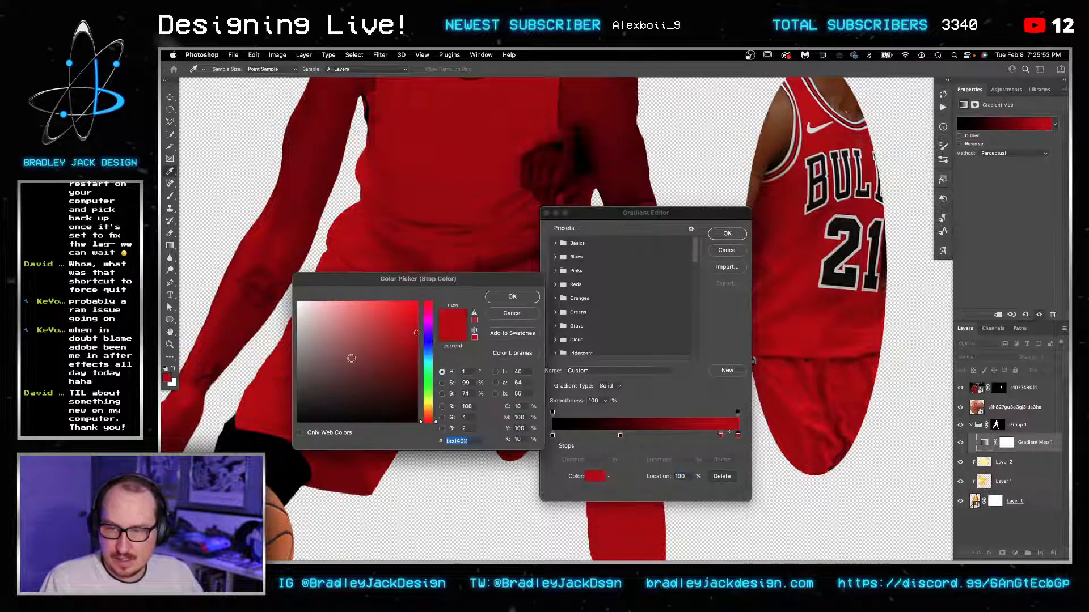
{"action": "left_click_drag", "start_coordinate": [420, 324], "coordinate": [424, 322]}
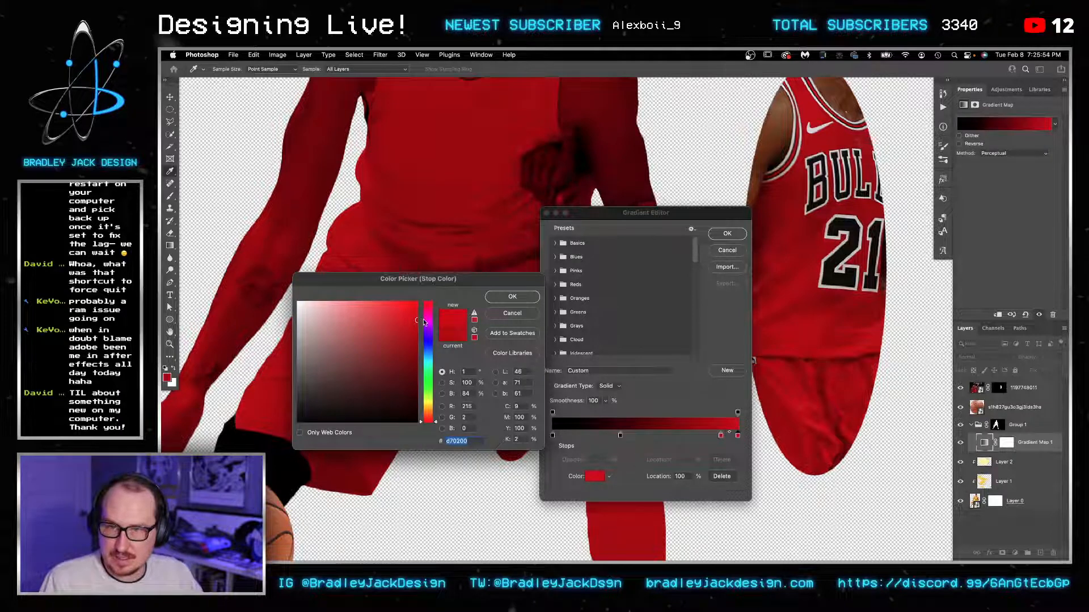
{"action": "left_click", "coordinate": [508, 299]}
{"action": "left_click_drag", "start_coordinate": [721, 435], "coordinate": [699, 436]}
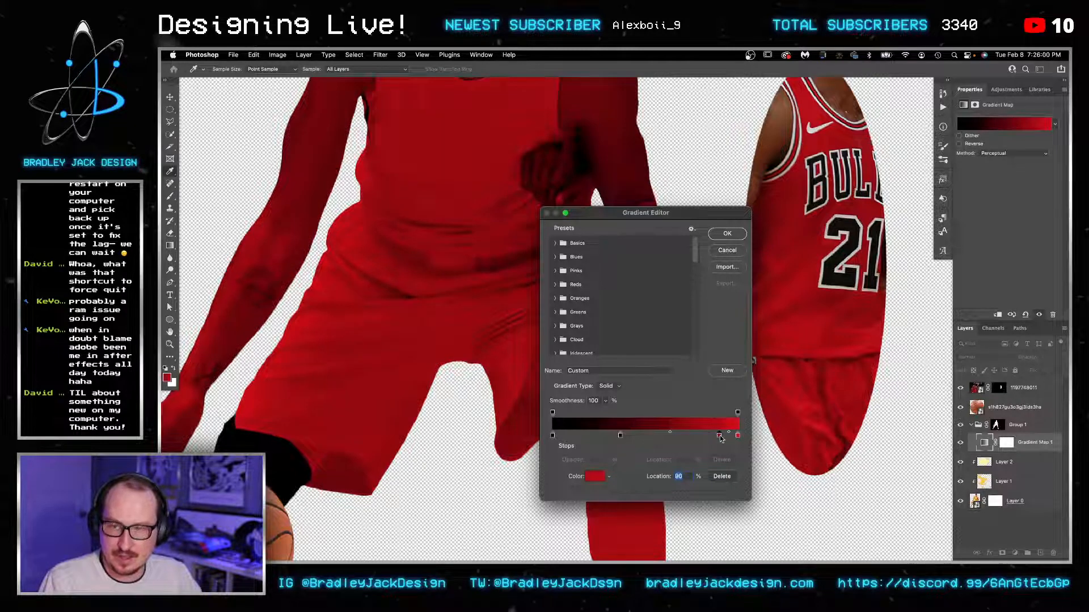
Step: Accept the edited gradient, hide Gradient Map 1, and add a new Gradient Map adjustment directly above Layer 2
{"action": "left_click", "coordinate": [726, 234]}
{"action": "left_click", "coordinate": [960, 442]}
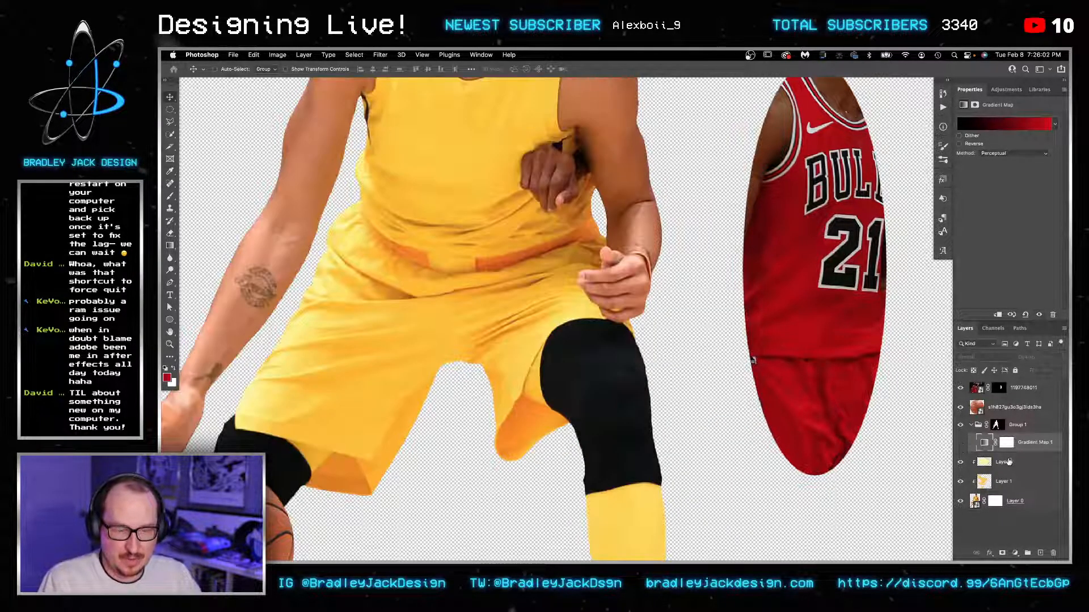
{"action": "left_click", "coordinate": [1010, 462]}
{"action": "left_click", "coordinate": [1006, 90]}
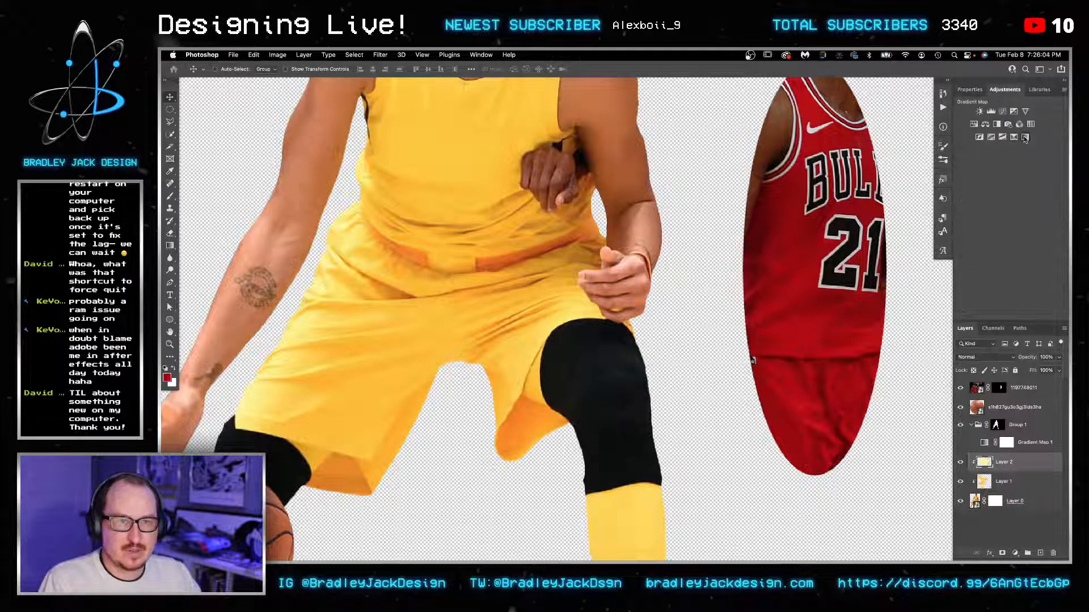
{"action": "left_click", "coordinate": [1018, 138]}
{"action": "left_click", "coordinate": [1013, 125]}
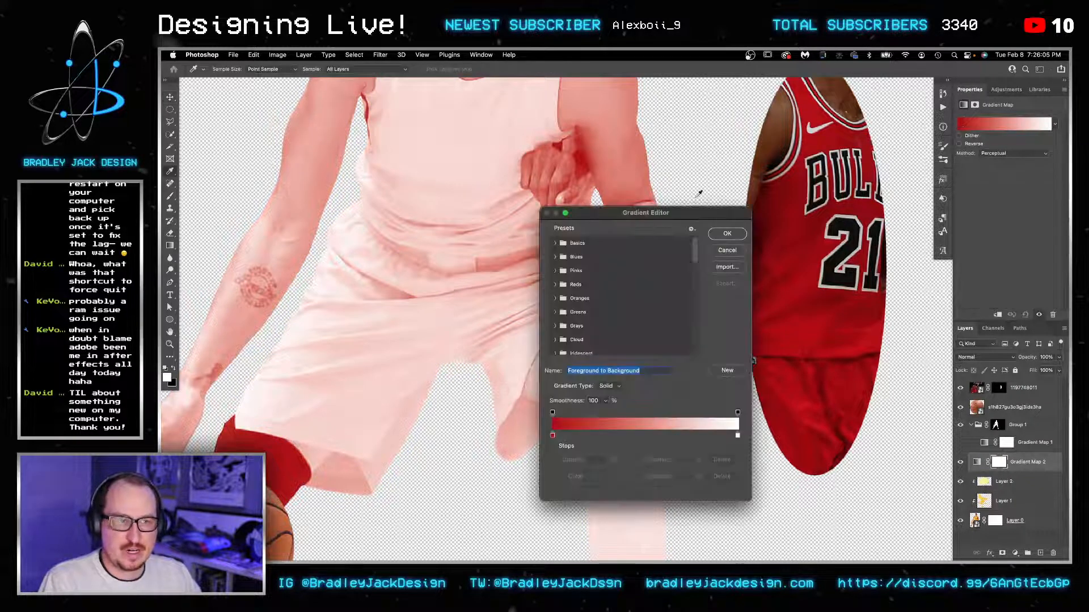
Step: Apply the Black, White preset to the new Gradient Map and set its 0% stop to neutral black
{"action": "left_click", "coordinate": [555, 243]}
{"action": "left_click", "coordinate": [567, 258]}
{"action": "left_click", "coordinate": [598, 258]}
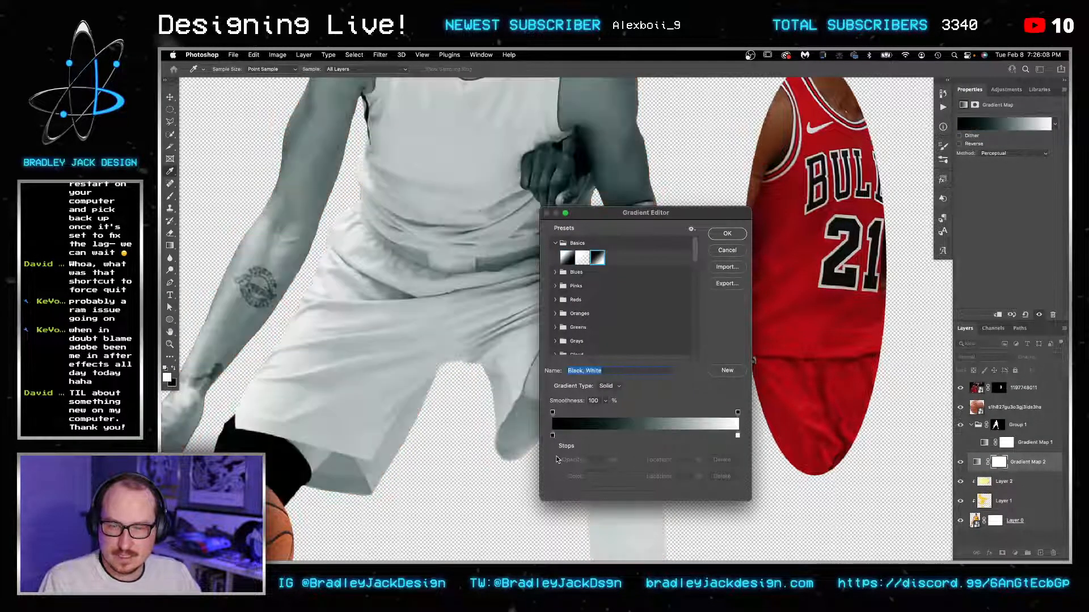
{"action": "left_click", "coordinate": [554, 437]}
{"action": "left_click_drag", "start_coordinate": [350, 404], "coordinate": [405, 441]}
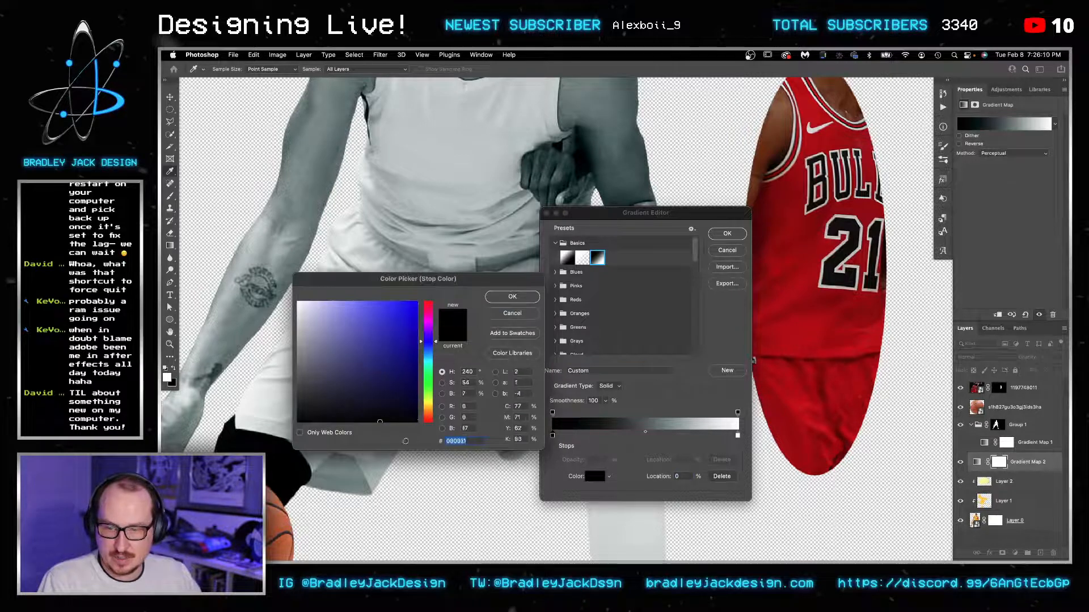
{"action": "left_click", "coordinate": [512, 296]}
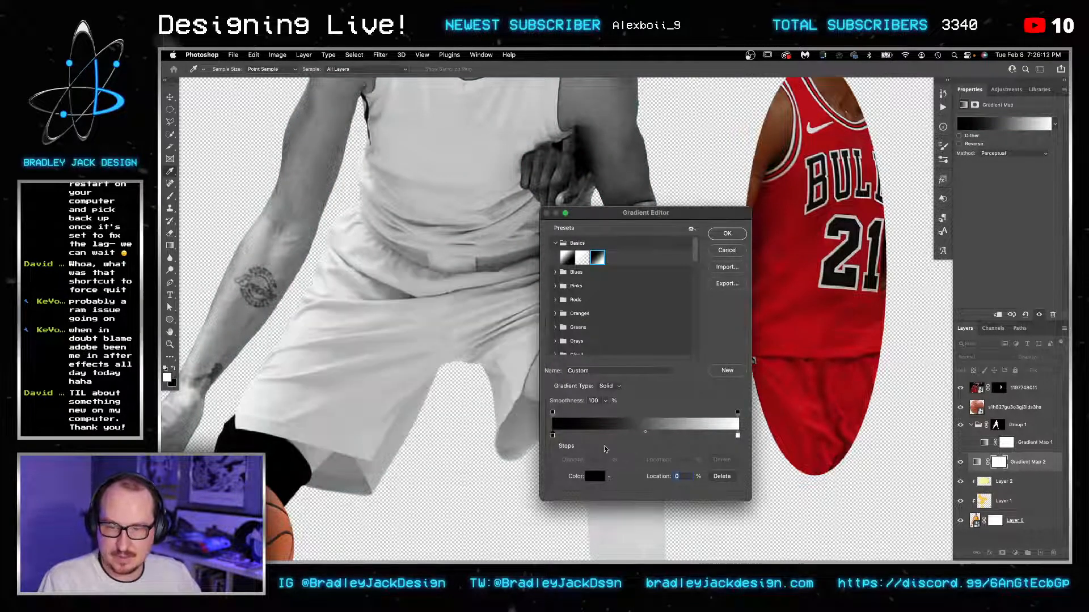
Step: Shift the midpoint between the gradient's black and white stops to 74% and accept the gradient
{"action": "left_click_drag", "start_coordinate": [643, 432], "coordinate": [700, 433]}
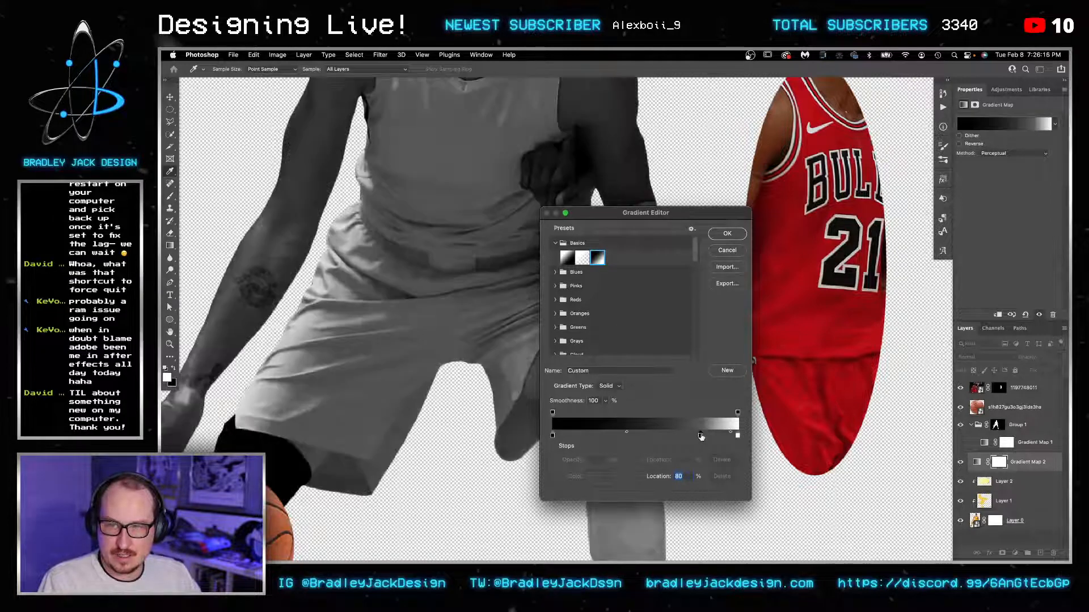
{"action": "left_click", "coordinate": [701, 435]}
{"action": "mouse_move", "coordinate": [701, 436]}
{"action": "left_mouse_down"}
{"action": "mouse_move", "coordinate": [689, 464]}
{"action": "mouse_move", "coordinate": [689, 435]}
{"action": "left_mouse_up"}
{"action": "left_click", "coordinate": [553, 435]}
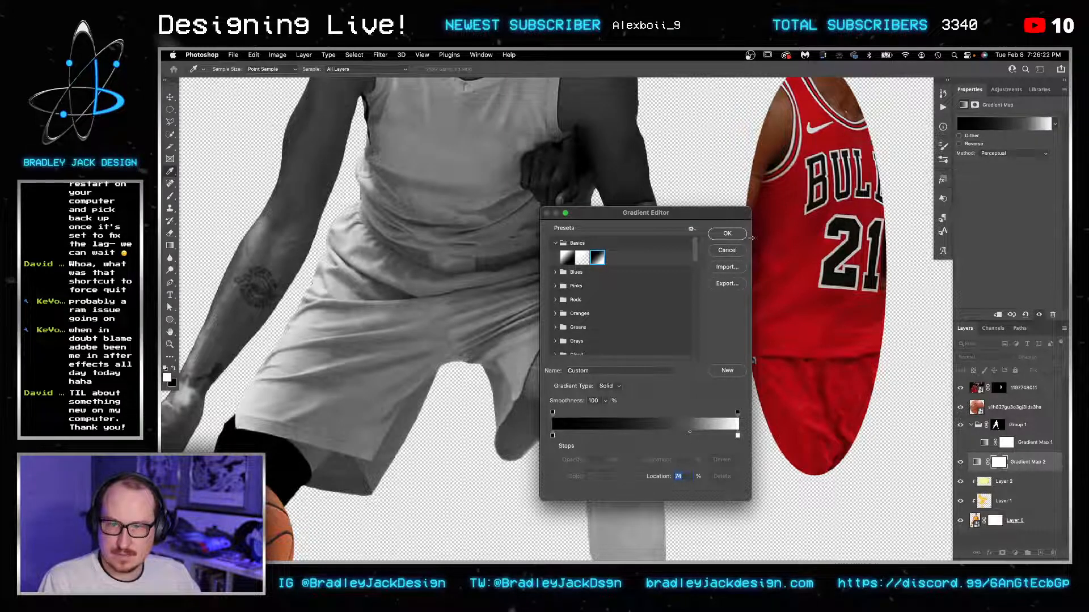
{"action": "left_click", "coordinate": [727, 233]}
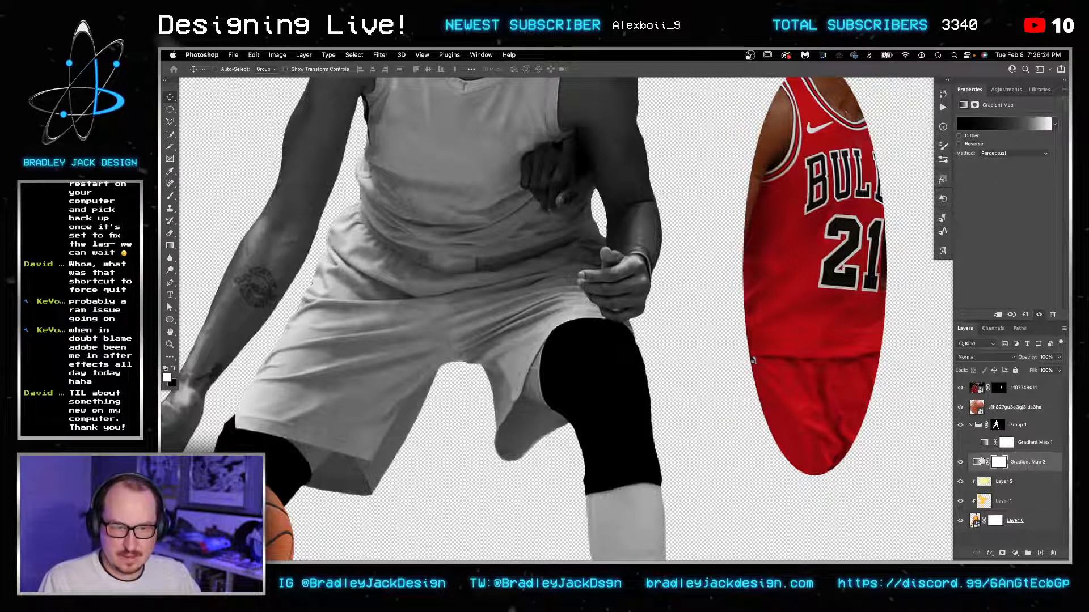
Step: Show the red Gradient Map 1 again on top of the black-and-white Gradient Map 2 and check the whole player
{"action": "left_click_drag", "start_coordinate": [1000, 462], "coordinate": [1003, 459]}
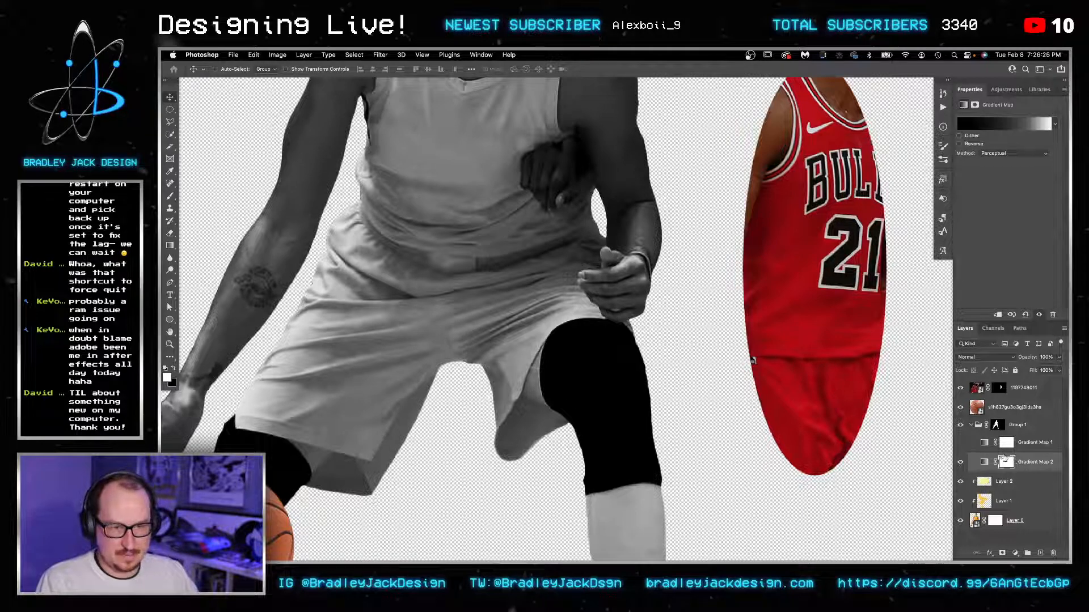
{"action": "left_click", "coordinate": [960, 443]}
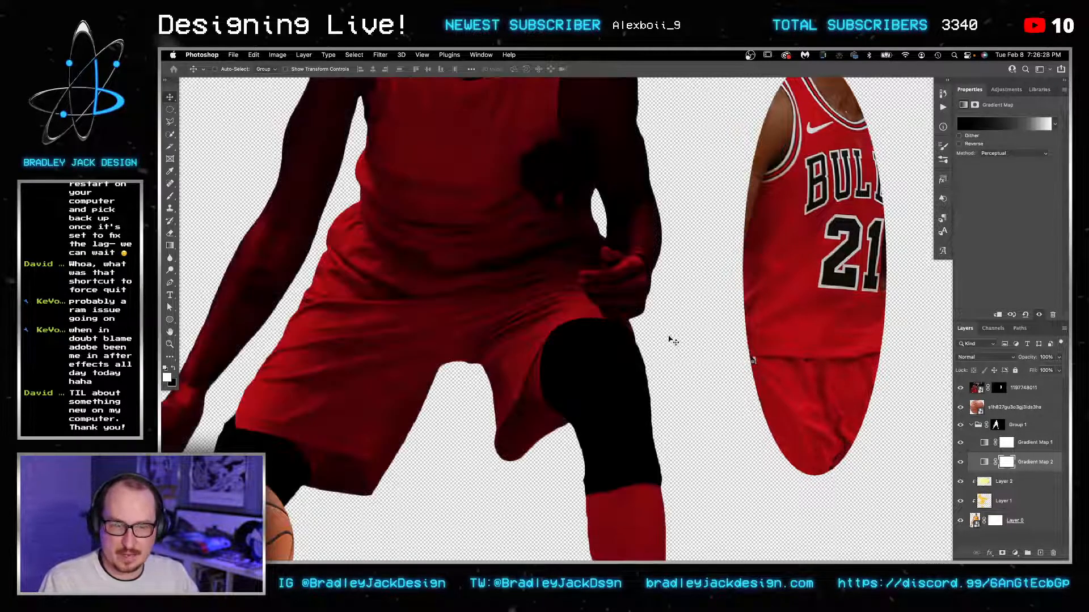
{"action": "key", "text": "z"}
{"action": "left_click", "coordinate": [661, 304], "text": "alt"}
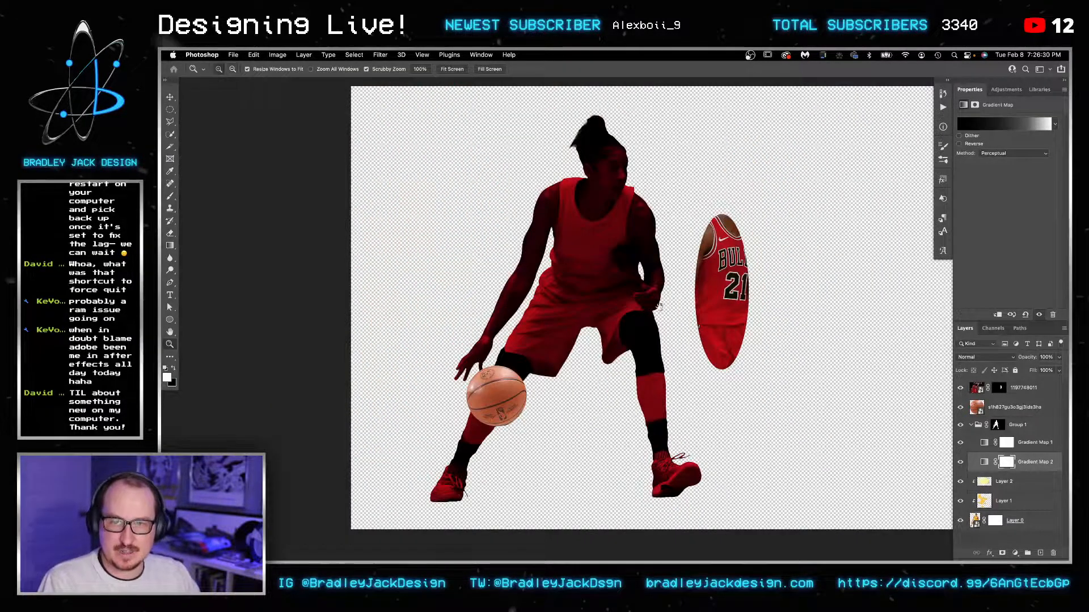
{"action": "left_click_drag", "start_coordinate": [660, 307], "coordinate": [635, 313]}
{"action": "left_click_drag", "start_coordinate": [599, 274], "coordinate": [627, 277]}
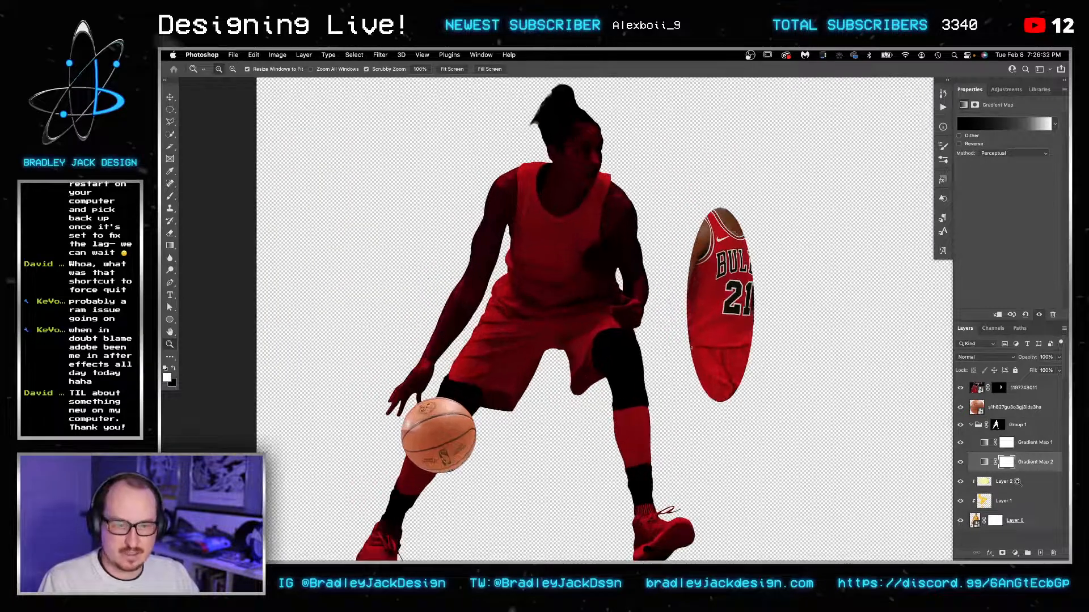
Step: In Gradient Map 1, move the jersey-red stop to 76% and the dark red stop to about 16%, then accept
{"action": "left_click", "coordinate": [984, 443]}
{"action": "left_click", "coordinate": [1013, 124]}
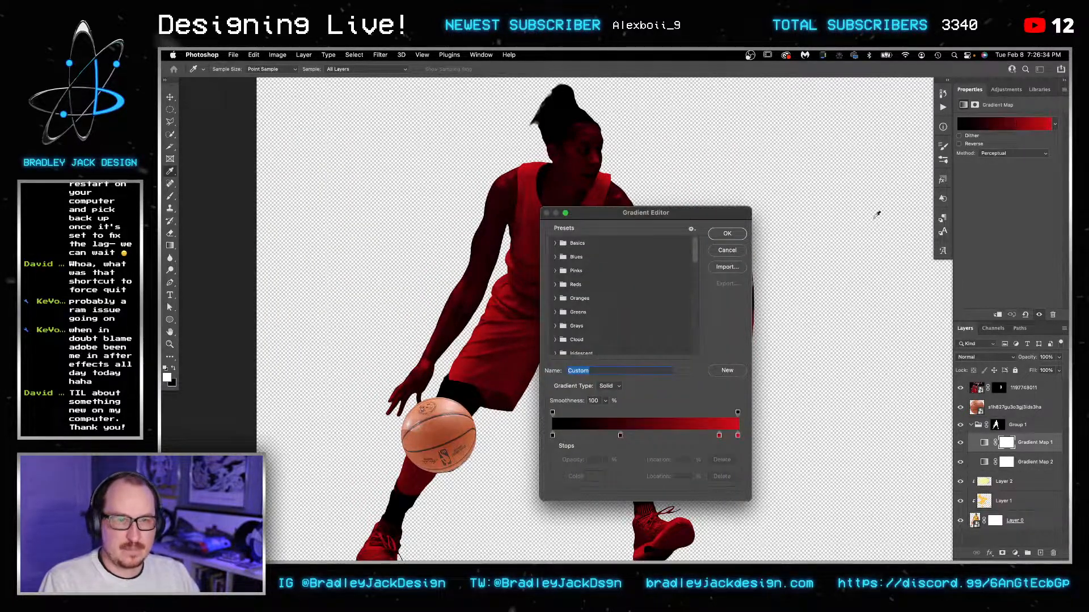
{"action": "left_click", "coordinate": [720, 435]}
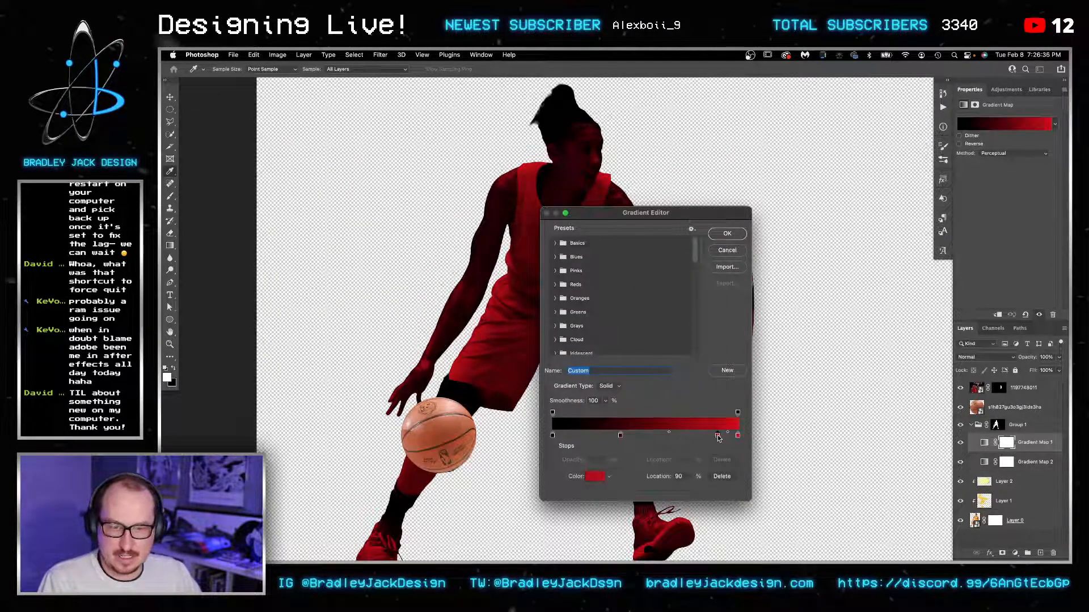
{"action": "left_click_drag", "start_coordinate": [719, 435], "coordinate": [701, 435]}
{"action": "left_click_drag", "start_coordinate": [645, 220], "coordinate": [345, 154]}
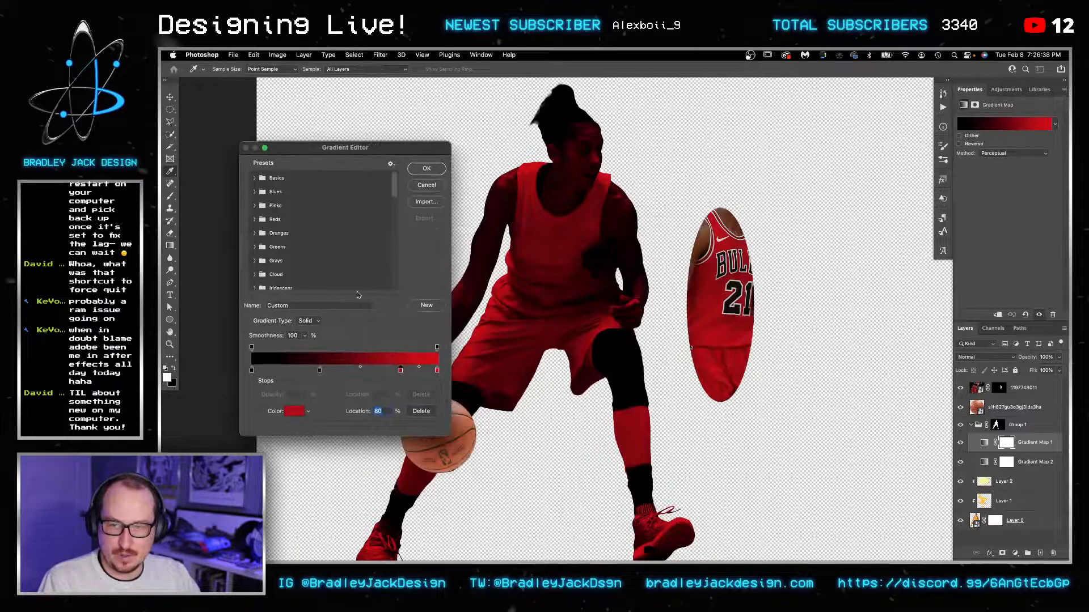
{"action": "left_click_drag", "start_coordinate": [319, 371], "coordinate": [277, 370]}
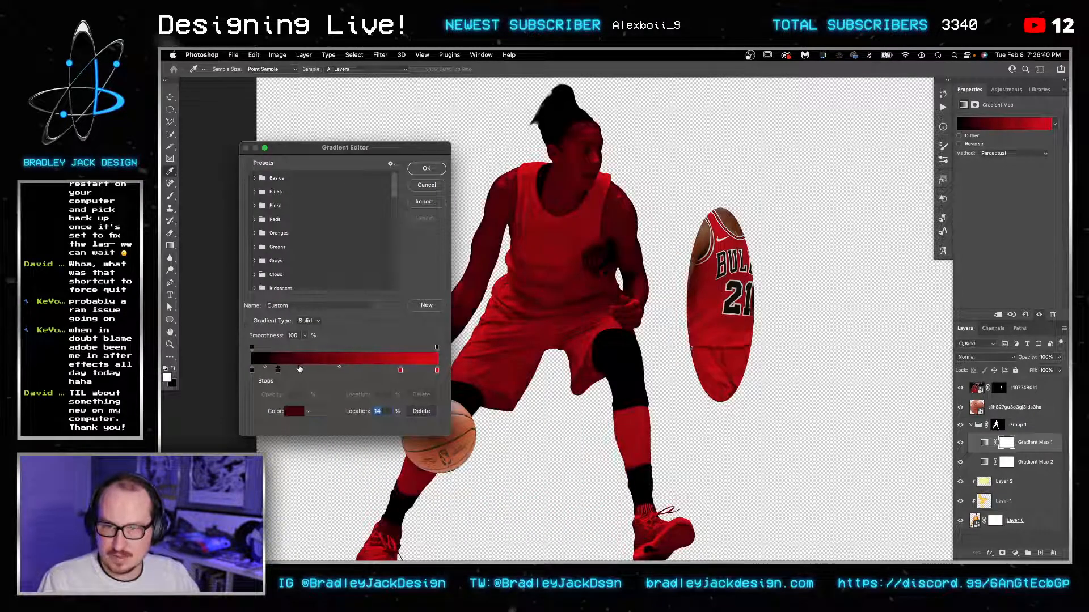
{"action": "left_click_drag", "start_coordinate": [401, 371], "coordinate": [374, 371]}
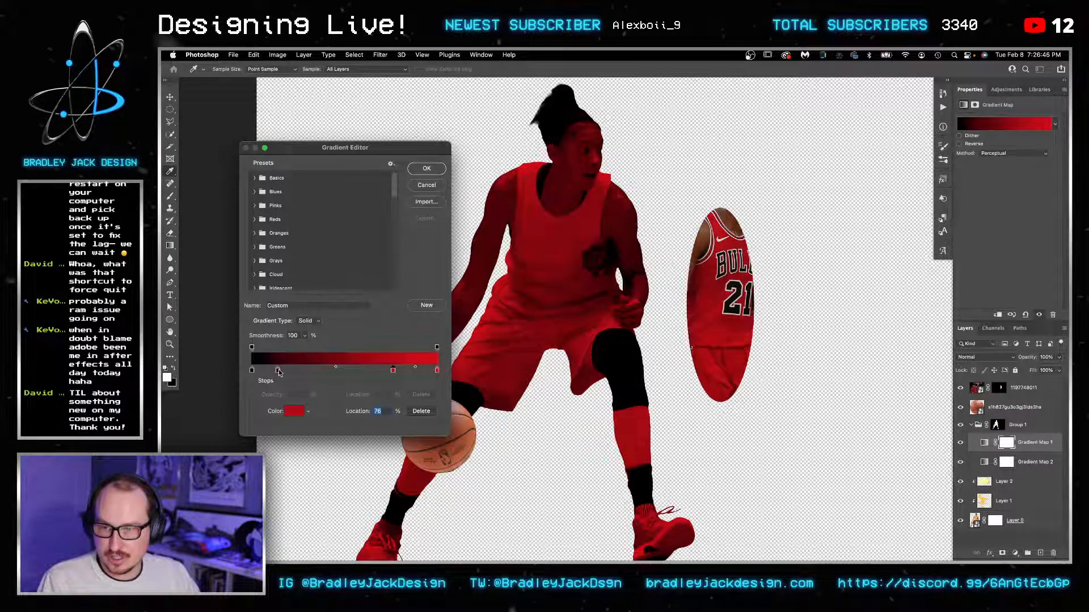
{"action": "left_click_drag", "start_coordinate": [278, 370], "coordinate": [283, 371]}
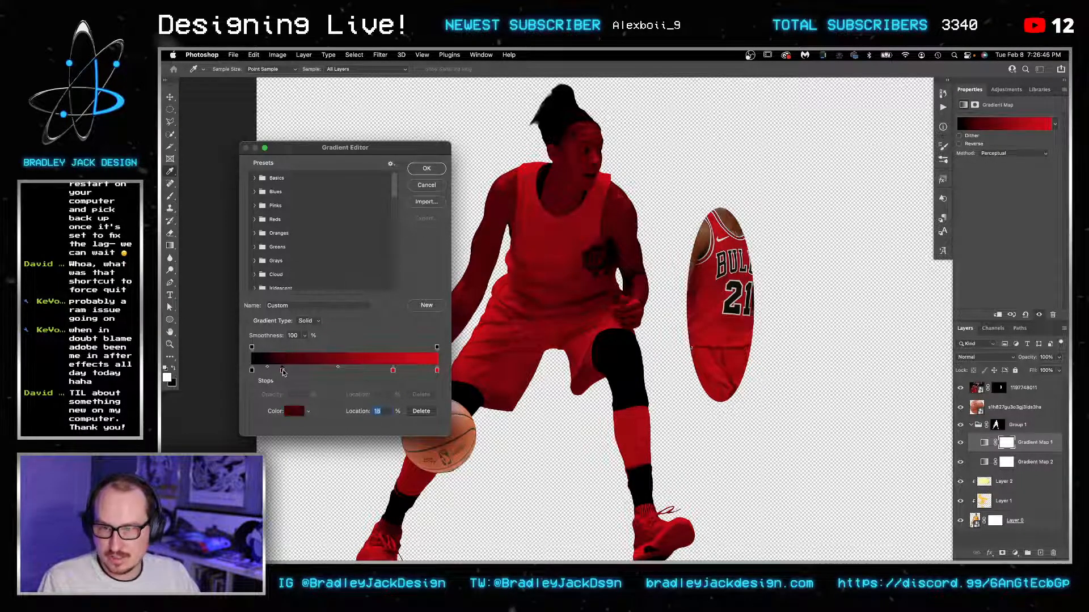
{"action": "left_click", "coordinate": [426, 167]}
Step: Group Gradient Map 1 and Gradient Map 2 and add a black layer mask to the group
{"action": "key", "text": "z"}
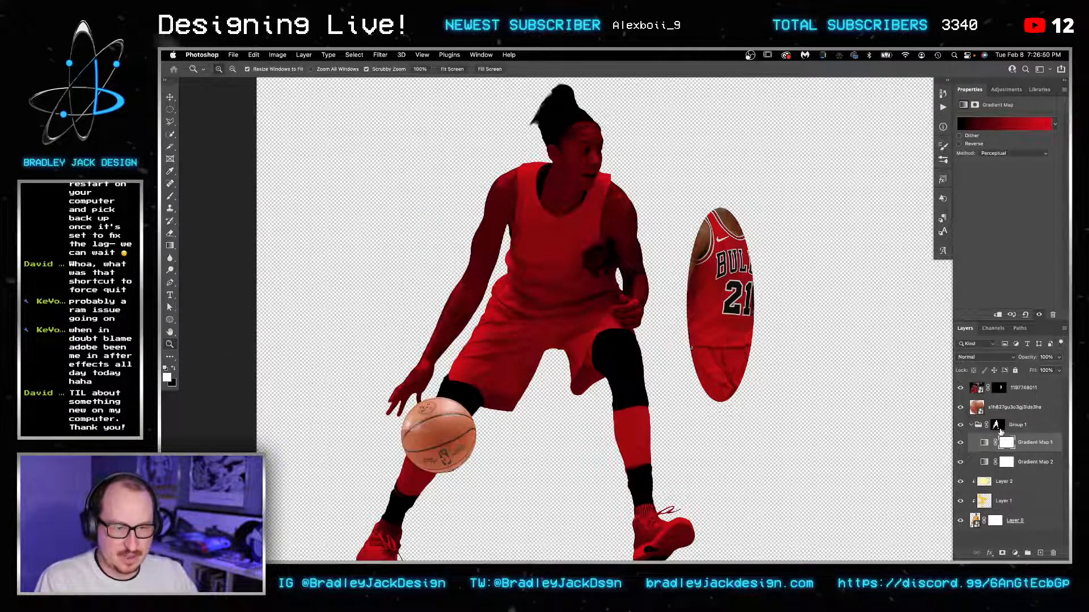
{"action": "left_click", "coordinate": [1024, 463], "text": "shift"}
{"action": "key", "text": "super+g"}
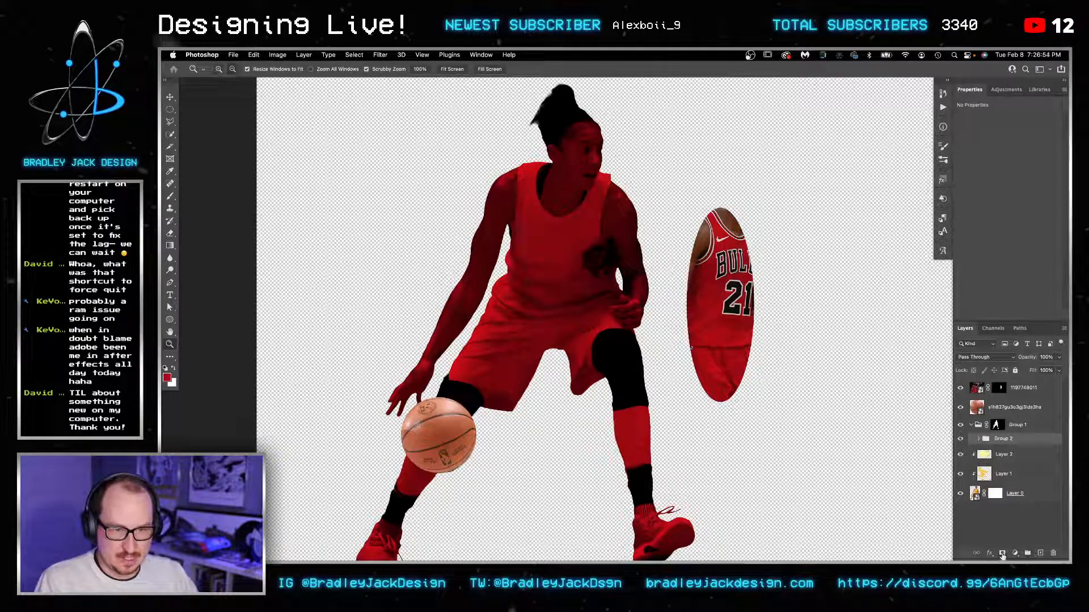
{"action": "left_click", "coordinate": [1002, 553], "text": "alt"}
Step: Paint white on the group's mask over the yellow legging below the knee pad, and black over the dark sock beneath it
{"action": "key", "text": "d"}
{"action": "key", "text": "b"}
{"action": "left_click_drag", "start_coordinate": [629, 420], "coordinate": [633, 461]}
{"action": "scroll", "coordinate": [640, 452], "scroll_direction": "up", "scroll_amount": 10}
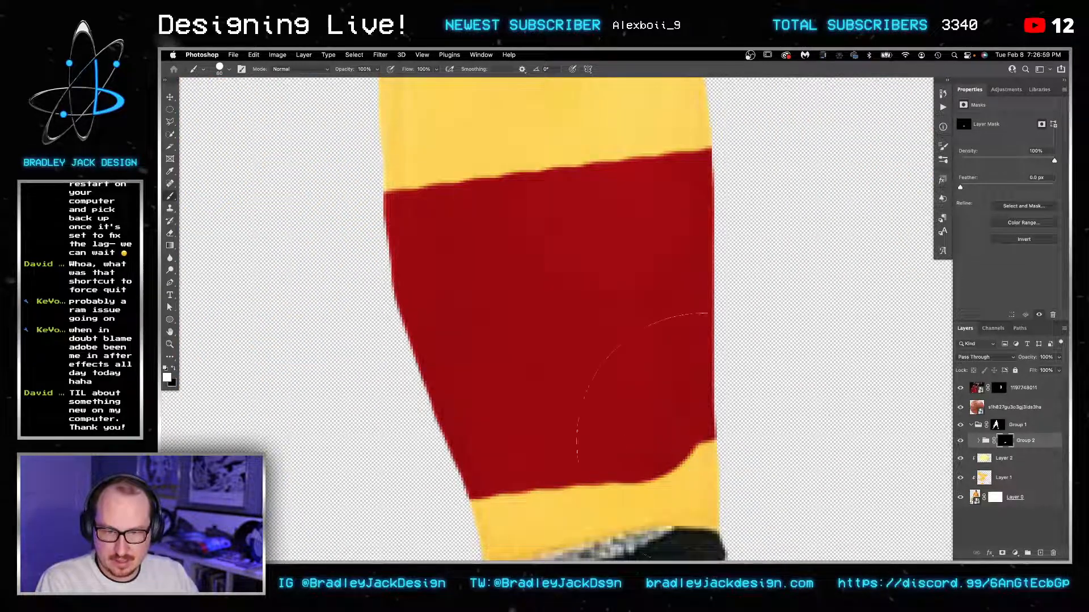
{"action": "left_click_drag", "start_coordinate": [703, 444], "coordinate": [717, 276]}
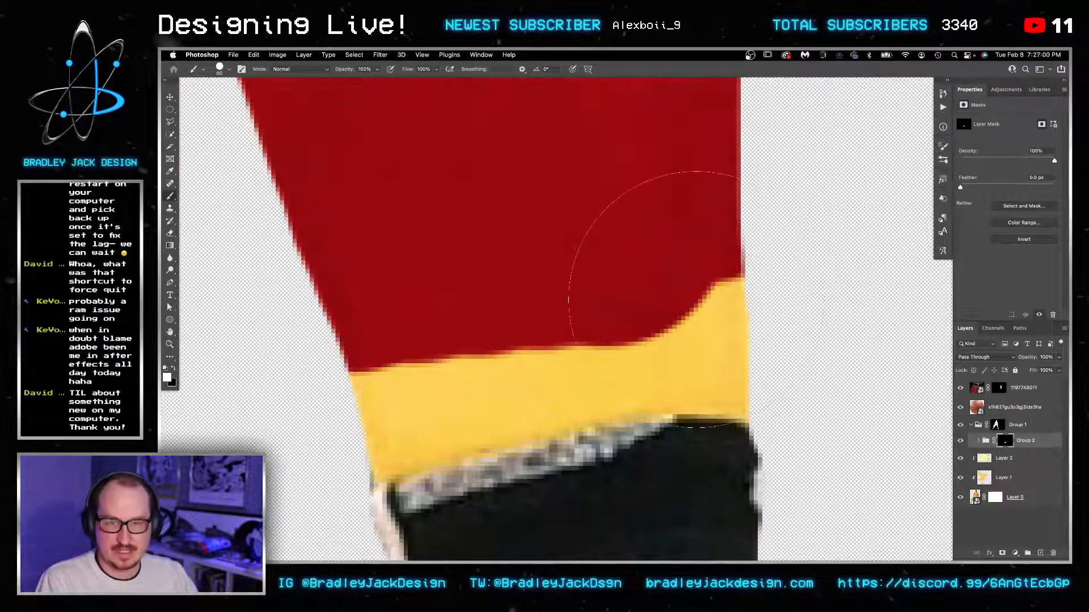
{"action": "scroll", "coordinate": [697, 299], "scroll_direction": "down", "scroll_amount": 4}
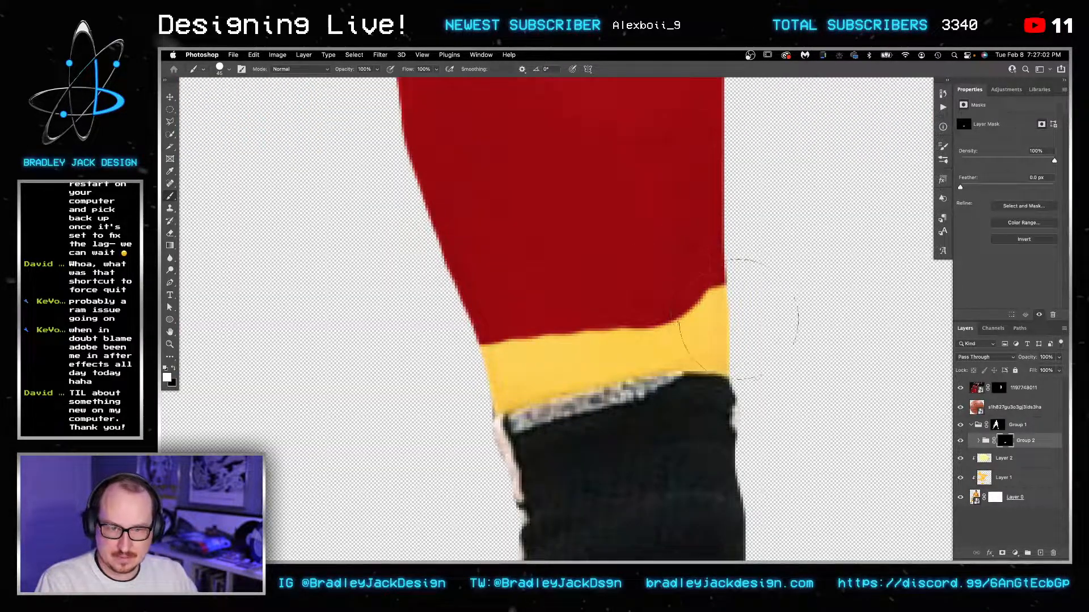
{"action": "mouse_move", "coordinate": [737, 324]}
{"action": "left_mouse_down"}
{"action": "mouse_move", "coordinate": [616, 350]}
{"action": "mouse_move", "coordinate": [517, 356]}
{"action": "mouse_move", "coordinate": [498, 372]}
{"action": "mouse_move", "coordinate": [507, 377]}
{"action": "left_mouse_up"}
{"action": "mouse_move", "coordinate": [618, 322]}
{"action": "left_mouse_down"}
{"action": "mouse_move", "coordinate": [560, 318]}
{"action": "mouse_move", "coordinate": [461, 366]}
{"action": "left_mouse_up"}
{"action": "key", "text": "x"}
{"action": "left_click_drag", "start_coordinate": [665, 439], "coordinate": [747, 434]}
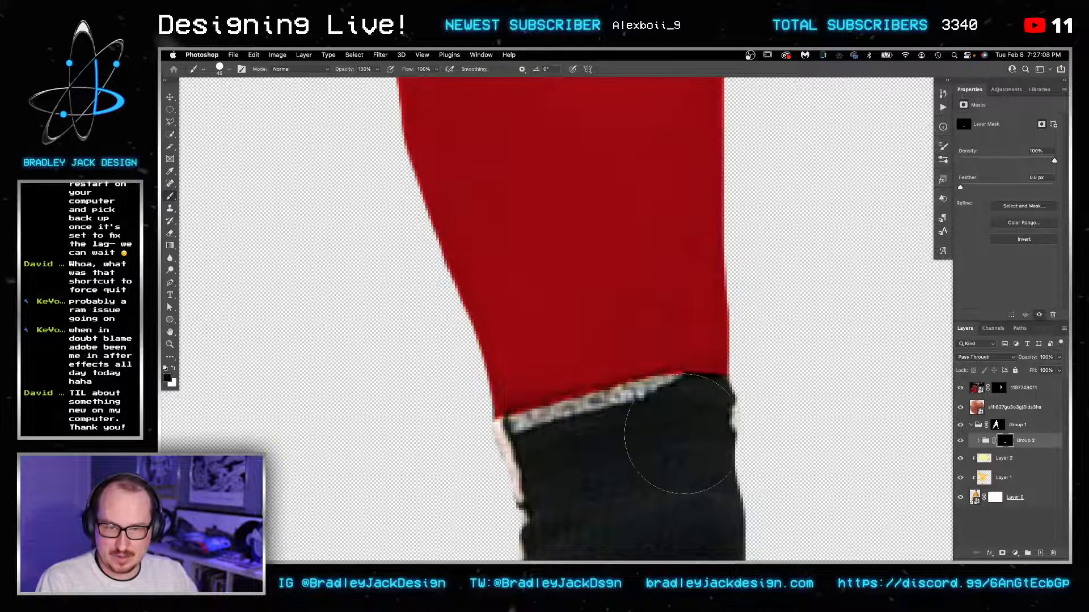
{"action": "scroll", "coordinate": [719, 420], "scroll_direction": "down", "scroll_amount": 3}
{"action": "key", "text": "super+minus"}
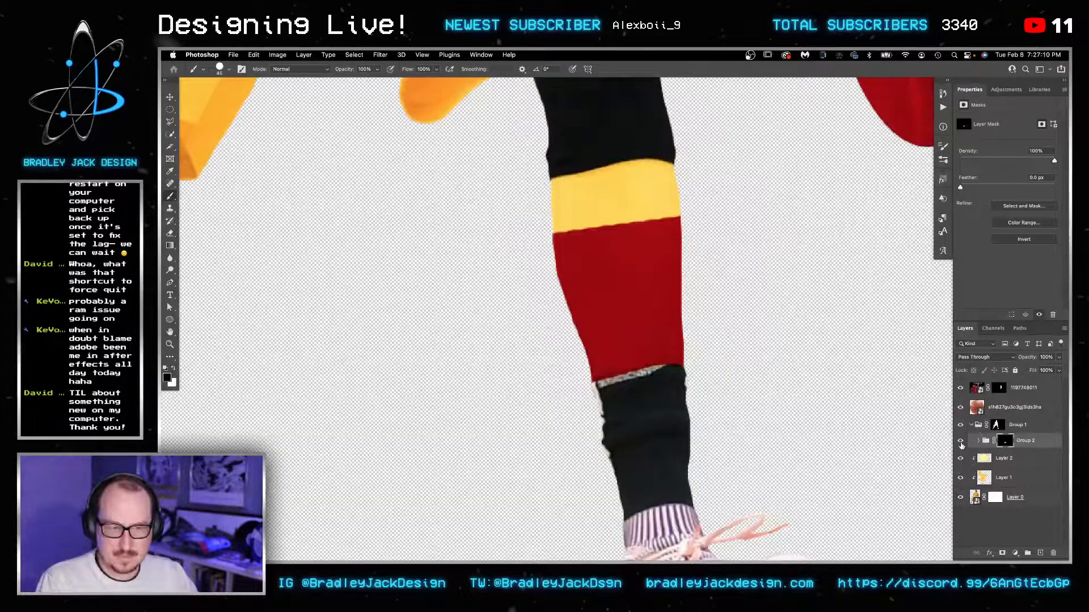
Step: Hide Group 2, delete its painted layer mask, and give the group a fresh black mask
{"action": "key", "text": "super+0"}
{"action": "left_click", "coordinate": [960, 444]}
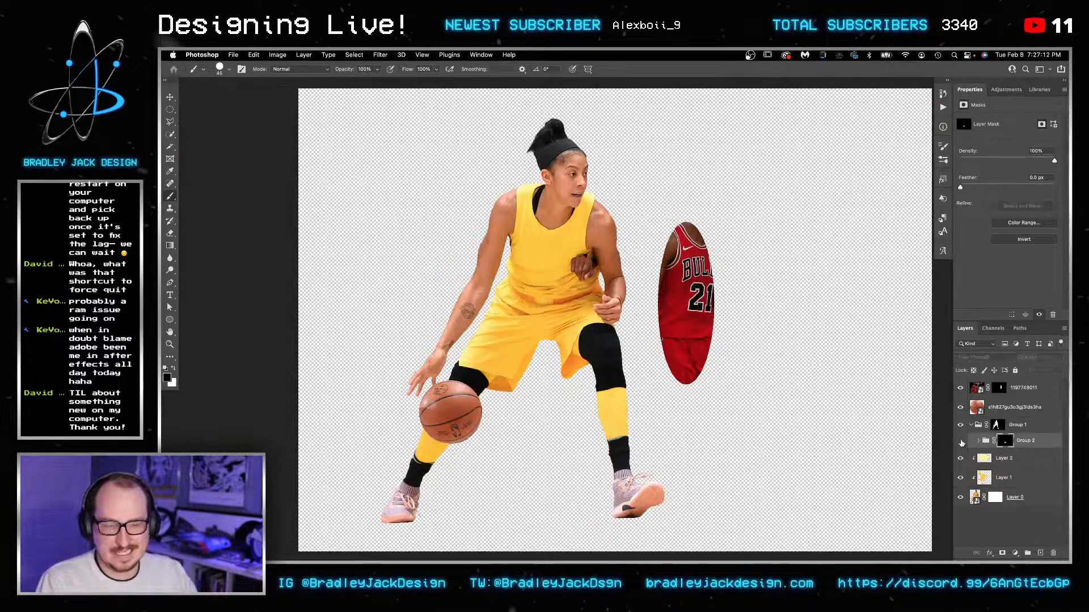
{"action": "right_click", "coordinate": [1009, 446]}
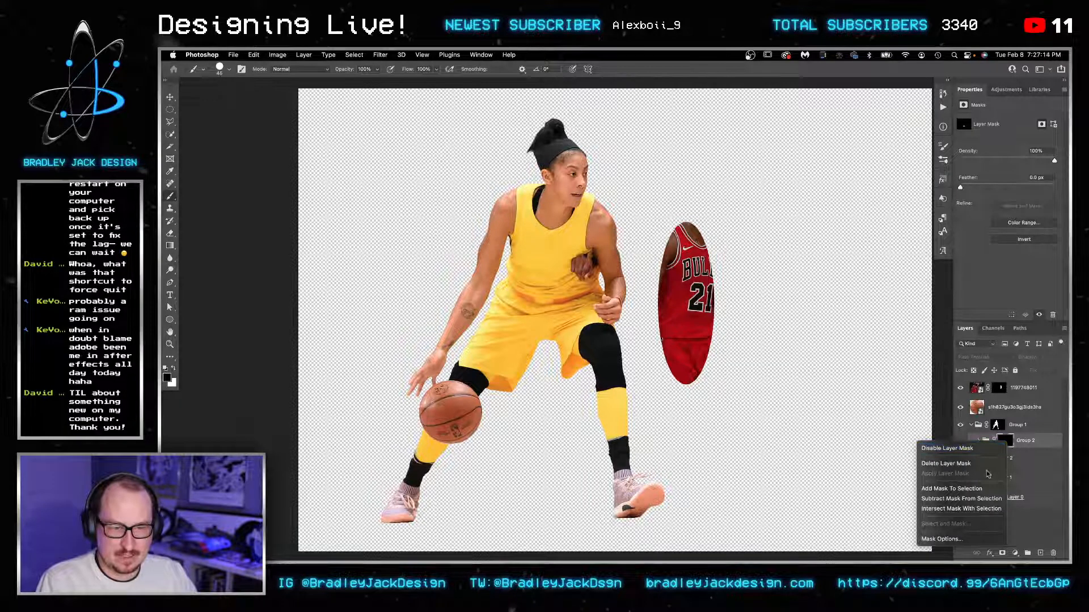
{"action": "left_click", "coordinate": [994, 465]}
{"action": "left_click", "coordinate": [1003, 555], "text": "alt"}
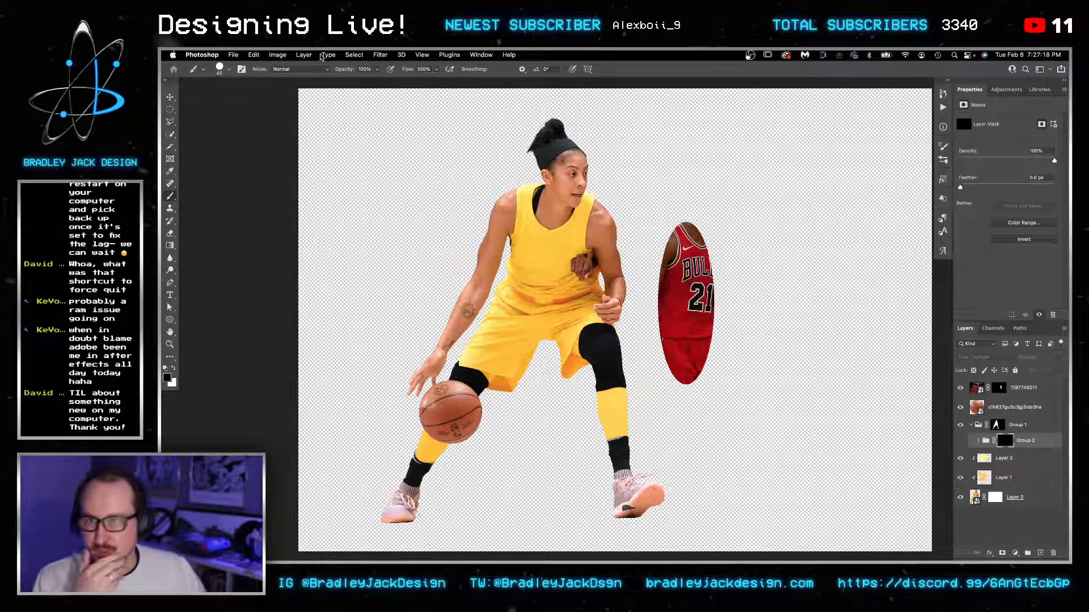
{"action": "left_click", "coordinate": [354, 55]}
{"action": "left_click", "coordinate": [383, 149]}
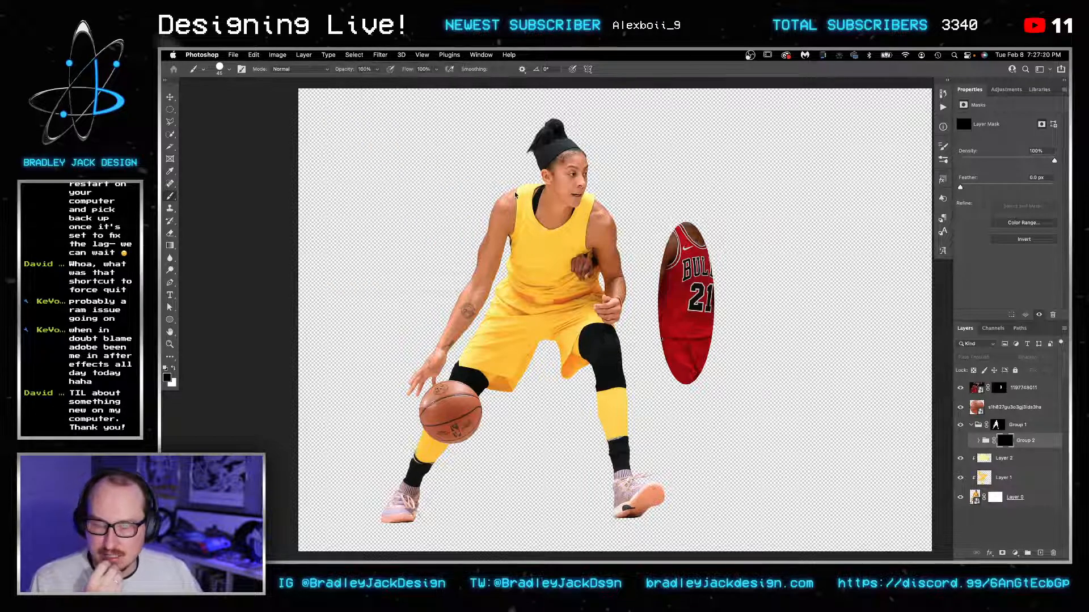
{"action": "left_click", "coordinate": [556, 250]}
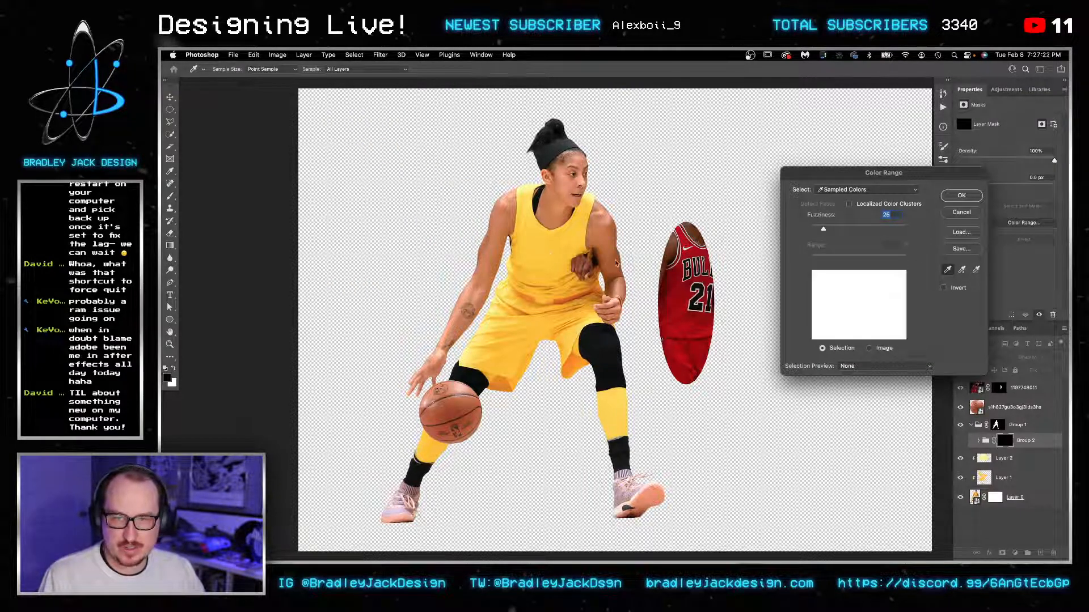
{"action": "left_click", "coordinate": [962, 271]}
{"action": "key", "text": "alt"}
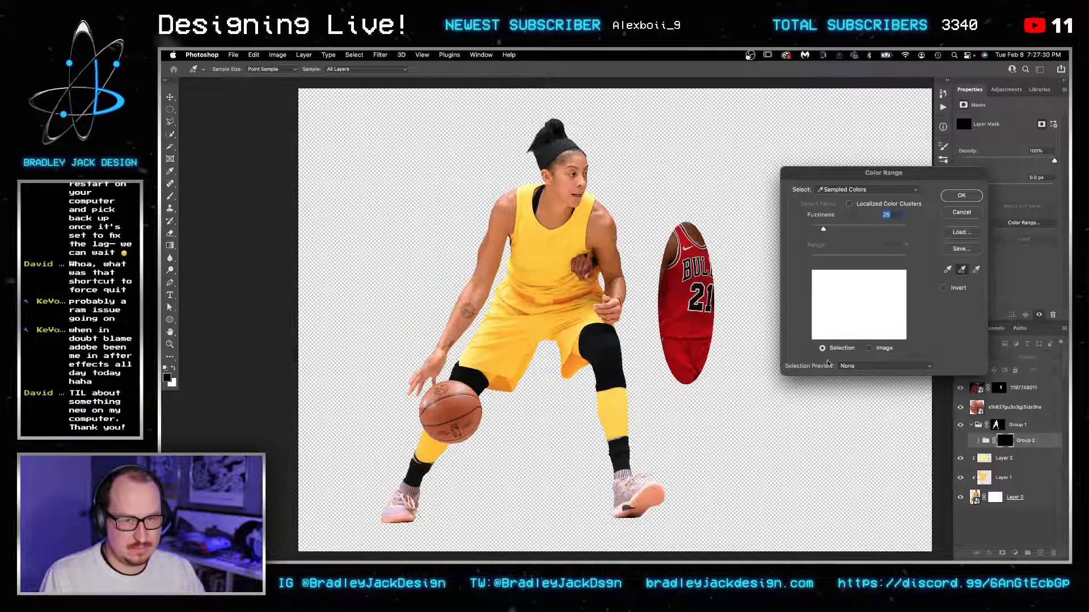
{"action": "left_click", "coordinate": [851, 366]}
{"action": "left_click", "coordinate": [852, 367]}
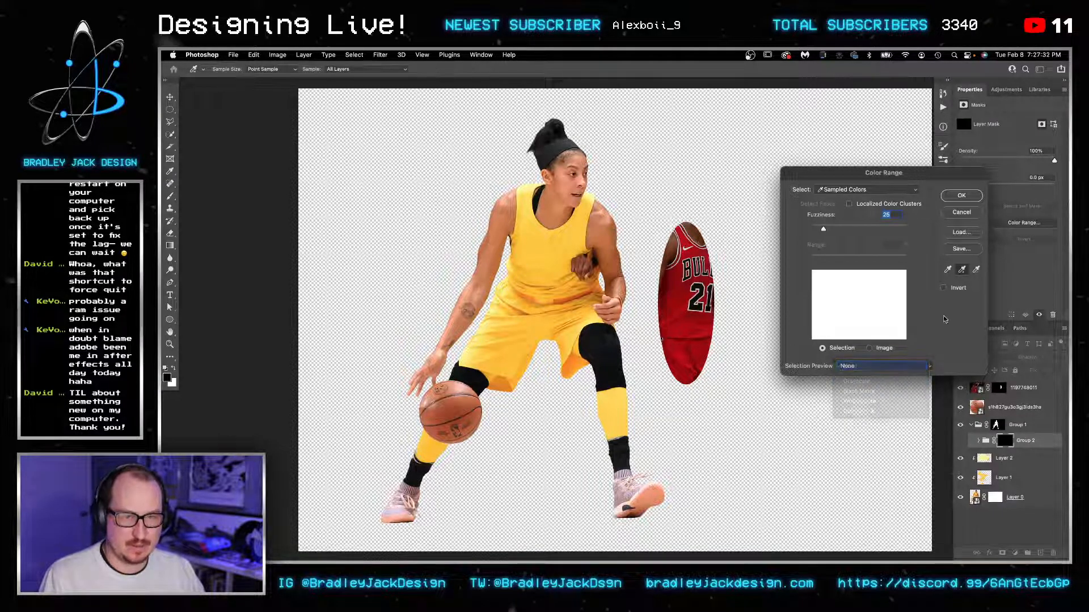
{"action": "left_click", "coordinate": [966, 214]}
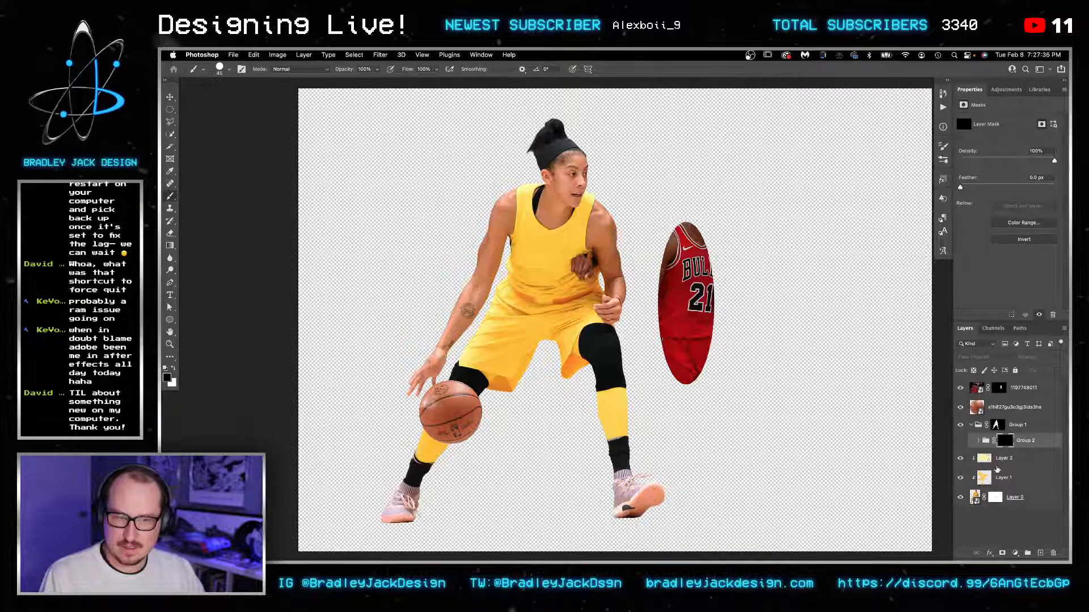
Step: On Layer 0, select the yellow uniform by Color Range, adding samples from jersey, shorts and leggings, with Localized Color Clusters and fuzziness 25
{"action": "left_click", "coordinate": [1020, 497]}
{"action": "left_click", "coordinate": [355, 55]}
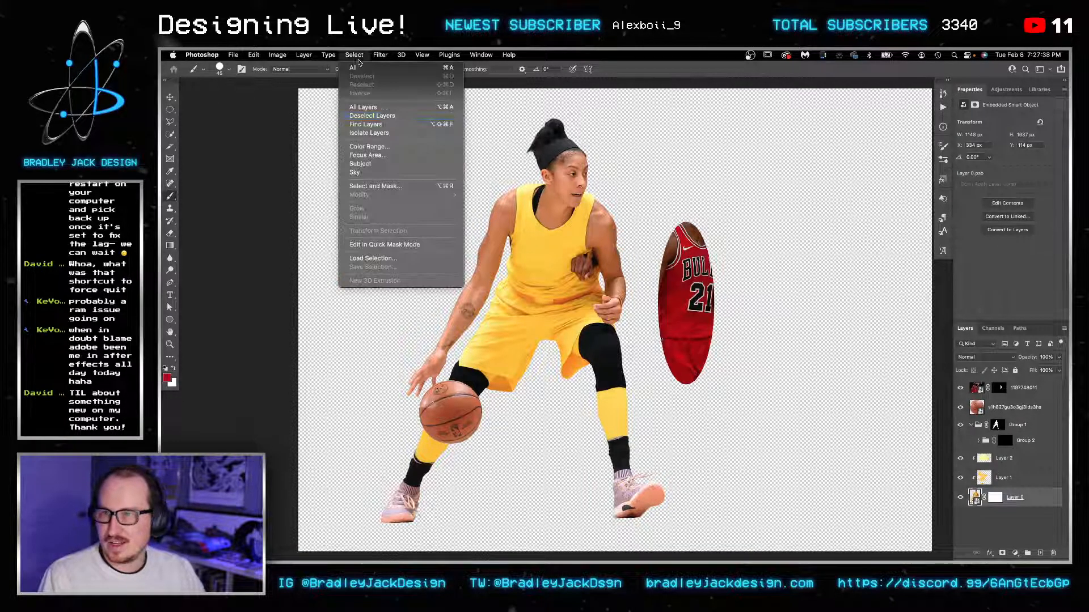
{"action": "left_click", "coordinate": [399, 147]}
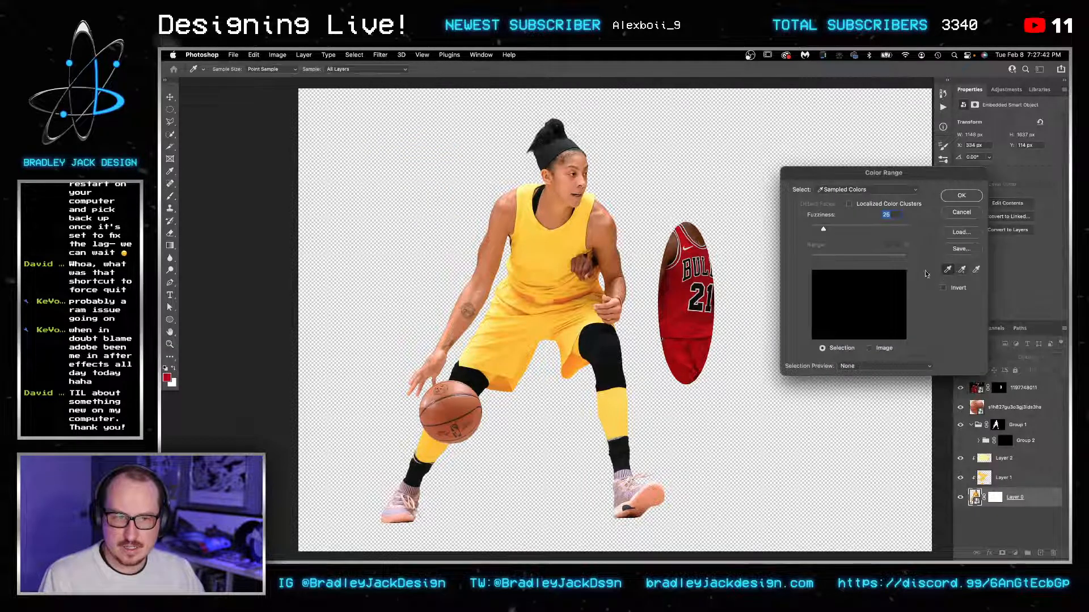
{"action": "left_click", "coordinate": [961, 270]}
{"action": "left_click", "coordinate": [560, 245]}
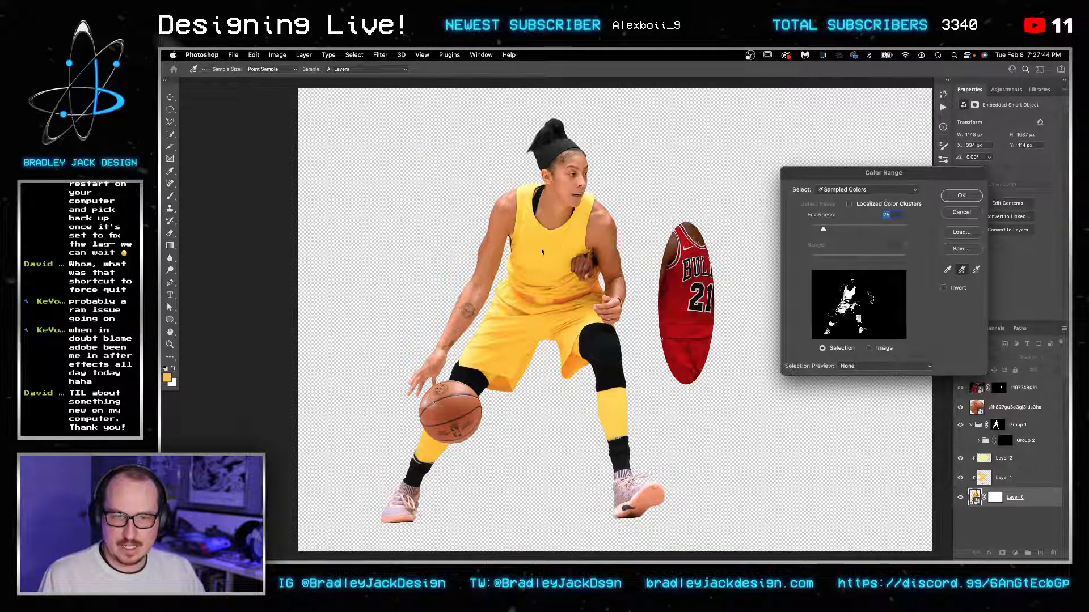
{"action": "left_click", "coordinate": [524, 193]}
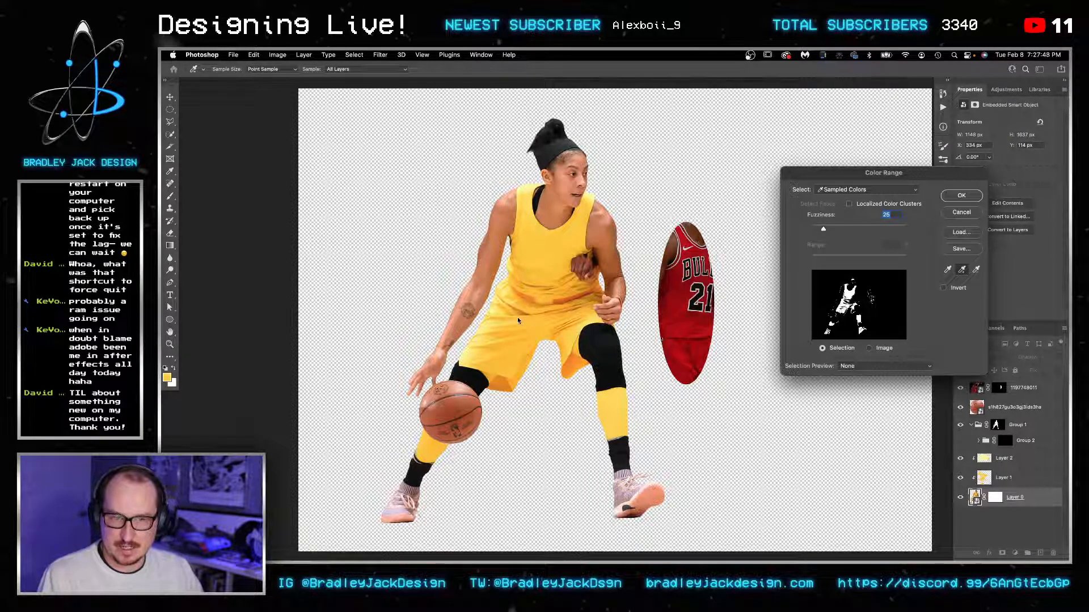
{"action": "left_click", "coordinate": [505, 329]}
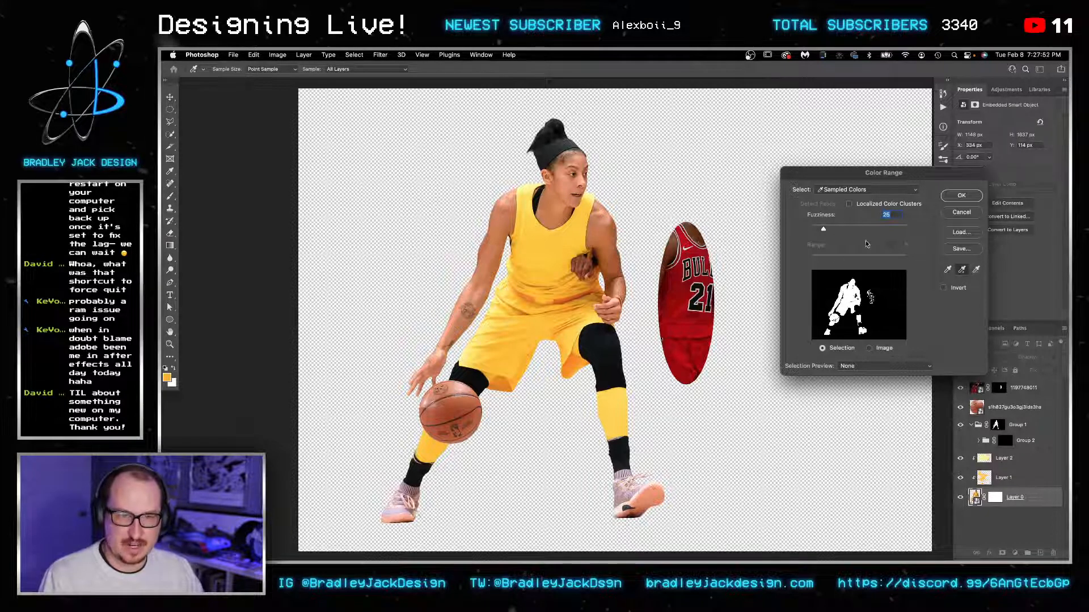
{"action": "left_click", "coordinate": [850, 204]}
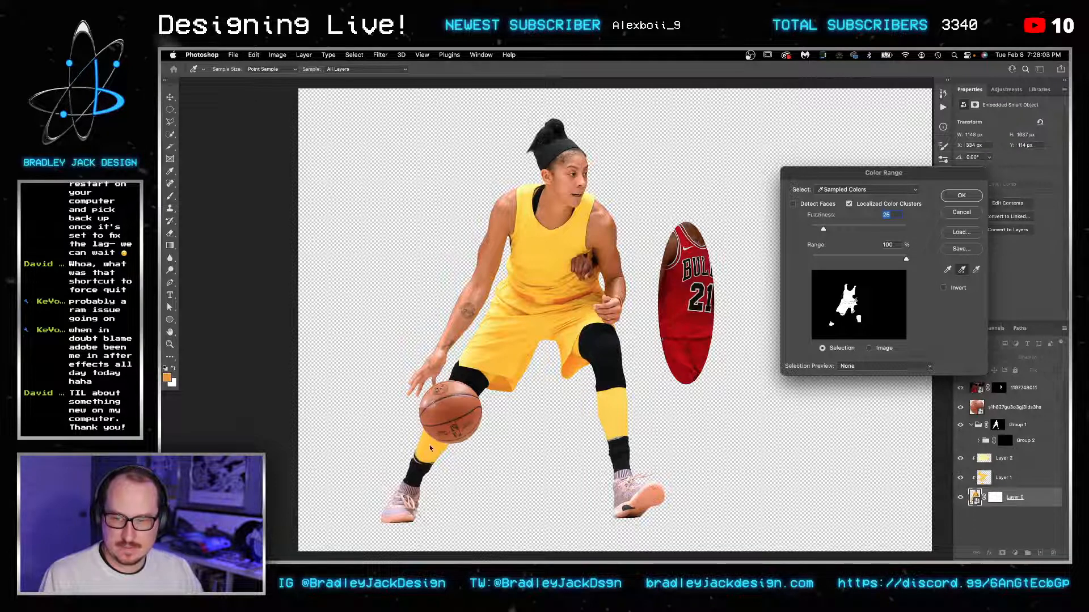
{"action": "left_click", "coordinate": [614, 403]}
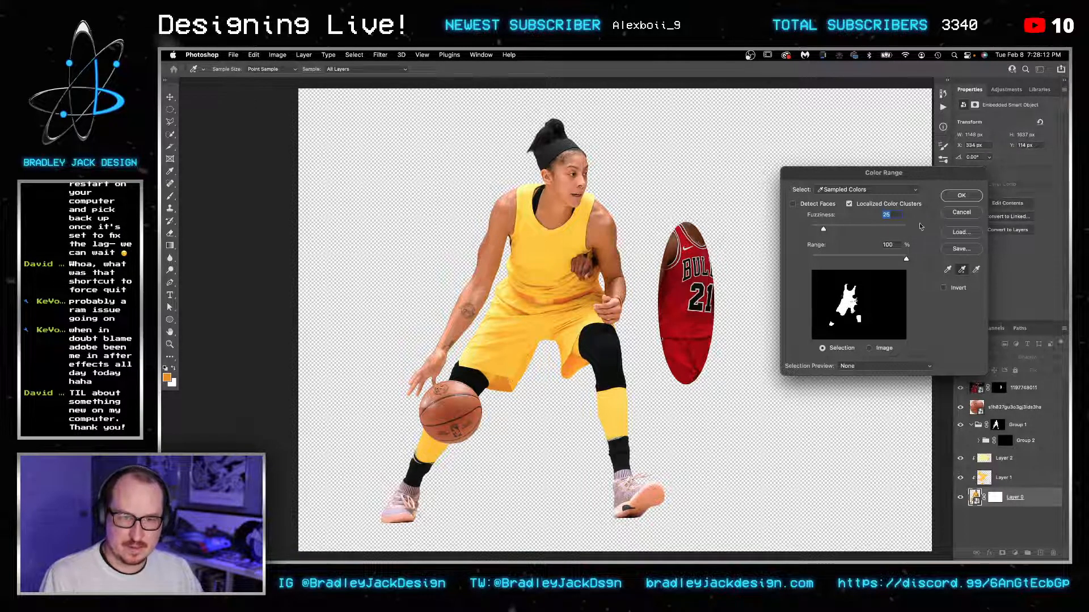
{"action": "left_click", "coordinate": [961, 195]}
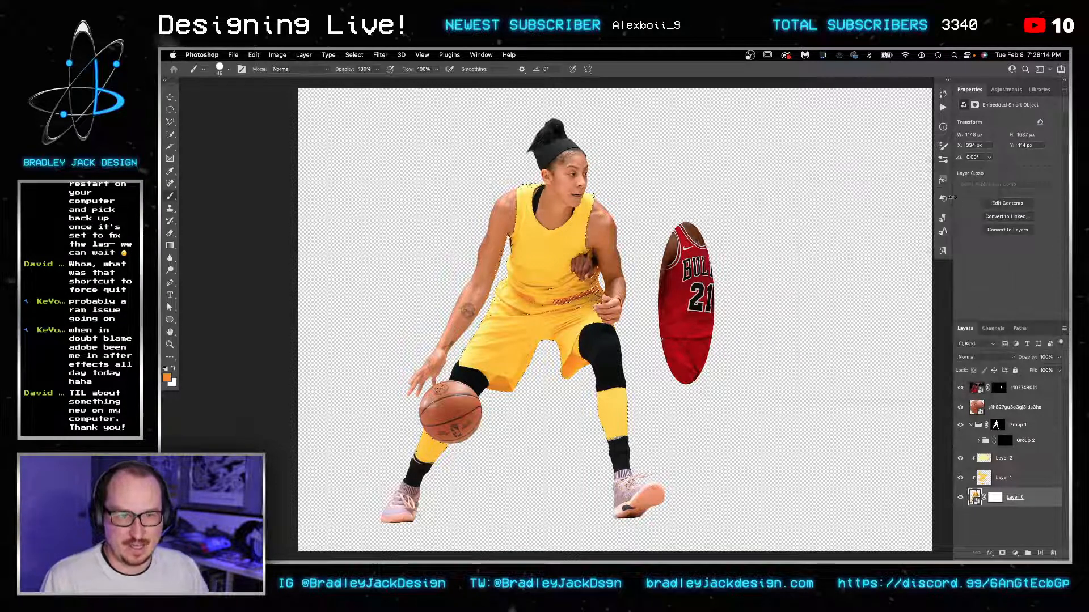
Step: Show Group 2, fill the selected uniform area of its mask with white, and deselect
{"action": "left_click", "coordinate": [966, 444]}
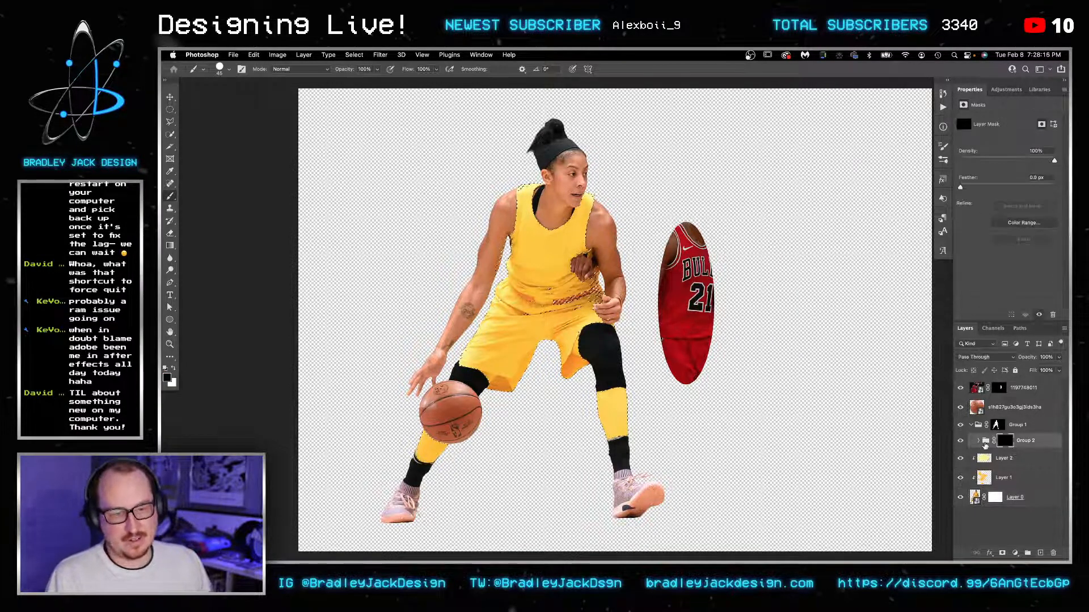
{"action": "key", "text": "x"}
{"action": "key", "text": "x"}
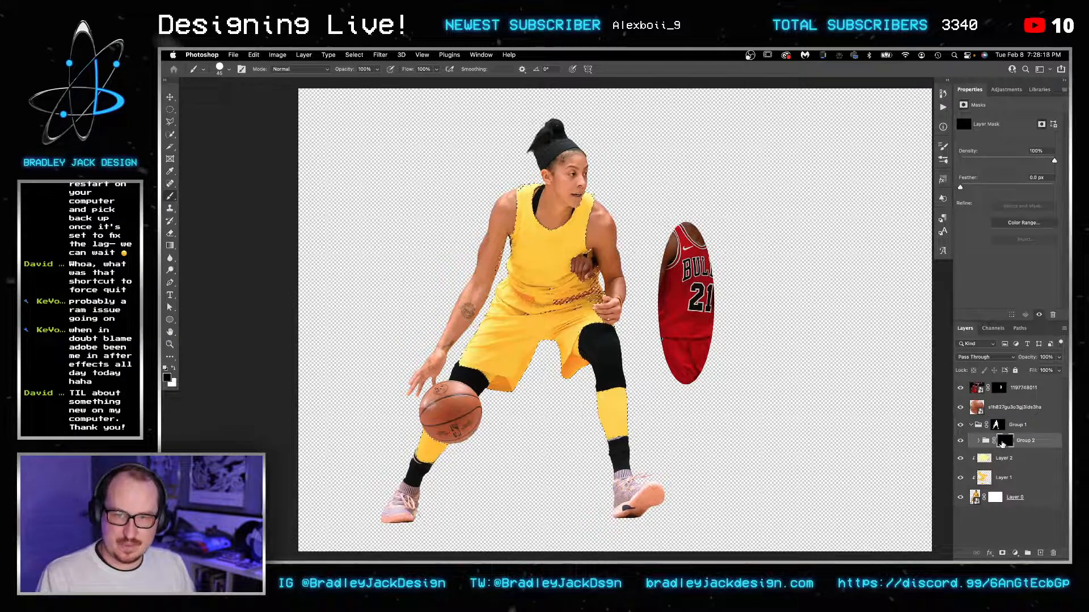
{"action": "key", "text": "super+BackSpace"}
{"action": "key", "text": "super+d"}
{"action": "key", "text": "v"}
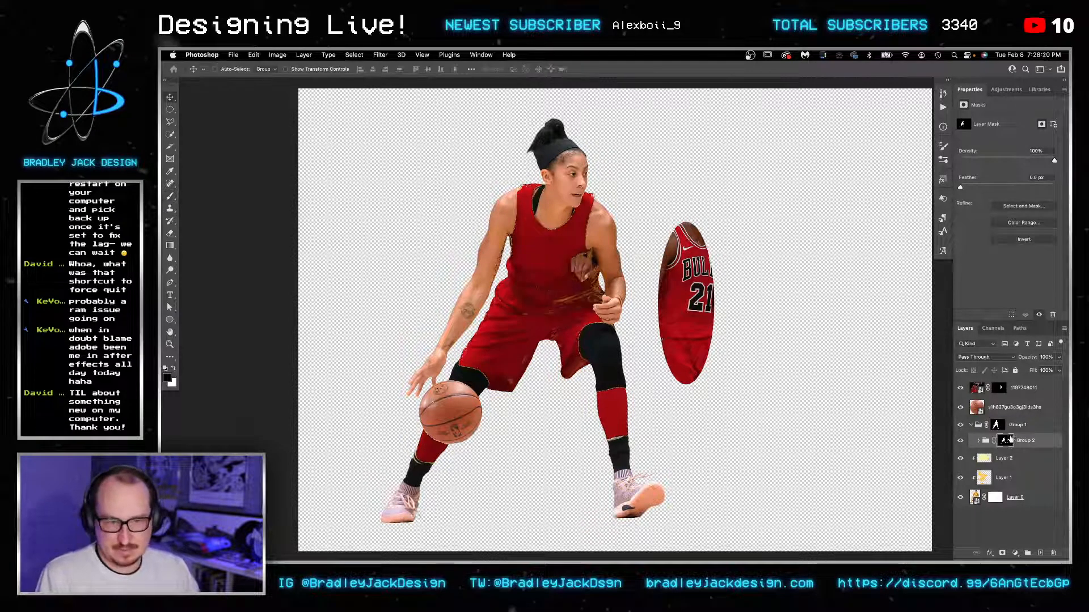
Step: Paint white on Group 2's mask over the yellow crescent and the yellow lower edge of the legging below the knee pad
{"action": "key", "text": "z"}
{"action": "mouse_move", "coordinate": [611, 397]}
{"action": "left_mouse_down"}
{"action": "mouse_move", "coordinate": [683, 393]}
{"action": "mouse_move", "coordinate": [595, 381]}
{"action": "mouse_move", "coordinate": [570, 411]}
{"action": "mouse_move", "coordinate": [587, 508]}
{"action": "mouse_move", "coordinate": [560, 369]}
{"action": "mouse_move", "coordinate": [671, 353]}
{"action": "left_mouse_up"}
{"action": "key", "text": "b"}
{"action": "scroll", "coordinate": [689, 387], "scroll_direction": "down", "scroll_amount": 3}
{"action": "key", "text": "x"}
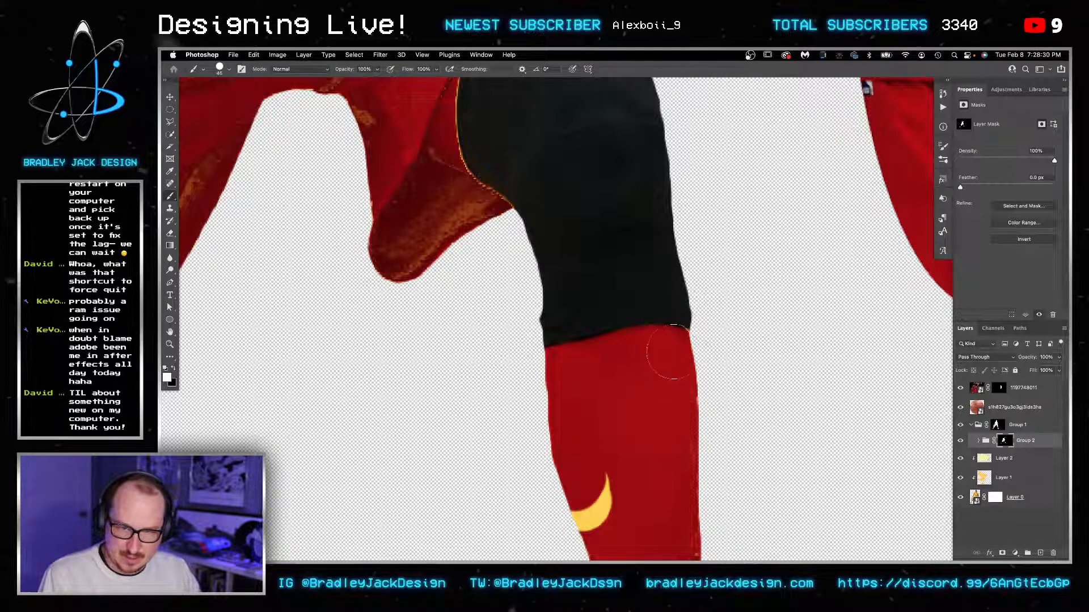
{"action": "scroll", "coordinate": [648, 264], "scroll_direction": "down", "scroll_amount": 5}
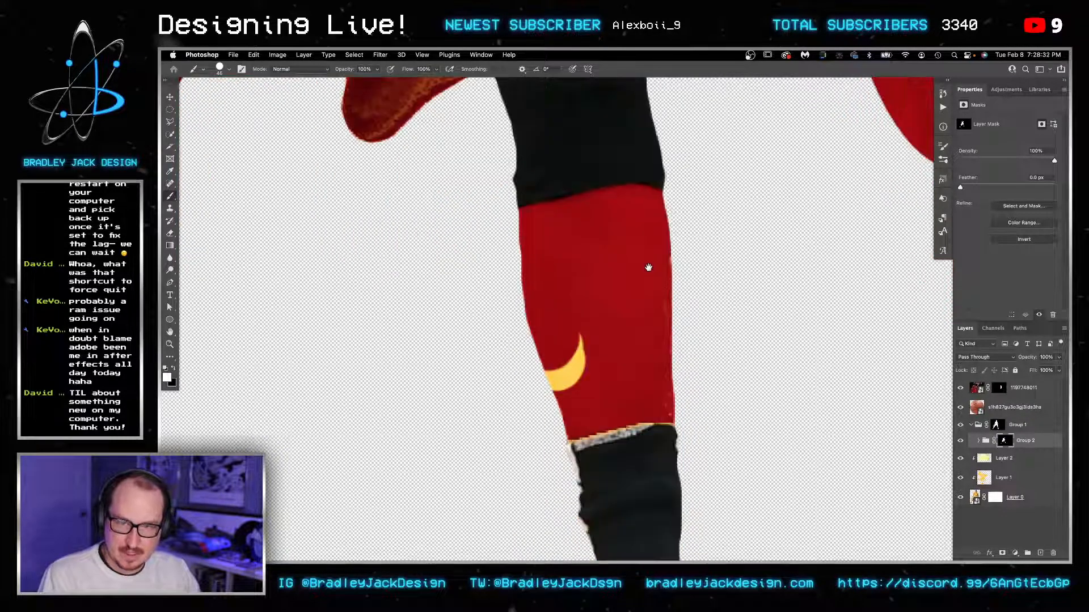
{"action": "left_click_drag", "start_coordinate": [570, 339], "coordinate": [550, 386]}
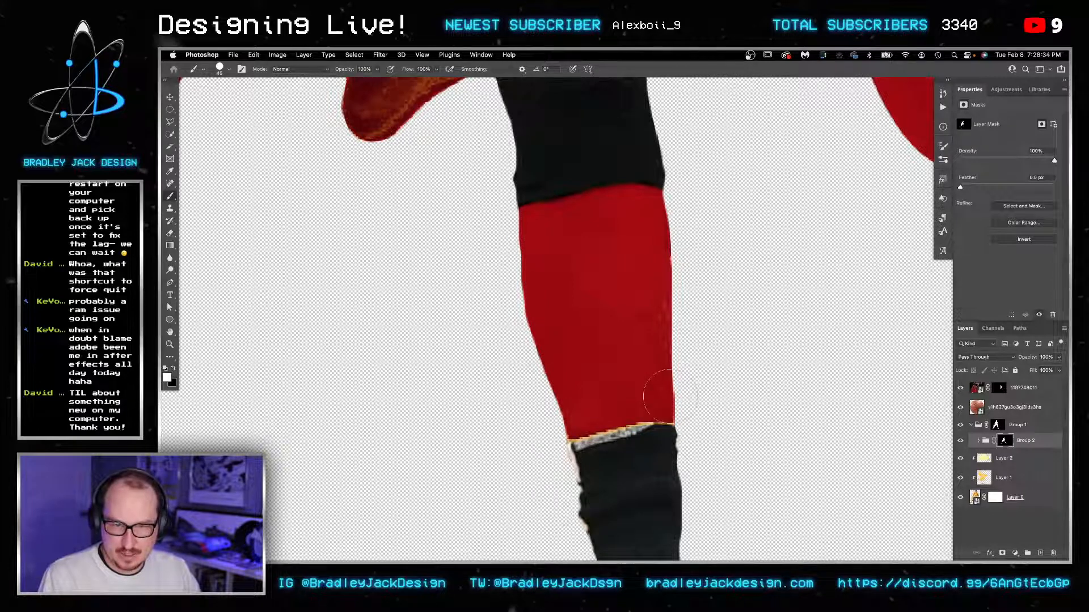
{"action": "left_click_drag", "start_coordinate": [669, 397], "coordinate": [569, 416]}
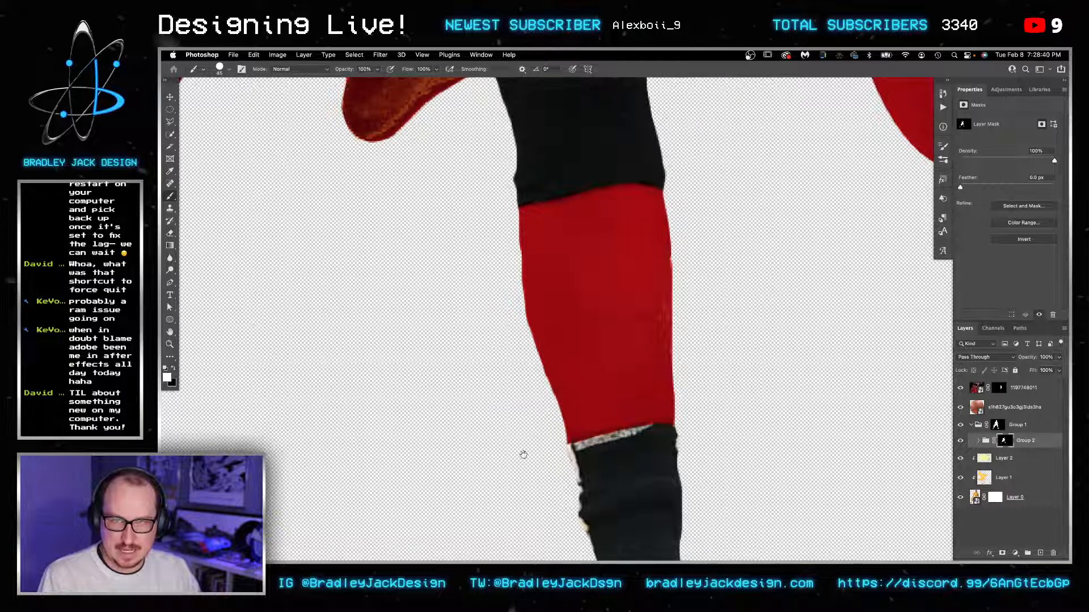
Step: Paint white on the mask over the remaining orange patches on the lower parts of both shorts legs
{"action": "scroll", "coordinate": [520, 452], "scroll_direction": "up", "scroll_amount": 5}
{"action": "scroll", "coordinate": [520, 452], "scroll_direction": "left", "scroll_amount": 3}
{"action": "scroll", "coordinate": [475, 304], "scroll_direction": "down", "scroll_amount": 5}
{"action": "mouse_move", "coordinate": [441, 321]}
{"action": "left_mouse_down"}
{"action": "mouse_move", "coordinate": [518, 325]}
{"action": "mouse_move", "coordinate": [485, 296]}
{"action": "mouse_move", "coordinate": [445, 178]}
{"action": "mouse_move", "coordinate": [343, 323]}
{"action": "left_mouse_up"}
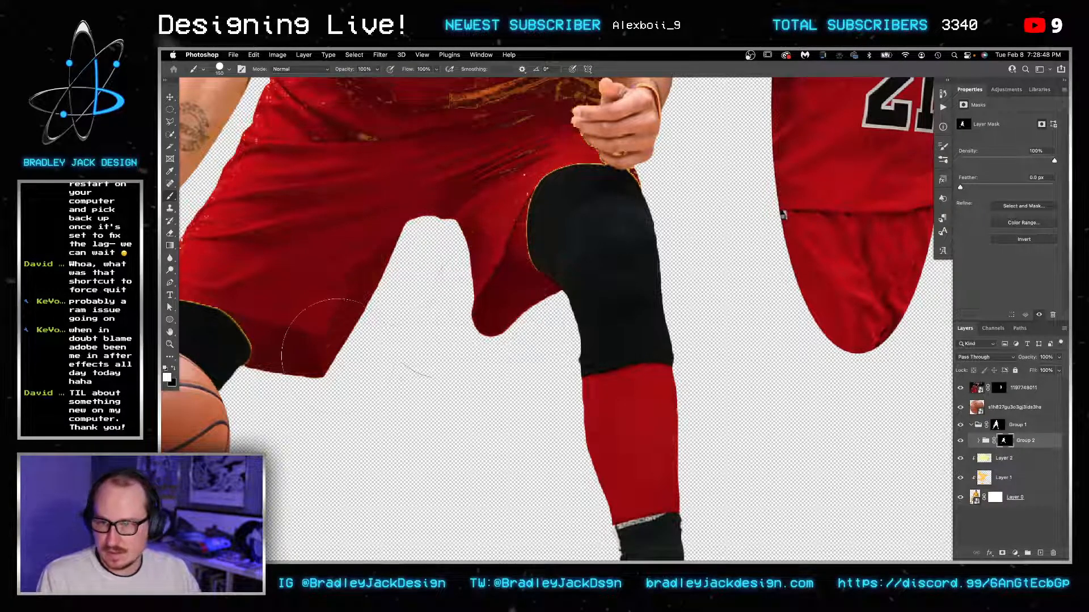
Step: Paint white on the mask along the yellow shorts hem bordering the knee pad beside the basketball
{"action": "left_click_drag", "start_coordinate": [507, 380], "coordinate": [649, 403]}
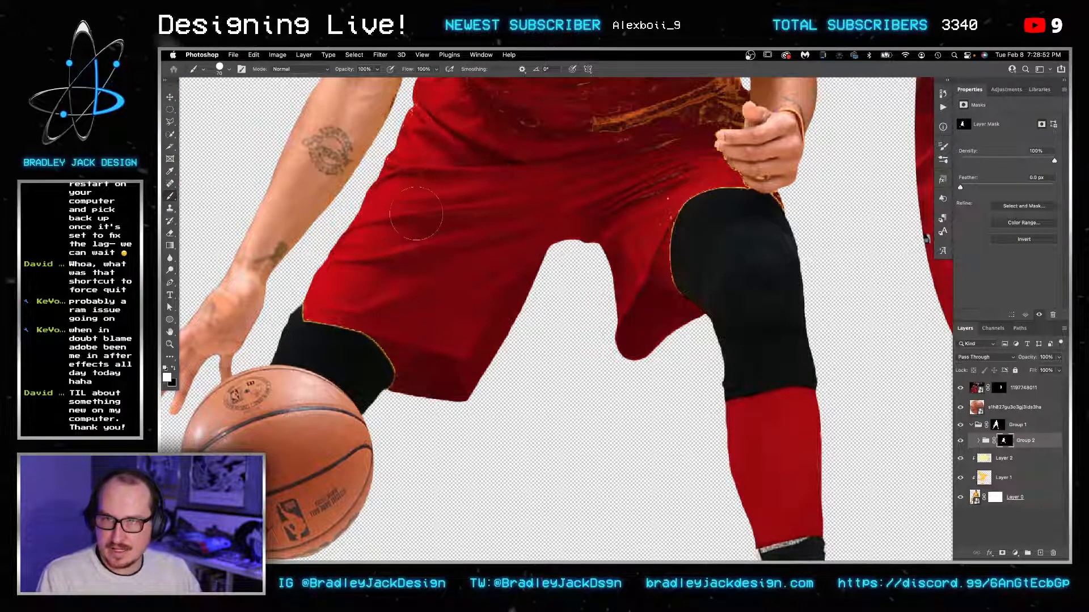
{"action": "mouse_move", "coordinate": [309, 311]}
{"action": "left_mouse_down"}
{"action": "mouse_move", "coordinate": [427, 398]}
{"action": "mouse_move", "coordinate": [373, 375]}
{"action": "mouse_move", "coordinate": [358, 351]}
{"action": "mouse_move", "coordinate": [380, 381]}
{"action": "mouse_move", "coordinate": [408, 389]}
{"action": "mouse_move", "coordinate": [399, 352]}
{"action": "mouse_move", "coordinate": [378, 337]}
{"action": "left_mouse_up"}
{"action": "key", "text": "x"}
Step: With a smaller brush, paint black on the mask over the knee pad beside the basketball to remove the gradient map spill
{"action": "scroll", "coordinate": [328, 341], "scroll_direction": "up", "scroll_amount": 4}
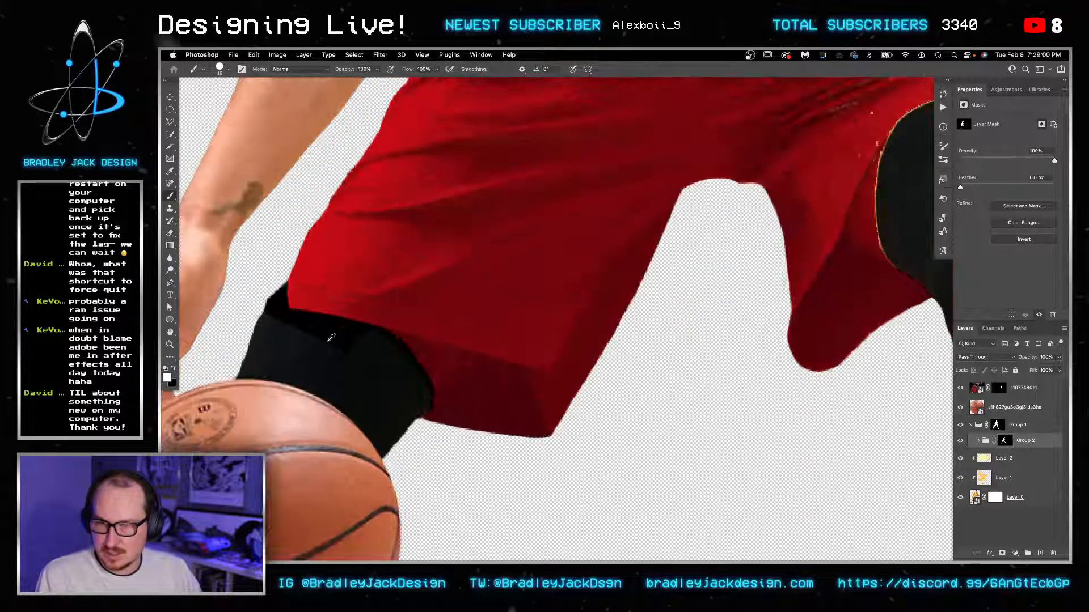
{"action": "scroll", "coordinate": [295, 275], "scroll_direction": "up", "scroll_amount": 3}
{"action": "key", "text": "bracketleft"}
{"action": "key", "text": "bracketleft"}
{"action": "key", "text": "bracketleft"}
{"action": "key", "text": "bracketleft"}
{"action": "key", "text": "bracketleft"}
{"action": "key", "text": "bracketleft"}
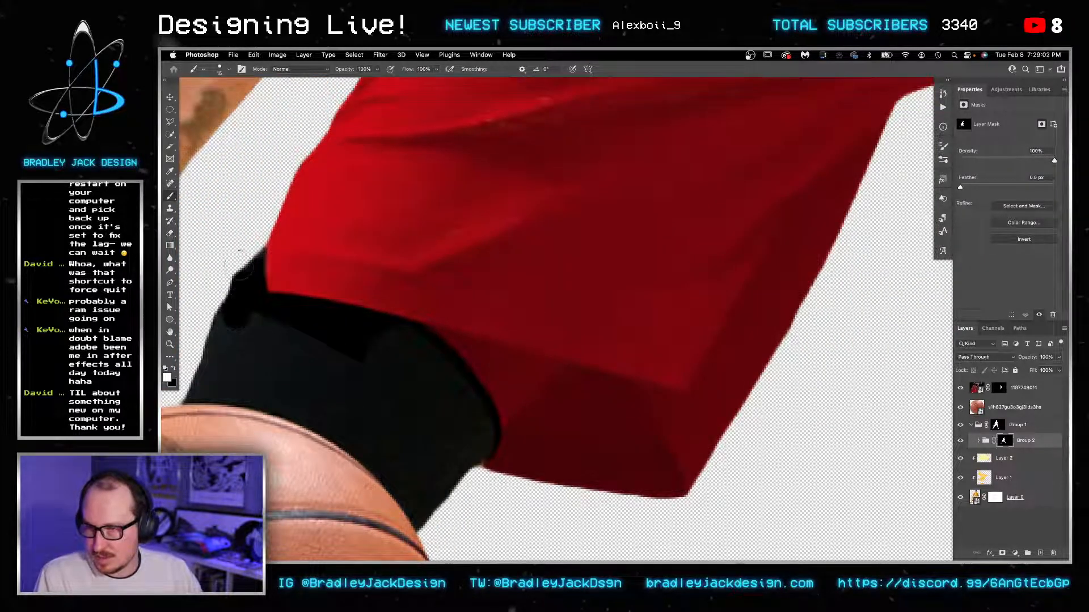
{"action": "key", "text": "x"}
{"action": "mouse_move", "coordinate": [241, 280]}
{"action": "left_mouse_down"}
{"action": "mouse_move", "coordinate": [248, 254]}
{"action": "mouse_move", "coordinate": [249, 311]}
{"action": "mouse_move", "coordinate": [376, 327]}
{"action": "mouse_move", "coordinate": [287, 336]}
{"action": "left_mouse_up"}
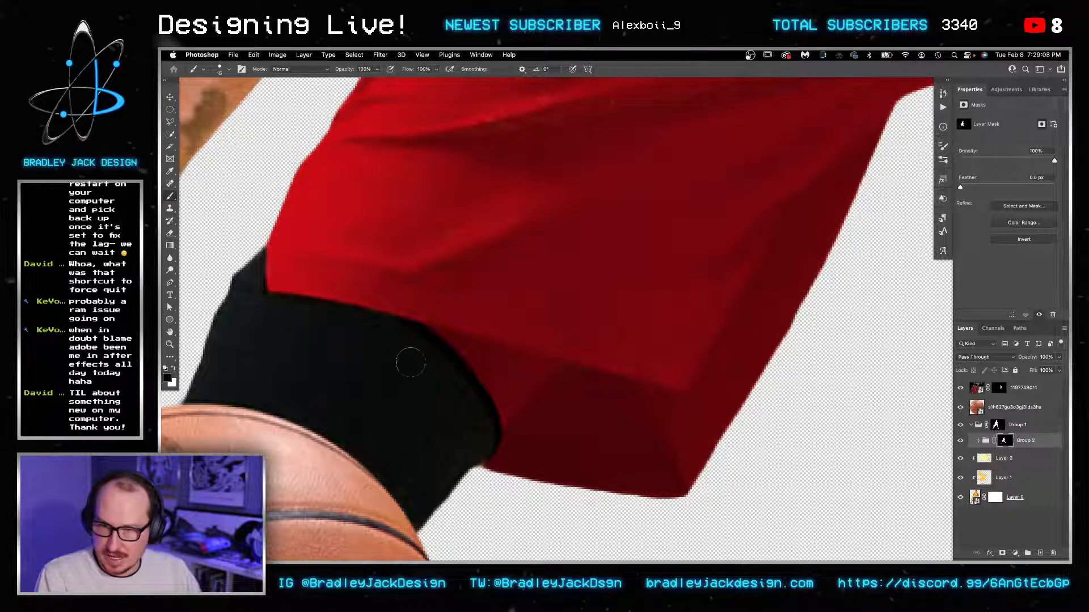
{"action": "mouse_move", "coordinate": [403, 338]}
{"action": "left_mouse_down"}
{"action": "mouse_move", "coordinate": [467, 393]}
{"action": "mouse_move", "coordinate": [480, 448]}
{"action": "mouse_move", "coordinate": [444, 360]}
{"action": "left_mouse_up"}
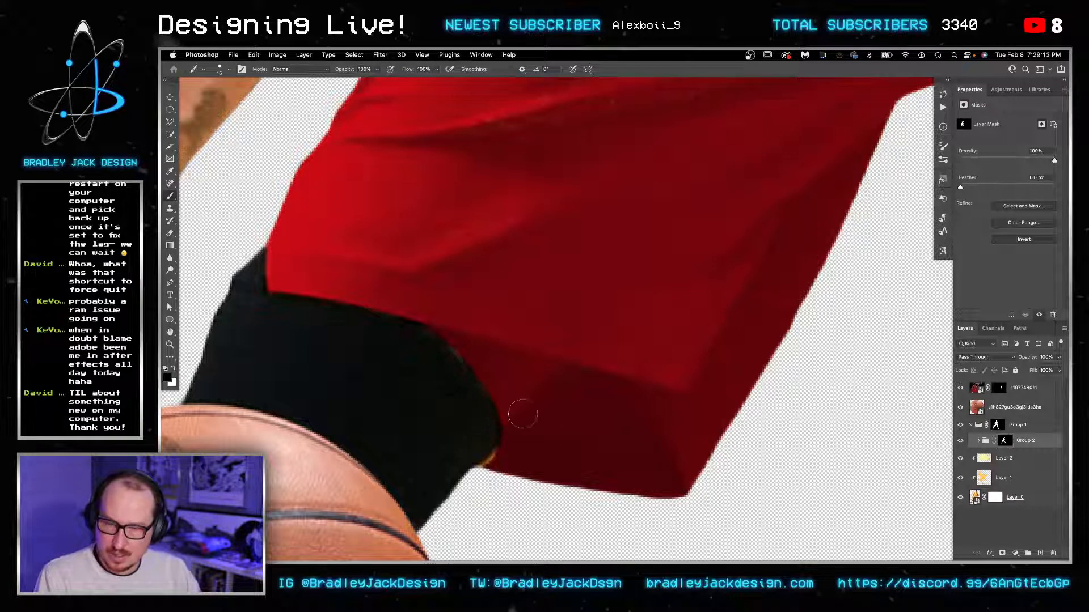
Step: Paint white on the mask along the shorts edge beside that knee pad and soften the 60 px brush to 56% hardness
{"action": "mouse_move", "coordinate": [511, 374]}
{"action": "left_mouse_down"}
{"action": "mouse_move", "coordinate": [584, 381]}
{"action": "mouse_move", "coordinate": [570, 469]}
{"action": "left_mouse_up"}
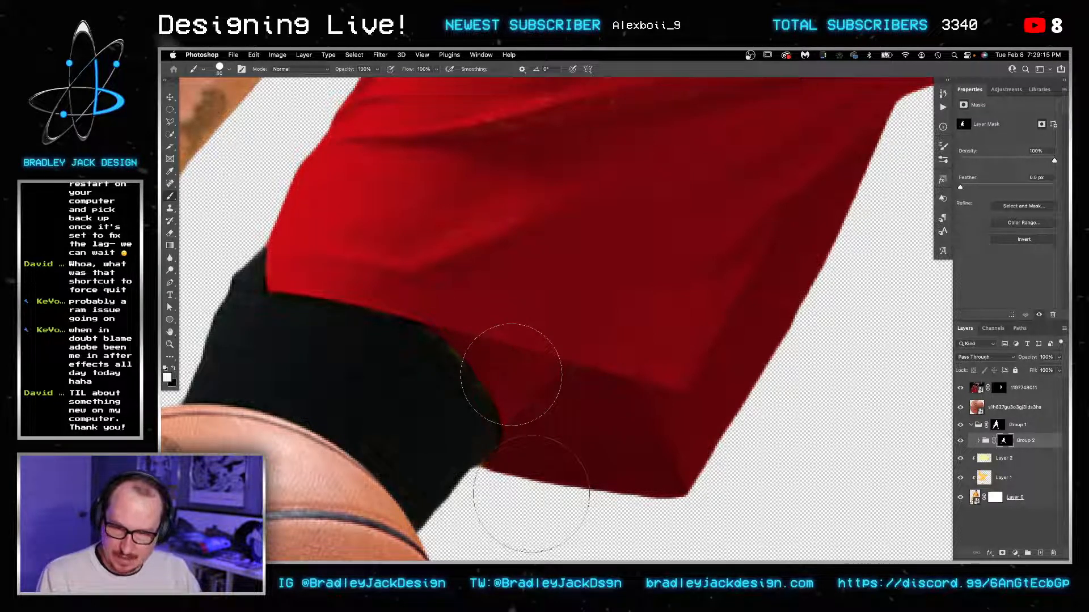
{"action": "left_click_drag", "start_coordinate": [584, 405], "coordinate": [578, 315]}
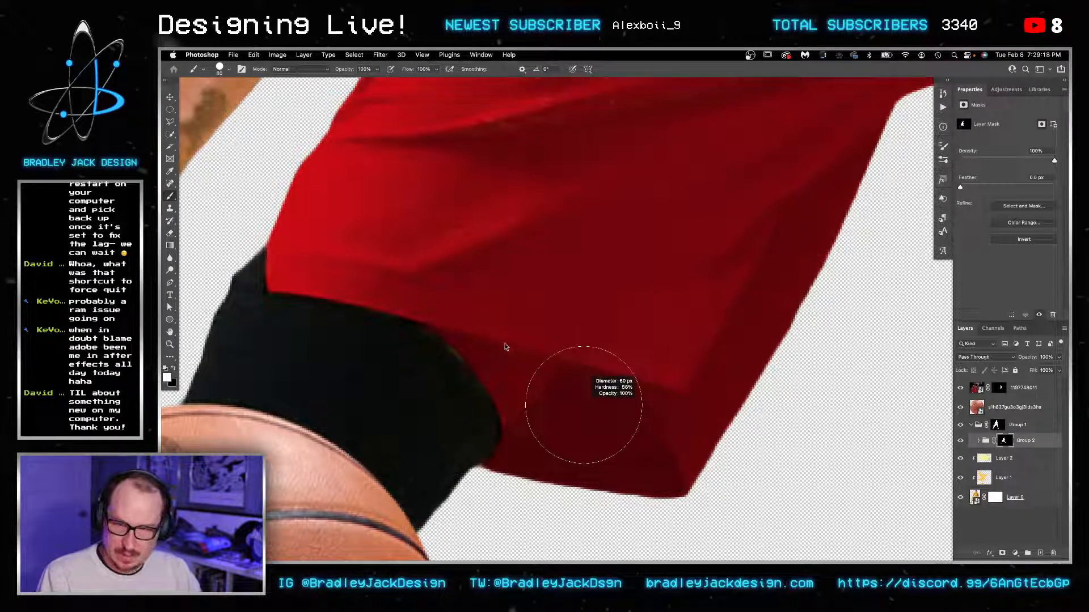
{"action": "key", "text": "x"}
{"action": "left_click", "coordinate": [486, 315]}
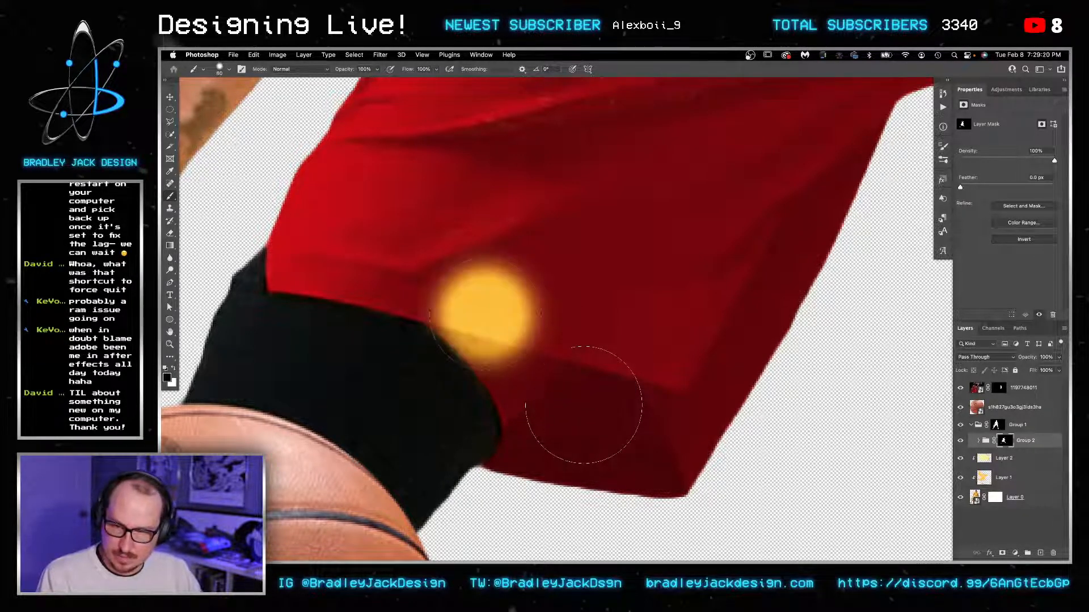
{"action": "key", "text": "super+z"}
{"action": "key", "text": "x"}
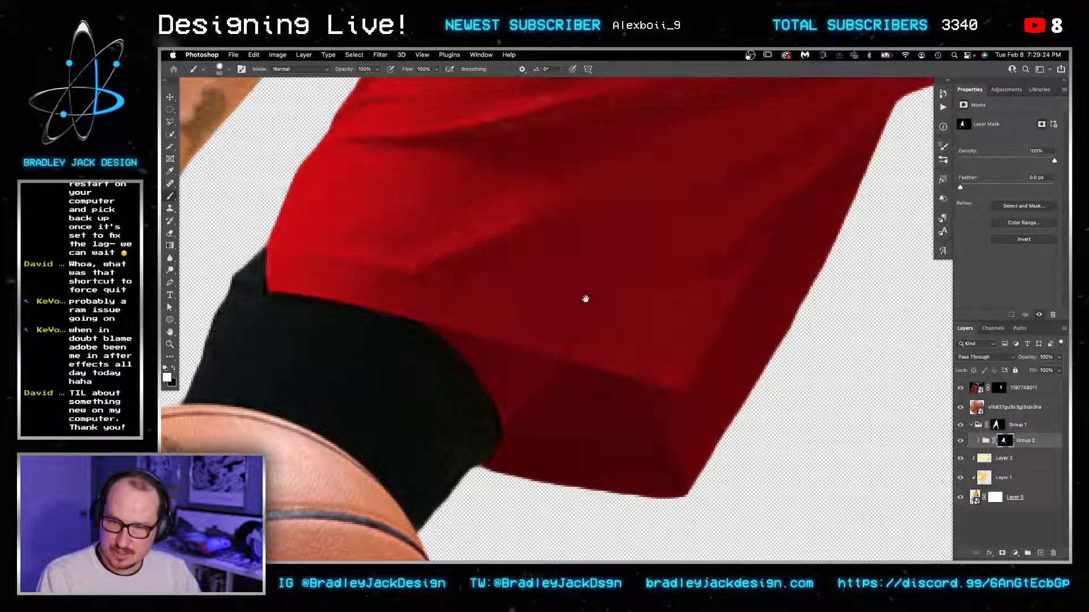
Step: Paint white with a reduced brush over the other shorts leg's lower hem and the yellow edge beneath its knee pad
{"action": "left_click_drag", "start_coordinate": [808, 355], "coordinate": [369, 307]}
{"action": "left_click_drag", "start_coordinate": [691, 321], "coordinate": [564, 386]}
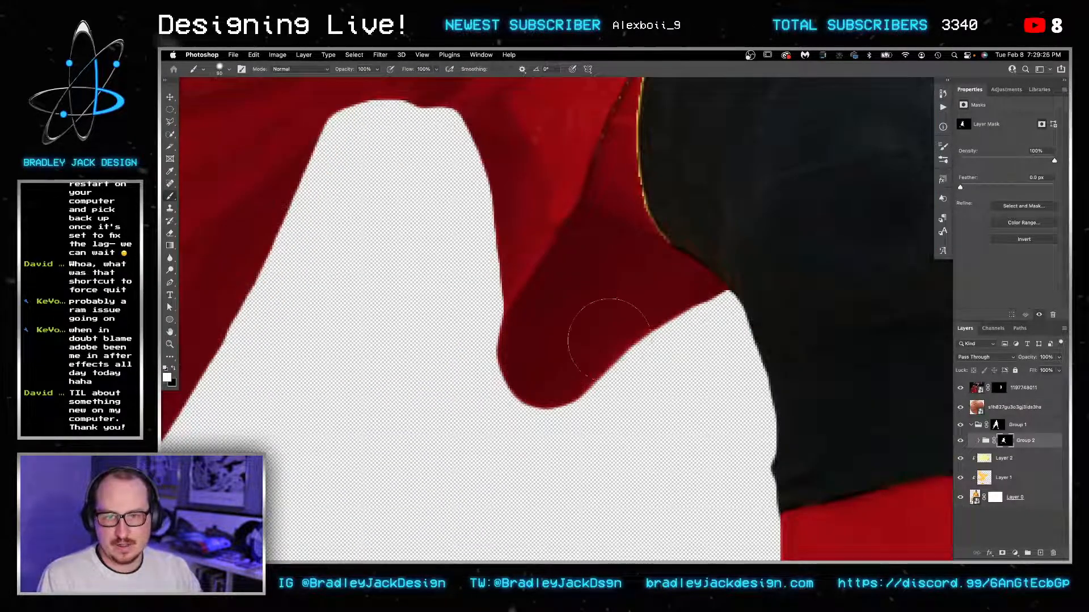
{"action": "key", "text": "bracketleft"}
{"action": "key", "text": "bracketleft"}
{"action": "key", "text": "bracketleft"}
{"action": "key", "text": "bracketleft"}
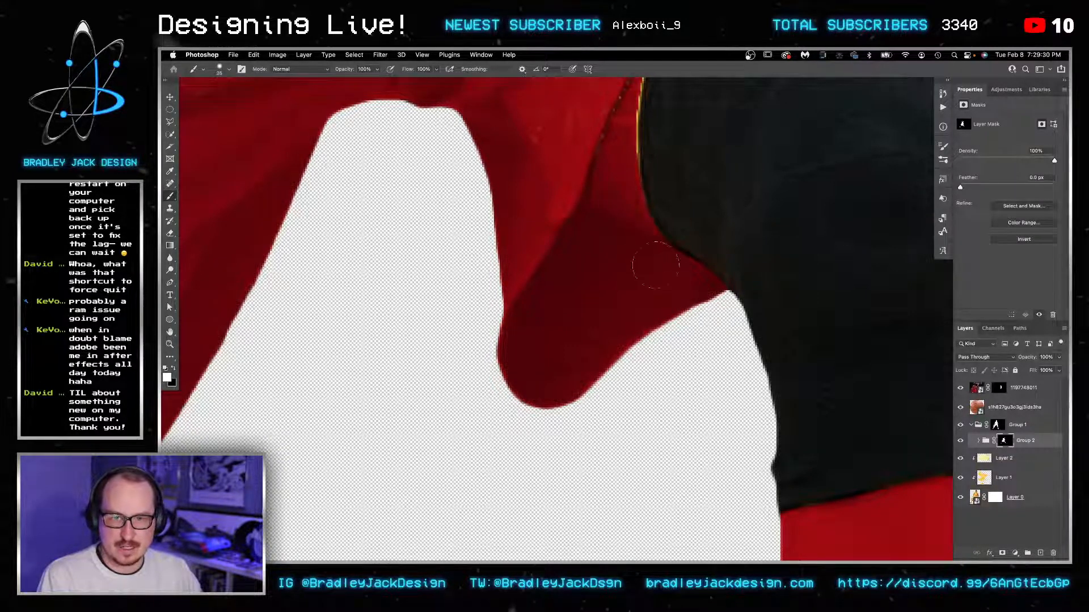
Step: Paint white on the mask along the yellow shorts edge curving up the inner side and over the top of the knee pad
{"action": "scroll", "coordinate": [605, 434], "scroll_direction": "up", "scroll_amount": 5}
{"action": "left_click_drag", "start_coordinate": [574, 335], "coordinate": [596, 224]}
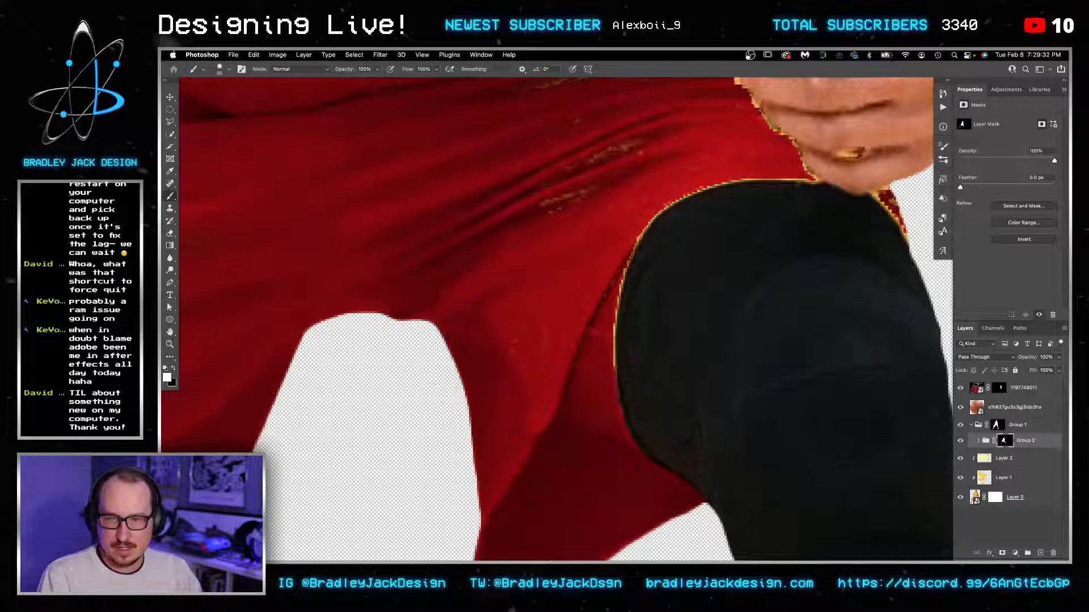
{"action": "mouse_move", "coordinate": [589, 377]}
{"action": "left_mouse_down"}
{"action": "mouse_move", "coordinate": [590, 317]}
{"action": "mouse_move", "coordinate": [590, 388]}
{"action": "mouse_move", "coordinate": [606, 294]}
{"action": "left_mouse_up"}
{"action": "mouse_move", "coordinate": [727, 165]}
{"action": "left_mouse_down"}
{"action": "mouse_move", "coordinate": [638, 219]}
{"action": "mouse_move", "coordinate": [607, 269]}
{"action": "mouse_move", "coordinate": [619, 272]}
{"action": "left_mouse_up"}
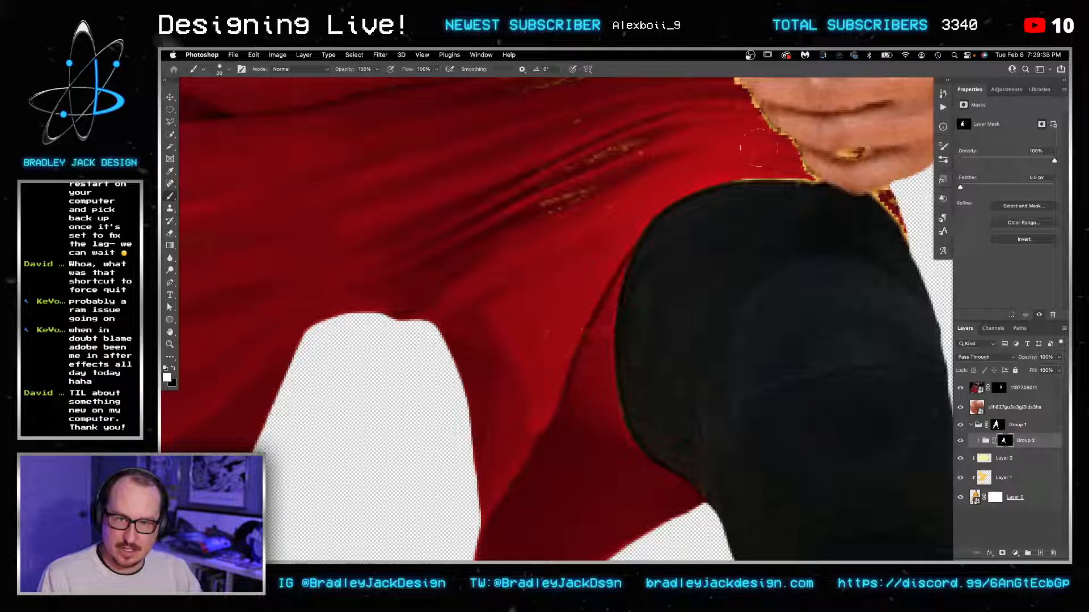
Step: Paint white on the mask over the yellow-edged sliver of shorts between the hand and the outer side of the knee pad
{"action": "scroll", "coordinate": [652, 260], "scroll_direction": "right", "scroll_amount": 5}
{"action": "scroll", "coordinate": [652, 260], "scroll_direction": "up", "scroll_amount": 2}
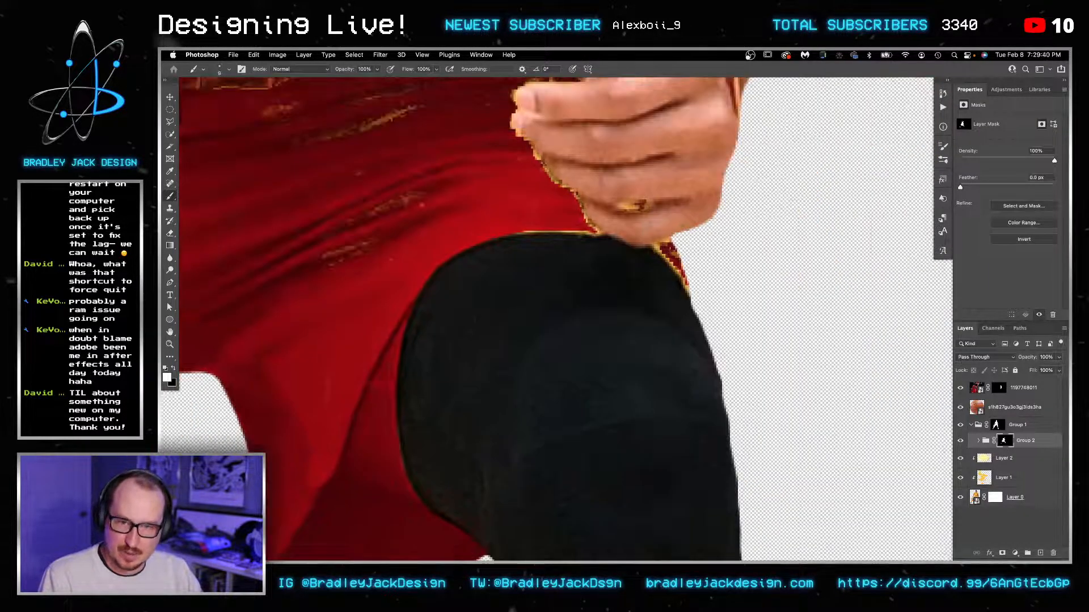
{"action": "mouse_move", "coordinate": [655, 253]}
{"action": "left_mouse_down"}
{"action": "mouse_move", "coordinate": [668, 251]}
{"action": "mouse_move", "coordinate": [687, 300]}
{"action": "left_mouse_up"}
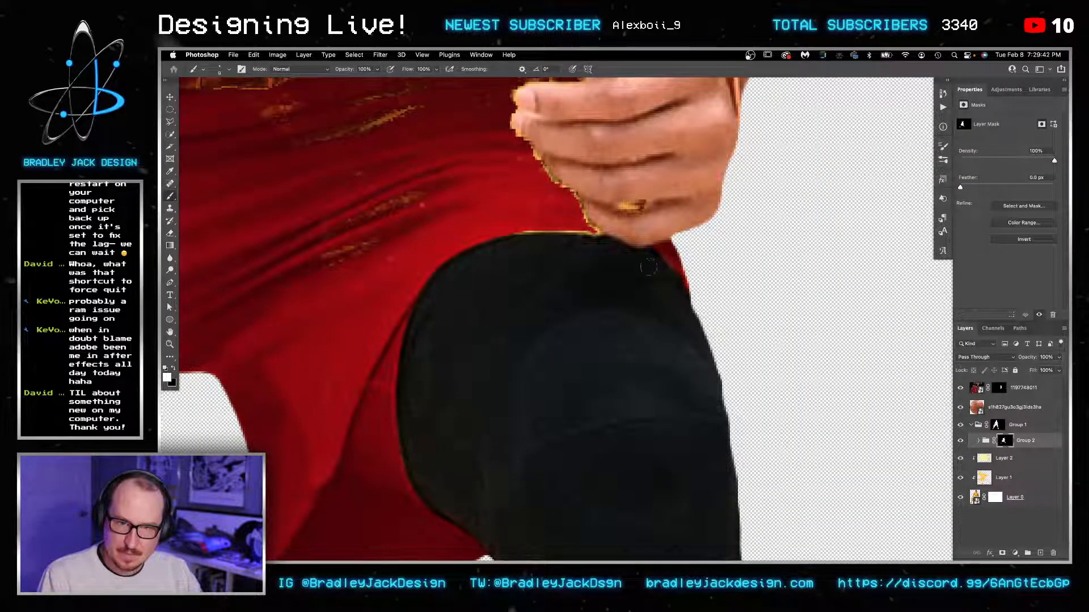
Step: Paint white over the yellow fringes above the knee pad and along the fingers, touching up the lowest finger's edge with black
{"action": "left_click_drag", "start_coordinate": [663, 399], "coordinate": [689, 546]}
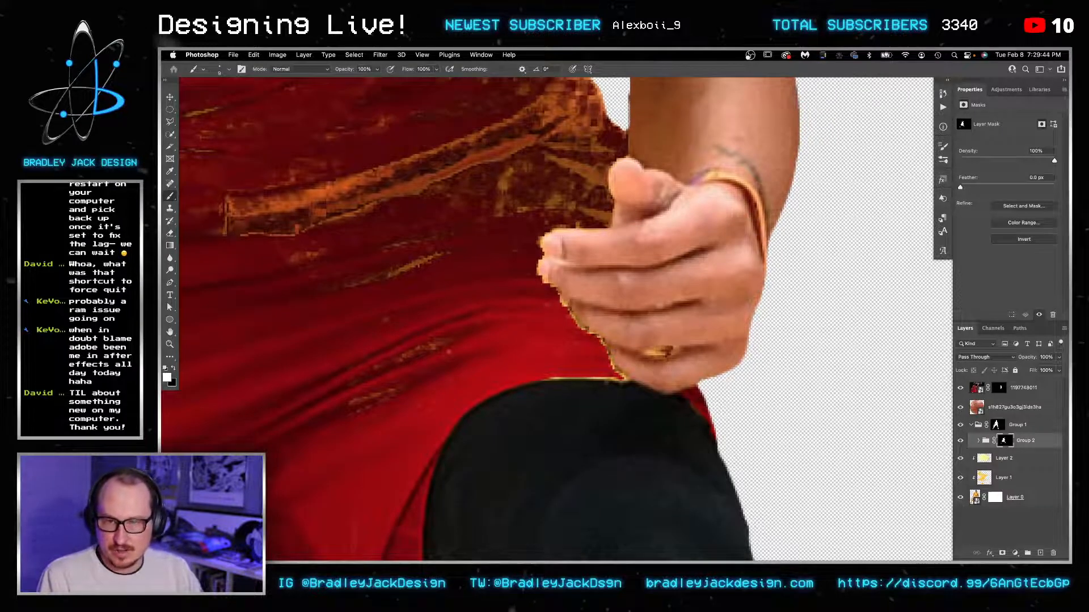
{"action": "left_click_drag", "start_coordinate": [523, 212], "coordinate": [530, 212]}
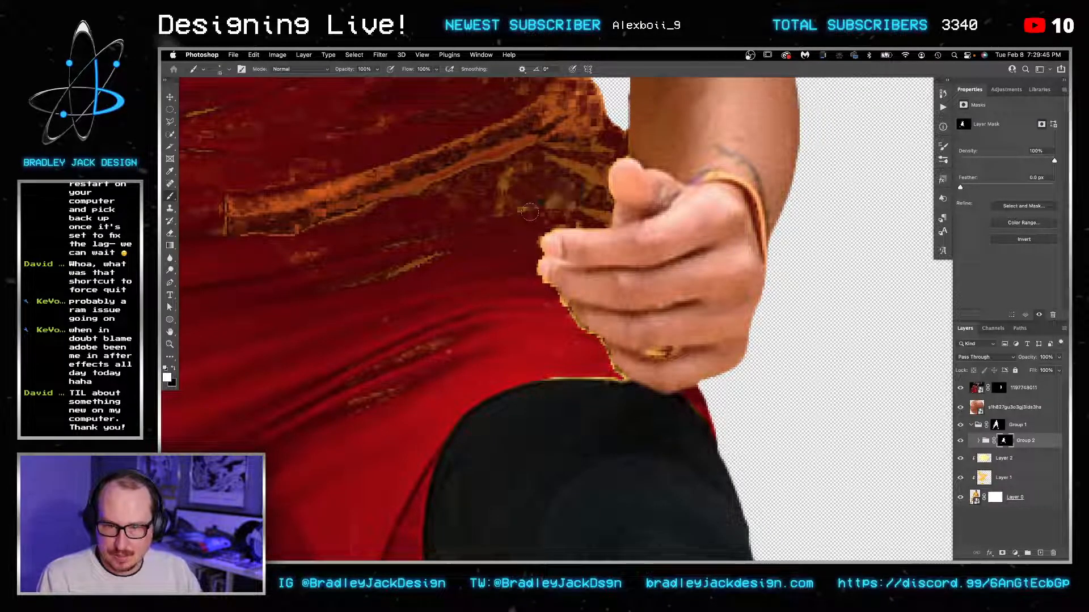
{"action": "mouse_move", "coordinate": [681, 352]}
{"action": "left_mouse_down"}
{"action": "mouse_move", "coordinate": [648, 334]}
{"action": "mouse_move", "coordinate": [695, 333]}
{"action": "mouse_move", "coordinate": [658, 369]}
{"action": "mouse_move", "coordinate": [685, 368]}
{"action": "mouse_move", "coordinate": [622, 385]}
{"action": "mouse_move", "coordinate": [539, 377]}
{"action": "left_mouse_up"}
{"action": "key", "text": "x"}
{"action": "left_click", "coordinate": [625, 374]}
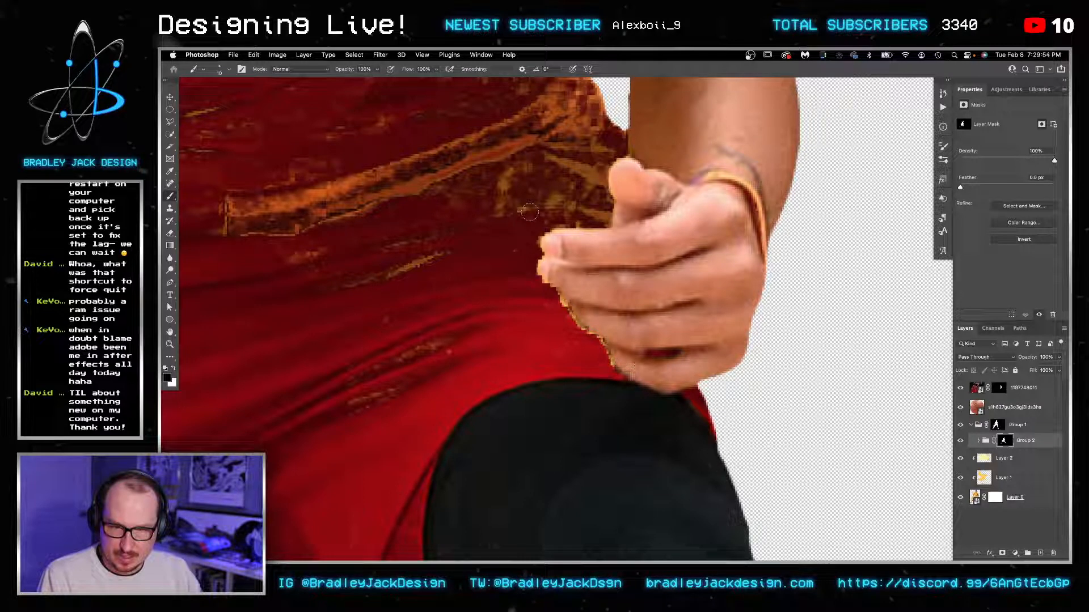
{"action": "left_click_drag", "start_coordinate": [611, 368], "coordinate": [557, 307]}
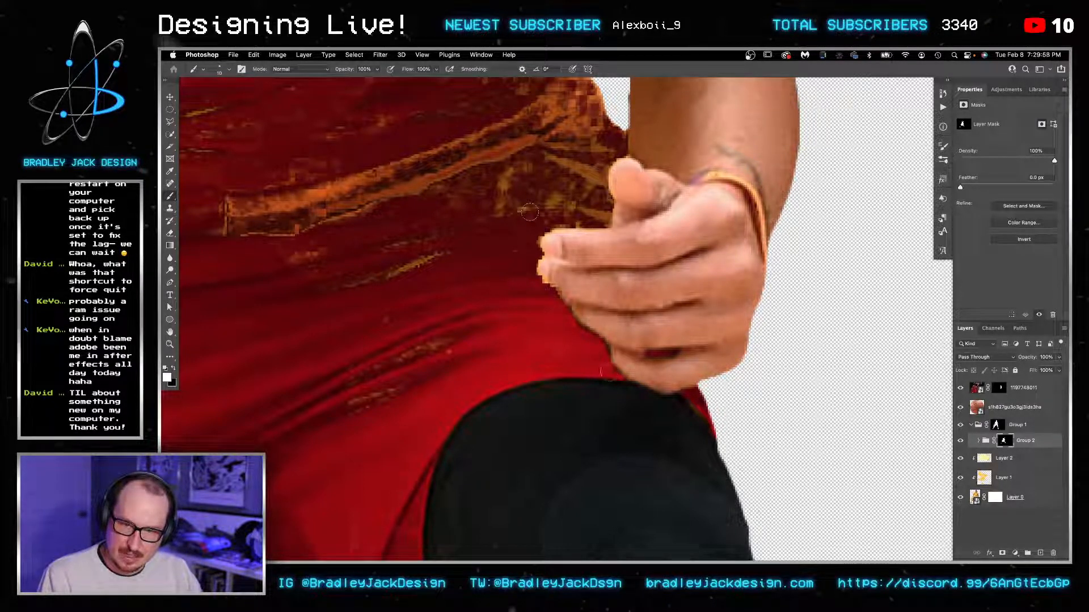
Step: Paint white on the mask with a larger brush over the yellow specks in the shorts' folds above the knee pad
{"action": "key", "text": "bracketright"}
{"action": "key", "text": "bracketright"}
{"action": "key", "text": "bracketright"}
{"action": "key", "text": "bracketright"}
{"action": "key", "text": "bracketright"}
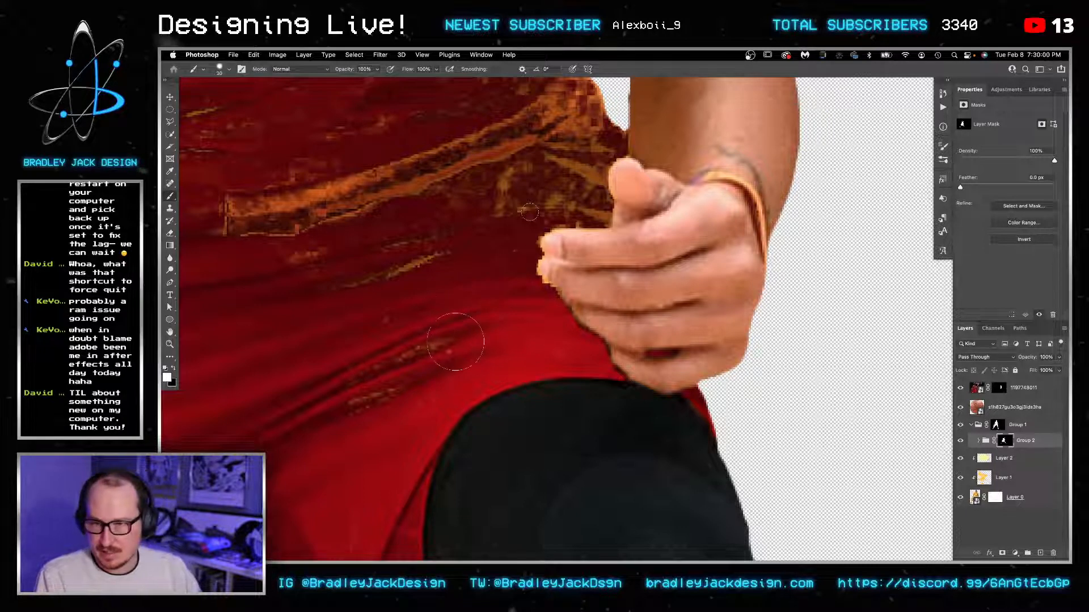
{"action": "mouse_move", "coordinate": [444, 350]}
{"action": "left_mouse_down"}
{"action": "mouse_move", "coordinate": [344, 378]}
{"action": "mouse_move", "coordinate": [408, 213]}
{"action": "mouse_move", "coordinate": [433, 255]}
{"action": "mouse_move", "coordinate": [315, 237]}
{"action": "mouse_move", "coordinate": [161, 254]}
{"action": "mouse_move", "coordinate": [354, 169]}
{"action": "mouse_move", "coordinate": [396, 289]}
{"action": "left_mouse_up"}
Step: Paint white over the yellow waistband and side of the uniform between the fist and the open hand, following its fingers' edge
{"action": "key", "text": "bracketleft"}
{"action": "scroll", "coordinate": [533, 227], "scroll_direction": "up", "scroll_amount": 6}
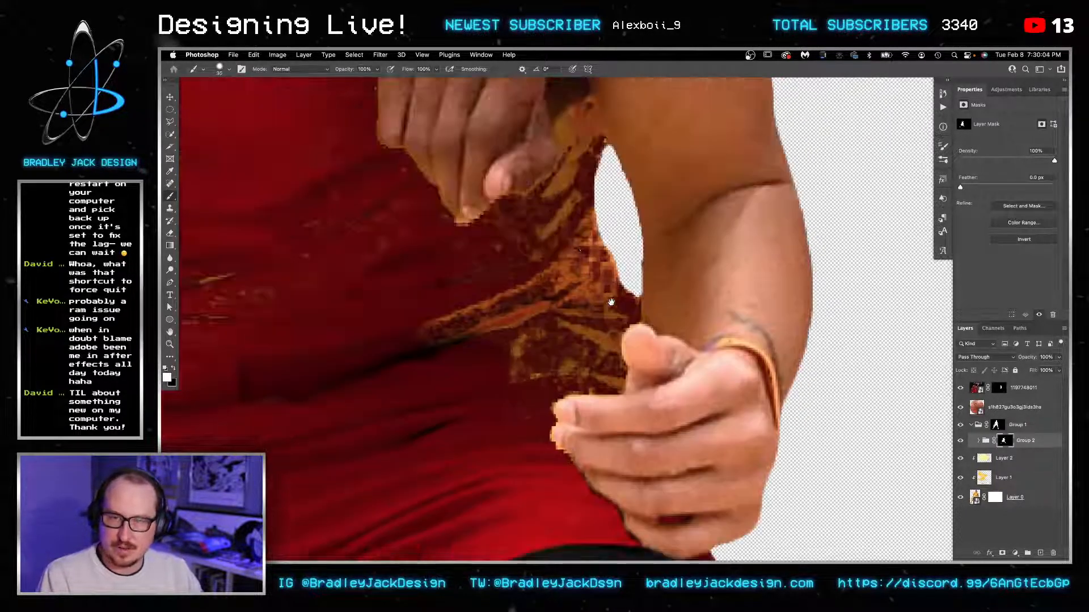
{"action": "mouse_move", "coordinate": [539, 242]}
{"action": "left_mouse_down"}
{"action": "mouse_move", "coordinate": [536, 289]}
{"action": "mouse_move", "coordinate": [549, 260]}
{"action": "mouse_move", "coordinate": [424, 379]}
{"action": "mouse_move", "coordinate": [422, 340]}
{"action": "mouse_move", "coordinate": [481, 401]}
{"action": "mouse_move", "coordinate": [510, 390]}
{"action": "mouse_move", "coordinate": [575, 272]}
{"action": "mouse_move", "coordinate": [586, 308]}
{"action": "left_mouse_up"}
{"action": "mouse_move", "coordinate": [612, 263]}
{"action": "left_mouse_down"}
{"action": "mouse_move", "coordinate": [602, 264]}
{"action": "mouse_move", "coordinate": [633, 336]}
{"action": "mouse_move", "coordinate": [622, 400]}
{"action": "mouse_move", "coordinate": [553, 432]}
{"action": "mouse_move", "coordinate": [580, 488]}
{"action": "mouse_move", "coordinate": [642, 558]}
{"action": "left_mouse_up"}
{"action": "mouse_move", "coordinate": [599, 401]}
{"action": "left_mouse_down"}
{"action": "mouse_move", "coordinate": [573, 390]}
{"action": "mouse_move", "coordinate": [590, 378]}
{"action": "mouse_move", "coordinate": [581, 372]}
{"action": "mouse_move", "coordinate": [553, 428]}
{"action": "left_mouse_up"}
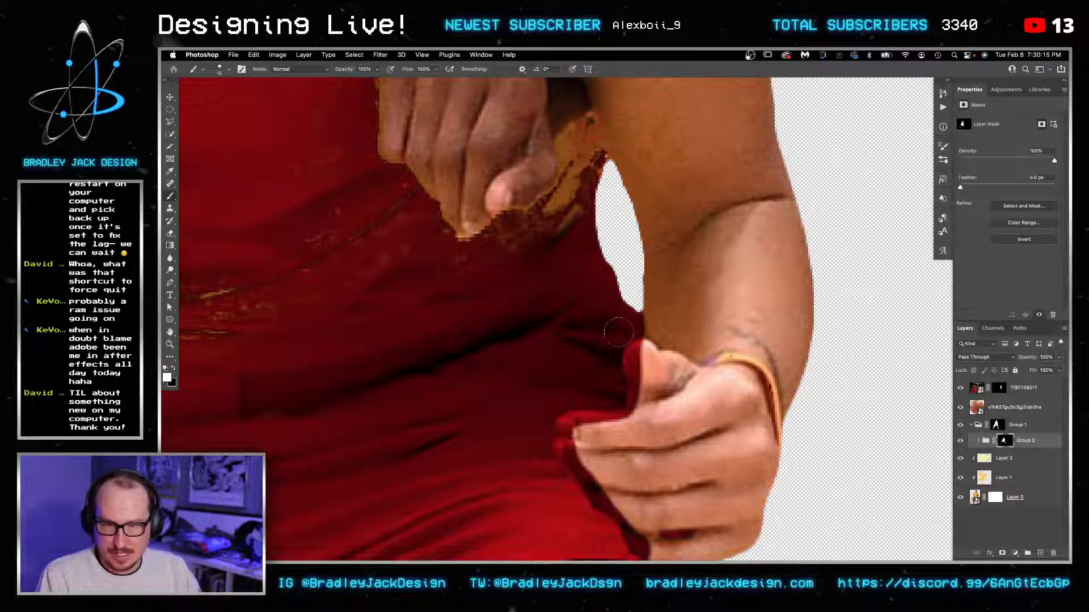
Step: Paint black on the mask over the open hand's thumb and fingertips to remove the red spill, using a reduced brush along the fingers
{"action": "scroll", "coordinate": [618, 332], "scroll_direction": "down", "scroll_amount": 5}
{"action": "key", "text": "x"}
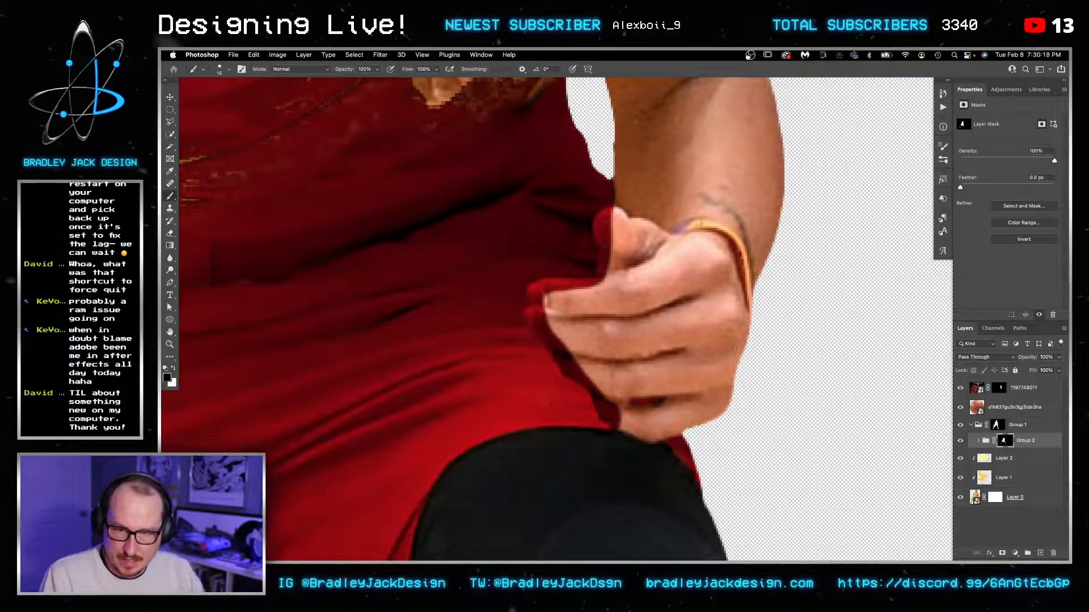
{"action": "mouse_move", "coordinate": [610, 221]}
{"action": "left_mouse_down"}
{"action": "mouse_move", "coordinate": [617, 294]}
{"action": "mouse_move", "coordinate": [617, 240]}
{"action": "mouse_move", "coordinate": [616, 260]}
{"action": "mouse_move", "coordinate": [627, 259]}
{"action": "mouse_move", "coordinate": [608, 281]}
{"action": "left_mouse_up"}
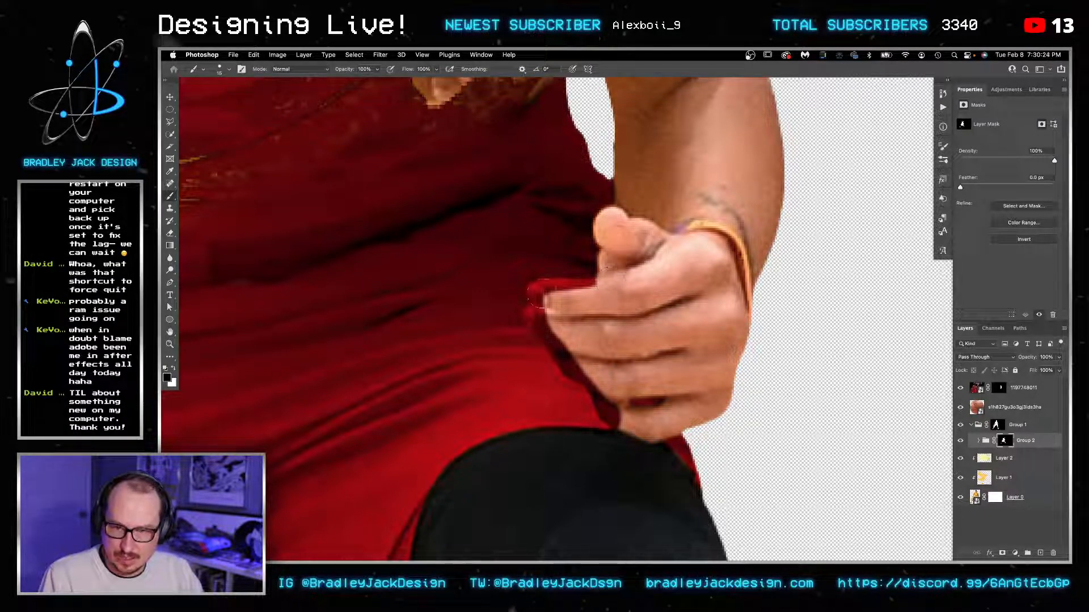
{"action": "key", "text": "["}
{"action": "mouse_move", "coordinate": [539, 295]}
{"action": "left_mouse_down"}
{"action": "mouse_move", "coordinate": [589, 288]}
{"action": "mouse_move", "coordinate": [536, 317]}
{"action": "mouse_move", "coordinate": [583, 356]}
{"action": "left_mouse_up"}
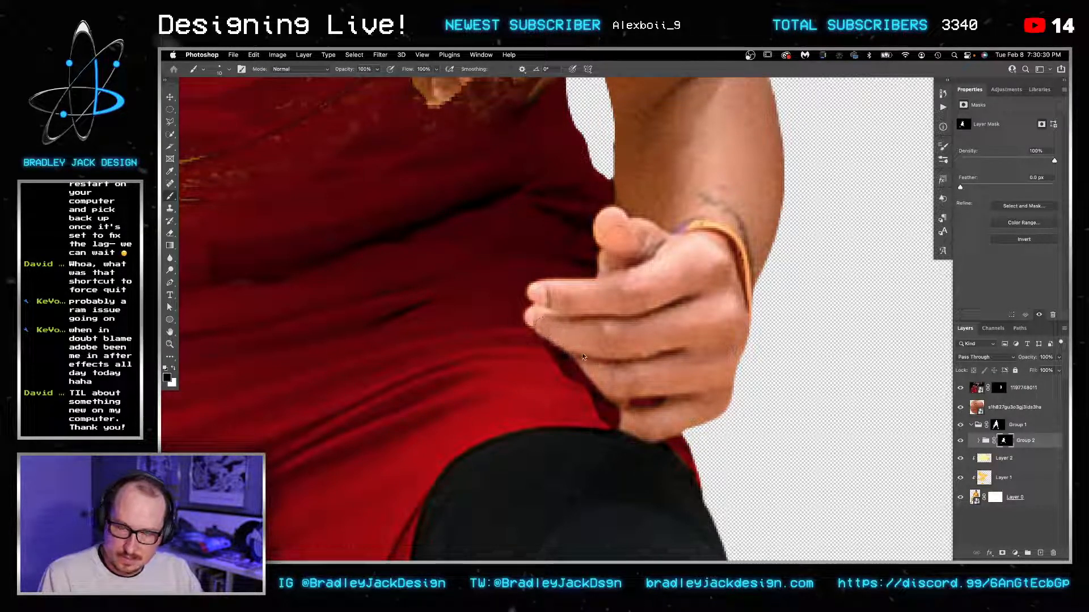
{"action": "left_click_drag", "start_coordinate": [542, 318], "coordinate": [590, 367]}
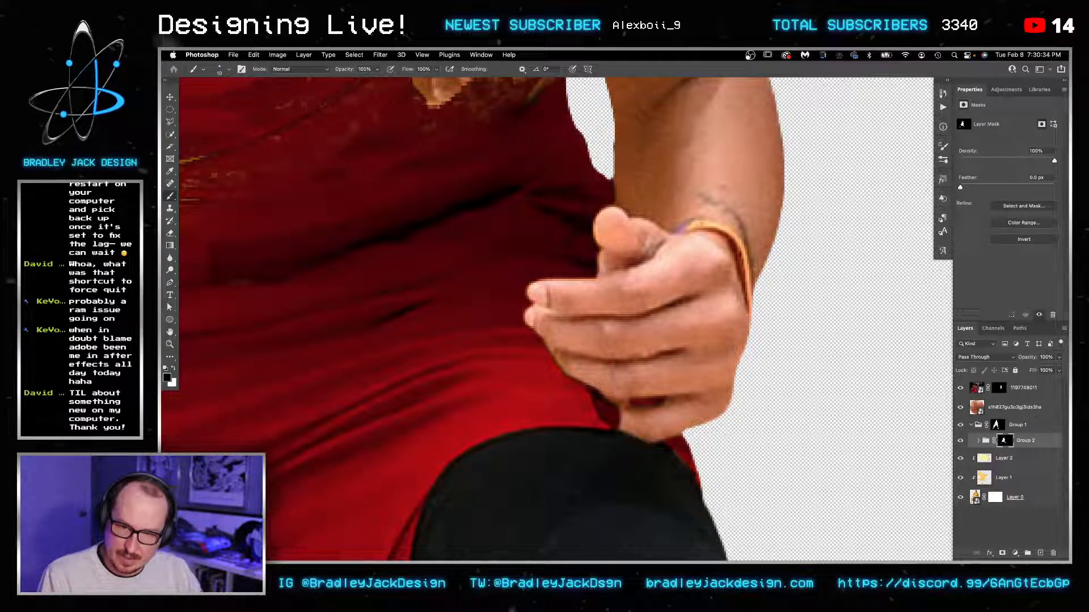
{"action": "mouse_move", "coordinate": [593, 388]}
{"action": "left_mouse_down"}
{"action": "mouse_move", "coordinate": [616, 422]}
{"action": "mouse_move", "coordinate": [592, 388]}
{"action": "left_mouse_up"}
Step: Enlarge the mask brush substantially to cover the yellow specks around the uniform's waist
{"action": "scroll", "coordinate": [605, 359], "scroll_direction": "down", "scroll_amount": 3}
{"action": "scroll", "coordinate": [602, 356], "scroll_direction": "down", "scroll_amount": 1}
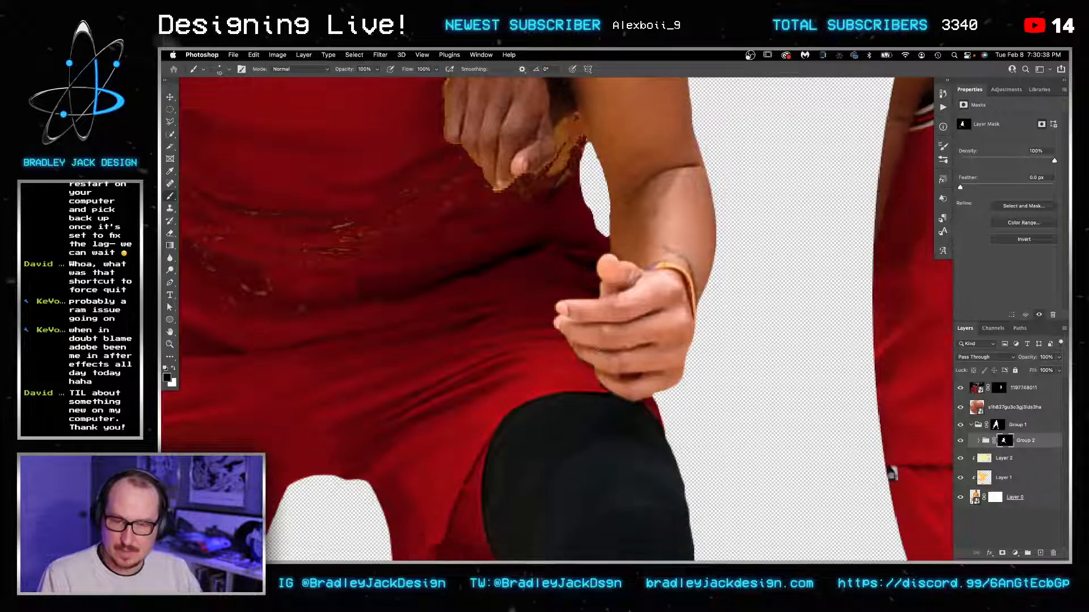
{"action": "mouse_move", "coordinate": [595, 349]}
{"action": "left_mouse_down"}
{"action": "mouse_move", "coordinate": [723, 472]}
{"action": "mouse_move", "coordinate": [742, 475]}
{"action": "left_mouse_up"}
{"action": "key", "text": "bracketright"}
{"action": "key", "text": "bracketright"}
{"action": "key", "text": "bracketright"}
{"action": "left_click_drag", "start_coordinate": [476, 334], "coordinate": [488, 335]}
{"action": "key", "text": "bracketright"}
{"action": "key", "text": "bracketright"}
{"action": "key", "text": "bracketright"}
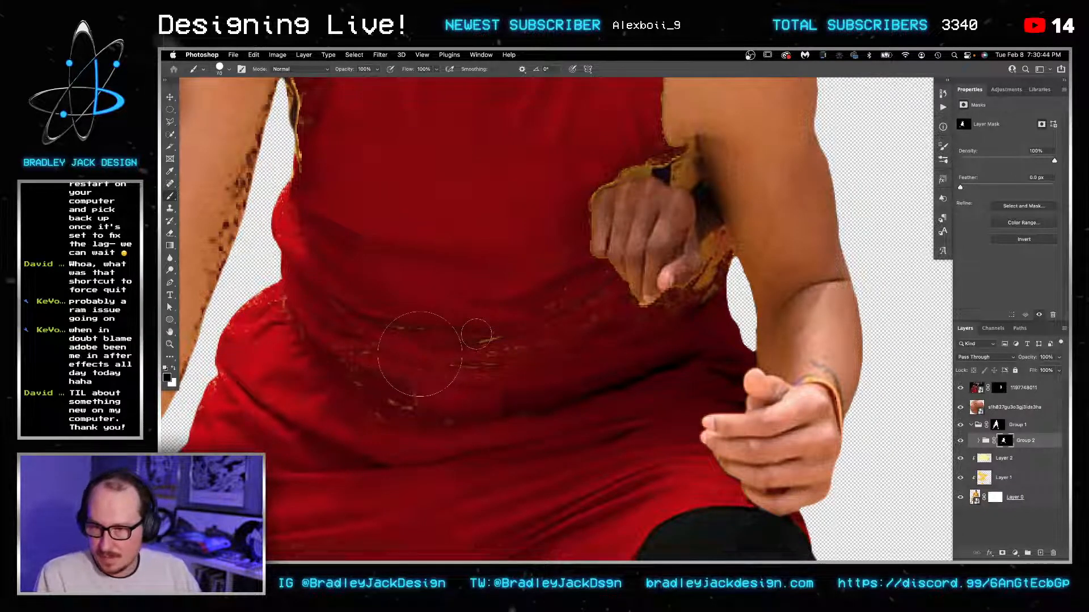
{"action": "scroll", "coordinate": [423, 353], "scroll_direction": "down", "scroll_amount": 4}
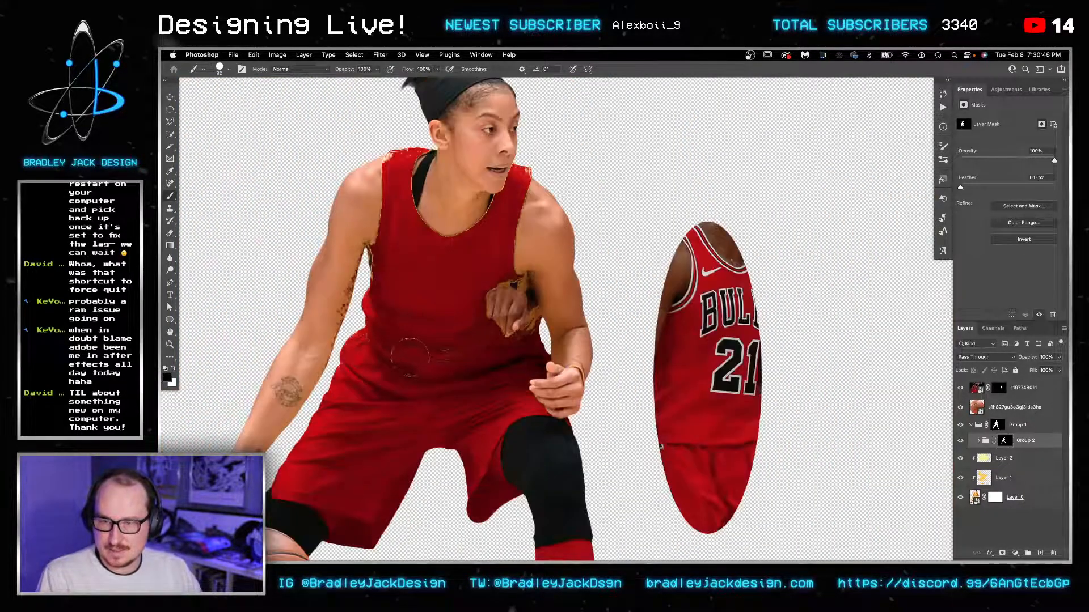
{"action": "key", "text": "bracketright"}
{"action": "key", "text": "bracketright"}
{"action": "key", "text": "bracketright"}
{"action": "left_click_drag", "start_coordinate": [407, 360], "coordinate": [424, 419]}
{"action": "mouse_move", "coordinate": [413, 353]}
{"action": "left_mouse_down"}
{"action": "mouse_move", "coordinate": [410, 383]}
{"action": "mouse_move", "coordinate": [410, 353]}
{"action": "left_mouse_up"}
{"action": "key", "text": "super+z"}
{"action": "key", "text": "super+z"}
Step: Paint white on the mask over the yellow specks around the waist and across the whole fist against the jersey
{"action": "key", "text": "x"}
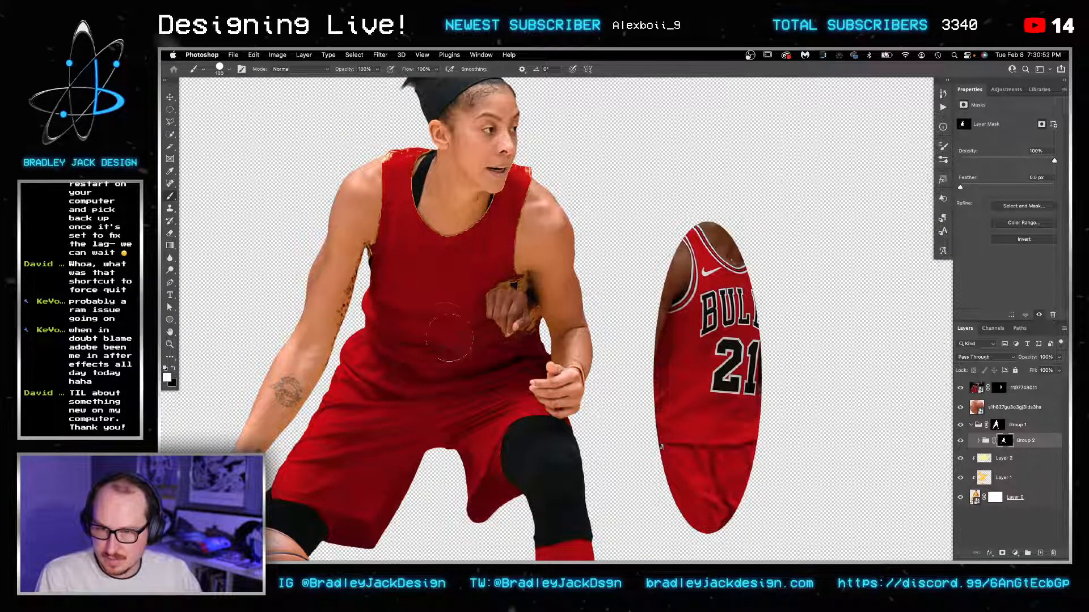
{"action": "mouse_move", "coordinate": [495, 309]}
{"action": "left_mouse_down"}
{"action": "mouse_move", "coordinate": [505, 292]}
{"action": "mouse_move", "coordinate": [515, 319]}
{"action": "mouse_move", "coordinate": [496, 318]}
{"action": "mouse_move", "coordinate": [494, 336]}
{"action": "left_mouse_up"}
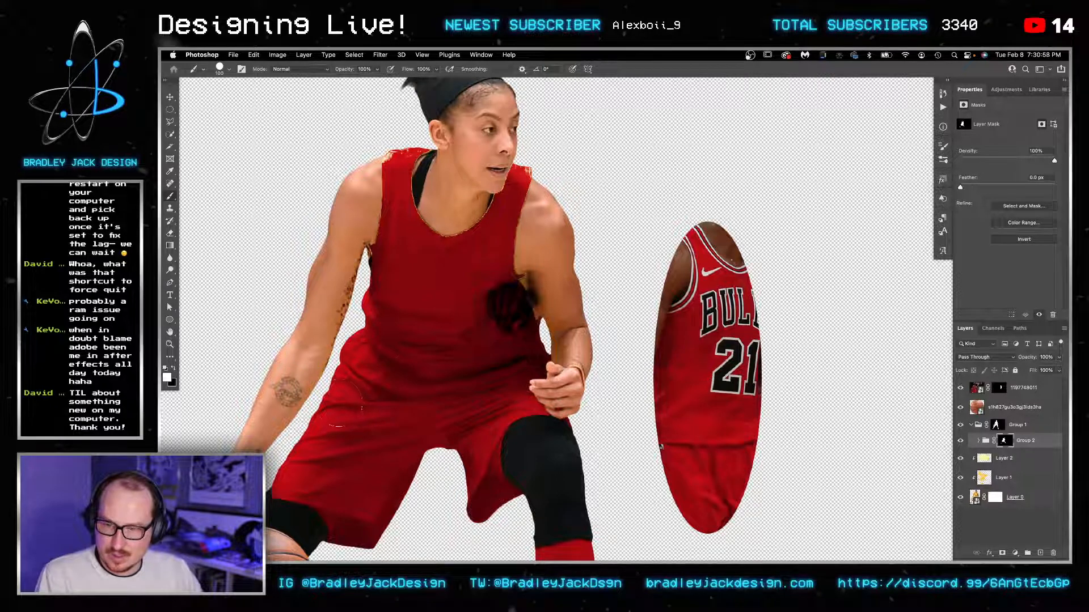
Step: Paint white with a much smaller brush over the yellow gap between the fist and upper arm, touching up the arm's edge with black
{"action": "scroll", "coordinate": [517, 307], "scroll_direction": "up", "scroll_amount": 3}
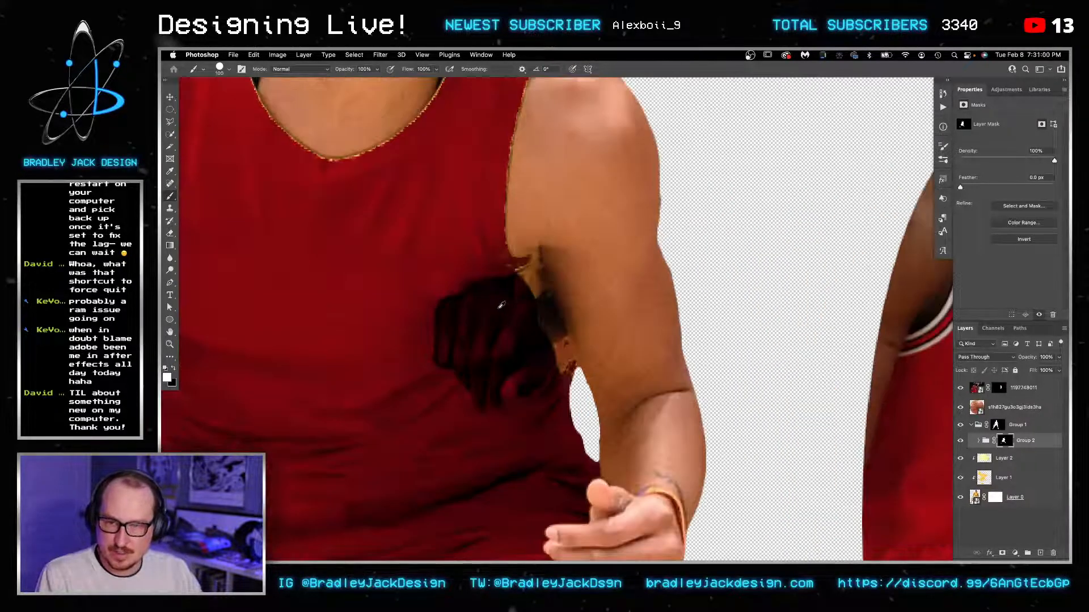
{"action": "key", "text": "["}
{"action": "key", "text": "["}
{"action": "key", "text": "["}
{"action": "key", "text": "["}
{"action": "key", "text": "["}
{"action": "key", "text": "["}
{"action": "key", "text": "["}
{"action": "key", "text": "["}
{"action": "key", "text": "["}
{"action": "key", "text": "["}
{"action": "key", "text": "["}
{"action": "key", "text": "["}
{"action": "key", "text": "["}
{"action": "key", "text": "["}
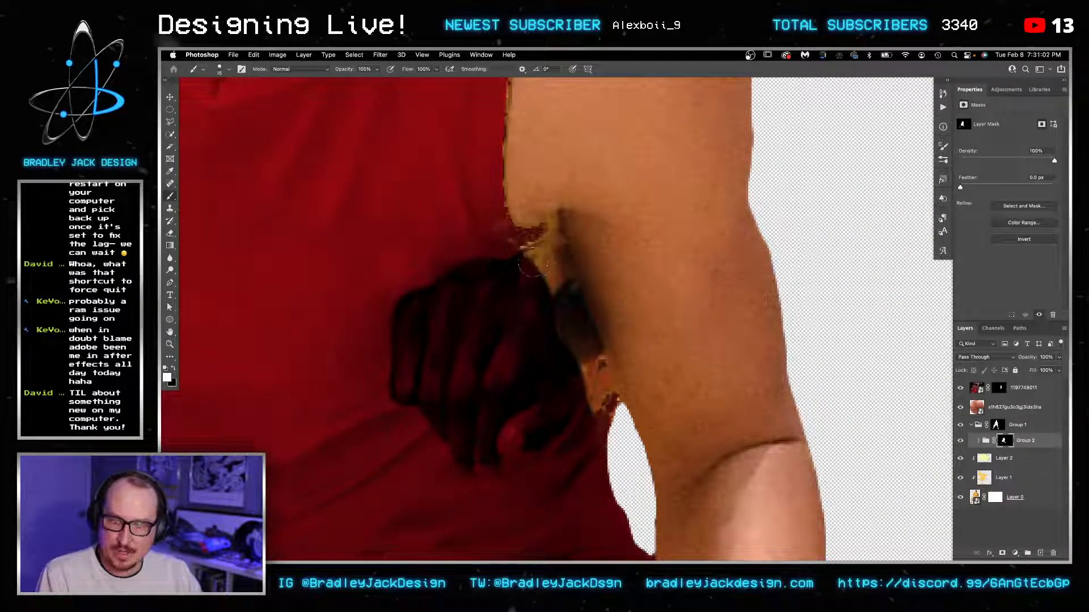
{"action": "mouse_move", "coordinate": [531, 249]}
{"action": "left_mouse_down"}
{"action": "mouse_move", "coordinate": [531, 279]}
{"action": "mouse_move", "coordinate": [531, 235]}
{"action": "mouse_move", "coordinate": [570, 213]}
{"action": "mouse_move", "coordinate": [556, 225]}
{"action": "mouse_move", "coordinate": [574, 289]}
{"action": "left_mouse_up"}
{"action": "key", "text": "x"}
{"action": "mouse_move", "coordinate": [585, 326]}
{"action": "left_mouse_down"}
{"action": "mouse_move", "coordinate": [611, 400]}
{"action": "mouse_move", "coordinate": [542, 232]}
{"action": "mouse_move", "coordinate": [544, 250]}
{"action": "mouse_move", "coordinate": [532, 249]}
{"action": "mouse_move", "coordinate": [598, 412]}
{"action": "left_mouse_up"}
{"action": "key", "text": "bracketright"}
{"action": "key", "text": "x"}
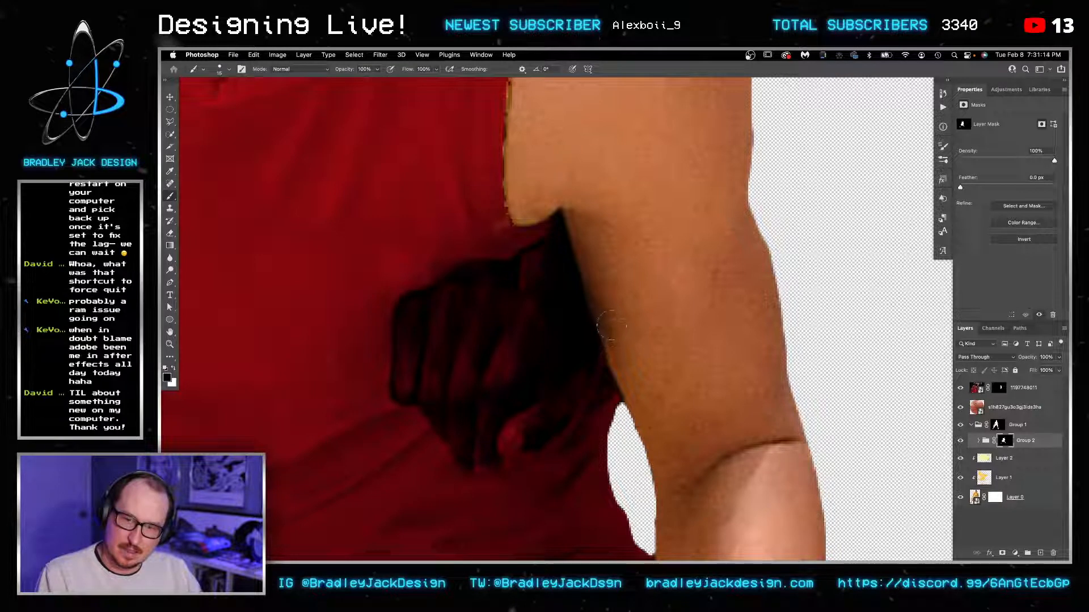
Step: Paint white along the yellow lower armhole edge above the fist, alternating with black for corrections
{"action": "key", "text": "x"}
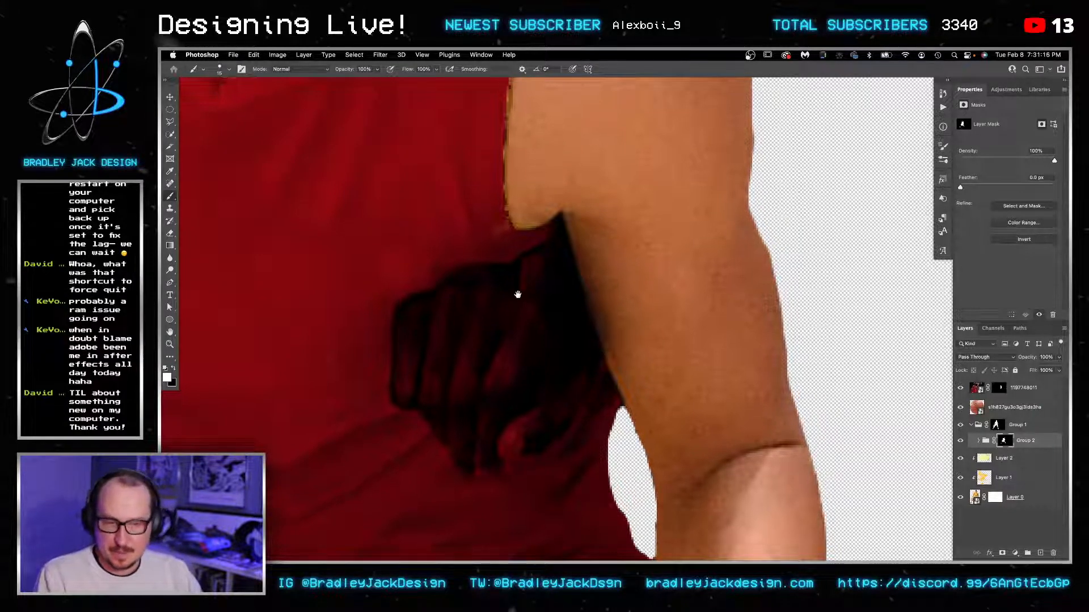
{"action": "scroll", "coordinate": [518, 294], "scroll_direction": "up", "scroll_amount": 5}
{"action": "left_click_drag", "start_coordinate": [794, 445], "coordinate": [802, 468]}
{"action": "key", "text": "super+z"}
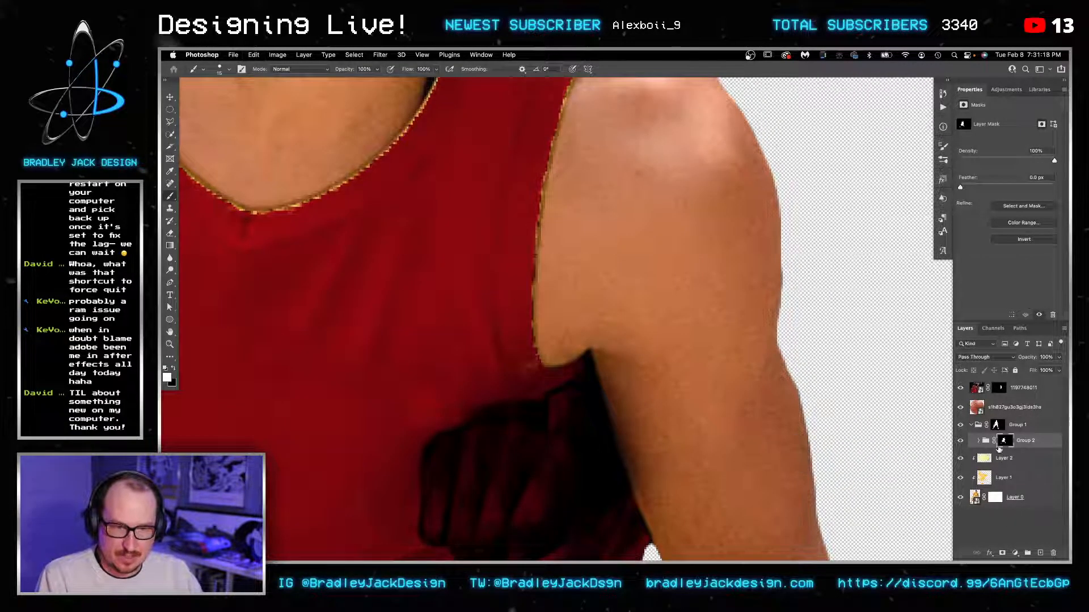
{"action": "left_click_drag", "start_coordinate": [522, 230], "coordinate": [521, 332]}
{"action": "key", "text": "x"}
{"action": "left_click_drag", "start_coordinate": [521, 222], "coordinate": [528, 192]}
{"action": "key", "text": "super+z"}
{"action": "left_click_drag", "start_coordinate": [514, 314], "coordinate": [519, 443]}
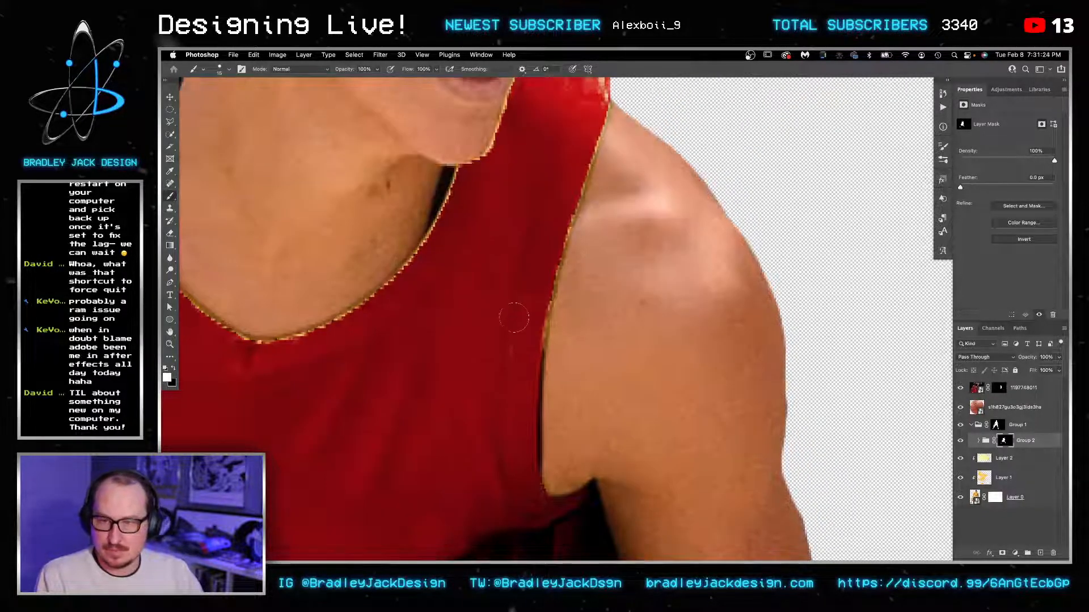
{"action": "key", "text": "x"}
{"action": "mouse_move", "coordinate": [506, 377]}
{"action": "left_mouse_down"}
{"action": "mouse_move", "coordinate": [516, 330]}
{"action": "mouse_move", "coordinate": [507, 371]}
{"action": "mouse_move", "coordinate": [488, 361]}
{"action": "left_mouse_up"}
{"action": "key", "text": "x"}
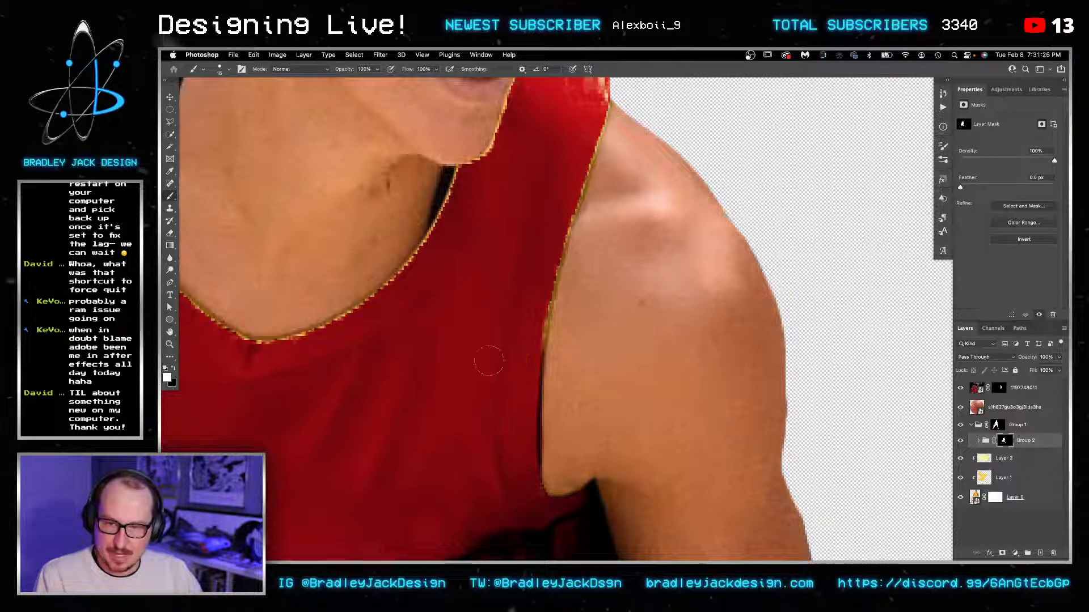
Step: Paint white along the rest of that armhole edge up to the shoulder, touching up the skin side with black
{"action": "left_click_drag", "start_coordinate": [599, 105], "coordinate": [582, 141]}
{"action": "mouse_move", "coordinate": [559, 169]}
{"action": "left_mouse_down"}
{"action": "mouse_move", "coordinate": [568, 107]}
{"action": "mouse_move", "coordinate": [580, 152]}
{"action": "left_mouse_up"}
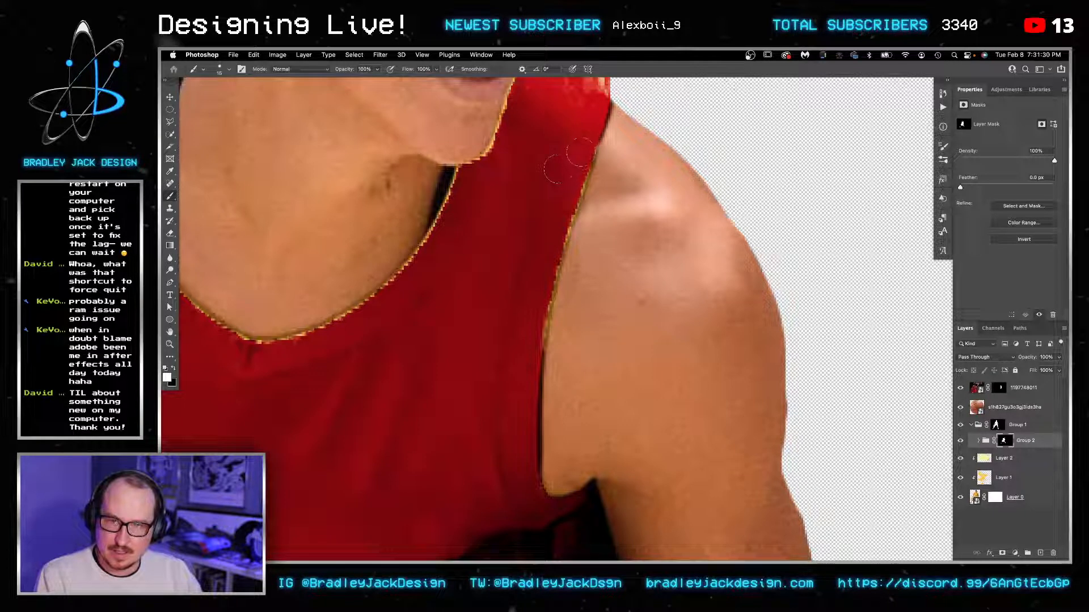
{"action": "mouse_move", "coordinate": [524, 328]}
{"action": "left_mouse_down"}
{"action": "mouse_move", "coordinate": [573, 163]}
{"action": "mouse_move", "coordinate": [555, 225]}
{"action": "mouse_move", "coordinate": [570, 173]}
{"action": "left_mouse_up"}
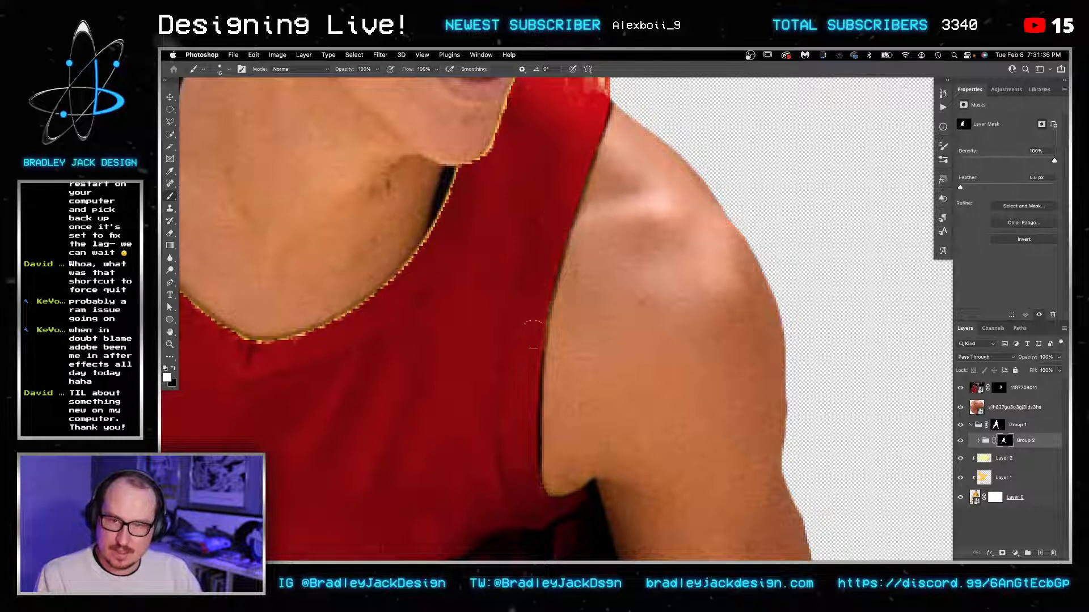
{"action": "left_click_drag", "start_coordinate": [534, 335], "coordinate": [525, 417]}
{"action": "key", "text": "x"}
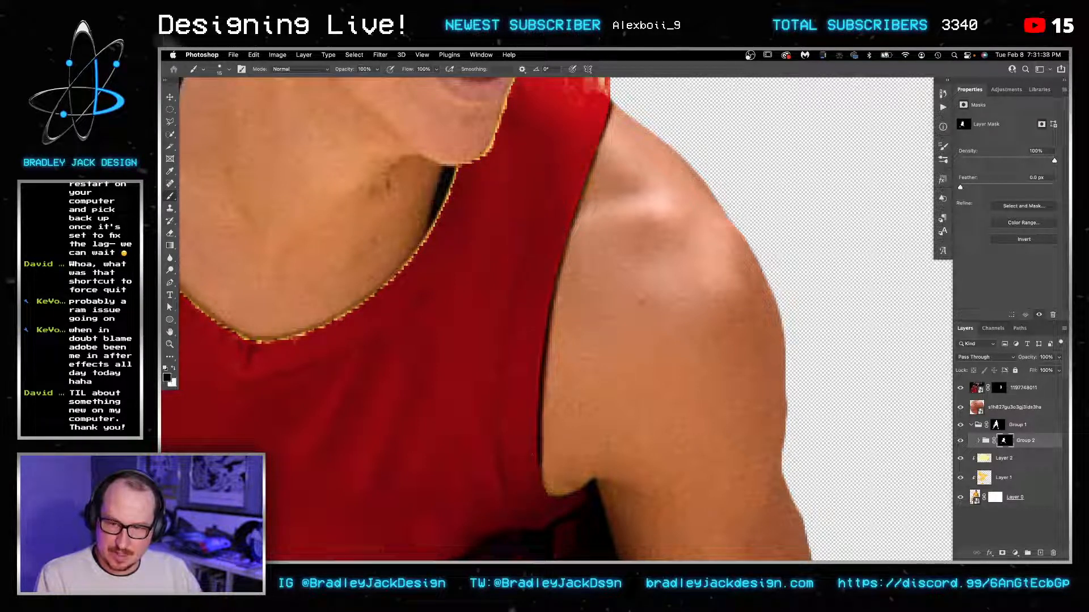
{"action": "left_click_drag", "start_coordinate": [549, 375], "coordinate": [551, 319]}
{"action": "key", "text": "x"}
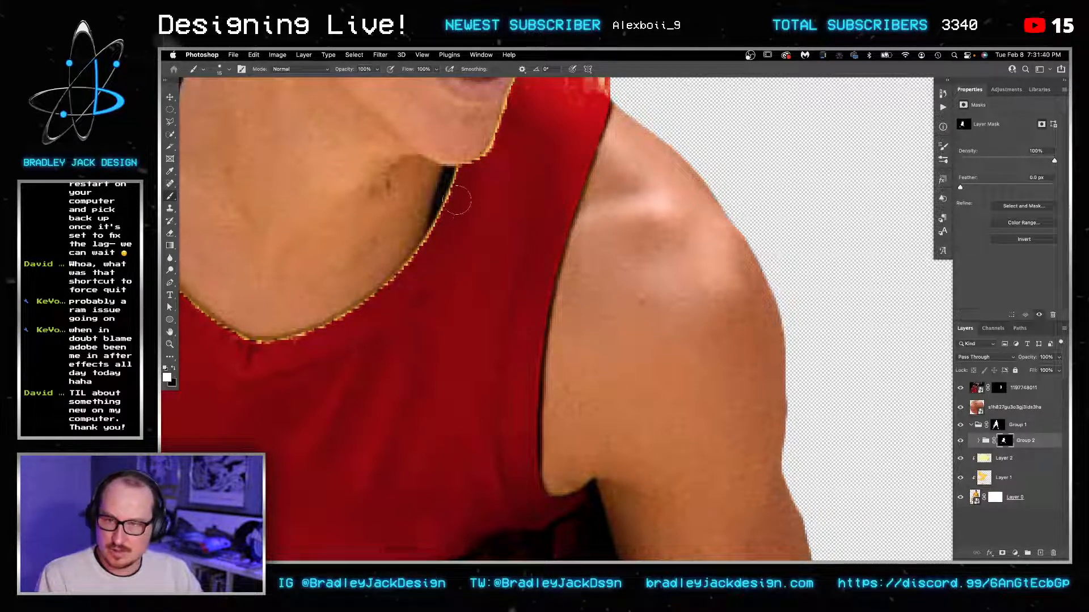
Step: Paint white over the yellow fringe beside the neck, on the shoulder strap and along the jaw, refining the jaw edge with a smaller black brush
{"action": "mouse_move", "coordinate": [460, 206]}
{"action": "left_mouse_down"}
{"action": "mouse_move", "coordinate": [458, 182]}
{"action": "mouse_move", "coordinate": [442, 237]}
{"action": "left_mouse_up"}
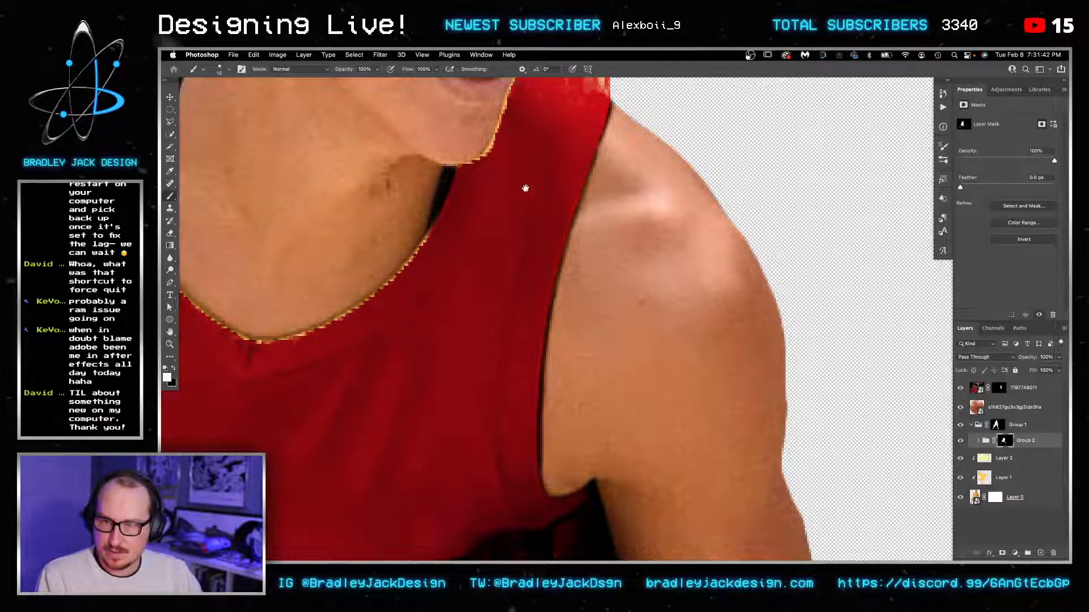
{"action": "left_click_drag", "start_coordinate": [525, 188], "coordinate": [446, 427]}
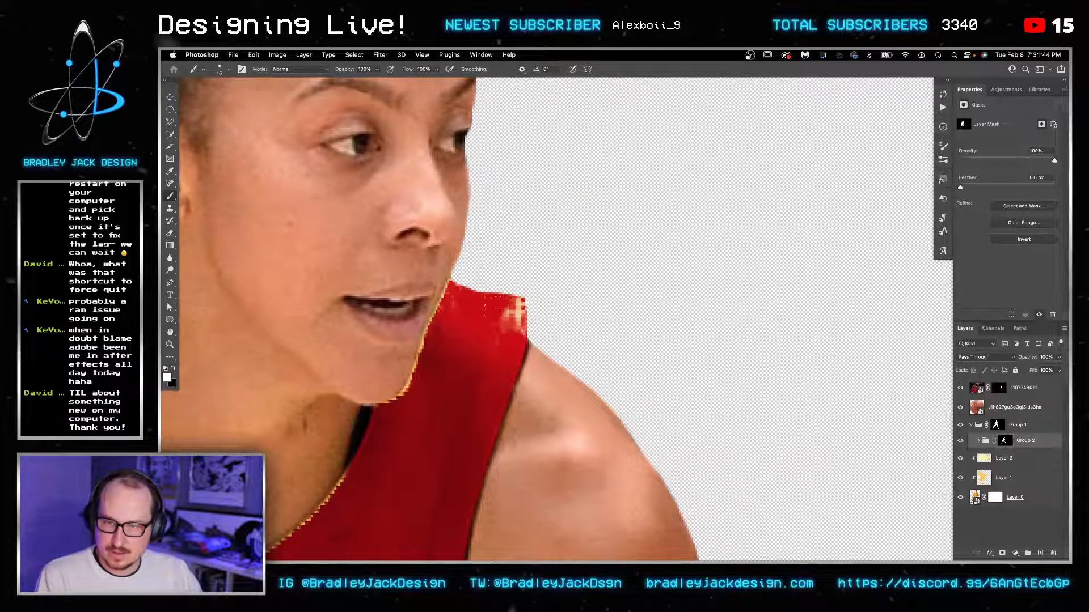
{"action": "left_click_drag", "start_coordinate": [516, 310], "coordinate": [513, 330]}
{"action": "mouse_move", "coordinate": [427, 354]}
{"action": "left_mouse_down"}
{"action": "mouse_move", "coordinate": [446, 302]}
{"action": "mouse_move", "coordinate": [409, 396]}
{"action": "left_mouse_up"}
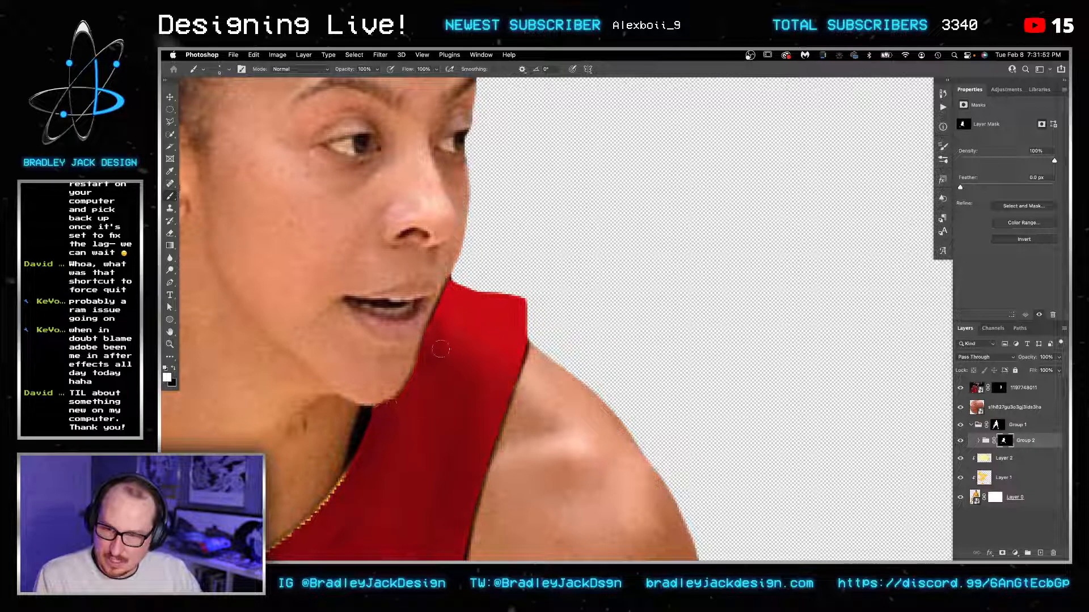
{"action": "key", "text": "["}
{"action": "left_click_drag", "start_coordinate": [446, 287], "coordinate": [428, 324]}
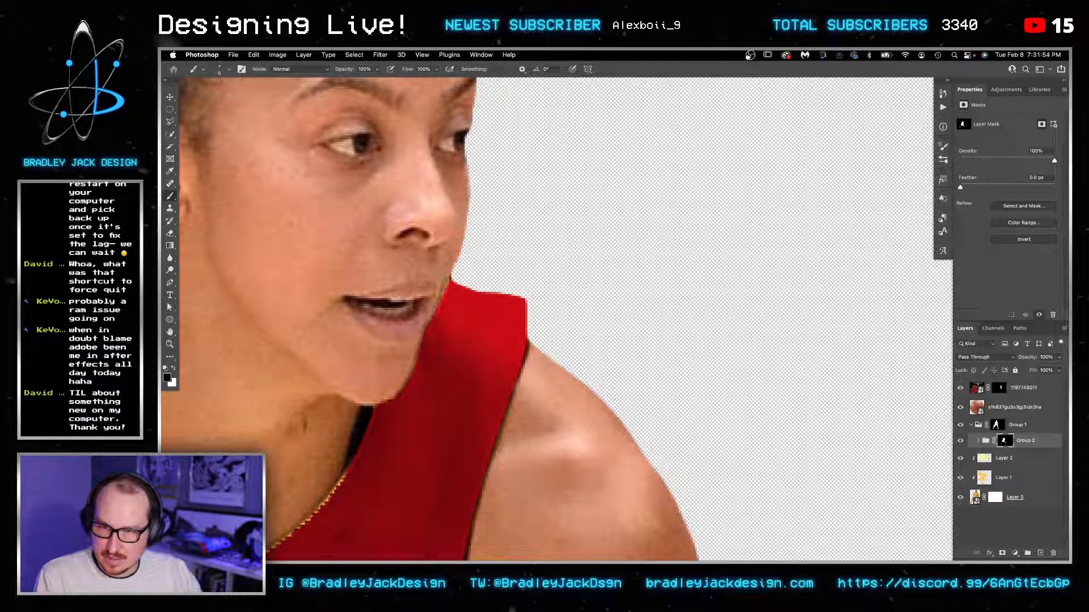
Step: Paint white along the yellow fringe of the jersey's lower neckline, through the V point and up both sides
{"action": "left_click_drag", "start_coordinate": [455, 365], "coordinate": [525, 254]}
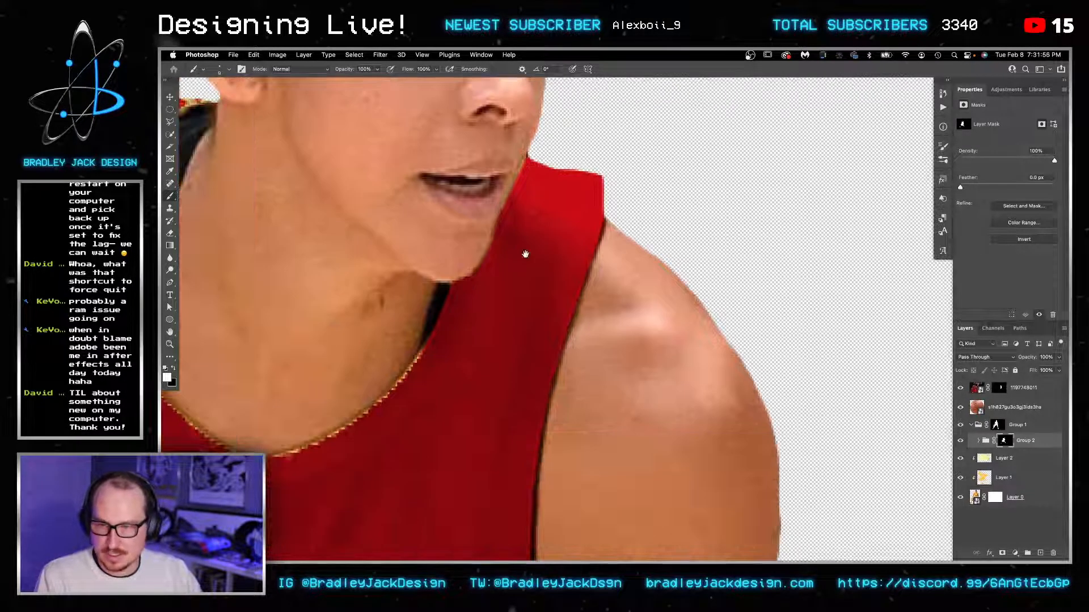
{"action": "left_click_drag", "start_coordinate": [502, 292], "coordinate": [602, 198]}
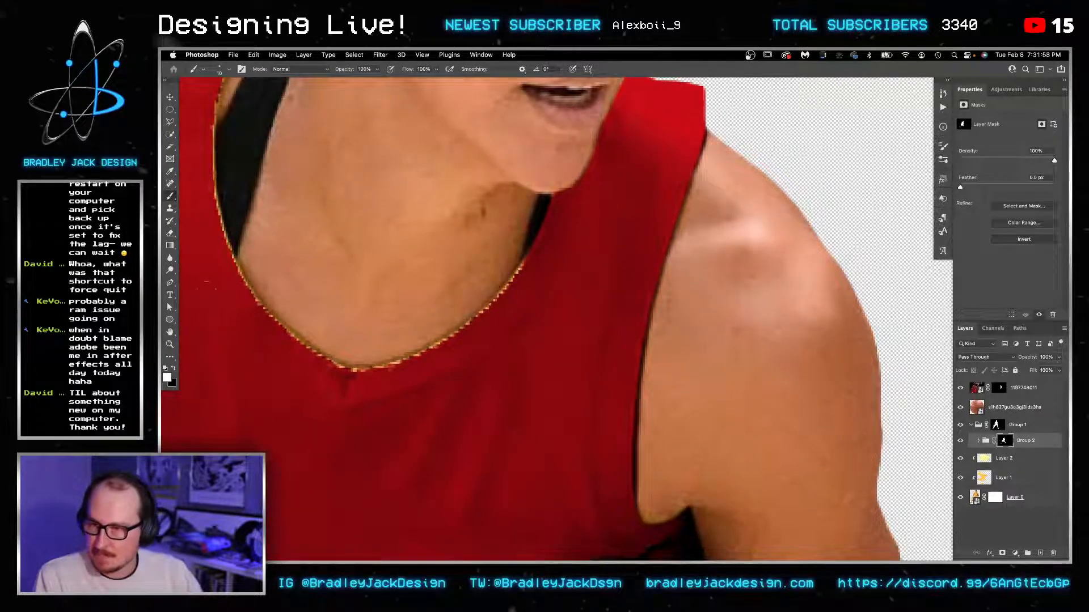
{"action": "mouse_move", "coordinate": [237, 282]}
{"action": "left_mouse_down"}
{"action": "mouse_move", "coordinate": [321, 363]}
{"action": "mouse_move", "coordinate": [364, 382]}
{"action": "mouse_move", "coordinate": [435, 387]}
{"action": "left_mouse_up"}
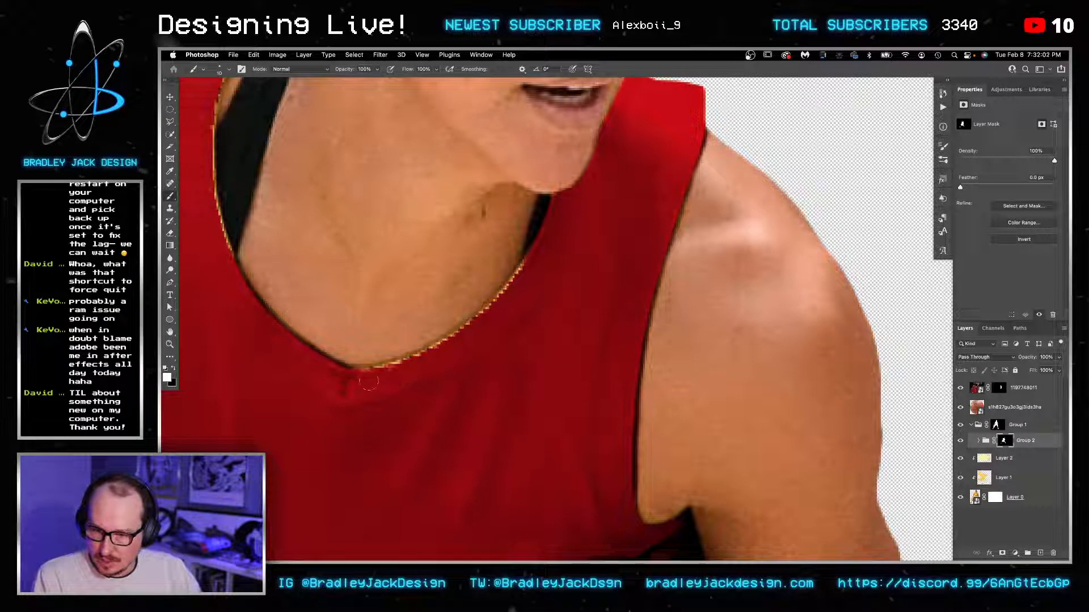
{"action": "mouse_move", "coordinate": [369, 376]}
{"action": "left_mouse_down"}
{"action": "mouse_move", "coordinate": [450, 337]}
{"action": "mouse_move", "coordinate": [536, 262]}
{"action": "mouse_move", "coordinate": [440, 336]}
{"action": "left_mouse_up"}
Step: Paint white with a larger brush over the opposite shoulder strap and its upper neckline edge, making small corrections with black
{"action": "key", "text": "x"}
{"action": "left_click_drag", "start_coordinate": [327, 286], "coordinate": [607, 453]}
{"action": "mouse_move", "coordinate": [402, 198]}
{"action": "left_mouse_down"}
{"action": "mouse_move", "coordinate": [389, 230]}
{"action": "mouse_move", "coordinate": [398, 225]}
{"action": "mouse_move", "coordinate": [427, 405]}
{"action": "mouse_move", "coordinate": [444, 260]}
{"action": "mouse_move", "coordinate": [395, 231]}
{"action": "mouse_move", "coordinate": [419, 202]}
{"action": "mouse_move", "coordinate": [476, 184]}
{"action": "left_mouse_up"}
{"action": "key", "text": "x"}
{"action": "key", "text": "bracketright"}
{"action": "key", "text": "bracketright"}
{"action": "key", "text": "bracketright"}
{"action": "key", "text": "x"}
{"action": "left_click", "coordinate": [395, 239]}
{"action": "key", "text": "x"}
{"action": "left_click", "coordinate": [395, 232]}
{"action": "mouse_move", "coordinate": [581, 168]}
{"action": "left_mouse_down"}
{"action": "mouse_move", "coordinate": [542, 195]}
{"action": "mouse_move", "coordinate": [502, 261]}
{"action": "mouse_move", "coordinate": [494, 321]}
{"action": "left_mouse_up"}
Step: Paint white with a reduced brush over the remaining yellow neckline edge beside the black undershirt strap
{"action": "key", "text": "bracketleft"}
{"action": "key", "text": "bracketleft"}
{"action": "left_click_drag", "start_coordinate": [420, 324], "coordinate": [464, 211]}
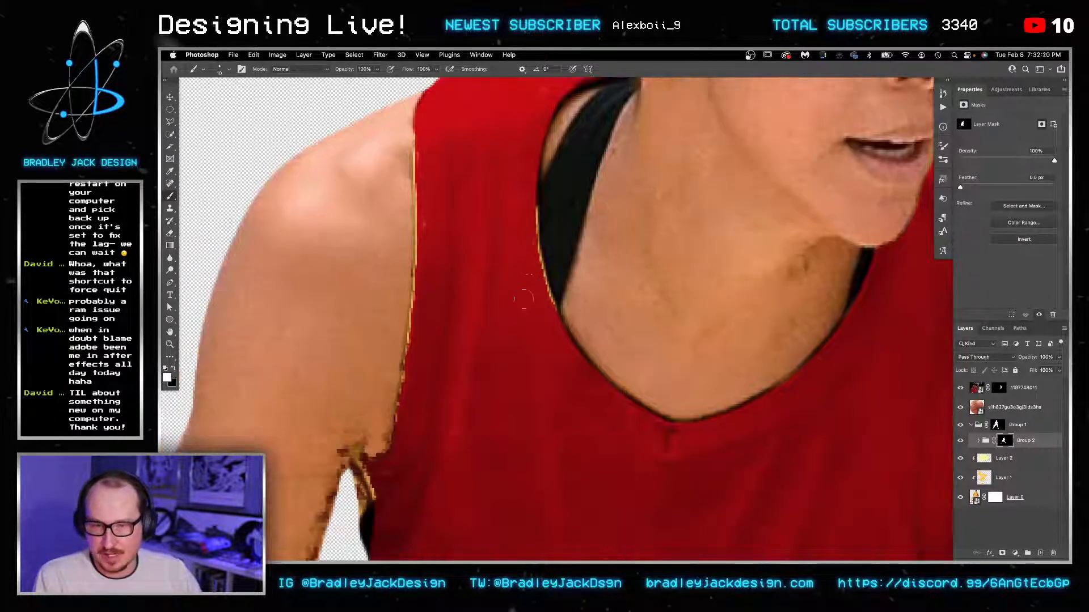
{"action": "left_click_drag", "start_coordinate": [532, 244], "coordinate": [559, 319]}
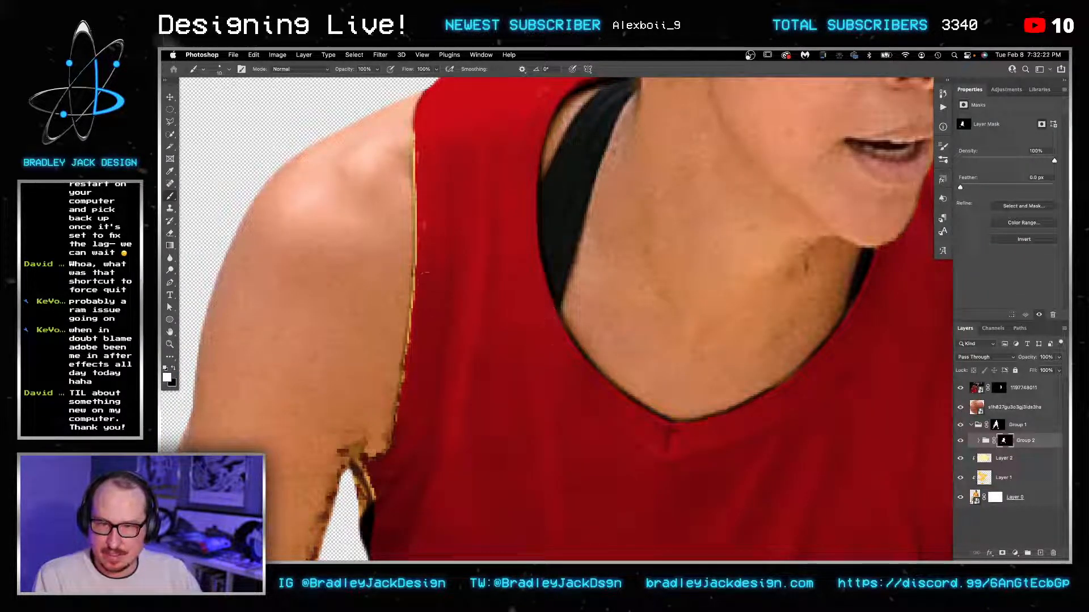
Step: Paint white along the yellow edge of the armhole on that side, from the shoulder down to the underarm
{"action": "left_click_drag", "start_coordinate": [423, 255], "coordinate": [424, 237]}
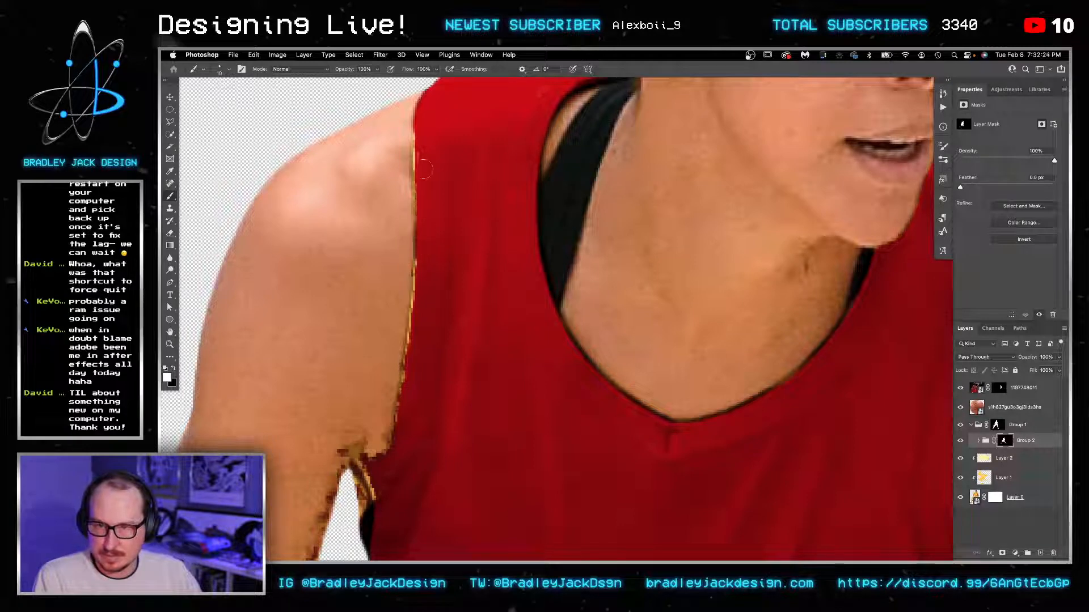
{"action": "left_click_drag", "start_coordinate": [423, 169], "coordinate": [422, 129]}
{"action": "left_click_drag", "start_coordinate": [473, 224], "coordinate": [501, 165]}
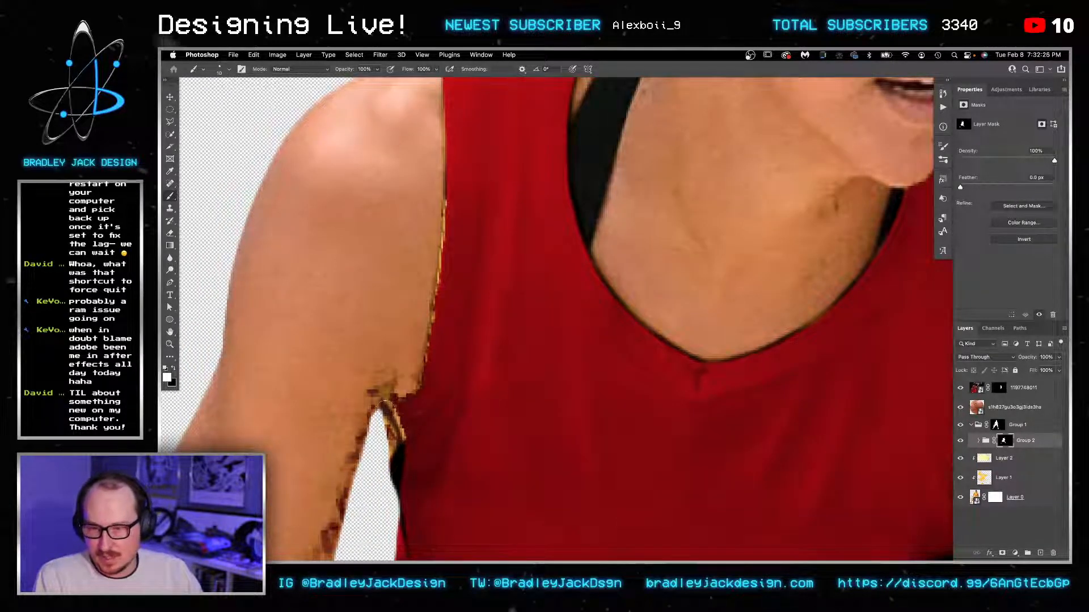
{"action": "mouse_move", "coordinate": [382, 401]}
{"action": "left_mouse_down"}
{"action": "mouse_move", "coordinate": [400, 451]}
{"action": "mouse_move", "coordinate": [390, 408]}
{"action": "mouse_move", "coordinate": [431, 372]}
{"action": "mouse_move", "coordinate": [452, 204]}
{"action": "left_mouse_up"}
{"action": "left_click_drag", "start_coordinate": [445, 249], "coordinate": [456, 250]}
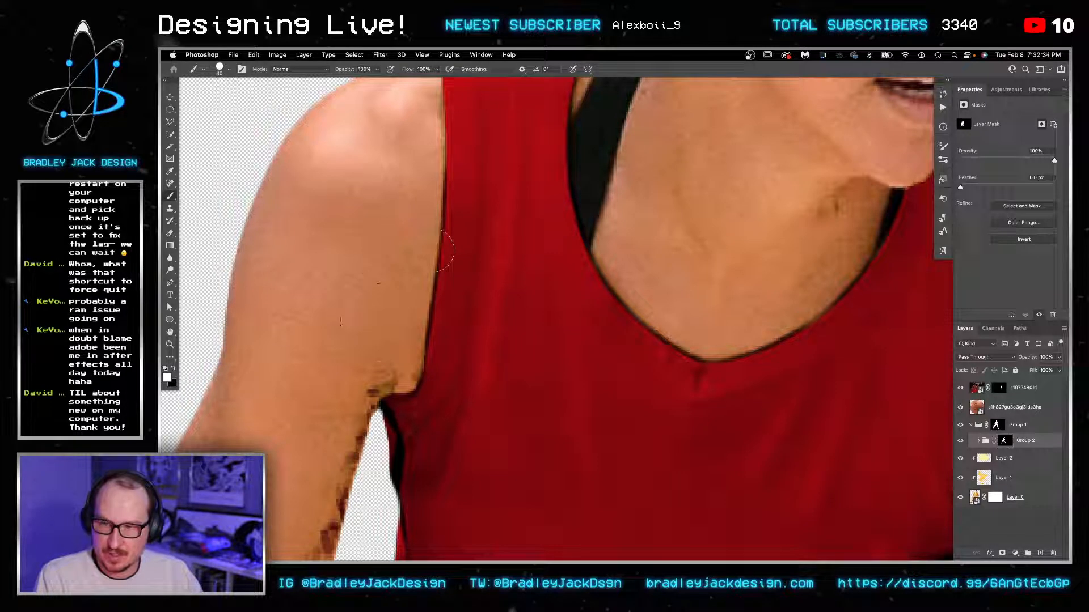
Step: Paint white with a smaller brush over the yellow fringe of the red leg sleeve below the basketball, along its cuff and the ball's edge
{"action": "key", "text": "x"}
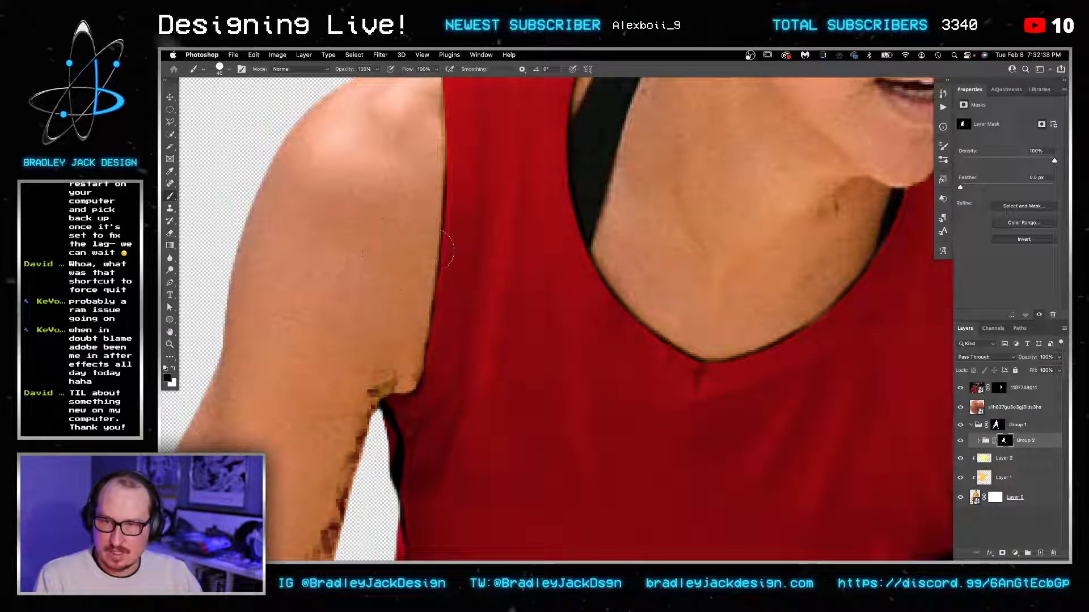
{"action": "scroll", "coordinate": [522, 265], "scroll_direction": "down", "scroll_amount": 5}
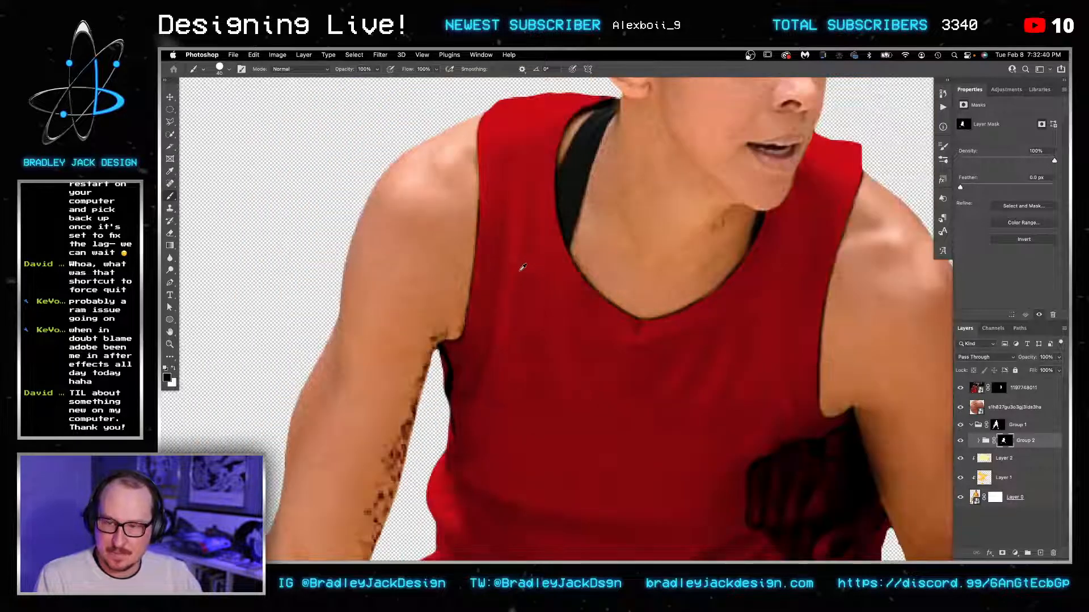
{"action": "scroll", "coordinate": [537, 332], "scroll_direction": "down", "scroll_amount": 3}
{"action": "left_click_drag", "start_coordinate": [536, 397], "coordinate": [471, 236]}
{"action": "left_click_drag", "start_coordinate": [376, 410], "coordinate": [508, 218]}
{"action": "scroll", "coordinate": [383, 398], "scroll_direction": "up", "scroll_amount": 5}
{"action": "left_click_drag", "start_coordinate": [421, 331], "coordinate": [431, 335]}
{"action": "key", "text": "x"}
{"action": "mouse_move", "coordinate": [421, 296]}
{"action": "left_mouse_down"}
{"action": "mouse_move", "coordinate": [413, 321]}
{"action": "mouse_move", "coordinate": [424, 318]}
{"action": "mouse_move", "coordinate": [421, 289]}
{"action": "left_mouse_up"}
{"action": "key", "text": "super+z"}
{"action": "key", "text": "bracketleft"}
{"action": "key", "text": "bracketleft"}
{"action": "key", "text": "bracketleft"}
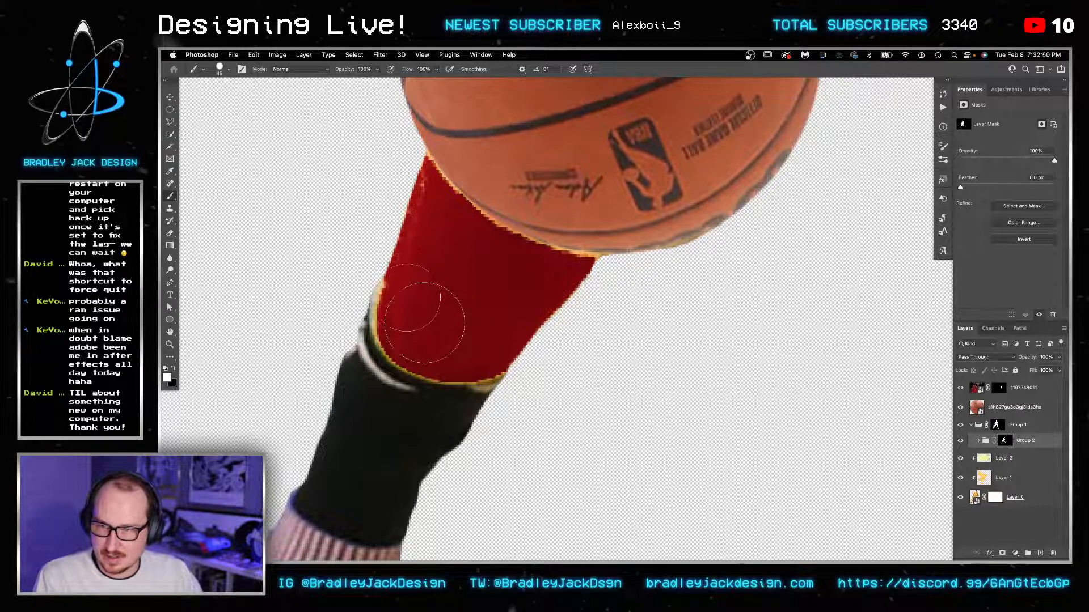
{"action": "mouse_move", "coordinate": [407, 297]}
{"action": "left_mouse_down"}
{"action": "mouse_move", "coordinate": [400, 338]}
{"action": "mouse_move", "coordinate": [411, 355]}
{"action": "mouse_move", "coordinate": [449, 364]}
{"action": "mouse_move", "coordinate": [494, 352]}
{"action": "mouse_move", "coordinate": [450, 241]}
{"action": "left_mouse_up"}
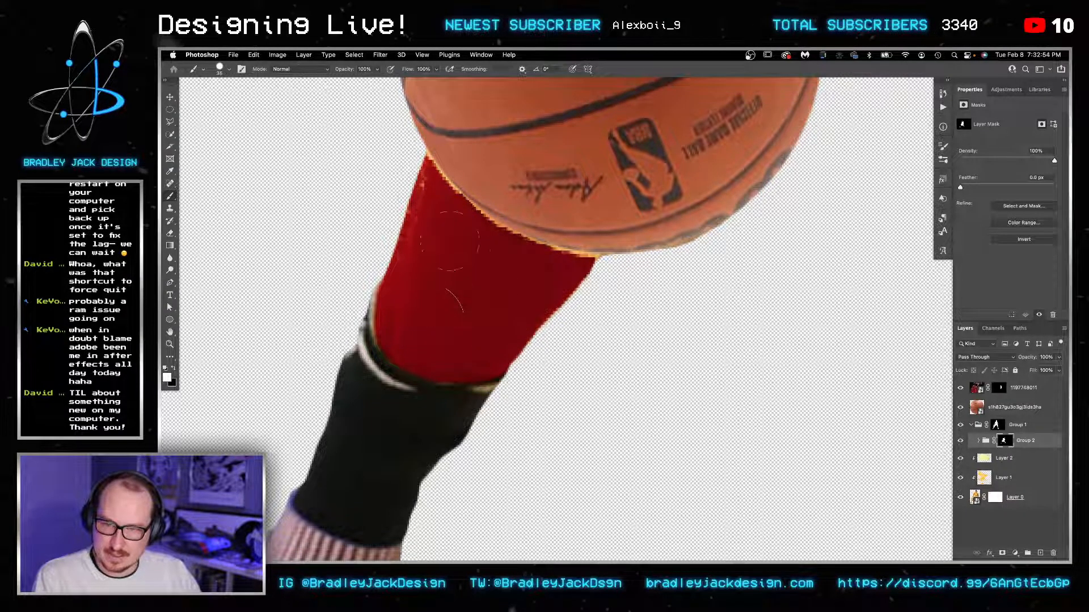
{"action": "mouse_move", "coordinate": [423, 196]}
{"action": "left_mouse_down"}
{"action": "mouse_move", "coordinate": [399, 284]}
{"action": "mouse_move", "coordinate": [411, 169]}
{"action": "mouse_move", "coordinate": [425, 195]}
{"action": "mouse_move", "coordinate": [428, 187]}
{"action": "mouse_move", "coordinate": [652, 261]}
{"action": "left_mouse_up"}
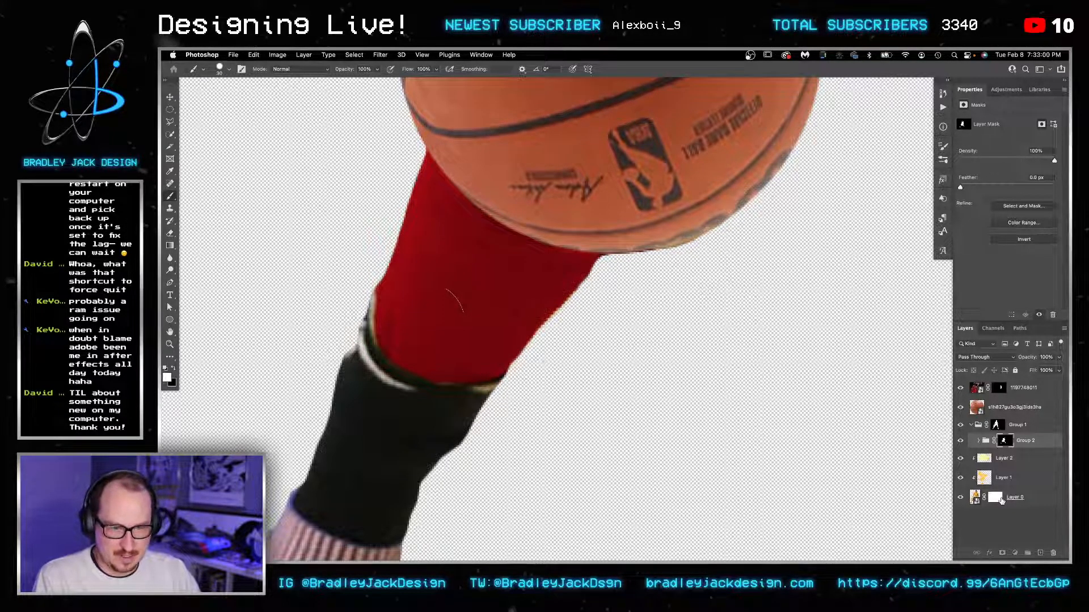
Step: Paint black on the Layer 0 mask along the basketball's lower edge beside the leg
{"action": "left_click", "coordinate": [1001, 500]}
{"action": "key", "text": "x"}
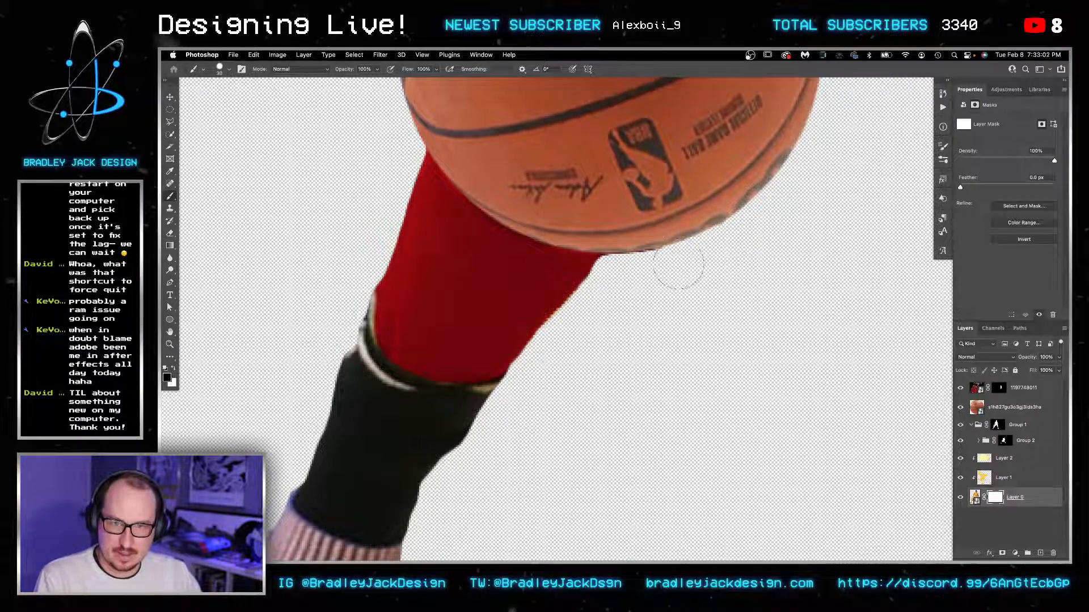
{"action": "mouse_move", "coordinate": [680, 256]}
{"action": "left_mouse_down"}
{"action": "mouse_move", "coordinate": [656, 331]}
{"action": "mouse_move", "coordinate": [624, 263]}
{"action": "left_mouse_up"}
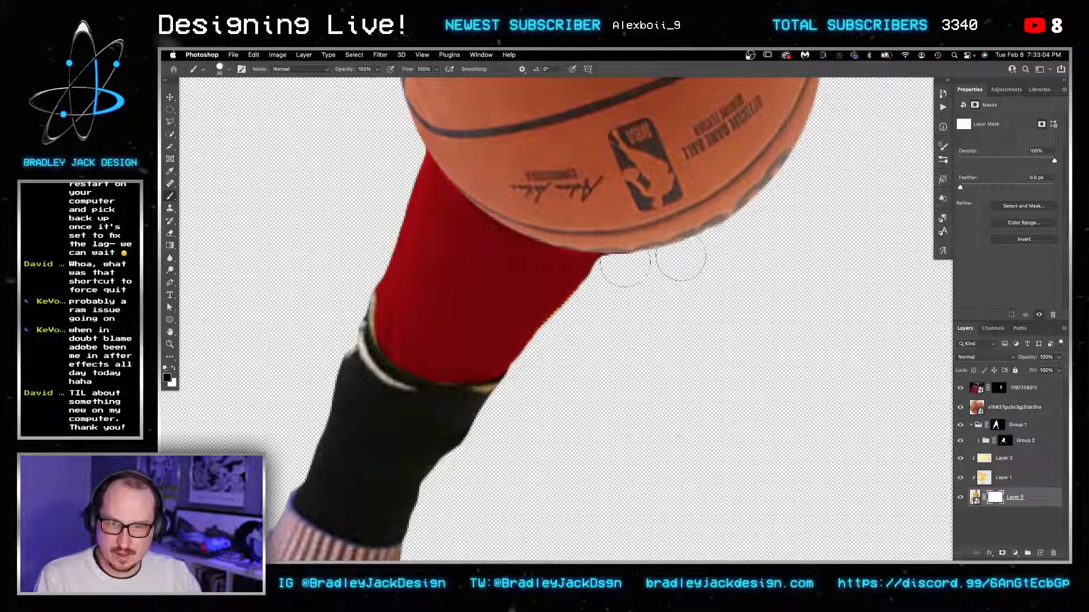
{"action": "scroll", "coordinate": [707, 230], "scroll_direction": "down", "scroll_amount": 10}
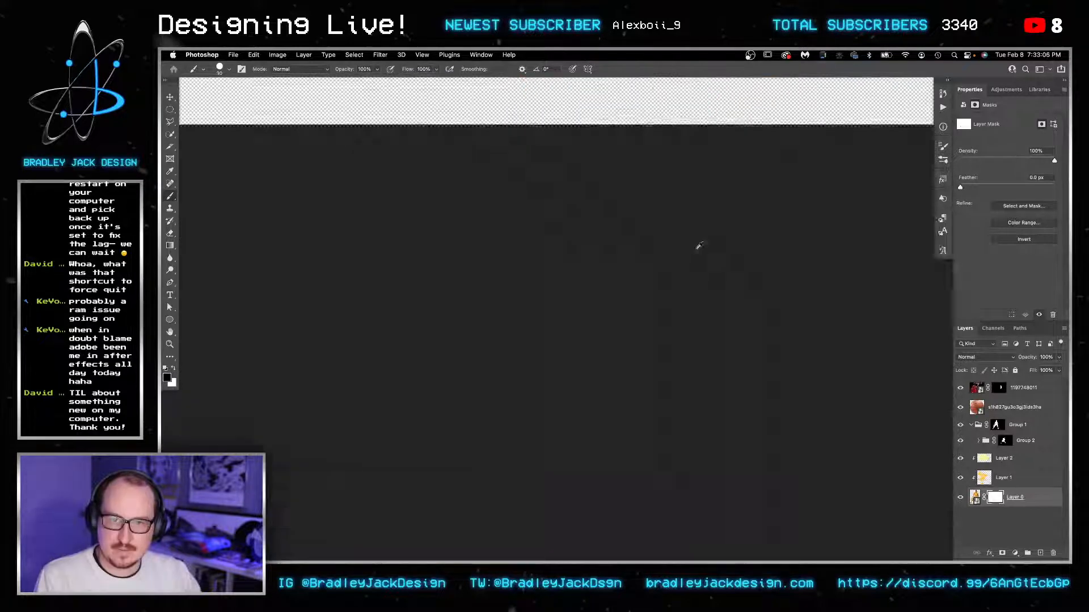
{"action": "scroll", "coordinate": [680, 256], "scroll_direction": "up", "scroll_amount": 10}
{"action": "left_click_drag", "start_coordinate": [697, 266], "coordinate": [540, 316]}
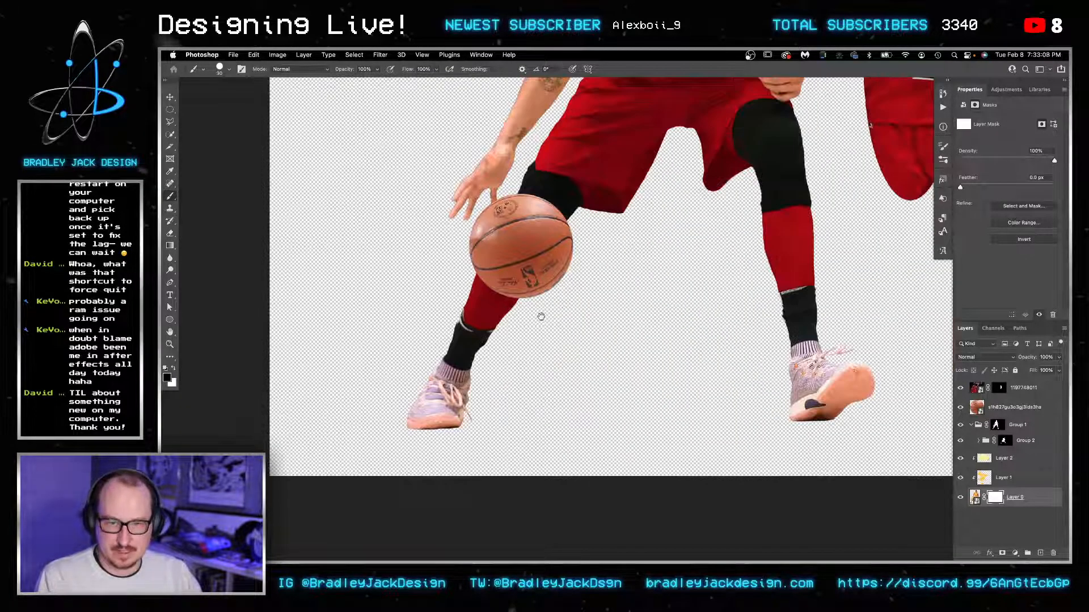
{"action": "scroll", "coordinate": [541, 316], "scroll_direction": "right", "scroll_amount": 3}
{"action": "key", "text": "super+0"}
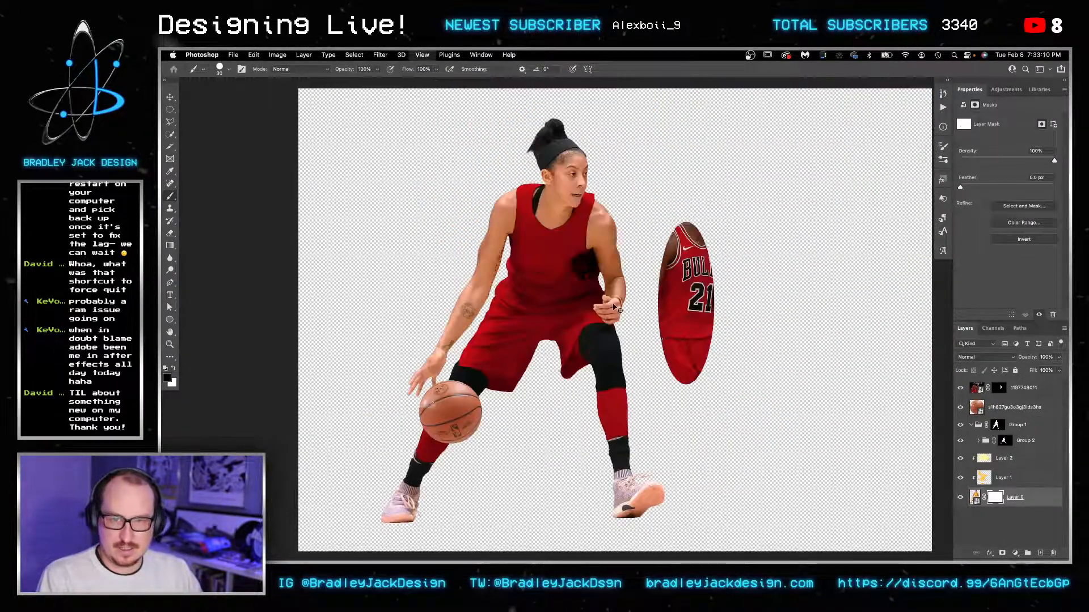
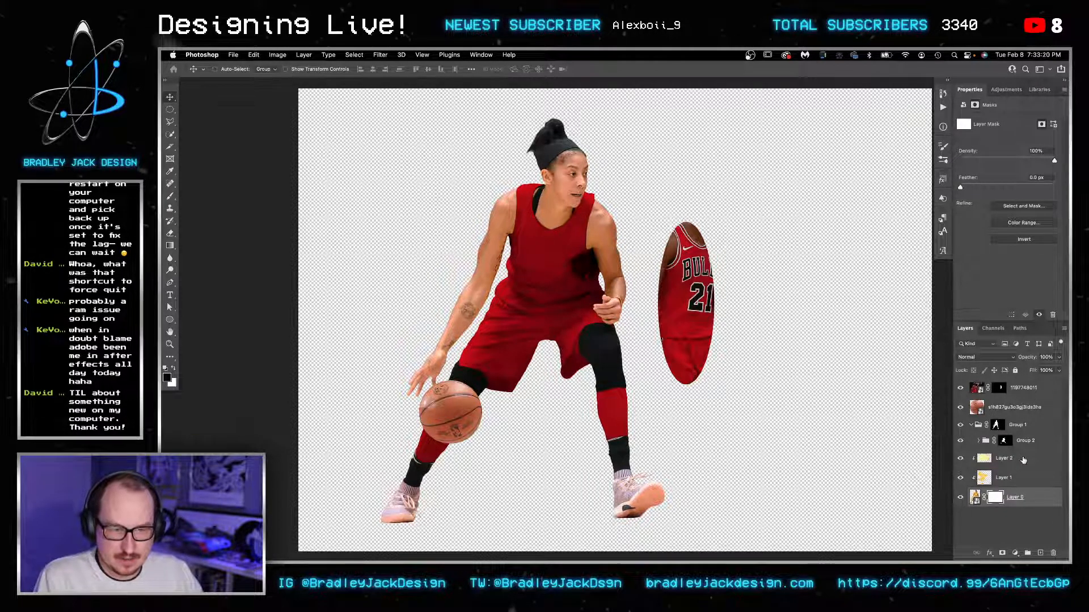
Step: Add a new layer clipped above Layer 2, enlarge the black brush, and set the layer's blend mode to Color
{"action": "left_click", "coordinate": [1023, 461]}
{"action": "key", "text": "super+shift+alt+n"}
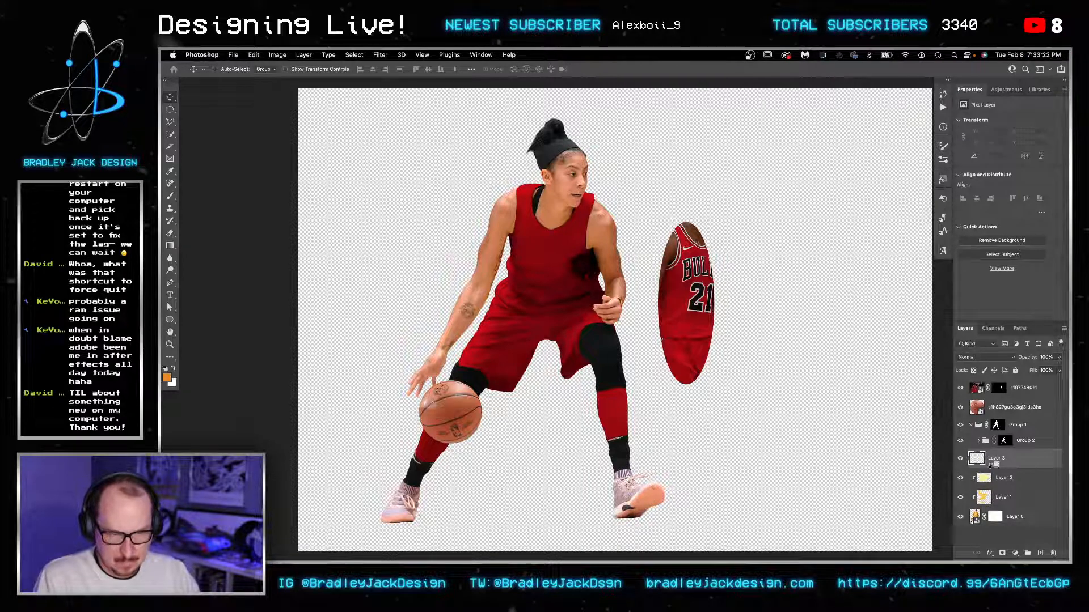
{"action": "key", "text": "b"}
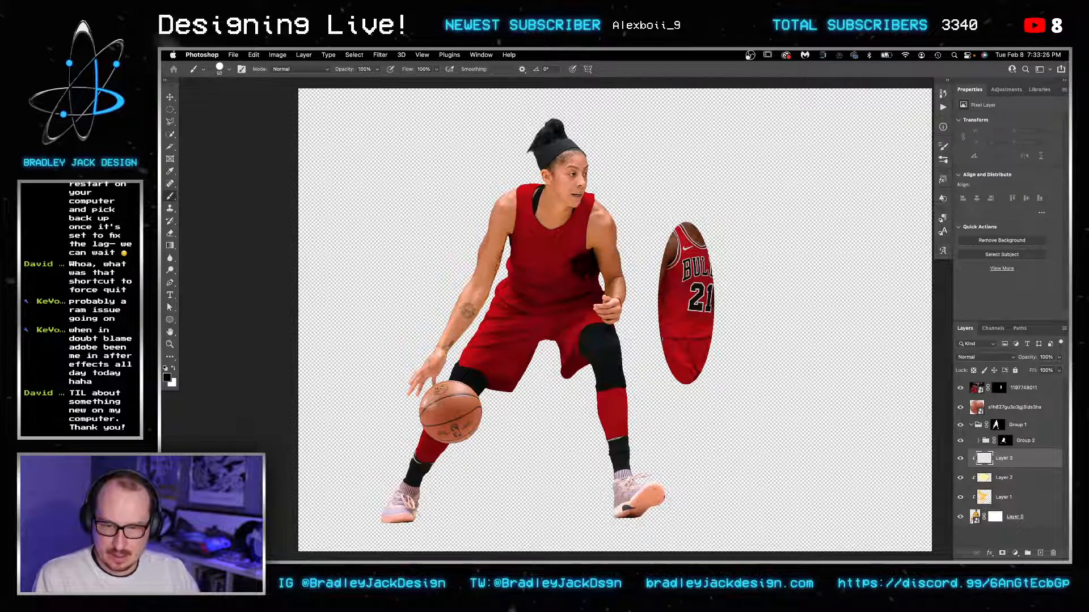
{"action": "key", "text": "bracketright"}
{"action": "key", "text": "bracketright"}
{"action": "key", "text": "bracketright"}
{"action": "key", "text": "bracketright"}
{"action": "key", "text": "bracketright"}
{"action": "key", "text": "bracketright"}
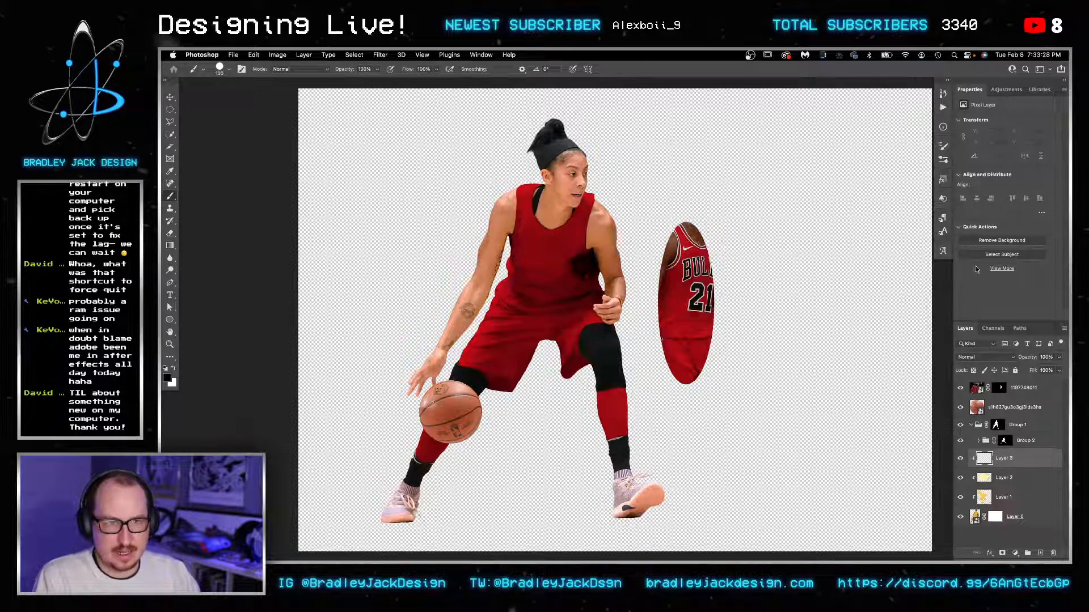
{"action": "left_click", "coordinate": [971, 361]}
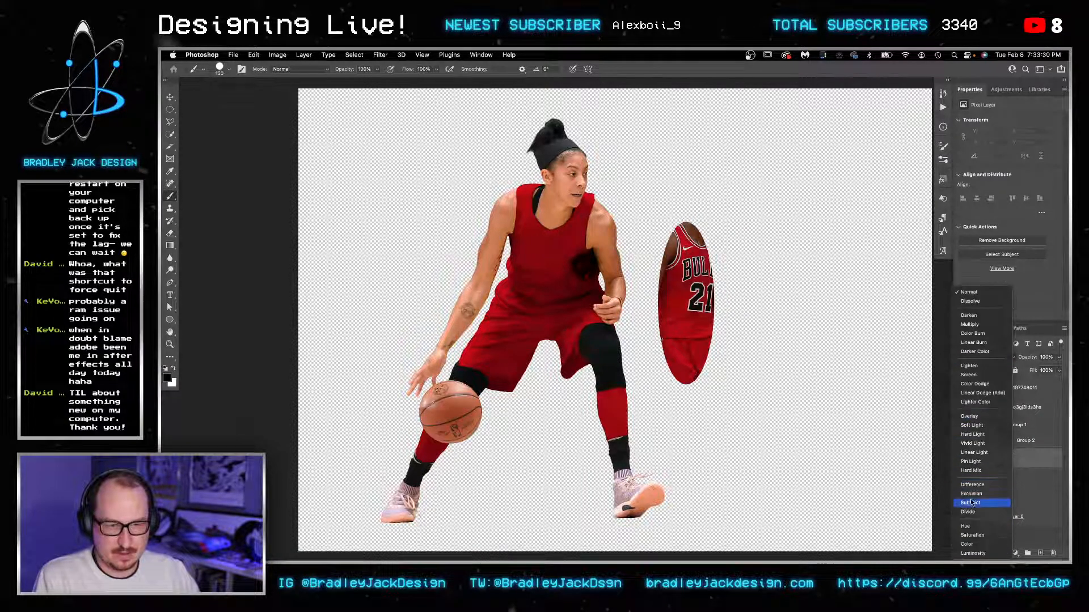
{"action": "left_click", "coordinate": [967, 544]}
Step: Paint black over the orange outsole of the raised shoe to remove its color
{"action": "key", "text": "z"}
{"action": "left_click_drag", "start_coordinate": [653, 491], "coordinate": [651, 488]}
{"action": "key", "text": "b"}
{"action": "scroll", "coordinate": [698, 389], "scroll_direction": "down", "scroll_amount": 4}
{"action": "scroll", "coordinate": [698, 389], "scroll_direction": "left", "scroll_amount": 1}
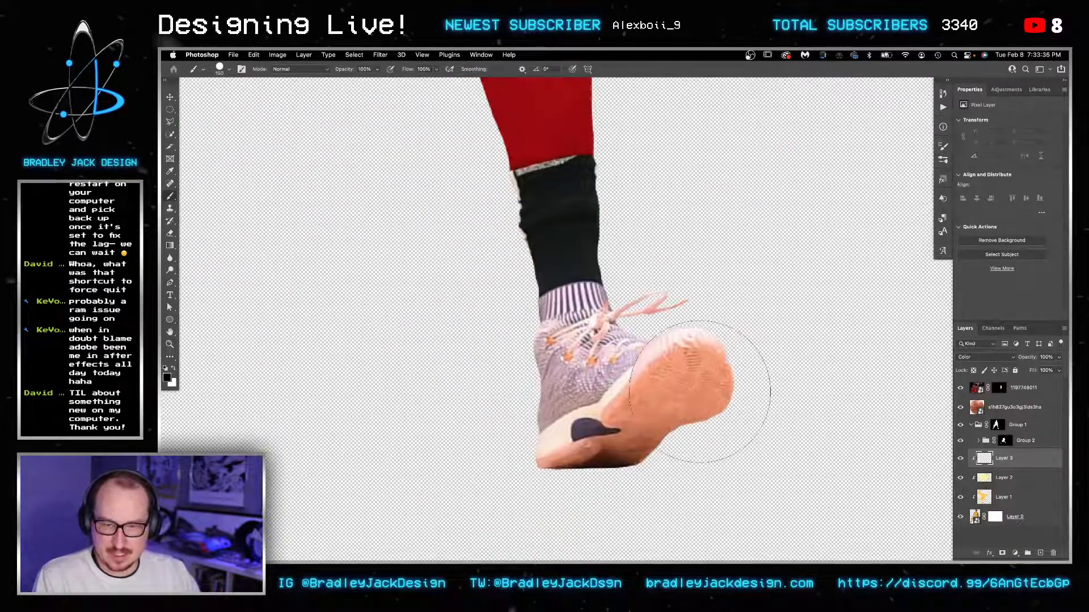
{"action": "mouse_move", "coordinate": [699, 392]}
{"action": "left_mouse_down"}
{"action": "mouse_move", "coordinate": [697, 377]}
{"action": "mouse_move", "coordinate": [646, 392]}
{"action": "mouse_move", "coordinate": [660, 440]}
{"action": "mouse_move", "coordinate": [583, 443]}
{"action": "left_mouse_up"}
{"action": "key", "text": "bracketleft"}
{"action": "key", "text": "bracketleft"}
{"action": "key", "text": "bracketleft"}
{"action": "key", "text": "bracketleft"}
{"action": "scroll", "coordinate": [583, 431], "scroll_direction": "up", "scroll_amount": 4}
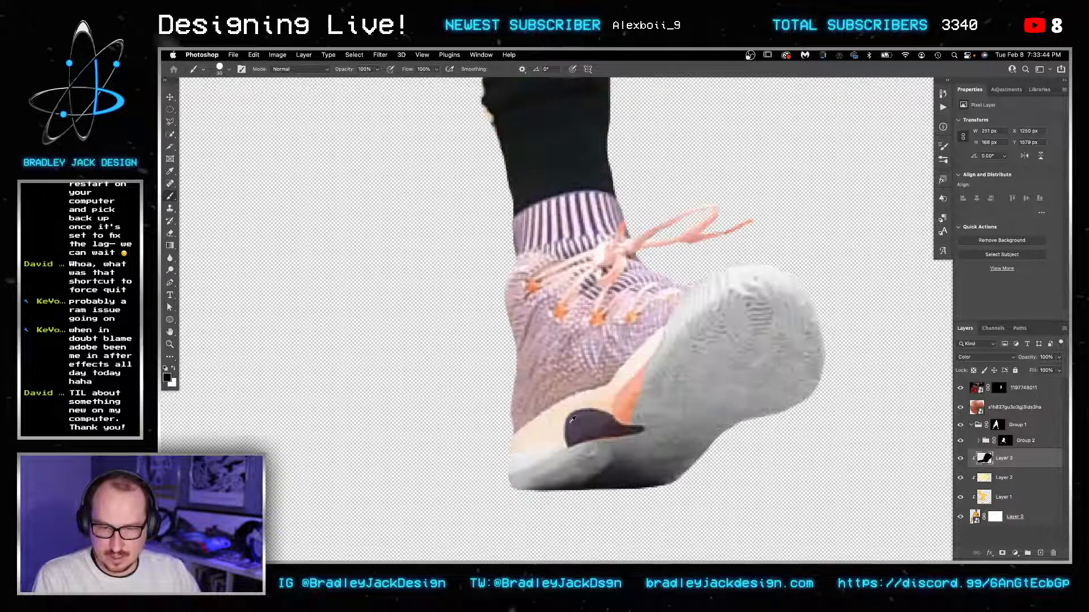
Step: Paint black with a small brush over the raised shoe's loose lace loops and the remaining orange and cream midsole
{"action": "key", "text": "bracketleft"}
{"action": "key", "text": "bracketleft"}
{"action": "key", "text": "bracketleft"}
{"action": "key", "text": "bracketleft"}
{"action": "mouse_move", "coordinate": [720, 277]}
{"action": "left_mouse_down"}
{"action": "mouse_move", "coordinate": [672, 295]}
{"action": "mouse_move", "coordinate": [743, 257]}
{"action": "mouse_move", "coordinate": [660, 296]}
{"action": "mouse_move", "coordinate": [720, 270]}
{"action": "left_mouse_up"}
{"action": "key", "text": "x"}
{"action": "key", "text": "x"}
{"action": "key", "text": "bracketleft"}
{"action": "key", "text": "bracketright"}
{"action": "key", "text": "bracketright"}
{"action": "left_click_drag", "start_coordinate": [665, 349], "coordinate": [637, 374]}
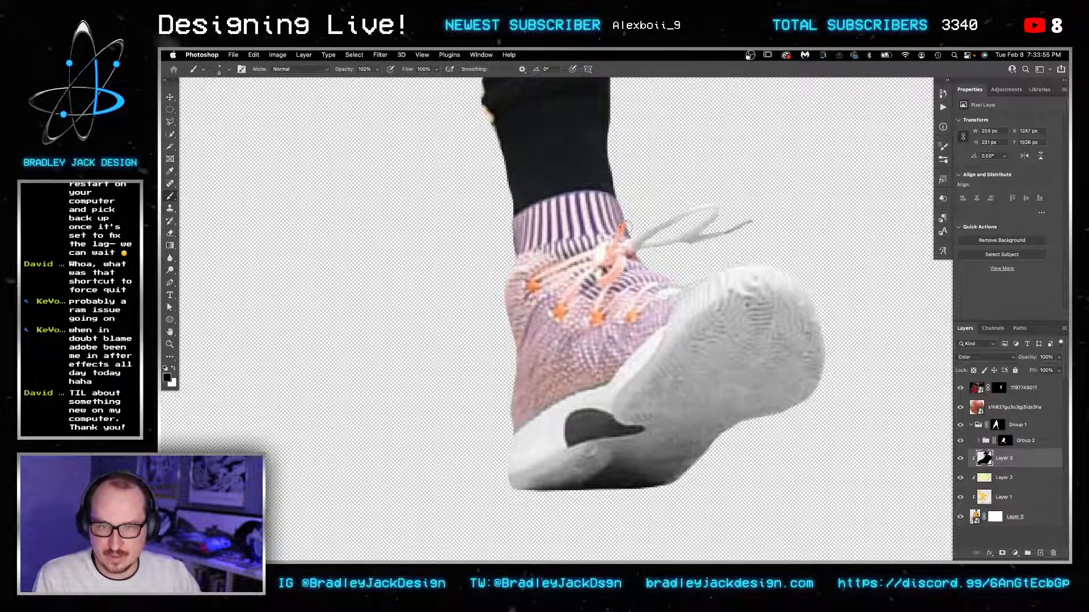
Step: Paint black over the laces crossing the raised shoe's tongue, adjusting the brush size for the thin strands
{"action": "left_click_drag", "start_coordinate": [632, 213], "coordinate": [629, 213]}
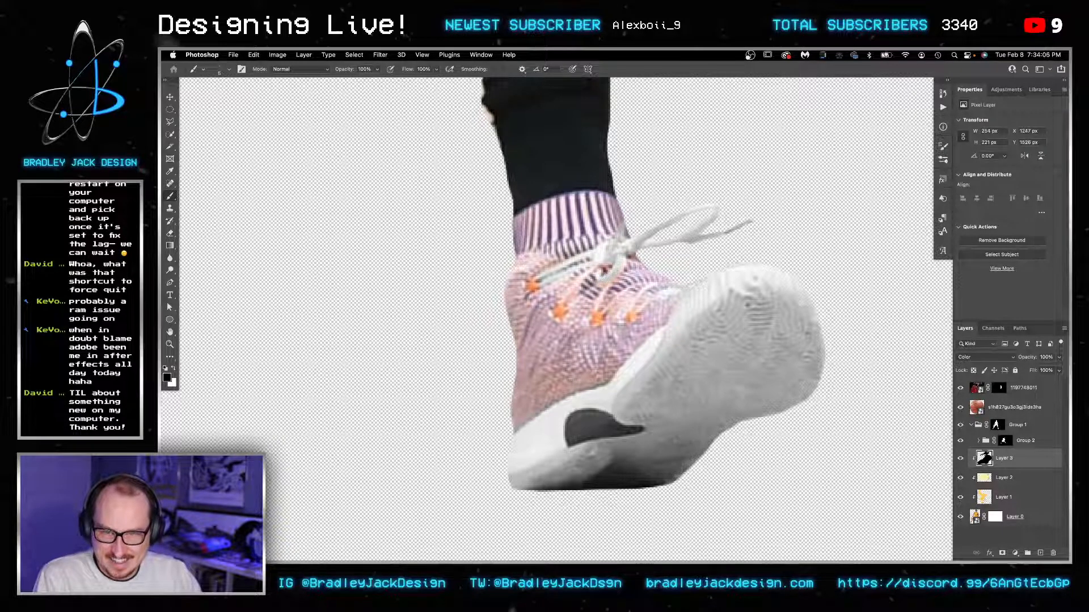
{"action": "key", "text": "bracketleft"}
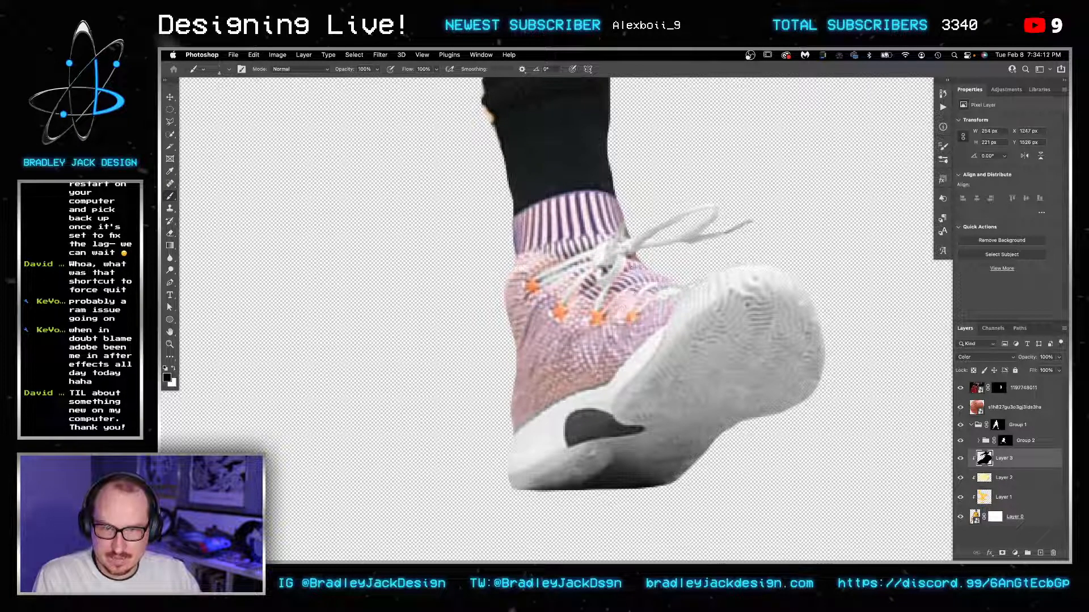
{"action": "key", "text": "bracketright"}
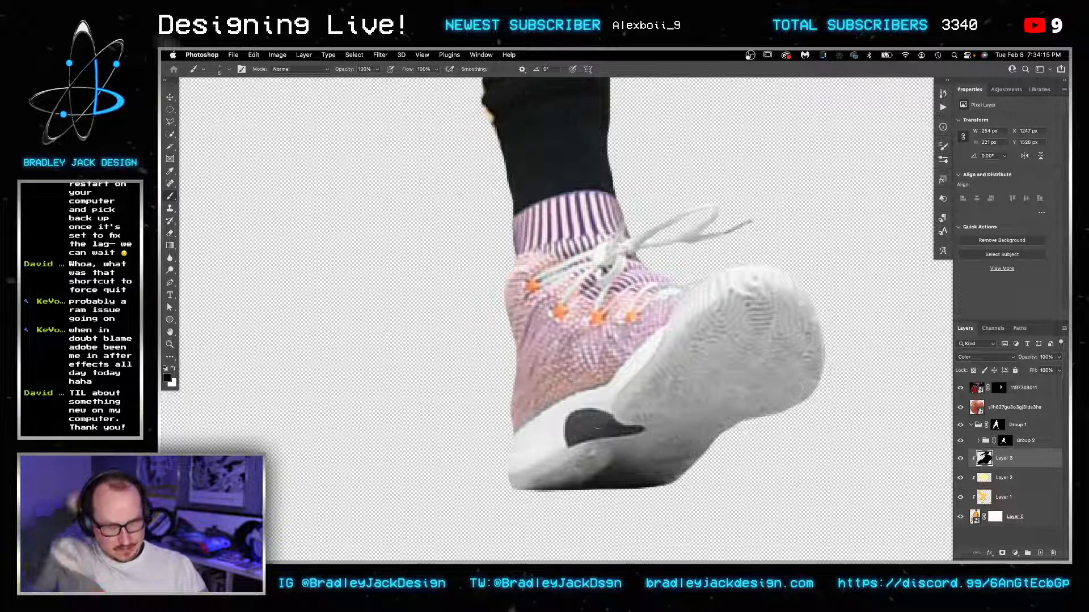
Step: Erase the painted color correction from the dark swoosh on the raised shoe's sole
{"action": "key", "text": "e"}
{"action": "left_click_drag", "start_coordinate": [598, 420], "coordinate": [584, 422]}
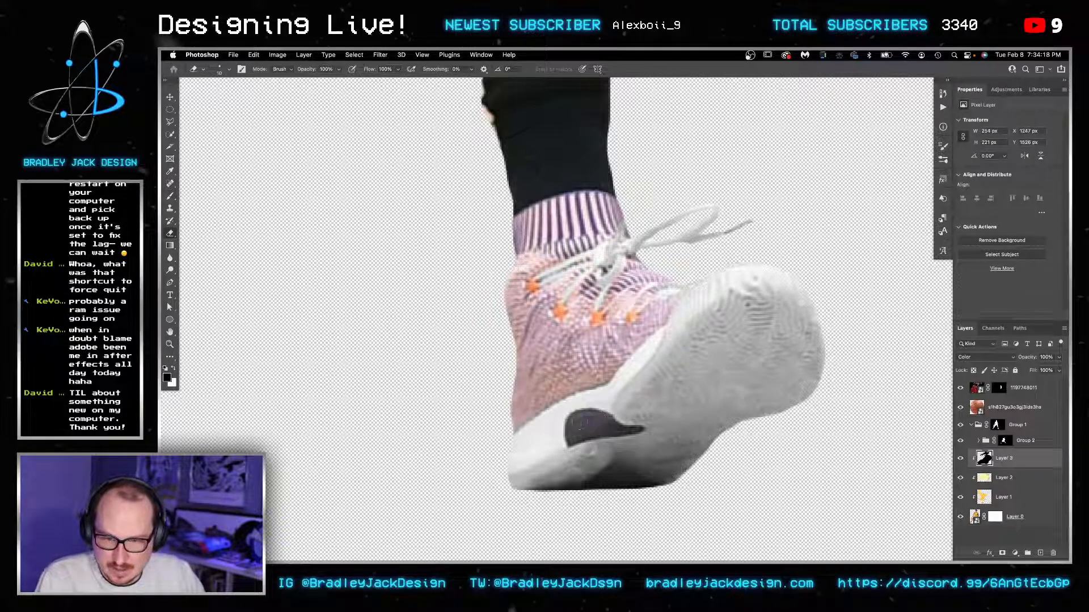
{"action": "key", "text": "bracketleft"}
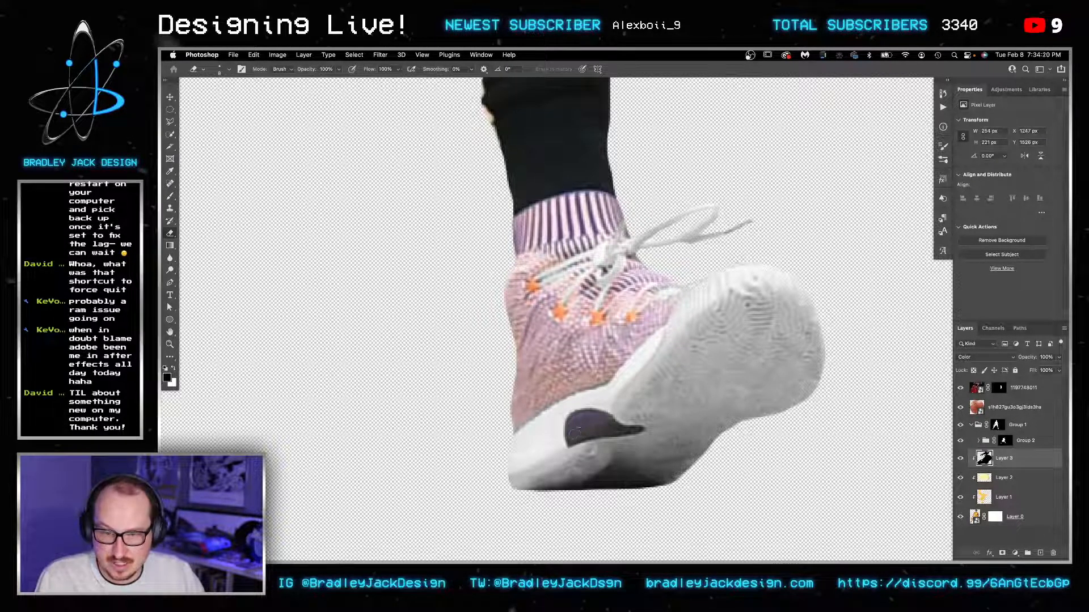
{"action": "left_click_drag", "start_coordinate": [610, 424], "coordinate": [637, 429]}
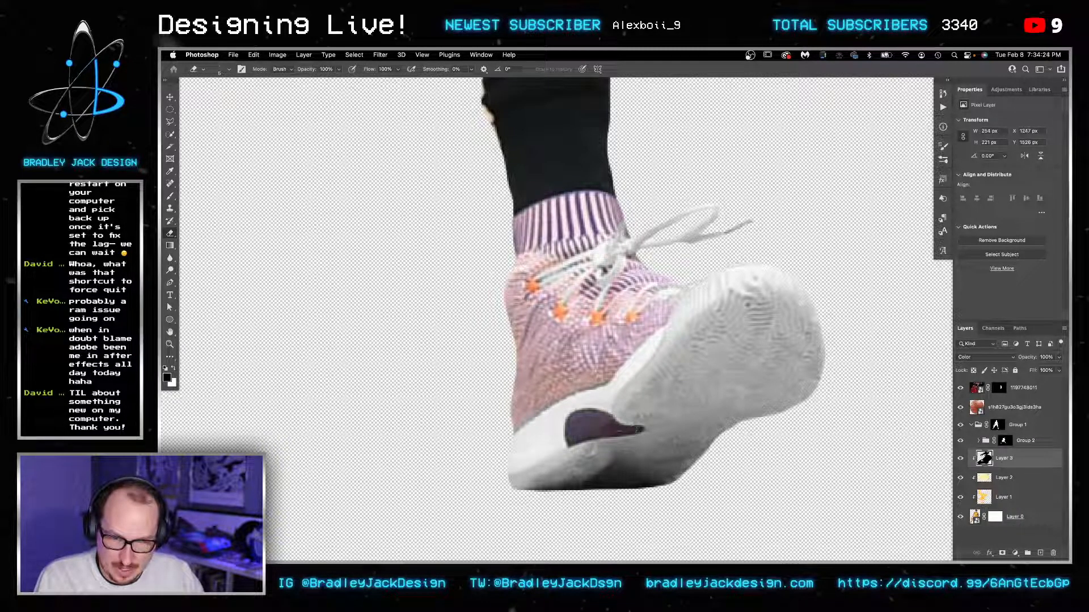
Step: Paint black with a larger brush over the orange sole of the other shoe, from toe to heel
{"action": "key", "text": "super+minus"}
{"action": "key", "text": "super+minus"}
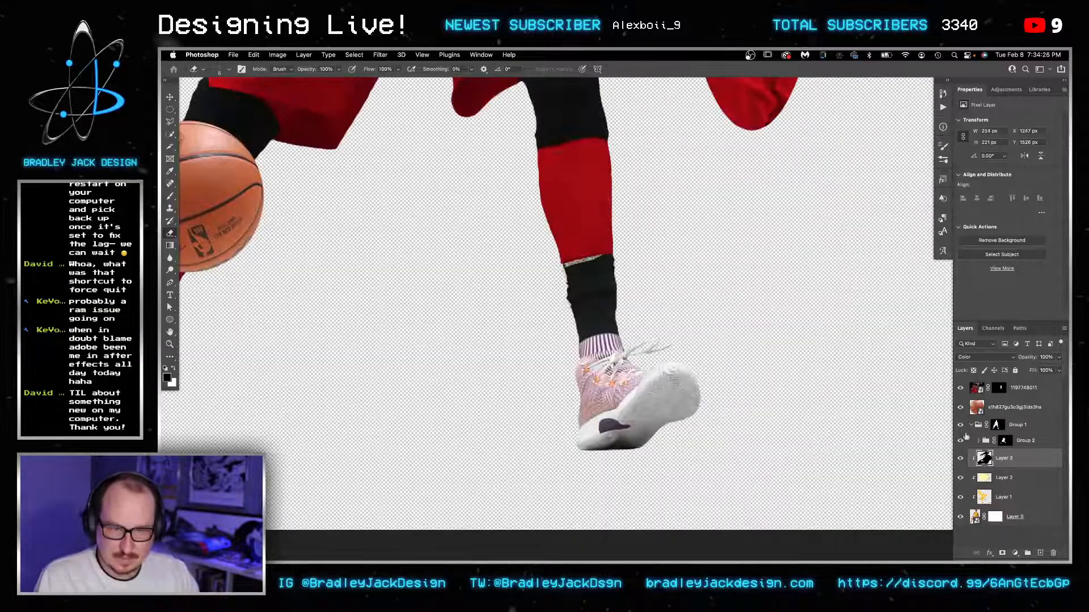
{"action": "key", "text": "b"}
{"action": "left_click_drag", "start_coordinate": [515, 387], "coordinate": [763, 369]}
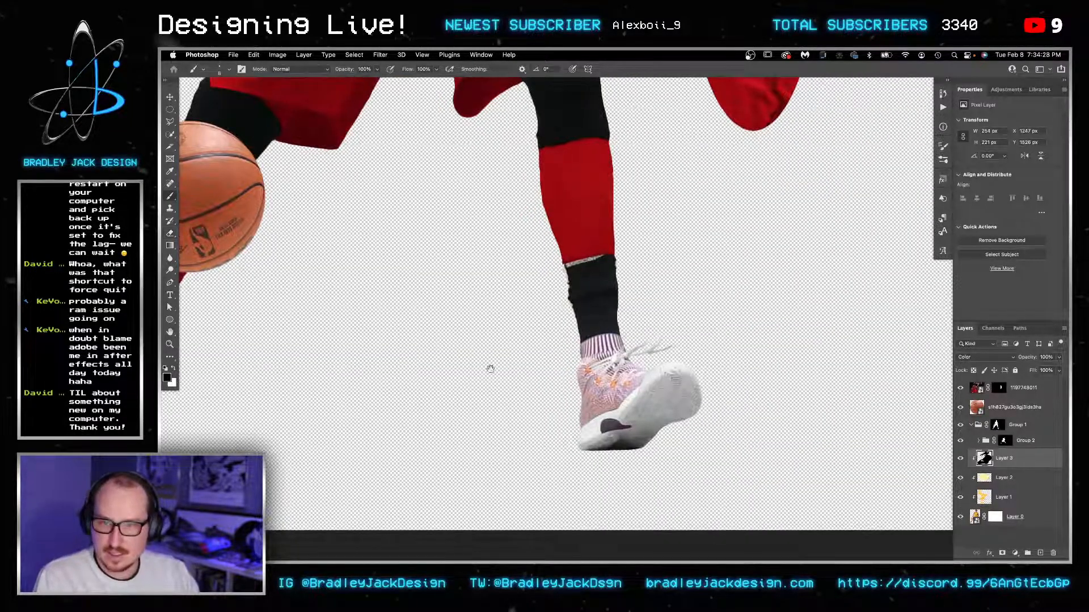
{"action": "key", "text": "super+plus"}
{"action": "key", "text": "super+plus"}
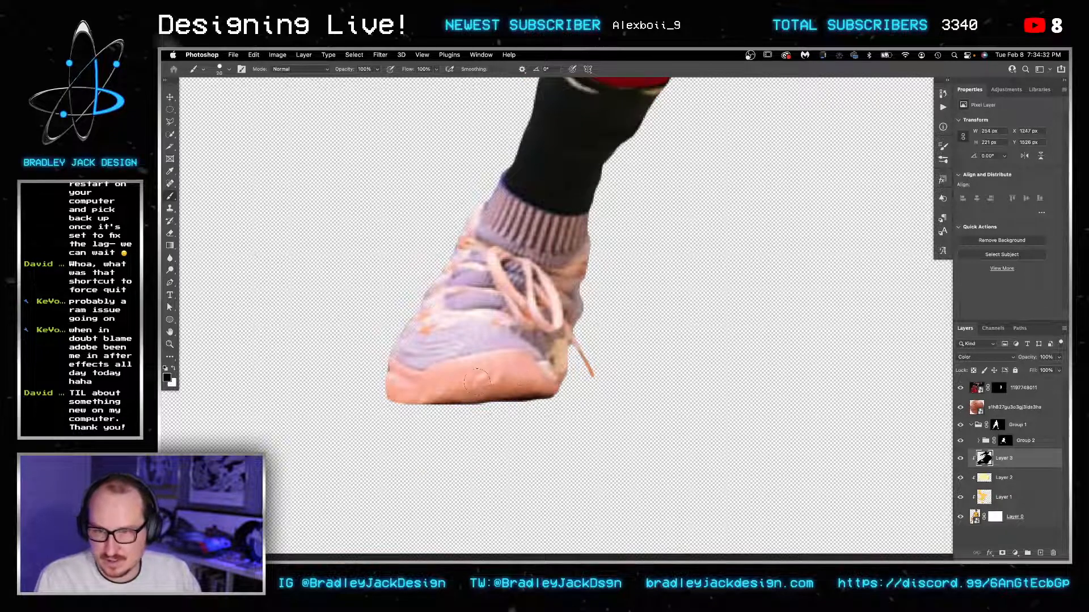
{"action": "key", "text": "bracketright"}
{"action": "key", "text": "bracketright"}
{"action": "key", "text": "bracketright"}
{"action": "key", "text": "bracketright"}
{"action": "key", "text": "bracketright"}
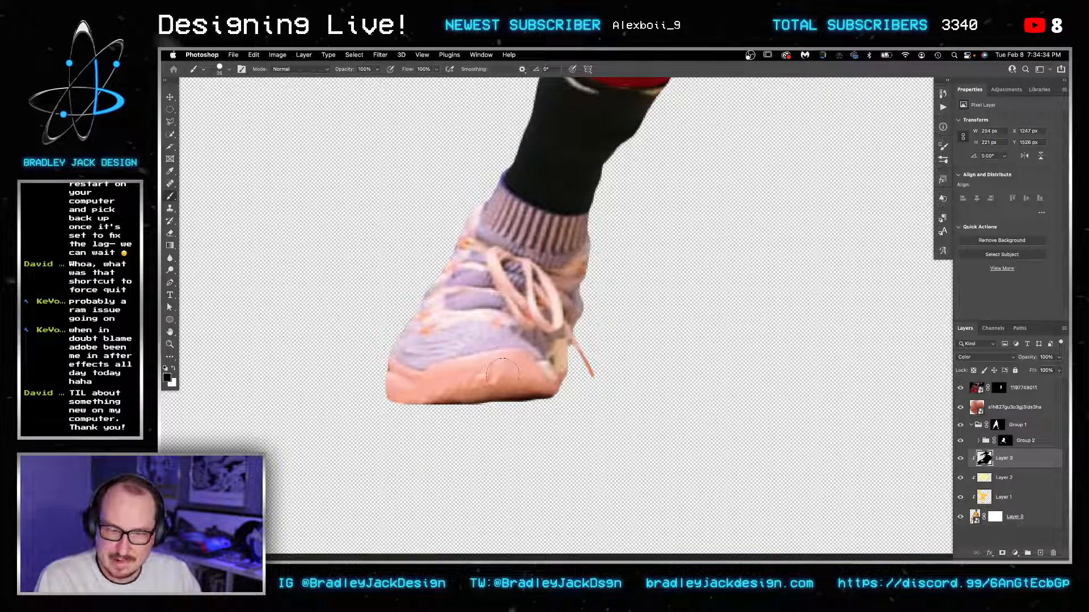
{"action": "mouse_move", "coordinate": [502, 372]}
{"action": "left_mouse_down"}
{"action": "mouse_move", "coordinate": [519, 369]}
{"action": "mouse_move", "coordinate": [405, 391]}
{"action": "mouse_move", "coordinate": [407, 367]}
{"action": "mouse_move", "coordinate": [390, 384]}
{"action": "left_mouse_up"}
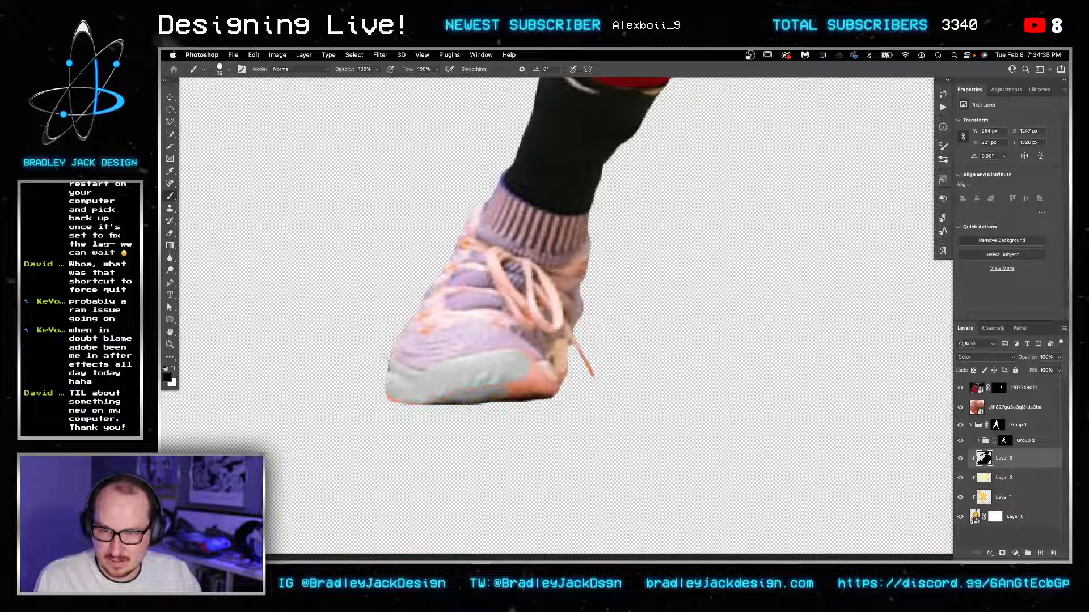
{"action": "mouse_move", "coordinate": [523, 370]}
{"action": "left_mouse_down"}
{"action": "mouse_move", "coordinate": [482, 391]}
{"action": "mouse_move", "coordinate": [557, 386]}
{"action": "left_mouse_up"}
Step: Paint black with a reduced brush over part of the planted shoe's looped laces
{"action": "key", "text": "bracketleft"}
{"action": "key", "text": "bracketleft"}
{"action": "key", "text": "bracketleft"}
{"action": "key", "text": "bracketleft"}
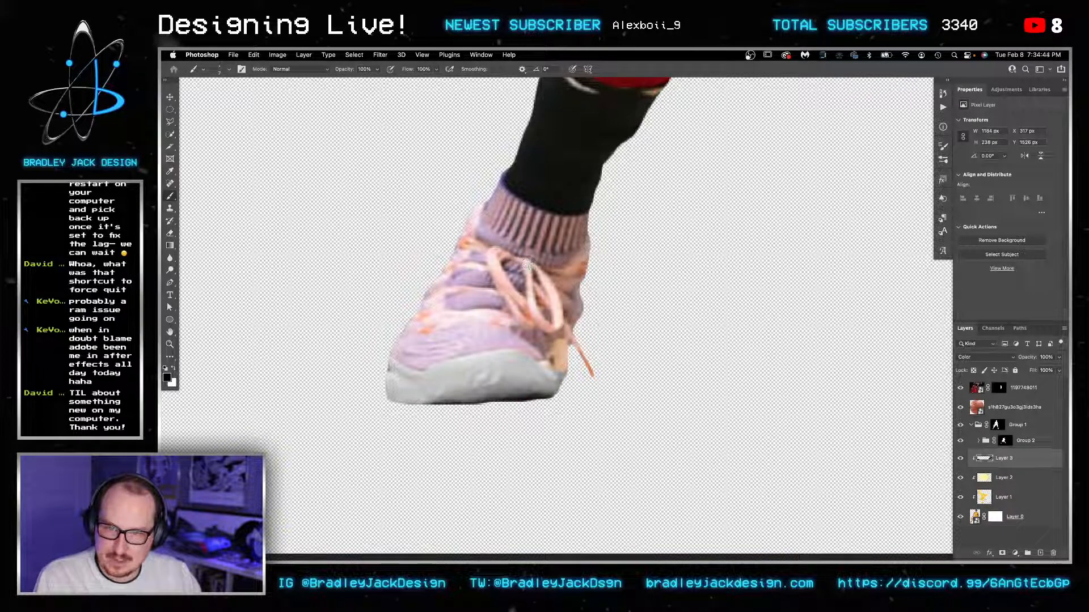
{"action": "mouse_move", "coordinate": [556, 310]}
{"action": "left_mouse_down"}
{"action": "mouse_move", "coordinate": [555, 326]}
{"action": "mouse_move", "coordinate": [531, 295]}
{"action": "mouse_move", "coordinate": [548, 324]}
{"action": "left_mouse_up"}
Step: Hide Layer 3 and show the whole figure with the Move tool active
{"action": "scroll", "coordinate": [579, 316], "scroll_direction": "down", "scroll_amount": 3}
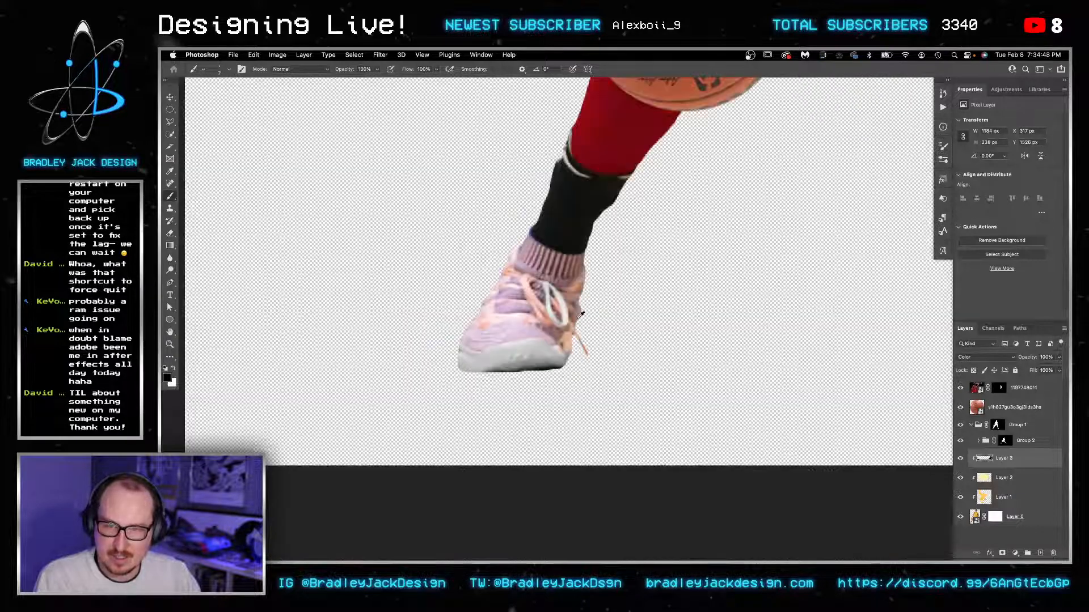
{"action": "scroll", "coordinate": [717, 333], "scroll_direction": "down", "scroll_amount": 3}
{"action": "left_click_drag", "start_coordinate": [506, 360], "coordinate": [441, 359]}
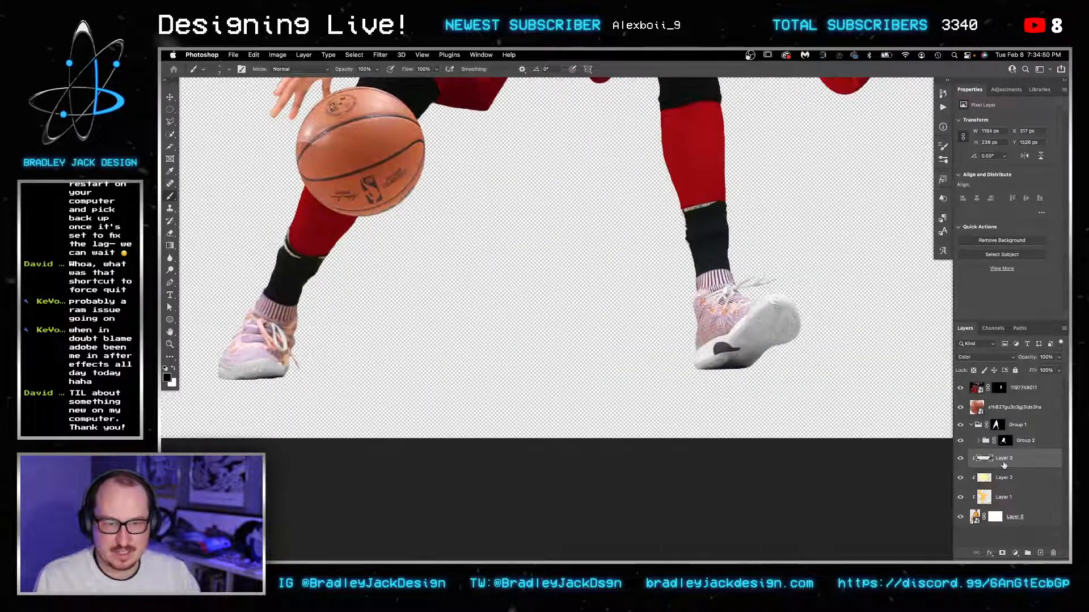
{"action": "left_click", "coordinate": [962, 461]}
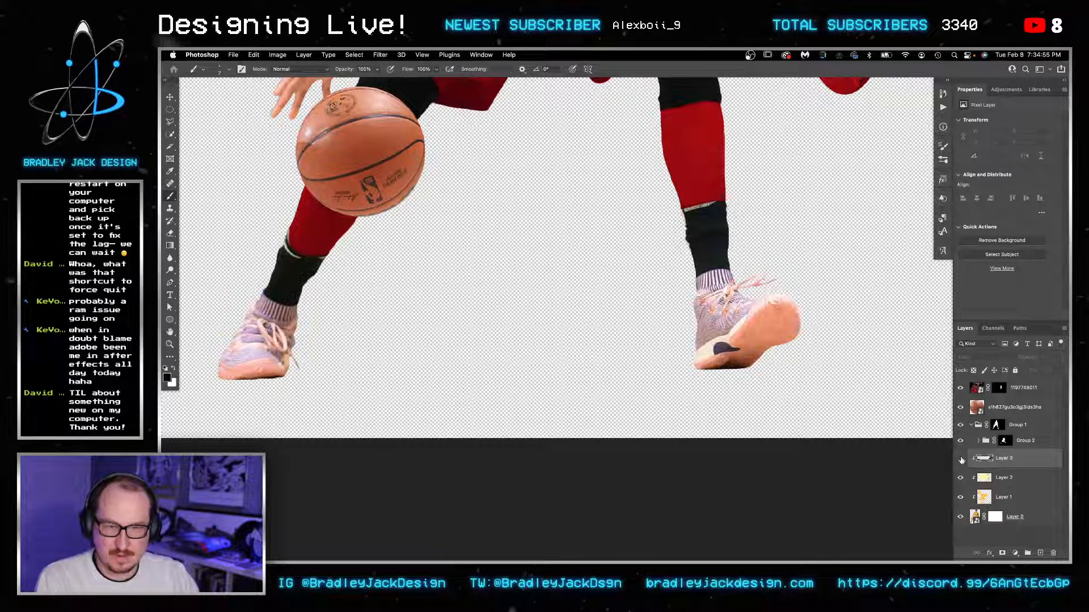
{"action": "scroll", "coordinate": [624, 269], "scroll_direction": "up", "scroll_amount": 4}
{"action": "key", "text": "super+0"}
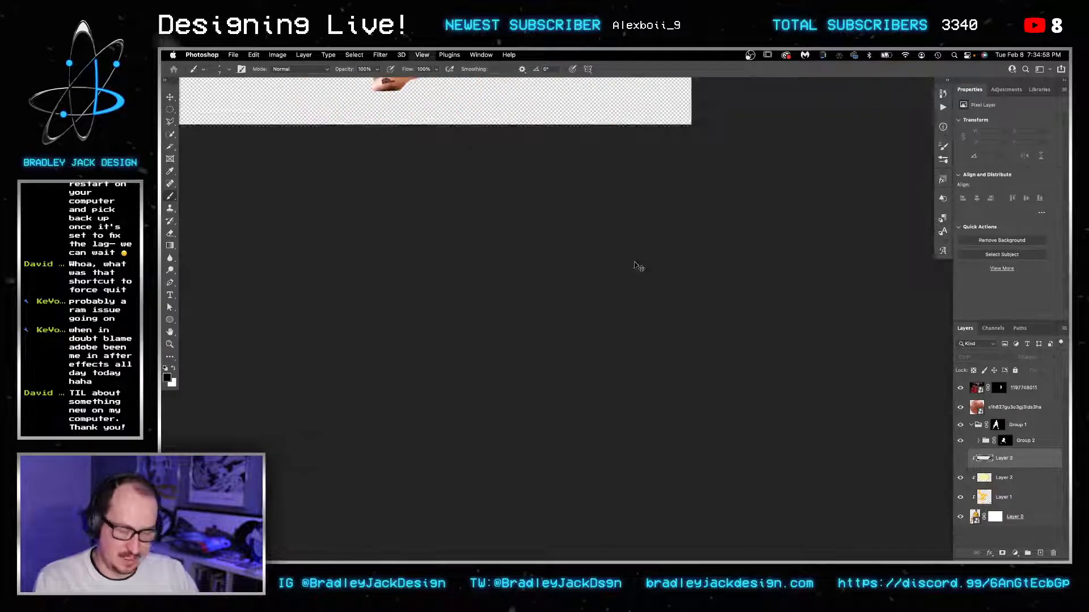
{"action": "key", "text": "v"}
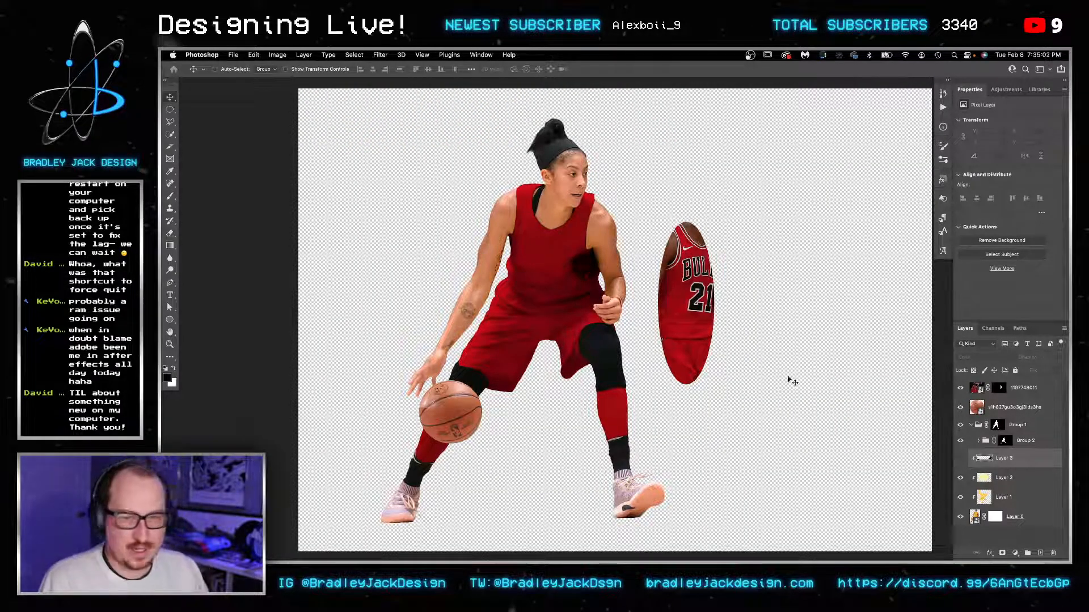
Step: Switch to Safari and open the image result of the player dribbling in a red Bulls number 8 jersey
{"action": "key", "text": "super+Tab"}
{"action": "key", "text": "super+Tab"}
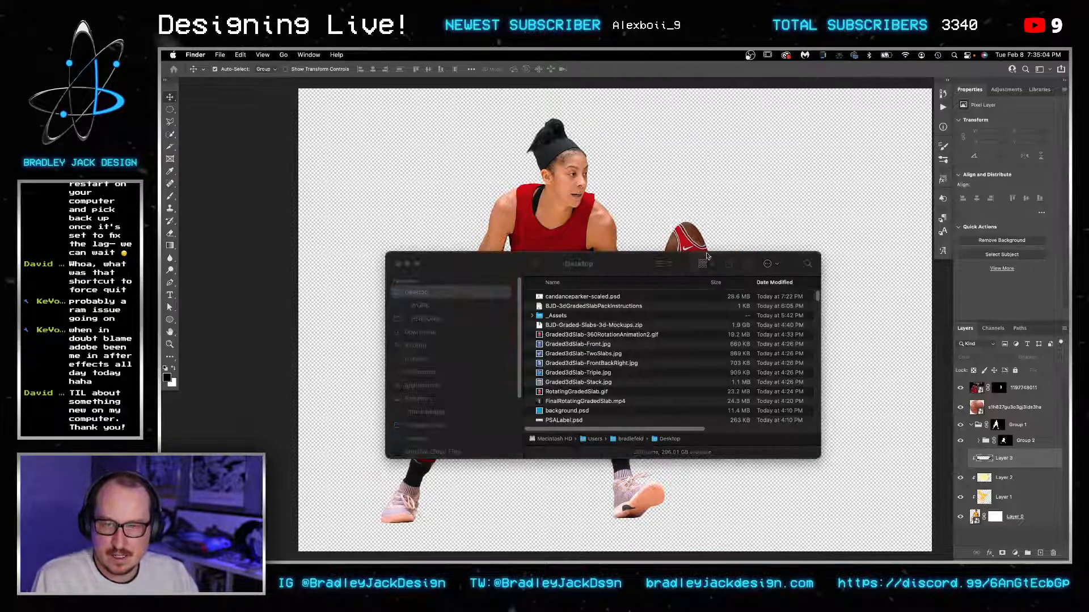
{"action": "key", "text": "super+Tab"}
{"action": "key", "text": "super+Tab"}
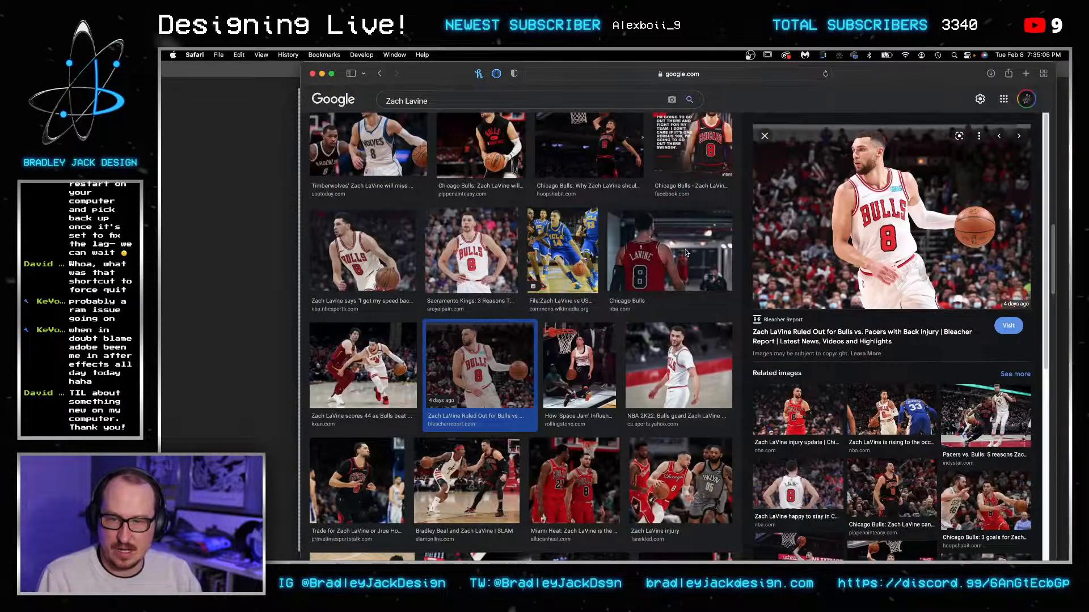
{"action": "key", "text": "super+Tab"}
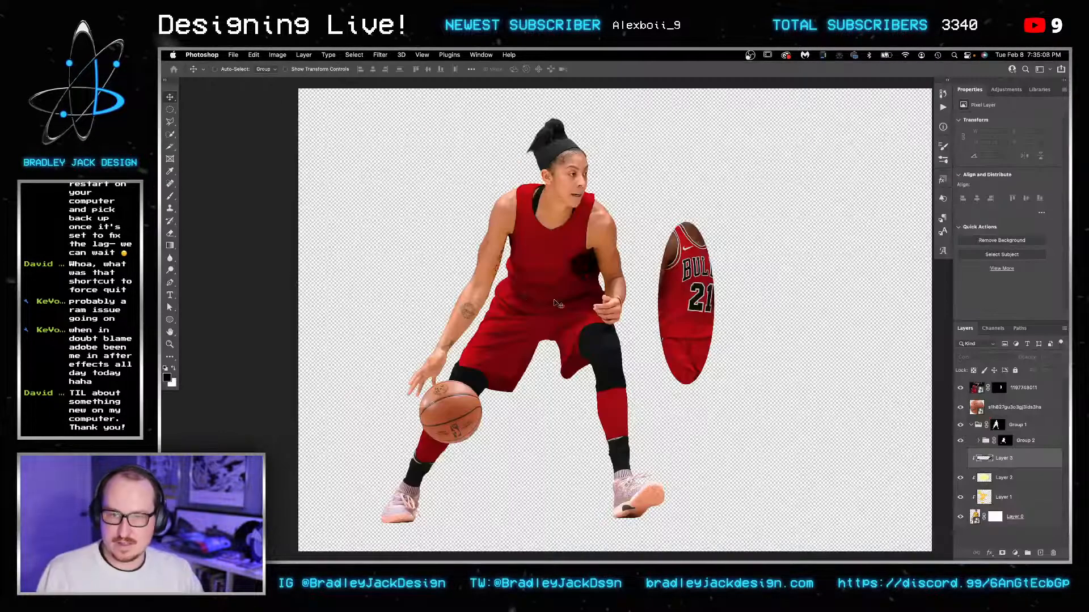
{"action": "key", "text": "super+Tab"}
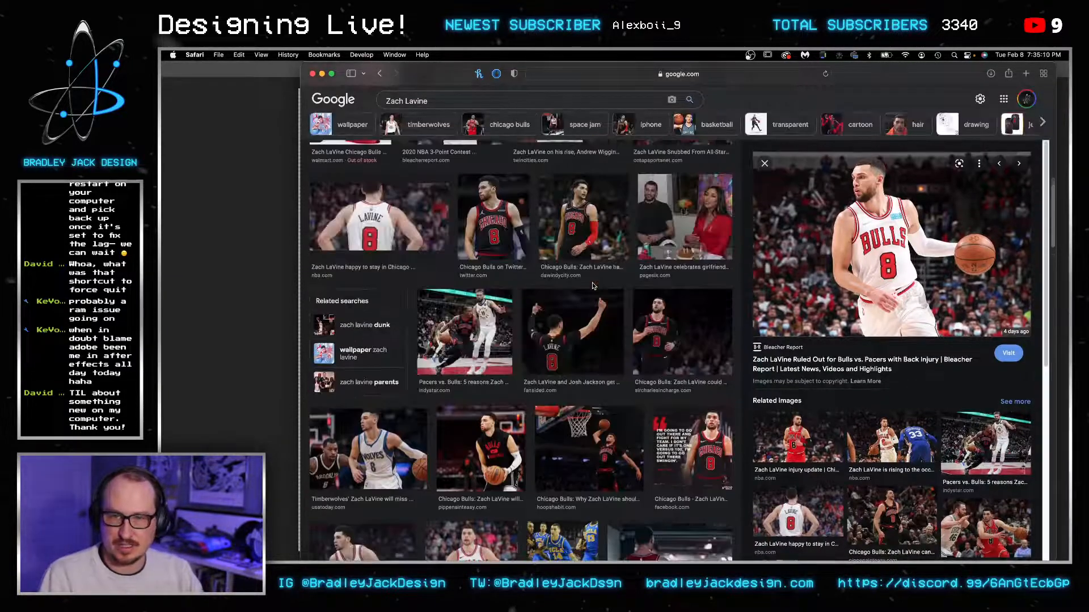
{"action": "scroll", "coordinate": [592, 283], "scroll_direction": "up", "scroll_amount": 5}
{"action": "left_click", "coordinate": [607, 227]}
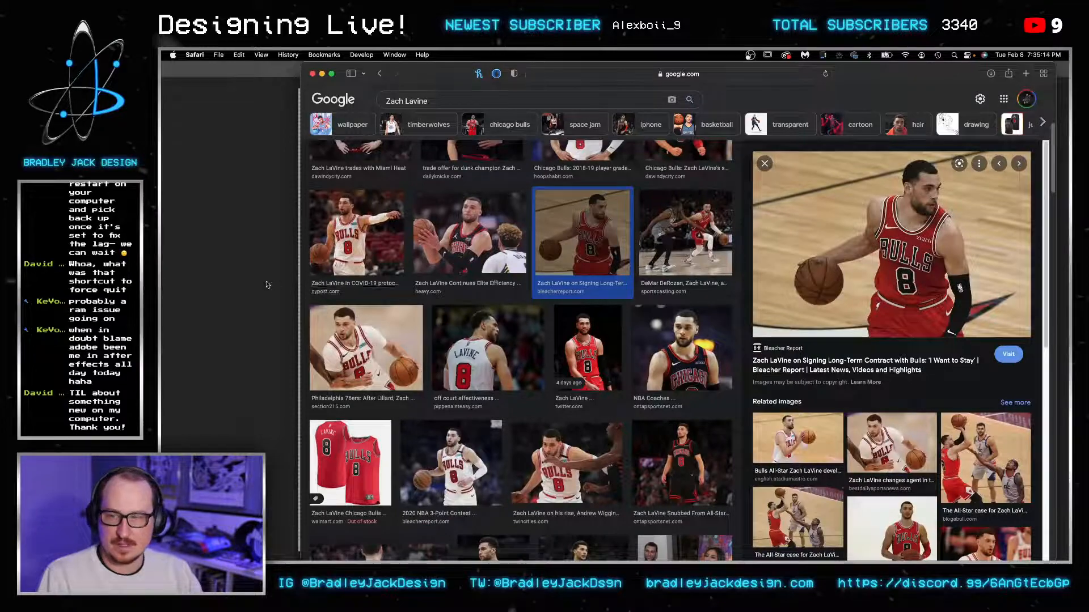
Step: Save the previewed red jersey photo to Downloads and place it in the Photoshop document
{"action": "key", "text": "super+Tab"}
{"action": "key", "text": "super+Tab"}
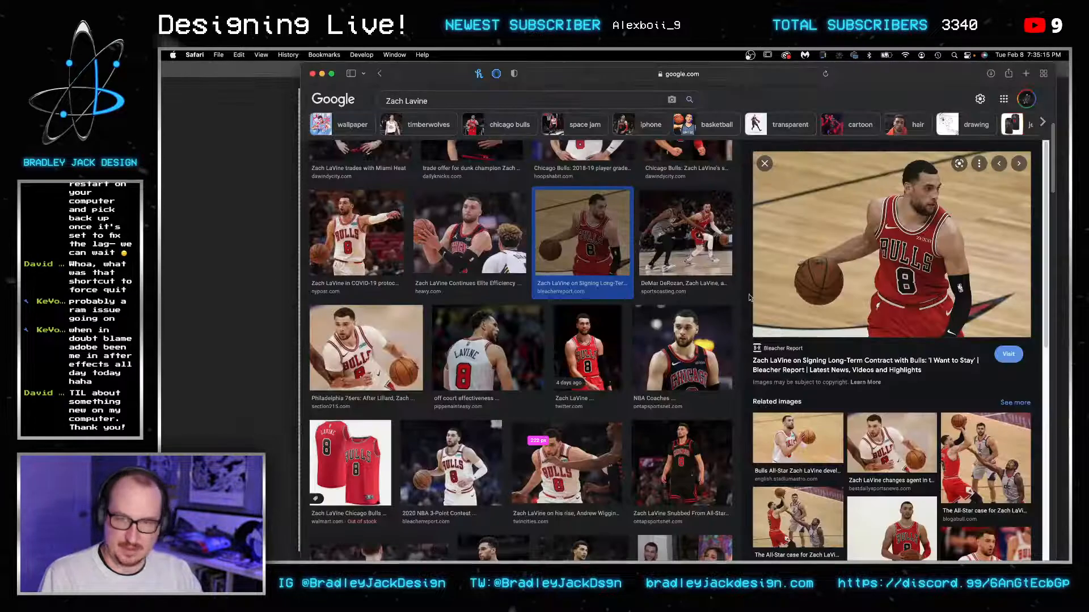
{"action": "right_click", "coordinate": [948, 238]}
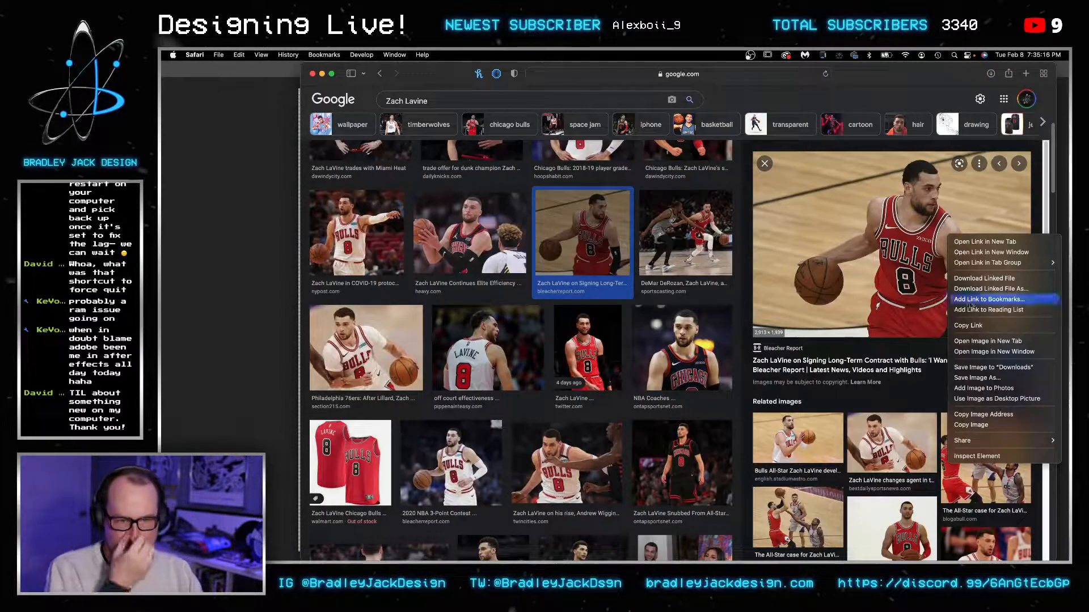
{"action": "left_click", "coordinate": [1000, 368]}
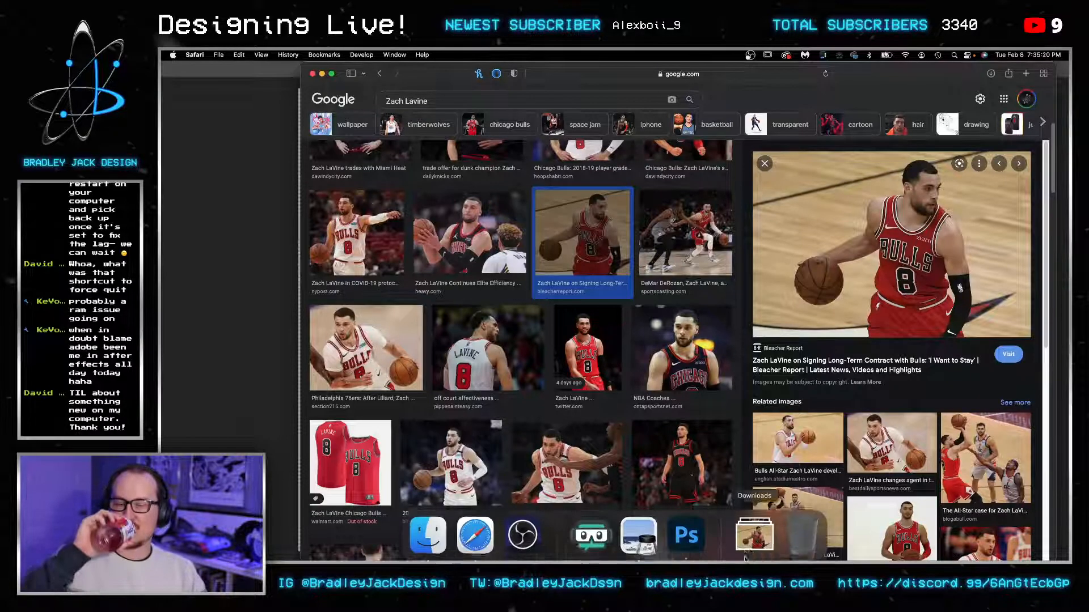
{"action": "left_click", "coordinate": [745, 559]}
{"action": "left_click_drag", "start_coordinate": [530, 152], "coordinate": [268, 258]}
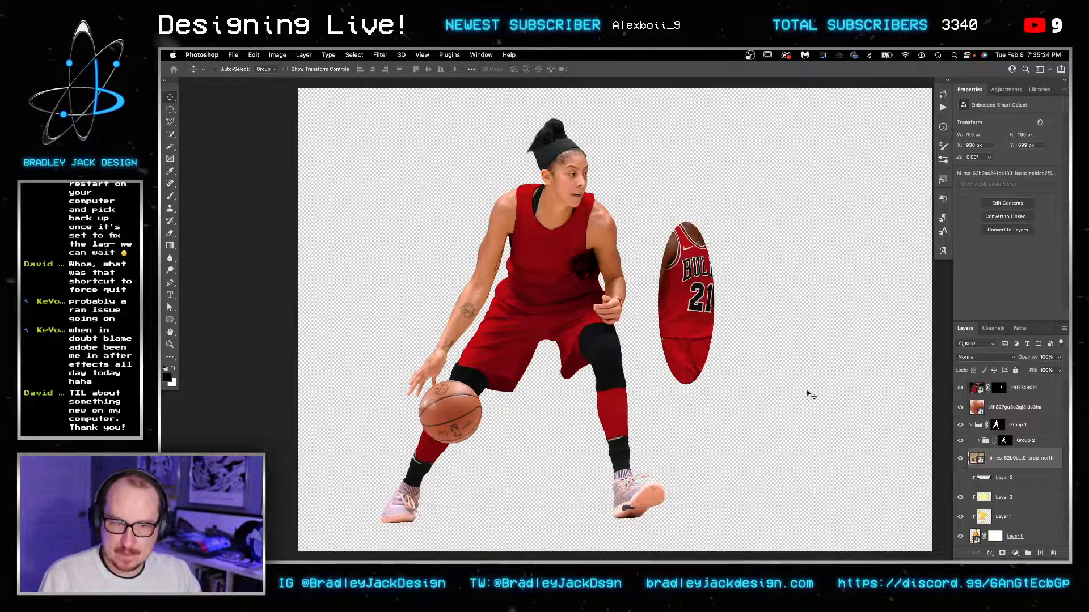
Step: Bring the placed jersey photo to the front of the layer stack and enlarge it to about 221%
{"action": "key", "text": "super+shift+]"}
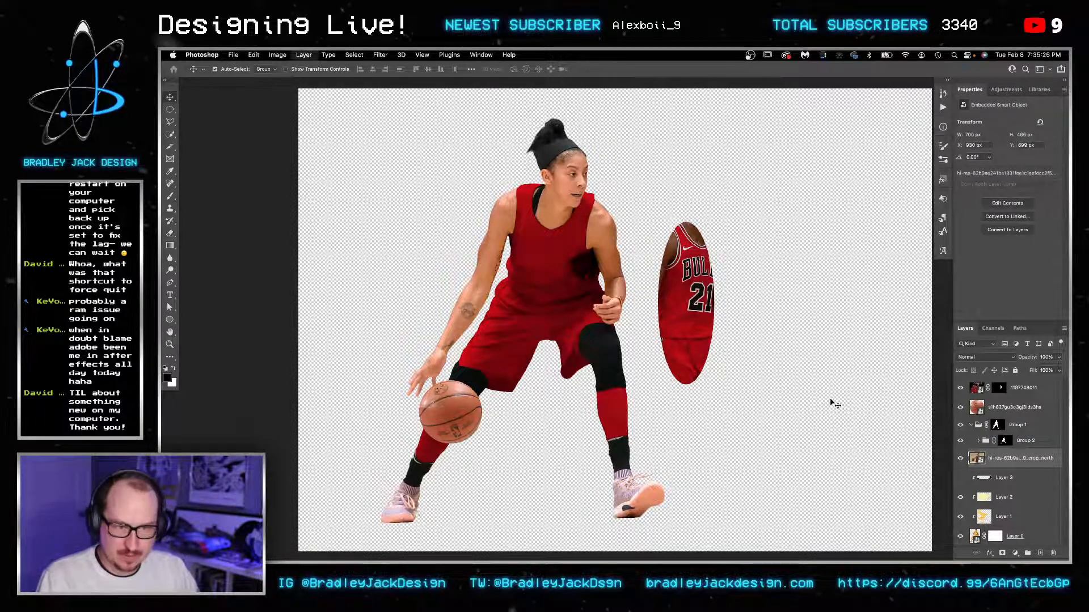
{"action": "key", "text": "super+t"}
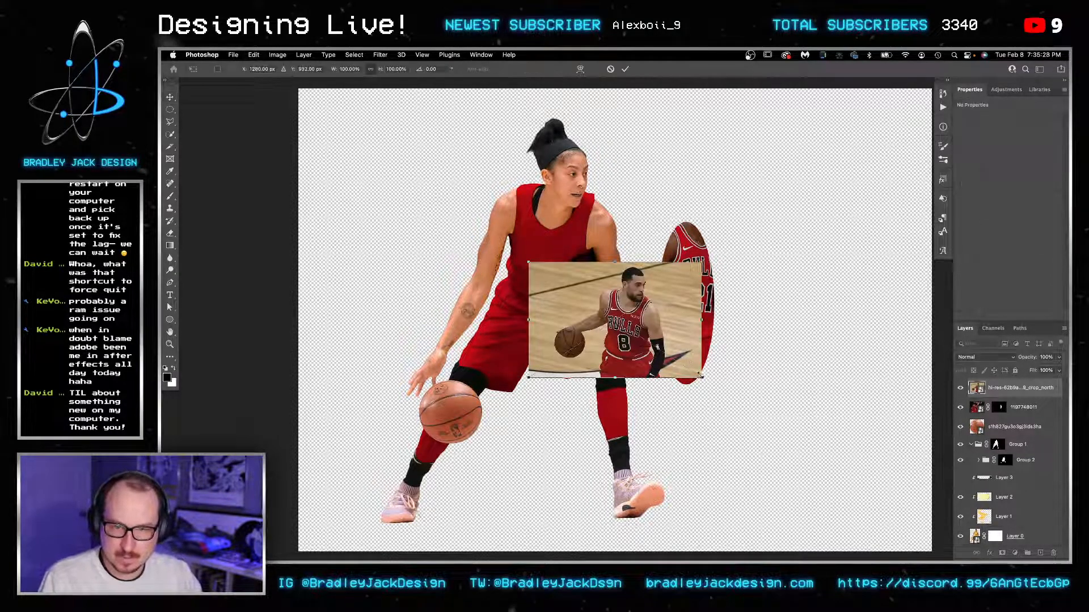
{"action": "left_click_drag", "start_coordinate": [708, 381], "coordinate": [807, 447]}
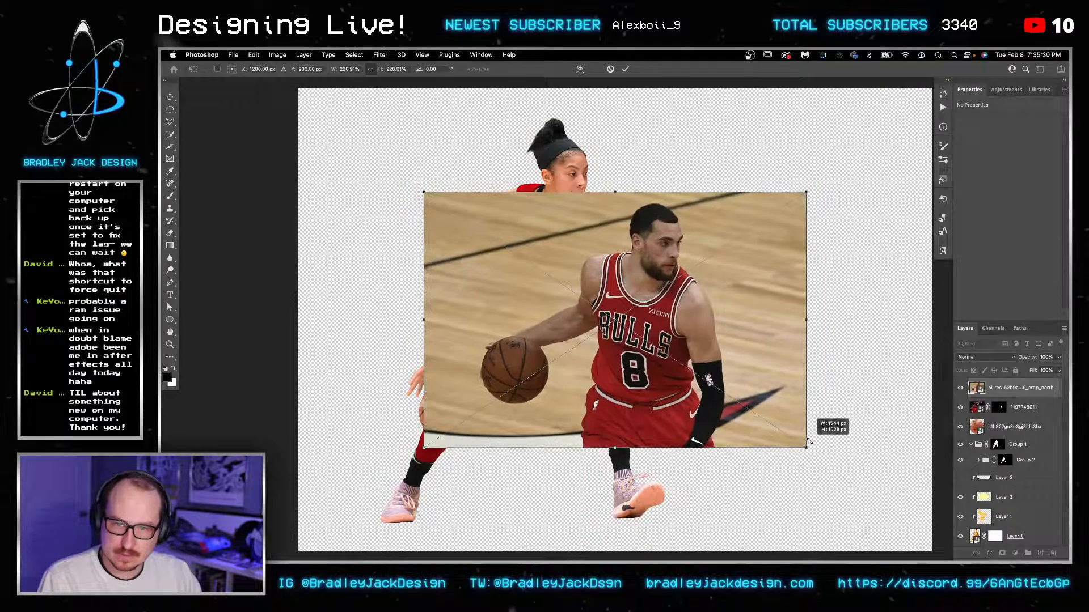
{"action": "key", "text": "Return"}
{"action": "key", "text": "z"}
{"action": "left_click", "coordinate": [617, 312]}
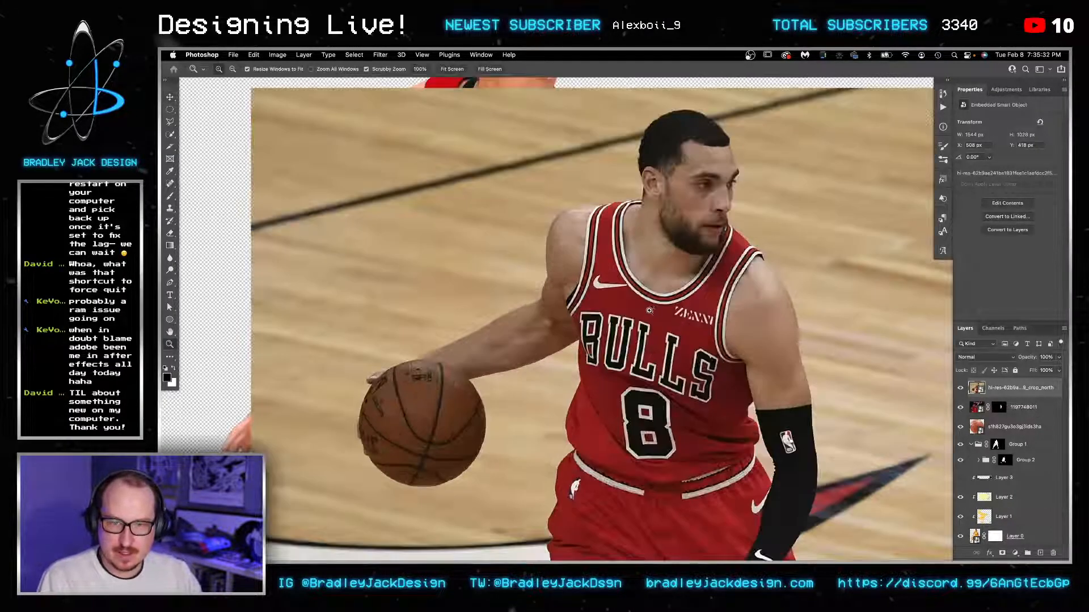
{"action": "left_click_drag", "start_coordinate": [737, 332], "coordinate": [677, 316]}
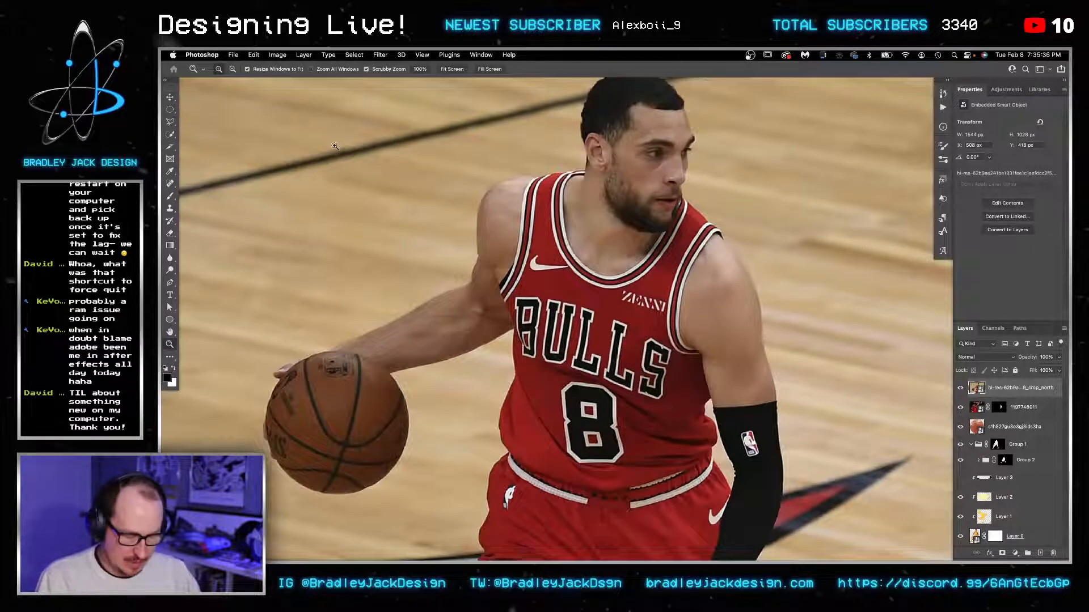
Step: Set the jersey photo to 50% opacity and fit it over the player's torso at about 1340 px wide
{"action": "key", "text": "5"}
{"action": "key", "text": "super+0"}
{"action": "key", "text": "v"}
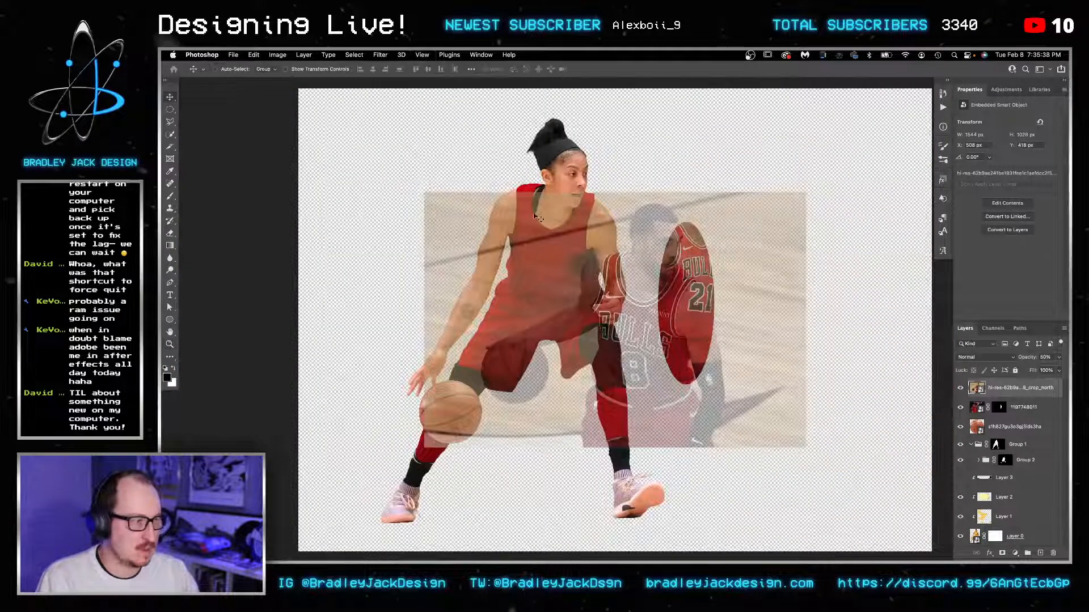
{"action": "left_click_drag", "start_coordinate": [620, 273], "coordinate": [599, 227]}
{"action": "key", "text": "super+t"}
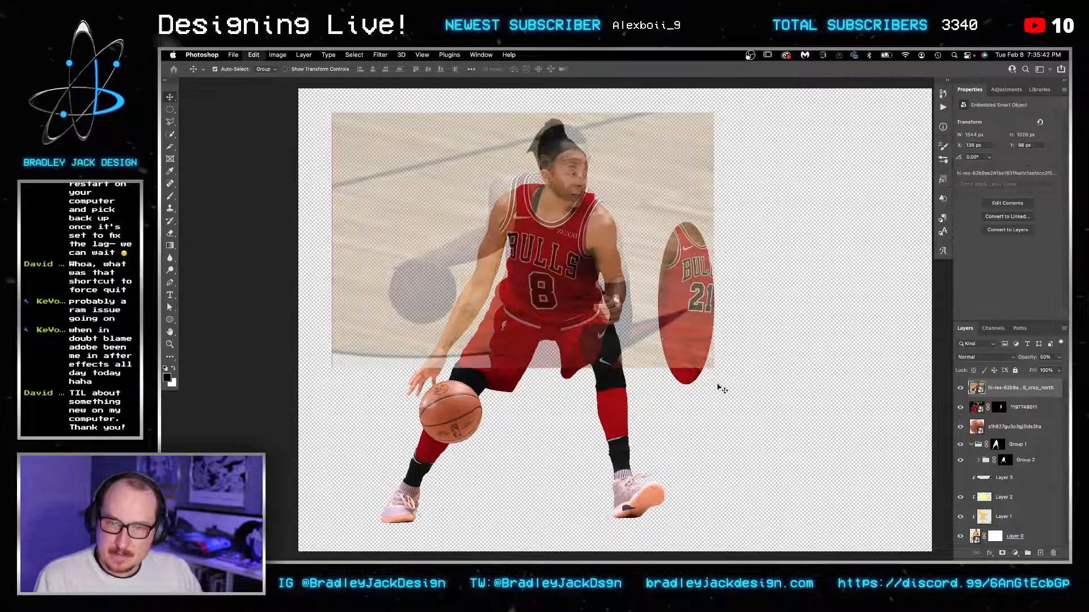
{"action": "left_click_drag", "start_coordinate": [710, 361], "coordinate": [693, 342]}
{"action": "key", "text": "Return"}
Step: Align the photo's jersey armhole with the player's shoulder nearest the cut-out jersey sample, and restore the photo's opacity to 100%
{"action": "key", "text": "z"}
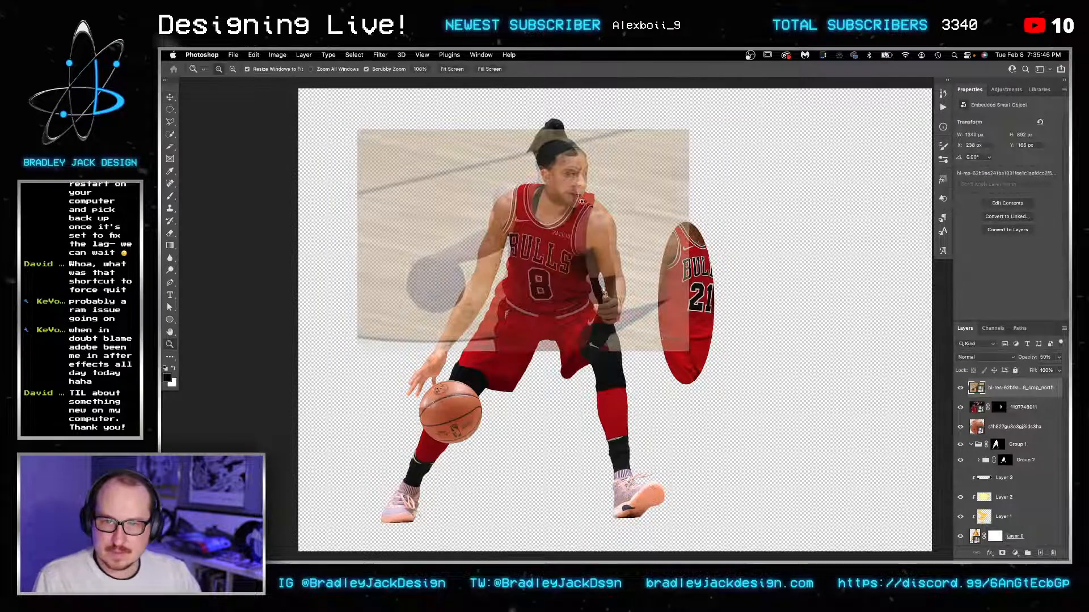
{"action": "left_click_drag", "start_coordinate": [582, 202], "coordinate": [610, 203]}
{"action": "key", "text": "v"}
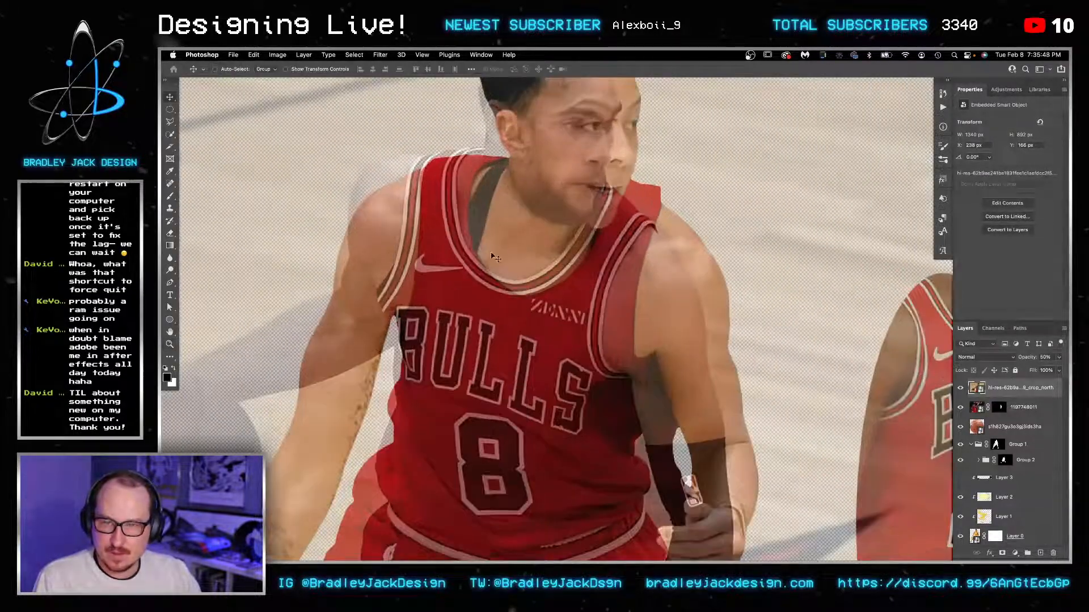
{"action": "left_click_drag", "start_coordinate": [519, 276], "coordinate": [555, 286]}
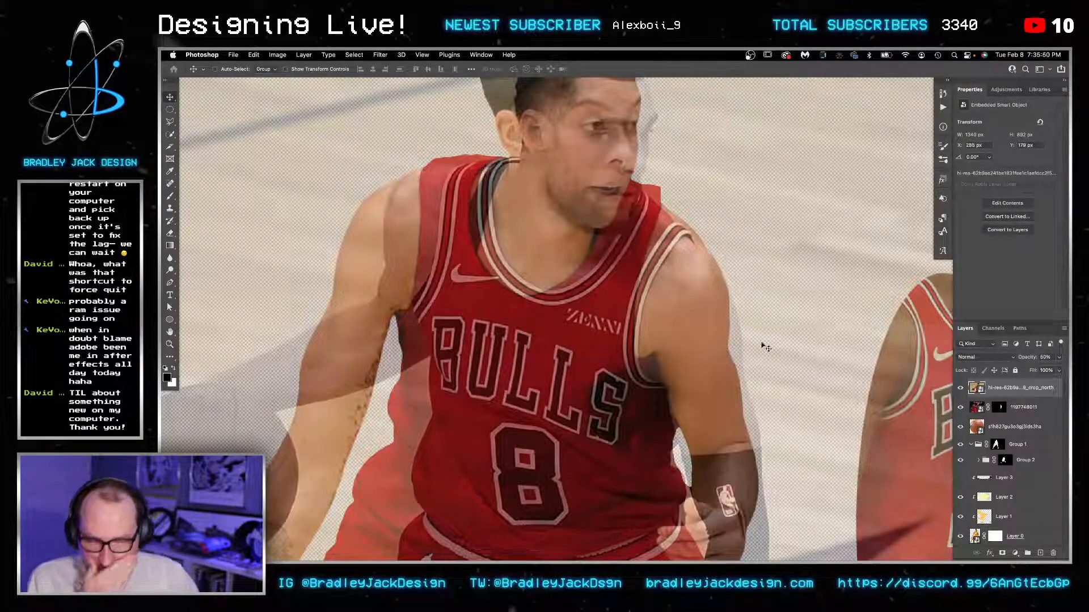
{"action": "key", "text": "0"}
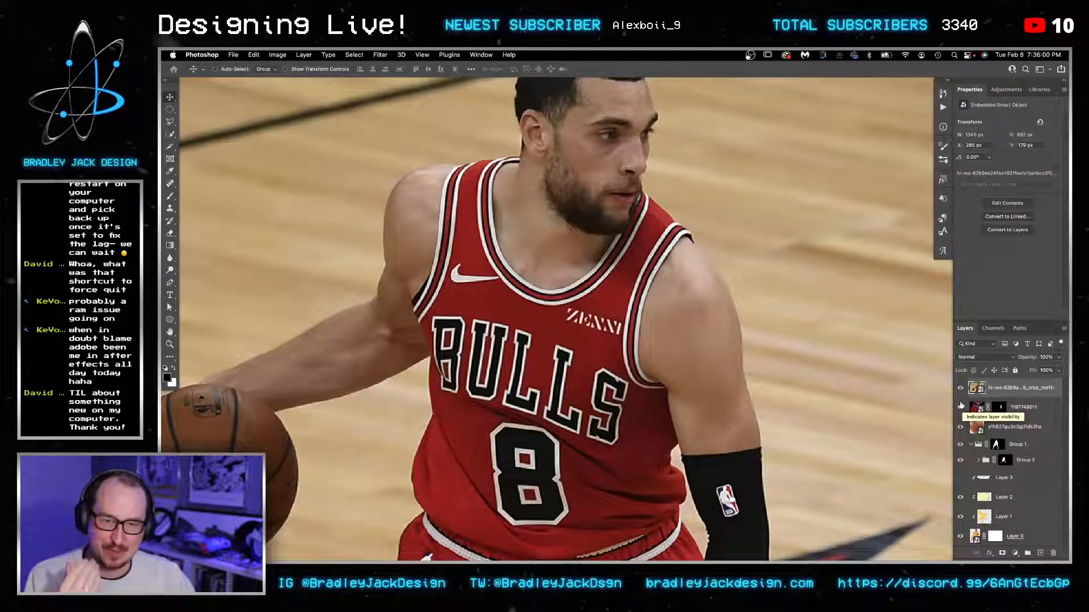
Step: Toggle the photo's visibility to compare it with the recolored jersey, and expand Group 2
{"action": "left_click", "coordinate": [960, 388]}
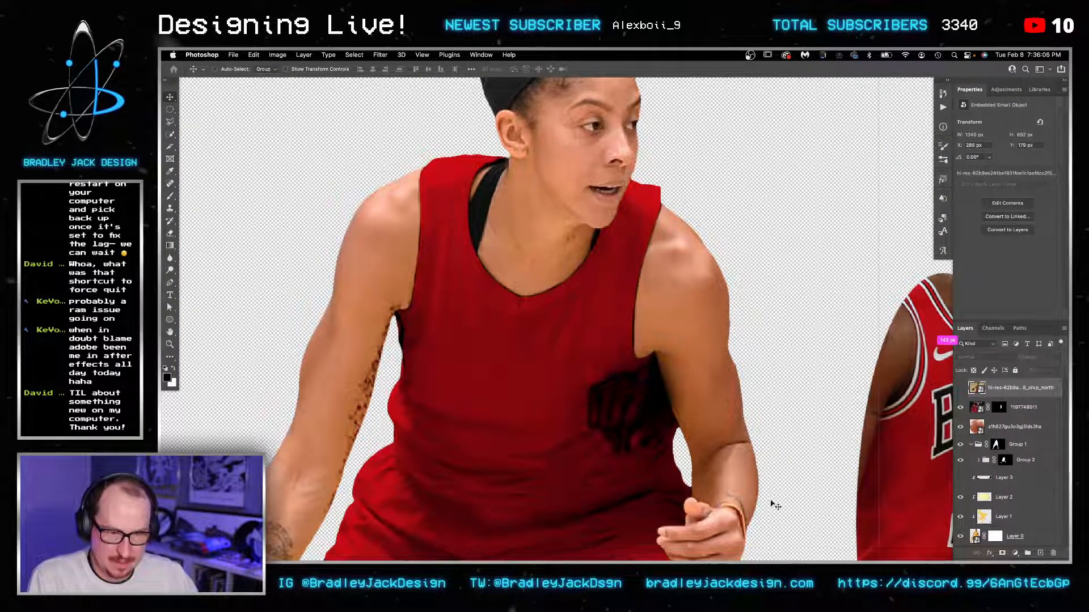
{"action": "left_click", "coordinate": [1001, 497]}
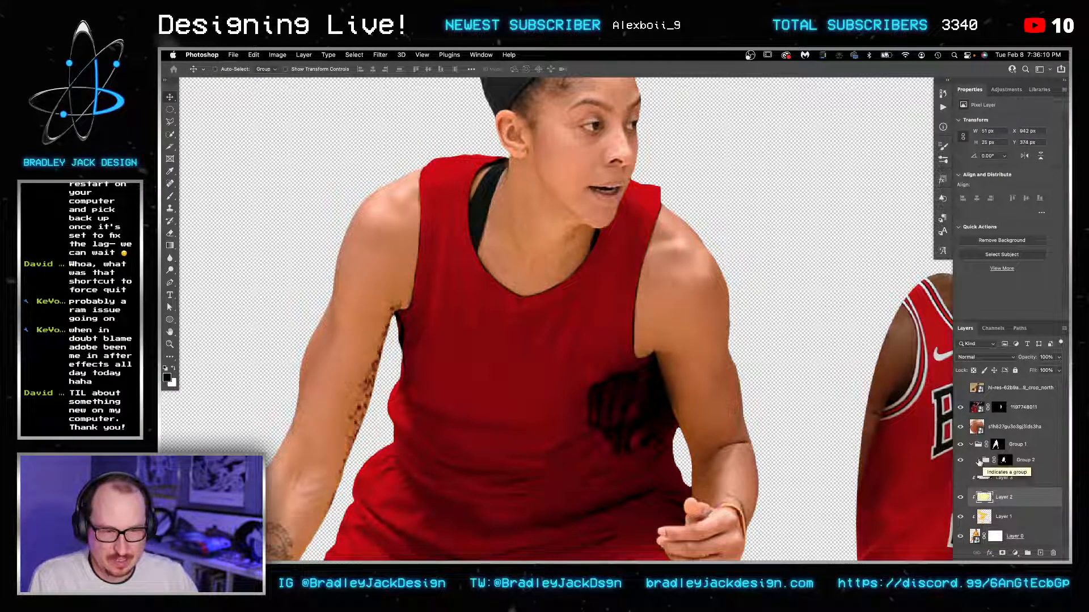
{"action": "left_click", "coordinate": [978, 460]}
{"action": "key", "text": "super+Tab"}
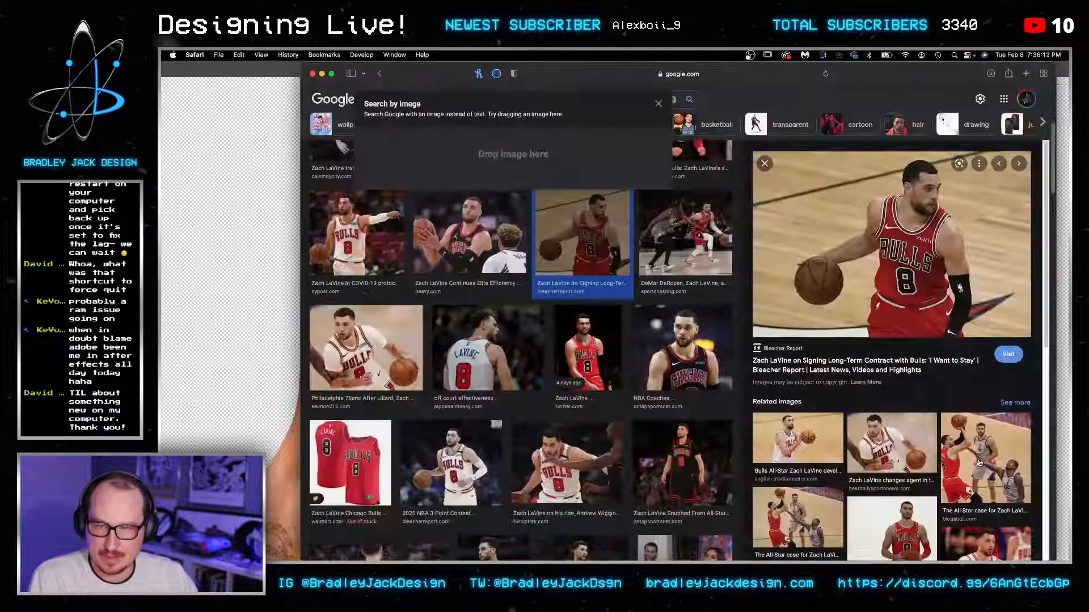
{"action": "key", "text": "super+Tab"}
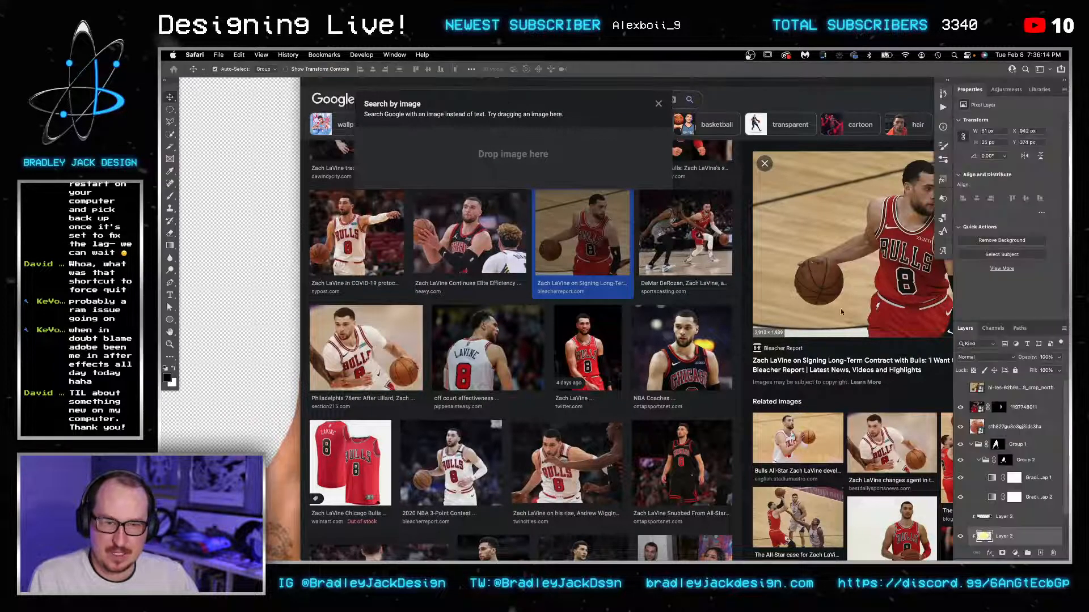
{"action": "left_click", "coordinate": [963, 389]}
{"action": "left_click", "coordinate": [962, 389]}
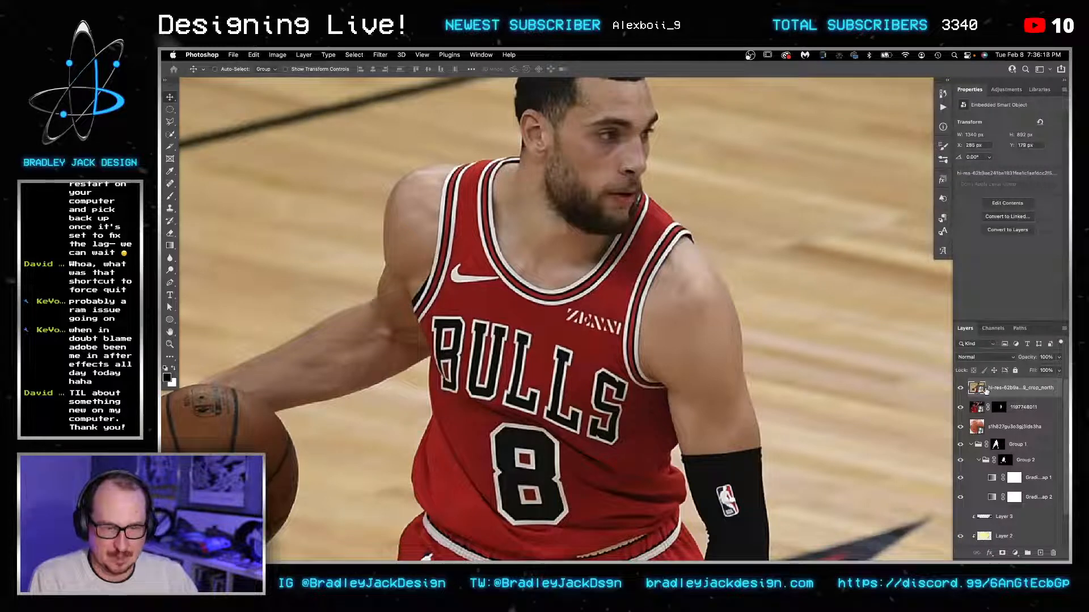
Step: Duplicate the jersey photo layer and hide the copy, keeping the original layer selected
{"action": "key", "text": "super+j"}
{"action": "left_click", "coordinate": [960, 389]}
{"action": "key", "text": "alt+bracketleft"}
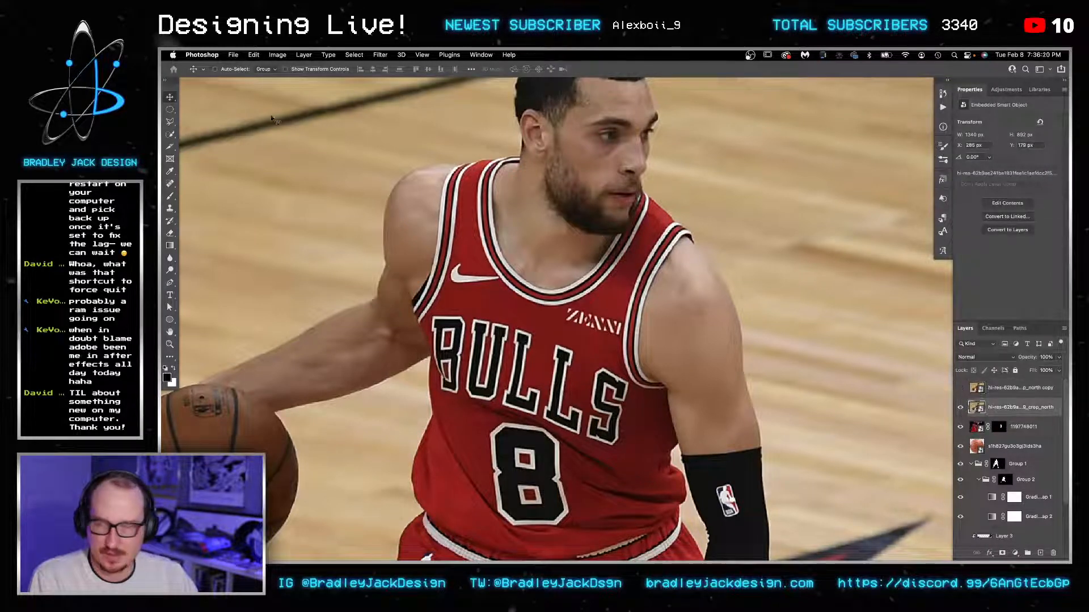
Step: Mask the photo to a lasso selection around its striped armhole trim and convert the masked layer to a smart object
{"action": "left_click", "coordinate": [170, 122]}
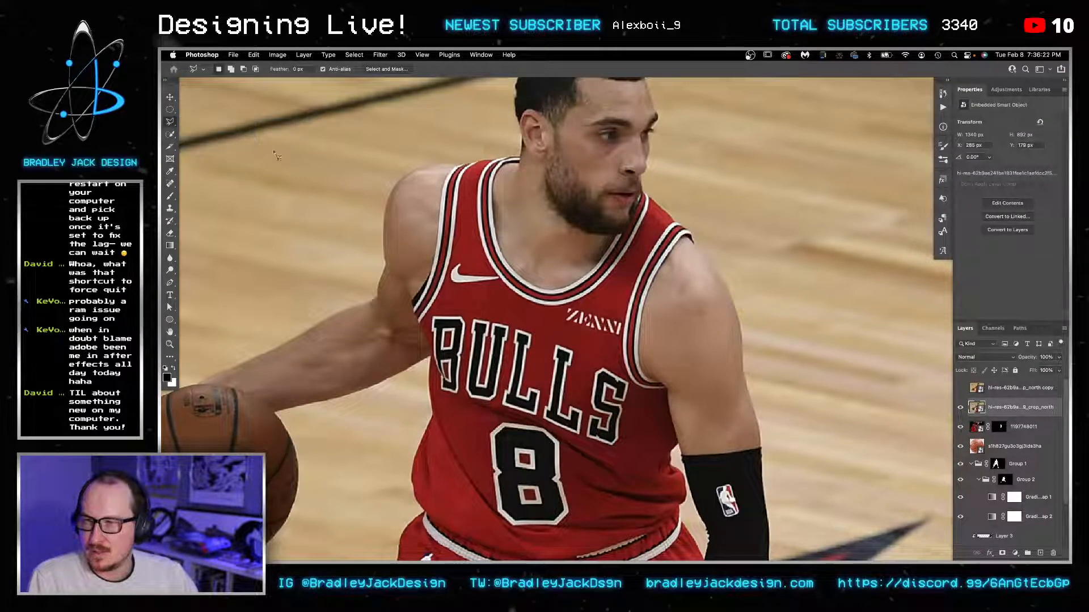
{"action": "left_click", "coordinate": [615, 379]}
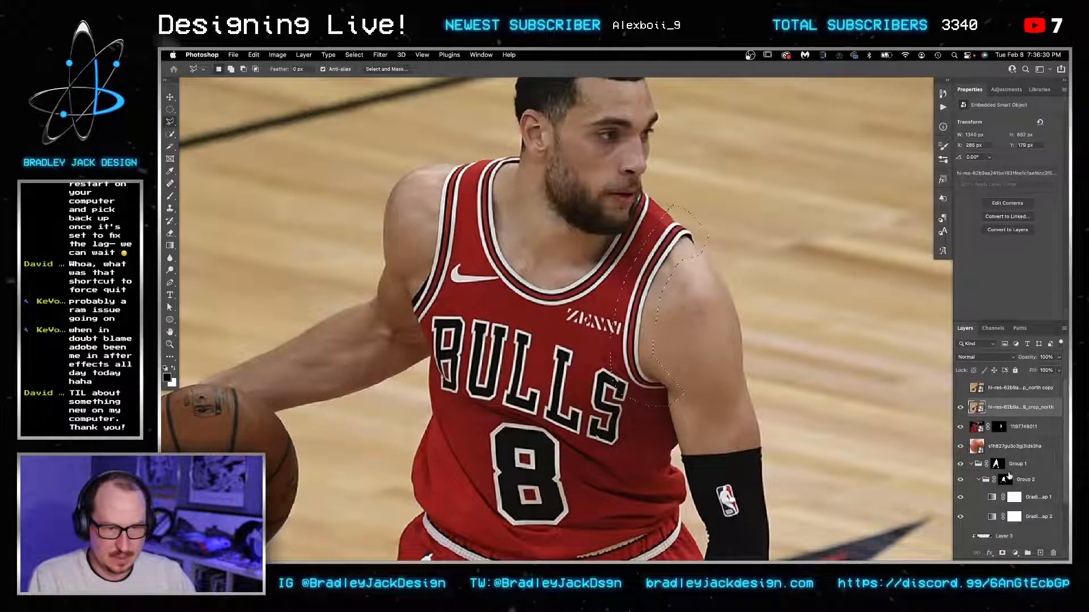
{"action": "left_click", "coordinate": [1002, 554]}
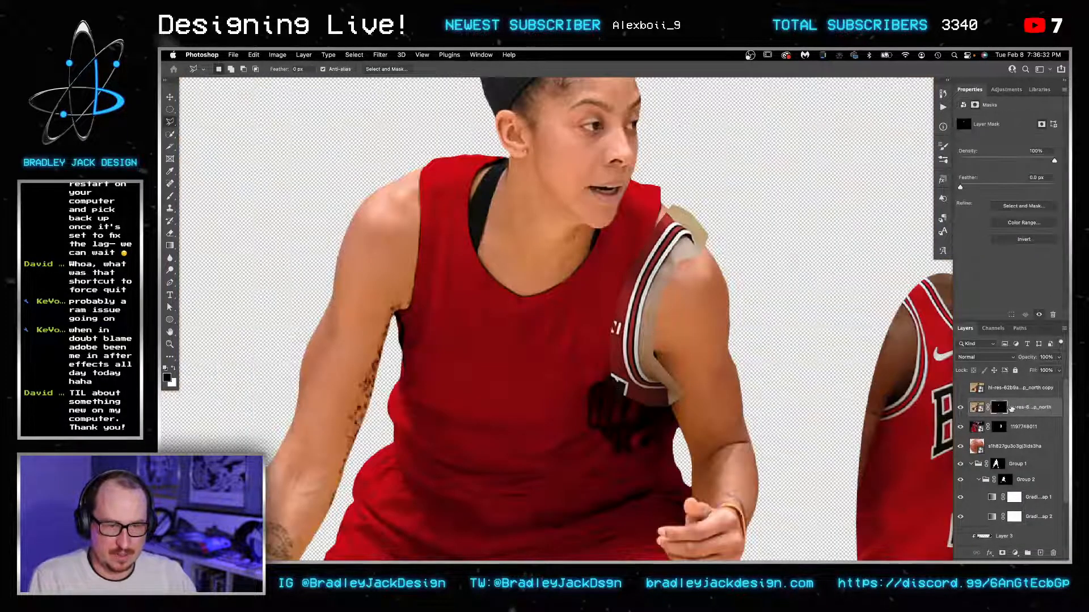
{"action": "right_click", "coordinate": [1012, 408]}
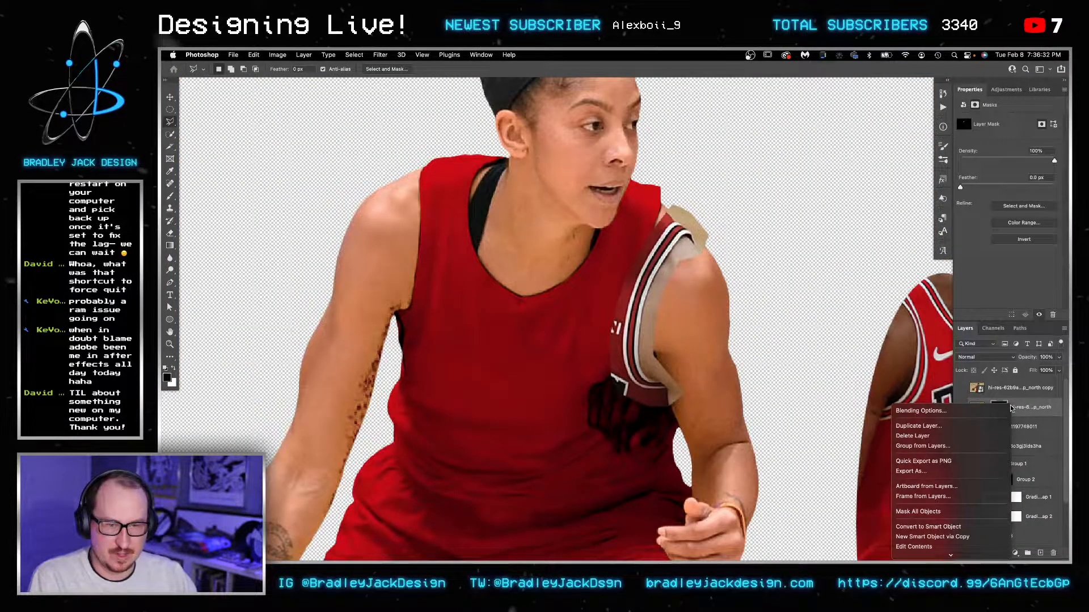
{"action": "left_click", "coordinate": [980, 527]}
Step: Rotate and reposition the armhole trim piece to follow the player's shoulder
{"action": "key", "text": "ctrl+t"}
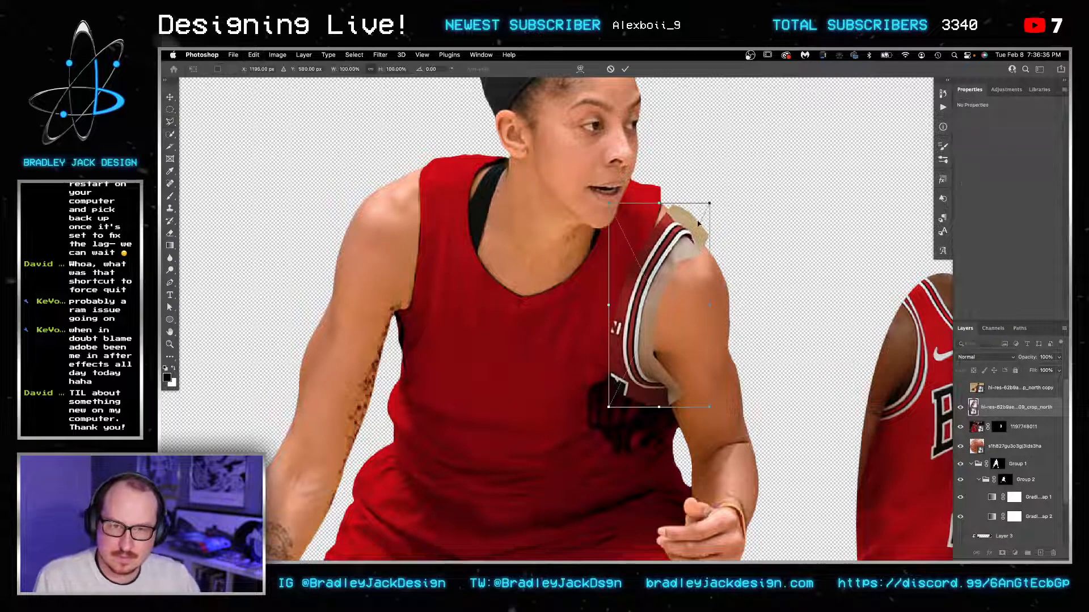
{"action": "left_click_drag", "start_coordinate": [709, 202], "coordinate": [728, 194]}
{"action": "key", "text": "Return"}
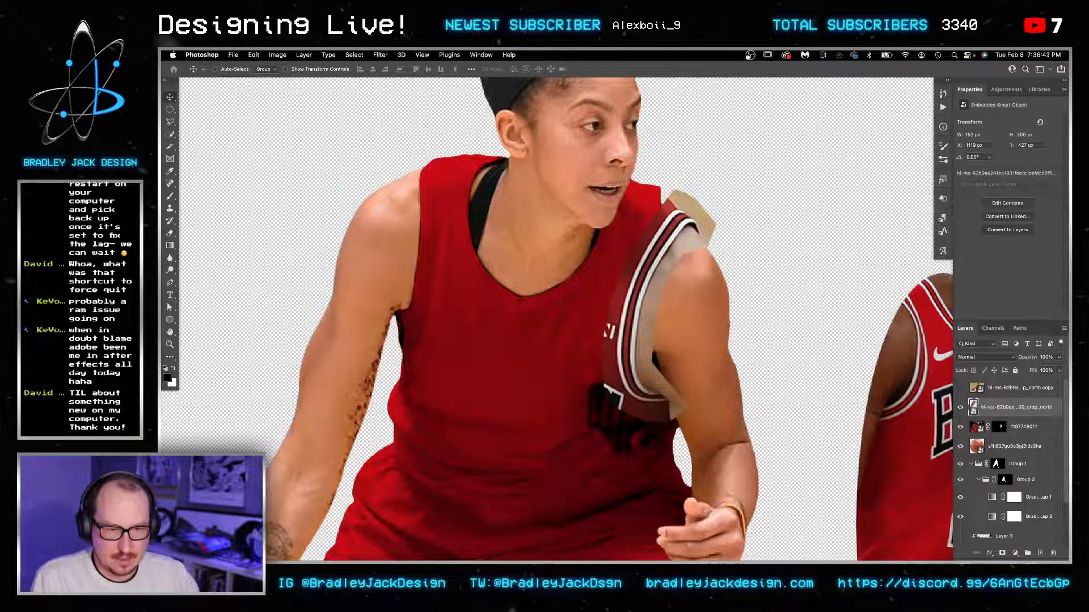
Step: Add a layer mask to the armhole trim piece and brush away the leftover background beyond the top of the shoulder
{"action": "left_click", "coordinate": [1002, 553]}
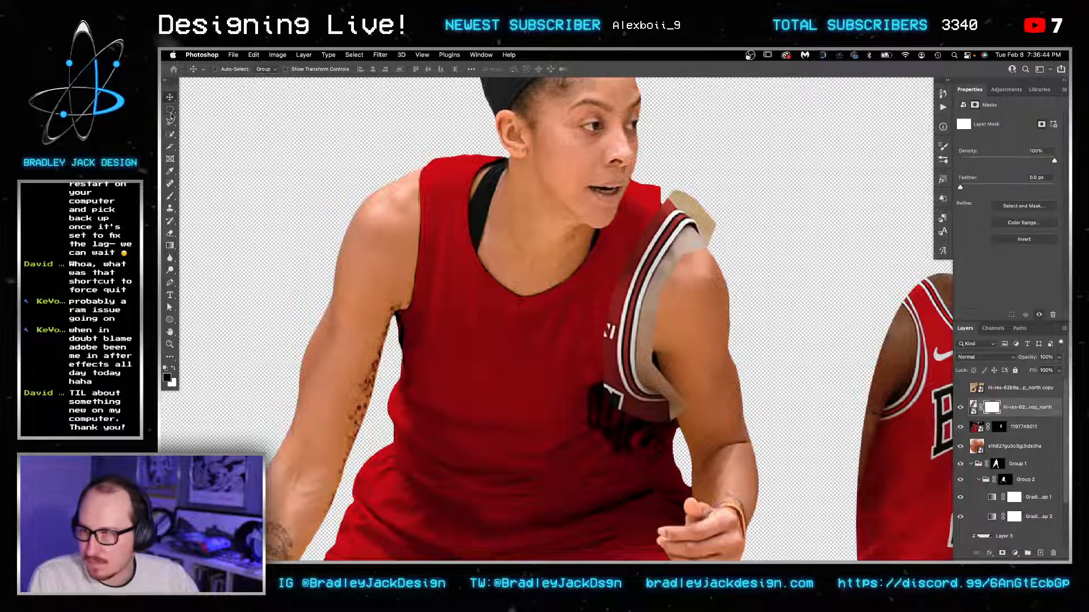
{"action": "key", "text": "b"}
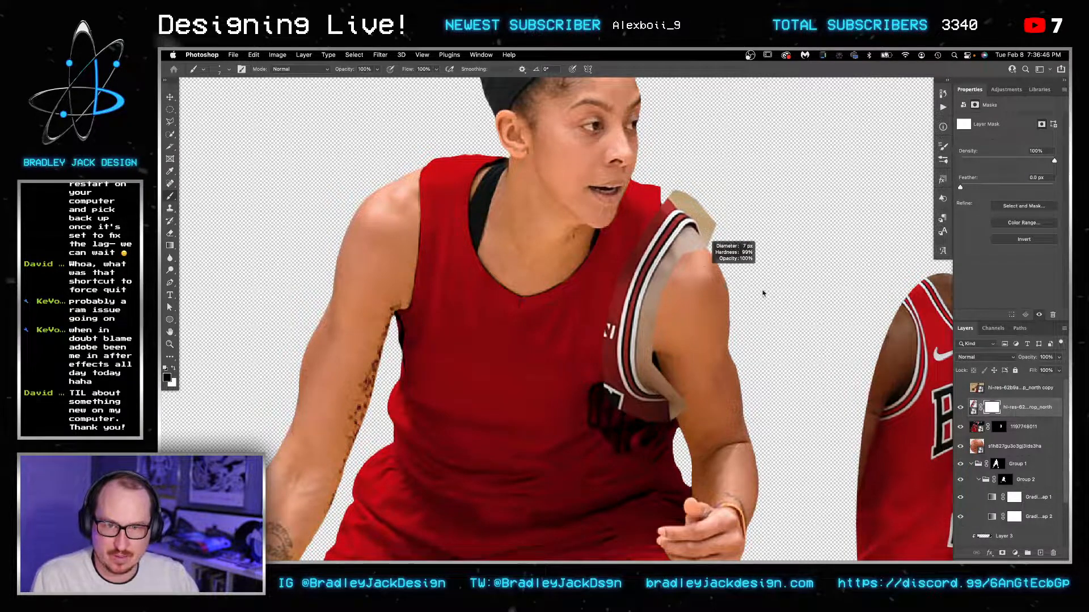
{"action": "left_click_drag", "start_coordinate": [746, 255], "coordinate": [761, 253]}
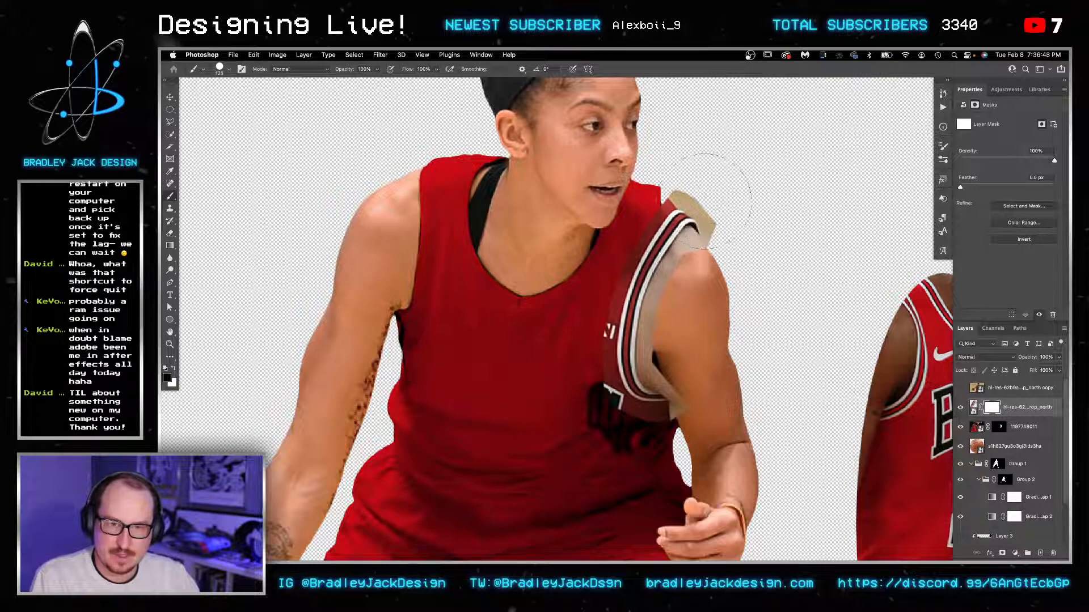
{"action": "key", "text": "bracketleft"}
{"action": "key", "text": "bracketleft"}
{"action": "key", "text": "bracketleft"}
{"action": "key", "text": "bracketleft"}
{"action": "key", "text": "bracketleft"}
{"action": "left_click", "coordinate": [691, 189]}
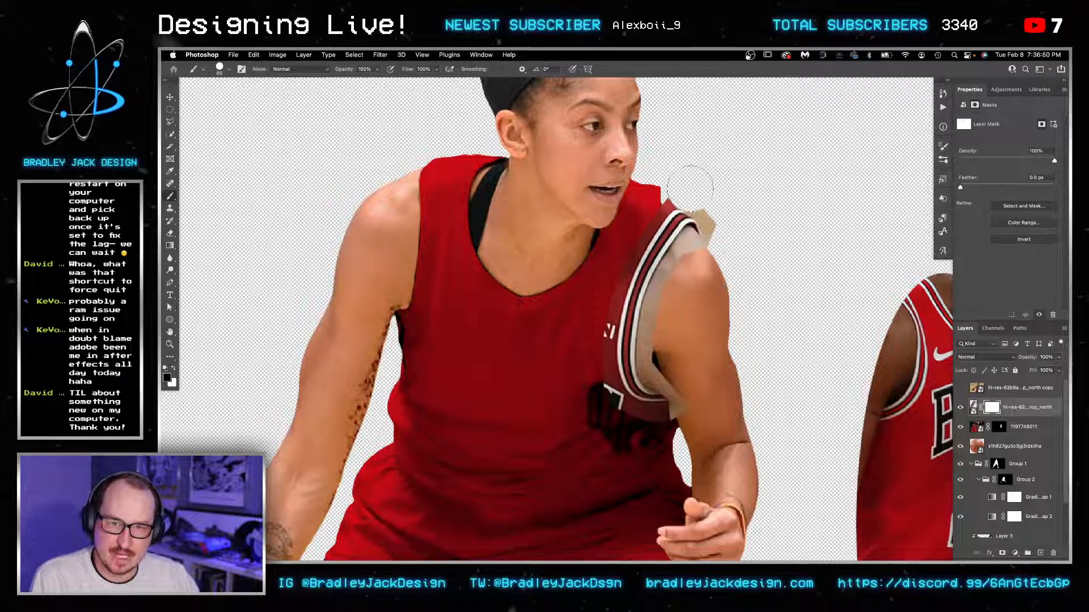
{"action": "left_click_drag", "start_coordinate": [691, 187], "coordinate": [724, 233]}
Step: Mask out the leftover photo areas covering the arm and shoulder with a smaller brush, keeping the striped trim
{"action": "key", "text": "bracketleft"}
{"action": "key", "text": "bracketleft"}
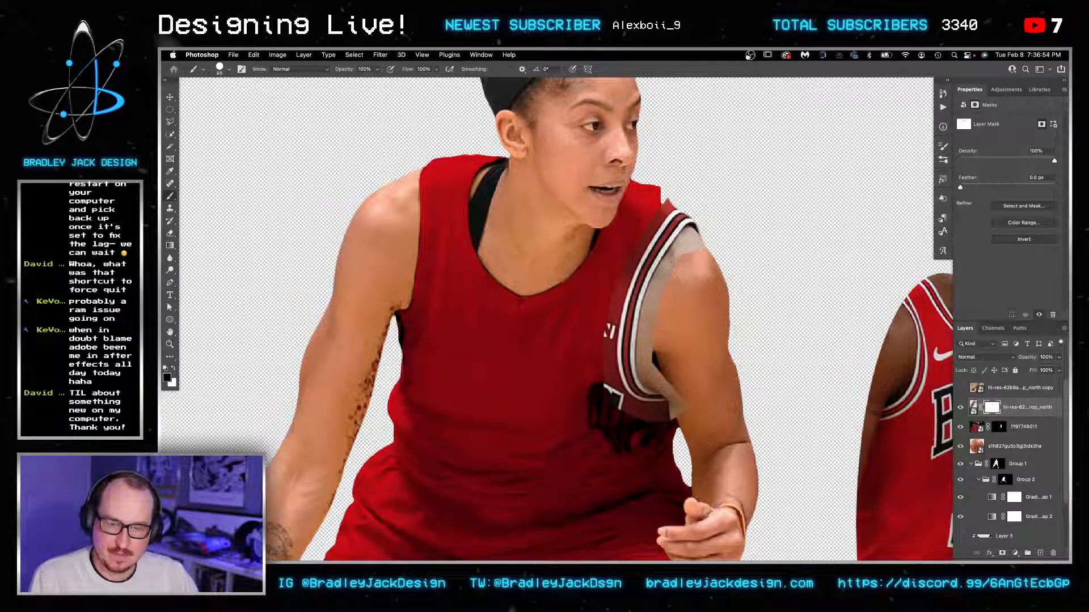
{"action": "mouse_move", "coordinate": [688, 412]}
{"action": "left_mouse_down"}
{"action": "mouse_move", "coordinate": [653, 367]}
{"action": "mouse_move", "coordinate": [646, 315]}
{"action": "mouse_move", "coordinate": [672, 329]}
{"action": "mouse_move", "coordinate": [663, 299]}
{"action": "left_mouse_up"}
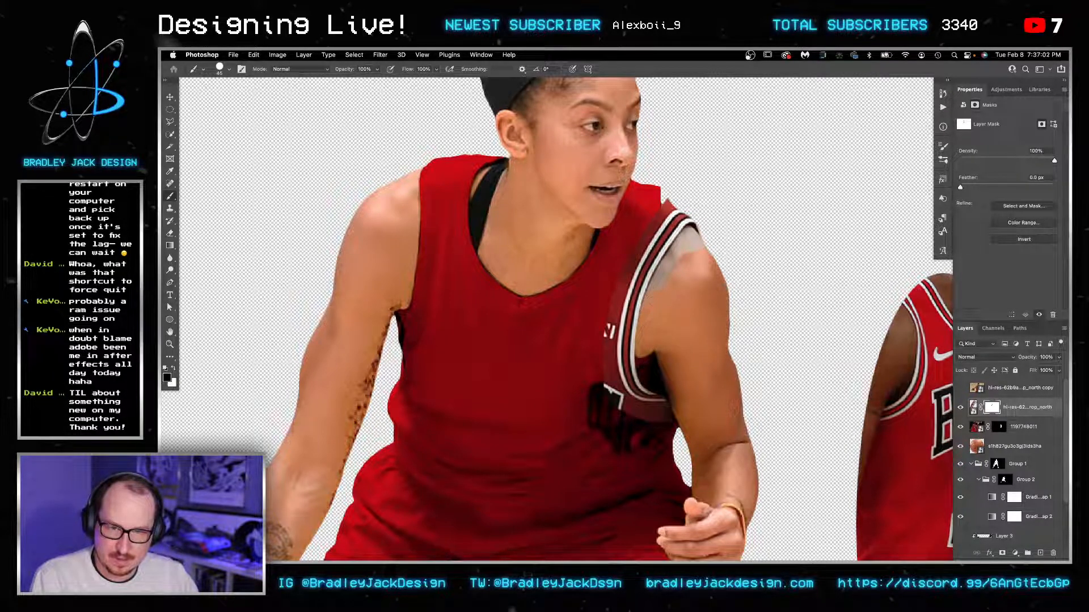
{"action": "scroll", "coordinate": [676, 282], "scroll_direction": "up", "scroll_amount": 3}
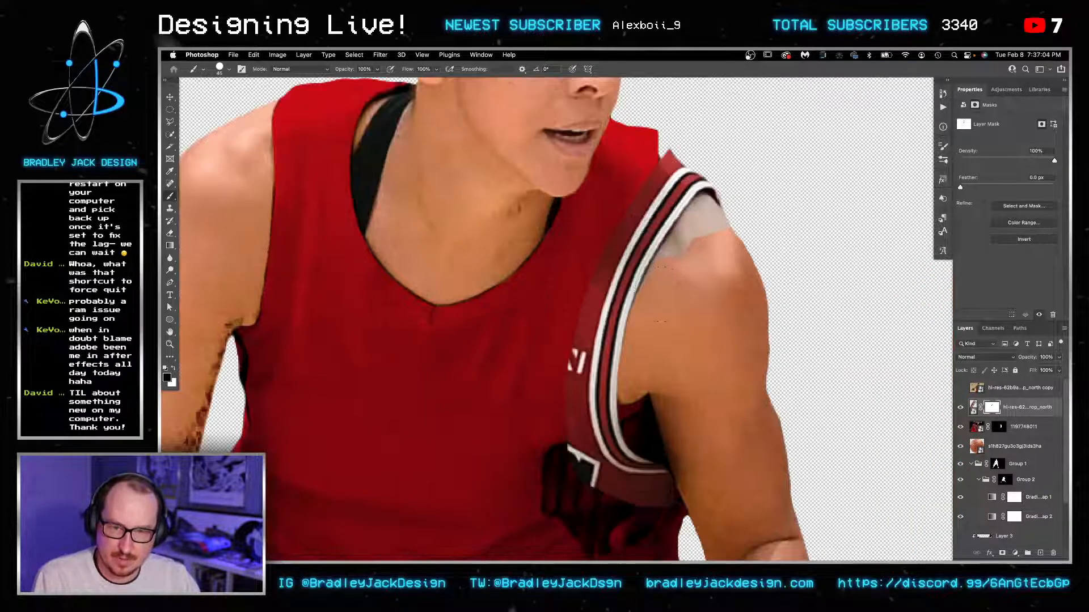
{"action": "mouse_move", "coordinate": [649, 269]}
{"action": "left_mouse_down"}
{"action": "mouse_move", "coordinate": [661, 250]}
{"action": "mouse_move", "coordinate": [711, 226]}
{"action": "mouse_move", "coordinate": [710, 194]}
{"action": "mouse_move", "coordinate": [695, 203]}
{"action": "mouse_move", "coordinate": [718, 202]}
{"action": "mouse_move", "coordinate": [711, 215]}
{"action": "left_mouse_up"}
{"action": "key", "text": "["}
{"action": "left_click", "coordinate": [679, 218]}
{"action": "key", "text": "bracketleft"}
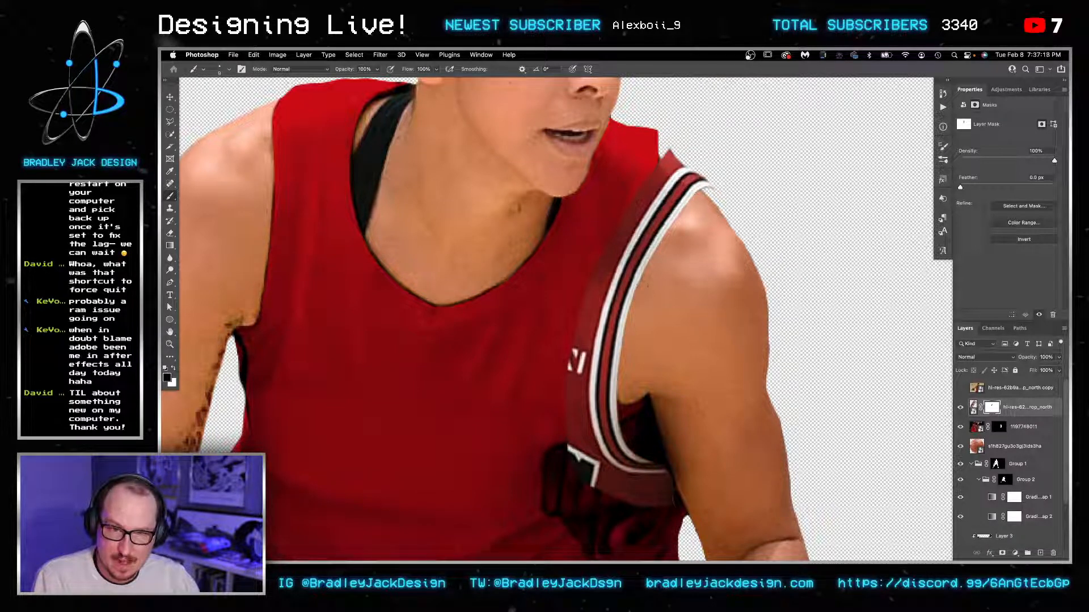
Step: Convert the masked trim layer to a smart object and shift it up along the armhole edge
{"action": "key", "text": "v"}
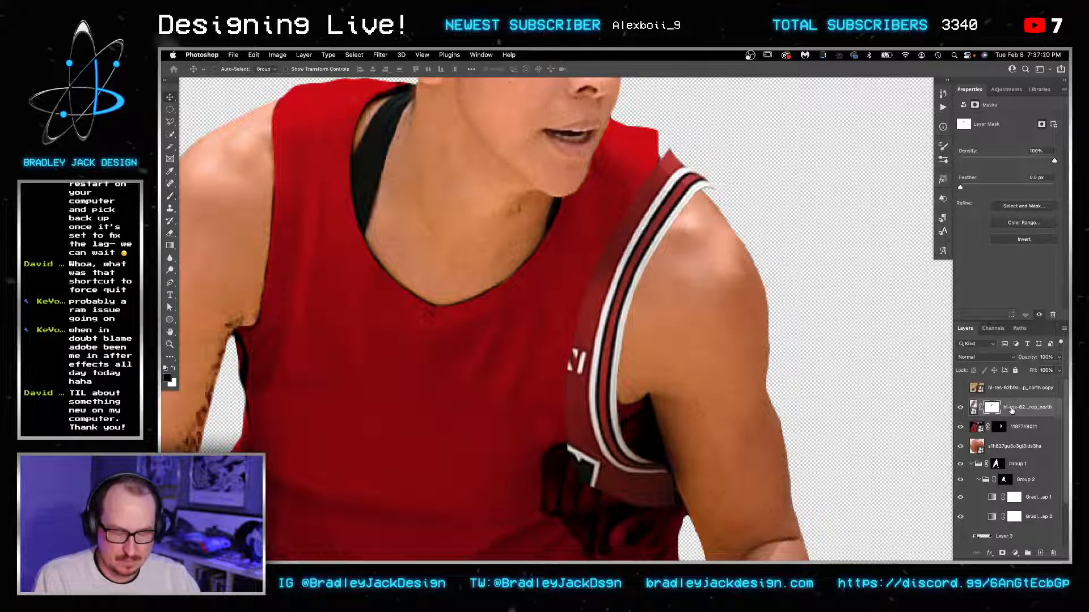
{"action": "key", "text": "super+alt+s"}
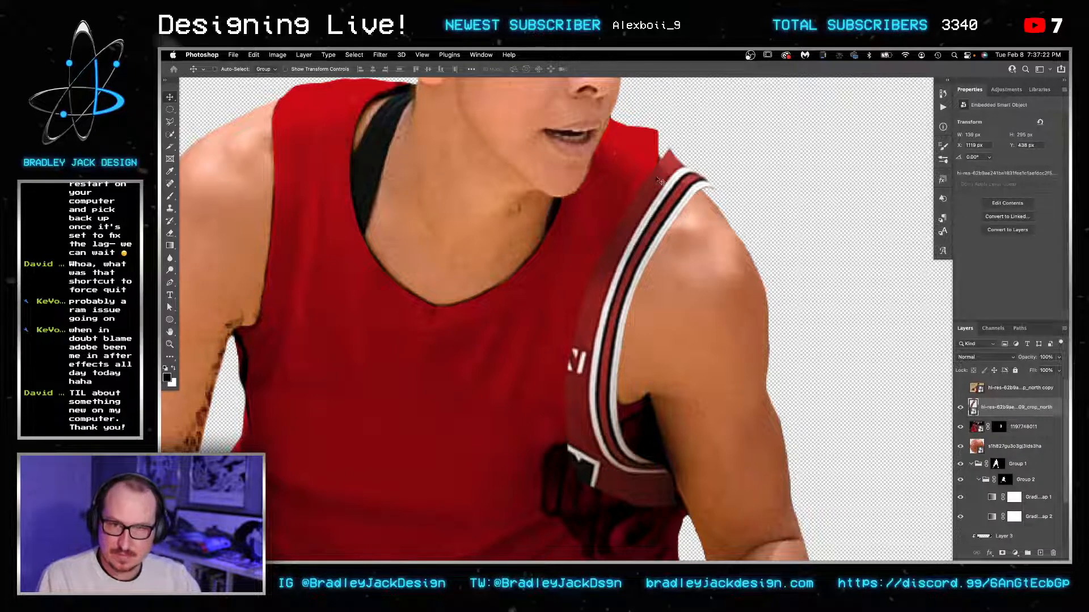
{"action": "left_click_drag", "start_coordinate": [707, 165], "coordinate": [681, 139]}
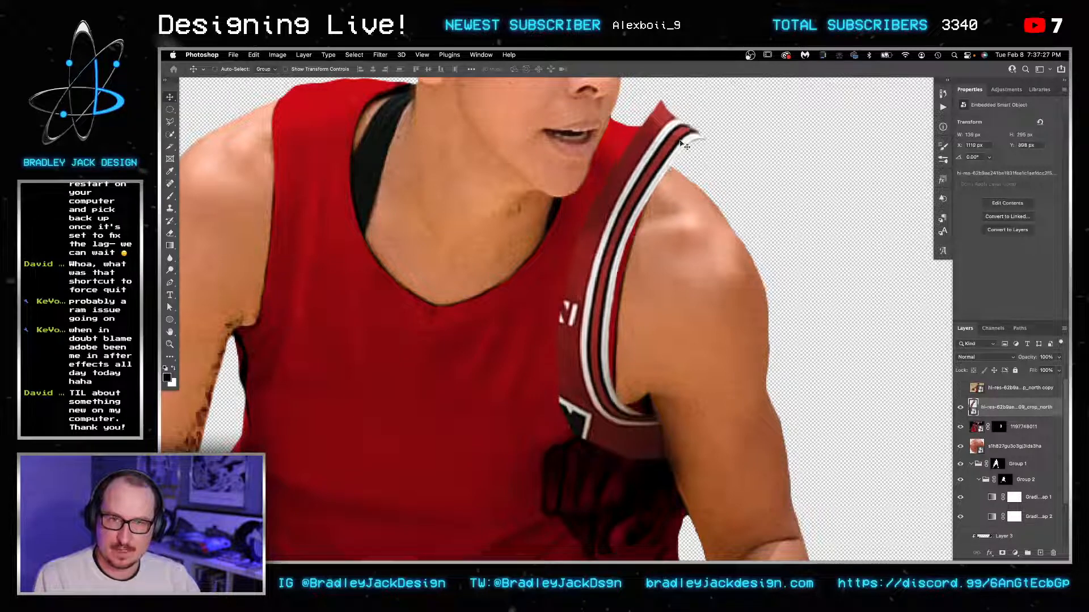
Step: Puppet Warp the trim with pins along its stripes, pulling its lower end up to curve under the armpit
{"action": "left_click", "coordinate": [278, 54]}
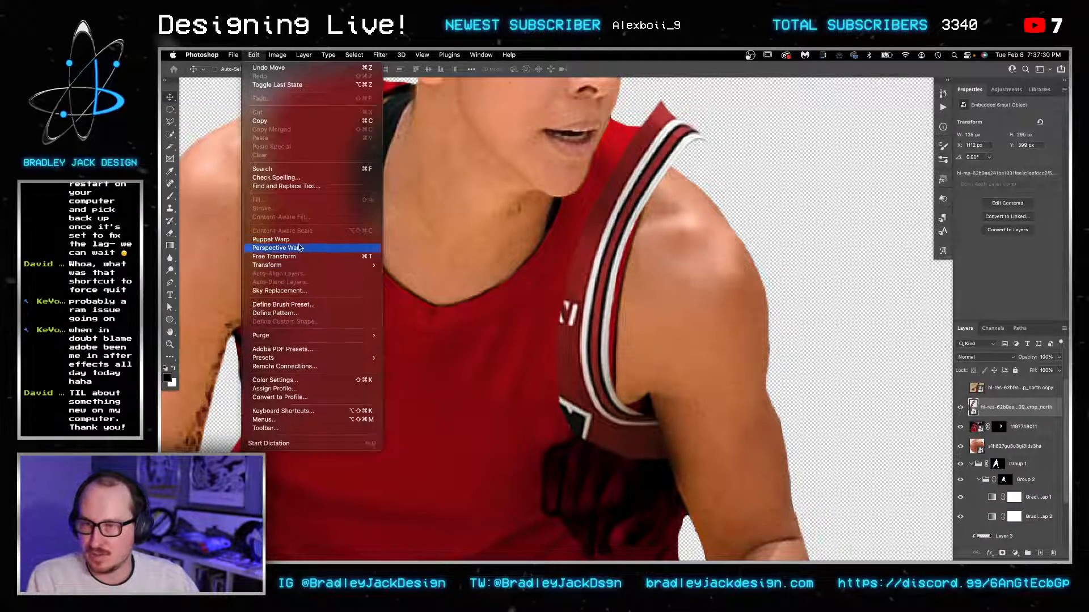
{"action": "left_click", "coordinate": [299, 248]}
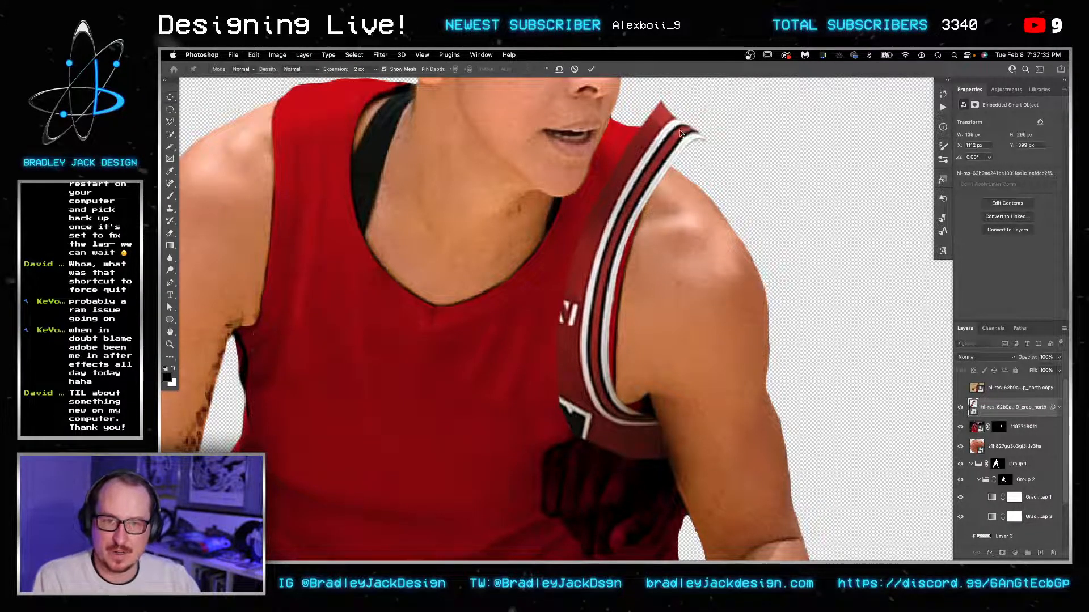
{"action": "left_click", "coordinate": [654, 451]}
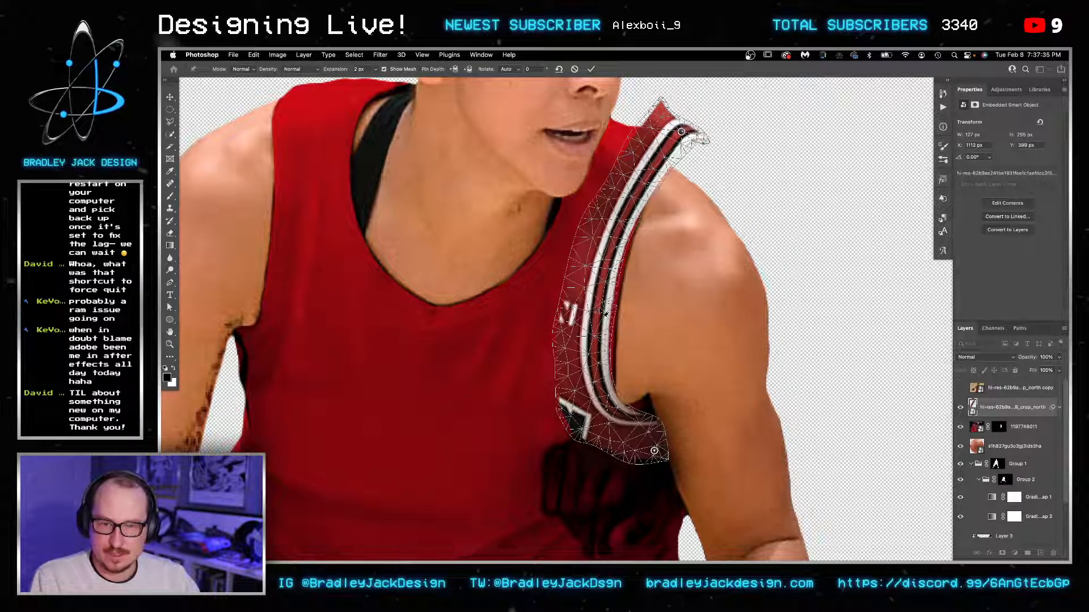
{"action": "left_click_drag", "start_coordinate": [606, 314], "coordinate": [606, 308]}
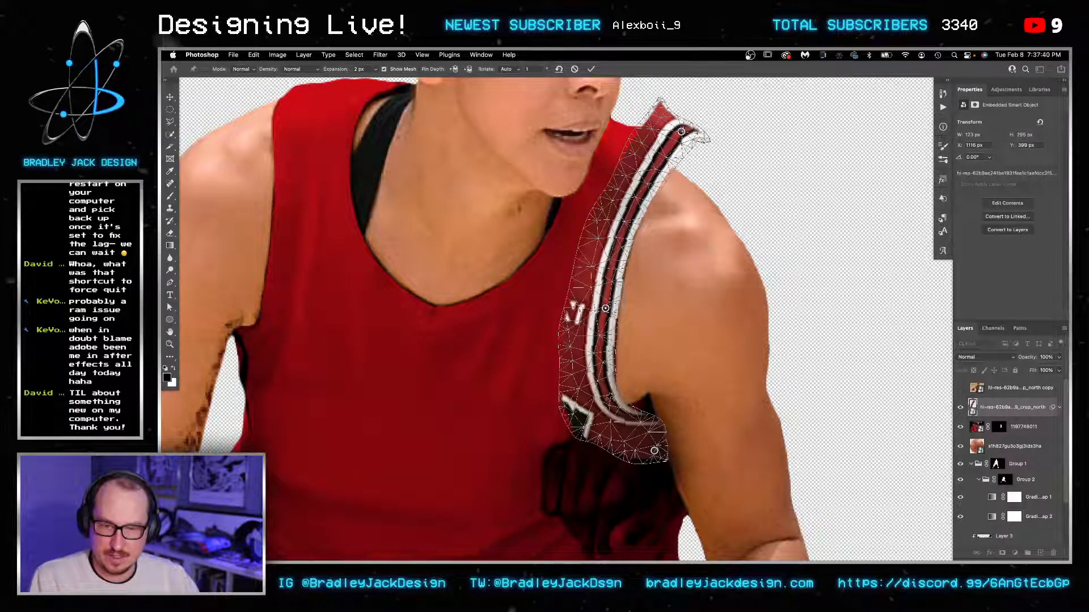
{"action": "left_click_drag", "start_coordinate": [606, 399], "coordinate": [607, 402]}
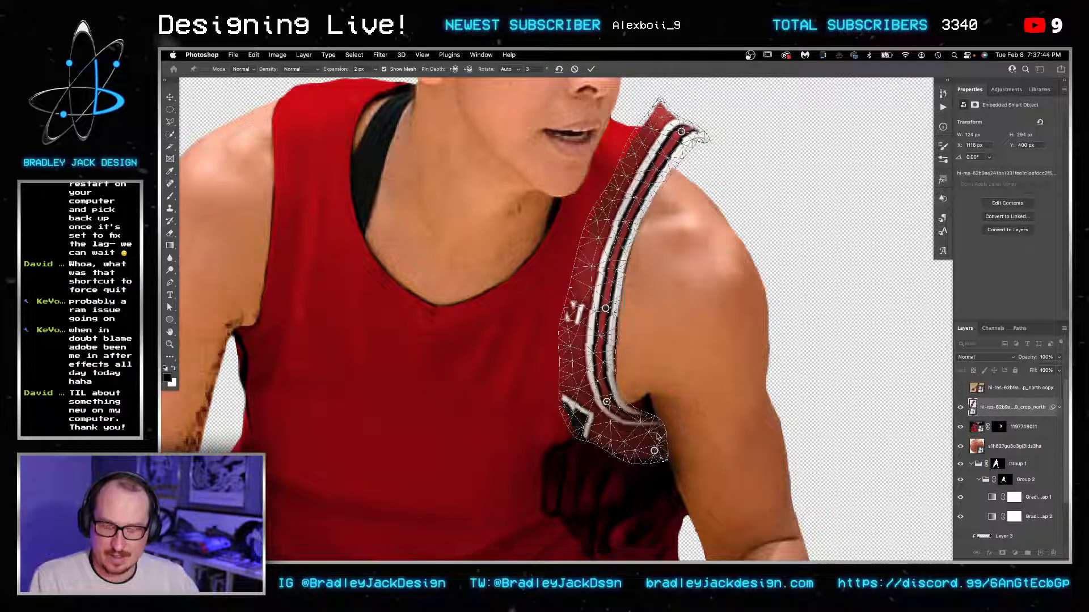
{"action": "left_click", "coordinate": [660, 453]}
{"action": "key", "text": "Return"}
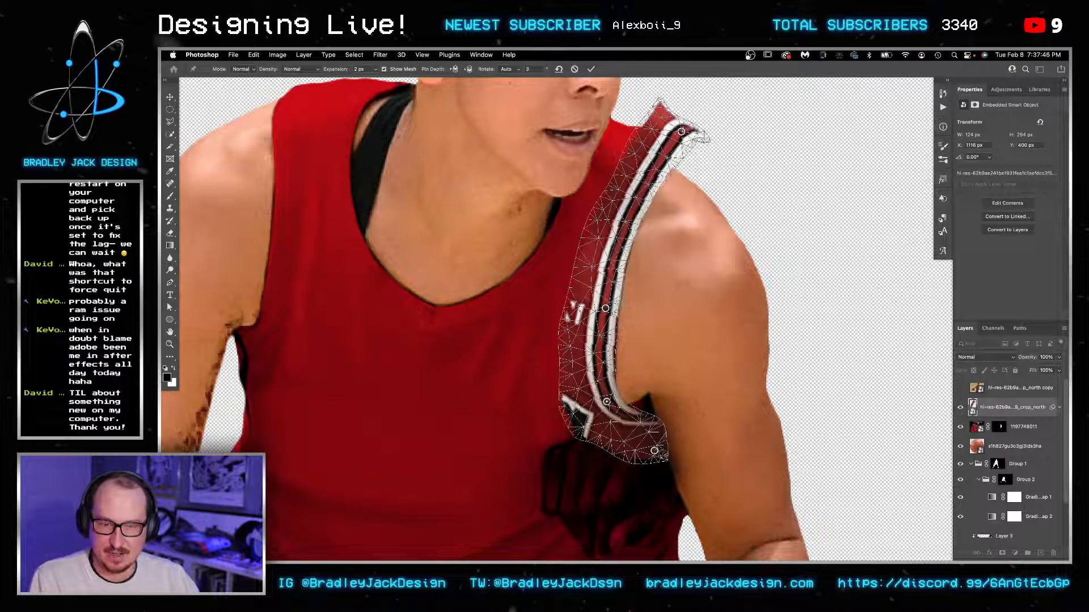
{"action": "left_click_drag", "start_coordinate": [655, 452], "coordinate": [656, 422]}
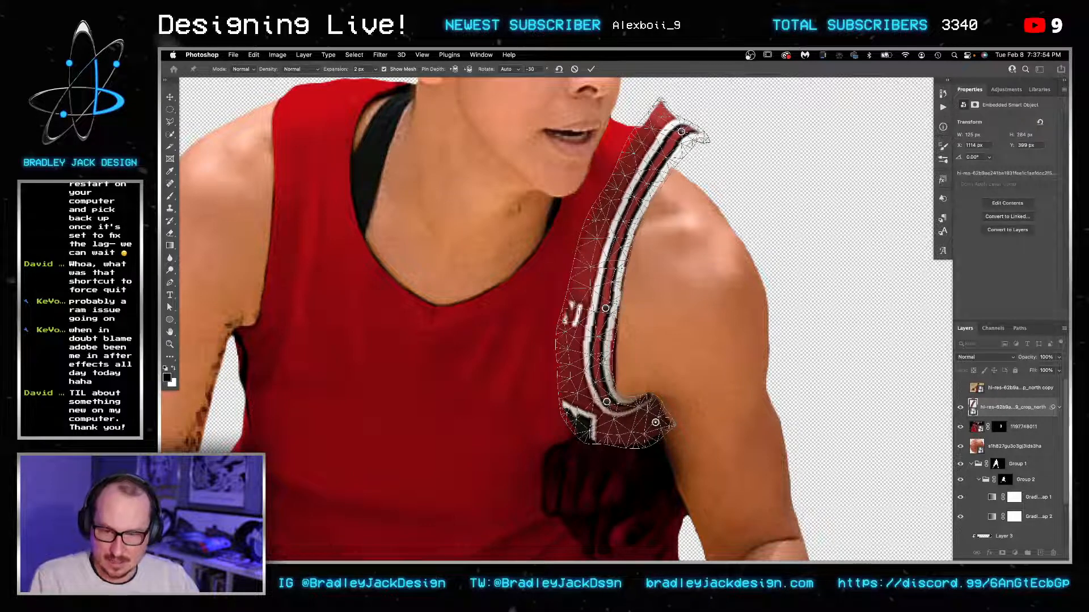
{"action": "left_click_drag", "start_coordinate": [600, 363], "coordinate": [602, 362]}
Step: Pull the trim's upper end inward onto the shoulder strap, add pins to shape the curve, and apply the warp
{"action": "left_click_drag", "start_coordinate": [684, 134], "coordinate": [643, 135]}
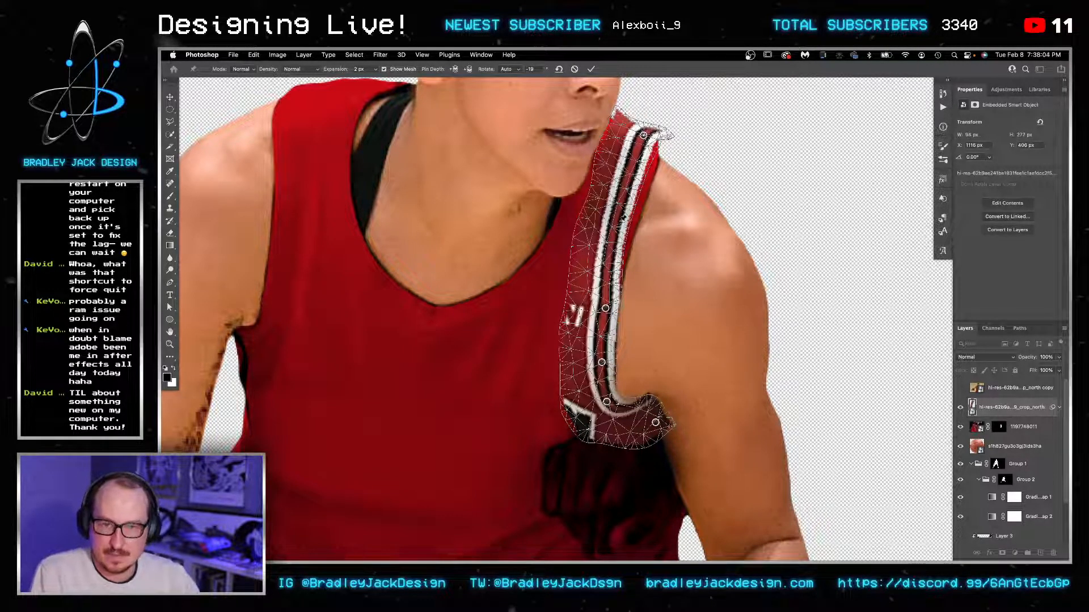
{"action": "left_click", "coordinate": [627, 214]}
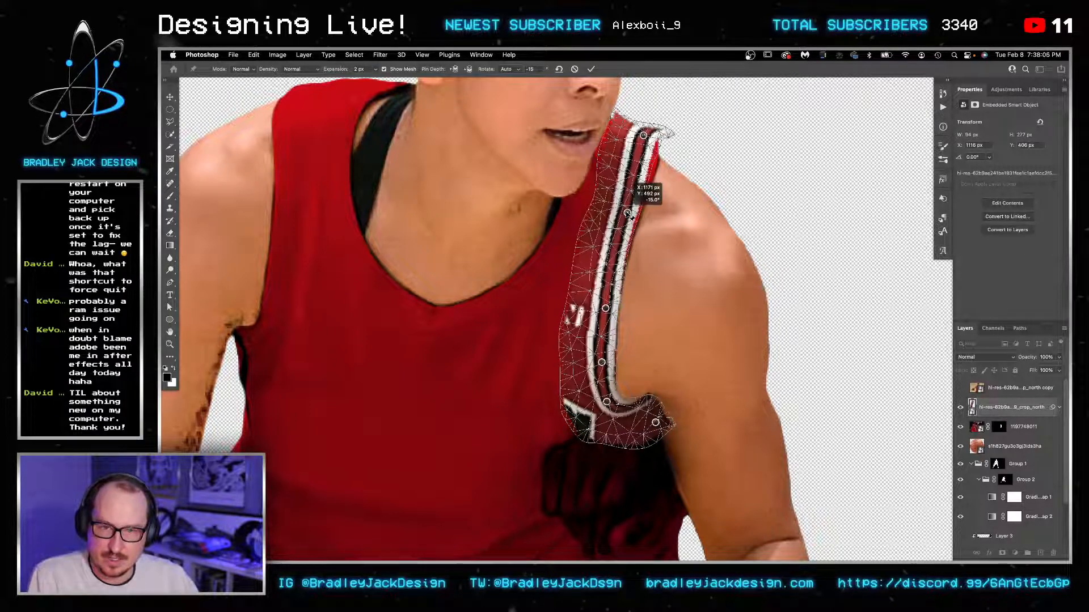
{"action": "left_click_drag", "start_coordinate": [628, 213], "coordinate": [632, 213]}
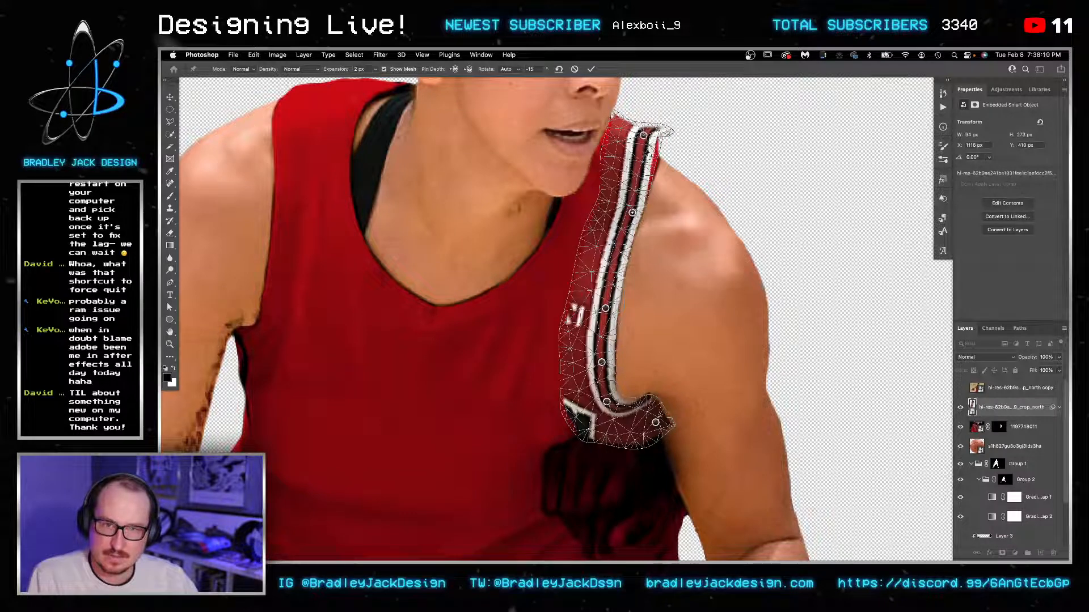
{"action": "left_click", "coordinate": [647, 168]}
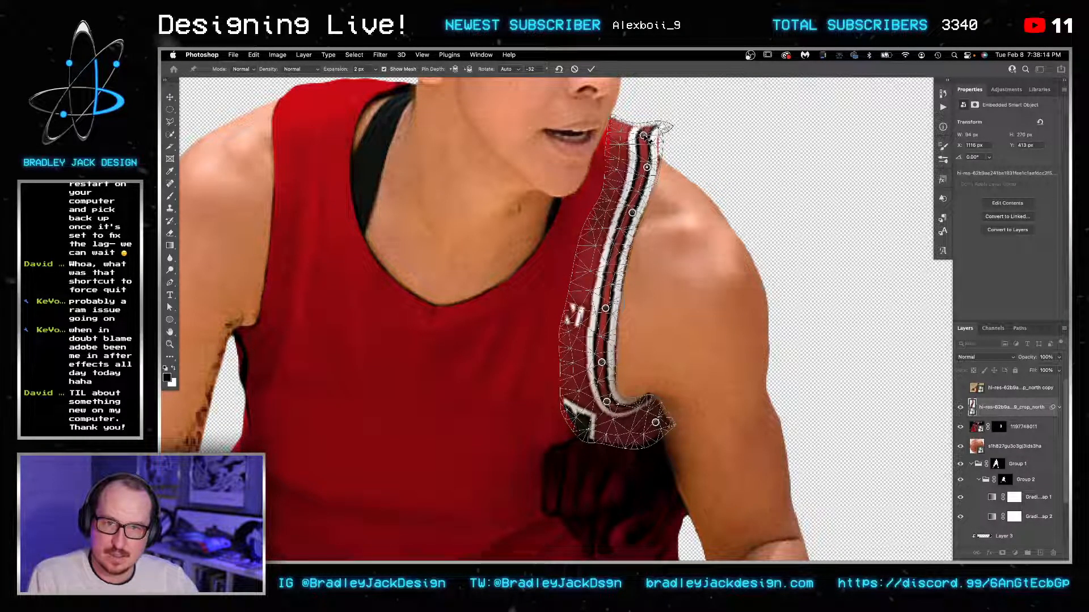
{"action": "left_click_drag", "start_coordinate": [646, 136], "coordinate": [647, 137]}
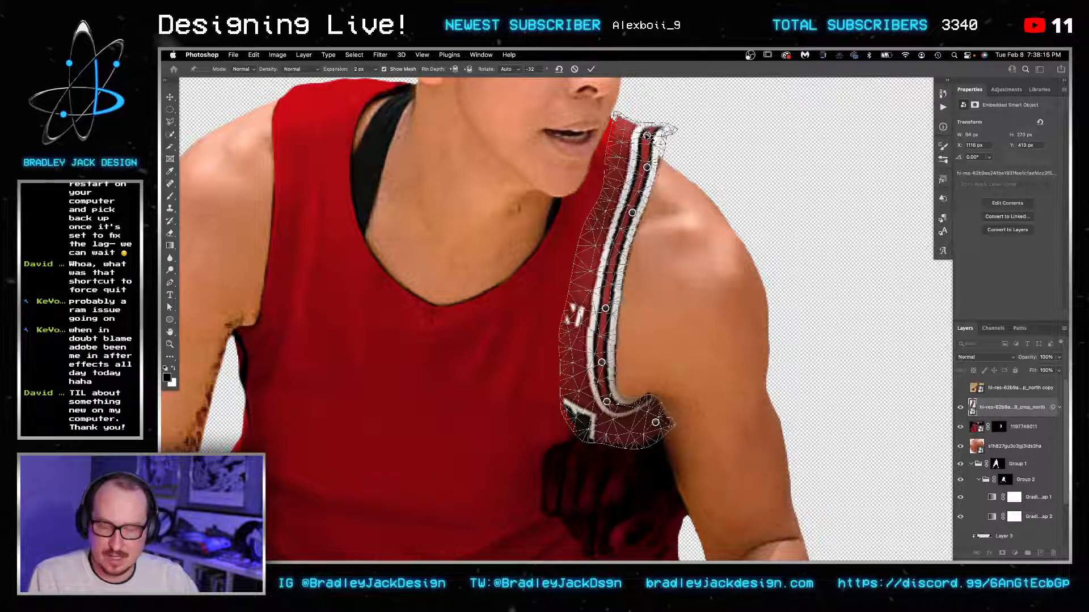
{"action": "key", "text": "Return"}
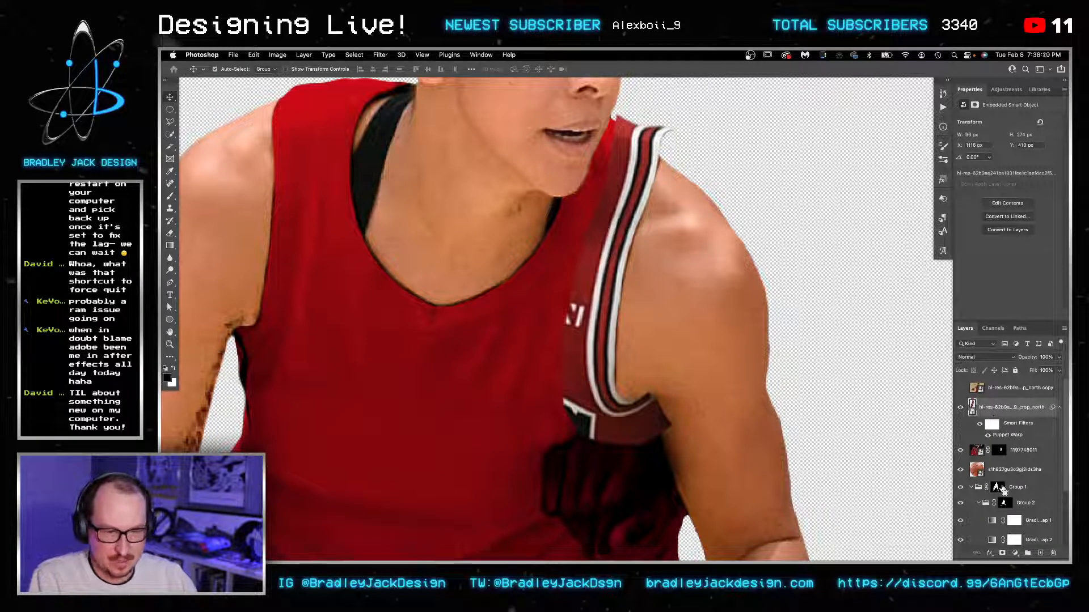
Step: Group the trim layer under a copy of Group 1's mask, and extend the trim's upper end by editing its Puppet Warp
{"action": "key", "text": "super+g"}
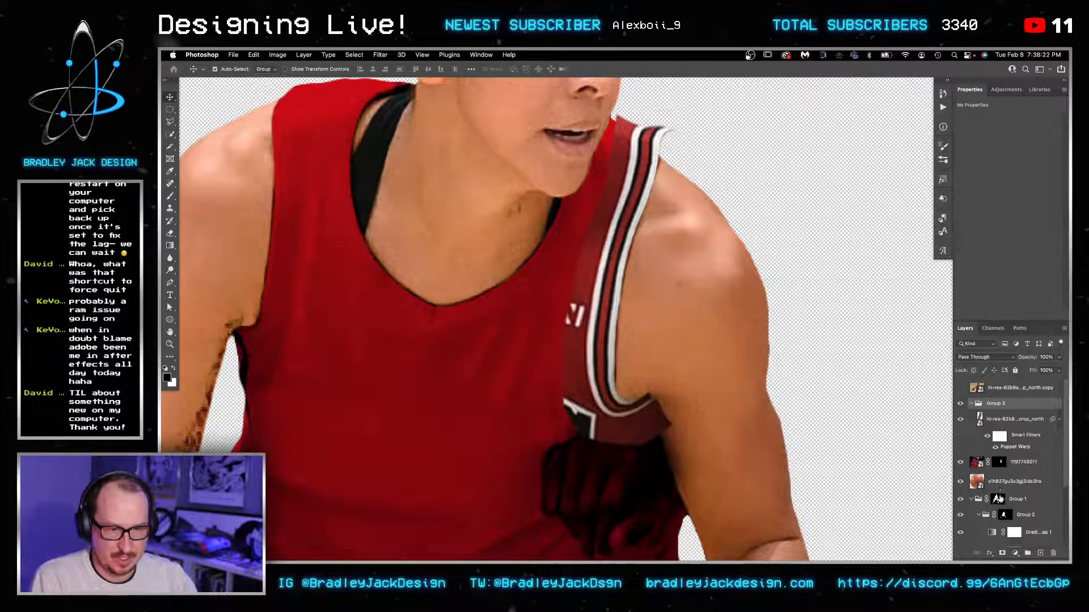
{"action": "left_click", "coordinate": [1002, 553]}
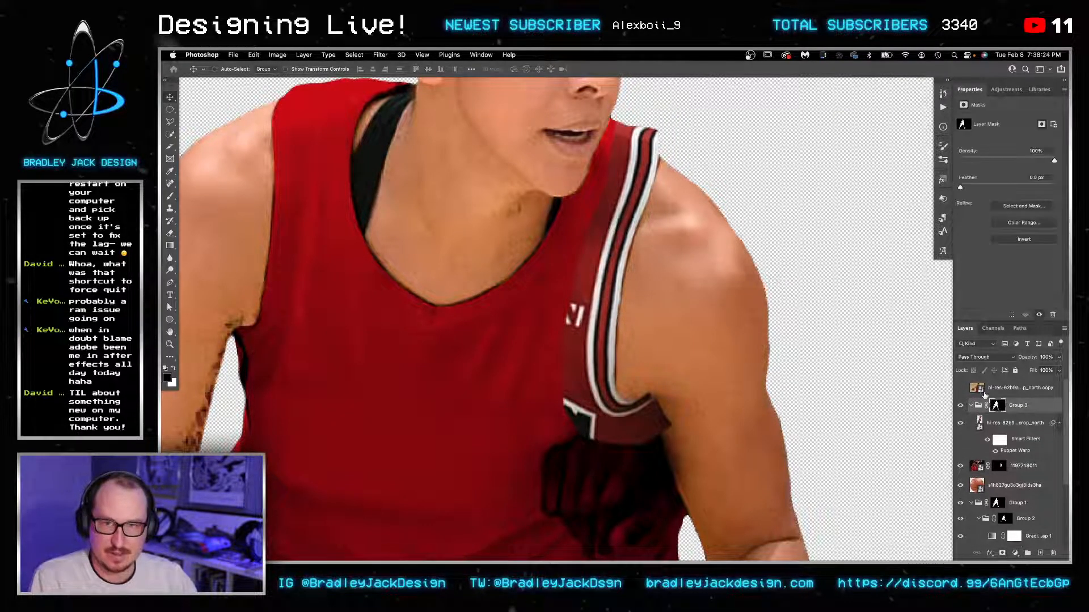
{"action": "left_click", "coordinate": [992, 425]}
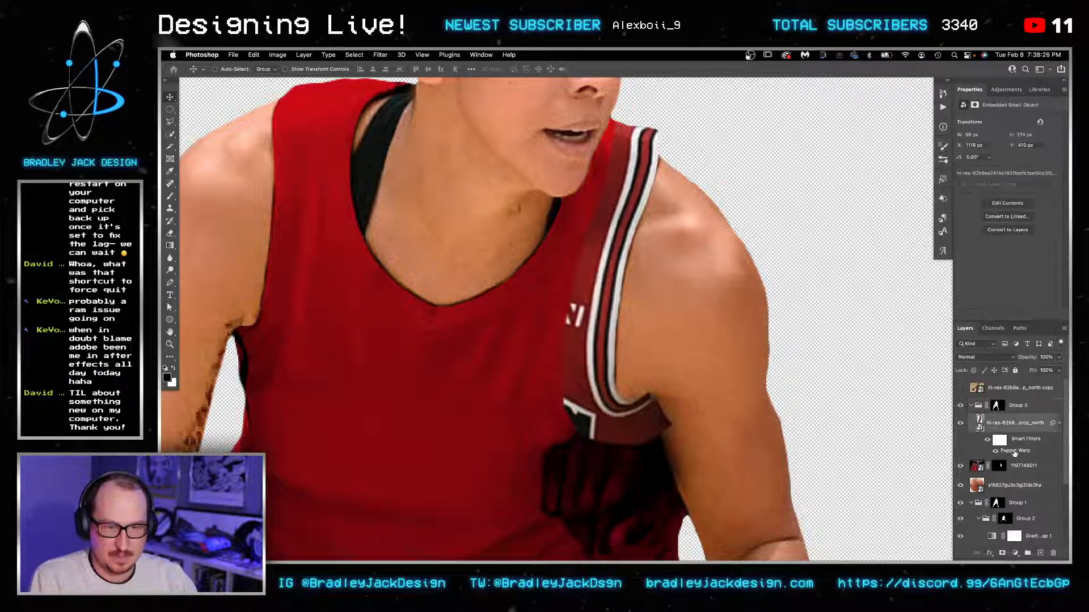
{"action": "double_click", "coordinate": [1015, 450]}
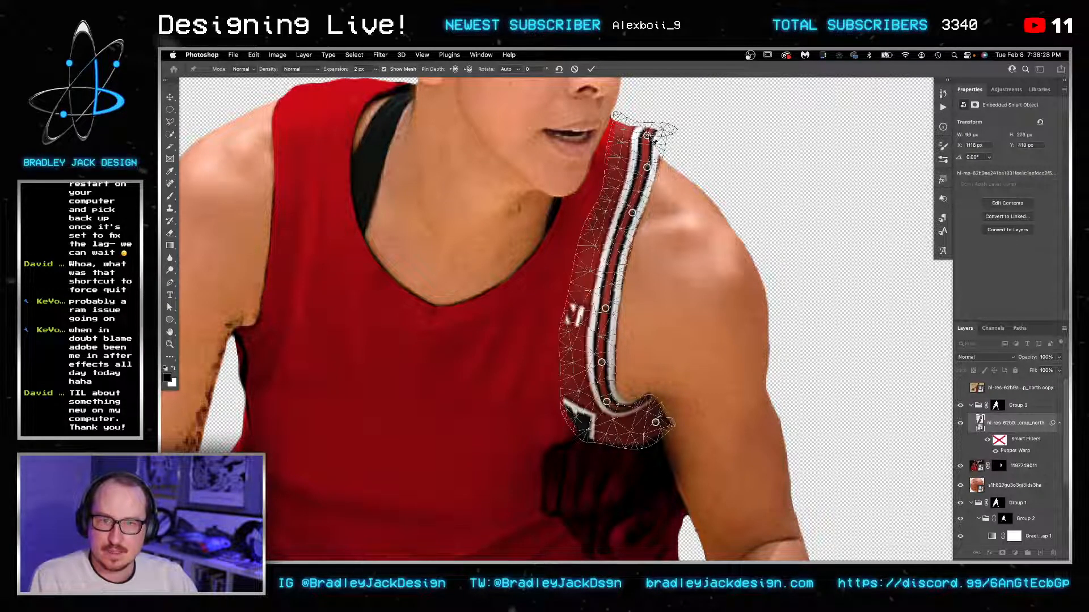
{"action": "left_click_drag", "start_coordinate": [653, 141], "coordinate": [651, 131]}
{"action": "key", "text": "Return"}
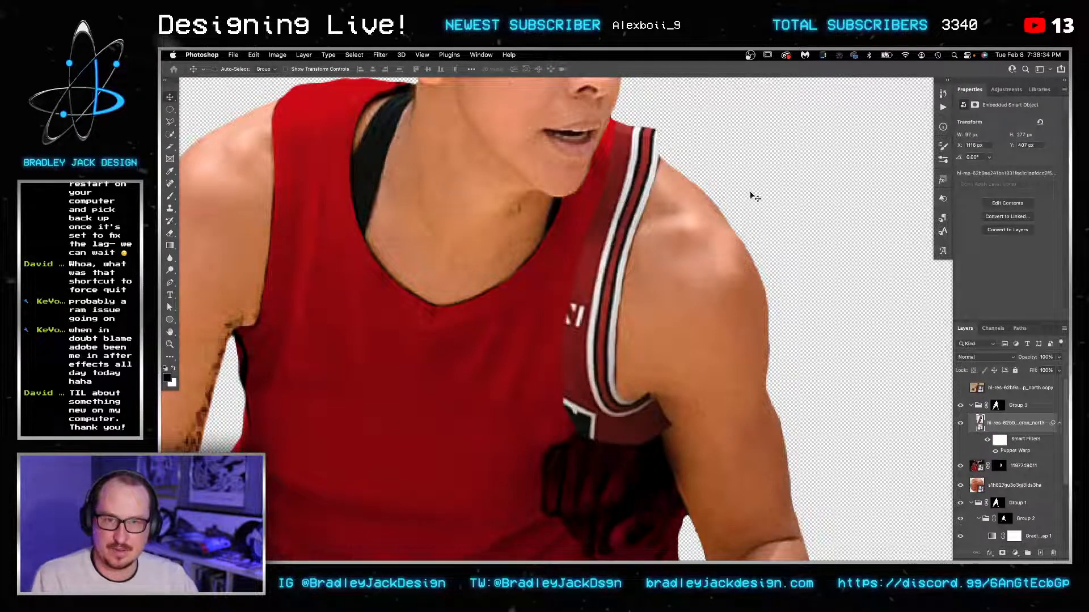
Step: Inspect the whole player and toggle the trim layer's visibility to compare it with the original armhole edge
{"action": "left_click", "coordinate": [667, 262], "text": "alt+super"}
{"action": "left_click", "coordinate": [667, 261], "text": "alt+super"}
{"action": "left_click", "coordinate": [668, 260], "text": "alt+super"}
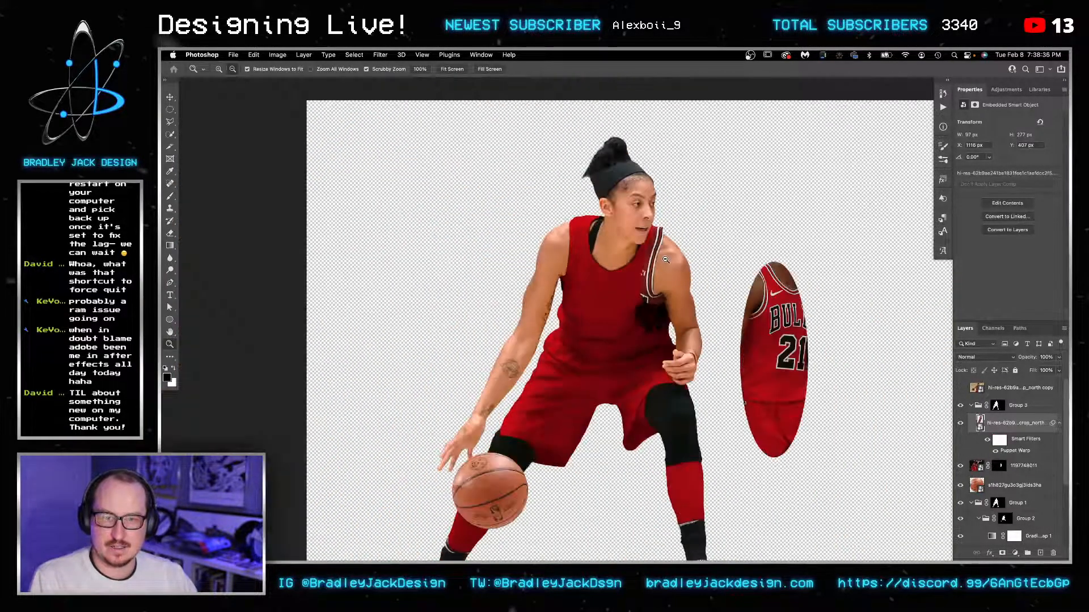
{"action": "left_click", "coordinate": [670, 261], "text": "alt+super"}
{"action": "left_click_drag", "start_coordinate": [672, 254], "coordinate": [739, 248]}
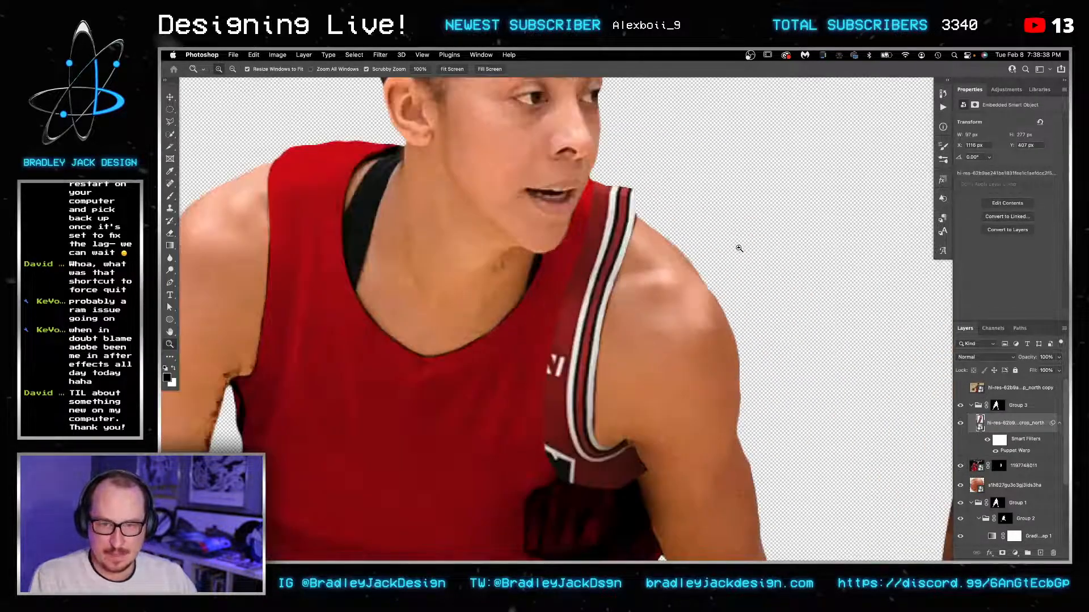
{"action": "left_click", "coordinate": [960, 423]}
{"action": "left_click", "coordinate": [960, 423]}
{"action": "left_click", "coordinate": [960, 423]}
{"action": "left_click", "coordinate": [960, 424]}
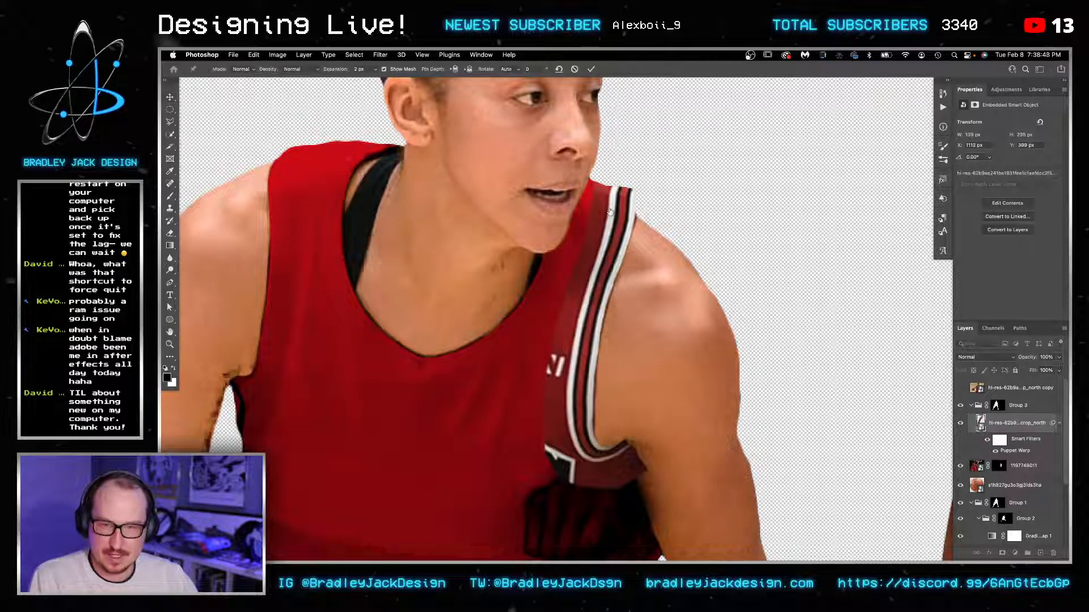
{"action": "double_click", "coordinate": [1014, 451]}
{"action": "scroll", "coordinate": [626, 189], "scroll_direction": "up", "scroll_amount": 2}
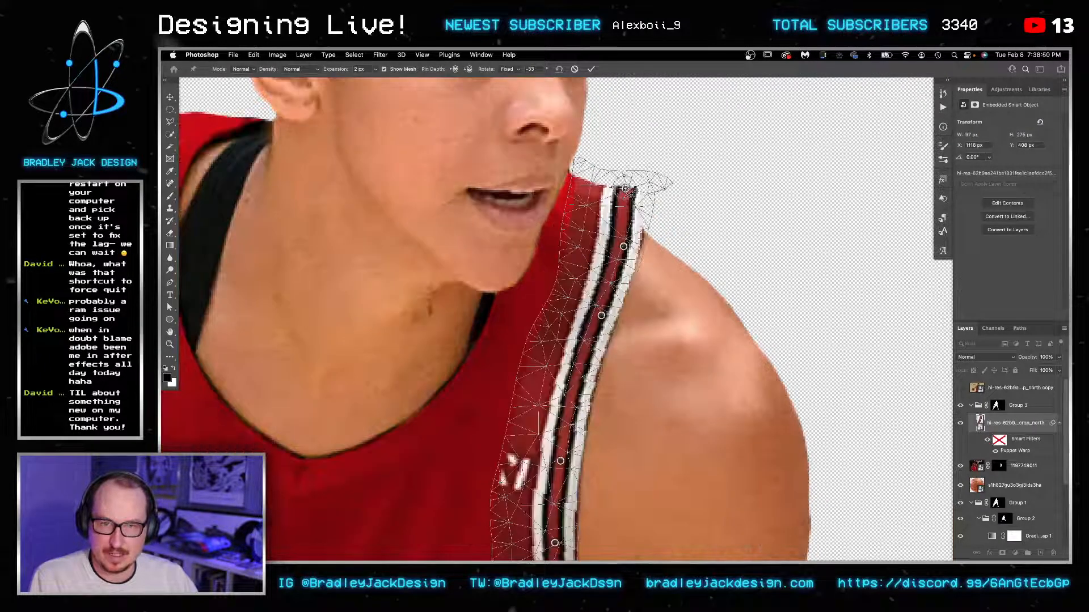
{"action": "scroll", "coordinate": [626, 189], "scroll_direction": "up", "scroll_amount": 2}
{"action": "scroll", "coordinate": [626, 189], "scroll_direction": "up", "scroll_amount": 1}
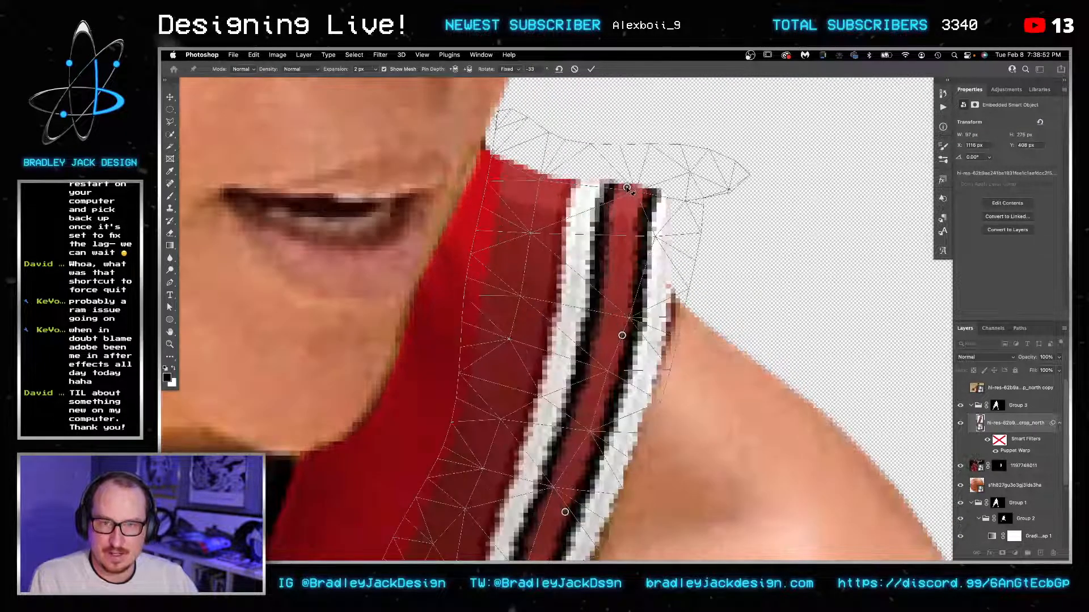
{"action": "left_click_drag", "start_coordinate": [627, 188], "coordinate": [622, 187]}
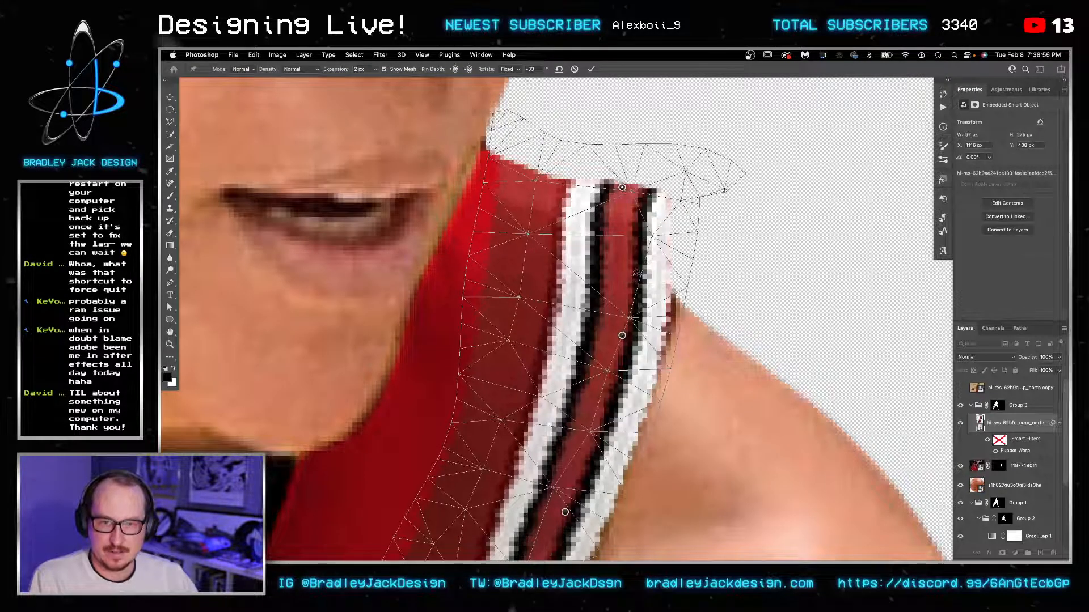
{"action": "right_click", "coordinate": [622, 188]}
{"action": "left_click", "coordinate": [624, 163]}
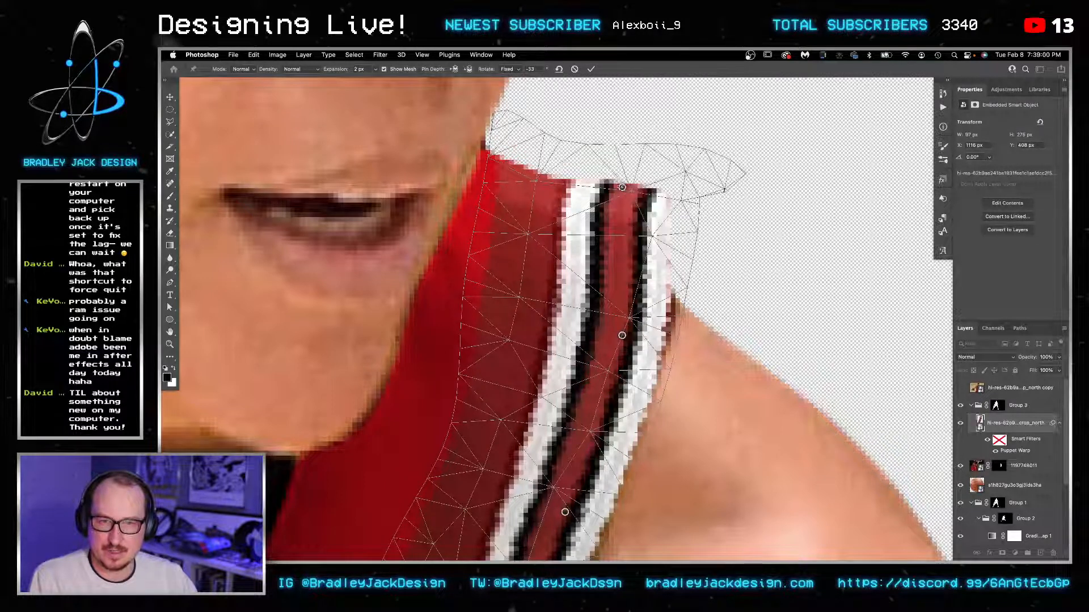
{"action": "key", "text": "Delete"}
{"action": "left_click", "coordinate": [622, 187]}
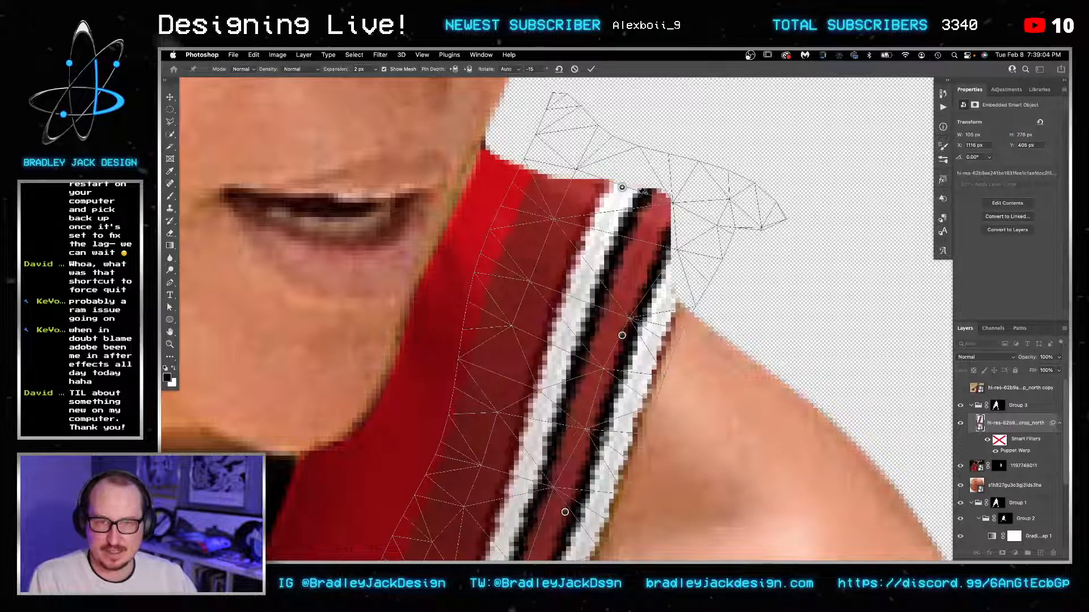
{"action": "key", "text": "Return"}
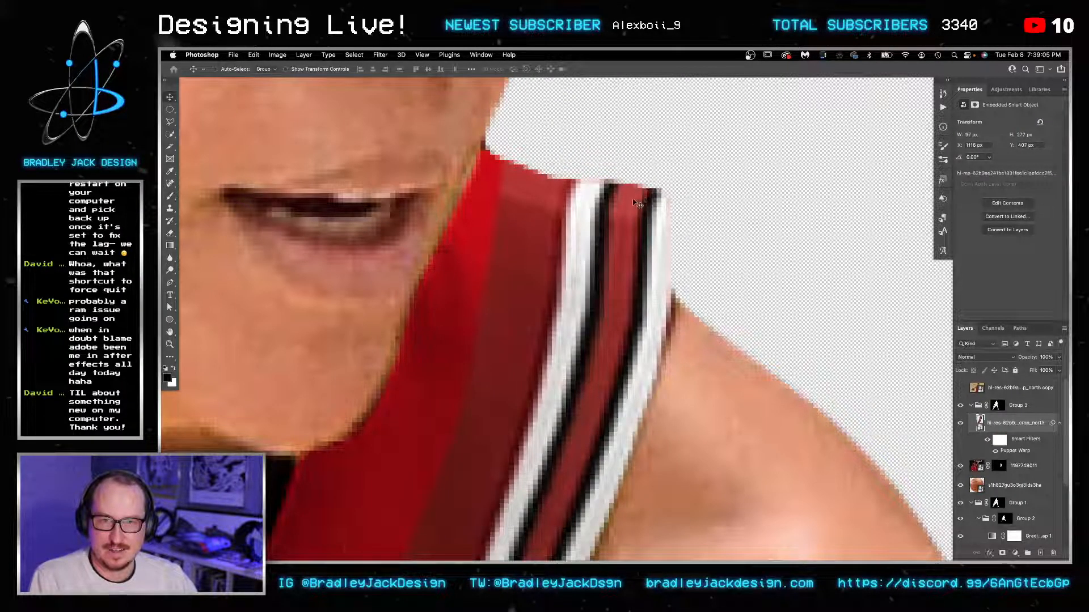
Step: Edit the trim's Puppet Warp, rotating its top pin and shifting it slightly inward on the shoulder strap, and apply it
{"action": "double_click", "coordinate": [1015, 450]}
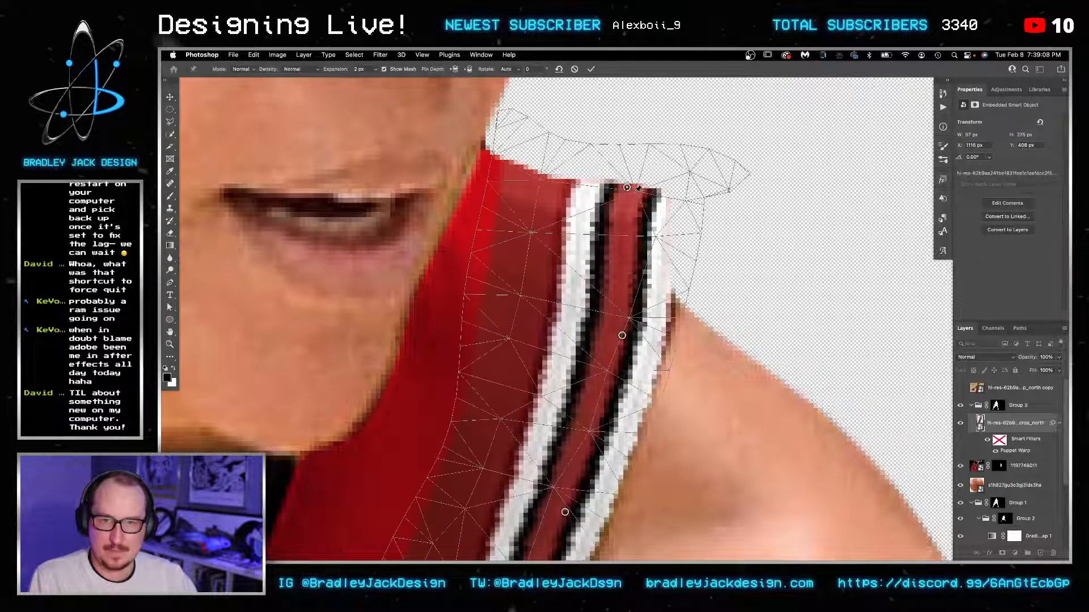
{"action": "left_click", "coordinate": [627, 187]}
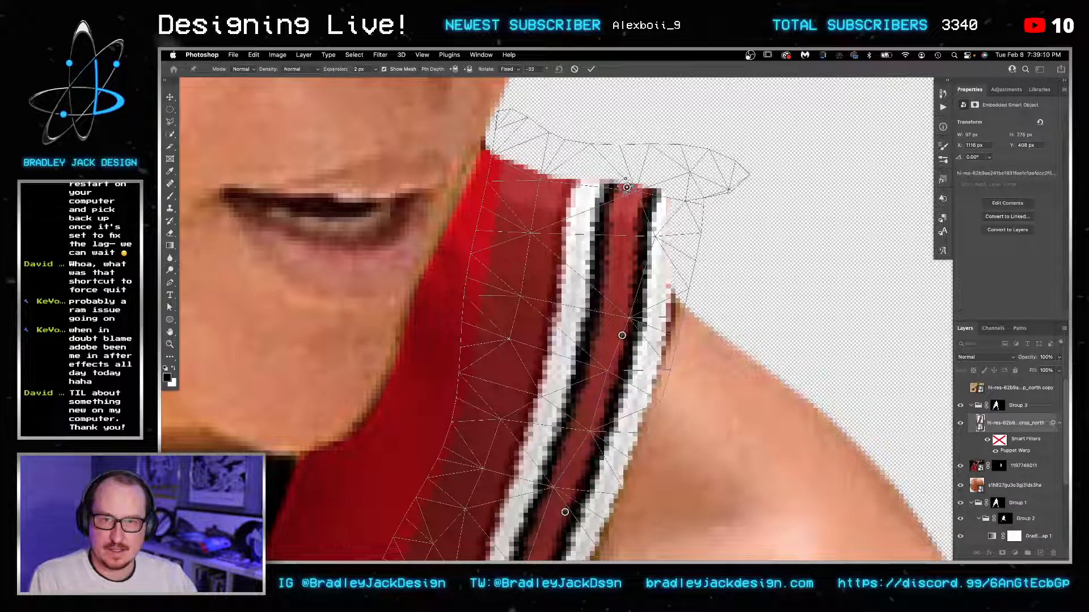
{"action": "left_click_drag", "start_coordinate": [627, 193], "coordinate": [618, 188]}
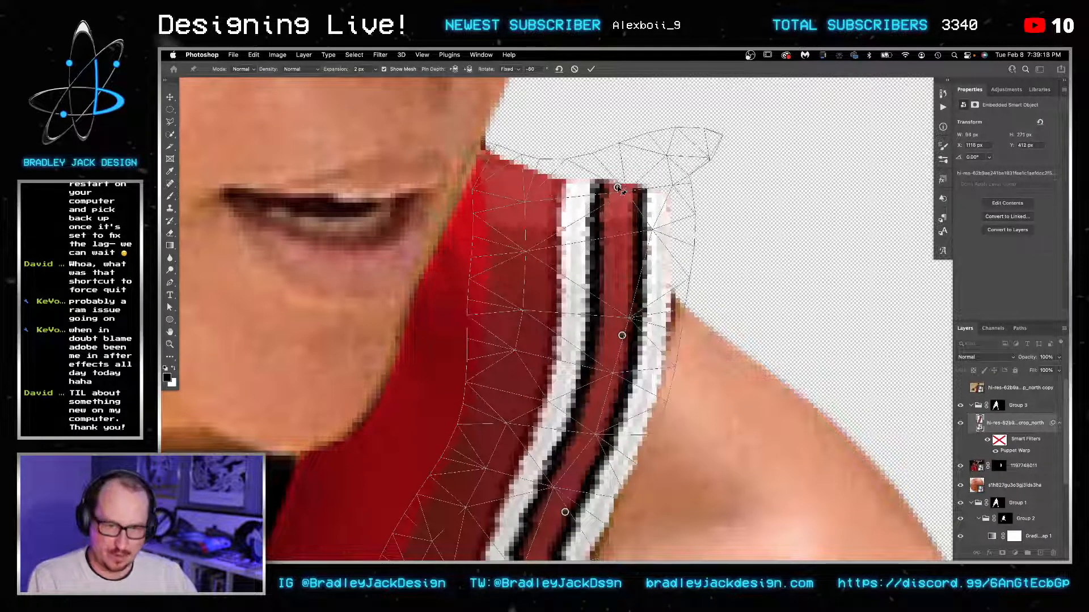
{"action": "key", "text": "Return"}
{"action": "key", "text": "super+0"}
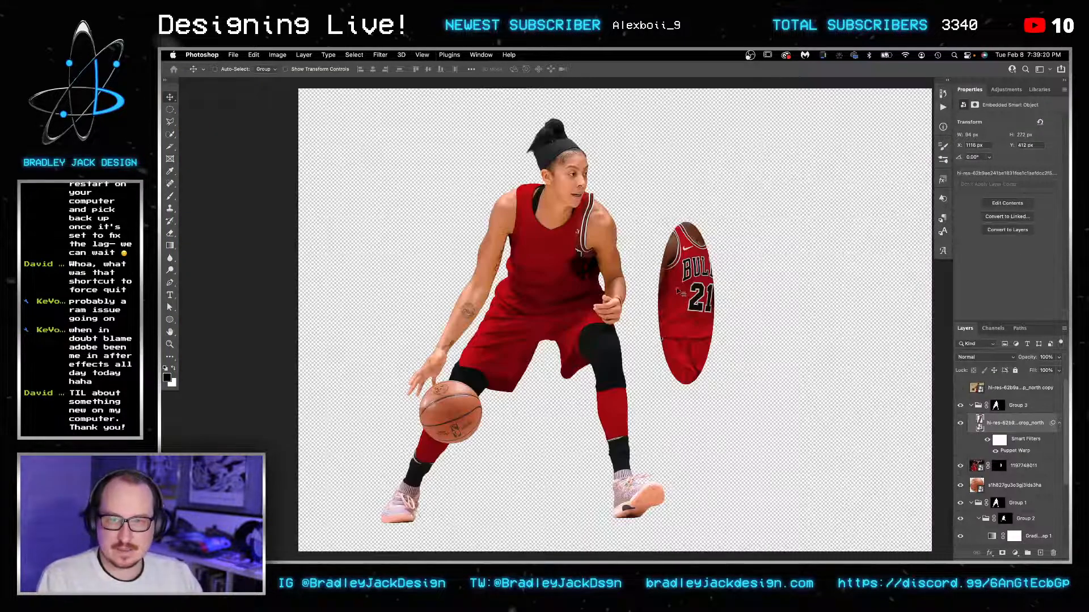
Step: Clip a Selective Color adjustment to the trim layer, setting the Reds to Cyan -41% and Black +18%
{"action": "key", "text": "z"}
{"action": "left_click_drag", "start_coordinate": [602, 195], "coordinate": [627, 212]}
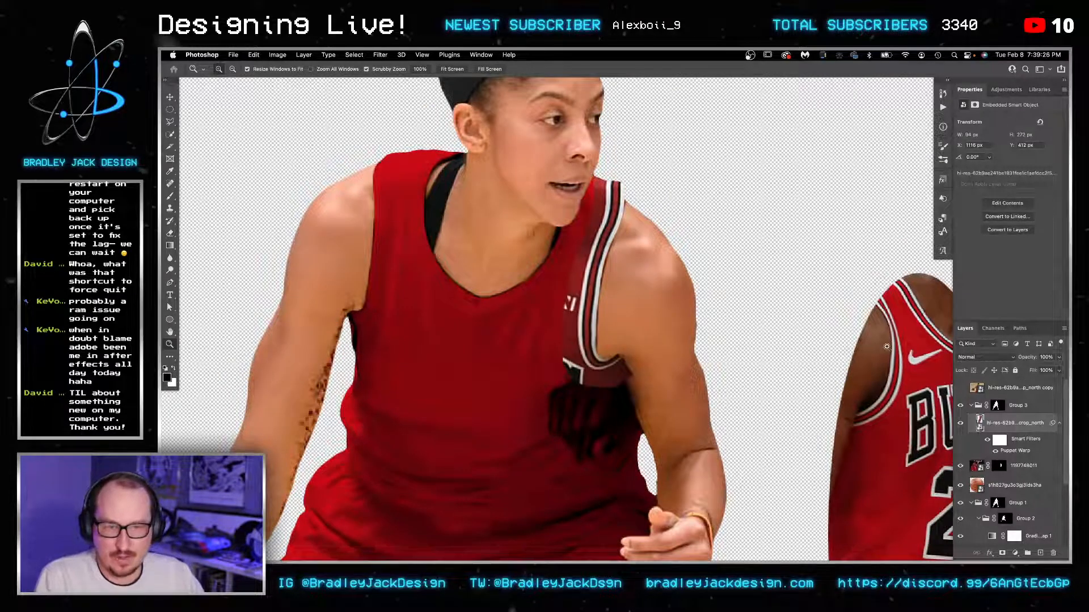
{"action": "left_click", "coordinate": [1005, 90]}
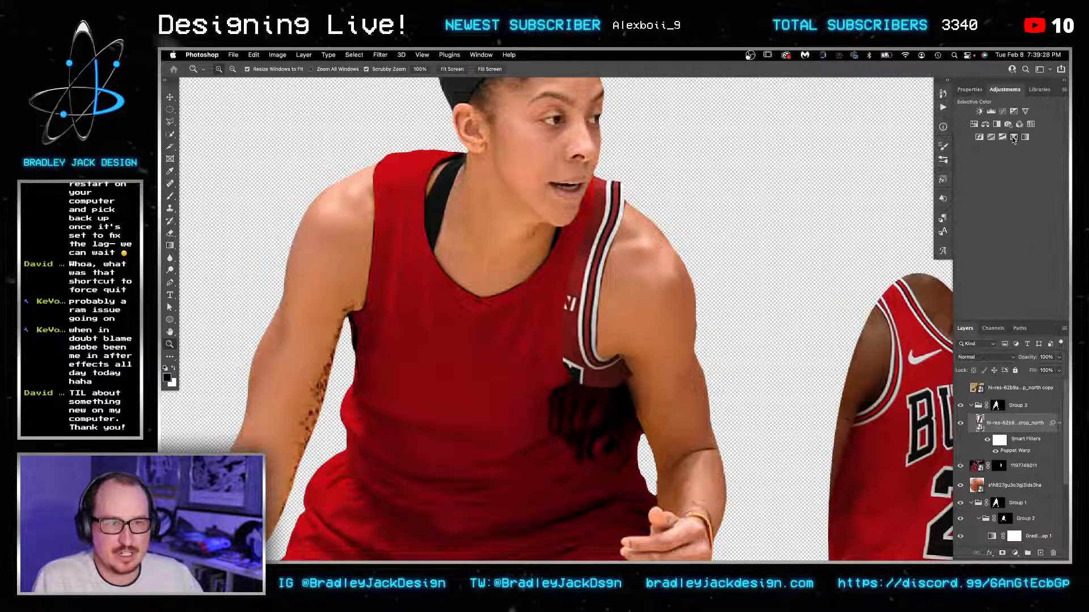
{"action": "left_click", "coordinate": [1013, 137]}
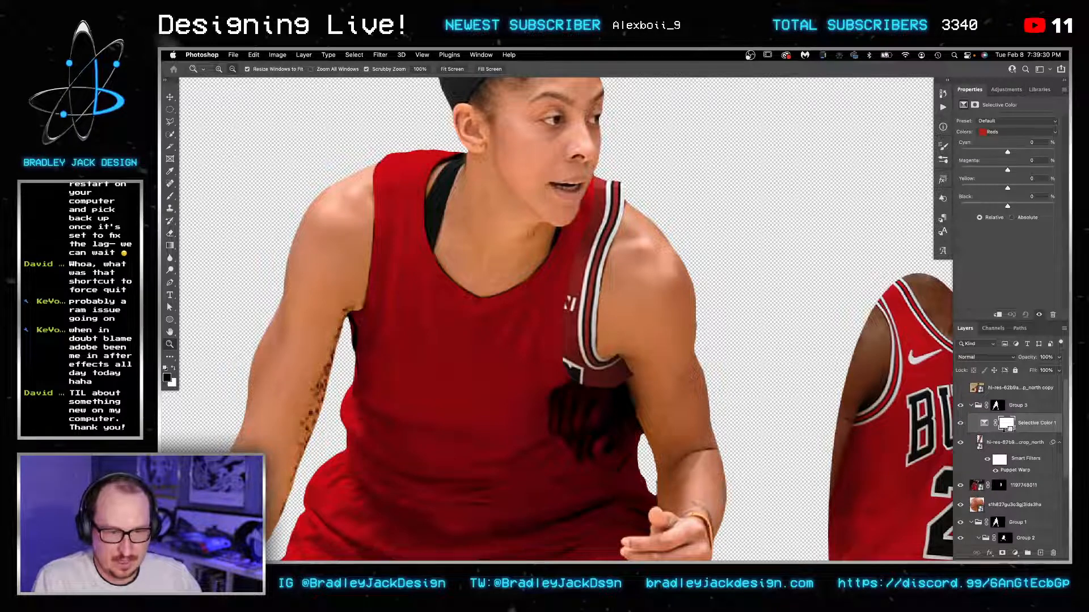
{"action": "left_click", "coordinate": [1011, 432], "text": "alt"}
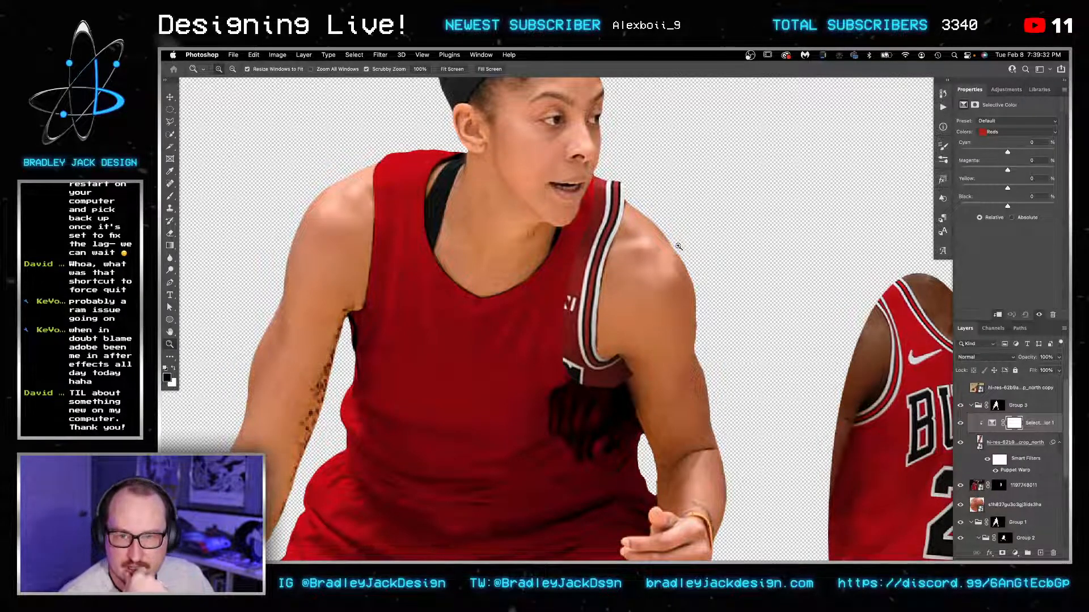
{"action": "left_click", "coordinate": [992, 152]}
{"action": "left_click_drag", "start_coordinate": [992, 153], "coordinate": [988, 153]}
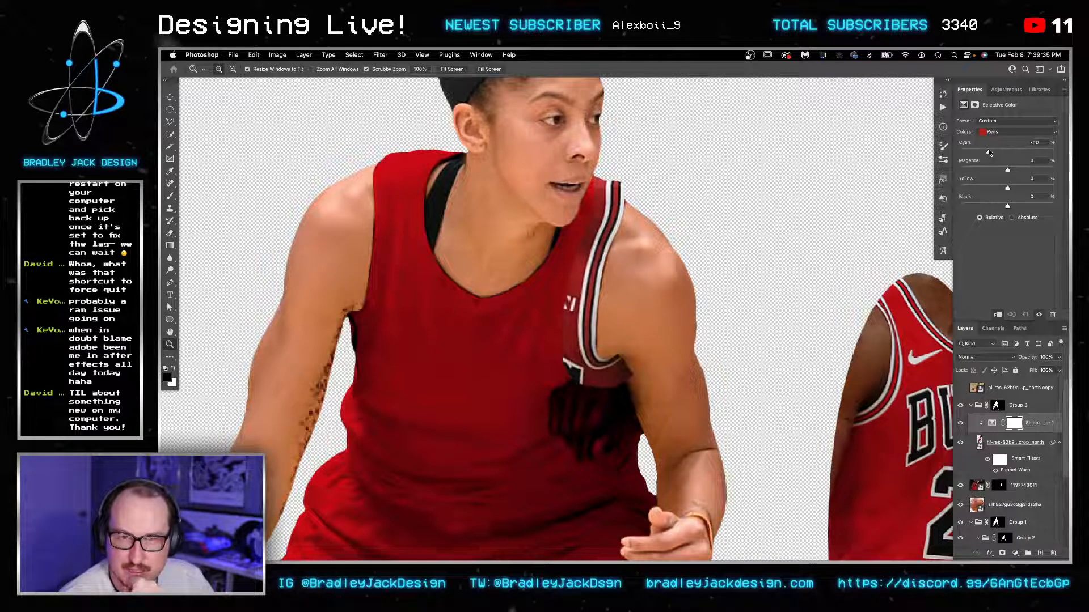
{"action": "left_click", "coordinate": [1016, 206]}
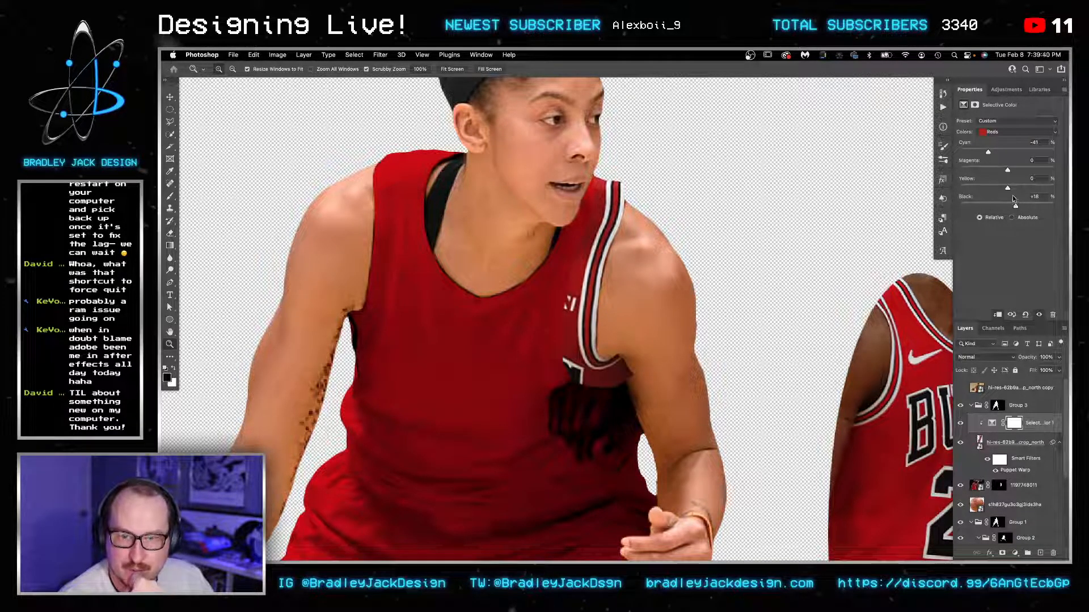
Step: Group the trim layer with its Selective Color adjustment and add a layer mask to that group
{"action": "left_click", "coordinate": [1007, 449], "text": "shift"}
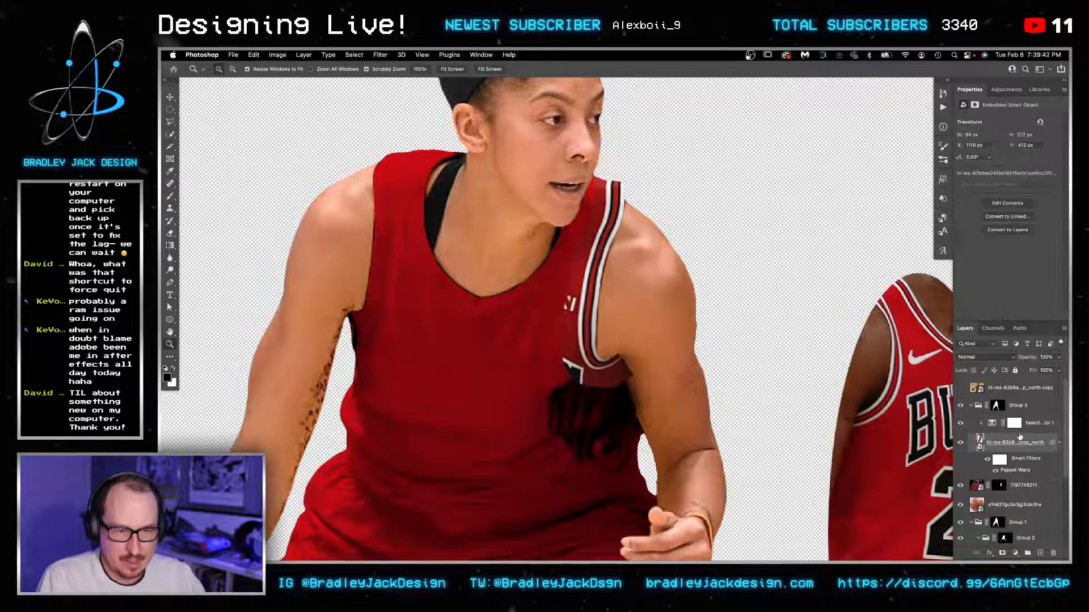
{"action": "key", "text": "ctrl+g"}
{"action": "left_click", "coordinate": [1002, 553]}
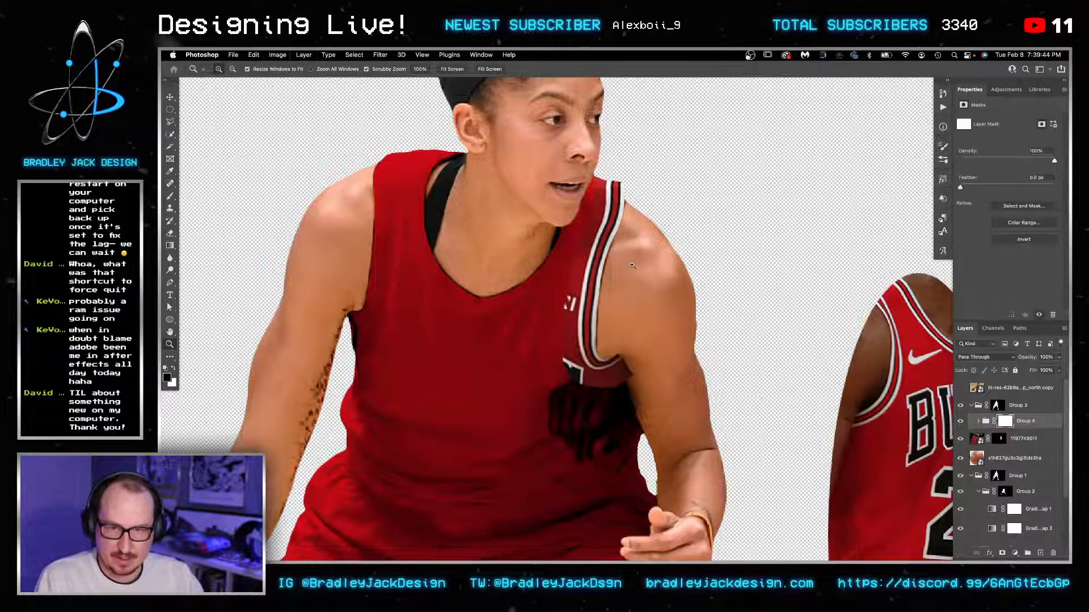
Step: Paint black on the group mask to hide the surplus reference fabric and lettering alongside and below the trim stripes
{"action": "key", "text": "b"}
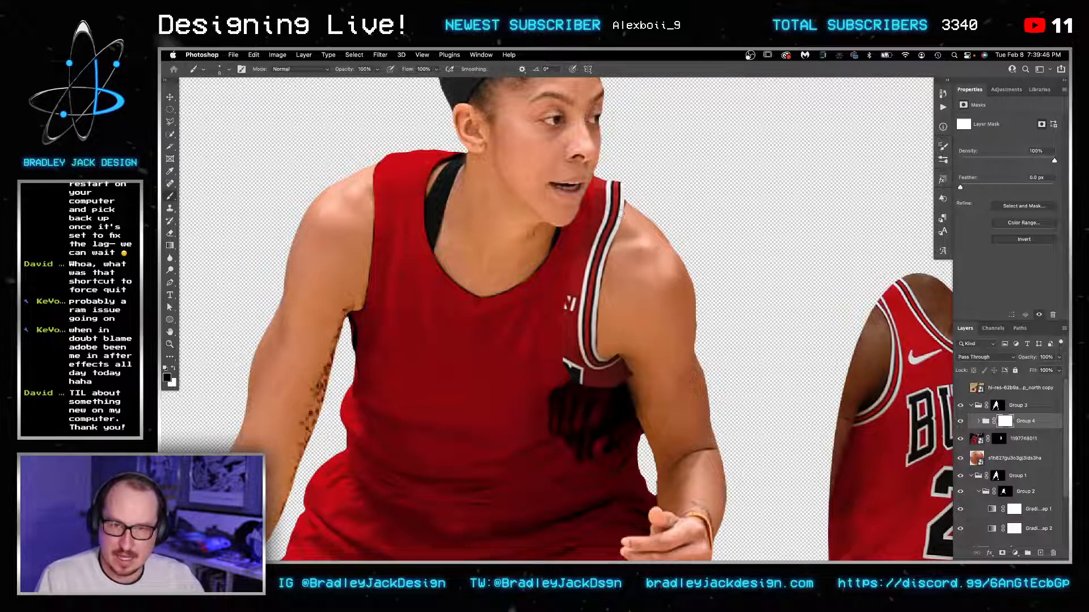
{"action": "mouse_move", "coordinate": [621, 213]}
{"action": "left_mouse_down"}
{"action": "mouse_move", "coordinate": [625, 172]}
{"action": "mouse_move", "coordinate": [629, 215]}
{"action": "mouse_move", "coordinate": [587, 188]}
{"action": "left_mouse_up"}
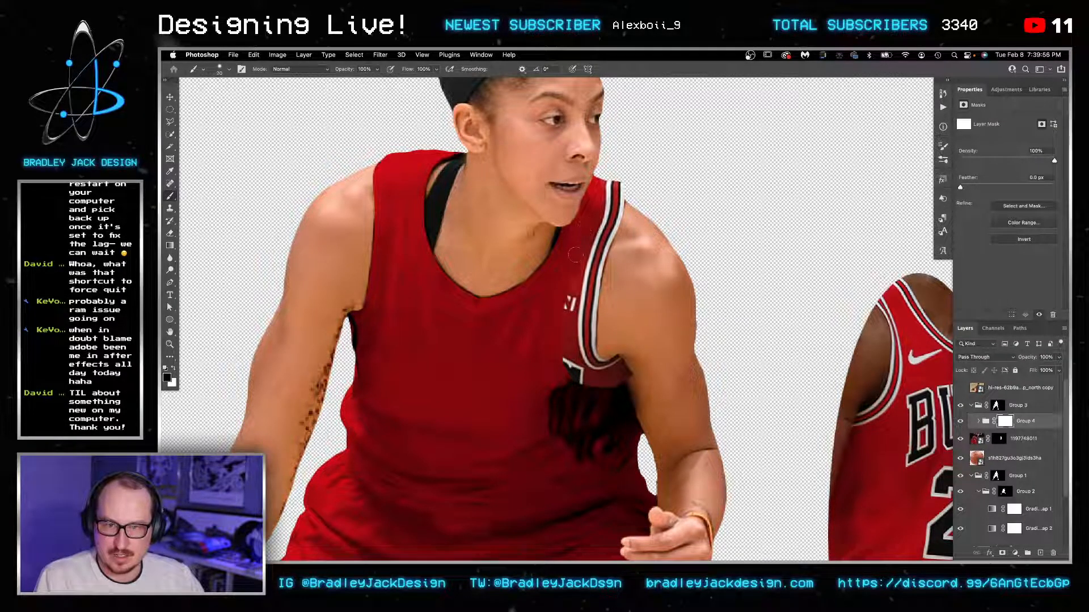
{"action": "left_click_drag", "start_coordinate": [571, 295], "coordinate": [567, 303]}
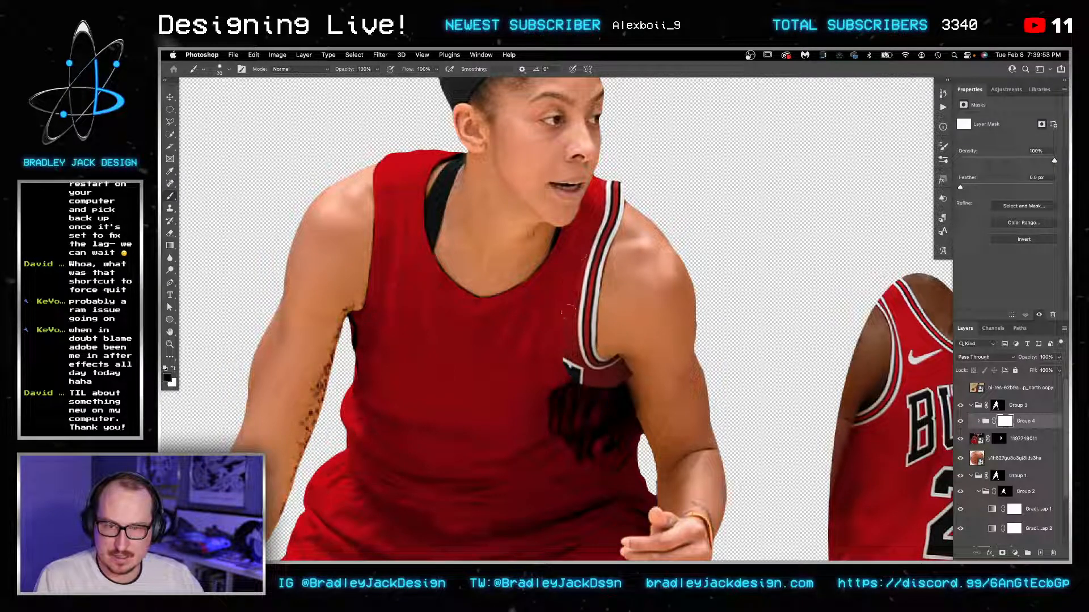
{"action": "mouse_move", "coordinate": [567, 361]}
{"action": "left_mouse_down"}
{"action": "mouse_move", "coordinate": [592, 386]}
{"action": "mouse_move", "coordinate": [628, 387]}
{"action": "mouse_move", "coordinate": [628, 374]}
{"action": "left_mouse_up"}
Step: Mask away the trim fabric overlapping the inner arm below the armpit, using a smaller brush along the arm's edge
{"action": "scroll", "coordinate": [627, 375], "scroll_direction": "up", "scroll_amount": 8}
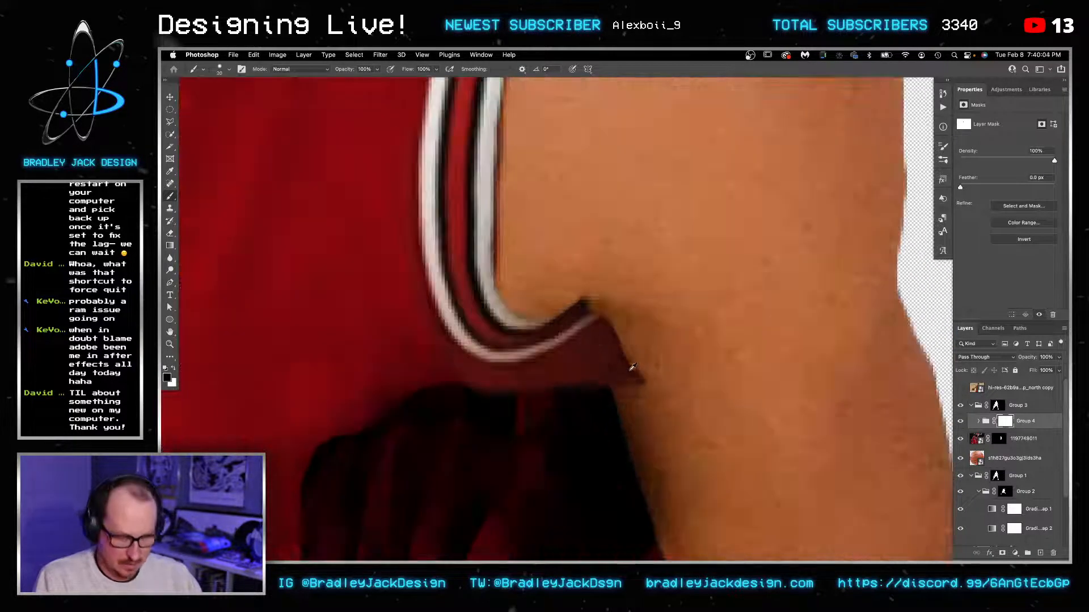
{"action": "left_click_drag", "start_coordinate": [635, 289], "coordinate": [639, 297]}
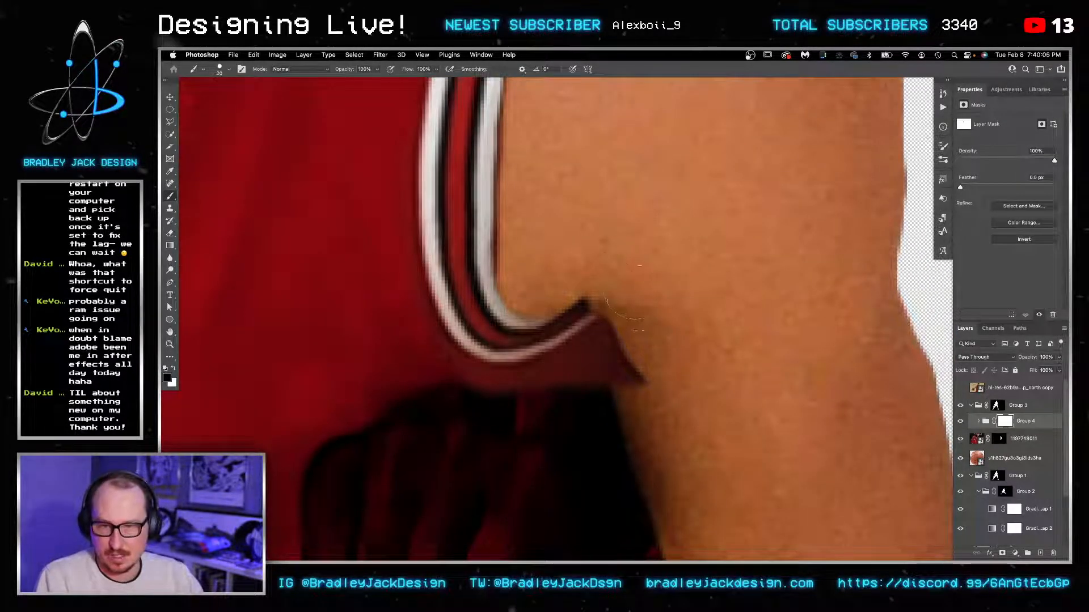
{"action": "left_click_drag", "start_coordinate": [623, 342], "coordinate": [592, 428]}
{"action": "key", "text": "bracketleft"}
{"action": "key", "text": "bracketleft"}
{"action": "mouse_move", "coordinate": [589, 375]}
{"action": "left_mouse_down"}
{"action": "mouse_move", "coordinate": [587, 336]}
{"action": "mouse_move", "coordinate": [567, 317]}
{"action": "mouse_move", "coordinate": [593, 378]}
{"action": "mouse_move", "coordinate": [587, 371]}
{"action": "left_mouse_up"}
{"action": "key", "text": "x"}
{"action": "key", "text": "x"}
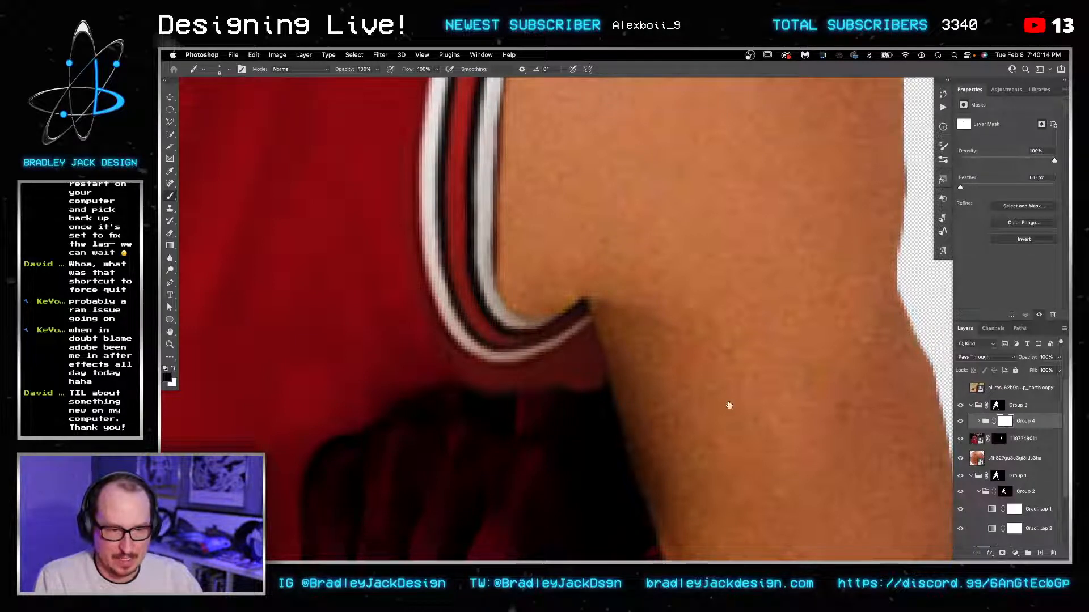
Step: Reduce the brush hardness and paint on the group mask to fade the fabric beneath the armpit into the dark shadow
{"action": "left_click", "coordinate": [1000, 443]}
{"action": "left_click", "coordinate": [987, 422]}
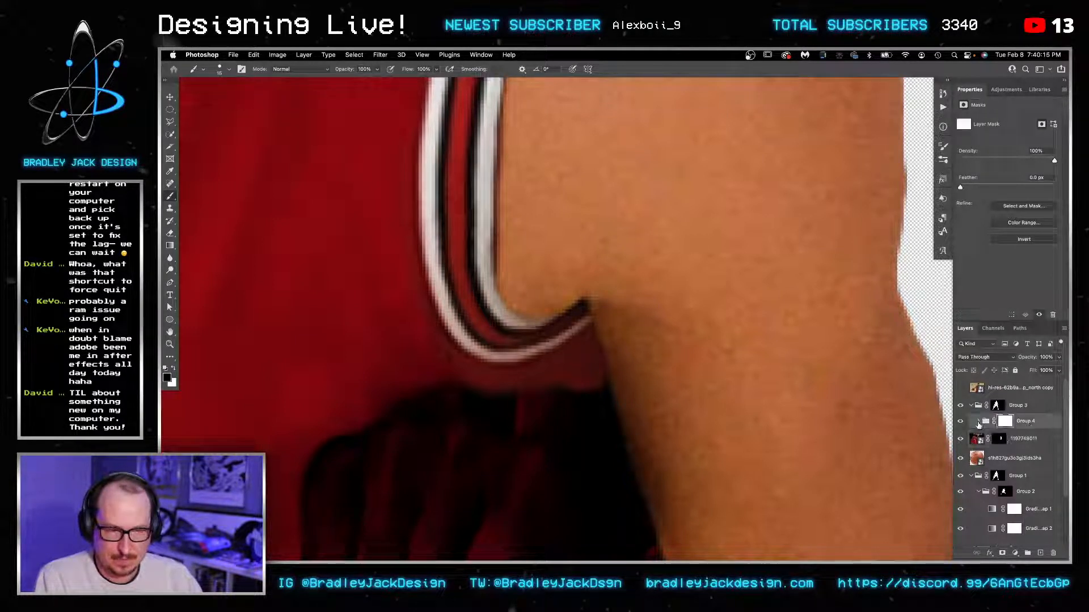
{"action": "left_click_drag", "start_coordinate": [584, 380], "coordinate": [665, 378]}
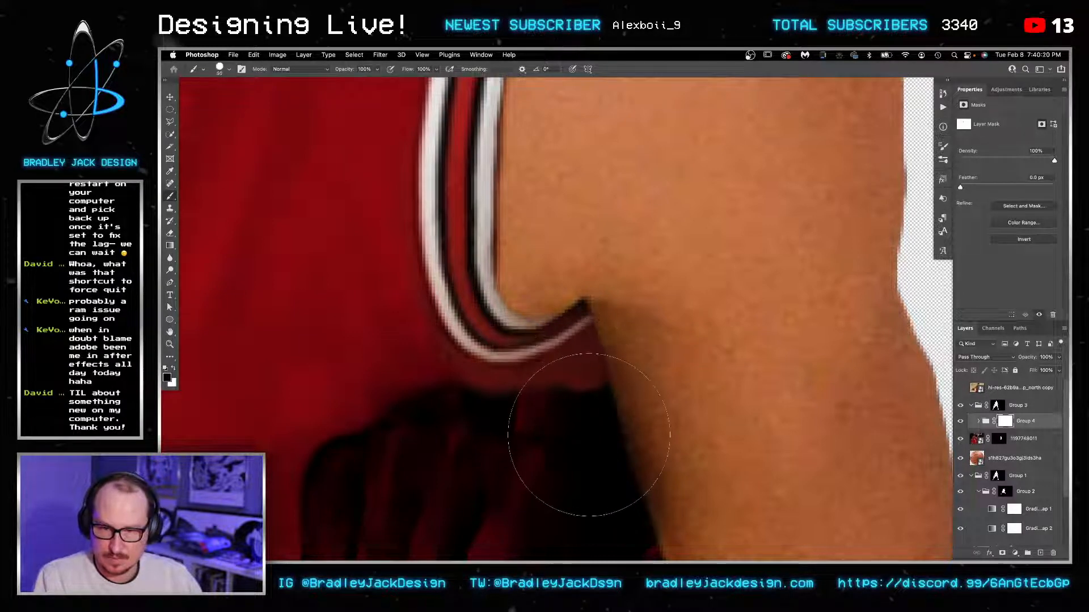
{"action": "left_click_drag", "start_coordinate": [601, 417], "coordinate": [626, 502]}
{"action": "right_click", "coordinate": [602, 417]}
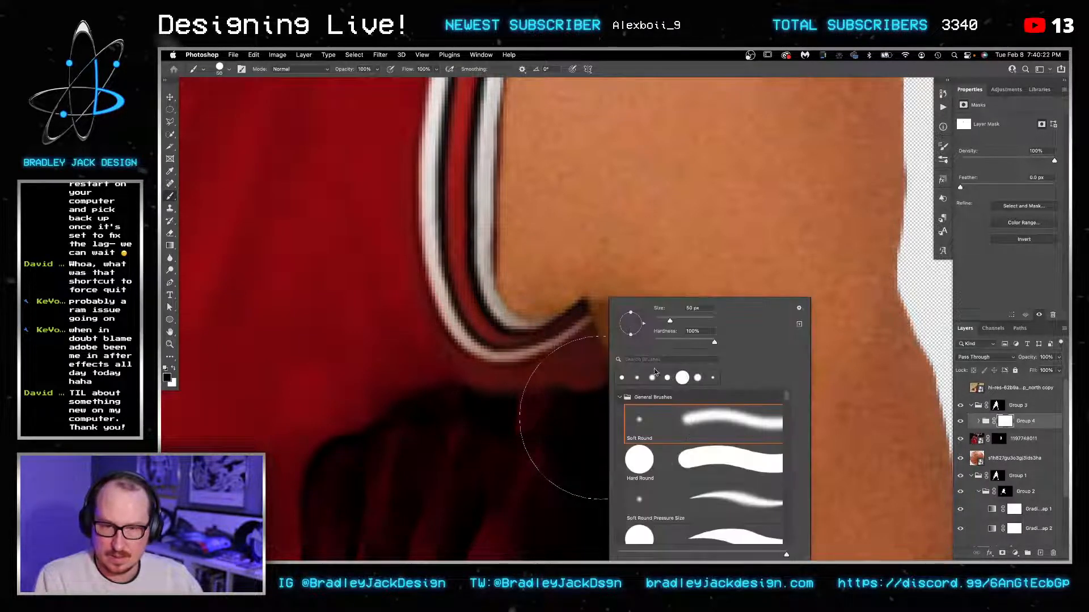
{"action": "left_click", "coordinate": [670, 341]}
{"action": "key", "text": "Return"}
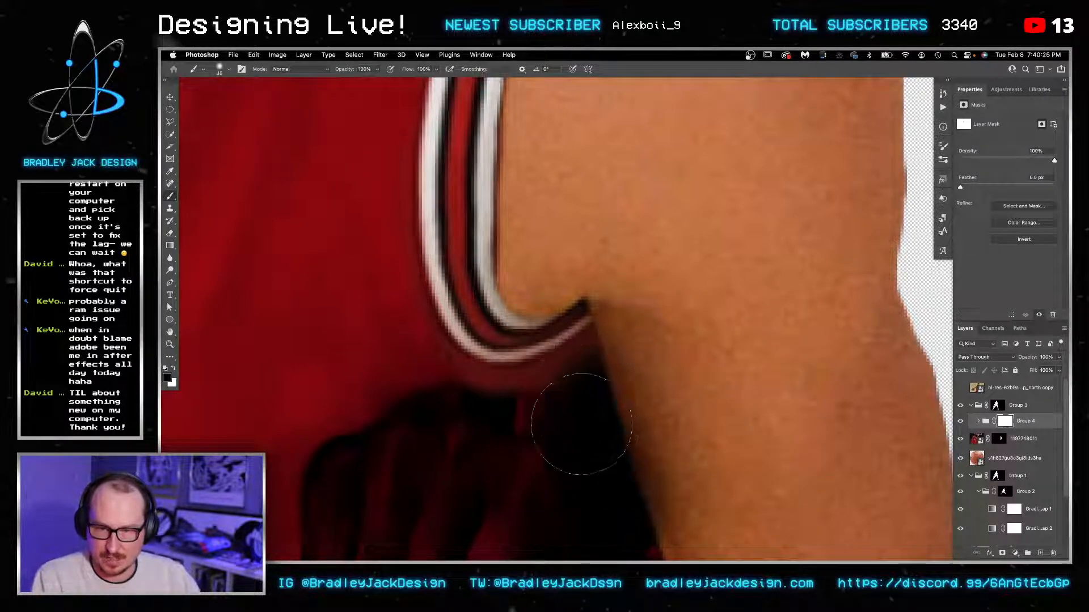
Step: Add an empty layer directly above Layer 3 and clip it to the player's base layer
{"action": "key", "text": "super+0"}
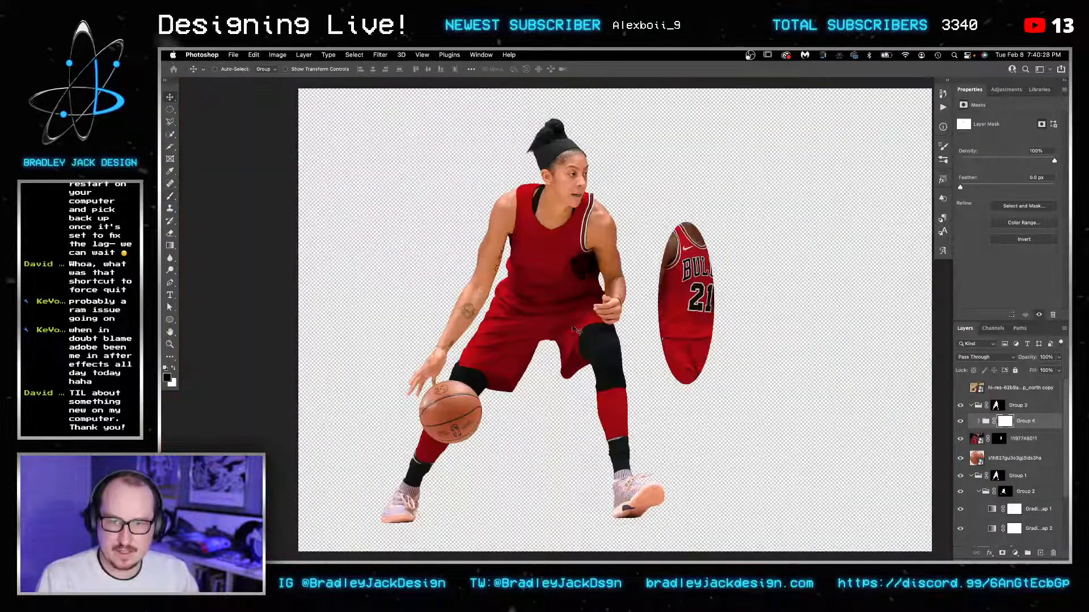
{"action": "key", "text": "z"}
{"action": "left_click", "coordinate": [621, 217]}
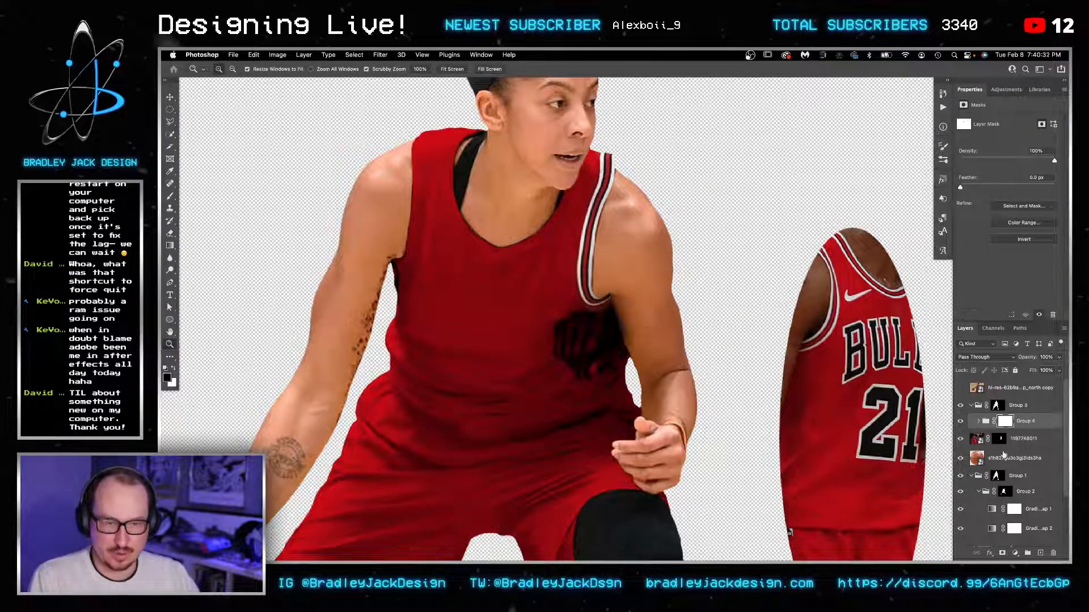
{"action": "scroll", "coordinate": [1008, 466], "scroll_direction": "down", "scroll_amount": 3}
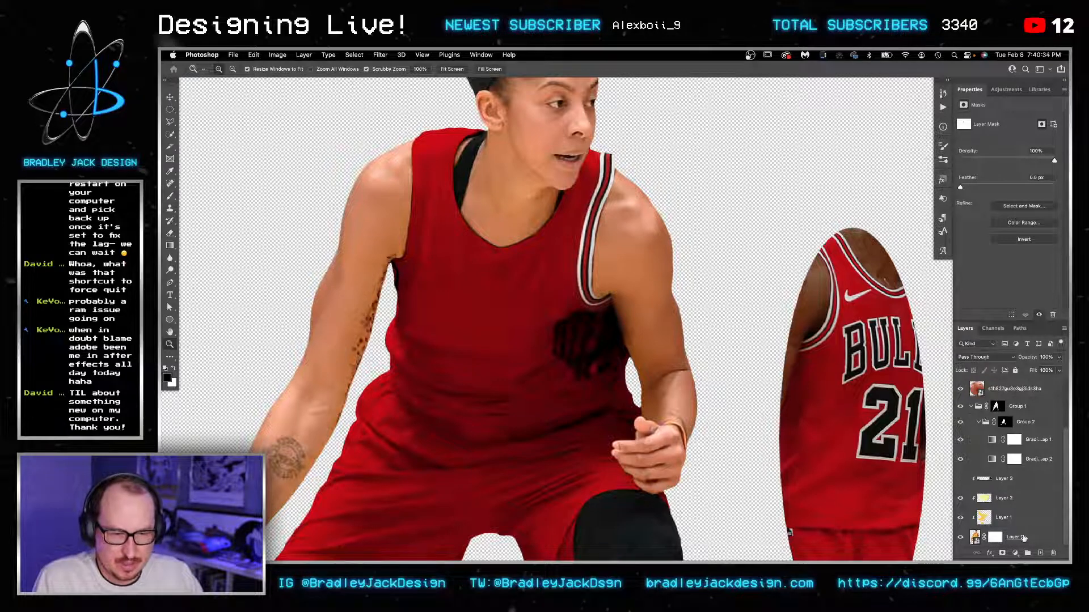
{"action": "left_click", "coordinate": [1018, 537]}
{"action": "left_click", "coordinate": [1017, 482]}
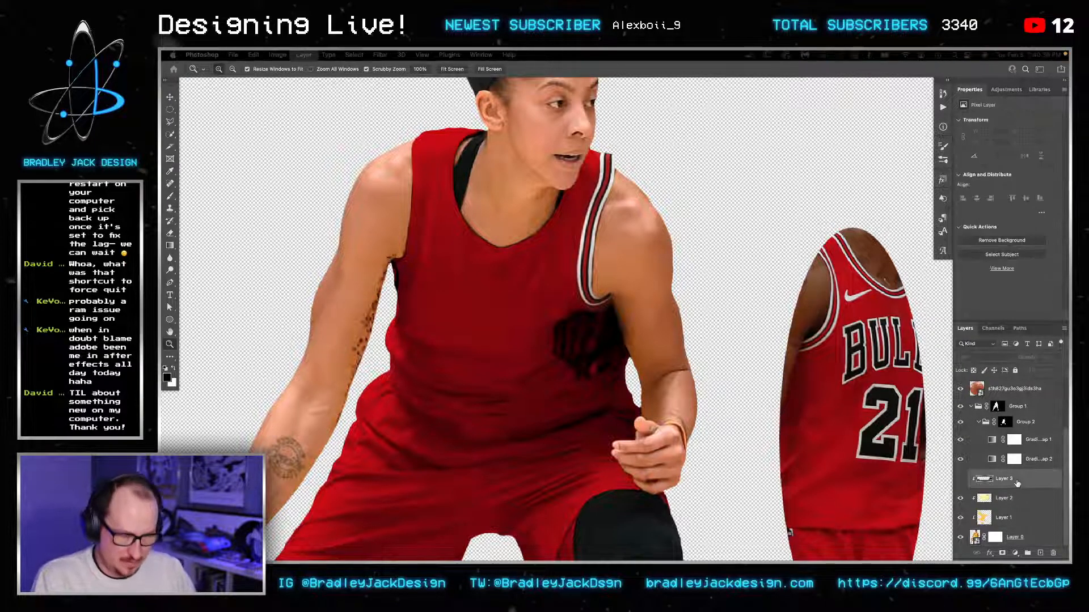
{"action": "key", "text": "super+shift+alt+n"}
{"action": "left_click", "coordinate": [991, 491], "text": "alt"}
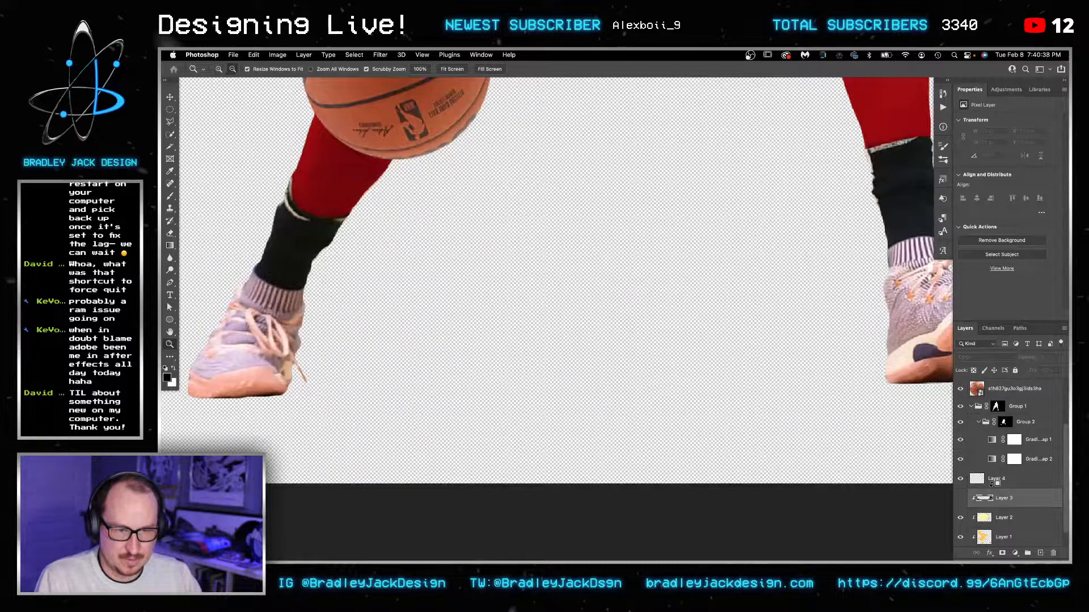
{"action": "left_click", "coordinate": [995, 487], "text": "alt"}
{"action": "key", "text": "super+0"}
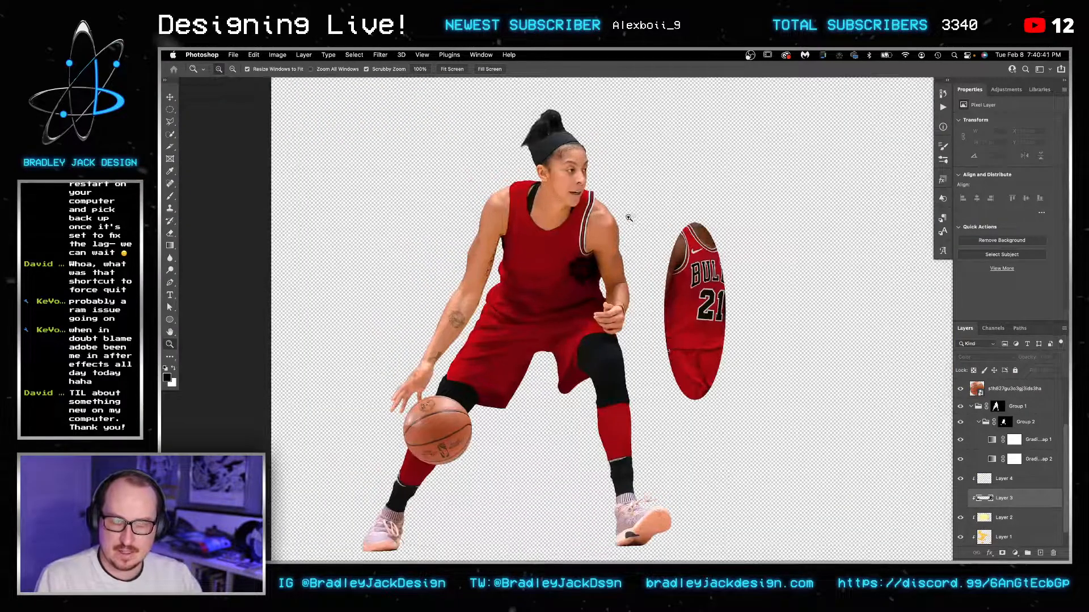
{"action": "left_click_drag", "start_coordinate": [629, 218], "coordinate": [651, 217]}
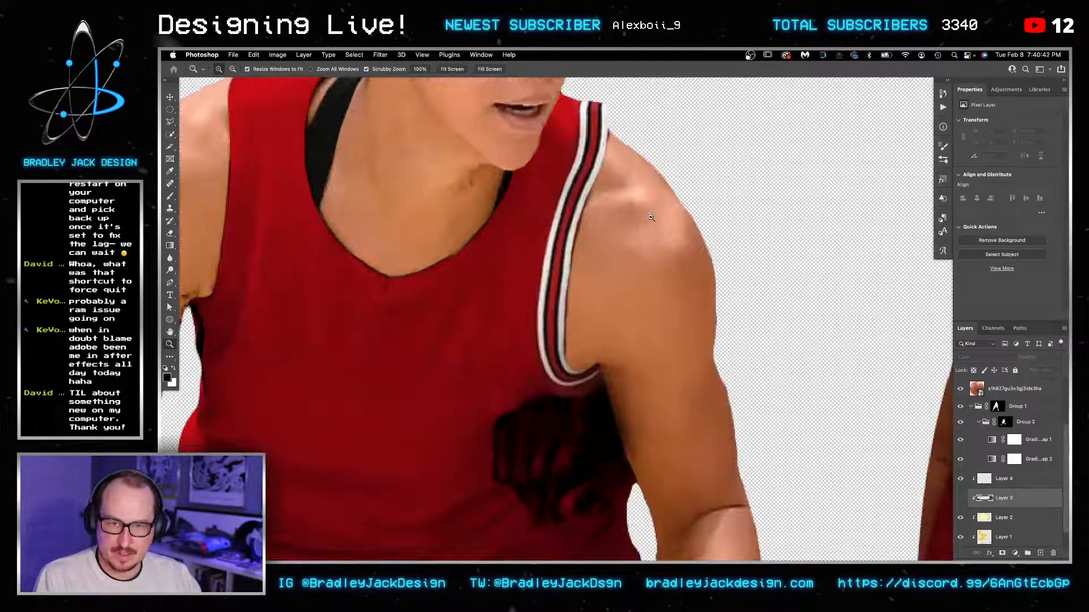
Step: Clone skin over the dark edge beside the armhole trim on Layer 4, using the Clone Stamp from the armpit up to the shoulder
{"action": "key", "text": "s"}
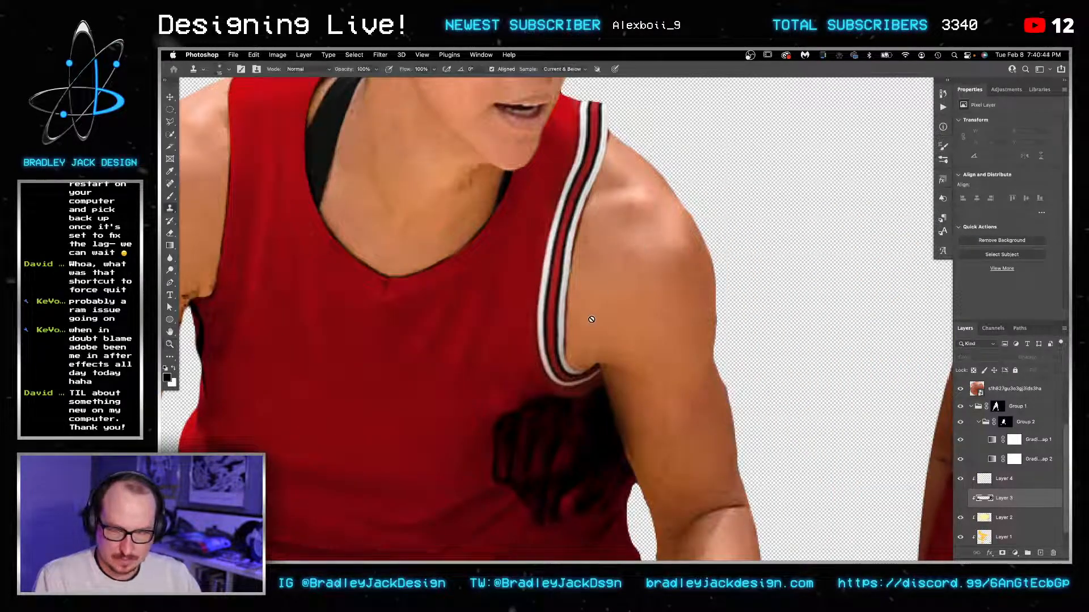
{"action": "left_click", "coordinate": [986, 482]}
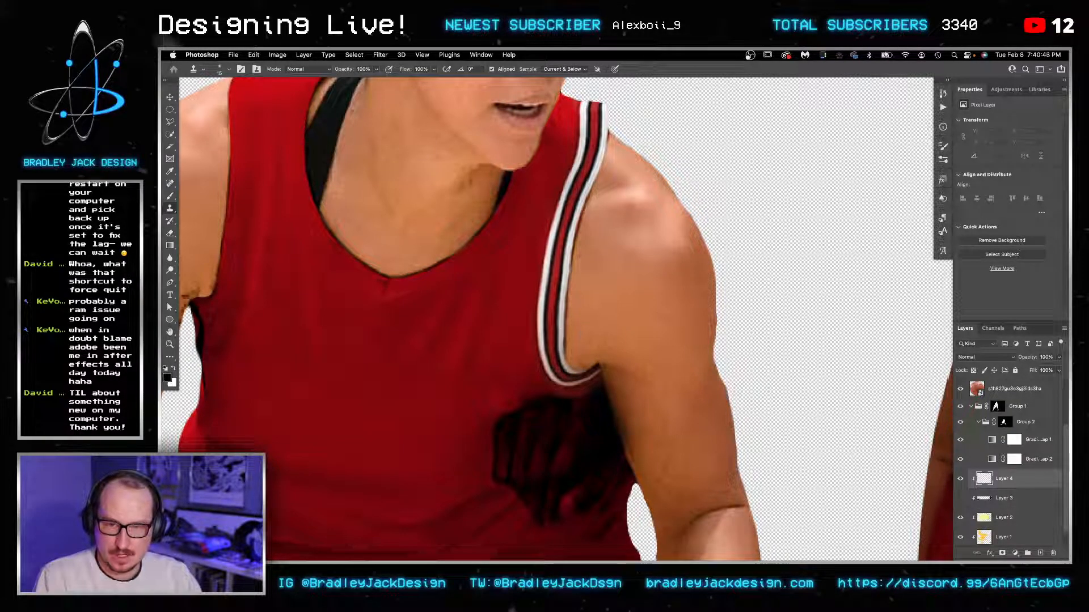
{"action": "left_click_drag", "start_coordinate": [566, 342], "coordinate": [566, 329]}
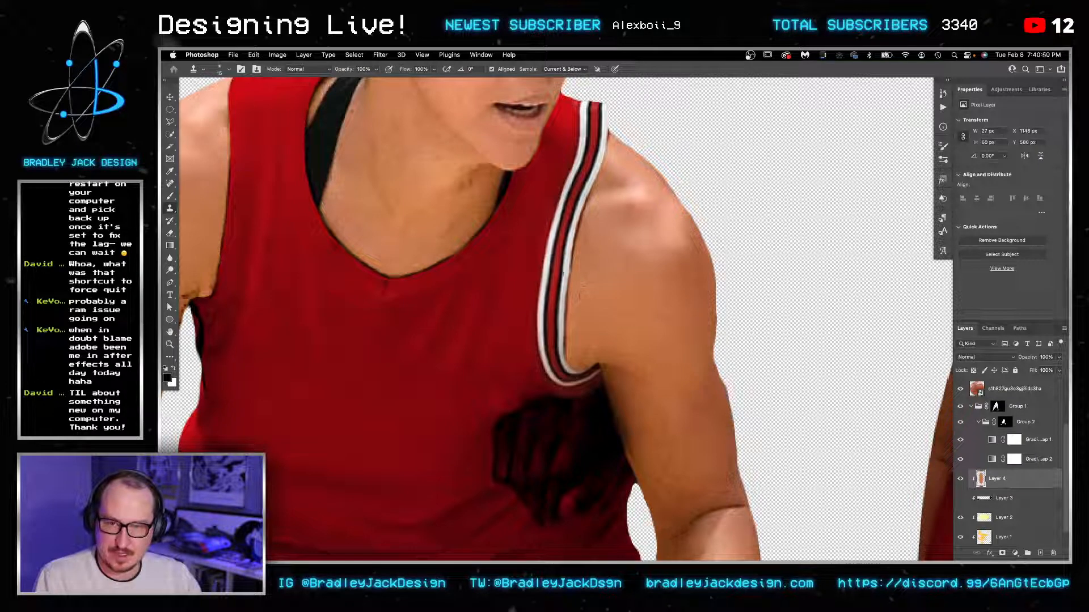
{"action": "left_click_drag", "start_coordinate": [571, 243], "coordinate": [574, 234]}
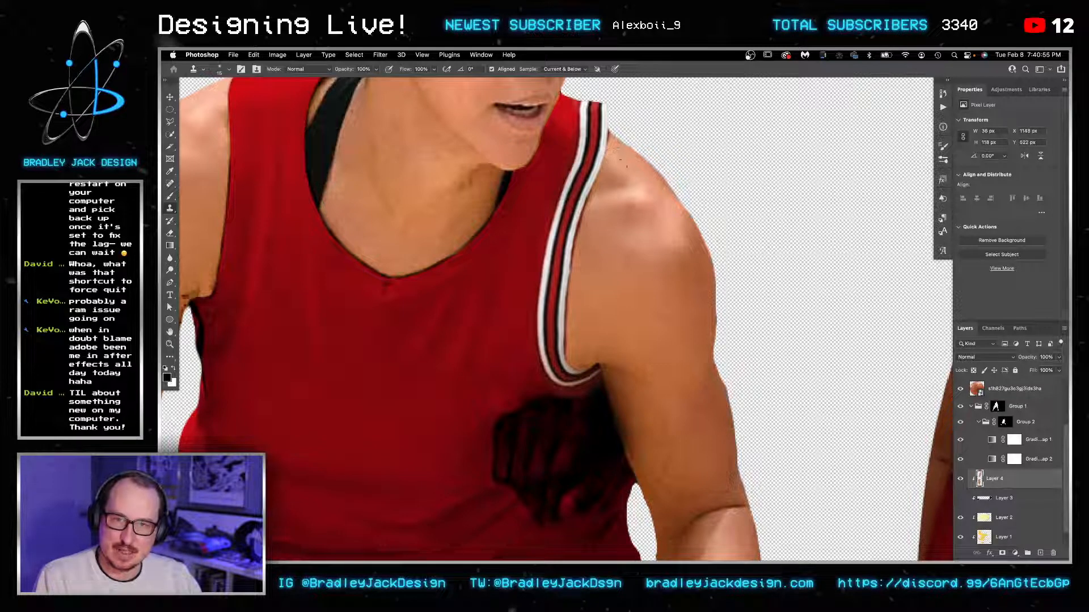
{"action": "left_click_drag", "start_coordinate": [620, 158], "coordinate": [617, 152]}
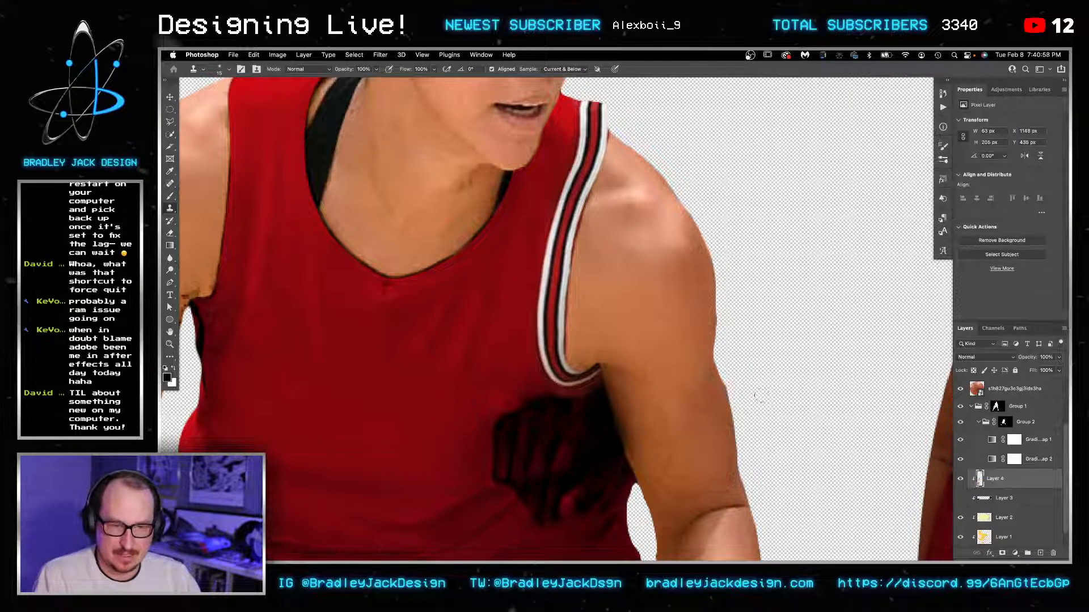
Step: Expand Group 4 and add a layer mask to the puppet-warped jersey trim layer inside it
{"action": "scroll", "coordinate": [986, 467], "scroll_direction": "up", "scroll_amount": 2}
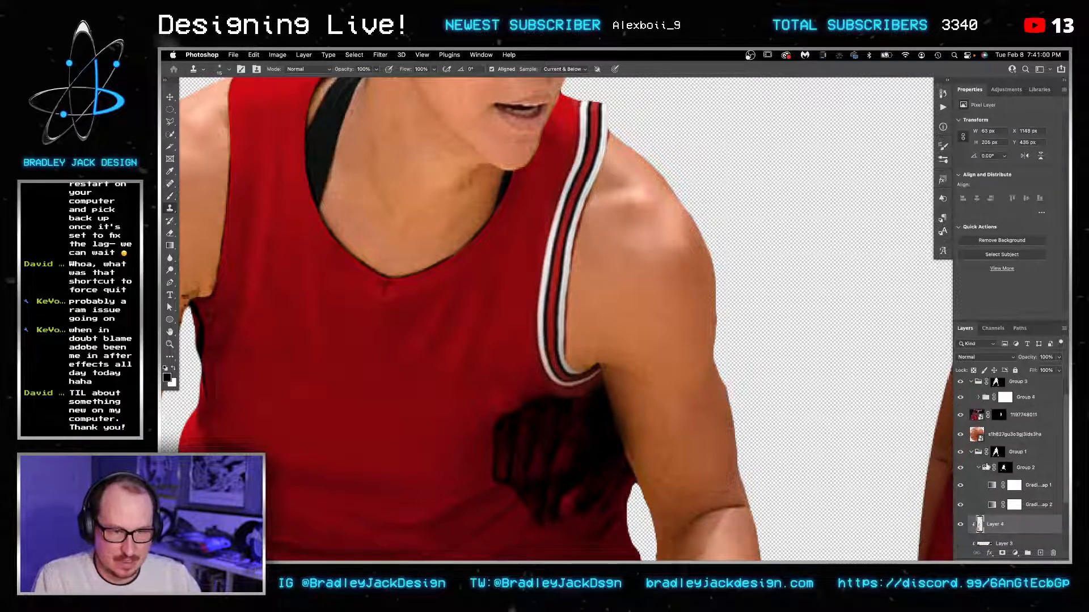
{"action": "scroll", "coordinate": [987, 466], "scroll_direction": "up", "scroll_amount": 2}
{"action": "left_click", "coordinate": [979, 422]}
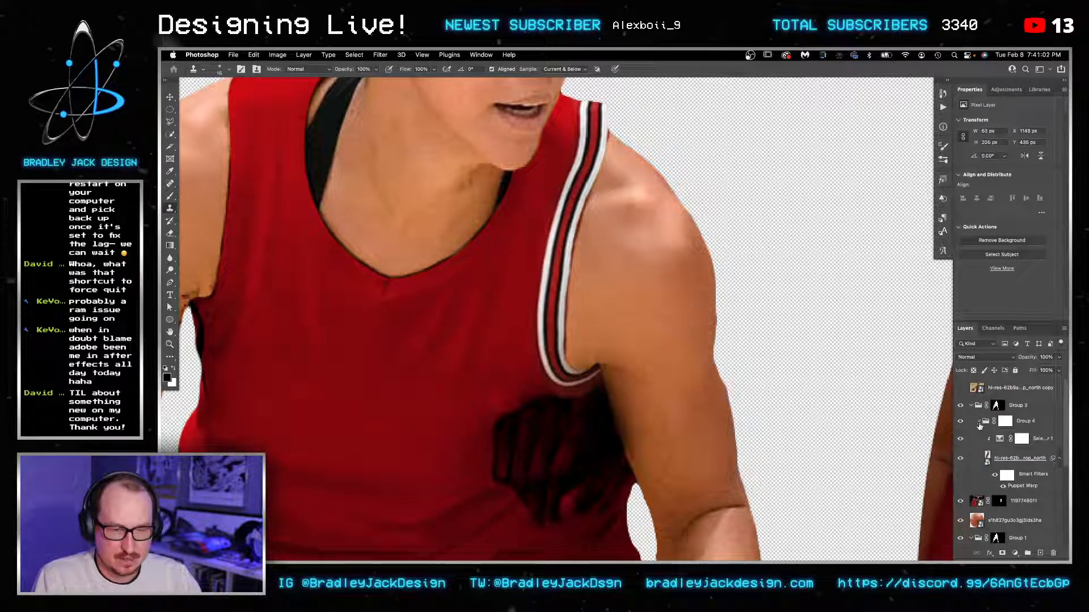
{"action": "left_click", "coordinate": [1015, 458]}
{"action": "left_click", "coordinate": [1002, 552]}
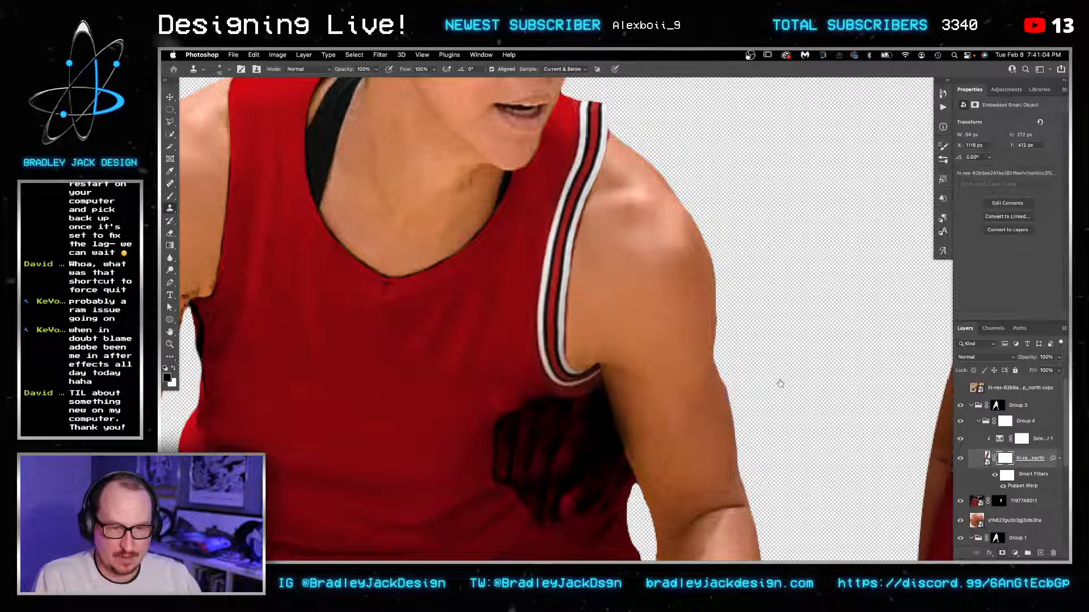
Step: Try to paint away the dark fringe along the trim's inner edge on the new layer mask, undoing the strokes
{"action": "key", "text": "z"}
{"action": "left_click", "coordinate": [559, 319]}
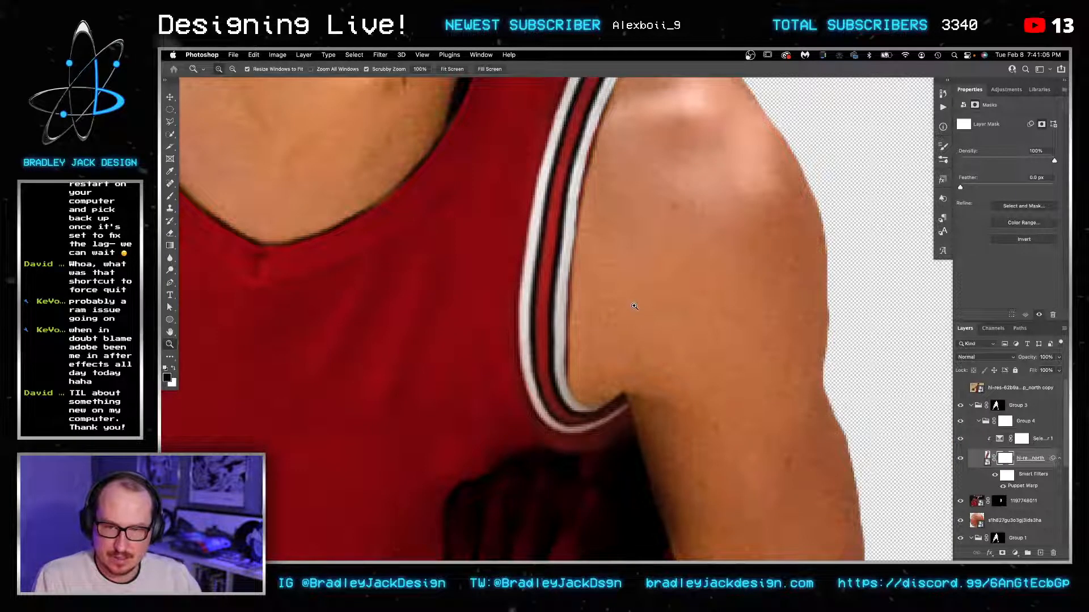
{"action": "right_click", "coordinate": [636, 285]}
{"action": "left_click", "coordinate": [565, 232]}
{"action": "key", "text": "b"}
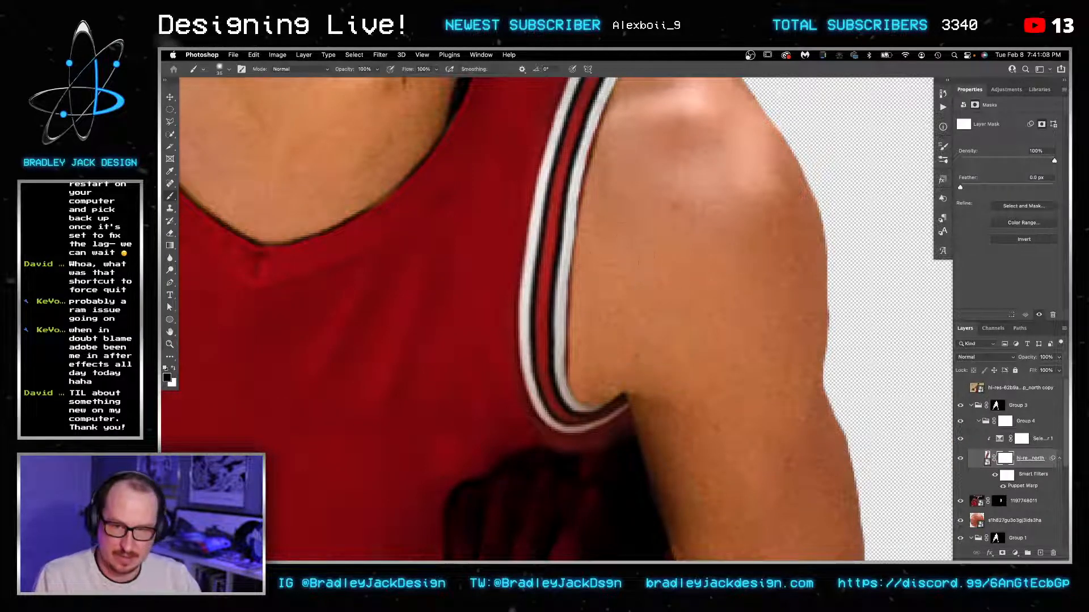
{"action": "right_click", "coordinate": [621, 366]}
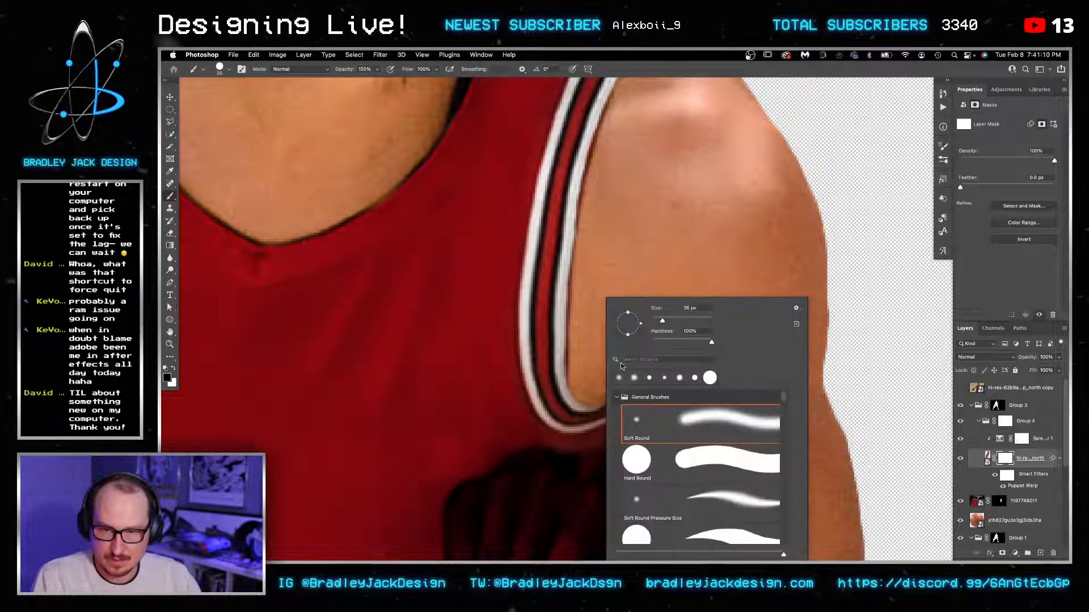
{"action": "key", "text": "Escape"}
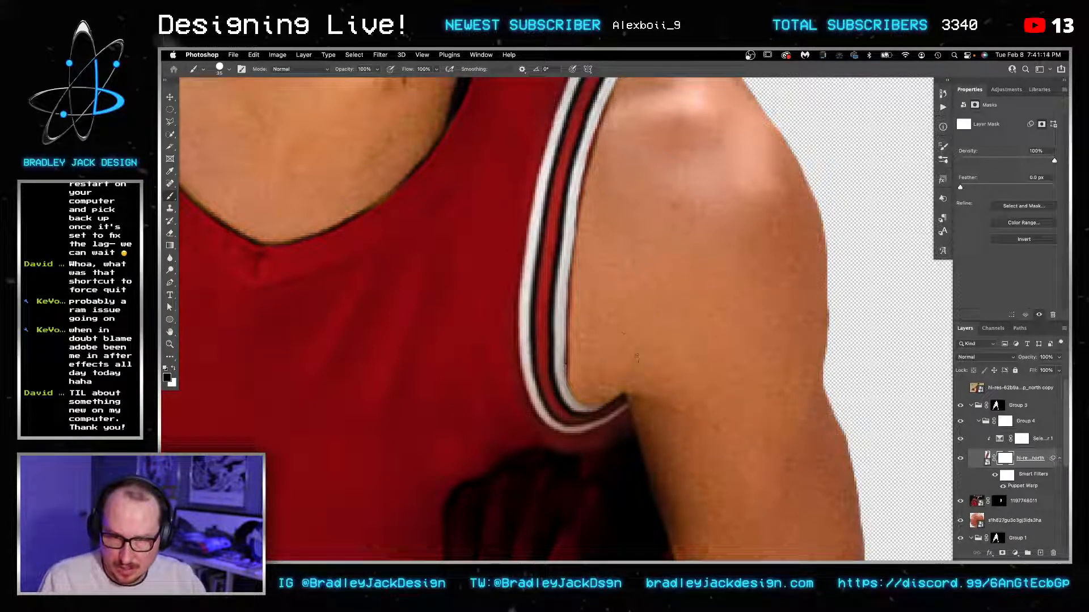
{"action": "left_click", "coordinate": [584, 356]}
{"action": "key", "text": "super+z"}
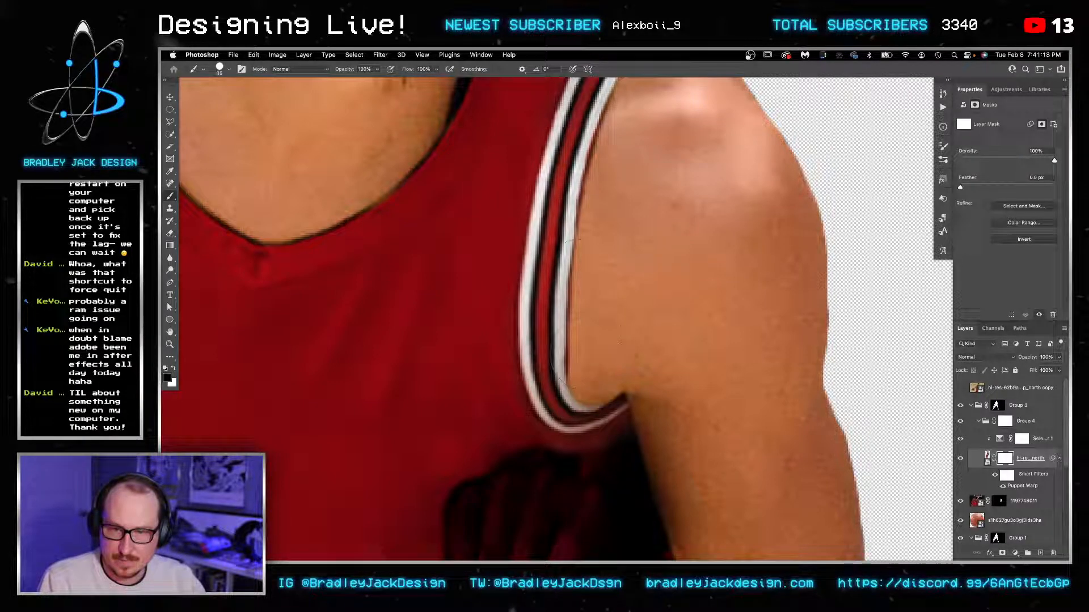
{"action": "left_click", "coordinate": [582, 278]}
{"action": "key", "text": "super+z"}
{"action": "left_click", "coordinate": [587, 233]}
{"action": "key", "text": "super+z"}
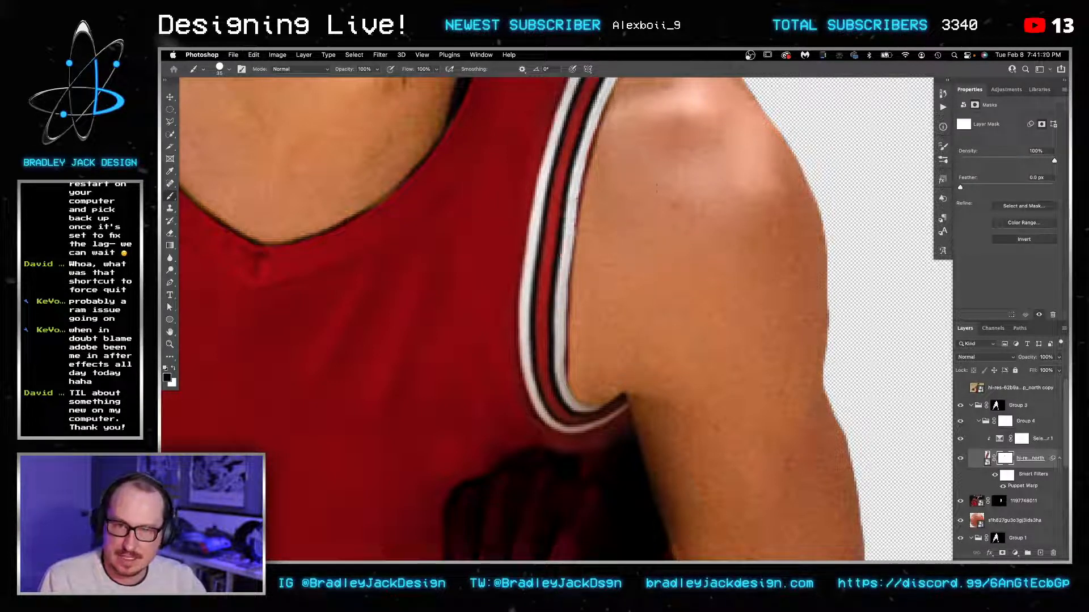
{"action": "key", "text": "super+z"}
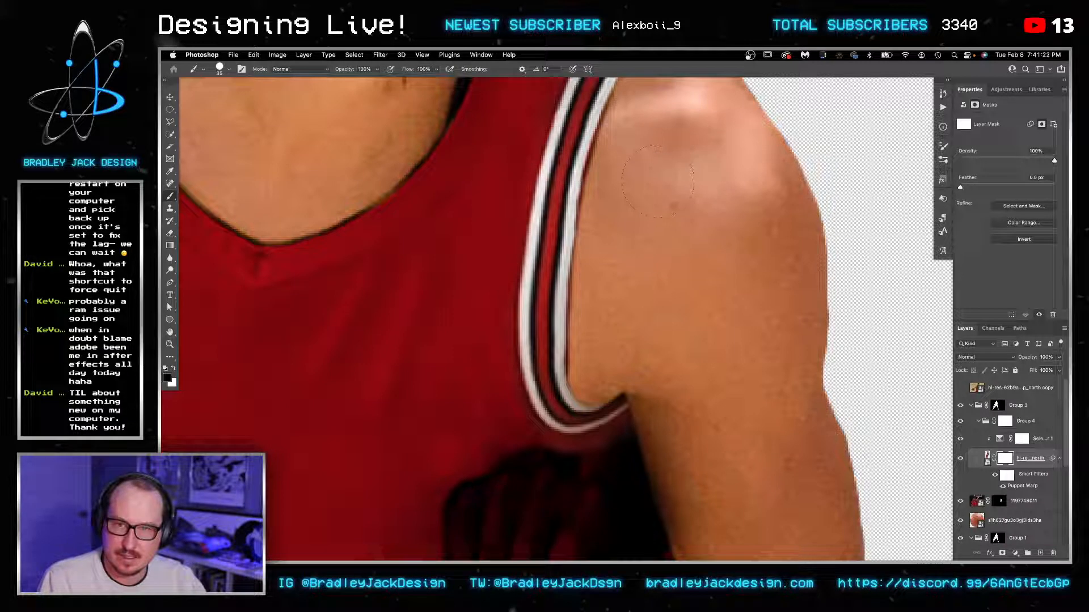
{"action": "key", "text": "super+z"}
Step: Collapse Group 1 and add an empty layer directly above it
{"action": "key", "text": "v"}
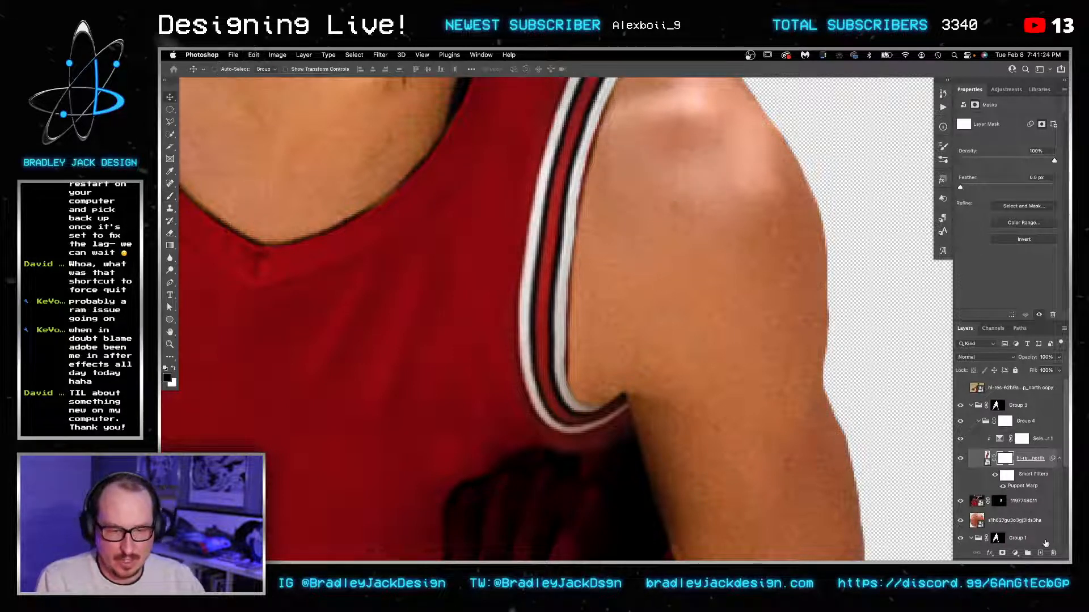
{"action": "scroll", "coordinate": [1035, 532], "scroll_direction": "down", "scroll_amount": 5}
{"action": "scroll", "coordinate": [1025, 484], "scroll_direction": "up", "scroll_amount": 2}
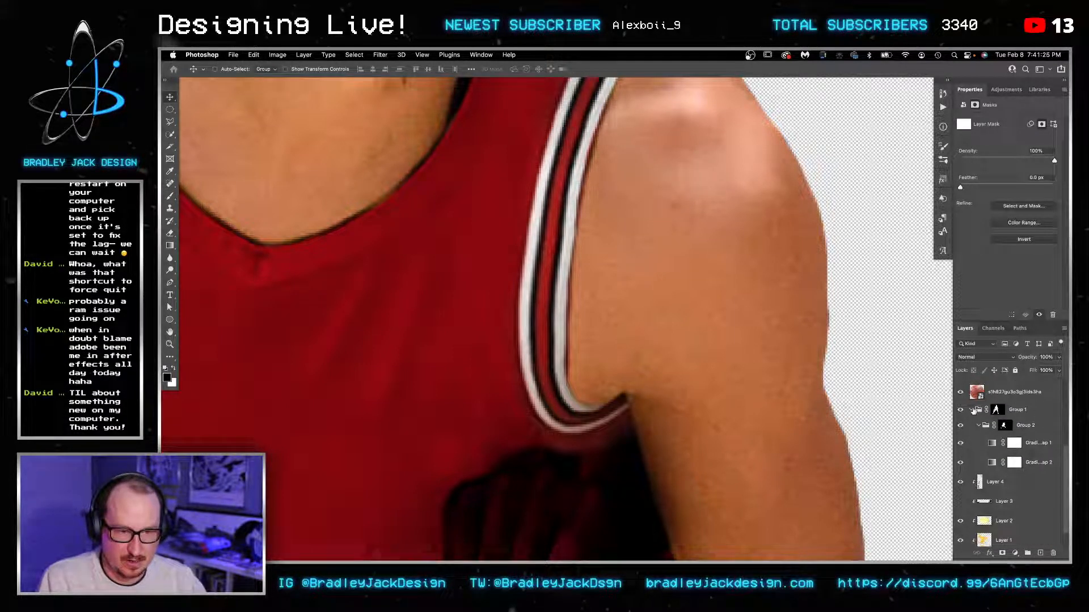
{"action": "left_click", "coordinate": [972, 412]}
{"action": "left_click", "coordinate": [976, 405]}
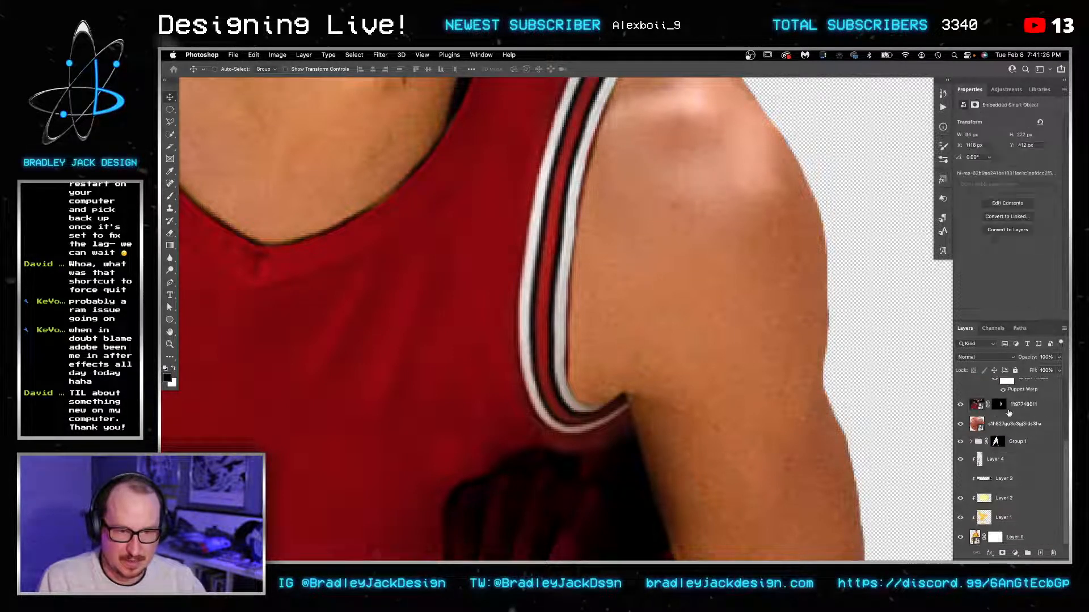
{"action": "left_click", "coordinate": [1015, 447]}
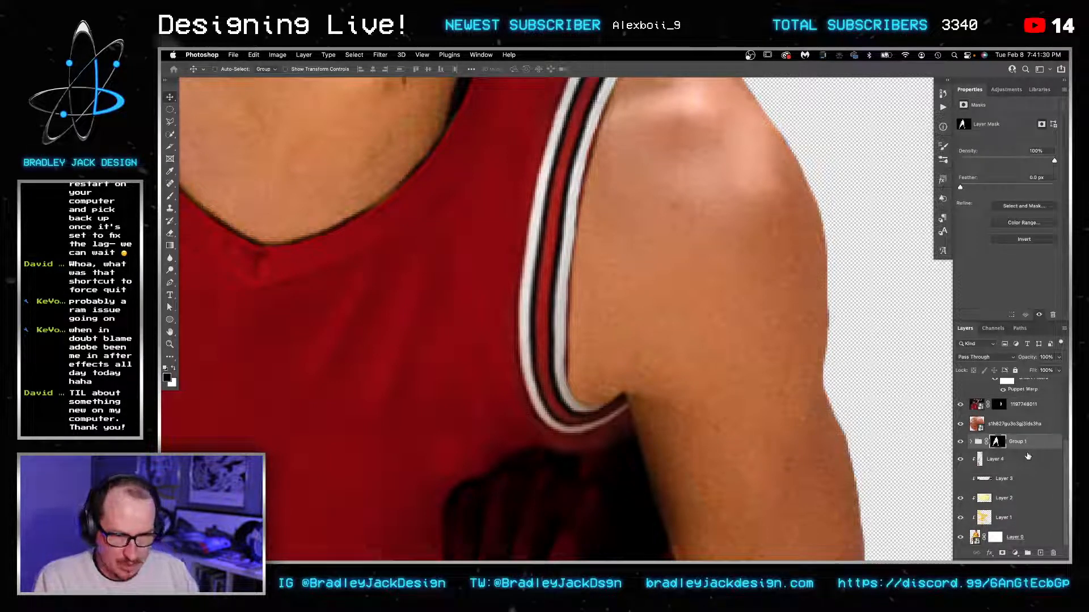
{"action": "key", "text": "super+shift+alt+n"}
Step: Clone skin over the dark fringe along the trim's inner edge on the new layer, from the armpit up to the shoulder
{"action": "key", "text": "s"}
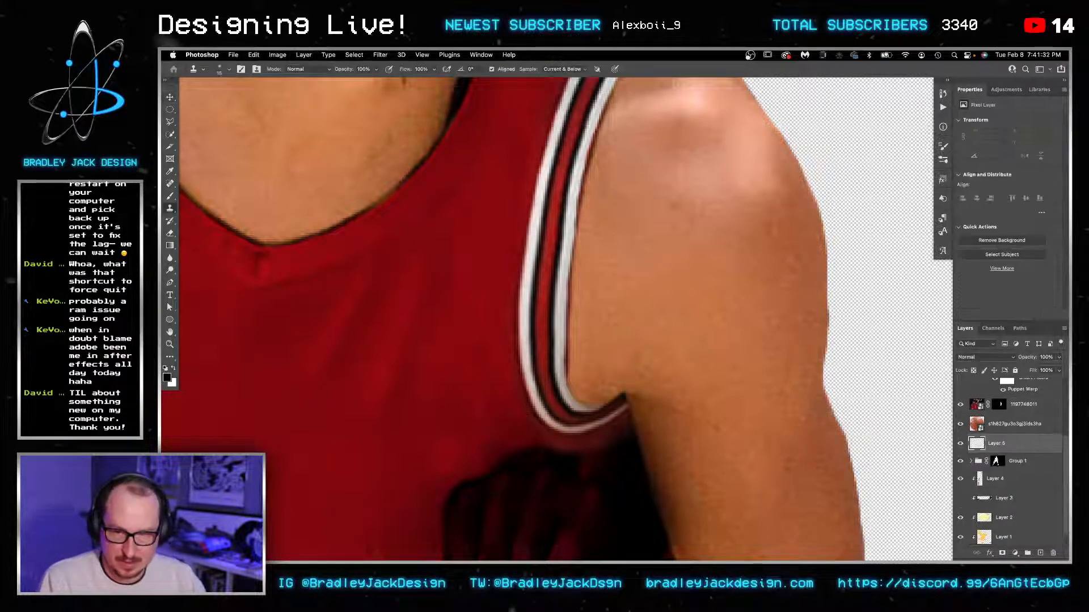
{"action": "scroll", "coordinate": [528, 359], "scroll_direction": "up", "scroll_amount": 2}
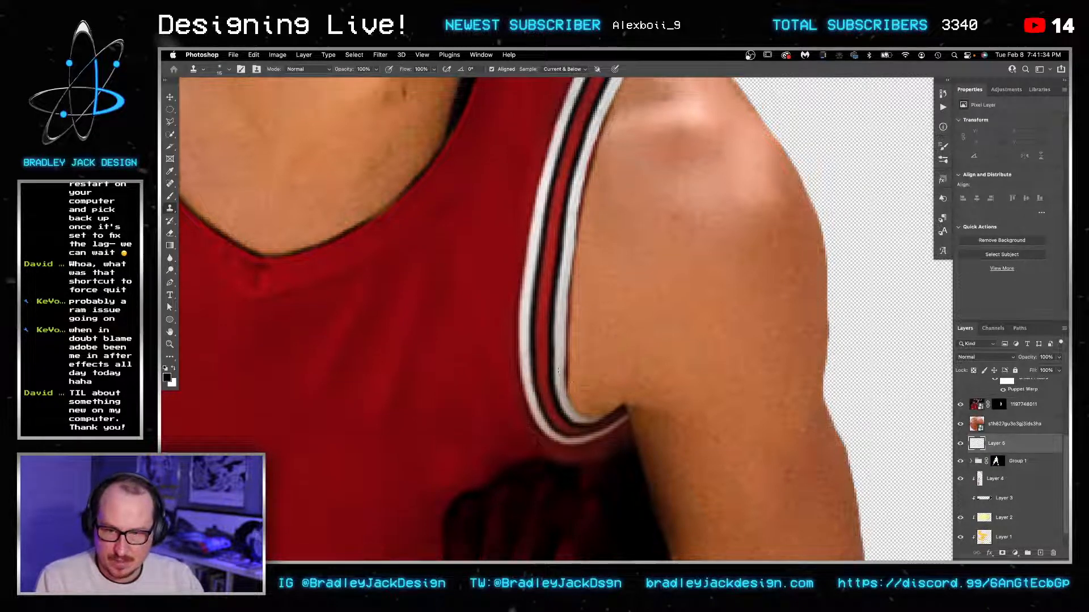
{"action": "left_click_drag", "start_coordinate": [567, 356], "coordinate": [566, 398]}
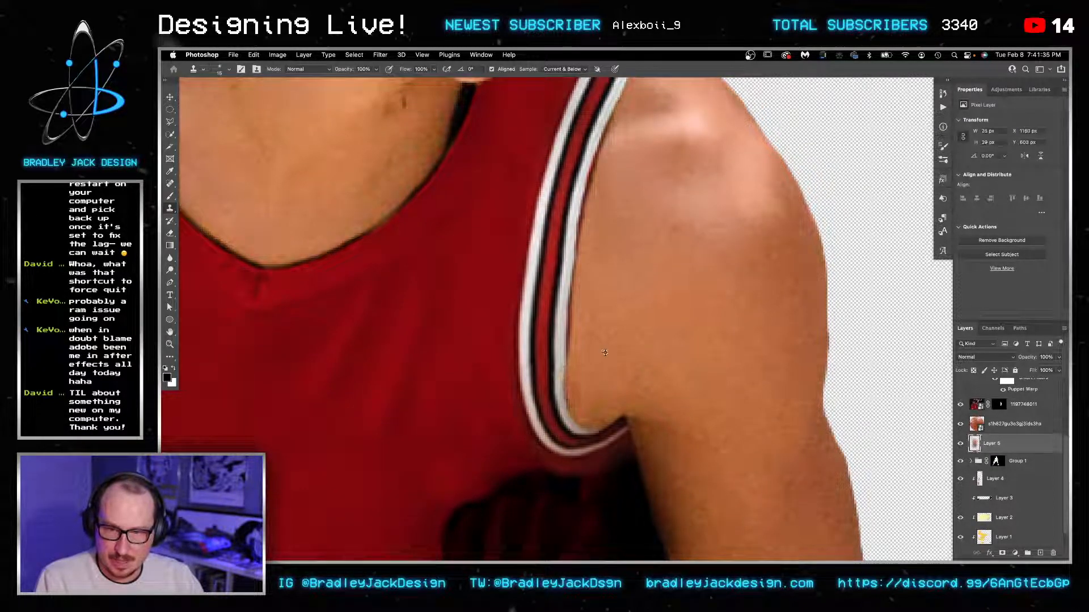
{"action": "mouse_move", "coordinate": [569, 354]}
{"action": "left_mouse_down"}
{"action": "mouse_move", "coordinate": [577, 222]}
{"action": "mouse_move", "coordinate": [607, 343]}
{"action": "left_mouse_up"}
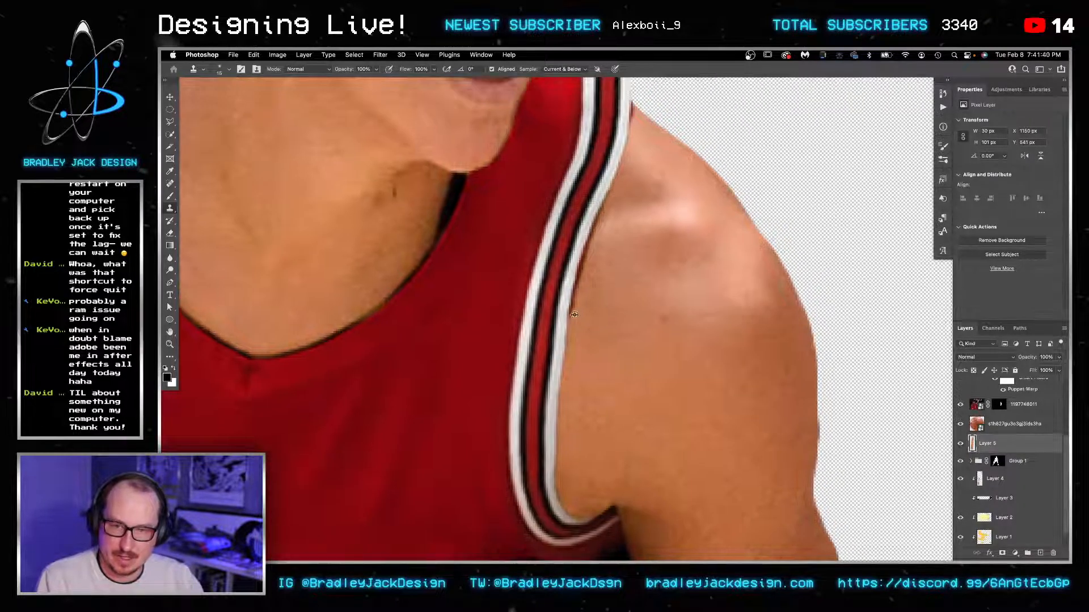
{"action": "left_click", "coordinate": [575, 315], "text": "alt"}
{"action": "left_click_drag", "start_coordinate": [569, 312], "coordinate": [583, 257]}
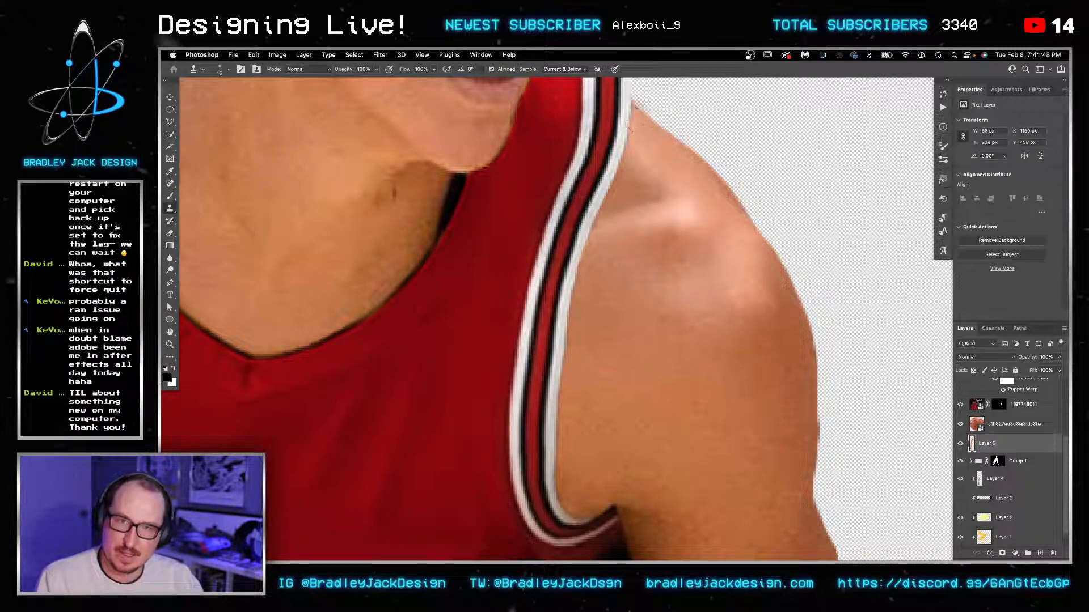
Step: Review the whole recolored player and compare it with the original yellow uniform in the other open document
{"action": "key", "text": "super+0"}
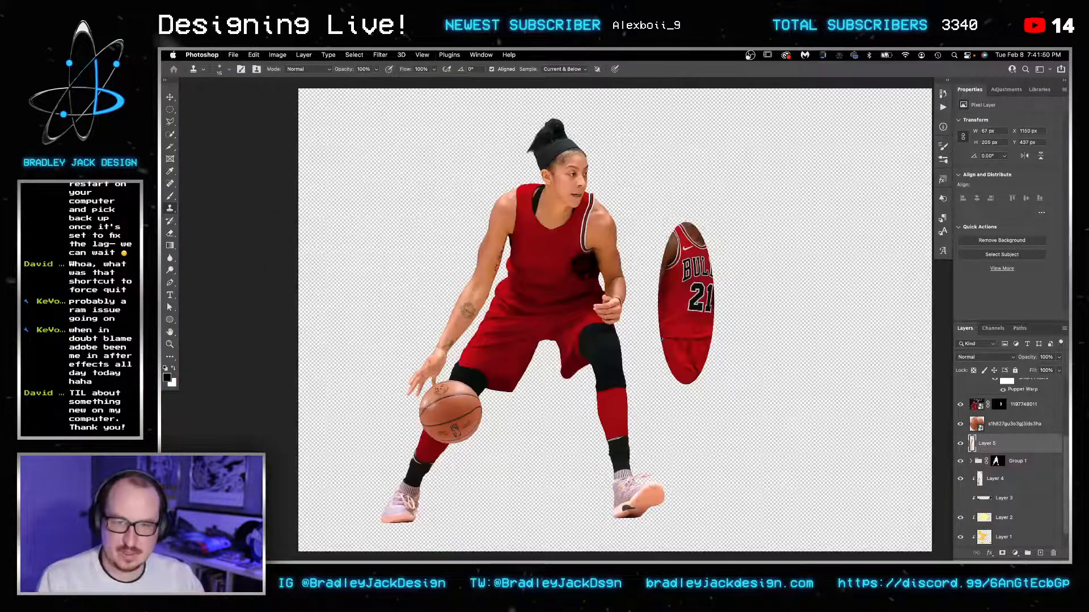
{"action": "key", "text": "z"}
{"action": "left_click", "coordinate": [606, 207]}
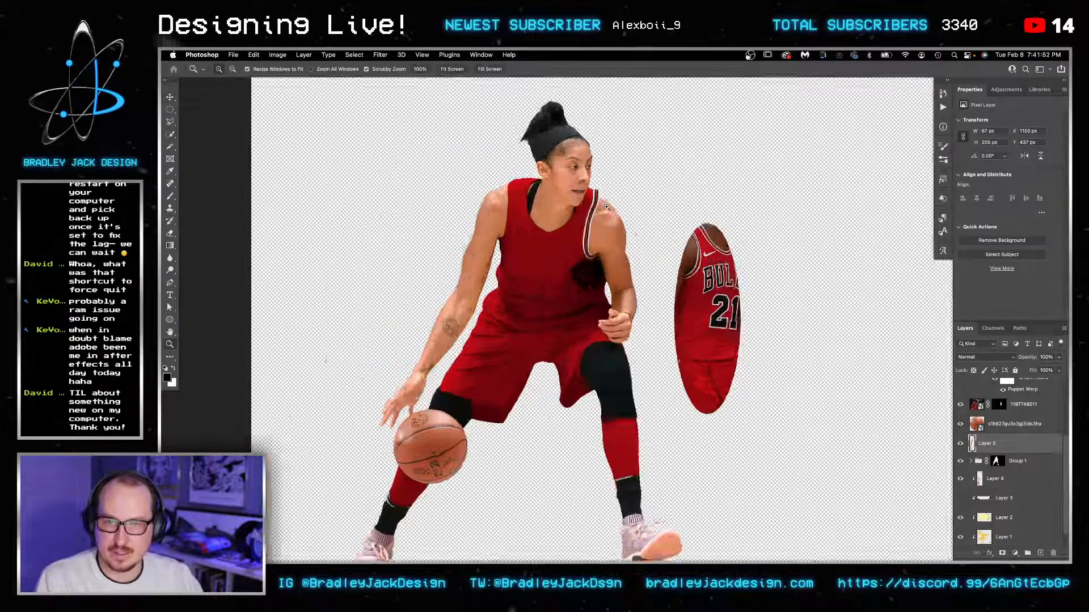
{"action": "left_click", "coordinate": [606, 207]}
{"action": "left_click", "coordinate": [606, 207], "text": "alt"}
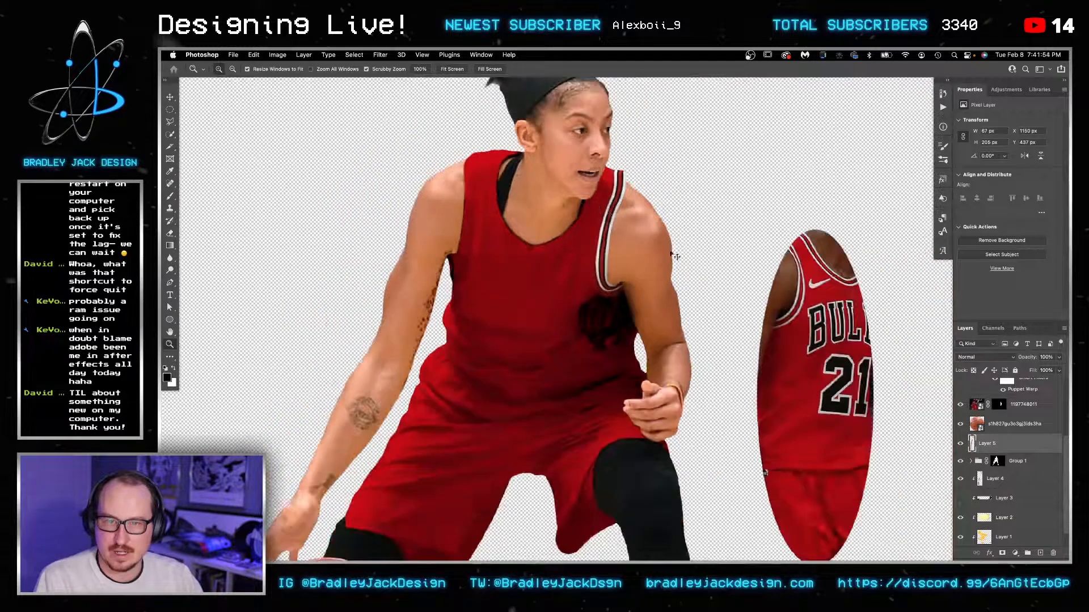
{"action": "key", "text": "v"}
{"action": "key", "text": "super+grave"}
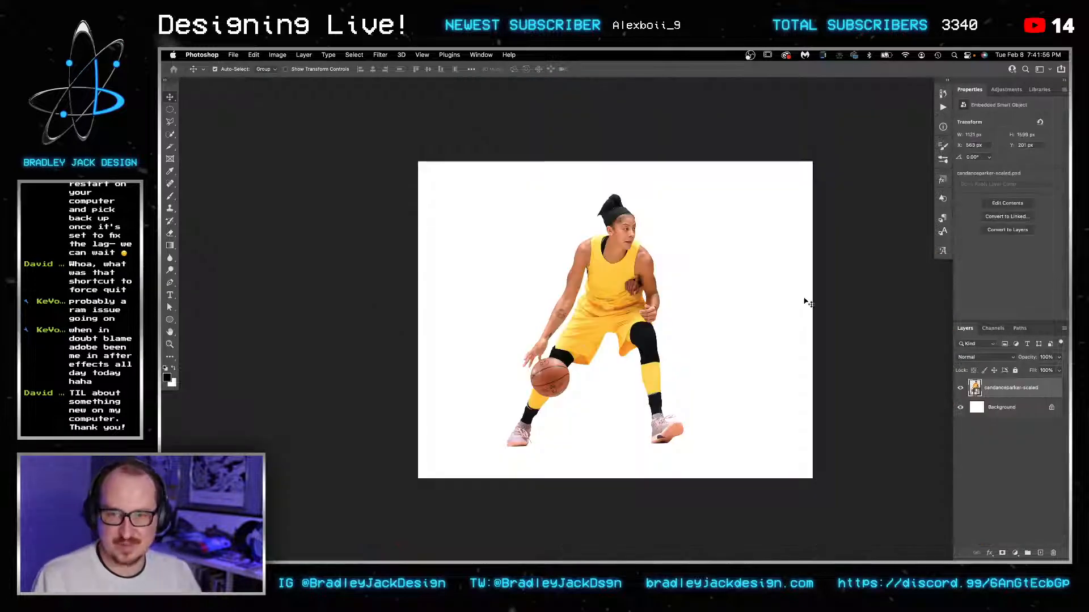
{"action": "key", "text": "super+grave"}
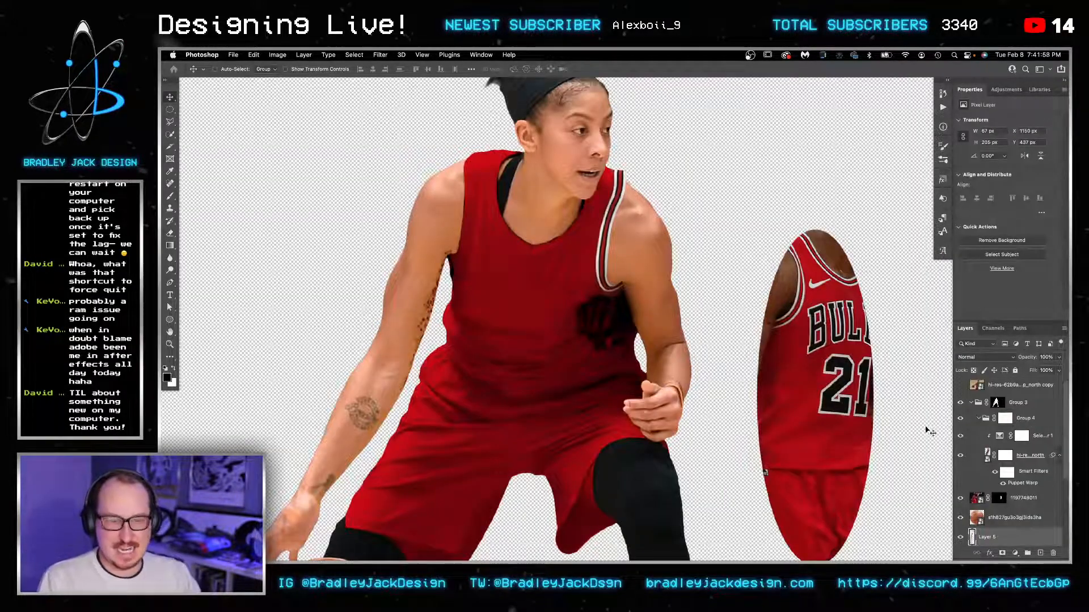
Step: Duplicate the hidden reference photo layer of the Bulls player and make the new copy visible
{"action": "left_click", "coordinate": [1002, 388]}
{"action": "key", "text": "ctrl+j"}
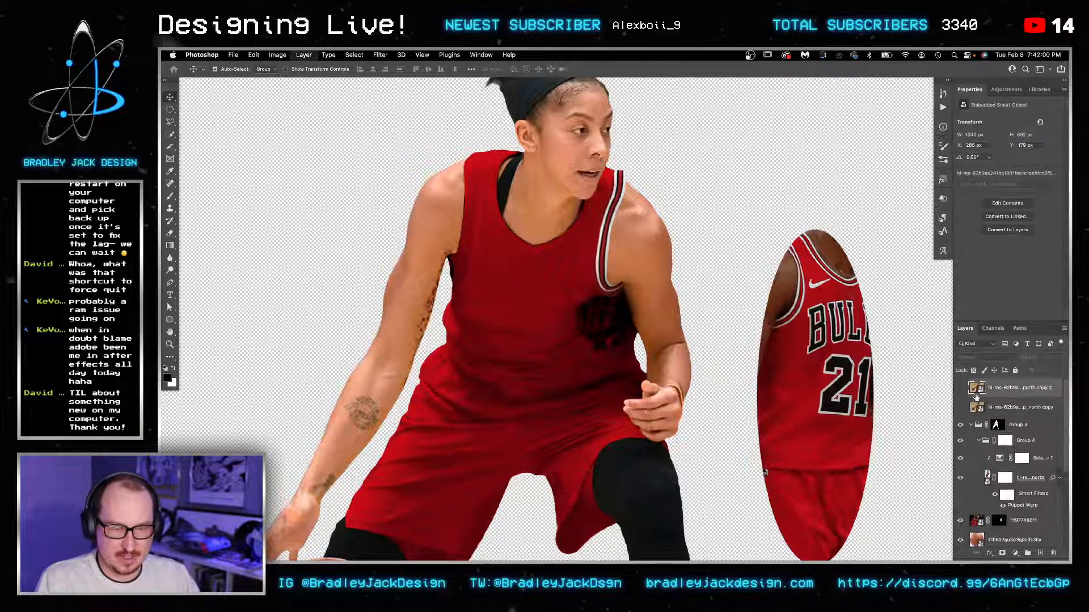
{"action": "left_click", "coordinate": [959, 389]}
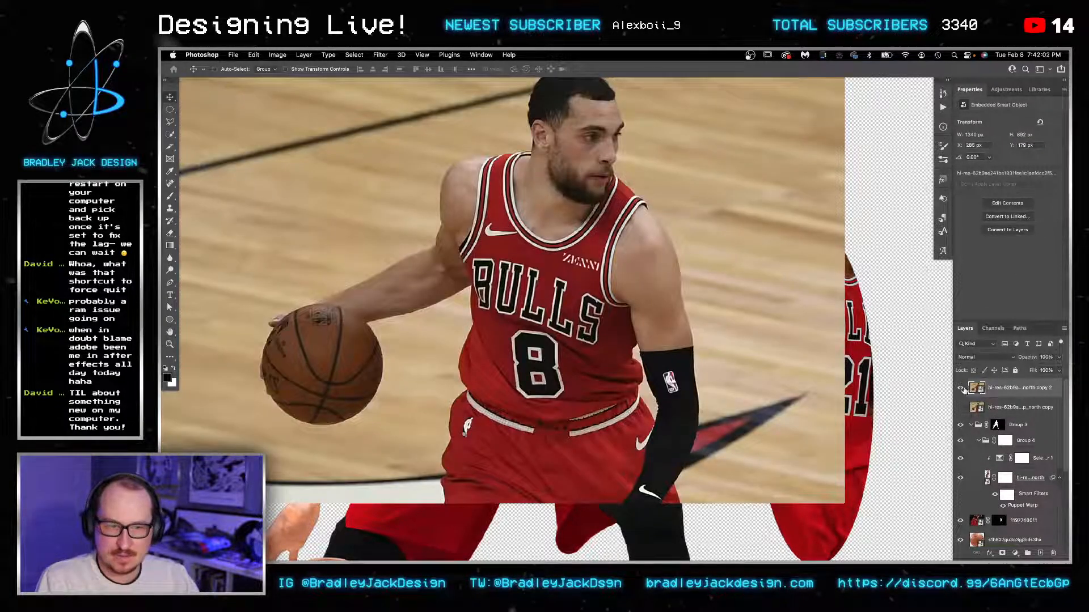
{"action": "left_click", "coordinate": [961, 389]}
{"action": "left_click", "coordinate": [960, 389]}
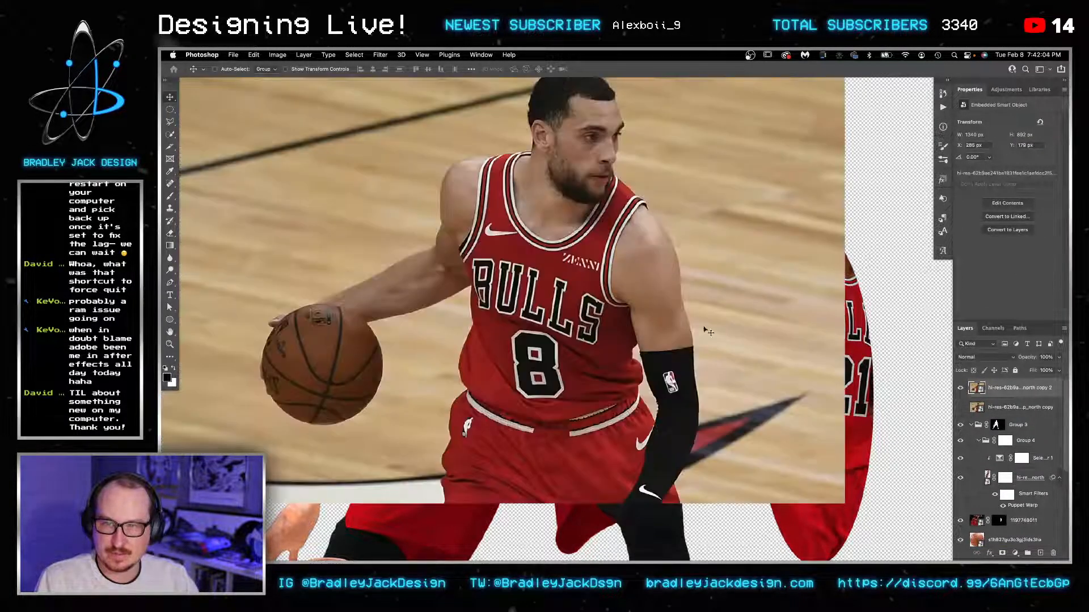
Step: Lasso the armhole trim on the reference player's right shoulder, mask the copy to that selection and convert it to a smart object
{"action": "key", "text": "z"}
{"action": "left_click", "coordinate": [462, 138]}
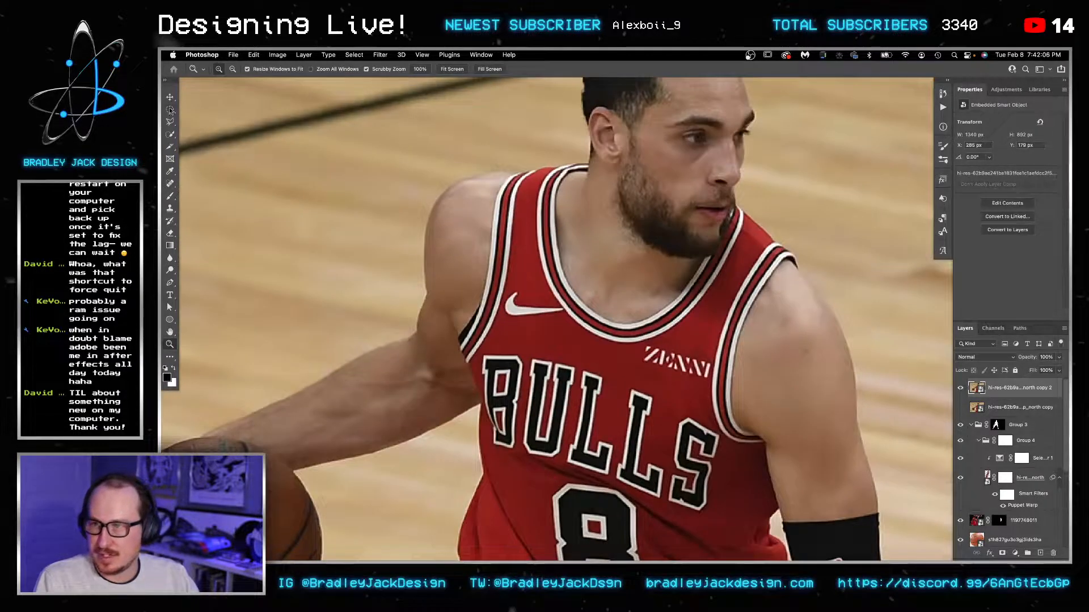
{"action": "left_click_drag", "start_coordinate": [169, 121], "coordinate": [216, 134]}
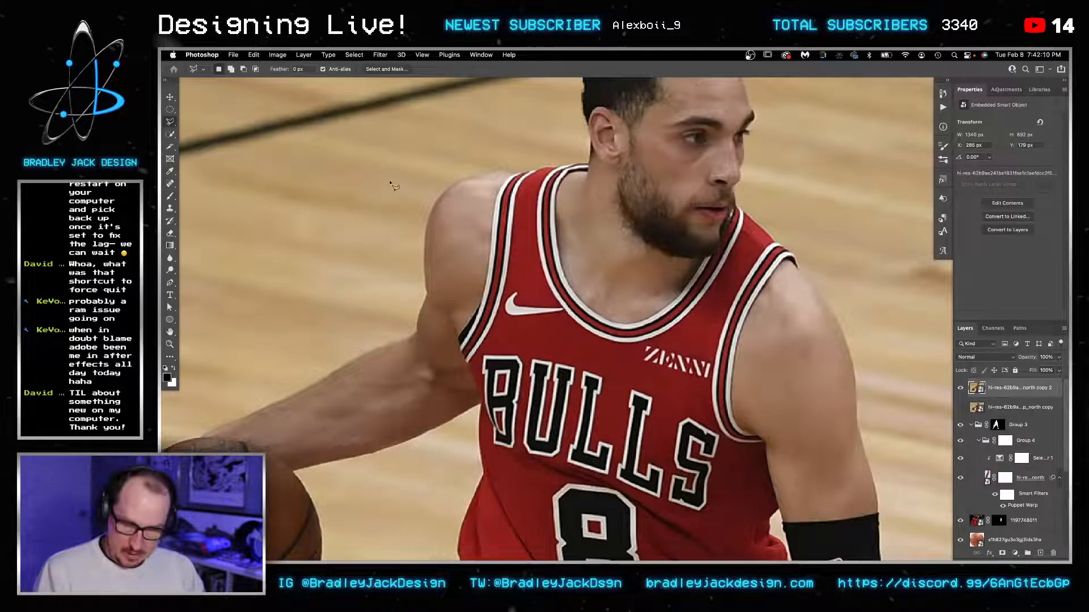
{"action": "mouse_move", "coordinate": [533, 190]}
{"action": "left_mouse_down"}
{"action": "mouse_move", "coordinate": [517, 285]}
{"action": "mouse_move", "coordinate": [465, 373]}
{"action": "mouse_move", "coordinate": [457, 327]}
{"action": "left_mouse_up"}
{"action": "mouse_move", "coordinate": [482, 230]}
{"action": "left_mouse_down"}
{"action": "mouse_move", "coordinate": [509, 156]}
{"action": "mouse_move", "coordinate": [538, 155]}
{"action": "left_mouse_up"}
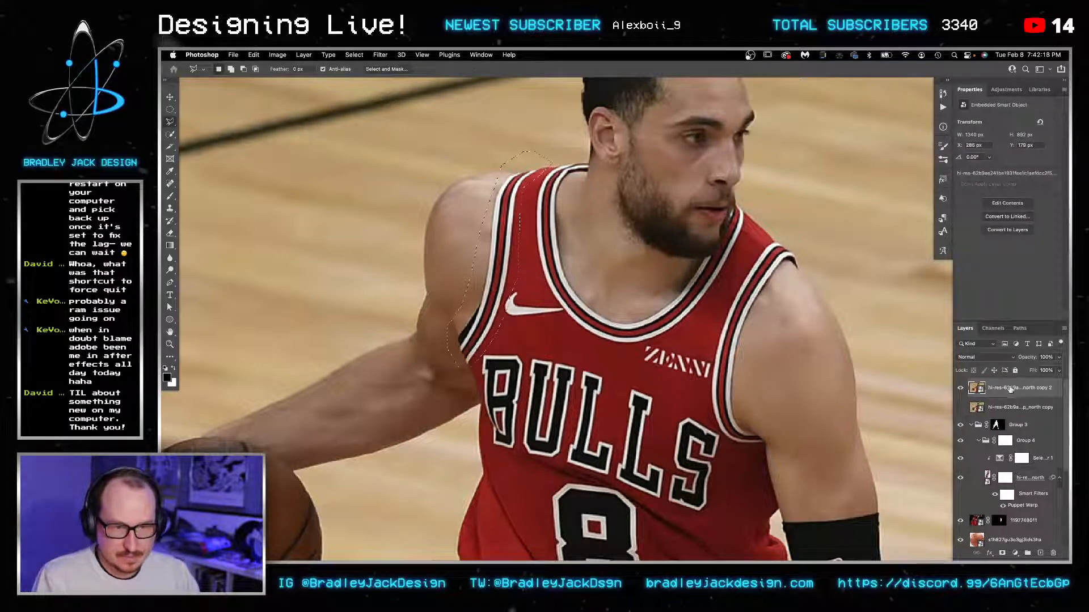
{"action": "left_click", "coordinate": [1004, 554]}
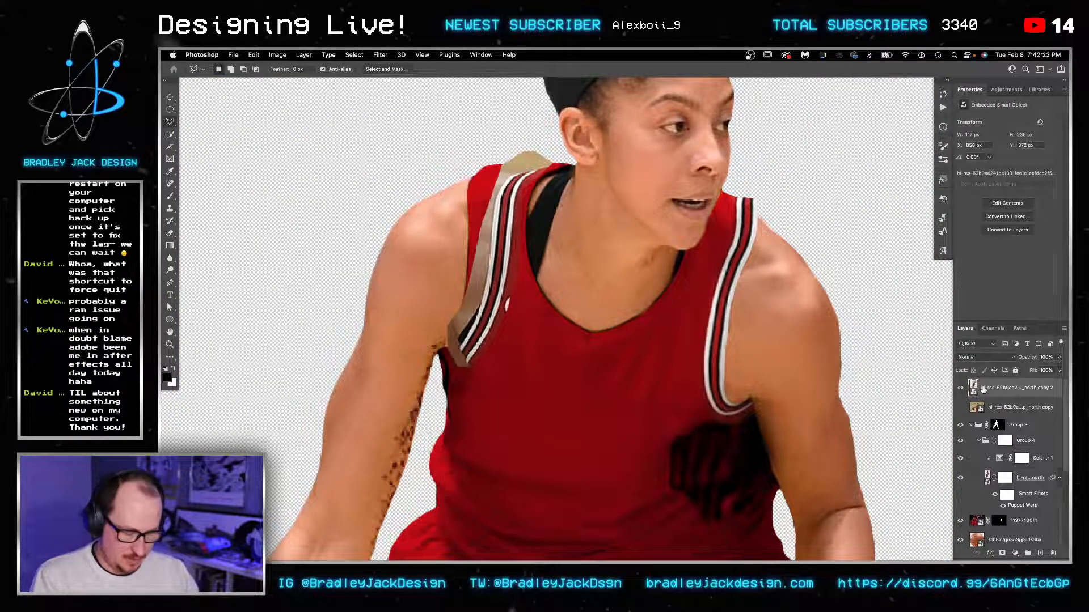
Step: Move the isolated trim piece onto the armhole edge of the player's right shoulder
{"action": "key", "text": "v"}
{"action": "left_click_drag", "start_coordinate": [510, 227], "coordinate": [297, 226]}
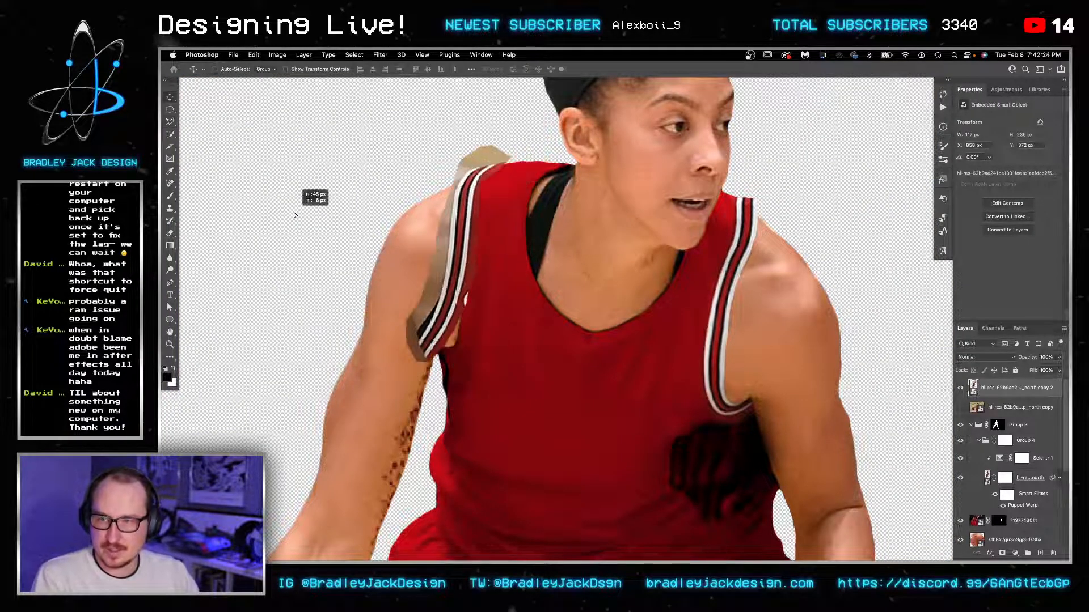
Step: Mask out the beige area at the top of the striped trim piece with the Brush
{"action": "left_click", "coordinate": [171, 110]}
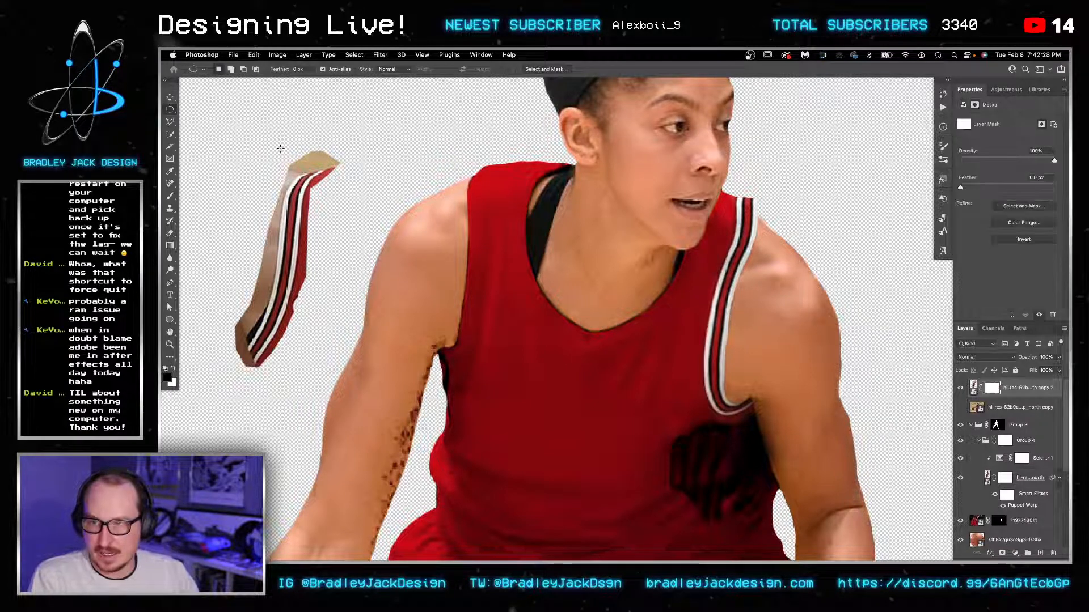
{"action": "scroll", "coordinate": [340, 156], "scroll_direction": "up", "scroll_amount": 3}
{"action": "right_click", "coordinate": [328, 158]}
{"action": "key", "text": "Escape"}
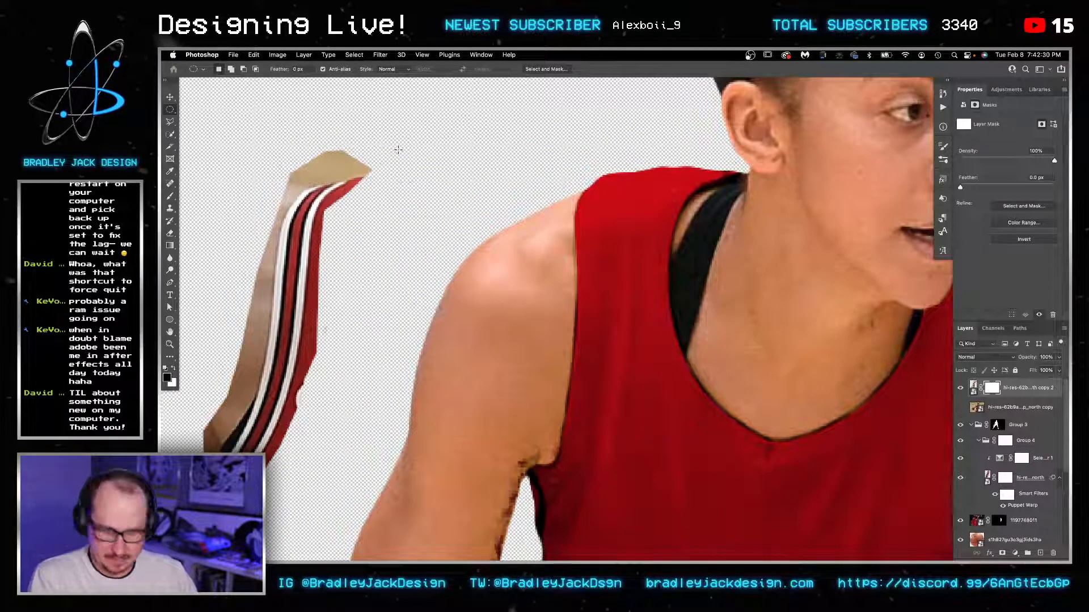
{"action": "key", "text": "b"}
{"action": "right_click", "coordinate": [360, 161]}
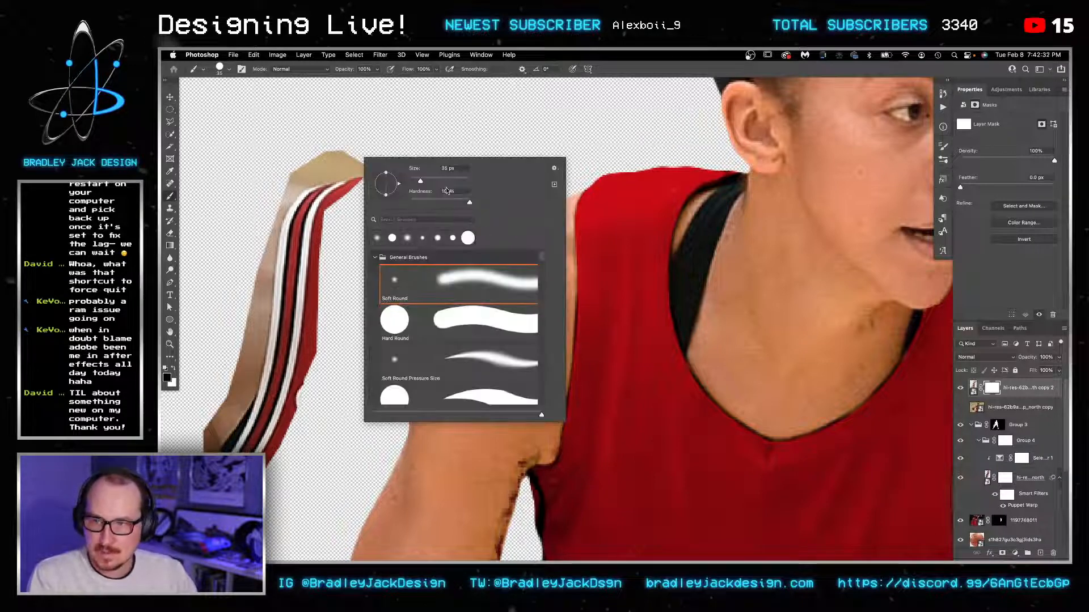
{"action": "key", "text": "Return"}
{"action": "mouse_move", "coordinate": [302, 154]}
{"action": "left_mouse_down"}
{"action": "mouse_move", "coordinate": [296, 165]}
{"action": "mouse_move", "coordinate": [354, 154]}
{"action": "mouse_move", "coordinate": [316, 142]}
{"action": "mouse_move", "coordinate": [272, 171]}
{"action": "mouse_move", "coordinate": [266, 194]}
{"action": "left_mouse_up"}
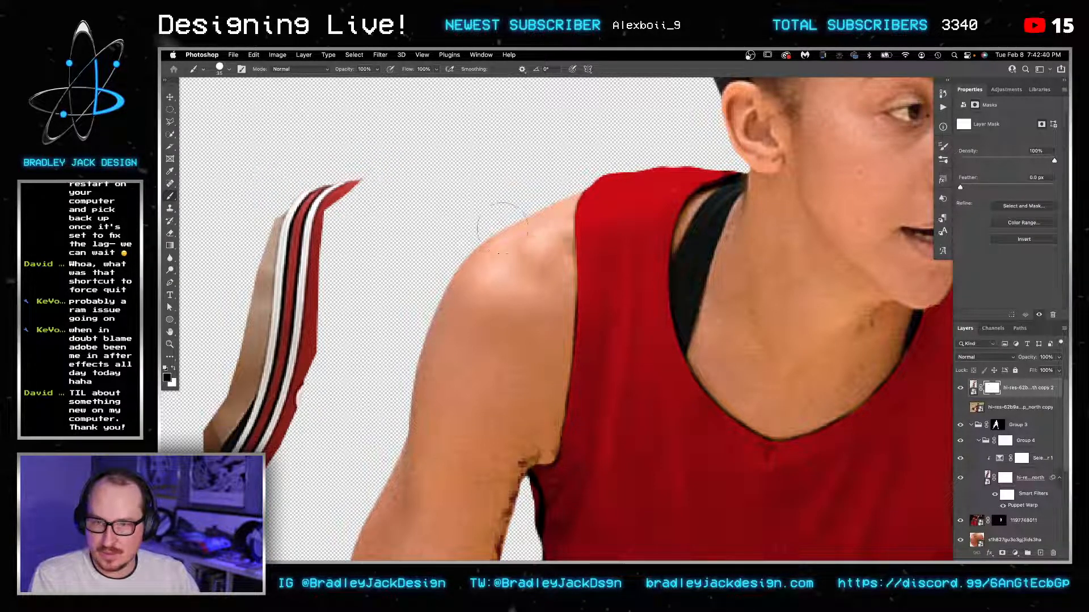
Step: Try tracing the jersey's plain armhole edge from the armpit up to the shoulder as a white-stroked Pen shape
{"action": "left_click", "coordinate": [170, 282]}
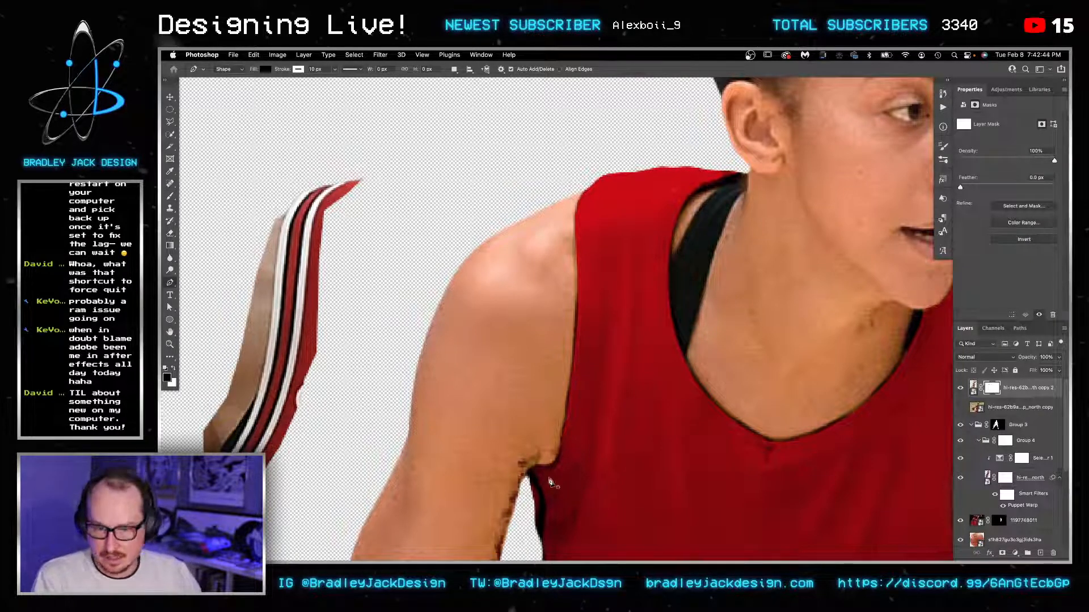
{"action": "left_click", "coordinate": [537, 478]}
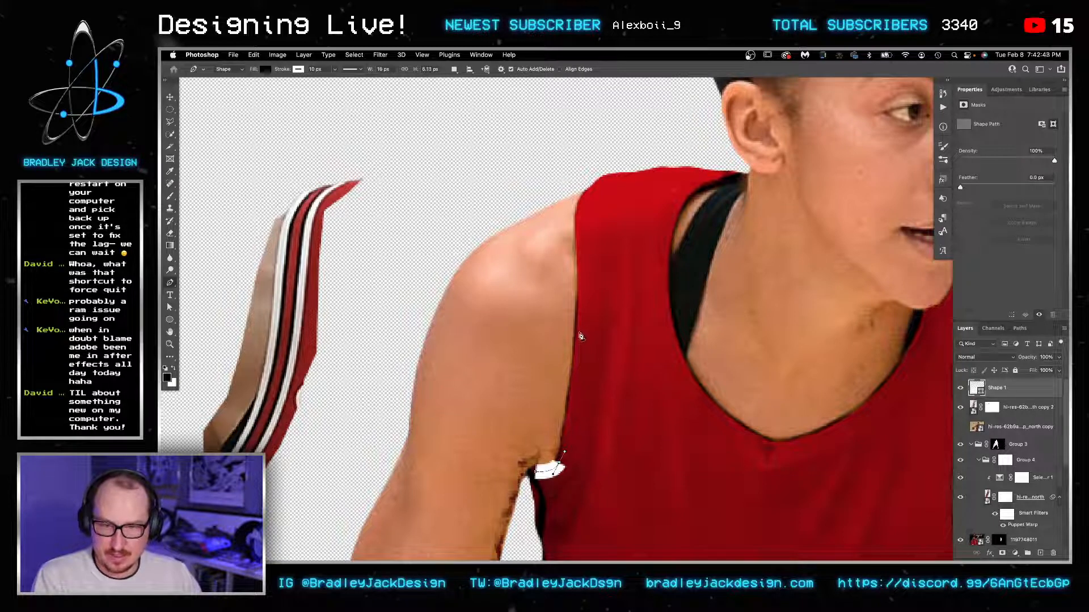
{"action": "left_click_drag", "start_coordinate": [578, 351], "coordinate": [581, 314]}
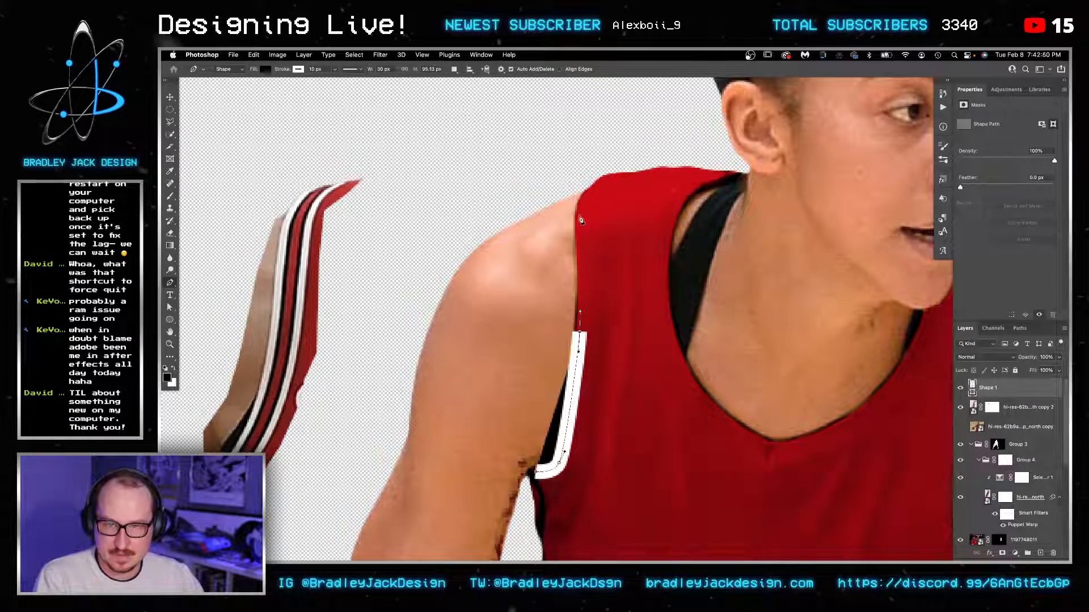
{"action": "mouse_move", "coordinate": [578, 222]}
{"action": "left_mouse_down"}
{"action": "mouse_move", "coordinate": [581, 204]}
{"action": "mouse_move", "coordinate": [628, 166]}
{"action": "left_mouse_up"}
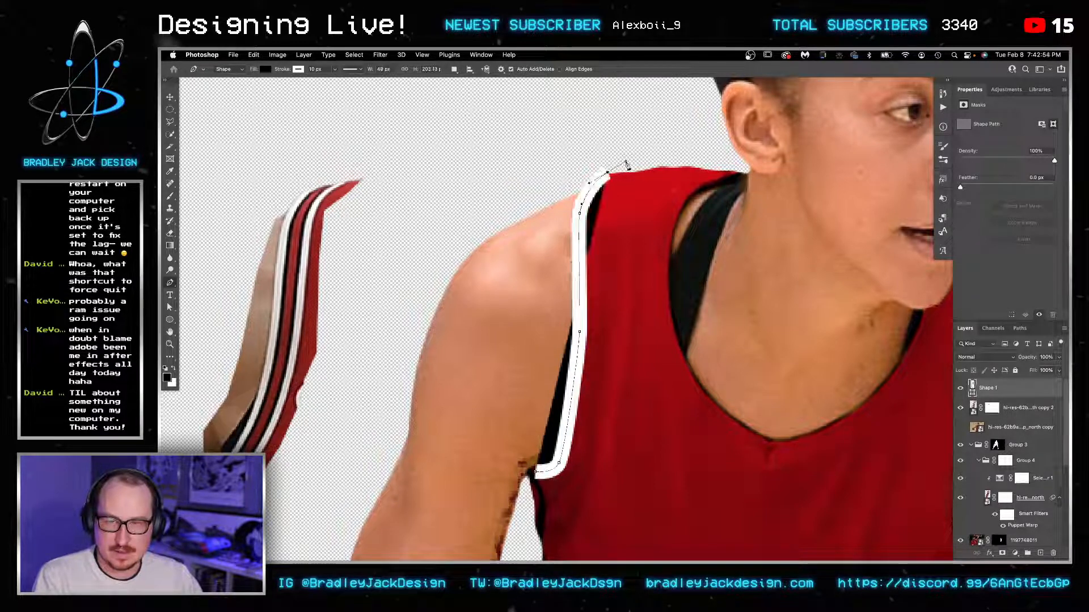
{"action": "key", "text": "v"}
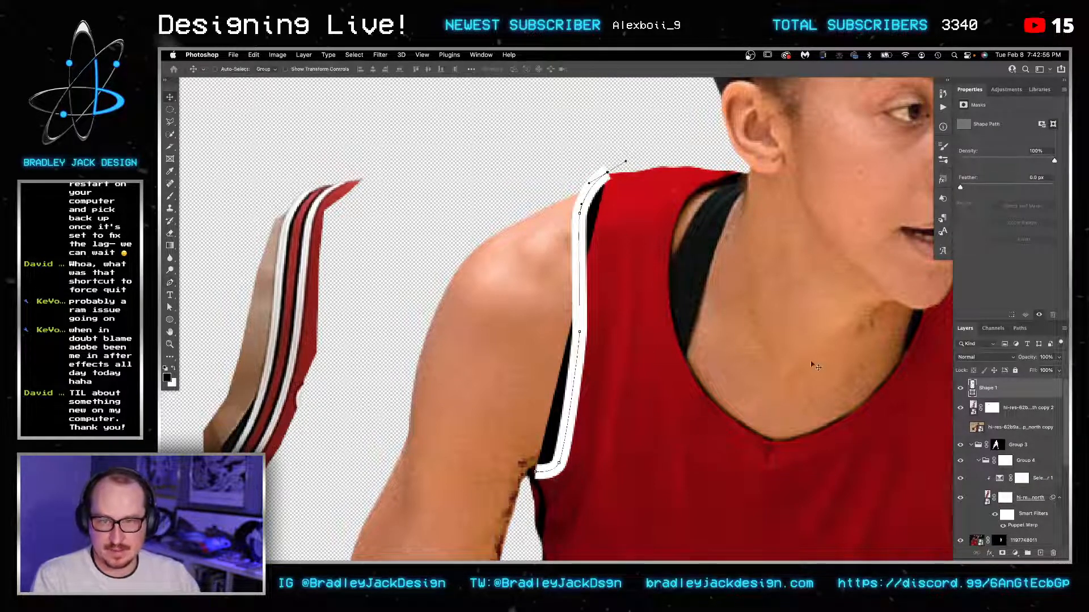
Step: Try the Color blend mode on the armhole shape, return it to Normal, and delete the shape layer
{"action": "key", "text": "shift+alt+c"}
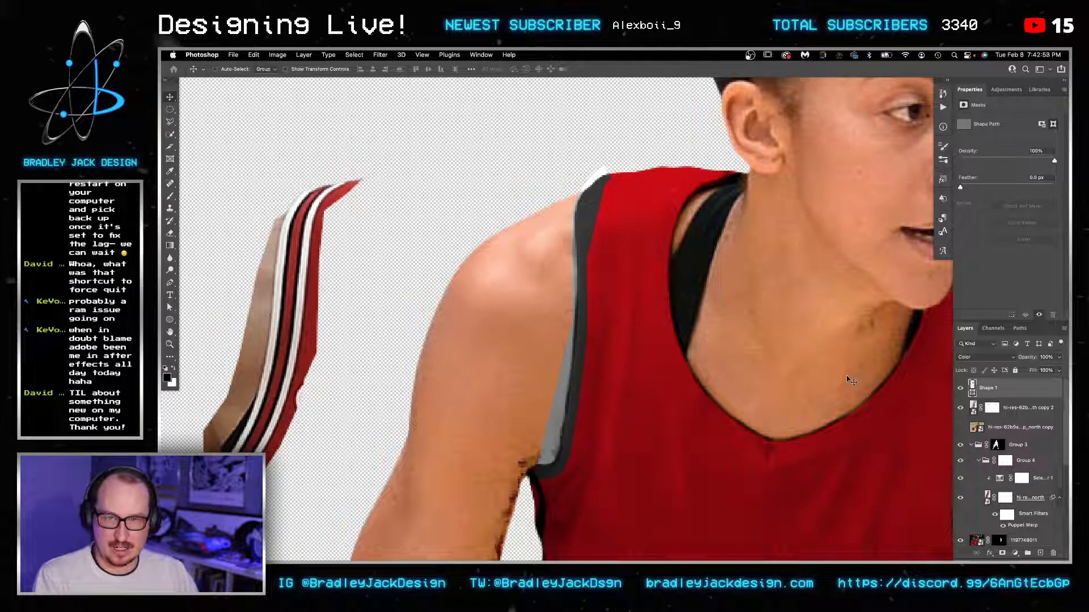
{"action": "key", "text": "shift+alt+n"}
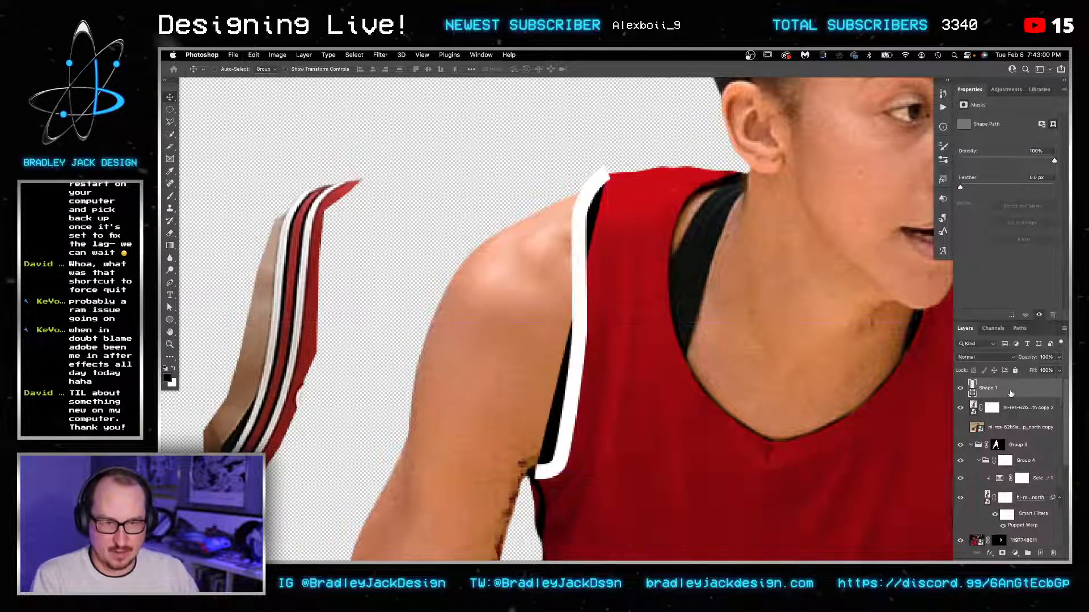
{"action": "key", "text": "Delete"}
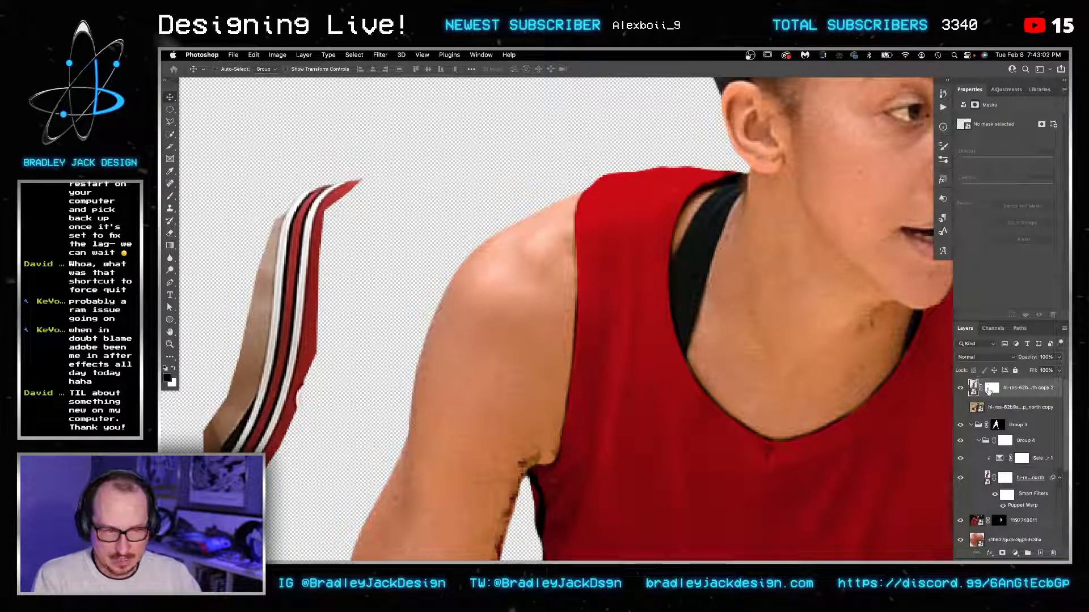
Step: Paint on the trim piece's layer mask to hide the skin along the outer edge of the stripes
{"action": "left_click", "coordinate": [988, 389]}
{"action": "key", "text": "b"}
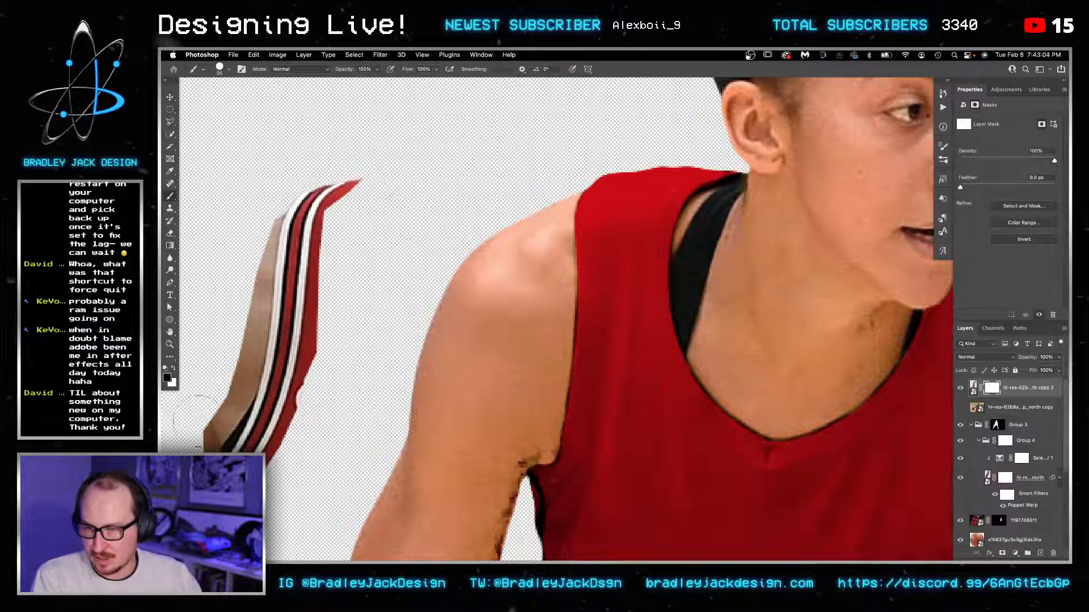
{"action": "mouse_move", "coordinate": [198, 423]}
{"action": "left_mouse_down"}
{"action": "mouse_move", "coordinate": [215, 431]}
{"action": "mouse_move", "coordinate": [224, 420]}
{"action": "mouse_move", "coordinate": [210, 422]}
{"action": "mouse_move", "coordinate": [205, 446]}
{"action": "left_mouse_up"}
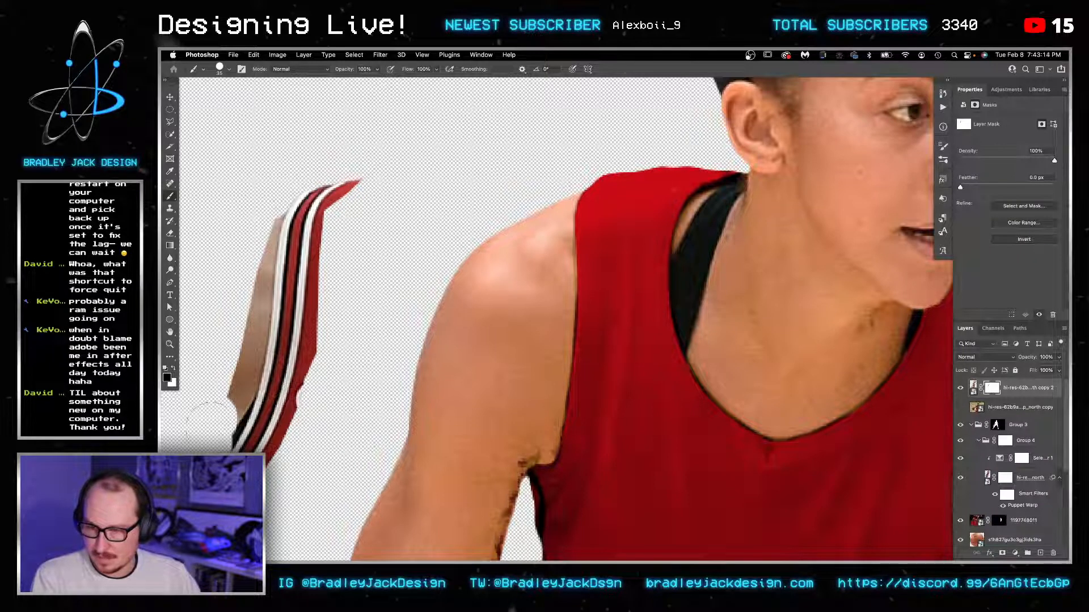
{"action": "mouse_move", "coordinate": [210, 422]}
{"action": "left_mouse_down"}
{"action": "mouse_move", "coordinate": [224, 428]}
{"action": "mouse_move", "coordinate": [219, 291]}
{"action": "mouse_move", "coordinate": [276, 200]}
{"action": "mouse_move", "coordinate": [263, 195]}
{"action": "mouse_move", "coordinate": [250, 231]}
{"action": "mouse_move", "coordinate": [259, 268]}
{"action": "mouse_move", "coordinate": [250, 340]}
{"action": "mouse_move", "coordinate": [224, 422]}
{"action": "left_mouse_up"}
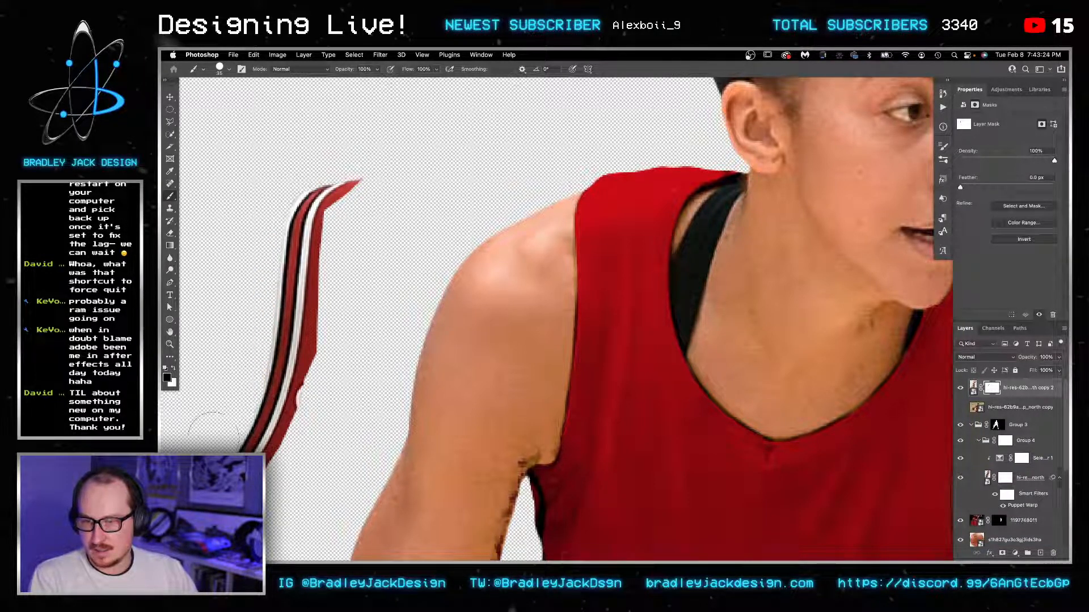
Step: Convert the masked trim piece to a smart object and position it over the jersey's plain armhole edge
{"action": "key", "text": "v"}
{"action": "left_click_drag", "start_coordinate": [508, 352], "coordinate": [658, 349]}
{"action": "key", "text": "super+alt+s"}
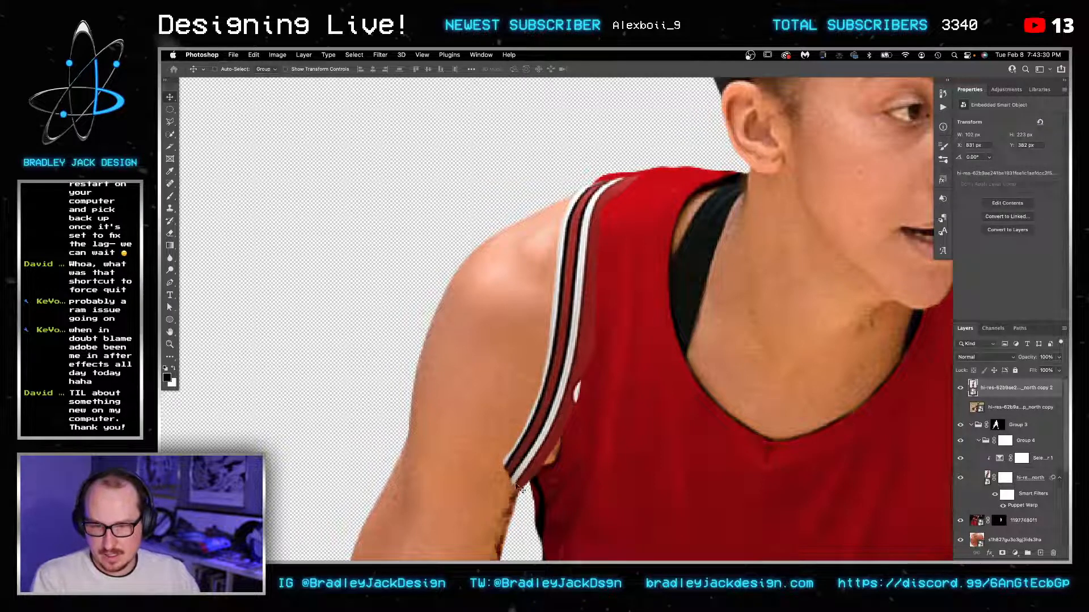
{"action": "left_click_drag", "start_coordinate": [517, 485], "coordinate": [543, 469]}
Step: Start Puppet Warp on the trim piece with 5 px expansion and place pins near its shoulder end, armpit end and middle
{"action": "left_click", "coordinate": [253, 55]}
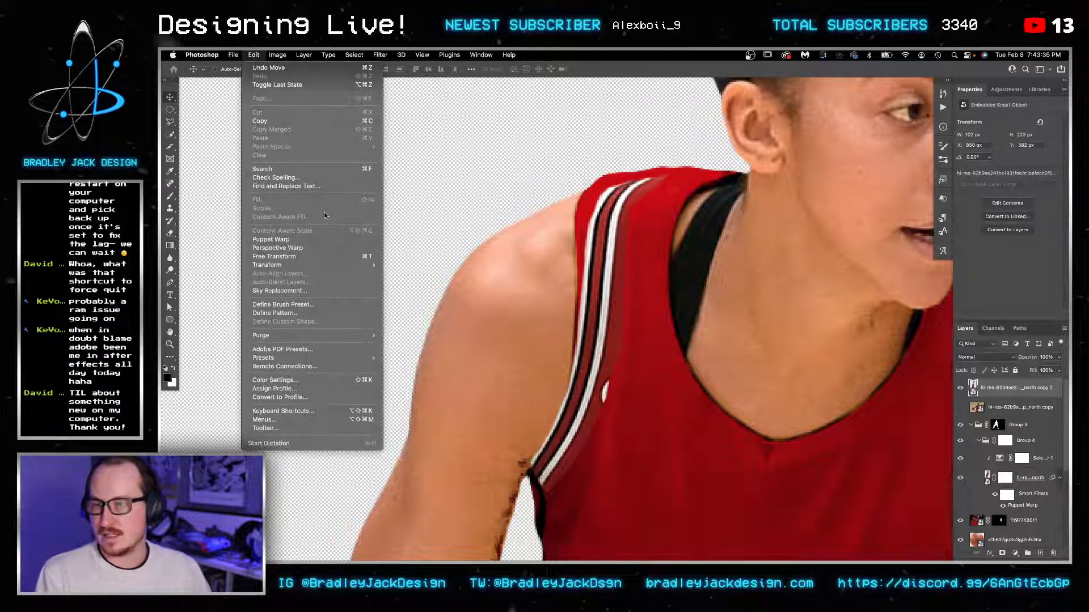
{"action": "left_click", "coordinate": [326, 239]}
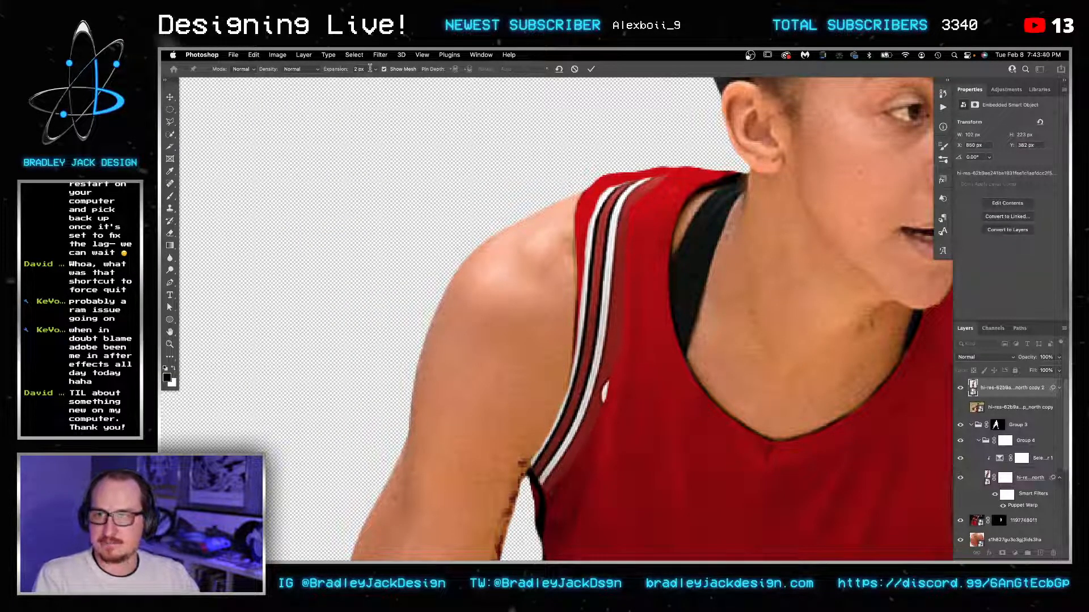
{"action": "left_click", "coordinate": [369, 69]}
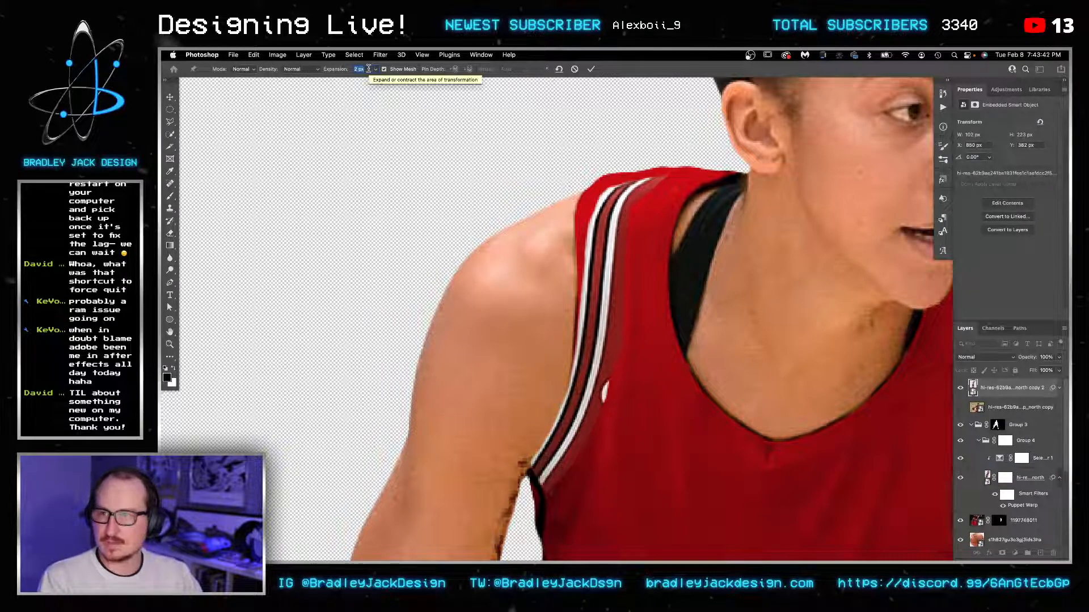
{"action": "type", "text": "5"}
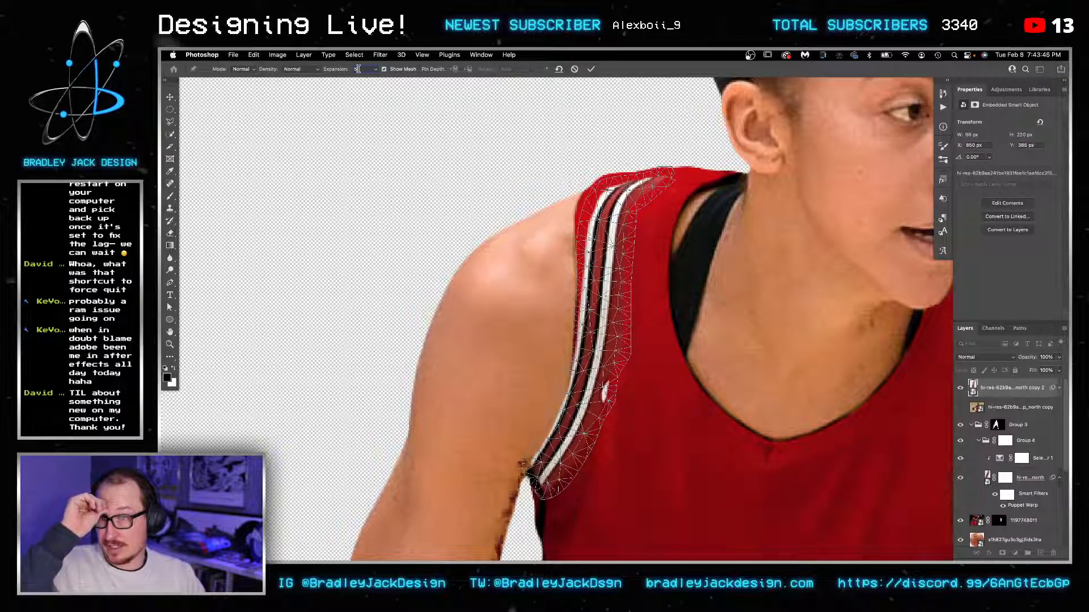
{"action": "key", "text": "Return"}
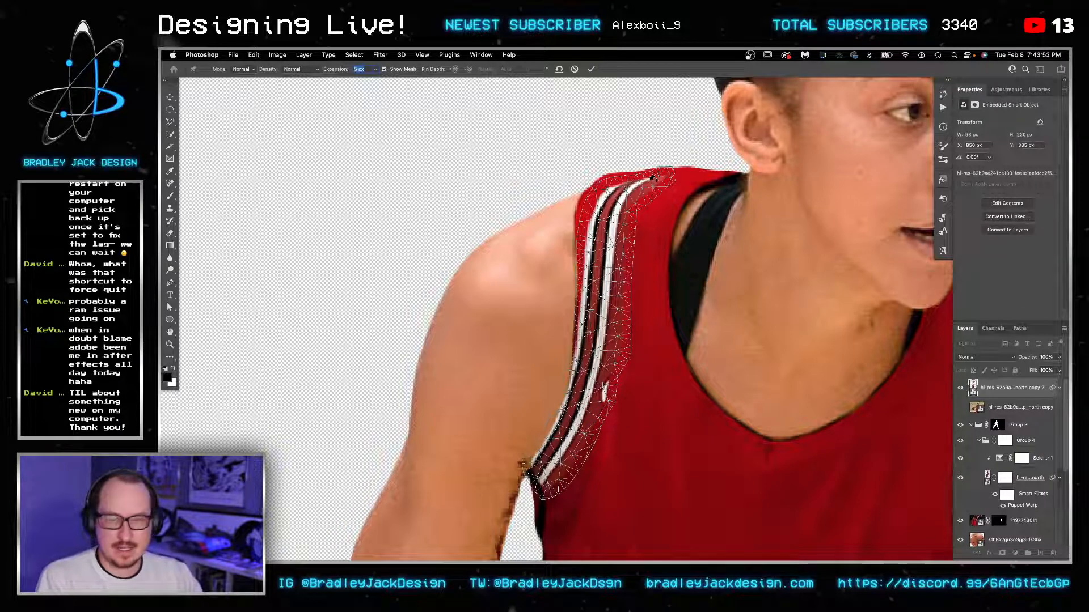
{"action": "left_click", "coordinate": [638, 188]}
{"action": "left_click", "coordinate": [546, 472]}
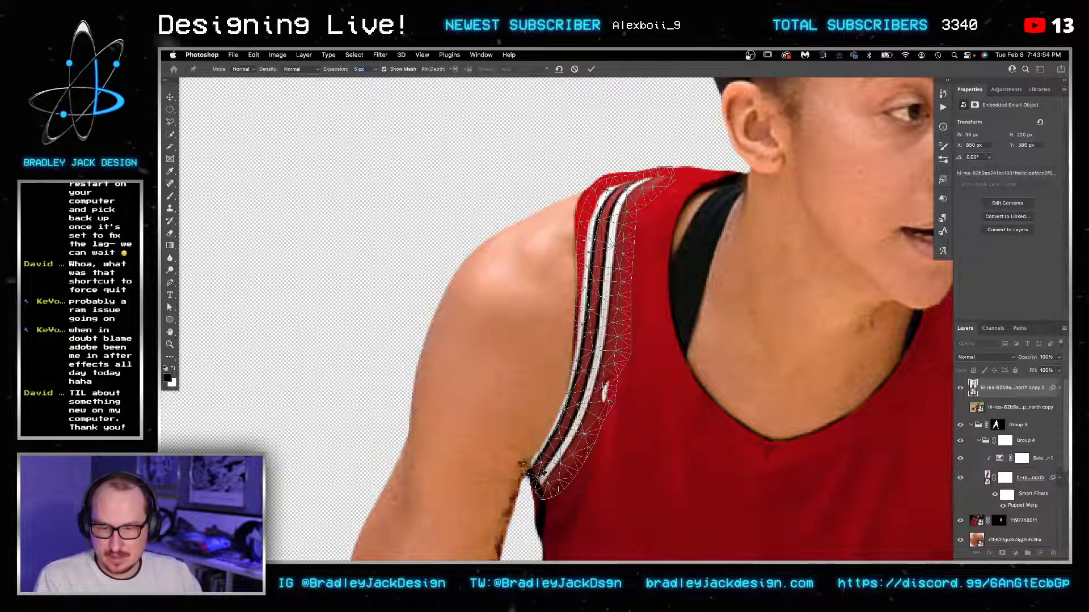
{"action": "left_click", "coordinate": [597, 338]}
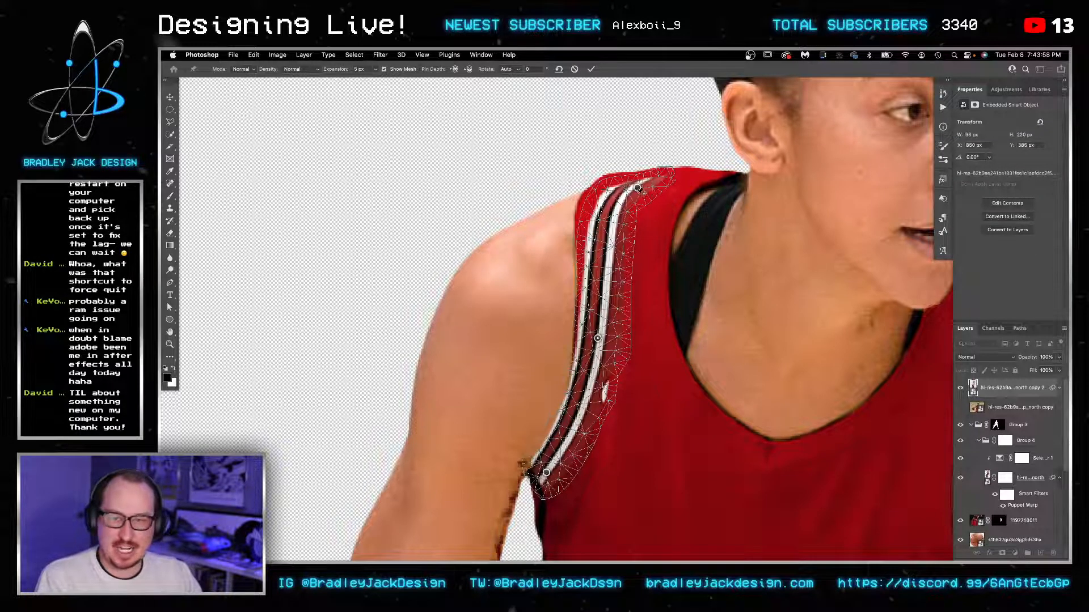
Step: Bend the trim piece with added and moved pins to follow the armhole from shoulder to armpit, and apply the warp
{"action": "left_click_drag", "start_coordinate": [639, 188], "coordinate": [622, 173]}
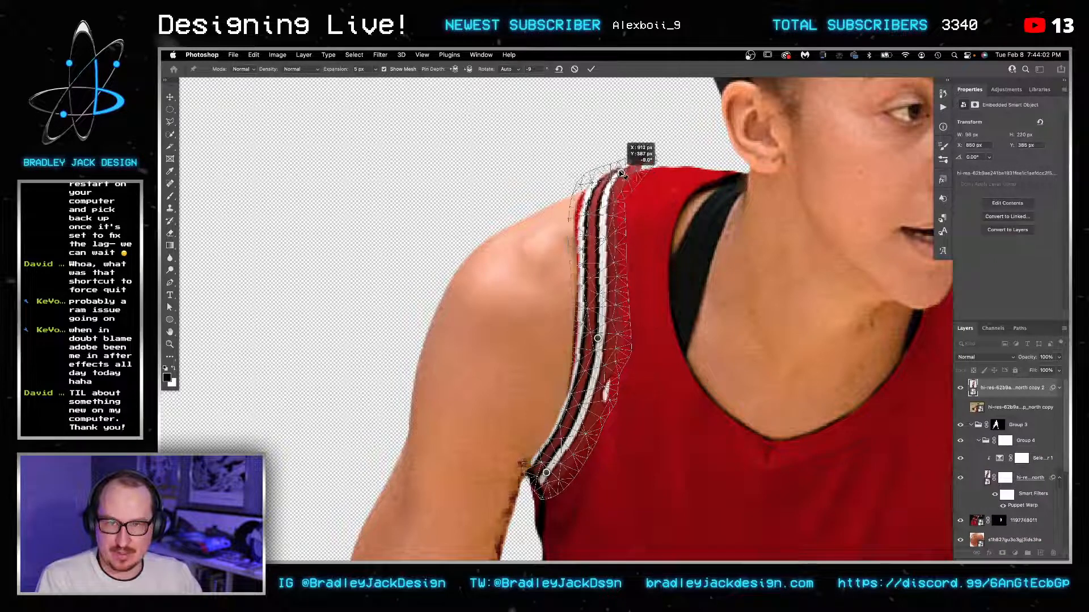
{"action": "left_click_drag", "start_coordinate": [590, 207], "coordinate": [582, 210]}
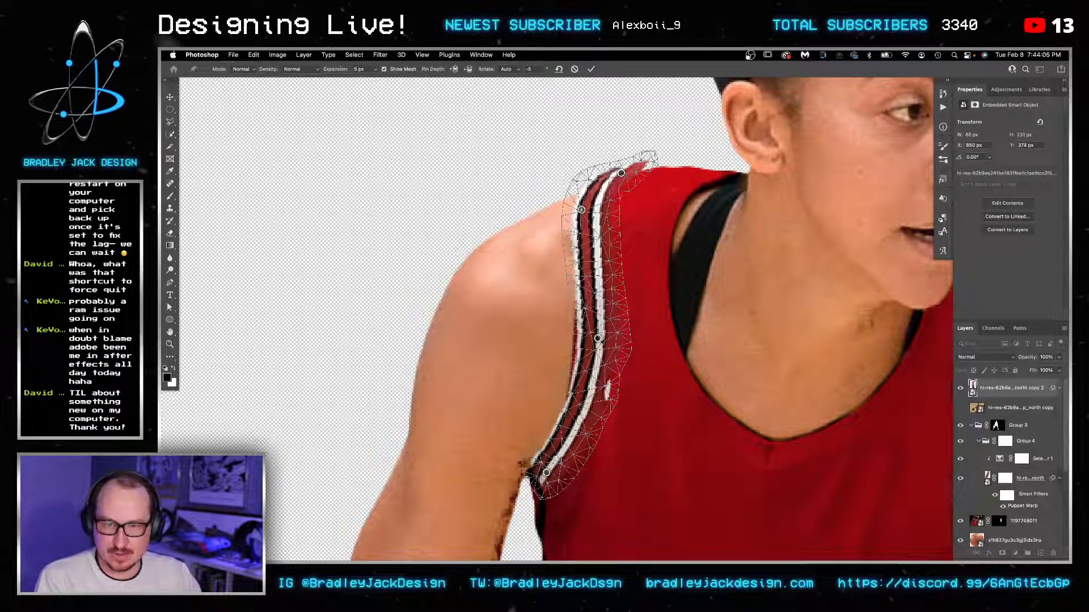
{"action": "left_click_drag", "start_coordinate": [597, 339], "coordinate": [593, 341]}
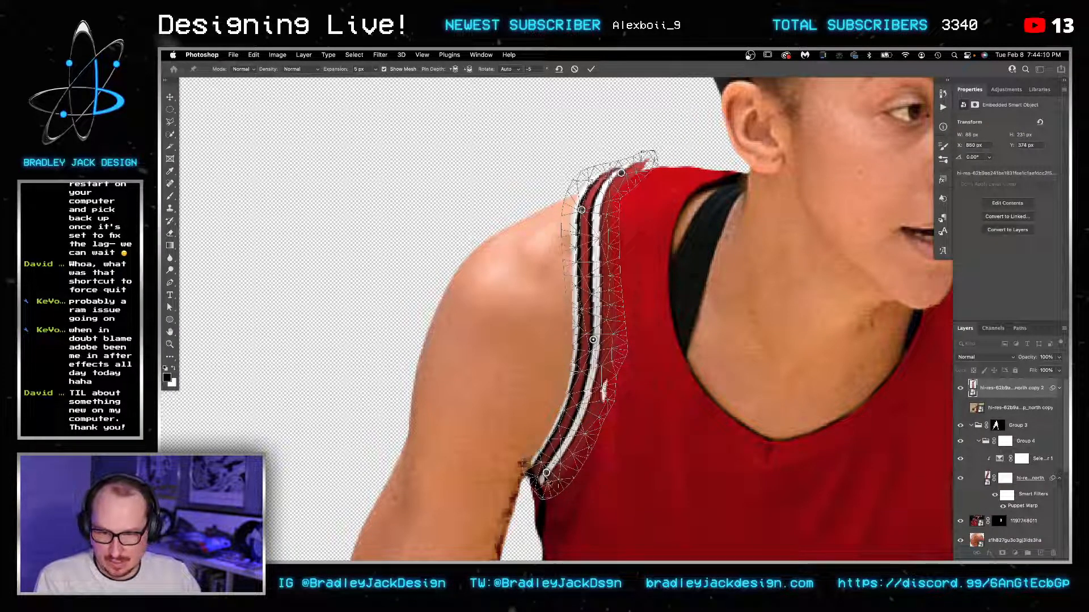
{"action": "left_click_drag", "start_coordinate": [546, 473], "coordinate": [538, 483]}
{"action": "mouse_move", "coordinate": [570, 419]}
{"action": "left_mouse_down"}
{"action": "mouse_move", "coordinate": [587, 431]}
{"action": "mouse_move", "coordinate": [584, 445]}
{"action": "mouse_move", "coordinate": [571, 440]}
{"action": "left_mouse_up"}
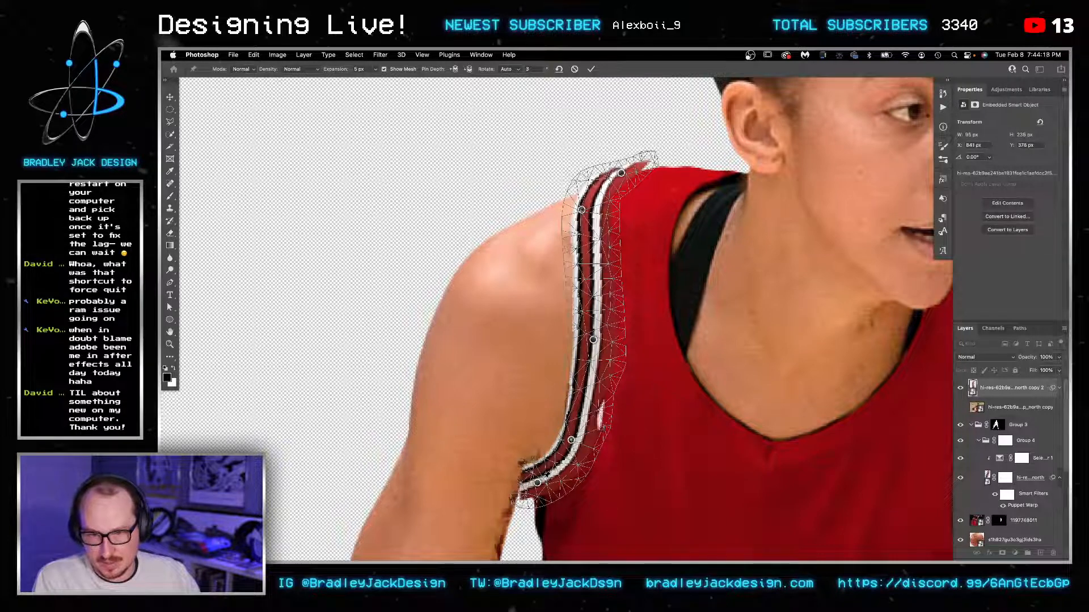
{"action": "mouse_move", "coordinate": [536, 482]}
{"action": "left_mouse_down"}
{"action": "mouse_move", "coordinate": [558, 479]}
{"action": "mouse_move", "coordinate": [580, 494]}
{"action": "mouse_move", "coordinate": [627, 475]}
{"action": "mouse_move", "coordinate": [567, 499]}
{"action": "mouse_move", "coordinate": [544, 483]}
{"action": "left_mouse_up"}
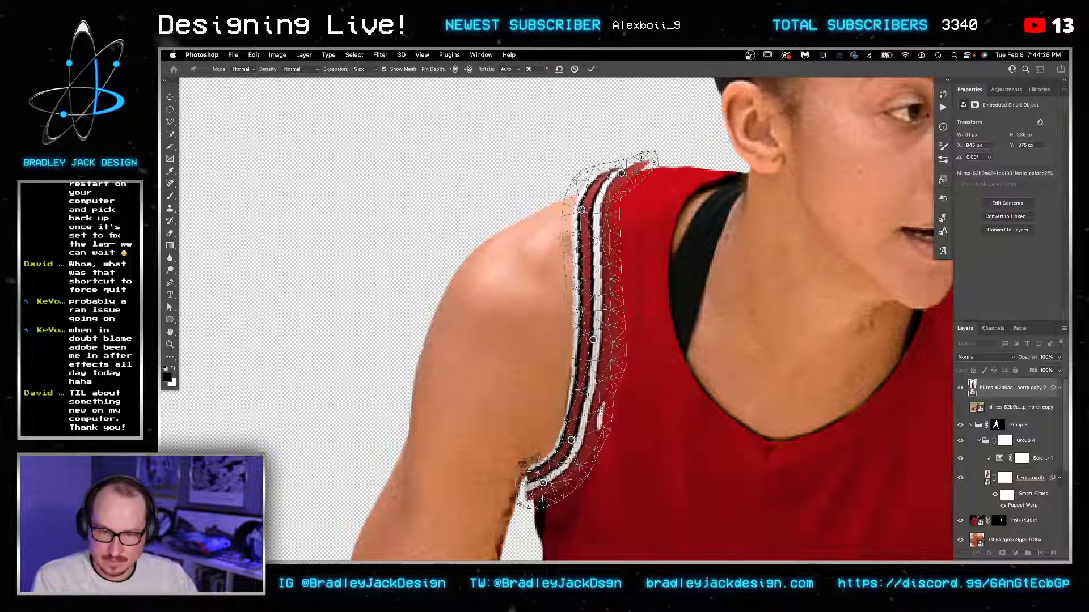
{"action": "left_click", "coordinate": [580, 396]}
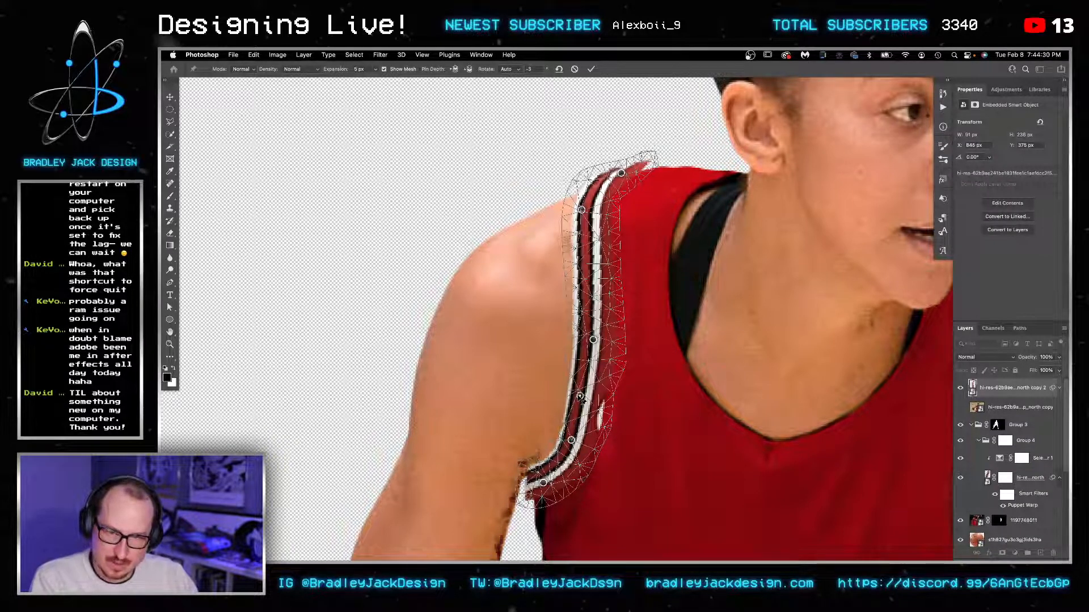
{"action": "key", "text": "Return"}
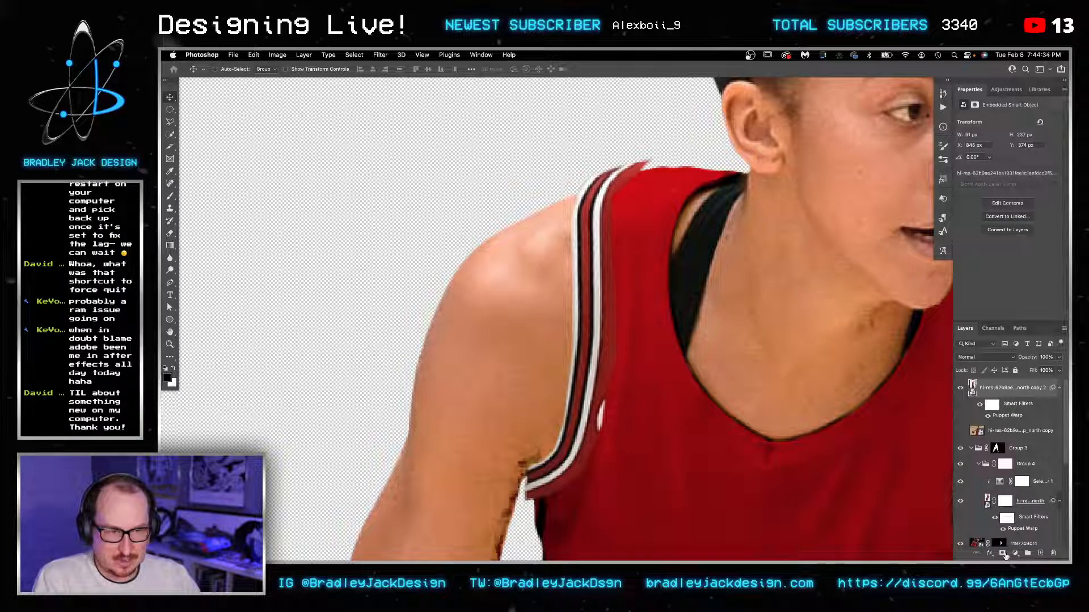
Step: Place the warped trim layer inside Group 3 and clip a copy of the Selective Color adjustment to it
{"action": "left_click_drag", "start_coordinate": [1006, 388], "coordinate": [996, 430]}
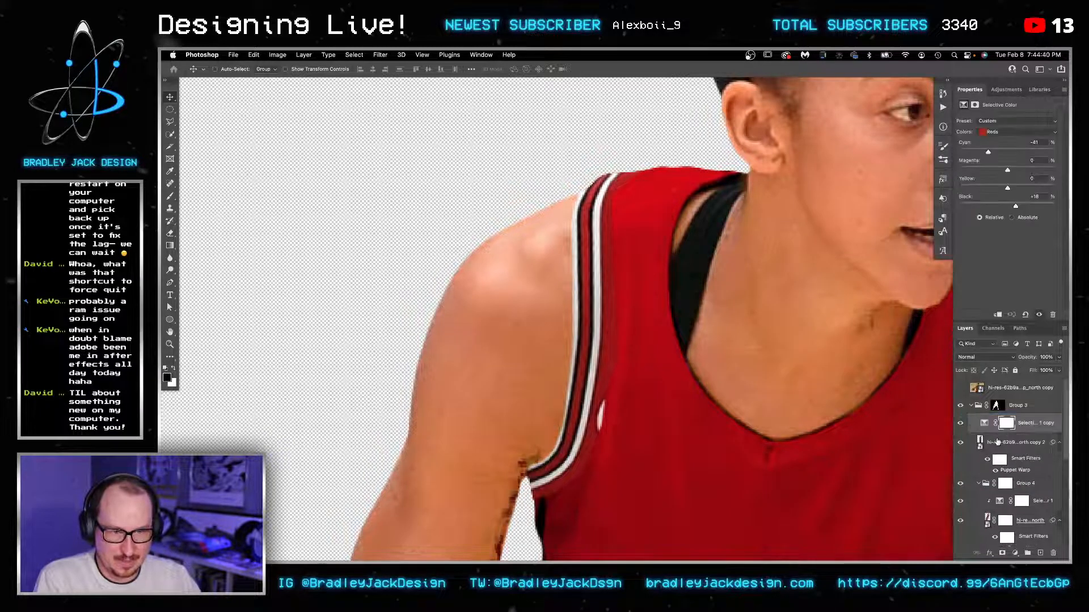
{"action": "left_click", "coordinate": [996, 435], "text": "alt"}
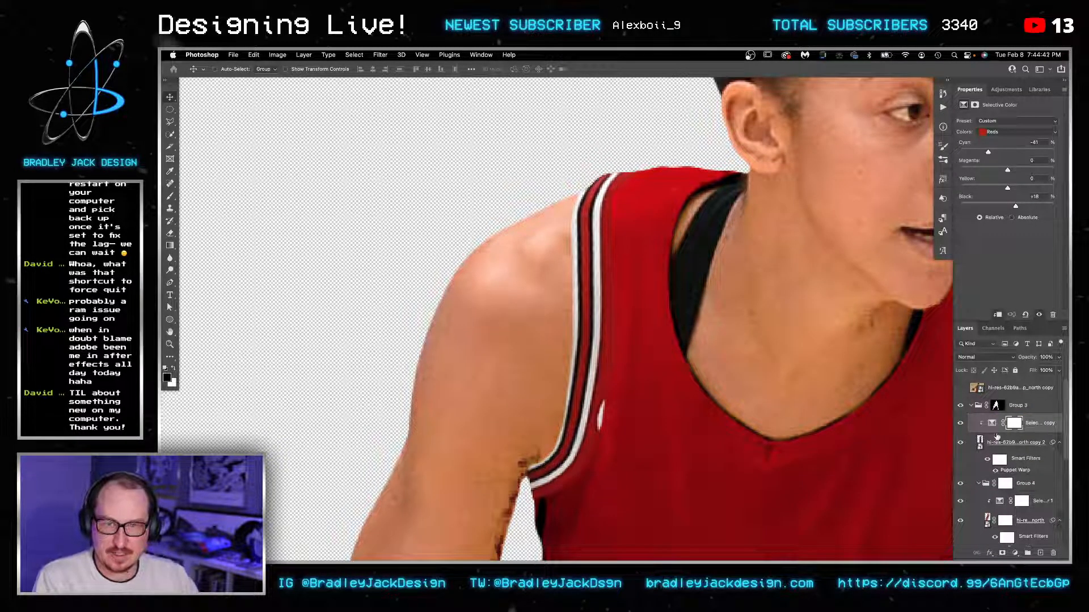
Step: Group the trim layer with its clipped Selective Color adjustment and add a layer mask to the group for brushing
{"action": "left_click", "coordinate": [1022, 443]}
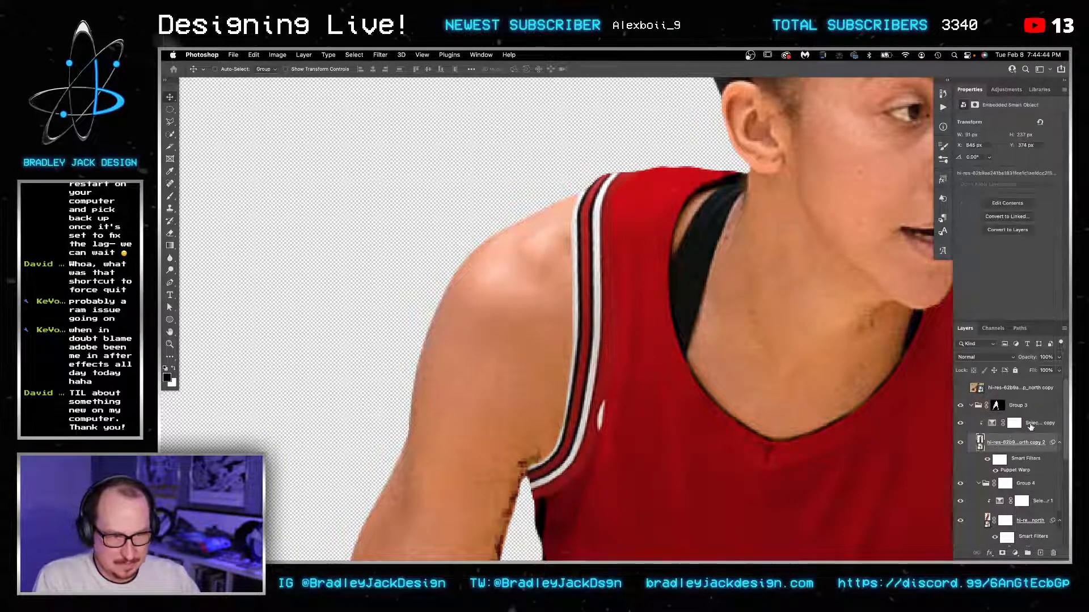
{"action": "left_click", "coordinate": [1021, 423], "text": "shift"}
{"action": "key", "text": "super+g"}
{"action": "left_click", "coordinate": [1004, 552]}
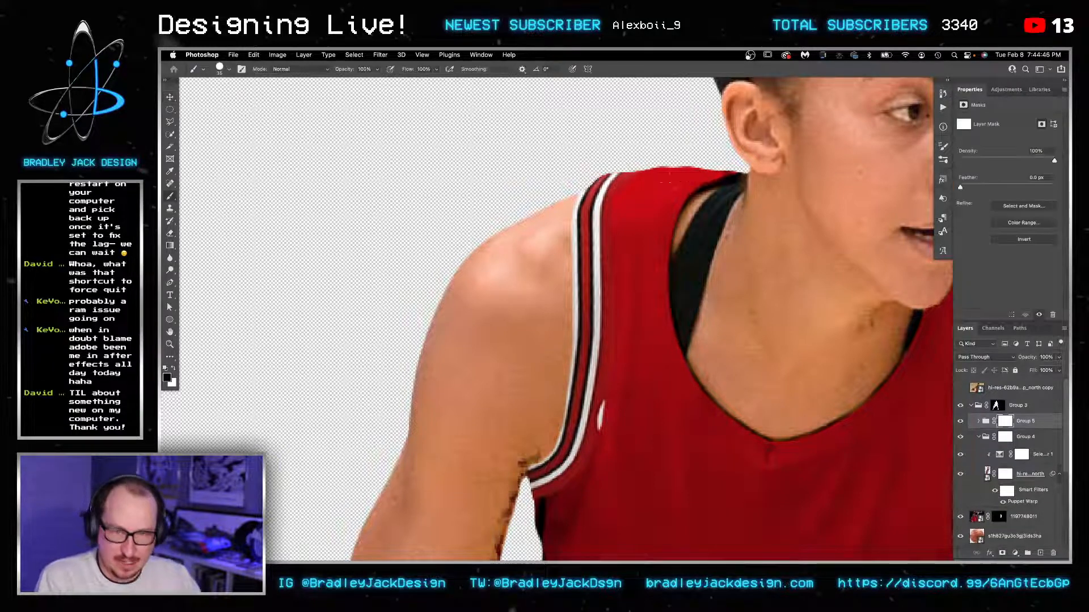
{"action": "key", "text": "b"}
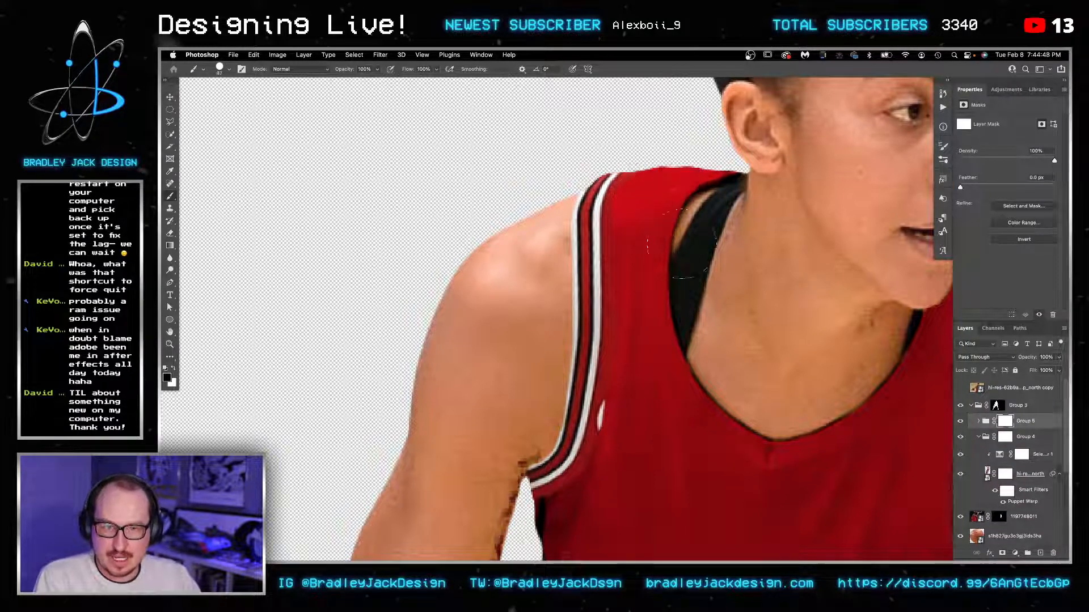
Step: Paint out the stray white patch and visible edge beside the trim on the trim group's mask, using a smaller brush at 0% hardness
{"action": "right_click", "coordinate": [657, 206]}
{"action": "double_click", "coordinate": [741, 241]}
{"action": "type", "text": "0"}
{"action": "key", "text": "Return"}
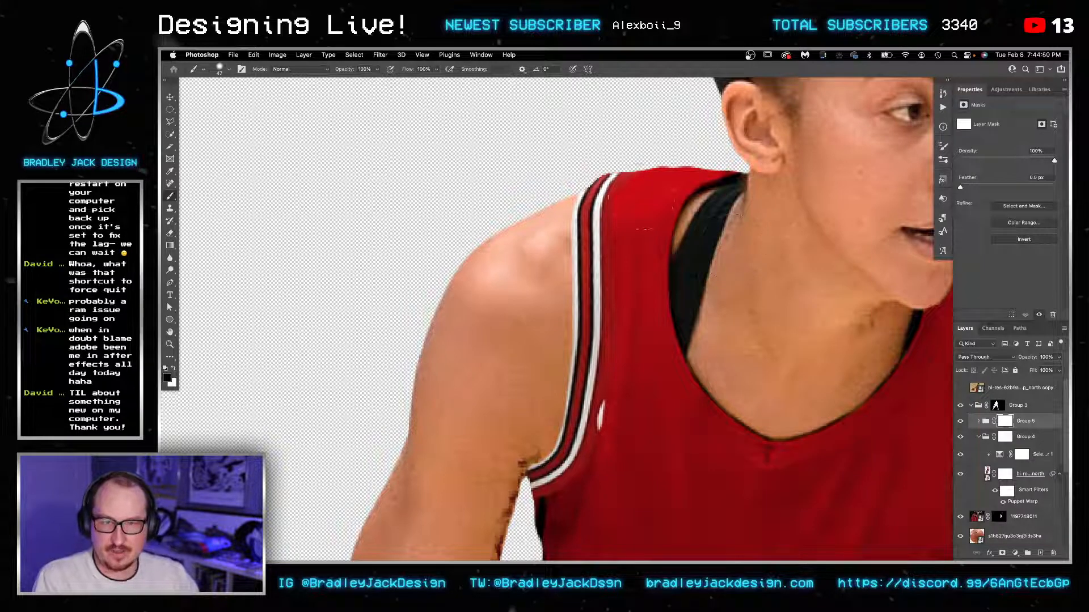
{"action": "key", "text": "bracketleft"}
{"action": "key", "text": "bracketleft"}
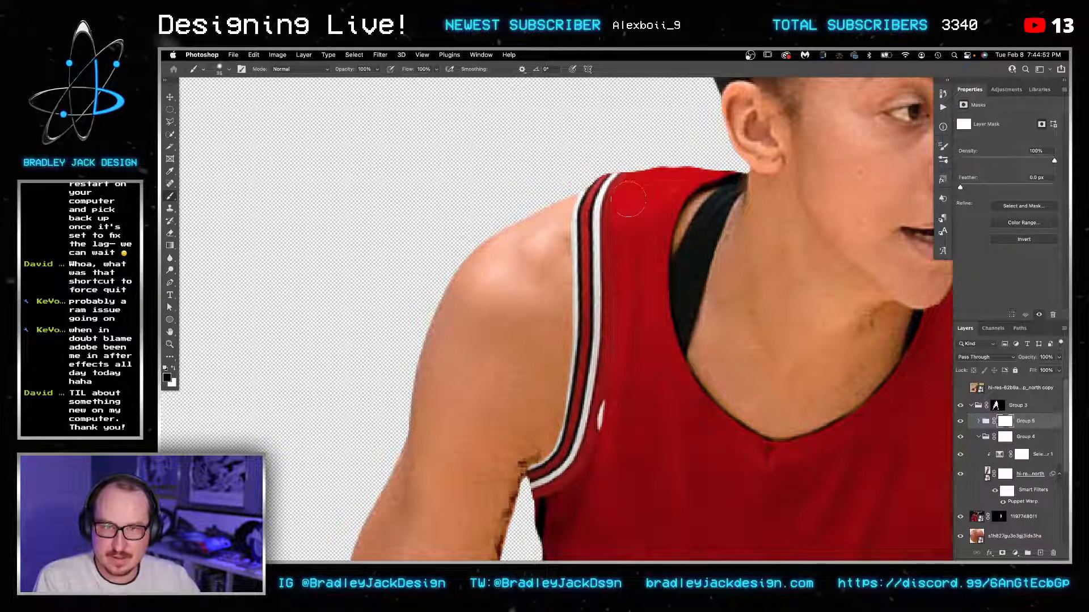
{"action": "left_click_drag", "start_coordinate": [617, 426], "coordinate": [620, 372]}
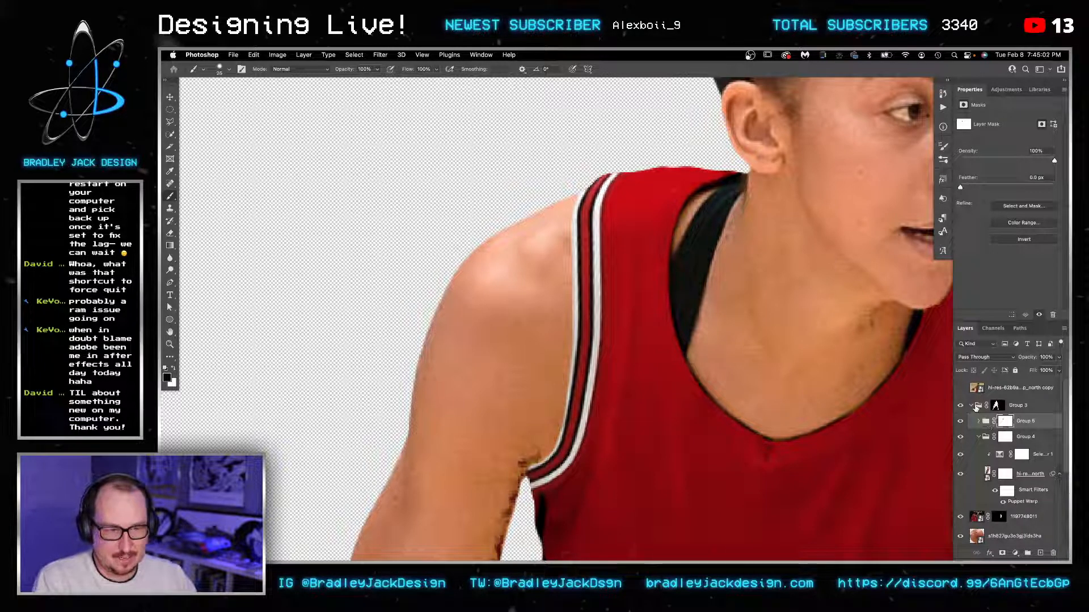
Step: Collapse Group 3, hide it together with the numbered photo layer below and Group 1, and make Layer 2 active for retouching the yellow jersey
{"action": "left_click", "coordinate": [970, 406]}
{"action": "left_click", "coordinate": [961, 406]}
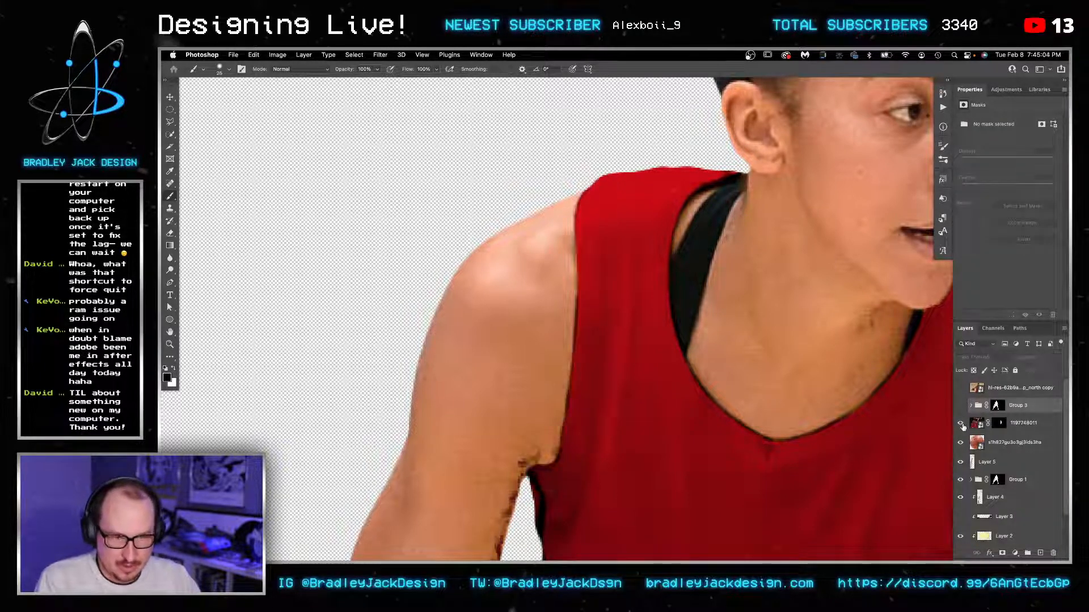
{"action": "left_click", "coordinate": [961, 423]}
{"action": "left_click", "coordinate": [1018, 485]}
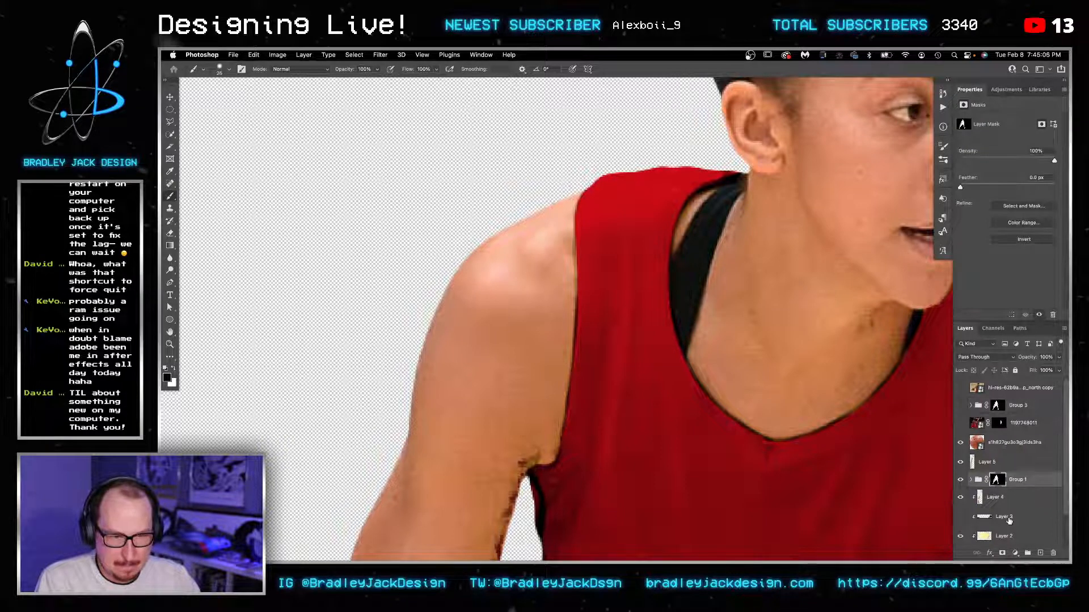
{"action": "left_click", "coordinate": [1012, 536]}
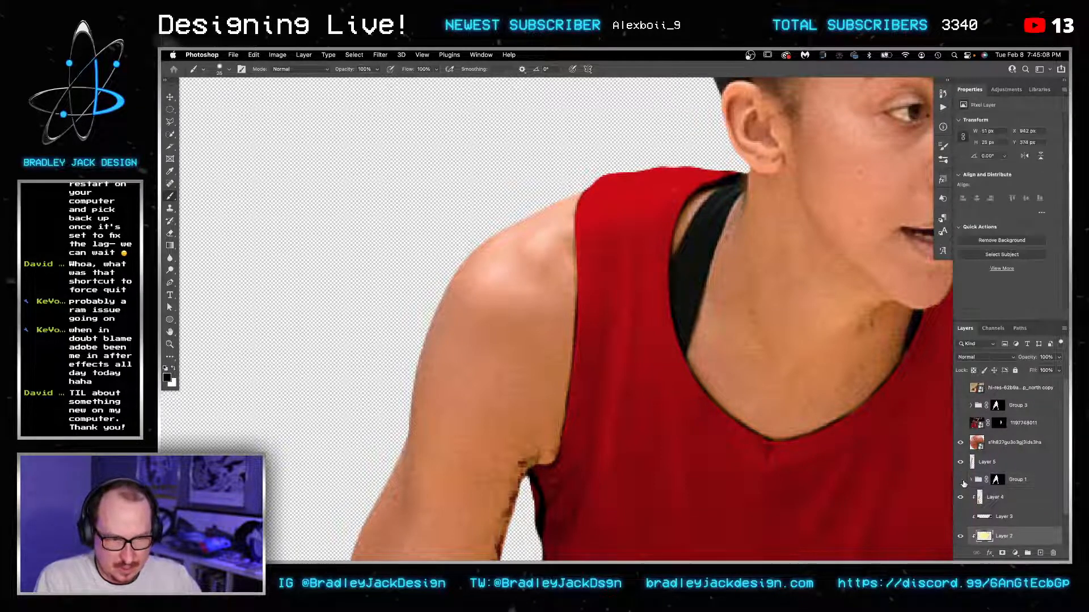
{"action": "left_click", "coordinate": [960, 480]}
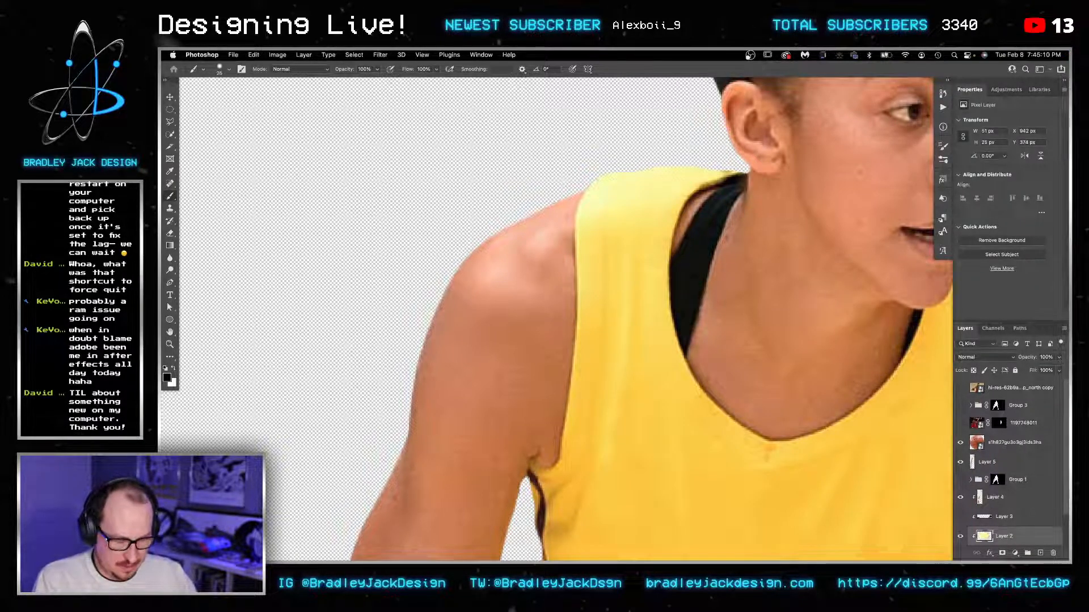
Step: Clone yellow fabric on Layer 2 over the dark sliver below the armpit and the small blemish on the jersey's side with the Clone Stamp
{"action": "key", "text": "s"}
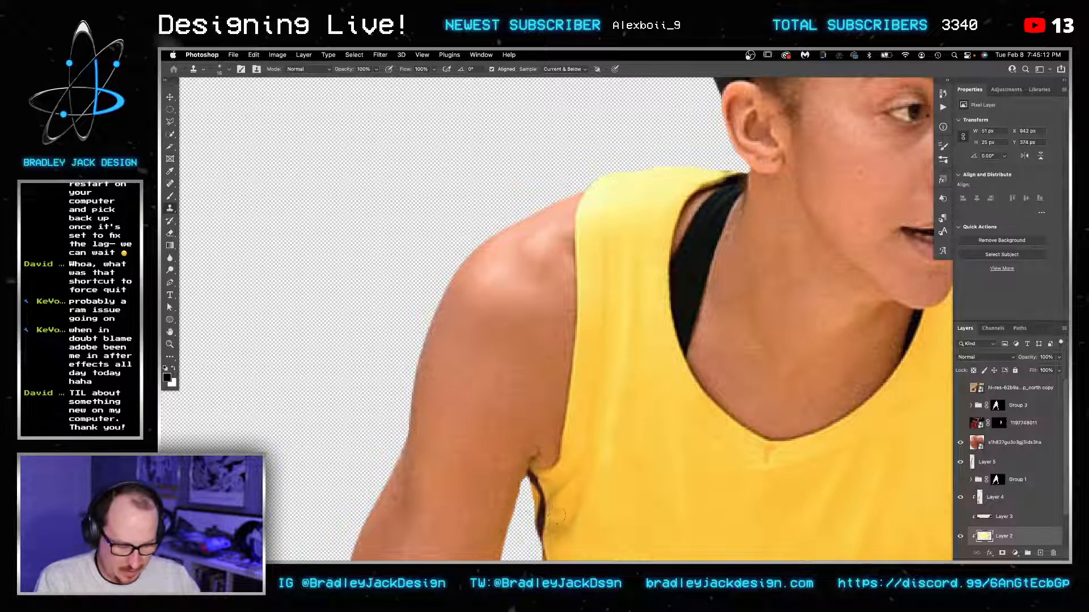
{"action": "scroll", "coordinate": [651, 257], "scroll_direction": "up", "scroll_amount": 3}
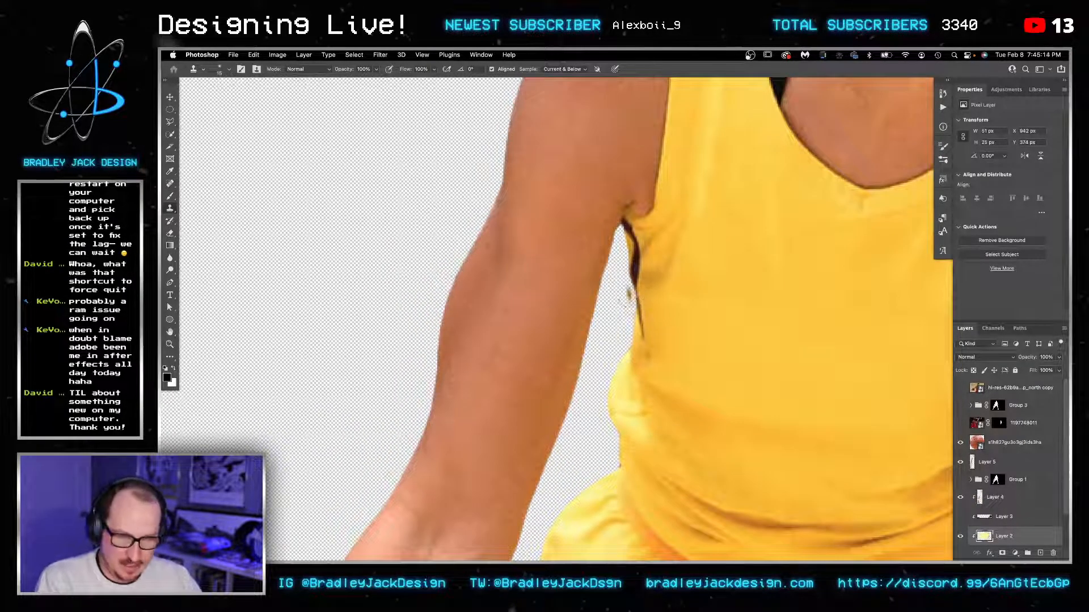
{"action": "mouse_move", "coordinate": [642, 337]}
{"action": "left_mouse_down"}
{"action": "mouse_move", "coordinate": [633, 300]}
{"action": "mouse_move", "coordinate": [645, 279]}
{"action": "mouse_move", "coordinate": [654, 287]}
{"action": "mouse_move", "coordinate": [633, 266]}
{"action": "left_mouse_up"}
{"action": "left_click", "coordinate": [650, 277], "text": "alt"}
{"action": "left_click", "coordinate": [650, 259], "text": "alt"}
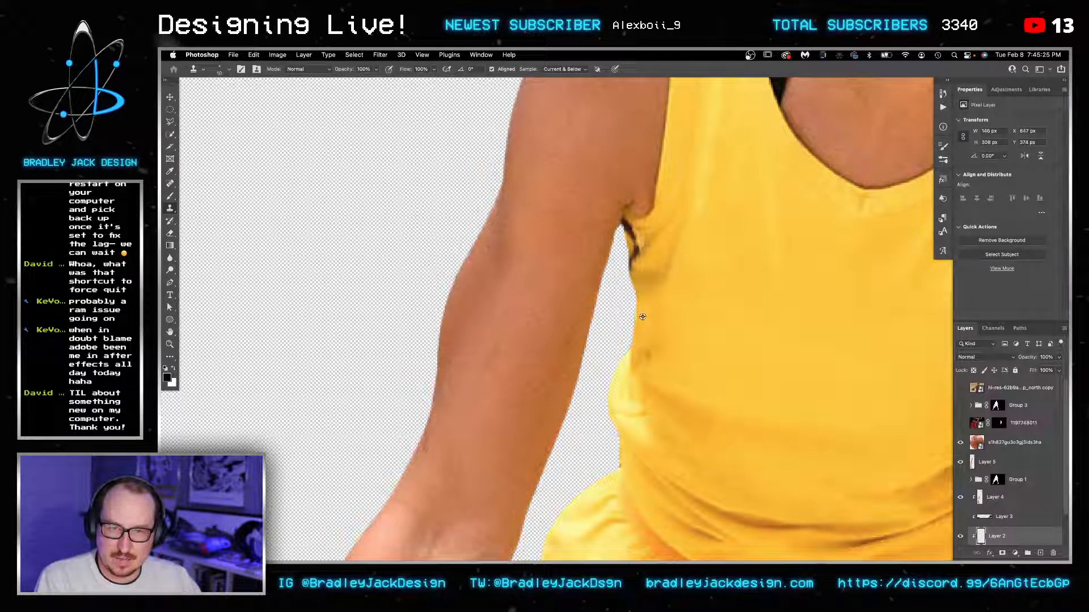
{"action": "left_click_drag", "start_coordinate": [628, 262], "coordinate": [636, 253]}
{"action": "left_click", "coordinate": [653, 242], "text": "alt"}
{"action": "key", "text": "bracketright"}
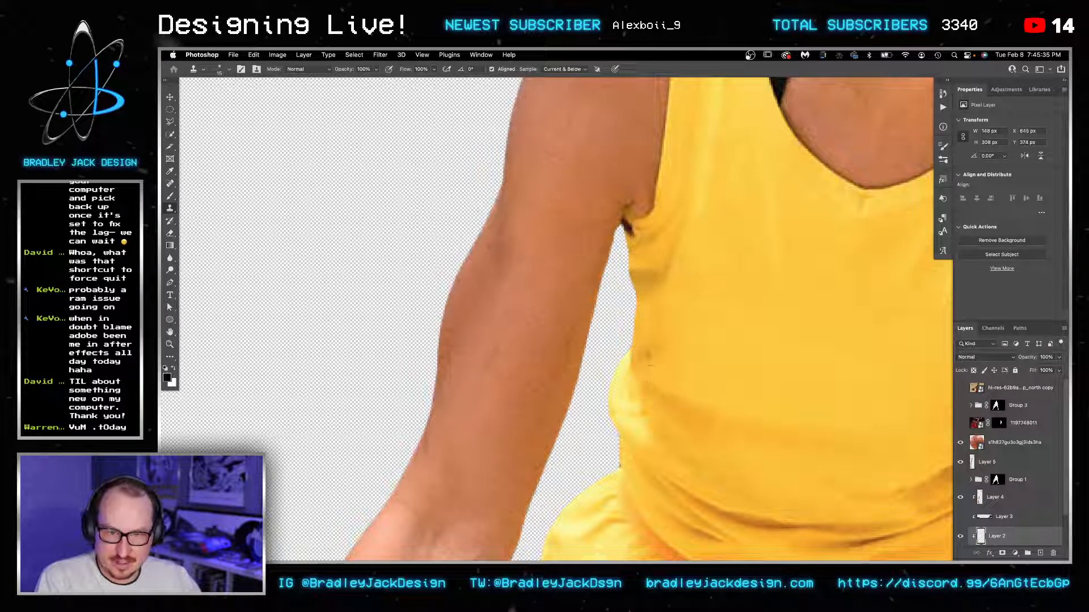
{"action": "left_click_drag", "start_coordinate": [649, 353], "coordinate": [646, 360]}
Step: Show Group 3 and Group 1 again and check the retouched jersey edge on the whole player
{"action": "left_click", "coordinate": [961, 406]}
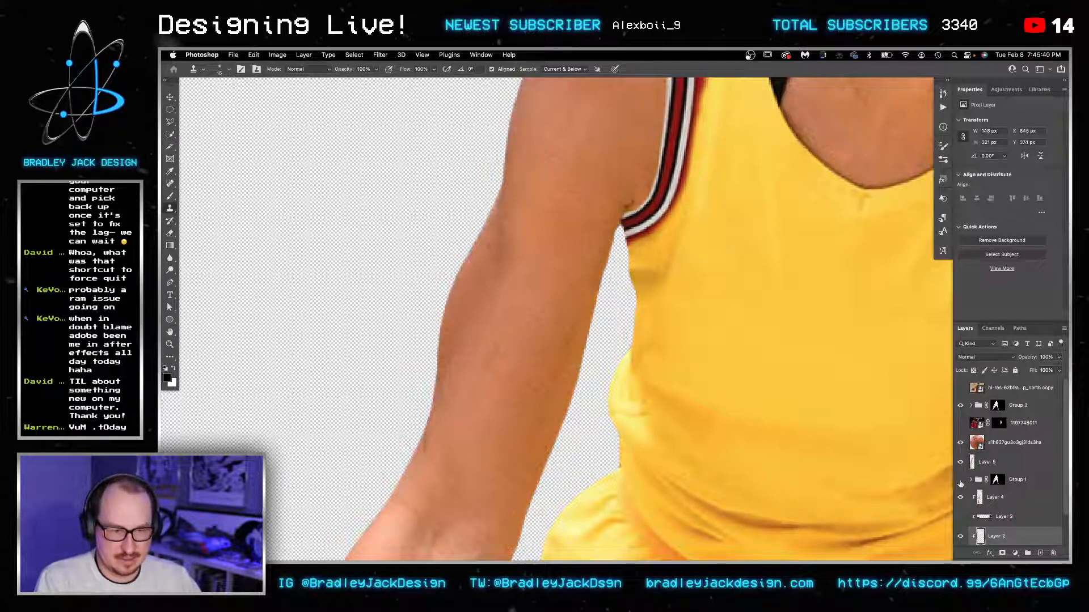
{"action": "left_click", "coordinate": [961, 480]}
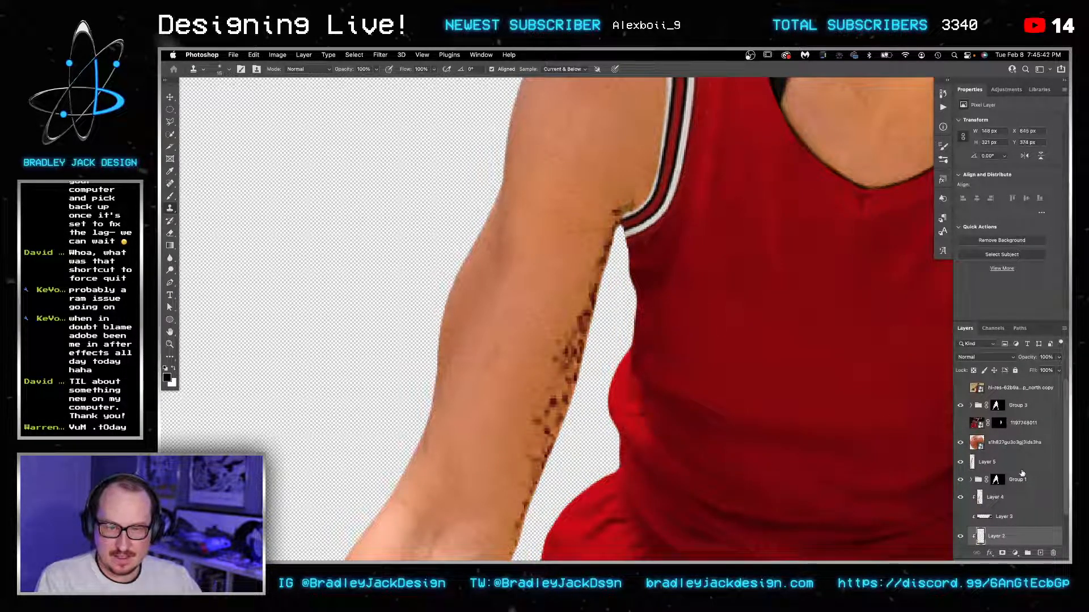
{"action": "left_click", "coordinate": [961, 481]}
{"action": "left_click", "coordinate": [961, 481]}
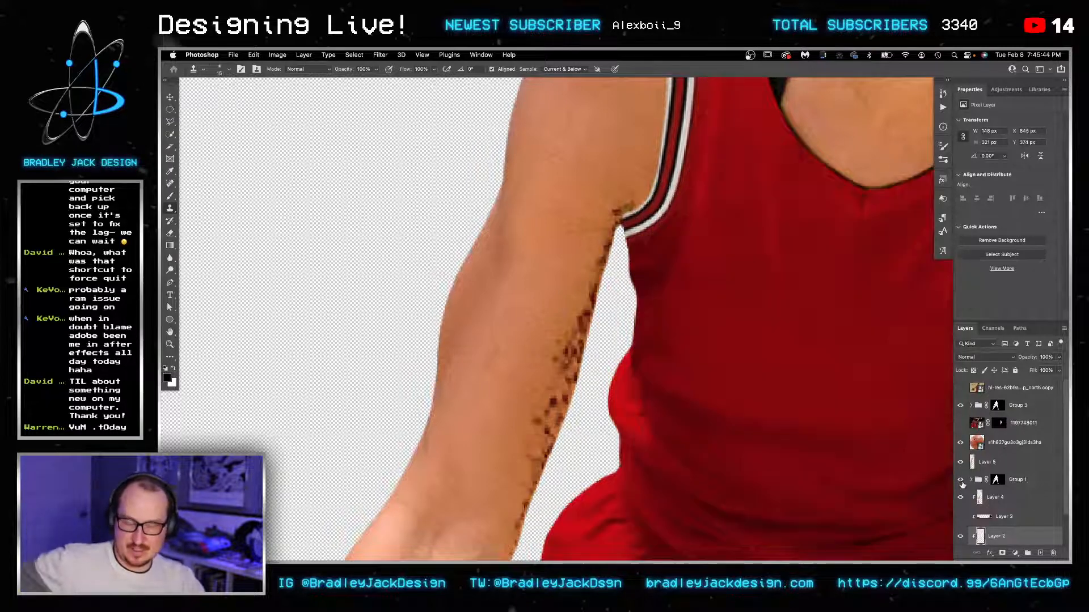
{"action": "key", "text": "super+0"}
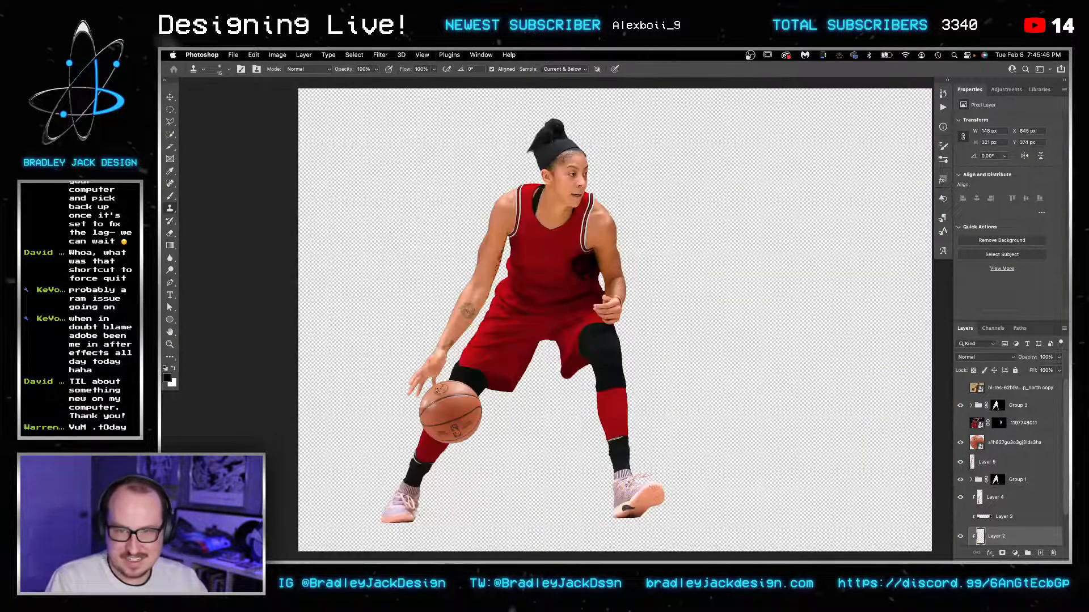
Step: Paint the reddish-brown speckles off the inner arm, from forearm to armpit, on the mask of Group 2 inside Group 1
{"action": "key", "text": "z"}
{"action": "left_click_drag", "start_coordinate": [504, 260], "coordinate": [524, 259]}
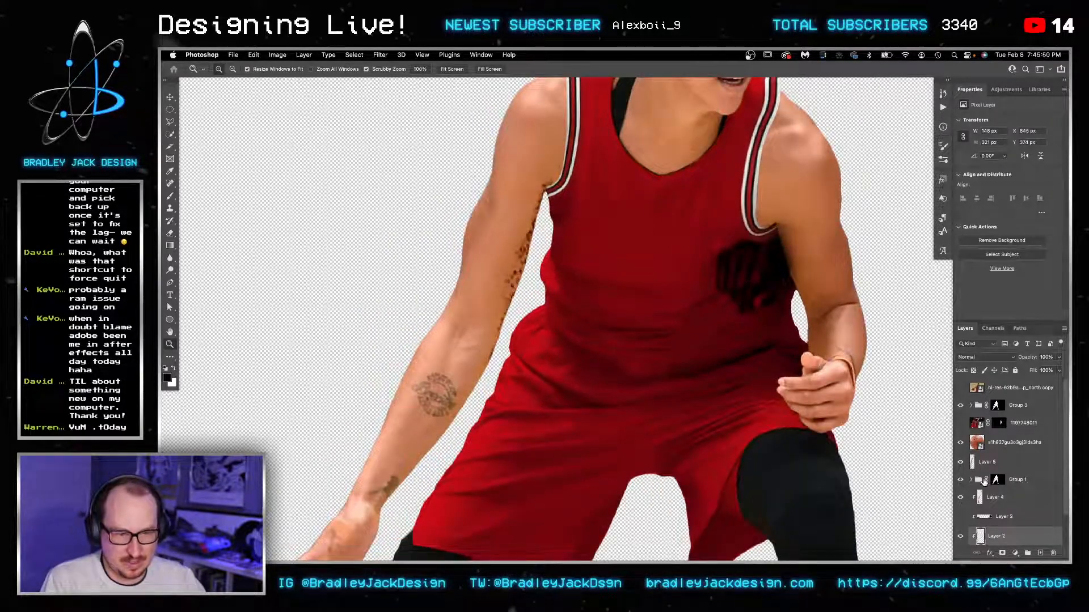
{"action": "left_click", "coordinate": [997, 480]}
{"action": "key", "text": "b"}
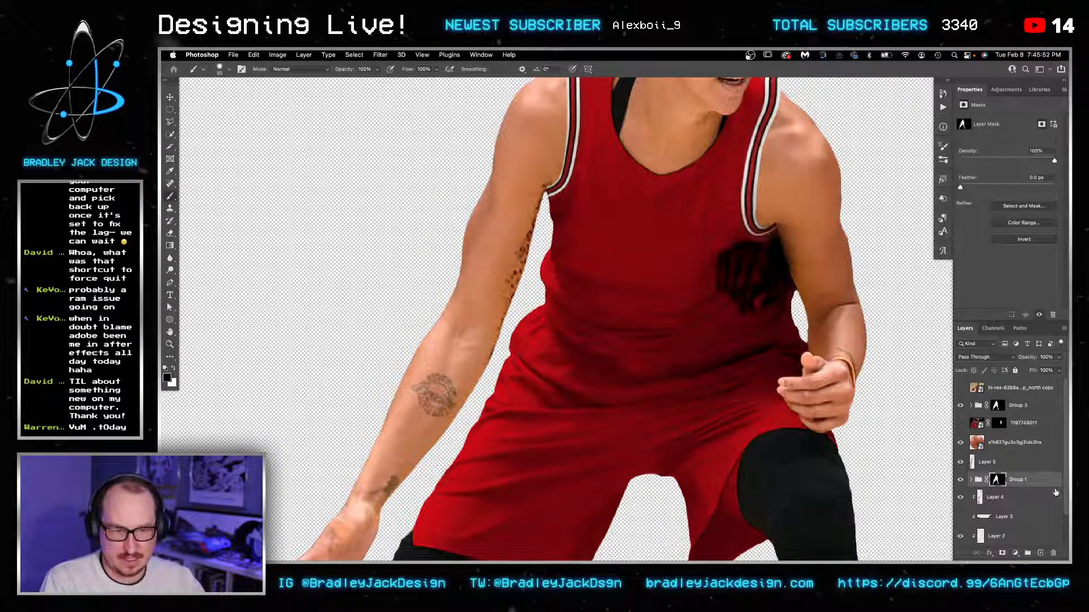
{"action": "left_click", "coordinate": [970, 480]}
{"action": "left_click", "coordinate": [960, 496]}
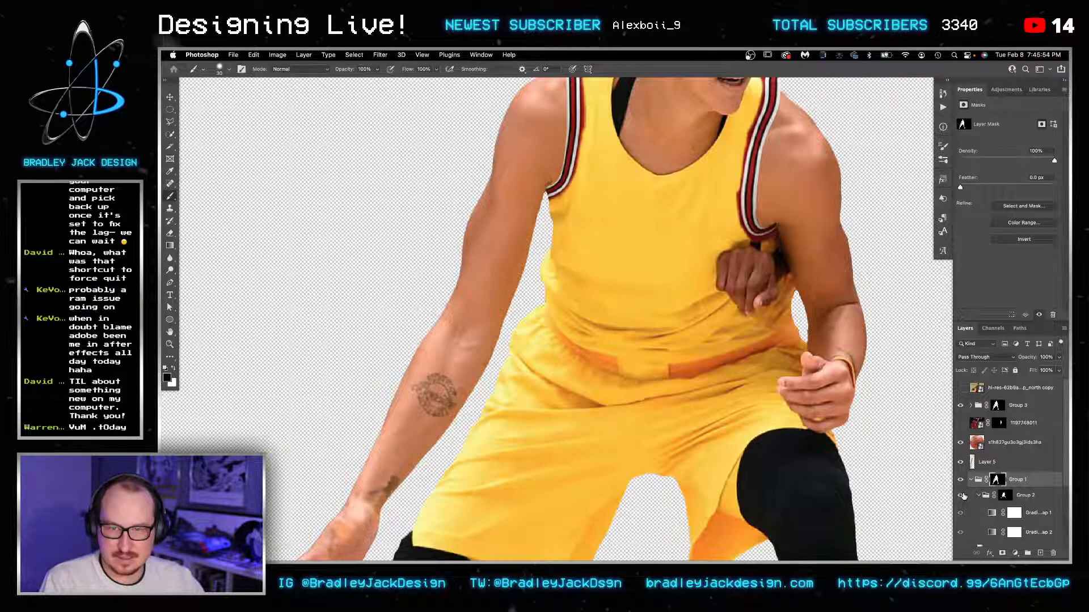
{"action": "left_click", "coordinate": [960, 496]}
{"action": "left_click", "coordinate": [1005, 496]}
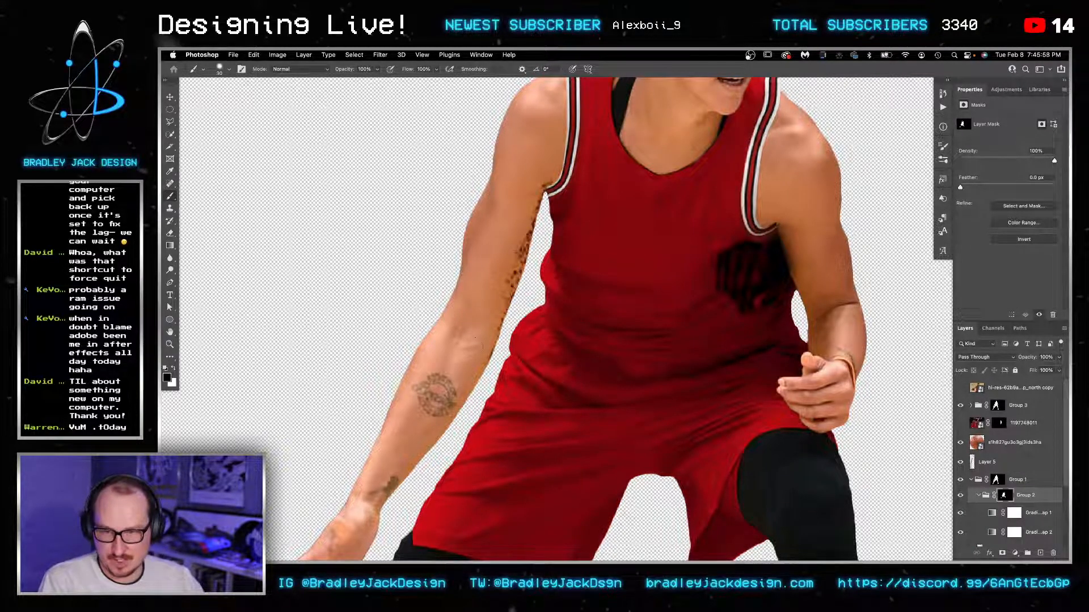
{"action": "mouse_move", "coordinate": [506, 316]}
{"action": "left_mouse_down"}
{"action": "mouse_move", "coordinate": [519, 259]}
{"action": "mouse_move", "coordinate": [483, 370]}
{"action": "left_mouse_up"}
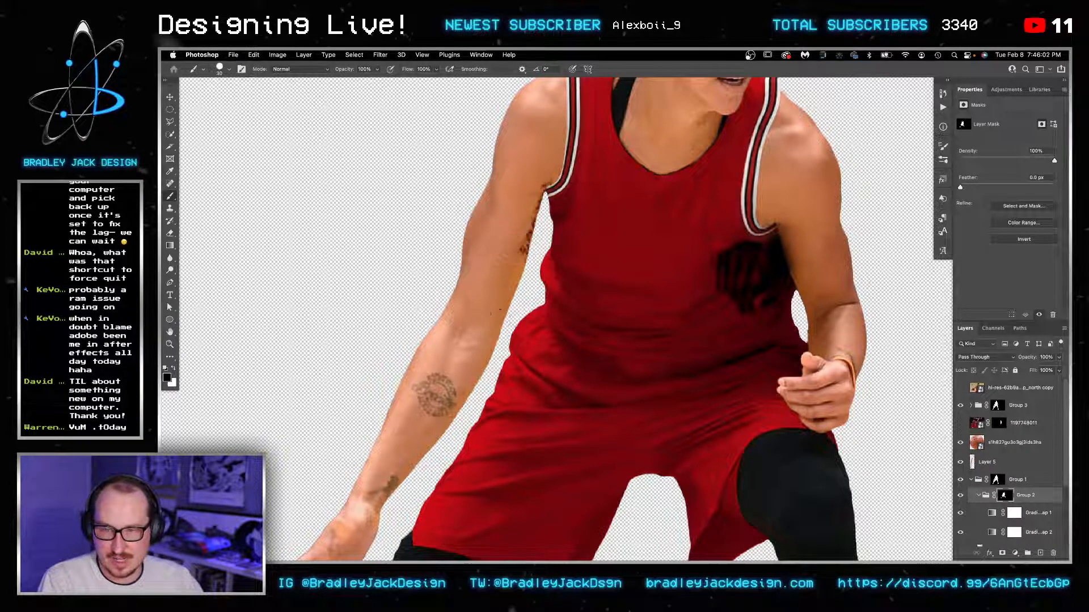
{"action": "mouse_move", "coordinate": [521, 262]}
{"action": "left_mouse_down"}
{"action": "mouse_move", "coordinate": [543, 216]}
{"action": "mouse_move", "coordinate": [545, 187]}
{"action": "left_mouse_up"}
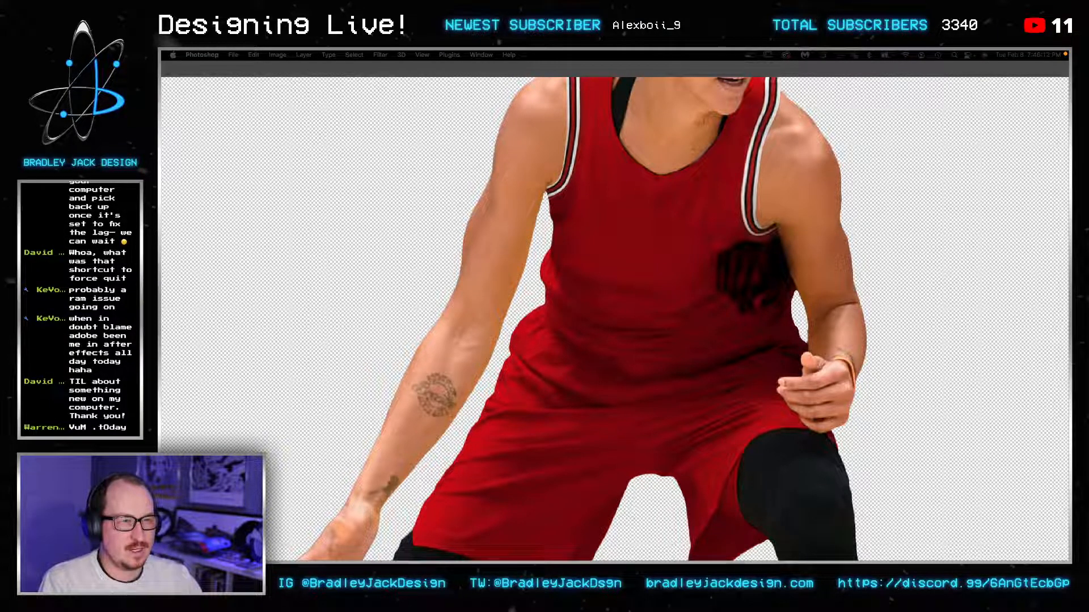
Step: Duplicate the hidden Bulls reference photo layer at the top of the stack and make the copy visible
{"action": "scroll", "coordinate": [688, 303], "scroll_direction": "down", "scroll_amount": 4}
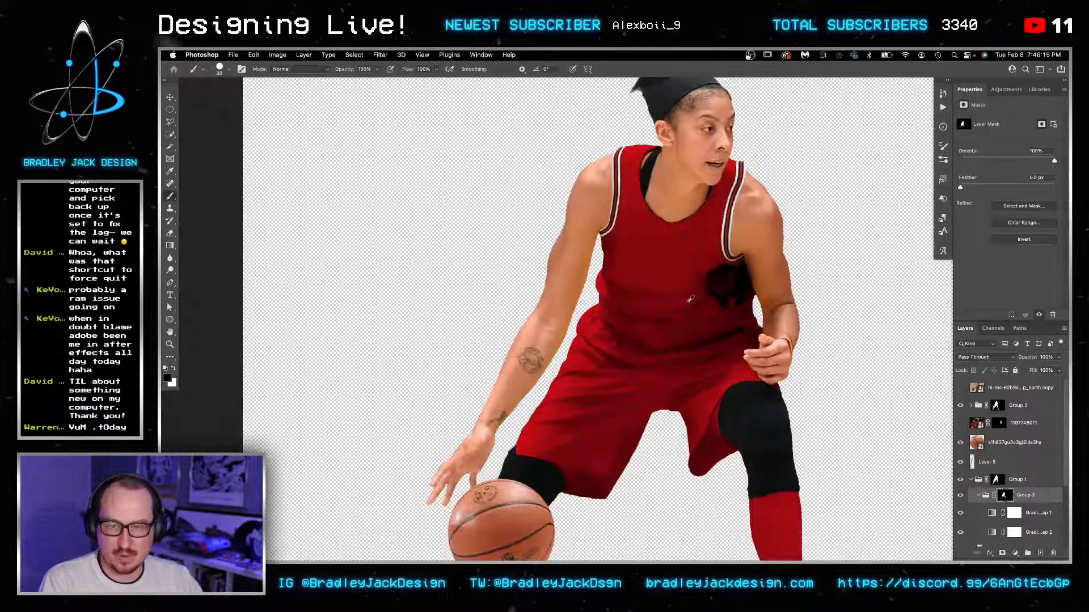
{"action": "left_click_drag", "start_coordinate": [682, 284], "coordinate": [642, 337]}
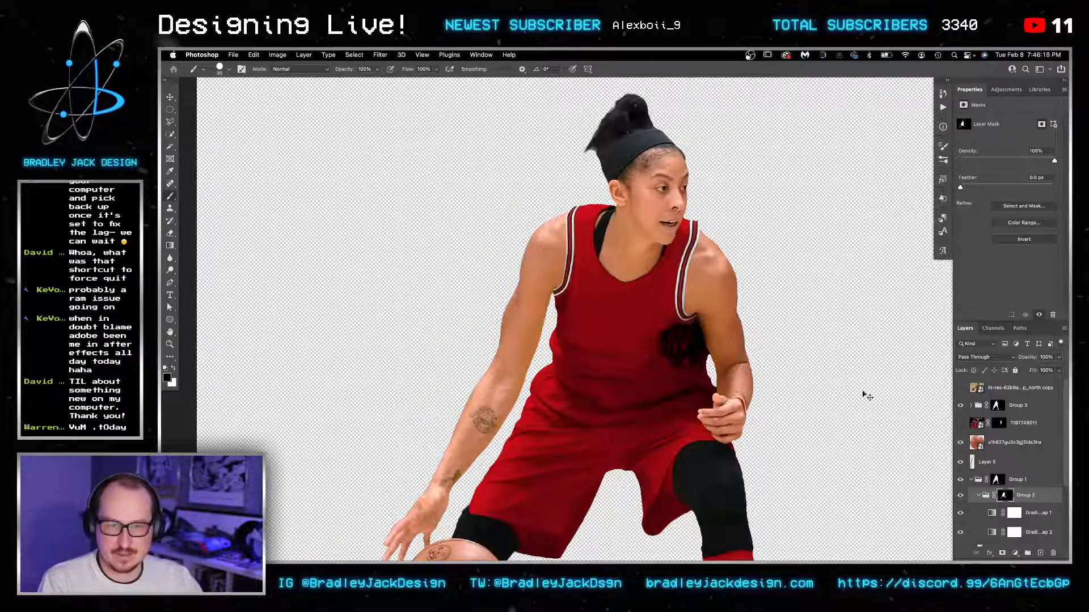
{"action": "key", "text": "v"}
{"action": "left_click", "coordinate": [970, 388]}
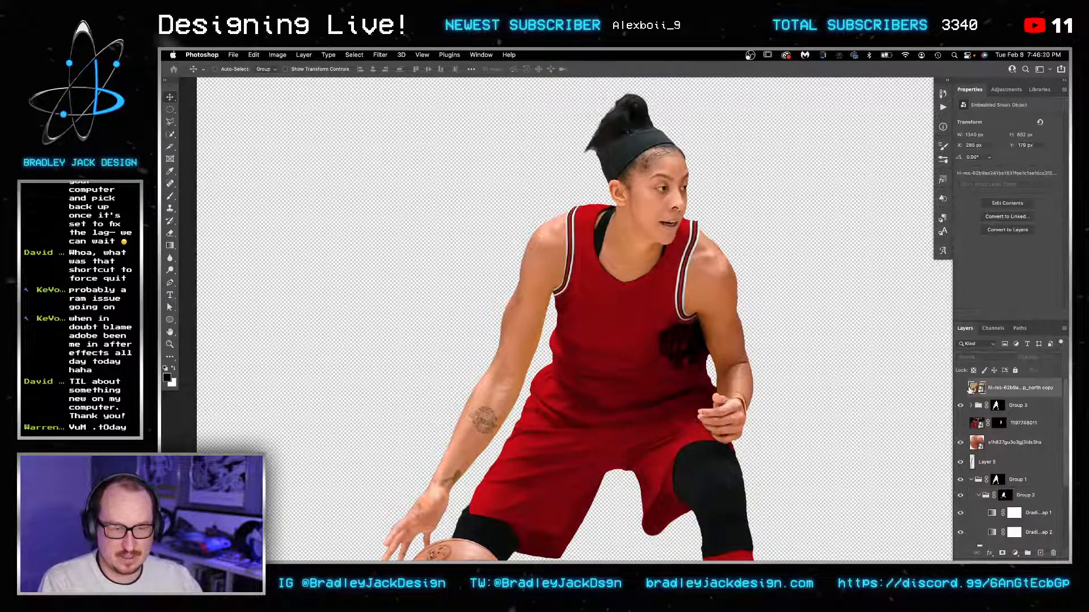
{"action": "key", "text": "super+j"}
{"action": "left_click", "coordinate": [961, 388]}
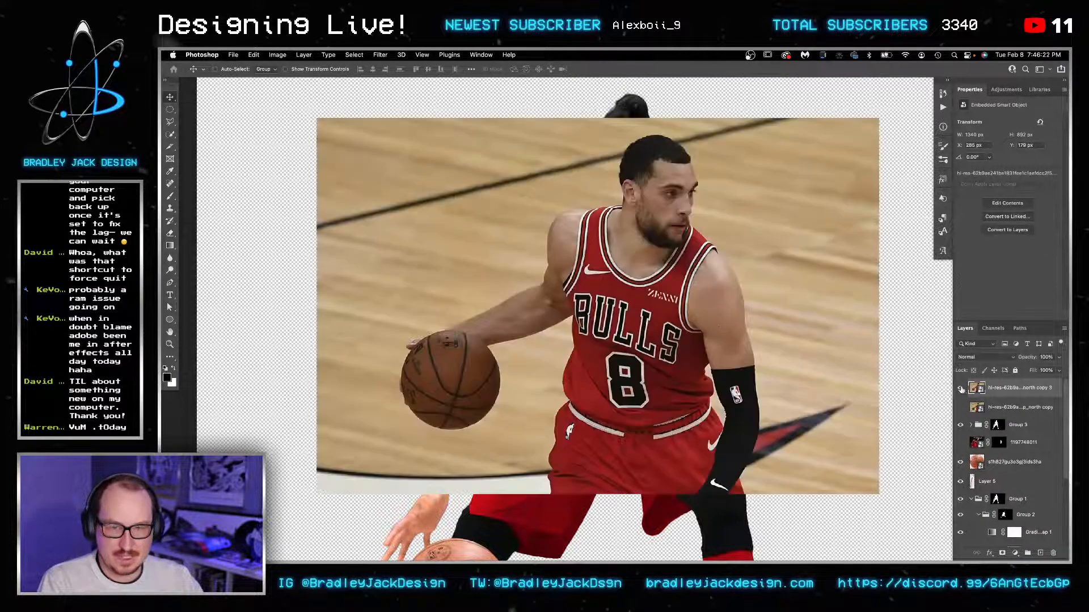
Step: Toggle the reference photo copy's visibility to compare the Bulls jersey details with the recolored jersey
{"action": "key", "text": "z"}
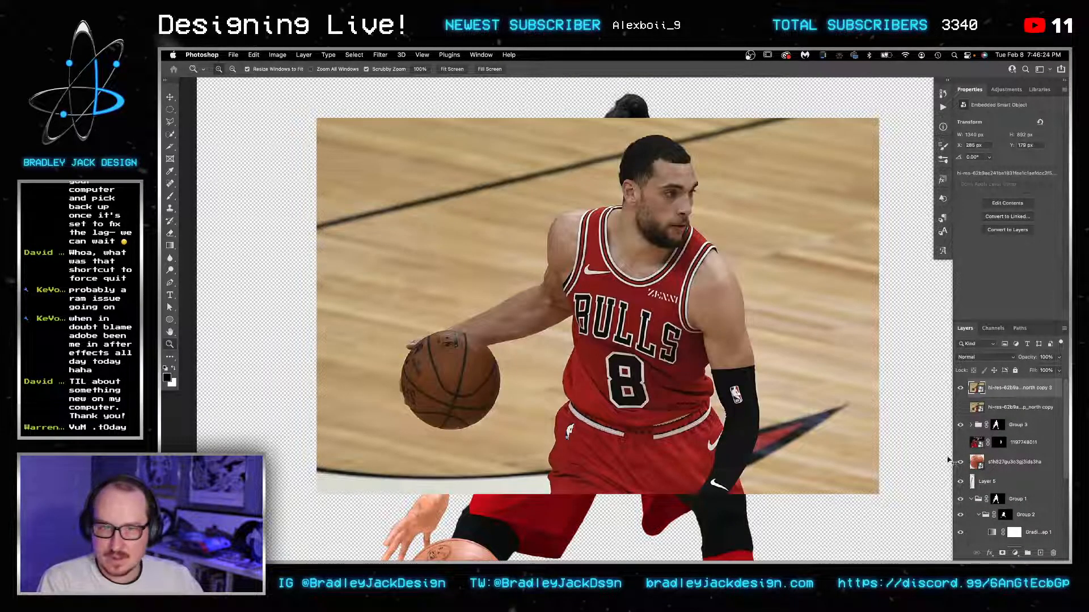
{"action": "key", "text": "v"}
{"action": "left_click", "coordinate": [961, 389]}
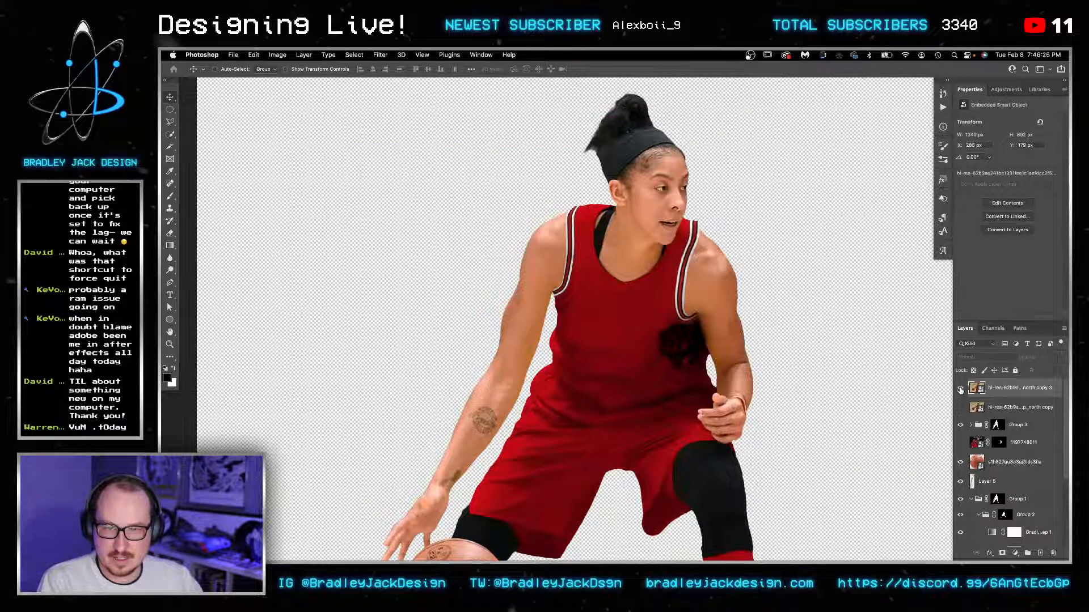
{"action": "left_click", "coordinate": [960, 389]}
{"action": "left_click", "coordinate": [960, 390]}
{"action": "left_click", "coordinate": [960, 390]}
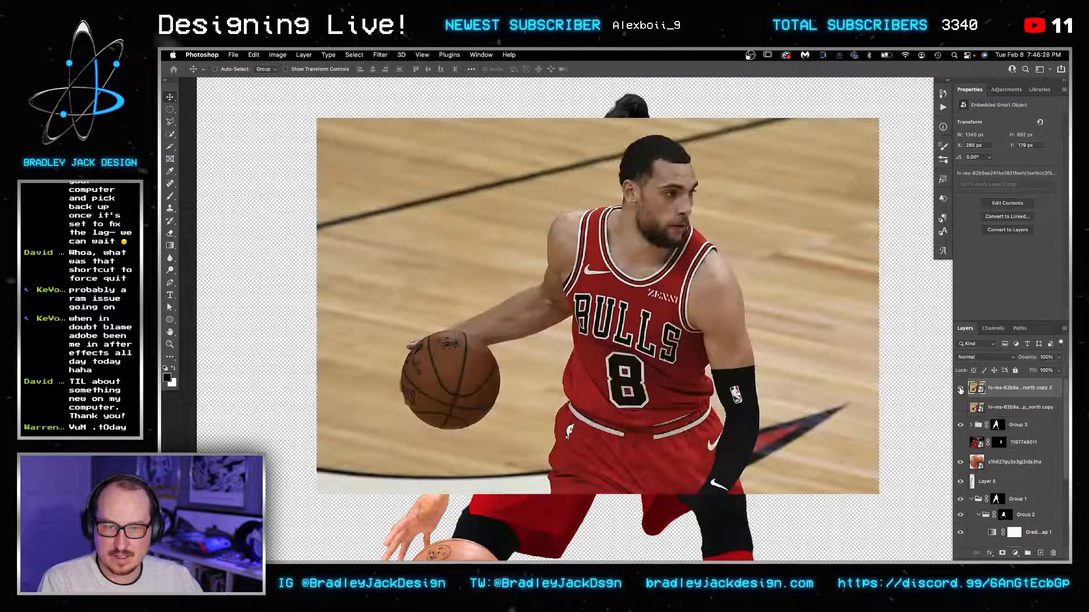
{"action": "left_click", "coordinate": [961, 389]}
{"action": "left_click", "coordinate": [961, 389]}
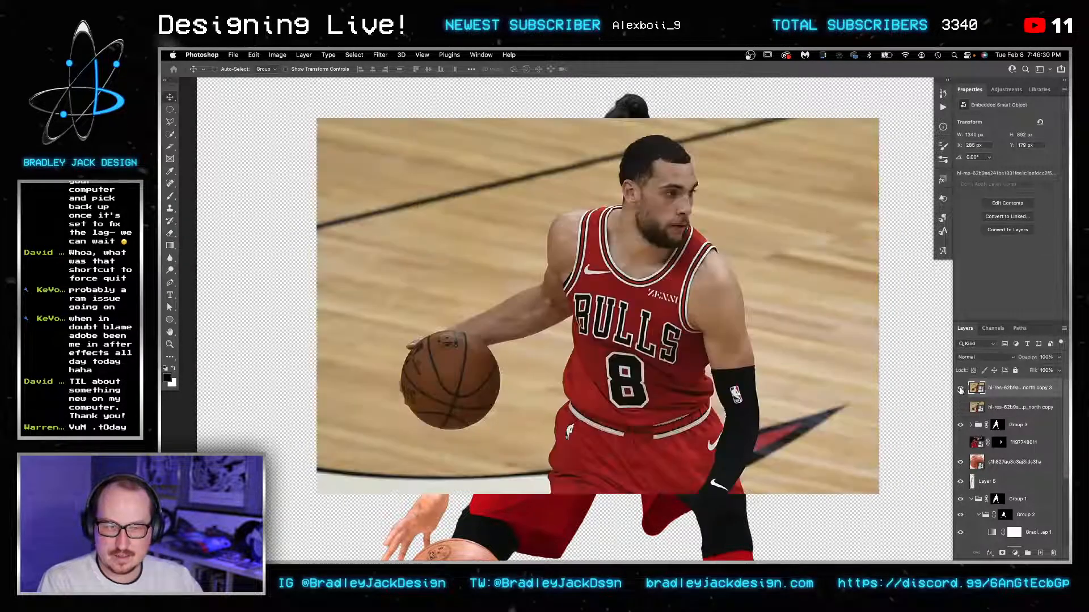
Step: Outline the Nike swoosh on the Bulls jersey with the Polygonal Lasso and mask the photo copy to that selection
{"action": "left_click", "coordinate": [170, 122]}
{"action": "scroll", "coordinate": [559, 253], "scroll_direction": "up", "scroll_amount": 8, "text": "alt"}
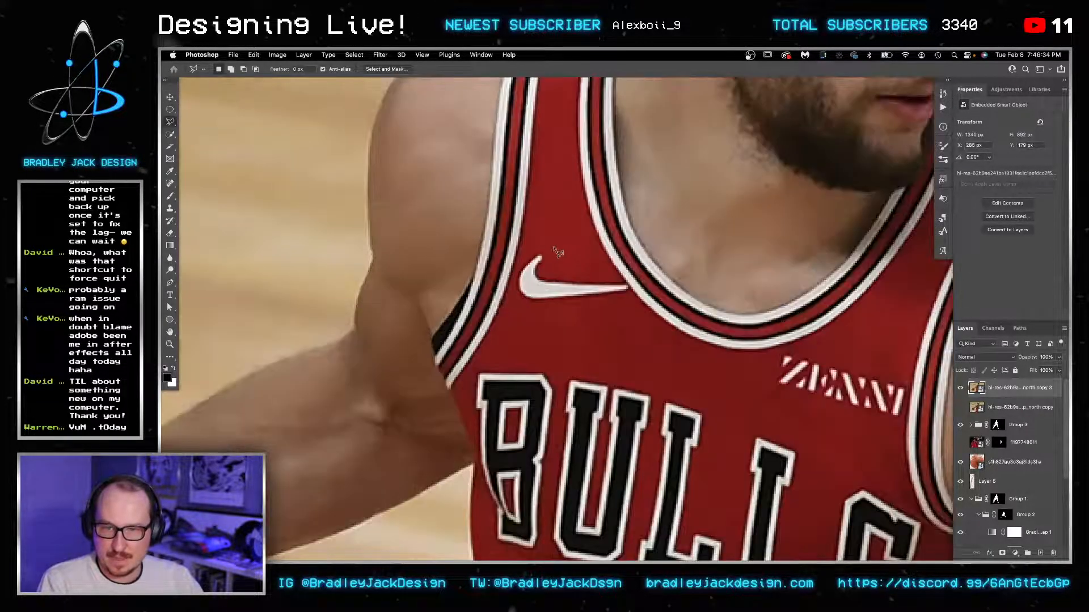
{"action": "scroll", "coordinate": [544, 248], "scroll_direction": "up", "scroll_amount": 2, "text": "alt"}
{"action": "mouse_move", "coordinate": [531, 241]}
{"action": "left_mouse_down"}
{"action": "mouse_move", "coordinate": [495, 273]}
{"action": "mouse_move", "coordinate": [489, 315]}
{"action": "left_mouse_up"}
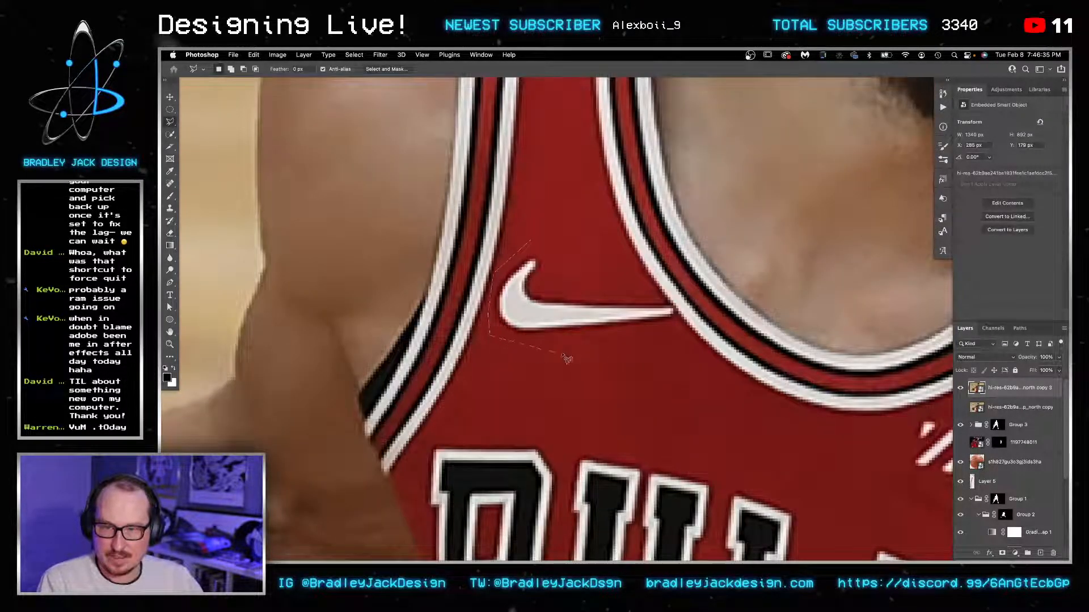
{"action": "mouse_move", "coordinate": [566, 358]}
{"action": "left_mouse_down"}
{"action": "mouse_move", "coordinate": [663, 354]}
{"action": "mouse_move", "coordinate": [705, 343]}
{"action": "left_mouse_up"}
{"action": "left_click_drag", "start_coordinate": [566, 279], "coordinate": [532, 243]}
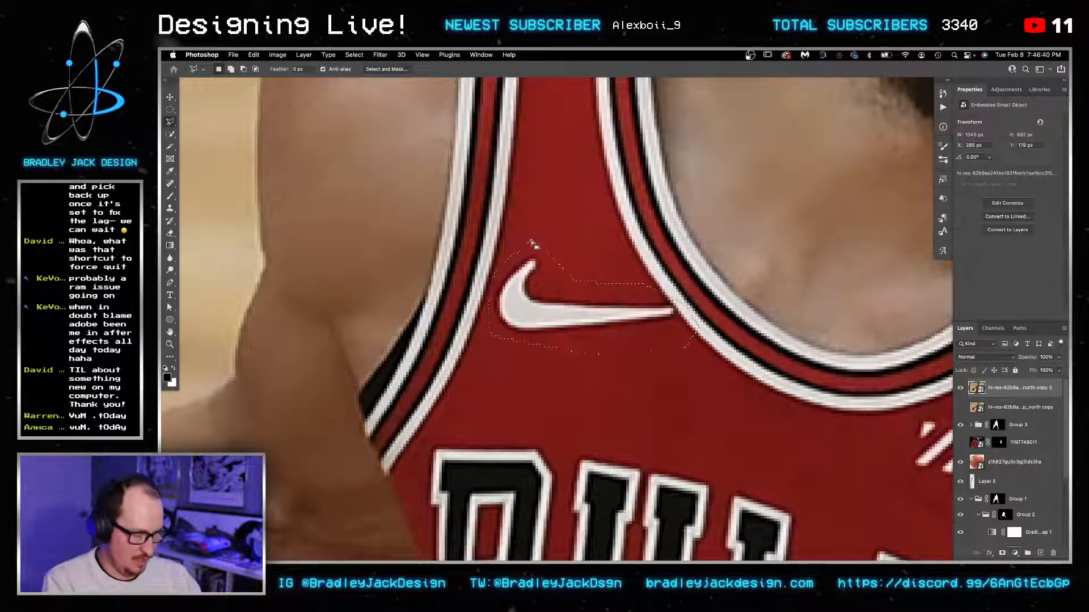
{"action": "left_click", "coordinate": [995, 552]}
Step: Move the masked Nike swoosh onto the upper chest of the red jersey, between the armhole trim and the neckline
{"action": "key", "text": "v"}
{"action": "mouse_move", "coordinate": [542, 326]}
{"action": "left_mouse_down"}
{"action": "mouse_move", "coordinate": [522, 320]}
{"action": "mouse_move", "coordinate": [532, 329]}
{"action": "left_mouse_up"}
{"action": "key", "text": "Tab"}
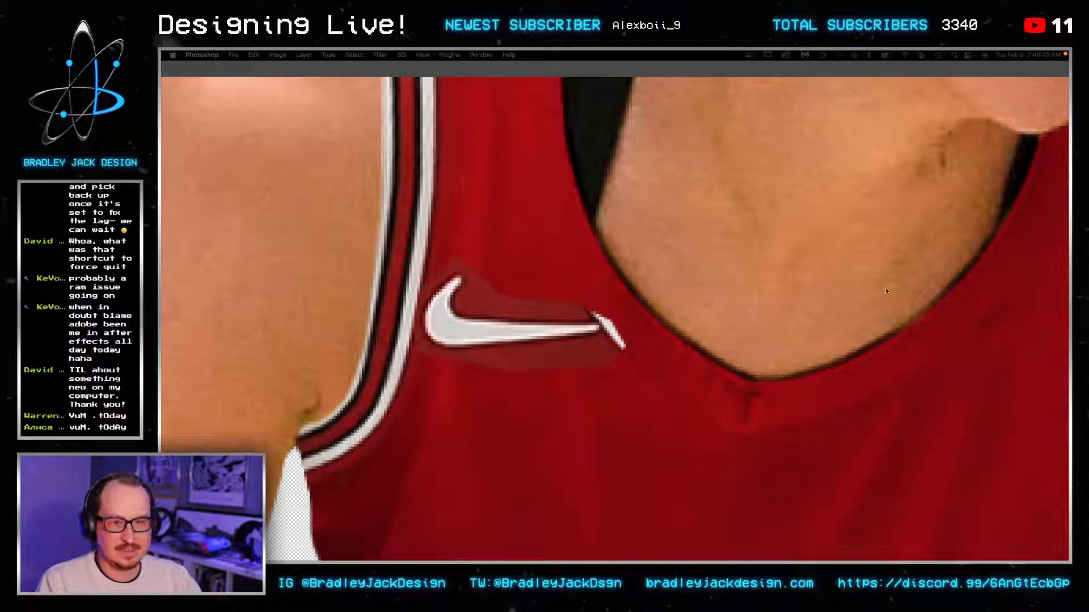
{"action": "key", "text": "Tab"}
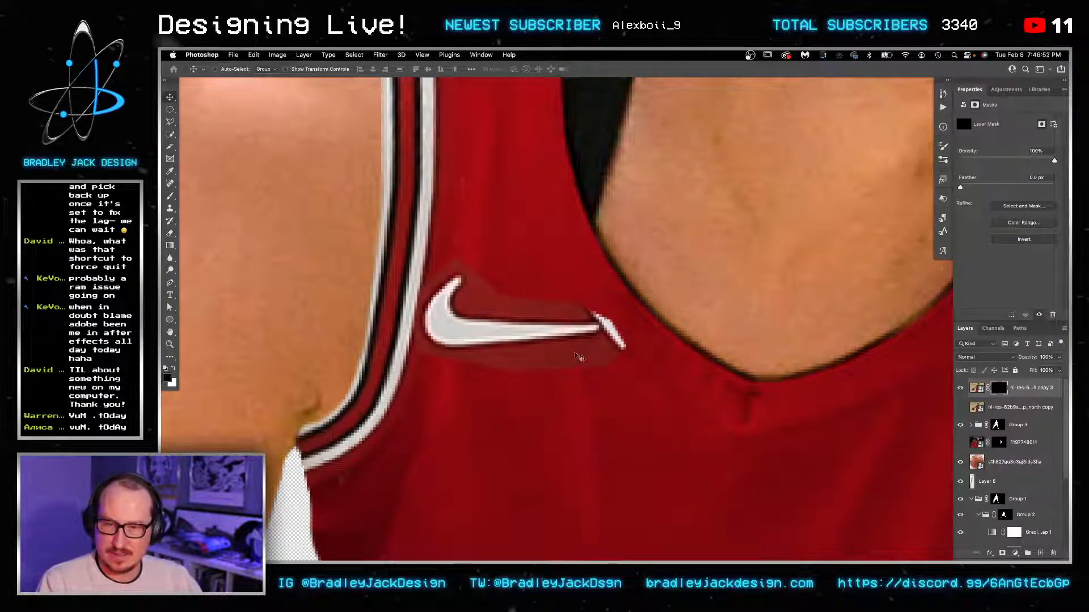
Step: Convert the masked swoosh layer to a smart object and rotate it about -3.6° to follow the jersey
{"action": "key", "text": "super+t"}
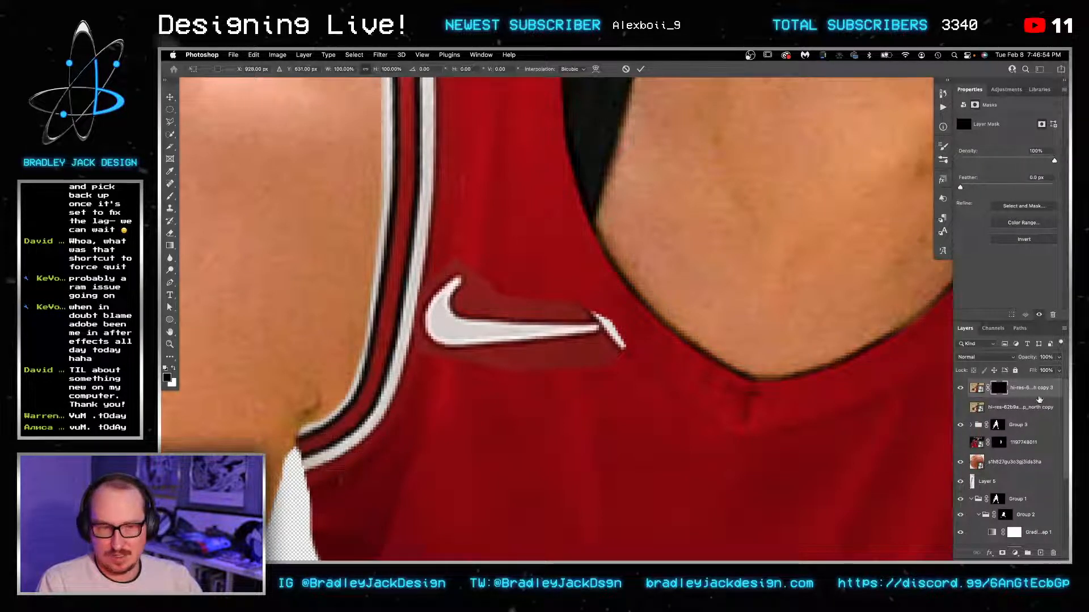
{"action": "key", "text": "Return"}
{"action": "key", "text": "super+t"}
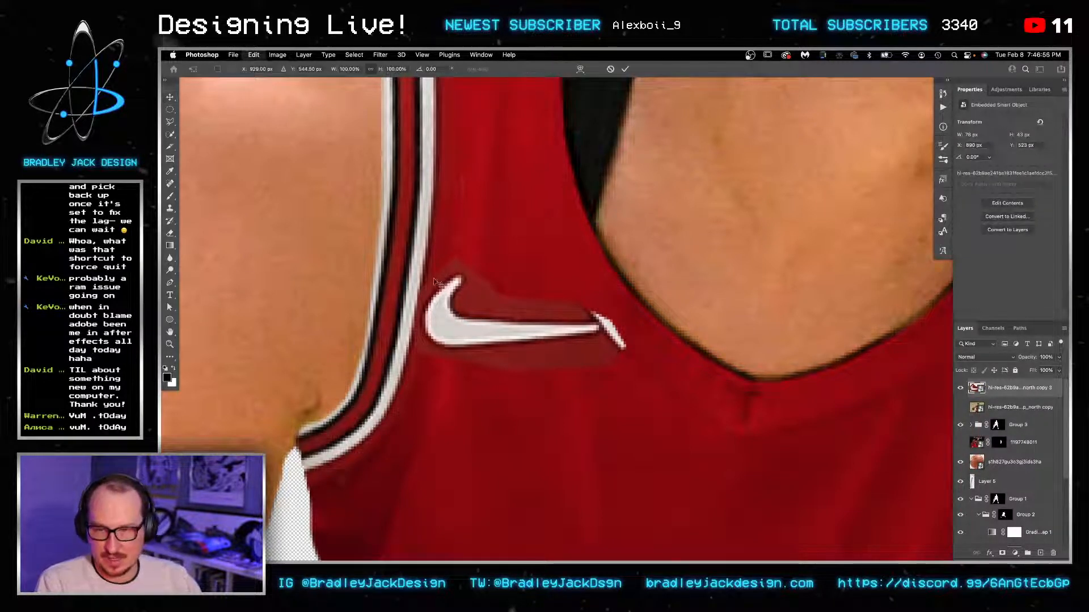
{"action": "left_click_drag", "start_coordinate": [411, 314], "coordinate": [423, 325]}
{"action": "key", "text": "Return"}
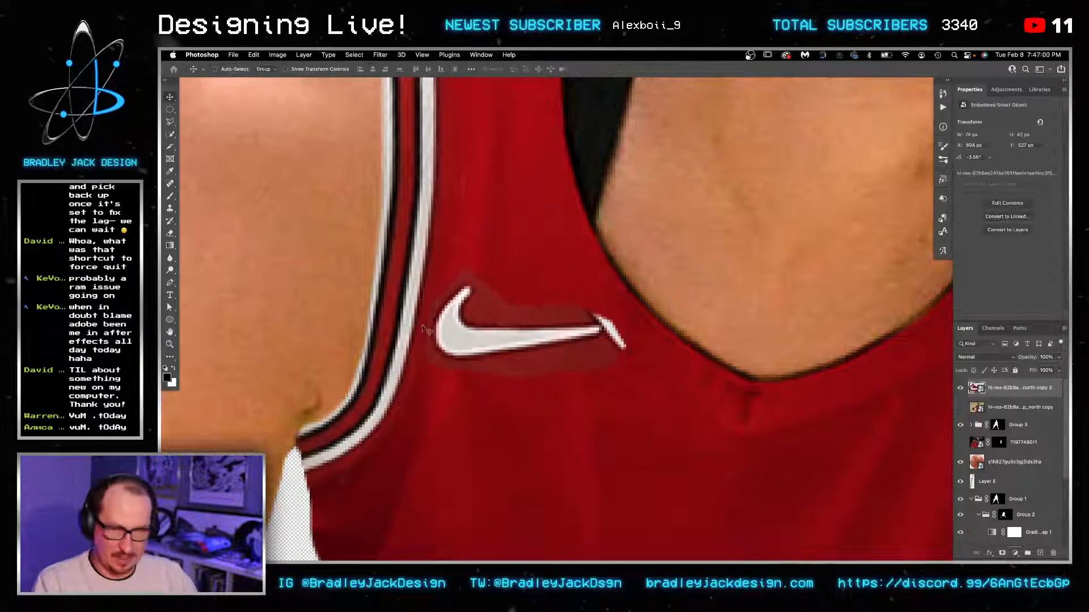
Step: Move the swoosh layer into Group 3 and clip a copy of the Selective Color adjustment to it
{"action": "left_click", "coordinate": [972, 426]}
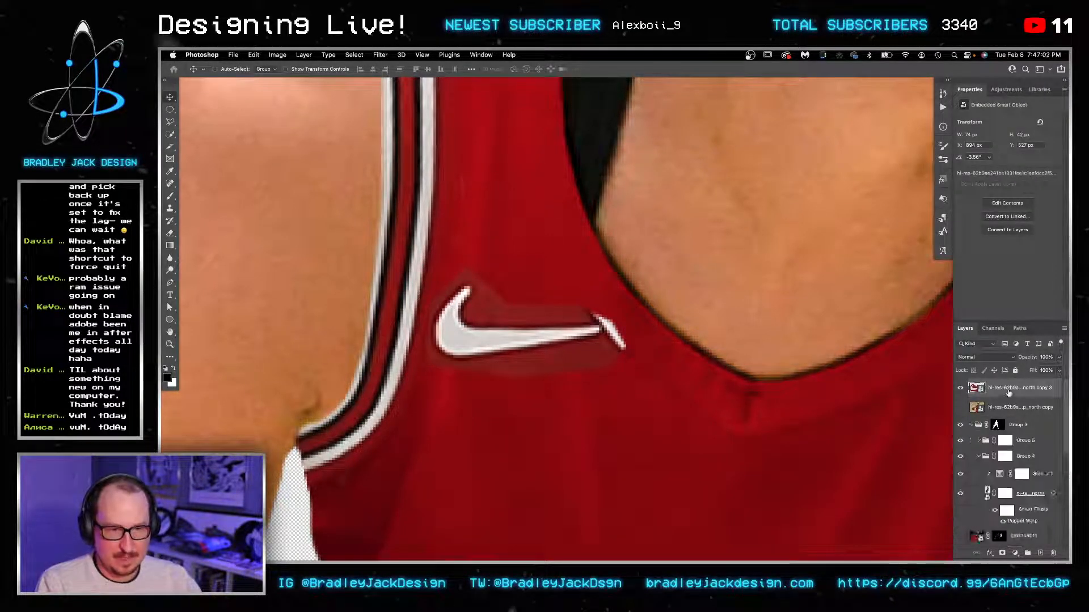
{"action": "left_click_drag", "start_coordinate": [1008, 391], "coordinate": [1014, 434]}
{"action": "left_click_drag", "start_coordinate": [1042, 480], "coordinate": [1005, 409]}
{"action": "left_click", "coordinate": [993, 429], "text": "alt"}
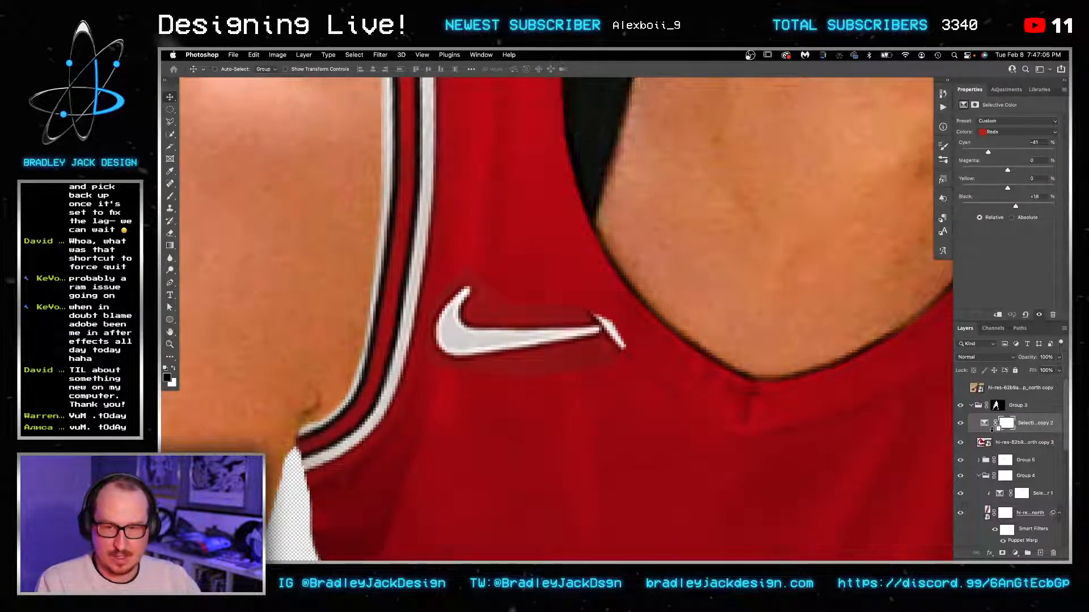
Step: Add a mask to the swoosh layer and paint out the surrounding red patch and stray white trim with a soft 15 px brush
{"action": "left_click", "coordinate": [1013, 444]}
{"action": "left_click", "coordinate": [1001, 555]}
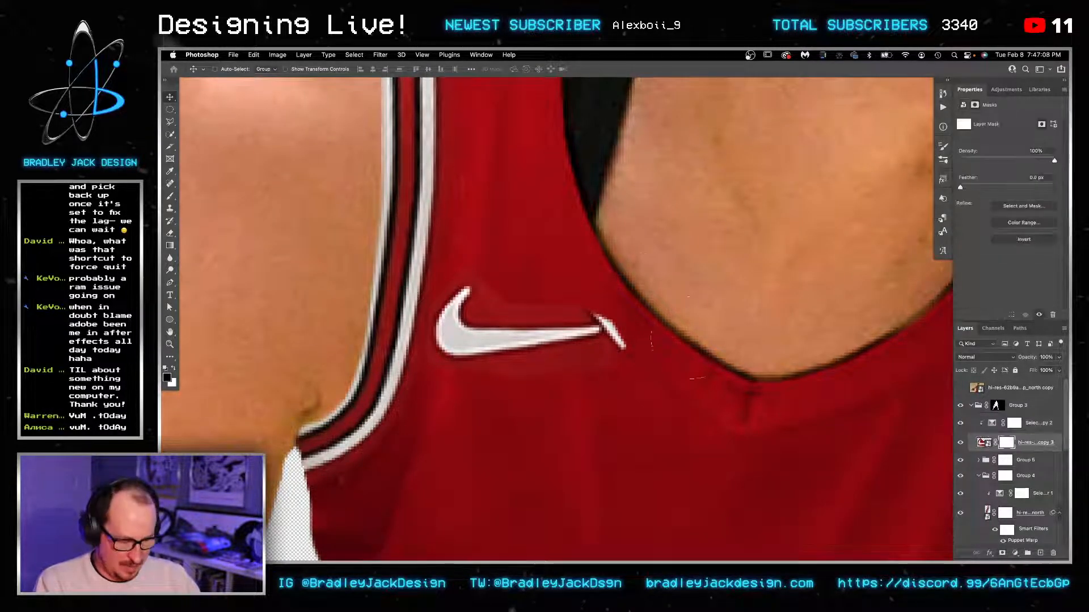
{"action": "key", "text": "b"}
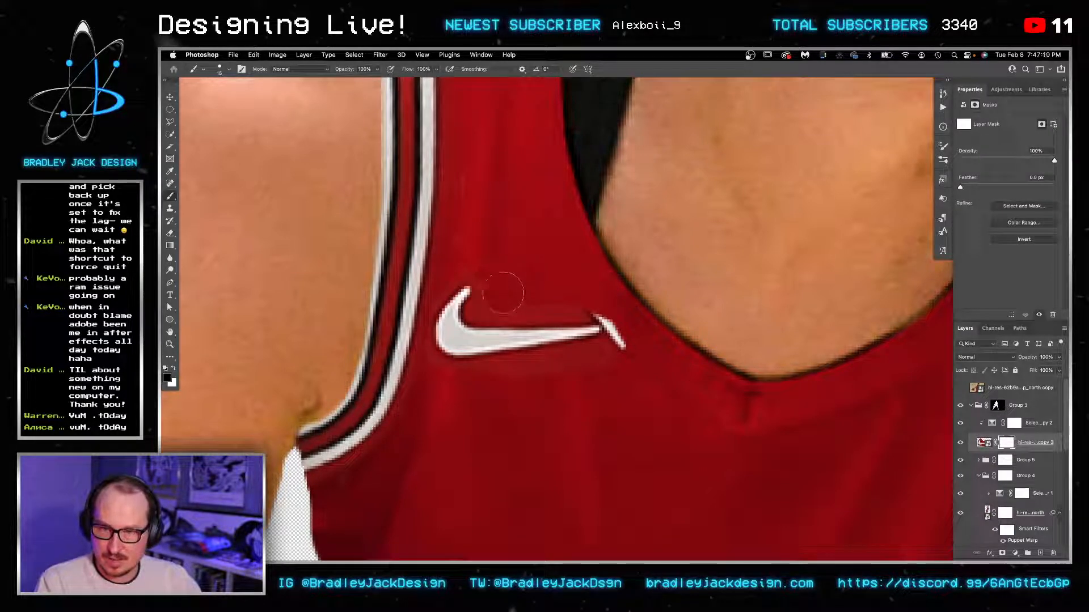
{"action": "left_click_drag", "start_coordinate": [540, 286], "coordinate": [548, 247]}
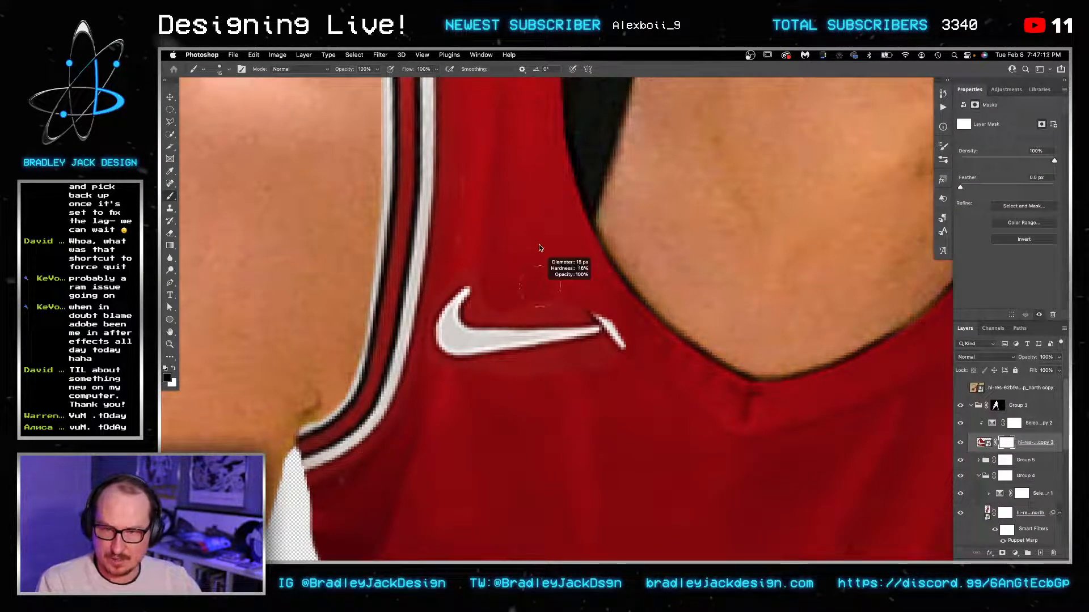
{"action": "right_click", "coordinate": [540, 248]}
{"action": "key", "text": "Escape"}
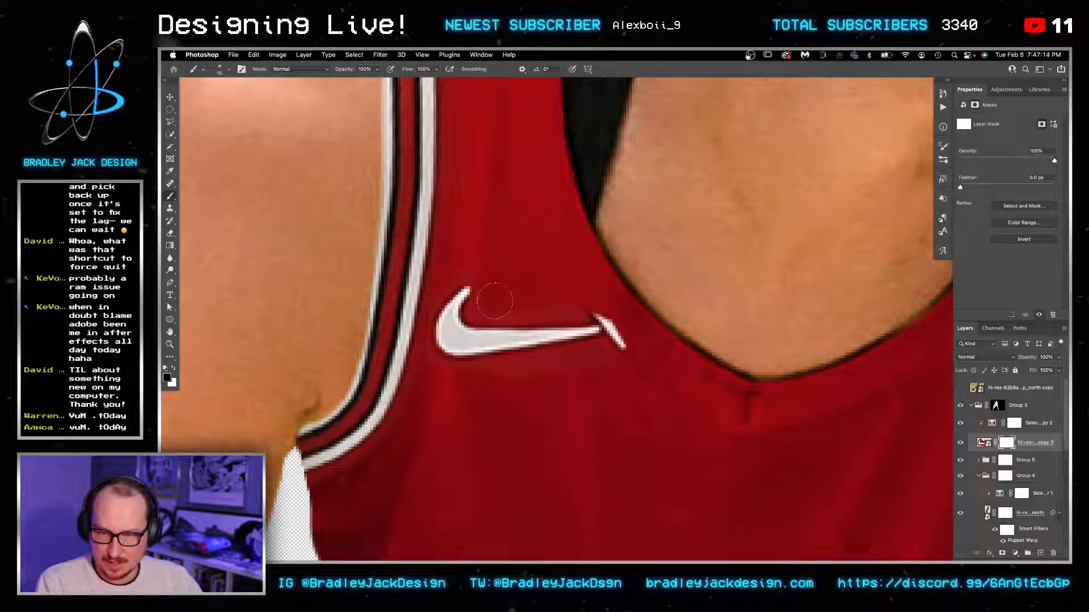
{"action": "mouse_move", "coordinate": [587, 305]}
{"action": "left_mouse_down"}
{"action": "mouse_move", "coordinate": [634, 329]}
{"action": "mouse_move", "coordinate": [599, 363]}
{"action": "left_mouse_up"}
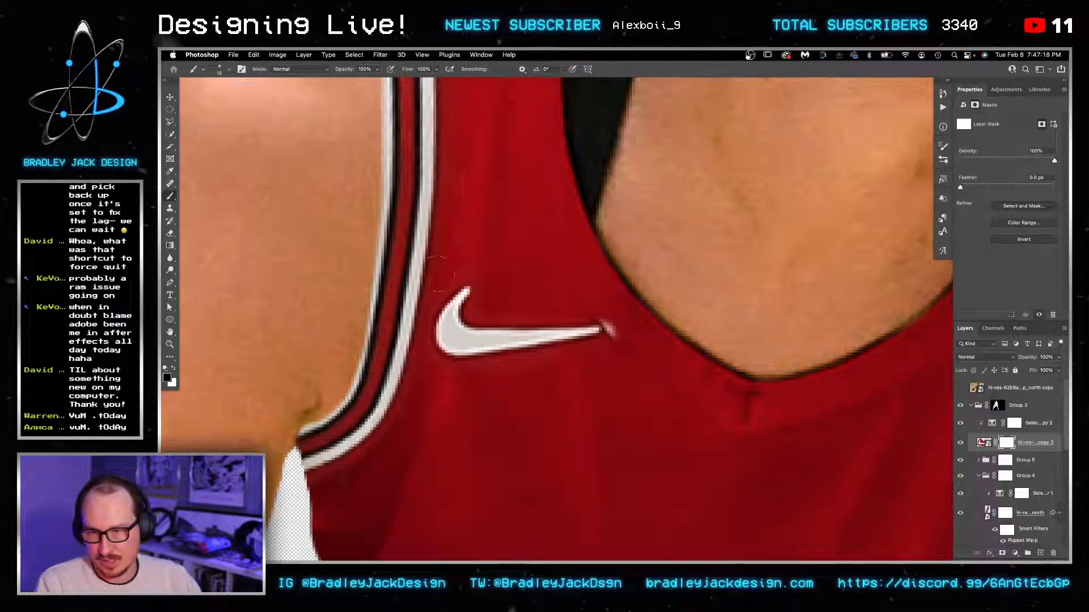
Step: Duplicate the hidden Bulls reference photo layer again and make the new copy visible
{"action": "key", "text": "v"}
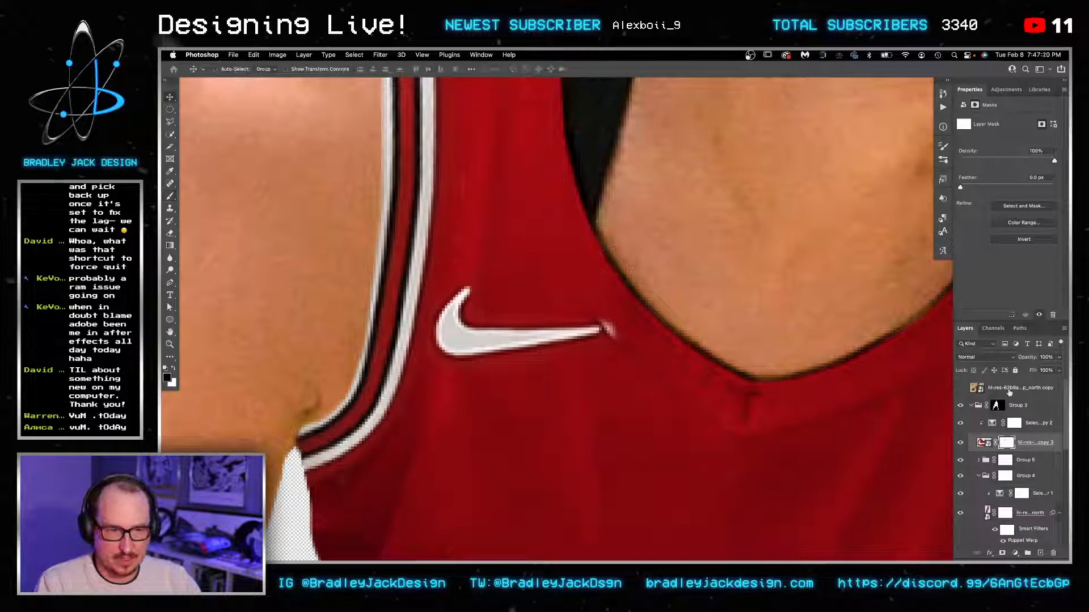
{"action": "left_click", "coordinate": [1008, 389]}
{"action": "key", "text": "ctrl+j"}
{"action": "left_click", "coordinate": [961, 389]}
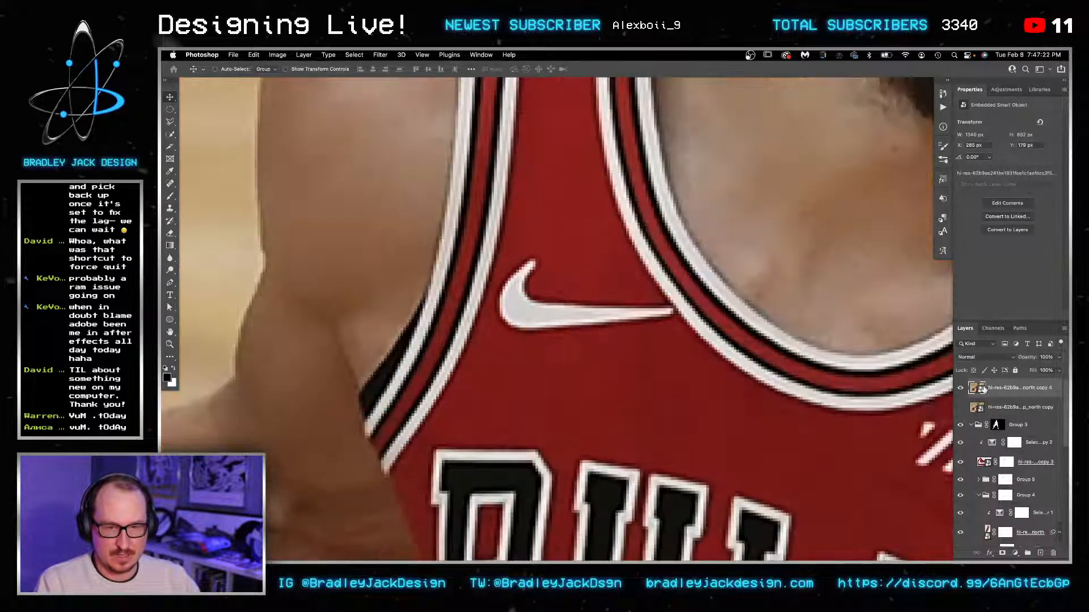
Step: Outline the striped neckline trim on the Bulls jersey with the Polygonal Lasso and mask the photo copy to that selection
{"action": "key", "text": "z"}
{"action": "left_click", "coordinate": [714, 322], "text": "alt"}
{"action": "left_click", "coordinate": [715, 322], "text": "alt"}
{"action": "left_click", "coordinate": [715, 321], "text": "alt"}
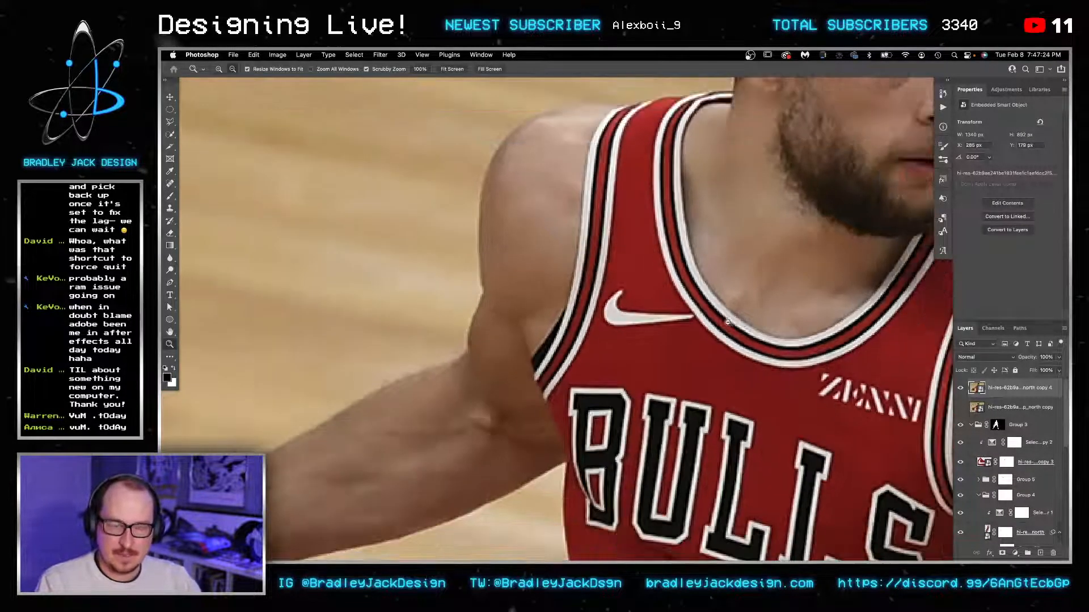
{"action": "left_click_drag", "start_coordinate": [739, 322], "coordinate": [626, 359]}
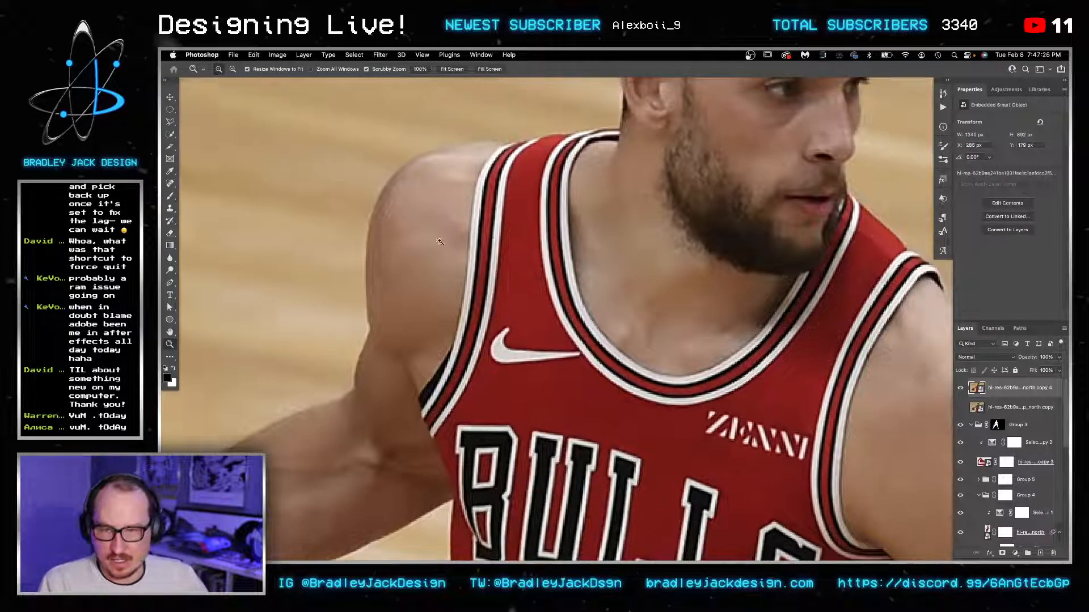
{"action": "left_click", "coordinate": [171, 122]}
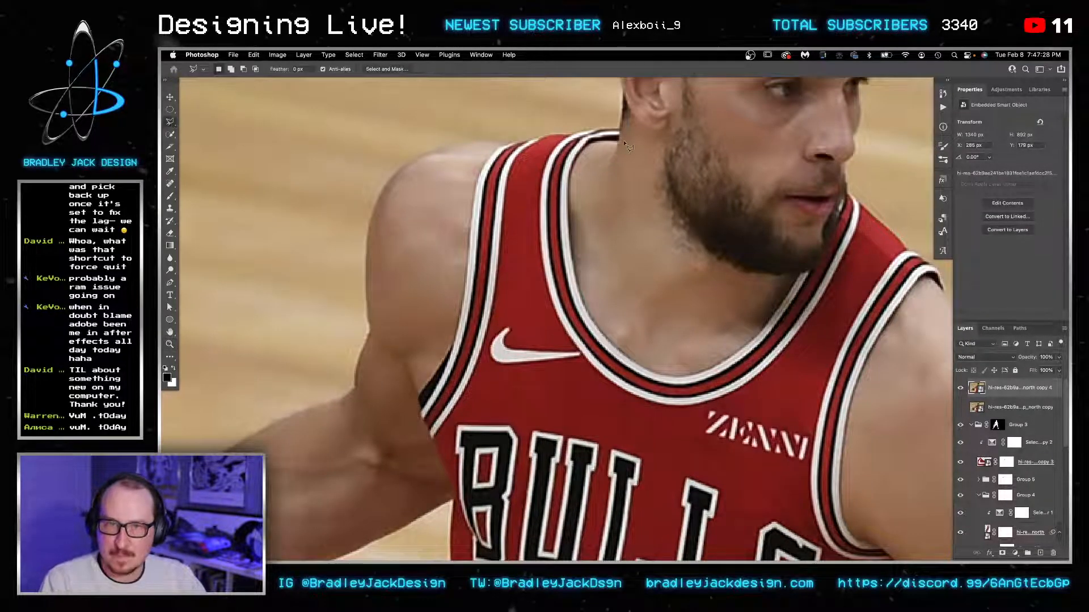
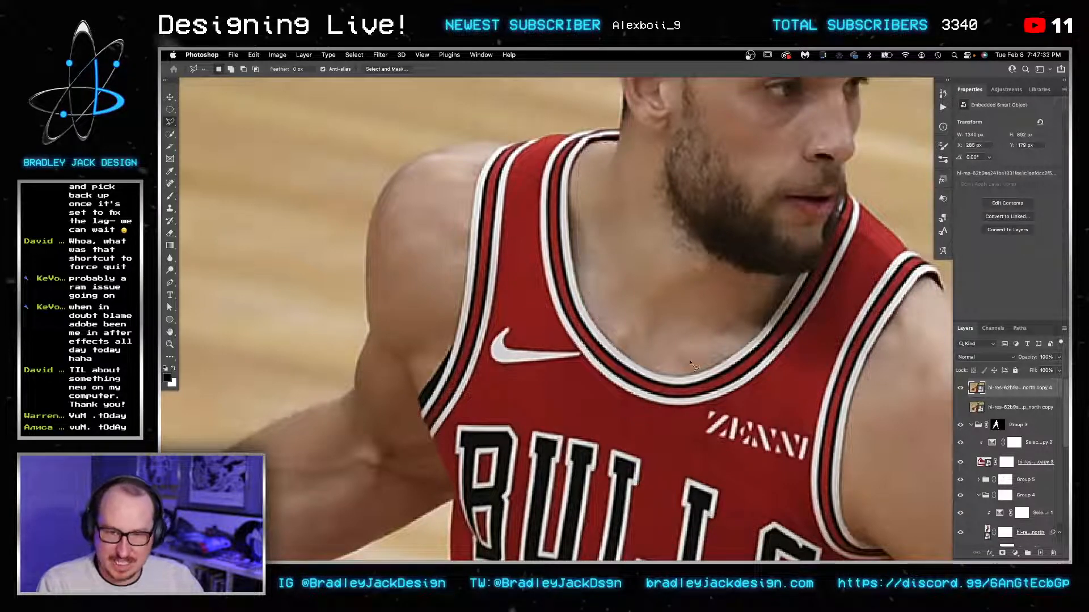
{"action": "mouse_move", "coordinate": [797, 278]}
{"action": "left_mouse_down"}
{"action": "mouse_move", "coordinate": [840, 194]}
{"action": "mouse_move", "coordinate": [870, 203]}
{"action": "left_mouse_up"}
{"action": "left_click_drag", "start_coordinate": [869, 250], "coordinate": [857, 278]}
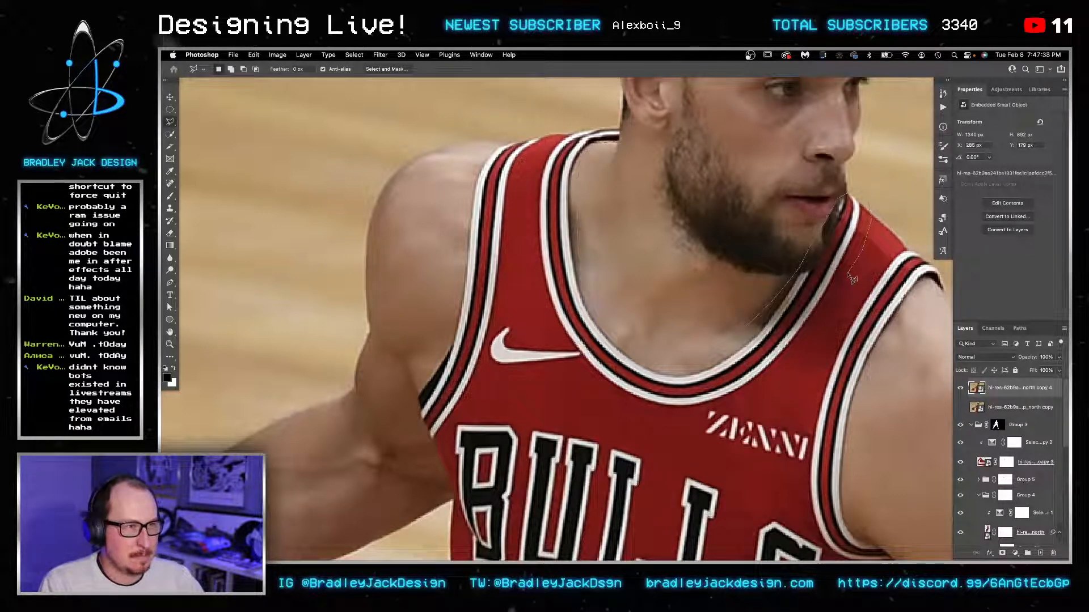
{"action": "mouse_move", "coordinate": [851, 279]}
{"action": "left_mouse_down"}
{"action": "mouse_move", "coordinate": [762, 407]}
{"action": "mouse_move", "coordinate": [650, 430]}
{"action": "mouse_move", "coordinate": [596, 399]}
{"action": "mouse_move", "coordinate": [542, 307]}
{"action": "mouse_move", "coordinate": [529, 190]}
{"action": "mouse_move", "coordinate": [554, 139]}
{"action": "mouse_move", "coordinate": [599, 120]}
{"action": "mouse_move", "coordinate": [627, 116]}
{"action": "mouse_move", "coordinate": [621, 146]}
{"action": "left_mouse_up"}
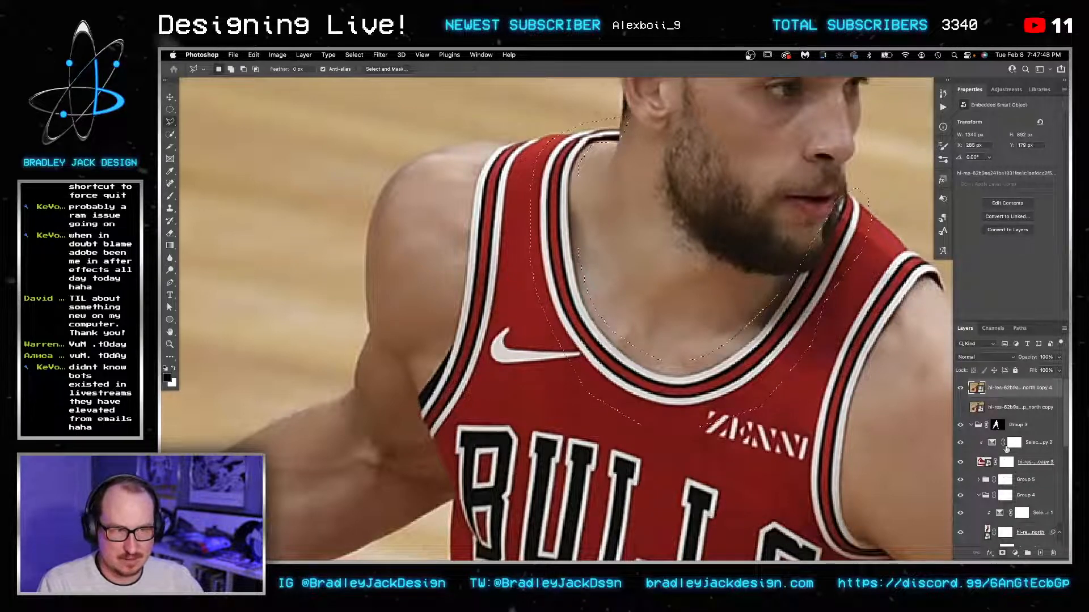
{"action": "left_click", "coordinate": [1002, 553]}
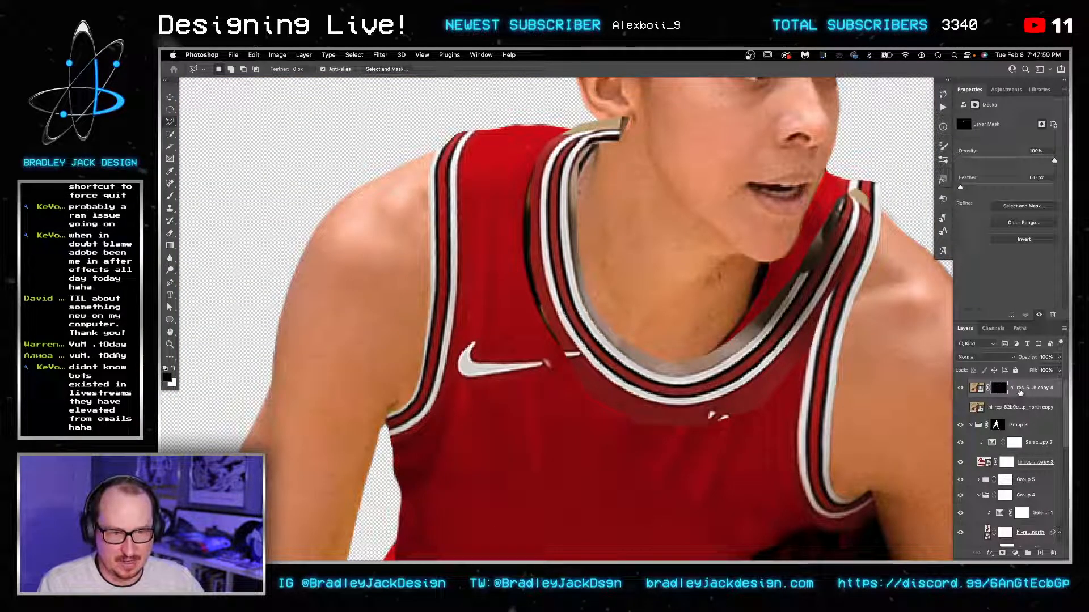
Step: Move the masked neckline trim onto the empty canvas beside the player's arm
{"action": "key", "text": "v"}
{"action": "mouse_move", "coordinate": [742, 312]}
{"action": "left_mouse_down"}
{"action": "mouse_move", "coordinate": [395, 309]}
{"action": "mouse_move", "coordinate": [756, 311]}
{"action": "left_mouse_up"}
{"action": "key", "text": "super+z"}
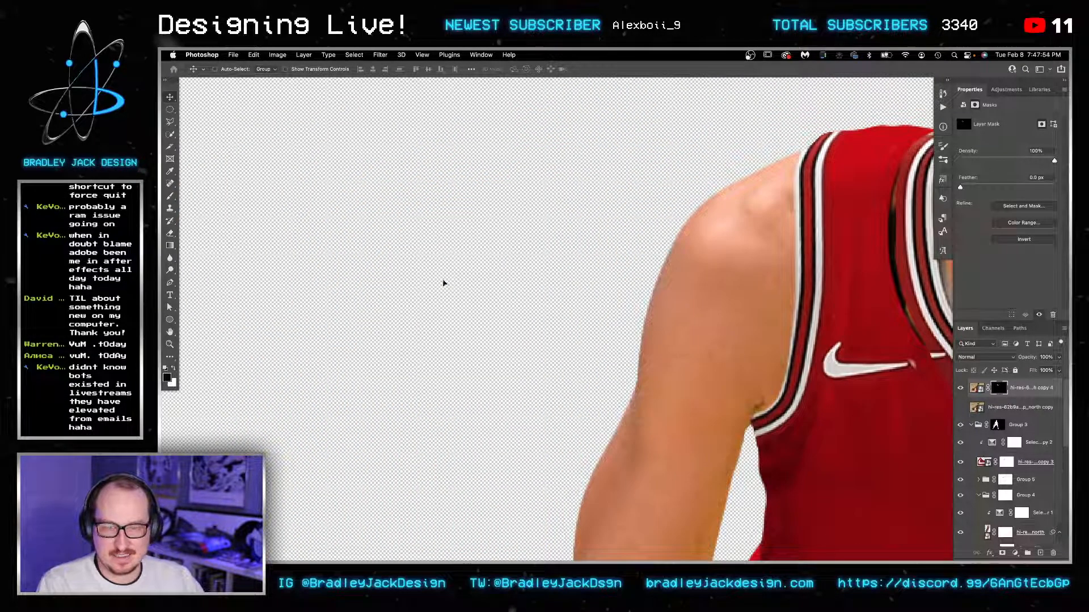
{"action": "left_click_drag", "start_coordinate": [443, 283], "coordinate": [262, 262]}
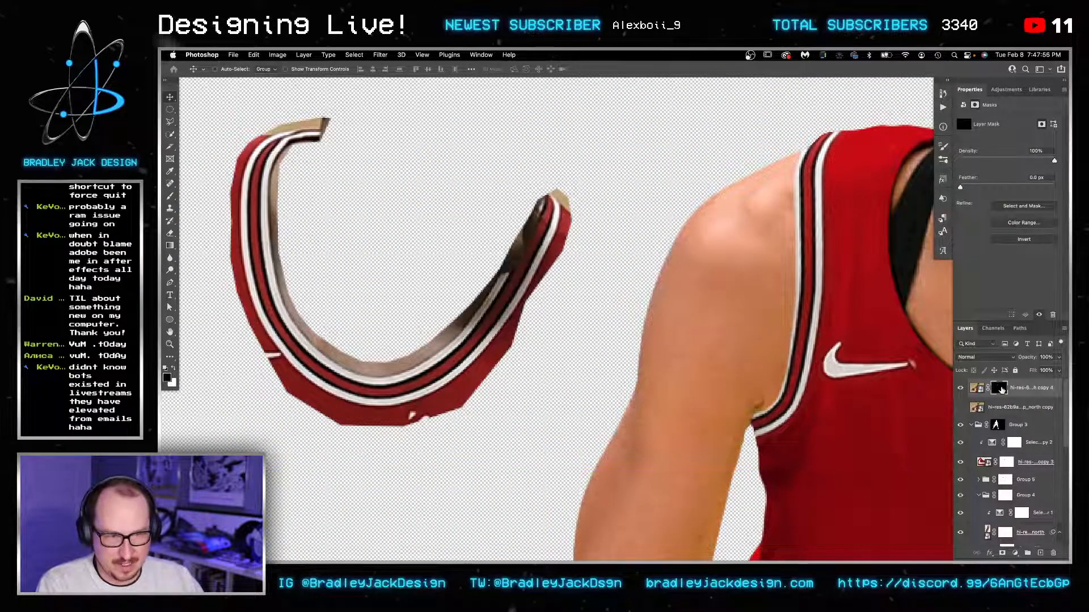
Step: Paint the tan court background off both upper ends of the neckline trim on its layer mask
{"action": "key", "text": "b"}
{"action": "left_click_drag", "start_coordinate": [363, 190], "coordinate": [416, 197]}
{"action": "left_click_drag", "start_coordinate": [405, 137], "coordinate": [418, 328]}
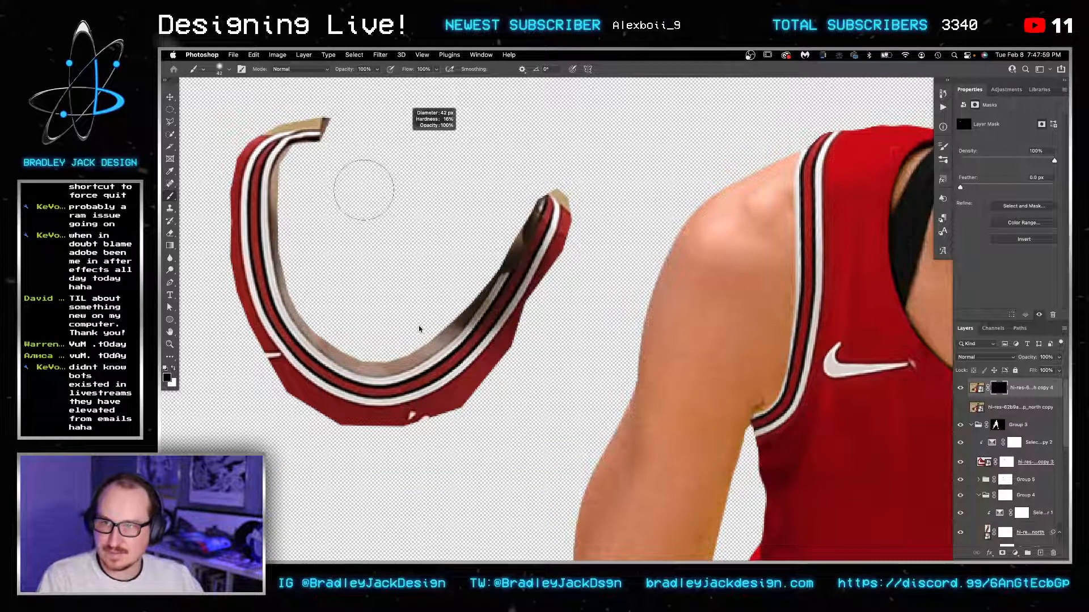
{"action": "key", "text": "bracketleft"}
{"action": "left_click", "coordinate": [265, 107]}
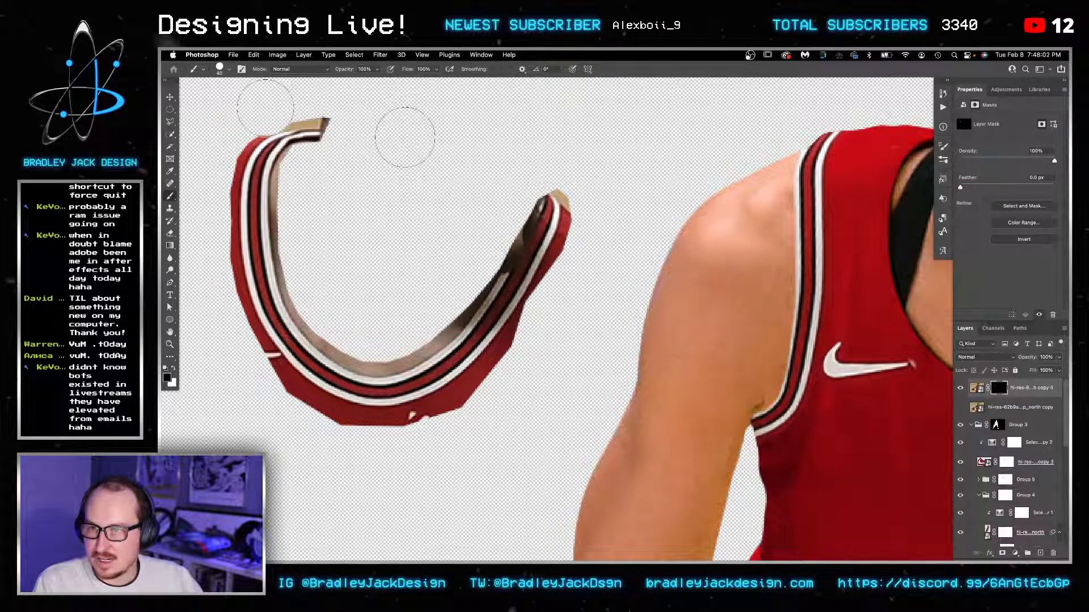
{"action": "mouse_move", "coordinate": [266, 108]}
{"action": "left_mouse_down"}
{"action": "mouse_move", "coordinate": [339, 105]}
{"action": "mouse_move", "coordinate": [351, 142]}
{"action": "mouse_move", "coordinate": [330, 109]}
{"action": "left_mouse_up"}
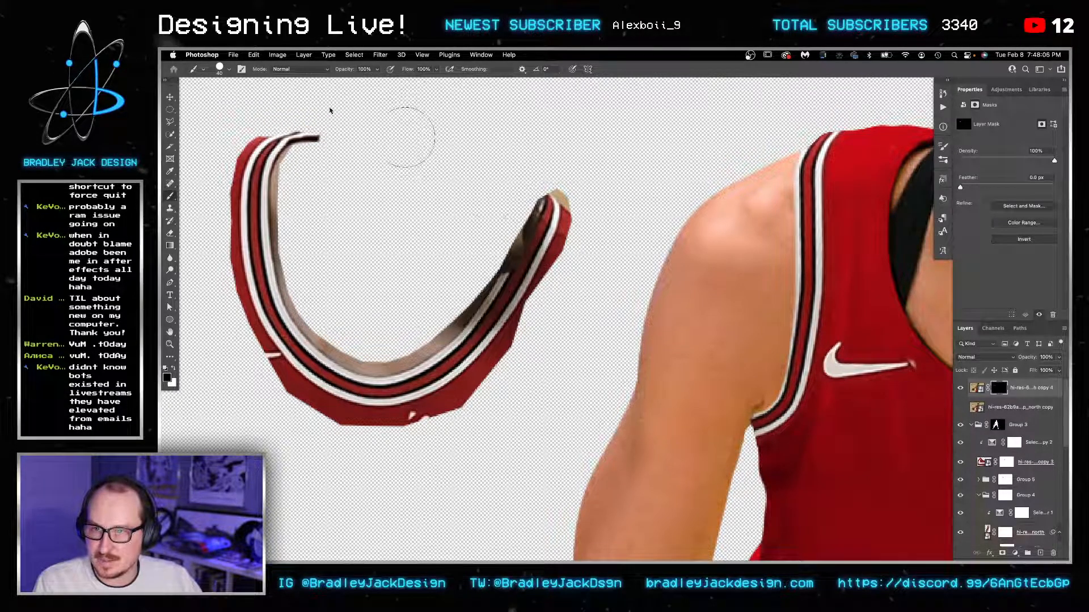
{"action": "key", "text": "bracketleft"}
{"action": "left_click_drag", "start_coordinate": [565, 173], "coordinate": [603, 214]}
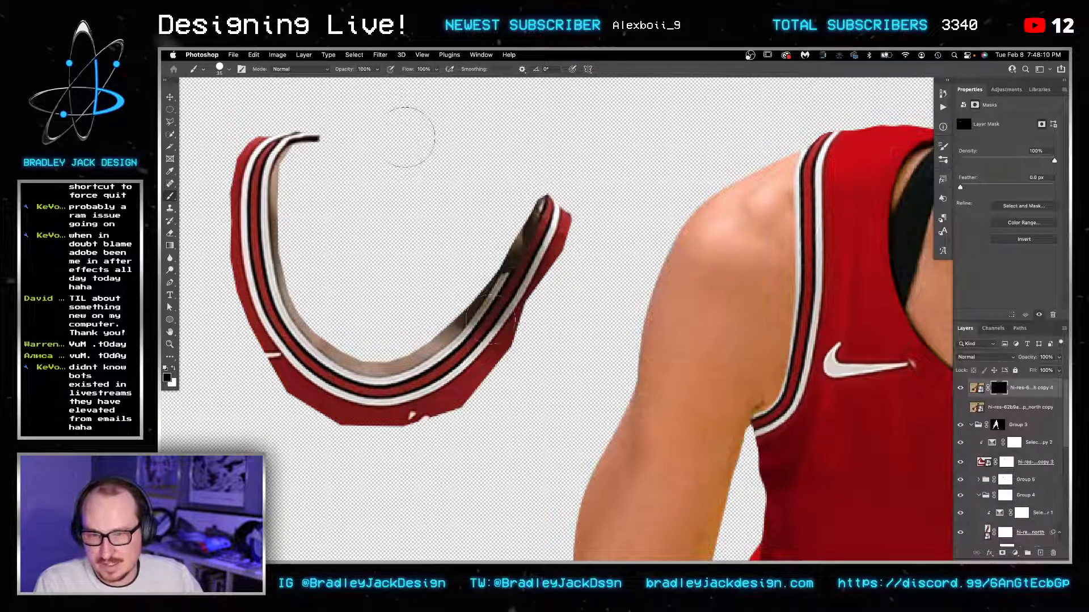
Step: Mask out the beard and skin along the inner right side and bottom curve of the neckline trim
{"action": "left_click_drag", "start_coordinate": [827, 243], "coordinate": [750, 235]}
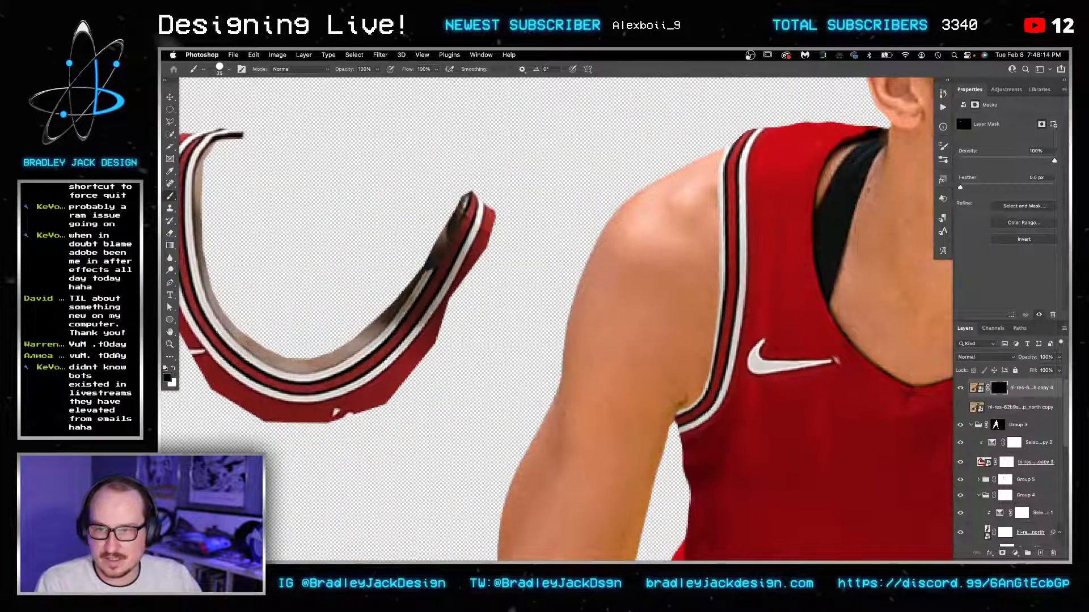
{"action": "mouse_move", "coordinate": [446, 211]}
{"action": "left_mouse_down"}
{"action": "mouse_move", "coordinate": [434, 205]}
{"action": "mouse_move", "coordinate": [440, 194]}
{"action": "mouse_move", "coordinate": [426, 203]}
{"action": "mouse_move", "coordinate": [417, 252]}
{"action": "mouse_move", "coordinate": [426, 234]}
{"action": "mouse_move", "coordinate": [429, 244]}
{"action": "left_mouse_up"}
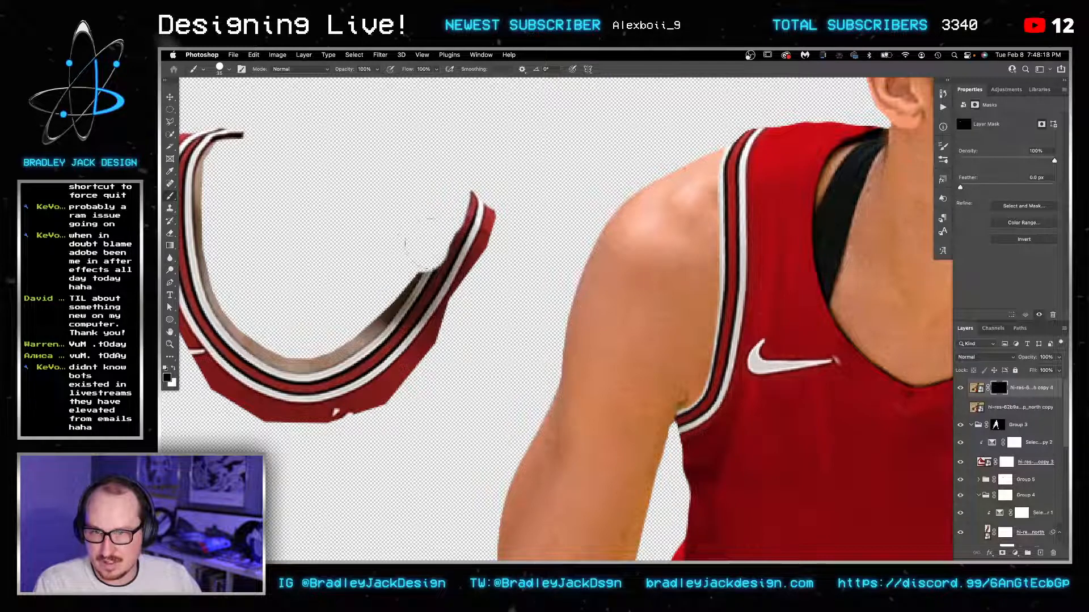
{"action": "key", "text": "bracketright"}
{"action": "key", "text": "bracketright"}
{"action": "key", "text": "bracketright"}
{"action": "key", "text": "bracketright"}
{"action": "key", "text": "bracketright"}
{"action": "key", "text": "bracketright"}
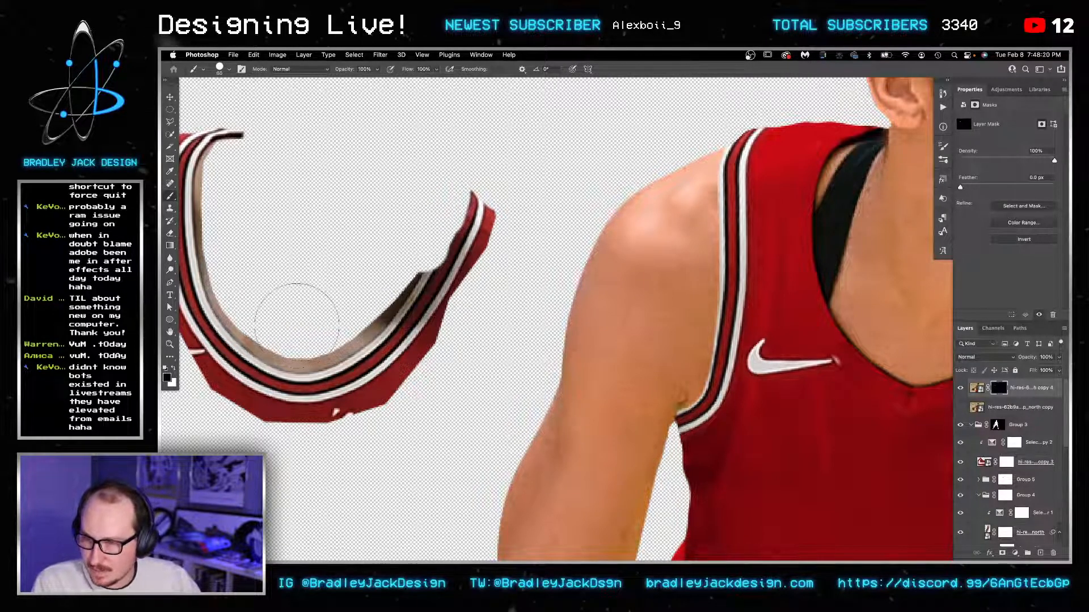
{"action": "mouse_move", "coordinate": [291, 316]}
{"action": "left_mouse_down"}
{"action": "mouse_move", "coordinate": [326, 331]}
{"action": "mouse_move", "coordinate": [318, 328]}
{"action": "mouse_move", "coordinate": [361, 295]}
{"action": "mouse_move", "coordinate": [367, 263]}
{"action": "mouse_move", "coordinate": [386, 251]}
{"action": "mouse_move", "coordinate": [490, 239]}
{"action": "left_mouse_up"}
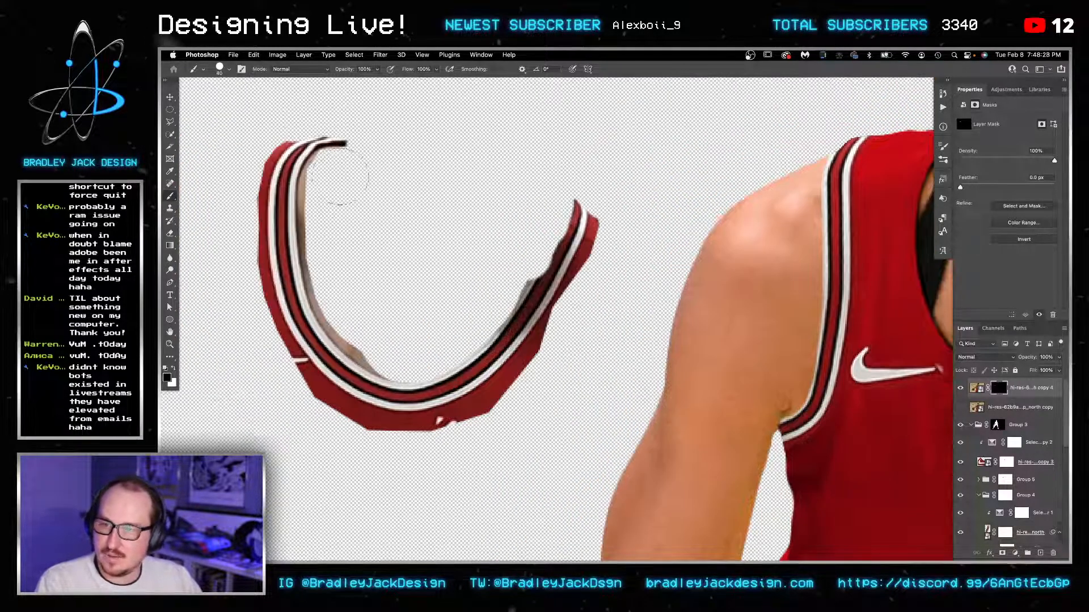
Step: Mask out the remaining skin along the inner left side of the neckline trim, from shoulder to bottom curve
{"action": "key", "text": "bracketleft"}
{"action": "key", "text": "bracketleft"}
{"action": "mouse_move", "coordinate": [334, 170]}
{"action": "left_mouse_down"}
{"action": "mouse_move", "coordinate": [316, 199]}
{"action": "mouse_move", "coordinate": [328, 235]}
{"action": "left_mouse_up"}
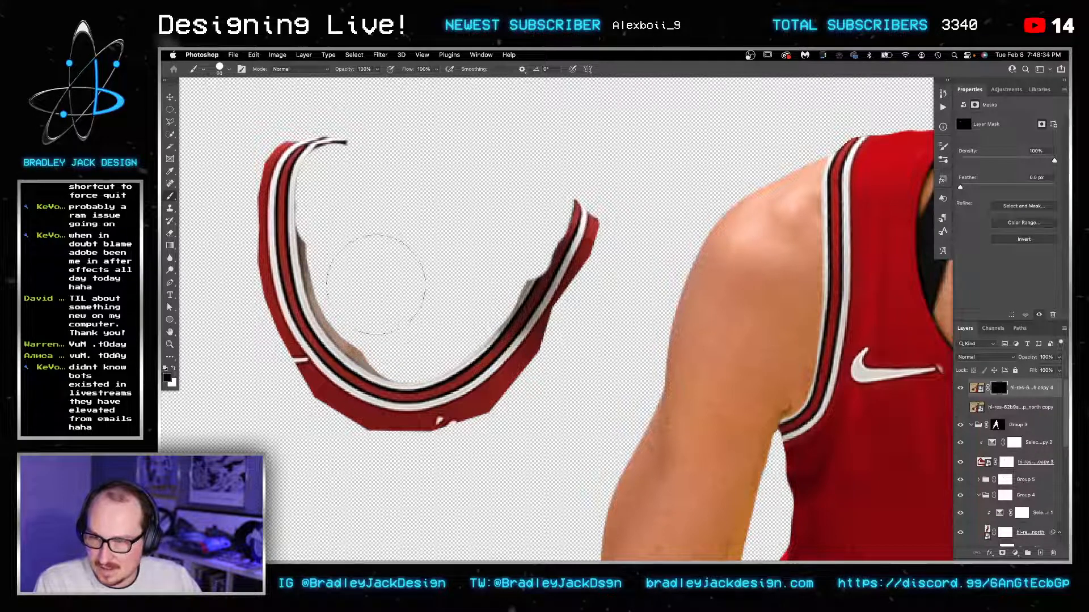
{"action": "key", "text": "bracketright"}
{"action": "key", "text": "bracketright"}
{"action": "key", "text": "bracketright"}
{"action": "key", "text": "bracketright"}
{"action": "mouse_move", "coordinate": [364, 287]}
{"action": "left_mouse_down"}
{"action": "mouse_move", "coordinate": [347, 202]}
{"action": "mouse_move", "coordinate": [352, 245]}
{"action": "left_mouse_up"}
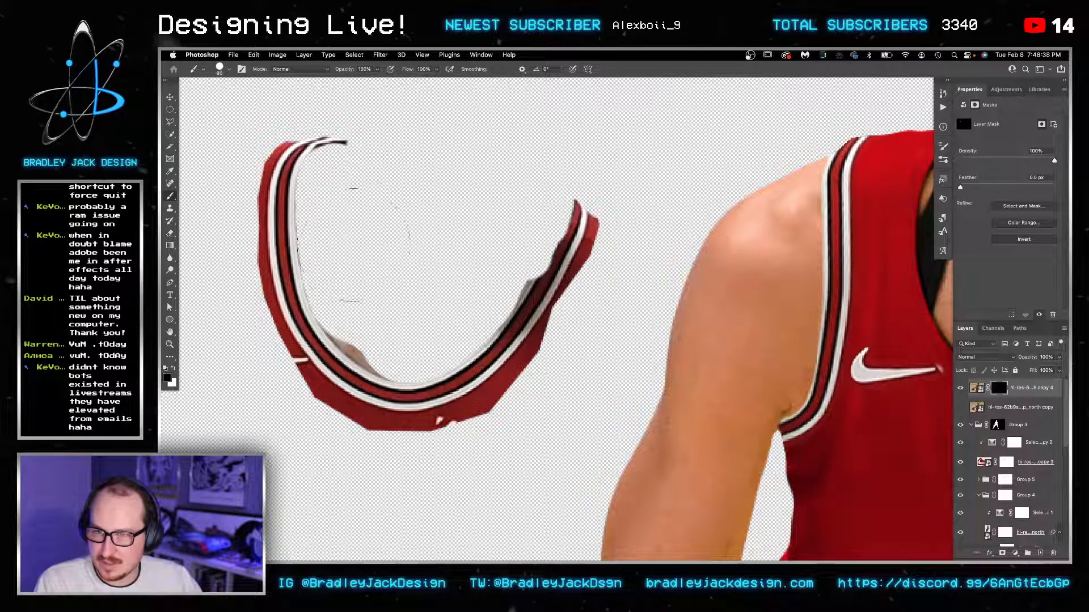
{"action": "mouse_move", "coordinate": [369, 316]}
{"action": "left_mouse_down"}
{"action": "mouse_move", "coordinate": [365, 304]}
{"action": "mouse_move", "coordinate": [397, 318]}
{"action": "mouse_move", "coordinate": [389, 306]}
{"action": "mouse_move", "coordinate": [403, 323]}
{"action": "left_mouse_up"}
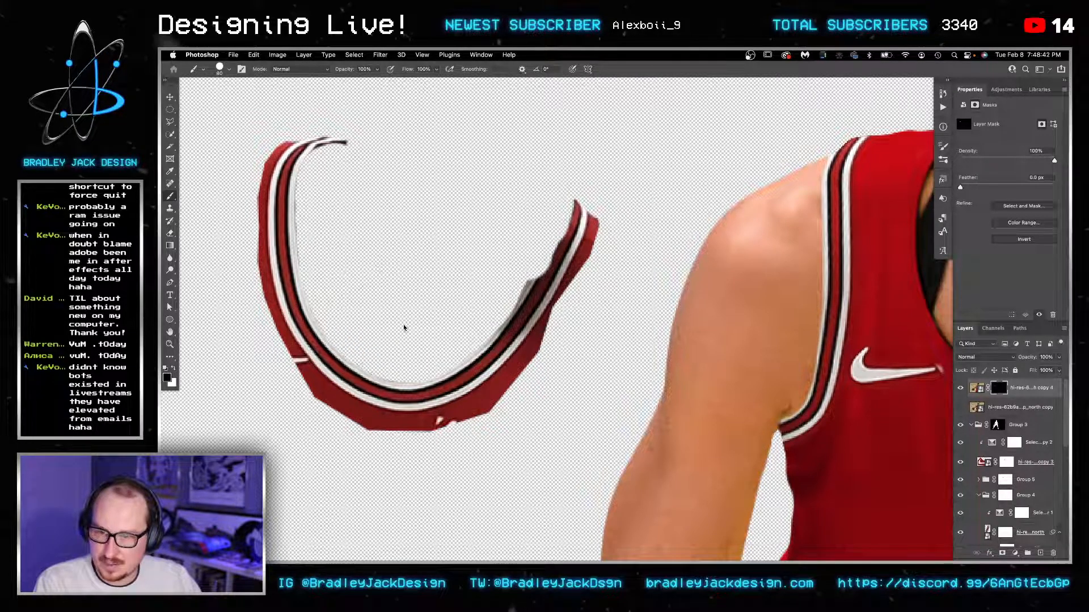
Step: Mask out the dark leftover edge at the upper left end of the neckline trim with a smaller brush
{"action": "mouse_move", "coordinate": [355, 253]}
{"action": "left_mouse_down"}
{"action": "mouse_move", "coordinate": [340, 210]}
{"action": "mouse_move", "coordinate": [353, 206]}
{"action": "mouse_move", "coordinate": [351, 188]}
{"action": "left_mouse_up"}
{"action": "key", "text": "bracketleft"}
{"action": "key", "text": "bracketleft"}
{"action": "key", "text": "bracketleft"}
{"action": "key", "text": "bracketleft"}
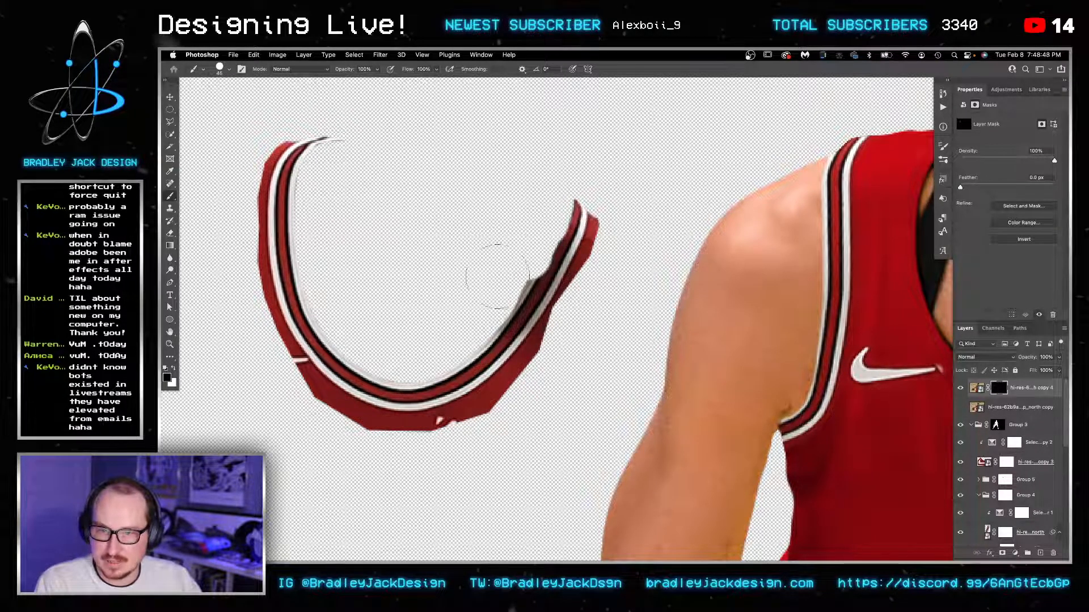
Step: Convert the masked neckline trim to a smart object and move it onto the player's jersey collar
{"action": "key", "text": "v"}
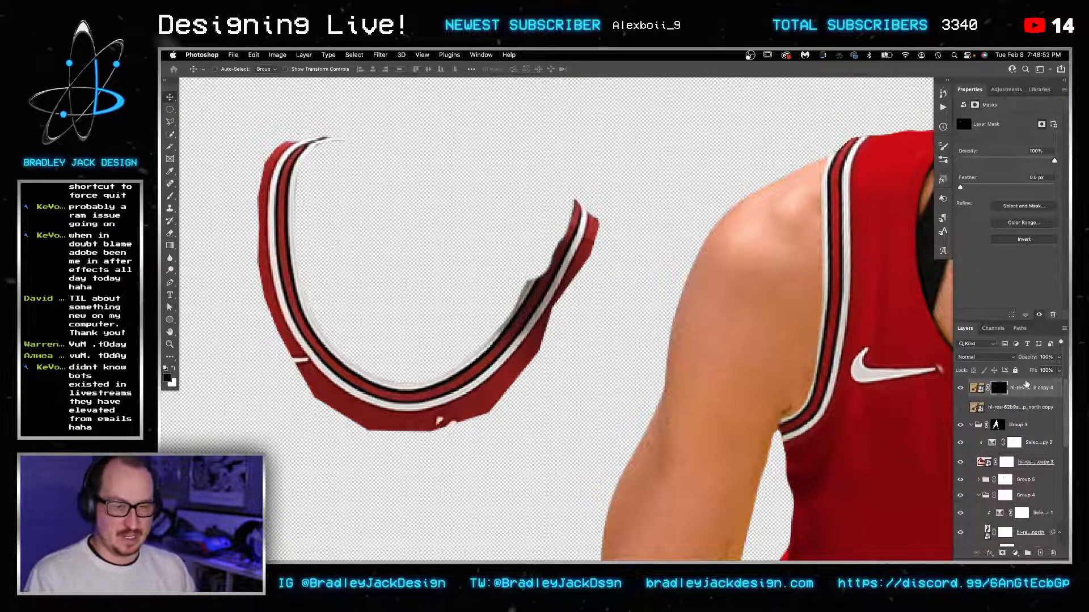
{"action": "key", "text": "super+alt+s"}
{"action": "scroll", "coordinate": [400, 259], "scroll_direction": "down", "scroll_amount": 3}
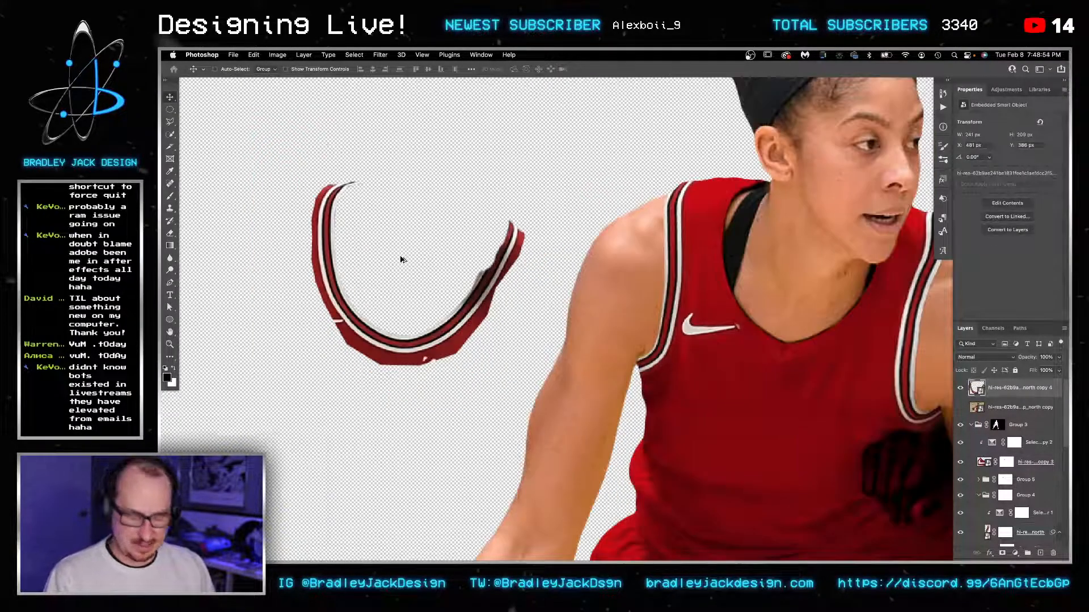
{"action": "key", "text": "super+0"}
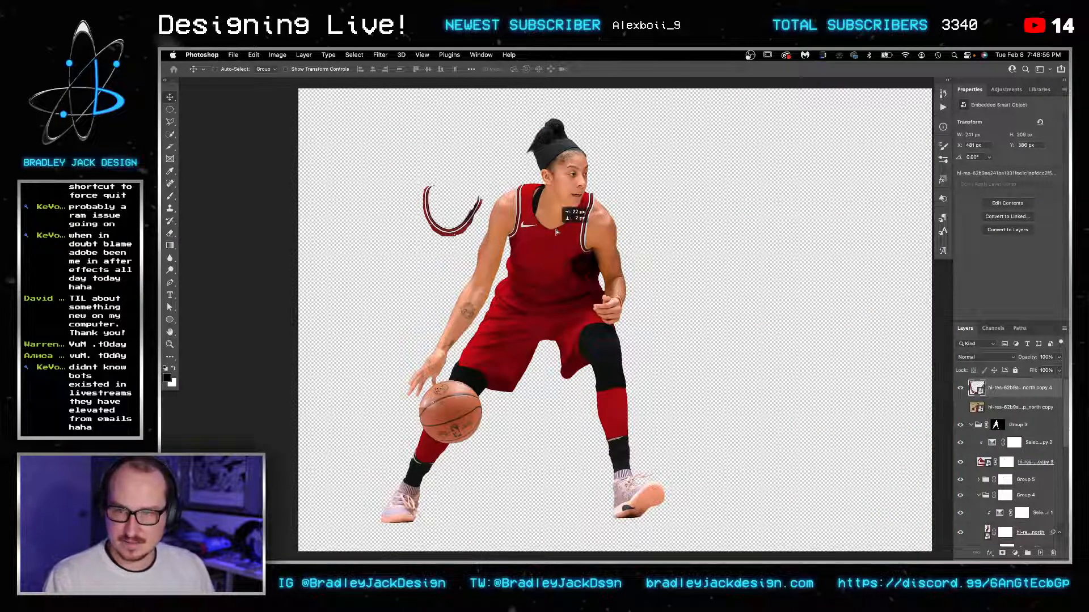
{"action": "left_click_drag", "start_coordinate": [459, 230], "coordinate": [557, 231]}
{"action": "scroll", "coordinate": [557, 232], "scroll_direction": "up", "scroll_amount": 2}
{"action": "scroll", "coordinate": [557, 231], "scroll_direction": "up", "scroll_amount": 2}
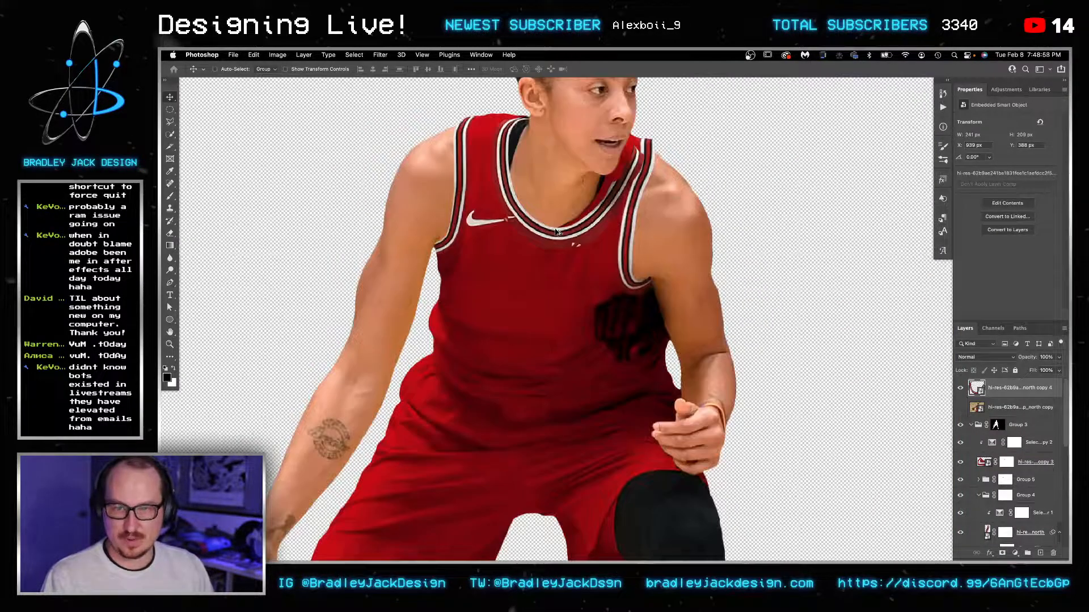
Step: Nudge the neckline trim down and right in small increments until it lines up with the jersey's neck opening
{"action": "key", "text": "shift+Down"}
{"action": "key", "text": "shift+Down"}
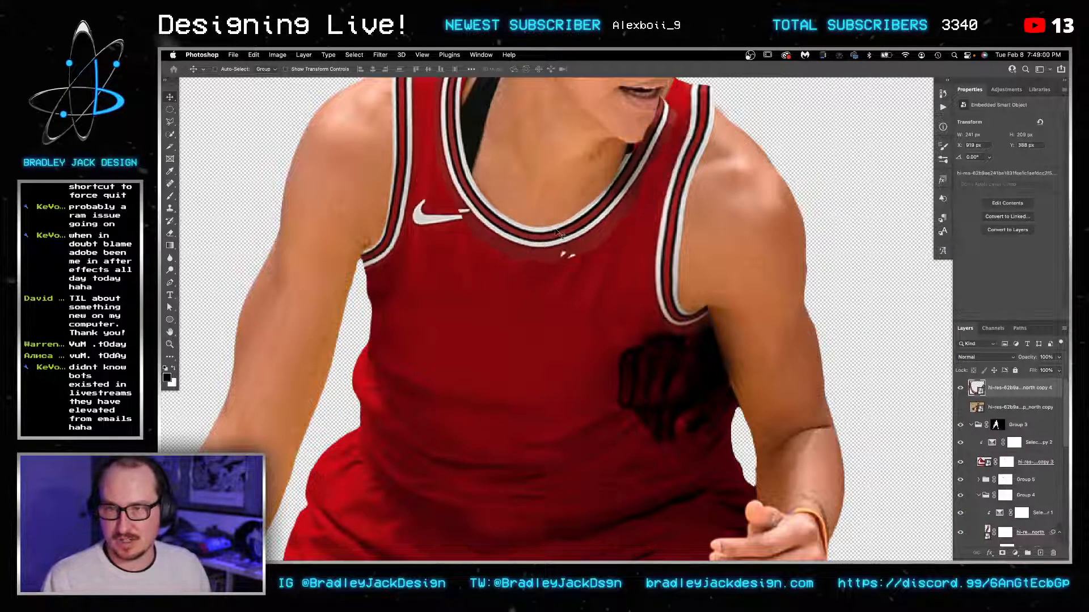
{"action": "key", "text": "shift+Right"}
{"action": "key", "text": "shift+Up"}
{"action": "key", "text": "Down"}
{"action": "key", "text": "Down"}
{"action": "key", "text": "Down"}
{"action": "key", "text": "Down"}
{"action": "key", "text": "Down"}
{"action": "key", "text": "Down"}
{"action": "key", "text": "Down"}
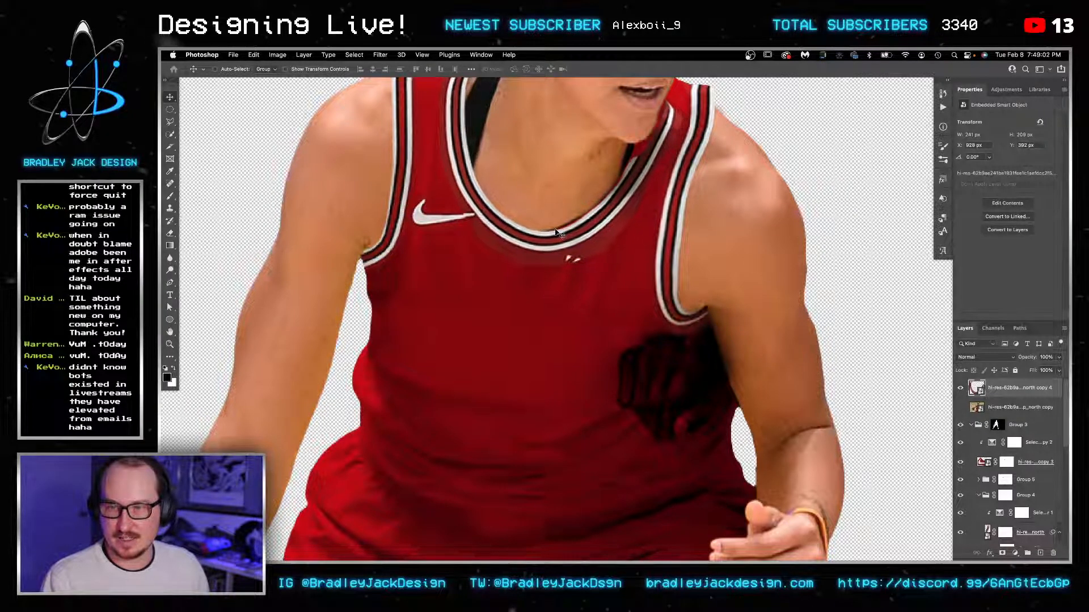
{"action": "key", "text": "Right"}
{"action": "key", "text": "Right"}
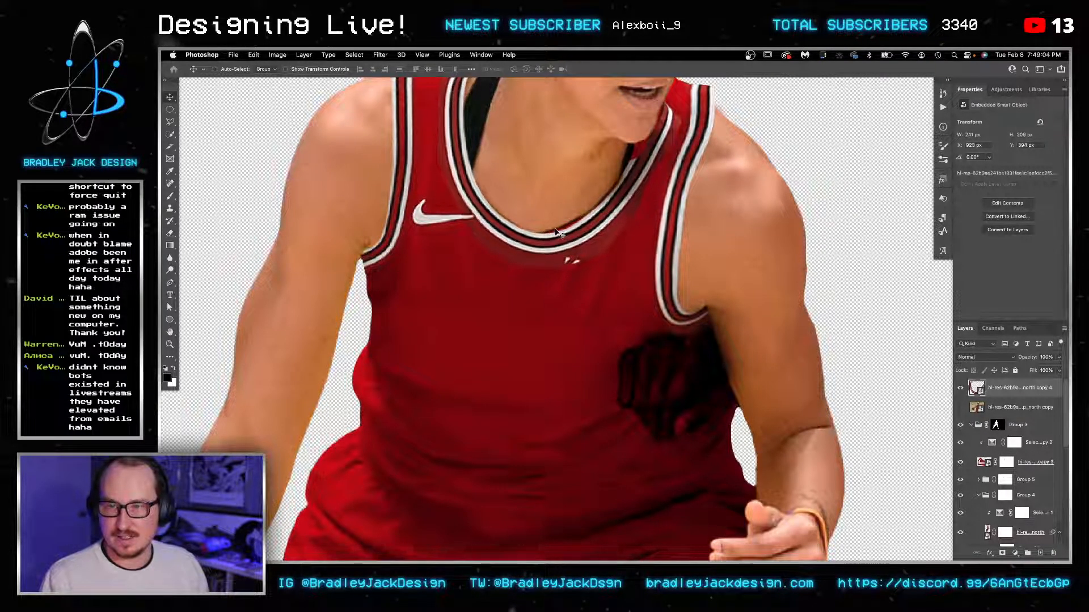
{"action": "key", "text": "Down"}
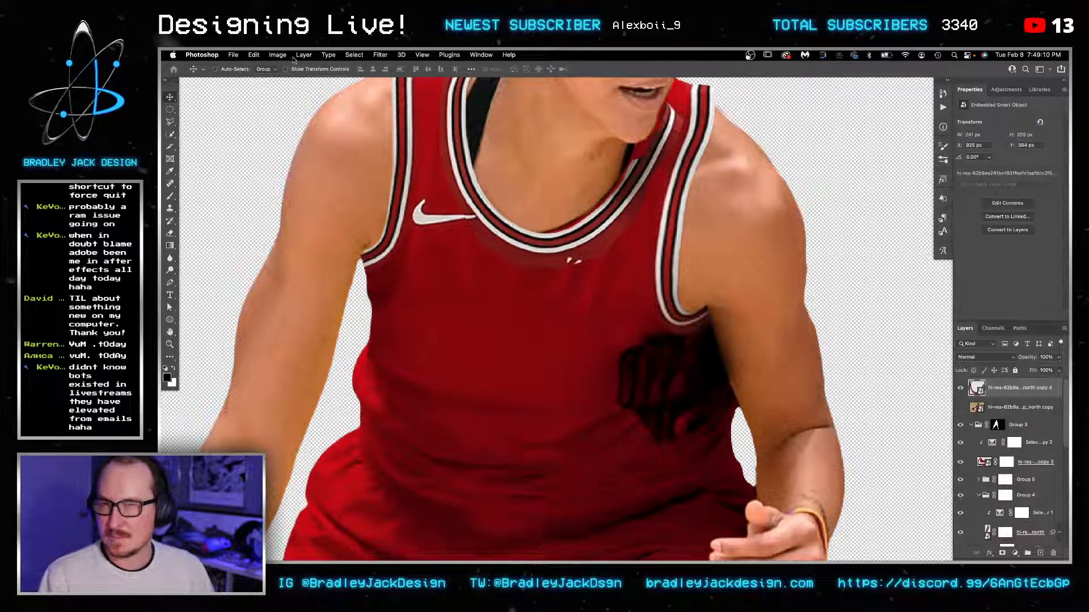
Step: Start Puppet Warp on the neckline trim and pin its left side, bottom curve and right end
{"action": "left_click", "coordinate": [274, 55]}
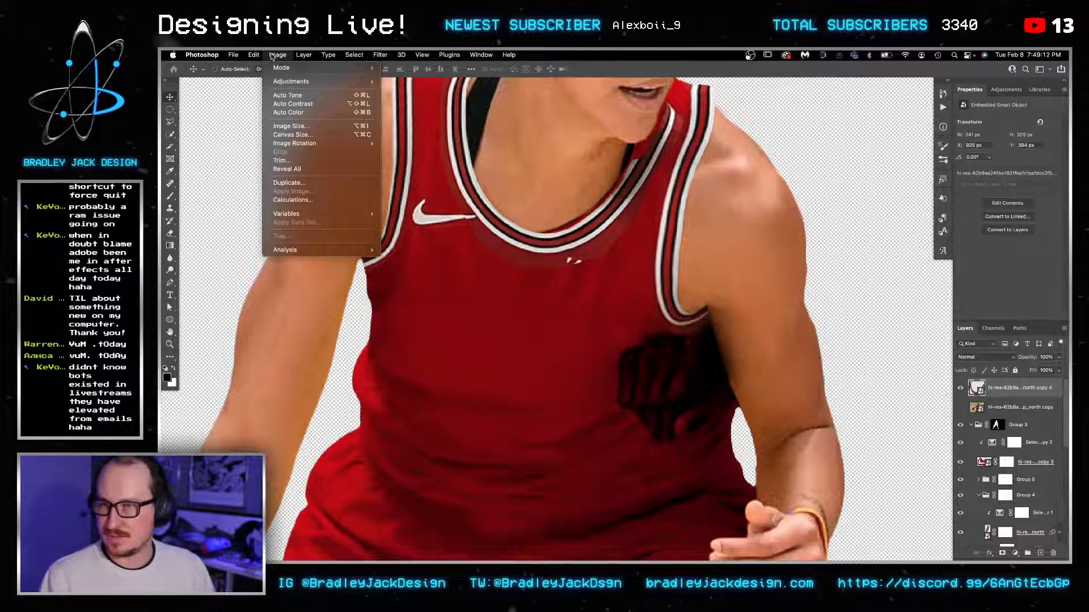
{"action": "mouse_move", "coordinate": [256, 54]}
{"action": "left_click", "coordinate": [271, 240]}
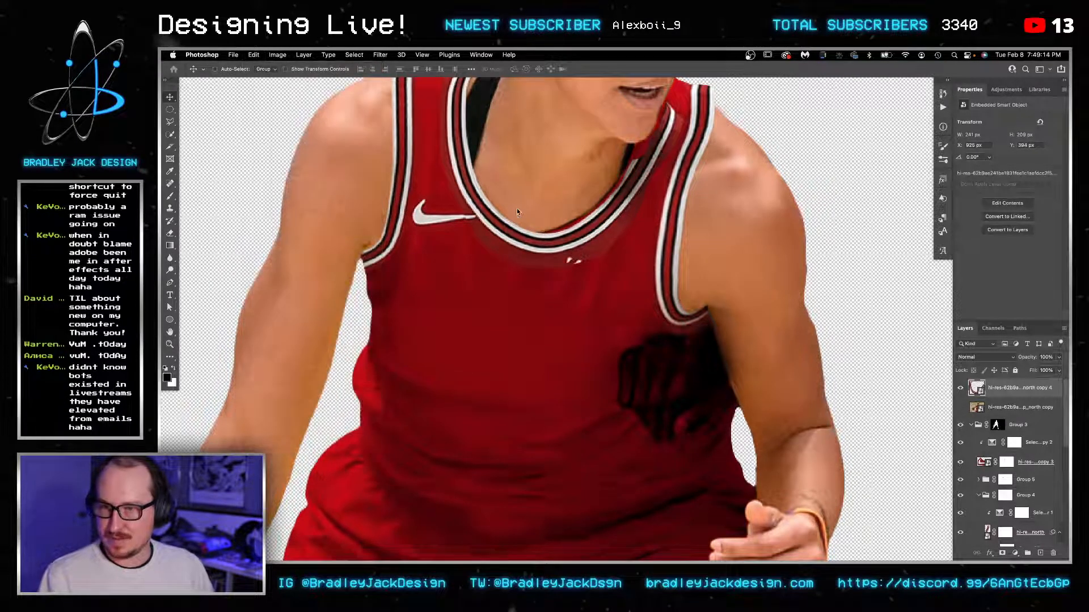
{"action": "left_click", "coordinate": [482, 209]}
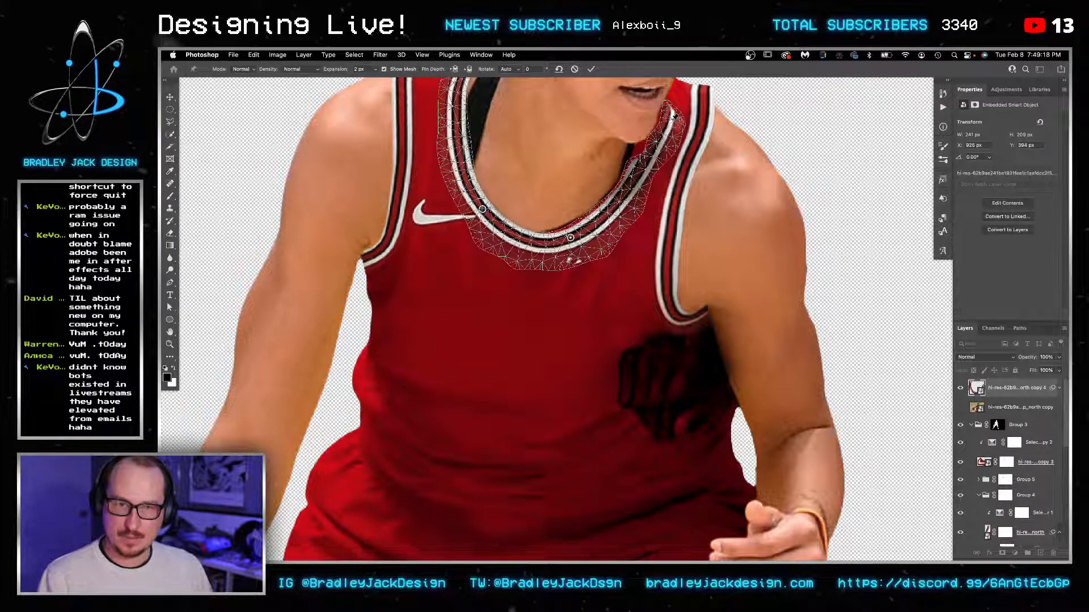
{"action": "left_click_drag", "start_coordinate": [525, 208], "coordinate": [558, 323]}
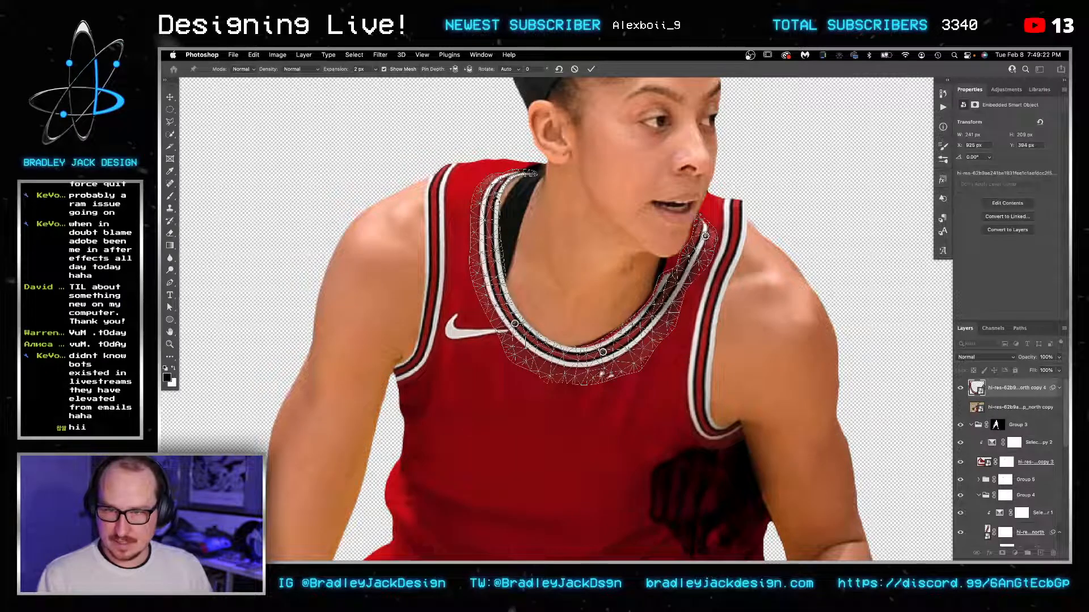
{"action": "left_click", "coordinate": [489, 217]}
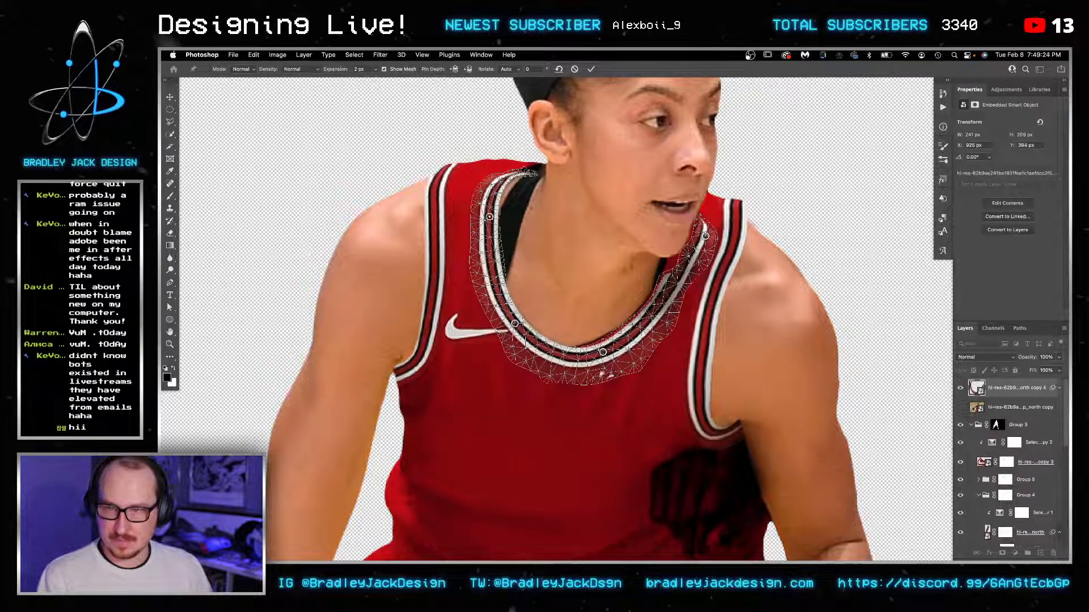
Step: Warp the trim's upper left end up to the back of the neck and bow its left side outward along the collar
{"action": "left_click_drag", "start_coordinate": [531, 171], "coordinate": [545, 158]}
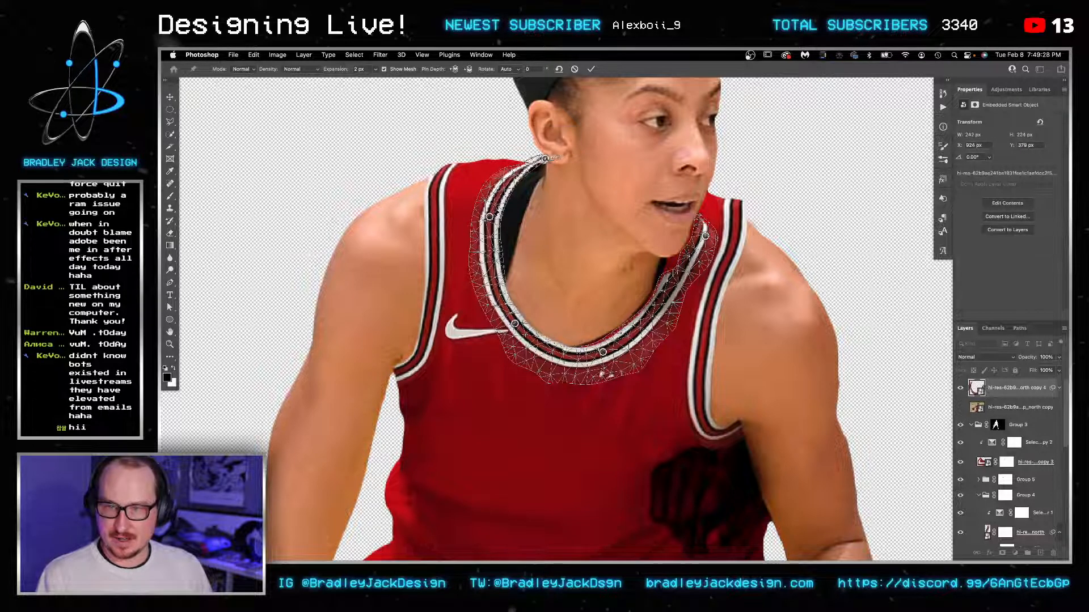
{"action": "left_click_drag", "start_coordinate": [489, 217], "coordinate": [488, 219]}
{"action": "mouse_move", "coordinate": [493, 214]}
{"action": "left_mouse_down"}
{"action": "mouse_move", "coordinate": [481, 221]}
{"action": "mouse_move", "coordinate": [498, 223]}
{"action": "mouse_move", "coordinate": [484, 219]}
{"action": "left_mouse_up"}
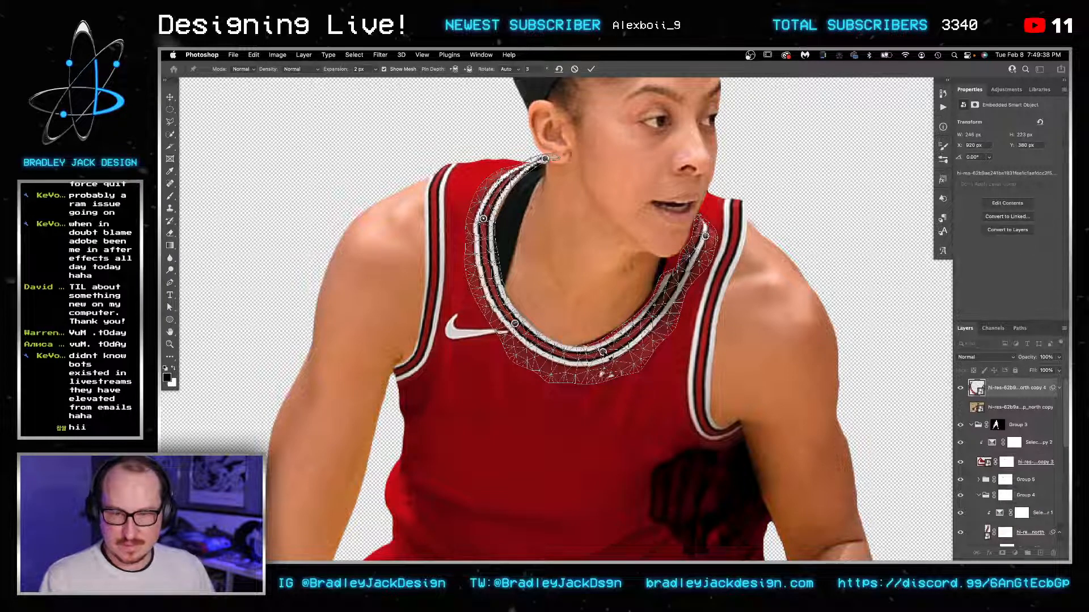
Step: Raise the trim's bottom curve slightly, pull its right end up behind the jaw, pin its right side and apply the Puppet Warp
{"action": "left_click_drag", "start_coordinate": [603, 352], "coordinate": [602, 348]}
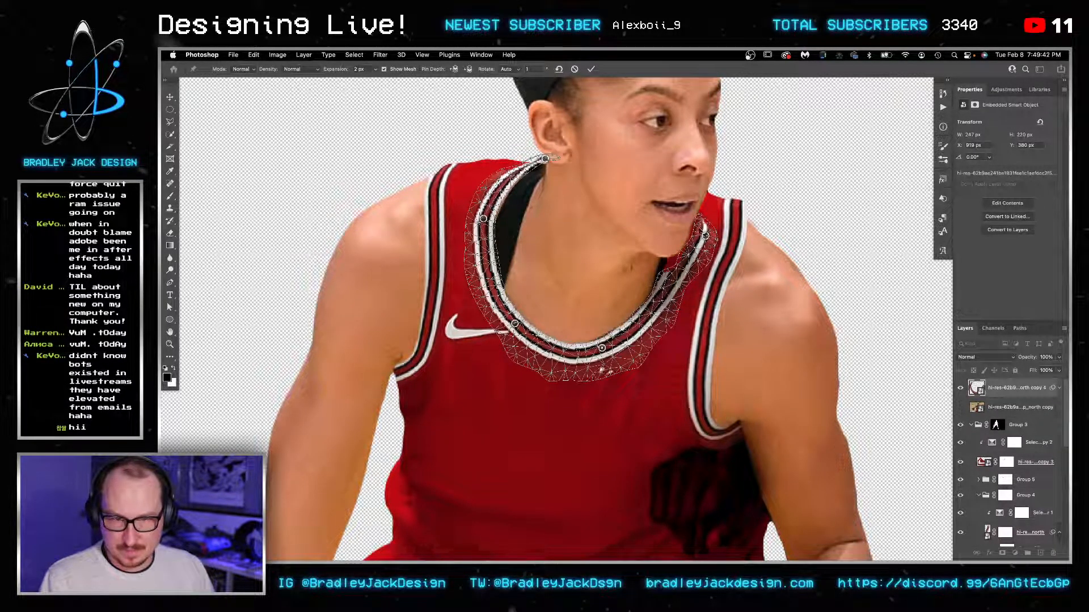
{"action": "left_click_drag", "start_coordinate": [704, 234], "coordinate": [701, 209]}
{"action": "left_click_drag", "start_coordinate": [658, 301], "coordinate": [658, 300]}
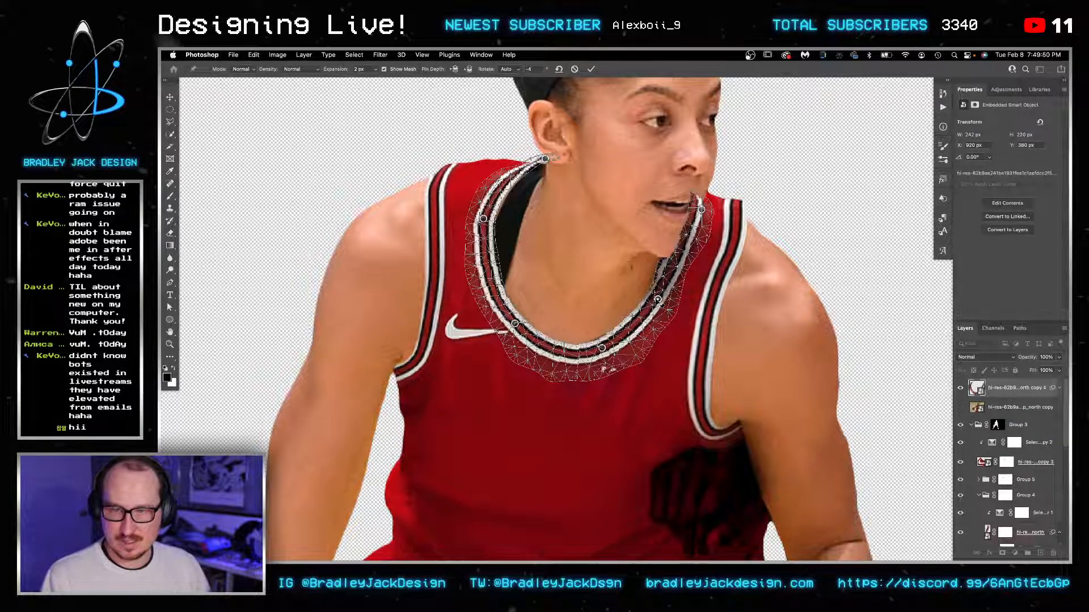
{"action": "key", "text": "Return"}
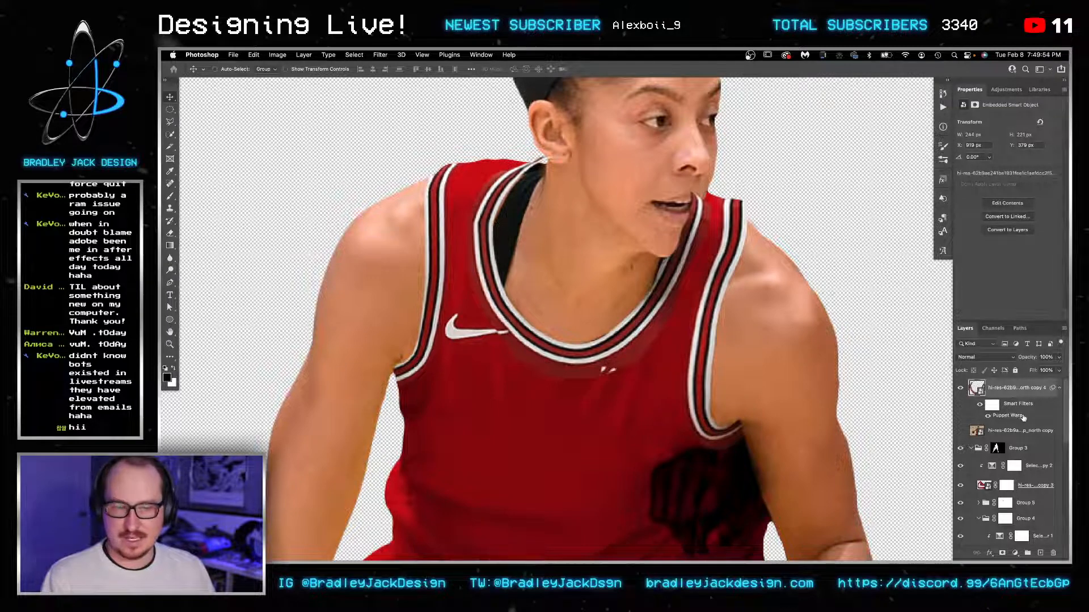
Step: Reopen the trim's Puppet Warp and add a pin on its left side below the upper bend
{"action": "double_click", "coordinate": [1004, 416]}
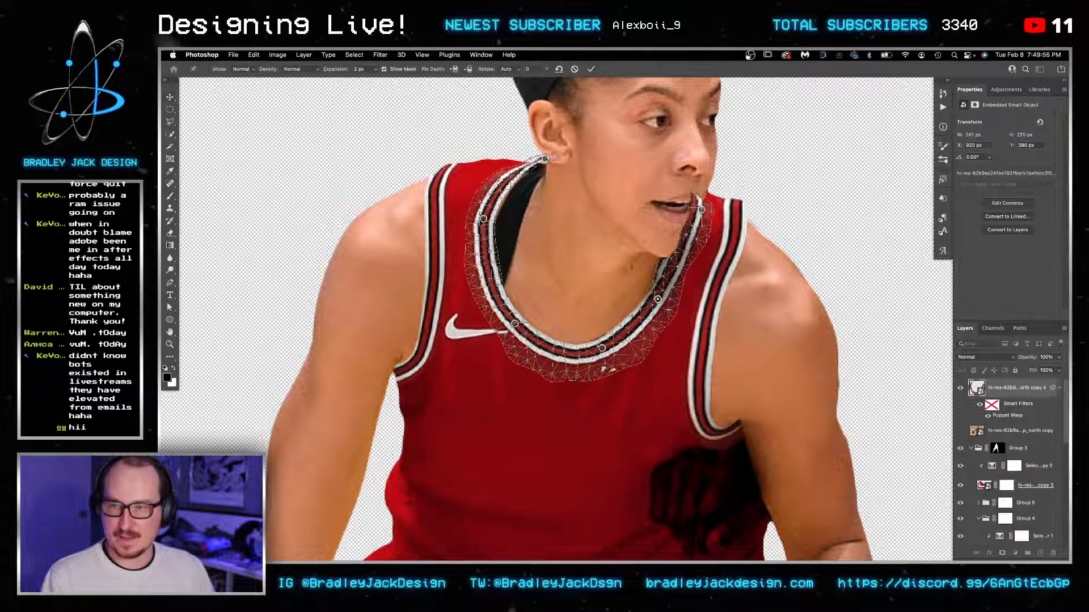
{"action": "left_click", "coordinate": [483, 219]}
{"action": "scroll", "coordinate": [483, 218], "scroll_direction": "up", "scroll_amount": 3}
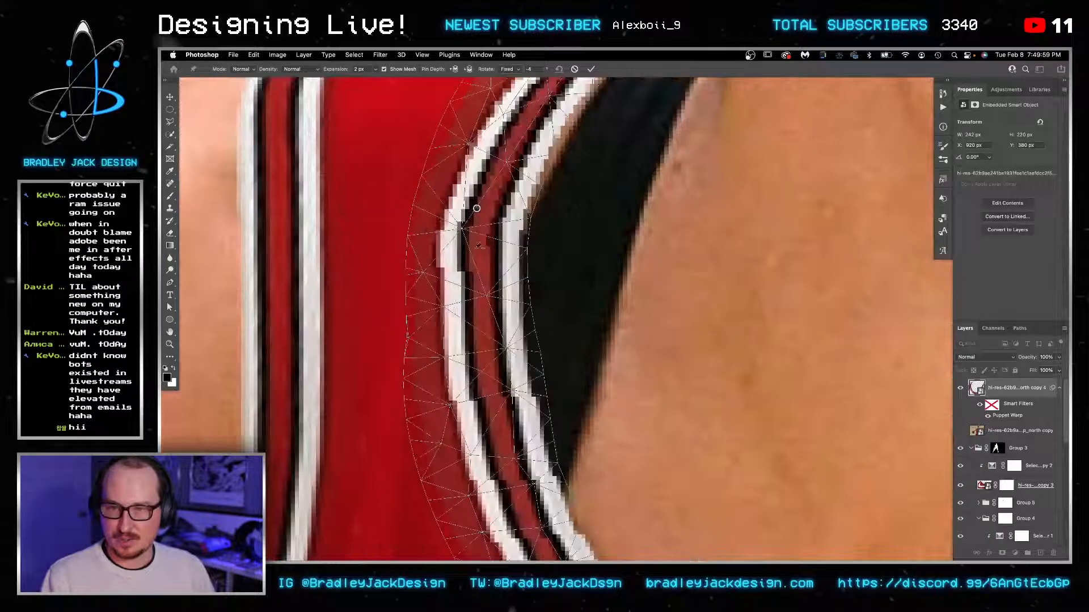
{"action": "left_click", "coordinate": [485, 359]}
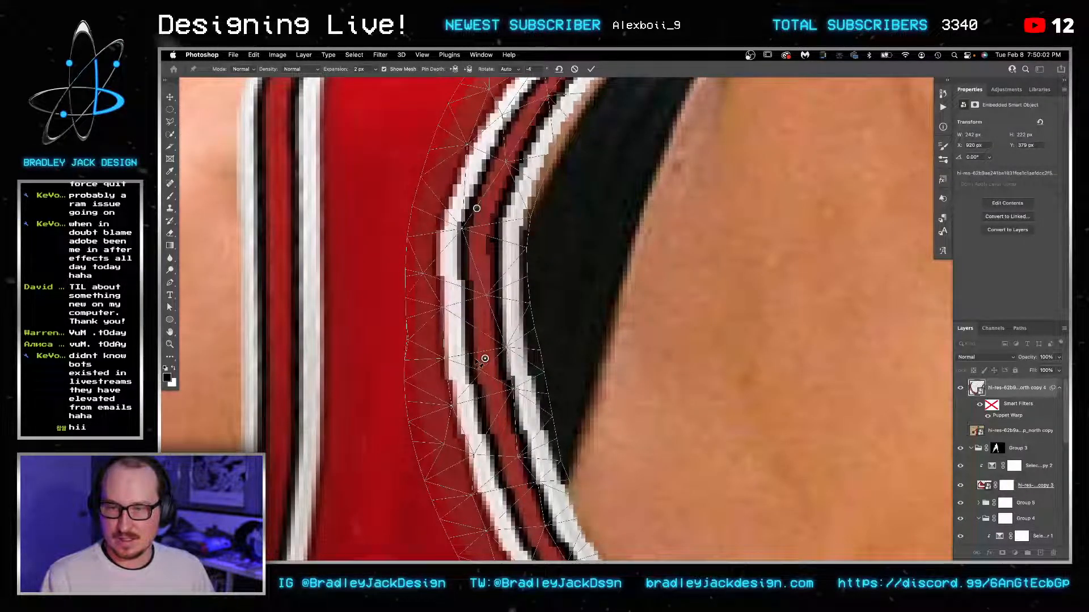
{"action": "left_click_drag", "start_coordinate": [472, 361], "coordinate": [461, 357]}
{"action": "left_click", "coordinate": [465, 357]}
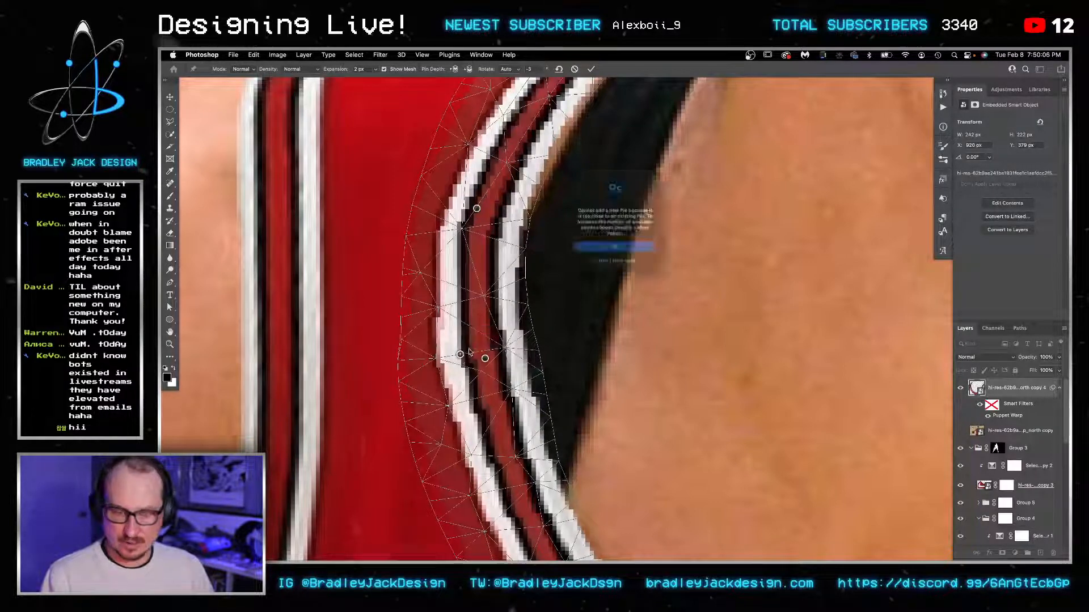
{"action": "left_click", "coordinate": [614, 254]}
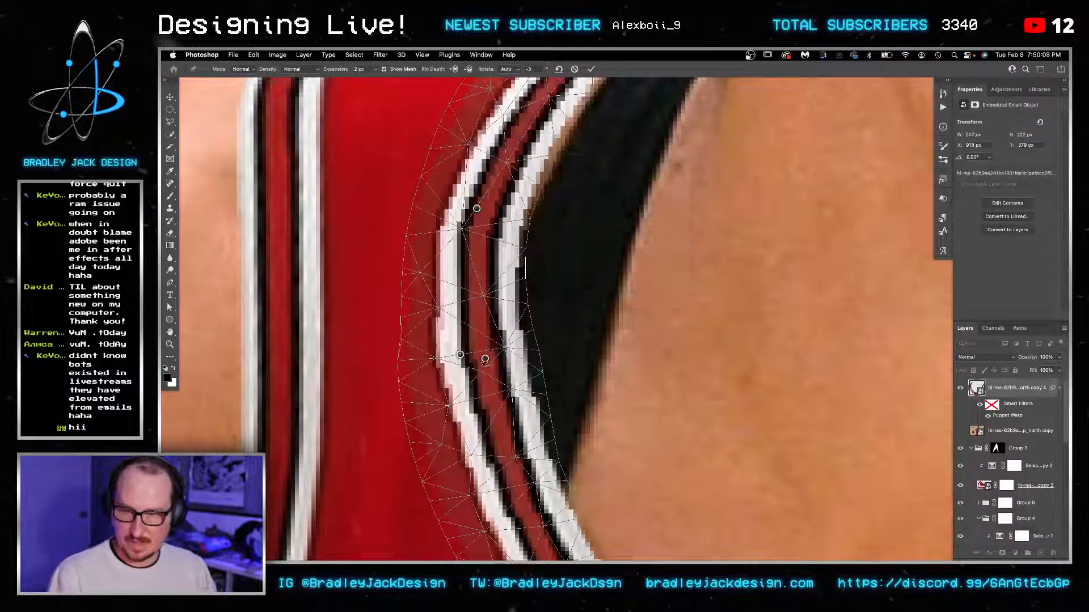
{"action": "key", "text": "Delete"}
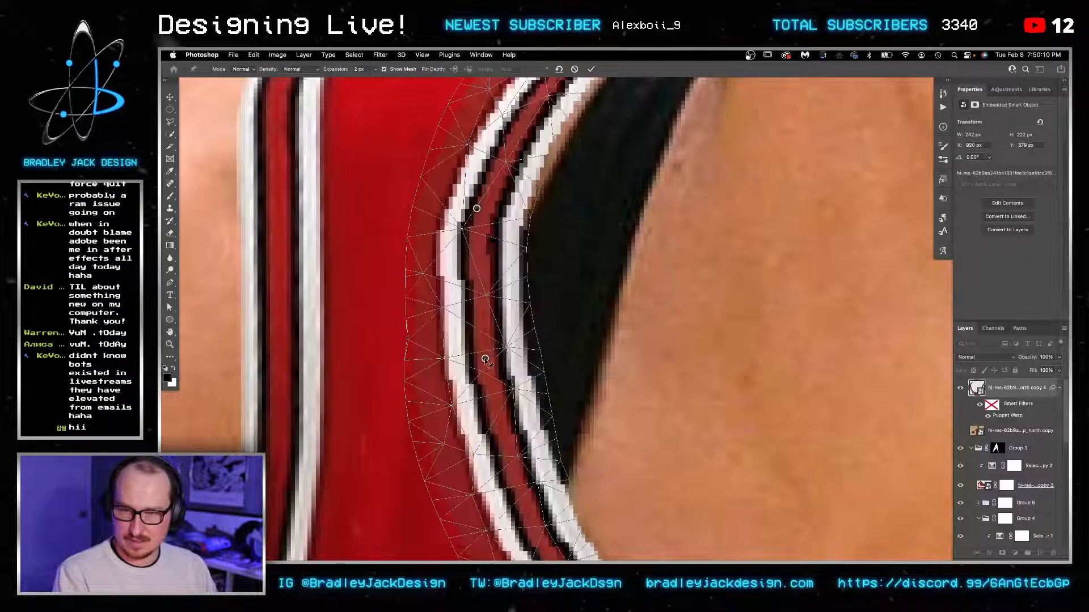
Step: Pull the added left-side pin outward to smooth the trim's curve and apply the Puppet Warp
{"action": "left_click_drag", "start_coordinate": [484, 359], "coordinate": [473, 359]}
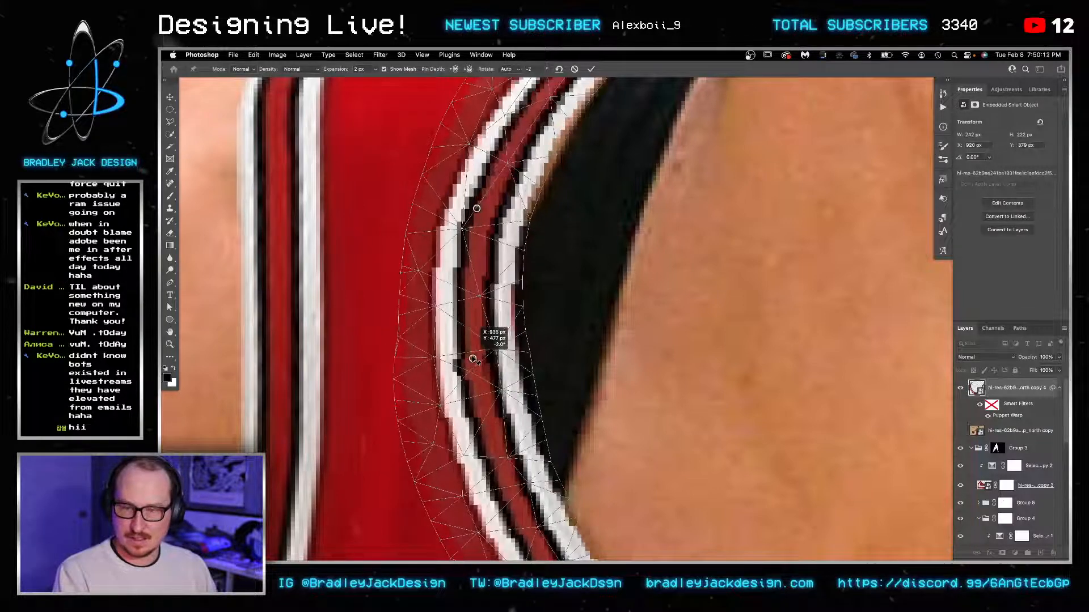
{"action": "key", "text": "Return"}
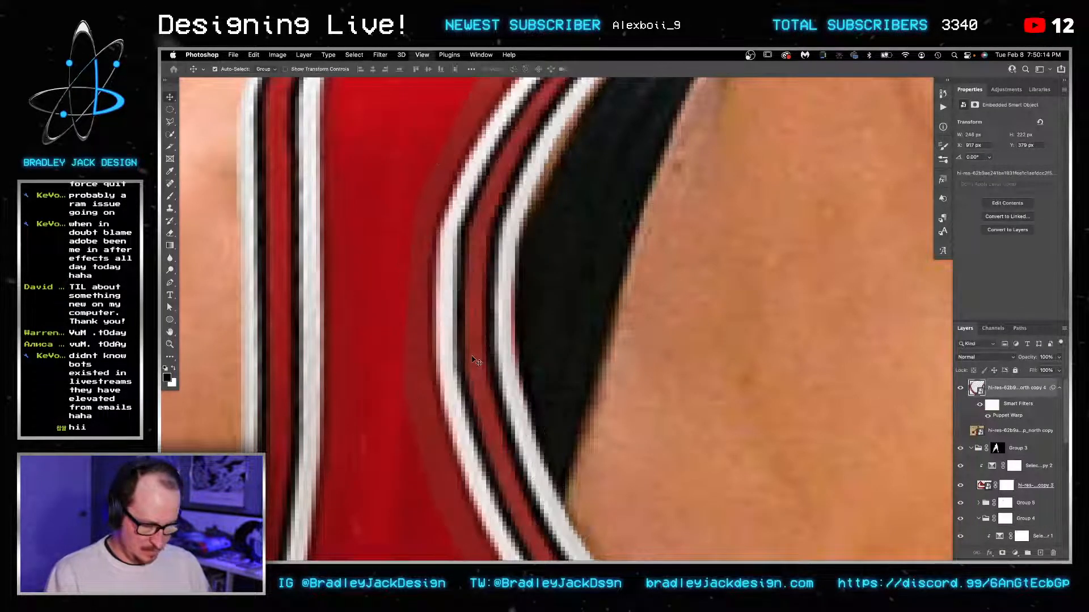
Step: Move the neckline trim layer into Group 3 and clip a copy of the reds Selective Color adjustment to it
{"action": "key", "text": "super+0"}
{"action": "key", "text": "z"}
{"action": "left_click_drag", "start_coordinate": [537, 191], "coordinate": [610, 214]}
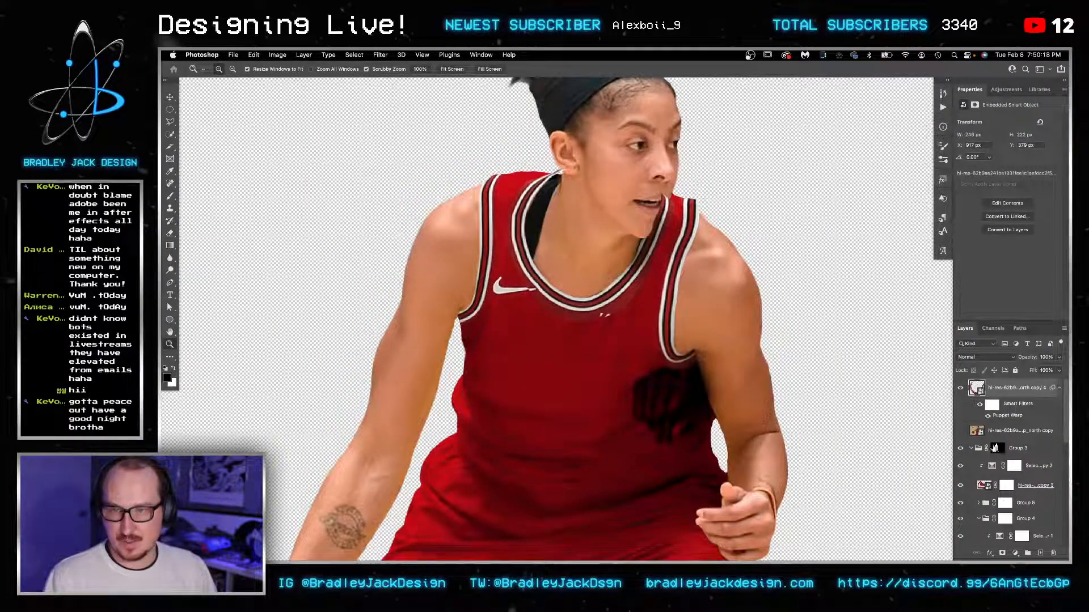
{"action": "key", "text": "v"}
{"action": "left_click_drag", "start_coordinate": [1015, 387], "coordinate": [1009, 419]}
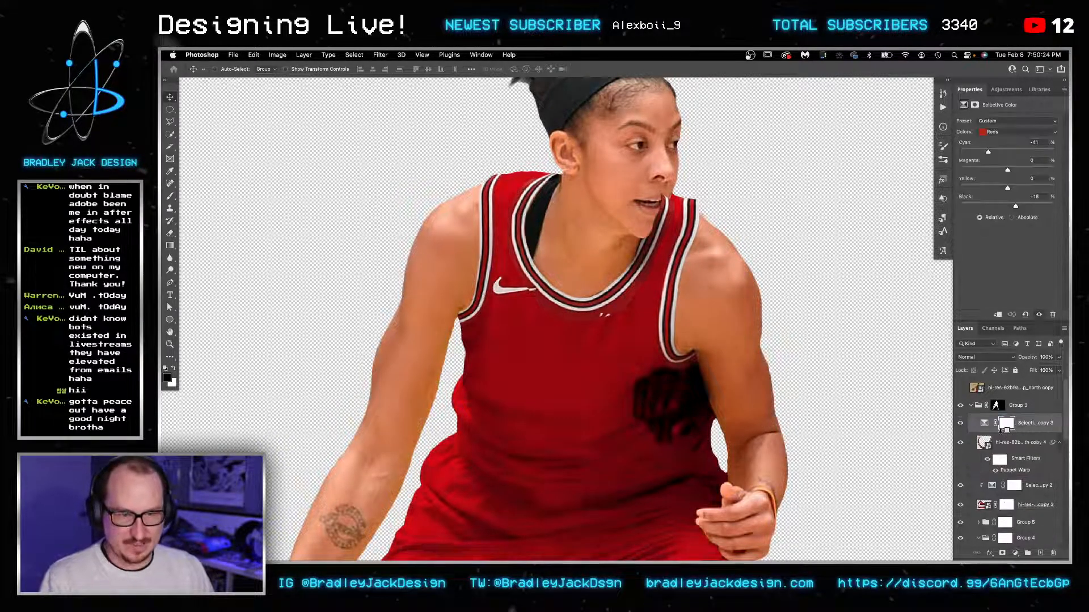
{"action": "left_click", "coordinate": [1000, 439], "text": "alt"}
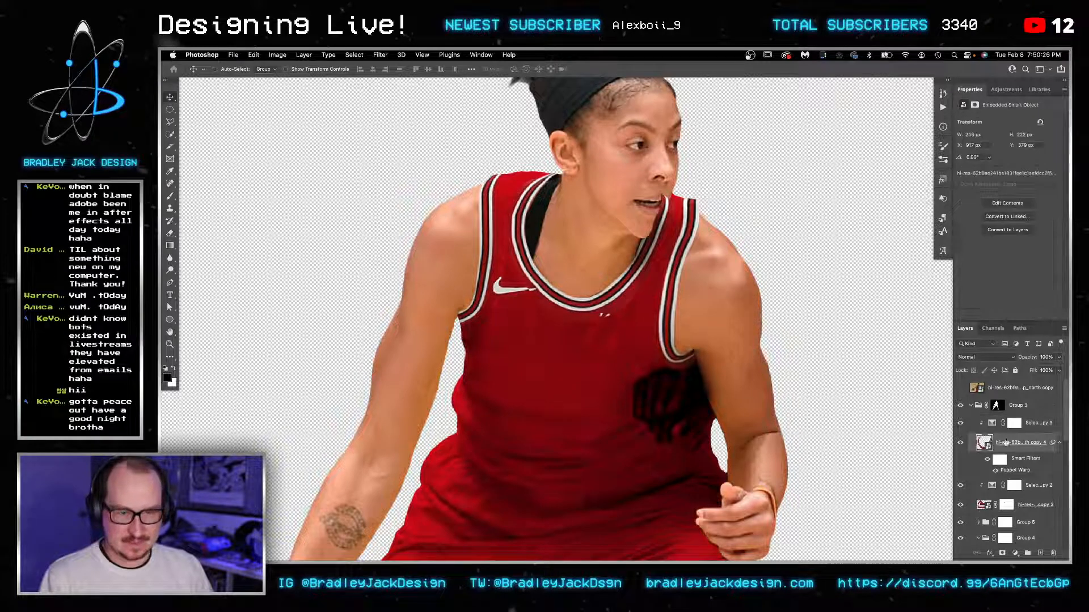
Step: Convert the warped neckline trim to a smart object and add a layer mask to it
{"action": "key", "text": "super+alt+s"}
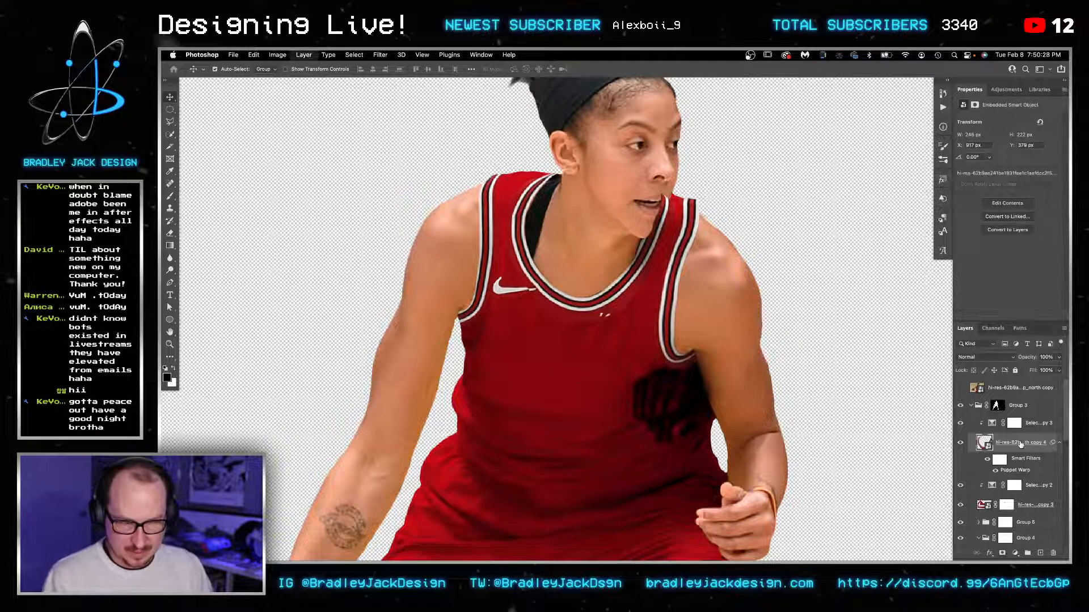
{"action": "left_click", "coordinate": [1002, 552]}
{"action": "key", "text": "b"}
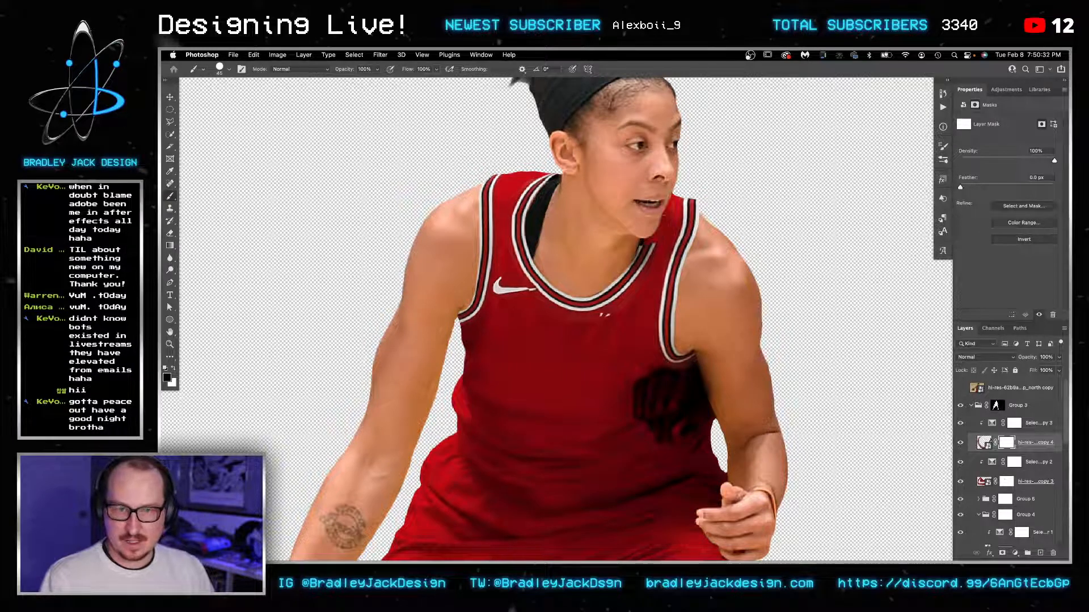
Step: Paint the trim's layer mask around the jaw so the upper right end tucks behind the player's chin
{"action": "scroll", "coordinate": [648, 234], "scroll_direction": "up", "scroll_amount": 2}
{"action": "key", "text": "["}
{"action": "key", "text": "["}
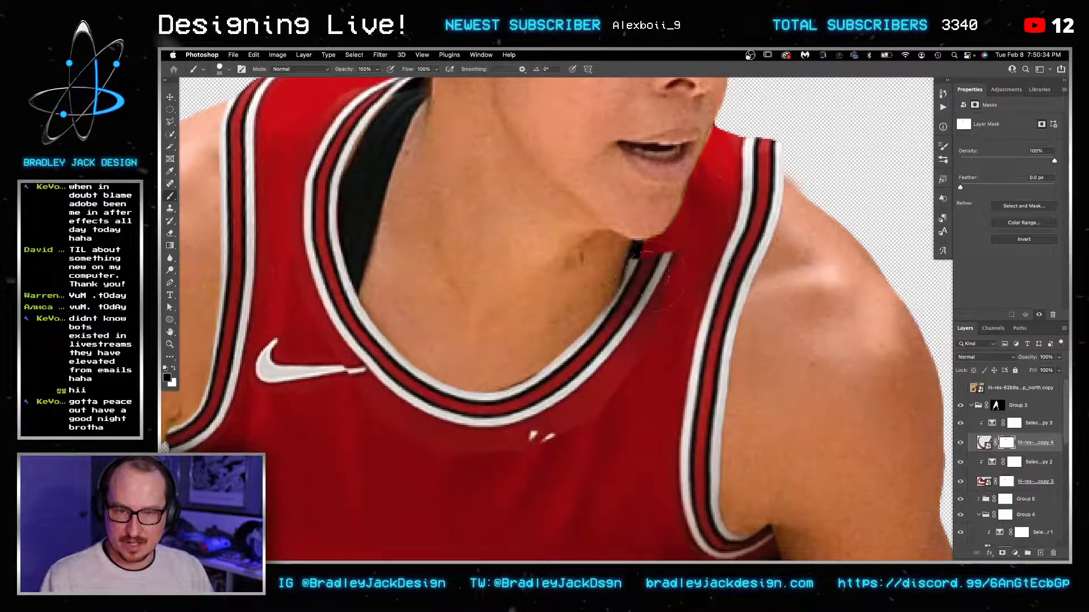
{"action": "mouse_move", "coordinate": [660, 282]}
{"action": "left_mouse_down"}
{"action": "mouse_move", "coordinate": [648, 260]}
{"action": "mouse_move", "coordinate": [648, 276]}
{"action": "mouse_move", "coordinate": [713, 196]}
{"action": "mouse_move", "coordinate": [709, 152]}
{"action": "left_mouse_up"}
{"action": "key", "text": "x"}
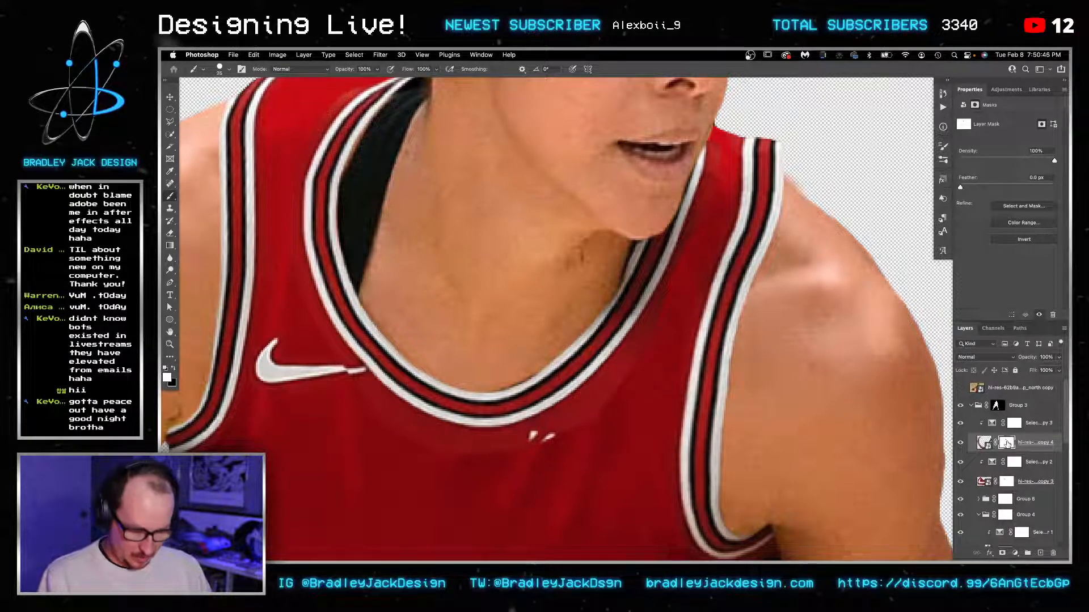
Step: Group the neckline trim layer with its Selective Color adjustment
{"action": "left_click", "coordinate": [1039, 428], "text": "shift"}
{"action": "key", "text": "super+g"}
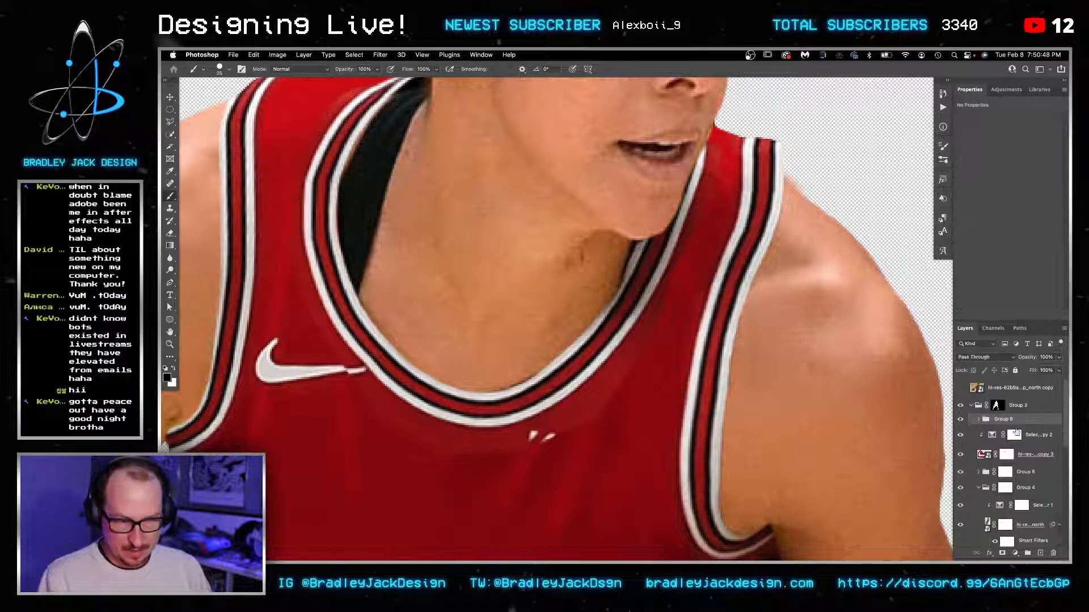
Step: Add a layer mask to the neckline trim group and paint out the stray white marks below the neckline's centre with a small brush
{"action": "left_click", "coordinate": [1002, 553]}
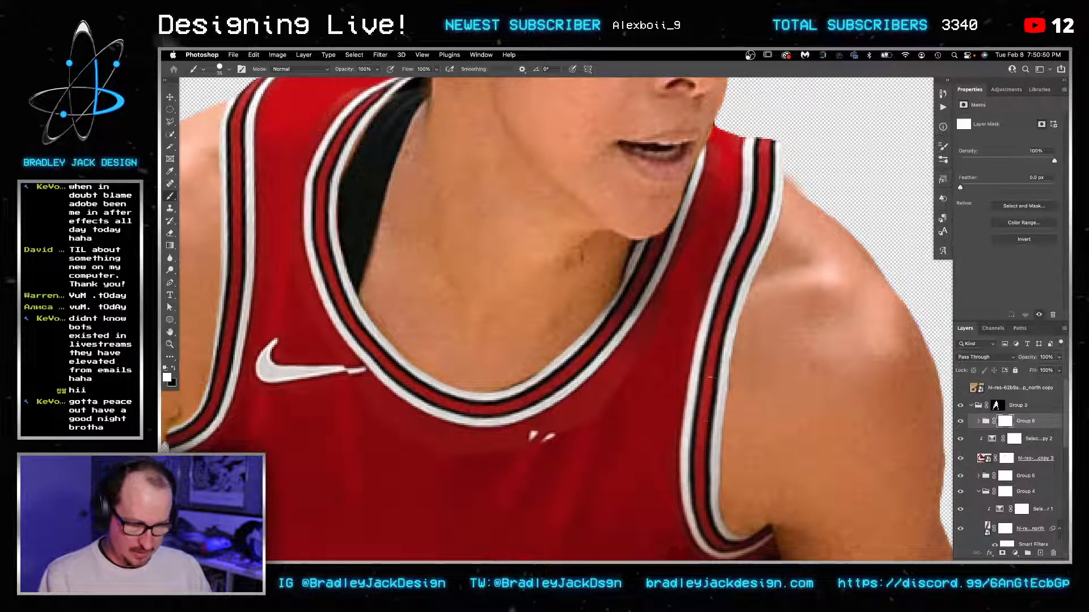
{"action": "right_click", "coordinate": [784, 340]}
{"action": "left_click", "coordinate": [792, 340]}
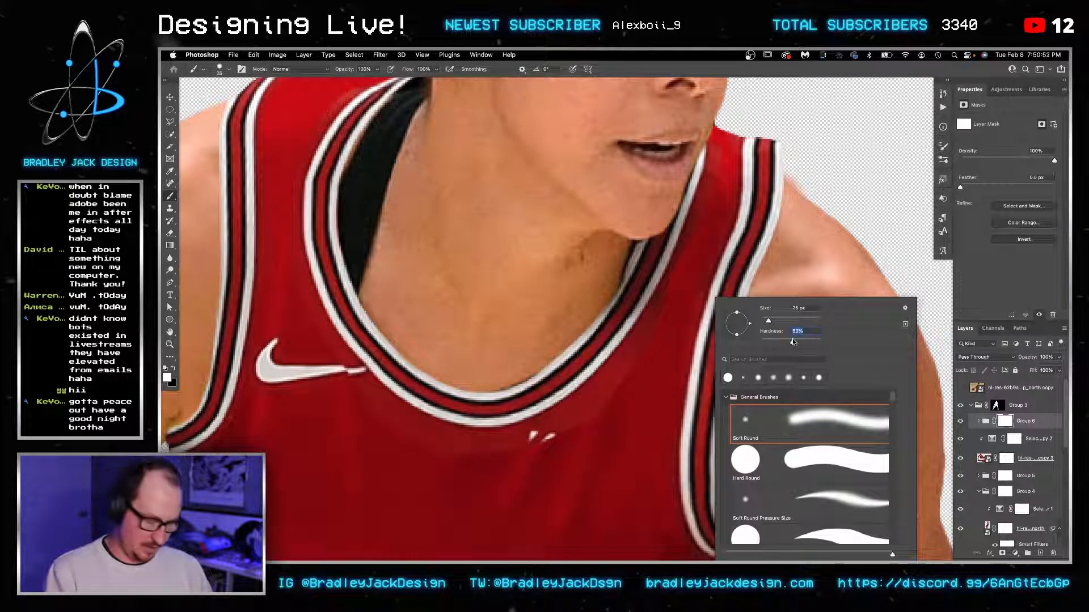
{"action": "key", "text": "Return"}
{"action": "key", "text": "bracketleft"}
{"action": "key", "text": "bracketleft"}
{"action": "key", "text": "bracketleft"}
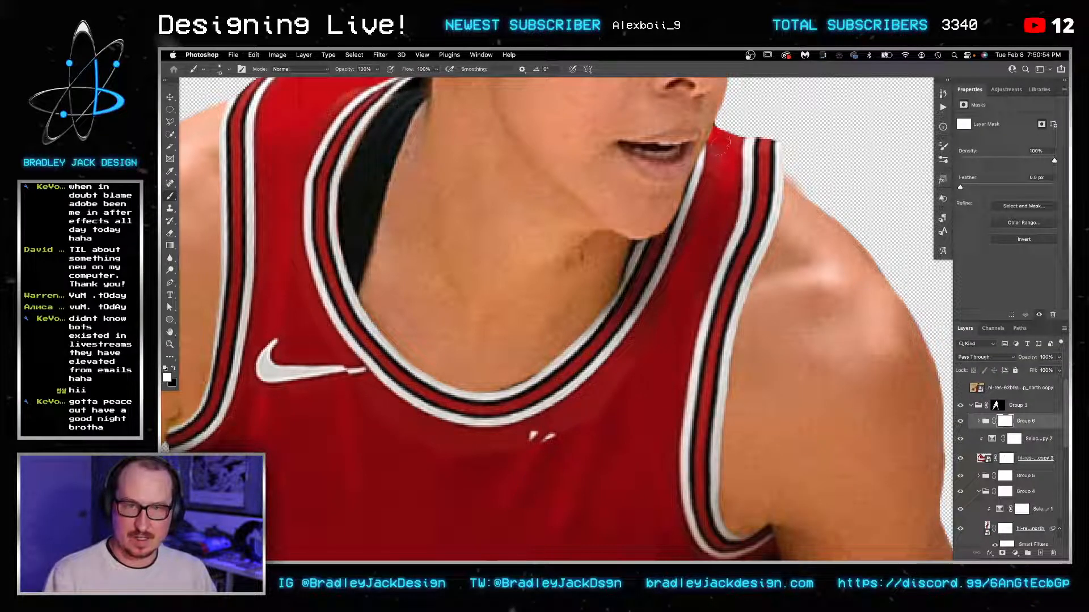
{"action": "key", "text": "x"}
{"action": "key", "text": "bracketright"}
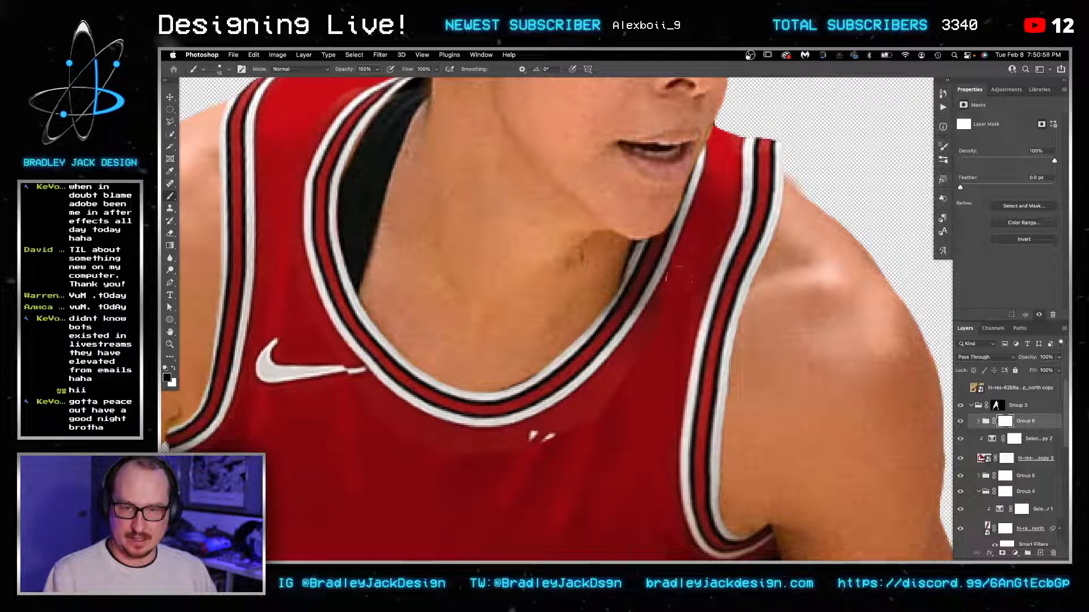
{"action": "key", "text": "bracketright"}
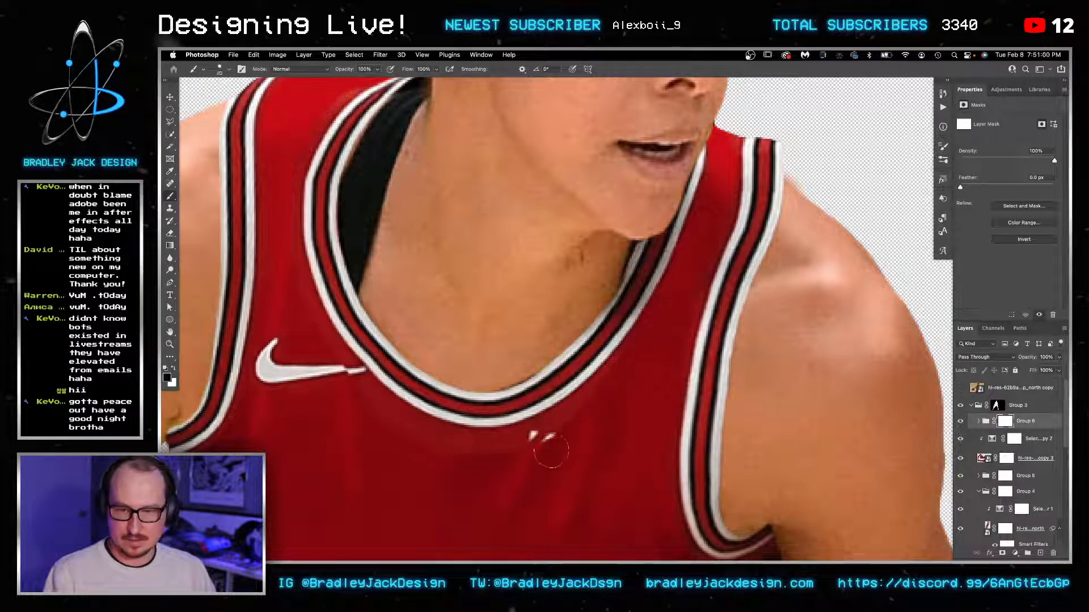
{"action": "left_click_drag", "start_coordinate": [559, 443], "coordinate": [528, 469]}
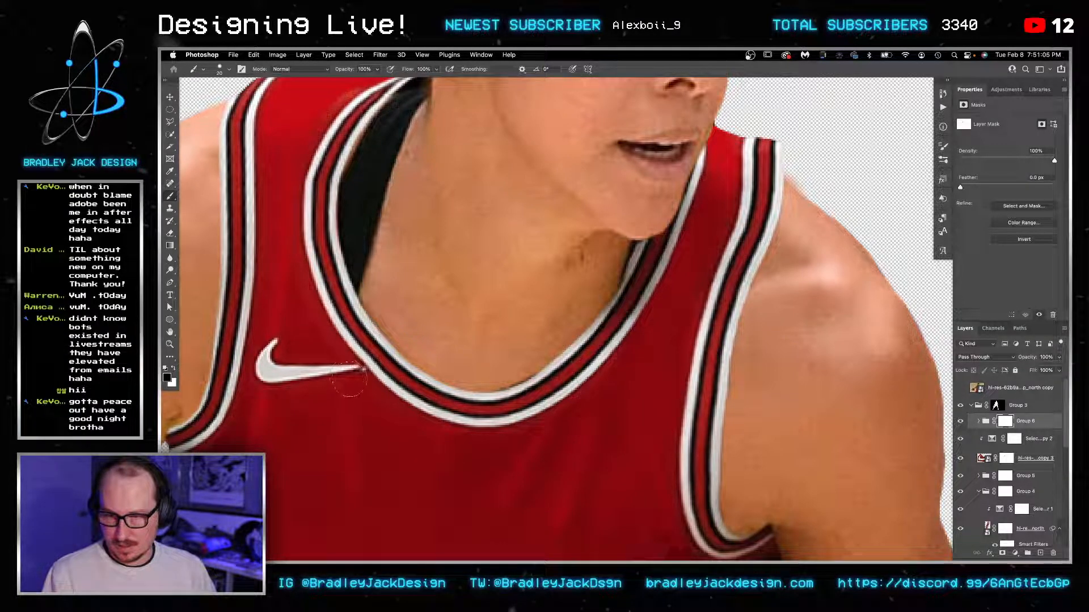
Step: Mask out the leftover fragment beside the tip of the Nike swoosh to leave a clean point against the neckline trim
{"action": "key", "text": "bracketleft"}
{"action": "key", "text": "bracketright"}
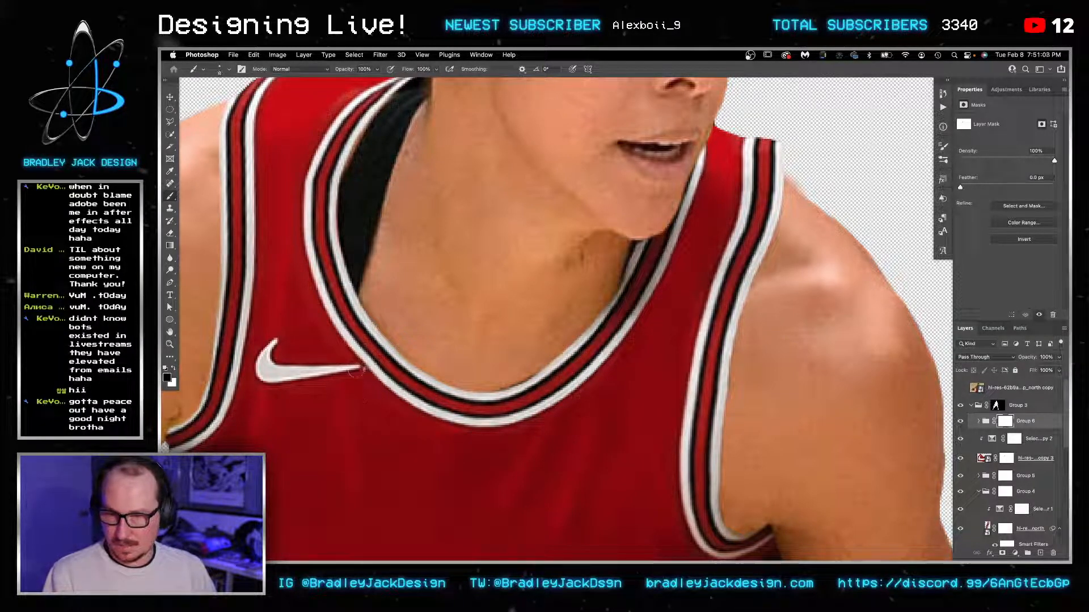
{"action": "key", "text": "bracketright"}
{"action": "key", "text": "bracketright"}
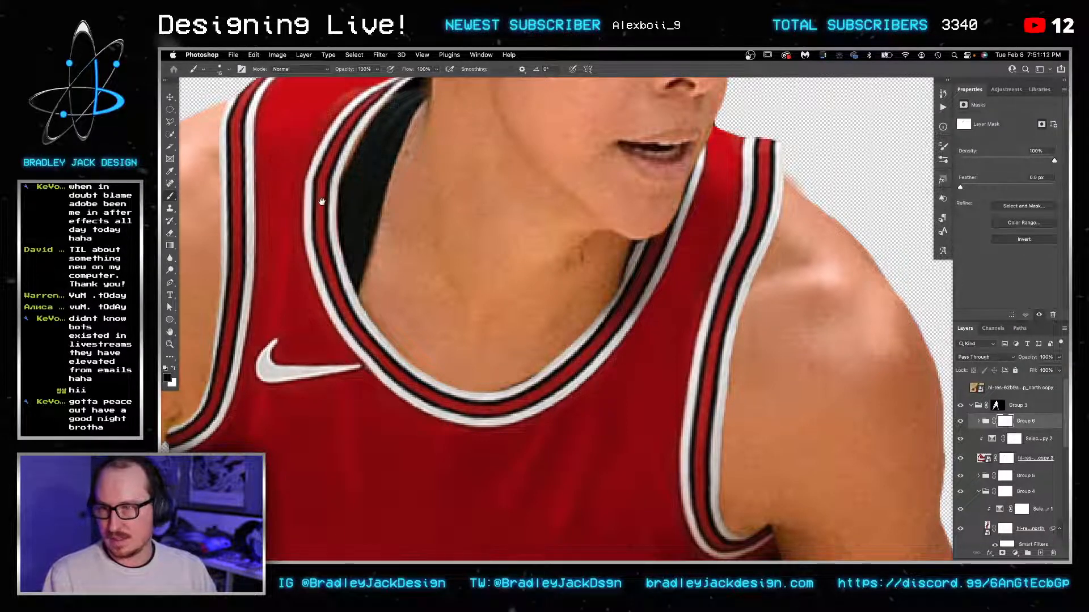
Step: Check the whole jersey, then save the player smart object's contents and close it to return to the main document
{"action": "scroll", "coordinate": [322, 202], "scroll_direction": "up", "scroll_amount": 3}
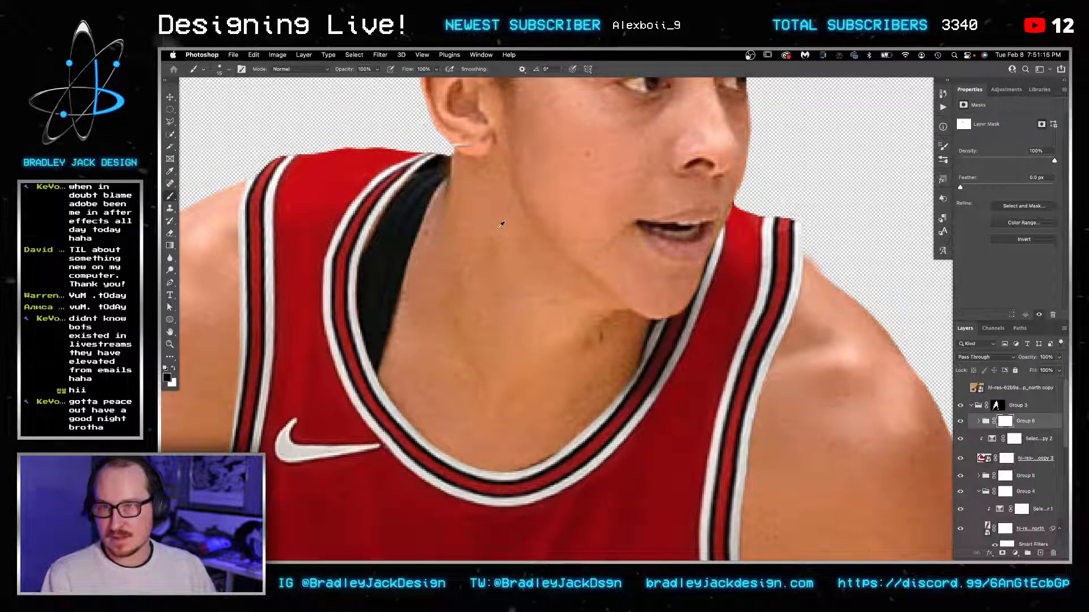
{"action": "scroll", "coordinate": [501, 225], "scroll_direction": "down", "scroll_amount": 2}
{"action": "scroll", "coordinate": [501, 225], "scroll_direction": "down", "scroll_amount": 4}
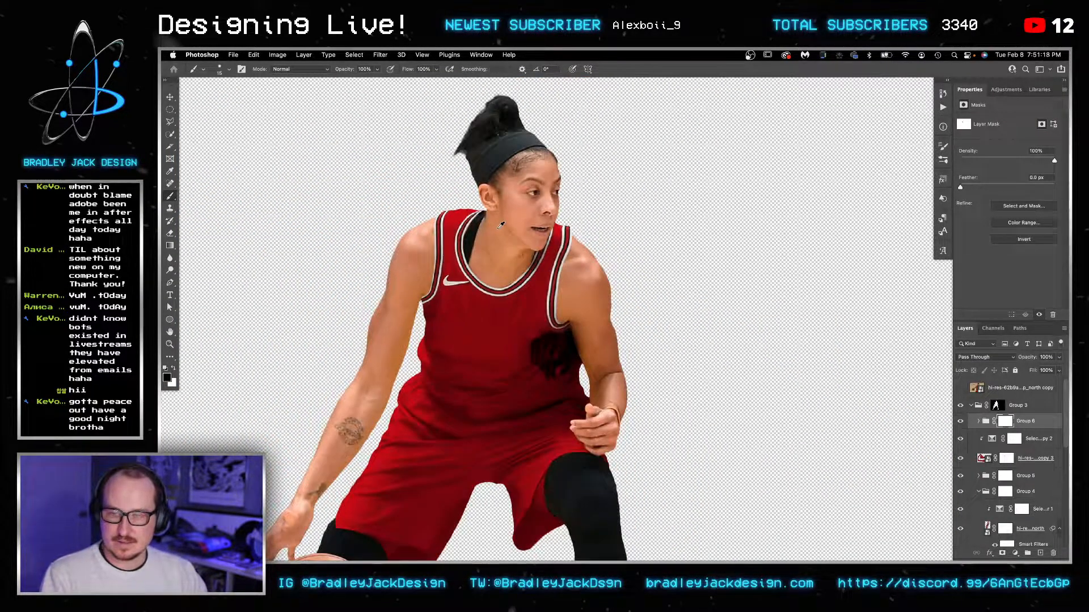
{"action": "key", "text": "v"}
{"action": "scroll", "coordinate": [581, 221], "scroll_direction": "up", "scroll_amount": 1}
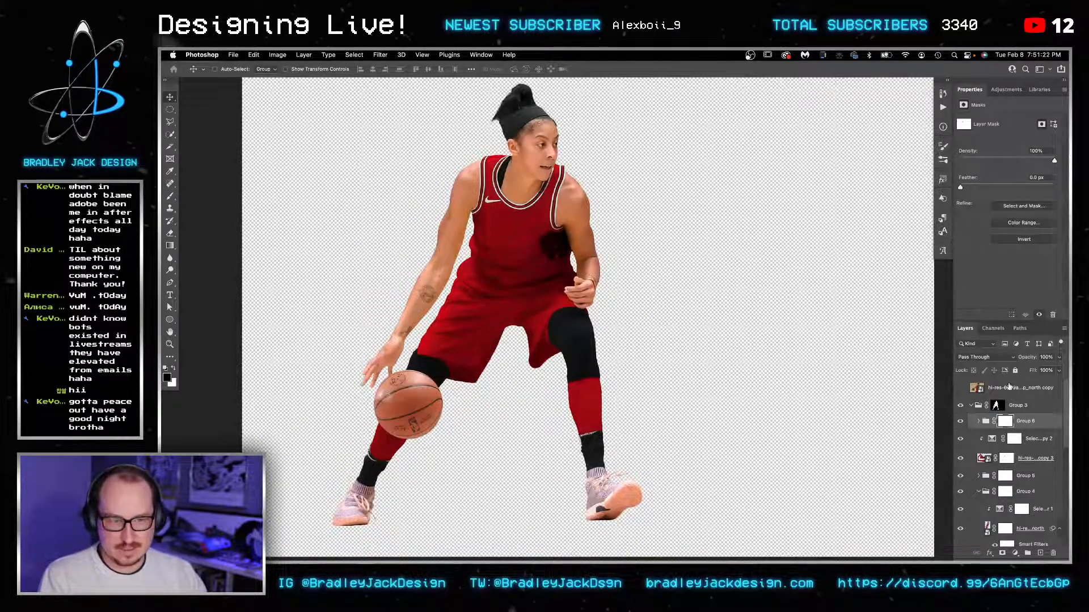
{"action": "left_click", "coordinate": [1011, 389]}
{"action": "key", "text": "super+s"}
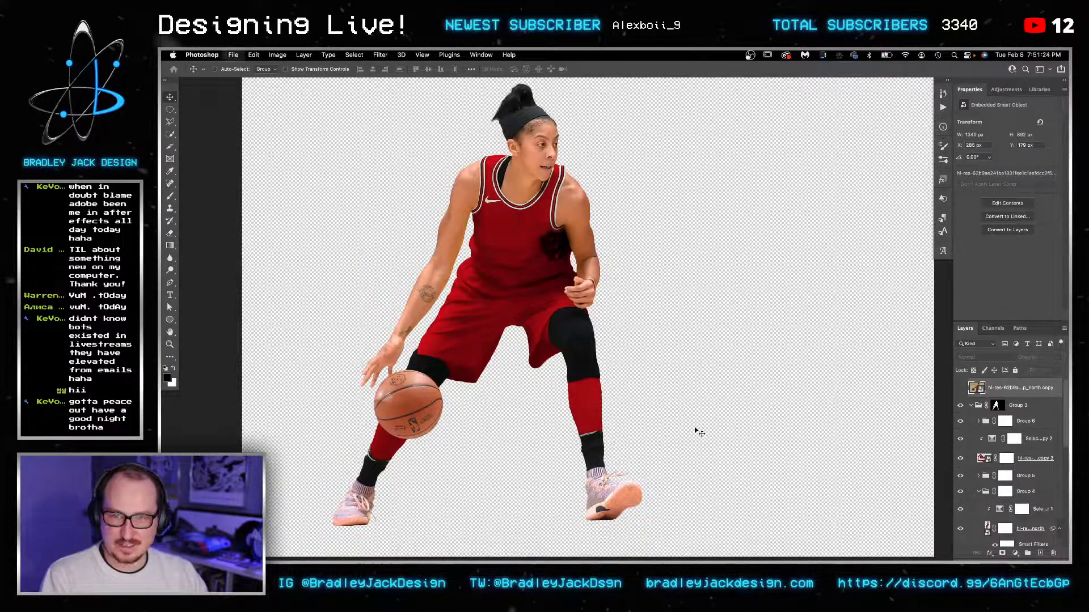
{"action": "key", "text": "super+w"}
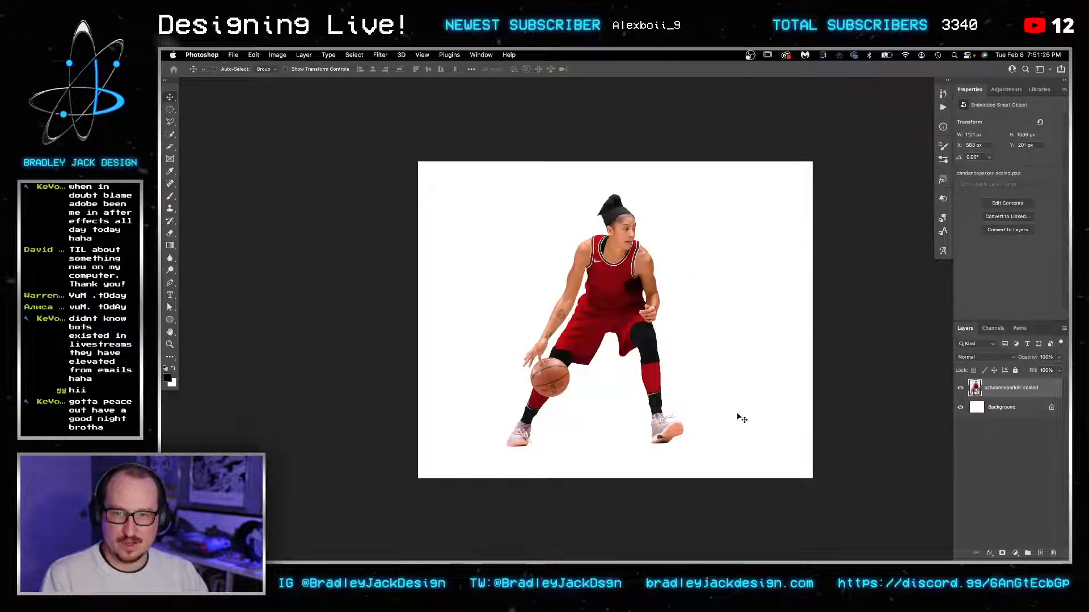
Step: Run the BJD2 action from the BJD Sports Actions set on the player layer
{"action": "left_click", "coordinate": [943, 107]}
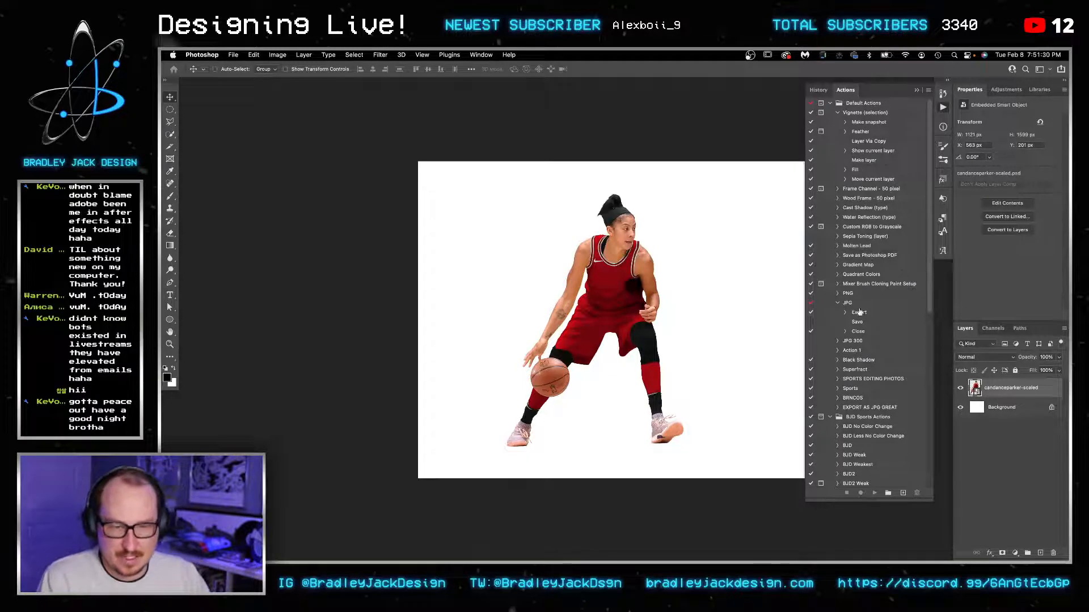
{"action": "scroll", "coordinate": [860, 439], "scroll_direction": "down", "scroll_amount": 3}
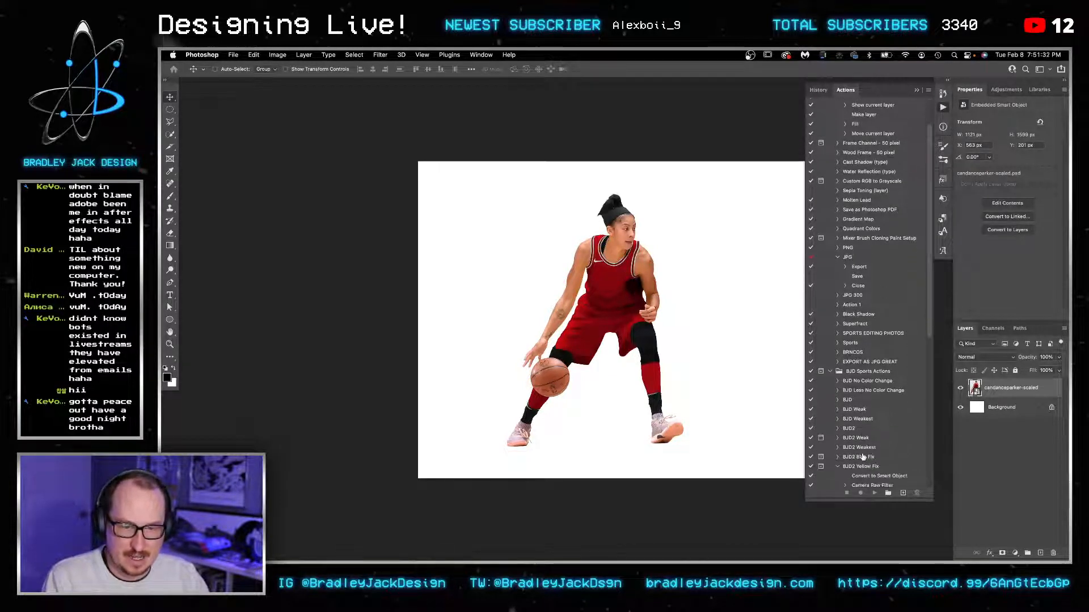
{"action": "left_click", "coordinate": [859, 429]}
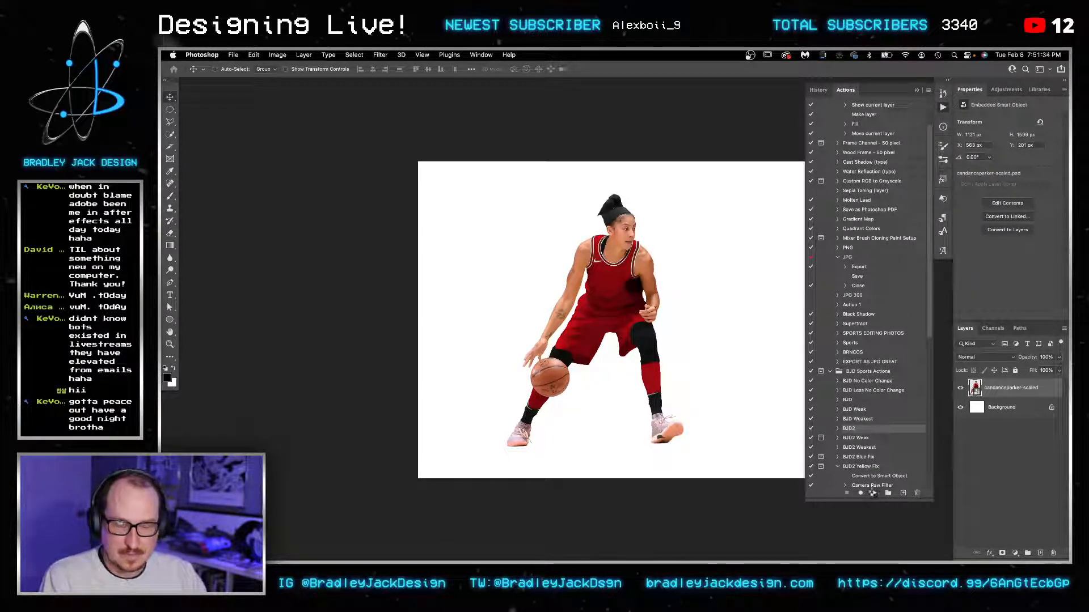
{"action": "left_click", "coordinate": [875, 493]}
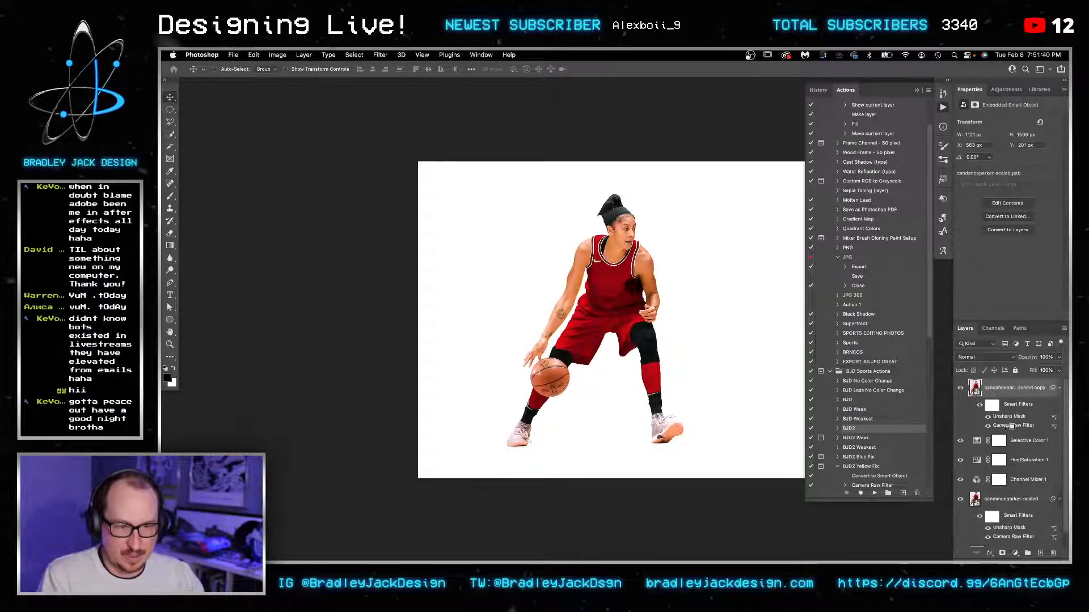
Step: Hide the top player copy's smart filters and clip it with the Selective Color, Hue/Saturation and Channel Mixer layers to the base player layer
{"action": "left_click", "coordinate": [1011, 427], "text": "alt"}
{"action": "left_click", "coordinate": [987, 406]}
{"action": "left_click", "coordinate": [1016, 480], "text": "shift"}
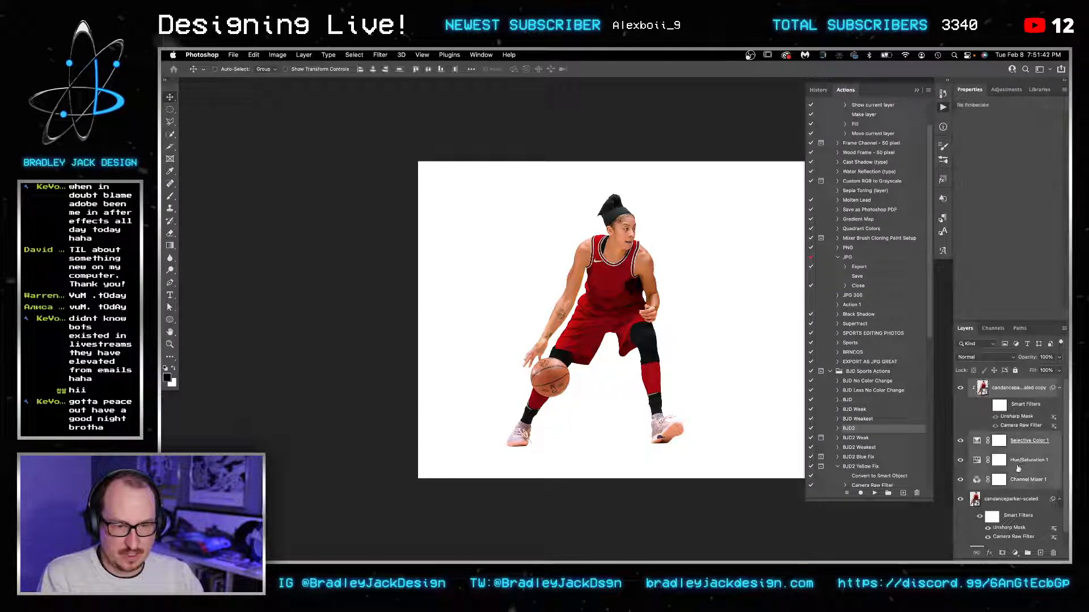
{"action": "right_click", "coordinate": [1018, 469]}
{"action": "left_click", "coordinate": [998, 300]}
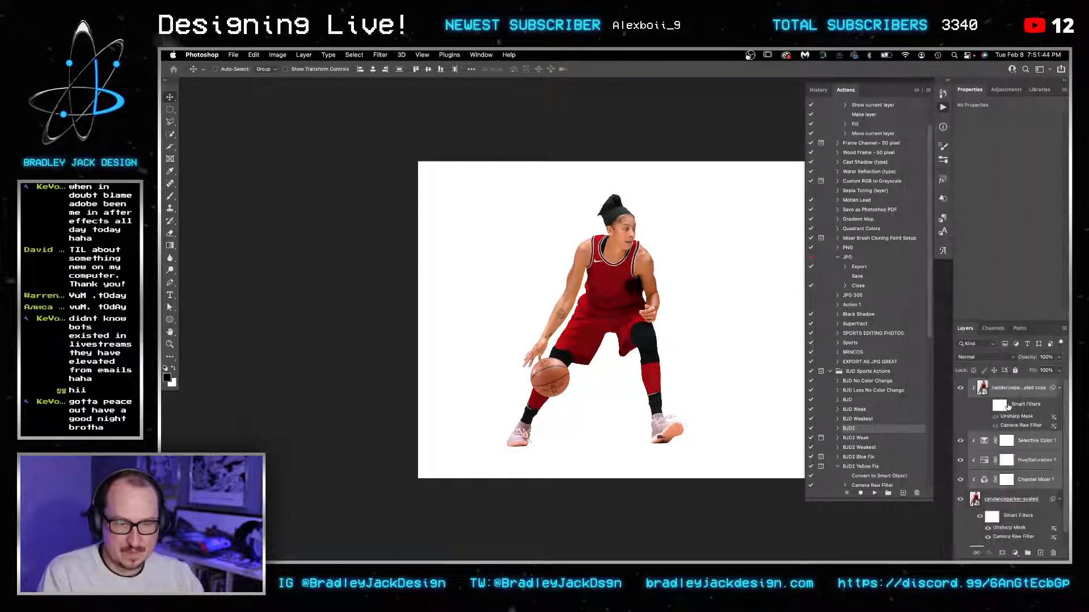
Step: Set the blend mode of the clipped player copy to Color
{"action": "left_click", "coordinate": [1013, 390]}
{"action": "key", "text": "alt+shift+s"}
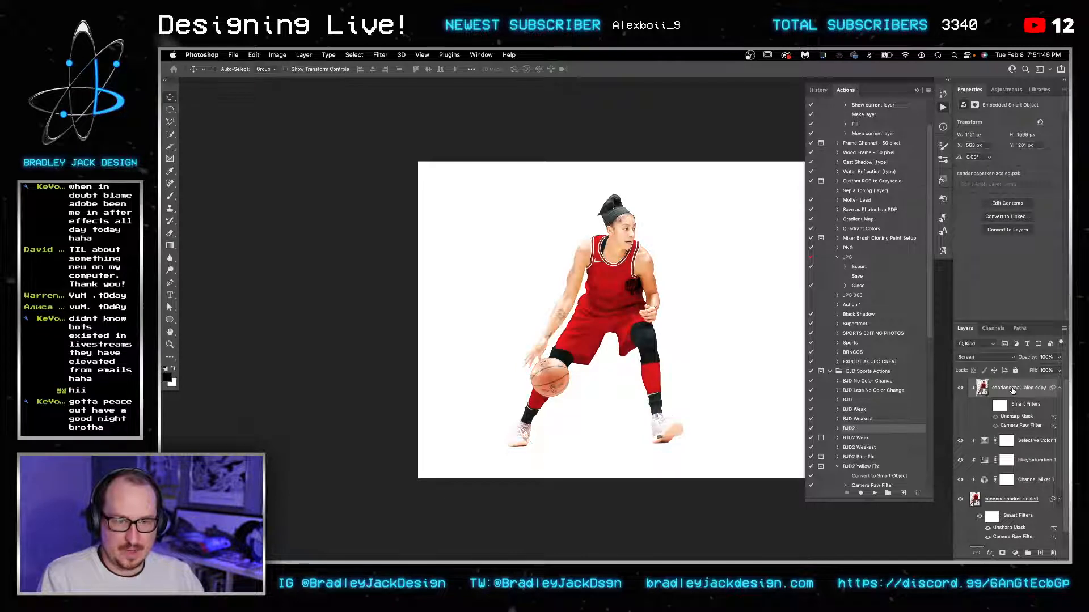
{"action": "key", "text": "alt+shift+n"}
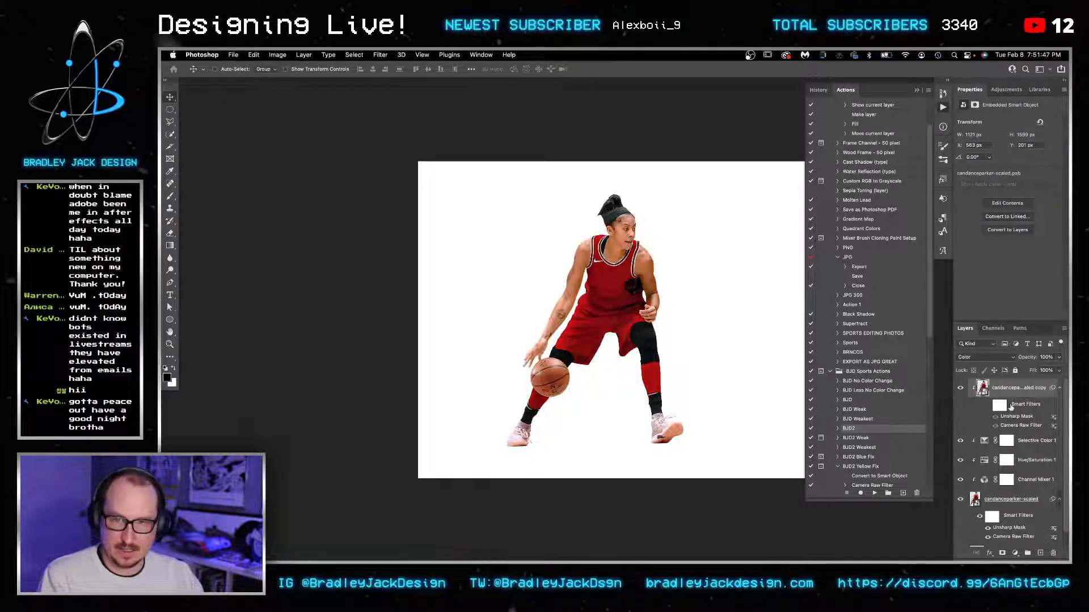
Step: Review the Basic settings of the base player layer's Camera Raw filter
{"action": "left_click", "coordinate": [1013, 538]}
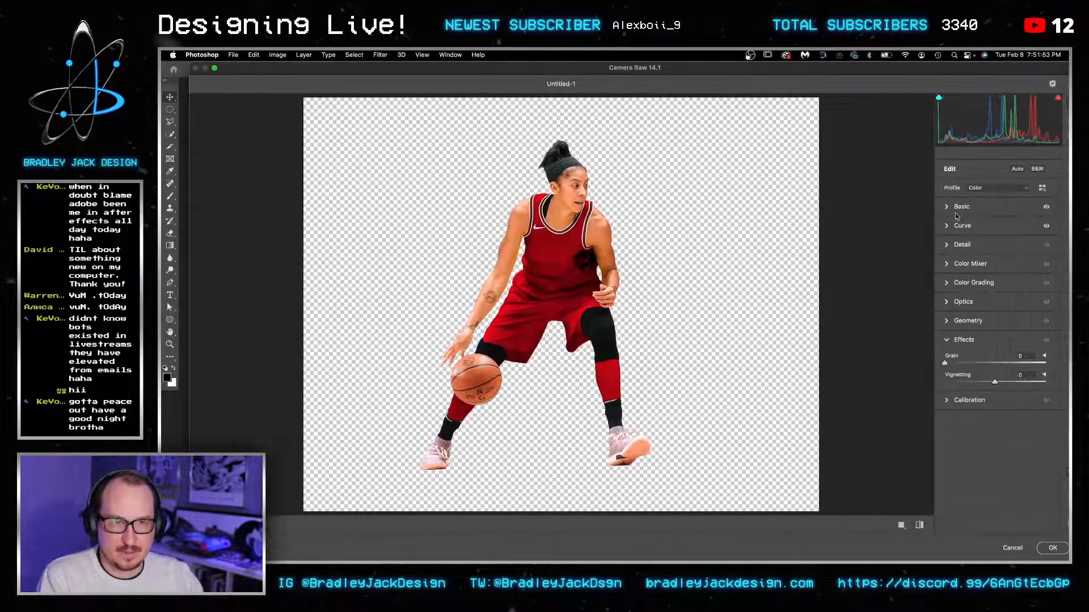
{"action": "left_click", "coordinate": [959, 208]}
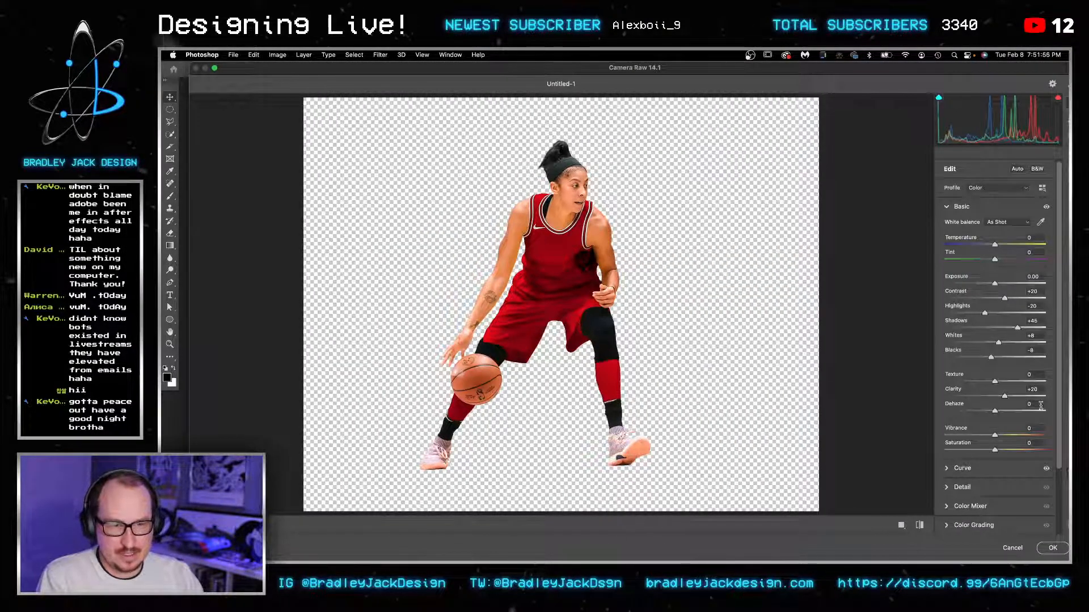
{"action": "key", "text": "Return"}
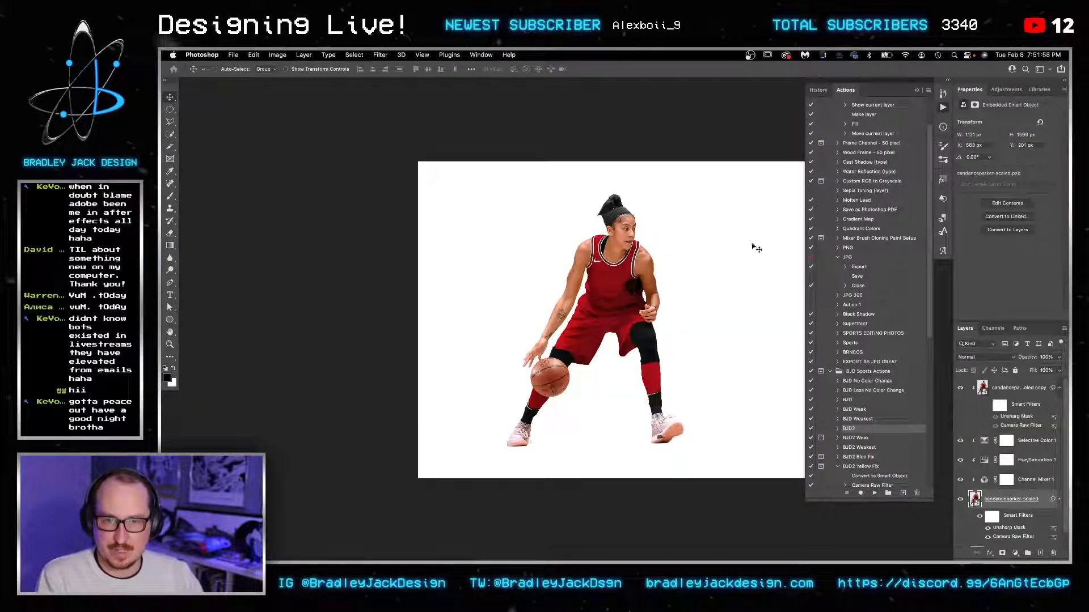
Step: Set Noise Reduction to 20 and Color Noise Reduction to 19 in the base player layer's Camera Raw filter
{"action": "key", "text": "z"}
{"action": "mouse_move", "coordinate": [647, 247]}
{"action": "left_mouse_down"}
{"action": "mouse_move", "coordinate": [678, 235]}
{"action": "mouse_move", "coordinate": [647, 244]}
{"action": "left_mouse_up"}
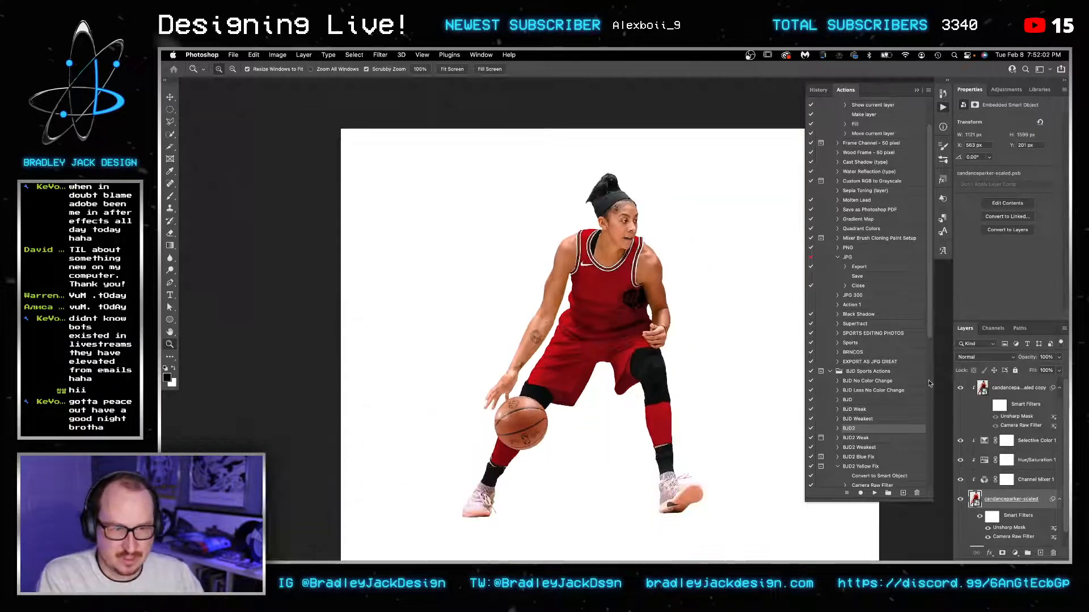
{"action": "left_click", "coordinate": [1020, 388]}
{"action": "left_click", "coordinate": [1004, 89]}
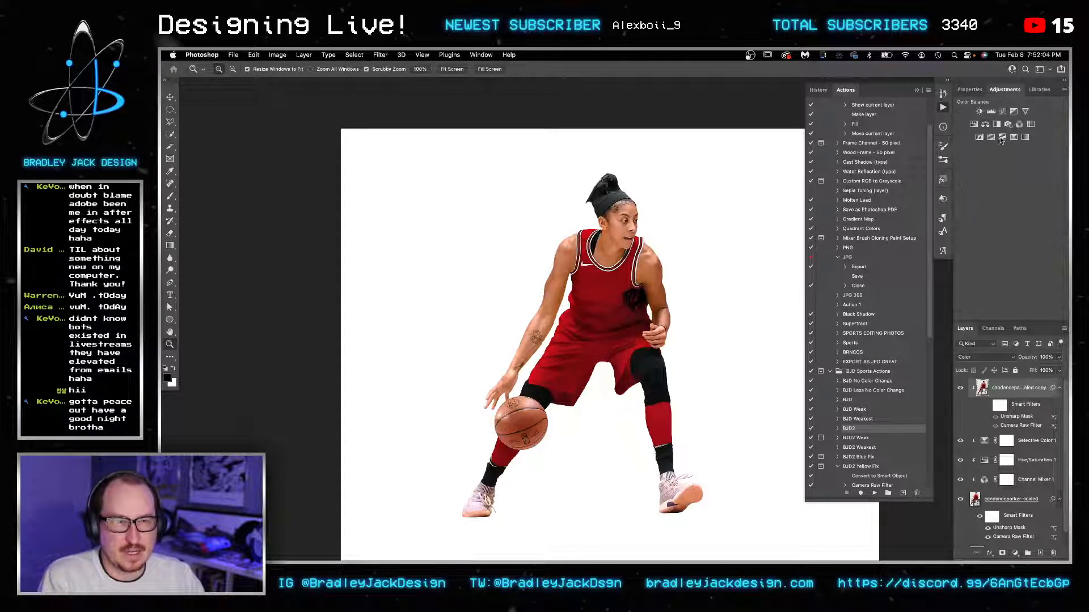
{"action": "double_click", "coordinate": [1001, 536]}
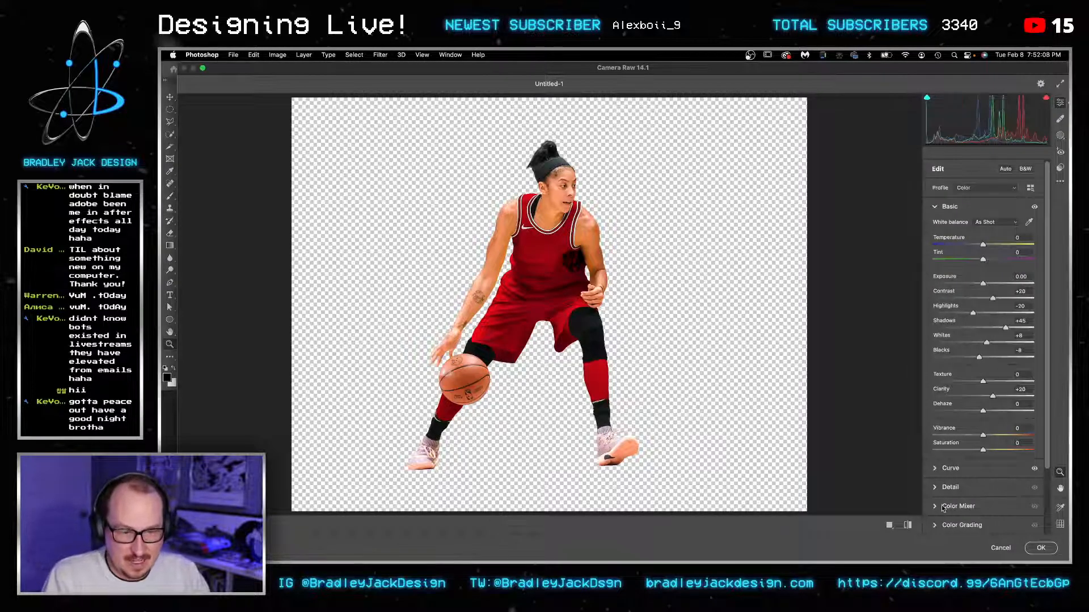
{"action": "left_click", "coordinate": [936, 488]}
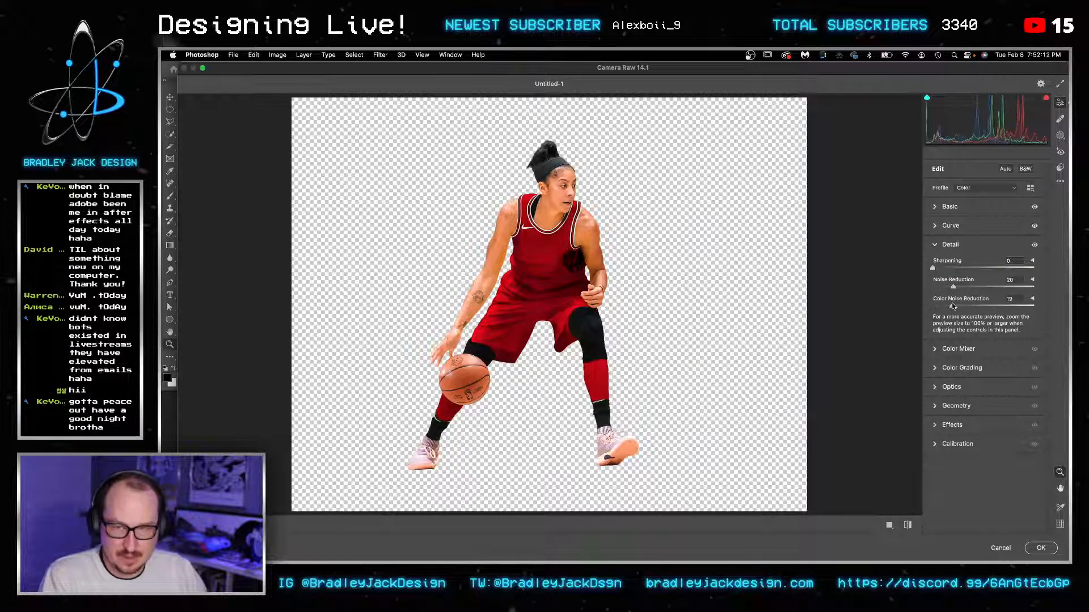
{"action": "key", "text": "Return"}
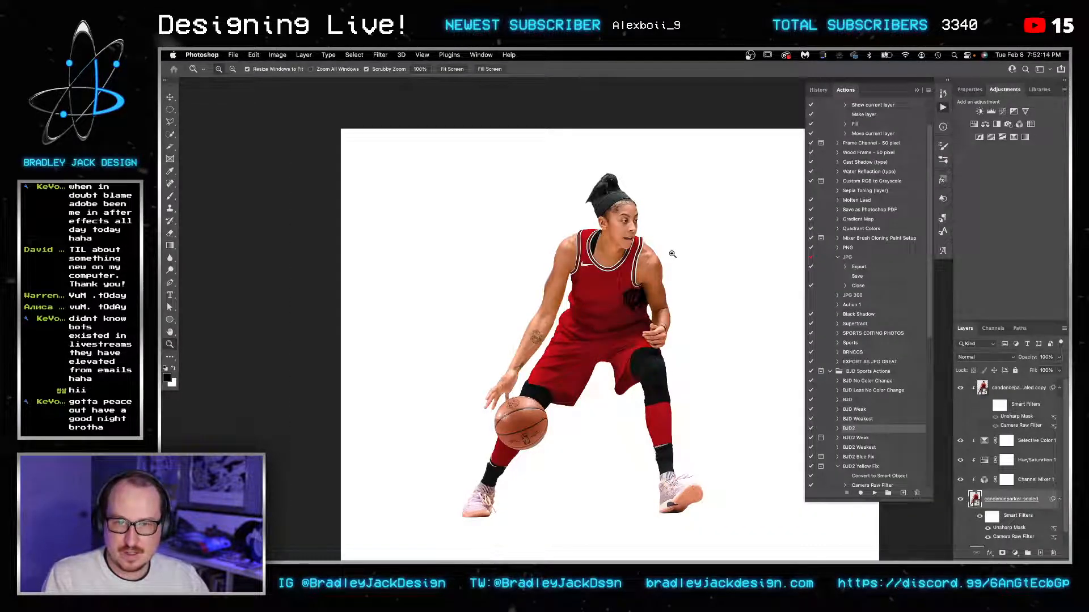
Step: Add a Hue/Saturation adjustment above the player copy, target Yellows, and extend the colour range by sampling the player's face
{"action": "left_click", "coordinate": [1026, 391]}
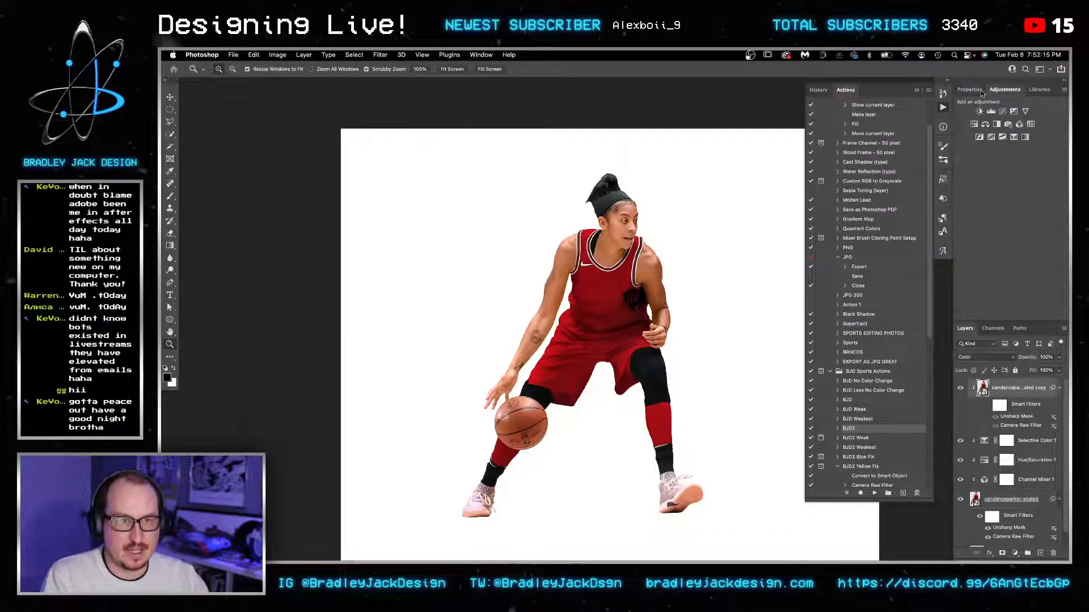
{"action": "left_click", "coordinate": [974, 124]}
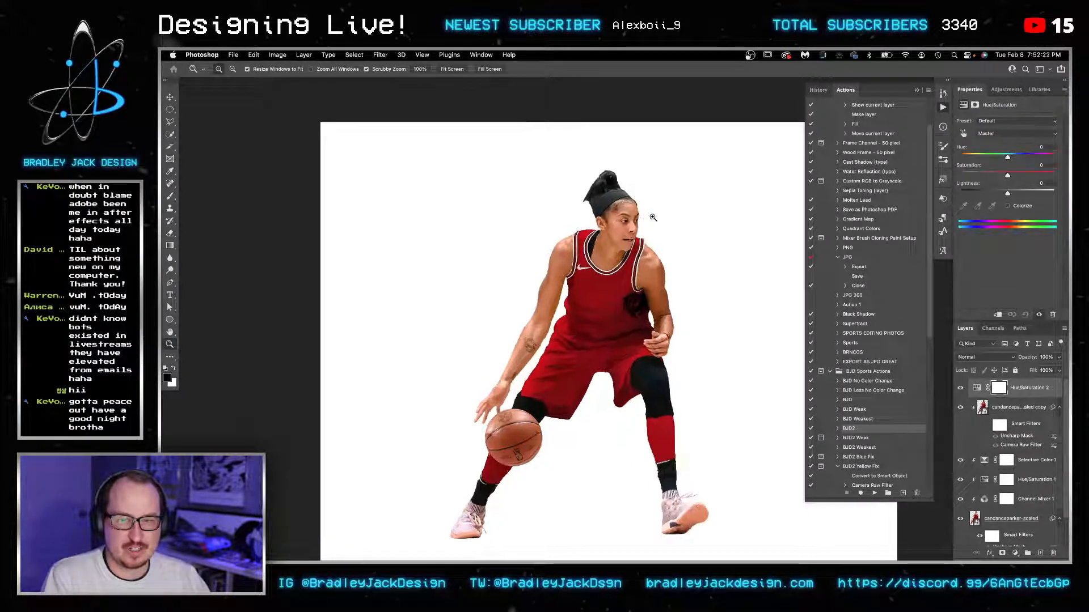
{"action": "left_click_drag", "start_coordinate": [619, 227], "coordinate": [699, 216]}
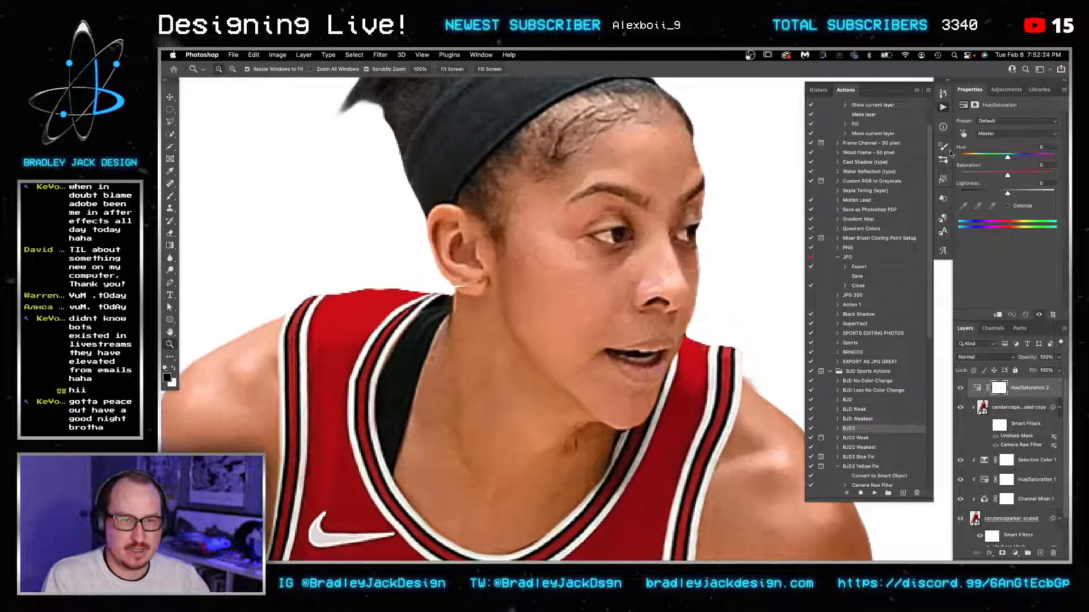
{"action": "left_click", "coordinate": [1001, 134]}
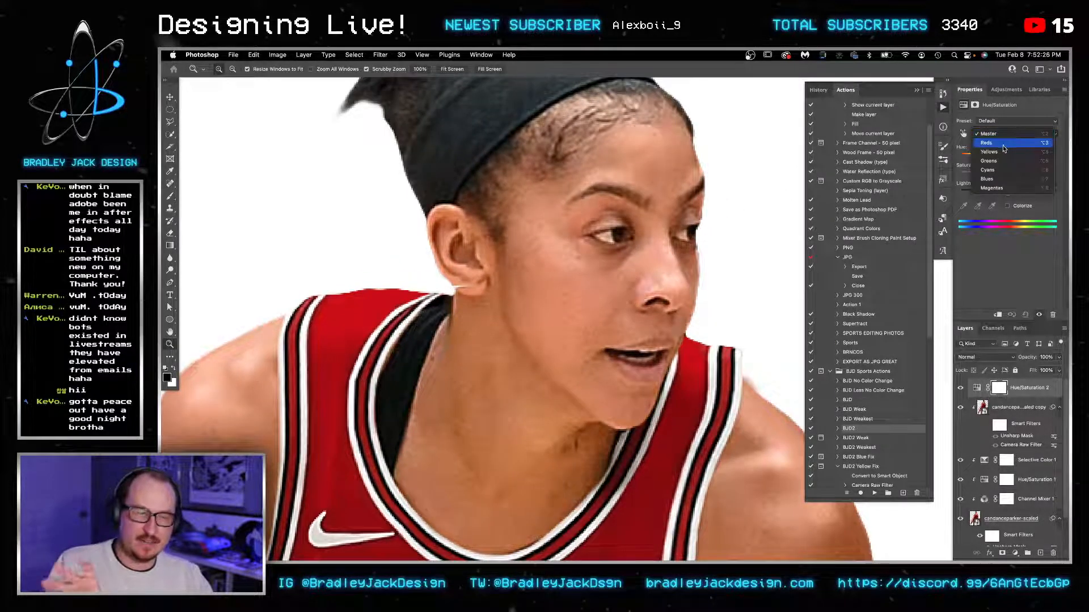
{"action": "left_click", "coordinate": [1002, 152]}
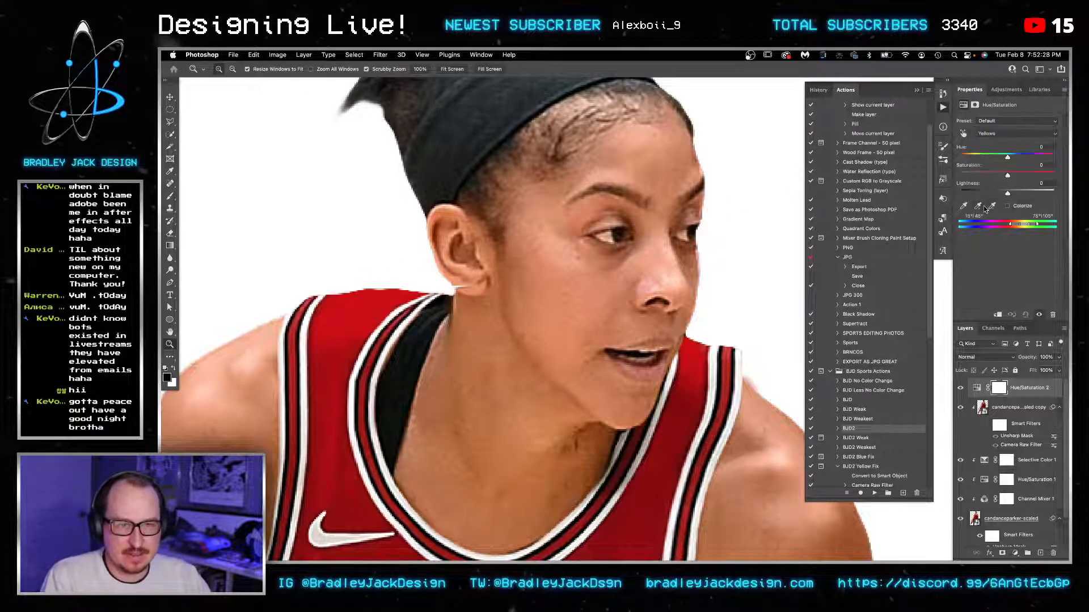
{"action": "left_click", "coordinate": [616, 236]}
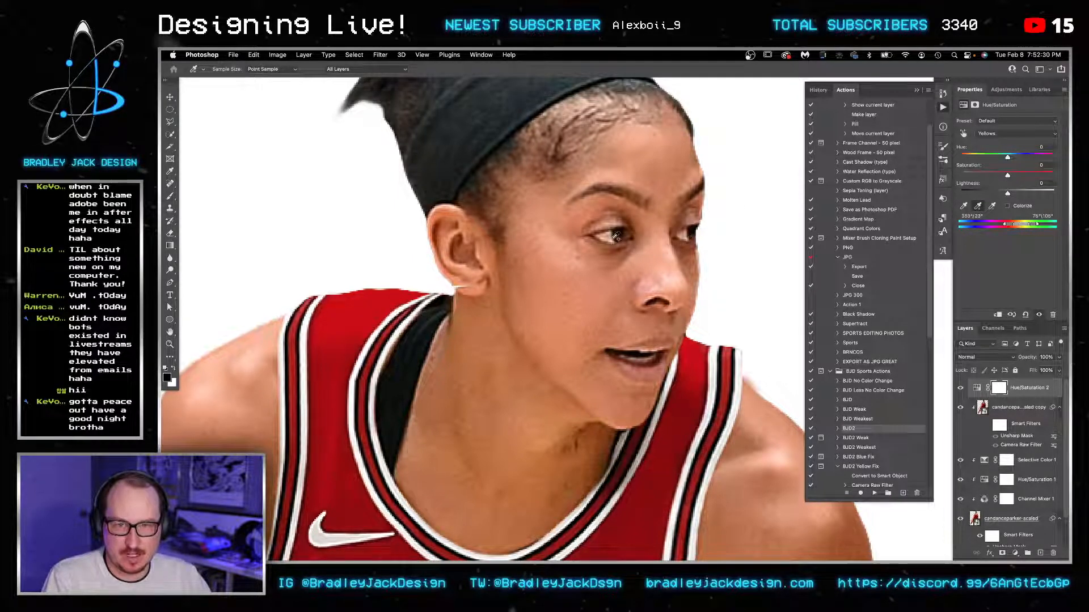
Step: Extend the yellows range with another sample near the player's mouth, and set Saturation to -39 and Lightness to +51
{"action": "left_click", "coordinate": [644, 361]}
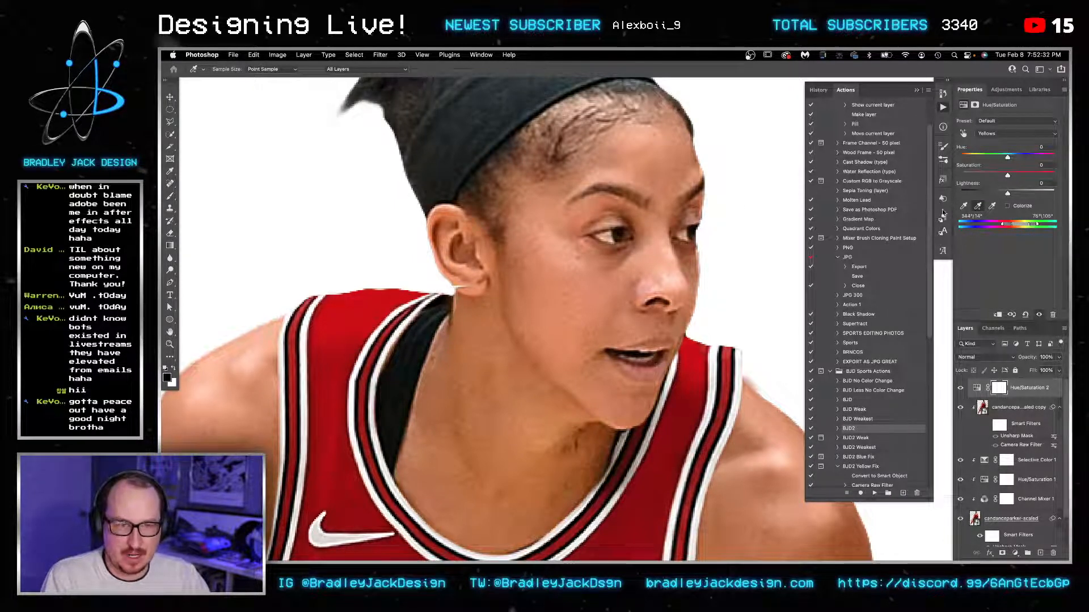
{"action": "left_click", "coordinate": [1031, 192]}
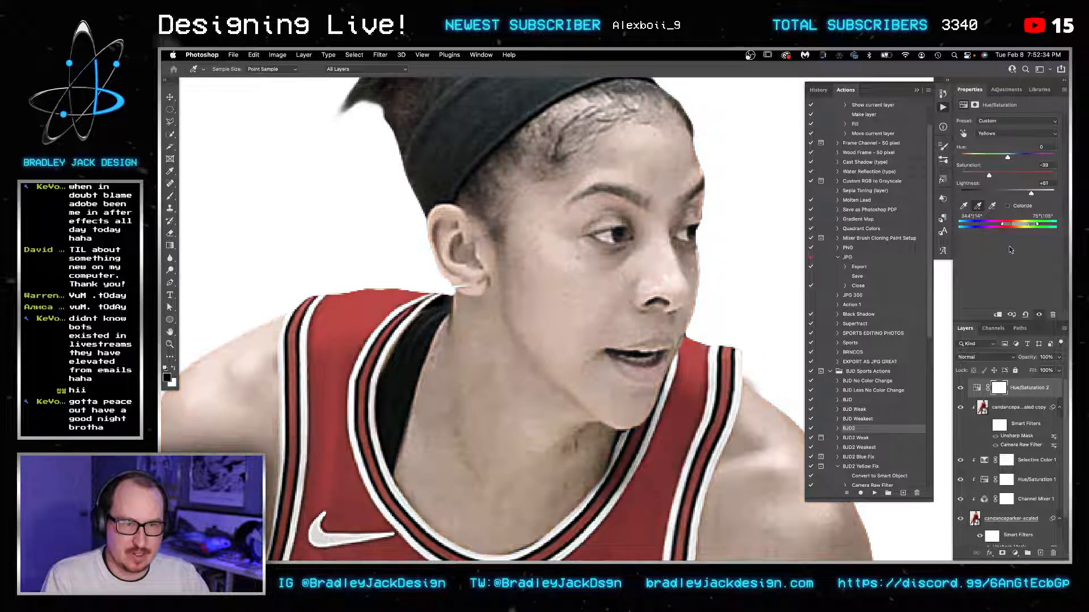
Step: Invert the new Hue/Saturation adjustment's mask to black and ready the Brush with white at 20% opacity over the face
{"action": "left_click", "coordinate": [998, 389]}
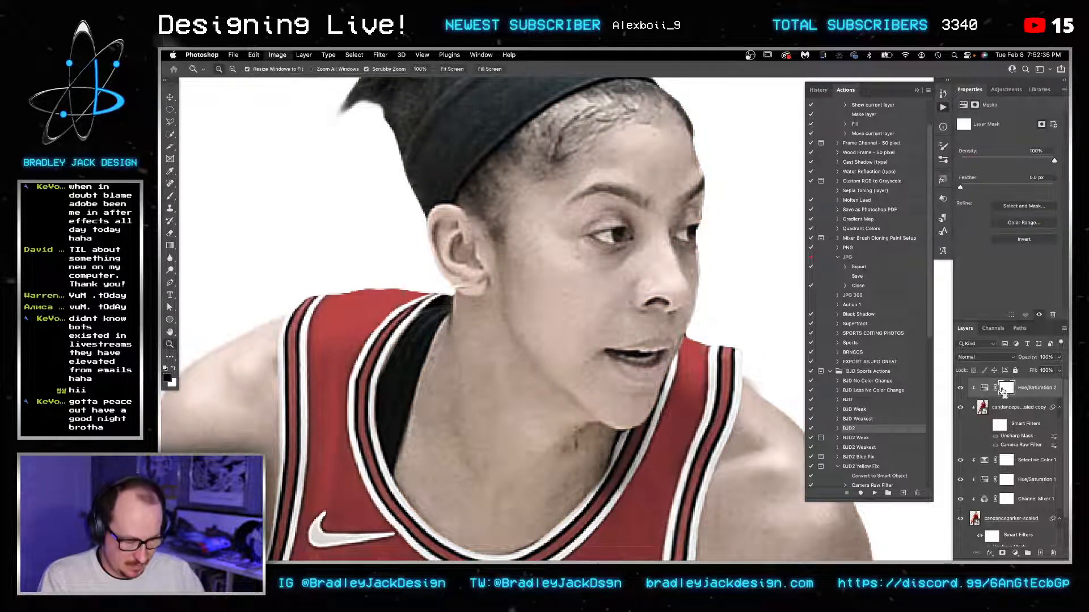
{"action": "key", "text": "super+i"}
{"action": "key", "text": "z"}
{"action": "left_click_drag", "start_coordinate": [647, 238], "coordinate": [669, 238]}
{"action": "key", "text": "b"}
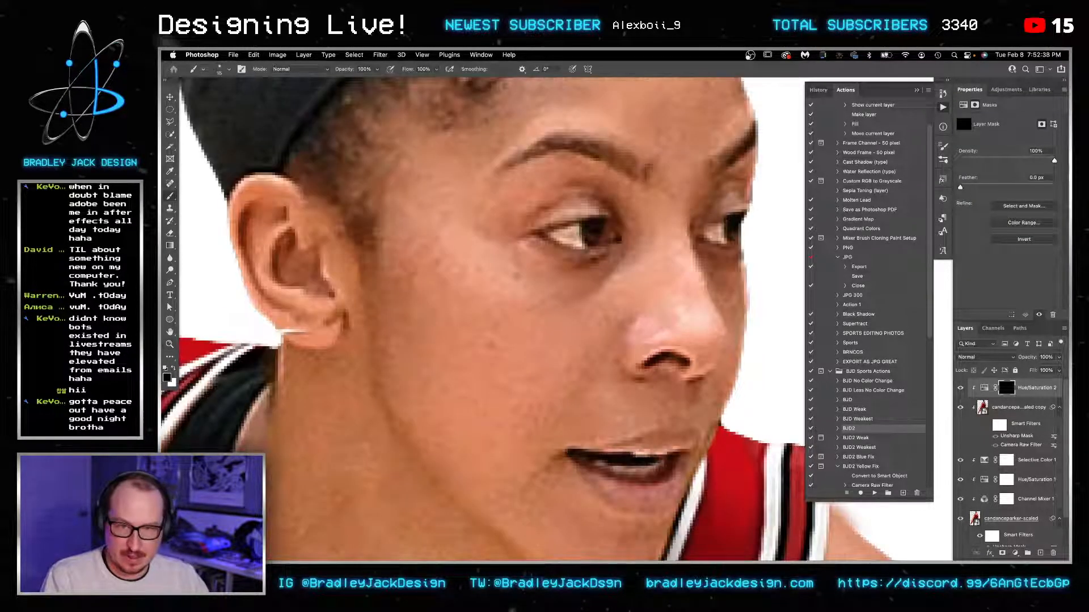
{"action": "key", "text": "x"}
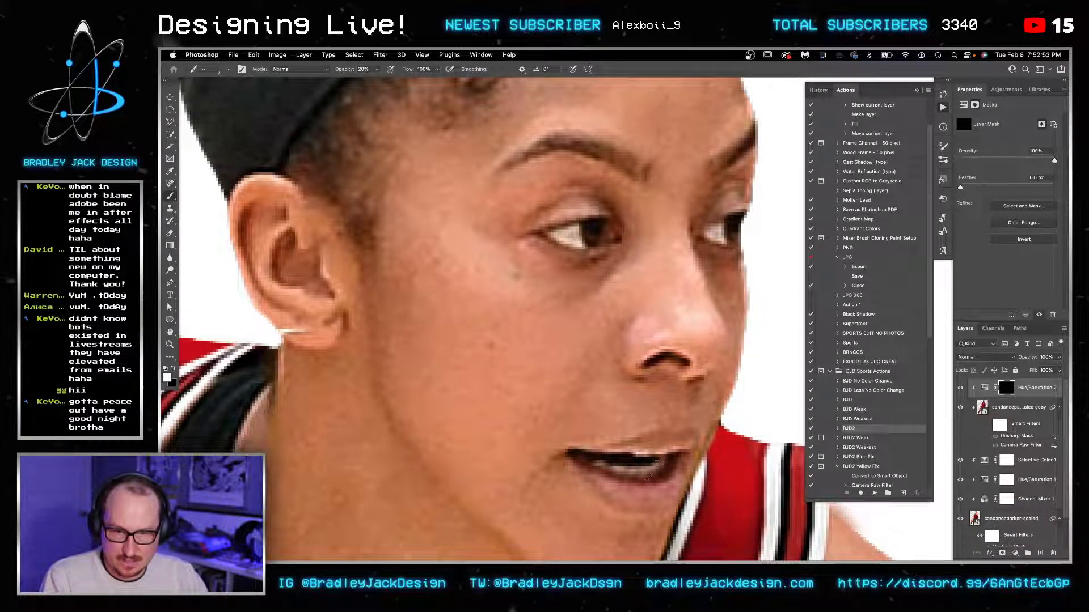
Step: Save the player document to the Desktop in Photoshop format
{"action": "key", "text": "super+s"}
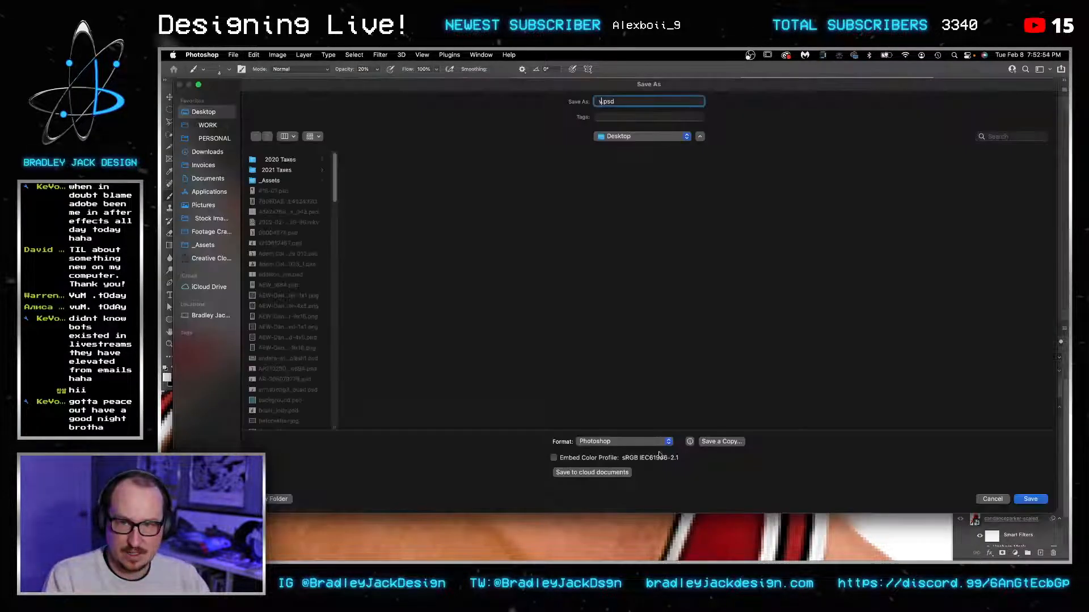
{"action": "key", "text": "BackSpace"}
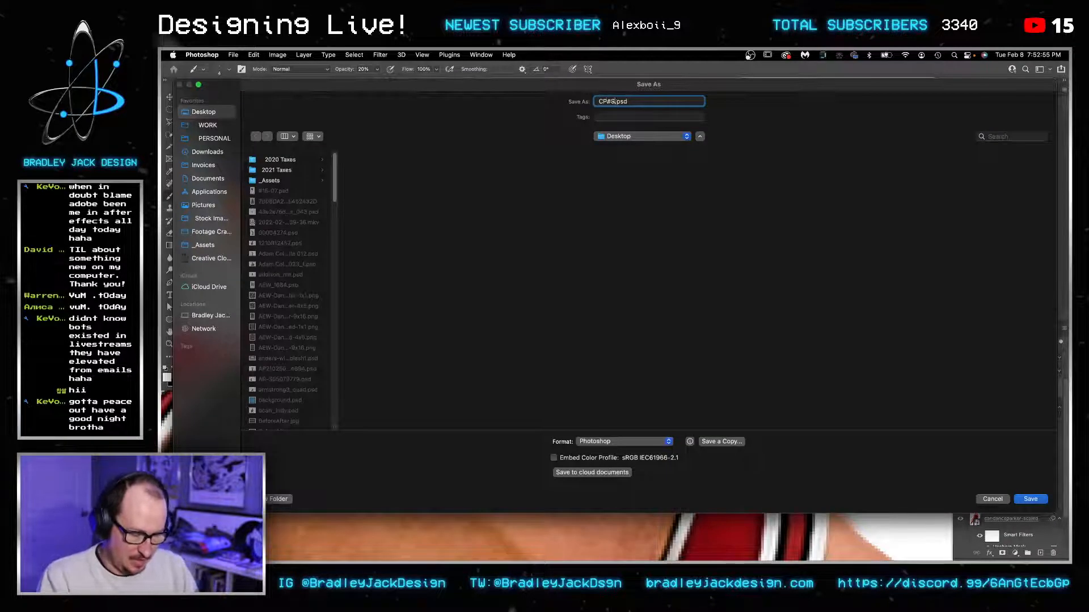
{"action": "key", "text": "Return"}
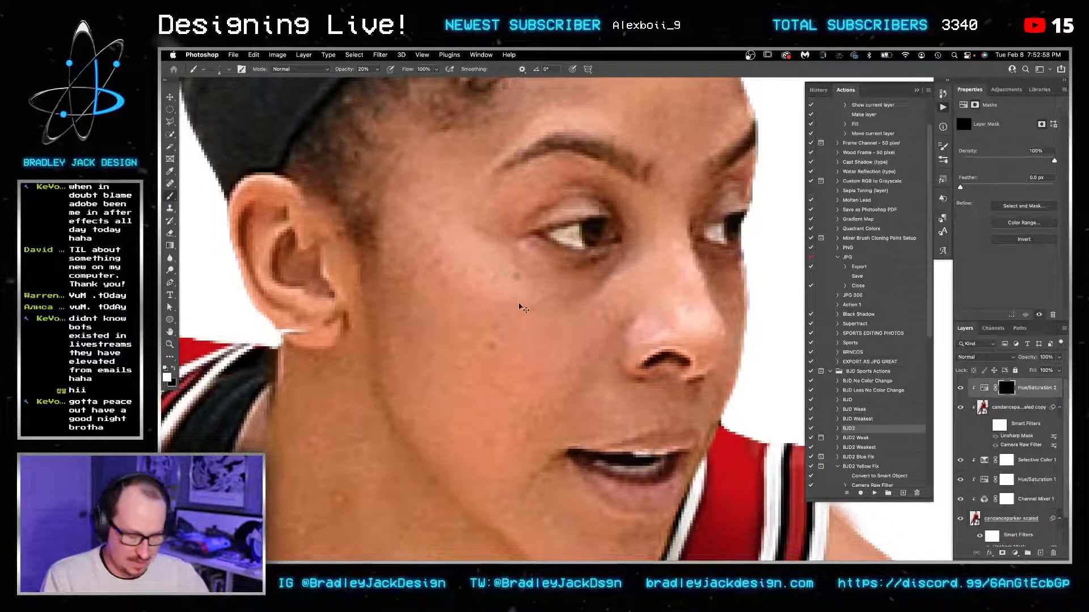
Step: View the whole player figure, and switch to the other open document containing the red-uniform cutout on transparency
{"action": "key", "text": "super+0"}
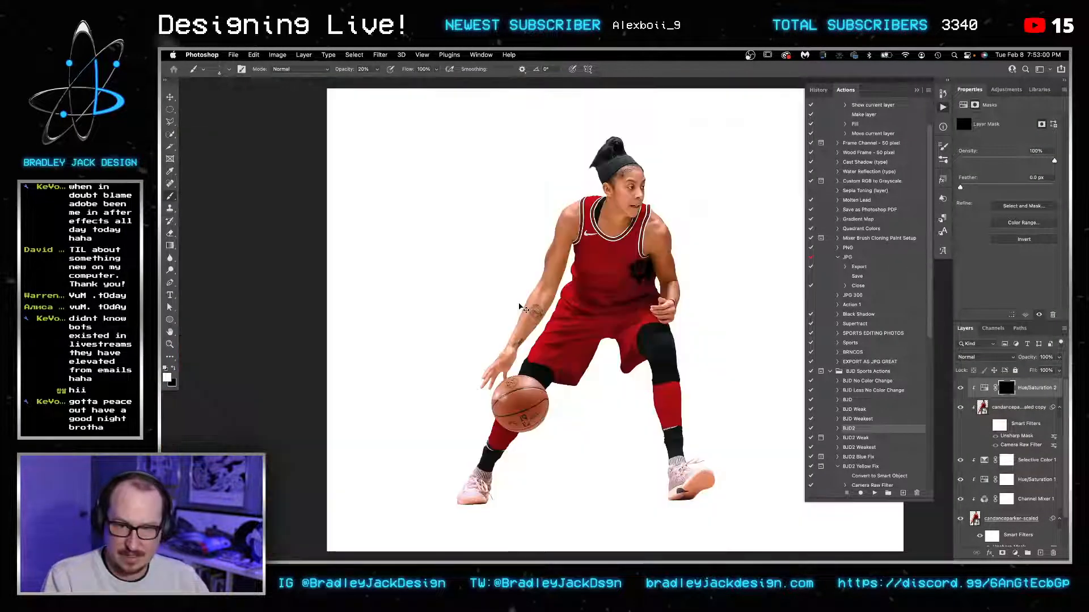
{"action": "key", "text": "v"}
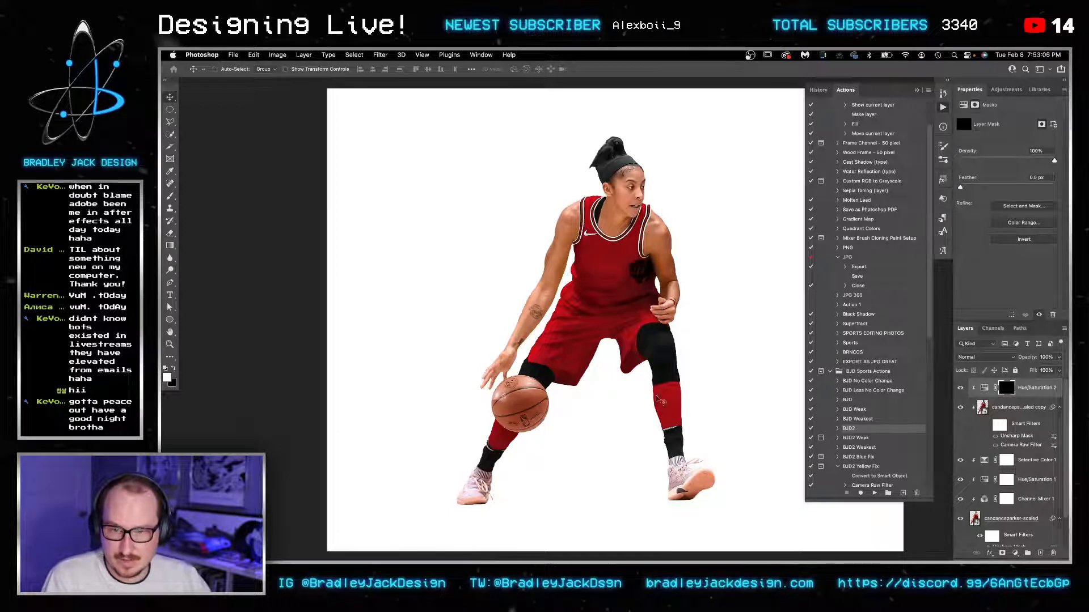
{"action": "key", "text": "super+grave"}
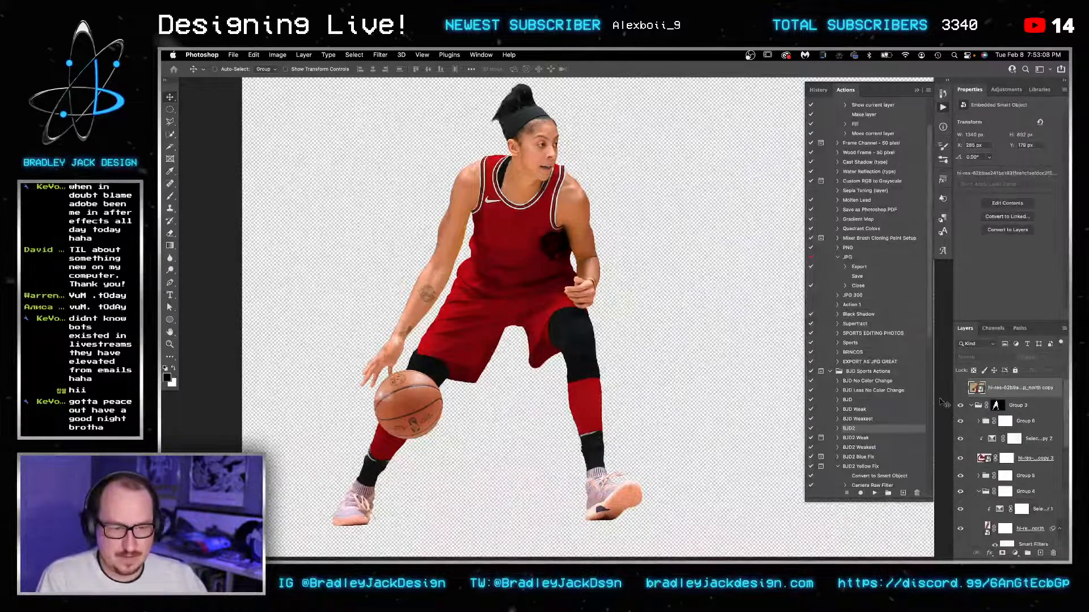
Step: Switch to Safari and browse the Zach LaVine image results for Bulls jersey references
{"action": "left_click", "coordinate": [476, 528]}
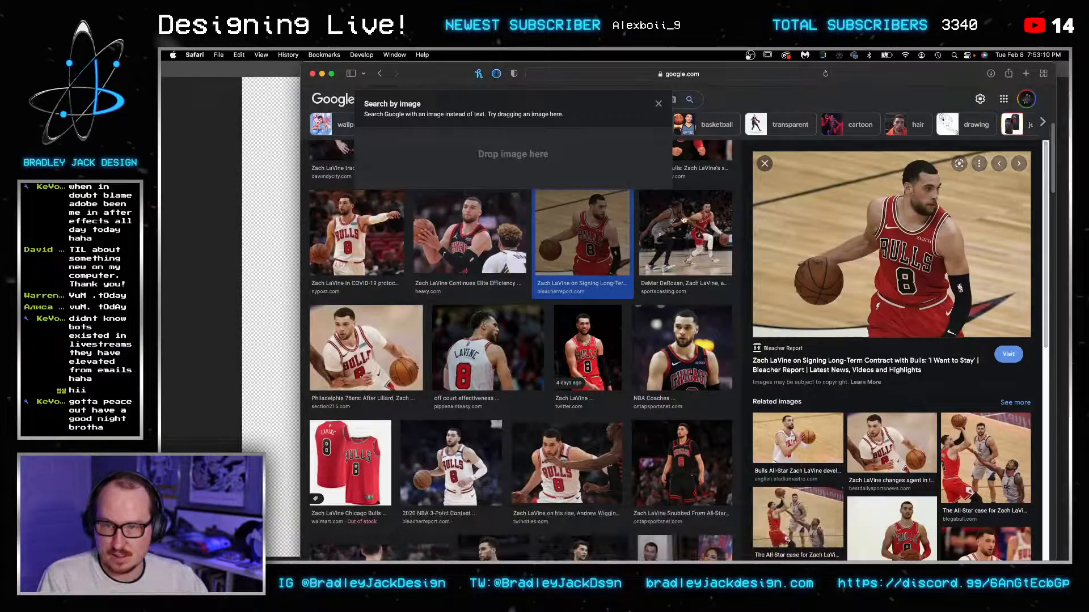
{"action": "scroll", "coordinate": [531, 276], "scroll_direction": "down", "scroll_amount": 8}
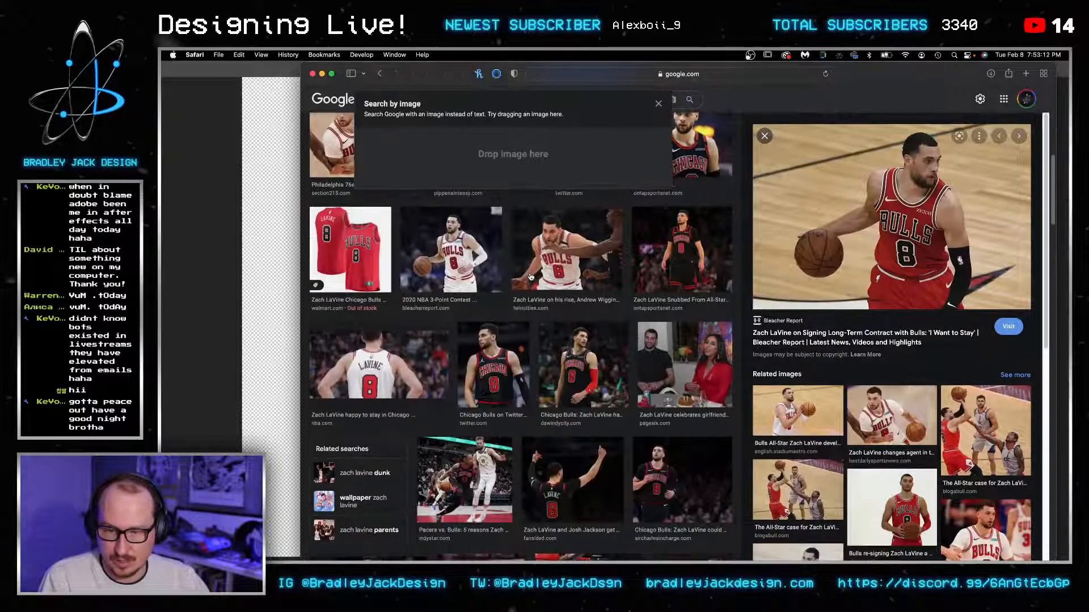
{"action": "scroll", "coordinate": [531, 276], "scroll_direction": "down", "scroll_amount": 6}
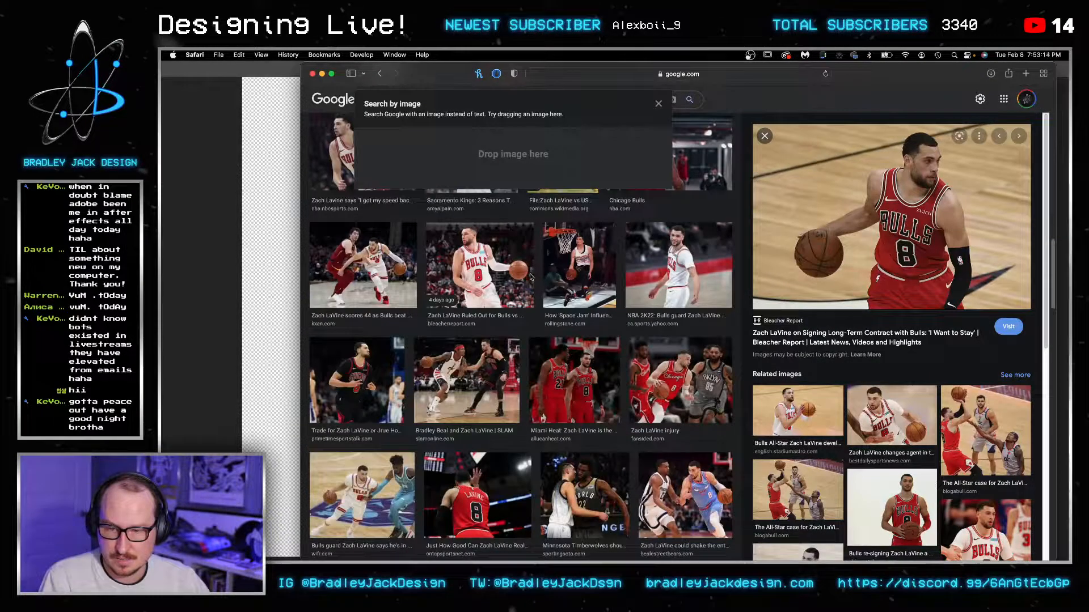
Step: Search Google Advanced Image Search for "Chicago Bulls 3"
{"action": "left_click", "coordinate": [323, 54]}
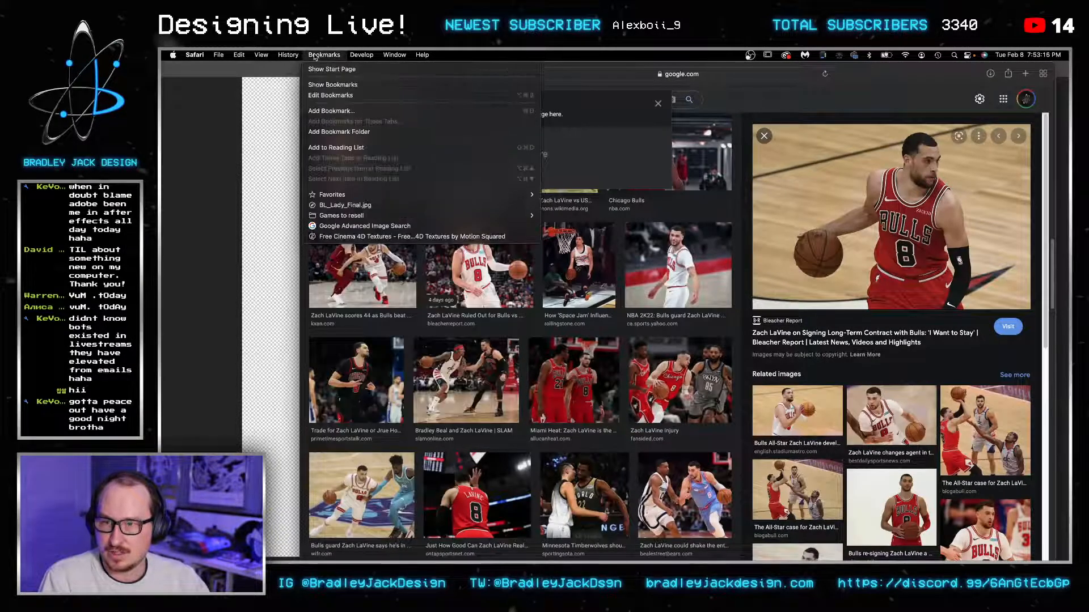
{"action": "left_click", "coordinate": [366, 226]}
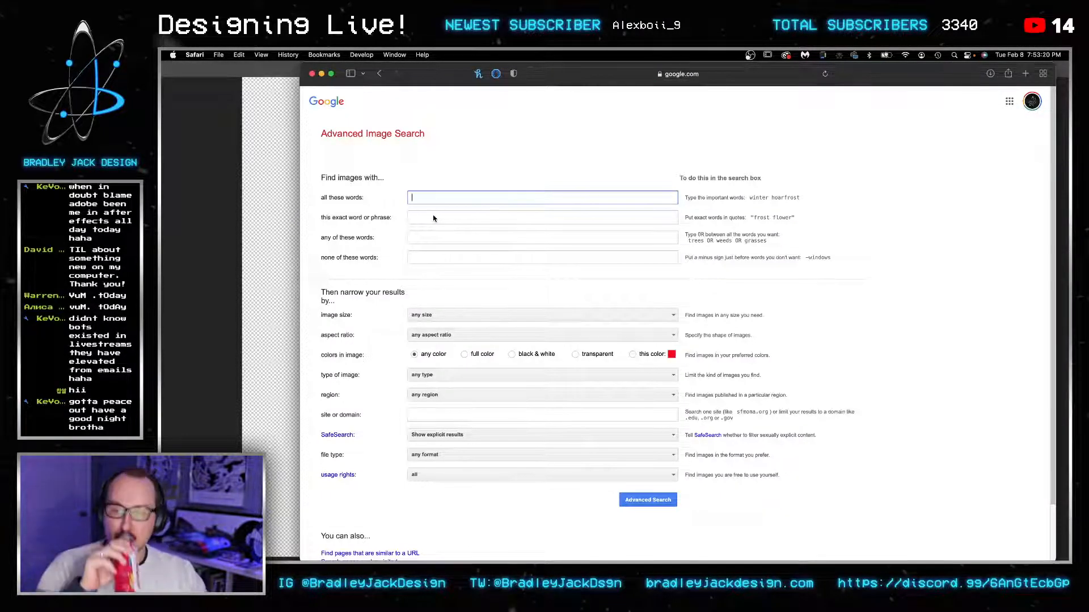
{"action": "type", "text": "Chicago "}
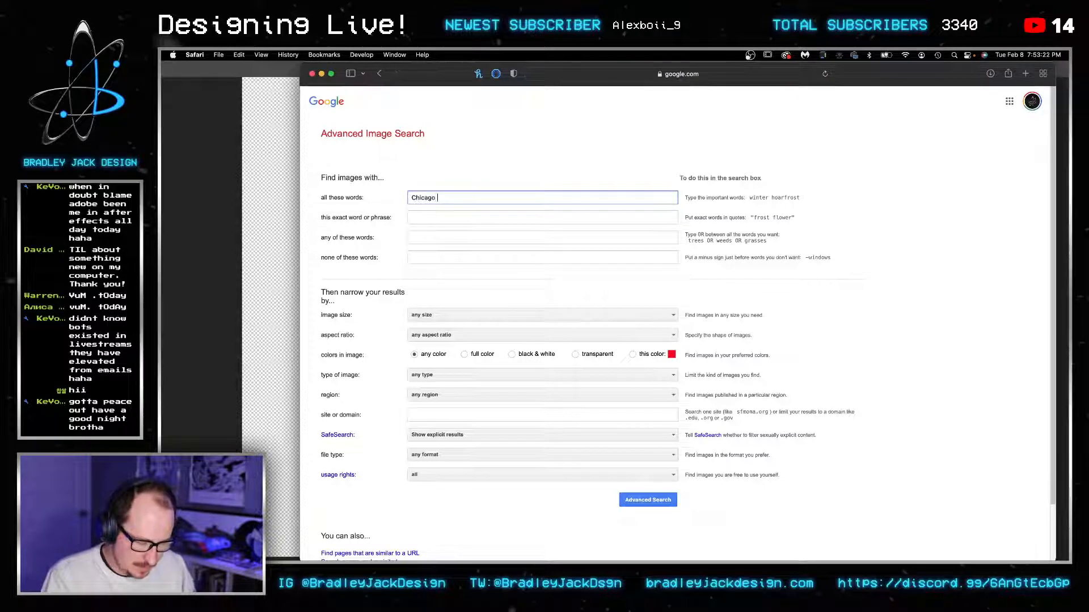
{"action": "type", "text": "Bulls 3"}
{"action": "key", "text": "Return"}
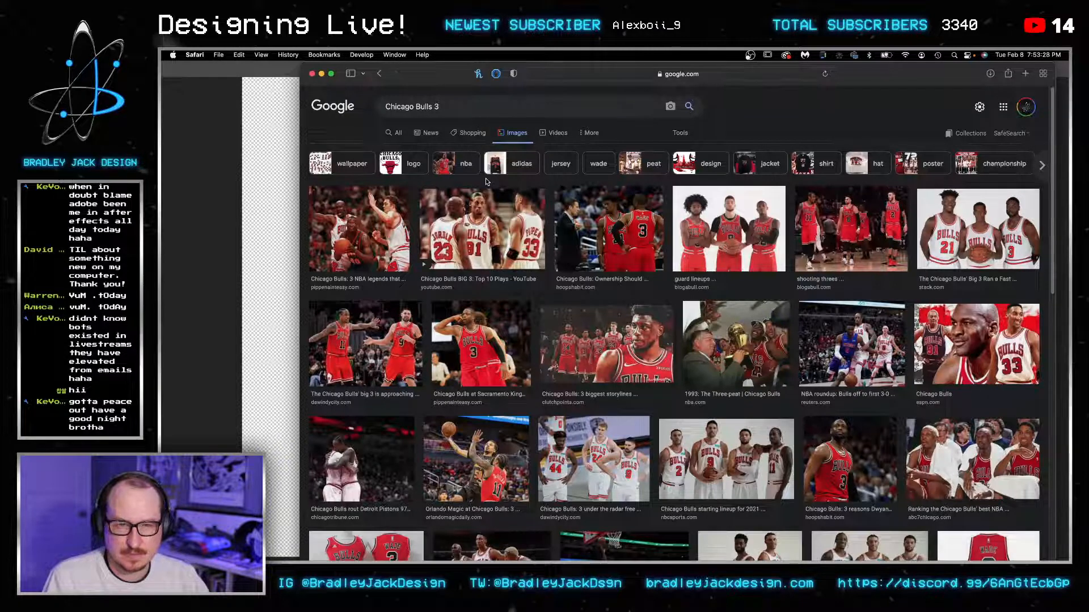
Step: Find ESPN's Chicago Bulls roster in a new tab and check the players' jersey numbers
{"action": "key", "text": "super+t"}
{"action": "type", "text": "chicago b"}
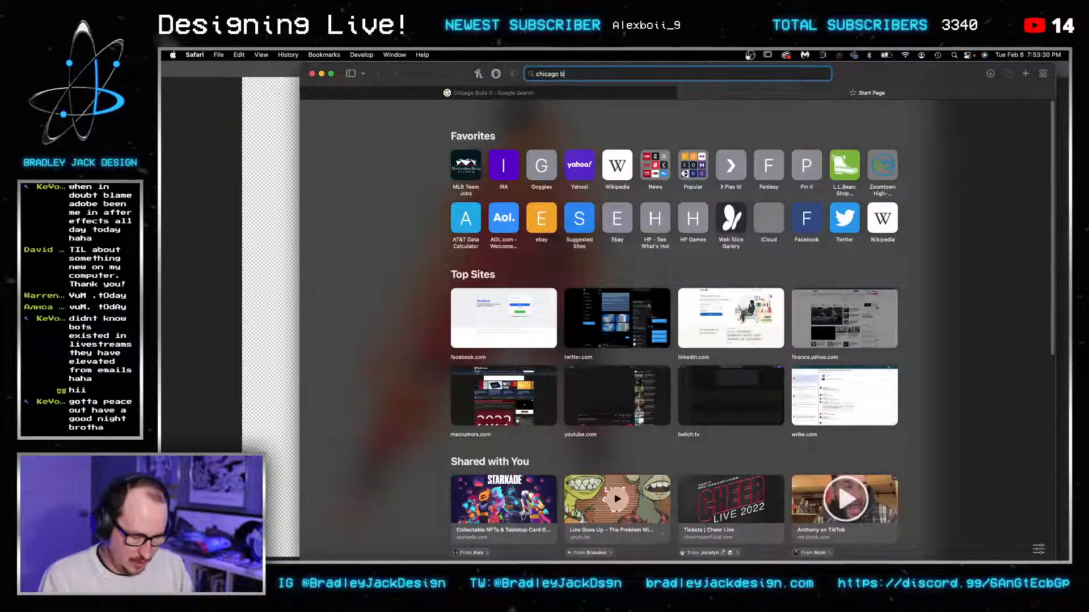
{"action": "type", "text": "iulls roster"}
{"action": "key", "text": "Return"}
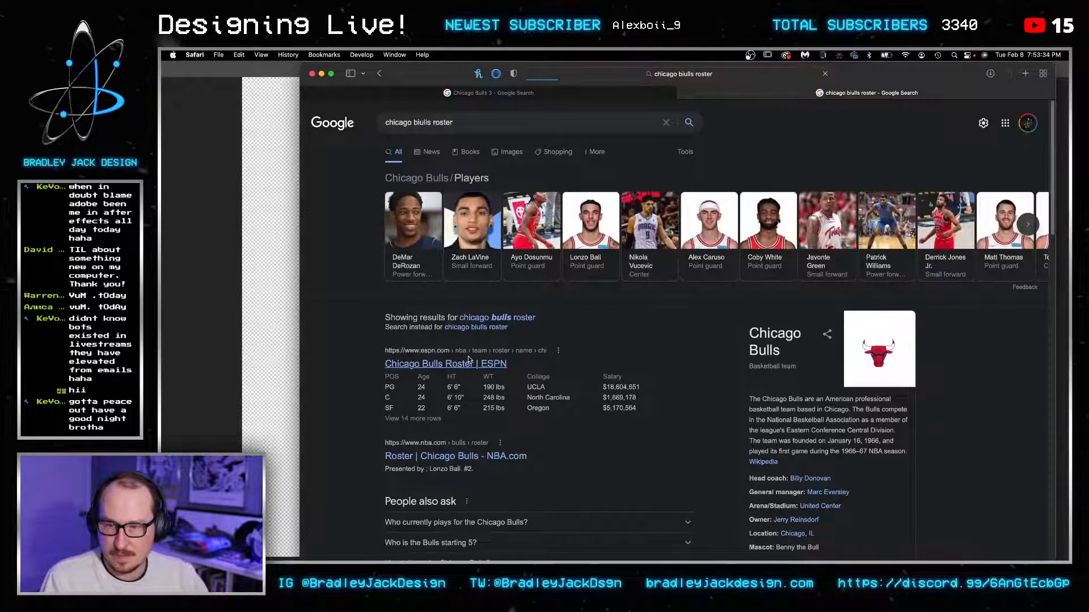
{"action": "left_click", "coordinate": [469, 361]}
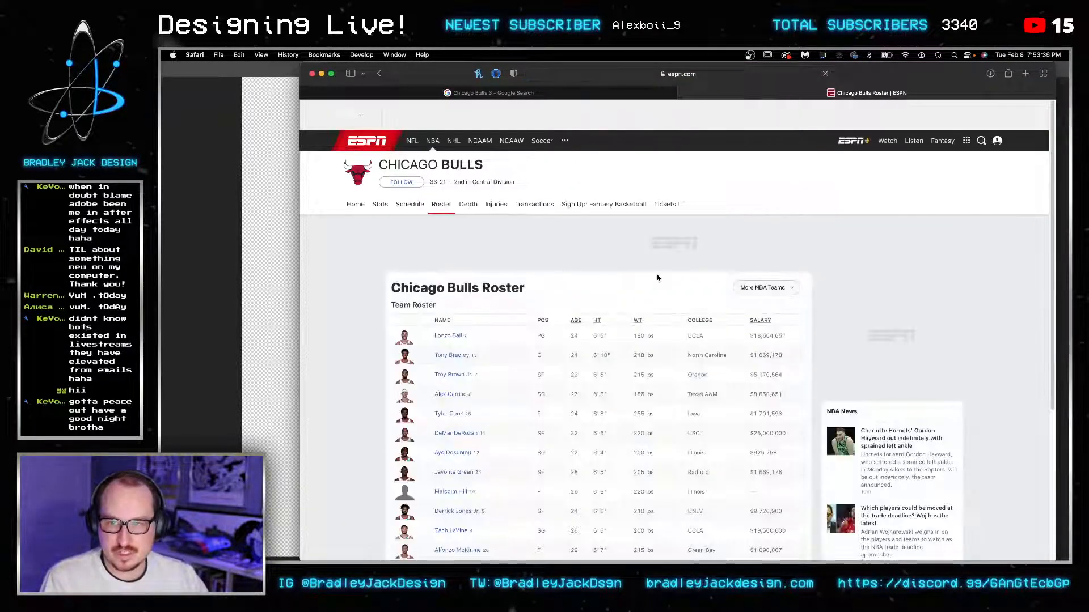
{"action": "scroll", "coordinate": [520, 302], "scroll_direction": "down", "scroll_amount": 3}
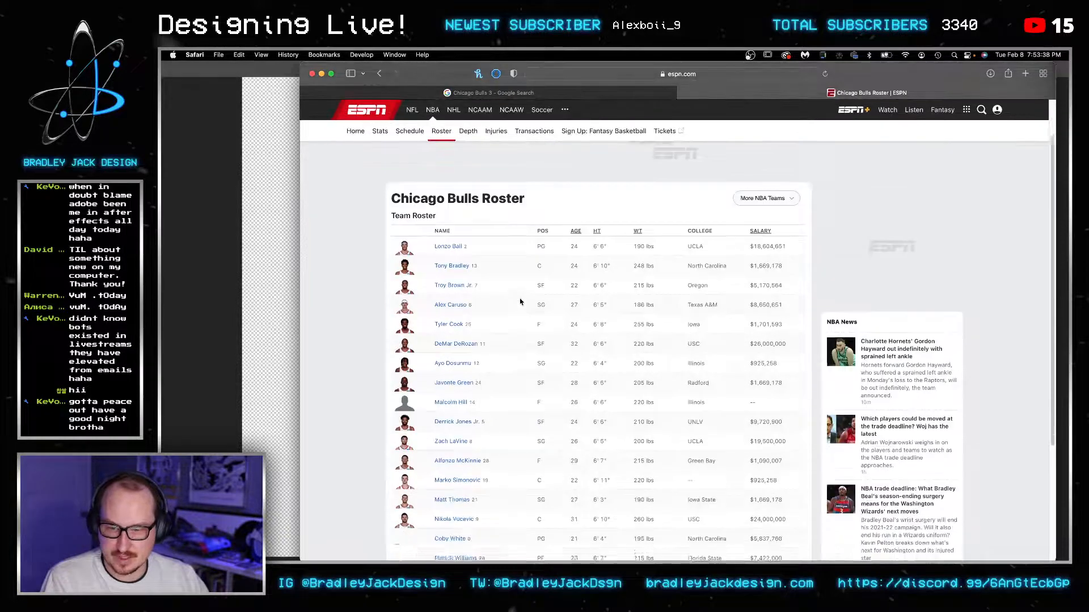
{"action": "scroll", "coordinate": [520, 301], "scroll_direction": "down", "scroll_amount": 2}
{"action": "scroll", "coordinate": [520, 302], "scroll_direction": "up", "scroll_amount": 1}
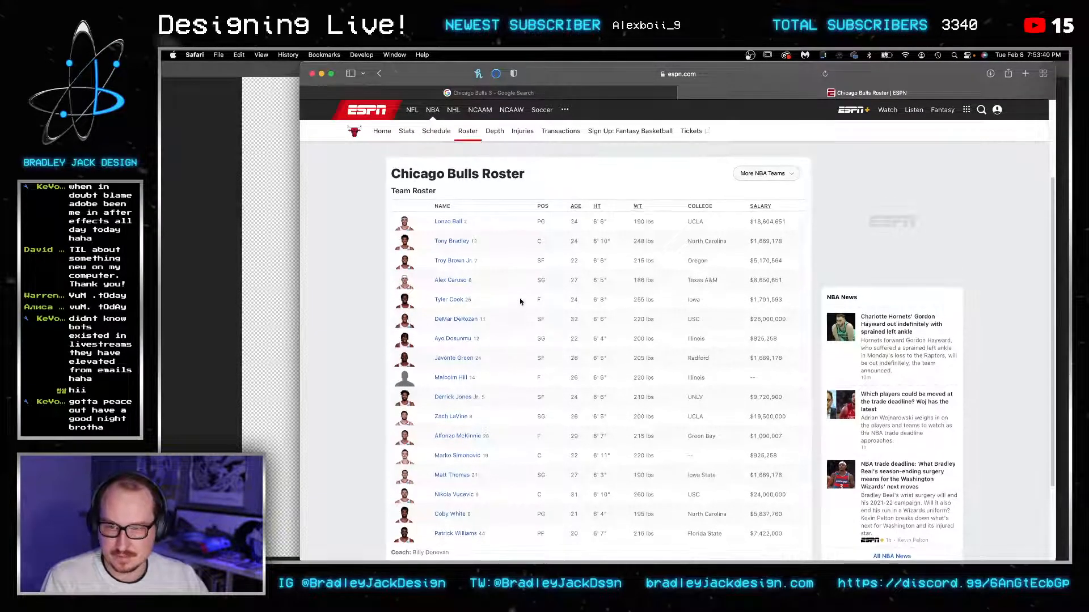
{"action": "scroll", "coordinate": [520, 301], "scroll_direction": "down", "scroll_amount": 2}
{"action": "scroll", "coordinate": [520, 301], "scroll_direction": "up", "scroll_amount": 4}
{"action": "scroll", "coordinate": [520, 302], "scroll_direction": "up", "scroll_amount": 1}
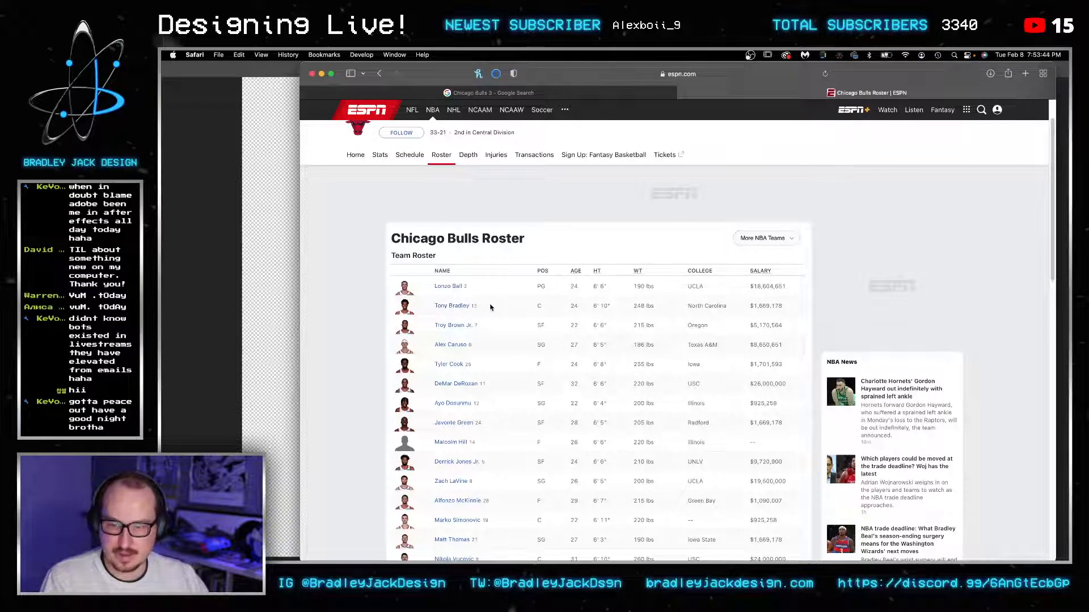
Step: Search for the history of Bulls number 3, open Basketball-Reference's uniform numbers page, and expand the players listed under 3
{"action": "key", "text": "super+t"}
{"action": "type", "text": "bull"}
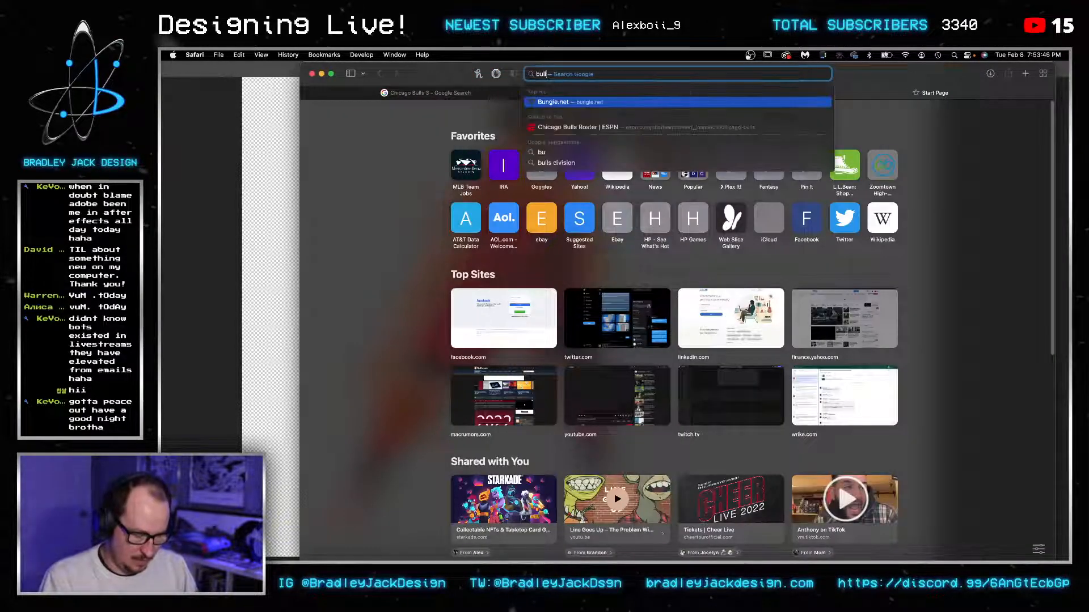
{"action": "type", "text": "s numebr 3 histo"}
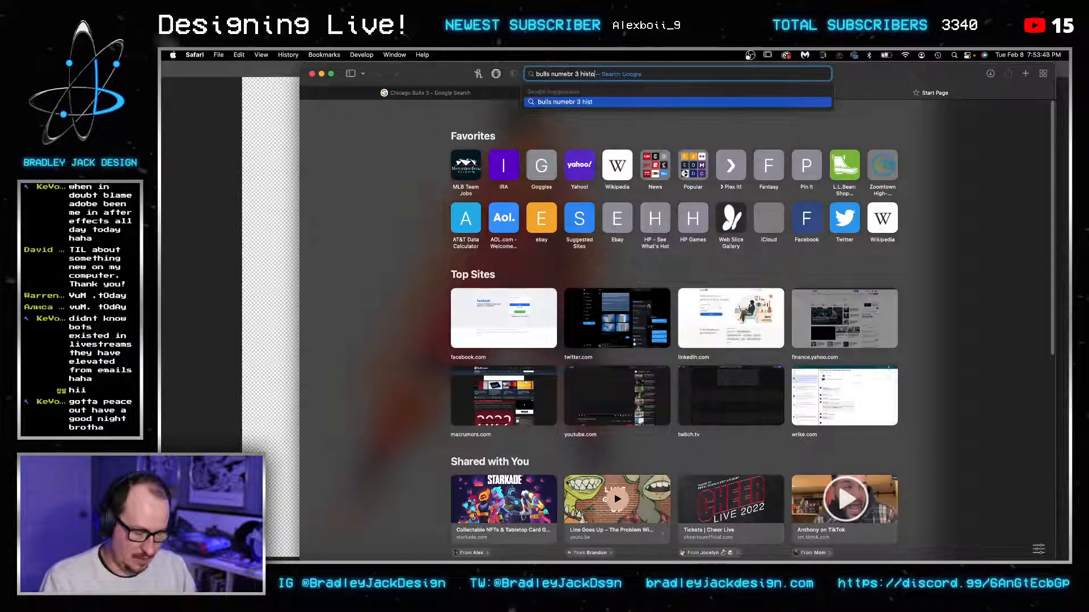
{"action": "type", "text": "ry"}
{"action": "key", "text": "Return"}
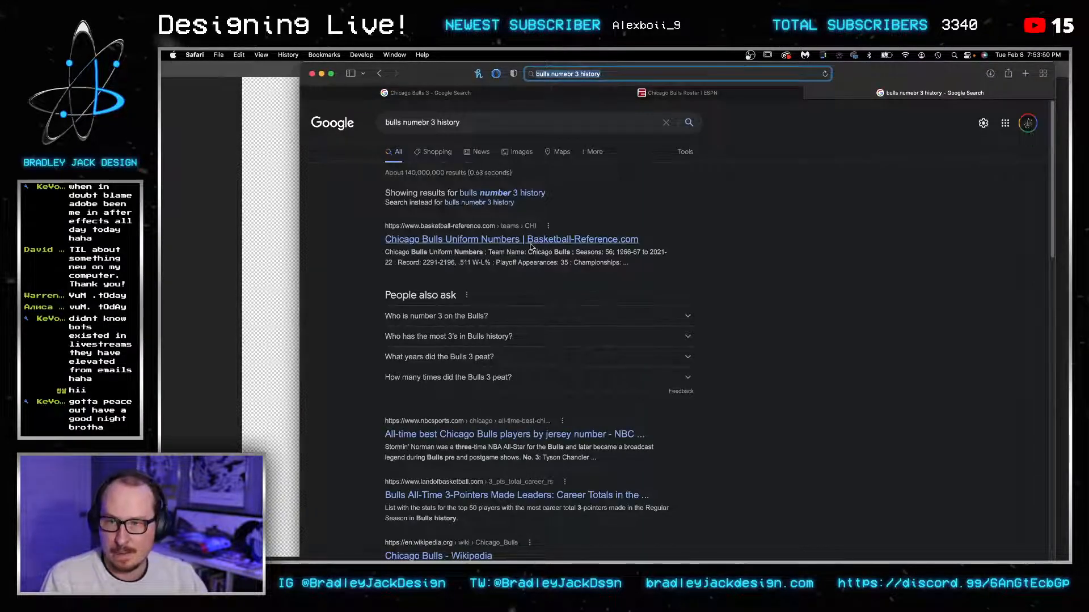
{"action": "left_click", "coordinate": [532, 243]}
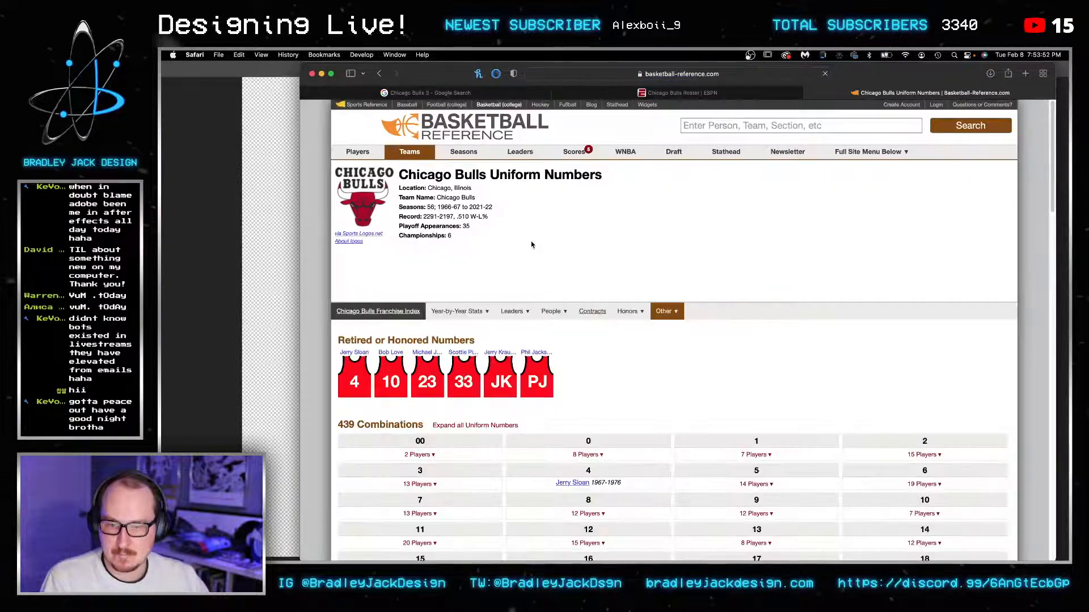
{"action": "scroll", "coordinate": [533, 245], "scroll_direction": "down", "scroll_amount": 5}
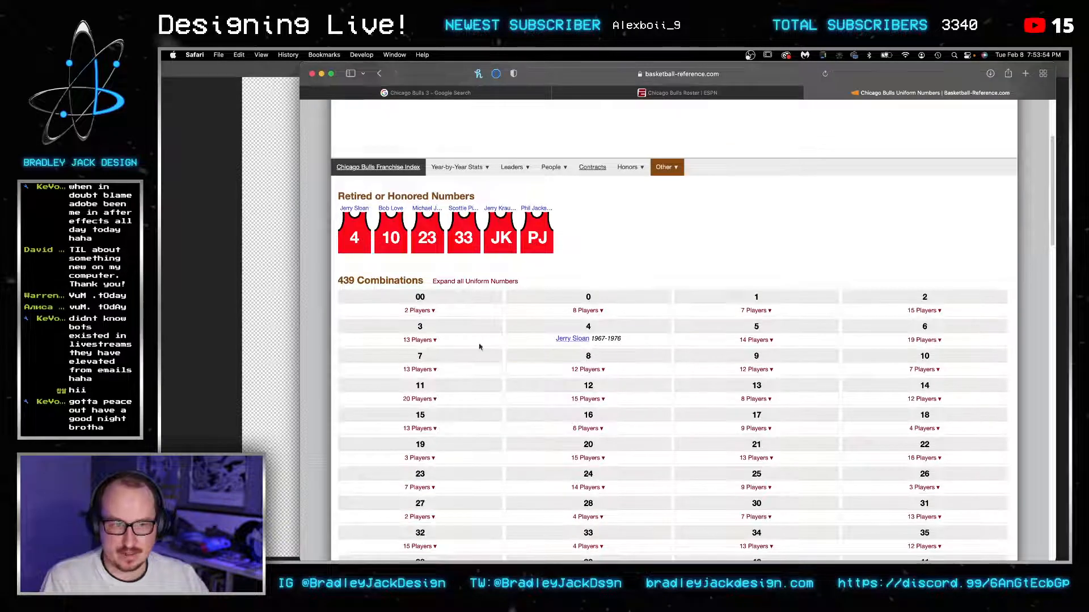
{"action": "left_click", "coordinate": [435, 340]}
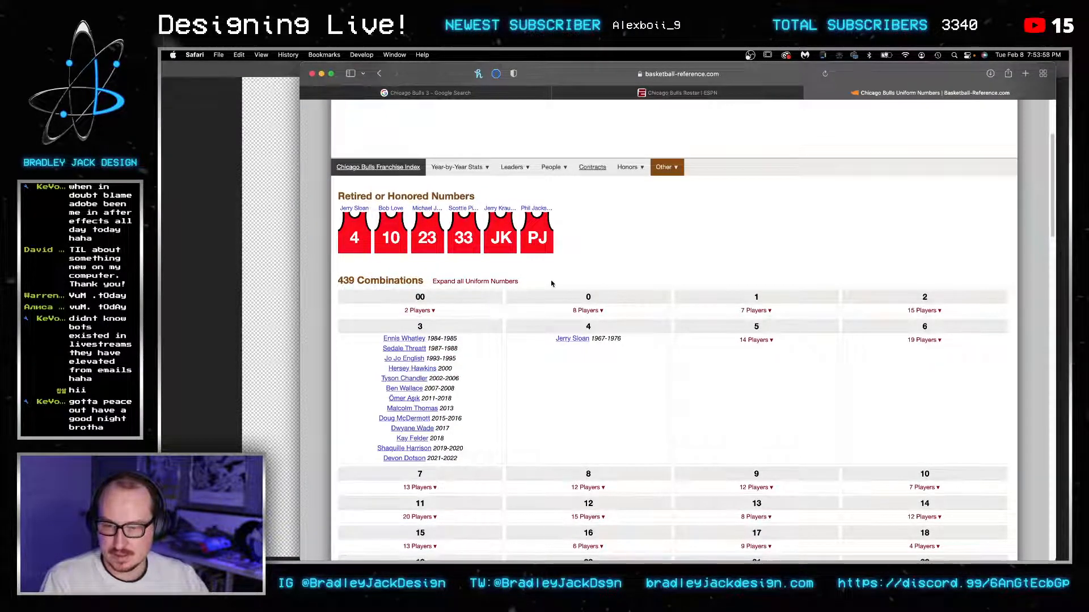
Step: In a new tab, run a Google Advanced Image Search for "devon dotson" limited to images larger than 4 MP
{"action": "key", "text": "super+t"}
{"action": "type", "text": "devon dotson"}
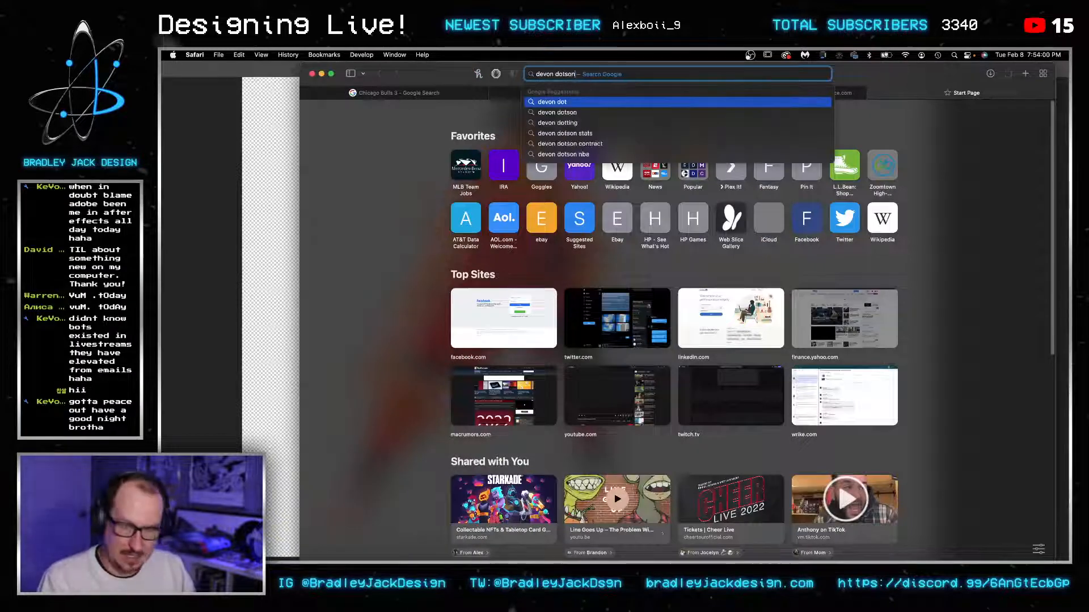
{"action": "left_click", "coordinate": [304, 54]}
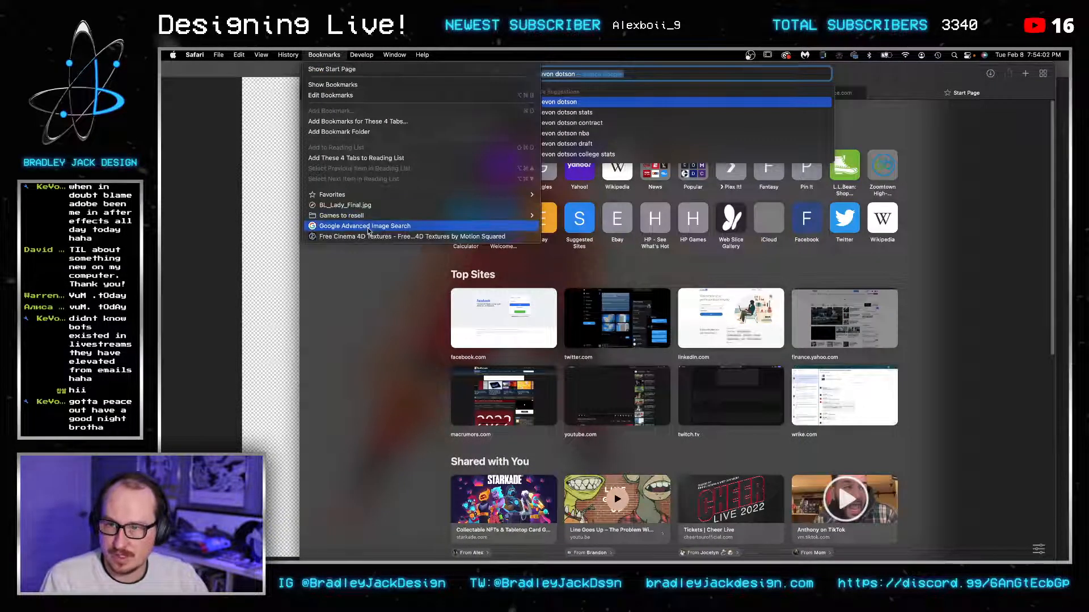
{"action": "left_click", "coordinate": [499, 200]}
{"action": "type", "text": "devon dotson"}
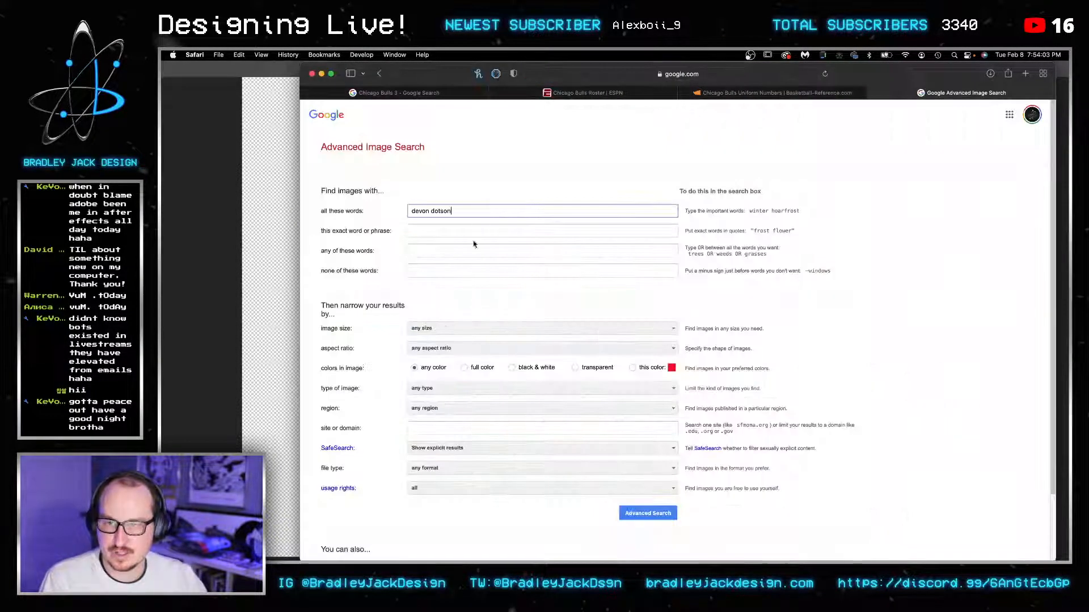
{"action": "left_click", "coordinate": [442, 330]}
{"action": "left_click", "coordinate": [469, 422]}
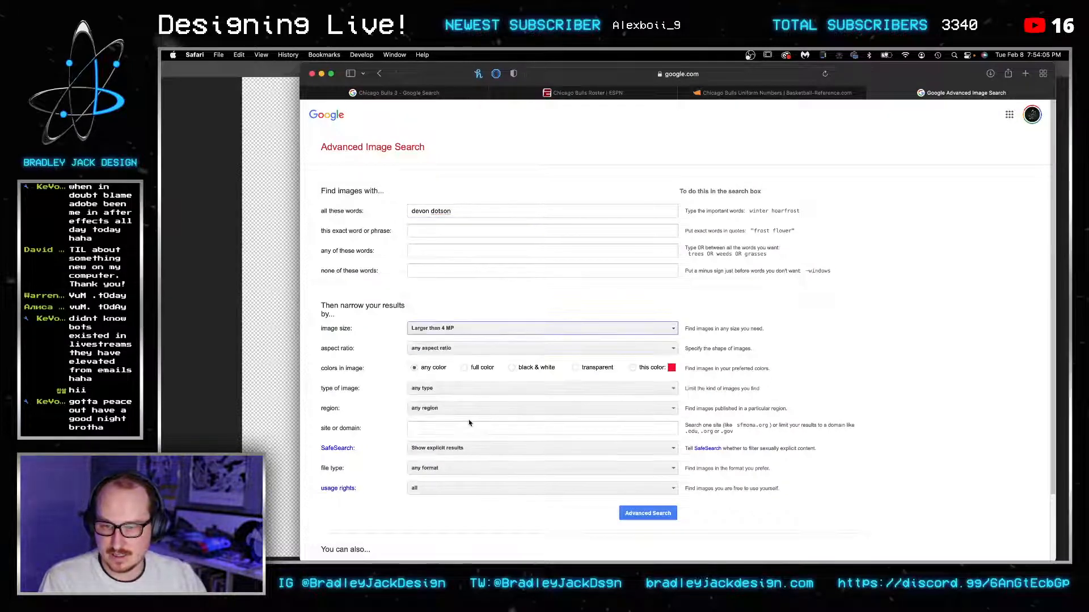
{"action": "left_click", "coordinate": [658, 514]}
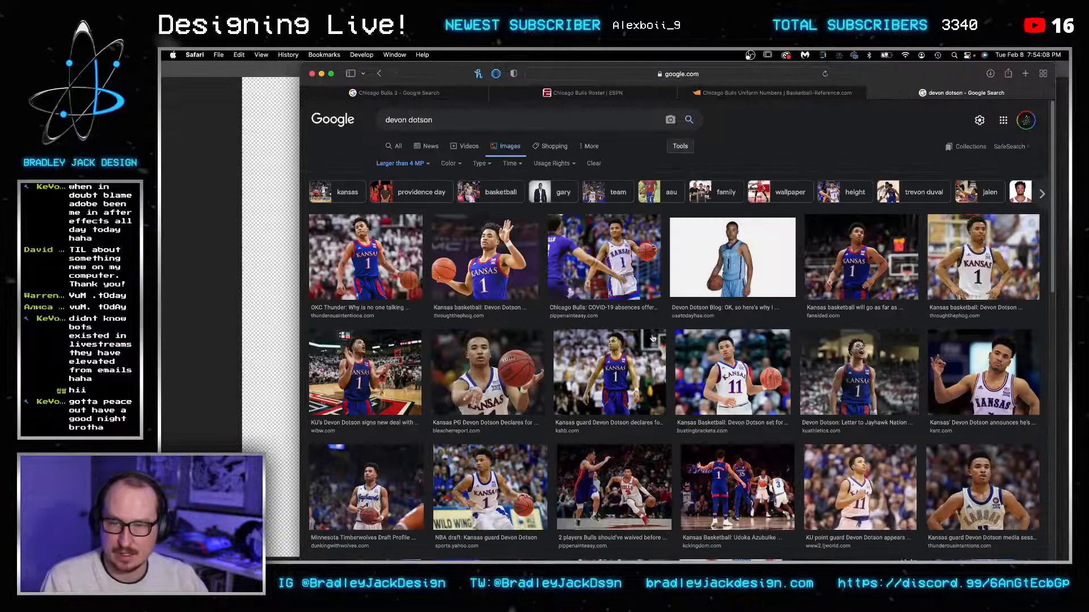
Step: Limit the "devon dotson" image results to pictures from the past month
{"action": "left_click", "coordinate": [487, 165]}
{"action": "left_click", "coordinate": [489, 167]}
{"action": "left_click", "coordinate": [536, 166]}
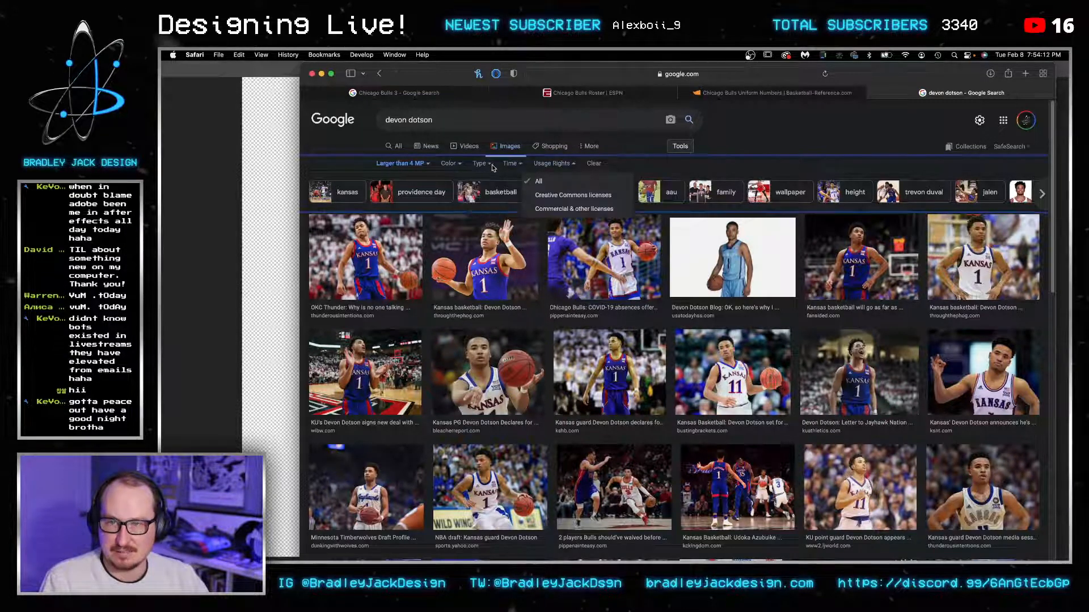
{"action": "left_click", "coordinate": [492, 167]}
{"action": "left_click", "coordinate": [489, 166]}
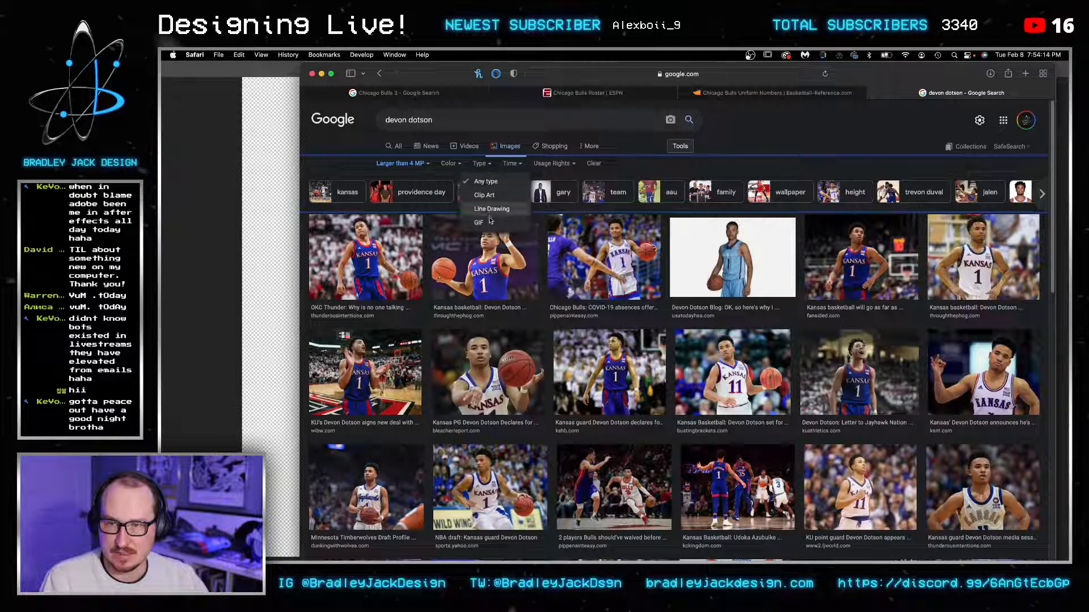
{"action": "left_click", "coordinate": [451, 164]}
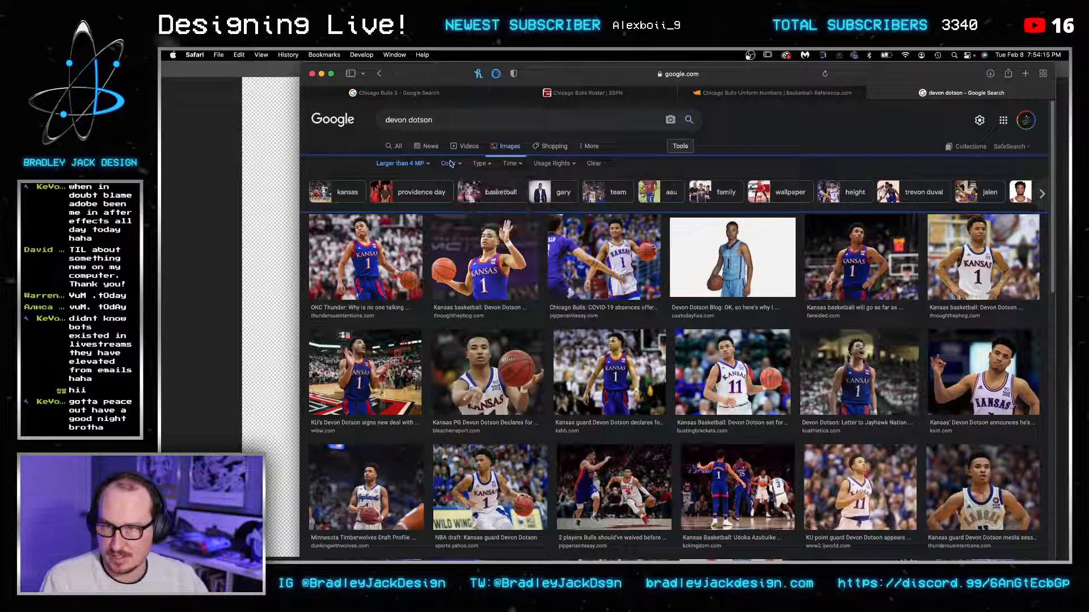
{"action": "left_click", "coordinate": [510, 164]}
{"action": "left_click", "coordinate": [535, 224]}
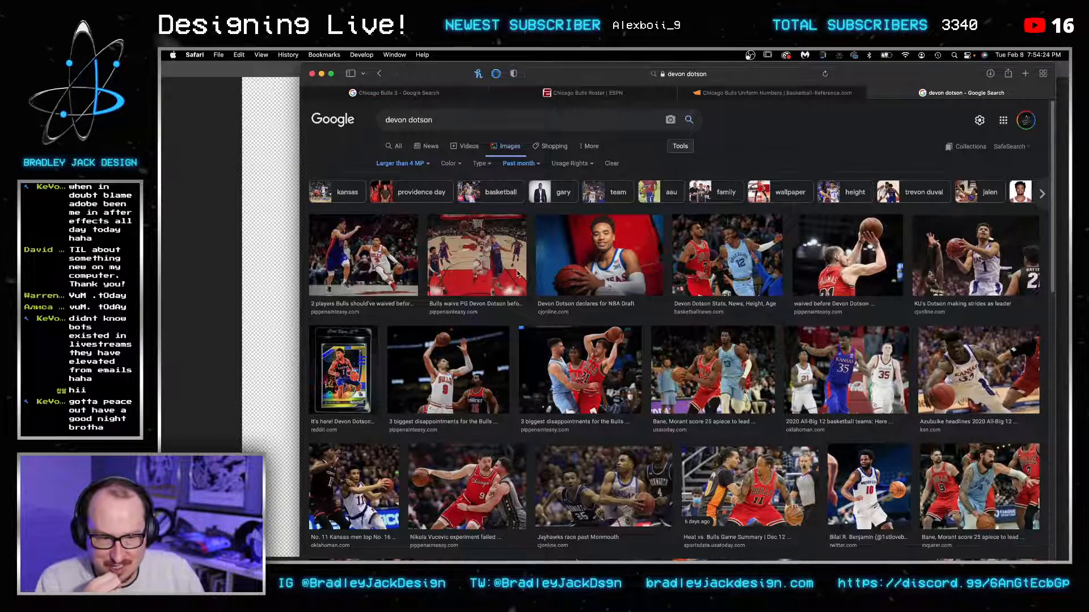
Step: Search Google Images for "tony bradley" and refine the query to "tony bradley bulls"
{"action": "triple_click", "coordinate": [478, 119]}
{"action": "type", "text": "tony bradley"}
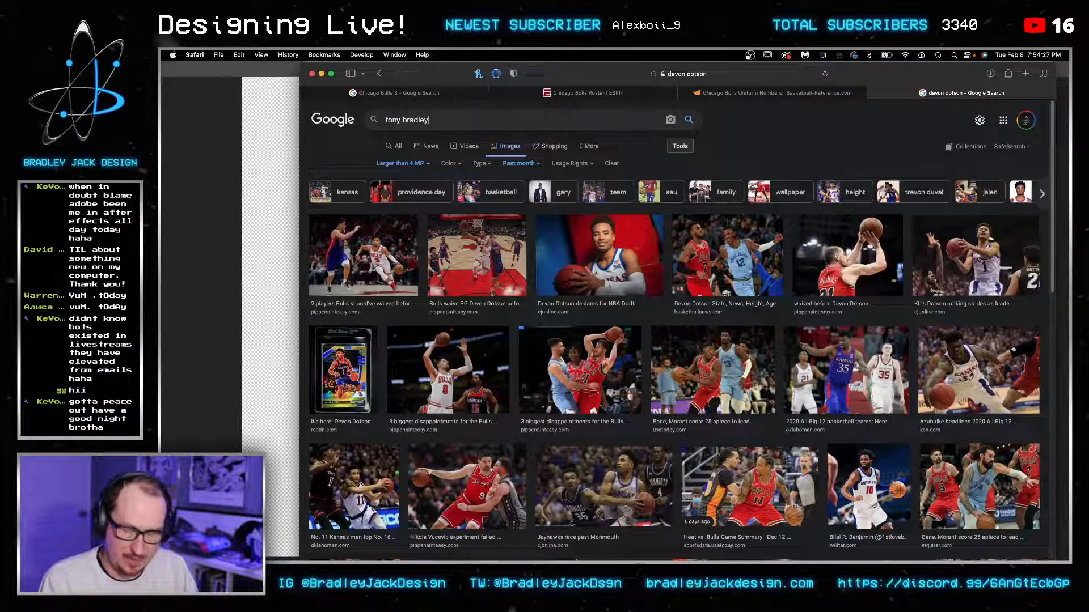
{"action": "key", "text": "Return"}
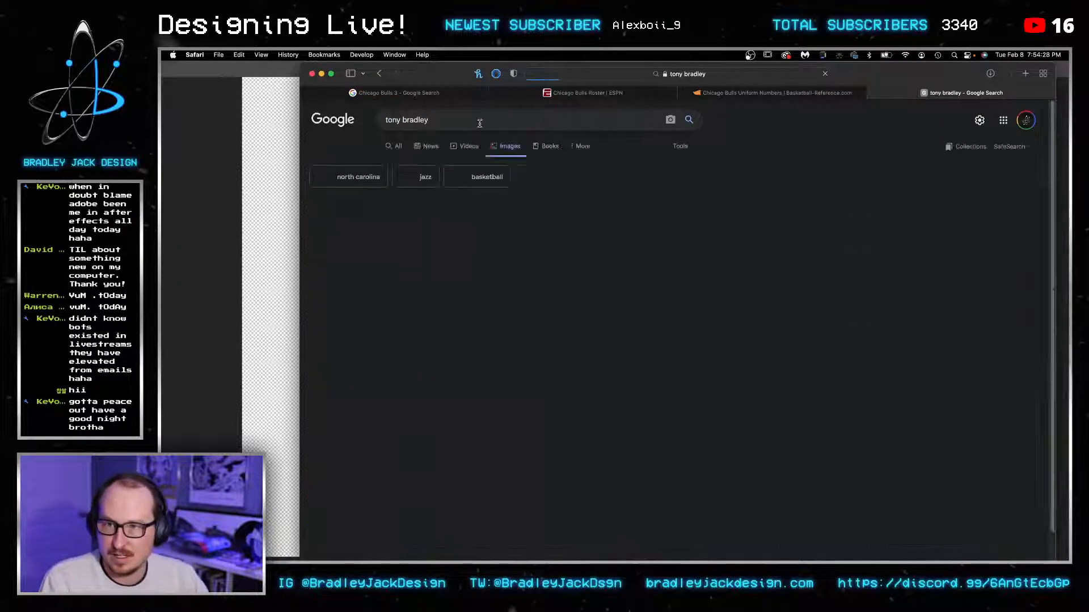
{"action": "left_click", "coordinate": [531, 118]}
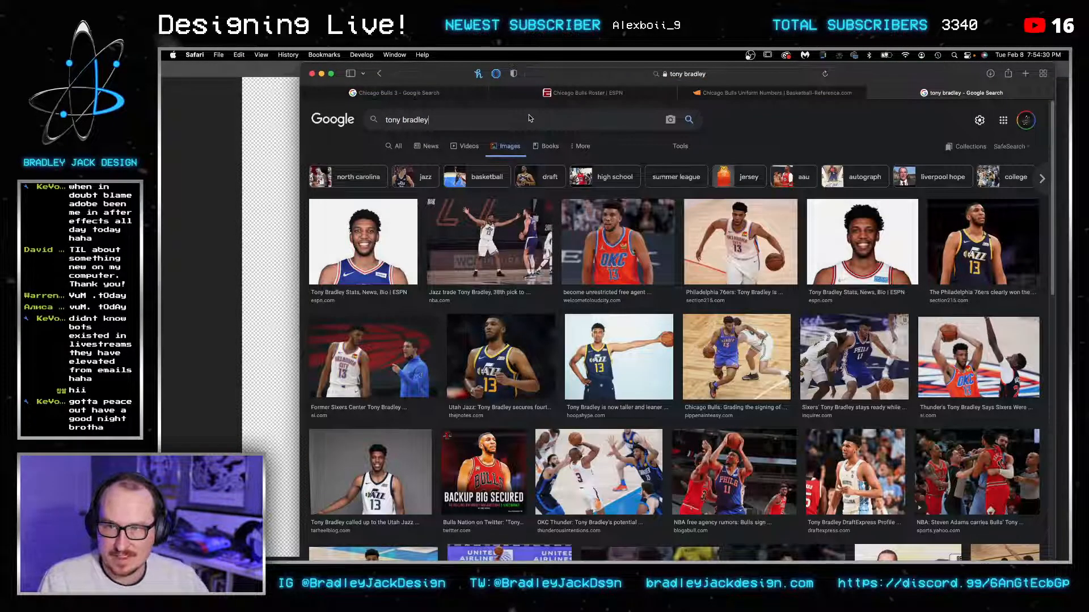
{"action": "key", "text": "Return"}
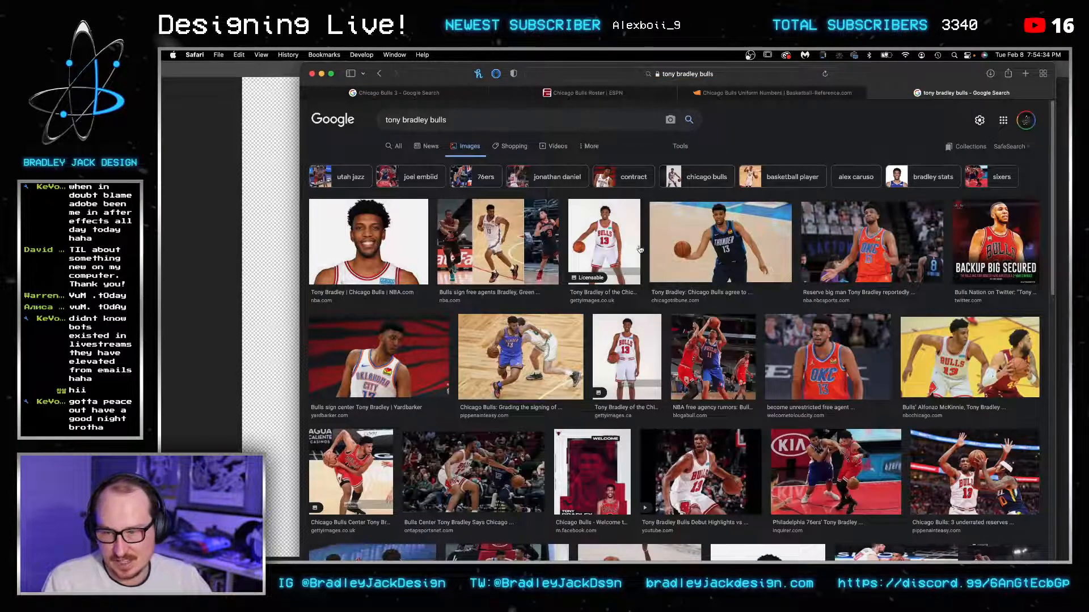
Step: Browse the Tony Bradley Bulls images and preview the KSAT photo of the red number 13 Bulls jersey
{"action": "scroll", "coordinate": [640, 250], "scroll_direction": "down", "scroll_amount": 5}
{"action": "scroll", "coordinate": [658, 248], "scroll_direction": "down", "scroll_amount": 4}
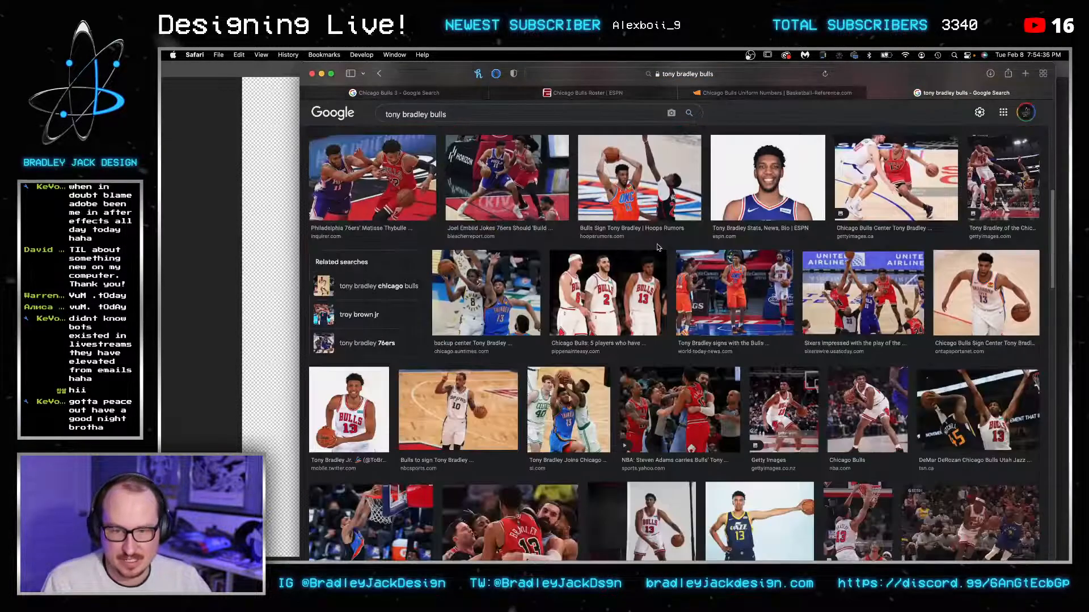
{"action": "scroll", "coordinate": [658, 247], "scroll_direction": "down", "scroll_amount": 5}
{"action": "scroll", "coordinate": [657, 248], "scroll_direction": "down", "scroll_amount": 4}
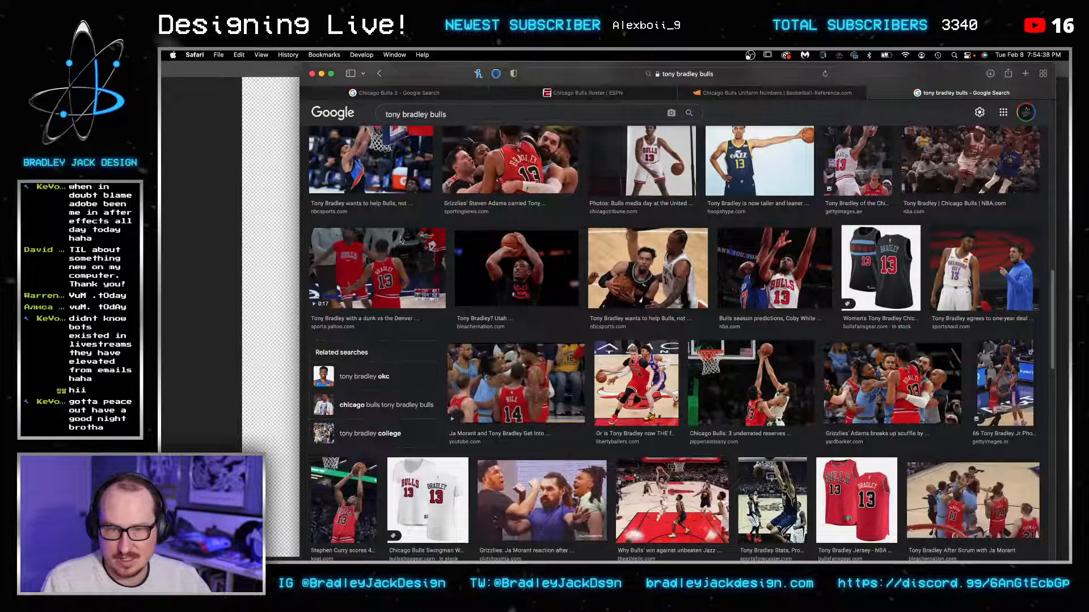
{"action": "scroll", "coordinate": [422, 237], "scroll_direction": "down", "scroll_amount": 4}
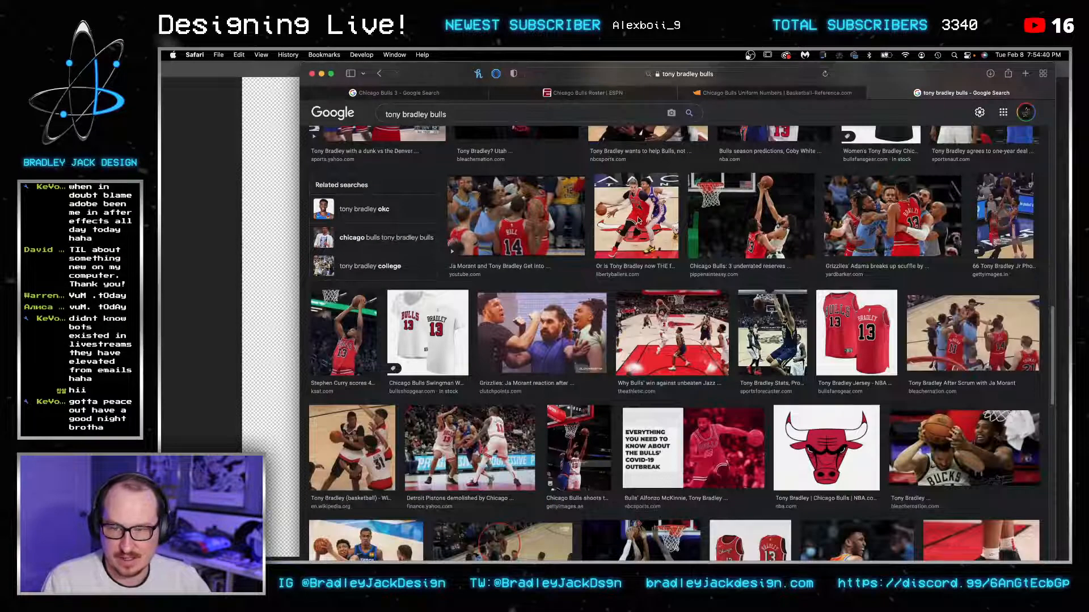
{"action": "left_click", "coordinate": [346, 347]}
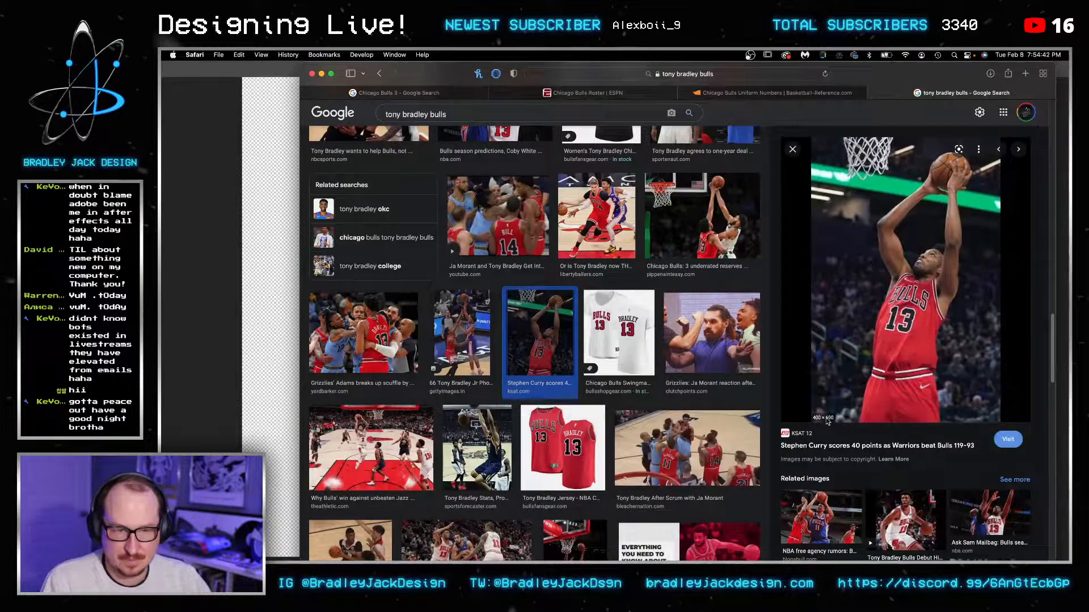
Step: Open the photo's KSAT source article, look through it for the number 13 jersey picture, and close the article
{"action": "left_click", "coordinate": [851, 397]}
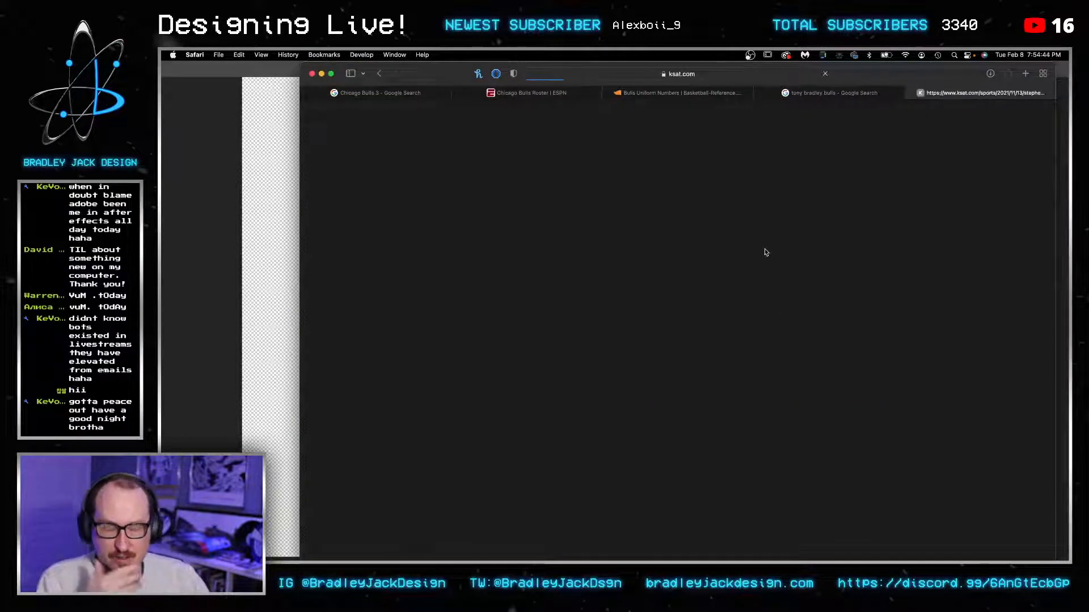
{"action": "scroll", "coordinate": [714, 334], "scroll_direction": "down", "scroll_amount": 8}
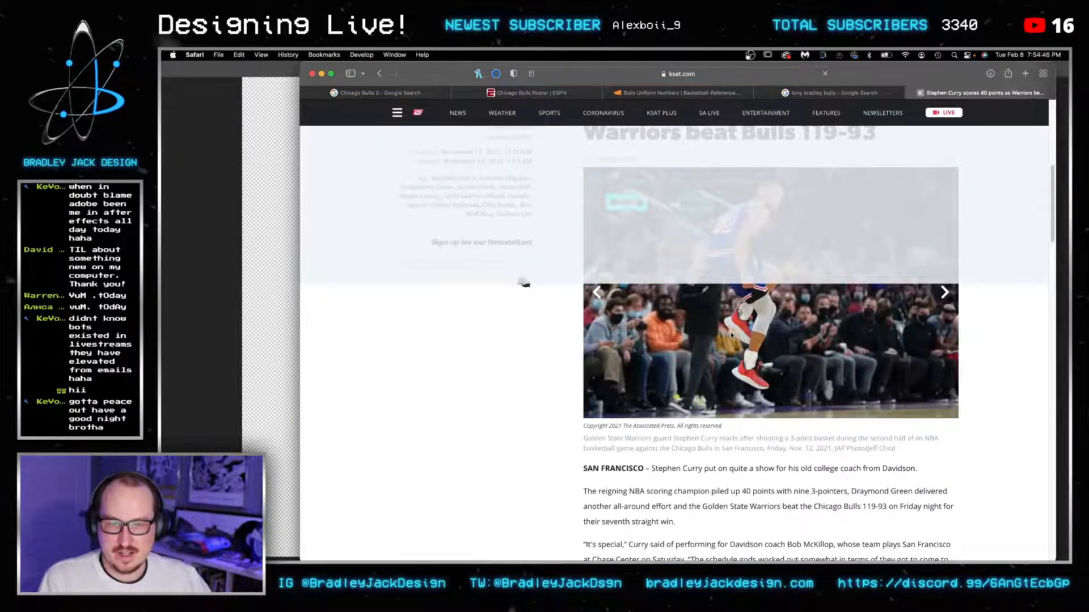
{"action": "scroll", "coordinate": [730, 332], "scroll_direction": "down", "scroll_amount": 15}
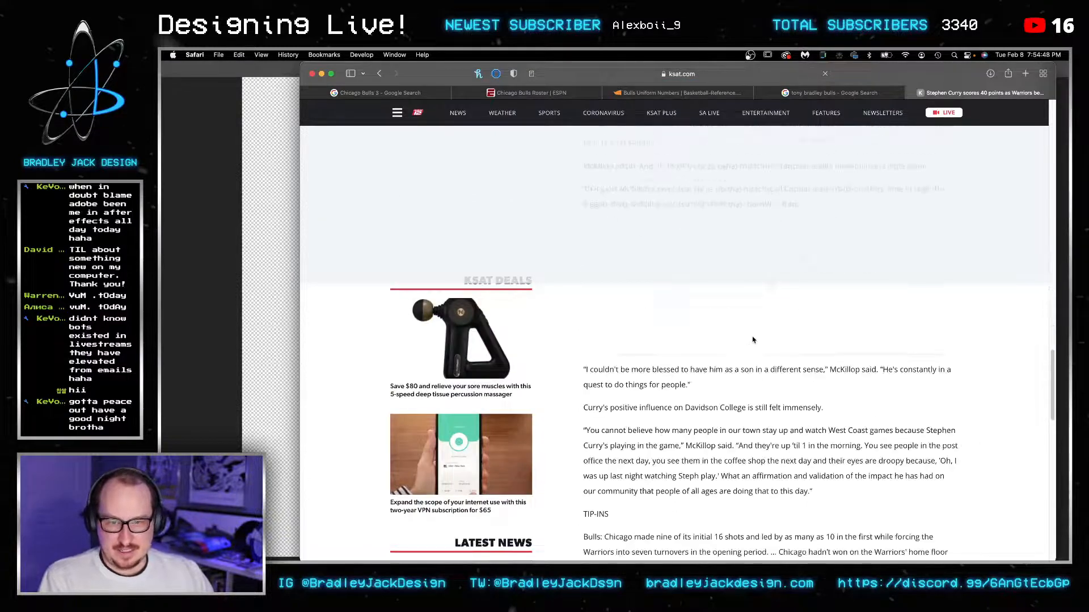
{"action": "scroll", "coordinate": [753, 340], "scroll_direction": "down", "scroll_amount": 12}
{"action": "scroll", "coordinate": [753, 340], "scroll_direction": "up", "scroll_amount": 10}
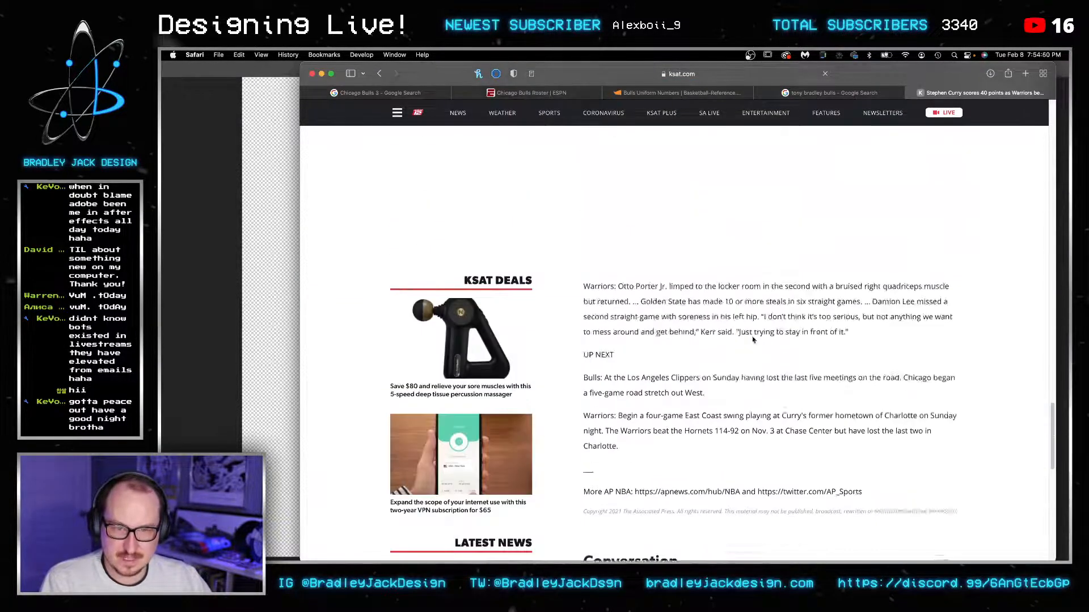
{"action": "scroll", "coordinate": [753, 340], "scroll_direction": "up", "scroll_amount": 15}
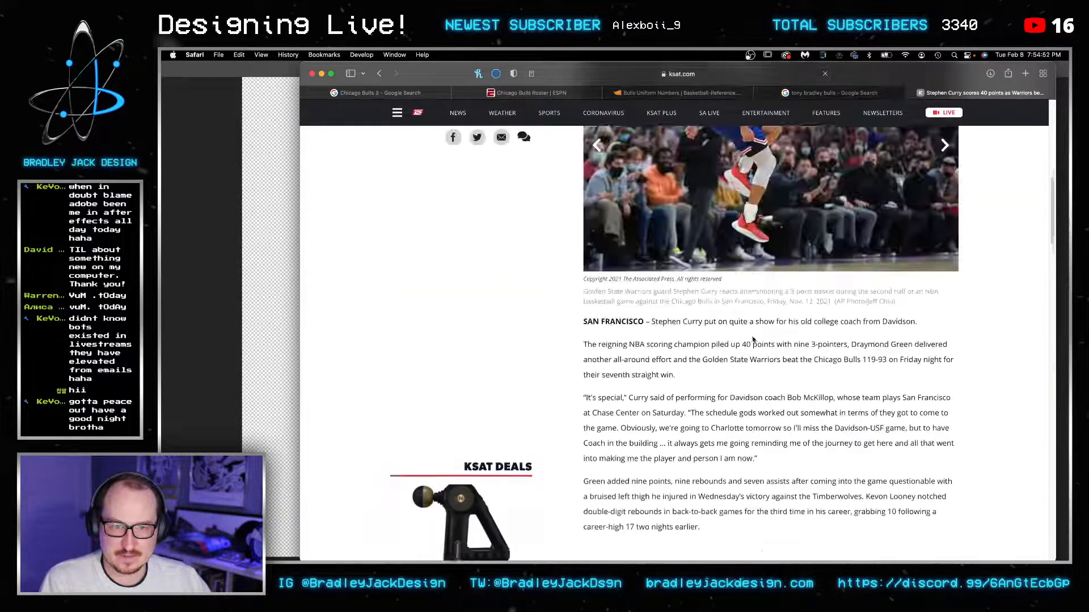
{"action": "scroll", "coordinate": [752, 335], "scroll_direction": "up", "scroll_amount": 10}
{"action": "left_click", "coordinate": [921, 92]}
Step: Open the KSAT photo in its own tab and strip the scaling and trailing parameters from its address to load it full size
{"action": "right_click", "coordinate": [902, 272]}
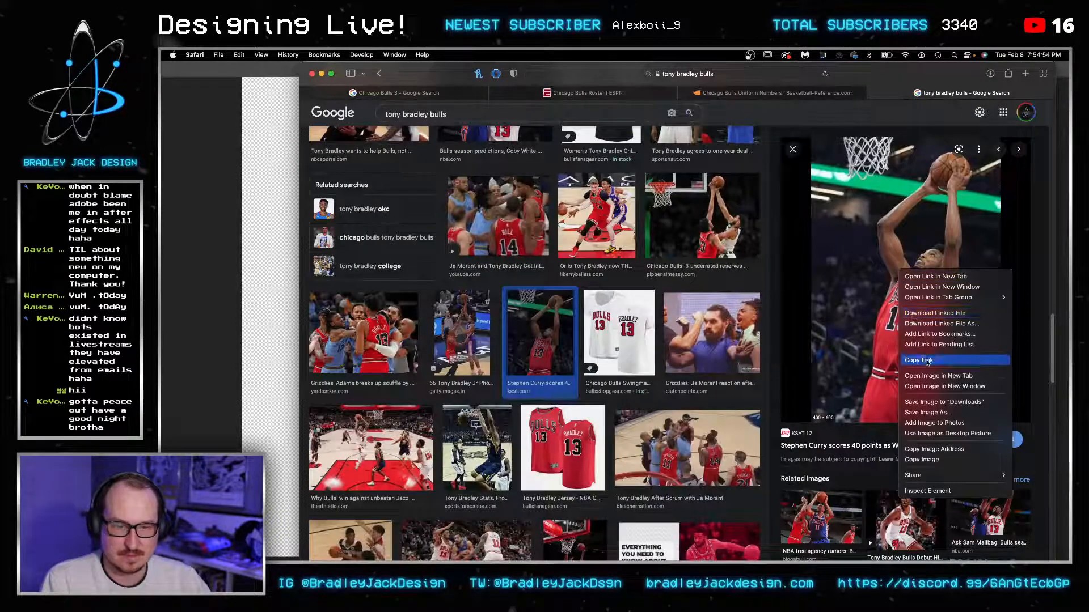
{"action": "left_click", "coordinate": [936, 376]}
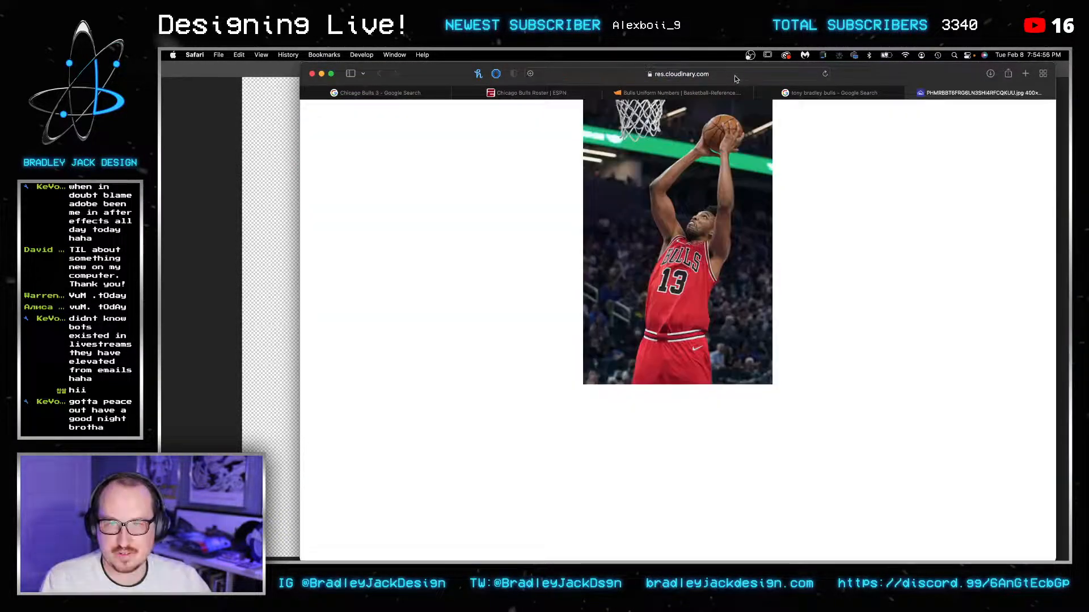
{"action": "left_click", "coordinate": [735, 74]}
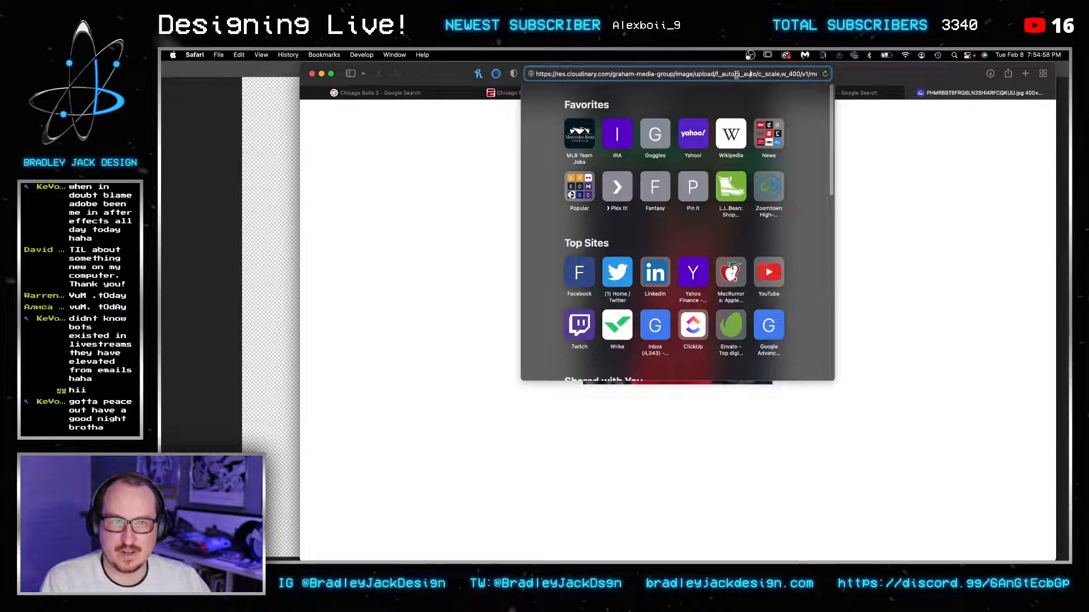
{"action": "left_click_drag", "start_coordinate": [616, 74], "coordinate": [817, 75]}
{"action": "left_click", "coordinate": [775, 75]}
{"action": "key", "text": "BackSpace"}
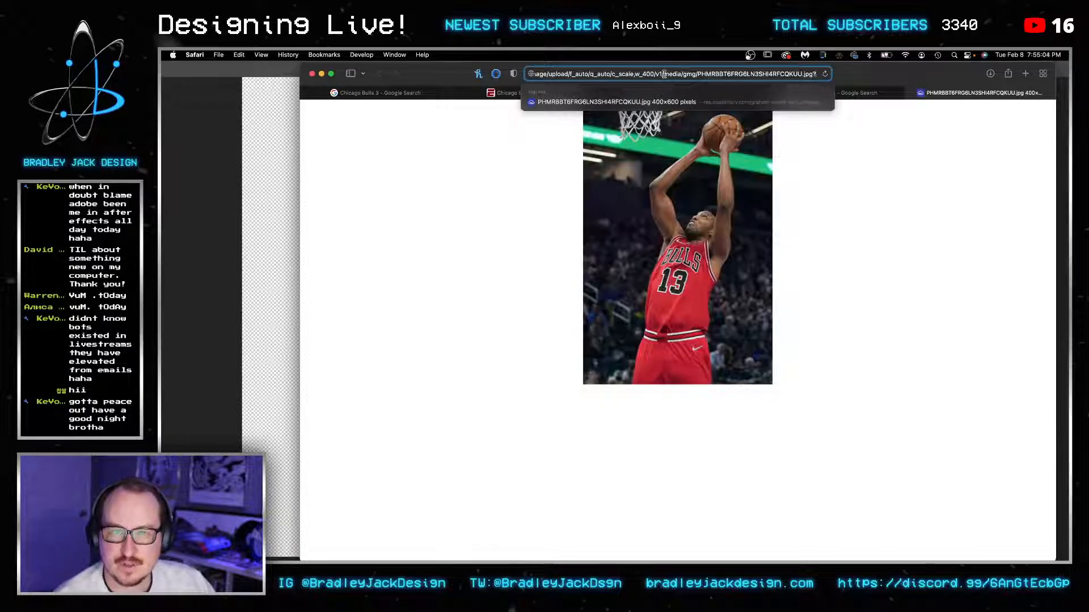
{"action": "left_click_drag", "start_coordinate": [611, 71], "coordinate": [570, 74]}
{"action": "key", "text": "BackSpace"}
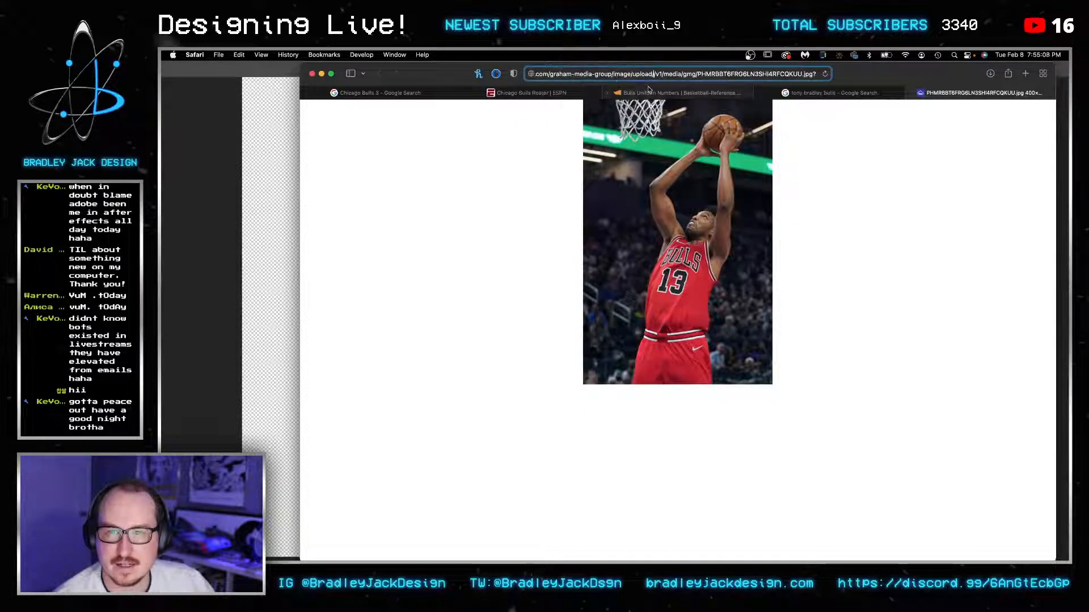
{"action": "key", "text": "BackSpace"}
{"action": "key", "text": "Return"}
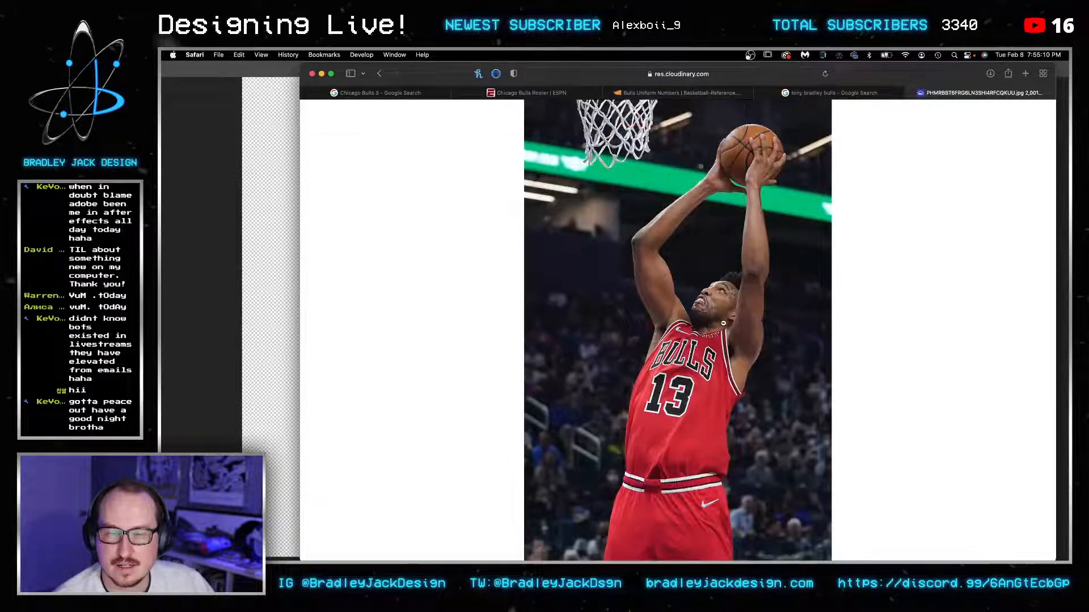
Step: Switch to Photoshop, place the full-size number 13 jersey photo in the player document, and enlarge it to about 179%
{"action": "left_click", "coordinate": [685, 341]}
{"action": "right_click", "coordinate": [685, 340]}
{"action": "left_click", "coordinate": [689, 342]}
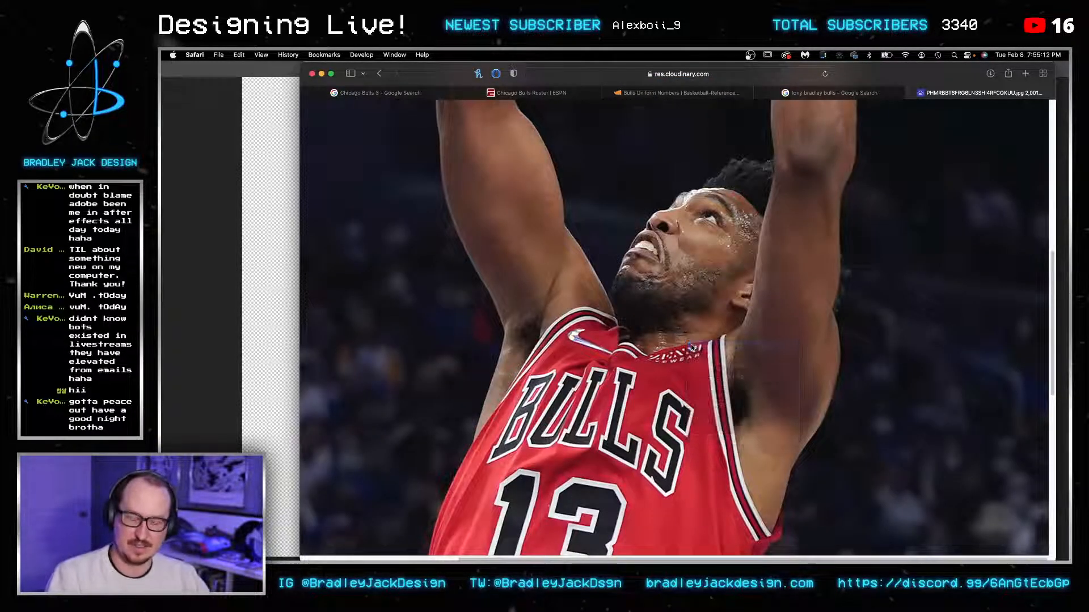
{"action": "key", "text": "super+Tab"}
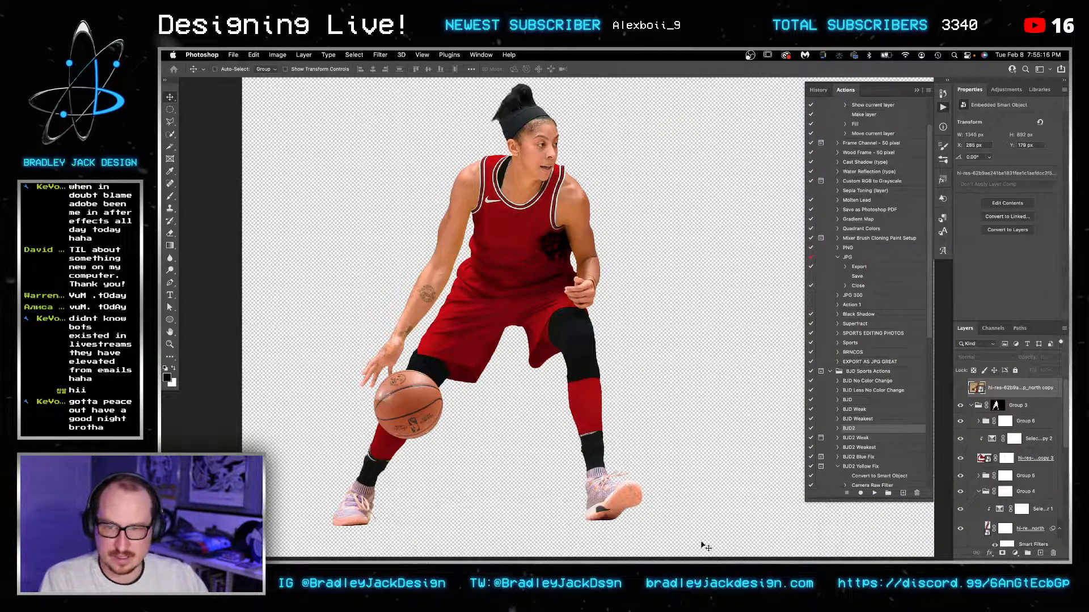
{"action": "left_click", "coordinate": [755, 534]}
{"action": "left_click", "coordinate": [546, 159]}
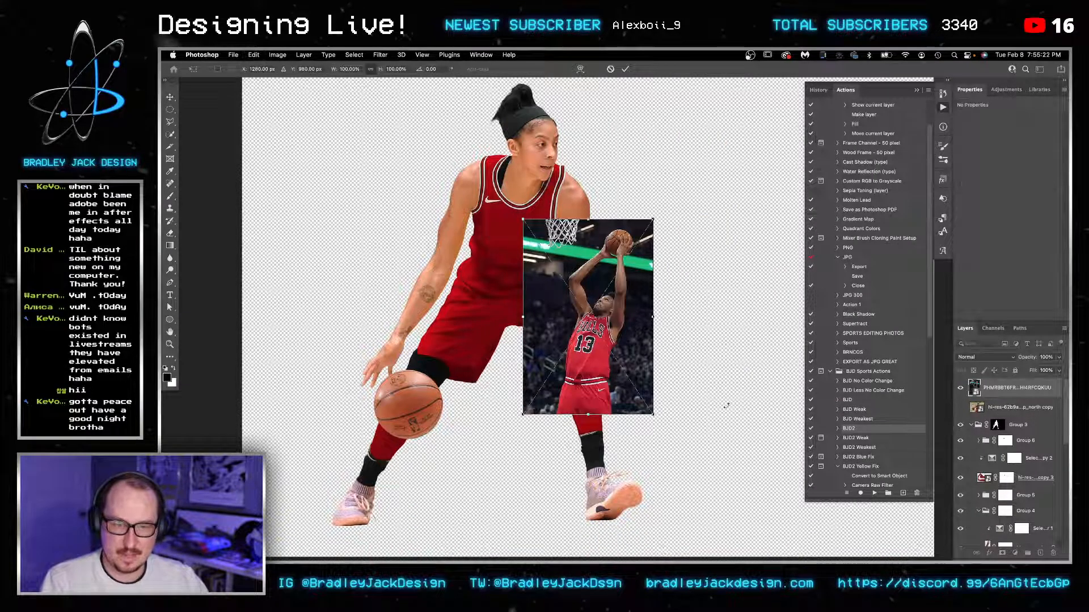
{"action": "left_click_drag", "start_coordinate": [658, 414], "coordinate": [730, 467]}
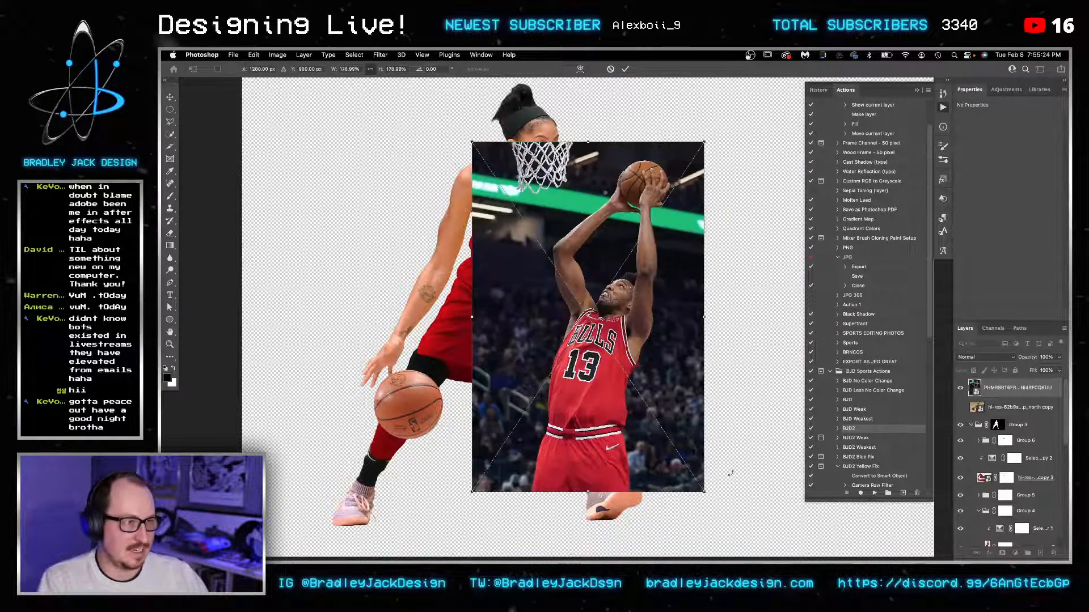
{"action": "key", "text": "Return"}
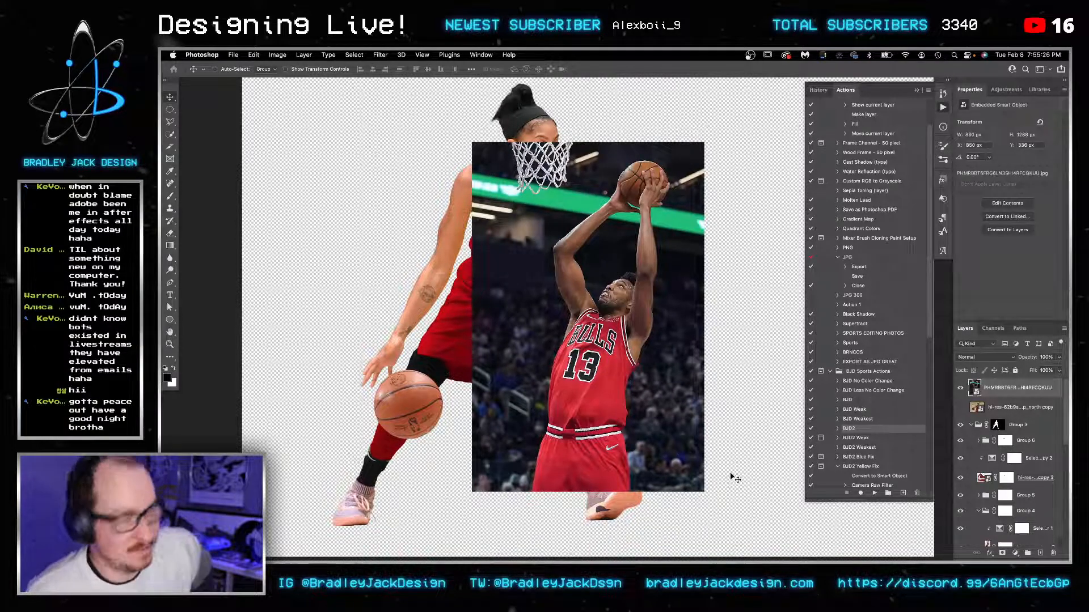
Step: Outline the 3 of the jersey's number 13 with the Polygonal Lasso and mask the photo layer to that selection
{"action": "key", "text": "z"}
{"action": "left_click", "coordinate": [606, 365]}
{"action": "left_click", "coordinate": [604, 364]}
{"action": "left_click", "coordinate": [604, 364]}
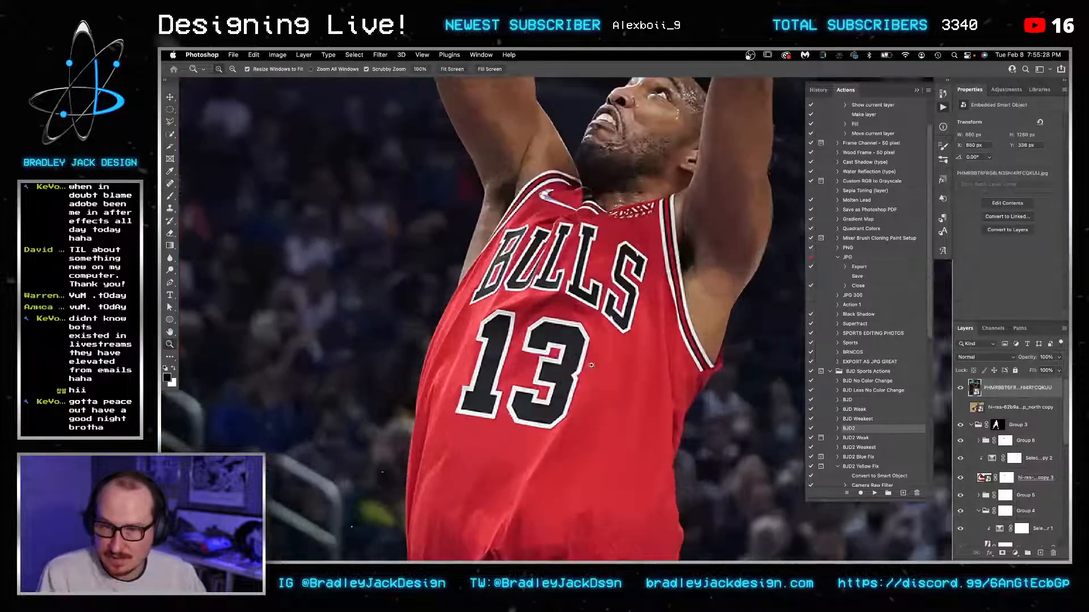
{"action": "left_click", "coordinate": [605, 364]}
{"action": "key", "text": "l"}
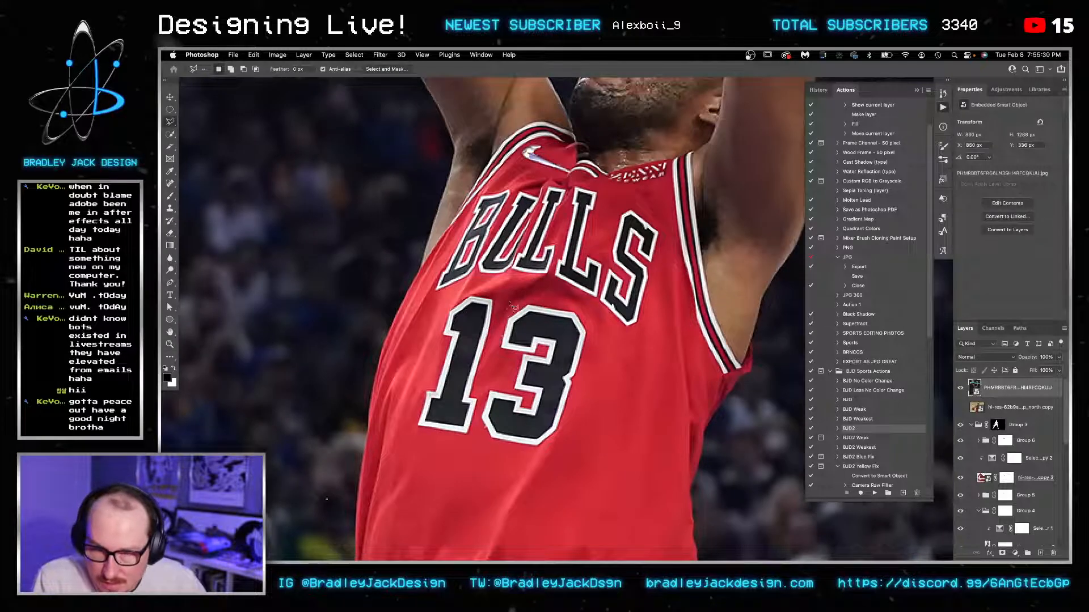
{"action": "left_click", "coordinate": [508, 382]}
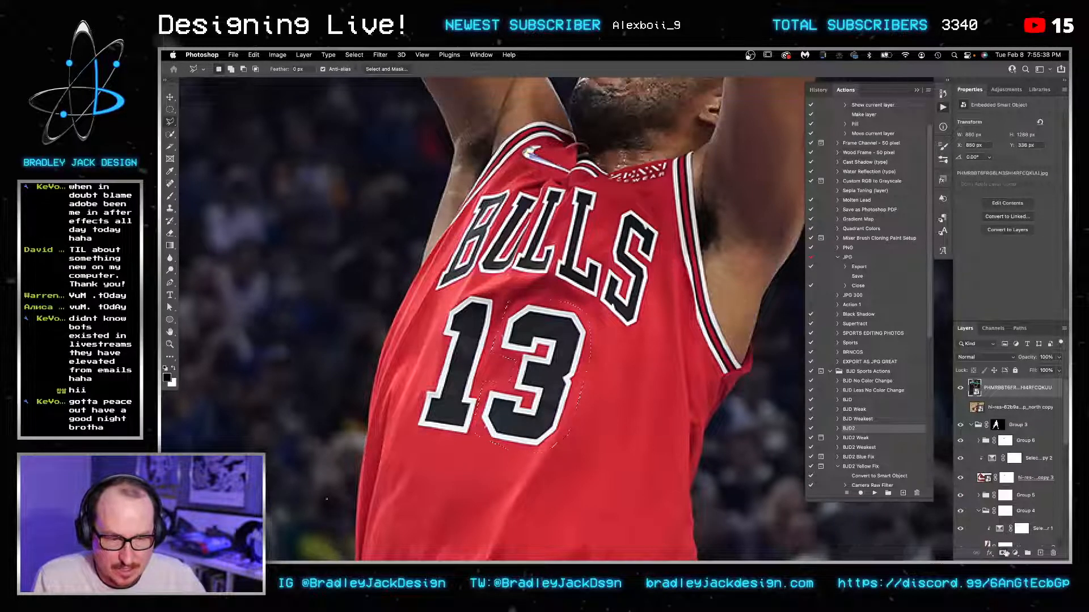
{"action": "left_click", "coordinate": [1002, 553]}
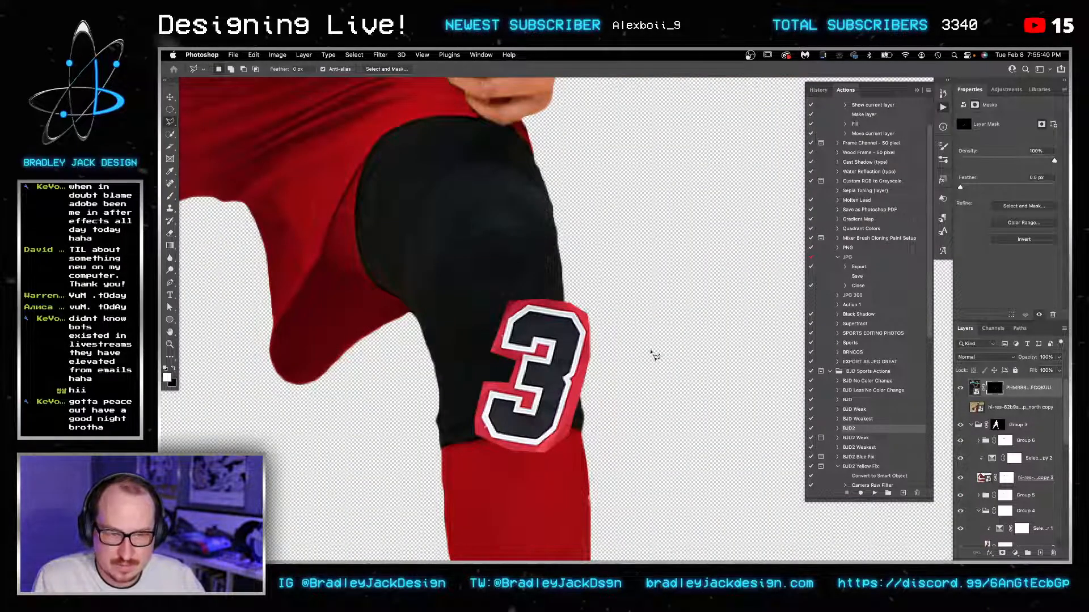
Step: Convert the masked number 3 photo layer to a Smart Object
{"action": "scroll", "coordinate": [627, 348], "scroll_direction": "down", "scroll_amount": 2}
{"action": "scroll", "coordinate": [627, 347], "scroll_direction": "down", "scroll_amount": 3}
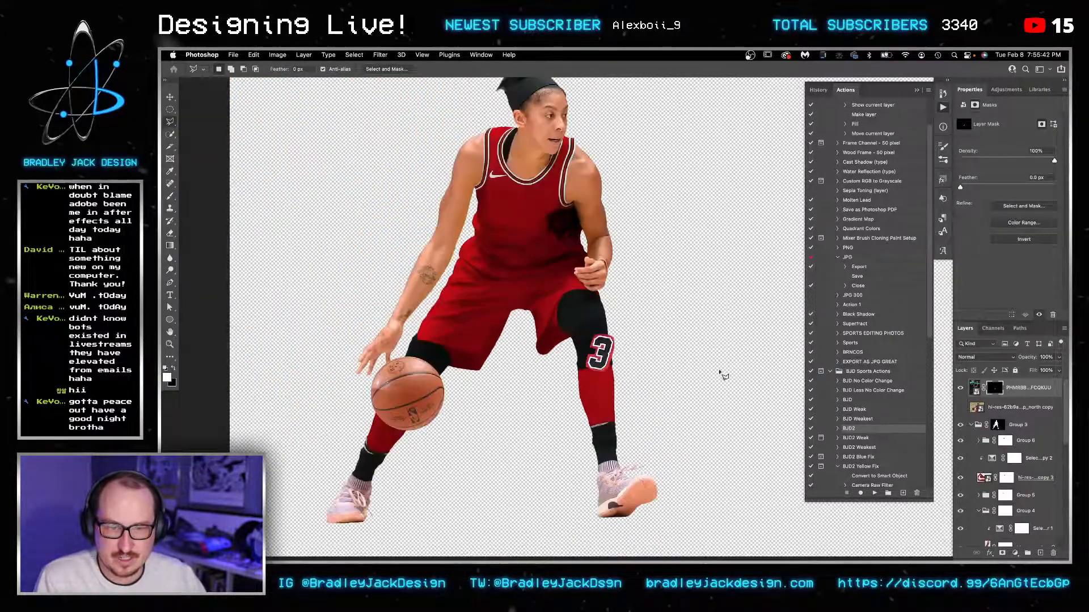
{"action": "key", "text": "v"}
{"action": "left_click", "coordinate": [1012, 389]}
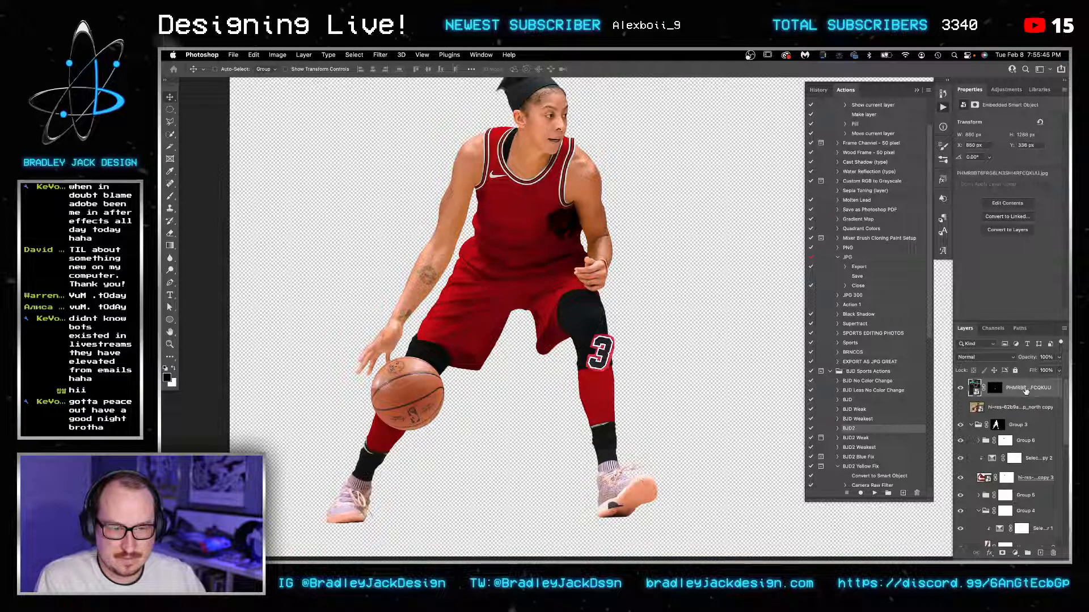
{"action": "right_click", "coordinate": [1026, 391]}
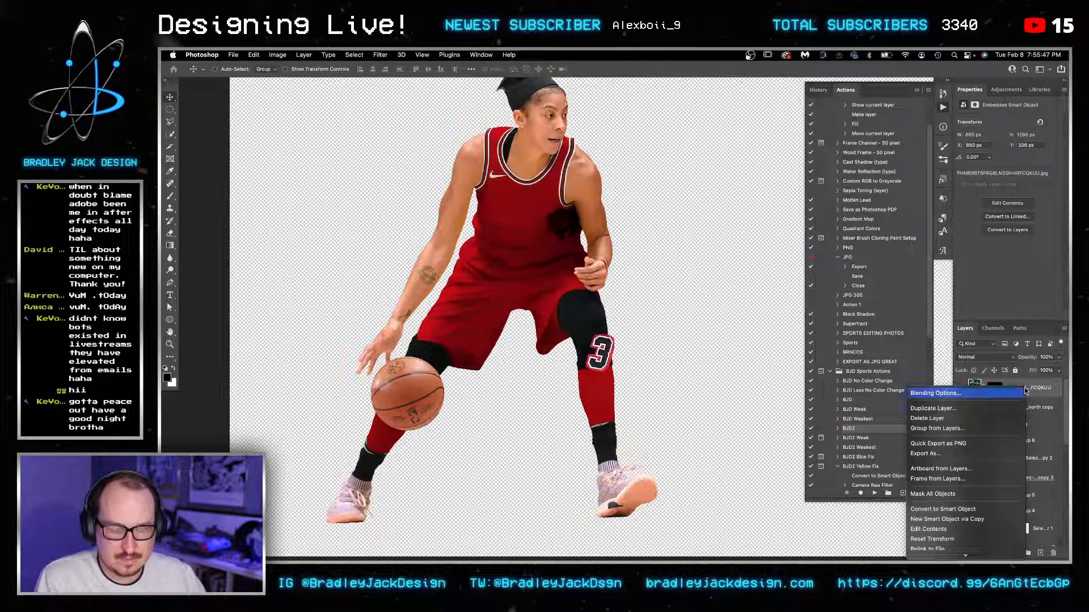
{"action": "left_click", "coordinate": [985, 510]}
Step: Move the 3 from the player's leg onto the front of the jersey, then resize, rotate and skew it to fit the torso
{"action": "key", "text": "super+t"}
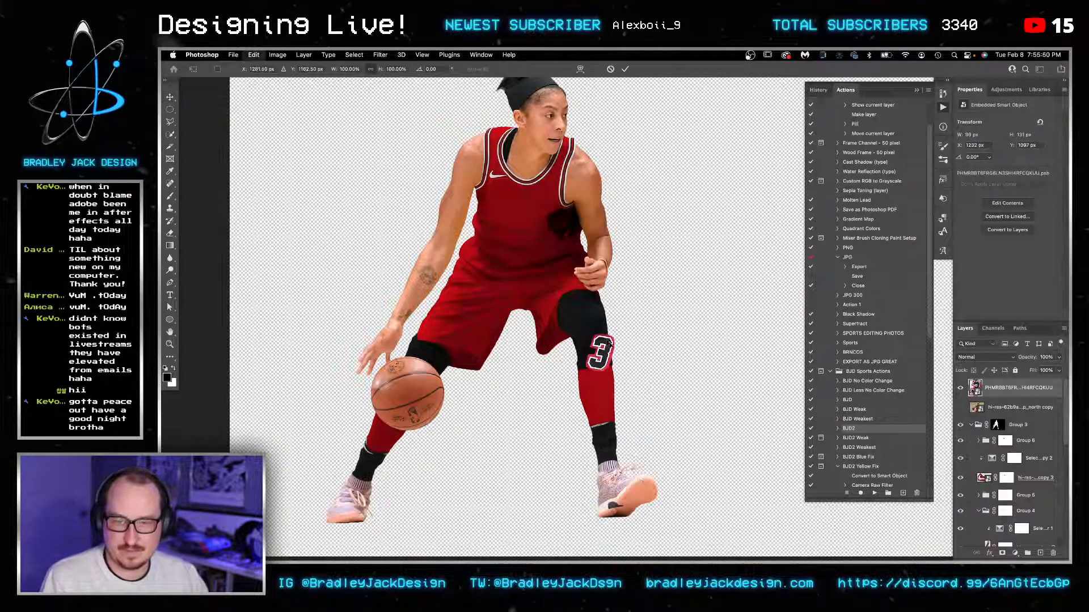
{"action": "left_click_drag", "start_coordinate": [618, 327], "coordinate": [491, 211]}
{"action": "key", "text": "Return"}
{"action": "key", "text": "super+t"}
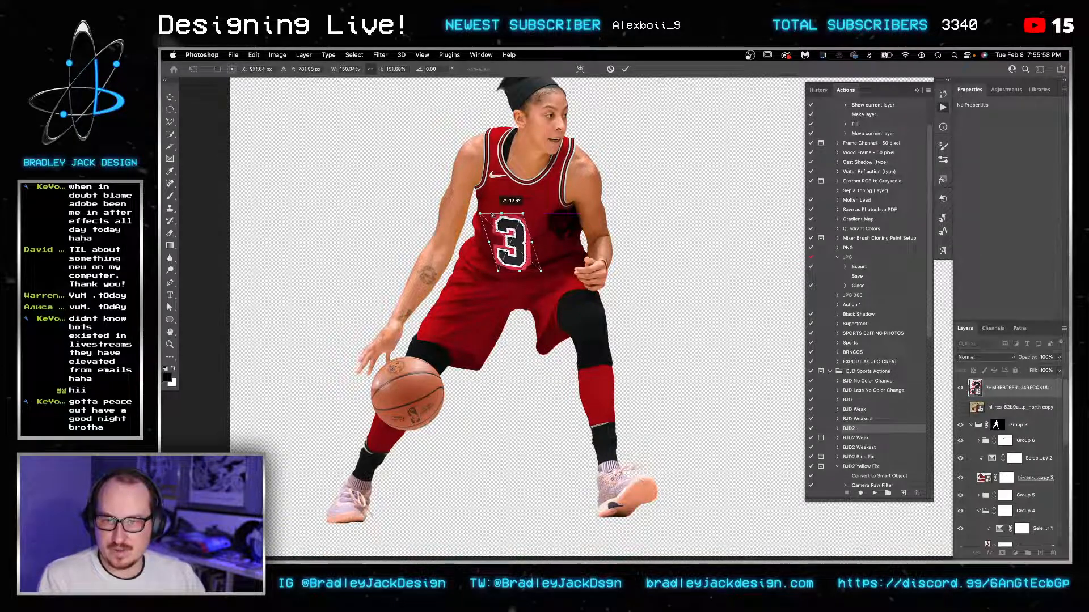
{"action": "left_click_drag", "start_coordinate": [567, 247], "coordinate": [521, 206]}
{"action": "left_click_drag", "start_coordinate": [506, 275], "coordinate": [502, 272]}
{"action": "left_click_drag", "start_coordinate": [522, 207], "coordinate": [520, 217]}
{"action": "left_click_drag", "start_coordinate": [513, 244], "coordinate": [545, 257]}
{"action": "key", "text": "Return"}
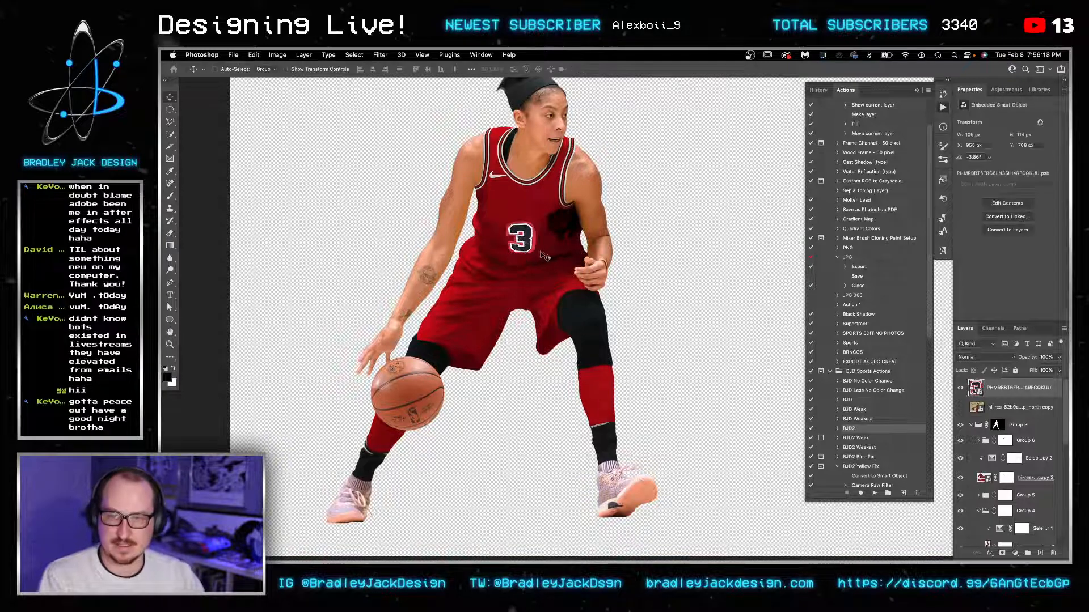
Step: Bring the original yellow-uniform player layer, Layer 0, to the top of the layer stack and put the number 3 layer above it
{"action": "scroll", "coordinate": [545, 256], "scroll_direction": "up", "scroll_amount": 2}
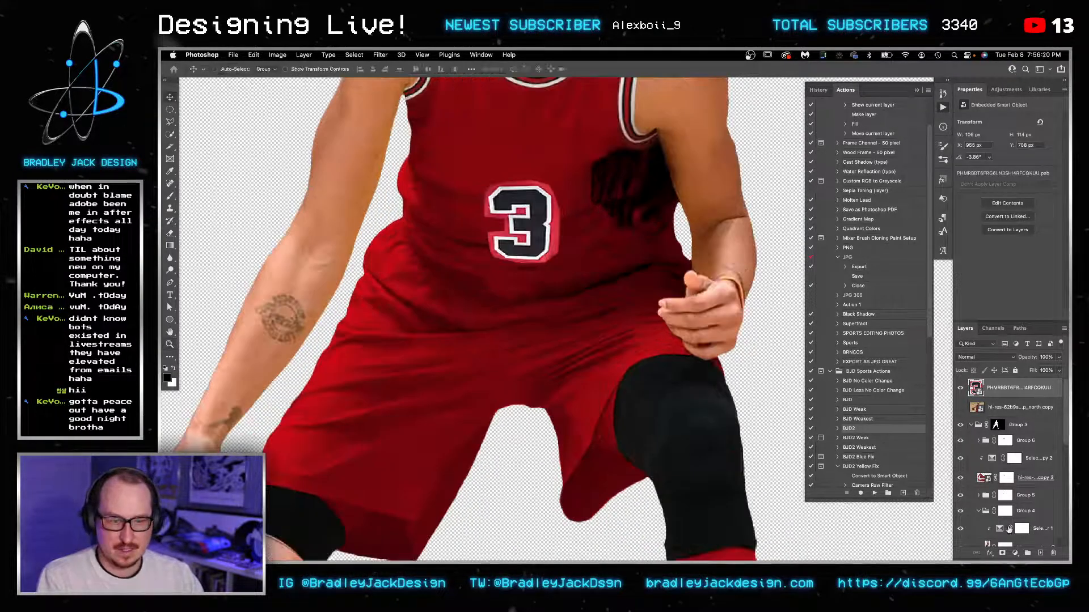
{"action": "scroll", "coordinate": [1009, 529], "scroll_direction": "down", "scroll_amount": 5}
{"action": "left_click", "coordinate": [1018, 537]}
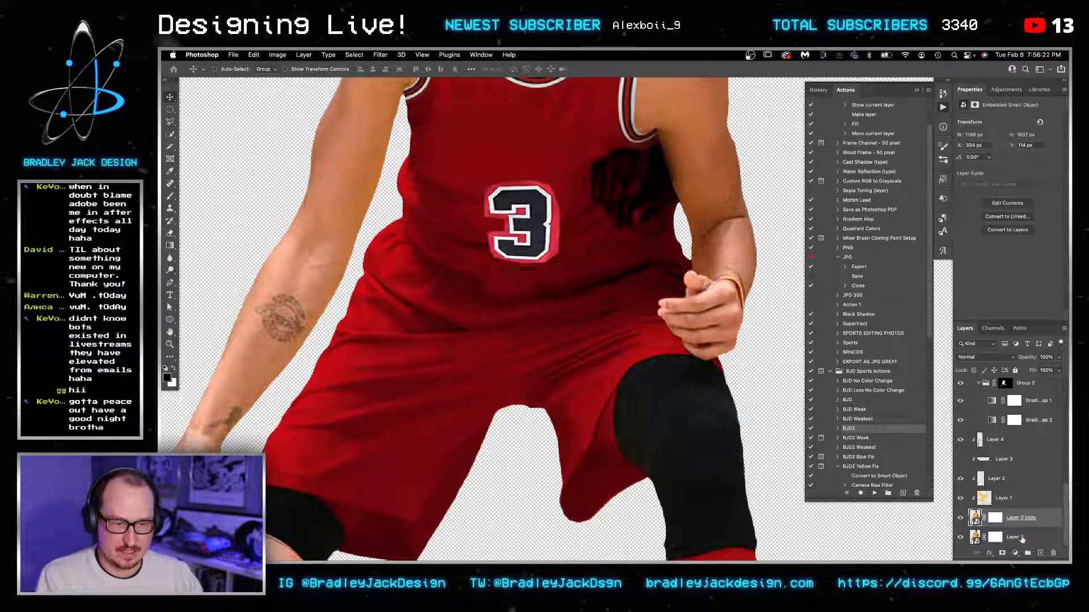
{"action": "left_click", "coordinate": [1022, 538]}
{"action": "key", "text": "super+shift+]"}
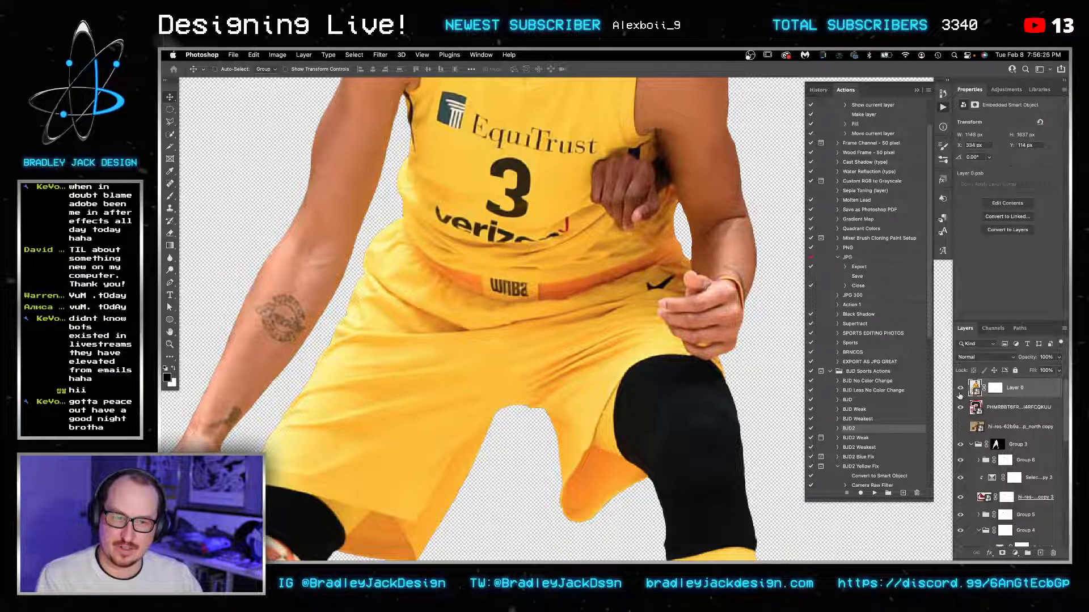
{"action": "left_click", "coordinate": [1015, 407]}
{"action": "key", "text": "super+shift+]"}
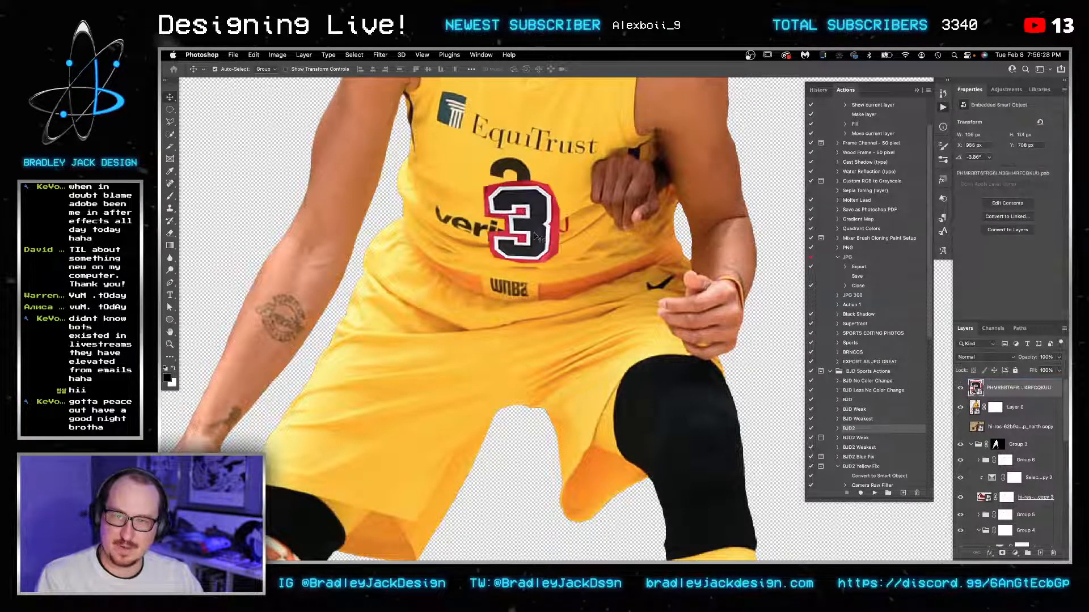
Step: Free Transform the cut-out 3 to match the slant and proportions of the yellow jersey's 3, and place it over that number
{"action": "key", "text": "super+t"}
{"action": "left_click_drag", "start_coordinate": [536, 235], "coordinate": [566, 233]}
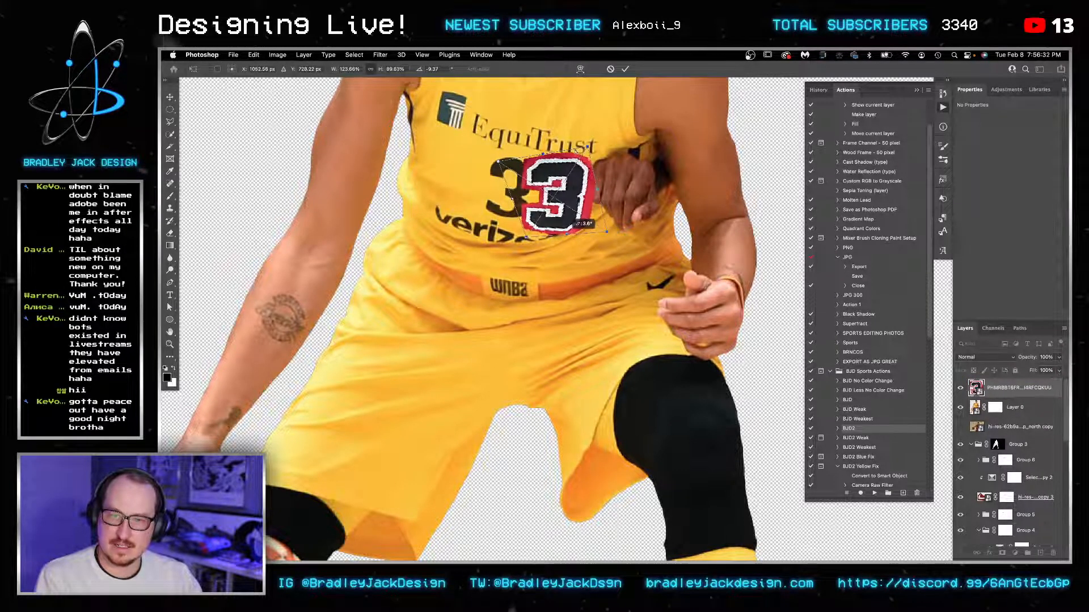
{"action": "left_click_drag", "start_coordinate": [588, 148], "coordinate": [593, 158]}
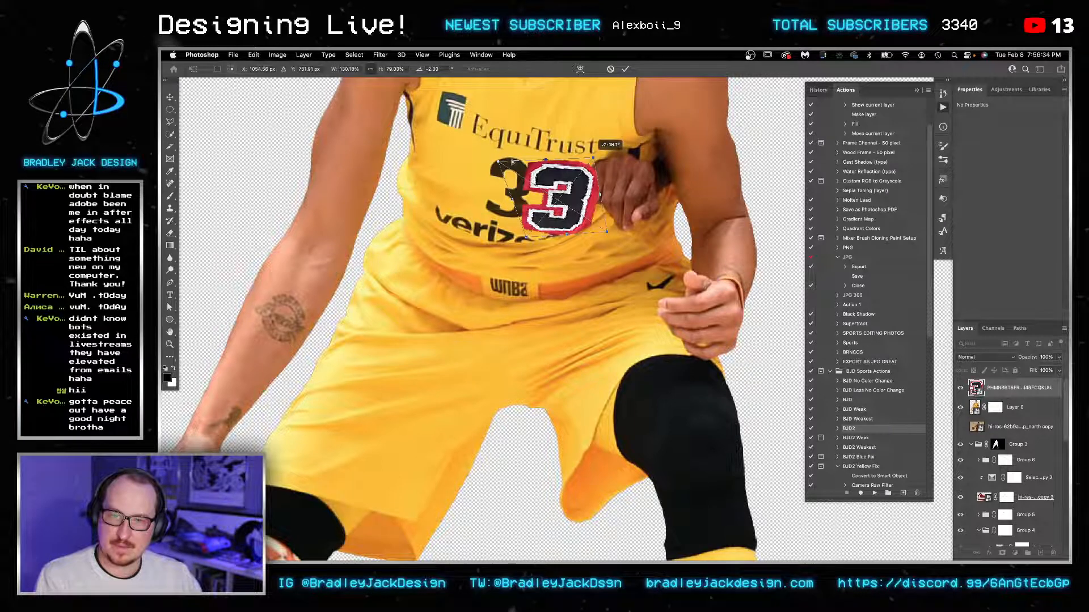
{"action": "left_click_drag", "start_coordinate": [499, 161], "coordinate": [507, 159]}
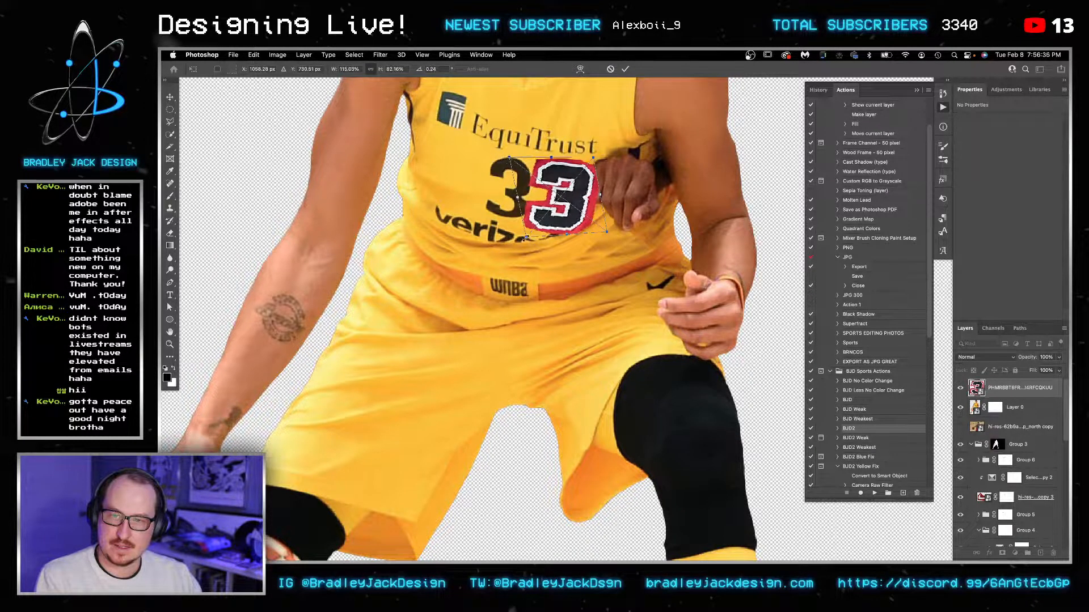
{"action": "left_click_drag", "start_coordinate": [526, 238], "coordinate": [533, 238]}
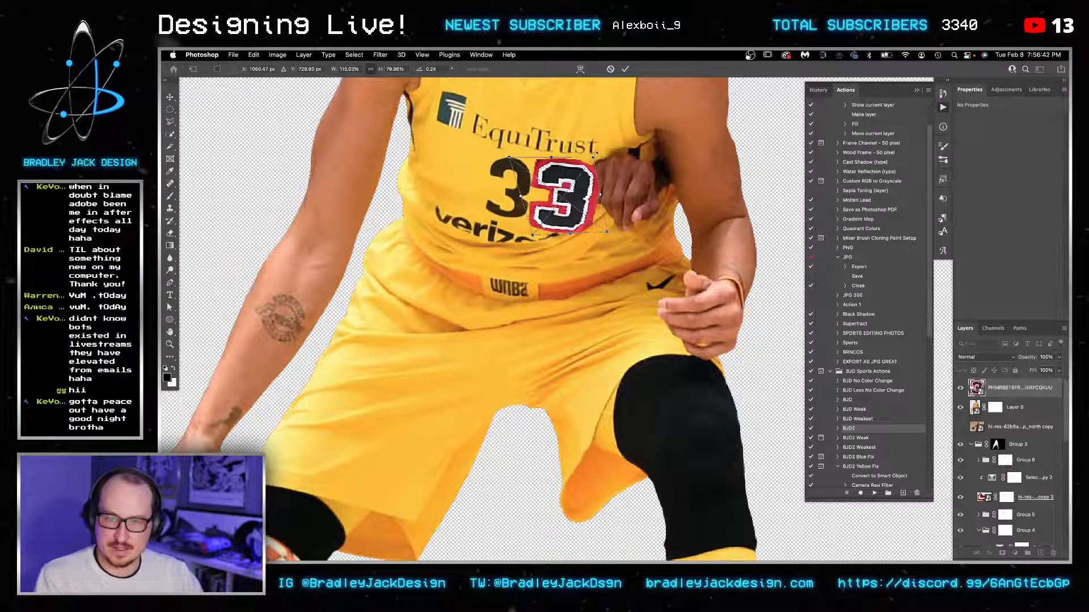
{"action": "key", "text": "Return"}
{"action": "mouse_move", "coordinate": [579, 201]}
{"action": "left_mouse_down"}
{"action": "mouse_move", "coordinate": [523, 194]}
{"action": "mouse_move", "coordinate": [576, 213]}
{"action": "left_mouse_up"}
Step: Hide Layer 0 and nudge the 3 down slightly on the red jersey
{"action": "left_click", "coordinate": [960, 407]}
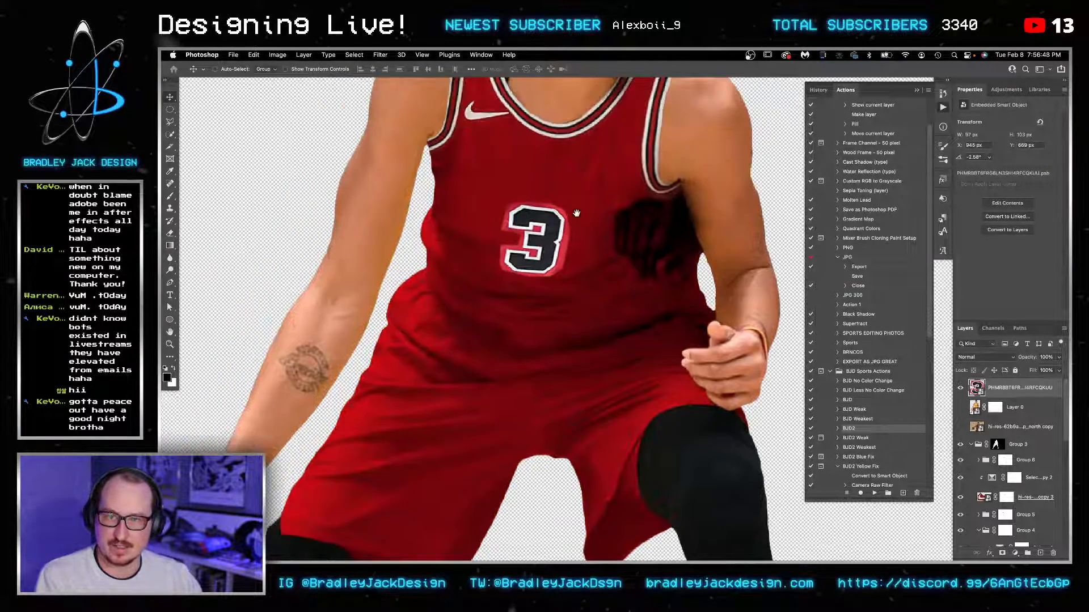
{"action": "key", "text": "shift+Down"}
{"action": "key", "text": "shift+Down"}
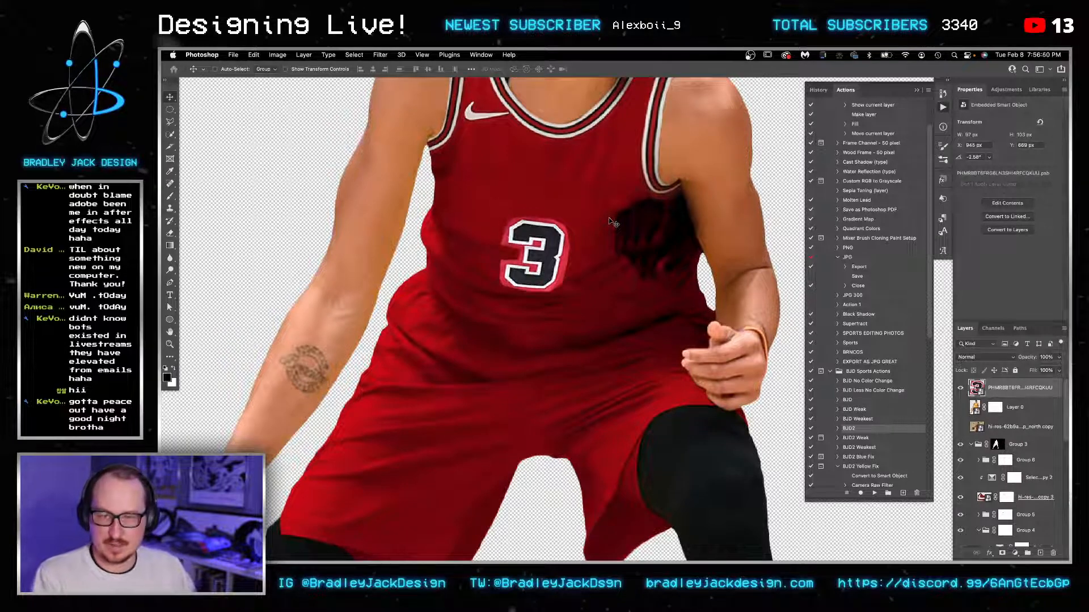
{"action": "key", "text": "Down"}
{"action": "key", "text": "Down"}
{"action": "key", "text": "Down"}
{"action": "key", "text": "Down"}
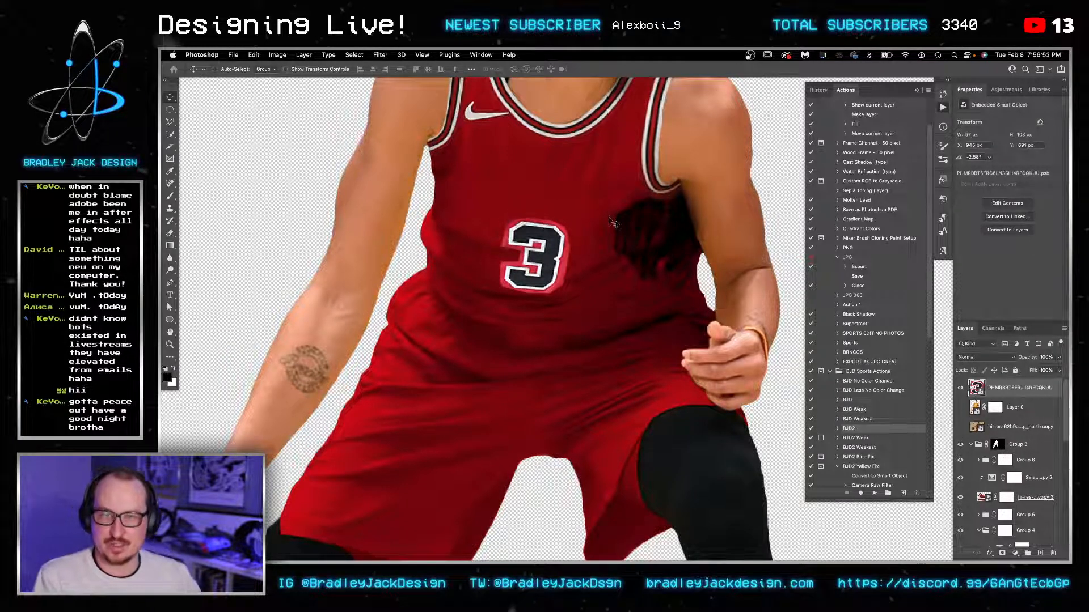
Step: Switch to Safari, close the number 13 jersey photo, and enter "Demar Derozen bulls" in the bookmarked Google Advanced Image Search
{"action": "left_click", "coordinate": [476, 530]}
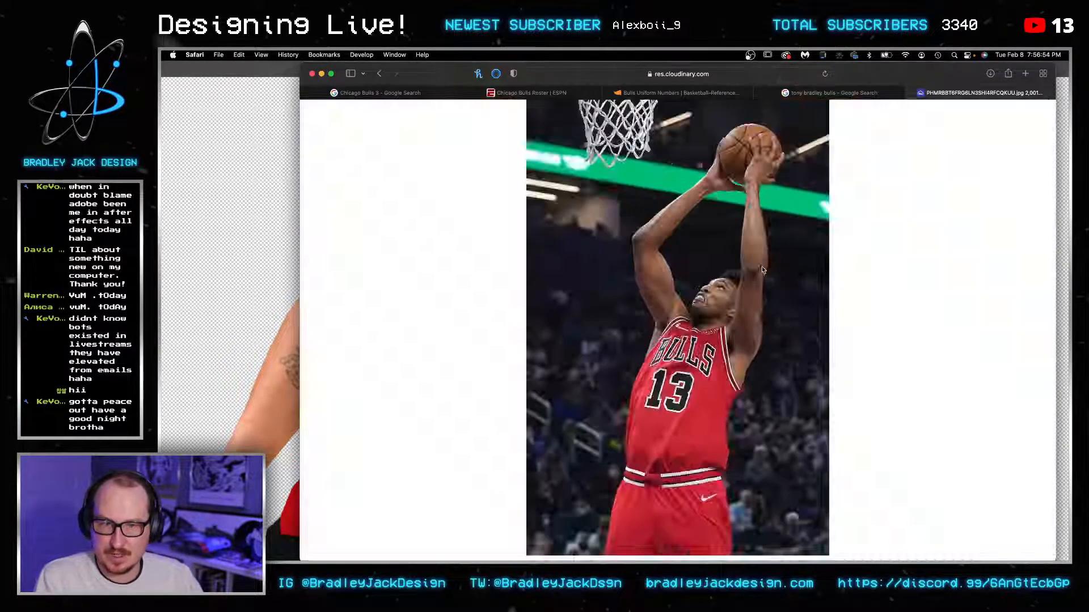
{"action": "key", "text": "super+w"}
{"action": "scroll", "coordinate": [595, 191], "scroll_direction": "up", "scroll_amount": 10}
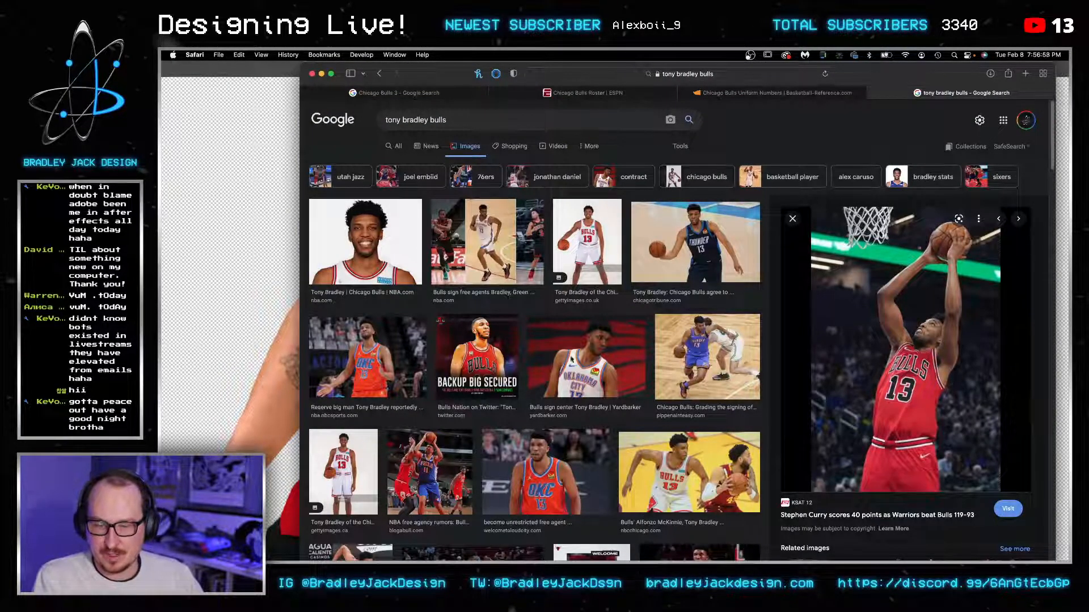
{"action": "left_click", "coordinate": [471, 120]}
{"action": "left_click", "coordinate": [321, 55]}
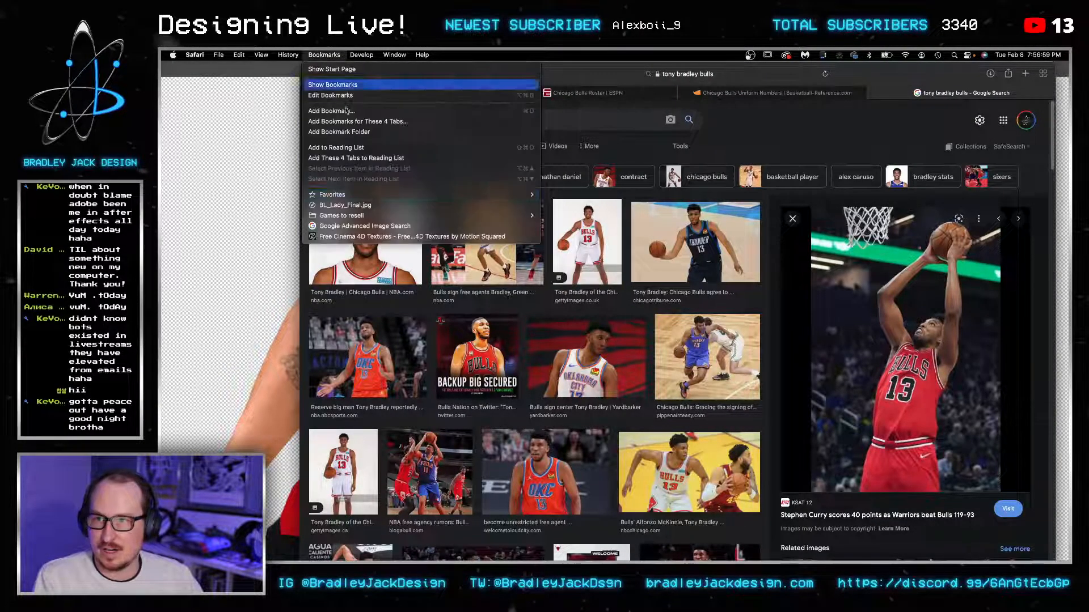
{"action": "left_click", "coordinate": [363, 226]}
{"action": "type", "text": "Da"}
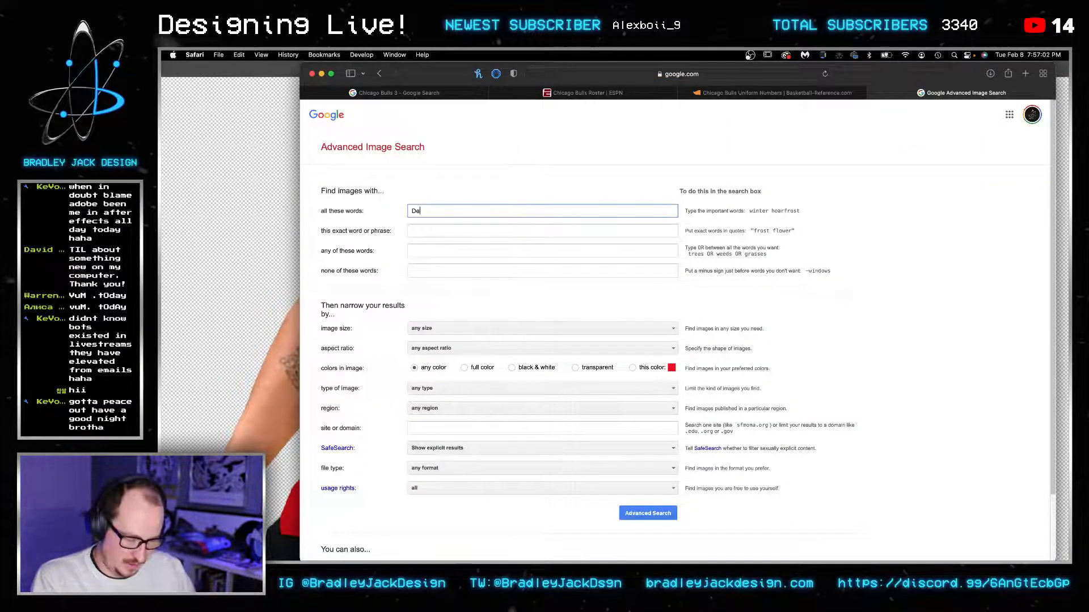
{"action": "type", "text": "mar Deroz"}
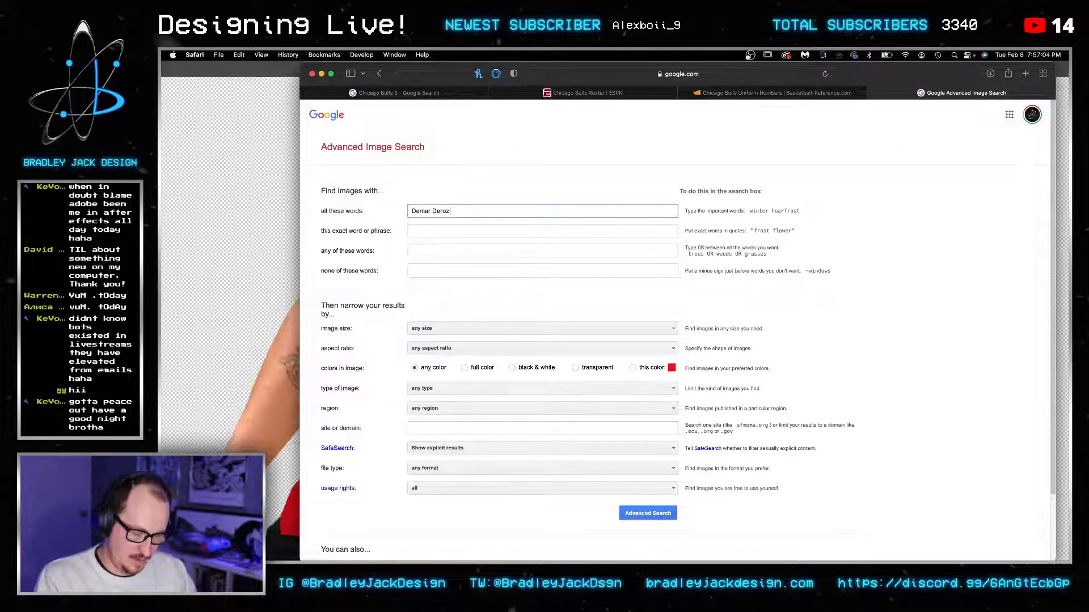
{"action": "type", "text": "en bulls"}
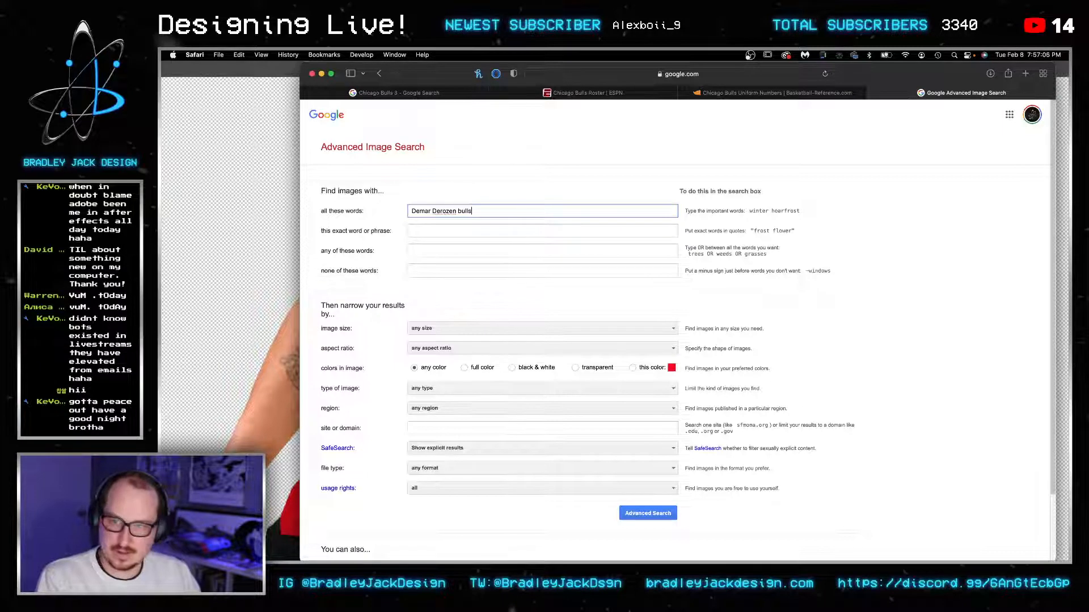
Step: Limit the image size to larger than 6 MP and run the advanced image search
{"action": "key", "text": "super+a"}
{"action": "left_click", "coordinate": [502, 344]}
{"action": "left_click", "coordinate": [501, 333]}
{"action": "left_click", "coordinate": [501, 332]}
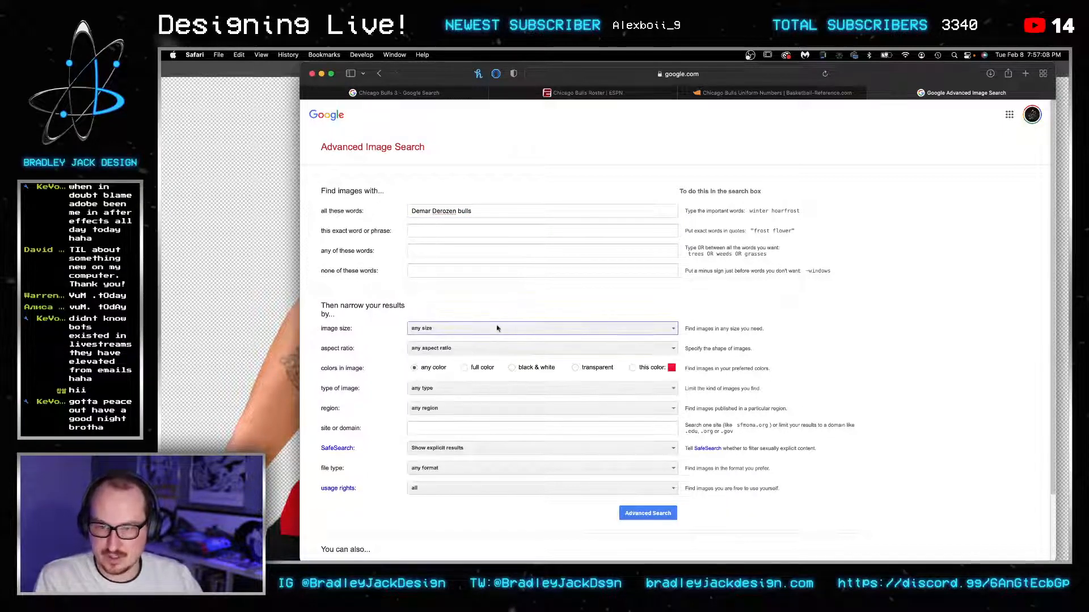
{"action": "left_click", "coordinate": [497, 328]}
{"action": "scroll", "coordinate": [503, 406], "scroll_direction": "down", "scroll_amount": 3}
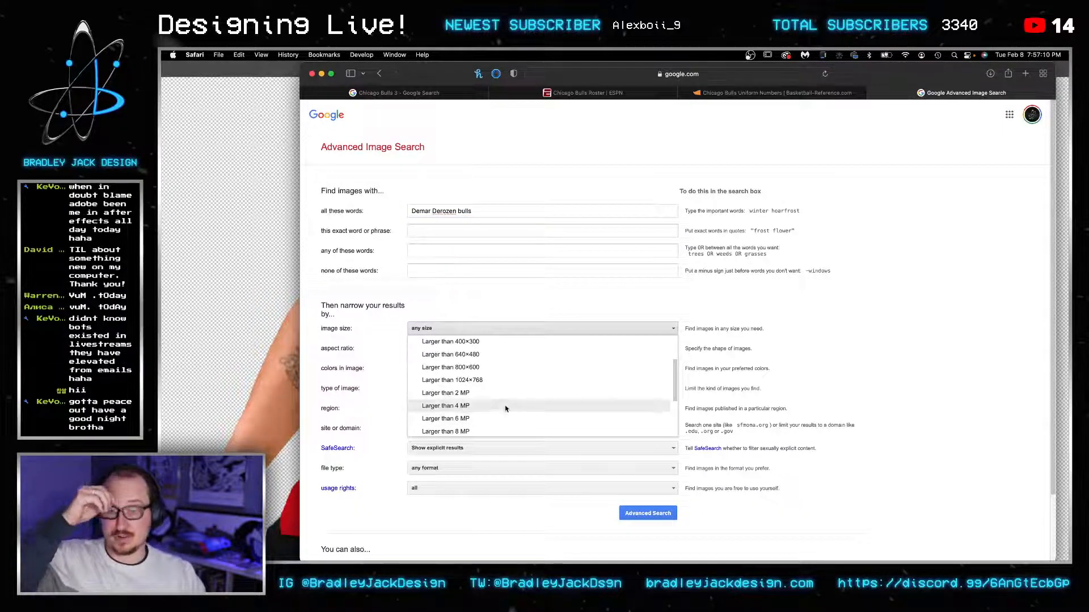
{"action": "left_click", "coordinate": [505, 406]}
{"action": "left_click", "coordinate": [449, 331]}
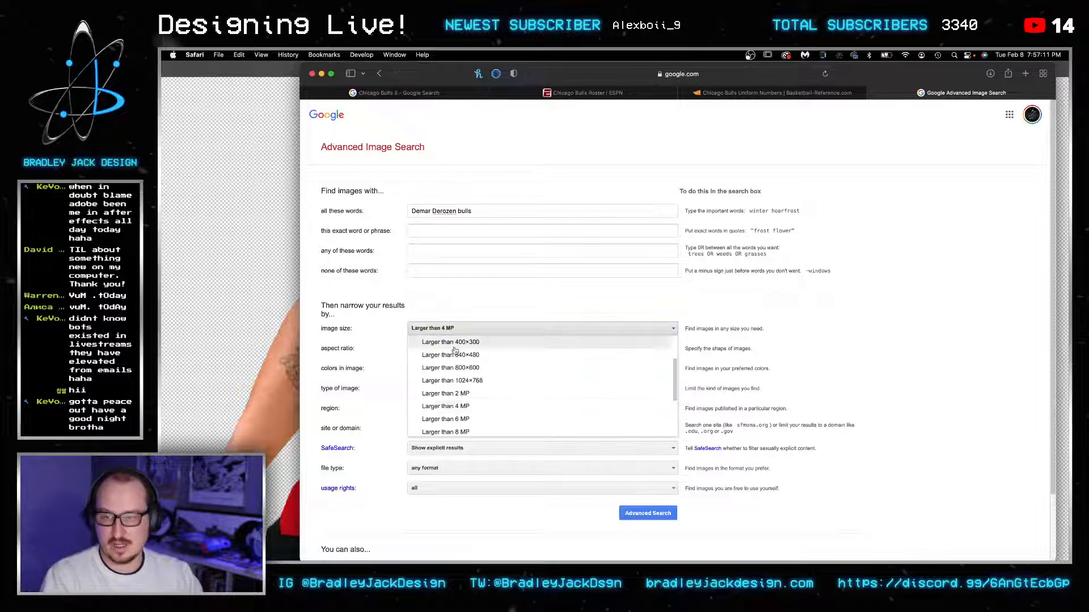
{"action": "left_click", "coordinate": [486, 410]}
{"action": "left_click", "coordinate": [469, 329]}
{"action": "left_click", "coordinate": [446, 404]}
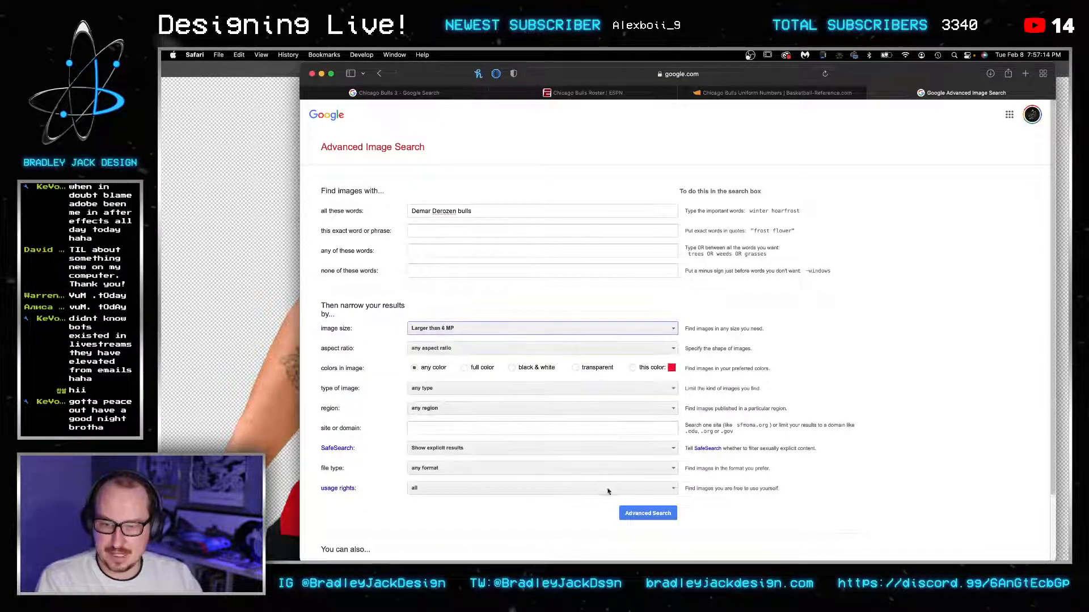
{"action": "left_click", "coordinate": [648, 513]}
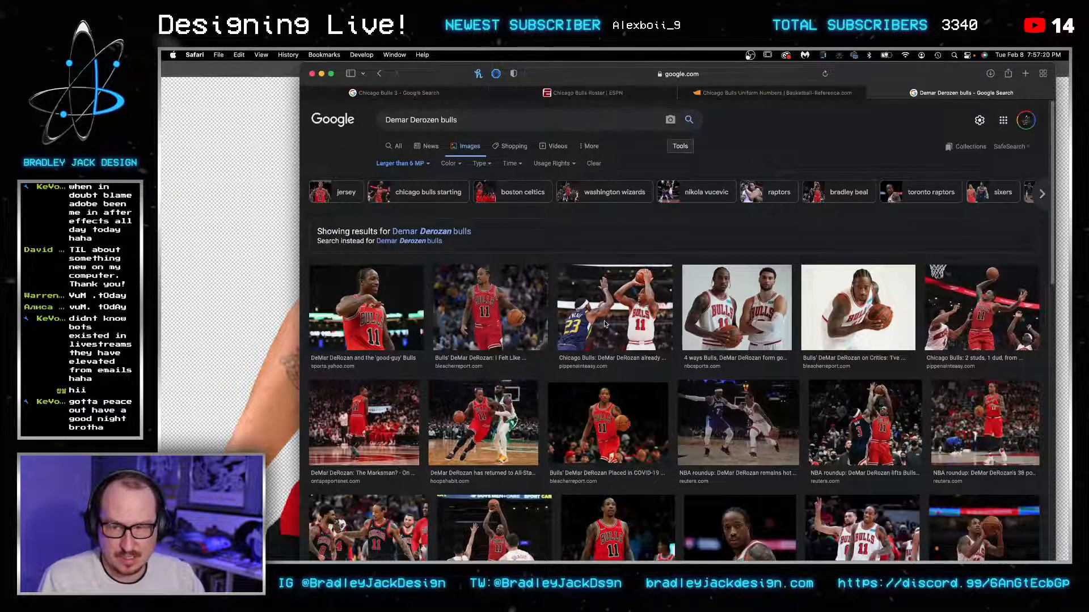
Step: Open the Bleacher Report photo of the red number 11 Bulls jersey full size in its own tab
{"action": "scroll", "coordinate": [576, 309], "scroll_direction": "down", "scroll_amount": 1}
{"action": "scroll", "coordinate": [574, 307], "scroll_direction": "down", "scroll_amount": 1}
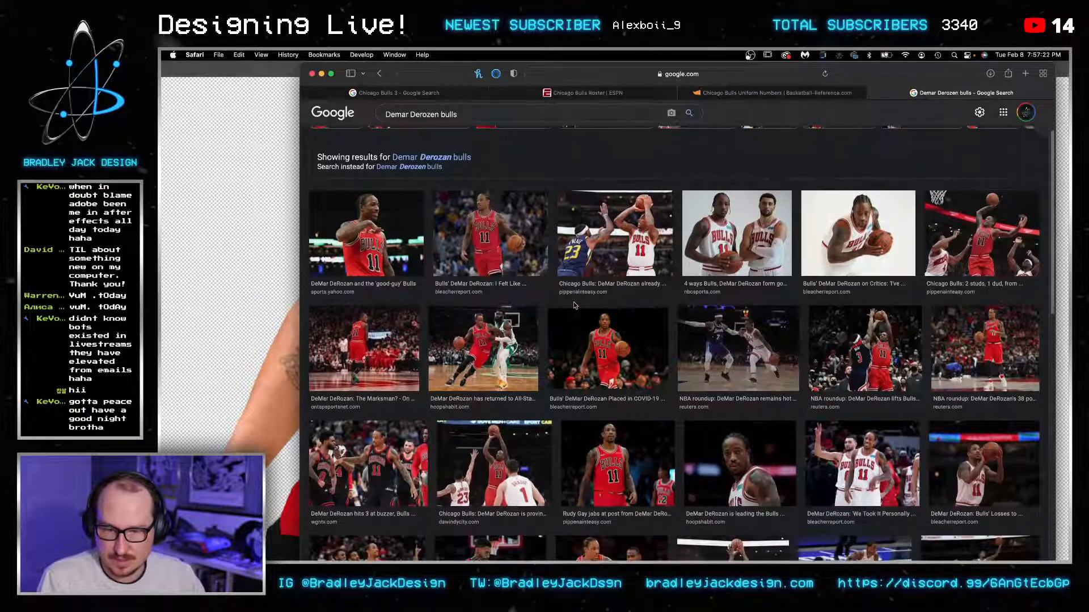
{"action": "left_click", "coordinate": [501, 233]}
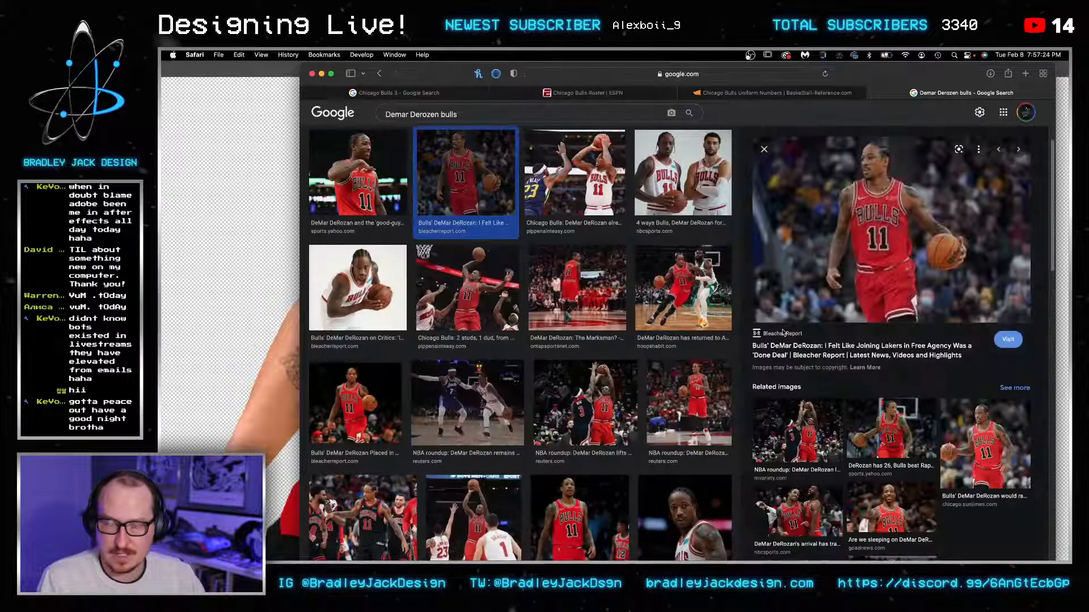
{"action": "right_click", "coordinate": [879, 275]}
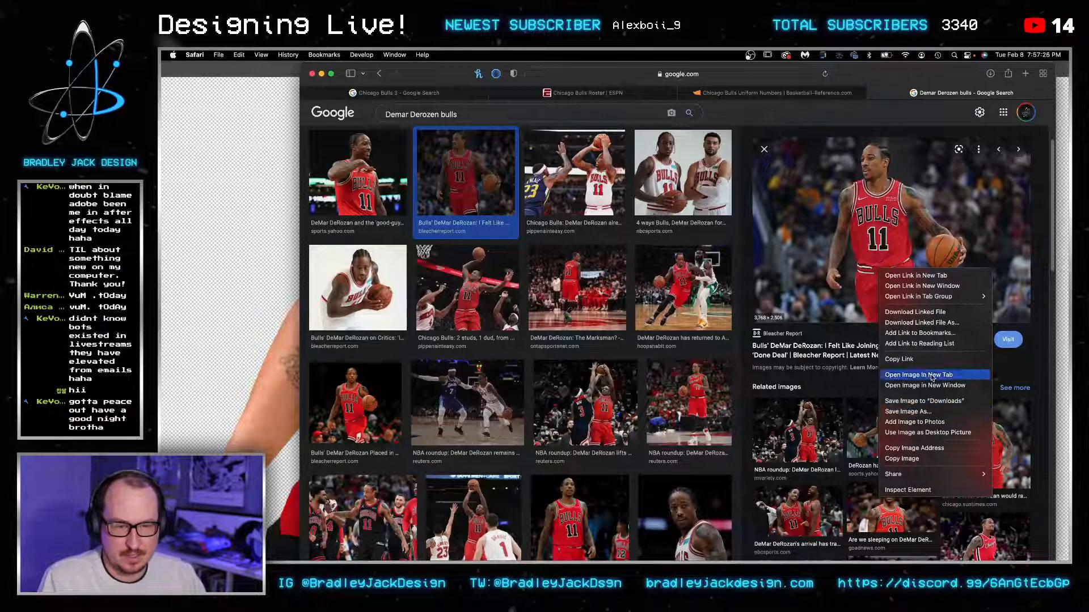
{"action": "left_click", "coordinate": [913, 376]}
{"action": "left_click", "coordinate": [943, 96]}
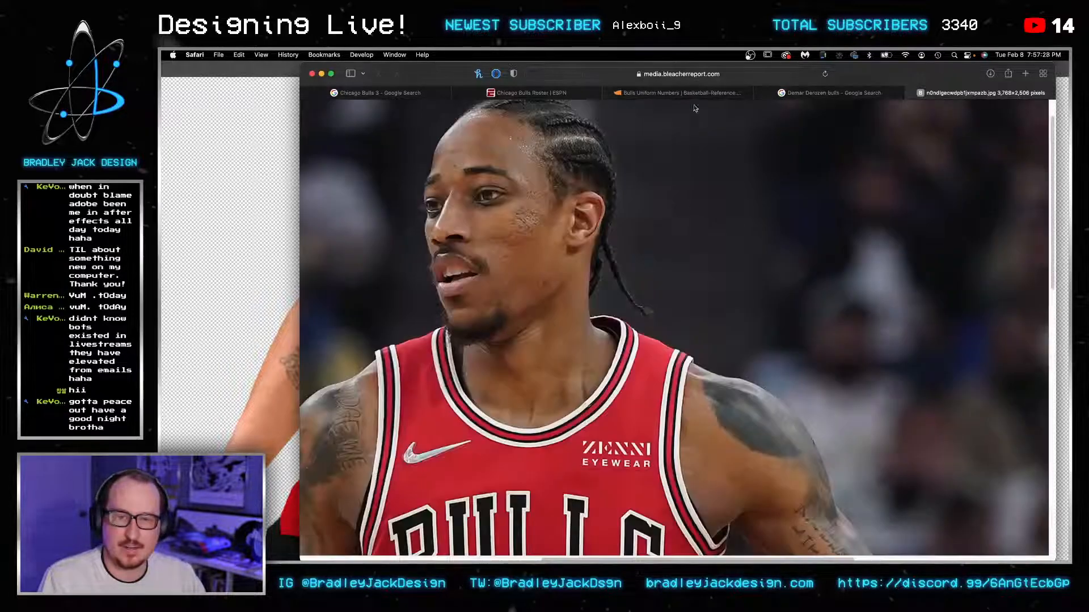
Step: Save the number 11 Bulls jersey photo, switch to Photoshop, and place it in the player document above the number 3 layer
{"action": "right_click", "coordinate": [490, 422]}
{"action": "left_click", "coordinate": [505, 426]}
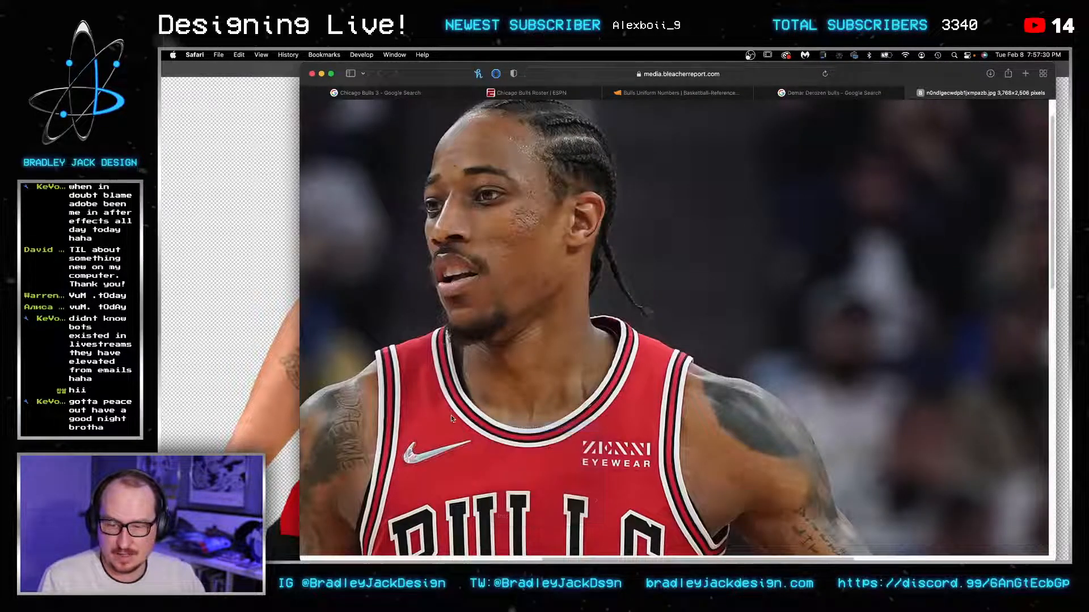
{"action": "left_click", "coordinate": [247, 345]}
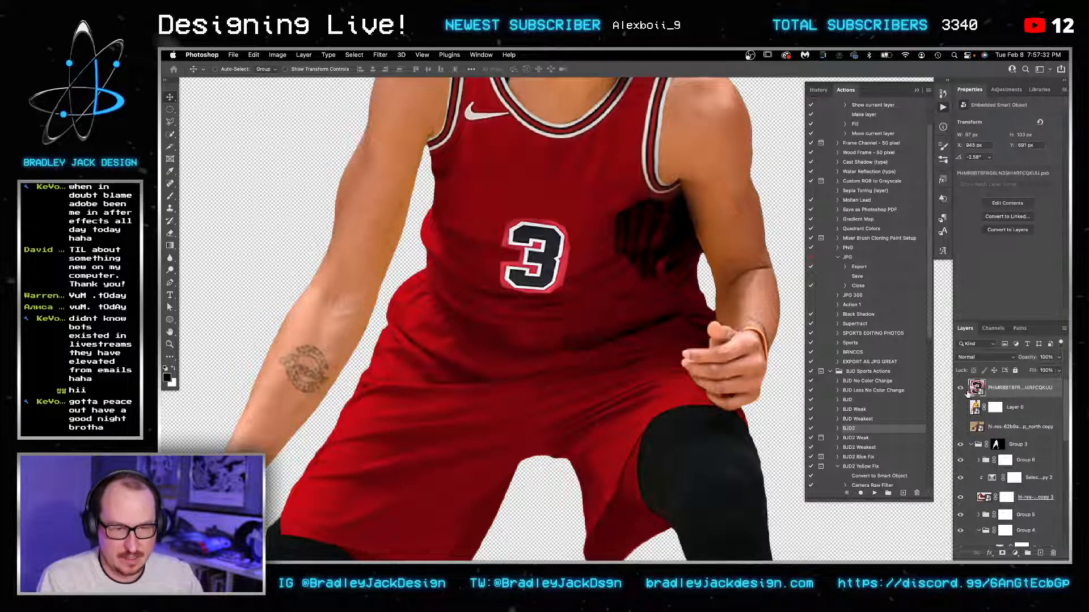
{"action": "left_click", "coordinate": [747, 549]}
{"action": "left_click_drag", "start_coordinate": [541, 154], "coordinate": [525, 249]}
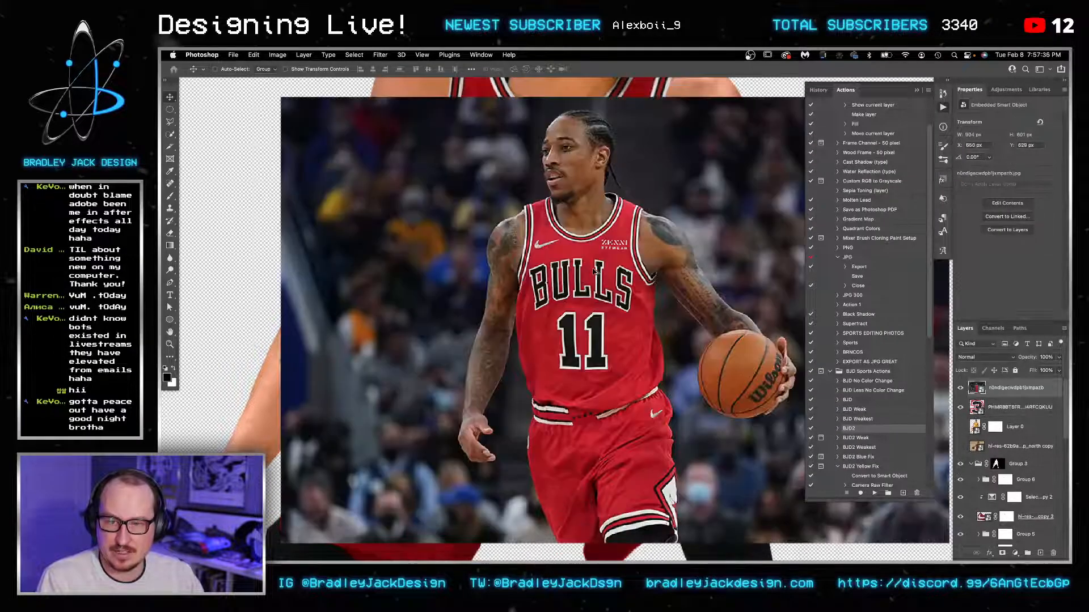
Step: Enlarge the placed number 11 Bulls photo to about 1724 × 1147 px so its jersey covers the player's torso
{"action": "scroll", "coordinate": [595, 271], "scroll_direction": "down", "scroll_amount": 6}
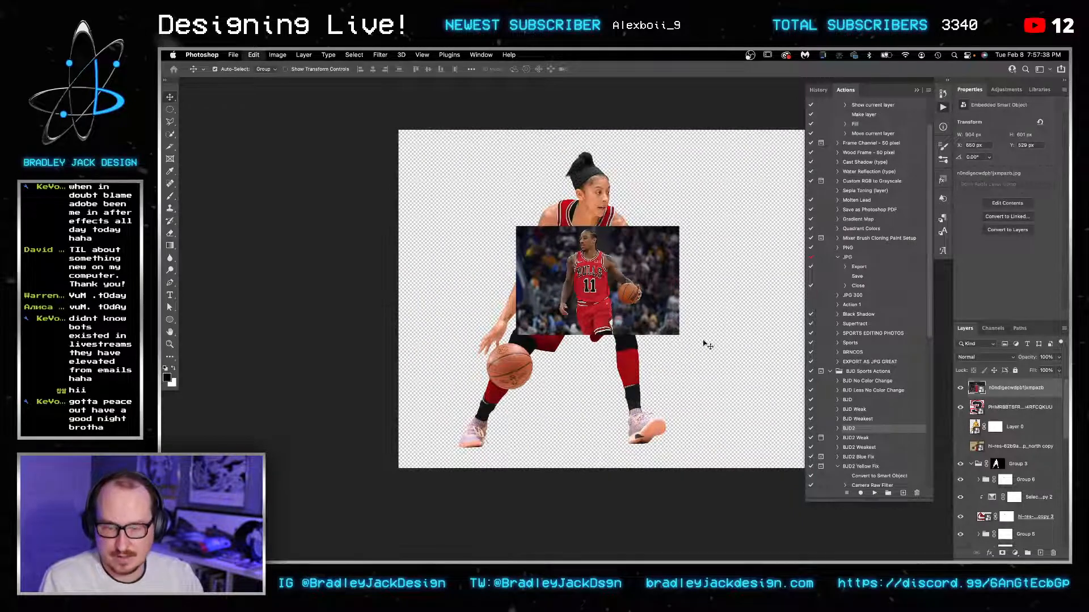
{"action": "key", "text": "ctrl+t"}
{"action": "left_click_drag", "start_coordinate": [678, 334], "coordinate": [758, 379]}
{"action": "key", "text": "Return"}
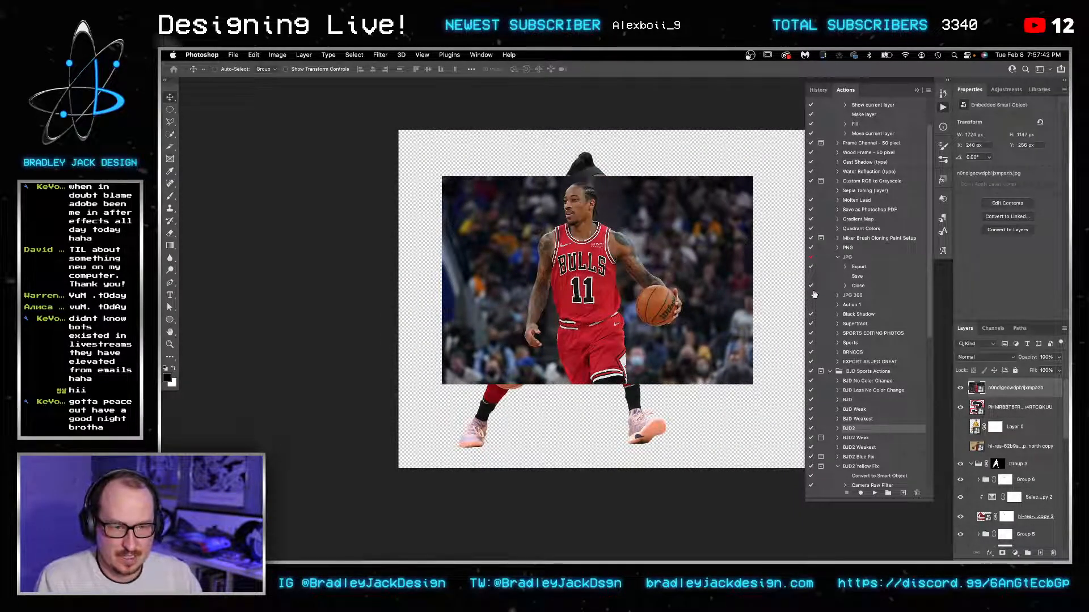
Step: Lasso loosely around the arched BULLS lettering on the number 11 jersey and mask the photo to that selection
{"action": "key", "text": "l"}
{"action": "scroll", "coordinate": [574, 261], "scroll_direction": "up", "scroll_amount": 3}
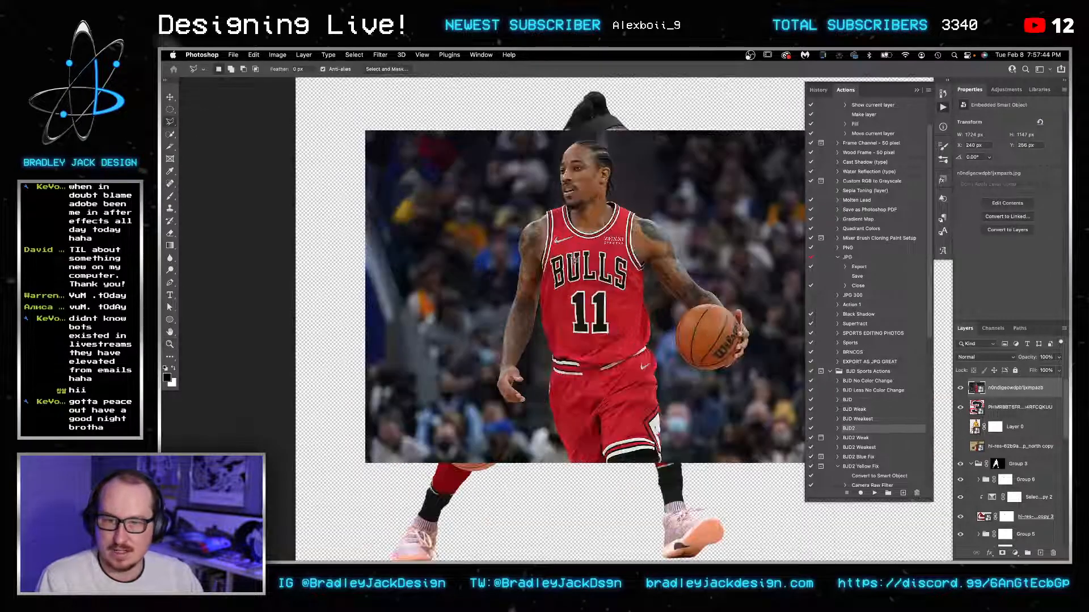
{"action": "scroll", "coordinate": [573, 260], "scroll_direction": "up", "scroll_amount": 3}
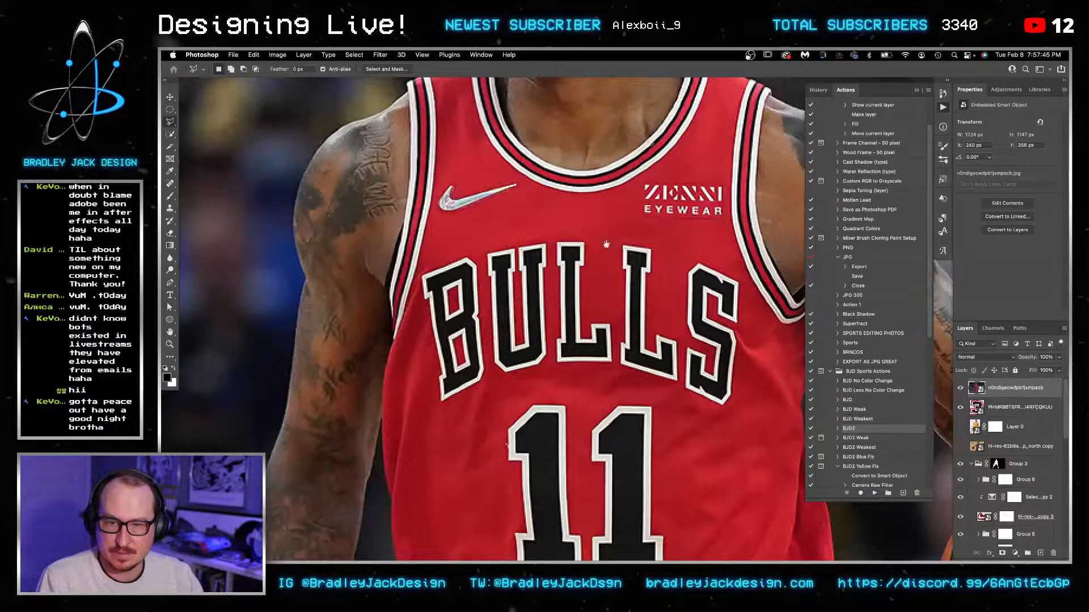
{"action": "scroll", "coordinate": [606, 244], "scroll_direction": "down", "scroll_amount": 2}
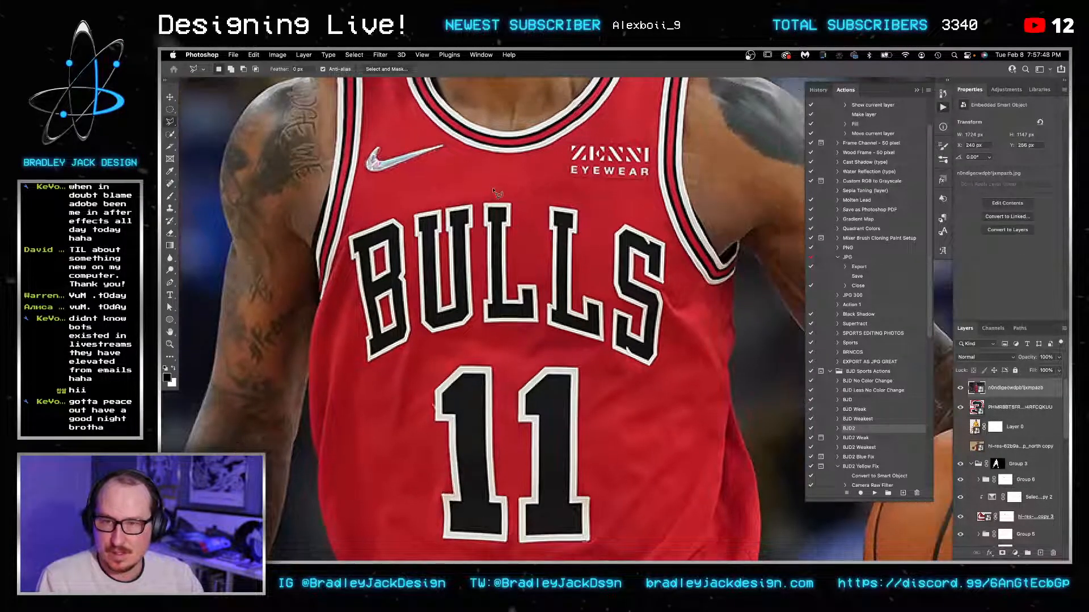
{"action": "left_click_drag", "start_coordinate": [493, 190], "coordinate": [621, 208]}
{"action": "mouse_move", "coordinate": [681, 385]}
{"action": "left_mouse_down"}
{"action": "mouse_move", "coordinate": [649, 393]}
{"action": "mouse_move", "coordinate": [530, 341]}
{"action": "mouse_move", "coordinate": [363, 386]}
{"action": "left_mouse_up"}
{"action": "mouse_move", "coordinate": [341, 305]}
{"action": "left_mouse_down"}
{"action": "mouse_move", "coordinate": [344, 218]}
{"action": "mouse_move", "coordinate": [501, 193]}
{"action": "left_mouse_up"}
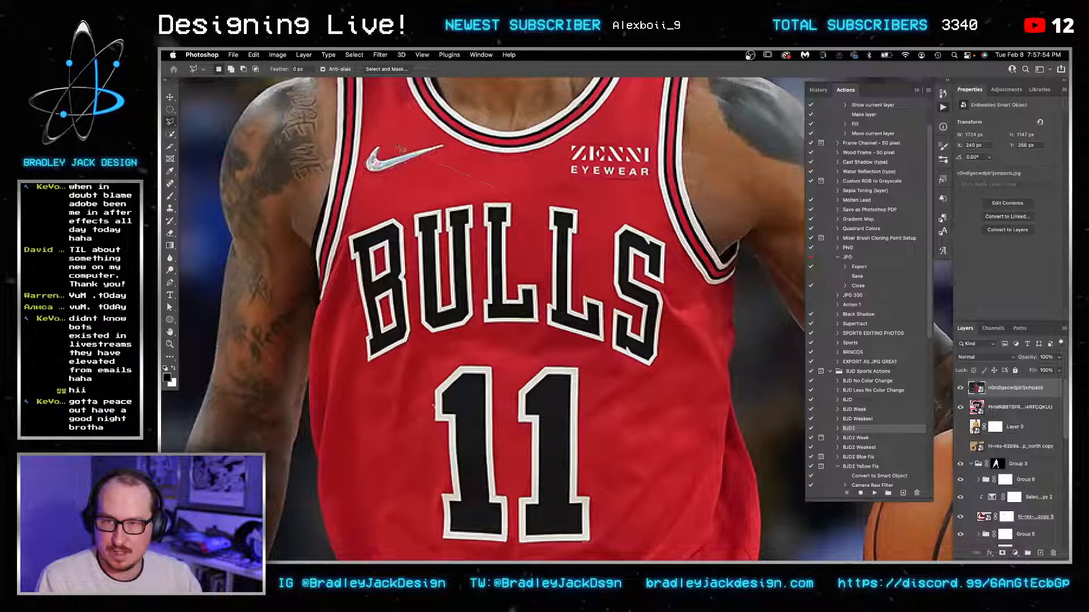
{"action": "mouse_move", "coordinate": [387, 197]}
{"action": "left_mouse_down"}
{"action": "mouse_move", "coordinate": [341, 227]}
{"action": "mouse_move", "coordinate": [334, 255]}
{"action": "mouse_move", "coordinate": [354, 383]}
{"action": "mouse_move", "coordinate": [527, 335]}
{"action": "left_mouse_up"}
{"action": "mouse_move", "coordinate": [631, 379]}
{"action": "left_mouse_down"}
{"action": "mouse_move", "coordinate": [685, 308]}
{"action": "mouse_move", "coordinate": [679, 230]}
{"action": "mouse_move", "coordinate": [599, 197]}
{"action": "mouse_move", "coordinate": [496, 191]}
{"action": "left_mouse_up"}
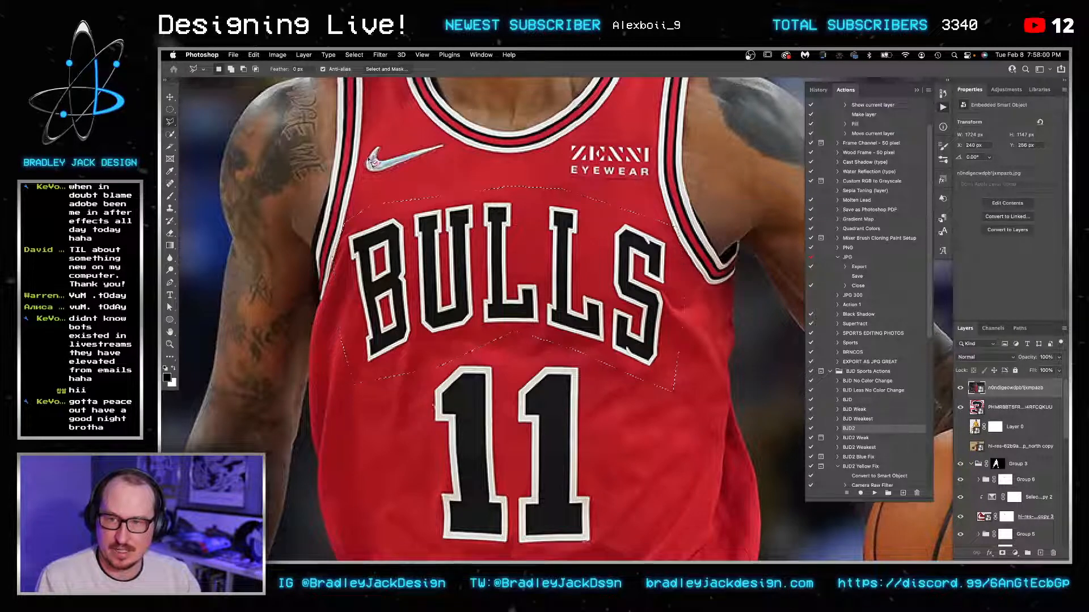
{"action": "left_click", "coordinate": [1002, 553]}
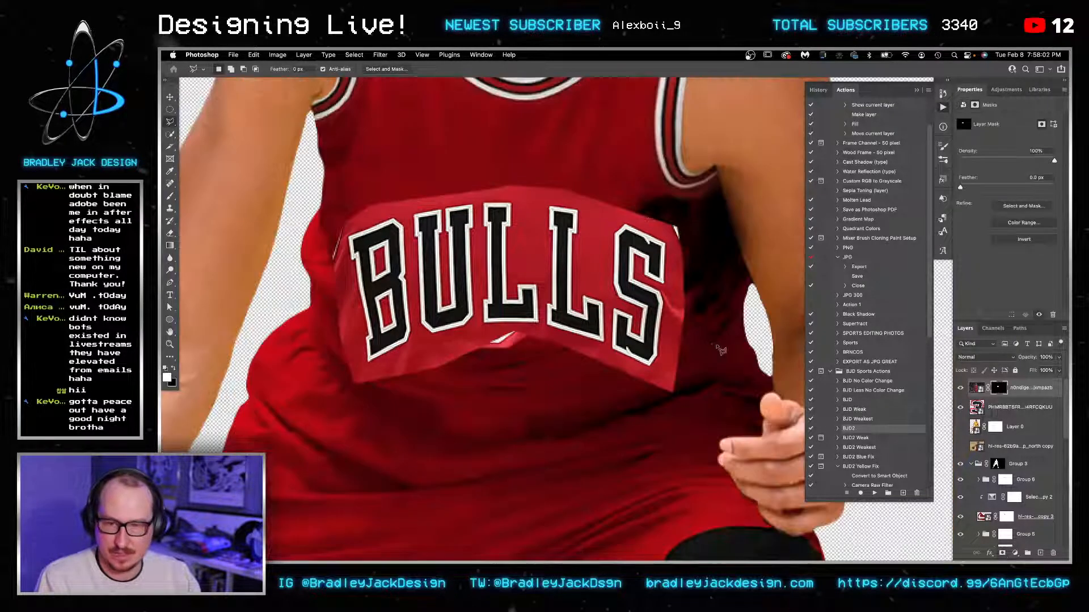
Step: Move the masked BULLS lettering up the player's chest so it sits above the number 3
{"action": "key", "text": "super+0"}
{"action": "key", "text": "v"}
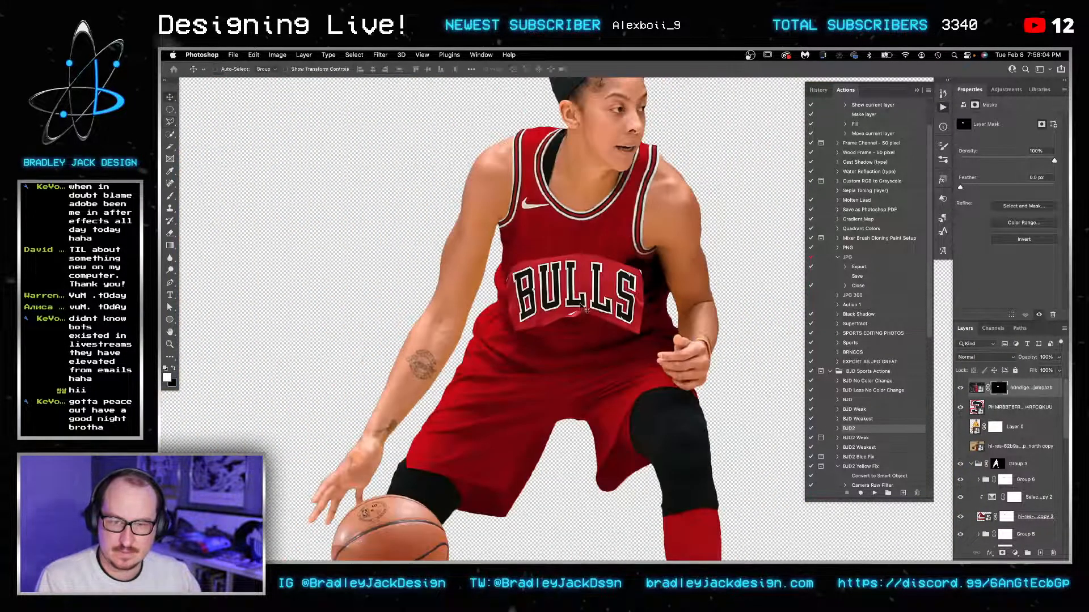
{"action": "mouse_move", "coordinate": [582, 274]}
{"action": "left_mouse_down"}
{"action": "mouse_move", "coordinate": [584, 285]}
{"action": "mouse_move", "coordinate": [584, 273]}
{"action": "left_mouse_up"}
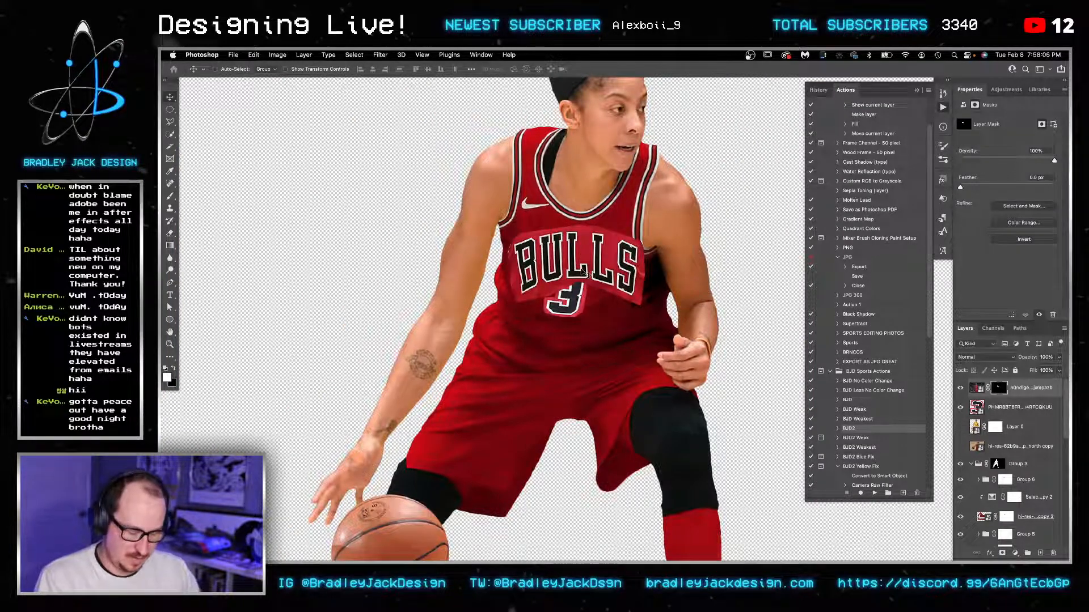
{"action": "key", "text": "alt+shift+s"}
{"action": "key", "text": "super+t"}
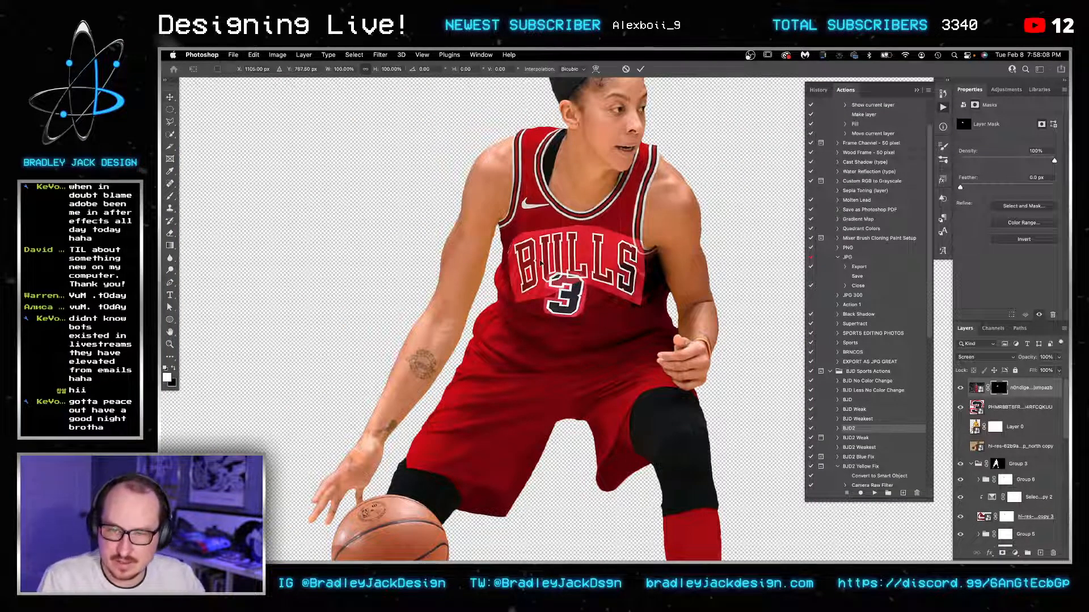
{"action": "key", "text": "Escape"}
{"action": "key", "text": "alt+shift+n"}
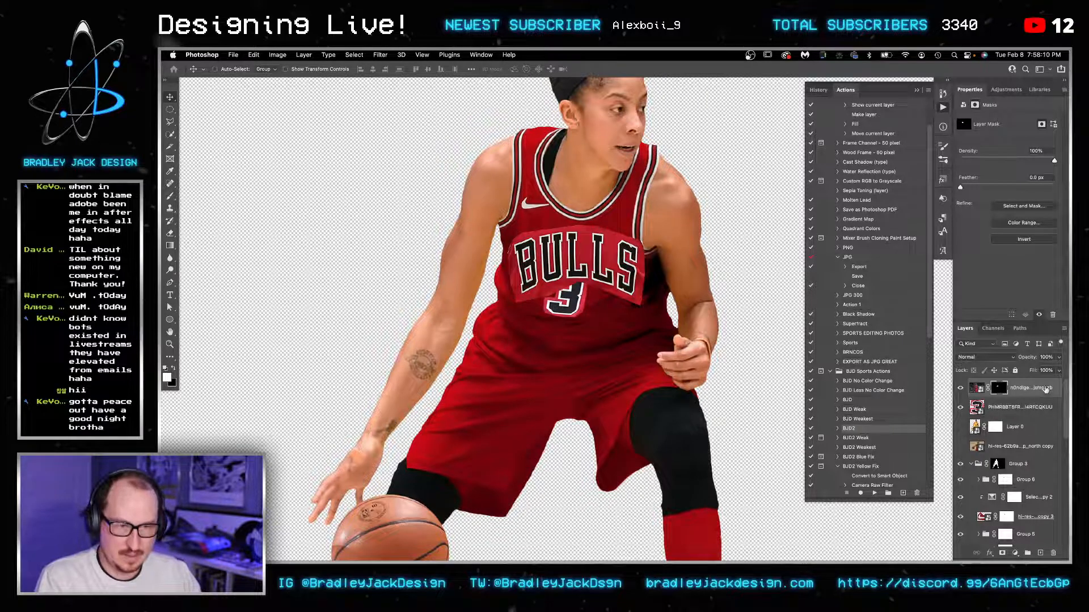
Step: Convert the masked BULLS lettering layer to a smart object and set its blend mode to Screen
{"action": "right_click", "coordinate": [1043, 389]}
{"action": "left_click", "coordinate": [991, 509]}
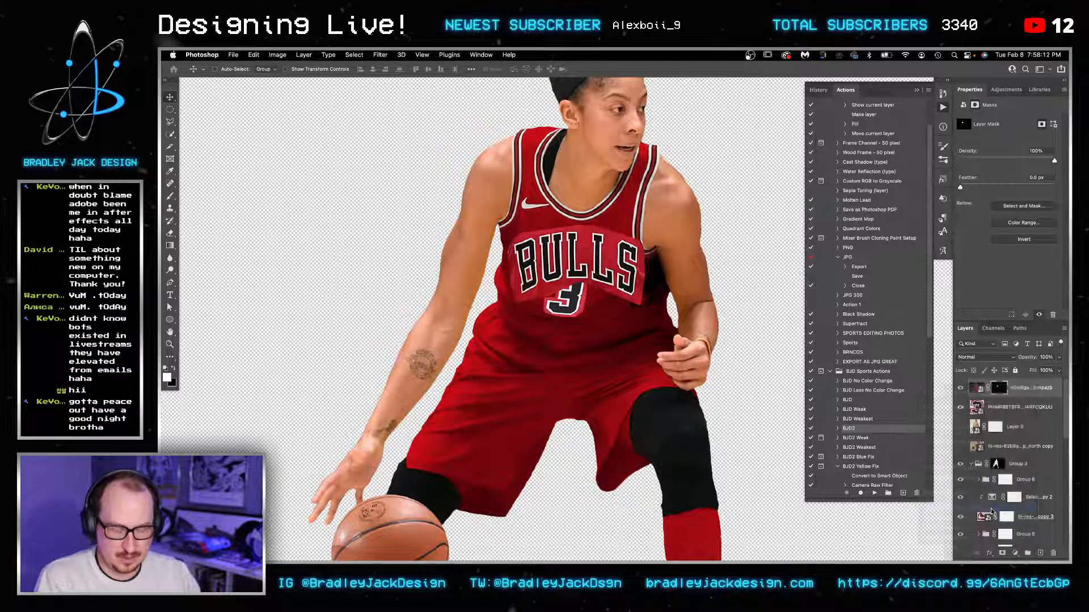
{"action": "key", "text": "alt+shift+s"}
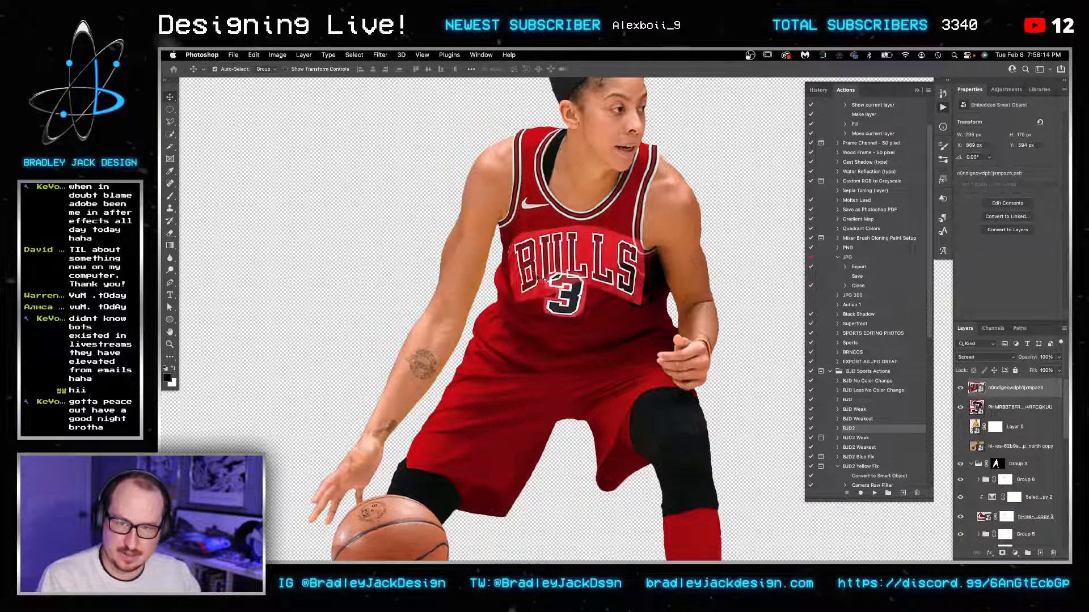
Step: Skew and rotate the BULLS lettering about 12° clockwise to follow the chest, and check the original number 11 photo in Safari
{"action": "key", "text": "ctrl+t"}
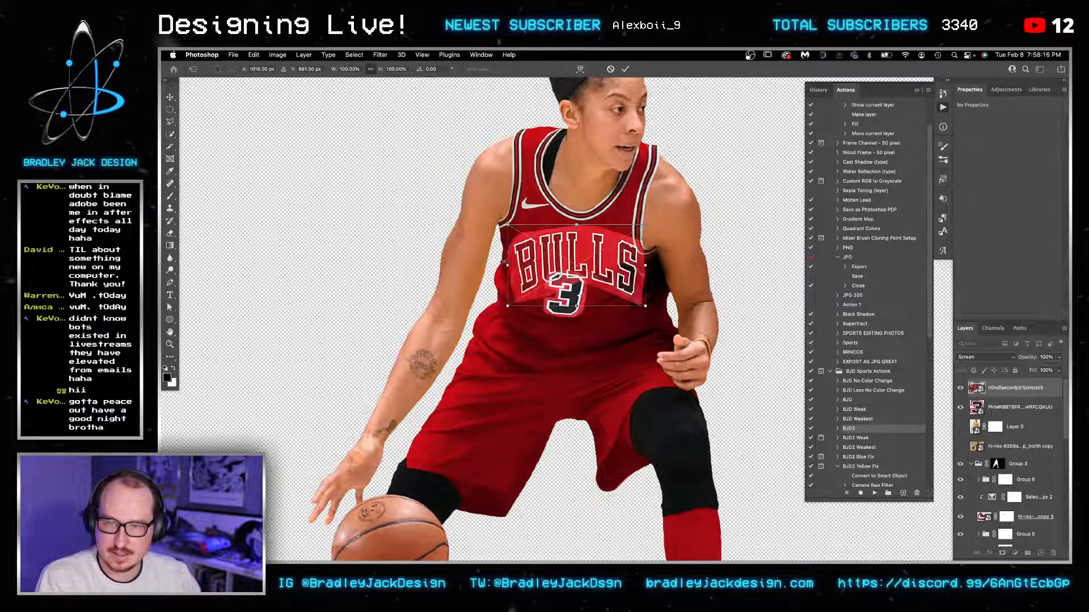
{"action": "left_click_drag", "start_coordinate": [504, 262], "coordinate": [505, 248]}
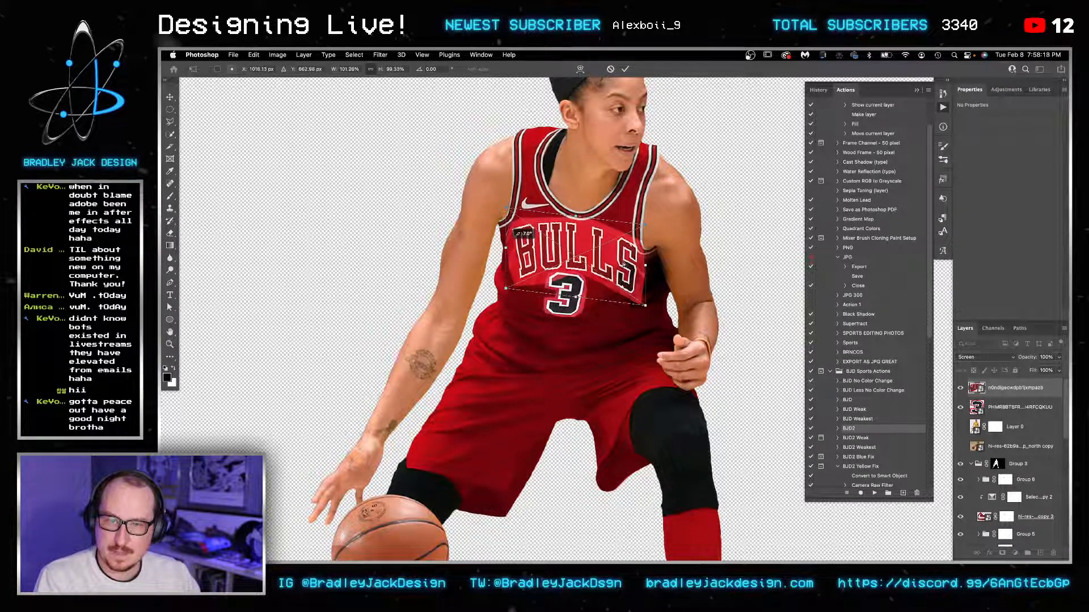
{"action": "left_click_drag", "start_coordinate": [644, 267], "coordinate": [639, 277]}
{"action": "left_click_drag", "start_coordinate": [640, 318], "coordinate": [634, 314]}
{"action": "left_click_drag", "start_coordinate": [506, 290], "coordinate": [504, 288]}
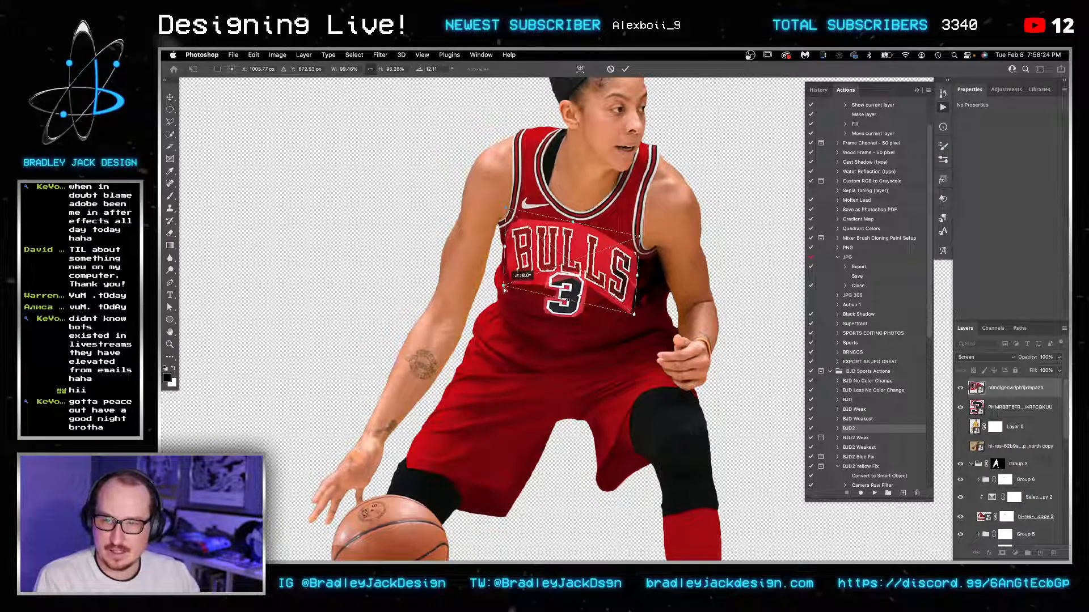
{"action": "key", "text": "super+Tab"}
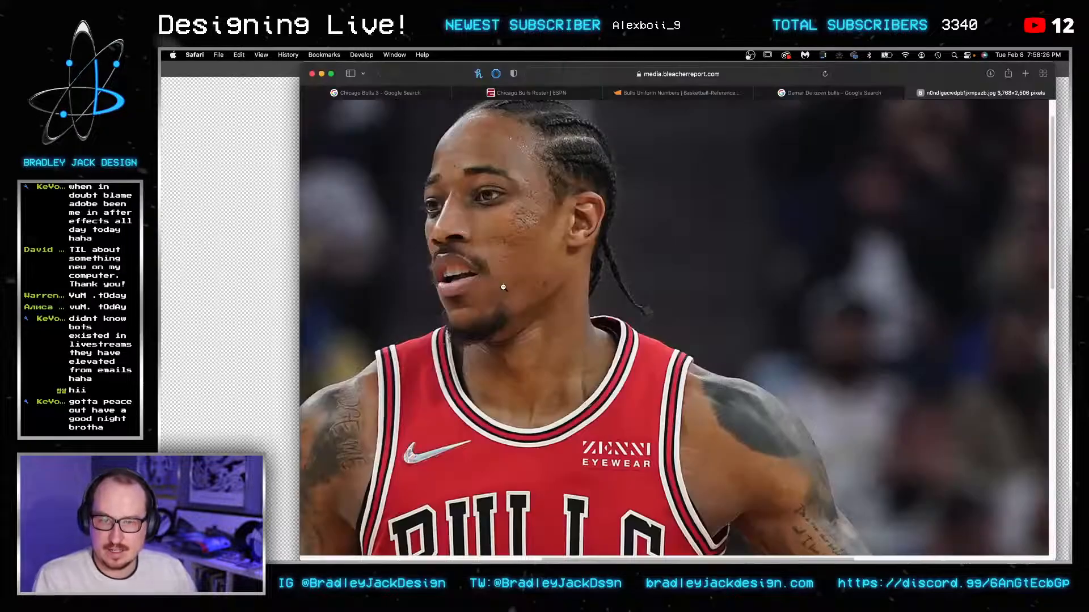
{"action": "key", "text": "super+Tab"}
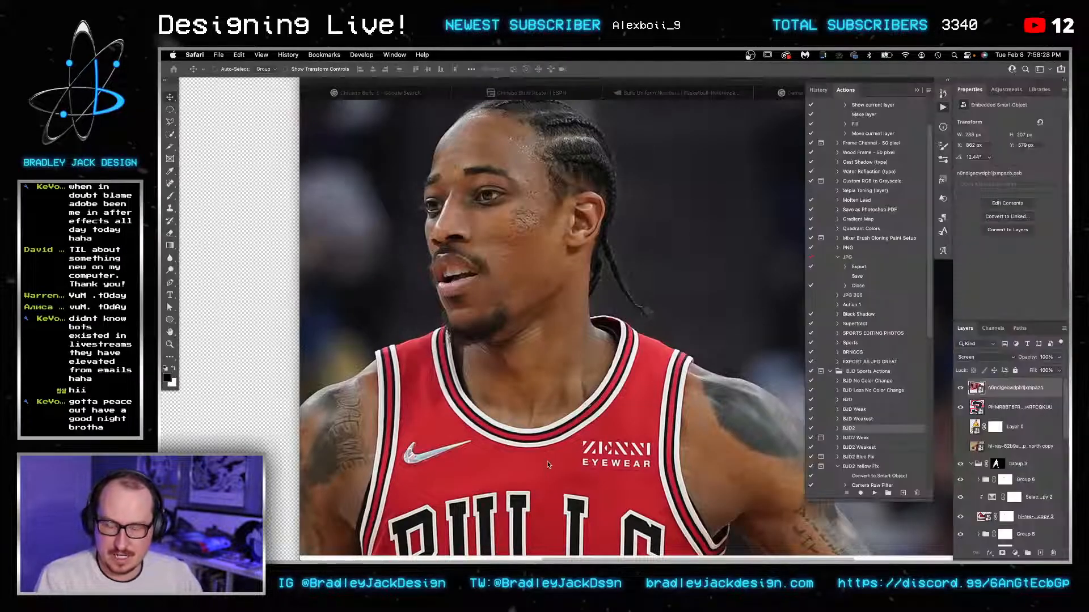
Step: Scale the BULLS lettering down to about 95% width and 91% height so it fits between the armholes
{"action": "scroll", "coordinate": [580, 246], "scroll_direction": "up", "scroll_amount": 5}
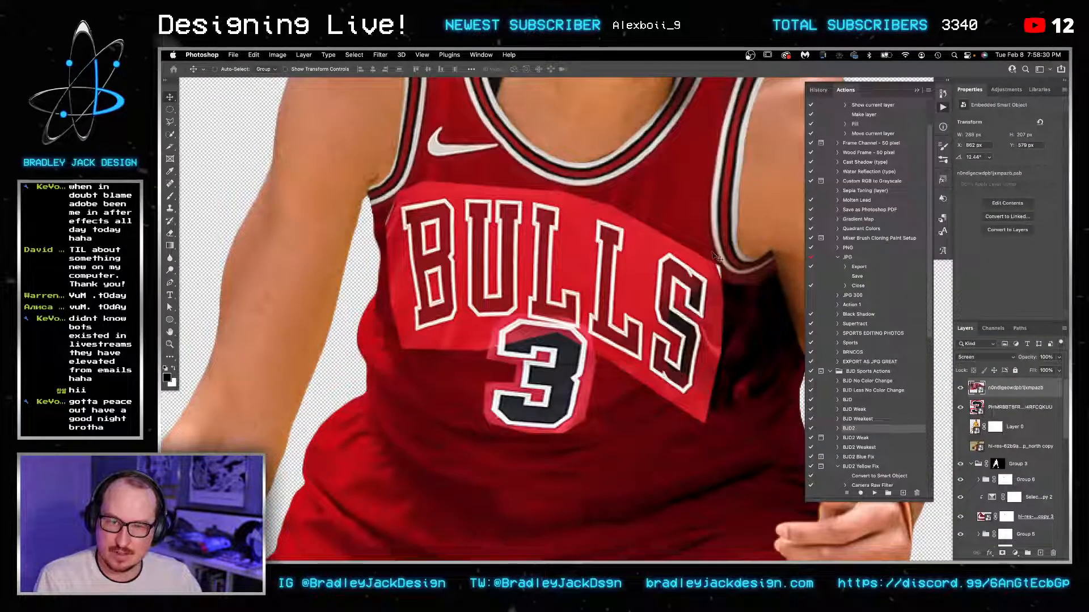
{"action": "key", "text": "ctrl+t"}
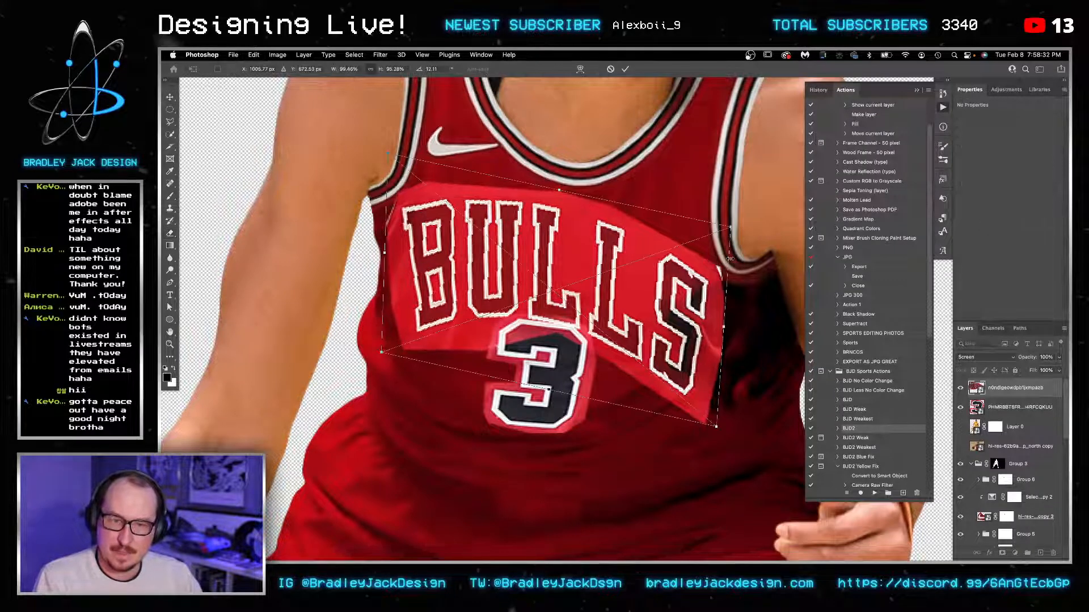
{"action": "scroll", "coordinate": [733, 261], "scroll_direction": "down", "scroll_amount": 3}
{"action": "scroll", "coordinate": [732, 262], "scroll_direction": "up", "scroll_amount": 3}
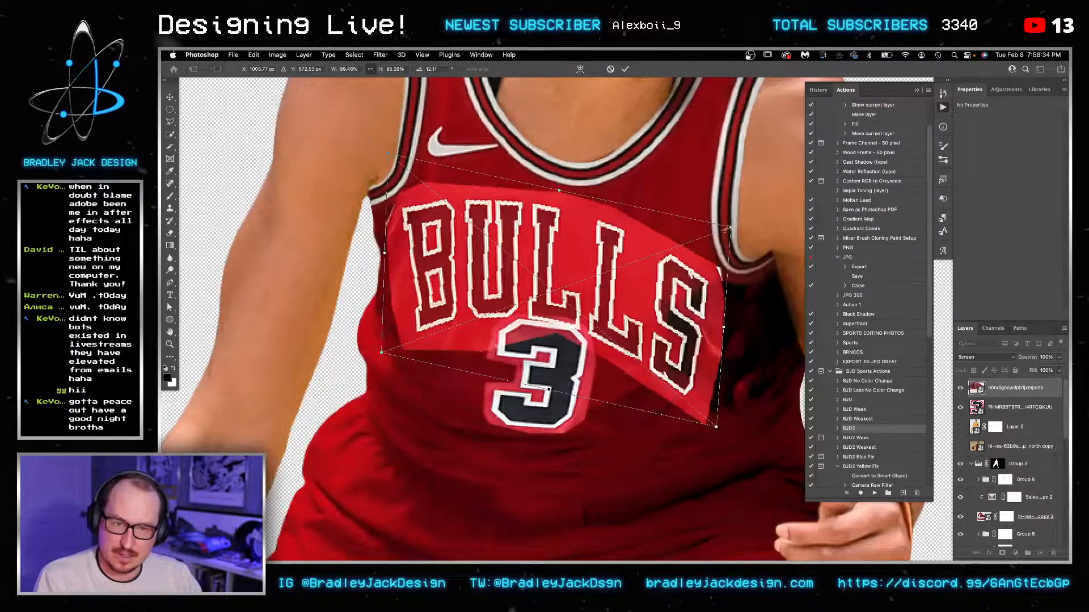
{"action": "left_click_drag", "start_coordinate": [730, 230], "coordinate": [720, 231]}
{"action": "key", "text": "Return"}
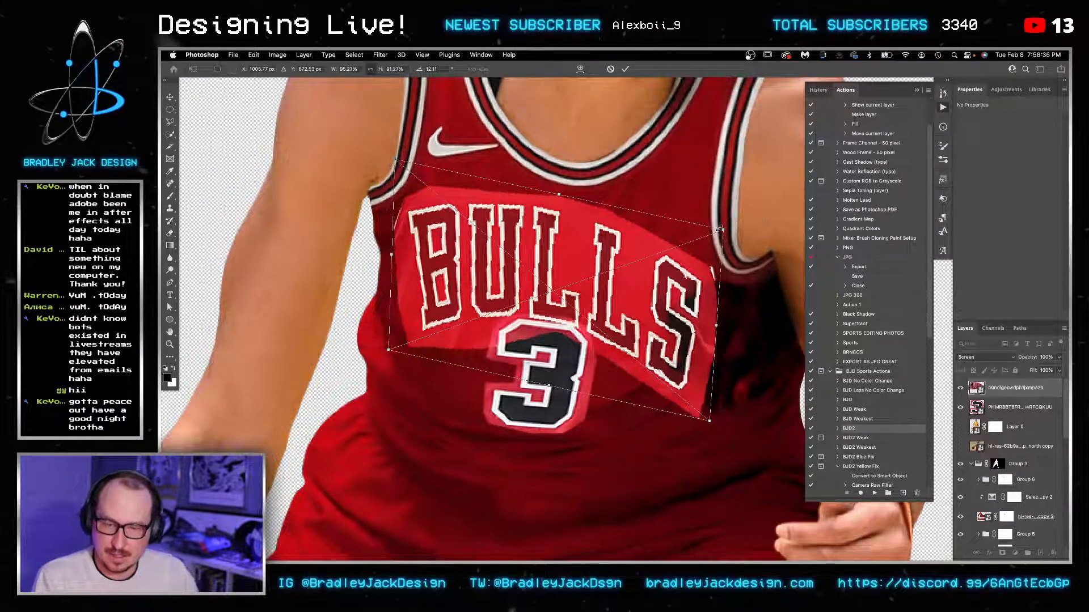
Step: Nudge the BULLS lettering slightly down and toward the jersey's left edge to centre it on the chest
{"action": "key", "text": "Up"}
{"action": "key", "text": "Up"}
{"action": "key", "text": "Up"}
{"action": "key", "text": "Up"}
{"action": "key", "text": "Up"}
{"action": "key", "text": "Up"}
{"action": "key", "text": "Up"}
{"action": "key", "text": "Up"}
{"action": "key", "text": "Up"}
{"action": "key", "text": "Up"}
{"action": "key", "text": "Up"}
{"action": "key", "text": "Up"}
{"action": "key", "text": "Up"}
{"action": "key", "text": "Up"}
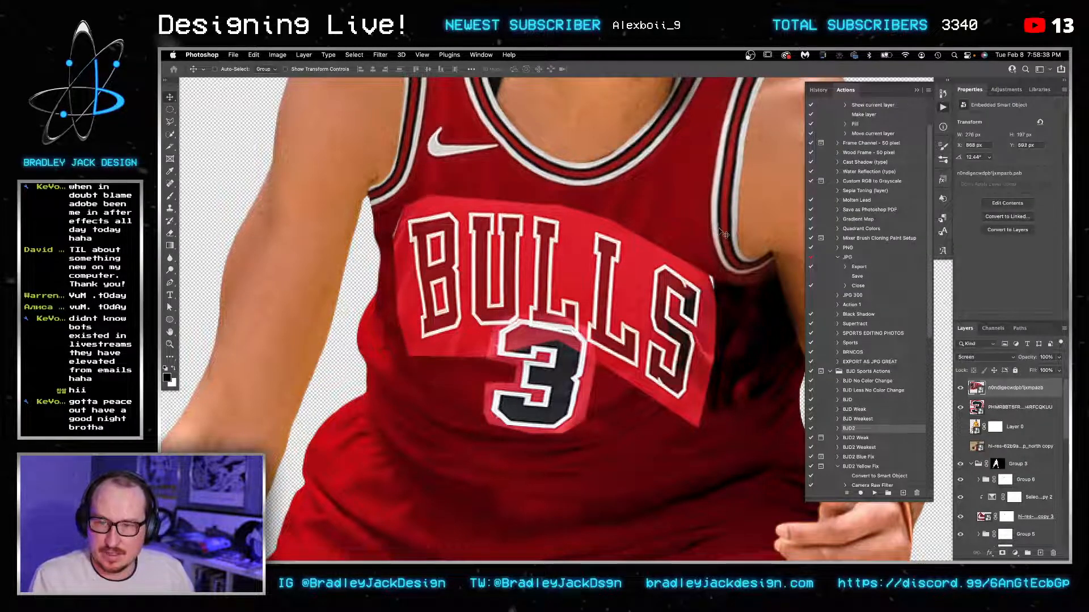
{"action": "key", "text": "Right"}
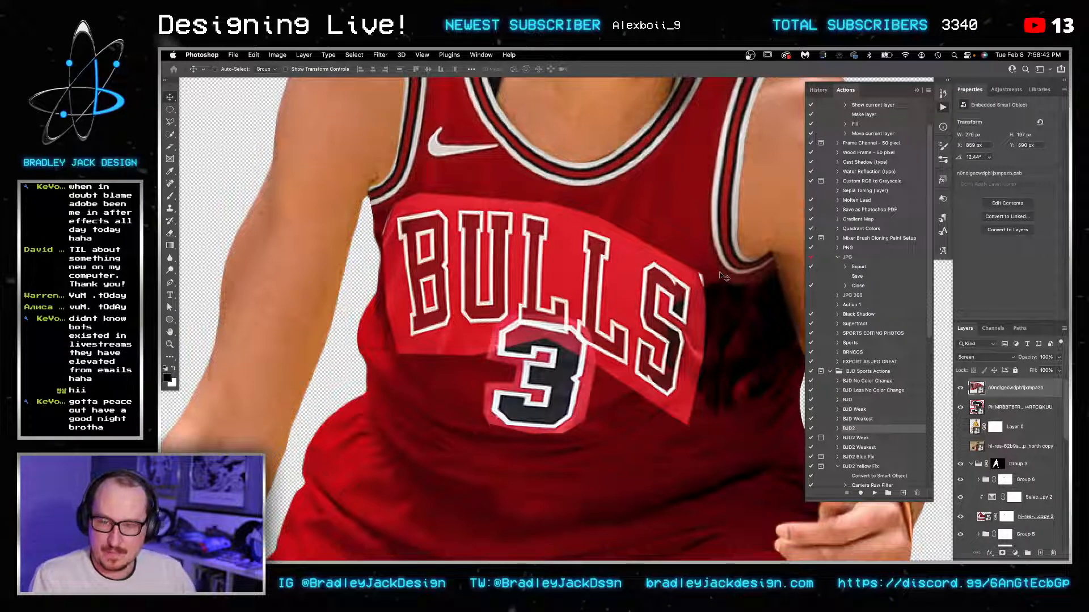
Step: Move the number 3 slightly down and left so it sits clear beneath the BULLS lettering
{"action": "left_click", "coordinate": [1011, 409]}
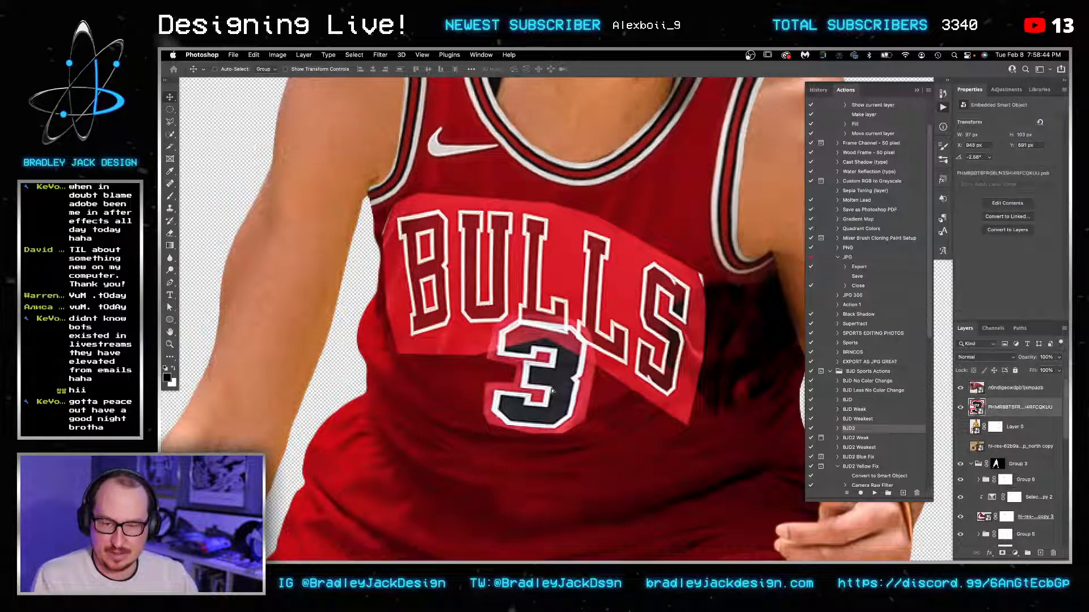
{"action": "left_click_drag", "start_coordinate": [552, 390], "coordinate": [554, 403]}
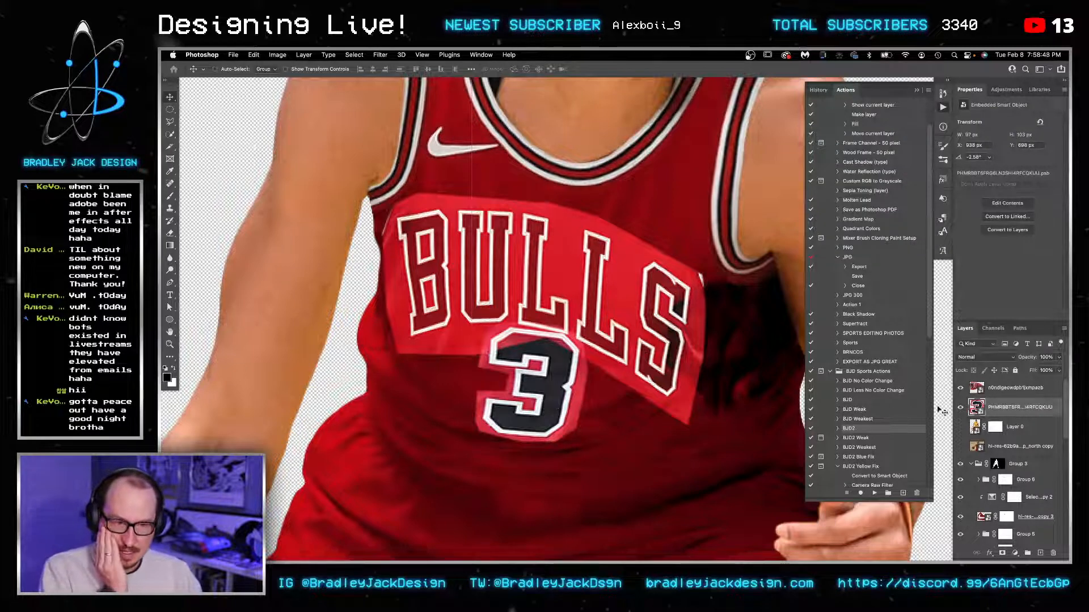
Step: Compare the jersey with the original yellow one in Layer 0, leaving the number 3 layer hidden and the BULLS lettering shown
{"action": "left_click_drag", "start_coordinate": [960, 388], "coordinate": [958, 428]}
{"action": "left_click", "coordinate": [957, 428]}
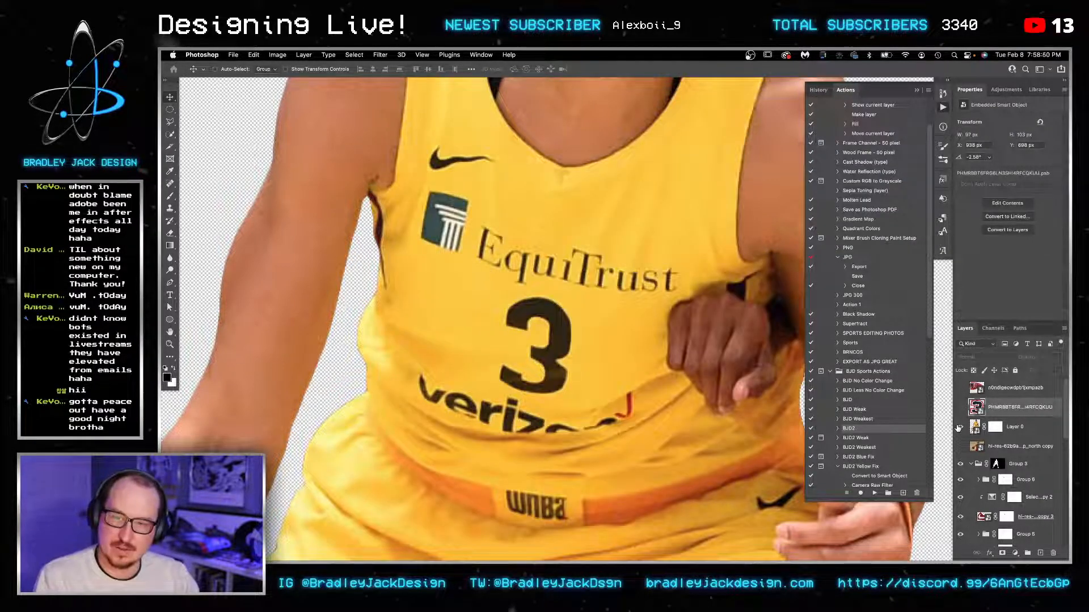
{"action": "left_click", "coordinate": [958, 428]}
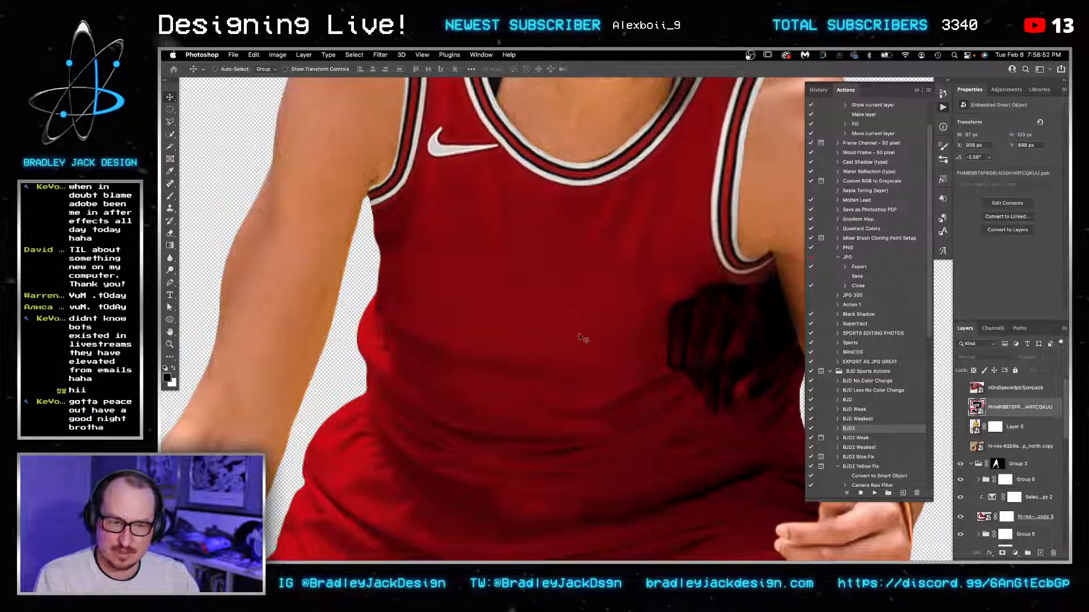
{"action": "left_click", "coordinate": [960, 388]}
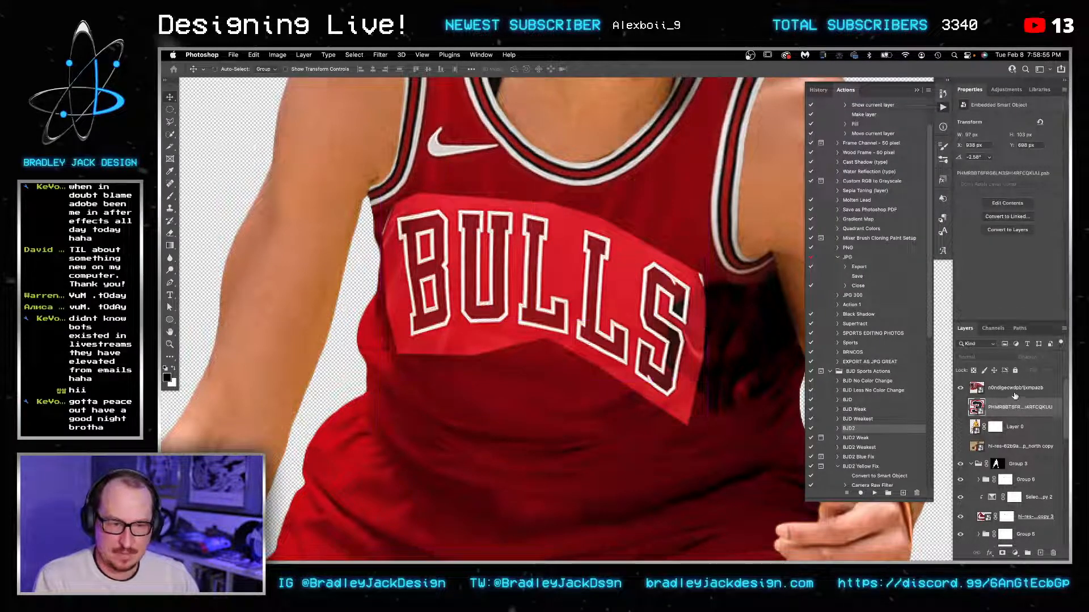
Step: Skew the right end of the BULLS lettering upward to reduce its tilt across the chest
{"action": "left_click", "coordinate": [963, 387]}
{"action": "key", "text": "ctrl+t"}
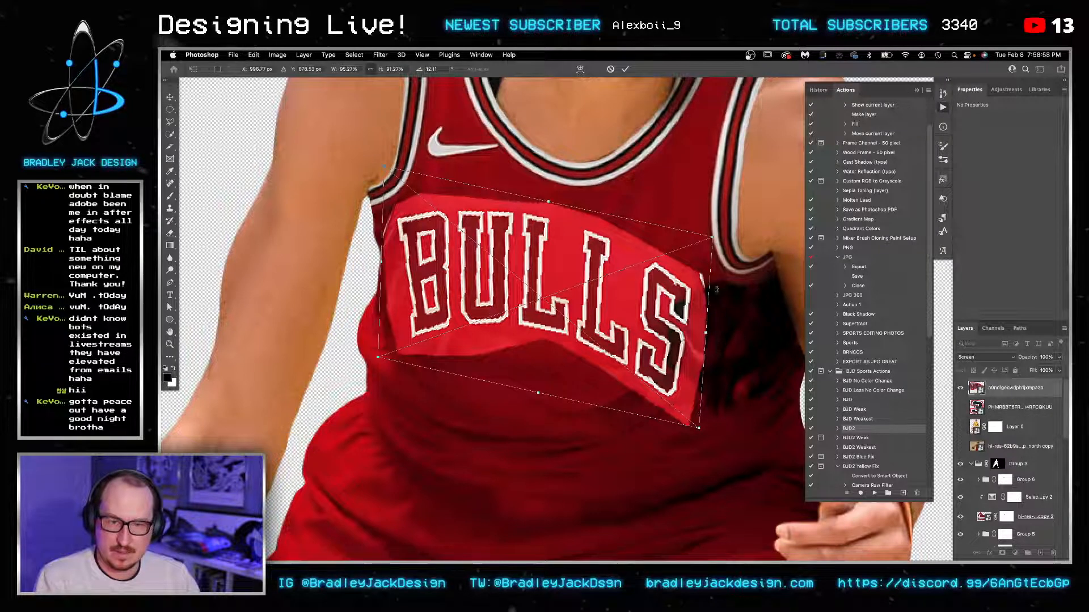
{"action": "left_click_drag", "start_coordinate": [714, 235], "coordinate": [712, 229]}
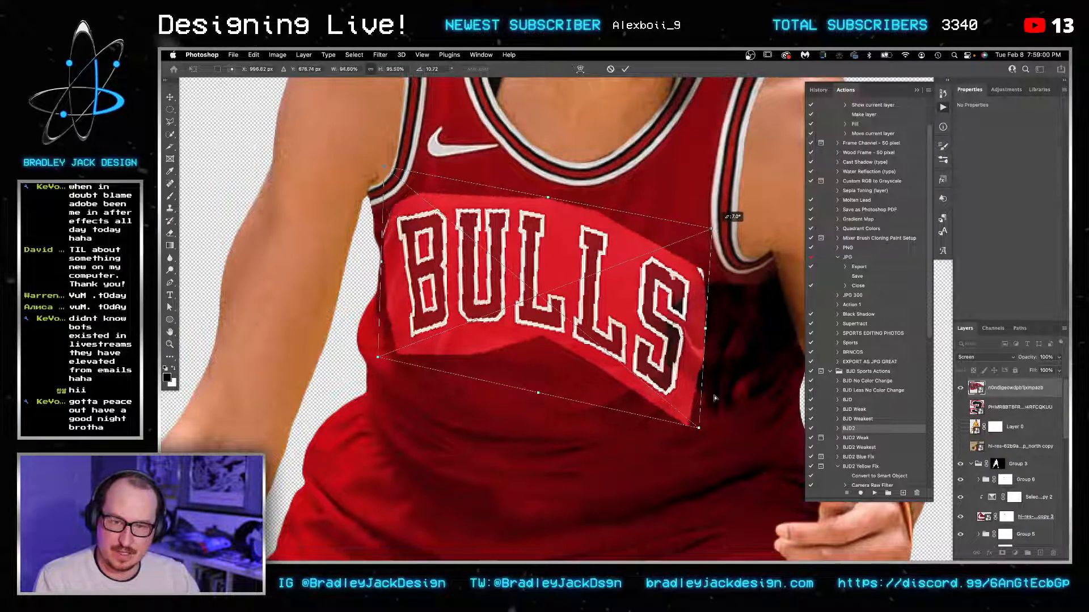
{"action": "left_click_drag", "start_coordinate": [700, 428], "coordinate": [706, 408]}
{"action": "key", "text": "Return"}
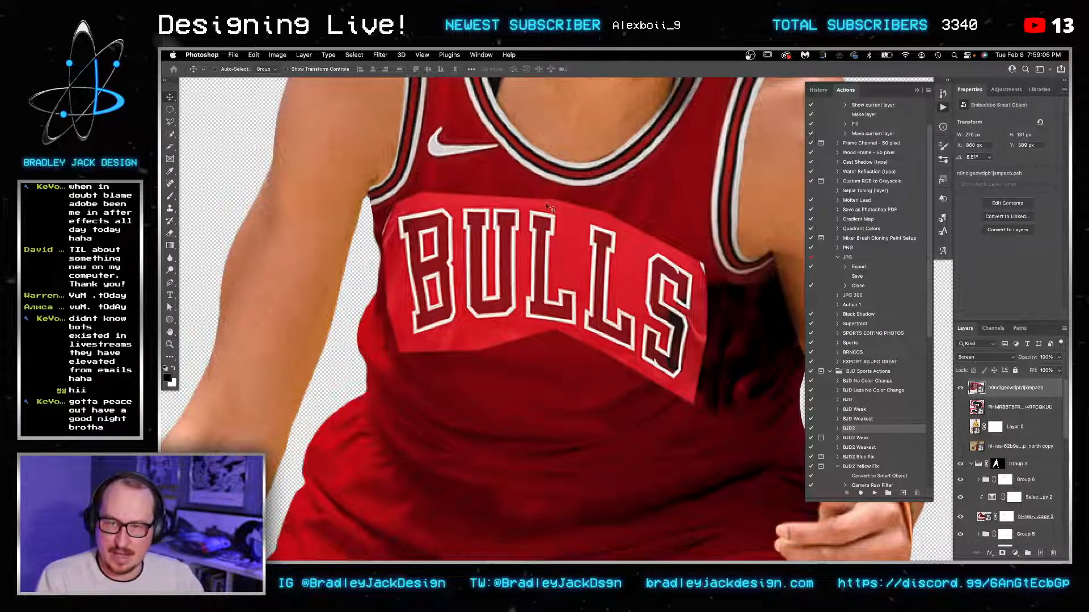
{"action": "key", "text": "ctrl+Tab"}
{"action": "key", "text": "ctrl+Tab"}
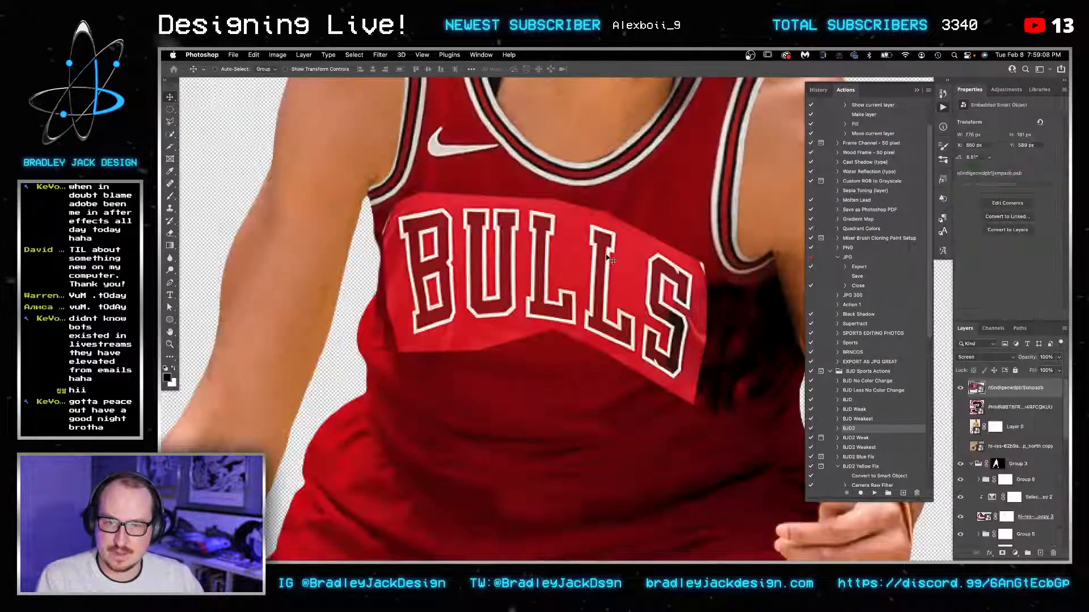
{"action": "key", "text": "super+Tab"}
{"action": "key", "text": "super+Tab"}
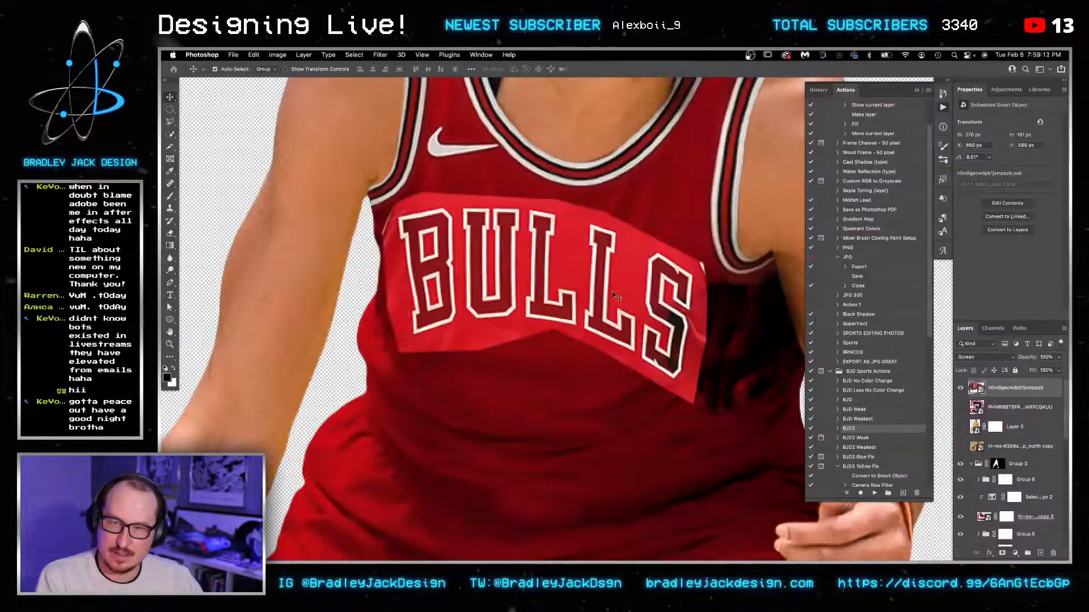
Step: Nudge the BULLS lettering 7 px to the right across the chest
{"action": "left_click", "coordinate": [1008, 389]}
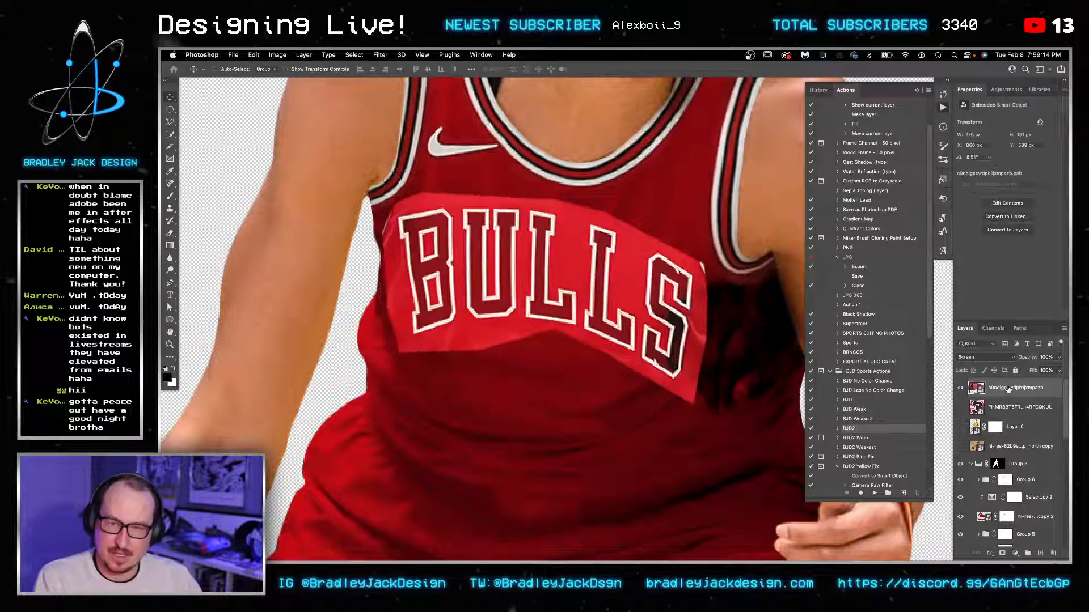
{"action": "key", "text": "shift+Right"}
{"action": "key", "text": "Left"}
{"action": "key", "text": "Left"}
{"action": "key", "text": "Left"}
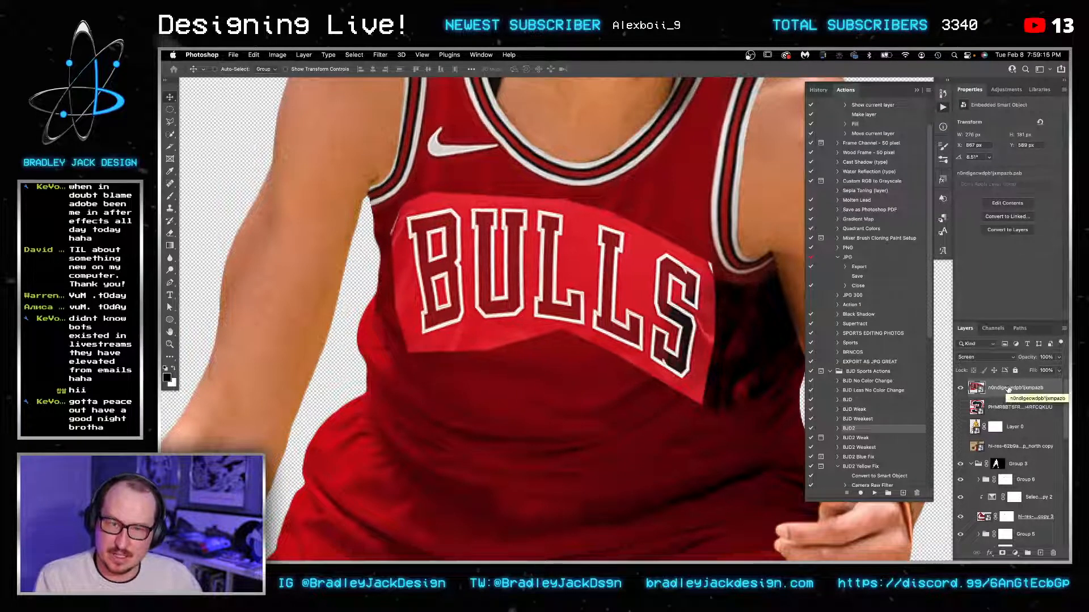
{"action": "left_click", "coordinate": [960, 408]}
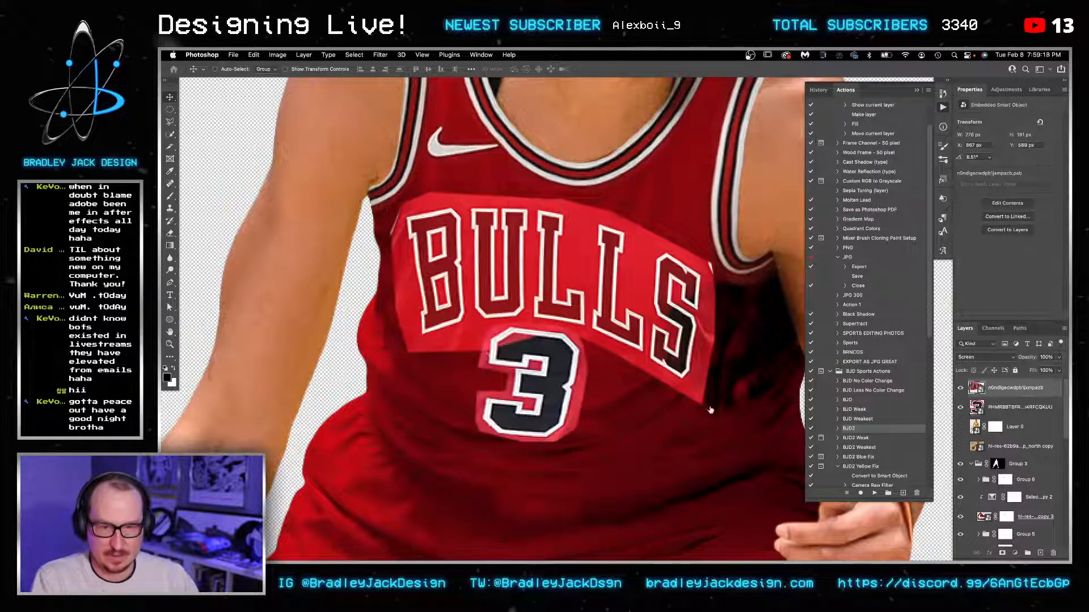
{"action": "left_click", "coordinate": [1015, 407]}
{"action": "key", "text": "ctrl+t"}
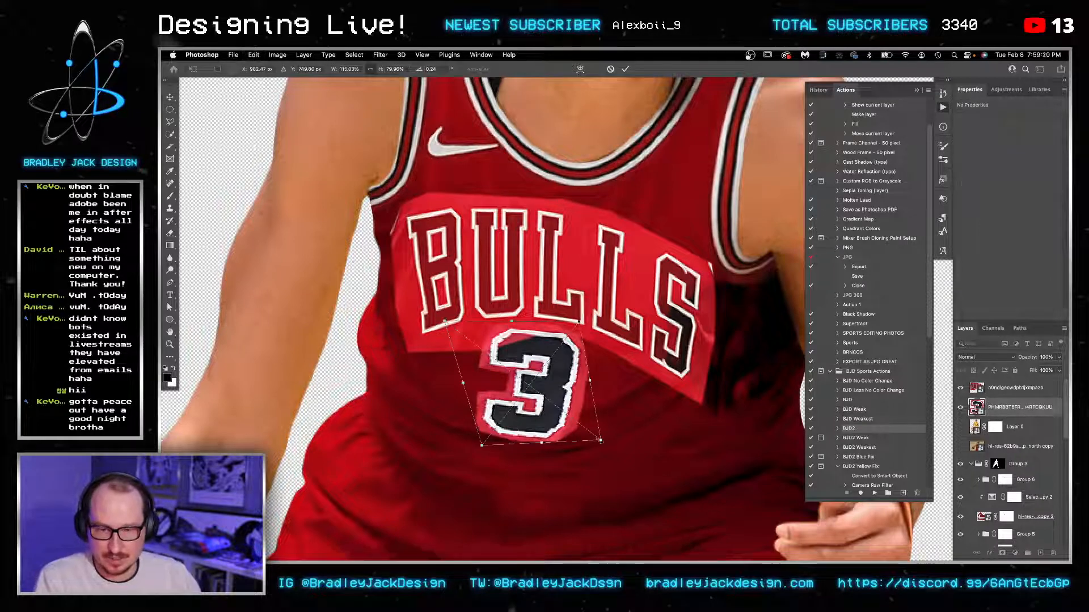
{"action": "left_click_drag", "start_coordinate": [604, 441], "coordinate": [605, 438]}
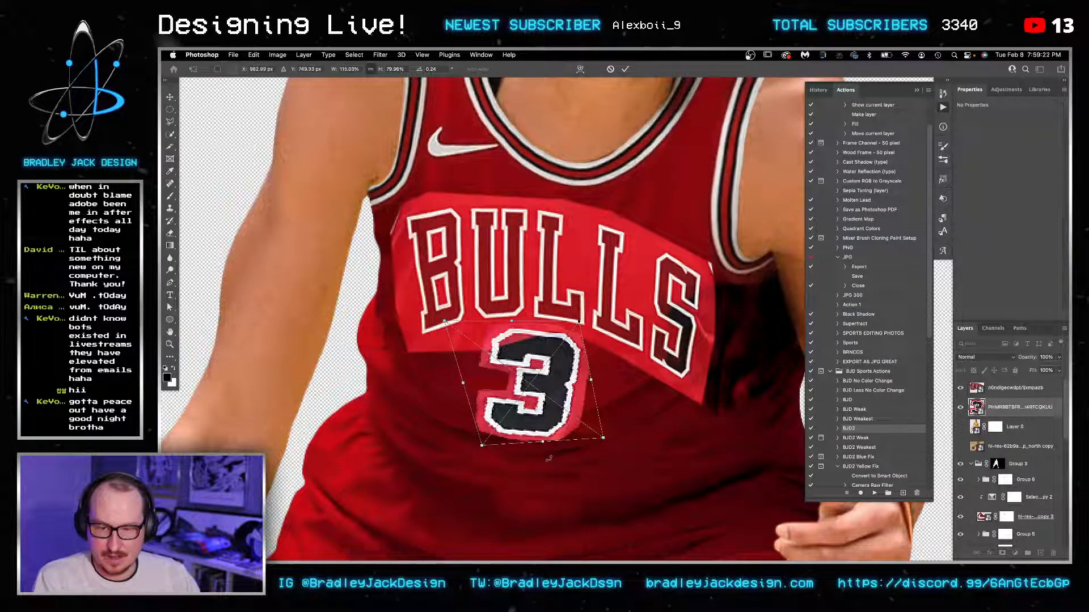
{"action": "left_click_drag", "start_coordinate": [550, 460], "coordinate": [554, 459]}
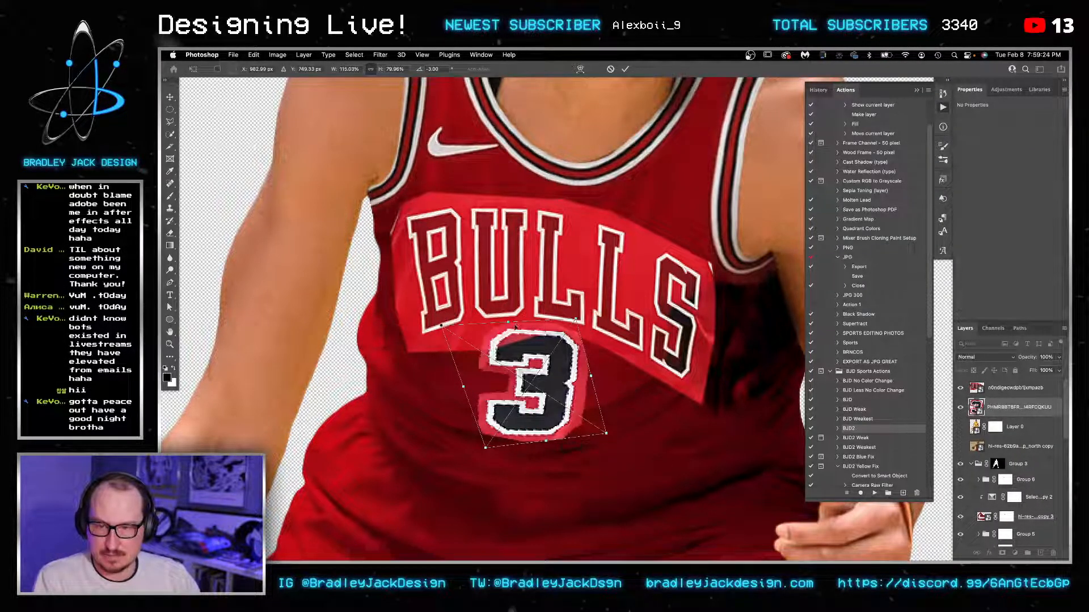
{"action": "left_click_drag", "start_coordinate": [508, 322], "coordinate": [509, 328]}
{"action": "left_click_drag", "start_coordinate": [606, 433], "coordinate": [615, 449]}
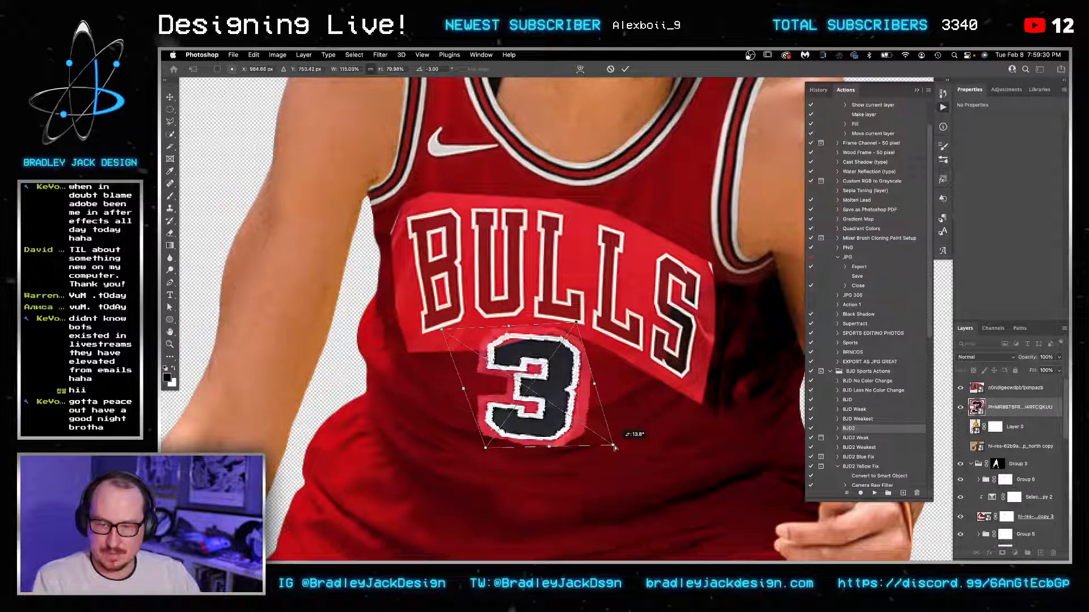
{"action": "key", "text": "Escape"}
{"action": "left_click", "coordinate": [962, 408]}
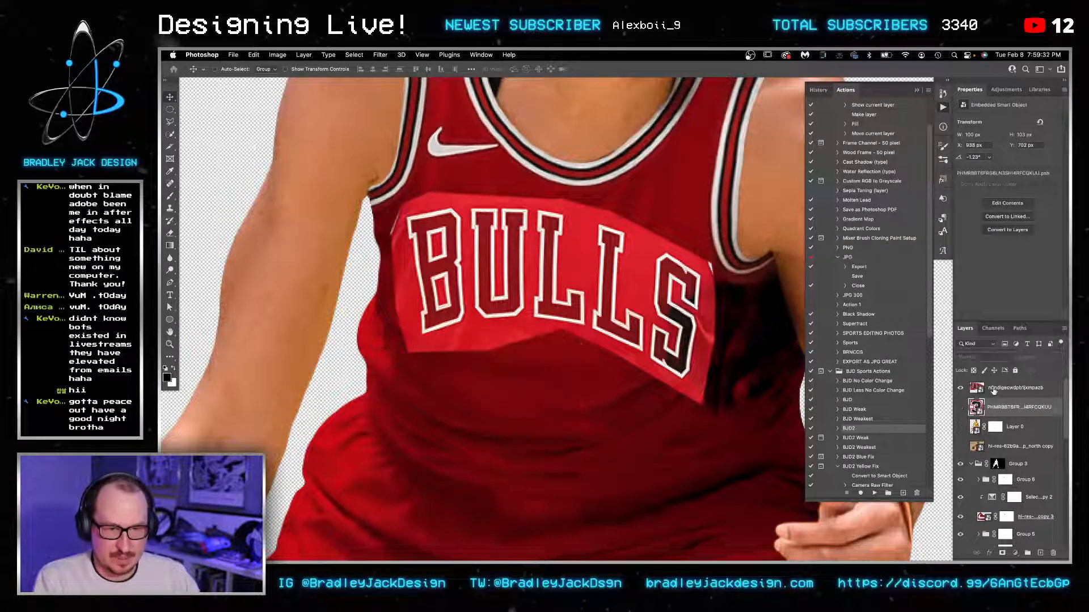
Step: Set the BULLS lettering layer's blend mode to Normal and add a layer mask to it
{"action": "left_click", "coordinate": [992, 390]}
{"action": "key", "text": "shift+alt+n"}
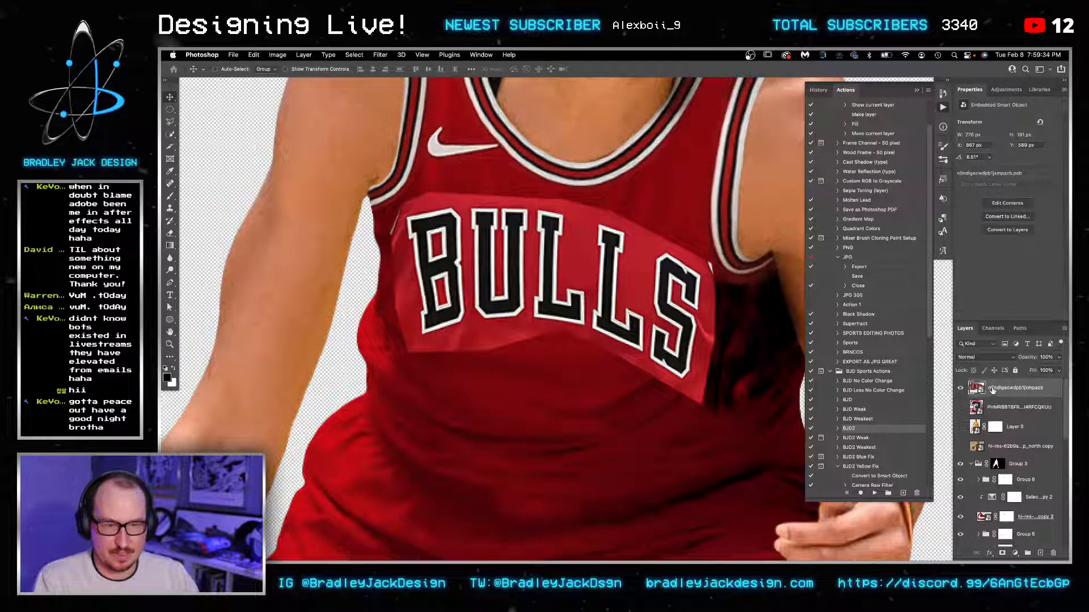
{"action": "left_click", "coordinate": [1002, 556]}
Step: Paint black on the mask to remove the red patch beside the S and beneath the BULLS lettering, starting at 50% brush opacity
{"action": "key", "text": "b"}
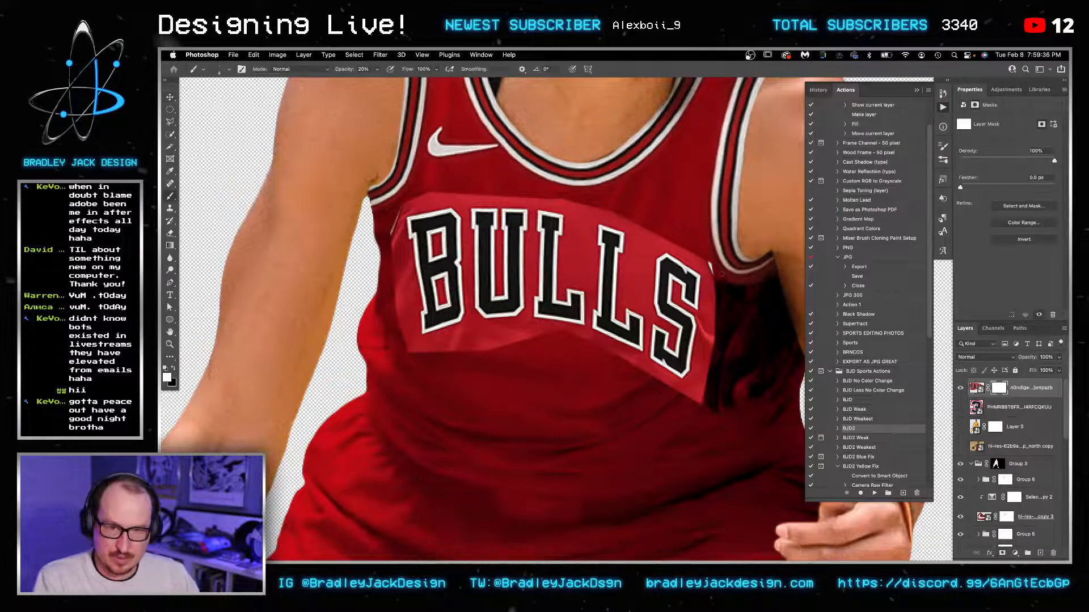
{"action": "left_click_drag", "start_coordinate": [744, 291], "coordinate": [753, 211]}
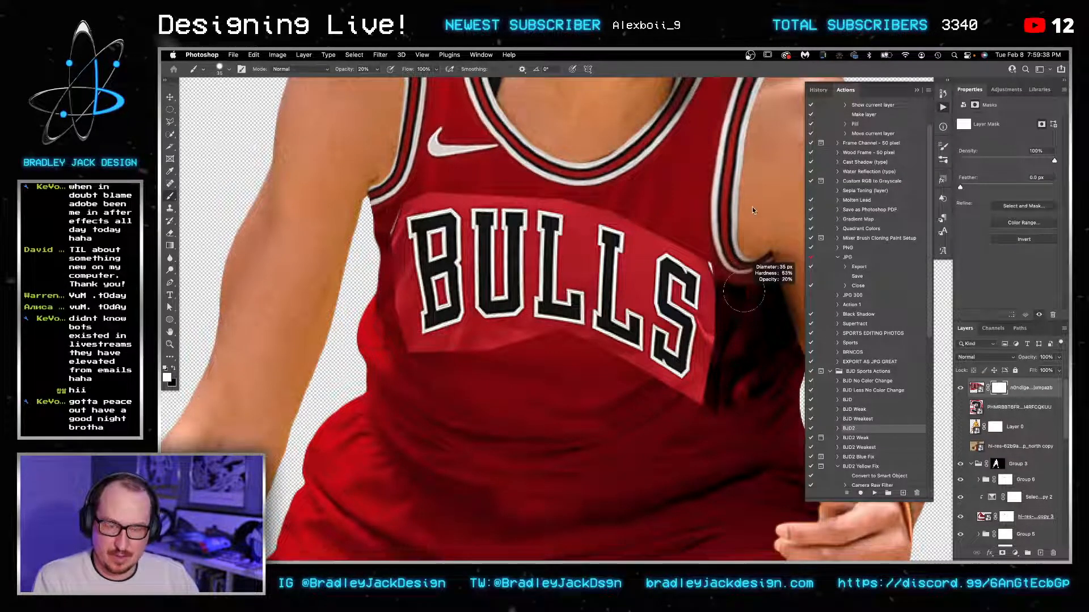
{"action": "left_click_drag", "start_coordinate": [740, 269], "coordinate": [738, 267]}
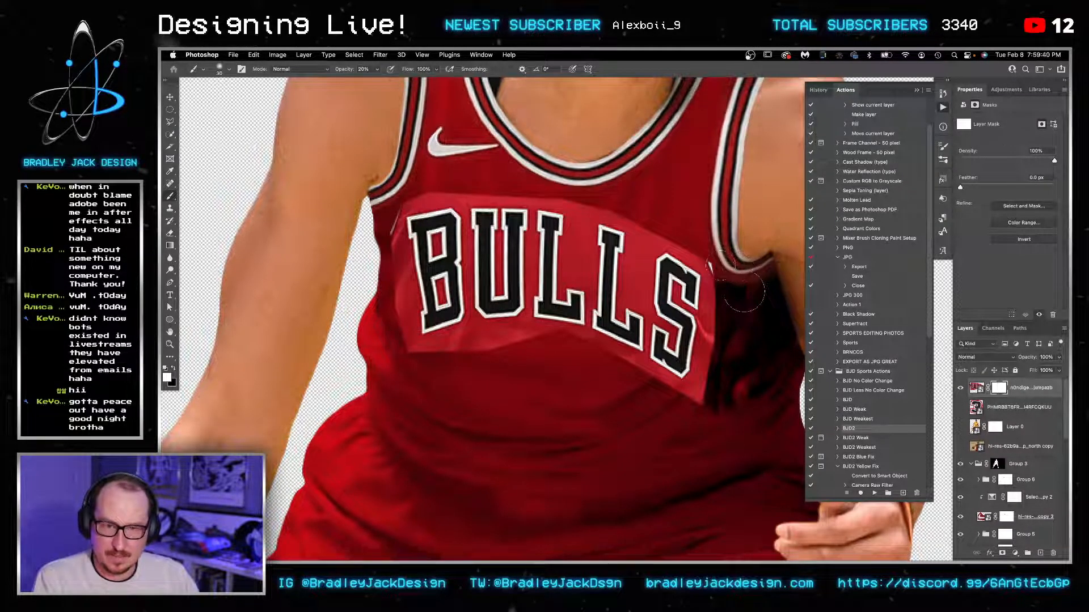
{"action": "key", "text": "x"}
{"action": "key", "text": "5"}
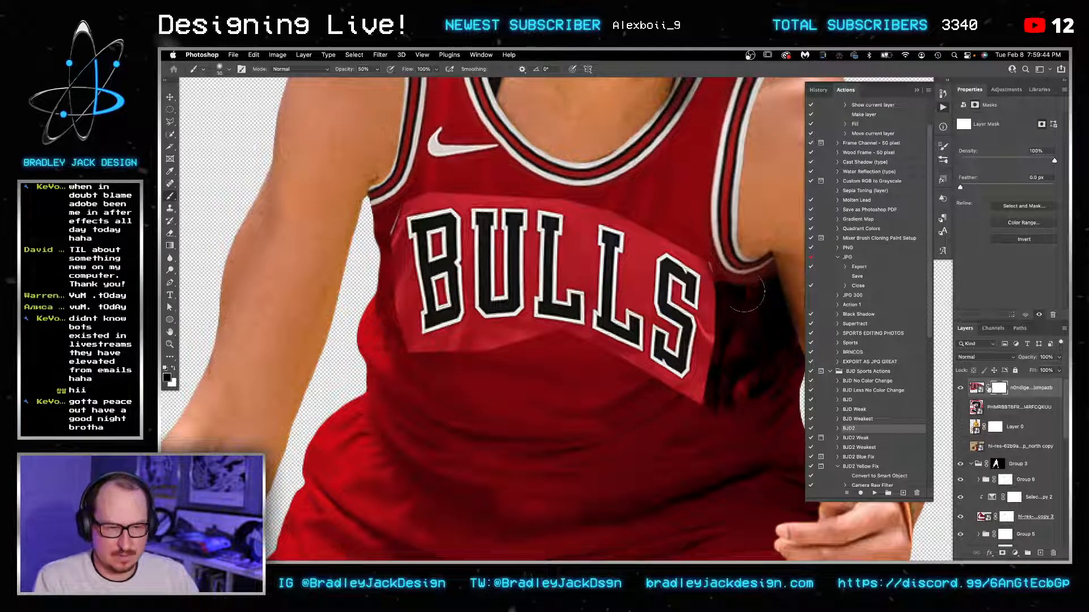
{"action": "mouse_move", "coordinate": [747, 291]}
{"action": "left_mouse_down"}
{"action": "mouse_move", "coordinate": [780, 319]}
{"action": "mouse_move", "coordinate": [756, 277]}
{"action": "mouse_move", "coordinate": [713, 258]}
{"action": "mouse_move", "coordinate": [729, 301]}
{"action": "mouse_move", "coordinate": [722, 258]}
{"action": "mouse_move", "coordinate": [722, 372]}
{"action": "mouse_move", "coordinate": [711, 361]}
{"action": "mouse_move", "coordinate": [682, 402]}
{"action": "left_mouse_up"}
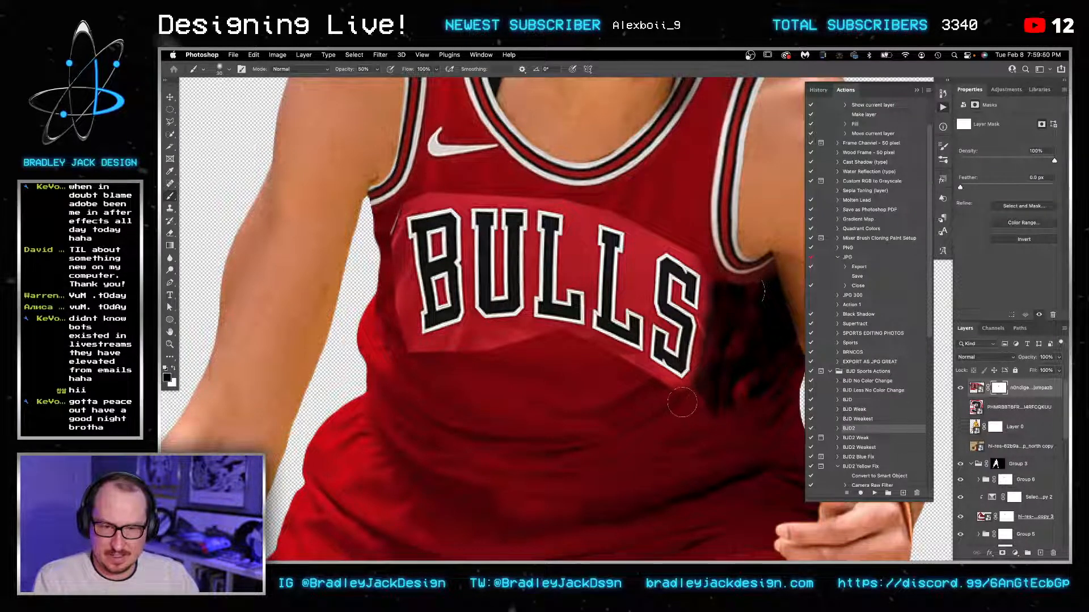
{"action": "key", "text": "bracketleft"}
{"action": "mouse_move", "coordinate": [598, 354]}
{"action": "left_mouse_down"}
{"action": "mouse_move", "coordinate": [675, 390]}
{"action": "mouse_move", "coordinate": [623, 361]}
{"action": "left_mouse_up"}
{"action": "mouse_move", "coordinate": [565, 338]}
{"action": "left_mouse_down"}
{"action": "mouse_move", "coordinate": [439, 348]}
{"action": "mouse_move", "coordinate": [477, 340]}
{"action": "left_mouse_up"}
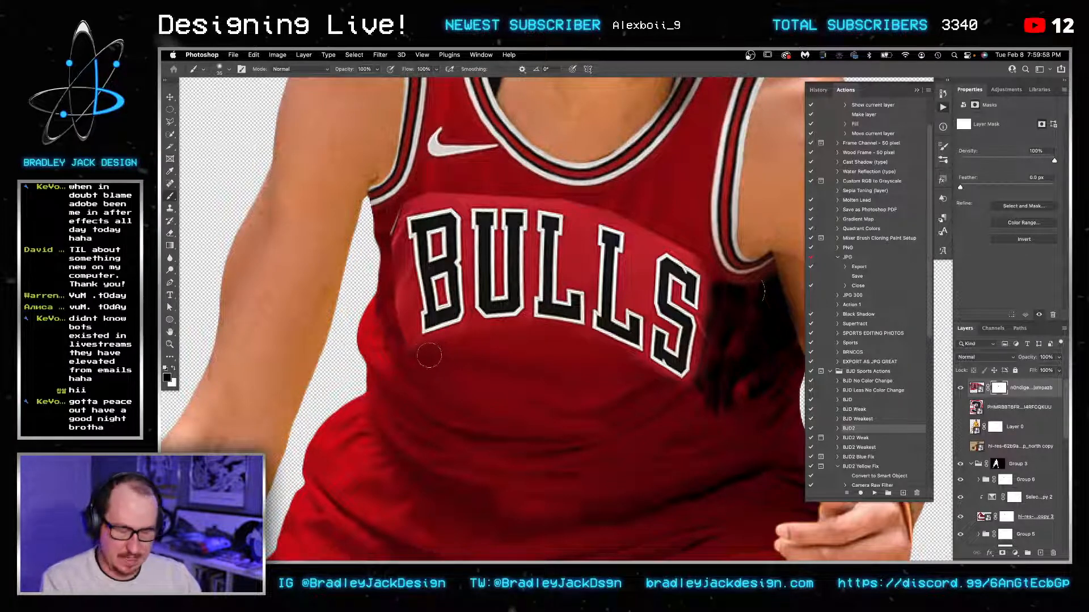
Step: Mask out the upper edge of the red patch above the BULLS lettering at 100% brush opacity
{"action": "key", "text": "0"}
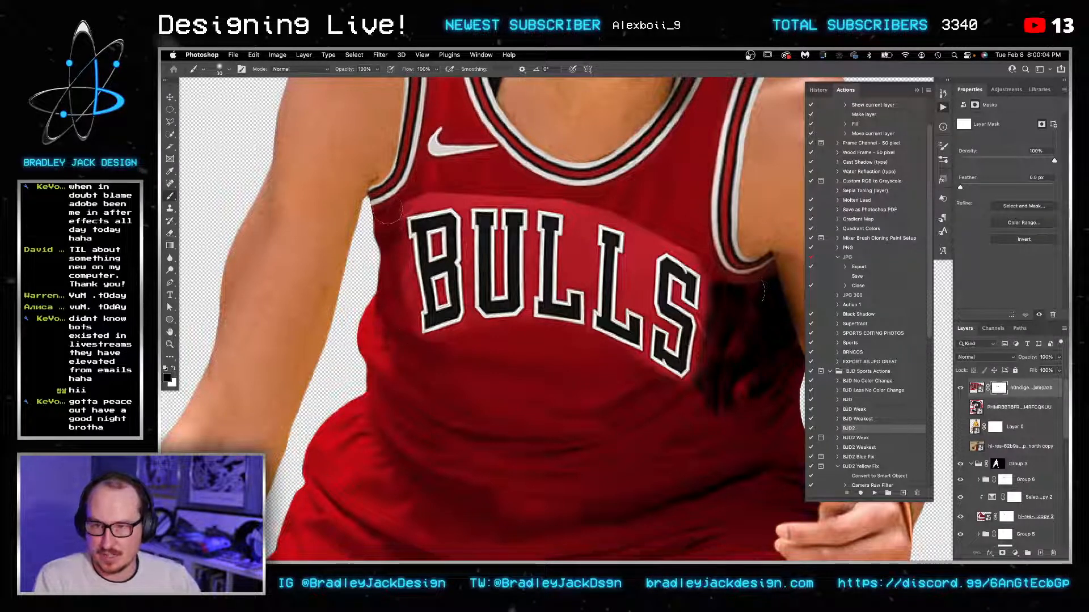
{"action": "mouse_move", "coordinate": [433, 196]}
{"action": "left_mouse_down"}
{"action": "mouse_move", "coordinate": [556, 194]}
{"action": "mouse_move", "coordinate": [648, 219]}
{"action": "mouse_move", "coordinate": [634, 211]}
{"action": "mouse_move", "coordinate": [694, 248]}
{"action": "left_mouse_up"}
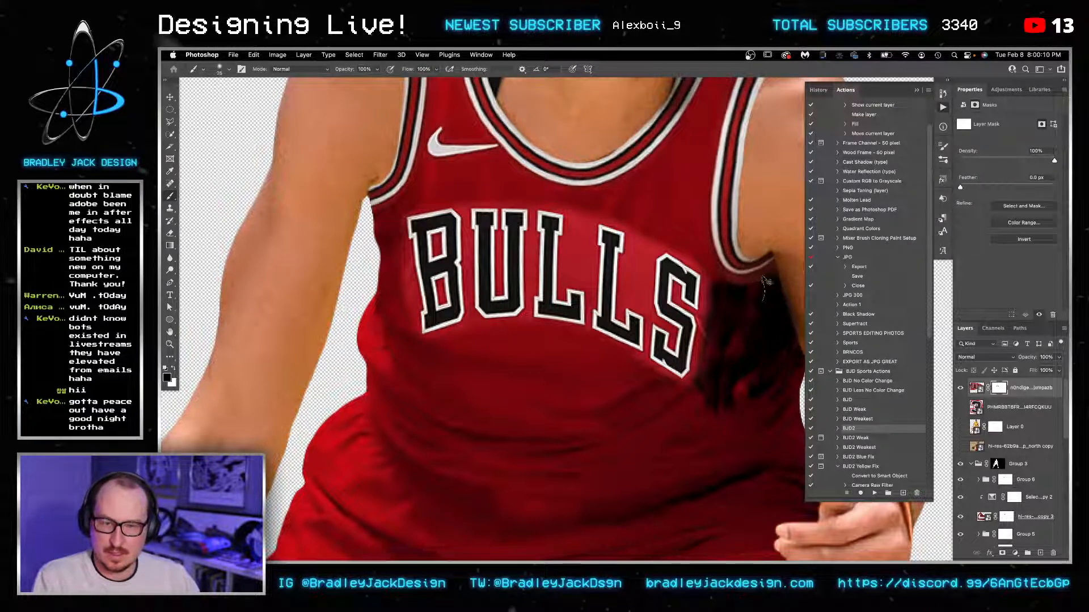
{"action": "key", "text": "v"}
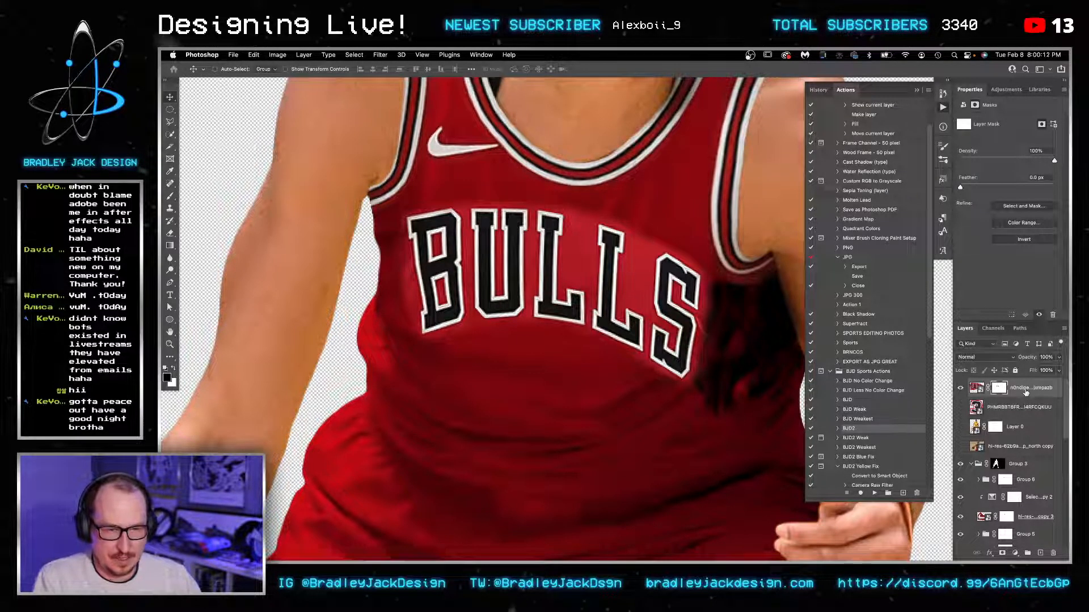
Step: Add a Selective Color adjustment layer and clip it to the BULLS lettering layer
{"action": "left_click", "coordinate": [1006, 89]}
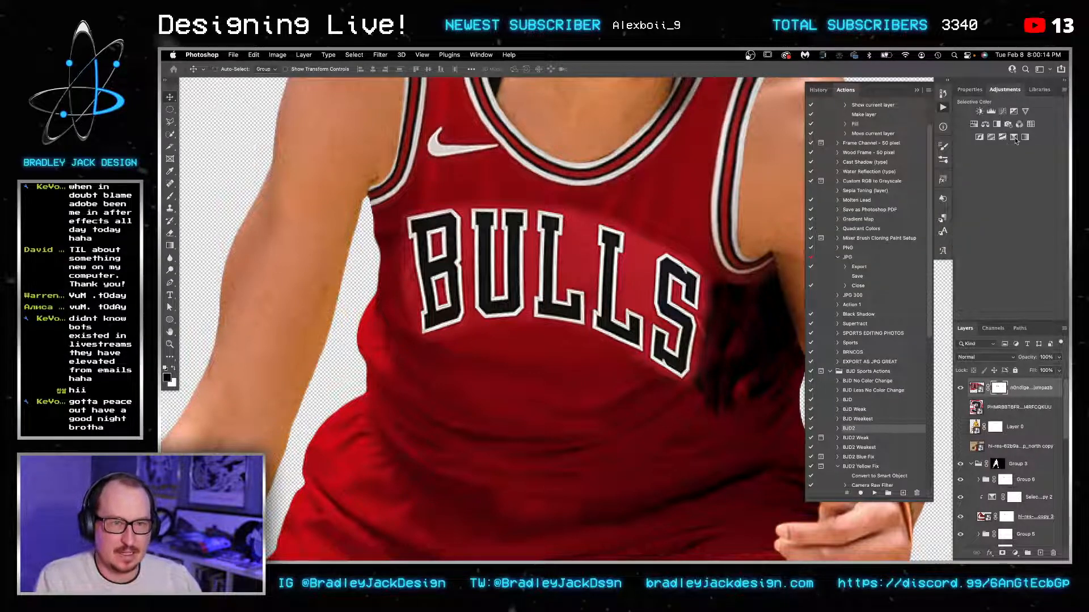
{"action": "left_click", "coordinate": [1015, 138]}
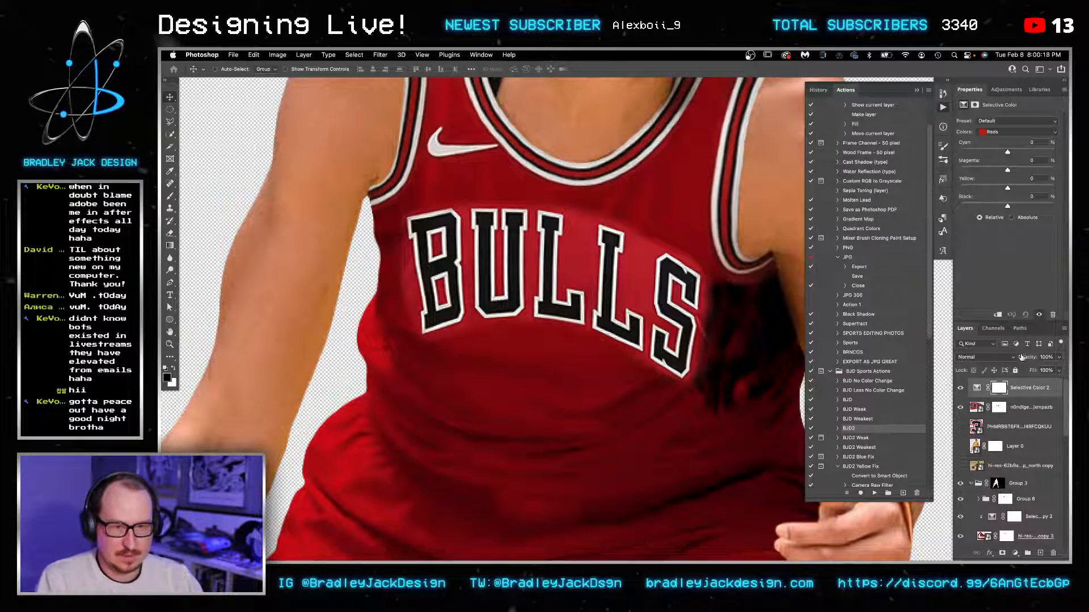
{"action": "left_click", "coordinate": [1000, 397], "text": "alt"}
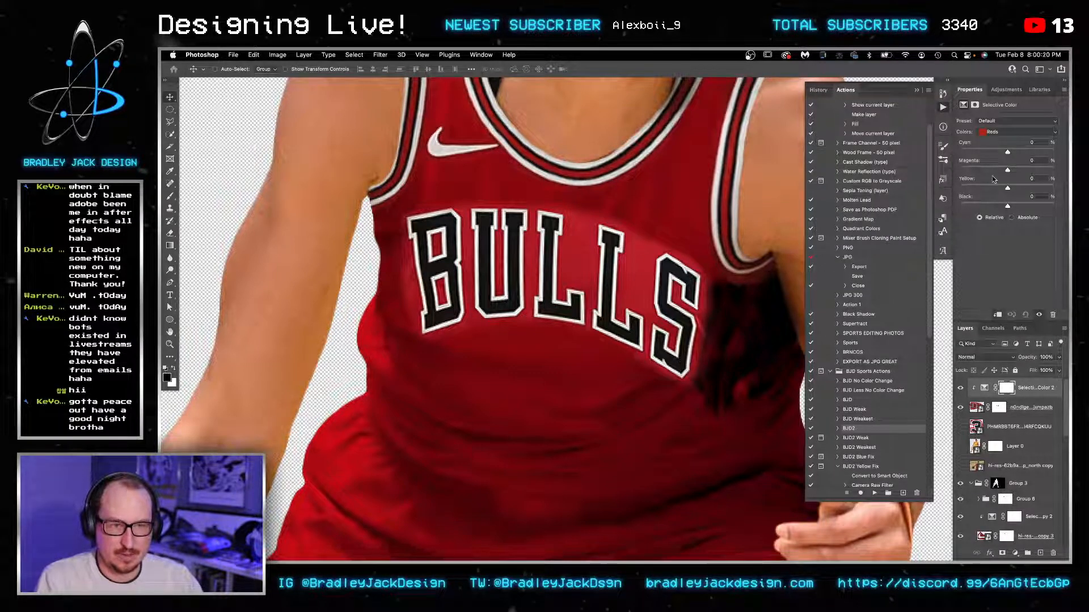
Step: Match the patch to the jersey by setting the Selective Color Reds to Cyan +20 and Black +31
{"action": "left_click", "coordinate": [1016, 205]}
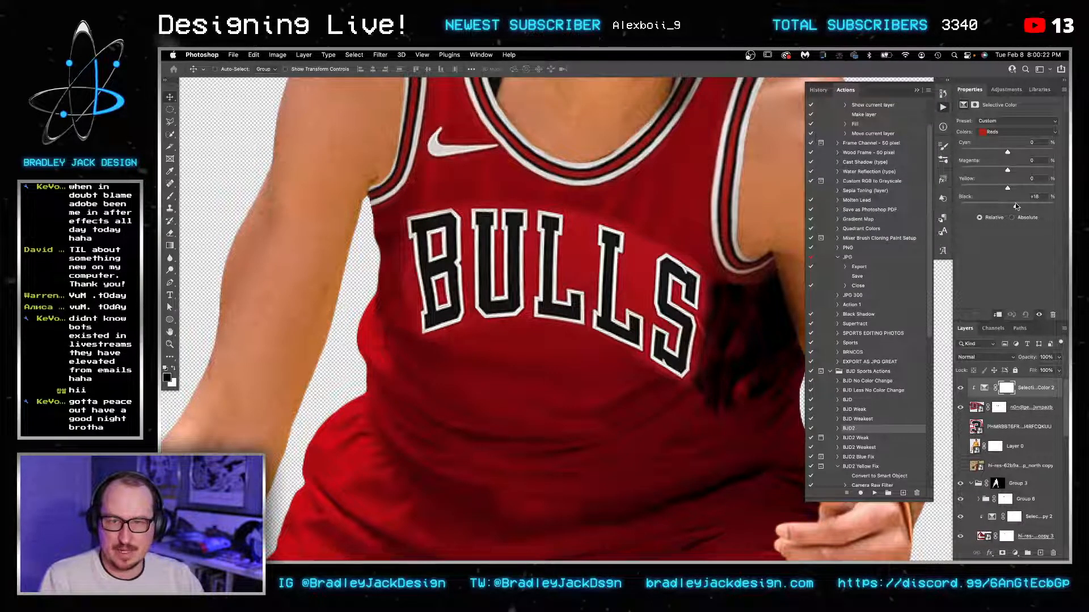
{"action": "left_click", "coordinate": [1019, 205]}
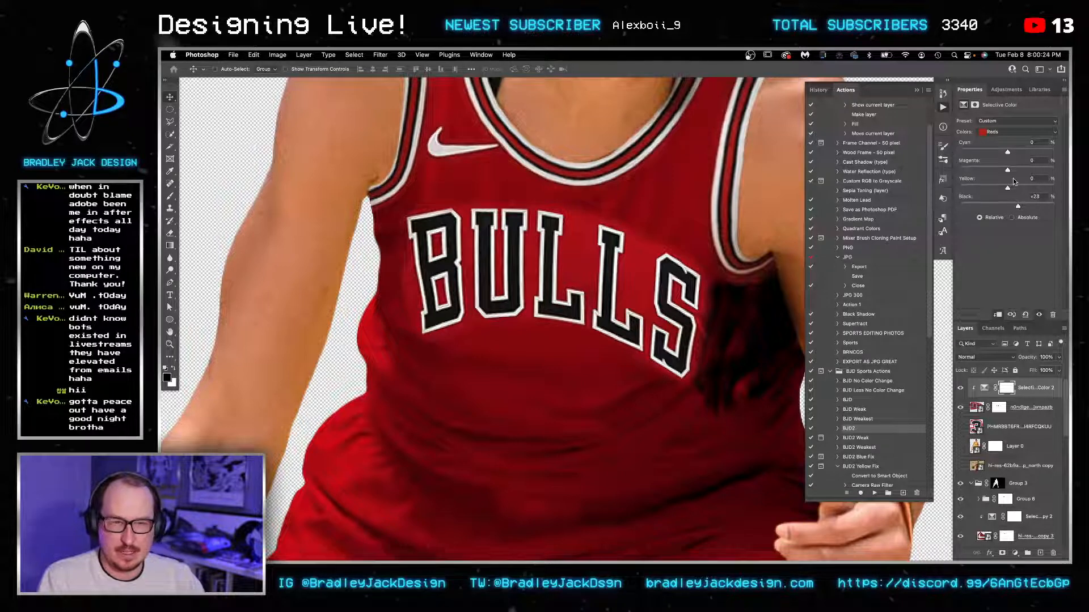
{"action": "left_click", "coordinate": [1001, 152]}
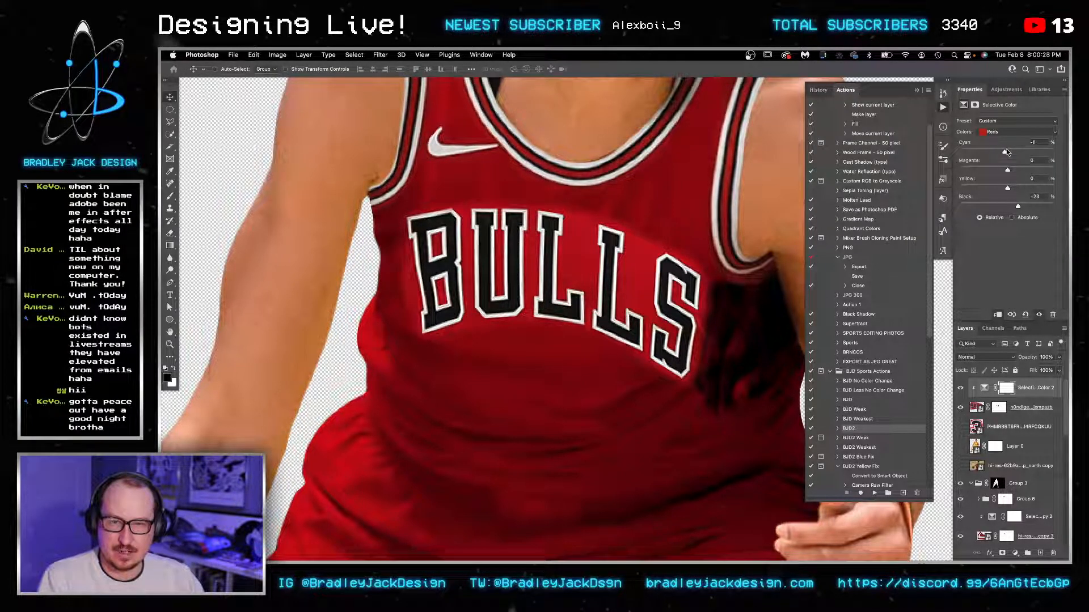
{"action": "left_click", "coordinate": [1017, 152]}
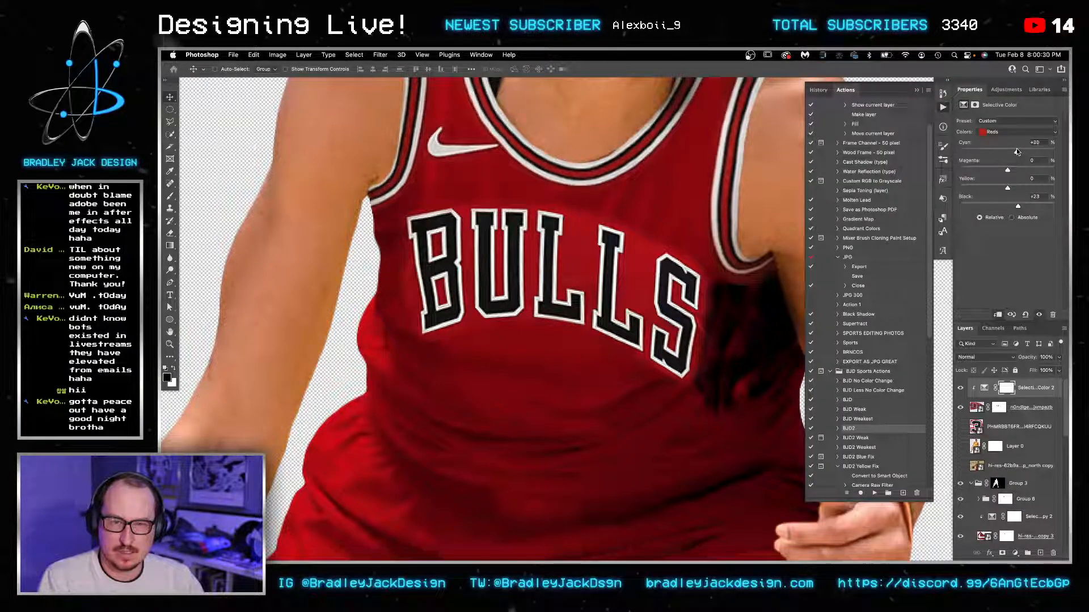
{"action": "left_click", "coordinate": [1024, 207]}
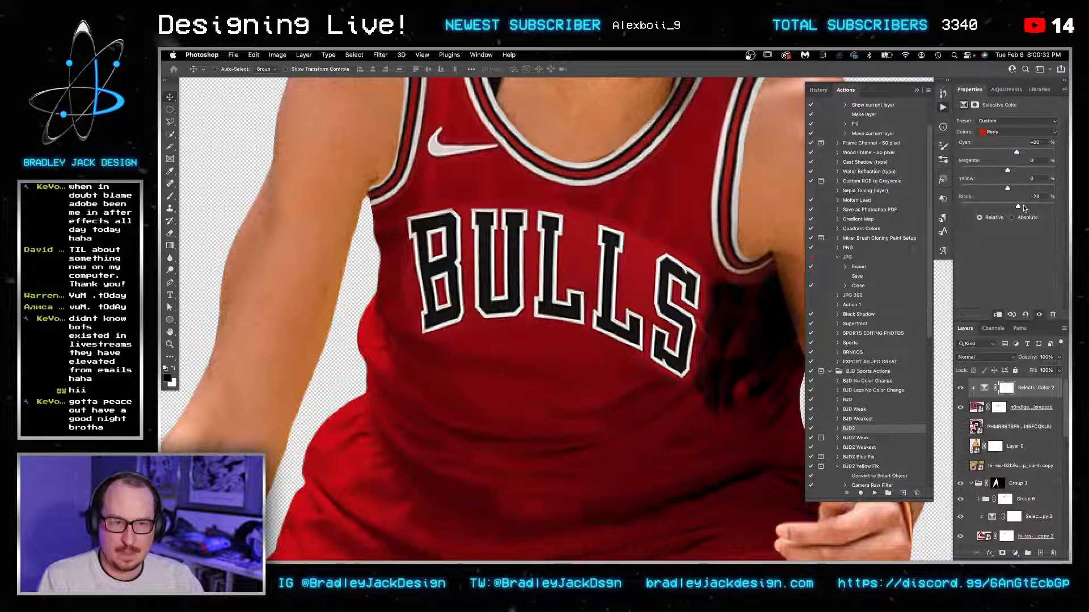
{"action": "left_click_drag", "start_coordinate": [1024, 207], "coordinate": [1021, 207]}
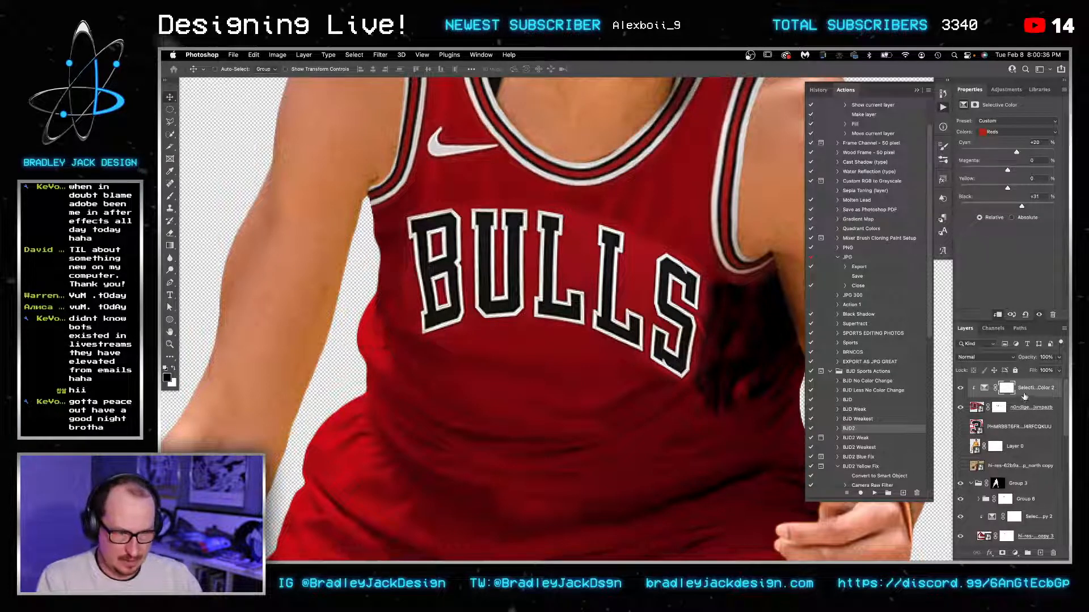
Step: Group the lettering layer with its Selective Color adjustment and name the group BULLS
{"action": "left_click", "coordinate": [1025, 404]}
{"action": "left_click", "coordinate": [1025, 390], "text": "shift"}
{"action": "key", "text": "super+g"}
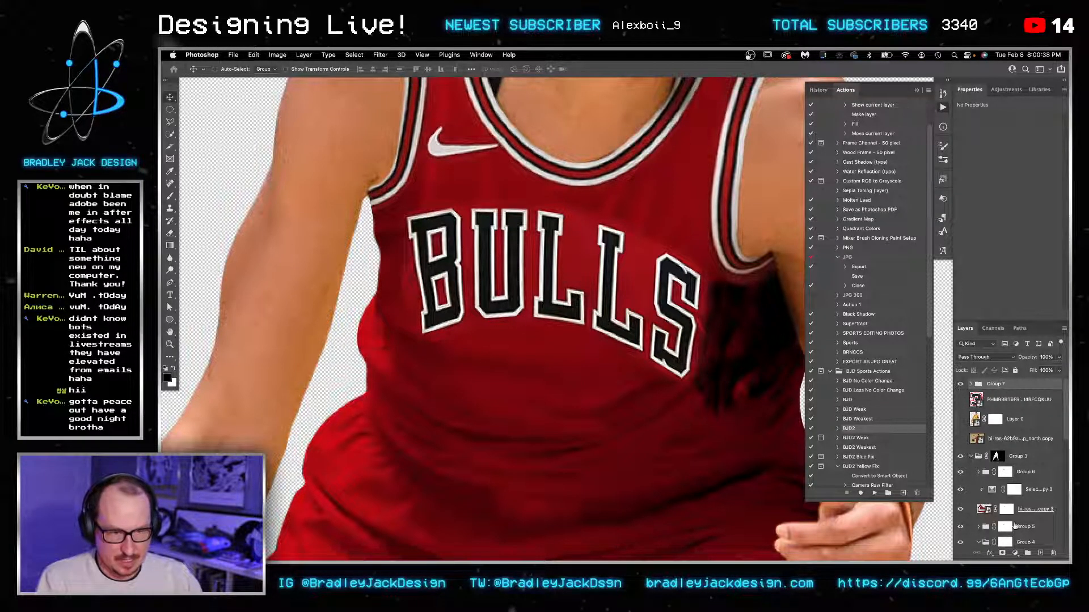
{"action": "double_click", "coordinate": [994, 384]}
{"action": "type", "text": "BULLS"}
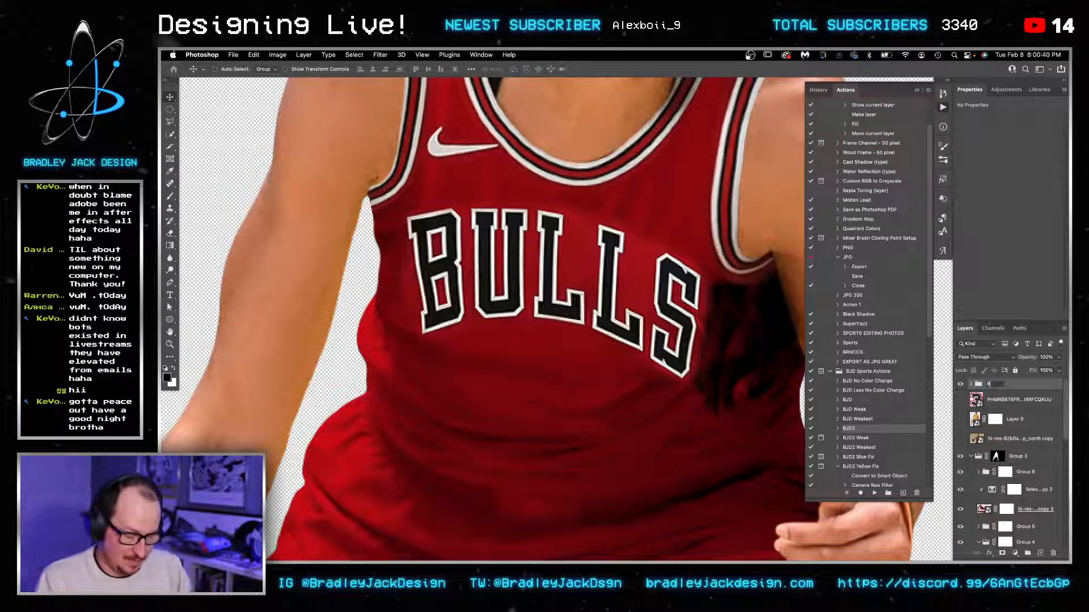
{"action": "key", "text": "Return"}
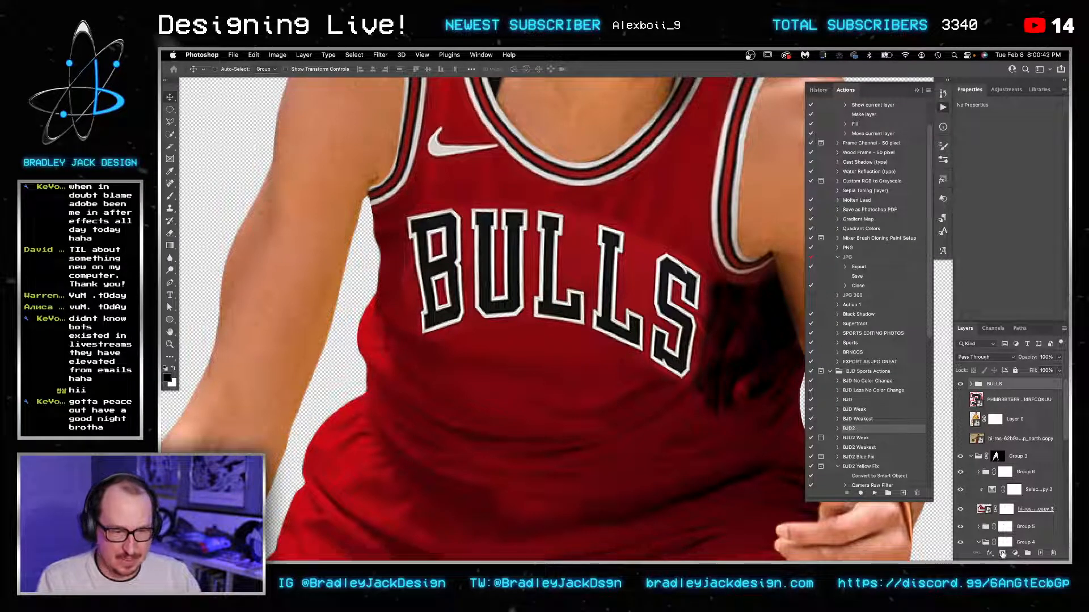
Step: Add a layer mask to the BULLS group for brushing around the lettering, and hide the group to check the jersey beneath
{"action": "left_click", "coordinate": [1002, 553]}
{"action": "key", "text": "b"}
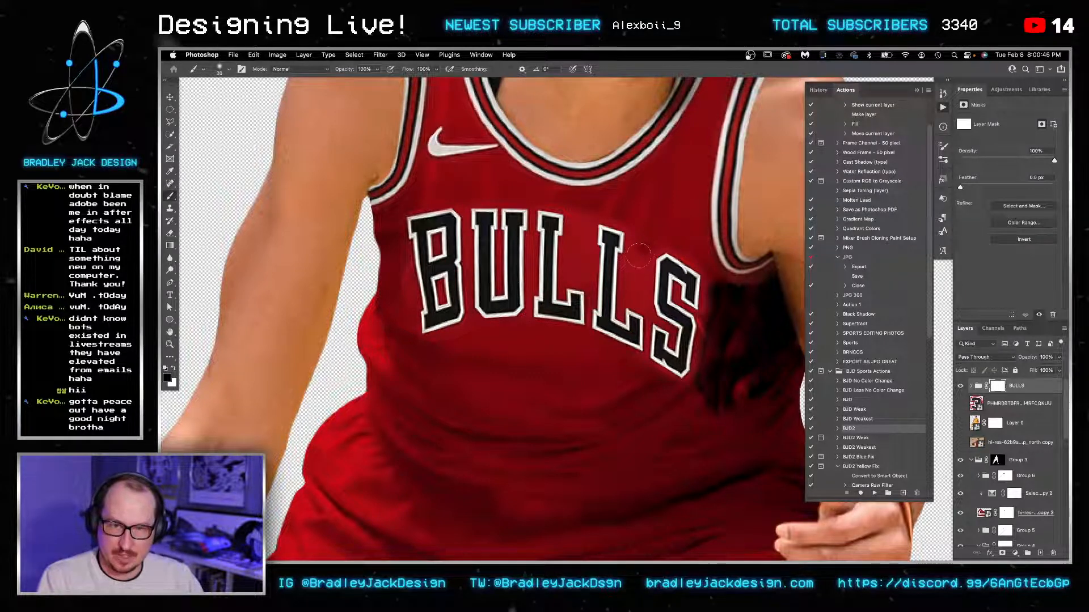
{"action": "key", "text": "bracketleft"}
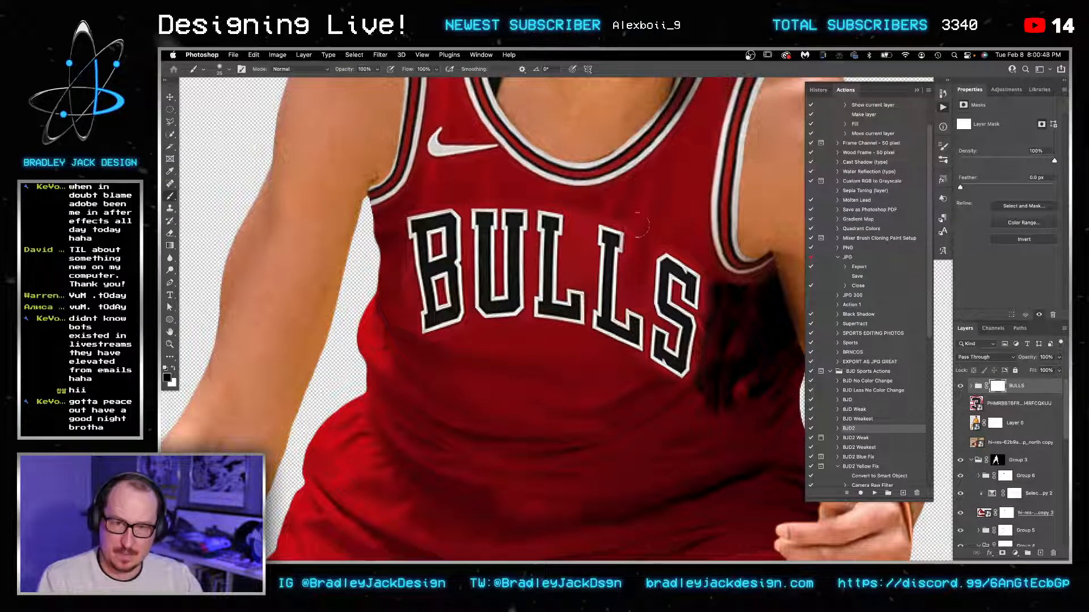
{"action": "key", "text": "bracketright"}
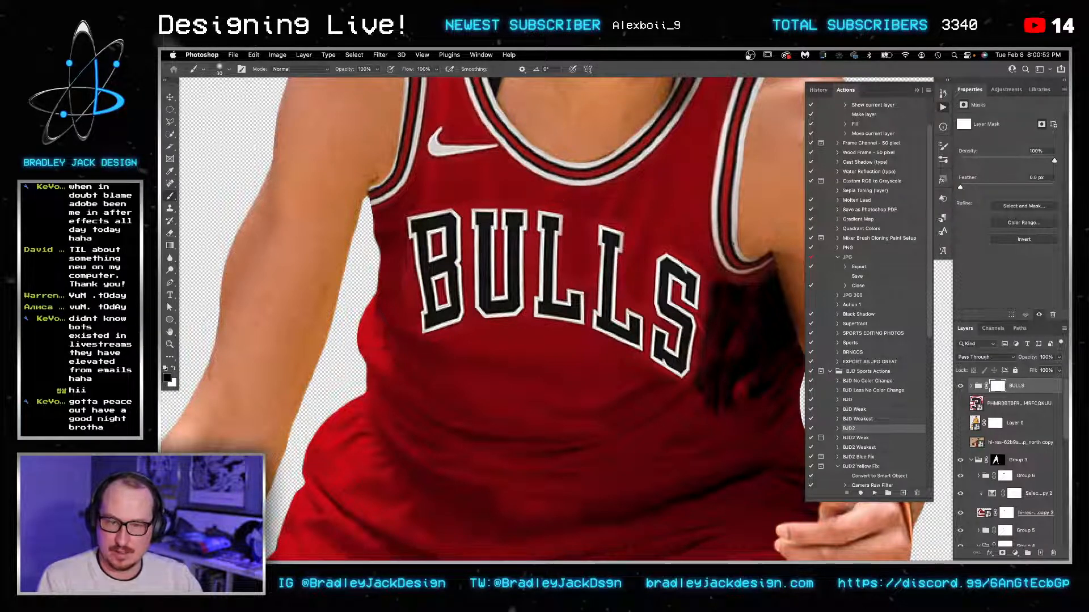
{"action": "key", "text": "v"}
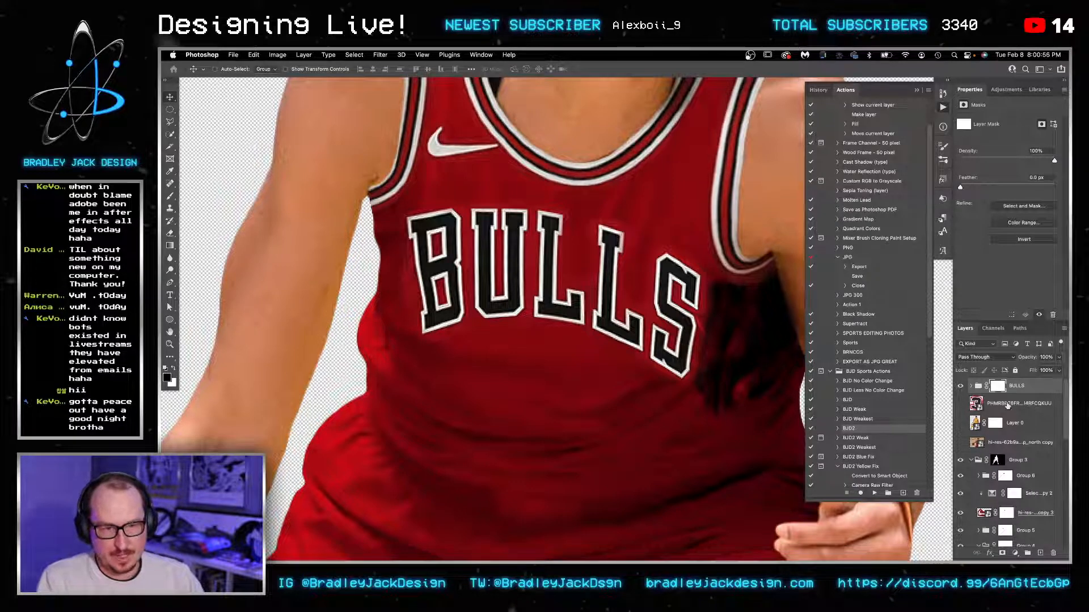
{"action": "left_click", "coordinate": [960, 386]}
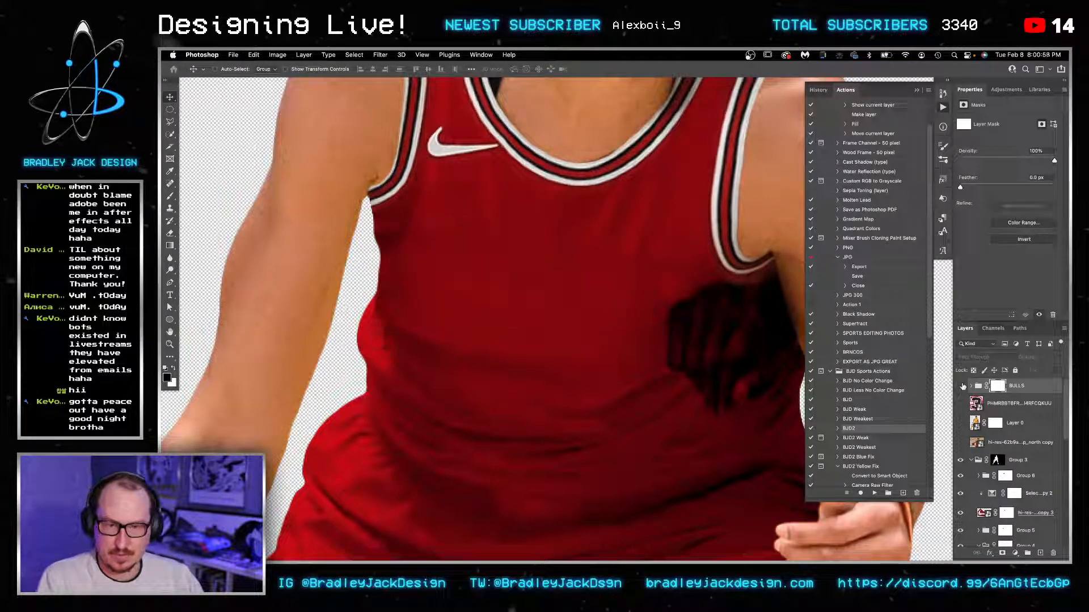
Step: Toggle the BULLS group's visibility to compare the jersey with and without the lettering, leaving it shown
{"action": "left_click", "coordinate": [962, 386]}
{"action": "left_click", "coordinate": [961, 386]}
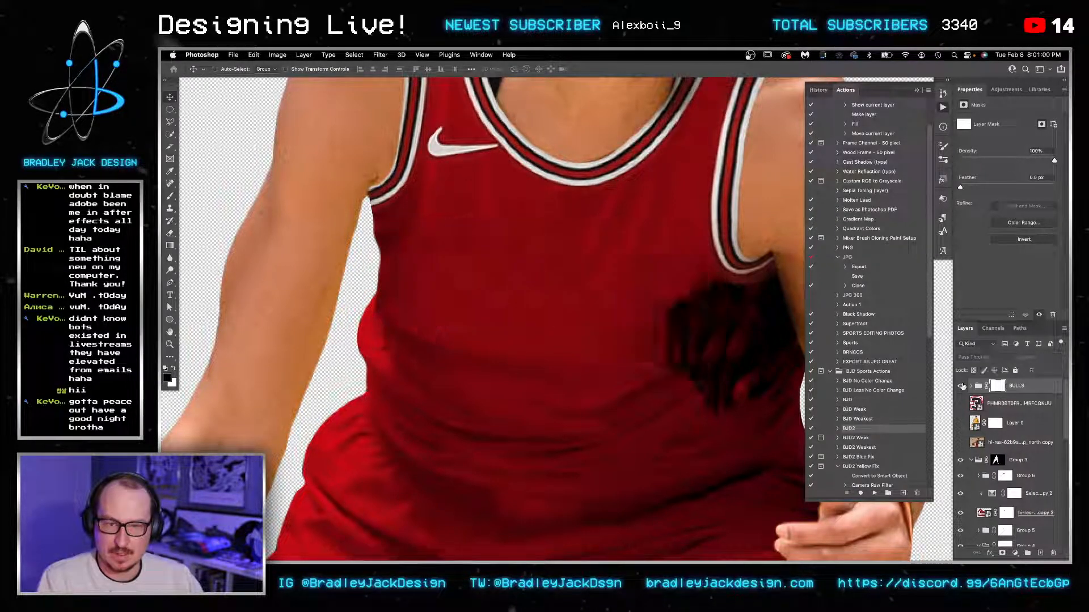
{"action": "left_click", "coordinate": [962, 385]}
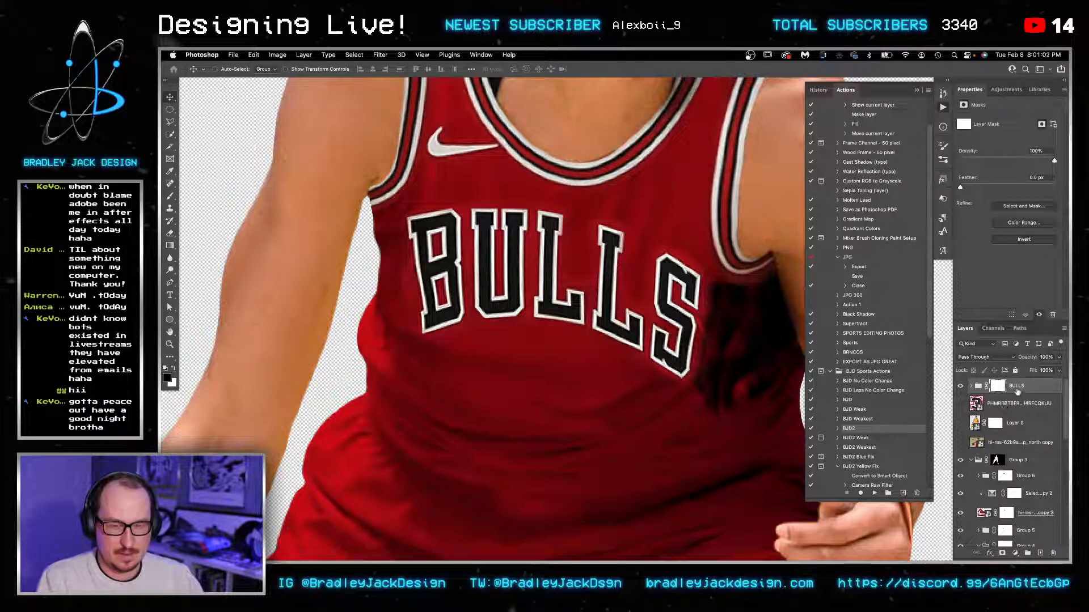
Step: Add a Curves adjustment clipped above Selective Color in the BULLS group, lower its white output to about 187, and invert its mask
{"action": "left_click", "coordinate": [971, 386]}
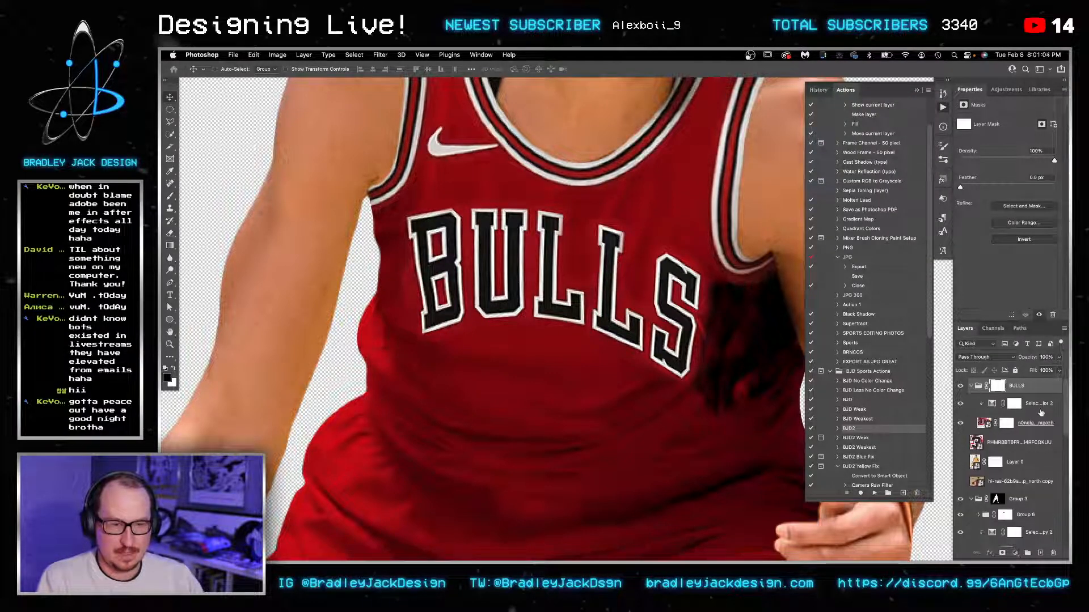
{"action": "left_click", "coordinate": [1040, 412]}
{"action": "left_click", "coordinate": [1004, 89]}
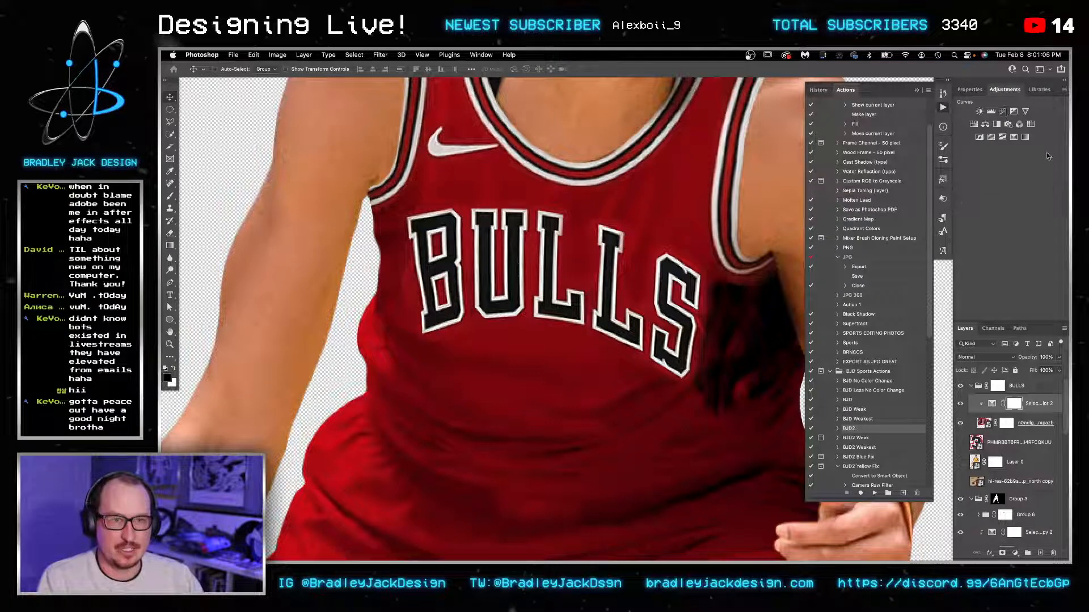
{"action": "left_click", "coordinate": [1002, 112]}
{"action": "left_click_drag", "start_coordinate": [1053, 145], "coordinate": [1059, 162]}
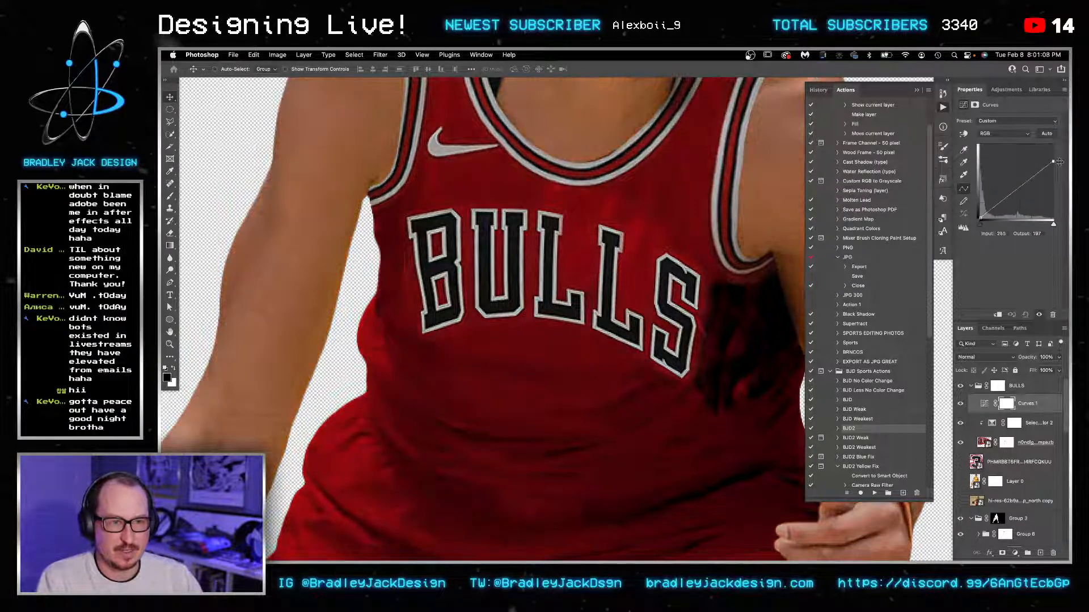
{"action": "left_click", "coordinate": [1010, 404]}
{"action": "key", "text": "ctrl+i"}
Step: Paint white on the Curves mask with an enlarged brush to darken the edge of the letter S beside the dark hair
{"action": "key", "text": "b"}
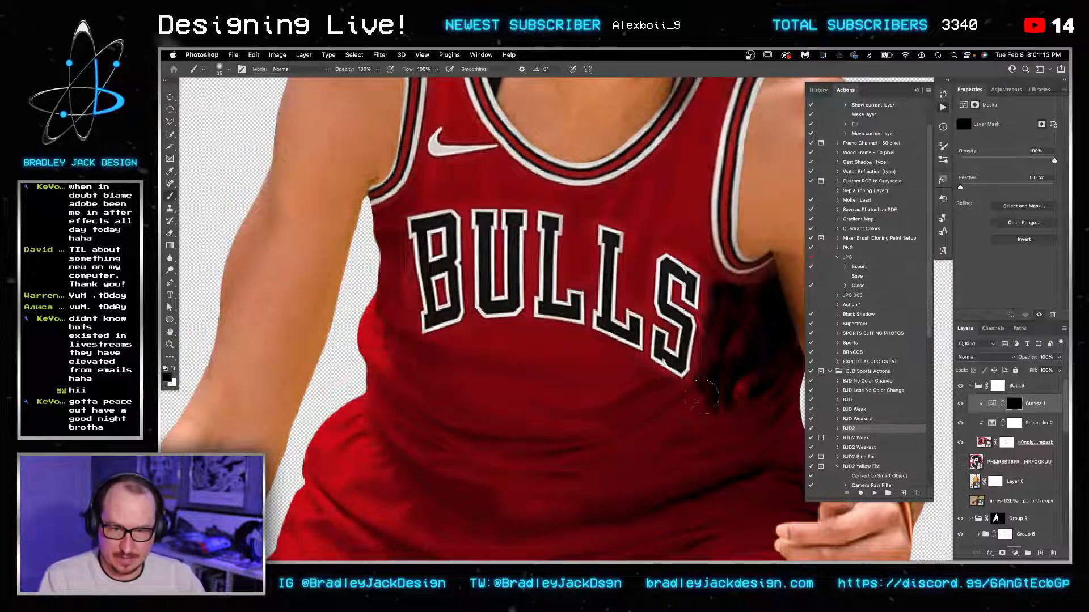
{"action": "key", "text": "bracketright"}
{"action": "key", "text": "bracketright"}
{"action": "key", "text": "bracketright"}
{"action": "key", "text": "bracketright"}
{"action": "key", "text": "x"}
{"action": "mouse_move", "coordinate": [685, 379]}
{"action": "left_mouse_down"}
{"action": "mouse_move", "coordinate": [722, 304]}
{"action": "mouse_move", "coordinate": [679, 363]}
{"action": "mouse_move", "coordinate": [711, 355]}
{"action": "left_mouse_up"}
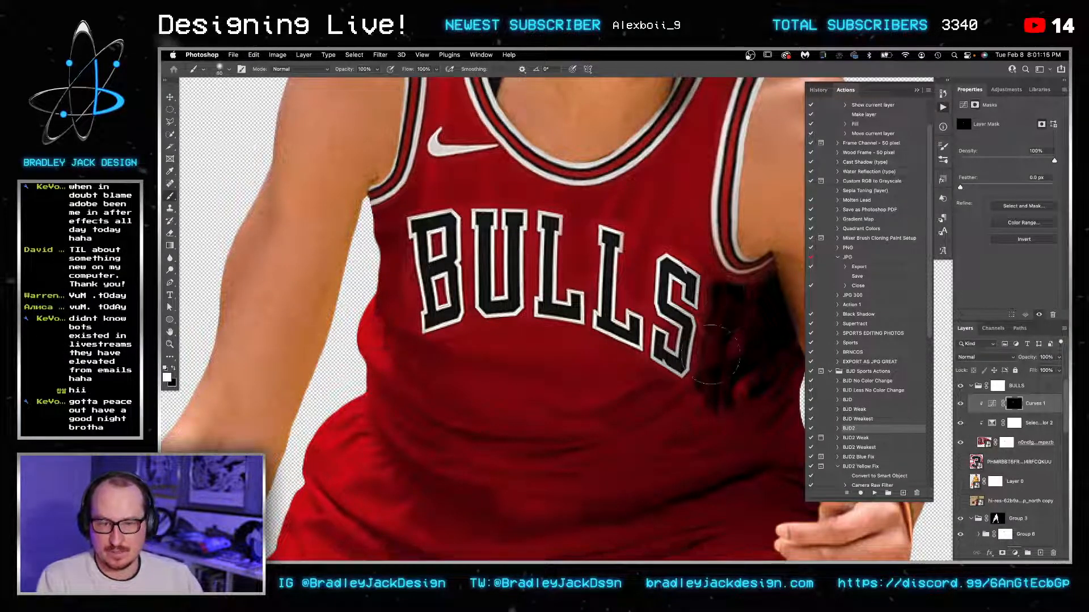
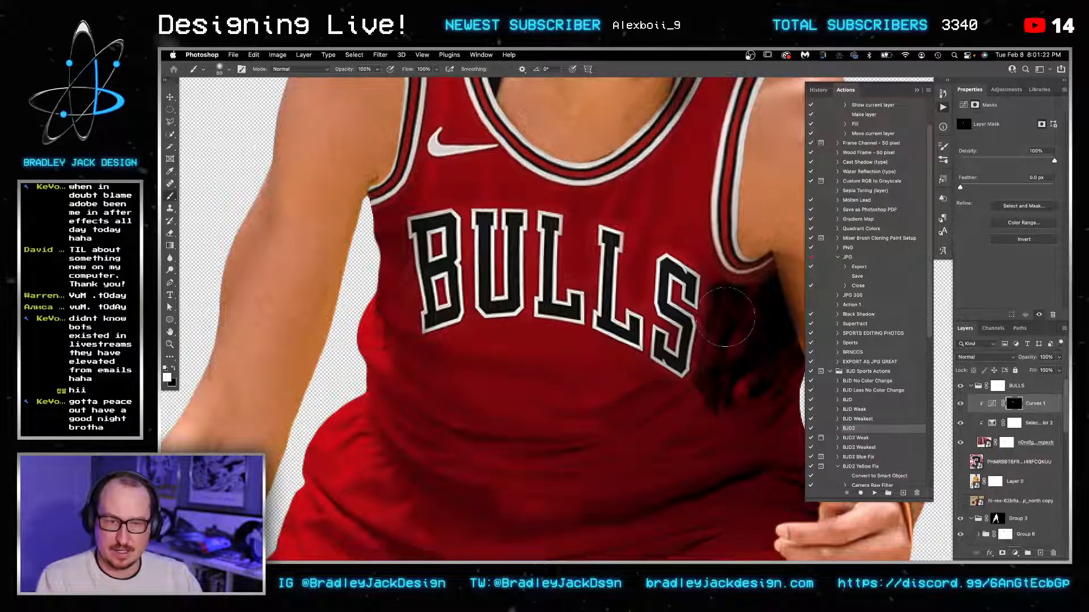
Step: Compare the Bulls jersey cutout with the earlier player edit on white by switching between the two open documents
{"action": "scroll", "coordinate": [674, 373], "scroll_direction": "down", "scroll_amount": 5}
{"action": "scroll", "coordinate": [719, 321], "scroll_direction": "down", "scroll_amount": 3}
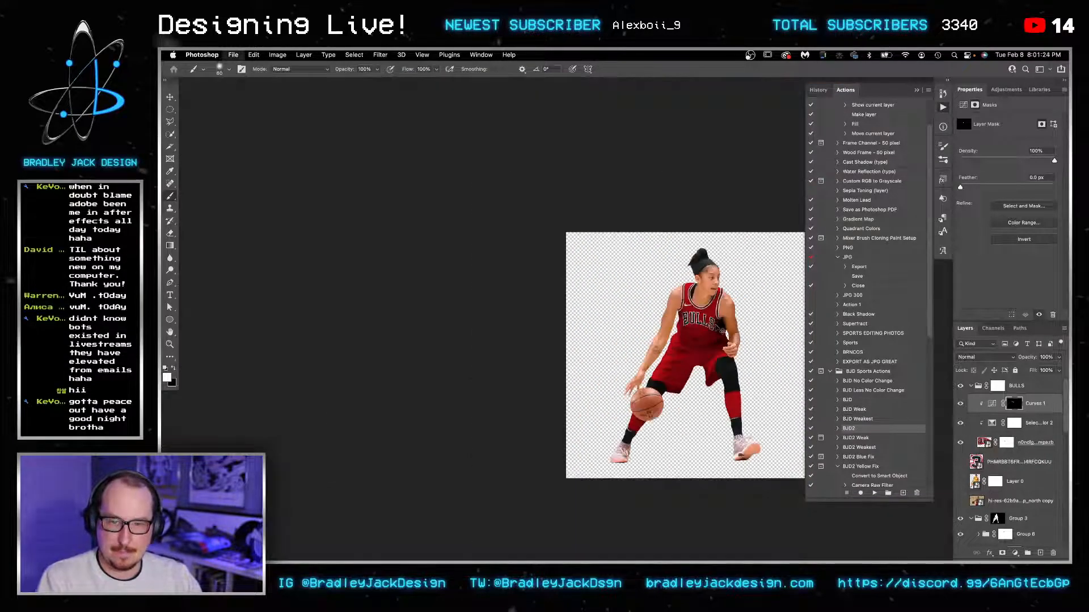
{"action": "key", "text": "v"}
{"action": "key", "text": "super+w"}
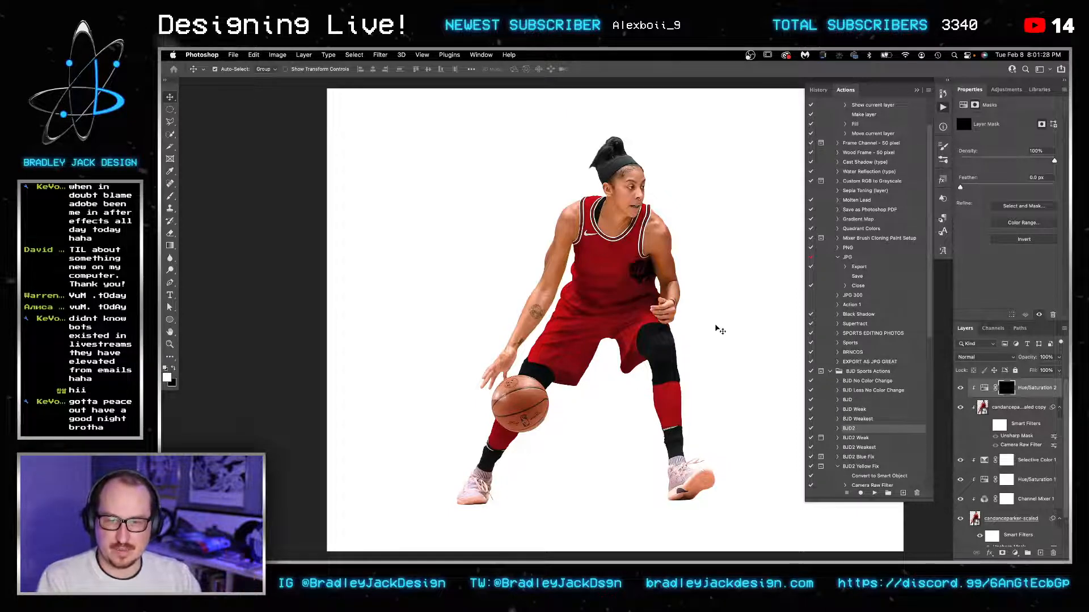
{"action": "key", "text": "ctrl+Tab"}
{"action": "key", "text": "ctrl+Tab"}
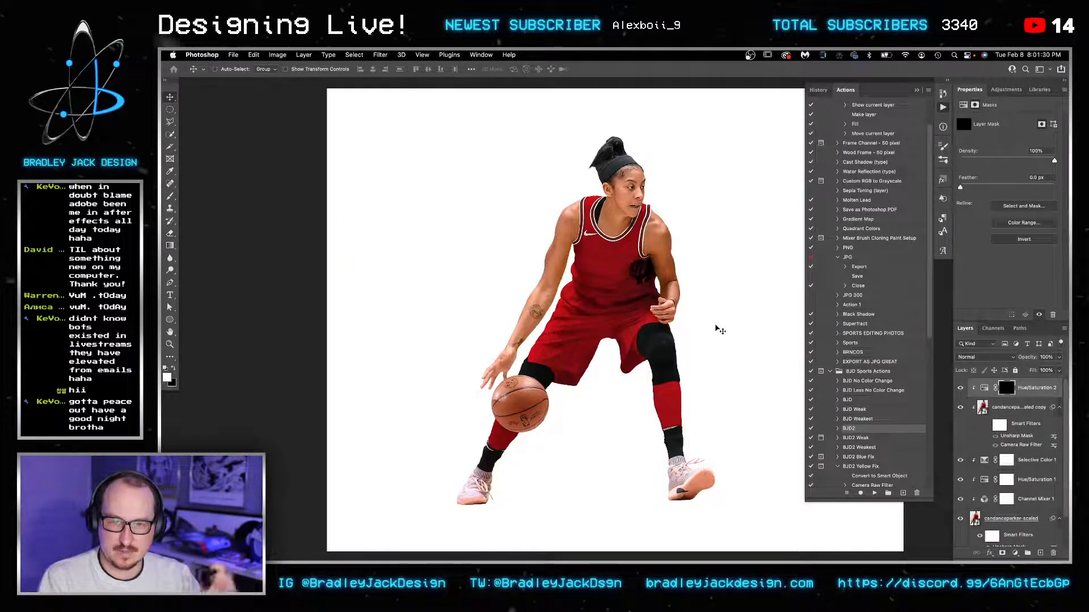
{"action": "key", "text": "ctrl+Tab"}
{"action": "key", "text": "ctrl+Tab"}
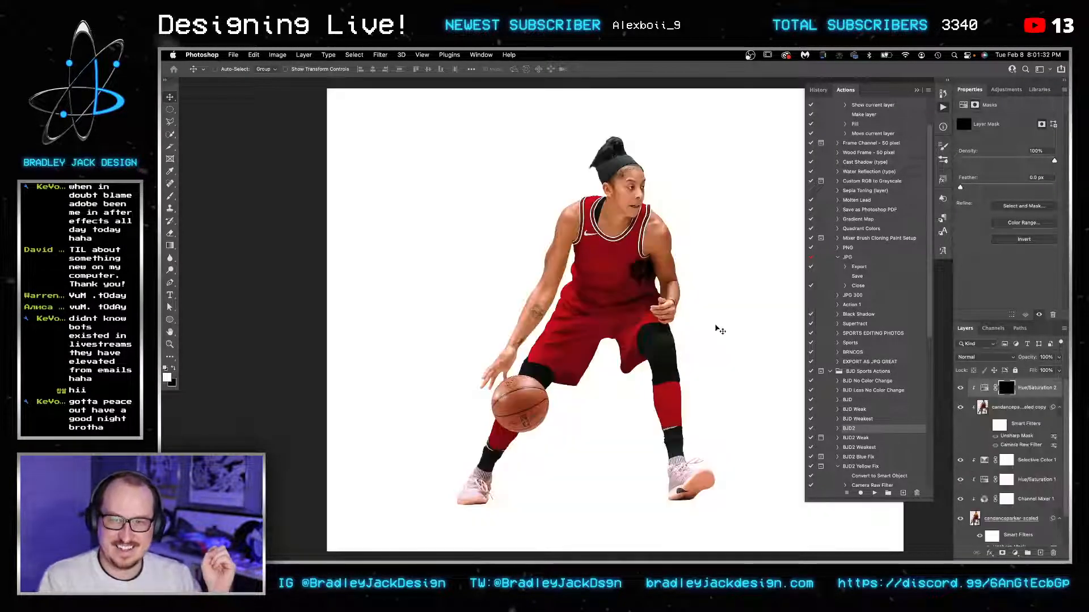
{"action": "key", "text": "ctrl+Tab"}
{"action": "key", "text": "ctrl+Tab"}
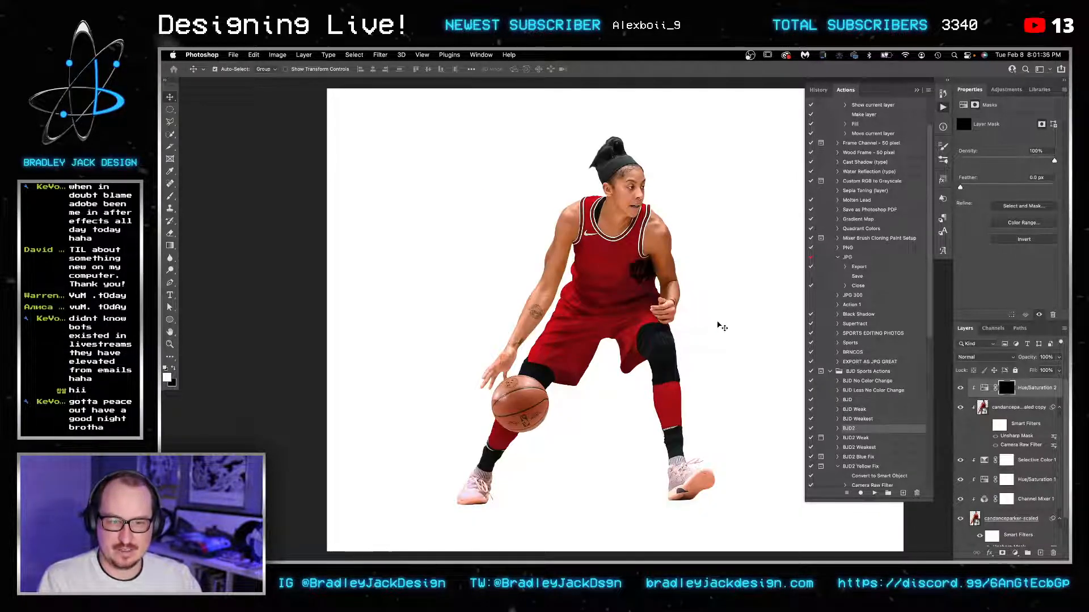
{"action": "key", "text": "ctrl+Tab"}
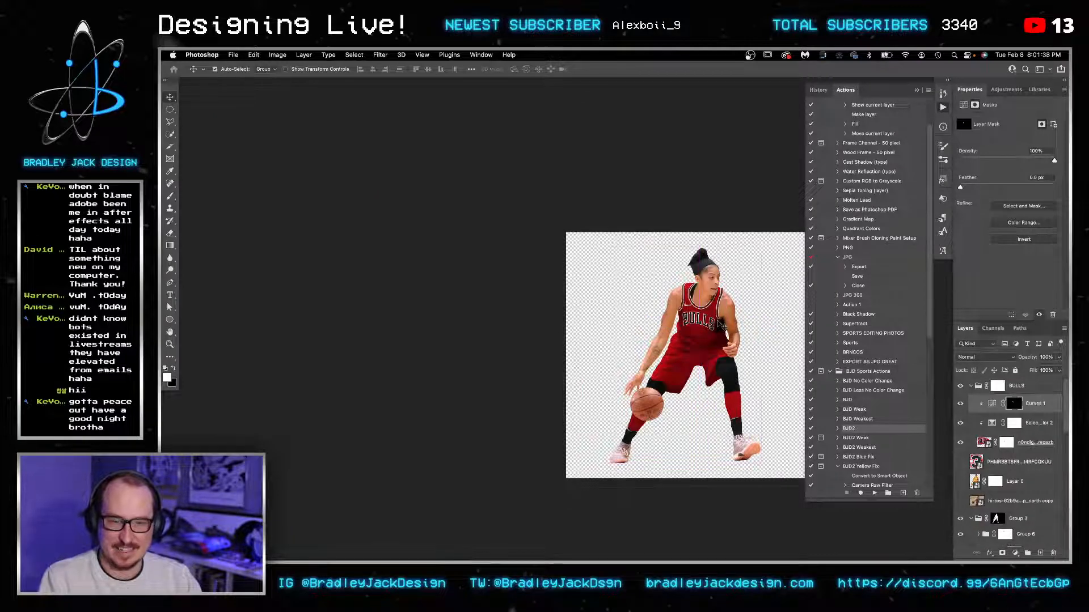
{"action": "key", "text": "ctrl+Tab"}
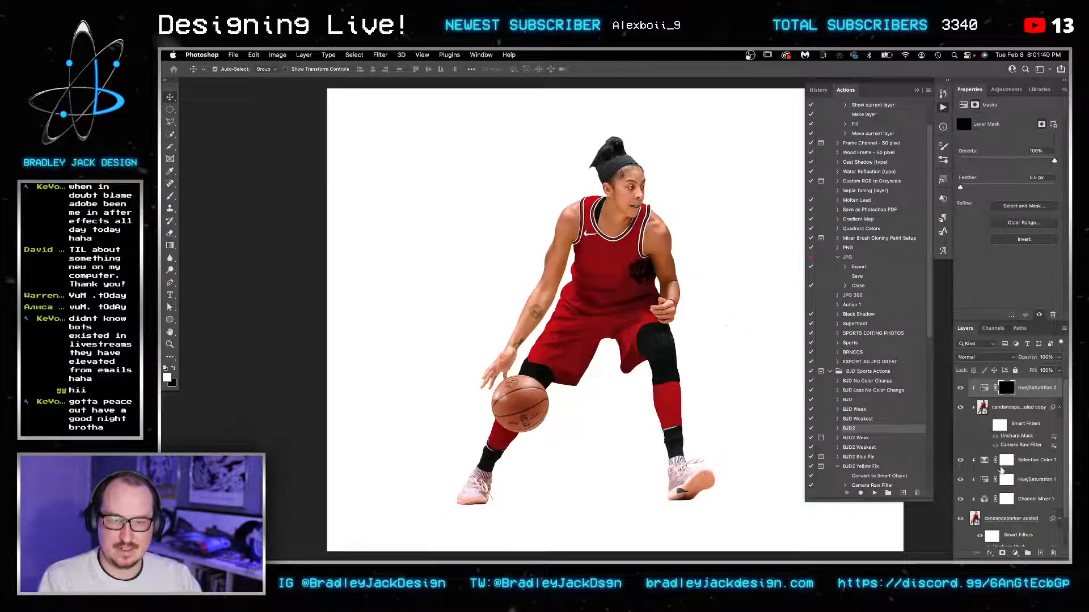
{"action": "key", "text": "ctrl+Tab"}
{"action": "key", "text": "ctrl+Tab"}
{"action": "key", "text": "ctrl+Tab"}
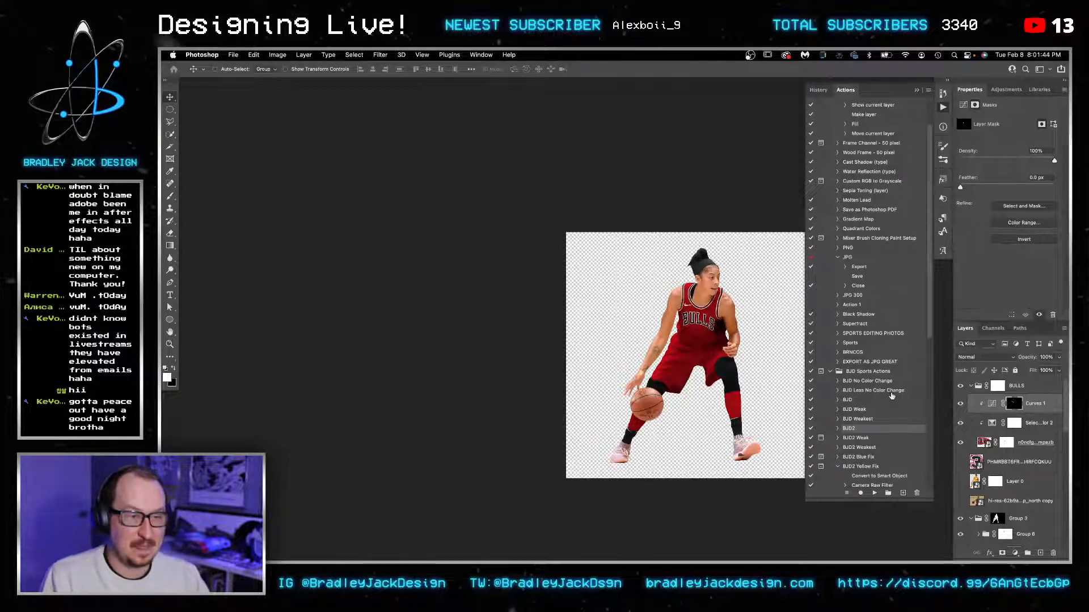
Step: Try to uncover more of the BULLS source image by duplicating the lettering layer and deleting the original's mask, and delete that original layer
{"action": "key", "text": "z"}
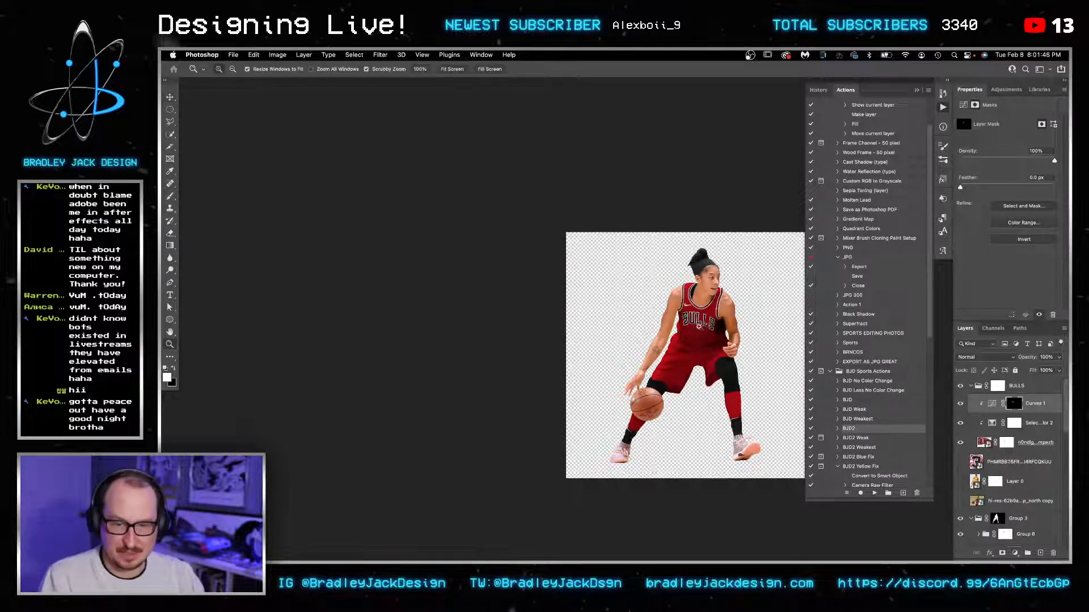
{"action": "left_click_drag", "start_coordinate": [710, 326], "coordinate": [738, 332]}
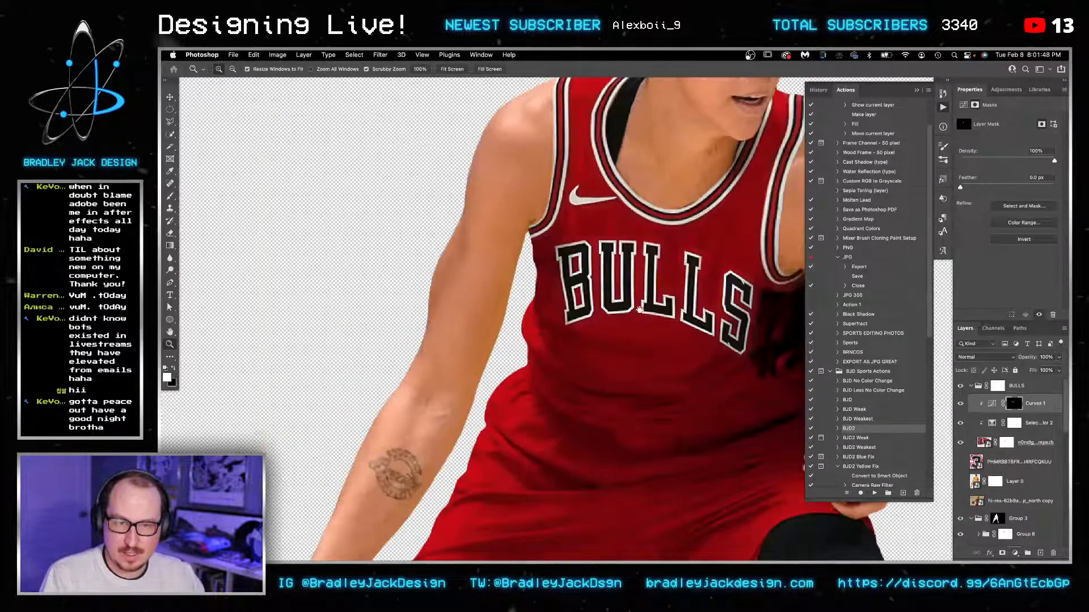
{"action": "left_click_drag", "start_coordinate": [639, 310], "coordinate": [532, 283]}
{"action": "key", "text": "v"}
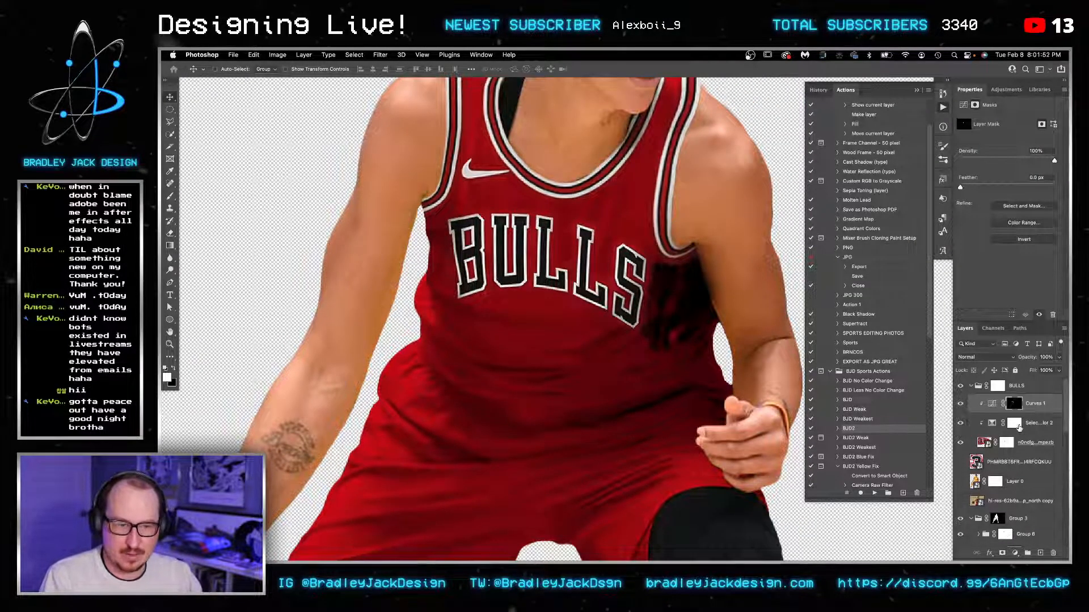
{"action": "left_click", "coordinate": [1034, 444]}
{"action": "key", "text": "ctrl+j"}
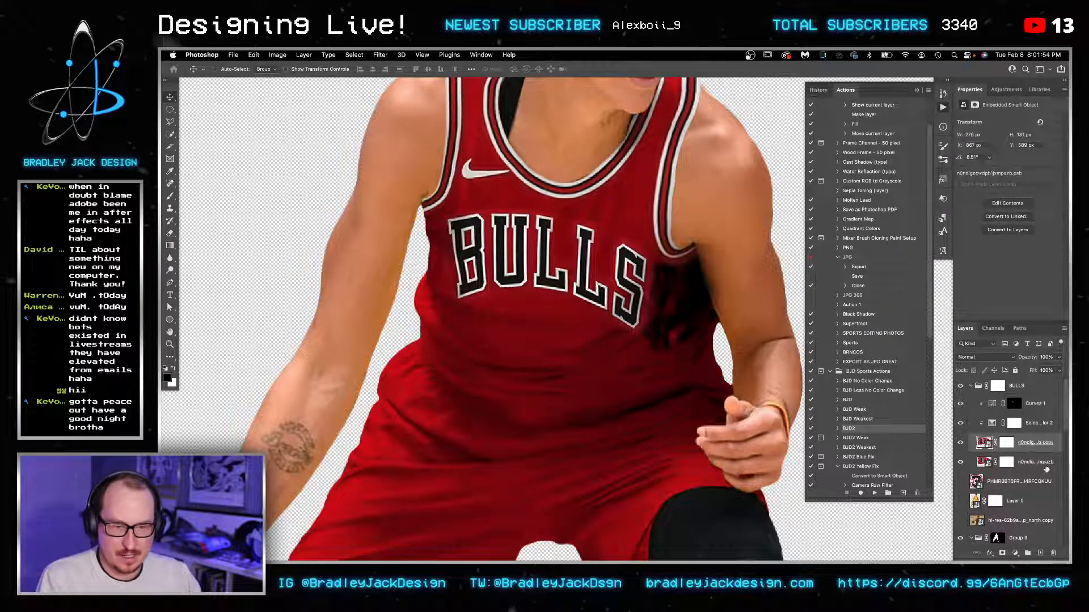
{"action": "right_click", "coordinate": [1007, 463]}
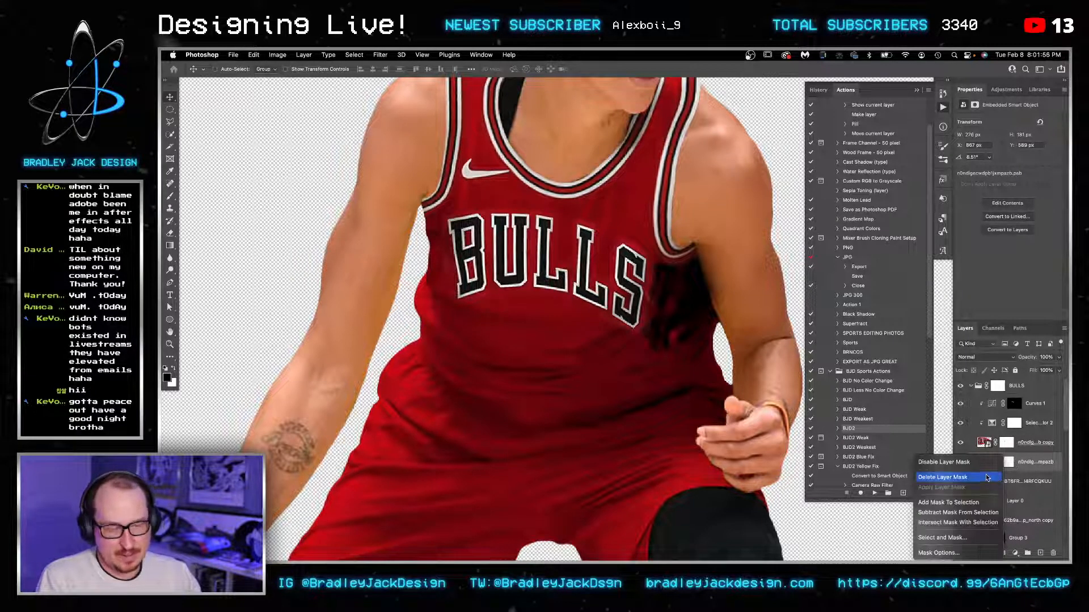
{"action": "left_click", "coordinate": [987, 478]}
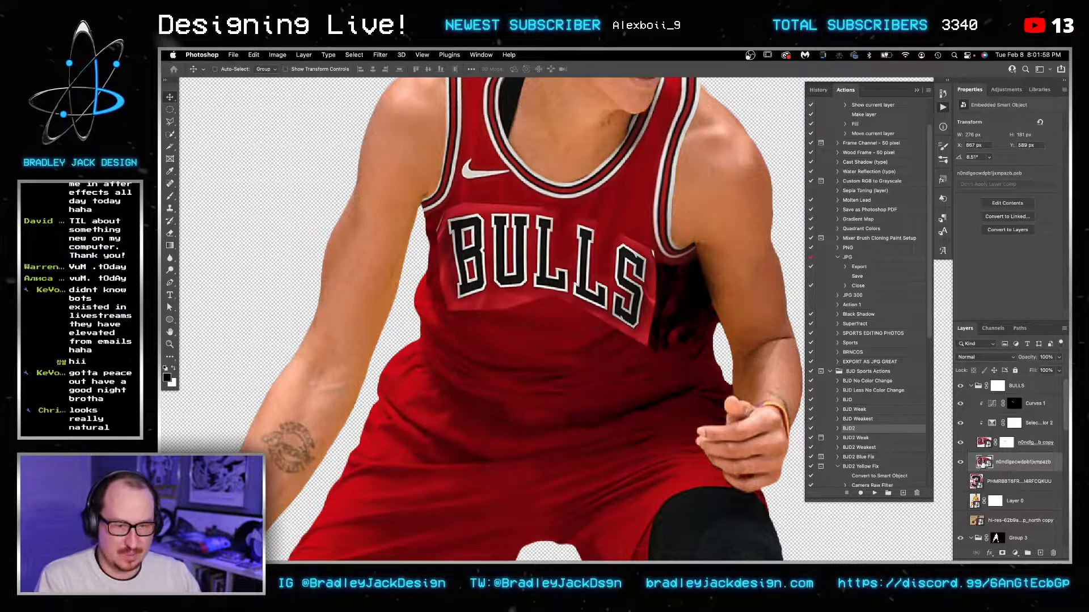
{"action": "key", "text": "Delete"}
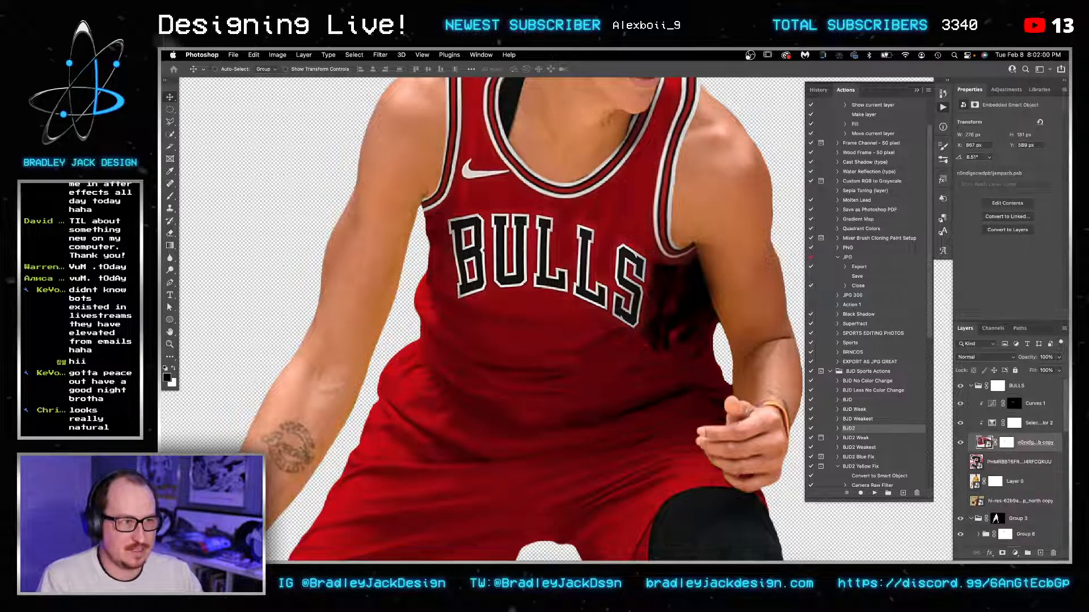
Step: Place the photo of the number 11 Bulls player above the BULLS group, and clip Selective Color and Curves back onto the lettering
{"action": "left_click", "coordinate": [754, 533]}
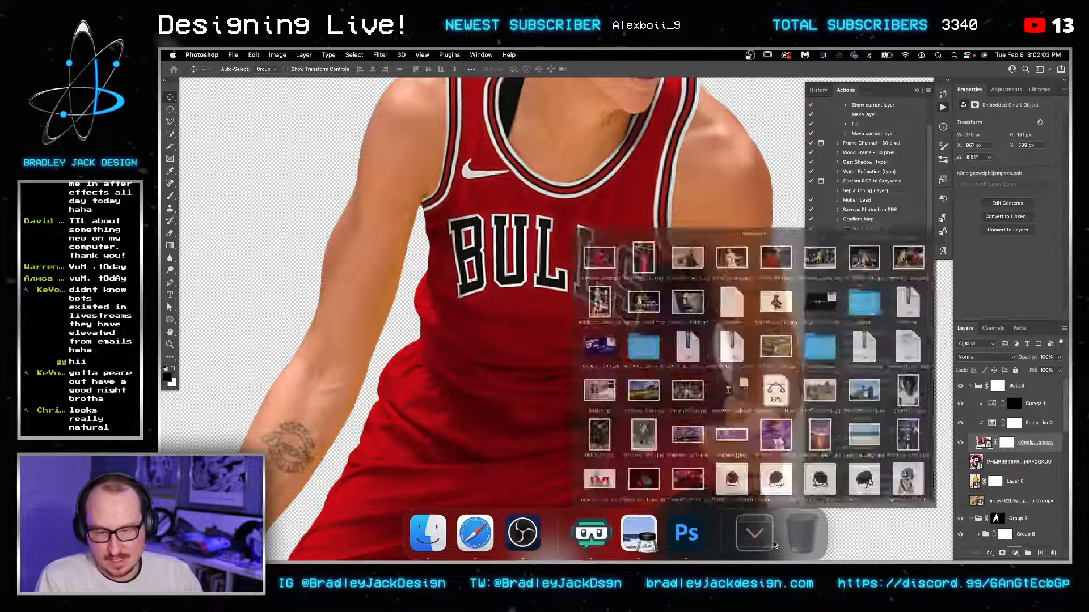
{"action": "left_click_drag", "start_coordinate": [554, 154], "coordinate": [494, 273]}
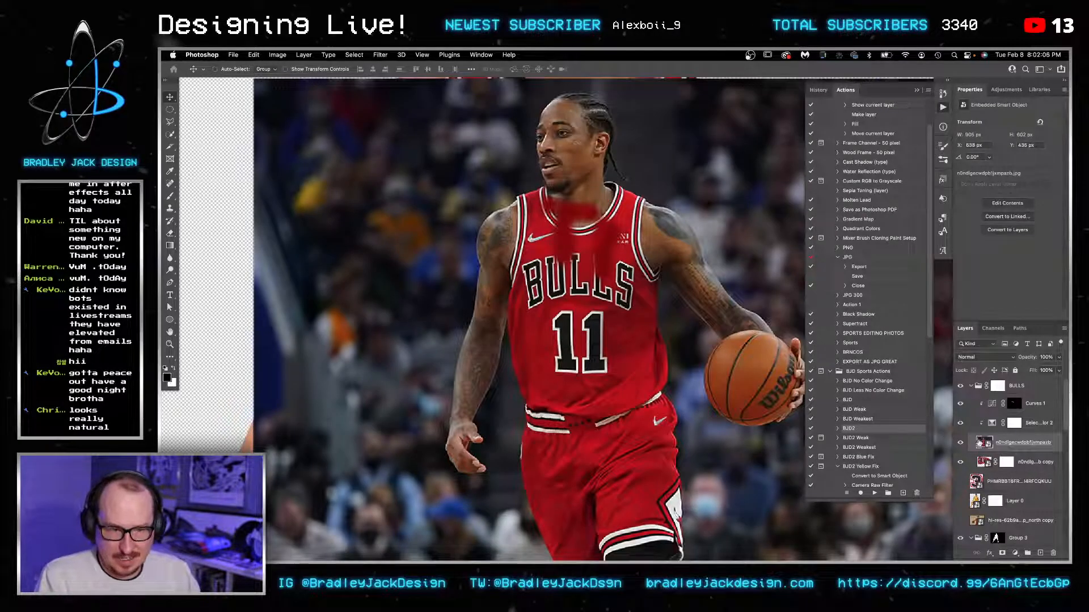
{"action": "double_click", "coordinate": [1004, 444]}
{"action": "left_click_drag", "start_coordinate": [1037, 441], "coordinate": [1020, 383]}
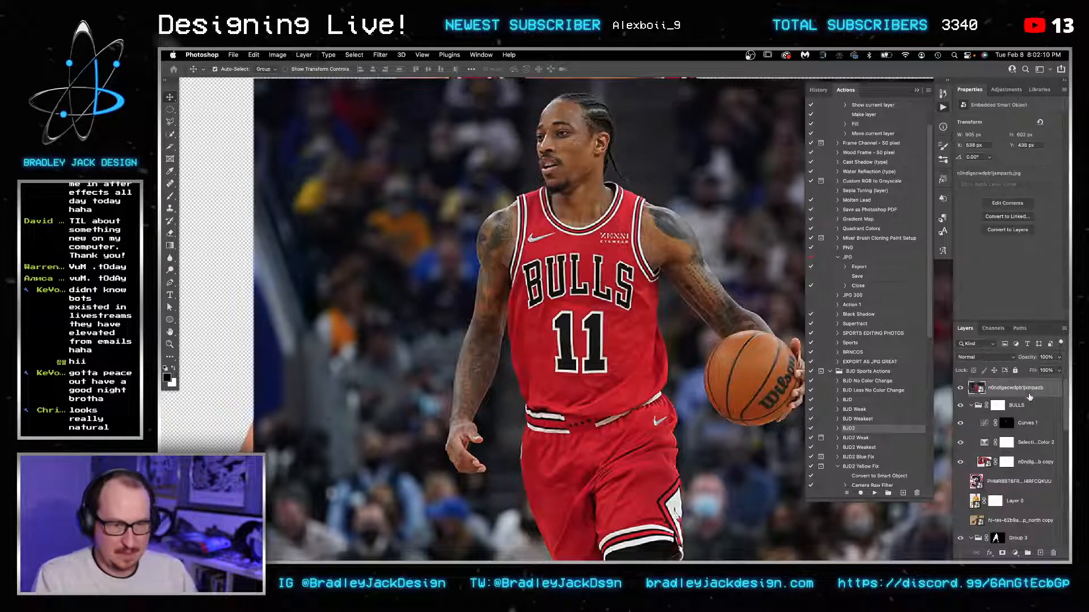
{"action": "left_click", "coordinate": [1007, 452], "text": "alt"}
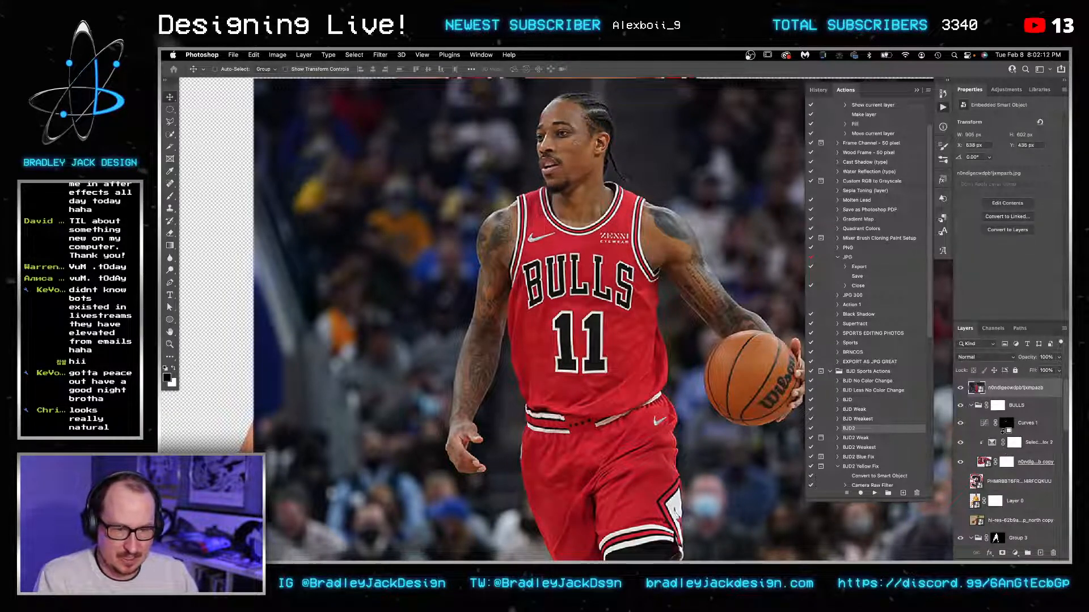
{"action": "left_click", "coordinate": [1007, 432], "text": "alt"}
Step: Inspect the placed photo's jersey up close and move the photo down so it clears the cutout player's head and shoulders
{"action": "key", "text": "z"}
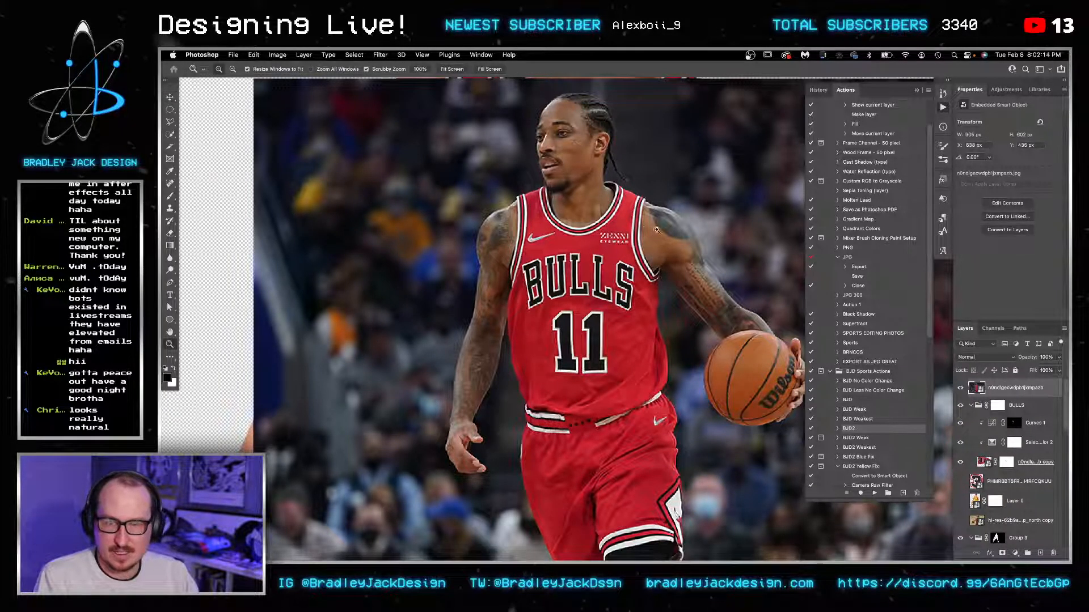
{"action": "left_click_drag", "start_coordinate": [658, 231], "coordinate": [674, 232]}
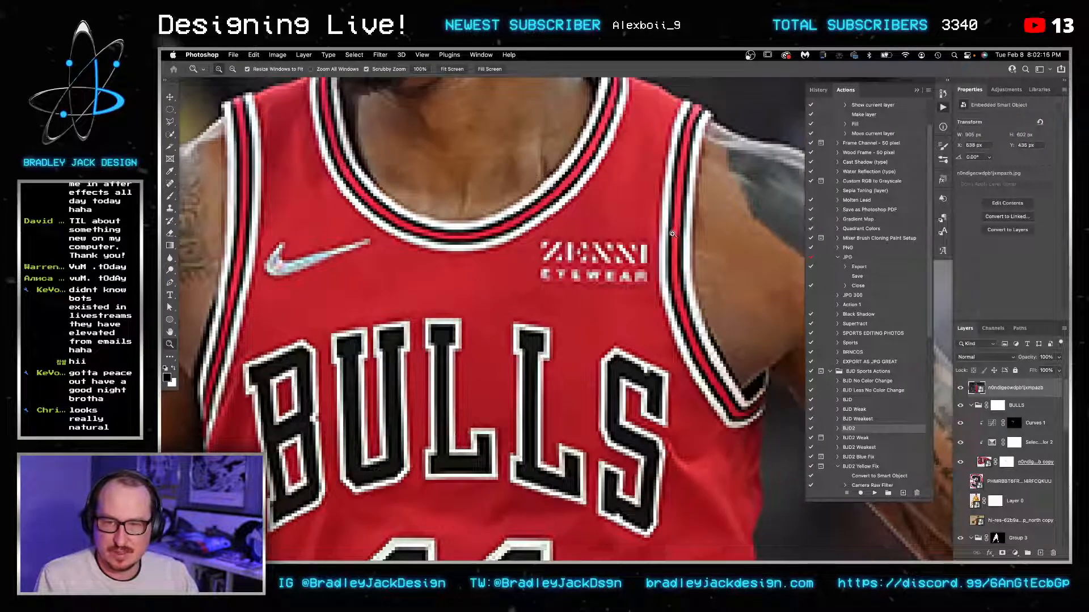
{"action": "left_click", "coordinate": [631, 335], "text": "alt"}
{"action": "left_click", "coordinate": [632, 335], "text": "alt"}
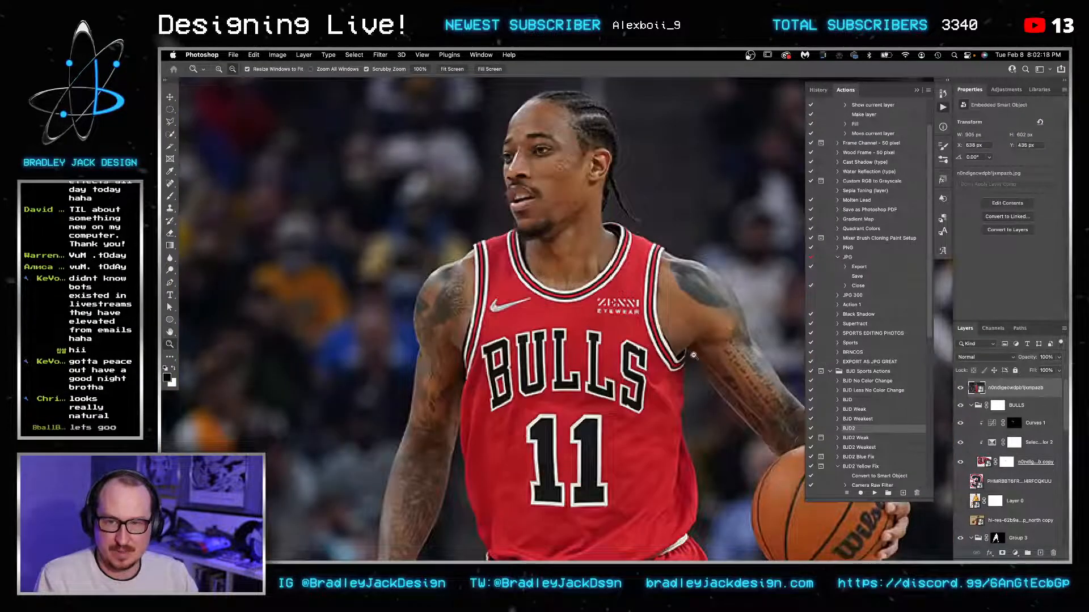
{"action": "left_click", "coordinate": [696, 356], "text": "alt"}
{"action": "left_click", "coordinate": [696, 356], "text": "alt"}
{"action": "key", "text": "v"}
{"action": "left_click_drag", "start_coordinate": [679, 354], "coordinate": [655, 435]}
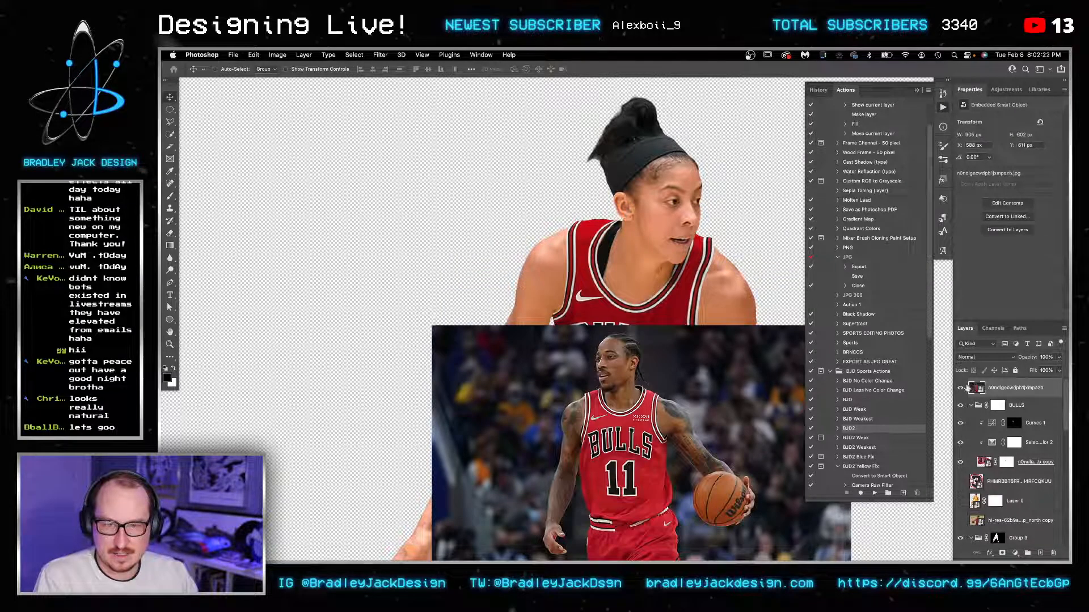
Step: Open the placed photo's smart object contents to examine the number 11 Bulls jersey, and close them to return to the cutout
{"action": "double_click", "coordinate": [978, 390]}
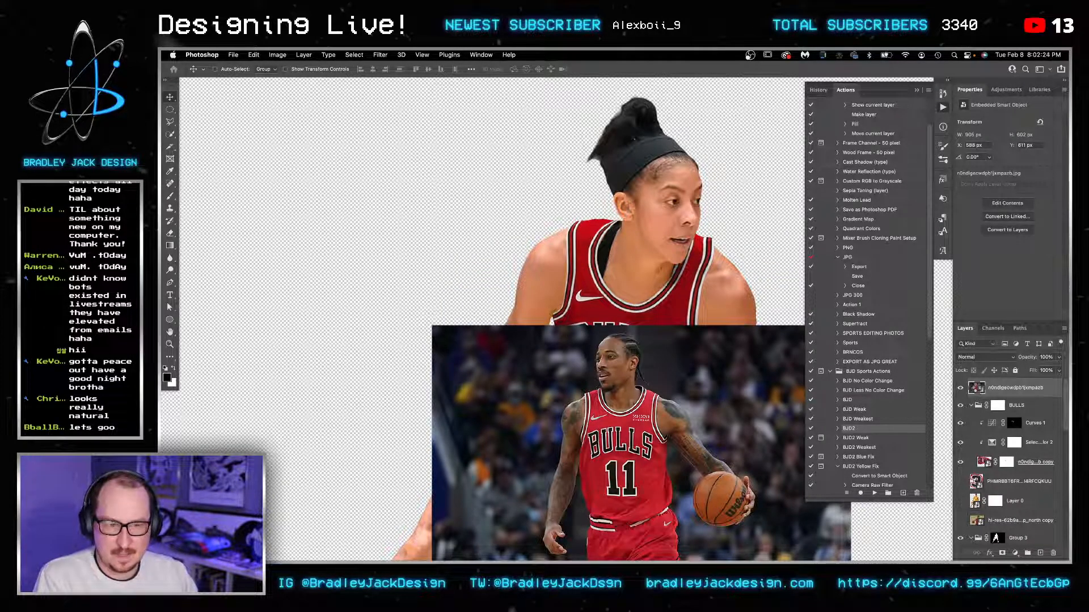
{"action": "key", "text": "z"}
{"action": "left_click", "coordinate": [653, 283]}
{"action": "left_click", "coordinate": [653, 283]}
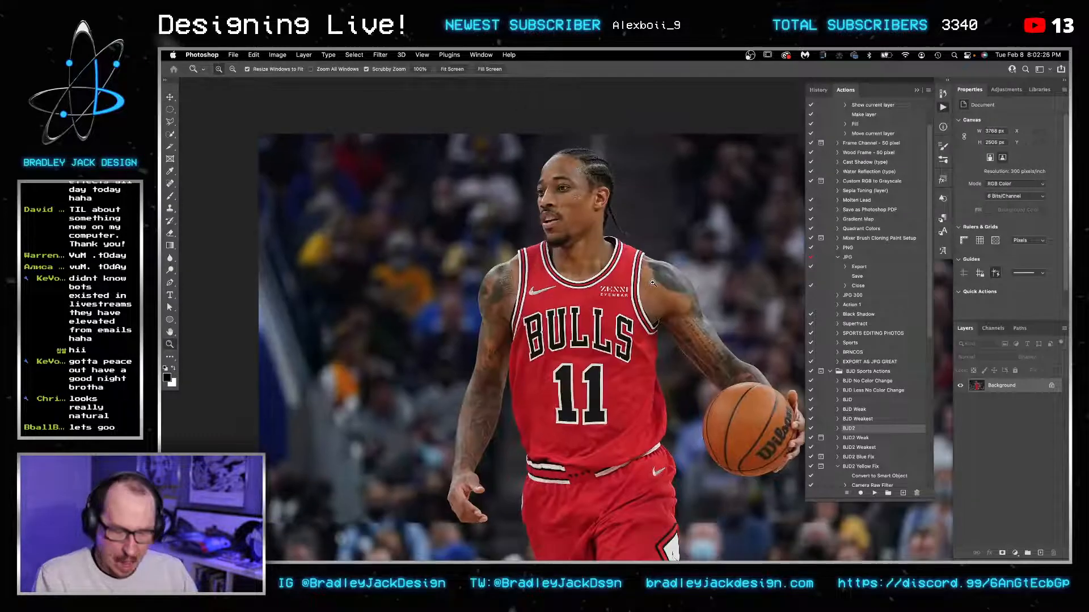
{"action": "key", "text": "space"}
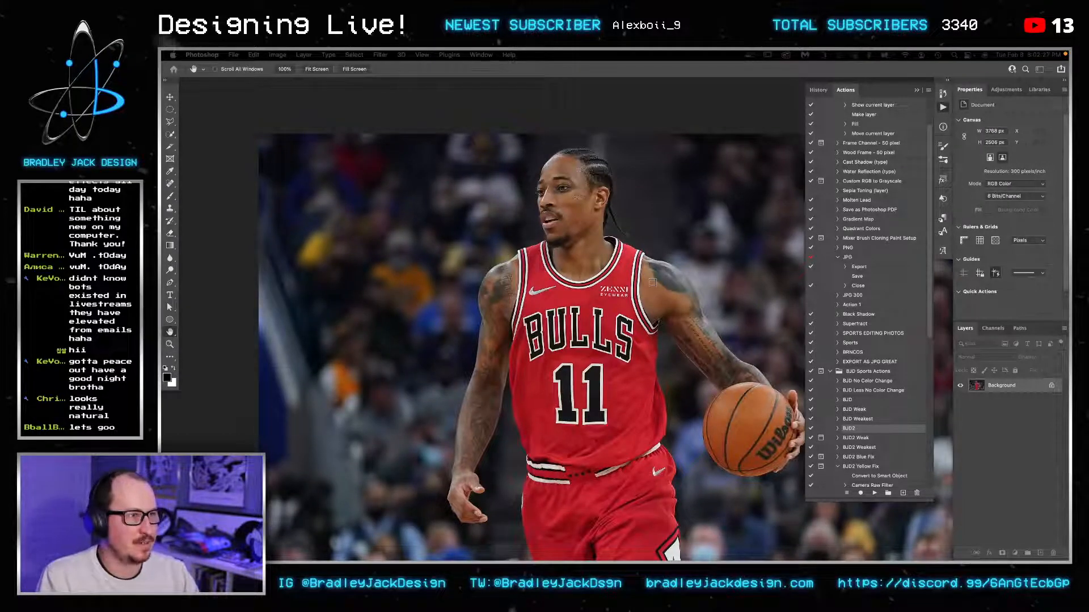
{"action": "key", "text": "super+w"}
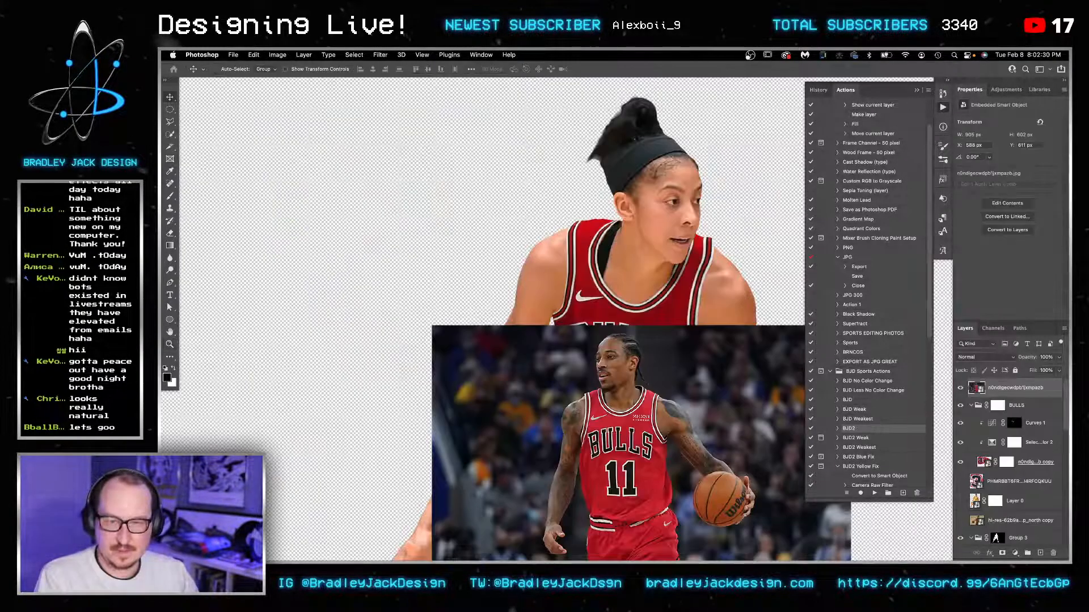
{"action": "key", "text": "space"}
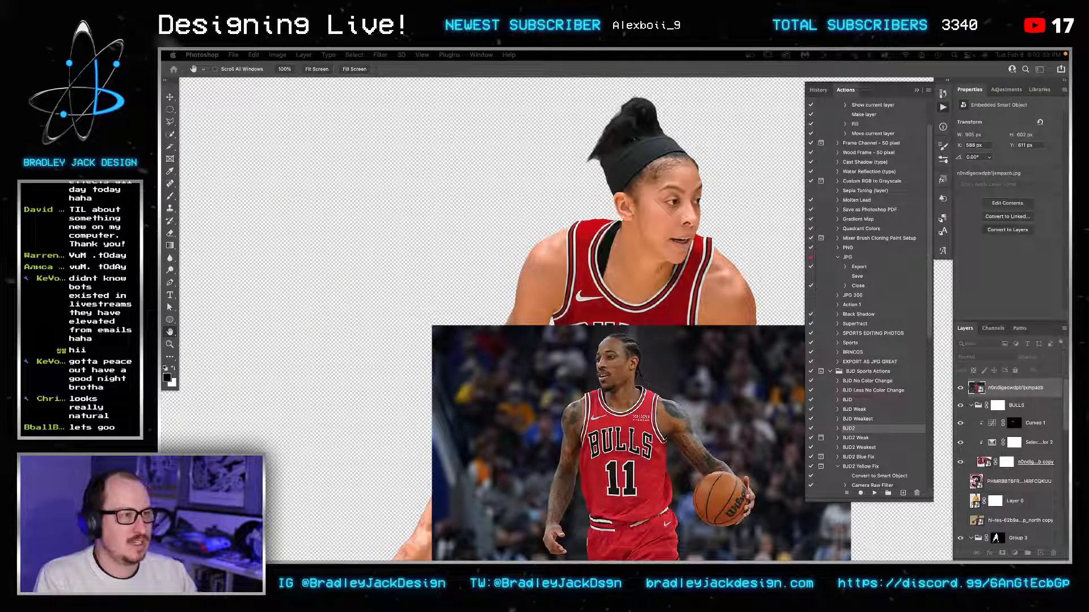
{"action": "key", "text": "Tab"}
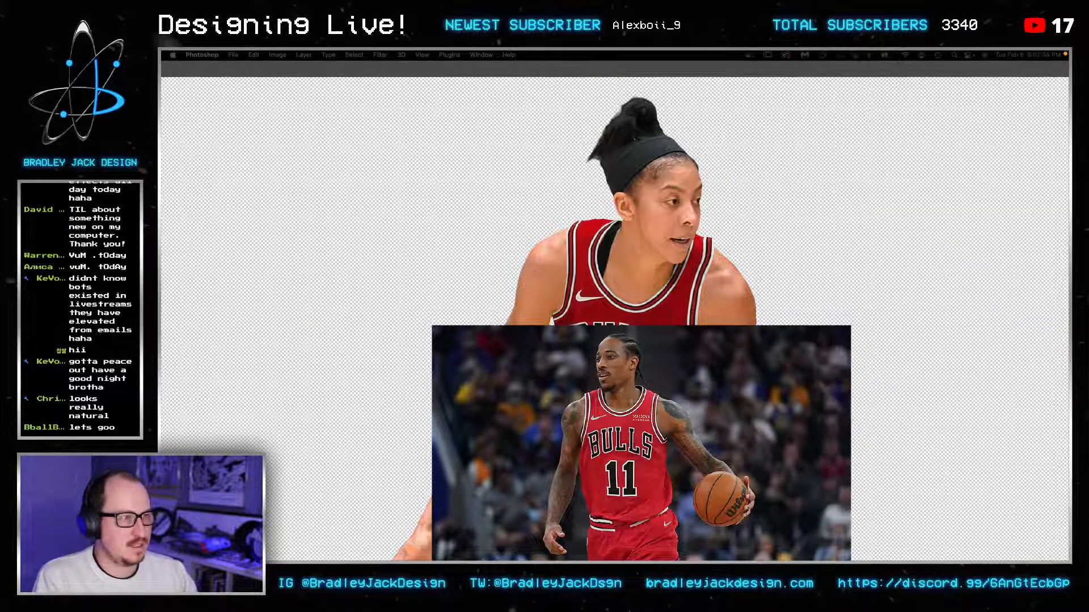
{"action": "key", "text": "Tab"}
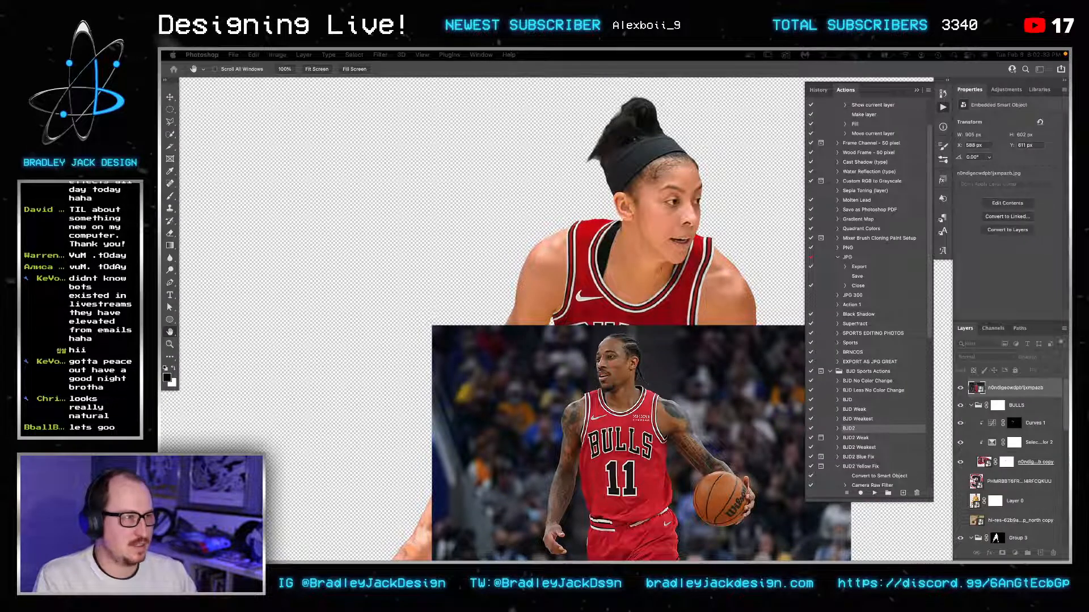
Step: Set the image resolution to 300 pixels/inch with resampling turned off
{"action": "left_click_drag", "start_coordinate": [679, 168], "coordinate": [510, 108]}
{"action": "left_click_drag", "start_coordinate": [584, 195], "coordinate": [558, 195]}
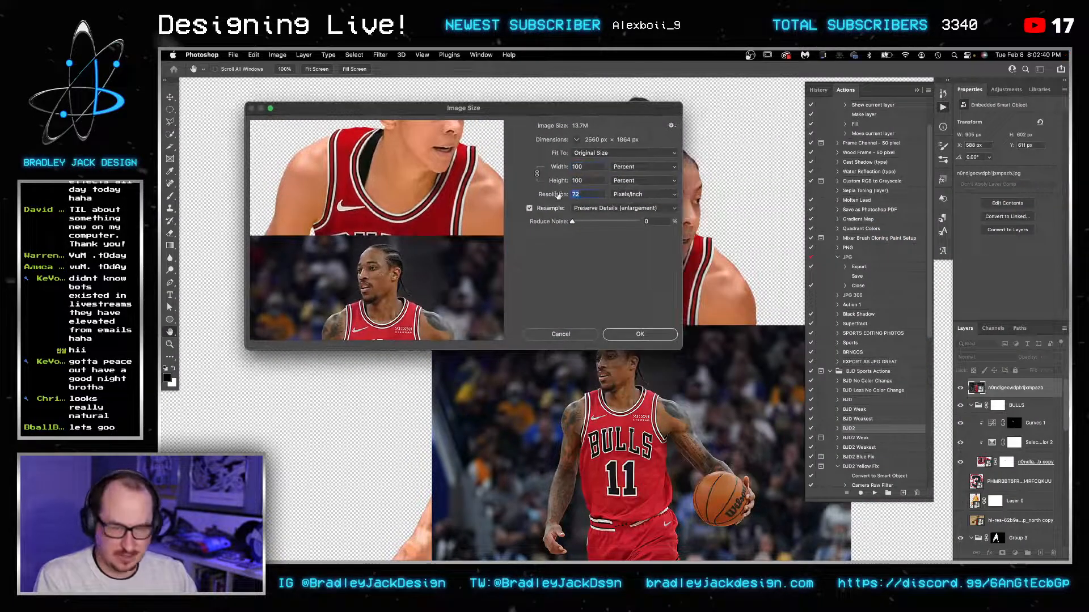
{"action": "type", "text": "300"}
{"action": "left_click", "coordinate": [530, 208]}
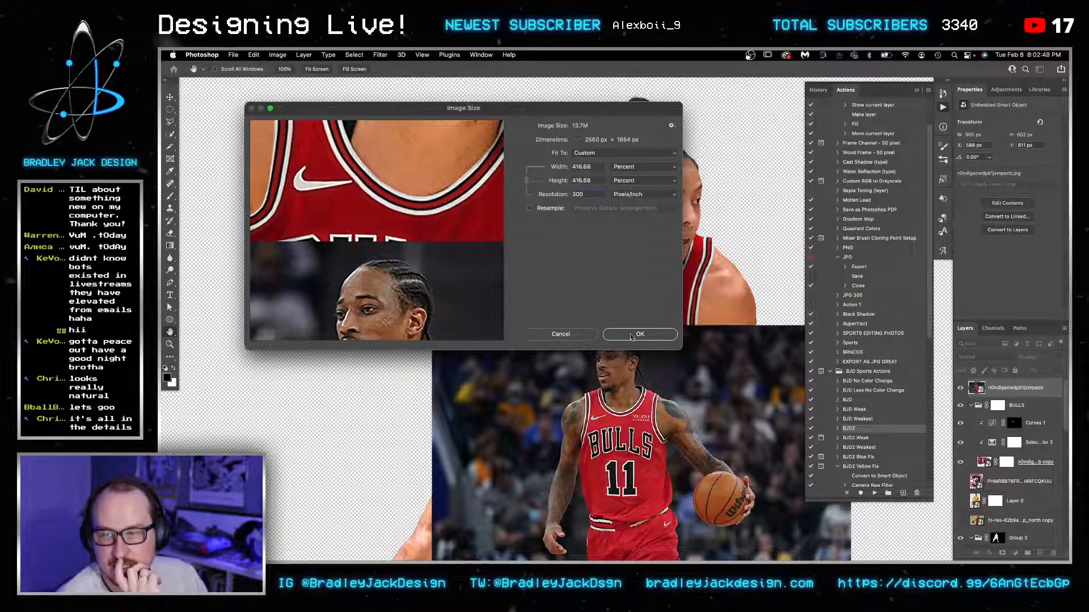
{"action": "left_click", "coordinate": [631, 335]}
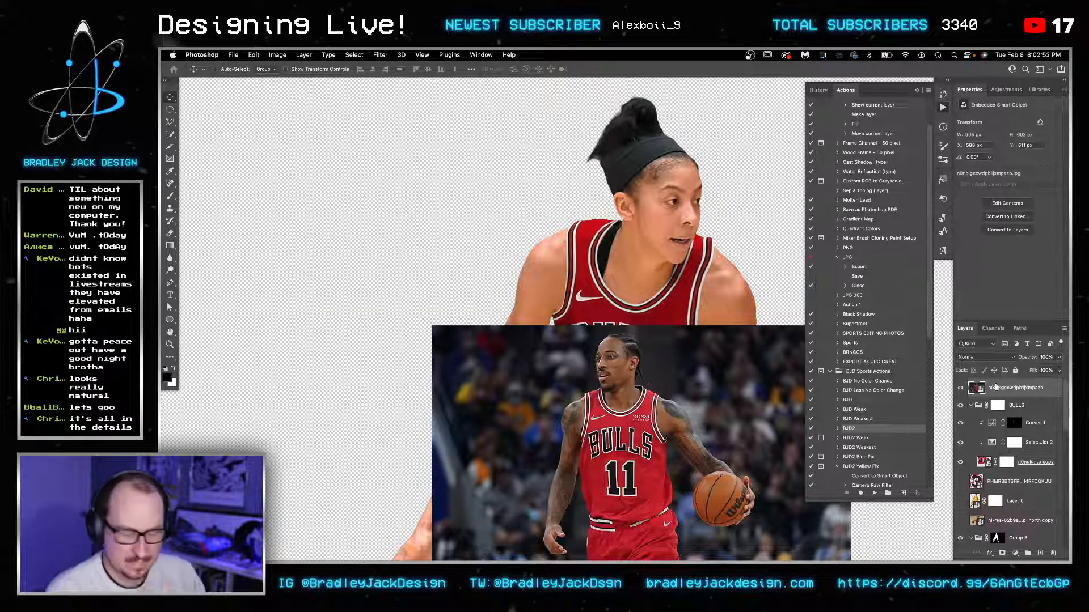
Step: Delete the placed photo of the number 11 Bulls player and place the same image file again above the BULLS group
{"action": "key", "text": "Delete"}
{"action": "mouse_move", "coordinate": [858, 551]}
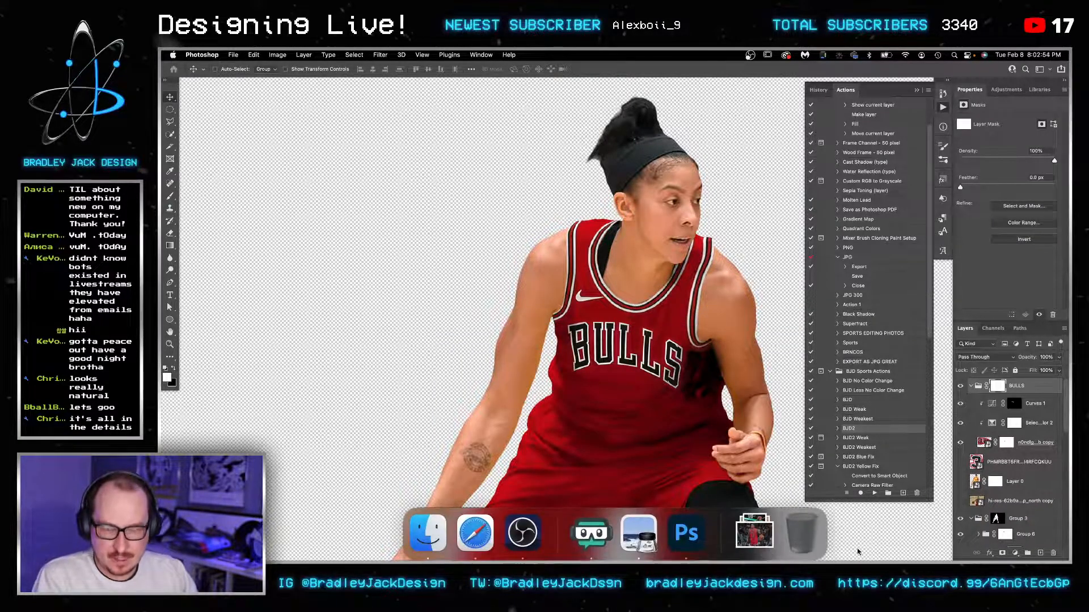
{"action": "left_click", "coordinate": [755, 533]}
{"action": "left_click", "coordinate": [503, 222]}
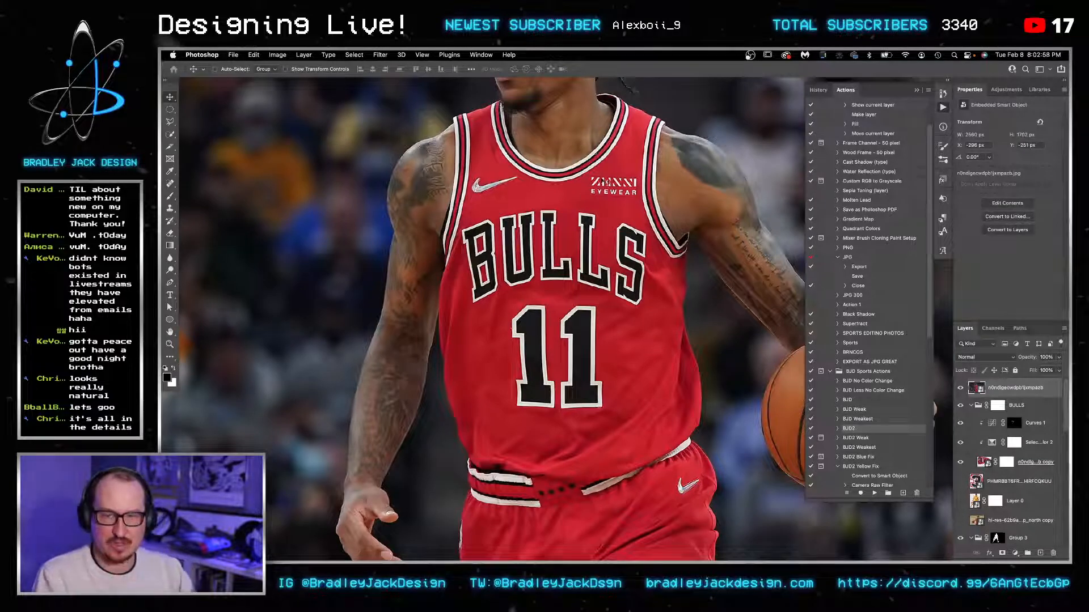
Step: Outline the ZENNI EYEWEAR logo on the placed photo with a straight-edged lasso selection and mask the photo to it
{"action": "key", "text": "z"}
{"action": "left_click_drag", "start_coordinate": [611, 173], "coordinate": [610, 173]}
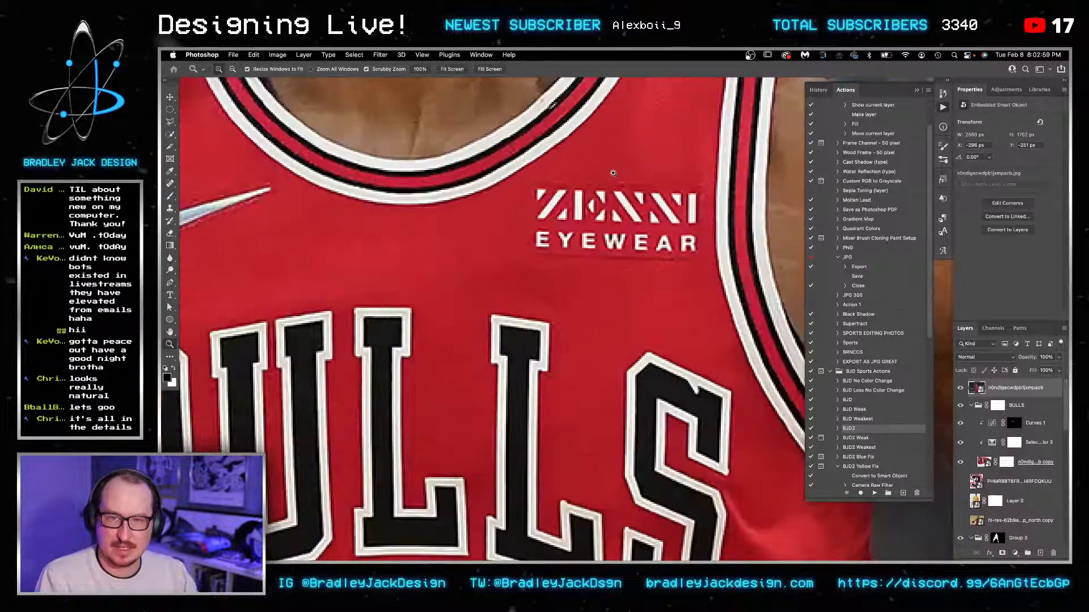
{"action": "left_click", "coordinate": [170, 121]}
{"action": "left_click", "coordinate": [536, 172]}
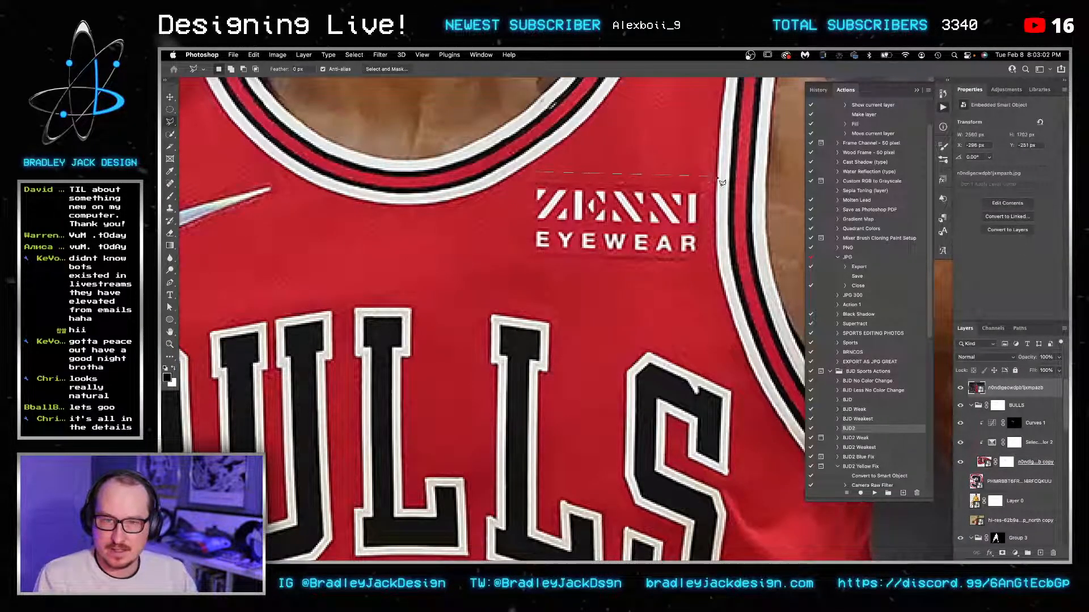
{"action": "left_click", "coordinate": [716, 176]}
{"action": "left_click", "coordinate": [710, 273]}
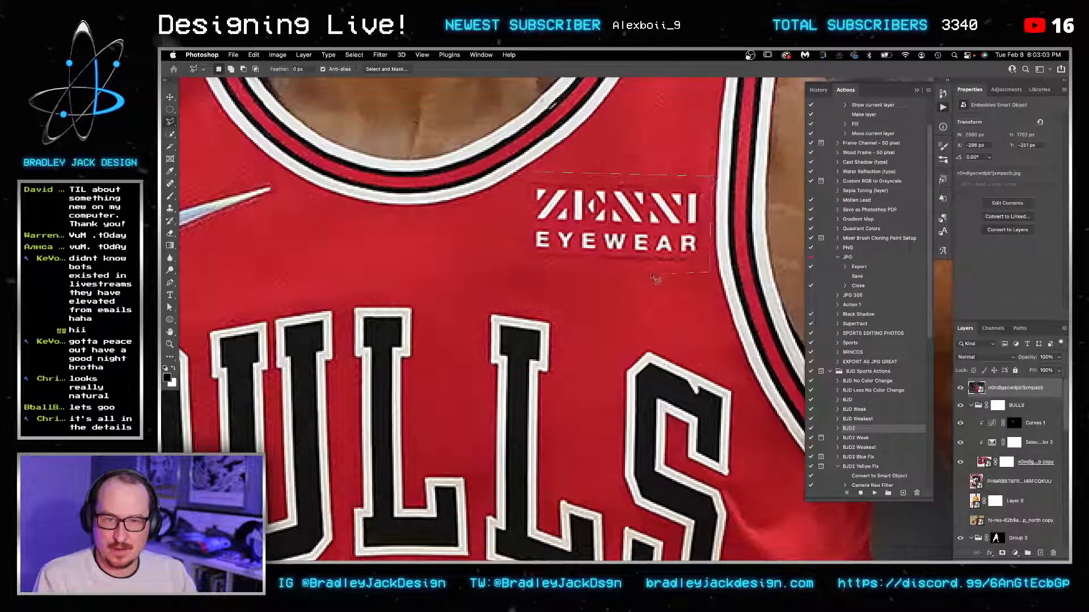
{"action": "left_click", "coordinate": [524, 254]}
{"action": "left_click", "coordinate": [524, 201]}
{"action": "left_click", "coordinate": [534, 172]}
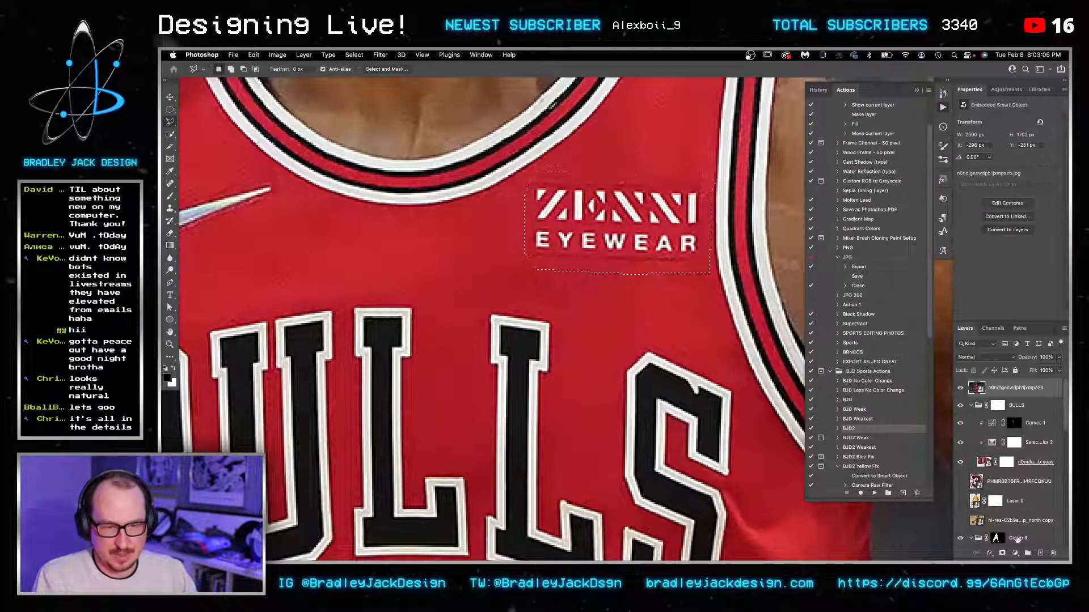
{"action": "left_click", "coordinate": [1002, 553]}
{"action": "left_click", "coordinate": [977, 388]}
Step: Move the masked ZENNI EYEWEAR patch down onto the cutout's jersey, beside the collar and above the BULLS lettering
{"action": "key", "text": "v"}
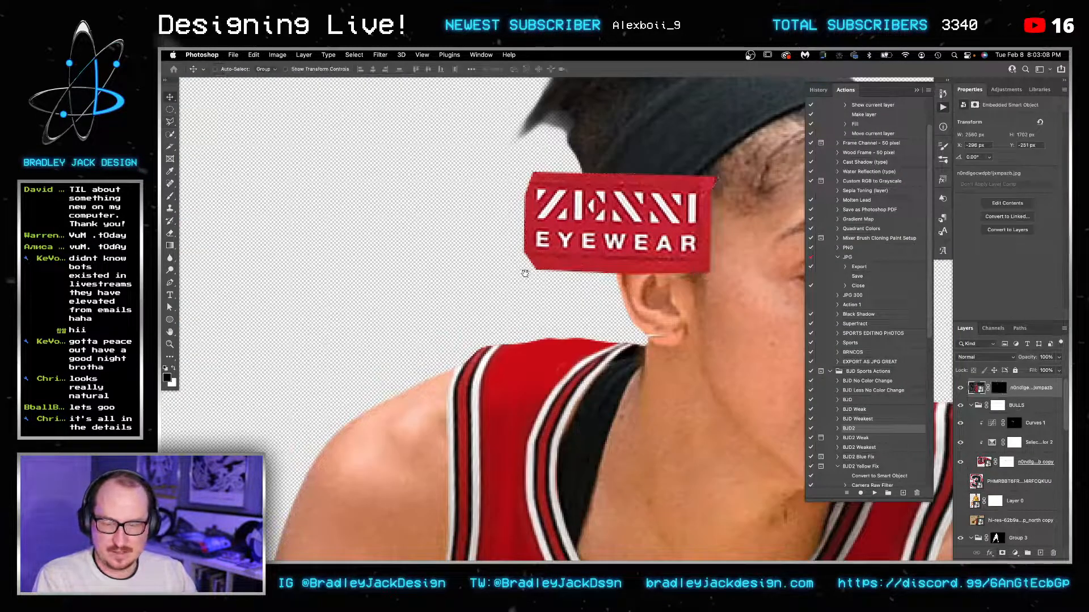
{"action": "left_click_drag", "start_coordinate": [702, 332], "coordinate": [523, 272]}
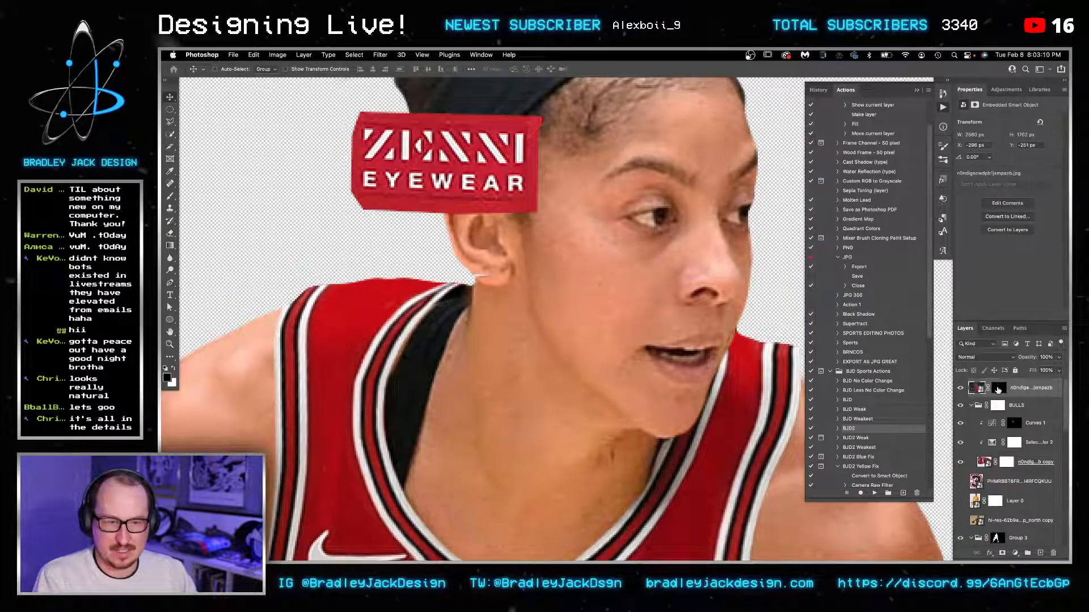
{"action": "left_click", "coordinate": [998, 388]}
{"action": "left_click_drag", "start_coordinate": [495, 271], "coordinate": [586, 430]}
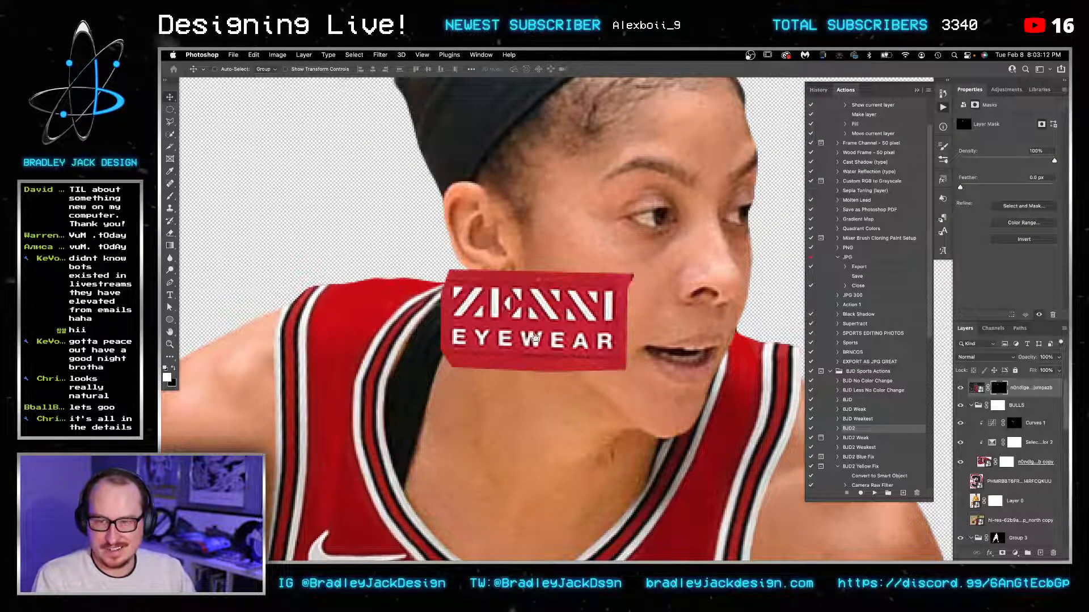
{"action": "scroll", "coordinate": [535, 339], "scroll_direction": "down", "scroll_amount": 5}
{"action": "scroll", "coordinate": [535, 338], "scroll_direction": "right", "scroll_amount": 2}
{"action": "left_click_drag", "start_coordinate": [438, 163], "coordinate": [566, 443]}
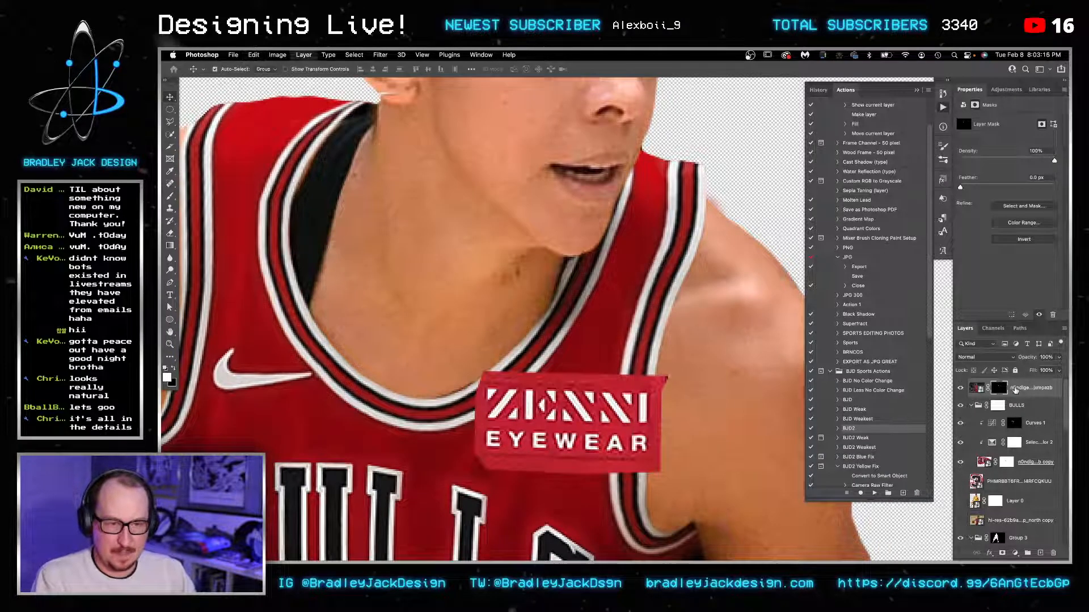
Step: Convert the logo patch to a smart object, scale it to 66.70% and rotate it 14.20° to follow the chest
{"action": "key", "text": "super+slash"}
{"action": "key", "text": "super+t"}
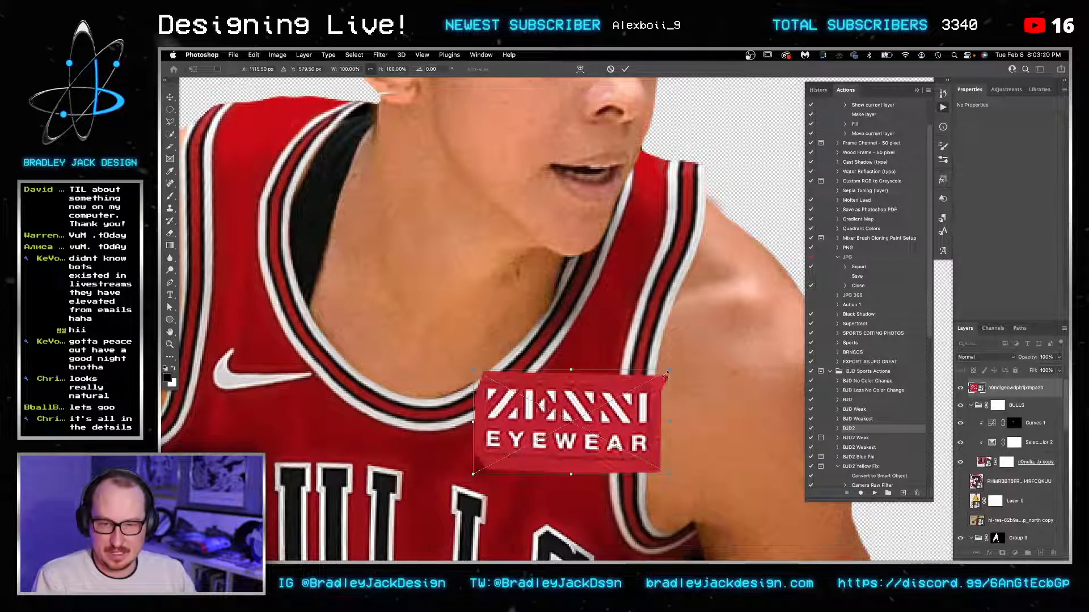
{"action": "left_click_drag", "start_coordinate": [666, 375], "coordinate": [636, 387]}
{"action": "left_click_drag", "start_coordinate": [594, 420], "coordinate": [636, 450]}
{"action": "key", "text": "super+z"}
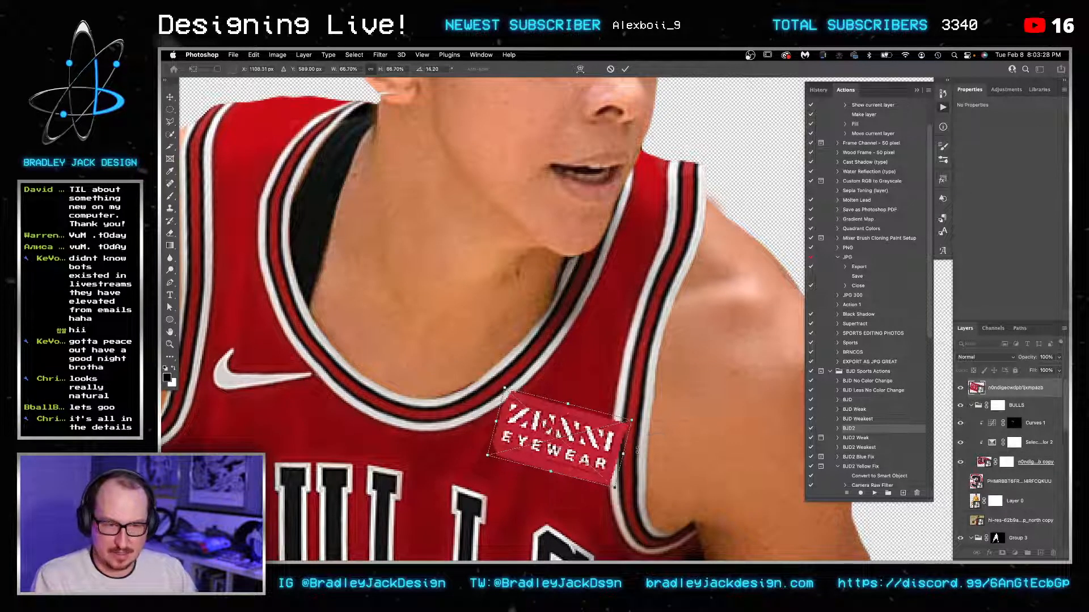
{"action": "key", "text": "Return"}
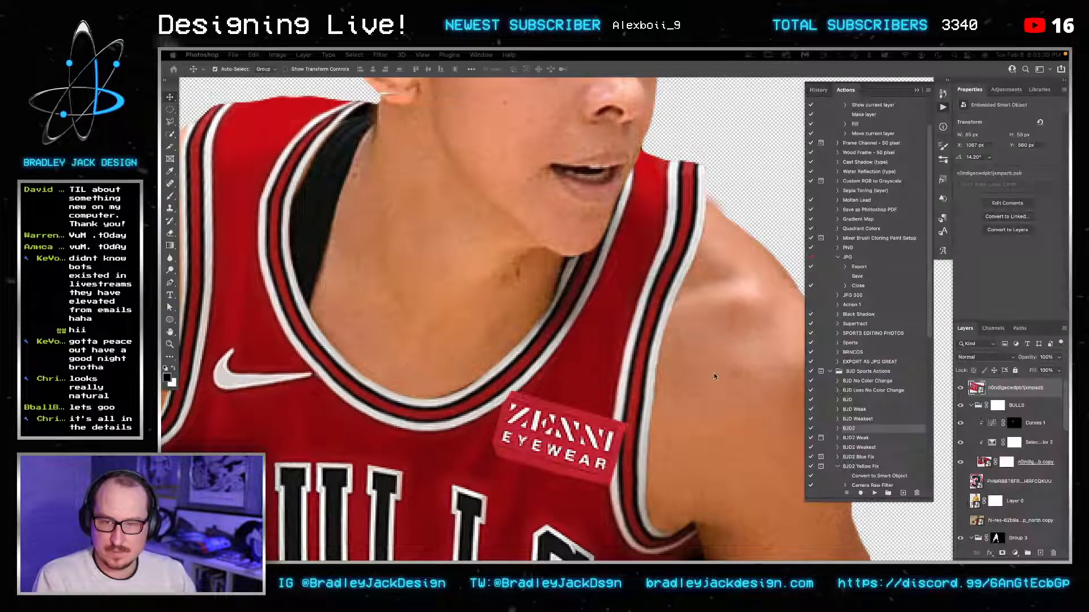
Step: Check the logo's placement in the source photo in Safari, and shift the patch slightly down and toward the collar's centre in Photoshop
{"action": "key", "text": "super+Tab"}
{"action": "key", "text": "super+Tab"}
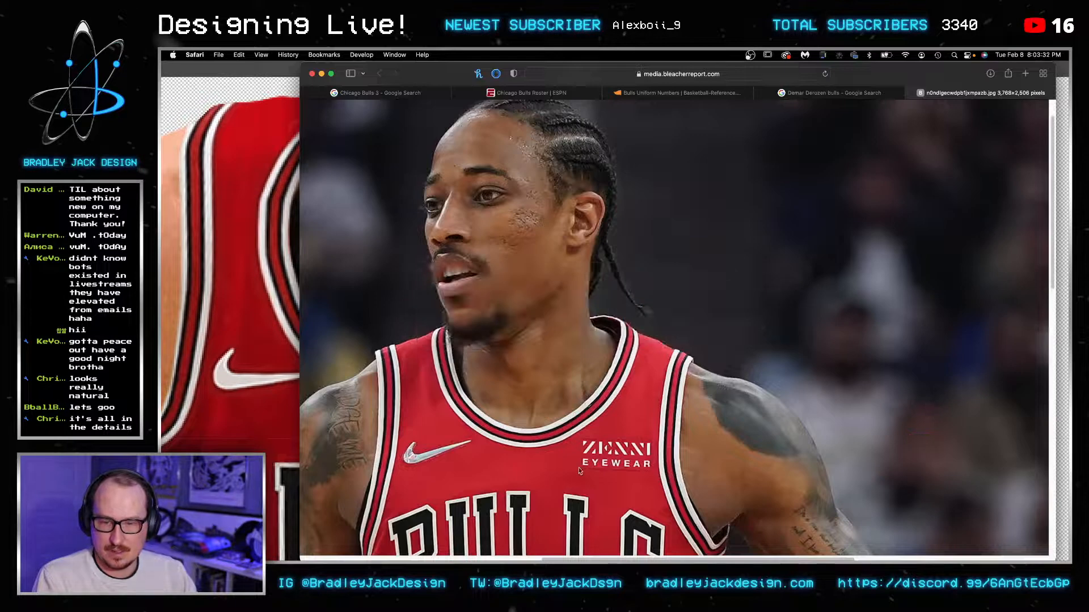
{"action": "key", "text": "super+Tab"}
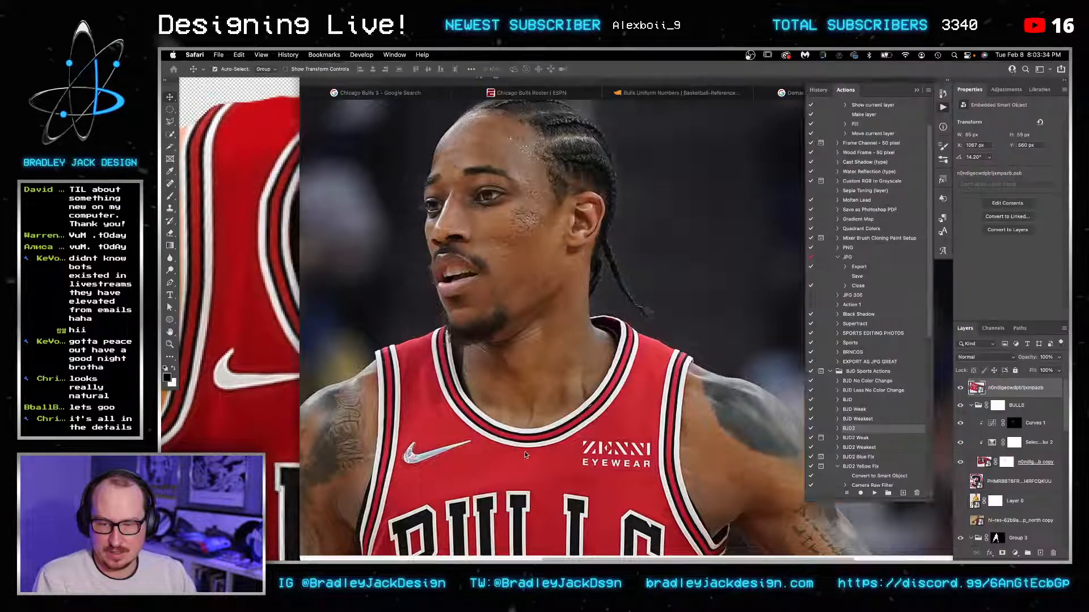
{"action": "left_click_drag", "start_coordinate": [553, 440], "coordinate": [546, 452]}
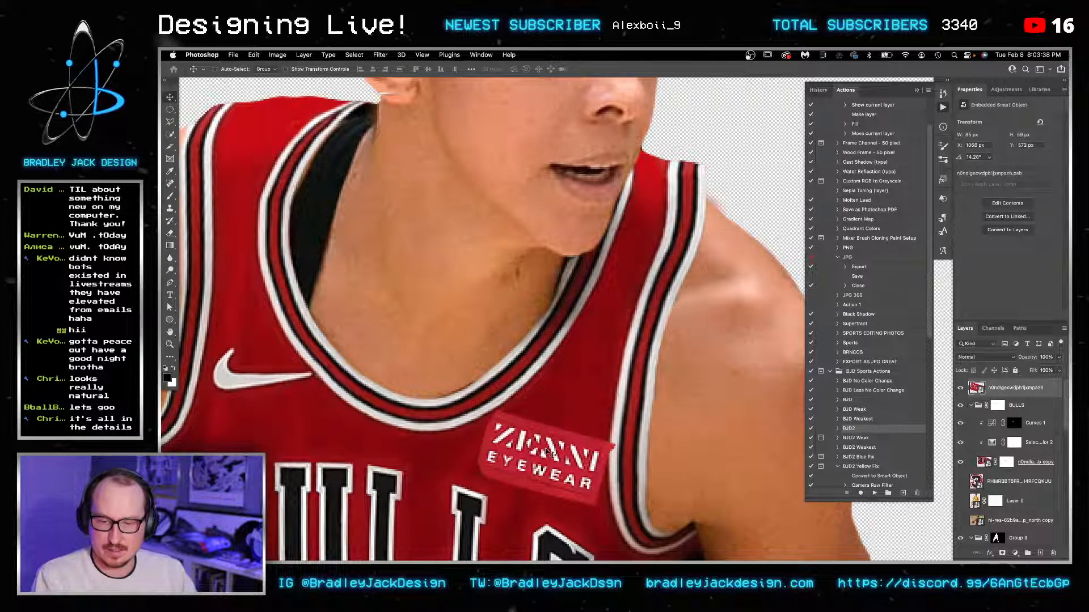
{"action": "key", "text": "Down"}
{"action": "key", "text": "Down"}
{"action": "key", "text": "Down"}
{"action": "key", "text": "Down"}
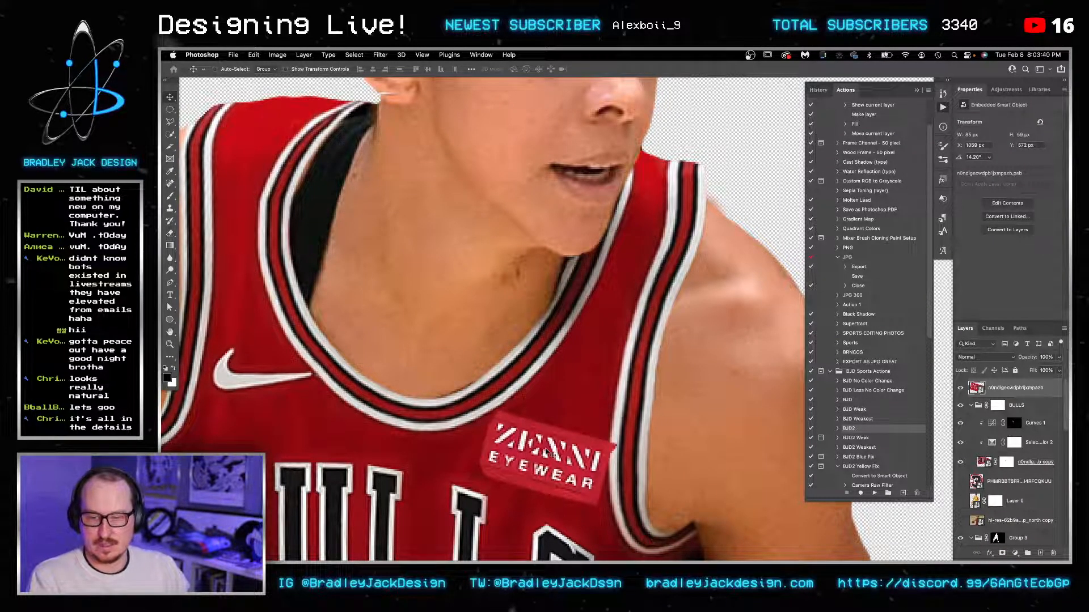
{"action": "key", "text": "Right"}
Step: Transform the logo patch to about 64% width, pulling its outer edge away from the armhole trim
{"action": "key", "text": "ctrl+t"}
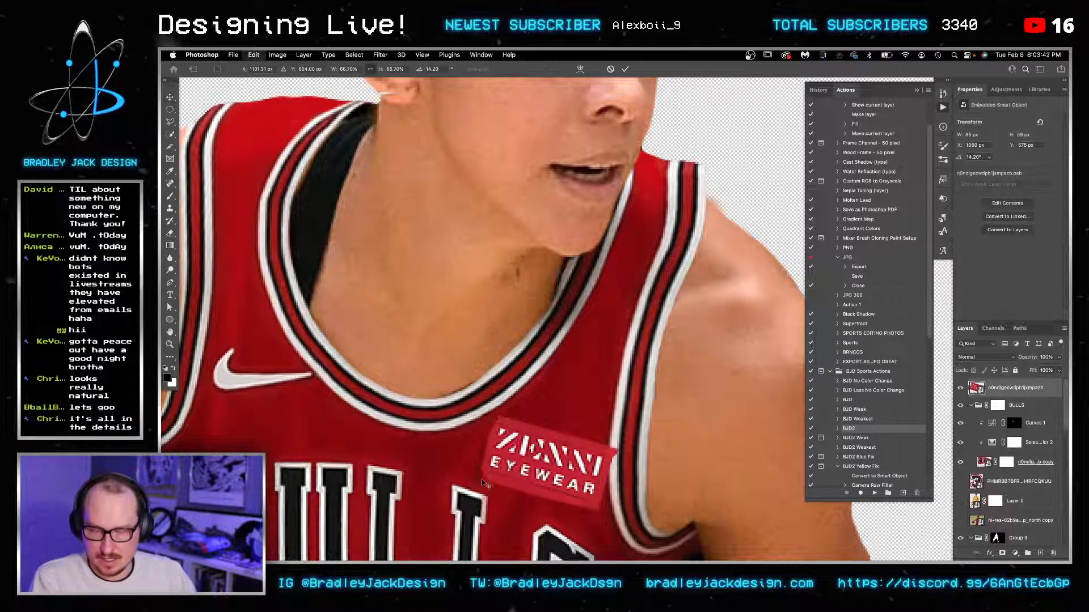
{"action": "left_click_drag", "start_coordinate": [474, 483], "coordinate": [479, 480]}
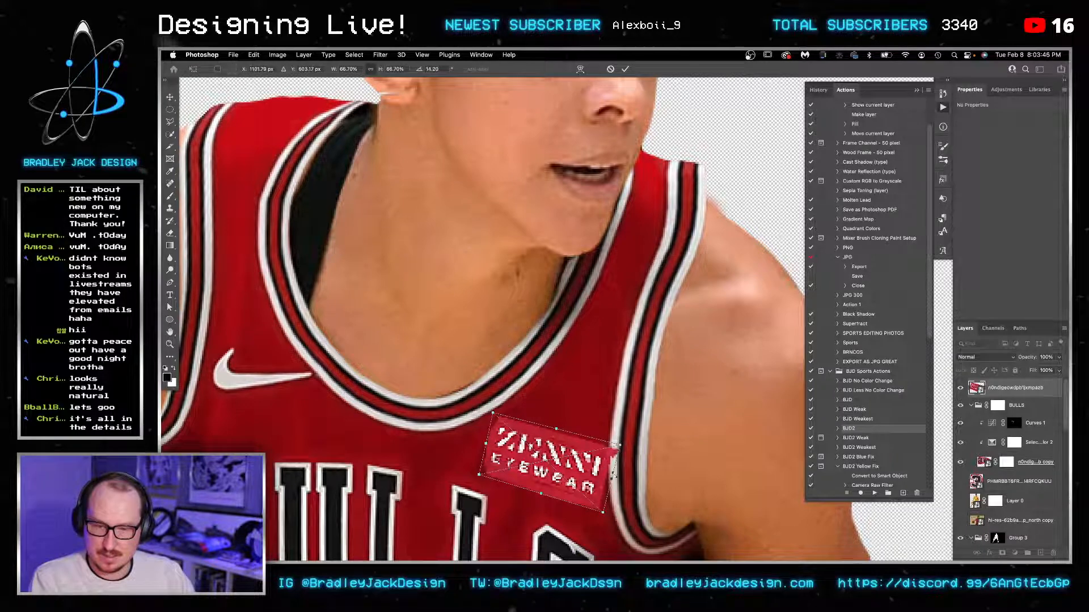
{"action": "left_click_drag", "start_coordinate": [610, 475], "coordinate": [606, 473]}
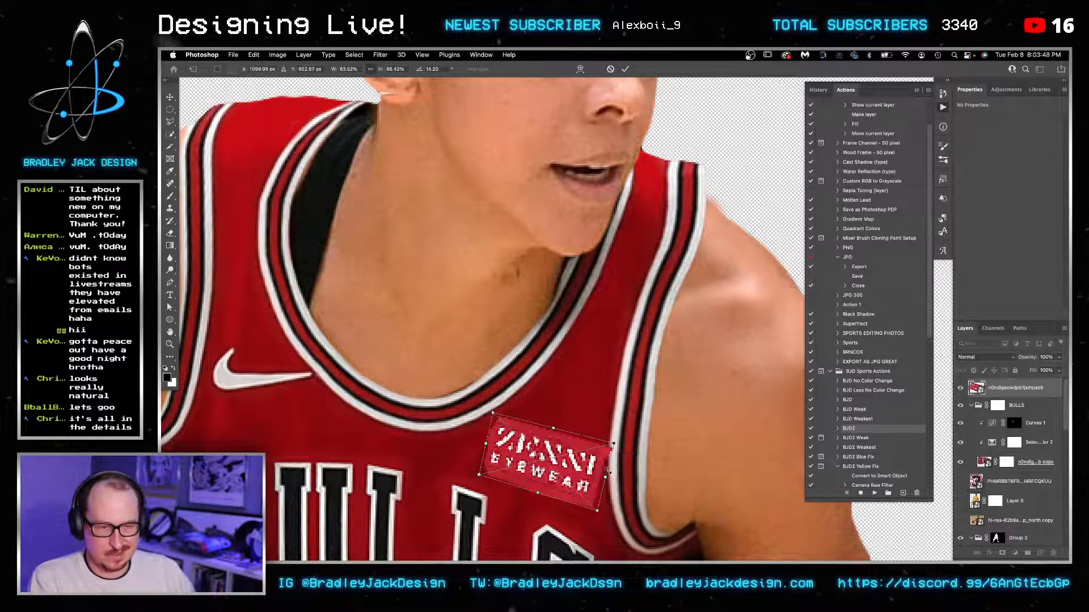
{"action": "key", "text": "Return"}
Step: Add a mask to the logo patch and paint out the bright red fabric around the ZENNI EYEWEAR text with a small brush
{"action": "left_click", "coordinate": [1002, 553]}
{"action": "key", "text": "b"}
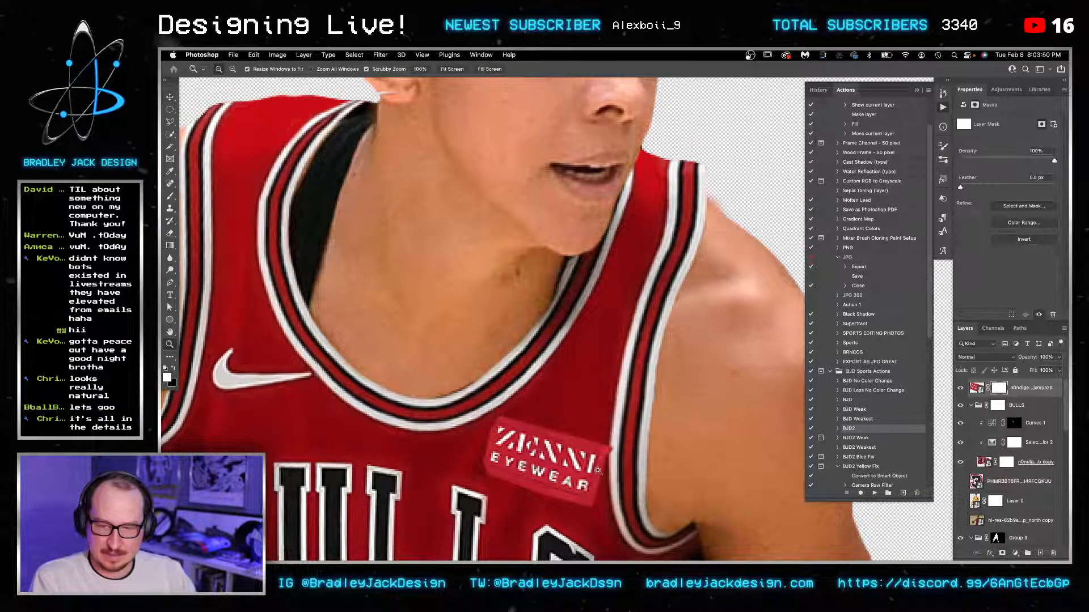
{"action": "left_click_drag", "start_coordinate": [597, 469], "coordinate": [588, 423]}
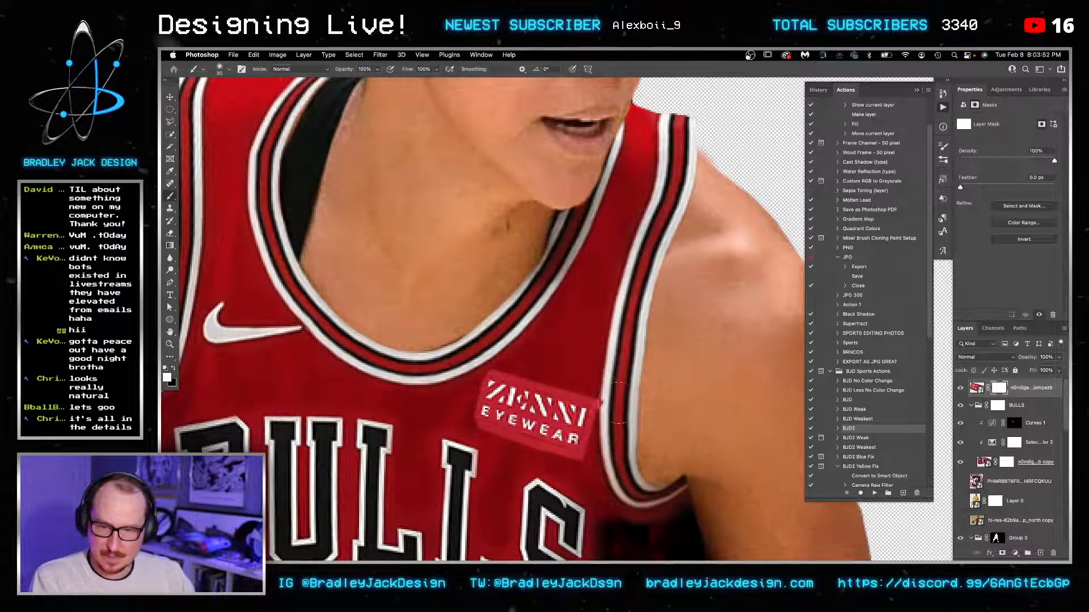
{"action": "key", "text": "bracketleft"}
{"action": "key", "text": "x"}
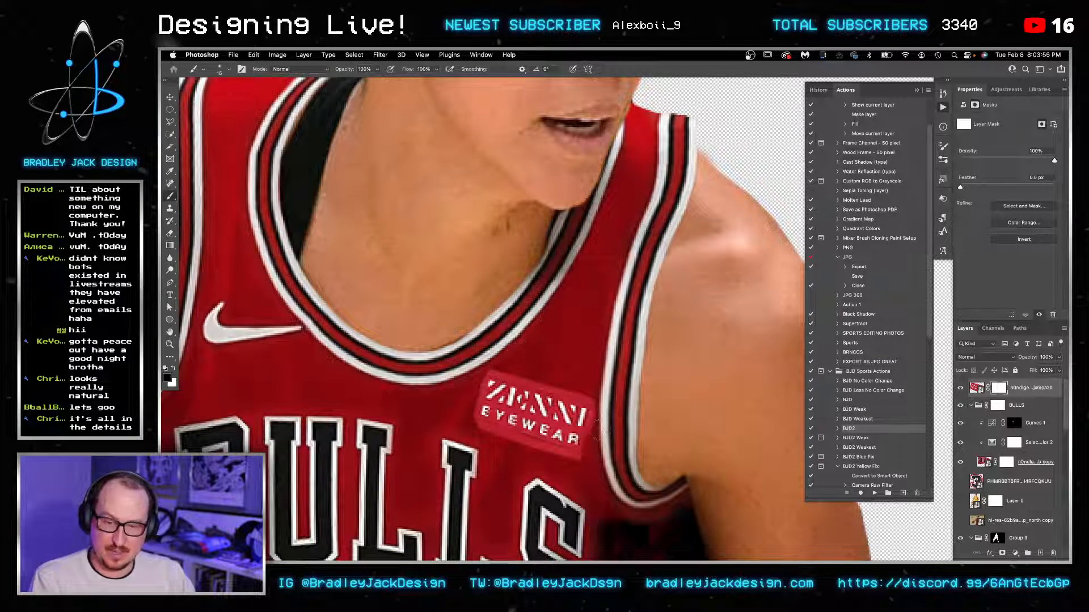
{"action": "mouse_move", "coordinate": [599, 431]}
{"action": "left_mouse_down"}
{"action": "mouse_move", "coordinate": [580, 463]}
{"action": "mouse_move", "coordinate": [553, 460]}
{"action": "mouse_move", "coordinate": [465, 425]}
{"action": "left_mouse_up"}
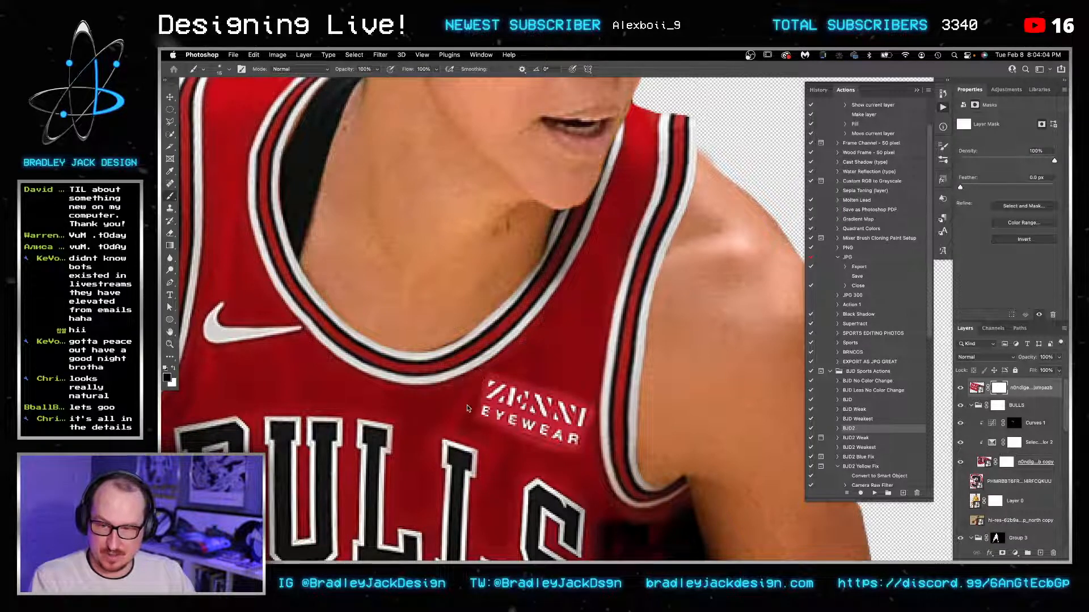
Step: Clip a copy of the lettering's Selective Color adjustment to the logo, with the reds' Black at +58, and review the whole jersey
{"action": "left_click_drag", "start_coordinate": [1037, 440], "coordinate": [1027, 386], "text": "alt"}
{"action": "left_click", "coordinate": [1001, 398], "text": "alt"}
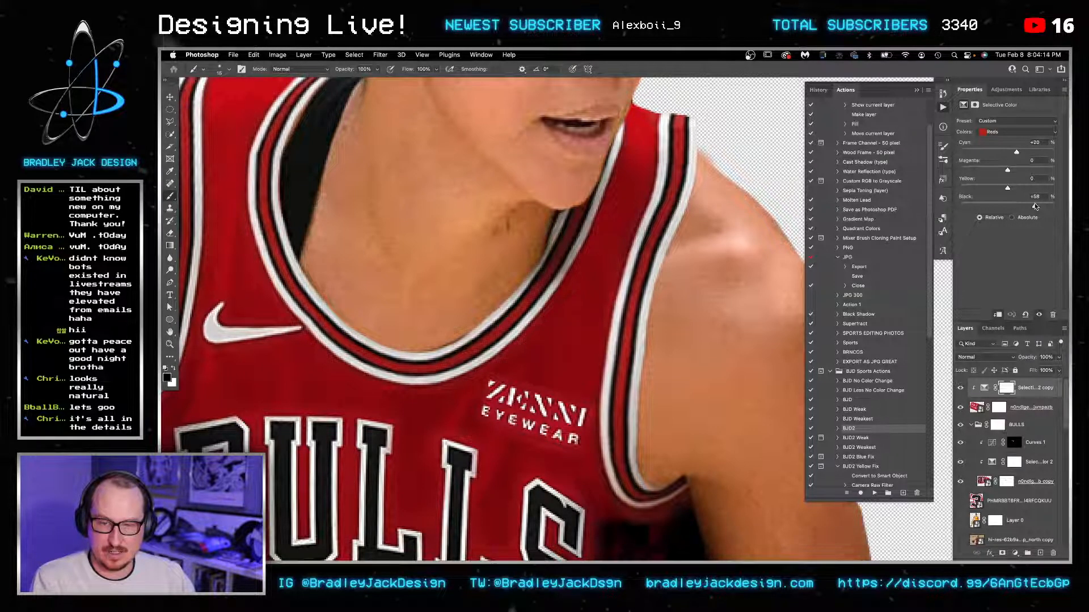
{"action": "key", "text": "super+0"}
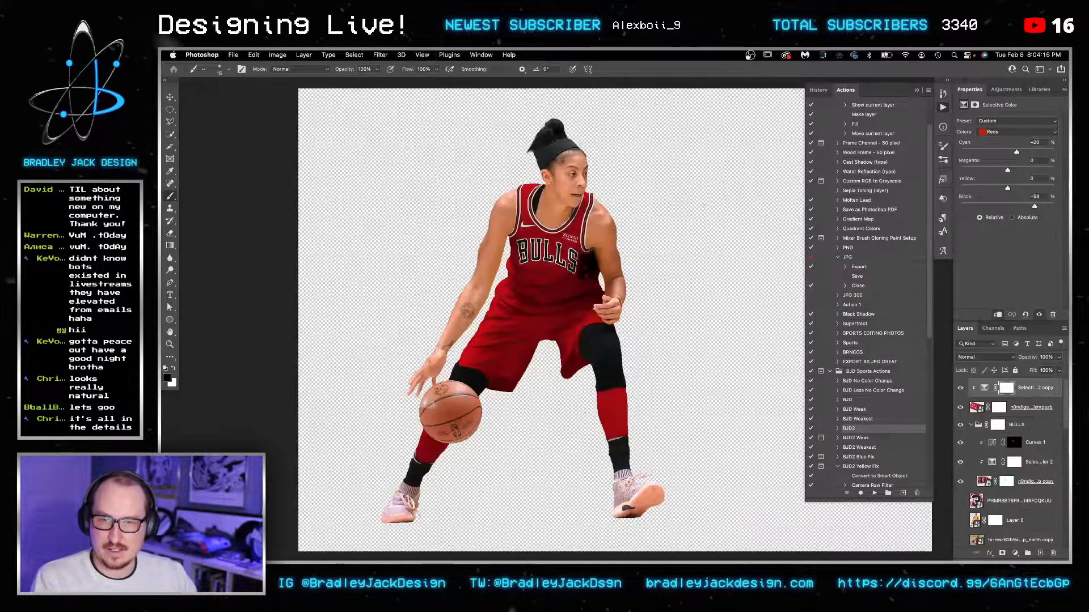
{"action": "key", "text": "z"}
{"action": "left_click", "coordinate": [647, 244]}
{"action": "left_click", "coordinate": [622, 221]}
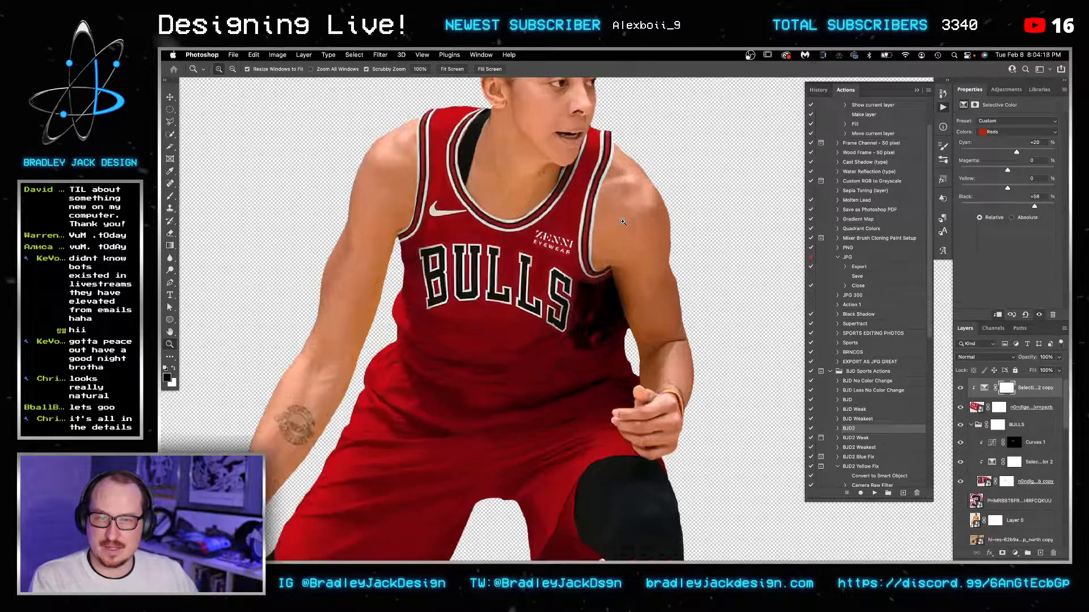
Step: Examine the masked edges of the ZENNI EYEWEAR patch up close, and compare the full figure with the other open document
{"action": "key", "text": "v"}
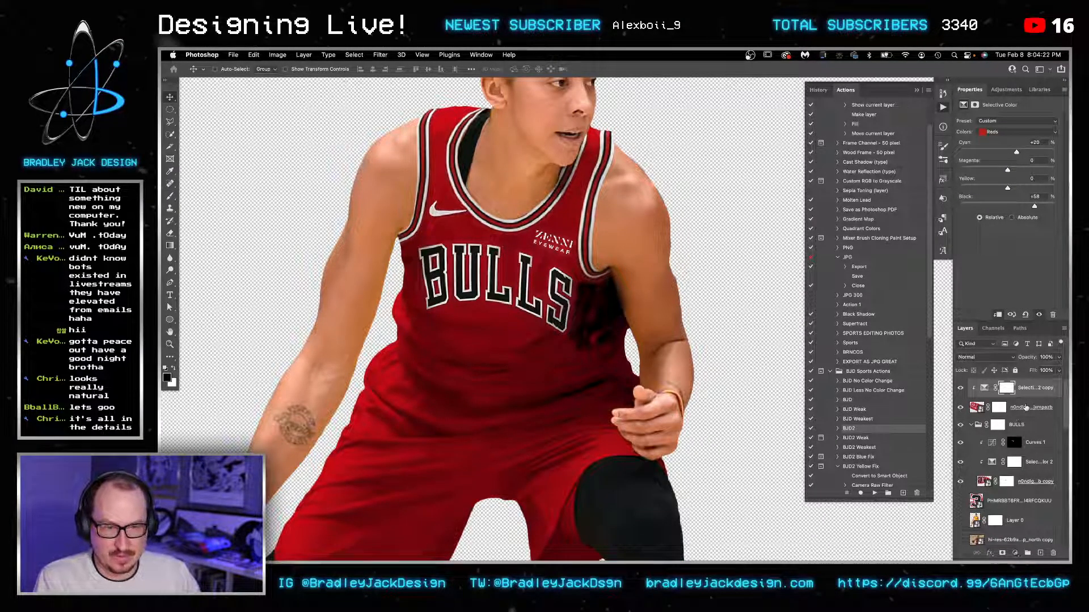
{"action": "left_click", "coordinate": [1026, 408]}
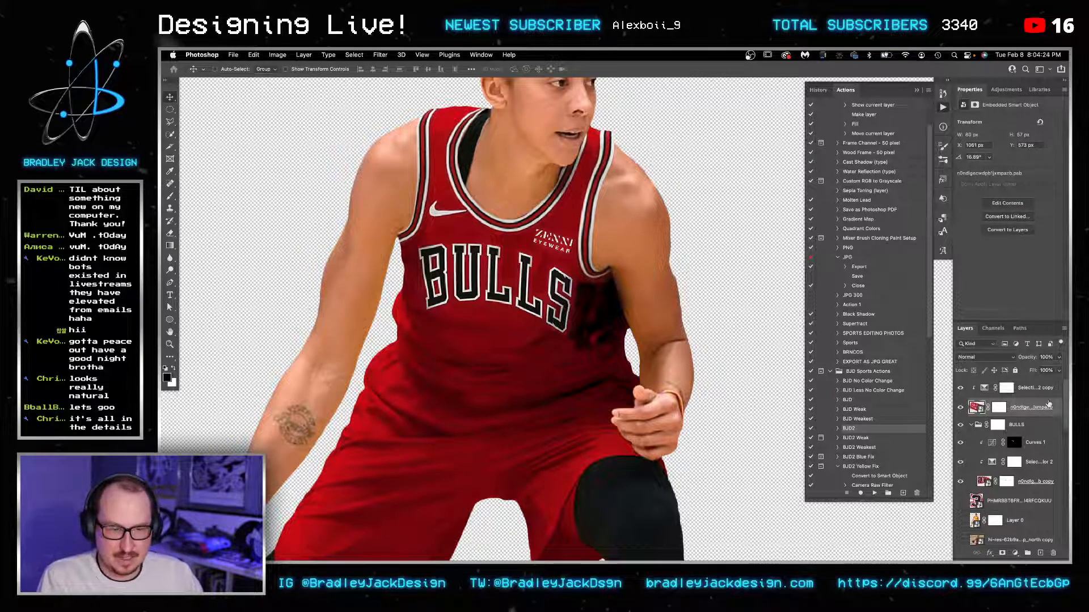
{"action": "left_click", "coordinate": [999, 407]}
{"action": "key", "text": "z"}
{"action": "left_click_drag", "start_coordinate": [539, 238], "coordinate": [695, 241]}
{"action": "key", "text": "b"}
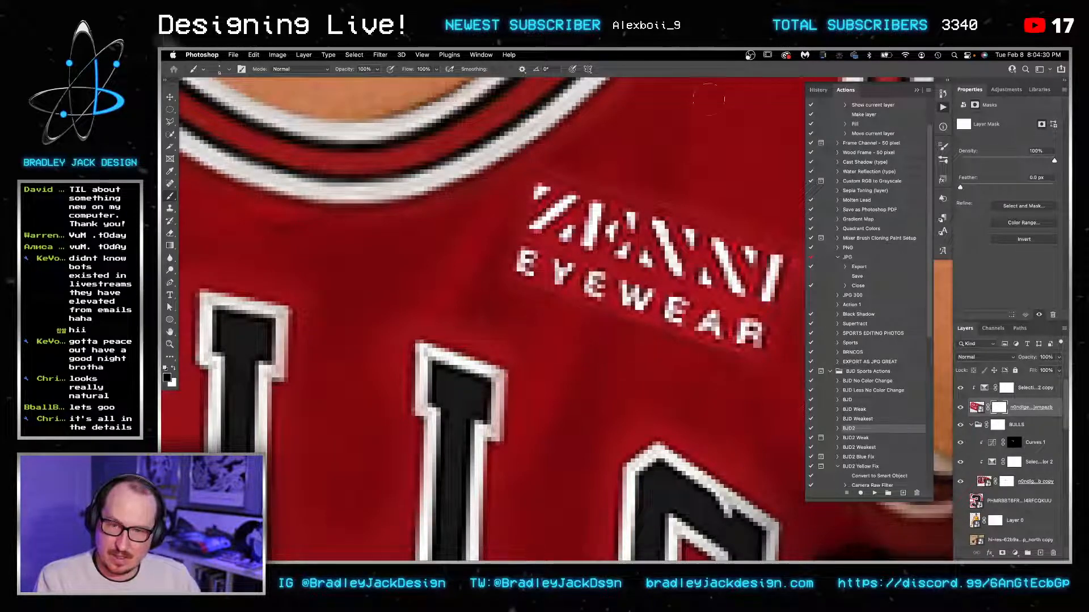
{"action": "key", "text": "super+0"}
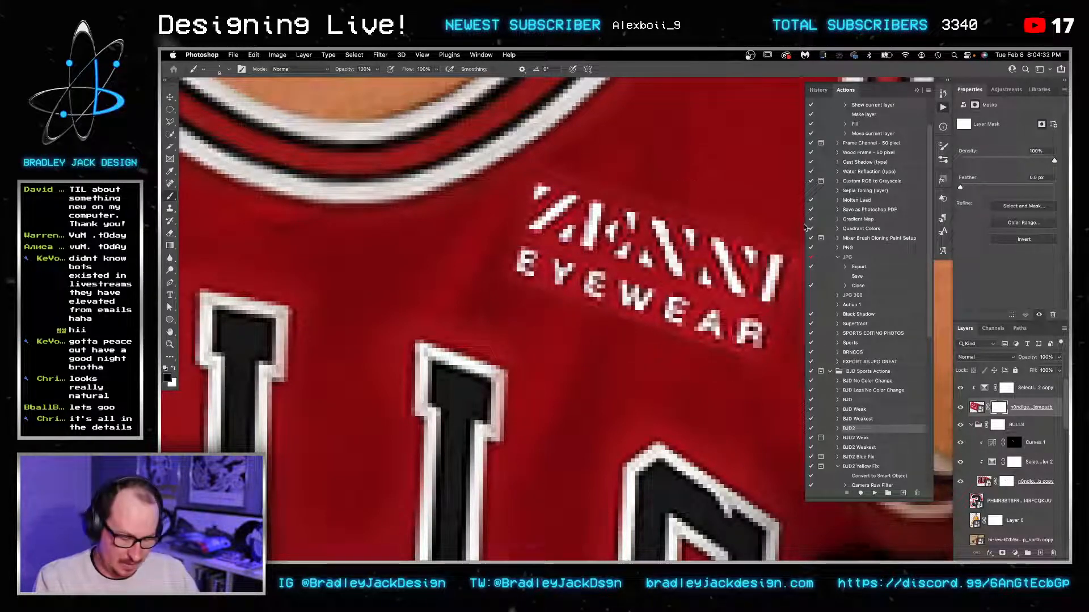
{"action": "key", "text": "v"}
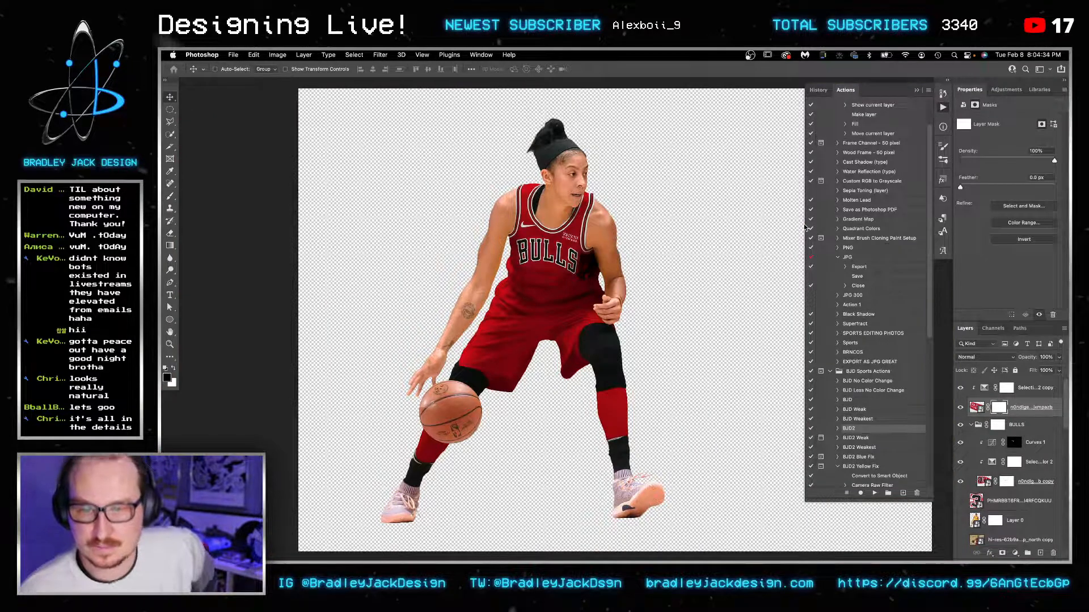
{"action": "key", "text": "ctrl+Tab"}
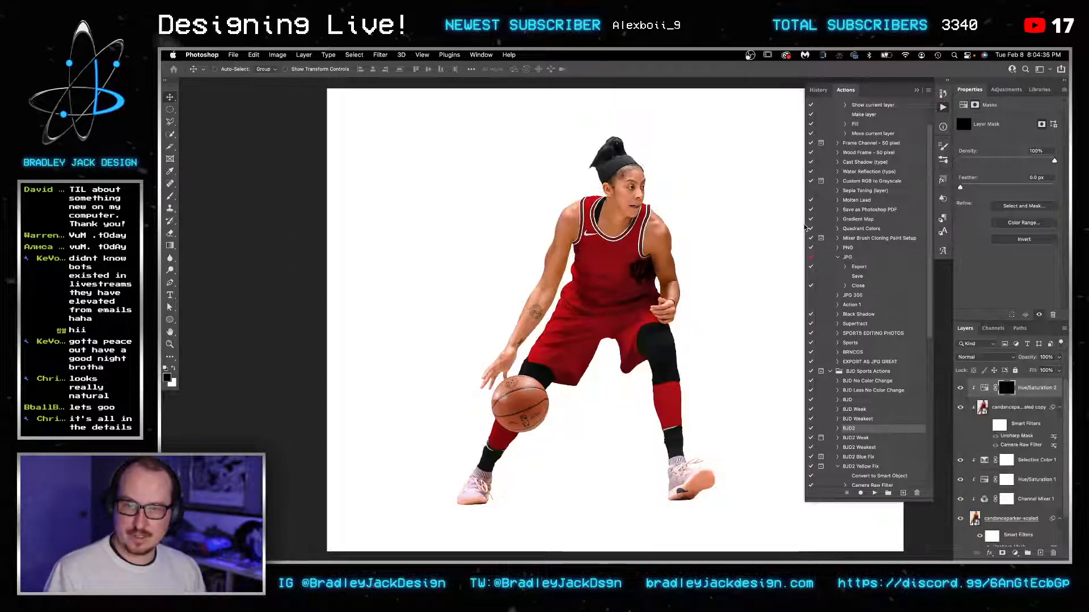
{"action": "key", "text": "ctrl+Tab"}
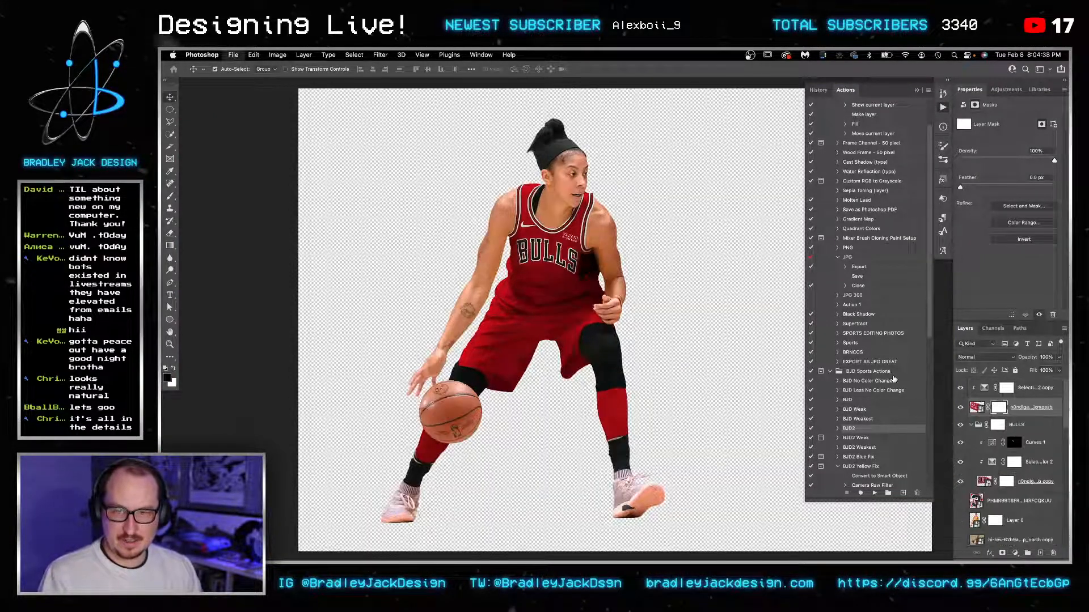
Step: Save the Bulls jersey cutout to the Desktop as candanceparker-scaled.psd, replacing the existing file, and close it
{"action": "key", "text": "shift+super+s"}
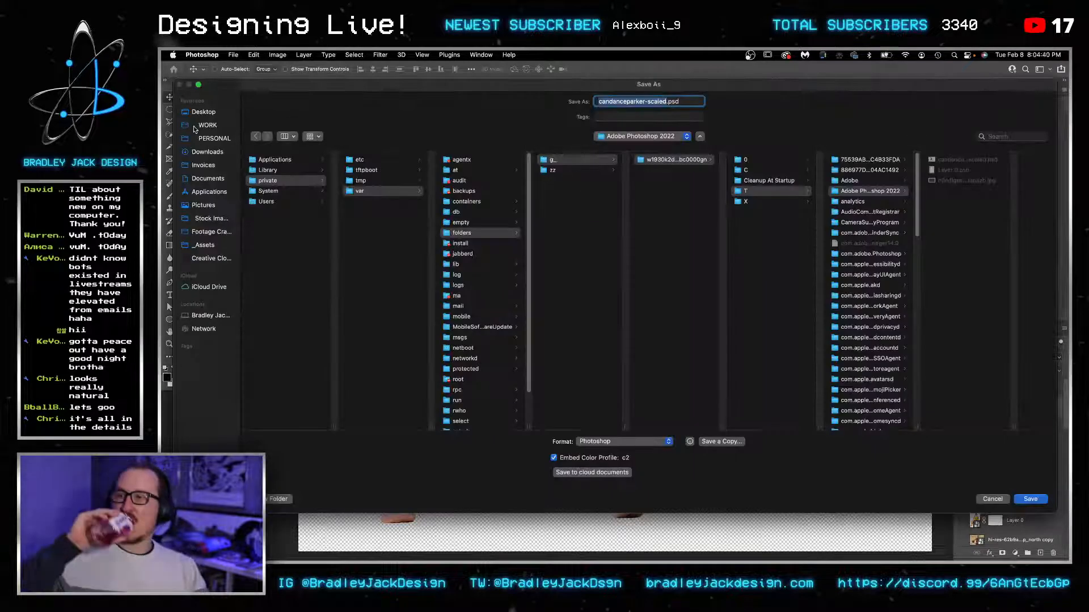
{"action": "left_click", "coordinate": [204, 113]}
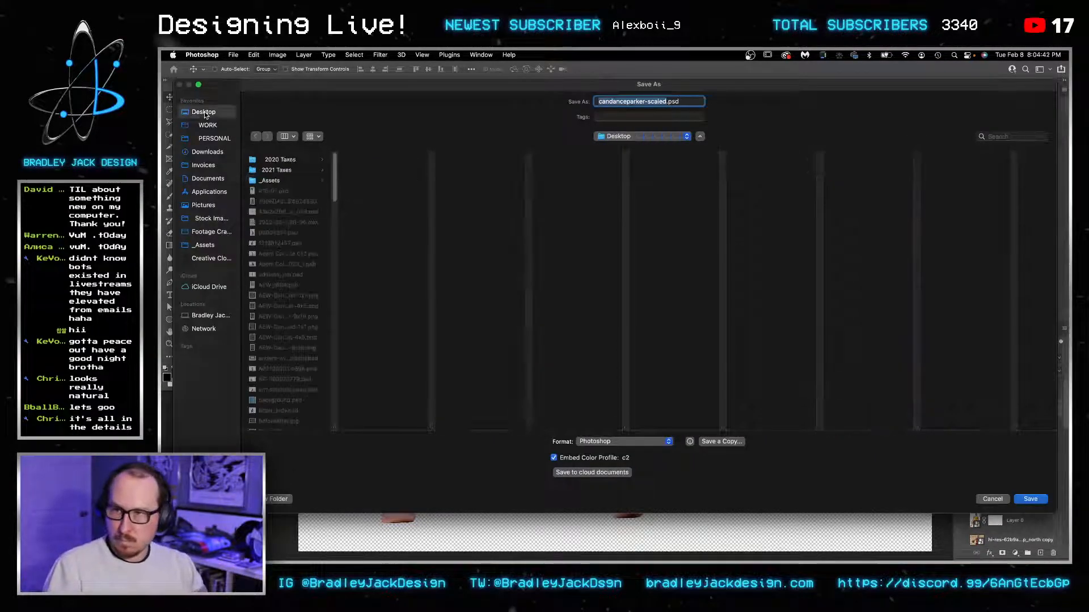
{"action": "key", "text": "Return"}
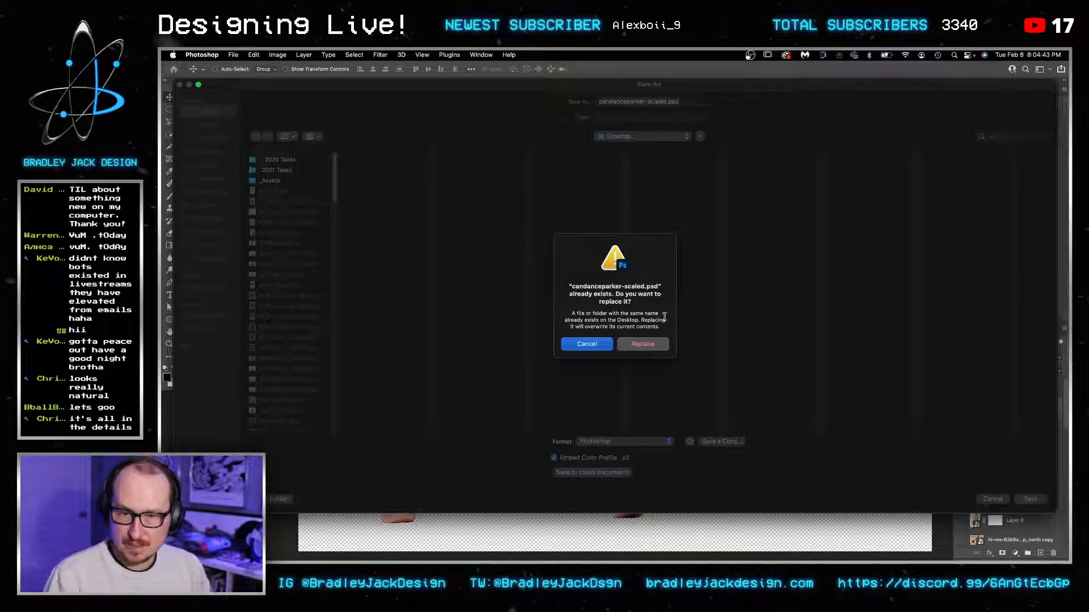
{"action": "left_click", "coordinate": [642, 344]}
{"action": "key", "text": "super+w"}
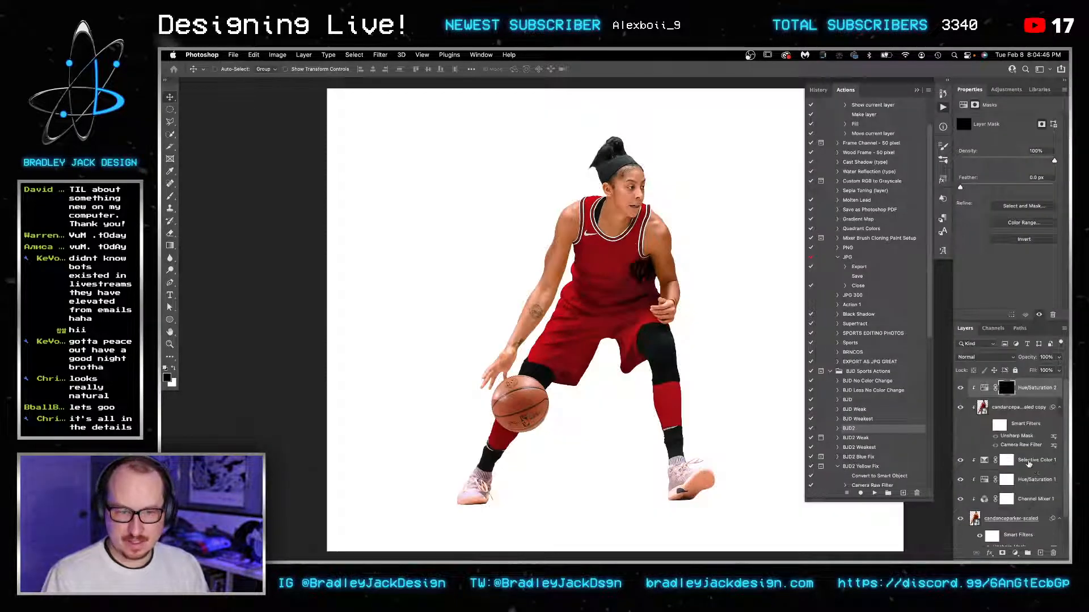
Step: Replace the contents of the clipped player copy's smart object with candanceparker-scaled.psd from the Desktop
{"action": "right_click", "coordinate": [1012, 408]}
{"action": "scroll", "coordinate": [948, 521], "scroll_direction": "down", "scroll_amount": 10}
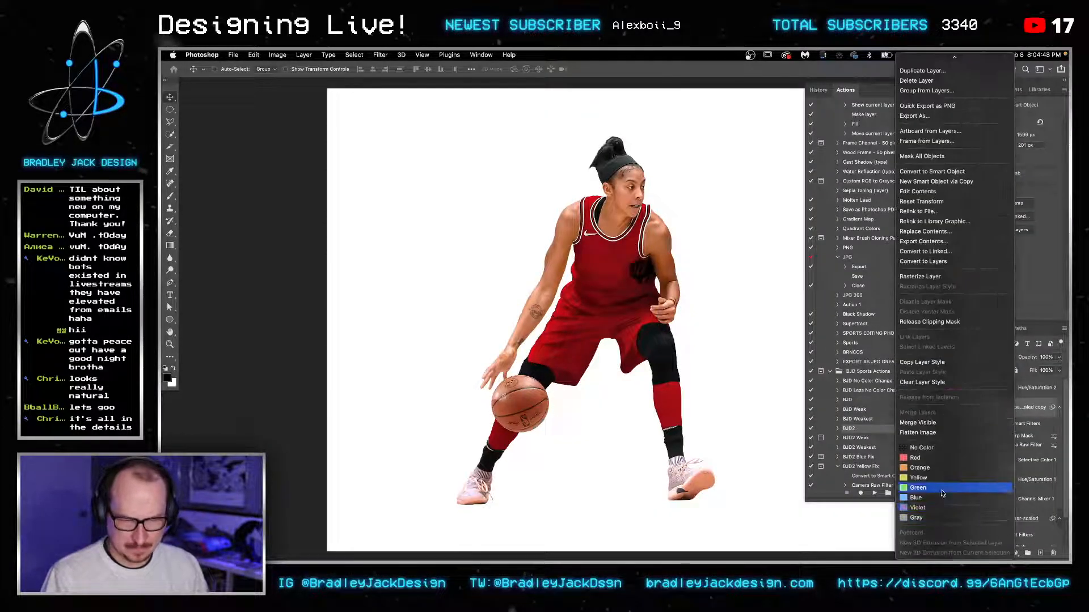
{"action": "left_click", "coordinate": [933, 232]}
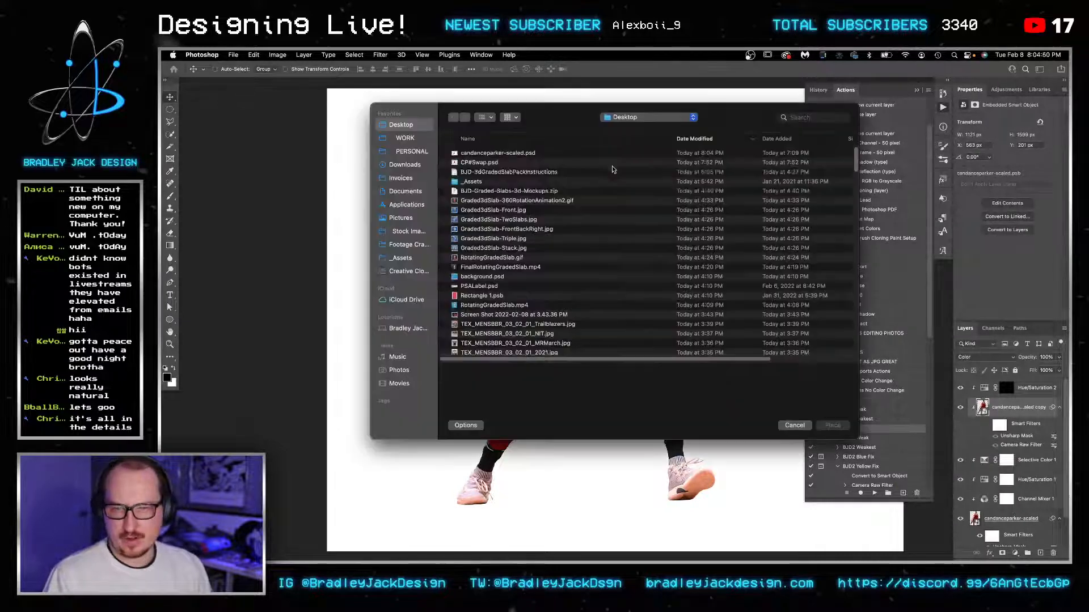
{"action": "left_click", "coordinate": [484, 155]}
{"action": "double_click", "coordinate": [485, 155]}
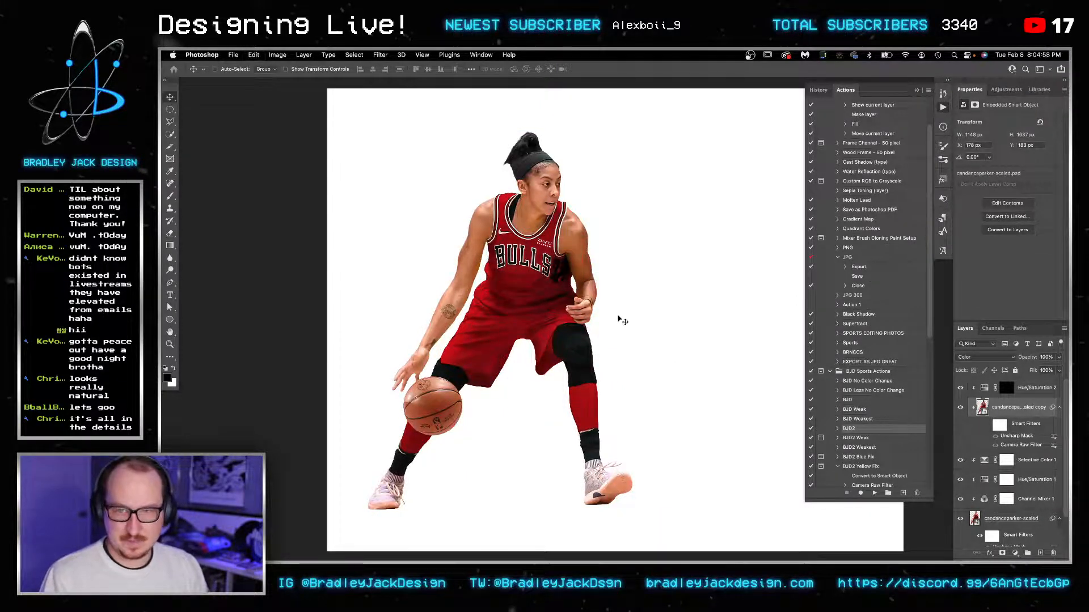
Step: Open the player smart object's contents, and compare the jersey and face up close with the colour-adjusted composite
{"action": "key", "text": "ctrl+Tab"}
{"action": "key", "text": "ctrl+Tab"}
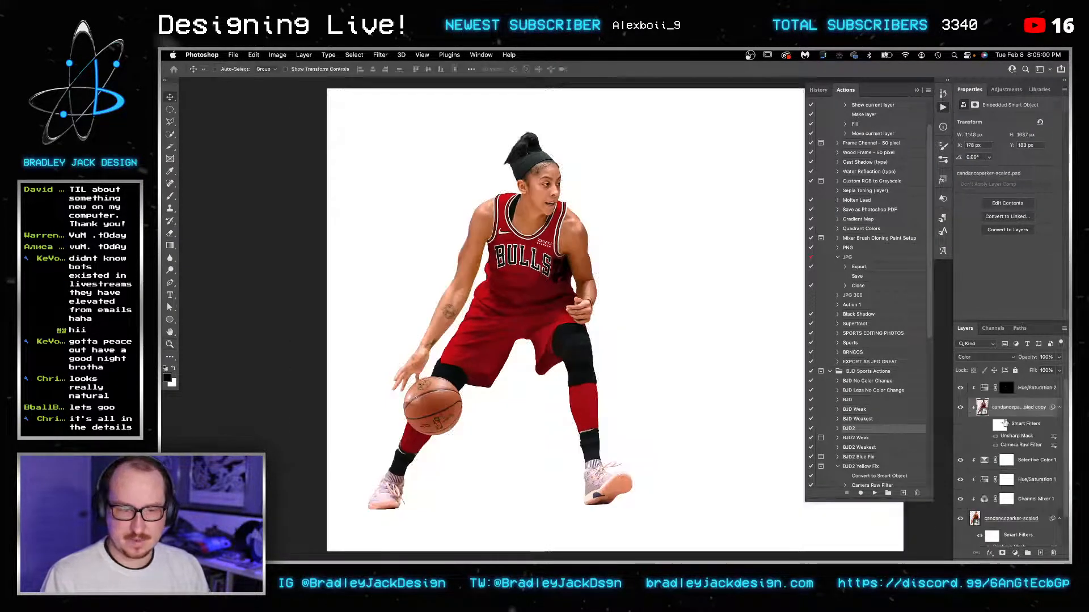
{"action": "key", "text": "ctrl+Tab"}
{"action": "key", "text": "ctrl+Tab"}
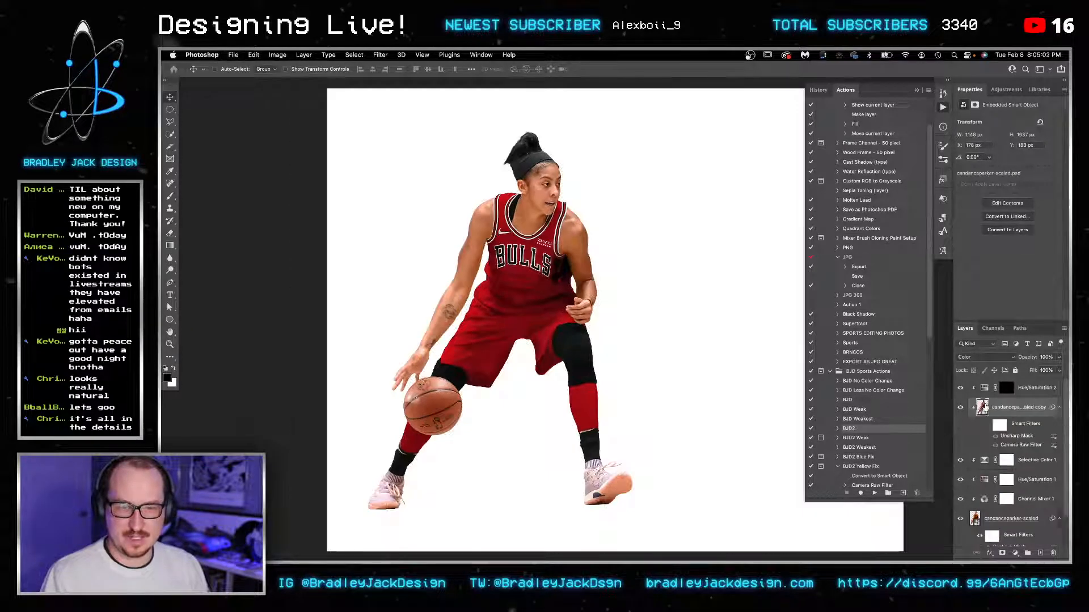
{"action": "key", "text": "ctrl+Tab"}
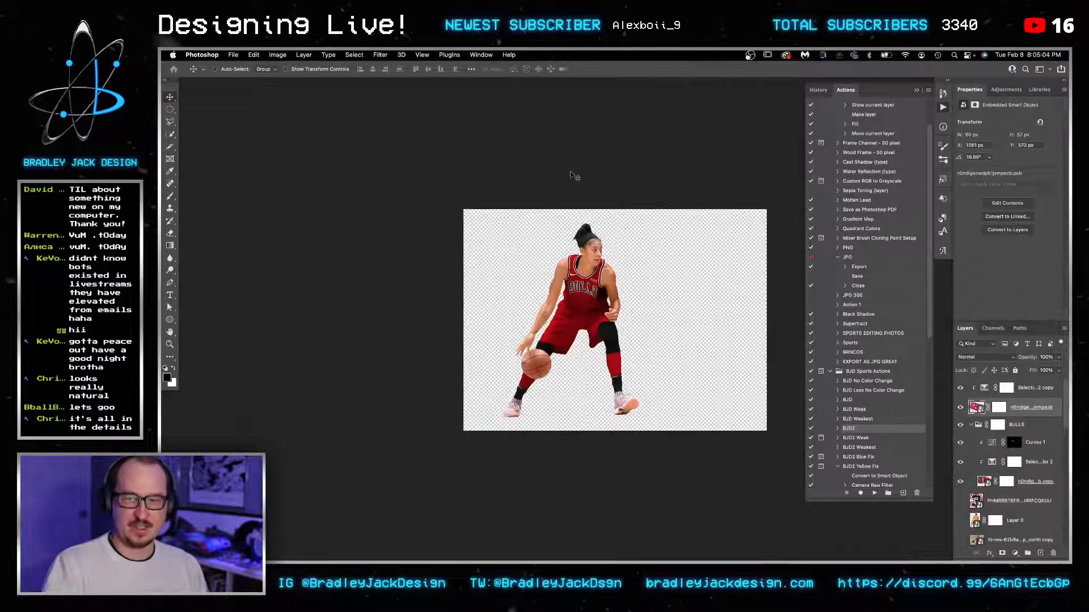
{"action": "key", "text": "z"}
{"action": "left_click_drag", "start_coordinate": [596, 269], "coordinate": [672, 272]}
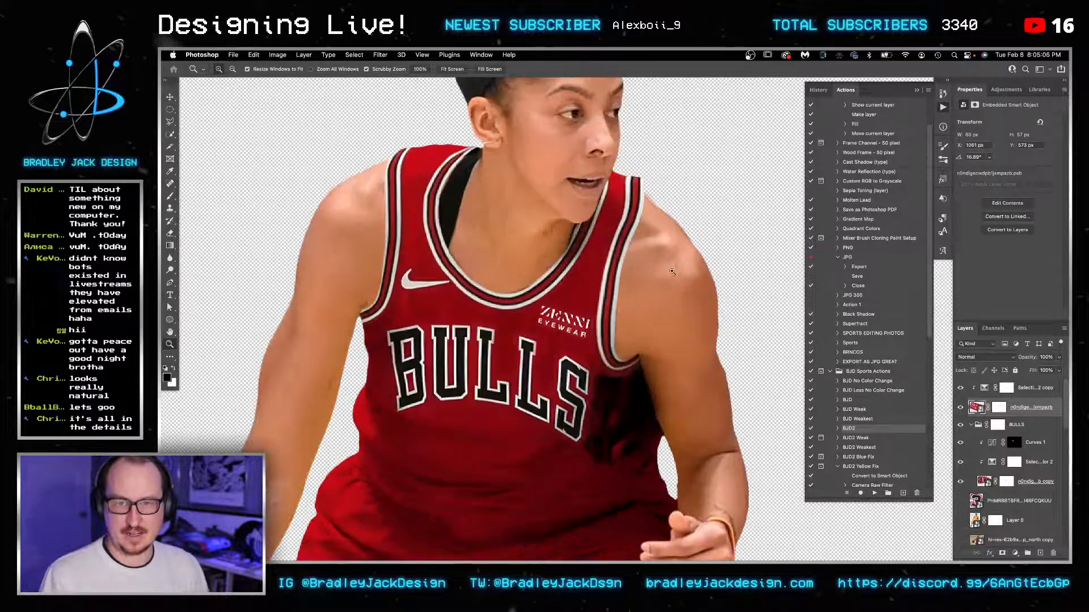
{"action": "key", "text": "ctrl+Tab"}
{"action": "key", "text": "ctrl+shift+Tab"}
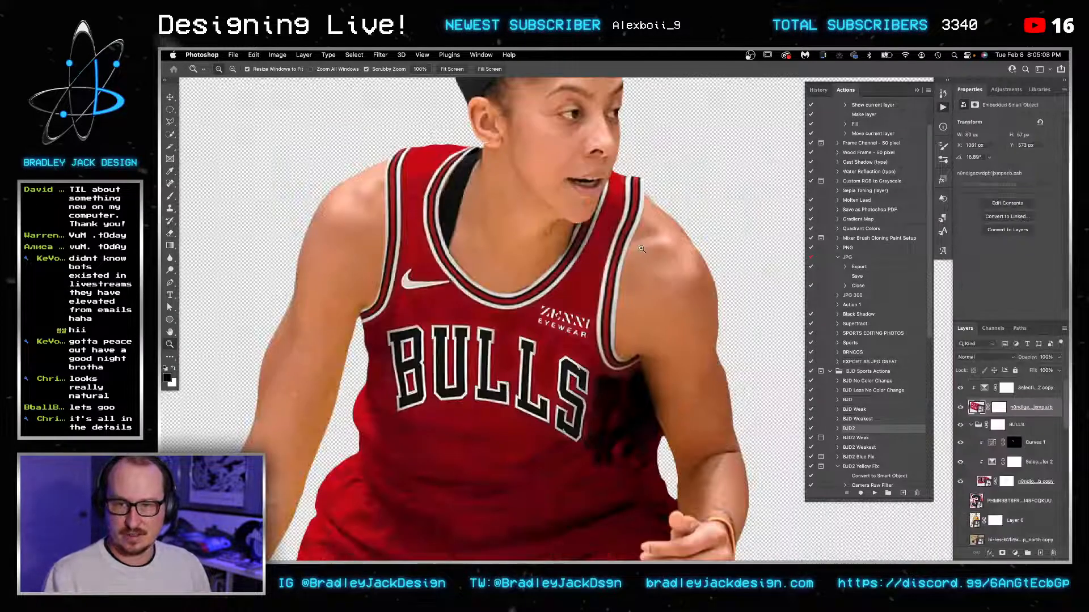
{"action": "key", "text": "ctrl+Tab"}
{"action": "left_click_drag", "start_coordinate": [597, 181], "coordinate": [605, 182]}
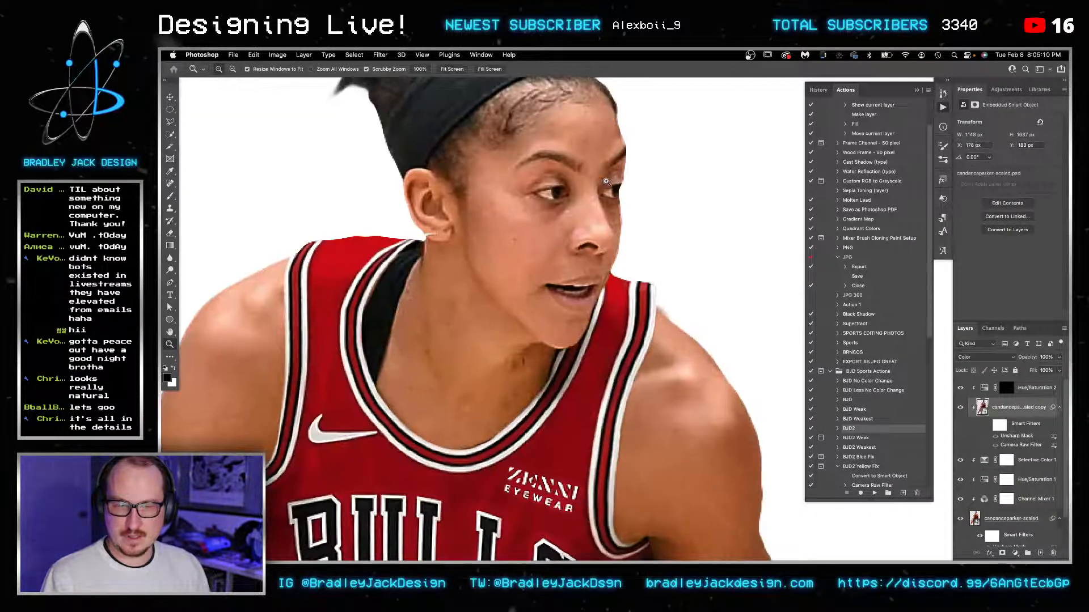
Step: Try inverting the Hue/Saturation 2 adjustment's mask, and restore it
{"action": "key", "text": "v"}
{"action": "left_click", "coordinate": [1006, 389]}
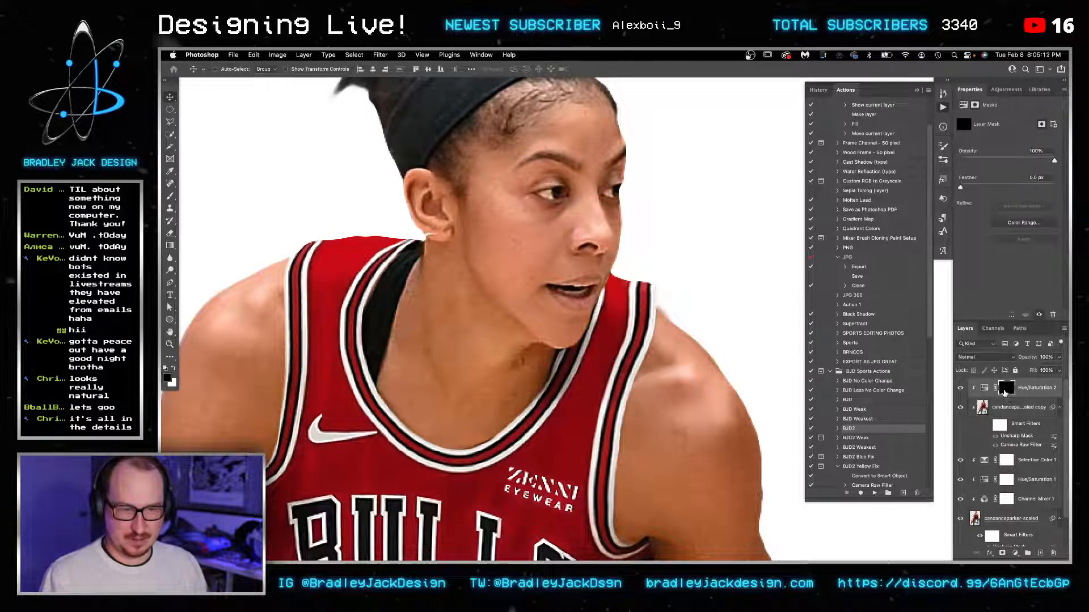
{"action": "key", "text": "ctrl+i"}
{"action": "key", "text": "ctrl+i"}
{"action": "key", "text": "b"}
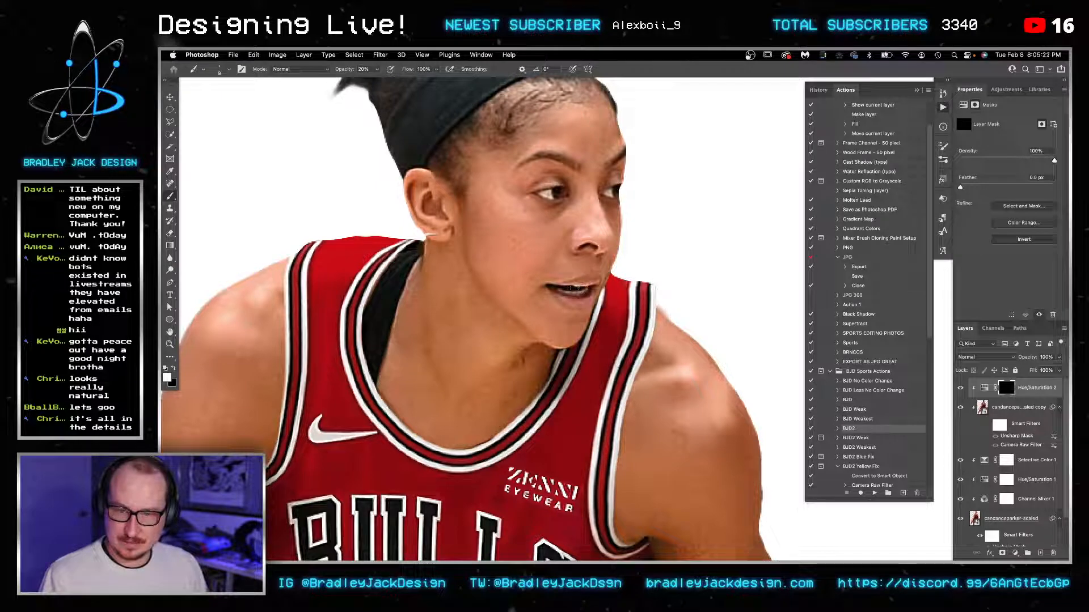
{"action": "key", "text": "v"}
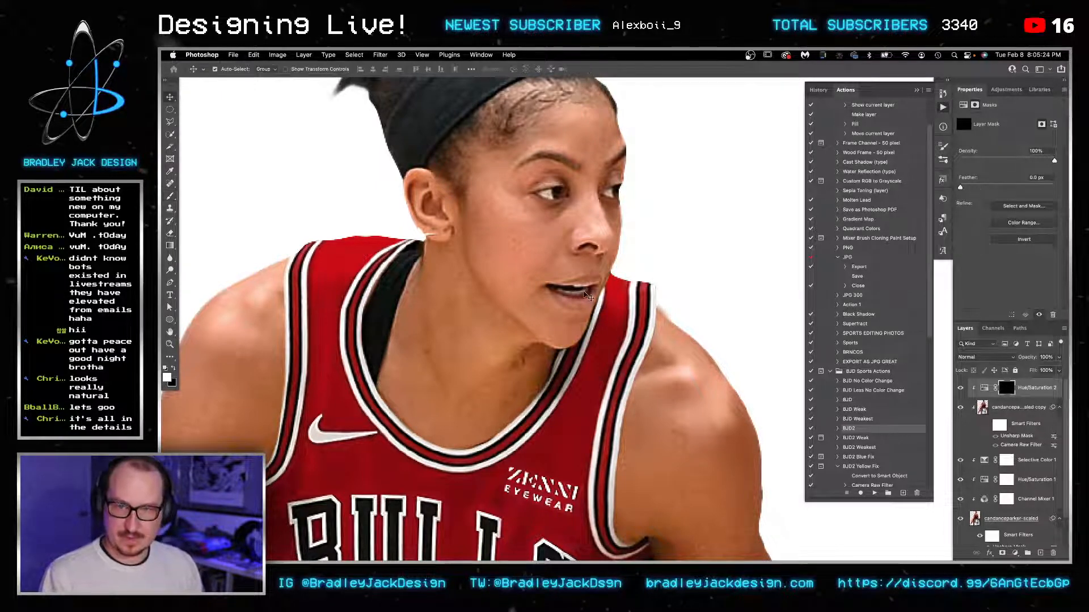
Step: Show the number 3 patch below the BULLS lettering in the cutout document, and clip a copy of the lettering's Selective Color adjustment to it
{"action": "key", "text": "ctrl+Tab"}
{"action": "key", "text": "ctrl+Tab"}
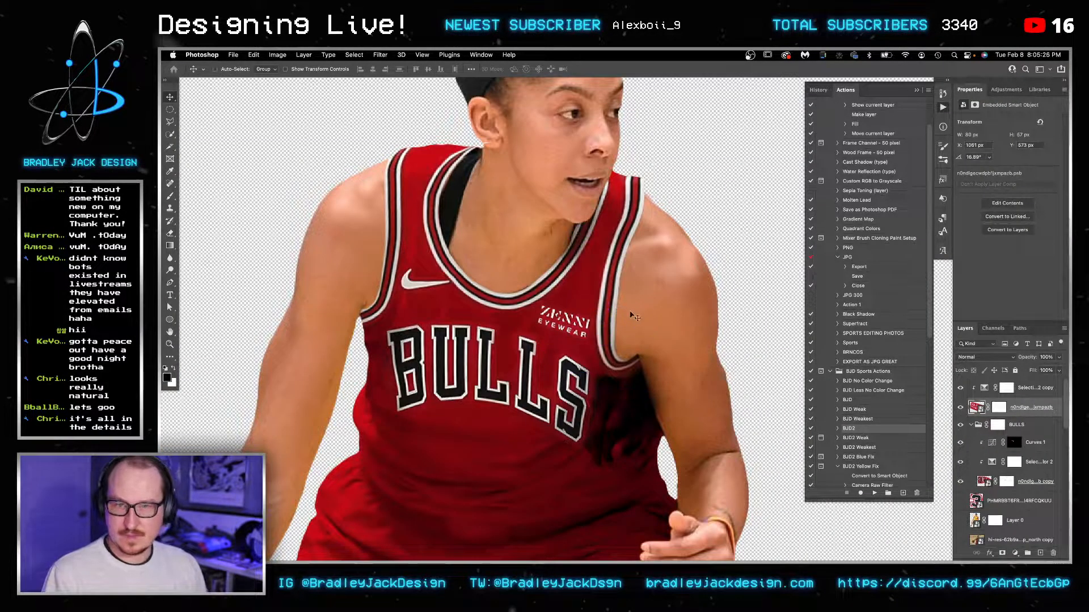
{"action": "left_click_drag", "start_coordinate": [637, 378], "coordinate": [663, 289]}
{"action": "key", "text": "z"}
{"action": "scroll", "coordinate": [964, 448], "scroll_direction": "down", "scroll_amount": 1}
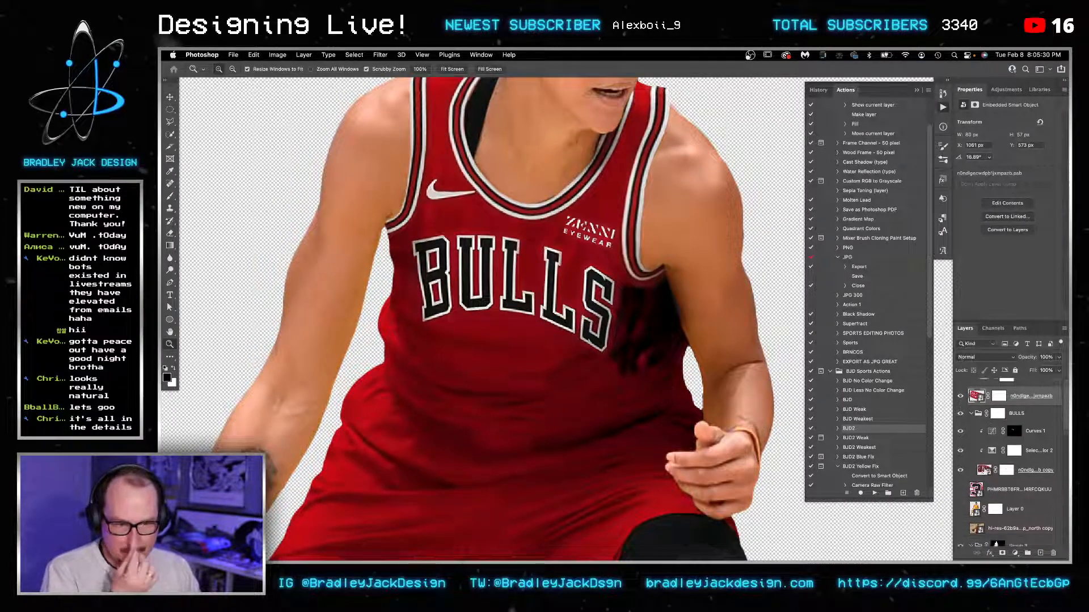
{"action": "left_click", "coordinate": [960, 479]}
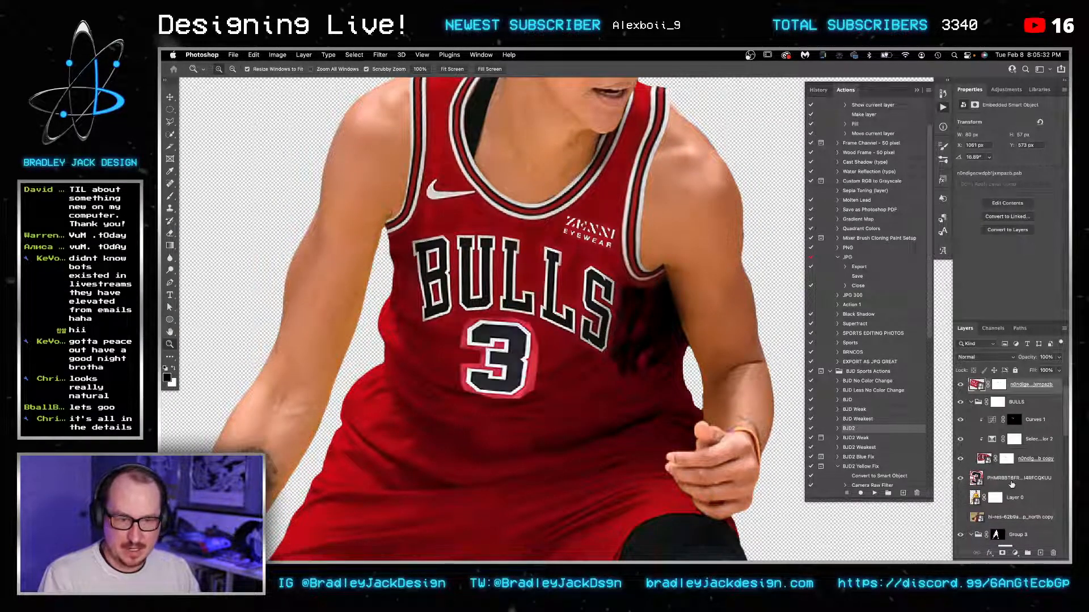
{"action": "left_click", "coordinate": [993, 484]}
{"action": "left_click_drag", "start_coordinate": [1030, 446], "coordinate": [985, 488]}
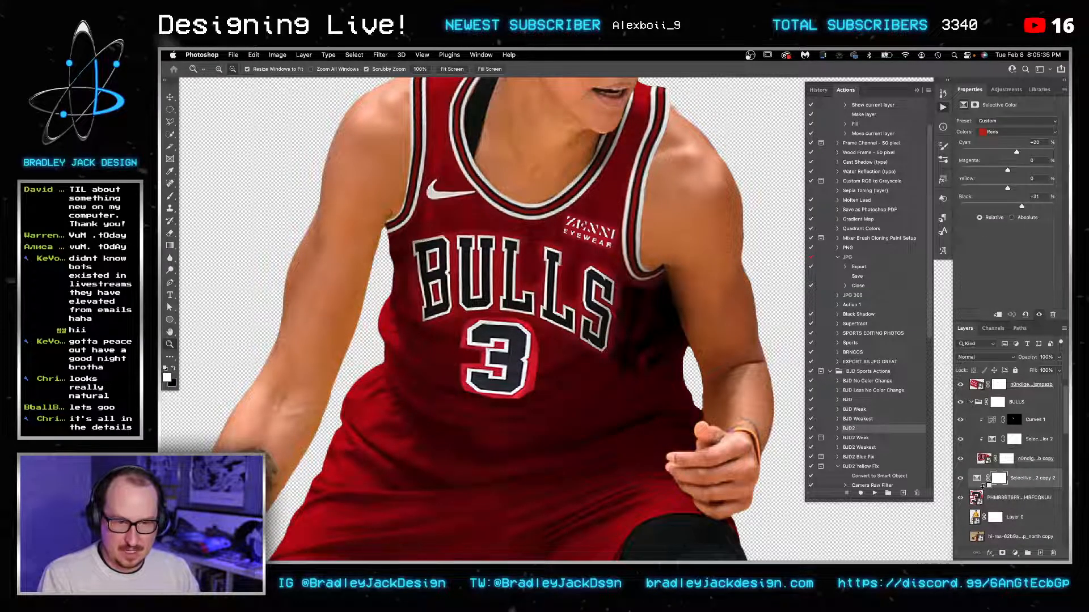
{"action": "left_click", "coordinate": [985, 488], "text": "alt"}
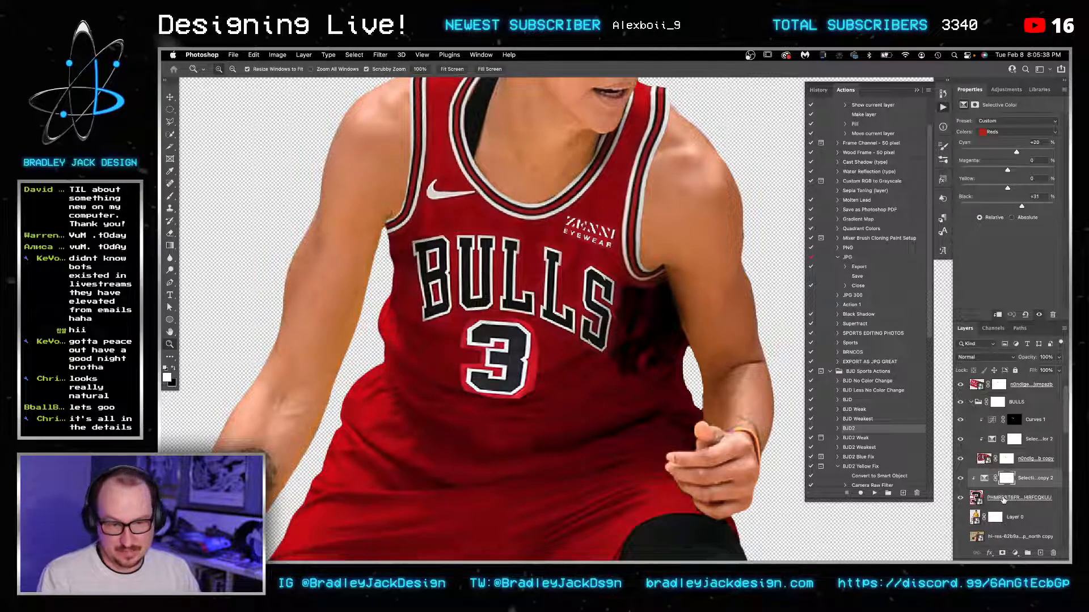
Step: Add a layer mask to the number 3 patch and trace the 3's white outer outline with the Polygonal Lasso
{"action": "left_click", "coordinate": [1010, 497]}
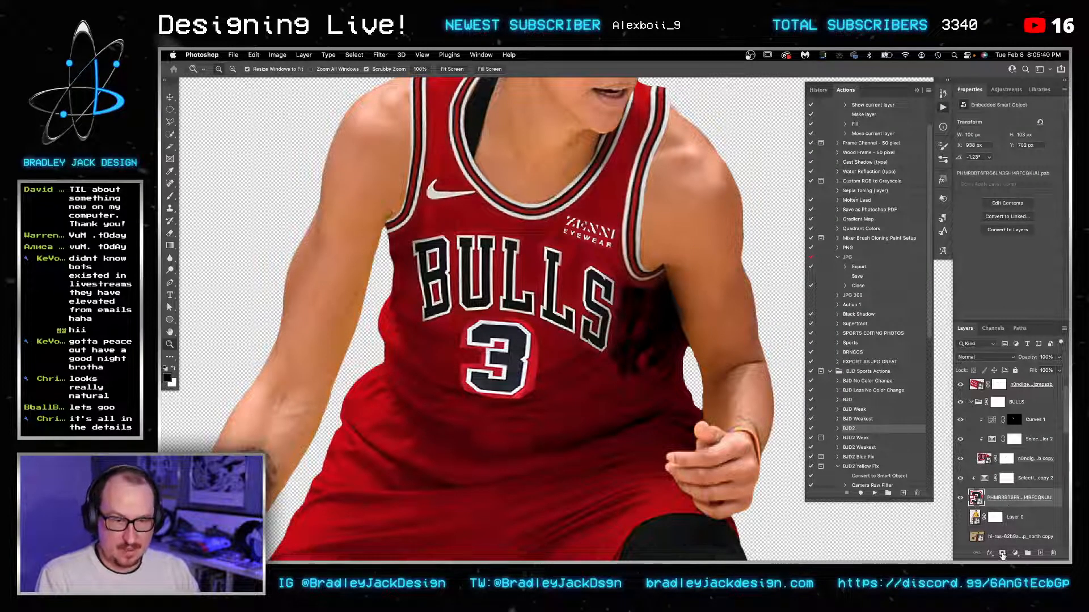
{"action": "left_click", "coordinate": [1002, 554]}
{"action": "left_click", "coordinate": [497, 341]}
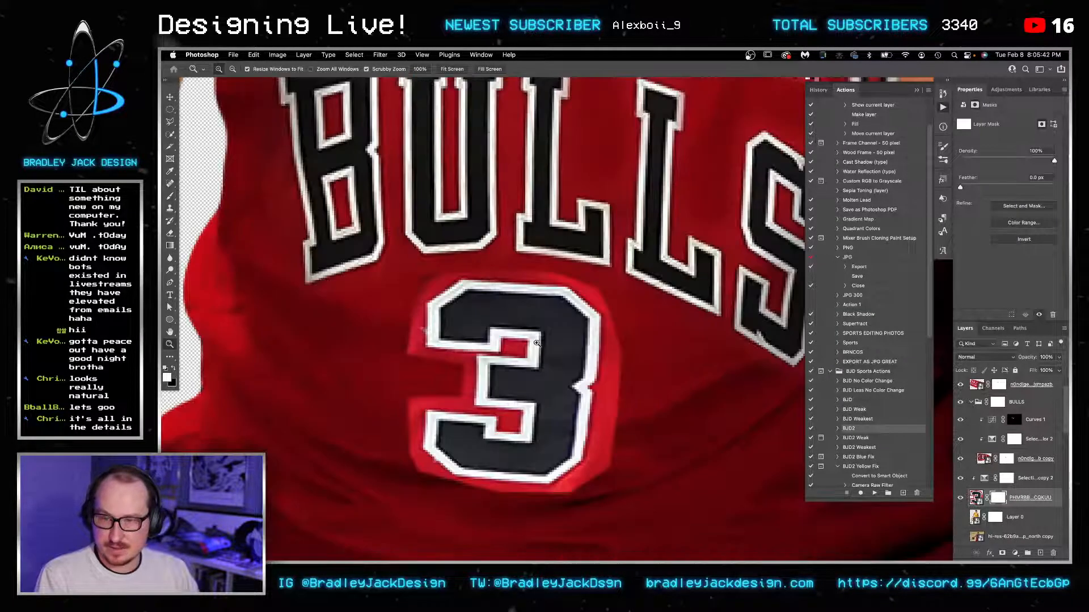
{"action": "left_click", "coordinate": [171, 122]}
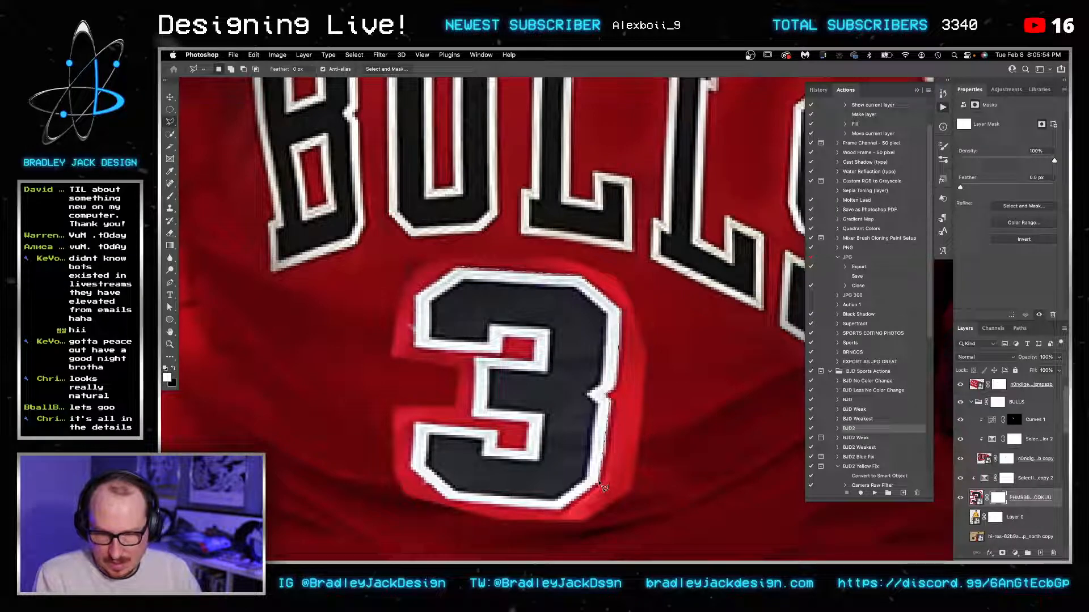
{"action": "left_click", "coordinate": [450, 500]}
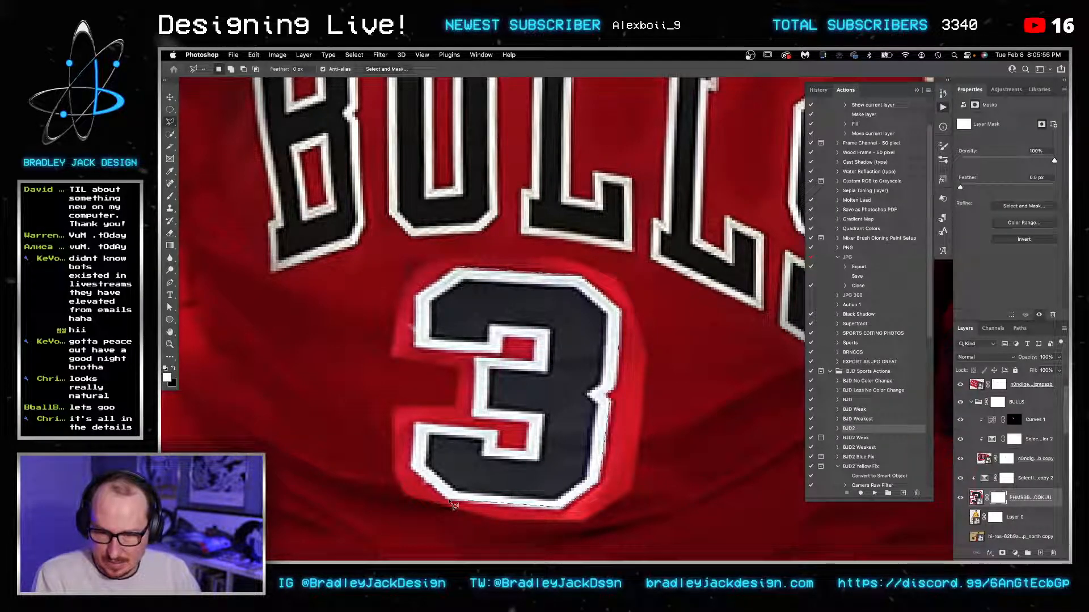
{"action": "left_click", "coordinate": [415, 424]}
{"action": "left_click", "coordinate": [497, 431]}
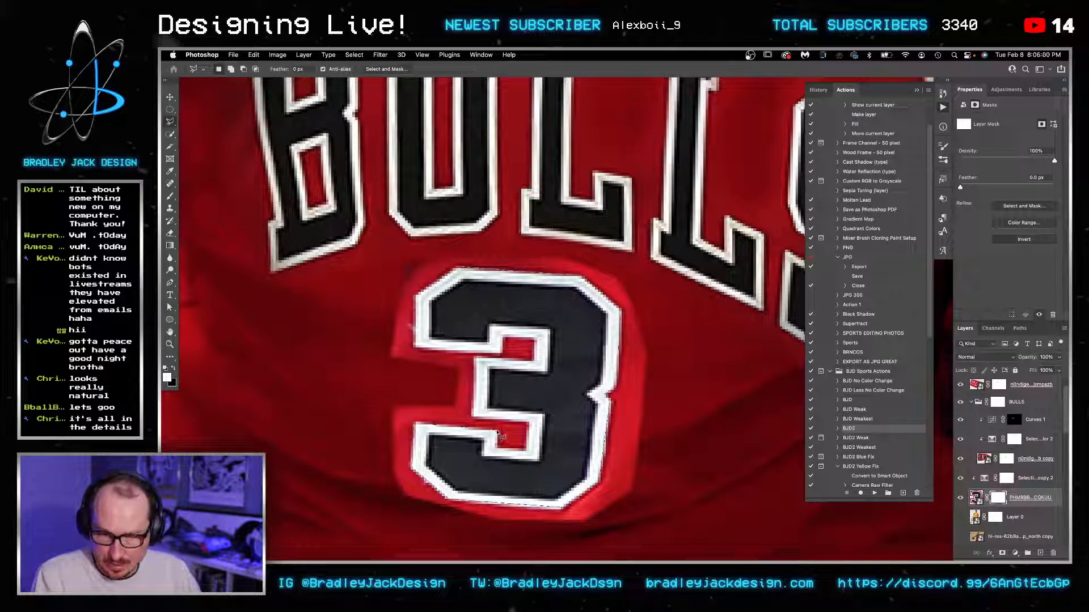
{"action": "left_click", "coordinate": [528, 452]}
{"action": "left_click", "coordinate": [528, 421]}
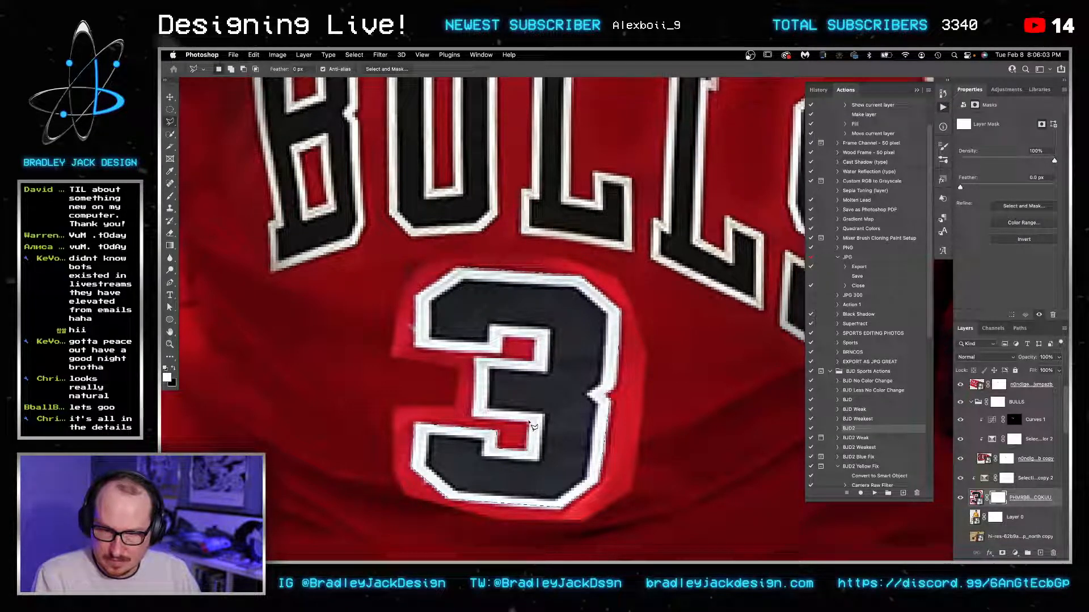
{"action": "left_click", "coordinate": [476, 420]}
{"action": "left_click", "coordinate": [479, 365]}
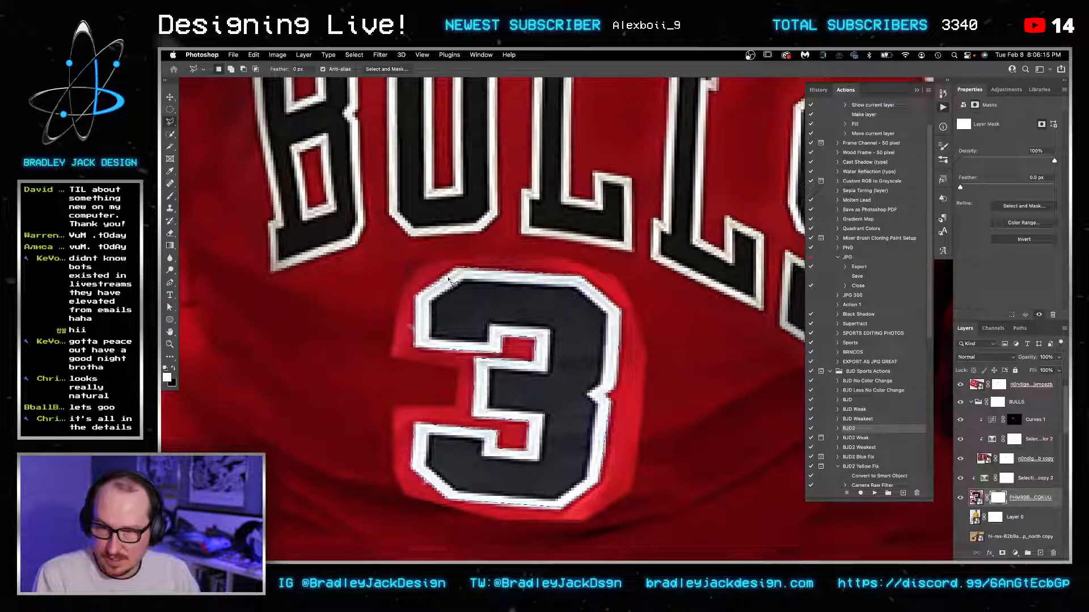
{"action": "left_click_drag", "start_coordinate": [458, 272], "coordinate": [461, 270]}
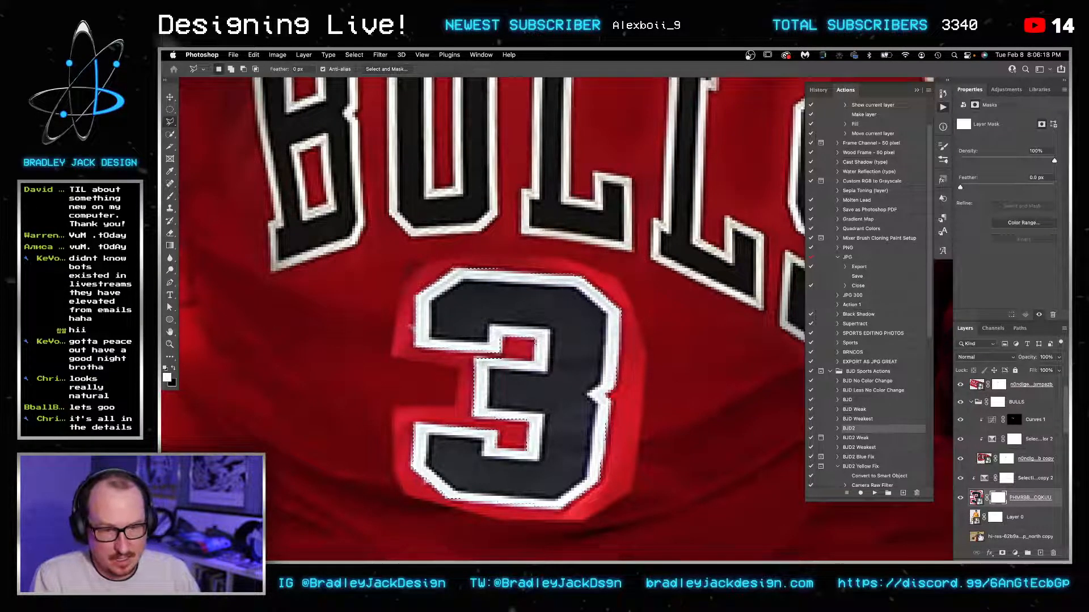
Step: Mask the patch to the traced selection, hiding the bright red surround, and convert the masked 3 to a smart object
{"action": "right_click", "coordinate": [996, 500]}
{"action": "left_click", "coordinate": [982, 478]}
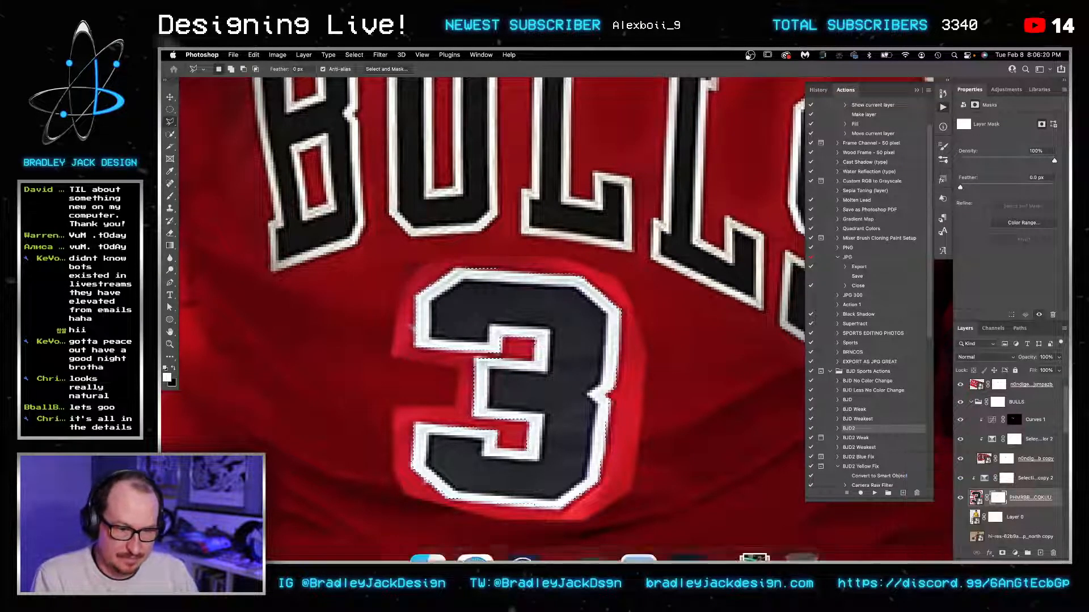
{"action": "left_click", "coordinate": [1002, 553]}
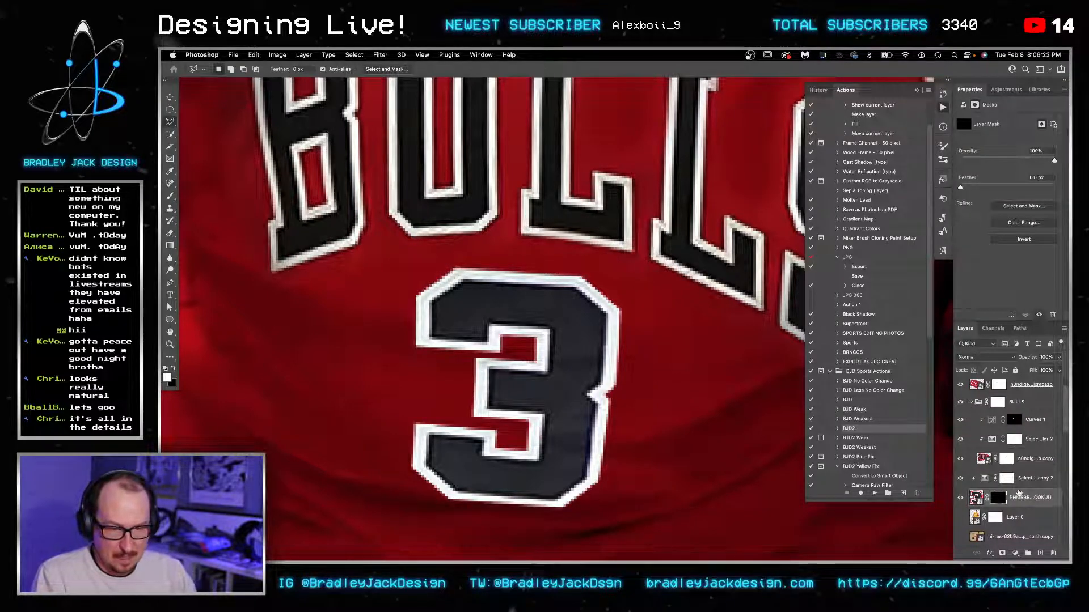
{"action": "key", "text": "super+alt+s"}
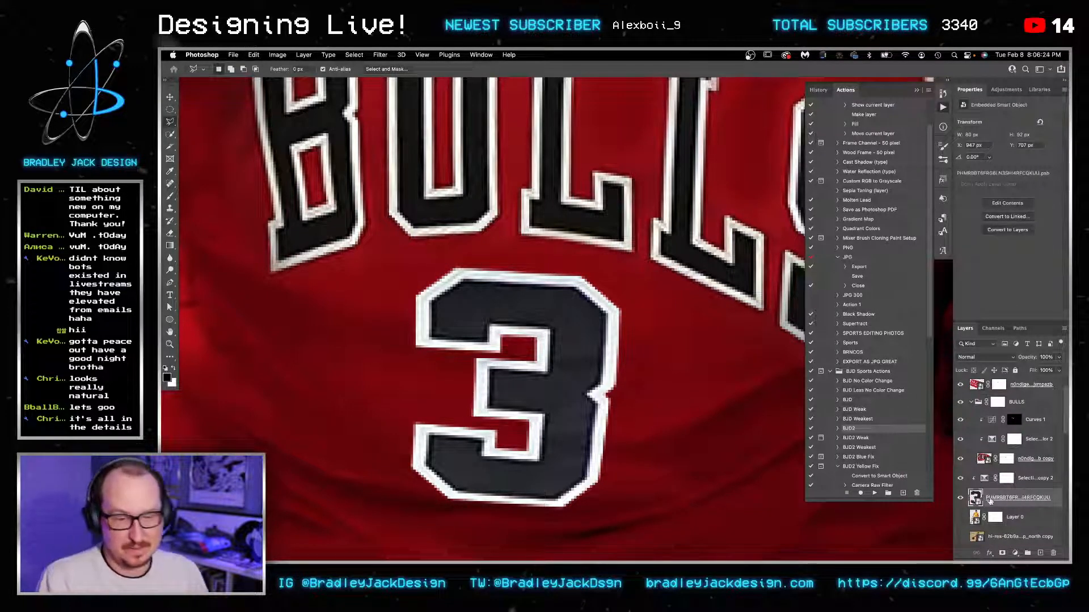
Step: Delete the Selective Color adjustment clipped to the number 3
{"action": "left_click", "coordinate": [961, 479]}
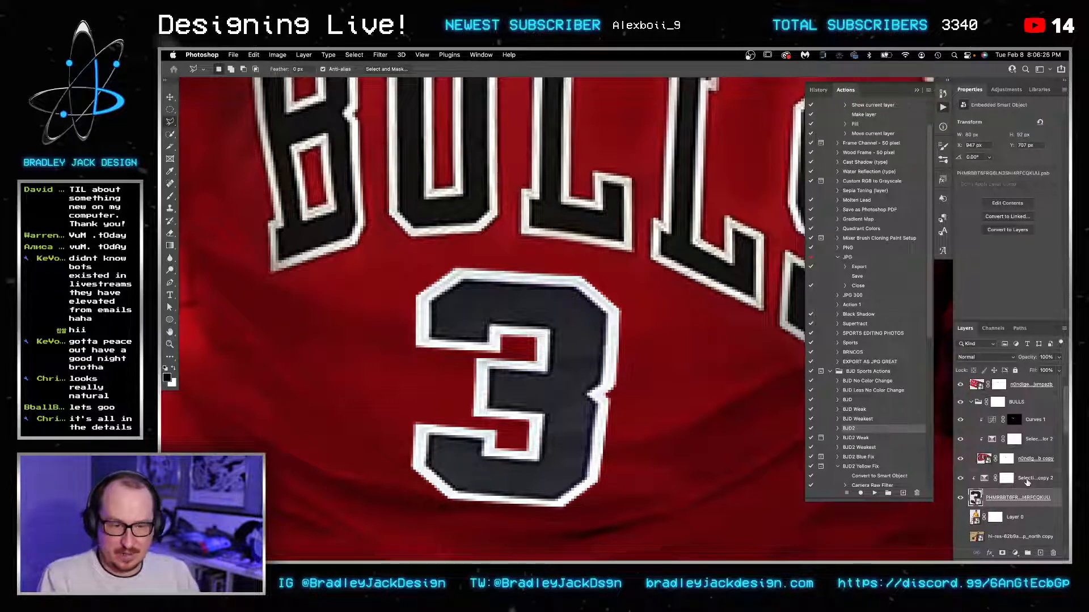
{"action": "left_click", "coordinate": [1028, 482]}
{"action": "left_click", "coordinate": [1015, 499]}
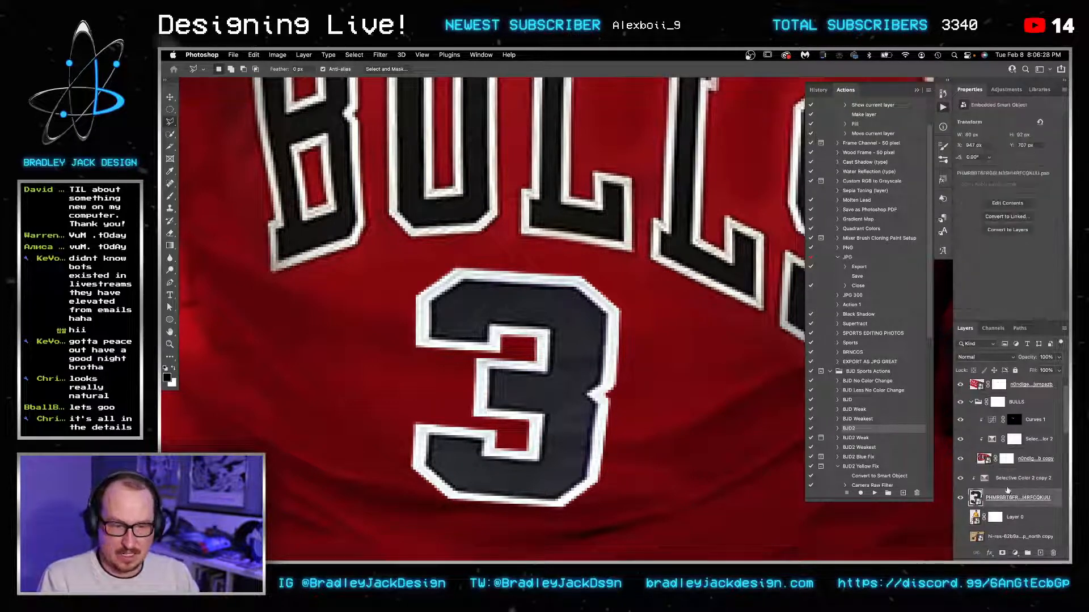
{"action": "left_click", "coordinate": [1009, 482]}
{"action": "key", "text": "Delete"}
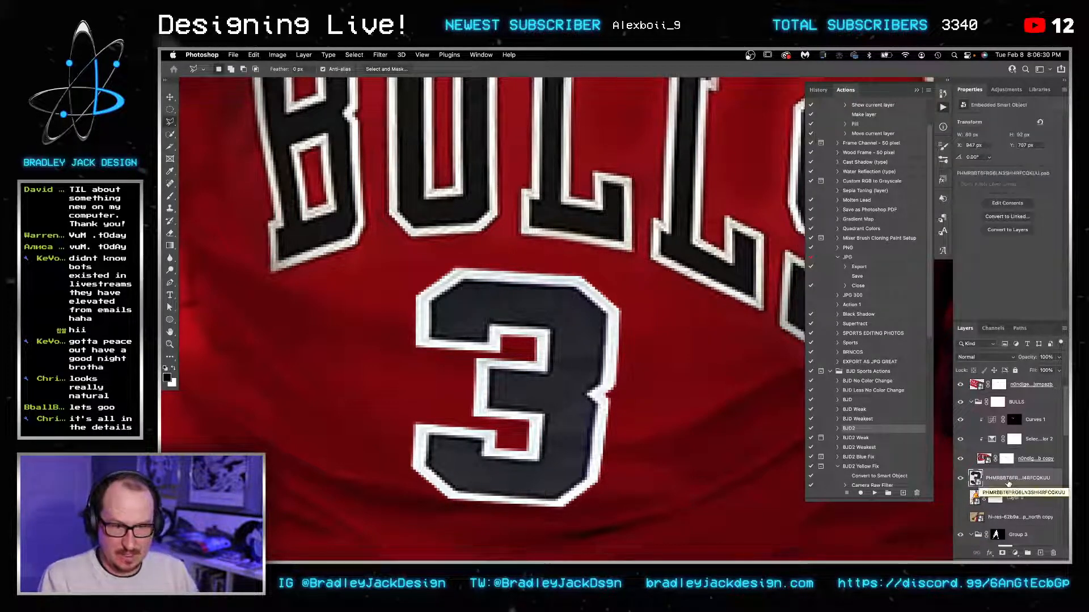
Step: Compare the jersey with and without the number 3 layer
{"action": "key", "text": "v"}
{"action": "left_click", "coordinate": [961, 478]}
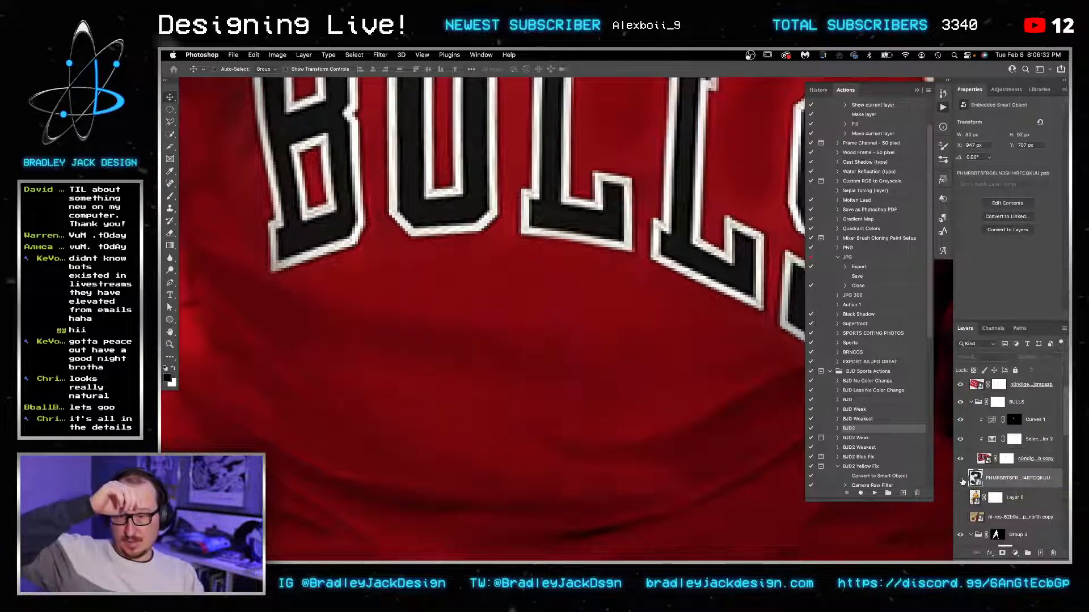
{"action": "left_click", "coordinate": [960, 479]}
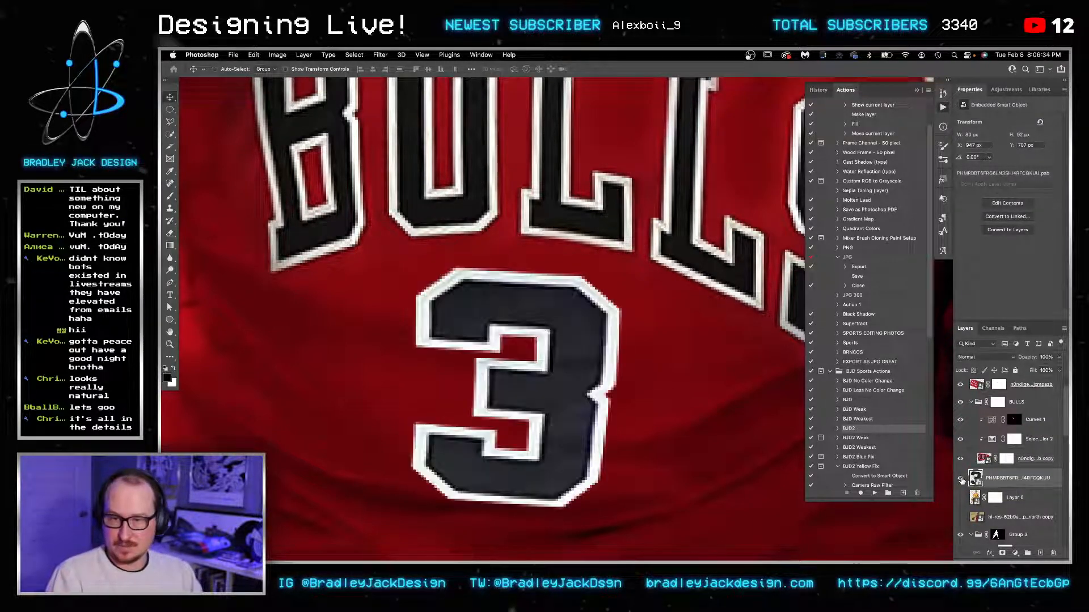
{"action": "left_click", "coordinate": [961, 480]}
{"action": "left_click", "coordinate": [961, 479]}
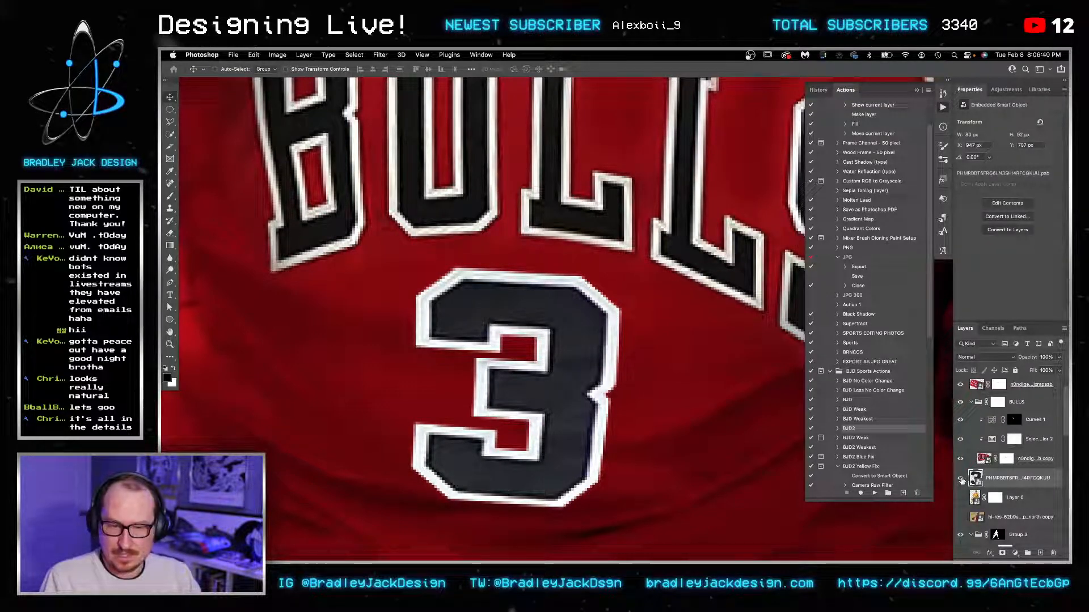
{"action": "left_click", "coordinate": [962, 480]}
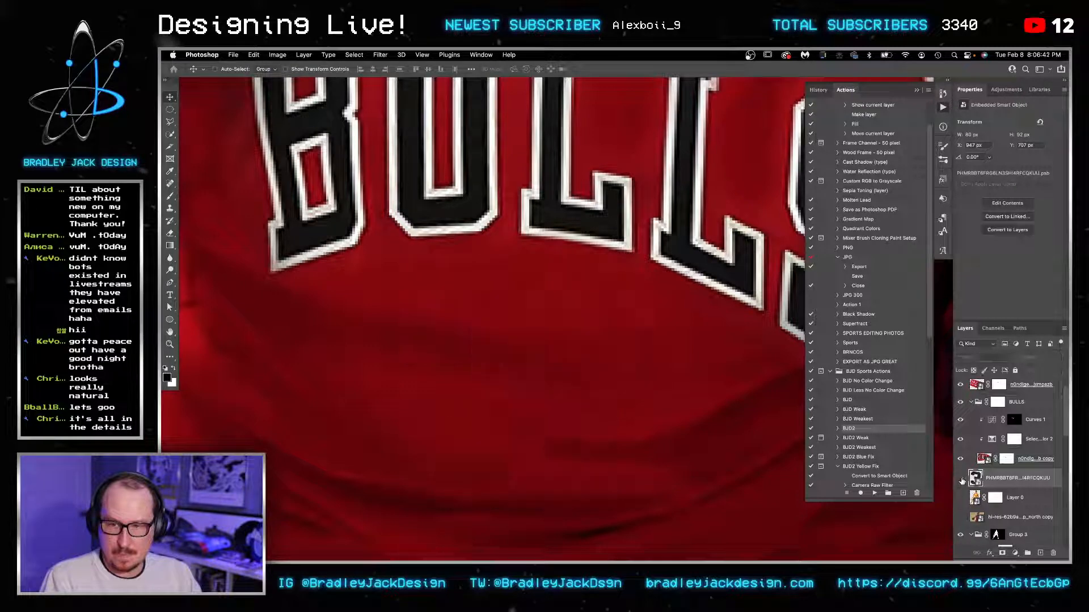
{"action": "left_click", "coordinate": [962, 481]}
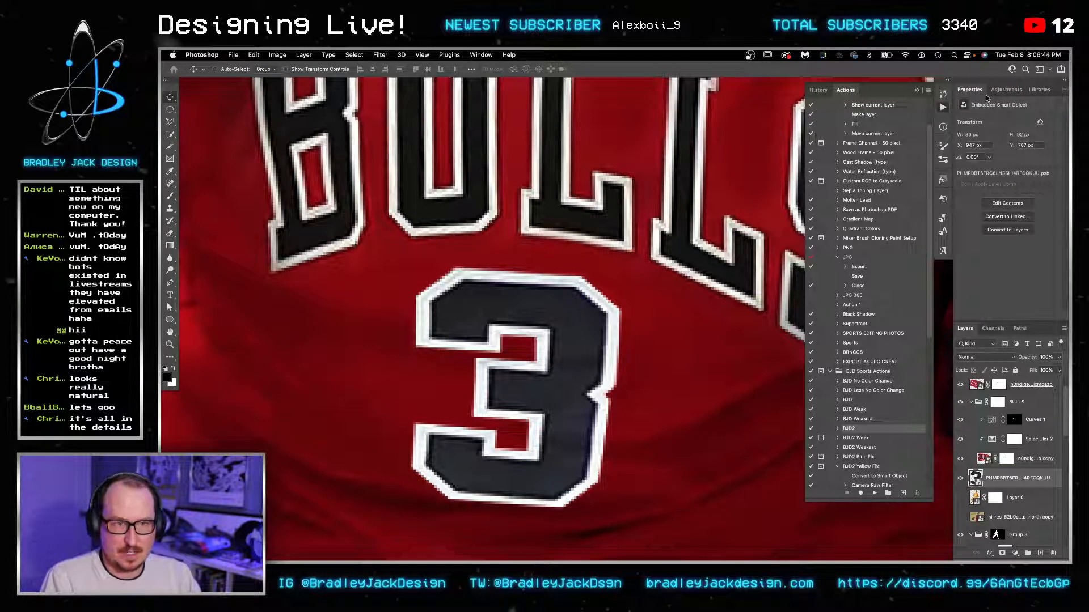
Step: Combine the base player layer and its clipped layers up through Layer 4 into one smart object
{"action": "left_click", "coordinate": [1003, 90]}
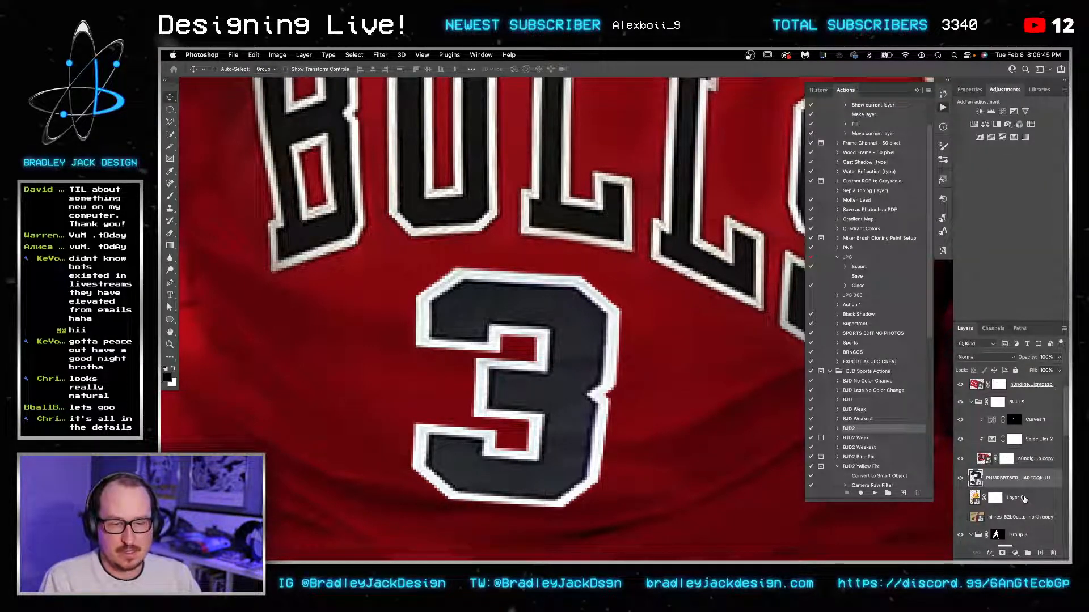
{"action": "scroll", "coordinate": [1000, 508], "scroll_direction": "down", "scroll_amount": 5}
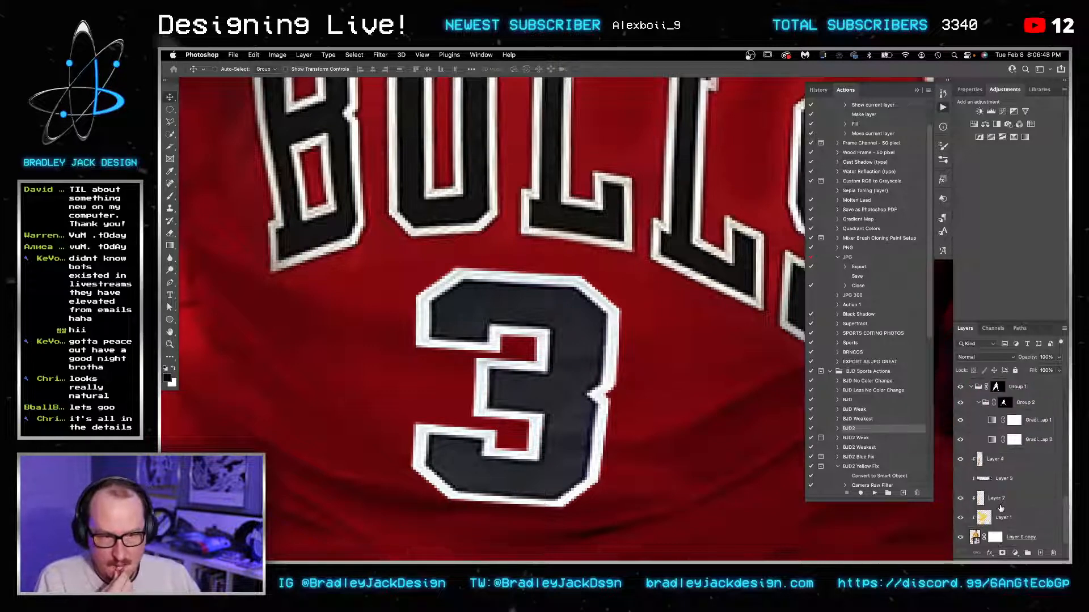
{"action": "left_click", "coordinate": [1015, 538]}
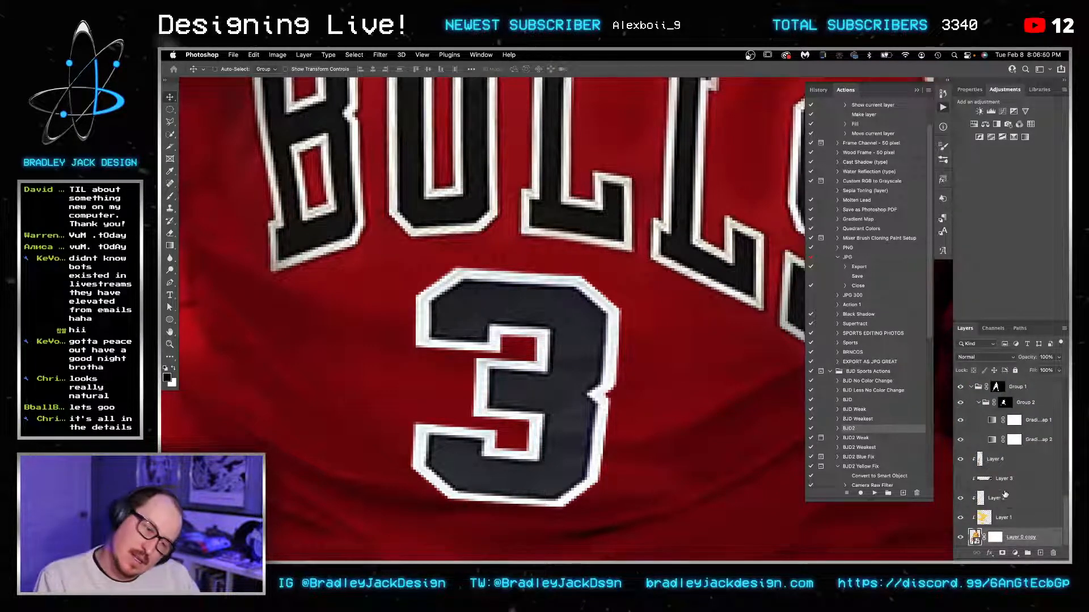
{"action": "left_click", "coordinate": [1001, 465], "text": "shift"}
{"action": "key", "text": "super+e"}
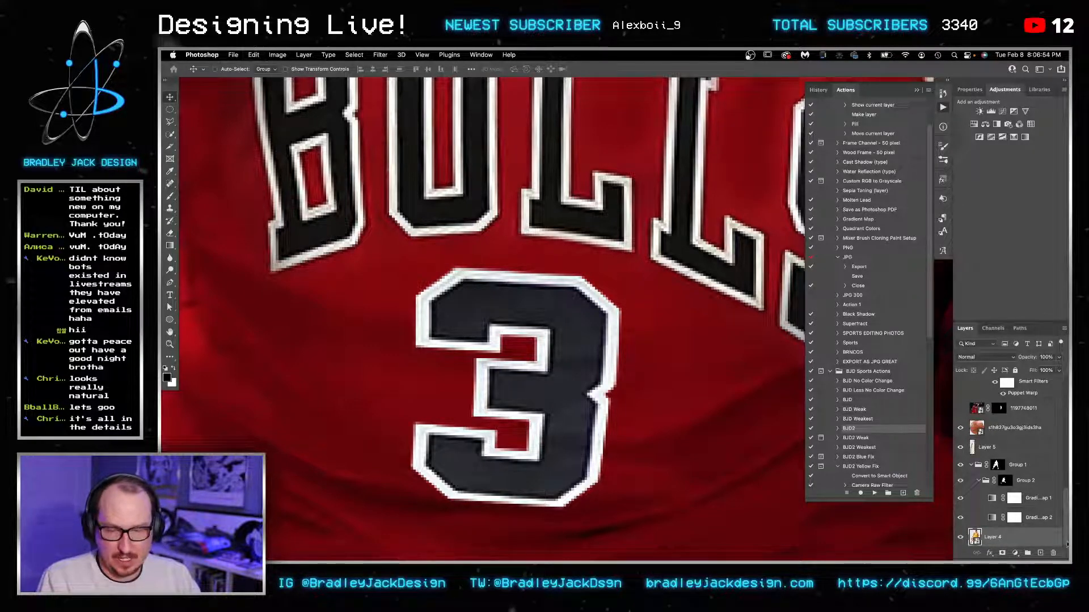
Step: Duplicate the combined player layer above the number 3, set the copy to Multiply, and release its clipping
{"action": "key", "text": "super+j"}
{"action": "left_click_drag", "start_coordinate": [1004, 540], "coordinate": [1006, 493]}
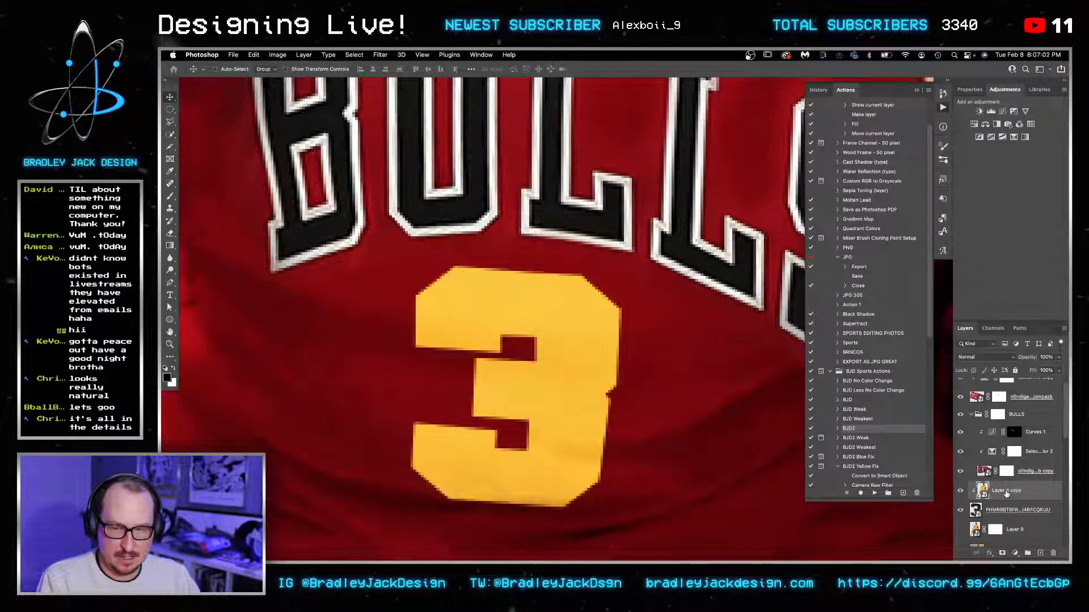
{"action": "key", "text": "alt+shift+m"}
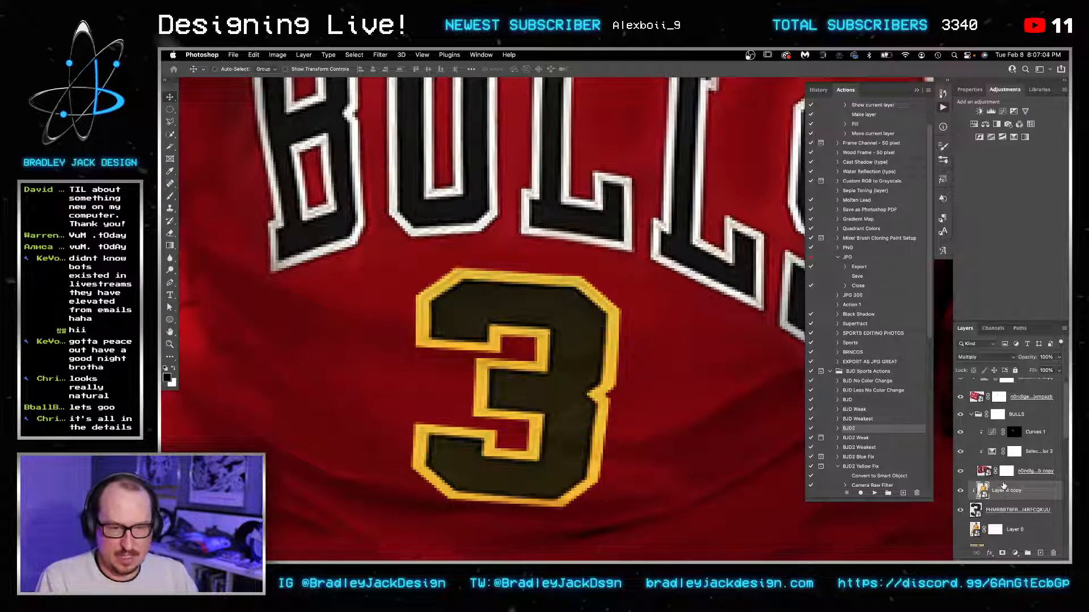
{"action": "left_click", "coordinate": [993, 500], "text": "alt"}
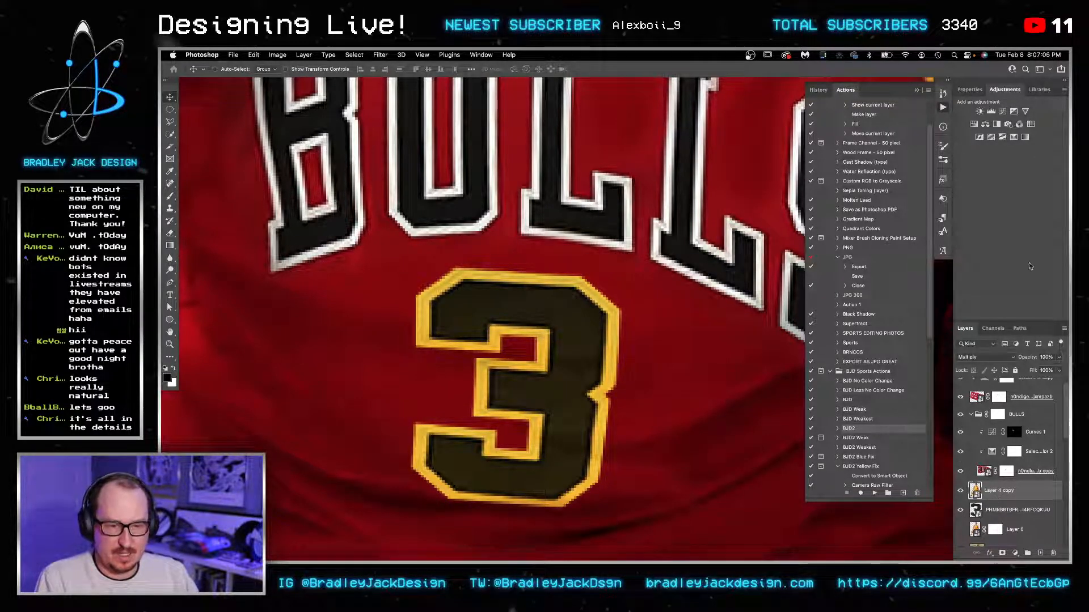
Step: Clip a black-to-white Gradient Map to the Multiply player copy, with the black stop at 45% and the white stop at 87%
{"action": "left_click", "coordinate": [1014, 137]}
{"action": "left_click", "coordinate": [1002, 129]}
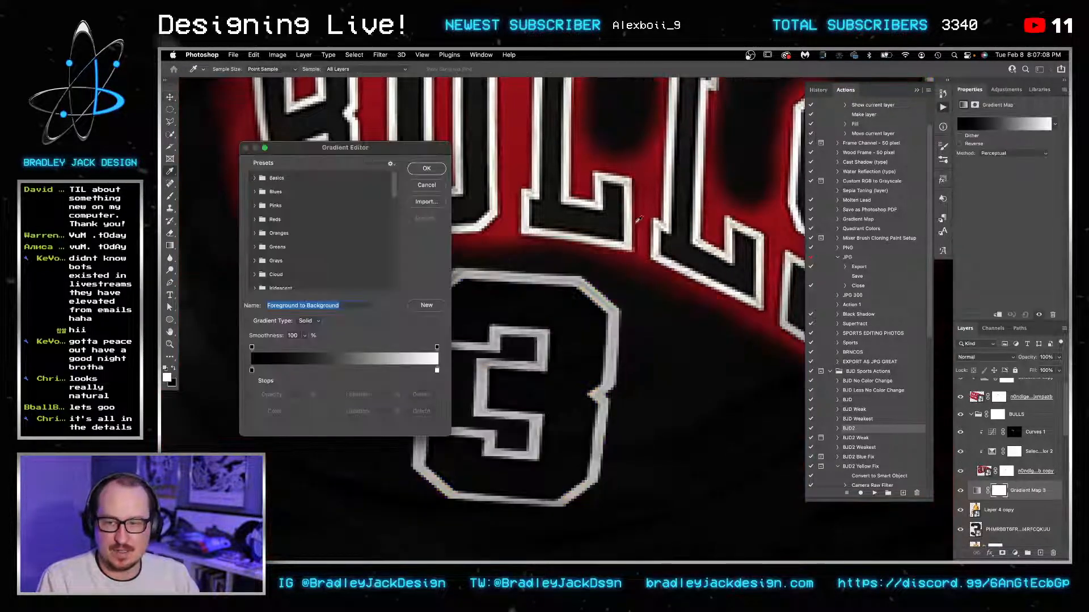
{"action": "left_click_drag", "start_coordinate": [252, 371], "coordinate": [335, 371]}
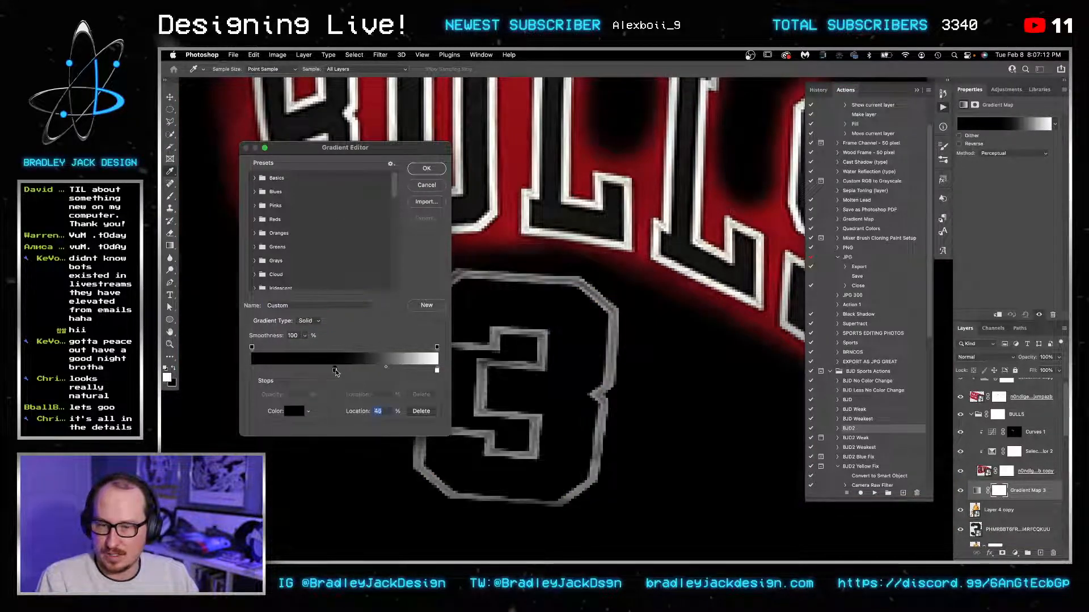
{"action": "left_click", "coordinate": [437, 372]}
{"action": "left_click_drag", "start_coordinate": [437, 373], "coordinate": [414, 372]}
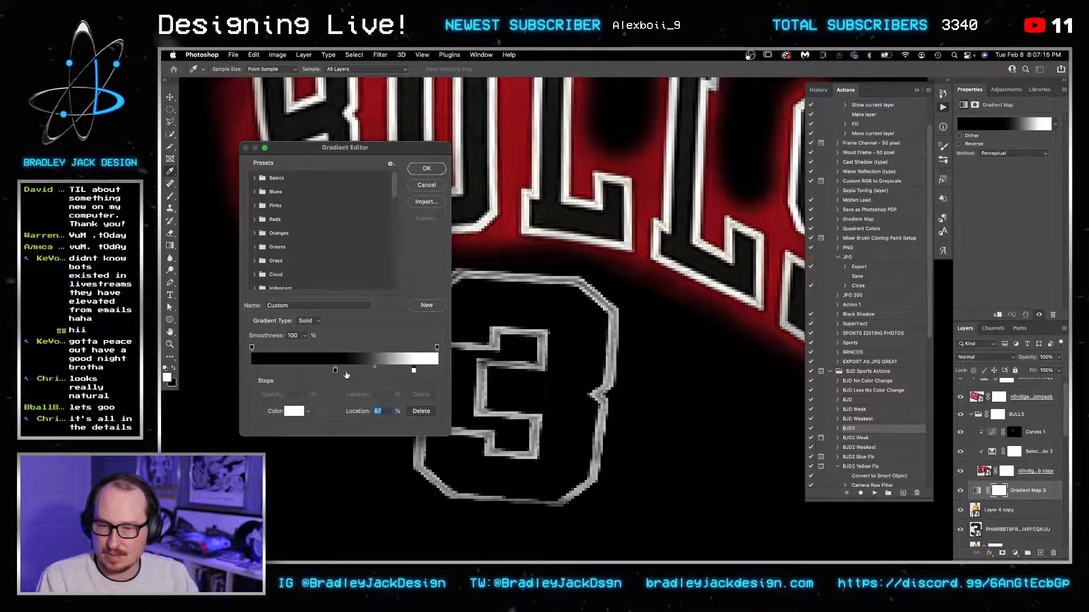
{"action": "left_click_drag", "start_coordinate": [335, 371], "coordinate": [325, 372]}
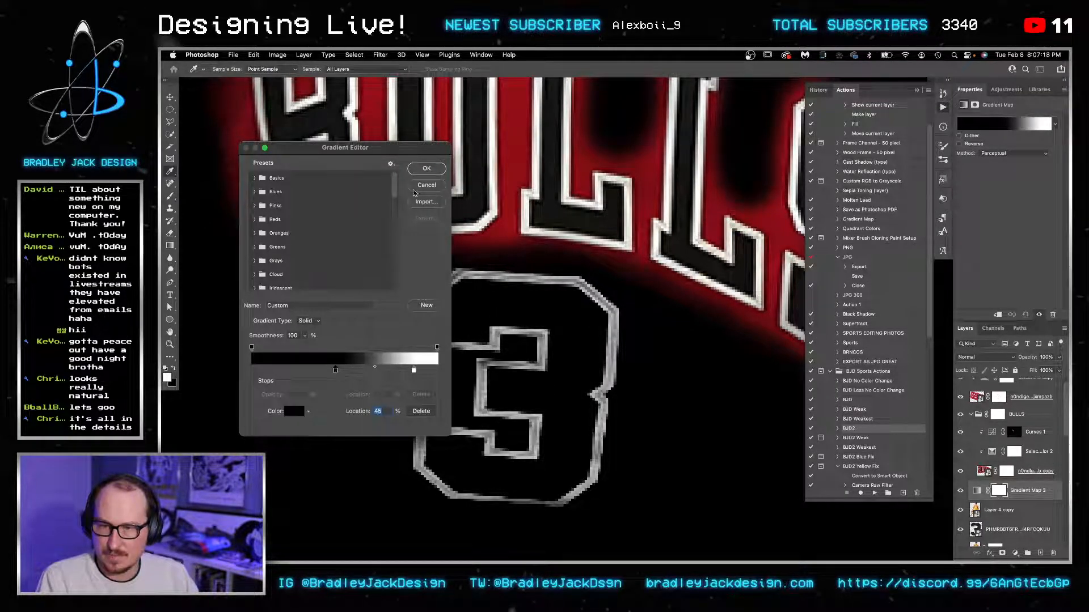
{"action": "left_click", "coordinate": [427, 168]}
{"action": "left_click", "coordinate": [972, 500], "text": "alt"}
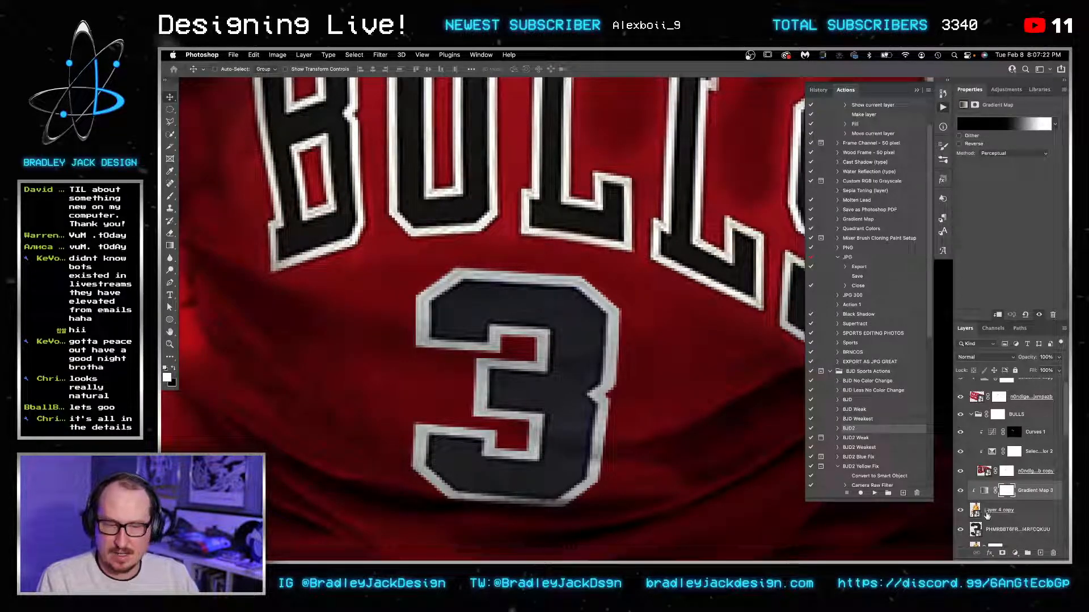
Step: Adjust the clipped Gradient Map on the Multiply player copy, moving the white stop to 84% and the black stop to 58%
{"action": "left_click", "coordinate": [989, 512]}
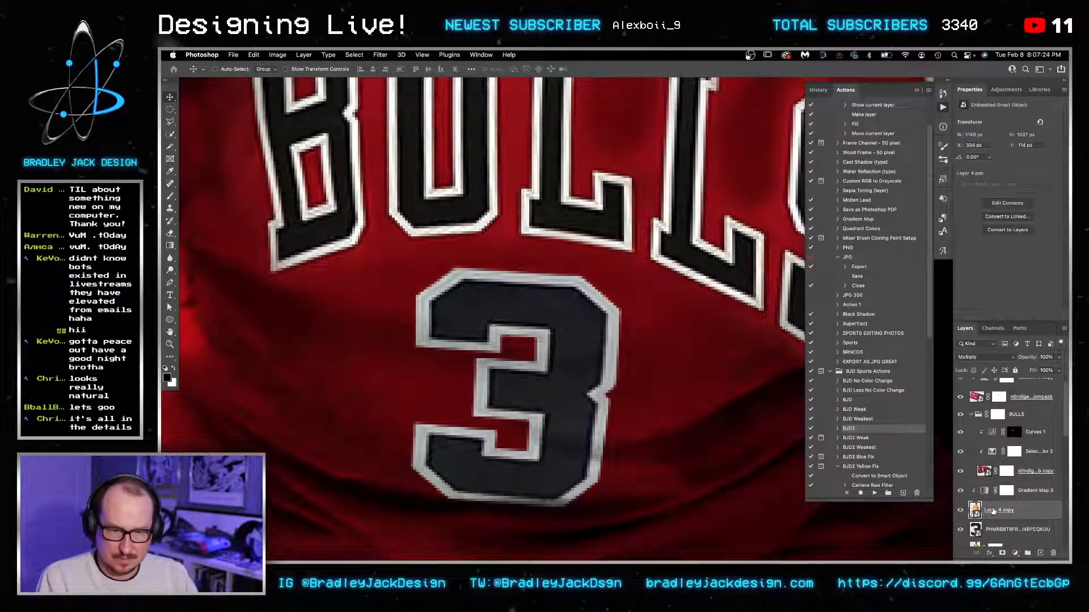
{"action": "left_click", "coordinate": [986, 492]}
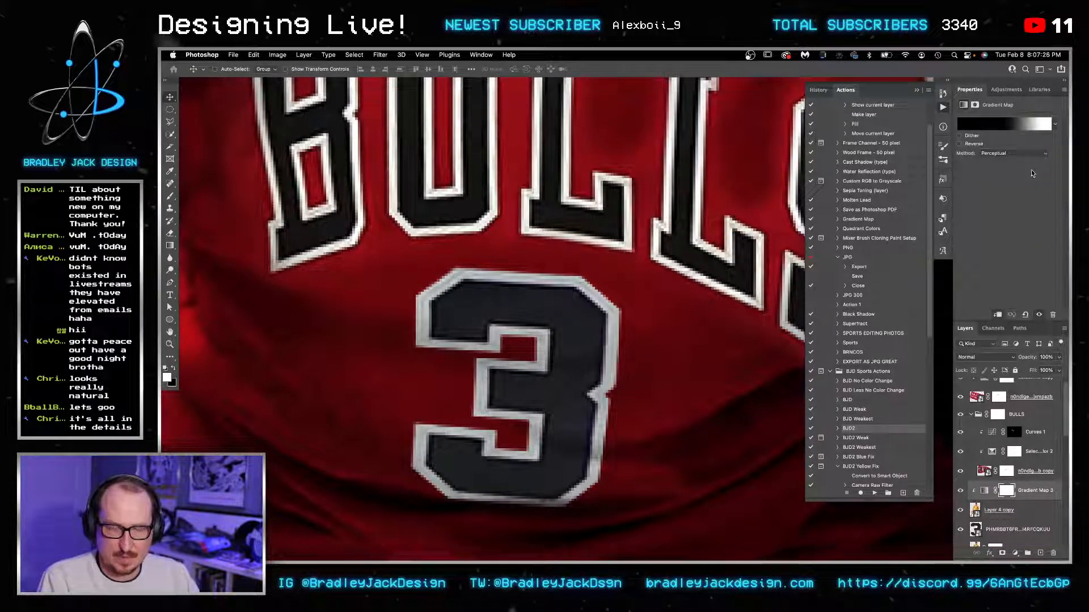
{"action": "left_click", "coordinate": [1008, 124]}
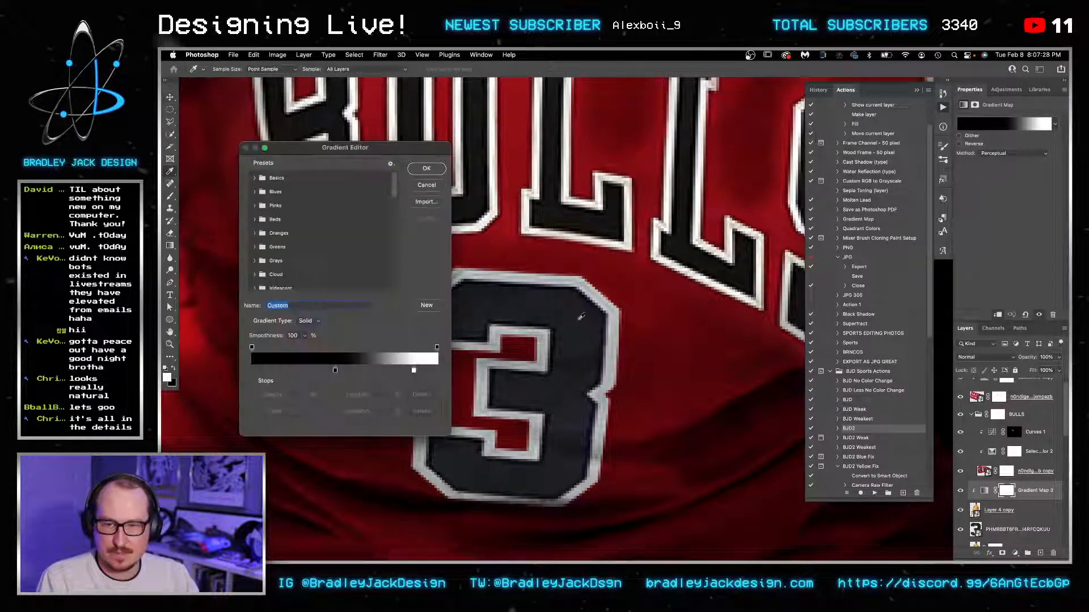
{"action": "mouse_move", "coordinate": [414, 371]}
{"action": "left_mouse_down"}
{"action": "mouse_move", "coordinate": [462, 375]}
{"action": "mouse_move", "coordinate": [407, 372]}
{"action": "left_mouse_up"}
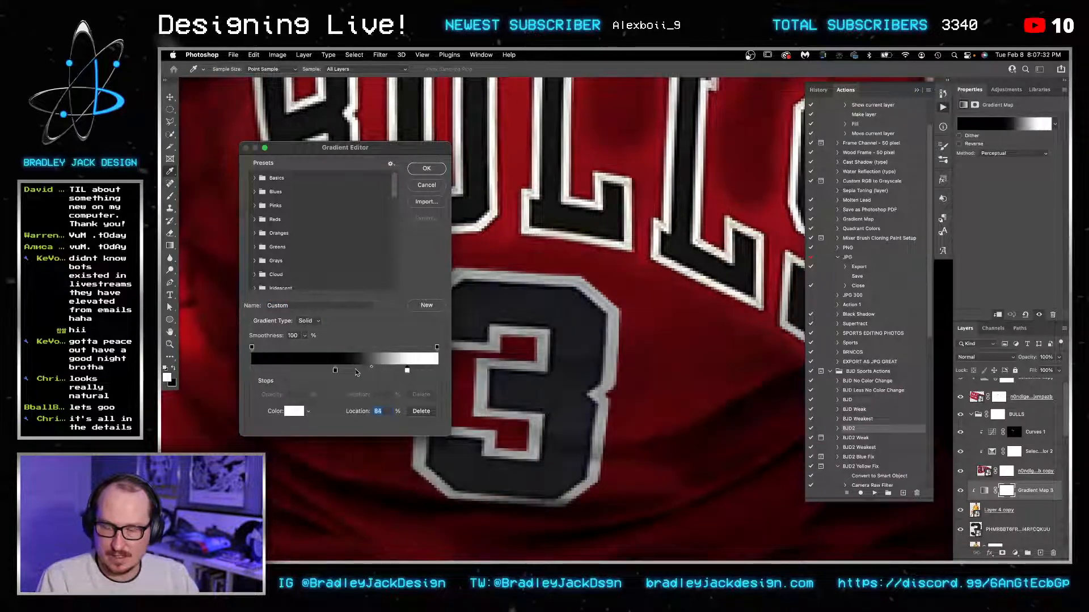
{"action": "left_click", "coordinate": [335, 372]}
{"action": "left_click_drag", "start_coordinate": [335, 371], "coordinate": [358, 370]}
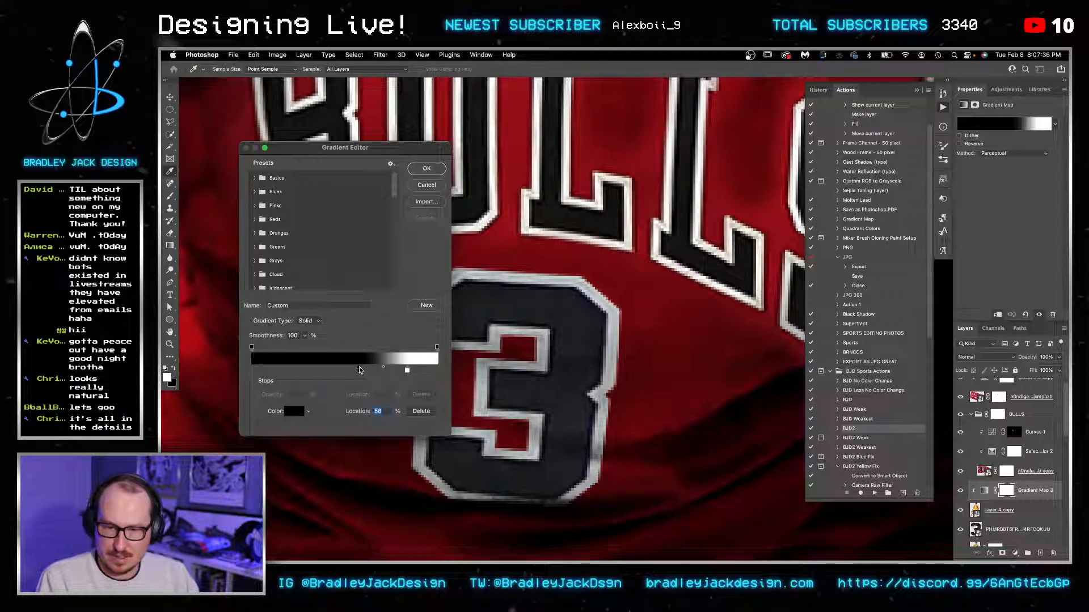
{"action": "key", "text": "Return"}
Step: Combine the Gradient Map and Layer 4 copy into one smart object, clipped to the number 3 and set to Multiply
{"action": "left_click", "coordinate": [1023, 513], "text": "shift"}
{"action": "key", "text": "super+shift+o"}
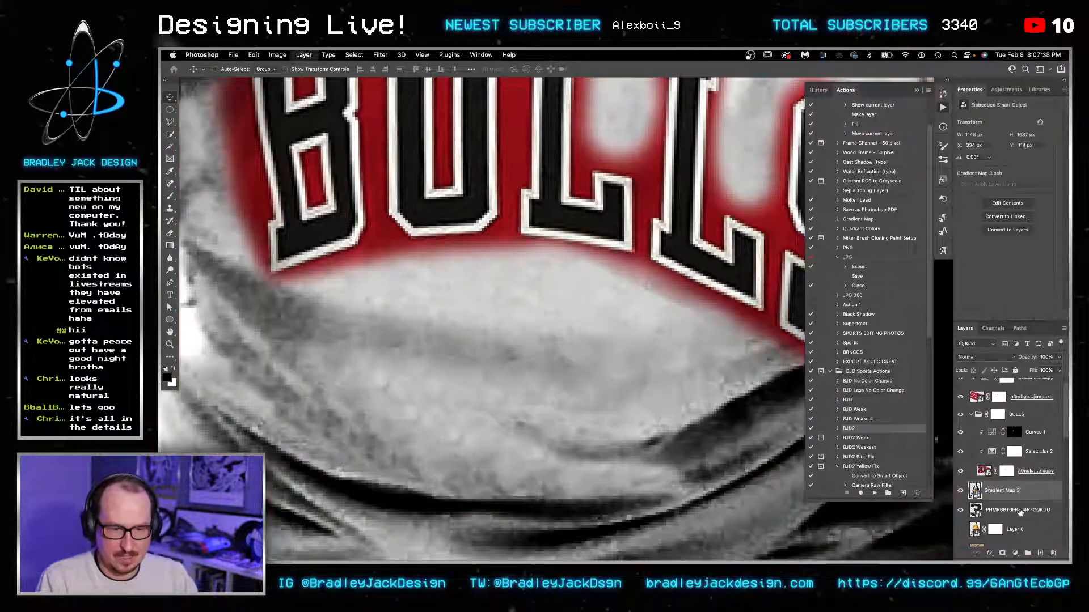
{"action": "left_click", "coordinate": [997, 496], "text": "alt"}
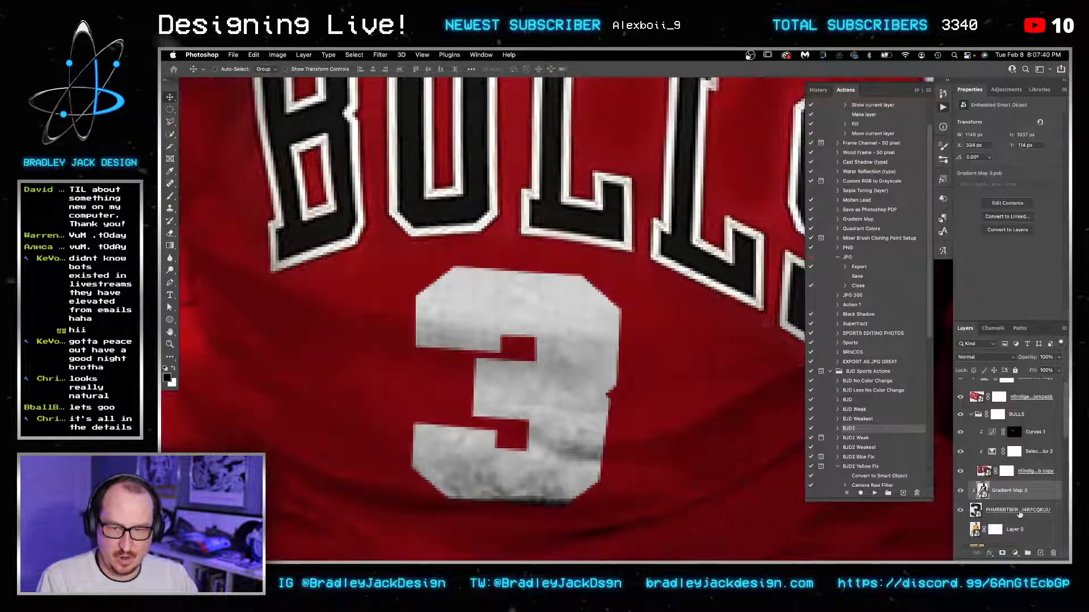
{"action": "key", "text": "shift+alt+m"}
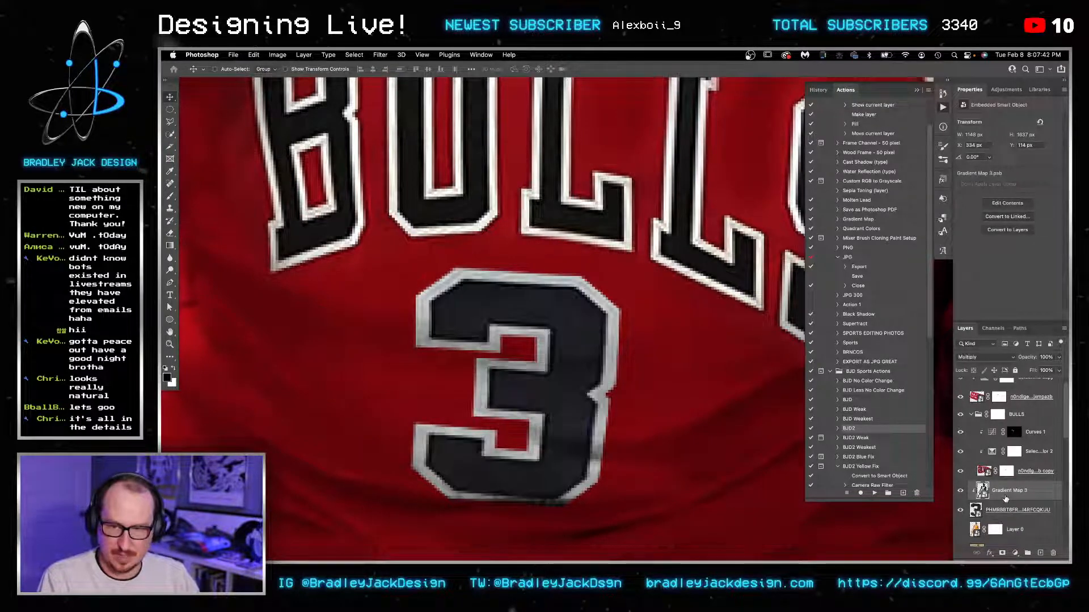
Step: Move the Multiply shading smart object into the BULLS group above Curves 1, clipped to the lettering
{"action": "key", "text": "super+0"}
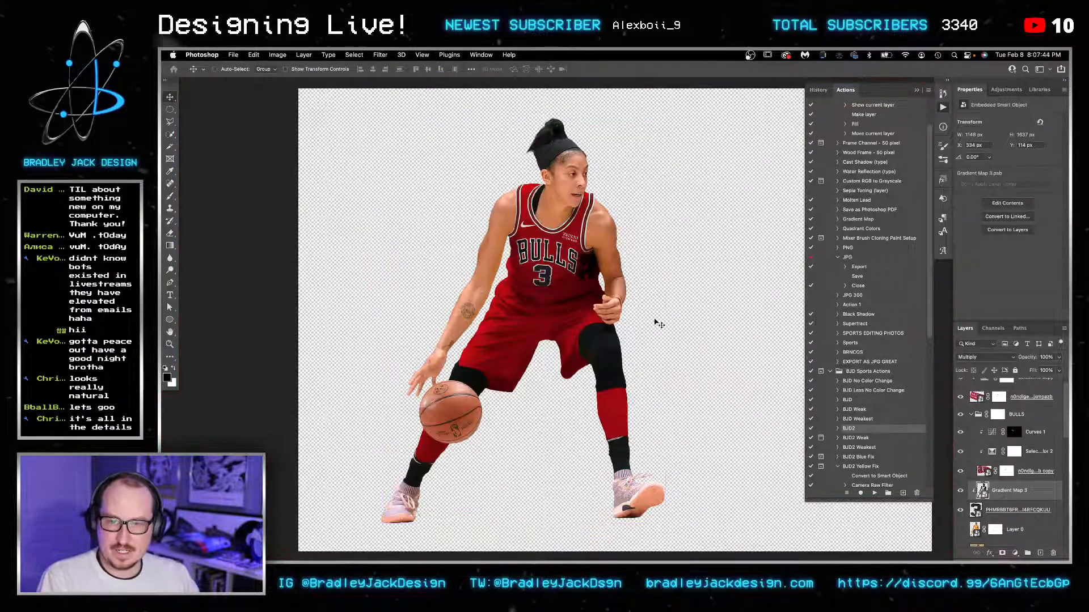
{"action": "key", "text": "z"}
{"action": "left_click_drag", "start_coordinate": [563, 271], "coordinate": [626, 271]}
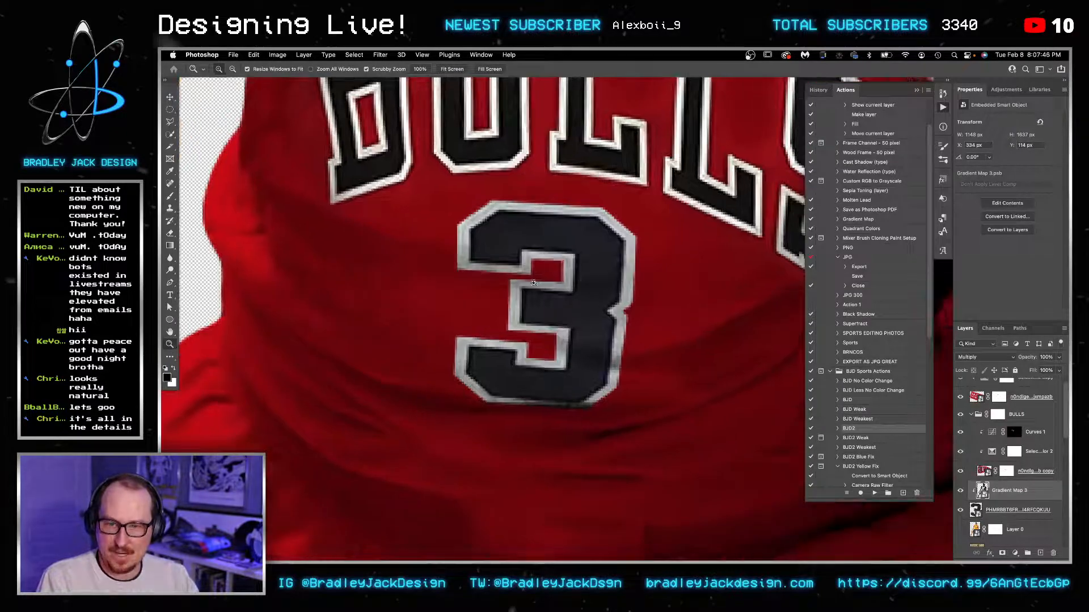
{"action": "left_click", "coordinate": [554, 299], "text": "alt"}
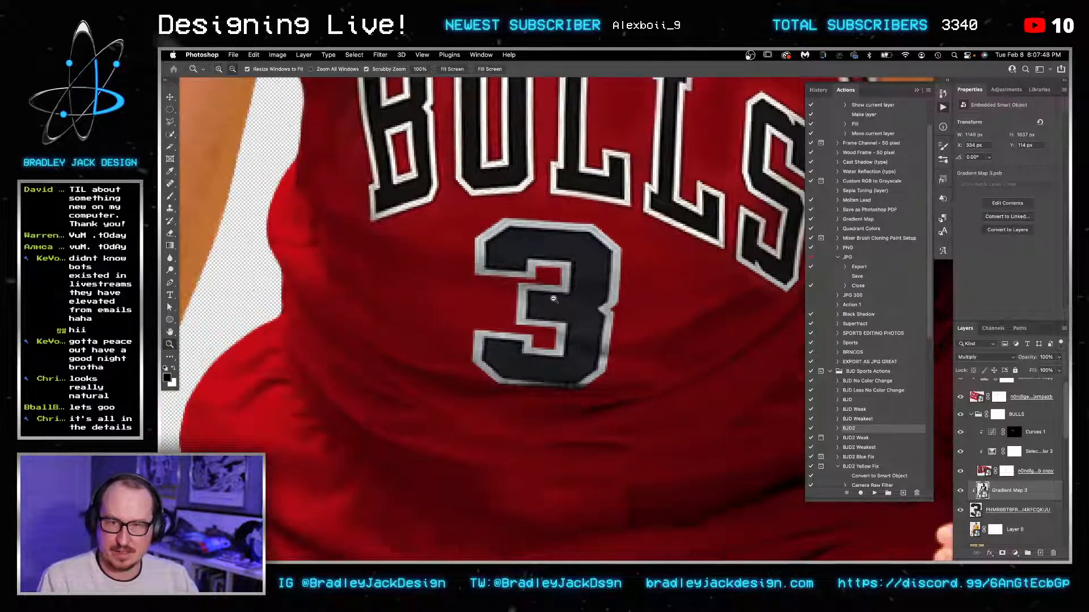
{"action": "left_click", "coordinate": [553, 299], "text": "alt"}
{"action": "left_click", "coordinate": [554, 299], "text": "alt"}
{"action": "key", "text": "v"}
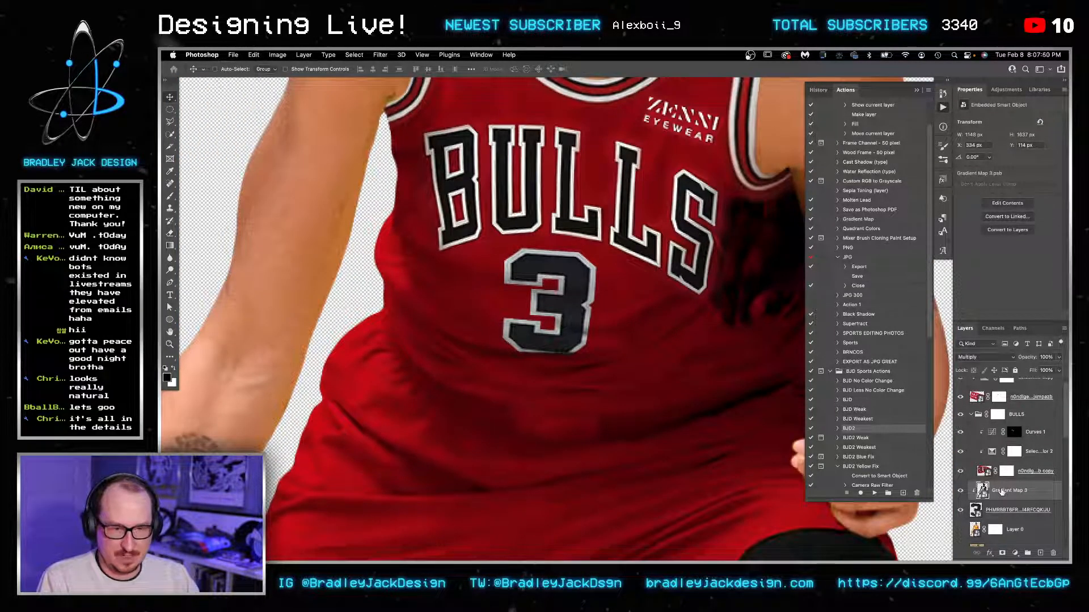
{"action": "left_click_drag", "start_coordinate": [1002, 491], "coordinate": [996, 453]}
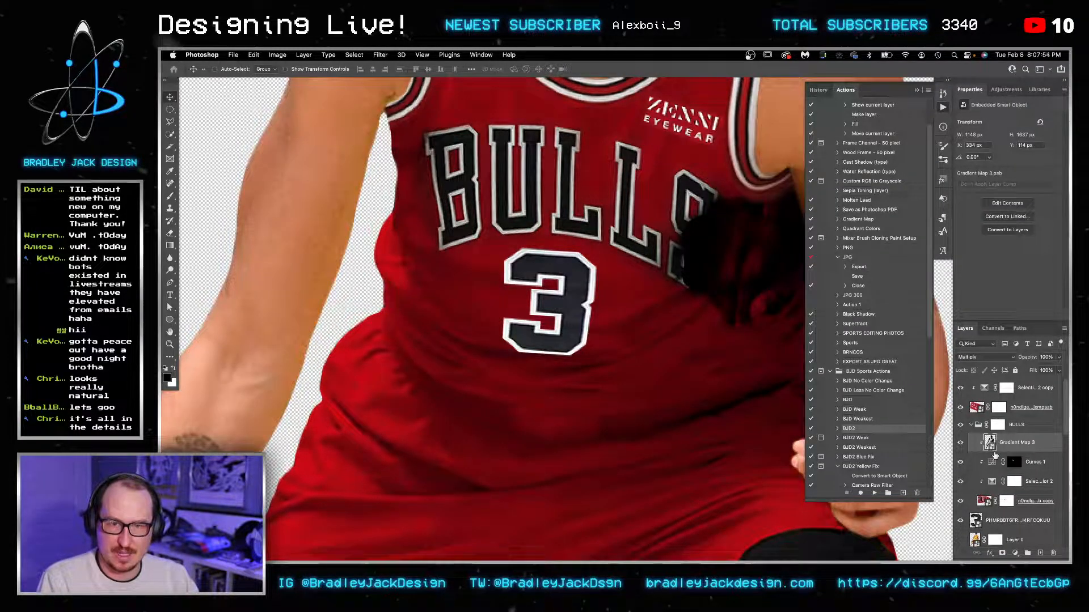
Step: Transform the number 3, skewing its lower edge slightly toward the player's raised hand and reducing its height to 97.31%
{"action": "key", "text": "z"}
{"action": "left_click", "coordinate": [677, 279], "text": "alt"}
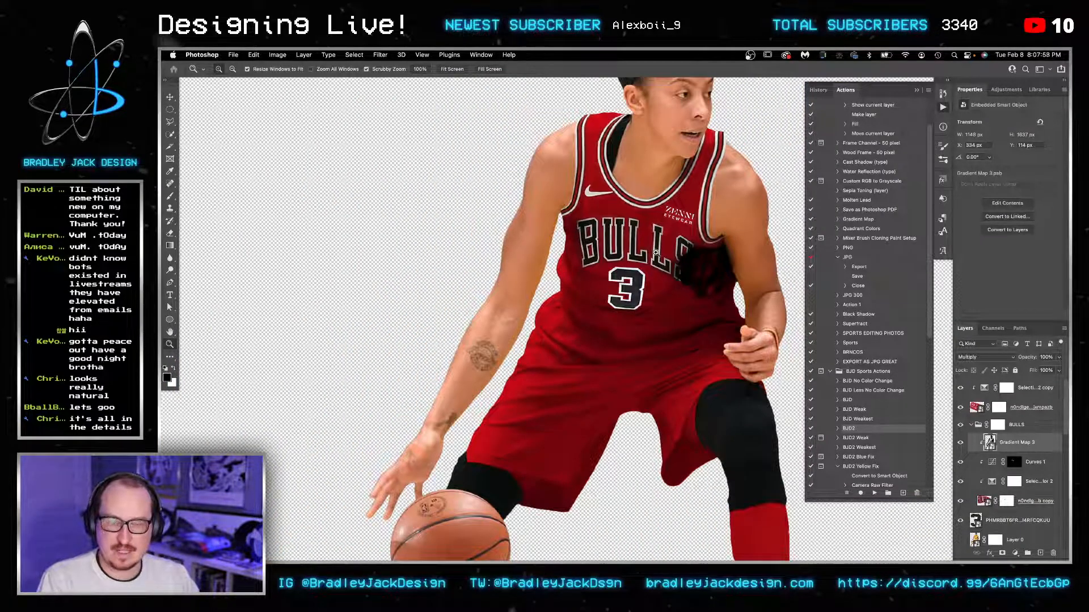
{"action": "mouse_move", "coordinate": [630, 279]}
{"action": "left_mouse_down"}
{"action": "mouse_move", "coordinate": [578, 287]}
{"action": "mouse_move", "coordinate": [630, 293]}
{"action": "left_mouse_up"}
{"action": "left_click", "coordinate": [993, 522]}
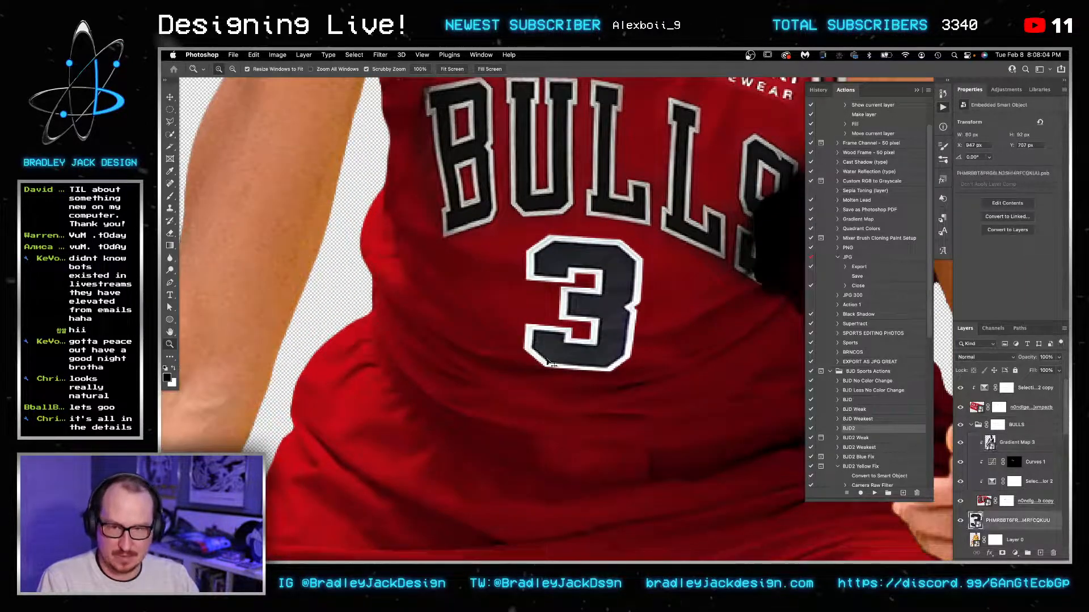
{"action": "key", "text": "super+t"}
{"action": "left_click_drag", "start_coordinate": [584, 374], "coordinate": [590, 370]}
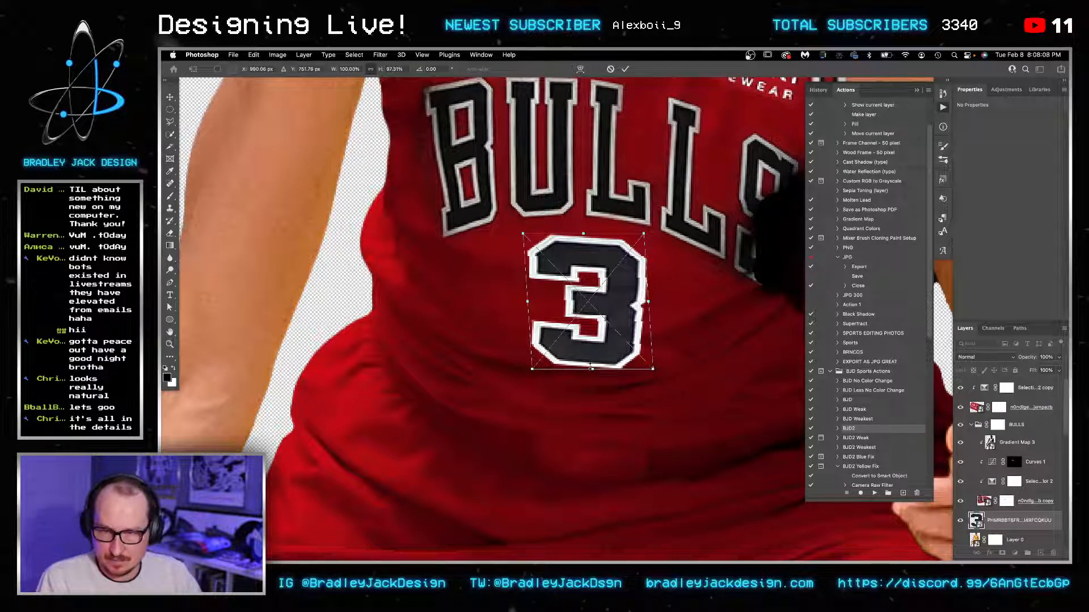
{"action": "key", "text": "Return"}
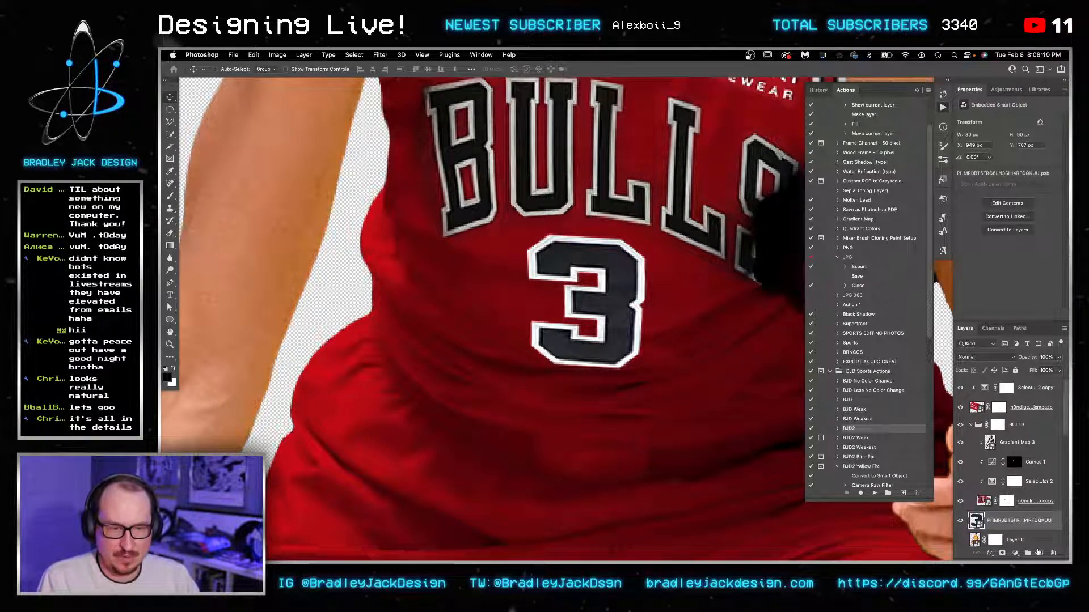
Step: Duplicate the Multiply shading layer from the BULLS group directly above the number 3 and clip it to the number
{"action": "left_click", "coordinate": [1002, 92]}
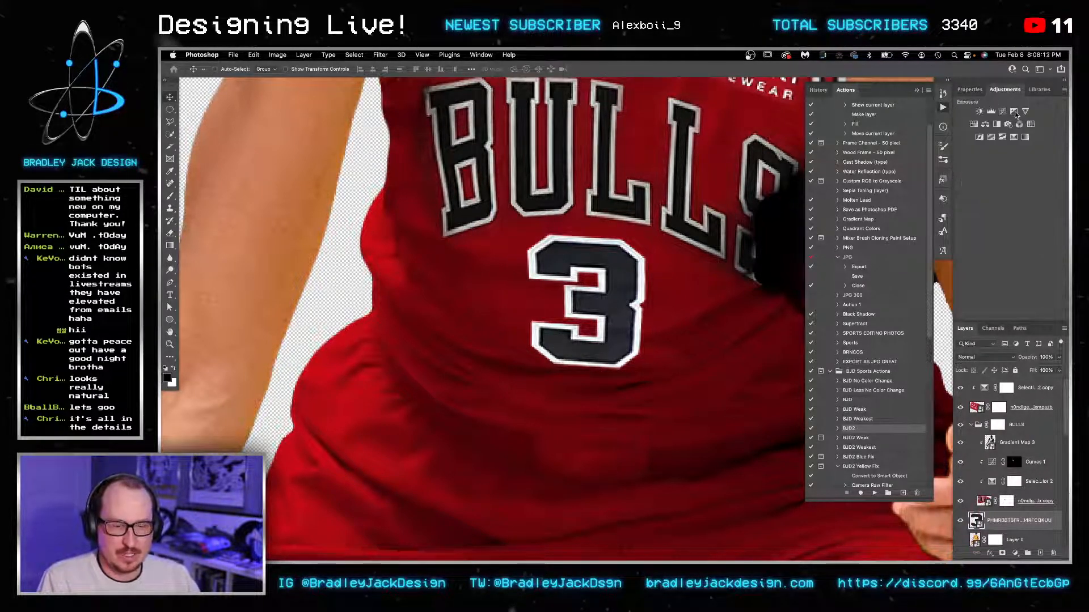
{"action": "left_click_drag", "start_coordinate": [1024, 452], "coordinate": [990, 532]}
{"action": "left_click", "coordinate": [990, 531], "text": "alt"}
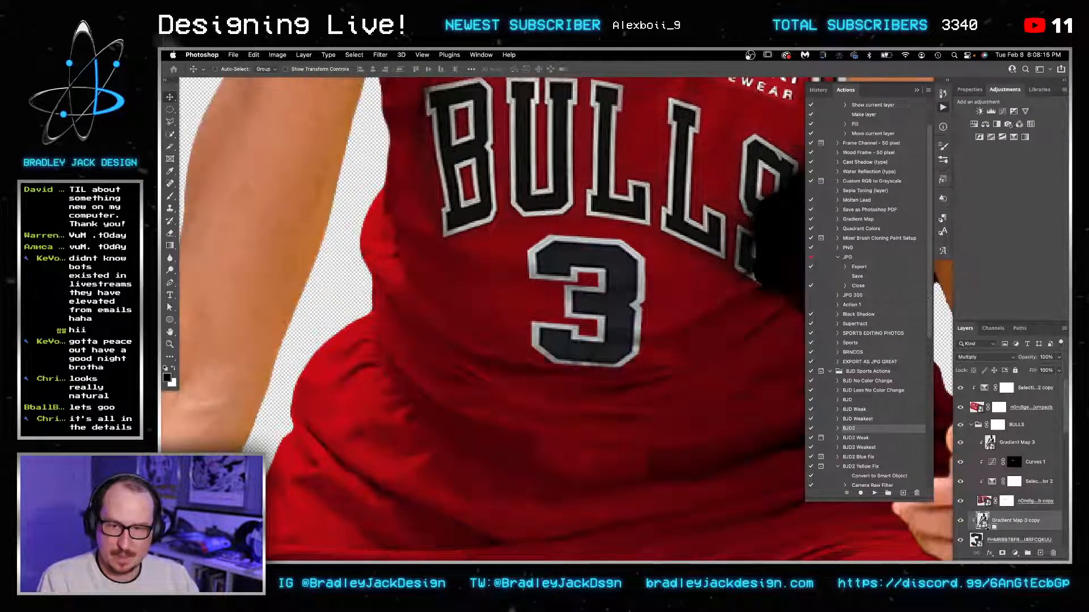
Step: Compare the full jersey swap with the number 11 reference photo and the other open version of the player
{"action": "key", "text": "z"}
{"action": "key", "text": "super+0"}
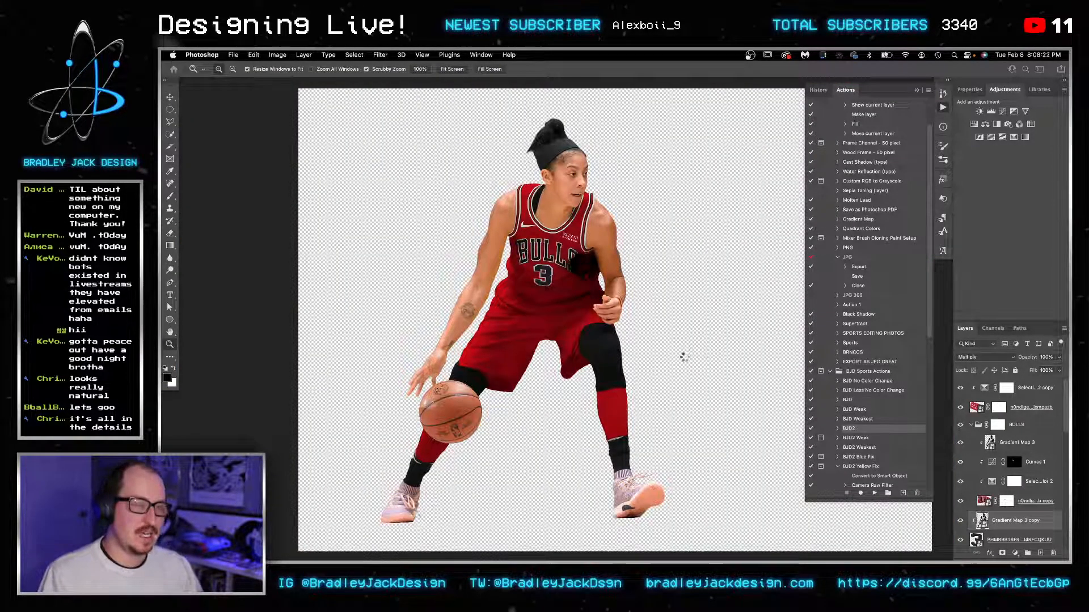
{"action": "key", "text": "ctrl+Tab"}
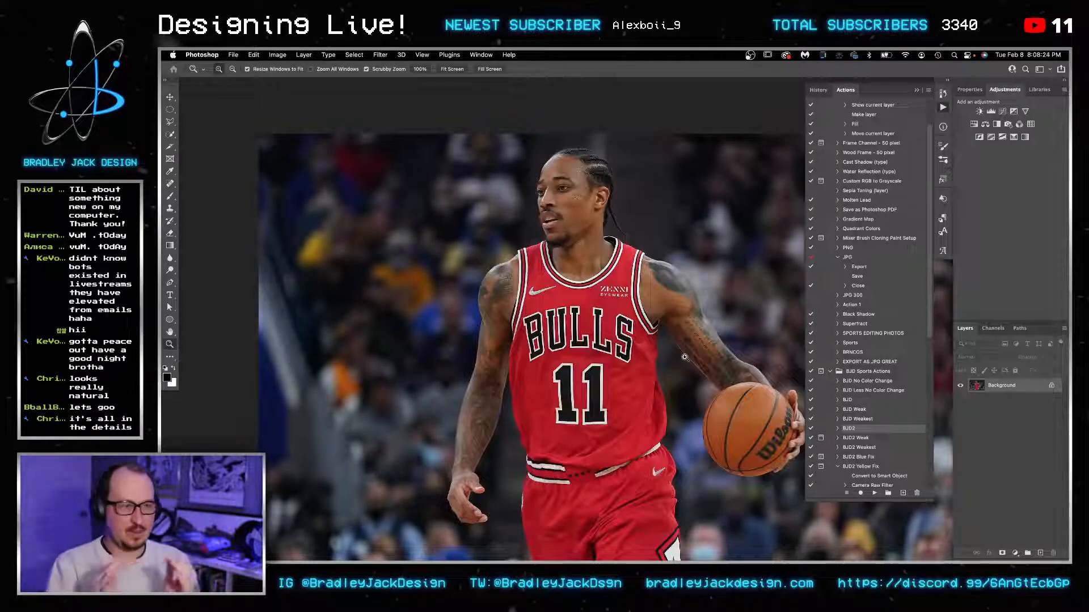
{"action": "left_click", "coordinate": [581, 323]}
{"action": "key", "text": "ctrl+Tab"}
{"action": "key", "text": "v"}
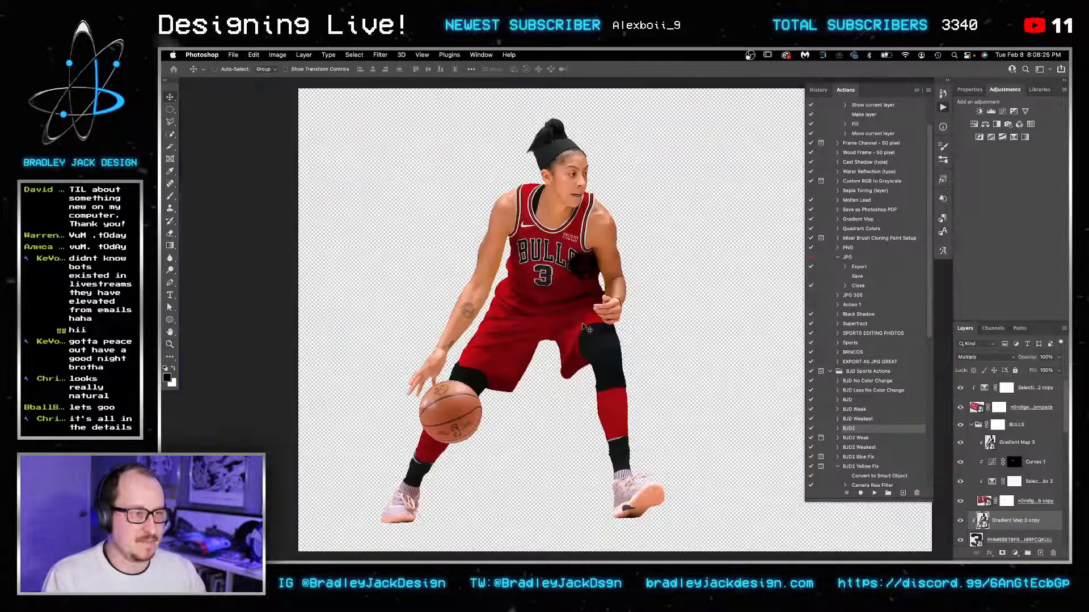
{"action": "key", "text": "super+grave"}
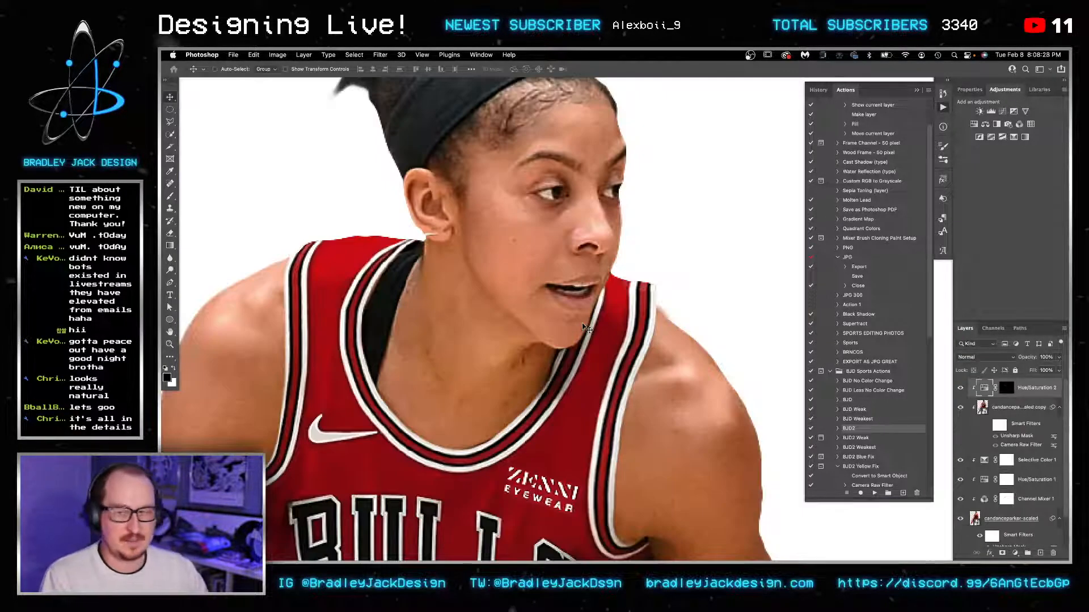
{"action": "key", "text": "ctrl+0"}
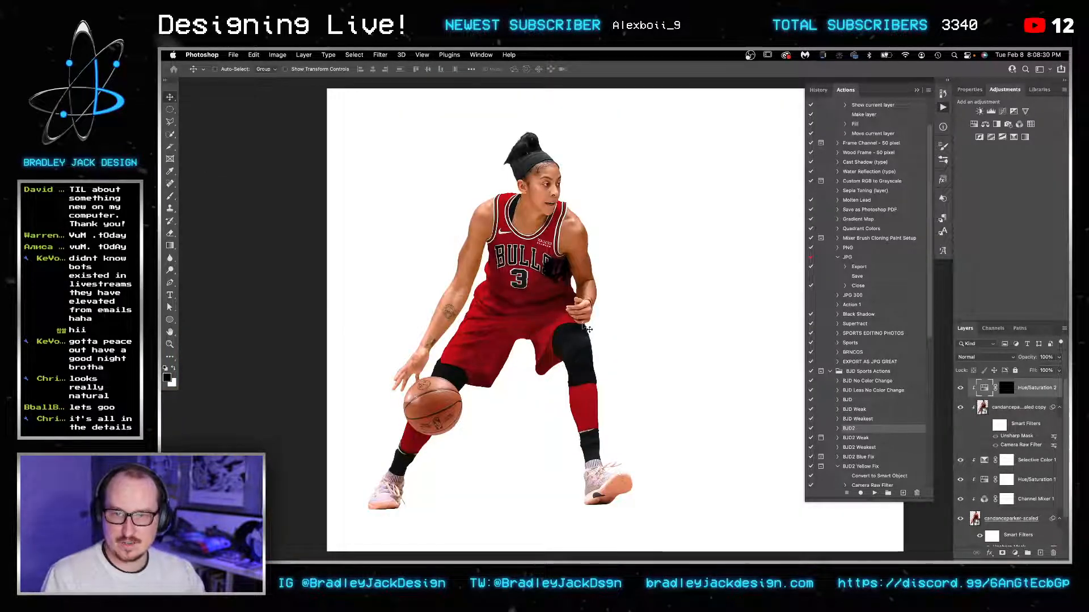
{"action": "key", "text": "super+grave"}
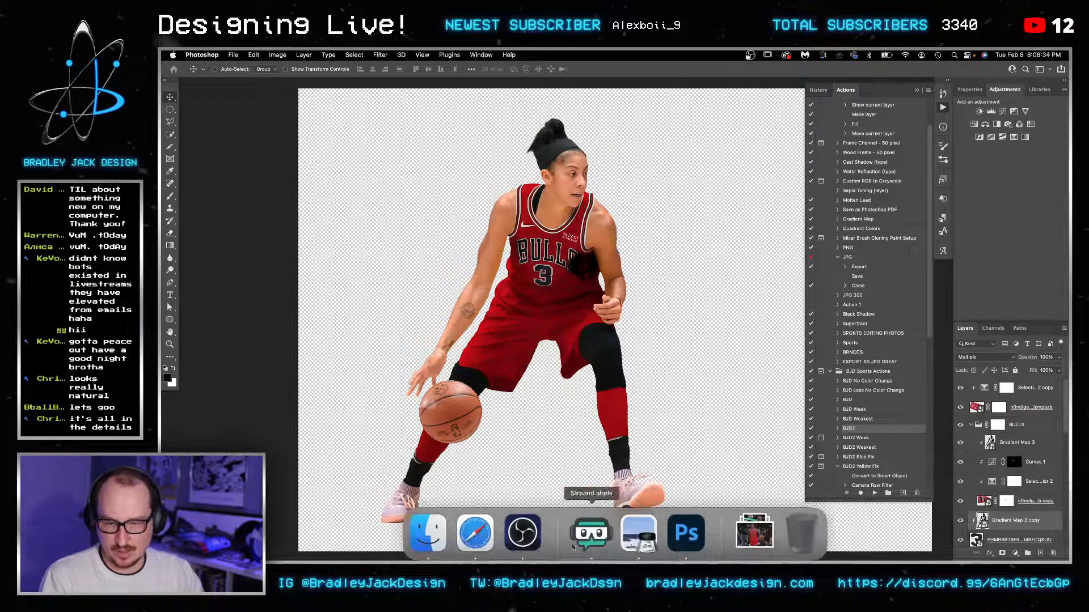
Step: Switch to Safari and open the hoopshabit.com article for the dribbling photo in the "Demar Derozen bulls" image results
{"action": "left_click", "coordinate": [483, 543]}
{"action": "key", "text": "super+w"}
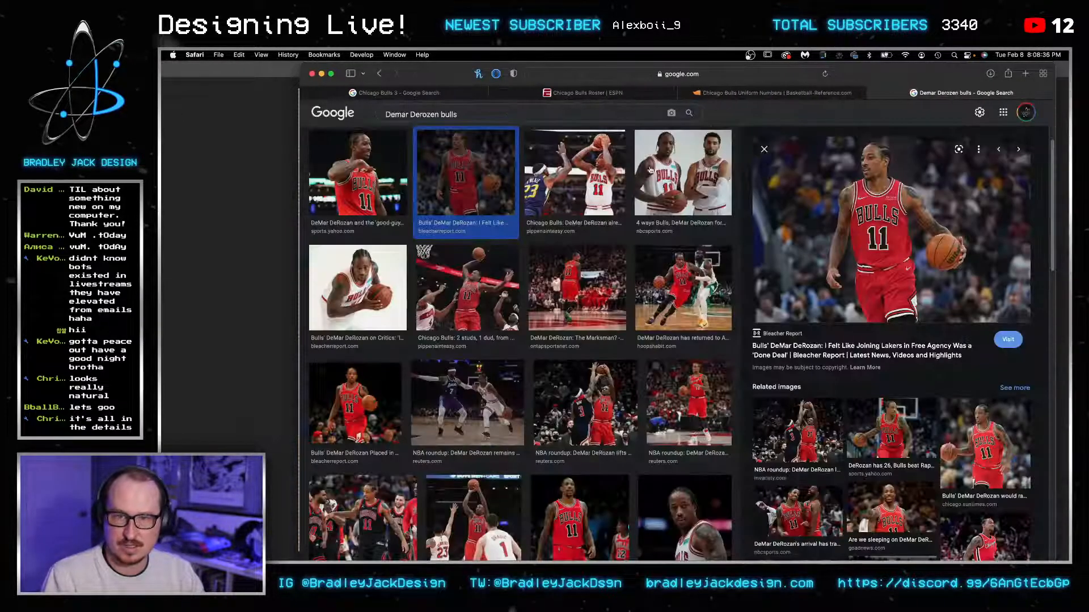
{"action": "left_click", "coordinate": [683, 288]}
{"action": "left_click", "coordinate": [882, 239]}
{"action": "key", "text": "super+Tab"}
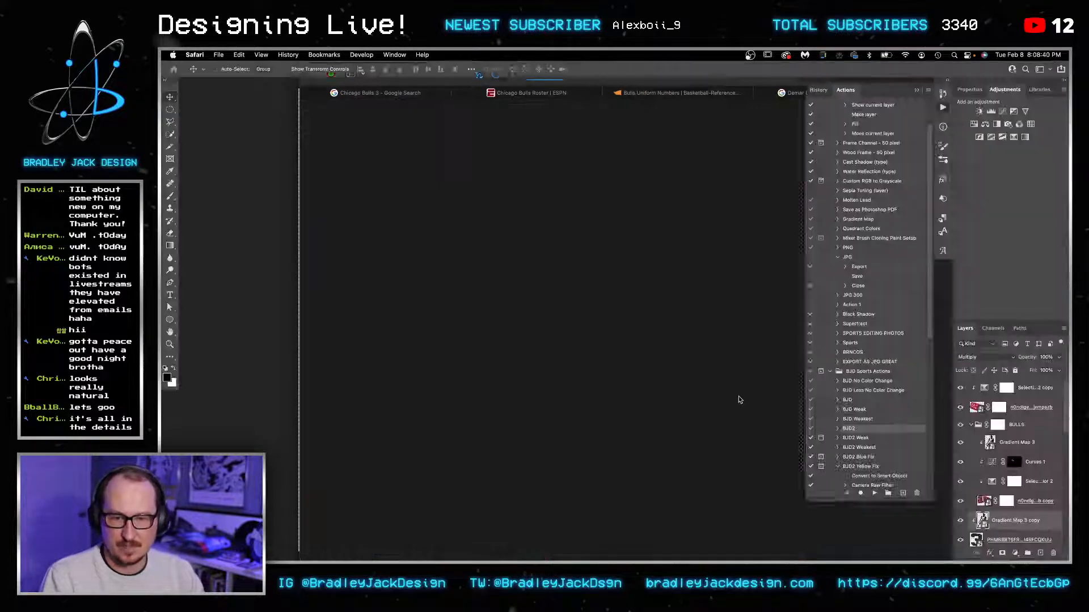
{"action": "key", "text": "super+Tab"}
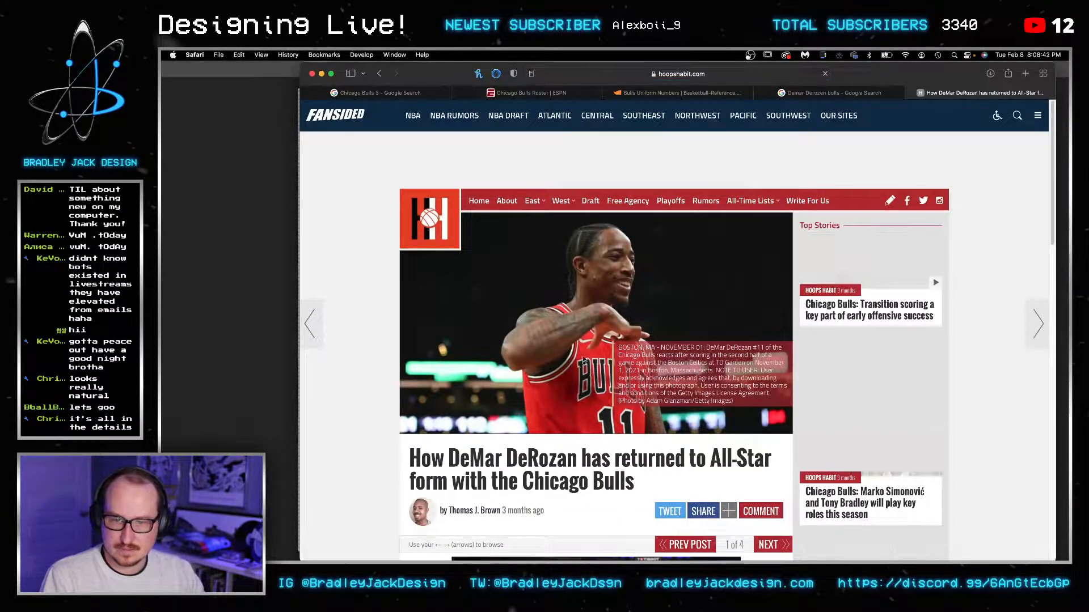
Step: Open the article's dribbling photo at full size, examine the shorts trim, and save the image to Downloads
{"action": "scroll", "coordinate": [584, 368], "scroll_direction": "down", "scroll_amount": 5}
{"action": "left_click", "coordinate": [577, 355]}
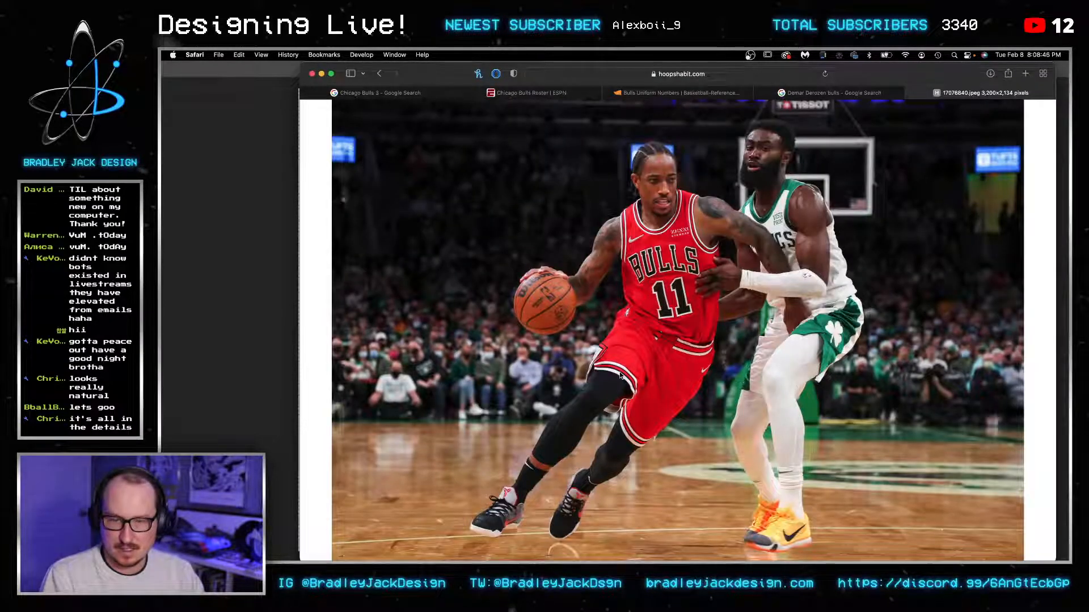
{"action": "left_click", "coordinate": [616, 419]}
{"action": "right_click", "coordinate": [681, 356]}
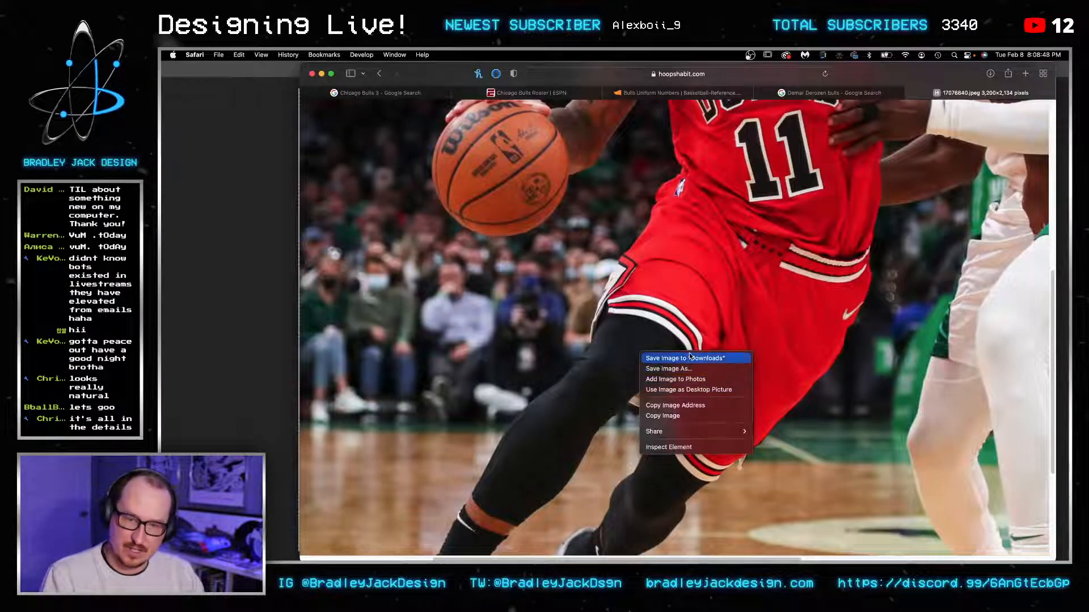
{"action": "left_click", "coordinate": [688, 358]}
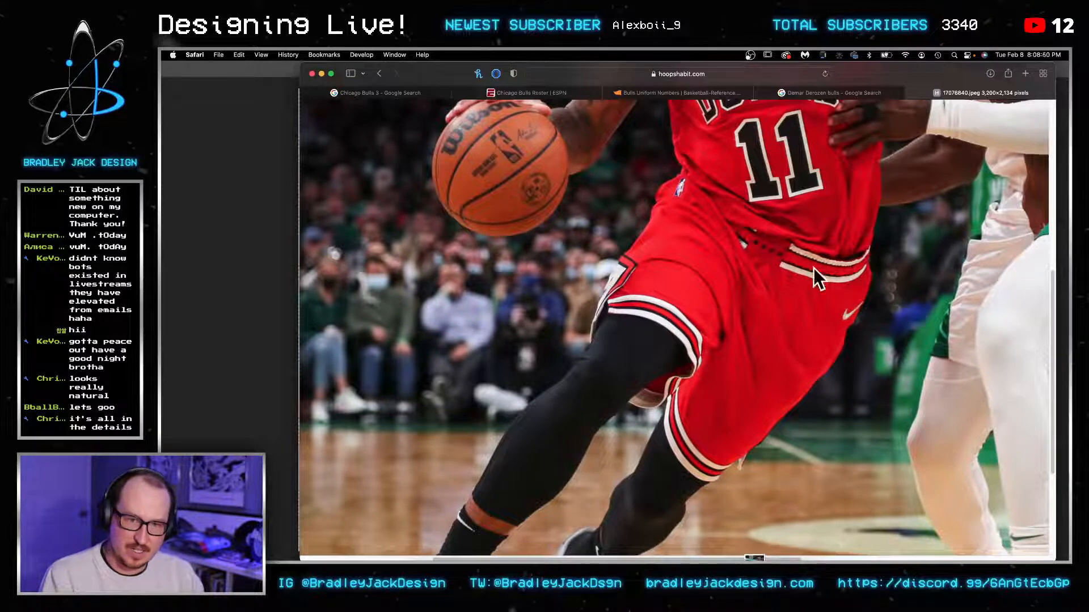
Step: Switch to Photoshop, place the downloaded photo 17076840 into the player document, and bring it above all other layers
{"action": "key", "text": "super+Tab"}
{"action": "mouse_move", "coordinate": [574, 303]}
{"action": "left_mouse_down"}
{"action": "mouse_move", "coordinate": [601, 300]}
{"action": "mouse_move", "coordinate": [585, 301]}
{"action": "left_mouse_up"}
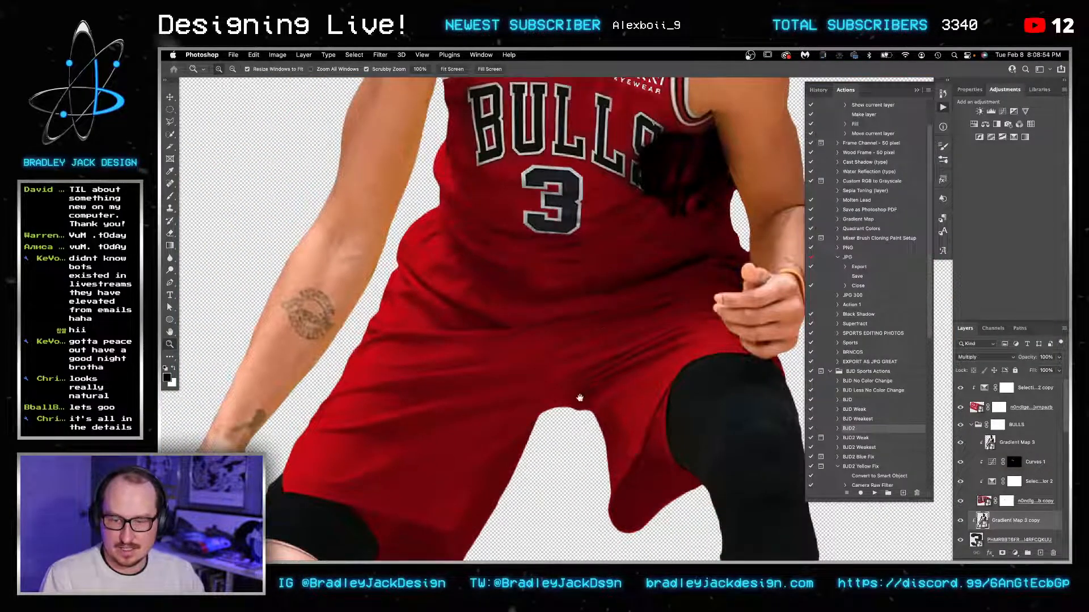
{"action": "left_click_drag", "start_coordinate": [579, 397], "coordinate": [601, 323]}
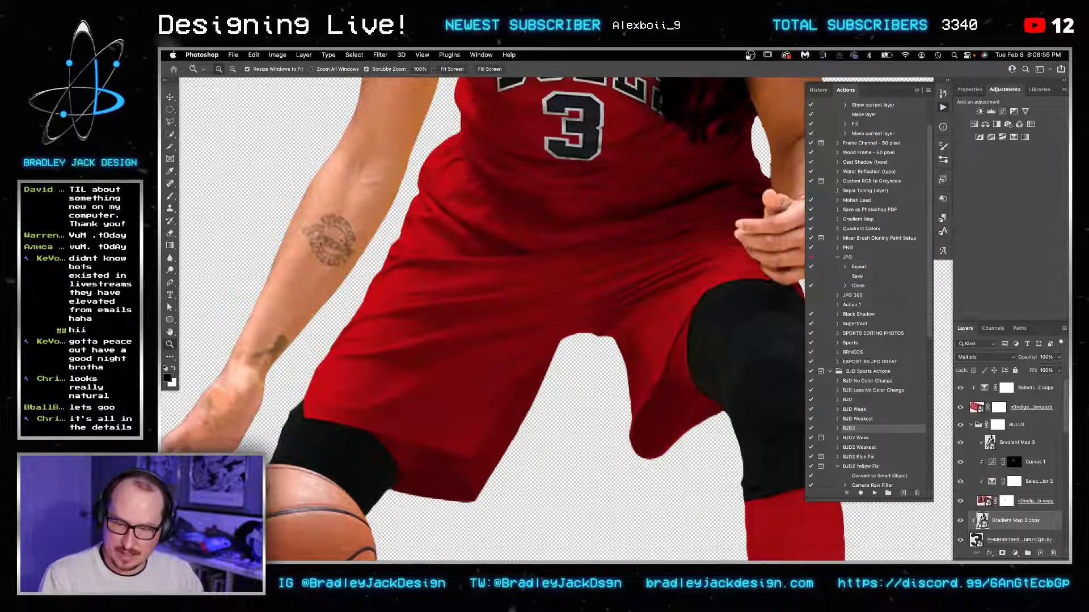
{"action": "left_click", "coordinate": [754, 533]}
{"action": "left_click_drag", "start_coordinate": [541, 154], "coordinate": [597, 191]}
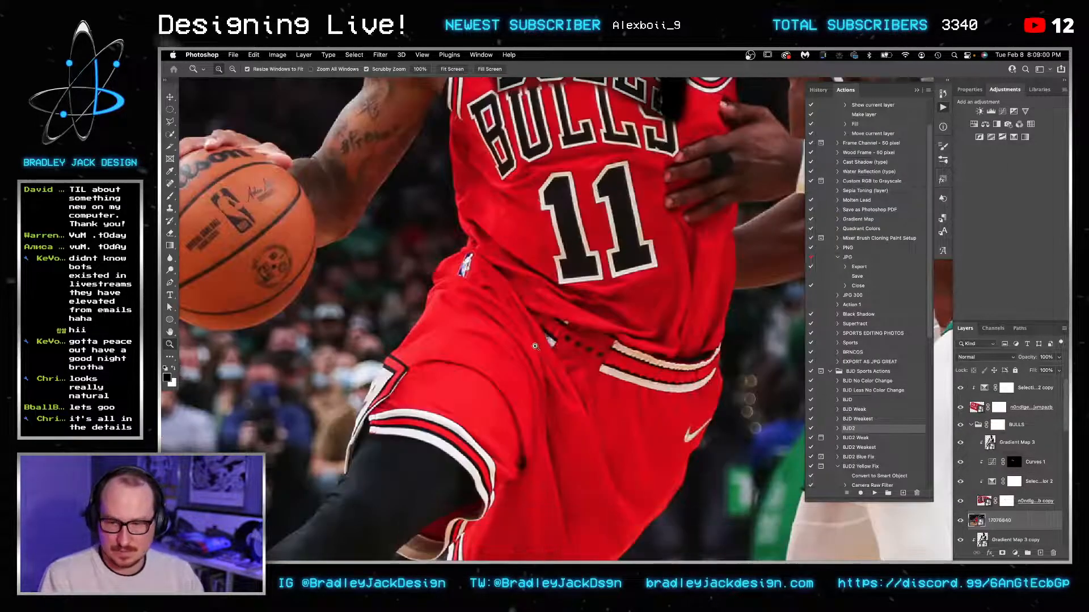
{"action": "key", "text": "super+shift+bracketright"}
{"action": "key", "text": "v"}
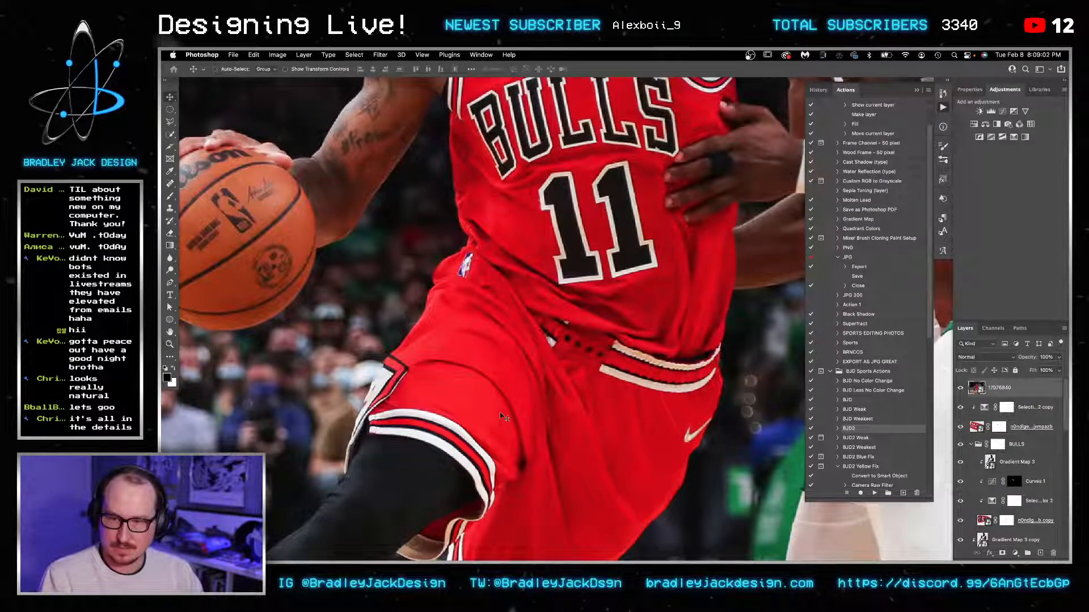
Step: Mask the reference photo down to a rectangle around the striped leg opening and move it above the player's bent leg
{"action": "left_click_drag", "start_coordinate": [501, 356], "coordinate": [507, 309]}
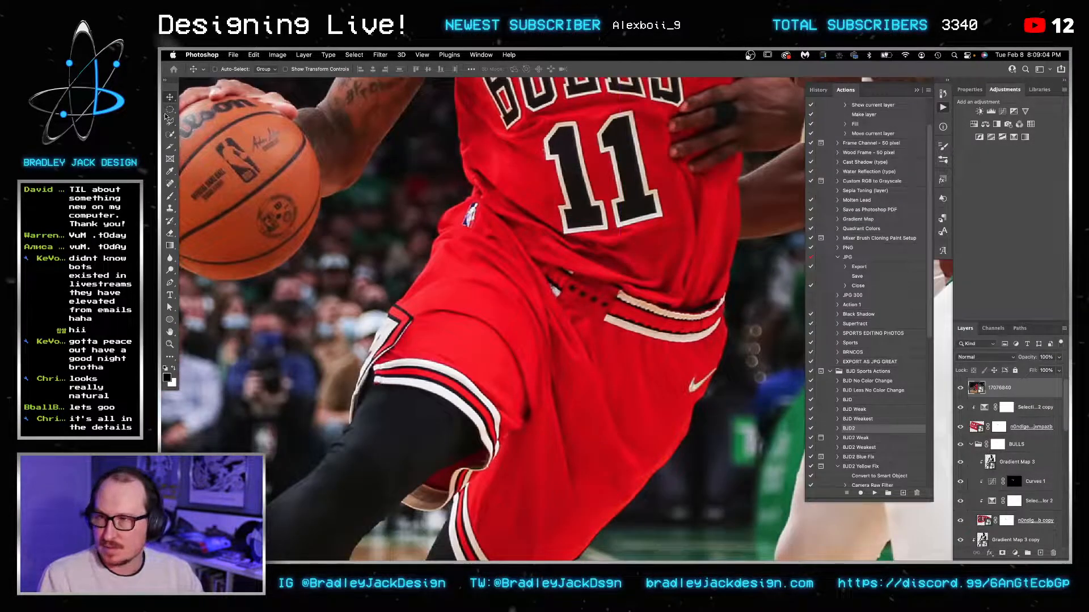
{"action": "left_click_drag", "start_coordinate": [170, 109], "coordinate": [216, 106]}
{"action": "left_click_drag", "start_coordinate": [326, 293], "coordinate": [539, 530]}
{"action": "left_click", "coordinate": [1002, 554]}
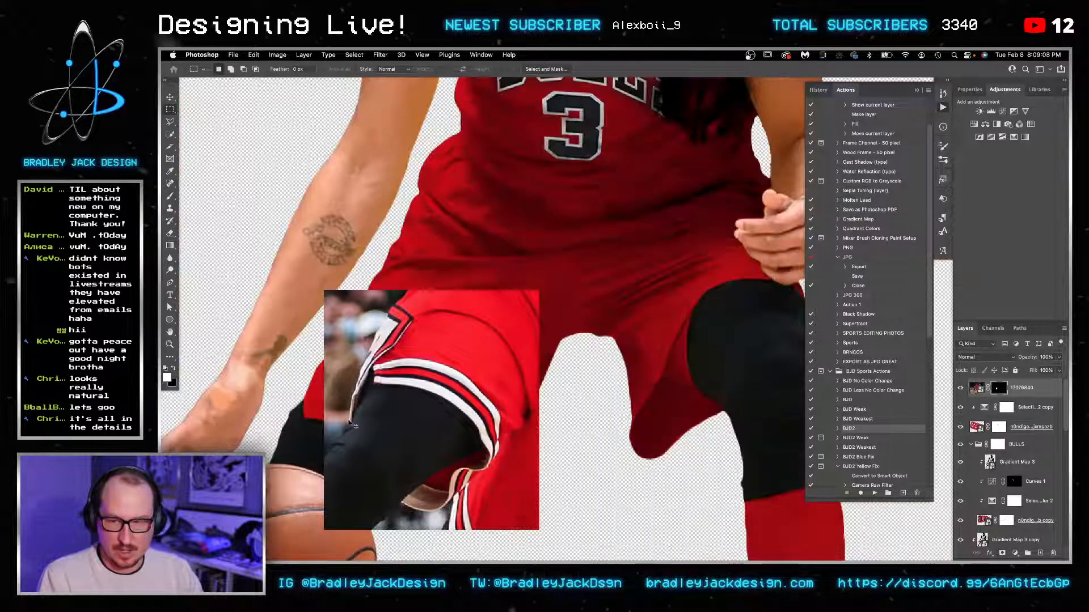
{"action": "key", "text": "v"}
{"action": "left_click_drag", "start_coordinate": [411, 438], "coordinate": [466, 212]}
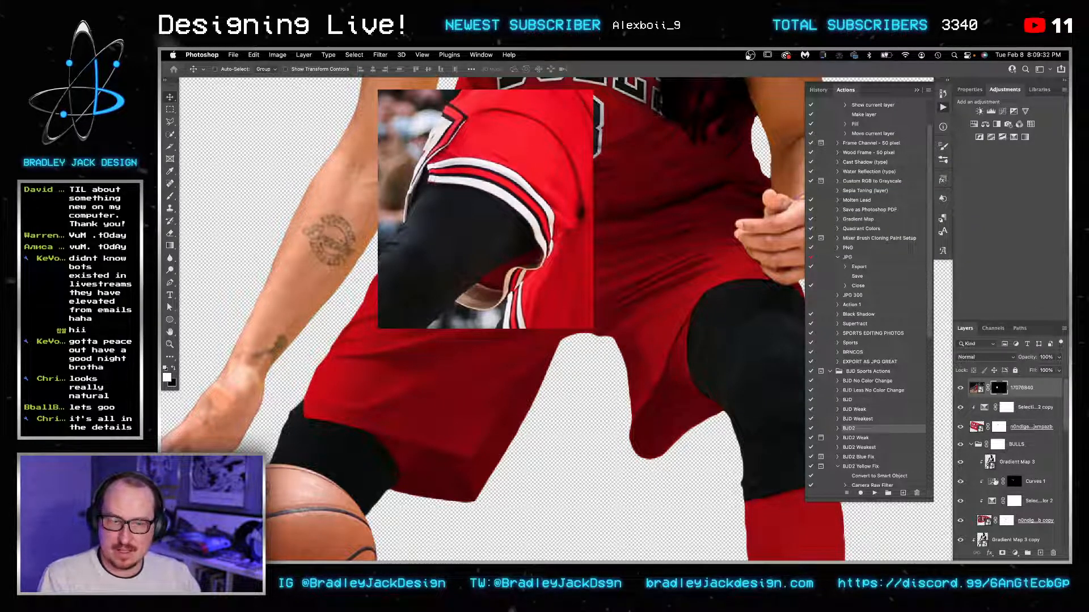
Step: Collapse Group 3 and rename Group 1, which holds the uniform's gradient maps, as RED AND DARK
{"action": "scroll", "coordinate": [1019, 470], "scroll_direction": "down", "scroll_amount": 10}
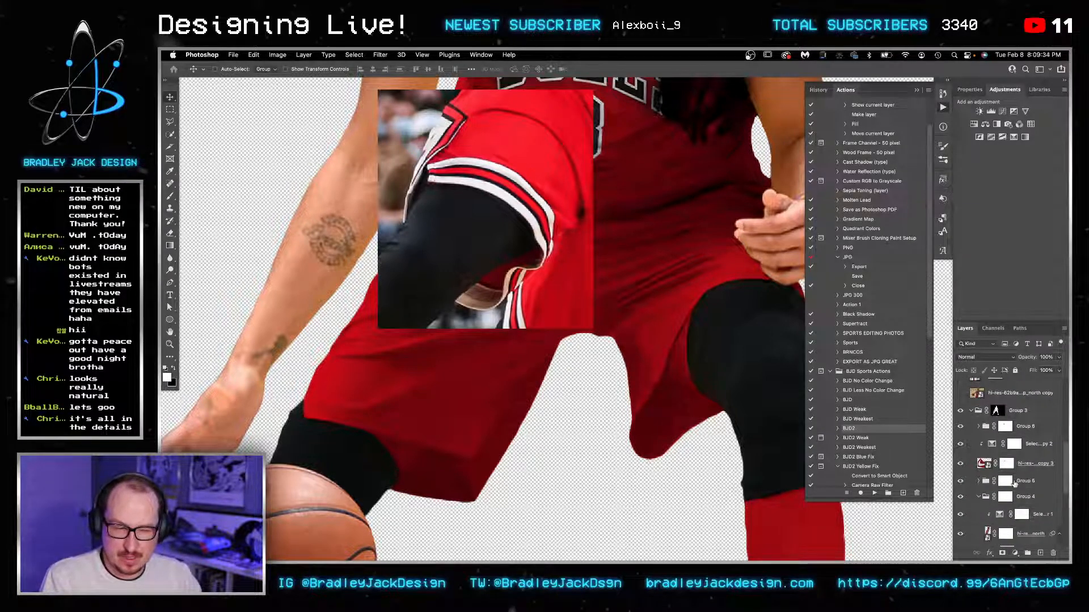
{"action": "scroll", "coordinate": [1014, 485], "scroll_direction": "up", "scroll_amount": 1}
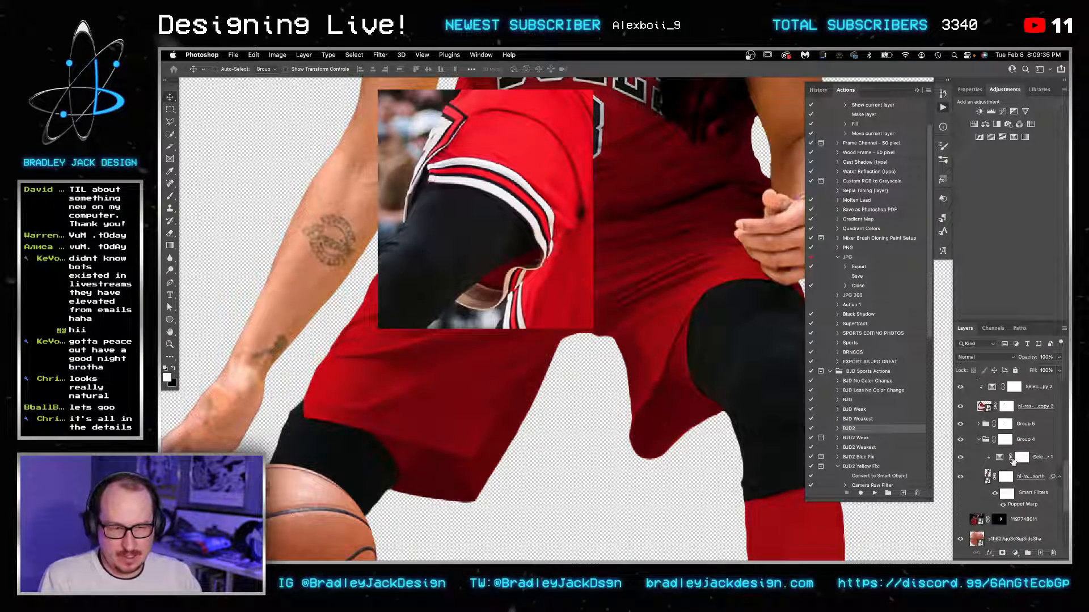
{"action": "scroll", "coordinate": [1013, 462], "scroll_direction": "up", "scroll_amount": 3}
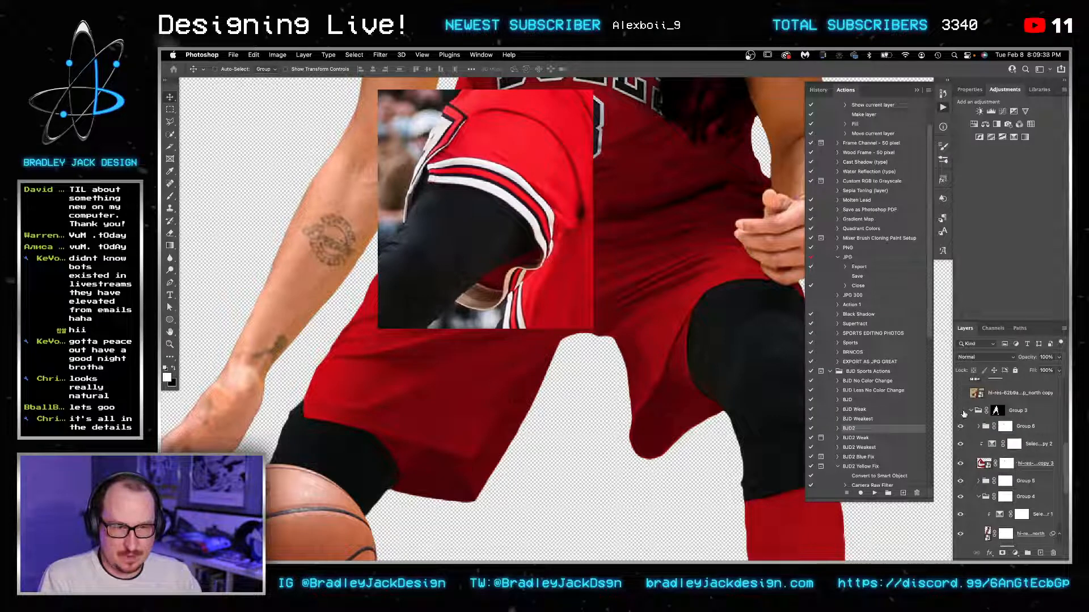
{"action": "left_click", "coordinate": [966, 412]}
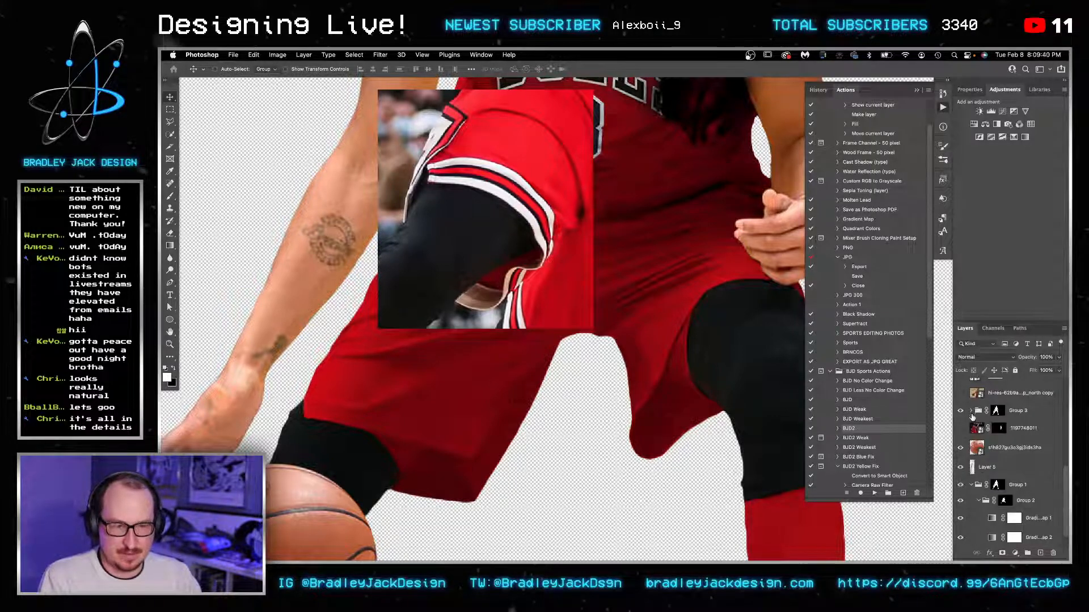
{"action": "left_click", "coordinate": [960, 474]}
{"action": "left_click", "coordinate": [960, 474]}
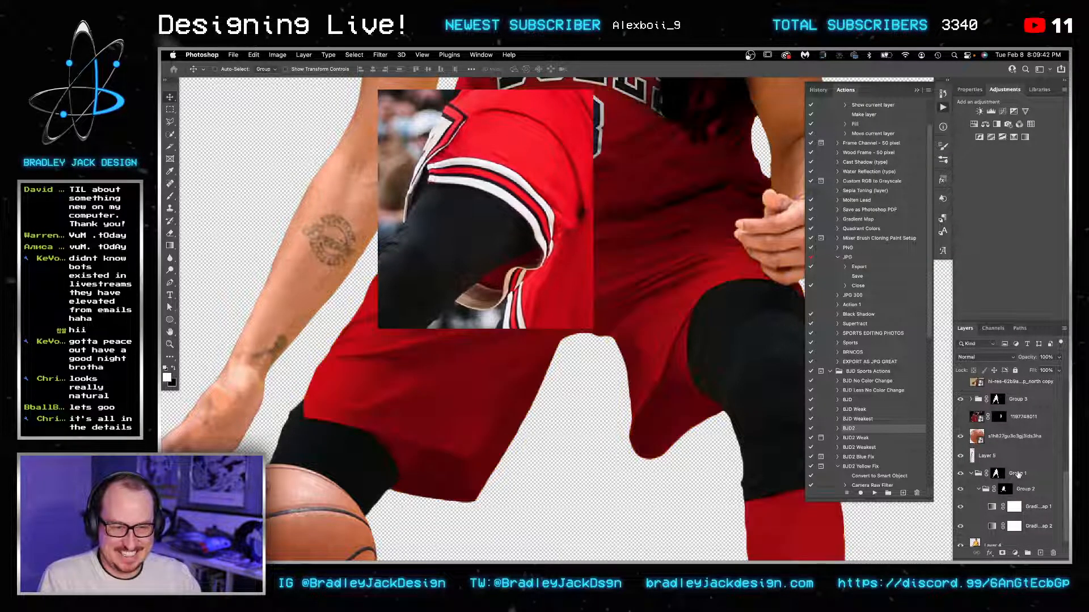
{"action": "double_click", "coordinate": [1018, 473]}
{"action": "type", "text": "RED AND"}
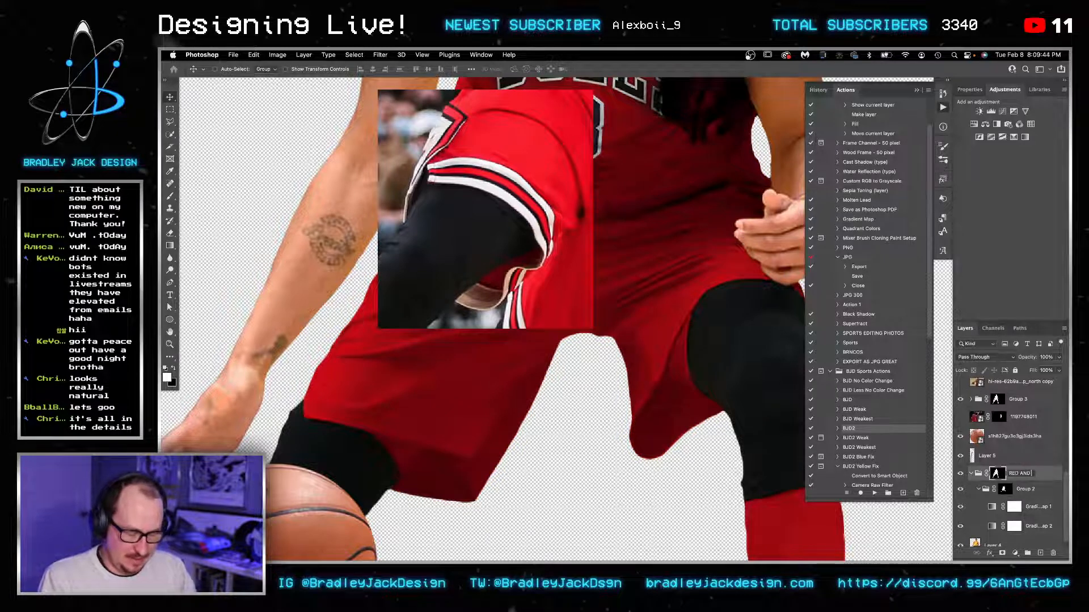
{"action": "type", "text": " DARK"}
{"action": "key", "text": "Return"}
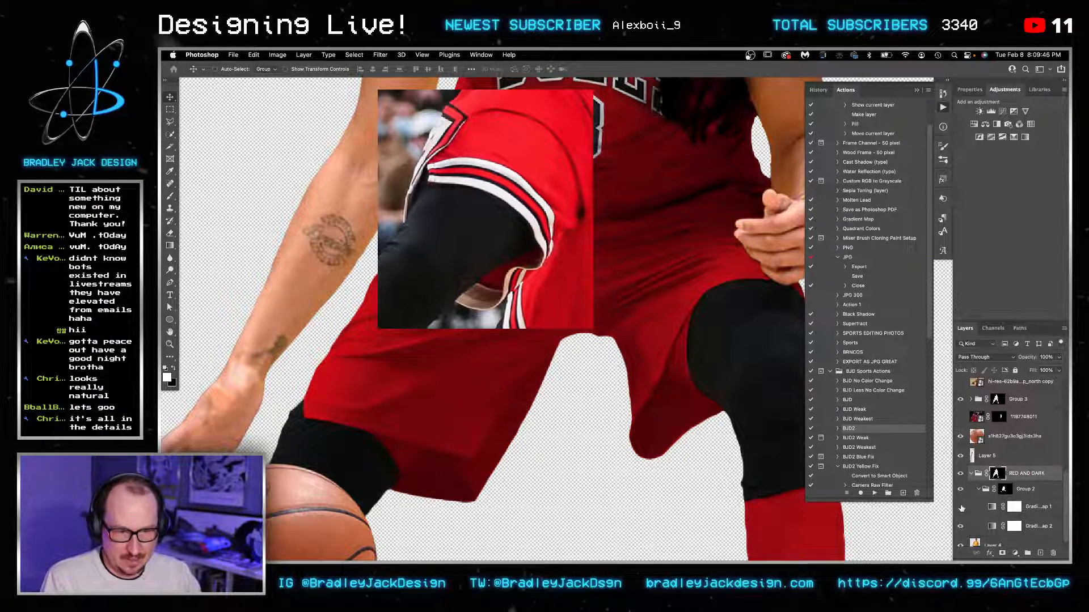
Step: Rename the upper gradient map inside Group 2 as RED
{"action": "left_click", "coordinate": [960, 507]}
{"action": "left_click", "coordinate": [1041, 506]}
{"action": "double_click", "coordinate": [1041, 507]}
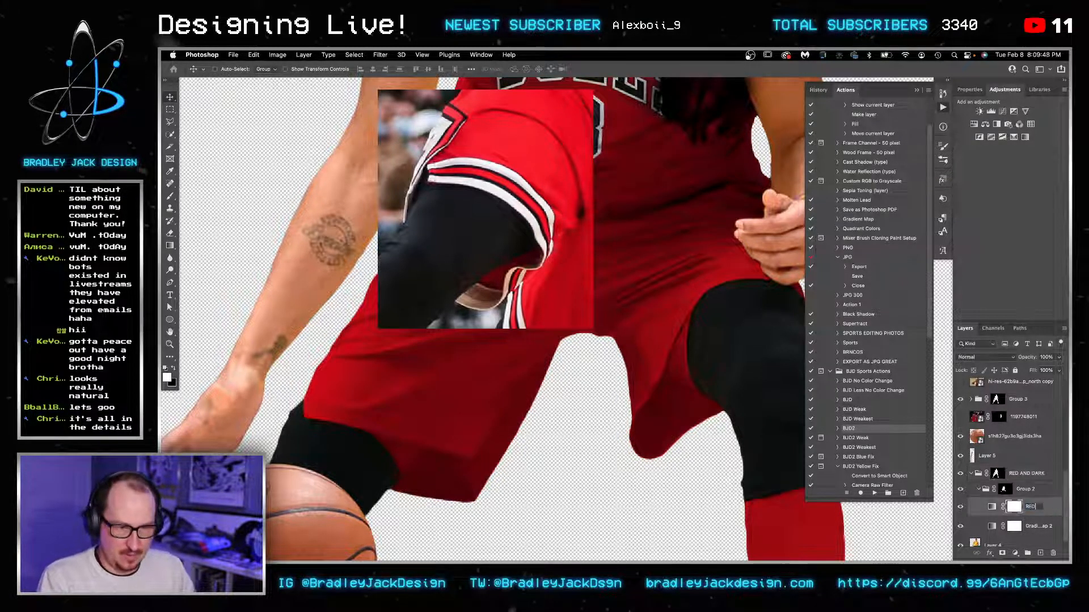
{"action": "type", "text": "RED"}
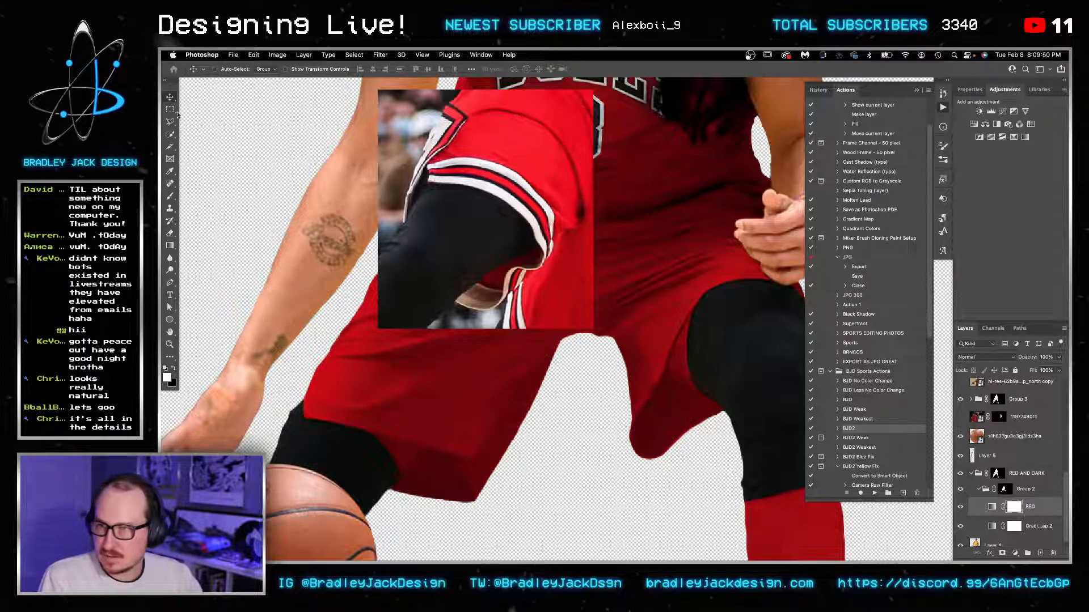
Step: Draw a curved band shape about 246 px wide and 80 px tall along the front hem of the bent leg's shorts
{"action": "type", "text": "p"}
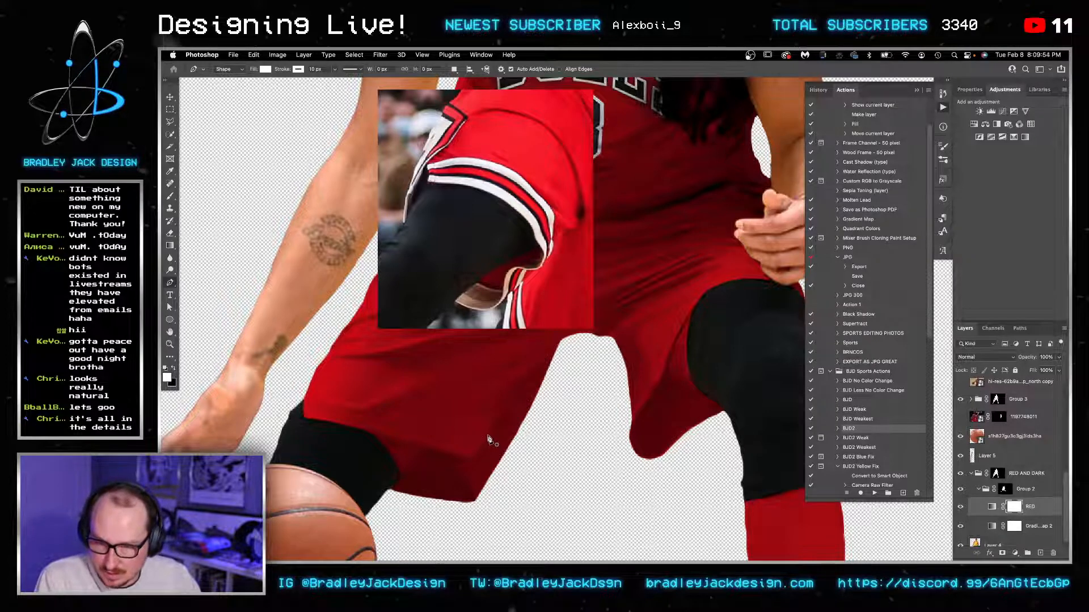
{"action": "left_click", "coordinate": [487, 433]}
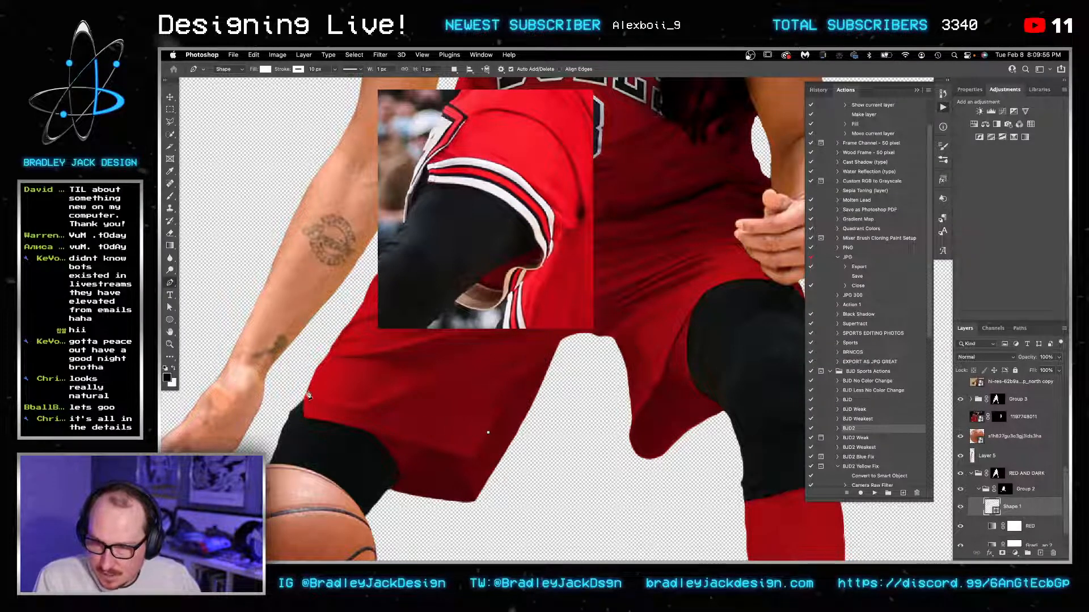
{"action": "left_click_drag", "start_coordinate": [302, 388], "coordinate": [207, 378]}
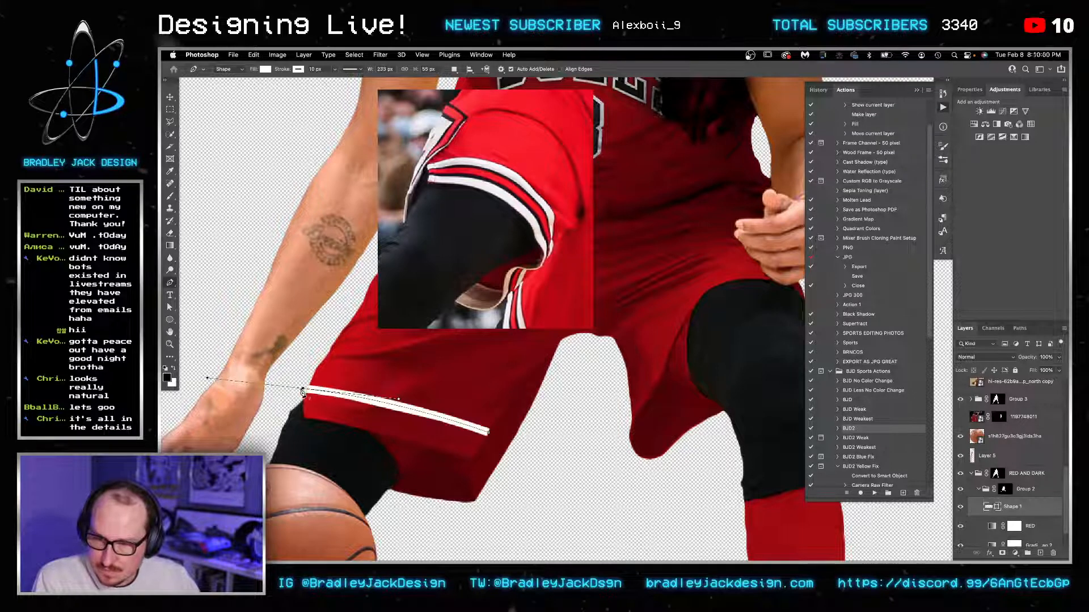
{"action": "left_click", "coordinate": [292, 420]}
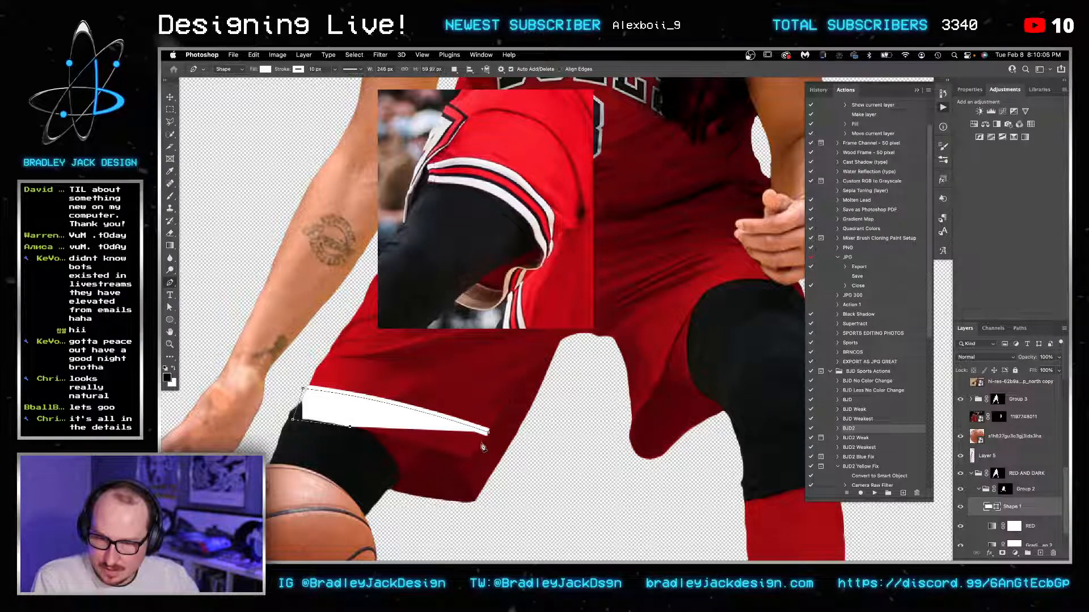
{"action": "left_click", "coordinate": [474, 462]}
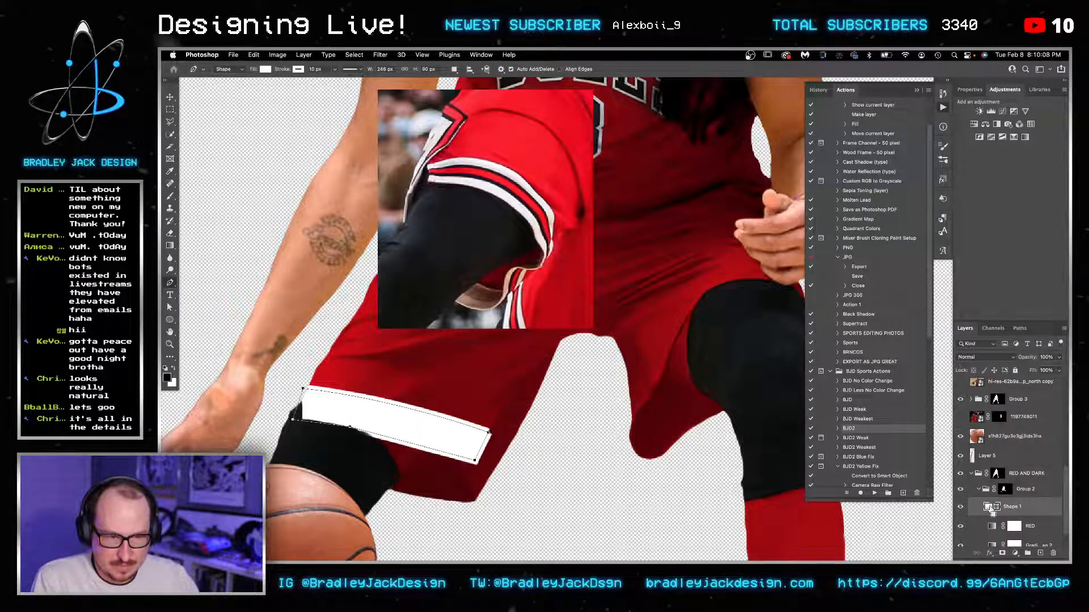
Step: Hide the band shape and fill its outline with black on the RED gradient map's mask
{"action": "left_click", "coordinate": [961, 506]}
{"action": "left_click", "coordinate": [1015, 528]}
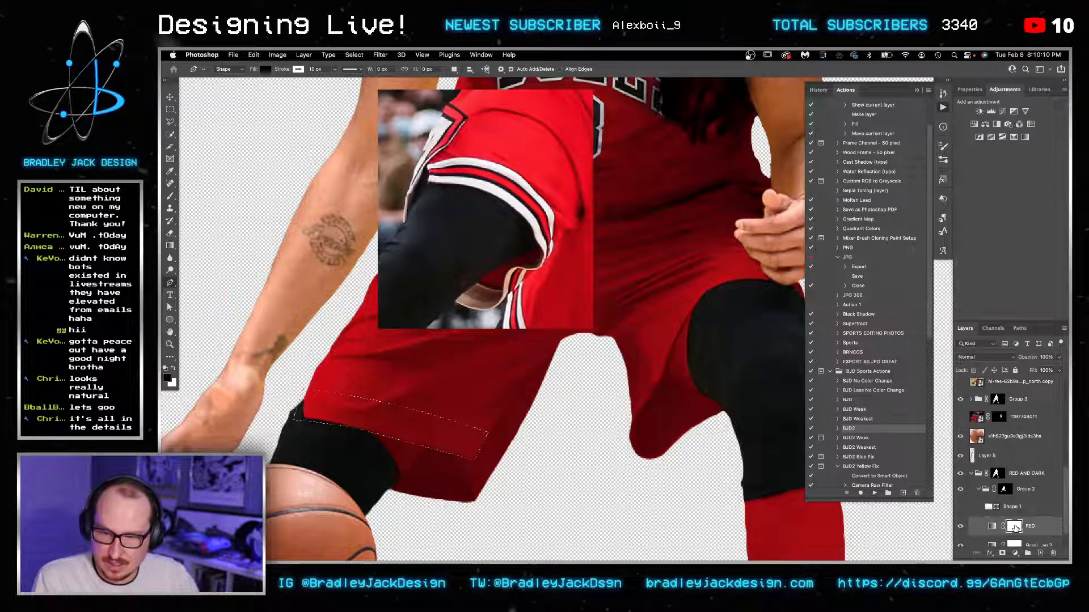
{"action": "key", "text": "x"}
{"action": "key", "text": "super+BackSpace"}
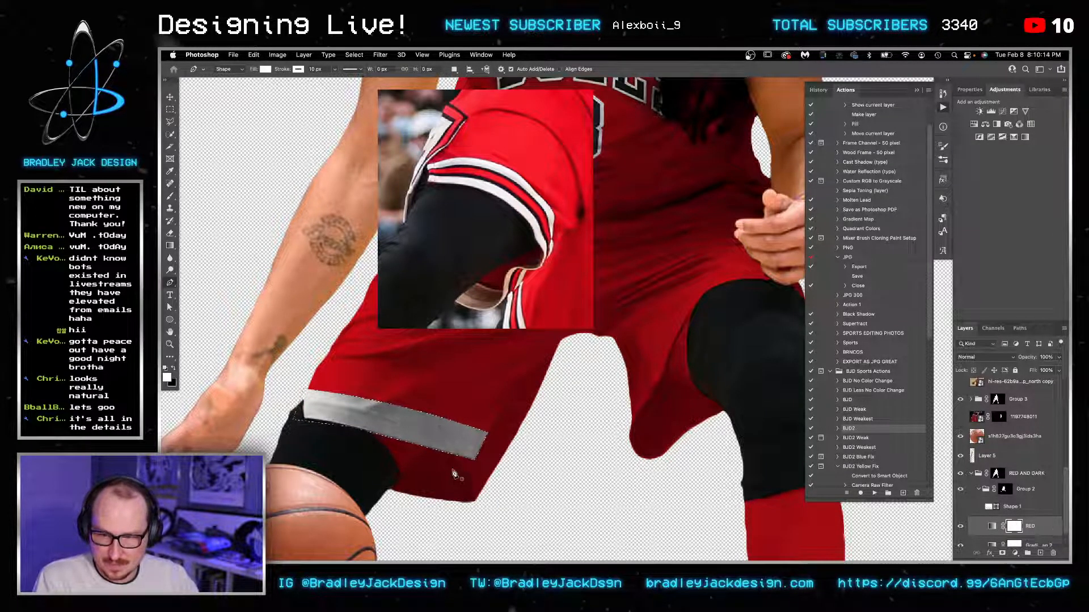
{"action": "scroll", "coordinate": [473, 471], "scroll_direction": "up", "scroll_amount": 2}
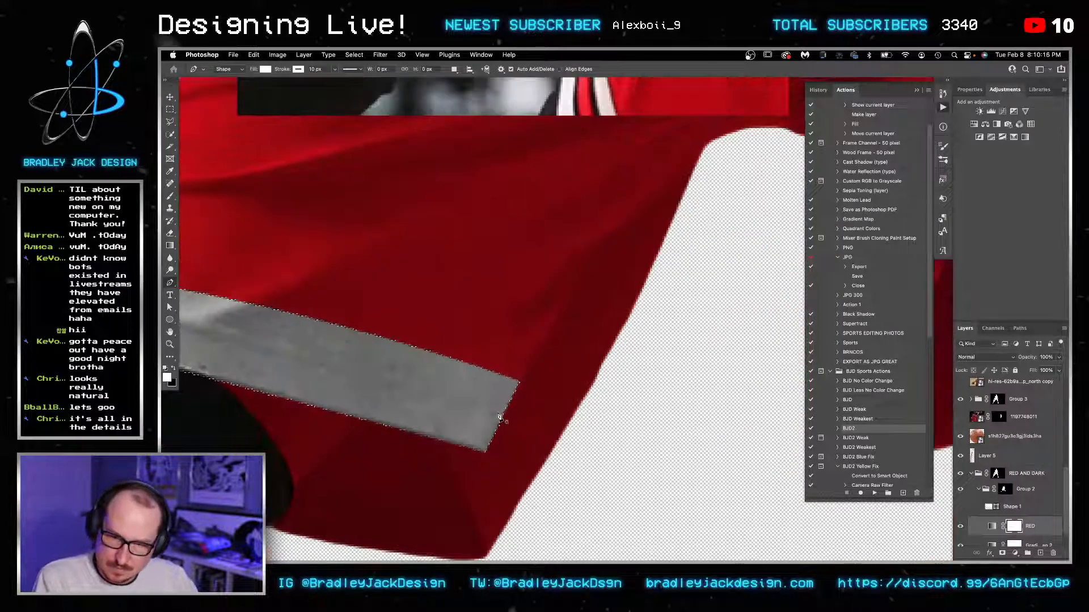
{"action": "left_click", "coordinate": [169, 122]}
{"action": "key", "text": "super+d"}
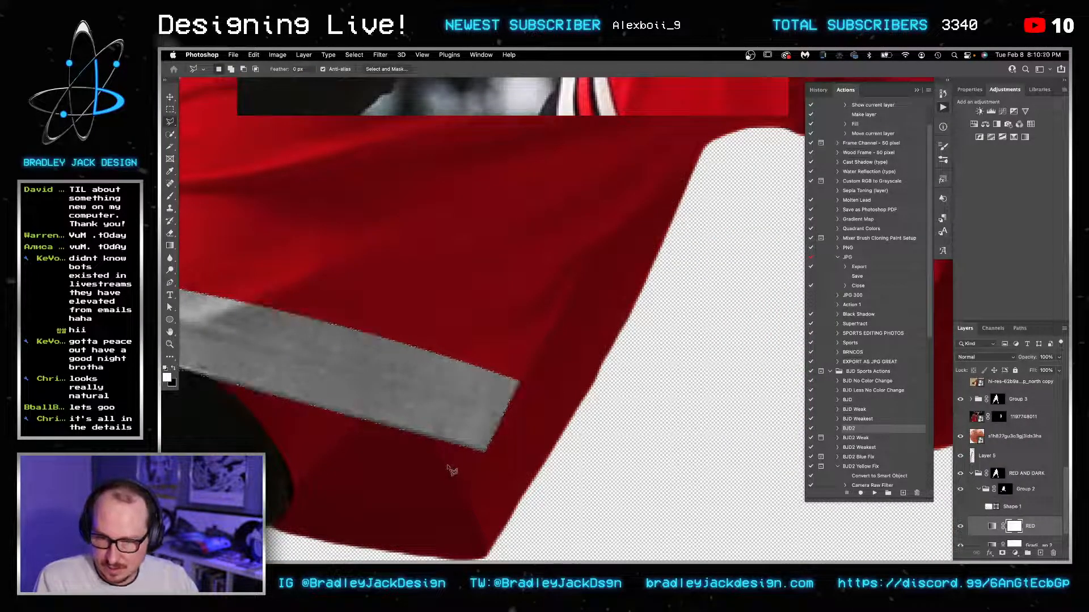
{"action": "left_click", "coordinate": [432, 440]}
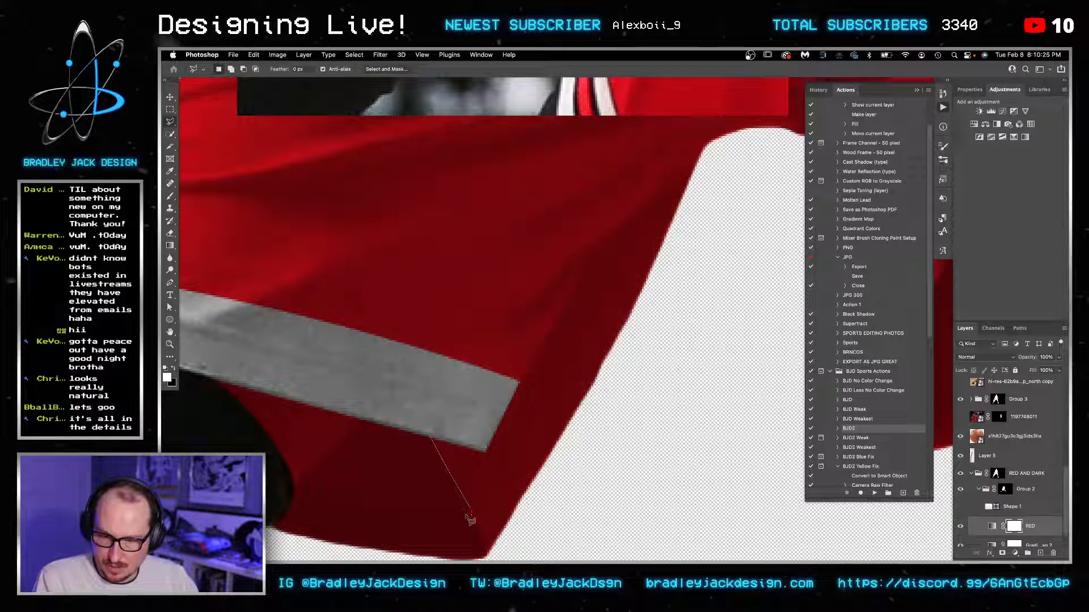
{"action": "left_click", "coordinate": [471, 514]}
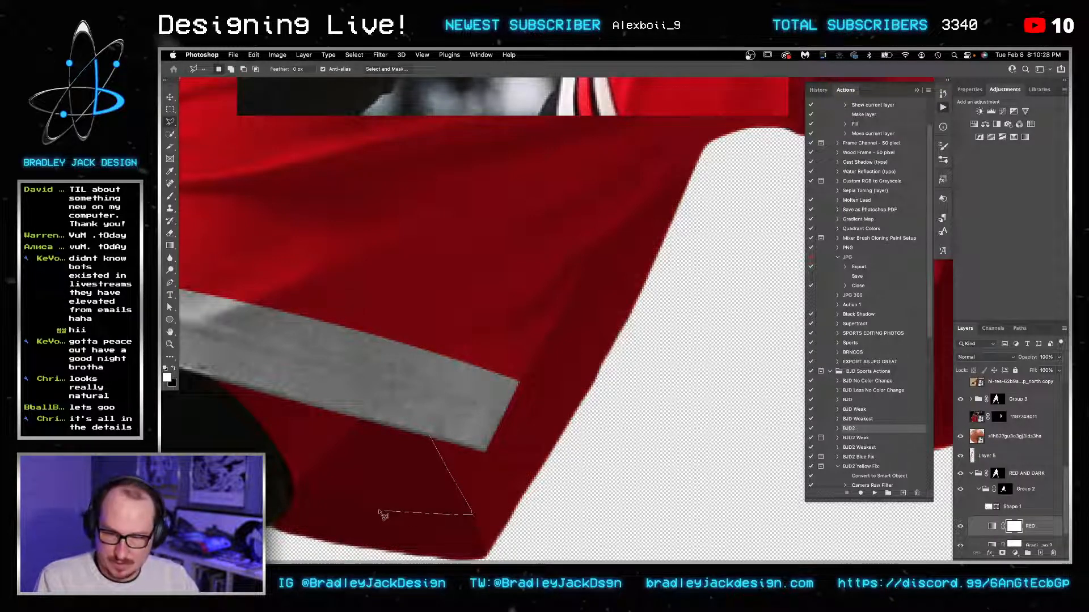
{"action": "key", "text": "BackSpace"}
{"action": "key", "text": "BackSpace"}
{"action": "key", "text": "BackSpace"}
{"action": "key", "text": "ctrl+z"}
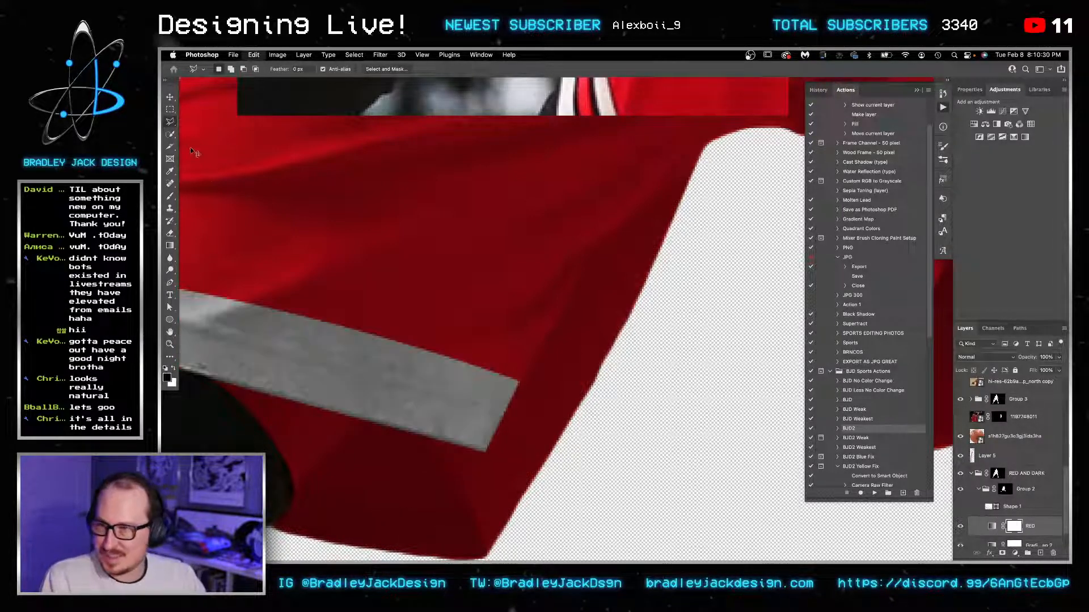
Step: Draw an angled shape about 149 px wide and 81 px tall along the inner rear hem, joining the end of the front band
{"action": "key", "text": "p"}
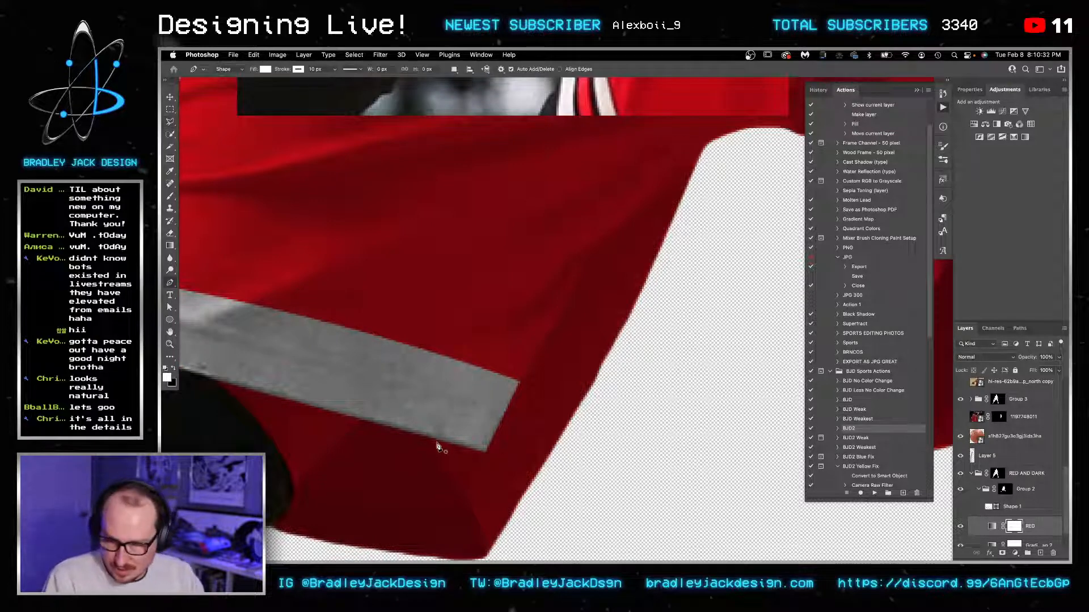
{"action": "left_click", "coordinate": [474, 516]}
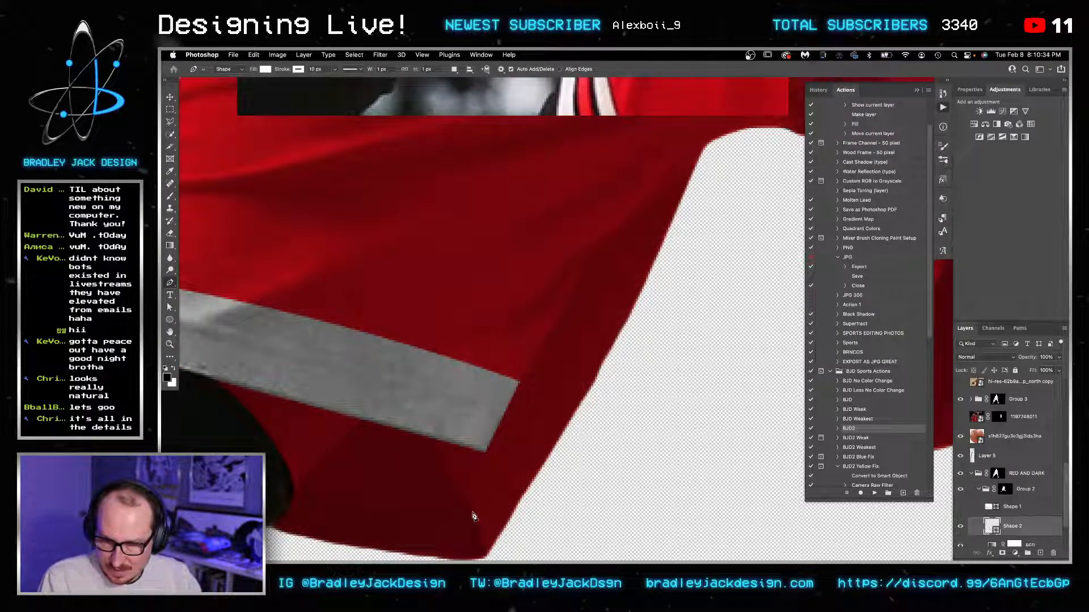
{"action": "left_click", "coordinate": [473, 516]}
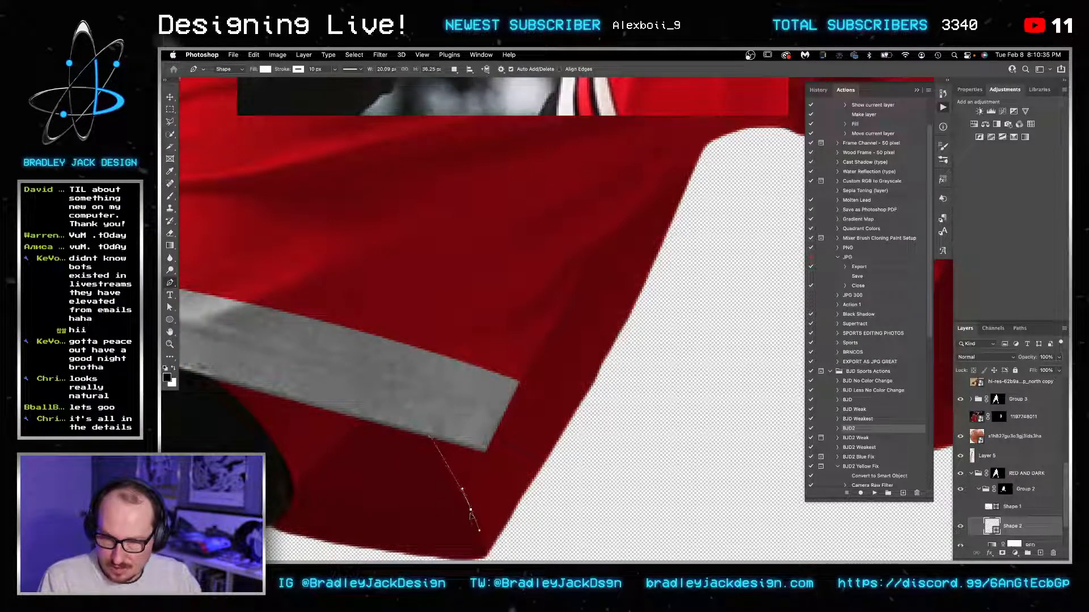
{"action": "left_click", "coordinate": [471, 513]}
{"action": "left_click_drag", "start_coordinate": [296, 490], "coordinate": [176, 461]}
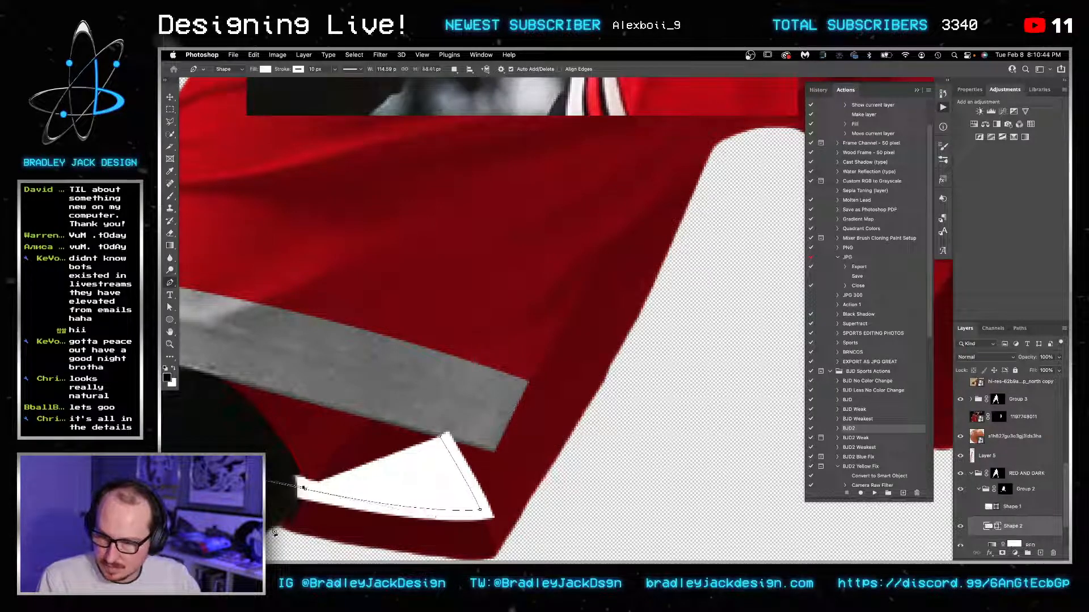
{"action": "left_click", "coordinate": [286, 538]}
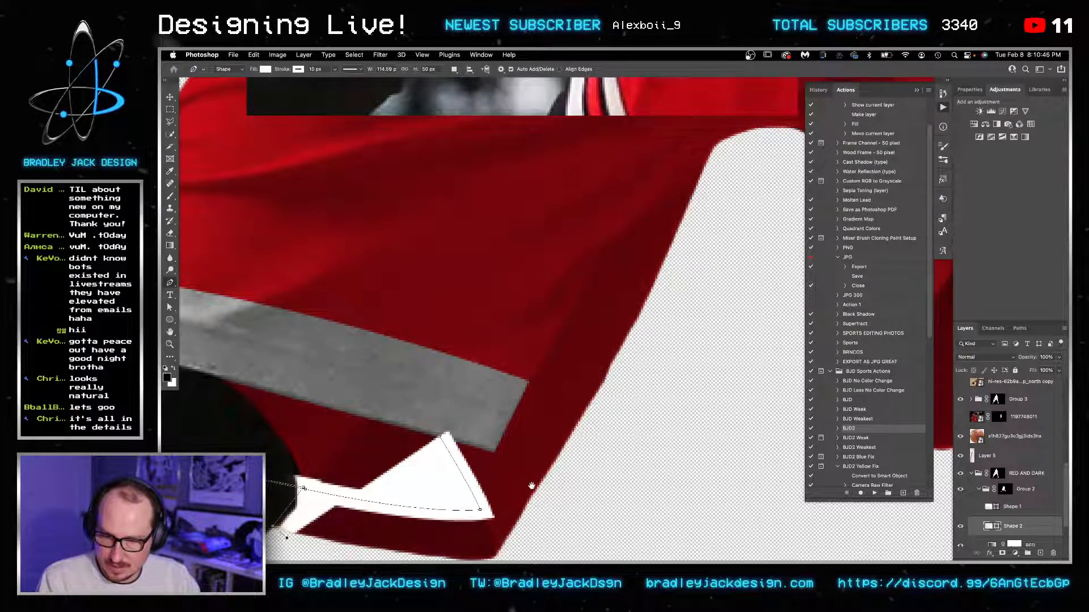
{"action": "scroll", "coordinate": [532, 482], "scroll_direction": "down", "scroll_amount": 3}
{"action": "left_click", "coordinate": [539, 513]}
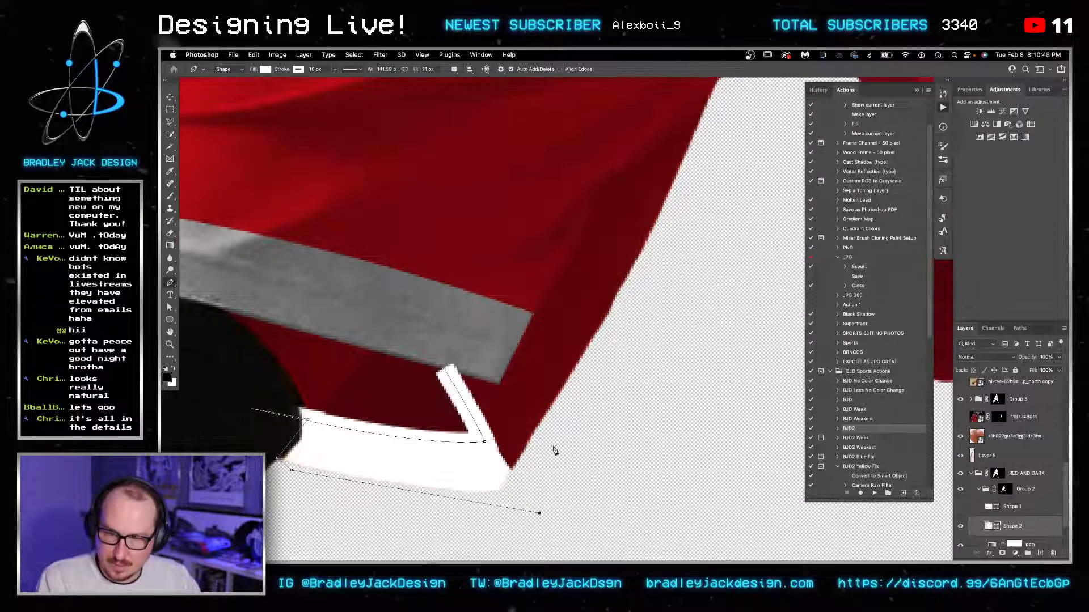
{"action": "left_click", "coordinate": [556, 439]}
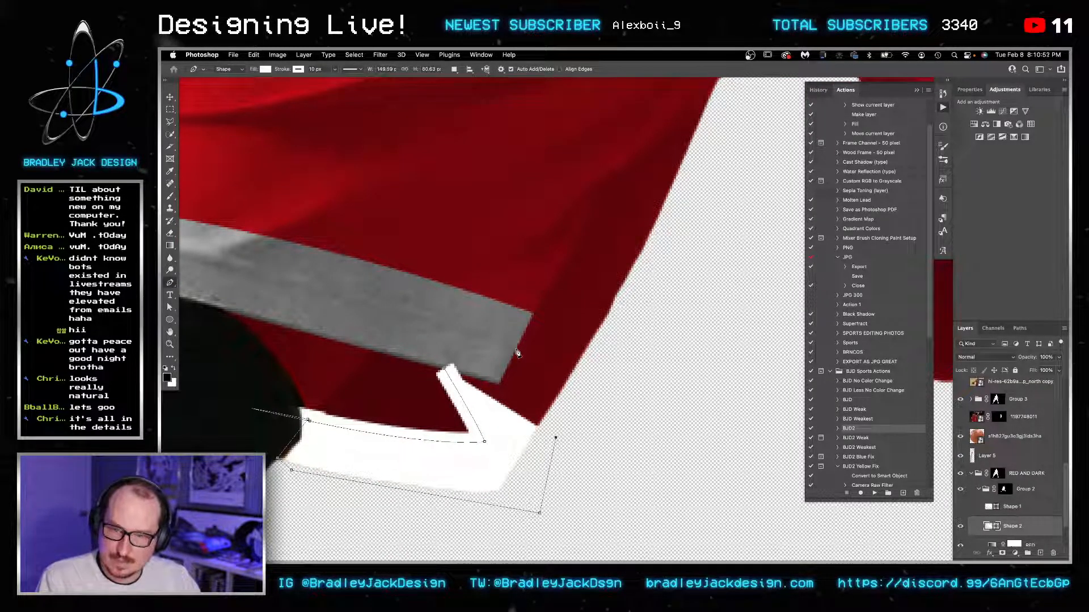
{"action": "left_click", "coordinate": [518, 347]}
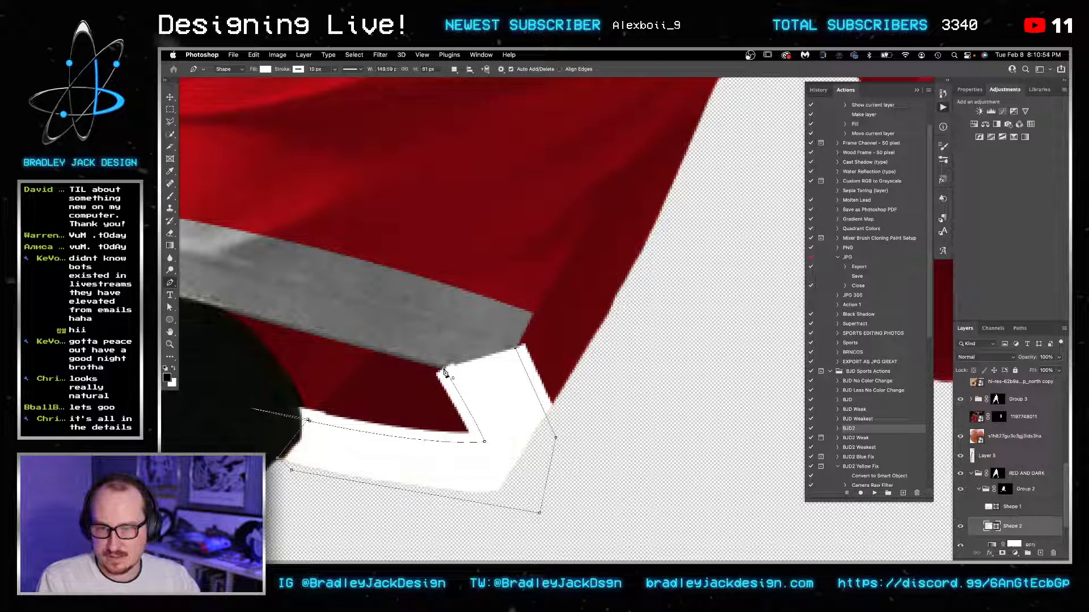
{"action": "left_click", "coordinate": [444, 367]}
Step: Fill the rear hem shape's outline with black on the RED gradient map's mask, hide the shape, and clear the selection
{"action": "left_click", "coordinate": [991, 527], "text": "ctrl"}
{"action": "scroll", "coordinate": [1010, 539], "scroll_direction": "down", "scroll_amount": 1}
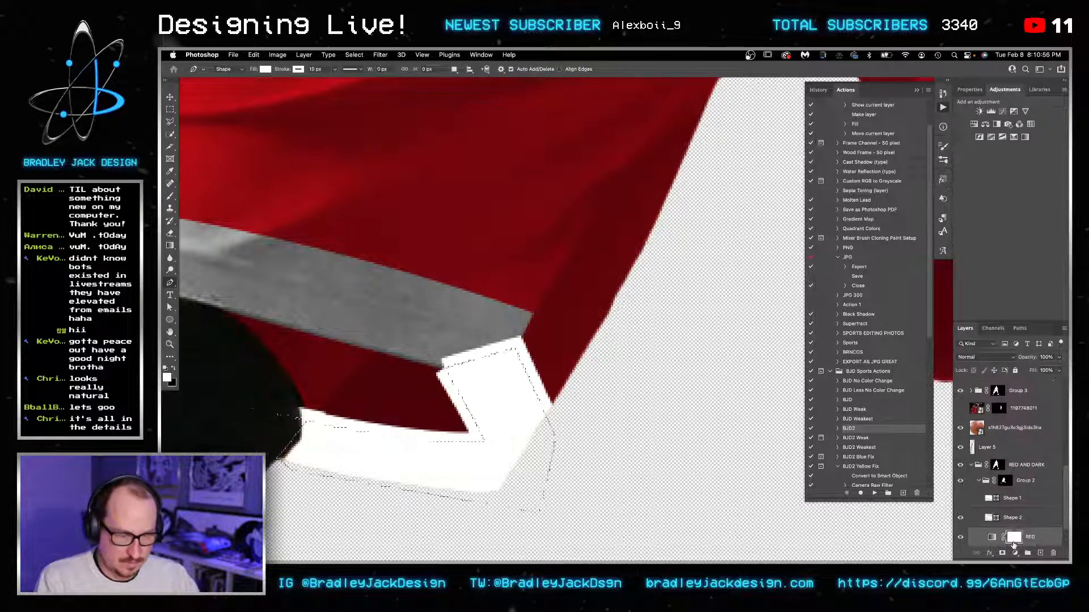
{"action": "key", "text": "super+BackSpace"}
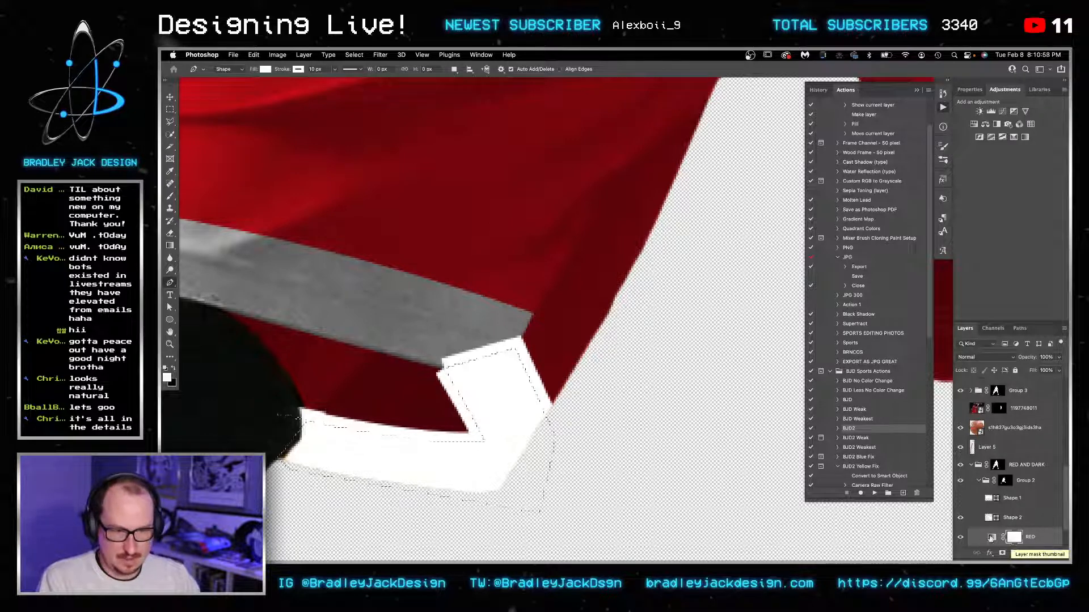
{"action": "left_click", "coordinate": [960, 518]}
{"action": "key", "text": "super+d"}
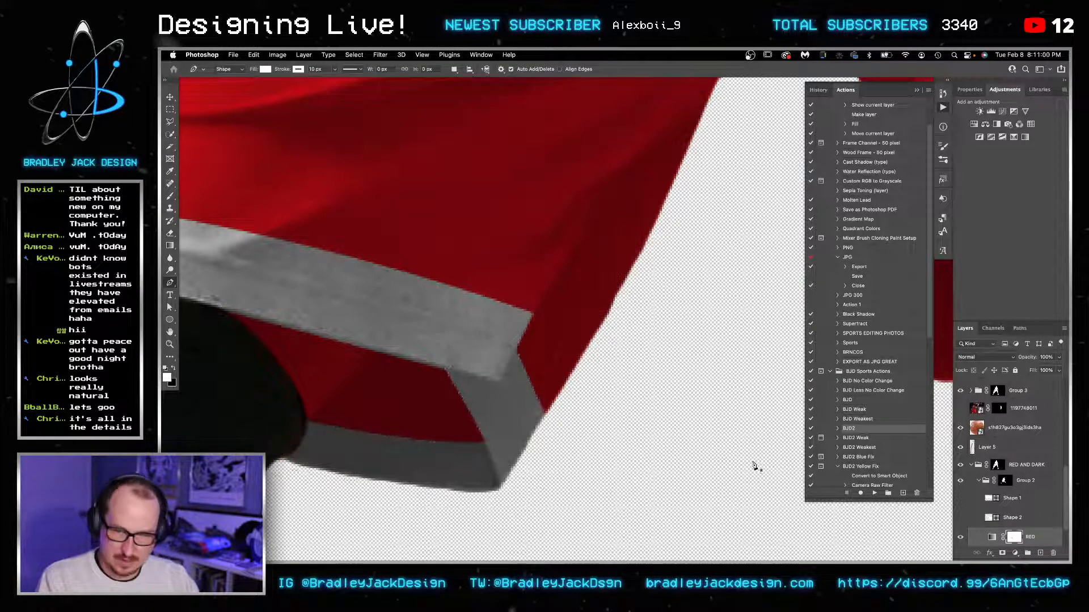
Step: Add a gradient map adjustment layer directly above the Gradient Map 2 layer
{"action": "key", "text": "z"}
{"action": "left_click", "coordinate": [653, 400], "text": "alt"}
{"action": "left_click", "coordinate": [659, 404], "text": "alt"}
{"action": "left_click", "coordinate": [653, 402], "text": "alt"}
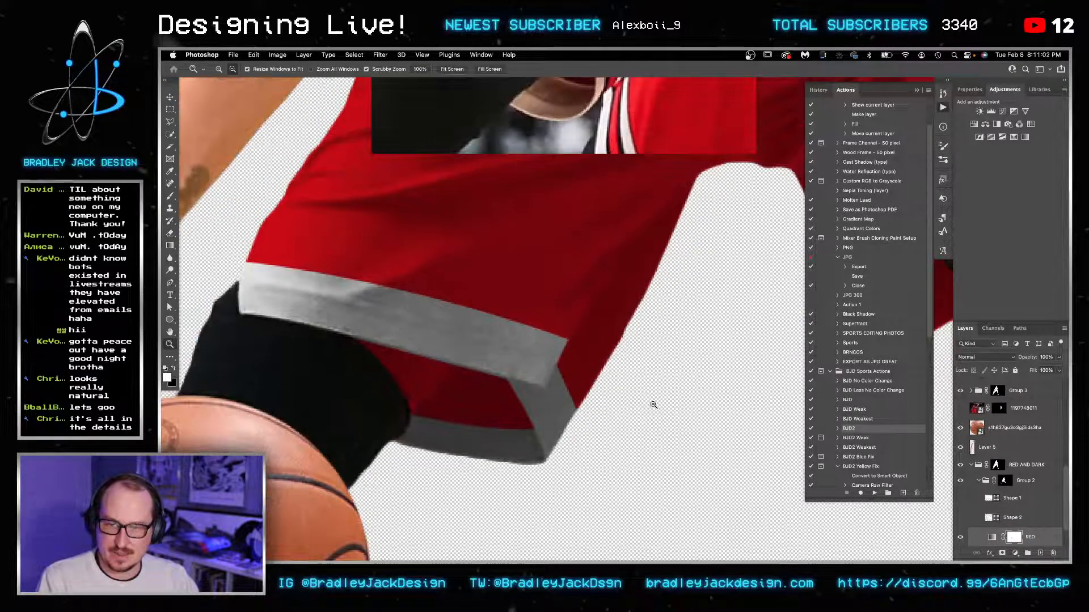
{"action": "left_click", "coordinate": [660, 405], "text": "alt"}
{"action": "left_click", "coordinate": [672, 404], "text": "alt"}
{"action": "left_click_drag", "start_coordinate": [715, 413], "coordinate": [573, 358]}
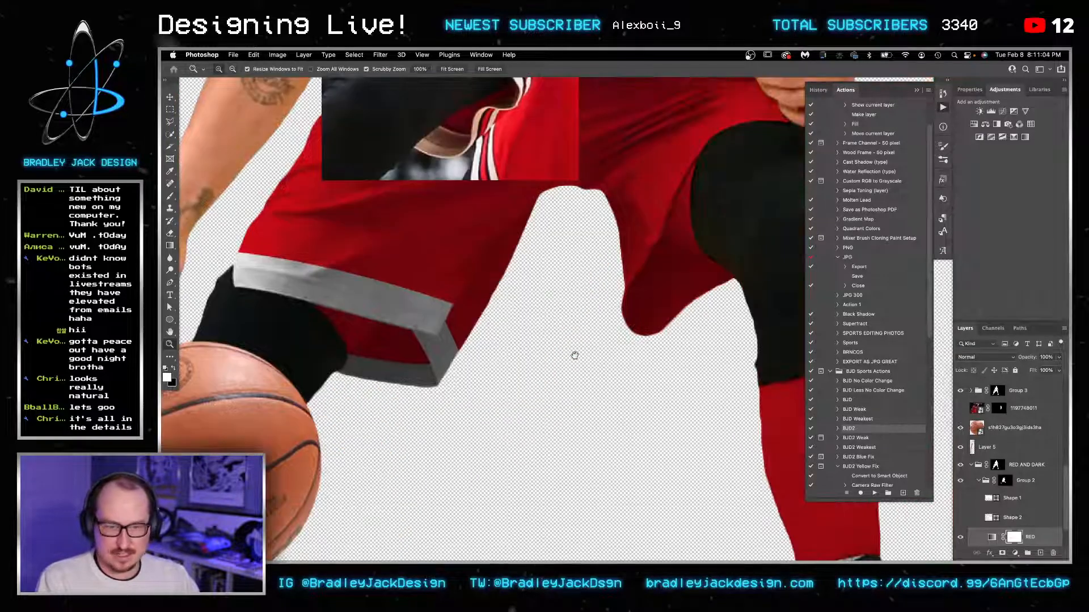
{"action": "scroll", "coordinate": [1000, 520], "scroll_direction": "down", "scroll_amount": 2}
{"action": "scroll", "coordinate": [999, 519], "scroll_direction": "down", "scroll_amount": 1}
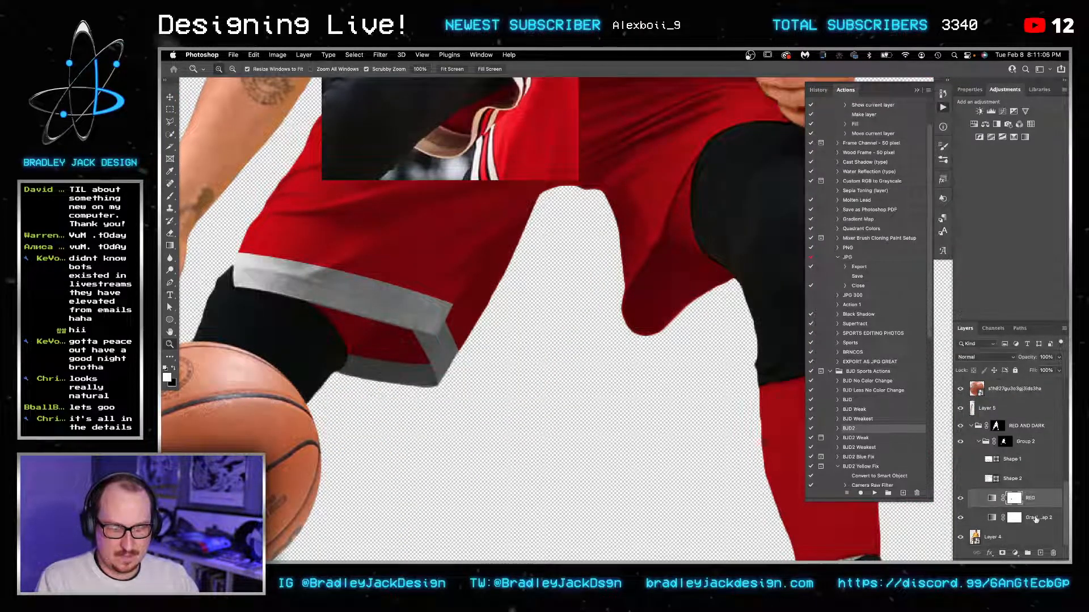
{"action": "left_click", "coordinate": [1034, 519]}
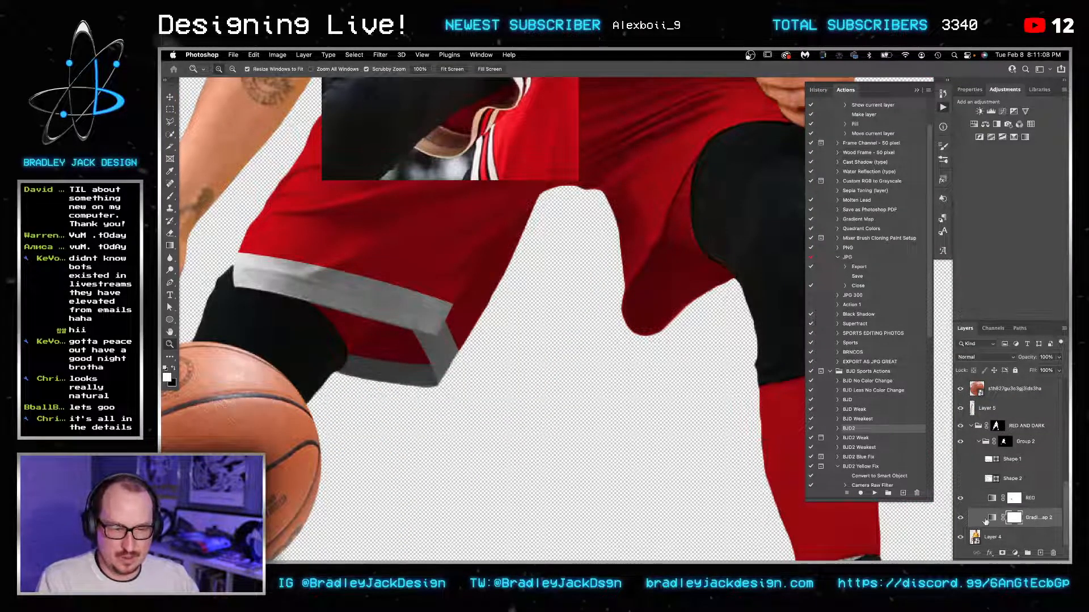
{"action": "left_click", "coordinate": [1014, 137]}
Step: Set the new gradient map to run from black at the start to white at 68%
{"action": "left_click", "coordinate": [987, 123]}
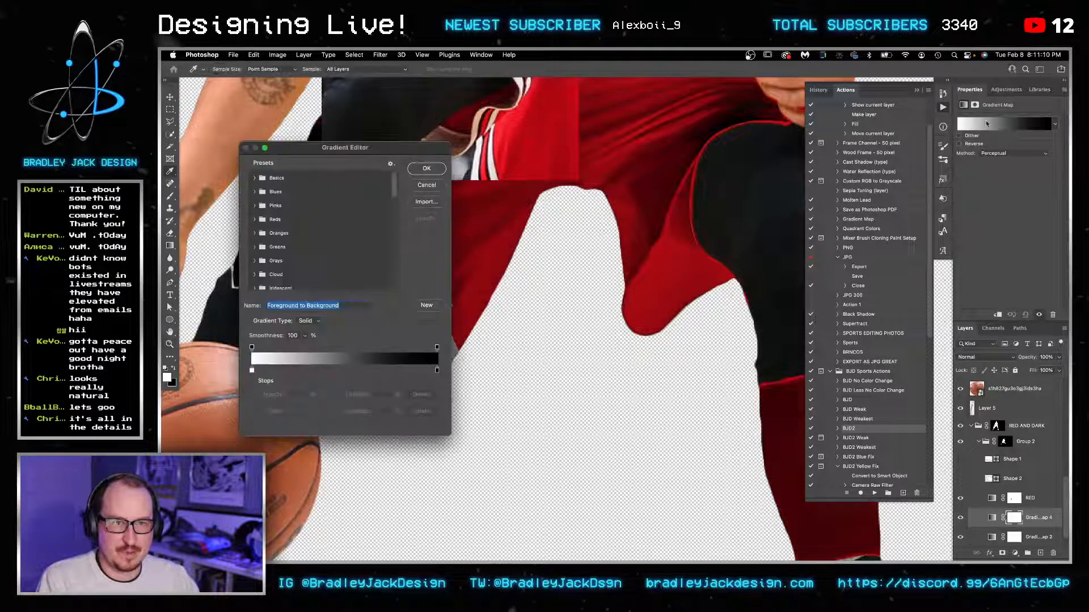
{"action": "left_click", "coordinate": [255, 178]}
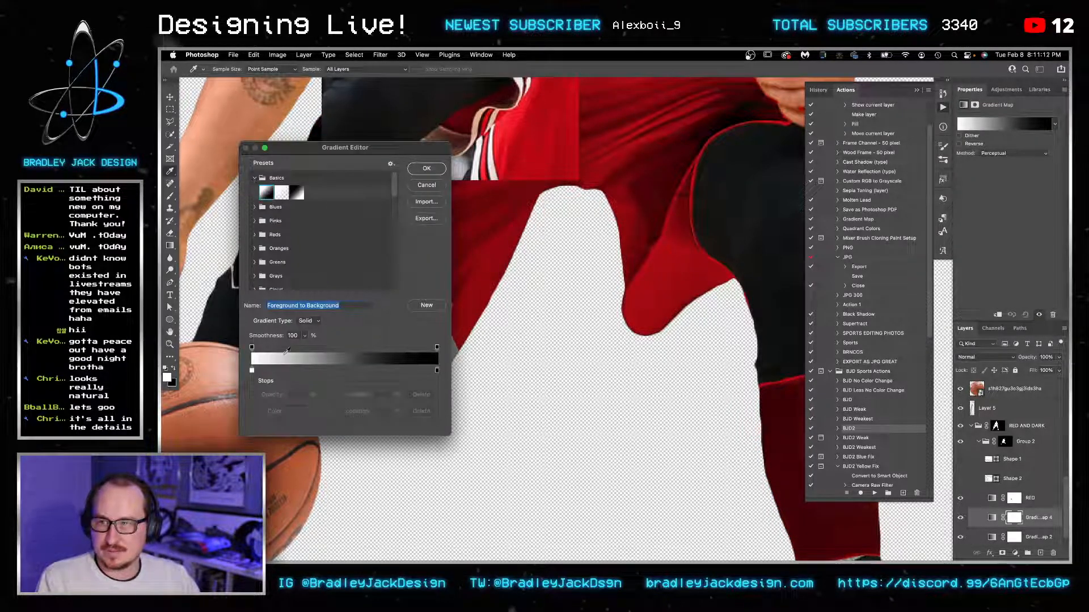
{"action": "left_click_drag", "start_coordinate": [252, 370], "coordinate": [351, 372]}
{"action": "left_click_drag", "start_coordinate": [437, 371], "coordinate": [241, 369]}
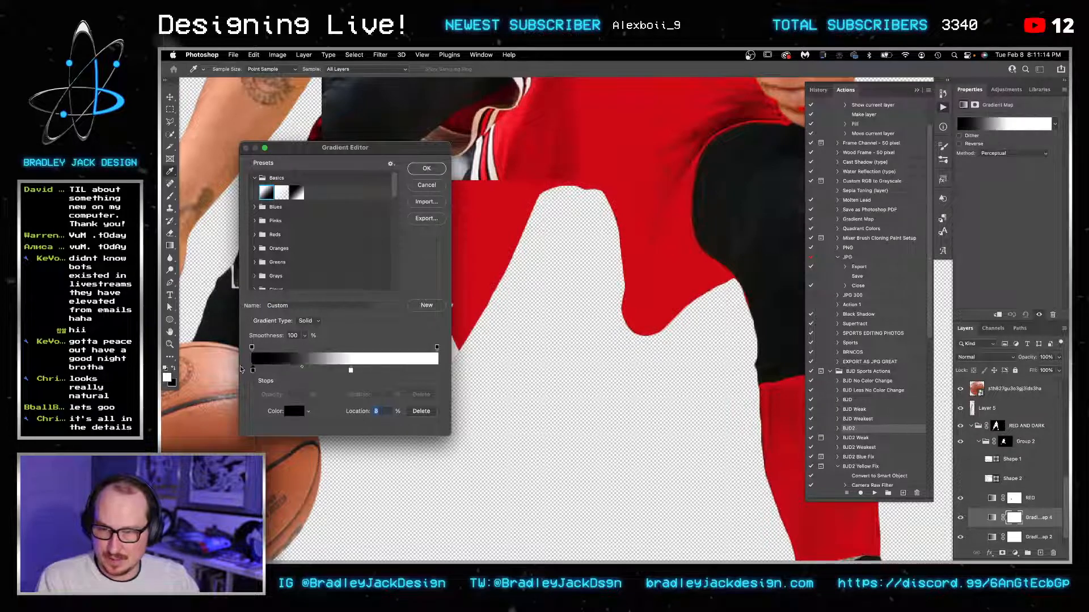
{"action": "left_click_drag", "start_coordinate": [368, 379], "coordinate": [643, 354]}
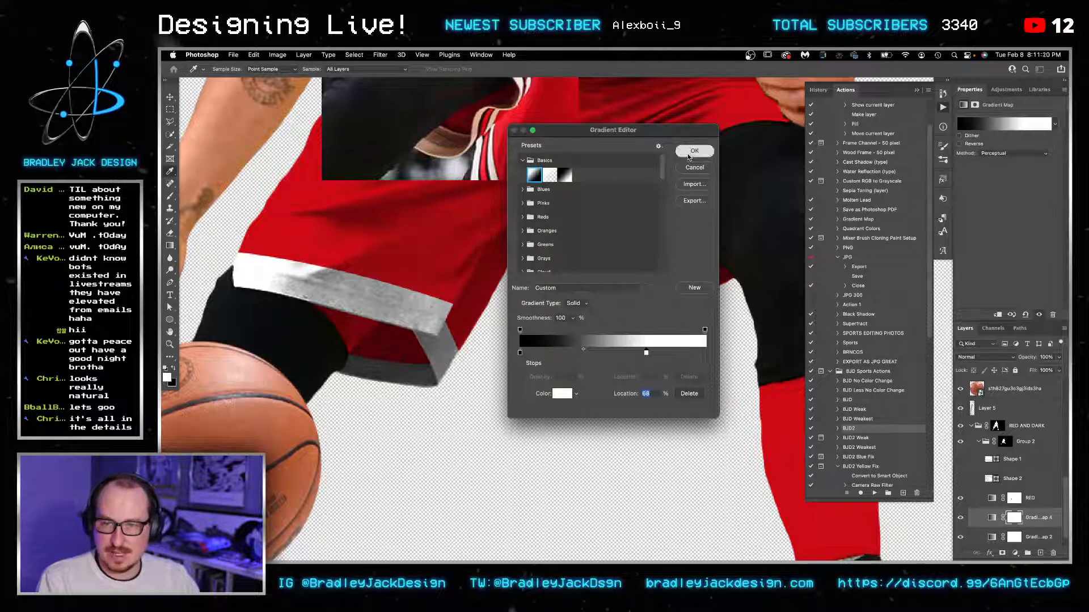
{"action": "left_click", "coordinate": [690, 152]}
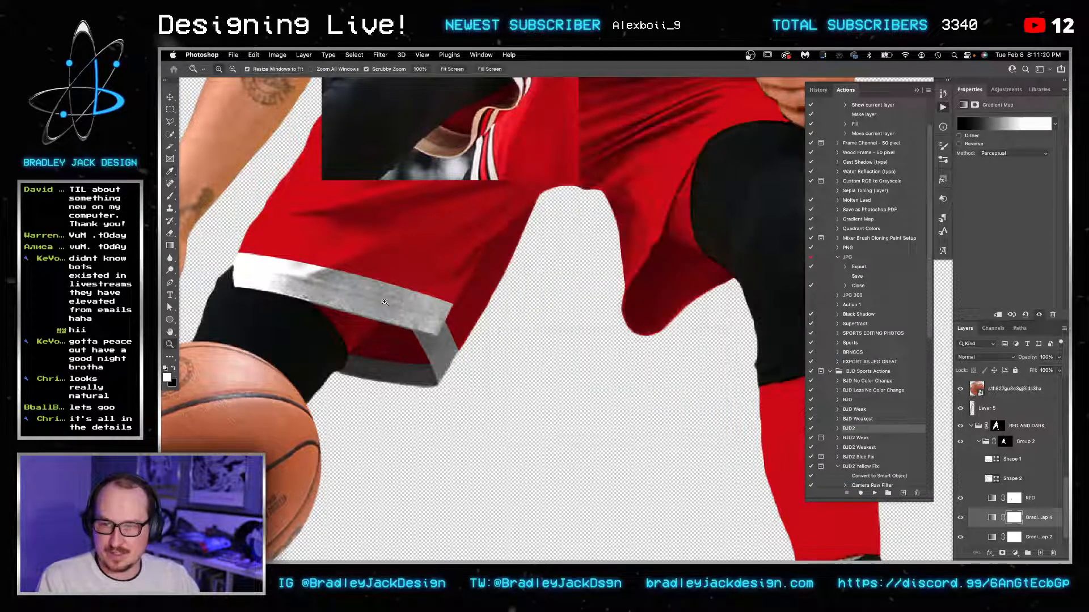
Step: Replace the new gradient map's mask with an inverted copy of the RED layer's mask, limiting it to the hem bands
{"action": "left_click", "coordinate": [1013, 500], "text": "super"}
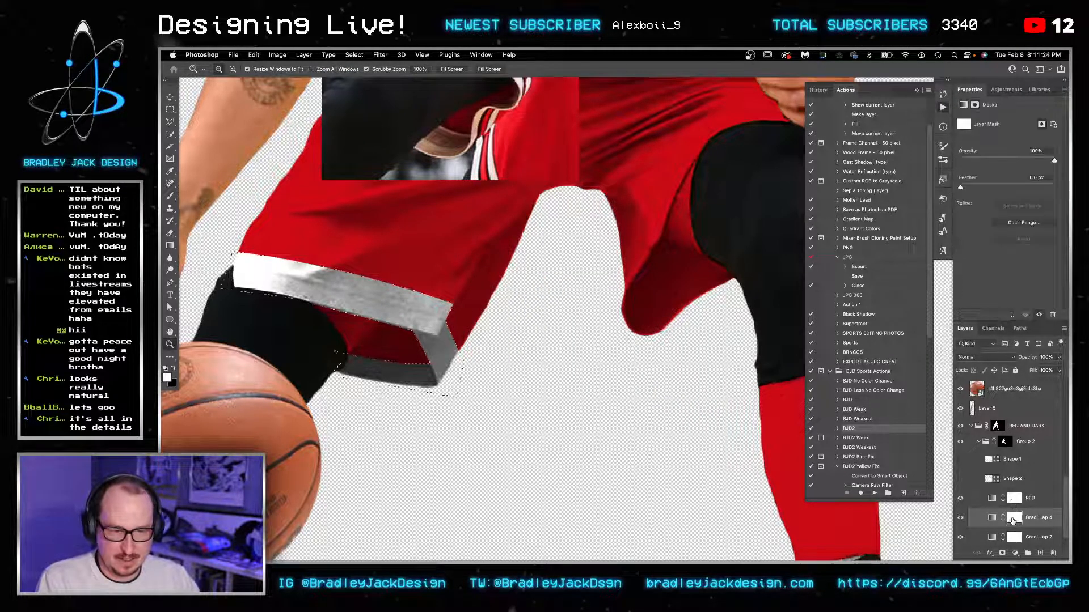
{"action": "right_click", "coordinate": [1012, 519]}
{"action": "left_click", "coordinate": [980, 479]}
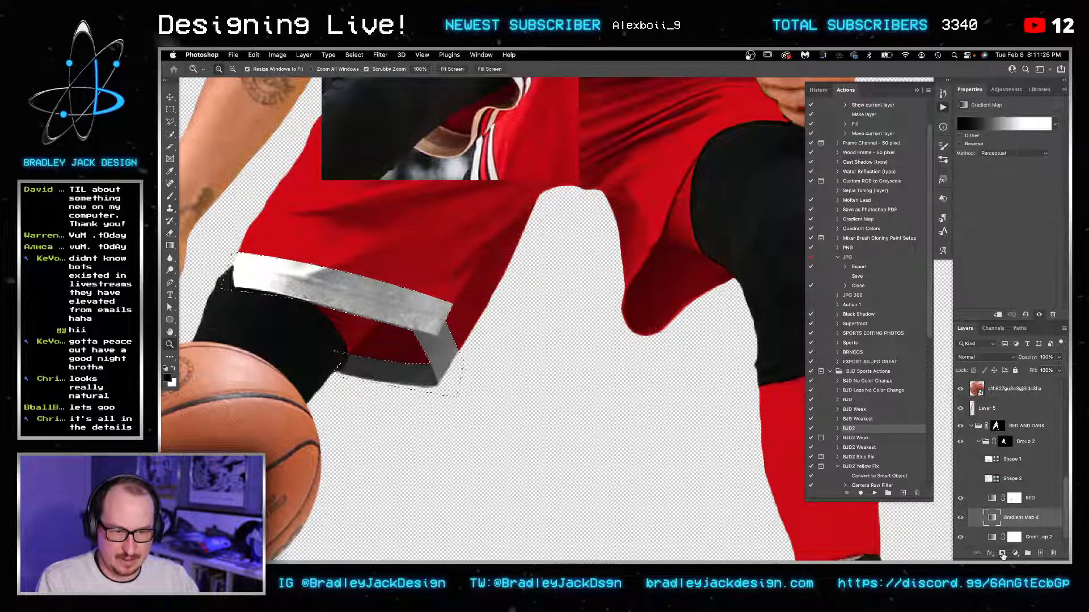
{"action": "left_click", "coordinate": [1002, 553]}
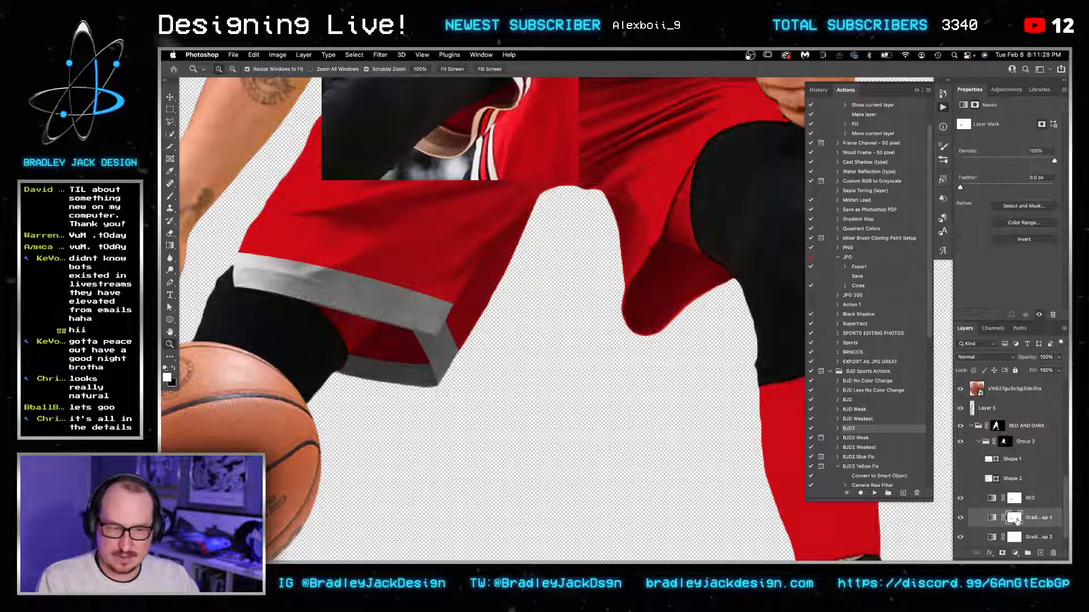
{"action": "key", "text": "super+i"}
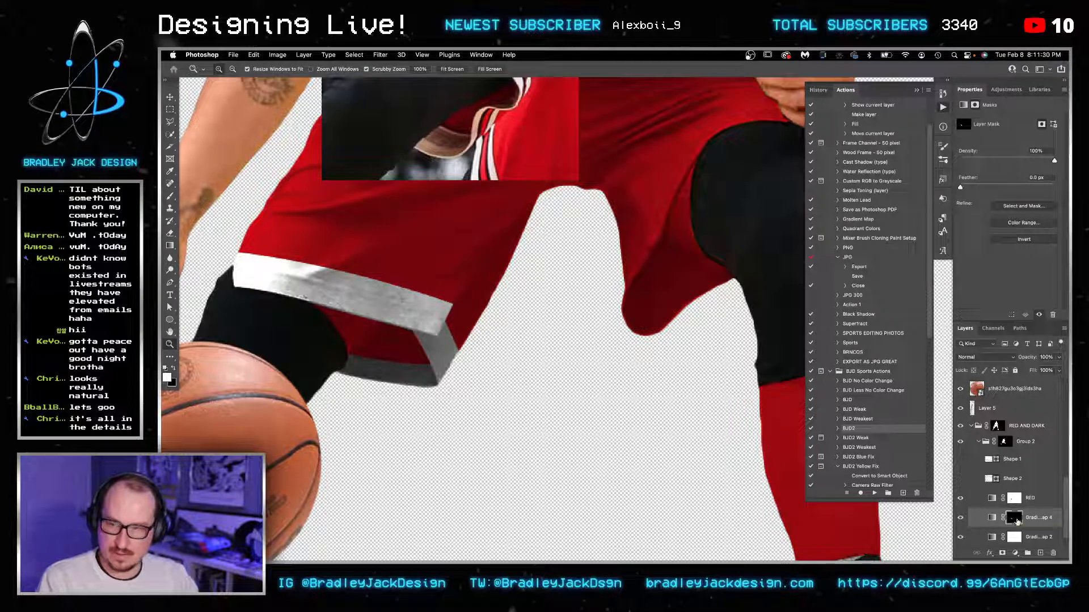
Step: Draw a curved line shape with a 10 px stroke, about 229 px wide and 55 px tall, along the middle of the front hem band
{"action": "key", "text": "super+0"}
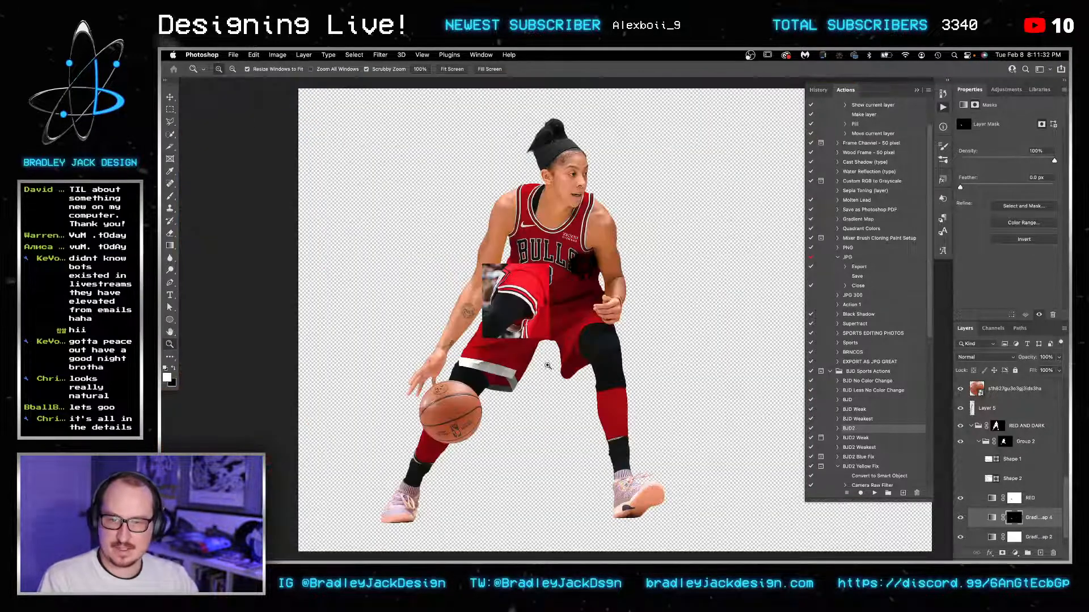
{"action": "left_click_drag", "start_coordinate": [547, 366], "coordinate": [542, 321]}
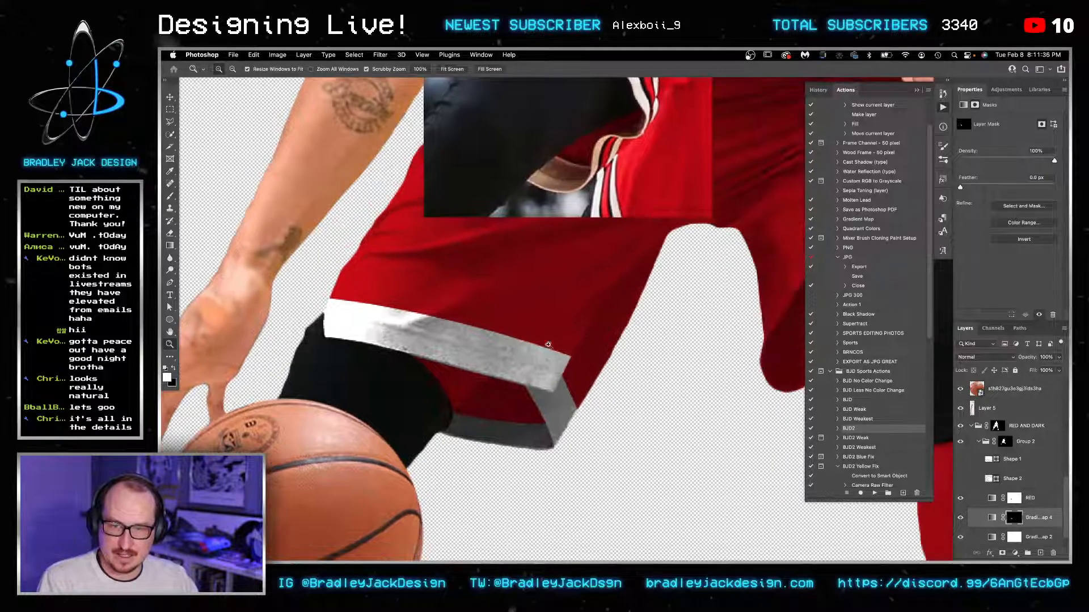
{"action": "left_click_drag", "start_coordinate": [497, 349], "coordinate": [675, 389]}
{"action": "key", "text": "v"}
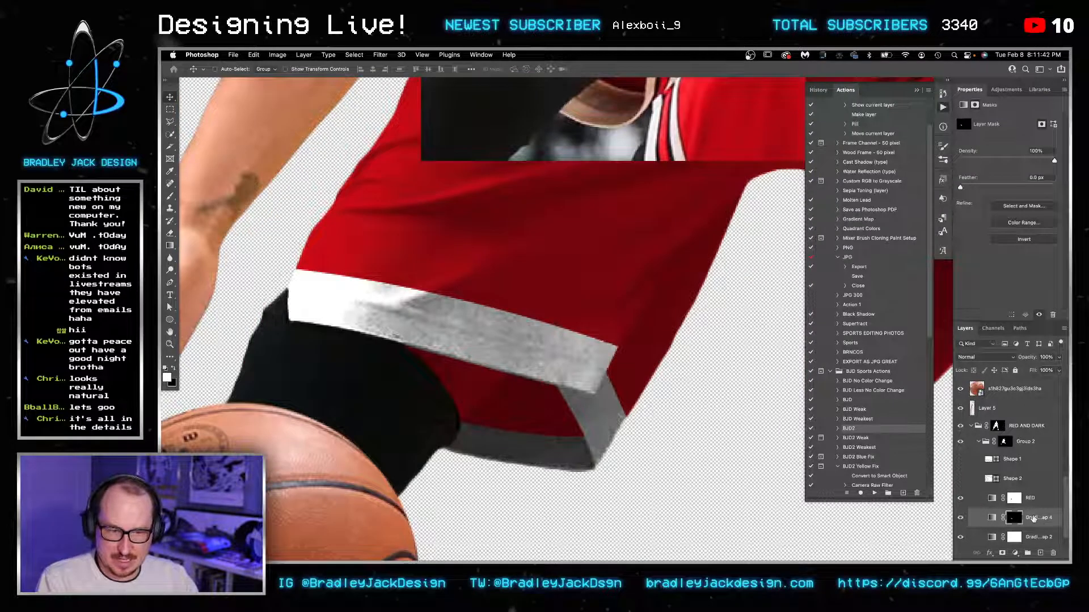
{"action": "left_click", "coordinate": [991, 517]}
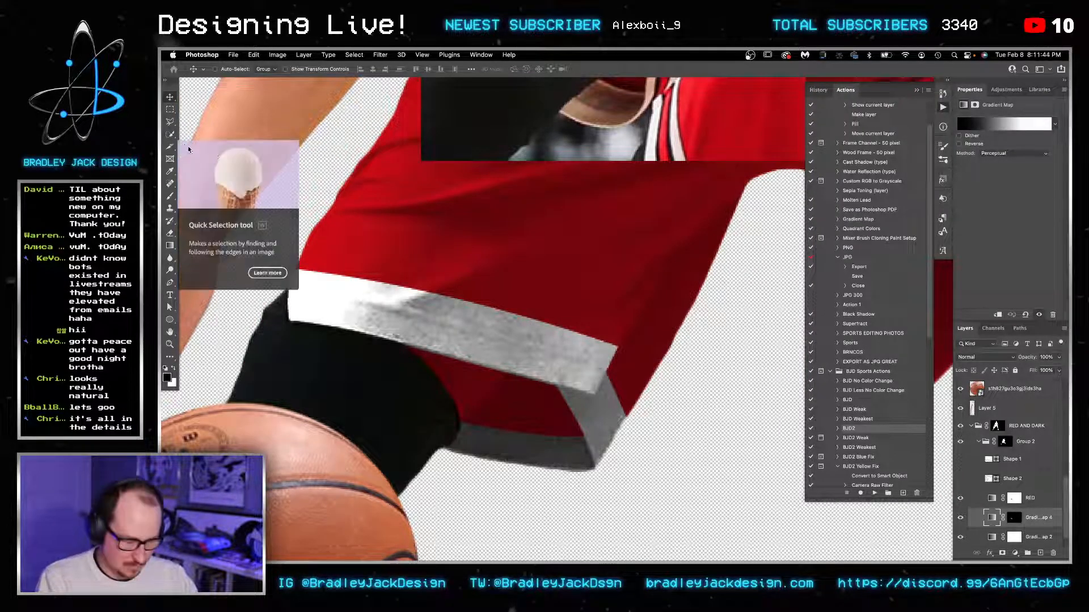
{"action": "key", "text": "p"}
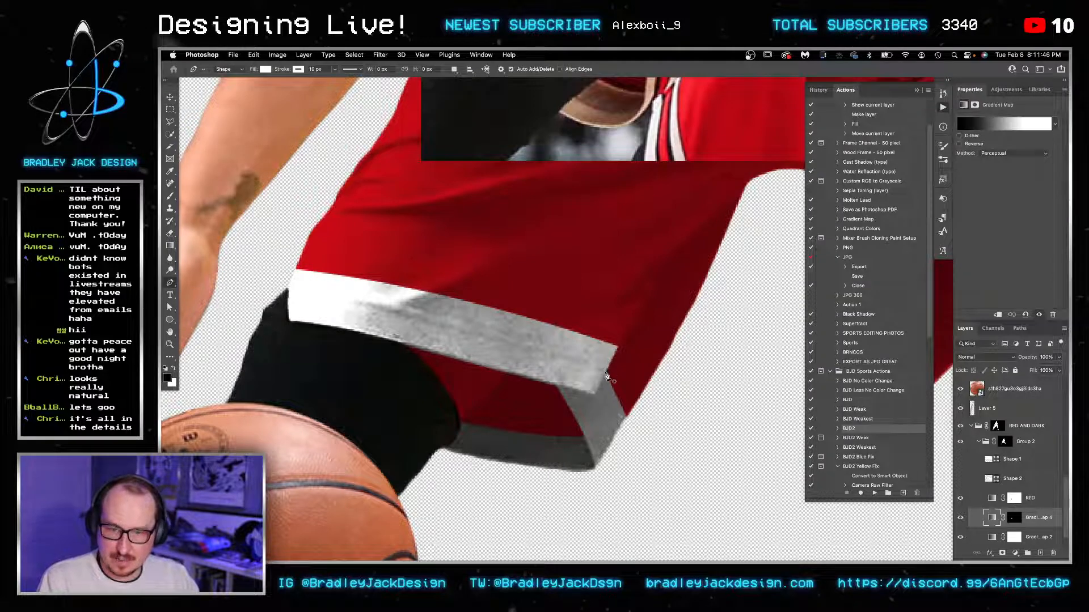
{"action": "left_click", "coordinate": [608, 377]}
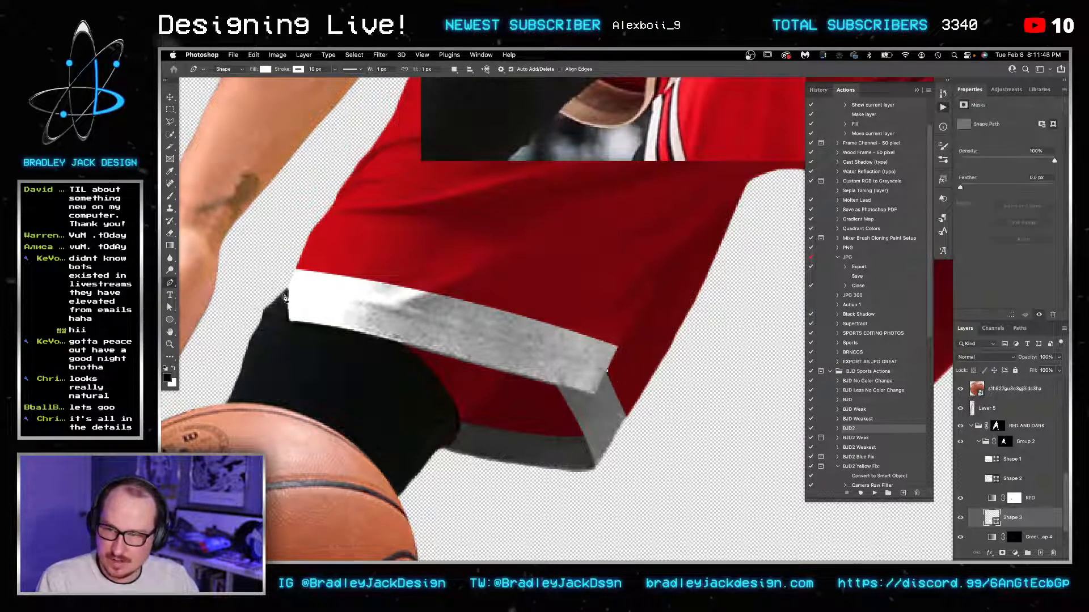
{"action": "left_click_drag", "start_coordinate": [286, 293], "coordinate": [206, 283]}
{"action": "scroll", "coordinate": [217, 281], "scroll_direction": "left", "scroll_amount": 1}
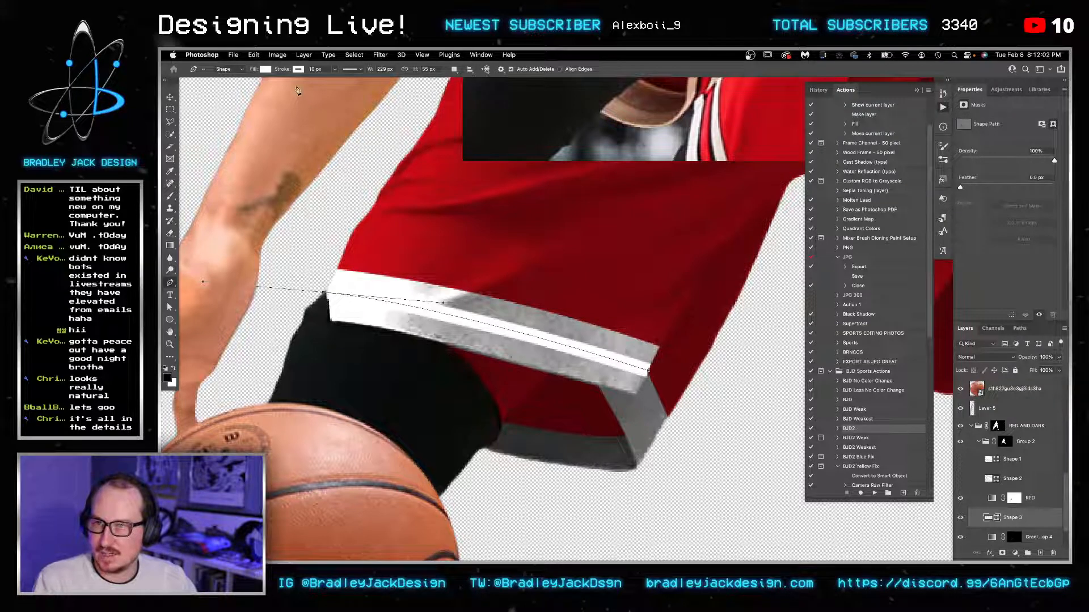
Step: Colour the hem line's stroke with red sampled from the shorts and set its blend mode to Multiply
{"action": "left_click", "coordinate": [266, 69]}
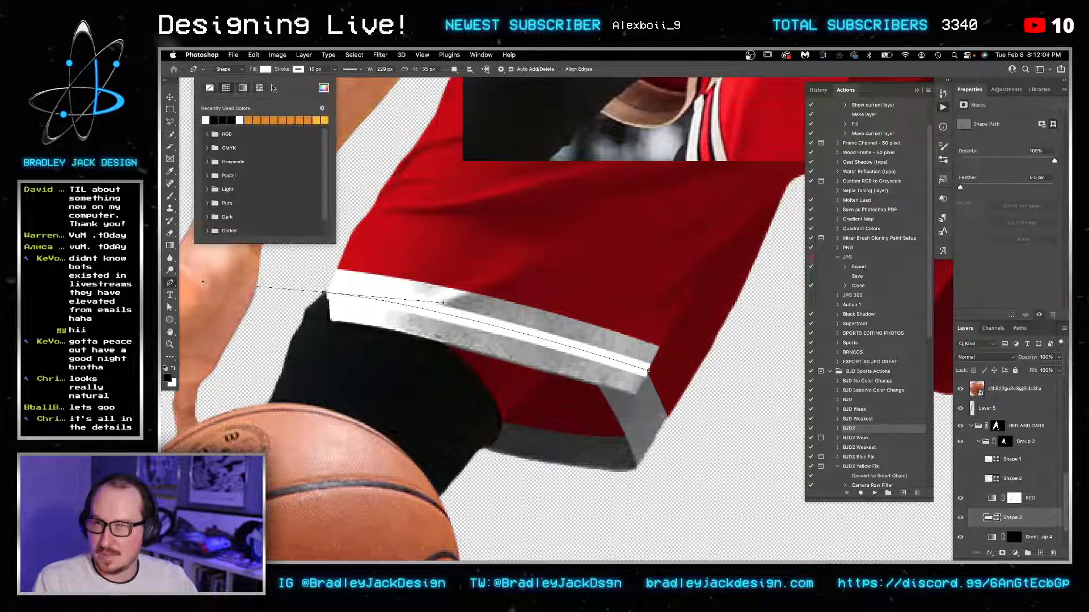
{"action": "left_click", "coordinate": [301, 74]}
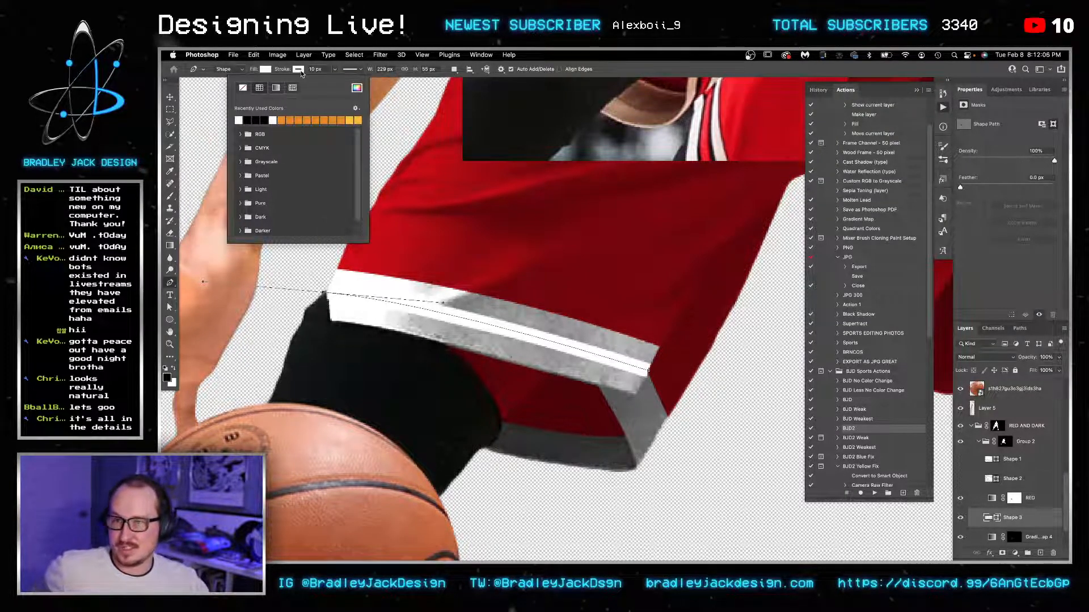
{"action": "key", "text": "i"}
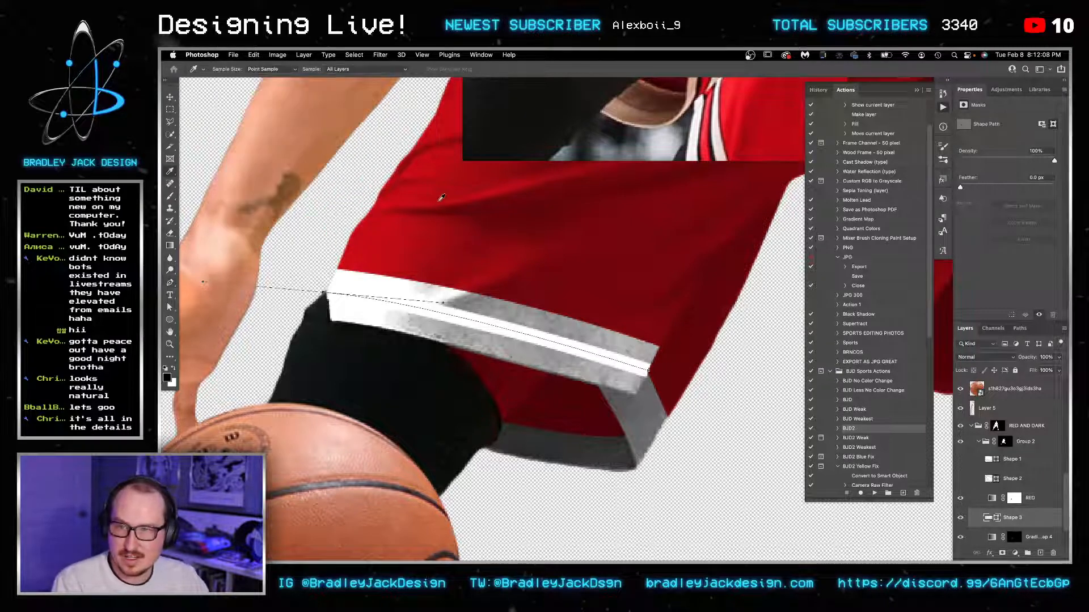
{"action": "left_click", "coordinate": [442, 200]}
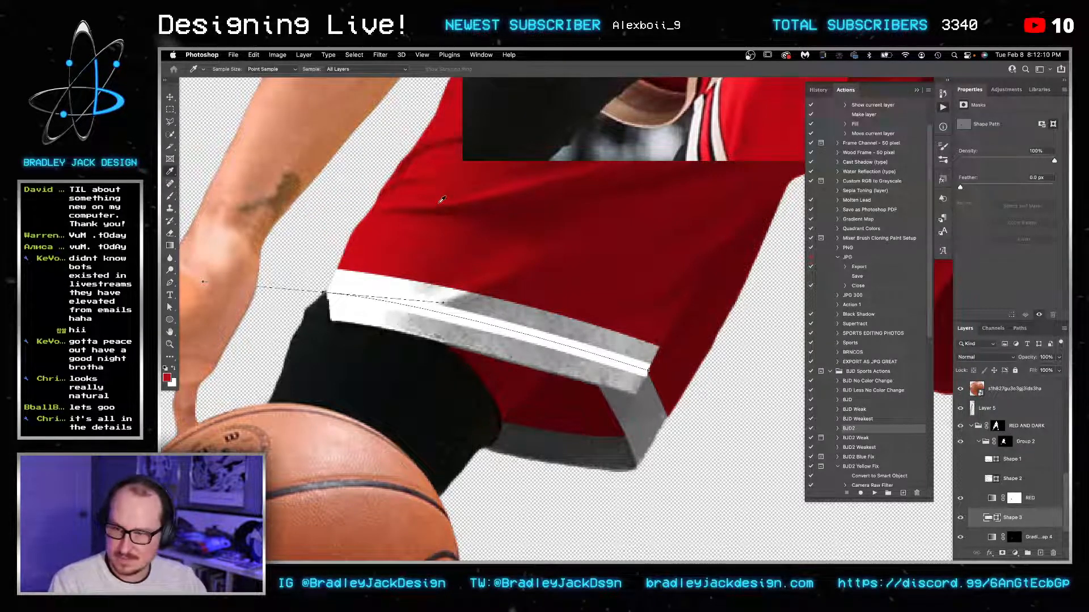
{"action": "key", "text": "u"}
{"action": "left_click", "coordinate": [297, 72]}
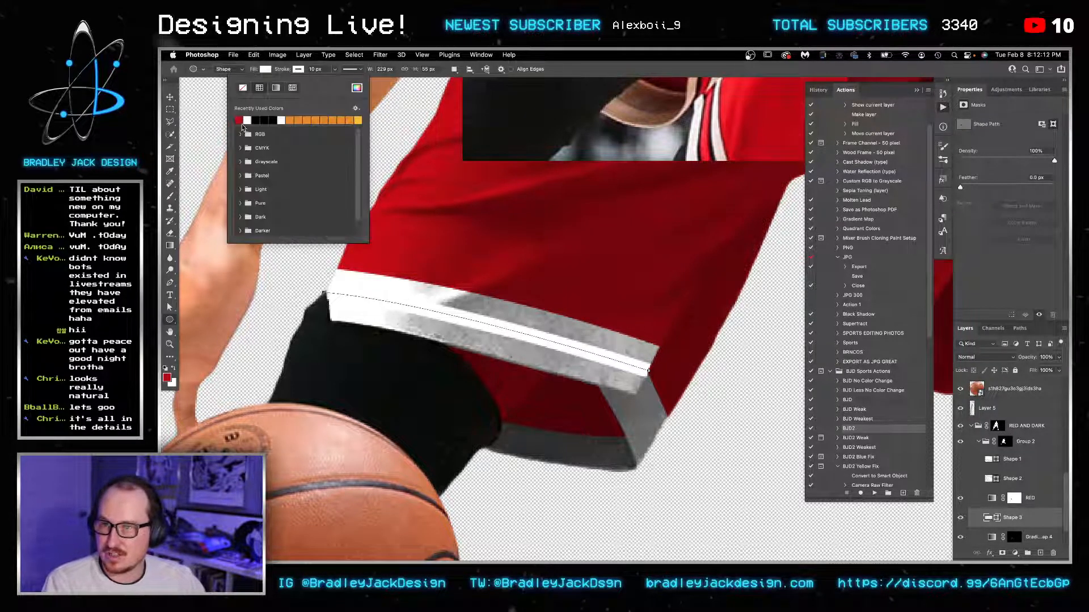
{"action": "left_click", "coordinate": [239, 120]}
{"action": "key", "text": "v"}
{"action": "key", "text": "shift+alt+m"}
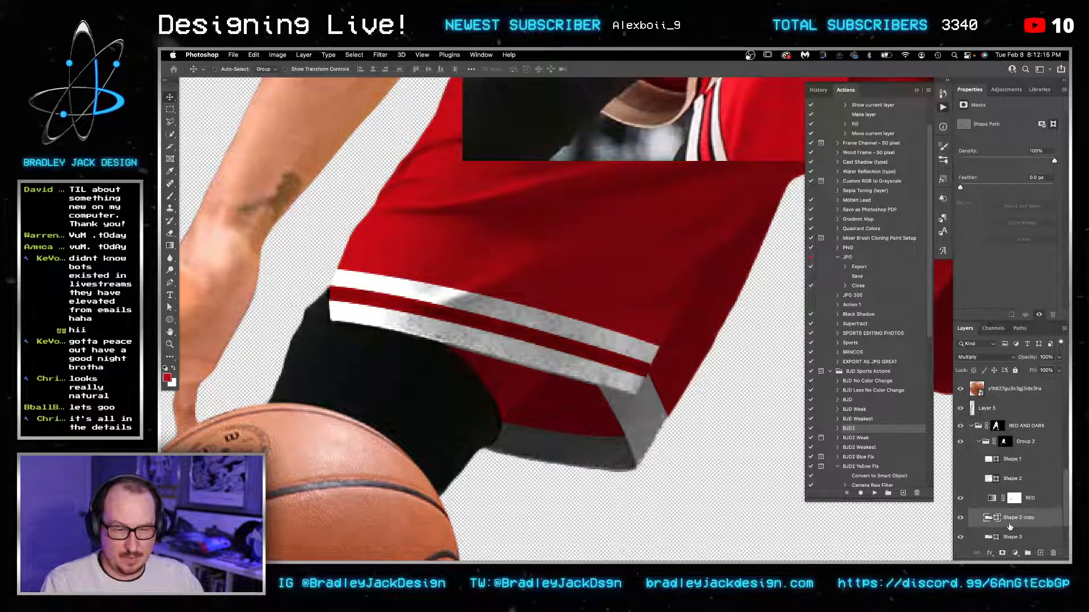
Step: Duplicate the red hem line and give the lower of the two shapes a 20 px black stroke
{"action": "key", "text": "ctrl+j"}
{"action": "key", "text": "u"}
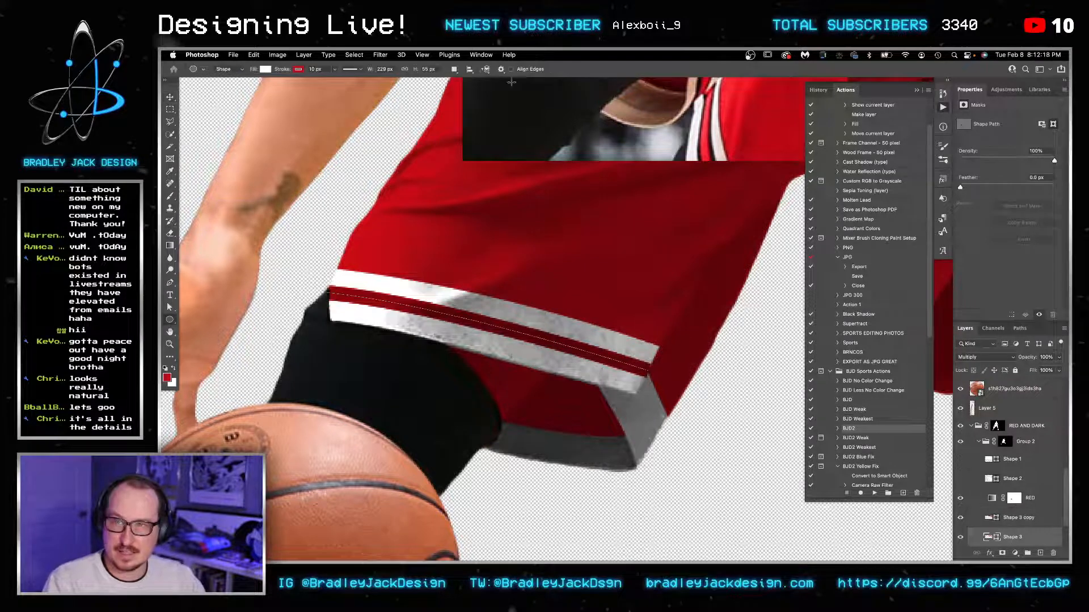
{"action": "left_click", "coordinate": [326, 68]}
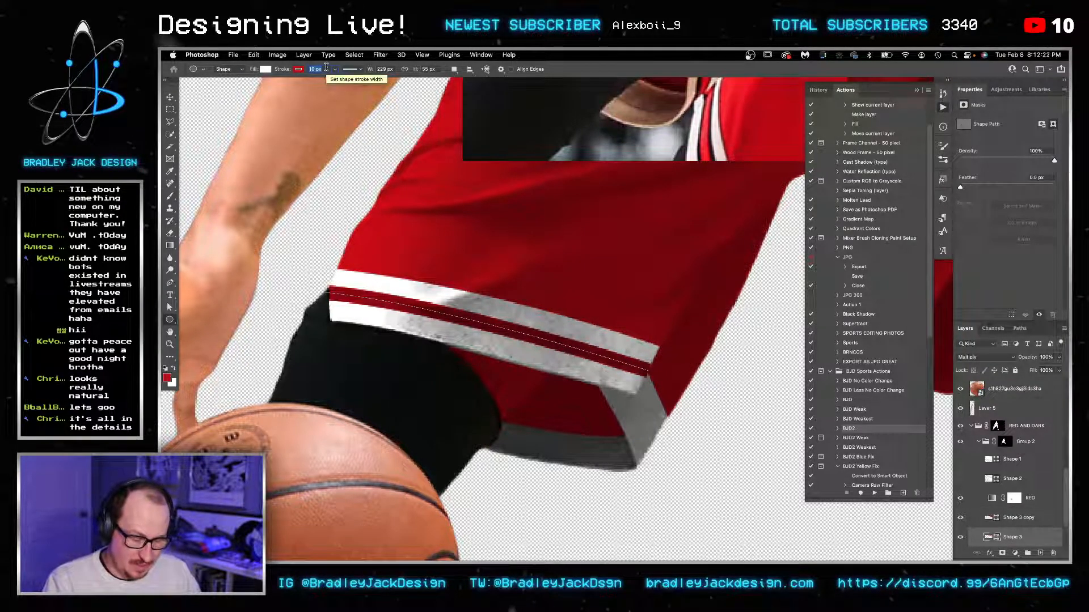
{"action": "key", "text": "Return"}
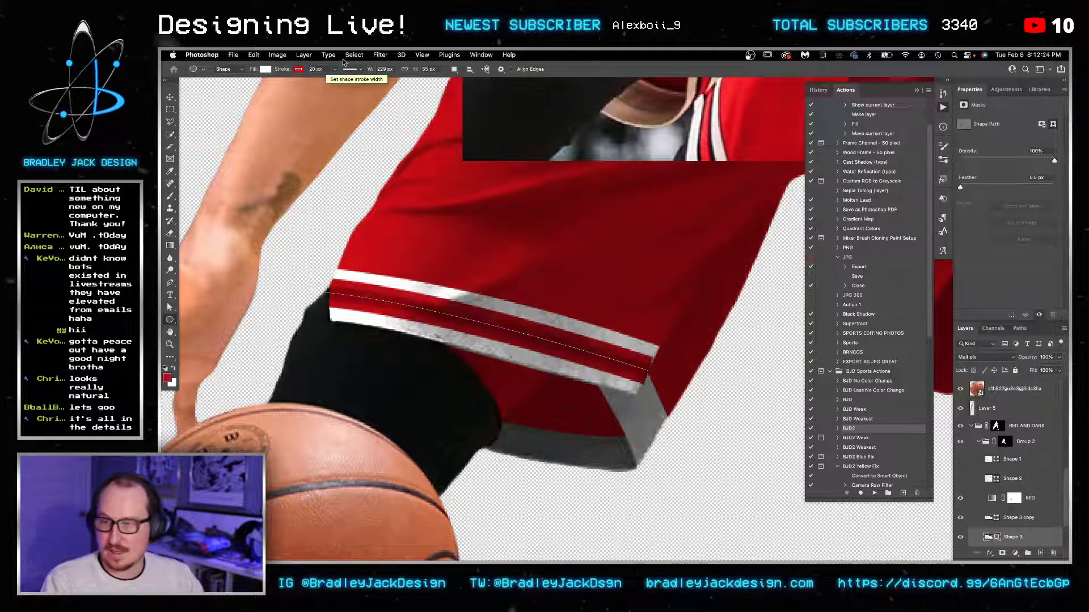
{"action": "left_click", "coordinate": [299, 69]}
{"action": "left_click", "coordinate": [271, 119]}
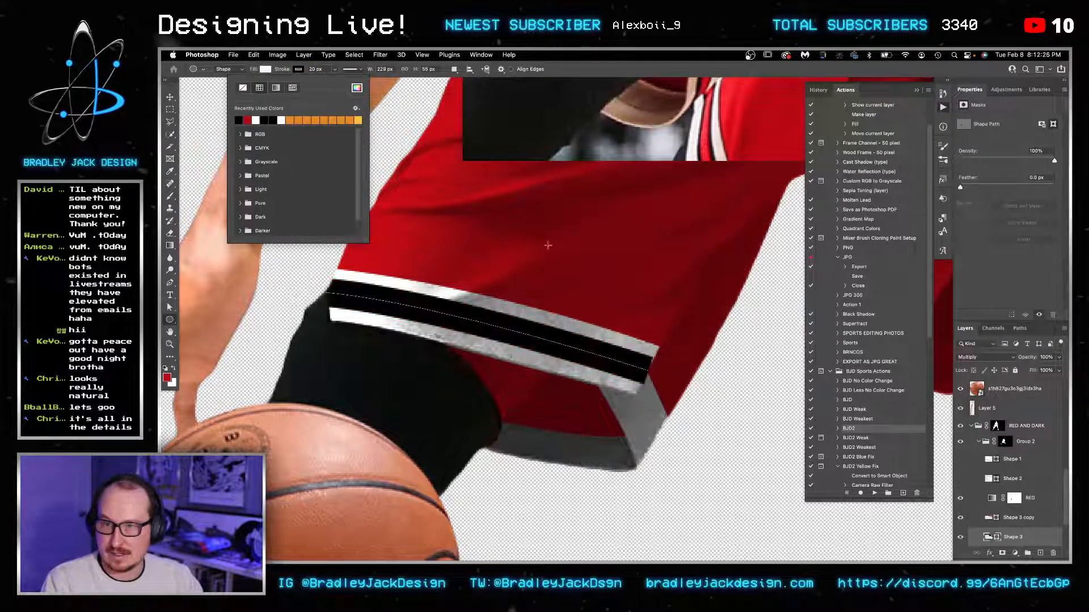
{"action": "key", "text": "v"}
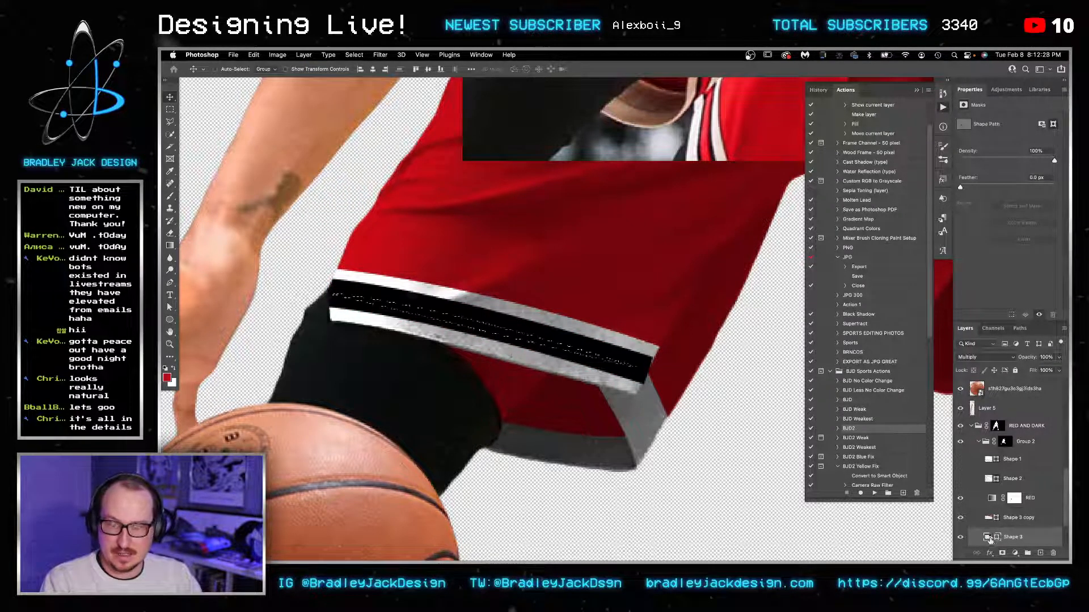
Step: Convert both hem lines to smart objects and mask the red line's outline out of the black one
{"action": "left_click", "coordinate": [1015, 540]}
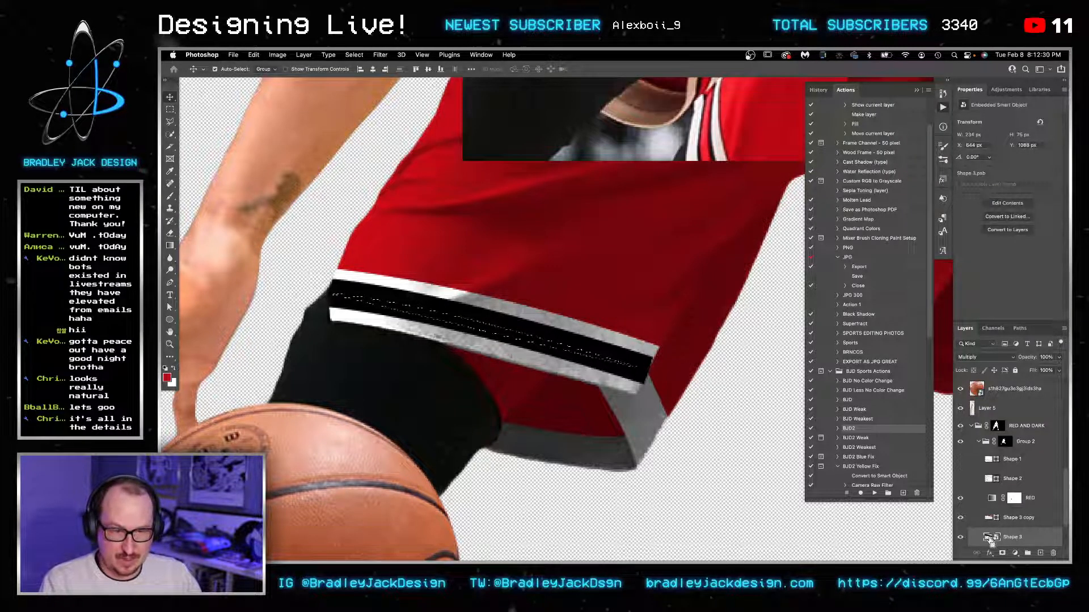
{"action": "left_click", "coordinate": [1014, 520]}
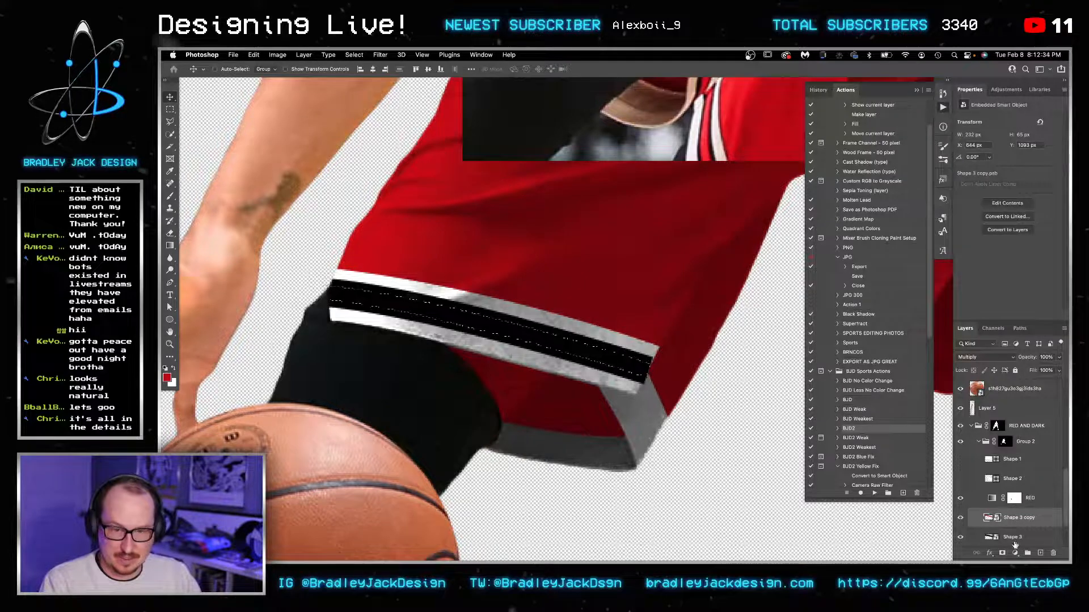
{"action": "left_click", "coordinate": [997, 538]}
{"action": "left_click", "coordinate": [1003, 553]}
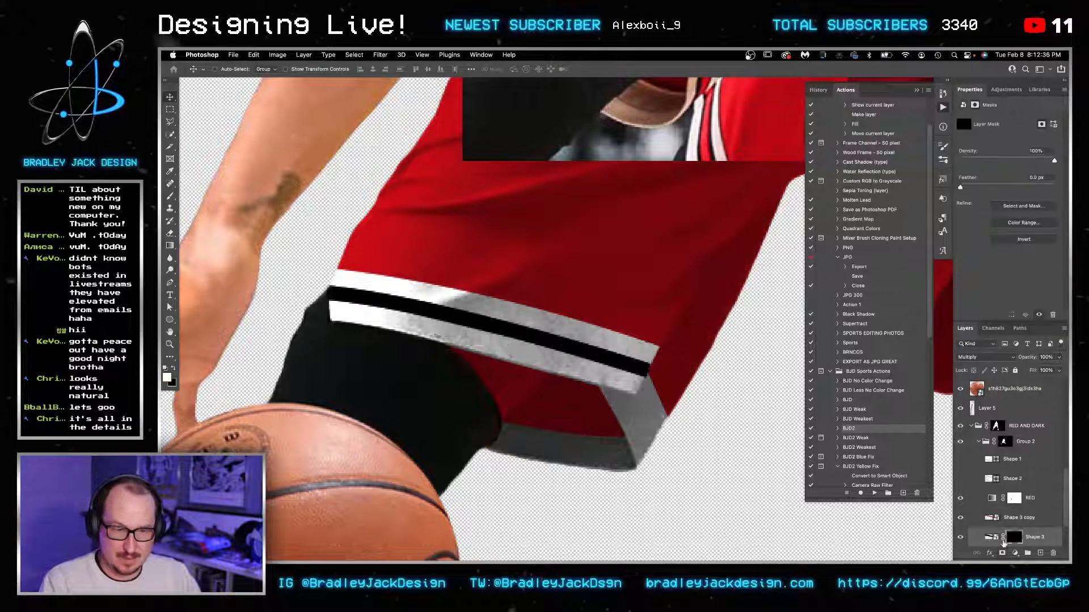
{"action": "key", "text": "super+i"}
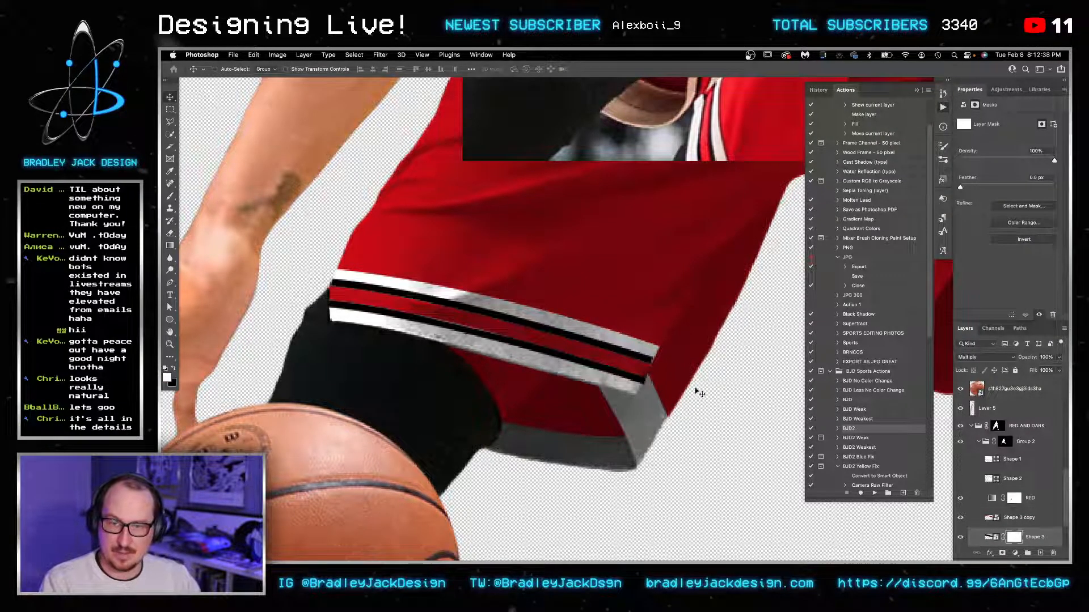
Step: Replace the black hem line's mask with an inverted mask made from a contracted selection of the red hem line
{"action": "left_click_drag", "start_coordinate": [477, 329], "coordinate": [522, 329]}
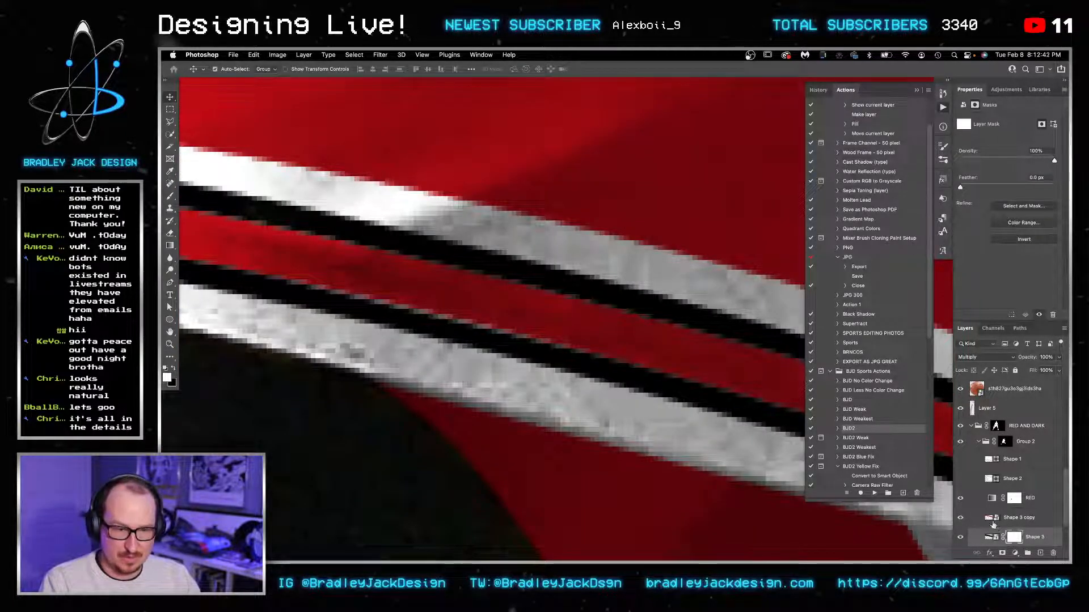
{"action": "left_click", "coordinate": [989, 521]}
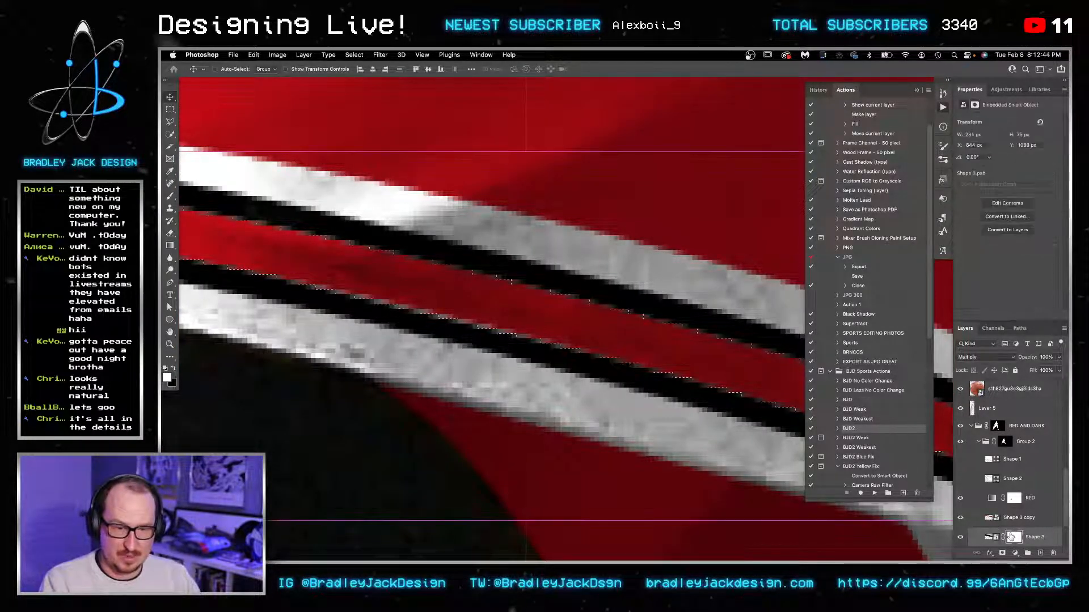
{"action": "right_click", "coordinate": [1011, 537]}
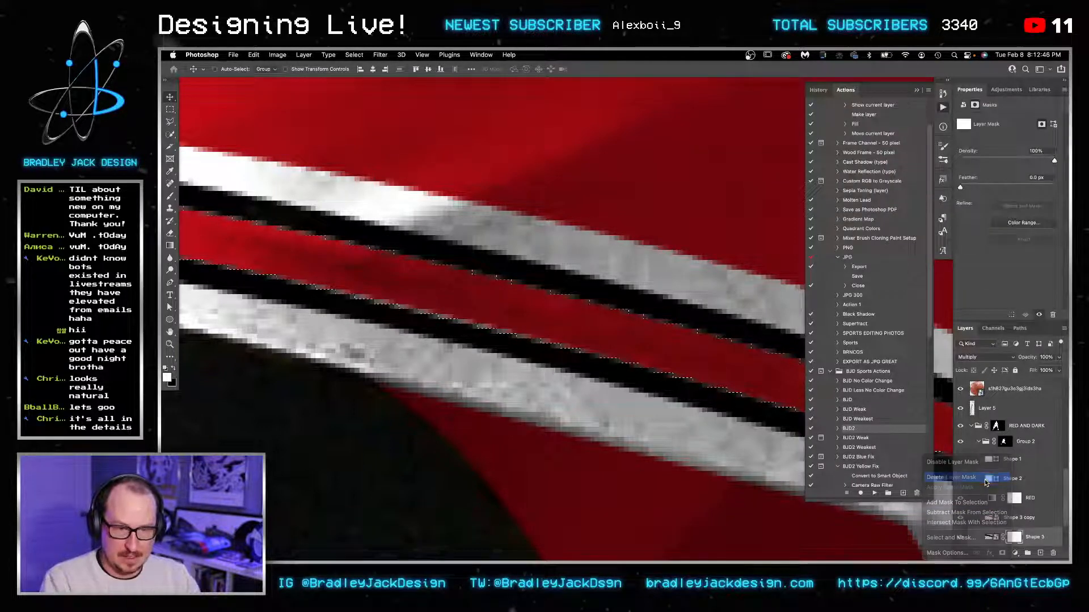
{"action": "left_click", "coordinate": [985, 482]}
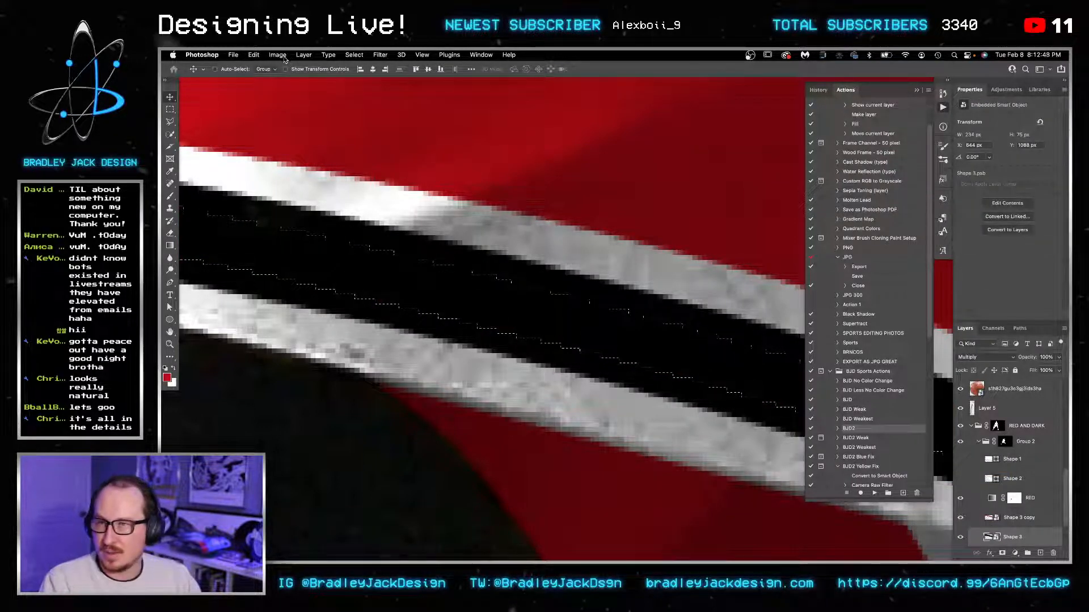
{"action": "left_click", "coordinate": [354, 55]}
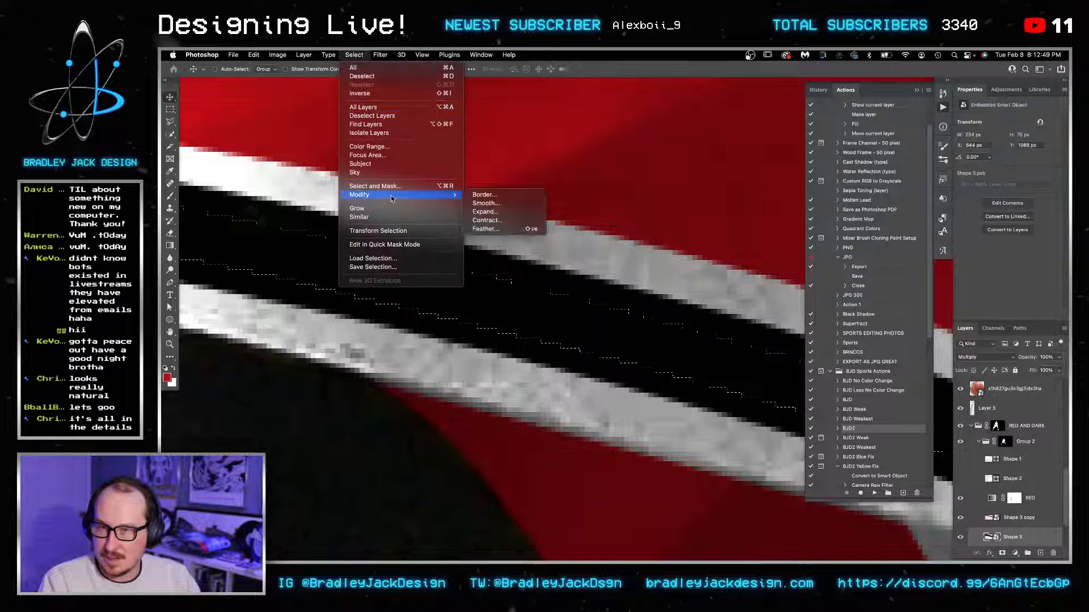
{"action": "left_click", "coordinate": [486, 220]}
{"action": "key", "text": "Return"}
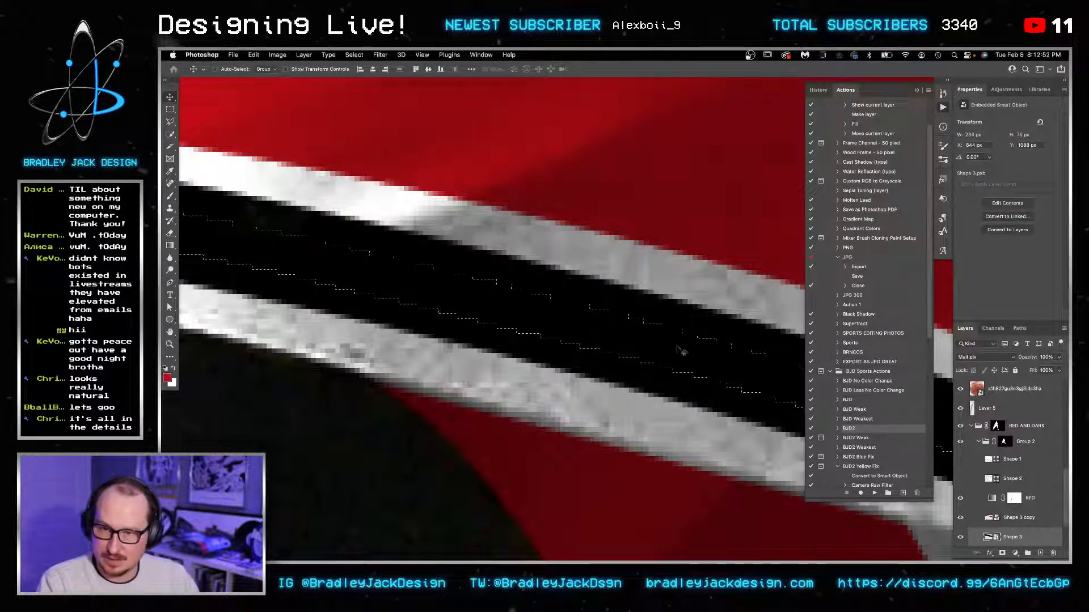
{"action": "left_click", "coordinate": [1002, 553]}
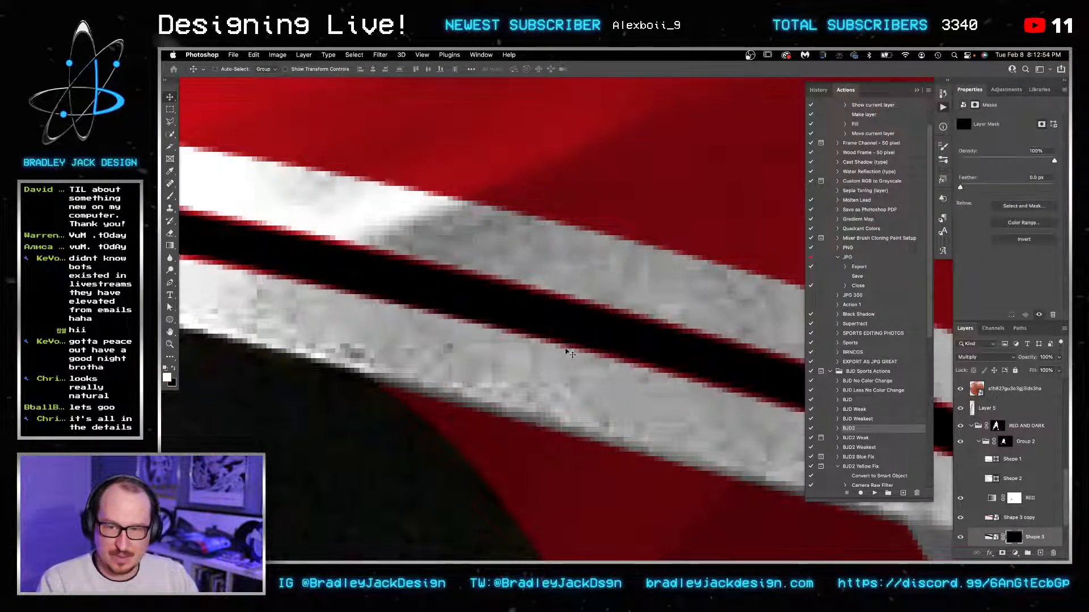
{"action": "key", "text": "super+i"}
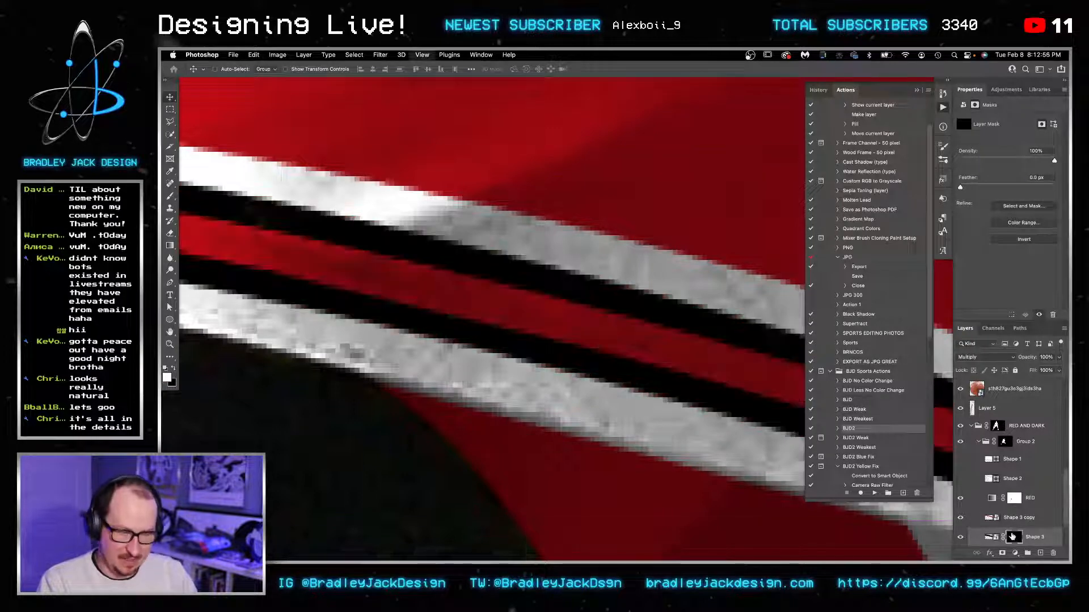
Step: Paint black at 100% brush opacity on the black hem line's mask to clean up the stripe's end beside the side slit
{"action": "key", "text": "super+0"}
{"action": "key", "text": "z"}
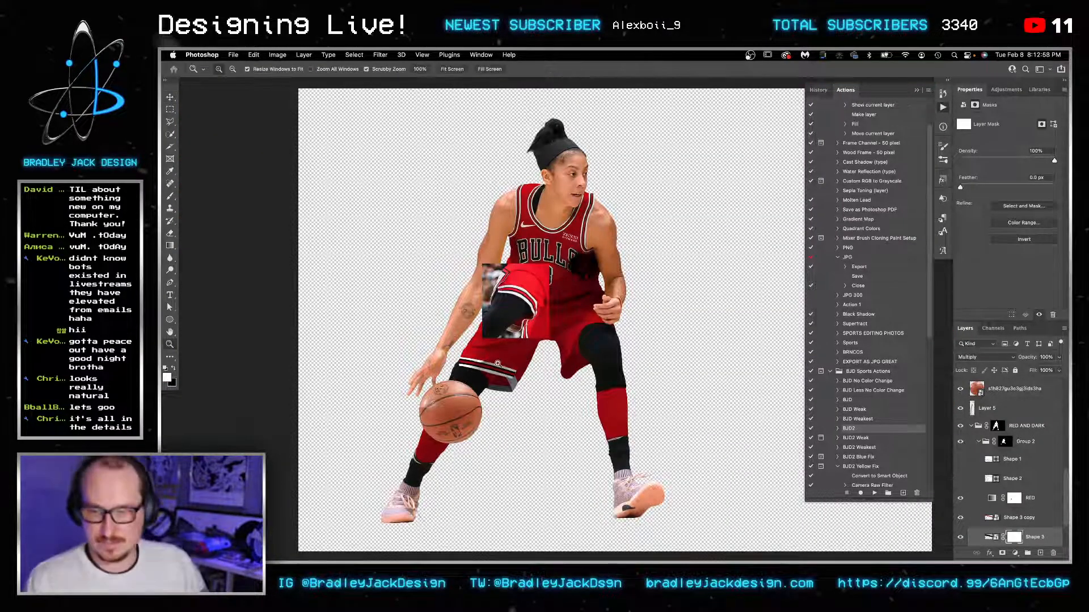
{"action": "left_click", "coordinate": [545, 365]}
{"action": "left_click", "coordinate": [545, 365]}
{"action": "left_click_drag", "start_coordinate": [545, 365], "coordinate": [603, 368]}
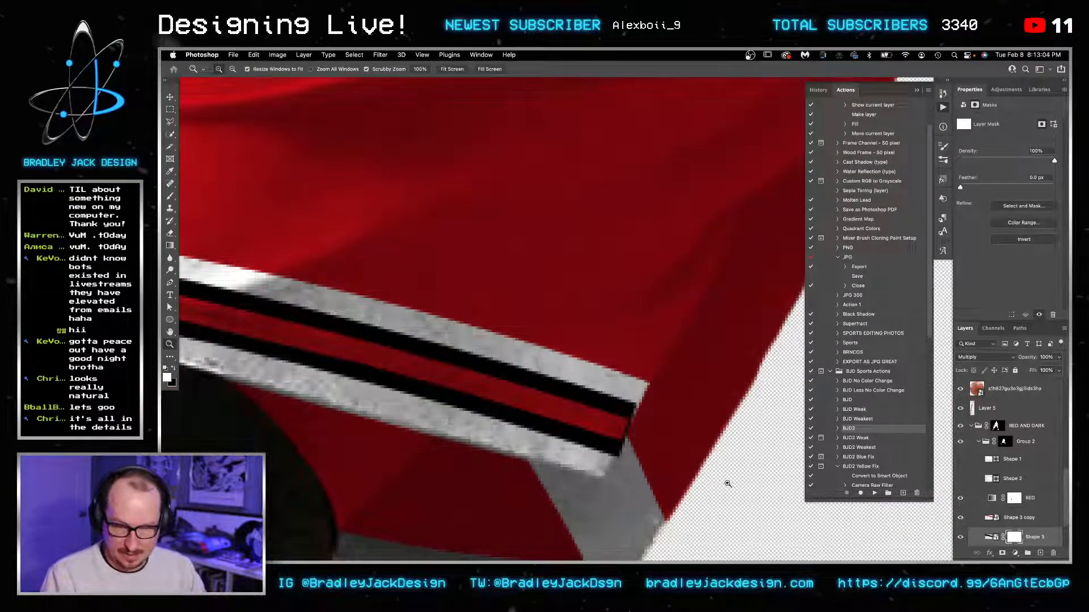
{"action": "key", "text": "b"}
{"action": "key", "text": "x"}
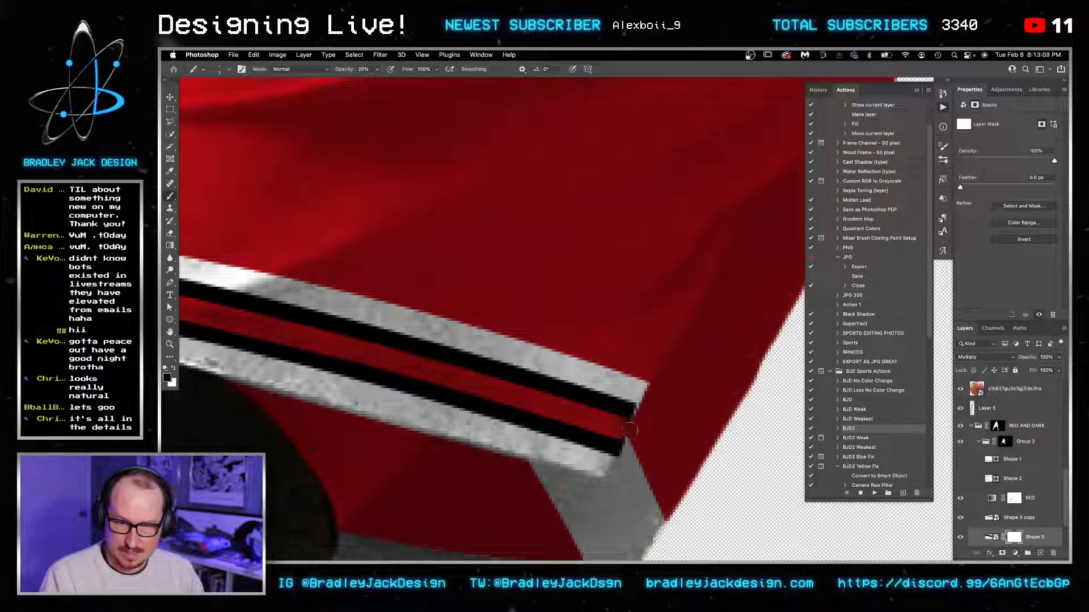
{"action": "key", "text": "0"}
{"action": "mouse_move", "coordinate": [668, 413]}
{"action": "left_mouse_down"}
{"action": "mouse_move", "coordinate": [622, 448]}
{"action": "mouse_move", "coordinate": [626, 429]}
{"action": "left_mouse_up"}
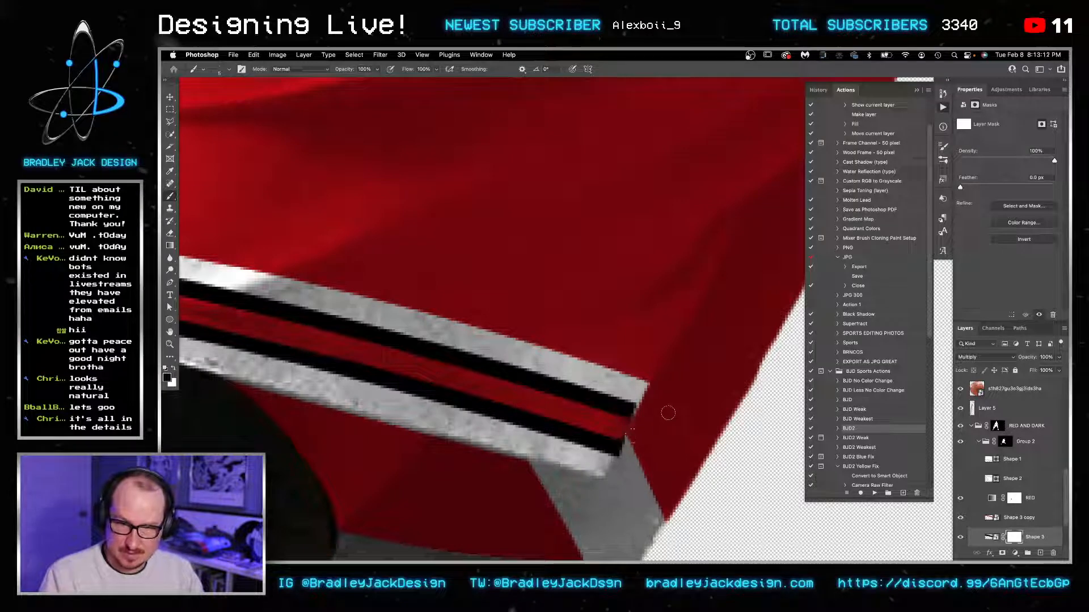
Step: Draw a curved line shape about 36 px wide and 67 px tall along the middle of the slanted side-slit band
{"action": "scroll", "coordinate": [675, 430], "scroll_direction": "down", "scroll_amount": 5}
{"action": "scroll", "coordinate": [675, 431], "scroll_direction": "right", "scroll_amount": 3}
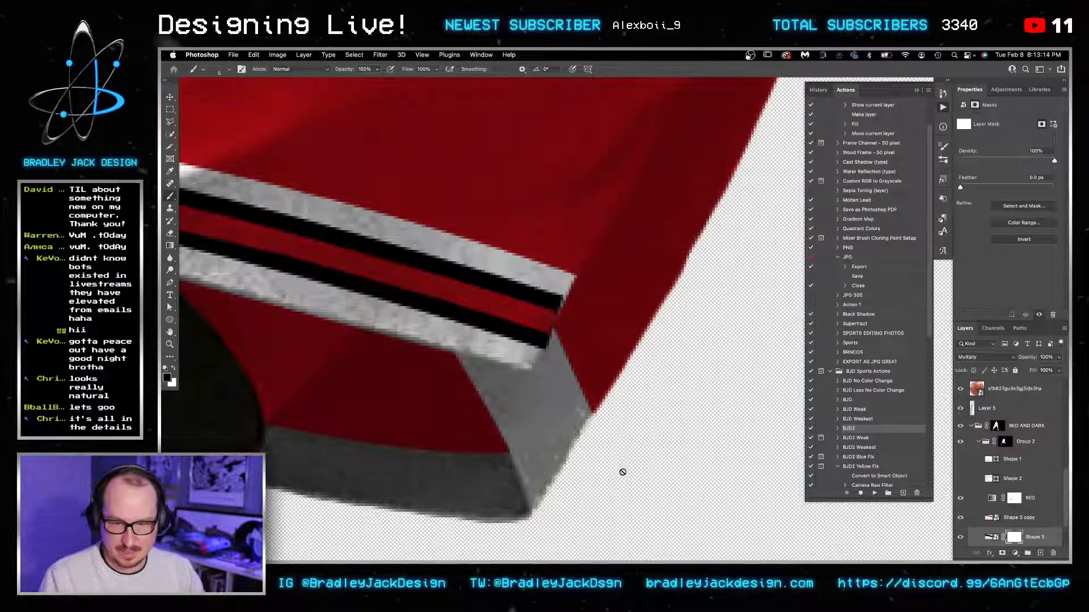
{"action": "key", "text": "v"}
{"action": "left_click", "coordinate": [1023, 520]}
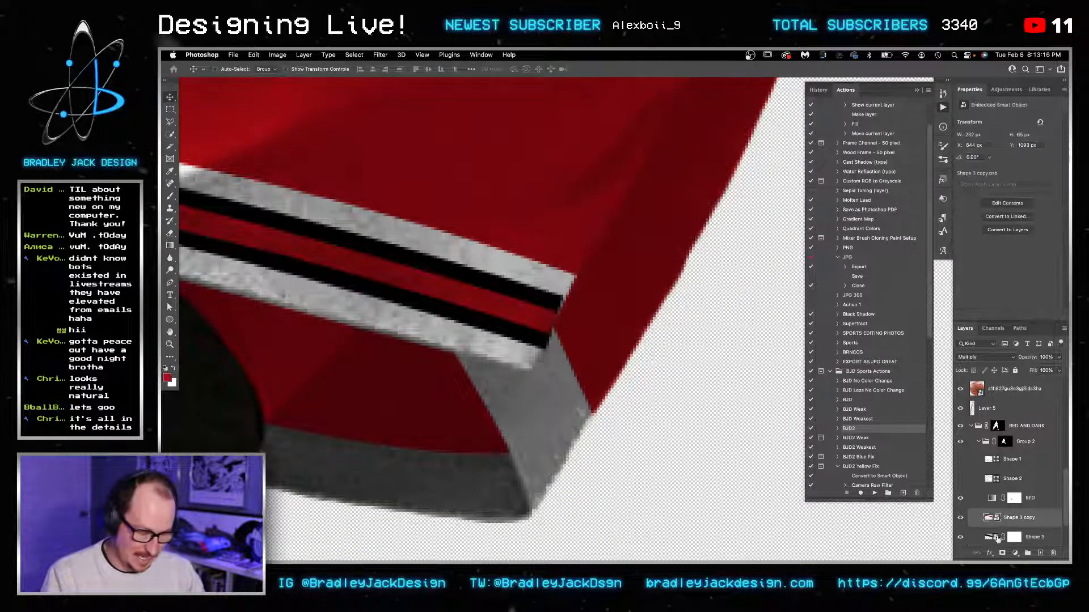
{"action": "key", "text": "i"}
{"action": "key", "text": "p"}
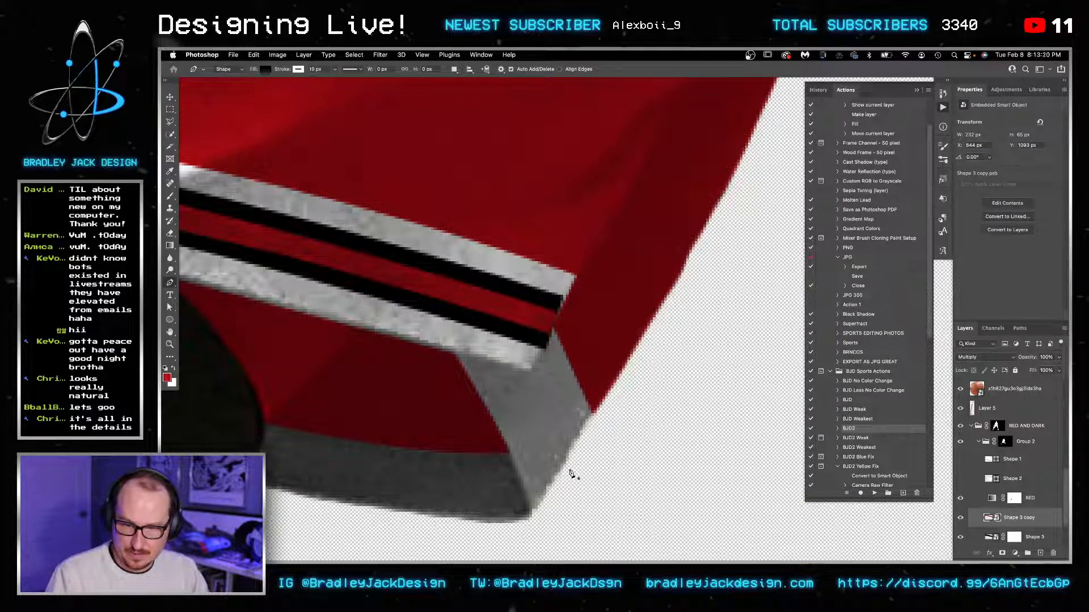
{"action": "left_click", "coordinate": [571, 470]}
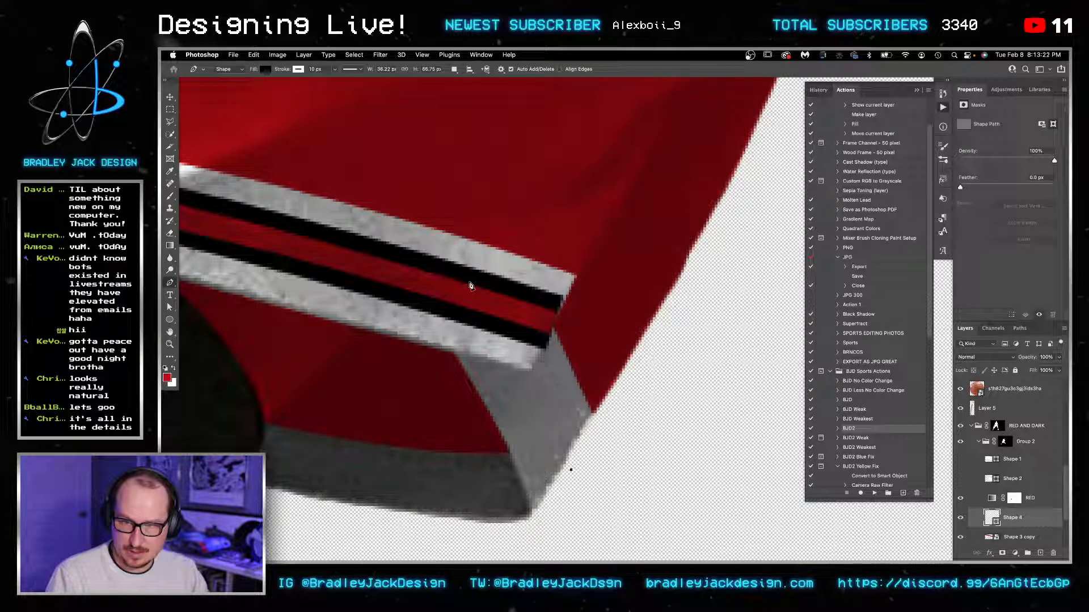
{"action": "left_click_drag", "start_coordinate": [470, 282], "coordinate": [442, 263]}
Step: Colour the side-slit line's stroke with the recently used red and set its blend mode to Multiply
{"action": "key", "text": "u"}
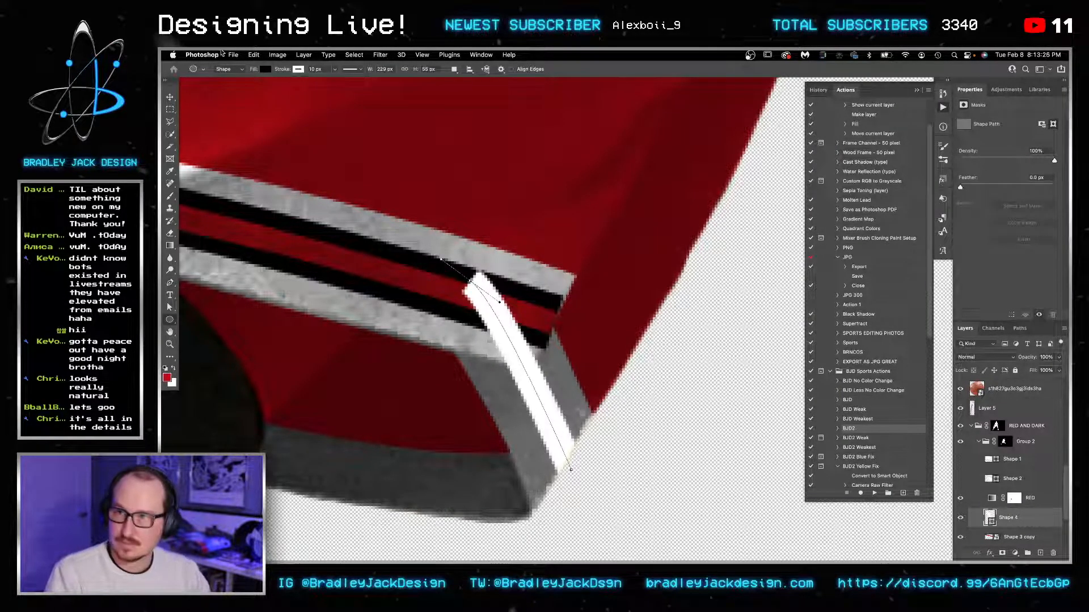
{"action": "left_click", "coordinate": [298, 69]}
{"action": "left_click", "coordinate": [269, 117]}
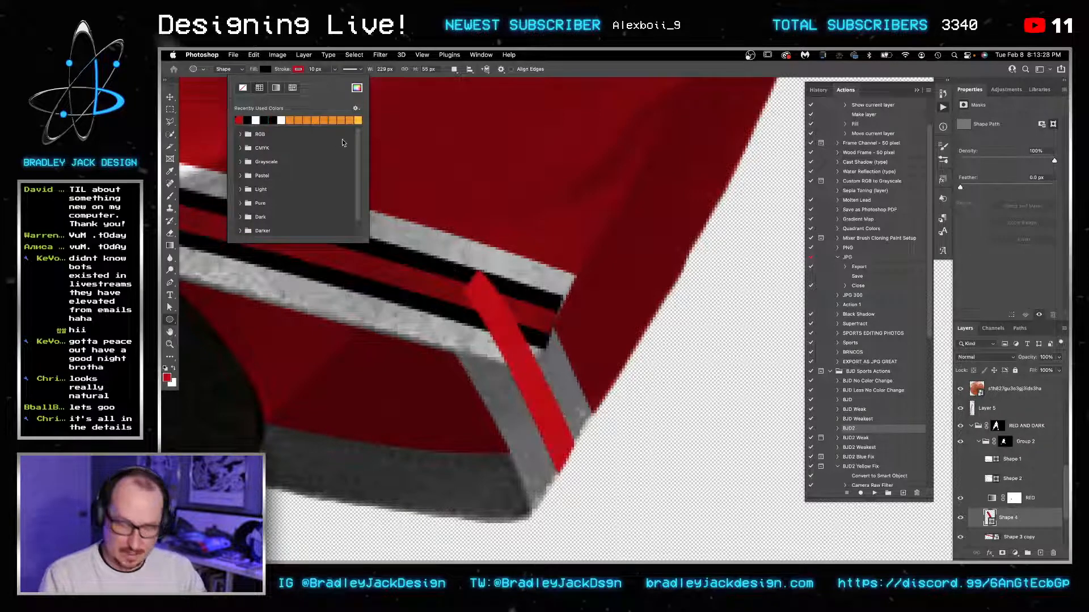
{"action": "key", "text": "v"}
{"action": "key", "text": "shift+alt+m"}
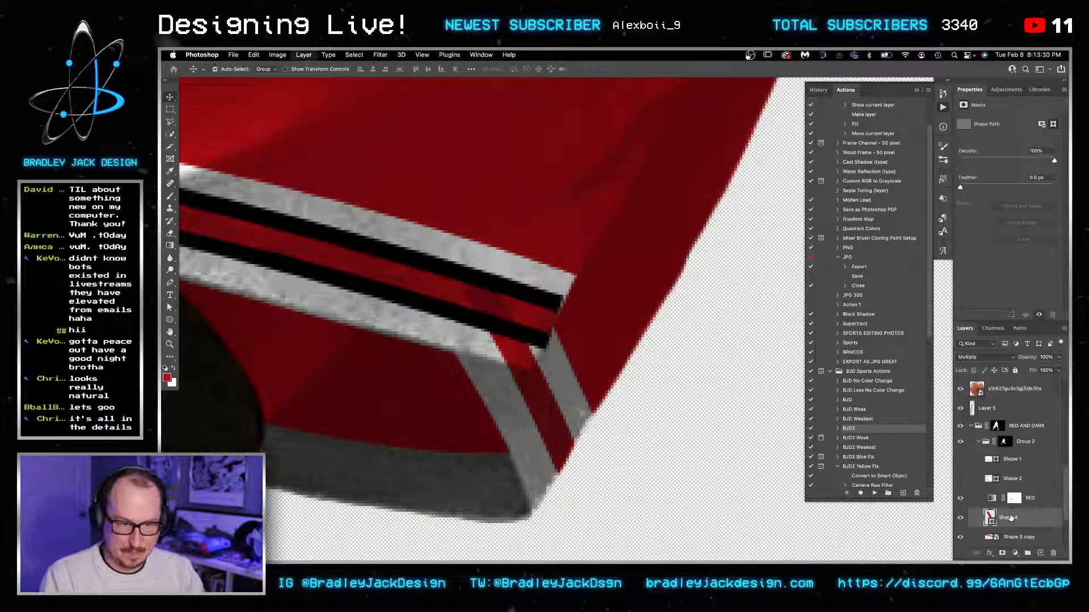
Step: Duplicate the red side-slit line and give the lower of the two shapes a 20 px black stroke
{"action": "left_click", "coordinate": [1010, 518]}
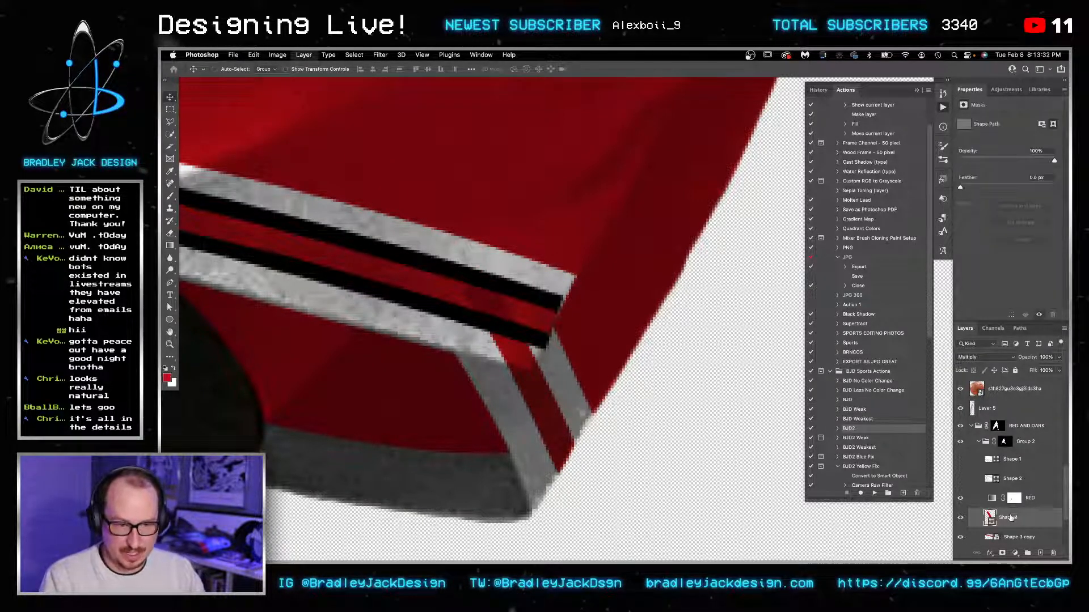
{"action": "key", "text": "super+j"}
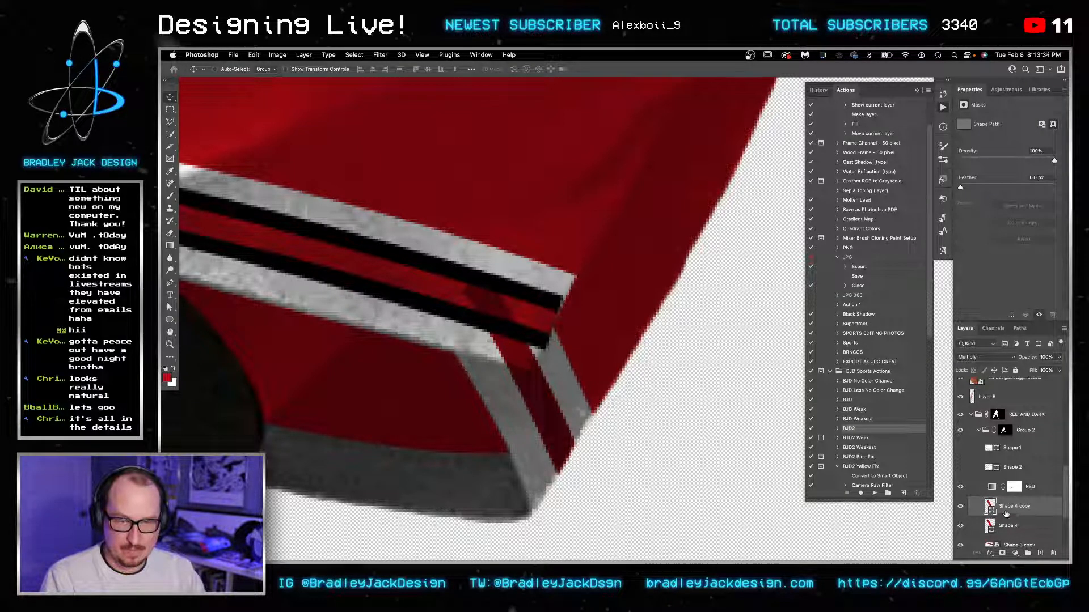
{"action": "left_click", "coordinate": [1015, 526]}
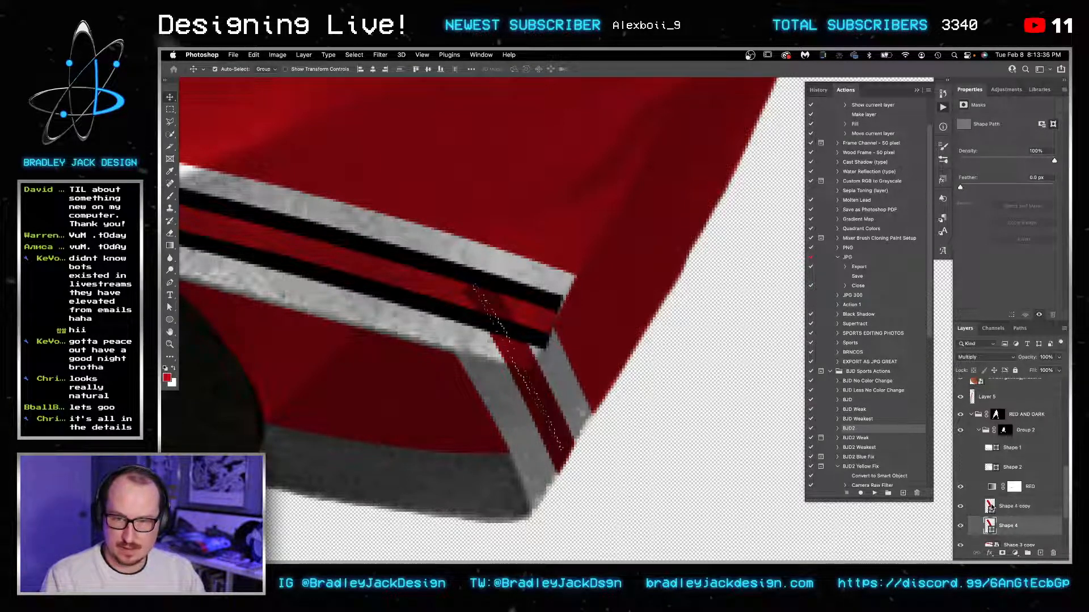
{"action": "key", "text": "u"}
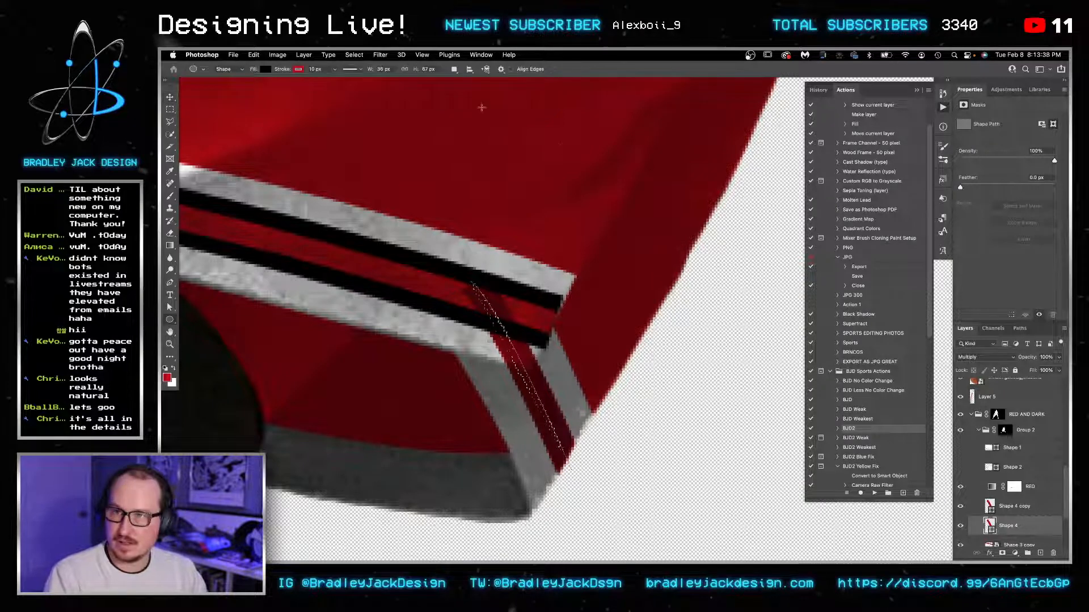
{"action": "key", "text": "Return"}
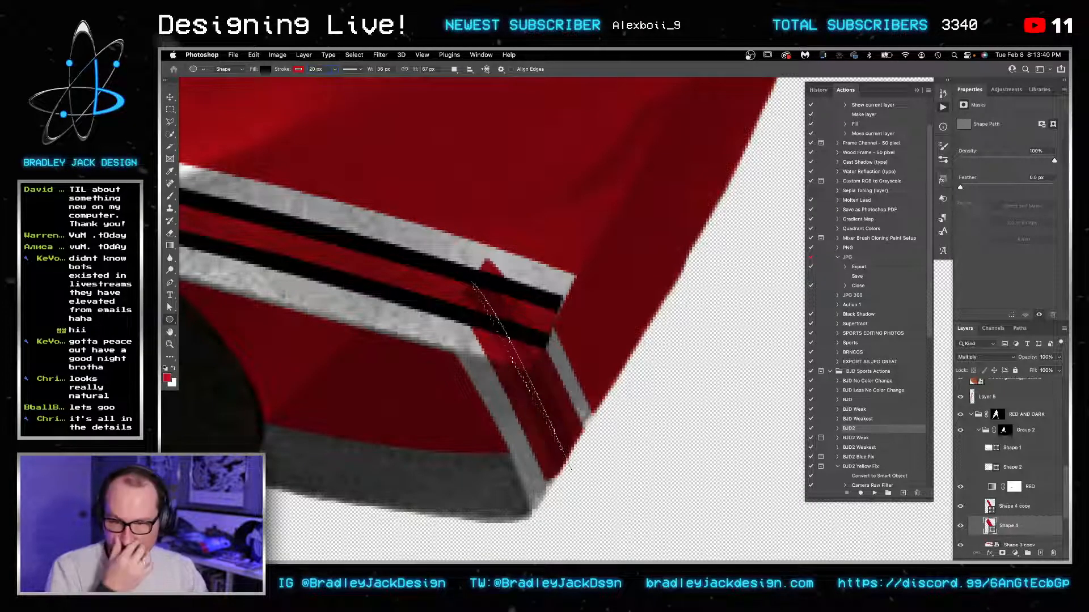
{"action": "left_click", "coordinate": [298, 69]}
{"action": "left_click", "coordinate": [256, 121]}
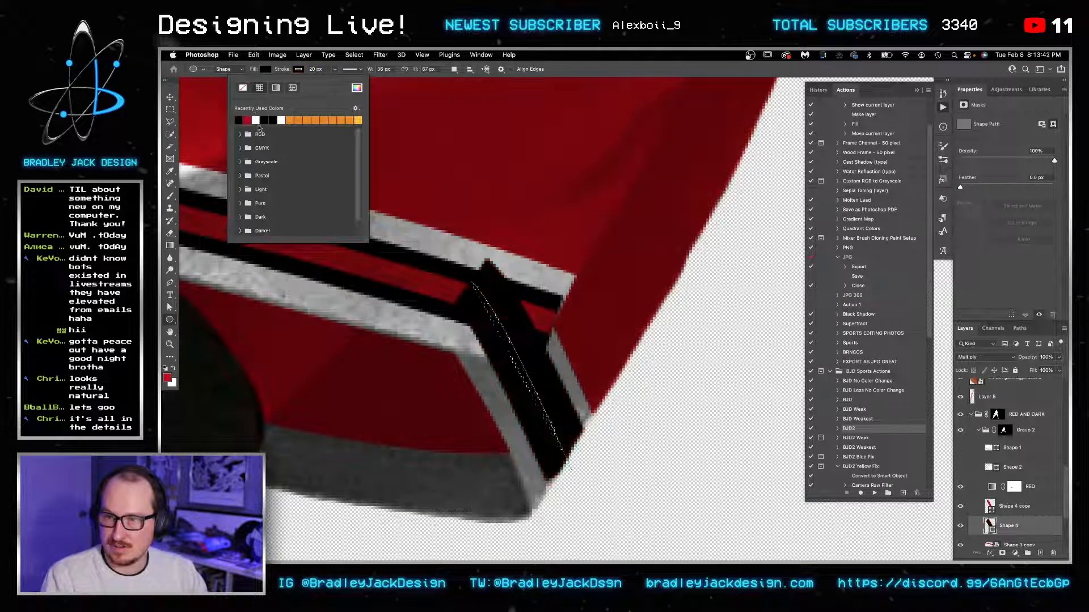
Step: Extend the lower end of the black side-slit line slightly past the hem edge, making its path about 71 px tall
{"action": "key", "text": "v"}
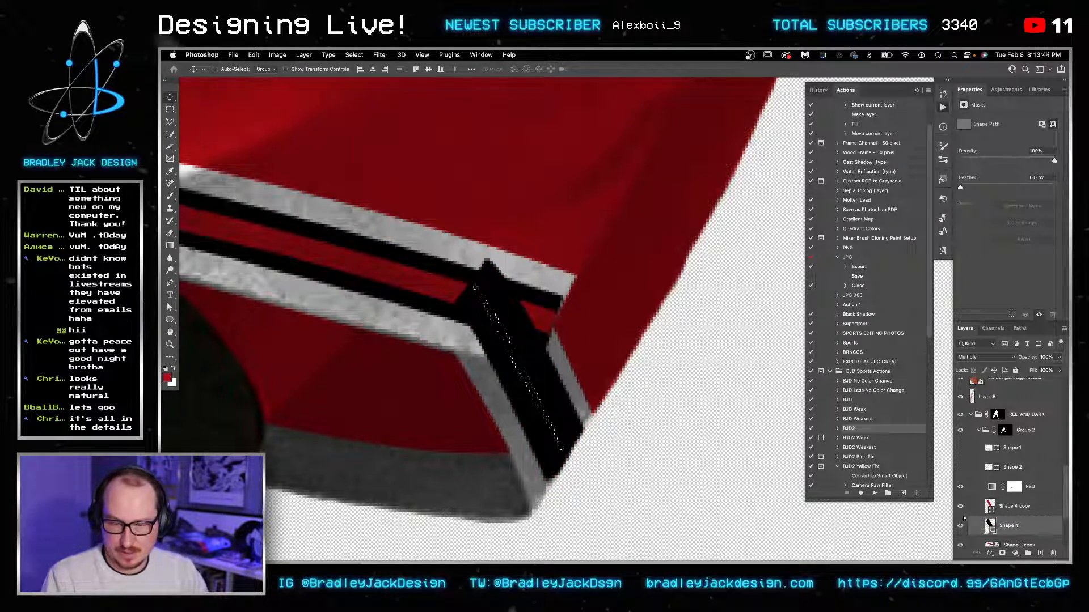
{"action": "key", "text": "a"}
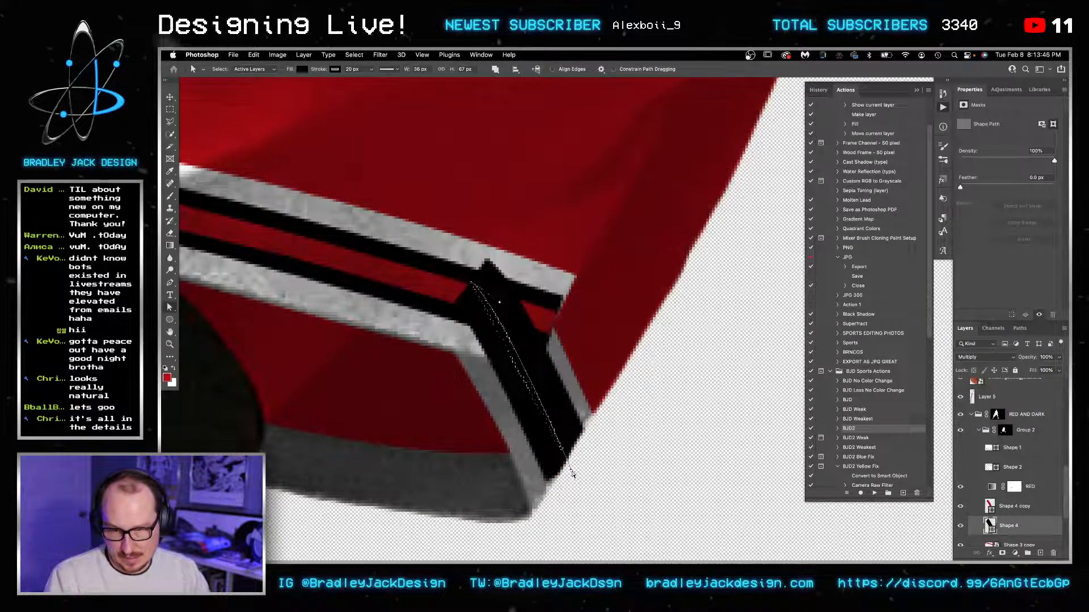
{"action": "left_click_drag", "start_coordinate": [577, 482], "coordinate": [577, 482]}
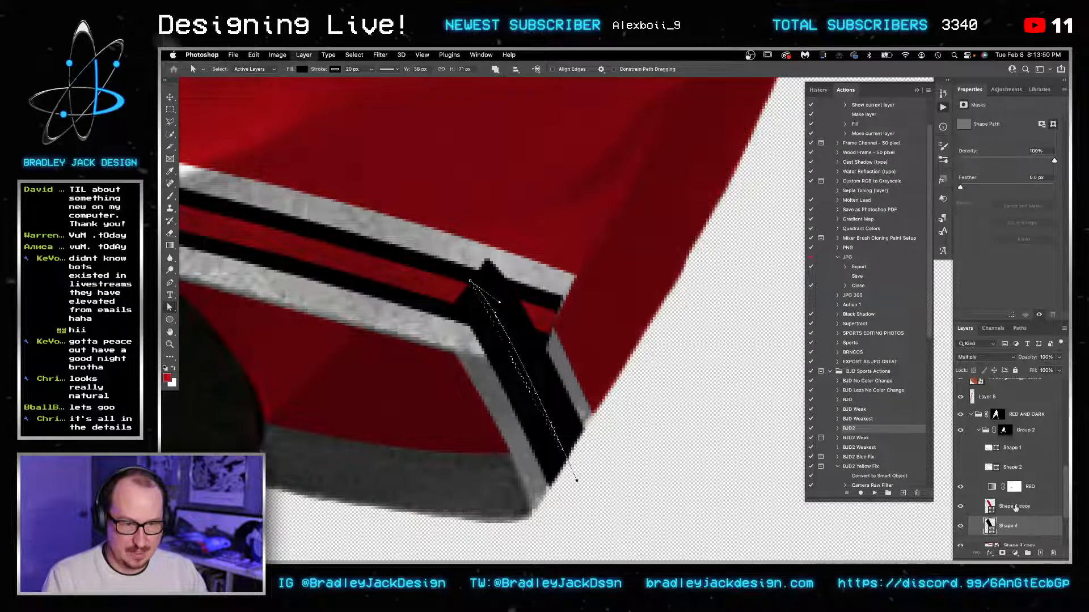
Step: Convert both side-slit lines to smart objects and load the red line's outline as a contracted selection
{"action": "left_click", "coordinate": [1001, 507]}
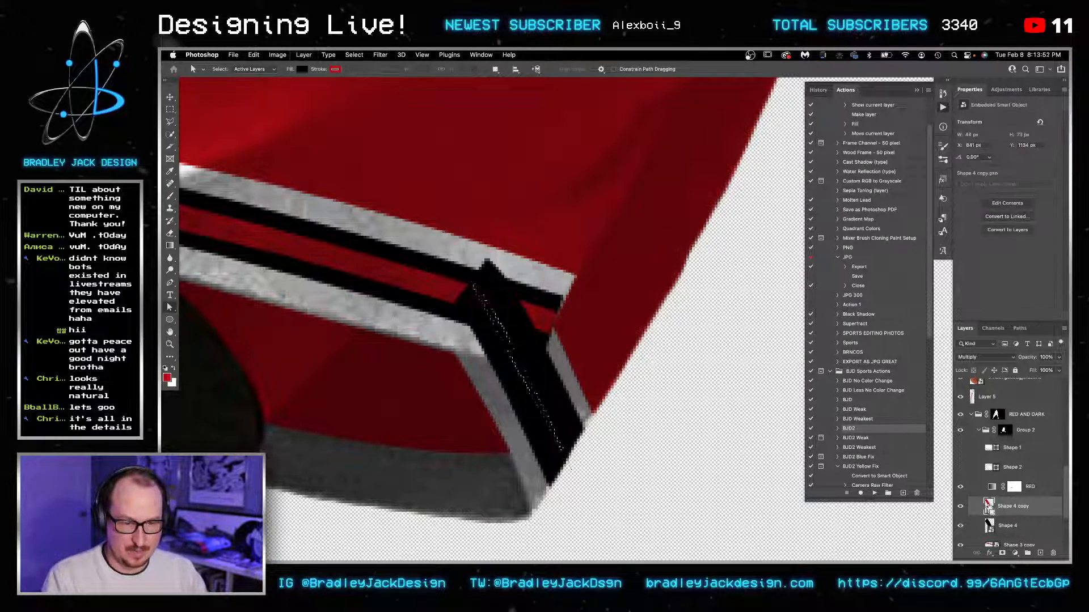
{"action": "left_click", "coordinate": [354, 54]}
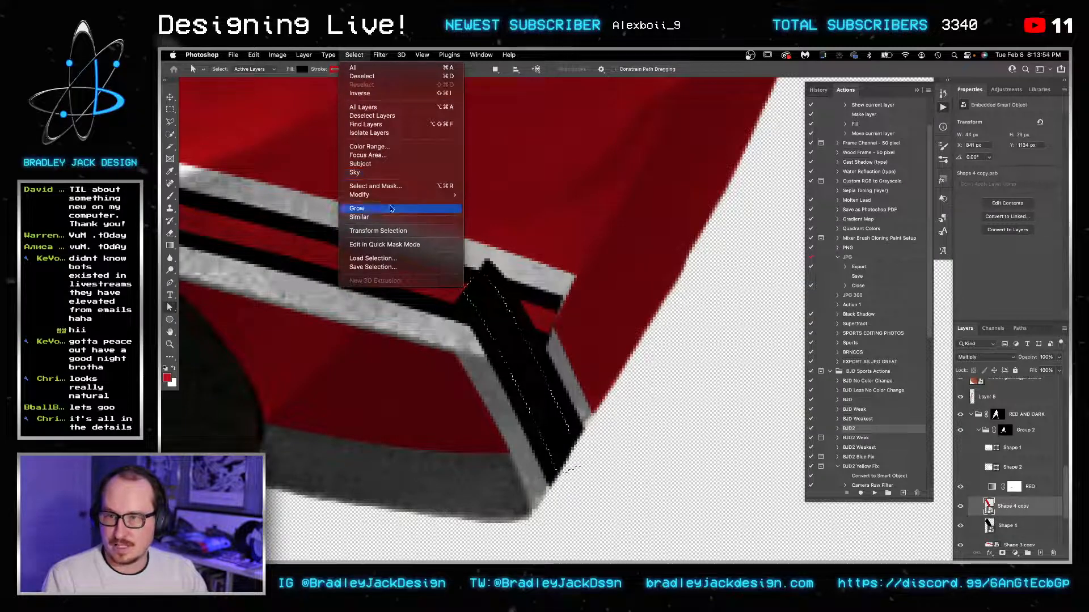
{"action": "mouse_move", "coordinate": [391, 196]}
{"action": "left_click", "coordinate": [502, 221]}
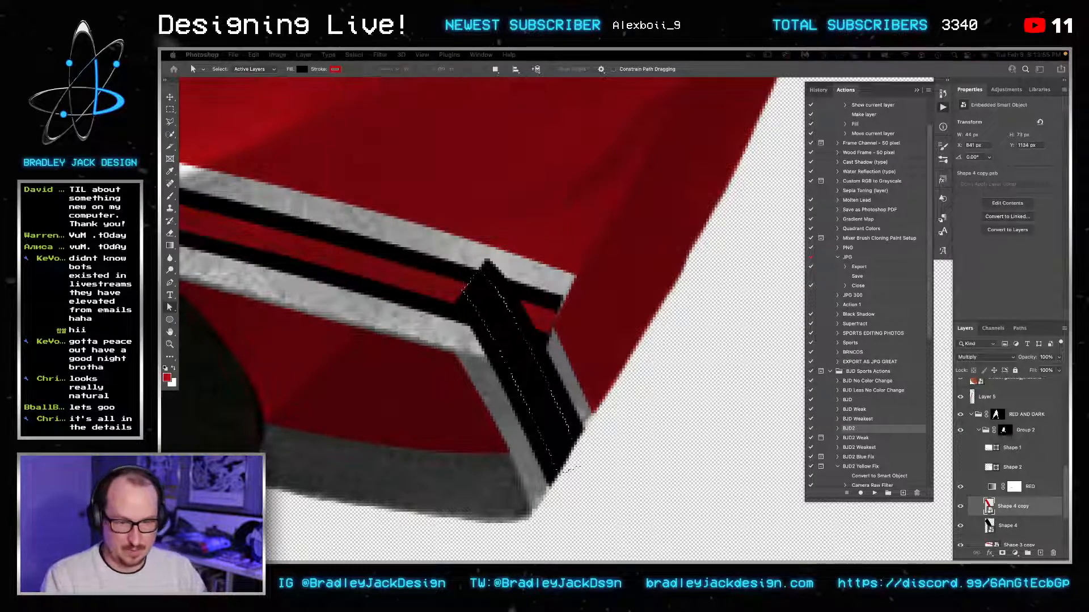
{"action": "key", "text": "Return"}
{"action": "left_click", "coordinate": [1001, 525]}
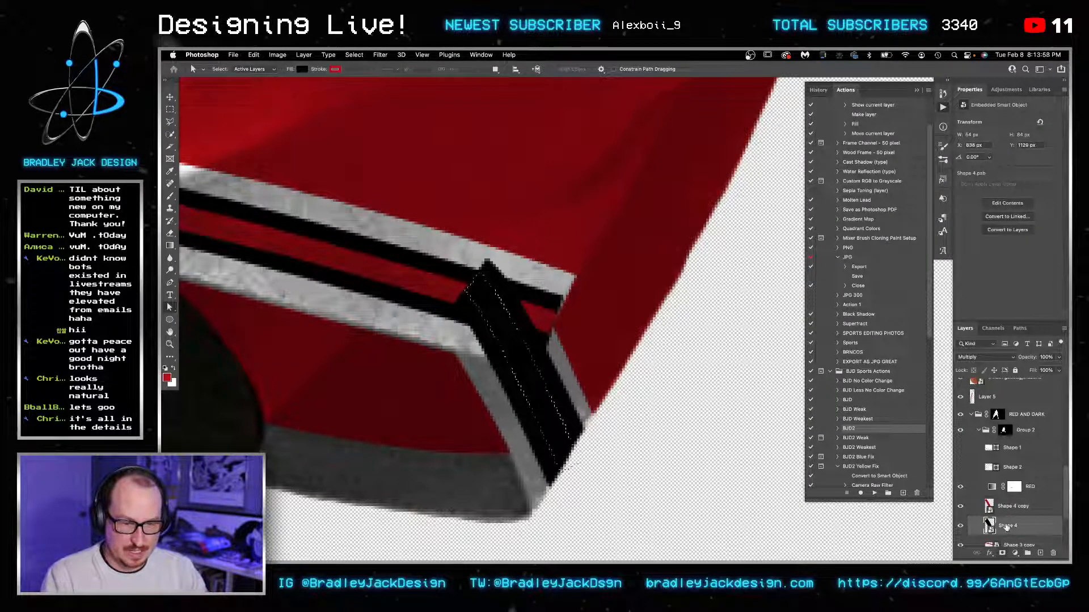
Step: Try to mask the contracted red-line selection out of the black side-slit line
{"action": "left_click", "coordinate": [1003, 553]}
{"action": "key", "text": "super+i"}
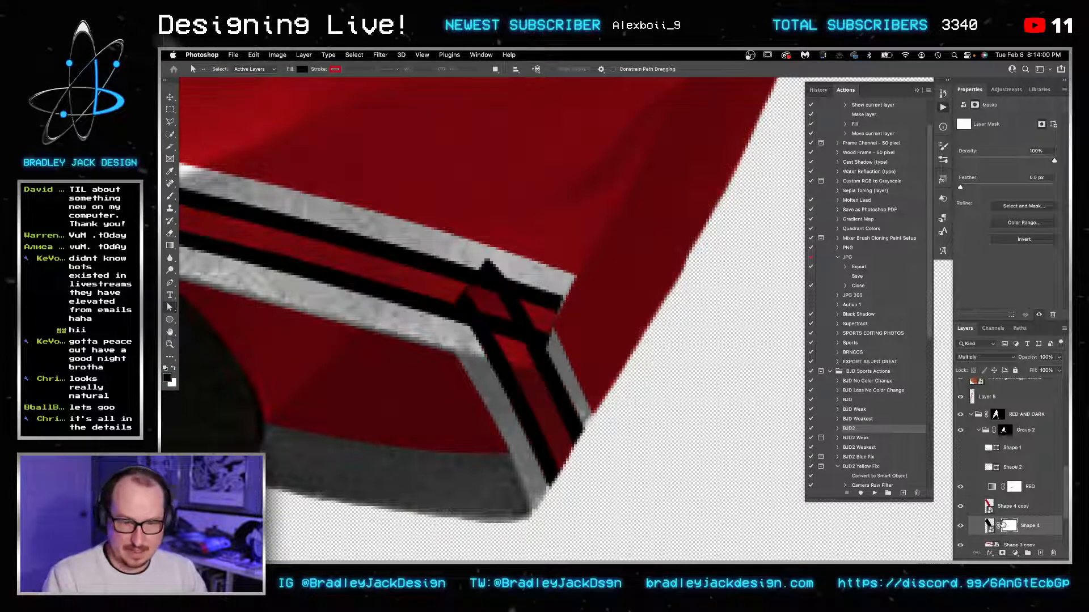
{"action": "key", "text": "super+z"}
{"action": "key", "text": "super+z"}
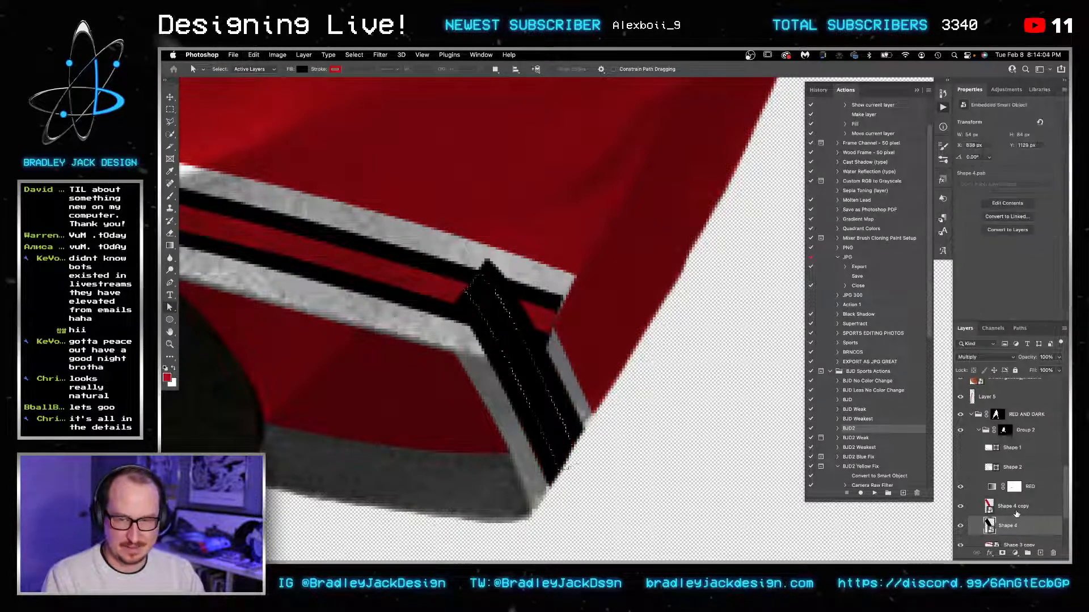
Step: Set the blend mode of both side-slit lines to Normal
{"action": "left_click", "coordinate": [1015, 514], "text": "shift"}
{"action": "key", "text": "v"}
{"action": "key", "text": "alt+shift+n"}
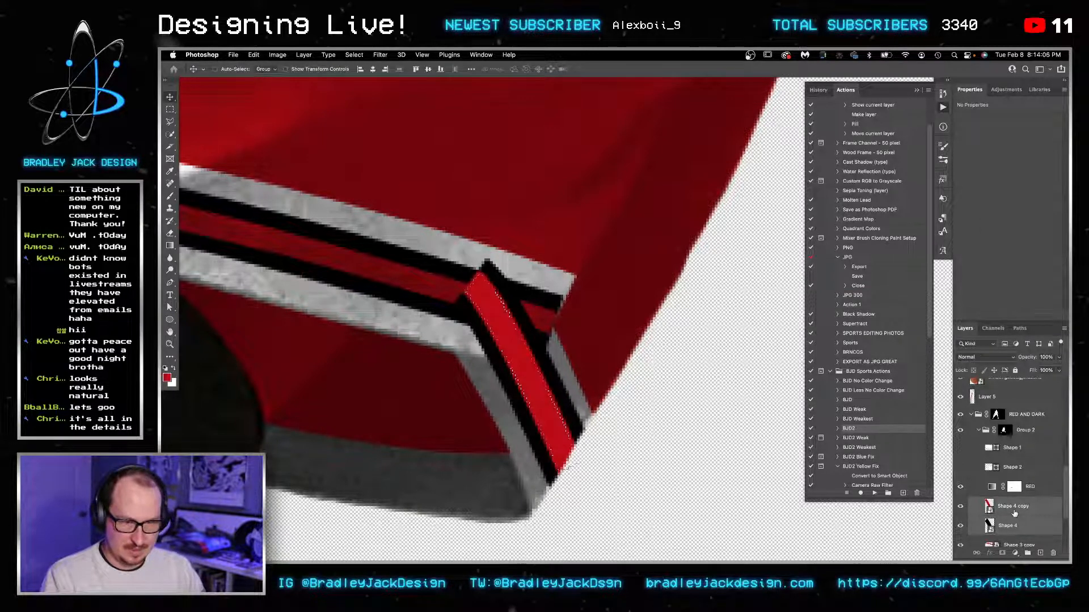
Step: Group the two side-slit lines, set the group's blend mode to Multiply, and clear the leftover selection
{"action": "key", "text": "super+g"}
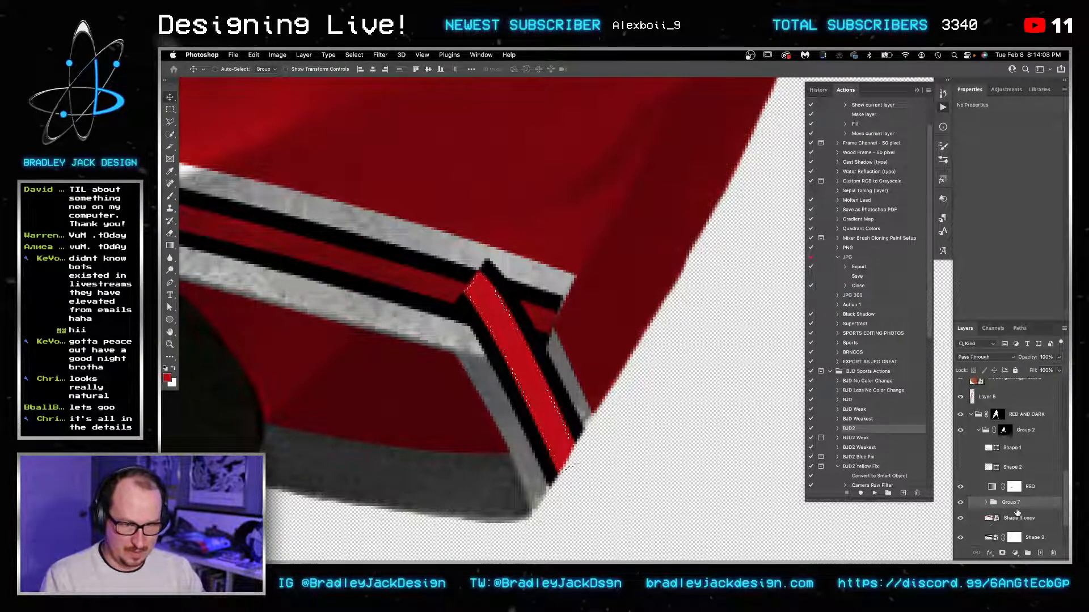
{"action": "key", "text": "alt+shift+m"}
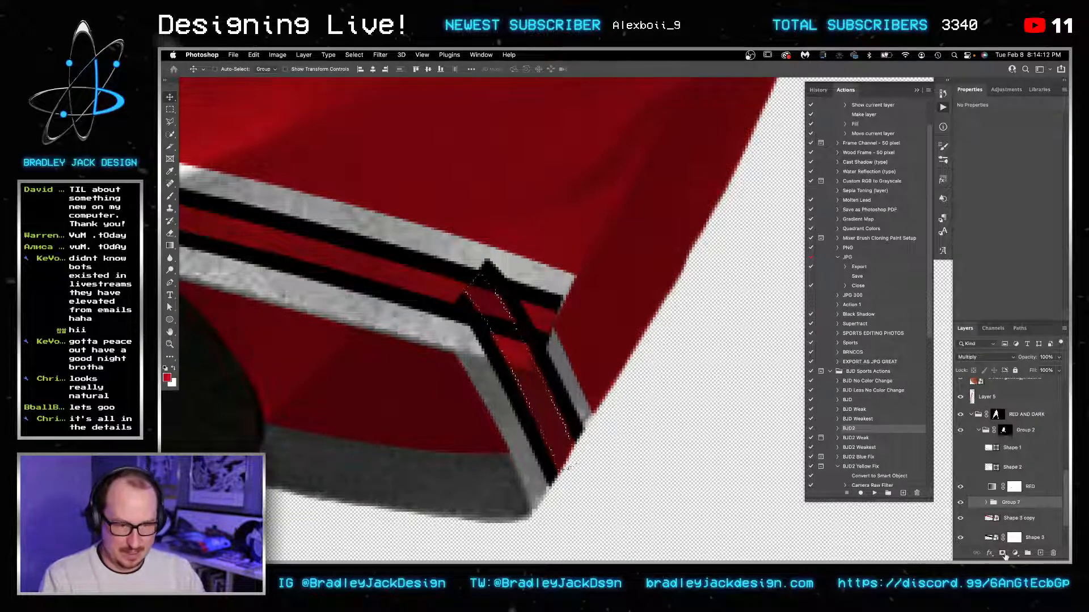
{"action": "left_click", "coordinate": [1003, 553]}
{"action": "key", "text": "super+z"}
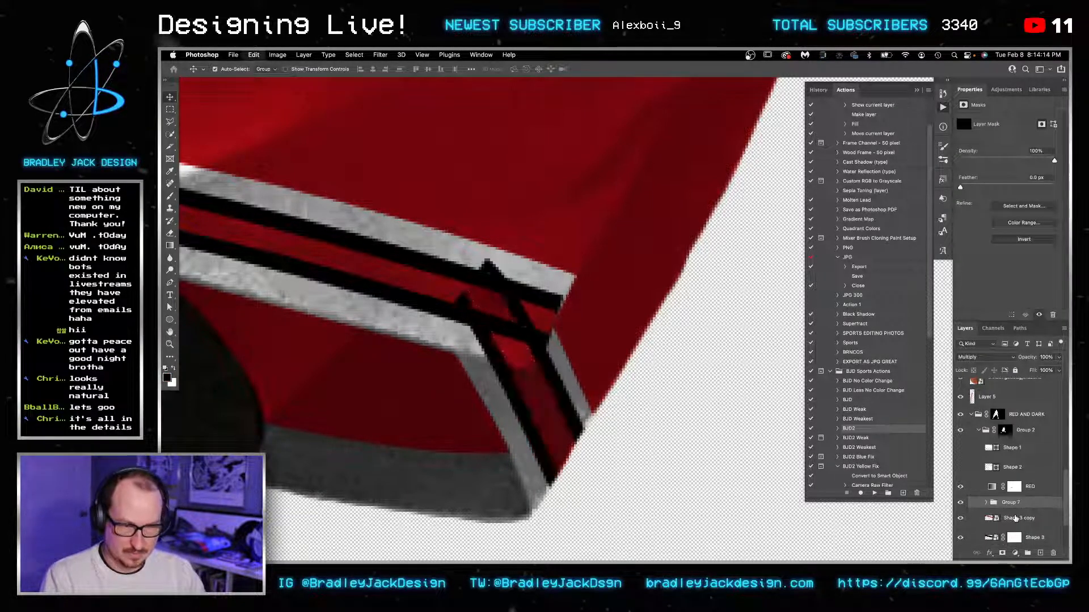
{"action": "key", "text": "super+f"}
{"action": "key", "text": "Escape"}
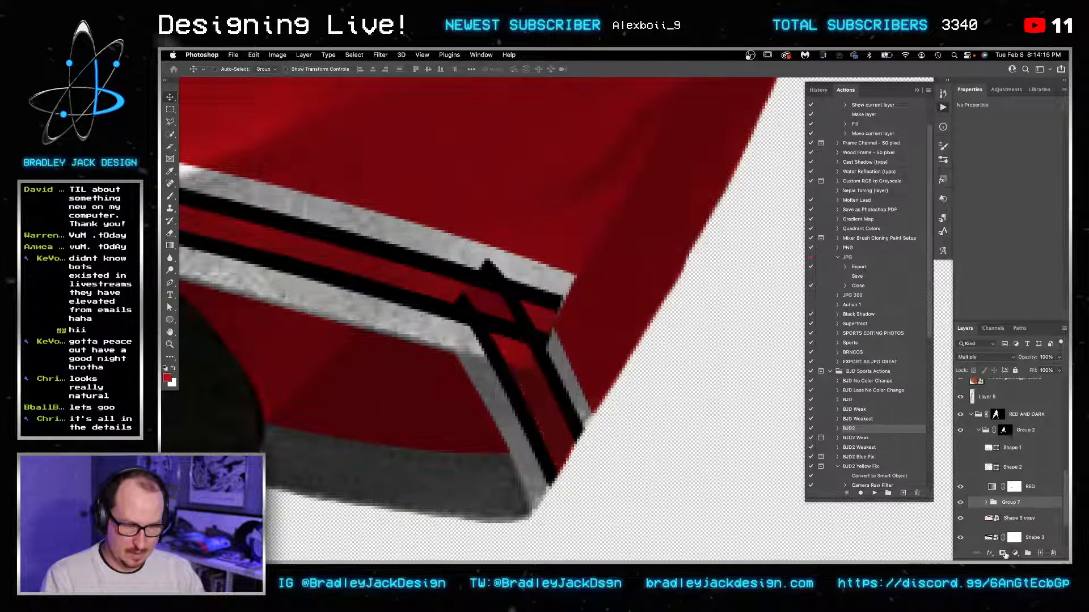
Step: Add a mask to the side-slit group and brush away the lines' upper tips where they overlap the hem stripes
{"action": "left_click", "coordinate": [1002, 554]}
{"action": "key", "text": "b"}
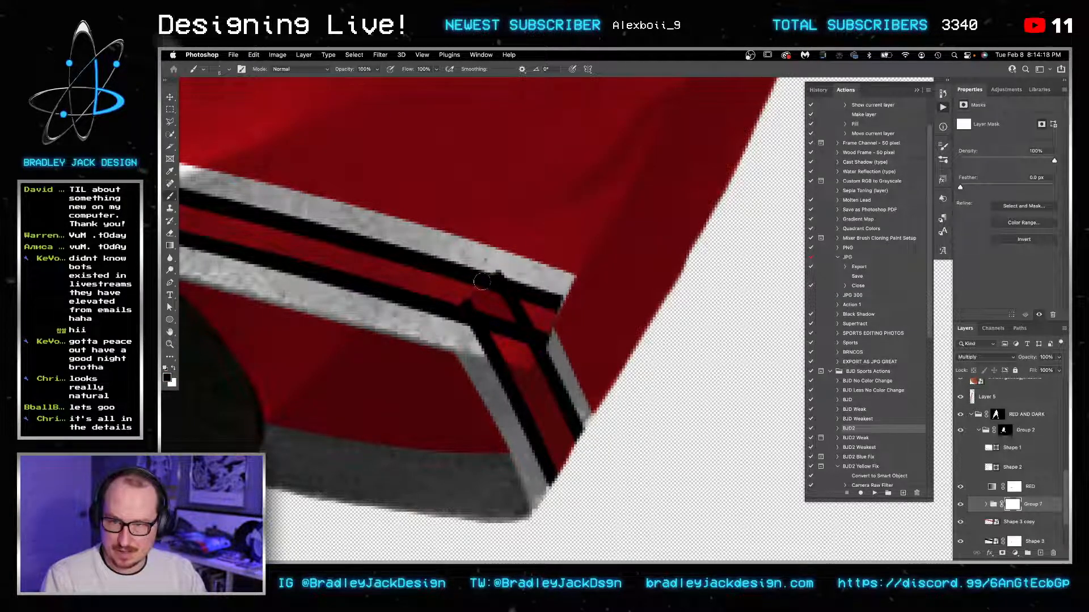
{"action": "mouse_move", "coordinate": [479, 290]}
{"action": "left_mouse_down"}
{"action": "mouse_move", "coordinate": [502, 331]}
{"action": "mouse_move", "coordinate": [509, 376]}
{"action": "mouse_move", "coordinate": [535, 354]}
{"action": "mouse_move", "coordinate": [516, 329]}
{"action": "mouse_move", "coordinate": [536, 386]}
{"action": "mouse_move", "coordinate": [546, 332]}
{"action": "mouse_move", "coordinate": [567, 362]}
{"action": "mouse_move", "coordinate": [504, 379]}
{"action": "left_mouse_up"}
{"action": "key", "text": "x"}
Step: Paint on the RED layer's mask to expose a grey band along the lower back hem of the other shorts leg, cleaning up beside the knee
{"action": "scroll", "coordinate": [532, 376], "scroll_direction": "down", "scroll_amount": 10}
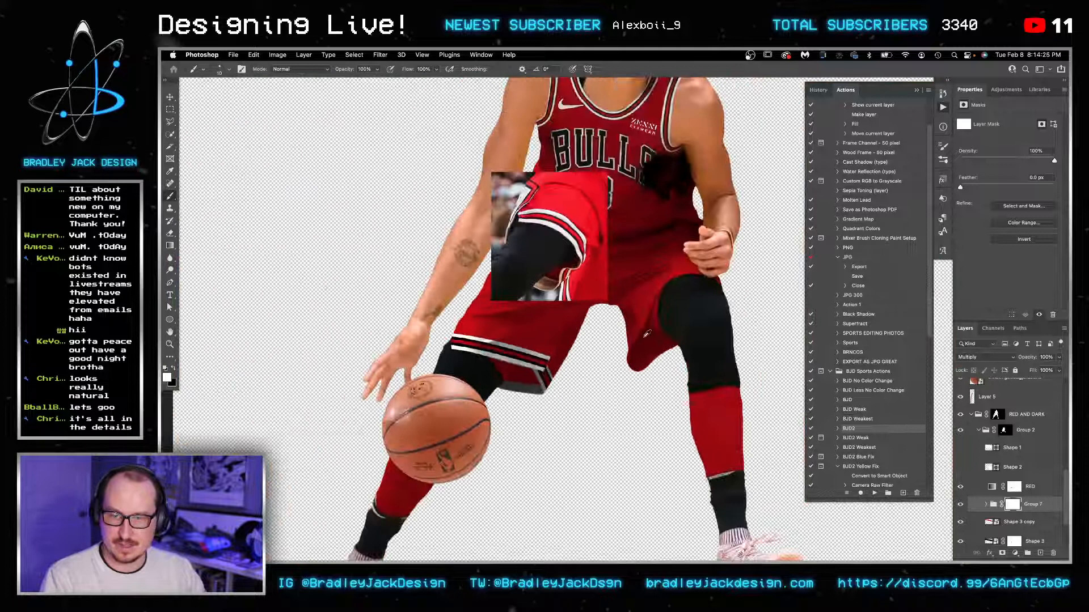
{"action": "left_click_drag", "start_coordinate": [647, 334], "coordinate": [506, 368]}
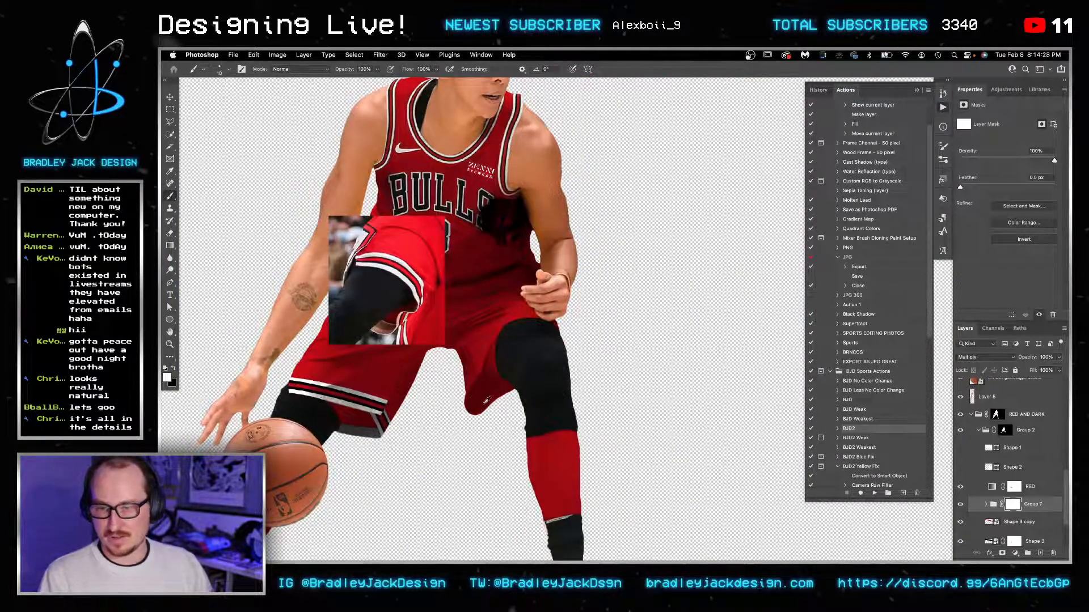
{"action": "scroll", "coordinate": [486, 399], "scroll_direction": "up", "scroll_amount": 10}
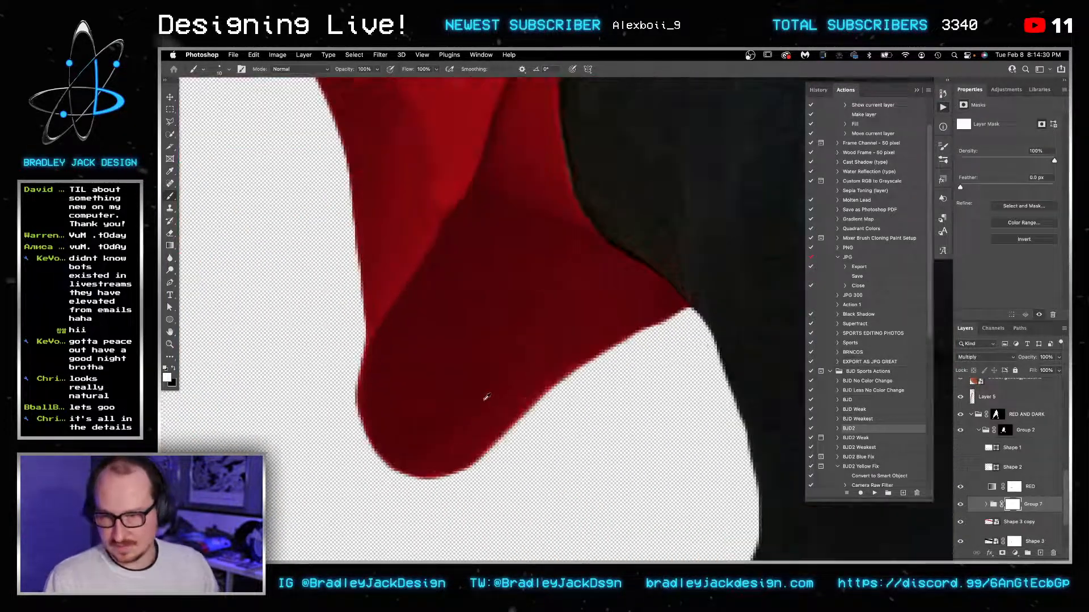
{"action": "scroll", "coordinate": [495, 392], "scroll_direction": "down", "scroll_amount": 3}
{"action": "scroll", "coordinate": [1022, 473], "scroll_direction": "down", "scroll_amount": 2}
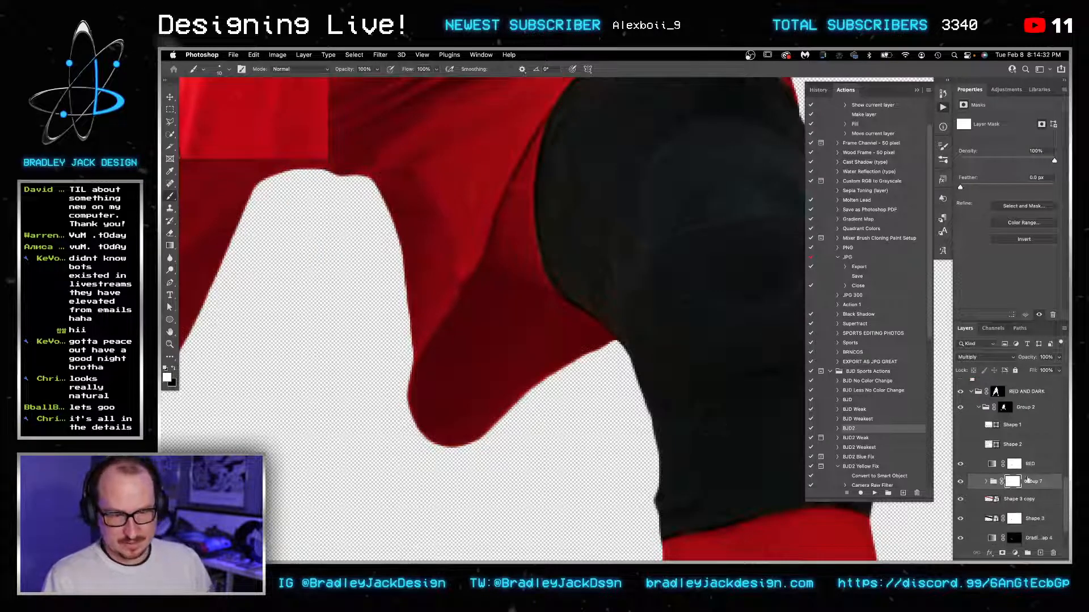
{"action": "left_click", "coordinate": [1014, 453]}
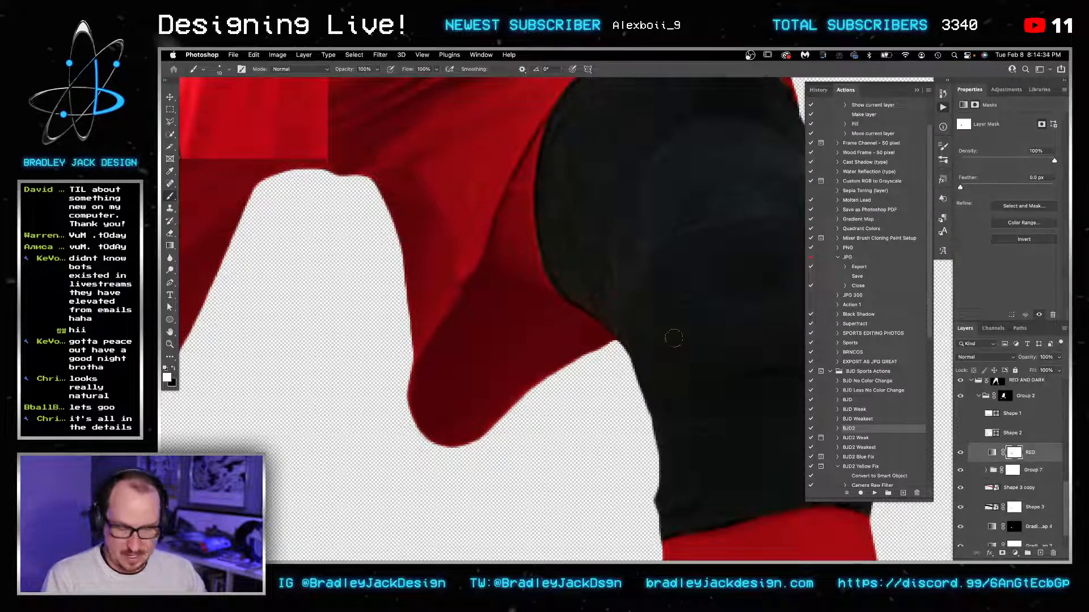
{"action": "left_click_drag", "start_coordinate": [612, 333], "coordinate": [621, 532]}
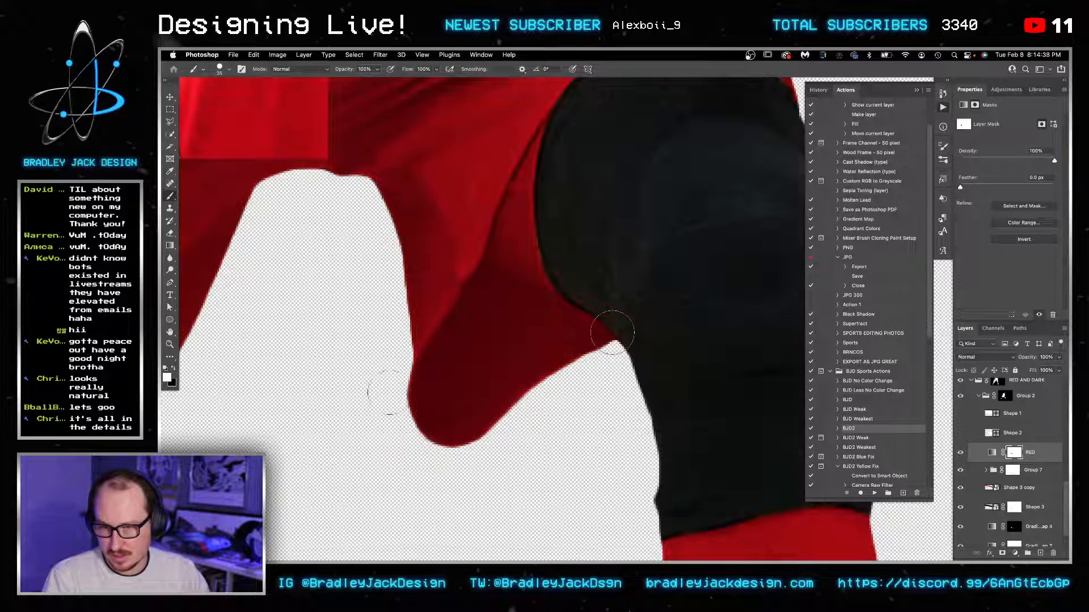
{"action": "key", "text": "x"}
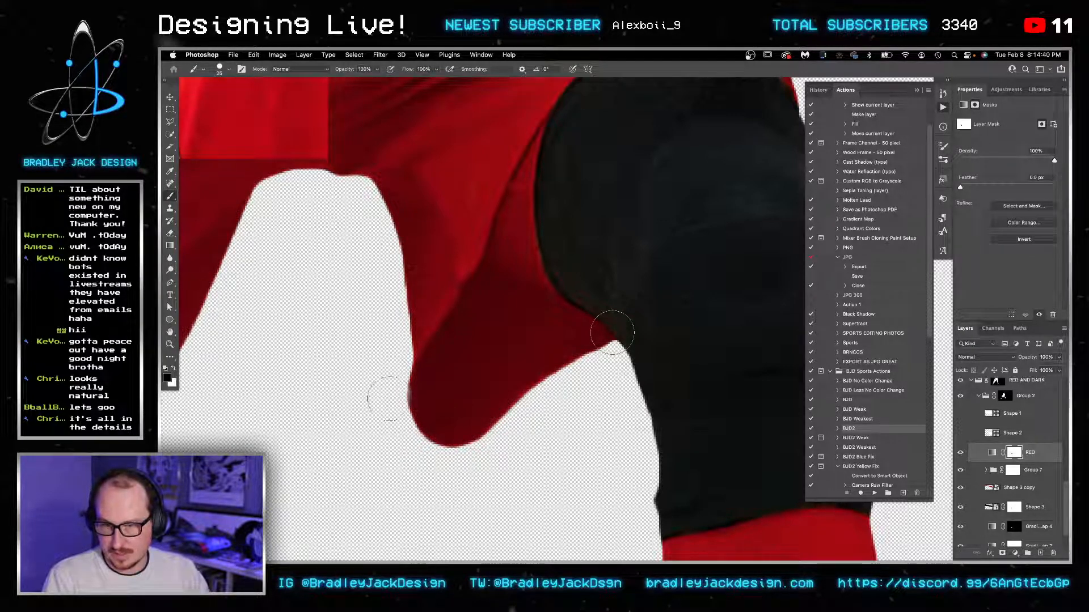
{"action": "mouse_move", "coordinate": [388, 398]}
{"action": "left_mouse_down"}
{"action": "mouse_move", "coordinate": [437, 438]}
{"action": "mouse_move", "coordinate": [496, 426]}
{"action": "left_mouse_up"}
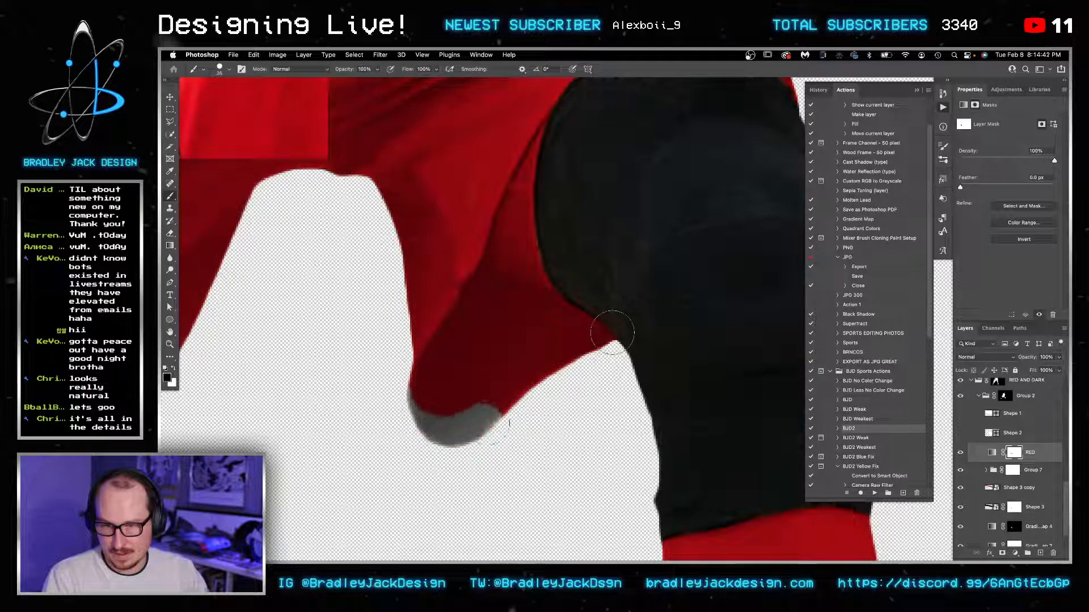
{"action": "left_click_drag", "start_coordinate": [613, 333], "coordinate": [610, 328]}
{"action": "left_click_drag", "start_coordinate": [532, 393], "coordinate": [502, 423]}
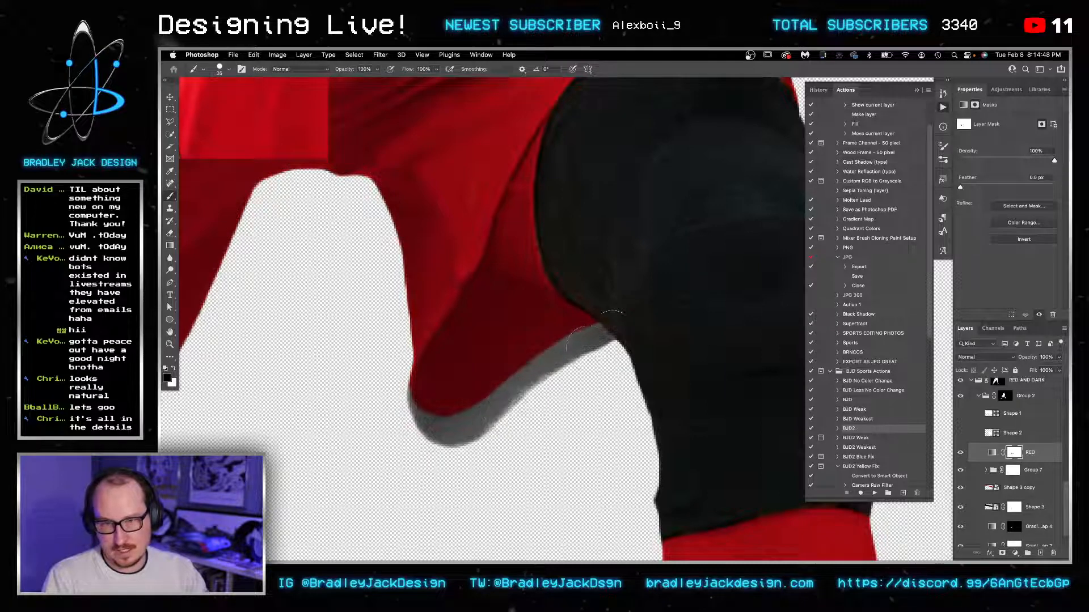
{"action": "key", "text": "x"}
{"action": "mouse_move", "coordinate": [576, 305]}
{"action": "left_mouse_down"}
{"action": "mouse_move", "coordinate": [535, 327]}
{"action": "mouse_move", "coordinate": [634, 300]}
{"action": "left_mouse_up"}
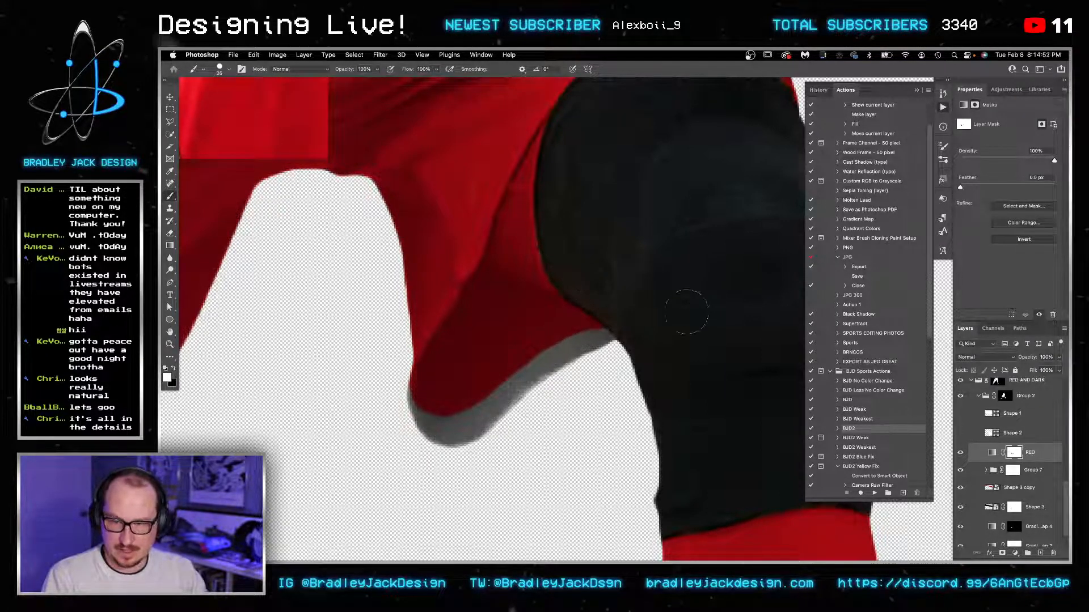
Step: With a smaller brush, extend the grey trim band on the RED mask along the front hem, from beneath the hand around the knee
{"action": "key", "text": "bracketleft"}
{"action": "key", "text": "bracketleft"}
{"action": "scroll", "coordinate": [565, 381], "scroll_direction": "up", "scroll_amount": 4}
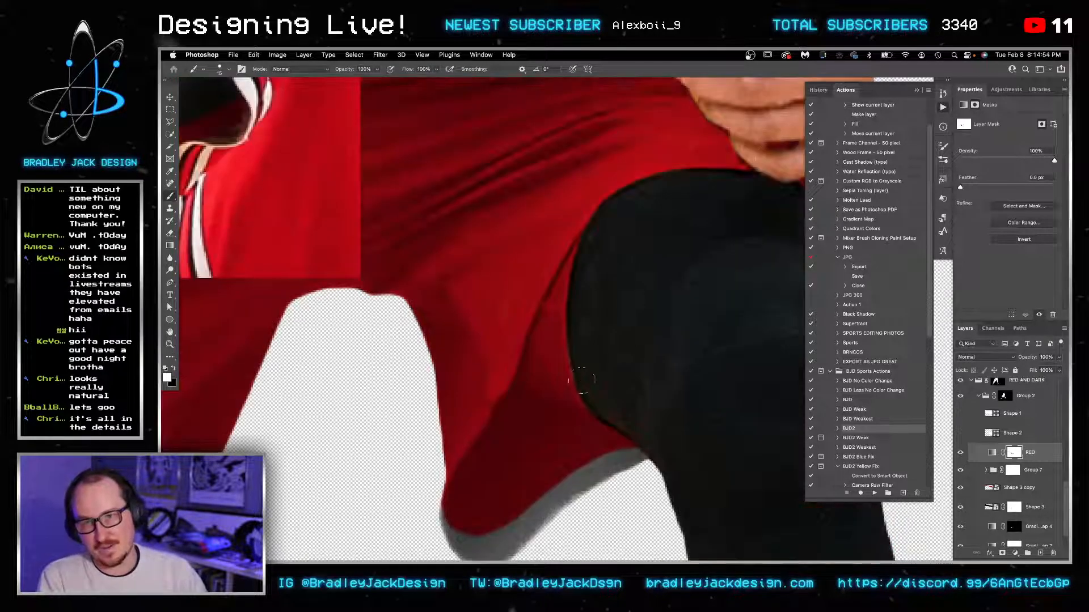
{"action": "key", "text": "x"}
{"action": "mouse_move", "coordinate": [754, 170]}
{"action": "left_mouse_down"}
{"action": "mouse_move", "coordinate": [680, 158]}
{"action": "mouse_move", "coordinate": [626, 175]}
{"action": "mouse_move", "coordinate": [702, 175]}
{"action": "mouse_move", "coordinate": [569, 185]}
{"action": "mouse_move", "coordinate": [653, 238]}
{"action": "left_mouse_up"}
{"action": "scroll", "coordinate": [681, 165], "scroll_direction": "right", "scroll_amount": 5}
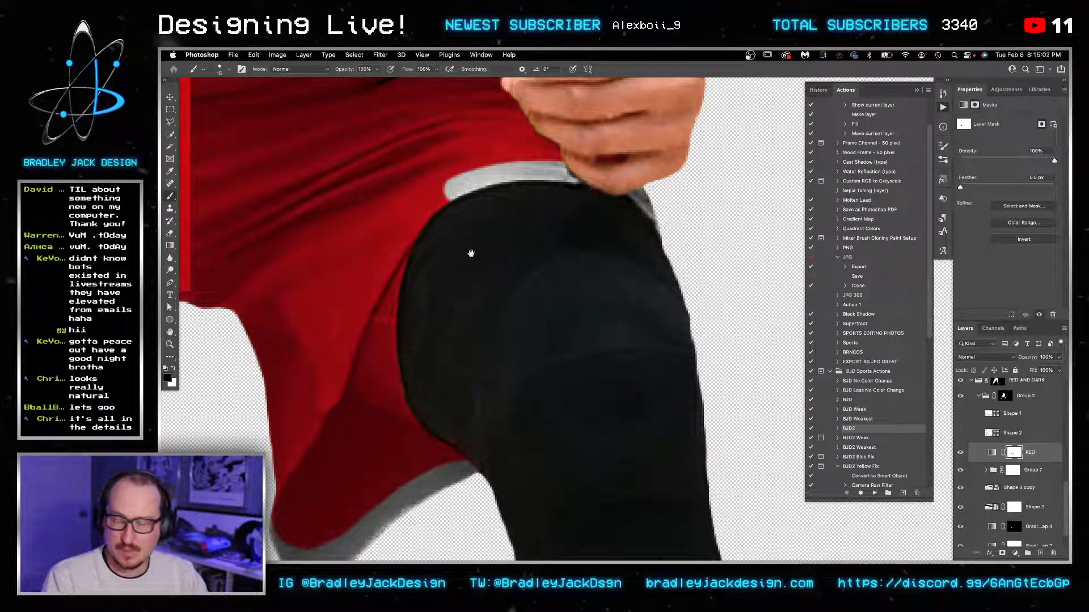
{"action": "left_click_drag", "start_coordinate": [412, 304], "coordinate": [426, 294]}
{"action": "key", "text": "]"}
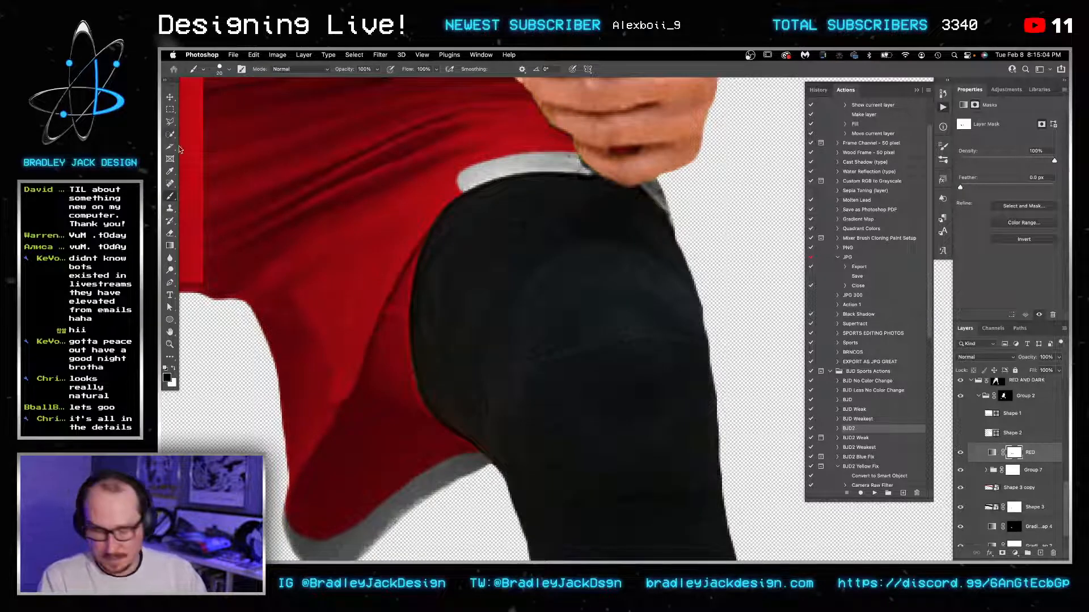
{"action": "mouse_move", "coordinate": [271, 522]}
{"action": "left_mouse_down"}
{"action": "mouse_move", "coordinate": [298, 447]}
{"action": "mouse_move", "coordinate": [370, 332]}
{"action": "mouse_move", "coordinate": [387, 271]}
{"action": "mouse_move", "coordinate": [465, 171]}
{"action": "left_mouse_up"}
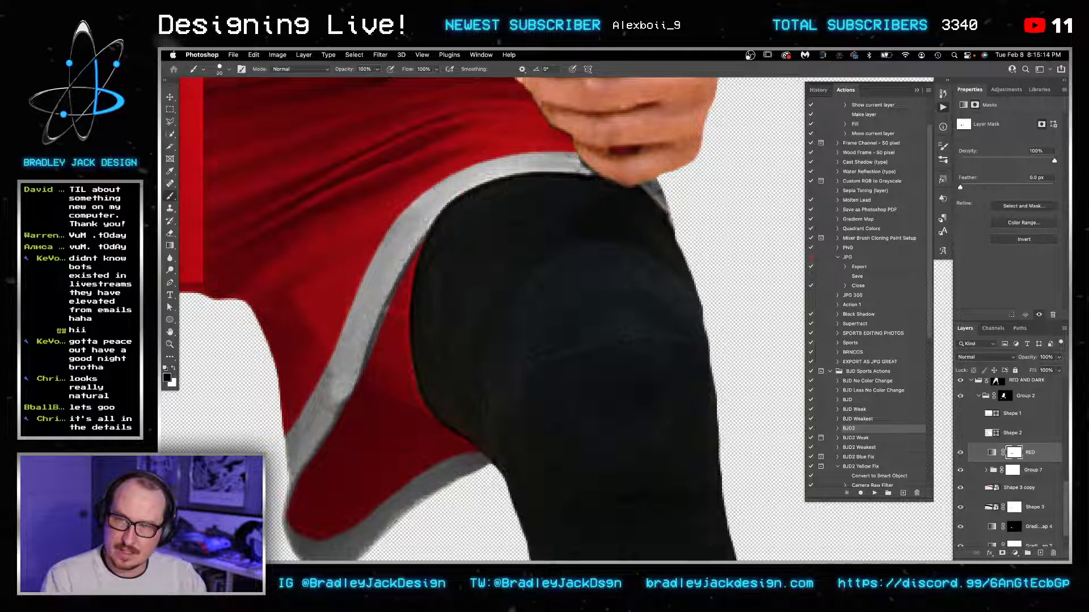
{"action": "key", "text": "x"}
{"action": "mouse_move", "coordinate": [369, 390]}
{"action": "left_mouse_down"}
{"action": "mouse_move", "coordinate": [422, 278]}
{"action": "mouse_move", "coordinate": [400, 286]}
{"action": "mouse_move", "coordinate": [386, 324]}
{"action": "mouse_move", "coordinate": [453, 232]}
{"action": "mouse_move", "coordinate": [353, 433]}
{"action": "left_mouse_up"}
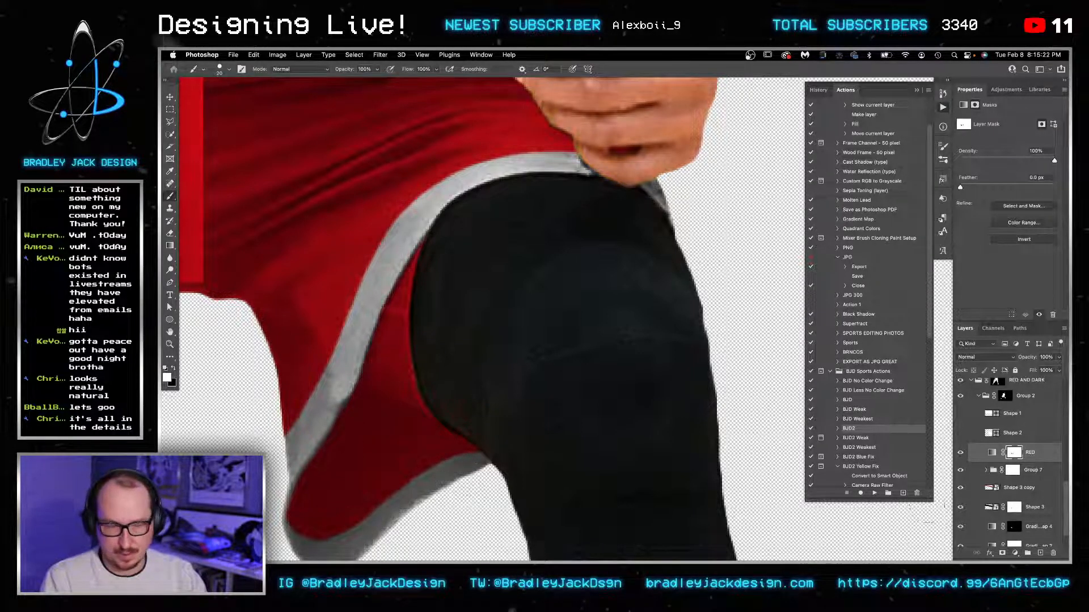
Step: Load the RED mask as a selection and use it to limit the Gradient Map 4 mask to the trim band, turning it white, then deselect
{"action": "scroll", "coordinate": [1016, 499], "scroll_direction": "down", "scroll_amount": 1}
{"action": "left_click", "coordinate": [1017, 520], "text": "ctrl"}
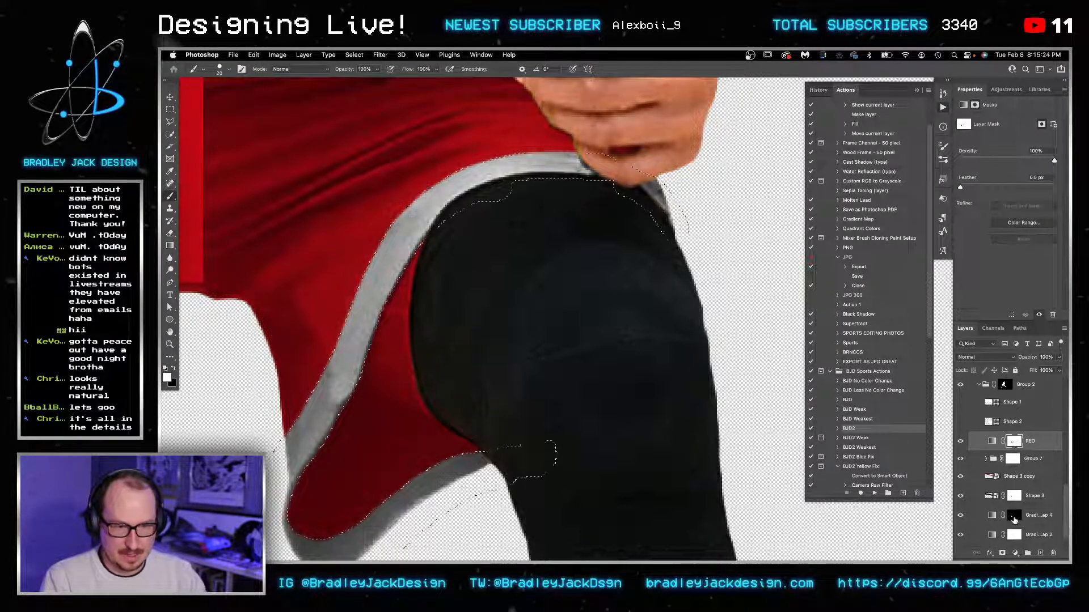
{"action": "left_click", "coordinate": [1014, 516]}
{"action": "key", "text": "x"}
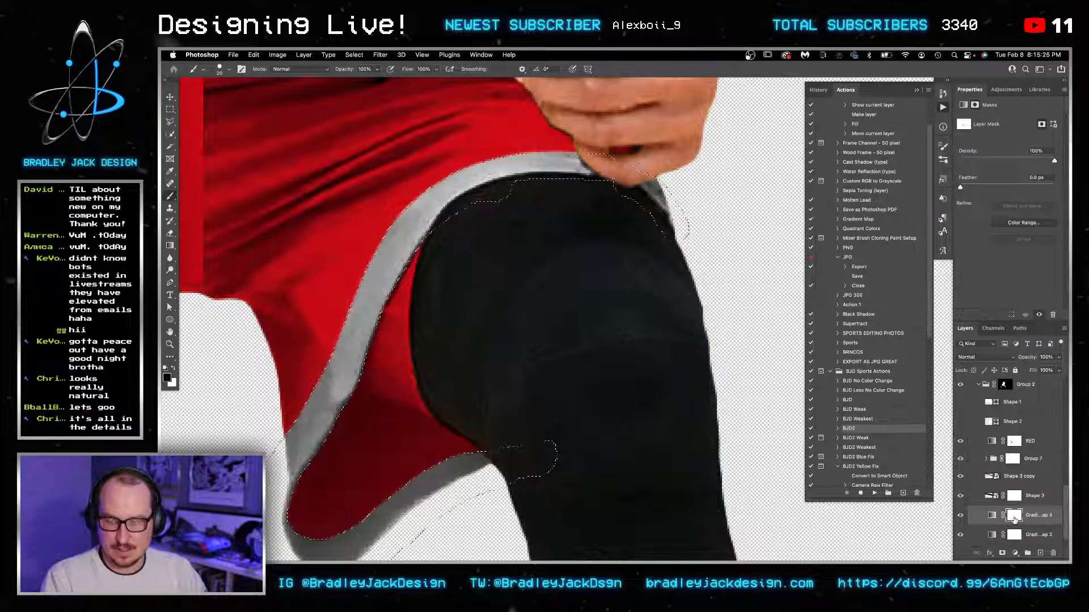
{"action": "key", "text": "alt+BackSpace"}
{"action": "key", "text": "super+shift+i"}
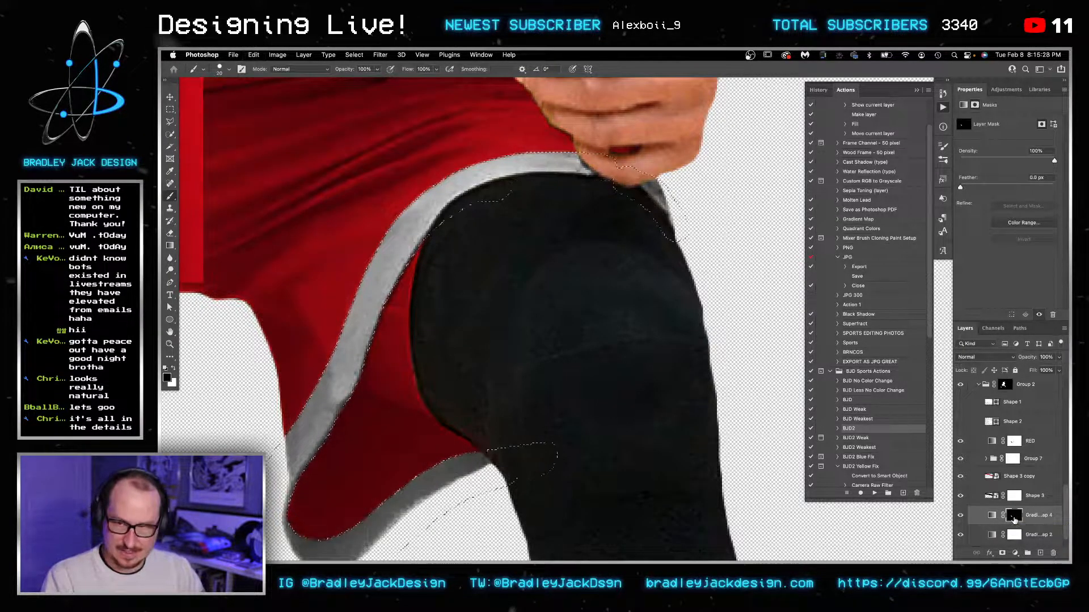
{"action": "key", "text": "x"}
{"action": "key", "text": "alt+BackSpace"}
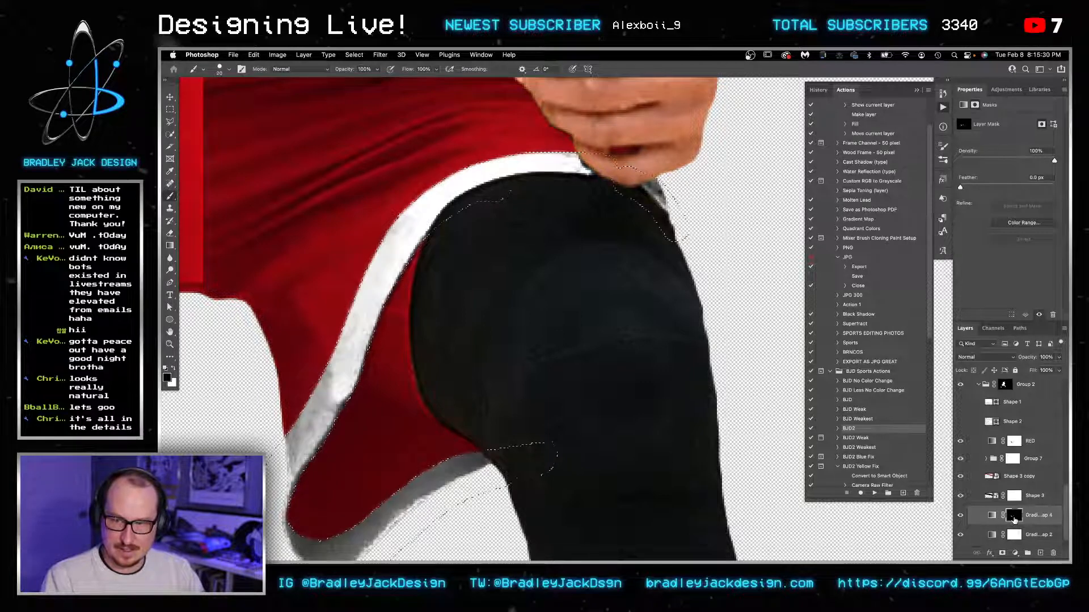
{"action": "key", "text": "Tab"}
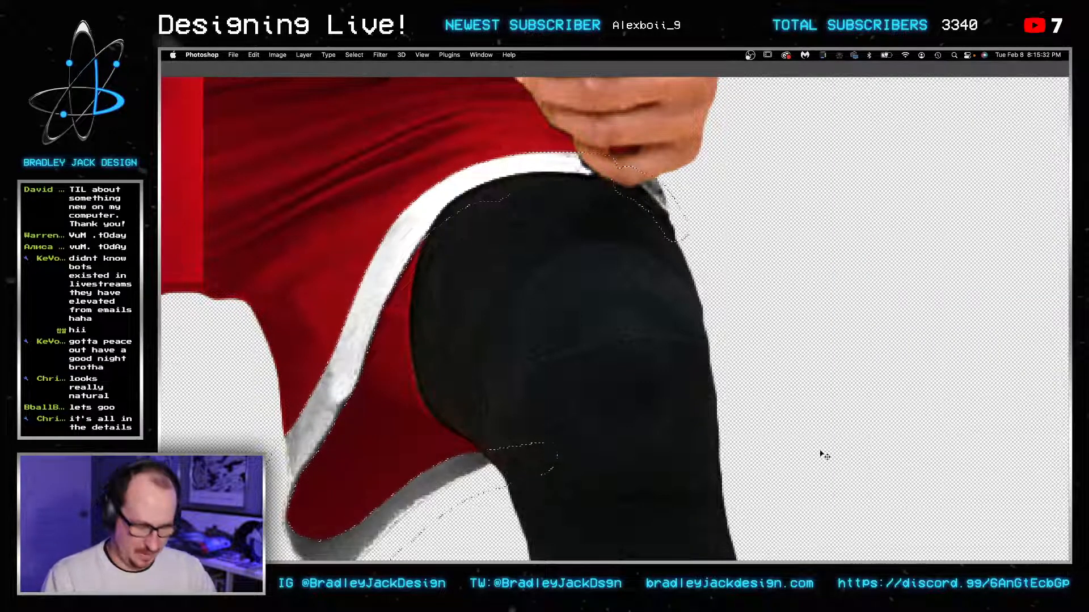
{"action": "key", "text": "Tab"}
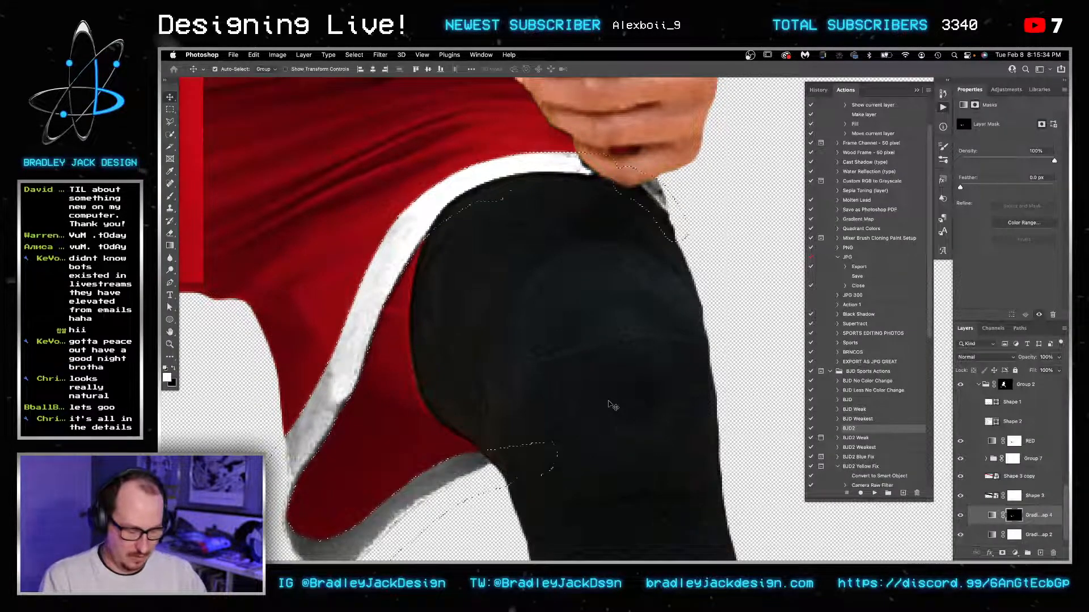
{"action": "key", "text": "super+0"}
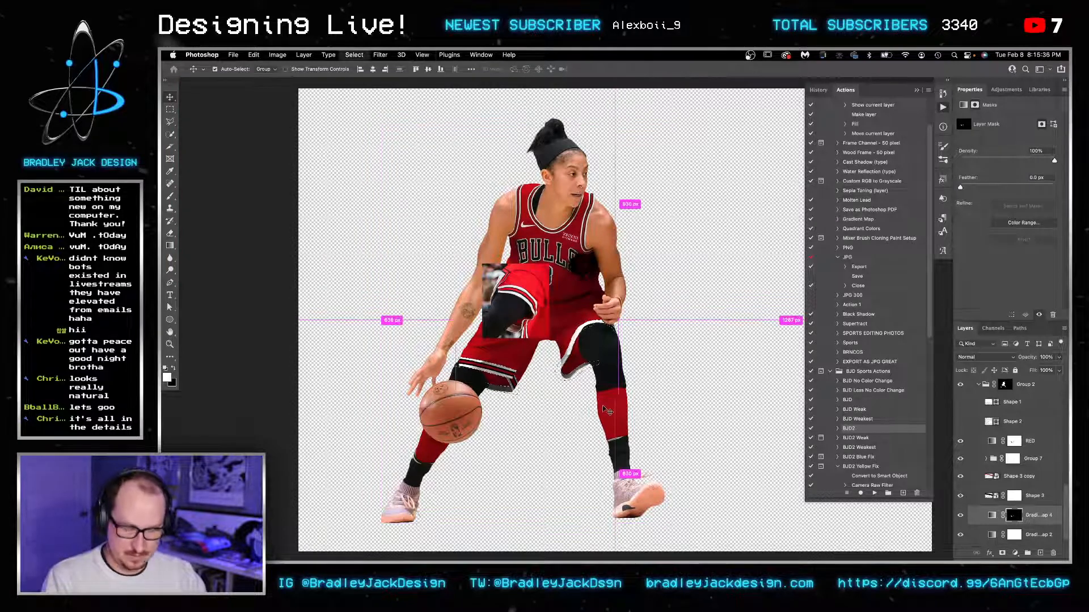
{"action": "key", "text": "super+d"}
Step: Above Group 7, draw a curved pen shape about 244 by 178 px along the white front hem band, from beyond the hand to its lower end
{"action": "key", "text": "z"}
{"action": "left_click_drag", "start_coordinate": [592, 347], "coordinate": [662, 339]}
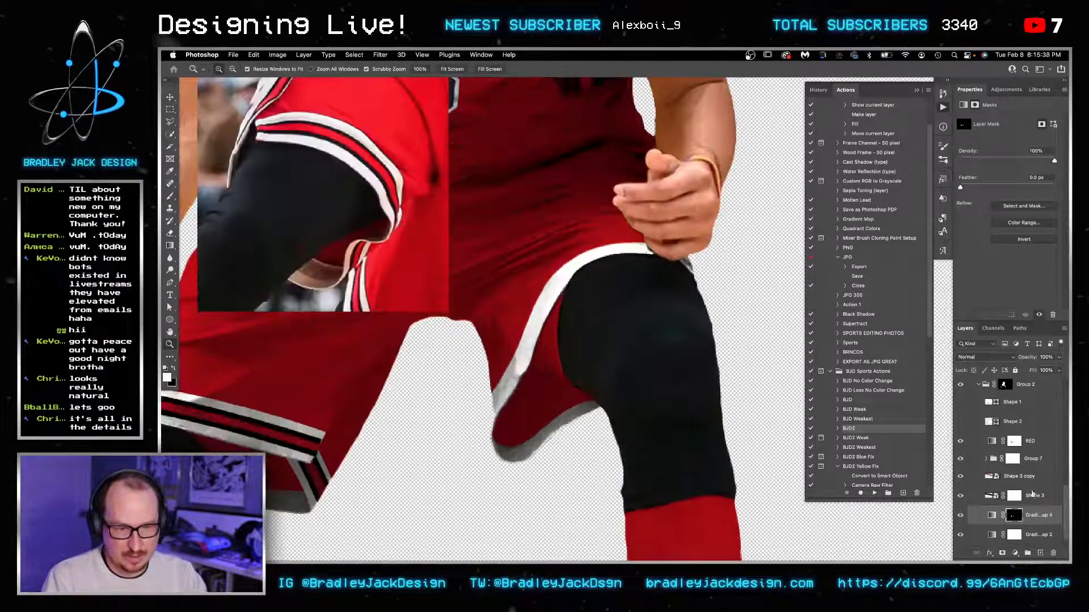
{"action": "left_click", "coordinate": [1031, 462]}
{"action": "key", "text": "p"}
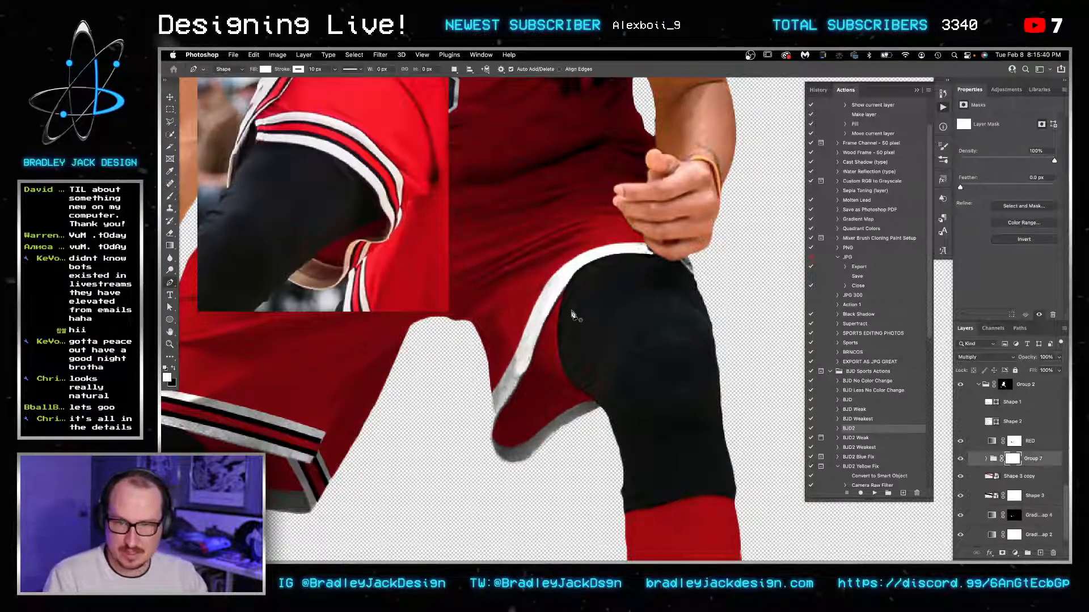
{"action": "left_click_drag", "start_coordinate": [572, 312], "coordinate": [598, 309]}
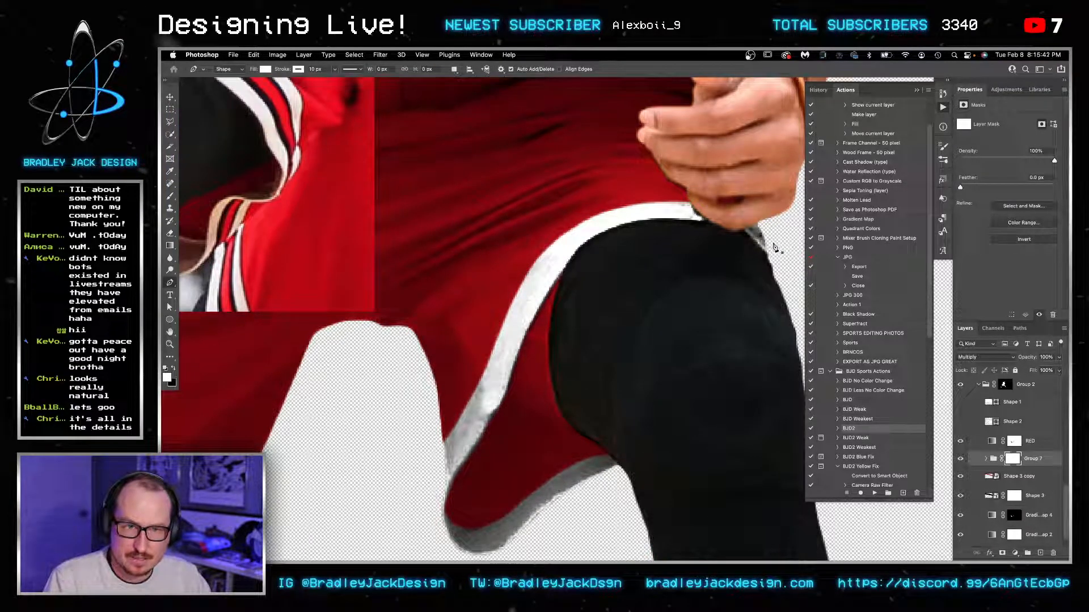
{"action": "key", "text": "Tab"}
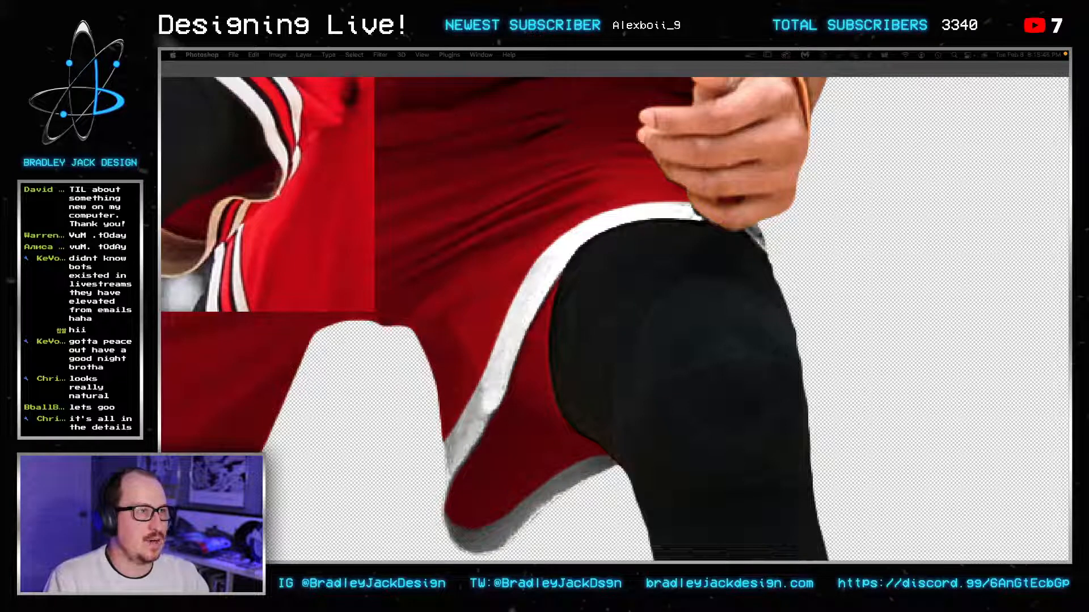
{"action": "key", "text": "Tab"}
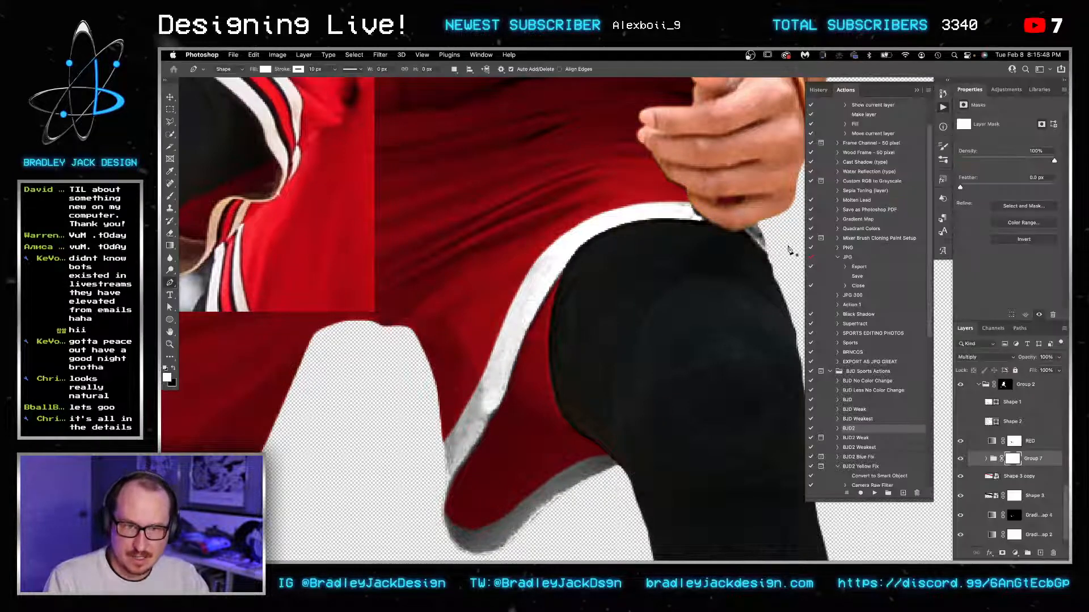
{"action": "left_click", "coordinate": [667, 212]}
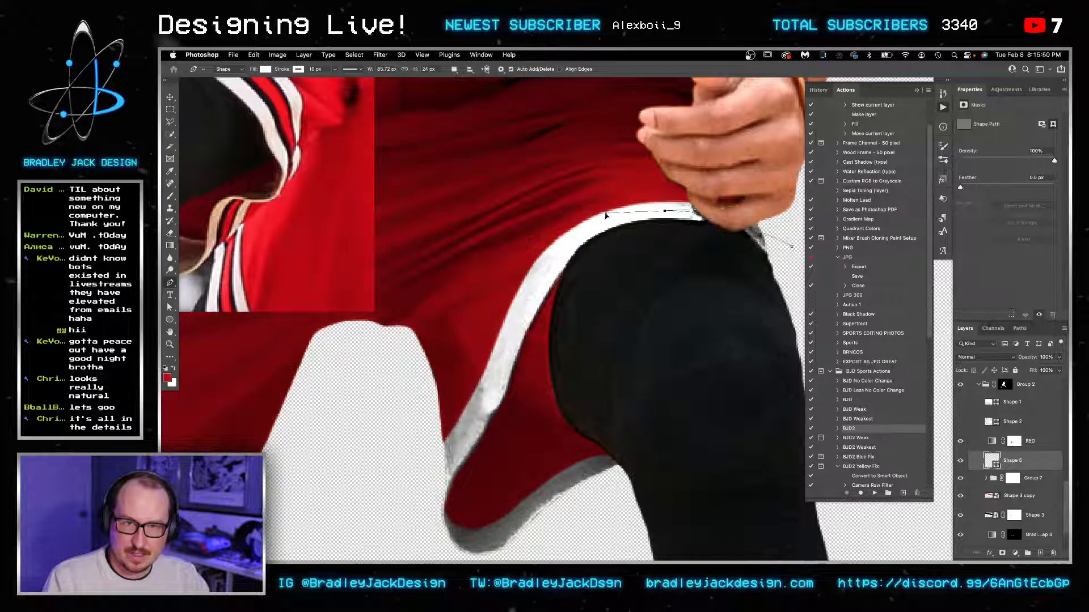
{"action": "left_click", "coordinate": [584, 215]}
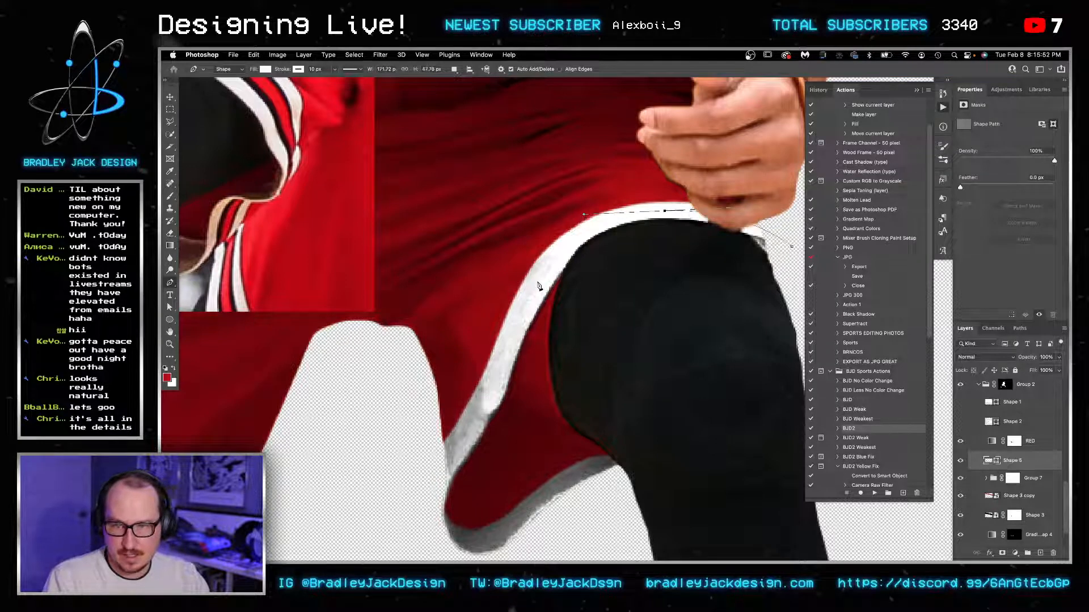
{"action": "left_click", "coordinate": [540, 286]}
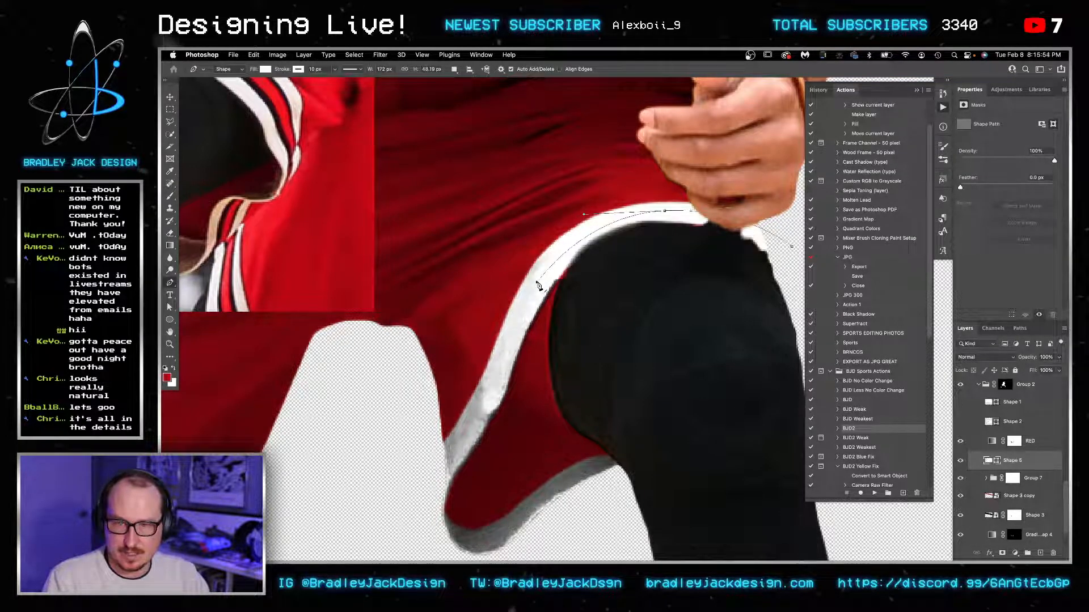
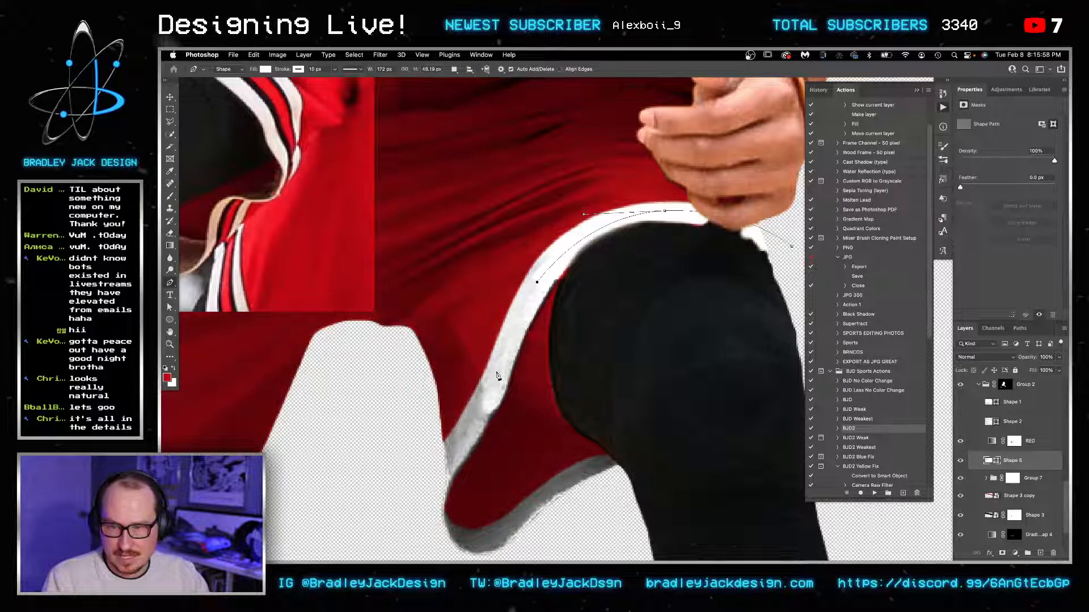
{"action": "left_click_drag", "start_coordinate": [496, 374], "coordinate": [492, 387]}
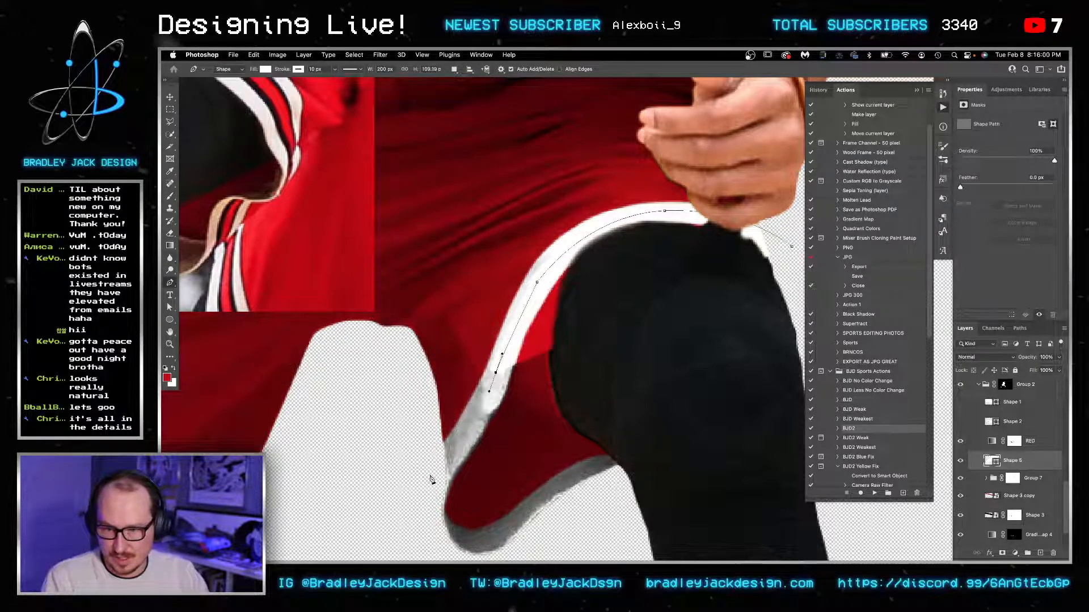
{"action": "left_click_drag", "start_coordinate": [430, 475], "coordinate": [399, 502]}
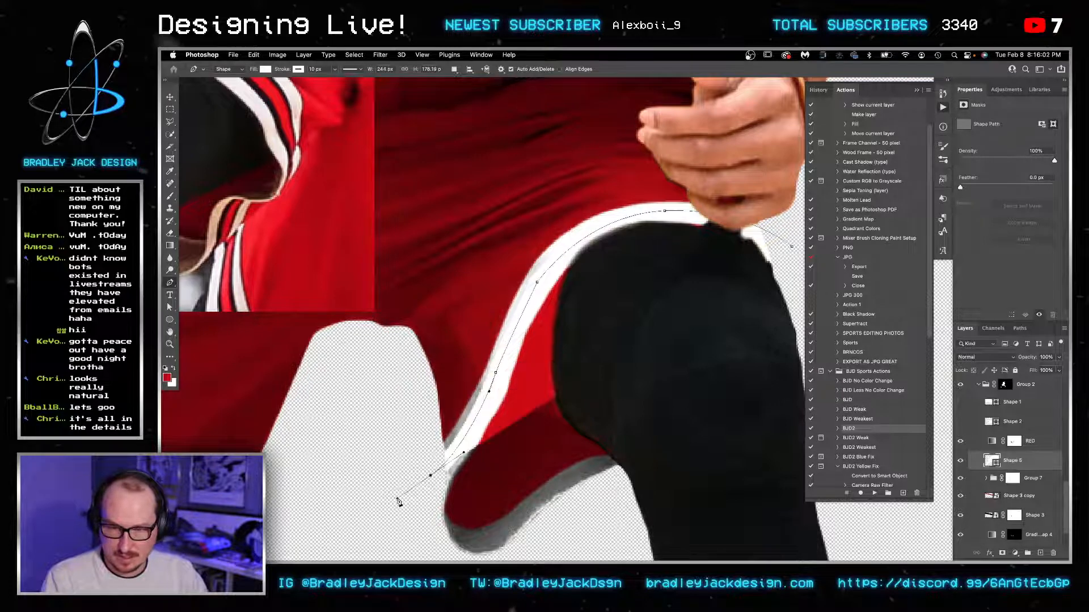
Step: Remove the new hem shape's fill and give it a red stroke 4 px wide
{"action": "key", "text": "u"}
{"action": "left_click", "coordinate": [266, 70]}
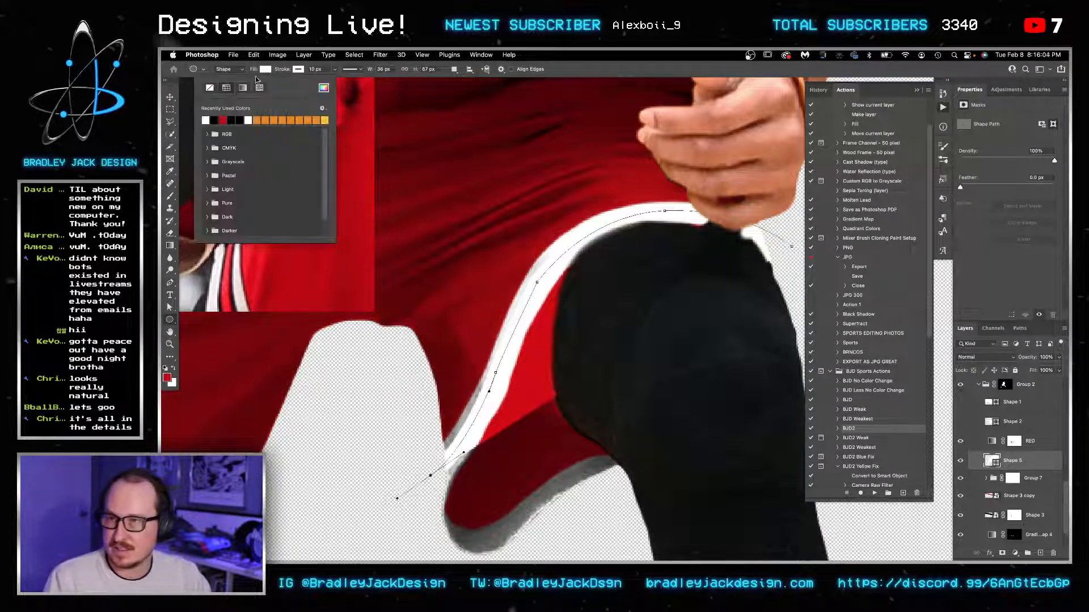
{"action": "left_click", "coordinate": [211, 89]}
{"action": "left_click", "coordinate": [297, 70]}
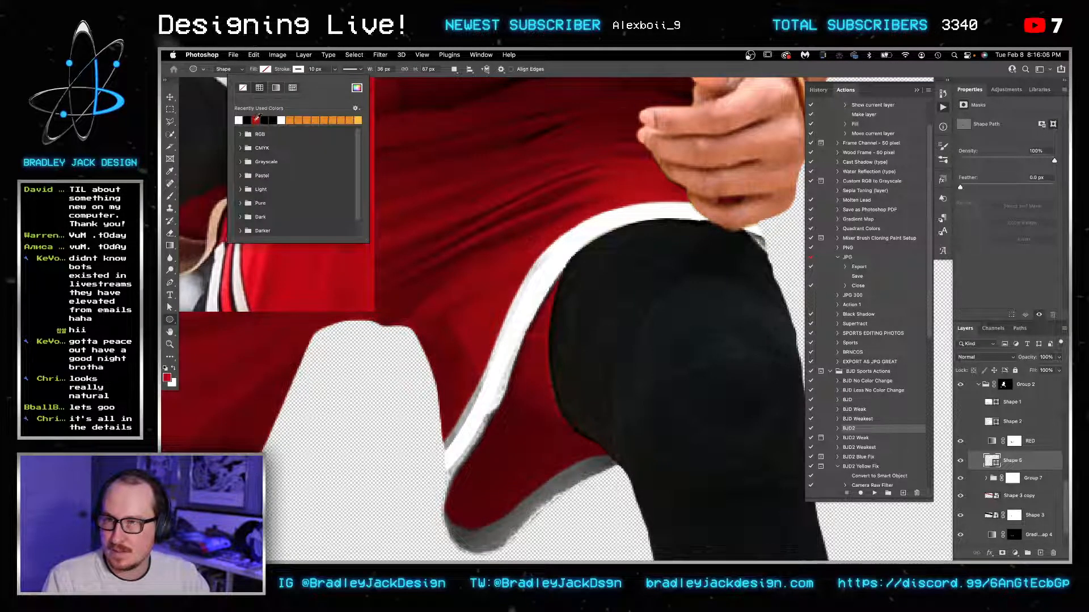
{"action": "left_click", "coordinate": [256, 119]}
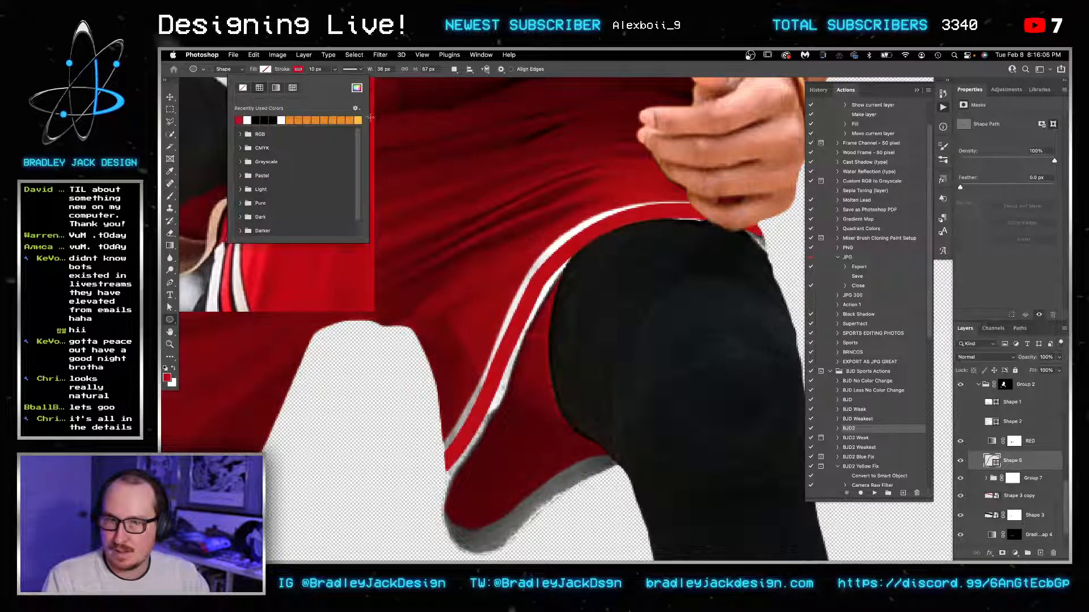
{"action": "left_click", "coordinate": [329, 69]}
{"action": "type", "text": "4"}
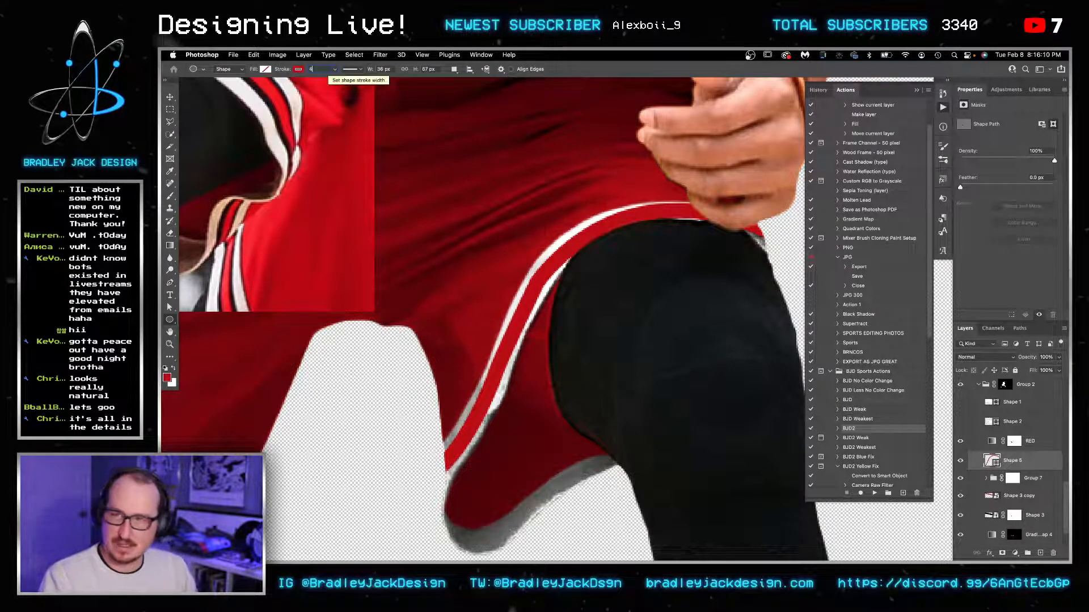
{"action": "key", "text": "Return"}
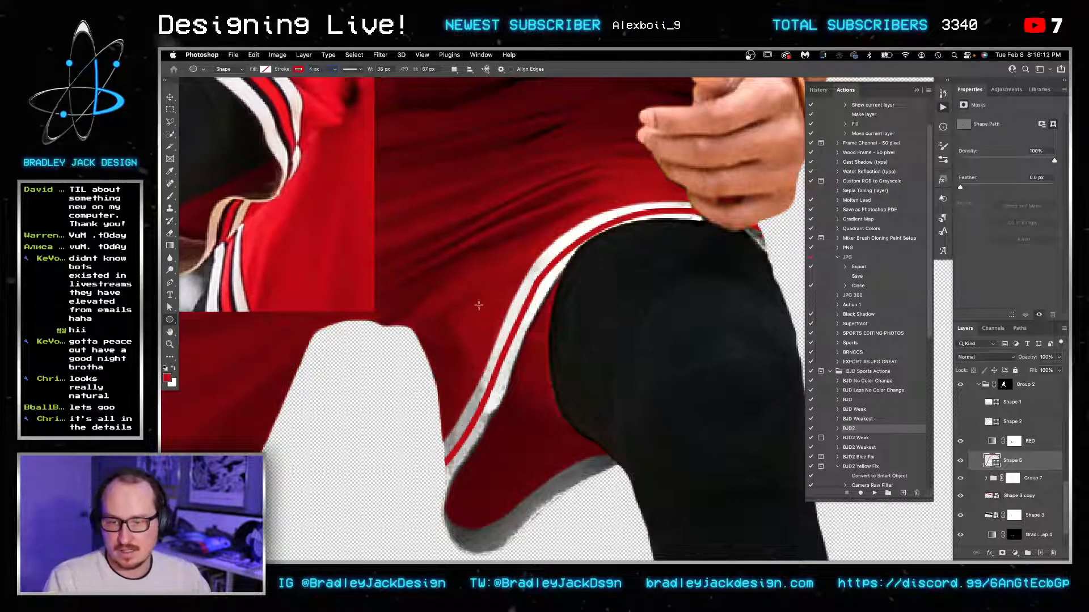
Step: Refine the red line's curve within the white band by raising its anchor near the hand and smoothing the bend beside the knee
{"action": "key", "text": "a"}
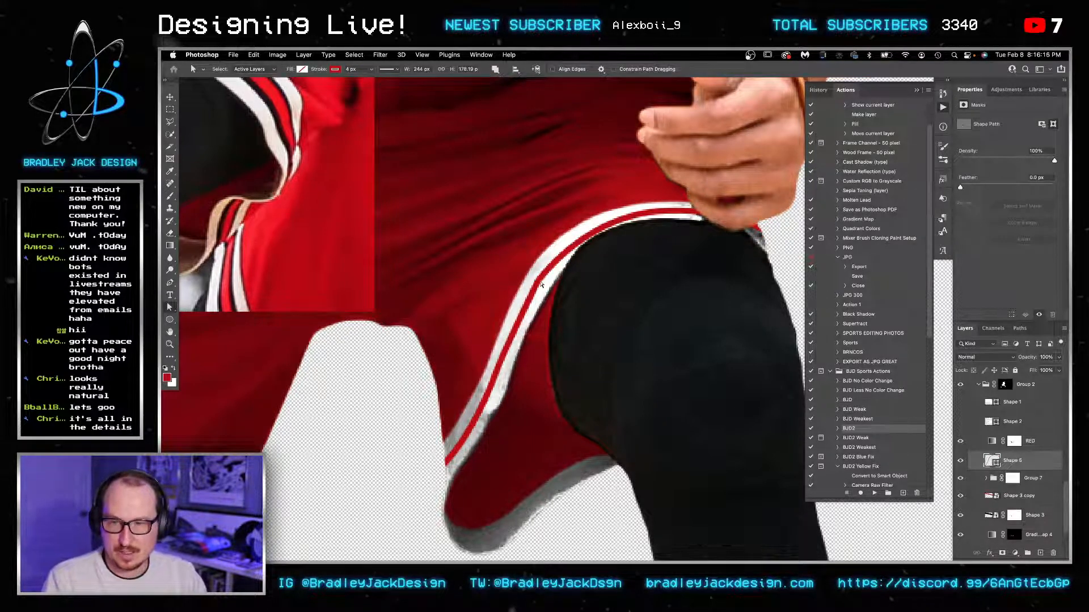
{"action": "left_click", "coordinate": [547, 285]}
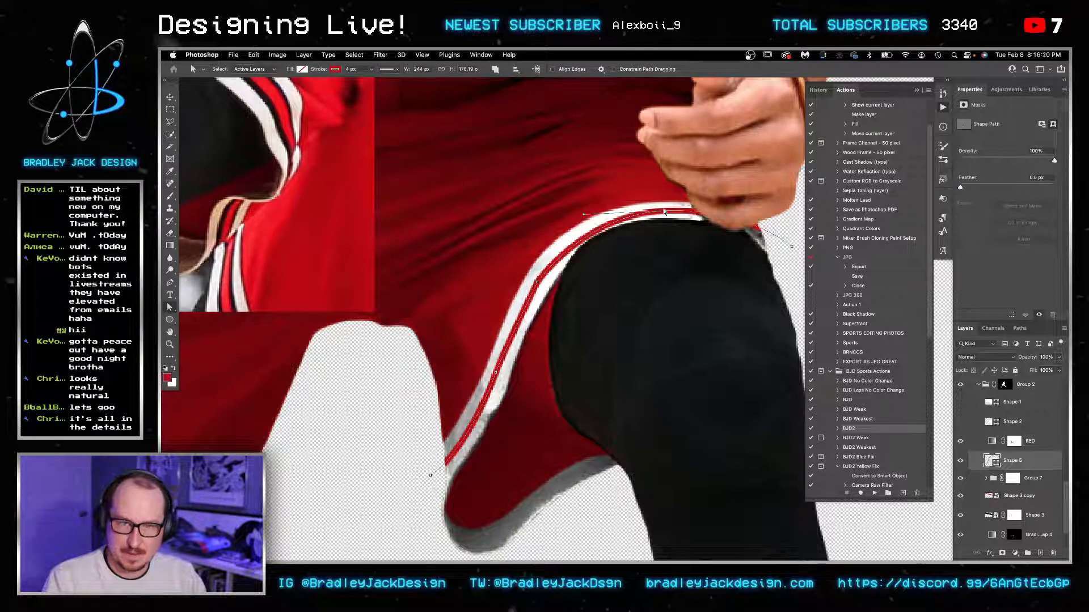
{"action": "left_click_drag", "start_coordinate": [664, 212], "coordinate": [664, 209]}
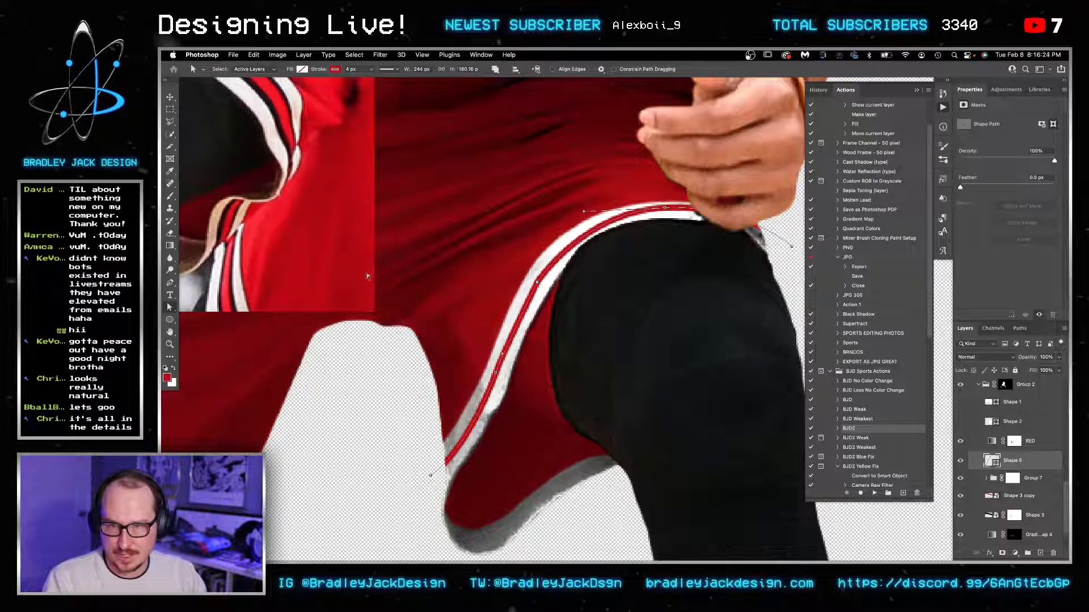
{"action": "key", "text": "p"}
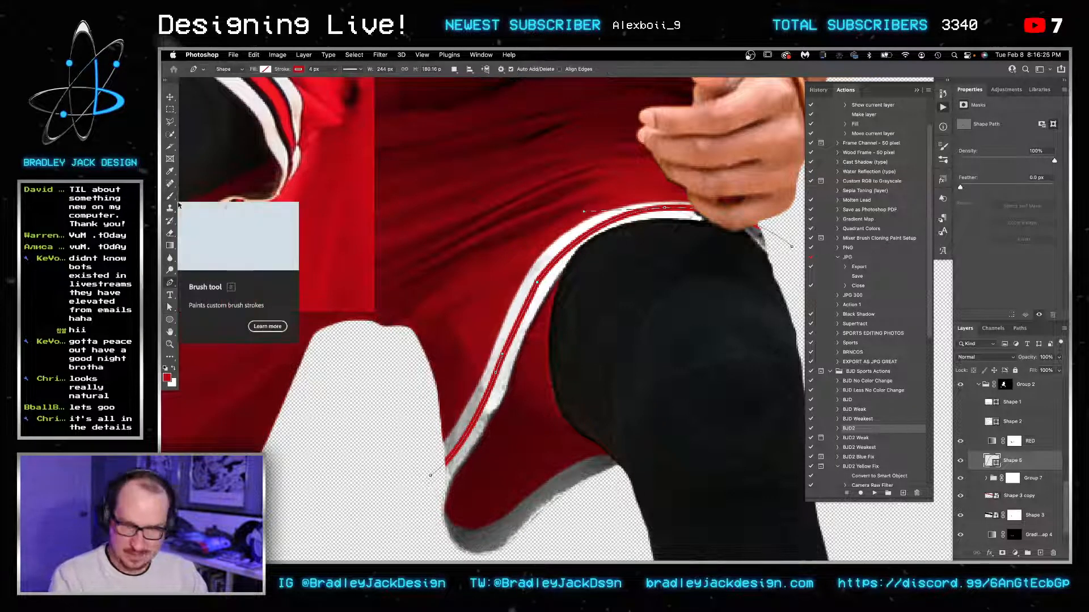
{"action": "right_click", "coordinate": [170, 282]}
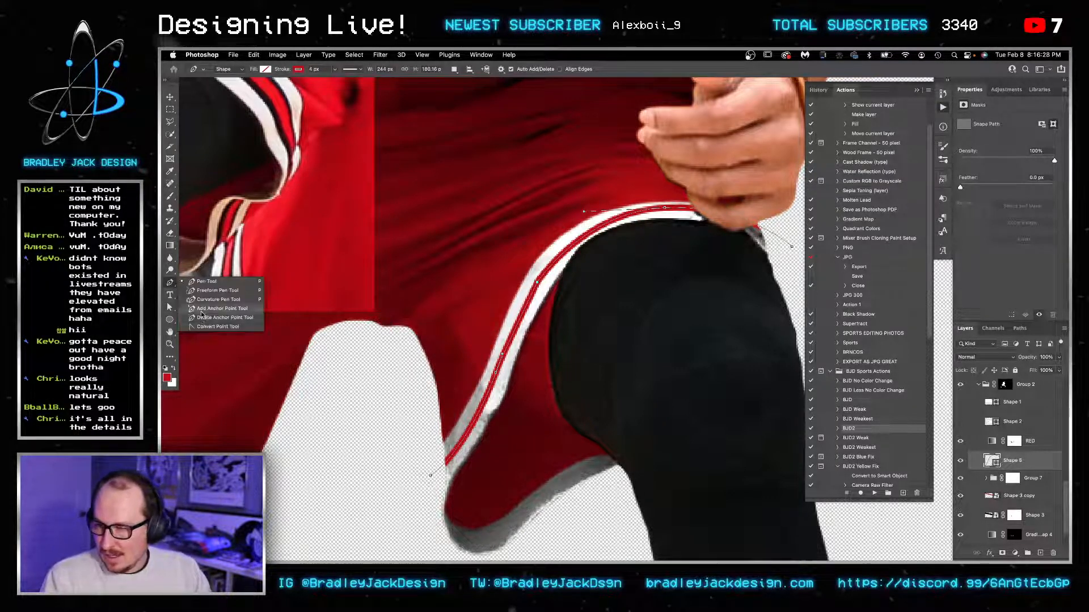
{"action": "left_click", "coordinate": [216, 327]}
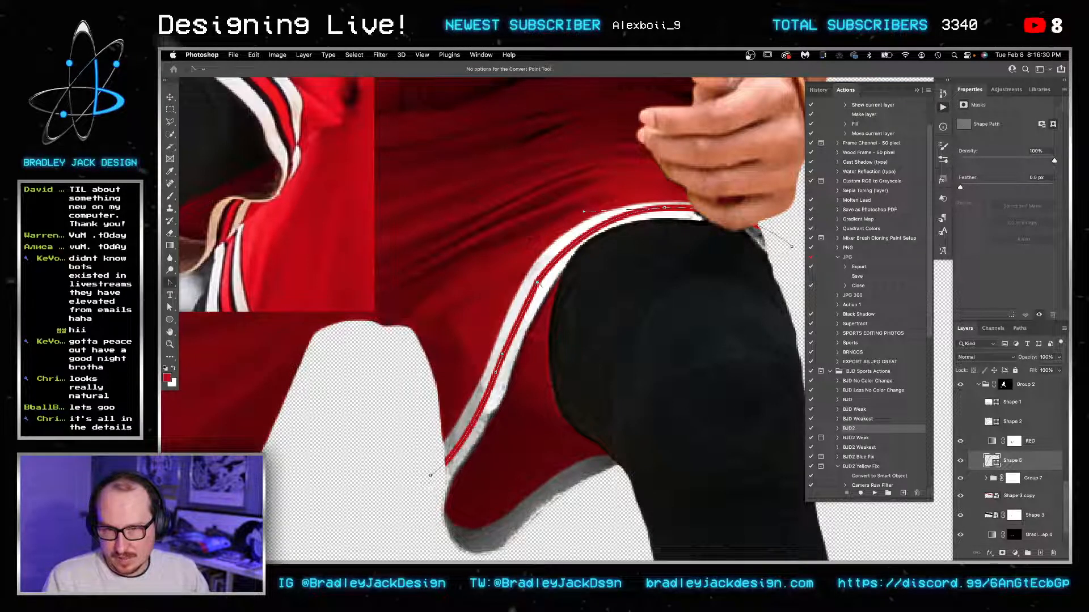
{"action": "left_click_drag", "start_coordinate": [547, 269], "coordinate": [519, 313]}
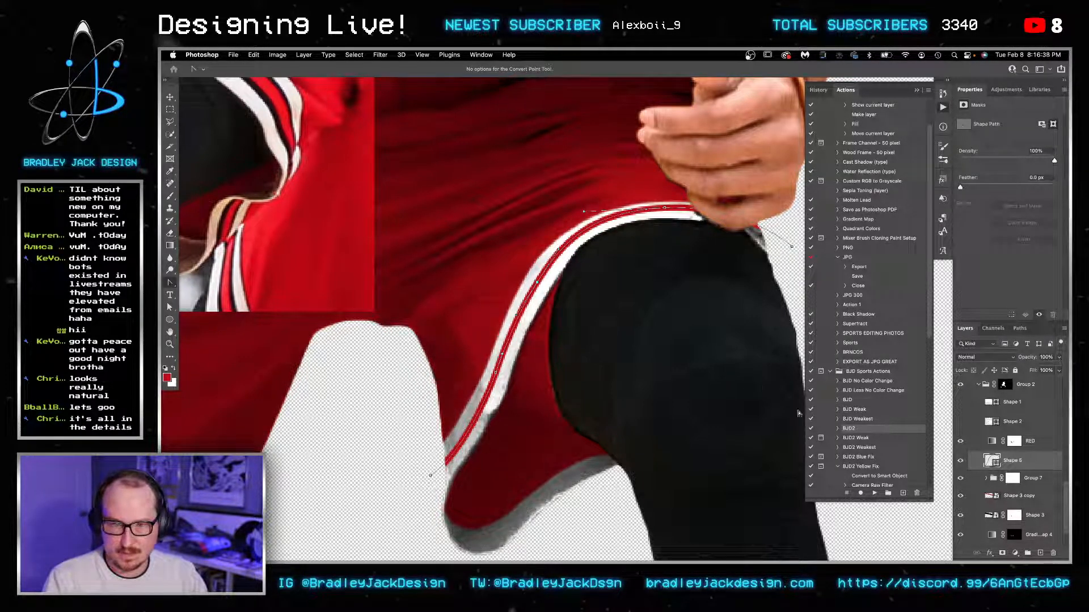
{"action": "key", "text": "a"}
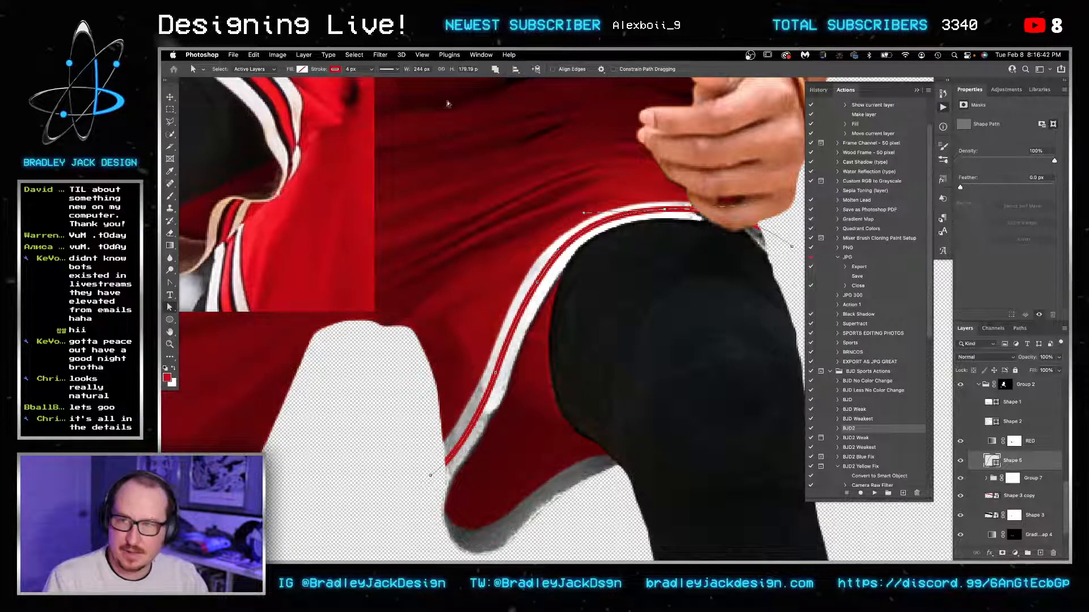
{"action": "left_click", "coordinate": [397, 70]}
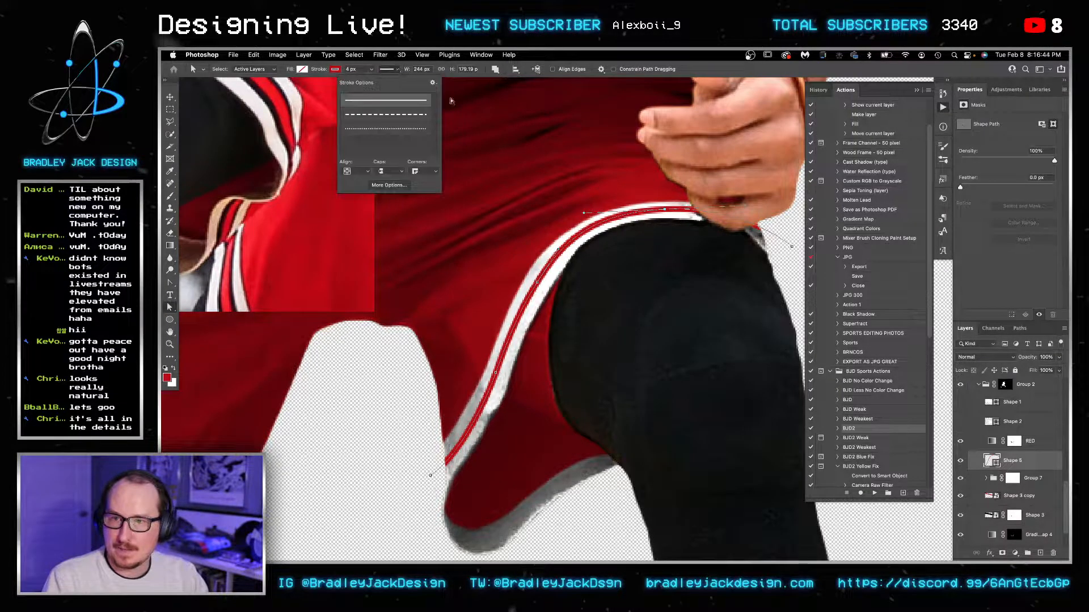
Step: Duplicate the red hem line and shift the copy's lower end and middle anchors slightly outward
{"action": "left_click", "coordinate": [1031, 466]}
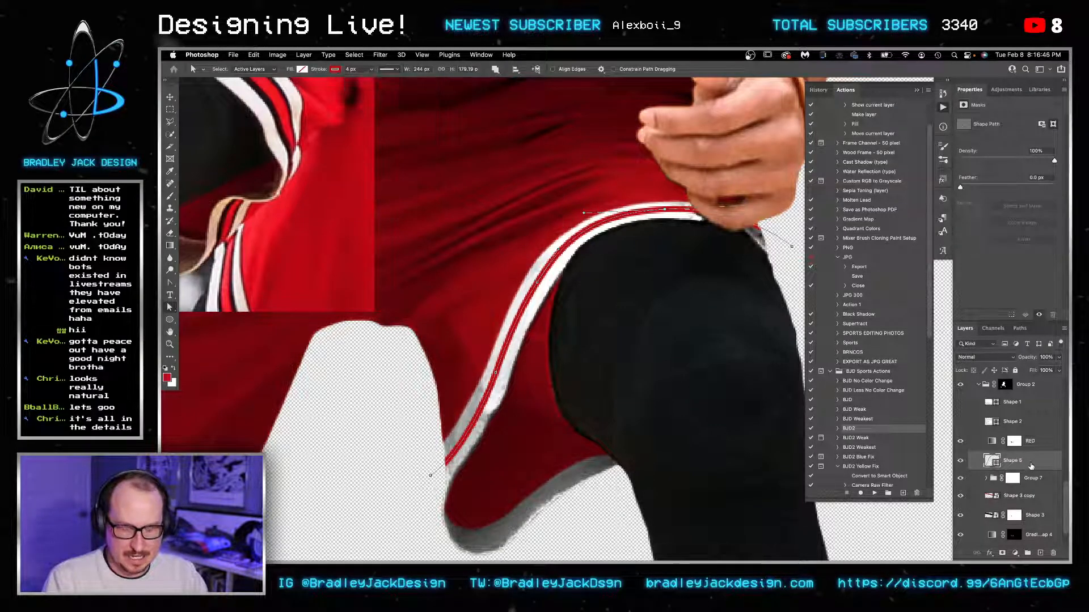
{"action": "key", "text": "super+j"}
{"action": "left_click", "coordinate": [1006, 482]}
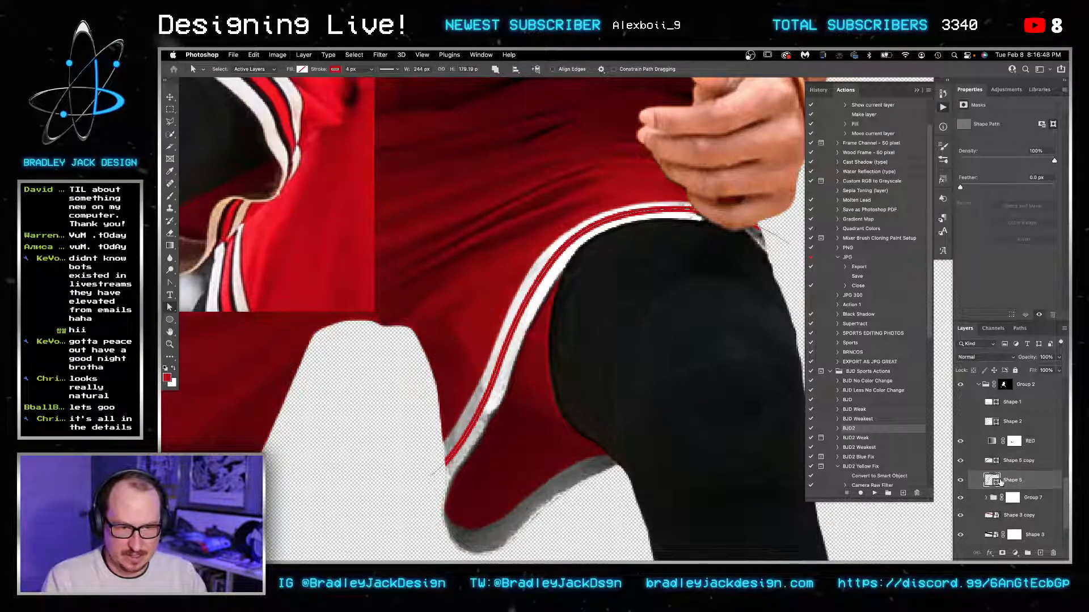
{"action": "left_click", "coordinate": [1012, 462]}
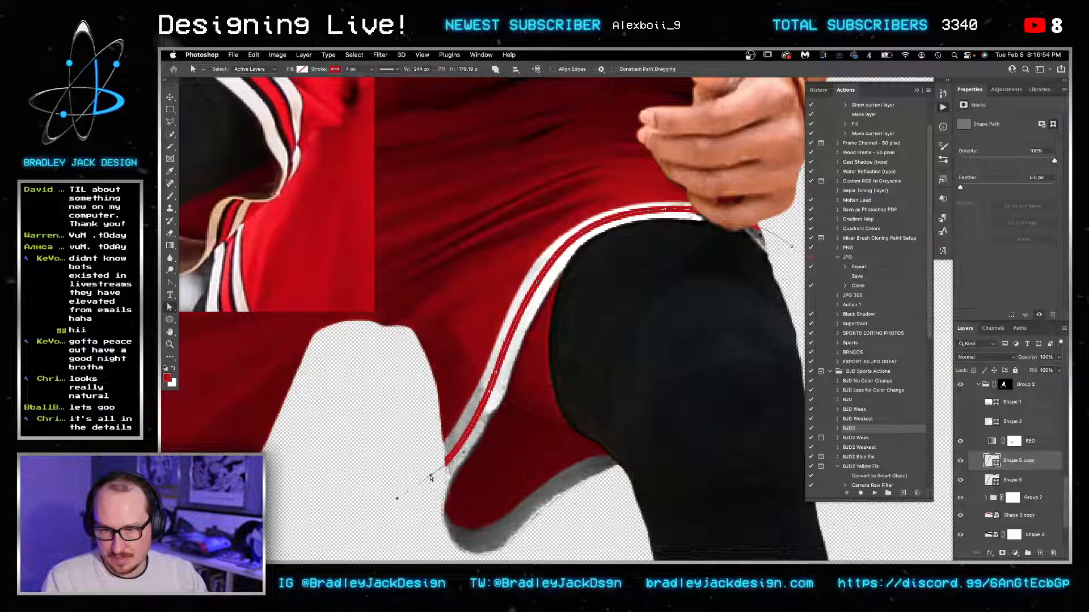
{"action": "left_click", "coordinate": [428, 476]}
{"action": "left_click_drag", "start_coordinate": [427, 476], "coordinate": [427, 475]}
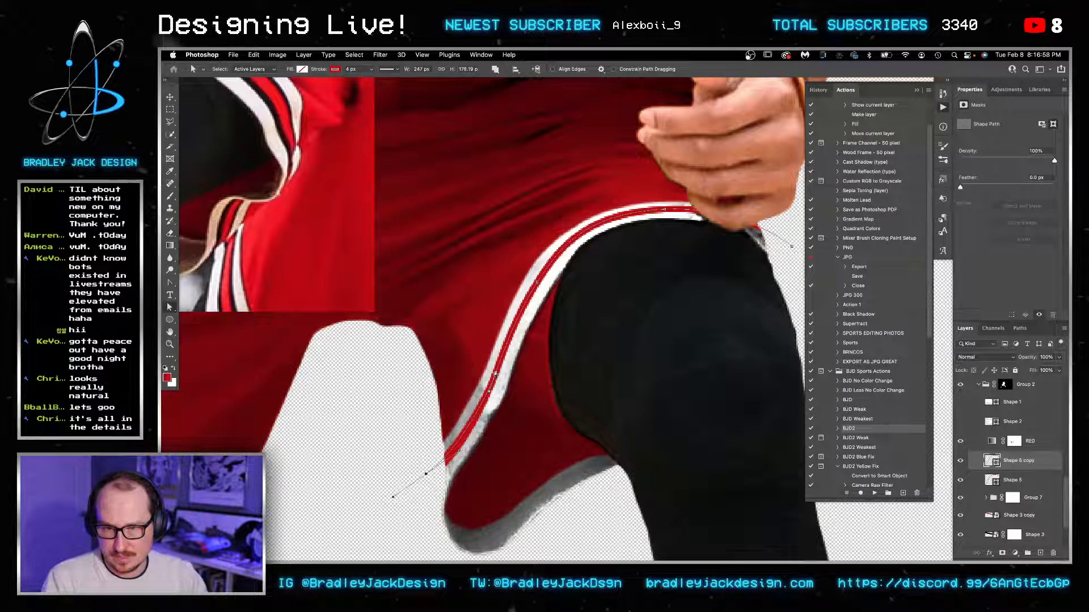
{"action": "left_click_drag", "start_coordinate": [496, 373], "coordinate": [494, 373]}
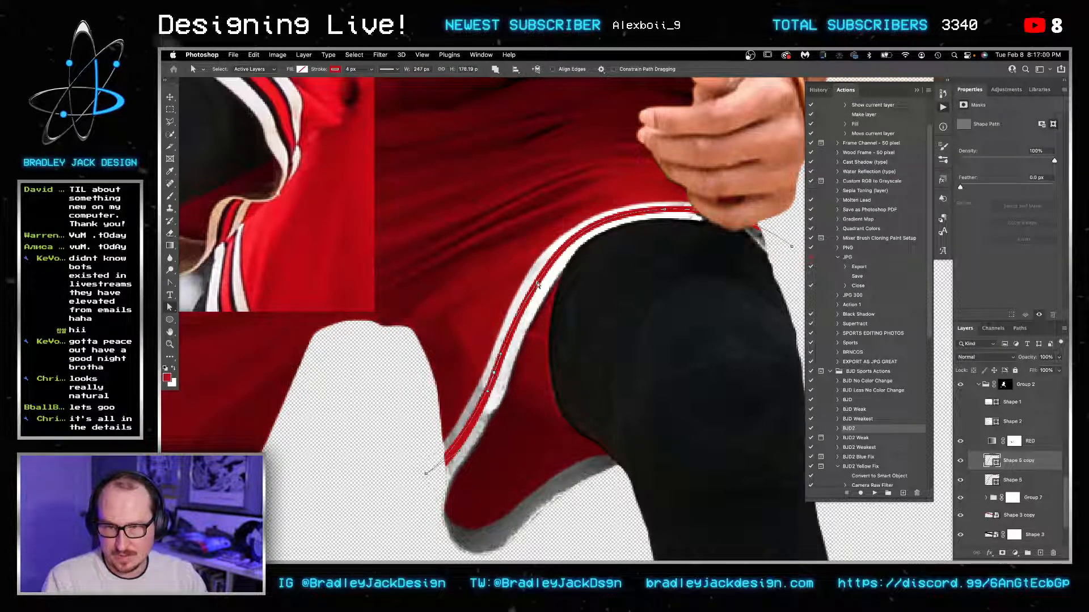
{"action": "left_click", "coordinate": [537, 285]}
{"action": "left_click_drag", "start_coordinate": [537, 284], "coordinate": [542, 285]}
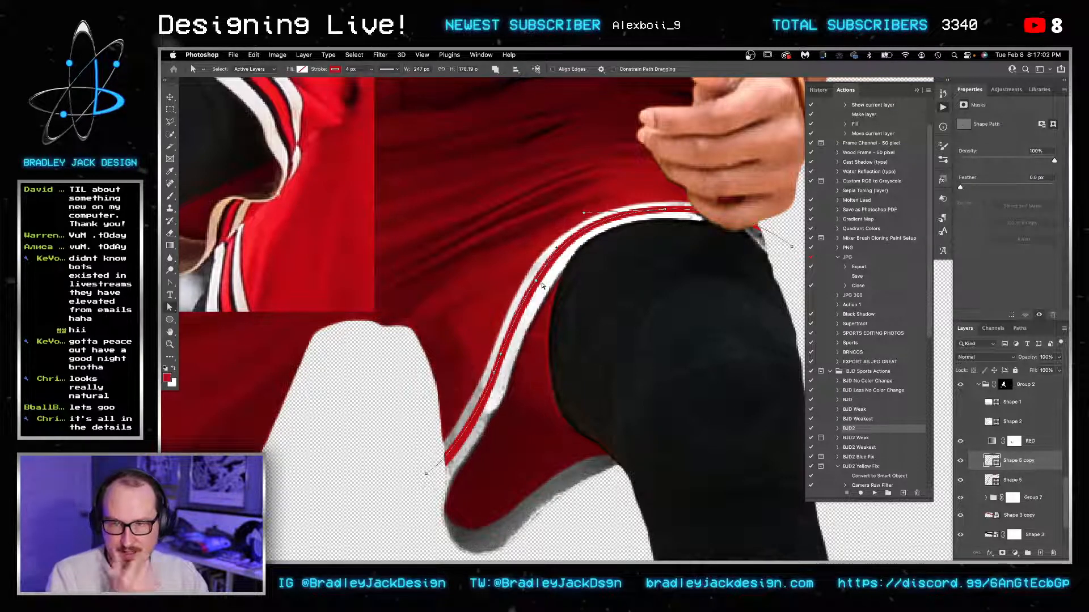
Step: Duplicate the adjusted red line once more and move the second copy's lower end slightly downward
{"action": "key", "text": "super+j"}
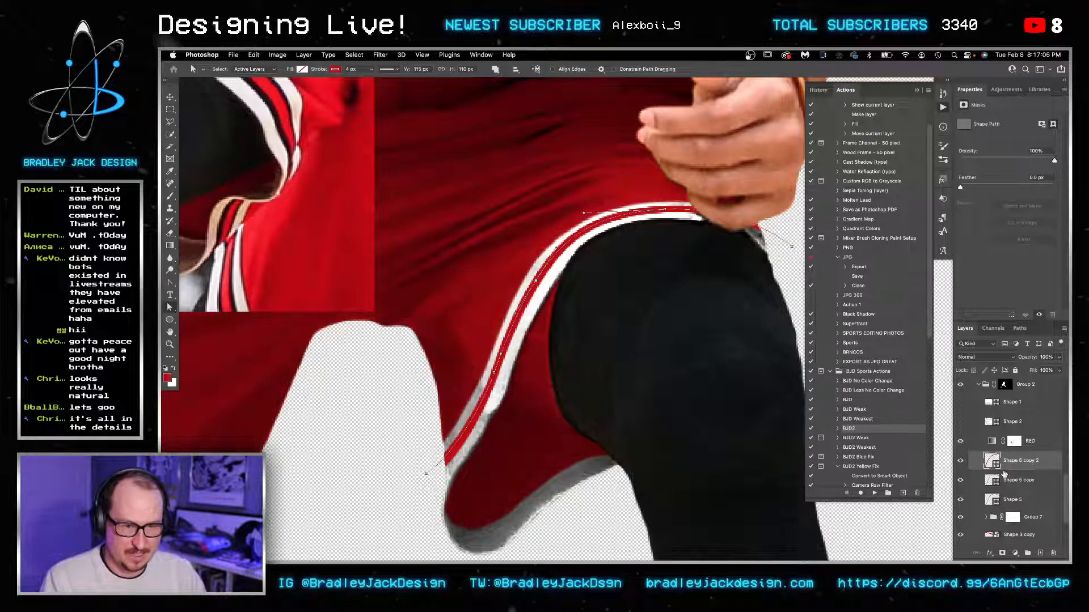
{"action": "key", "text": "super+z"}
{"action": "key", "text": "super+j"}
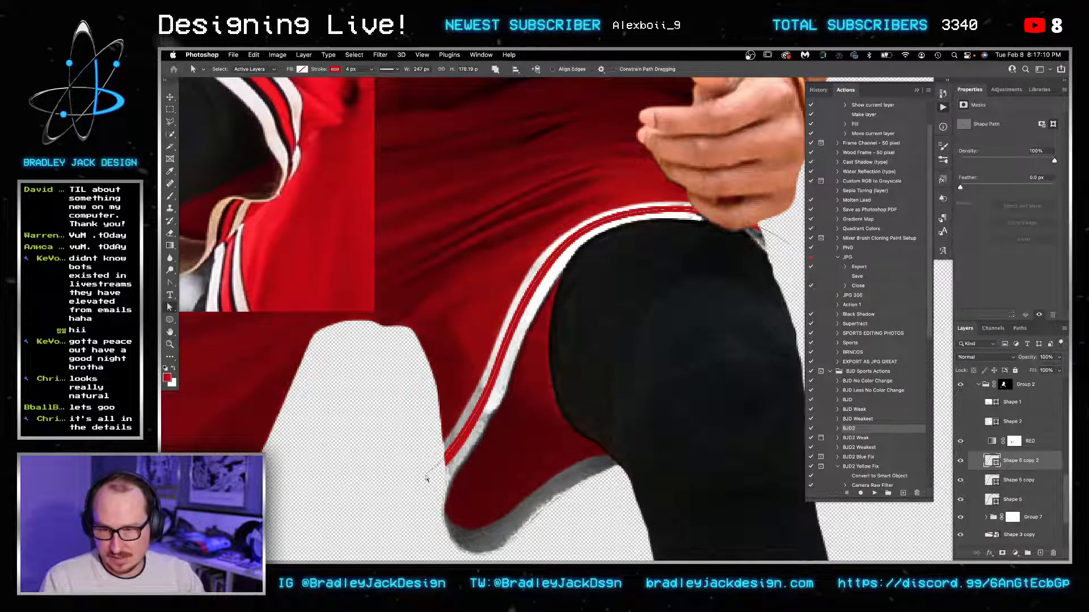
{"action": "left_click_drag", "start_coordinate": [427, 475], "coordinate": [428, 482]}
Step: Duplicate the three red hem line layers together
{"action": "key", "text": "v"}
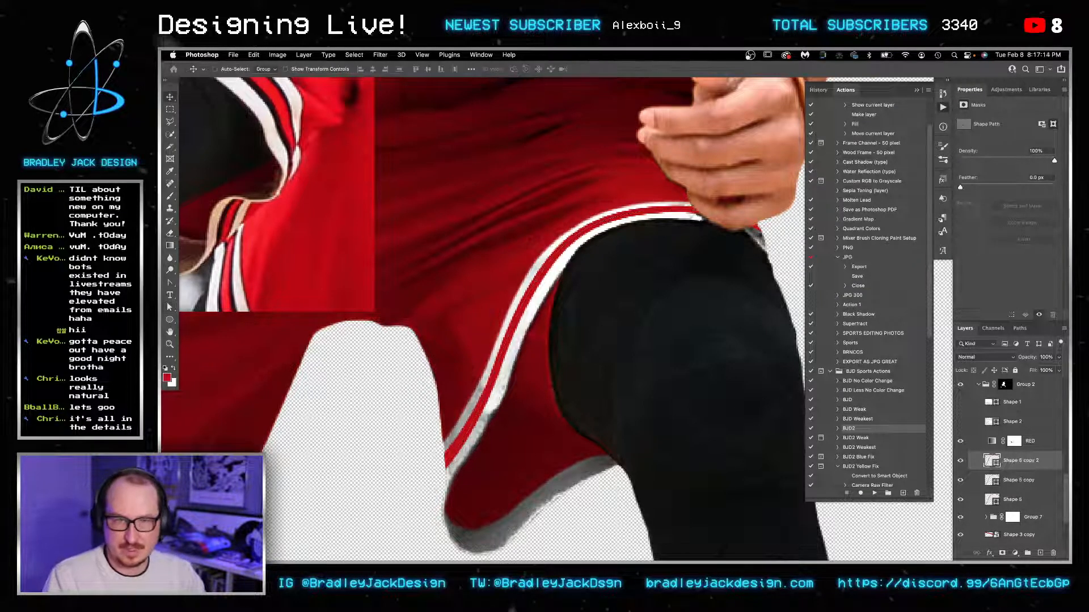
{"action": "left_click", "coordinate": [1018, 466], "text": "shift"}
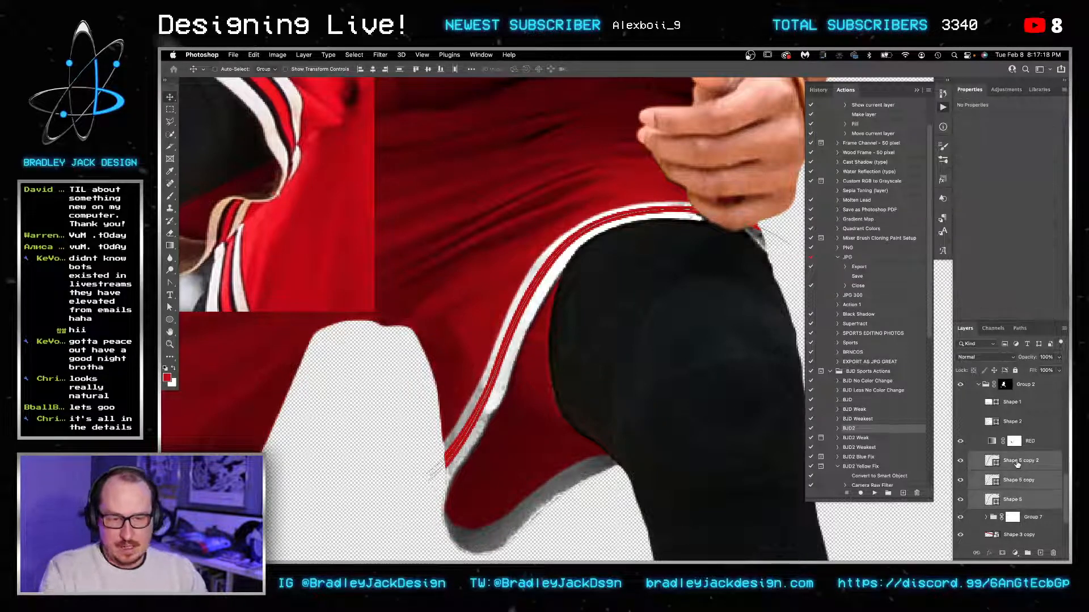
{"action": "key", "text": "super+j"}
Step: Give the lower set of three hem line layers a black stroke 8 px wide to outline the red stripe
{"action": "left_click", "coordinate": [1023, 523]}
{"action": "scroll", "coordinate": [1023, 524], "scroll_direction": "down", "scroll_amount": 2}
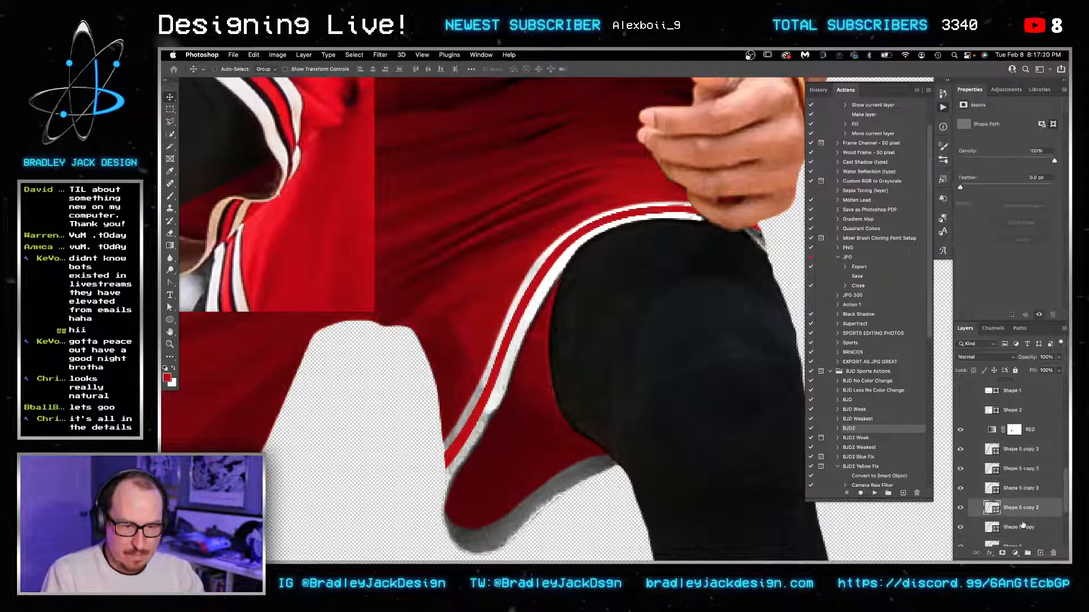
{"action": "left_click", "coordinate": [1010, 526], "text": "shift"}
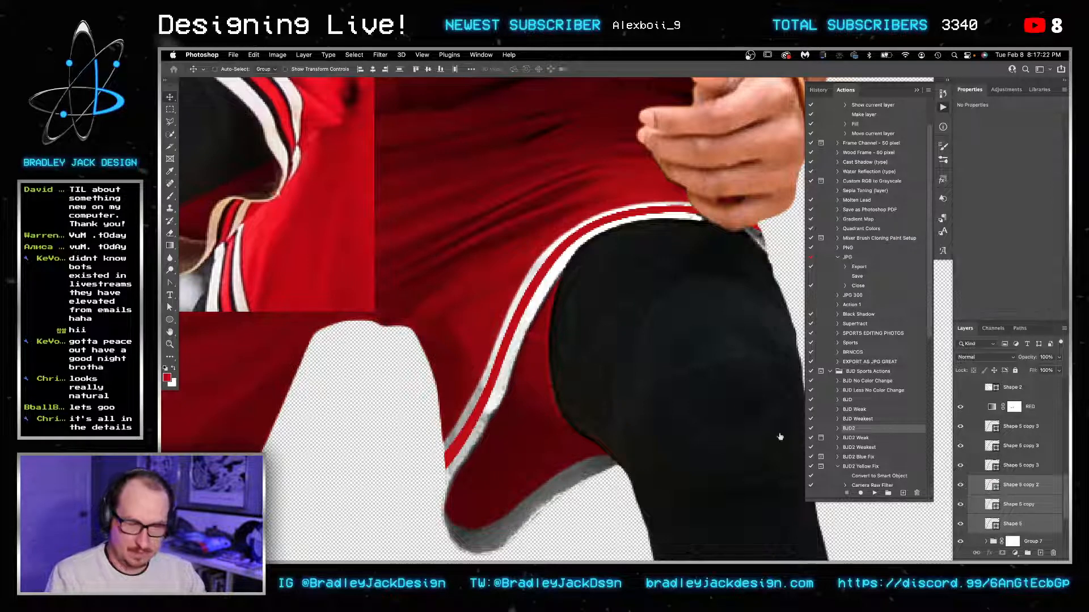
{"action": "key", "text": "u"}
{"action": "left_click", "coordinate": [303, 71]}
{"action": "left_click", "coordinate": [266, 115]}
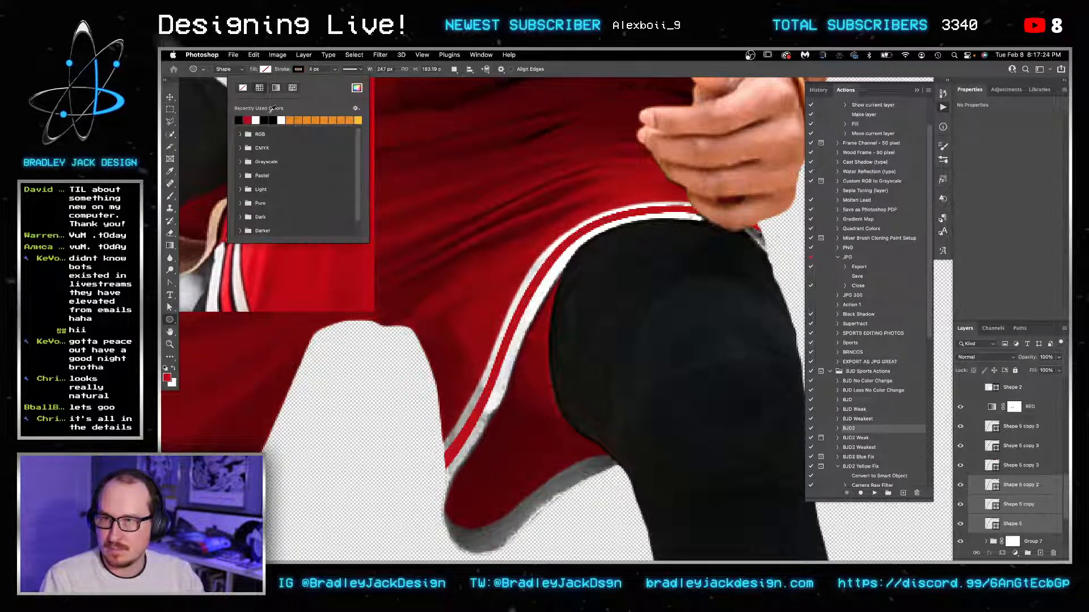
{"action": "left_click", "coordinate": [318, 70]}
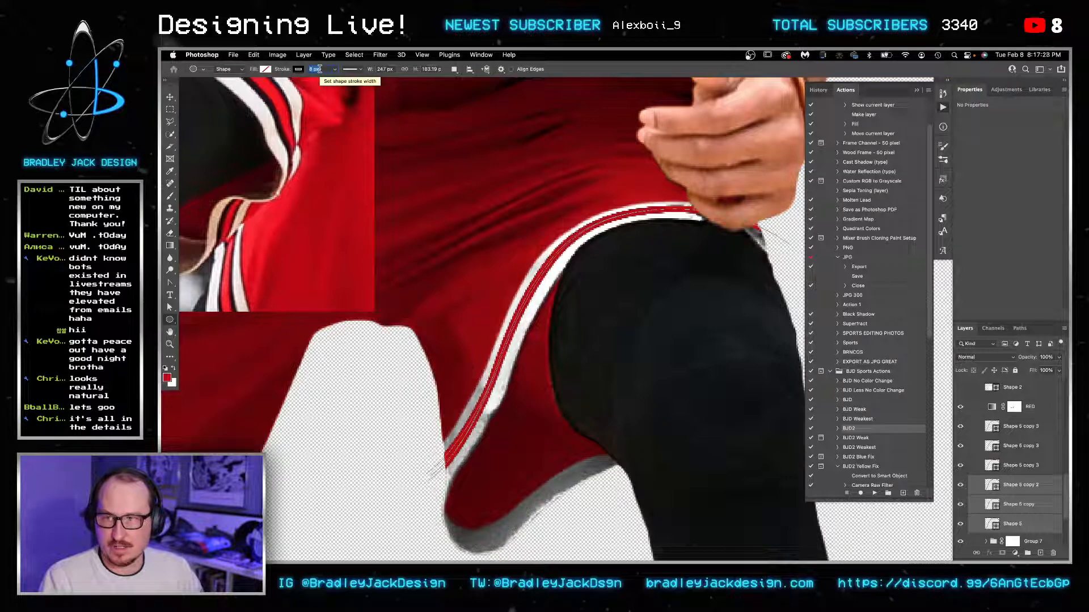
{"action": "key", "text": "Return"}
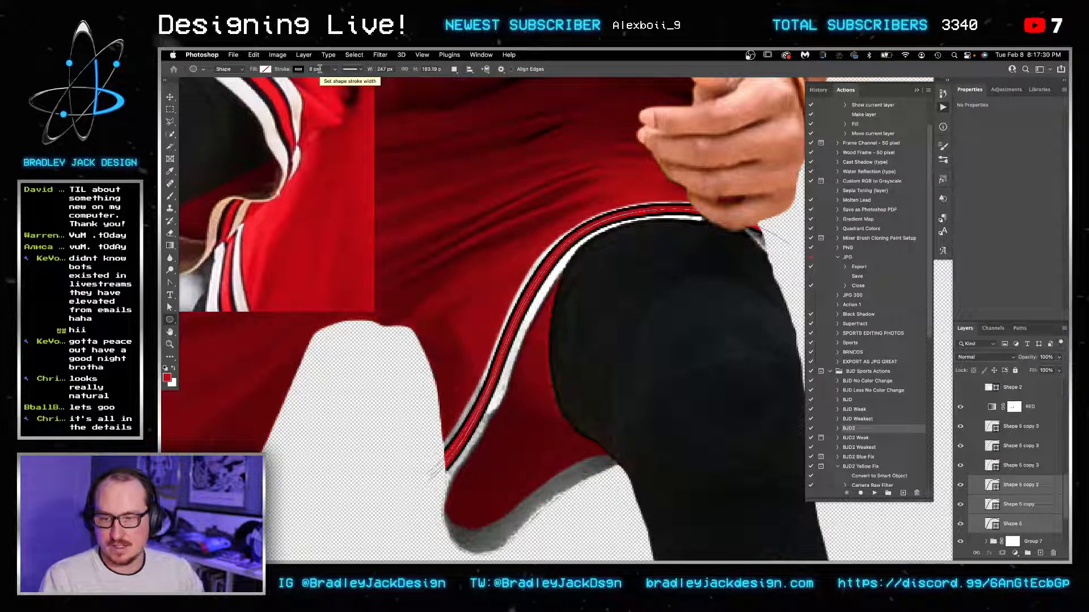
Step: Group all six red and black hem line layers and set the group's blend mode to Multiply
{"action": "scroll", "coordinate": [448, 367], "scroll_direction": "down", "scroll_amount": 2}
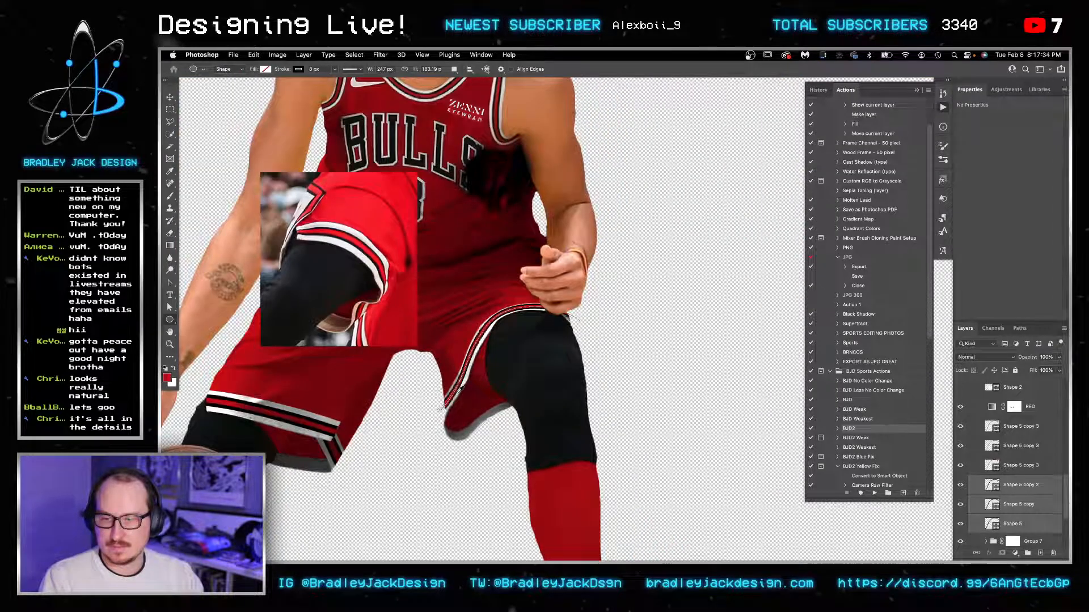
{"action": "scroll", "coordinate": [459, 388], "scroll_direction": "up", "scroll_amount": 2}
{"action": "key", "text": "v"}
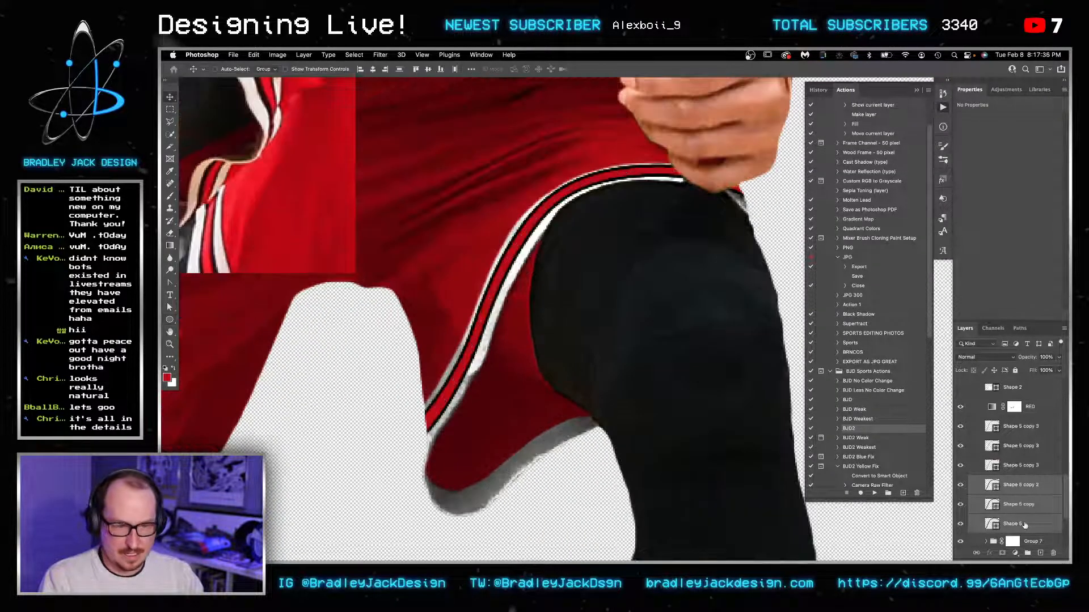
{"action": "left_click", "coordinate": [1016, 428], "text": "shift"}
{"action": "key", "text": "ctrl+g"}
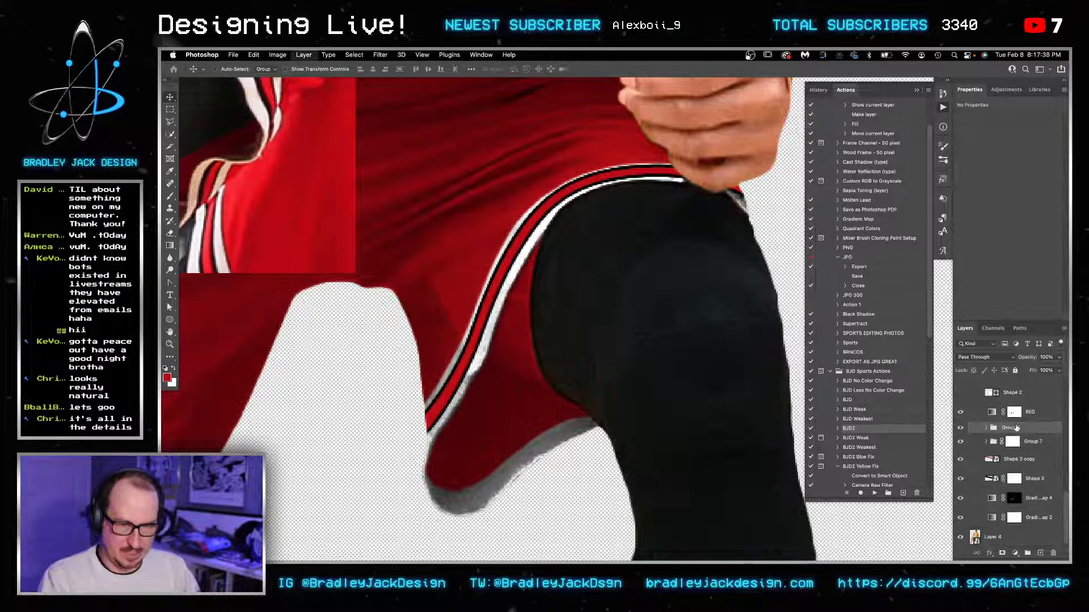
{"action": "key", "text": "shift+alt+m"}
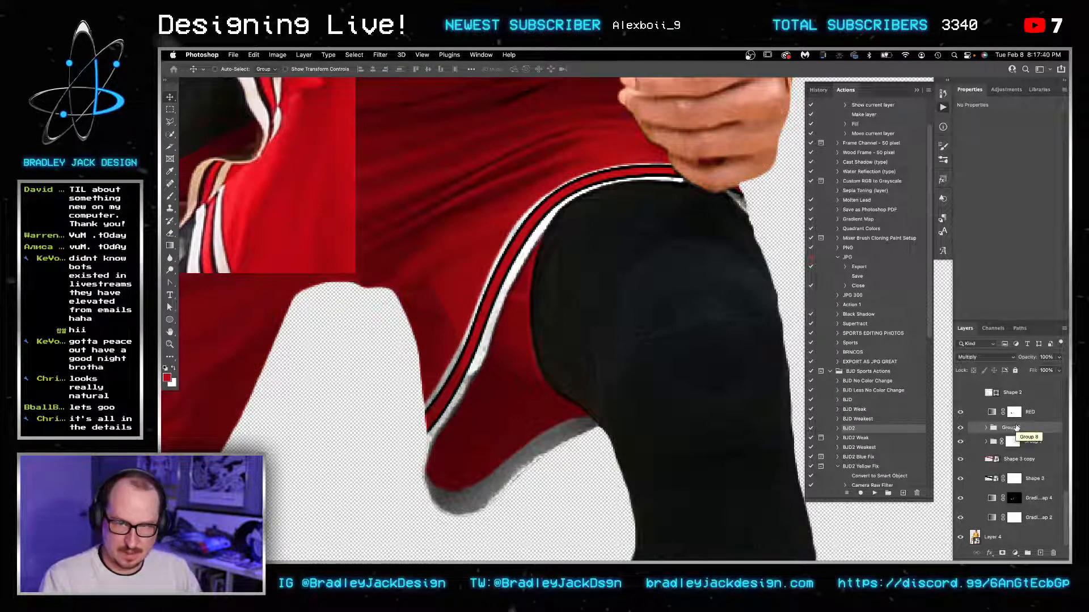
Step: Hide the reference photo of the shorts covering the player's jersey
{"action": "key", "text": "ctrl+0"}
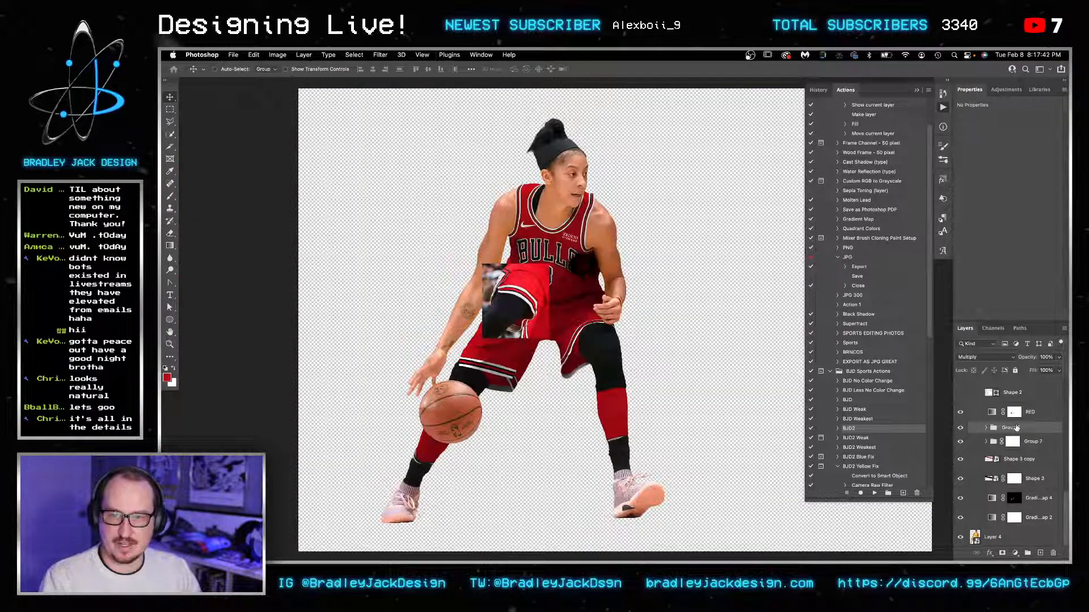
{"action": "scroll", "coordinate": [989, 428], "scroll_direction": "up", "scroll_amount": 10}
{"action": "left_click", "coordinate": [960, 388]}
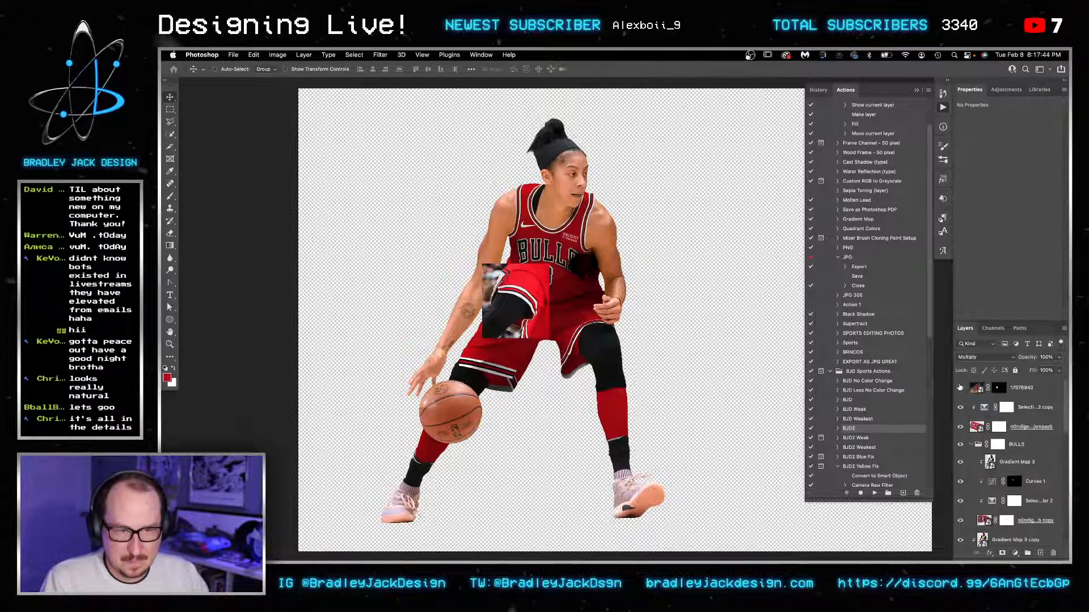
Step: Open the contents of the Shape 3 smart object that forms the stripe on the other leg's hem
{"action": "key", "text": "z"}
{"action": "left_click_drag", "start_coordinate": [510, 372], "coordinate": [607, 369]}
{"action": "key", "text": "v"}
{"action": "right_click", "coordinate": [548, 382]}
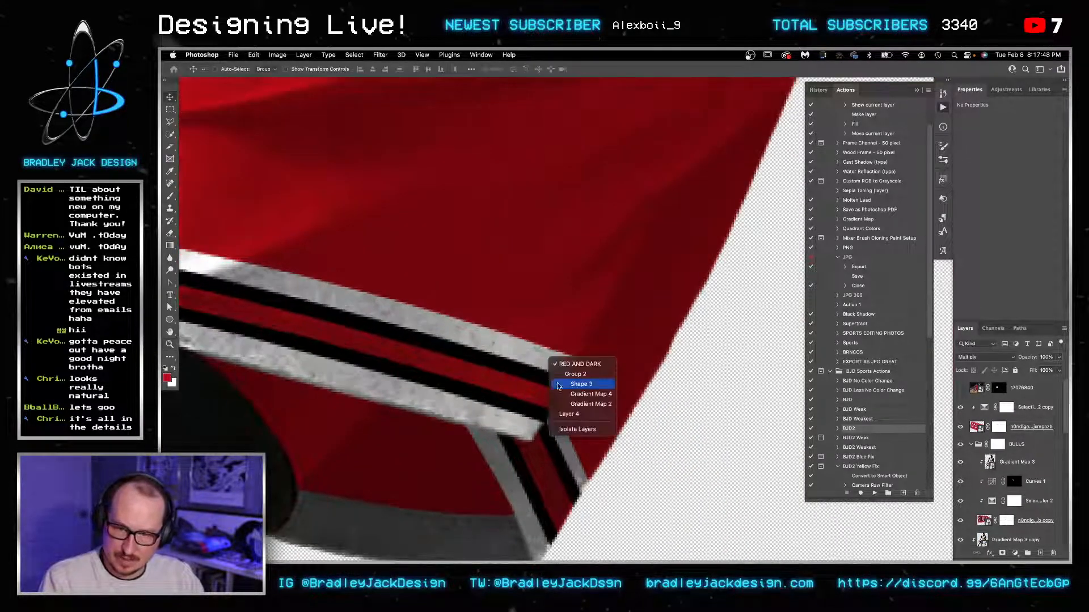
{"action": "left_click", "coordinate": [567, 384]}
{"action": "left_click", "coordinate": [1014, 538]}
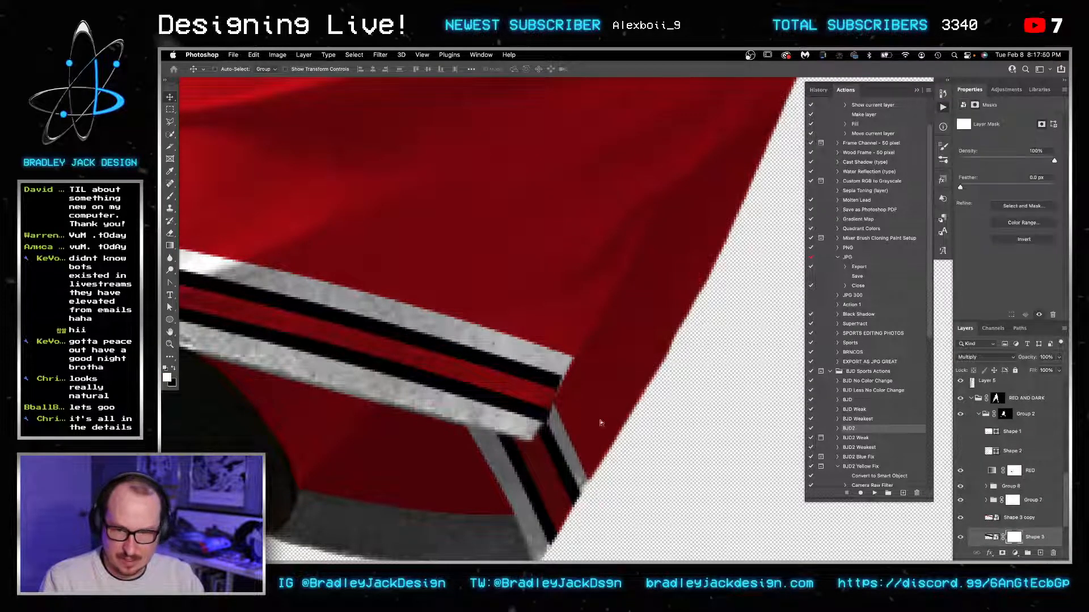
{"action": "key", "text": "a"}
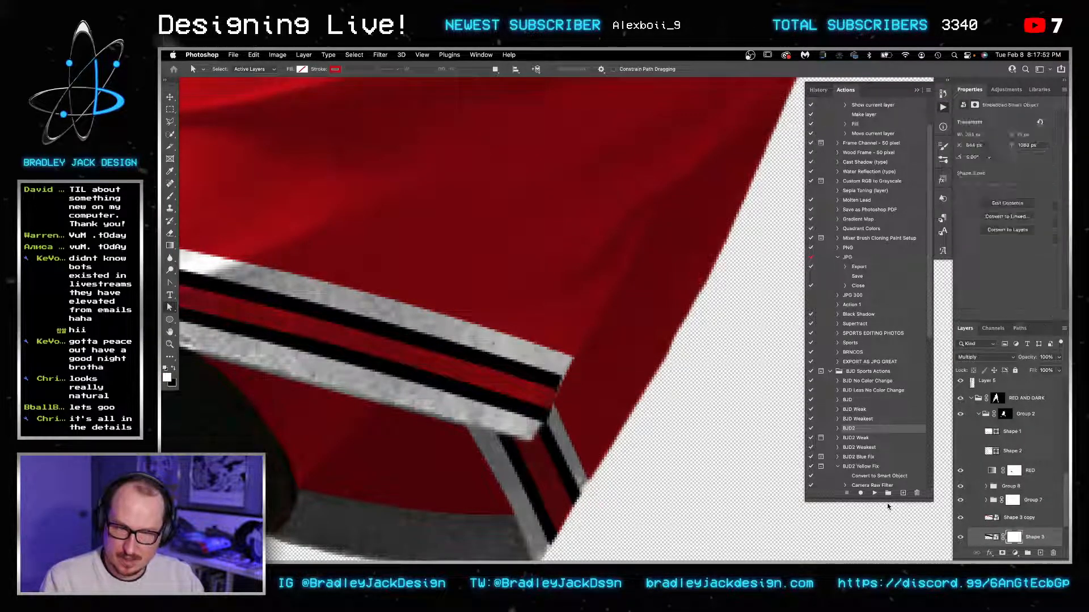
{"action": "double_click", "coordinate": [988, 537]}
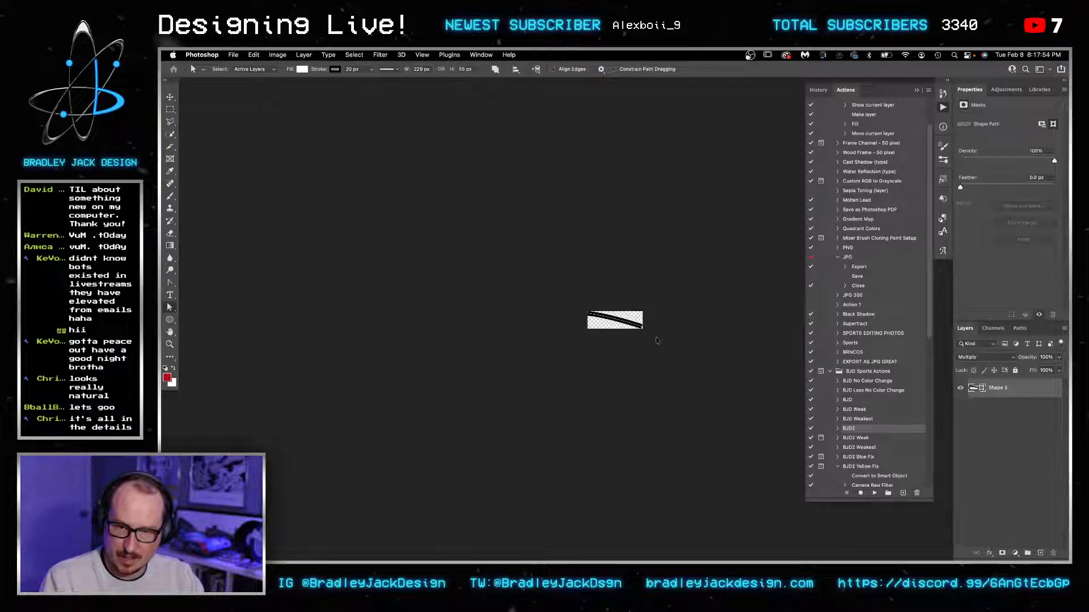
Step: Extend the lower end of the black stripe slightly outward in the Shape 3 smart object, then save and close it
{"action": "scroll", "coordinate": [650, 330], "scroll_direction": "up", "scroll_amount": 8}
{"action": "scroll", "coordinate": [650, 330], "scroll_direction": "up", "scroll_amount": 2}
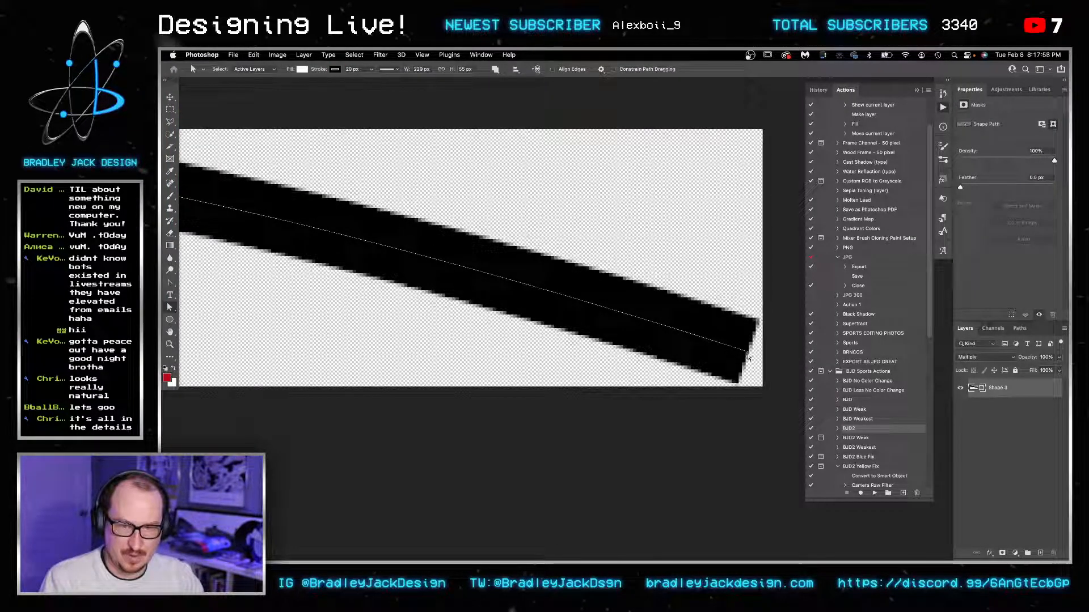
{"action": "left_click_drag", "start_coordinate": [777, 325], "coordinate": [713, 403]}
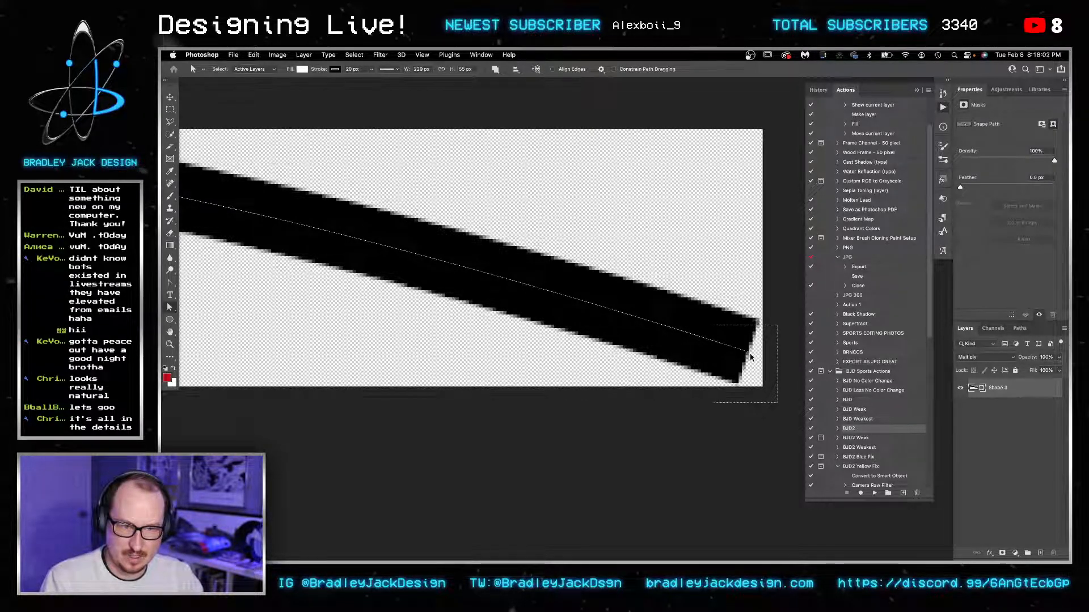
{"action": "scroll", "coordinate": [750, 357], "scroll_direction": "down", "scroll_amount": 1}
{"action": "left_click_drag", "start_coordinate": [753, 356], "coordinate": [757, 357]}
{"action": "key", "text": "v"}
{"action": "key", "text": "super+s"}
{"action": "key", "text": "super+w"}
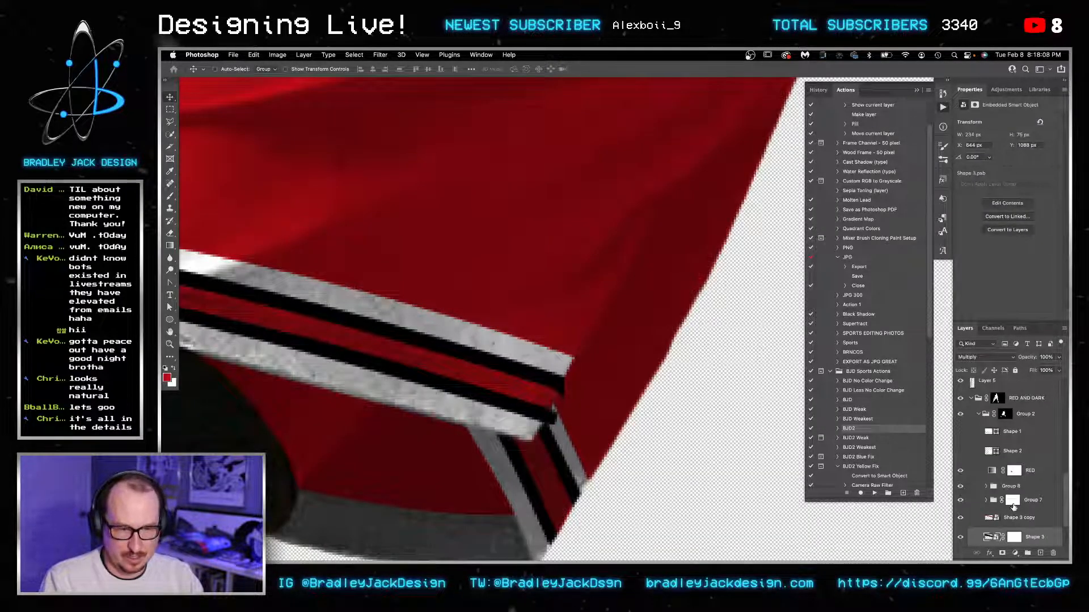
Step: Group the two Shape 3 stripe layers and mask out the black stripe ends sticking out past the hem corner
{"action": "left_click", "coordinate": [1024, 531], "text": "super"}
{"action": "key", "text": "super+g"}
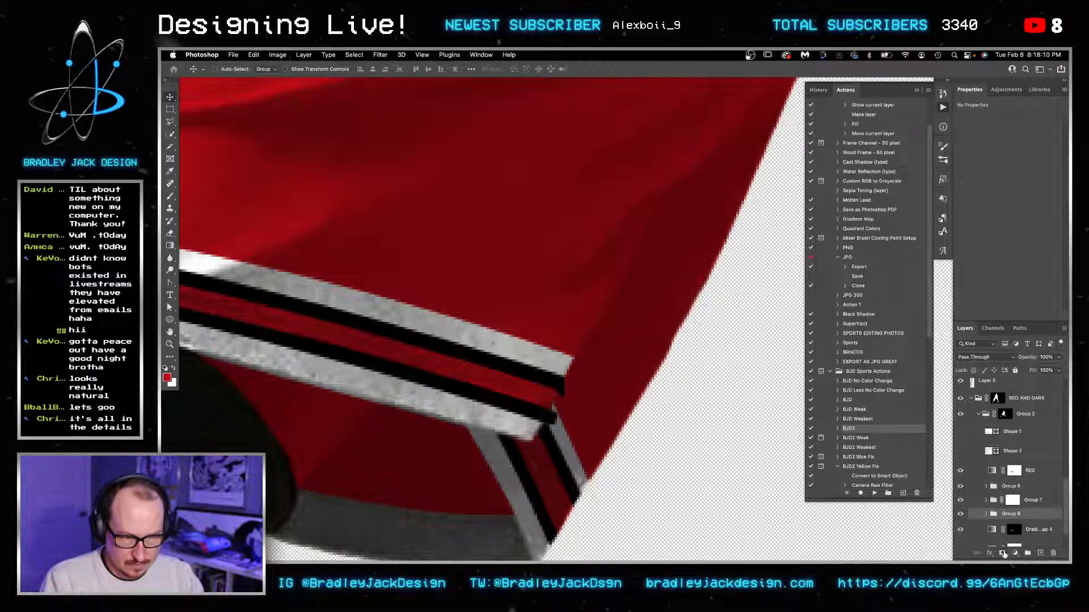
{"action": "left_click", "coordinate": [1002, 553]}
{"action": "key", "text": "b"}
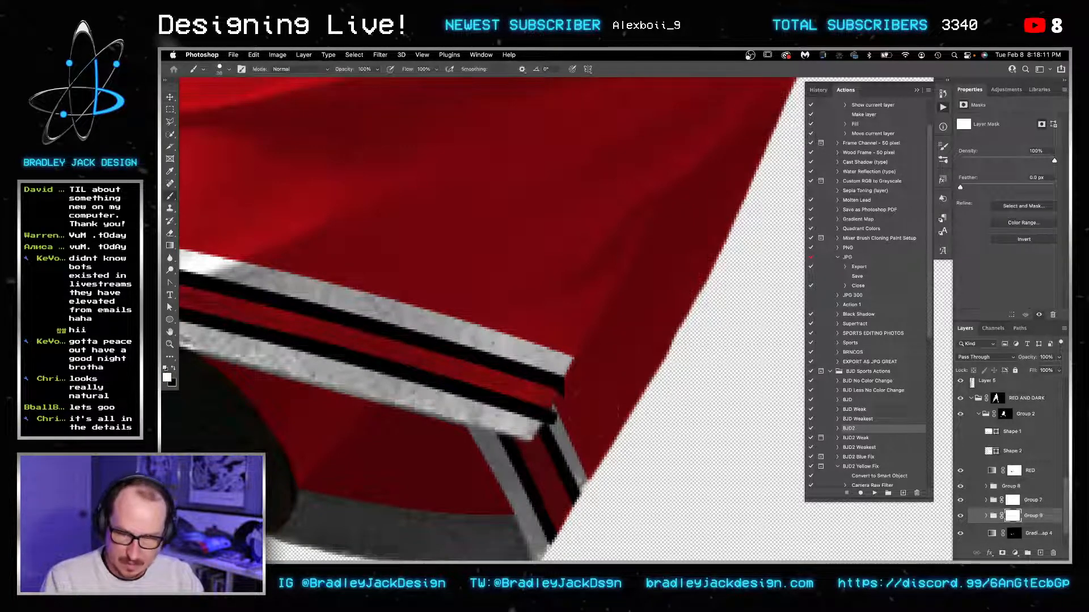
{"action": "key", "text": "x"}
{"action": "left_click", "coordinate": [569, 426]}
{"action": "left_click_drag", "start_coordinate": [584, 398], "coordinate": [584, 391]}
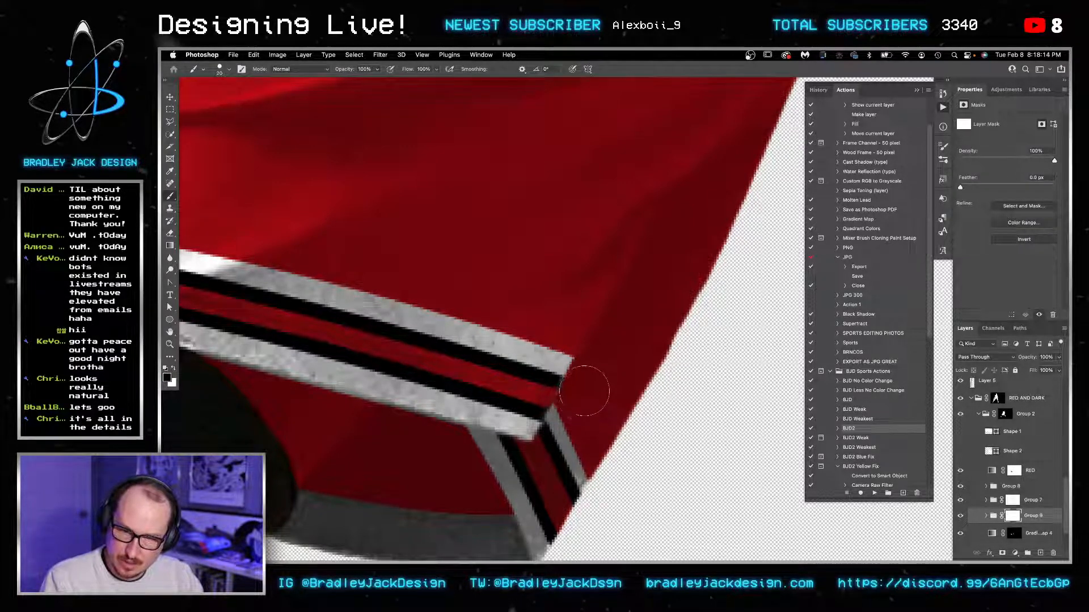
{"action": "key", "text": "x"}
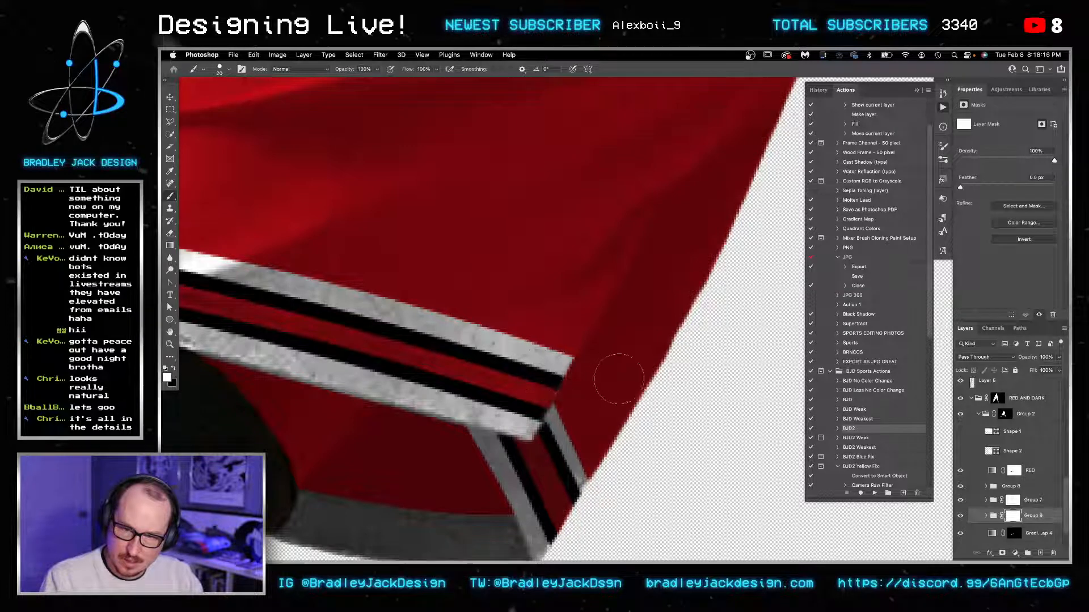
Step: Compare the shorts on the player cutout with the waistband in the red number 11 jersey reference photo in Safari
{"action": "key", "text": "super+0"}
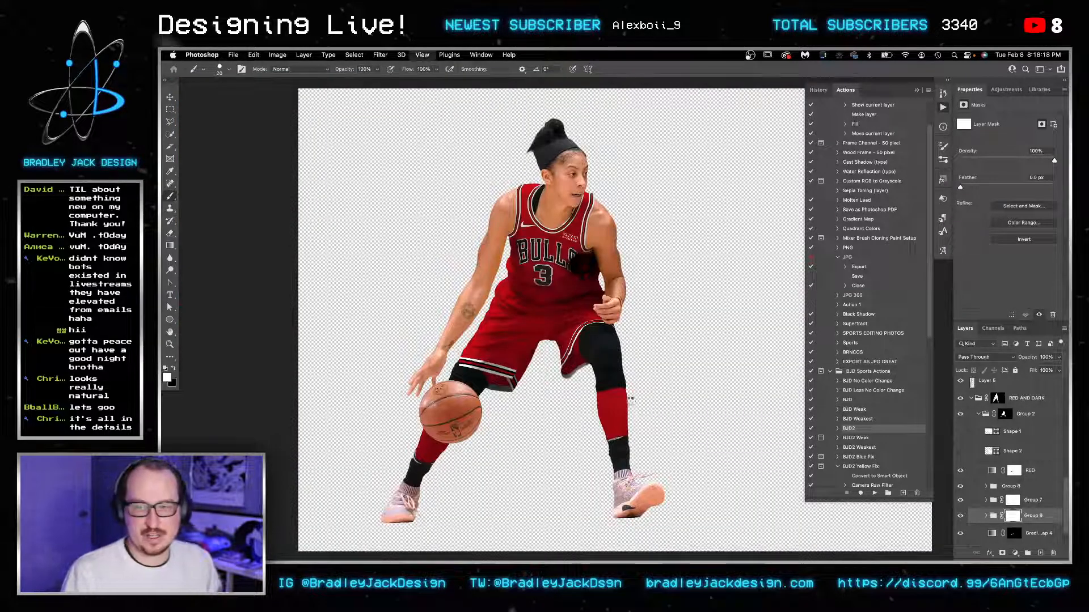
{"action": "key", "text": "v"}
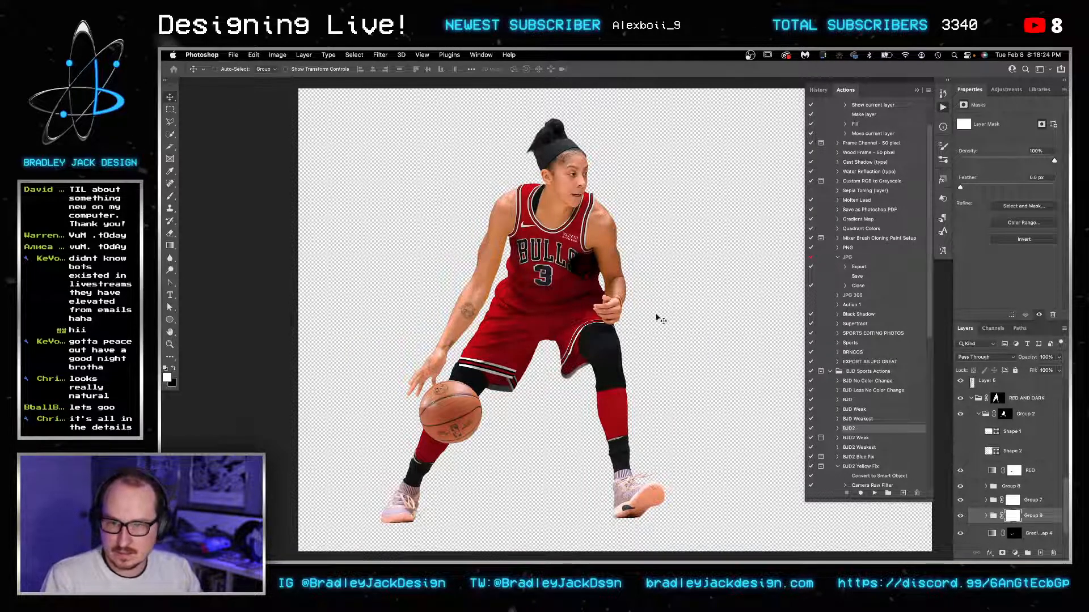
{"action": "key", "text": "z"}
{"action": "left_click", "coordinate": [576, 306]}
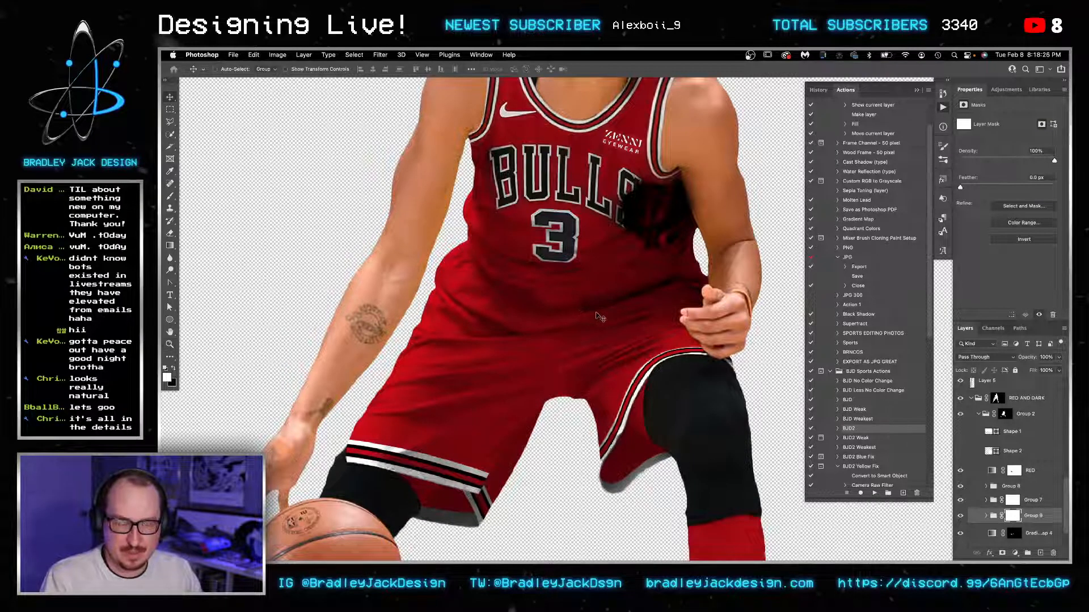
{"action": "key", "text": "super+Tab"}
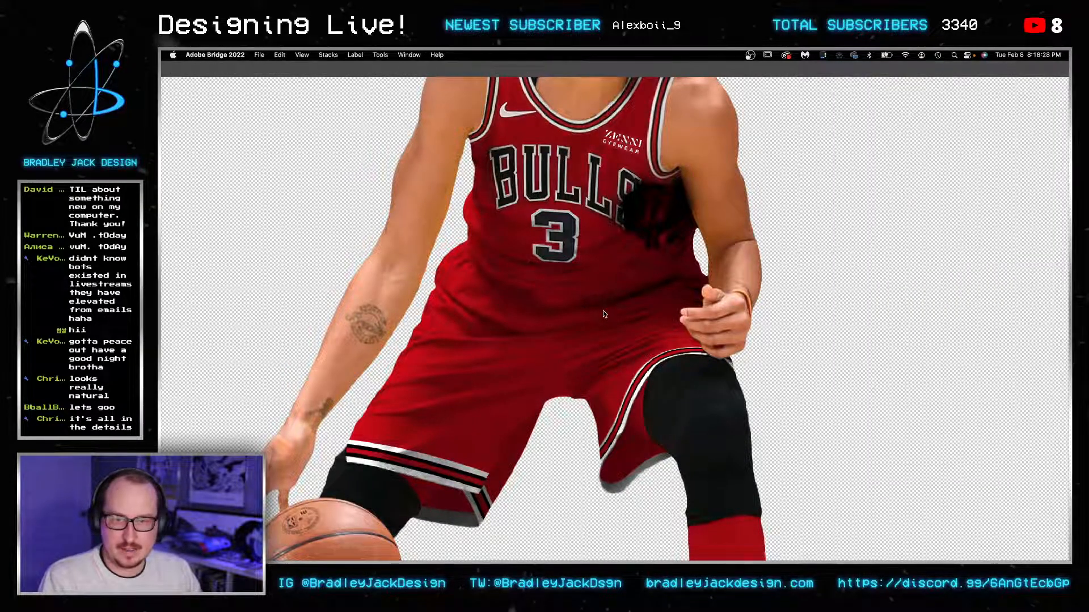
{"action": "key", "text": "super+Tab"}
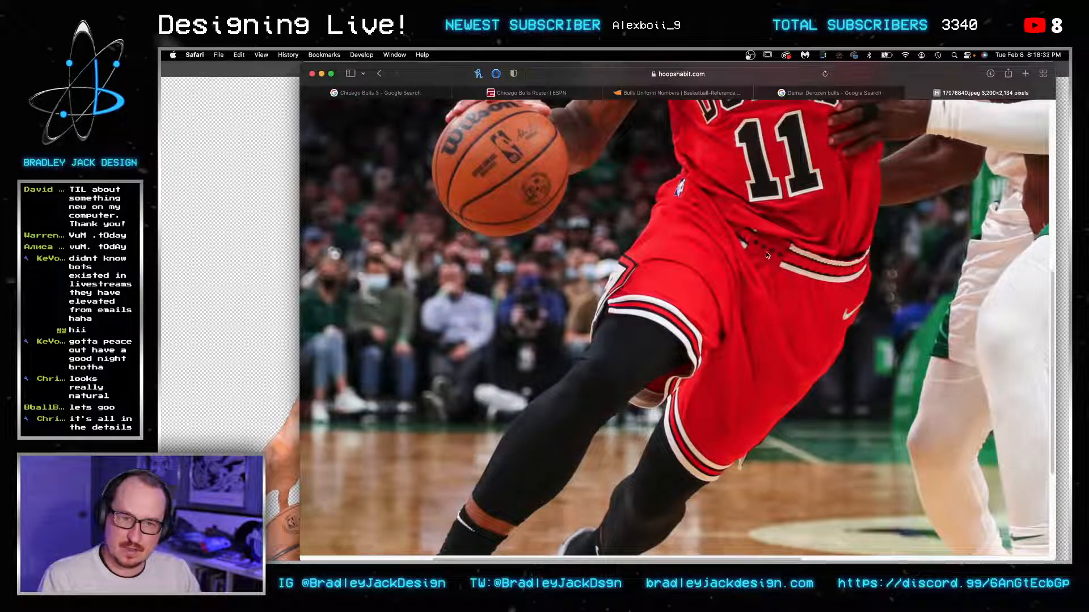
{"action": "key", "text": "super+Tab"}
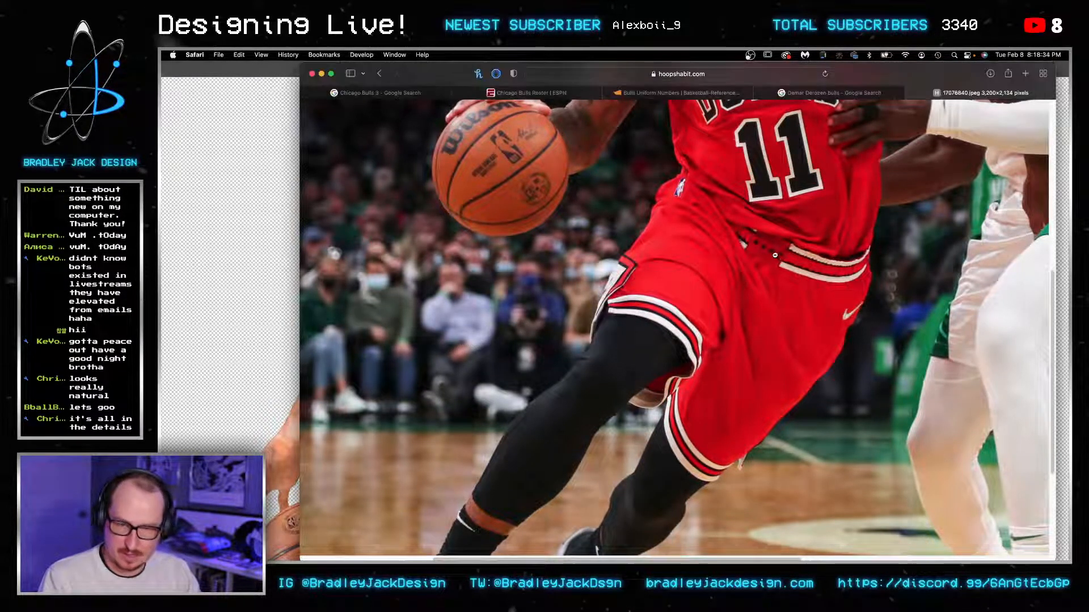
{"action": "key", "text": "super+Tab"}
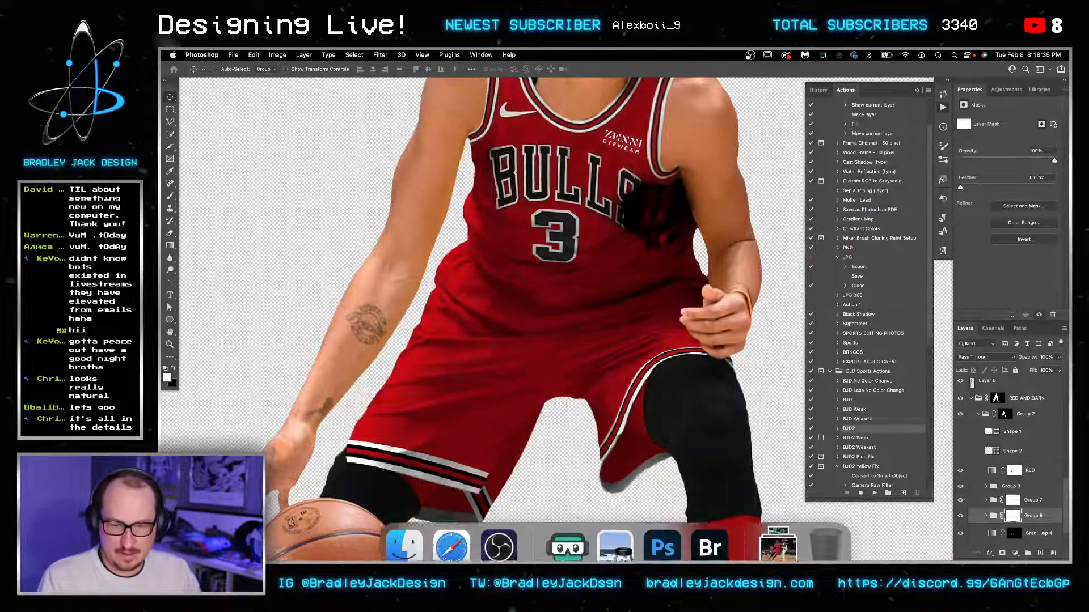
Step: Place the reference photo 17076840 in the document and bring its layer above all other layers
{"action": "left_click", "coordinate": [778, 533]}
{"action": "left_click_drag", "start_coordinate": [582, 170], "coordinate": [481, 239]}
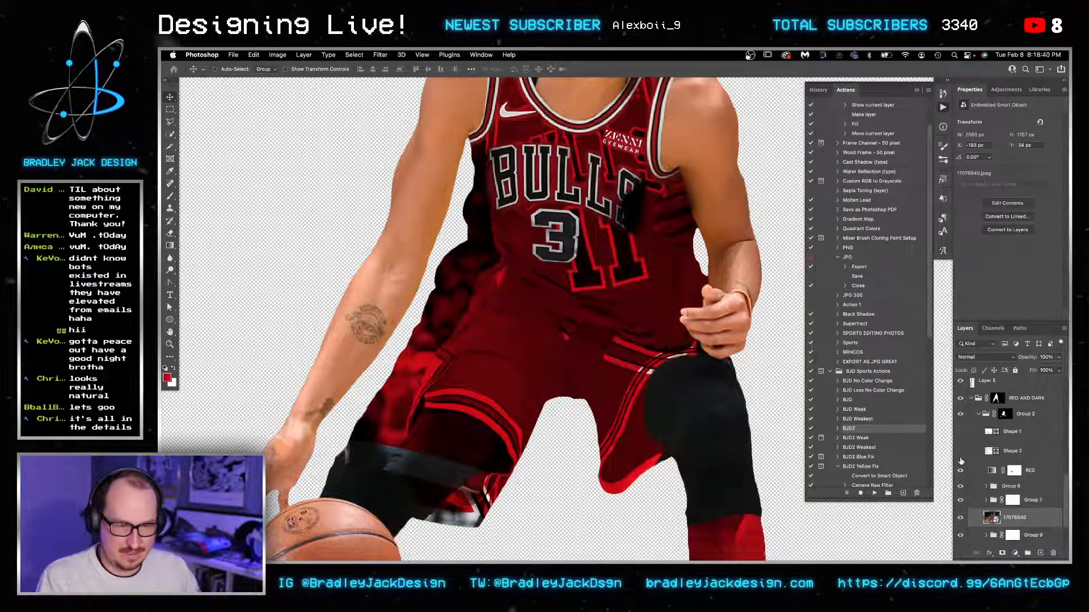
{"action": "left_click_drag", "start_coordinate": [960, 460], "coordinate": [964, 422]}
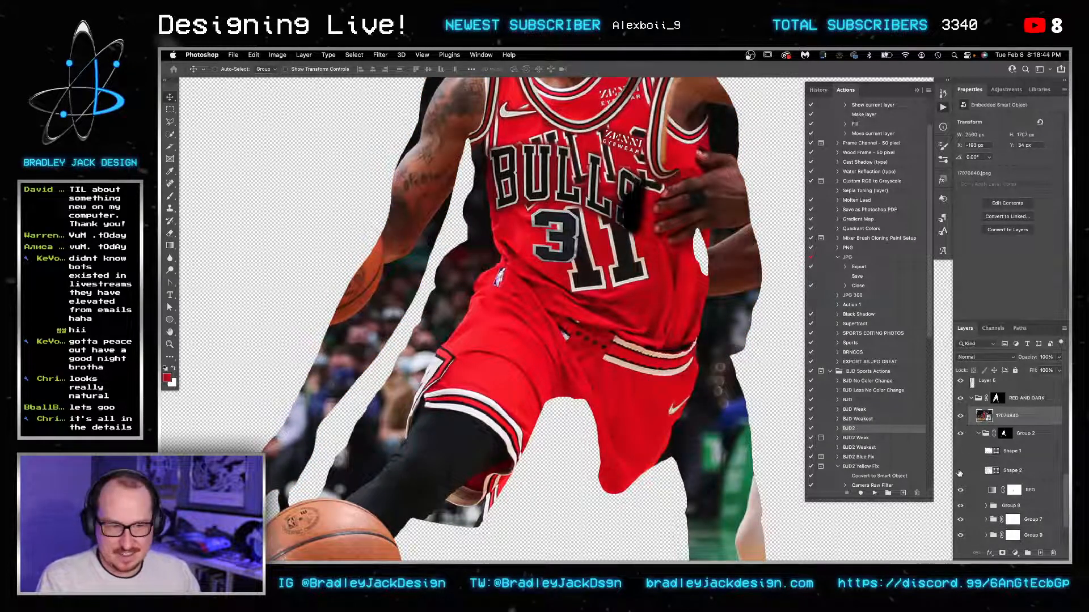
{"action": "key", "text": "shift+super+bracketright"}
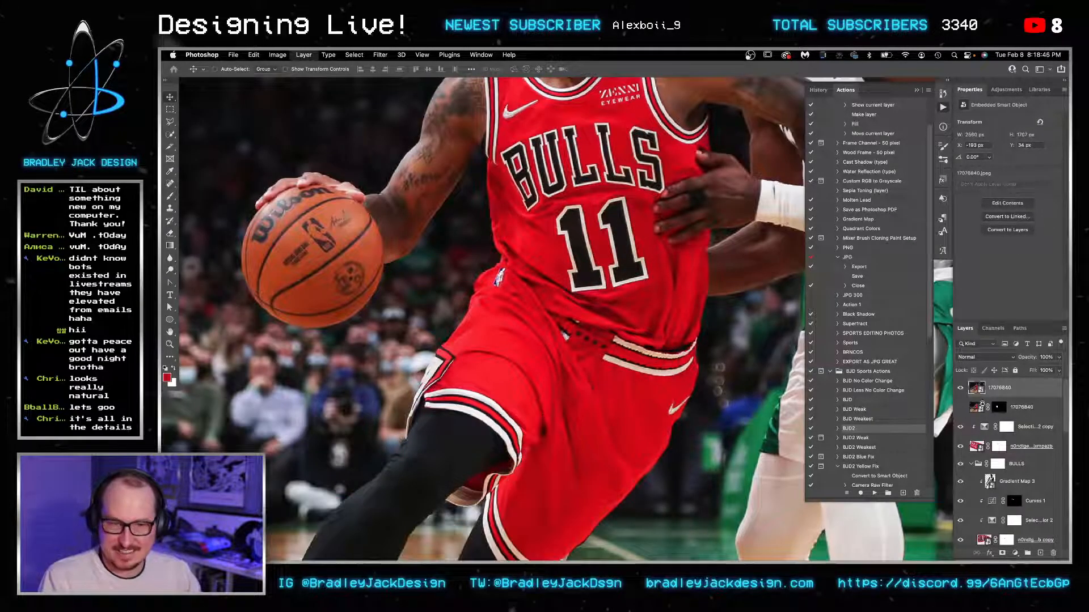
Step: Outline the four stars on the reference waistband with the Polygonal Lasso, mask the photo to them and convert it to a smart object
{"action": "key", "text": "l"}
{"action": "scroll", "coordinate": [608, 374], "scroll_direction": "up", "scroll_amount": 10}
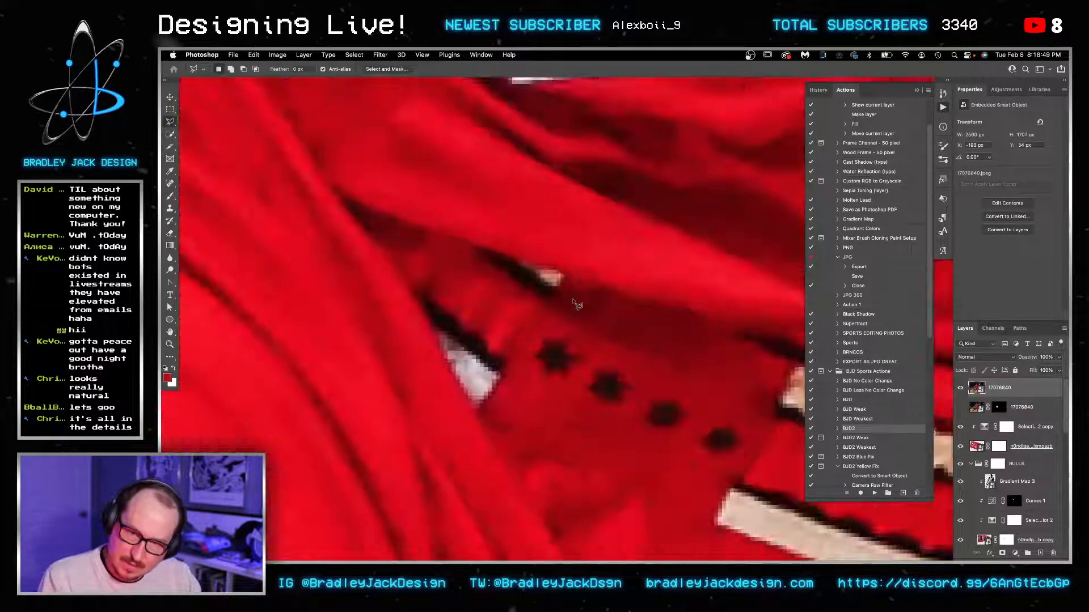
{"action": "left_click", "coordinate": [572, 300]}
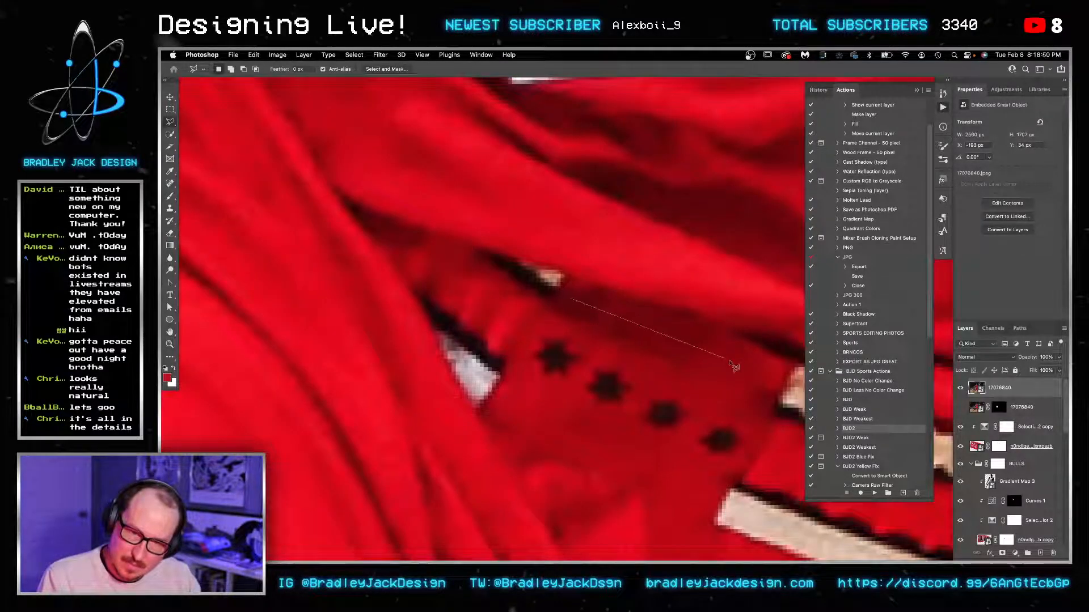
{"action": "left_click", "coordinate": [774, 390]}
{"action": "left_click", "coordinate": [718, 515]}
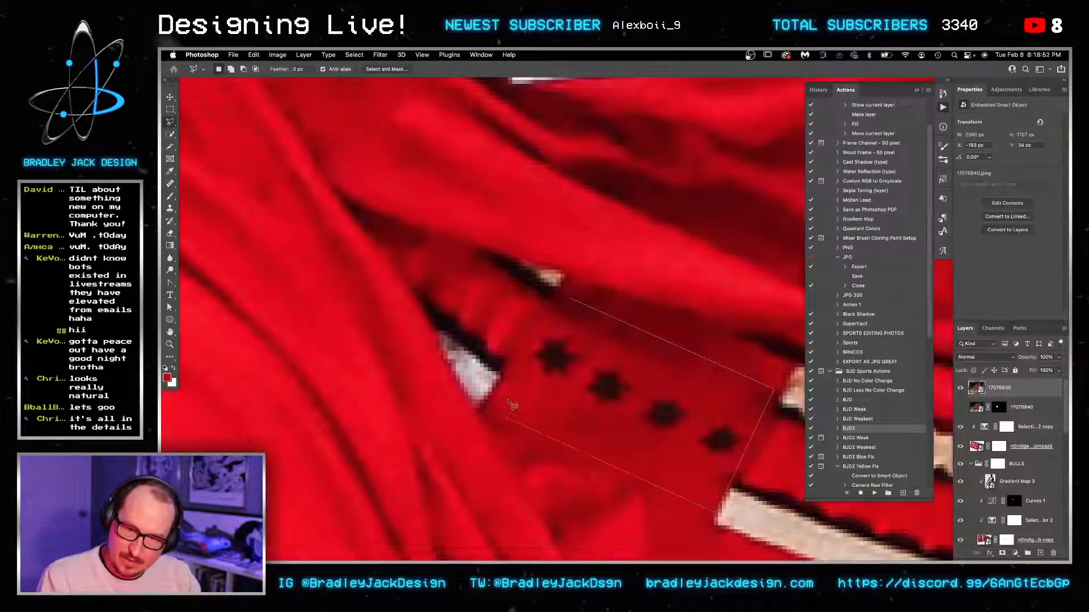
{"action": "left_click", "coordinate": [504, 390]}
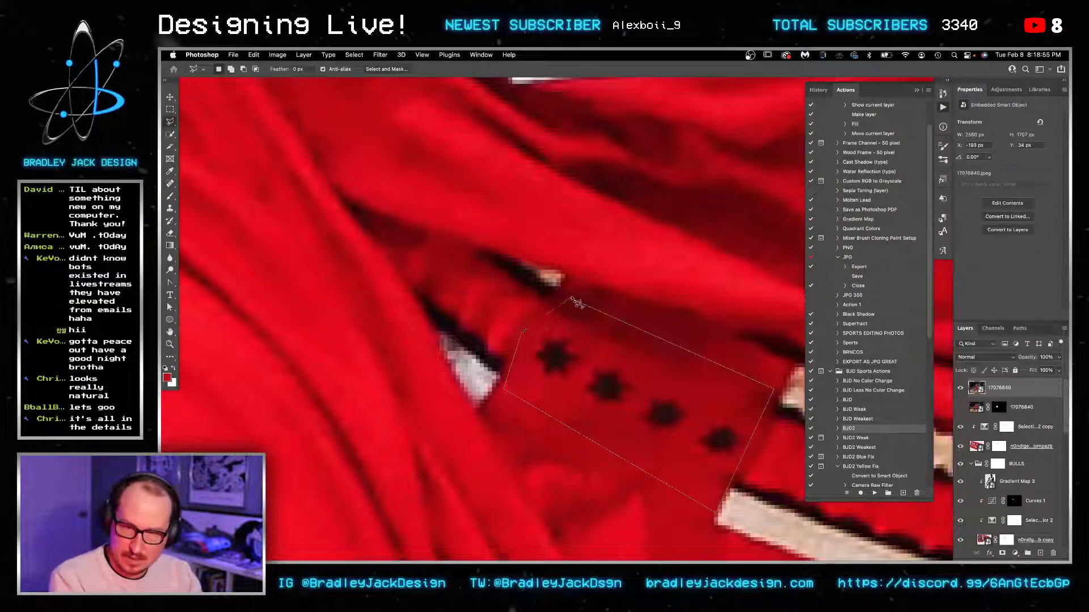
{"action": "left_click", "coordinate": [570, 299]}
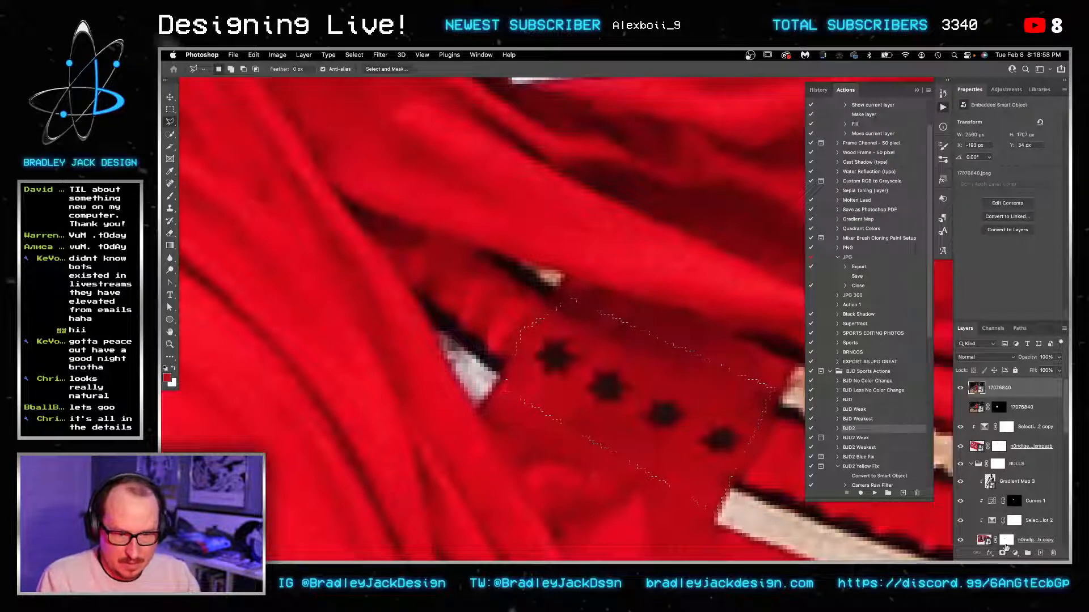
{"action": "left_click", "coordinate": [1002, 553]}
{"action": "key", "text": "super+alt+s"}
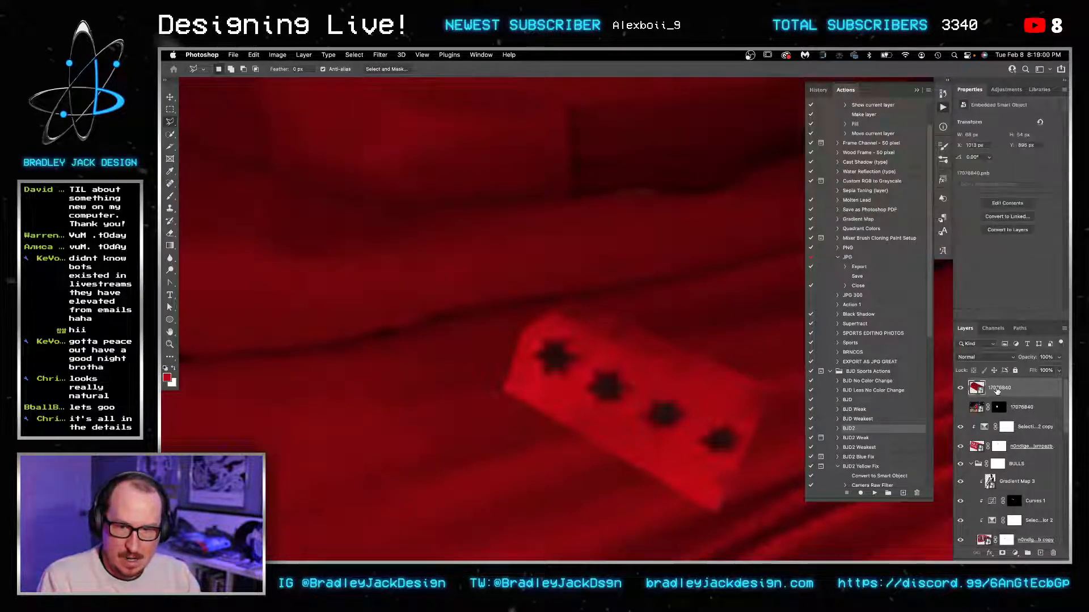
Step: Move the star patch to the waist below the jersey number 3 and rotate it by -21.47°
{"action": "scroll", "coordinate": [626, 355], "scroll_direction": "down", "scroll_amount": 2}
{"action": "scroll", "coordinate": [626, 354], "scroll_direction": "down", "scroll_amount": 3}
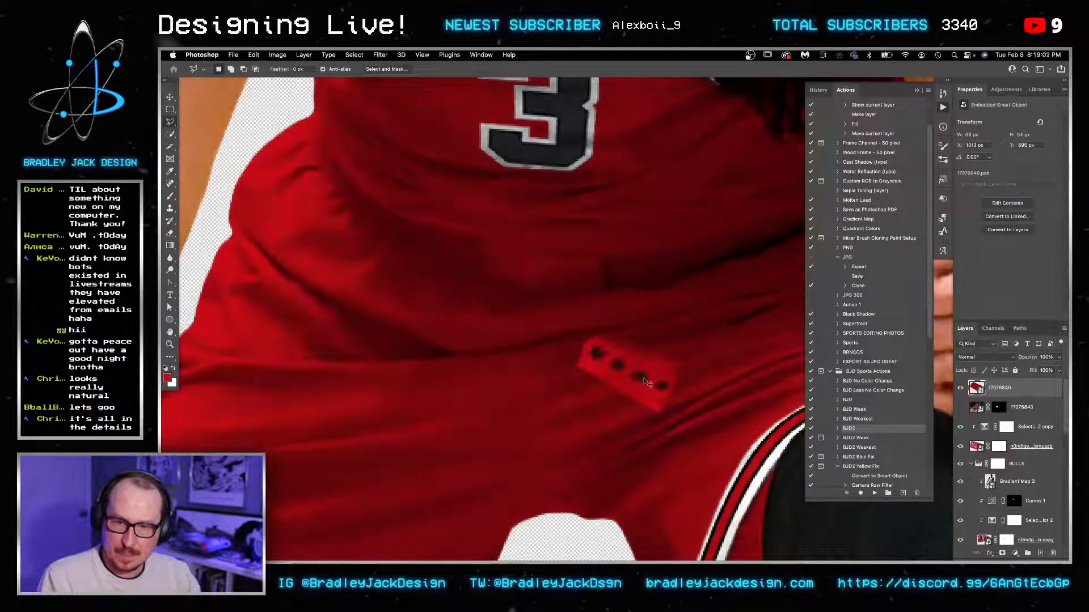
{"action": "key", "text": "v"}
{"action": "left_click_drag", "start_coordinate": [636, 374], "coordinate": [610, 278]}
{"action": "key", "text": "super+t"}
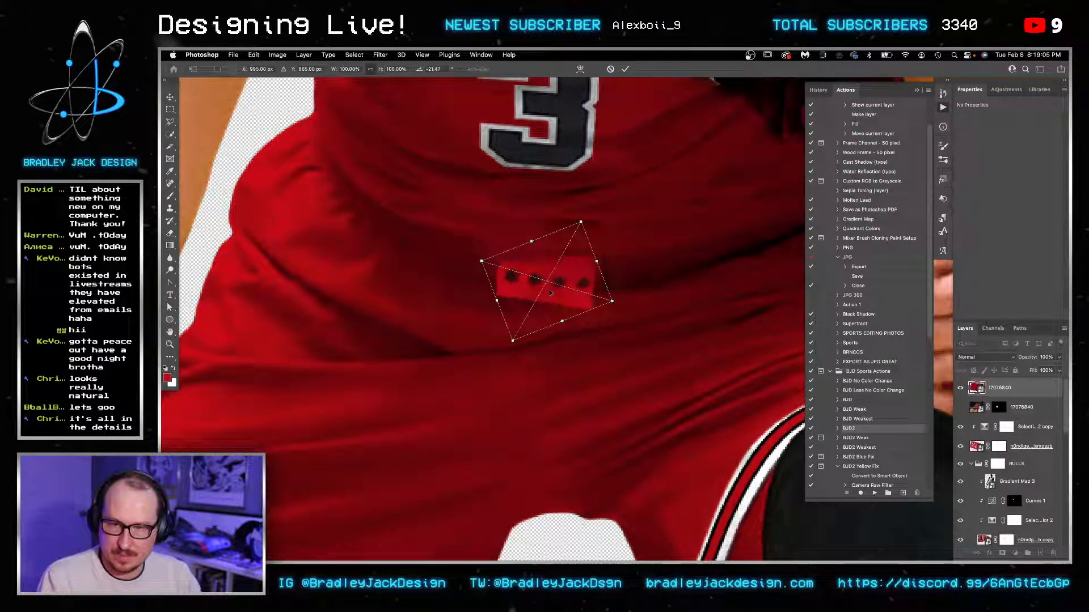
{"action": "left_click_drag", "start_coordinate": [553, 298], "coordinate": [550, 289]}
{"action": "key", "text": "Return"}
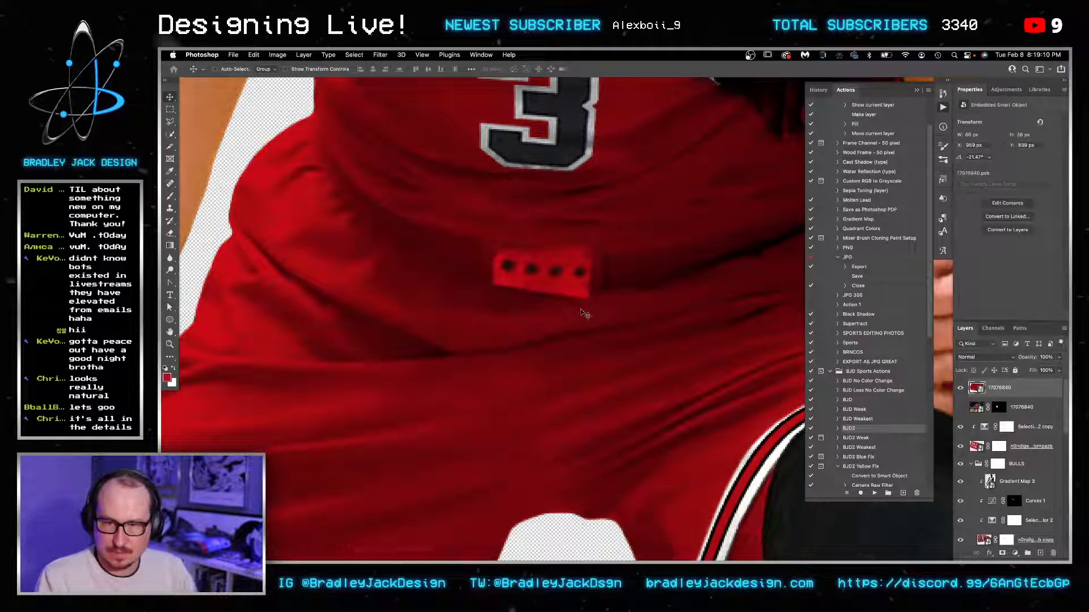
Step: Add a Gradient Map adjustment clipped to the star patch layer
{"action": "left_click", "coordinate": [1015, 93]}
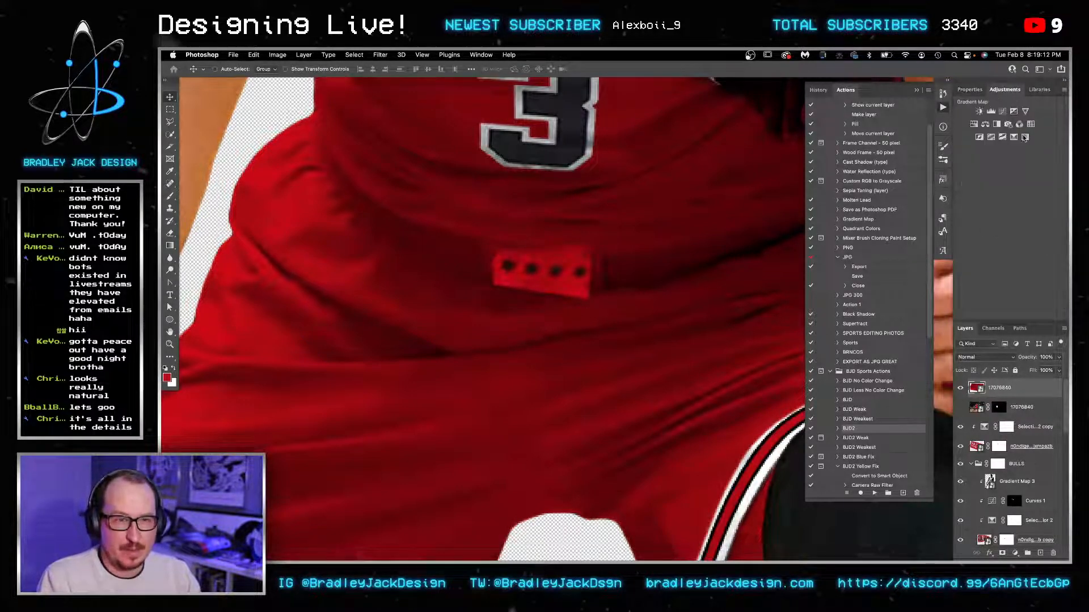
{"action": "left_click", "coordinate": [1024, 136]}
{"action": "left_click", "coordinate": [1002, 397], "text": "alt"}
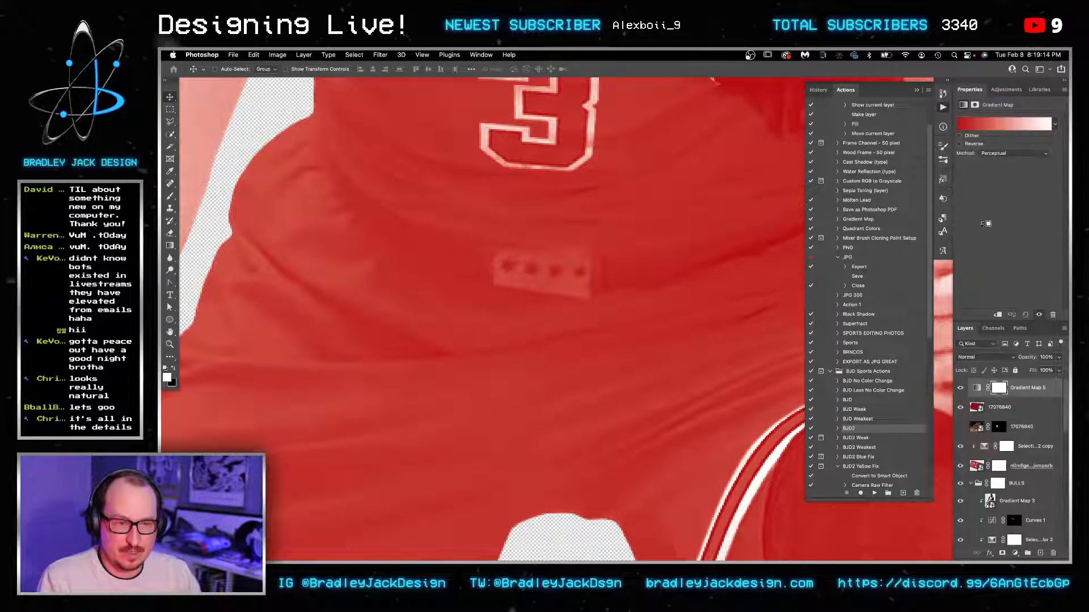
Step: Set the gradient map to run from black to white, with the white stop about a quarter of the way along
{"action": "left_click", "coordinate": [984, 129]}
{"action": "left_click", "coordinate": [523, 161]}
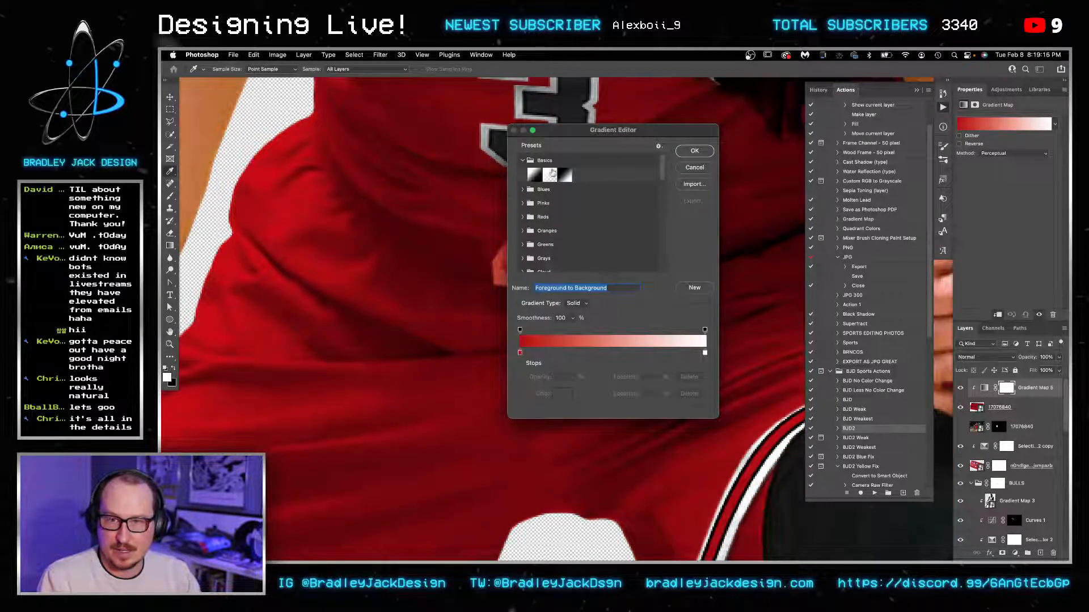
{"action": "left_click", "coordinate": [565, 175]}
{"action": "left_click", "coordinate": [534, 176]}
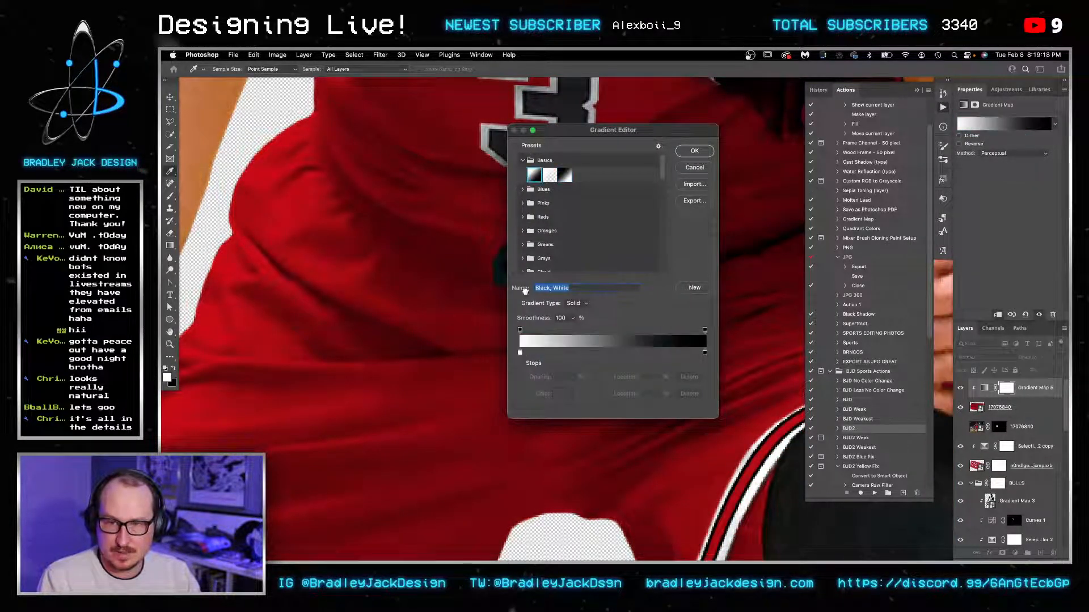
{"action": "left_click_drag", "start_coordinate": [519, 353], "coordinate": [611, 352]}
{"action": "left_click_drag", "start_coordinate": [704, 352], "coordinate": [519, 353]}
{"action": "left_click_drag", "start_coordinate": [593, 125], "coordinate": [704, 122]}
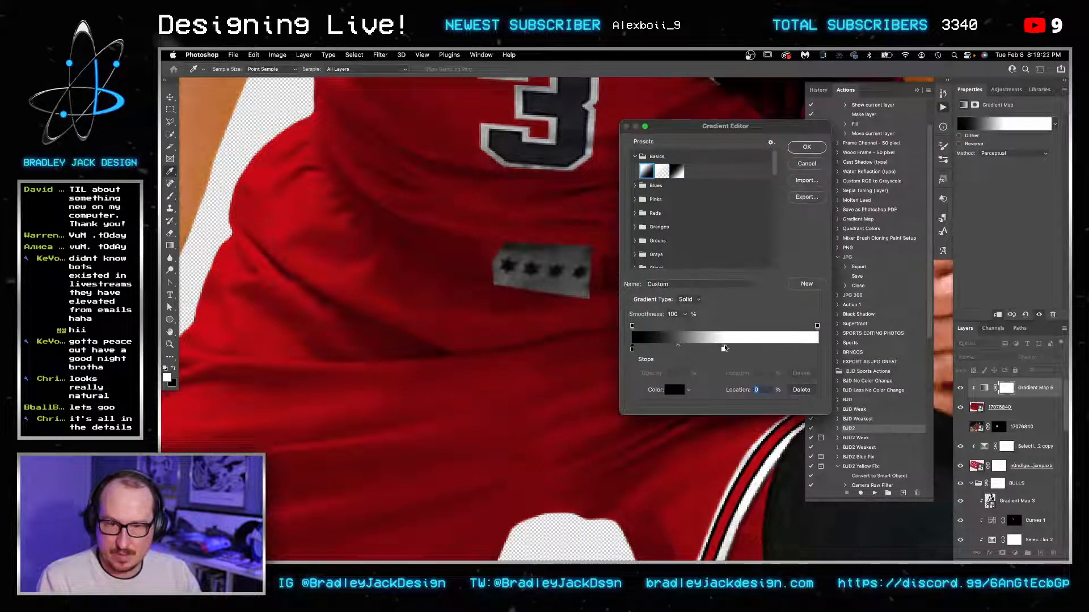
{"action": "left_click_drag", "start_coordinate": [723, 349], "coordinate": [677, 350]}
{"action": "left_click", "coordinate": [807, 147]}
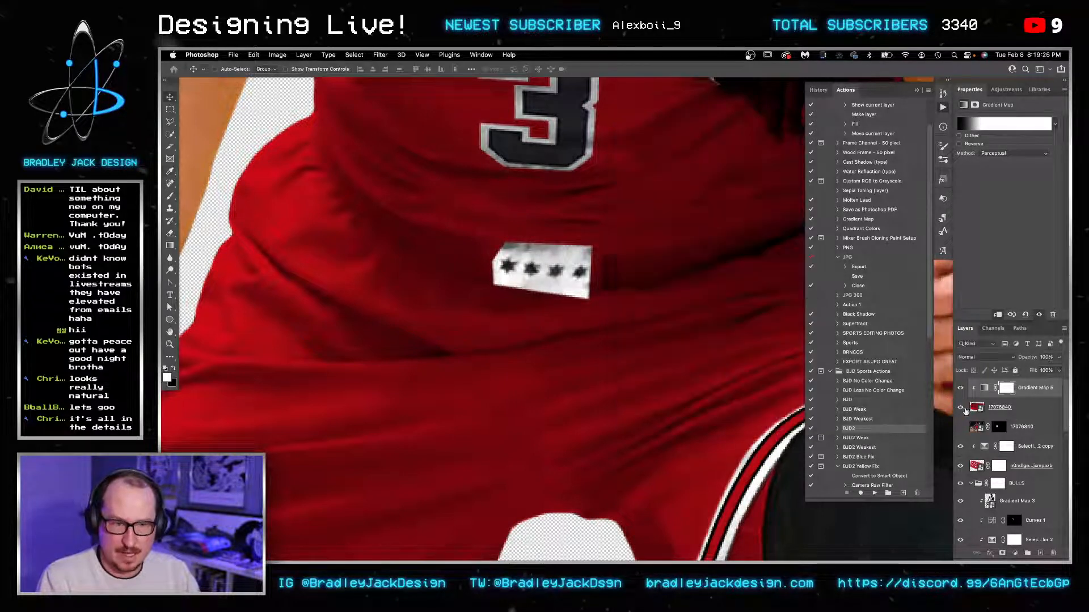
Step: Set the star patch layer to Multiply and group it with its gradient map under a new layer mask
{"action": "left_click", "coordinate": [1007, 407]}
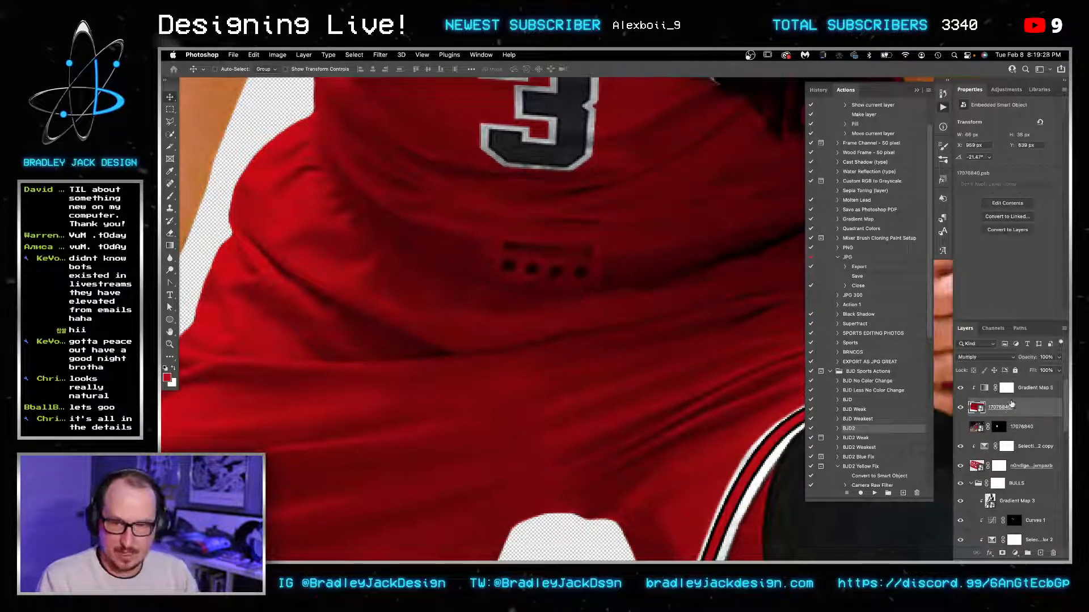
{"action": "left_click", "coordinate": [1032, 395], "text": "super"}
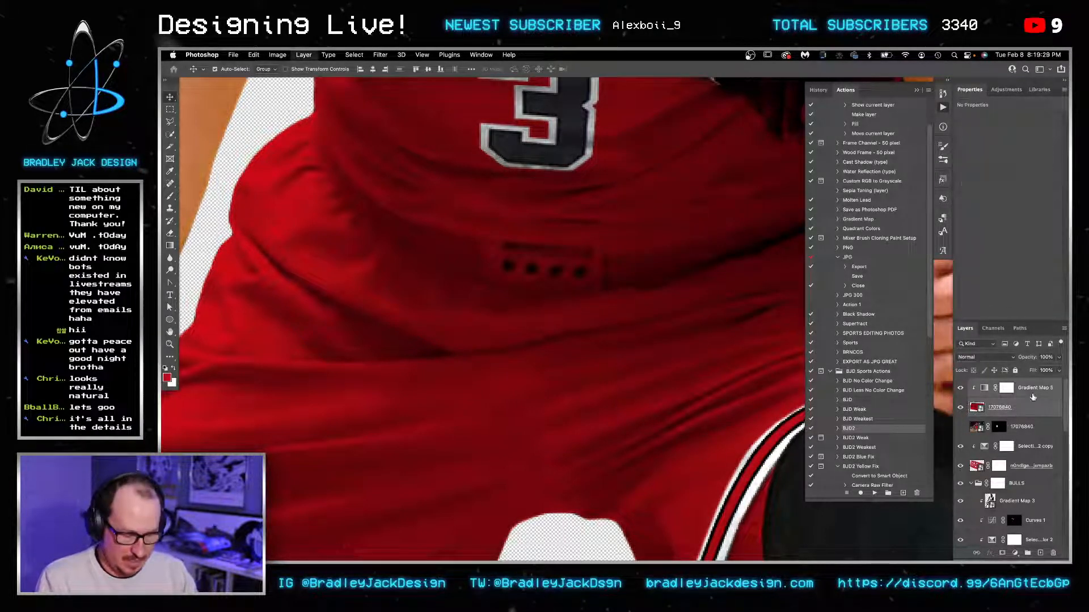
{"action": "left_click", "coordinate": [1002, 553]}
Step: Paint black on the Group 10 mask to hide the dark line above the four stars at the waist
{"action": "key", "text": "b"}
{"action": "left_click_drag", "start_coordinate": [620, 244], "coordinate": [604, 249]}
{"action": "key", "text": "bracketright"}
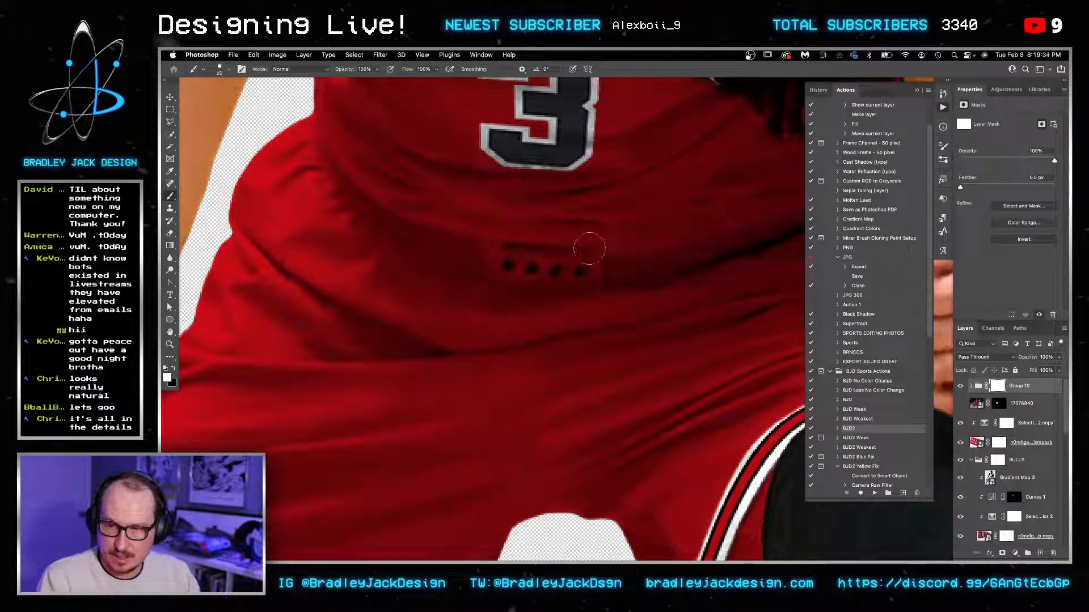
{"action": "key", "text": "x"}
{"action": "key", "text": "bracketleft"}
{"action": "left_click_drag", "start_coordinate": [589, 247], "coordinate": [487, 240]}
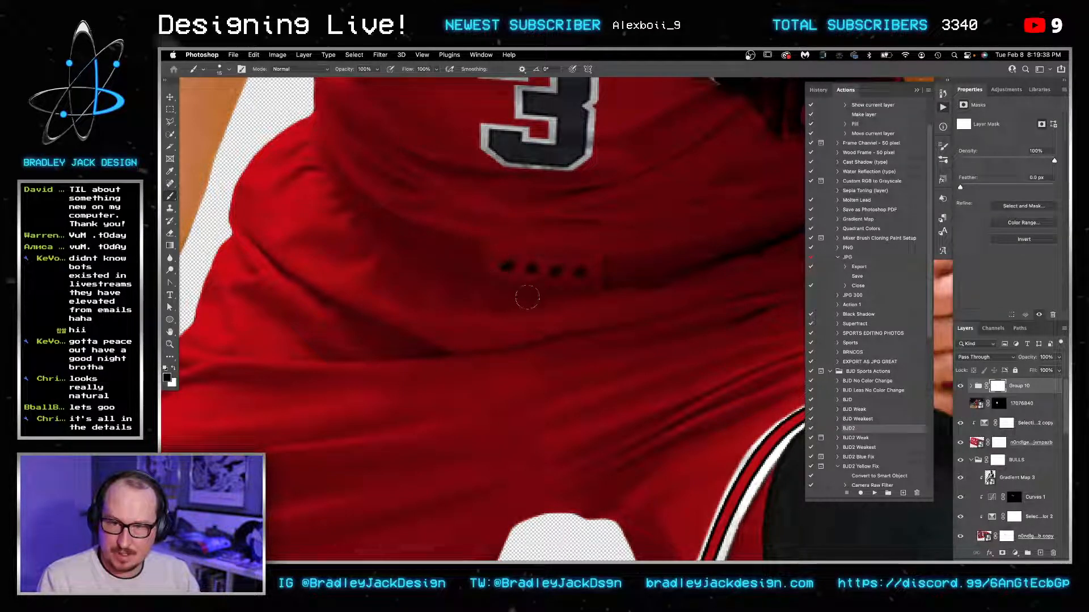
Step: Select the RED layer's mask and try a small black brush stroke along the waistband beside the stars
{"action": "key", "text": "v"}
{"action": "left_click_drag", "start_coordinate": [737, 306], "coordinate": [663, 310]}
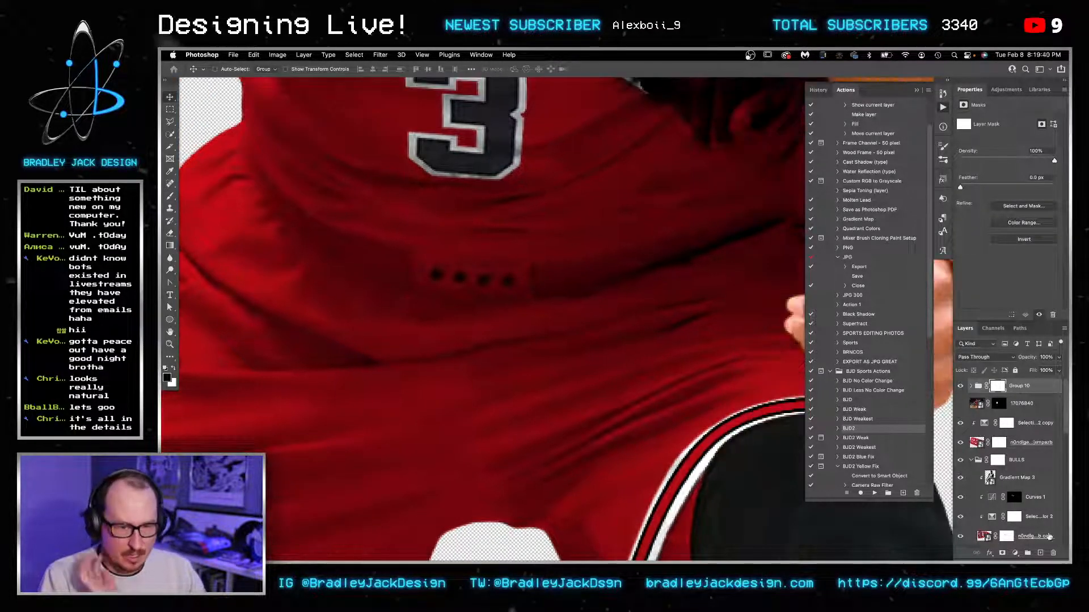
{"action": "scroll", "coordinate": [1045, 537], "scroll_direction": "down", "scroll_amount": 3}
{"action": "scroll", "coordinate": [1034, 524], "scroll_direction": "down", "scroll_amount": 10}
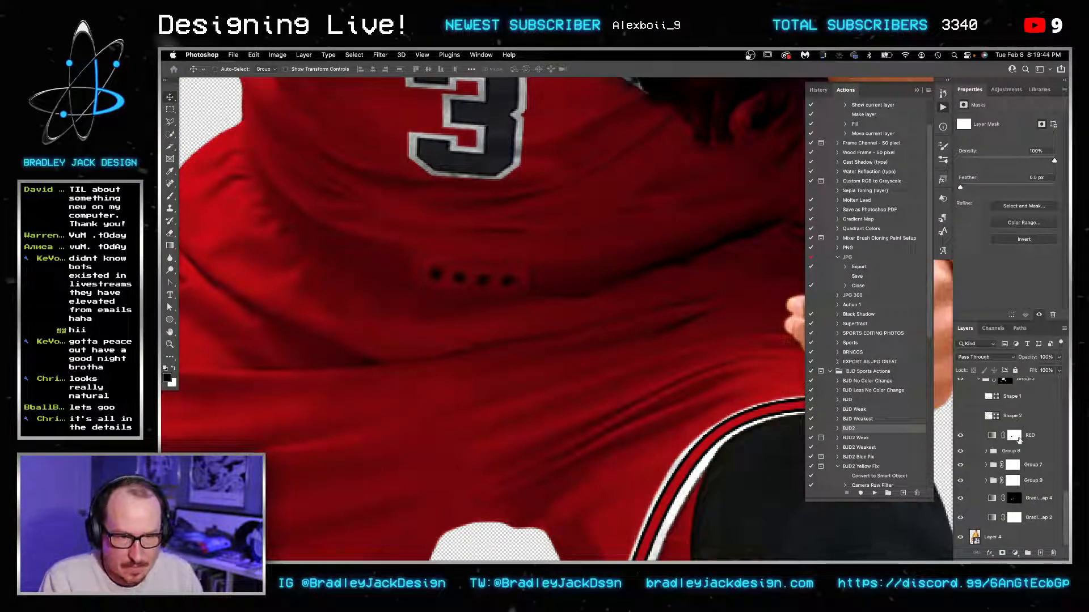
{"action": "left_click", "coordinate": [1014, 435]}
{"action": "key", "text": "b"}
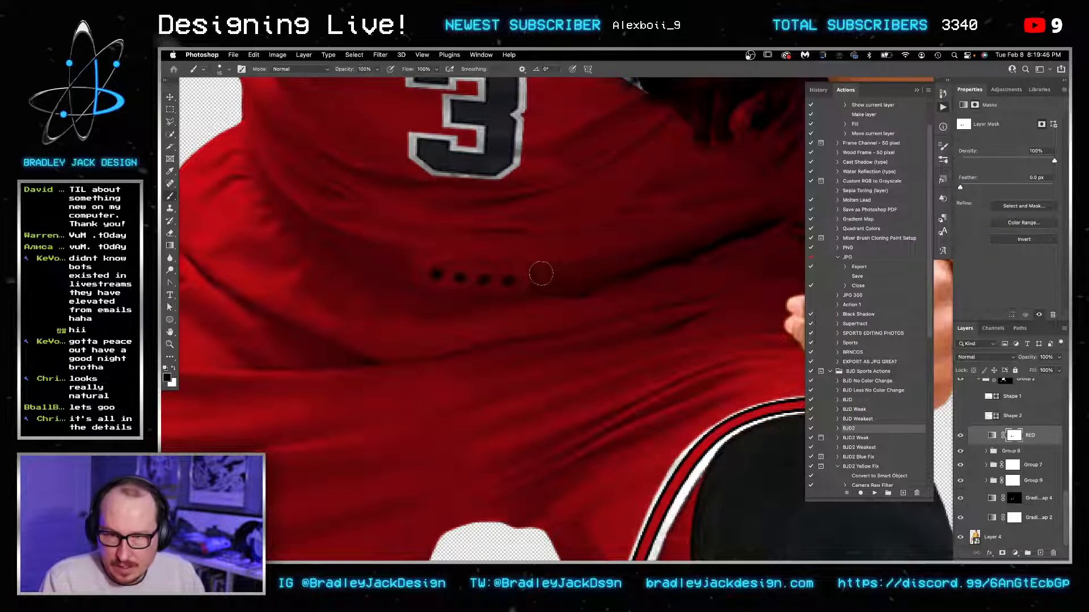
{"action": "key", "text": "bracketleft"}
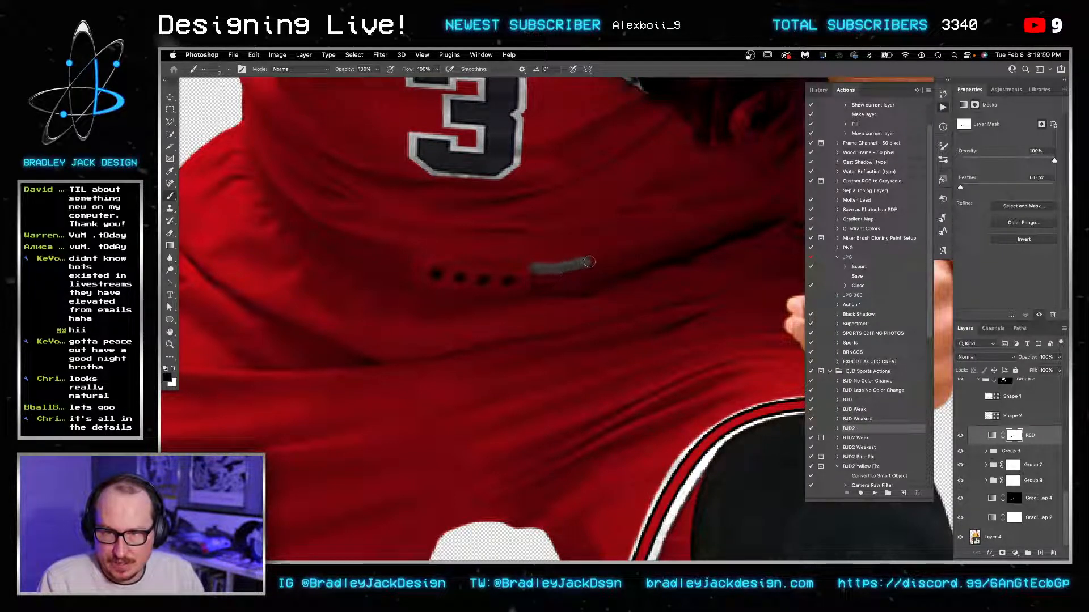
{"action": "mouse_move", "coordinate": [677, 228]}
{"action": "left_mouse_down"}
{"action": "mouse_move", "coordinate": [612, 238]}
{"action": "mouse_move", "coordinate": [625, 236]}
{"action": "left_mouse_up"}
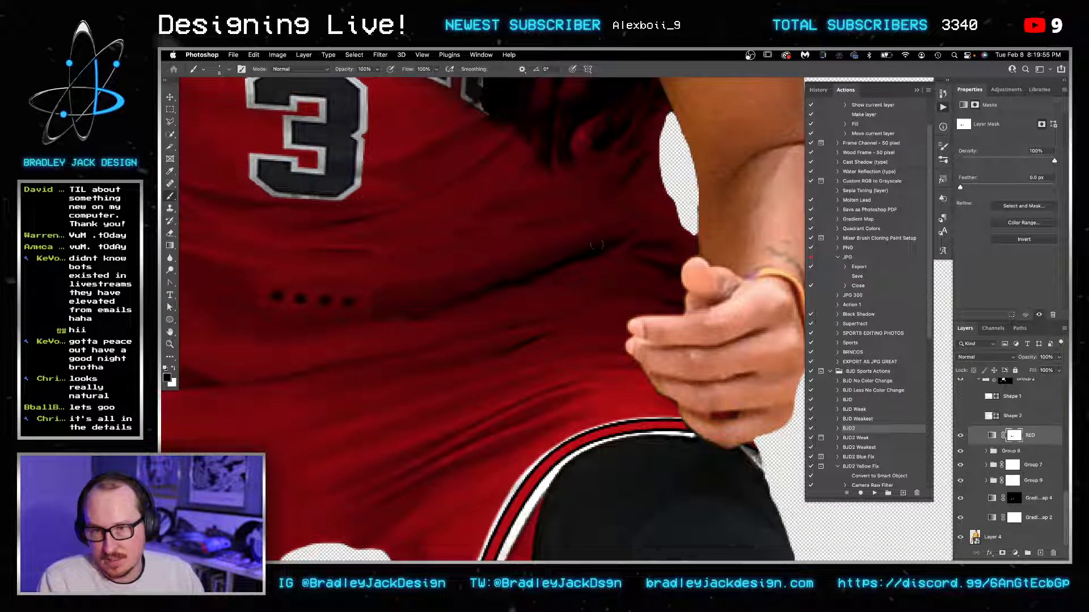
Step: Check the original waistband without the recolouring, and mask RED out along the band from the stars to the hip behind the wrist
{"action": "left_click_drag", "start_coordinate": [960, 519], "coordinate": [957, 444]}
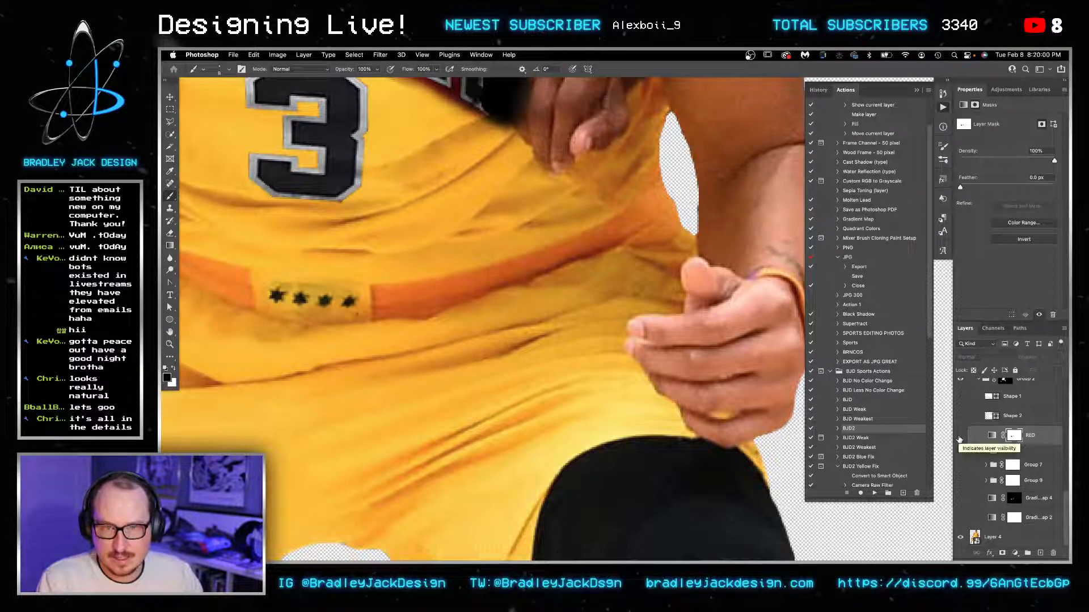
{"action": "left_click_drag", "start_coordinate": [958, 440], "coordinate": [962, 516]}
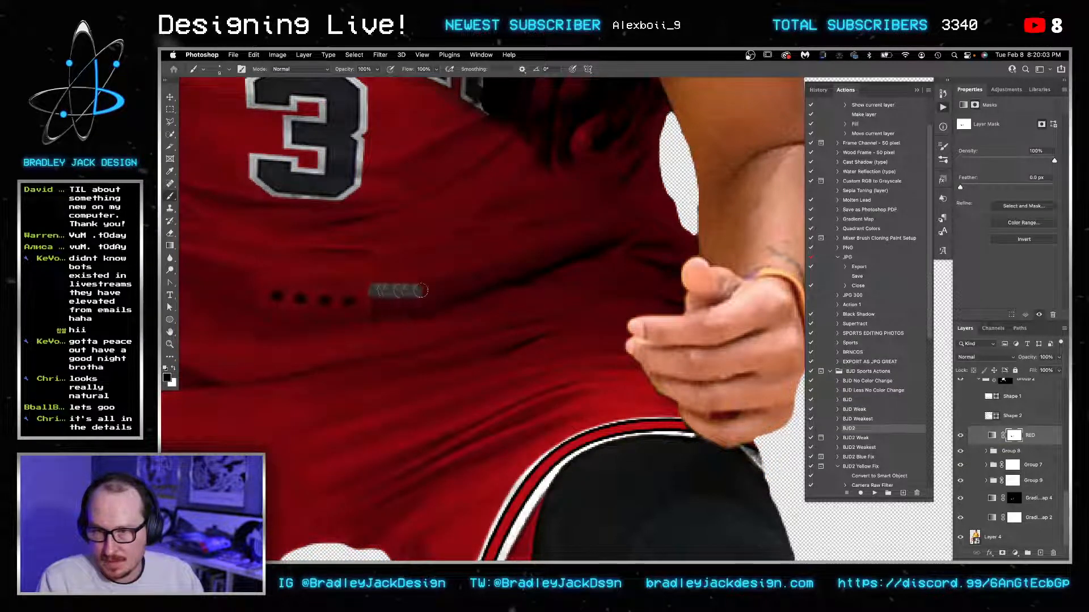
{"action": "left_click_drag", "start_coordinate": [421, 291], "coordinate": [463, 286]}
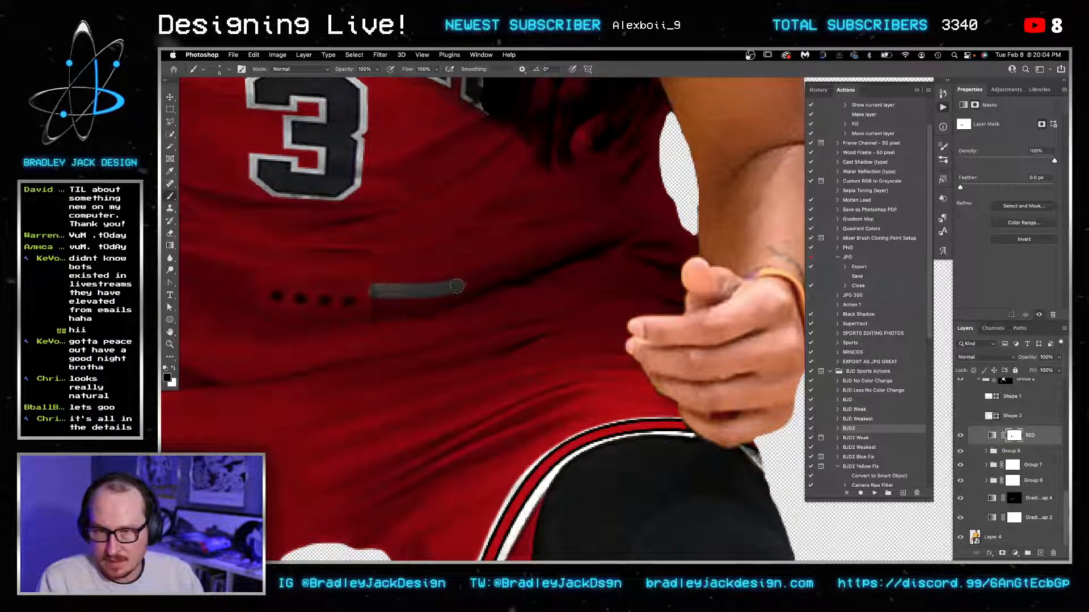
{"action": "mouse_move", "coordinate": [375, 290]}
{"action": "left_mouse_down"}
{"action": "mouse_move", "coordinate": [379, 312]}
{"action": "mouse_move", "coordinate": [425, 309]}
{"action": "mouse_move", "coordinate": [472, 290]}
{"action": "mouse_move", "coordinate": [393, 301]}
{"action": "mouse_move", "coordinate": [559, 251]}
{"action": "mouse_move", "coordinate": [661, 186]}
{"action": "mouse_move", "coordinate": [624, 236]}
{"action": "mouse_move", "coordinate": [552, 259]}
{"action": "mouse_move", "coordinate": [681, 197]}
{"action": "left_mouse_up"}
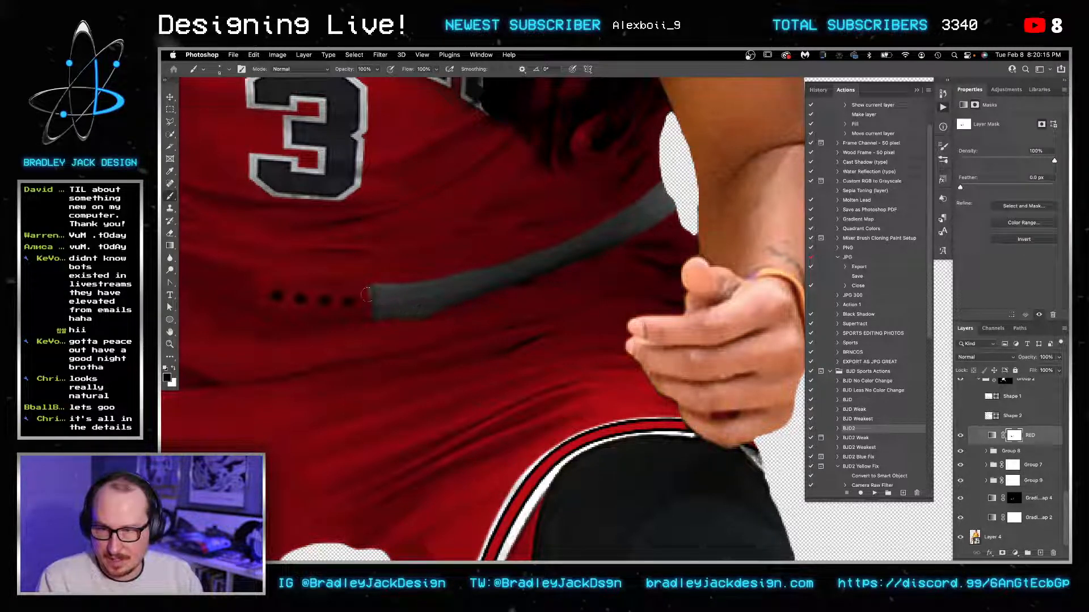
{"action": "key", "text": "x"}
{"action": "mouse_move", "coordinate": [365, 308]}
{"action": "left_mouse_down"}
{"action": "mouse_move", "coordinate": [384, 329]}
{"action": "mouse_move", "coordinate": [571, 322]}
{"action": "left_mouse_up"}
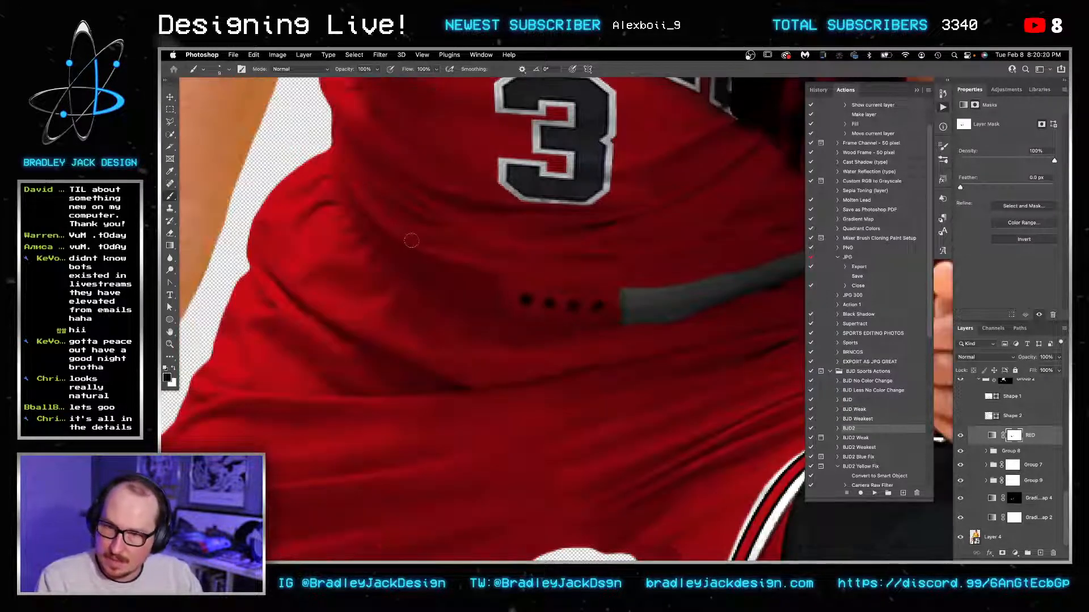
Step: Mask RED out along the waistband's other half up to the far hip, and straighten its end beside the star patch
{"action": "mouse_move", "coordinate": [498, 306]}
{"action": "left_mouse_down"}
{"action": "mouse_move", "coordinate": [334, 188]}
{"action": "mouse_move", "coordinate": [328, 149]}
{"action": "mouse_move", "coordinate": [345, 211]}
{"action": "left_mouse_up"}
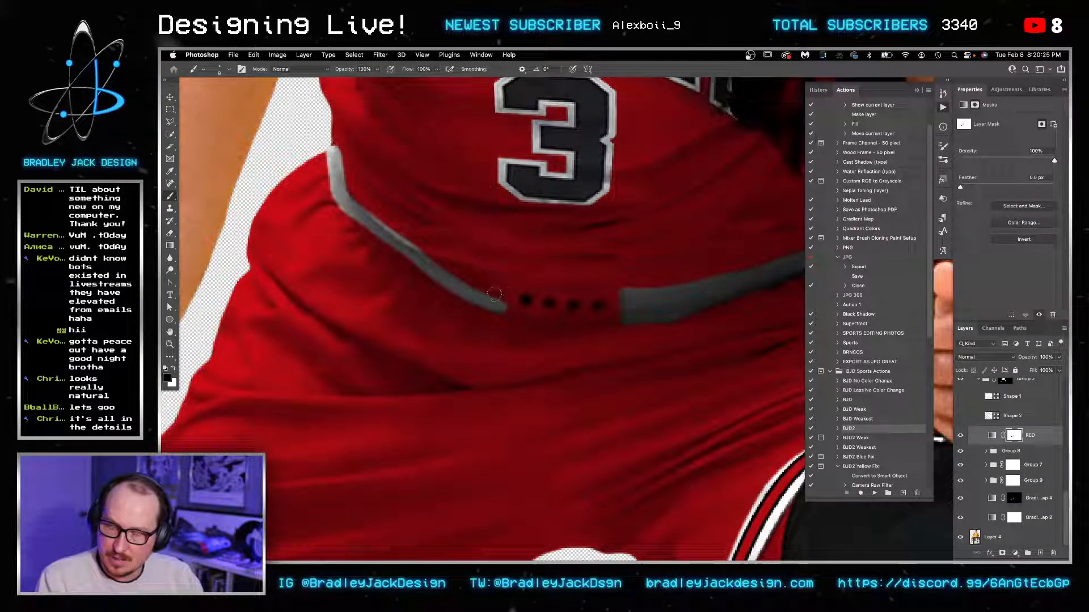
{"action": "mouse_move", "coordinate": [425, 261]}
{"action": "left_mouse_down"}
{"action": "mouse_move", "coordinate": [492, 282]}
{"action": "mouse_move", "coordinate": [453, 270]}
{"action": "mouse_move", "coordinate": [487, 272]}
{"action": "mouse_move", "coordinate": [494, 297]}
{"action": "mouse_move", "coordinate": [471, 285]}
{"action": "mouse_move", "coordinate": [507, 311]}
{"action": "left_mouse_up"}
{"action": "key", "text": "x"}
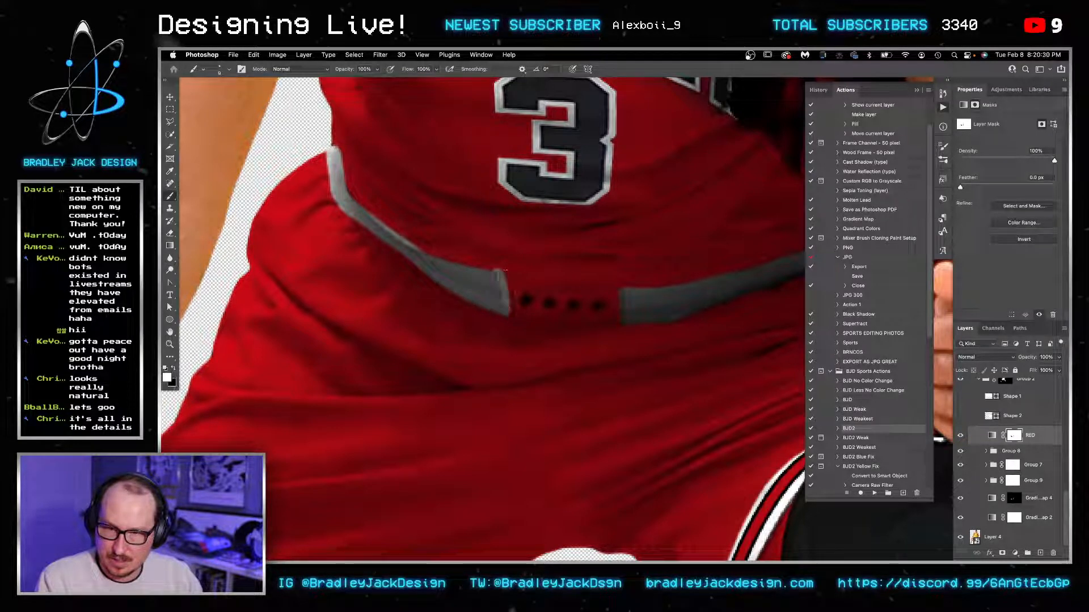
{"action": "left_click_drag", "start_coordinate": [502, 272], "coordinate": [507, 315]}
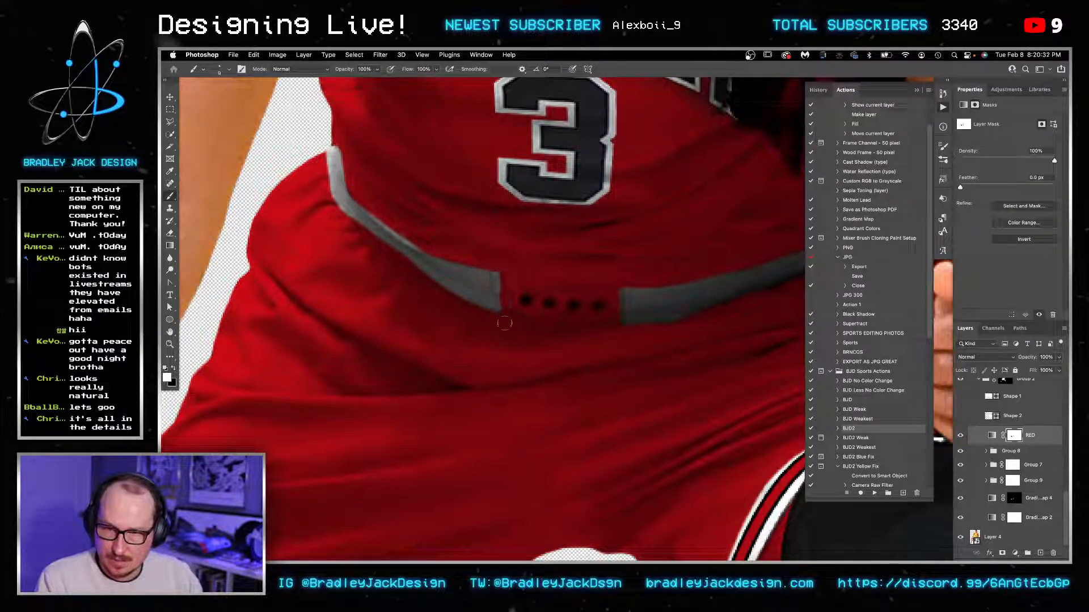
Step: Paint white on the RED mask along the narrow hip end of the waistband to thin and smooth its edges
{"action": "left_click_drag", "start_coordinate": [331, 147], "coordinate": [332, 190]}
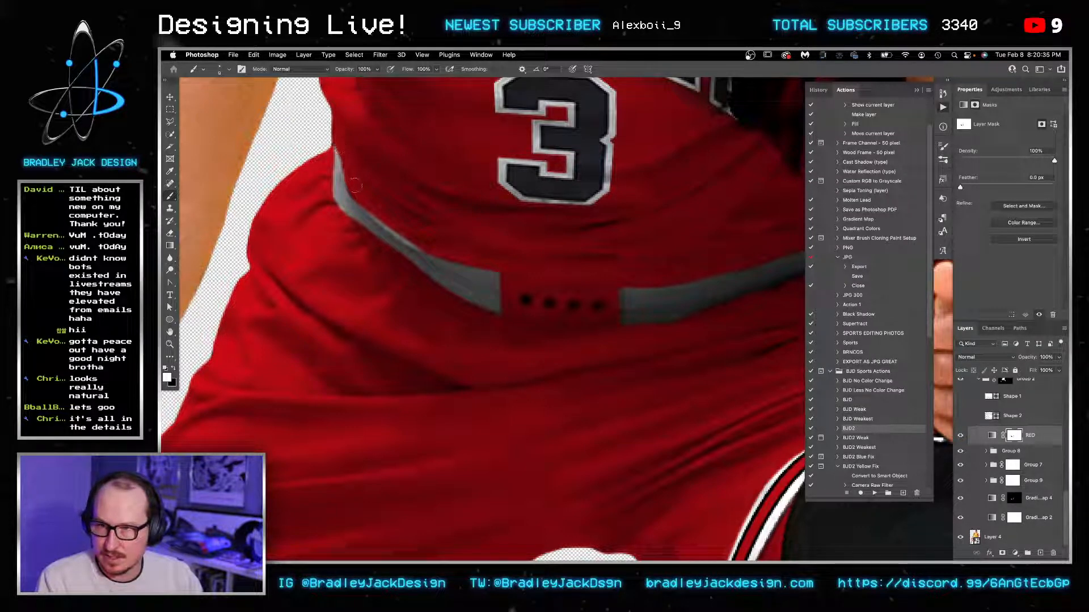
{"action": "left_click_drag", "start_coordinate": [399, 233], "coordinate": [431, 257]}
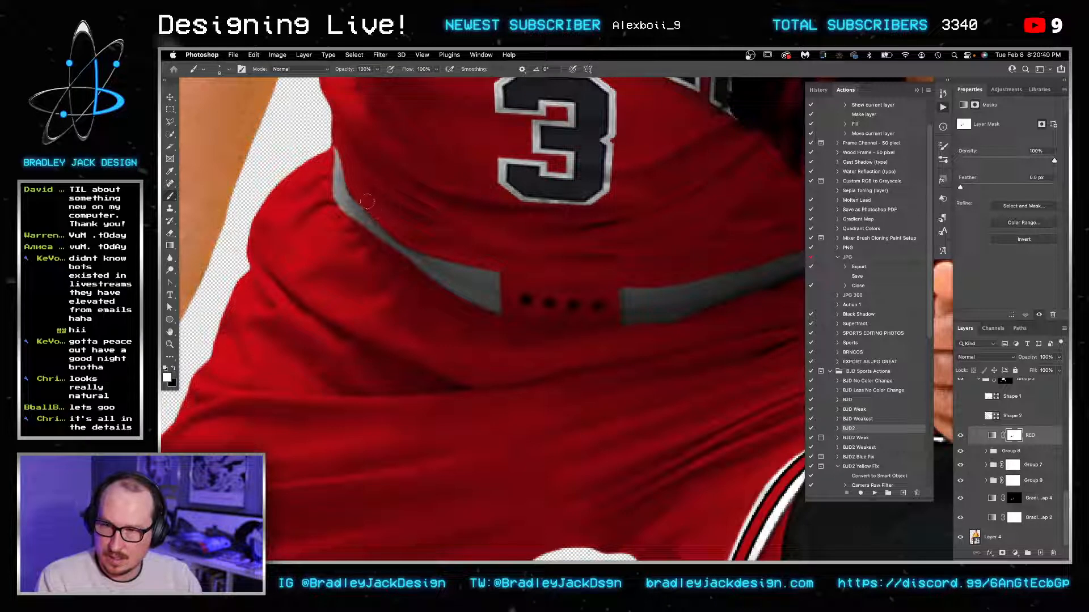
{"action": "left_click_drag", "start_coordinate": [363, 205], "coordinate": [340, 215]}
{"action": "left_click_drag", "start_coordinate": [326, 170], "coordinate": [348, 226]}
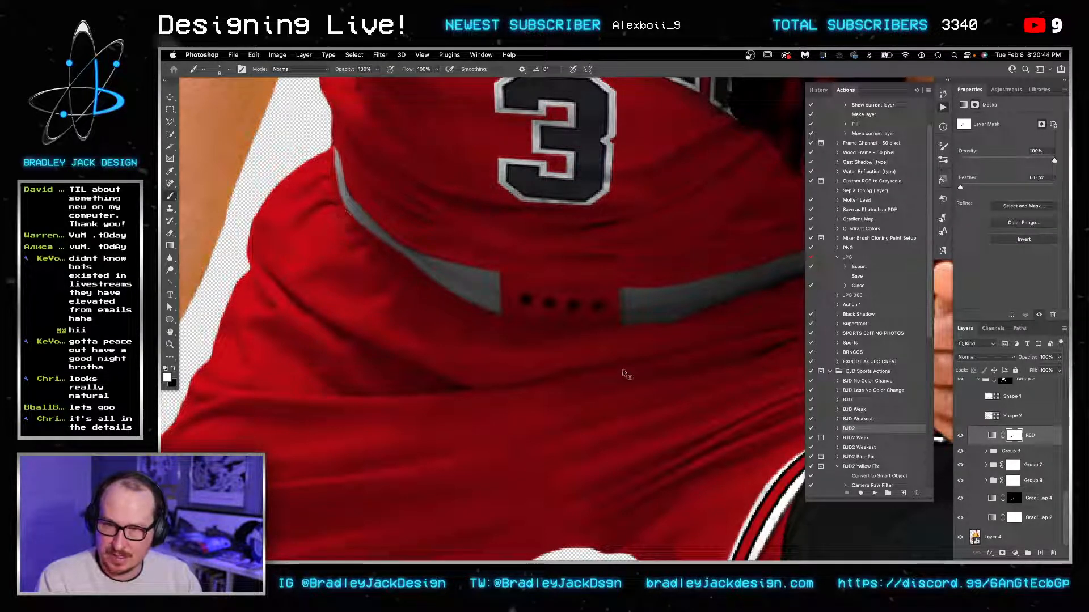
Step: With the waistband area selected from the RED mask, fill it with white on the Gradient Map 4 mask and compare with that layer hidden
{"action": "left_click", "coordinate": [1014, 499]}
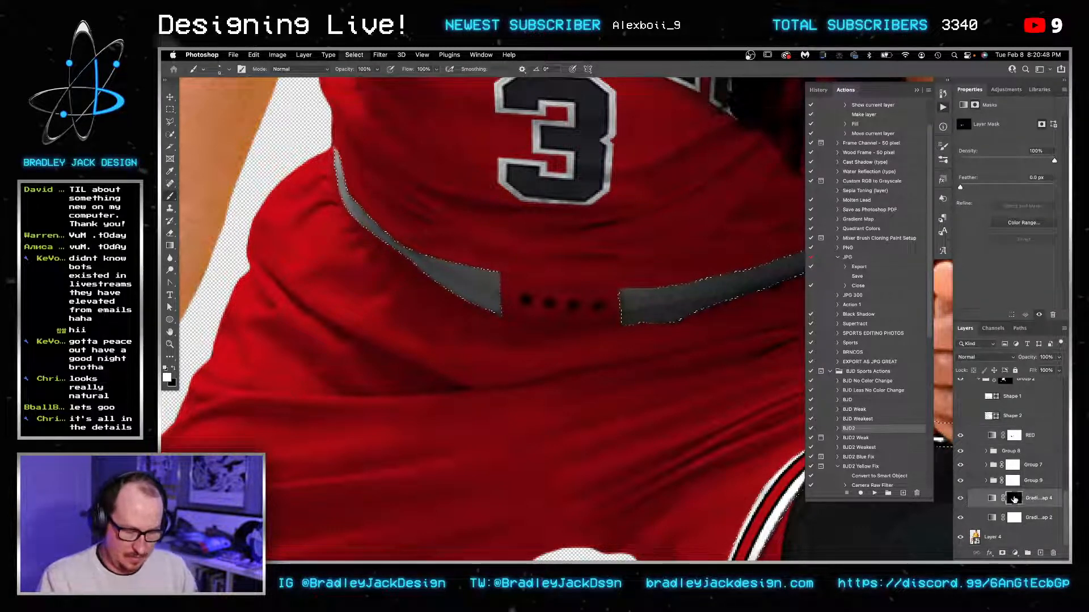
{"action": "key", "text": "x"}
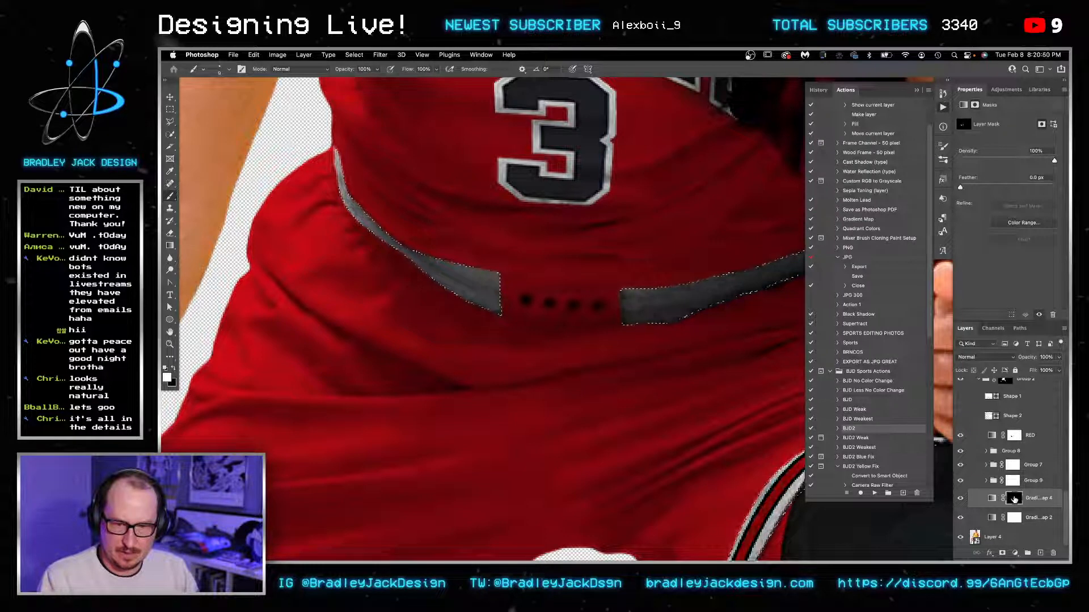
{"action": "key", "text": "alt+BackSpace"}
{"action": "key", "text": "x"}
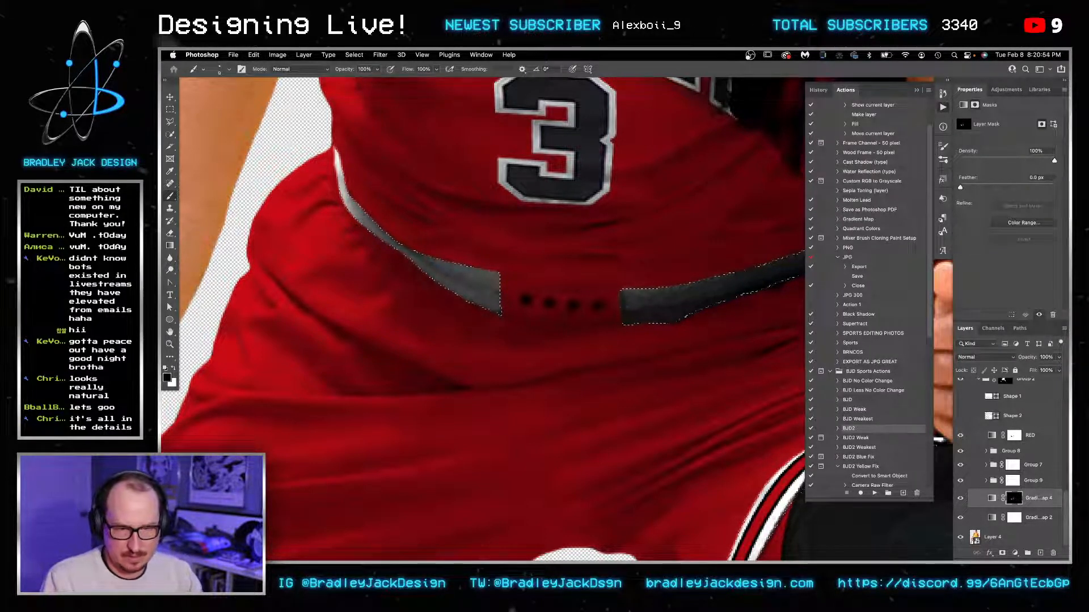
{"action": "left_click", "coordinate": [961, 498]}
{"action": "left_click", "coordinate": [961, 498]}
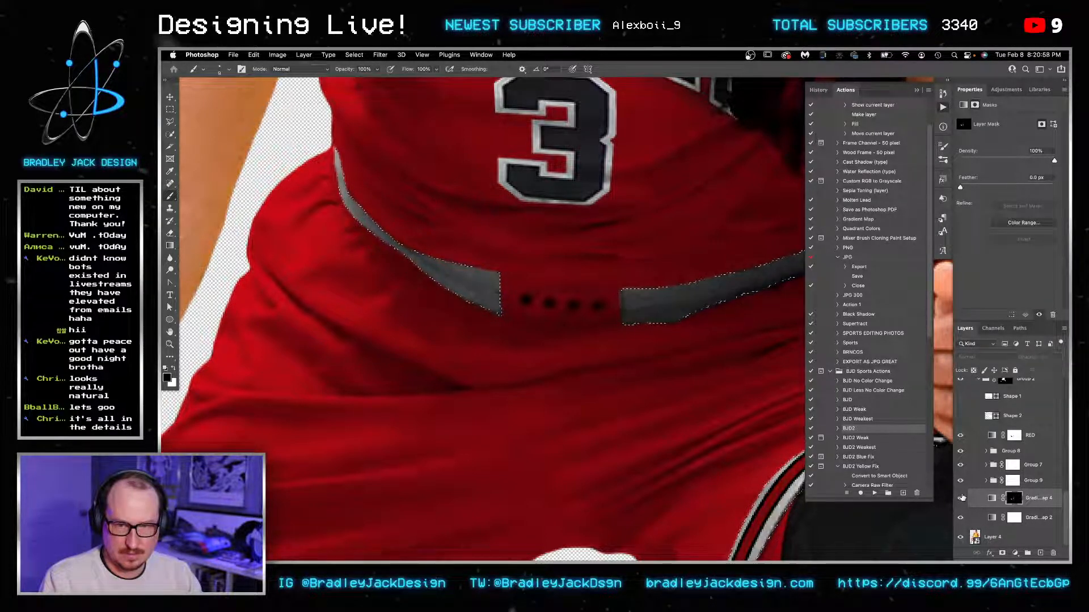
{"action": "left_click", "coordinate": [961, 498]}
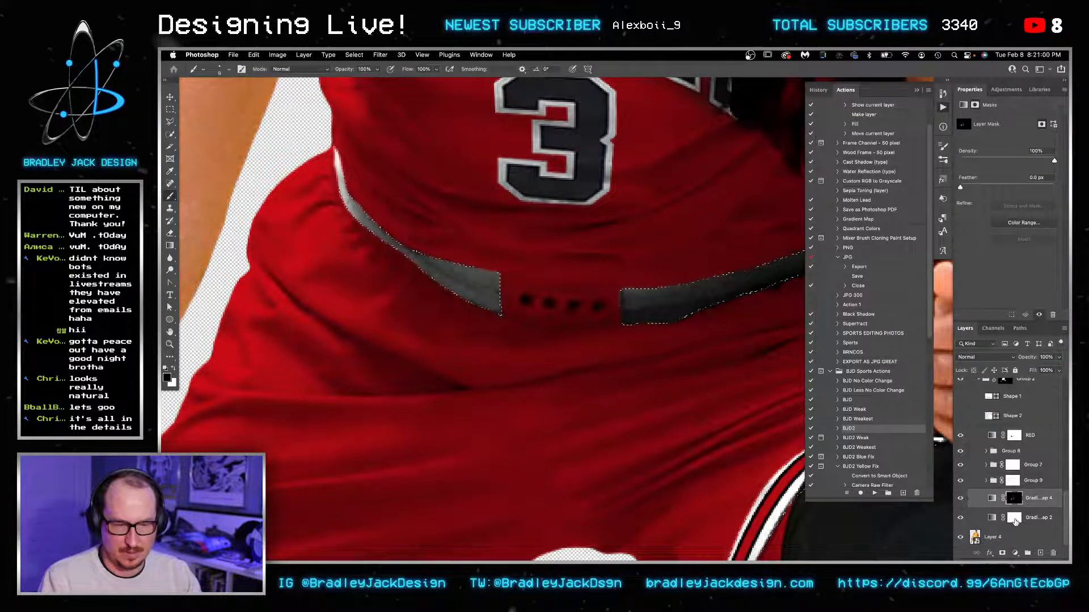
Step: Paint black on the Gradient Map 2 mask inside the selection to turn both halves of the waistband white
{"action": "left_click", "coordinate": [1014, 517]}
{"action": "key", "text": "x"}
{"action": "key", "text": "bracketright"}
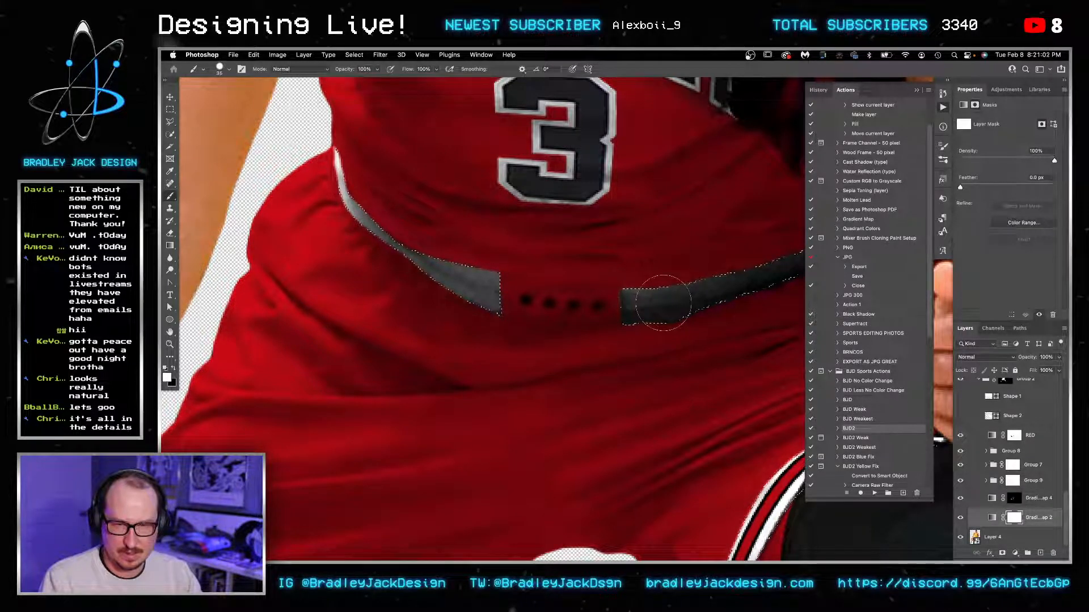
{"action": "left_click", "coordinate": [663, 304]}
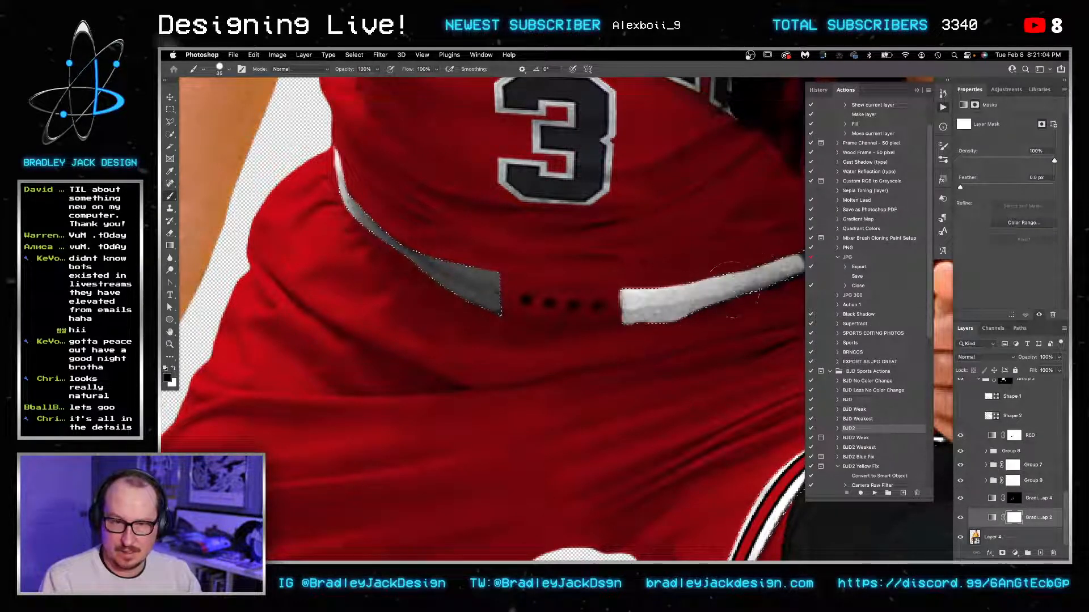
{"action": "left_click_drag", "start_coordinate": [626, 313], "coordinate": [522, 348]}
{"action": "left_click_drag", "start_coordinate": [797, 291], "coordinate": [725, 306]}
{"action": "left_click_drag", "start_coordinate": [617, 298], "coordinate": [749, 247]}
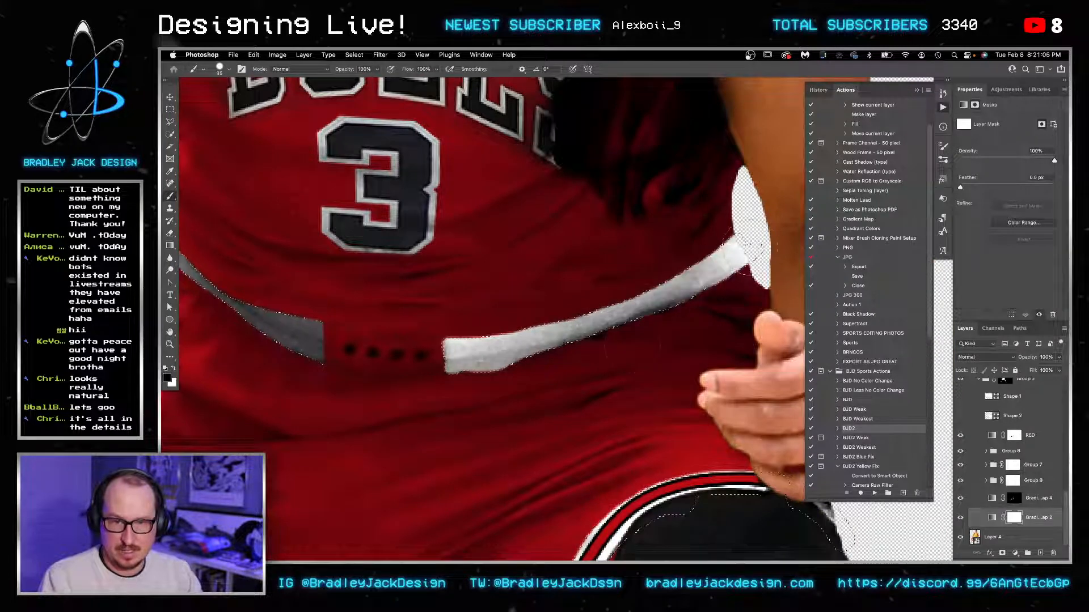
{"action": "left_click_drag", "start_coordinate": [489, 364], "coordinate": [752, 333]}
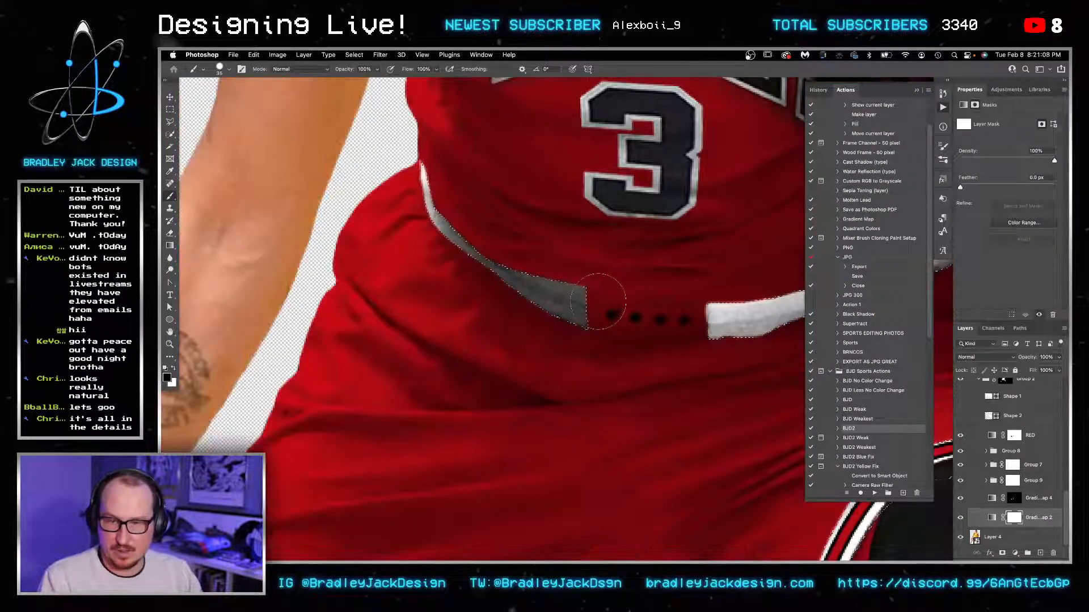
{"action": "left_click_drag", "start_coordinate": [598, 300], "coordinate": [431, 187]}
{"action": "scroll", "coordinate": [650, 429], "scroll_direction": "down", "scroll_amount": 4}
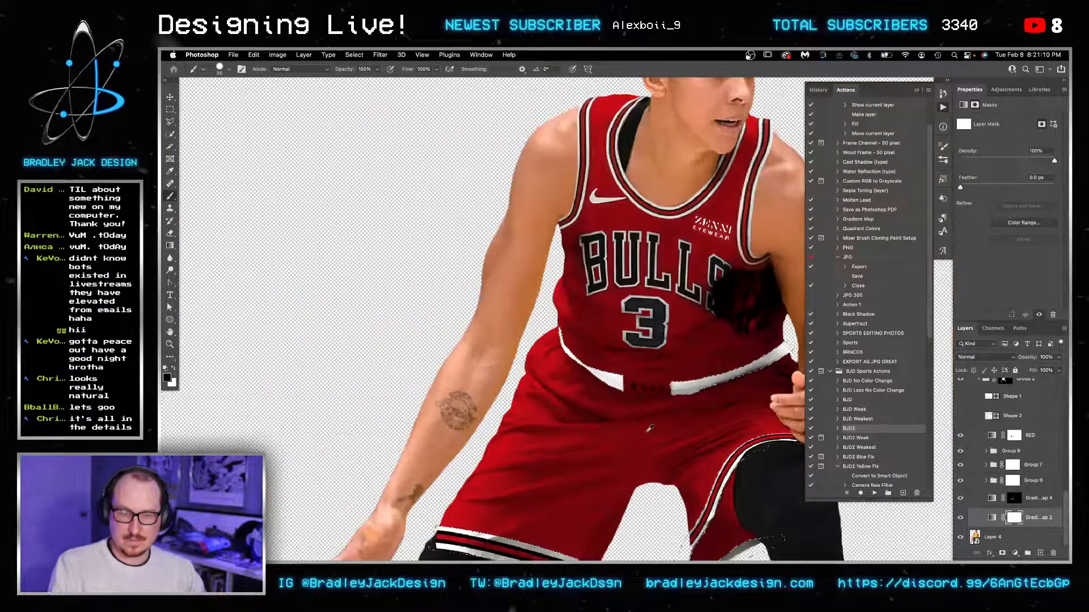
{"action": "scroll", "coordinate": [650, 429], "scroll_direction": "down", "scroll_amount": 4}
Step: Shade both halves of the white waistband by painting white on the Gradient Map 2 mask at 30% brush opacity
{"action": "left_click_drag", "start_coordinate": [605, 363], "coordinate": [557, 268]}
{"action": "left_click_drag", "start_coordinate": [607, 307], "coordinate": [559, 393]}
{"action": "key", "text": "x"}
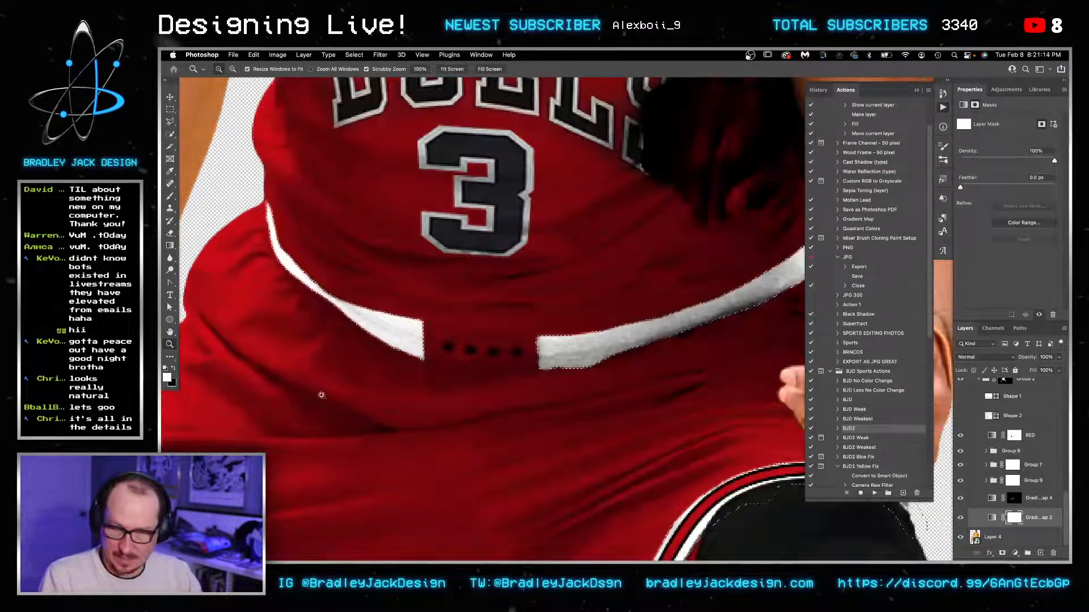
{"action": "key", "text": "b"}
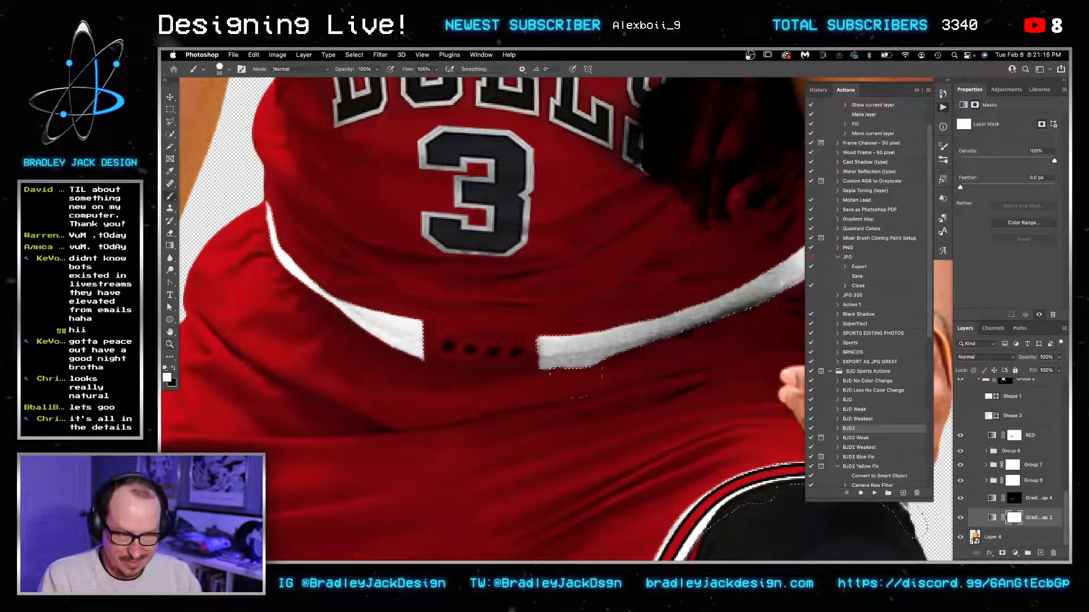
{"action": "key", "text": "bracketright"}
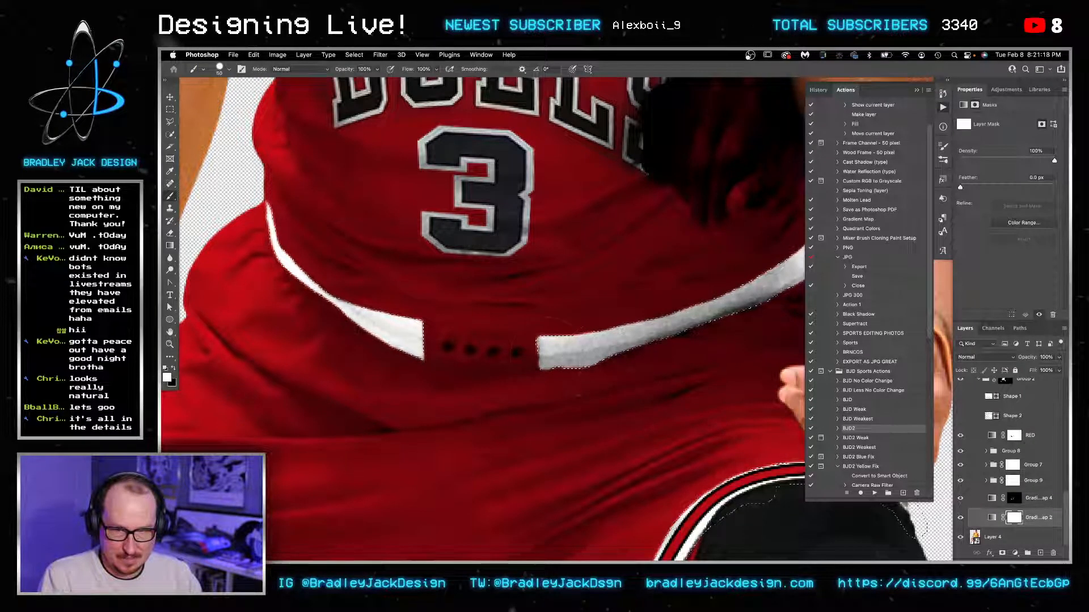
{"action": "mouse_move", "coordinate": [565, 351]}
{"action": "left_mouse_down"}
{"action": "mouse_move", "coordinate": [743, 300]}
{"action": "mouse_move", "coordinate": [792, 266]}
{"action": "left_mouse_up"}
{"action": "mouse_move", "coordinate": [356, 312]}
{"action": "left_mouse_down"}
{"action": "mouse_move", "coordinate": [261, 214]}
{"action": "mouse_move", "coordinate": [312, 302]}
{"action": "mouse_move", "coordinate": [392, 351]}
{"action": "left_mouse_up"}
{"action": "left_click_drag", "start_coordinate": [606, 282], "coordinate": [367, 341]}
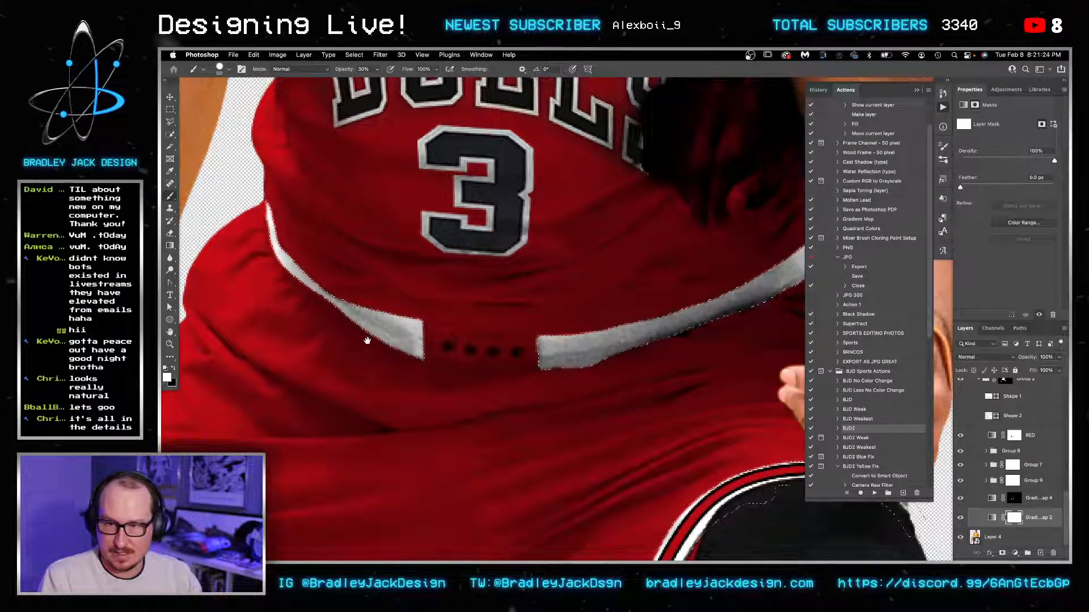
{"action": "left_click_drag", "start_coordinate": [492, 312], "coordinate": [497, 311]}
{"action": "left_click_drag", "start_coordinate": [578, 312], "coordinate": [482, 366]}
Step: Undo the last shading stroke on the waistband, set the brush opacity to 10% and clear the selection
{"action": "key", "text": "super+z"}
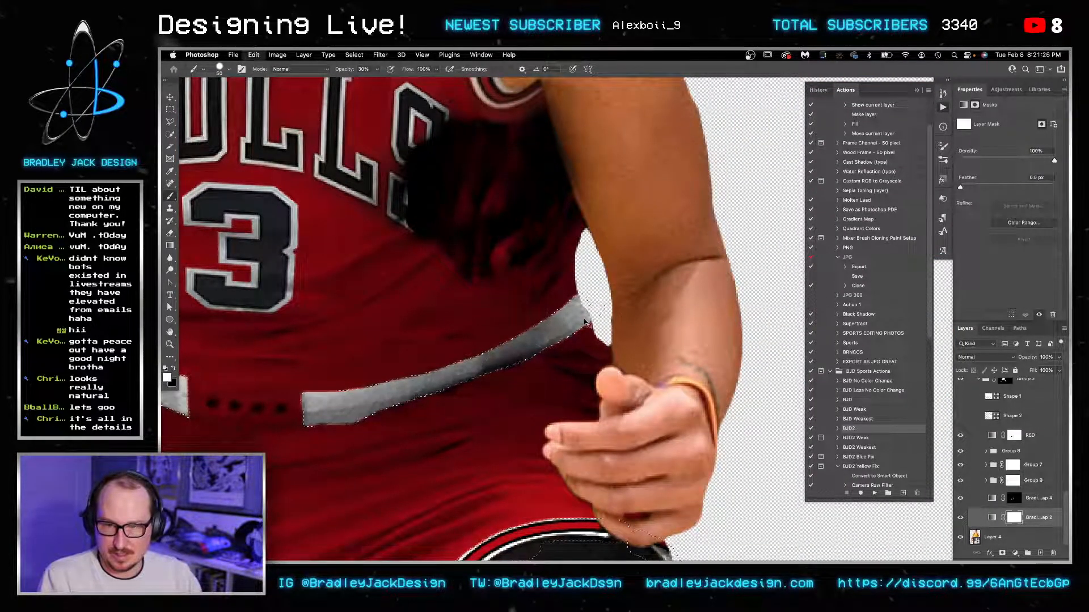
{"action": "key", "text": "1"}
{"action": "key", "text": "super+d"}
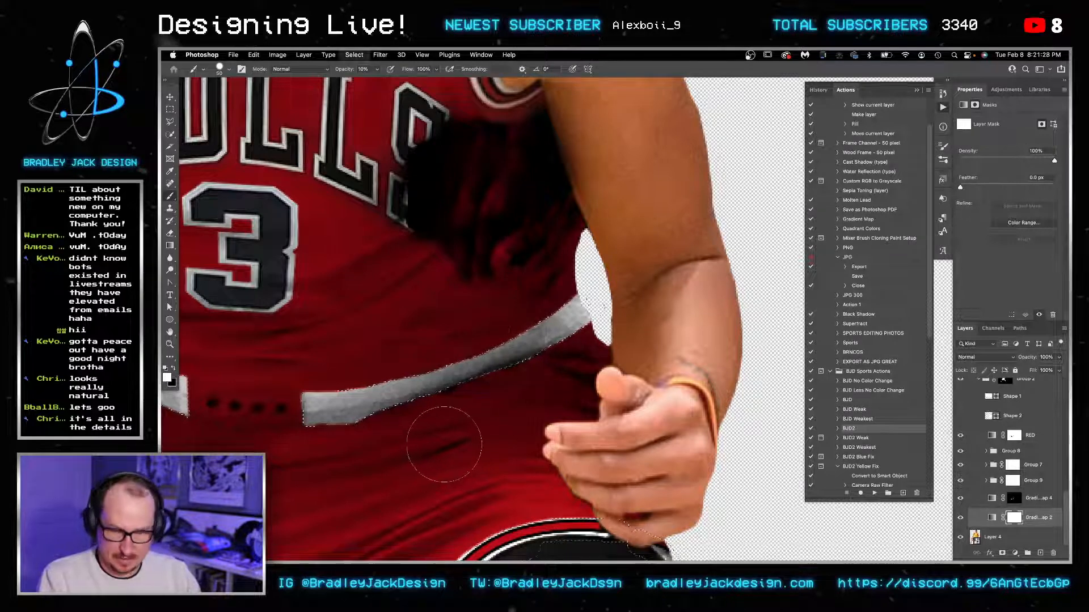
{"action": "left_click", "coordinate": [427, 433], "text": "alt"}
{"action": "left_click", "coordinate": [427, 434], "text": "alt"}
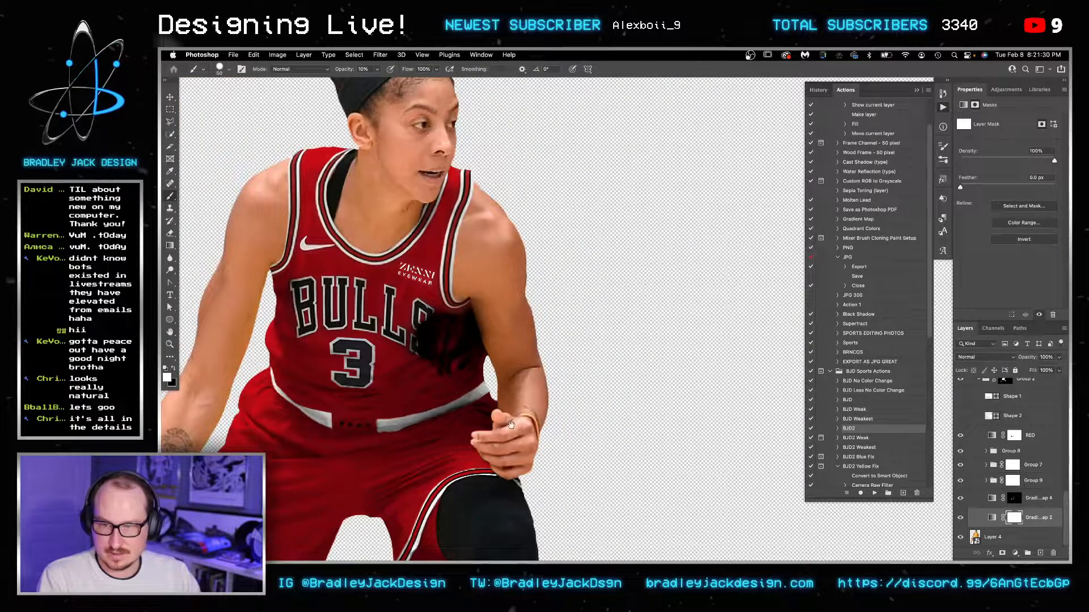
Step: Above the Shape 2 layer, draw an open curved Pen shape about 204 by 78 px along the waistband half nearest the clasped hands
{"action": "left_click_drag", "start_coordinate": [383, 424], "coordinate": [516, 404]}
{"action": "left_click", "coordinate": [516, 403]}
{"action": "left_click", "coordinate": [516, 403]}
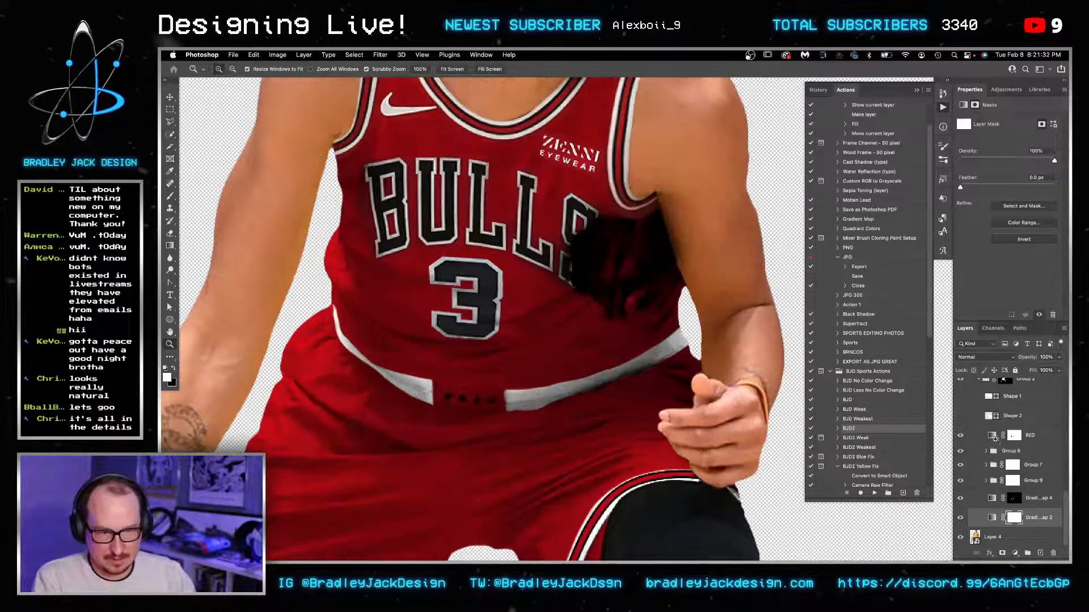
{"action": "left_click", "coordinate": [516, 403]}
{"action": "left_click", "coordinate": [1026, 420]}
{"action": "key", "text": "p"}
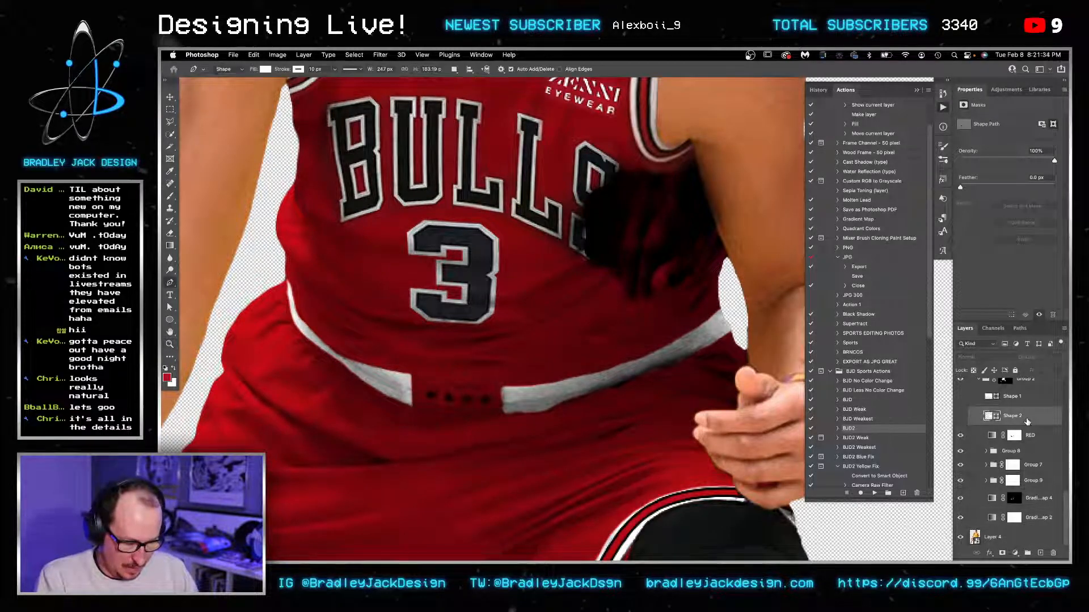
{"action": "left_click", "coordinate": [501, 402]}
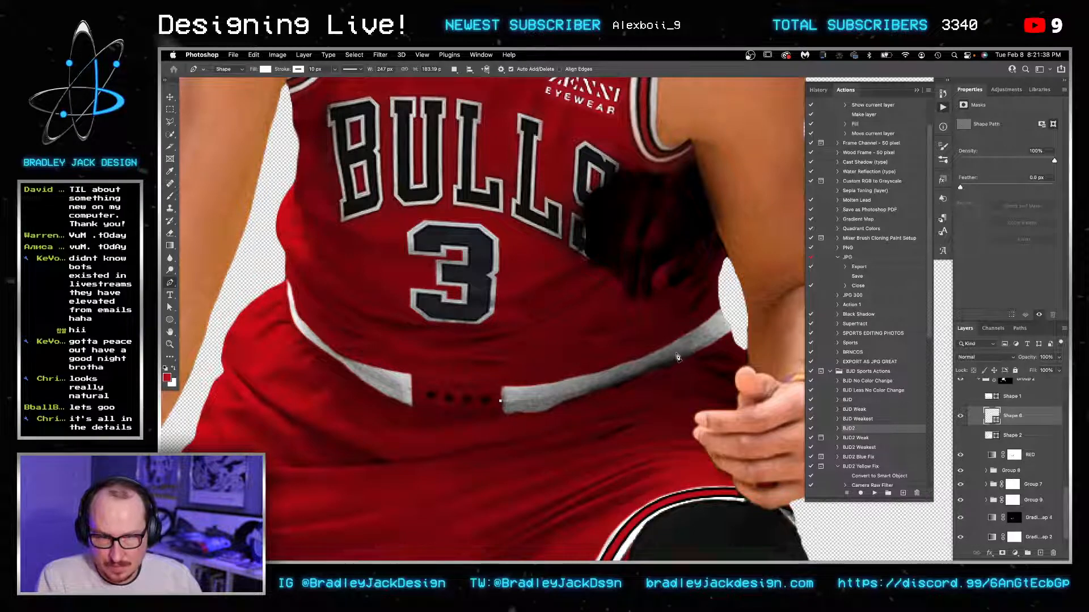
{"action": "left_click", "coordinate": [679, 352]}
{"action": "left_click_drag", "start_coordinate": [687, 349], "coordinate": [753, 307]}
{"action": "left_click", "coordinate": [743, 314]}
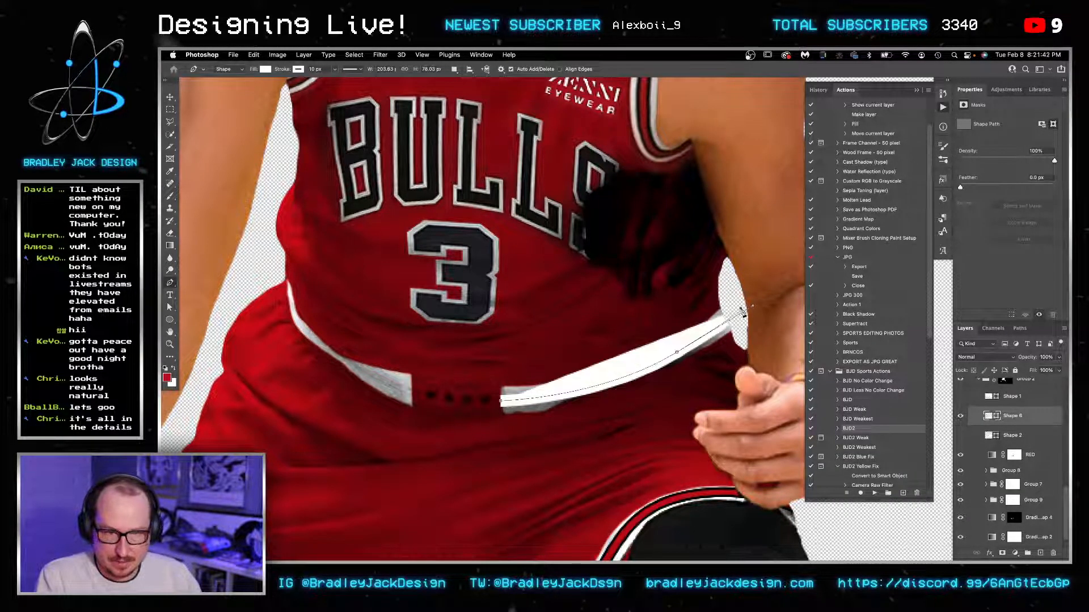
Step: Remove the new waistband shape's fill and give it a red stroke 6 px wide
{"action": "key", "text": "u"}
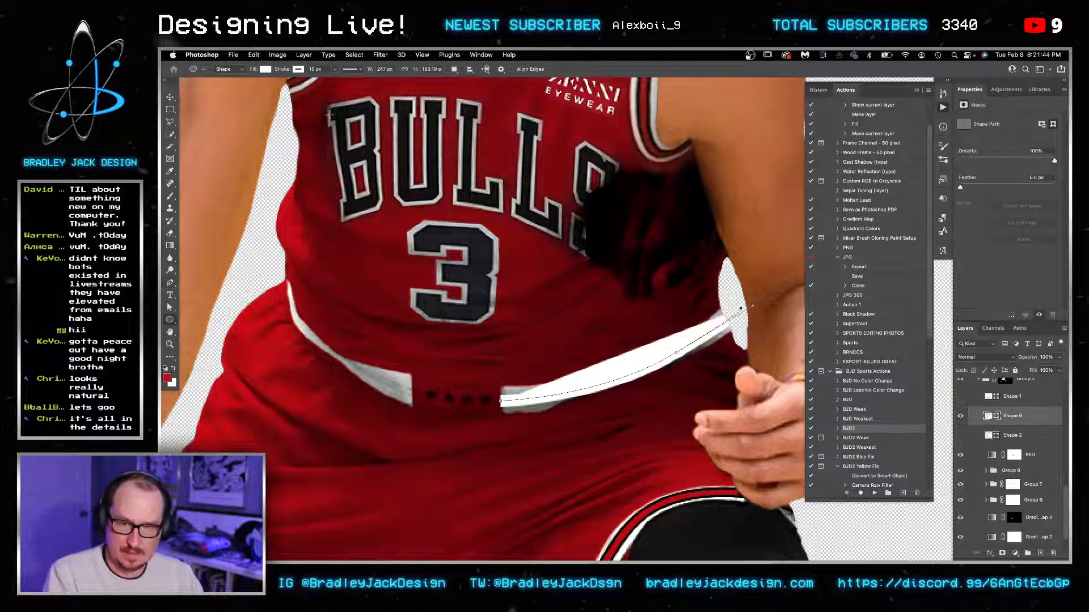
{"action": "left_click", "coordinate": [265, 70]}
{"action": "left_click", "coordinate": [213, 90]}
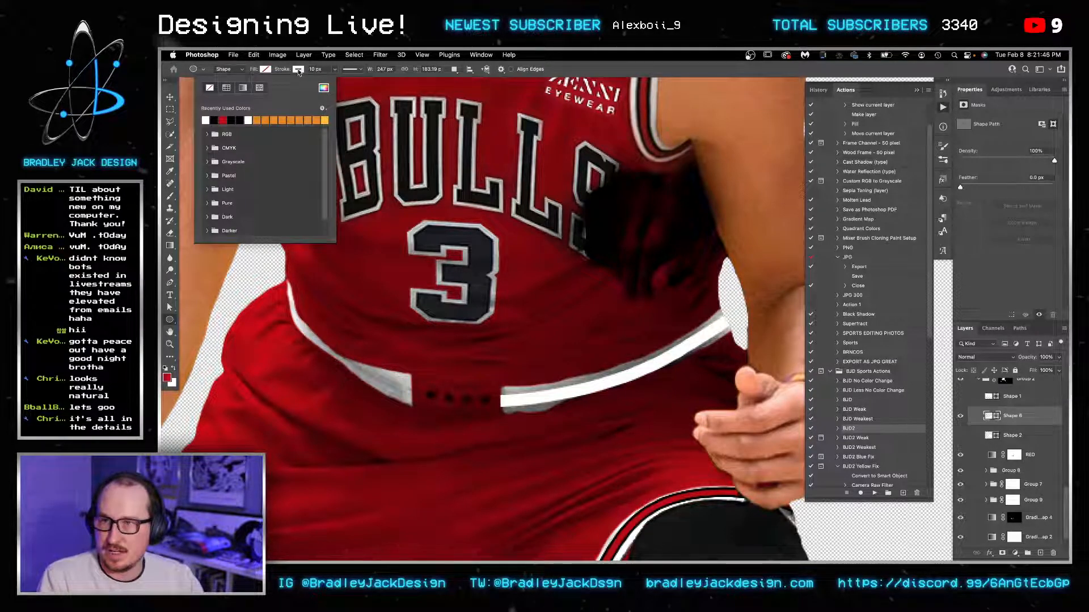
{"action": "left_click", "coordinate": [298, 69]}
{"action": "left_click", "coordinate": [255, 120]}
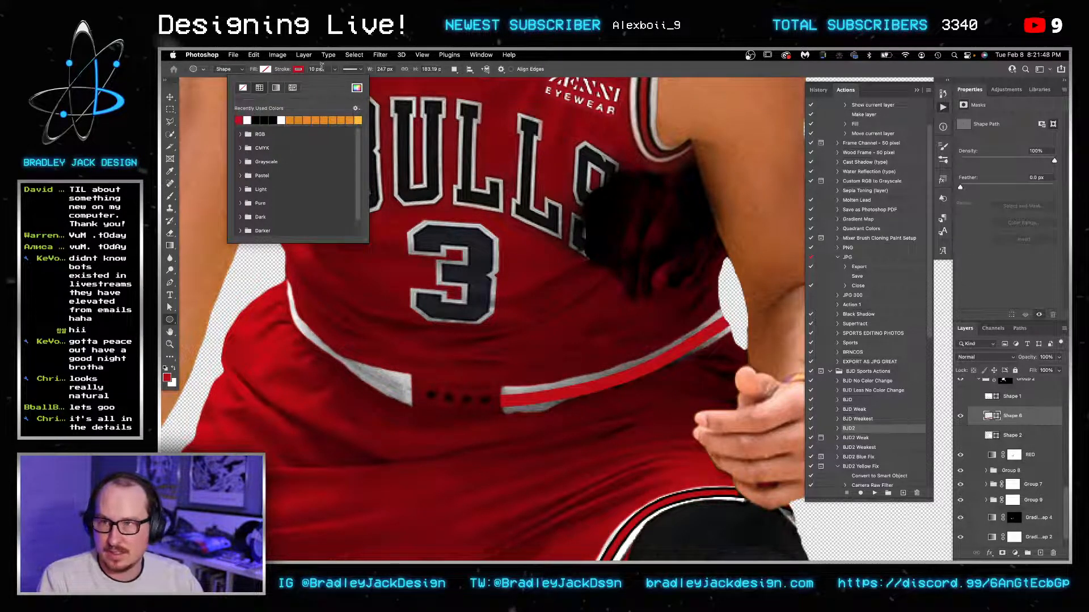
{"action": "left_click", "coordinate": [323, 68]}
{"action": "left_click", "coordinate": [325, 68]}
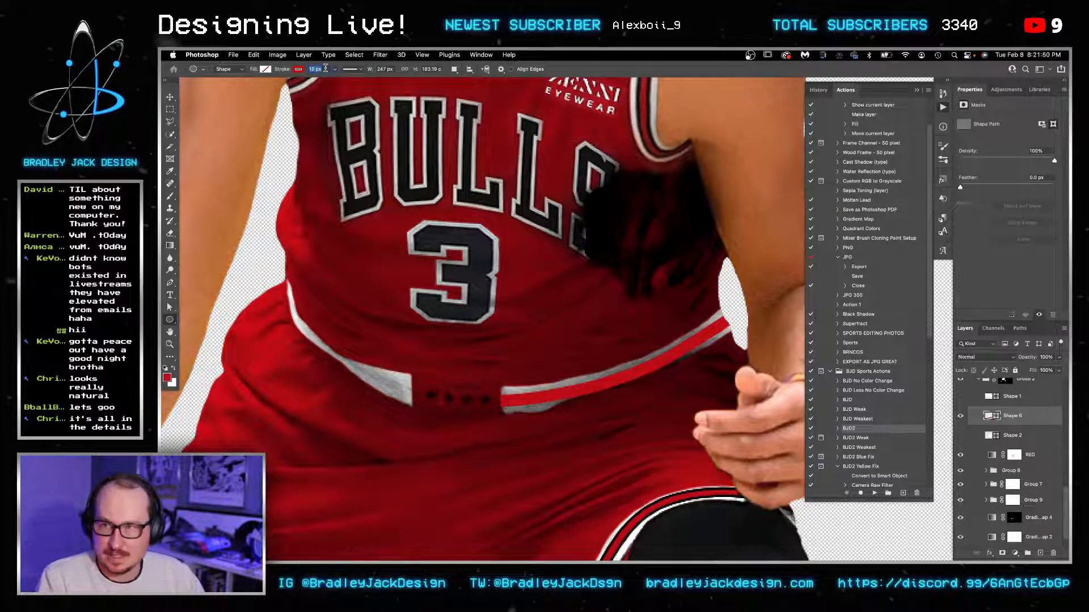
{"action": "type", "text": "8"}
{"action": "key", "text": "Return"}
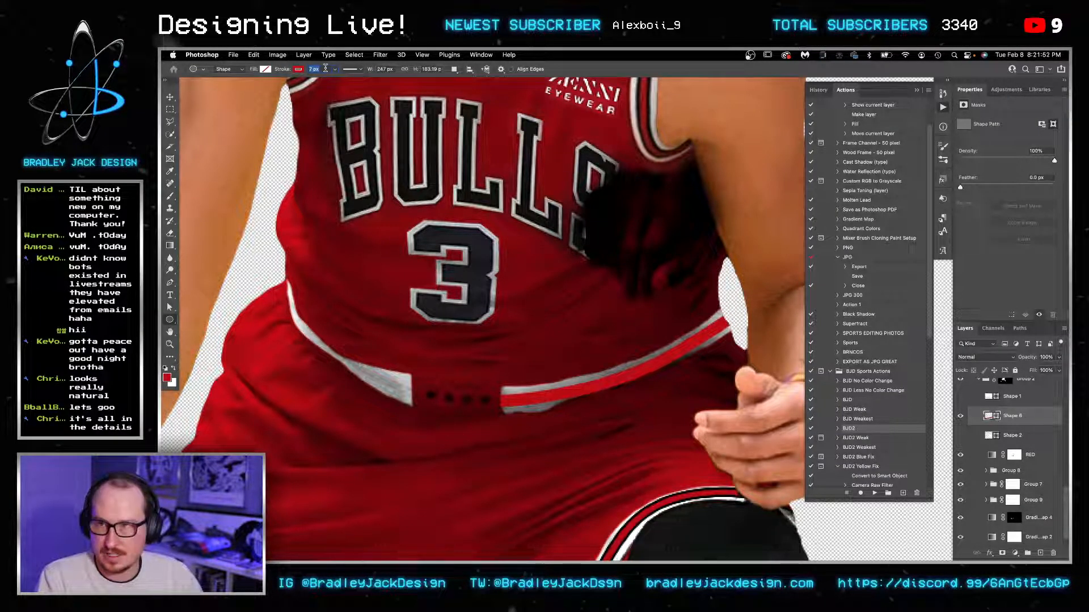
{"action": "type", "text": "6"}
{"action": "key", "text": "Return"}
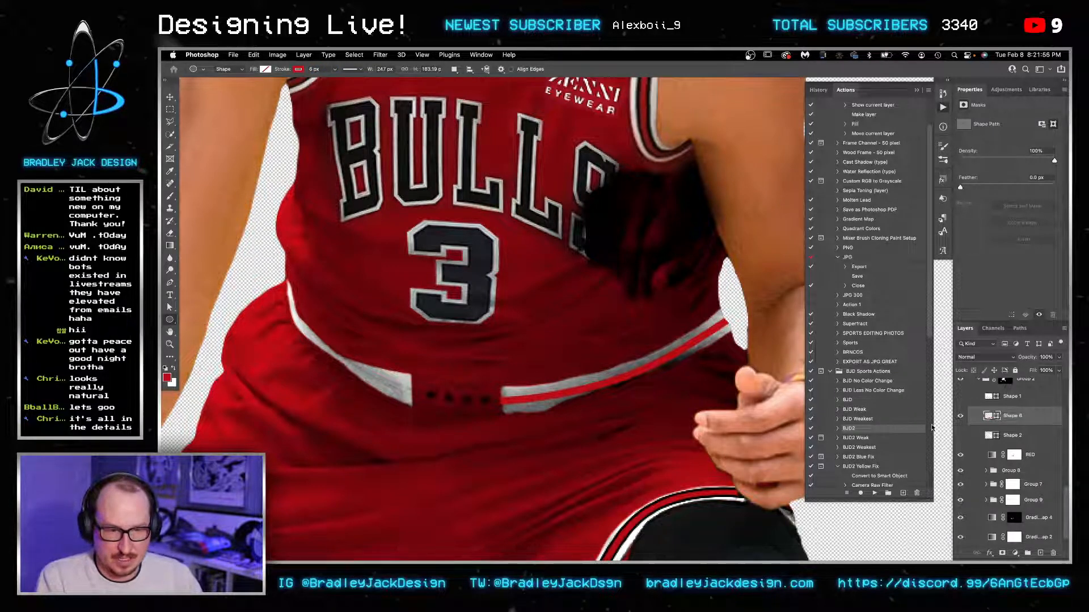
Step: Duplicate the red stripe shape and give the lower copy a black stroke 10 px wide as an outline
{"action": "key", "text": "super+j"}
{"action": "left_click", "coordinate": [1010, 435]}
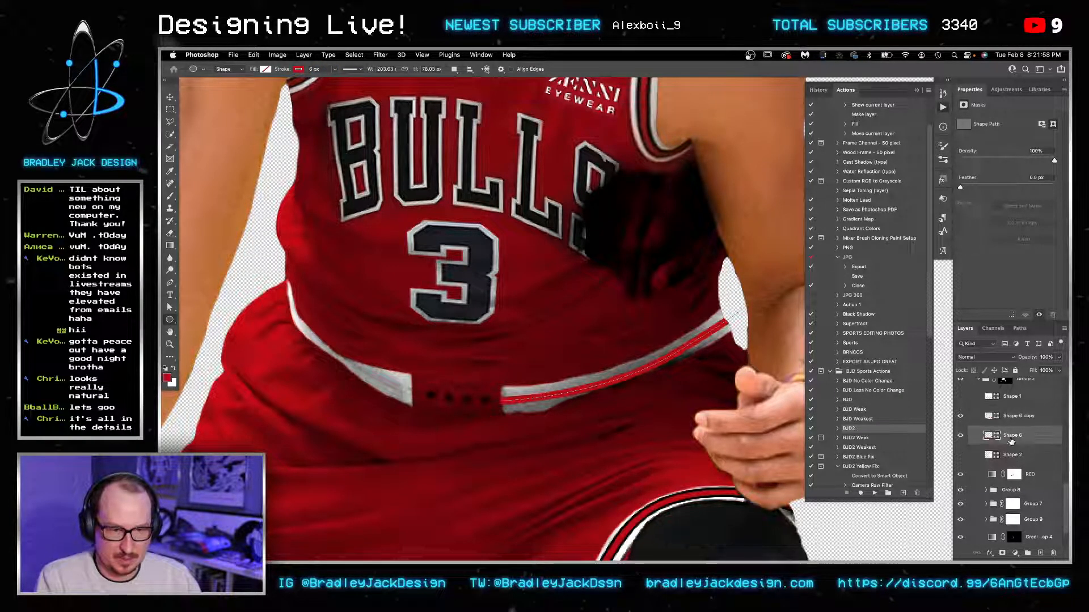
{"action": "left_click", "coordinate": [302, 71]}
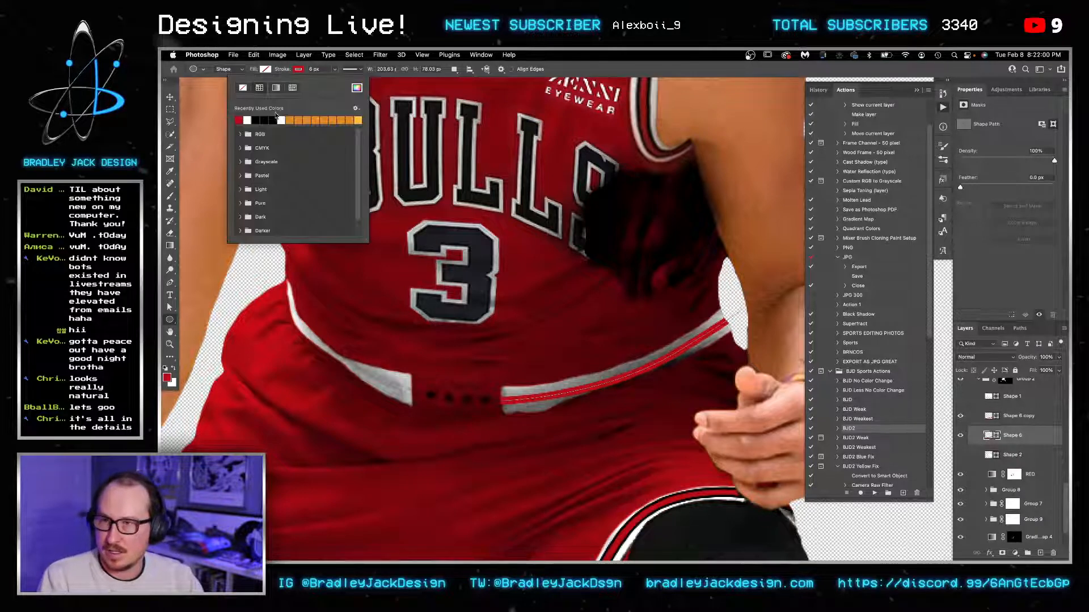
{"action": "left_click", "coordinate": [265, 116]}
{"action": "left_click", "coordinate": [324, 68]}
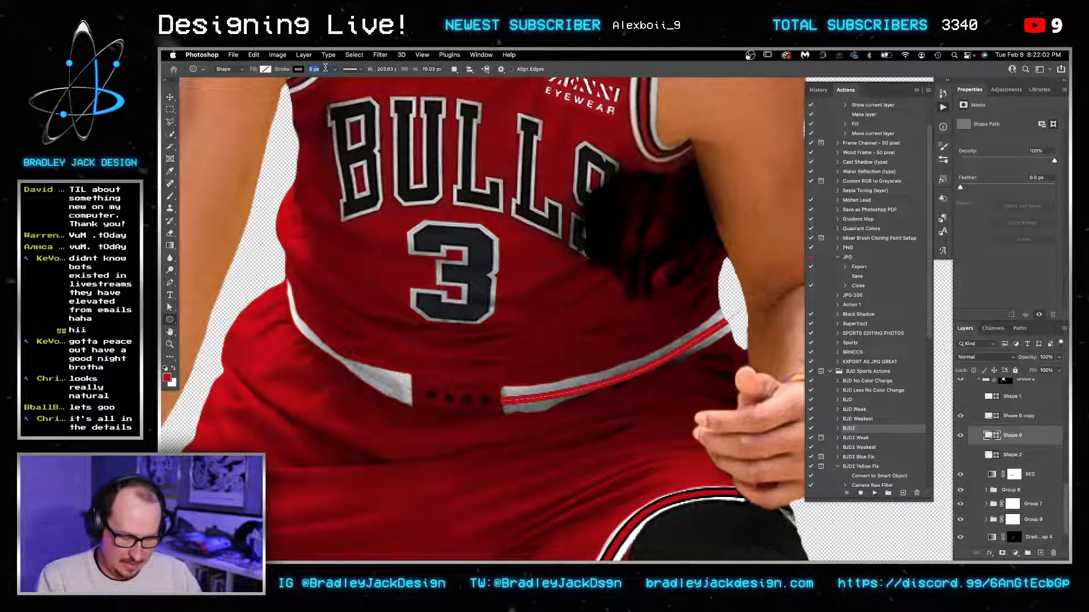
{"action": "type", "text": "8"}
{"action": "key", "text": "Return"}
{"action": "left_click", "coordinate": [325, 68]}
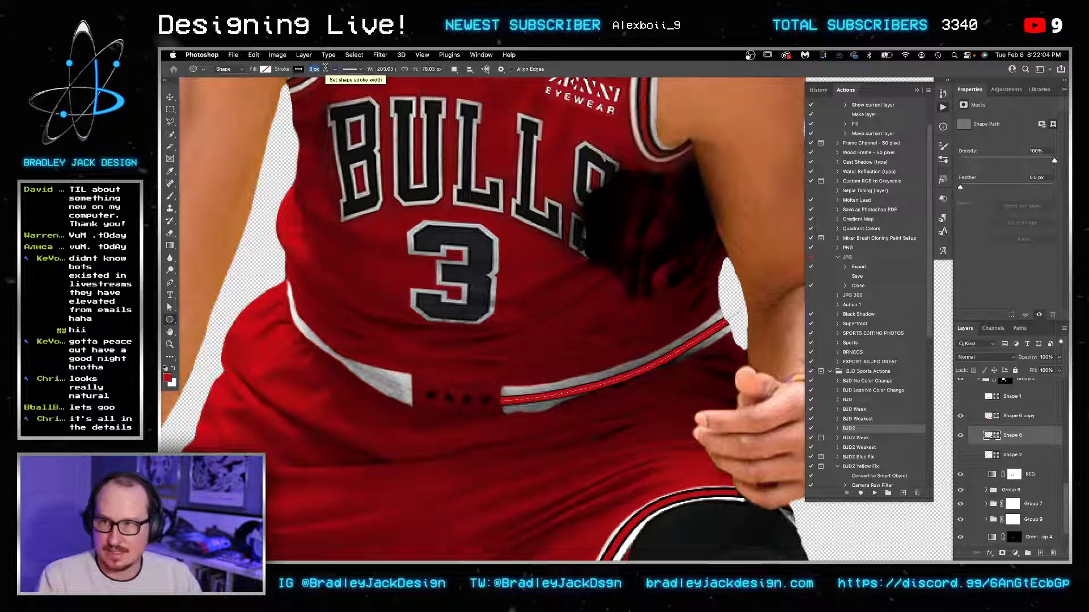
{"action": "type", "text": "10"}
{"action": "key", "text": "Return"}
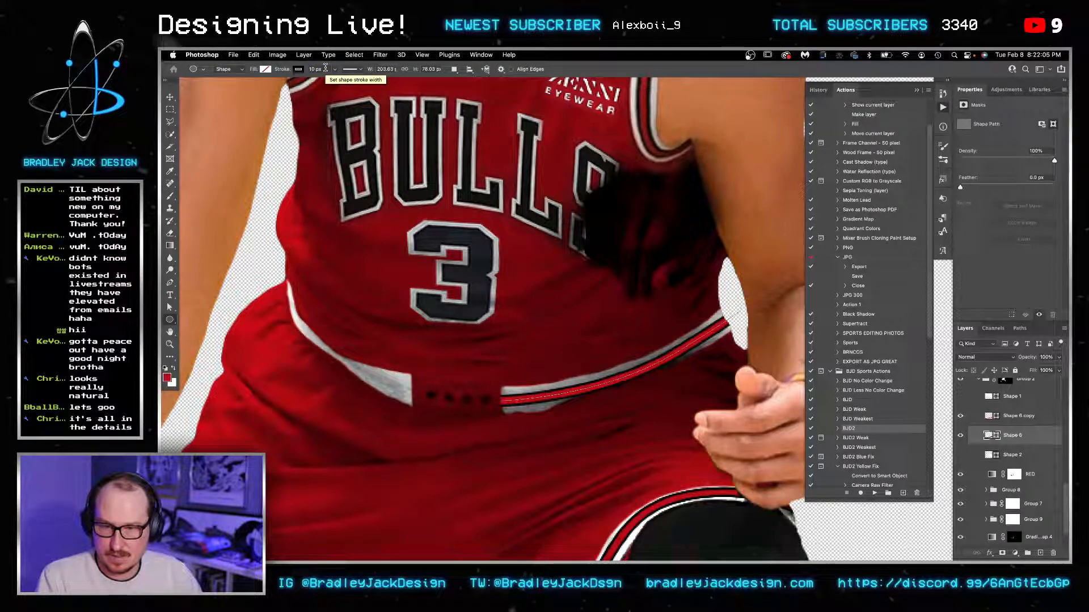
Step: Group the red and black stripe layers, set the group's blend mode to Multiply and add a layer mask
{"action": "left_click", "coordinate": [1017, 420], "text": "shift"}
{"action": "key", "text": "super+g"}
{"action": "key", "text": "v"}
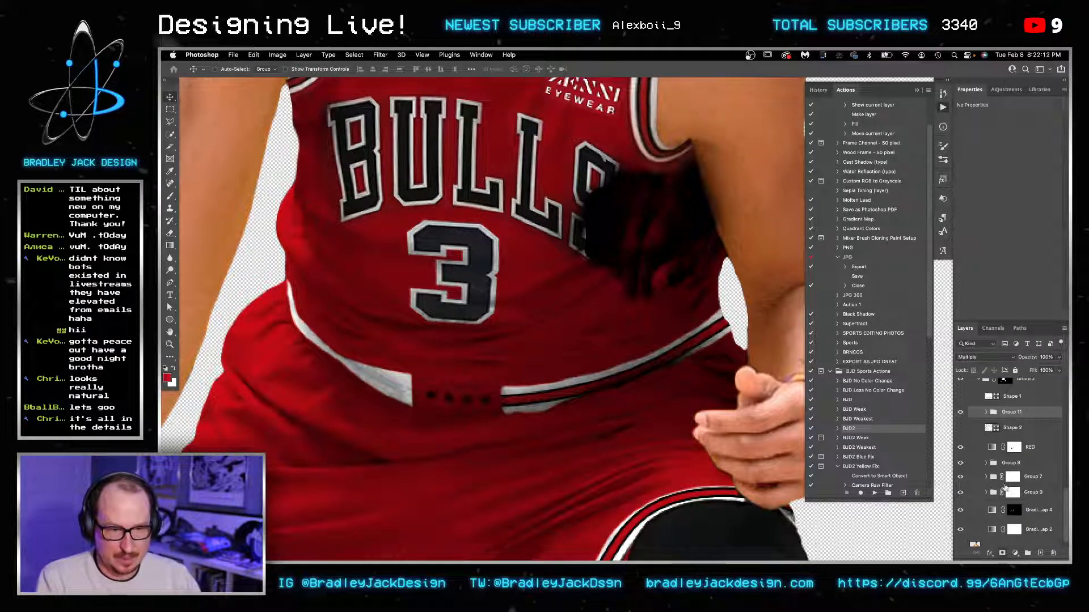
{"action": "left_click", "coordinate": [1002, 553]}
Step: Trim the stripe's inner end beside the stars by painting black on the group mask with a small brush at 100% opacity
{"action": "key", "text": "b"}
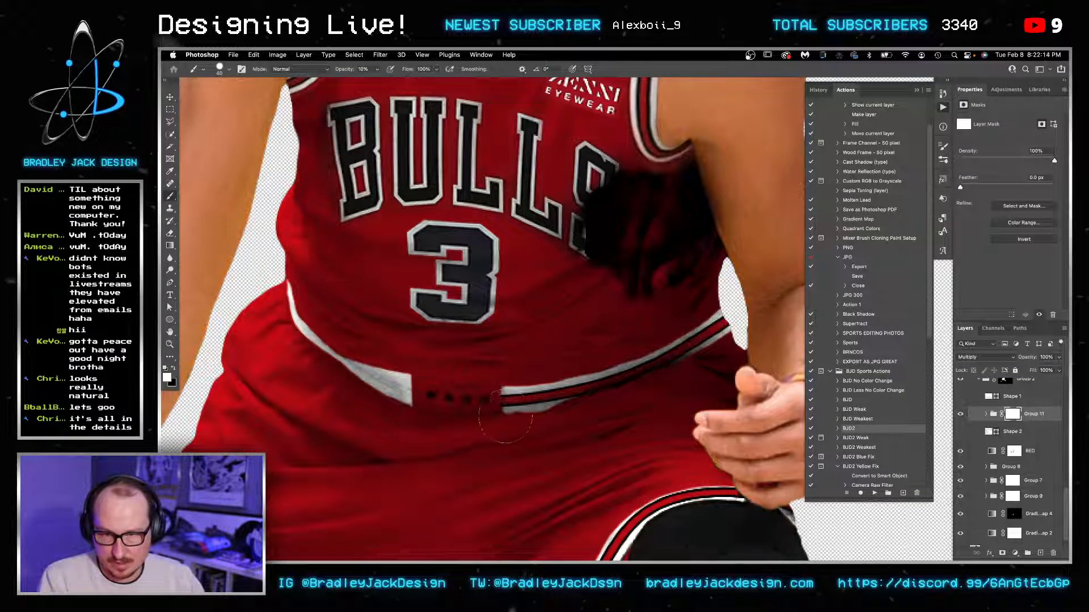
{"action": "key", "text": "["}
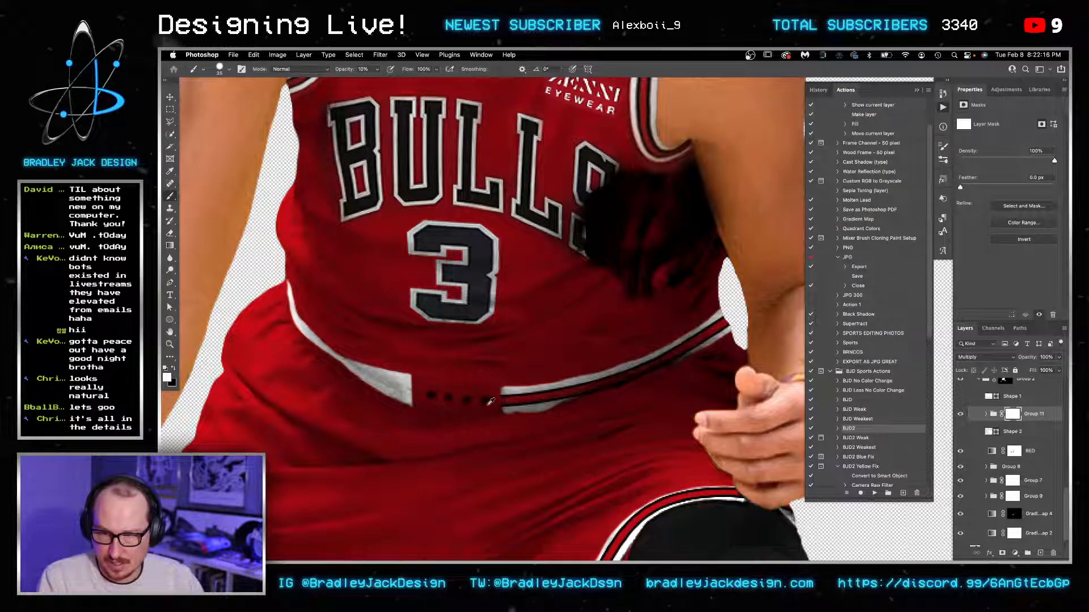
{"action": "scroll", "coordinate": [490, 402], "scroll_direction": "up", "scroll_amount": 5}
{"action": "key", "text": "x"}
{"action": "key", "text": "["}
{"action": "key", "text": "["}
{"action": "key", "text": "["}
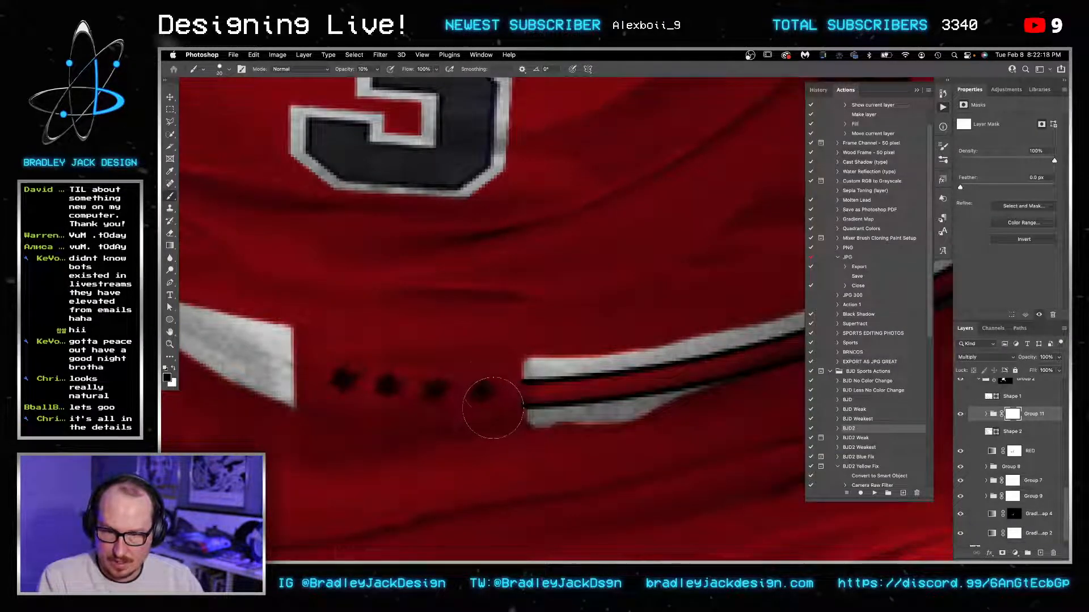
{"action": "key", "text": "["}
{"action": "key", "text": "["}
{"action": "key", "text": "["}
{"action": "key", "text": "["}
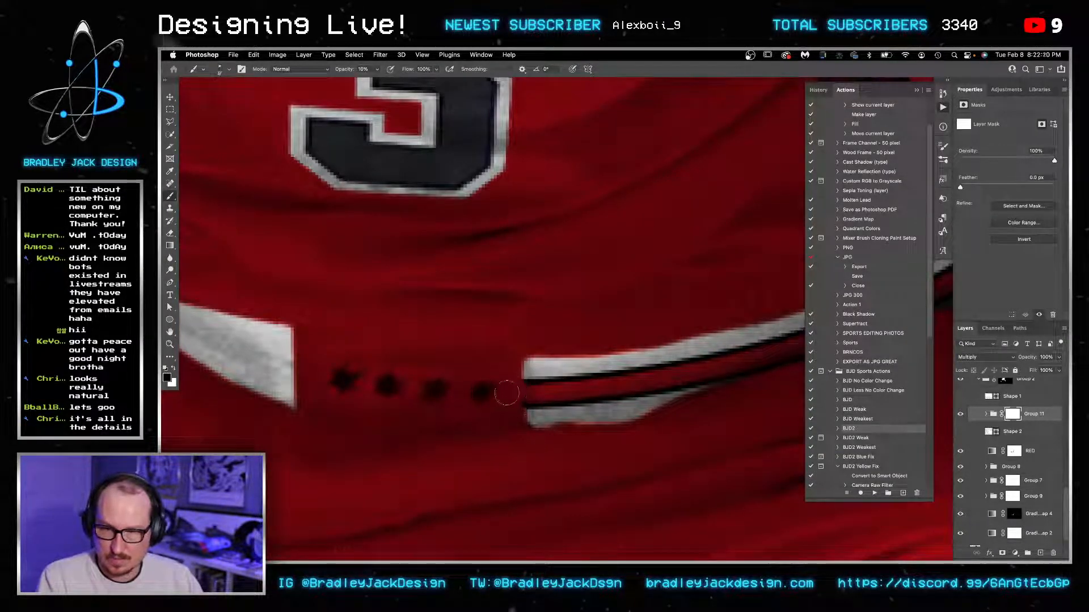
{"action": "key", "text": "0"}
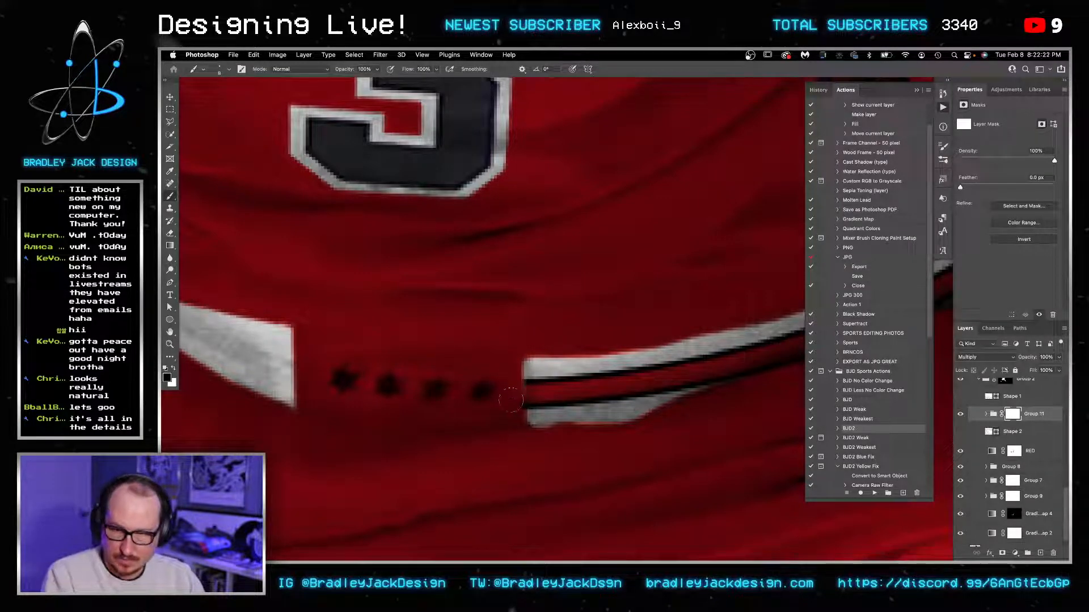
{"action": "scroll", "coordinate": [615, 387], "scroll_direction": "down", "scroll_amount": 6}
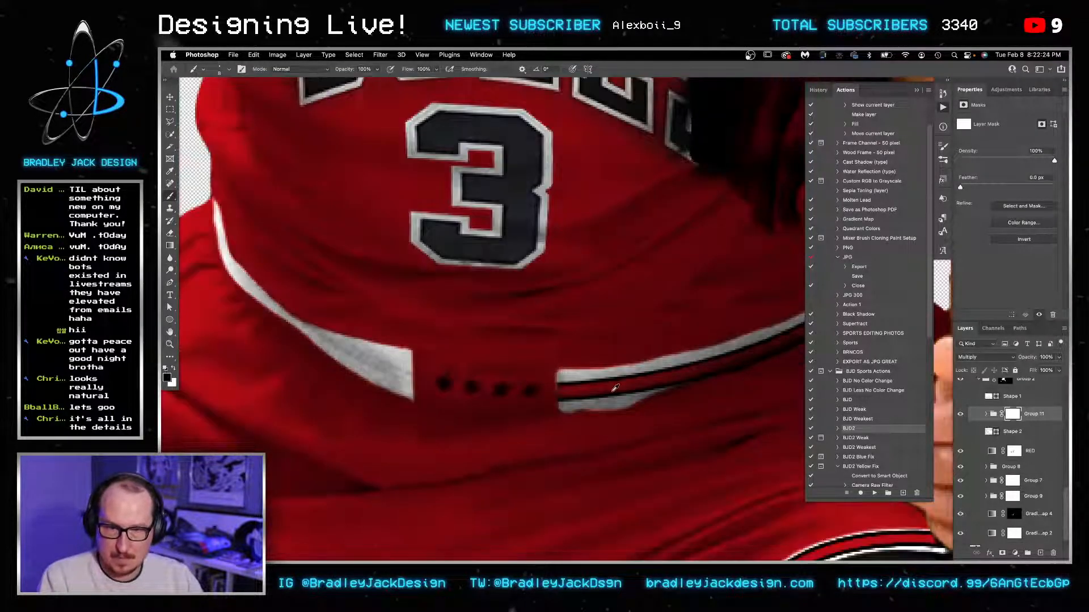
Step: Above the Shape 1 layer, draw an open curved Pen shape about 105 by 108 px along the other waistband half and adjust its curve
{"action": "key", "text": "v"}
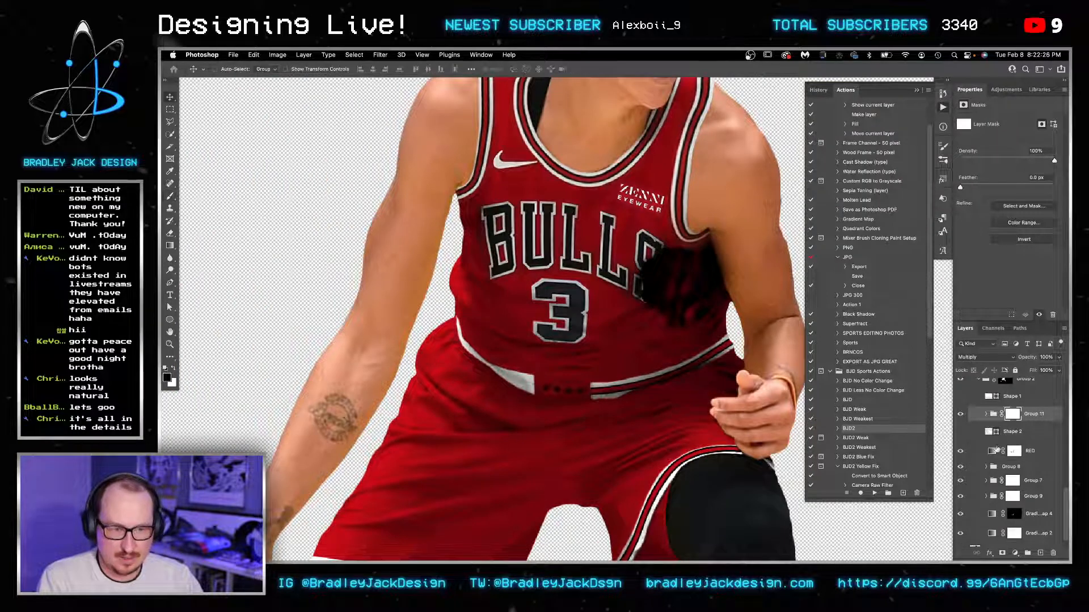
{"action": "left_click", "coordinate": [1017, 399]}
{"action": "scroll", "coordinate": [520, 375], "scroll_direction": "up", "scroll_amount": 2}
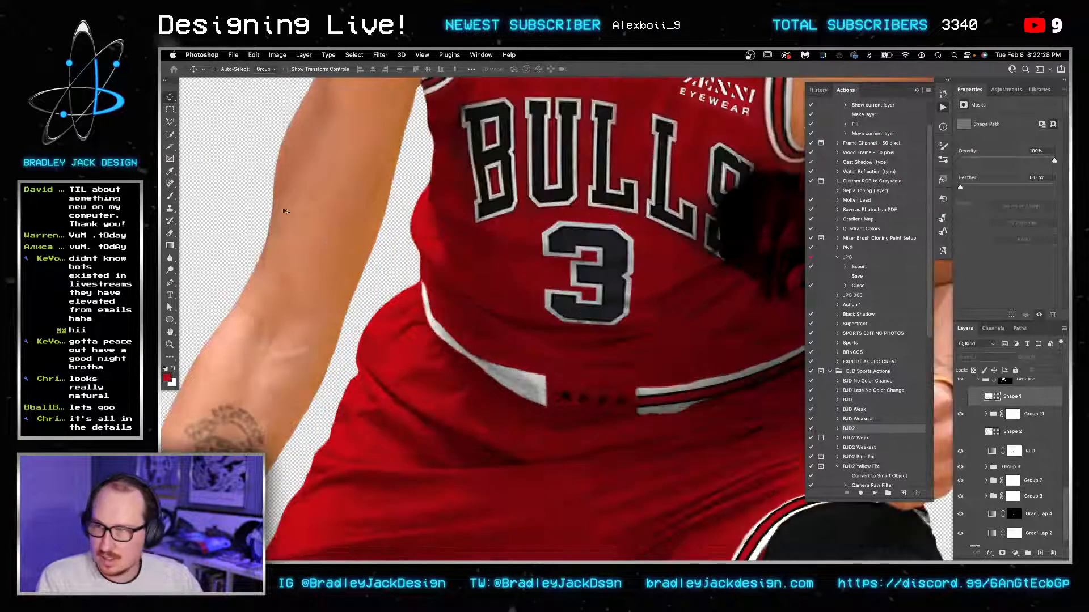
{"action": "key", "text": "p"}
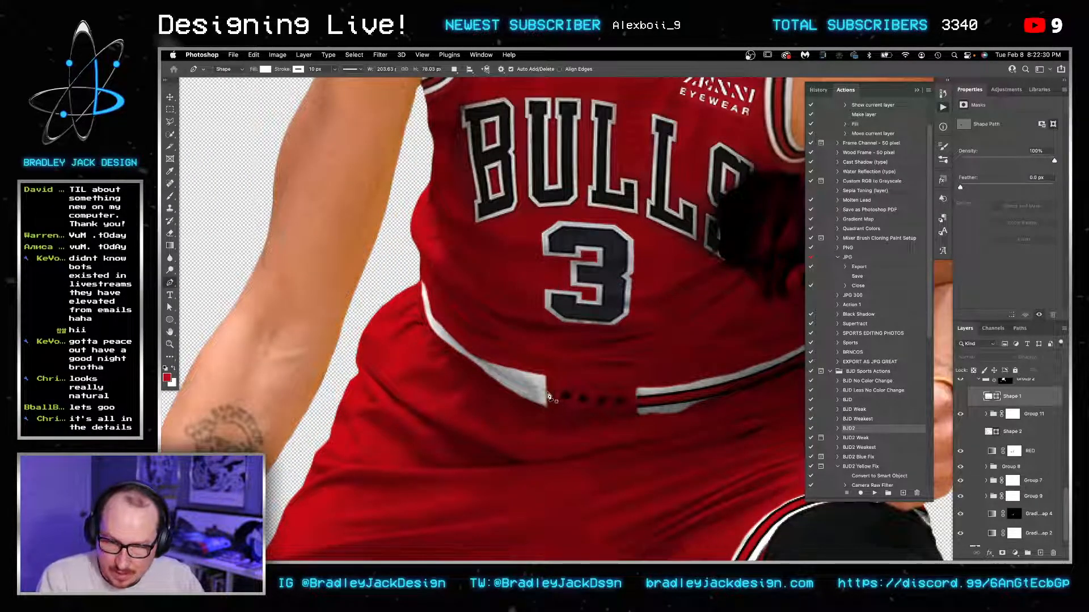
{"action": "left_click", "coordinate": [547, 391]}
{"action": "left_click", "coordinate": [465, 348]}
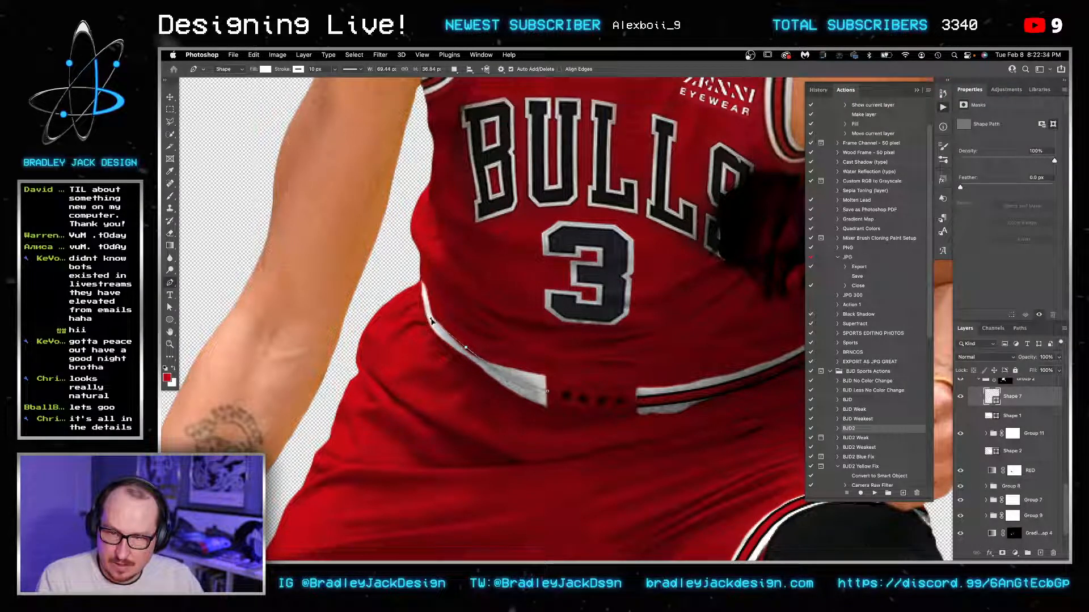
{"action": "left_click", "coordinate": [424, 268]}
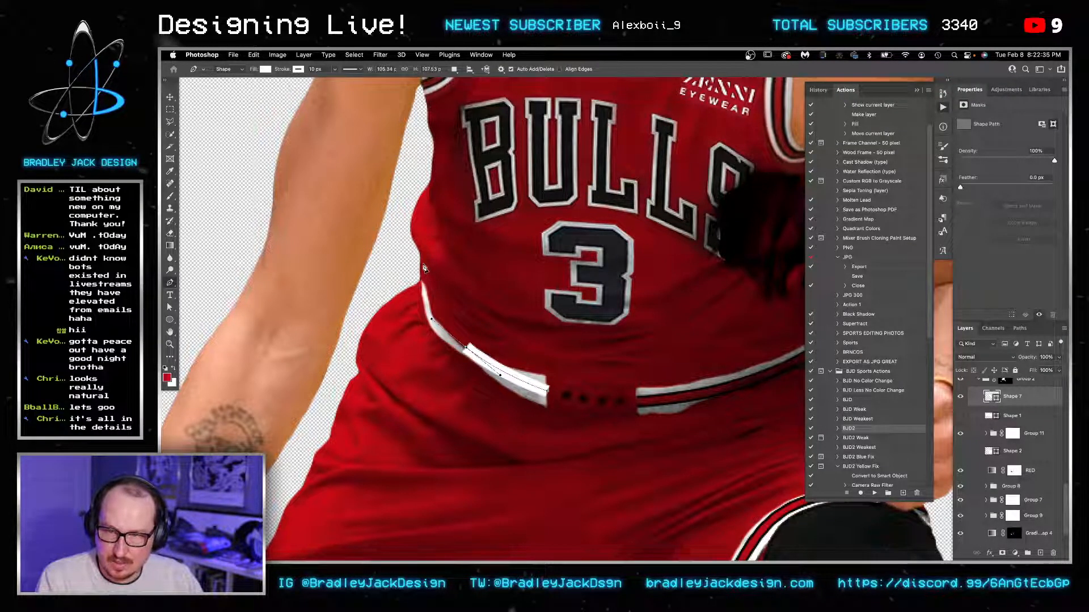
{"action": "left_click", "coordinate": [424, 267]}
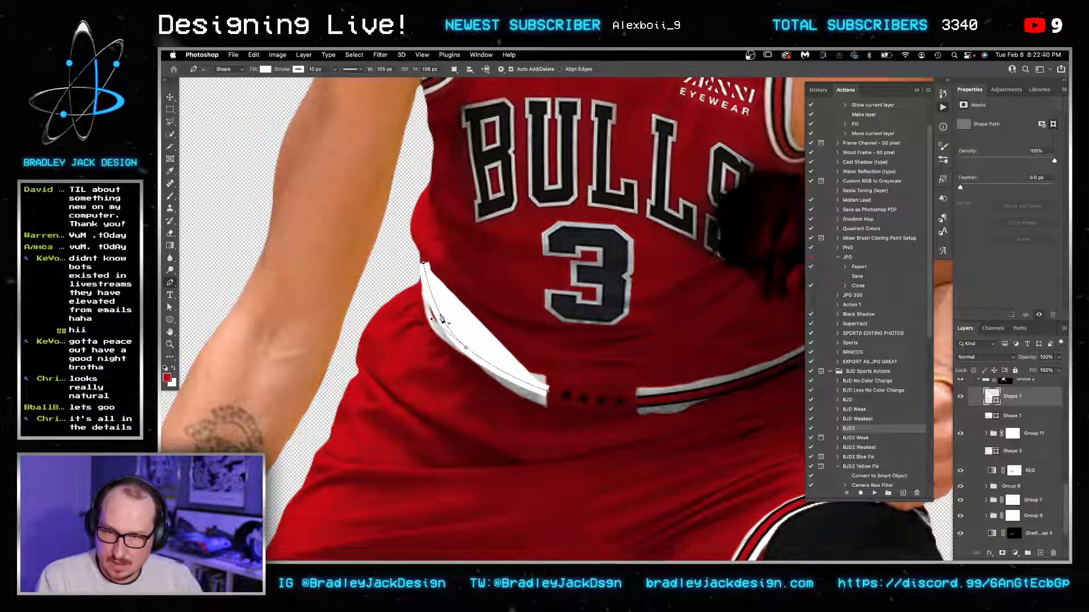
{"action": "key", "text": "a"}
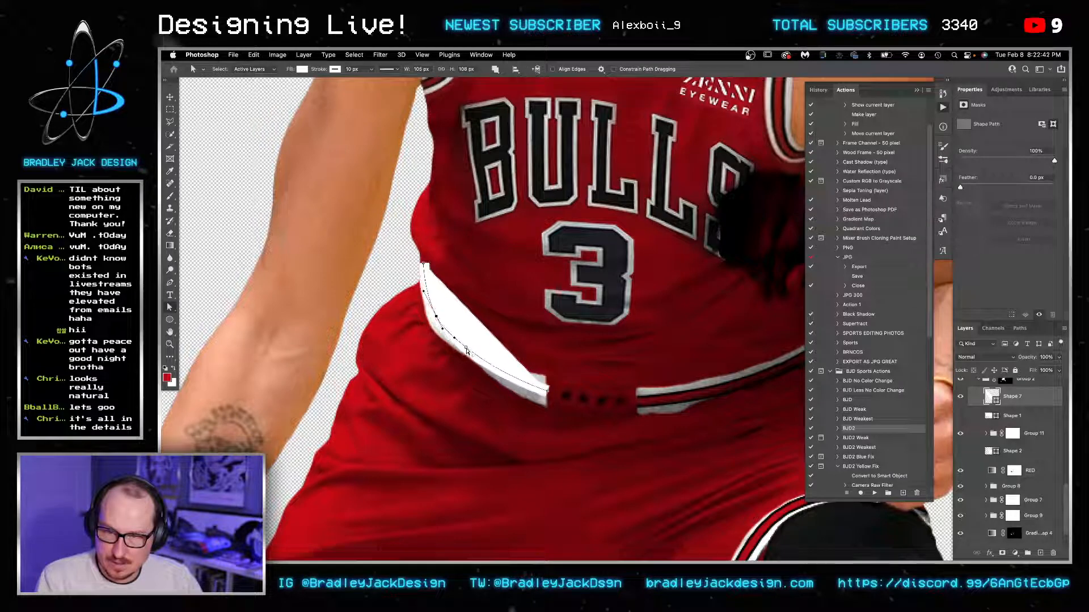
{"action": "left_click_drag", "start_coordinate": [466, 347], "coordinate": [506, 386]}
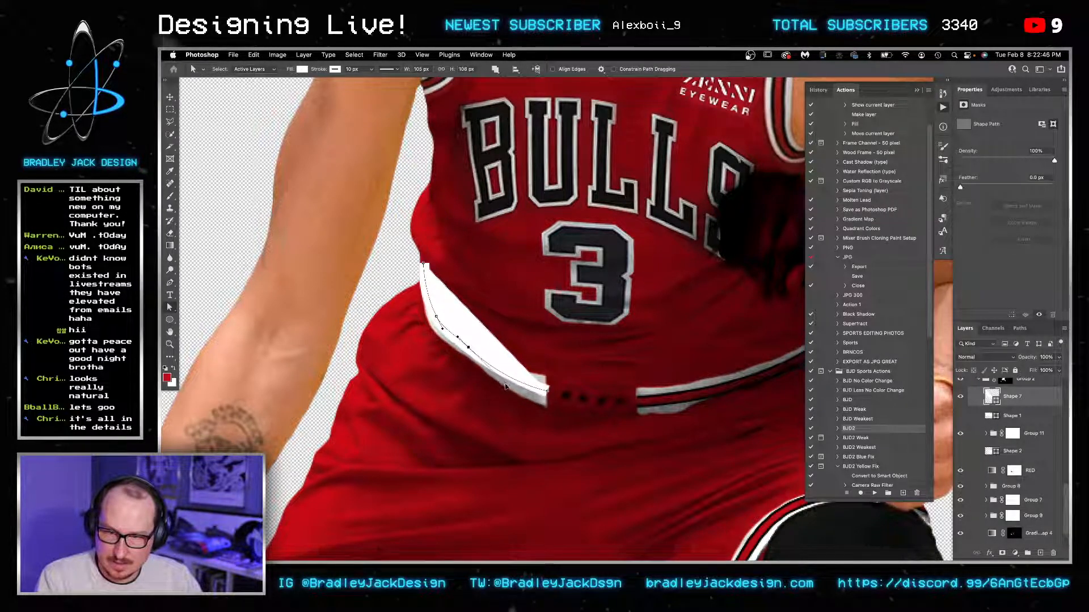
Step: Remove the fill of the second waistband shape and give it a red 6 px stroke
{"action": "key", "text": "u"}
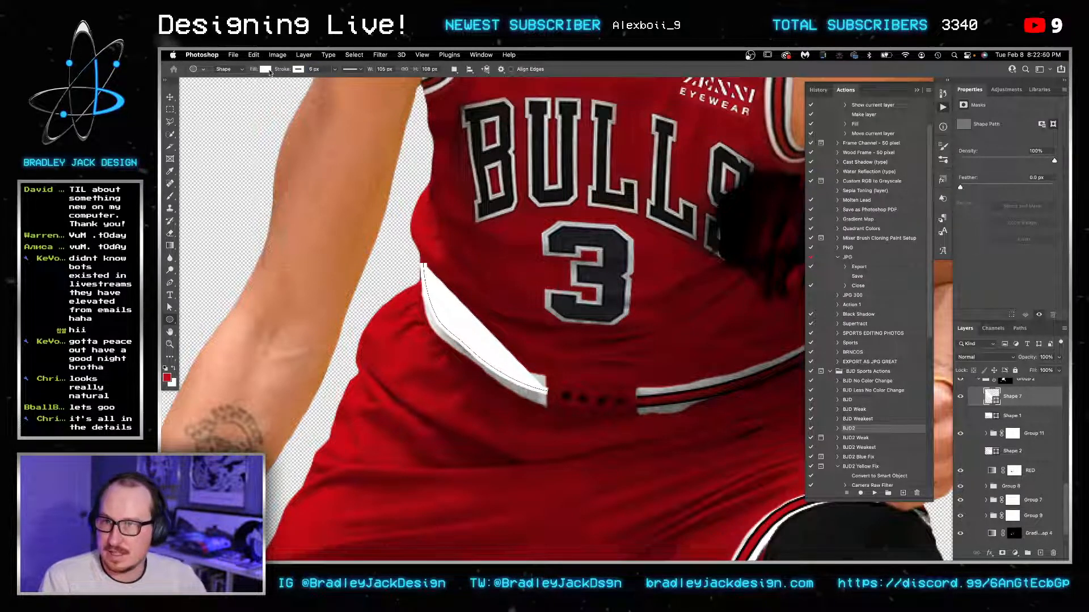
{"action": "left_click", "coordinate": [266, 70]}
{"action": "left_click", "coordinate": [219, 89]}
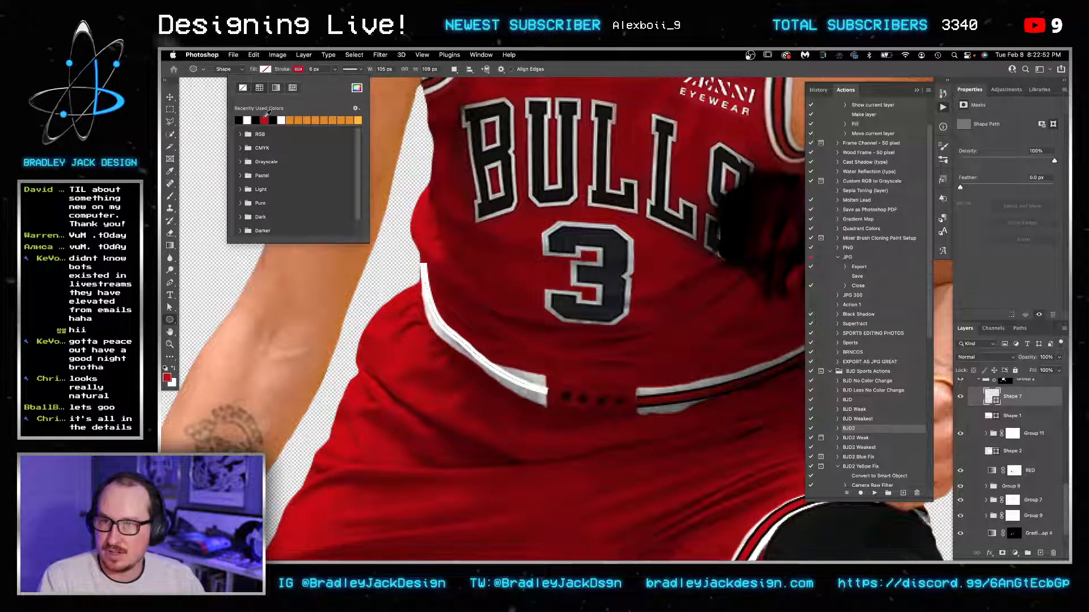
{"action": "left_click", "coordinate": [265, 118]}
{"action": "key", "text": "v"}
Step: Duplicate the red waistband stripe shape and give the lower copy a black 10 px stroke as its outline
{"action": "key", "text": "super+j"}
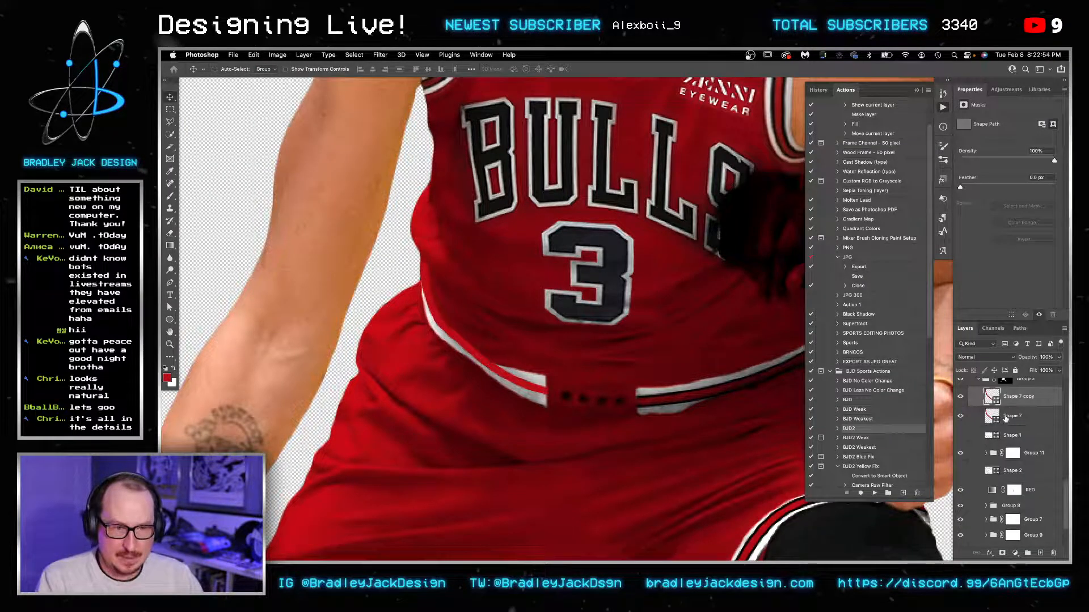
{"action": "left_click", "coordinate": [1005, 418]}
{"action": "key", "text": "u"}
{"action": "left_click", "coordinate": [316, 69]}
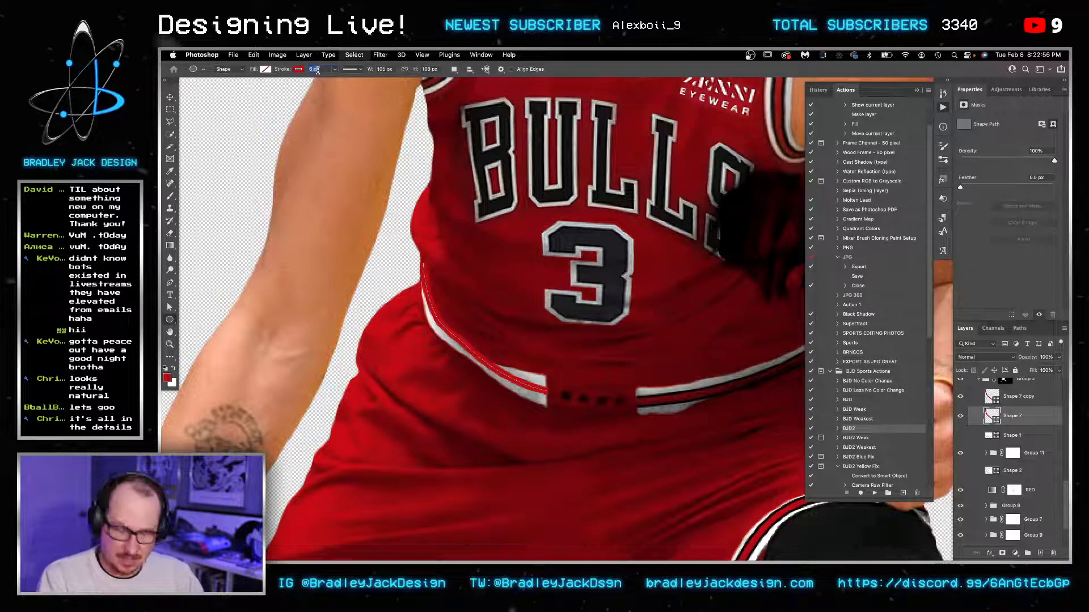
{"action": "type", "text": "10"}
{"action": "key", "text": "Return"}
{"action": "left_click", "coordinate": [292, 71]}
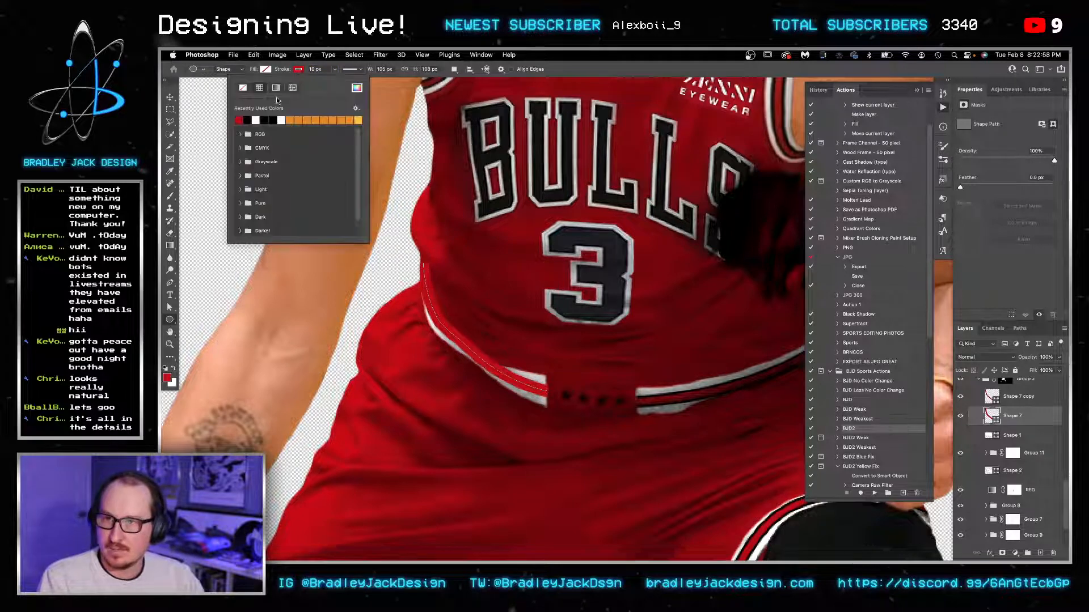
{"action": "left_click", "coordinate": [253, 119]}
{"action": "key", "text": "v"}
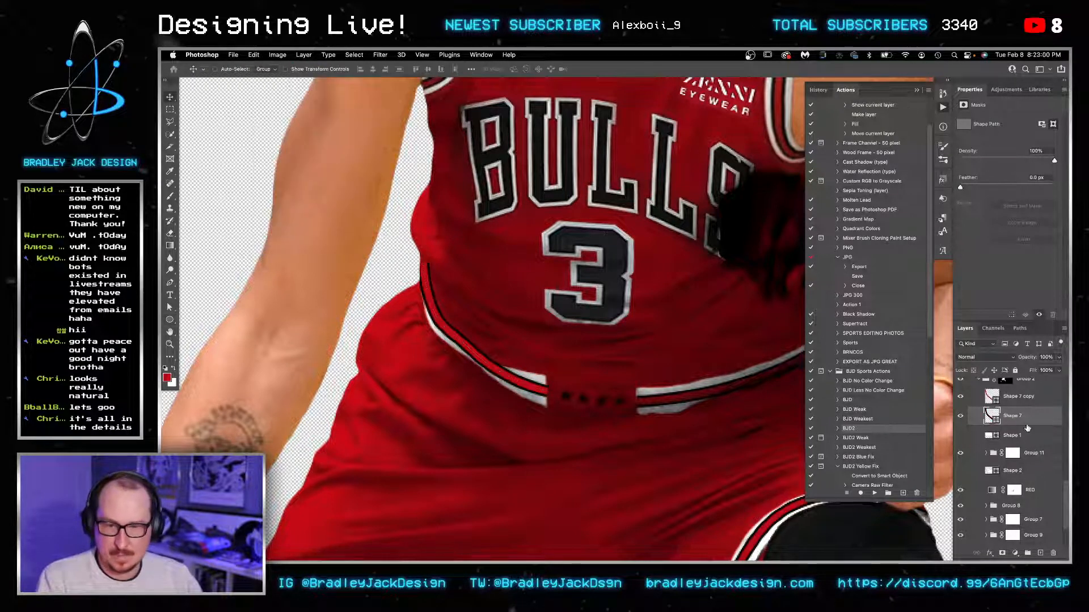
Step: Group the red stripe and its black outline, set the group's blend mode to Multiply and add a layer mask
{"action": "left_click", "coordinate": [1015, 396], "text": "shift"}
{"action": "key", "text": "super+g"}
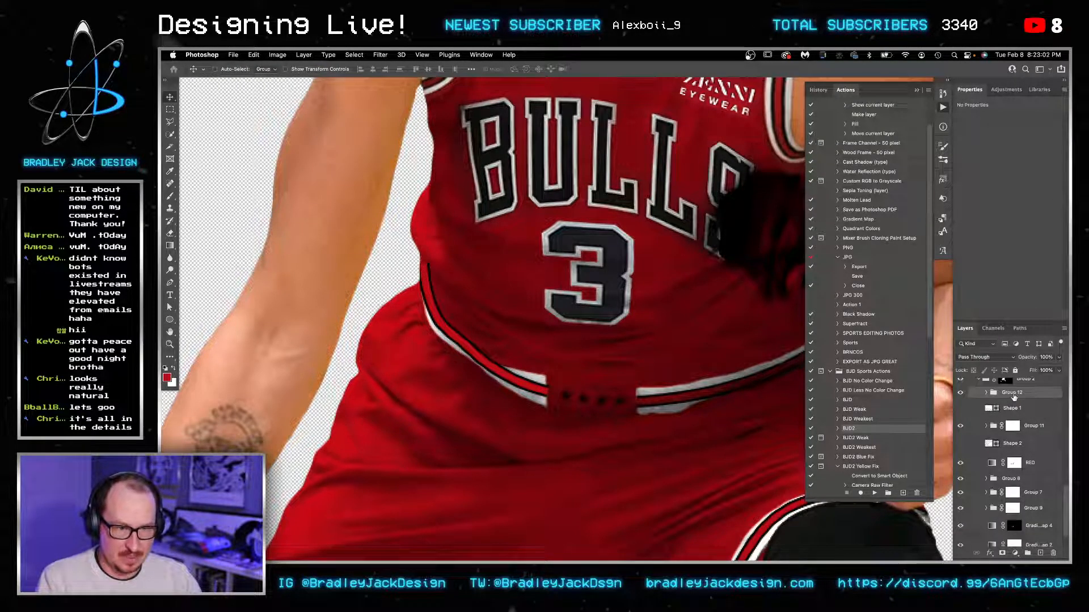
{"action": "key", "text": "shift+alt+m"}
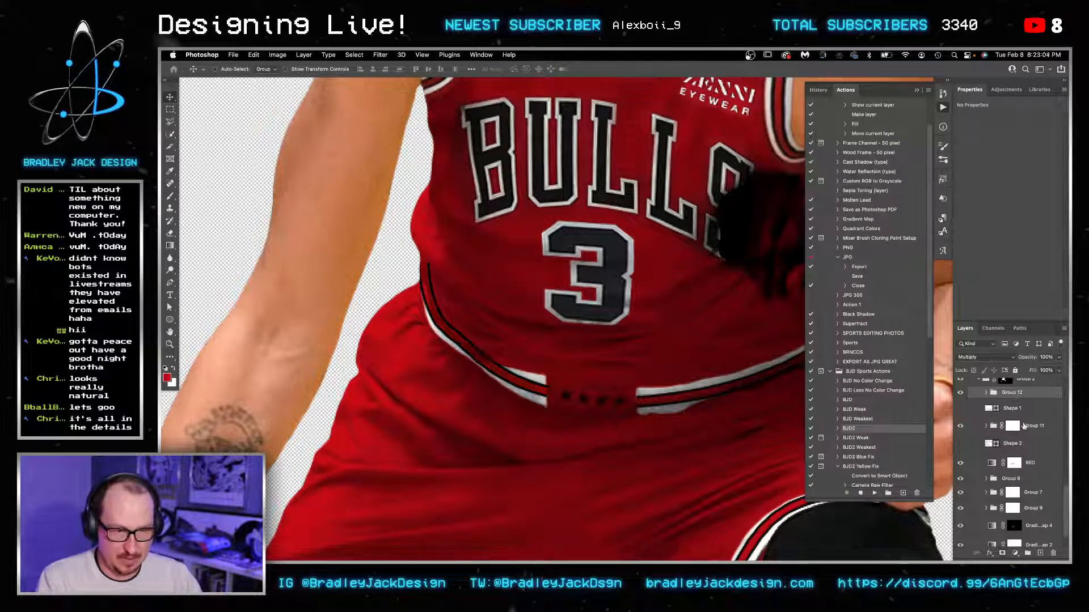
{"action": "left_click", "coordinate": [1003, 553]}
Step: Paint black on the new group's mask to trim stripe overspill onto the jersey, touching up the outer end in white with a smaller brush
{"action": "key", "text": "b"}
{"action": "left_click_drag", "start_coordinate": [489, 337], "coordinate": [526, 330]}
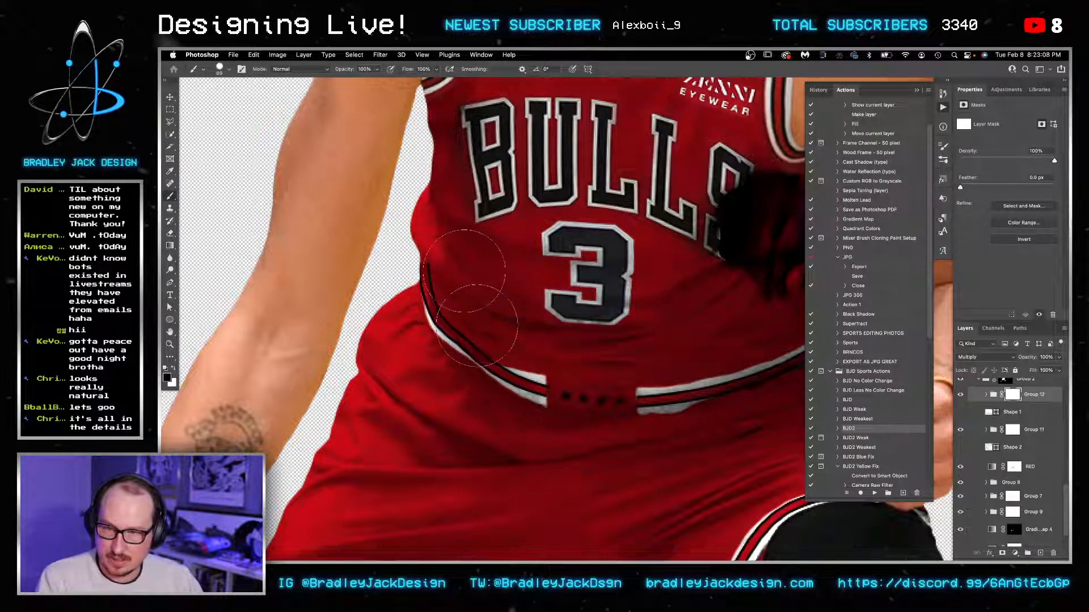
{"action": "mouse_move", "coordinate": [462, 271]}
{"action": "left_mouse_down"}
{"action": "mouse_move", "coordinate": [495, 318]}
{"action": "mouse_move", "coordinate": [475, 349]}
{"action": "mouse_move", "coordinate": [492, 324]}
{"action": "left_mouse_up"}
{"action": "scroll", "coordinate": [494, 318], "scroll_direction": "up", "scroll_amount": 3}
{"action": "key", "text": "bracketleft"}
{"action": "key", "text": "bracketleft"}
{"action": "key", "text": "bracketleft"}
{"action": "key", "text": "bracketleft"}
{"action": "key", "text": "bracketleft"}
{"action": "key", "text": "bracketleft"}
{"action": "key", "text": "x"}
{"action": "mouse_move", "coordinate": [419, 353]}
{"action": "left_mouse_down"}
{"action": "mouse_move", "coordinate": [410, 368]}
{"action": "mouse_move", "coordinate": [383, 342]}
{"action": "left_mouse_up"}
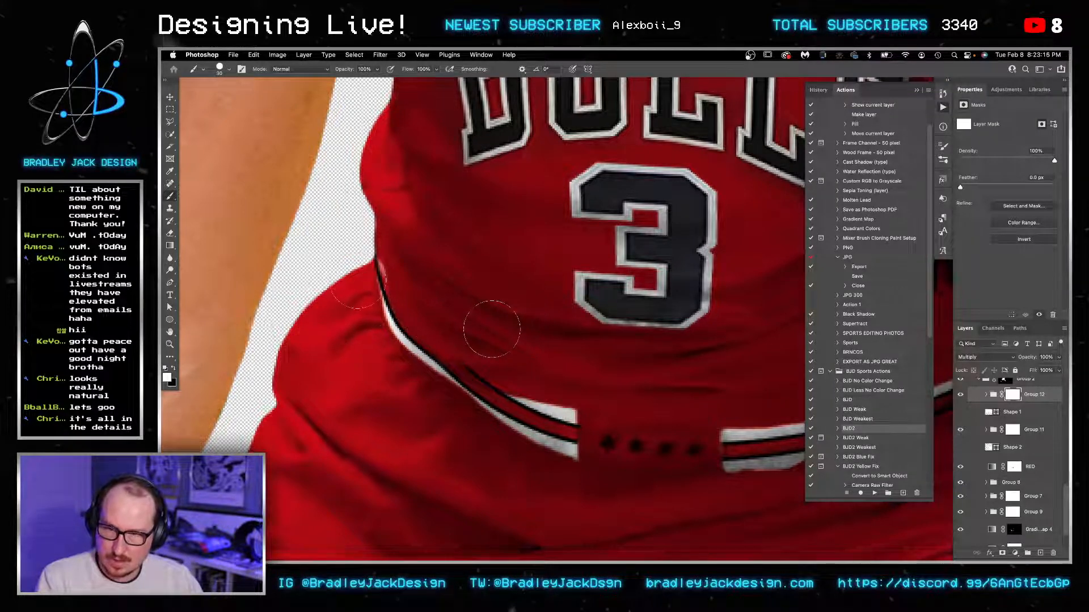
{"action": "key", "text": "x"}
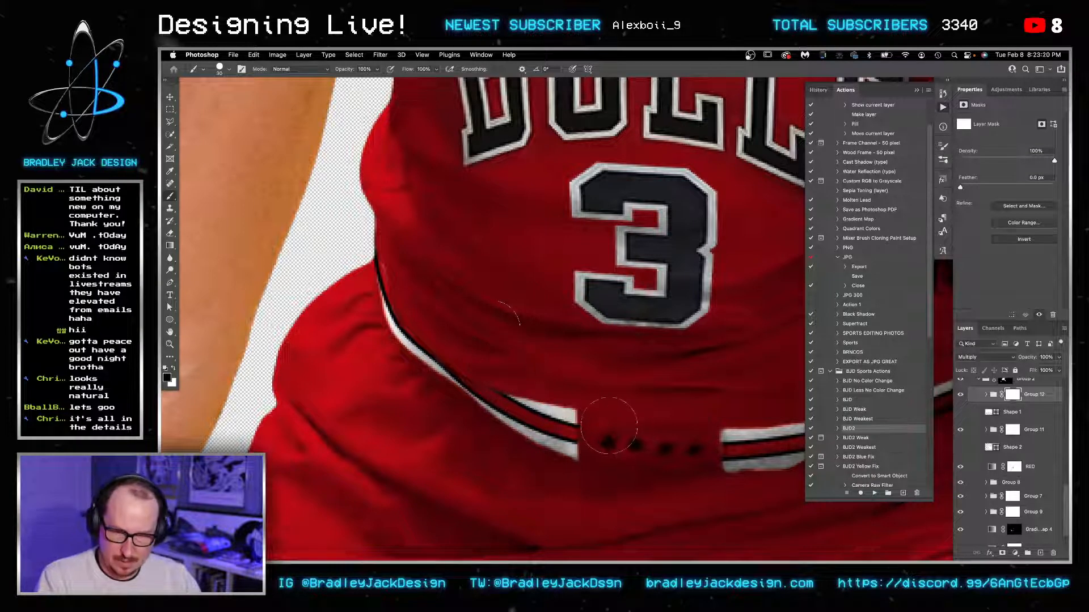
Step: Switch to the CP#Swap.psd document showing the player on a white background
{"action": "key", "text": "super+0"}
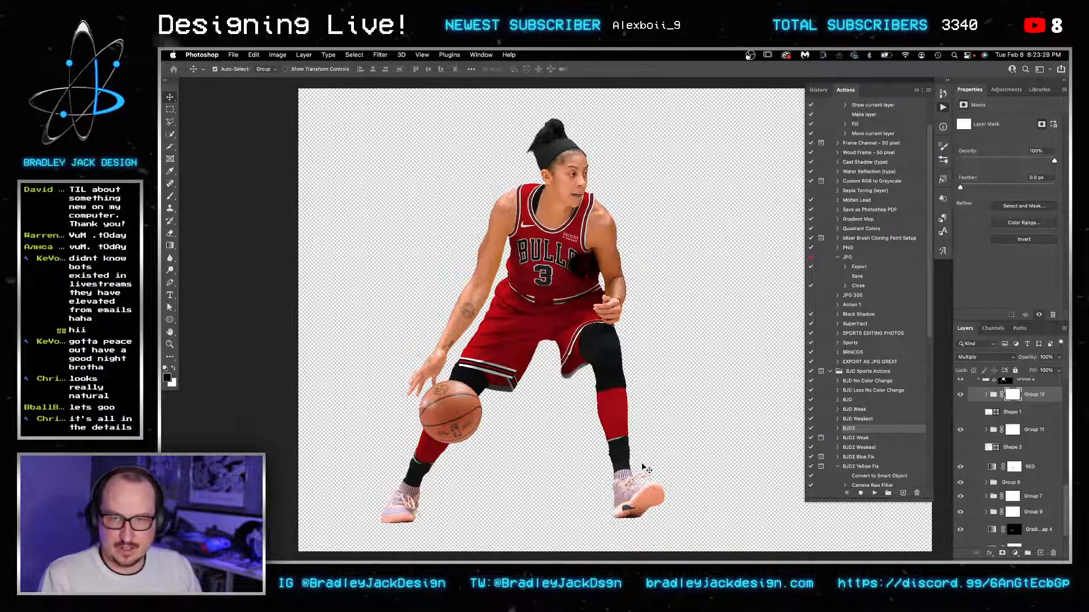
{"action": "key", "text": "ctrl+Tab"}
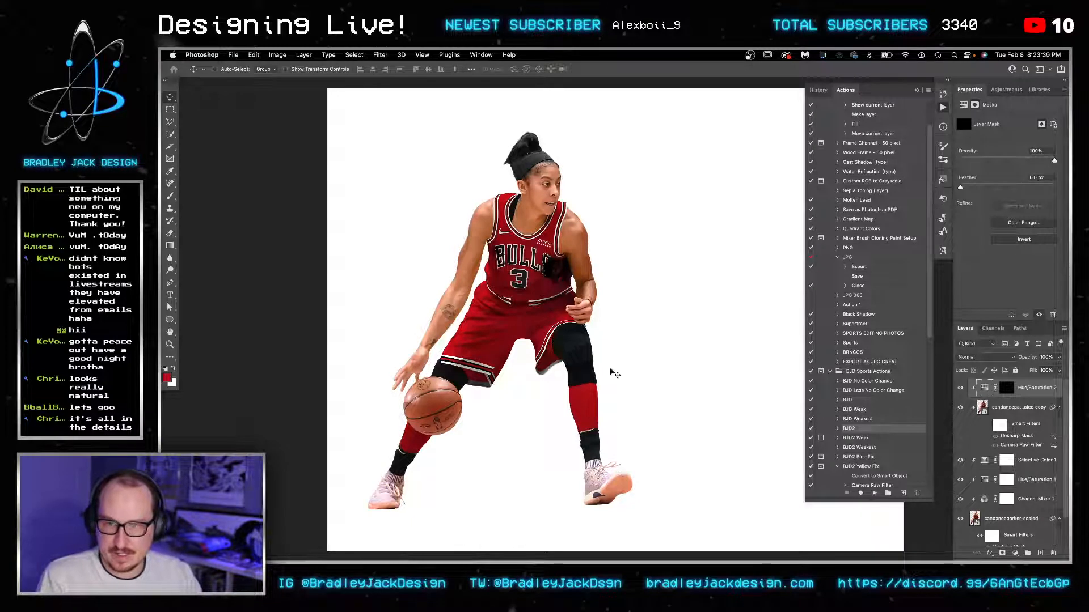
{"action": "scroll", "coordinate": [999, 437], "scroll_direction": "down", "scroll_amount": 3}
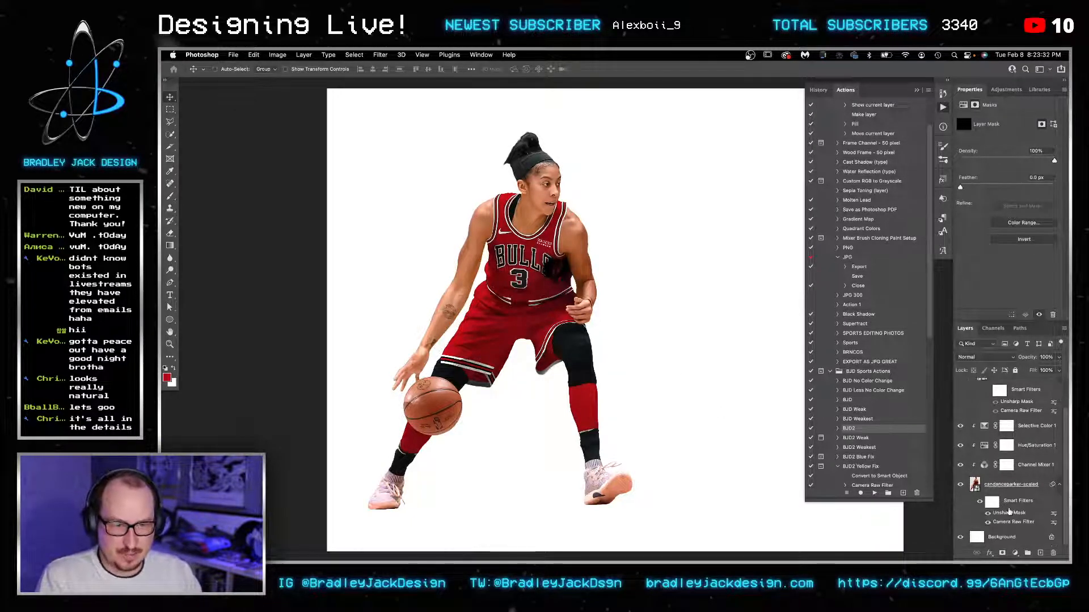
Step: Try to duplicate the player layers with their adjustments and convert the copies into one smart object
{"action": "left_click", "coordinate": [1008, 487]}
{"action": "scroll", "coordinate": [1008, 487], "scroll_direction": "up", "scroll_amount": 3}
{"action": "key", "text": "ctrl+j"}
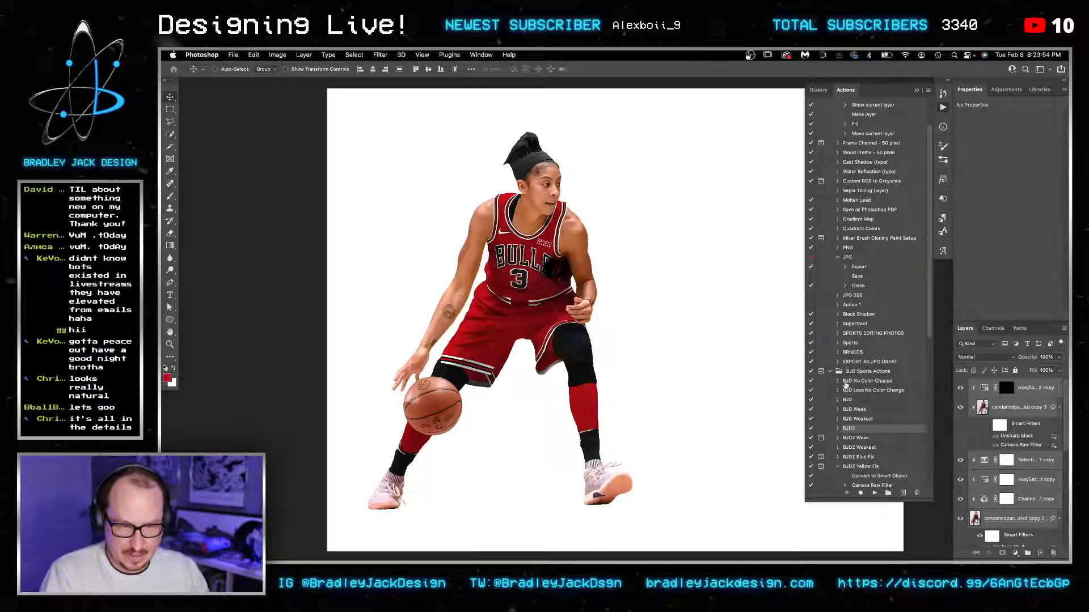
{"action": "key", "text": "super+shift+o"}
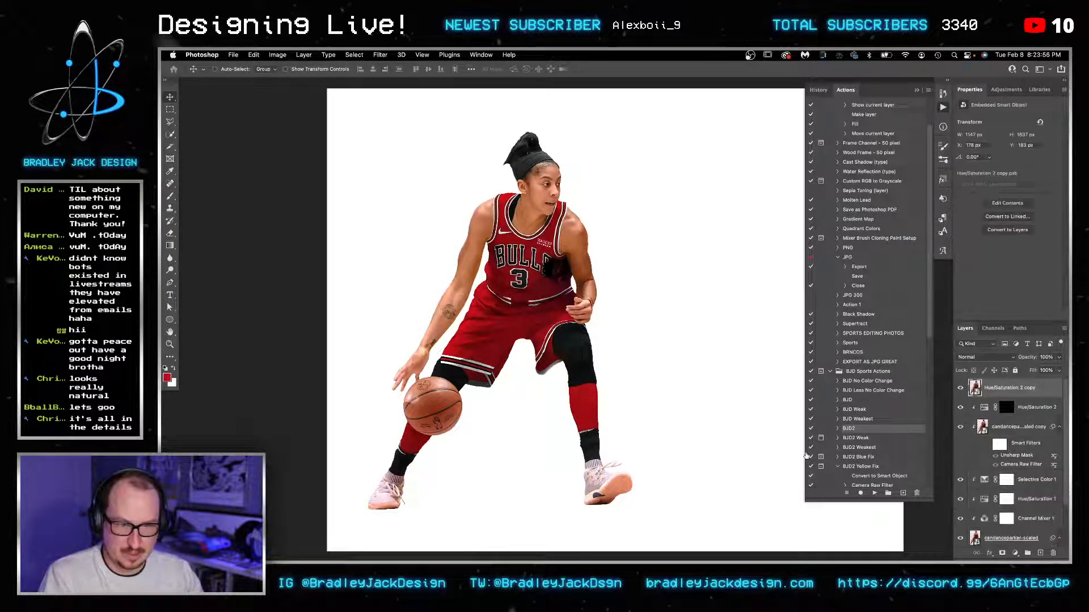
{"action": "key", "text": "super+z"}
Step: Convert the player layers, from Hue/Saturation 2 down to the original player cutout, into a single smart object
{"action": "scroll", "coordinate": [1033, 527], "scroll_direction": "down", "scroll_amount": 5}
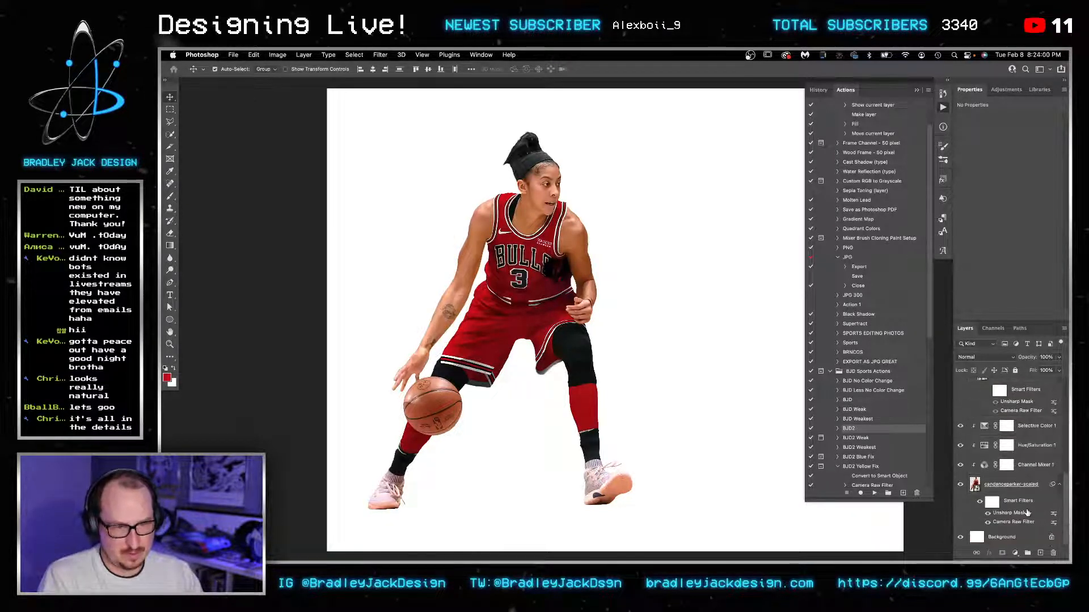
{"action": "scroll", "coordinate": [1027, 513], "scroll_direction": "up", "scroll_amount": 2}
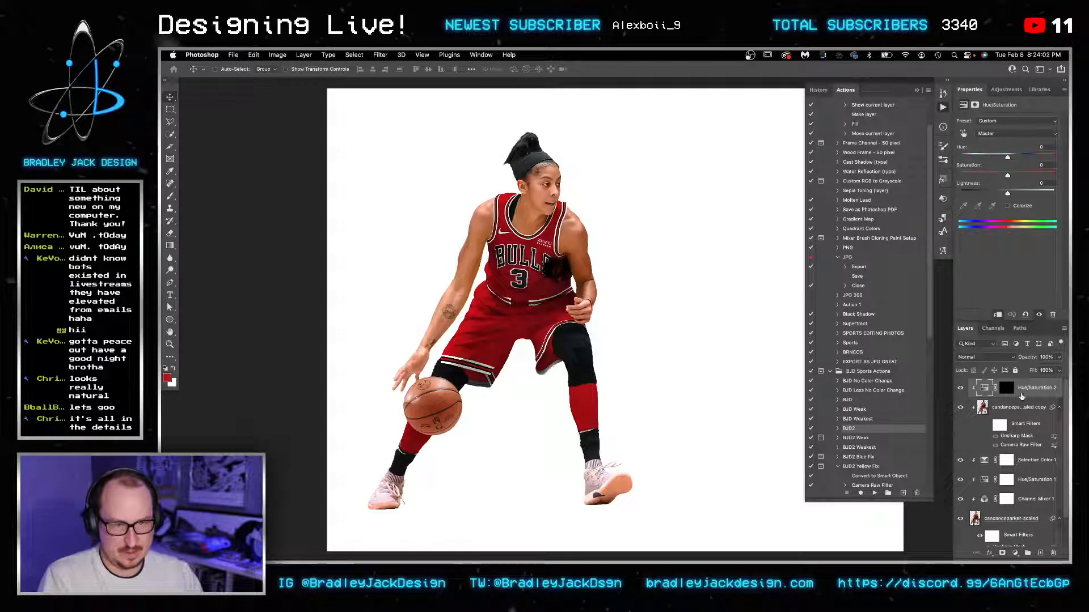
{"action": "scroll", "coordinate": [1024, 498], "scroll_direction": "down", "scroll_amount": 2}
{"action": "left_click", "coordinate": [1026, 488], "text": "shift"}
{"action": "right_click", "coordinate": [1025, 488]}
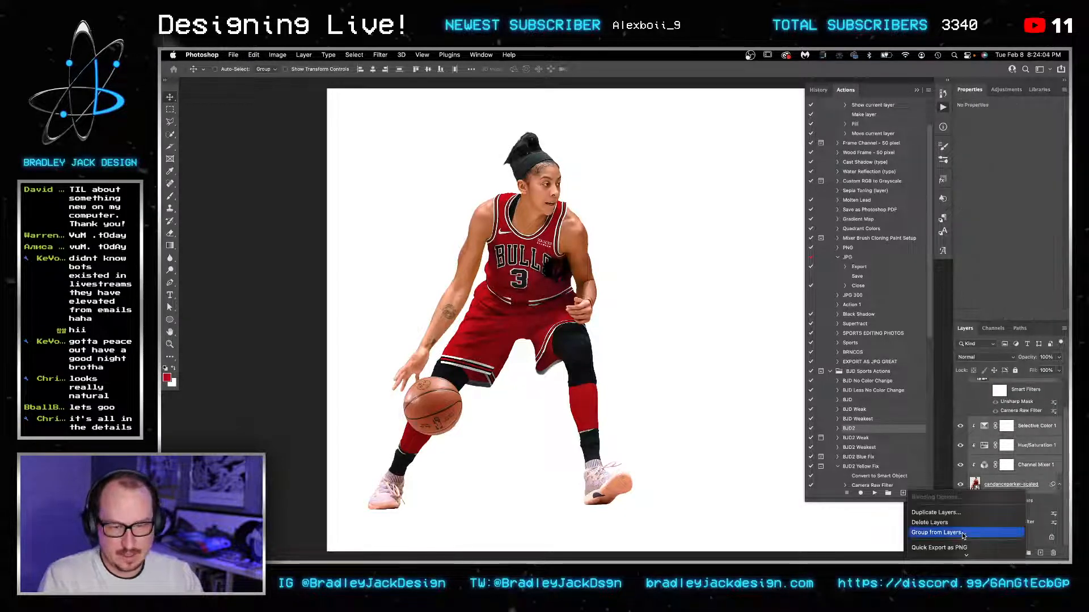
{"action": "scroll", "coordinate": [961, 532], "scroll_direction": "down", "scroll_amount": 10}
{"action": "left_click", "coordinate": [947, 172]}
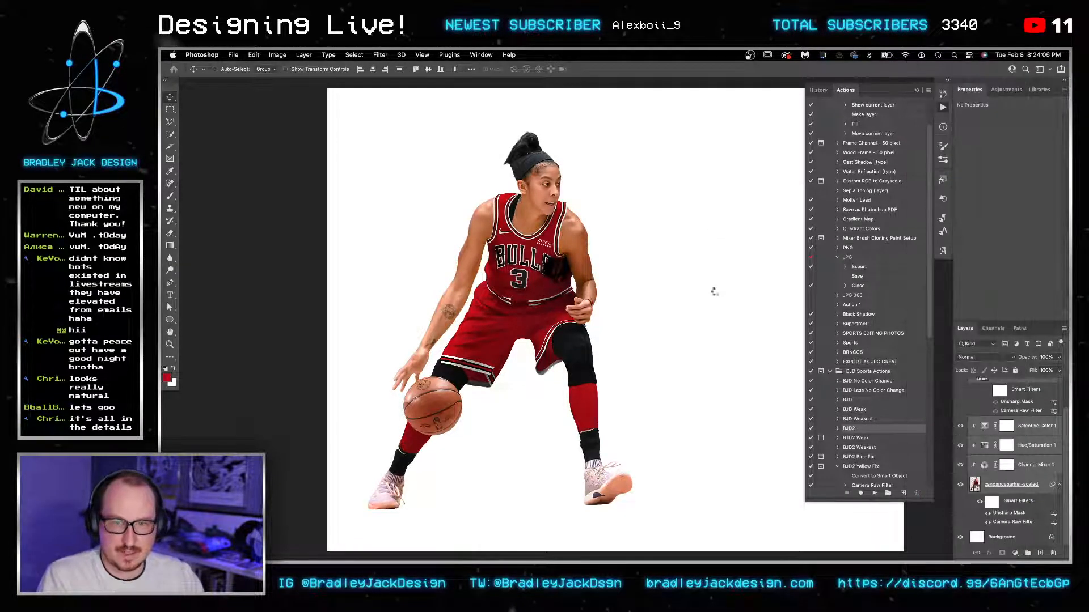
Step: Place the Lakers versus Bucks game photo from the Downloads folder and mirror it horizontally with a width of -100%
{"action": "left_click", "coordinate": [802, 533]}
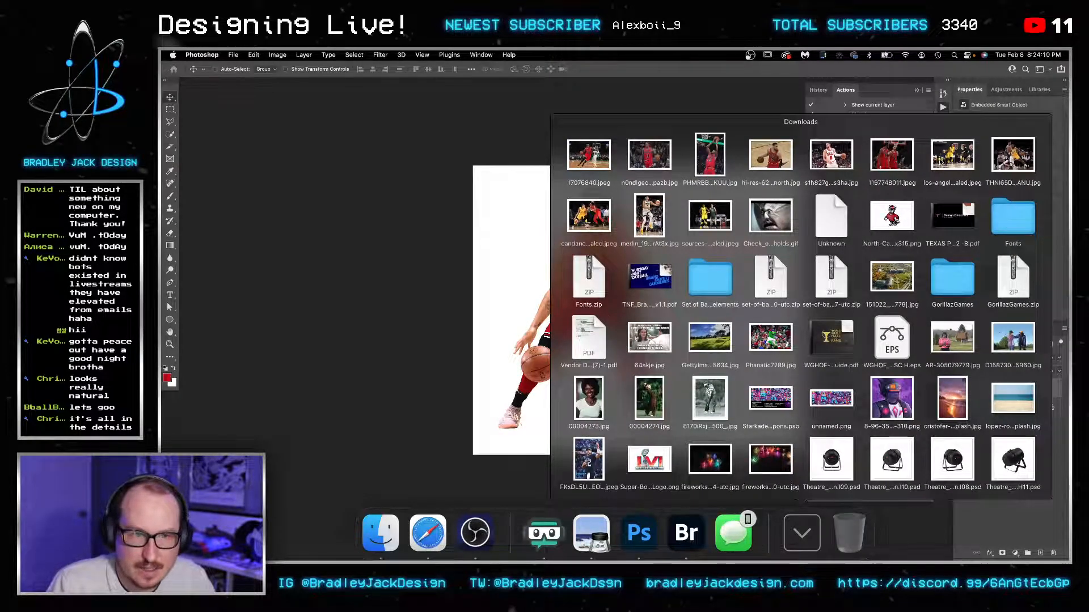
{"action": "left_click_drag", "start_coordinate": [973, 163], "coordinate": [640, 265]}
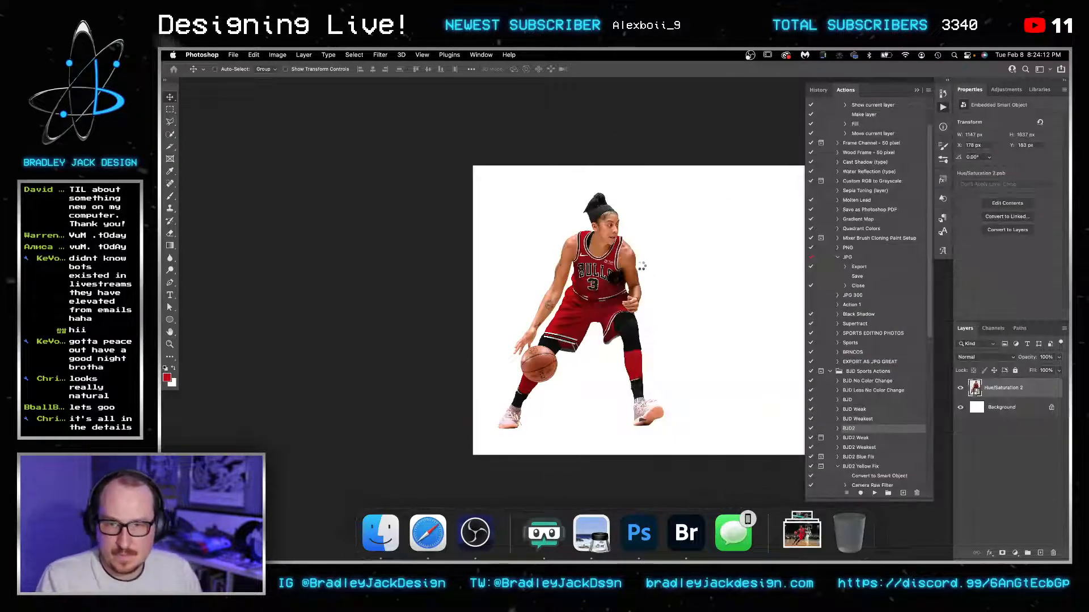
{"action": "key", "text": "ctrl+t"}
{"action": "left_click", "coordinate": [348, 68]}
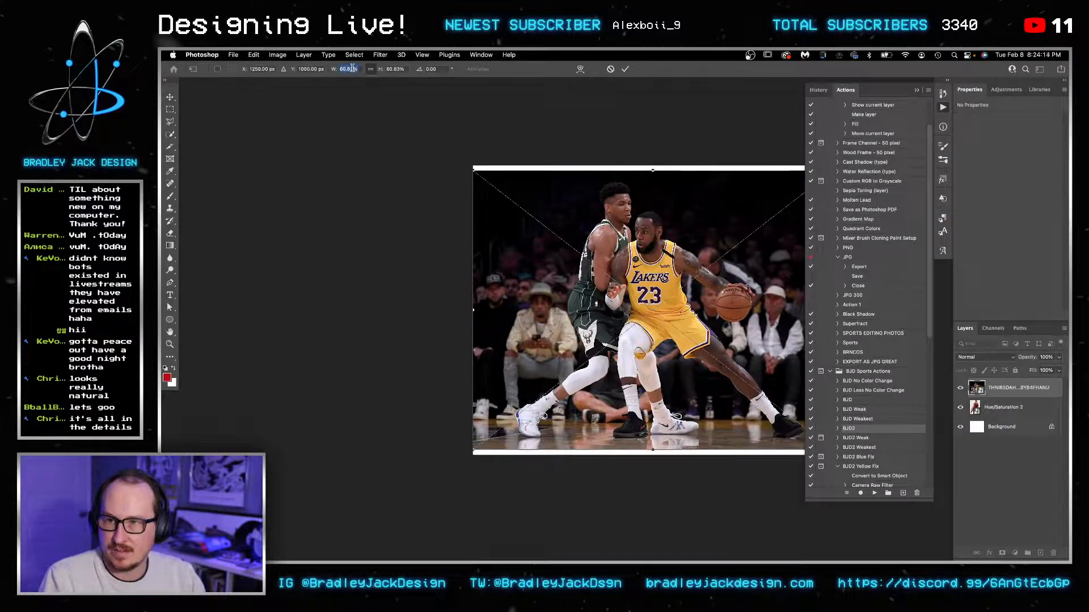
{"action": "type", "text": "-100"}
{"action": "key", "text": "Return"}
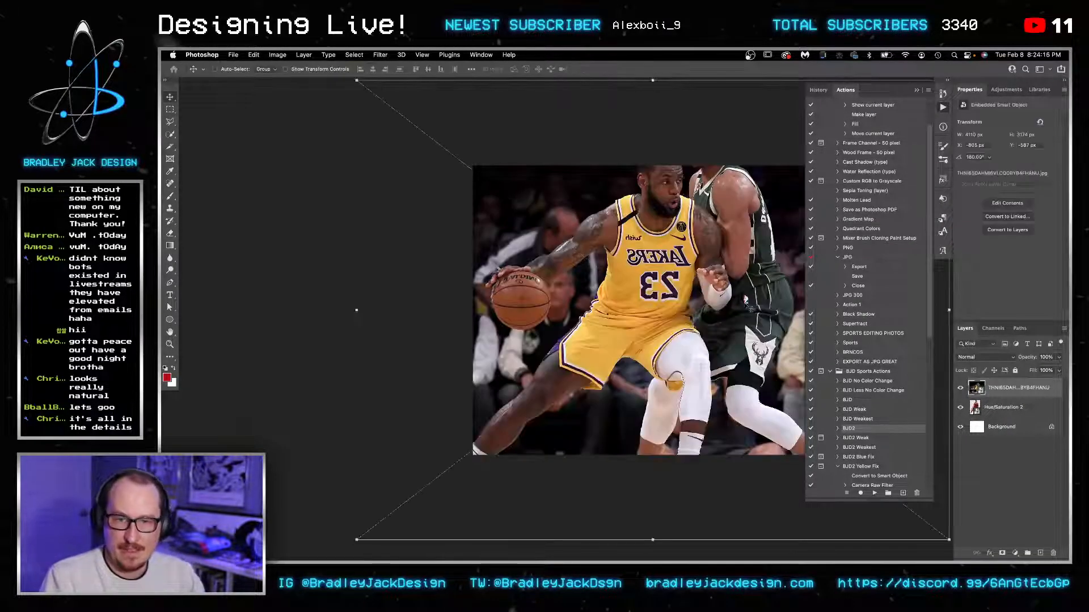
Step: Scale the mirrored game photo down to about 2590 by 2000 px so it fits the canvas height
{"action": "key", "text": "ctrl+t"}
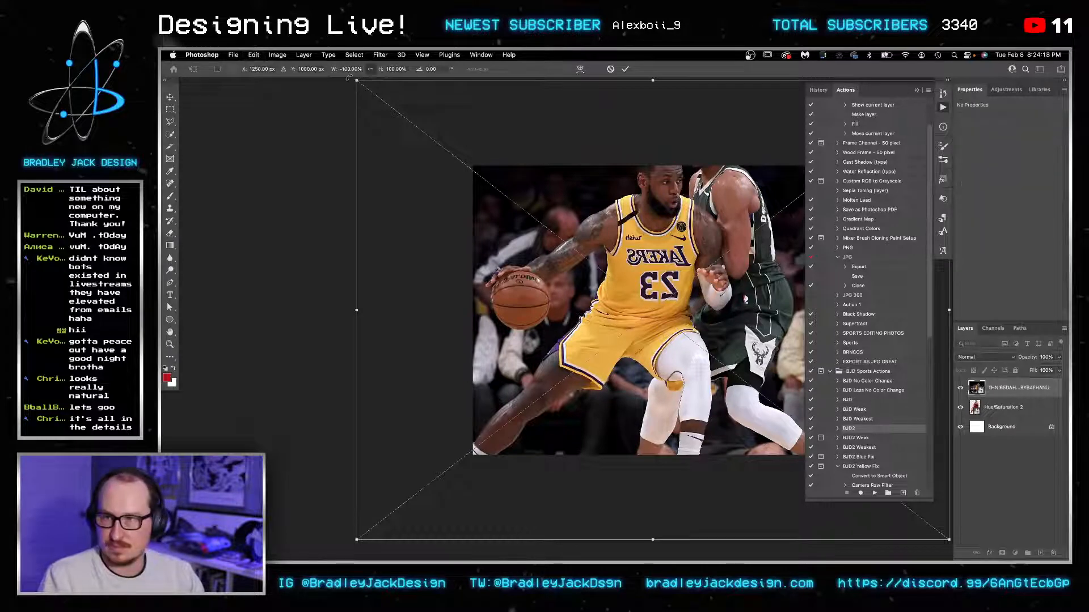
{"action": "left_click_drag", "start_coordinate": [383, 100], "coordinate": [517, 160]}
{"action": "key", "text": "Return"}
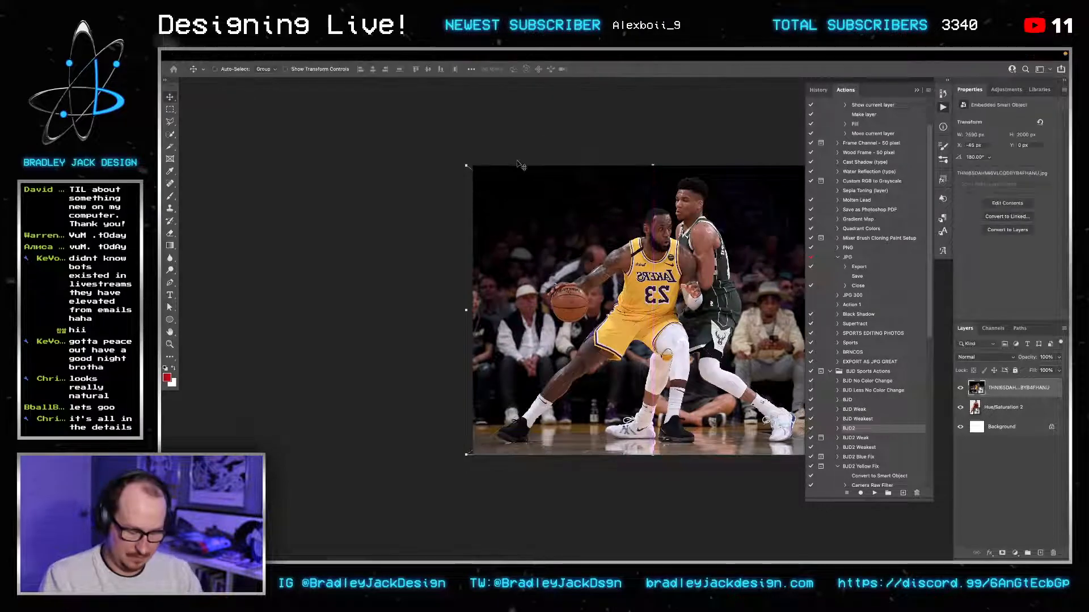
Step: Move the game photo layer beneath the Bulls player layer
{"action": "key", "text": "f"}
{"action": "left_click_drag", "start_coordinate": [687, 278], "coordinate": [662, 276]}
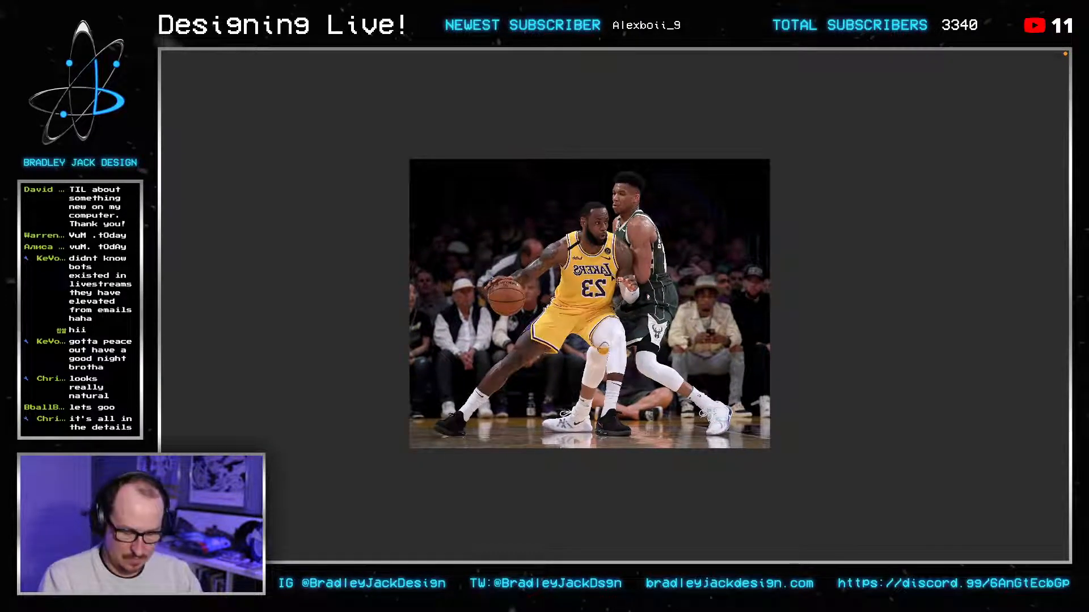
{"action": "key", "text": "f"}
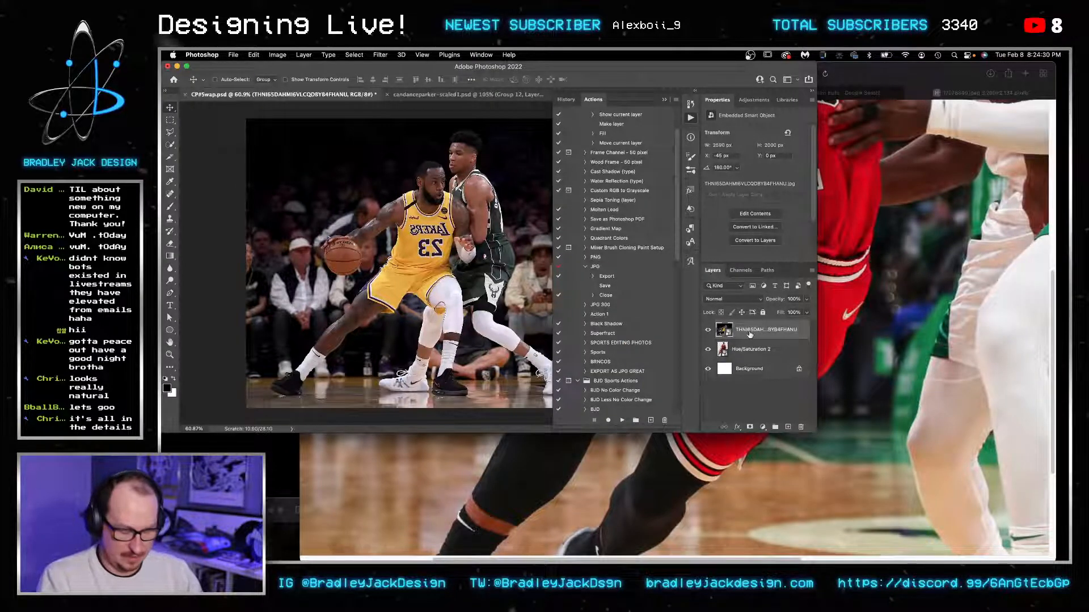
{"action": "key", "text": "super+bracketleft"}
{"action": "key", "text": "f"}
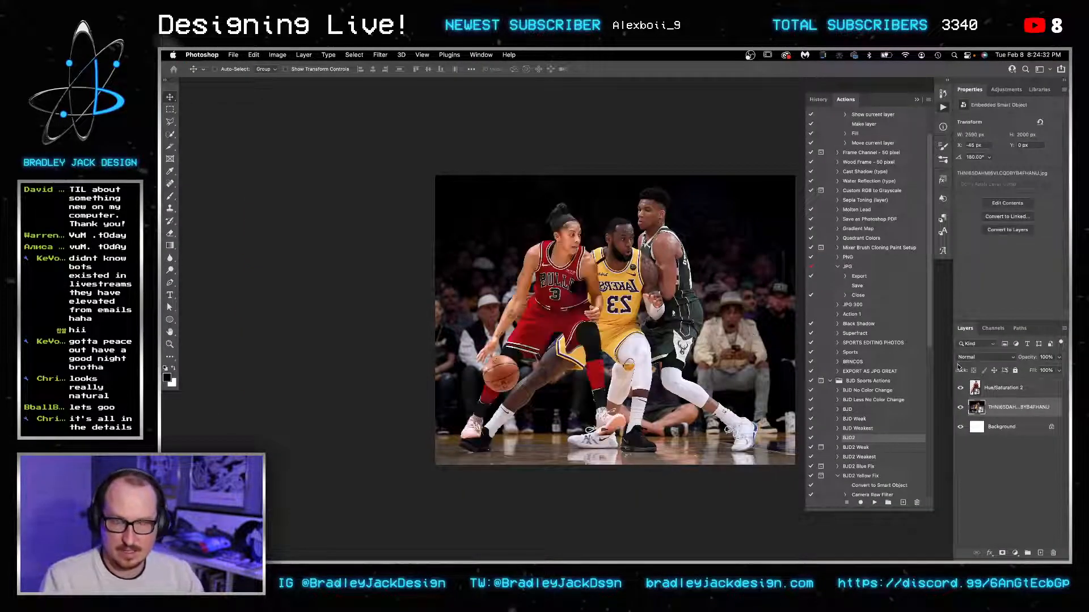
Step: Scale the Bulls player up to about 106% and move it over the yellow-uniformed player in the photo
{"action": "left_click", "coordinate": [1000, 388]}
{"action": "mouse_move", "coordinate": [475, 366]}
{"action": "left_mouse_down"}
{"action": "mouse_move", "coordinate": [503, 366]}
{"action": "mouse_move", "coordinate": [465, 366]}
{"action": "left_mouse_up"}
{"action": "key", "text": "super+t"}
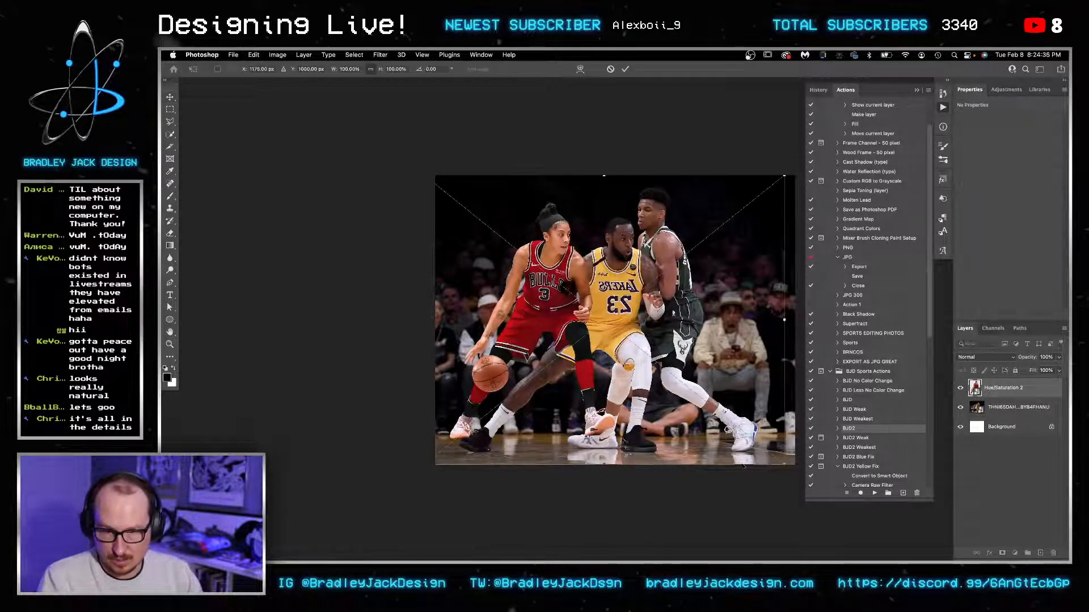
{"action": "left_click_drag", "start_coordinate": [784, 465], "coordinate": [804, 482]}
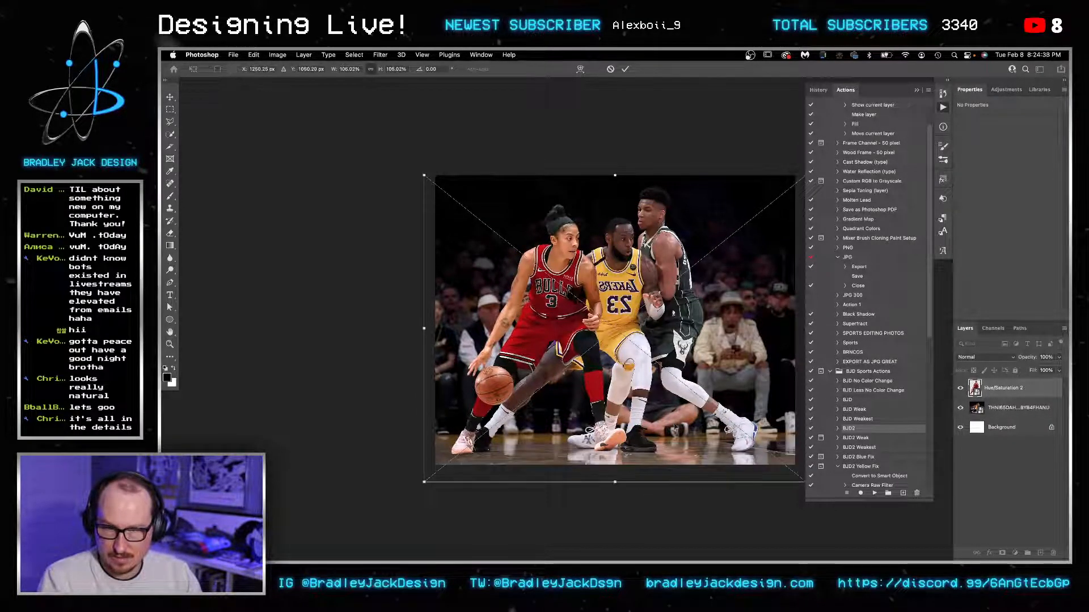
{"action": "left_click_drag", "start_coordinate": [676, 426], "coordinate": [705, 428]}
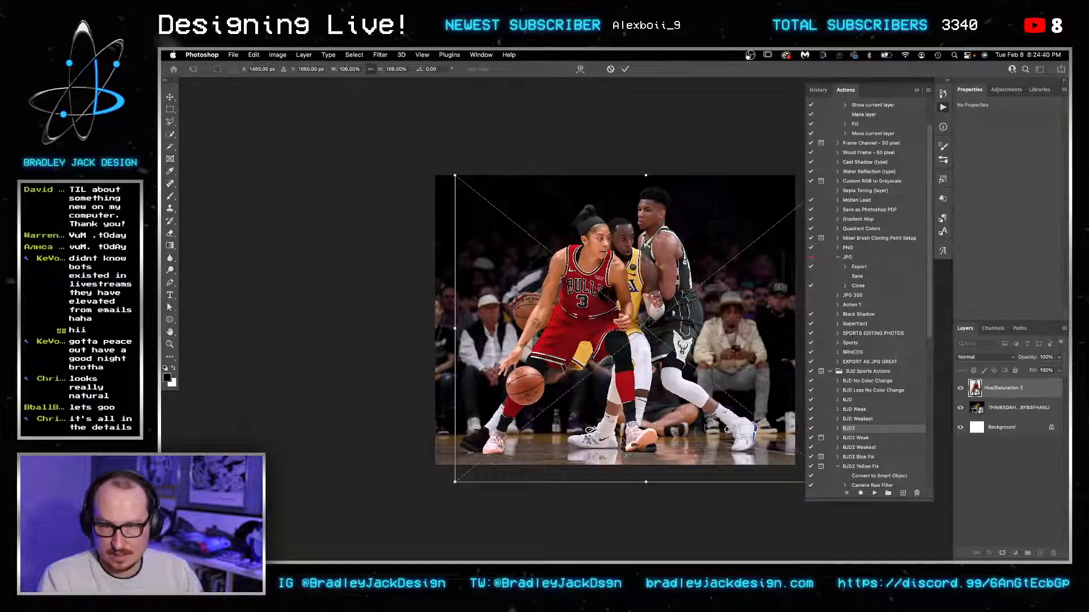
{"action": "key", "text": "Return"}
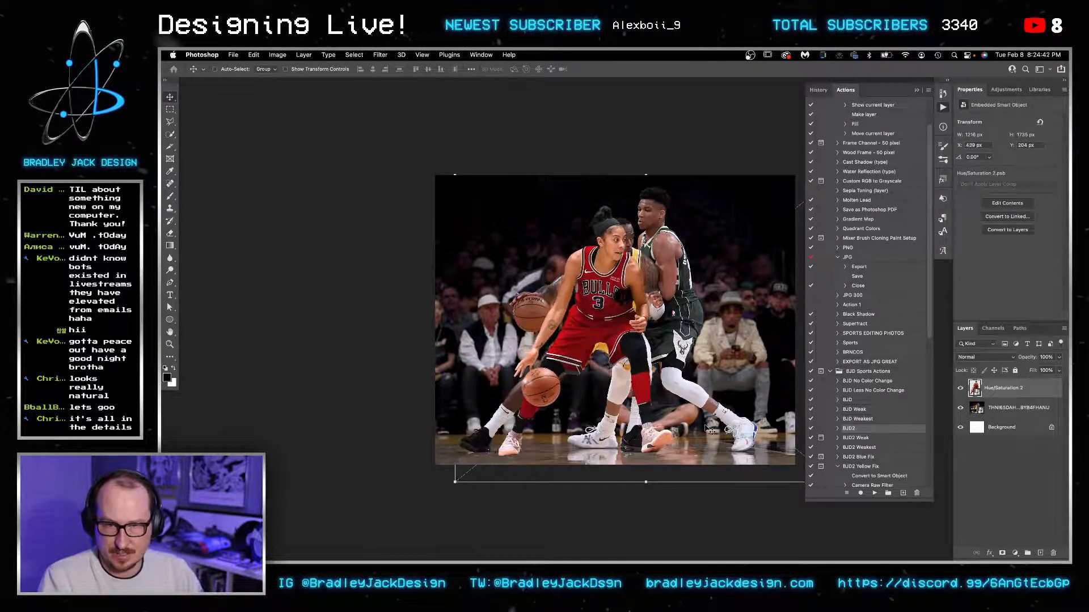
Step: Nudge the Bulls player across and slightly upward to X 549 px and Y 195 px, over the Lakers player
{"action": "key", "text": "shift+Right"}
{"action": "key", "text": "shift+Right"}
{"action": "key", "text": "shift+Right"}
{"action": "key", "text": "shift+Right"}
{"action": "key", "text": "shift+Right"}
{"action": "key", "text": "shift+Right"}
{"action": "key", "text": "shift+Right"}
{"action": "key", "text": "shift+Right"}
{"action": "key", "text": "shift+Right"}
{"action": "key", "text": "shift+Right"}
{"action": "key", "text": "shift+Right"}
{"action": "key", "text": "shift+Right"}
{"action": "key", "text": "shift+Right"}
{"action": "key", "text": "shift+Right"}
{"action": "key", "text": "shift+Right"}
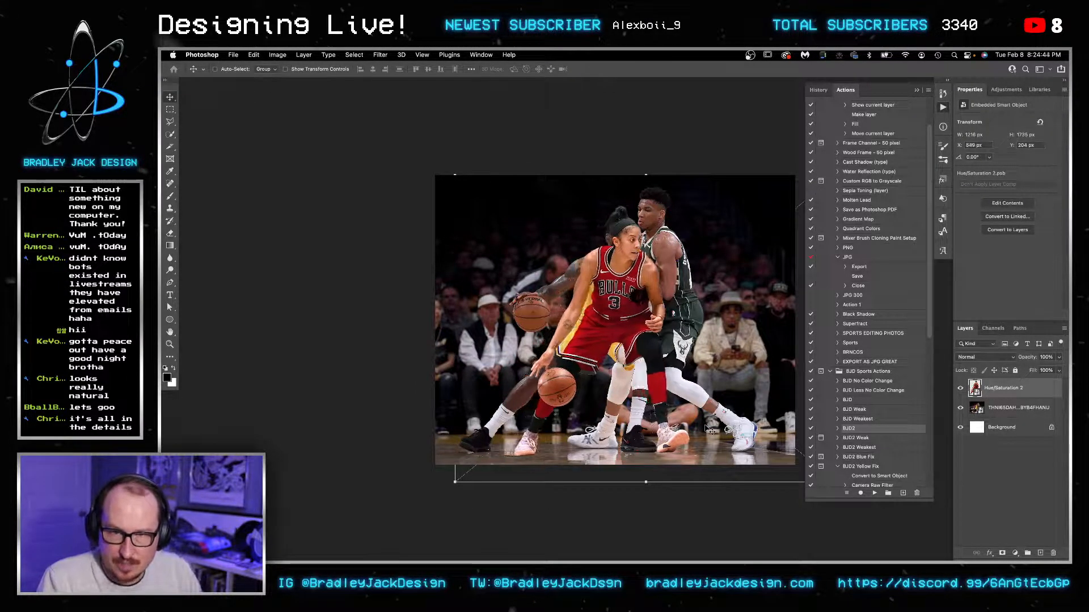
{"action": "key", "text": "Up"}
{"action": "key", "text": "Up"}
{"action": "key", "text": "Up"}
{"action": "key", "text": "Up"}
{"action": "key", "text": "Up"}
{"action": "key", "text": "Up"}
{"action": "key", "text": "Up"}
{"action": "key", "text": "Up"}
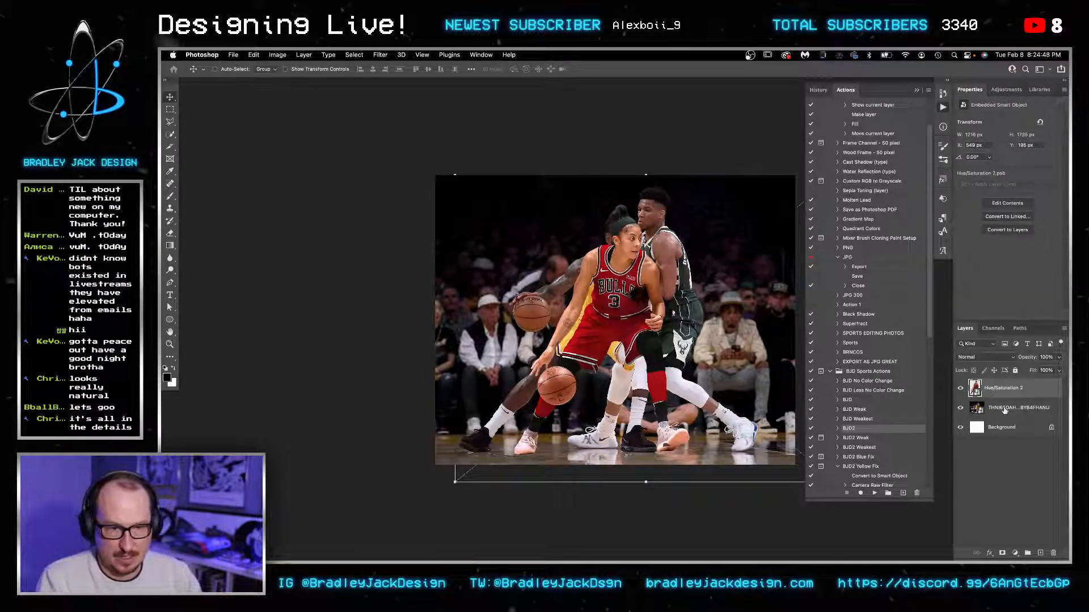
Step: Add a layer above the game photo and clone the crowd over the Lakers player's ball and outstretched arm with an enlarged brush
{"action": "left_click", "coordinate": [1004, 410]}
{"action": "key", "text": "super+shift+alt+n"}
{"action": "key", "text": "s"}
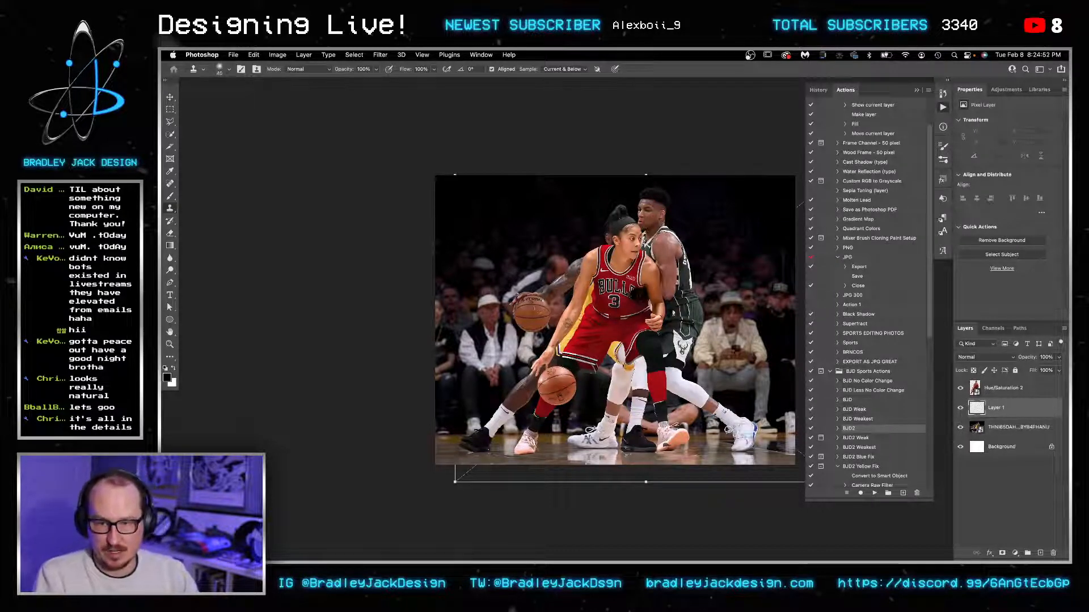
{"action": "key", "text": "bracketright"}
{"action": "key", "text": "bracketright"}
{"action": "key", "text": "bracketright"}
{"action": "key", "text": "bracketright"}
{"action": "key", "text": "bracketright"}
{"action": "key", "text": "bracketright"}
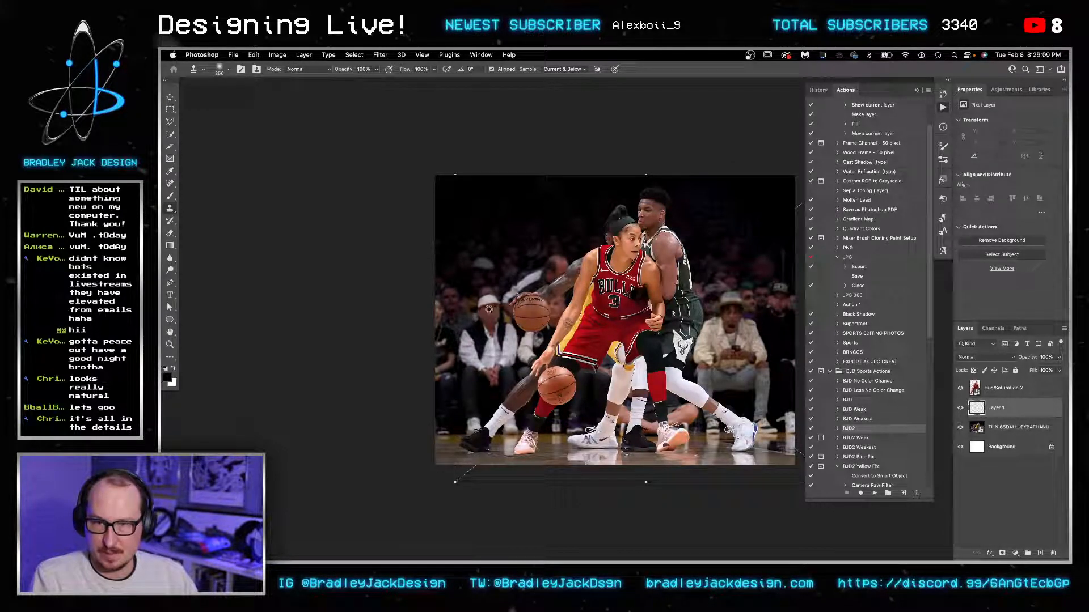
{"action": "mouse_move", "coordinate": [516, 300]}
{"action": "left_mouse_down"}
{"action": "mouse_move", "coordinate": [541, 311]}
{"action": "mouse_move", "coordinate": [525, 318]}
{"action": "mouse_move", "coordinate": [561, 302]}
{"action": "mouse_move", "coordinate": [567, 290]}
{"action": "mouse_move", "coordinate": [539, 277]}
{"action": "mouse_move", "coordinate": [575, 264]}
{"action": "mouse_move", "coordinate": [583, 295]}
{"action": "mouse_move", "coordinate": [552, 350]}
{"action": "mouse_move", "coordinate": [566, 334]}
{"action": "left_mouse_up"}
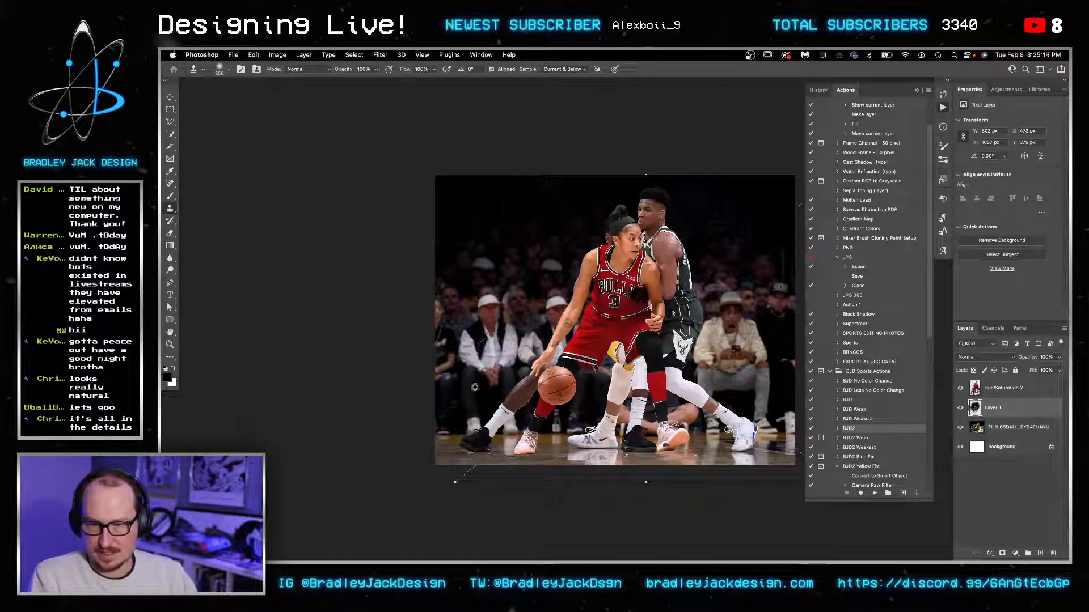
Step: Clone court floor over the Lakers player's outstretched black shoe and undo the latest strokes
{"action": "scroll", "coordinate": [475, 426], "scroll_direction": "up", "scroll_amount": 5}
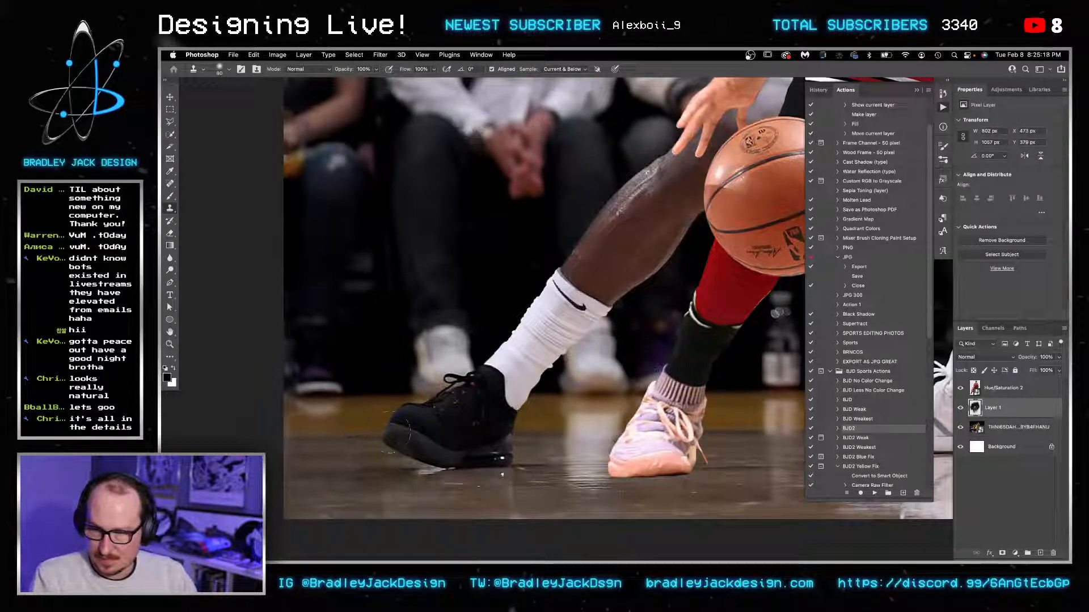
{"action": "mouse_move", "coordinate": [409, 431]}
{"action": "left_mouse_down"}
{"action": "mouse_move", "coordinate": [418, 411]}
{"action": "mouse_move", "coordinate": [422, 454]}
{"action": "mouse_move", "coordinate": [479, 452]}
{"action": "mouse_move", "coordinate": [459, 461]}
{"action": "mouse_move", "coordinate": [496, 448]}
{"action": "mouse_move", "coordinate": [497, 458]}
{"action": "mouse_move", "coordinate": [383, 462]}
{"action": "mouse_move", "coordinate": [519, 451]}
{"action": "mouse_move", "coordinate": [475, 461]}
{"action": "mouse_move", "coordinate": [526, 460]}
{"action": "mouse_move", "coordinate": [473, 458]}
{"action": "mouse_move", "coordinate": [487, 439]}
{"action": "mouse_move", "coordinate": [452, 402]}
{"action": "mouse_move", "coordinate": [510, 417]}
{"action": "left_mouse_up"}
{"action": "key", "text": "super+z"}
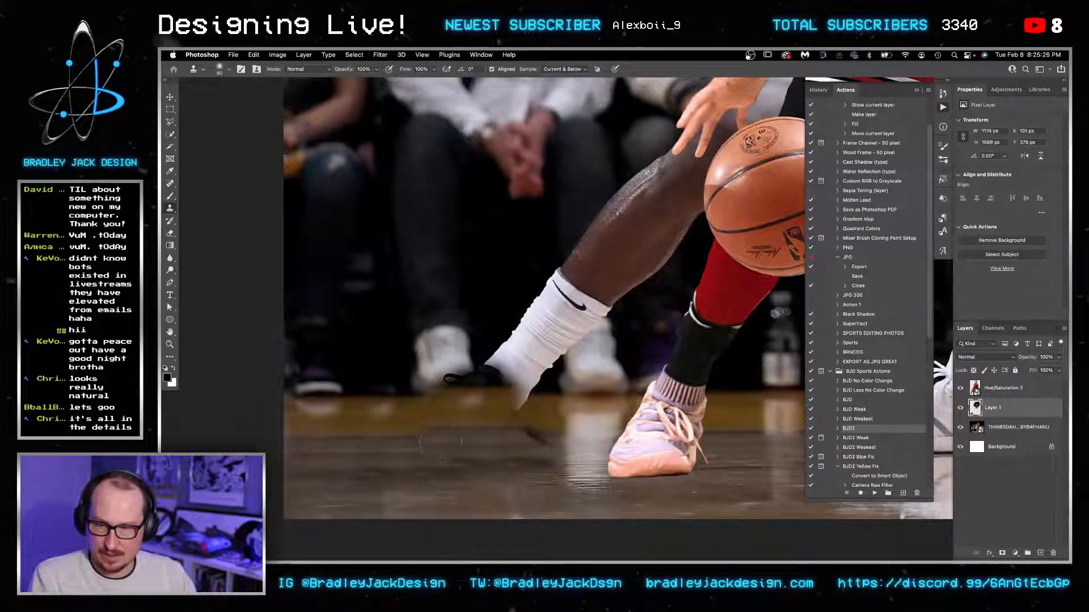
{"action": "key", "text": "super+z"}
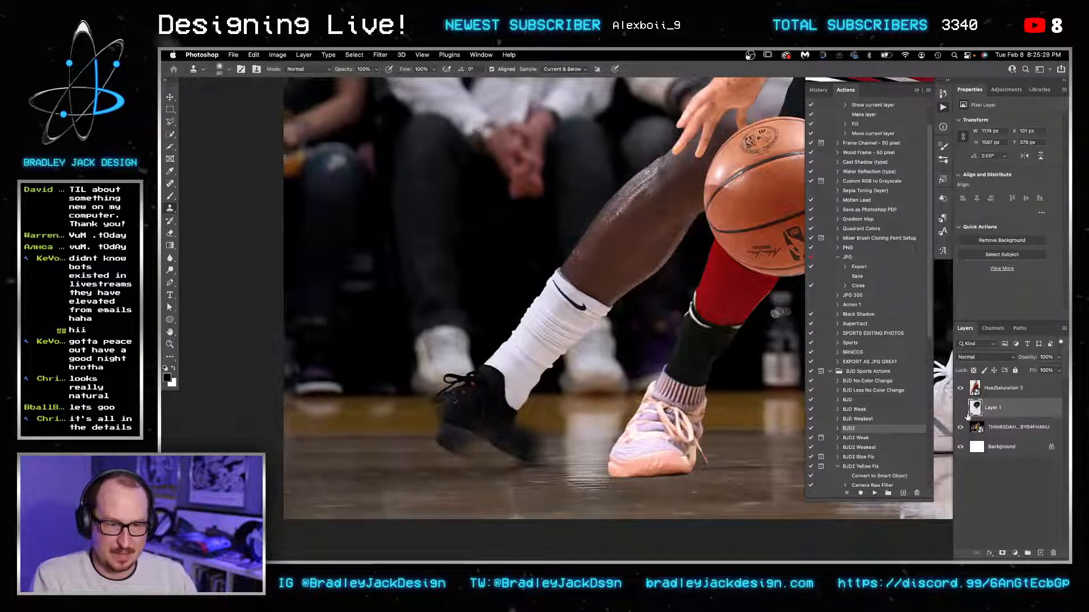
Step: Hide the cloned retouching layer and add an empty layer directly above the game photo
{"action": "left_click", "coordinate": [961, 408]}
{"action": "left_click", "coordinate": [999, 427]}
{"action": "scroll", "coordinate": [620, 346], "scroll_direction": "down", "scroll_amount": 5}
{"action": "scroll", "coordinate": [620, 346], "scroll_direction": "down", "scroll_amount": 8}
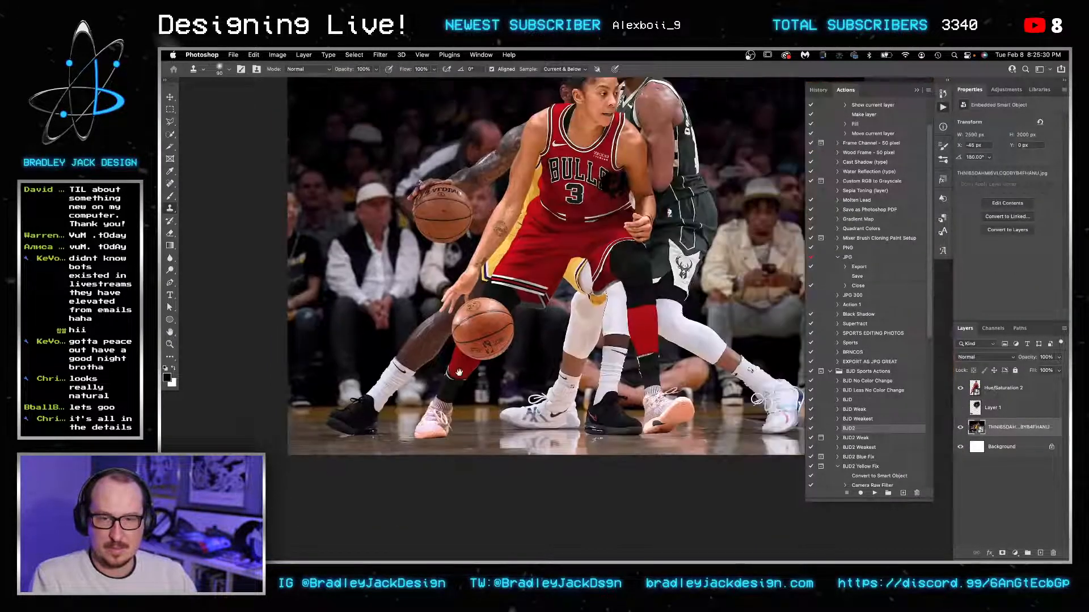
{"action": "key", "text": "v"}
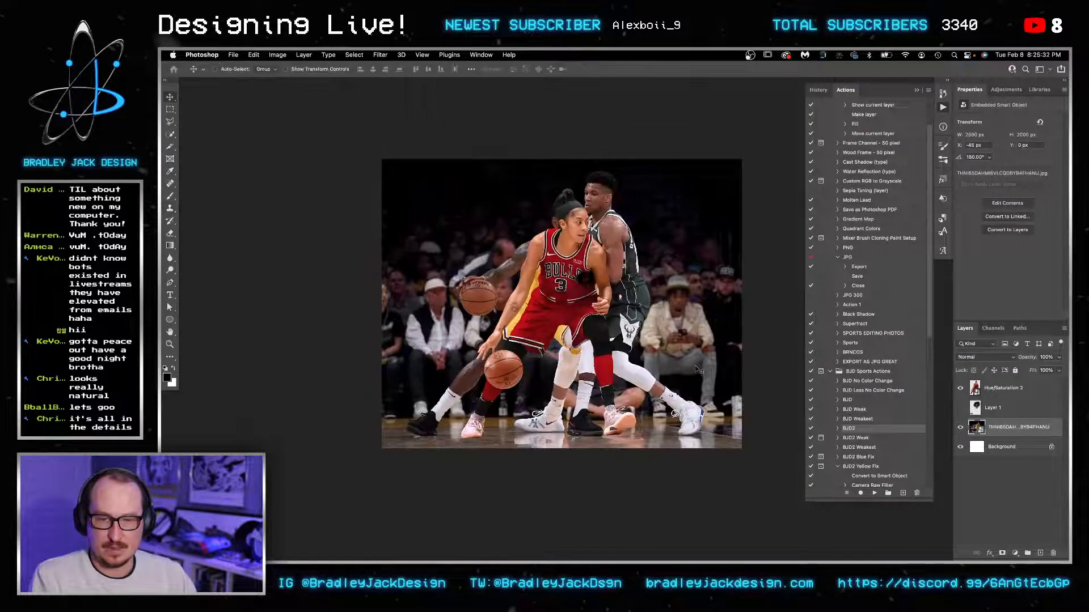
{"action": "key", "text": "super+alt+shift+n"}
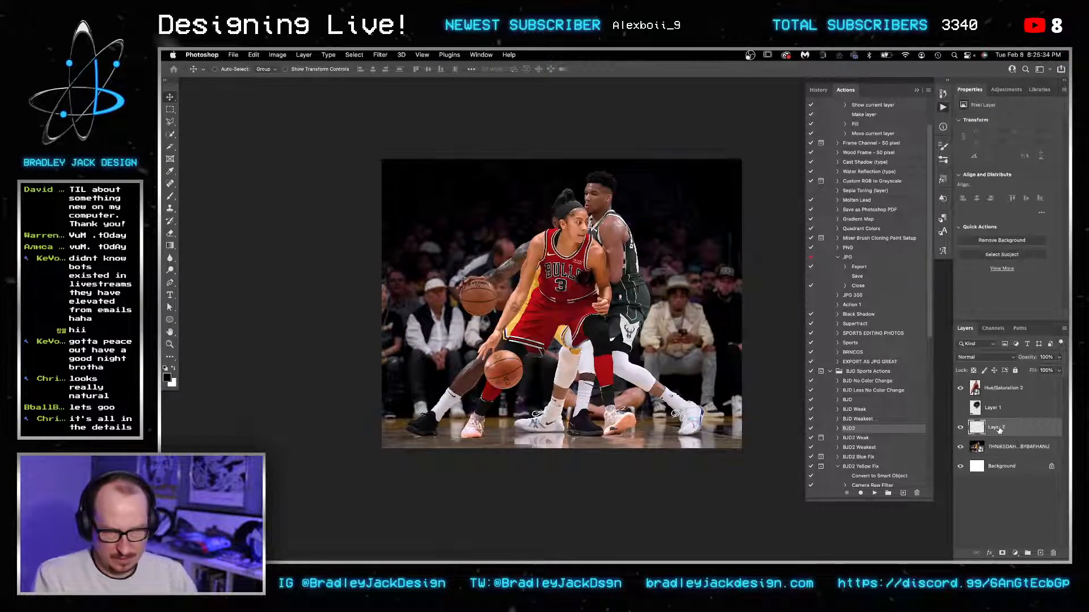
Step: Draw black-to-transparent gradients rising from the court on the new layer and move them up to uncover the floor
{"action": "left_click", "coordinate": [1000, 448]}
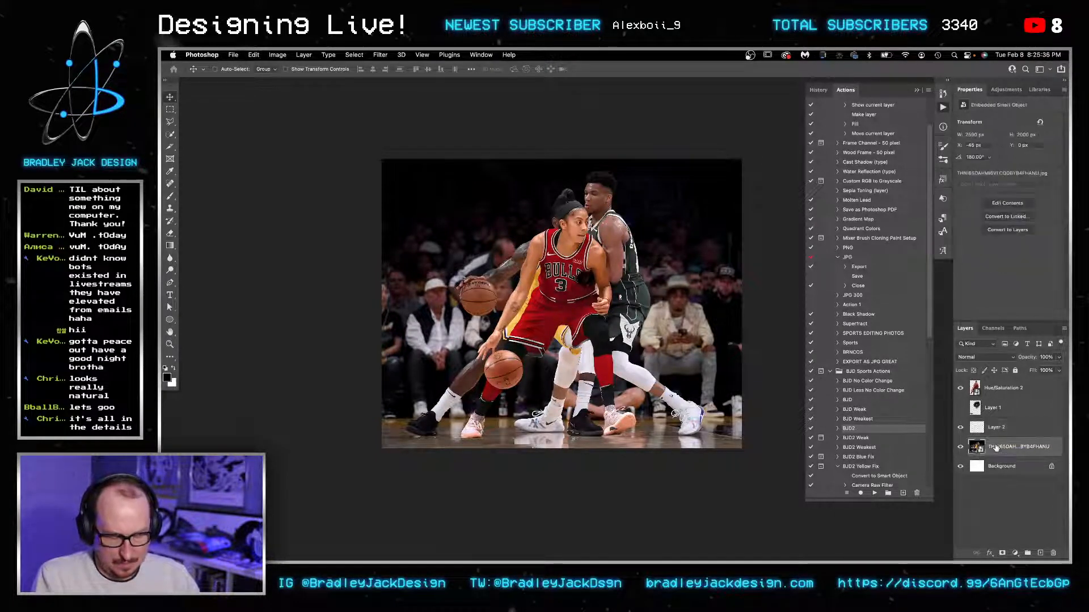
{"action": "key", "text": "i"}
{"action": "key", "text": "g"}
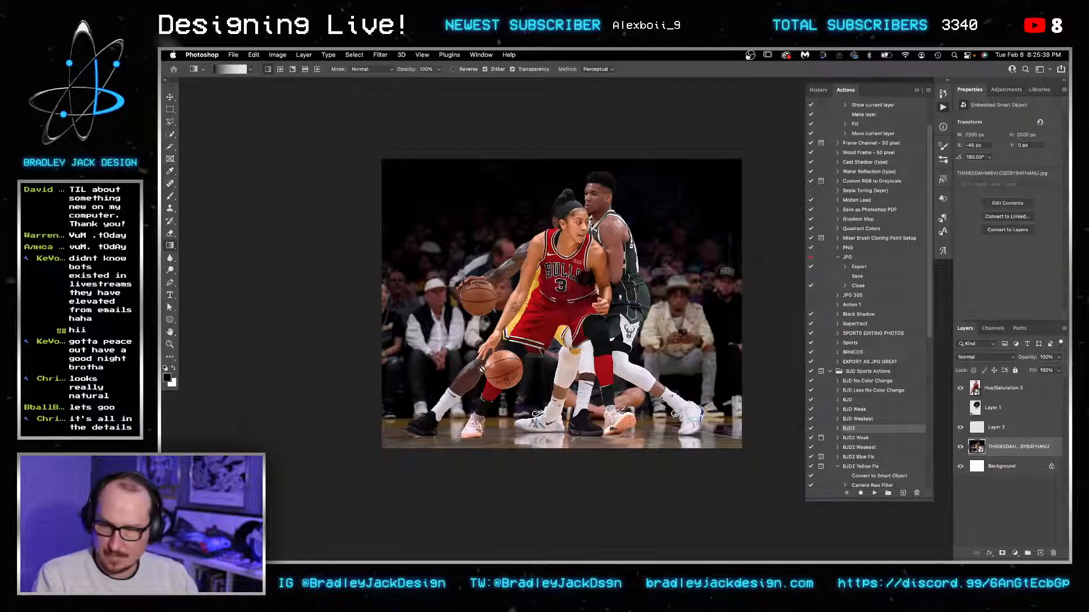
{"action": "left_click", "coordinate": [990, 429]}
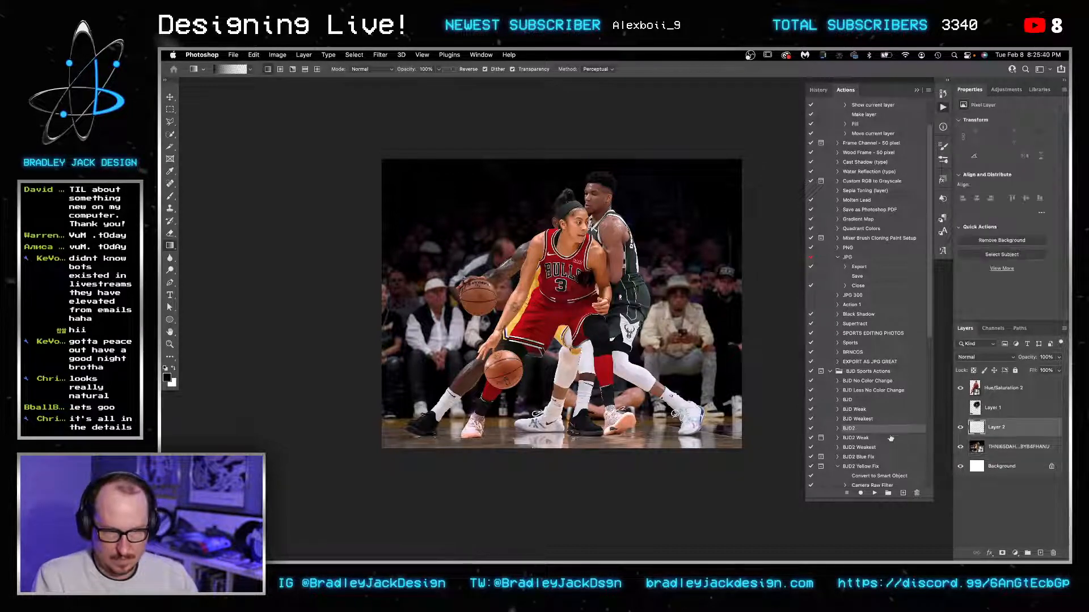
{"action": "left_click_drag", "start_coordinate": [507, 427], "coordinate": [497, 211]}
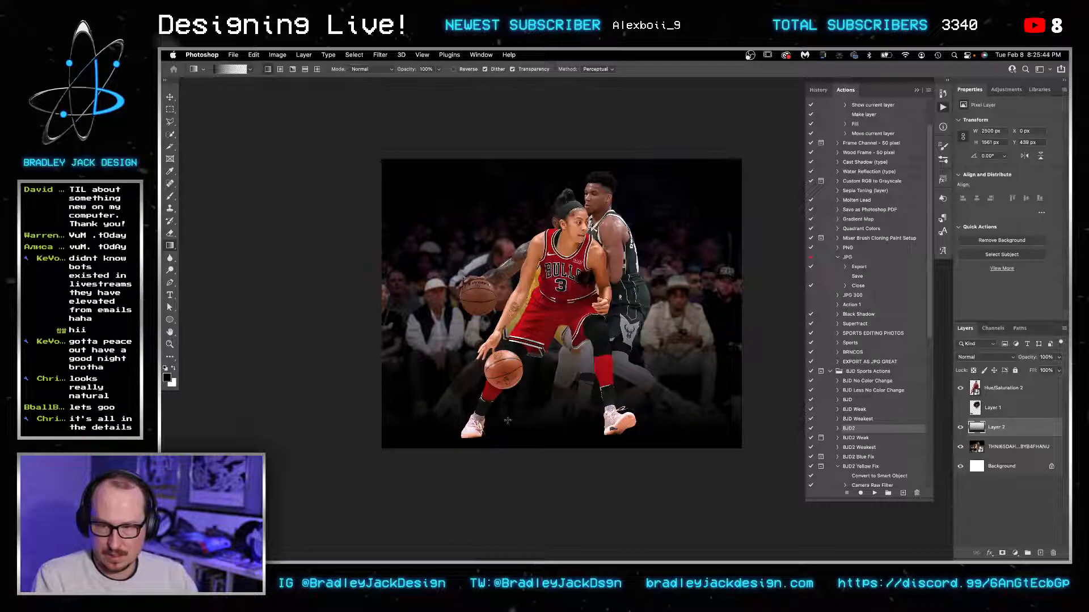
{"action": "left_click_drag", "start_coordinate": [507, 421], "coordinate": [504, 148]}
{"action": "key", "text": "v"}
{"action": "left_click_drag", "start_coordinate": [558, 413], "coordinate": [556, 395]}
Step: Add another empty layer between the game photo and the gradient layer
{"action": "left_click", "coordinate": [1000, 450]}
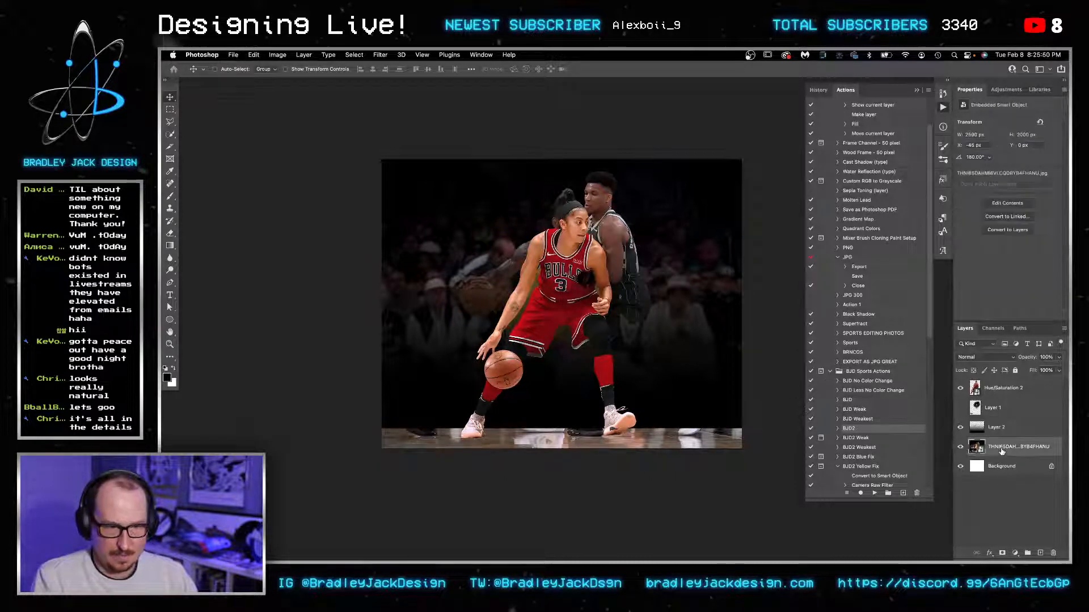
{"action": "key", "text": "alt+shift+super+n"}
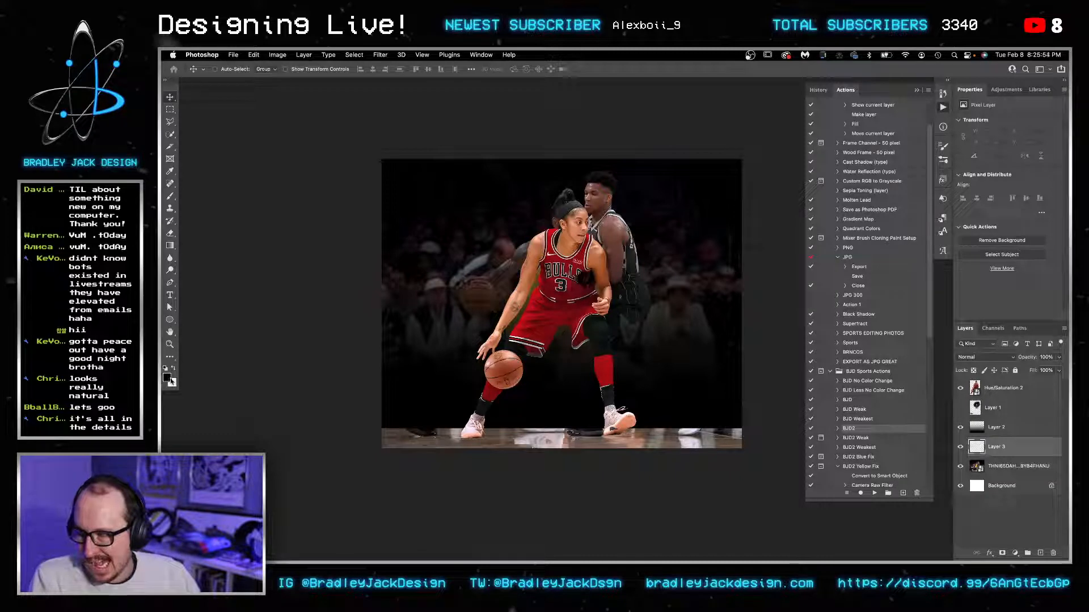
{"action": "key", "text": "u"}
{"action": "left_click_drag", "start_coordinate": [297, 115], "coordinate": [456, 253]}
{"action": "key", "text": "Escape"}
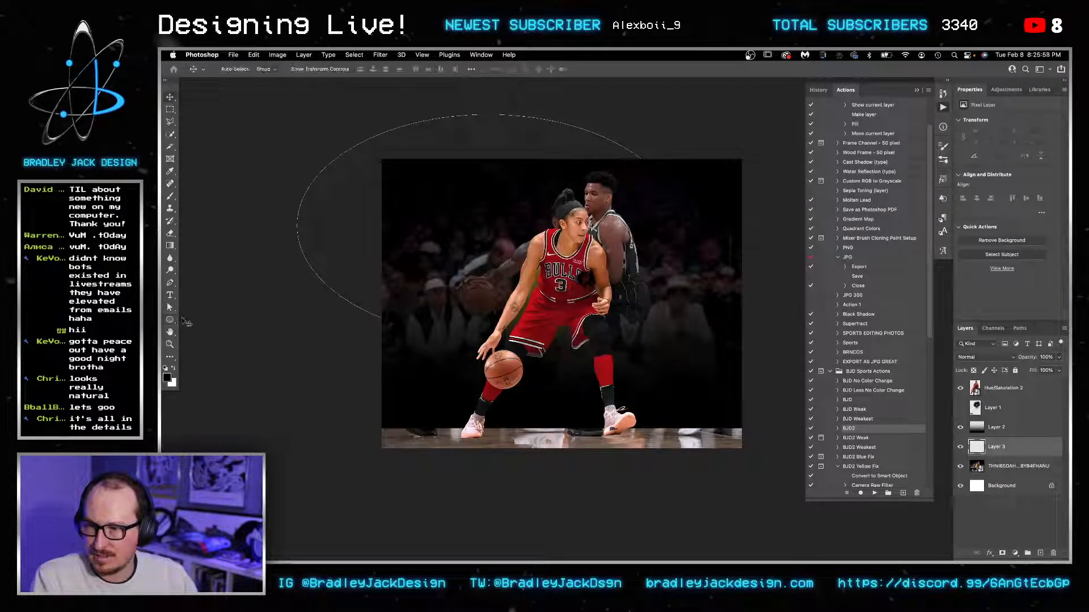
Step: Draw a dark rectangle about 3245 by 2038 px covering the crowd and players behind the Bulls player
{"action": "right_click", "coordinate": [170, 320]}
{"action": "left_click", "coordinate": [205, 320]}
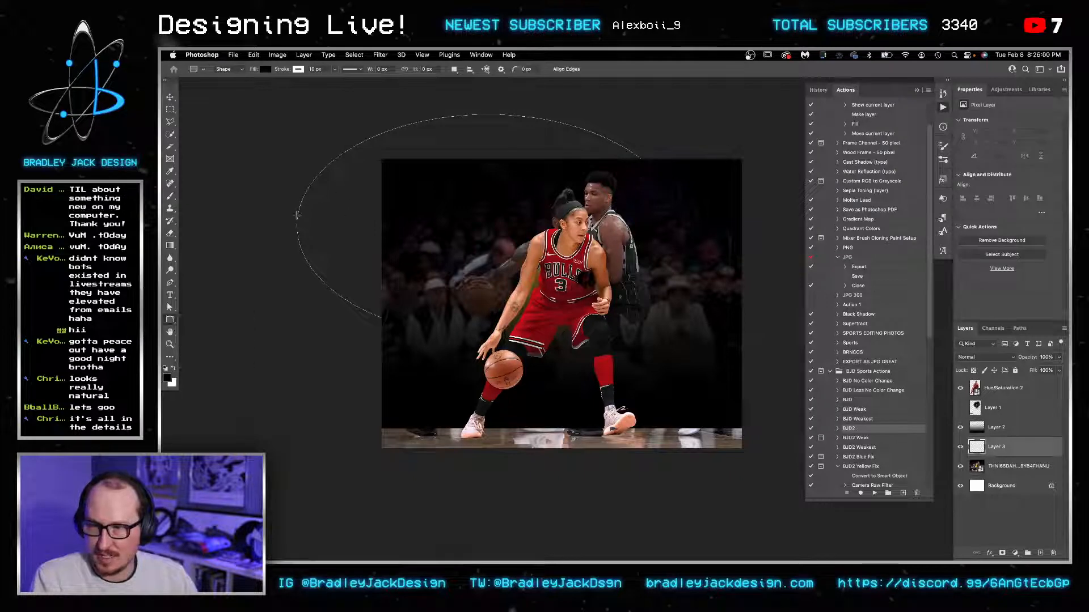
{"action": "left_click_drag", "start_coordinate": [303, 124], "coordinate": [771, 420]}
{"action": "key", "text": "v"}
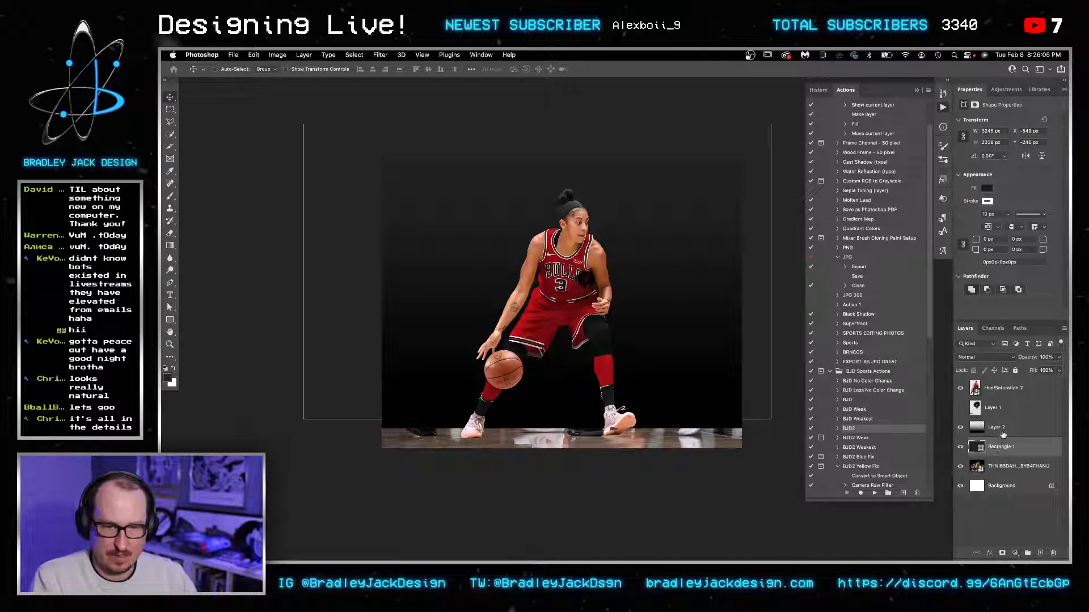
Step: Set the gradient layer's opacity to 50% and the rectangle's stroke width to 0 px
{"action": "left_click", "coordinate": [1002, 435]}
{"action": "key", "text": "5"}
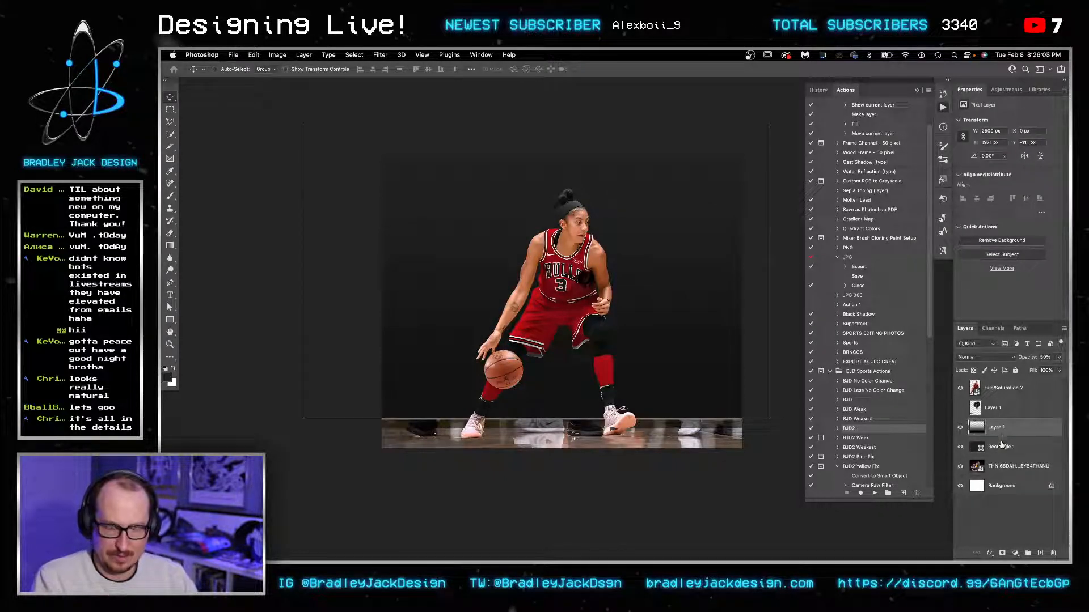
{"action": "left_click", "coordinate": [1007, 447]}
{"action": "key", "text": "u"}
{"action": "left_click_drag", "start_coordinate": [327, 71], "coordinate": [305, 71]}
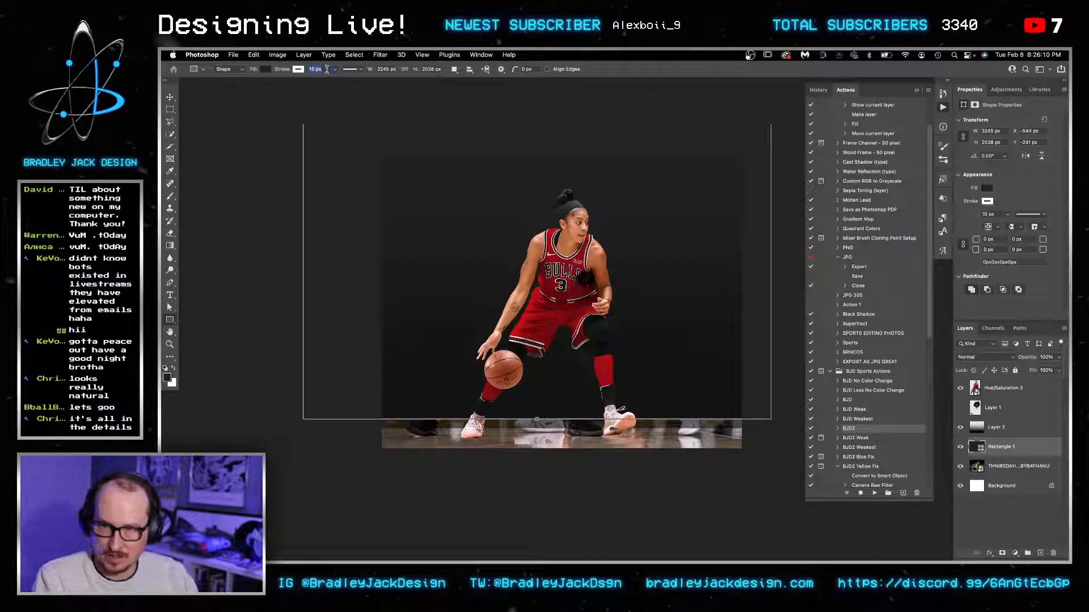
{"action": "type", "text": "0"}
{"action": "key", "text": "Return"}
{"action": "key", "text": "v"}
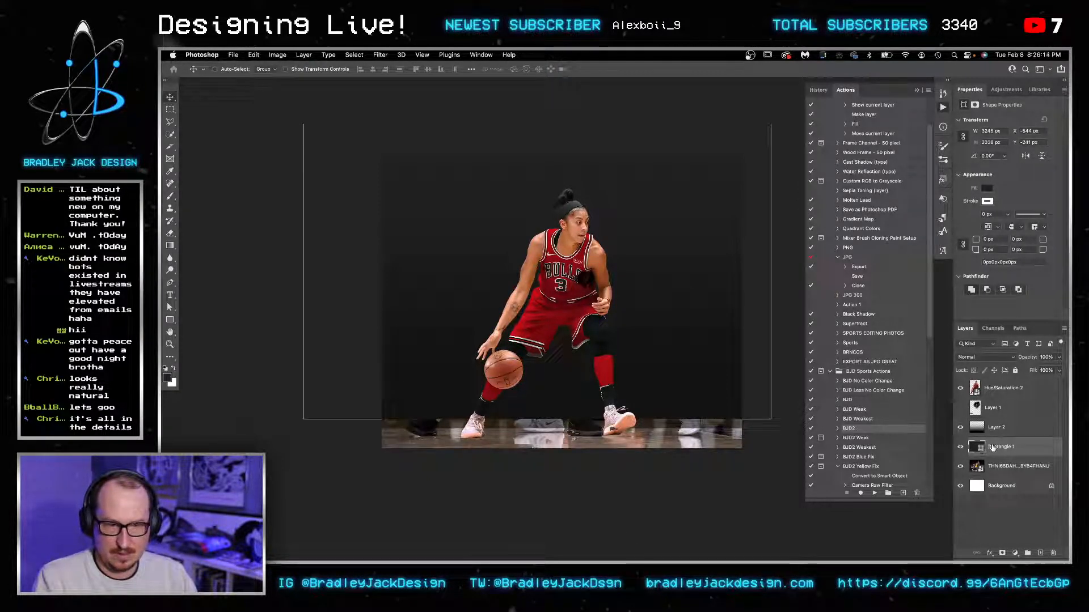
Step: Align the gradient with the rectangle's lower edge and shift both layers slightly down toward the court line
{"action": "left_click", "coordinate": [995, 429]}
{"action": "left_click_drag", "start_coordinate": [731, 399], "coordinate": [730, 388]}
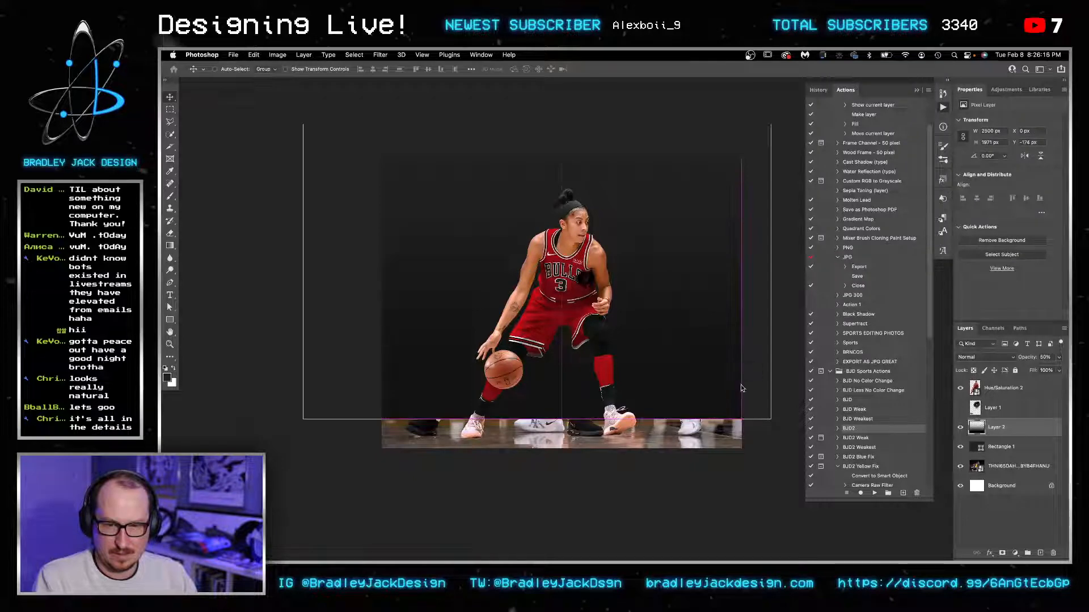
{"action": "left_click", "coordinate": [981, 447], "text": "shift"}
{"action": "left_click_drag", "start_coordinate": [550, 331], "coordinate": [549, 336]}
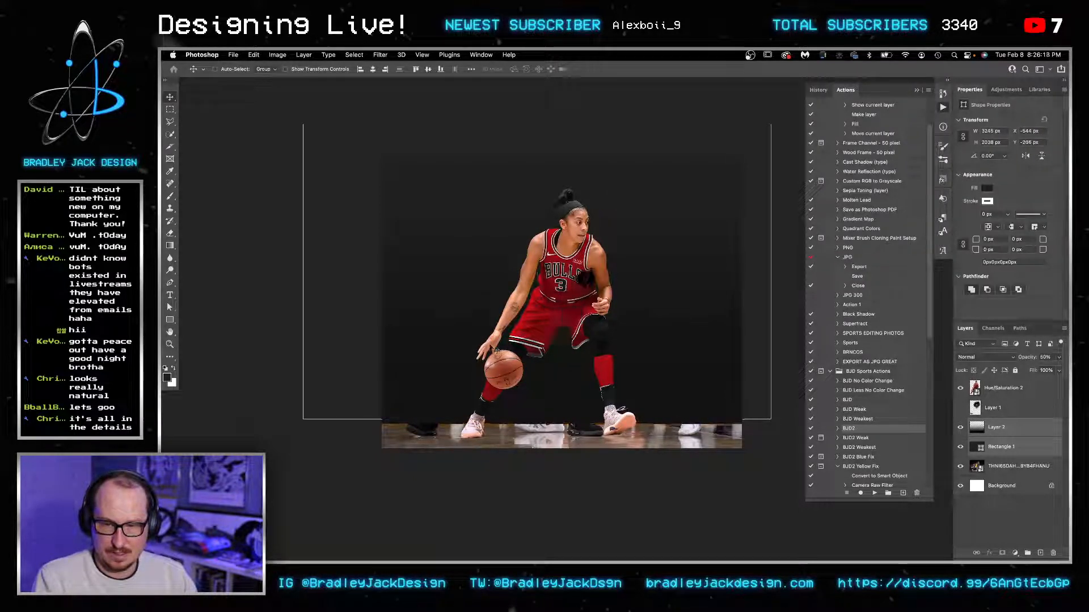
Step: Rotate the gradient and rectangle together slightly counterclockwise to follow the court's edge
{"action": "key", "text": "ctrl+t"}
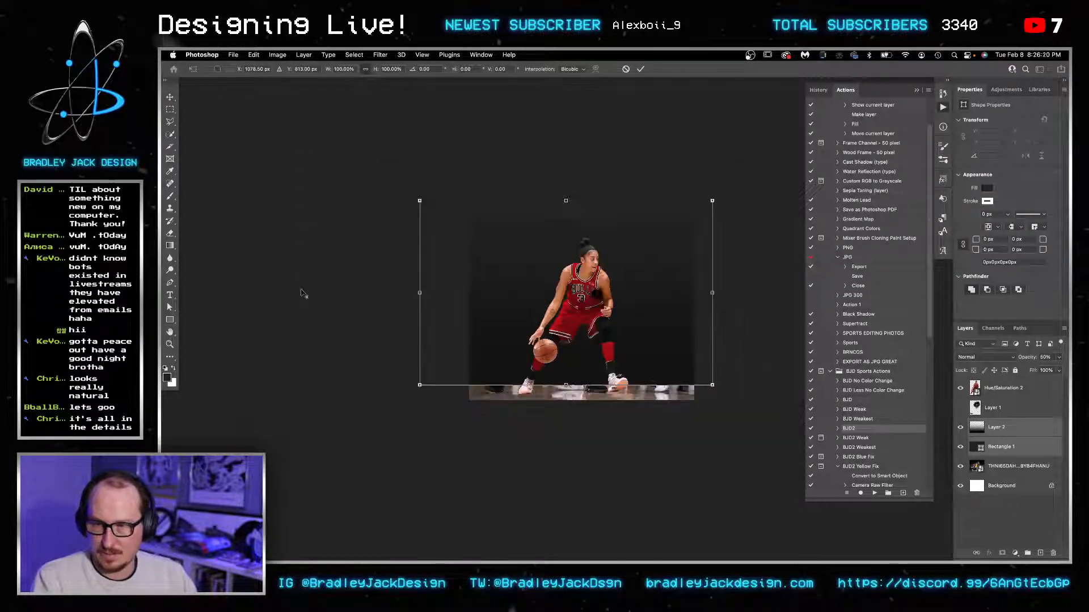
{"action": "left_click_drag", "start_coordinate": [302, 277], "coordinate": [303, 282]}
{"action": "key", "text": "Return"}
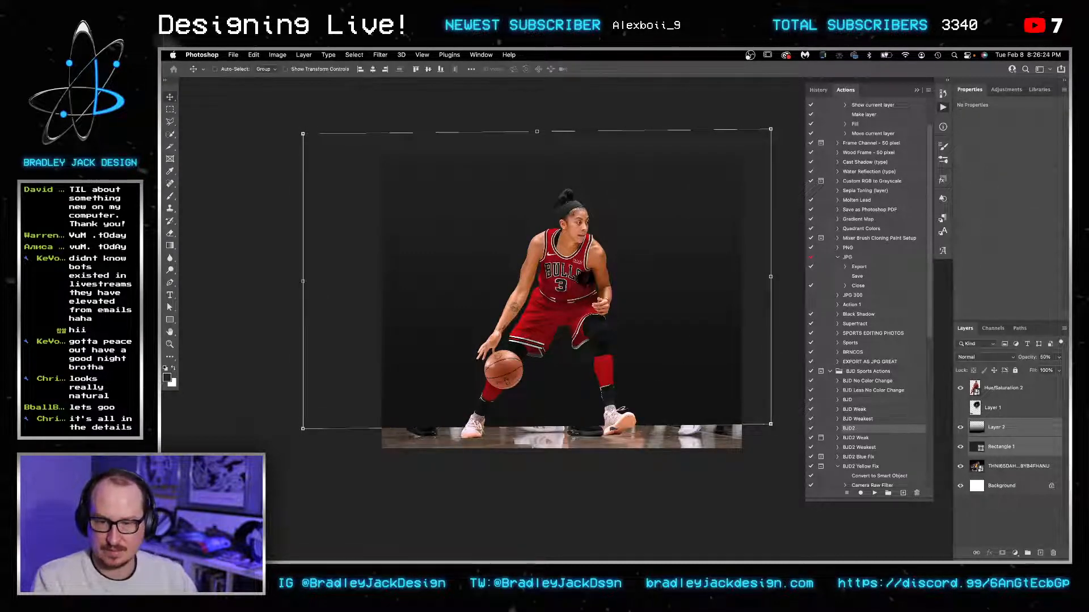
Step: Show the cloned retouching layer, place it directly above the game photo, and hide the gradient and rectangle layers
{"action": "left_click", "coordinate": [961, 408]}
{"action": "left_click_drag", "start_coordinate": [999, 450], "coordinate": [960, 408]}
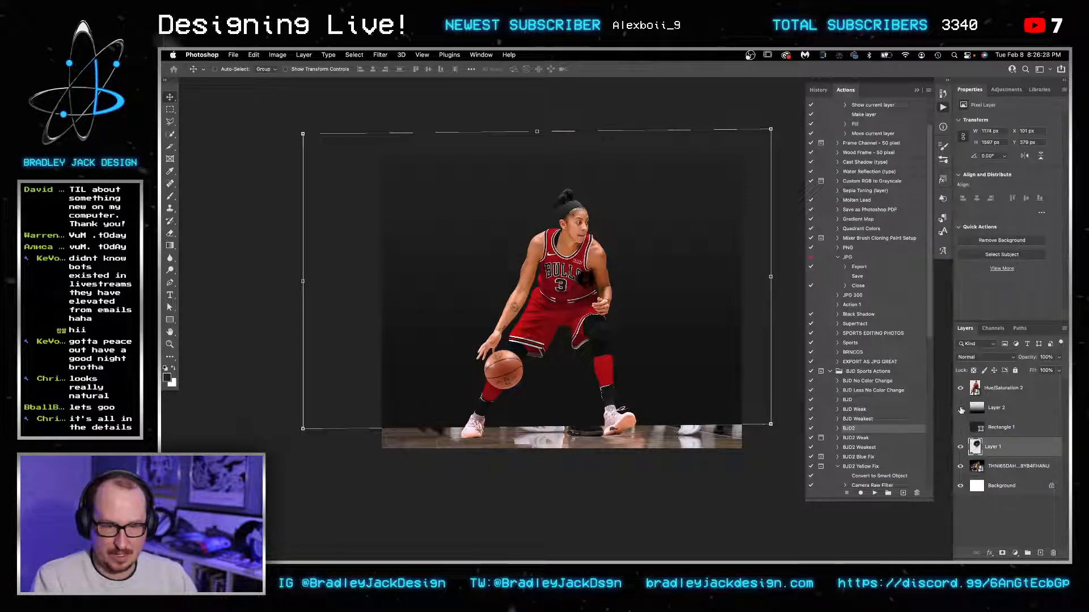
Step: Clone court floor over the sole and toe of the Lakers player's outstretched black shoe
{"action": "key", "text": "z"}
{"action": "left_click", "coordinate": [435, 425]}
{"action": "left_click", "coordinate": [435, 425]}
{"action": "key", "text": "s"}
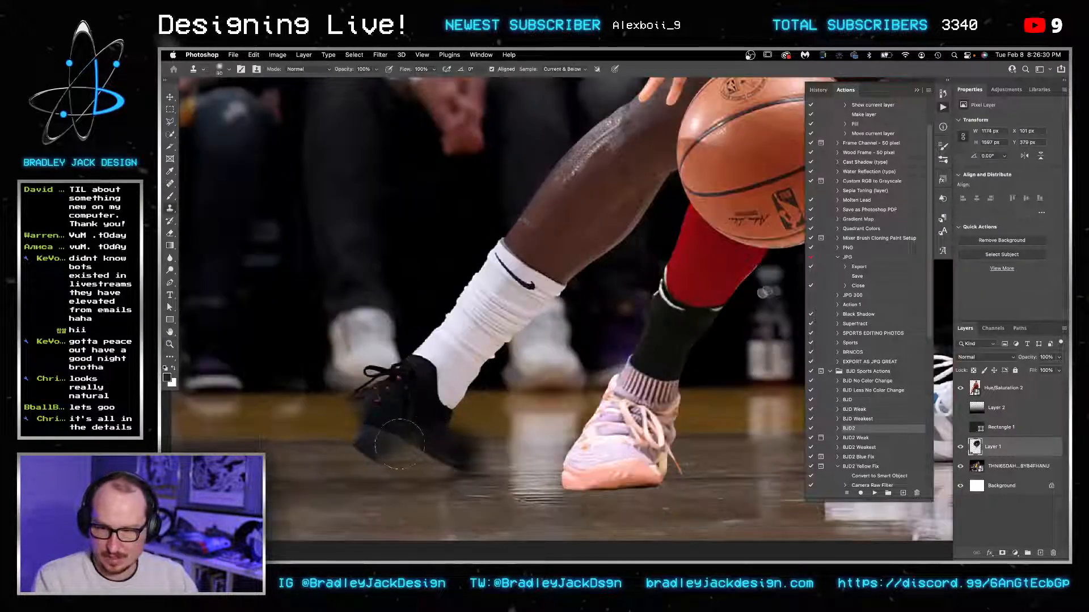
{"action": "mouse_move", "coordinate": [404, 432]}
{"action": "left_mouse_down"}
{"action": "mouse_move", "coordinate": [569, 406]}
{"action": "mouse_move", "coordinate": [575, 394]}
{"action": "left_mouse_up"}
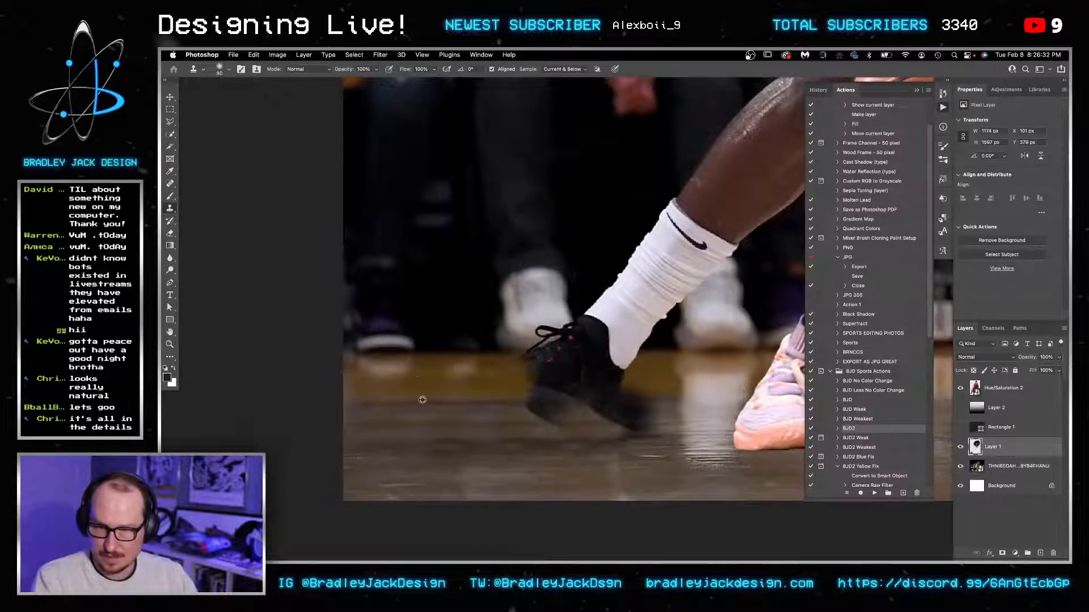
{"action": "mouse_move", "coordinate": [596, 393]}
{"action": "left_mouse_down"}
{"action": "mouse_move", "coordinate": [548, 397]}
{"action": "mouse_move", "coordinate": [630, 395]}
{"action": "mouse_move", "coordinate": [510, 423]}
{"action": "mouse_move", "coordinate": [646, 412]}
{"action": "left_mouse_up"}
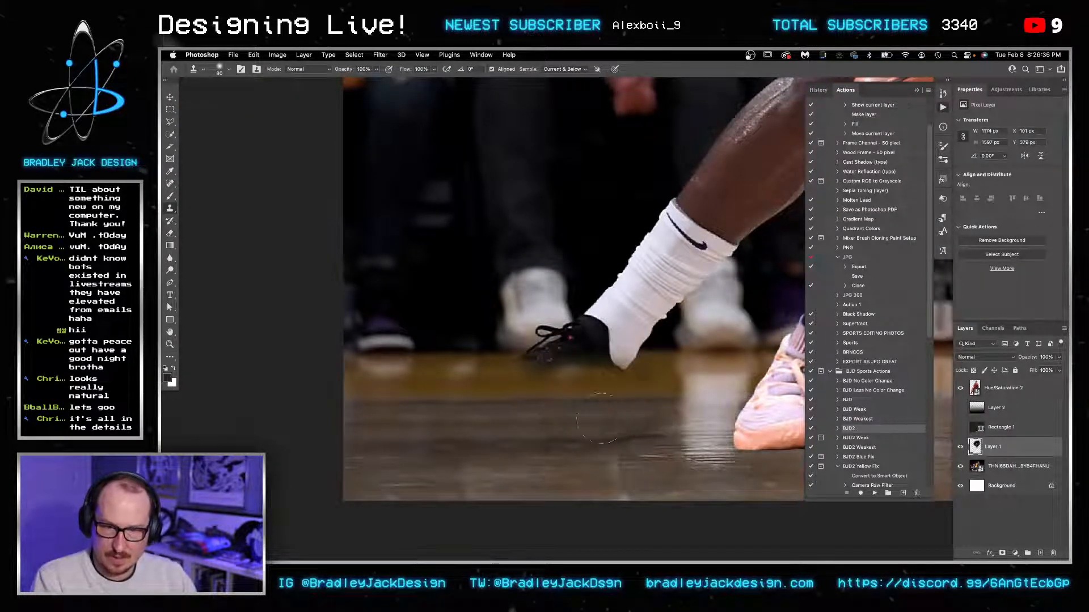
Step: Clone court floor over the toe and front sole of the Lakers player's planted black shoe
{"action": "left_click_drag", "start_coordinate": [557, 401], "coordinate": [289, 425]}
{"action": "left_click_drag", "start_coordinate": [669, 374], "coordinate": [327, 376]}
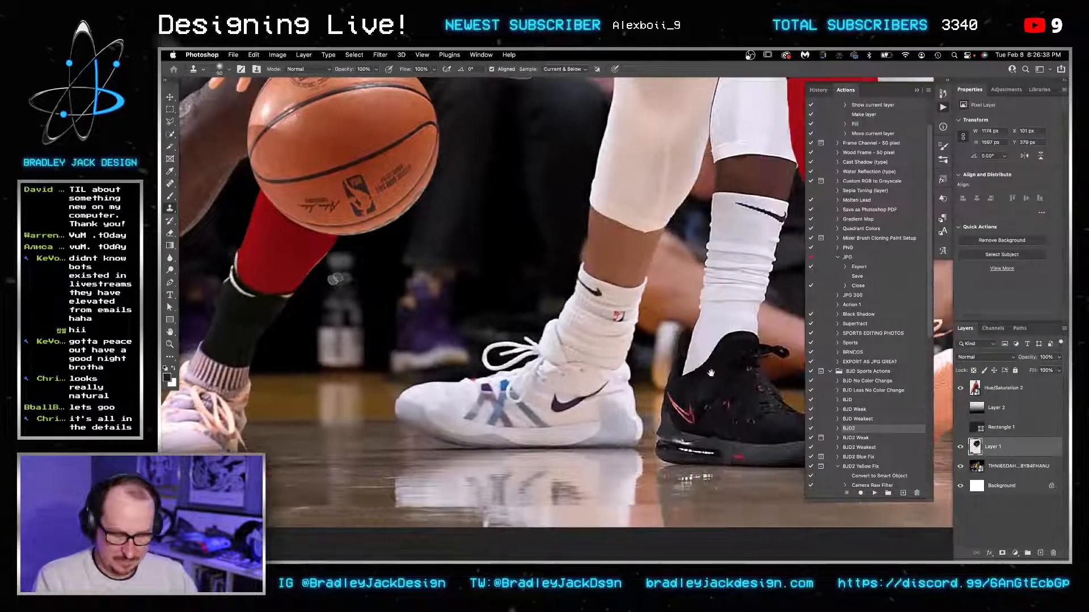
{"action": "left_click_drag", "start_coordinate": [711, 372], "coordinate": [446, 357]}
{"action": "scroll", "coordinate": [647, 378], "scroll_direction": "down", "scroll_amount": 4}
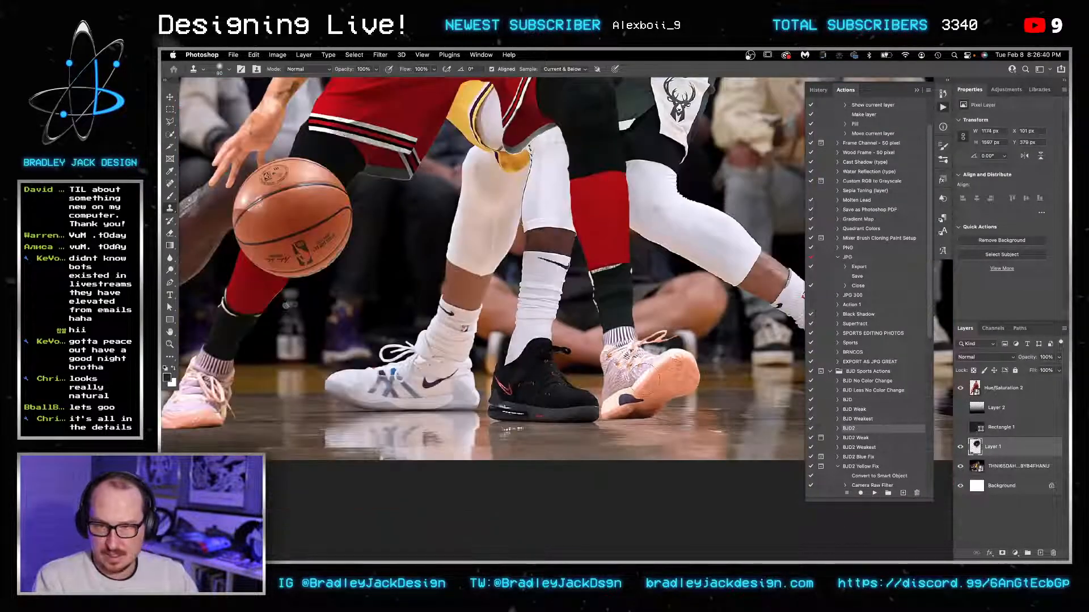
{"action": "left_click_drag", "start_coordinate": [758, 399], "coordinate": [653, 379]}
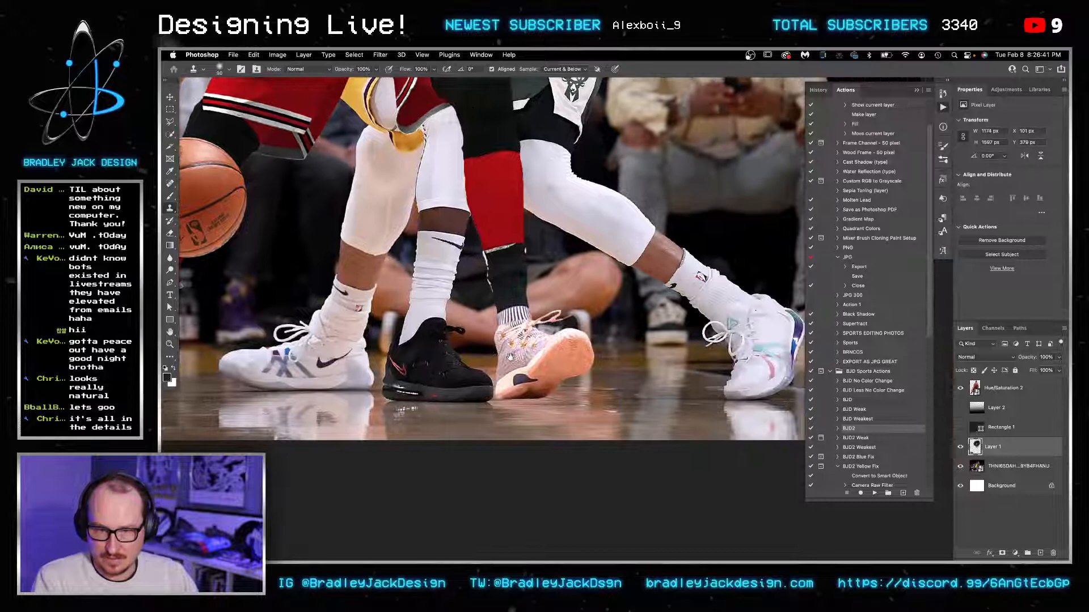
{"action": "left_click", "coordinate": [653, 379], "text": "alt"}
{"action": "left_click", "coordinate": [482, 386]}
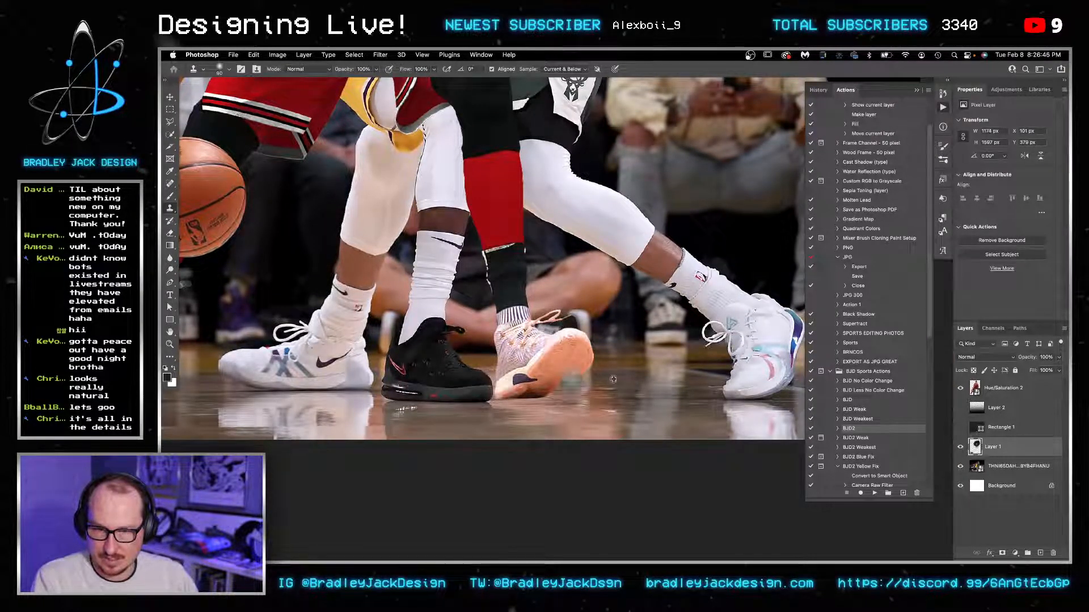
{"action": "mouse_move", "coordinate": [481, 386]}
{"action": "left_mouse_down"}
{"action": "mouse_move", "coordinate": [419, 391]}
{"action": "mouse_move", "coordinate": [451, 372]}
{"action": "mouse_move", "coordinate": [438, 359]}
{"action": "mouse_move", "coordinate": [470, 352]}
{"action": "left_mouse_up"}
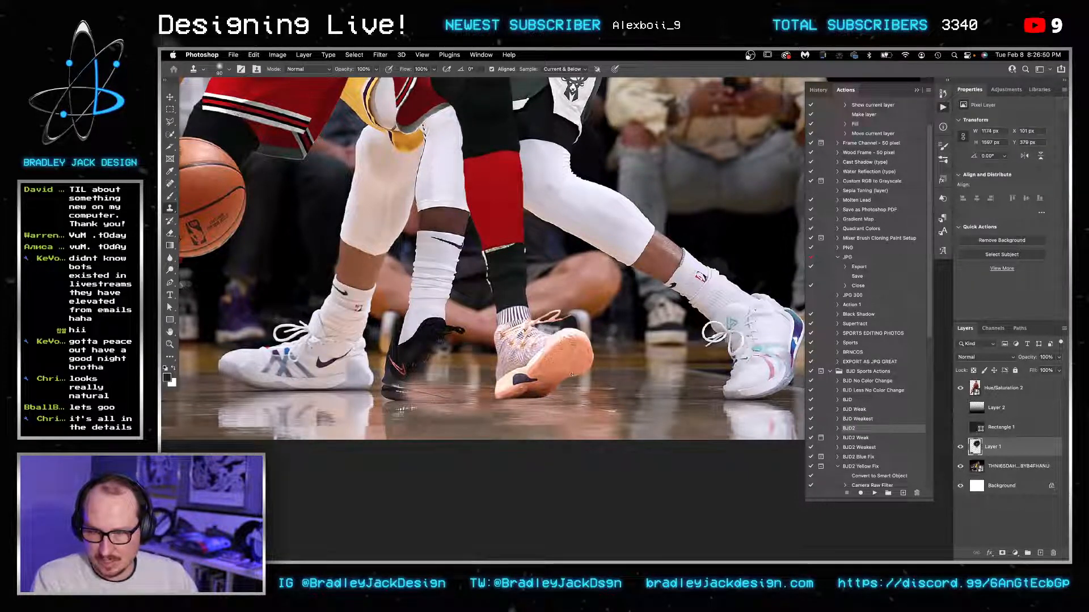
Step: Clone floor and background over the heel and upper part of the planted black shoe, up to the white sock
{"action": "left_click", "coordinate": [427, 424], "text": "alt"}
{"action": "left_click_drag", "start_coordinate": [428, 415], "coordinate": [468, 414]}
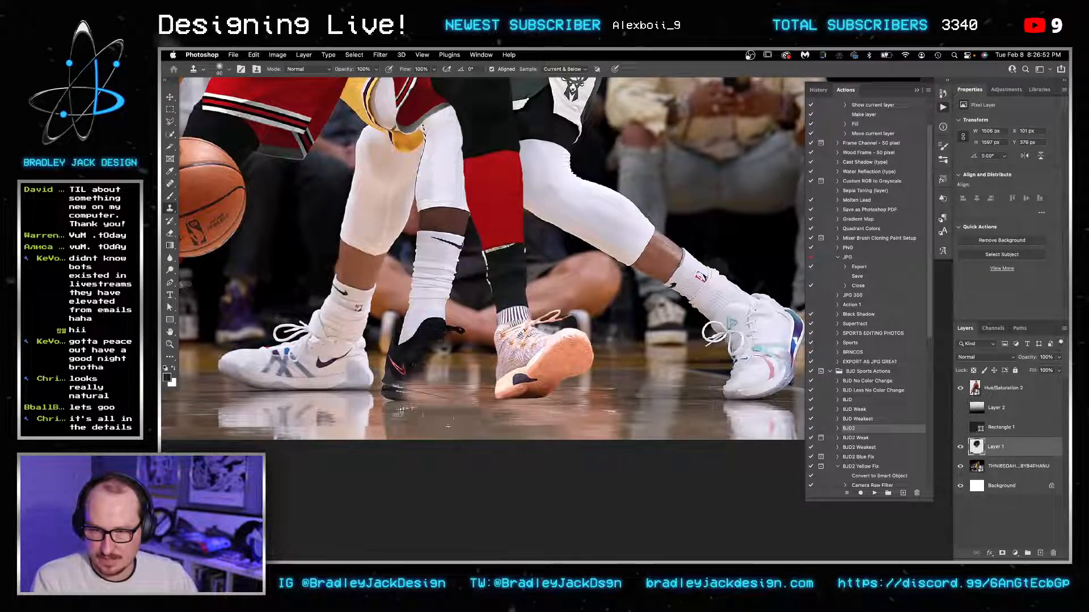
{"action": "mouse_move", "coordinate": [417, 390]}
{"action": "left_mouse_down"}
{"action": "mouse_move", "coordinate": [401, 394]}
{"action": "mouse_move", "coordinate": [395, 370]}
{"action": "mouse_move", "coordinate": [444, 353]}
{"action": "mouse_move", "coordinate": [409, 344]}
{"action": "mouse_move", "coordinate": [411, 331]}
{"action": "mouse_move", "coordinate": [473, 324]}
{"action": "left_mouse_up"}
{"action": "key", "text": "bracketleft"}
{"action": "key", "text": "bracketleft"}
{"action": "key", "text": "bracketleft"}
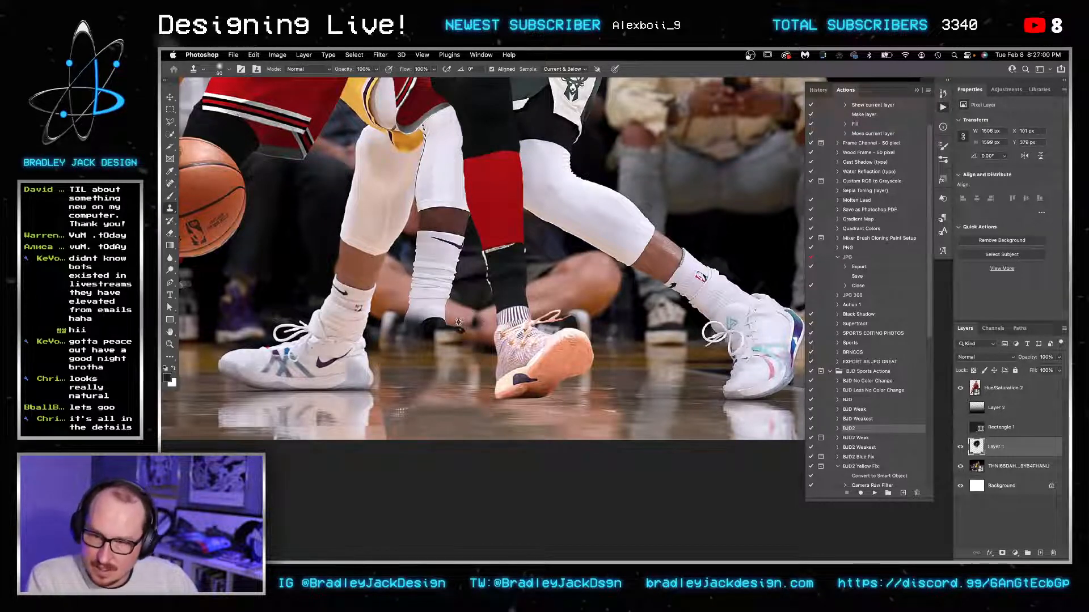
Step: Show the rectangle and gradient layers again and view the whole composite
{"action": "scroll", "coordinate": [458, 322], "scroll_direction": "up", "scroll_amount": 2}
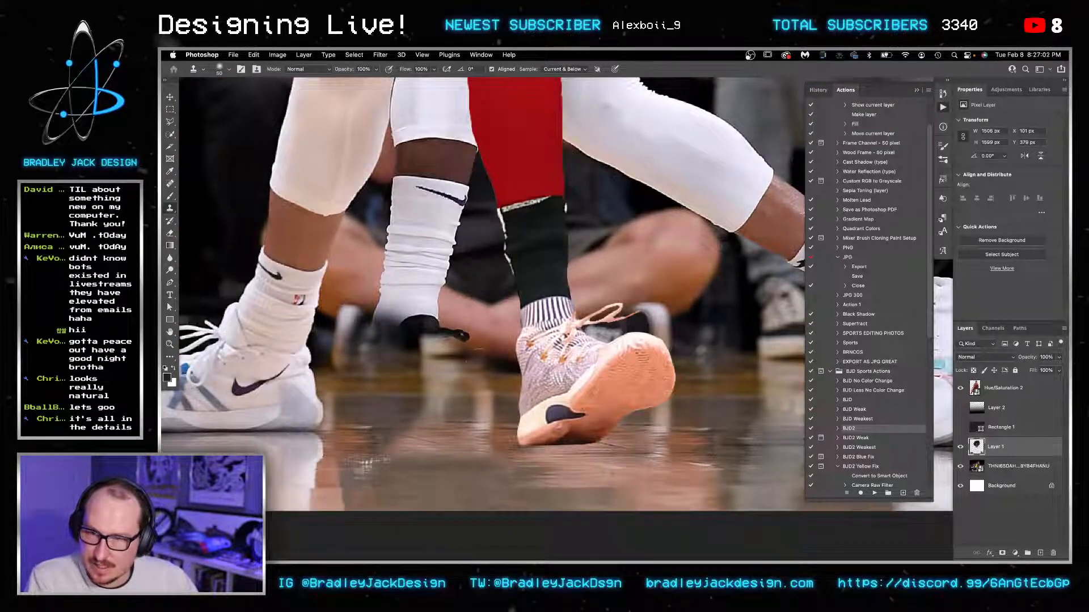
{"action": "scroll", "coordinate": [602, 385], "scroll_direction": "down", "scroll_amount": 2}
{"action": "left_click", "coordinate": [960, 427]}
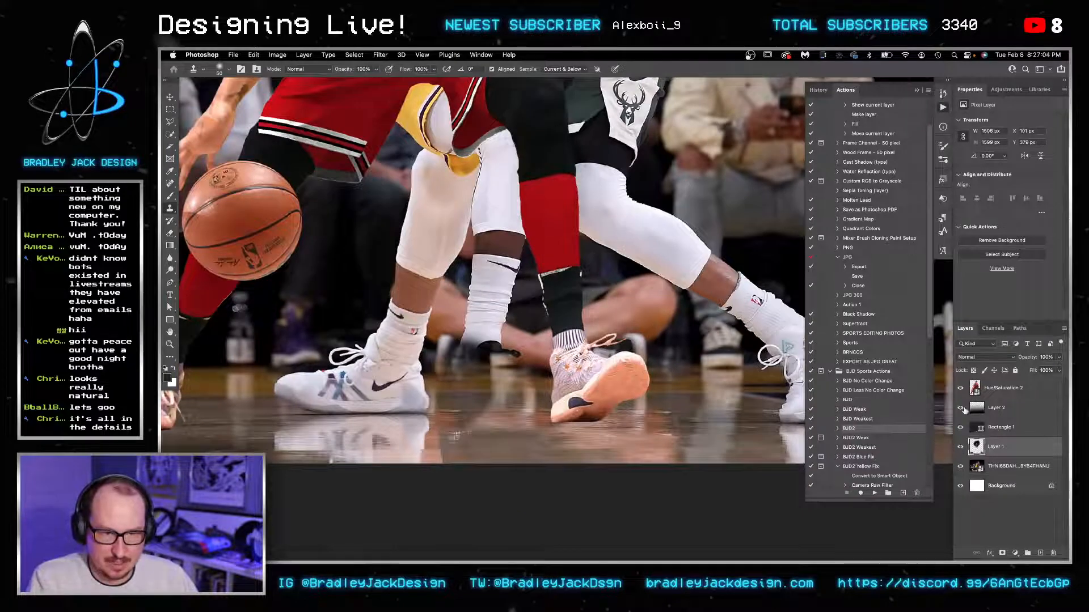
{"action": "scroll", "coordinate": [605, 376], "scroll_direction": "down", "scroll_amount": 5}
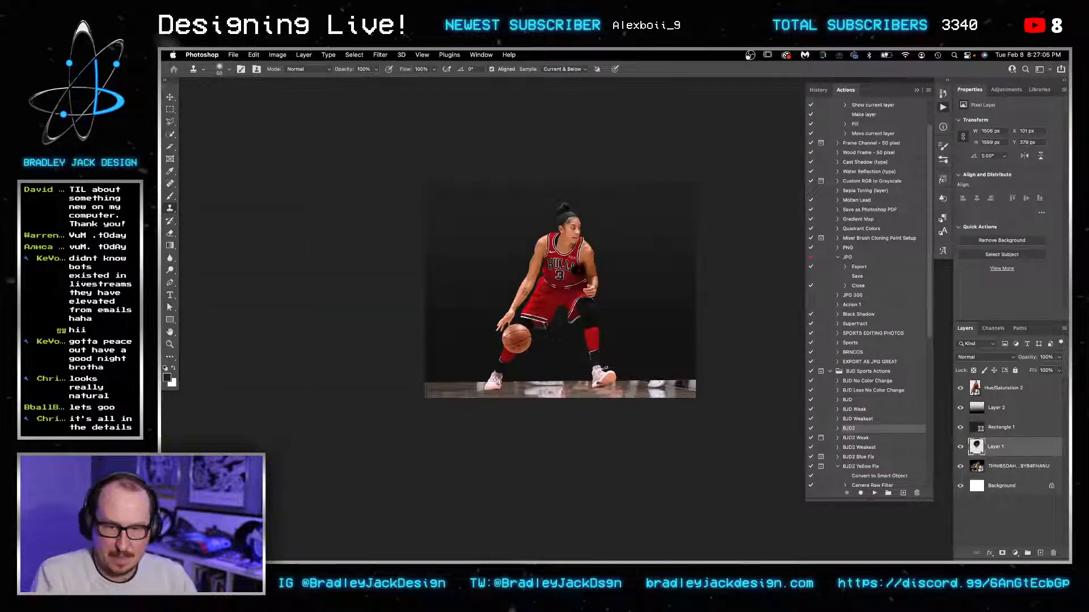
Step: Duplicate the game photo smart object, place the copy directly above the gradient layer, and open its contents for editing
{"action": "key", "text": "v"}
{"action": "left_click", "coordinate": [1004, 466]}
{"action": "key", "text": "ctrl+j"}
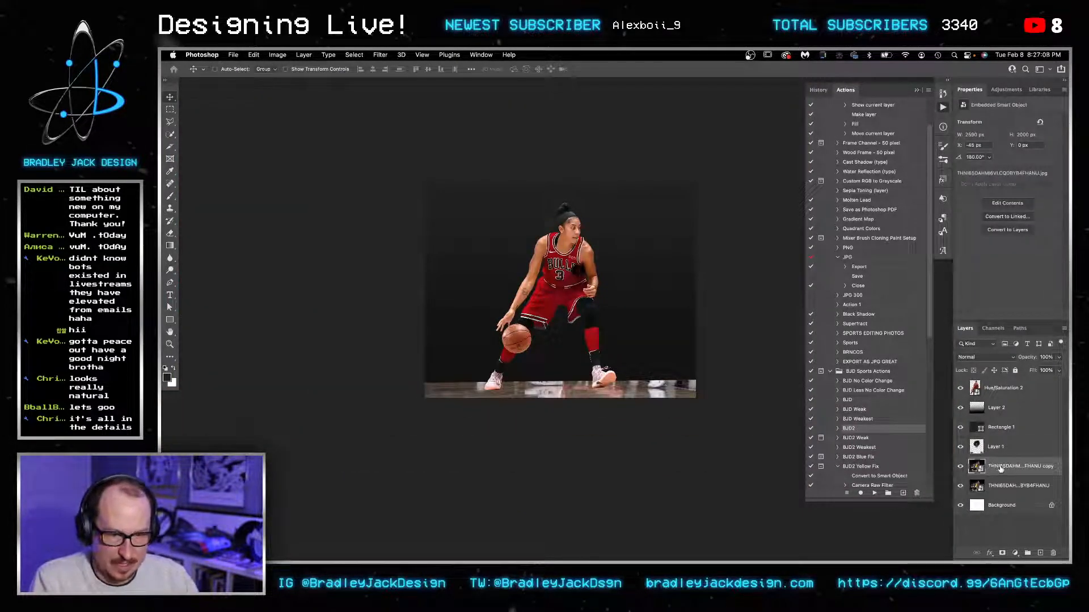
{"action": "left_click_drag", "start_coordinate": [1001, 468], "coordinate": [997, 405]}
{"action": "double_click", "coordinate": [974, 409]}
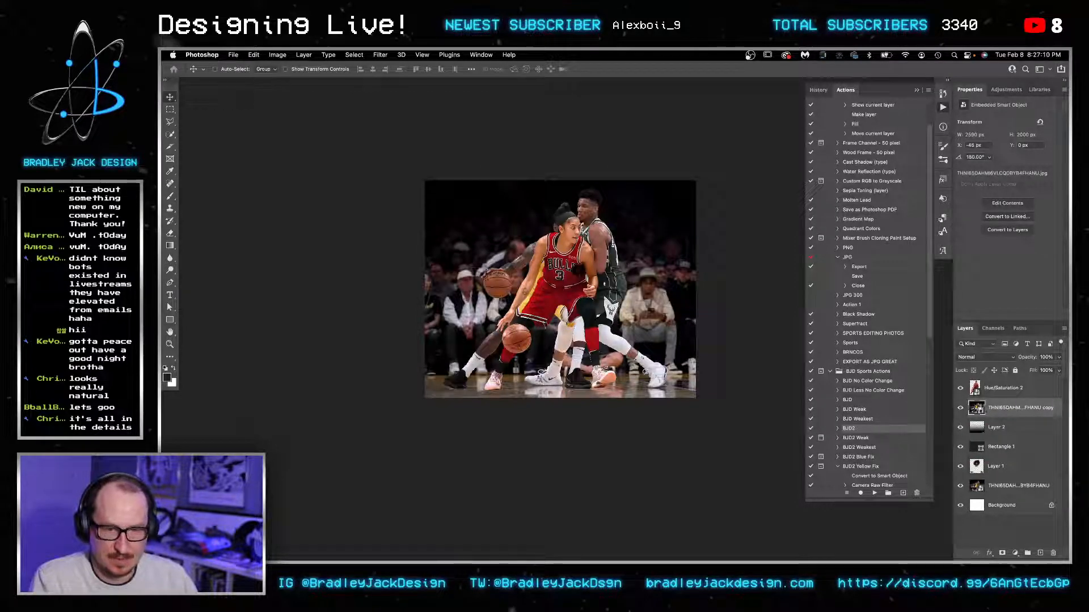
Step: Select the Bucks player from head to shoes with the Quick Selection tool, using a smaller brush for the legs
{"action": "key", "text": "w"}
{"action": "scroll", "coordinate": [592, 254], "scroll_direction": "up", "scroll_amount": 4}
{"action": "scroll", "coordinate": [590, 254], "scroll_direction": "up", "scroll_amount": 3}
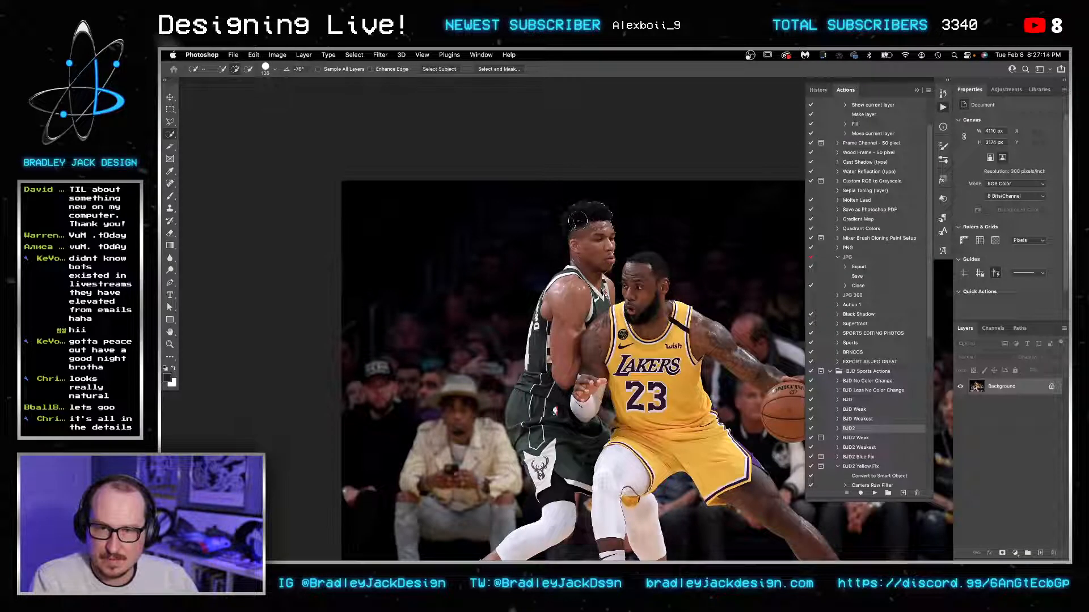
{"action": "left_click_drag", "start_coordinate": [571, 227], "coordinate": [578, 236]}
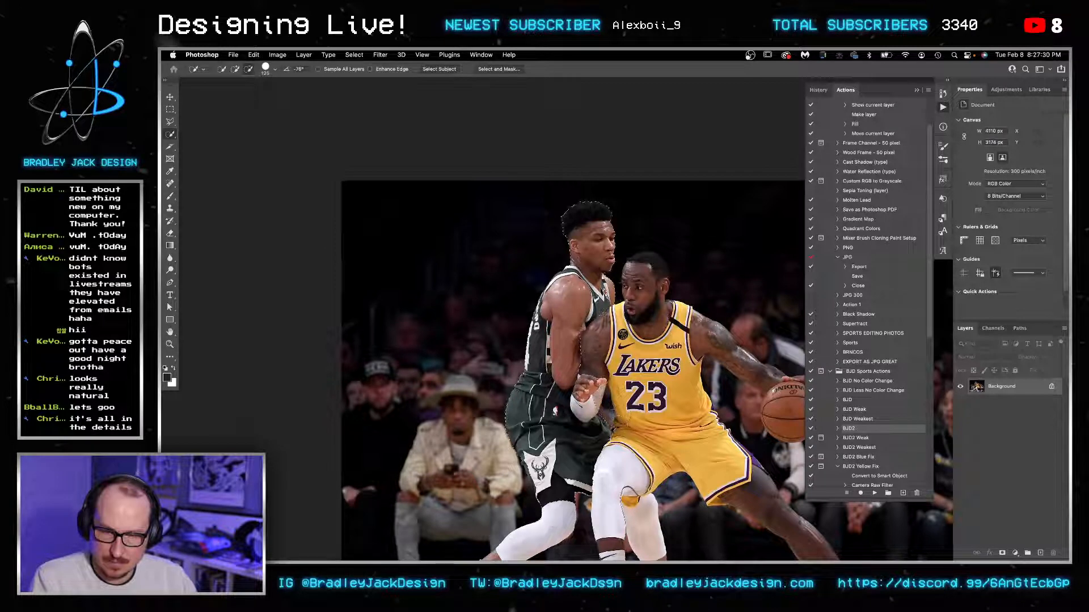
{"action": "left_click_drag", "start_coordinate": [558, 459], "coordinate": [573, 345]}
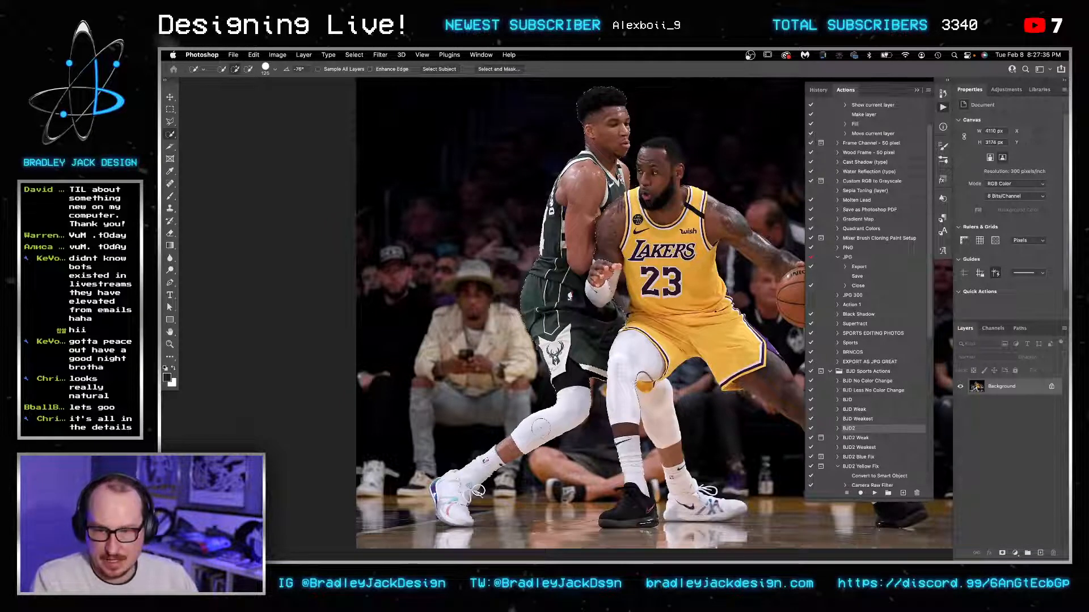
{"action": "key", "text": "bracketleft"}
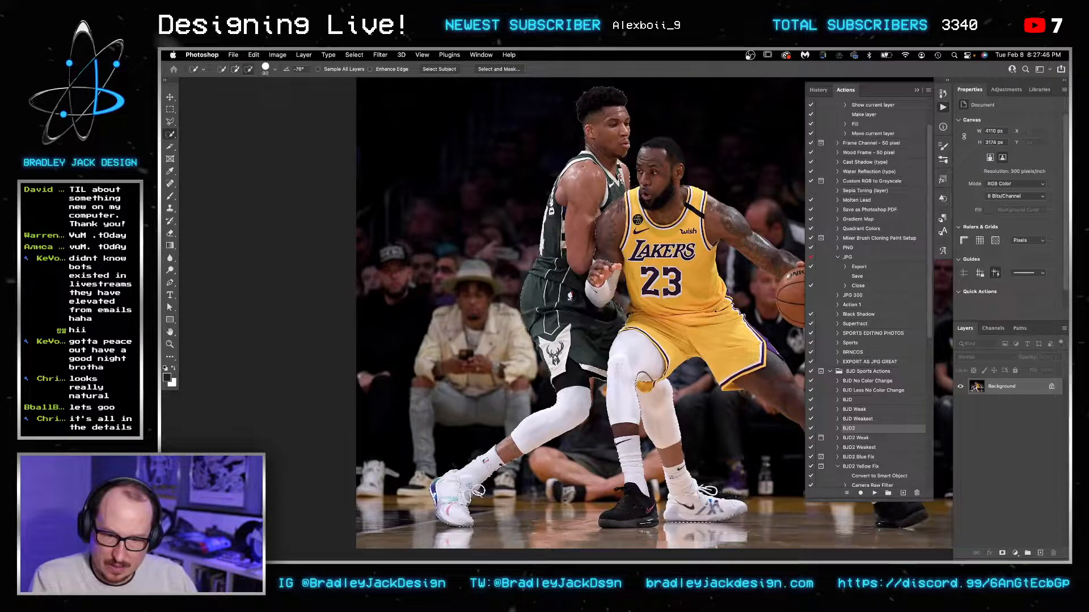
{"action": "key", "text": "bracketleft"}
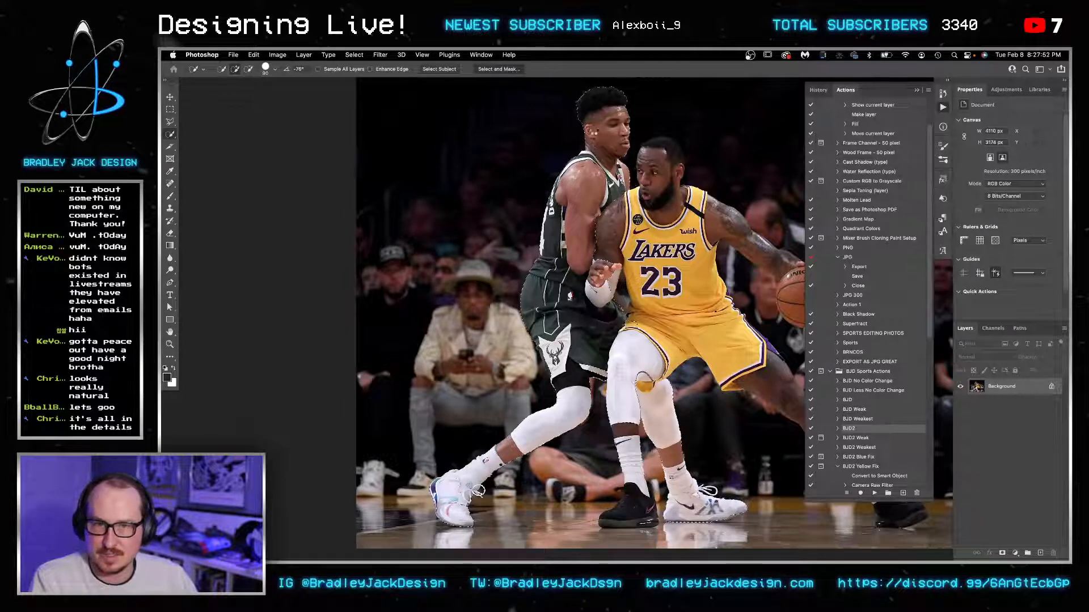
Step: Open Select and Mask and subtract the yellow and purple trim of the Lakers shorts along the thigh from the selection
{"action": "left_click", "coordinate": [499, 69]}
{"action": "key", "text": "ctrl+plus"}
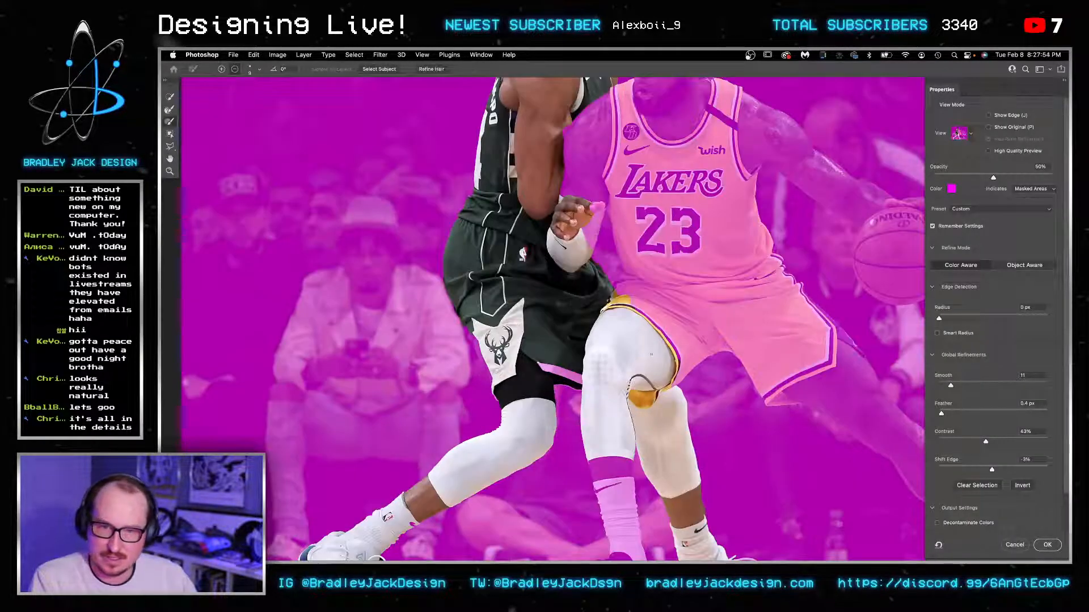
{"action": "key", "text": "ctrl+plus"}
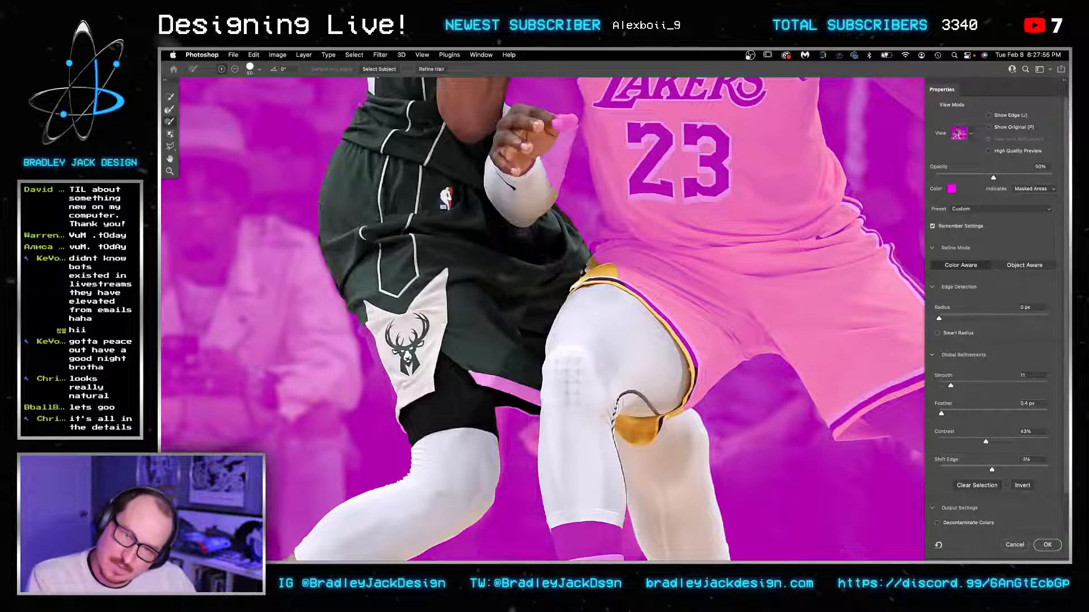
{"action": "key", "text": "bracketright"}
{"action": "left_click_drag", "start_coordinate": [611, 253], "coordinate": [694, 388]}
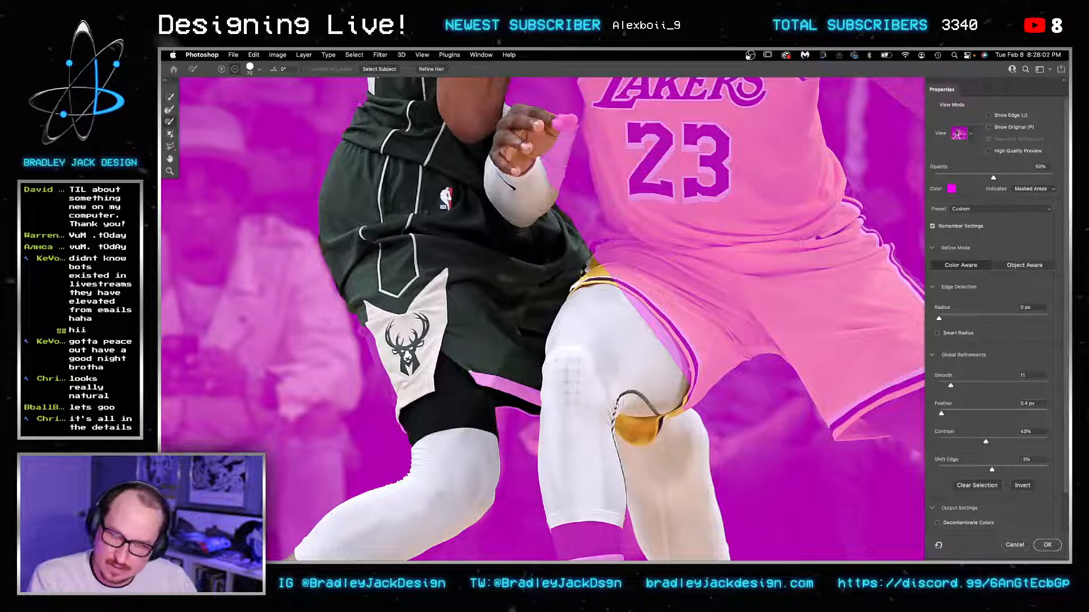
{"action": "left_click_drag", "start_coordinate": [650, 327], "coordinate": [685, 391]}
{"action": "left_click_drag", "start_coordinate": [620, 289], "coordinate": [645, 326]}
Step: Add the white hem of the Bucks shorts to the selection and subtract the Lakers player's white leg sleeve below the knee
{"action": "left_click", "coordinate": [221, 69]}
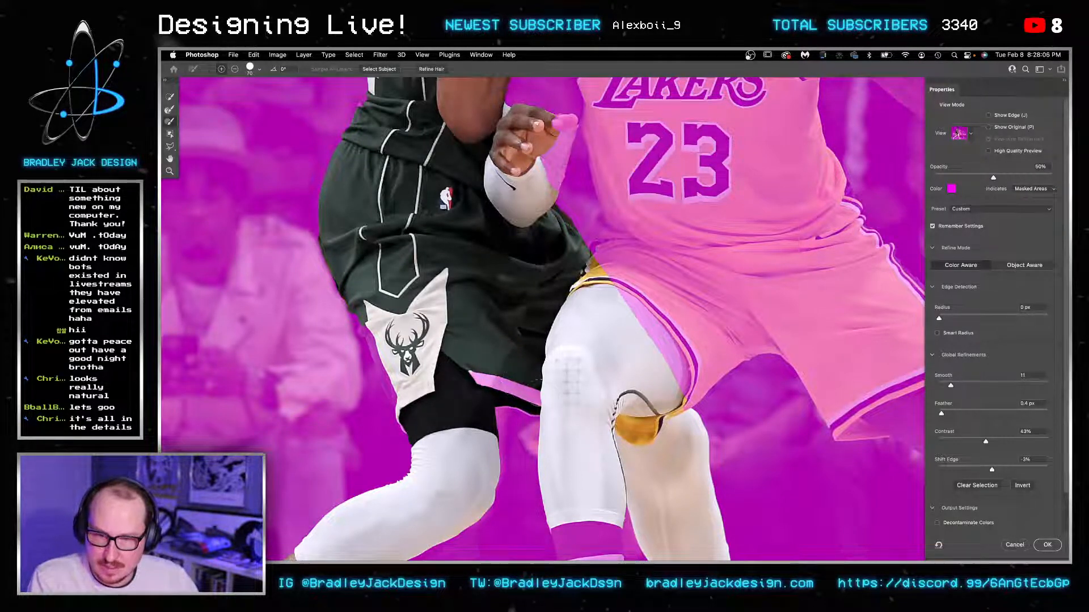
{"action": "mouse_move", "coordinate": [493, 380]}
{"action": "left_mouse_down"}
{"action": "mouse_move", "coordinate": [530, 397]}
{"action": "mouse_move", "coordinate": [545, 425]}
{"action": "mouse_move", "coordinate": [600, 452]}
{"action": "mouse_move", "coordinate": [563, 426]}
{"action": "mouse_move", "coordinate": [540, 429]}
{"action": "left_mouse_up"}
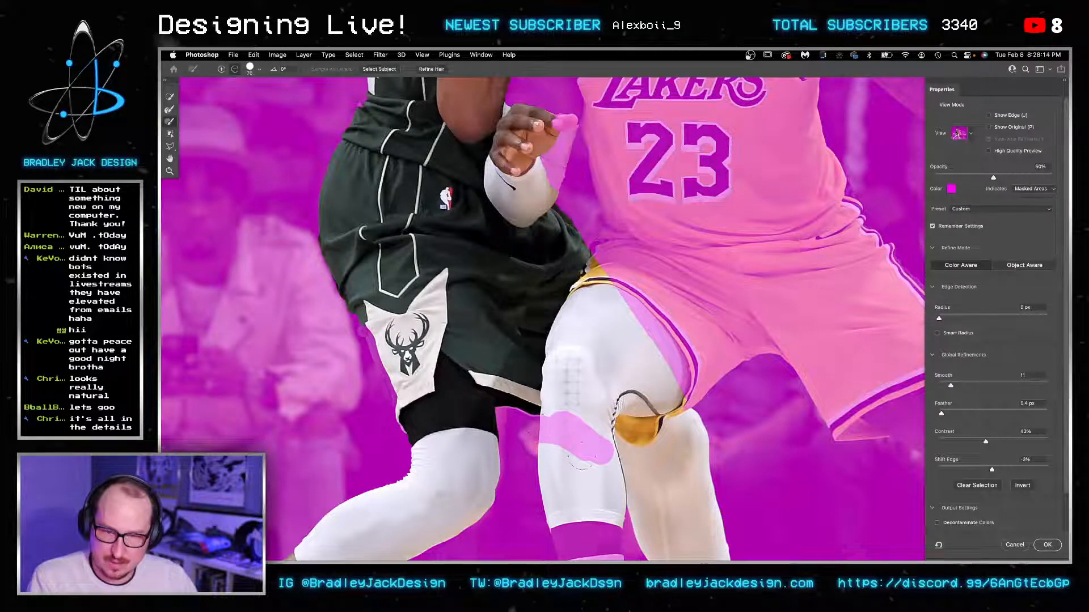
{"action": "mouse_move", "coordinate": [585, 471]}
{"action": "left_mouse_down"}
{"action": "mouse_move", "coordinate": [561, 346]}
{"action": "mouse_move", "coordinate": [547, 385]}
{"action": "mouse_move", "coordinate": [589, 354]}
{"action": "mouse_move", "coordinate": [573, 391]}
{"action": "mouse_move", "coordinate": [588, 385]}
{"action": "left_mouse_up"}
{"action": "key", "text": "]"}
{"action": "left_click", "coordinate": [524, 329]}
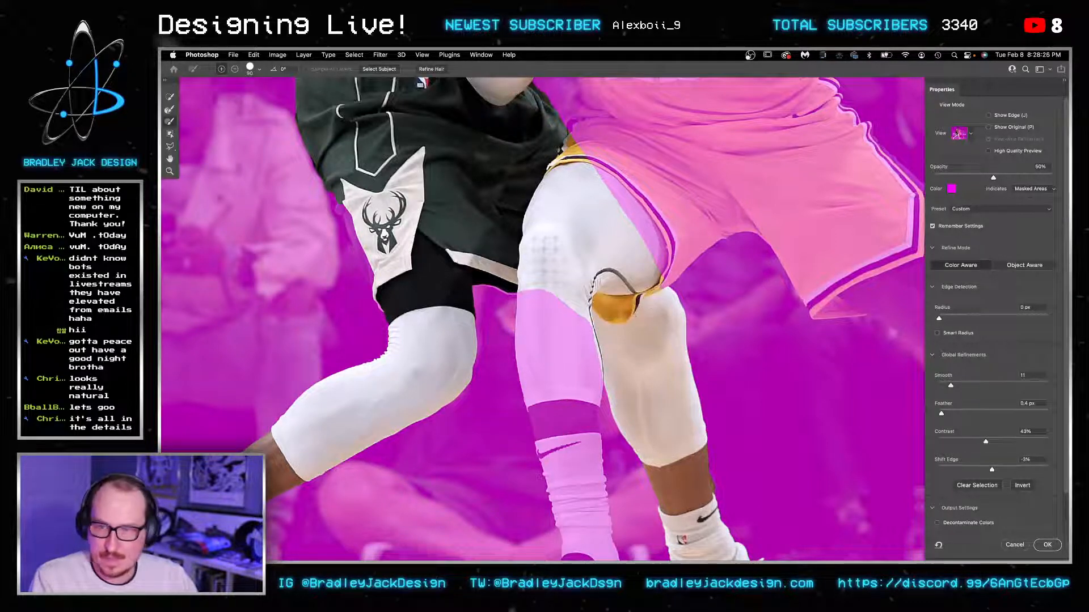
Step: Add the missing outer edges of the Bucks shorts and black tights beside the deer logo to the selection
{"action": "key", "text": "bracketleft"}
{"action": "key", "text": "bracketleft"}
{"action": "scroll", "coordinate": [390, 302], "scroll_direction": "up", "scroll_amount": 2}
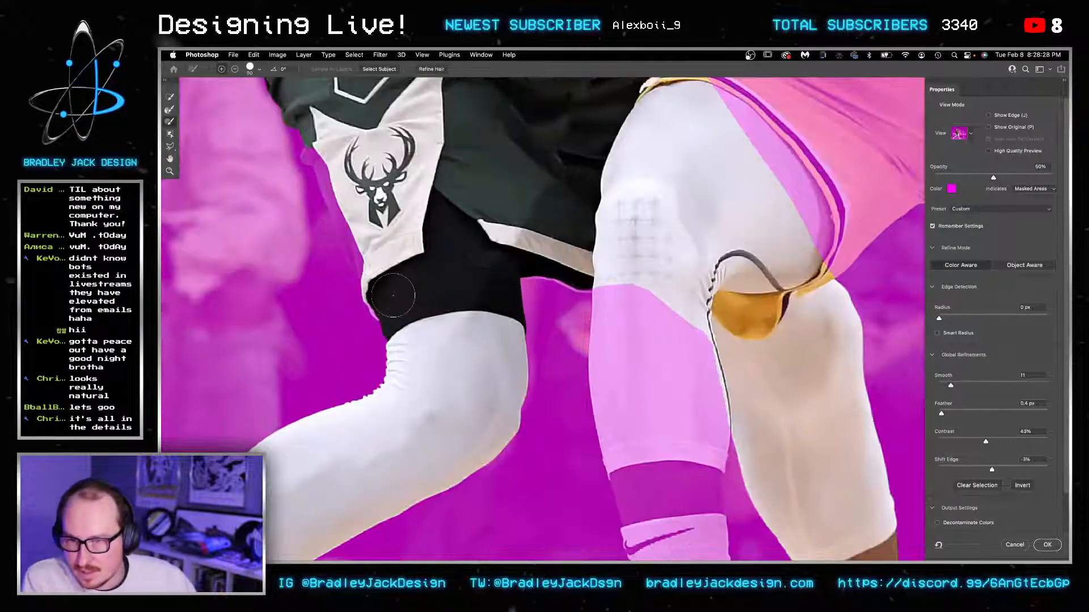
{"action": "left_click_drag", "start_coordinate": [391, 301], "coordinate": [386, 291]}
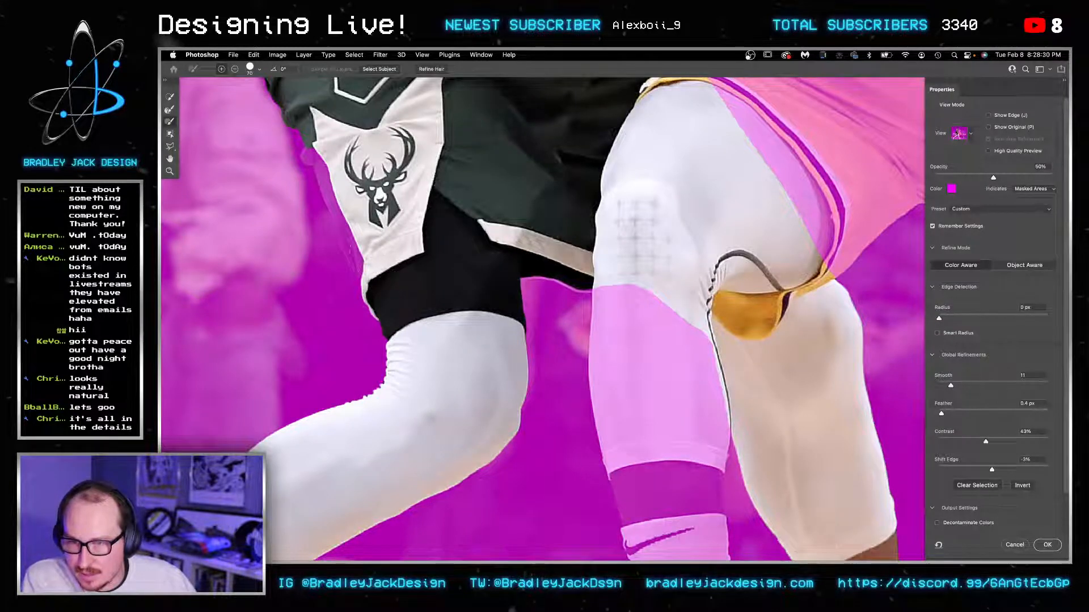
{"action": "key", "text": "bracketright"}
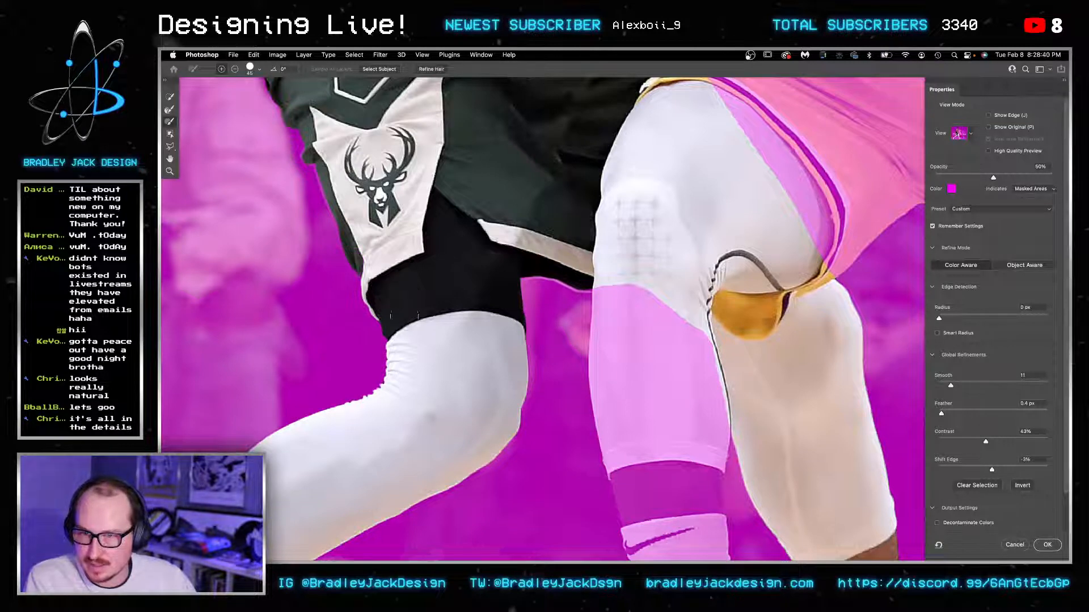
Step: Clean up the selection edge along the Bucks player's outer hip, waistband and the back of his jersey
{"action": "left_click_drag", "start_coordinate": [339, 180], "coordinate": [499, 383]}
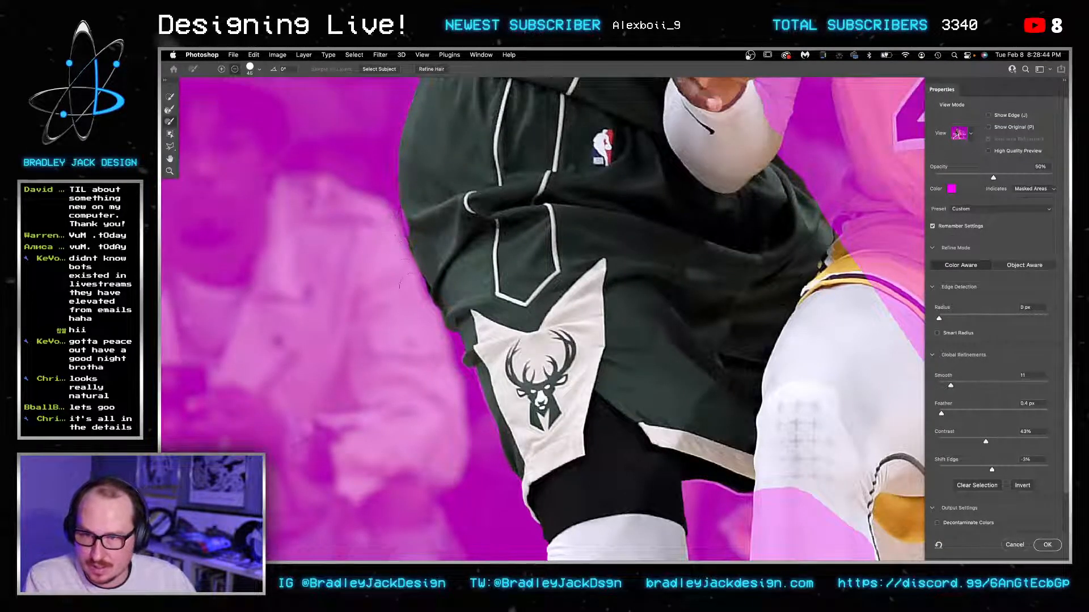
{"action": "left_click_drag", "start_coordinate": [445, 189], "coordinate": [459, 251]}
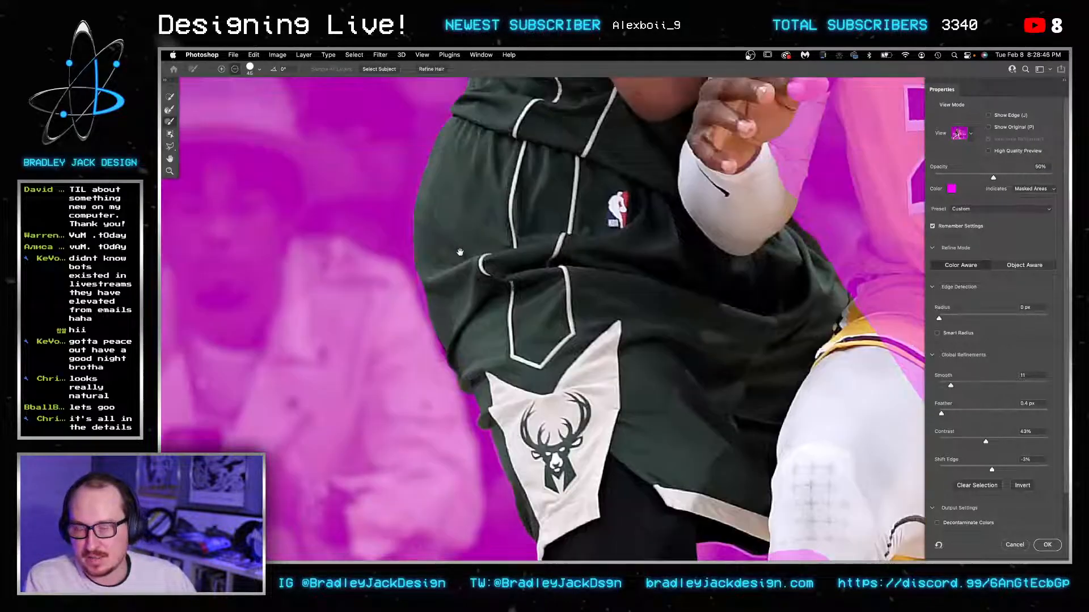
{"action": "mouse_move", "coordinate": [407, 219]}
{"action": "left_mouse_down"}
{"action": "mouse_move", "coordinate": [409, 297]}
{"action": "mouse_move", "coordinate": [410, 229]}
{"action": "left_mouse_up"}
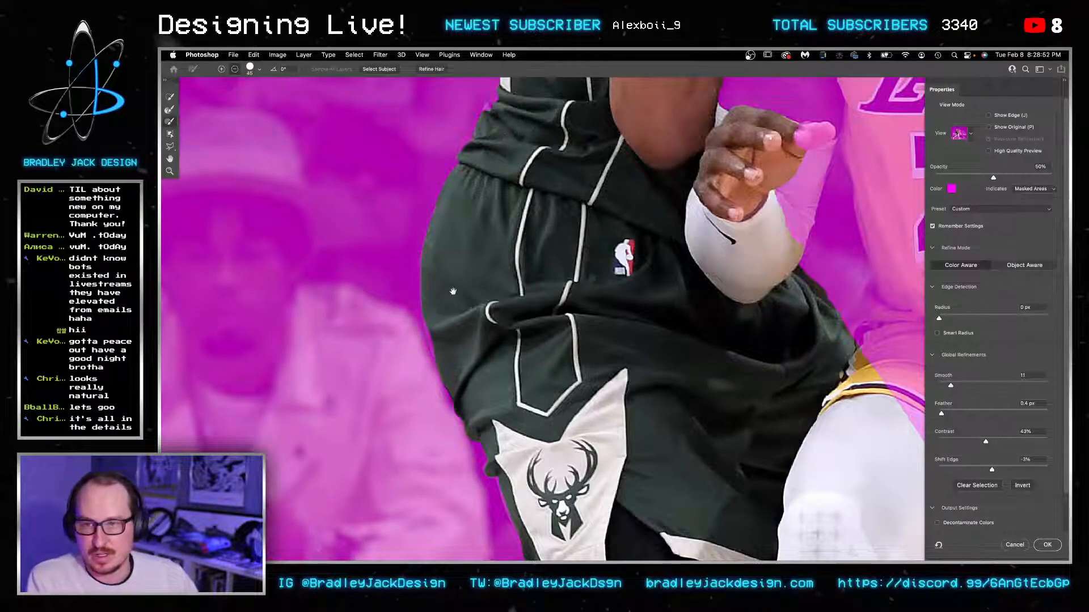
{"action": "left_click_drag", "start_coordinate": [512, 114], "coordinate": [453, 291]}
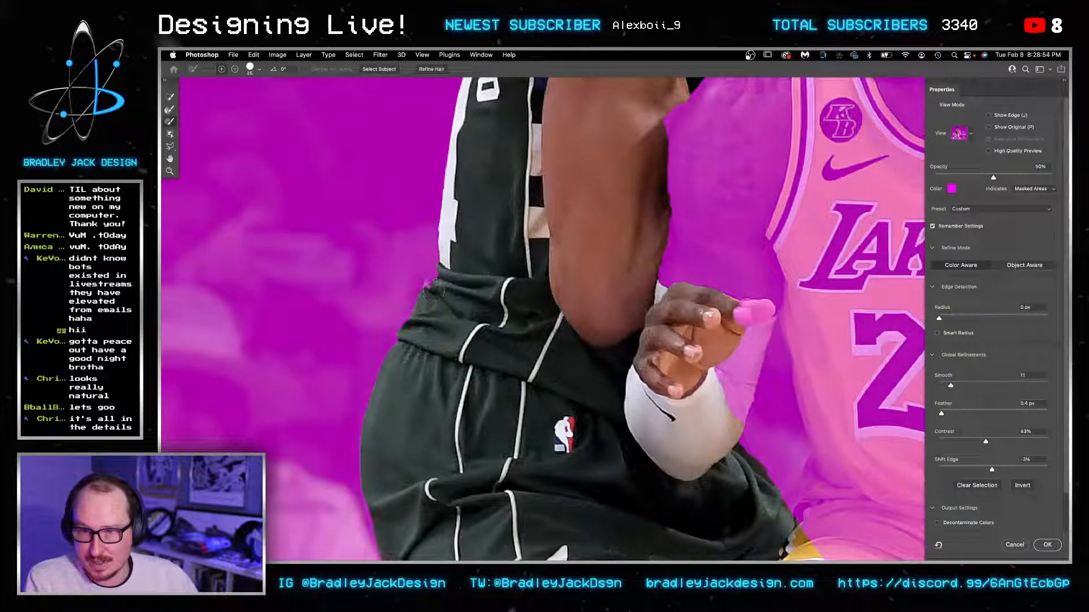
{"action": "left_click_drag", "start_coordinate": [482, 222], "coordinate": [461, 302]}
{"action": "mouse_move", "coordinate": [496, 259]}
{"action": "left_mouse_down"}
{"action": "mouse_move", "coordinate": [456, 371]}
{"action": "mouse_move", "coordinate": [457, 352]}
{"action": "left_mouse_up"}
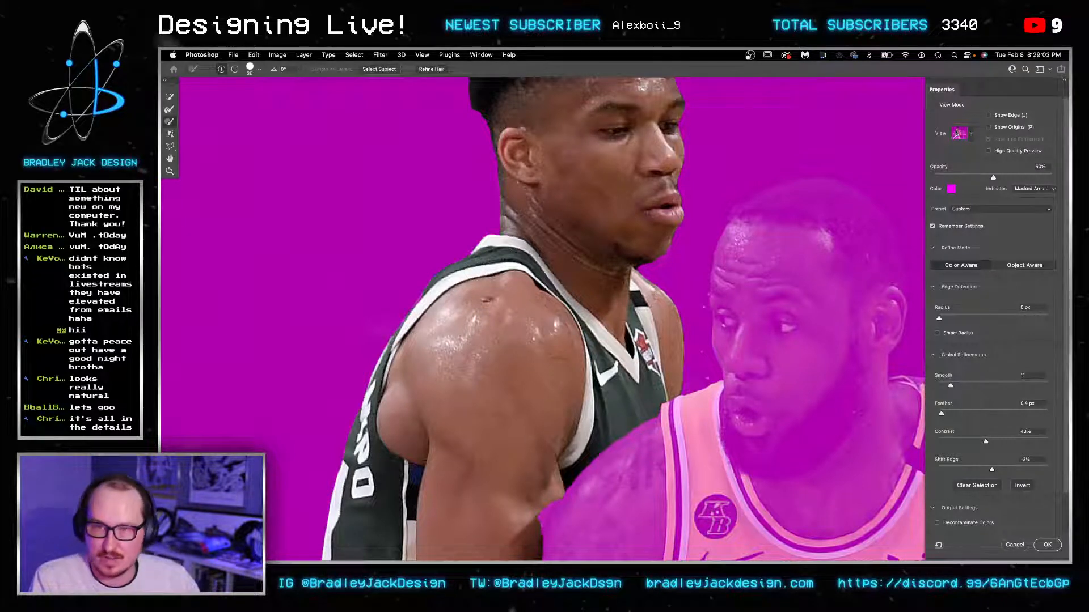
Step: Touch up the selection edge where the Bucks player's far jersey strap meets his neck below the chin
{"action": "left_click_drag", "start_coordinate": [553, 200], "coordinate": [485, 226]}
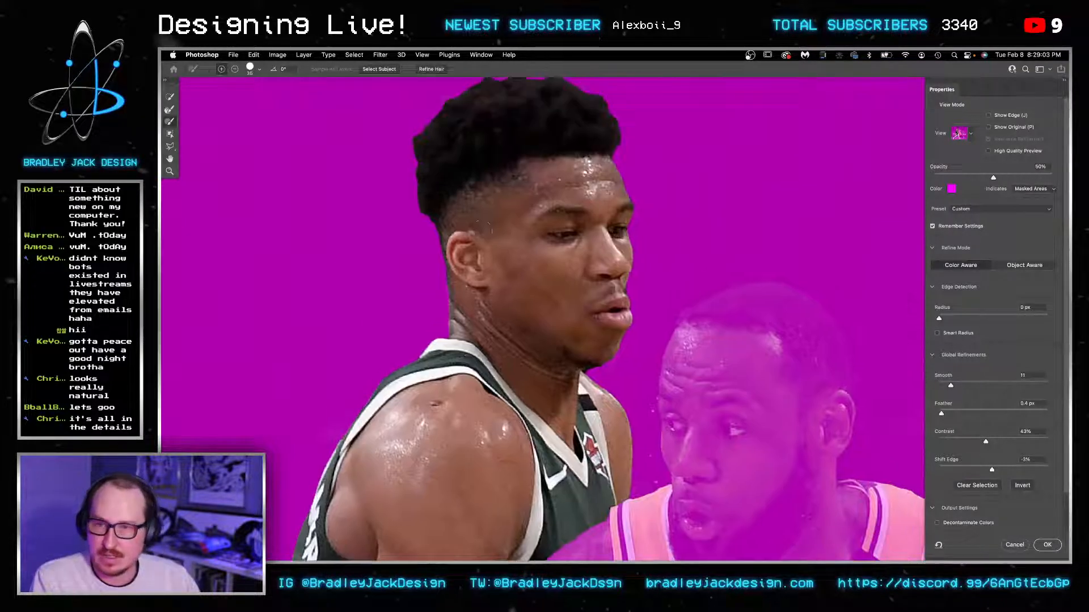
{"action": "left_click", "coordinate": [170, 108]}
{"action": "scroll", "coordinate": [555, 142], "scroll_direction": "up", "scroll_amount": 2}
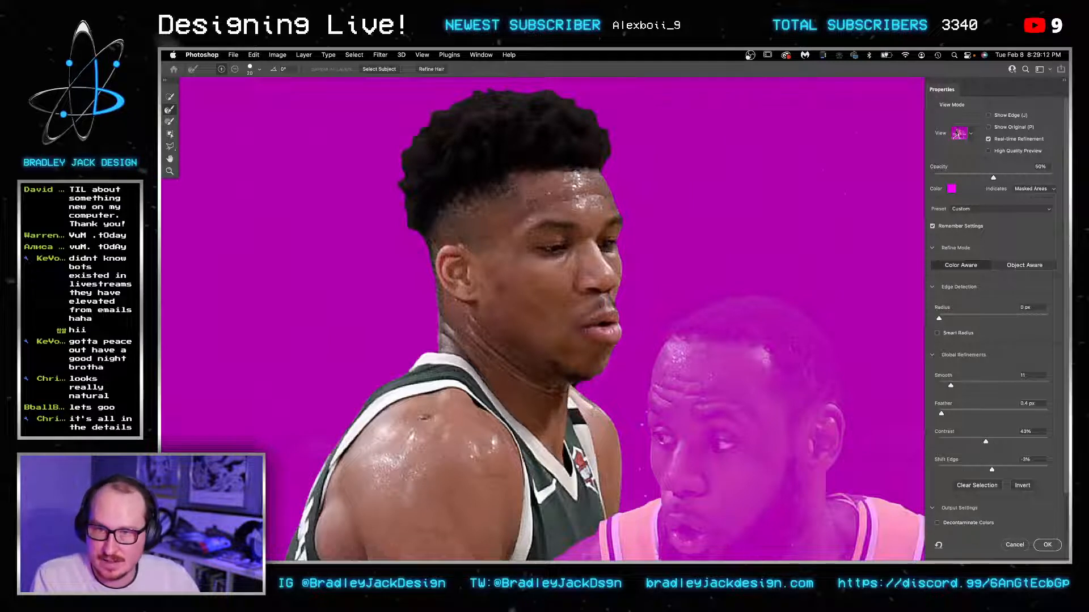
{"action": "key", "text": "b"}
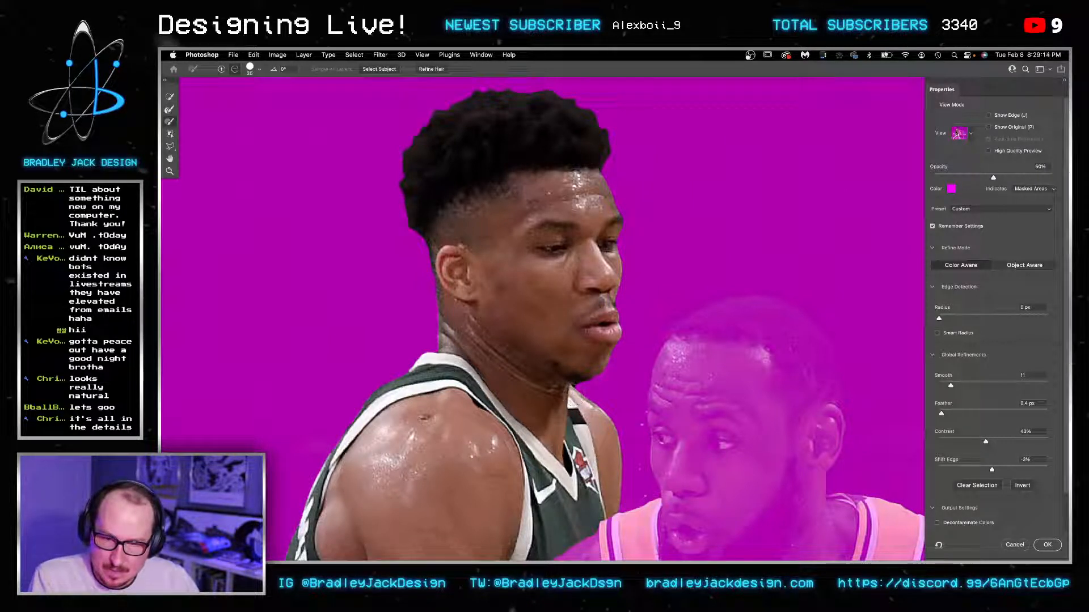
{"action": "left_click_drag", "start_coordinate": [580, 391], "coordinate": [580, 397]}
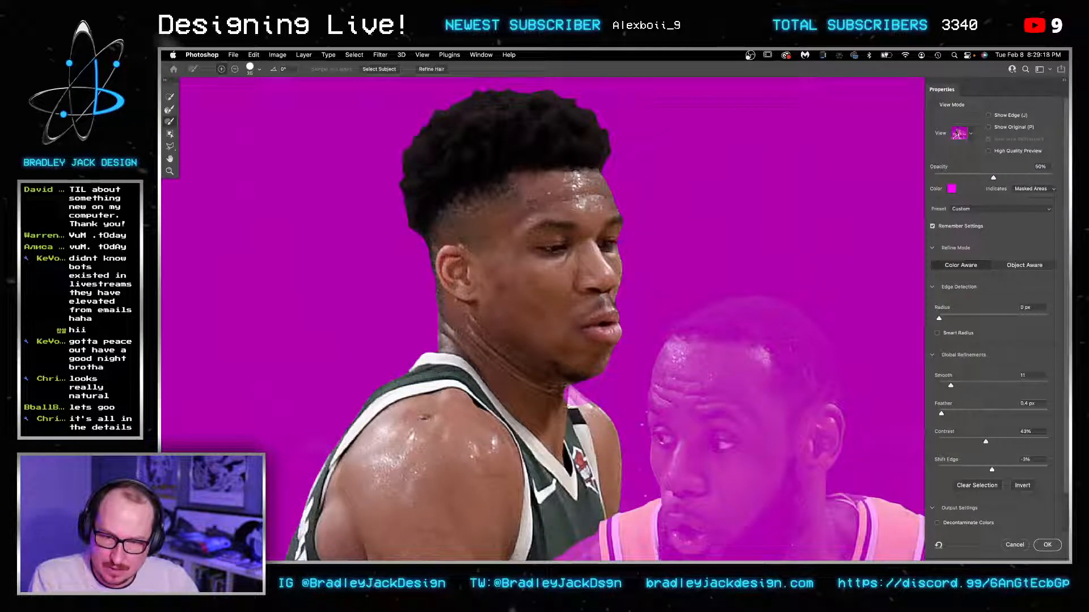
{"action": "left_click_drag", "start_coordinate": [574, 396], "coordinate": [577, 400]}
{"action": "key", "text": "bracketleft"}
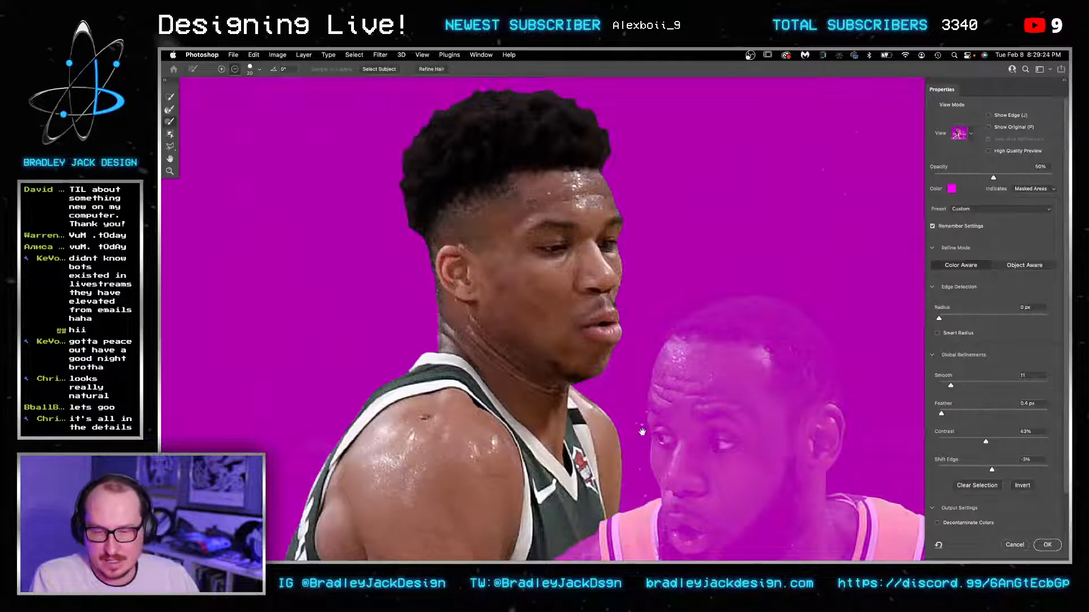
Step: Add the strip of the Lakers player's shoulder and upper arm bordering the Bucks player's jersey and arm to the selection
{"action": "left_click_drag", "start_coordinate": [642, 431], "coordinate": [602, 198]}
{"action": "scroll", "coordinate": [501, 370], "scroll_direction": "down", "scroll_amount": 5}
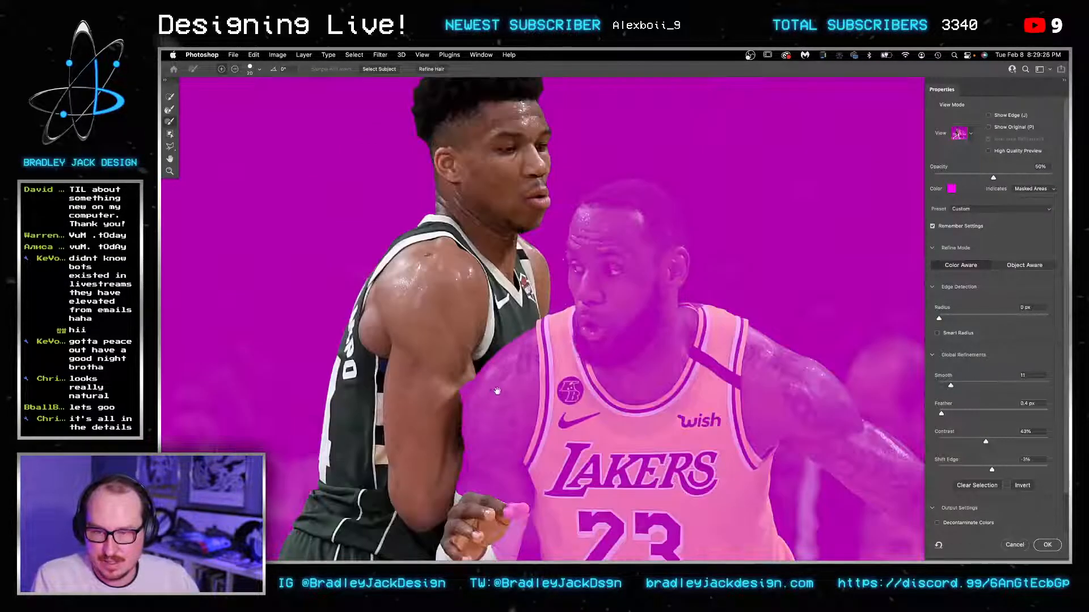
{"action": "mouse_move", "coordinate": [497, 391]}
{"action": "left_mouse_down"}
{"action": "mouse_move", "coordinate": [500, 357]}
{"action": "mouse_move", "coordinate": [480, 350]}
{"action": "mouse_move", "coordinate": [510, 348]}
{"action": "left_mouse_up"}
{"action": "left_click", "coordinate": [517, 287]}
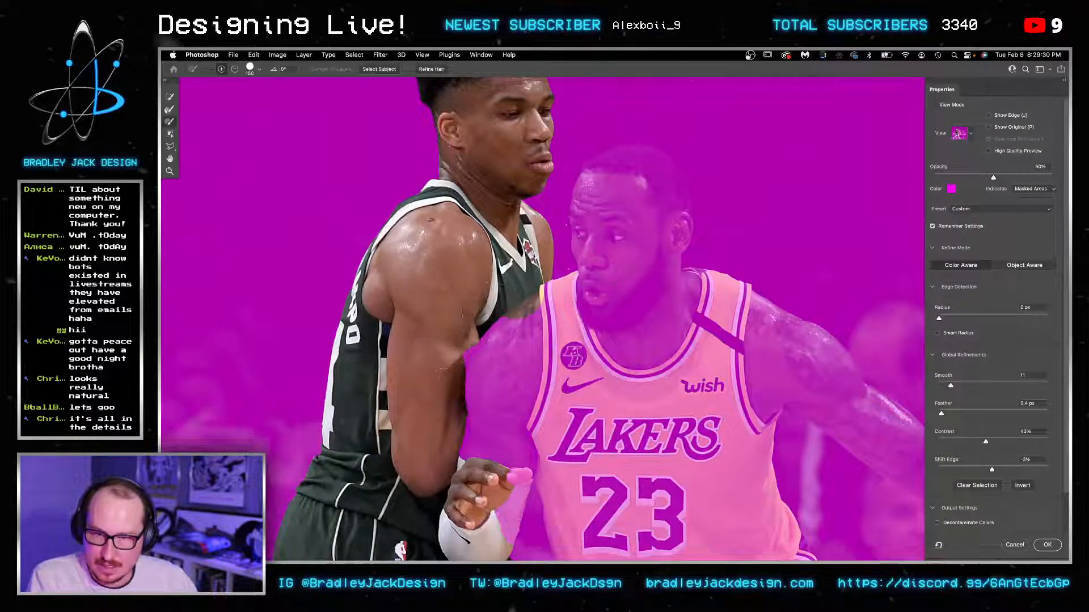
{"action": "left_click_drag", "start_coordinate": [454, 461], "coordinate": [499, 308]}
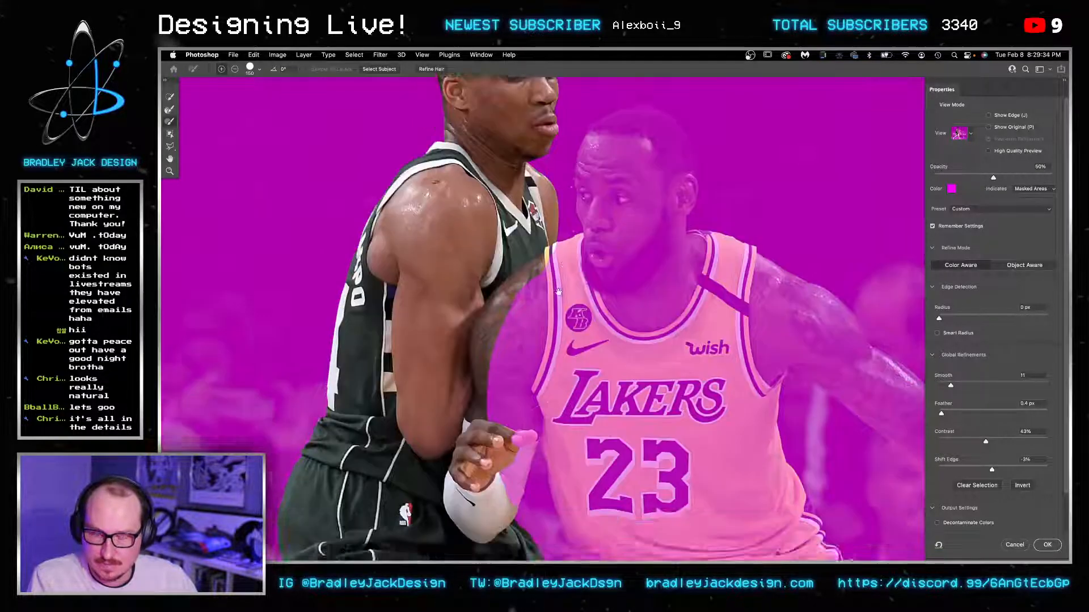
Step: Refine the edge around the white shoelace loops on the Bucks player's front shoe
{"action": "scroll", "coordinate": [527, 448], "scroll_direction": "down", "scroll_amount": 6}
{"action": "scroll", "coordinate": [586, 361], "scroll_direction": "down", "scroll_amount": 10}
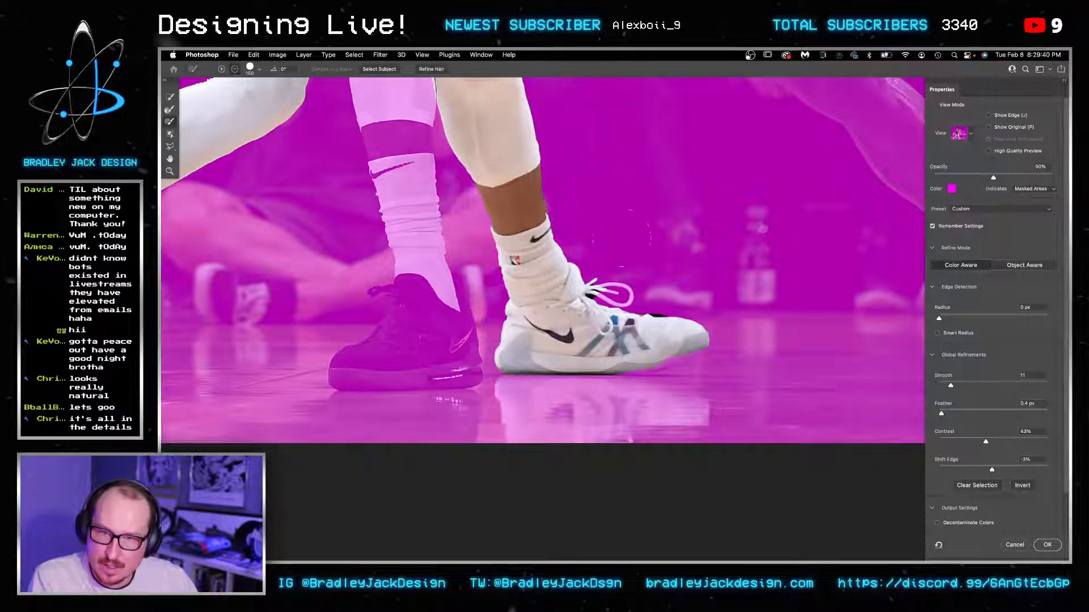
{"action": "scroll", "coordinate": [506, 207], "scroll_direction": "up", "scroll_amount": 2}
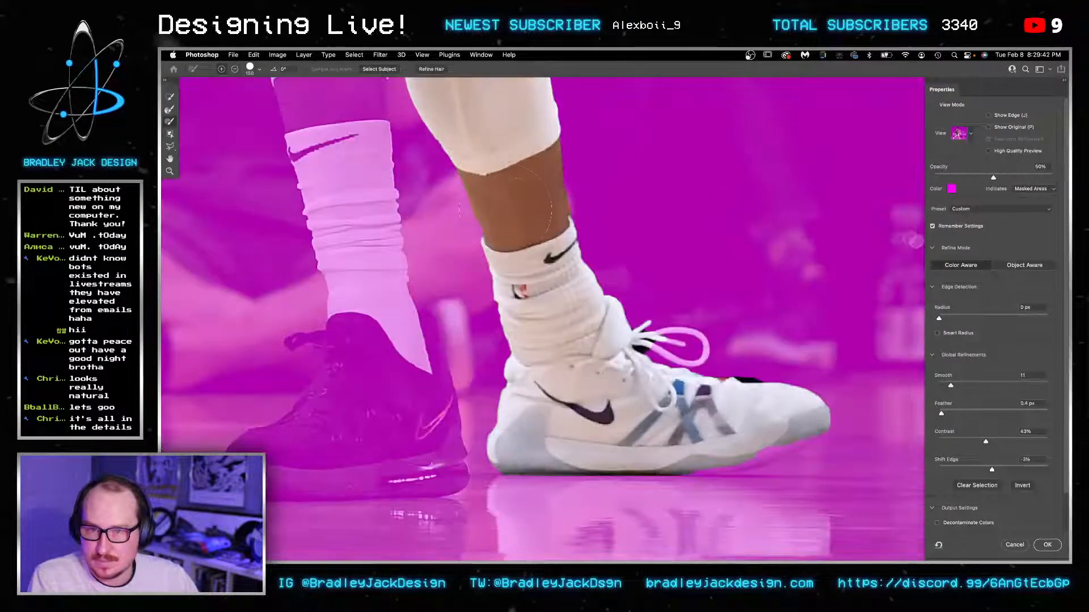
{"action": "key", "text": "bracketleft"}
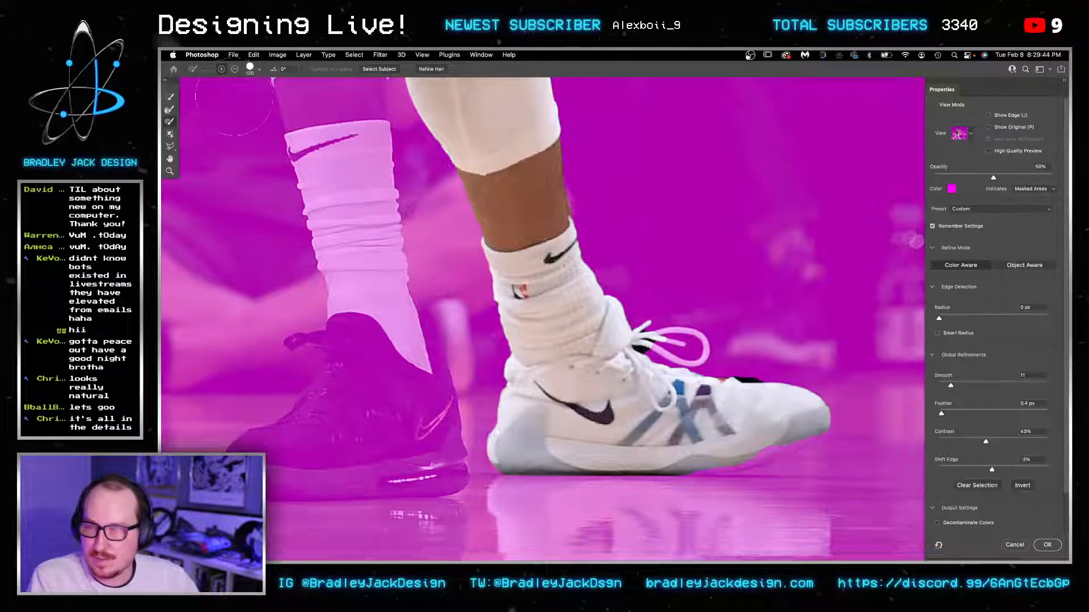
{"action": "key", "text": "r"}
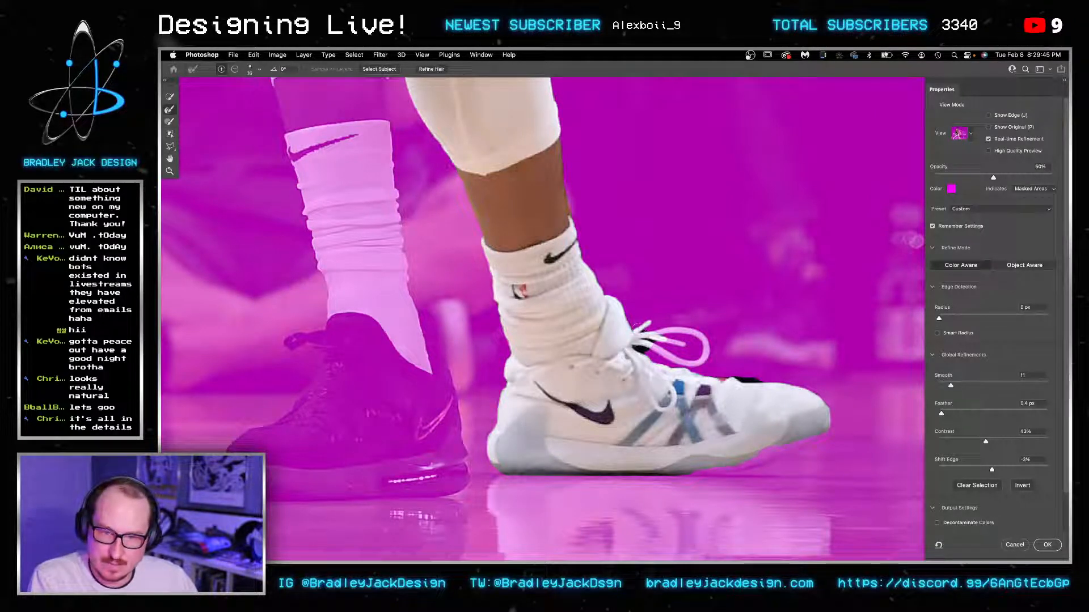
{"action": "key", "text": "bracketright"}
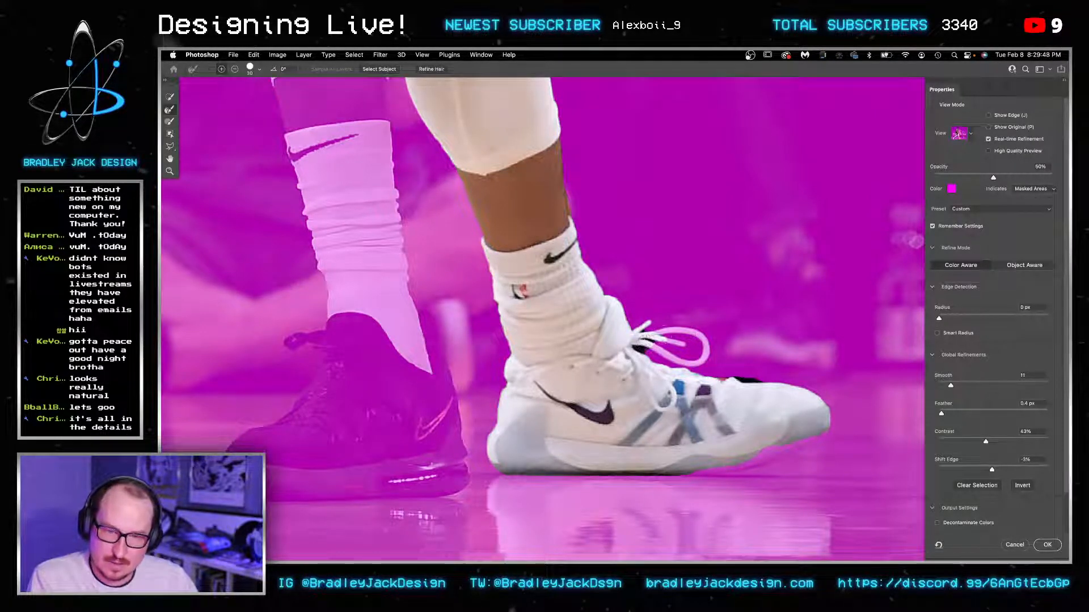
{"action": "left_click_drag", "start_coordinate": [661, 340], "coordinate": [686, 335]}
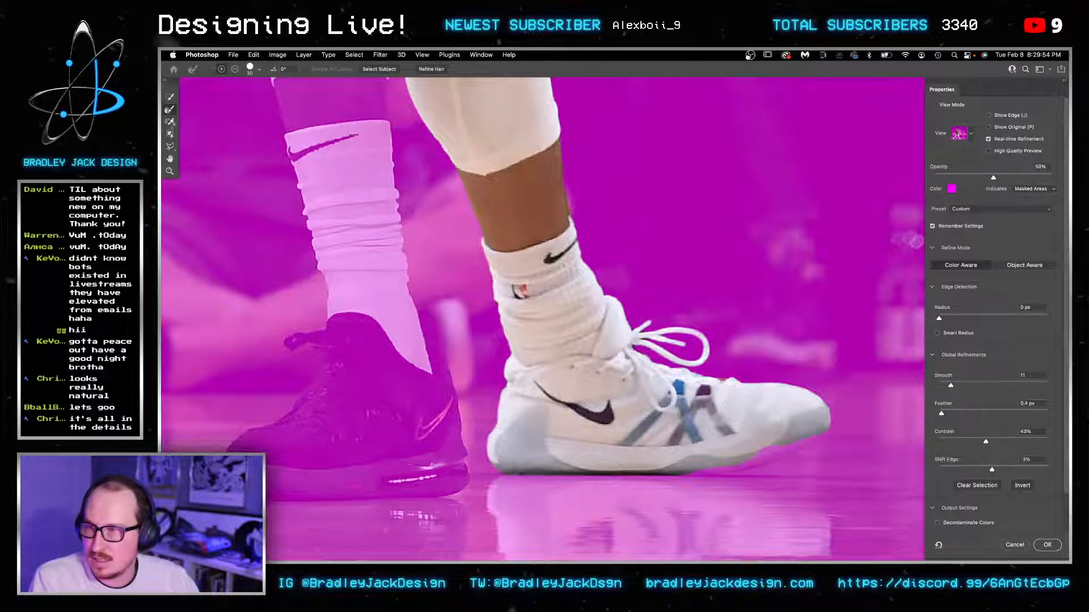
Step: Add the missing underside of the front shoe's toe and sole to the selection and tidy the ankle edge
{"action": "left_click", "coordinate": [171, 122]}
{"action": "scroll", "coordinate": [808, 442], "scroll_direction": "up", "scroll_amount": 5}
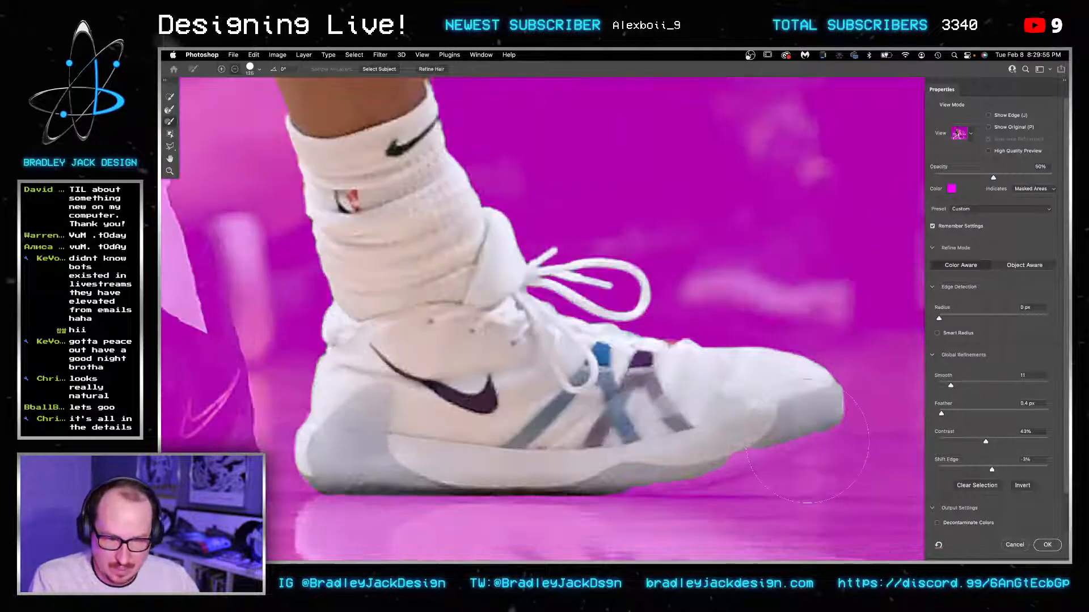
{"action": "key", "text": "bracketleft"}
{"action": "key", "text": "bracketleft"}
{"action": "key", "text": "bracketleft"}
{"action": "key", "text": "bracketleft"}
{"action": "key", "text": "bracketleft"}
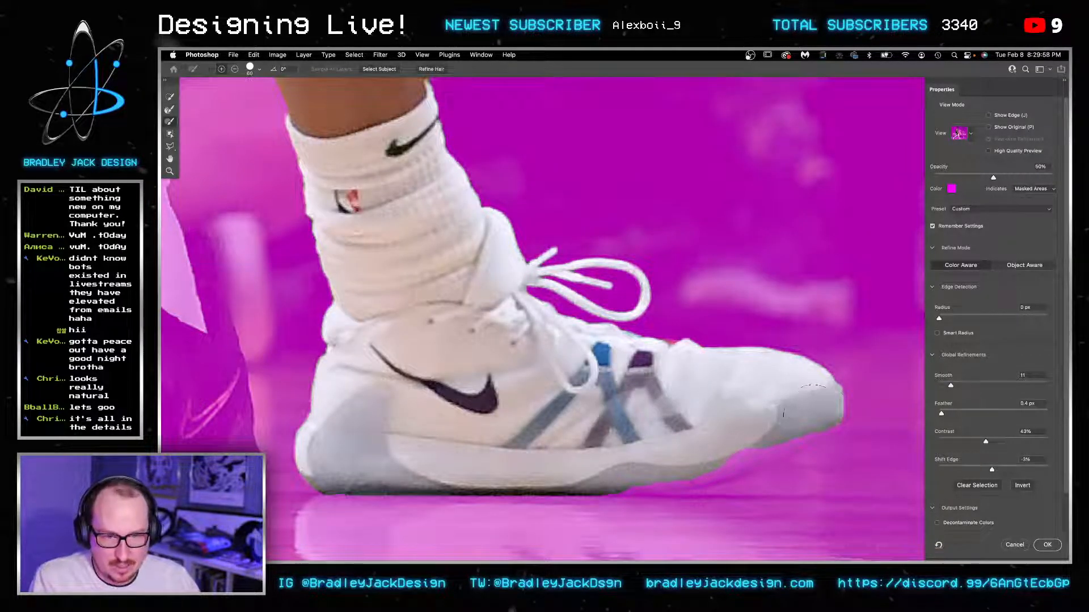
{"action": "left_click_drag", "start_coordinate": [765, 440], "coordinate": [645, 467]}
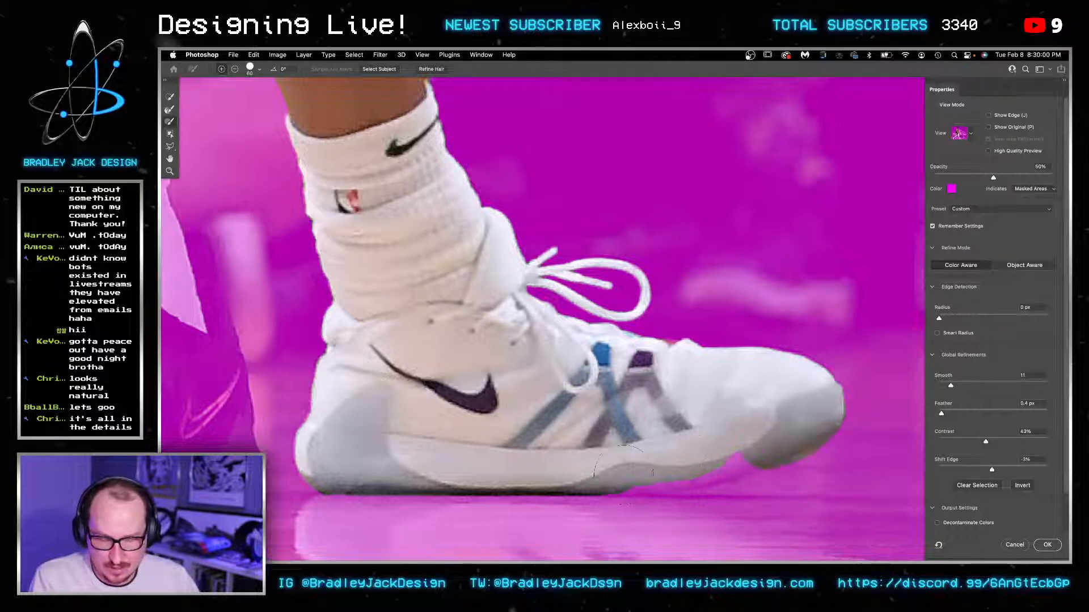
{"action": "scroll", "coordinate": [624, 524], "scroll_direction": "up", "scroll_amount": 3}
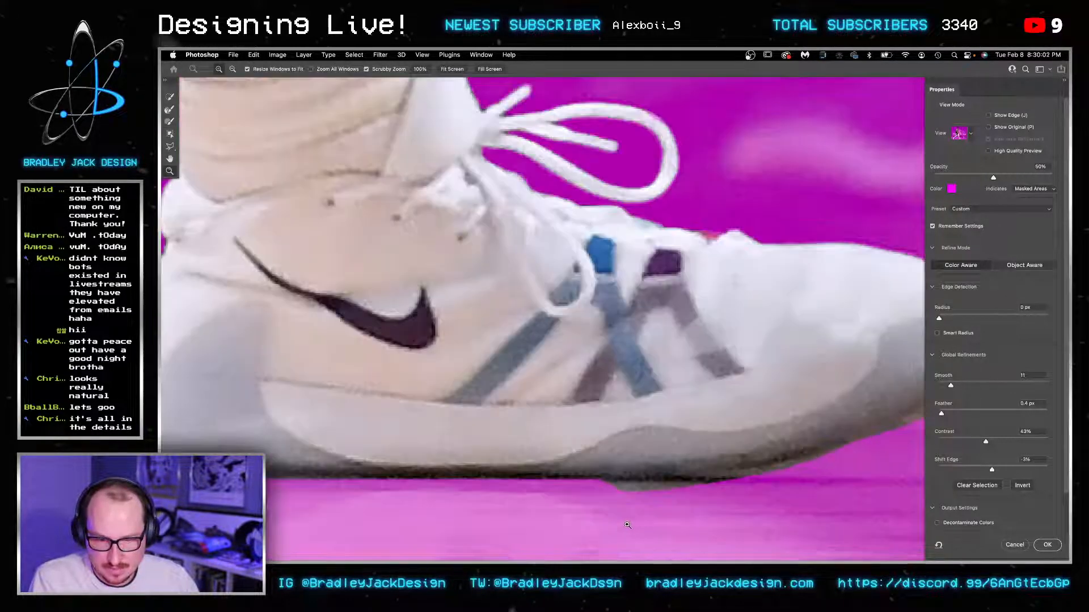
{"action": "scroll", "coordinate": [694, 519], "scroll_direction": "down", "scroll_amount": 5}
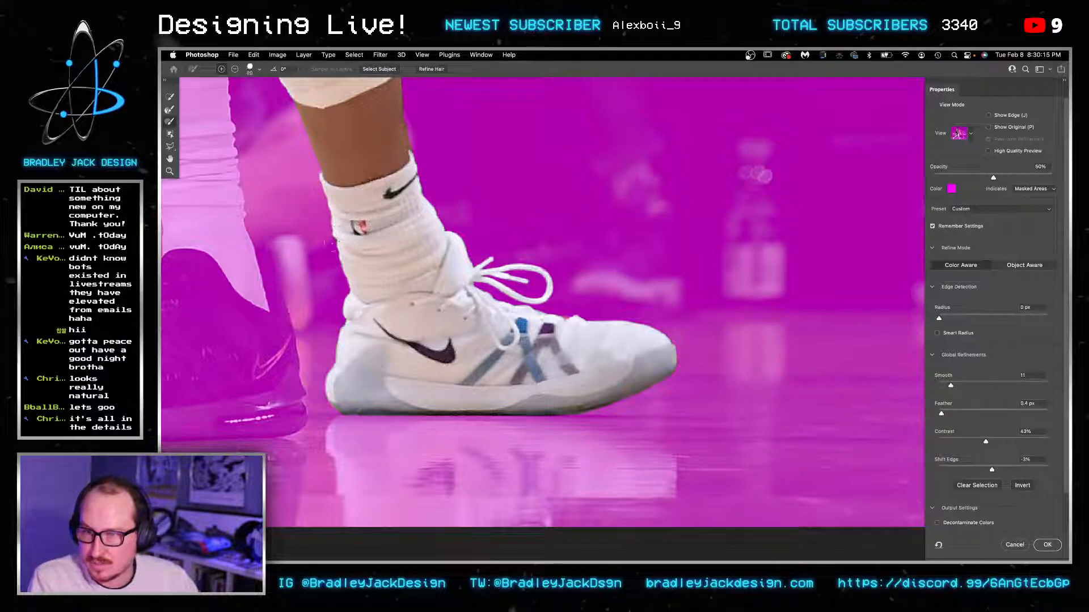
{"action": "key", "text": "alt"}
{"action": "key", "text": "bracketleft"}
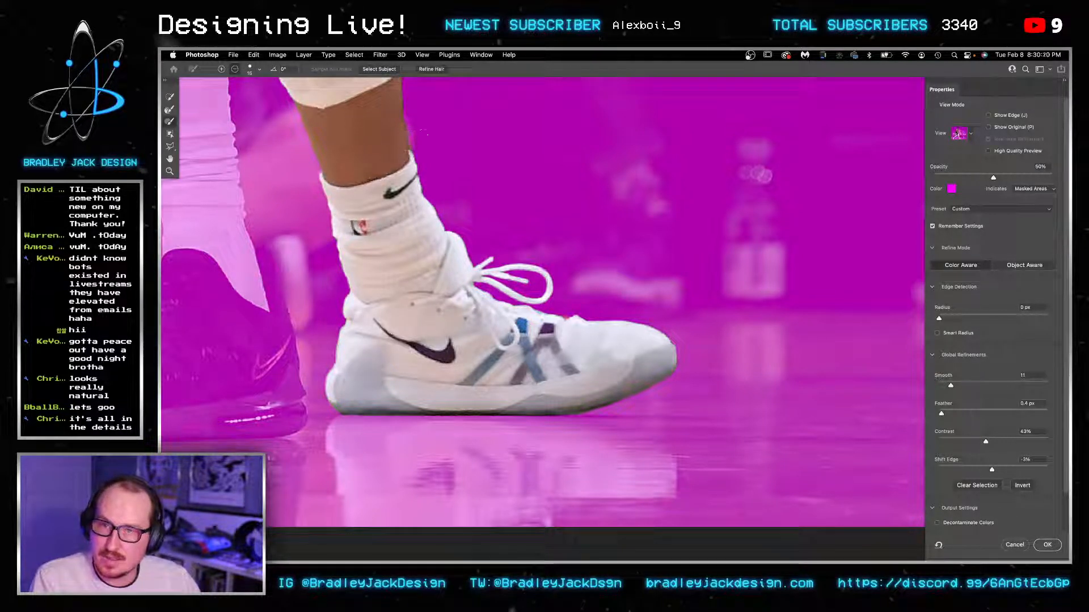
Step: Set the selection's Smooth refinement to 7 so the edge follows the leg sleeve's folds behind the bent knee
{"action": "left_click_drag", "start_coordinate": [365, 105], "coordinate": [558, 371]}
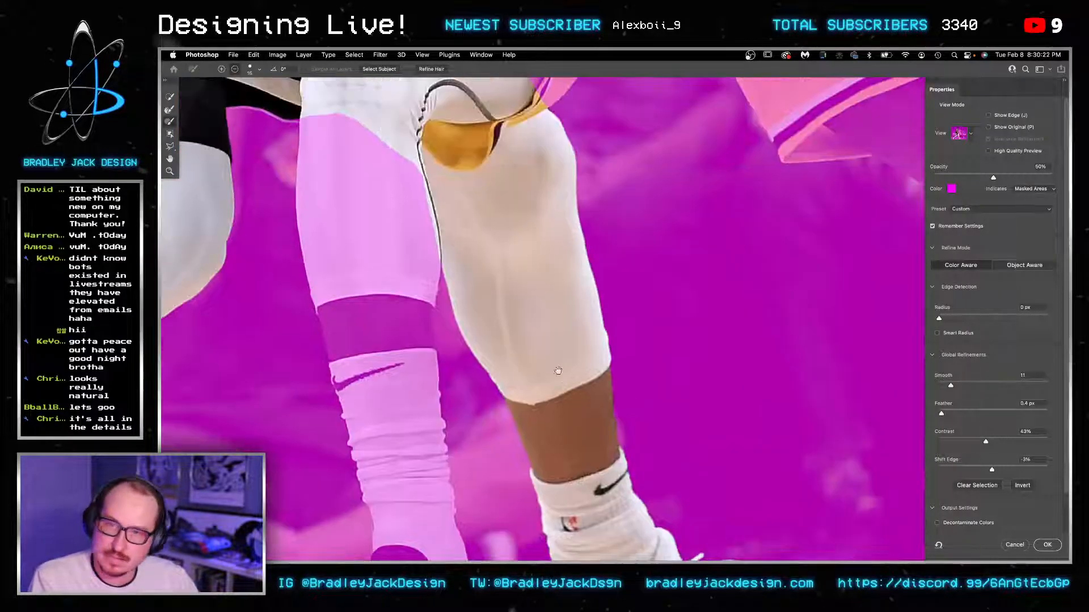
{"action": "left_click_drag", "start_coordinate": [323, 189], "coordinate": [616, 185]}
{"action": "left_click_drag", "start_coordinate": [196, 267], "coordinate": [276, 252]}
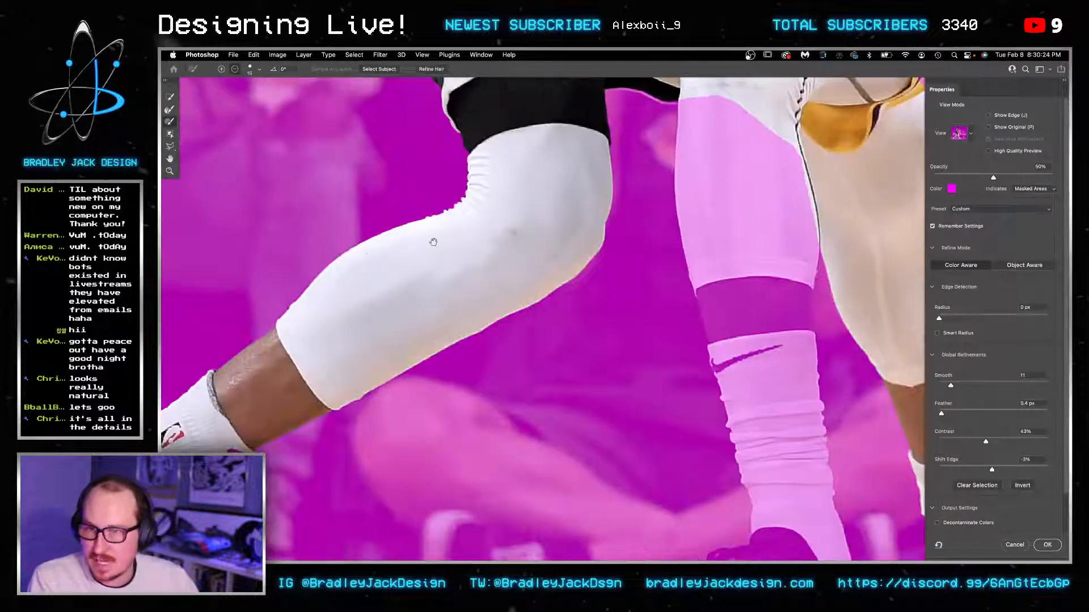
{"action": "scroll", "coordinate": [460, 176], "scroll_direction": "up", "scroll_amount": 5}
{"action": "key", "text": "r"}
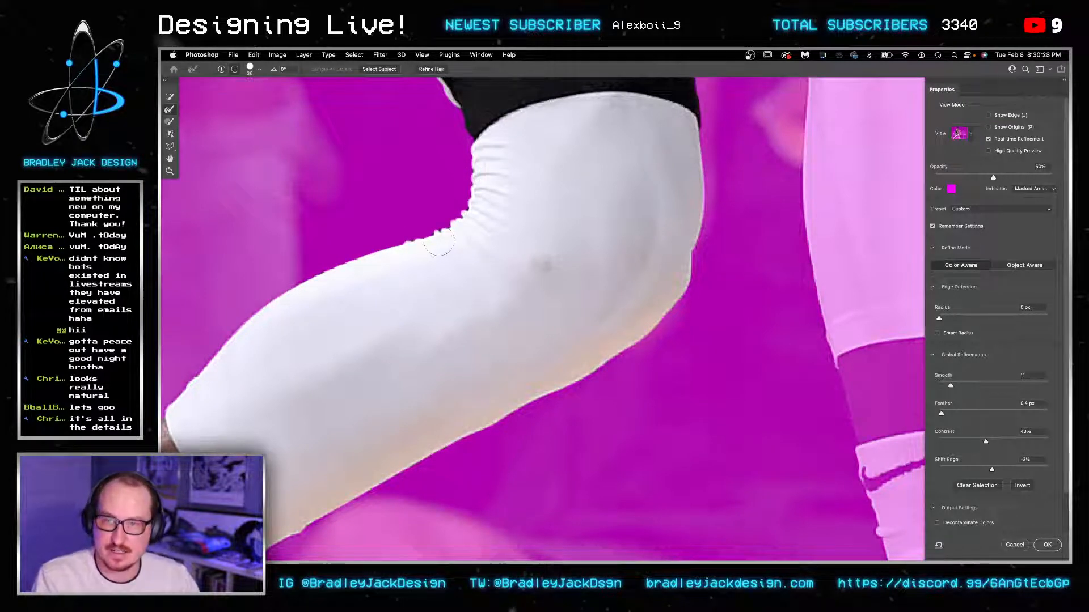
{"action": "scroll", "coordinate": [440, 242], "scroll_direction": "down", "scroll_amount": 2}
{"action": "scroll", "coordinate": [438, 242], "scroll_direction": "down", "scroll_amount": 3}
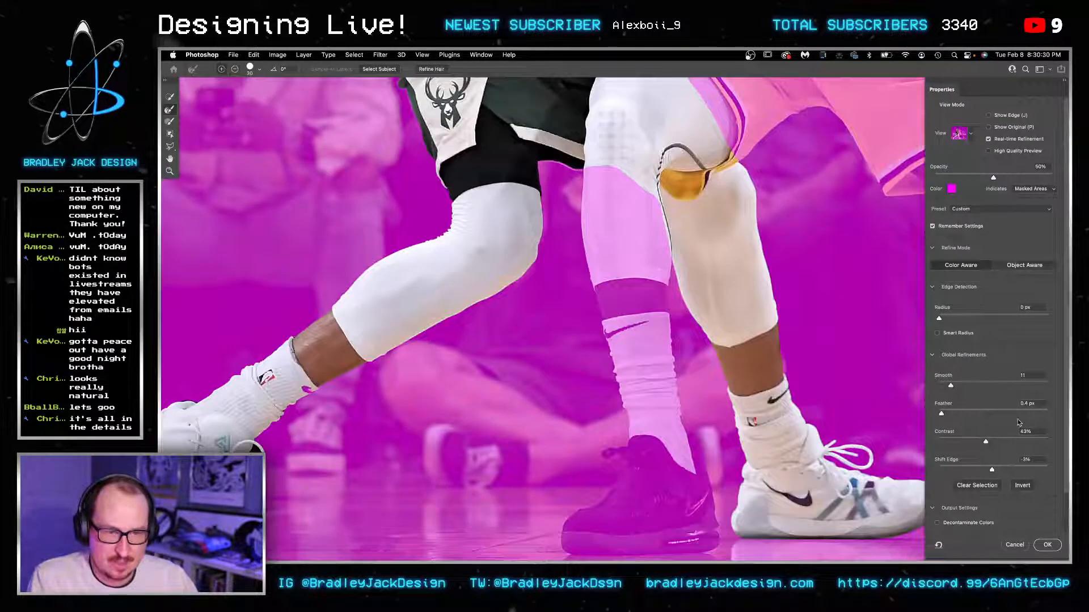
{"action": "left_click_drag", "start_coordinate": [948, 388], "coordinate": [944, 388]}
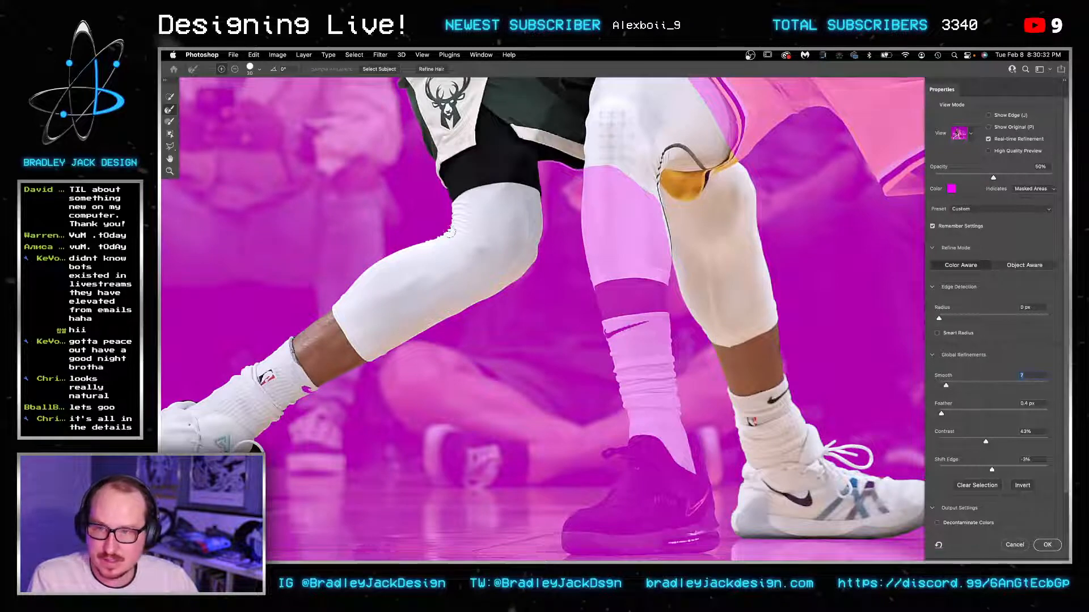
Step: Add the black Nike swoosh on the back leg's sock to the selection
{"action": "left_click_drag", "start_coordinate": [295, 347], "coordinate": [444, 251]}
{"action": "left_click", "coordinate": [170, 122]}
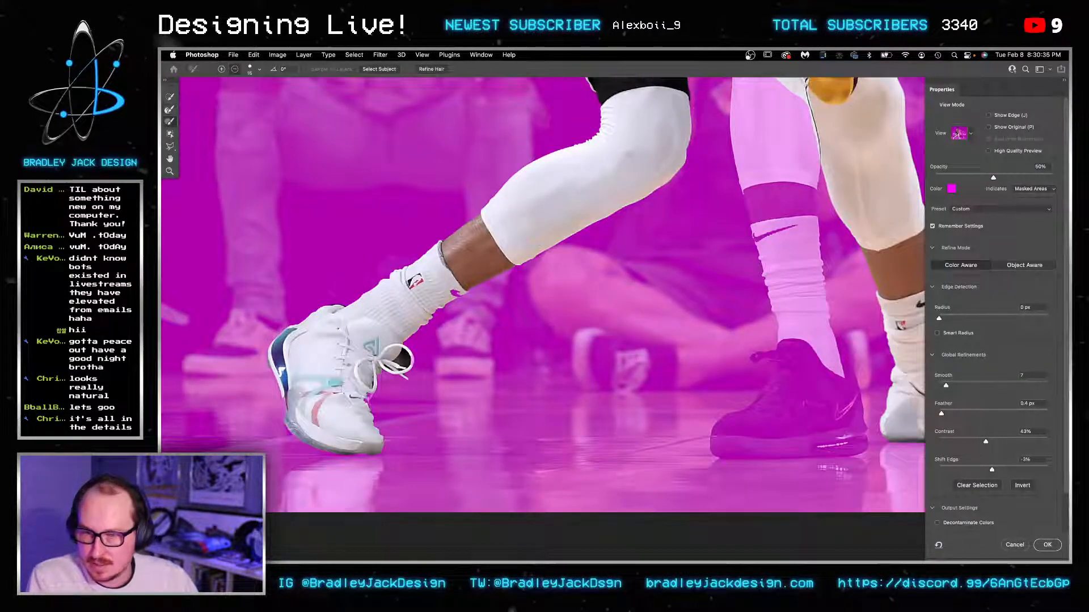
{"action": "scroll", "coordinate": [489, 276], "scroll_direction": "up", "scroll_amount": 5}
{"action": "left_click_drag", "start_coordinate": [417, 310], "coordinate": [438, 303]}
{"action": "key", "text": "alt"}
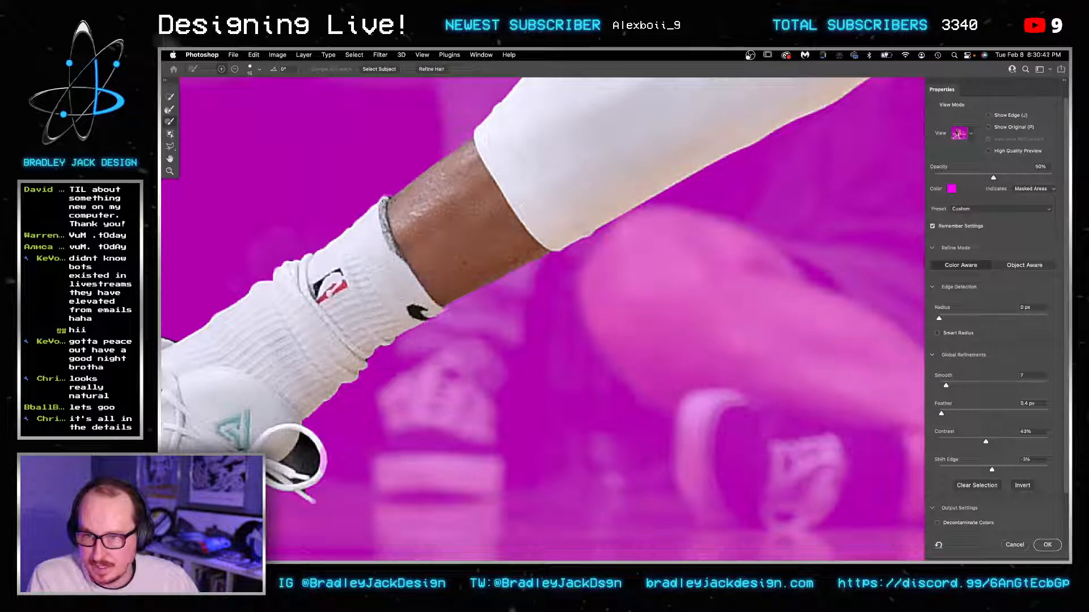
Step: Add the back shoe's missing heel, collar and toe-seam edges to the selection, and remove the dark background inside its lace loop
{"action": "left_click_drag", "start_coordinate": [314, 335], "coordinate": [614, 199]}
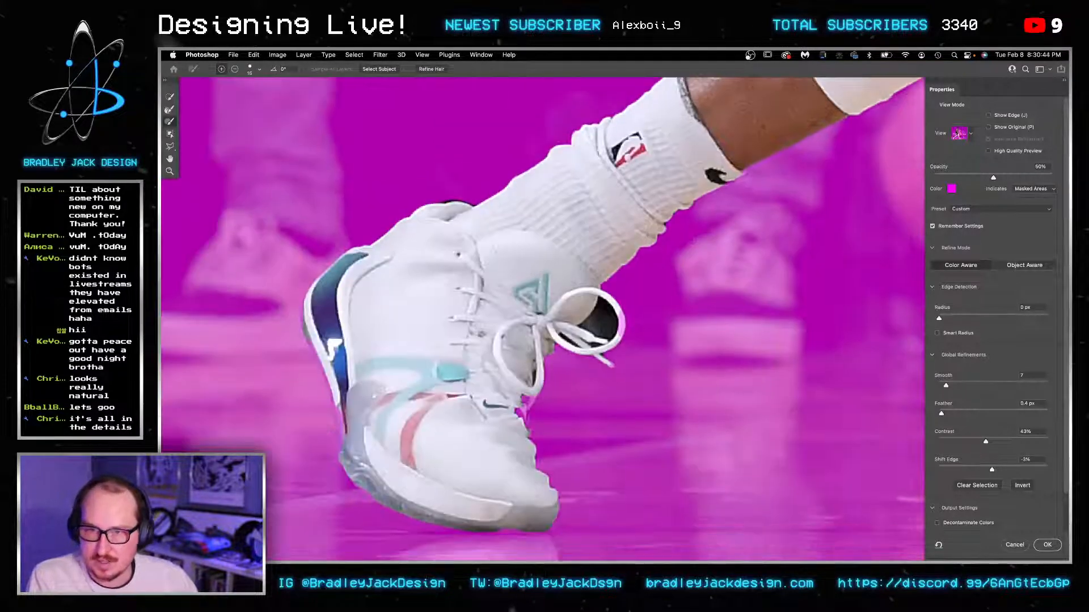
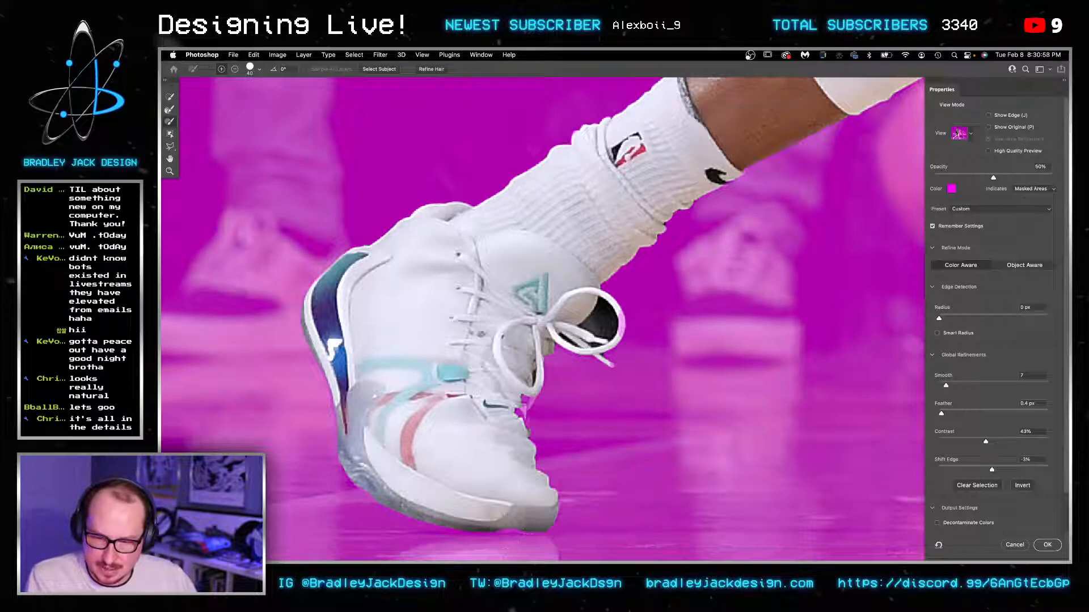
{"action": "key", "text": "bracketleft"}
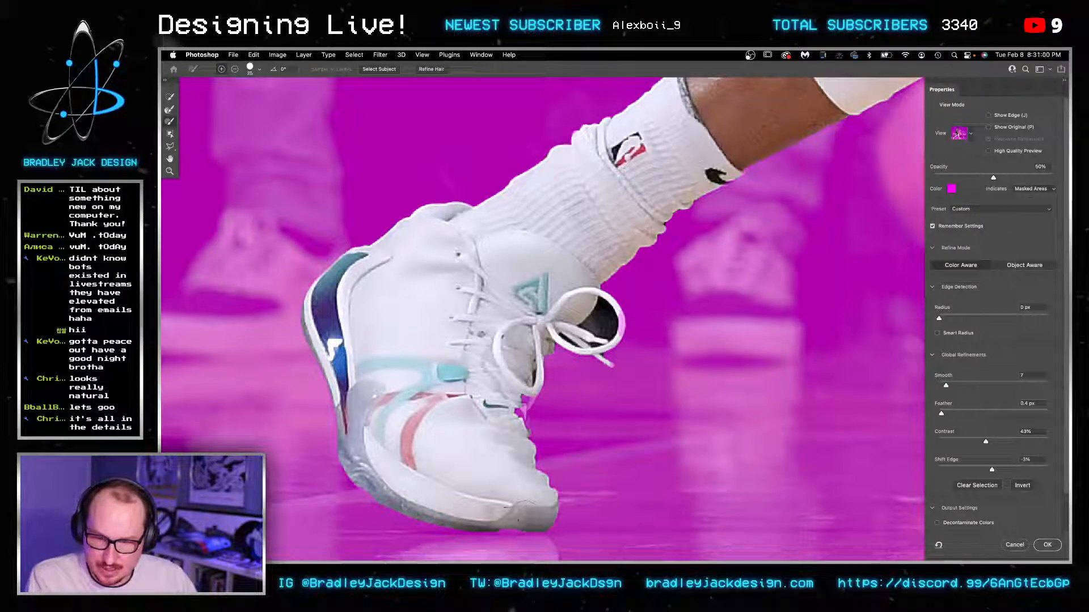
{"action": "key", "text": "bracketleft"}
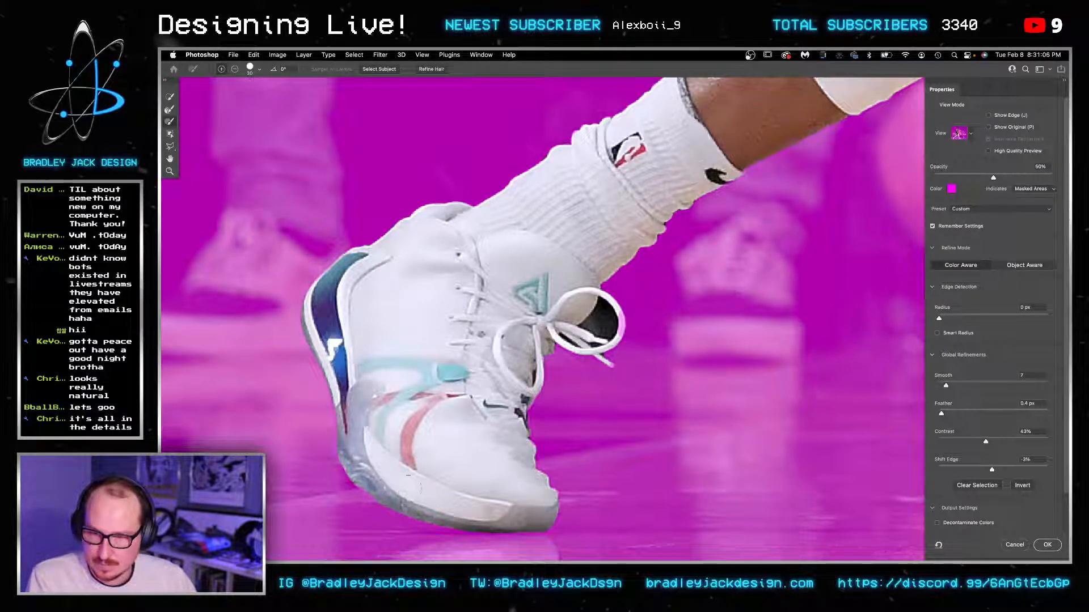
{"action": "left_click", "coordinate": [169, 111]}
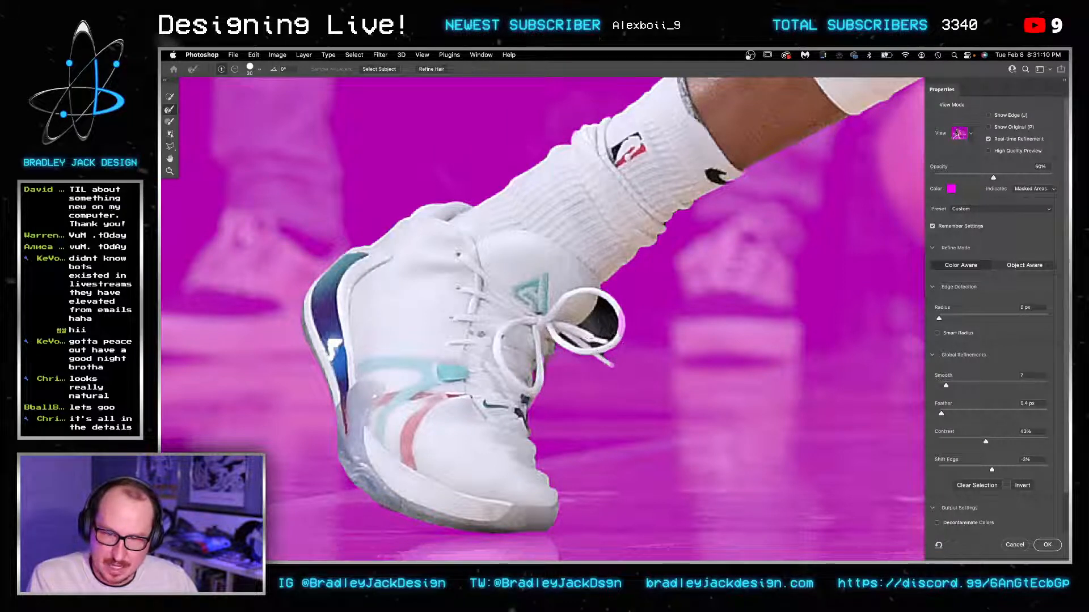
{"action": "left_click_drag", "start_coordinate": [606, 344], "coordinate": [605, 347]}
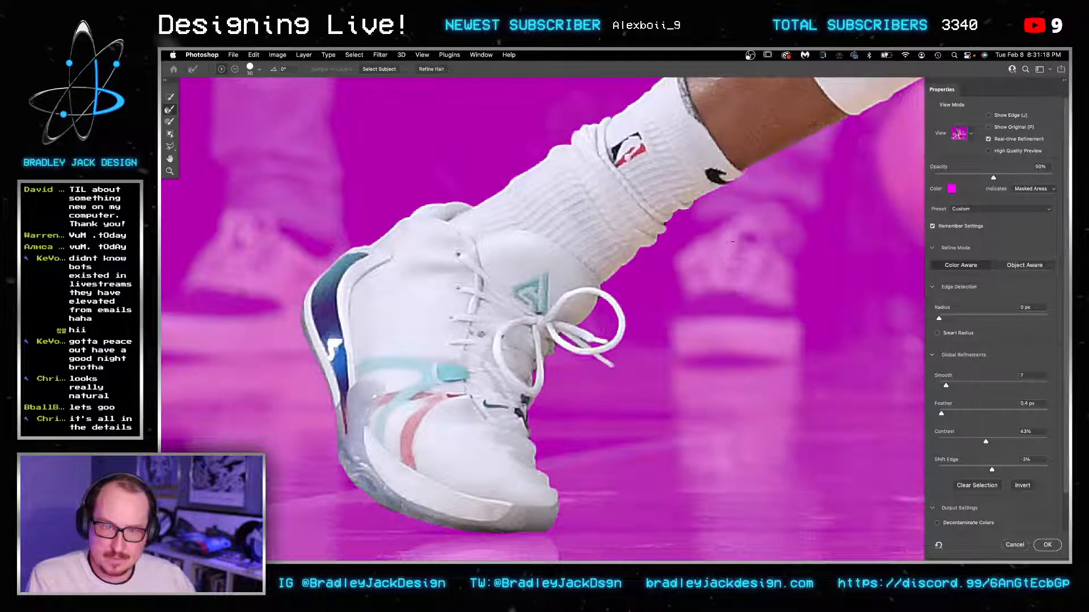
Step: Accept the refined selection and apply it as a layer mask on the game photo
{"action": "left_click", "coordinate": [1047, 545]}
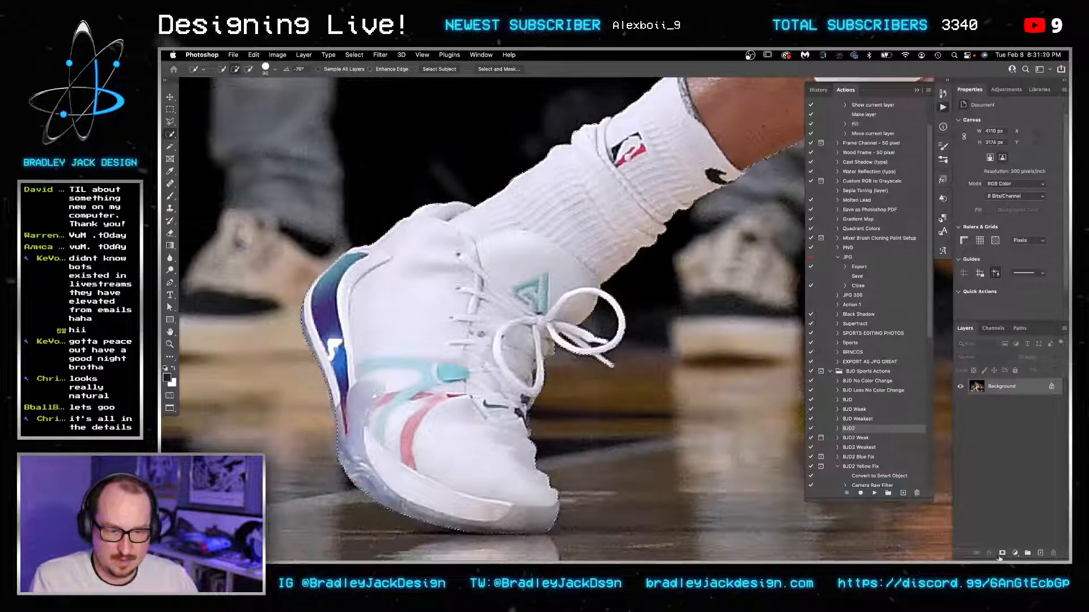
{"action": "left_click", "coordinate": [1002, 553]}
{"action": "key", "text": "Return"}
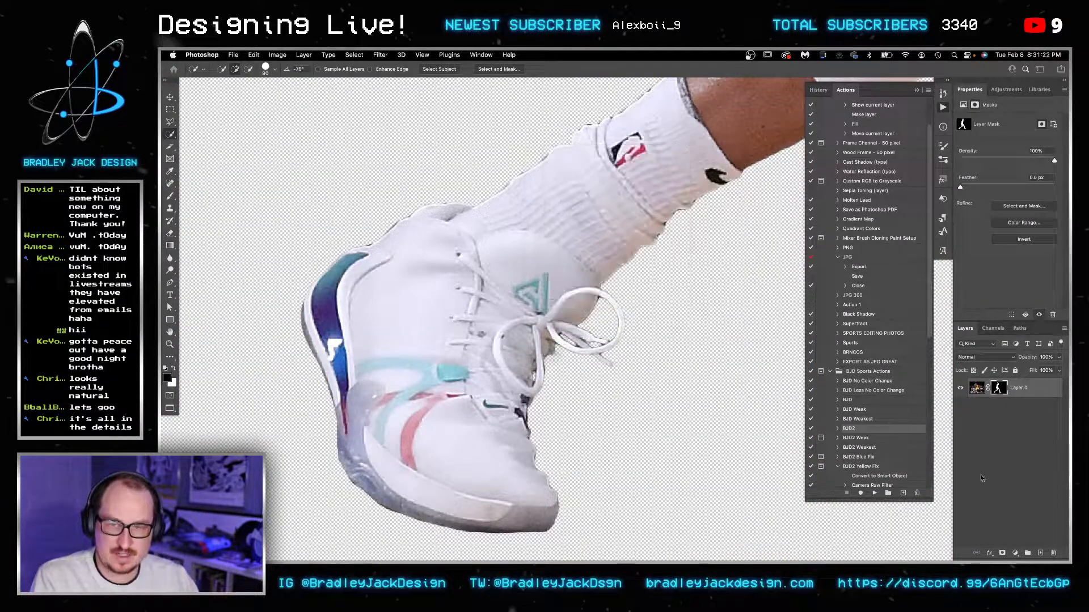
Step: Load the Bucks player's layer mask as a selection and contract that selection slightly
{"action": "key", "text": "super+s"}
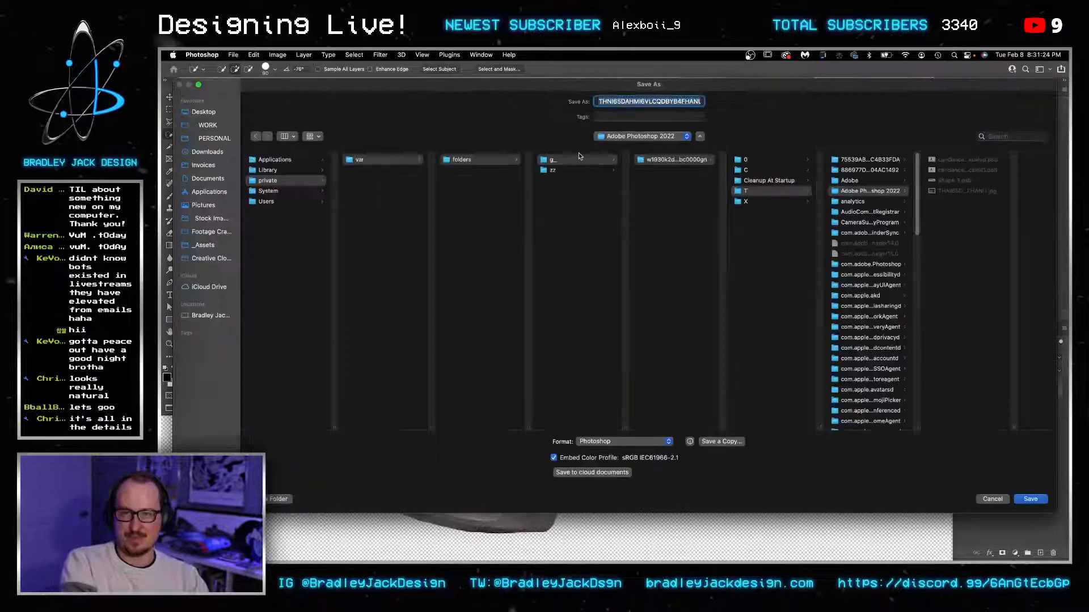
{"action": "key", "text": "Return"}
{"action": "left_click", "coordinate": [1000, 389], "text": "super"}
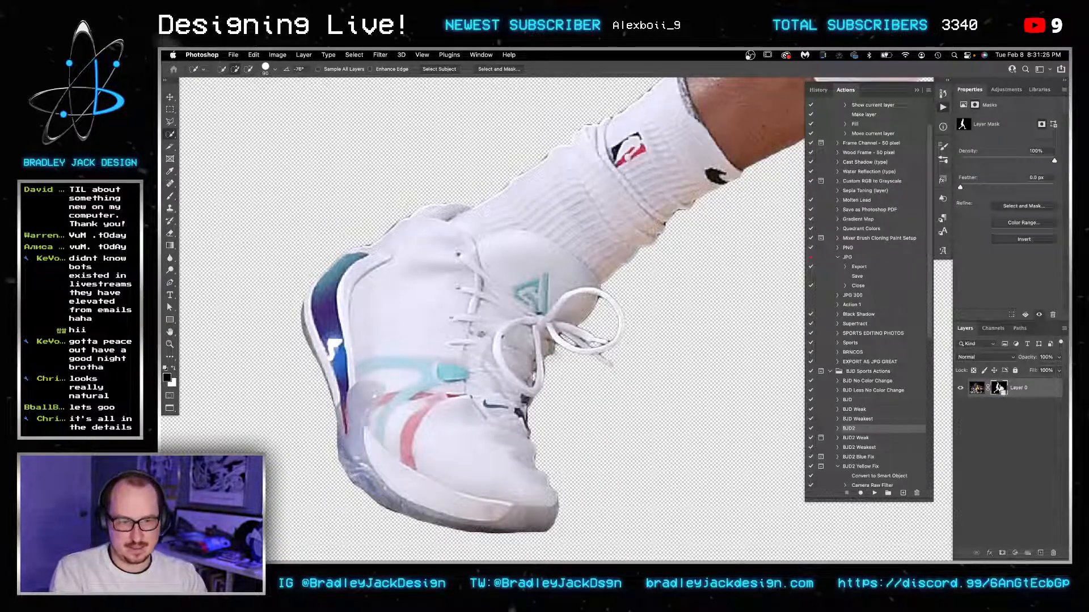
{"action": "left_click", "coordinate": [354, 54]}
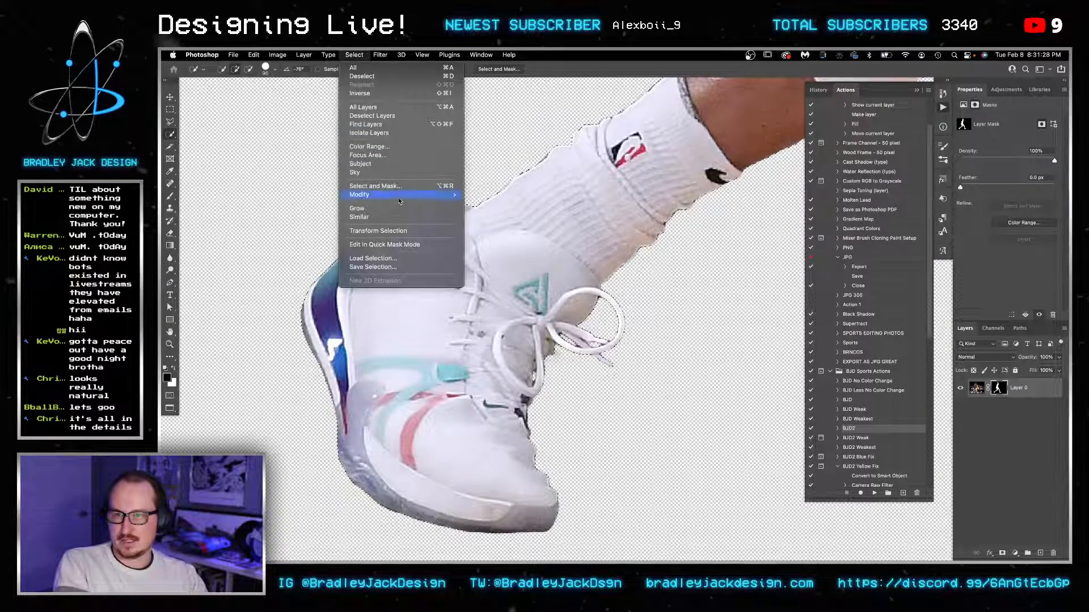
{"action": "mouse_move", "coordinate": [397, 194]}
{"action": "left_click", "coordinate": [484, 213]}
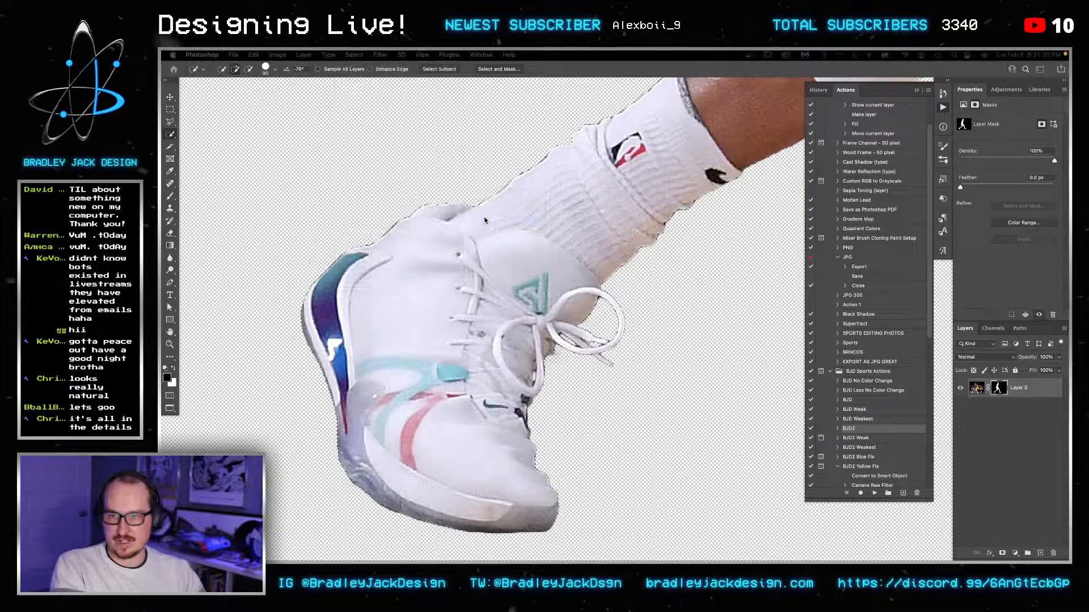
Step: Delete the existing layer mask and create a new one from the contracted selection around the Bucks player
{"action": "right_click", "coordinate": [1002, 389]}
{"action": "left_click", "coordinate": [939, 393]}
{"action": "right_click", "coordinate": [1002, 390]}
{"action": "left_click", "coordinate": [987, 409]}
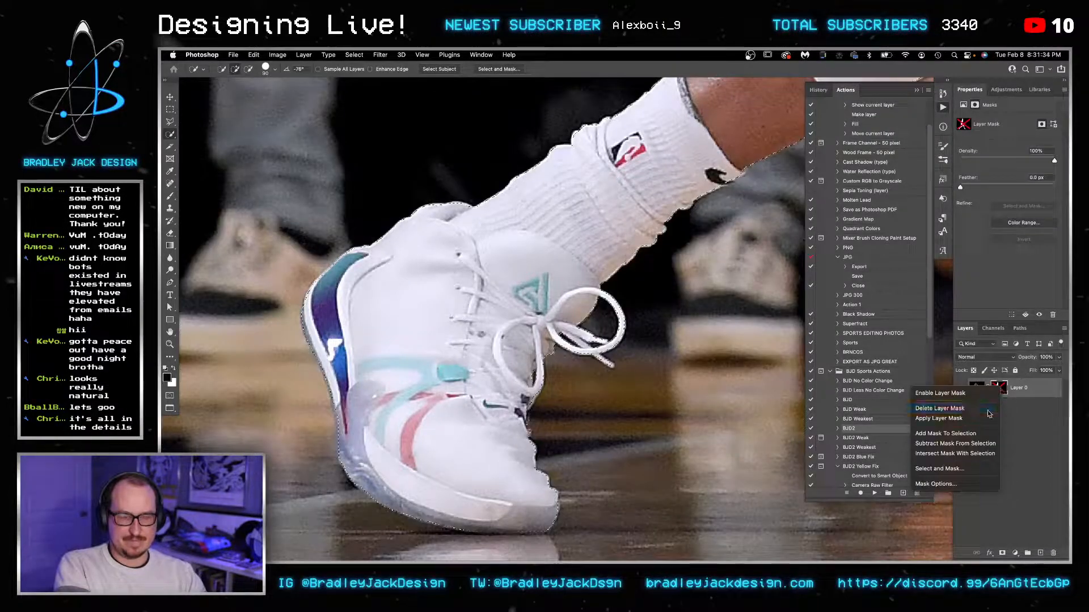
{"action": "left_click", "coordinate": [1003, 552]}
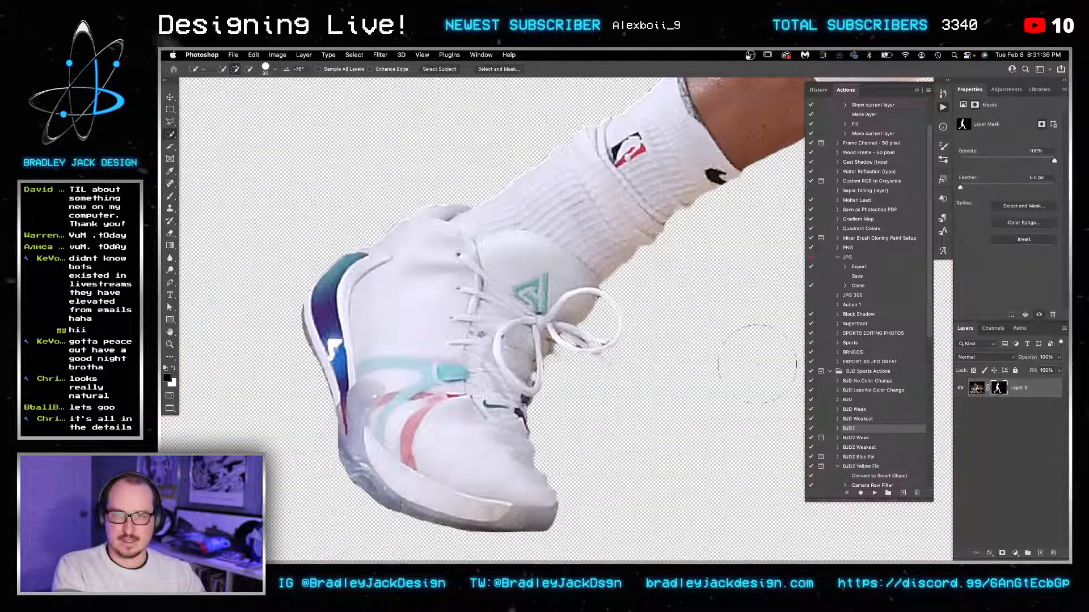
Step: Save the masked player document to the Desktop in Photoshop format
{"action": "key", "text": "super+shift+s"}
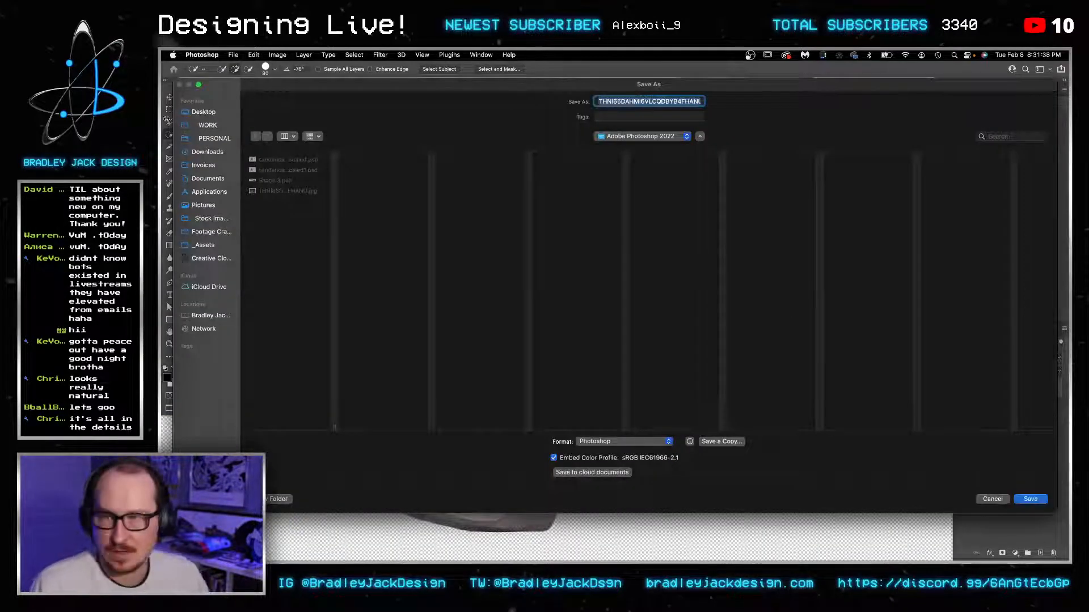
{"action": "left_click", "coordinate": [209, 112]}
{"action": "key", "text": "Return"}
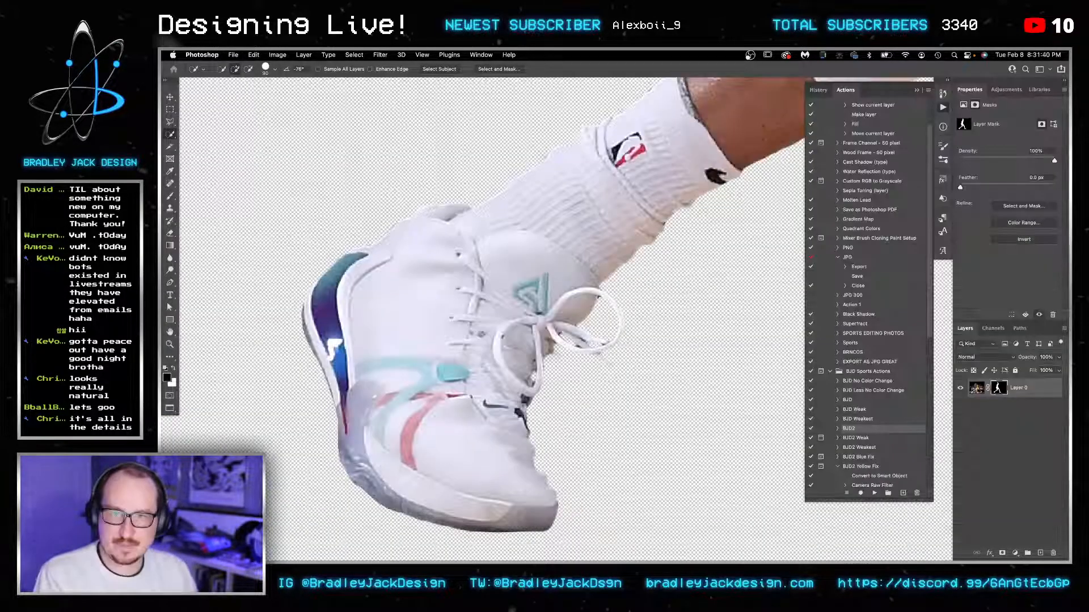
Step: Replace the contents of the upper game photo smart object with the saved cutout file
{"action": "right_click", "coordinate": [1002, 410]}
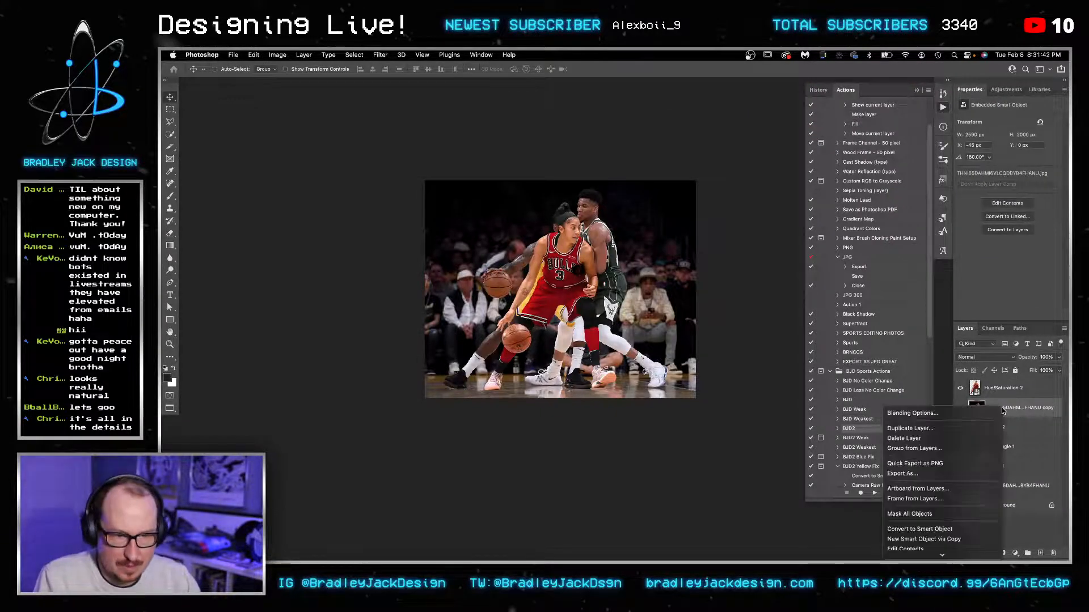
{"action": "scroll", "coordinate": [930, 492], "scroll_direction": "down", "scroll_amount": 3}
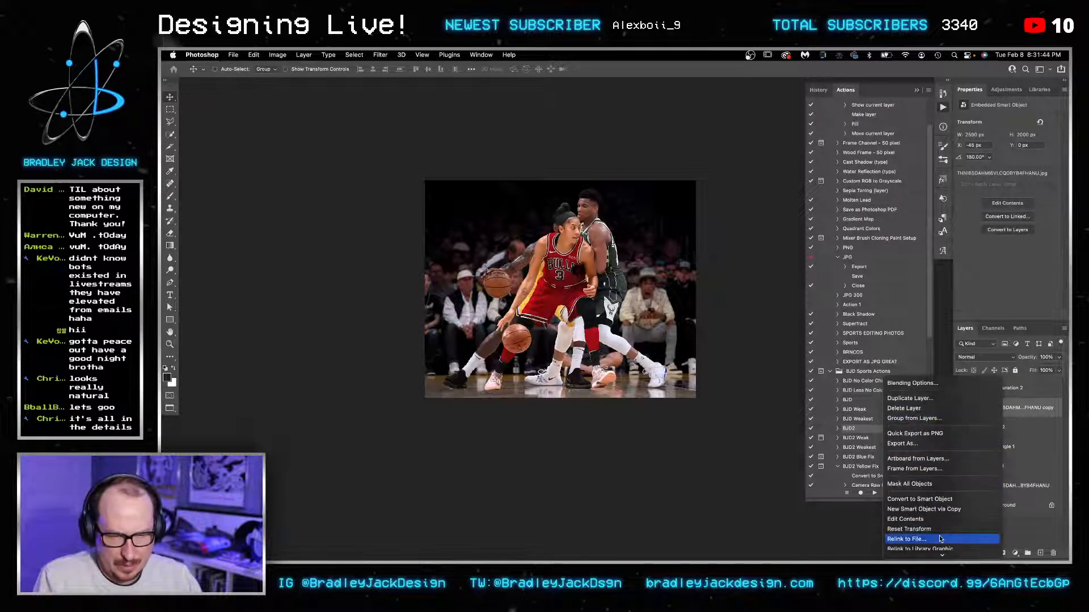
{"action": "scroll", "coordinate": [940, 538], "scroll_direction": "down", "scroll_amount": 5}
{"action": "left_click", "coordinate": [938, 469]}
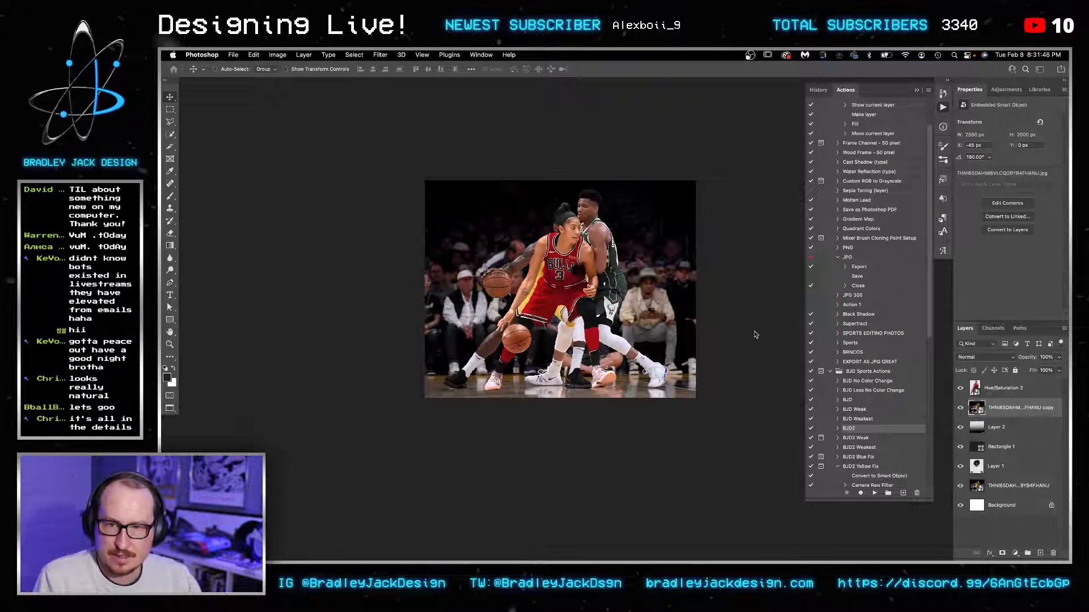
{"action": "left_click", "coordinate": [500, 152]}
{"action": "double_click", "coordinate": [500, 152]}
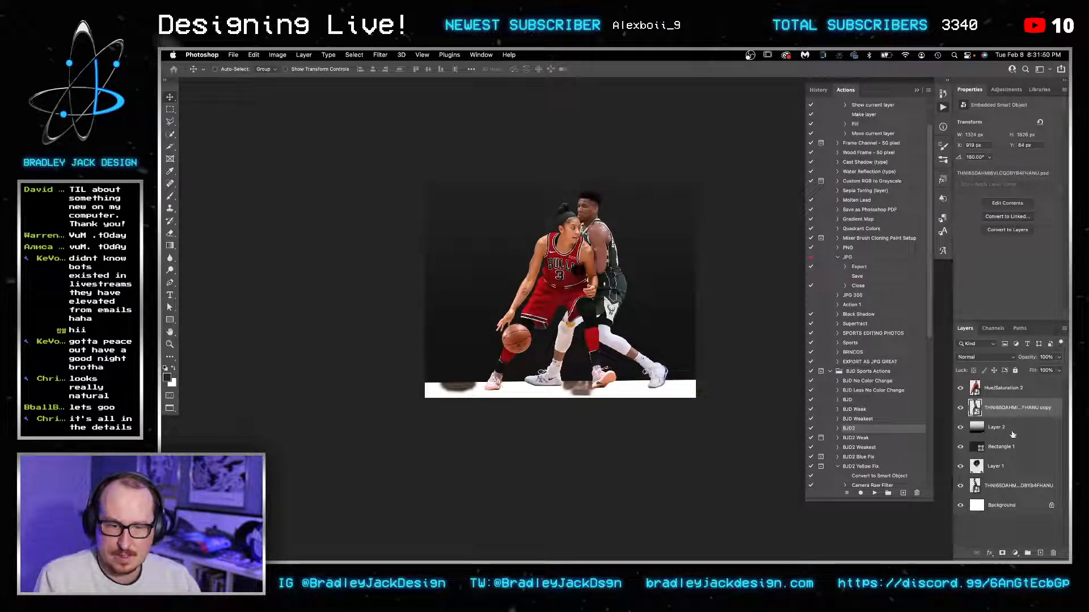
Step: Make an independent smart object copy of the bottom game photo layer and delete the original layer
{"action": "right_click", "coordinate": [1011, 488]}
{"action": "left_click", "coordinate": [1017, 484]}
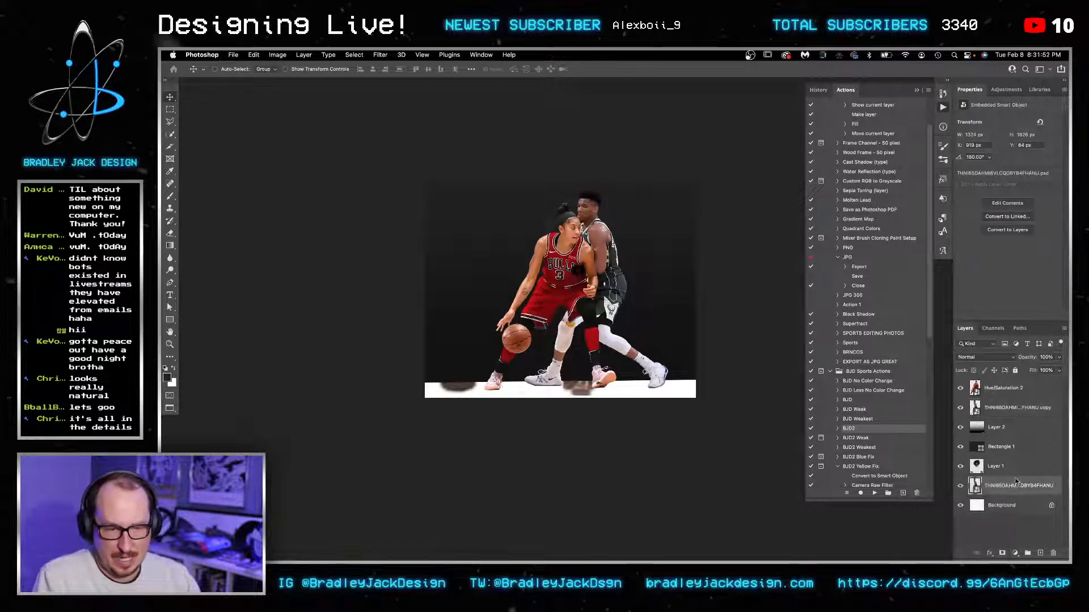
{"action": "right_click", "coordinate": [1009, 486]}
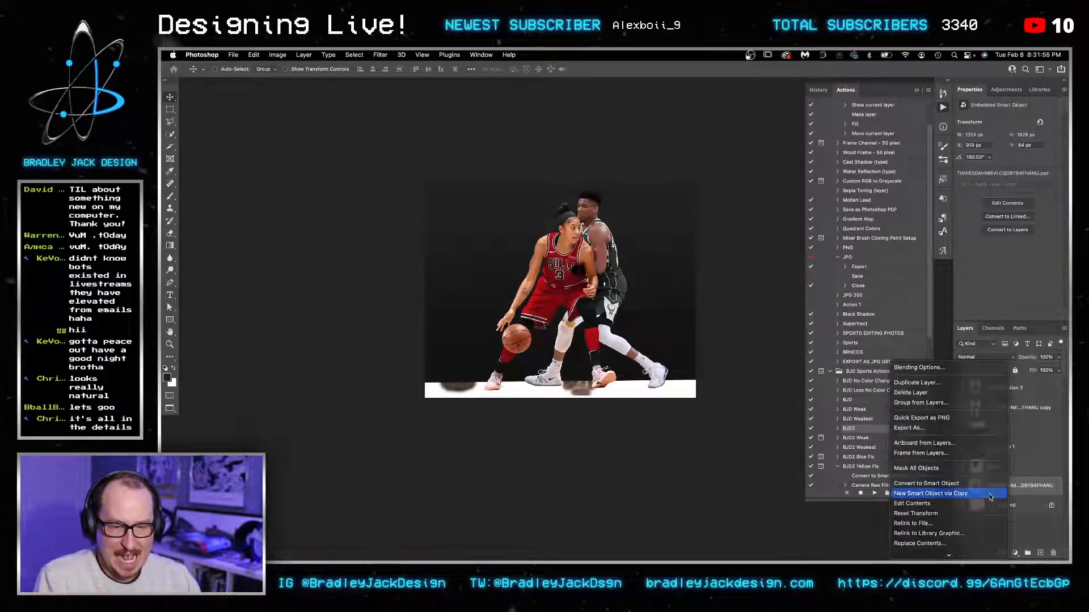
{"action": "left_click", "coordinate": [997, 489]}
{"action": "left_click", "coordinate": [996, 509]}
{"action": "key", "text": "Delete"}
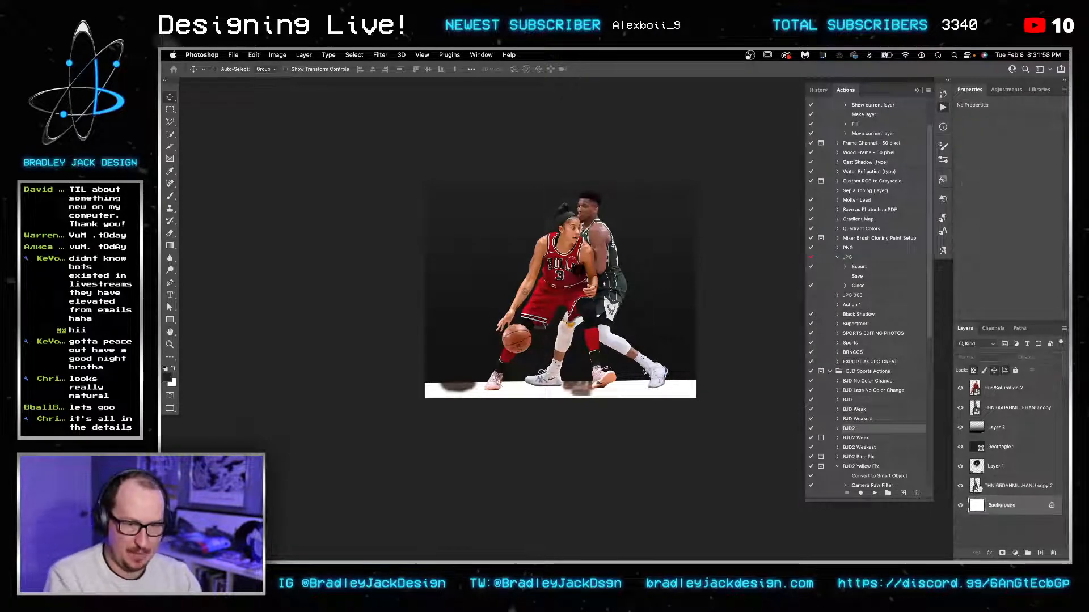
Step: Delete the layer mask inside the bottom game photo's smart object, and save and close its contents
{"action": "left_click", "coordinate": [976, 487]}
{"action": "double_click", "coordinate": [975, 485]}
{"action": "right_click", "coordinate": [994, 389]}
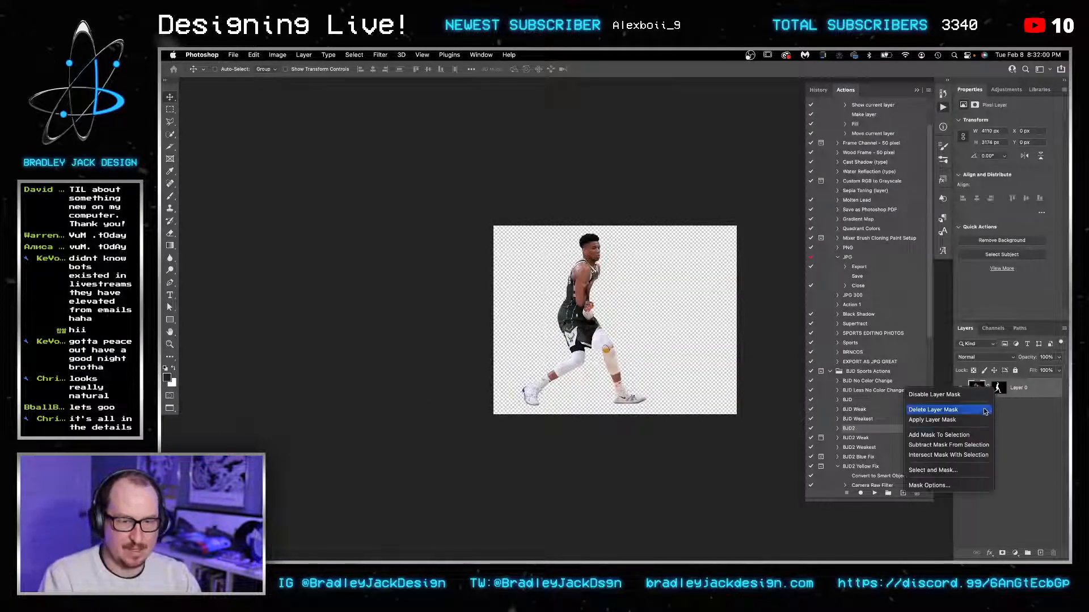
{"action": "left_click", "coordinate": [981, 411]}
{"action": "key", "text": "super+s"}
{"action": "key", "text": "super+w"}
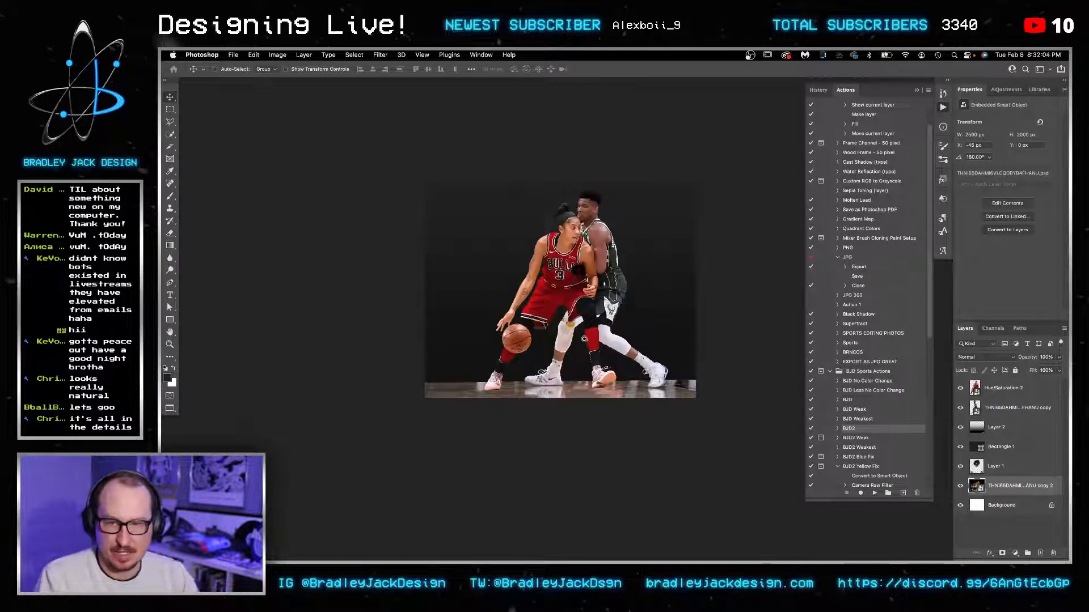
Step: Try the Multiply blend mode on Rectangle 1 and Layer 2, and return both layers to Normal
{"action": "key", "text": "z"}
{"action": "left_click", "coordinate": [589, 312]}
{"action": "key", "text": "v"}
{"action": "left_click", "coordinate": [1011, 448]}
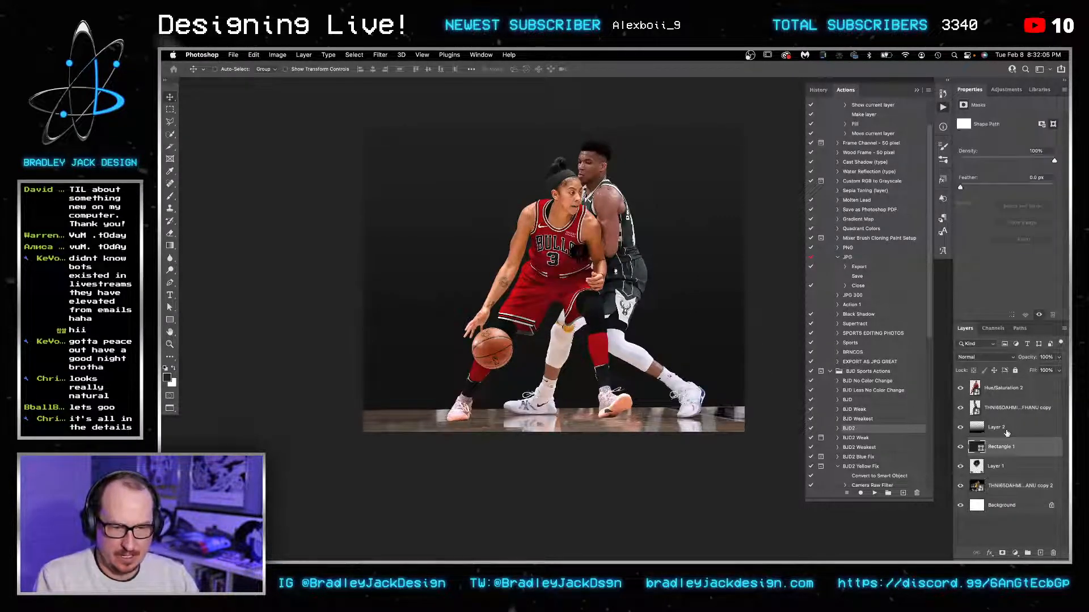
{"action": "left_click", "coordinate": [1007, 433], "text": "shift"}
{"action": "key", "text": "alt+shift+m"}
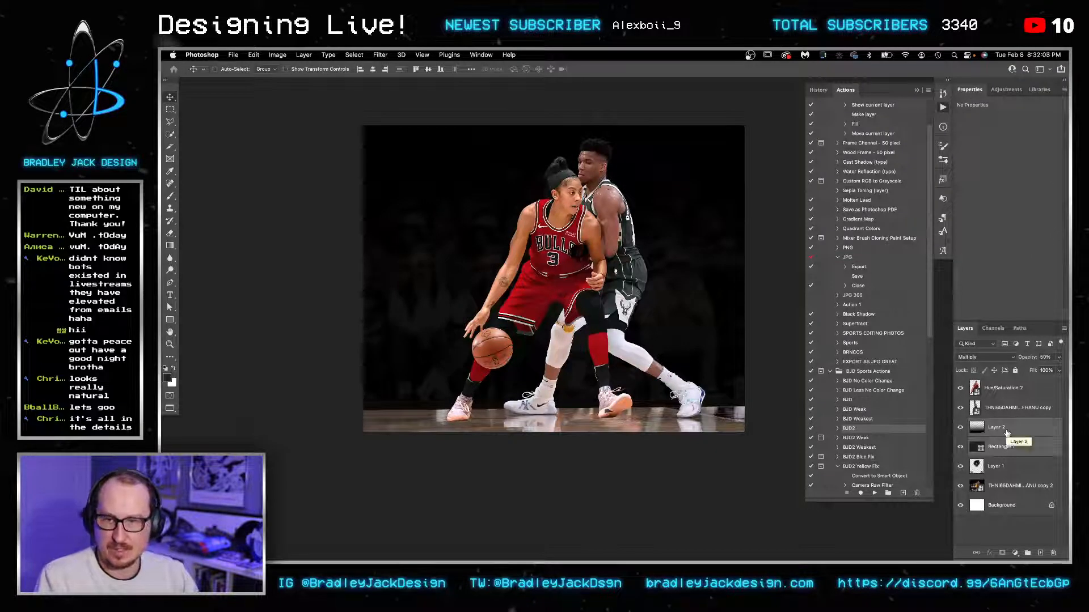
{"action": "key", "text": "alt+shift+n"}
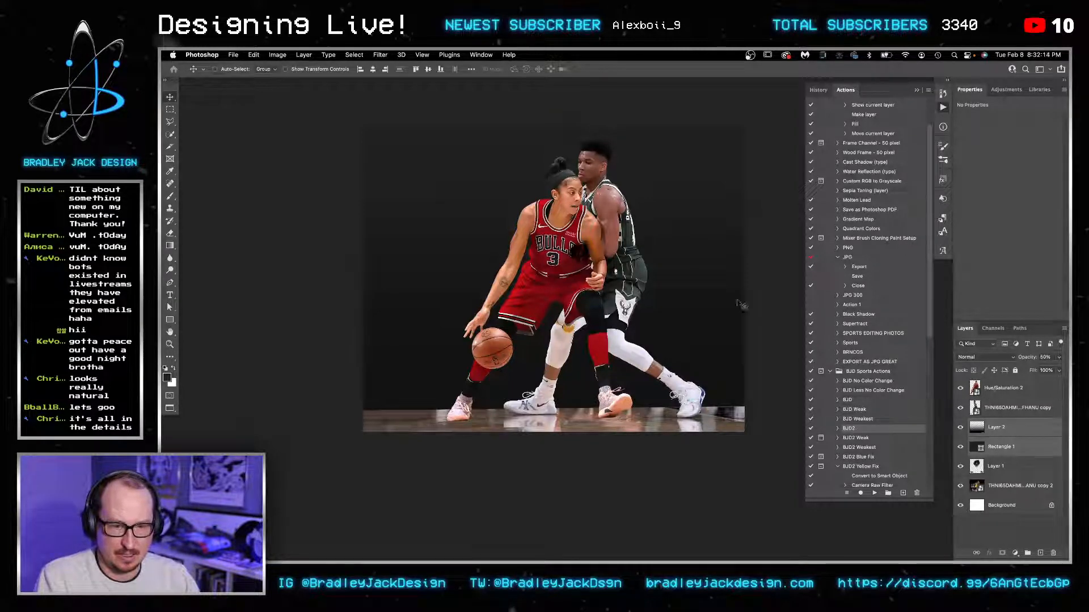
Step: Inspect the players' overlap around the Bulls jersey, switch to Safari and check the browsing history
{"action": "key", "text": "z"}
{"action": "left_click_drag", "start_coordinate": [590, 241], "coordinate": [638, 231]}
{"action": "key", "text": "v"}
{"action": "mouse_move", "coordinate": [566, 556]}
{"action": "left_click", "coordinate": [452, 544]}
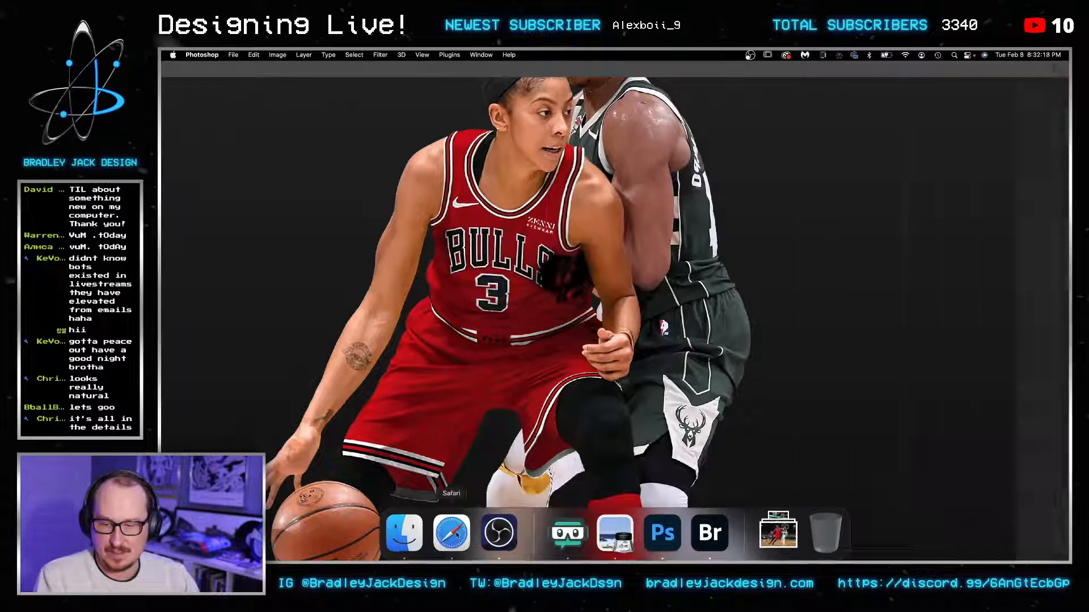
{"action": "key", "text": "super+t"}
{"action": "key", "text": "super+y"}
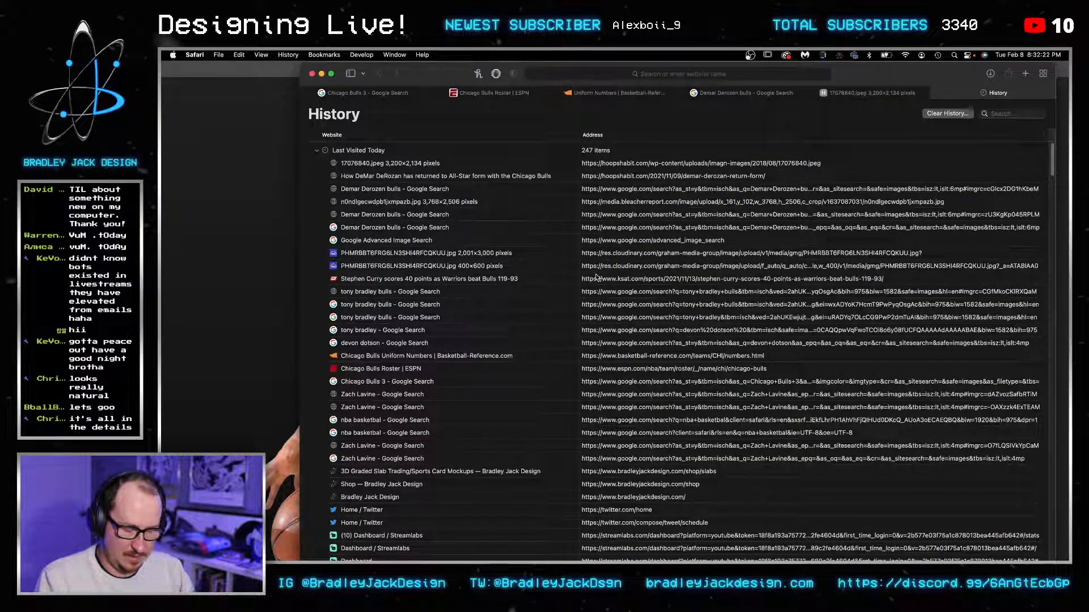
{"action": "key", "text": "super+w"}
{"action": "scroll", "coordinate": [786, 190], "scroll_direction": "down", "scroll_amount": 5}
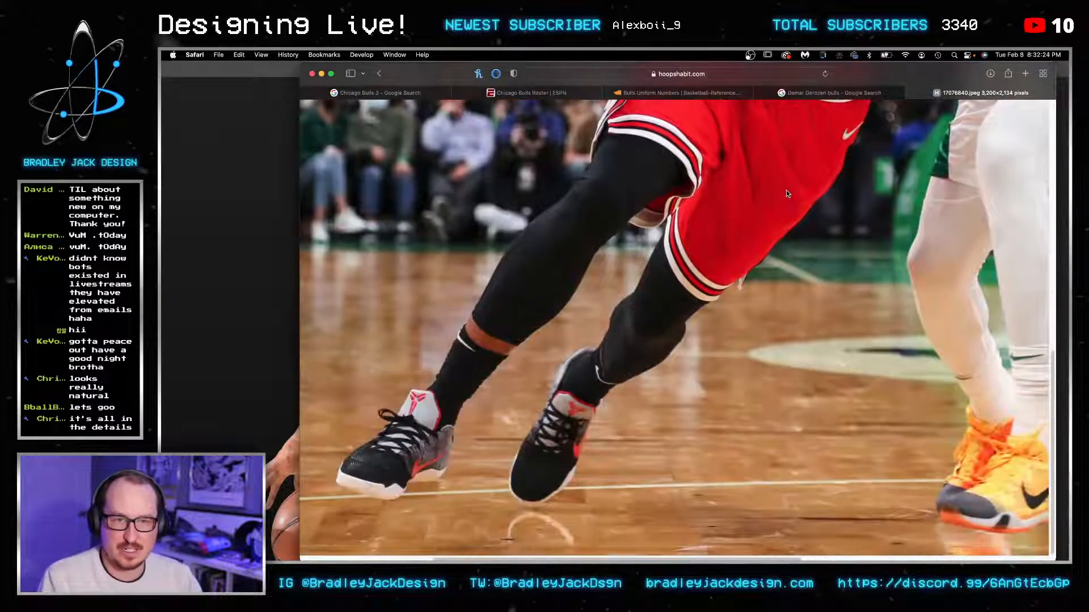
Step: Search Google Images for "giannis guarding" and examine the results for a defending pose that suits the composite
{"action": "left_click", "coordinate": [690, 74]}
{"action": "type", "text": "gianni"}
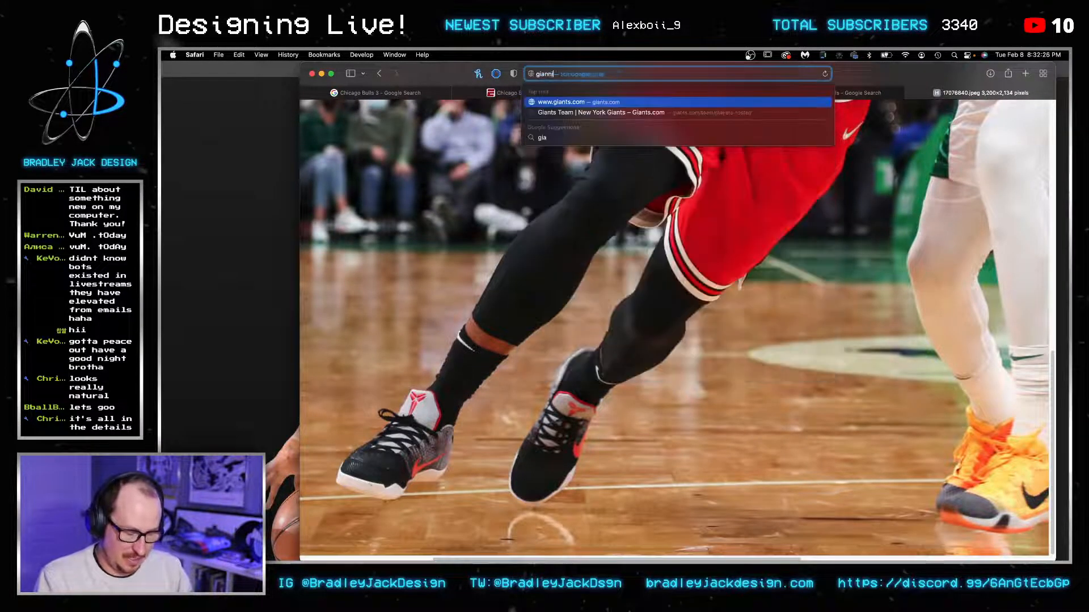
{"action": "type", "text": "s guarding"}
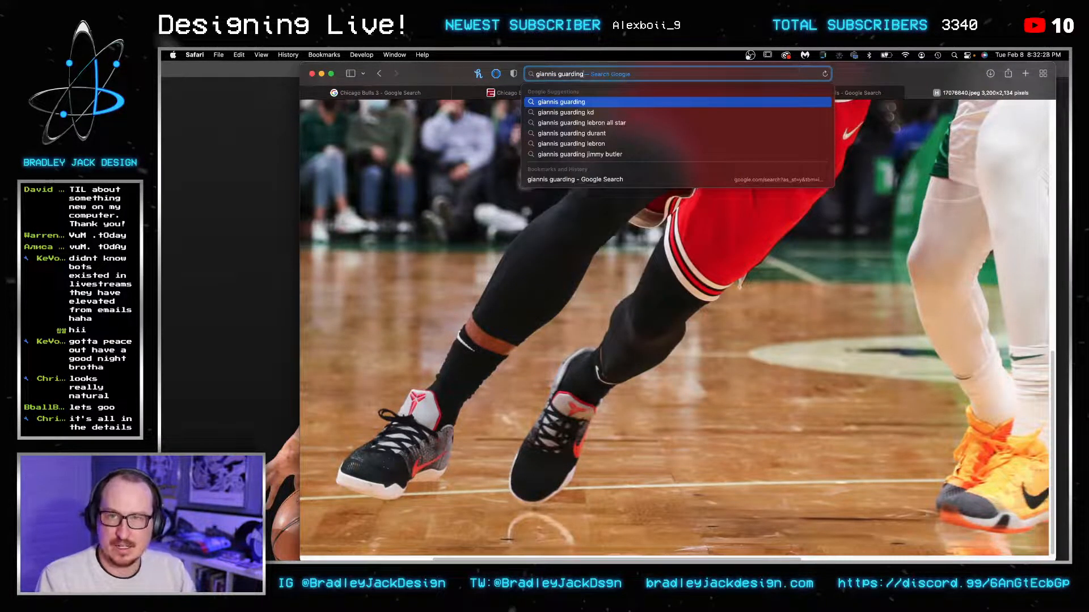
{"action": "key", "text": "Return"}
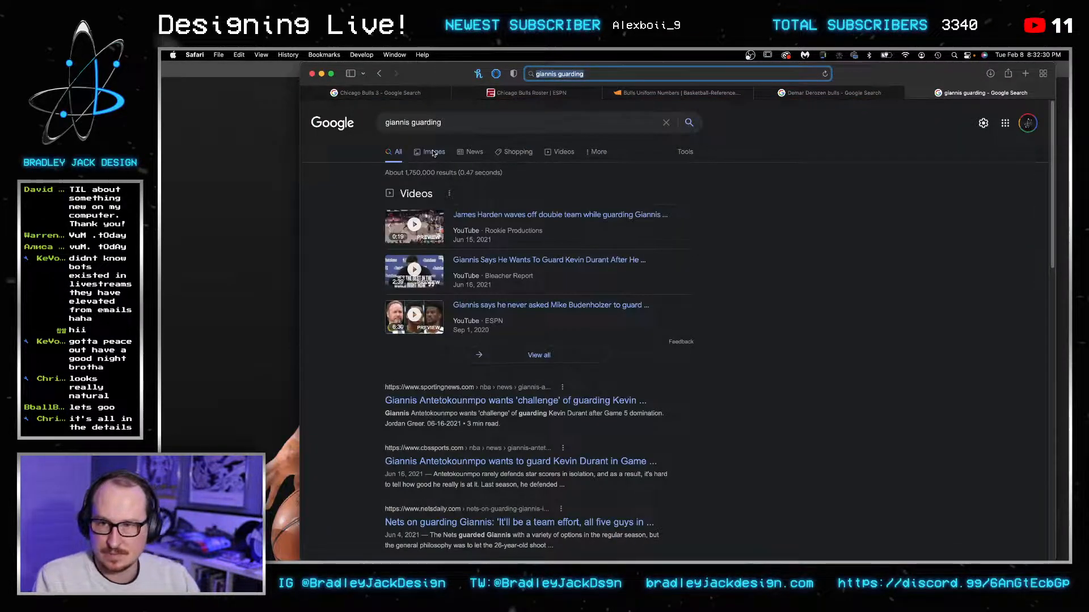
{"action": "left_click", "coordinate": [433, 153]}
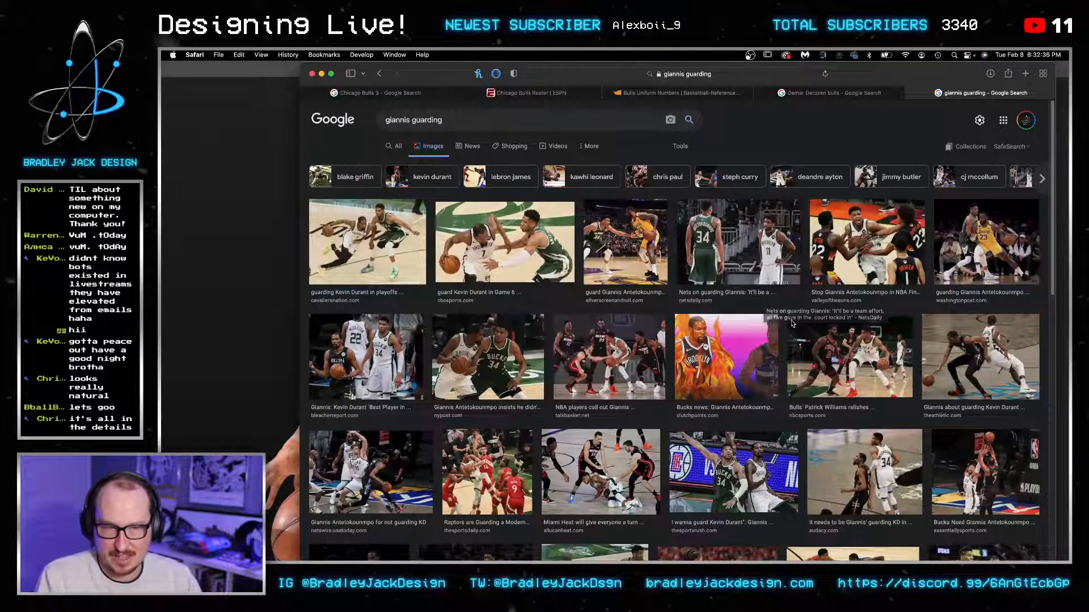
{"action": "scroll", "coordinate": [776, 322], "scroll_direction": "down", "scroll_amount": 6}
{"action": "key", "text": "super+Tab"}
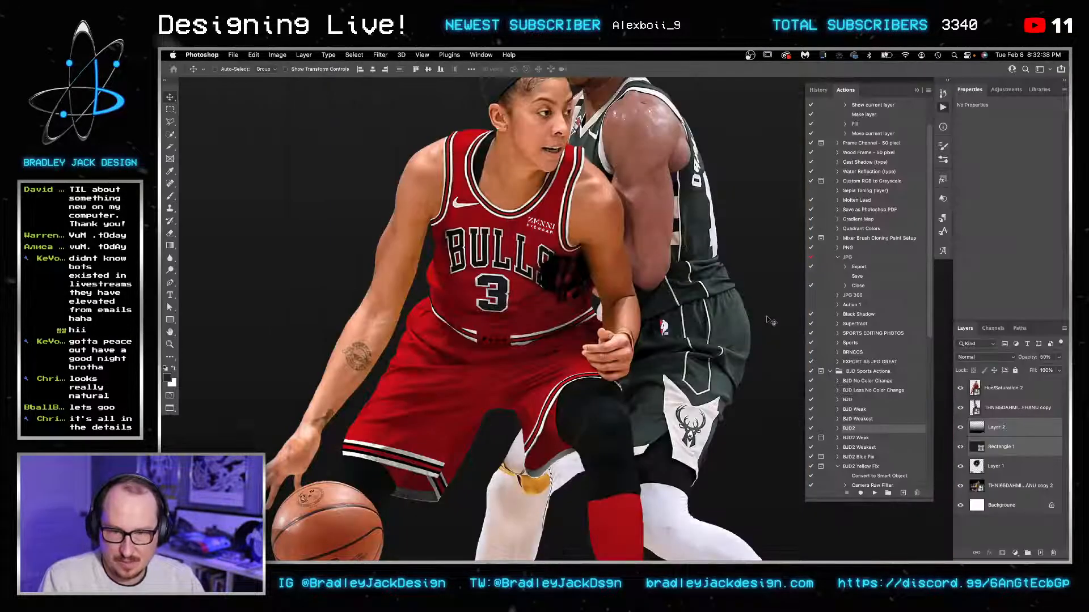
{"action": "key", "text": "super+Tab"}
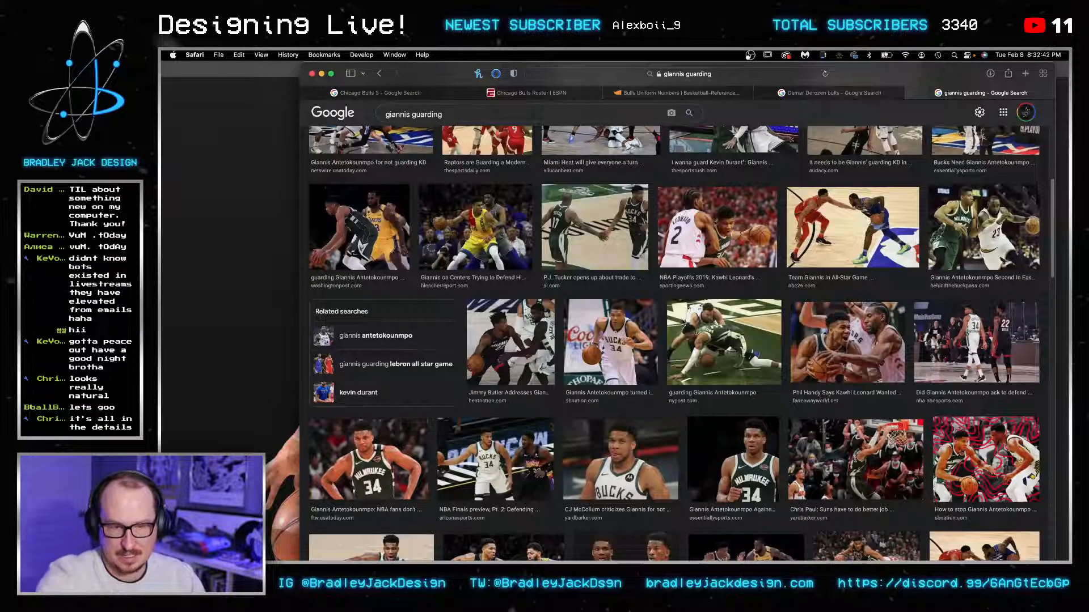
{"action": "scroll", "coordinate": [685, 319], "scroll_direction": "down", "scroll_amount": 3}
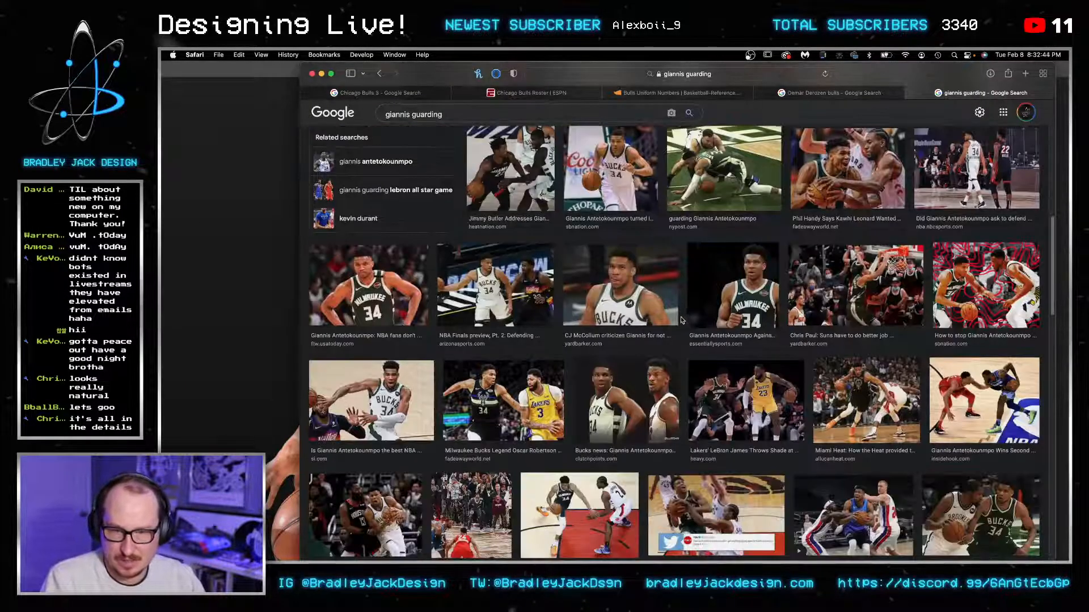
{"action": "scroll", "coordinate": [683, 322], "scroll_direction": "down", "scroll_amount": 4}
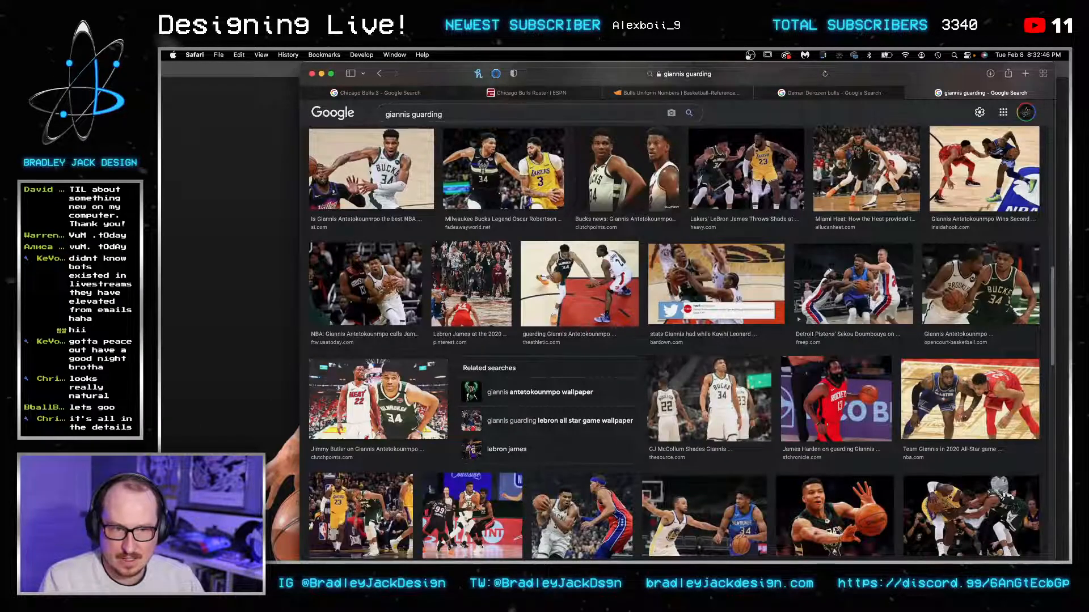
Step: Search Google Images for "nba arm check"
{"action": "triple_click", "coordinate": [504, 117]}
{"action": "type", "text": "nba a"}
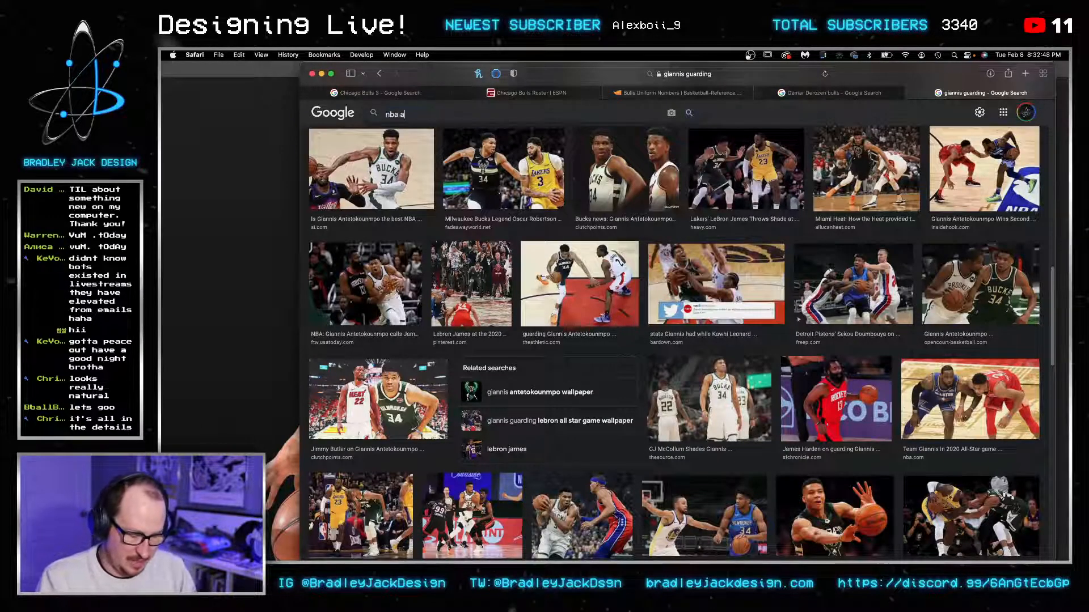
{"action": "type", "text": "rm check"}
{"action": "key", "text": "Return"}
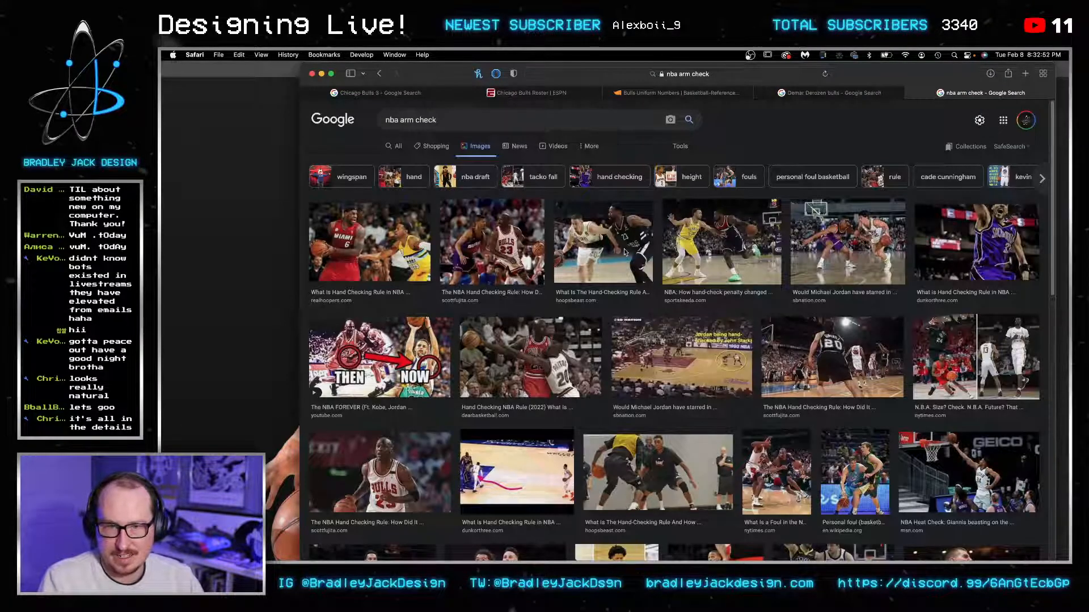
Step: Run a Google Advanced Image Search for "nba arm check" limited to images larger than 2 MP
{"action": "triple_click", "coordinate": [486, 120]}
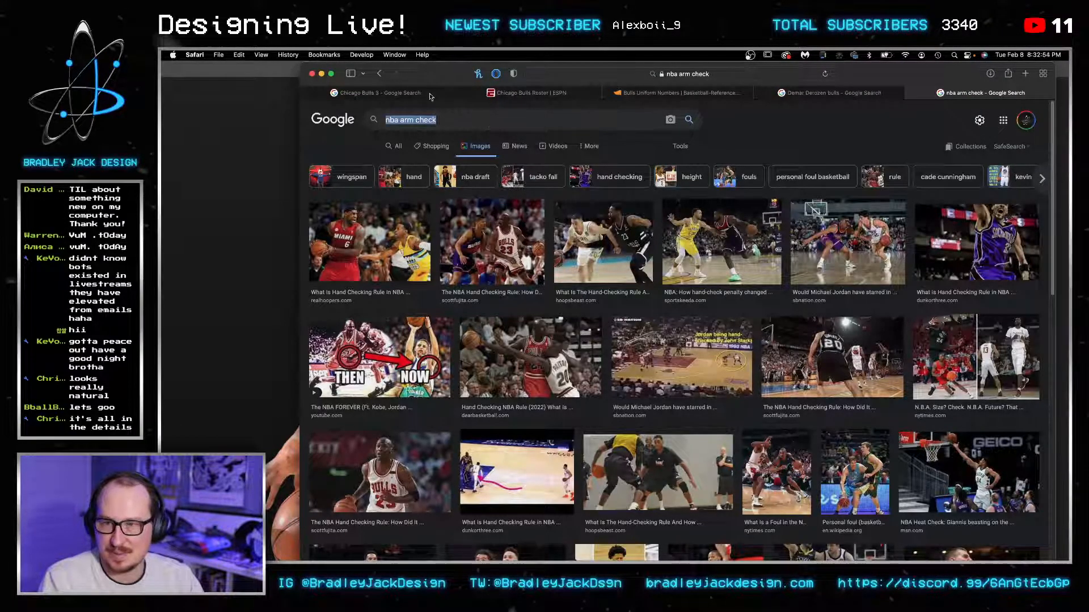
{"action": "left_click", "coordinate": [324, 55]}
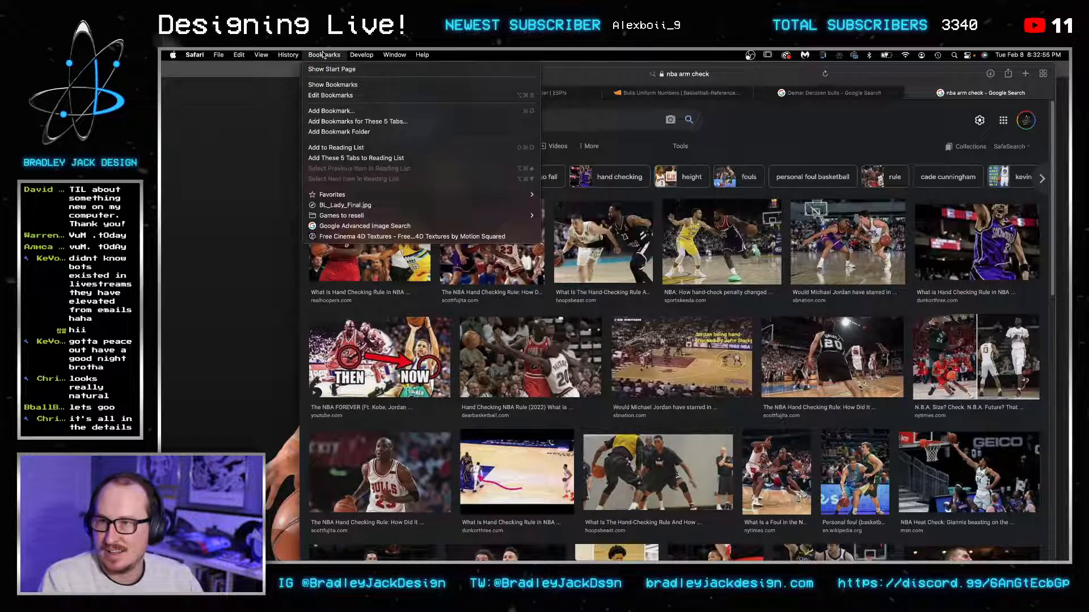
{"action": "left_click", "coordinate": [365, 226]}
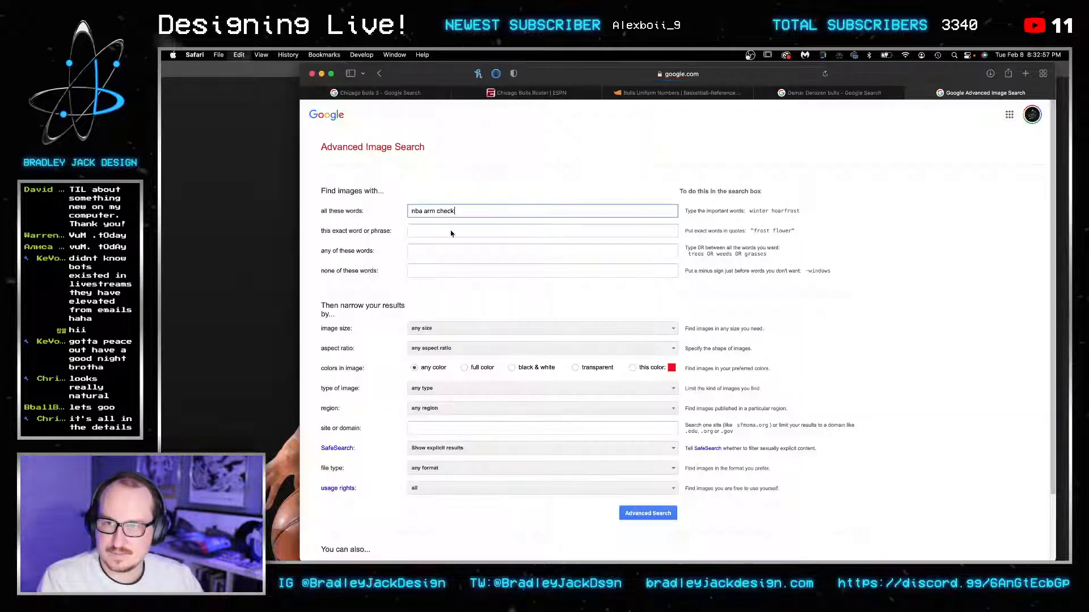
{"action": "left_click", "coordinate": [469, 329]}
{"action": "left_click", "coordinate": [491, 418]}
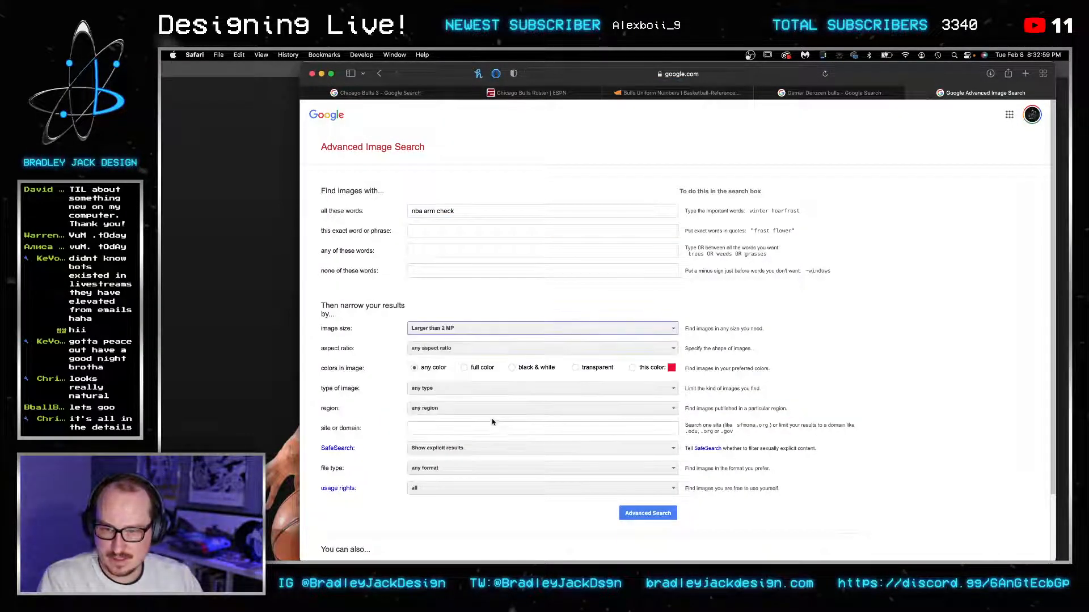
{"action": "left_click", "coordinate": [643, 516]}
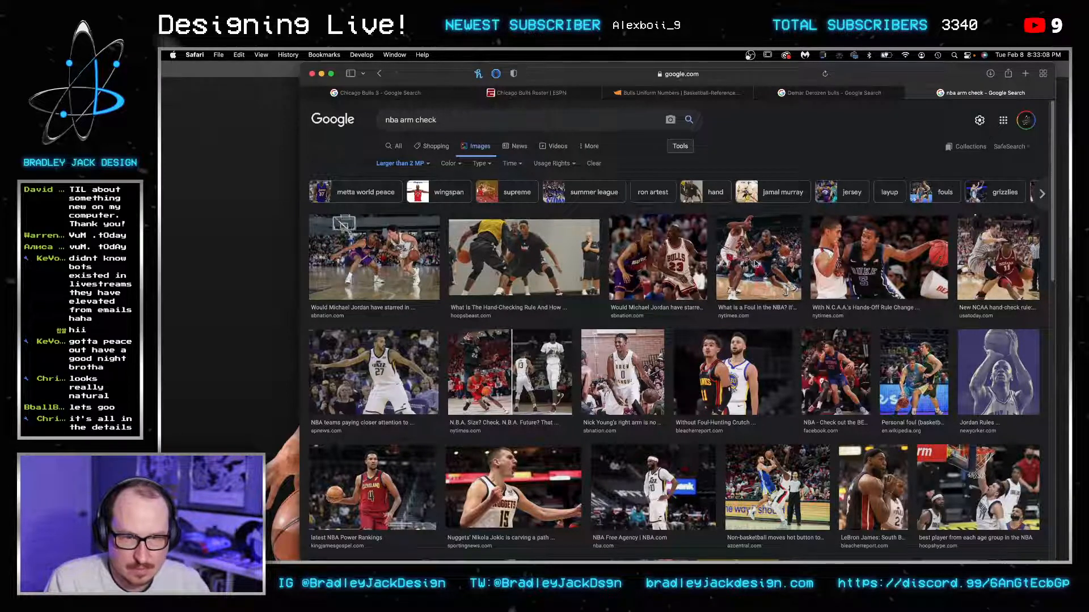
Step: Compare the Bulls foul photo and the Indiana hand-check photo with the players' poses in the Photoshop composite
{"action": "left_click", "coordinate": [755, 263]}
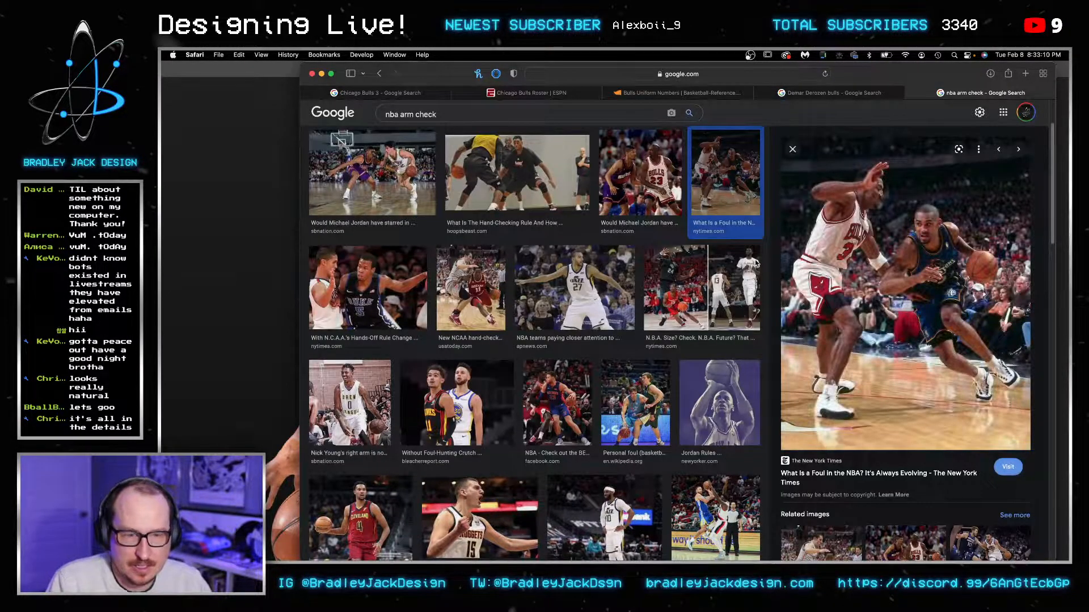
{"action": "key", "text": "super+Tab"}
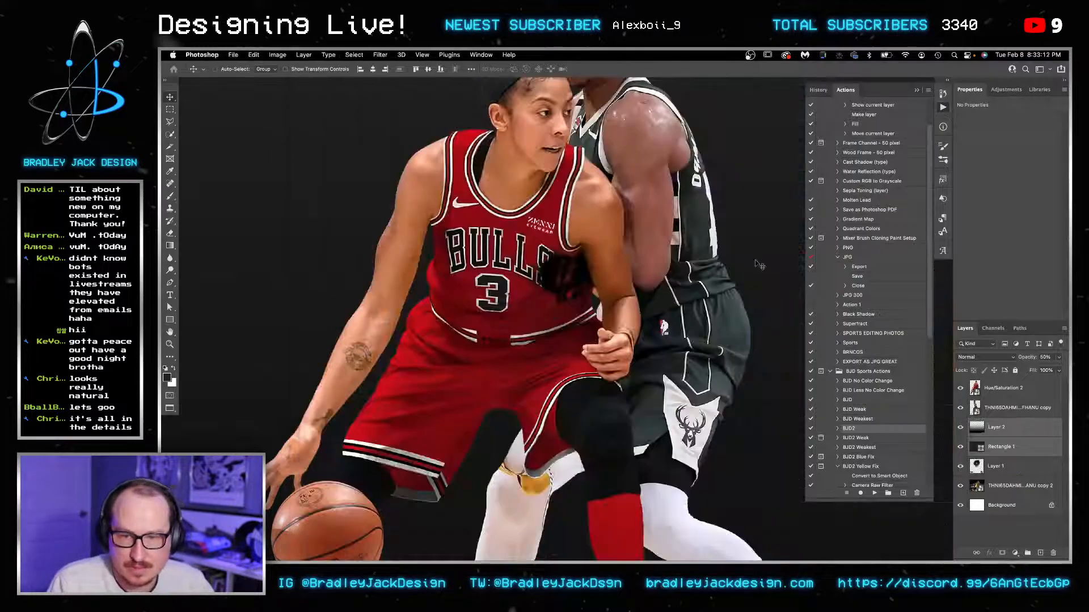
{"action": "key", "text": "super+Tab"}
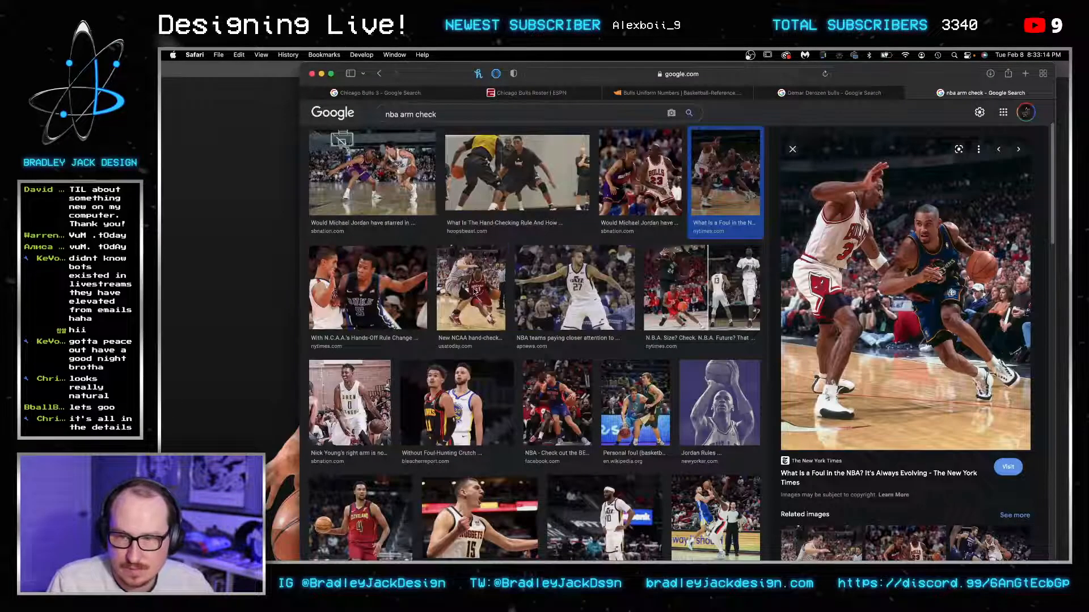
{"action": "left_click", "coordinate": [475, 291]}
{"action": "key", "text": "super+Tab"}
{"action": "key", "text": "super+Tab"}
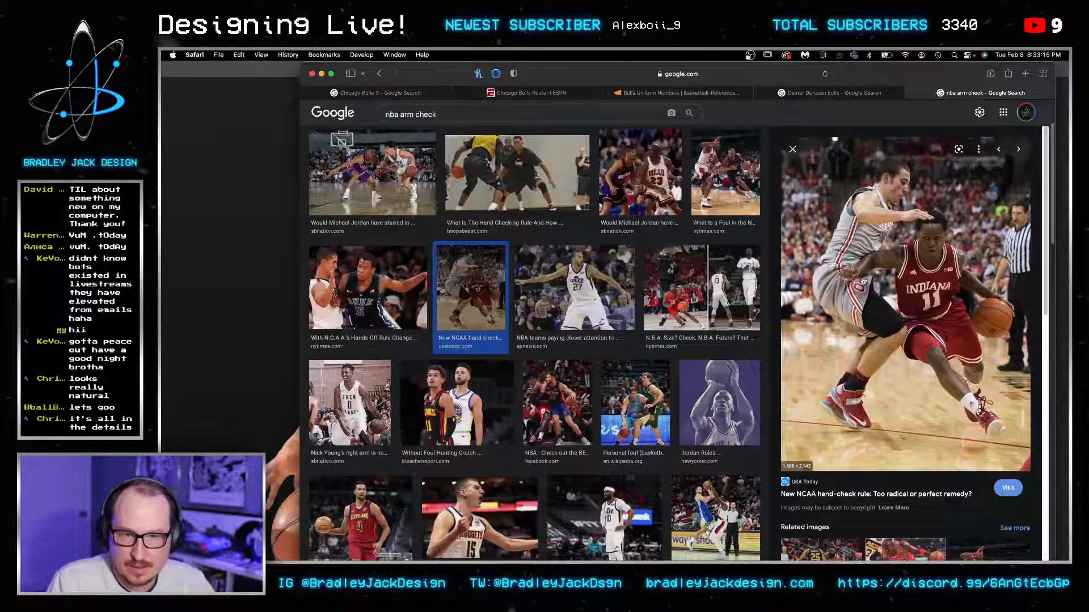
Step: Open the USA Today hand-check article and show its Indiana player photo in its own tab
{"action": "left_click", "coordinate": [867, 280]}
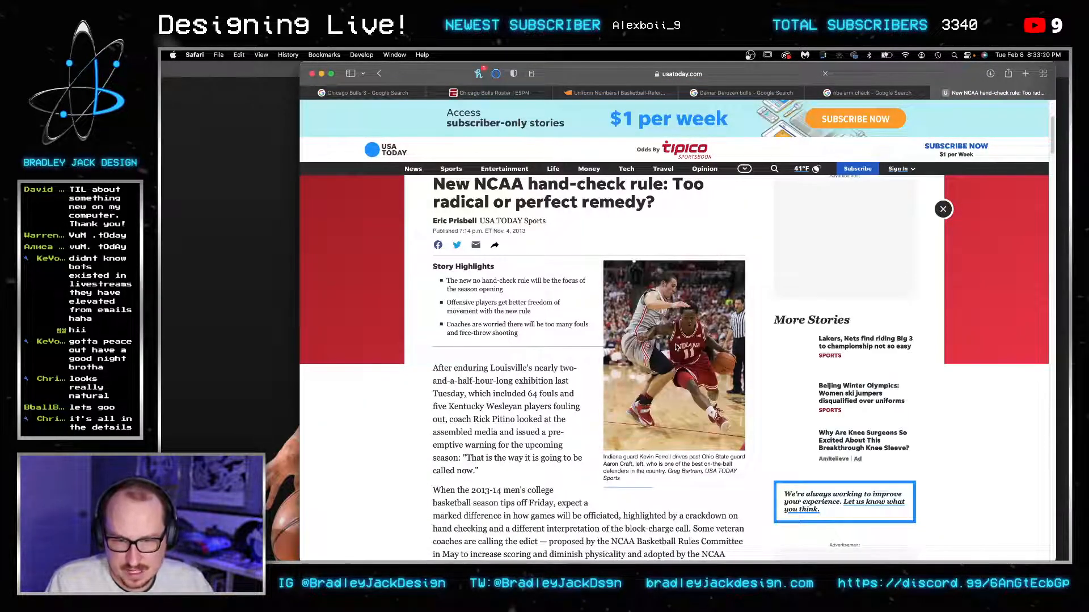
{"action": "right_click", "coordinate": [676, 346]}
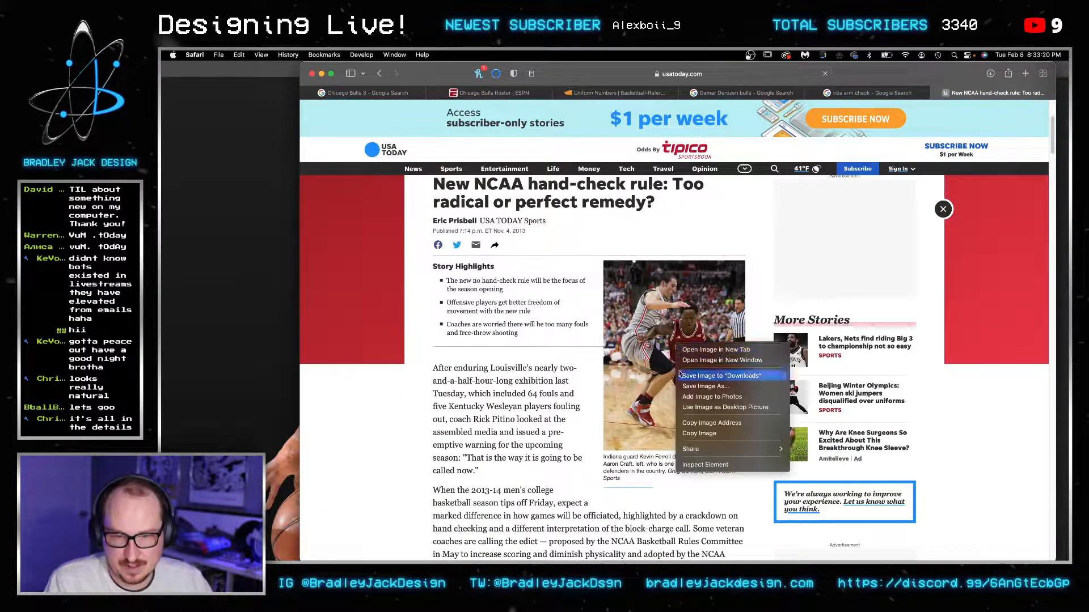
{"action": "left_click", "coordinate": [716, 349]}
{"action": "left_click", "coordinate": [995, 93]}
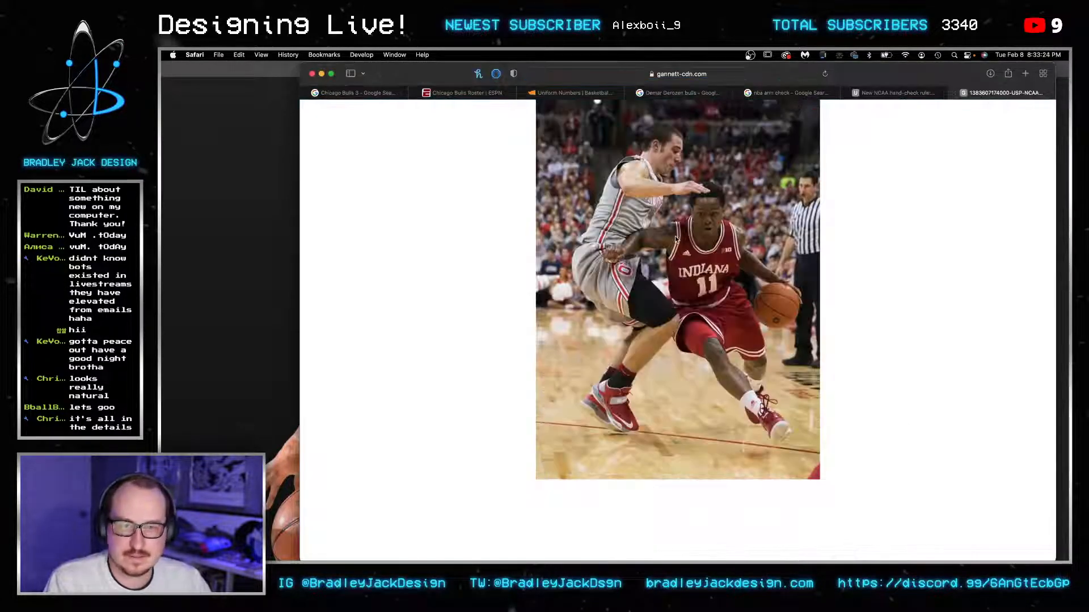
Step: Load the Indiana photo at full size by removing the width, height and format parameters from its address, and save it
{"action": "left_click", "coordinate": [716, 74]}
{"action": "left_click", "coordinate": [716, 74]}
{"action": "left_click_drag", "start_coordinate": [683, 74], "coordinate": [891, 69]}
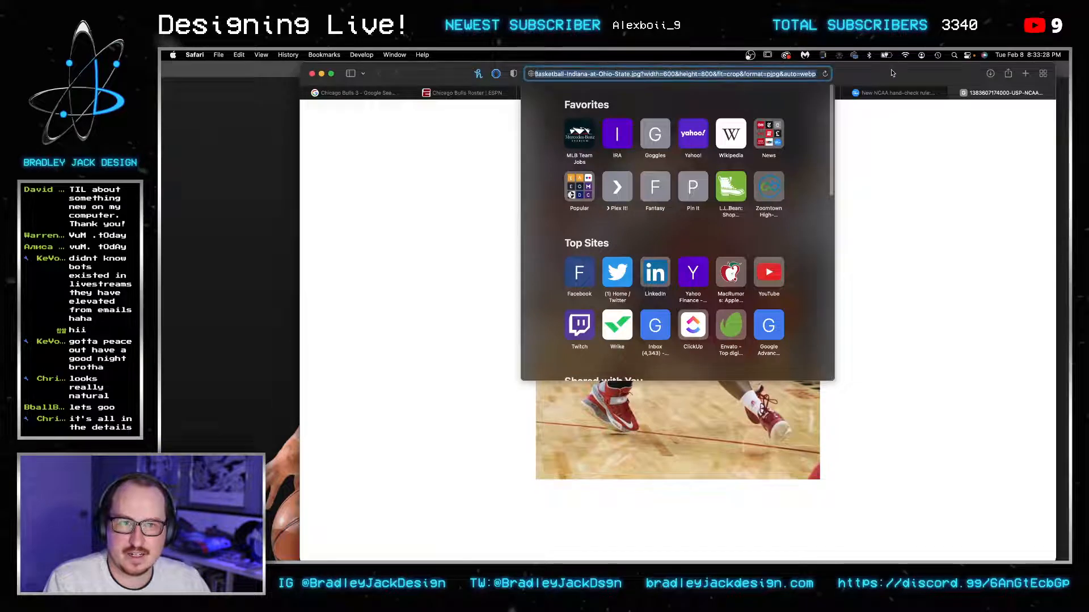
{"action": "left_click", "coordinate": [673, 74]}
{"action": "left_click_drag", "start_coordinate": [644, 74], "coordinate": [851, 75]}
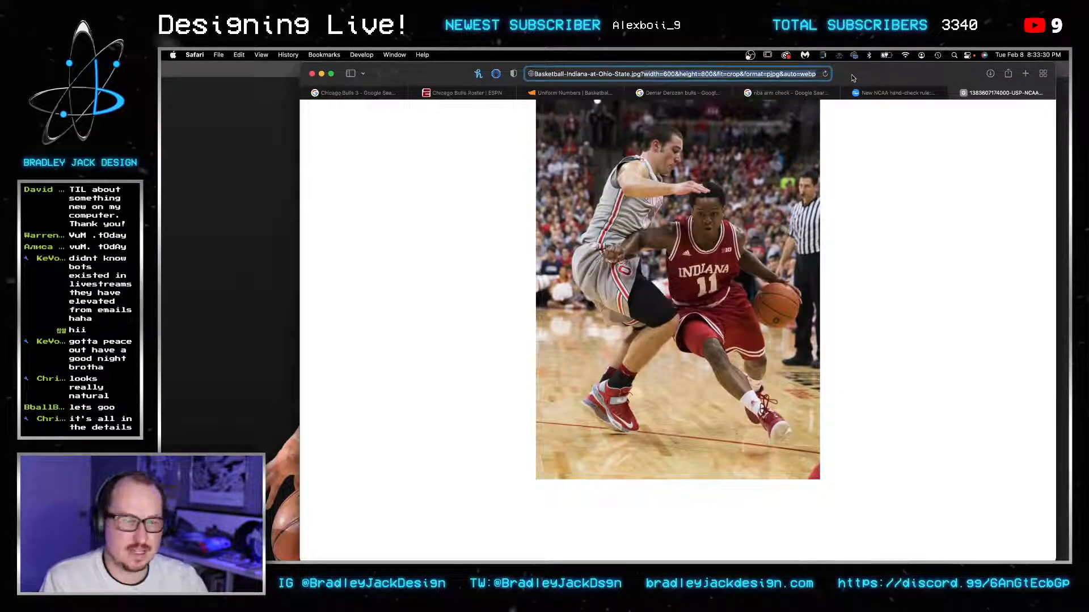
{"action": "key", "text": "BackSpace"}
{"action": "key", "text": "Return"}
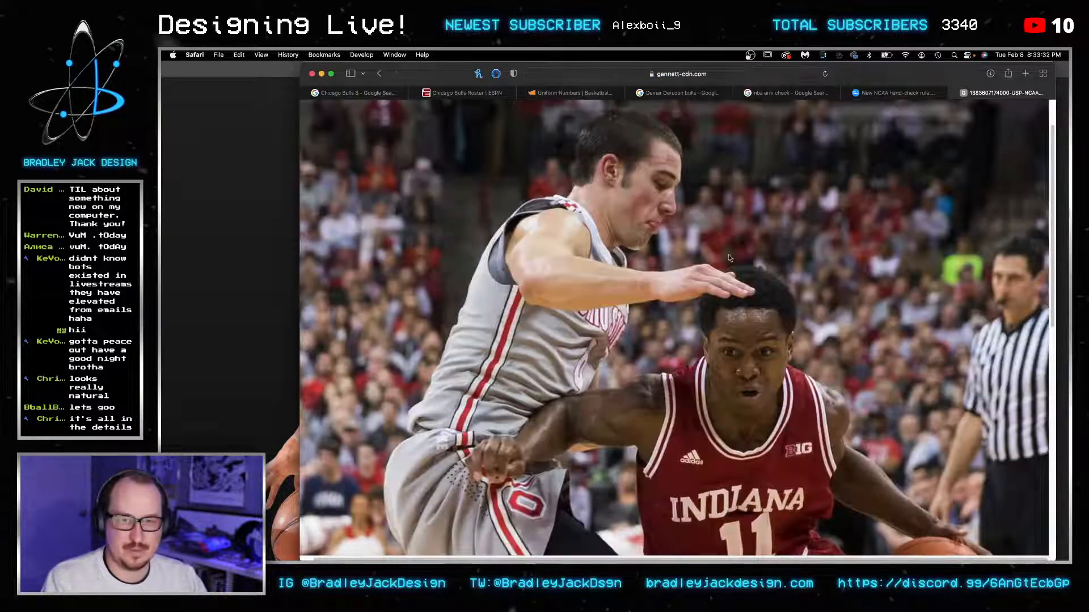
{"action": "right_click", "coordinate": [703, 283]}
{"action": "left_click", "coordinate": [723, 285]}
{"action": "key", "text": "super+w"}
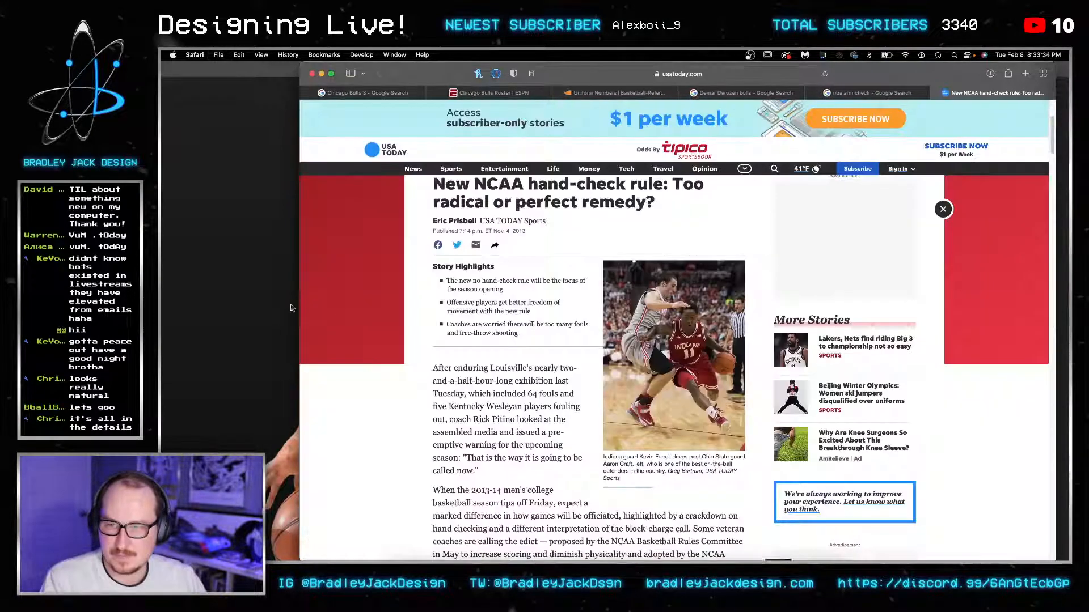
Step: Switch to Photoshop and place the saved Indiana photo in the composite above the Hue/Saturation 2 layer
{"action": "left_click", "coordinate": [290, 307]}
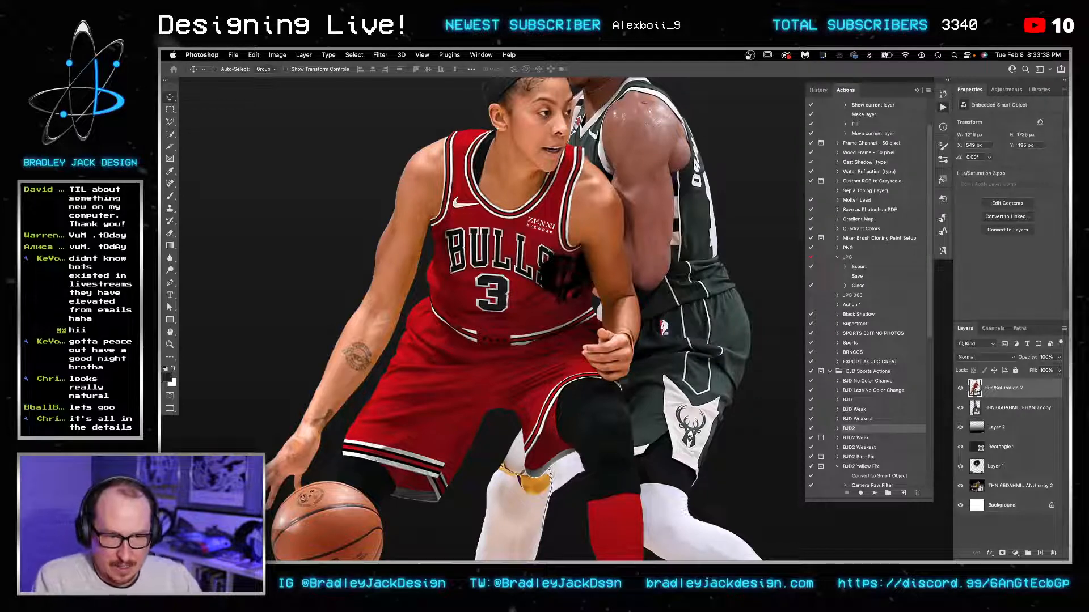
{"action": "double_click", "coordinate": [975, 388]}
{"action": "key", "text": "super+w"}
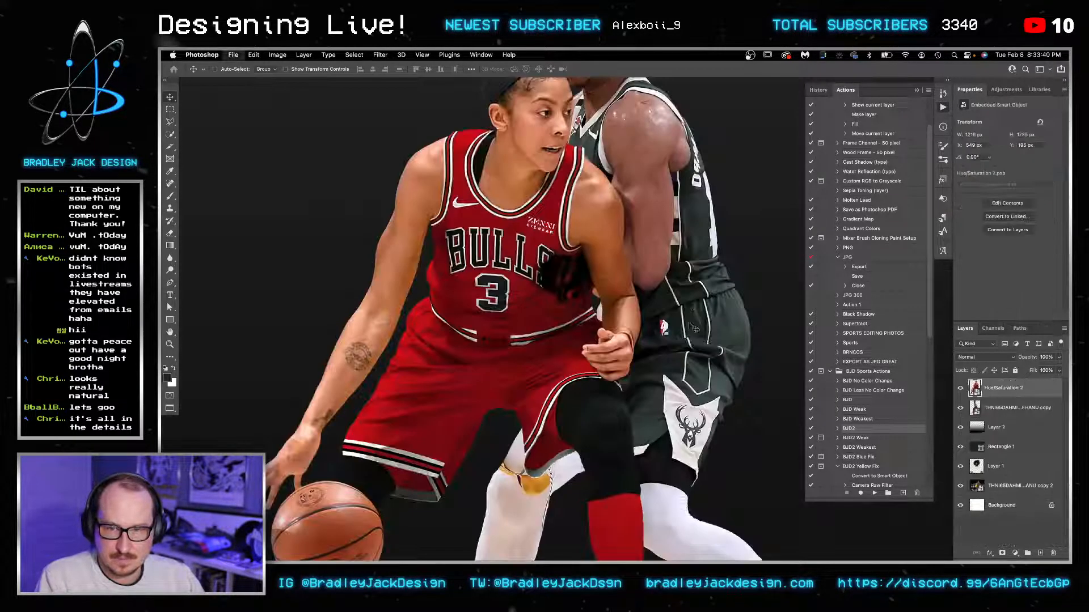
{"action": "left_click", "coordinate": [761, 539]}
{"action": "left_click_drag", "start_coordinate": [565, 155], "coordinate": [528, 311]}
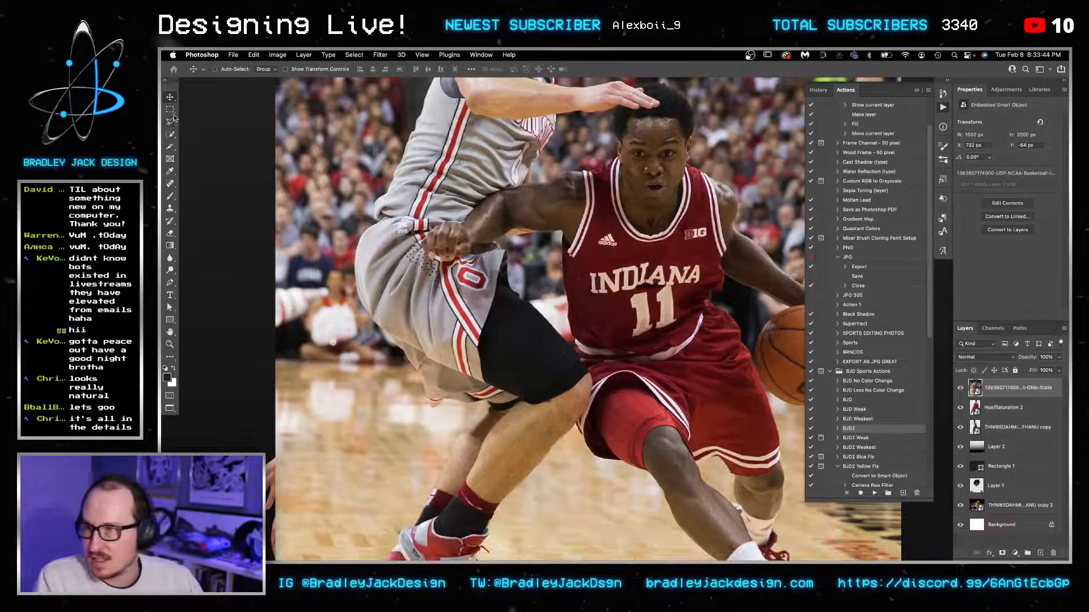
Step: Mask the Indiana photo down to a rectangle around the player's fist and move it beside the Bulls player's inner arm
{"action": "left_click", "coordinate": [170, 108]}
{"action": "left_click_drag", "start_coordinate": [406, 209], "coordinate": [497, 274]}
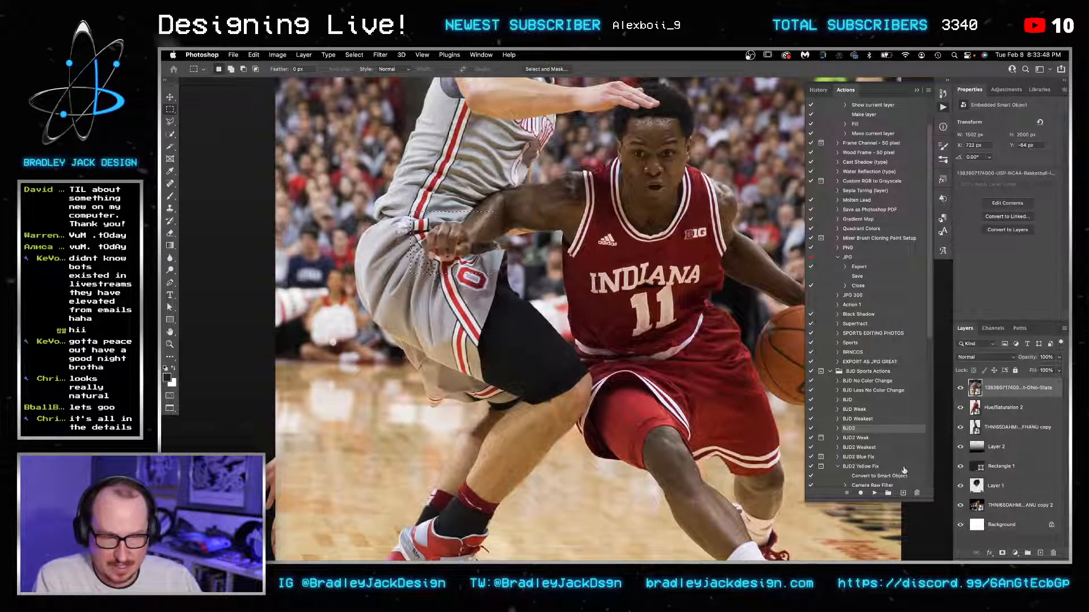
{"action": "left_click", "coordinate": [1002, 553]}
{"action": "key", "text": "v"}
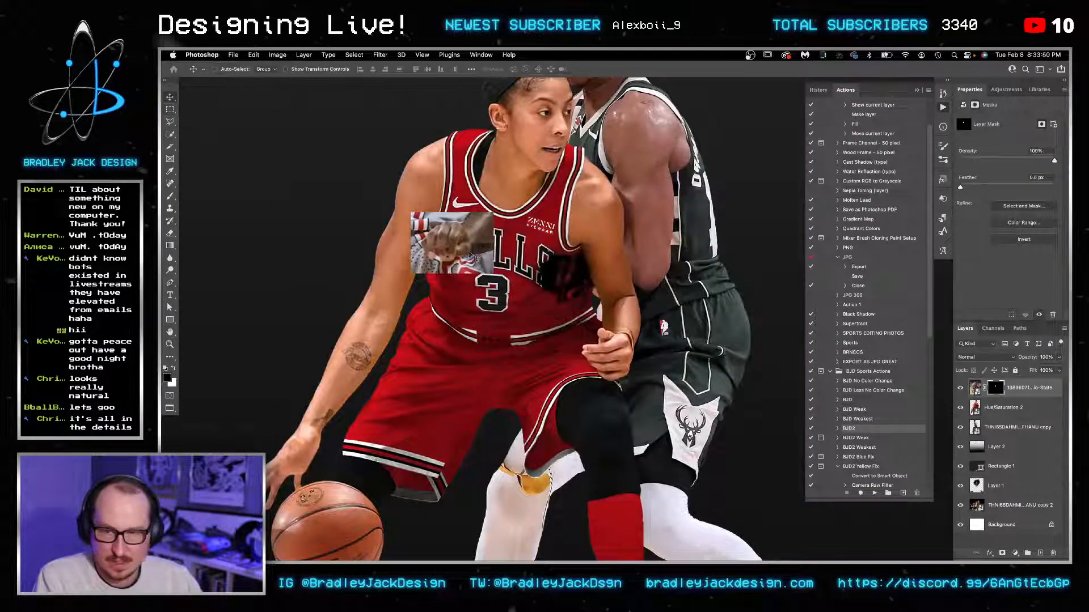
{"action": "left_click_drag", "start_coordinate": [549, 282], "coordinate": [628, 315]}
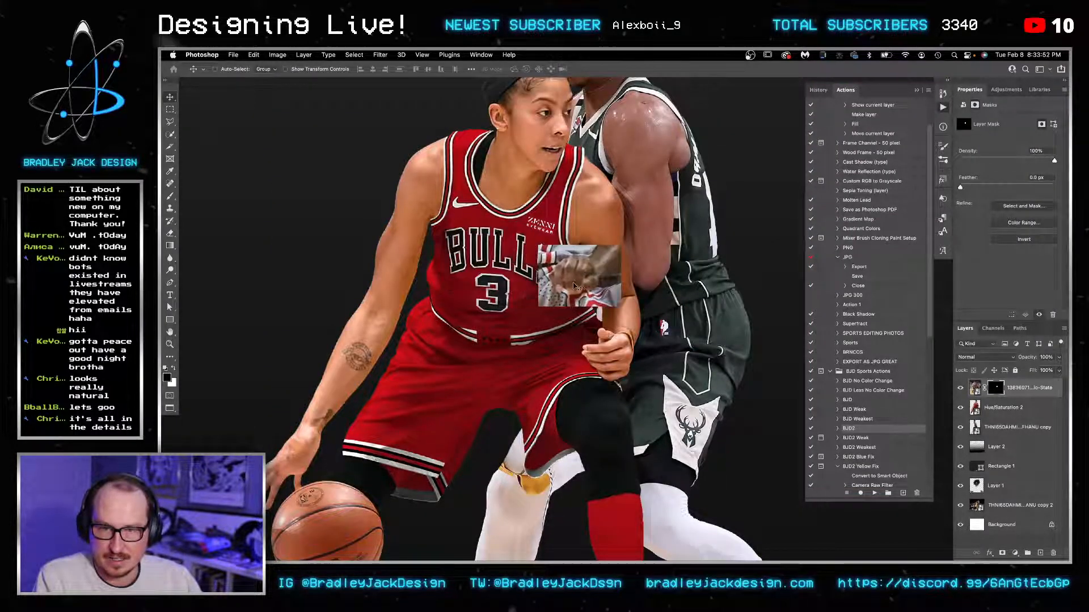
Step: Convert the masked fist to a Smart Object, enlarge it to about 243 px wide, and check its placement at 50% opacity before restoring 100%
{"action": "key", "text": "super+t"}
{"action": "key", "text": "Escape"}
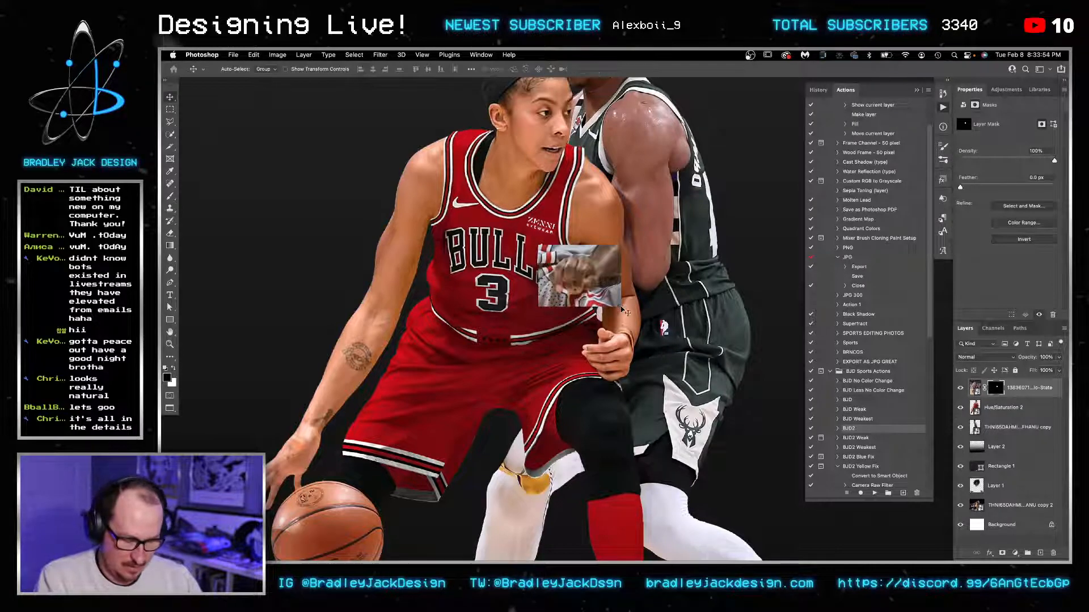
{"action": "key", "text": "super+alt+s"}
{"action": "key", "text": "super+t"}
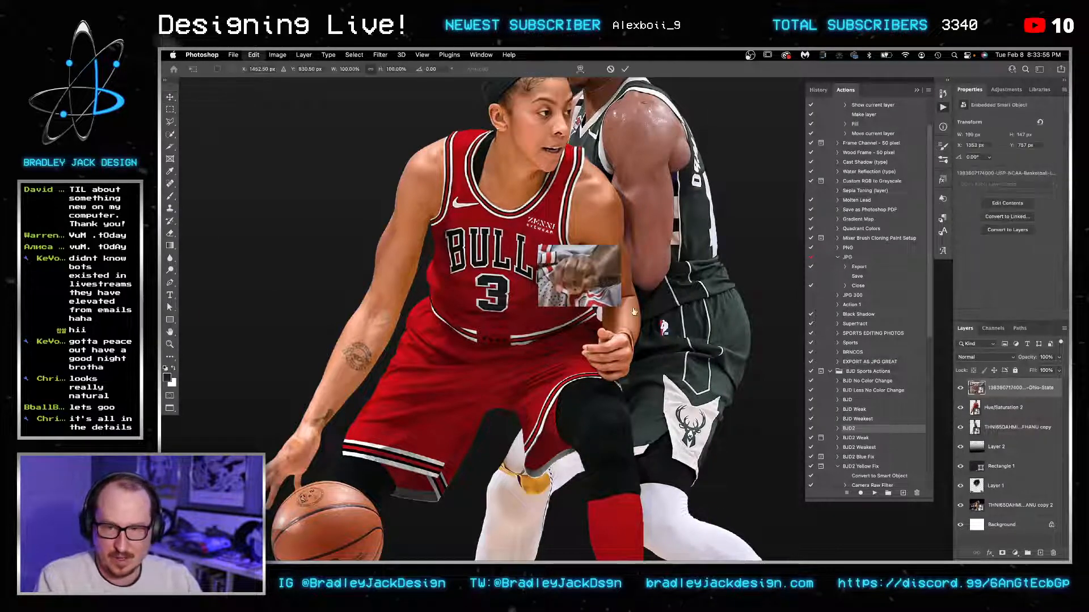
{"action": "left_click_drag", "start_coordinate": [619, 305], "coordinate": [580, 290]}
{"action": "key", "text": "Return"}
{"action": "key", "text": "5"}
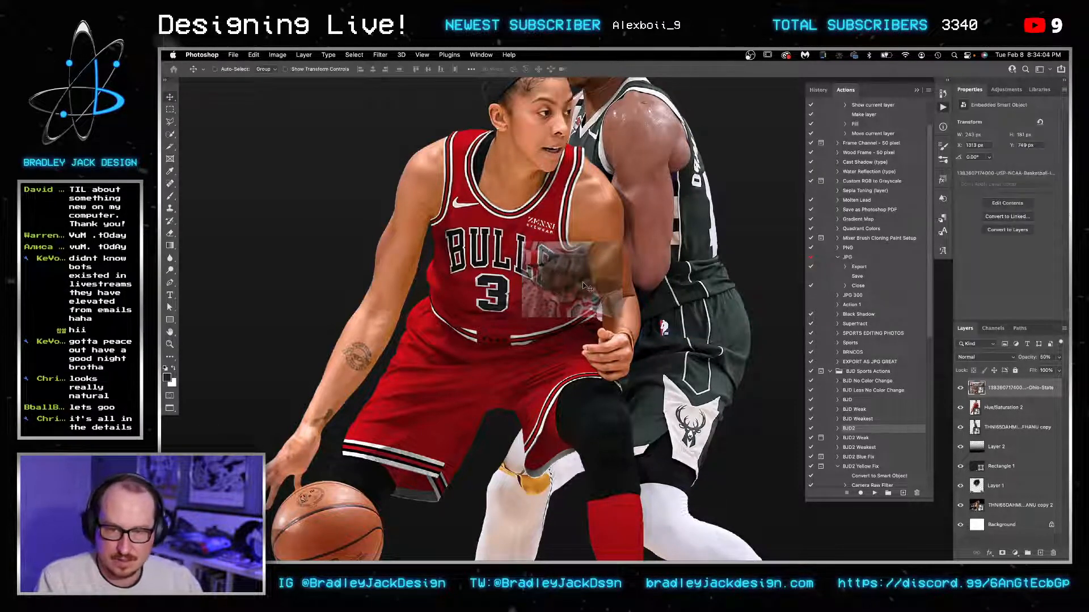
{"action": "key", "text": "0"}
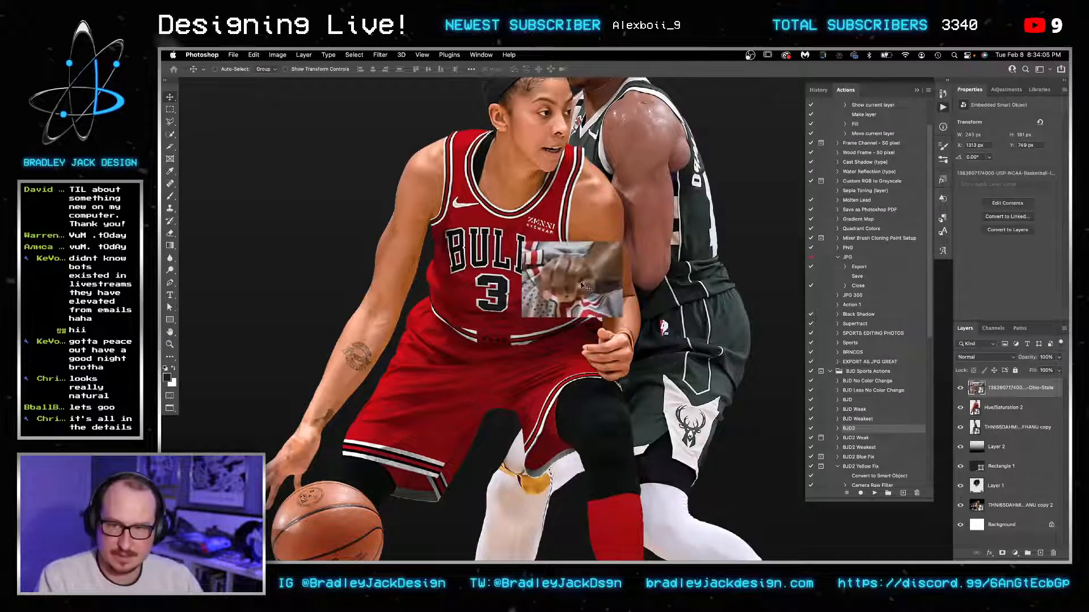
Step: Add a layer mask to the fist layer, put the layer in a group, and add a mask to the group
{"action": "left_click", "coordinate": [1002, 553]}
{"action": "key", "text": "b"}
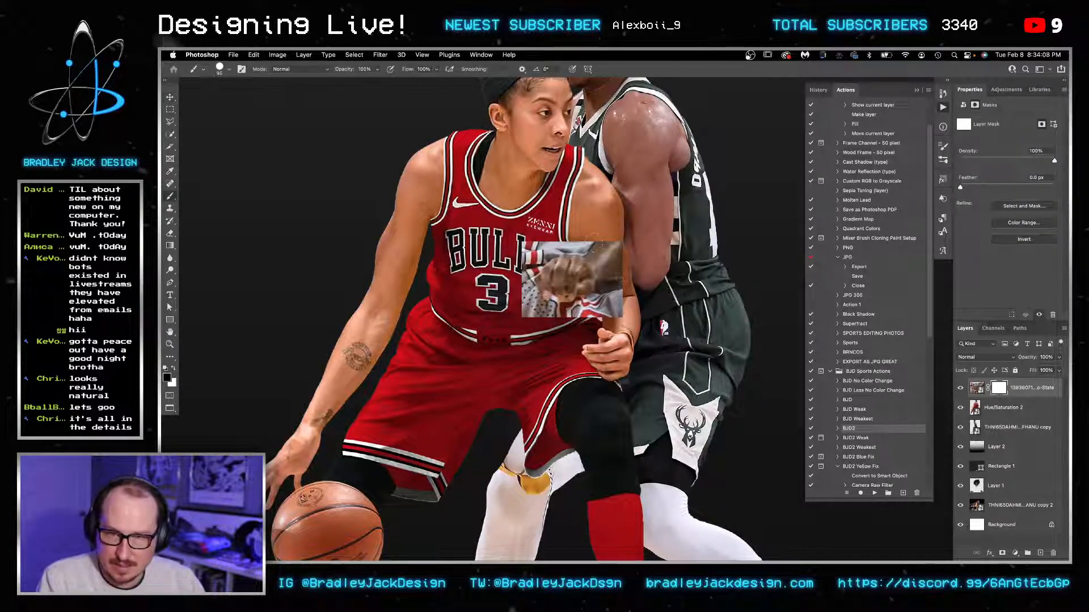
{"action": "key", "text": "super+g"}
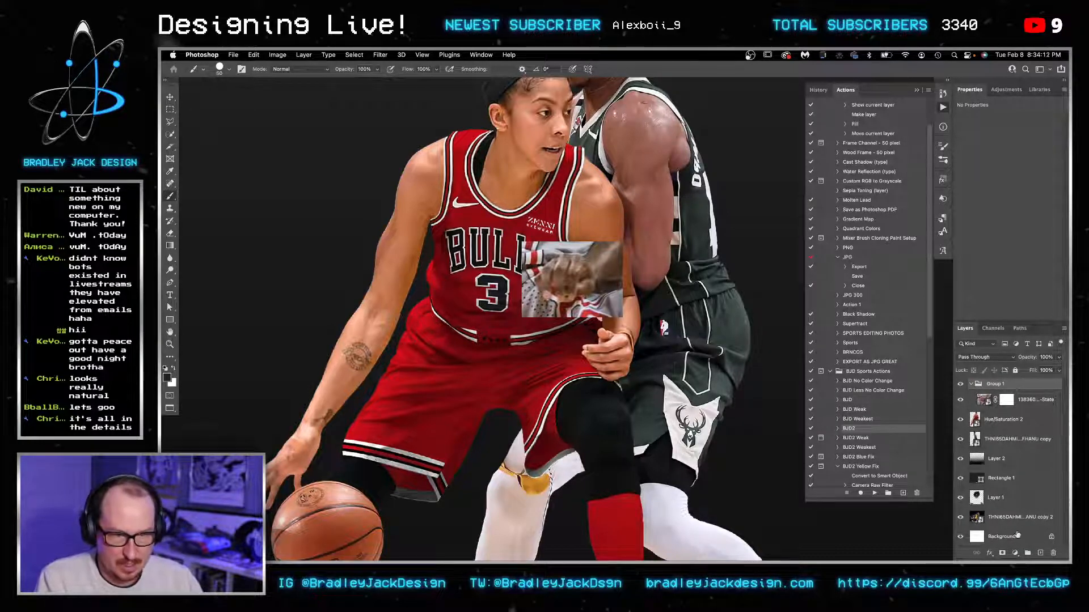
{"action": "left_click", "coordinate": [1002, 553]}
Step: Paint the group mask along the Bulls player's arm so the fist tucks behind it, restoring the knuckles and thumb in white
{"action": "key", "text": "bracketright"}
{"action": "key", "text": "bracketright"}
{"action": "mouse_move", "coordinate": [587, 246]}
{"action": "left_mouse_down"}
{"action": "mouse_move", "coordinate": [618, 309]}
{"action": "mouse_move", "coordinate": [615, 250]}
{"action": "left_mouse_up"}
{"action": "scroll", "coordinate": [610, 295], "scroll_direction": "up", "scroll_amount": 5}
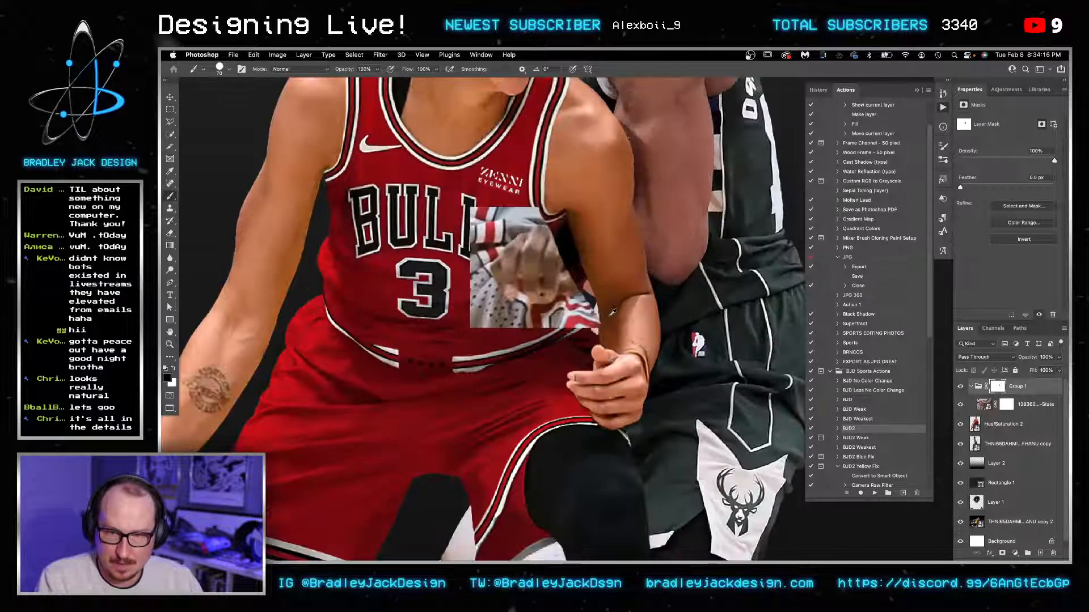
{"action": "scroll", "coordinate": [598, 312], "scroll_direction": "up", "scroll_amount": 5}
{"action": "key", "text": "bracketleft"}
{"action": "key", "text": "alt+bracketleft"}
{"action": "key", "text": "bracketleft"}
{"action": "key", "text": "bracketleft"}
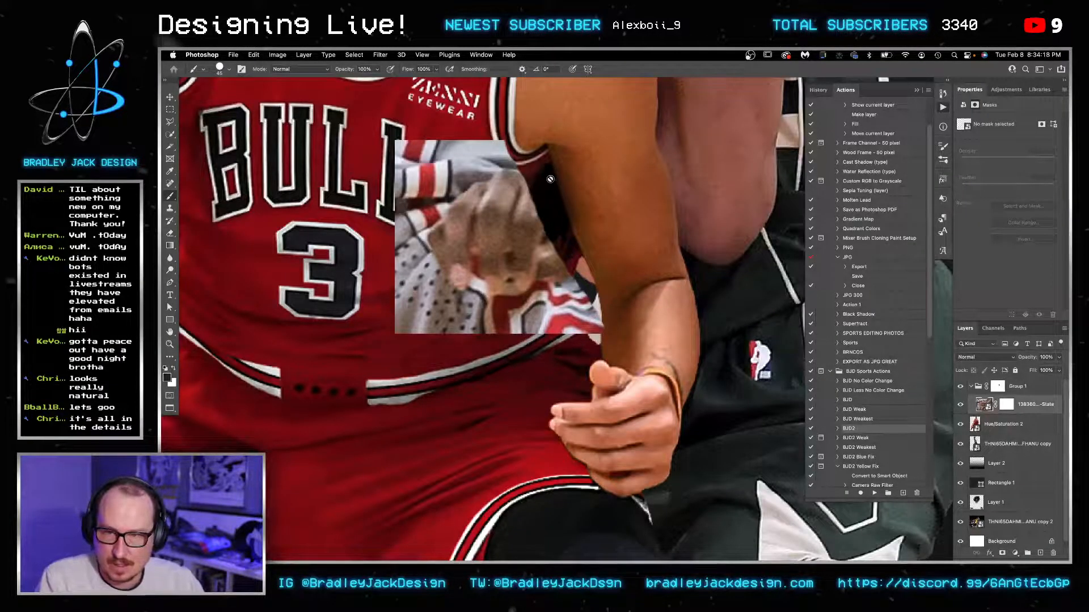
{"action": "key", "text": "alt+bracketright"}
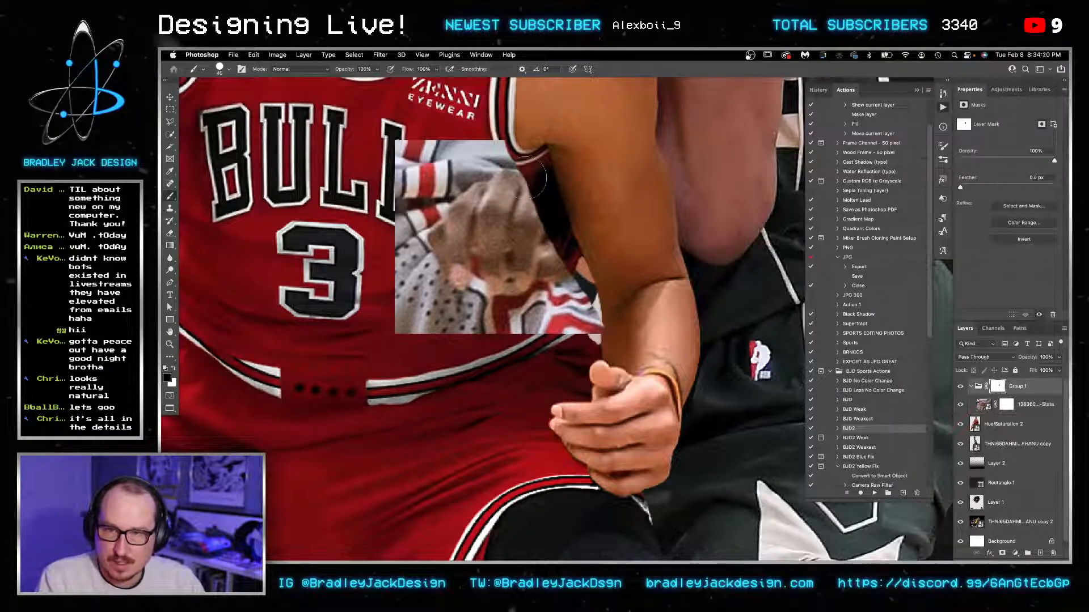
{"action": "mouse_move", "coordinate": [525, 178]}
{"action": "left_mouse_down"}
{"action": "mouse_move", "coordinate": [530, 194]}
{"action": "mouse_move", "coordinate": [519, 186]}
{"action": "mouse_move", "coordinate": [530, 187]}
{"action": "mouse_move", "coordinate": [536, 161]}
{"action": "mouse_move", "coordinate": [572, 262]}
{"action": "mouse_move", "coordinate": [570, 224]}
{"action": "mouse_move", "coordinate": [540, 195]}
{"action": "left_mouse_up"}
{"action": "key", "text": "bracketleft"}
{"action": "key", "text": "x"}
{"action": "left_click", "coordinate": [514, 185]}
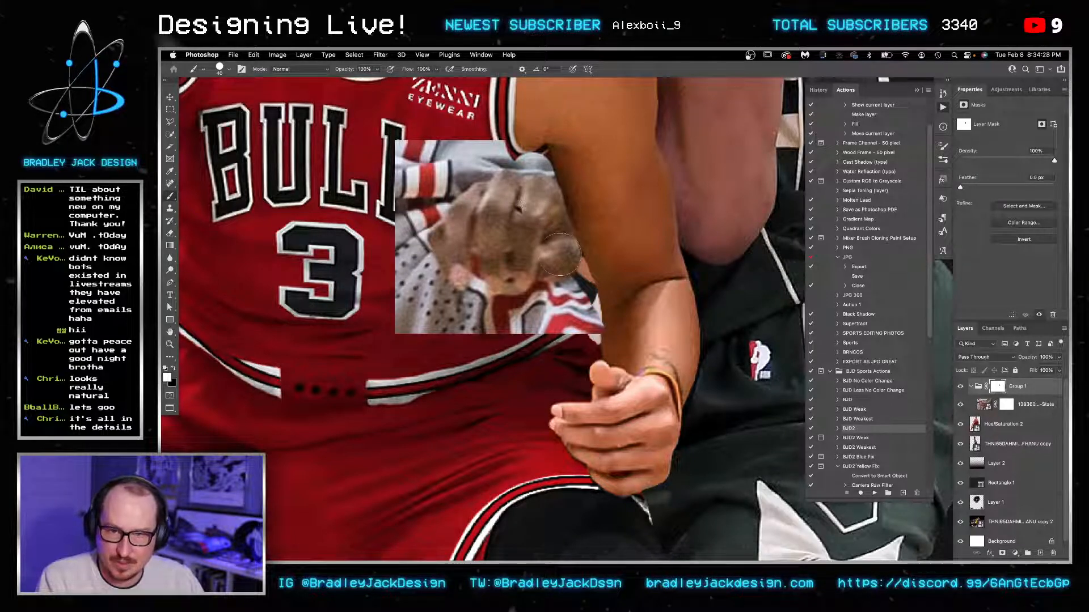
{"action": "left_click_drag", "start_coordinate": [559, 254], "coordinate": [562, 259]}
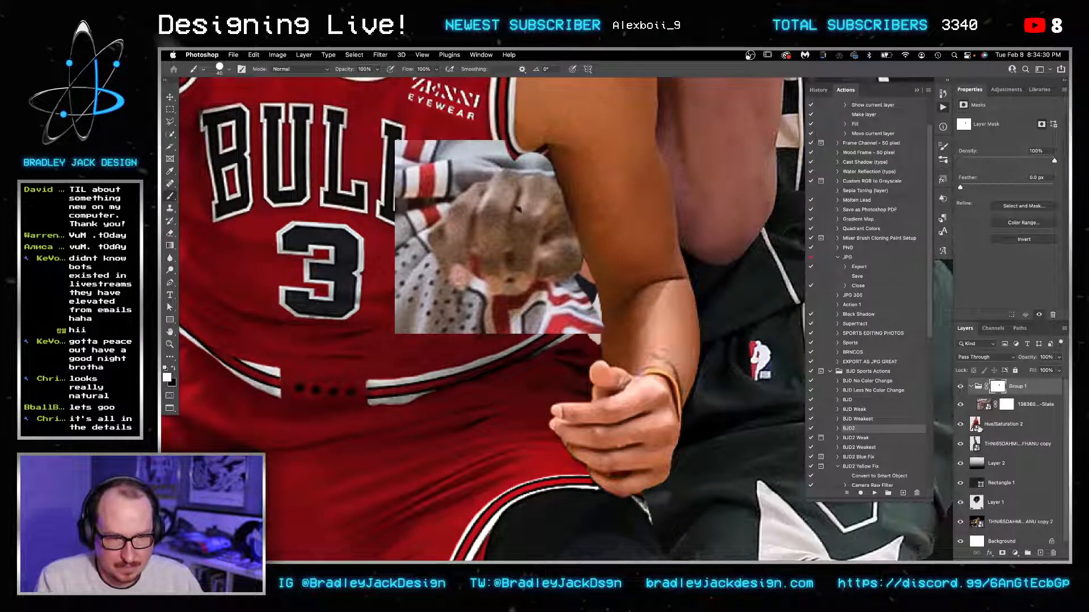
Step: Paint the fist layer's mask black around the hand to hide the surrounding jersey, including the gap beside the thumb
{"action": "left_click", "coordinate": [1009, 406]}
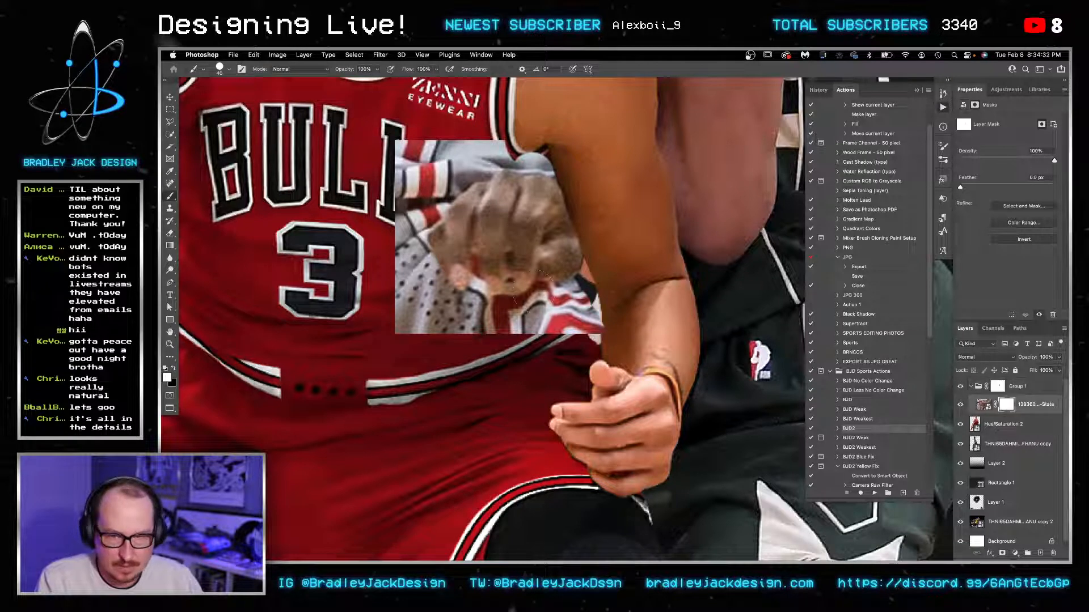
{"action": "mouse_move", "coordinate": [567, 278]}
{"action": "left_mouse_down"}
{"action": "mouse_move", "coordinate": [581, 315]}
{"action": "mouse_move", "coordinate": [604, 326]}
{"action": "mouse_move", "coordinate": [569, 292]}
{"action": "mouse_move", "coordinate": [562, 306]}
{"action": "mouse_move", "coordinate": [542, 300]}
{"action": "mouse_move", "coordinate": [513, 332]}
{"action": "mouse_move", "coordinate": [448, 320]}
{"action": "mouse_move", "coordinate": [382, 244]}
{"action": "mouse_move", "coordinate": [409, 165]}
{"action": "mouse_move", "coordinate": [445, 155]}
{"action": "mouse_move", "coordinate": [532, 164]}
{"action": "mouse_move", "coordinate": [459, 145]}
{"action": "mouse_move", "coordinate": [434, 181]}
{"action": "mouse_move", "coordinate": [457, 180]}
{"action": "mouse_move", "coordinate": [437, 212]}
{"action": "mouse_move", "coordinate": [423, 201]}
{"action": "mouse_move", "coordinate": [403, 249]}
{"action": "mouse_move", "coordinate": [408, 236]}
{"action": "mouse_move", "coordinate": [420, 258]}
{"action": "mouse_move", "coordinate": [411, 289]}
{"action": "mouse_move", "coordinate": [468, 300]}
{"action": "left_mouse_up"}
{"action": "key", "text": "bracketleft"}
{"action": "key", "text": "["}
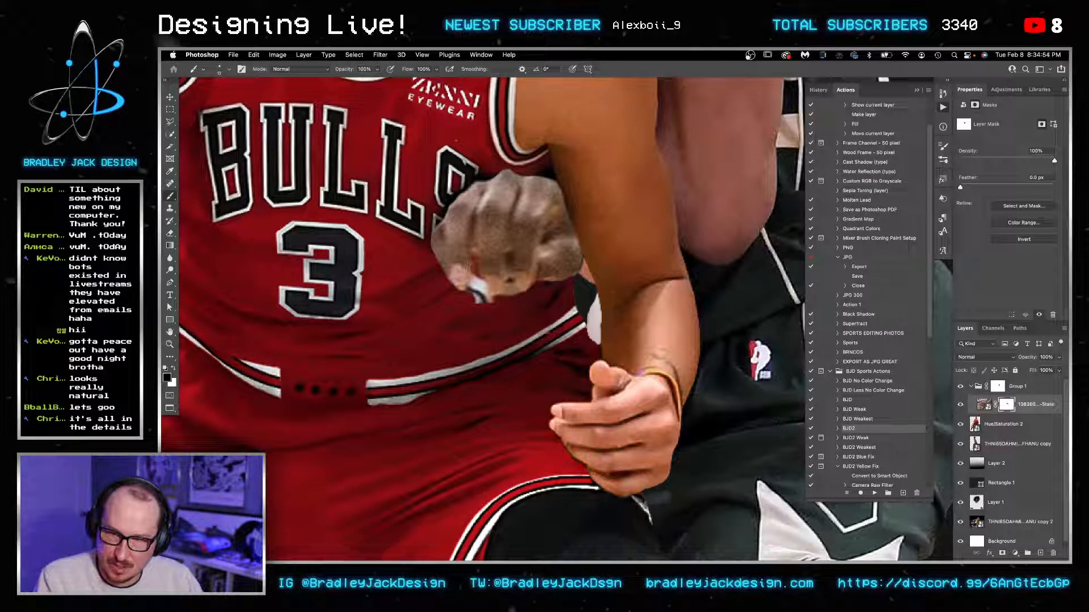
{"action": "mouse_move", "coordinate": [473, 263]}
{"action": "left_mouse_down"}
{"action": "mouse_move", "coordinate": [466, 292]}
{"action": "mouse_move", "coordinate": [478, 301]}
{"action": "left_mouse_up"}
Step: Refine the fist layer's mask along the gap between thumb and fingers and round off the thumb tip
{"action": "scroll", "coordinate": [507, 268], "scroll_direction": "up", "scroll_amount": 2}
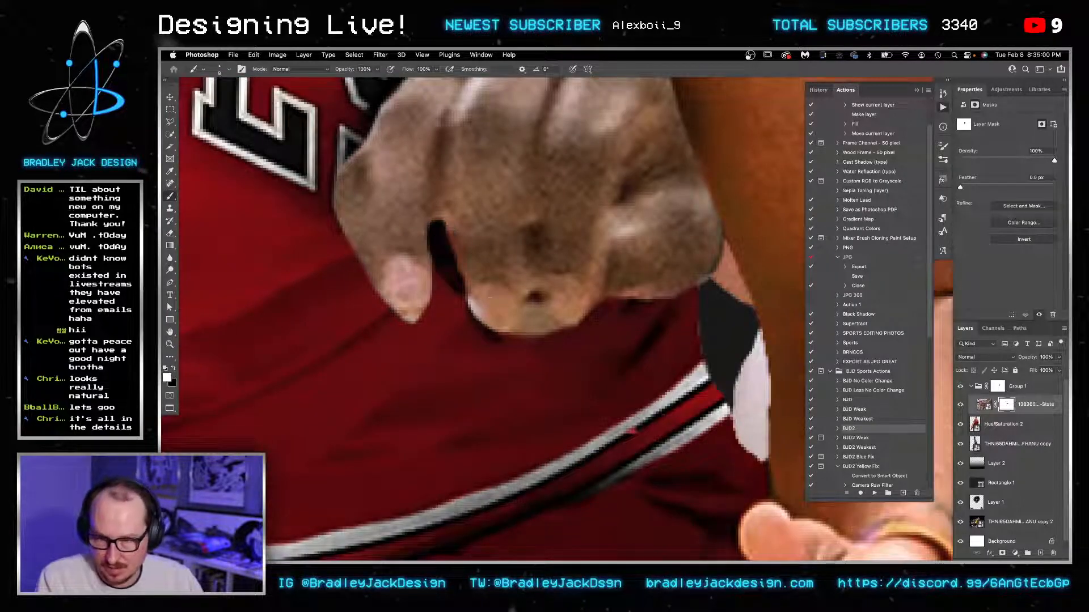
{"action": "key", "text": "x"}
{"action": "key", "text": "x"}
{"action": "mouse_move", "coordinate": [442, 223]}
{"action": "left_mouse_down"}
{"action": "mouse_move", "coordinate": [453, 271]}
{"action": "mouse_move", "coordinate": [443, 219]}
{"action": "mouse_move", "coordinate": [455, 202]}
{"action": "mouse_move", "coordinate": [441, 212]}
{"action": "mouse_move", "coordinate": [460, 185]}
{"action": "mouse_move", "coordinate": [457, 226]}
{"action": "left_mouse_up"}
{"action": "key", "text": "x"}
{"action": "key", "text": "x"}
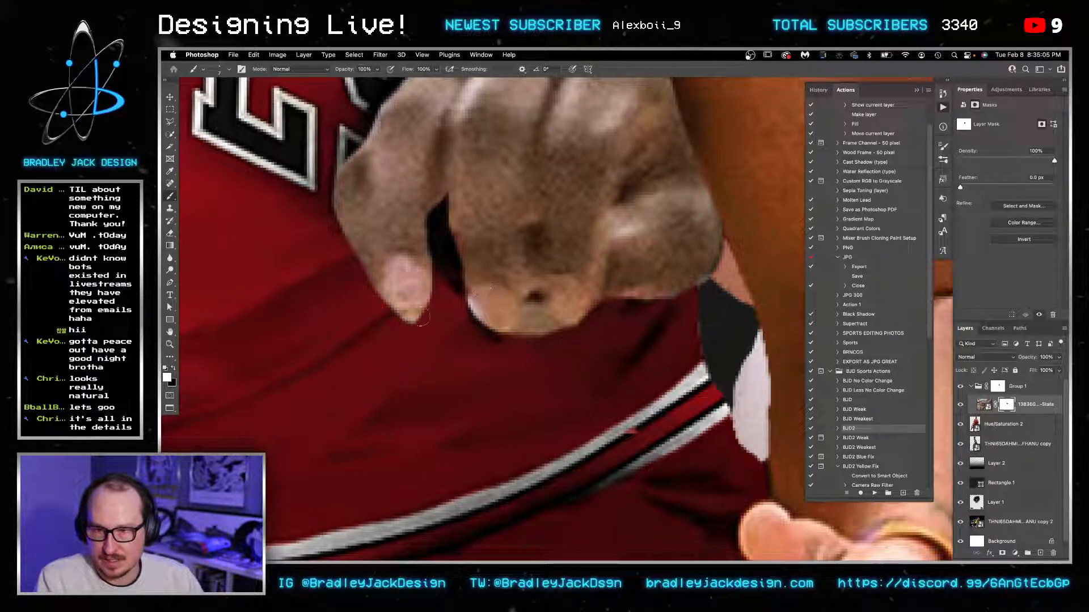
{"action": "mouse_move", "coordinate": [421, 316]}
{"action": "left_mouse_down"}
{"action": "mouse_move", "coordinate": [395, 321]}
{"action": "mouse_move", "coordinate": [434, 307]}
{"action": "left_mouse_up"}
{"action": "key", "text": "x"}
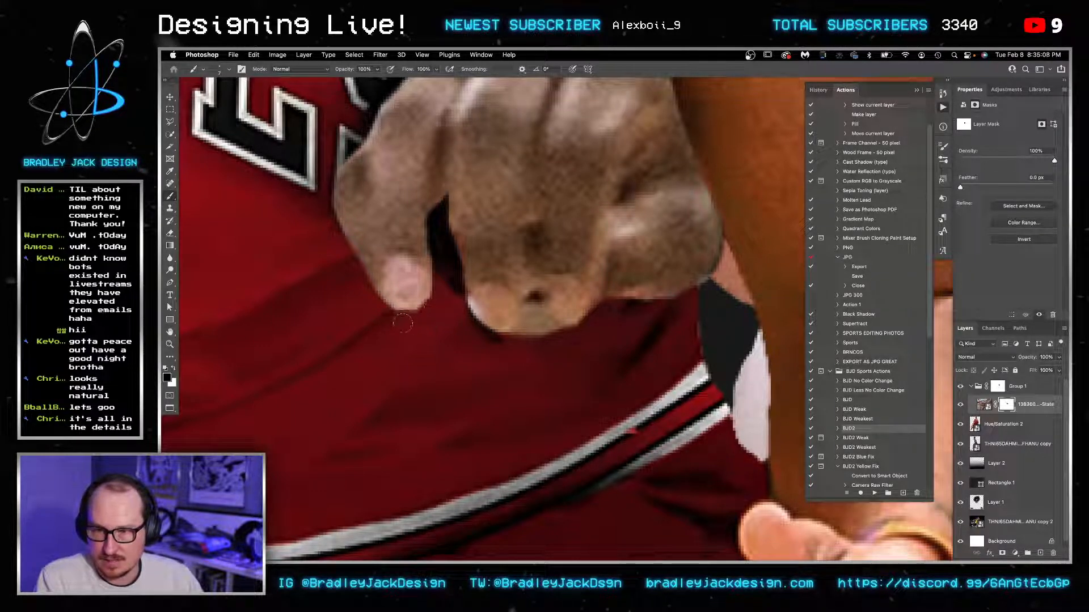
Step: Mask out a small notch between the two fingertips at the underside of the fist to separate the fingers
{"action": "key", "text": "super+minus"}
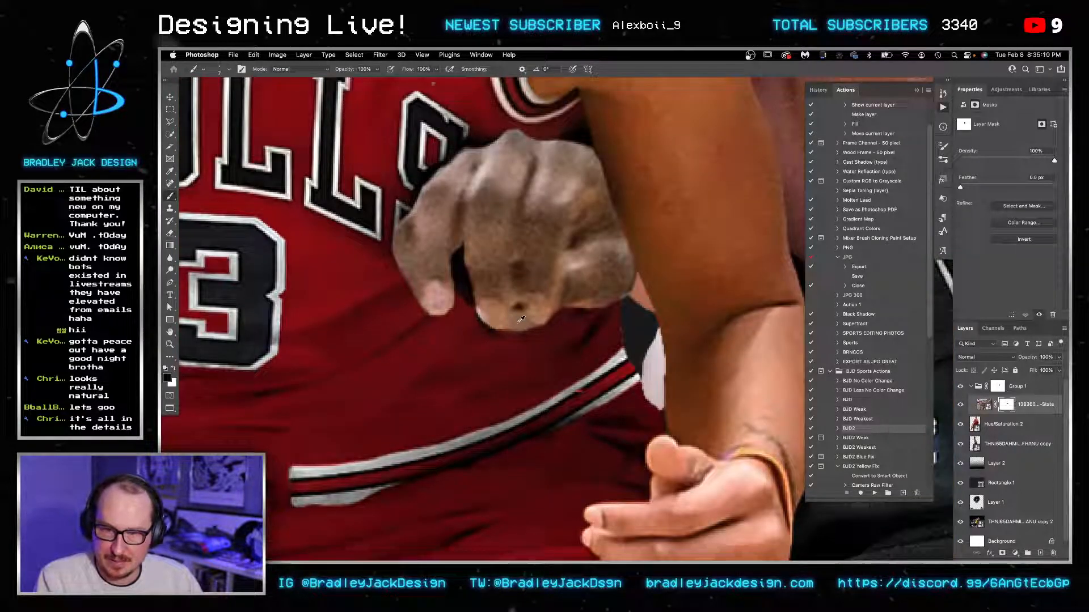
{"action": "scroll", "coordinate": [518, 322], "scroll_direction": "up", "scroll_amount": 4}
{"action": "mouse_move", "coordinate": [519, 299]}
{"action": "left_mouse_down"}
{"action": "mouse_move", "coordinate": [495, 342]}
{"action": "mouse_move", "coordinate": [516, 303]}
{"action": "mouse_move", "coordinate": [525, 332]}
{"action": "left_mouse_up"}
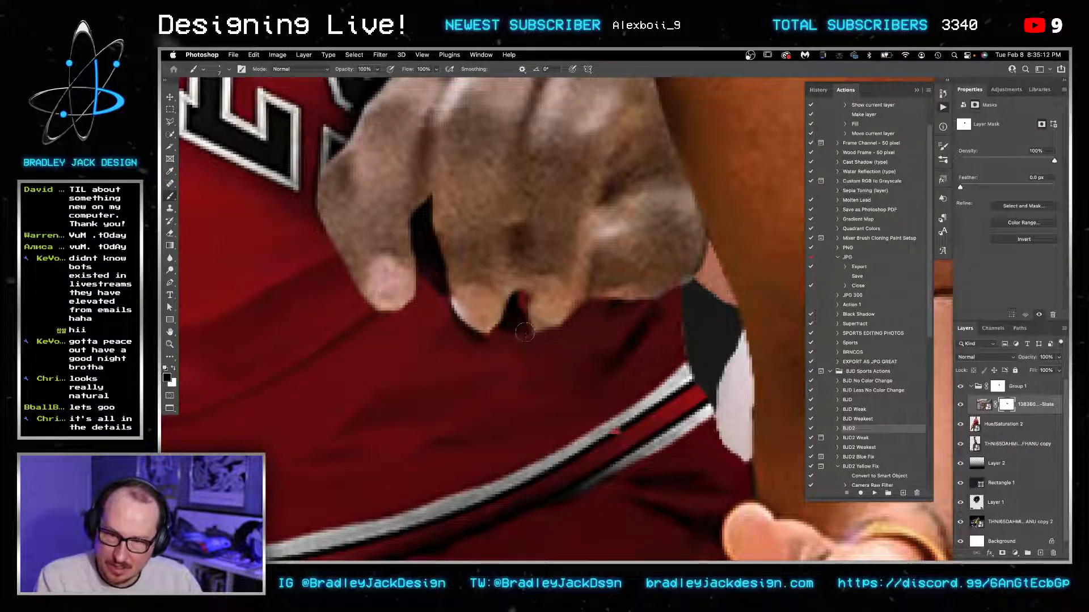
{"action": "key", "text": "x"}
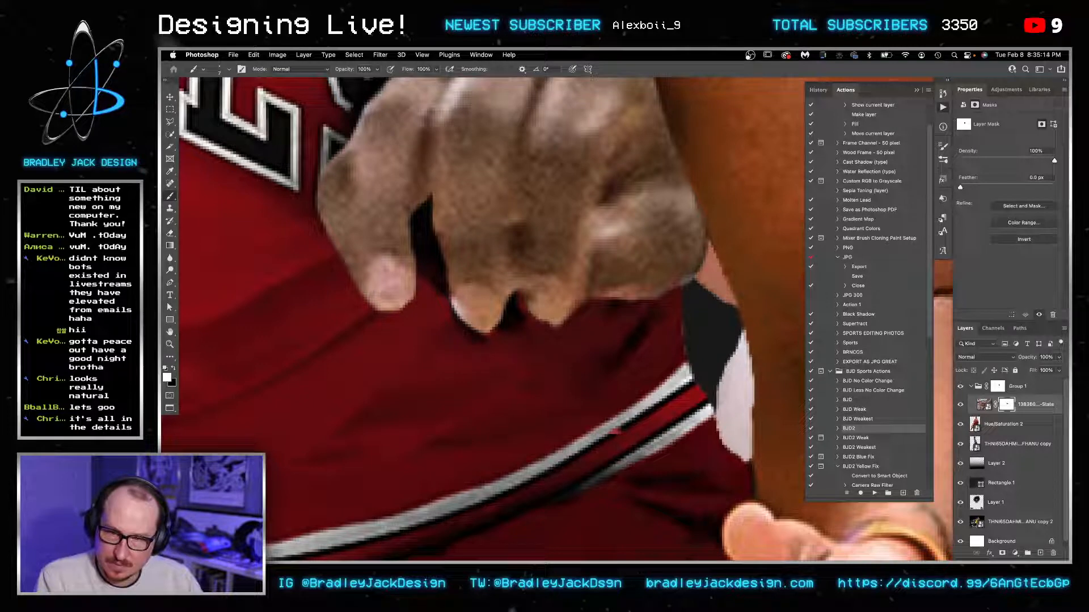
{"action": "scroll", "coordinate": [571, 287], "scroll_direction": "down", "scroll_amount": 8}
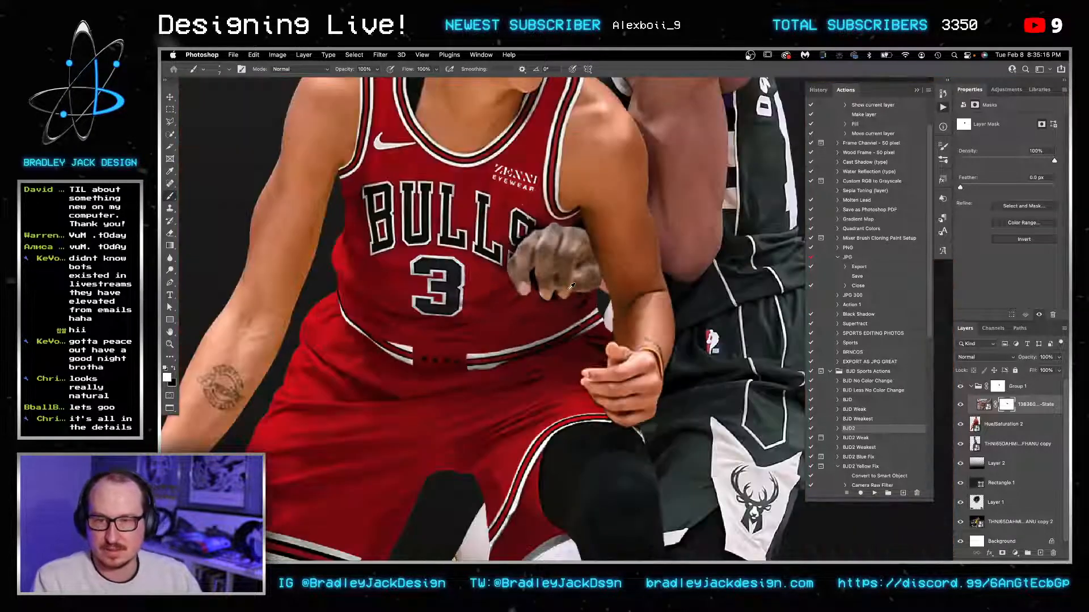
{"action": "scroll", "coordinate": [572, 288], "scroll_direction": "down", "scroll_amount": 6}
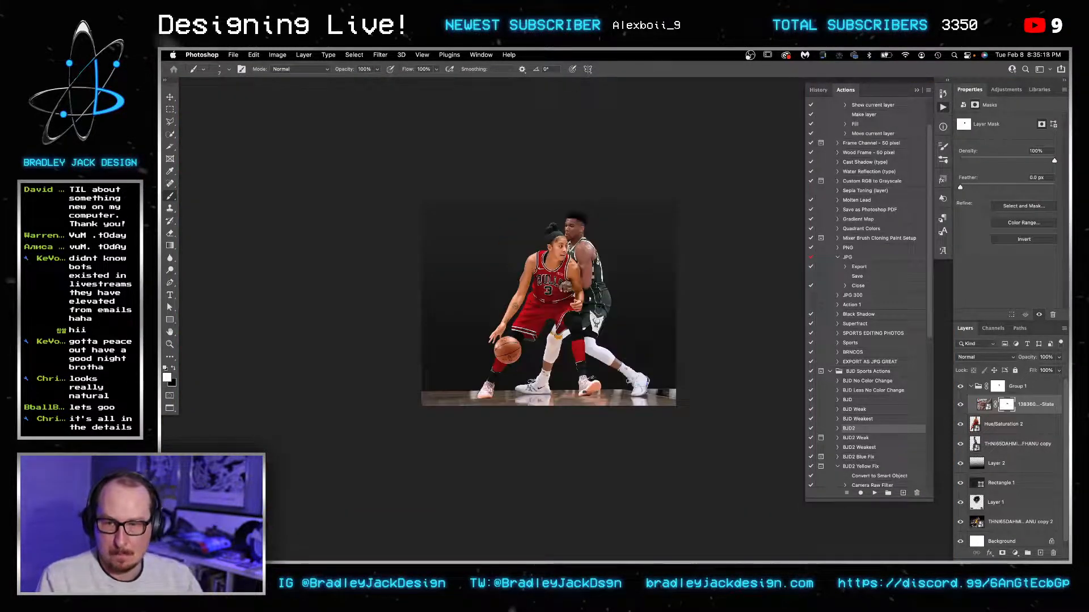
Step: Add a Curves adjustment clipped to the fist layer and lower its white point to darken the hand
{"action": "key", "text": "z"}
{"action": "left_click_drag", "start_coordinate": [578, 276], "coordinate": [621, 267]}
{"action": "key", "text": "v"}
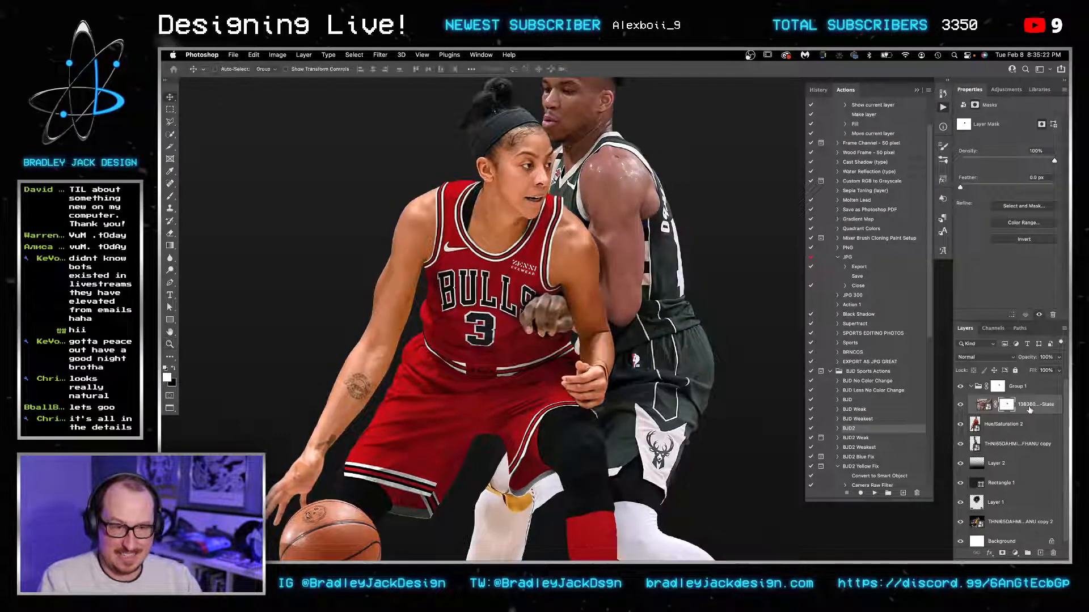
{"action": "left_click", "coordinate": [1007, 91]}
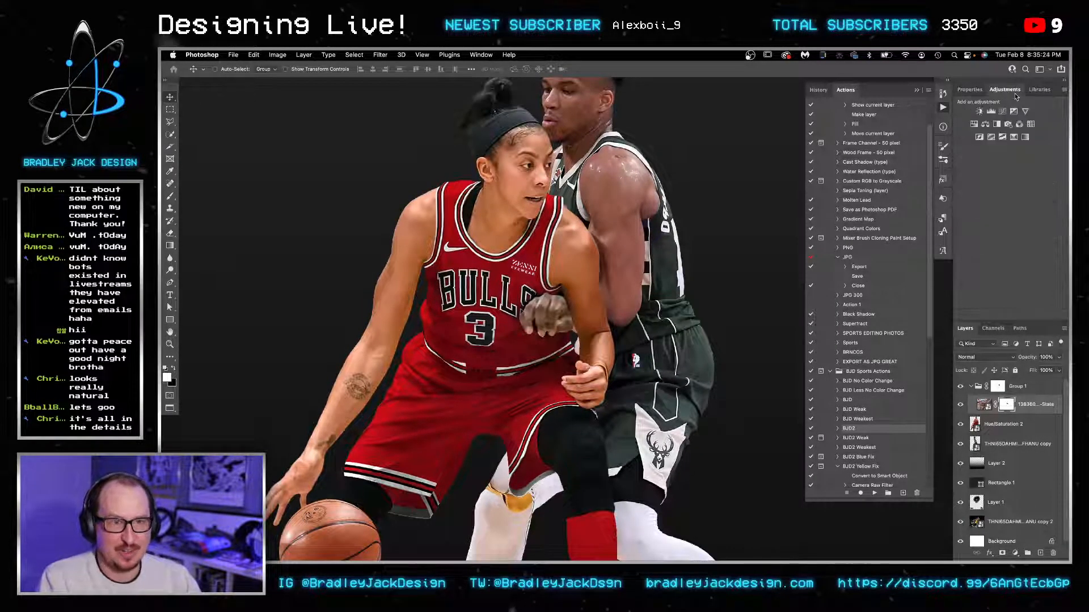
{"action": "left_click", "coordinate": [1005, 113]}
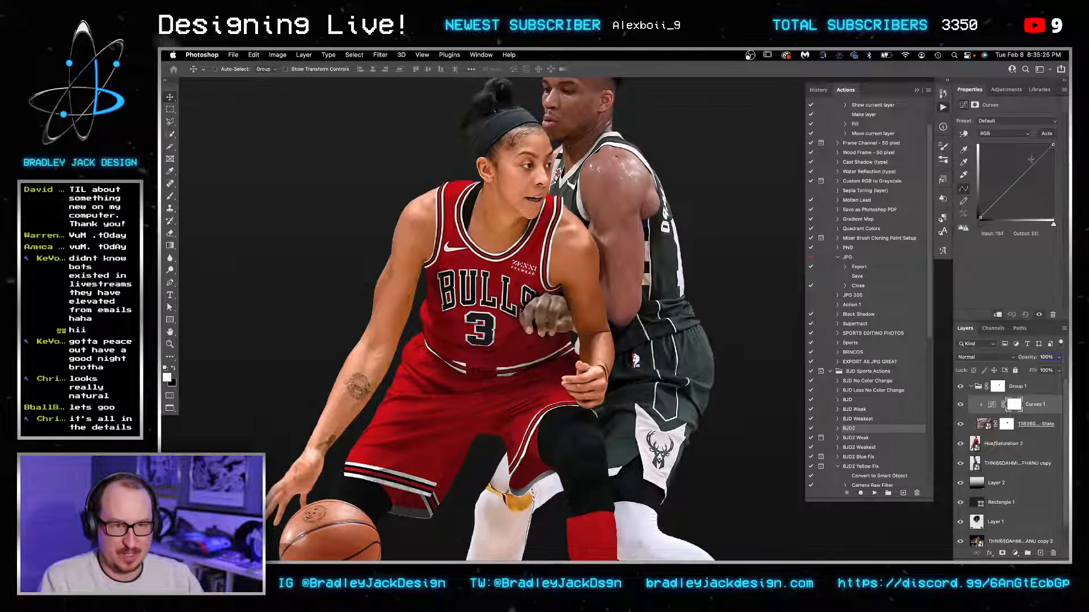
{"action": "left_click_drag", "start_coordinate": [1053, 145], "coordinate": [1055, 182]}
Step: Invert the Curves mask and paint white with a 100 px brush at 20% opacity to shade the fist beside the Bulls player's arm
{"action": "left_click", "coordinate": [1014, 404]}
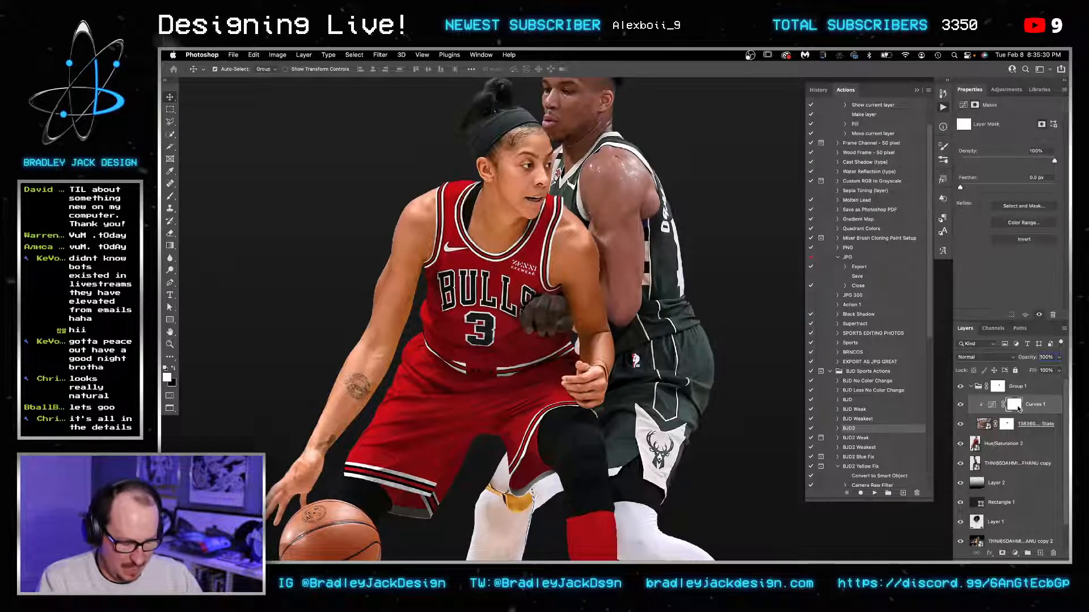
{"action": "key", "text": "ctrl+i"}
{"action": "key", "text": "b"}
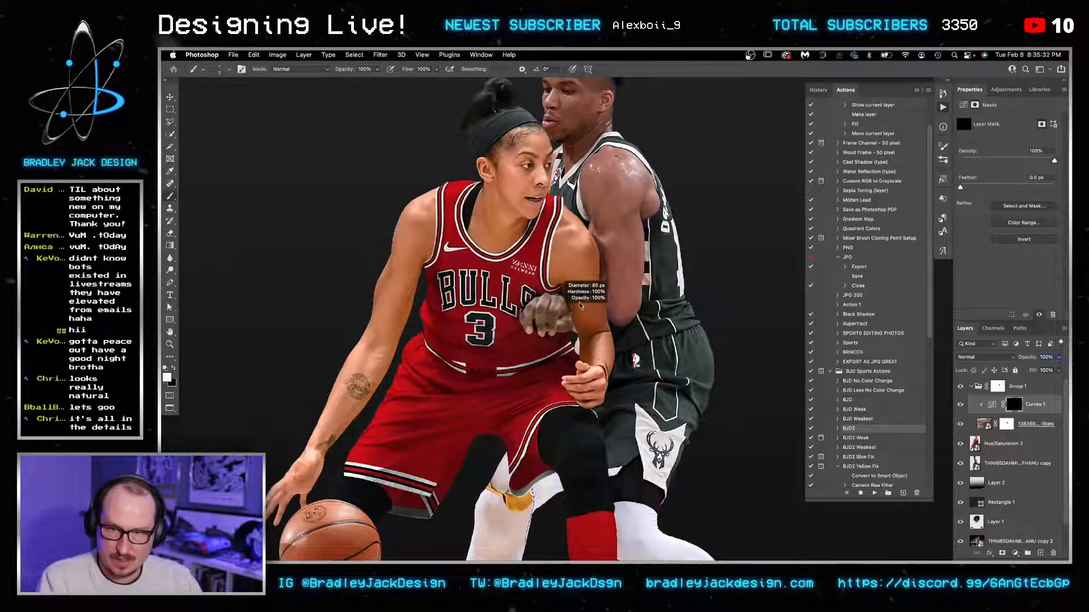
{"action": "mouse_move", "coordinate": [580, 305]}
{"action": "left_mouse_down"}
{"action": "mouse_move", "coordinate": [592, 306]}
{"action": "mouse_move", "coordinate": [578, 227]}
{"action": "left_mouse_up"}
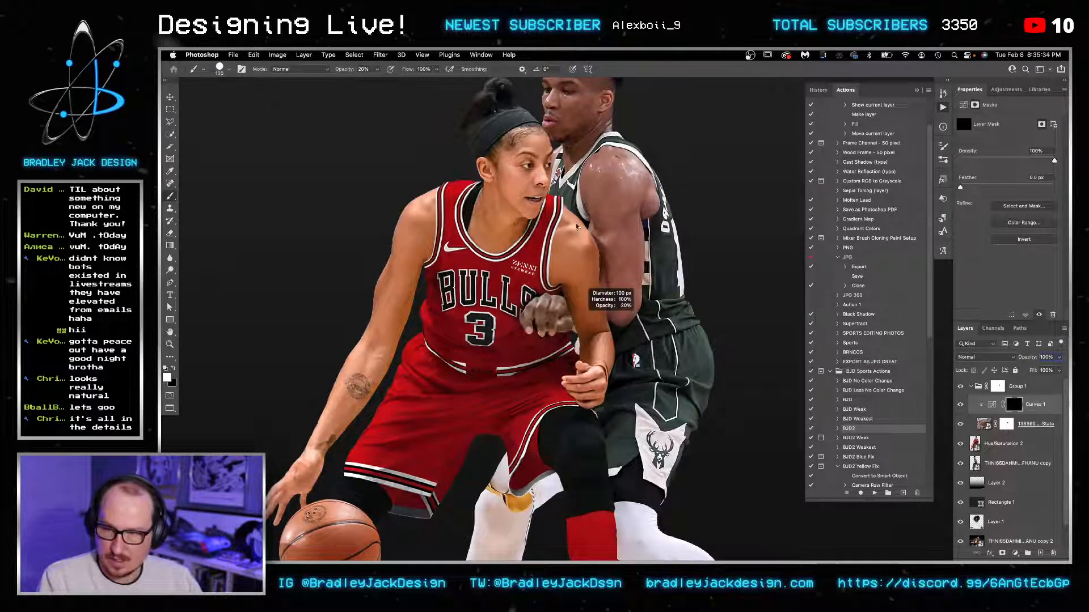
{"action": "left_click_drag", "start_coordinate": [569, 295], "coordinate": [570, 296]}
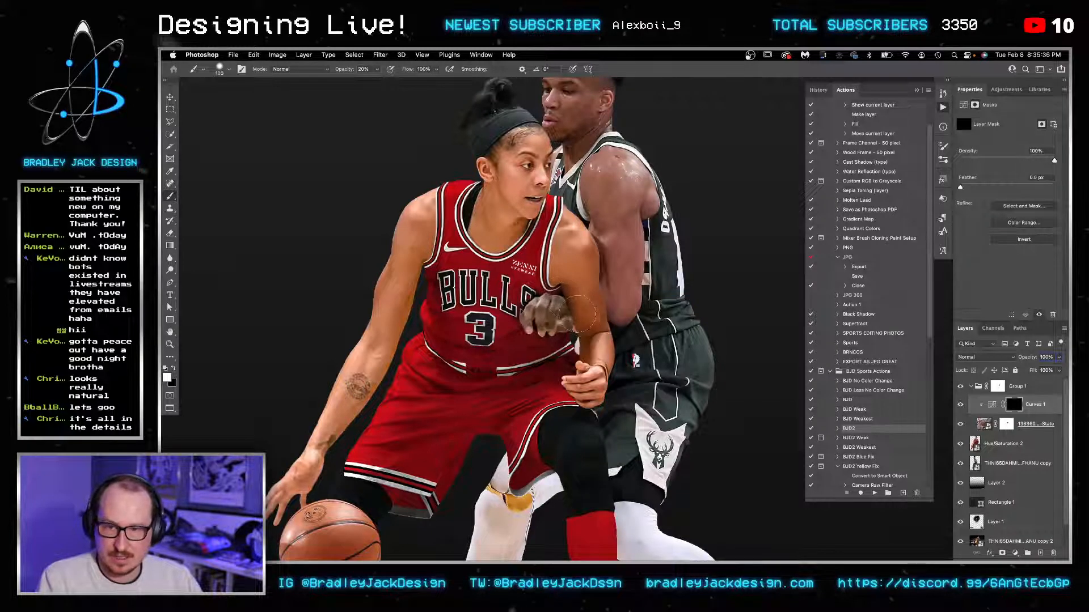
{"action": "mouse_move", "coordinate": [558, 294]}
{"action": "left_mouse_down"}
{"action": "mouse_move", "coordinate": [530, 298]}
{"action": "mouse_move", "coordinate": [574, 312]}
{"action": "left_mouse_up"}
{"action": "key", "text": "x"}
{"action": "key", "text": "v"}
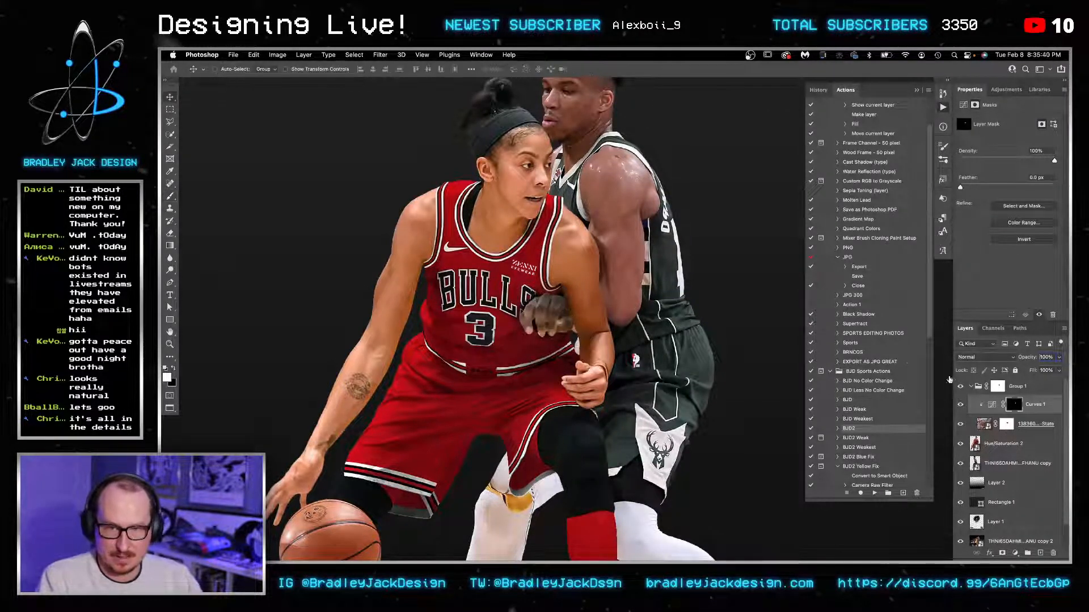
Step: Add a new layer clipped to the fist and paint over the hand with a skin tone sampled from the Bucks player's arm
{"action": "left_click", "coordinate": [1022, 428]}
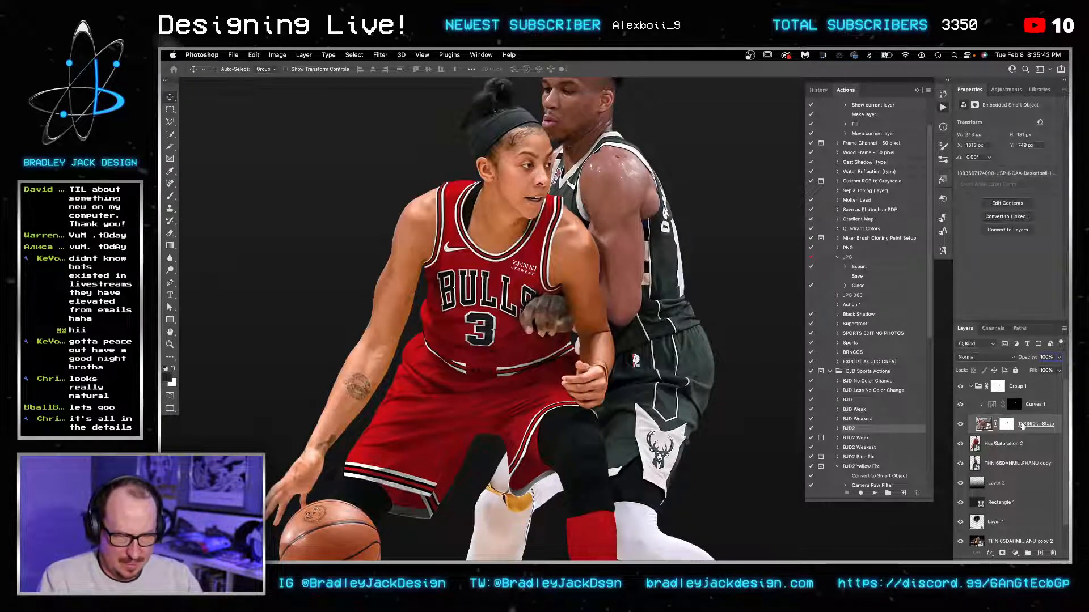
{"action": "key", "text": "i"}
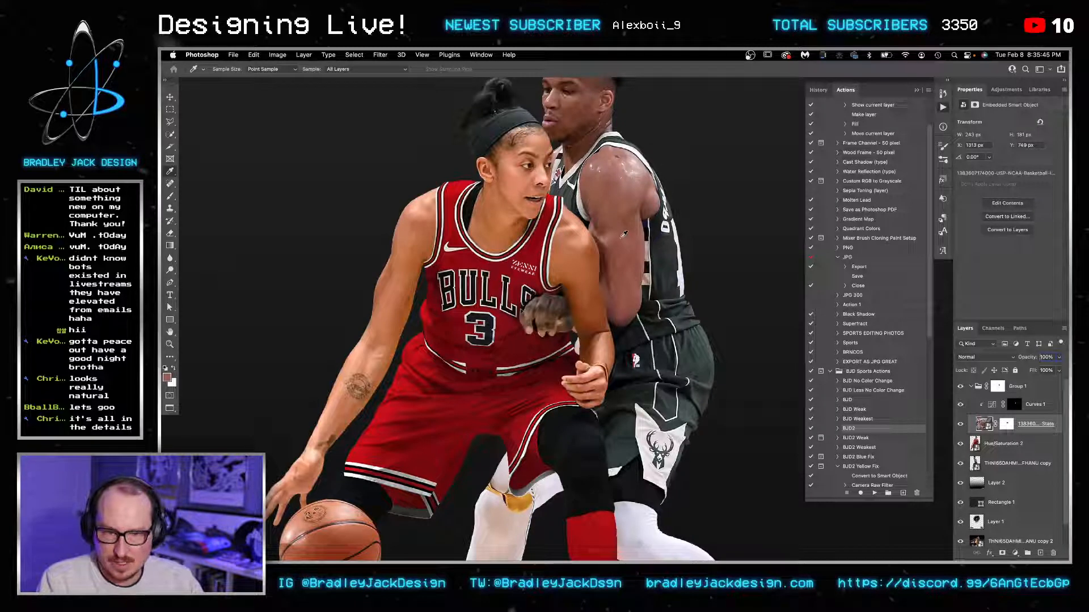
{"action": "key", "text": "ctrl+shift+alt+n"}
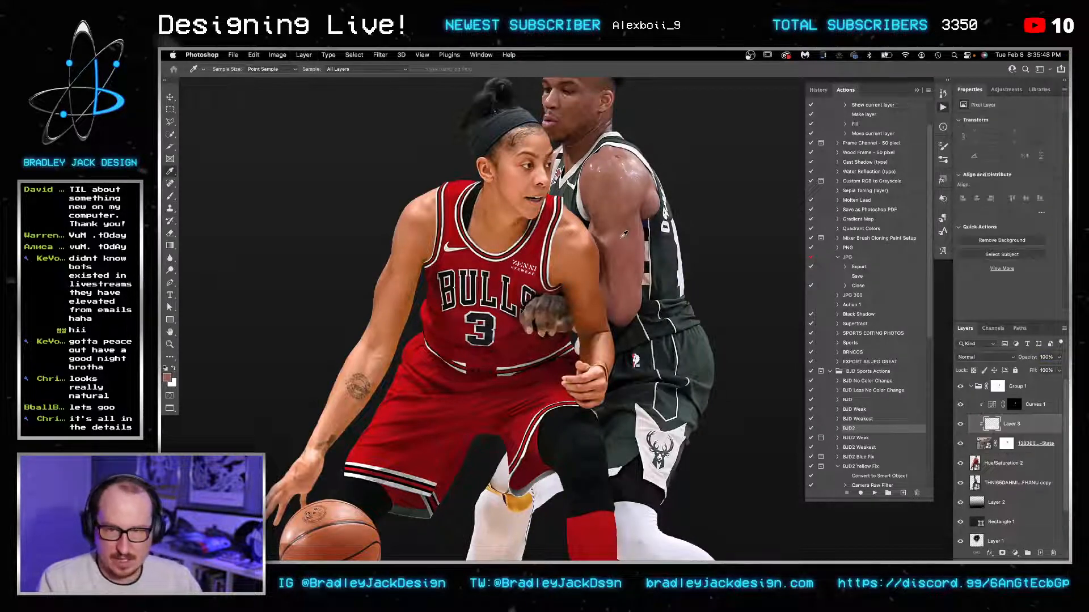
{"action": "key", "text": "b"}
{"action": "mouse_move", "coordinate": [556, 312]}
{"action": "left_mouse_down"}
{"action": "mouse_move", "coordinate": [539, 311]}
{"action": "mouse_move", "coordinate": [559, 313]}
{"action": "left_mouse_up"}
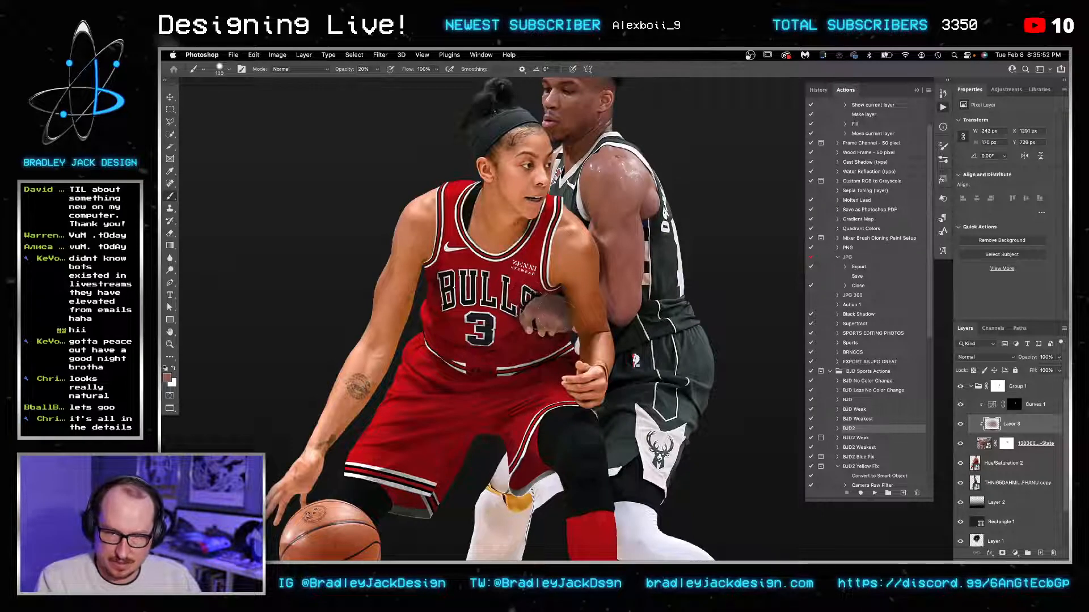
Step: Set the skin-tone layer's blend mode to Color after comparing it with Hue, and paint more of the tint over the fist
{"action": "key", "text": "v"}
{"action": "key", "text": "shift+alt+c"}
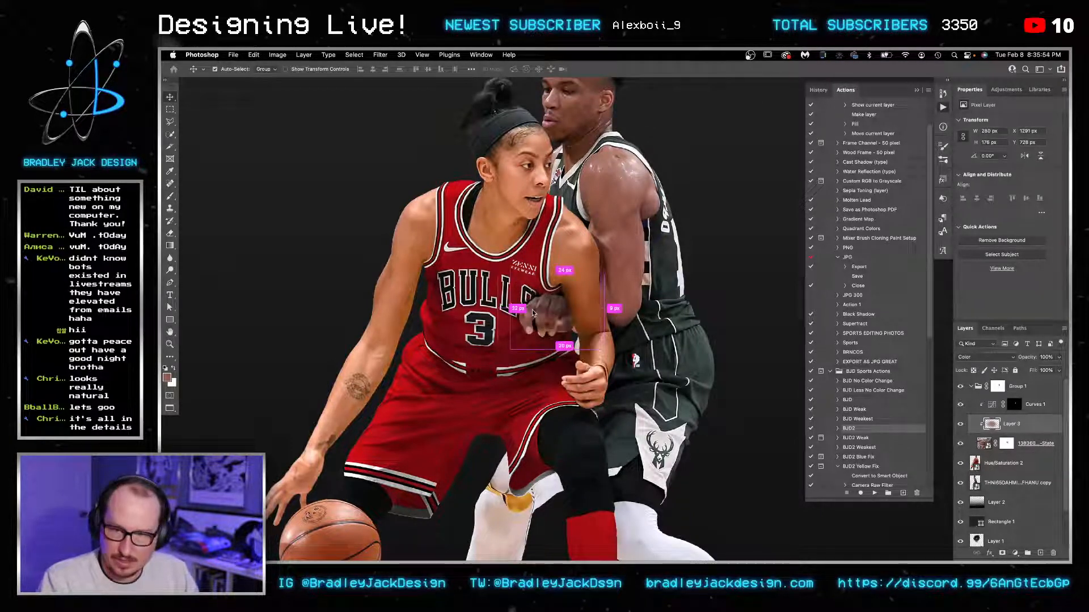
{"action": "key", "text": "i"}
{"action": "key", "text": "v"}
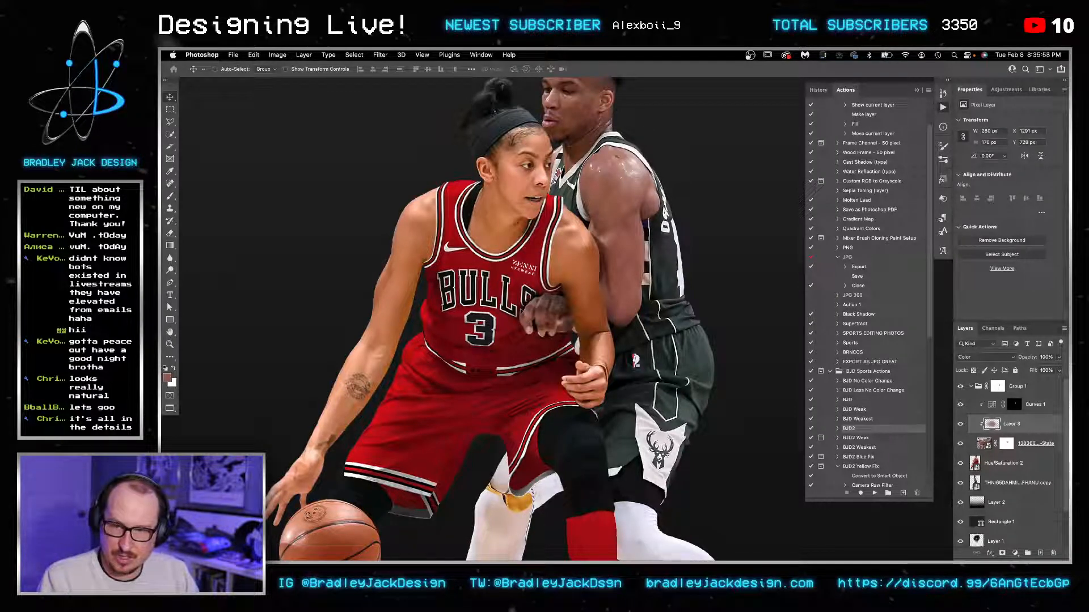
{"action": "key", "text": "shift+alt+c"}
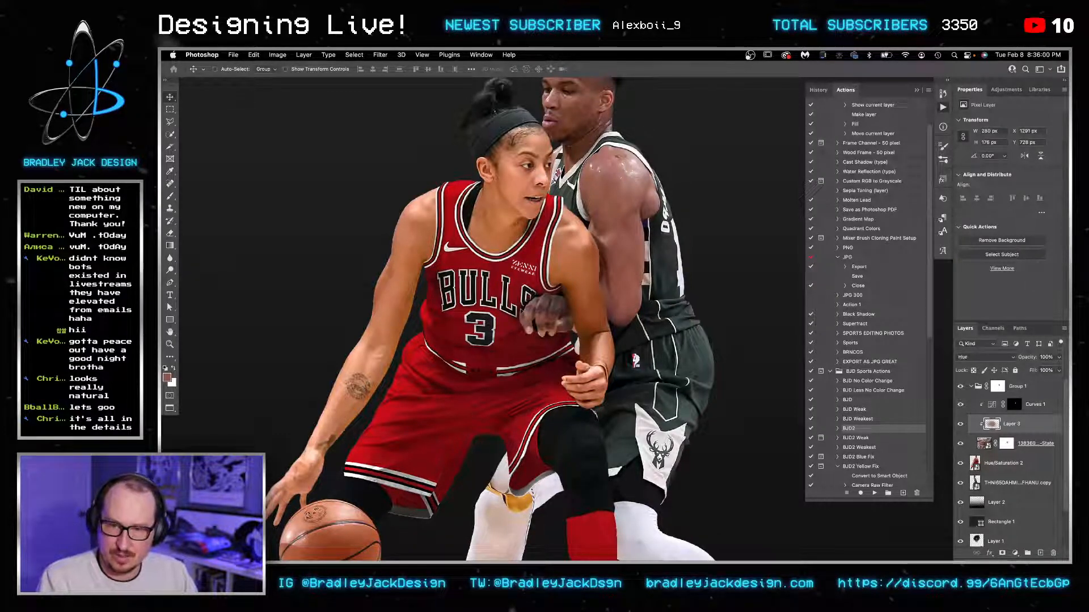
{"action": "key", "text": "shift+alt+c"}
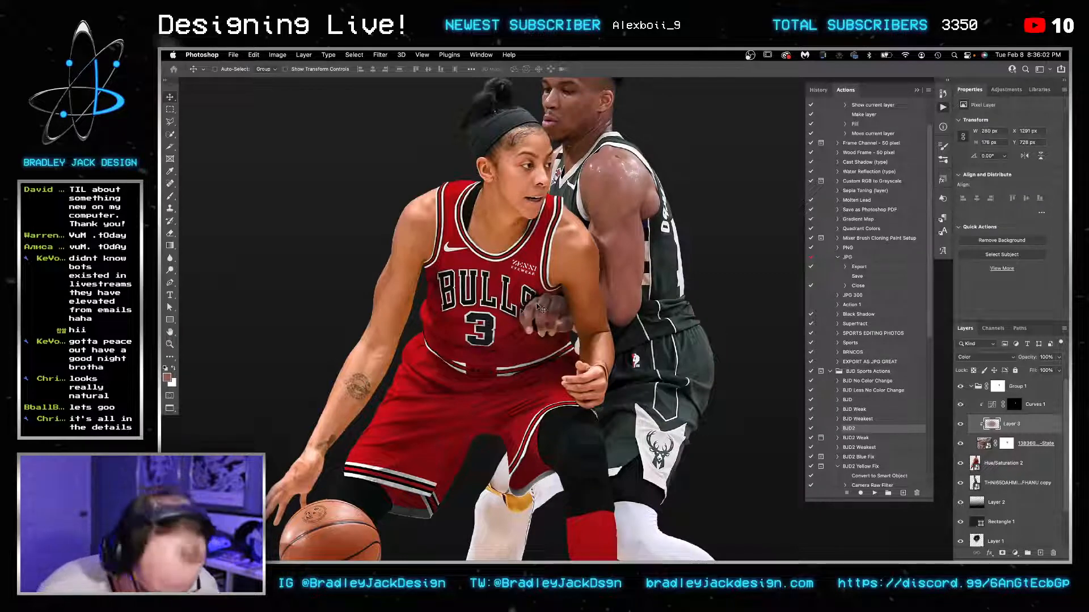
{"action": "key", "text": "b"}
{"action": "key", "text": "z"}
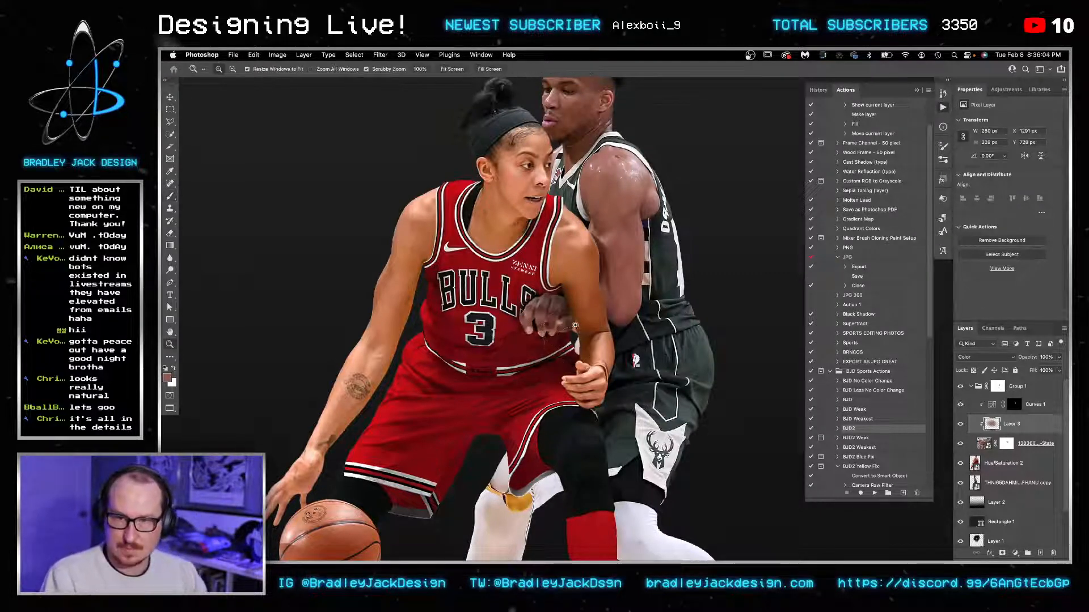
{"action": "left_click", "coordinate": [570, 253], "text": "alt"}
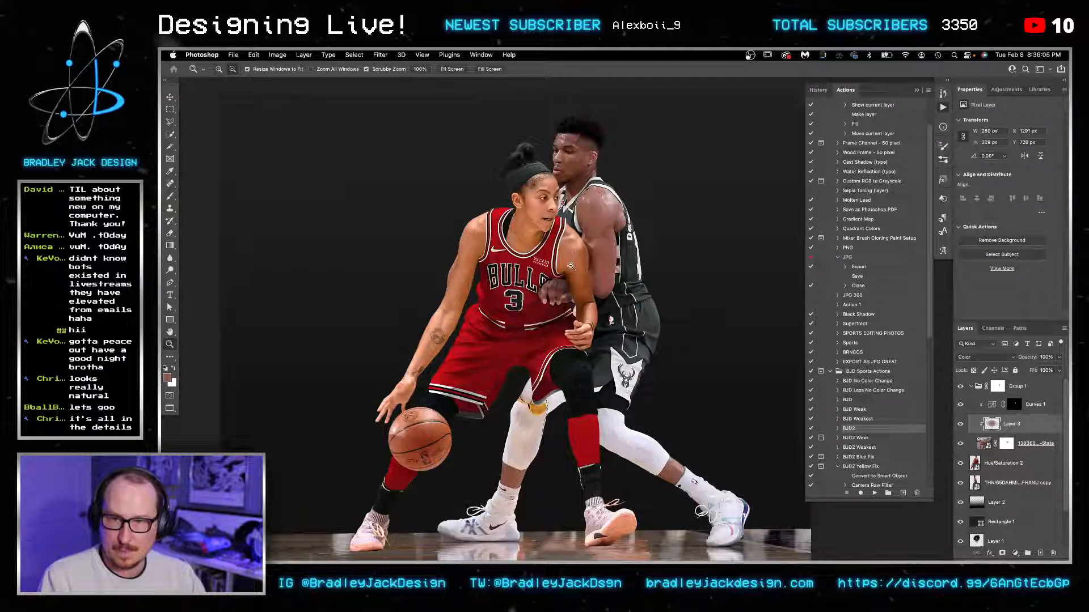
Step: Add a layer mask to the Bulls player layer and paint black at 20% opacity on the shoulder edge beside the jersey strap
{"action": "left_click_drag", "start_coordinate": [575, 224], "coordinate": [689, 207]}
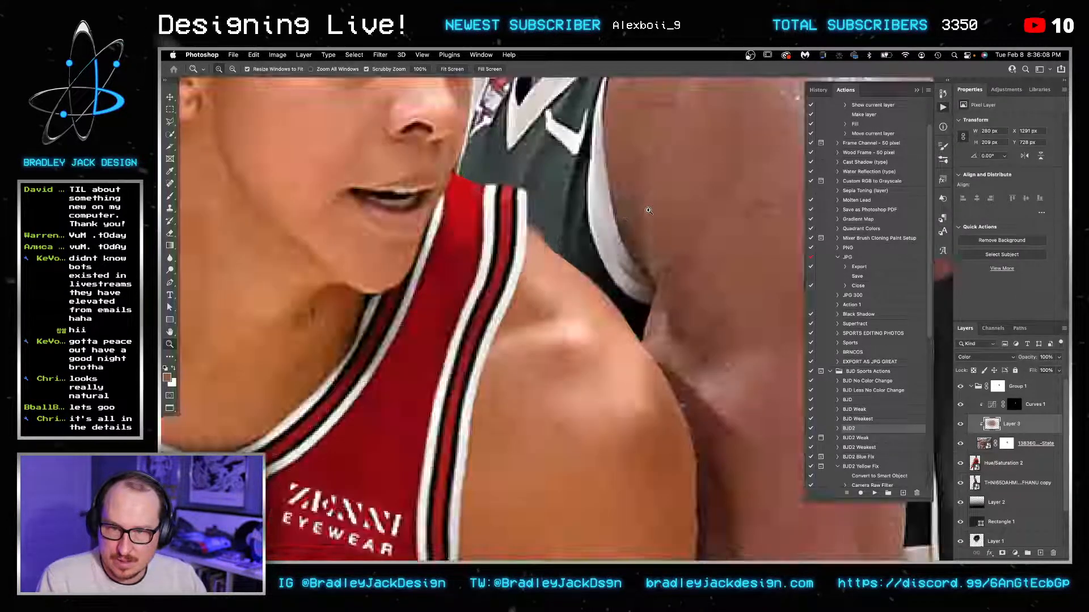
{"action": "left_click", "coordinate": [962, 464]}
{"action": "left_click", "coordinate": [962, 464]}
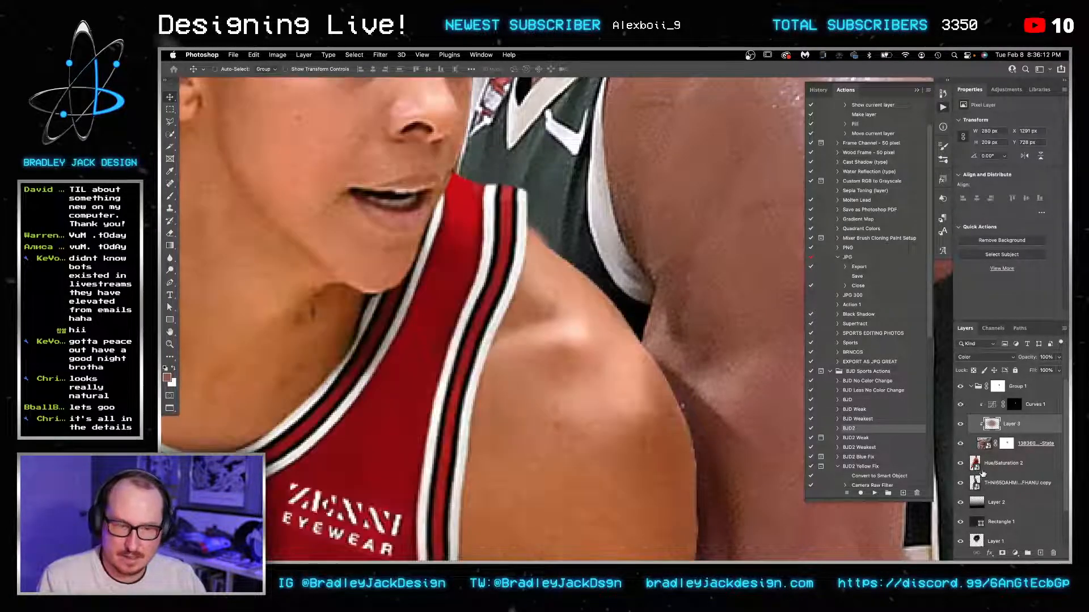
{"action": "left_click", "coordinate": [983, 473]}
{"action": "left_click", "coordinate": [1012, 554]}
{"action": "key", "text": "b"}
{"action": "key", "text": "d"}
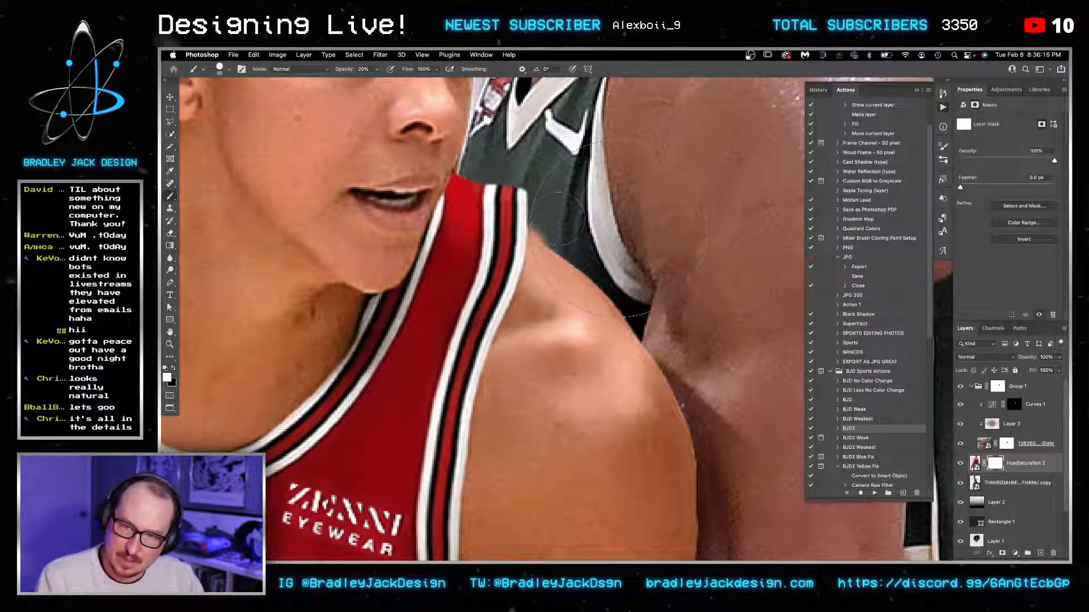
{"action": "key", "text": "bracketleft"}
{"action": "key", "text": "x"}
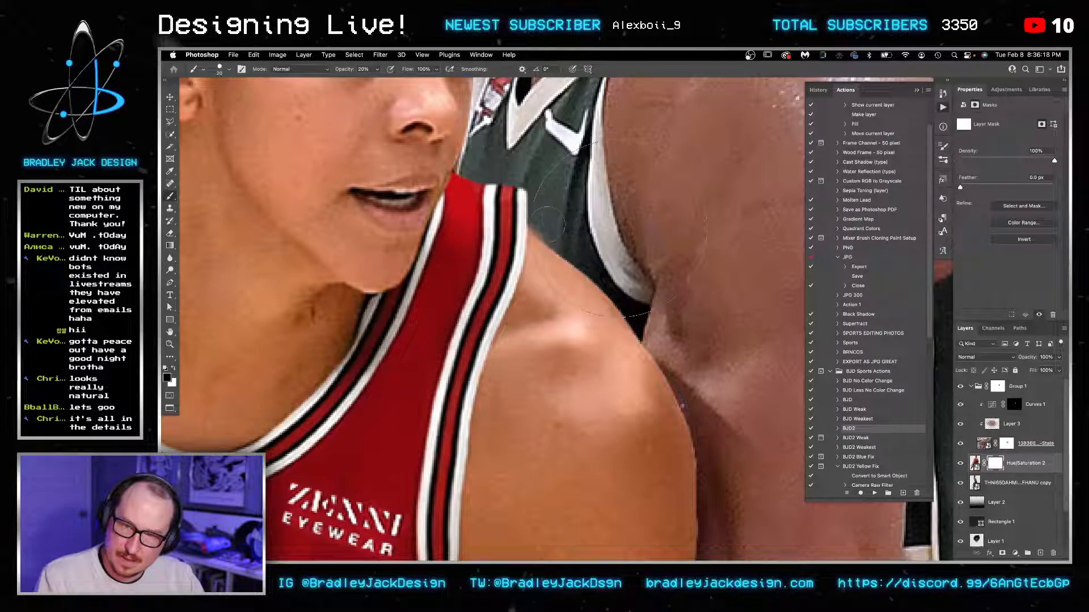
{"action": "left_click_drag", "start_coordinate": [559, 218], "coordinate": [556, 218]}
{"action": "scroll", "coordinate": [637, 288], "scroll_direction": "down", "scroll_amount": 10}
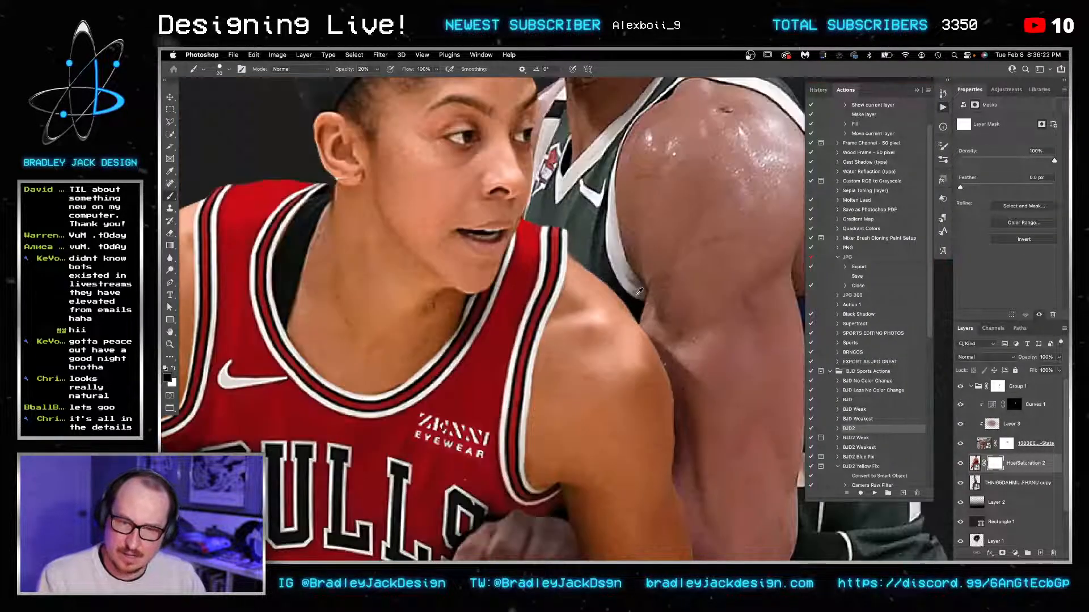
{"action": "scroll", "coordinate": [637, 288], "scroll_direction": "down", "scroll_amount": 1}
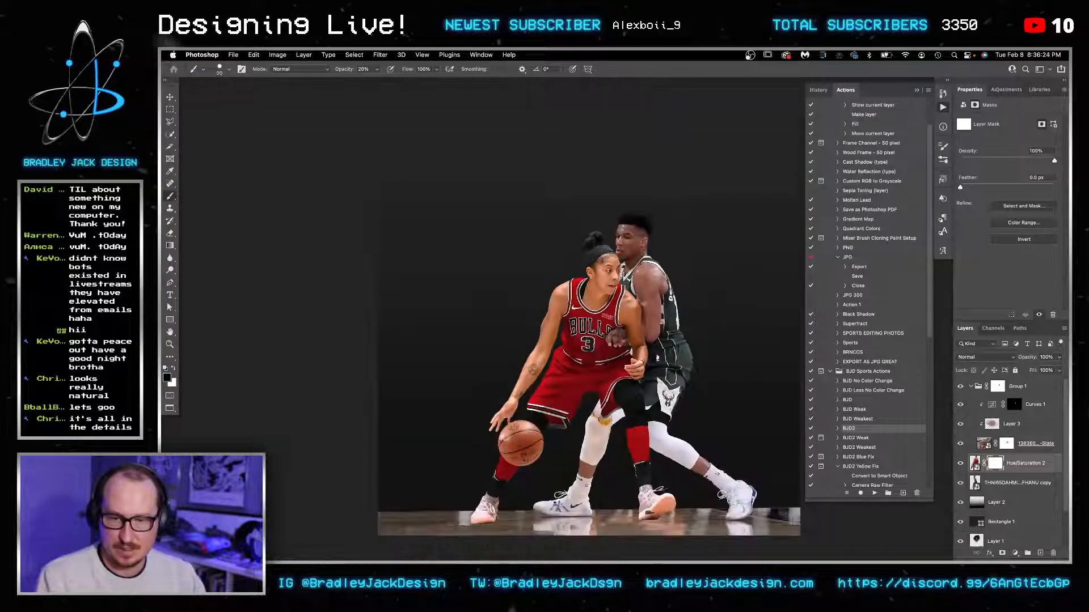
{"action": "key", "text": "z"}
{"action": "left_click", "coordinate": [639, 334]}
{"action": "scroll", "coordinate": [639, 334], "scroll_direction": "up", "scroll_amount": 4}
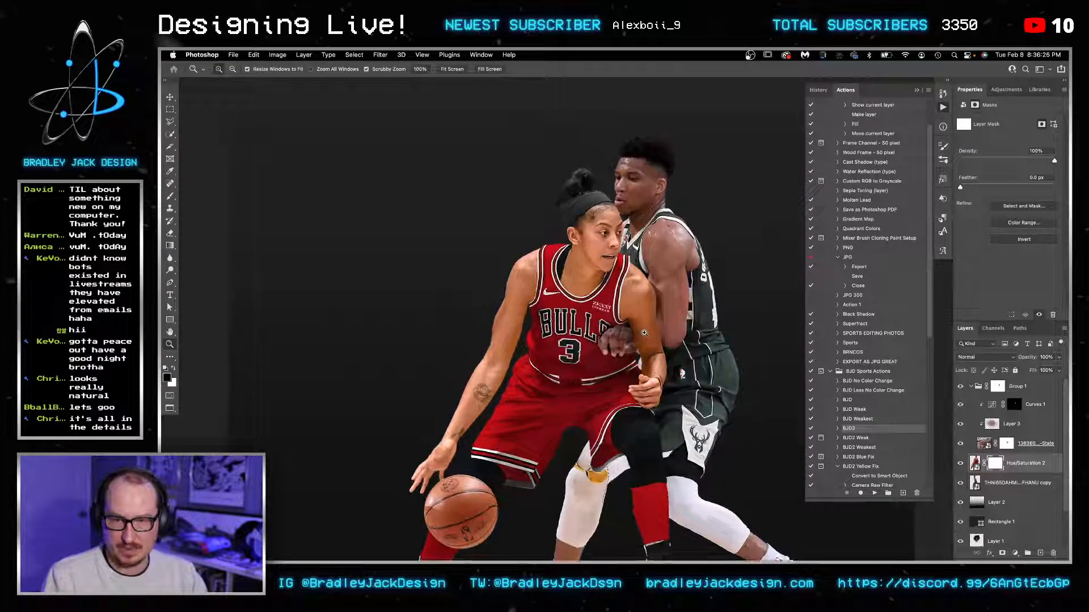
Step: Duplicate the Curves 1 layer clipped to the fist, delete the copy's layer mask, and set its white point output to 182
{"action": "key", "text": "v"}
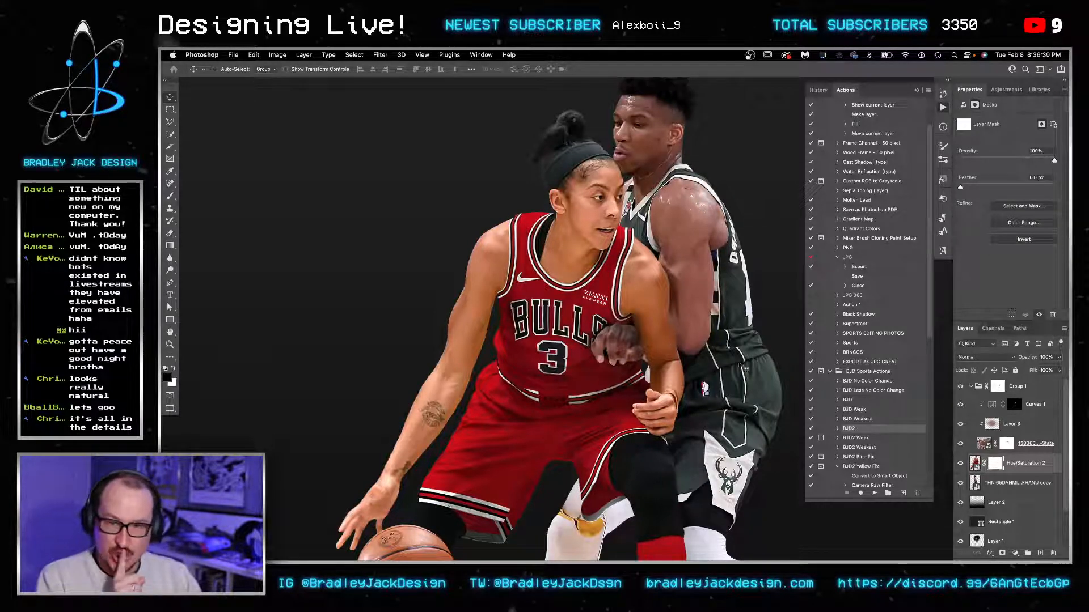
{"action": "left_click", "coordinate": [1033, 421]}
{"action": "left_click", "coordinate": [1031, 410]}
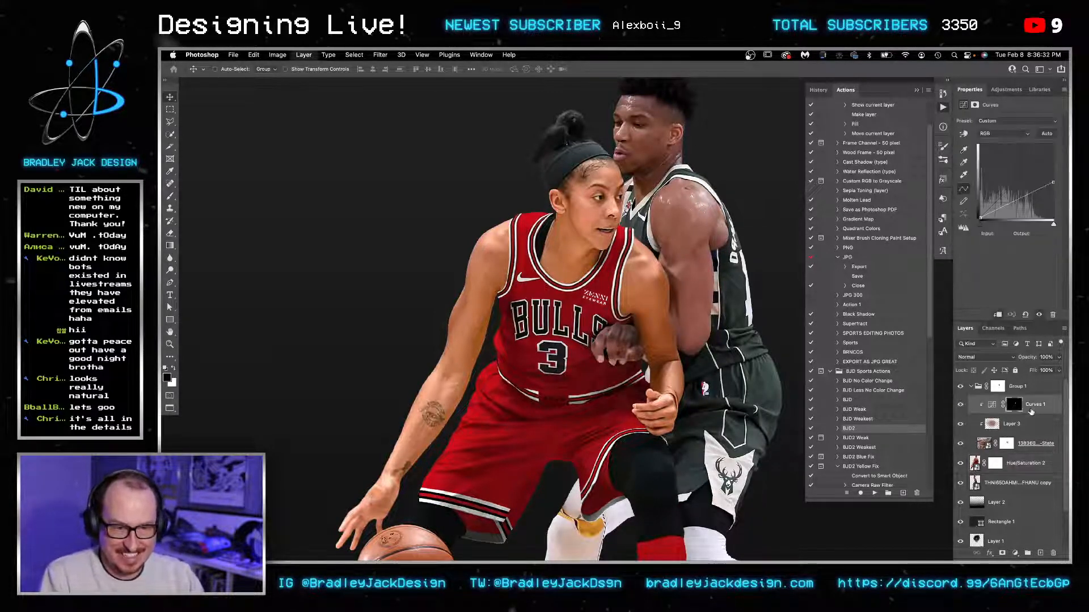
{"action": "key", "text": "super+j"}
{"action": "key", "text": "alt+super+g"}
{"action": "right_click", "coordinate": [1018, 403]}
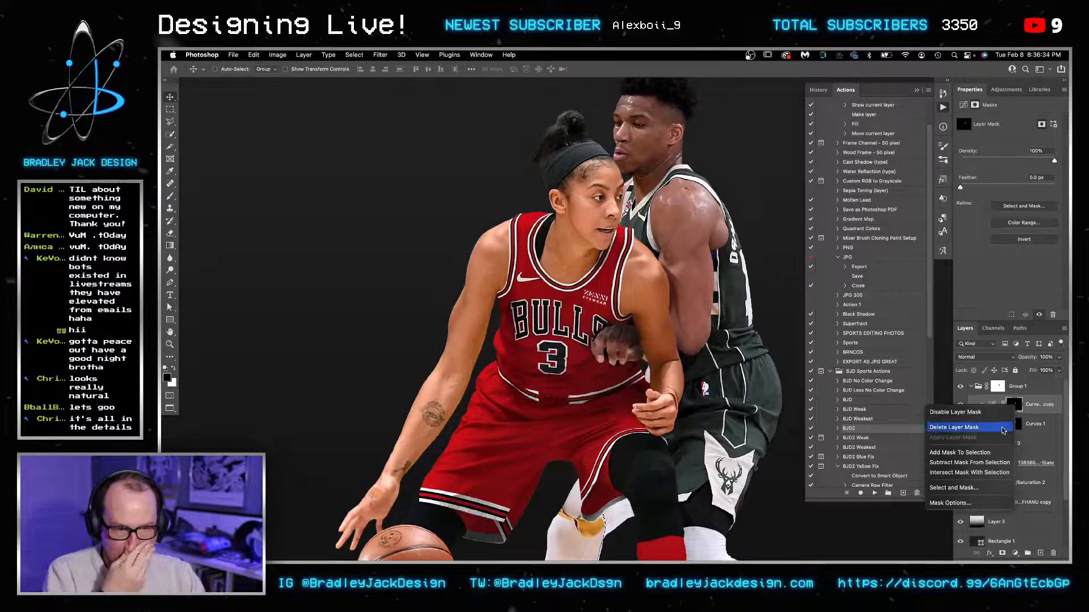
{"action": "left_click", "coordinate": [1002, 429]}
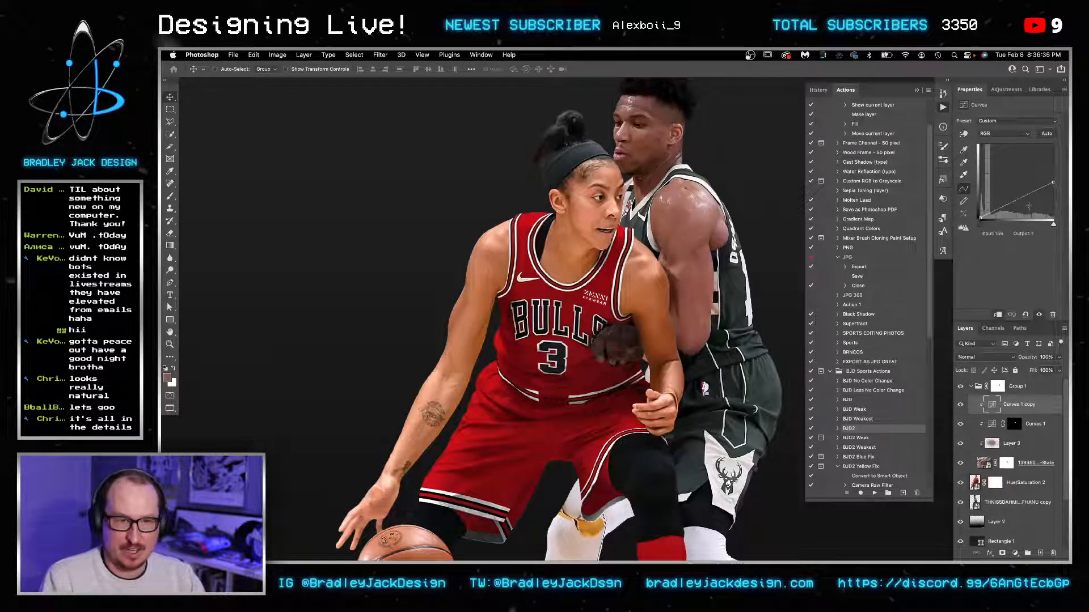
{"action": "left_click_drag", "start_coordinate": [1053, 184], "coordinate": [1058, 165]}
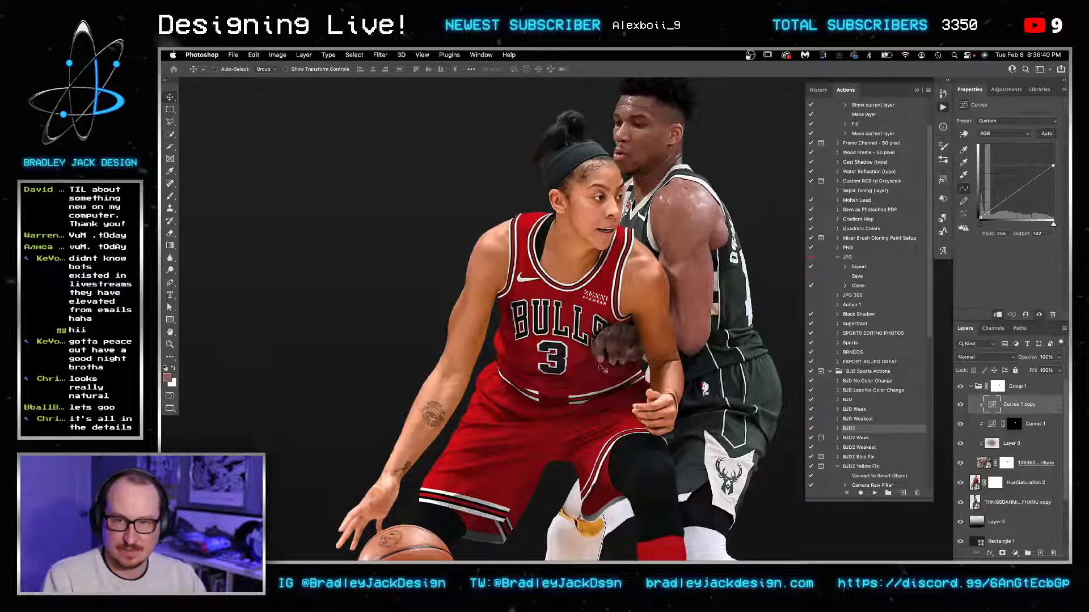
{"action": "left_click_drag", "start_coordinate": [602, 368], "coordinate": [554, 361]}
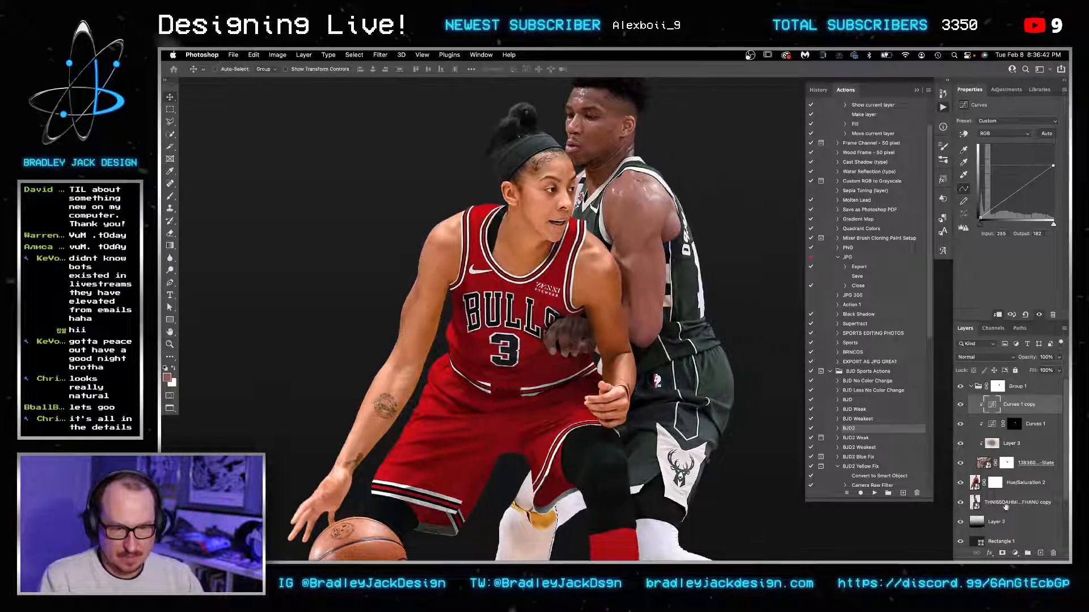
Step: Add a Curves adjustment clipped to the Bucks player layer, lower its white point to darken him, and invert its mask to black
{"action": "left_click", "coordinate": [1005, 505]}
{"action": "left_click", "coordinate": [1005, 90]}
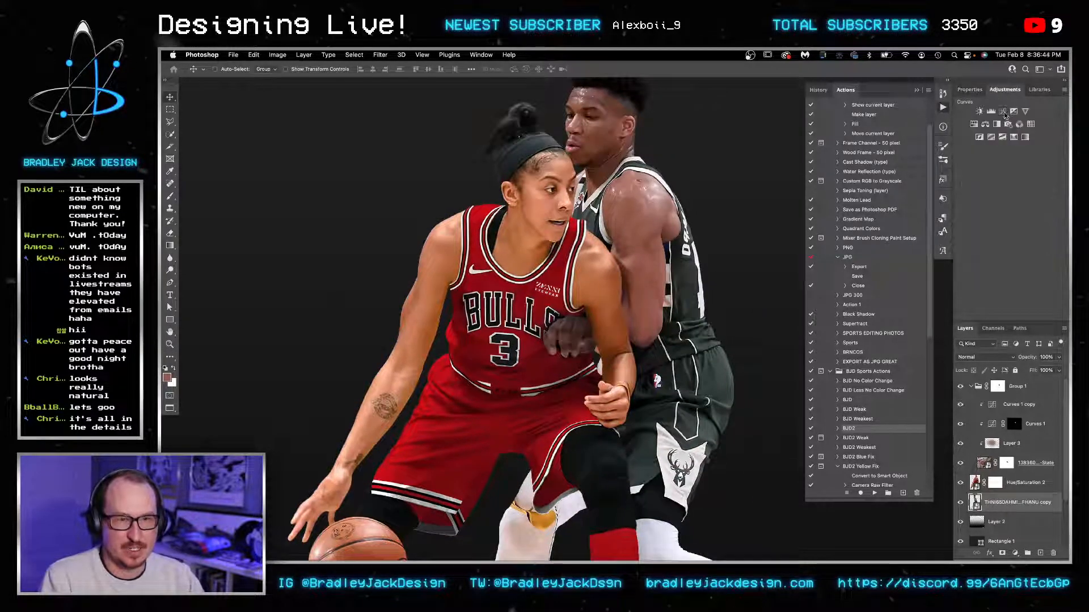
{"action": "left_click", "coordinate": [1004, 113]}
{"action": "left_click_drag", "start_coordinate": [1057, 162], "coordinate": [1058, 173]}
{"action": "left_click", "coordinate": [1006, 504]}
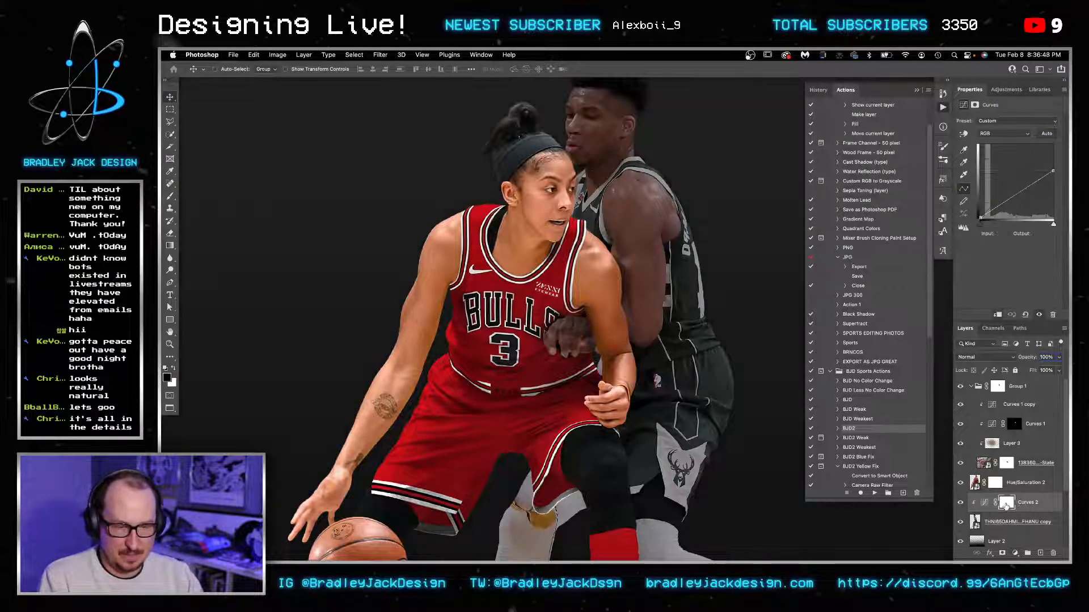
{"action": "key", "text": "super+i"}
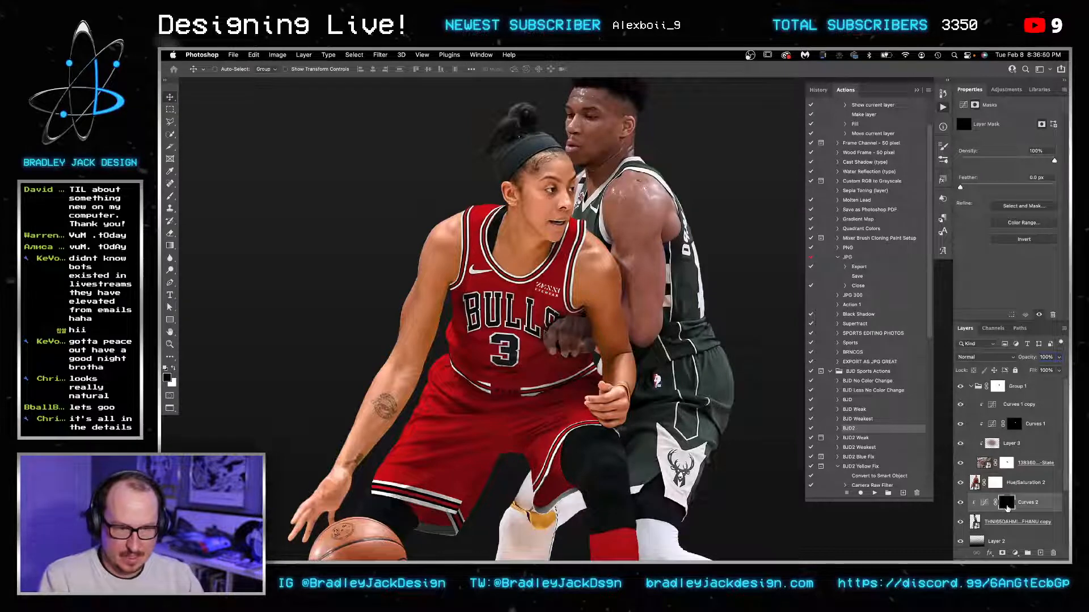
Step: Paint white on the new Curves mask with a 0% hardness brush at 50% opacity, shading the Bucks player where the Bulls player overlaps him
{"action": "key", "text": "b"}
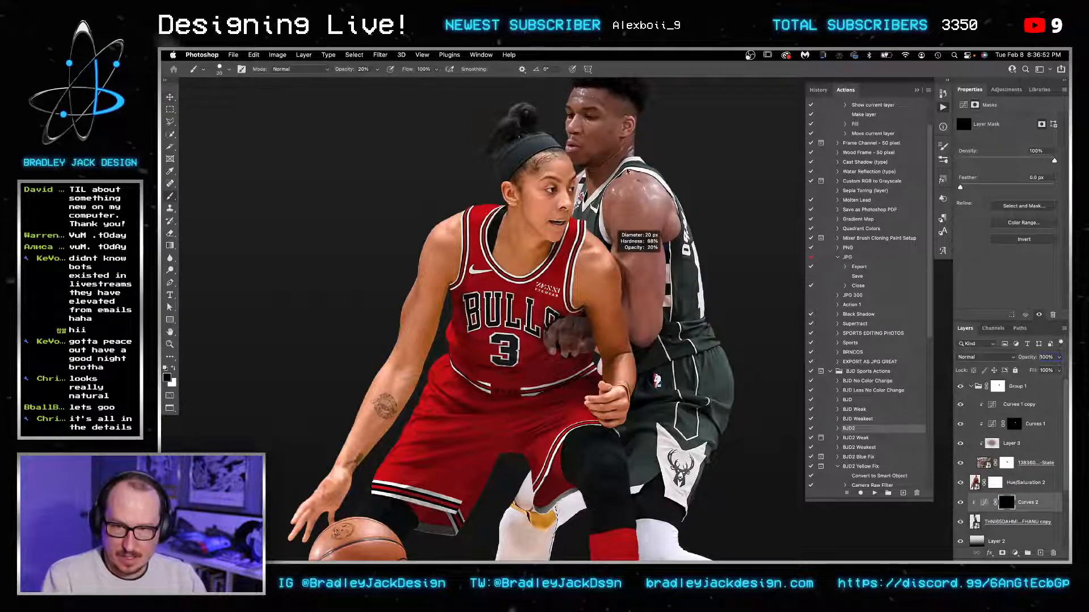
{"action": "mouse_move", "coordinate": [612, 255]}
{"action": "left_mouse_down"}
{"action": "mouse_move", "coordinate": [623, 255]}
{"action": "mouse_move", "coordinate": [613, 256]}
{"action": "left_mouse_up"}
{"action": "right_click", "coordinate": [602, 249]}
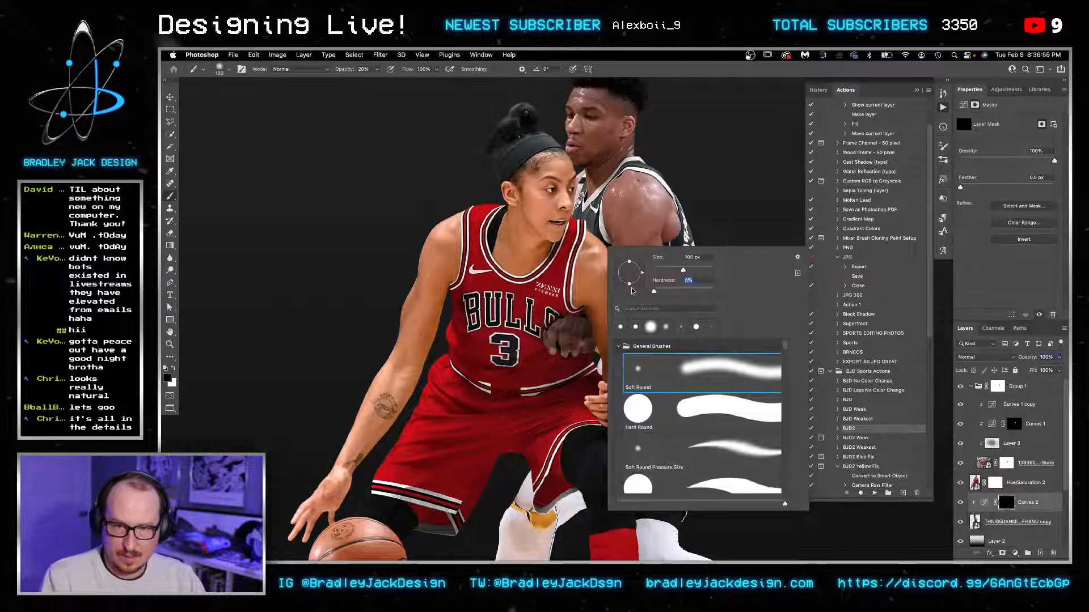
{"action": "key", "text": "Return"}
{"action": "key", "text": "x"}
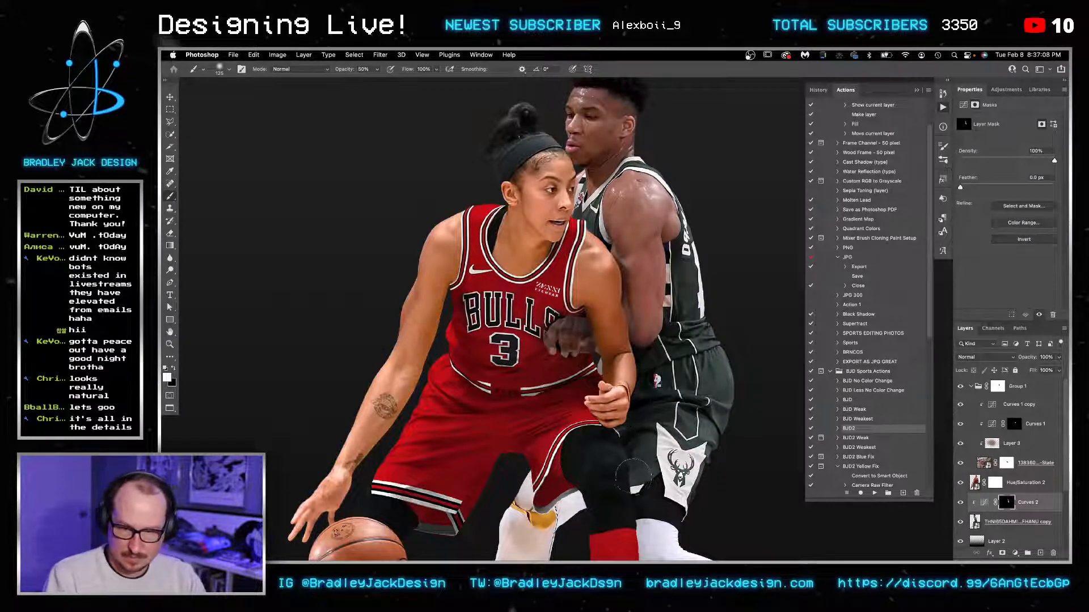
{"action": "scroll", "coordinate": [621, 419], "scroll_direction": "down", "scroll_amount": 5}
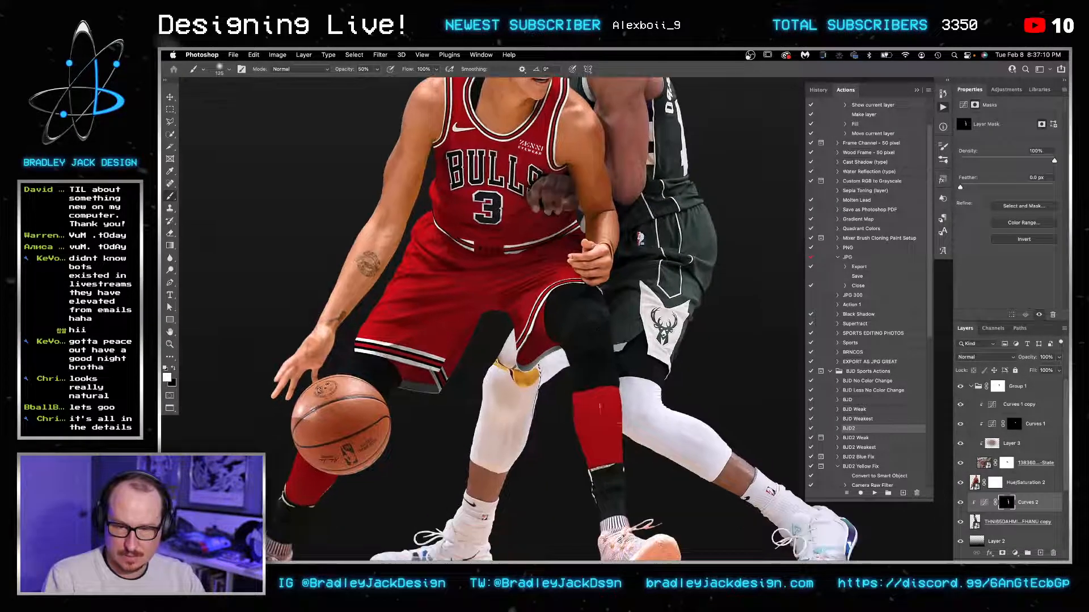